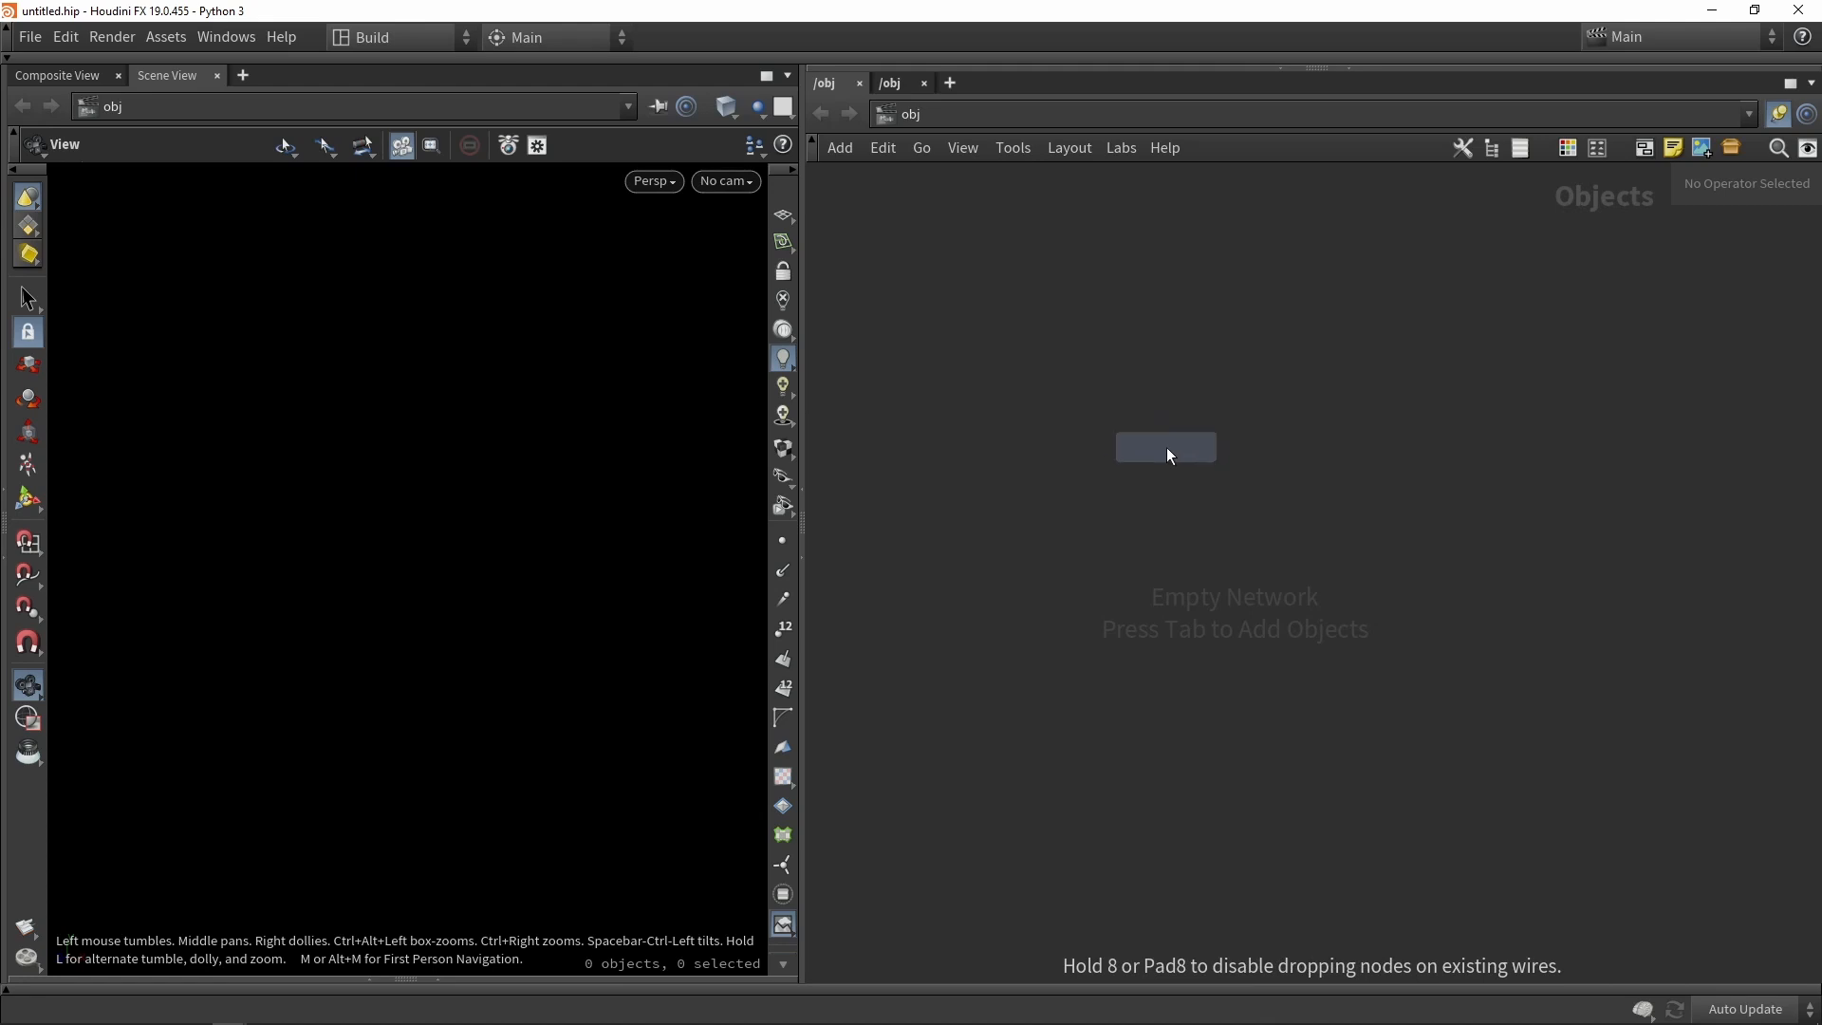
Place a geometry object in the empty object network and go inside it.
{"action": "left_click", "coordinate": [1162, 453]}
{"action": "left_click_drag", "start_coordinate": [1157, 461], "coordinate": [1073, 467]}
{"action": "double_click", "coordinate": [1073, 468]}
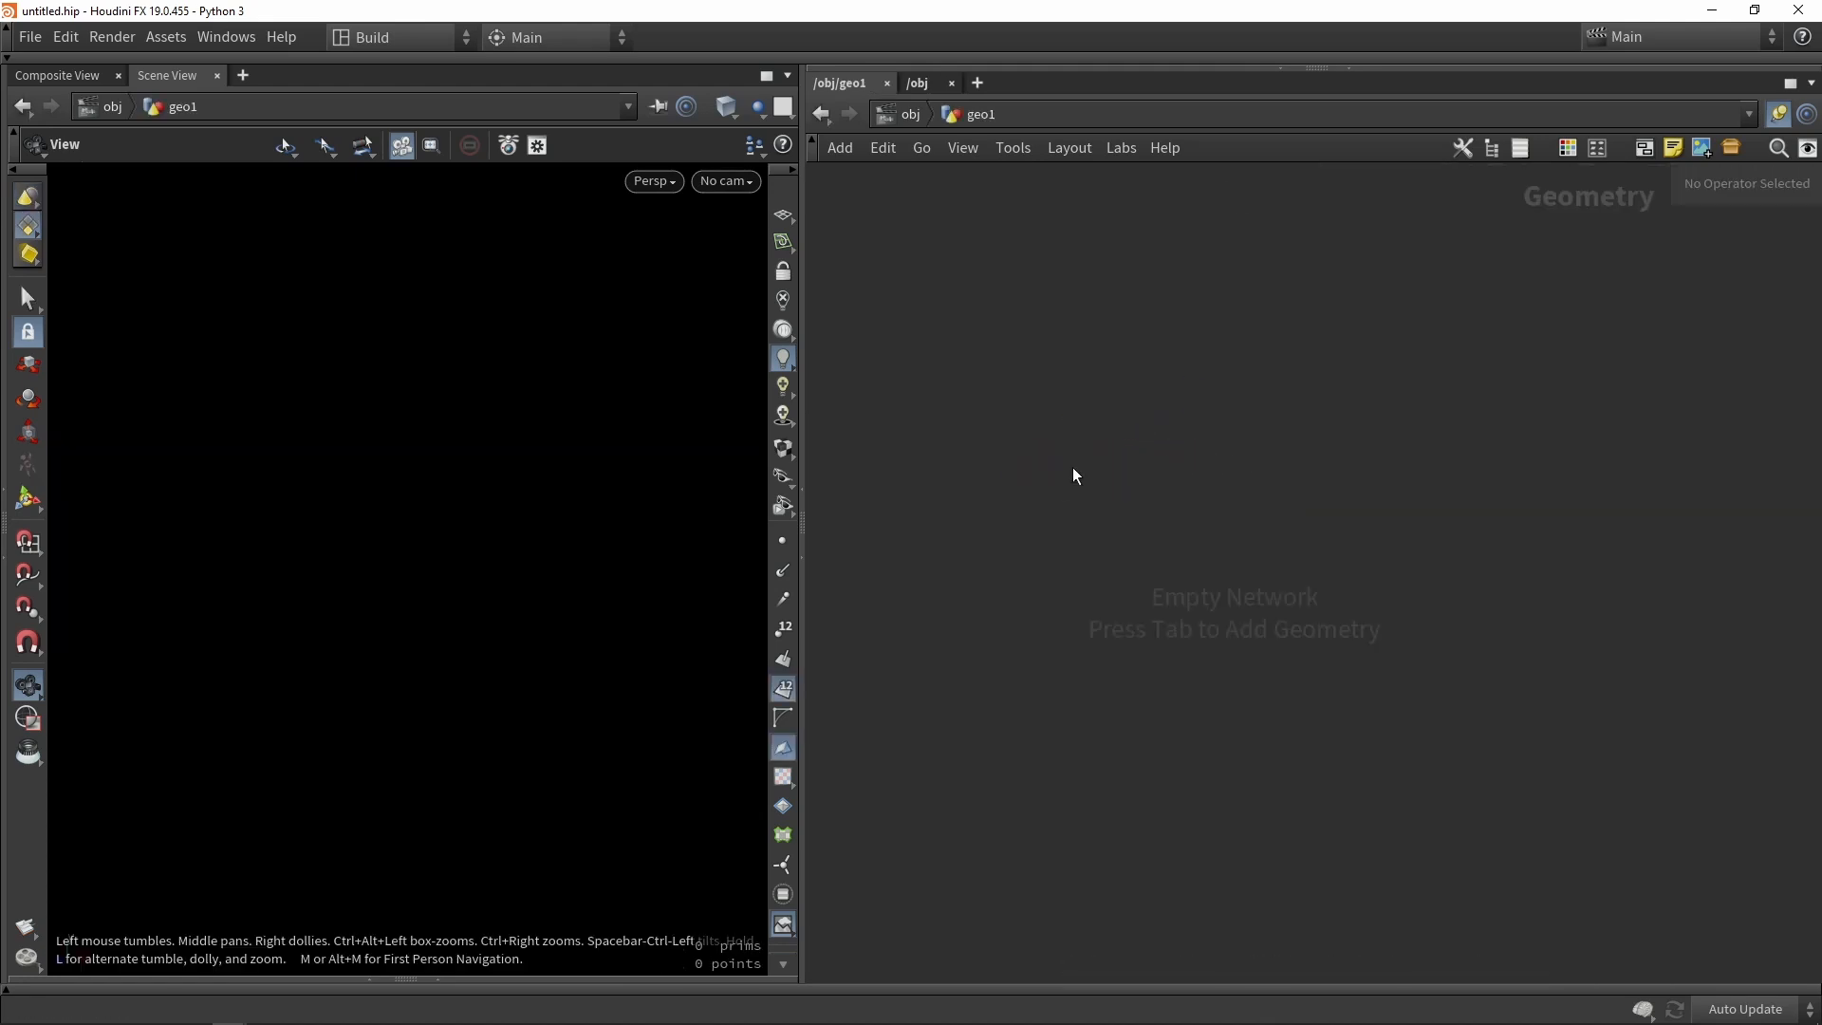
{"action": "left_click_drag", "start_coordinate": [1483, 200], "coordinate": [1622, 180]}
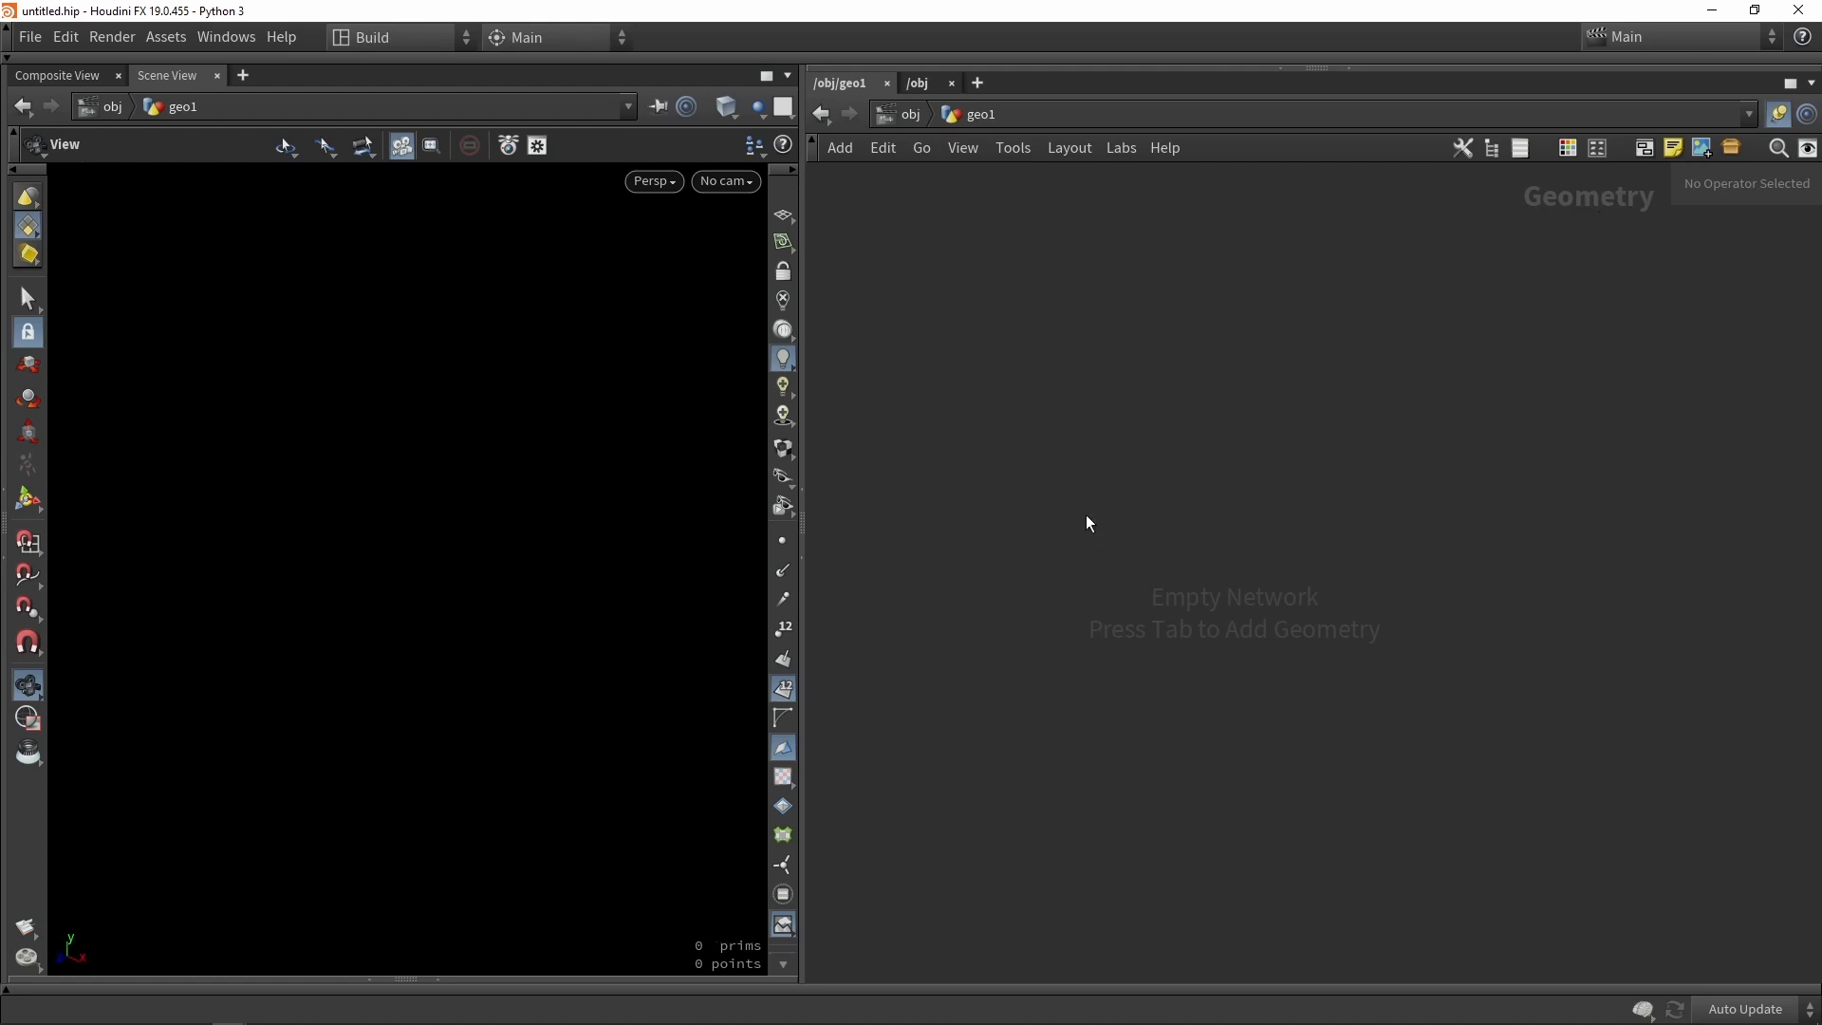
Add a Line node to the geometry network and show its handles in the viewport.
{"action": "key", "text": "Tab"}
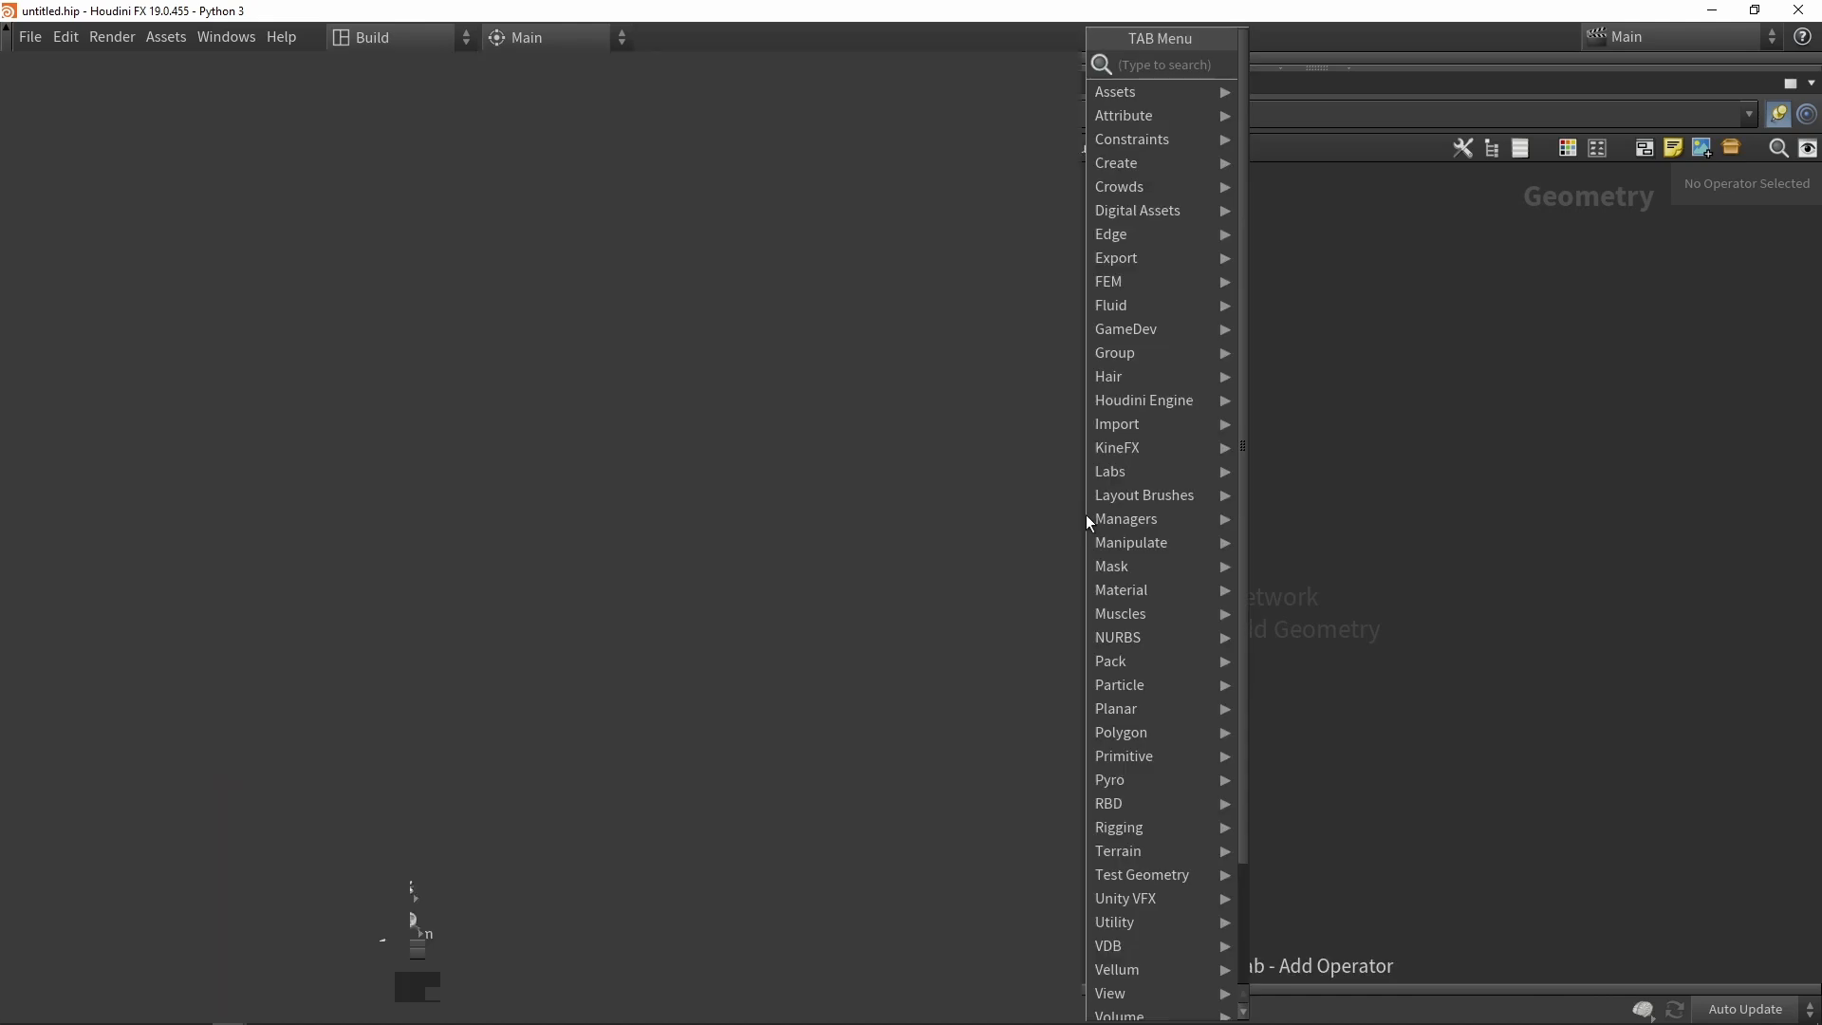
{"action": "type", "text": "line"}
{"action": "key", "text": "Return"}
{"action": "left_click", "coordinate": [28, 500]}
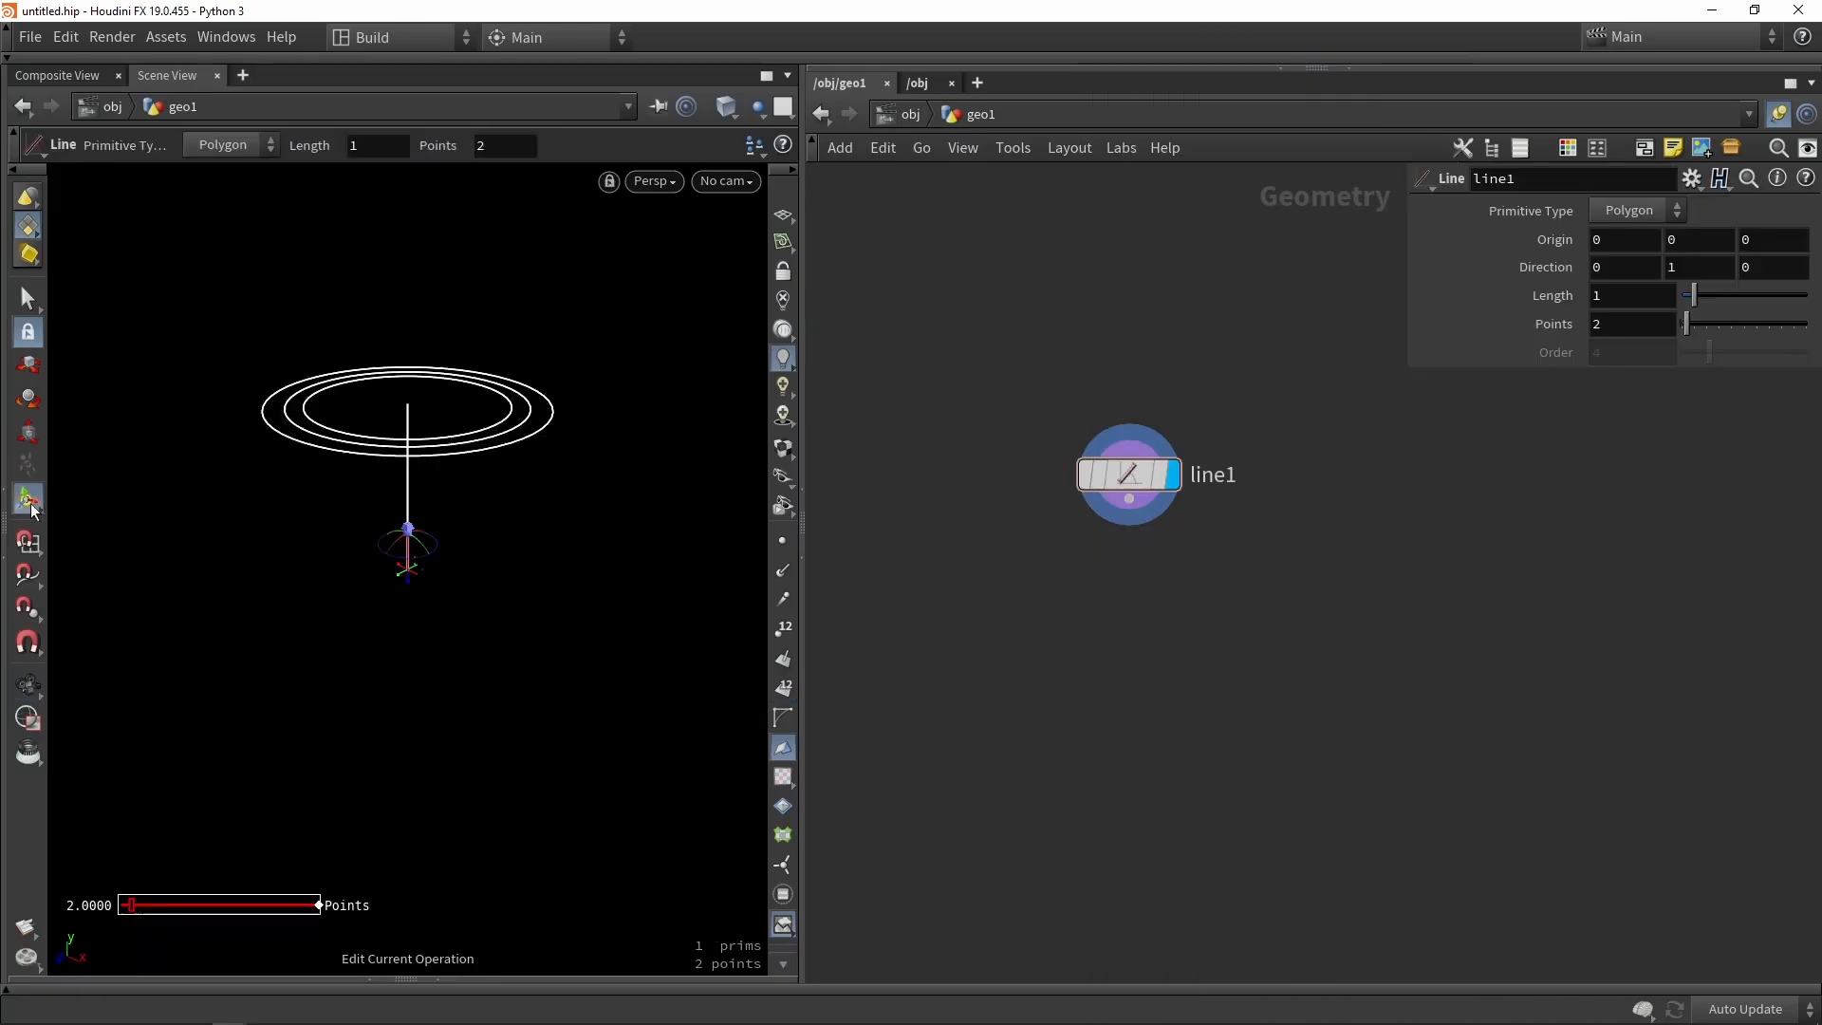
Point the line along the X axis with direction 1, 0, 0 and display the reference grid.
{"action": "left_click_drag", "start_coordinate": [329, 587], "coordinate": [517, 625], "text": "alt"}
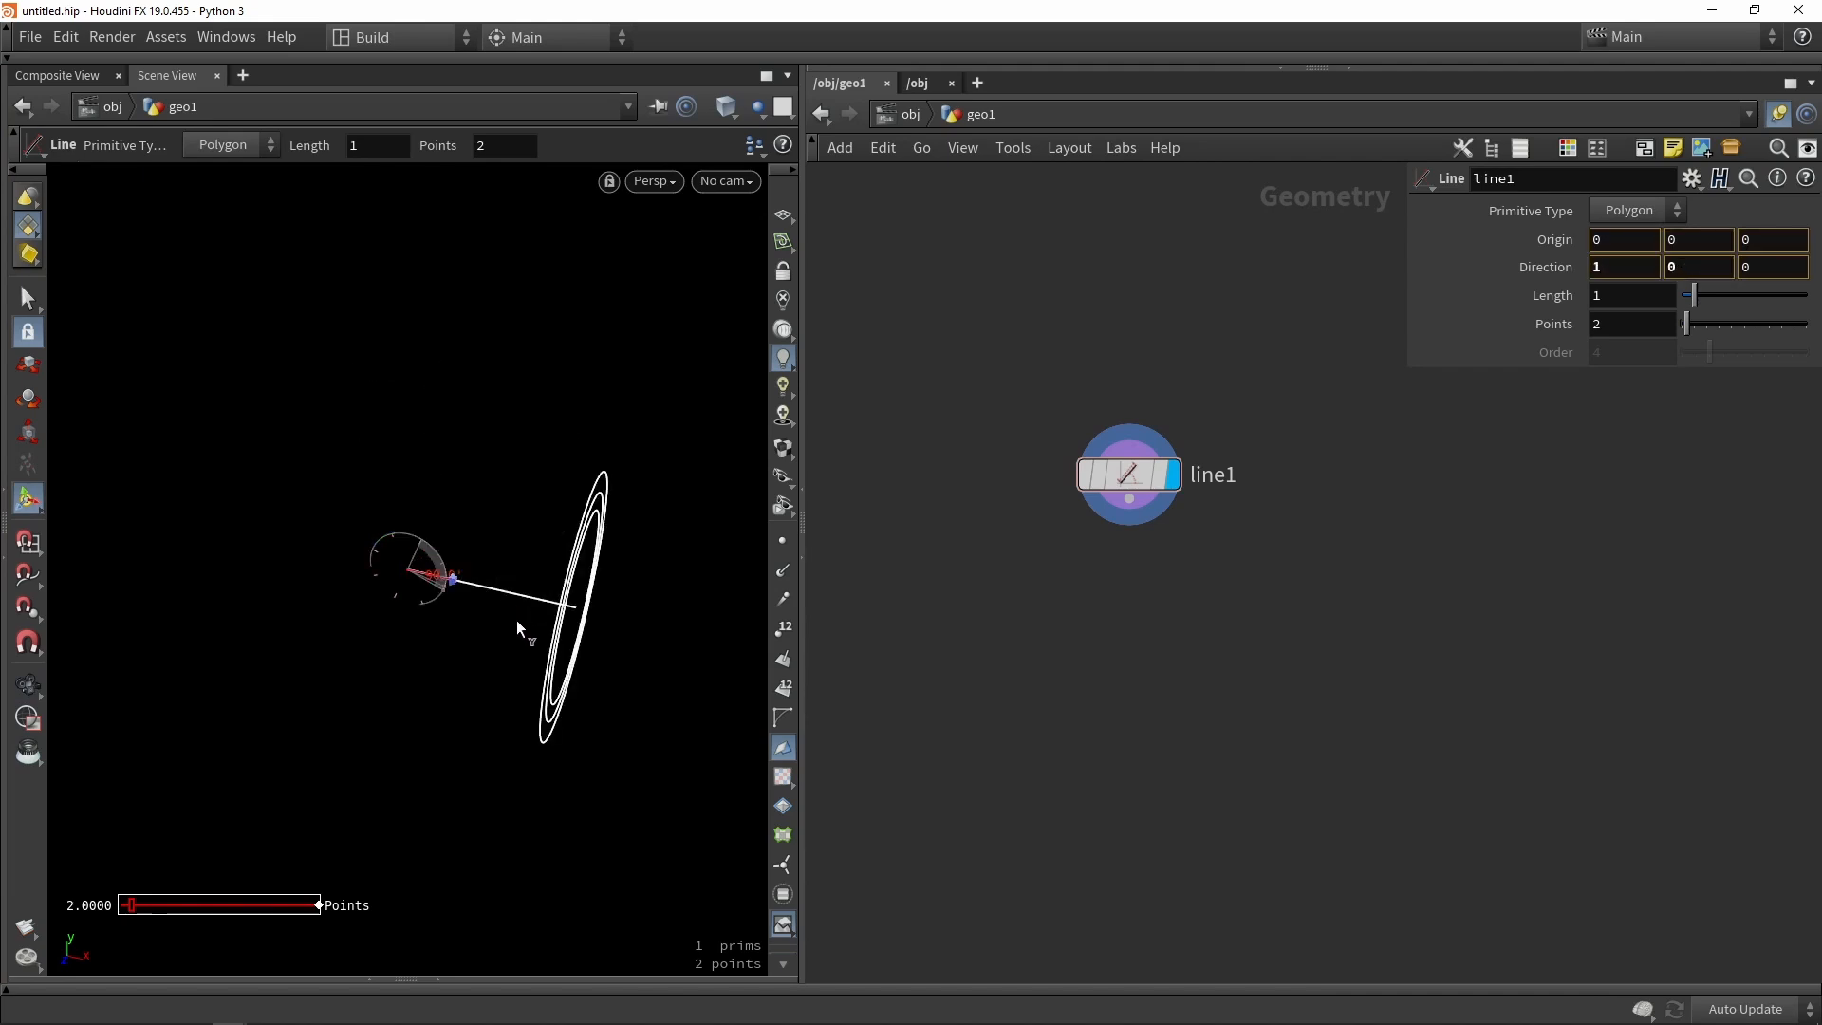
{"action": "left_click_drag", "start_coordinate": [482, 495], "coordinate": [480, 561], "text": "alt"}
{"action": "scroll", "coordinate": [479, 561], "scroll_direction": "up", "scroll_amount": 3}
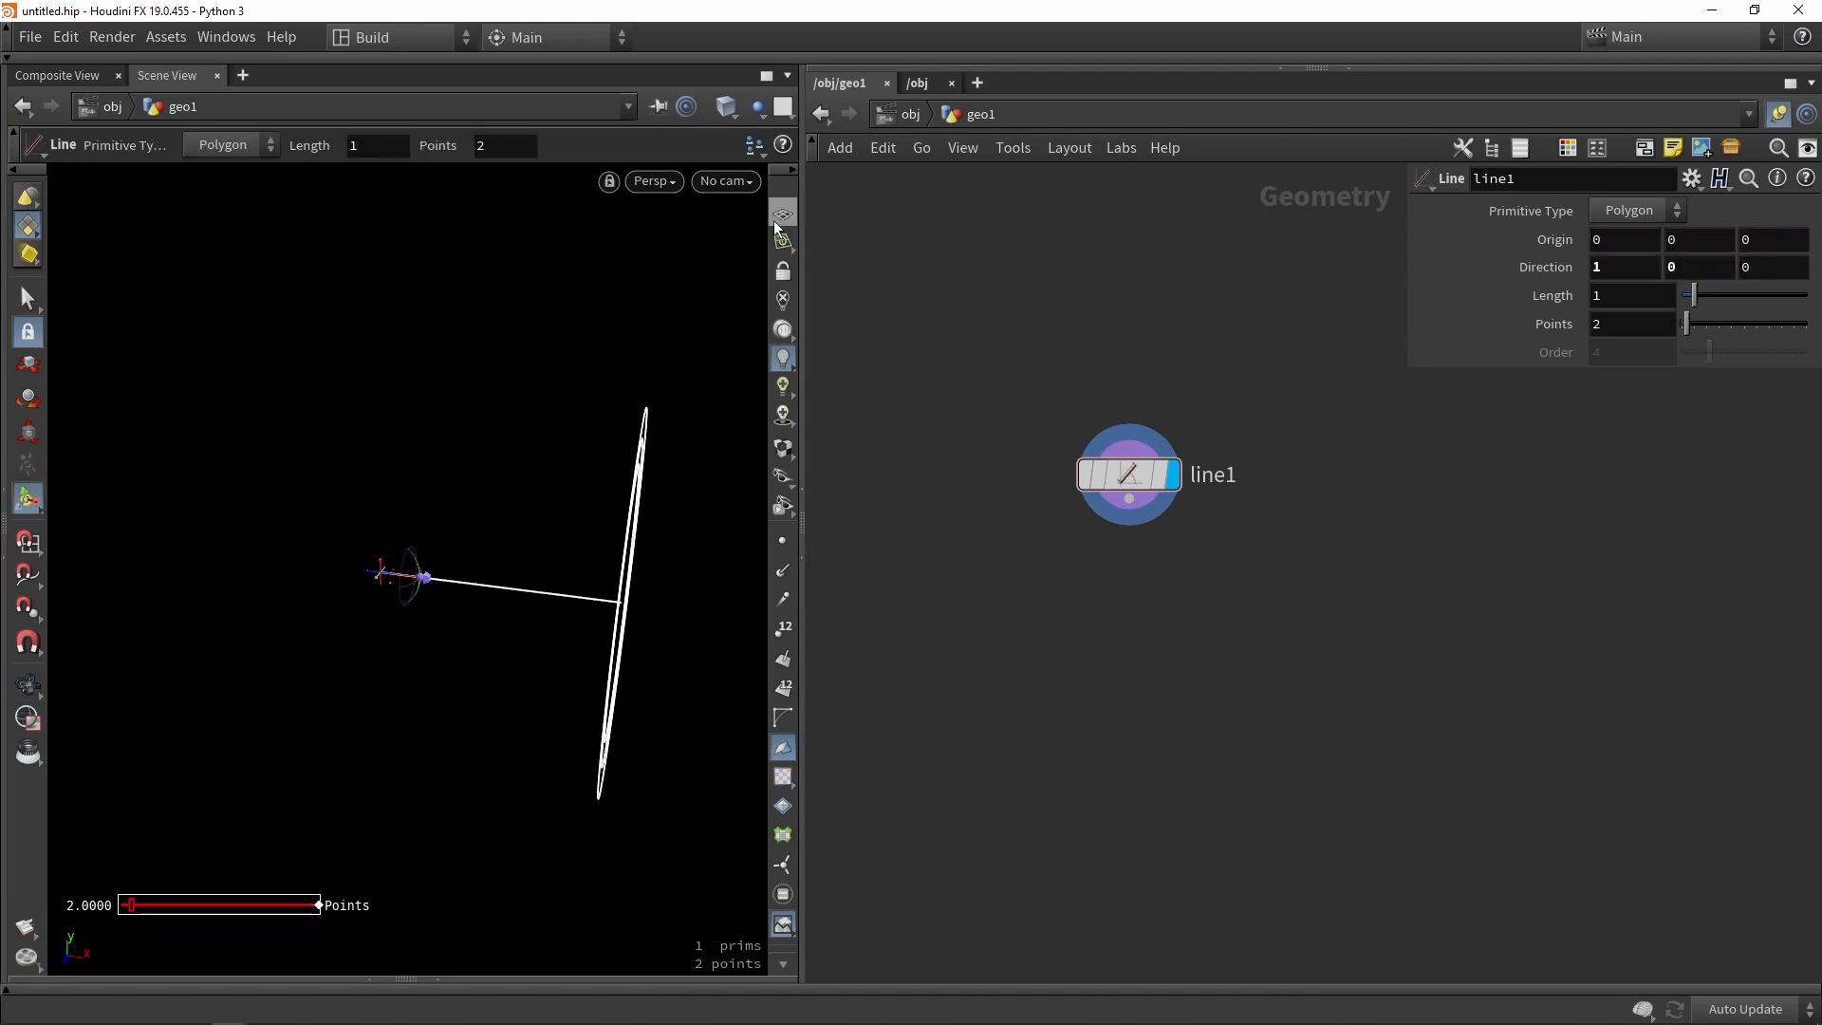
{"action": "left_click", "coordinate": [783, 217]}
{"action": "left_click_drag", "start_coordinate": [635, 386], "coordinate": [277, 550], "text": "alt"}
{"action": "left_click_drag", "start_coordinate": [496, 509], "coordinate": [396, 528], "text": "alt"}
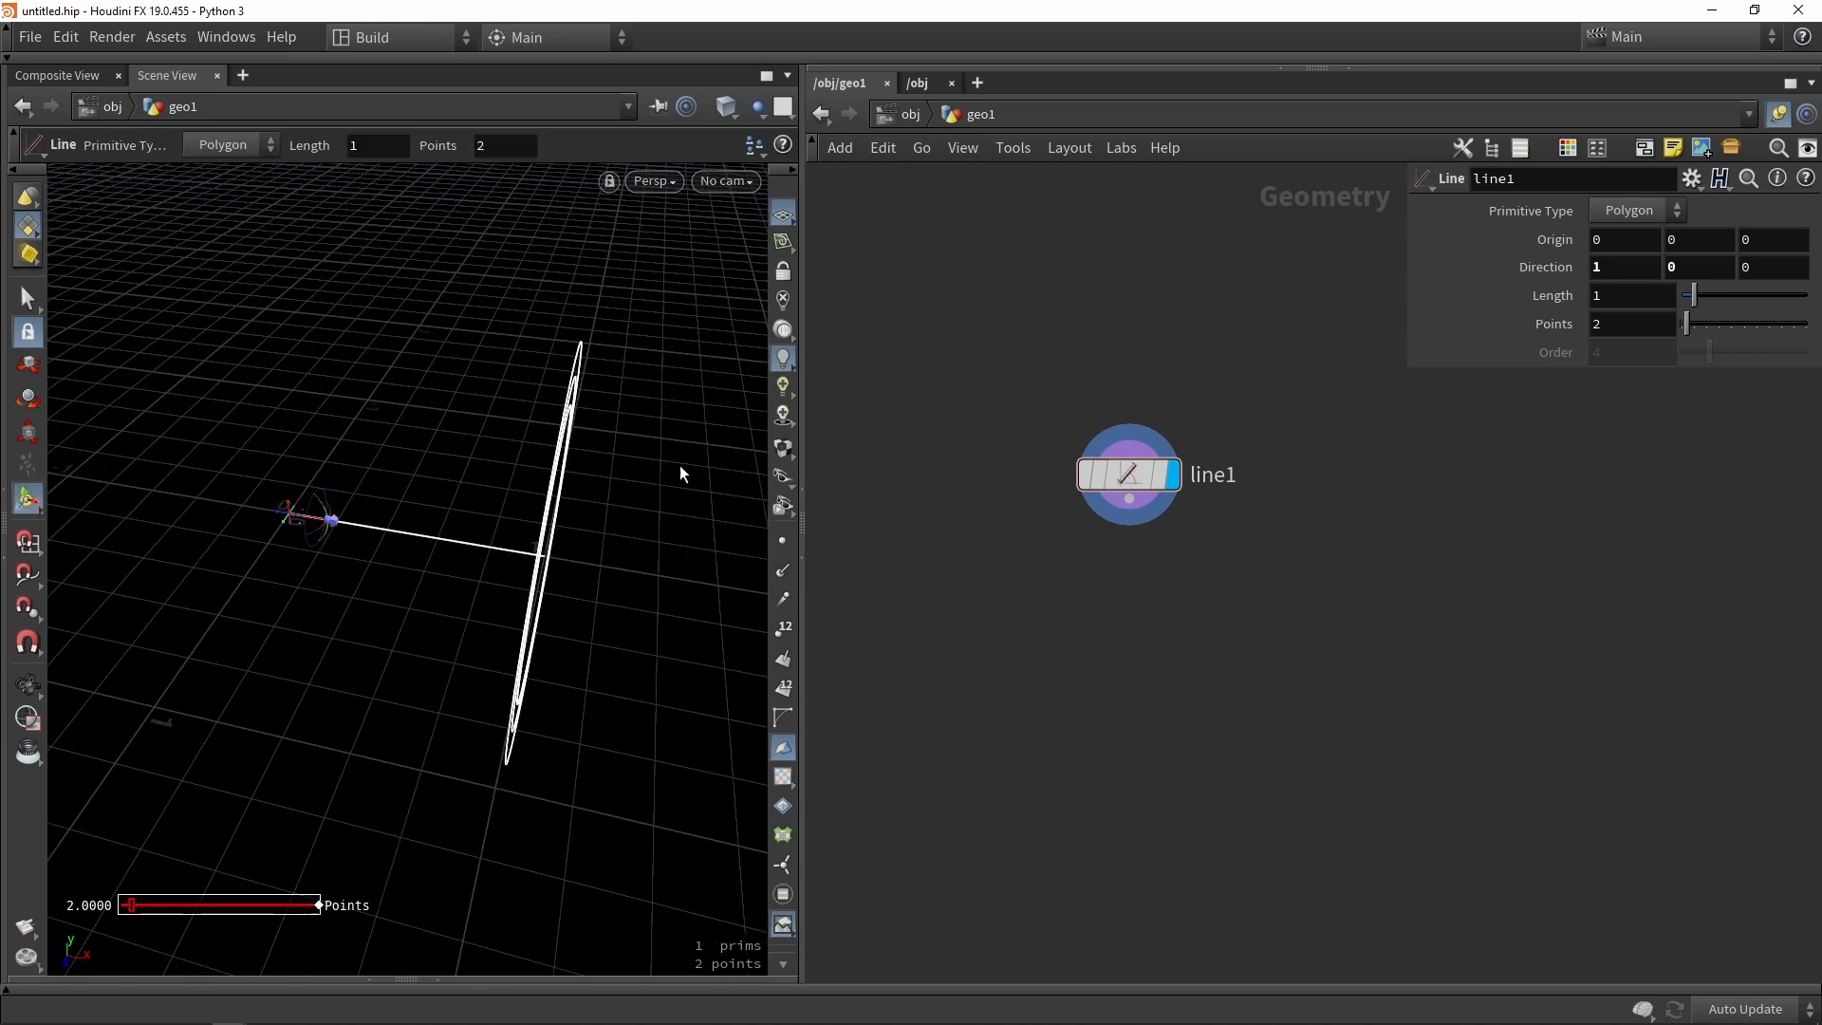
Set the line's length to 1.53 and its number of points to 40.
{"action": "left_click_drag", "start_coordinate": [1696, 302], "coordinate": [1511, 323]}
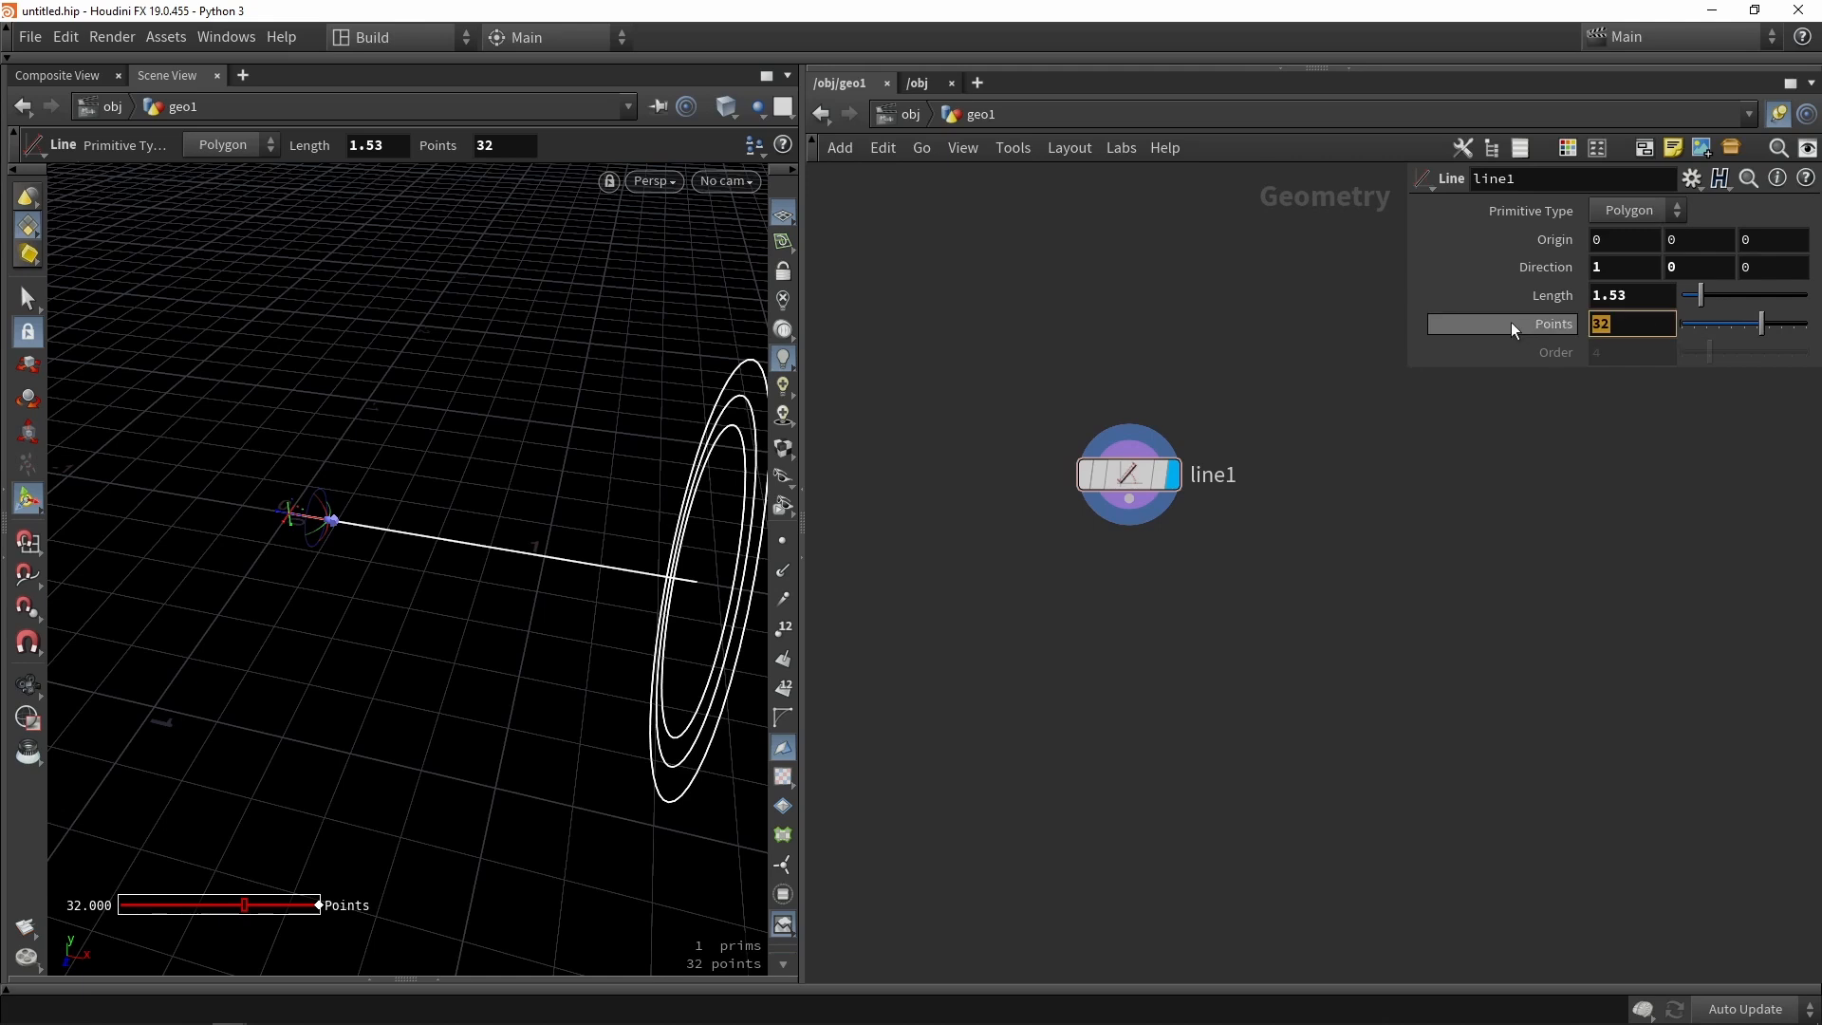
{"action": "type", "text": "40"}
{"action": "key", "text": "Return"}
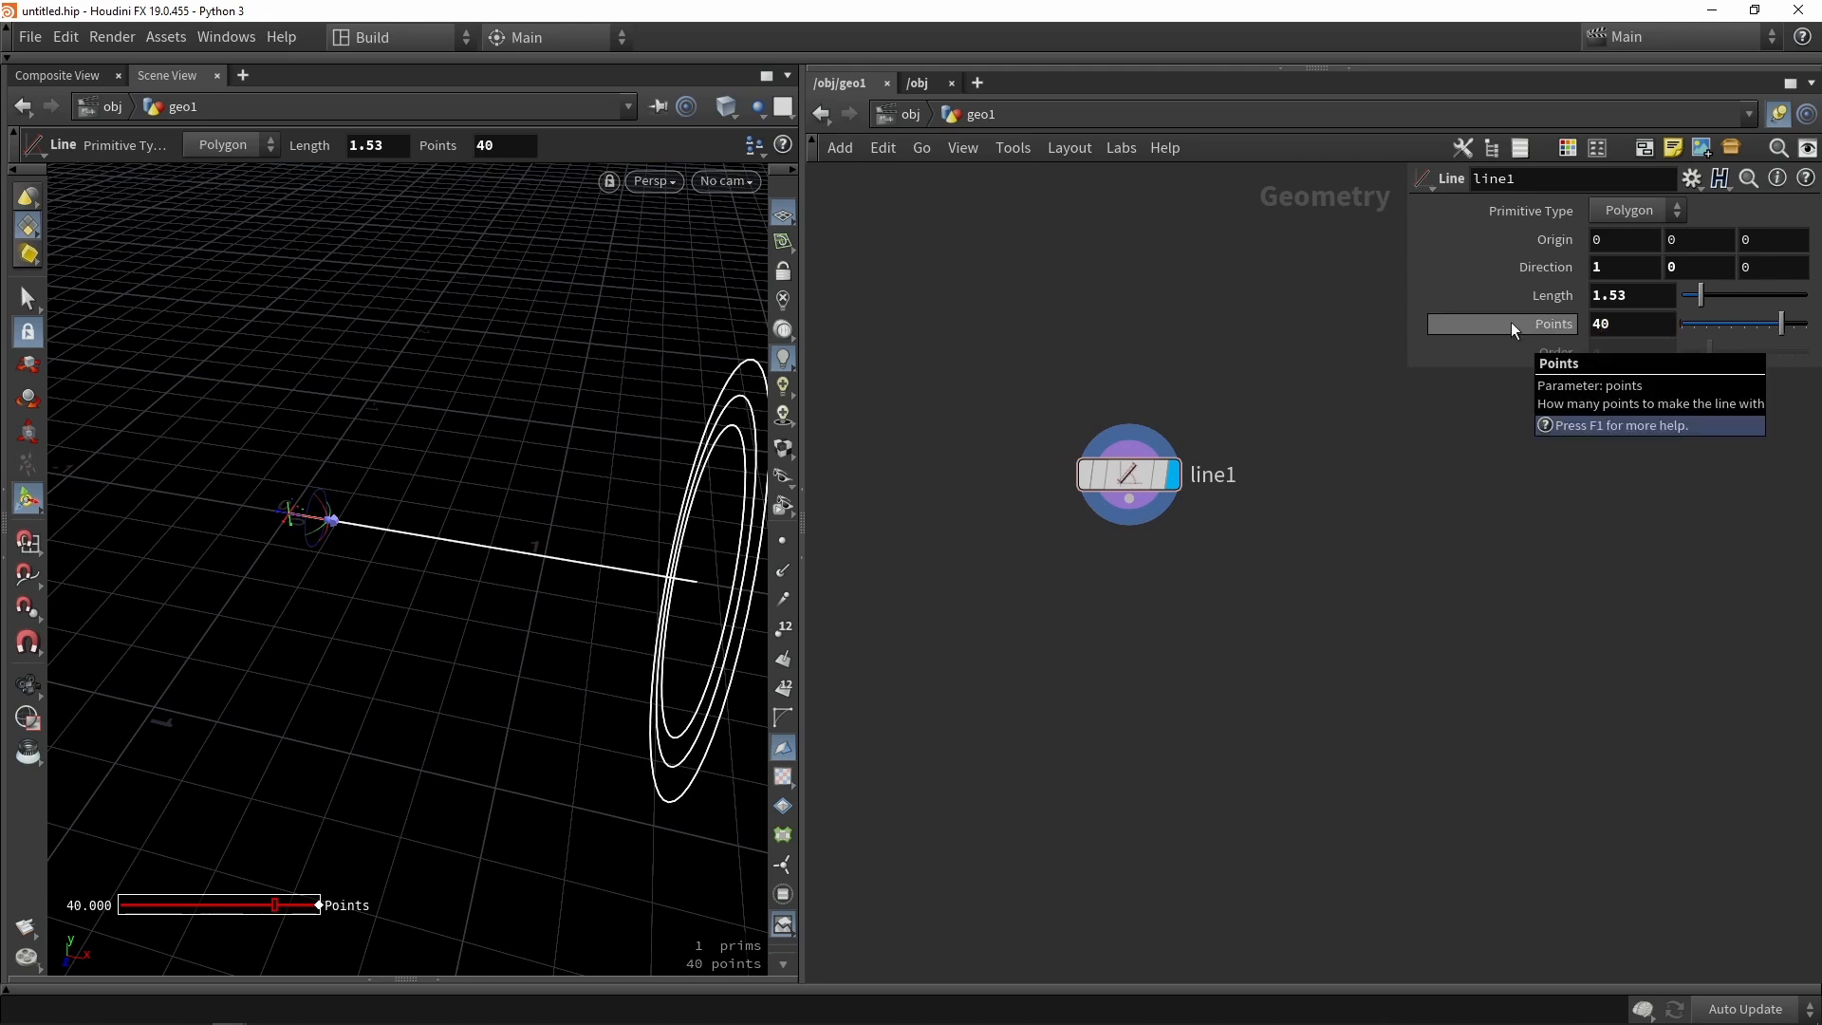
{"action": "middle_click_drag", "start_coordinate": [1364, 423], "coordinate": [1281, 362]}
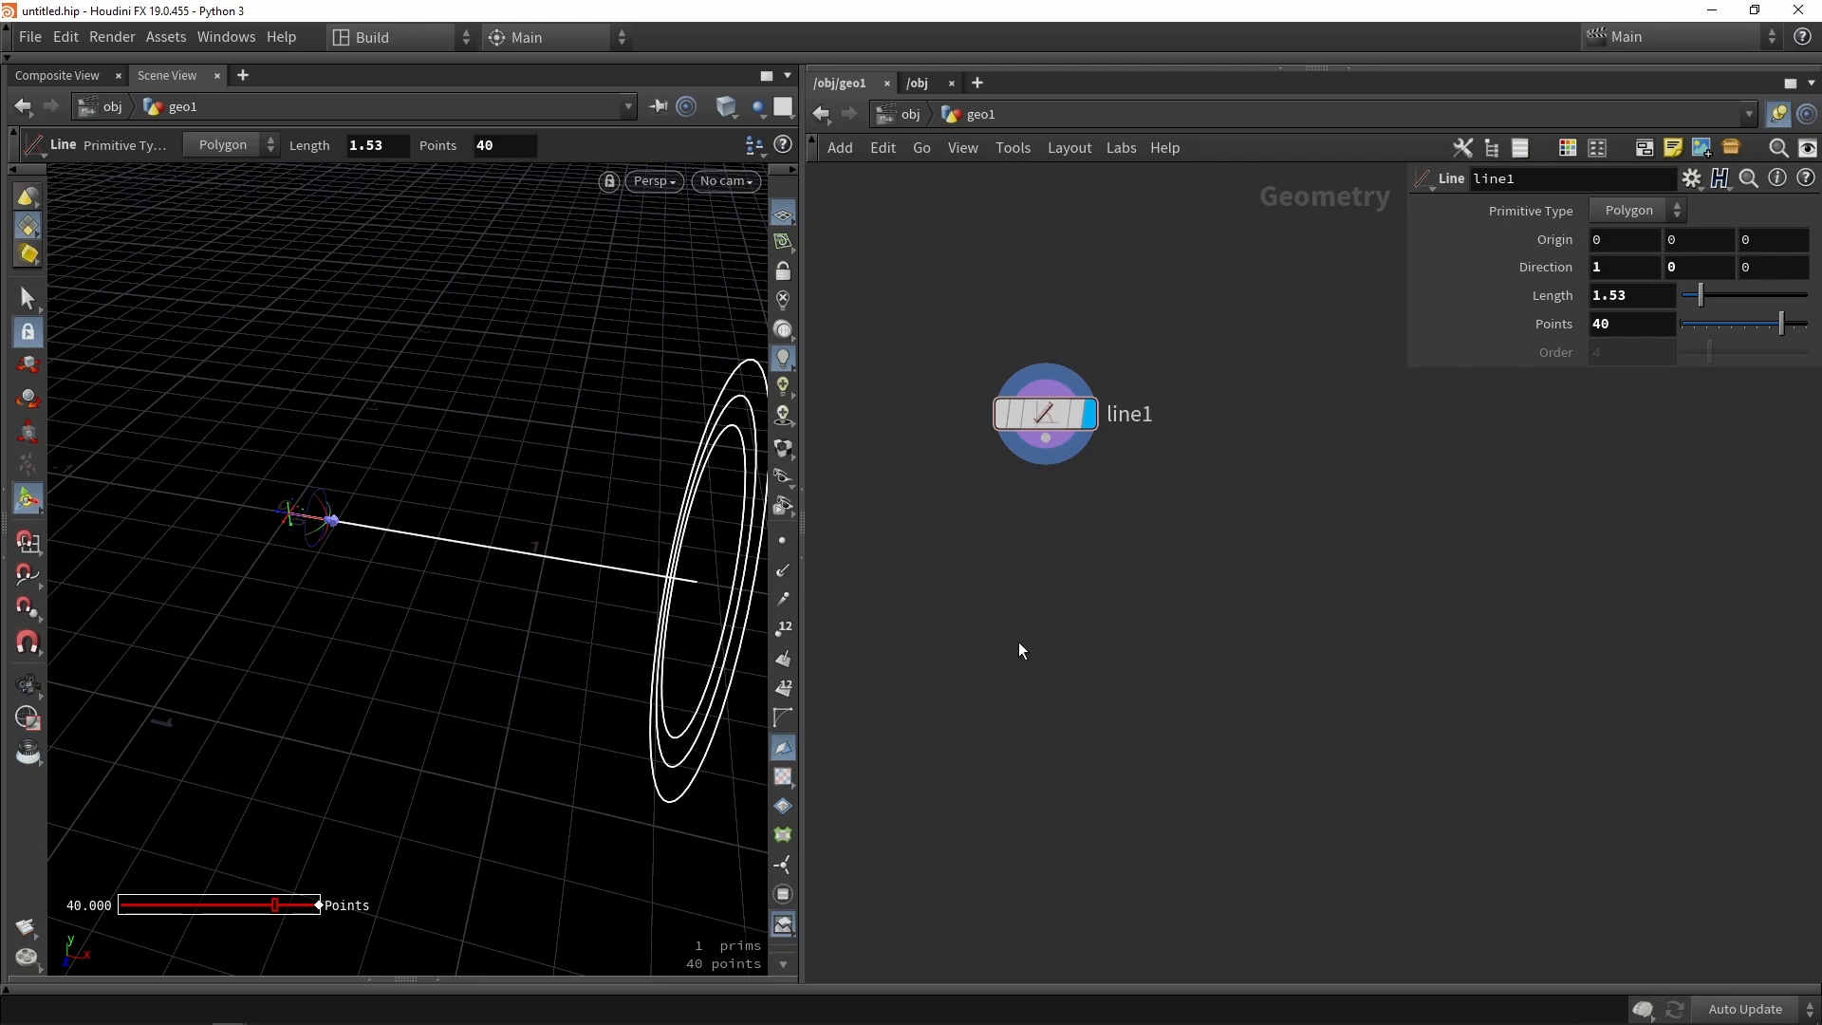
Add a Bend node below the line node, wire the line into it and display its result.
{"action": "key", "text": "Tab"}
{"action": "type", "text": "bend"}
{"action": "key", "text": "Return"}
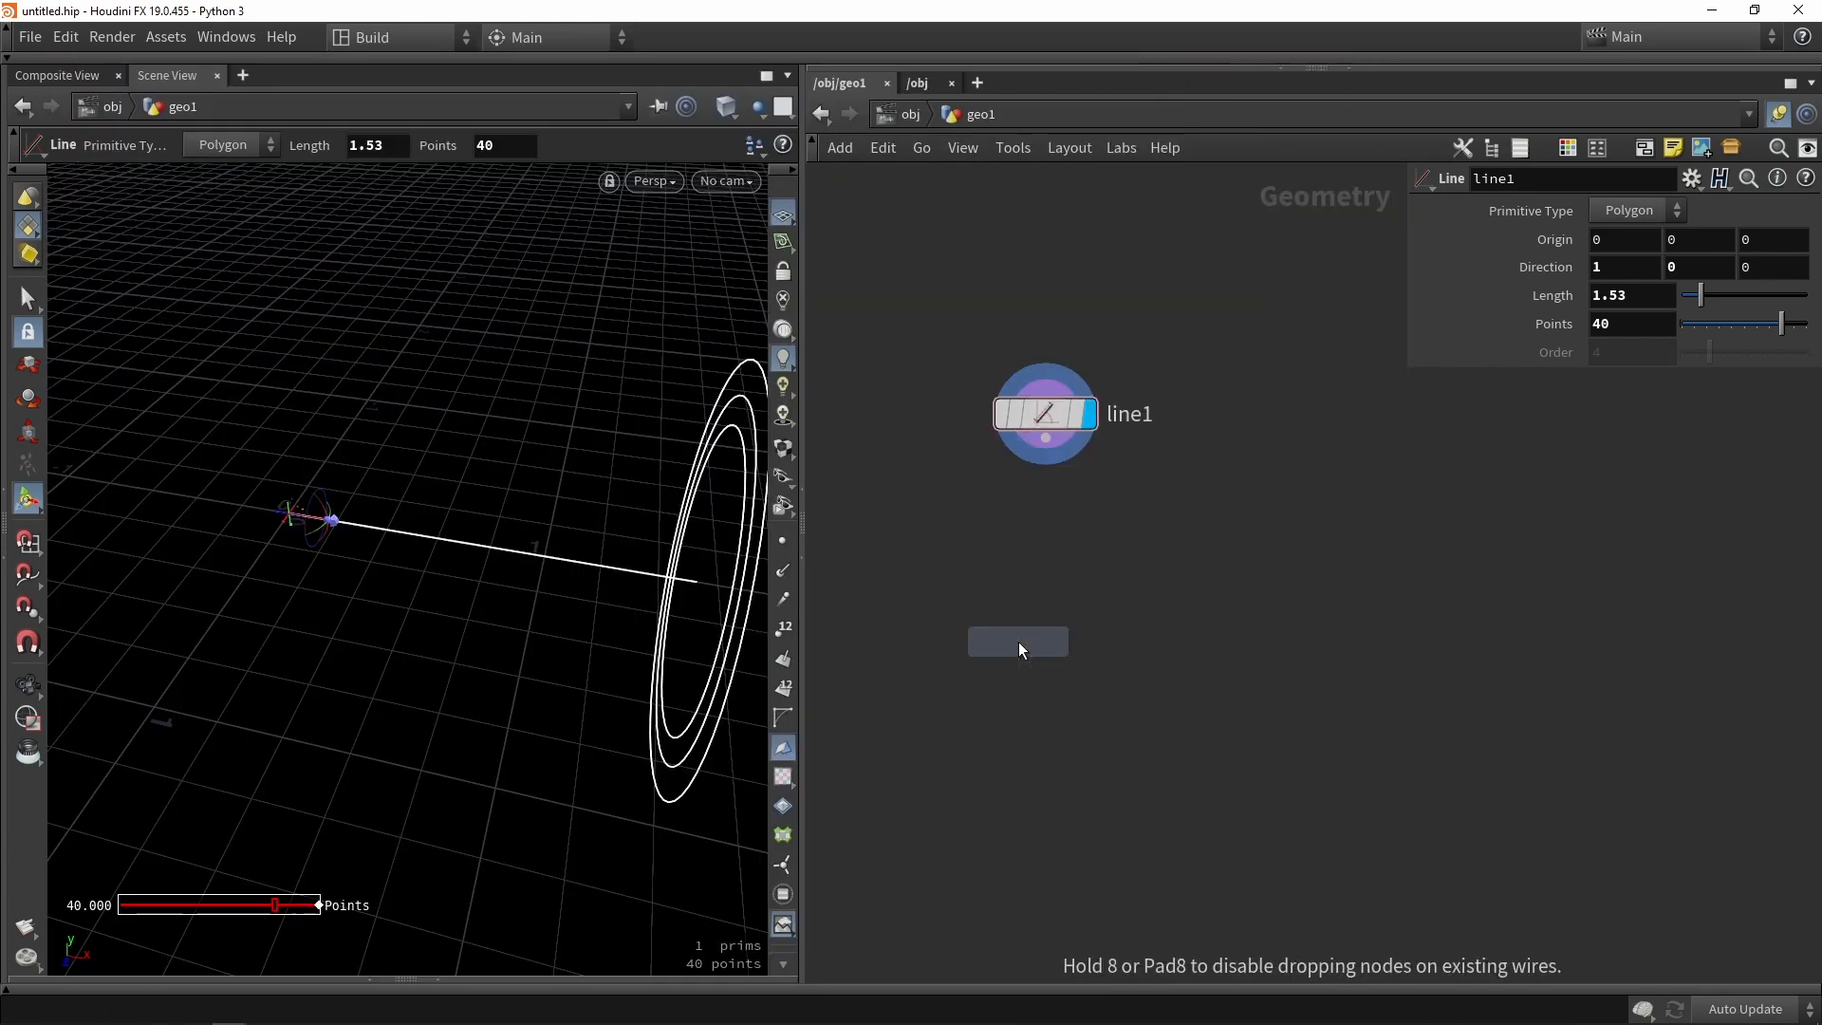
{"action": "left_click", "coordinate": [1020, 642]}
{"action": "left_click_drag", "start_coordinate": [1046, 437], "coordinate": [1050, 528]}
{"action": "left_click", "coordinate": [1075, 579]}
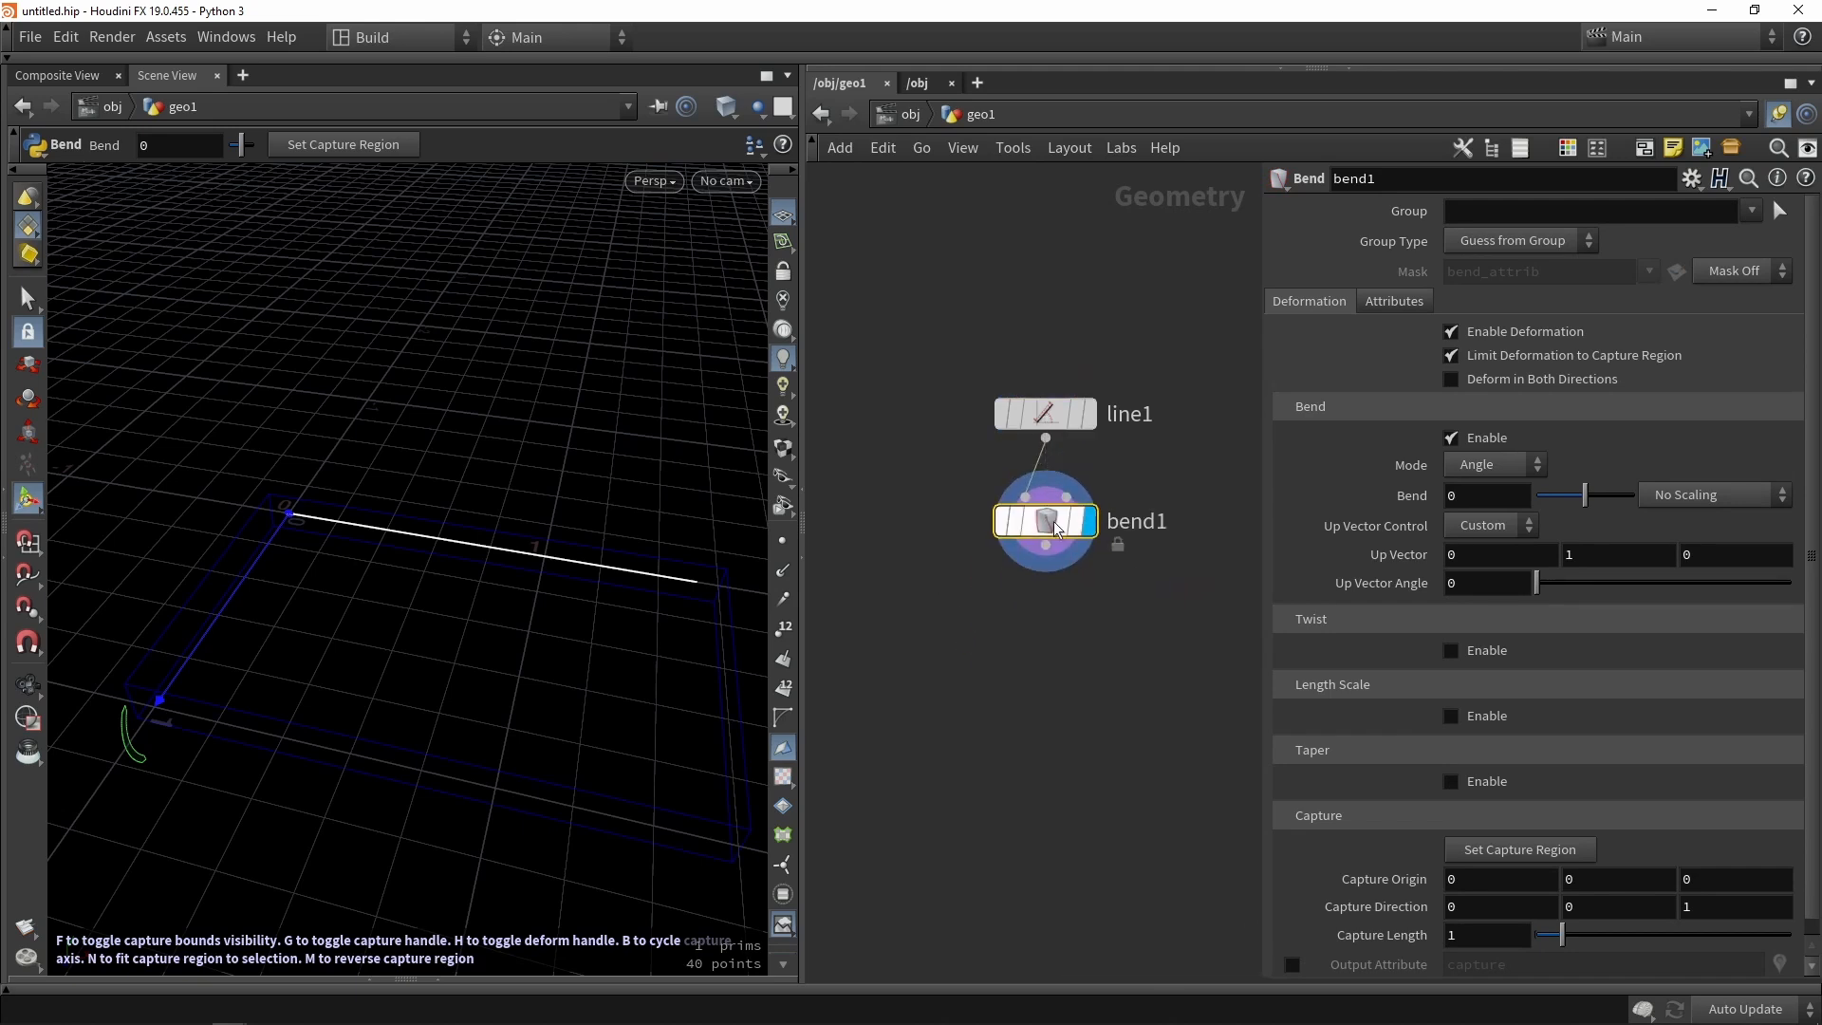
Set the bend's capture region from the line's start to its end, using point snapping.
{"action": "scroll", "coordinate": [1480, 759], "scroll_direction": "down", "scroll_amount": 1}
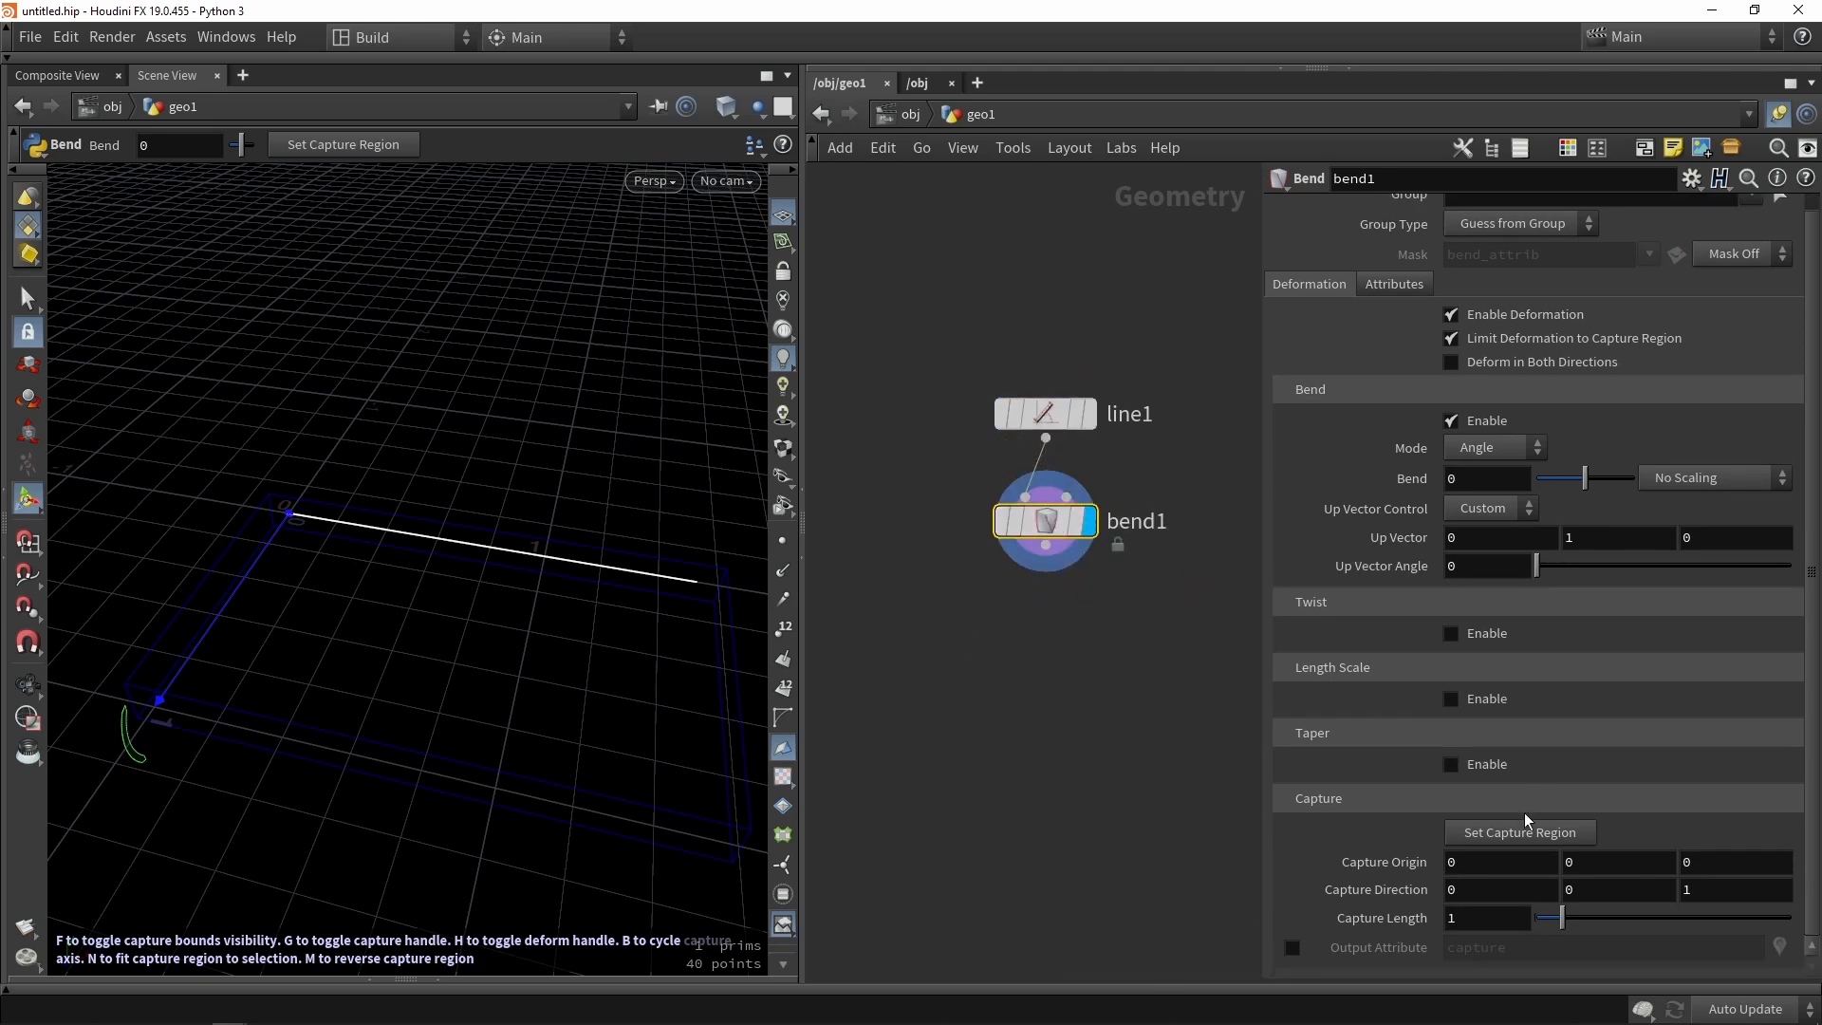
{"action": "left_click", "coordinate": [1472, 833]}
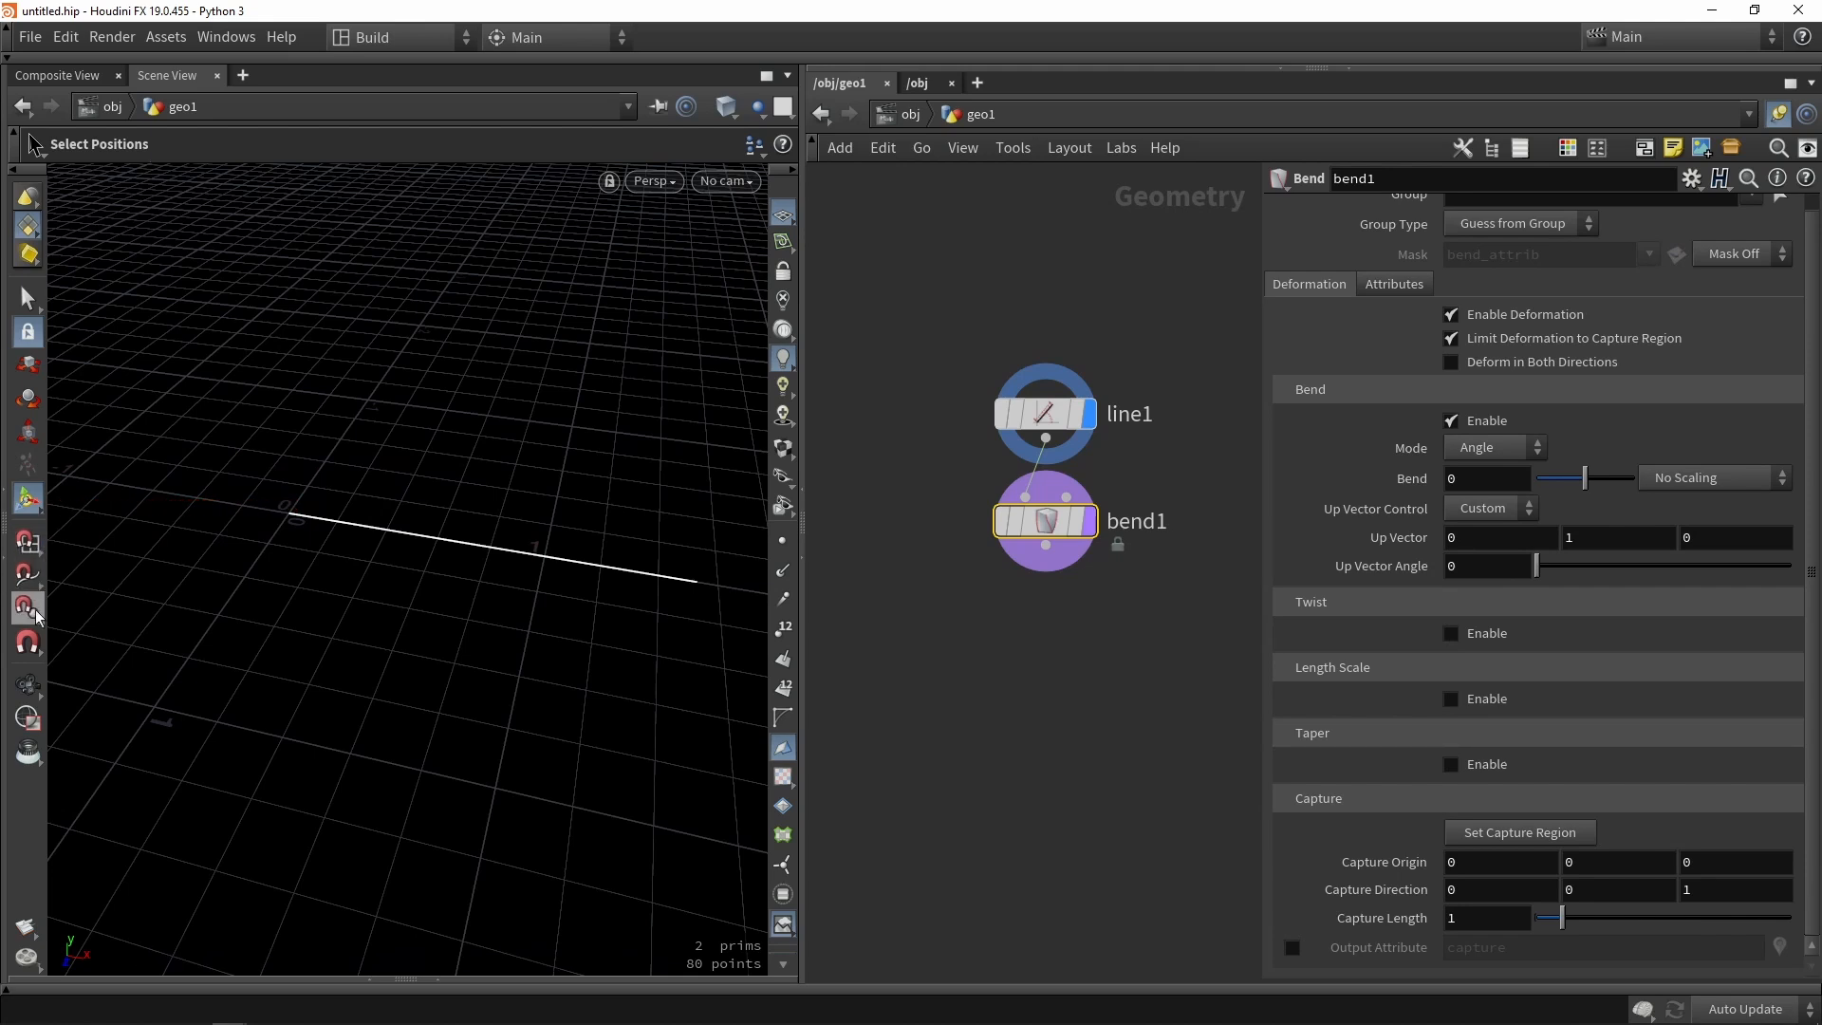
{"action": "left_click", "coordinate": [29, 611]}
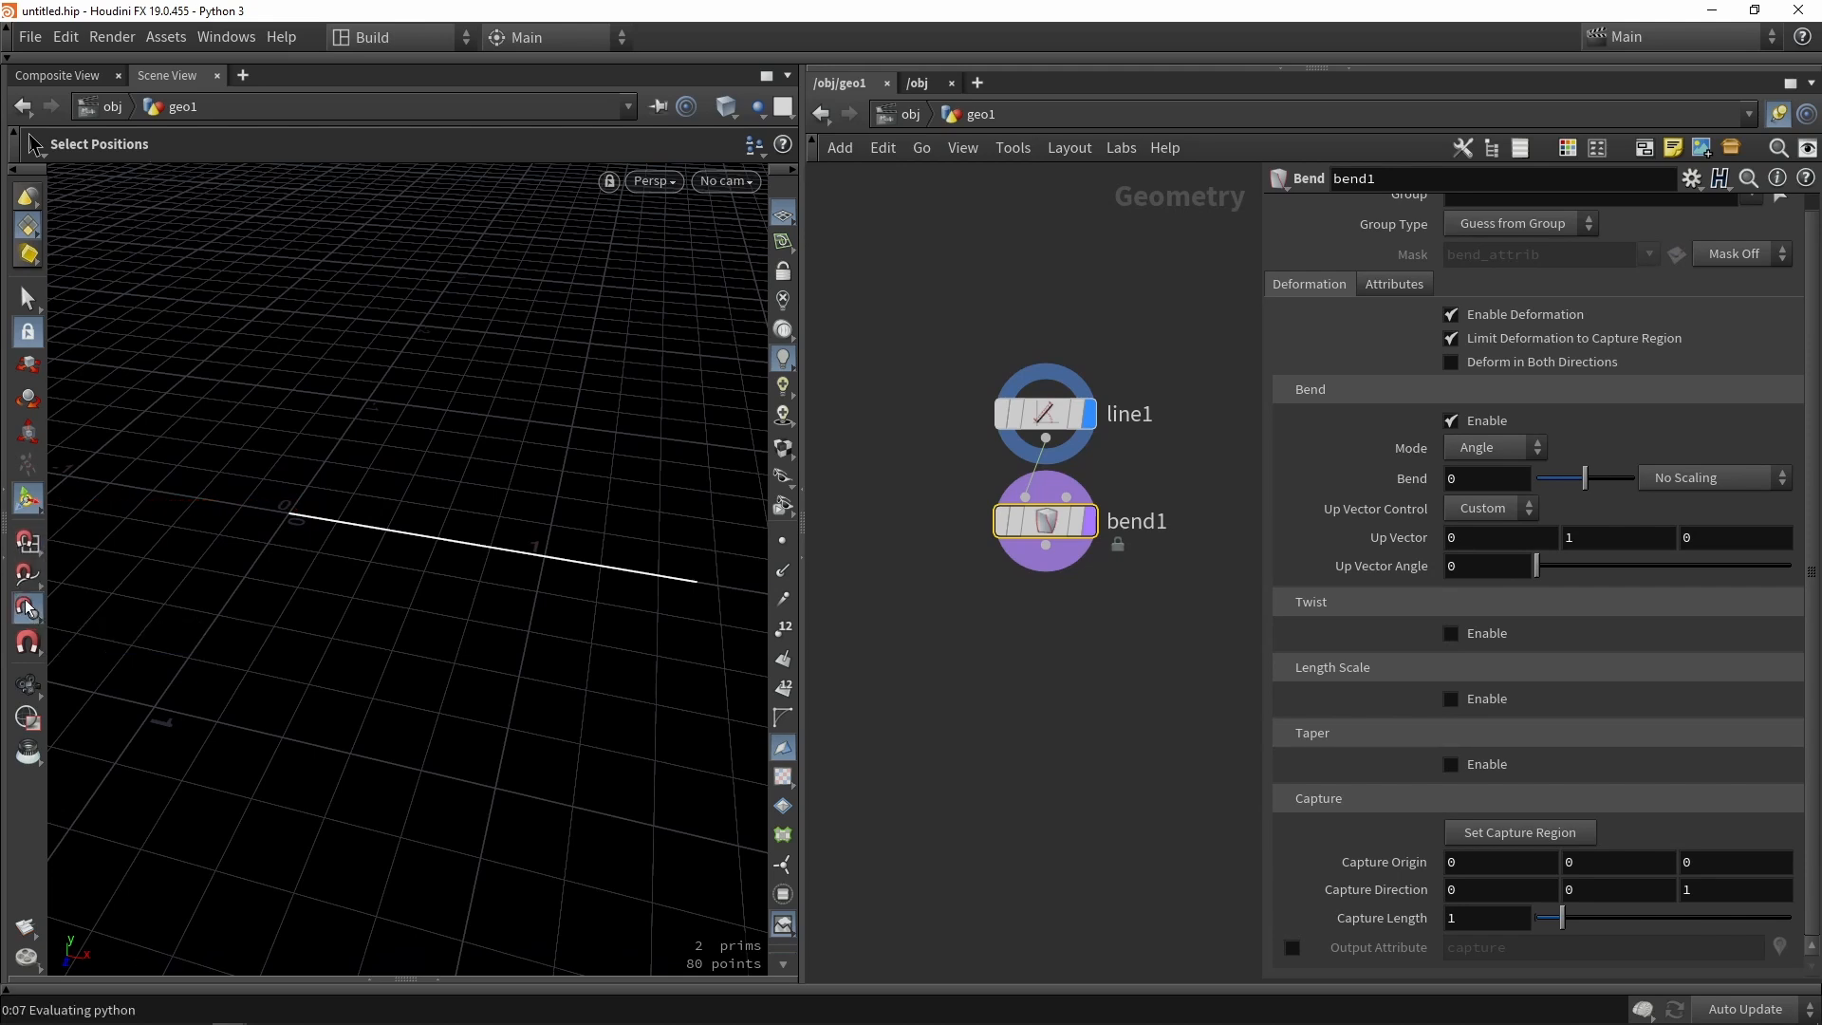
{"action": "mouse_move", "coordinate": [288, 512]}
{"action": "left_mouse_down"}
{"action": "mouse_move", "coordinate": [484, 410]}
{"action": "mouse_move", "coordinate": [704, 560]}
{"action": "mouse_move", "coordinate": [695, 580]}
{"action": "left_mouse_up"}
Bend the line by about 53.7 degrees, then enable Length Scale and stretch it to about 1.17.
{"action": "middle_click_drag", "start_coordinate": [696, 506], "coordinate": [558, 482], "text": "alt"}
{"action": "left_click_drag", "start_coordinate": [638, 569], "coordinate": [264, 368]}
{"action": "left_click_drag", "start_coordinate": [295, 437], "coordinate": [447, 390], "text": "alt"}
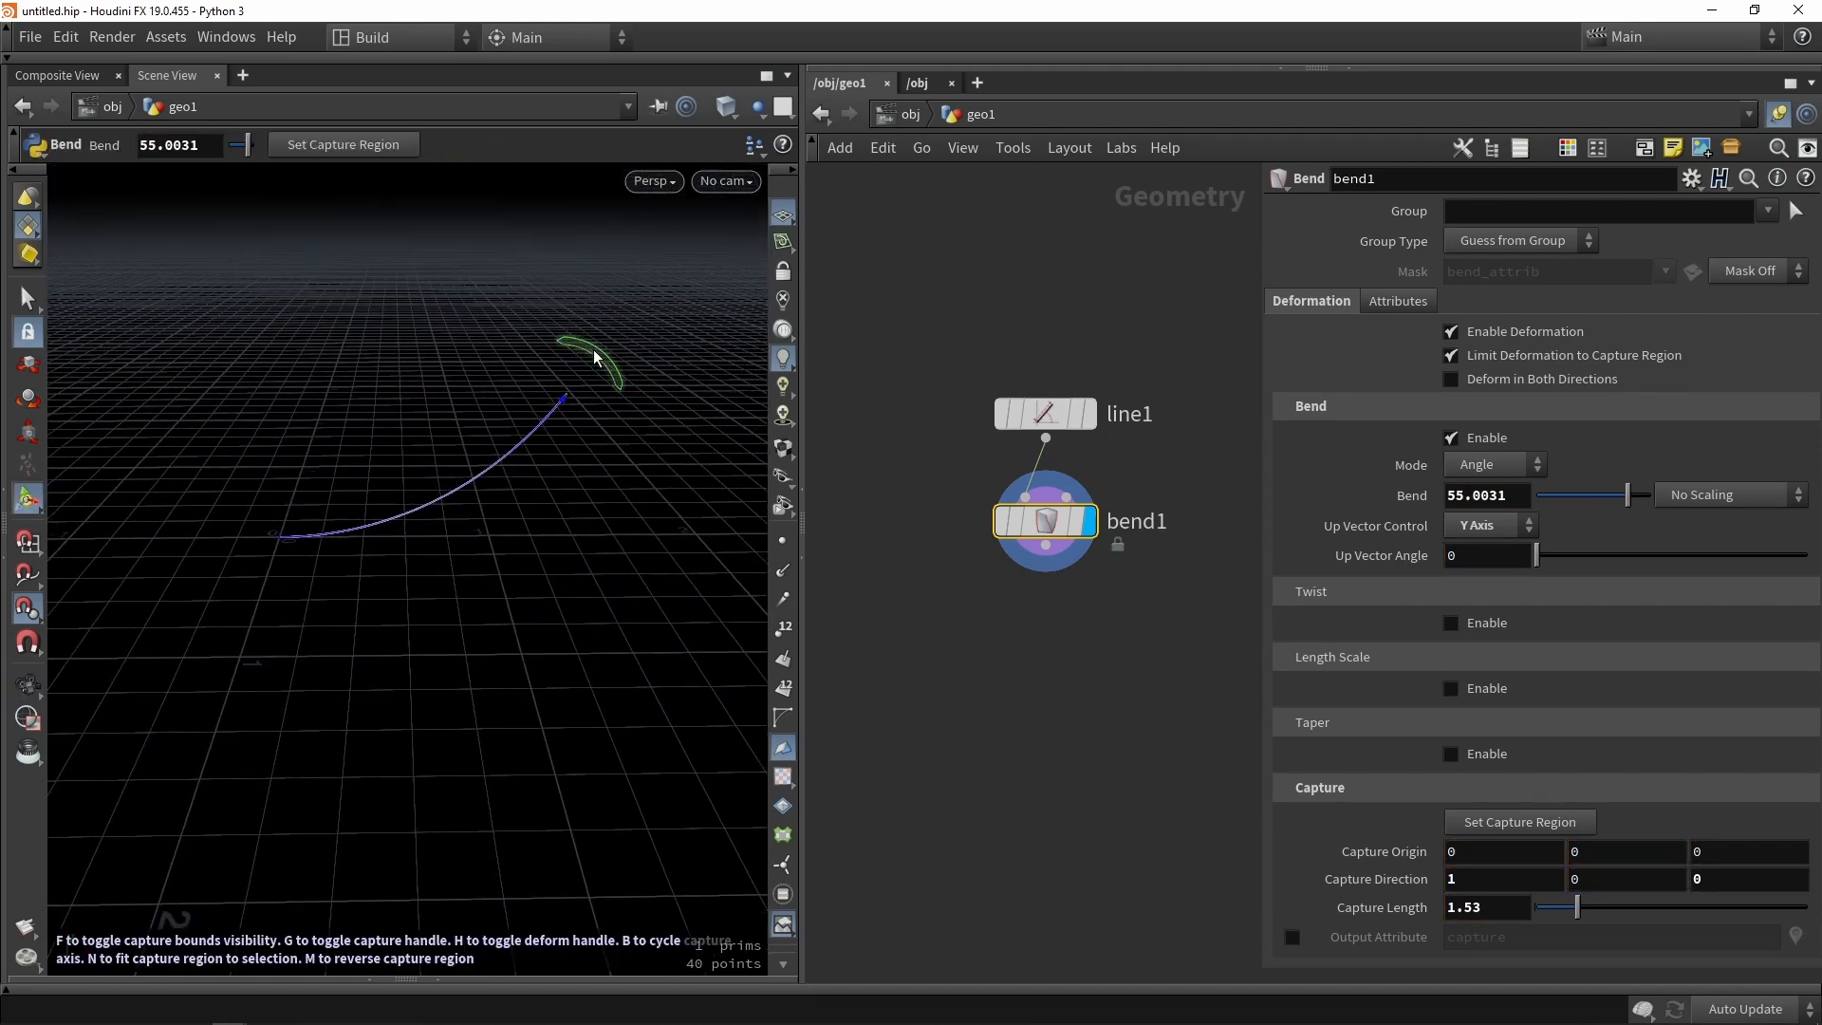
{"action": "left_click_drag", "start_coordinate": [594, 355], "coordinate": [508, 420]}
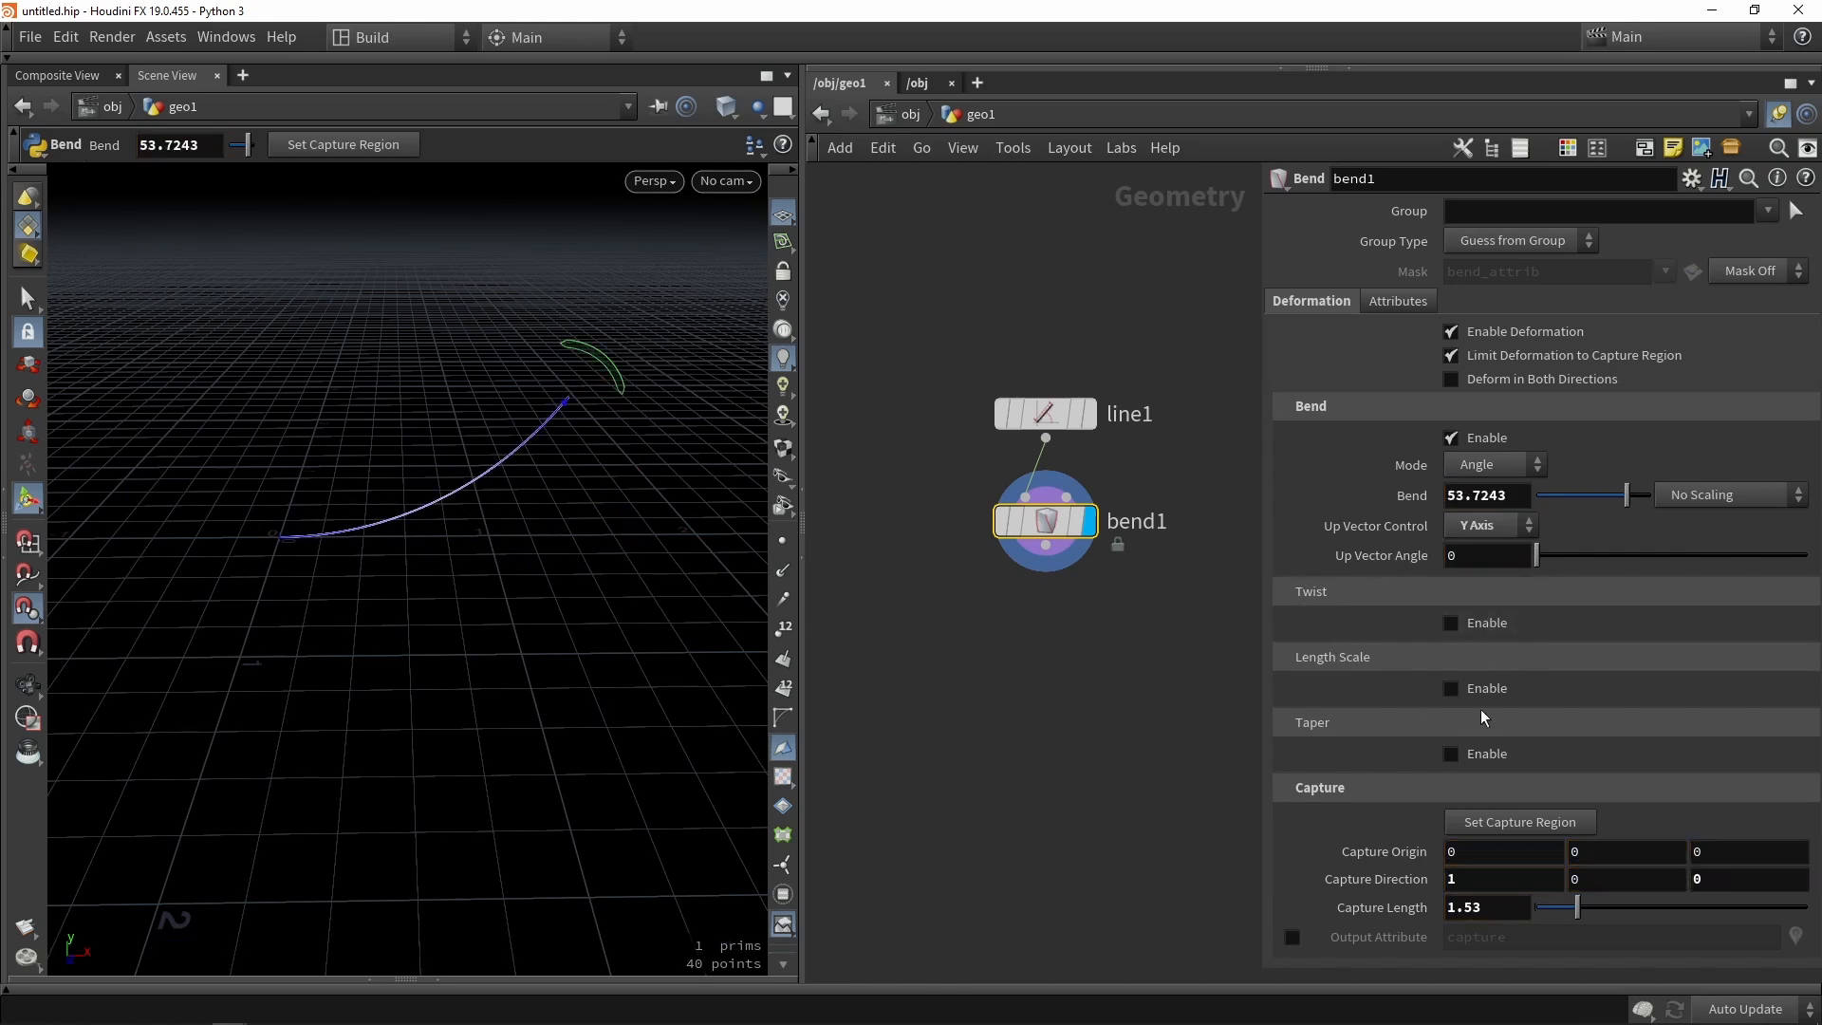
{"action": "left_click", "coordinate": [1452, 689]}
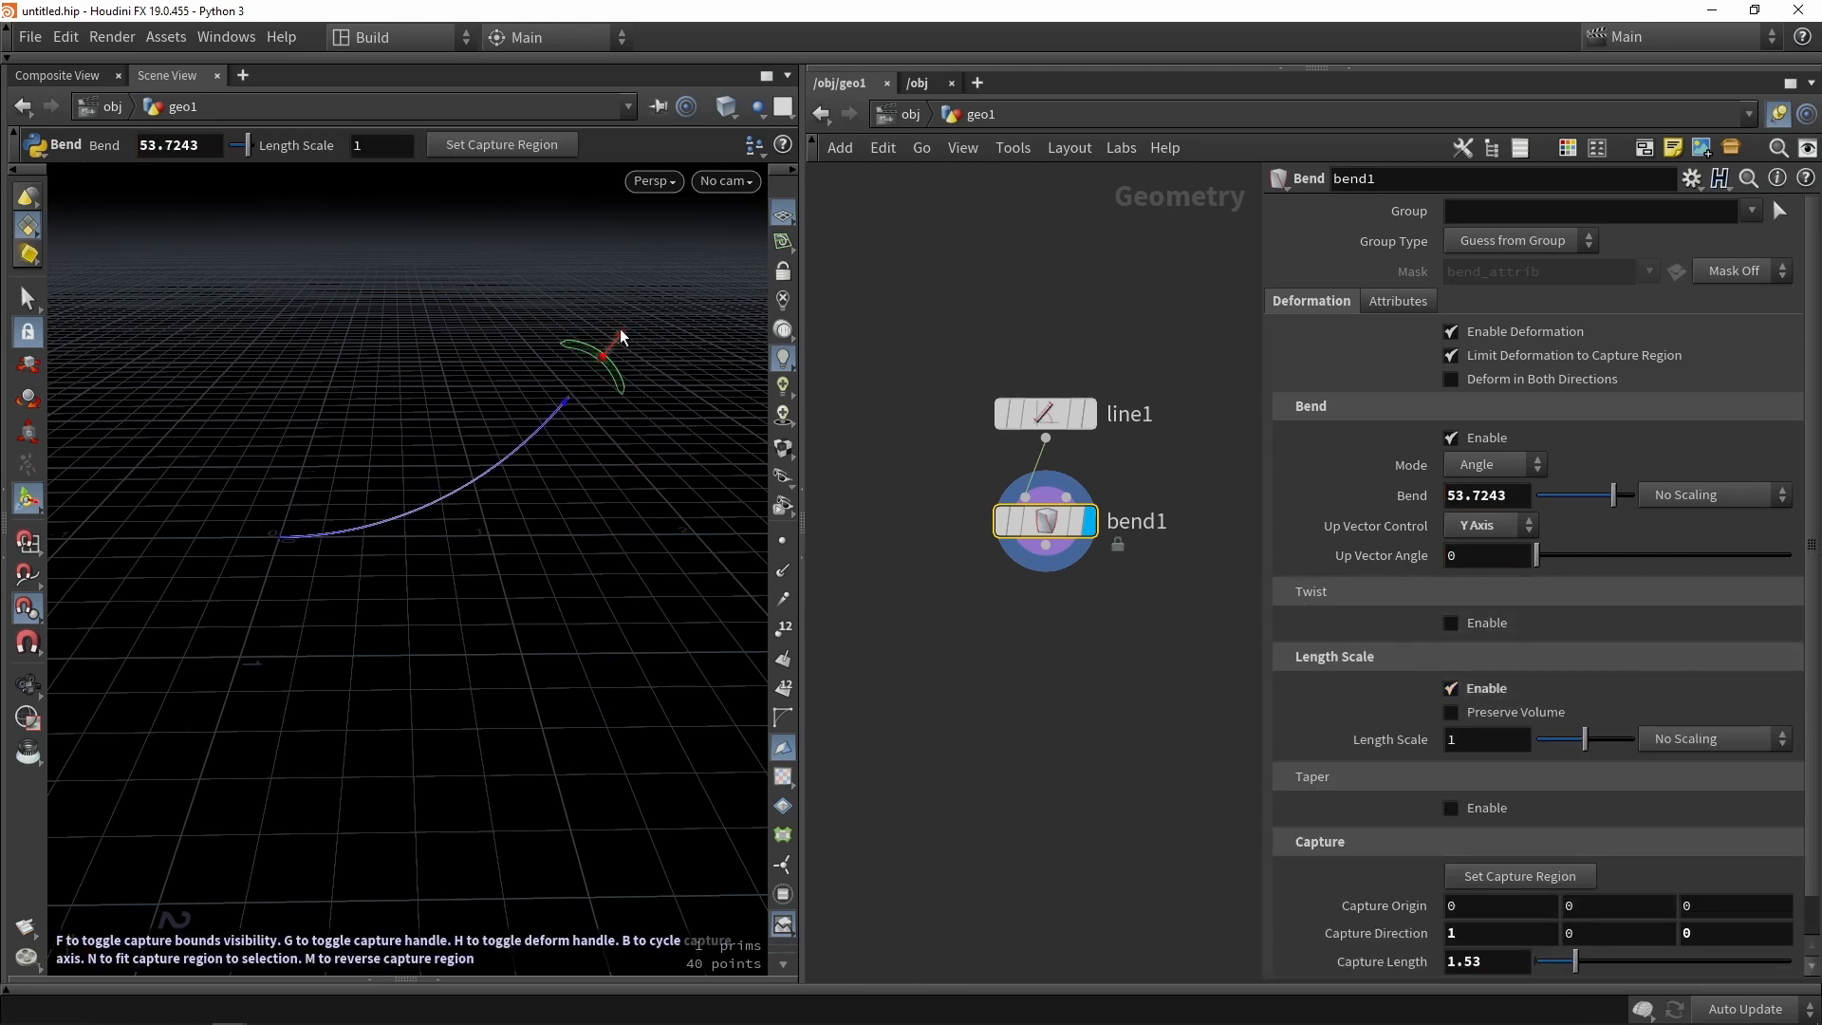
{"action": "left_click_drag", "start_coordinate": [622, 340], "coordinate": [678, 313]}
Compare the line node's length with the bend node's capture length.
{"action": "left_click", "coordinate": [1044, 414]}
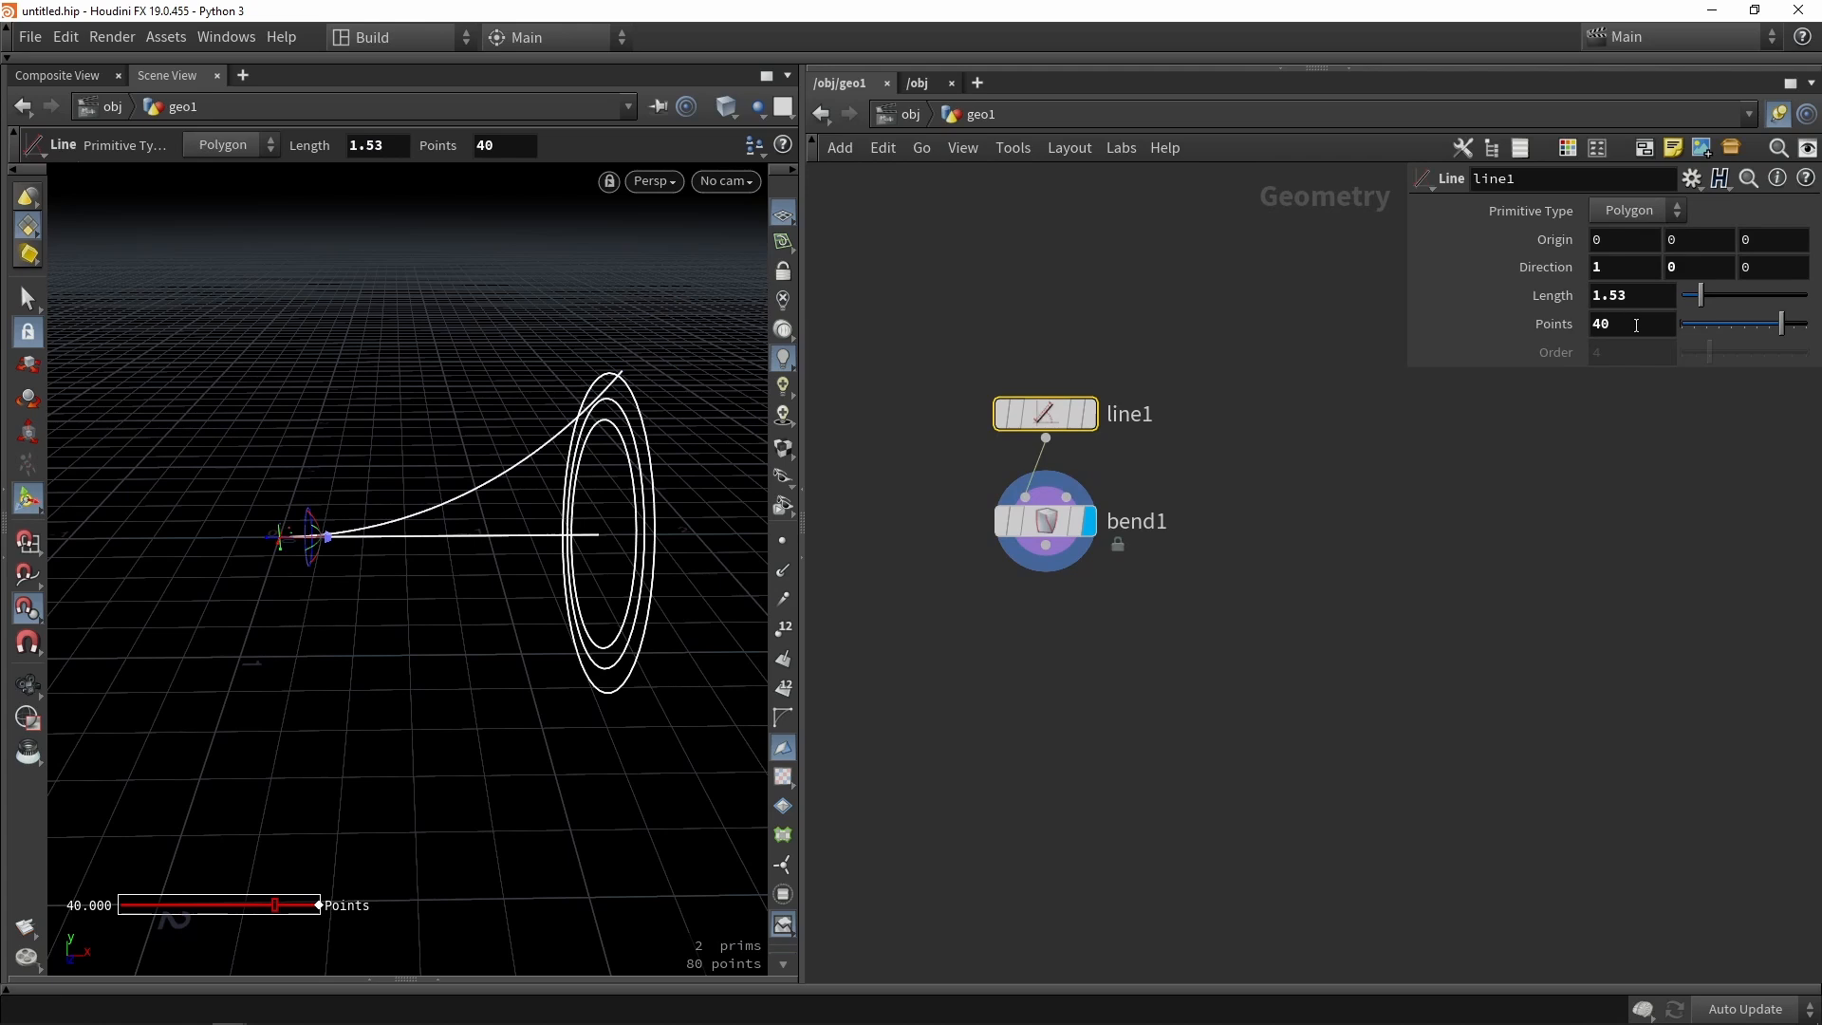
{"action": "left_click_drag", "start_coordinate": [1638, 297], "coordinate": [1575, 317]}
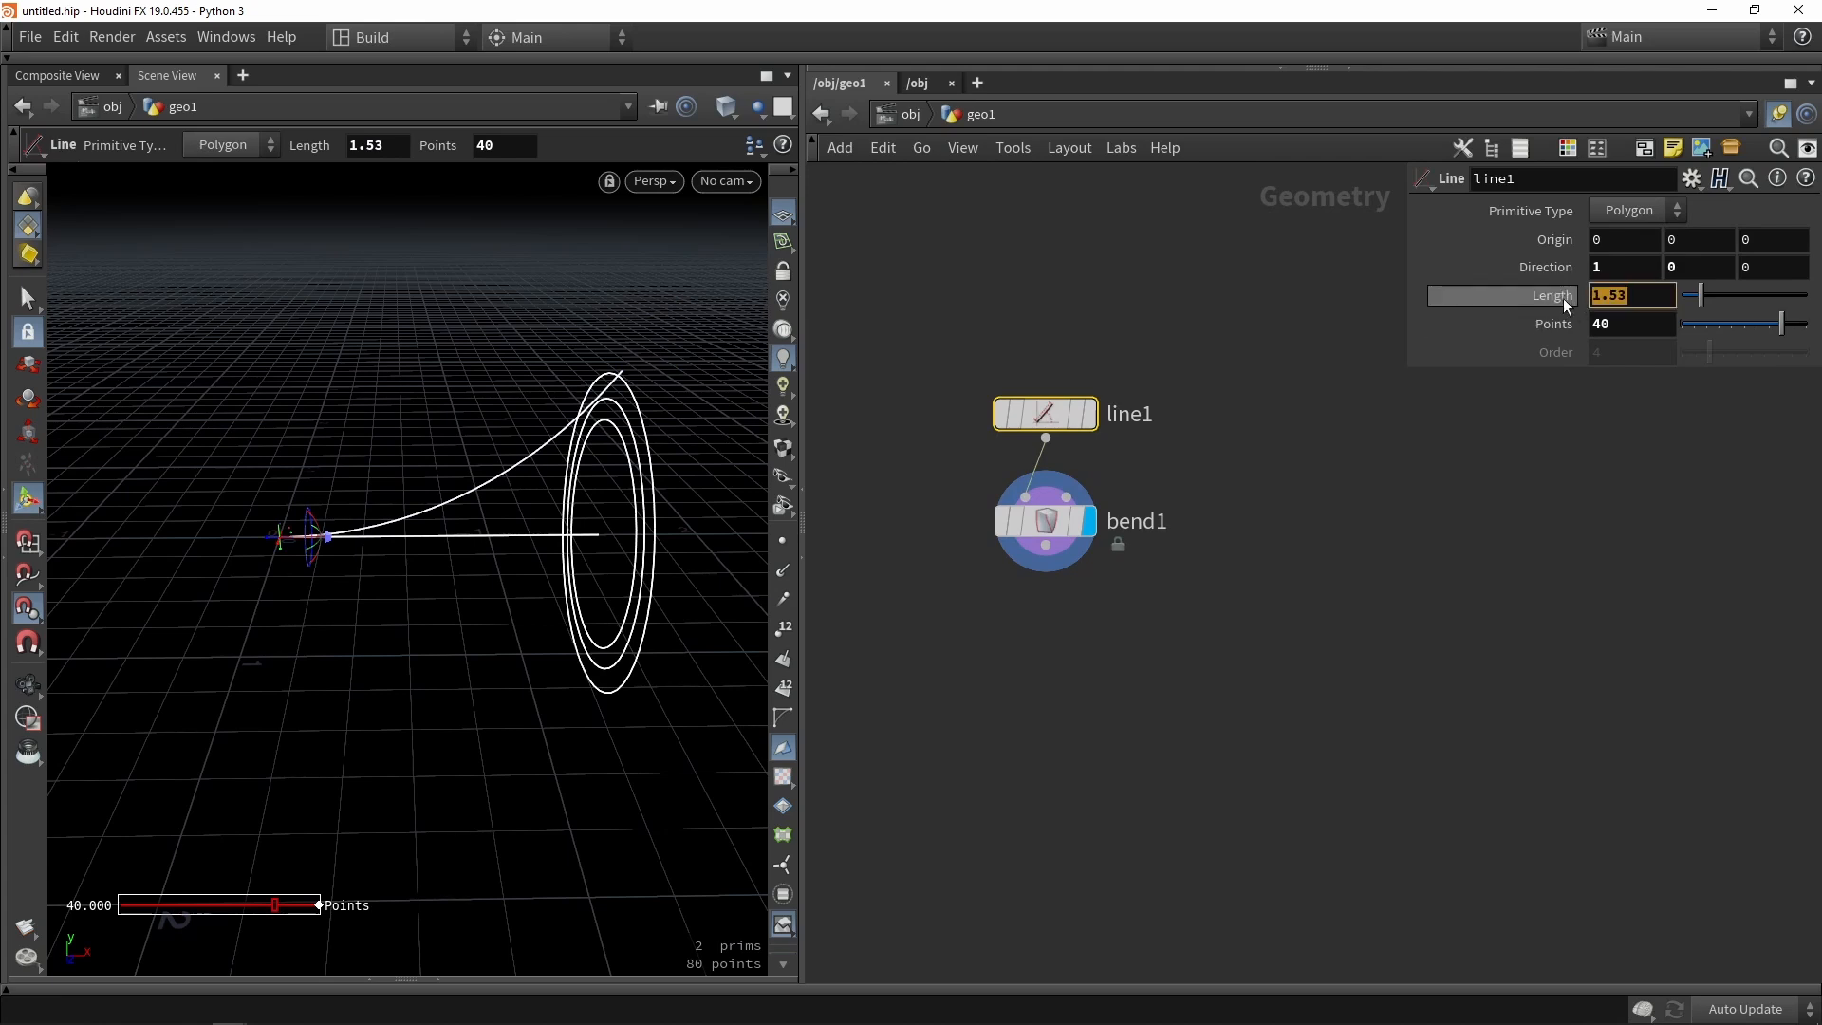
{"action": "left_click", "coordinate": [1044, 521]}
{"action": "scroll", "coordinate": [1518, 883], "scroll_direction": "down", "scroll_amount": 1}
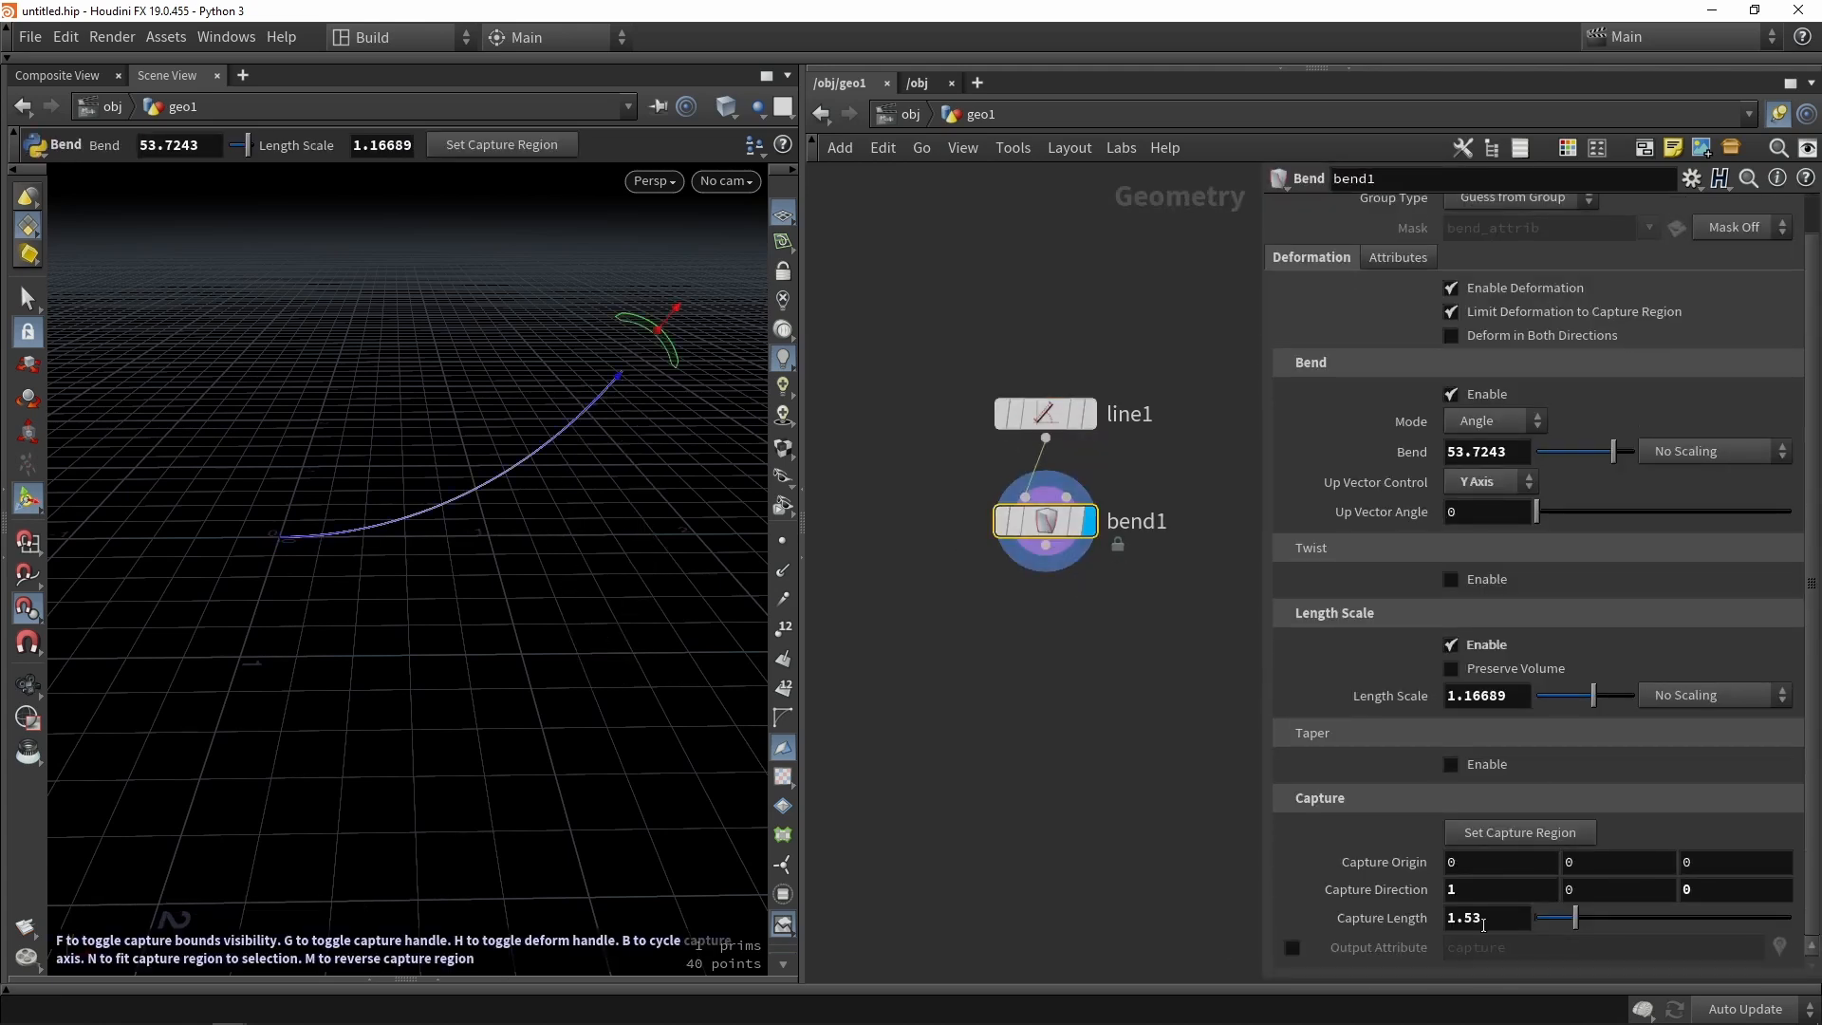
{"action": "double_click", "coordinate": [1481, 918]}
{"action": "left_click", "coordinate": [1029, 414]}
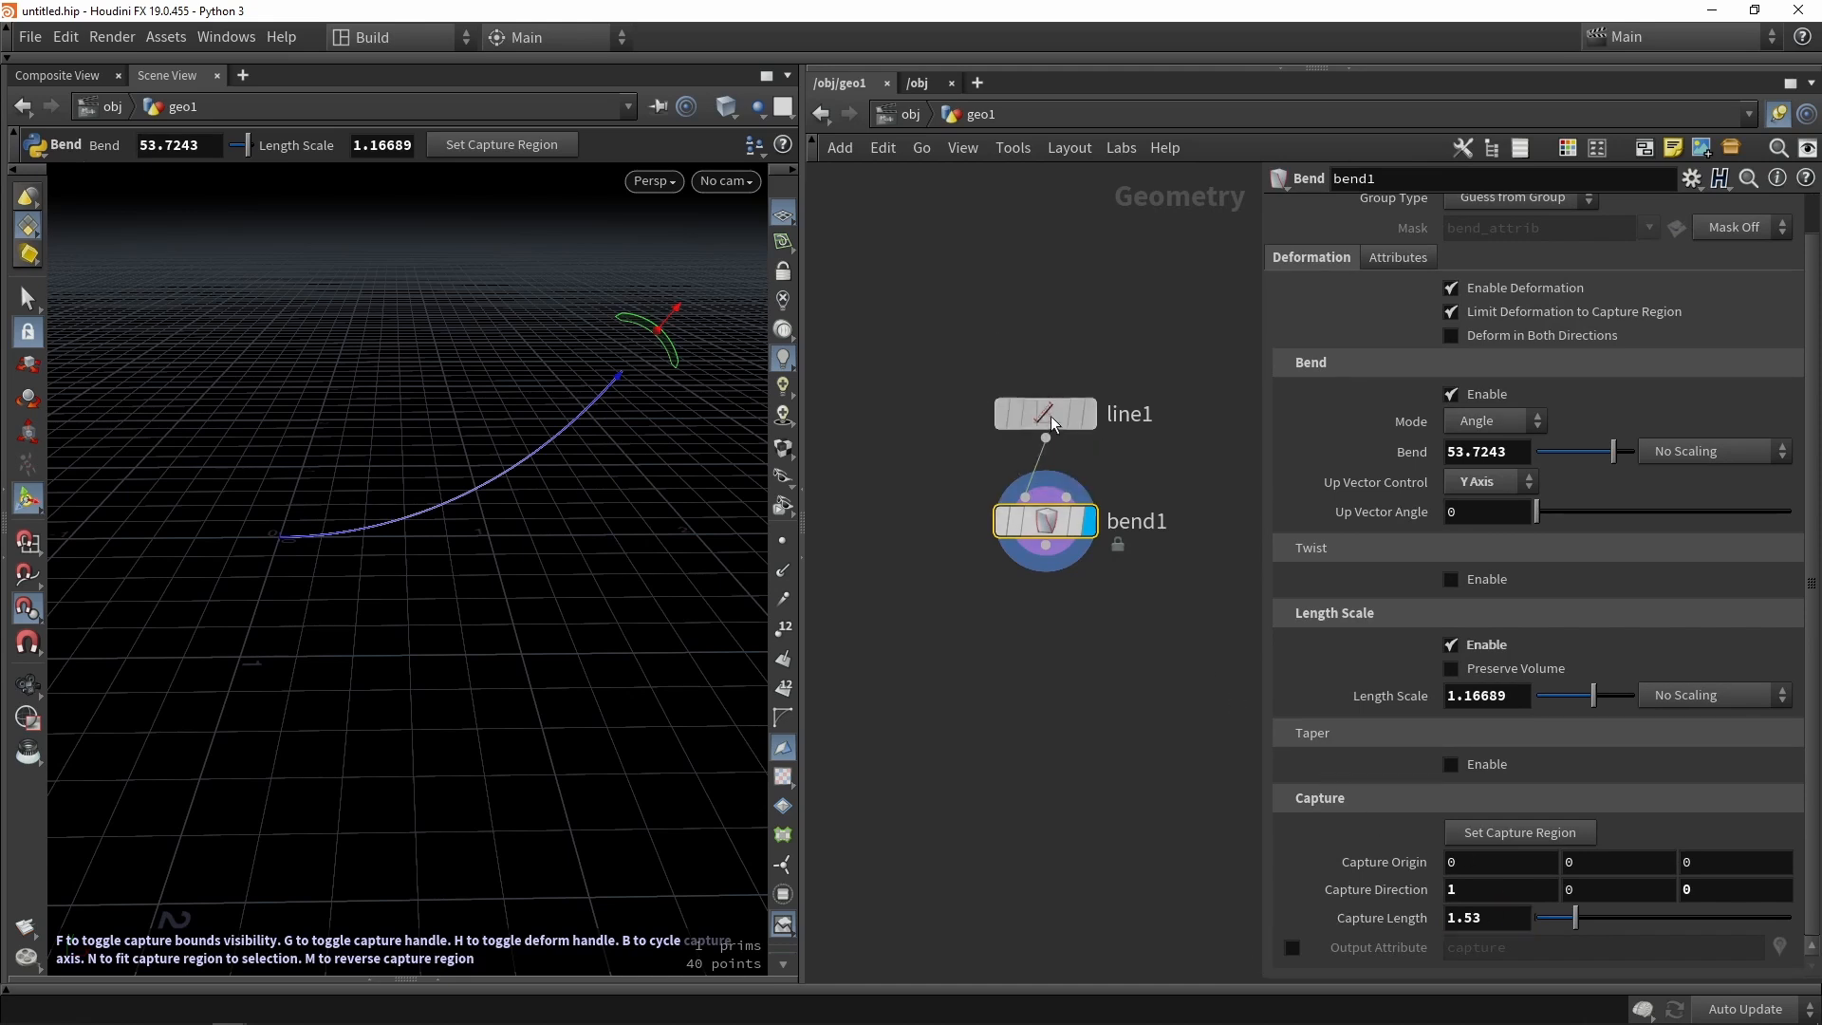
{"action": "left_click", "coordinate": [1044, 521]}
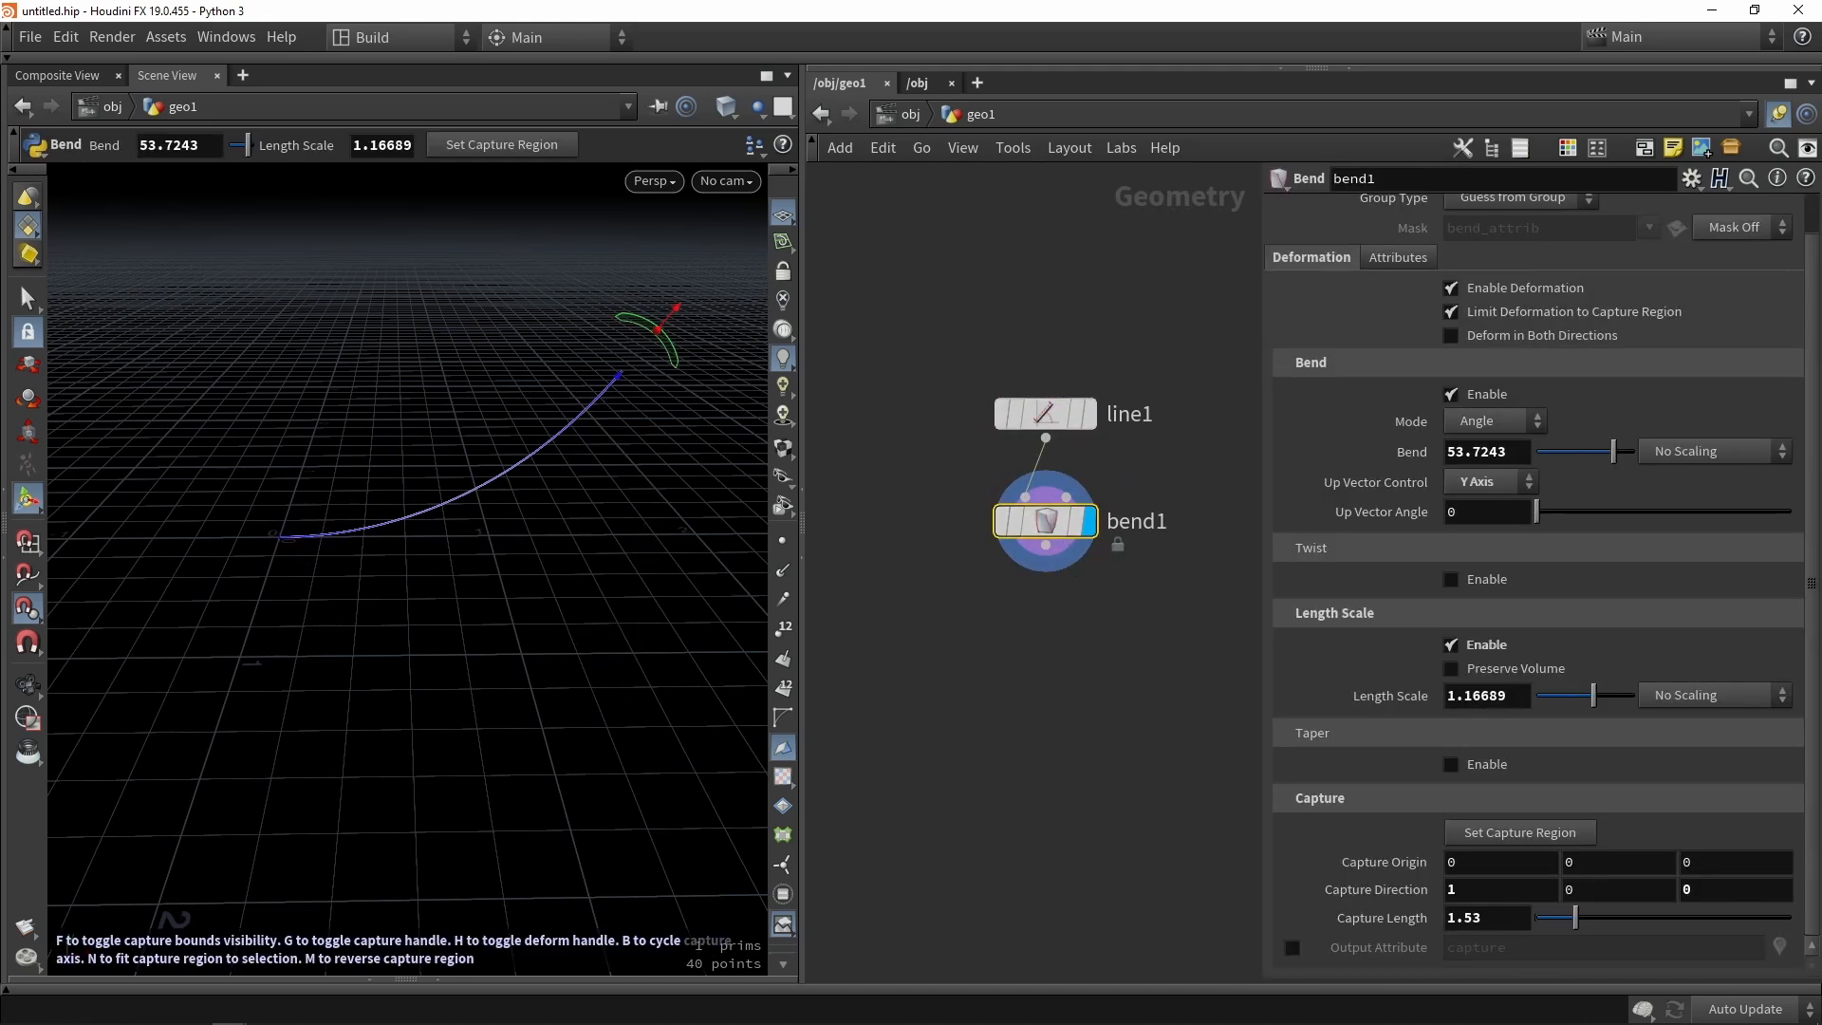
Link the bend's capture length to the line's length with the relative reference ch("../line1/dist").
{"action": "left_click", "coordinate": [1044, 414]}
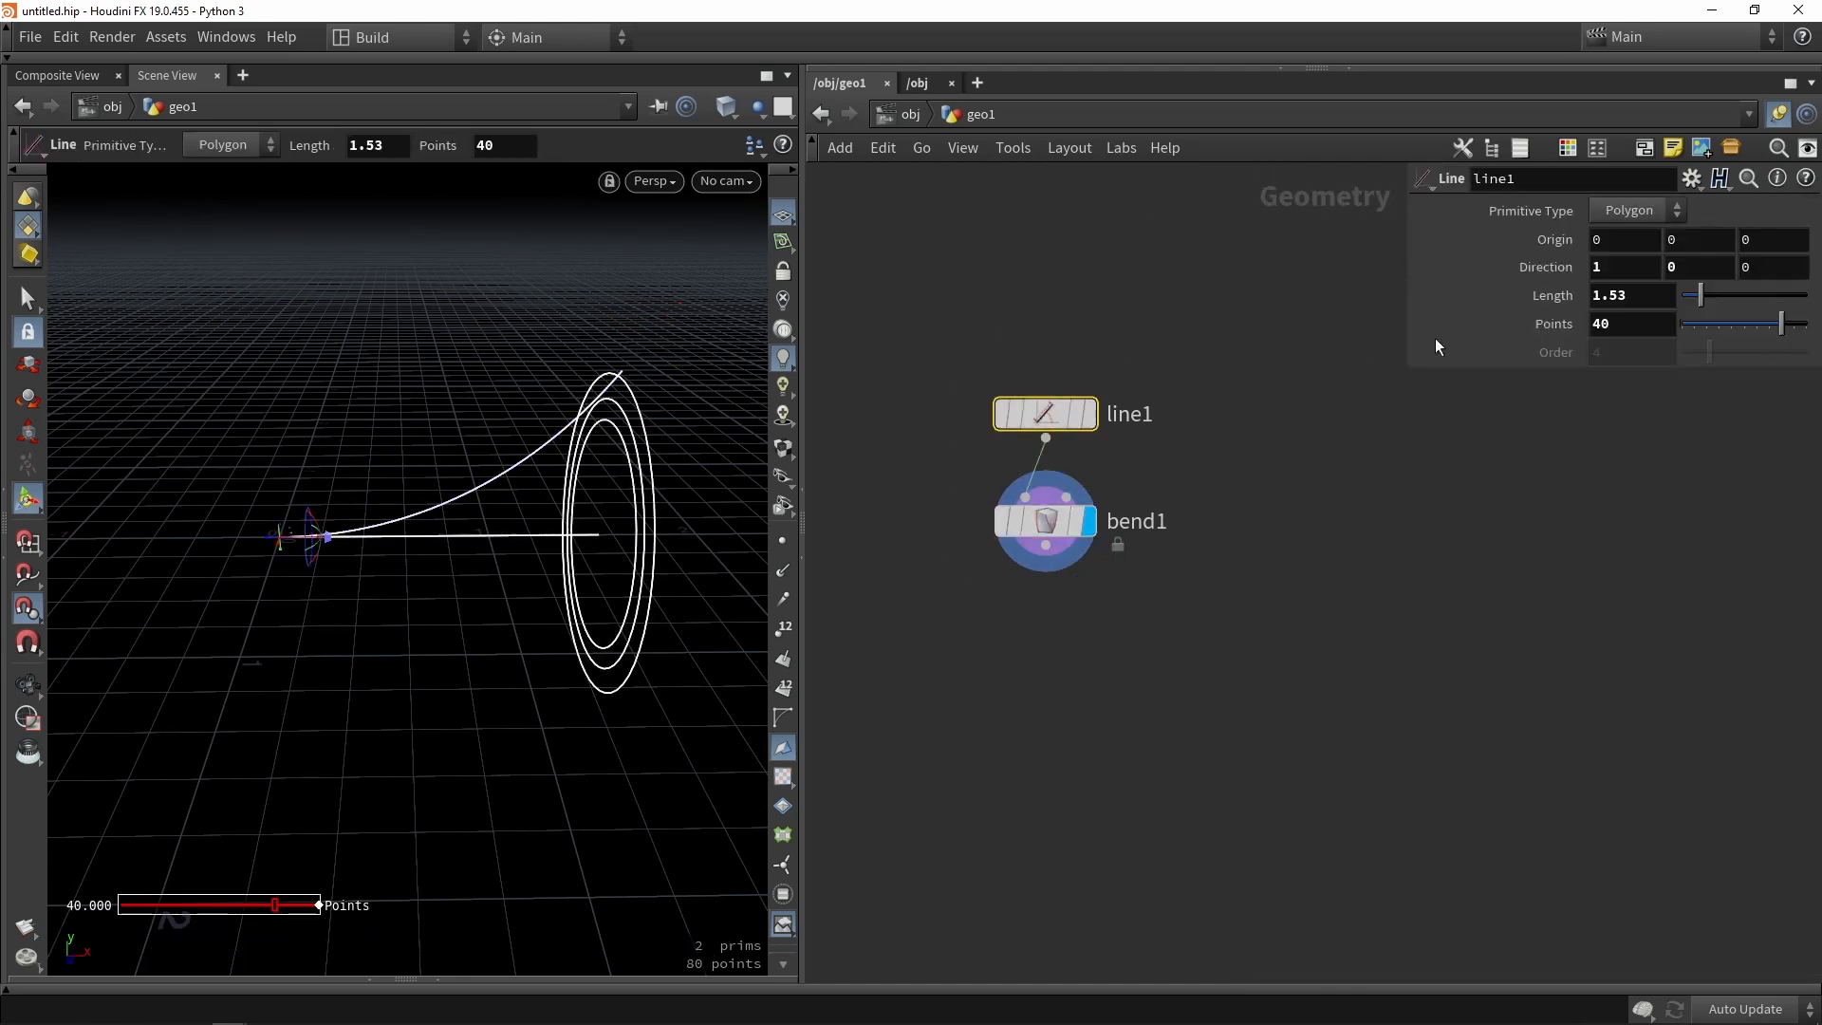
{"action": "right_click", "coordinate": [1619, 295]}
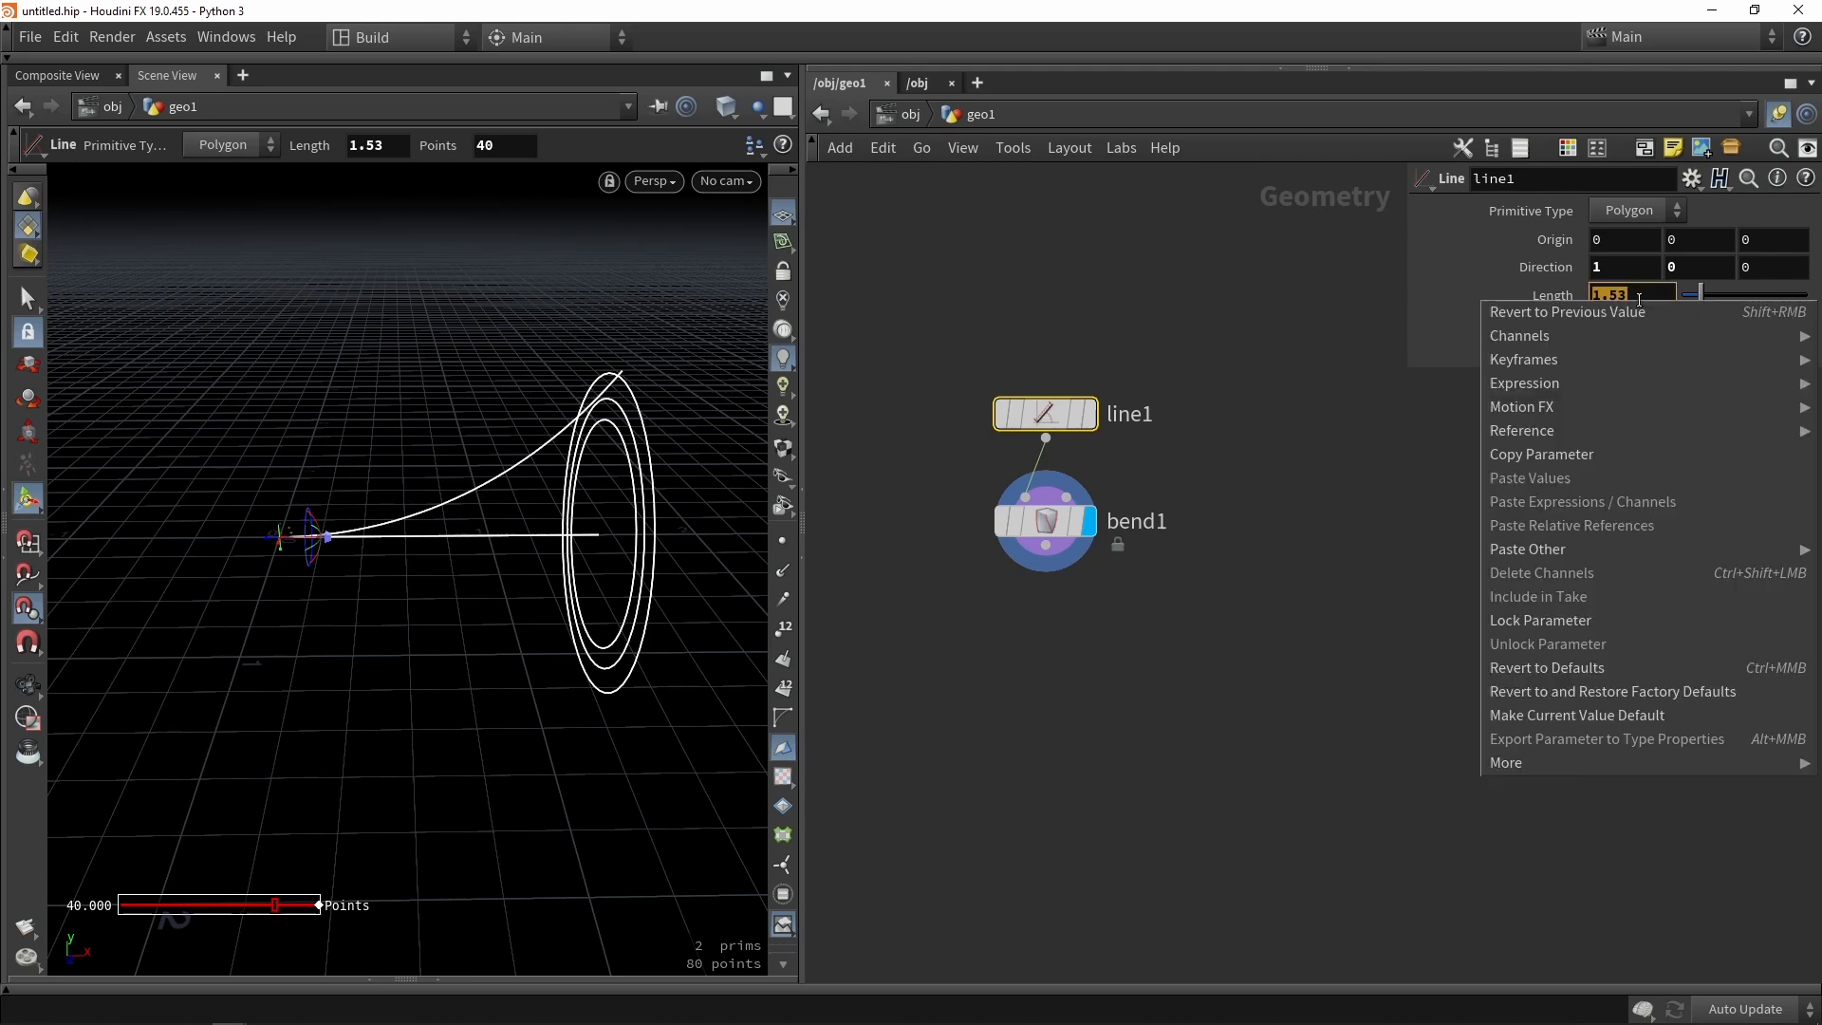
{"action": "left_click", "coordinate": [1524, 456]}
{"action": "left_click", "coordinate": [1044, 521]}
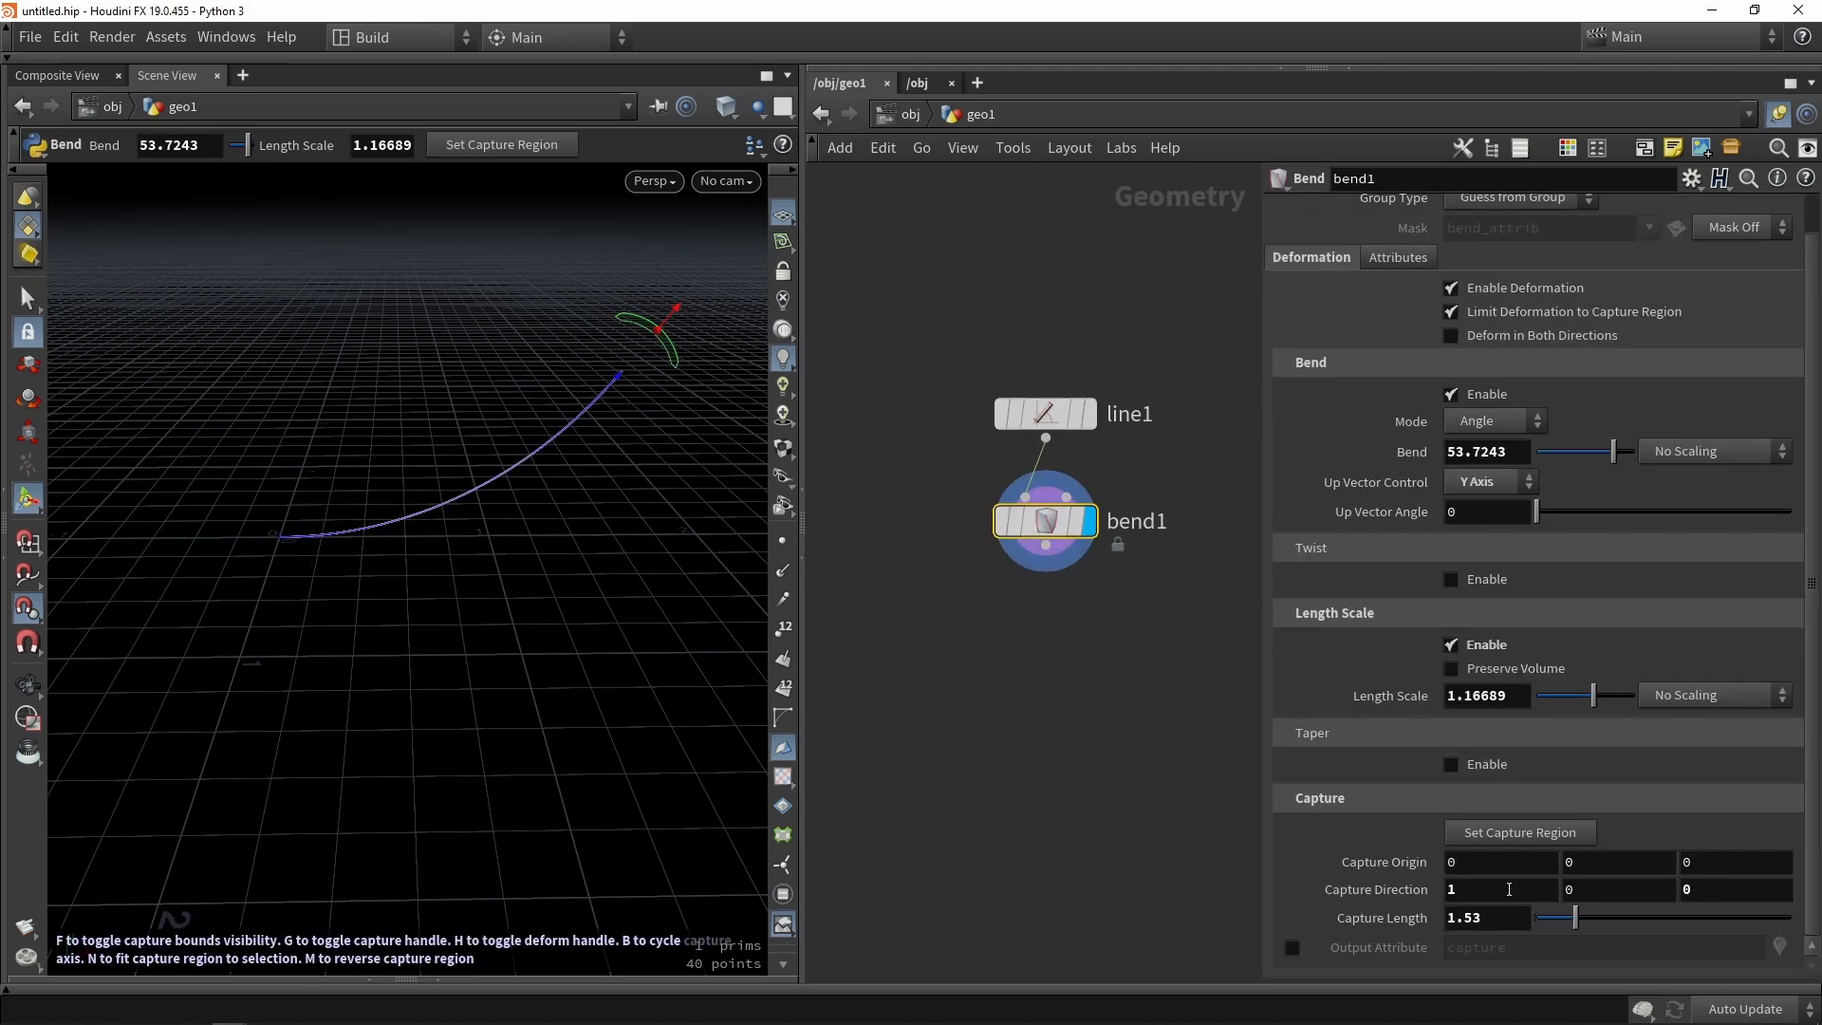
{"action": "right_click", "coordinate": [1480, 920]}
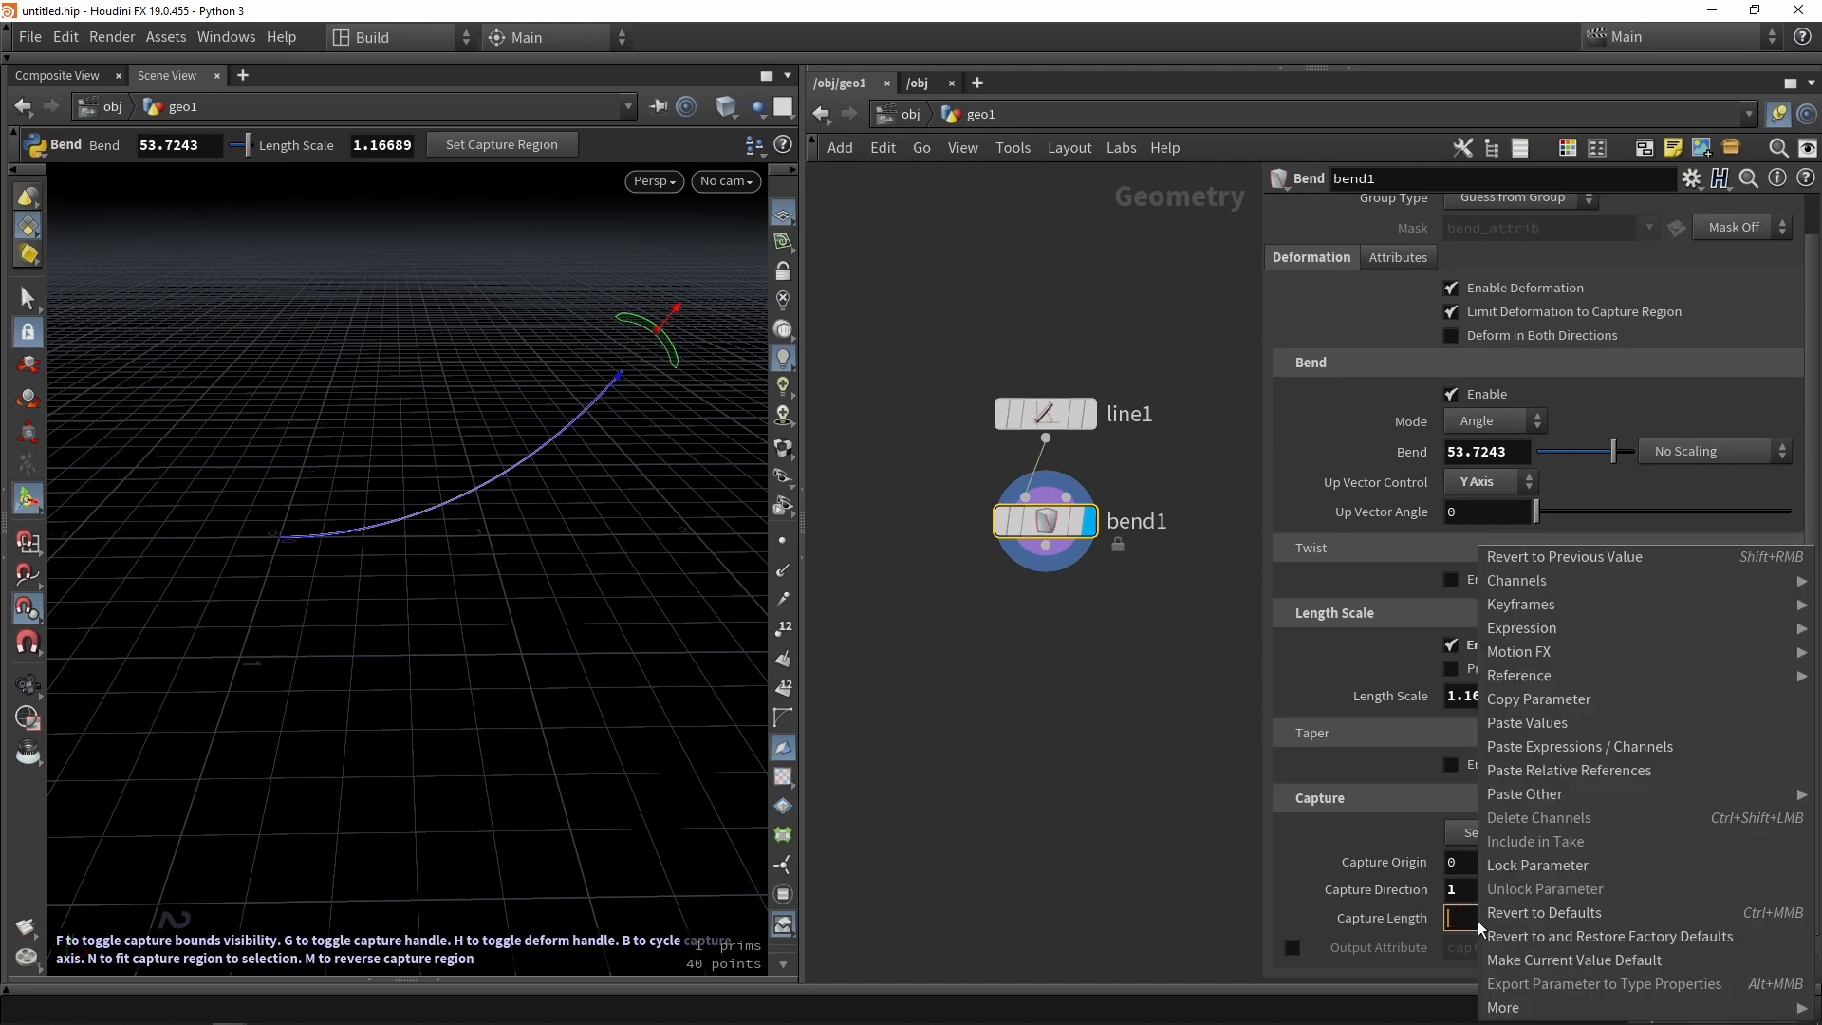
{"action": "left_click", "coordinate": [1539, 772]}
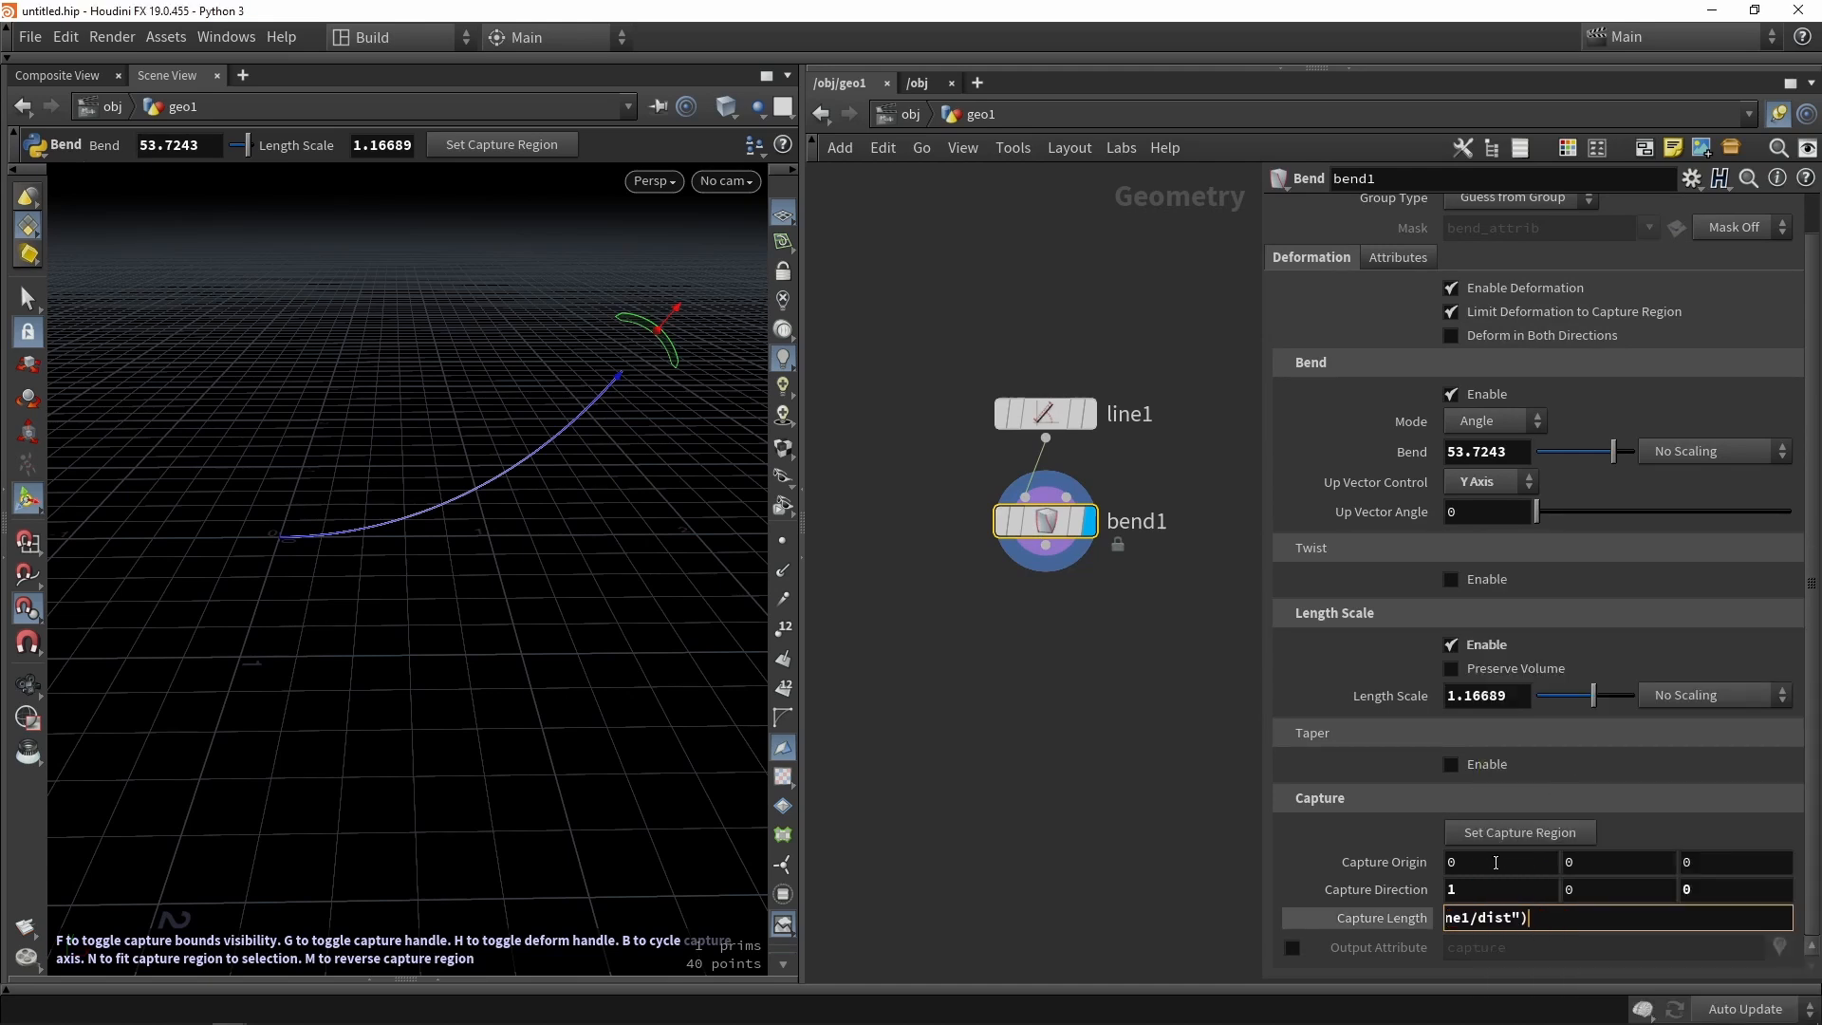
{"action": "left_click", "coordinate": [1418, 919]}
{"action": "left_click", "coordinate": [1418, 918]}
{"action": "left_click_drag", "start_coordinate": [1608, 917], "coordinate": [1451, 918]}
{"action": "left_click", "coordinate": [1452, 922]}
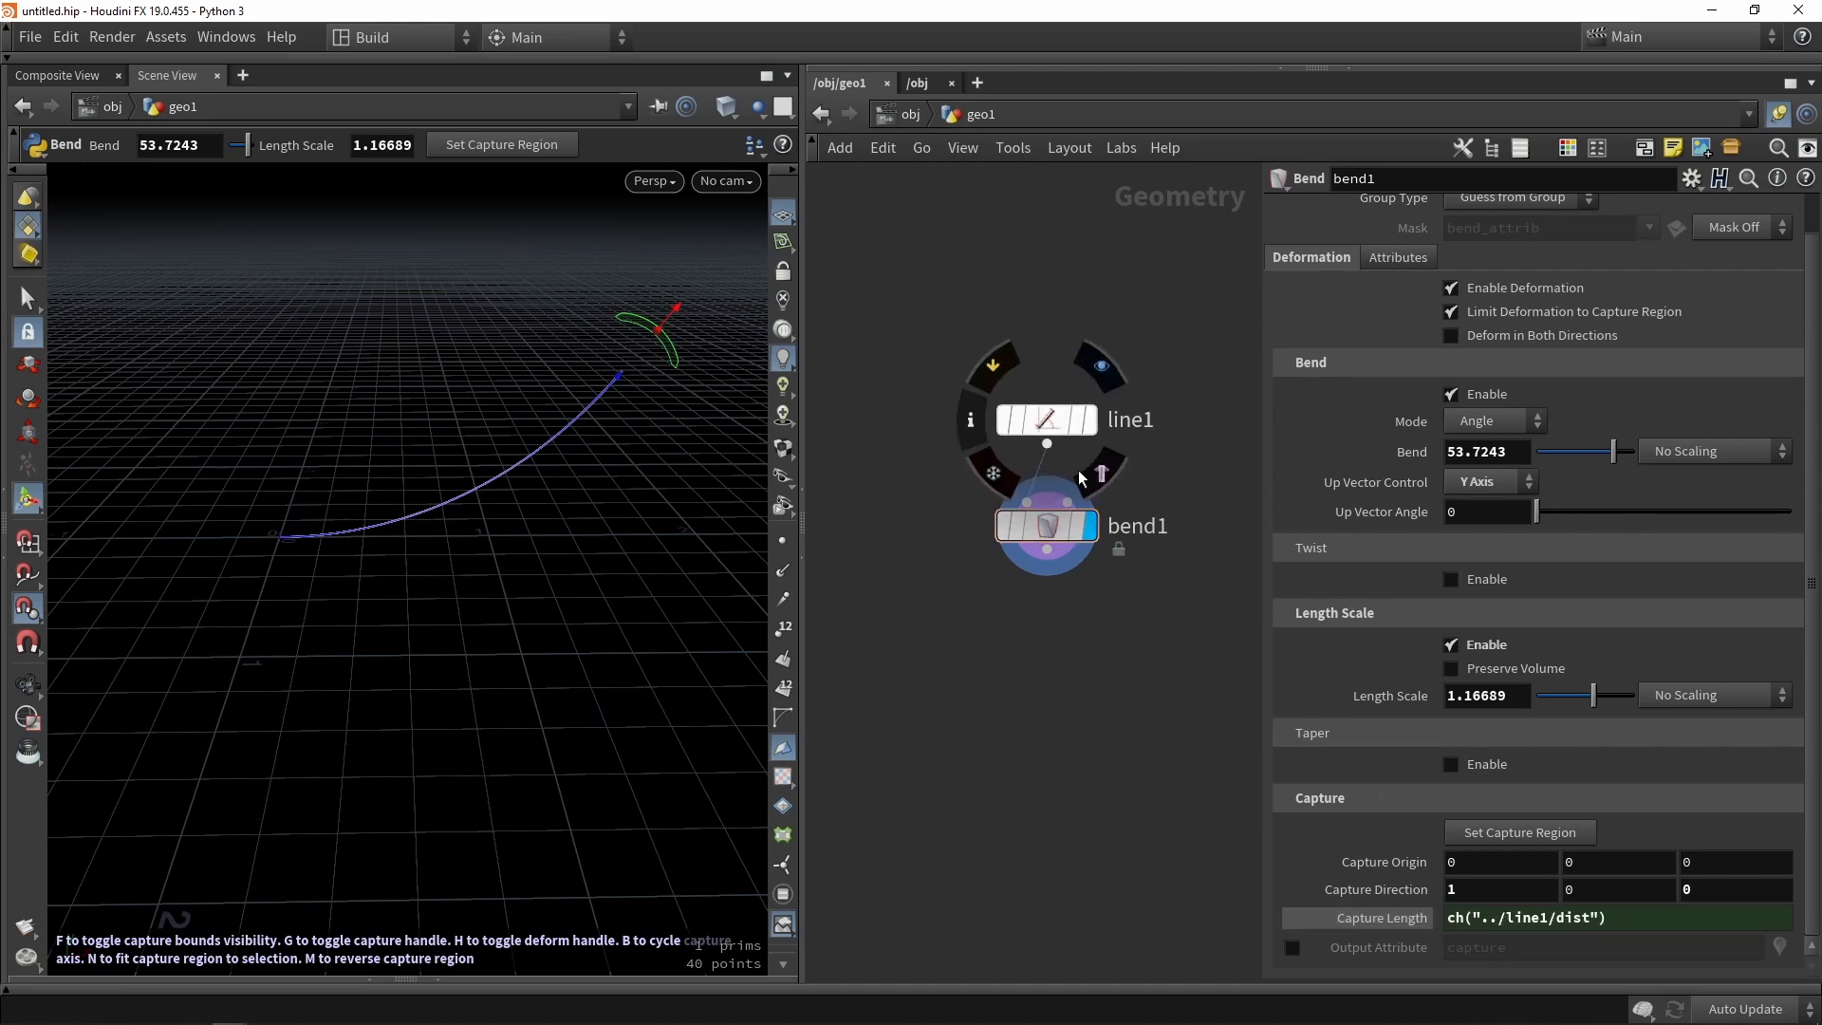
Set the line's length to 1.6.
{"action": "left_click", "coordinate": [1046, 420]}
{"action": "mouse_move", "coordinate": [1717, 296]}
{"action": "left_mouse_down"}
{"action": "mouse_move", "coordinate": [1744, 297]}
{"action": "mouse_move", "coordinate": [1706, 300]}
{"action": "left_mouse_up"}
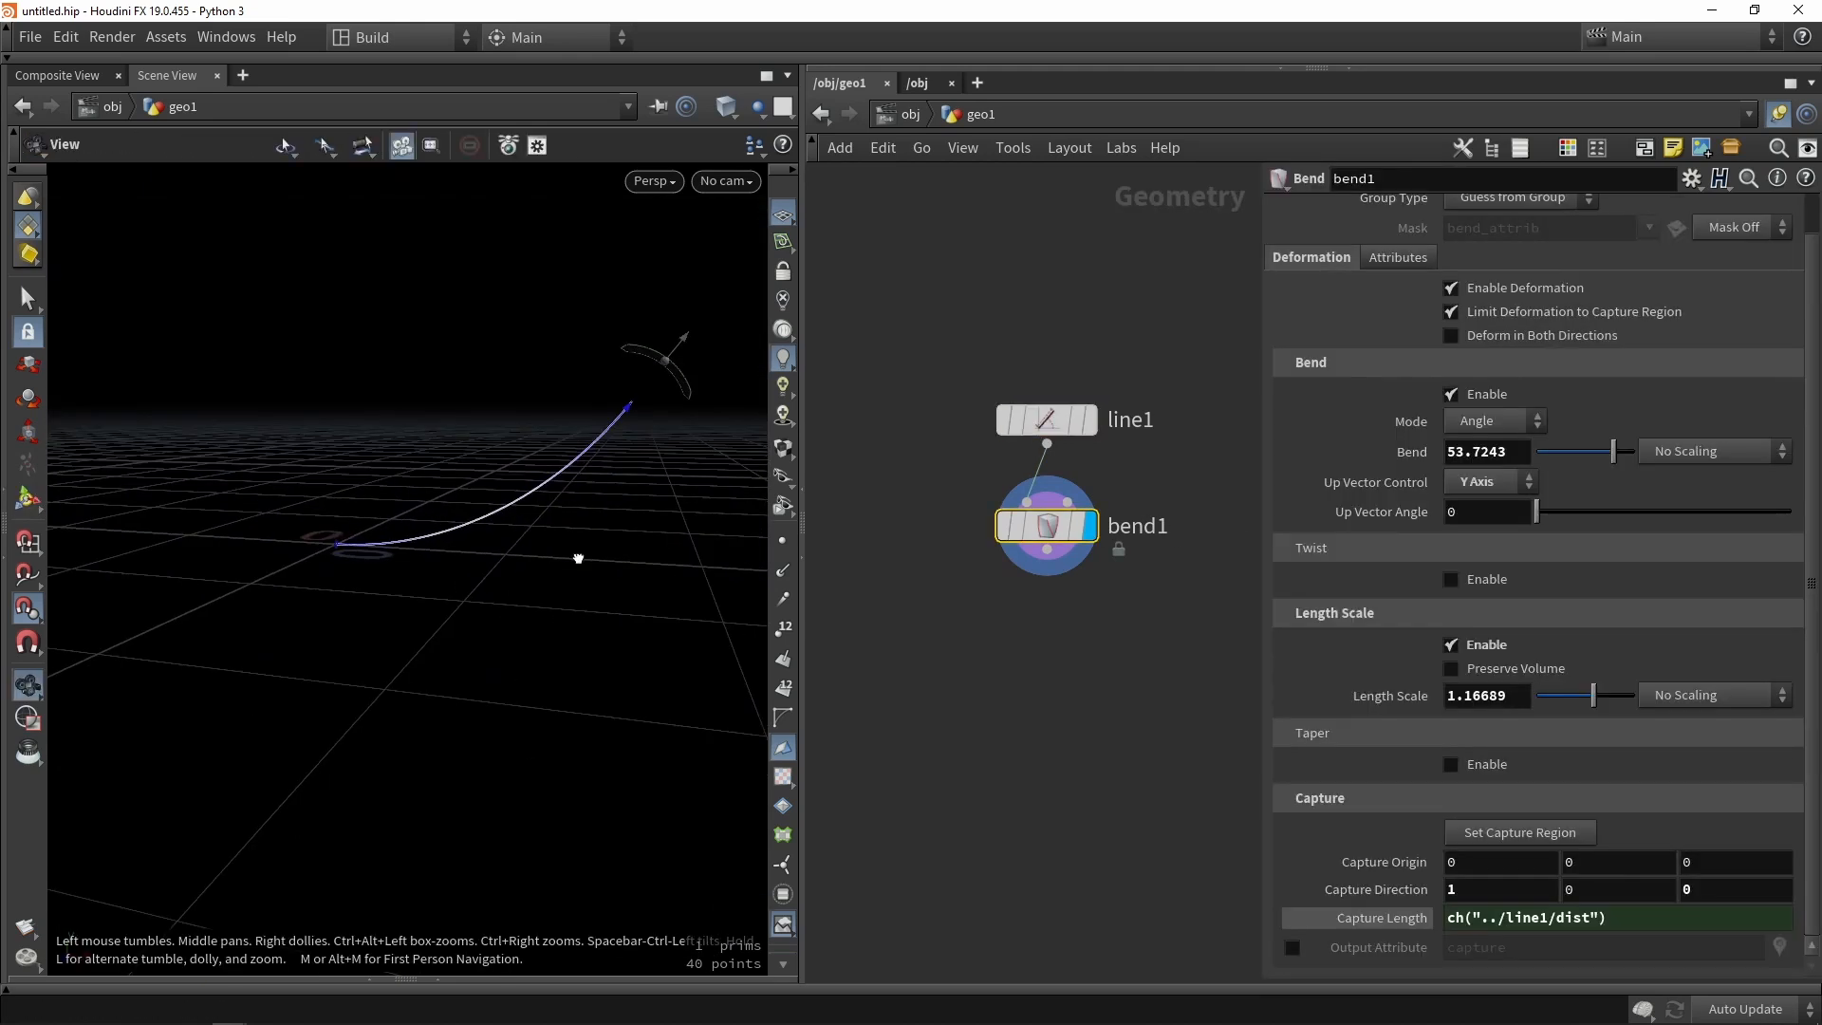
Adjust the bend with its viewport handles to about 46.8 degrees and a length scale of about 0.99.
{"action": "left_click_drag", "start_coordinate": [577, 557], "coordinate": [583, 545]}
{"action": "middle_click_drag", "start_coordinate": [584, 545], "coordinate": [537, 612], "text": "alt"}
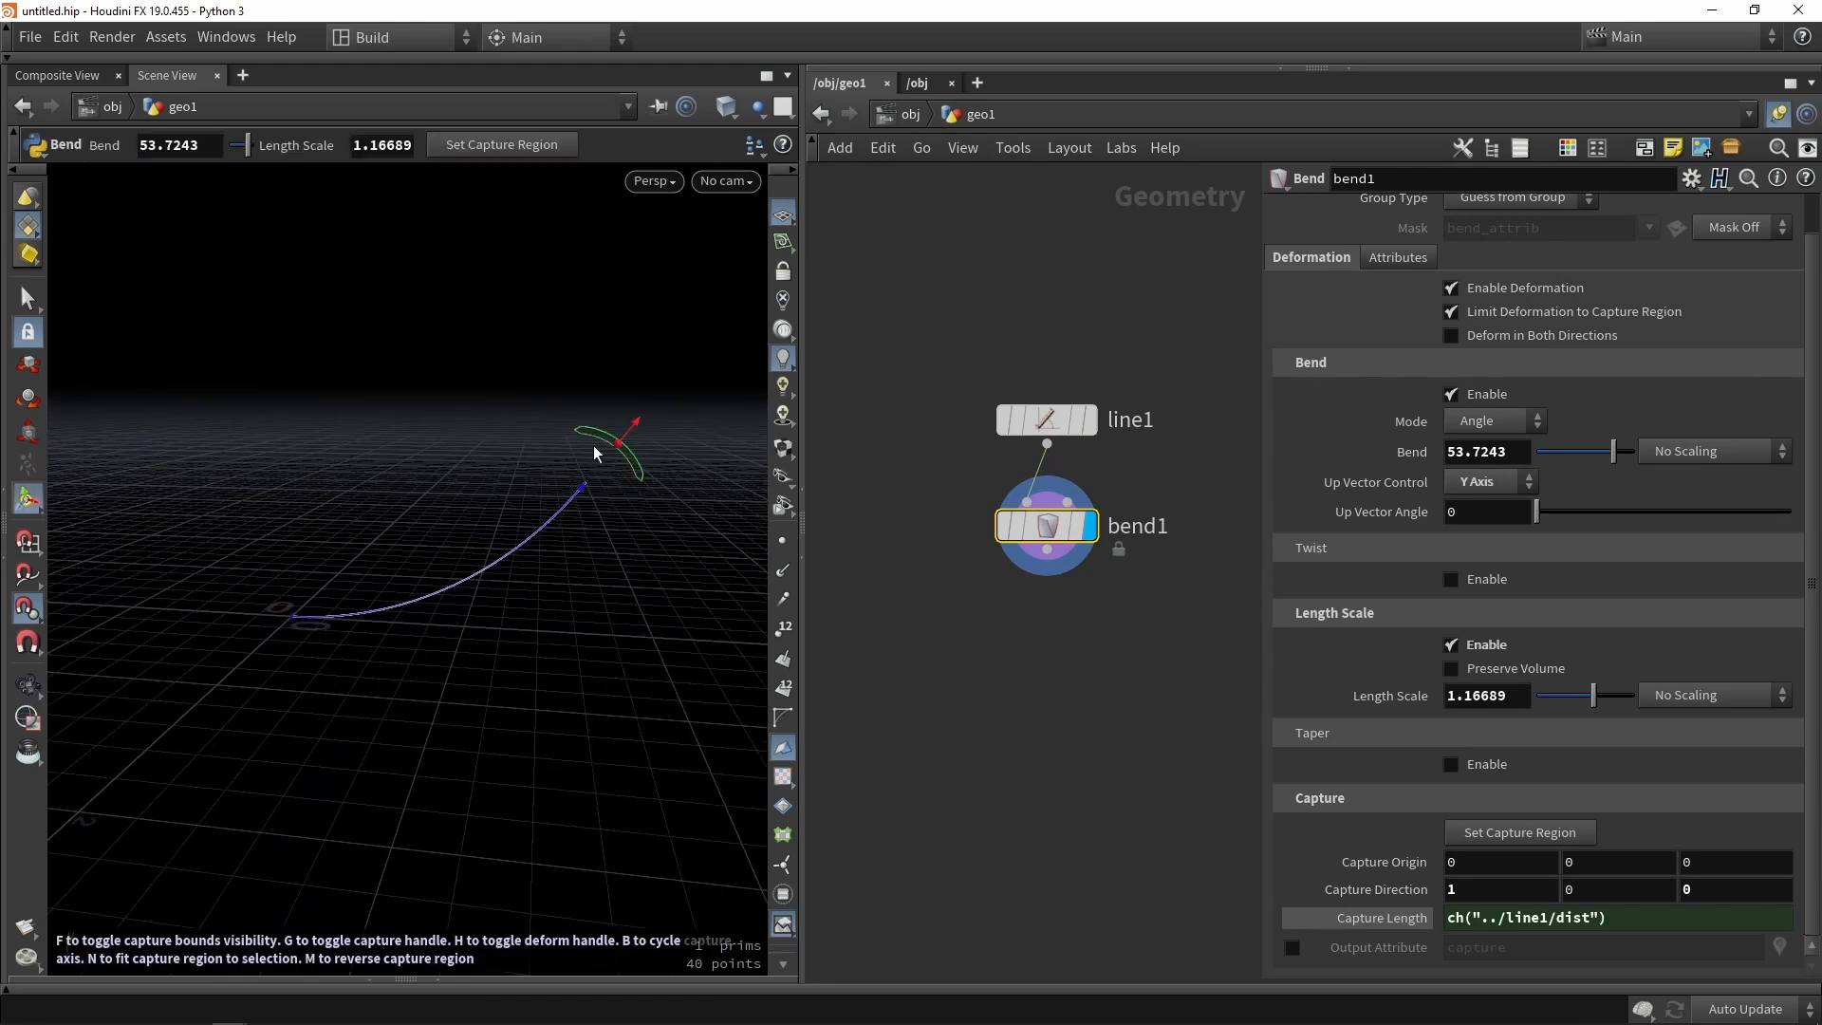
{"action": "left_click_drag", "start_coordinate": [633, 420], "coordinate": [504, 555]}
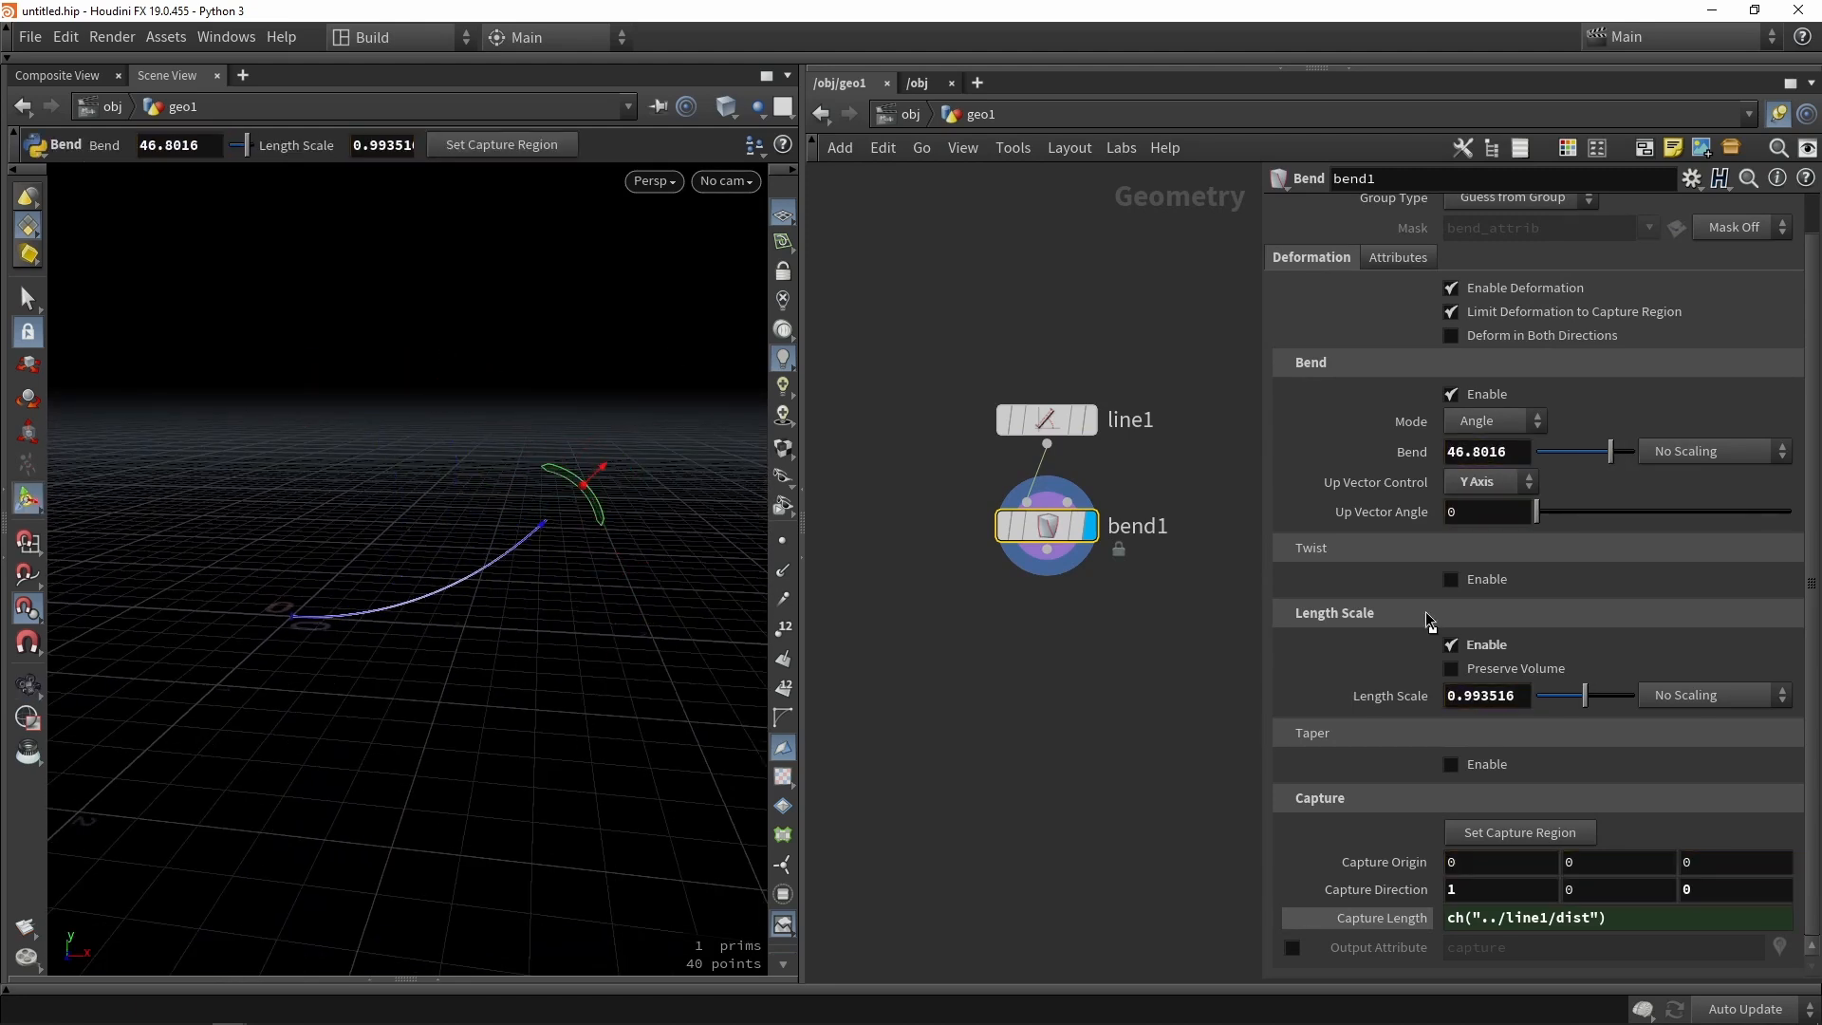
Enlarge the network workspace by narrowing the viewport and the parameter area, and select the line node.
{"action": "scroll", "coordinate": [968, 687], "scroll_direction": "down", "scroll_amount": 4}
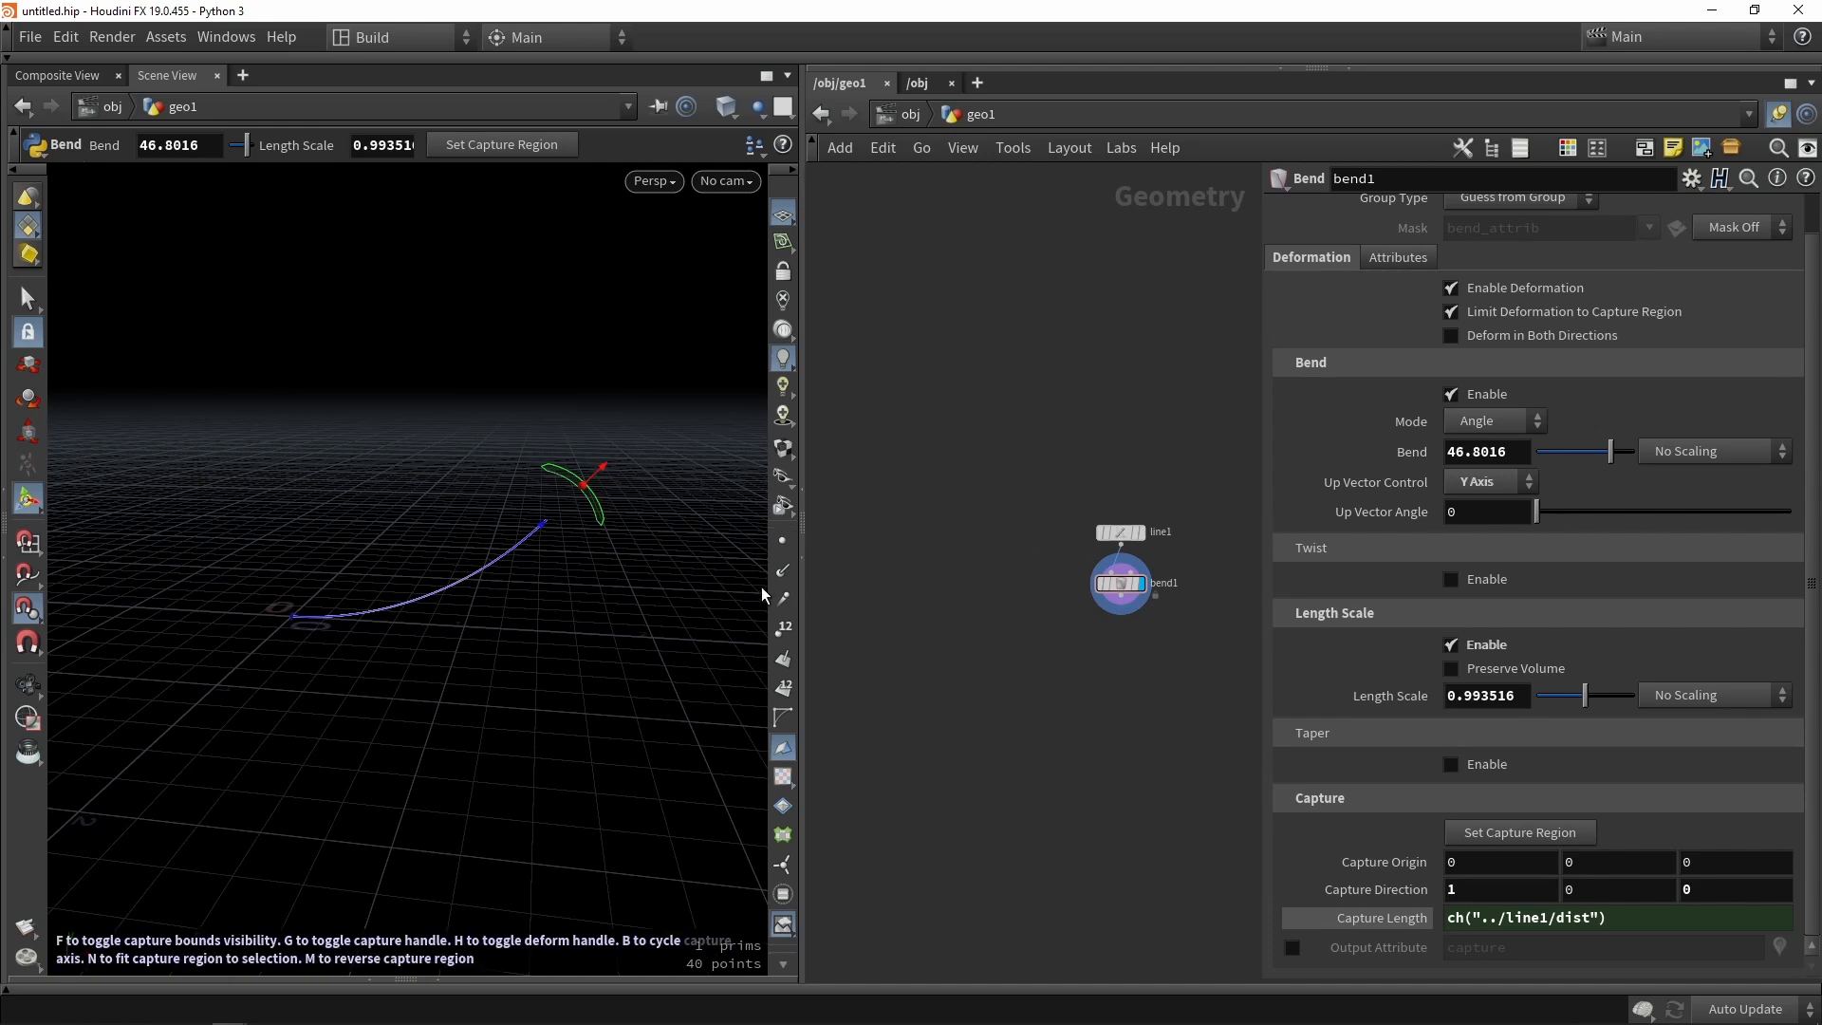
{"action": "left_click_drag", "start_coordinate": [804, 622], "coordinate": [564, 622]}
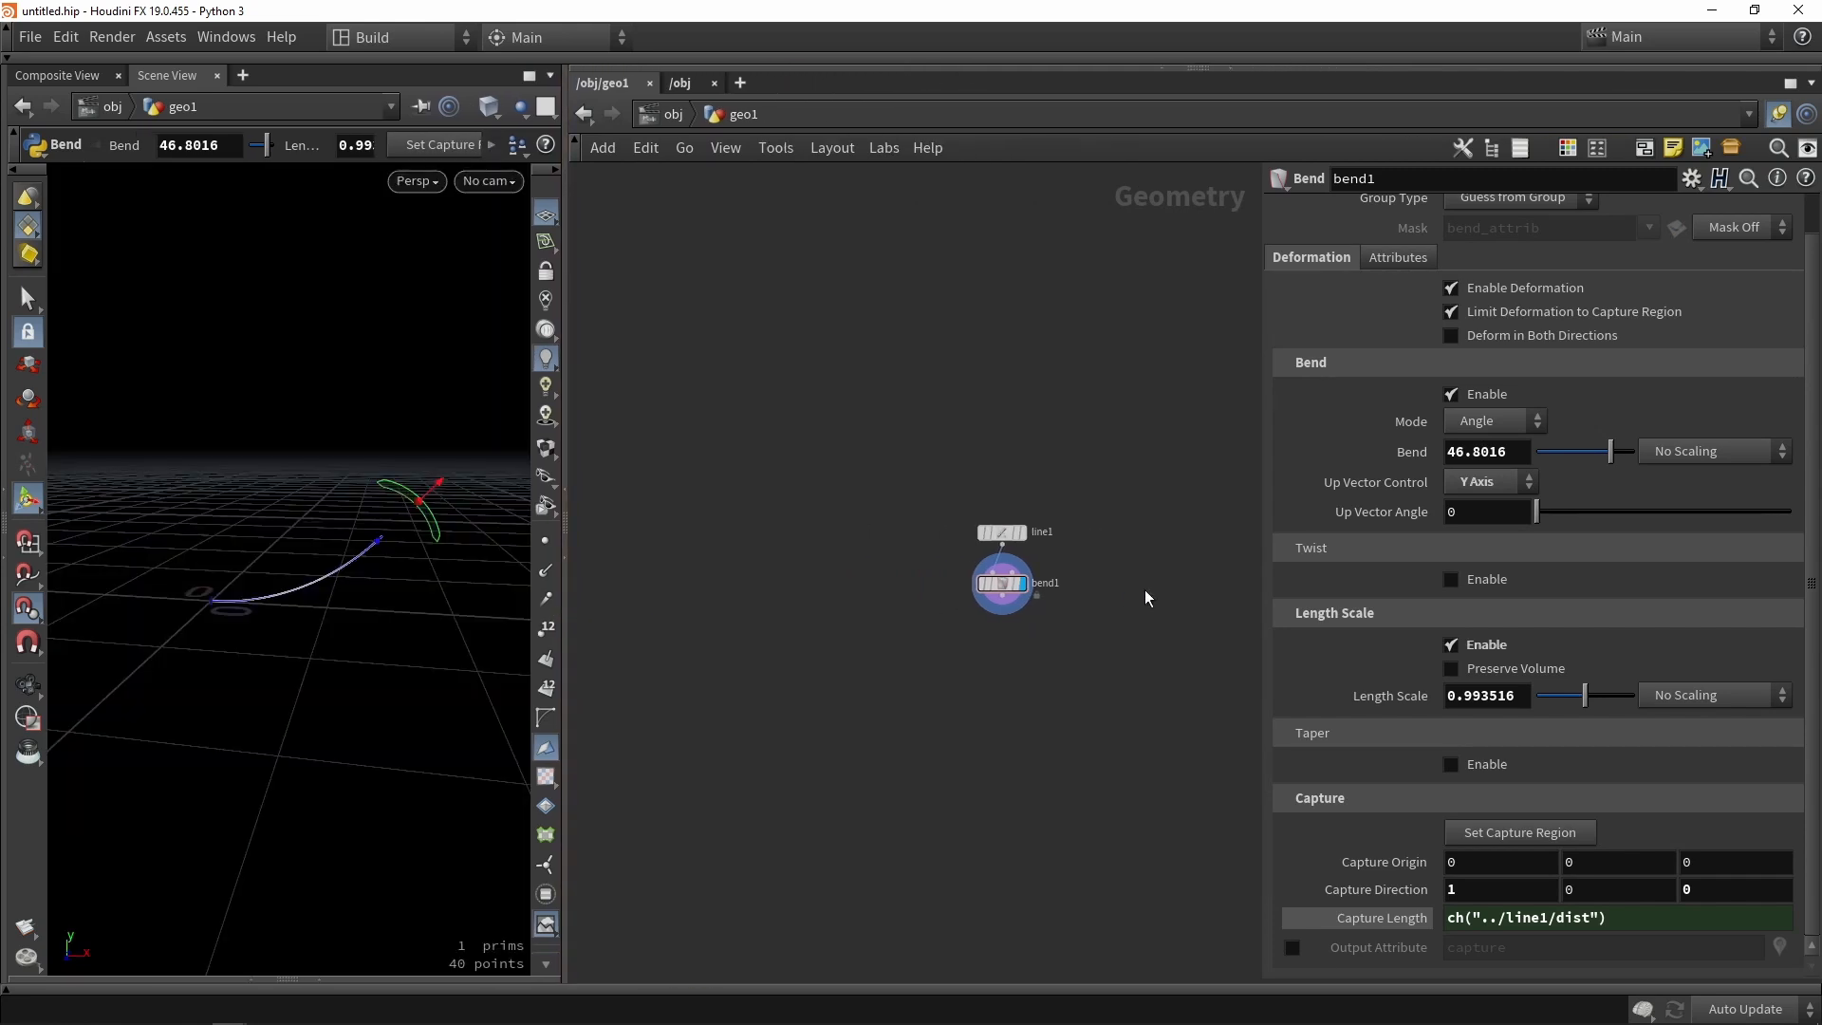
{"action": "left_click_drag", "start_coordinate": [1258, 536], "coordinate": [1387, 551]}
{"action": "left_click_drag", "start_coordinate": [1212, 653], "coordinate": [1164, 638]}
{"action": "left_click_drag", "start_coordinate": [949, 486], "coordinate": [1306, 493]}
{"action": "left_click", "coordinate": [940, 476]}
{"action": "scroll", "coordinate": [932, 472], "scroll_direction": "up", "scroll_amount": 3}
{"action": "middle_click_drag", "start_coordinate": [994, 490], "coordinate": [748, 480]}
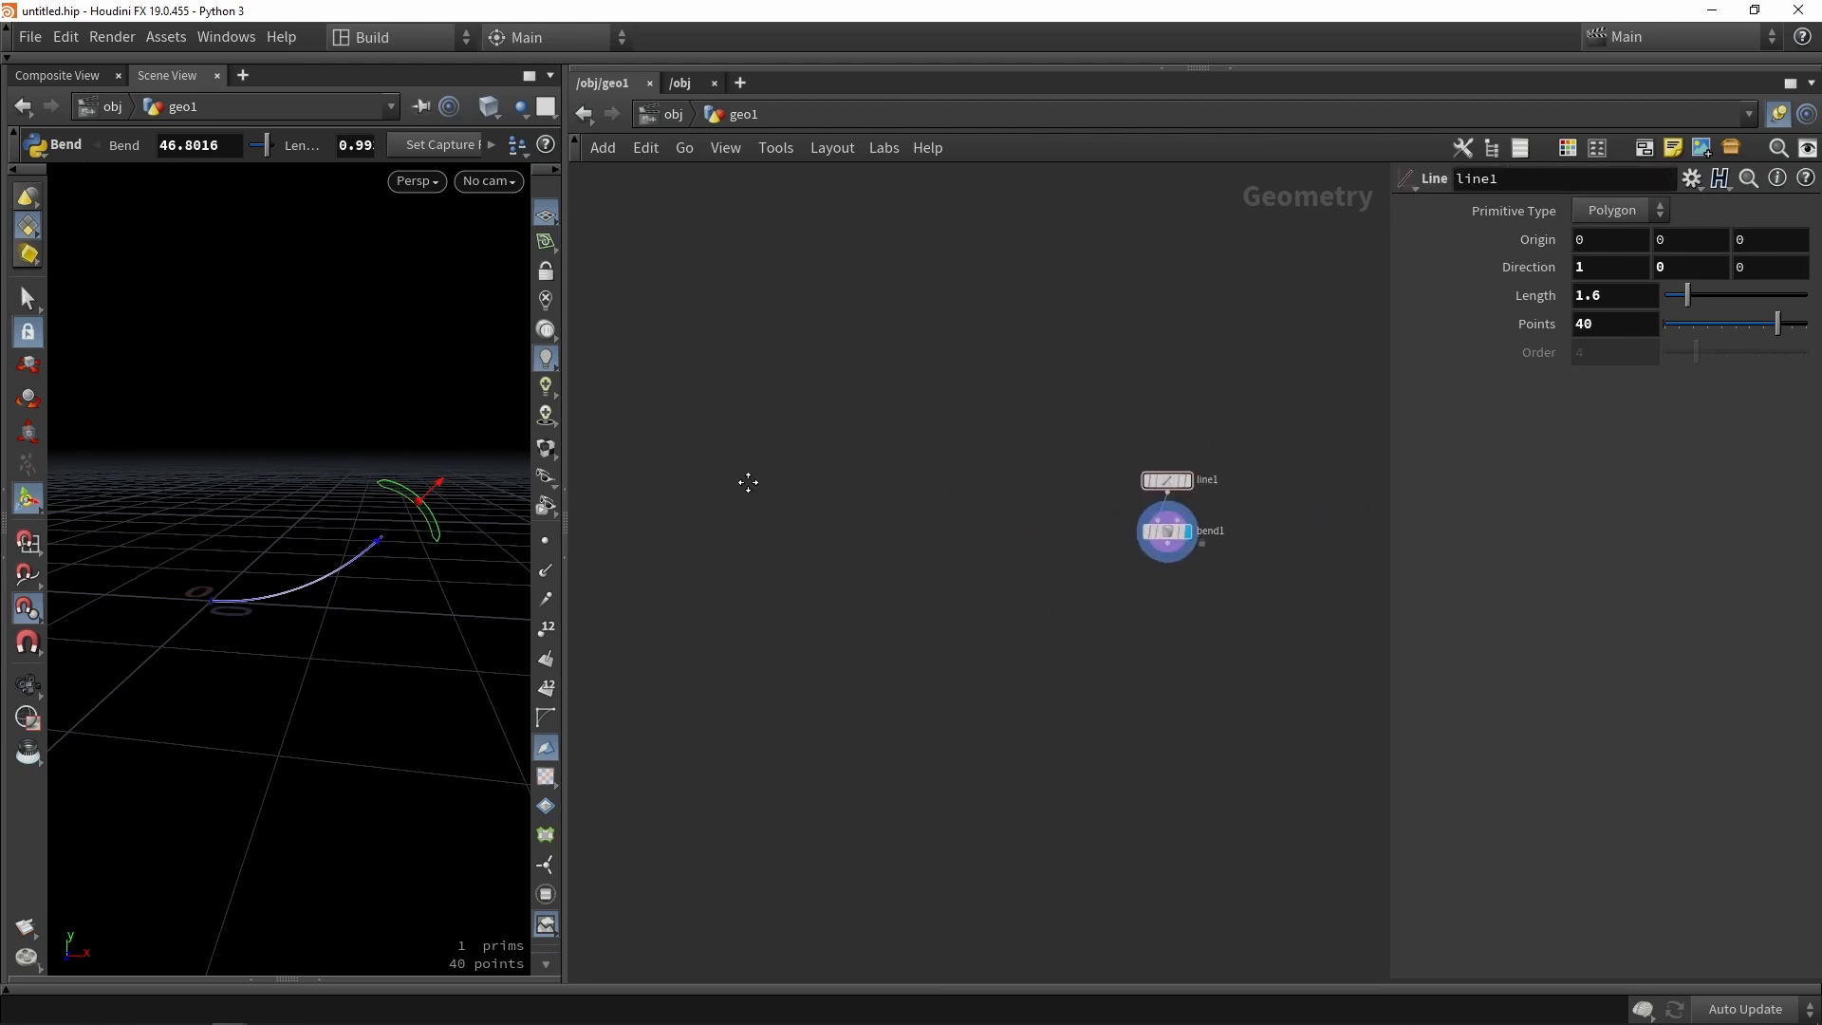
Add a Curve node beside the line and bend nodes, display it, and show it in an enlarged Top view.
{"action": "key", "text": "Tab"}
{"action": "type", "text": "curve"}
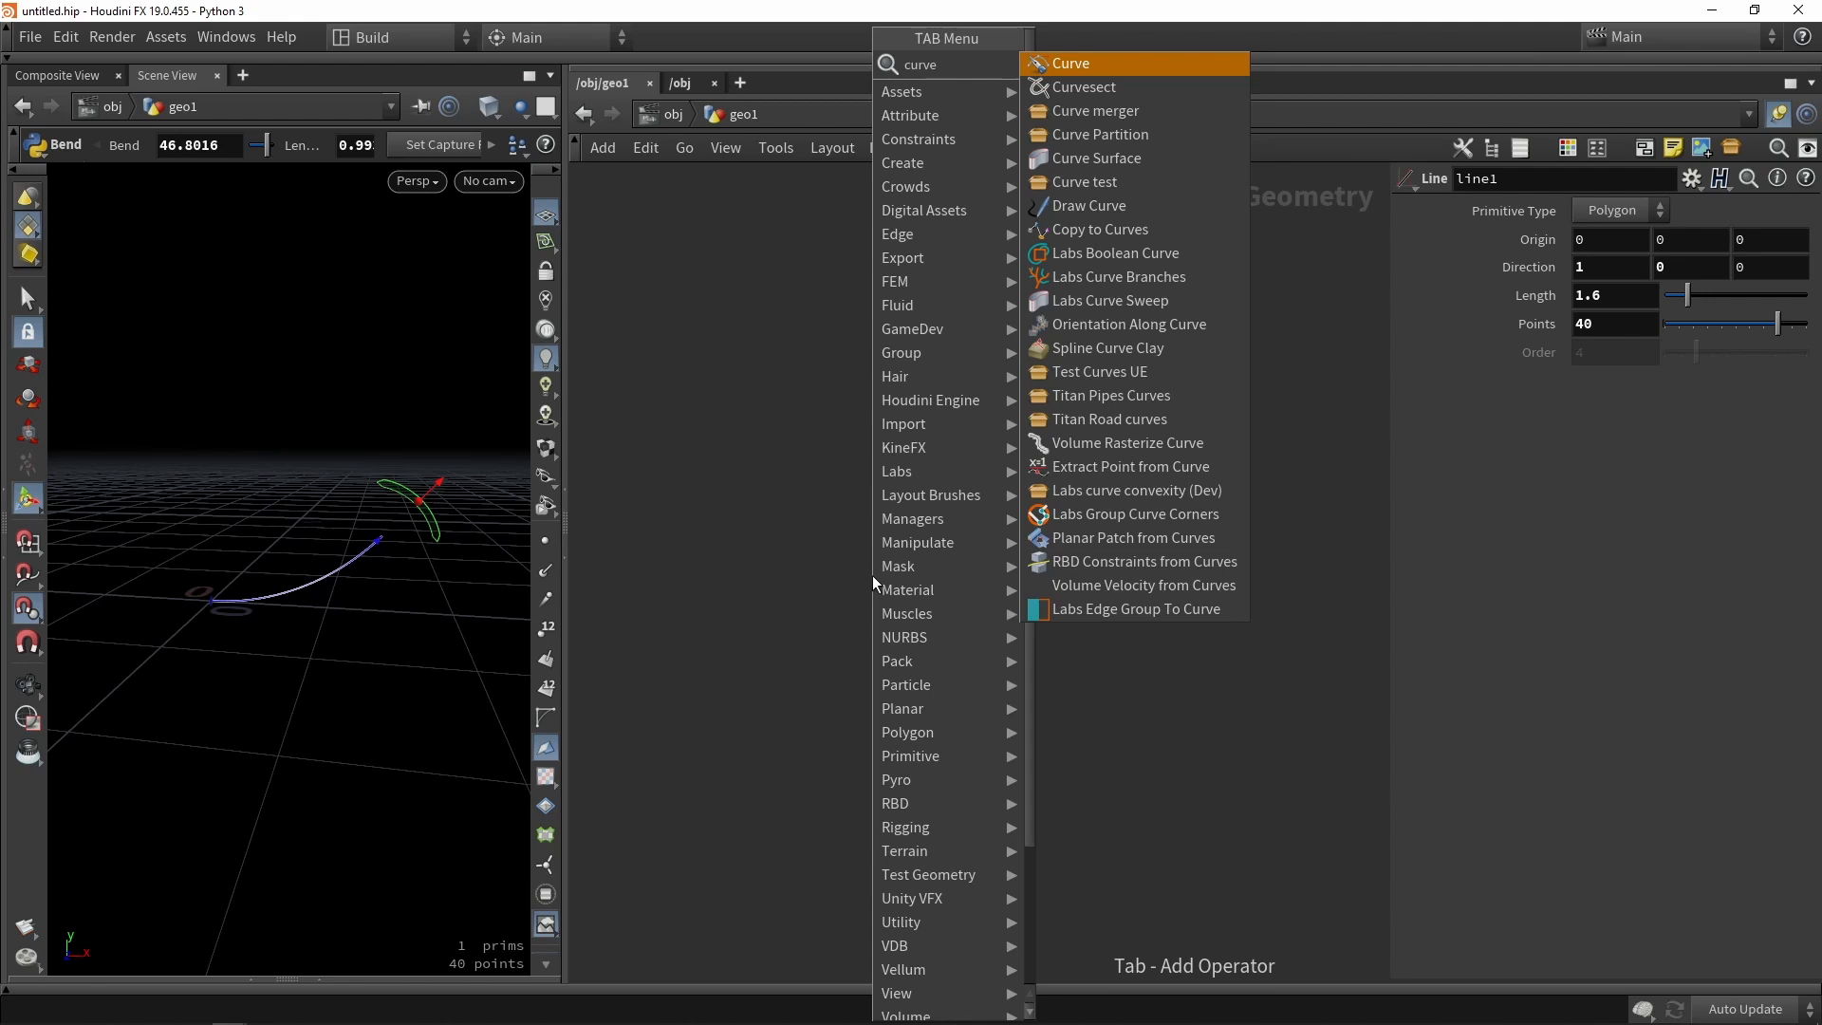
{"action": "key", "text": "Return"}
{"action": "left_click", "coordinate": [873, 575]}
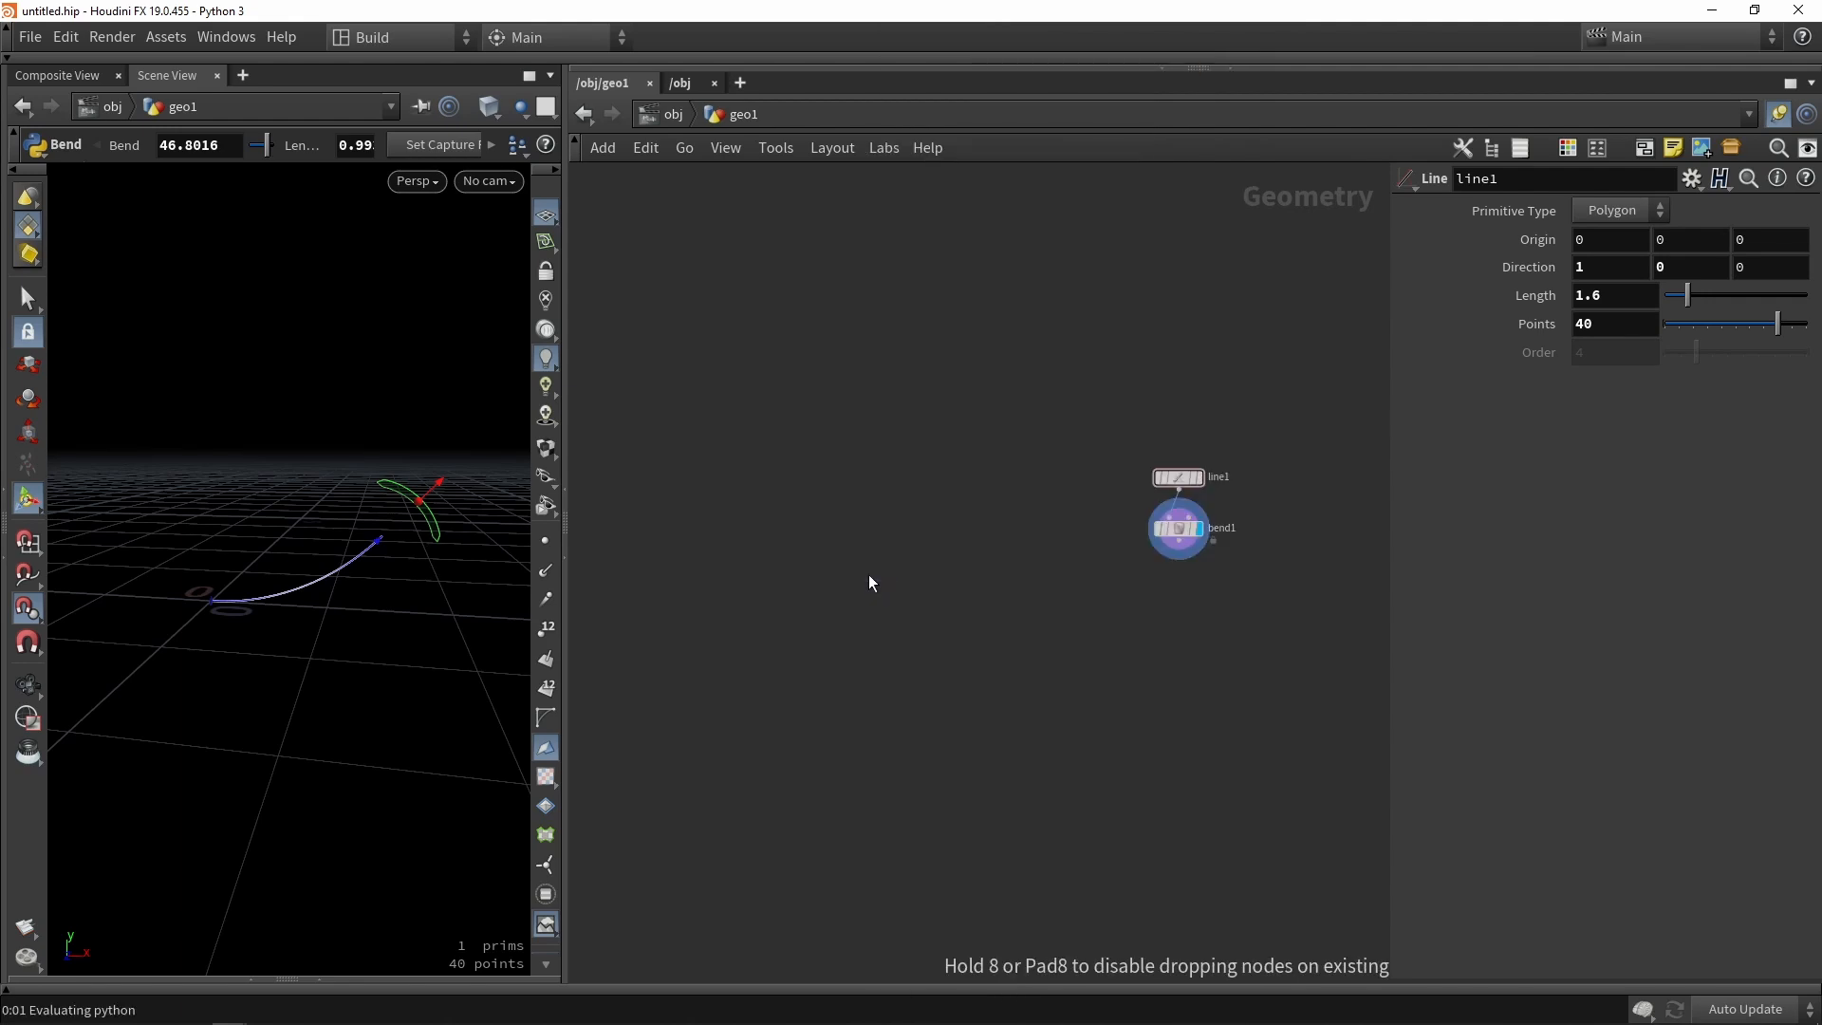
{"action": "scroll", "coordinate": [869, 573], "scroll_direction": "up", "scroll_amount": 2}
{"action": "left_click", "coordinate": [900, 576]}
{"action": "left_click_drag", "start_coordinate": [846, 578], "coordinate": [882, 457]}
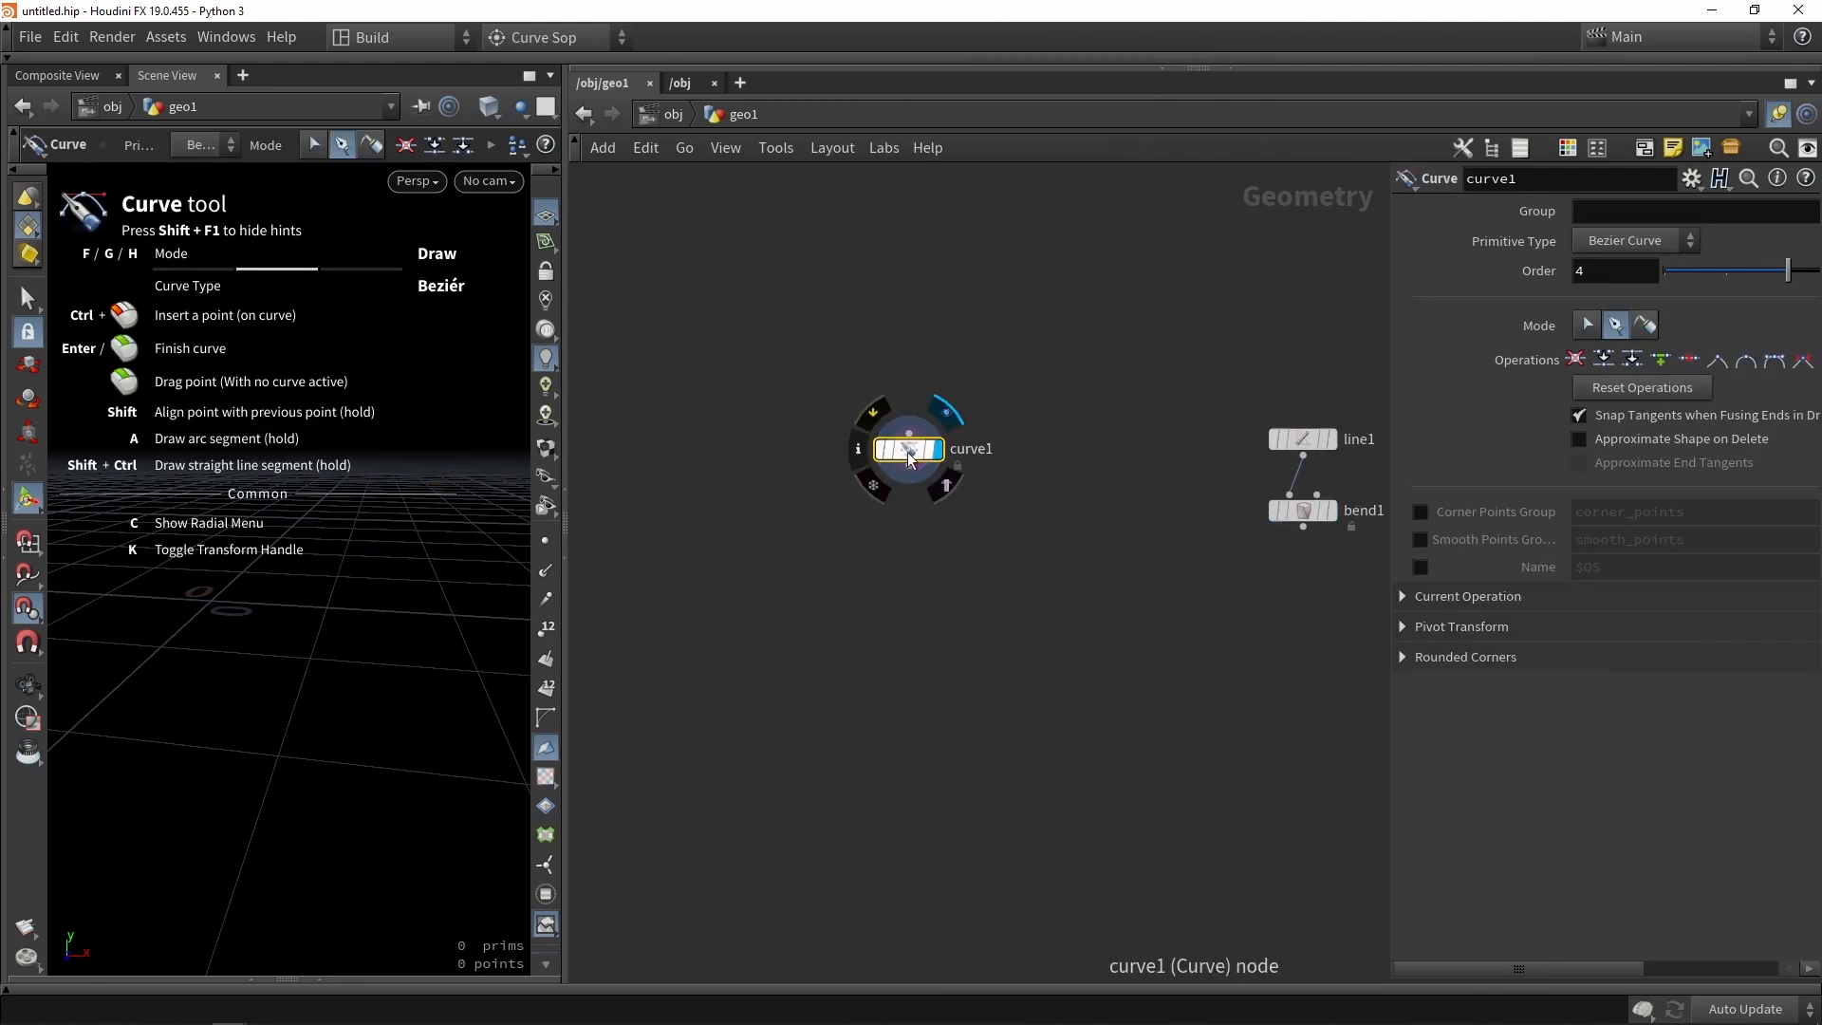
{"action": "left_click_drag", "start_coordinate": [313, 532], "coordinate": [339, 597], "text": "alt"}
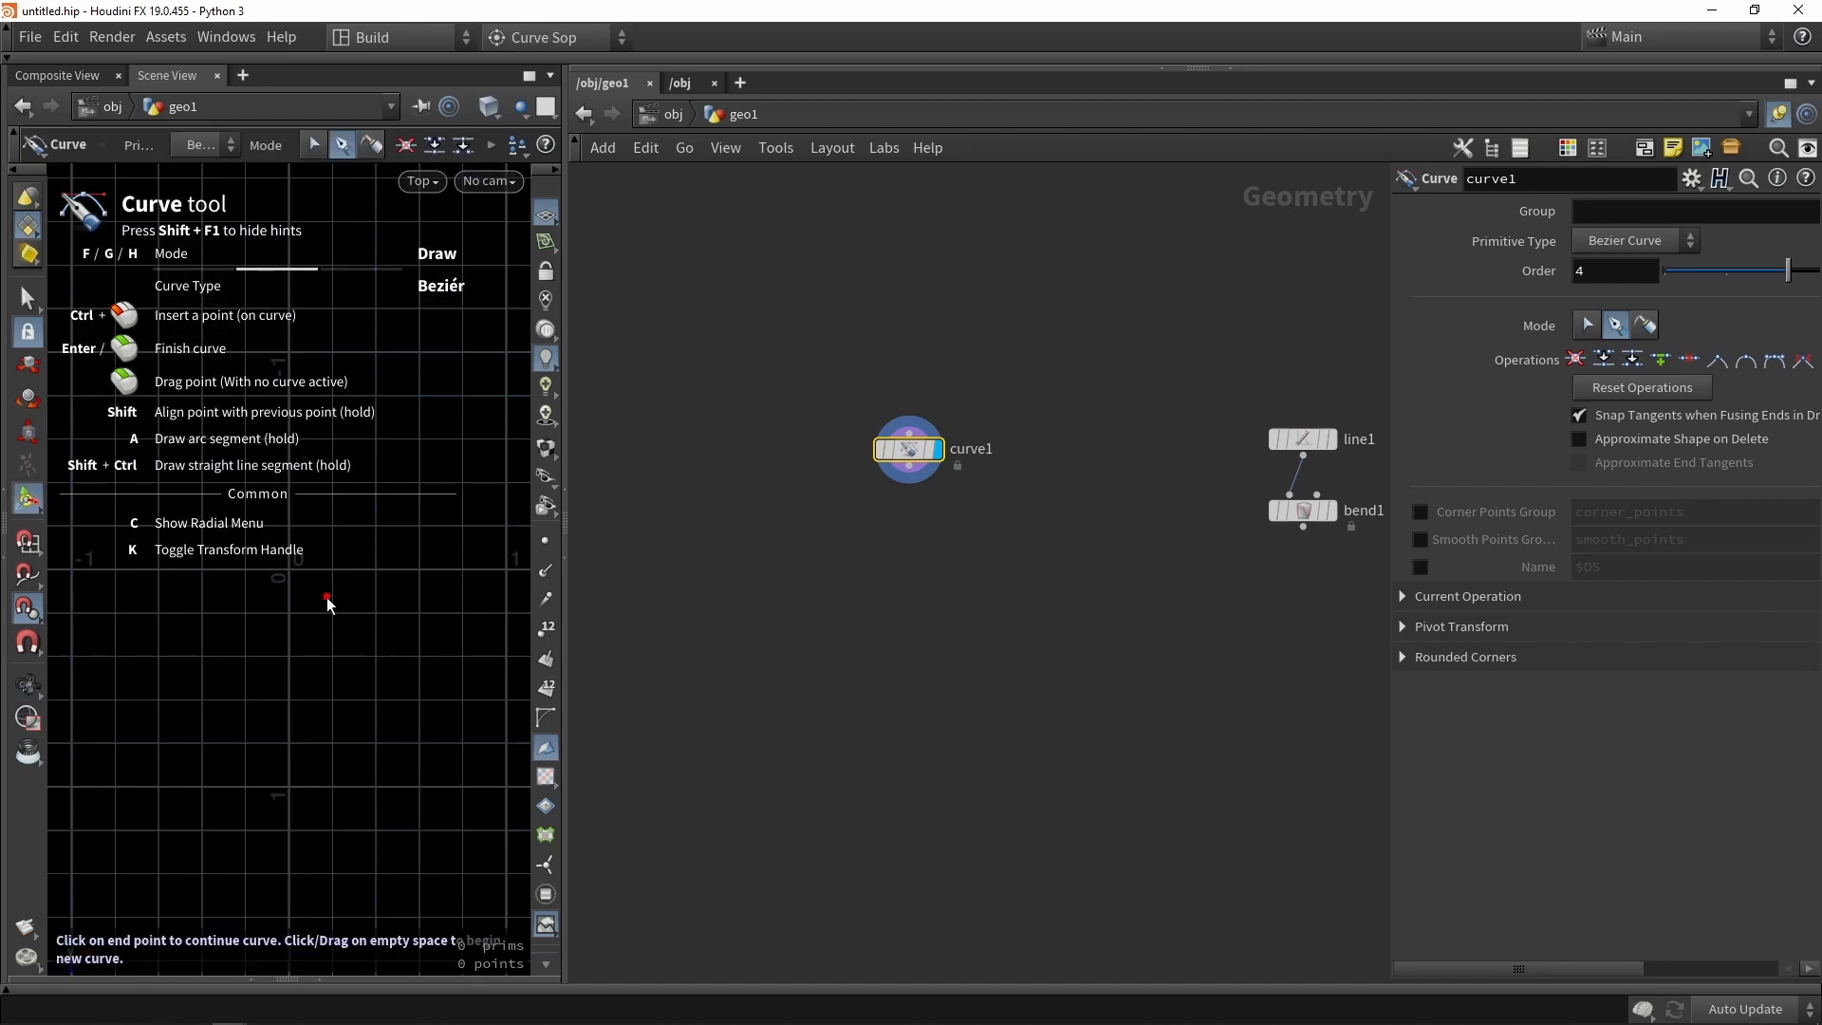
{"action": "left_click_drag", "start_coordinate": [566, 308], "coordinate": [1043, 266]}
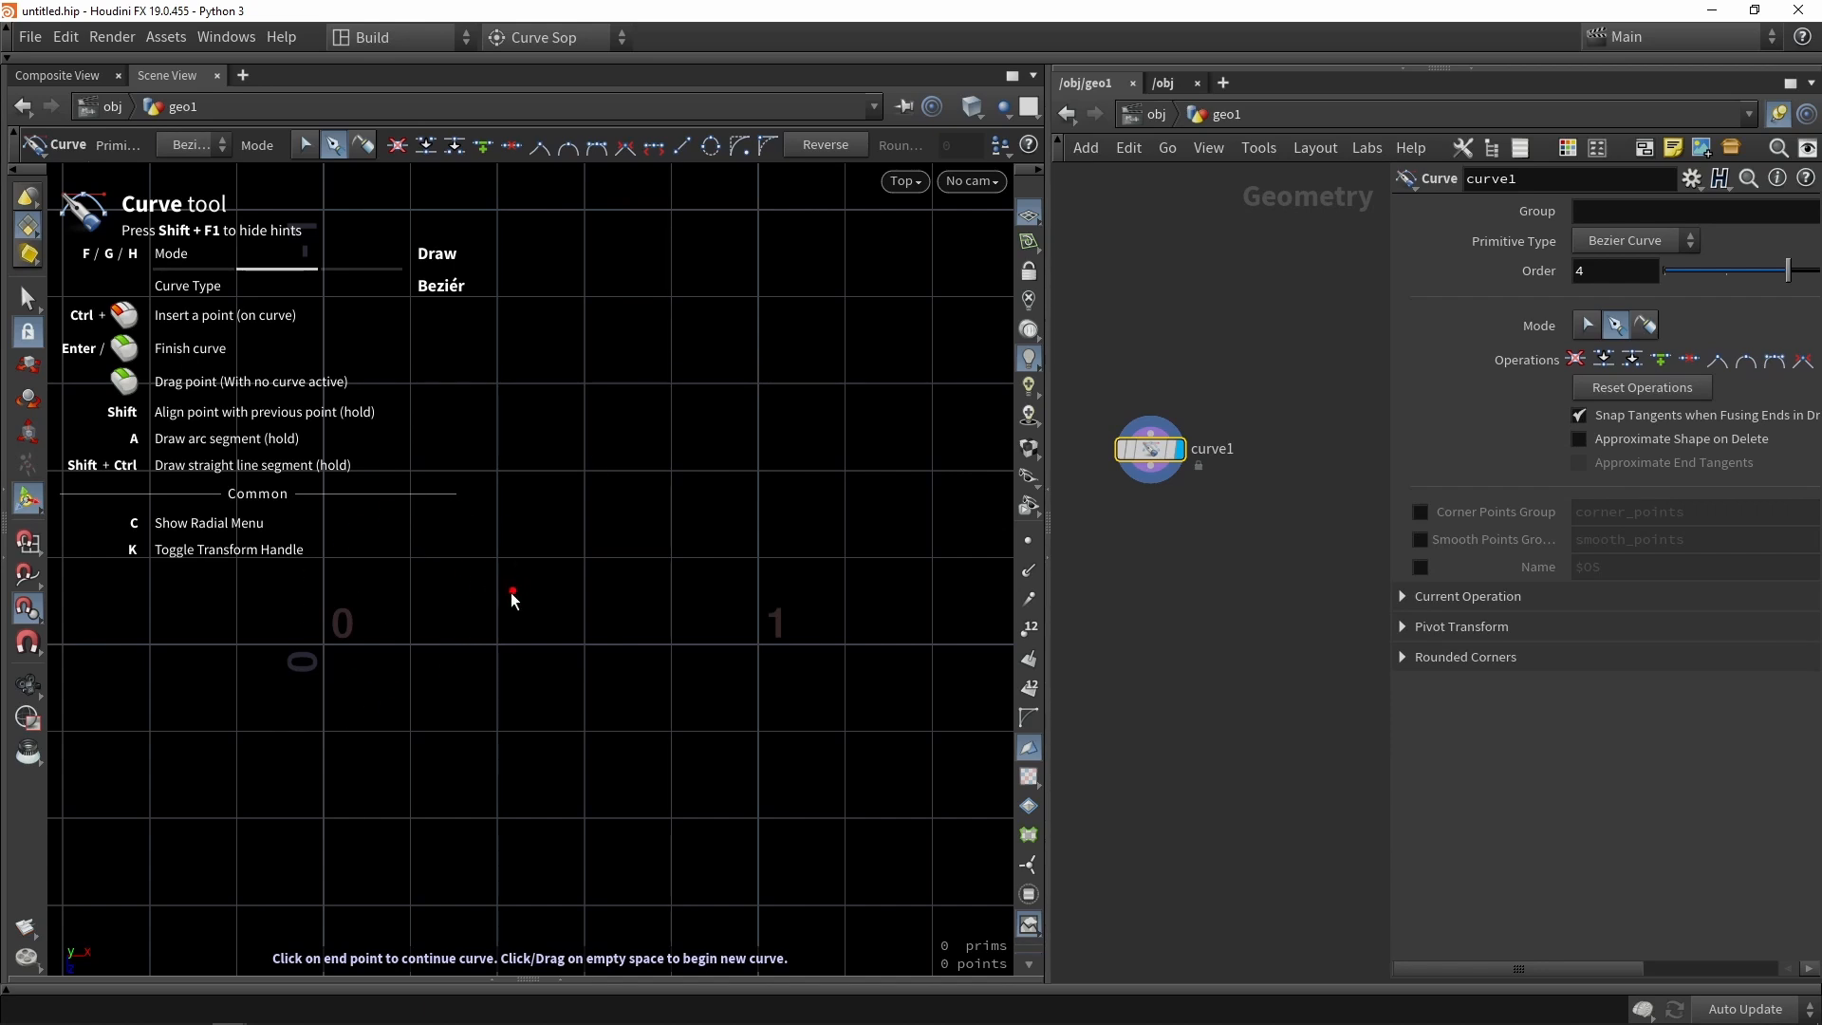
Draw a trial Bezier curve with five anchor points near the origin, and reset the curve's operations.
{"action": "left_click", "coordinate": [188, 145]}
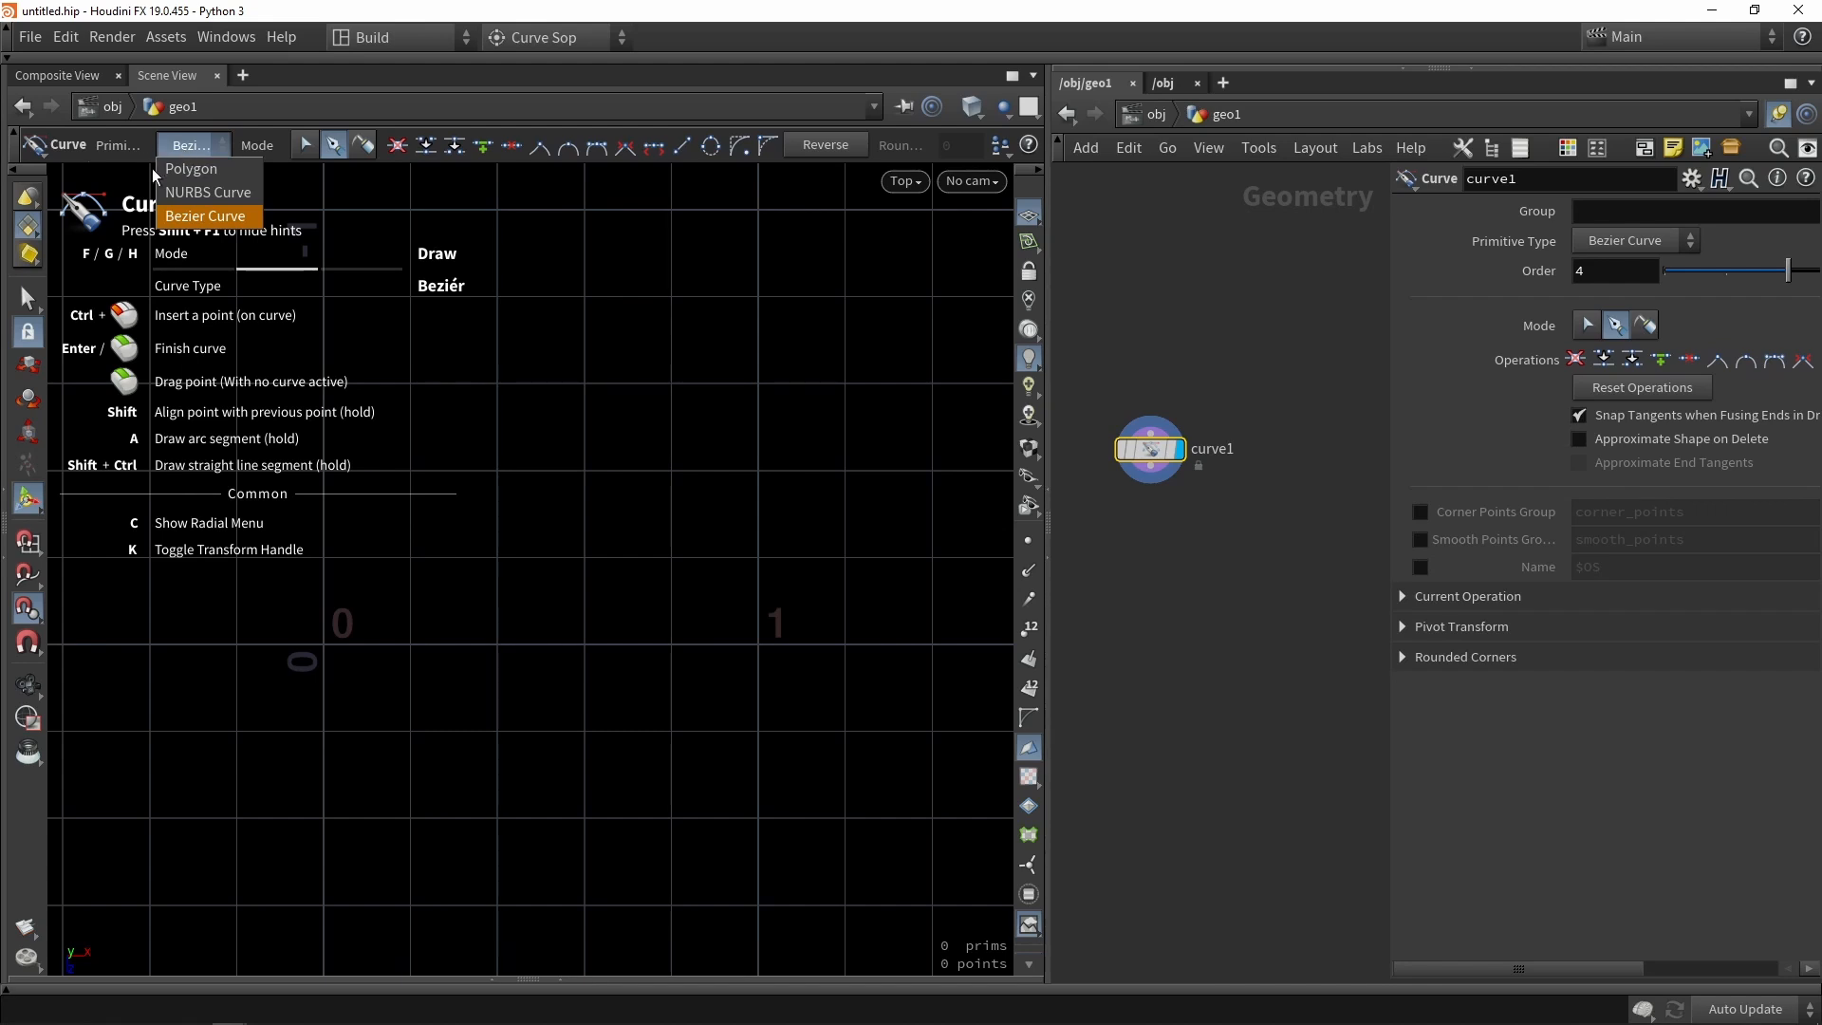
{"action": "left_click", "coordinate": [460, 615]}
{"action": "left_click_drag", "start_coordinate": [473, 630], "coordinate": [675, 418]}
{"action": "left_click_drag", "start_coordinate": [664, 492], "coordinate": [682, 675]}
{"action": "left_click_drag", "start_coordinate": [616, 780], "coordinate": [526, 805]}
{"action": "left_click_drag", "start_coordinate": [566, 662], "coordinate": [584, 502]}
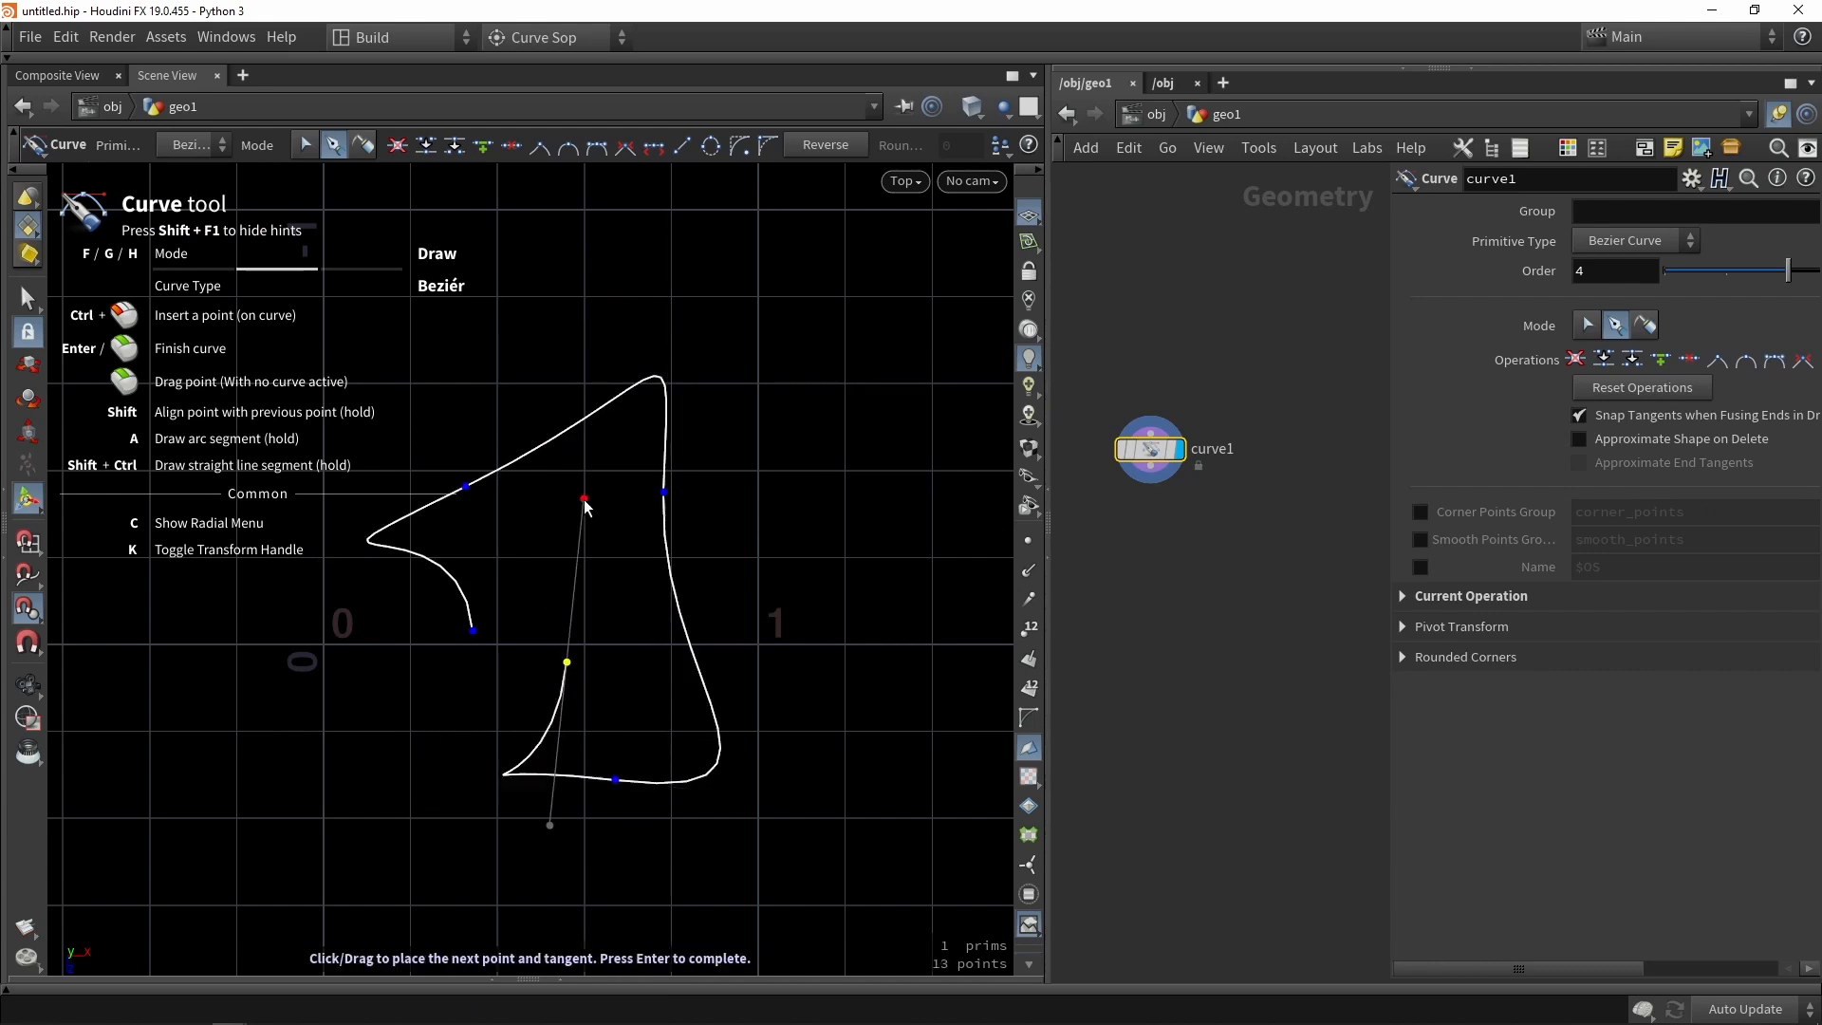
{"action": "key", "text": "Return"}
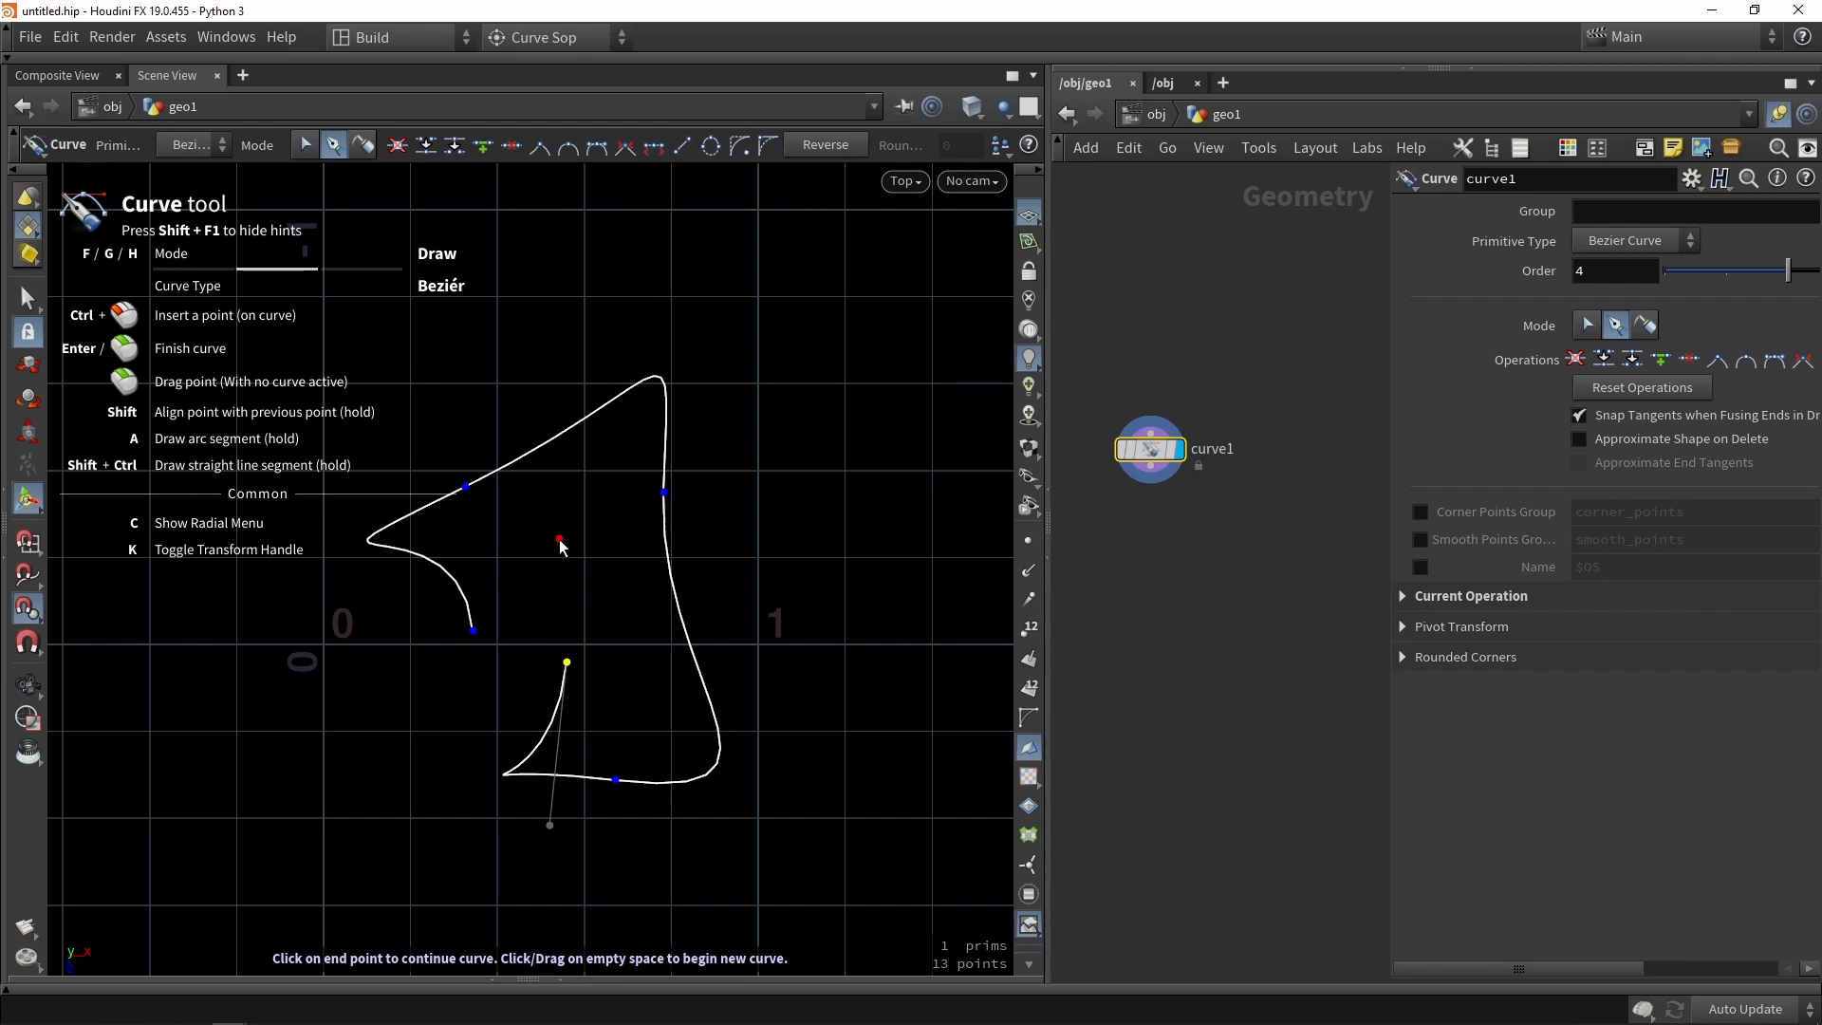
{"action": "left_click", "coordinate": [1643, 389]}
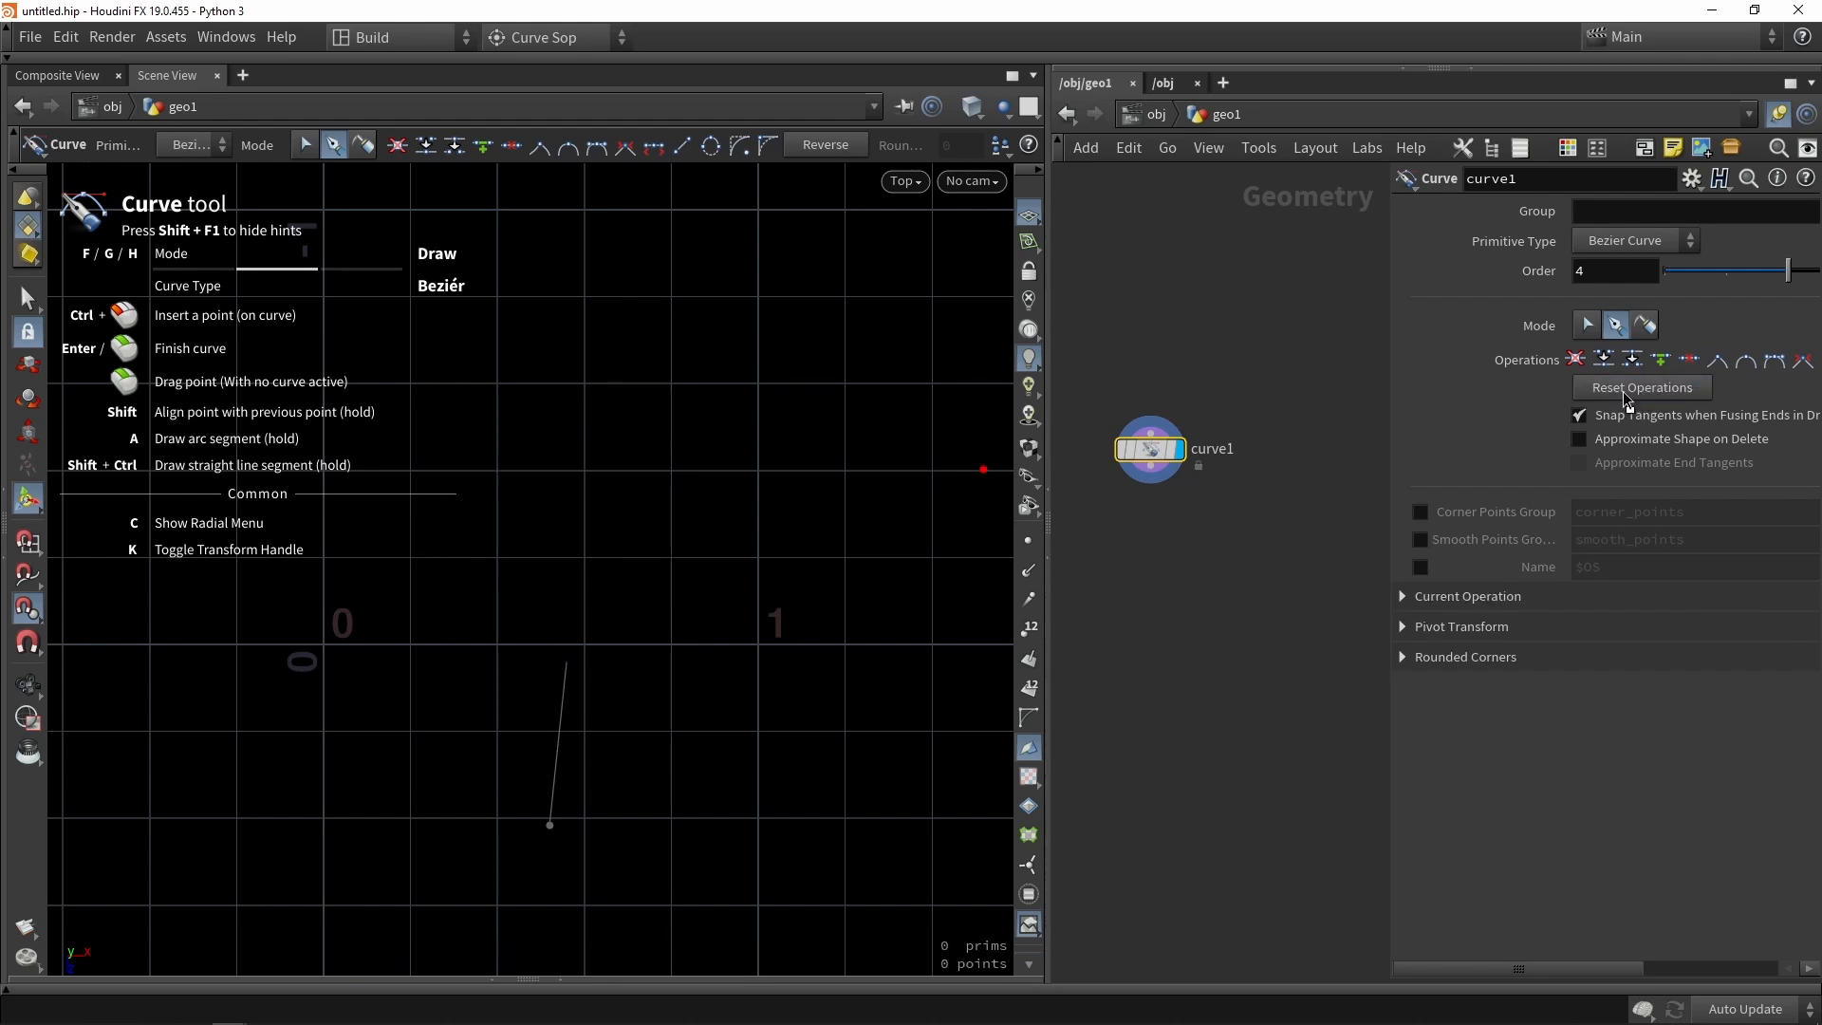
Change the curve's primitive type to Polygon and draw an outward-winding square spiral with straight segments near the origin.
{"action": "left_click", "coordinate": [185, 145]}
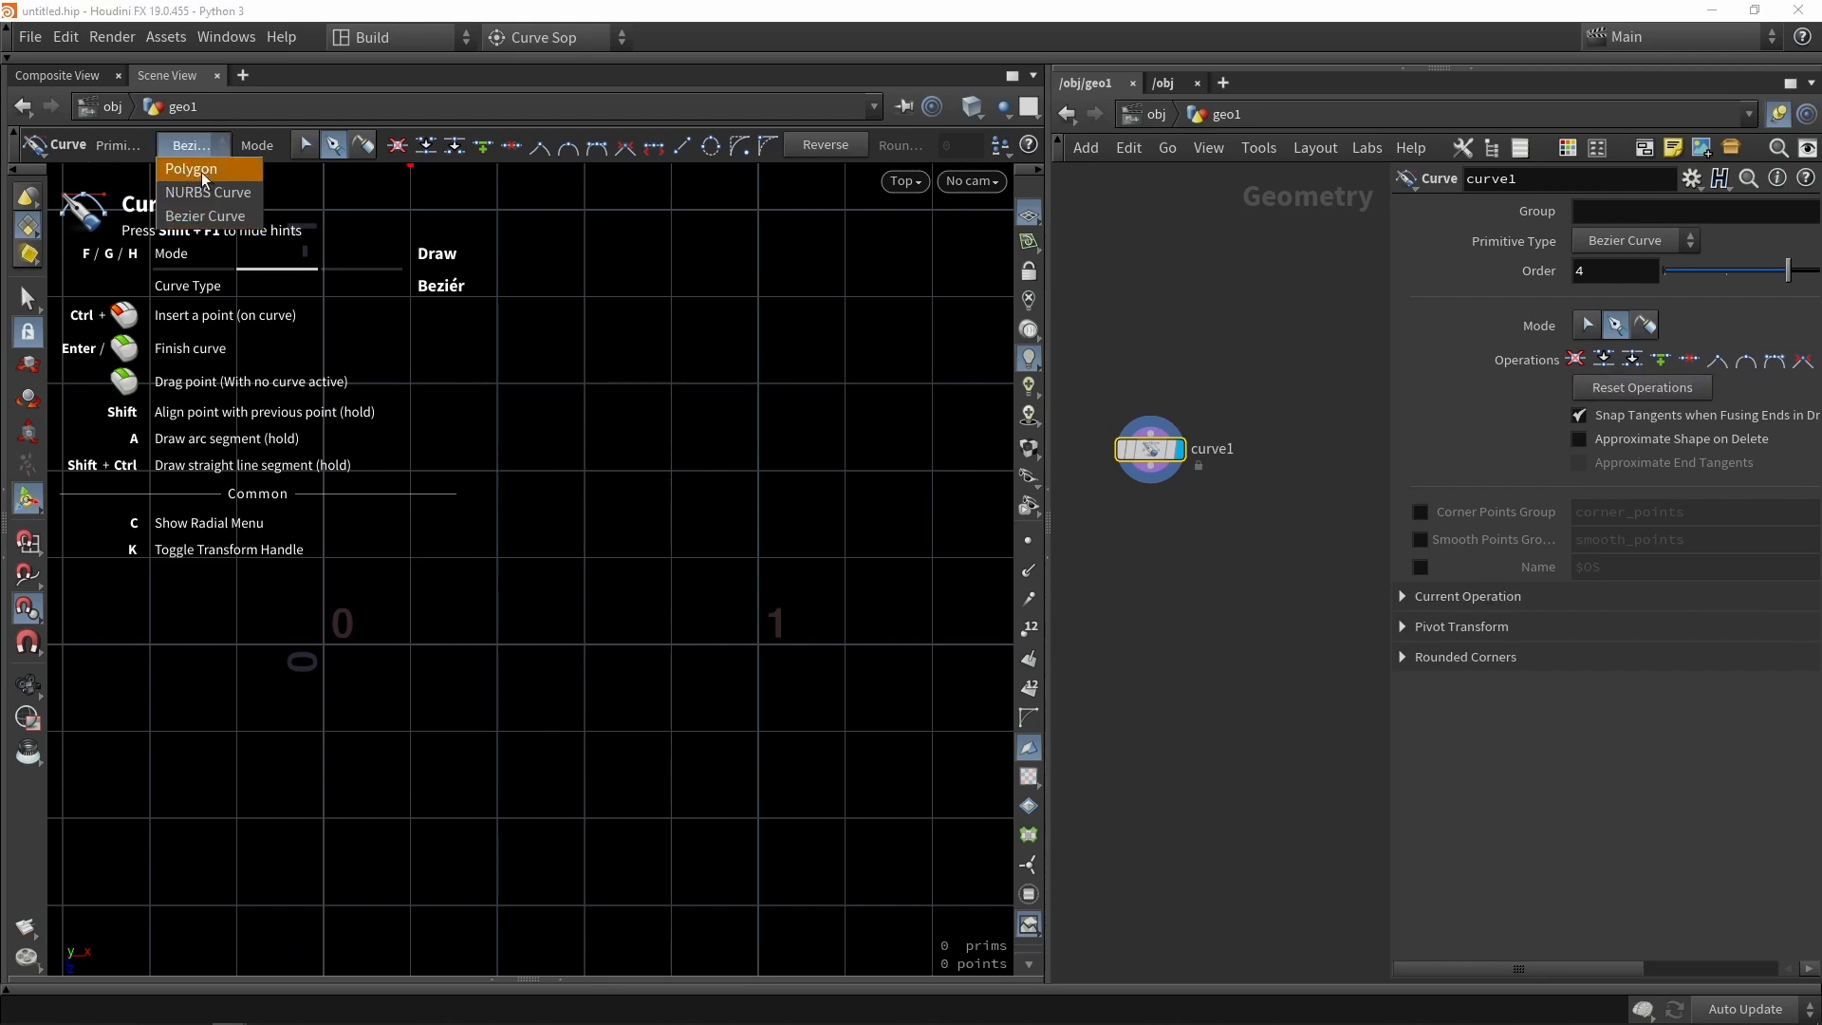
{"action": "left_click", "coordinate": [180, 168]}
{"action": "middle_click_drag", "start_coordinate": [491, 720], "coordinate": [586, 628]}
{"action": "scroll", "coordinate": [587, 628], "scroll_direction": "up", "scroll_amount": 6}
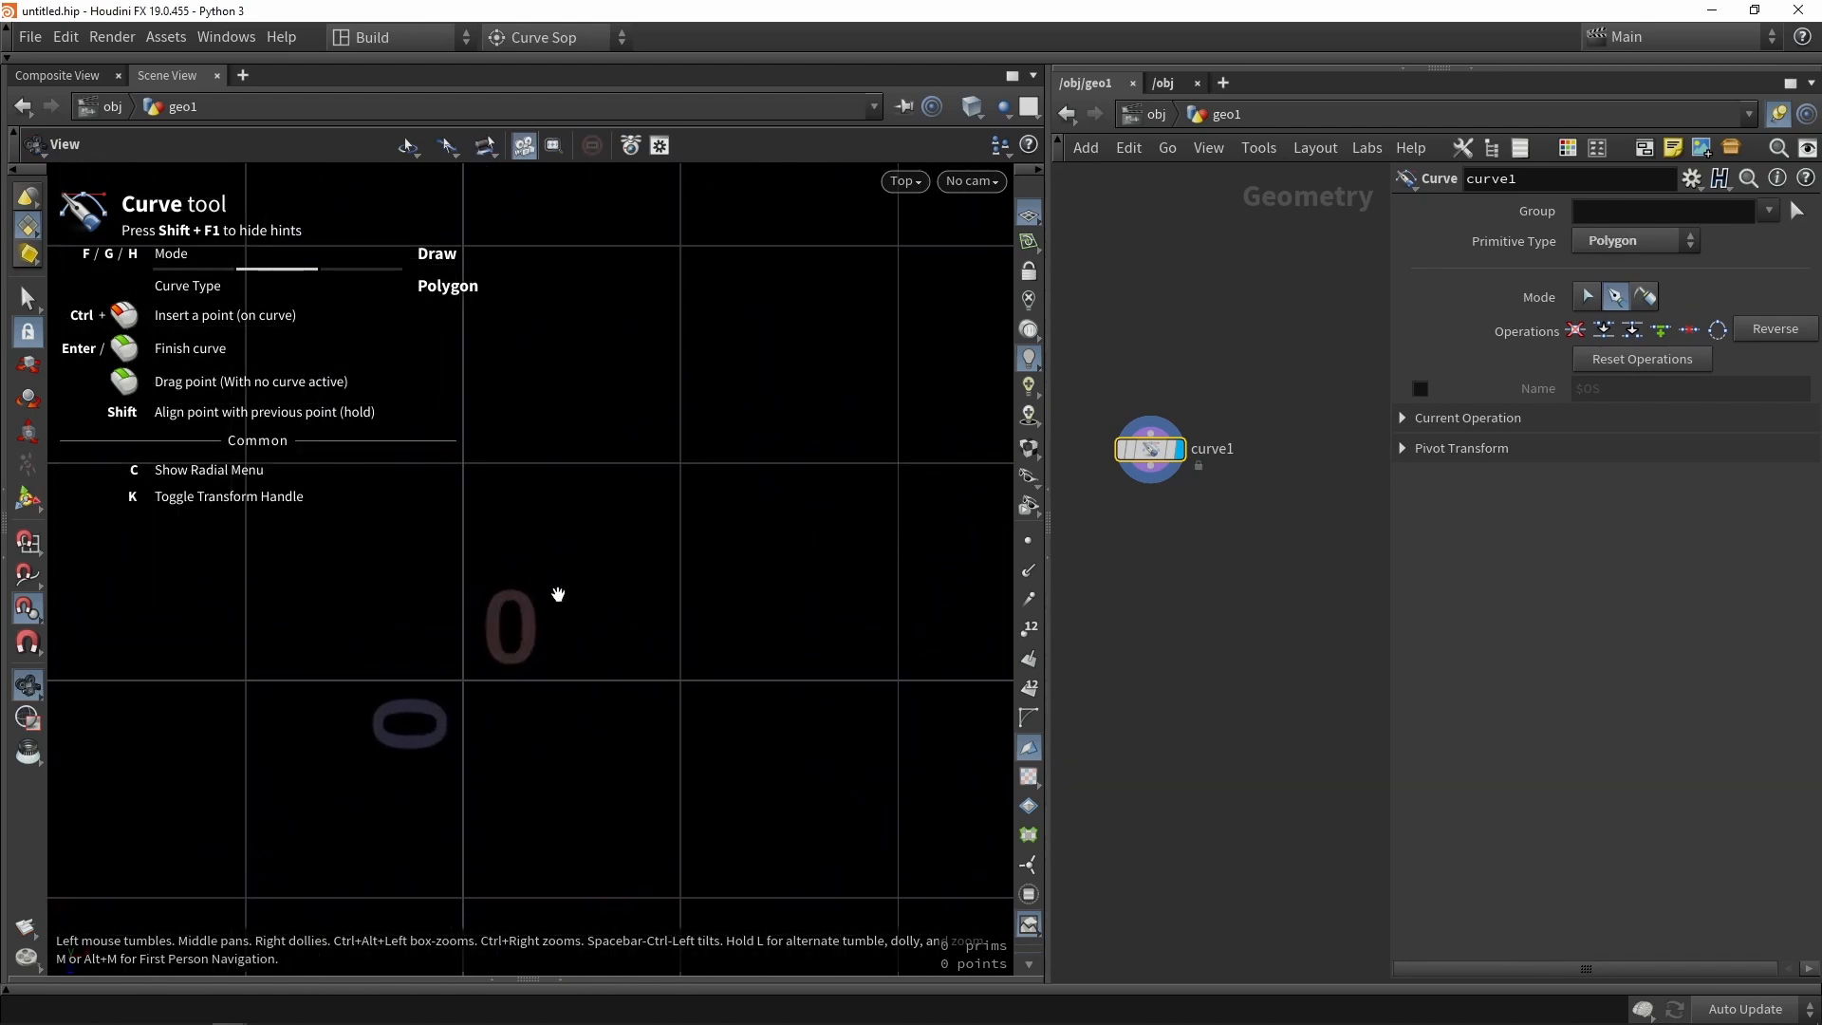
{"action": "scroll", "coordinate": [558, 594], "scroll_direction": "up", "scroll_amount": 1}
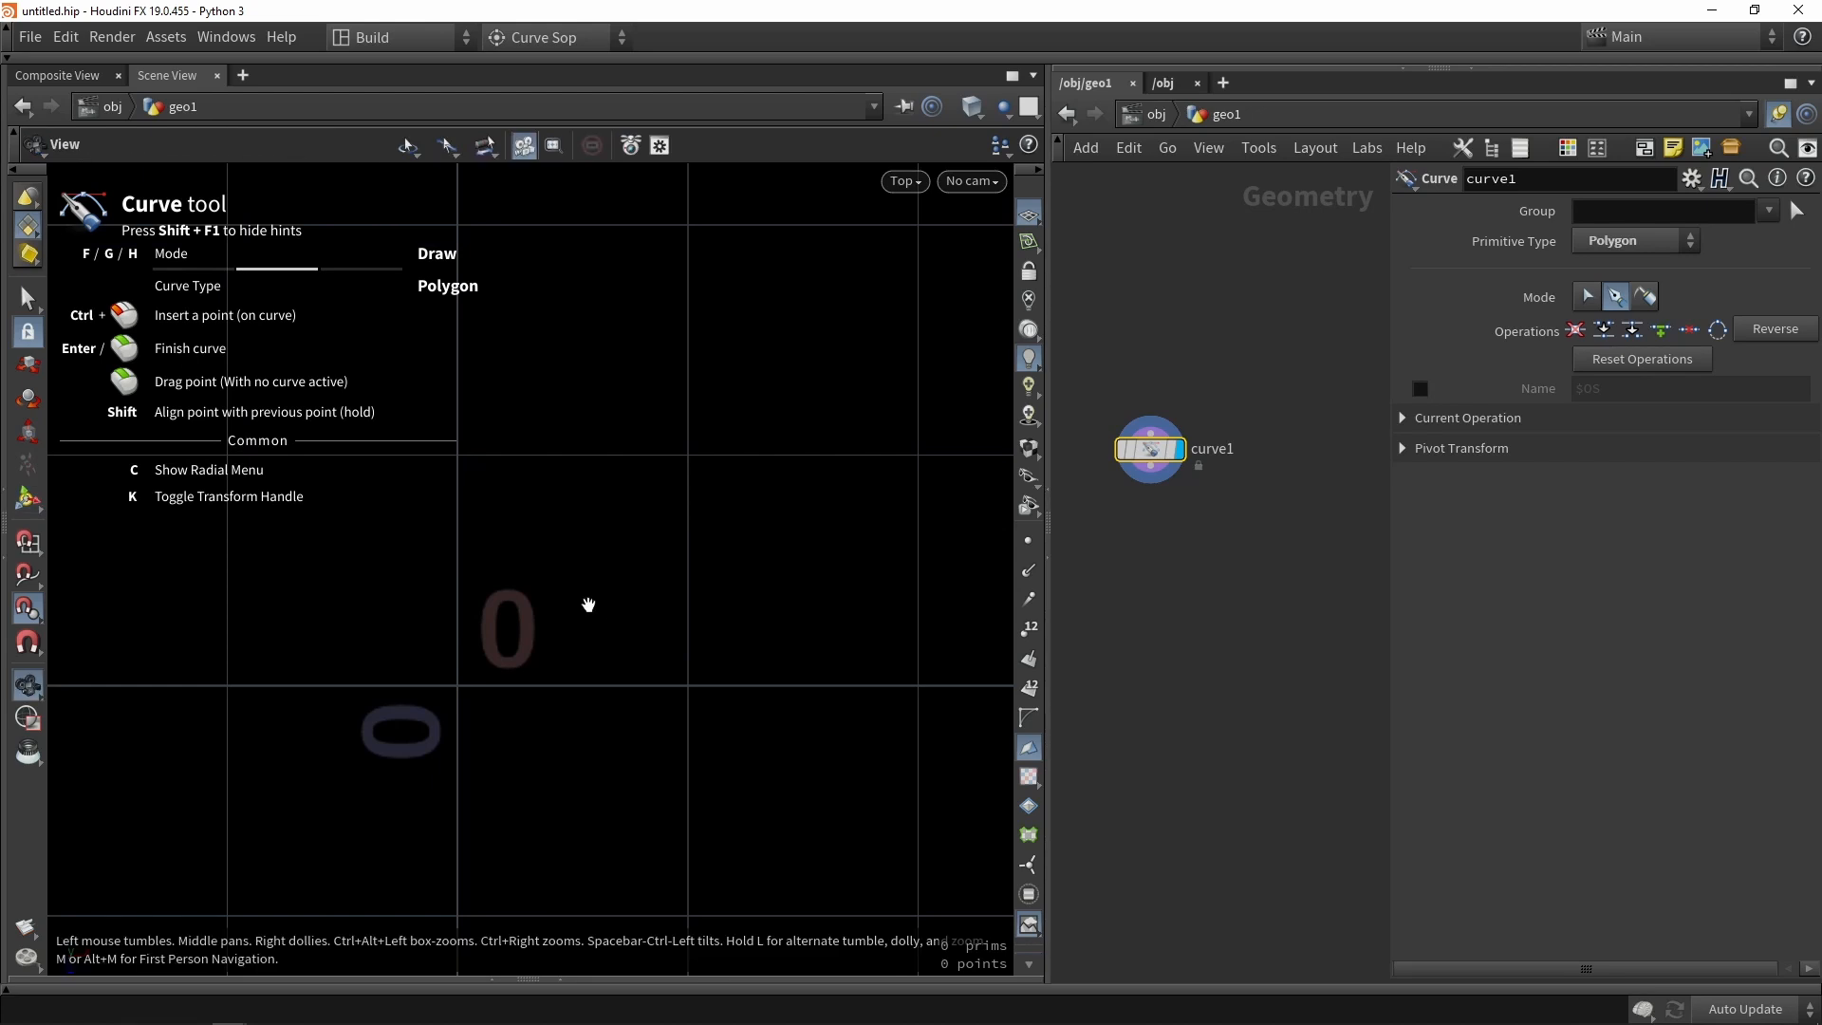
{"action": "left_click", "coordinate": [597, 602]}
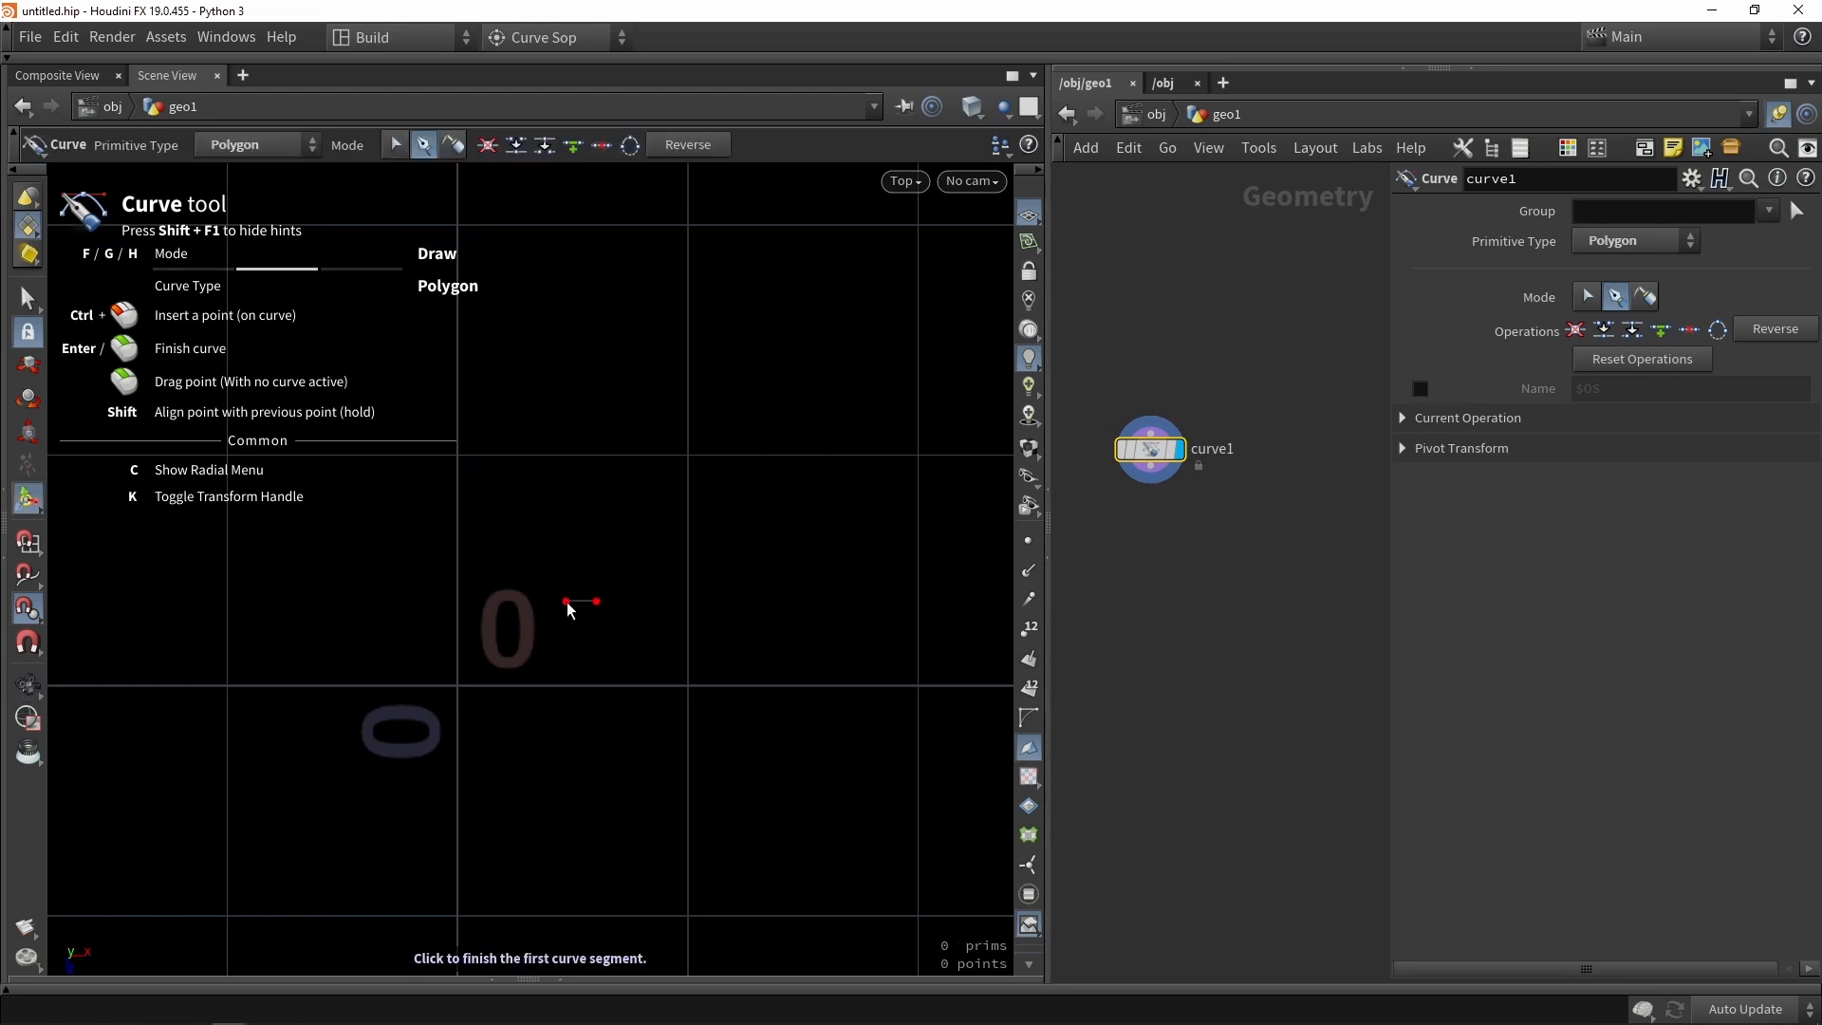
{"action": "left_click", "coordinate": [567, 601]}
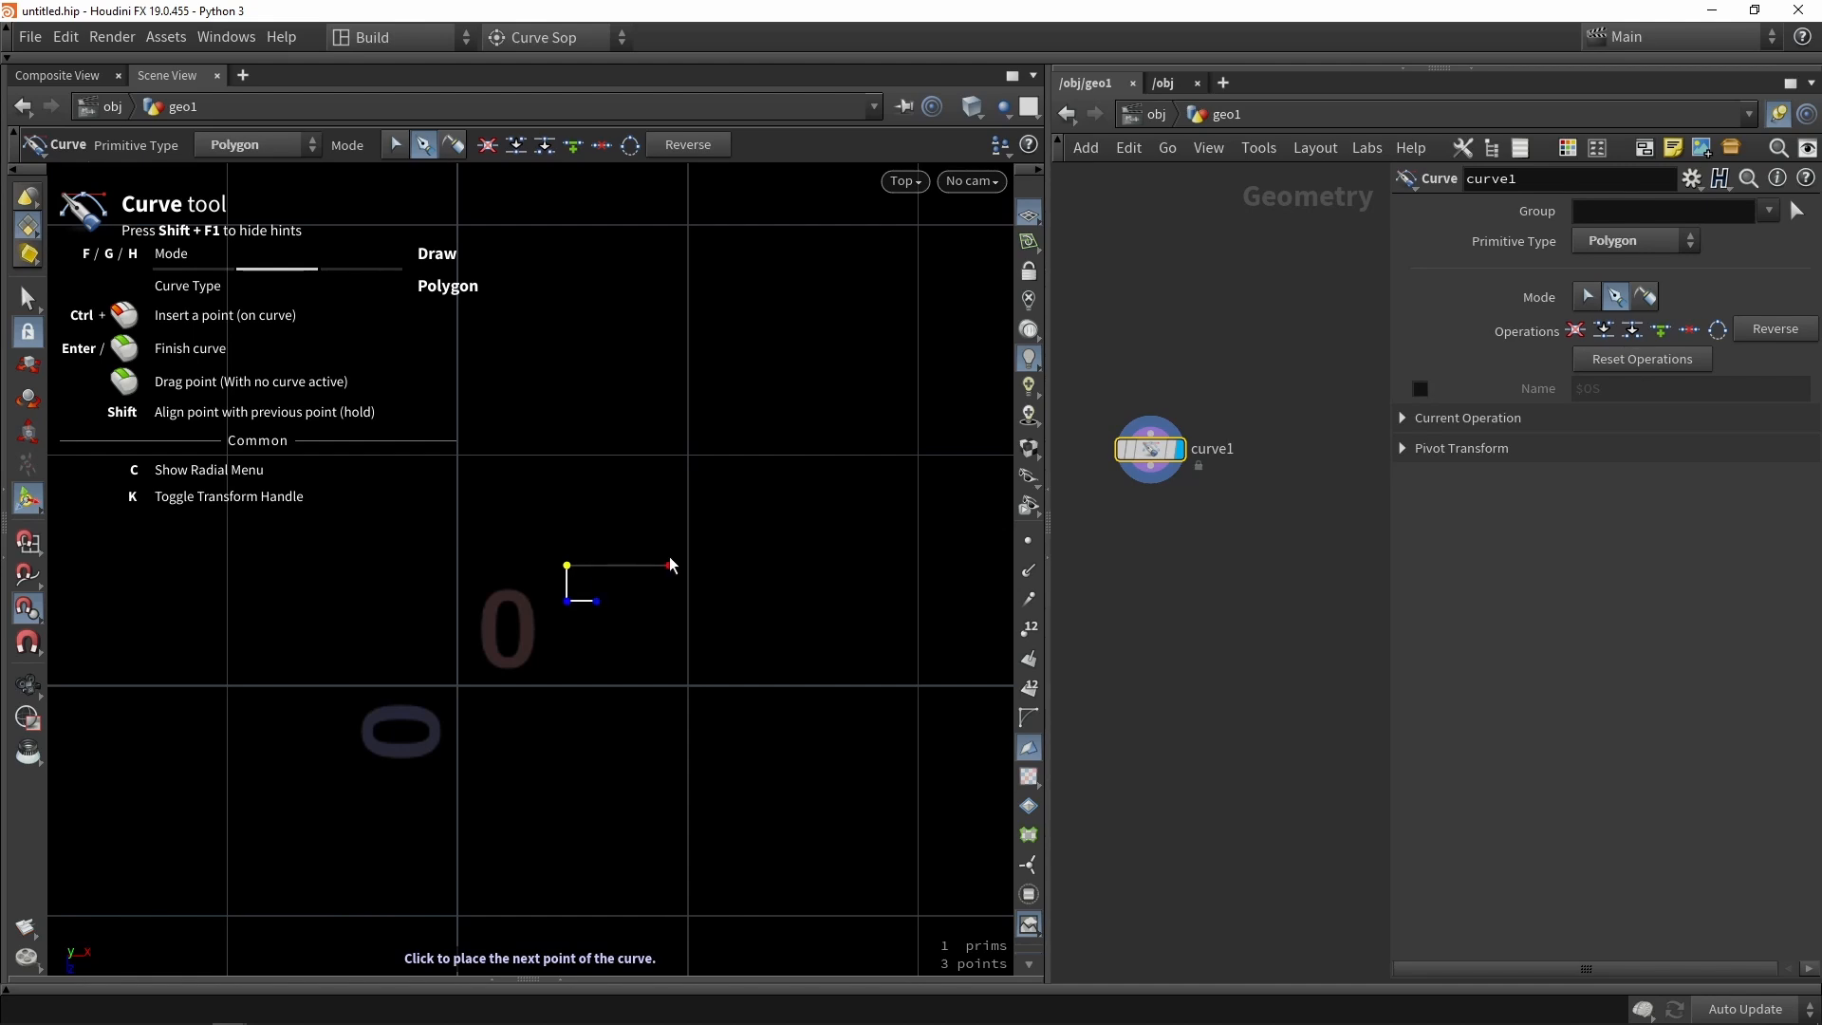
{"action": "left_click", "coordinate": [504, 662]}
{"action": "left_click", "coordinate": [518, 485]}
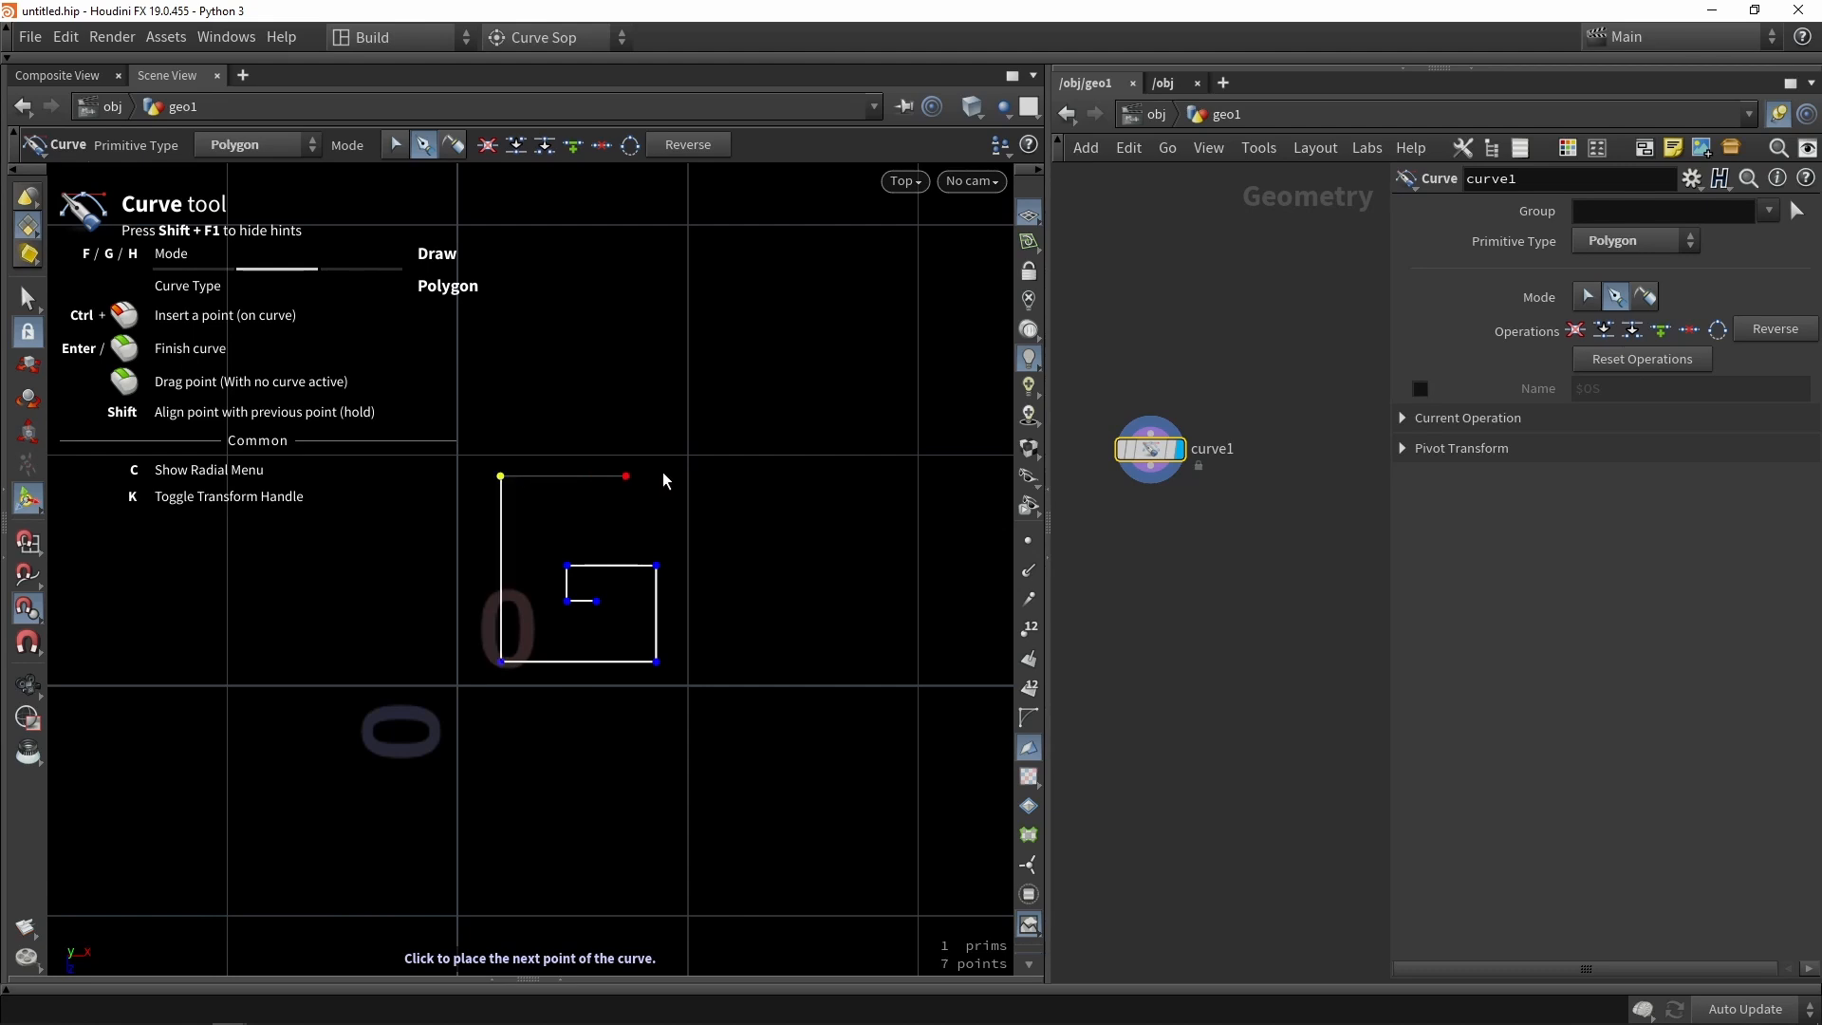
{"action": "left_click", "coordinate": [686, 476]}
Continue the polygon with a downward diagonal and an inward-winding square spiral beside the first one, and finish the curve.
{"action": "middle_click_drag", "start_coordinate": [785, 565], "coordinate": [619, 552], "text": "alt"}
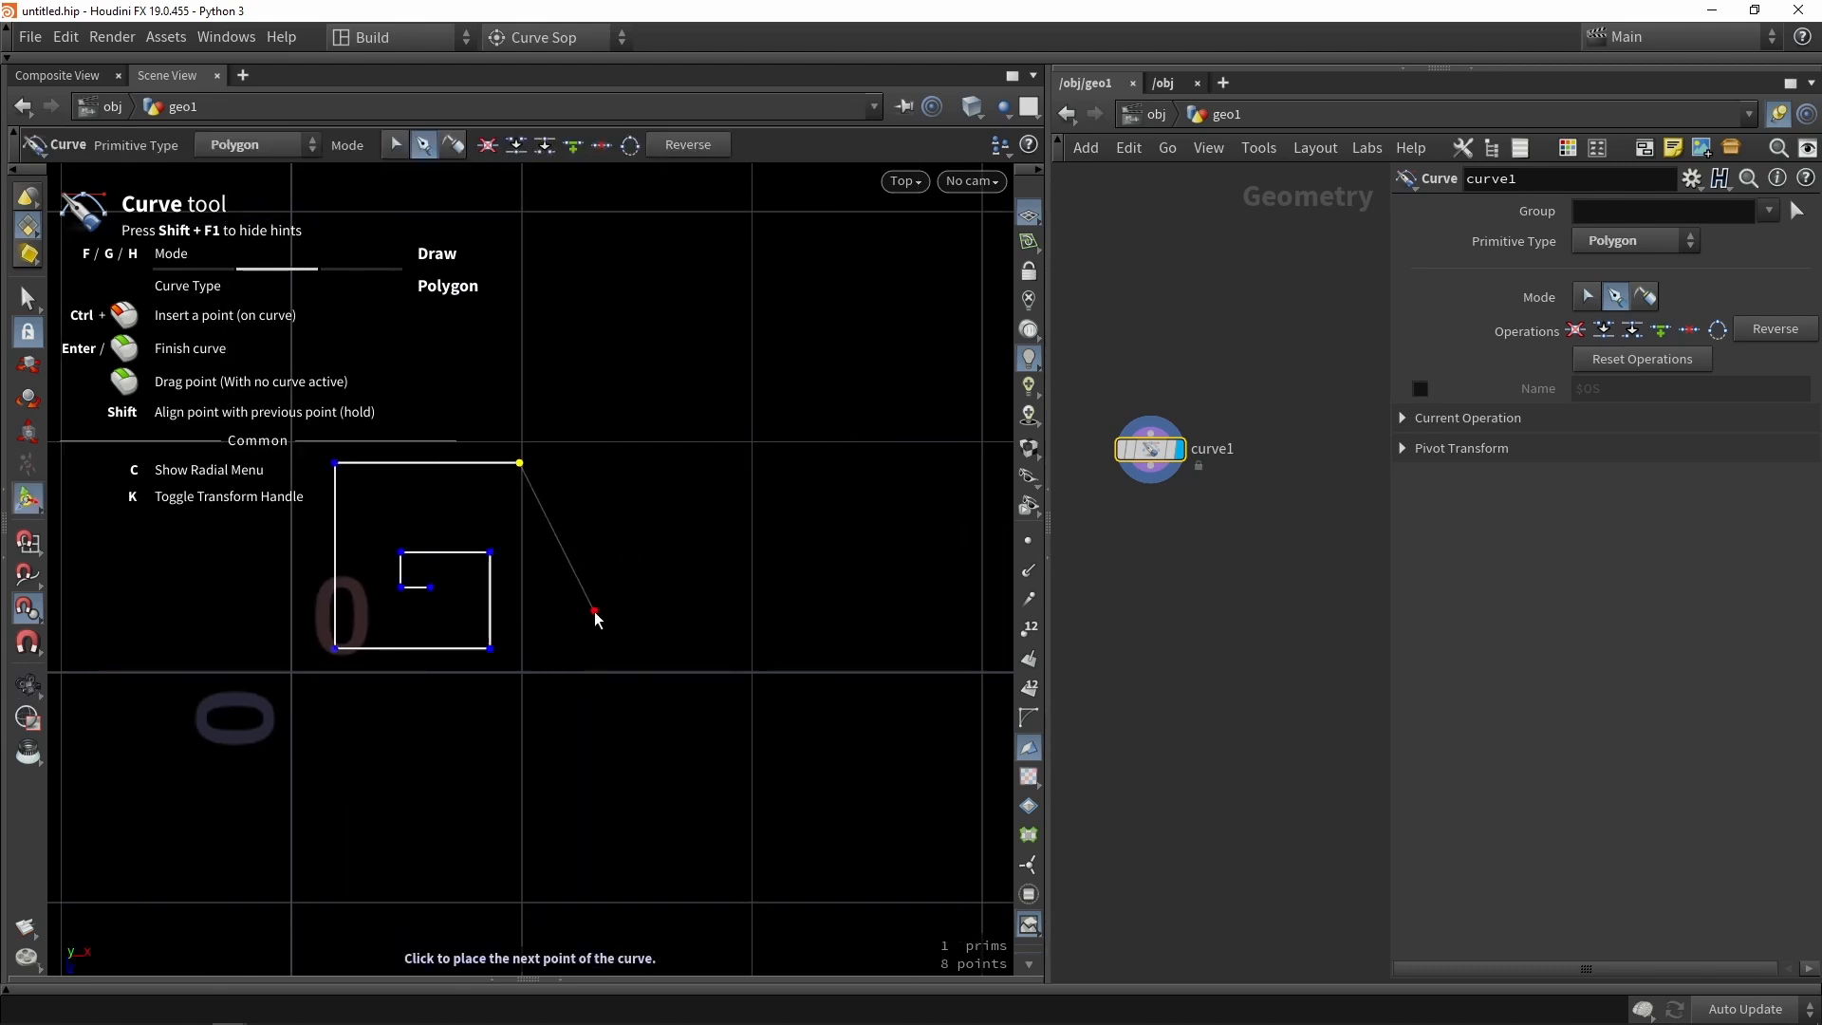
{"action": "left_click", "coordinate": [696, 638]}
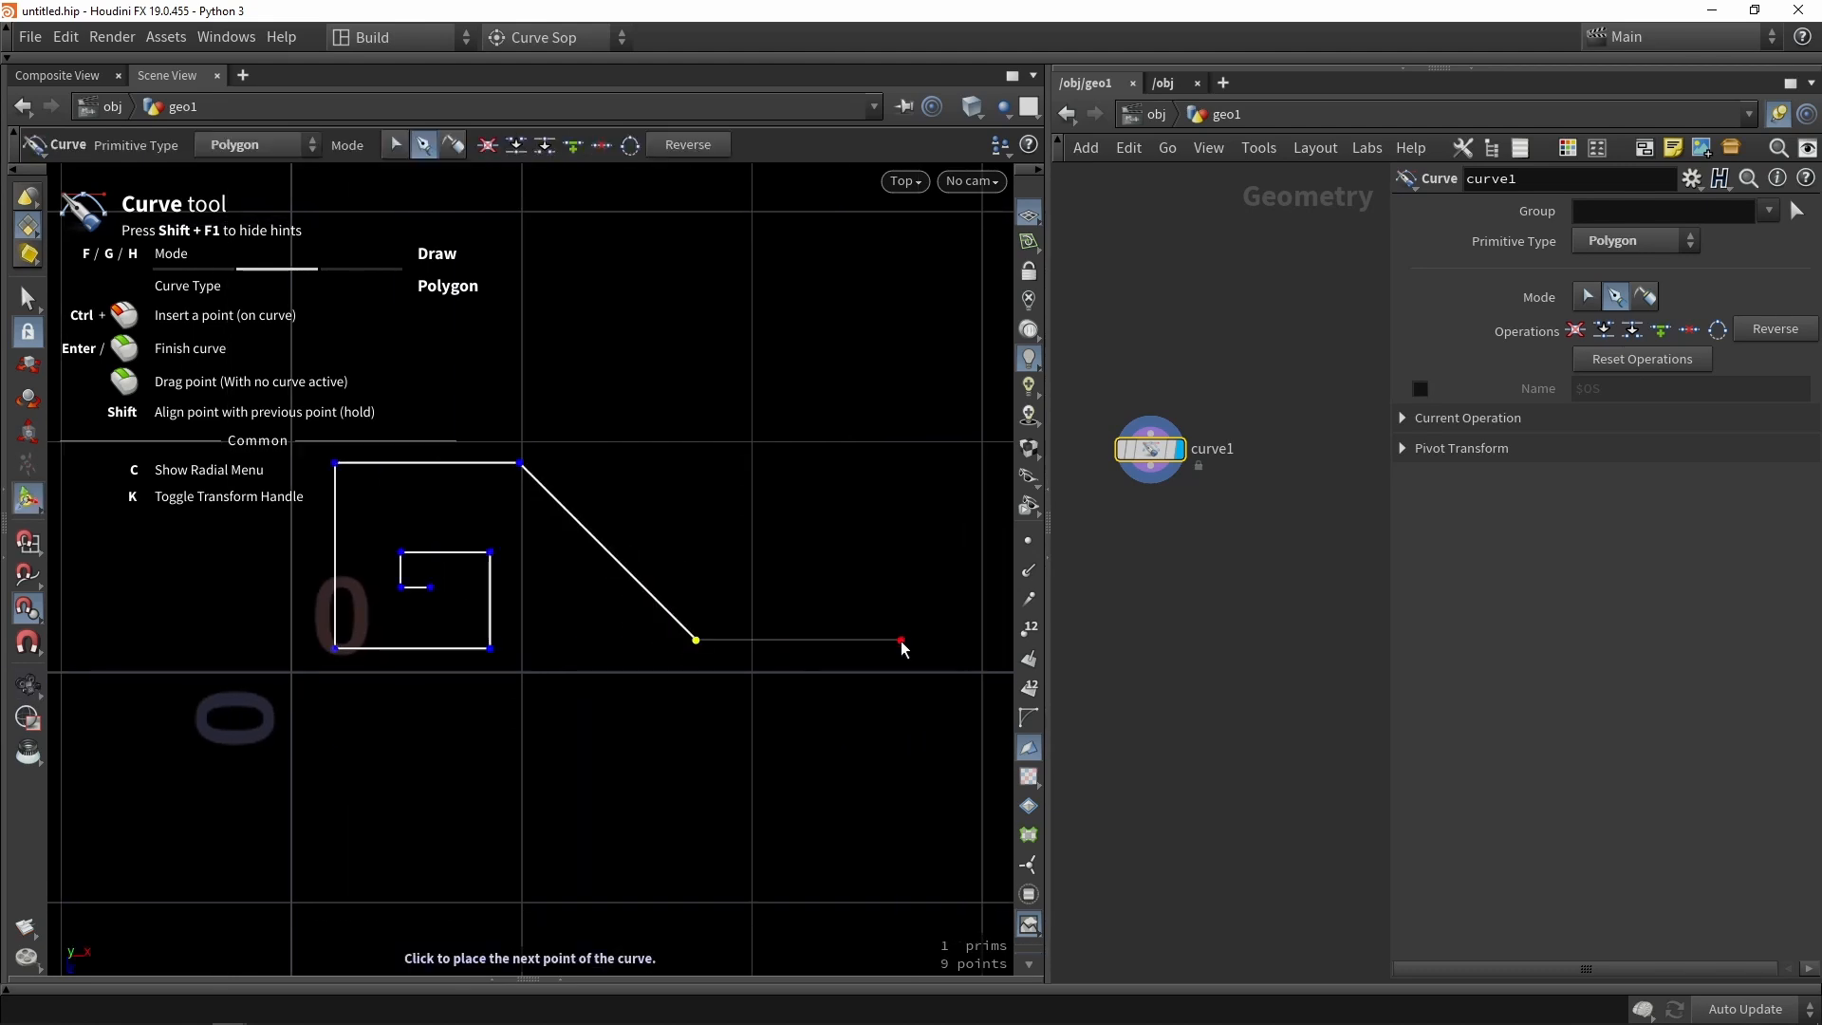
{"action": "left_click", "coordinate": [908, 638]}
{"action": "left_click", "coordinate": [908, 458]}
{"action": "left_click", "coordinate": [723, 458]}
{"action": "left_click", "coordinate": [723, 548]}
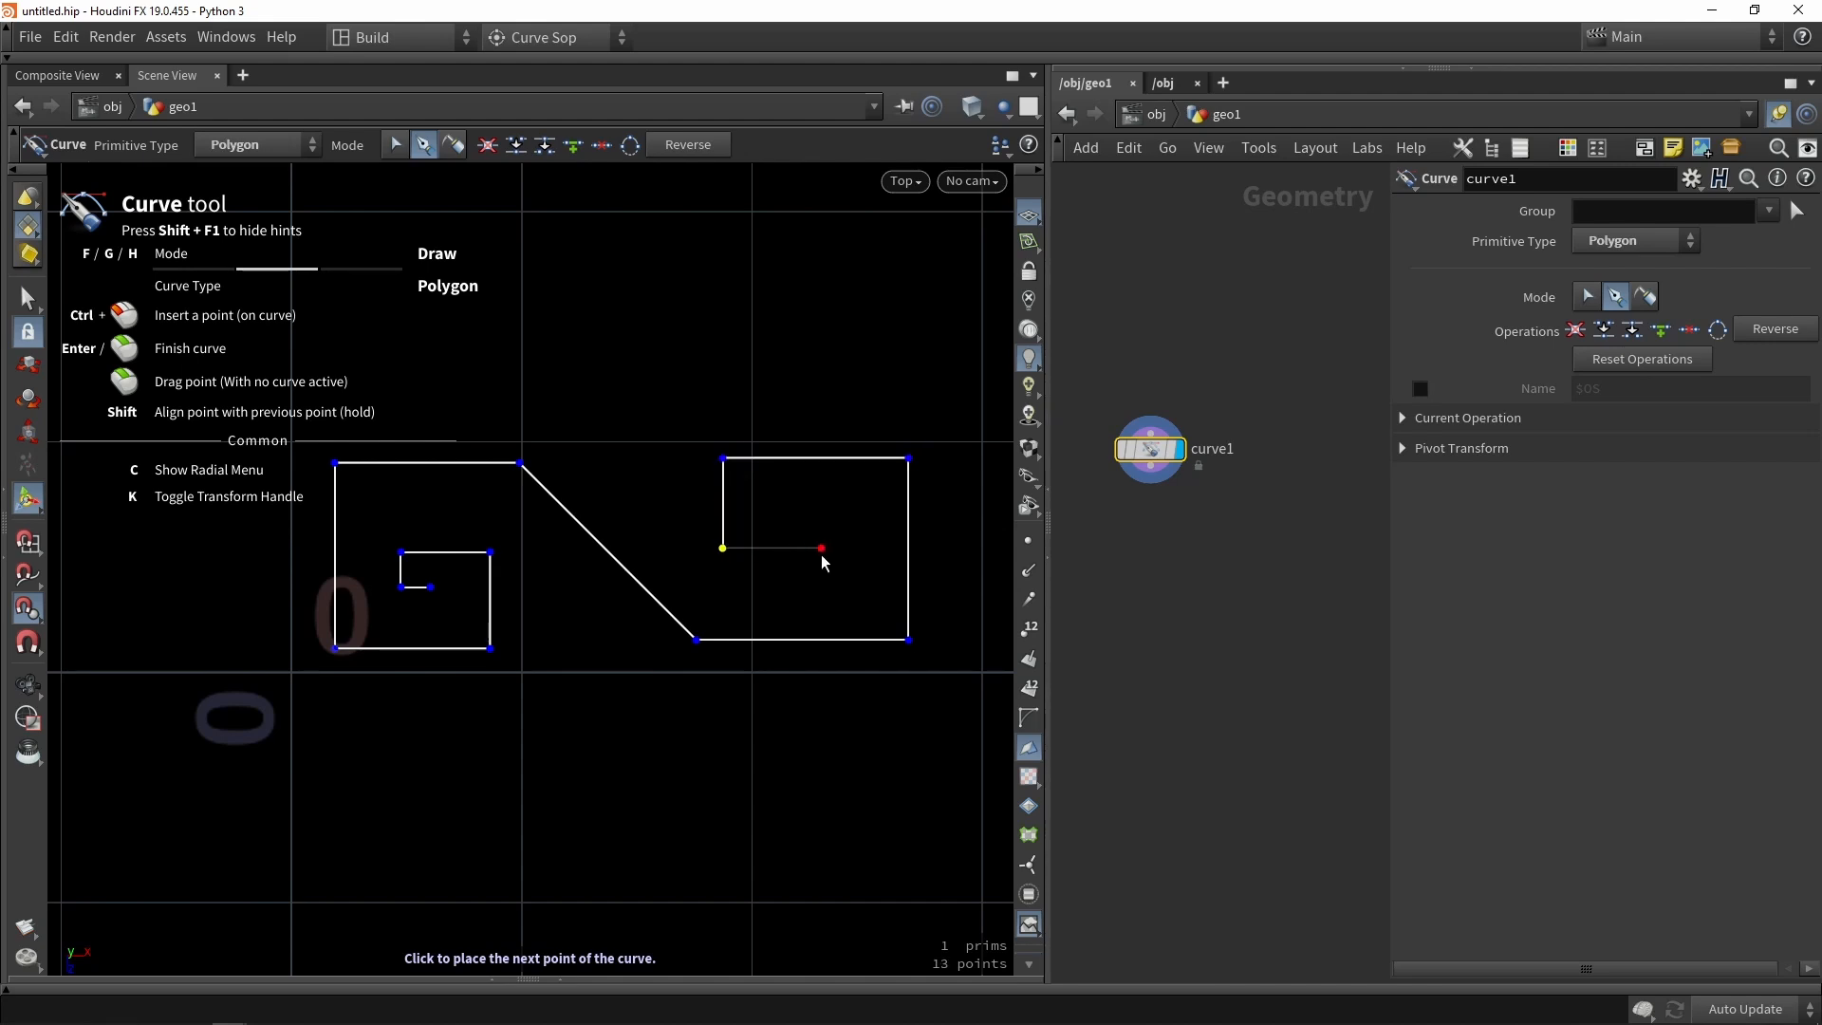
{"action": "left_click", "coordinate": [825, 547]}
{"action": "left_click", "coordinate": [825, 509]}
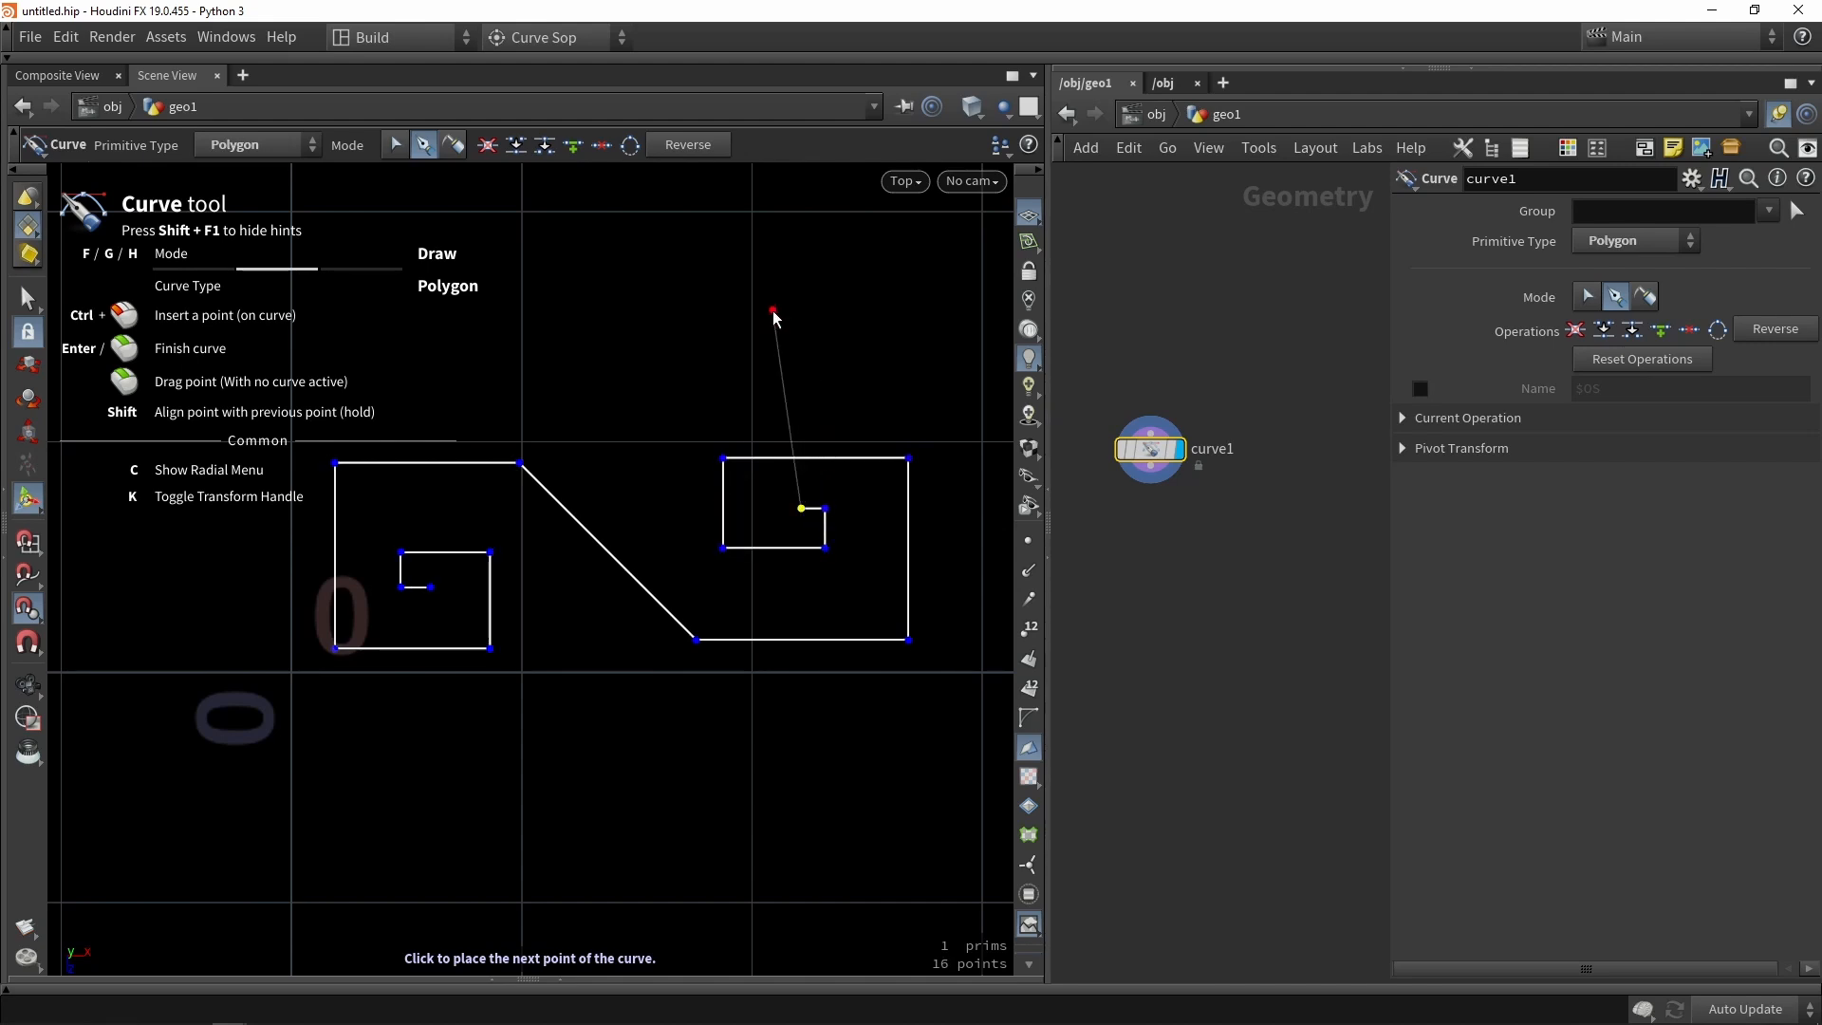
{"action": "key", "text": "Return"}
Put the curve into Edit mode and move all points of the right spiral closer to the left spiral.
{"action": "right_click_drag", "start_coordinate": [729, 516], "coordinate": [731, 477], "text": "alt"}
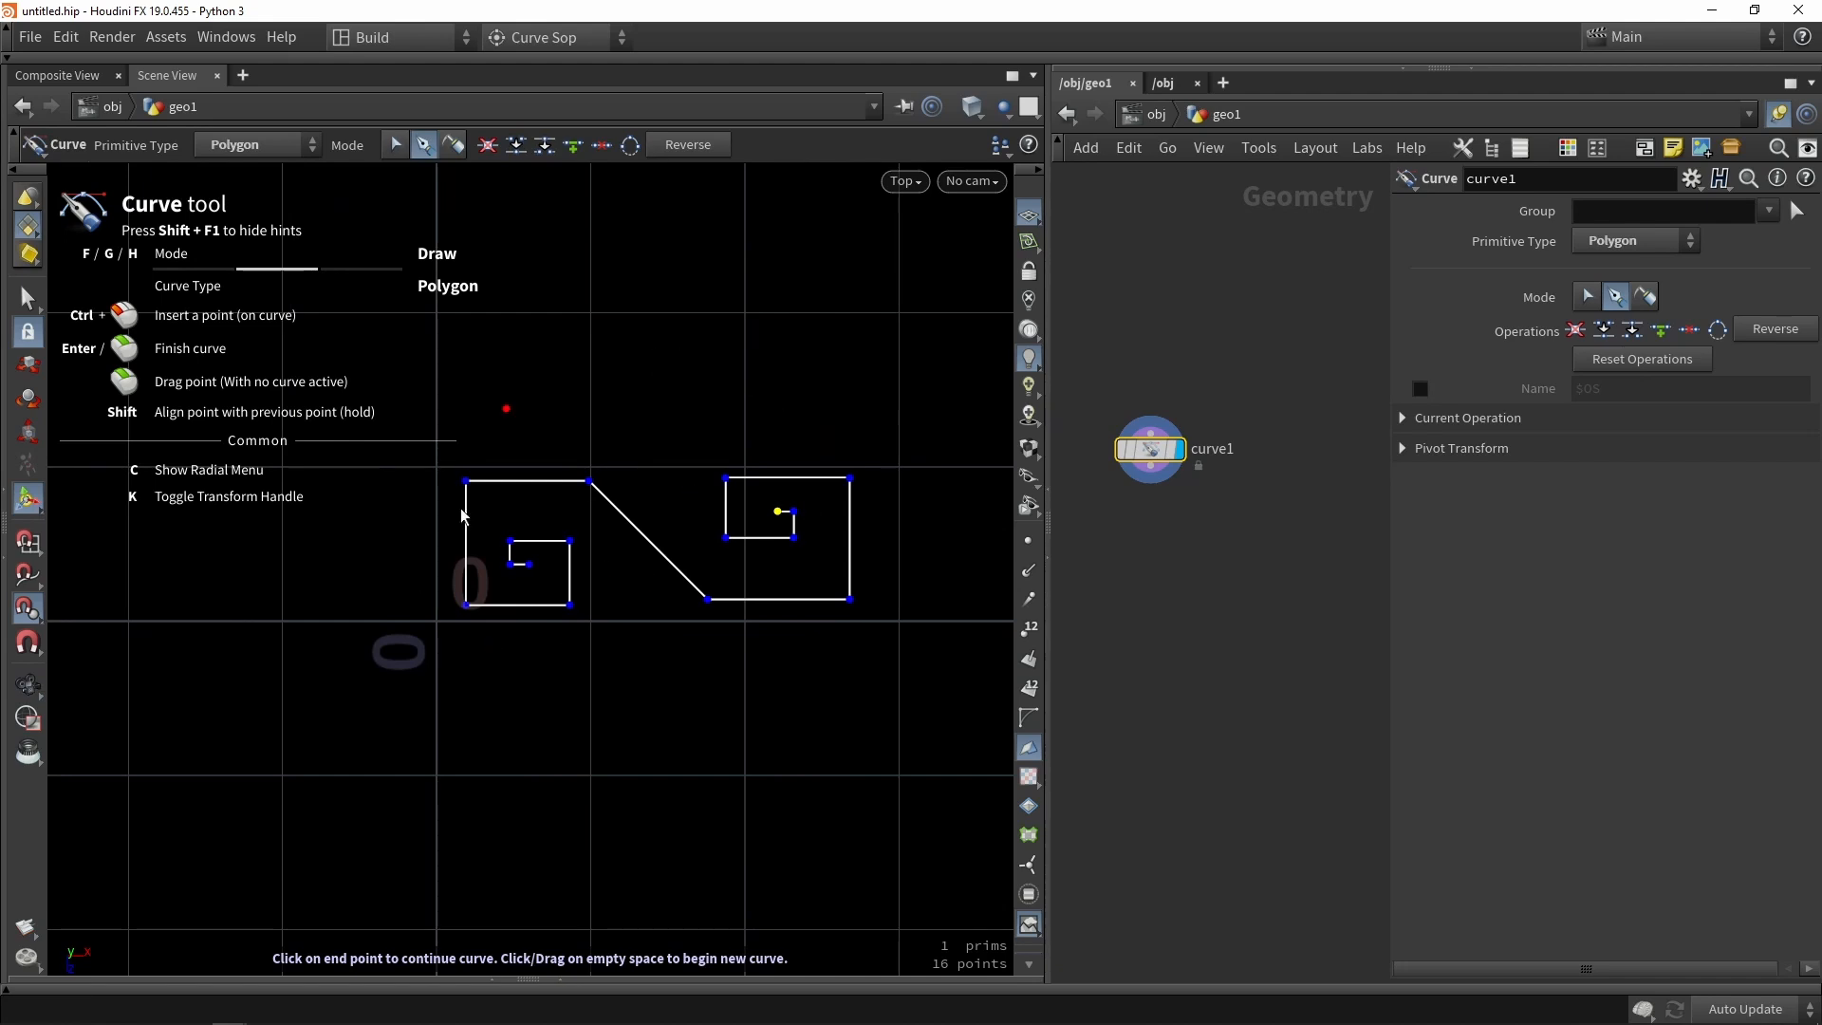
{"action": "scroll", "coordinate": [683, 534], "scroll_direction": "up", "scroll_amount": 3}
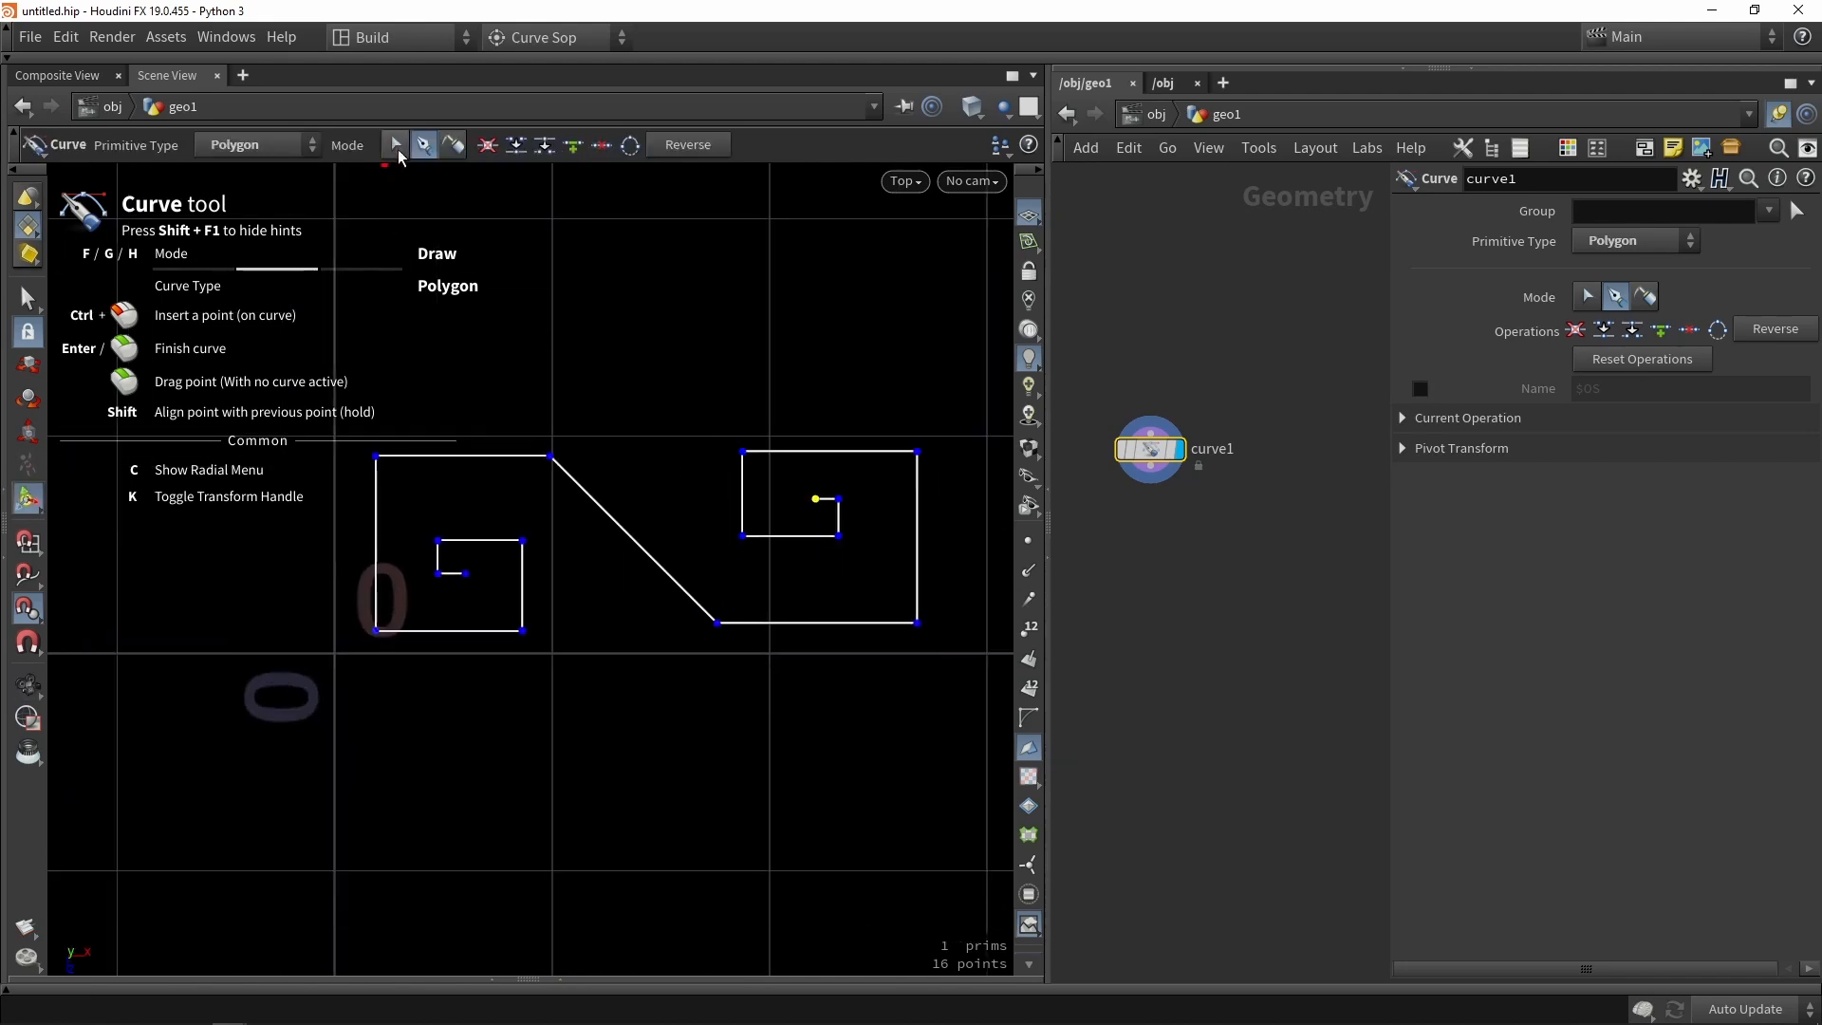
{"action": "left_click", "coordinate": [397, 148]}
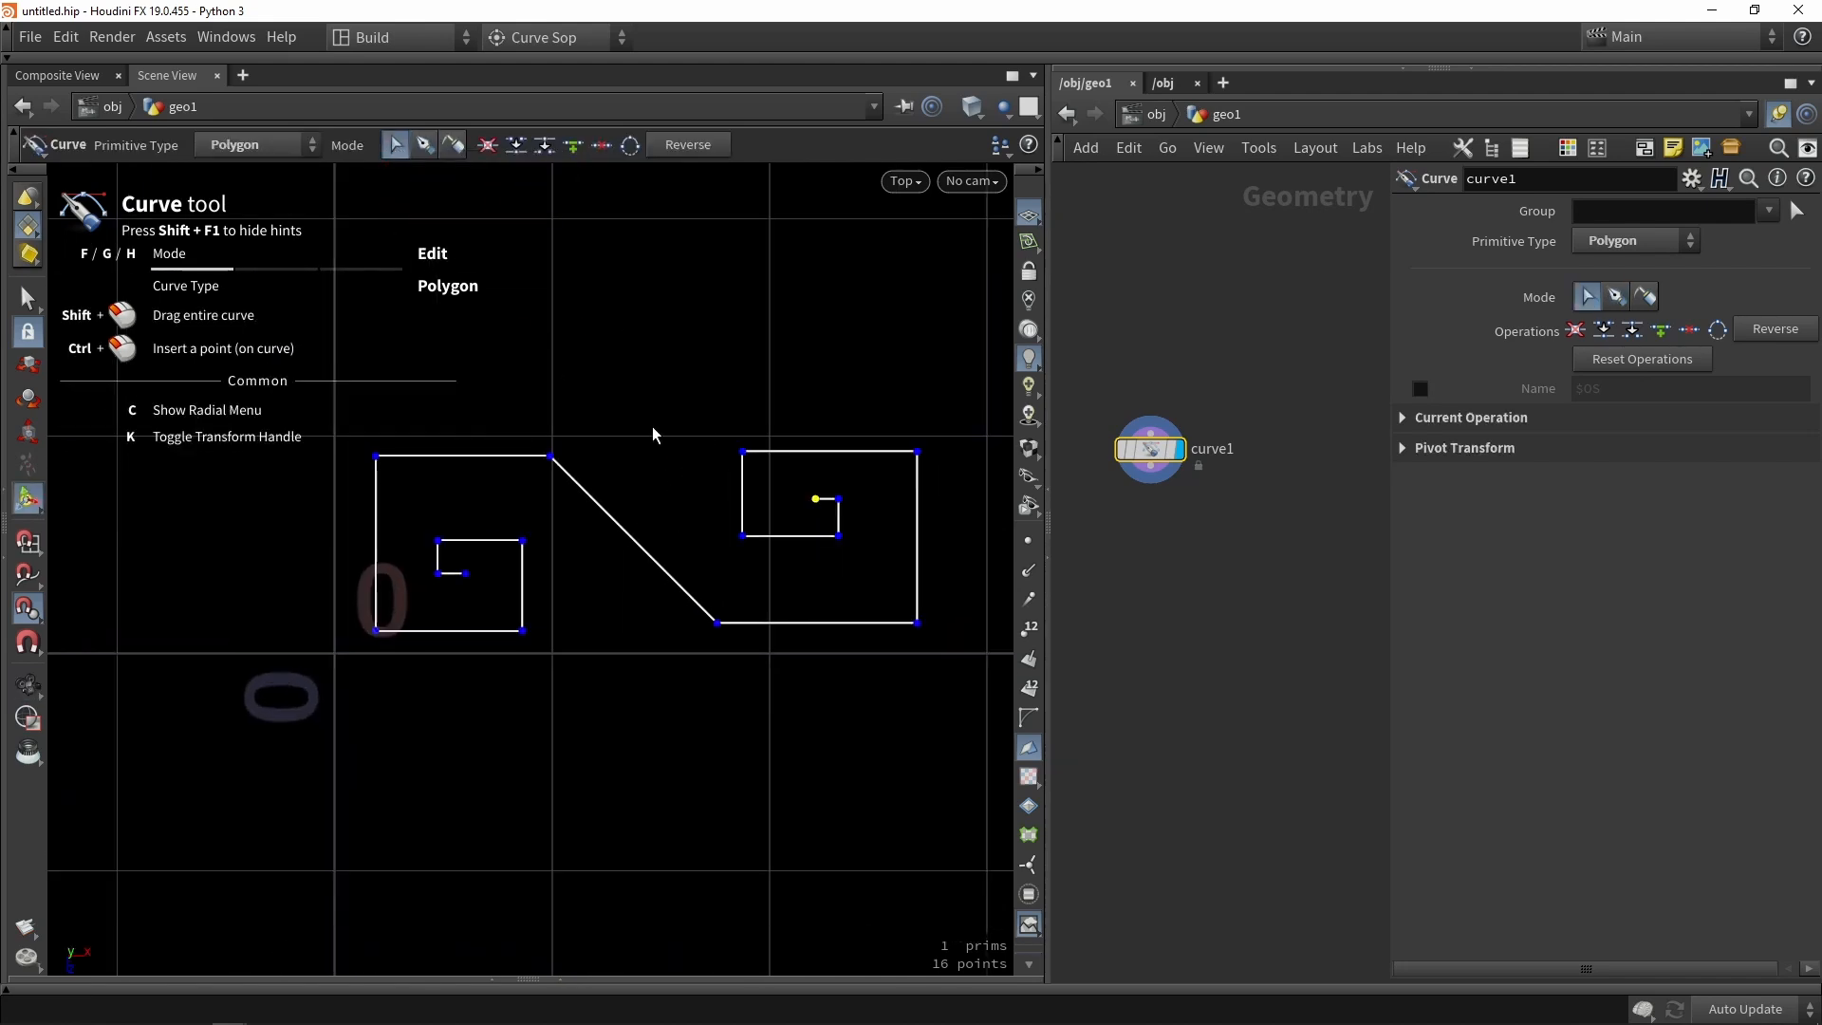
{"action": "left_click_drag", "start_coordinate": [698, 433], "coordinate": [960, 718]}
{"action": "left_click_drag", "start_coordinate": [838, 537], "coordinate": [774, 546]}
{"action": "left_click_drag", "start_coordinate": [771, 539], "coordinate": [770, 539]}
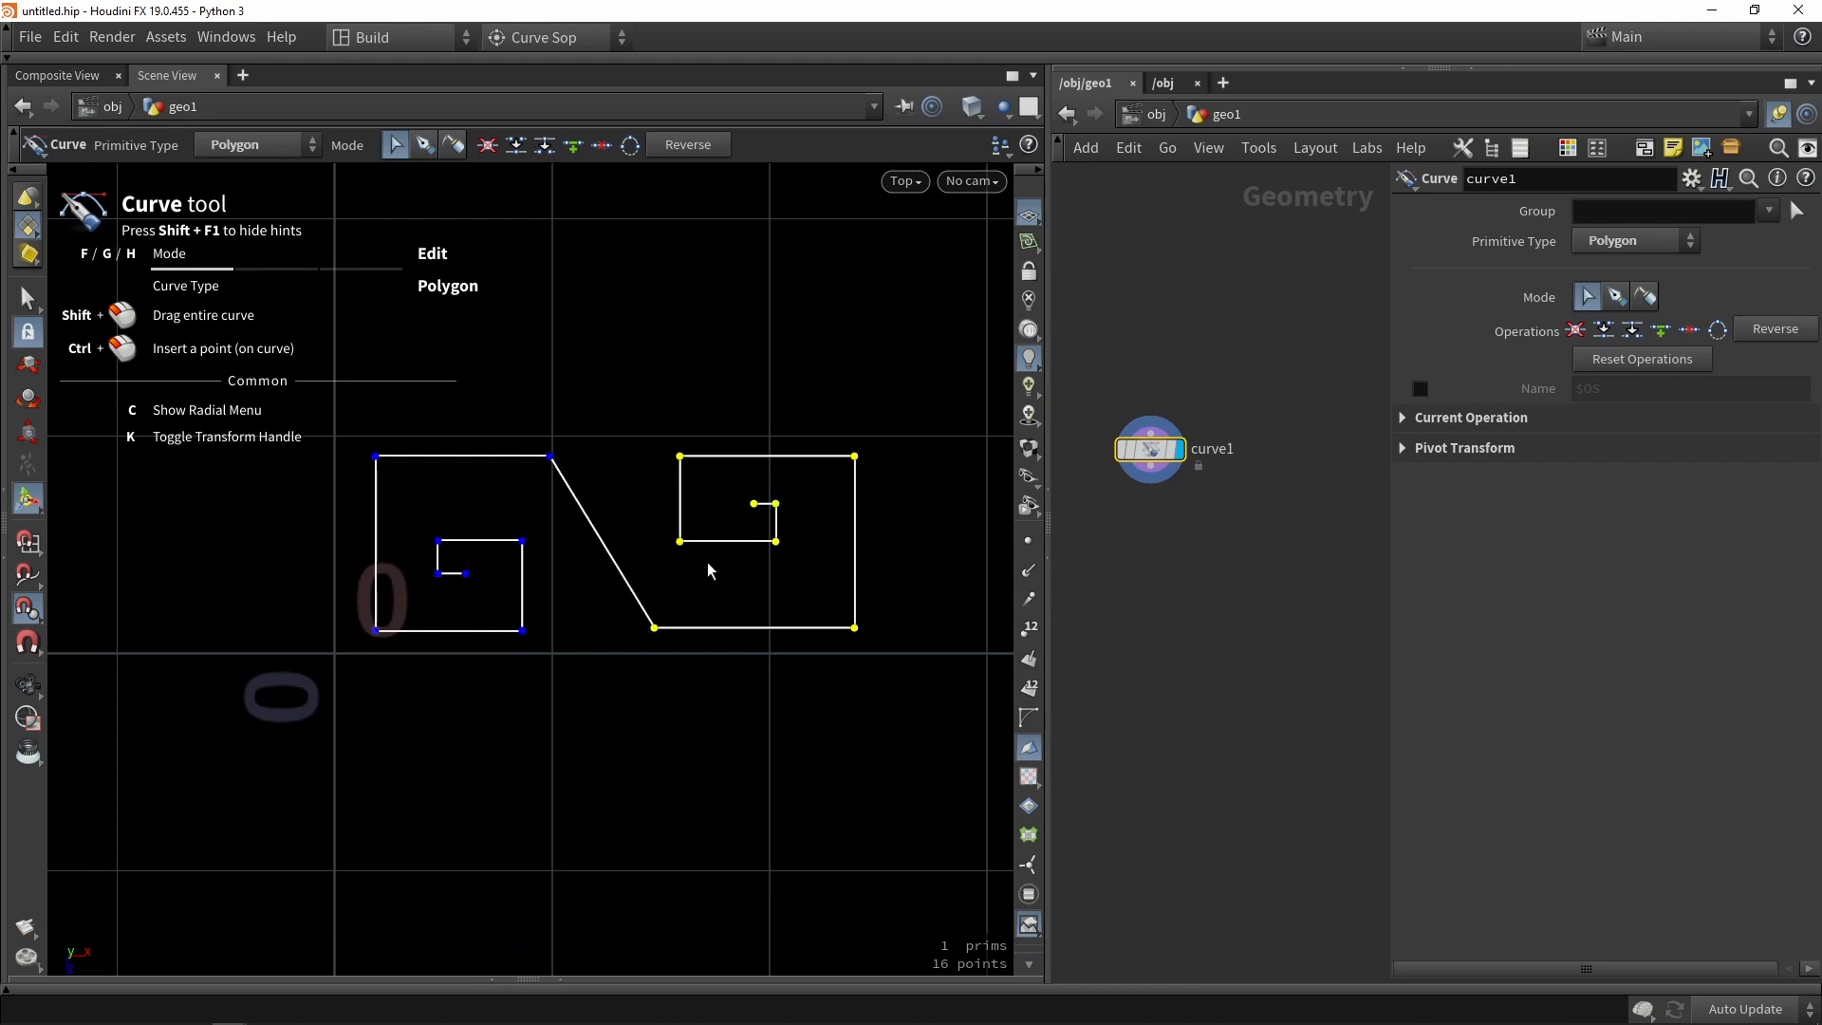
Undo the last reshape, and flatten the diagonal by moving its lower endpoint right and its upper endpoint left.
{"action": "left_click_drag", "start_coordinate": [581, 521], "coordinate": [573, 521]}
{"action": "key", "text": "ctrl+z"}
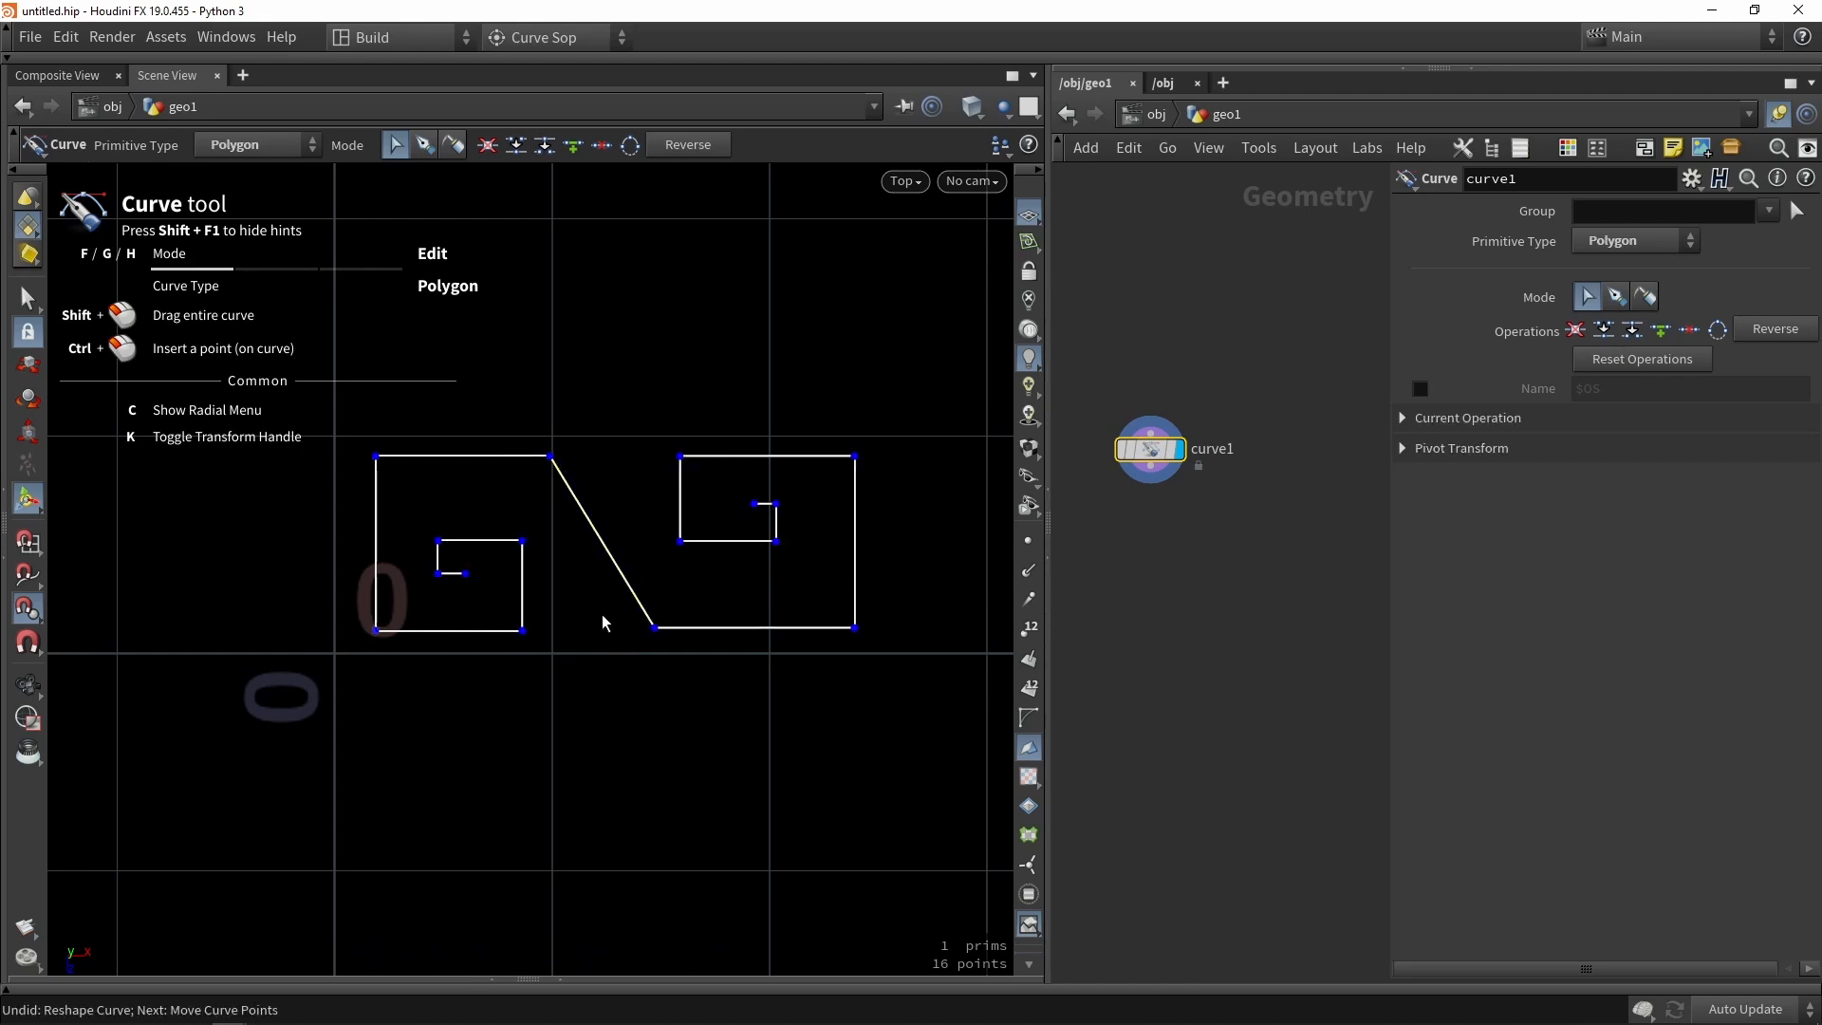
{"action": "left_click_drag", "start_coordinate": [655, 627], "coordinate": [689, 626]}
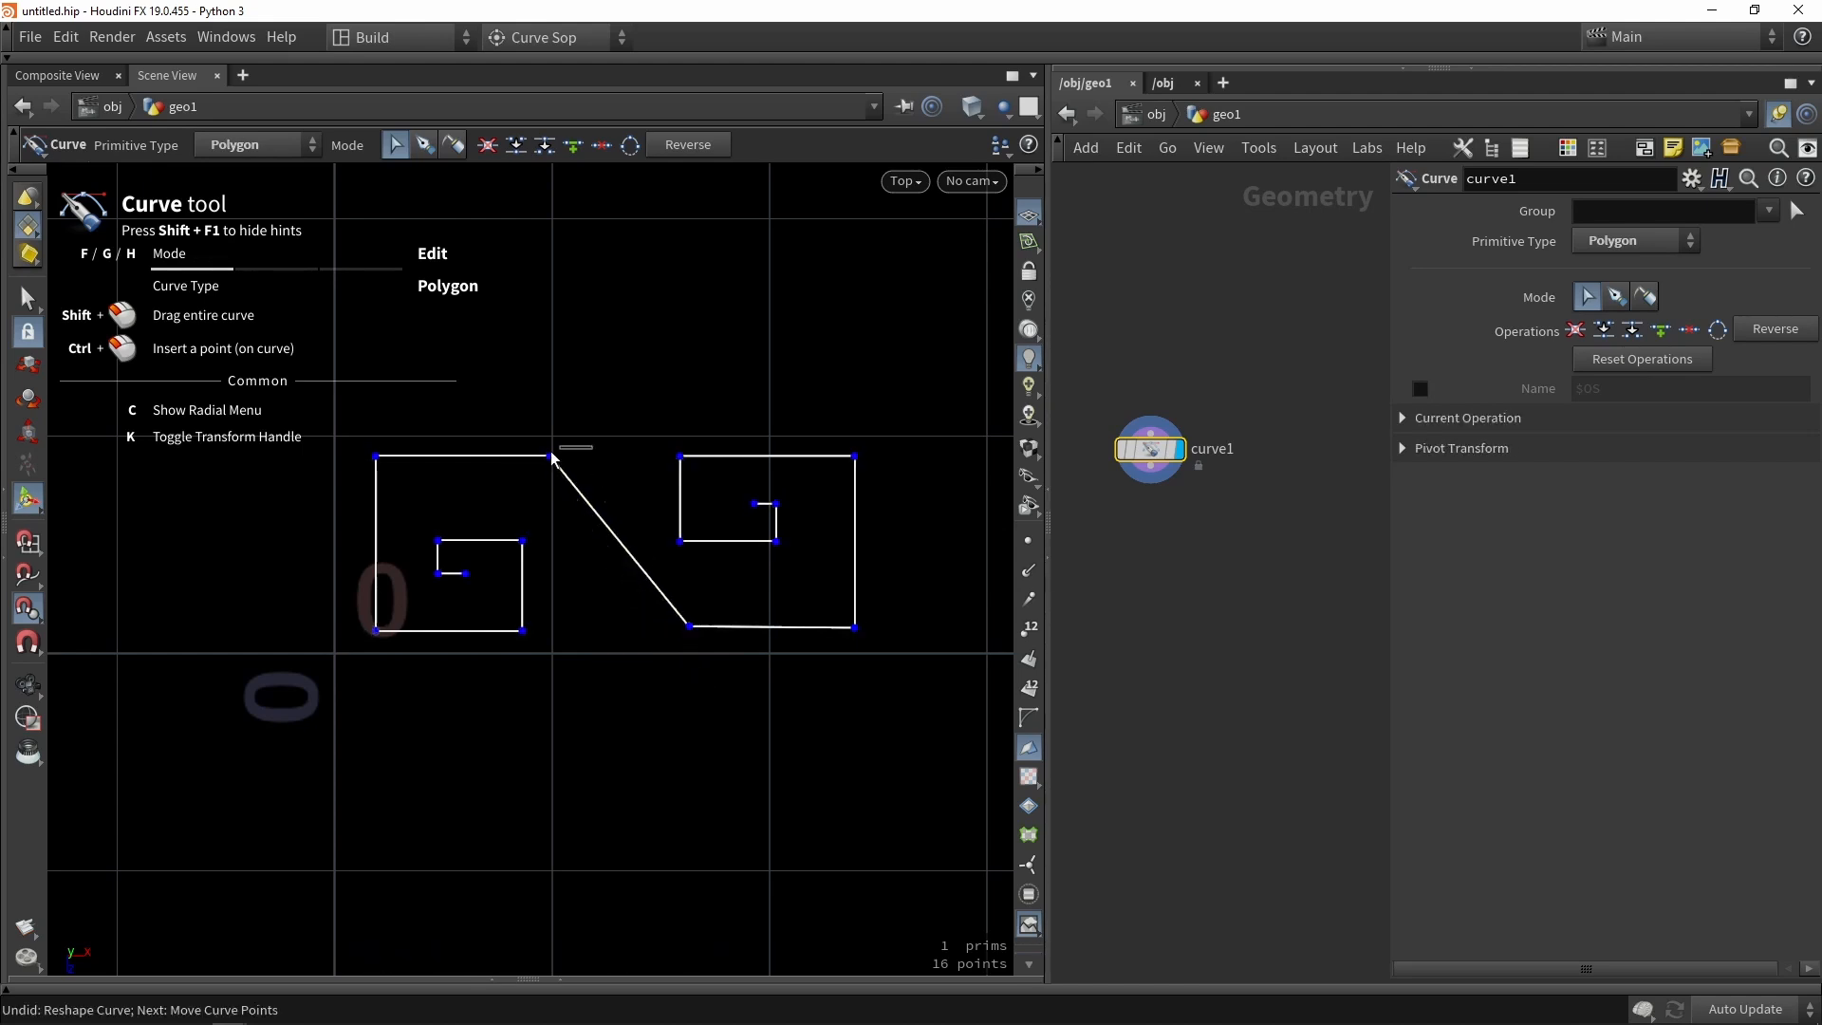
{"action": "left_click_drag", "start_coordinate": [551, 456], "coordinate": [502, 464]}
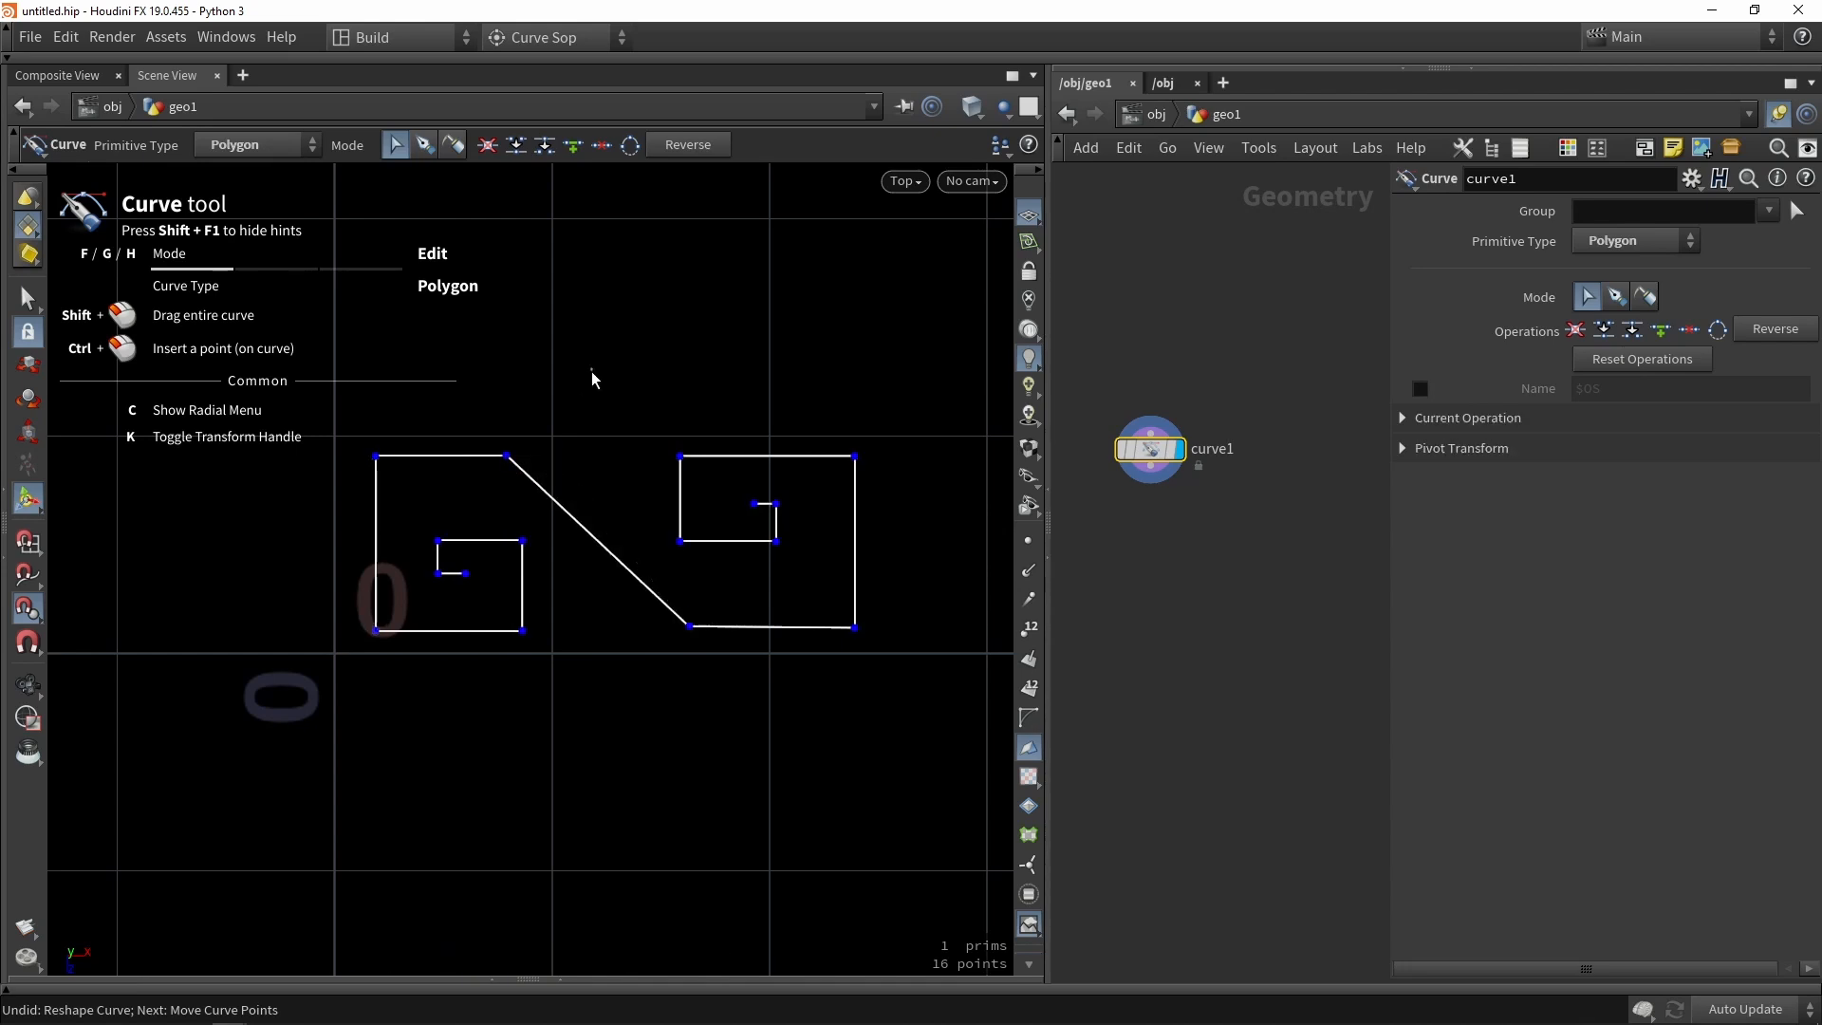
Add a Resample node, connect it below the curve node, and display its result.
{"action": "middle_click_drag", "start_coordinate": [1252, 617], "coordinate": [1189, 593]}
{"action": "scroll", "coordinate": [1149, 570], "scroll_direction": "down", "scroll_amount": 1}
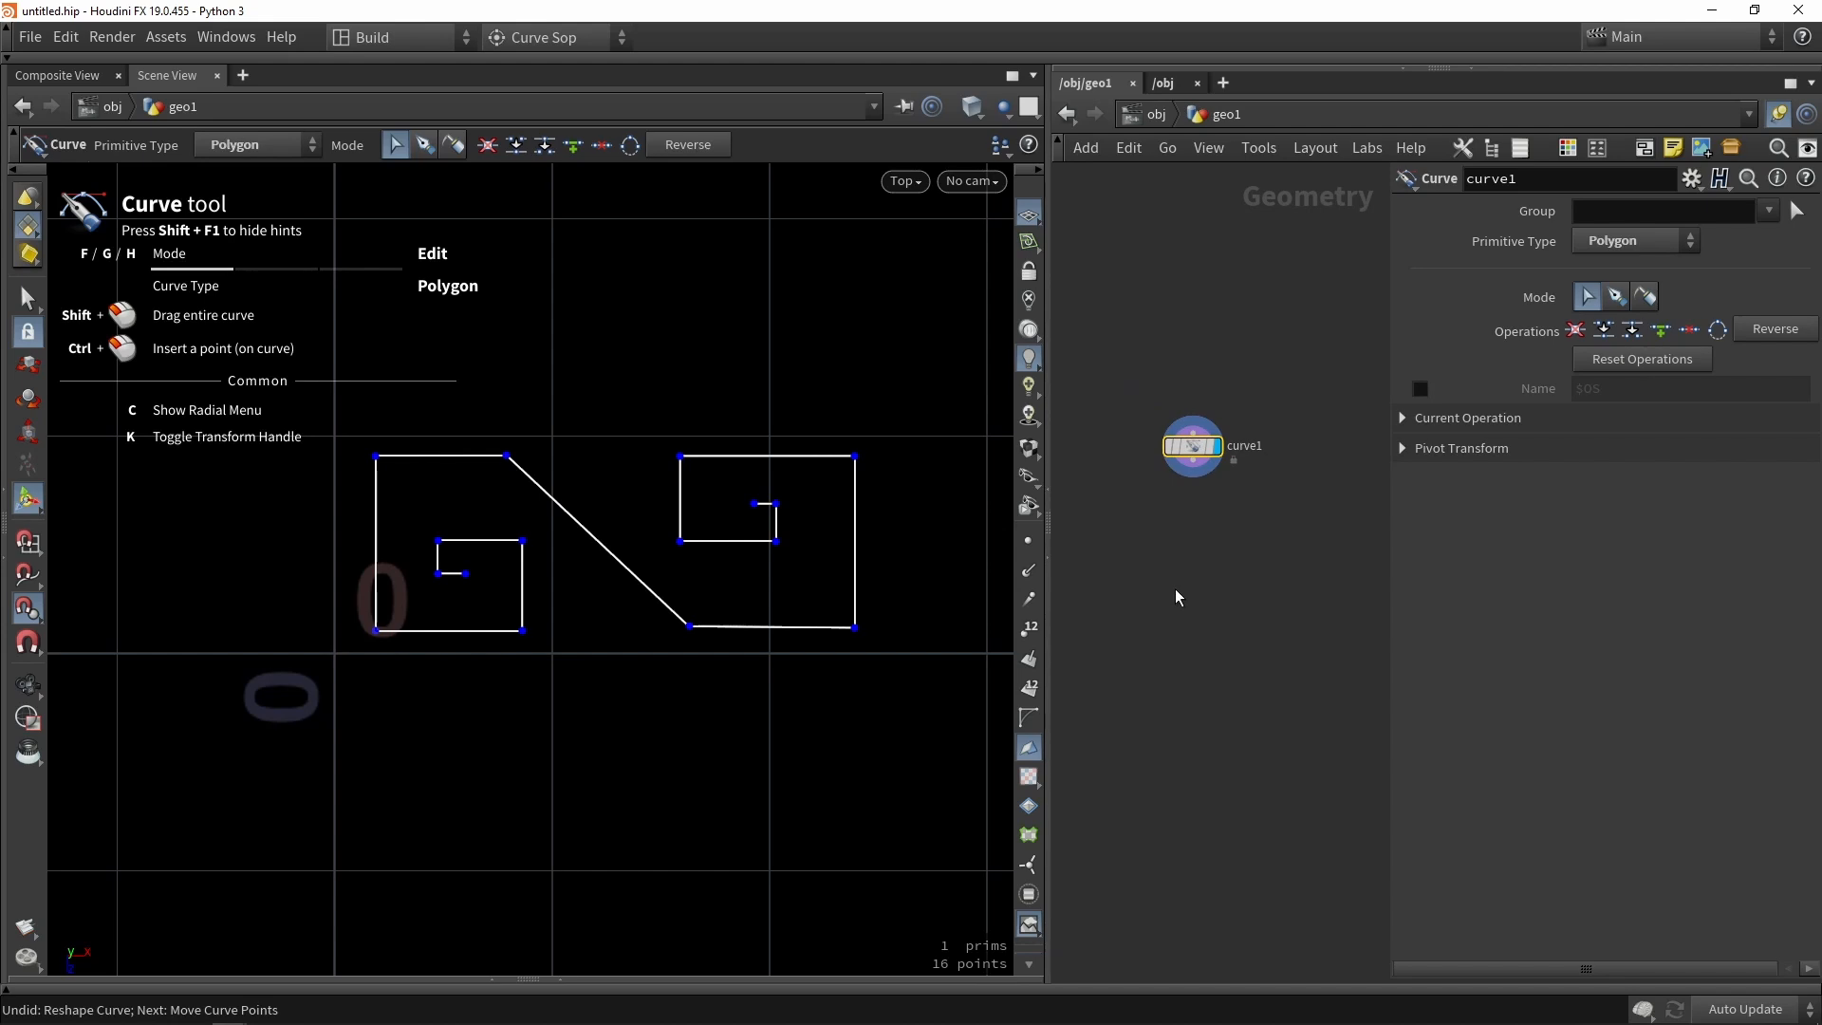
{"action": "key", "text": "Tab"}
{"action": "type", "text": "resa"}
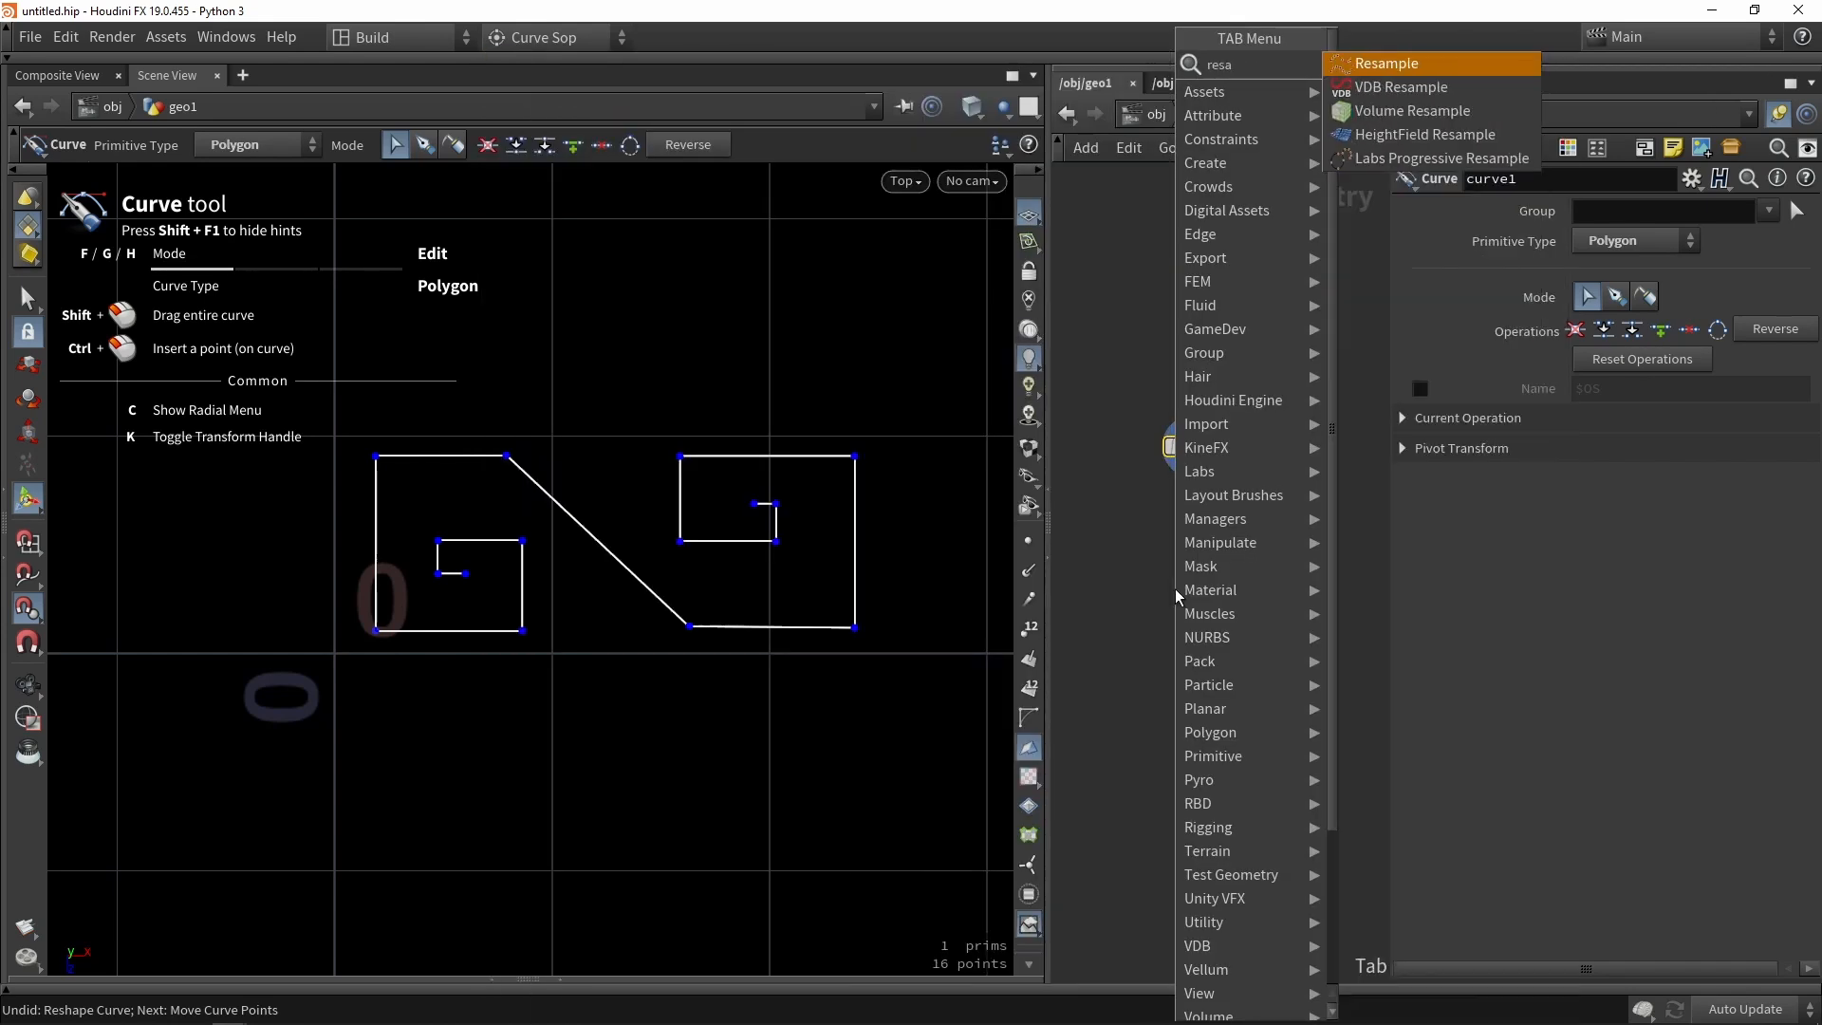
{"action": "key", "text": "Return"}
{"action": "left_click", "coordinate": [1175, 588]}
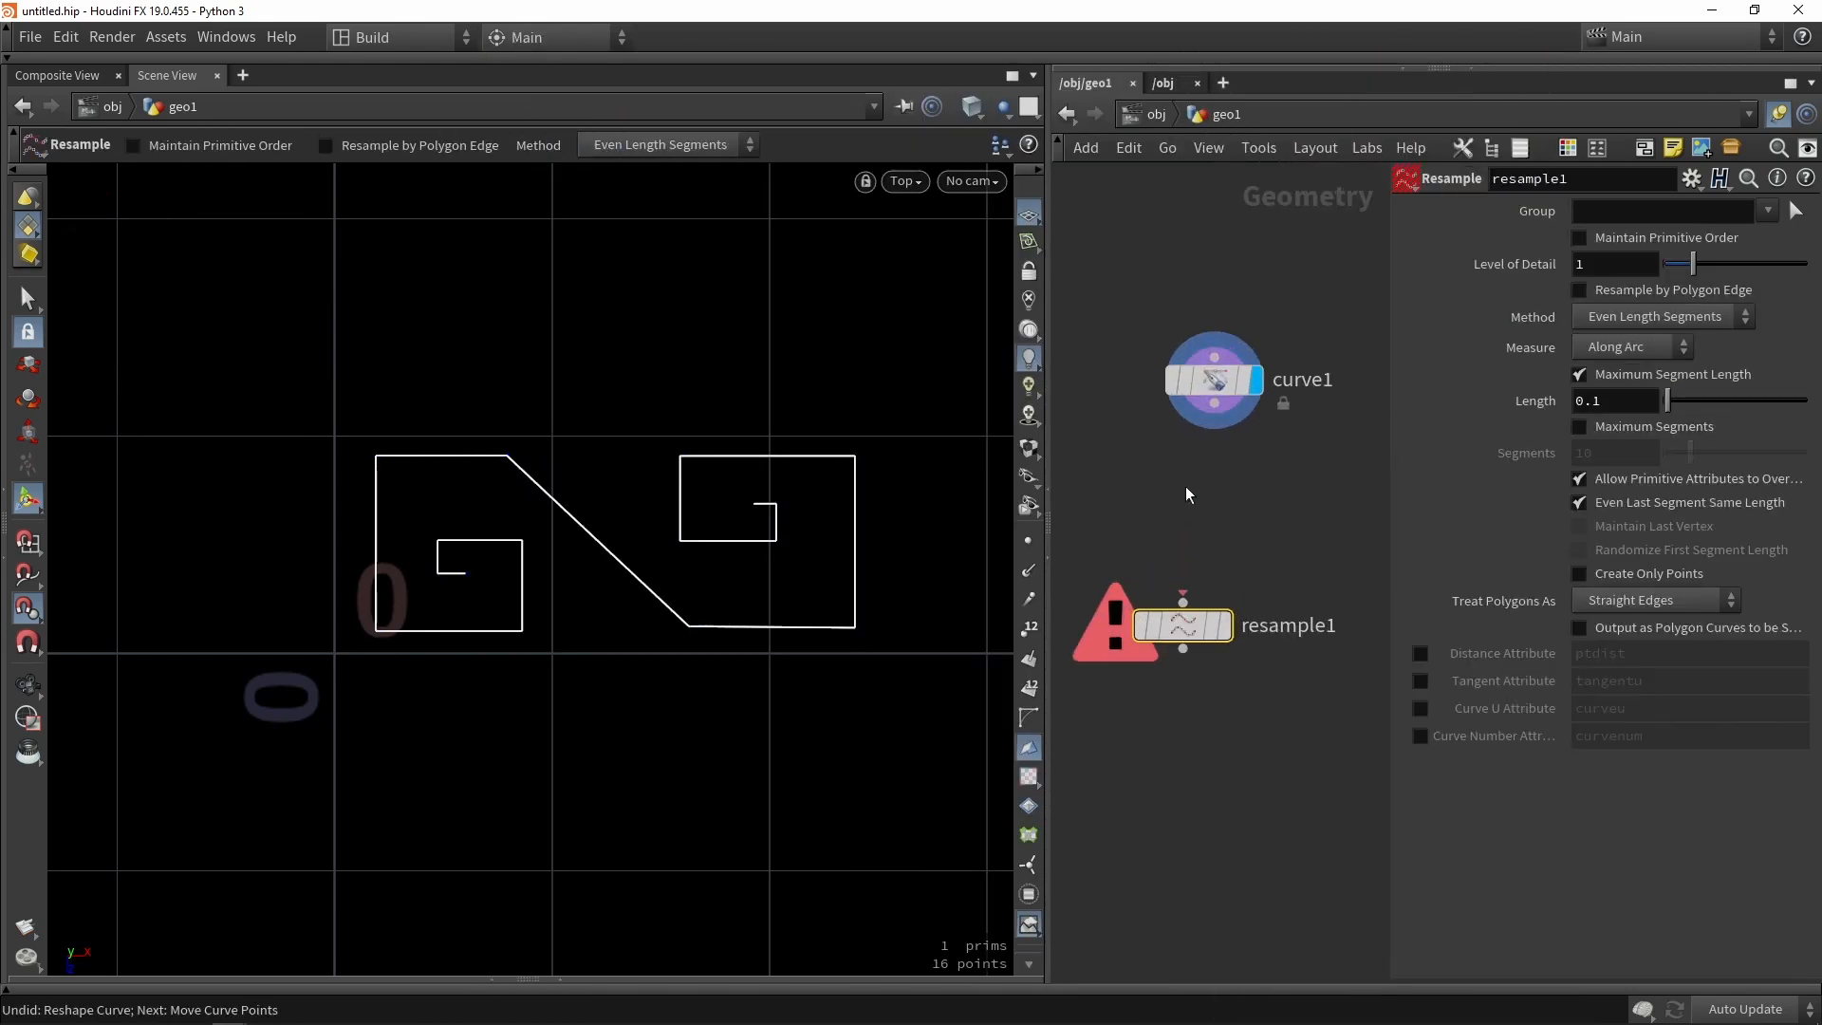
{"action": "mouse_move", "coordinate": [1205, 496]}
{"action": "left_mouse_down"}
{"action": "mouse_move", "coordinate": [1183, 600]}
{"action": "mouse_move", "coordinate": [1201, 484]}
{"action": "left_mouse_up"}
{"action": "left_click", "coordinate": [1226, 624]}
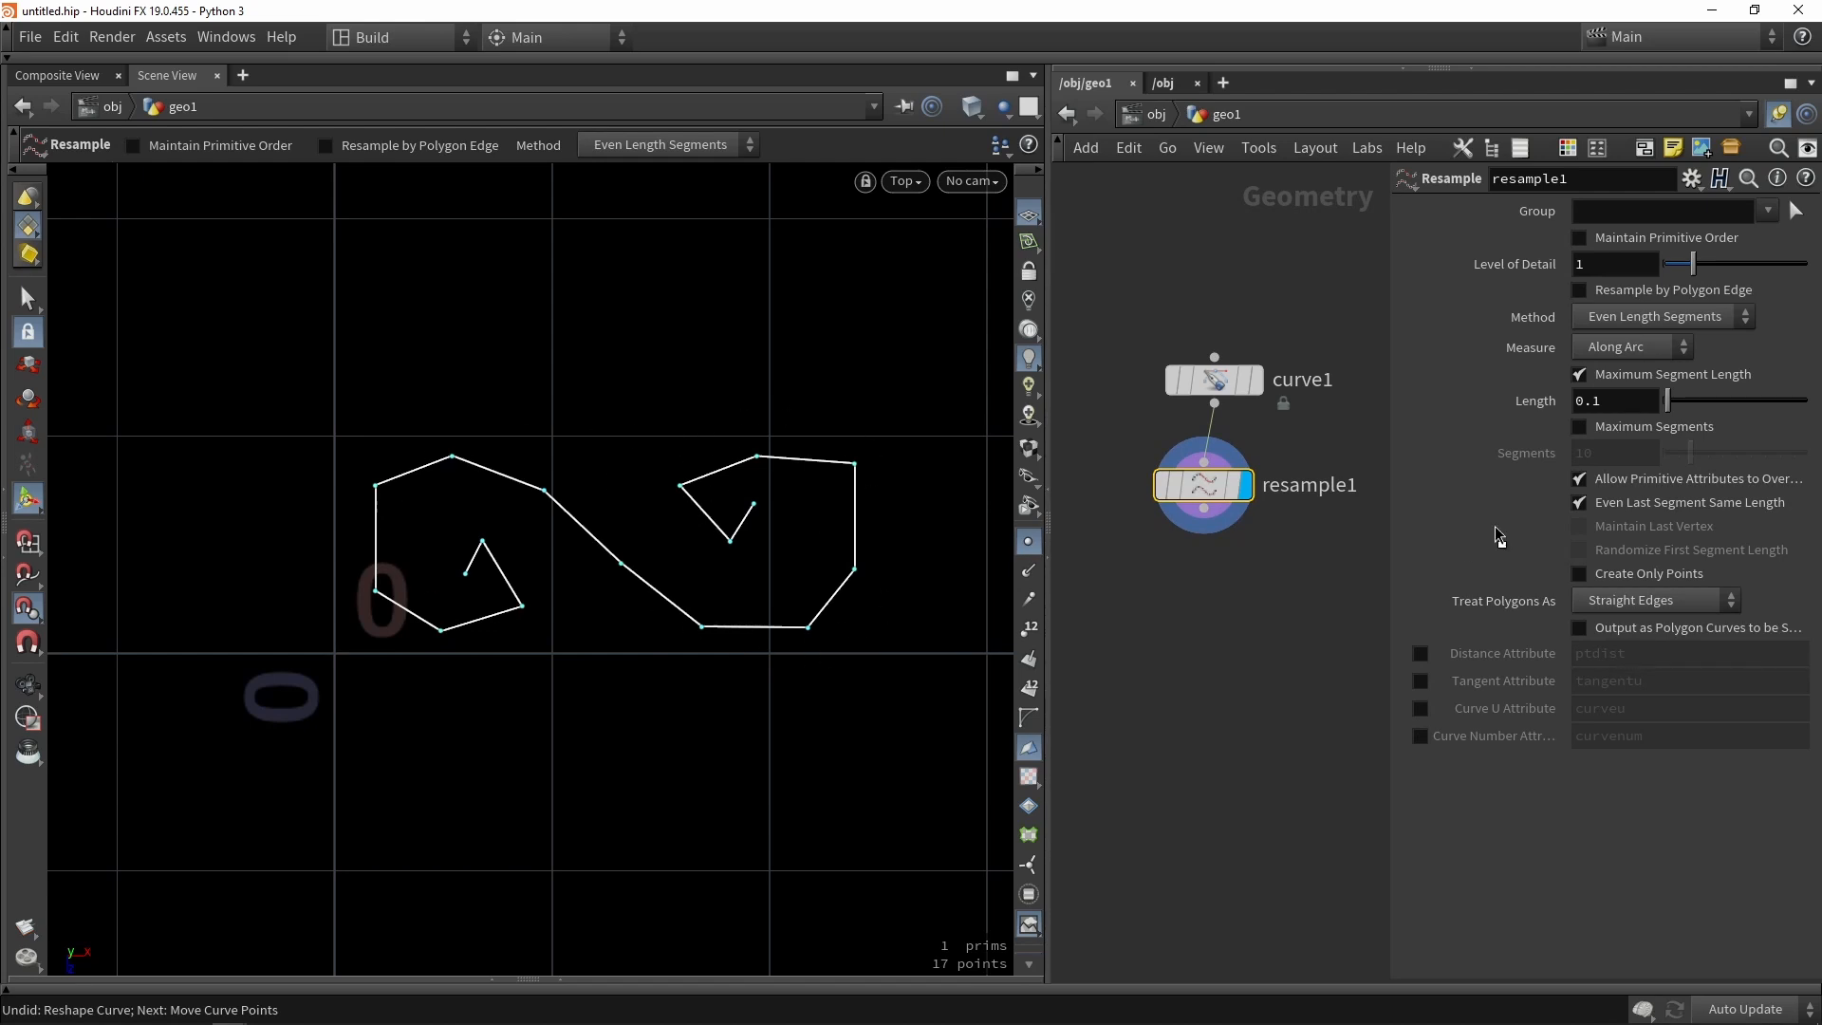
Set the resample to treat polygons as Subdivision Curves, with a segment length of 0.05.
{"action": "left_click", "coordinate": [1642, 602]}
{"action": "left_click", "coordinate": [1591, 649]}
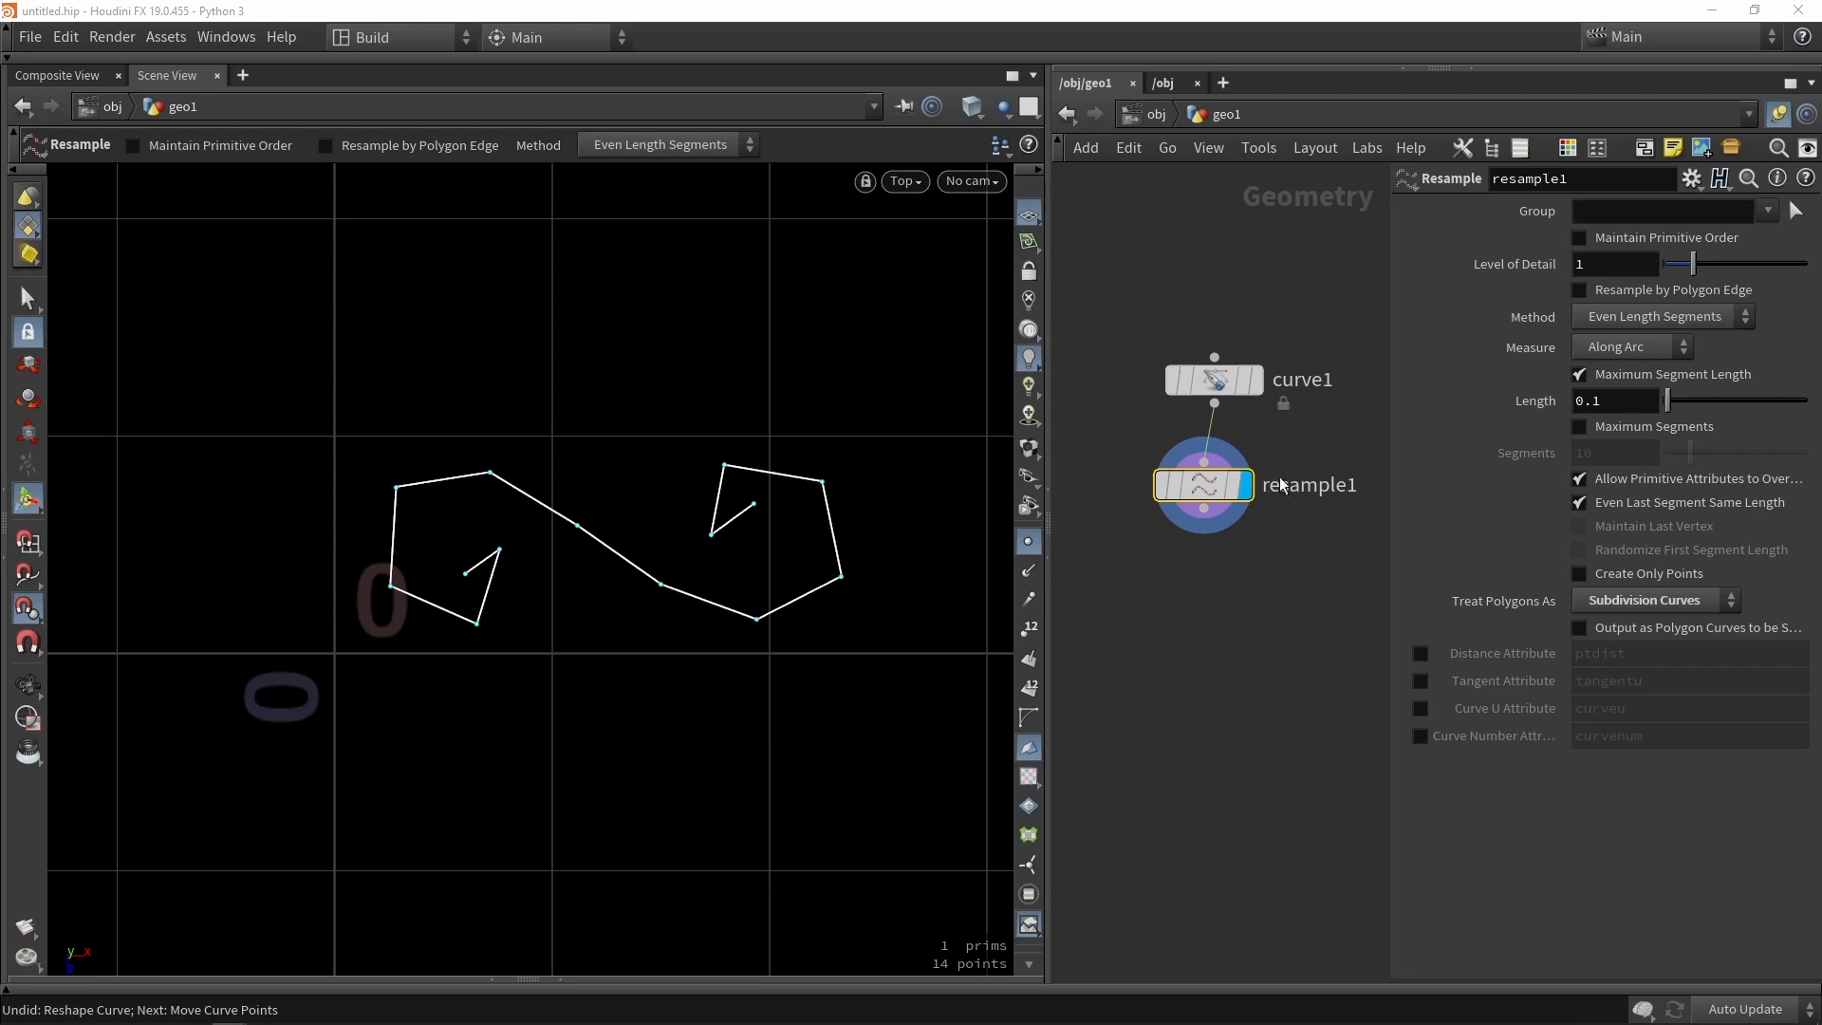
{"action": "left_click", "coordinate": [1617, 398]}
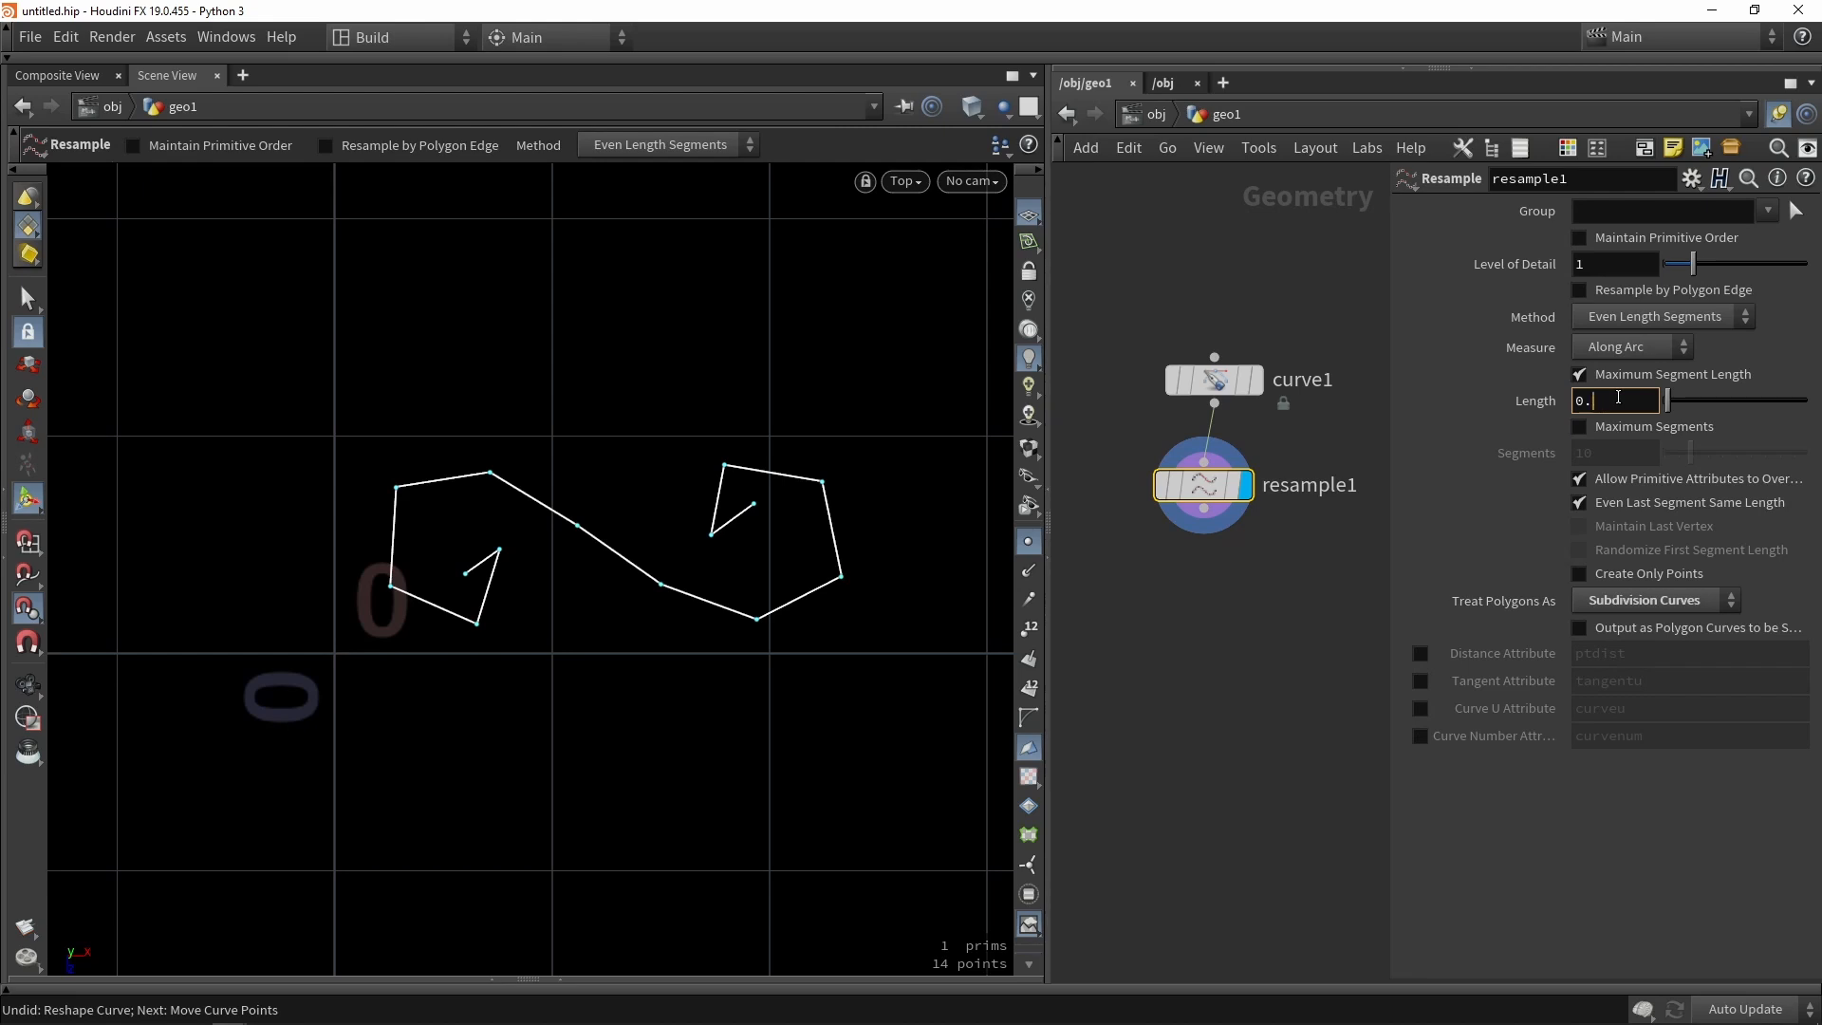
{"action": "type", "text": "0.05"}
{"action": "key", "text": "Return"}
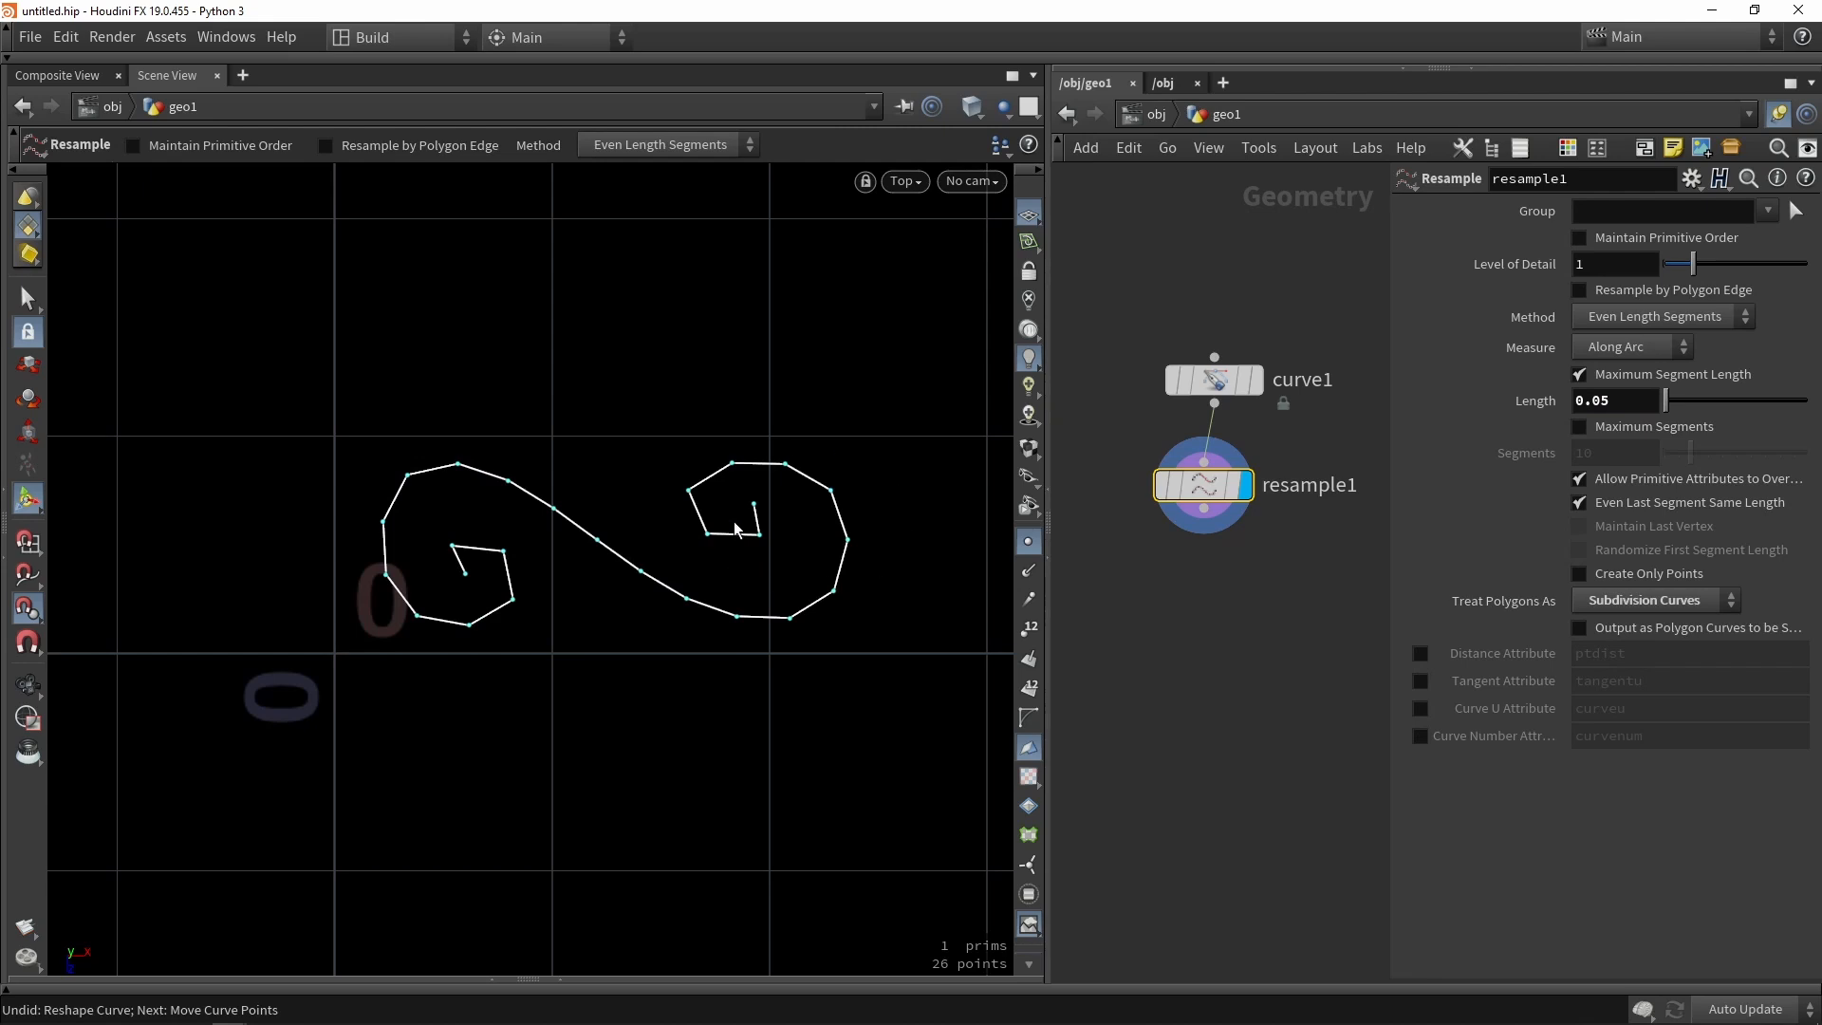
Disable the resample's maximum segment length and enable maximum segments with a value of 50.
{"action": "left_click", "coordinate": [1622, 399]}
{"action": "left_click", "coordinate": [1580, 374]}
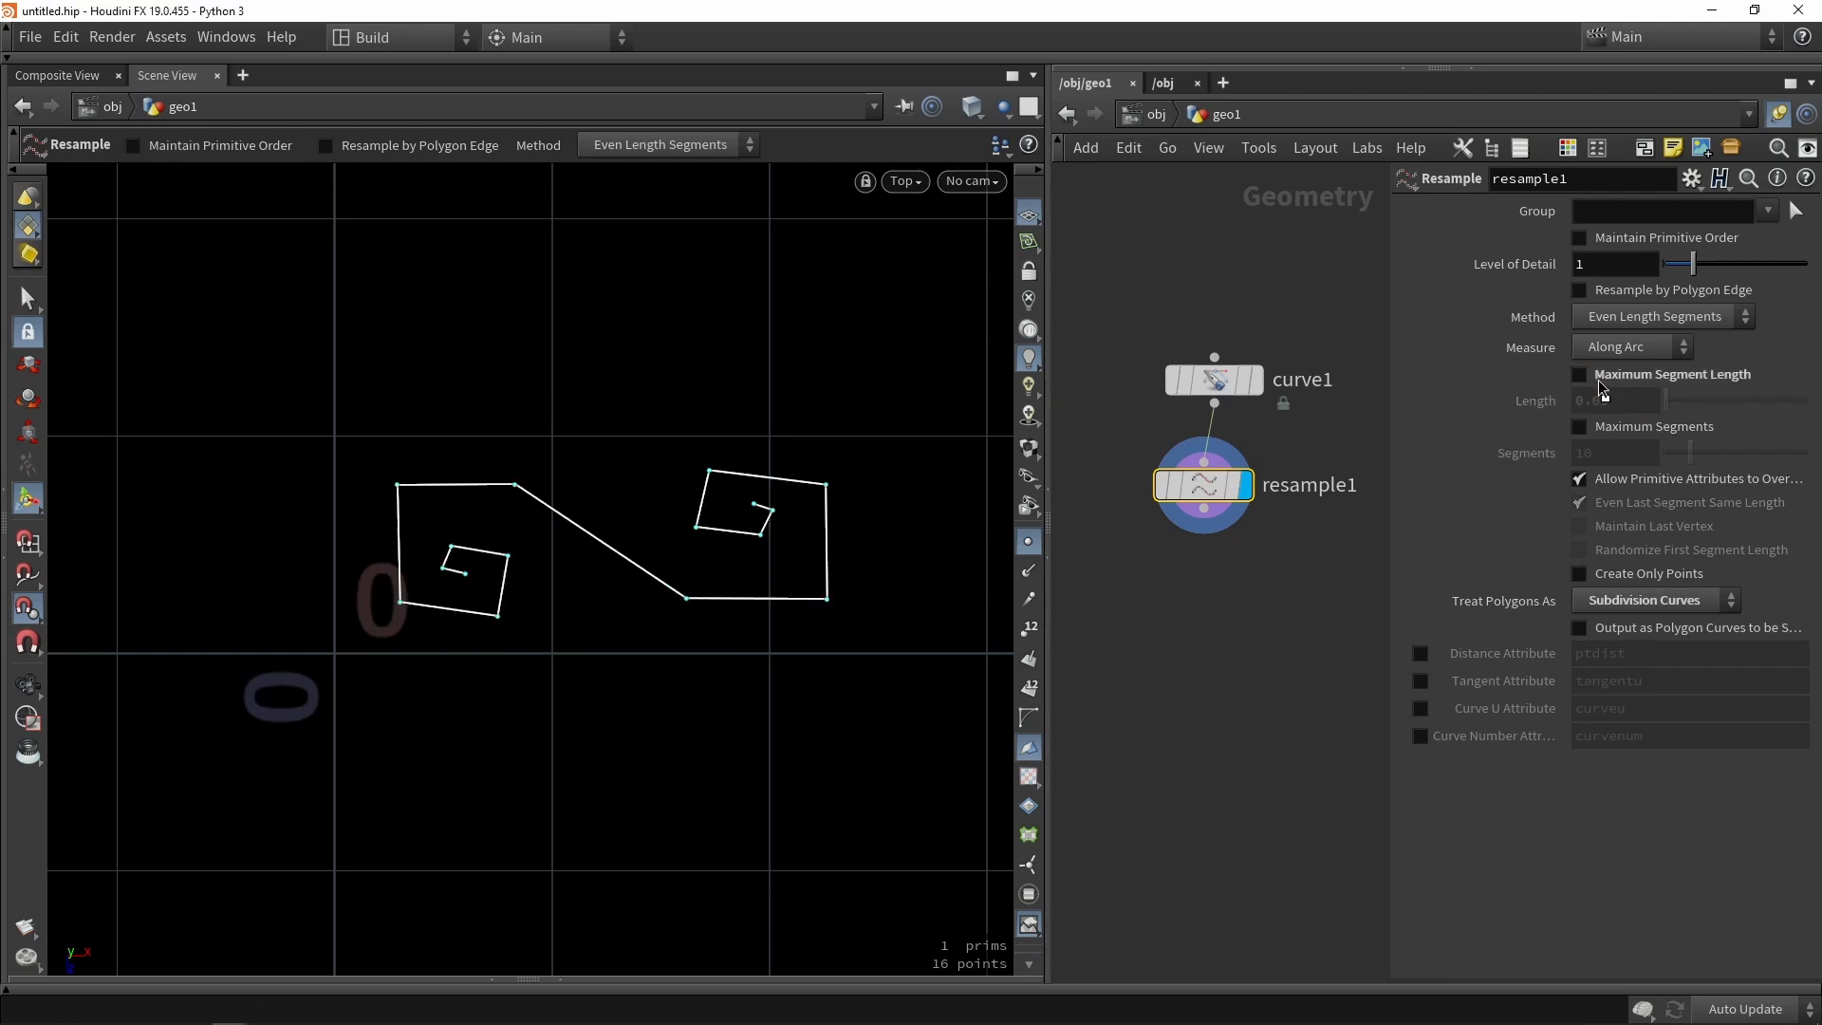
{"action": "left_click", "coordinate": [1617, 433]}
{"action": "left_click_drag", "start_coordinate": [1692, 453], "coordinate": [1817, 460]}
{"action": "scroll", "coordinate": [874, 524], "scroll_direction": "down", "scroll_amount": 8}
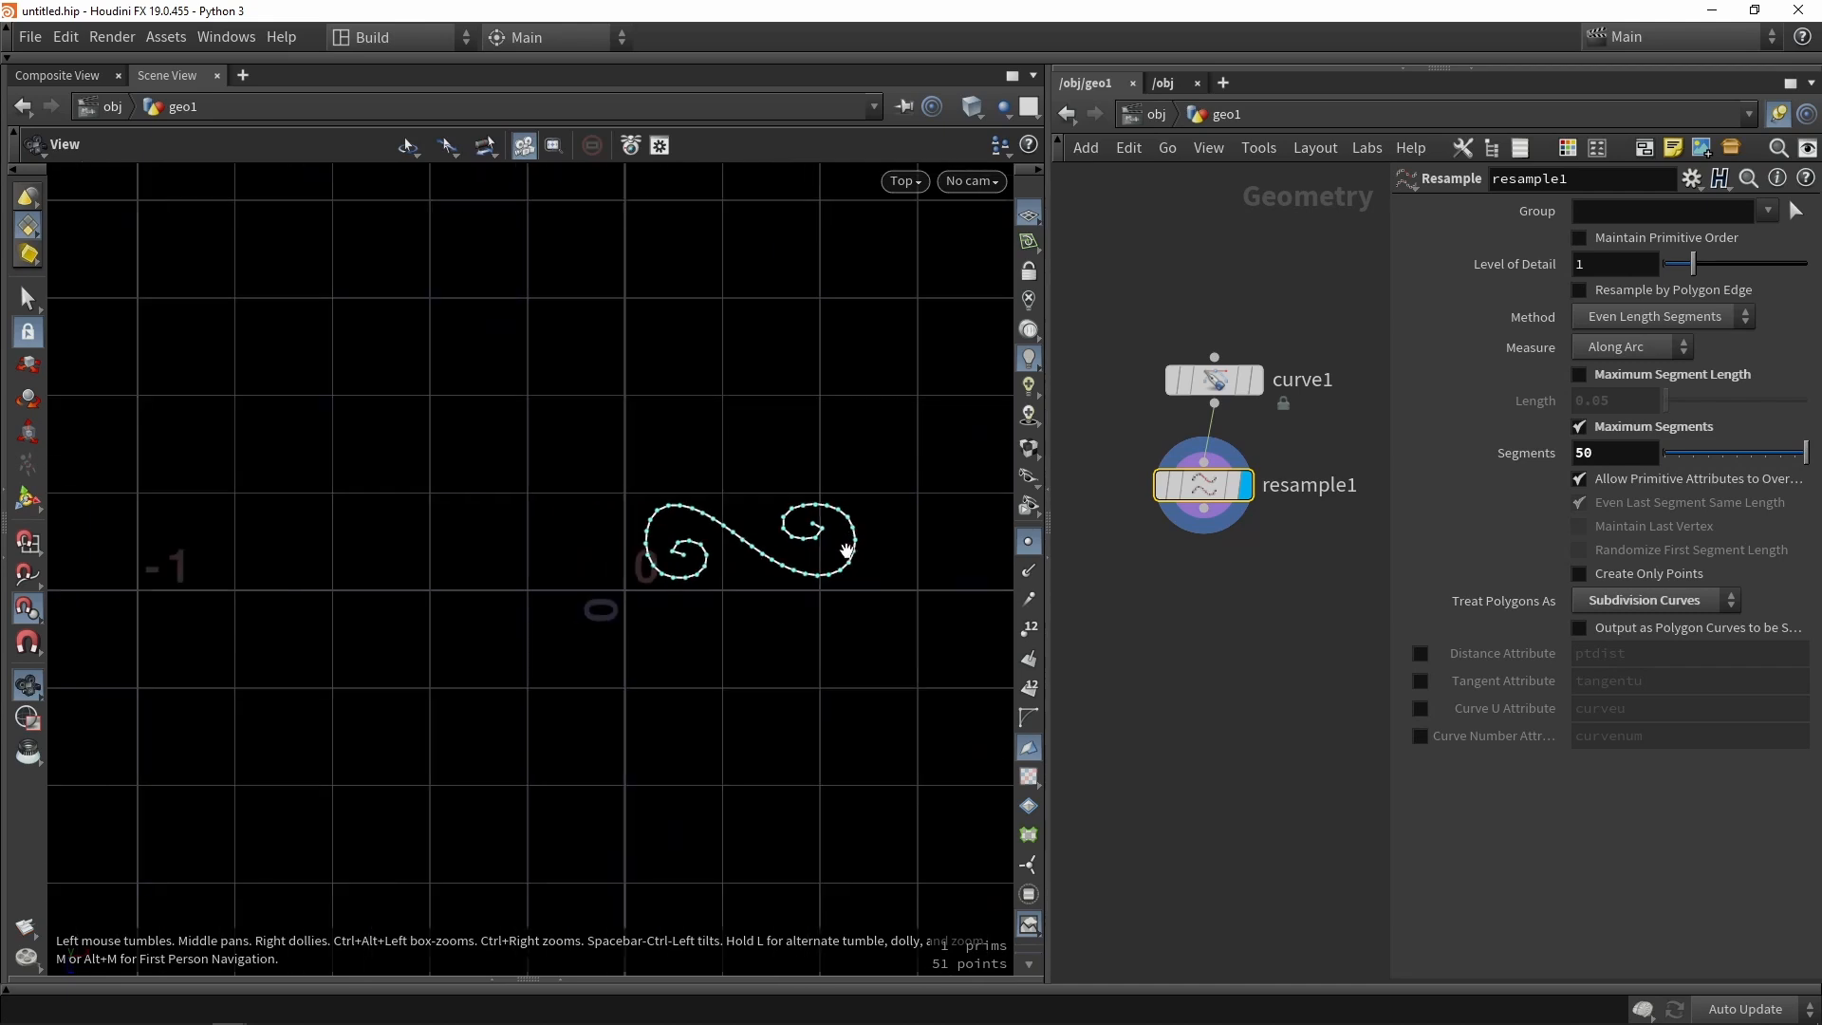
Hide the point markers in the viewport to inspect the resampled spiral curve alone.
{"action": "key", "text": "Return"}
{"action": "left_click", "coordinate": [1033, 541]}
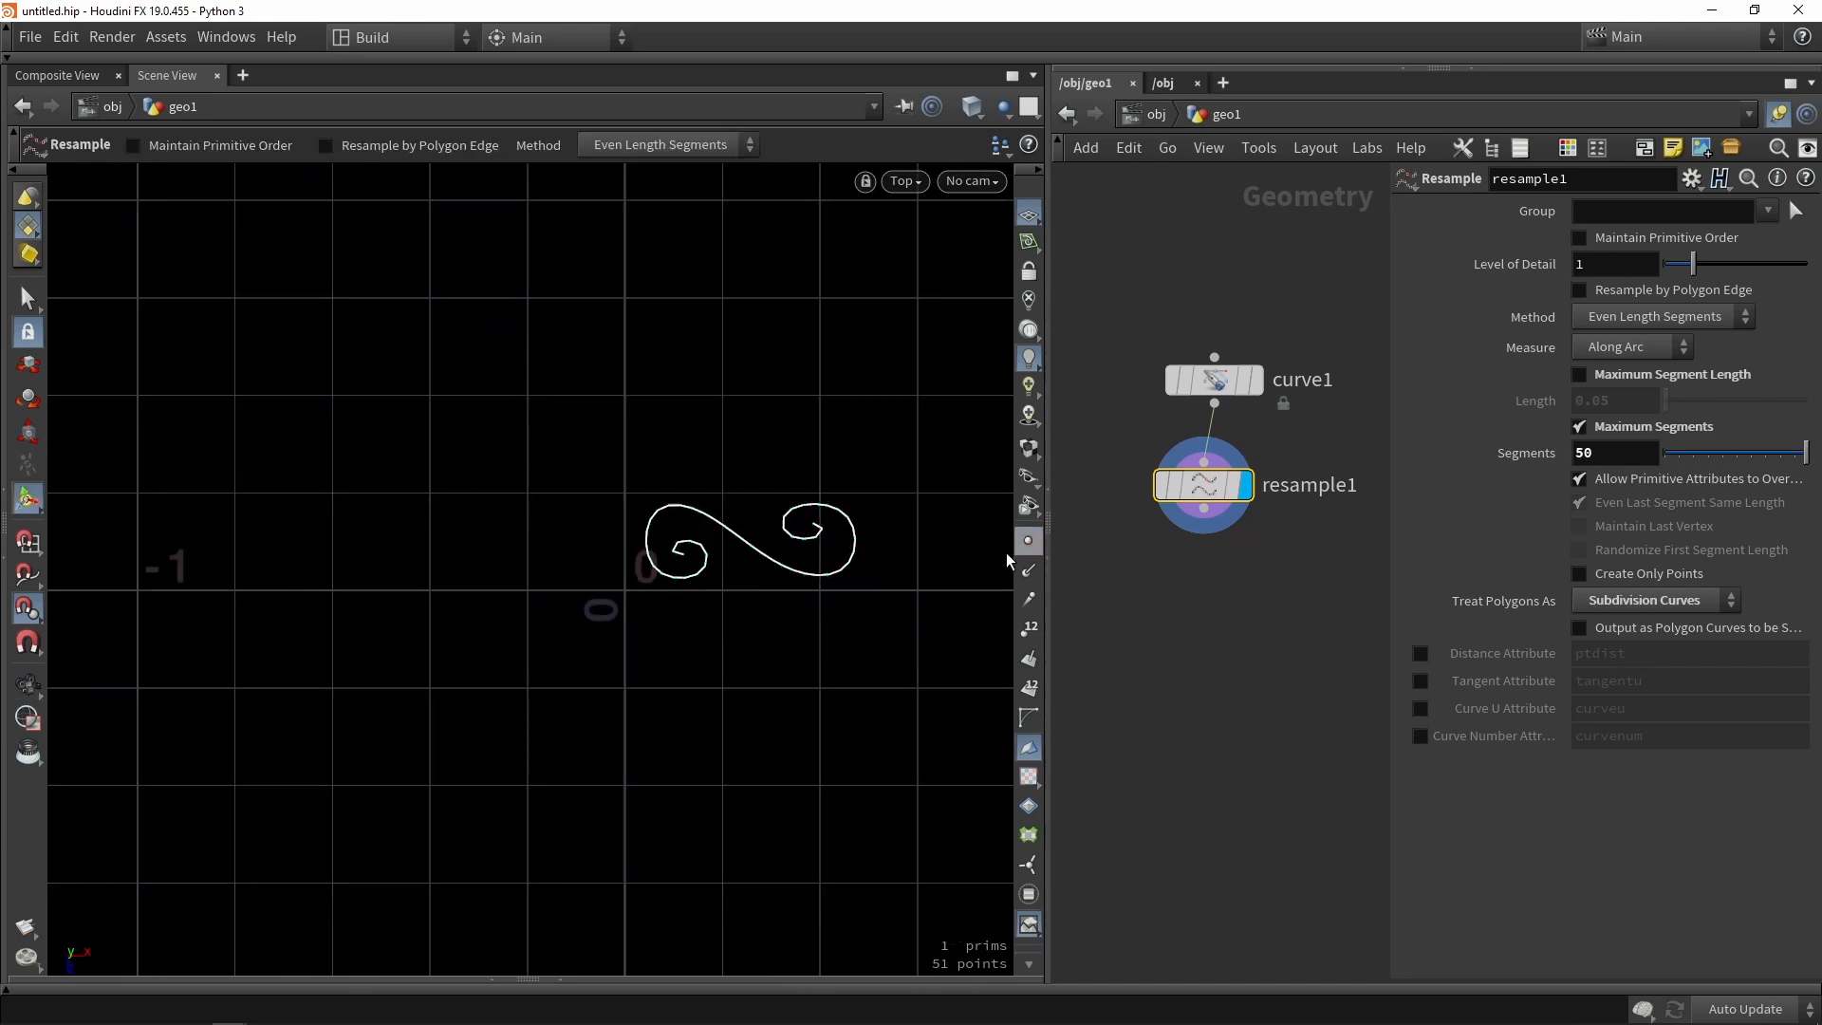
{"action": "middle_click_drag", "start_coordinate": [875, 547], "coordinate": [736, 581], "text": "alt"}
{"action": "scroll", "coordinate": [736, 581], "scroll_direction": "down", "scroll_amount": 3}
{"action": "scroll", "coordinate": [683, 598], "scroll_direction": "up", "scroll_amount": 6}
{"action": "key", "text": "Return"}
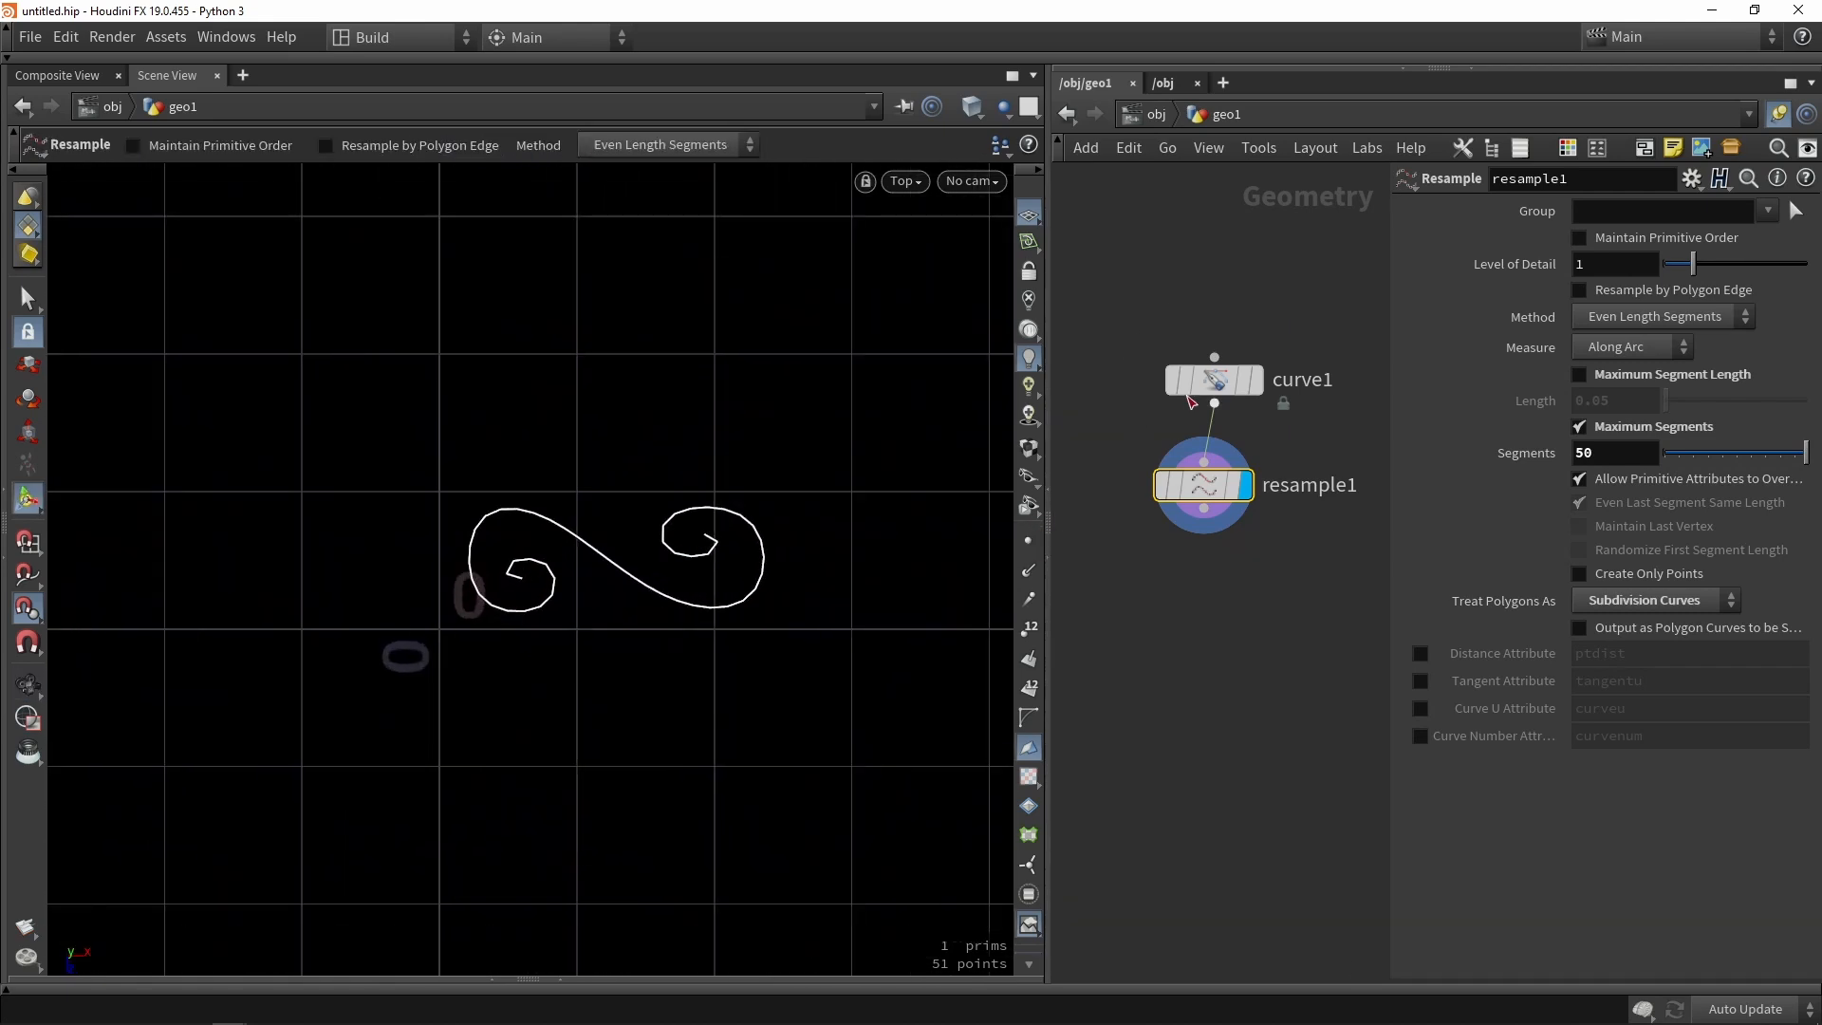
Try moving the inner endpoint of the right-hand spiral in curve1, and undo the move.
{"action": "key", "text": "Up"}
{"action": "scroll", "coordinate": [710, 560], "scroll_direction": "up", "scroll_amount": 6}
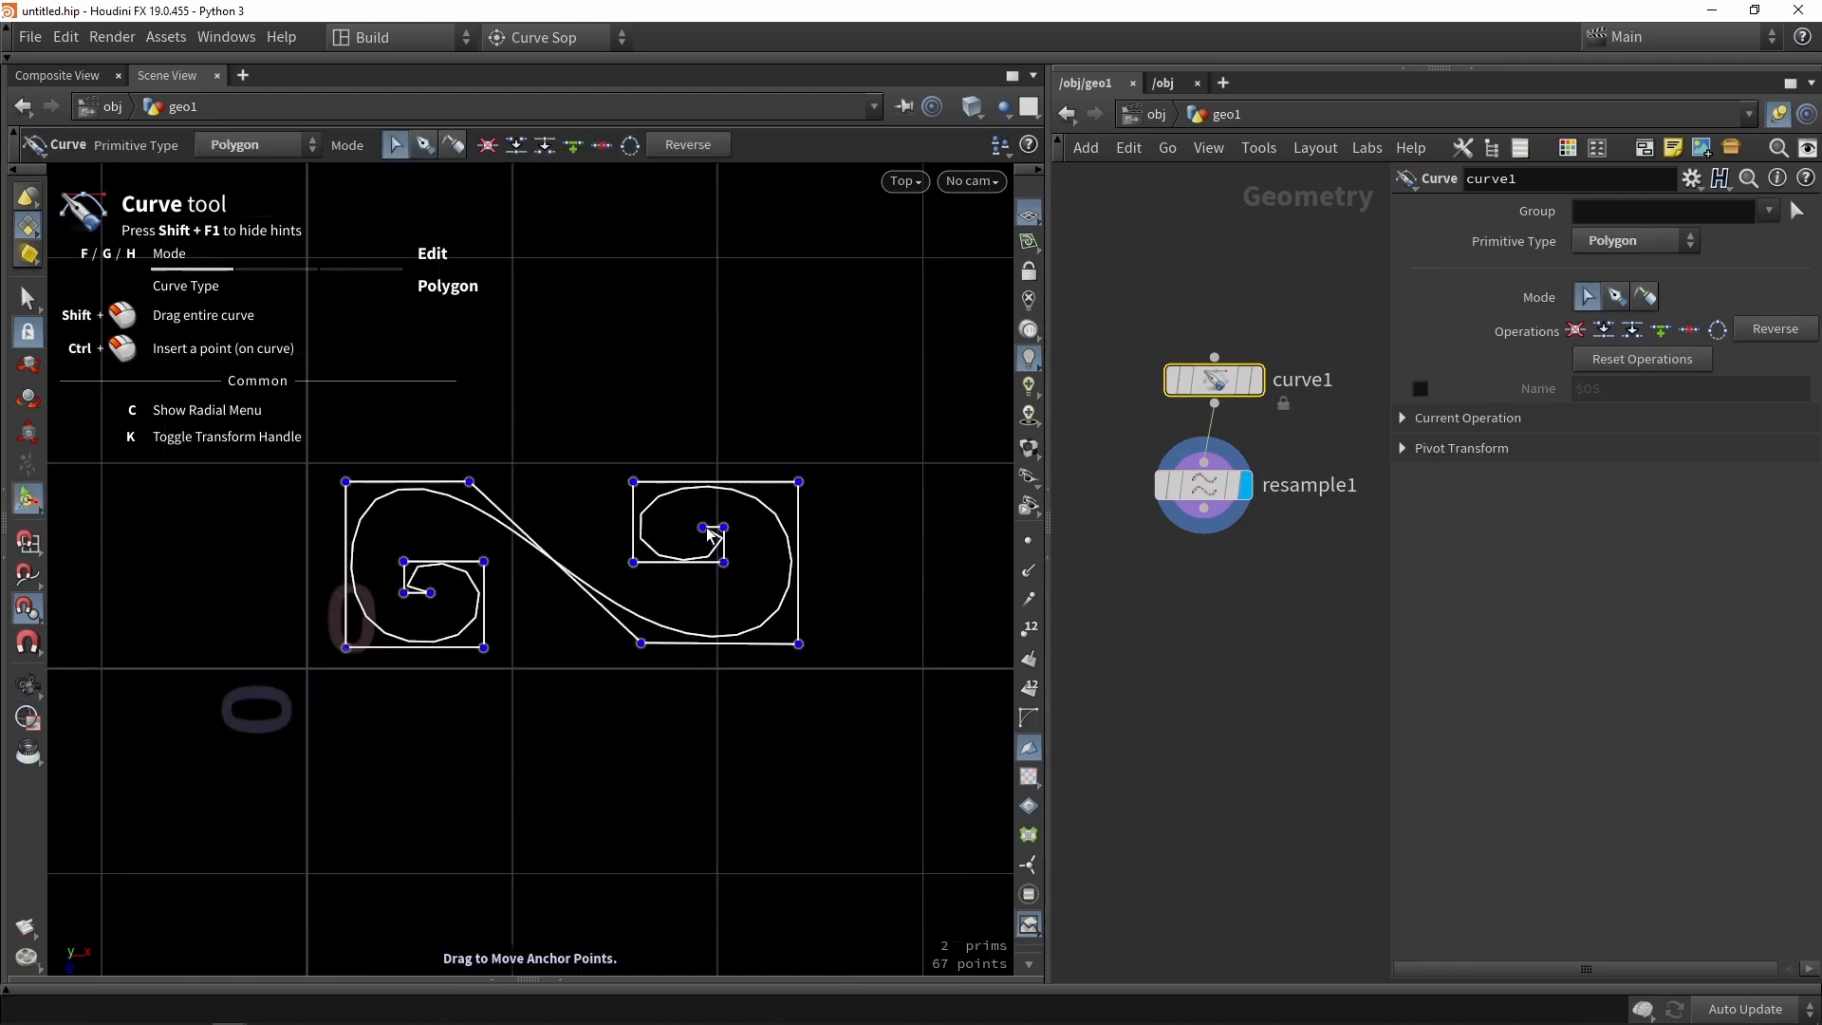
{"action": "left_click_drag", "start_coordinate": [697, 513], "coordinate": [646, 442]}
{"action": "key", "text": "ctrl+z"}
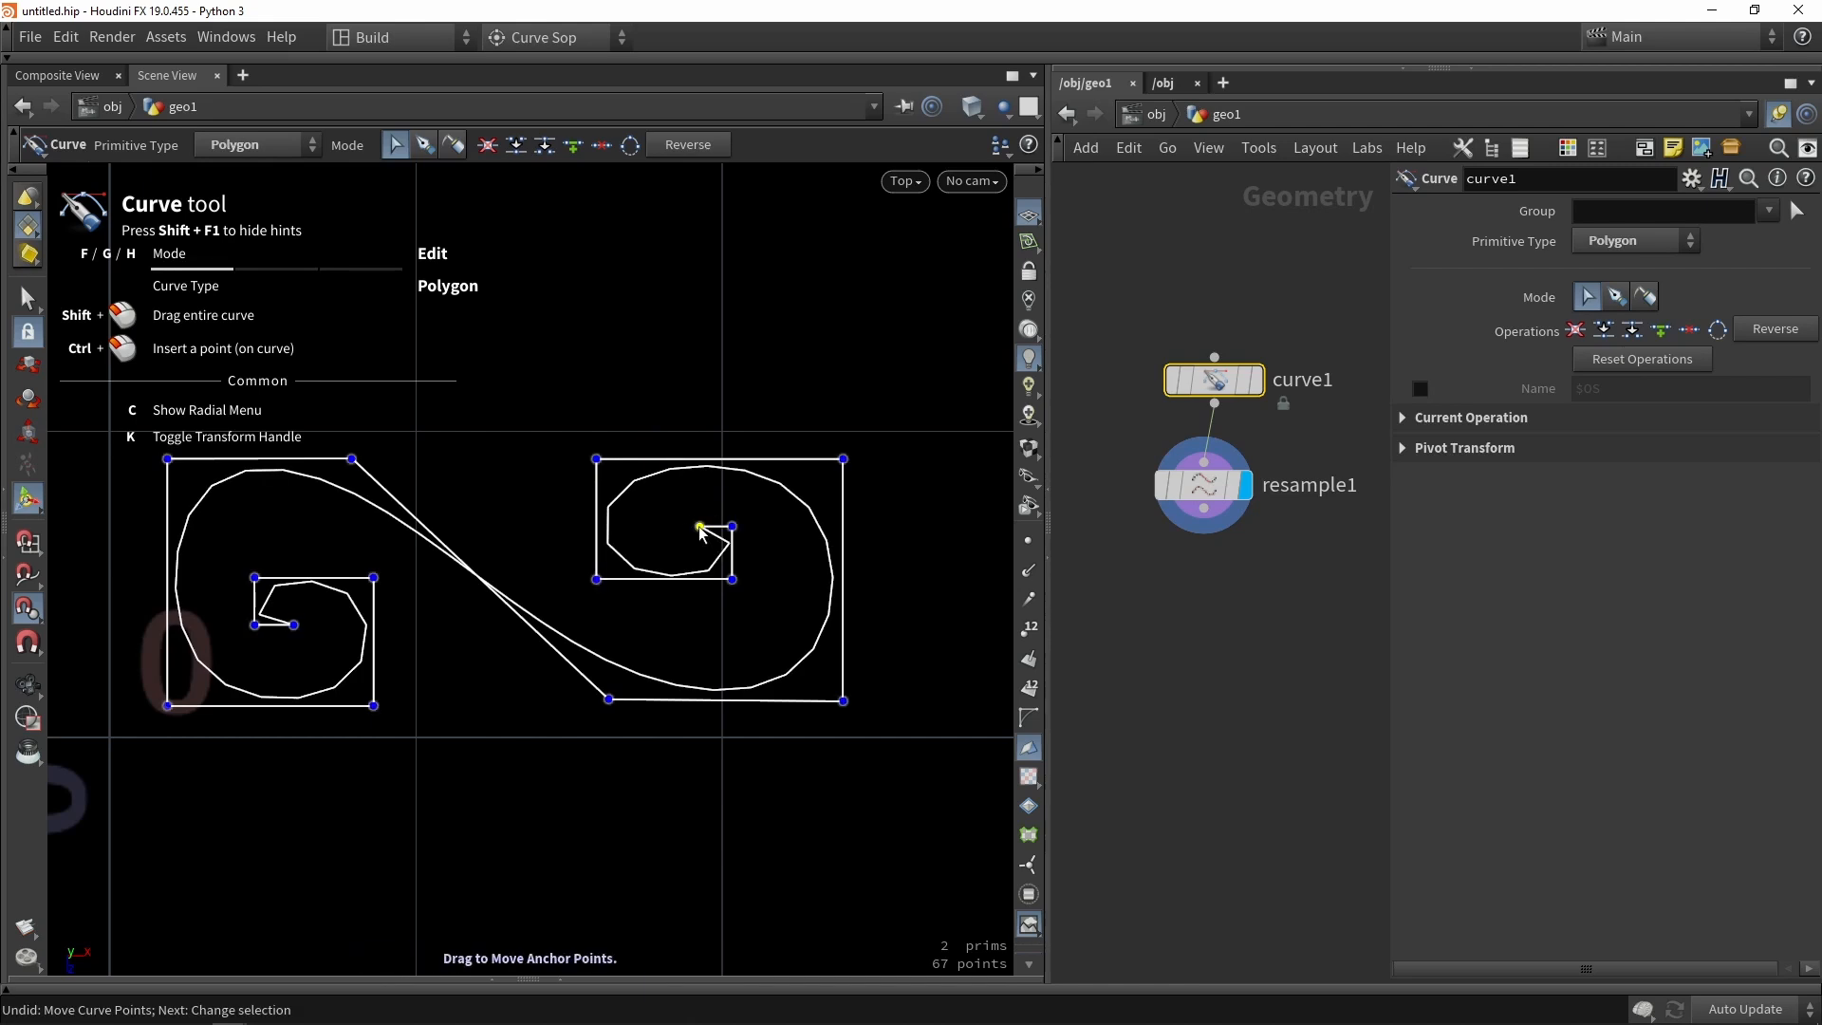
Add a Smooth node, connect it below resample1, and display its result.
{"action": "scroll", "coordinate": [1101, 313], "scroll_direction": "down", "scroll_amount": 3}
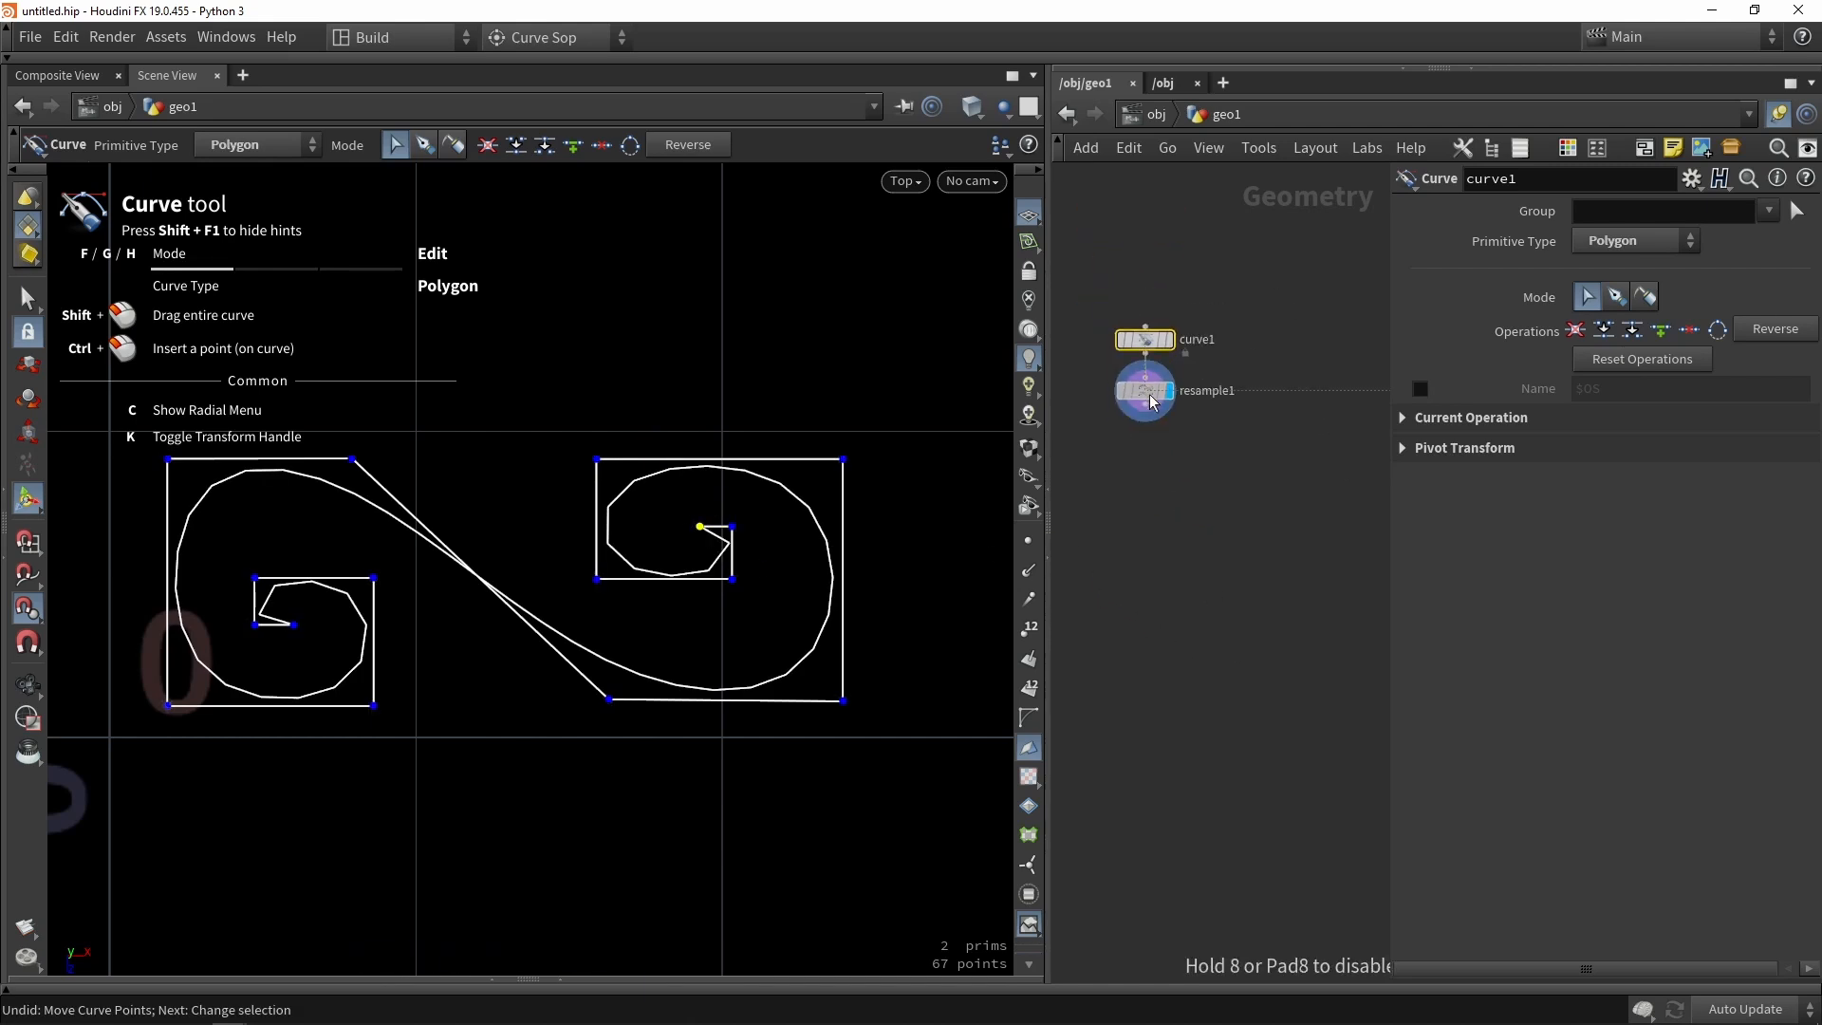
{"action": "left_click", "coordinate": [1148, 406]}
{"action": "key", "text": "Tab"}
{"action": "type", "text": "smooth"}
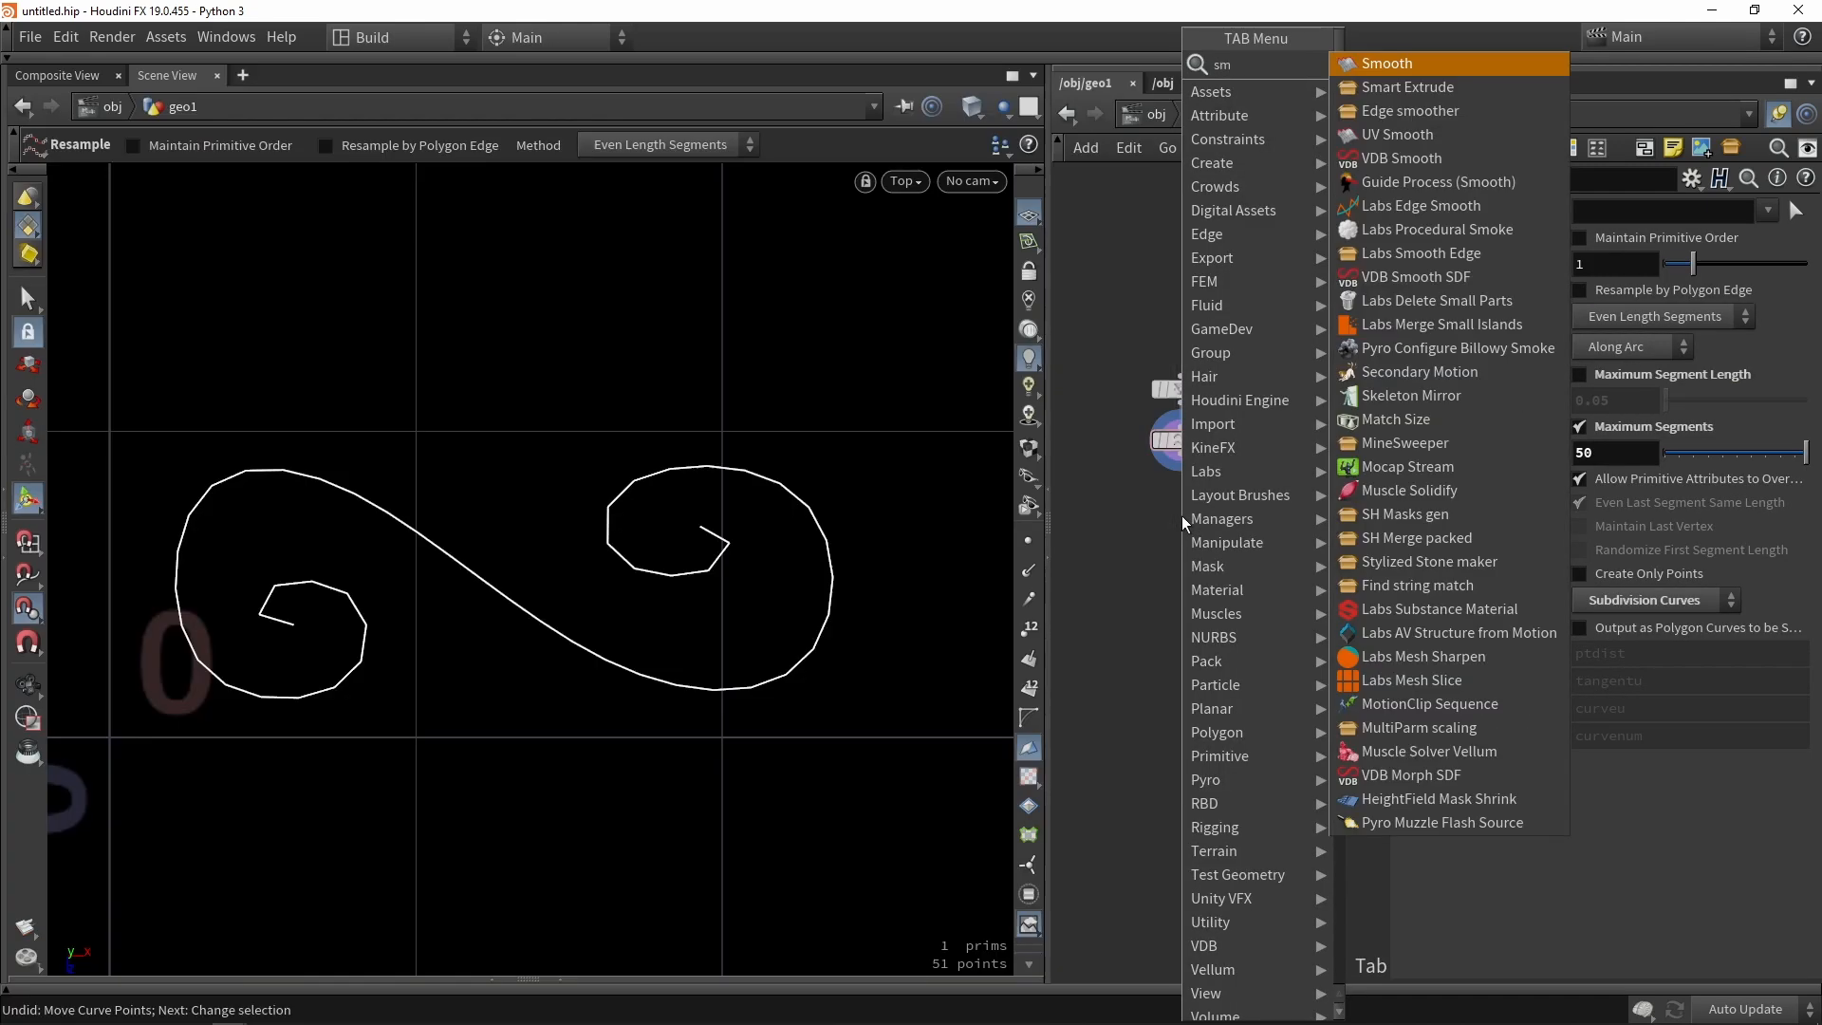
{"action": "key", "text": "Return"}
{"action": "left_click", "coordinate": [1182, 515]}
{"action": "scroll", "coordinate": [1181, 503], "scroll_direction": "up", "scroll_amount": 4}
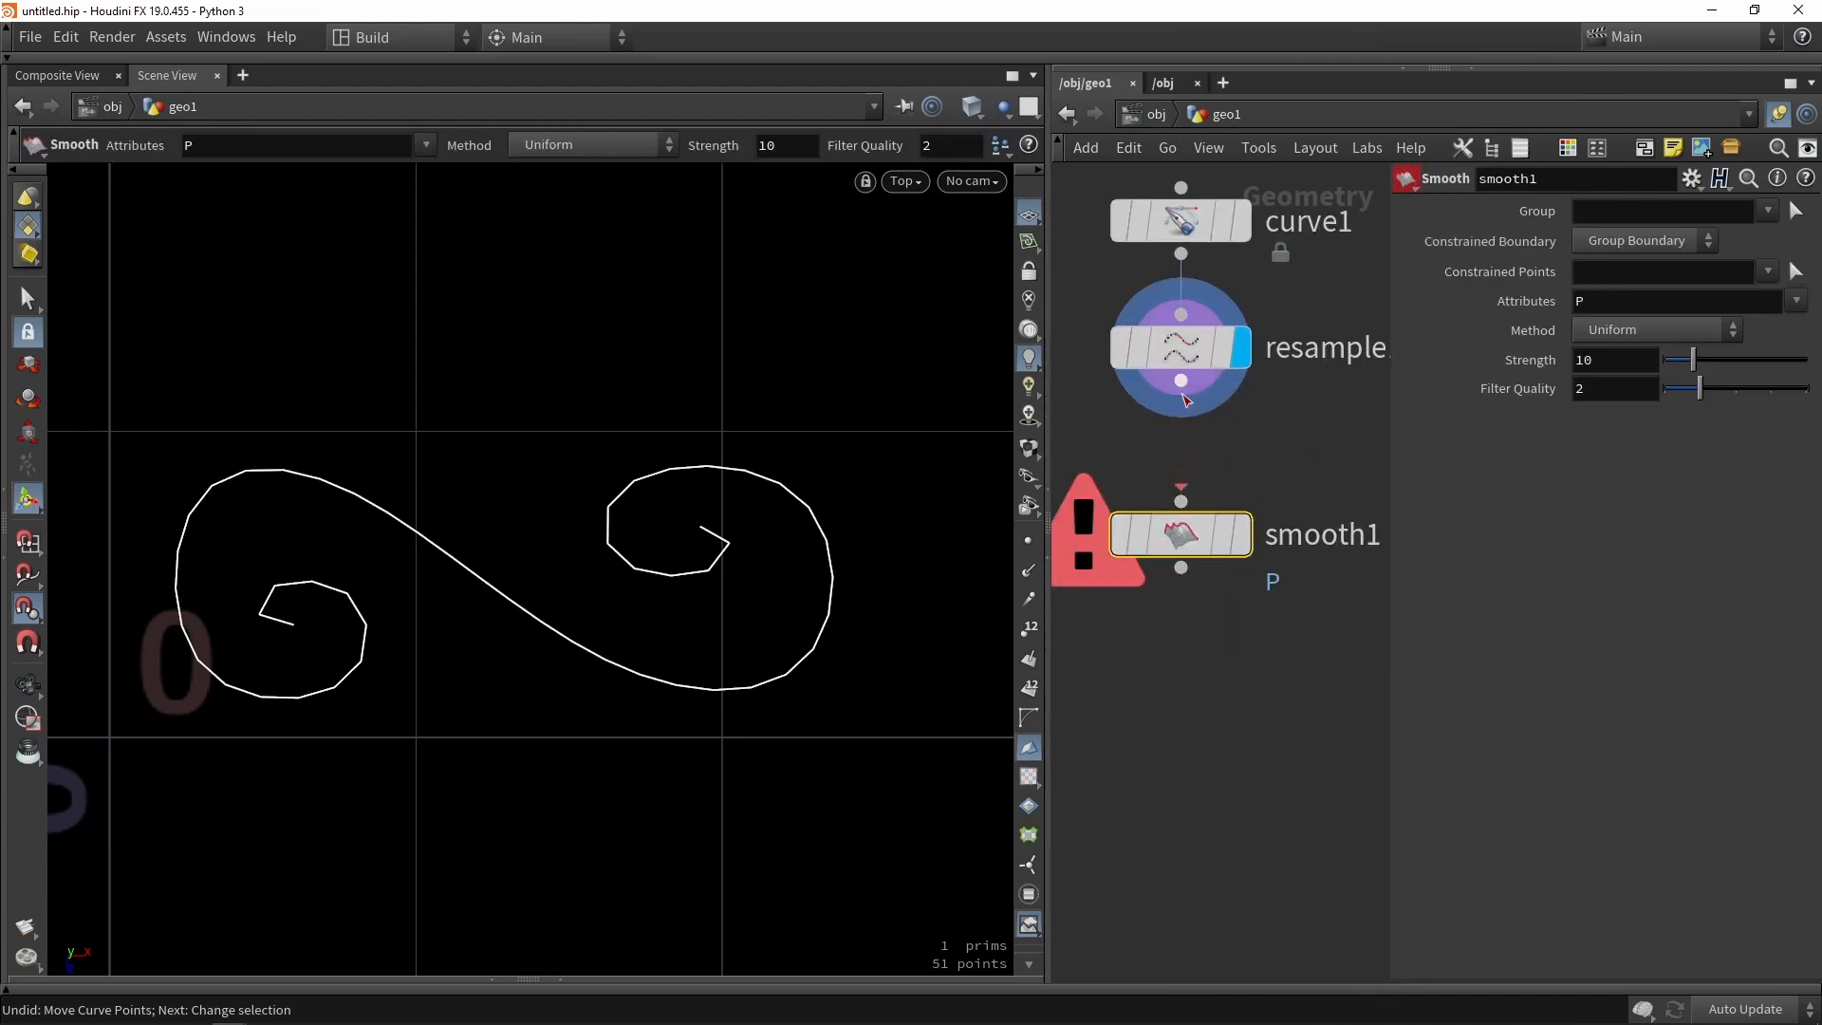
{"action": "left_click_drag", "start_coordinate": [1180, 501], "coordinate": [1181, 381]}
{"action": "left_click", "coordinate": [1242, 534]}
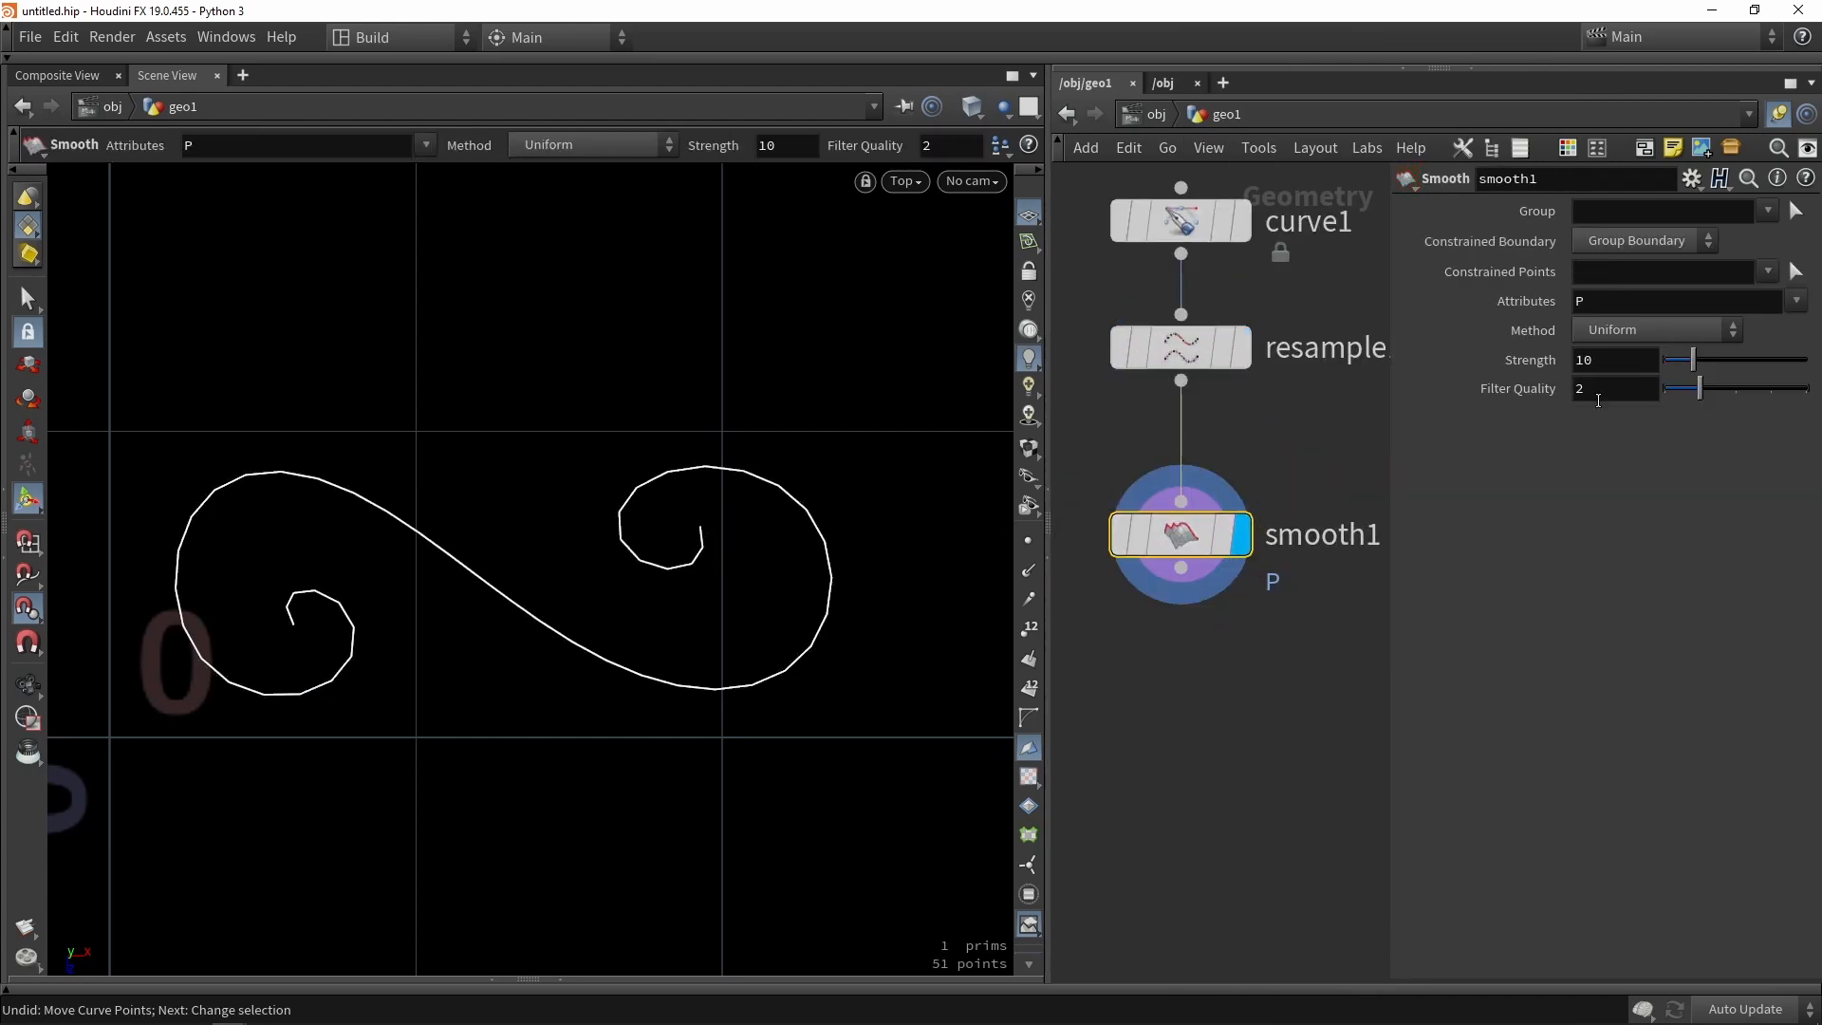
Set the smooth strength to 3 and compare the curve with the Smooth node bypassed and active.
{"action": "mouse_move", "coordinate": [1693, 359]}
{"action": "left_mouse_down"}
{"action": "mouse_move", "coordinate": [1774, 366]}
{"action": "mouse_move", "coordinate": [1657, 376]}
{"action": "mouse_move", "coordinate": [1672, 384]}
{"action": "left_mouse_up"}
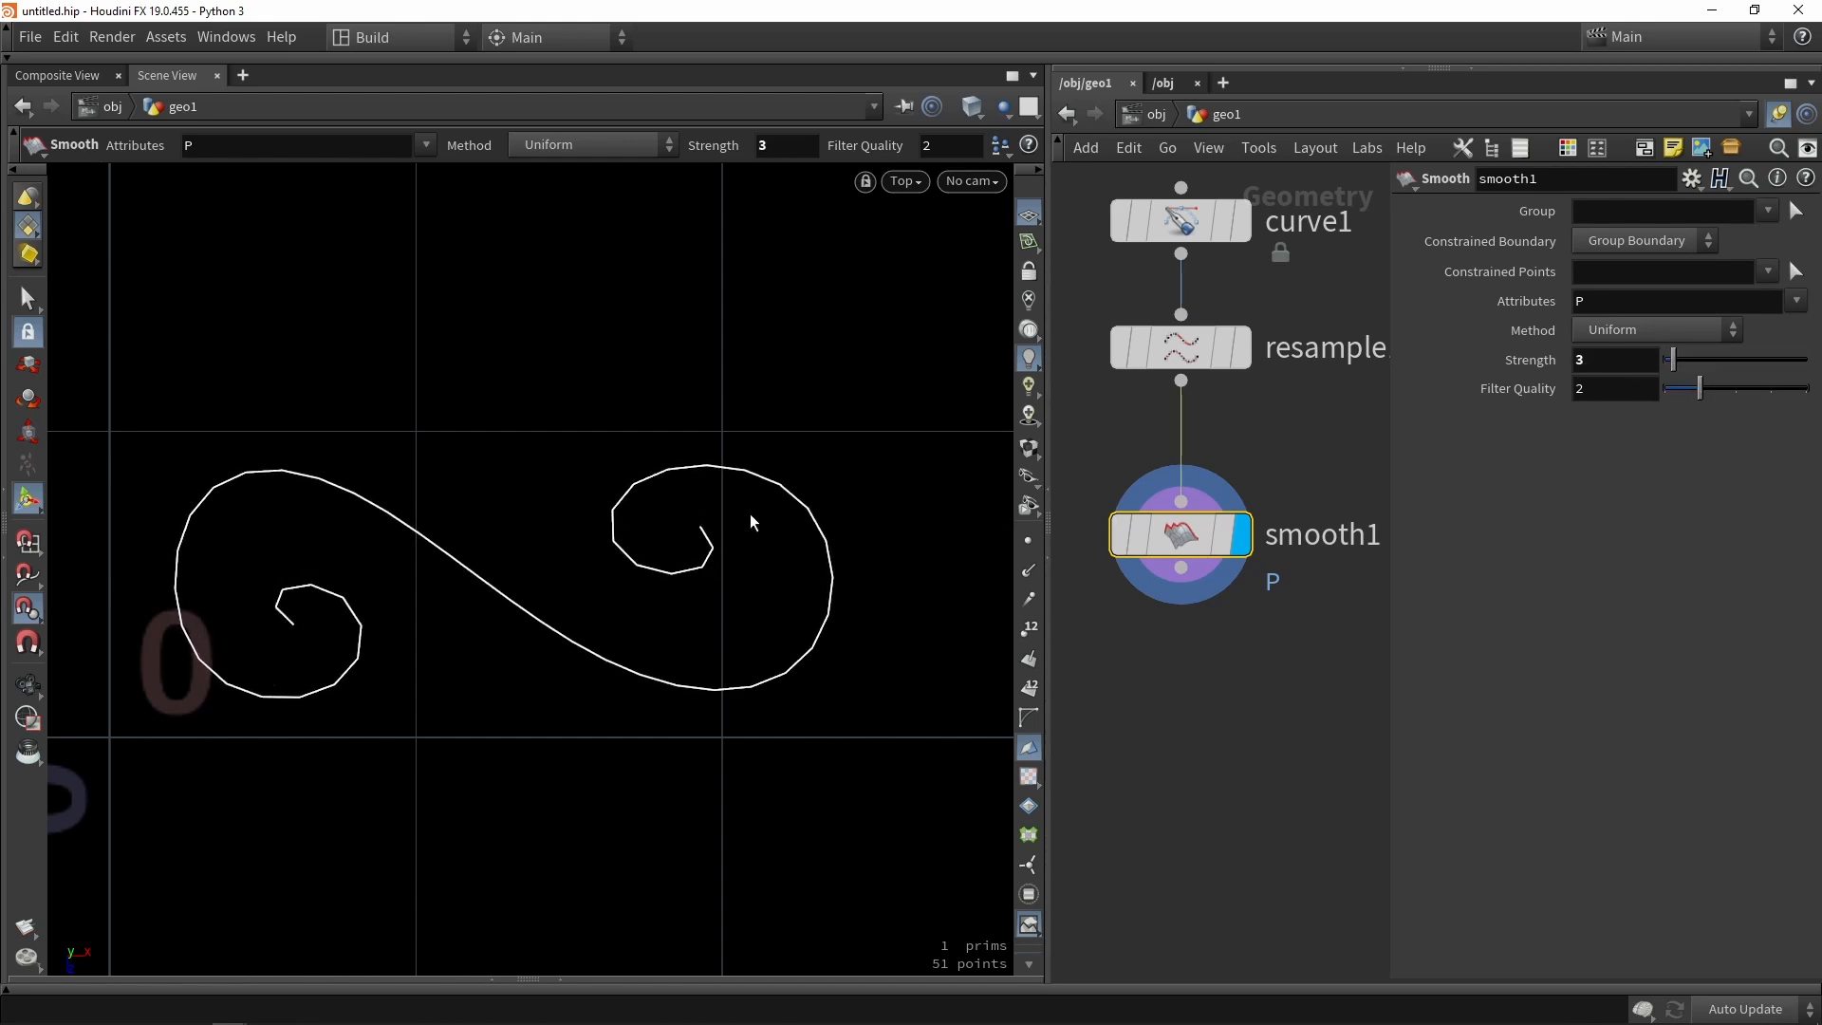
{"action": "left_click", "coordinate": [1118, 536]}
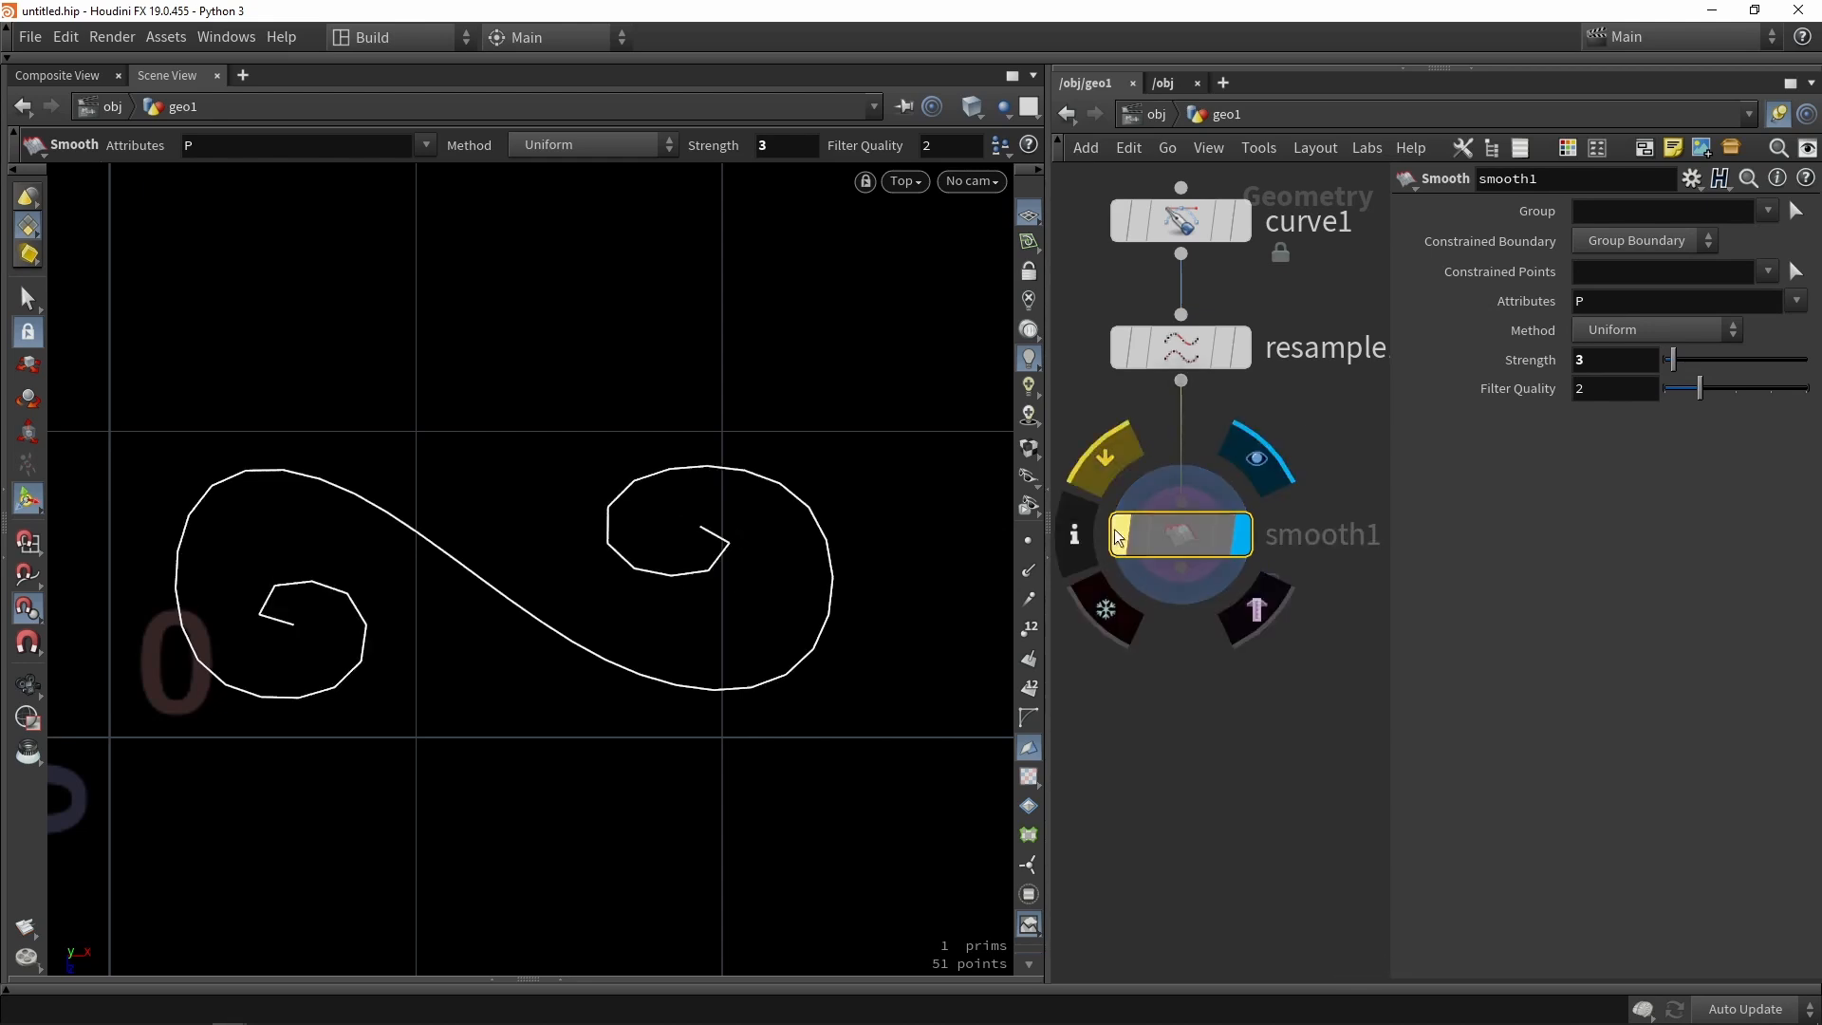
{"action": "left_click", "coordinate": [1117, 536]}
{"action": "left_click", "coordinate": [1118, 536]}
{"action": "left_click", "coordinate": [1118, 536]}
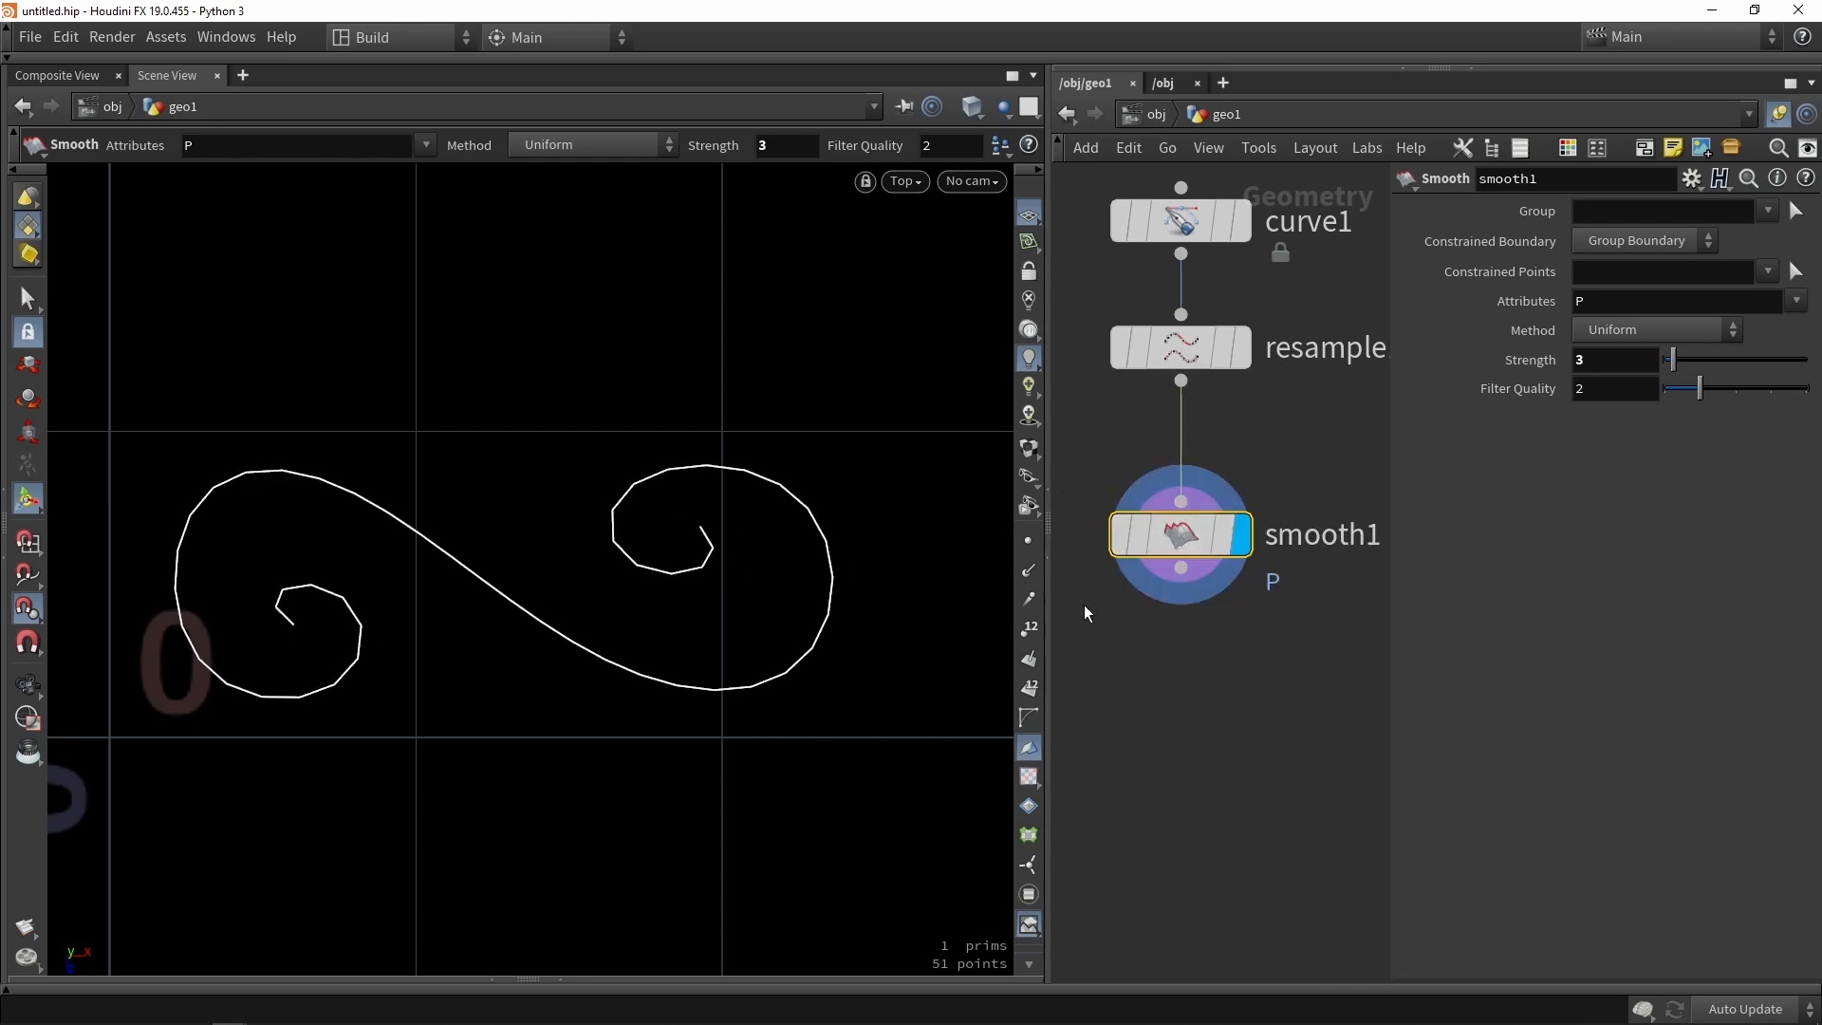
Widen the network editor and lay out the curve, resample and smooth nodes in an evenly spaced vertical chain.
{"action": "middle_click_drag", "start_coordinate": [1225, 702], "coordinate": [1238, 495]}
{"action": "scroll", "coordinate": [1216, 549], "scroll_direction": "down", "scroll_amount": 1}
{"action": "left_click", "coordinate": [1215, 549]}
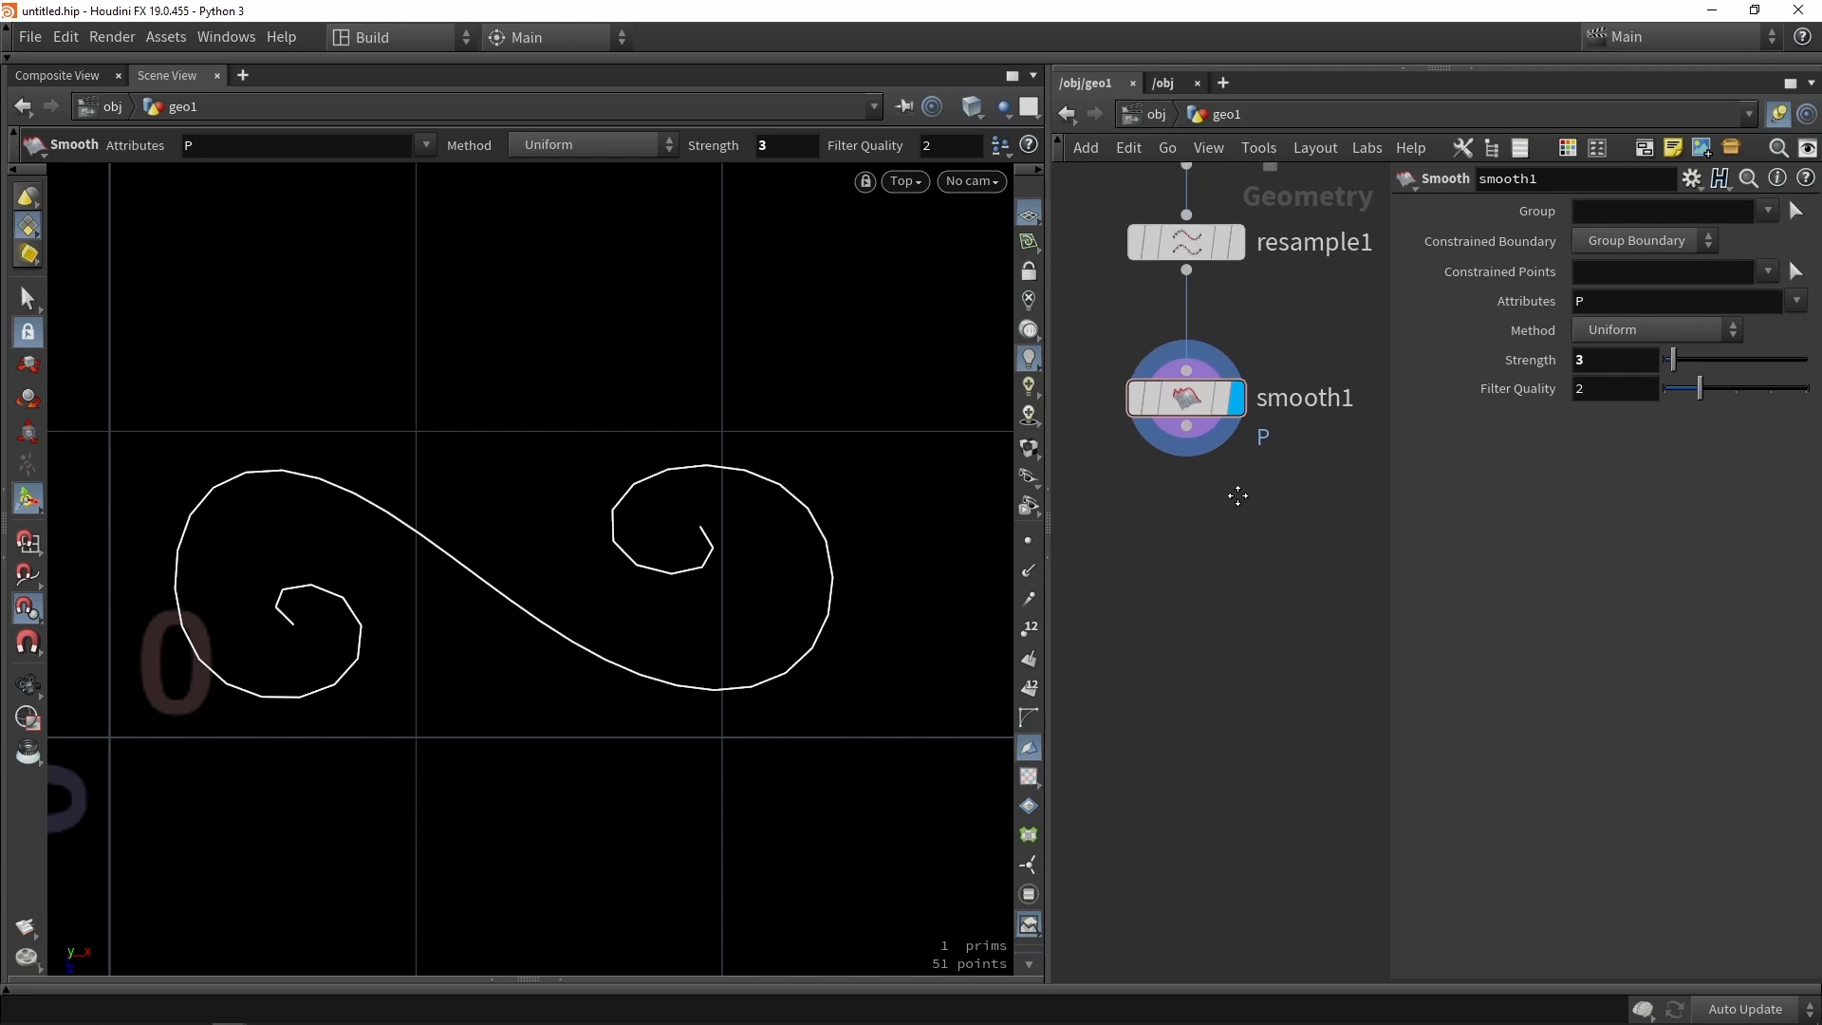
{"action": "scroll", "coordinate": [1238, 495], "scroll_direction": "down", "scroll_amount": 2}
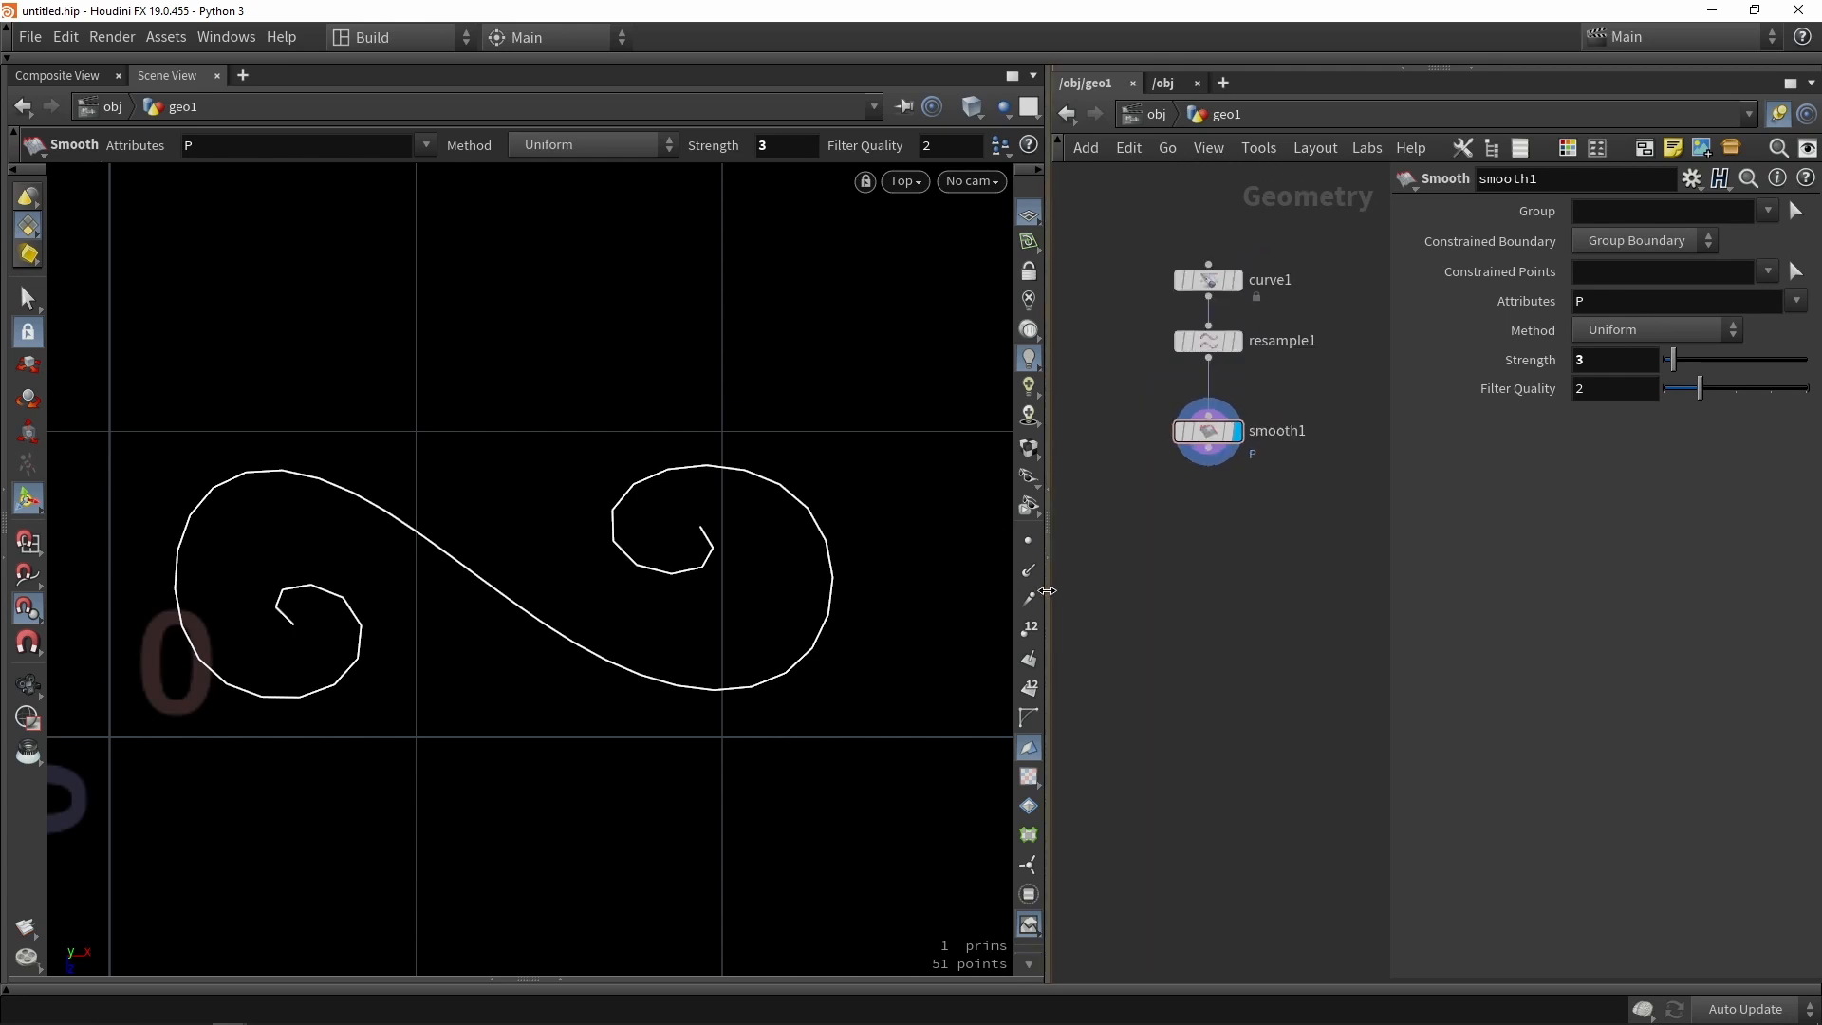
{"action": "left_click_drag", "start_coordinate": [1049, 600], "coordinate": [778, 636]}
{"action": "left_click_drag", "start_coordinate": [1134, 473], "coordinate": [1055, 248]}
{"action": "key", "text": "l"}
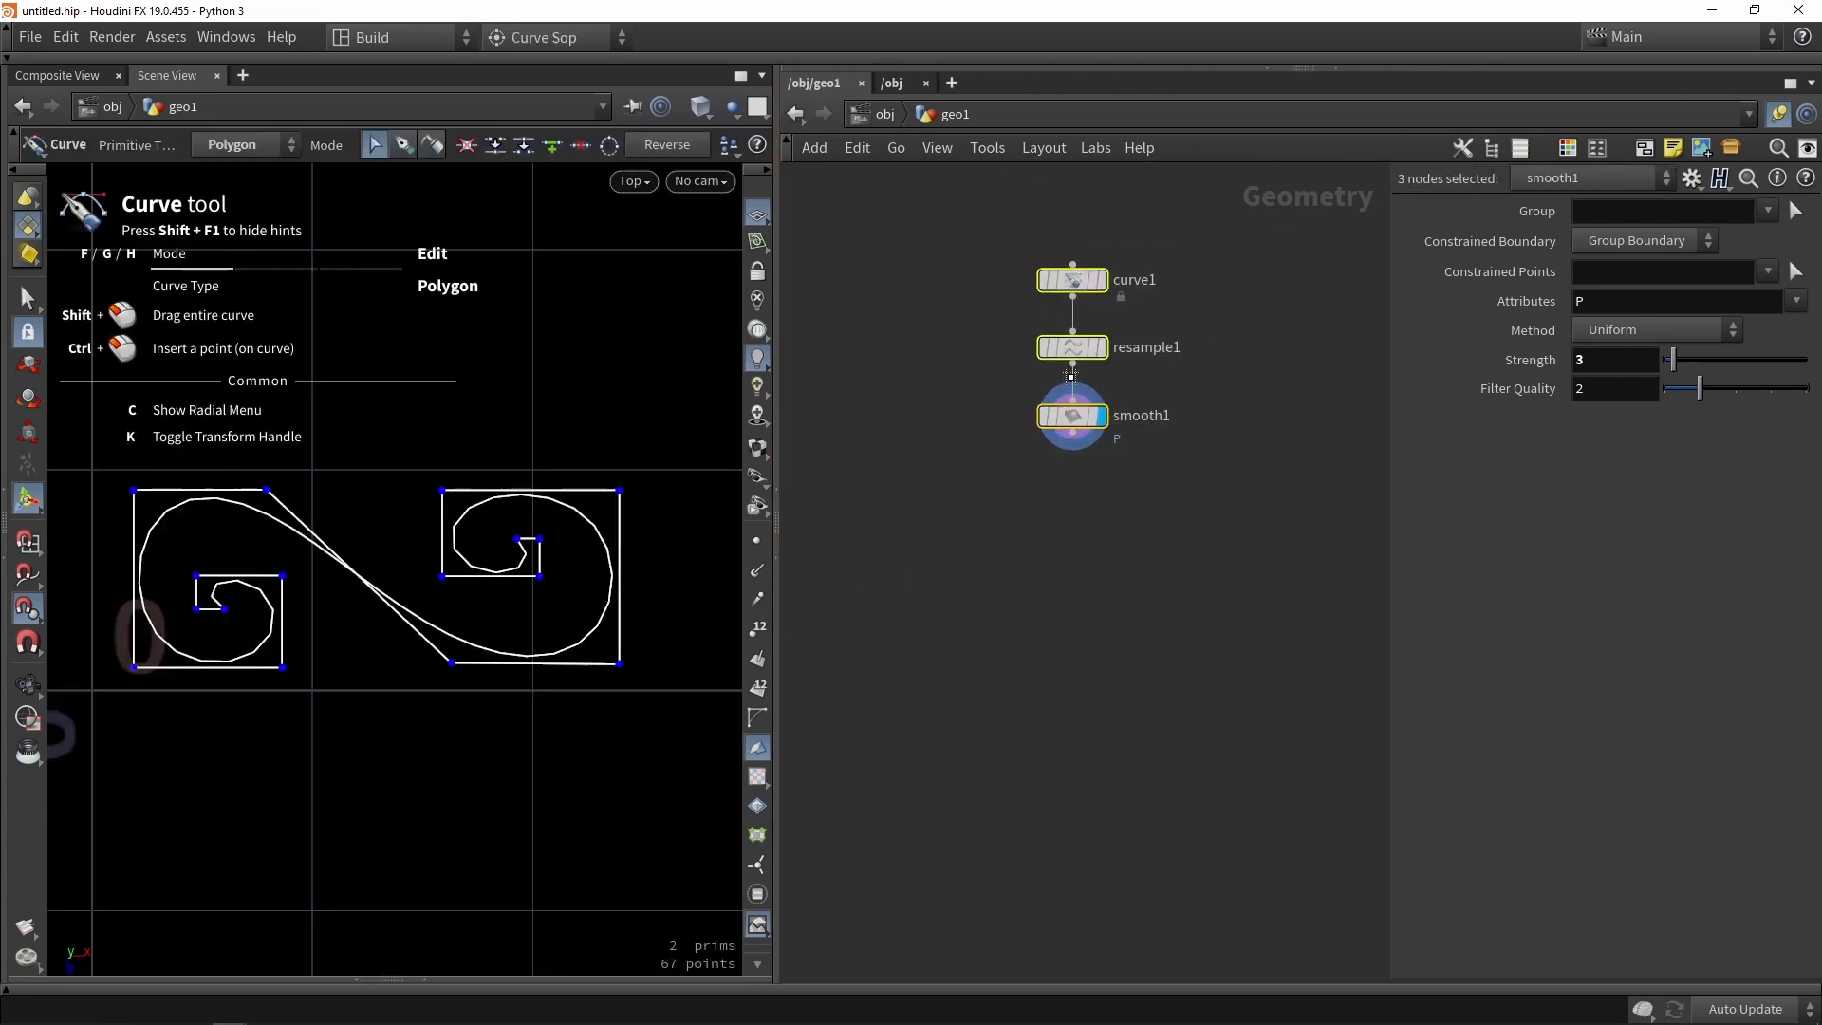
Add a Line node beside the curve chain and display it.
{"action": "middle_click_drag", "start_coordinate": [1005, 446], "coordinate": [1091, 543]}
{"action": "left_click", "coordinate": [987, 424]}
{"action": "key", "text": "Tab"}
{"action": "type", "text": "line"}
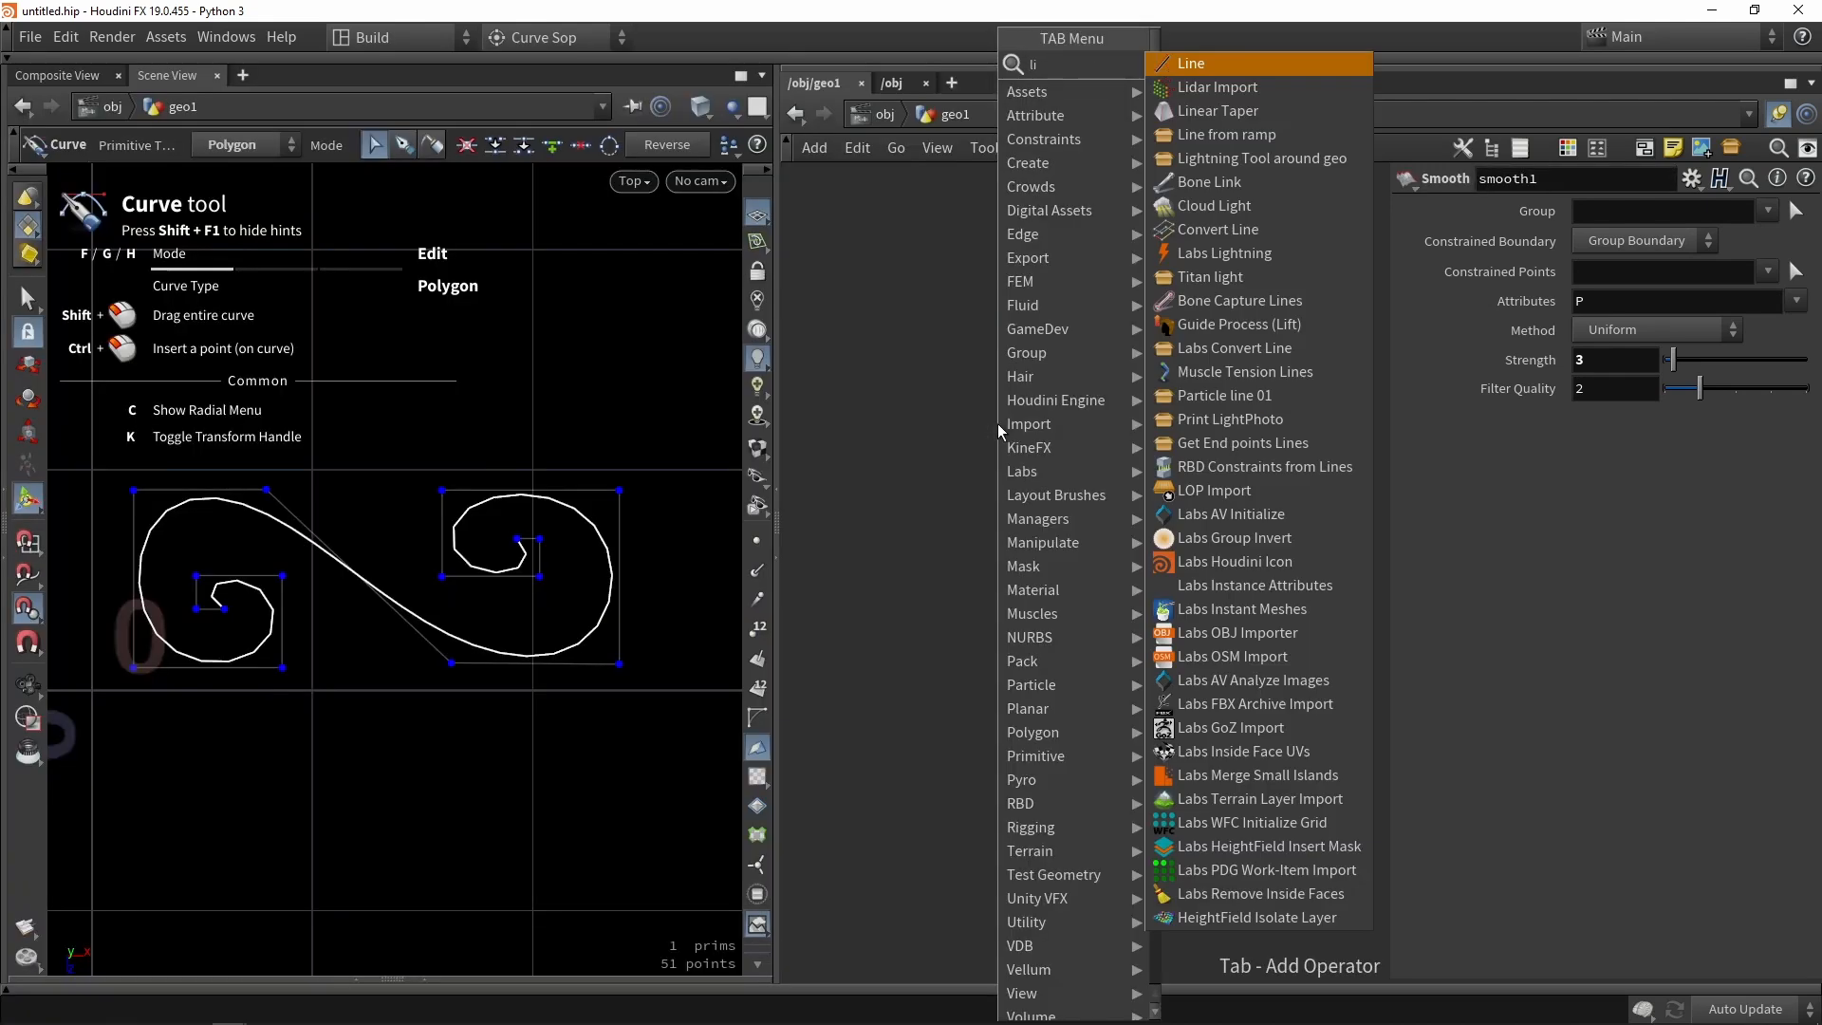
{"action": "key", "text": "Return"}
{"action": "left_click", "coordinate": [998, 424]}
{"action": "scroll", "coordinate": [999, 431], "scroll_direction": "up", "scroll_amount": 3}
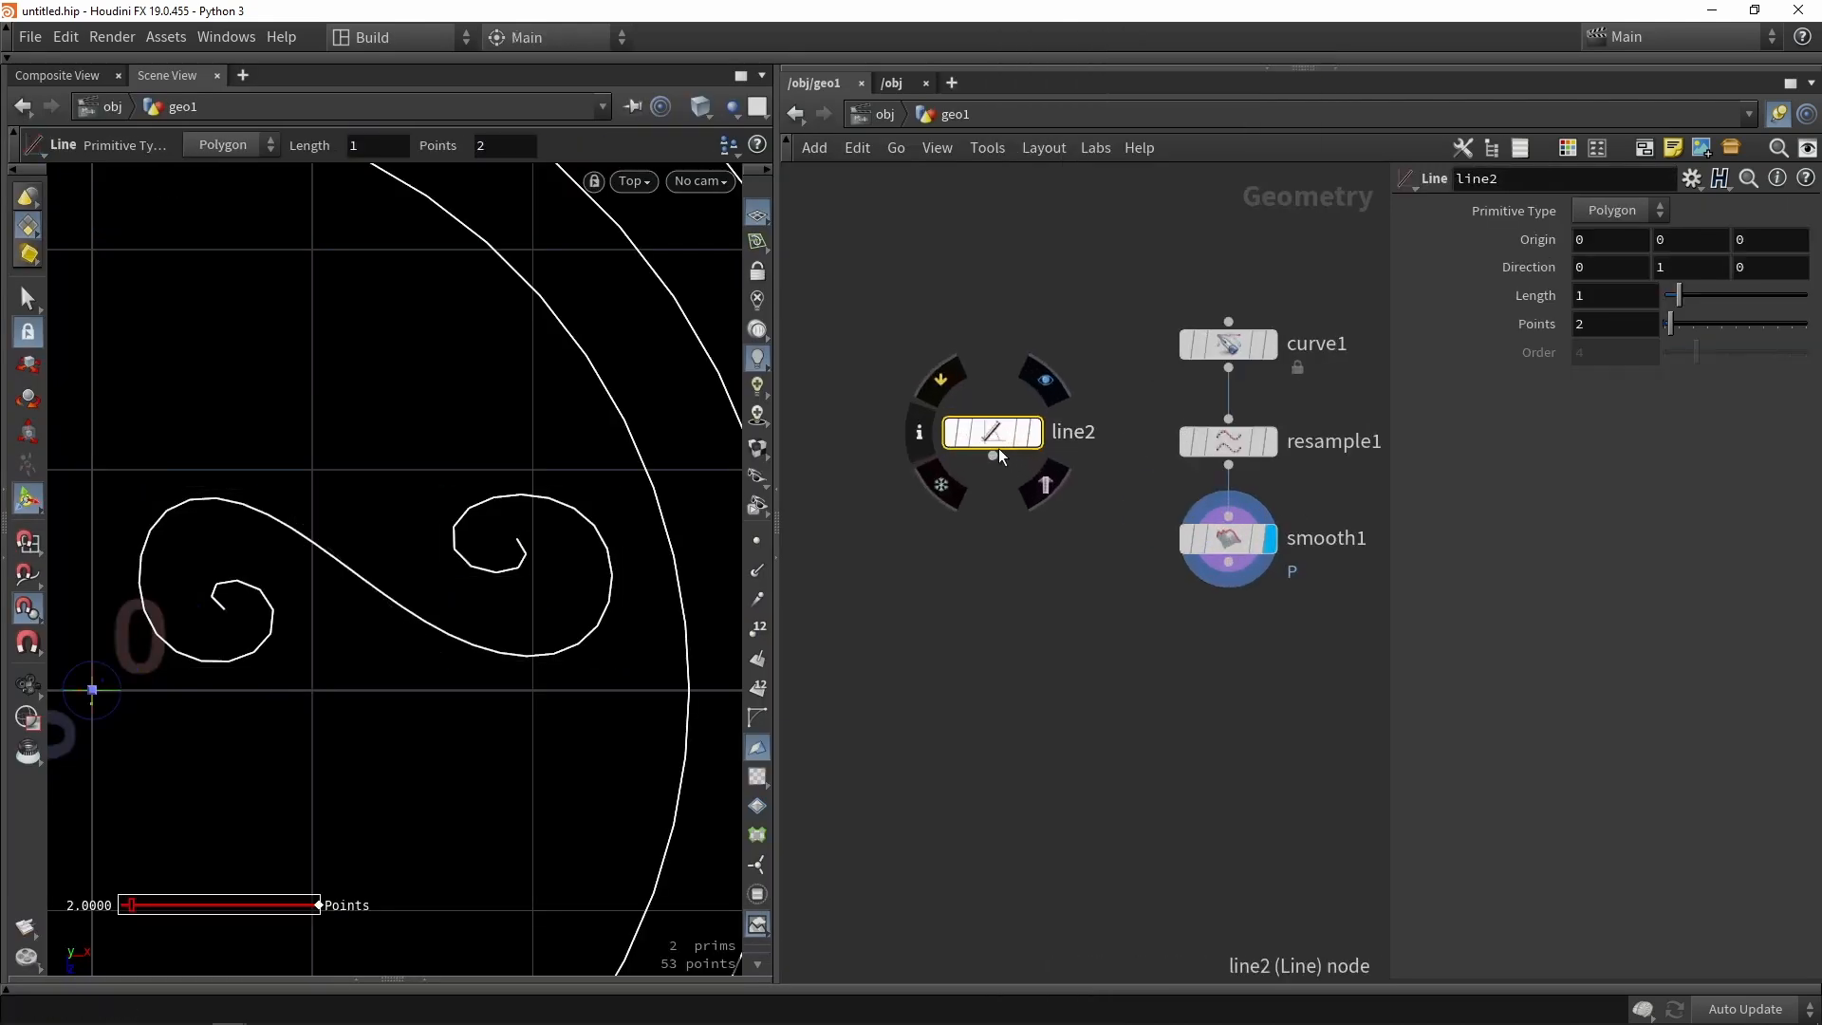
{"action": "left_click_drag", "start_coordinate": [998, 431], "coordinate": [1019, 554]}
{"action": "left_click", "coordinate": [1061, 567]}
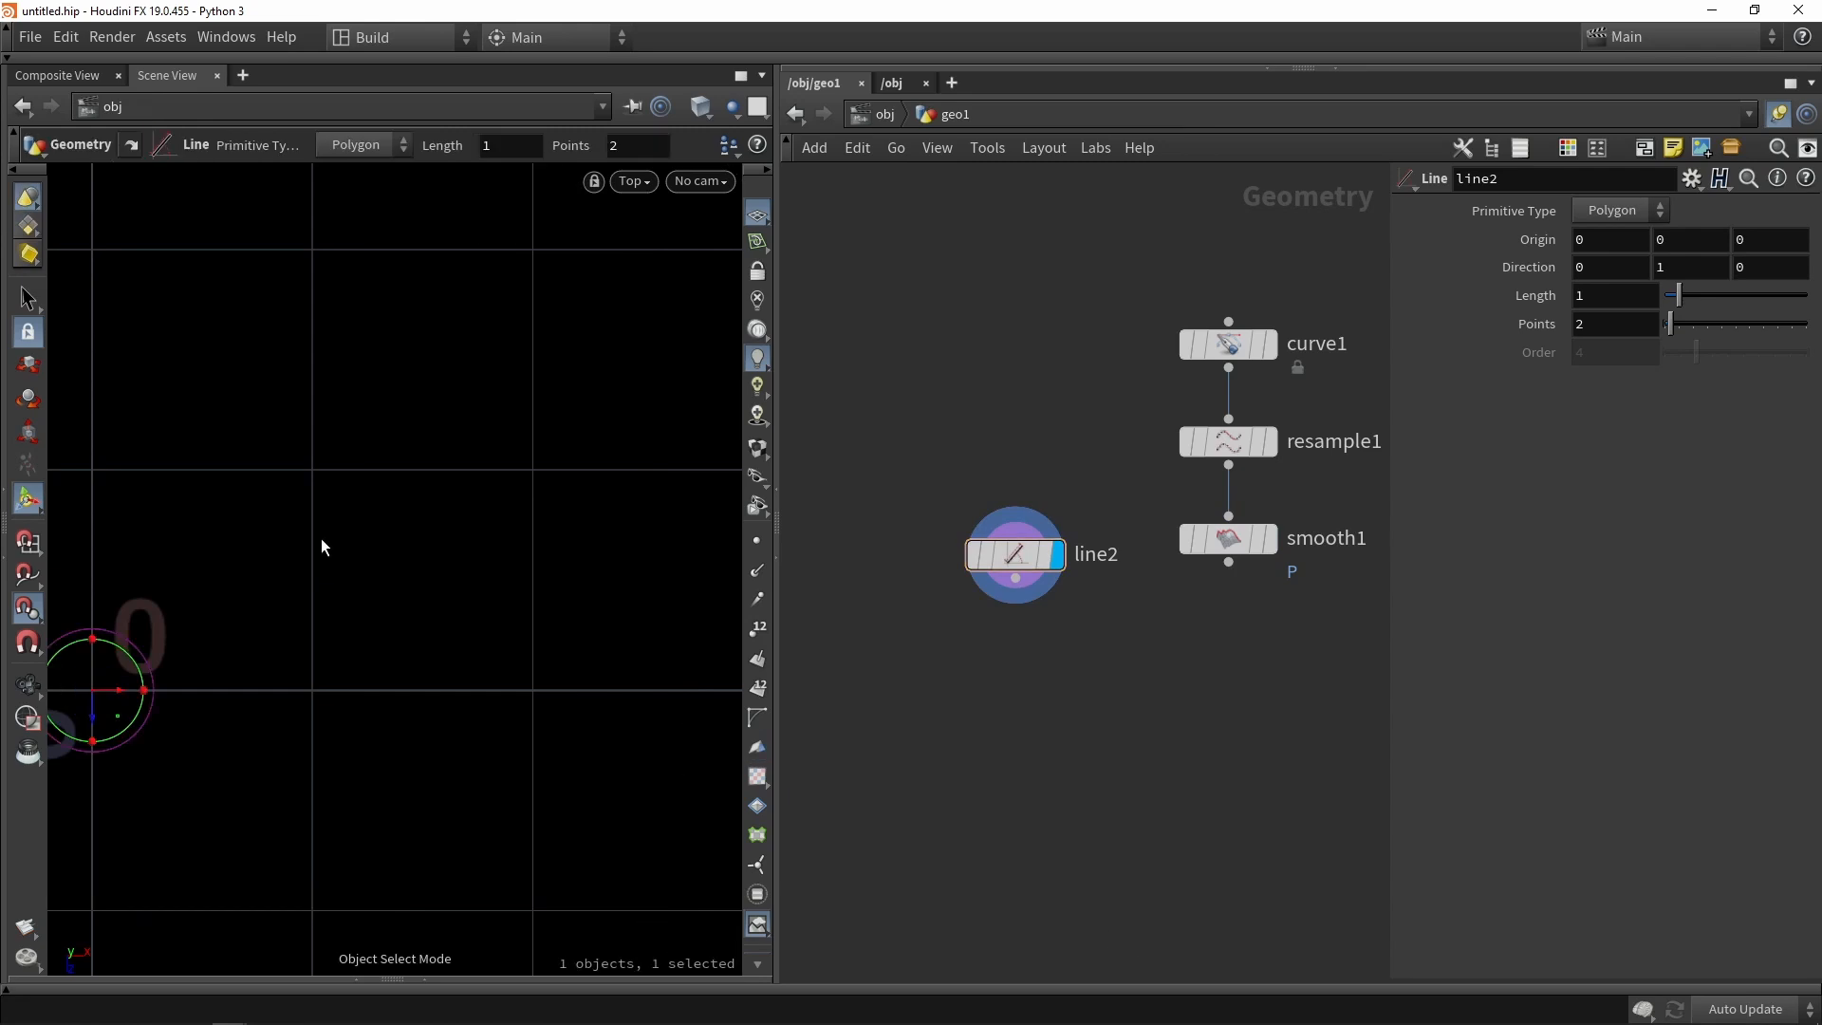
Switch the viewport to perspective, frame the new line, and set its direction to 1, 0, 0.
{"action": "key", "text": "space+g"}
{"action": "key", "text": "space+1"}
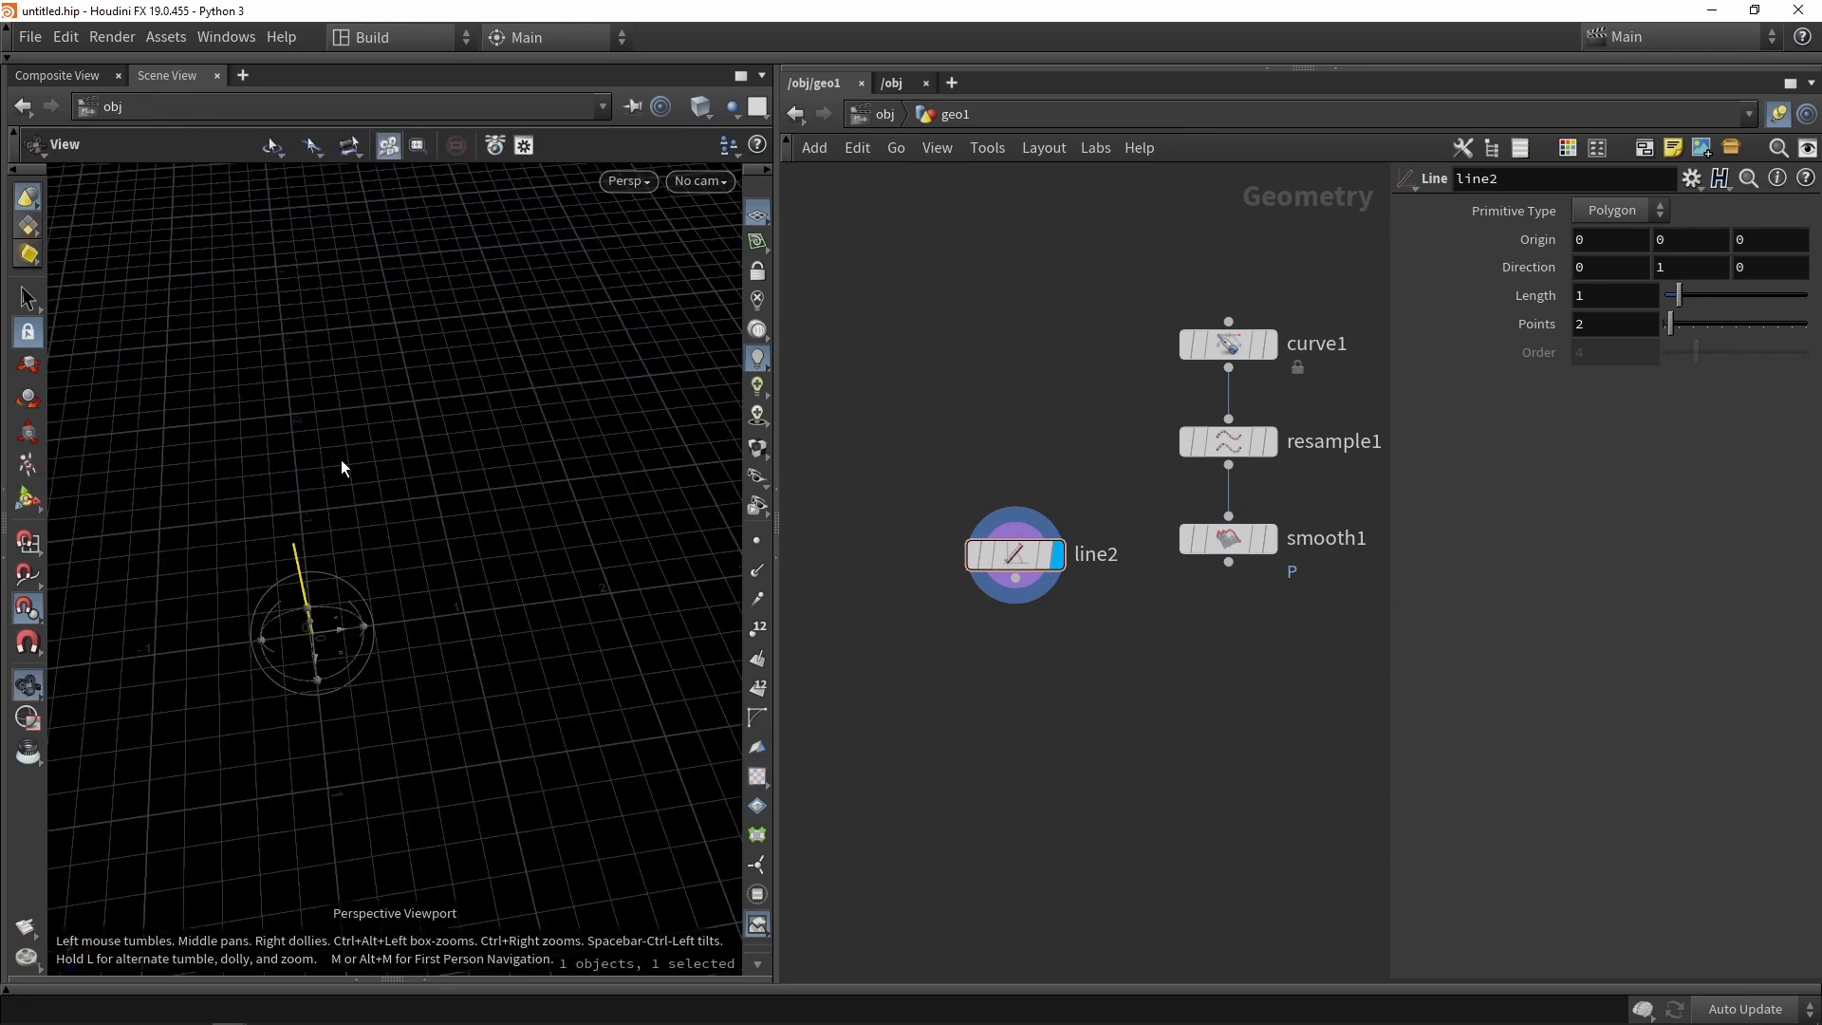
{"action": "key", "text": "space+g"}
{"action": "scroll", "coordinate": [482, 481], "scroll_direction": "down", "scroll_amount": 3}
{"action": "left_click_drag", "start_coordinate": [481, 481], "coordinate": [521, 534]}
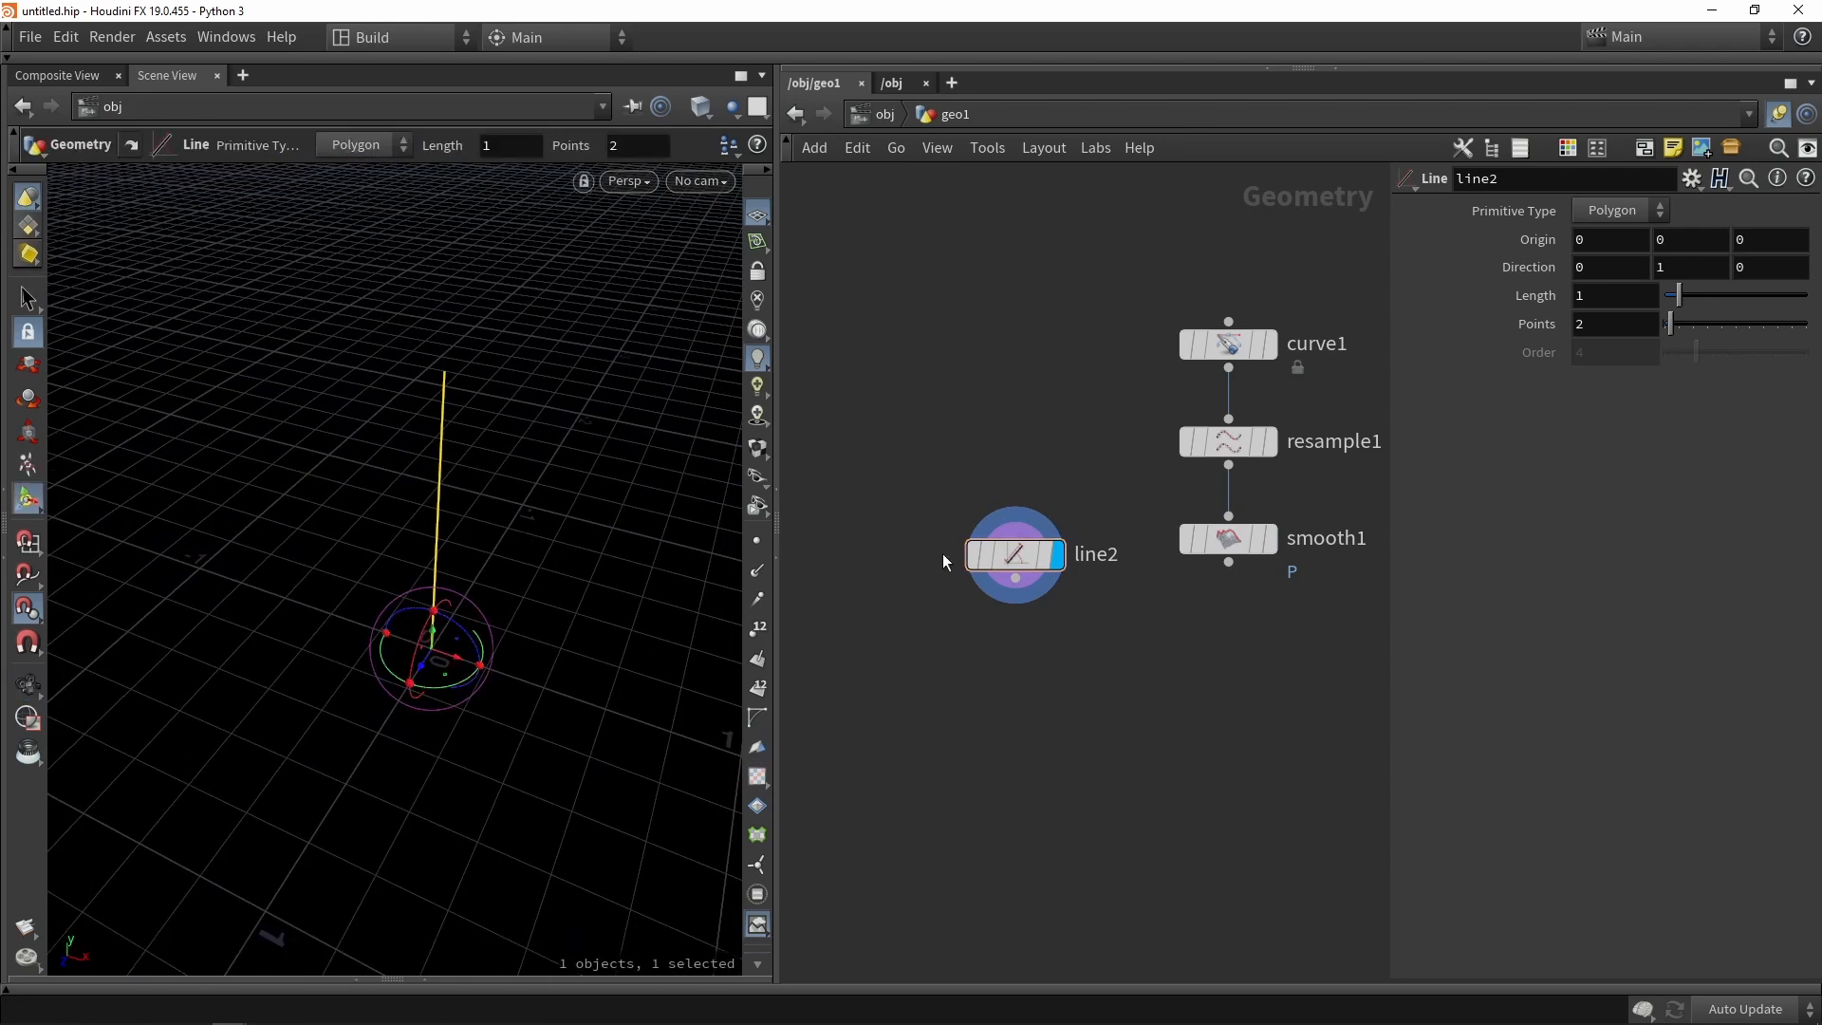
{"action": "left_click", "coordinate": [1020, 557]}
{"action": "left_click_drag", "start_coordinate": [453, 641], "coordinate": [417, 607]}
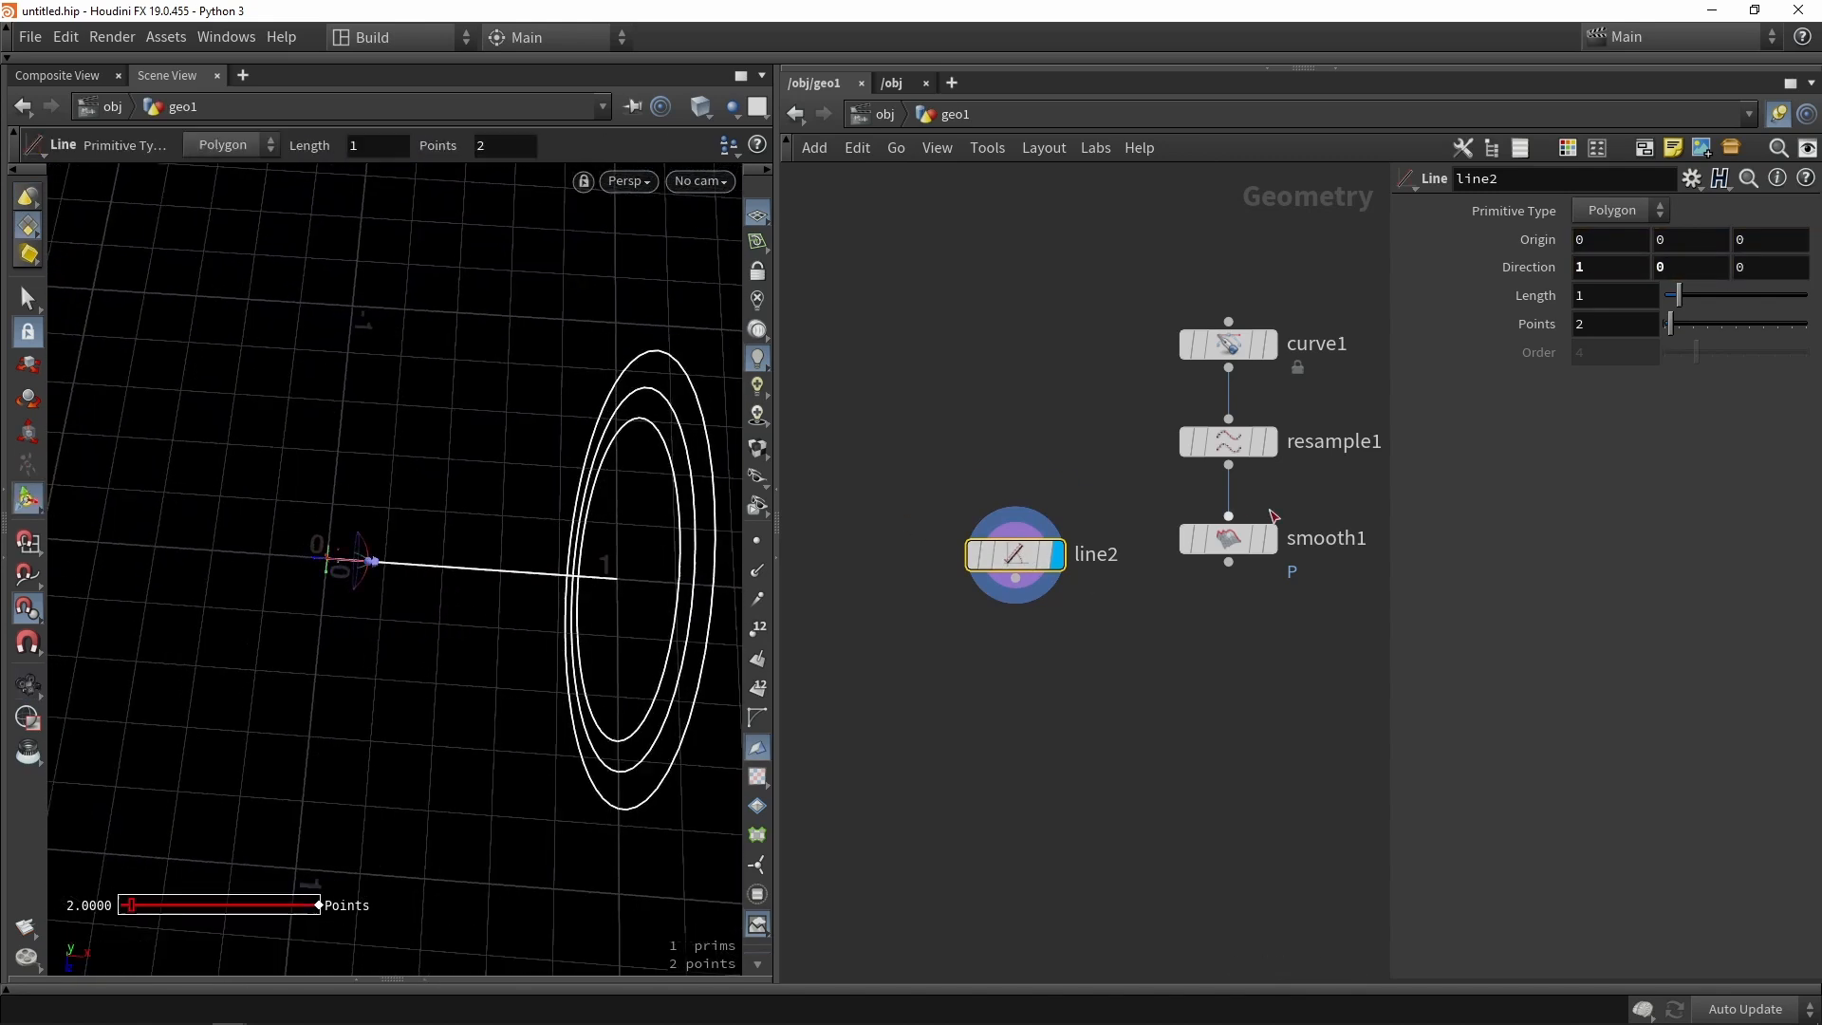
Show smooth1 as a template in the viewport and move the line2 node slightly away from its chain.
{"action": "left_click", "coordinate": [1263, 546]}
{"action": "left_click_drag", "start_coordinate": [1053, 699], "coordinate": [960, 621]}
{"action": "left_click_drag", "start_coordinate": [1013, 555], "coordinate": [952, 517]}
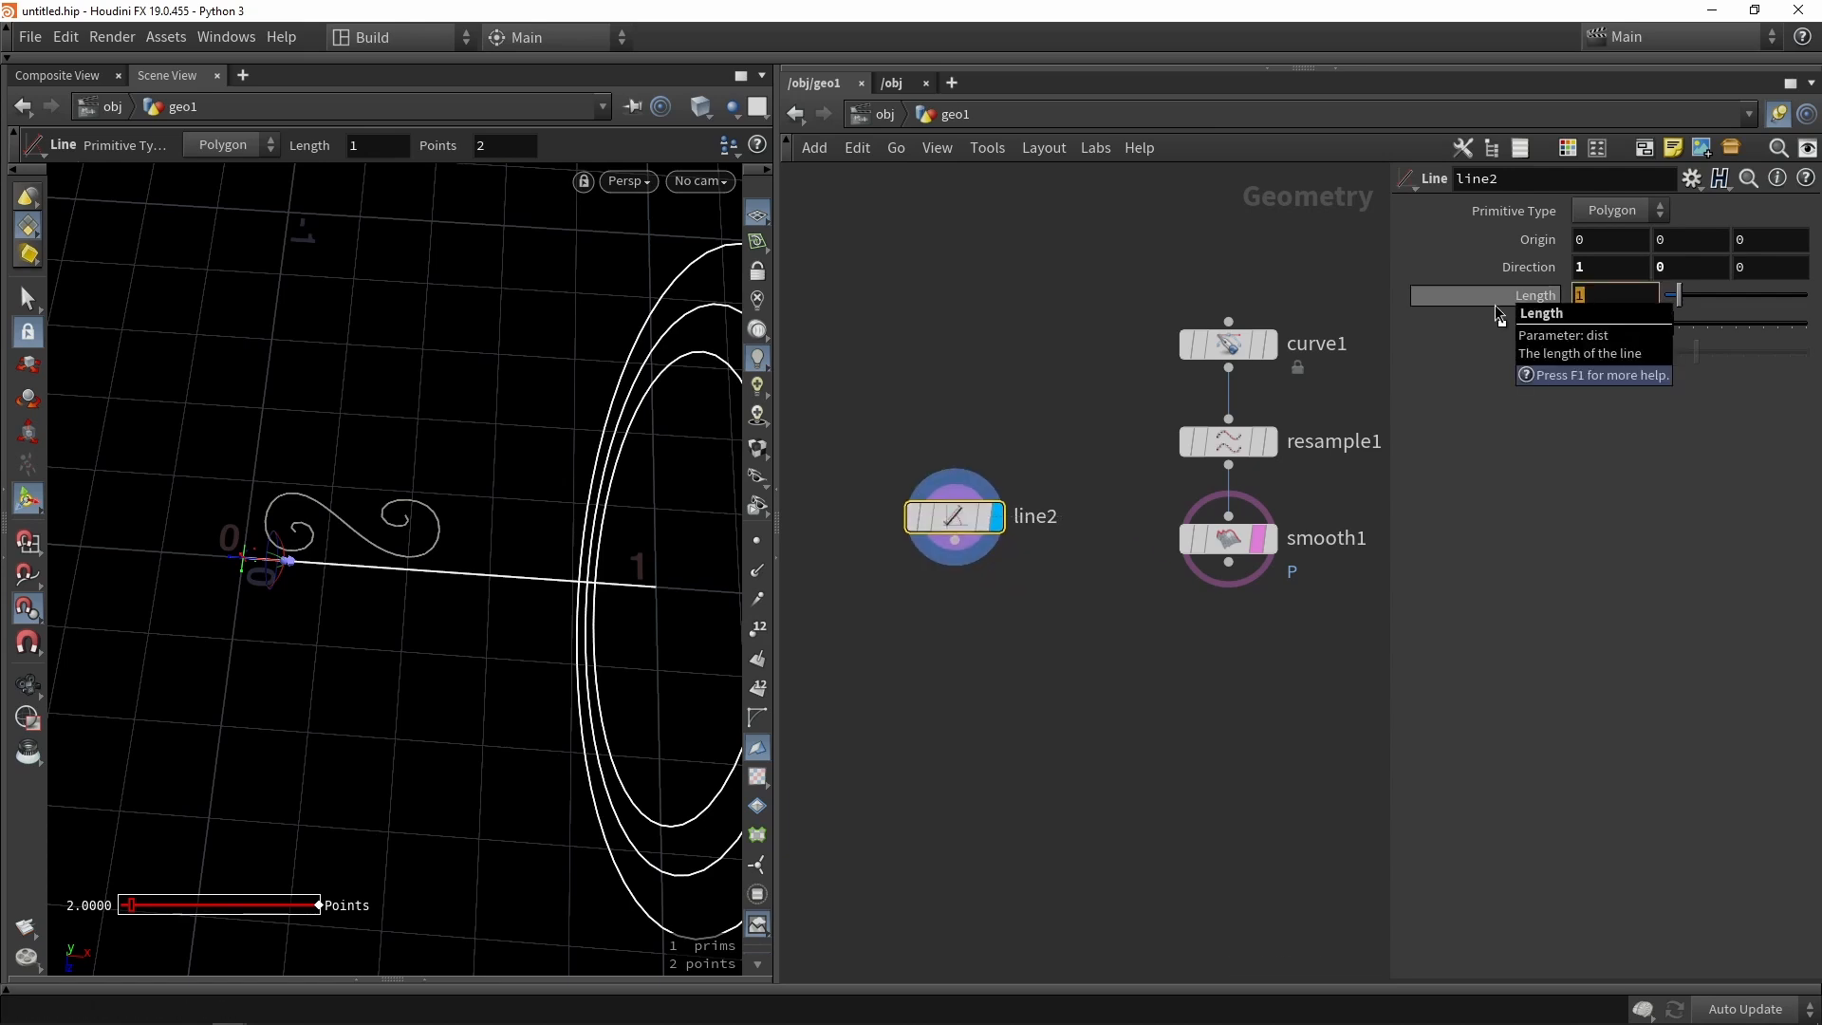
Set line2's length to 0.5 and compare the line with the templated spiral.
{"action": "key", "text": "Return"}
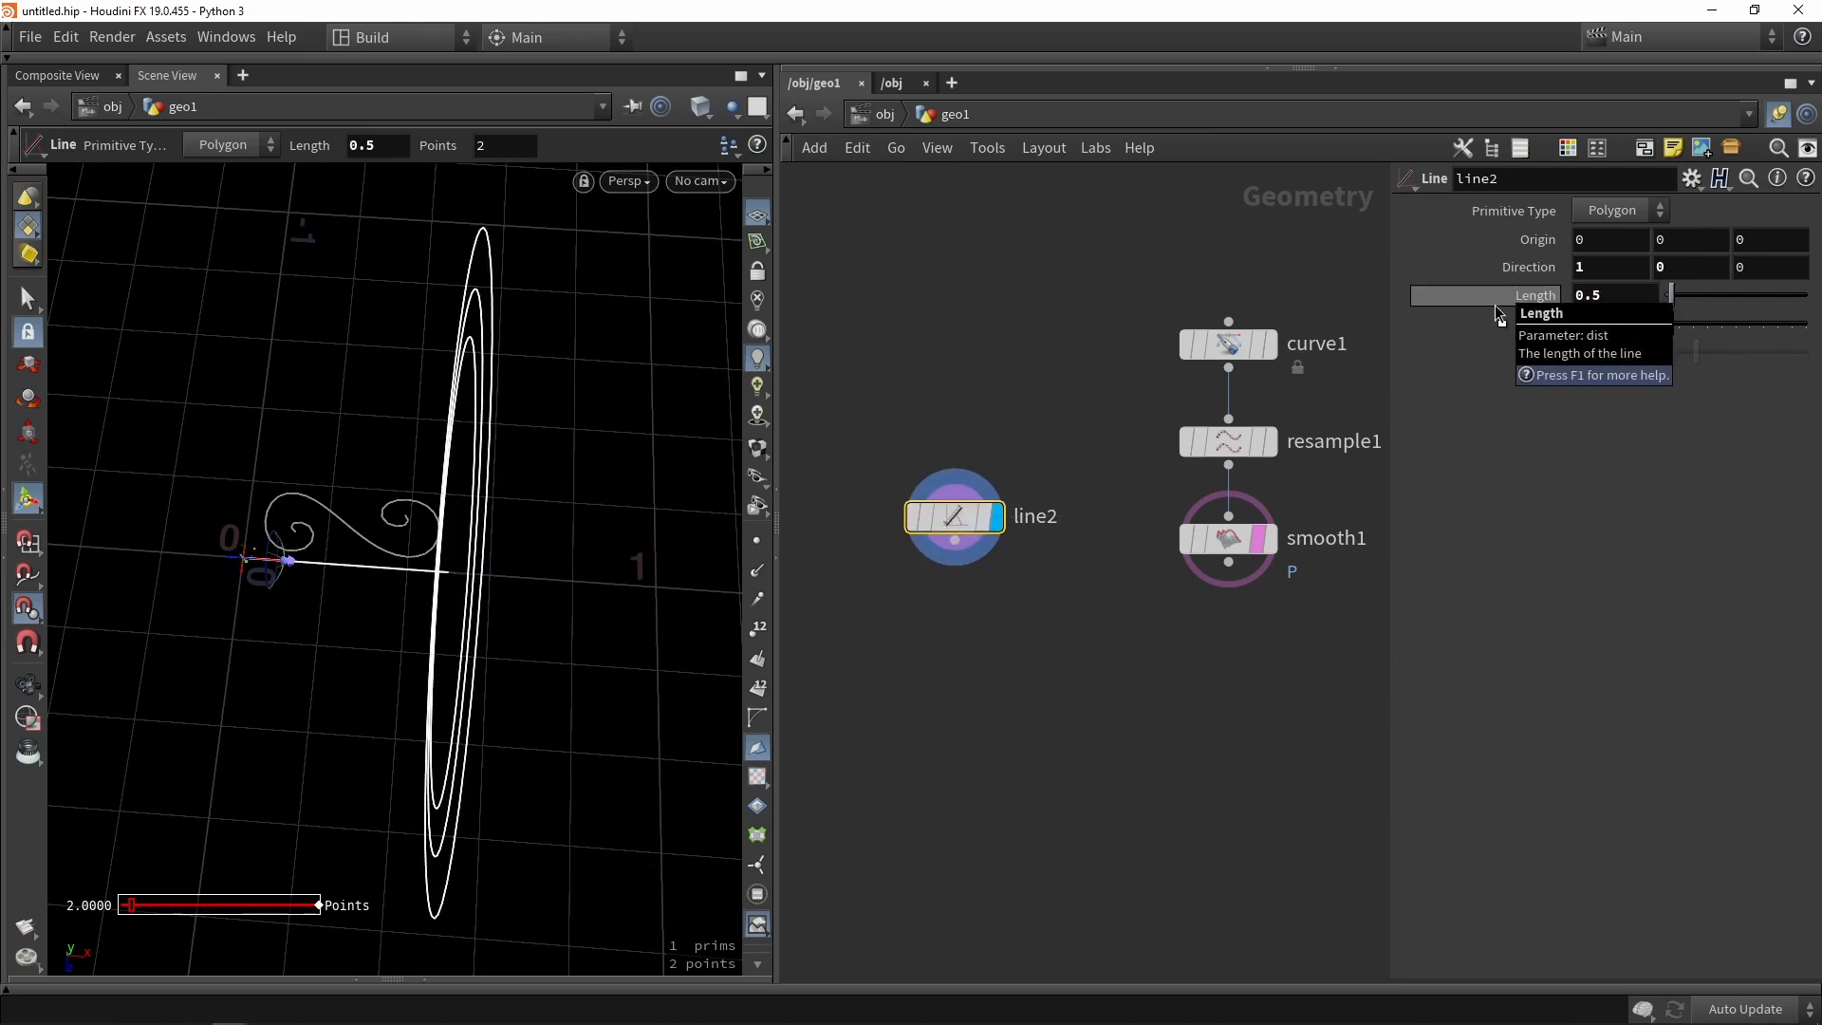
{"action": "key", "text": "Escape"}
{"action": "left_click_drag", "start_coordinate": [376, 780], "coordinate": [399, 675]}
{"action": "scroll", "coordinate": [325, 521], "scroll_direction": "up", "scroll_amount": 5}
{"action": "left_click_drag", "start_coordinate": [326, 521], "coordinate": [315, 425]}
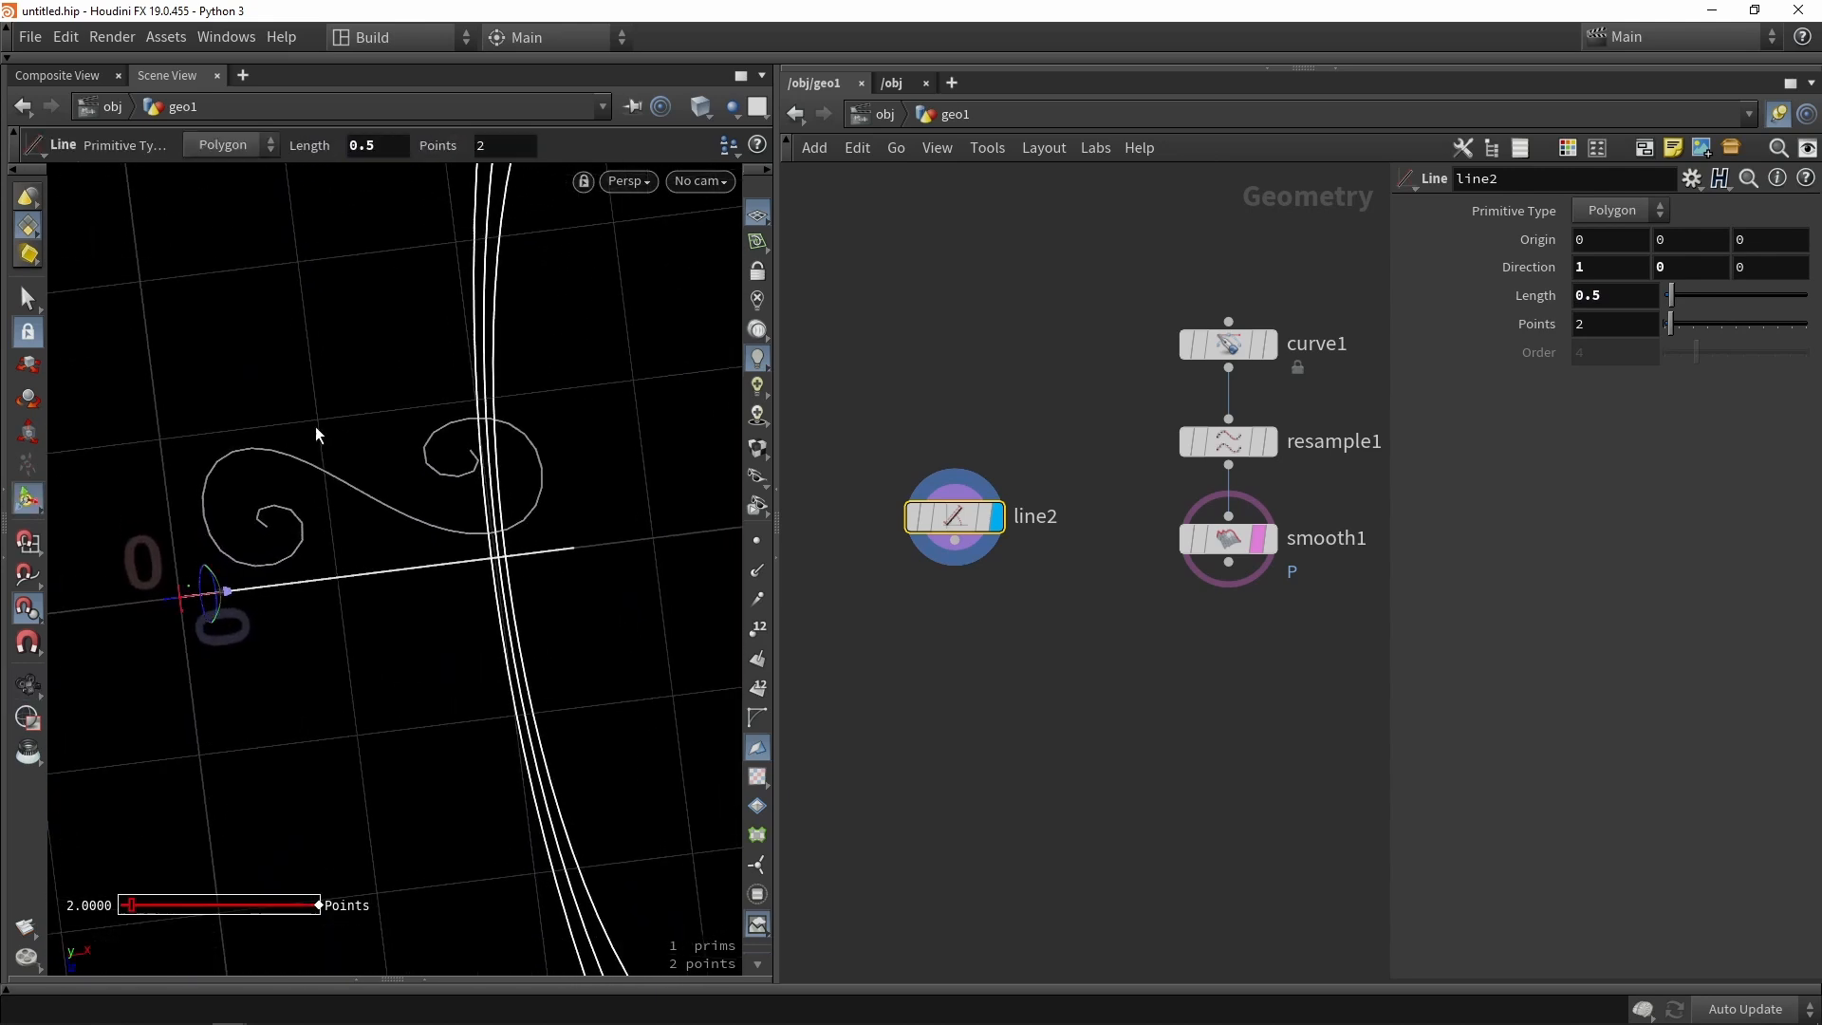
{"action": "left_click_drag", "start_coordinate": [496, 544], "coordinate": [396, 555]}
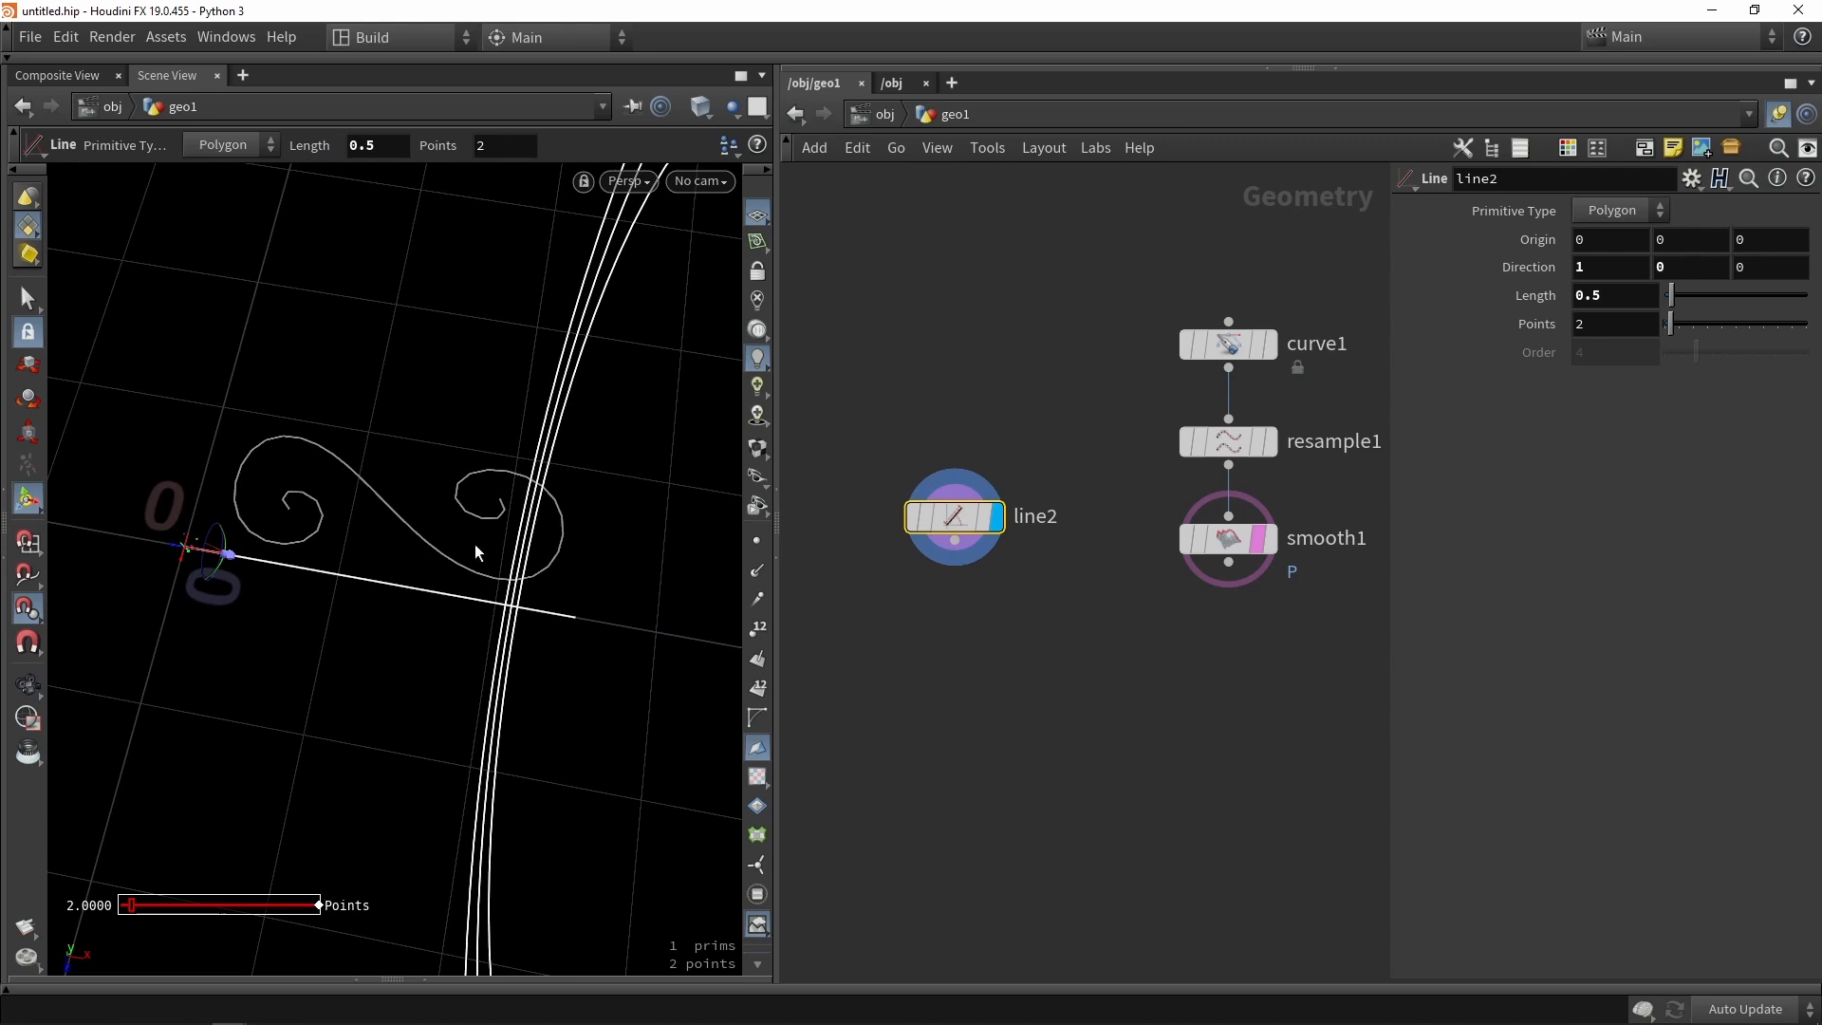
Add a Merge node, connect line2 and smooth1 to it, and display the combined curves.
{"action": "middle_click_drag", "start_coordinate": [1271, 728], "coordinate": [1218, 675]}
{"action": "middle_click_drag", "start_coordinate": [1046, 674], "coordinate": [1086, 596]}
{"action": "key", "text": "Tab"}
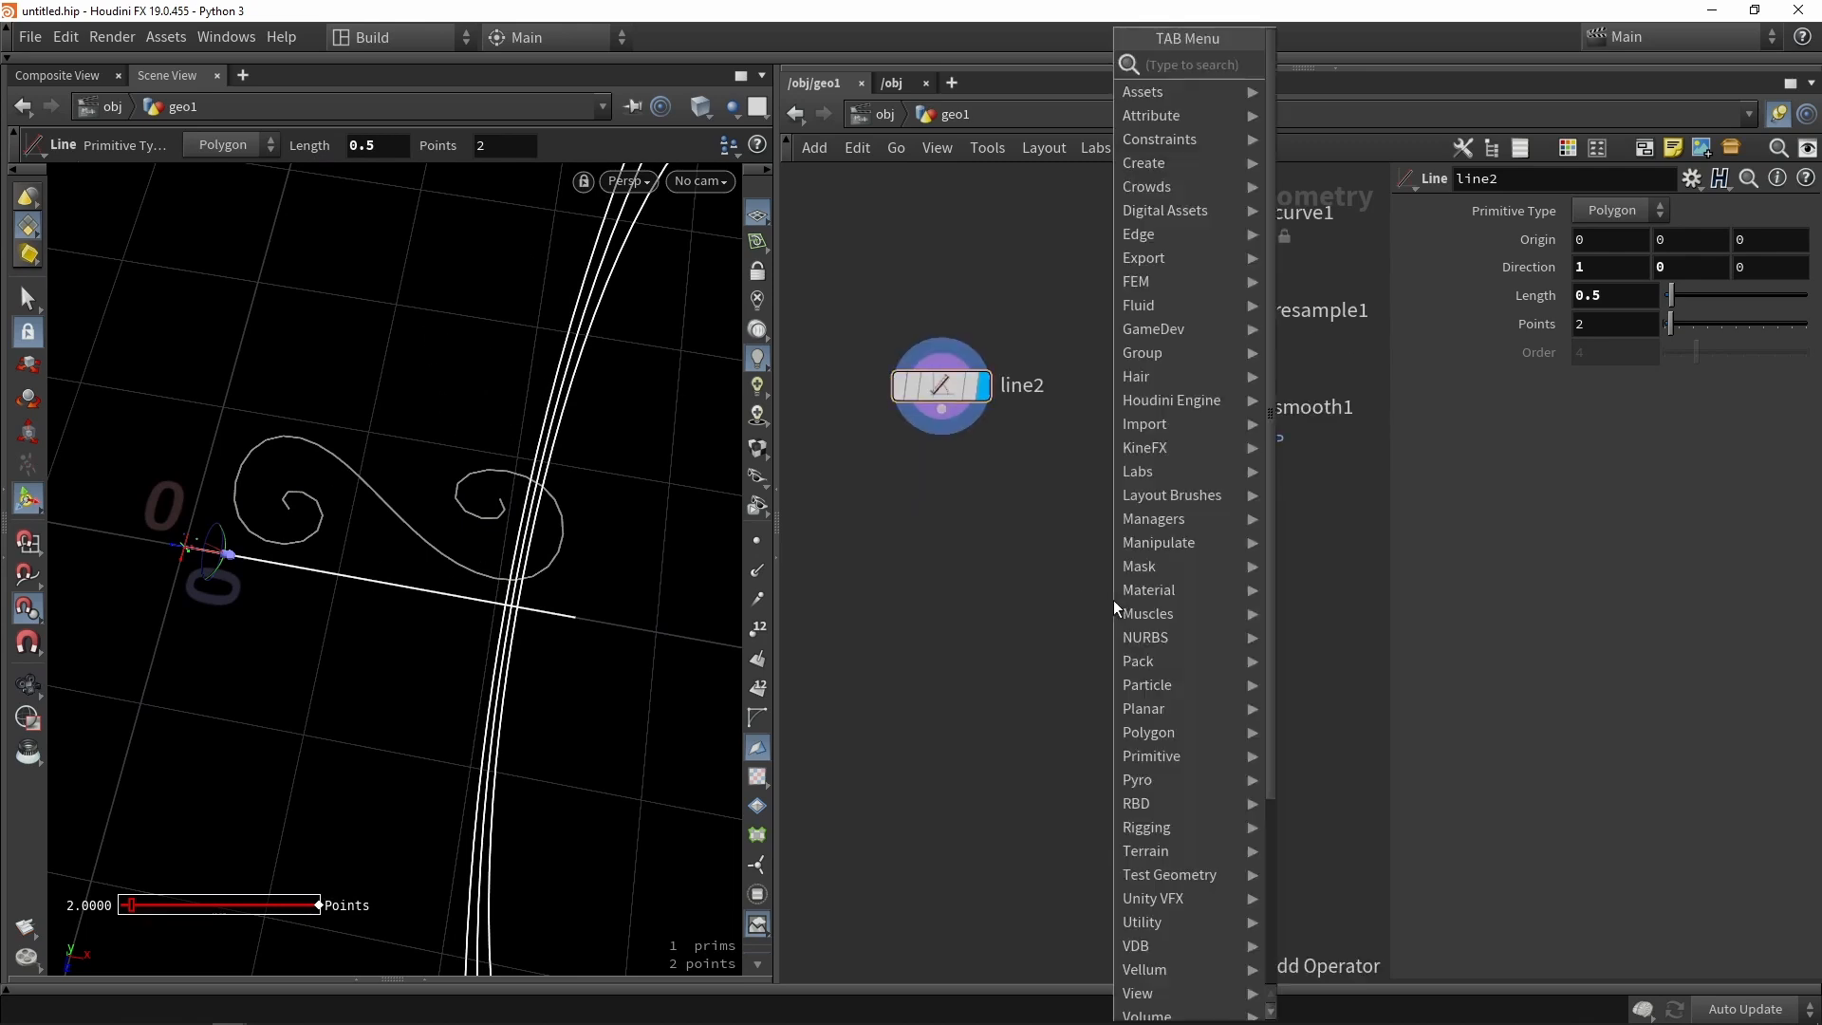
{"action": "type", "text": "me"}
{"action": "key", "text": "Return"}
{"action": "left_click", "coordinate": [1113, 599]}
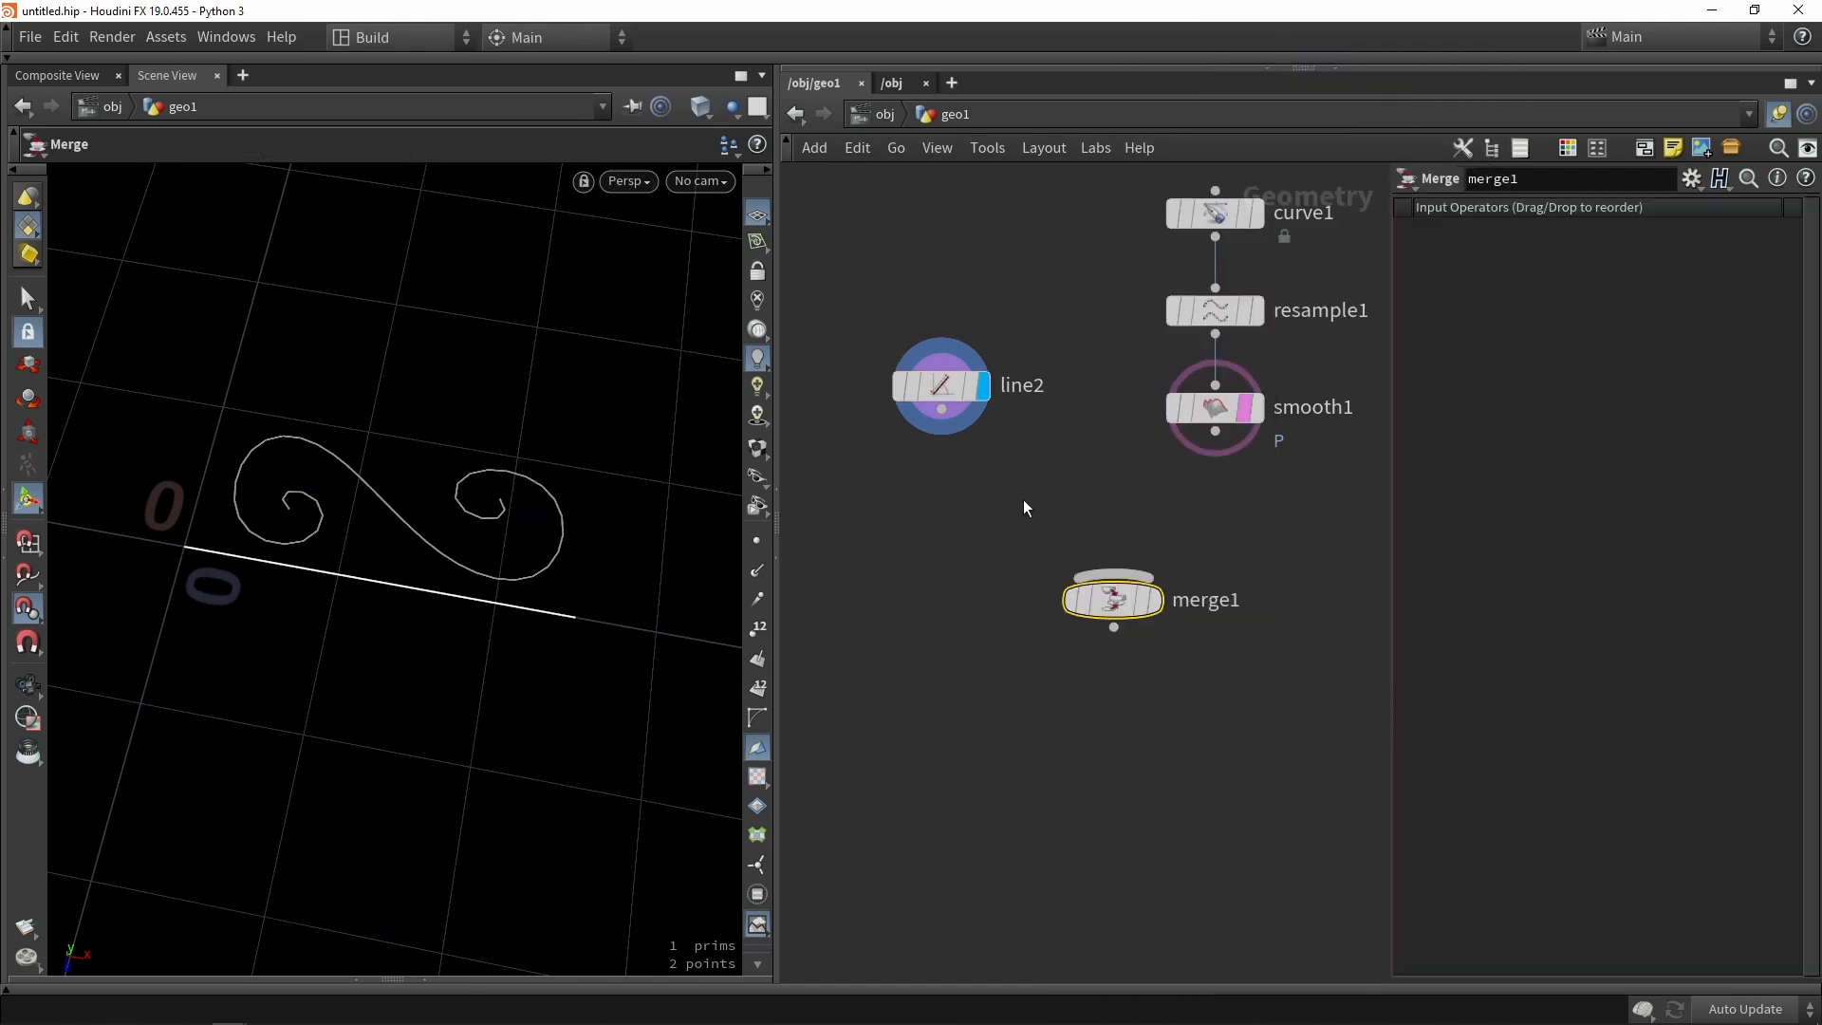
{"action": "left_click_drag", "start_coordinate": [942, 410], "coordinate": [1113, 573]}
{"action": "left_click_drag", "start_coordinate": [1214, 434], "coordinate": [1113, 573]}
{"action": "left_click", "coordinate": [1150, 599]}
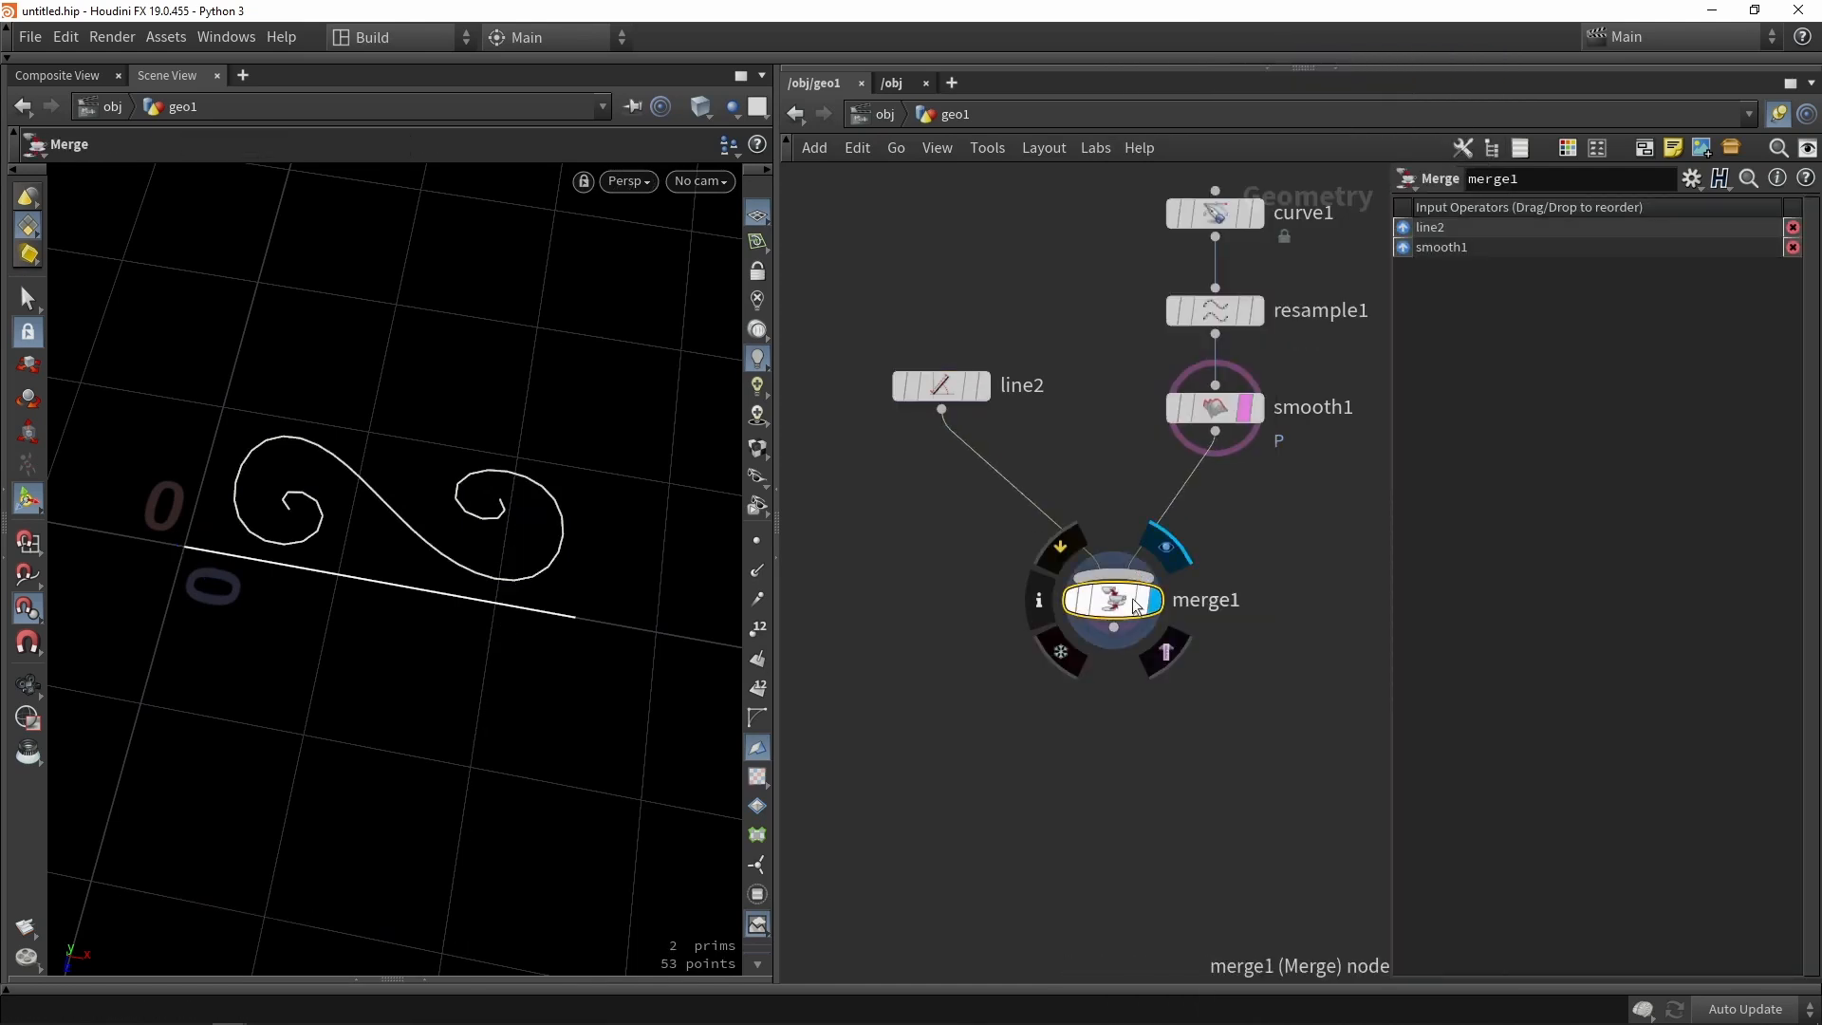
Add a Transform node, connect and align it directly below merge1, and display its result.
{"action": "middle_click_drag", "start_coordinate": [1180, 675], "coordinate": [1177, 600]}
{"action": "key", "text": "Tab"}
{"action": "type", "text": "tra"}
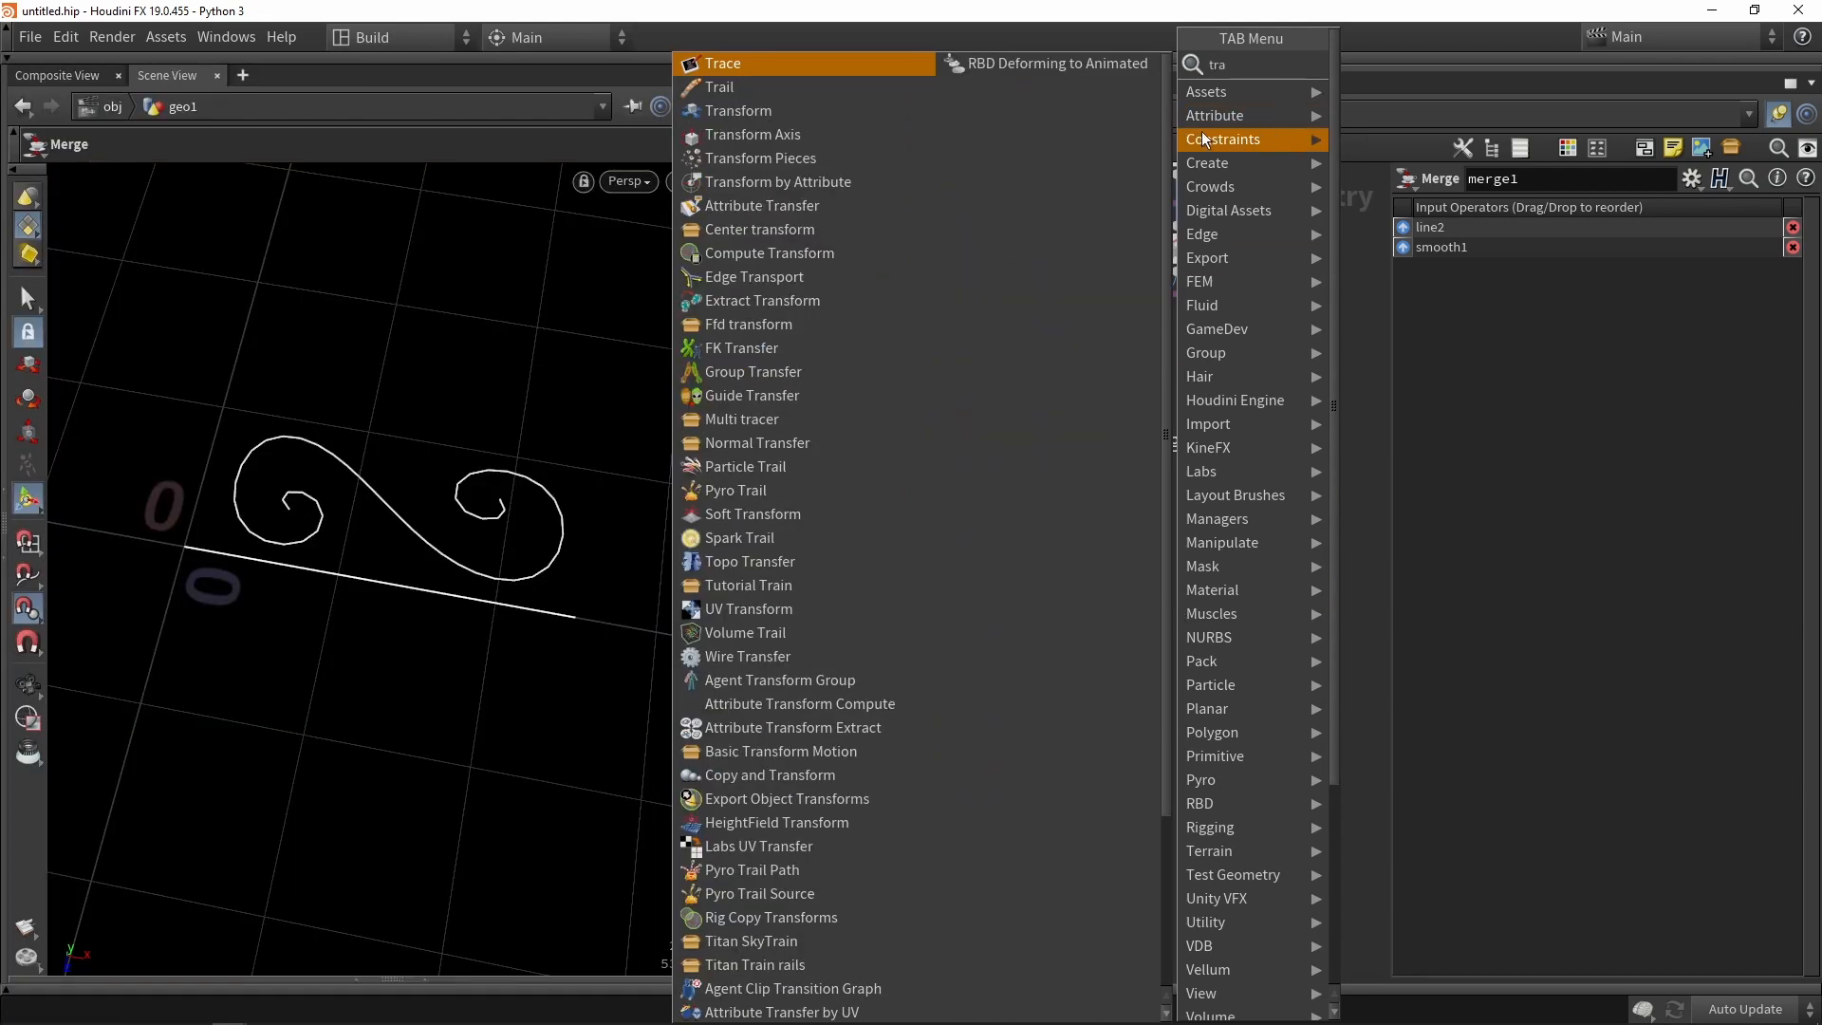
{"action": "left_click", "coordinate": [824, 110]}
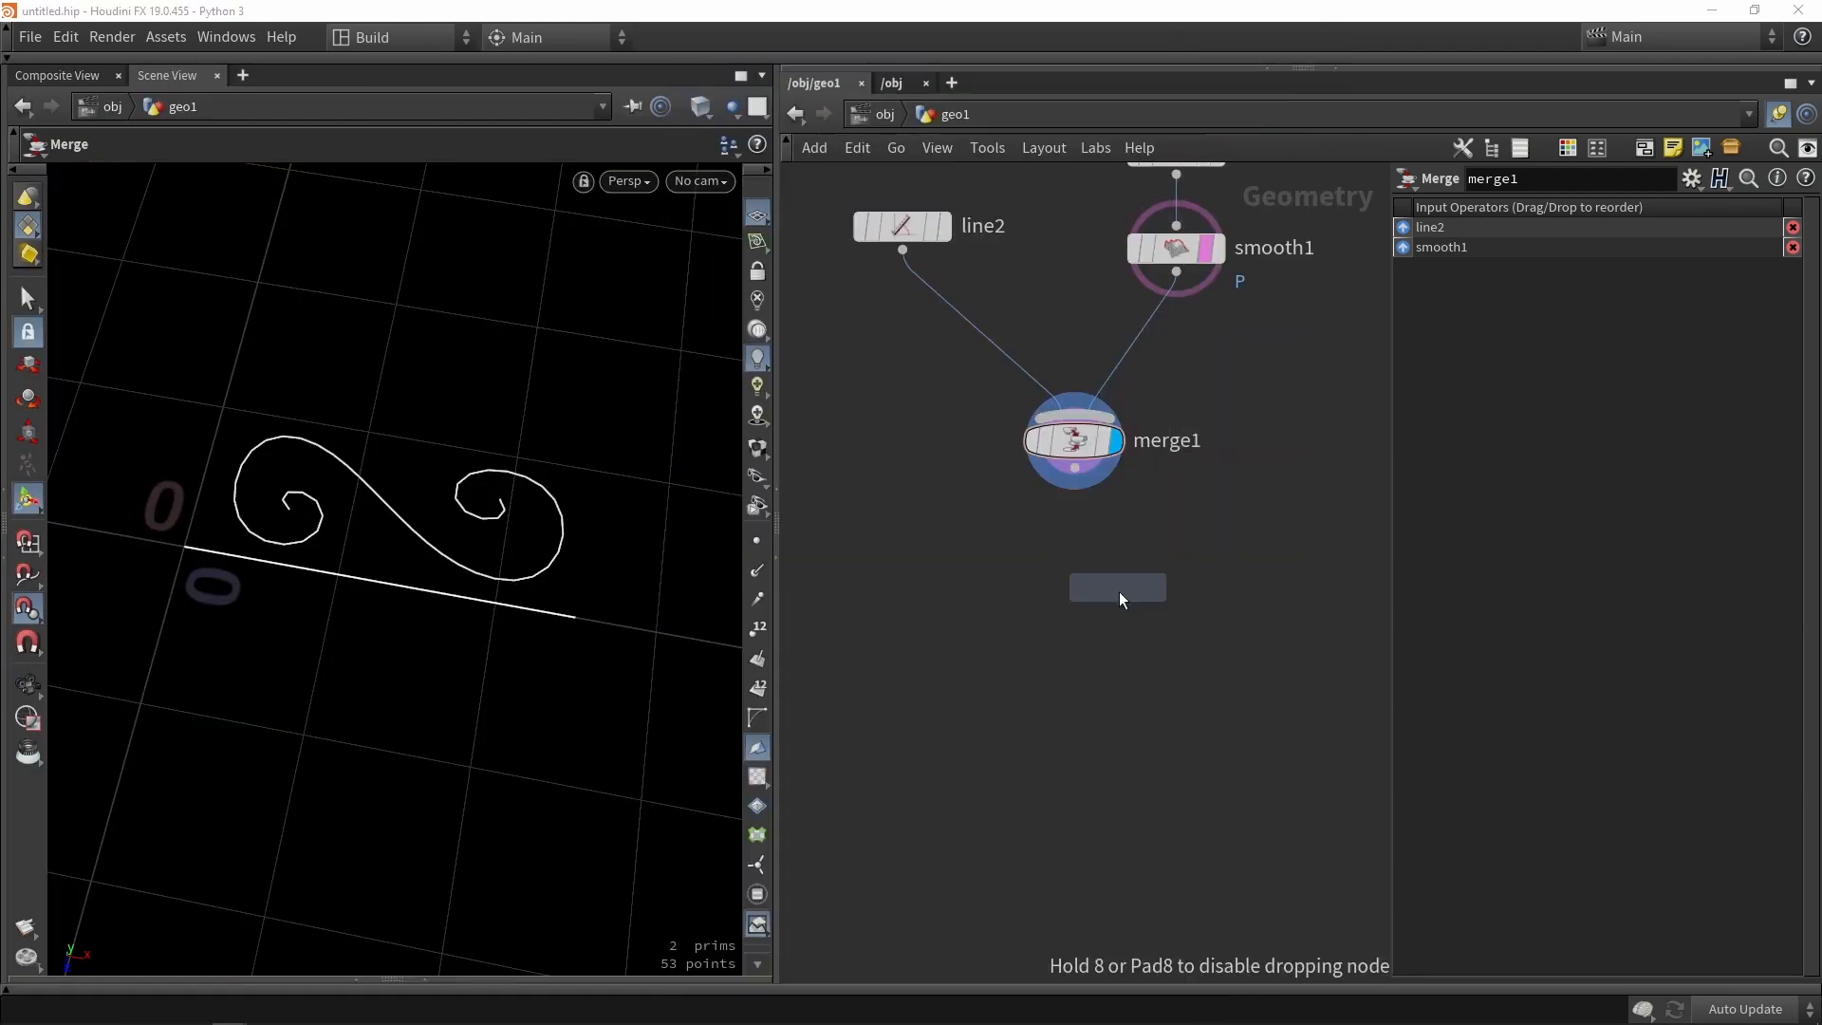
{"action": "left_click", "coordinate": [1108, 648]}
{"action": "left_click_drag", "start_coordinate": [1075, 468], "coordinate": [1104, 615]}
{"action": "left_click_drag", "start_coordinate": [389, 546], "coordinate": [471, 435], "text": "alt"}
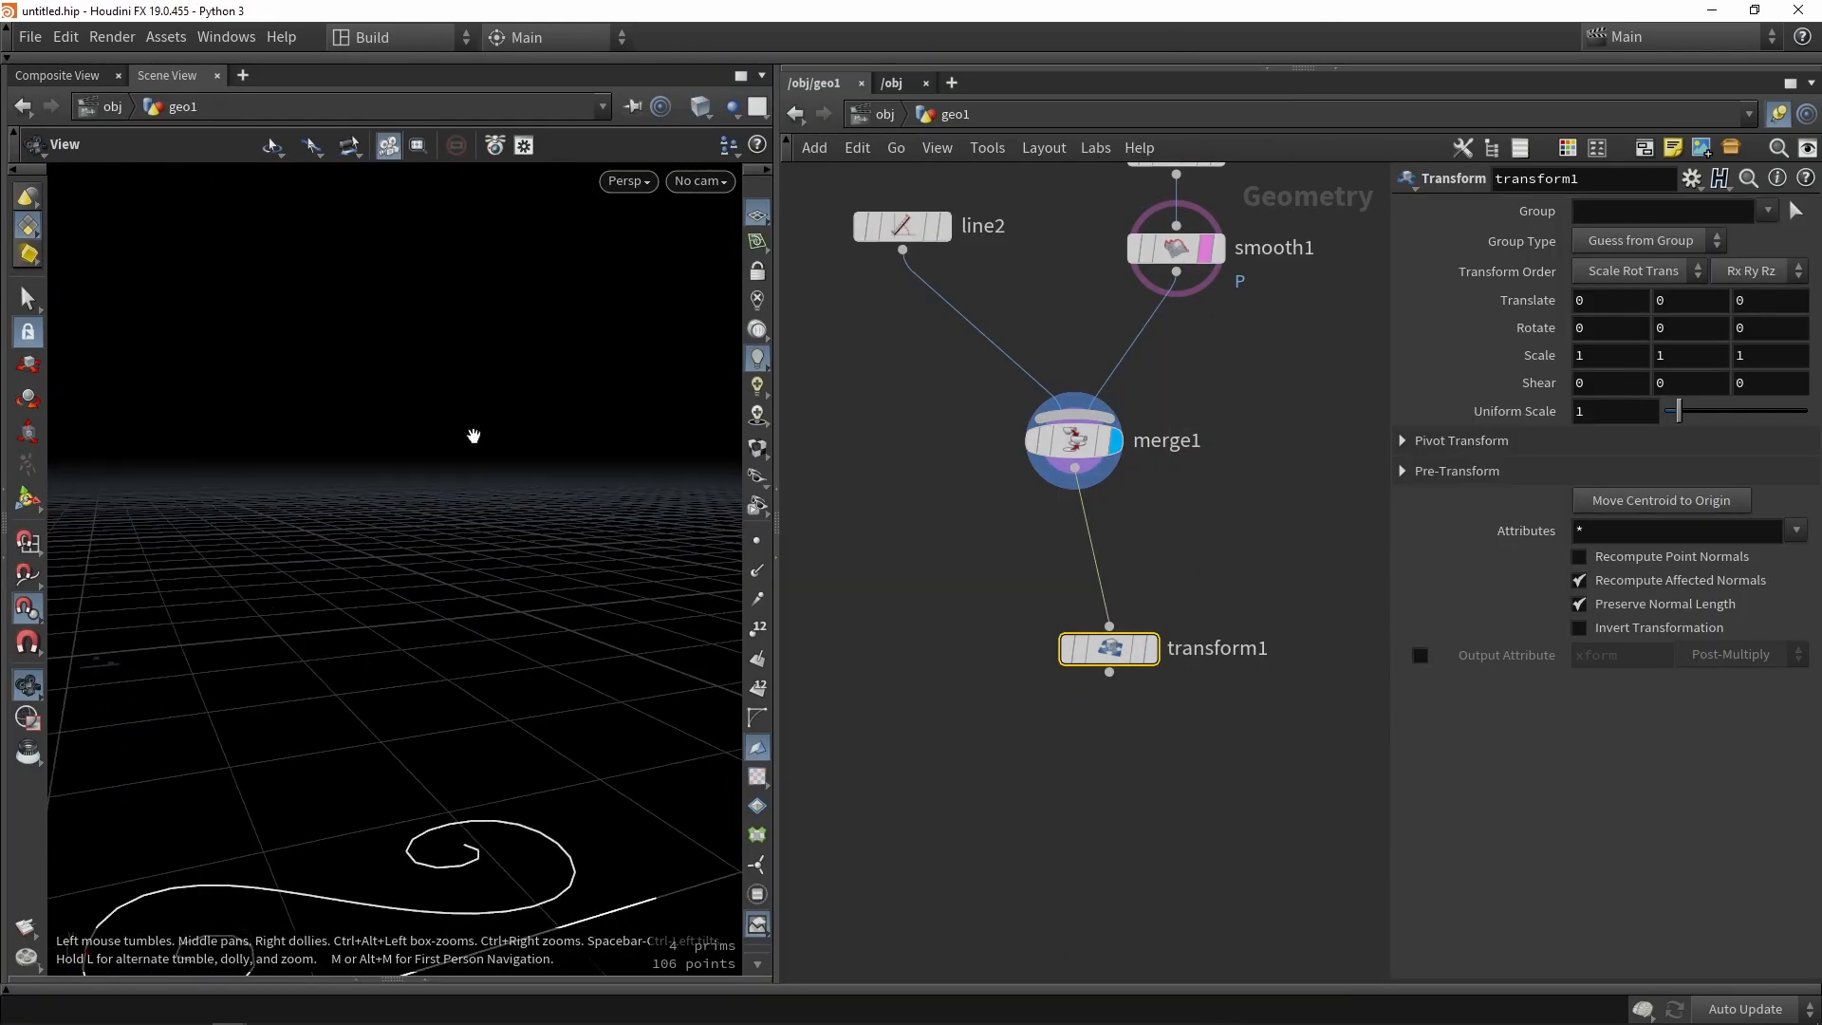
{"action": "scroll", "coordinate": [541, 350], "scroll_direction": "down", "scroll_amount": 6}
{"action": "left_click_drag", "start_coordinate": [1108, 648], "coordinate": [1074, 552]}
{"action": "left_click", "coordinate": [1116, 552]}
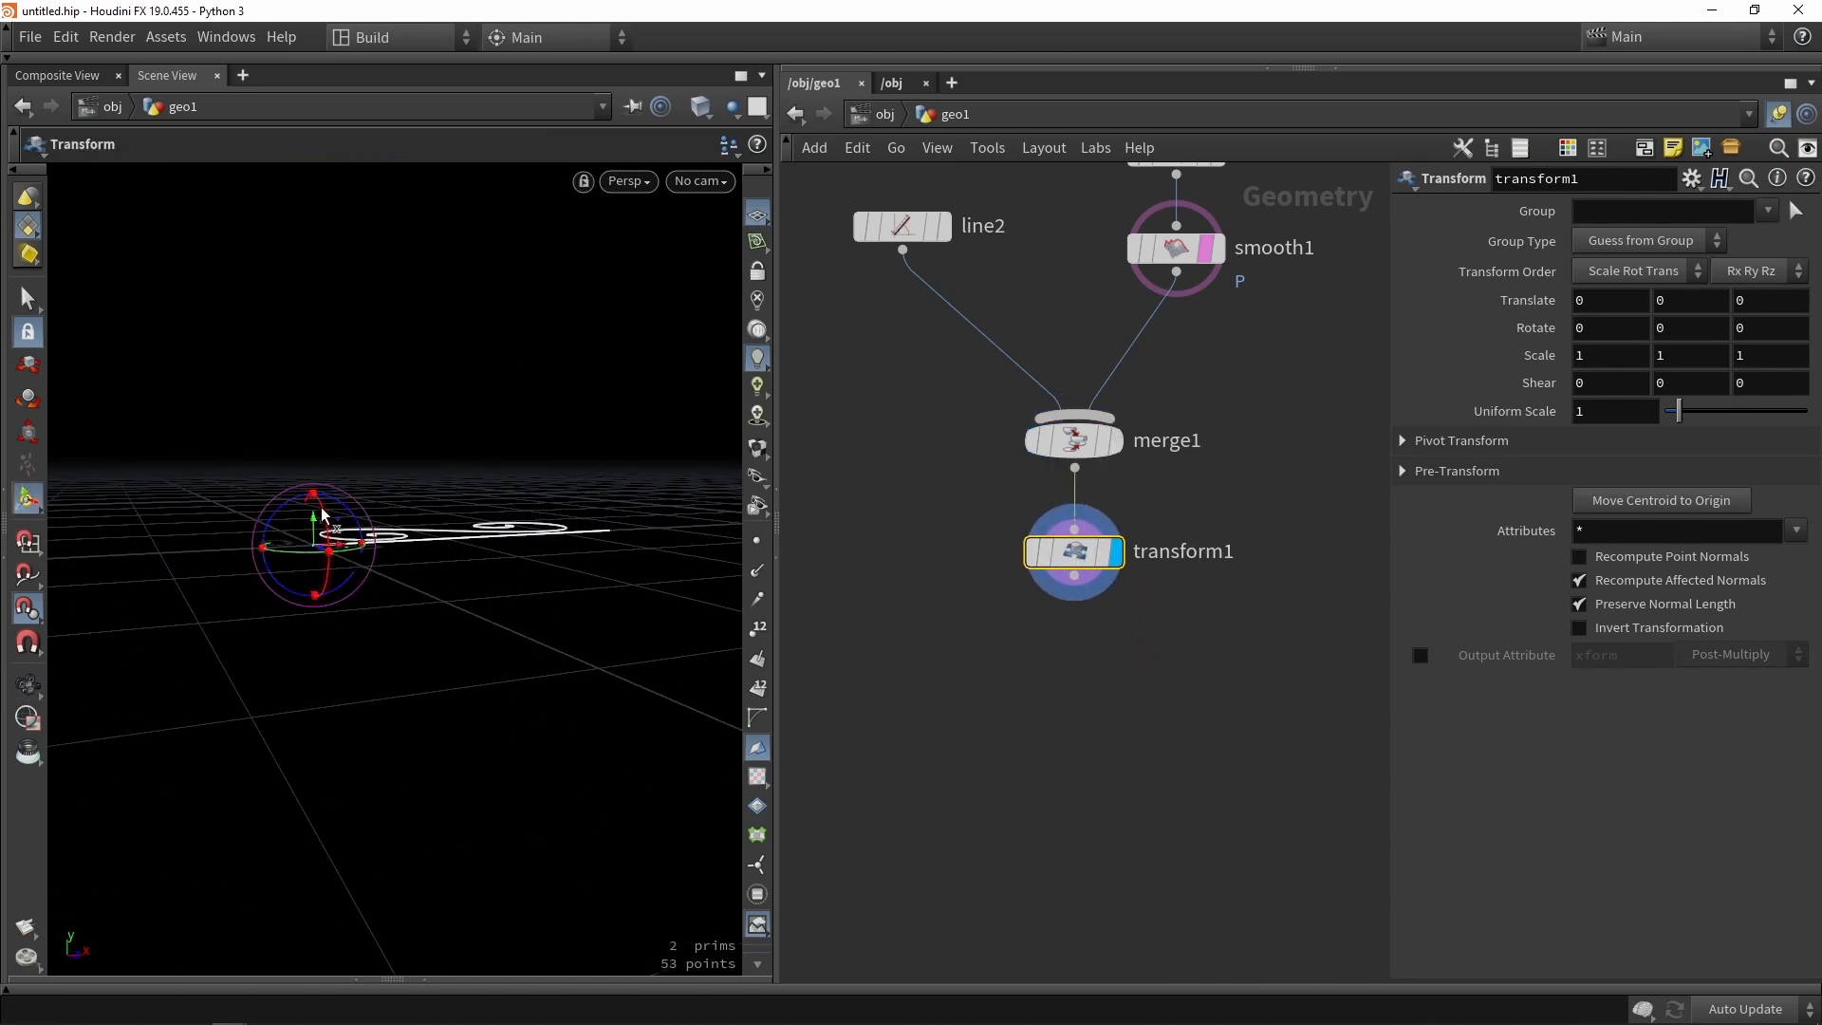
Rotate the merged line and spiral 90 degrees about the X axis so they stand upright.
{"action": "left_click_drag", "start_coordinate": [322, 515], "coordinate": [321, 622]}
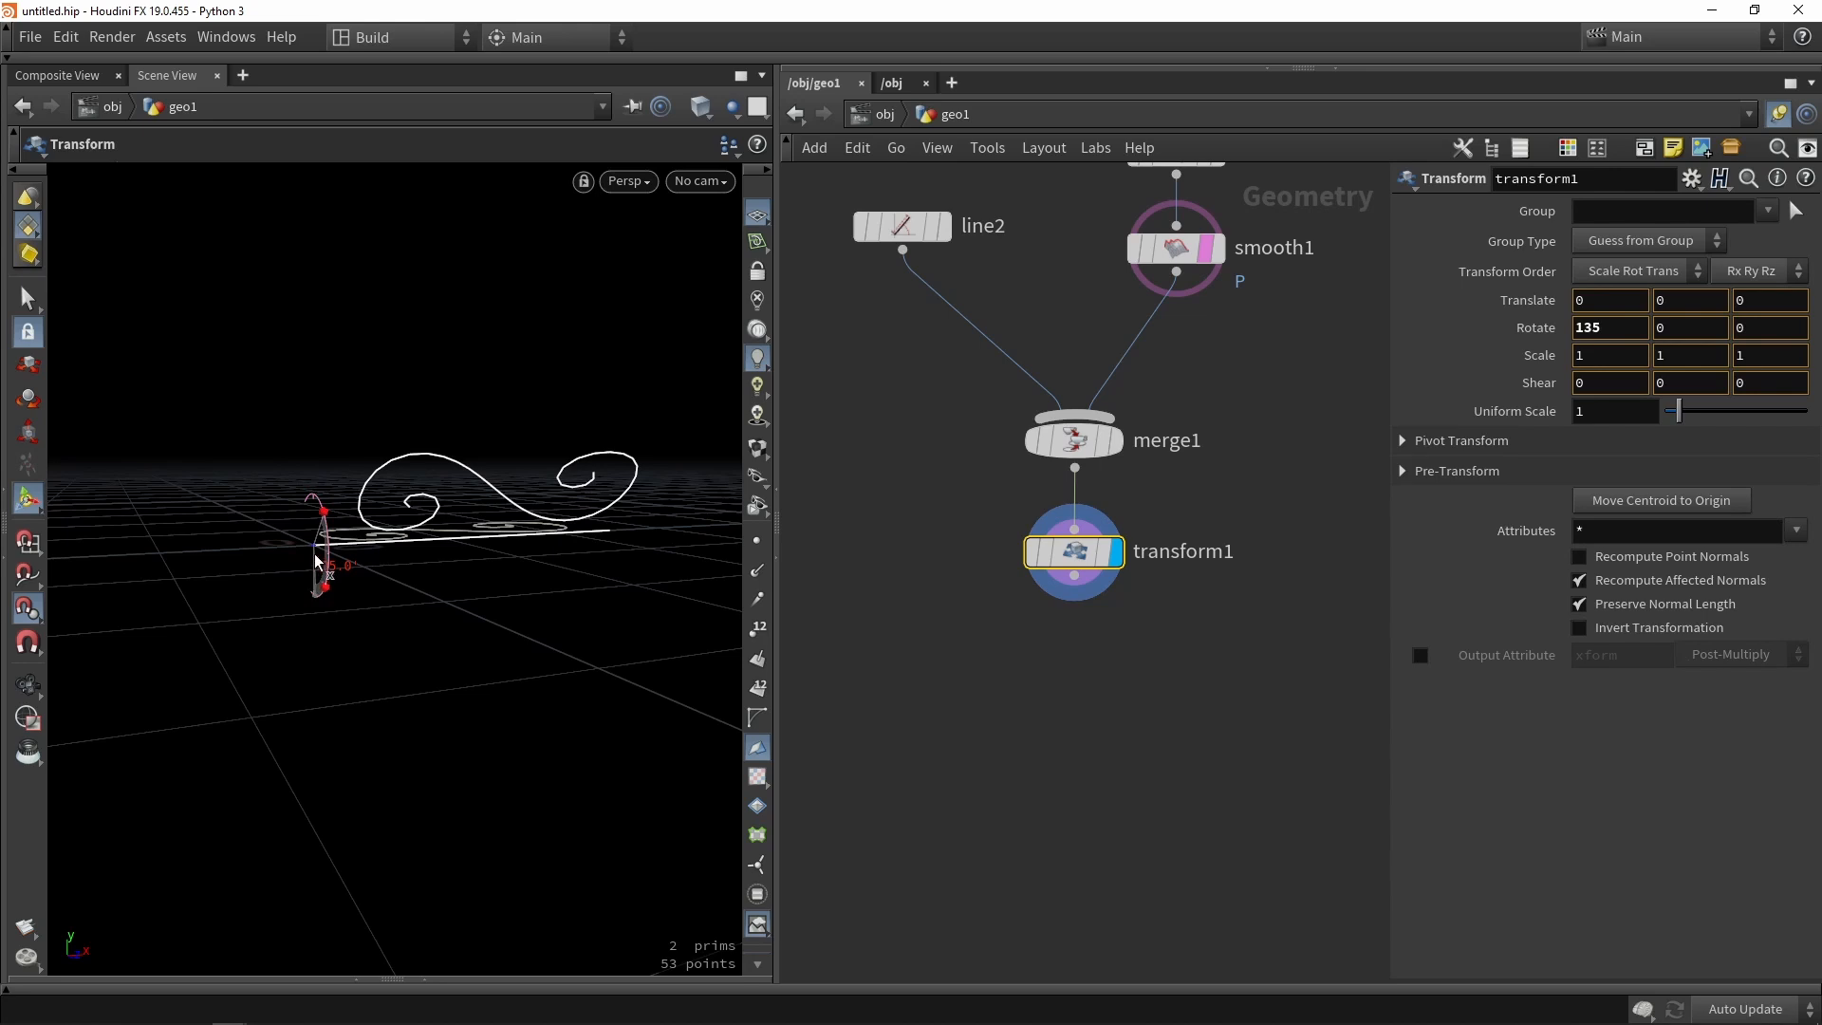
{"action": "left_click_drag", "start_coordinate": [315, 555], "coordinate": [329, 589]}
{"action": "left_click_drag", "start_coordinate": [476, 436], "coordinate": [438, 459], "text": "alt"}
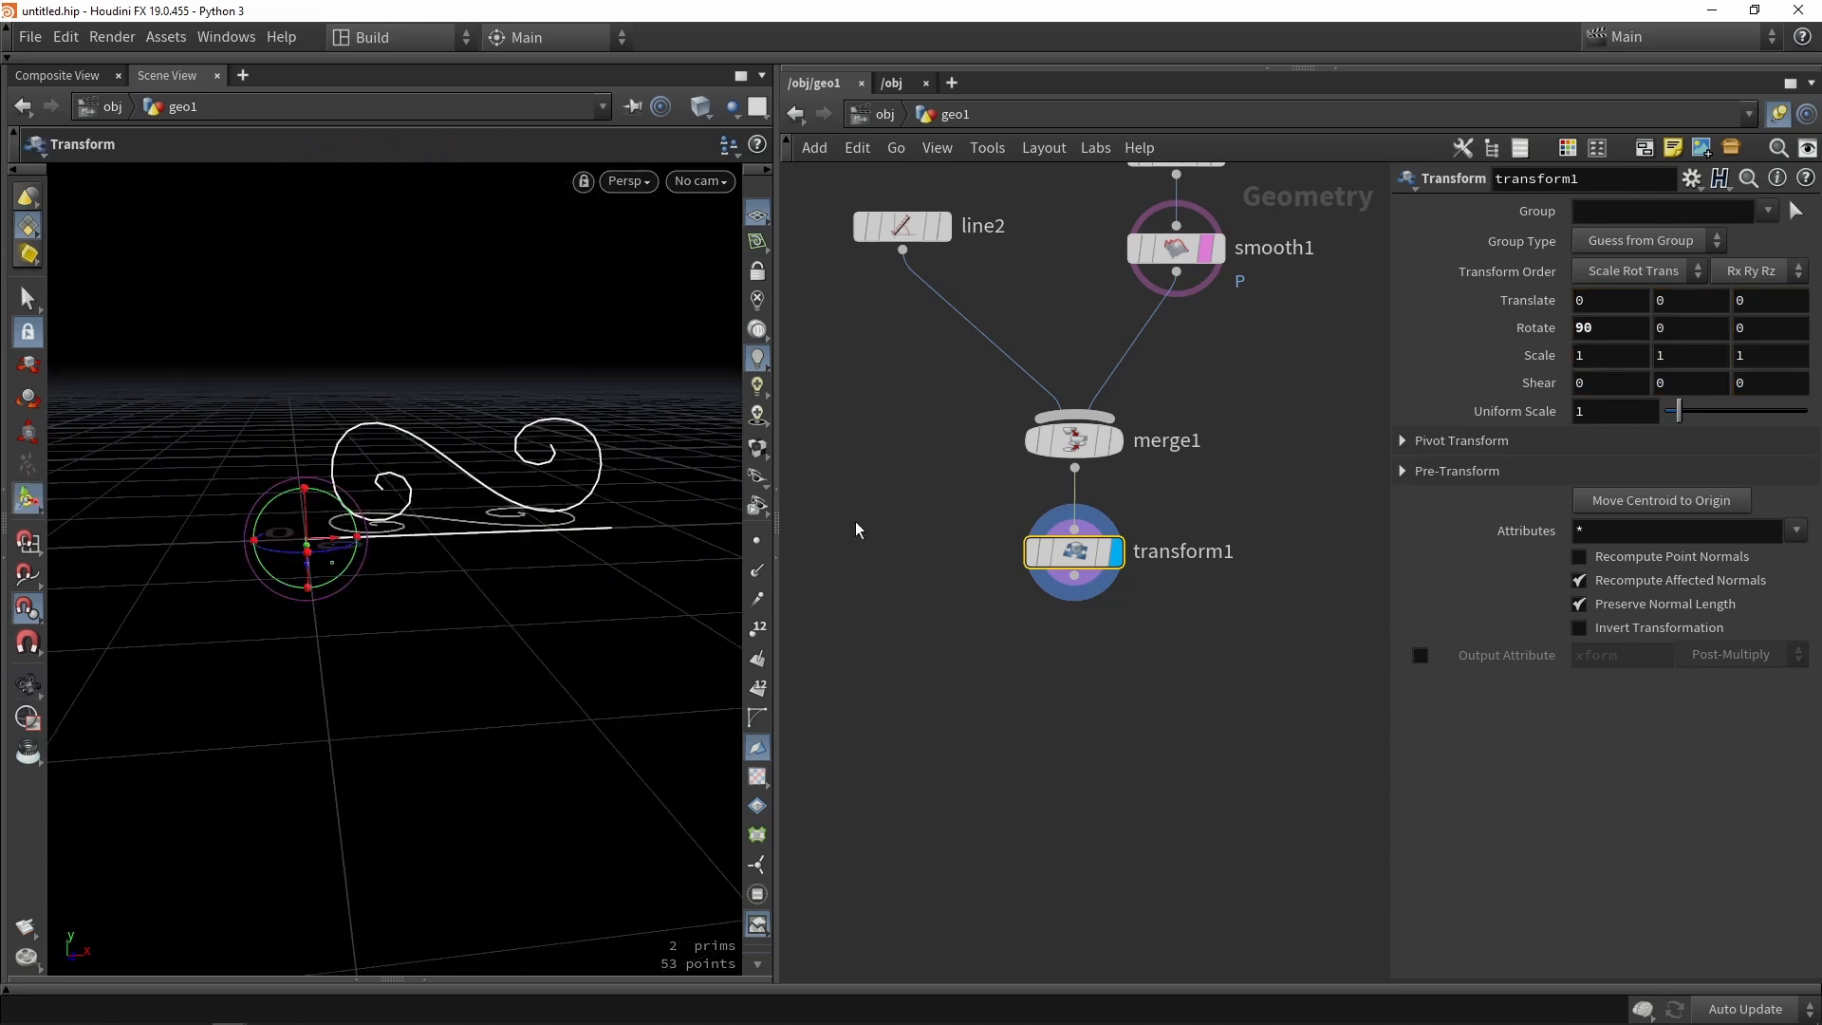
Move the line1 and bend1 nodes together beside the transform chain, displaying bend1 with transform1 as a template.
{"action": "scroll", "coordinate": [1152, 670], "scroll_direction": "down", "scroll_amount": 5}
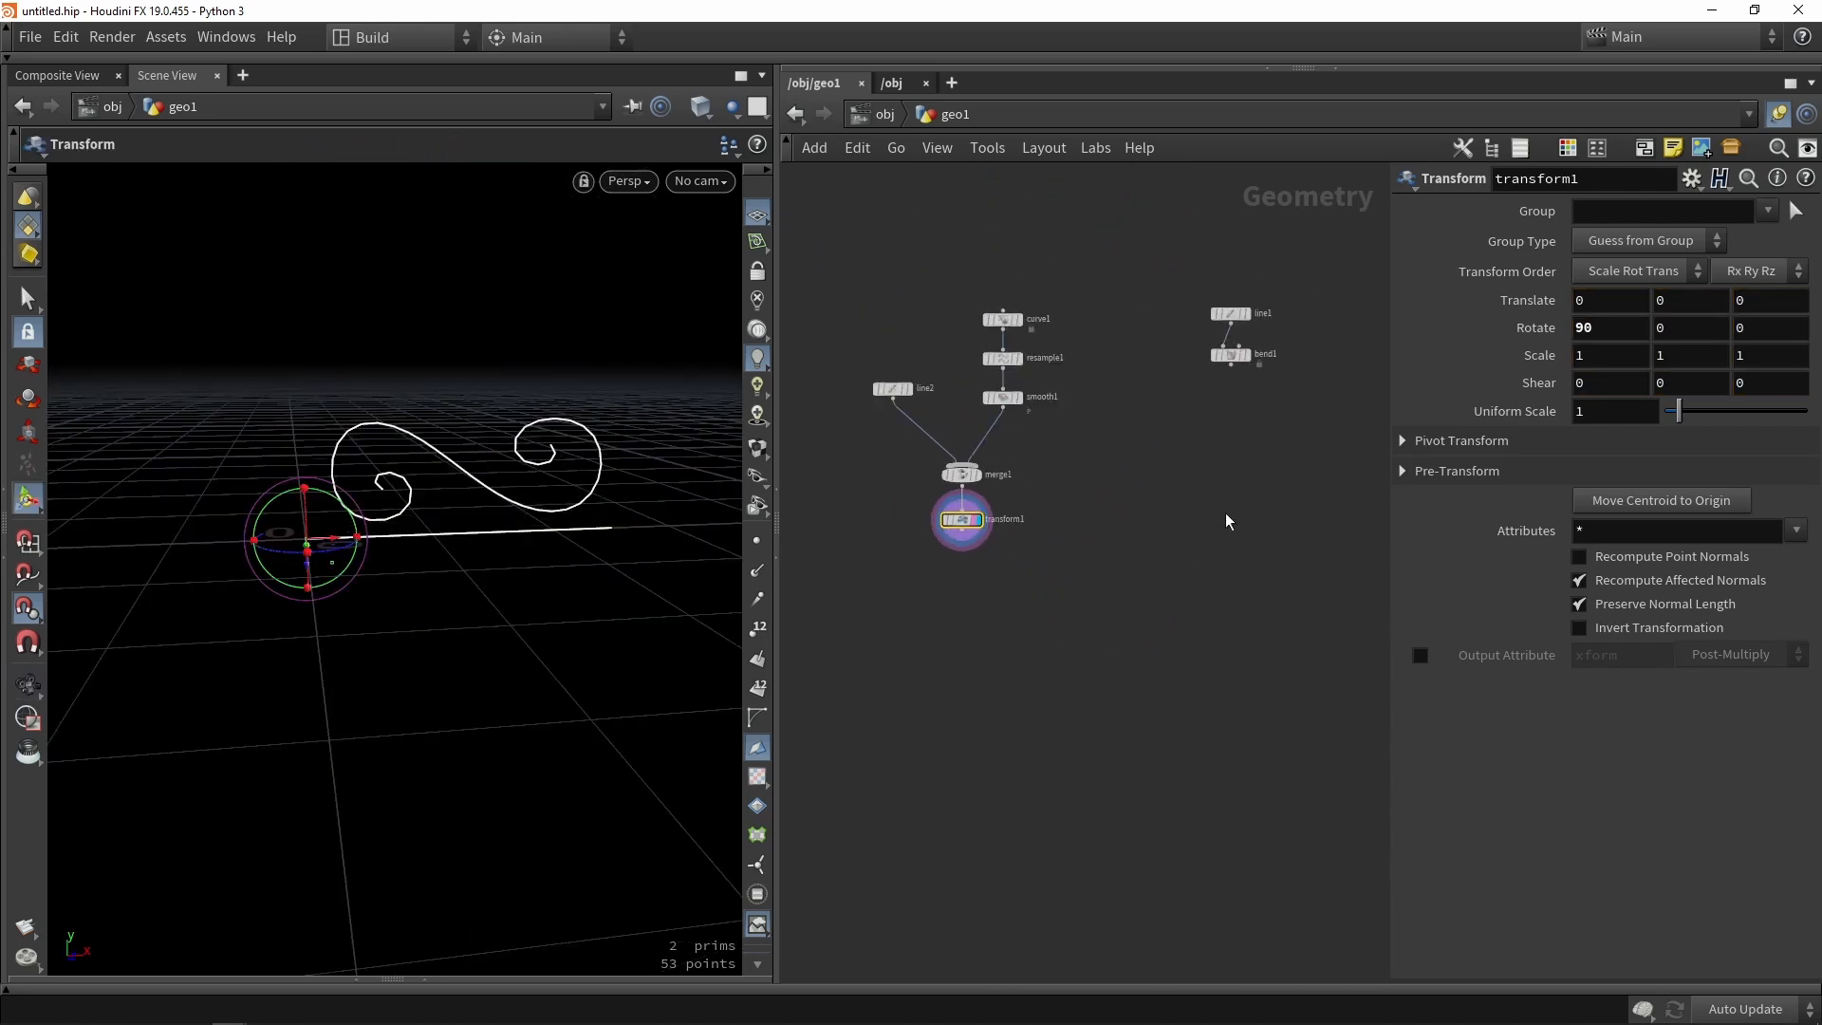
{"action": "left_click_drag", "start_coordinate": [1250, 455], "coordinate": [1193, 287]}
{"action": "left_click_drag", "start_coordinate": [1232, 357], "coordinate": [1299, 576]}
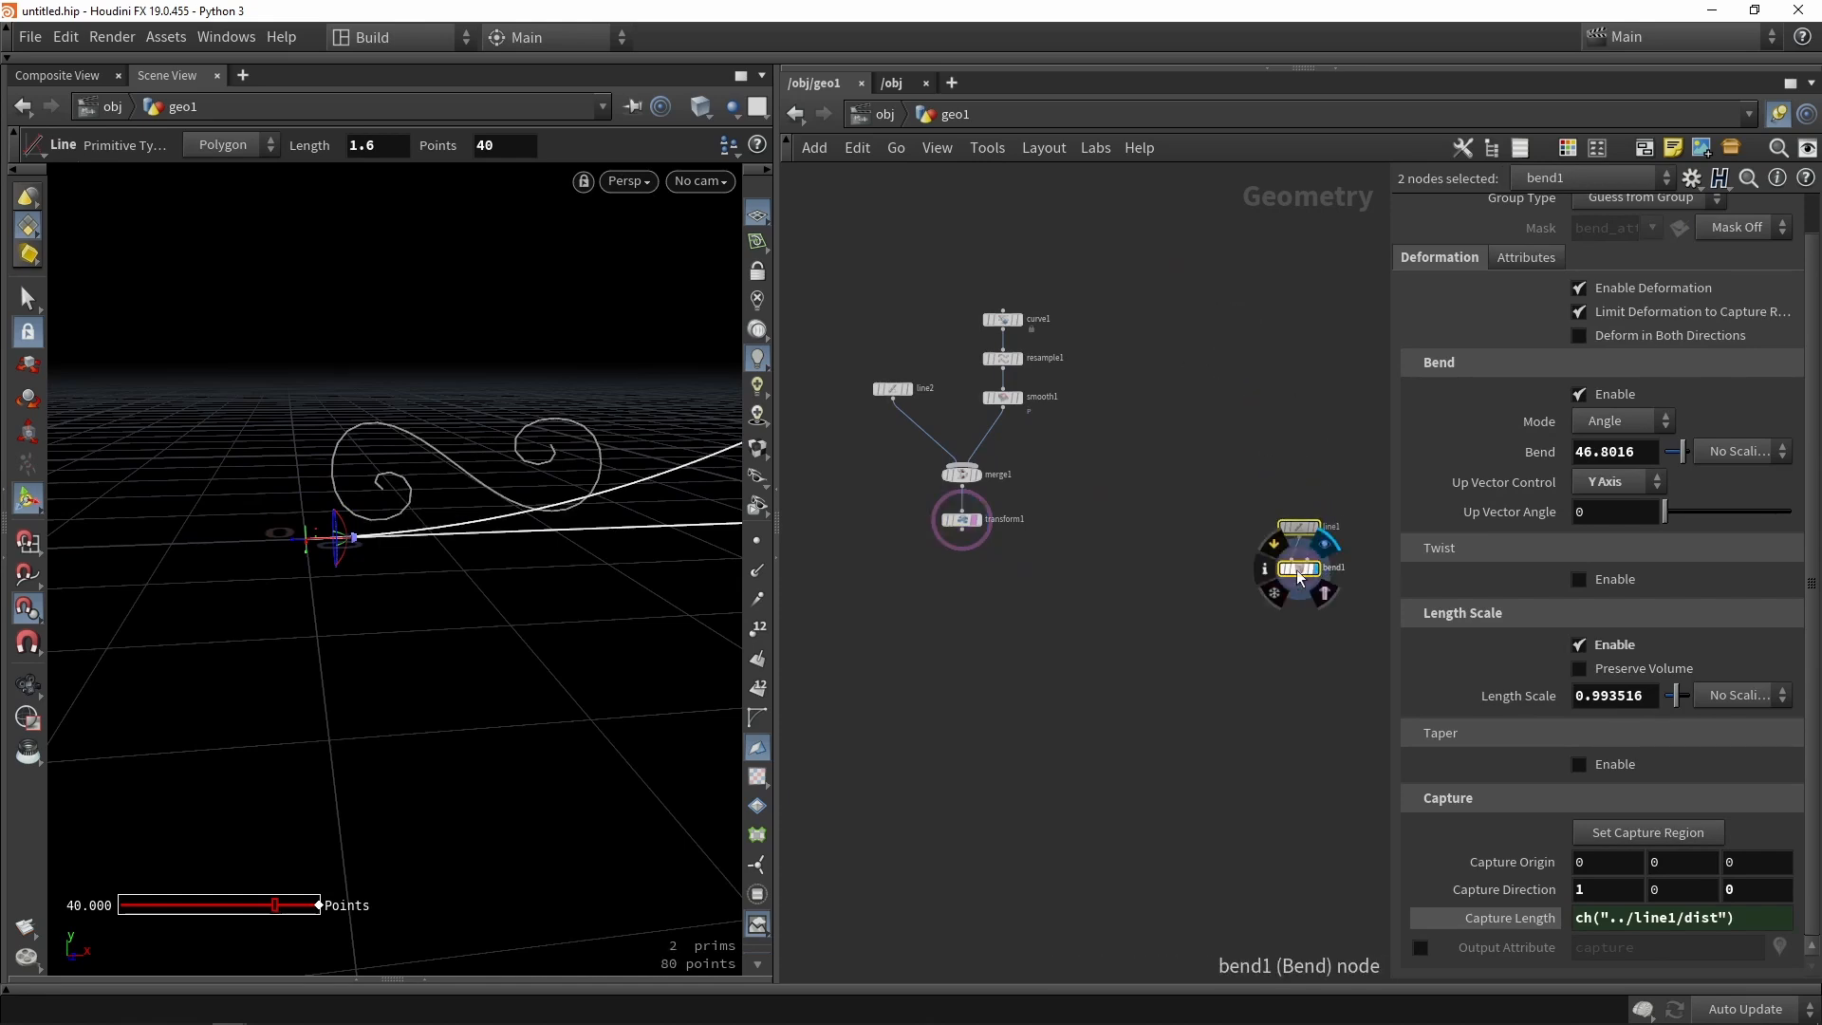
Add a Chain node in the empty space below transform1 and bend1.
{"action": "middle_click_drag", "start_coordinate": [414, 482], "coordinate": [297, 482], "text": "alt"}
{"action": "right_click_drag", "start_coordinate": [297, 482], "coordinate": [300, 529], "text": "alt"}
{"action": "right_click_drag", "start_coordinate": [393, 484], "coordinate": [417, 541], "text": "alt"}
{"action": "middle_click_drag", "start_coordinate": [623, 375], "coordinate": [576, 427], "text": "alt"}
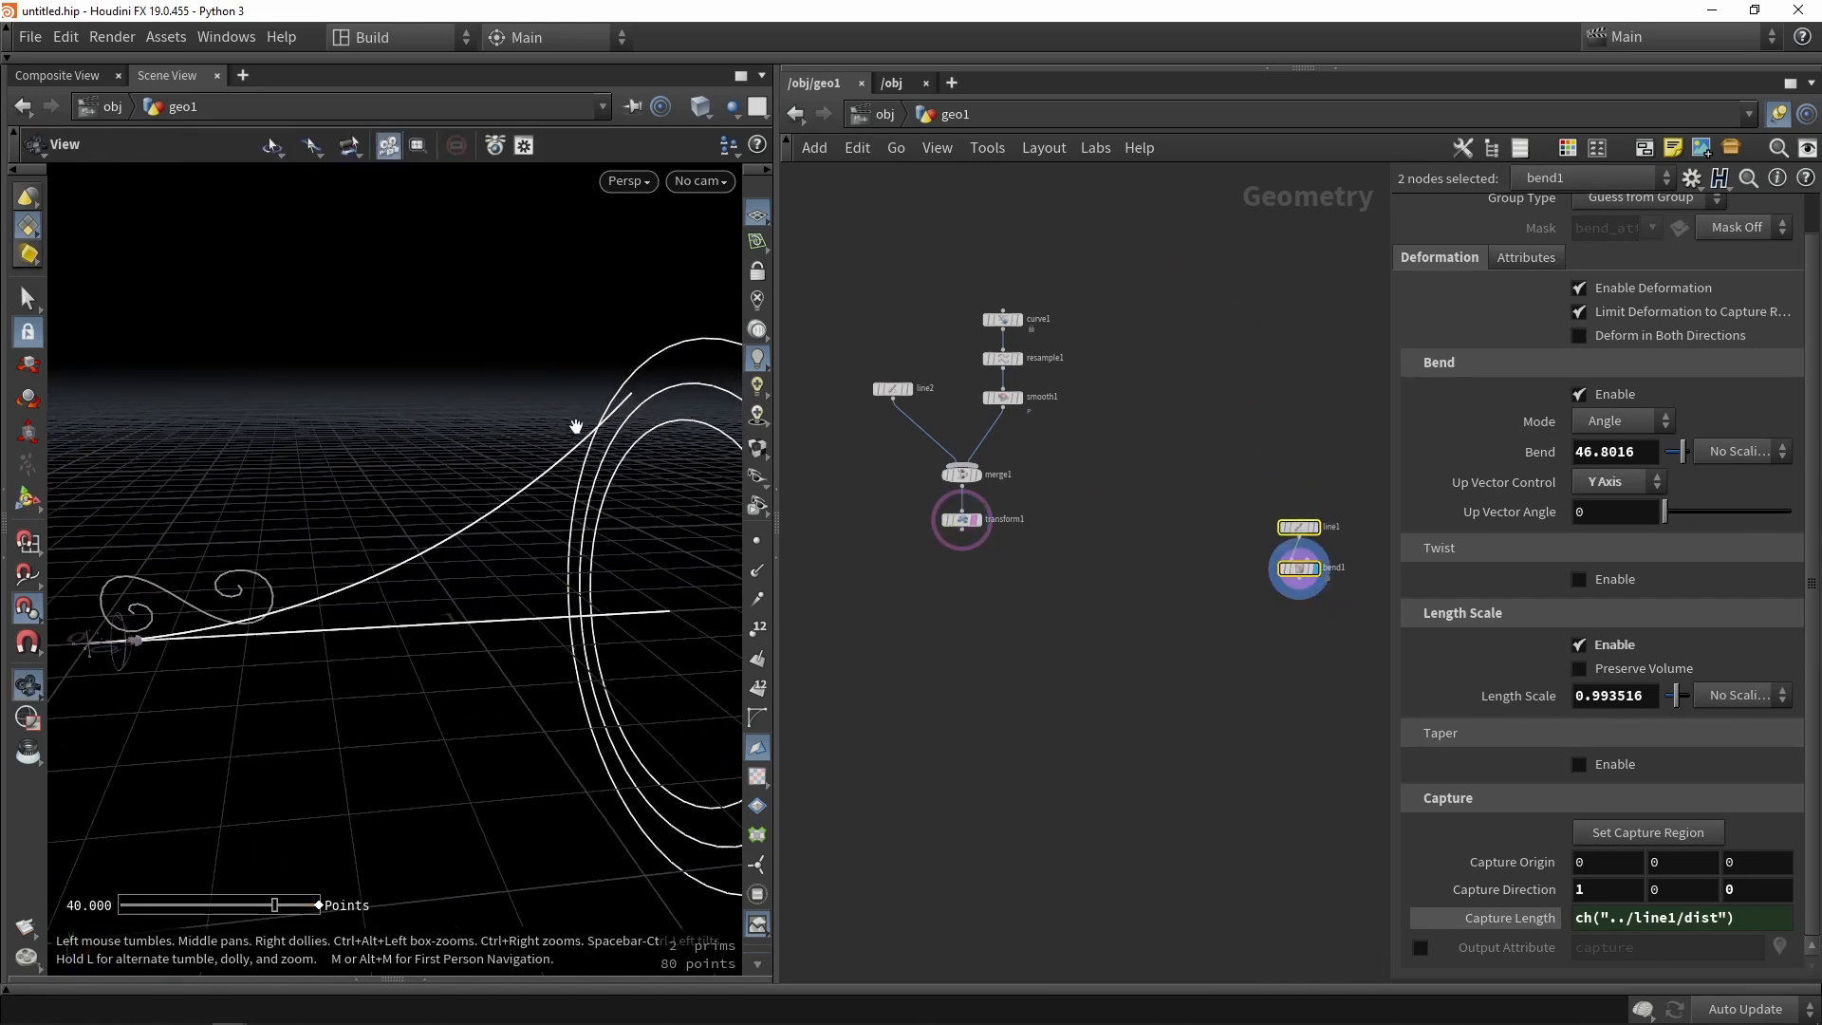
{"action": "right_click_drag", "start_coordinate": [576, 427], "coordinate": [517, 486], "text": "alt"}
{"action": "left_click", "coordinate": [1044, 609]}
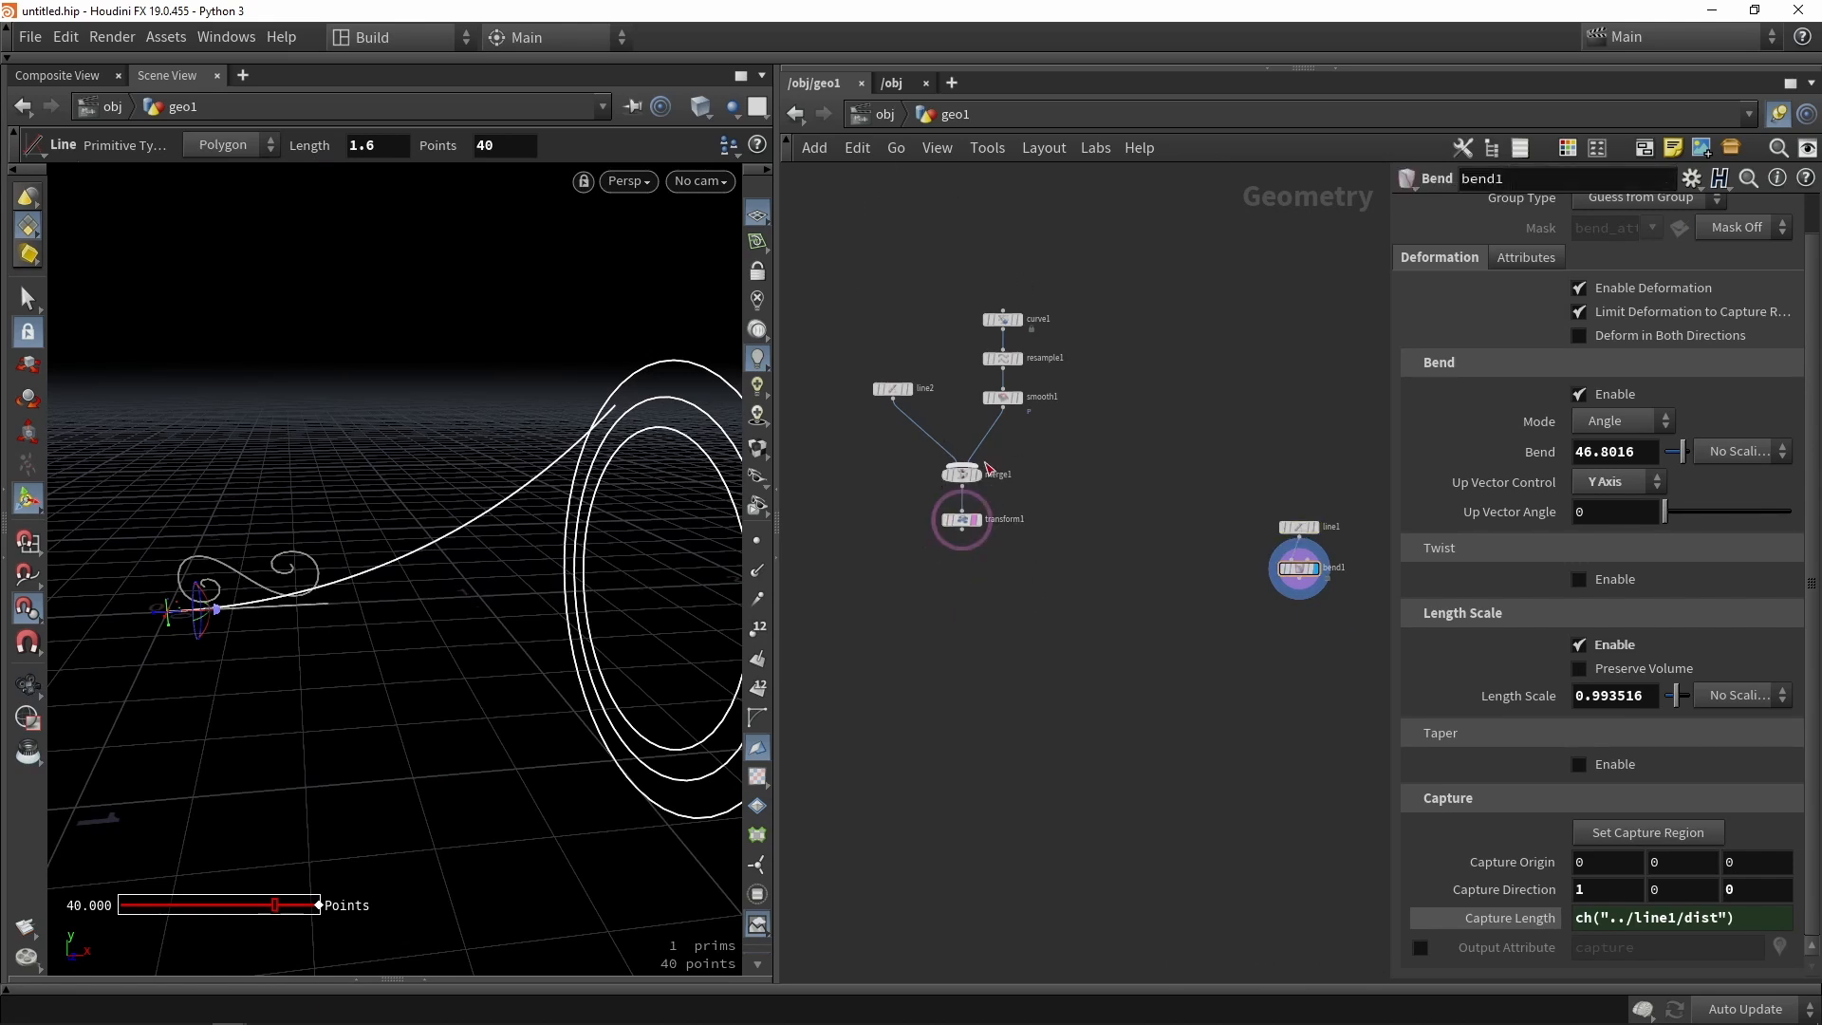
{"action": "key", "text": "Tab"}
{"action": "type", "text": "null"}
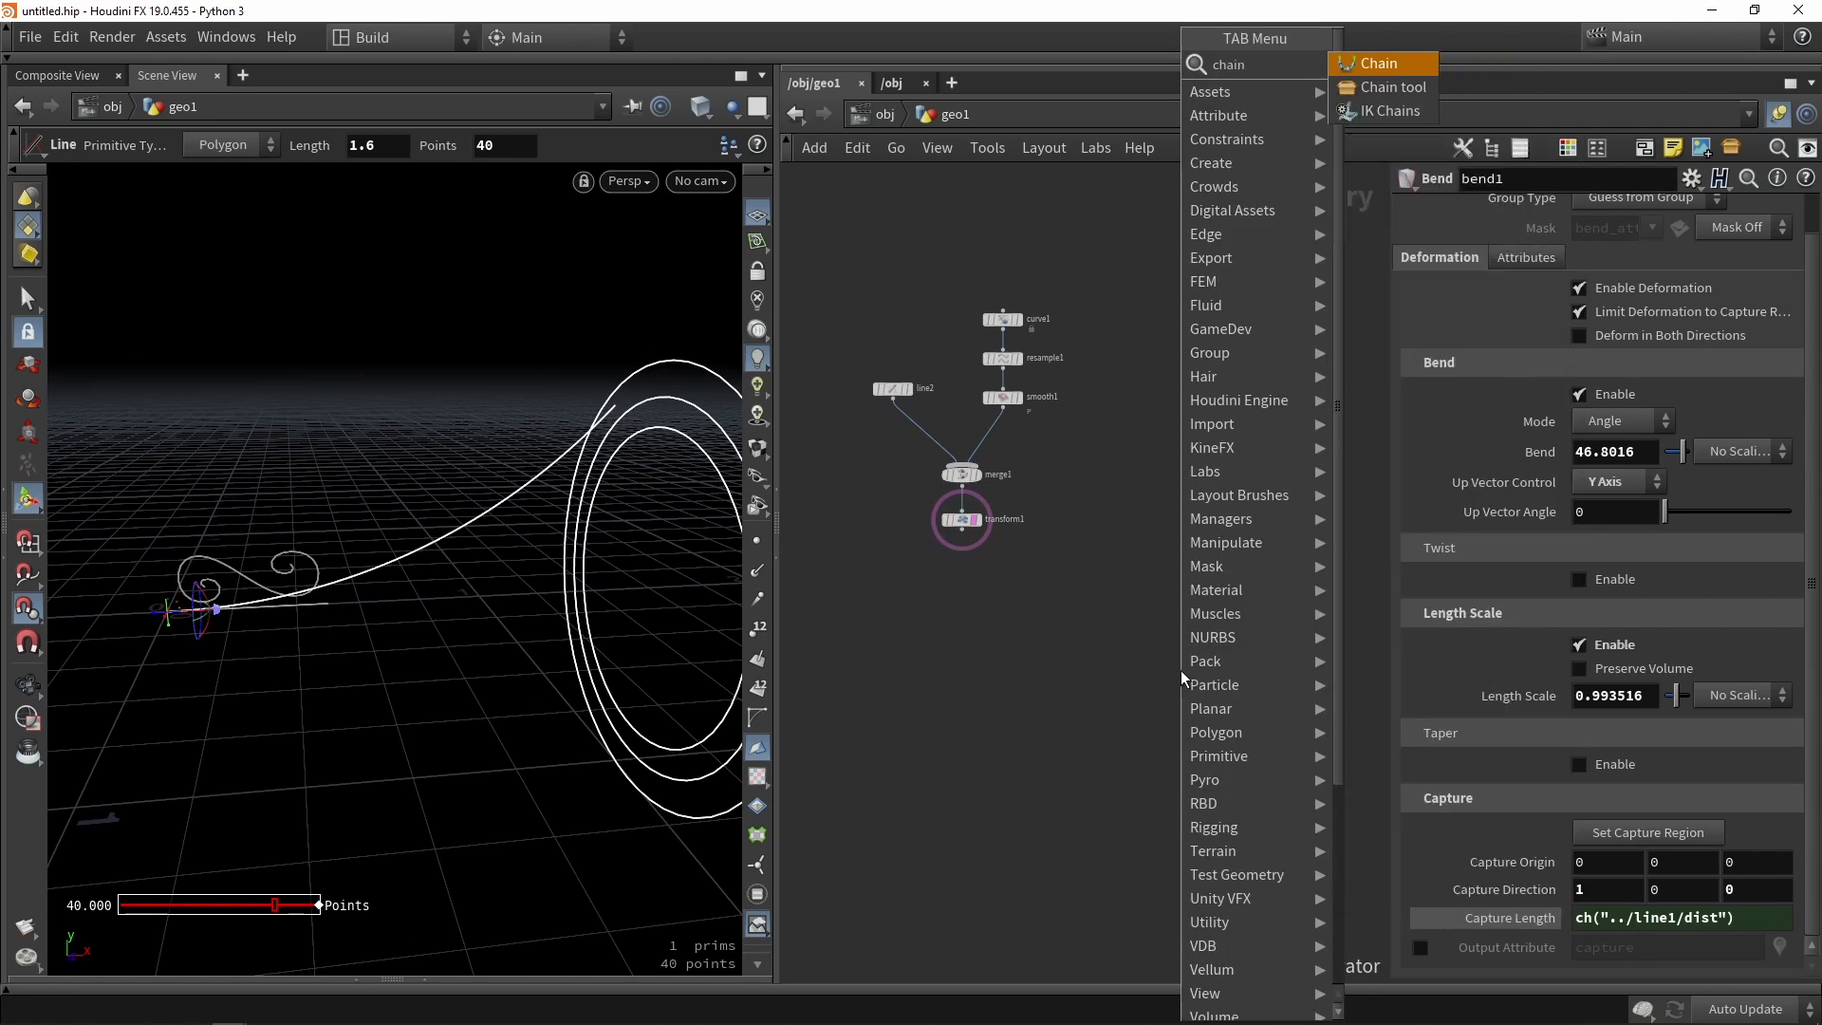
{"action": "key", "text": "Return"}
{"action": "left_click", "coordinate": [1062, 685]}
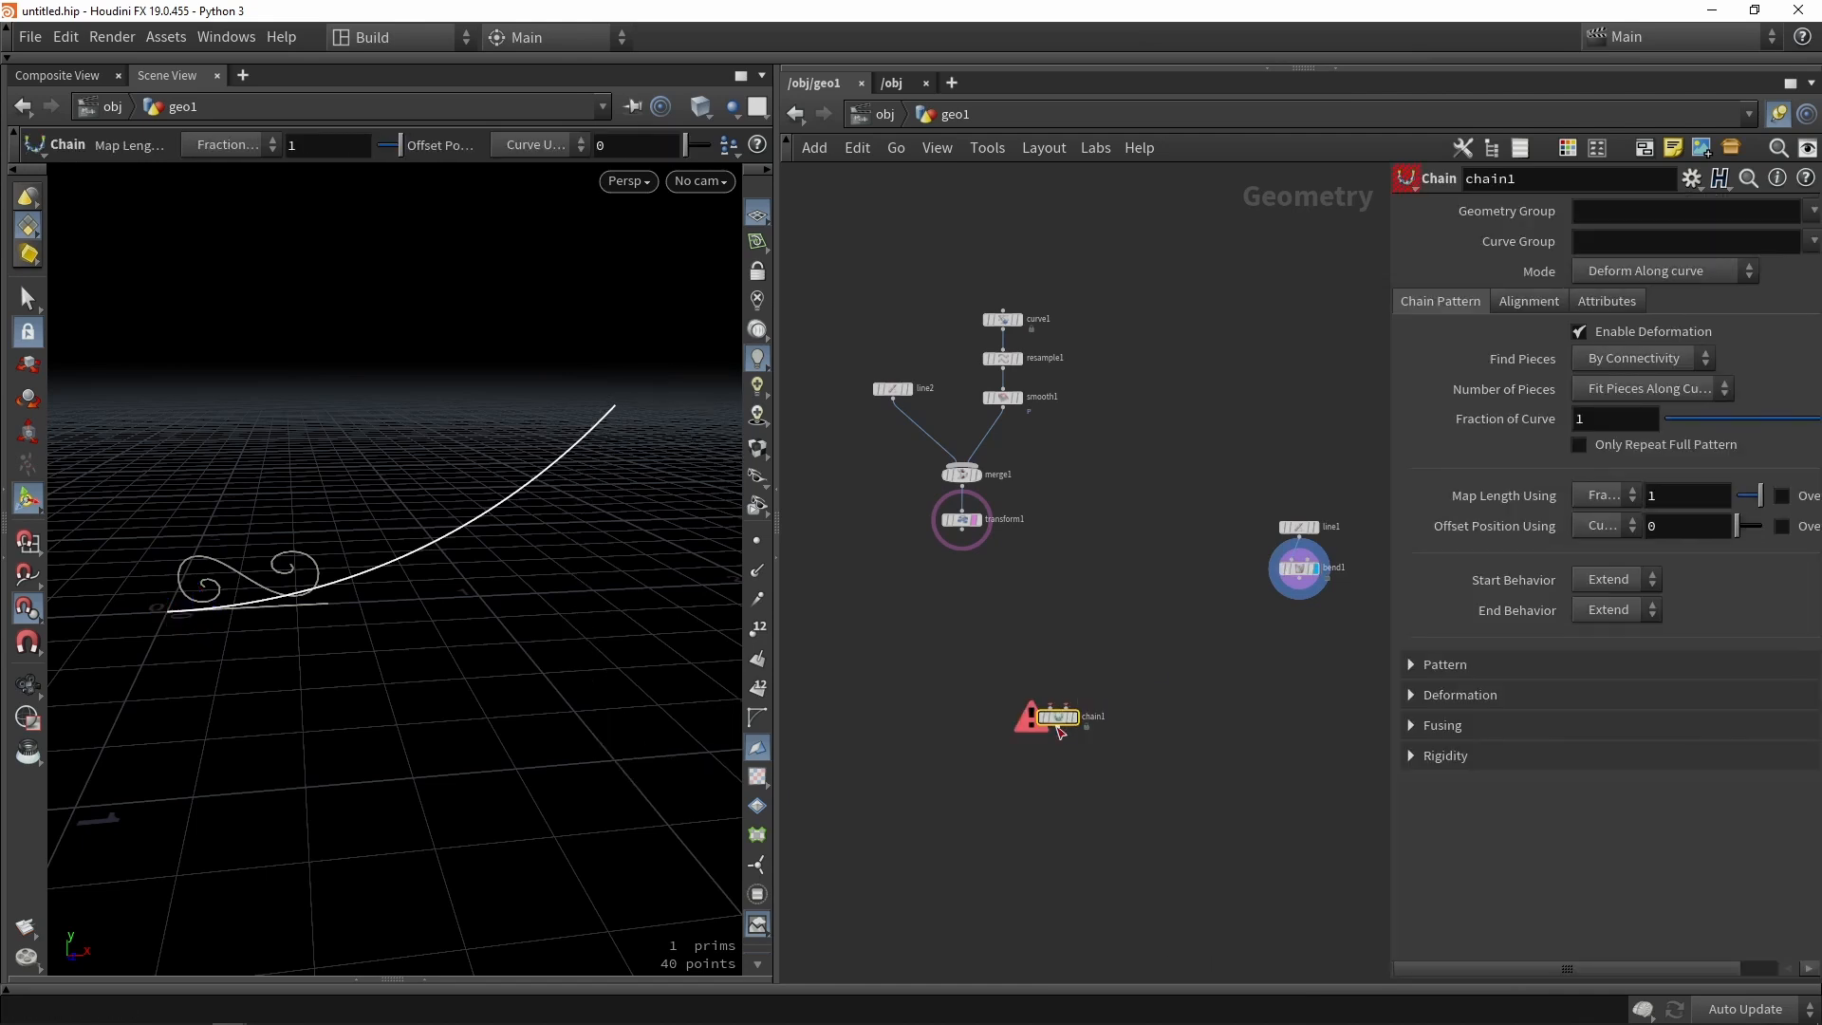
Connect transform1 to chain1's Geometry to Repeat input and bend1 to its Curves input.
{"action": "scroll", "coordinate": [1056, 726], "scroll_direction": "up", "scroll_amount": 2}
{"action": "left_click_drag", "start_coordinate": [921, 443], "coordinate": [1093, 734]}
{"action": "middle_click_drag", "start_coordinate": [1126, 739], "coordinate": [945, 688]}
{"action": "left_click_drag", "start_coordinate": [930, 684], "coordinate": [1223, 480]}
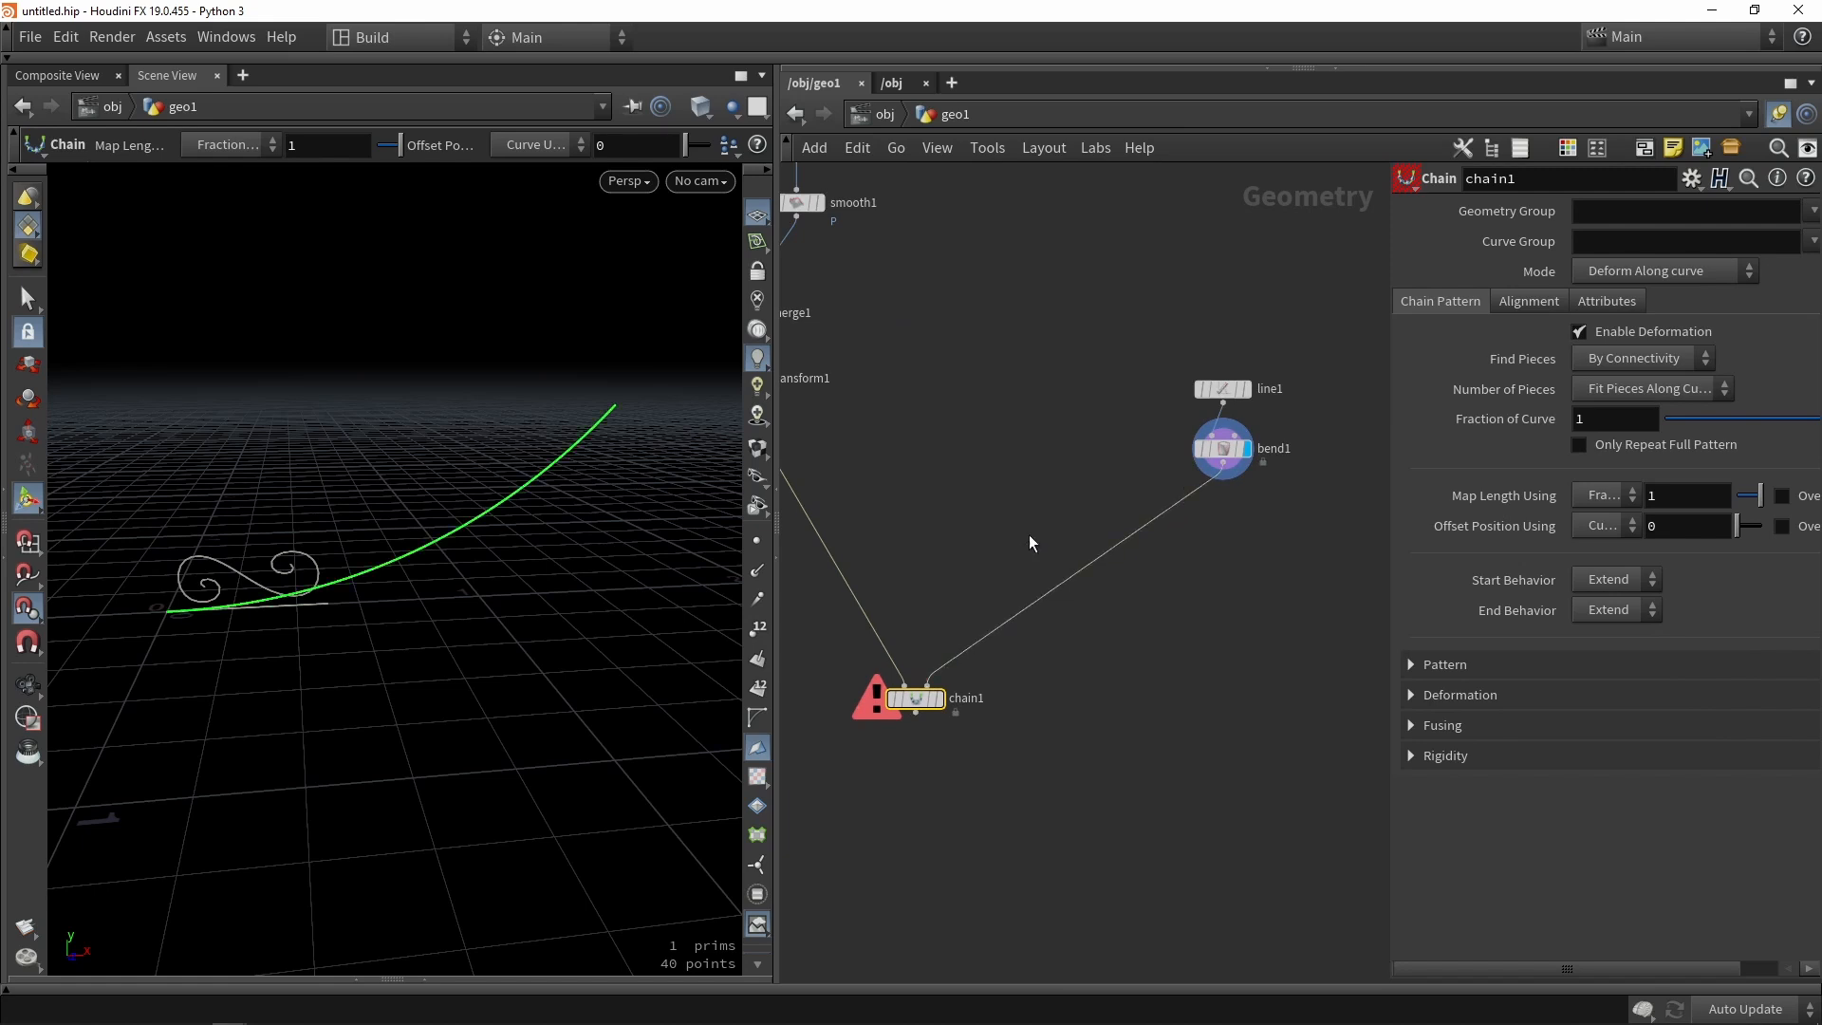
{"action": "middle_click_drag", "start_coordinate": [868, 429], "coordinate": [1053, 464]}
{"action": "scroll", "coordinate": [1087, 721], "scroll_direction": "up", "scroll_amount": 3}
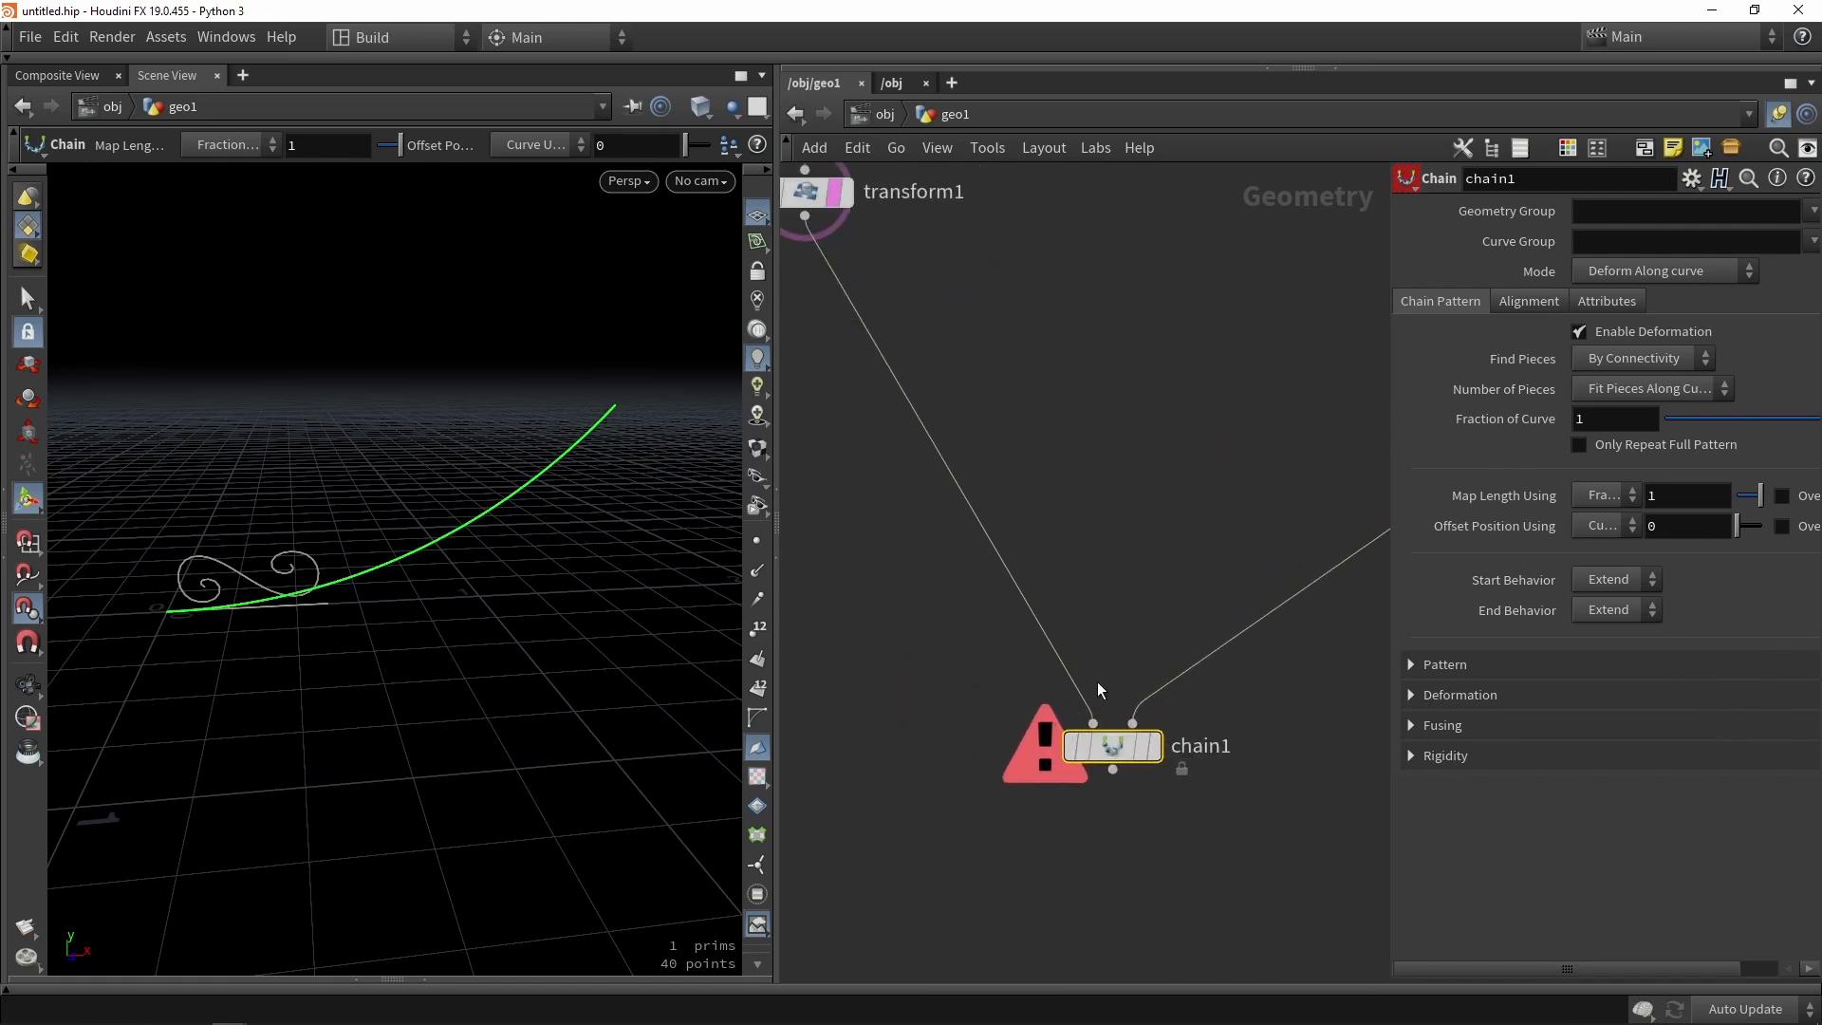
{"action": "scroll", "coordinate": [1096, 720], "scroll_direction": "down", "scroll_amount": 1}
{"action": "scroll", "coordinate": [1021, 630], "scroll_direction": "down", "scroll_amount": 4}
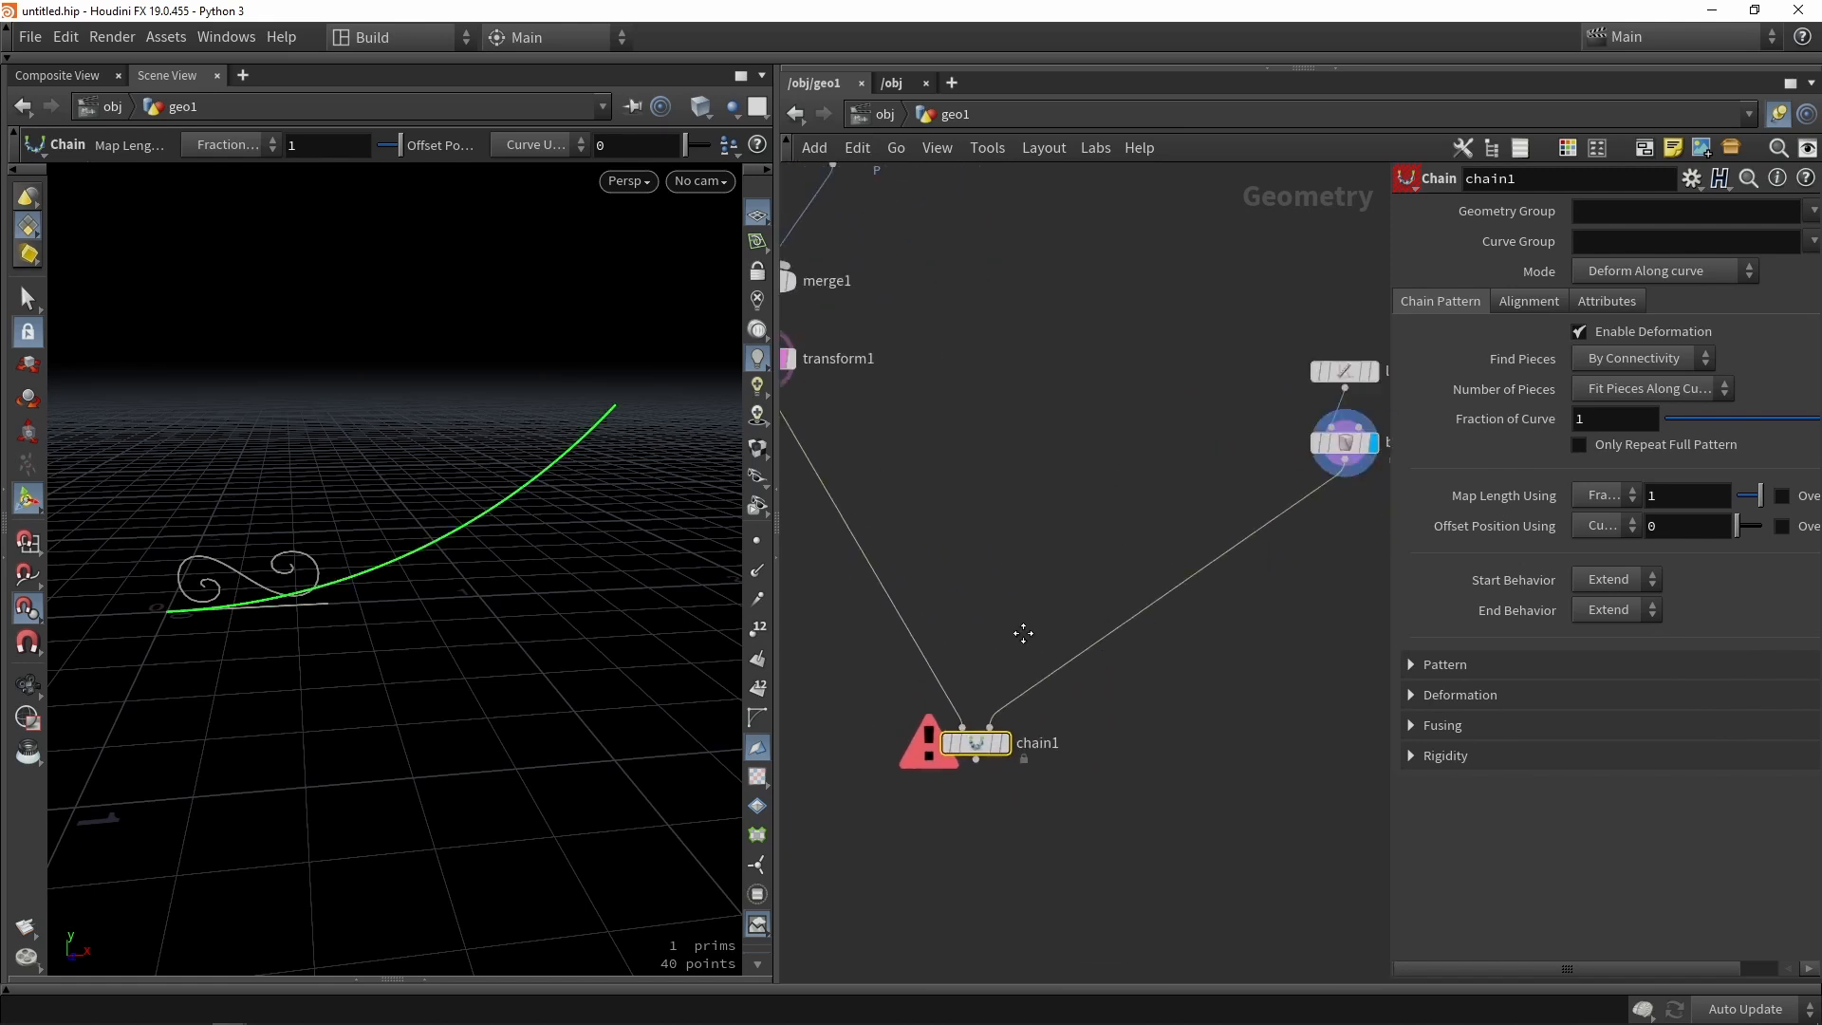
{"action": "scroll", "coordinate": [917, 736], "scroll_direction": "up", "scroll_amount": 2}
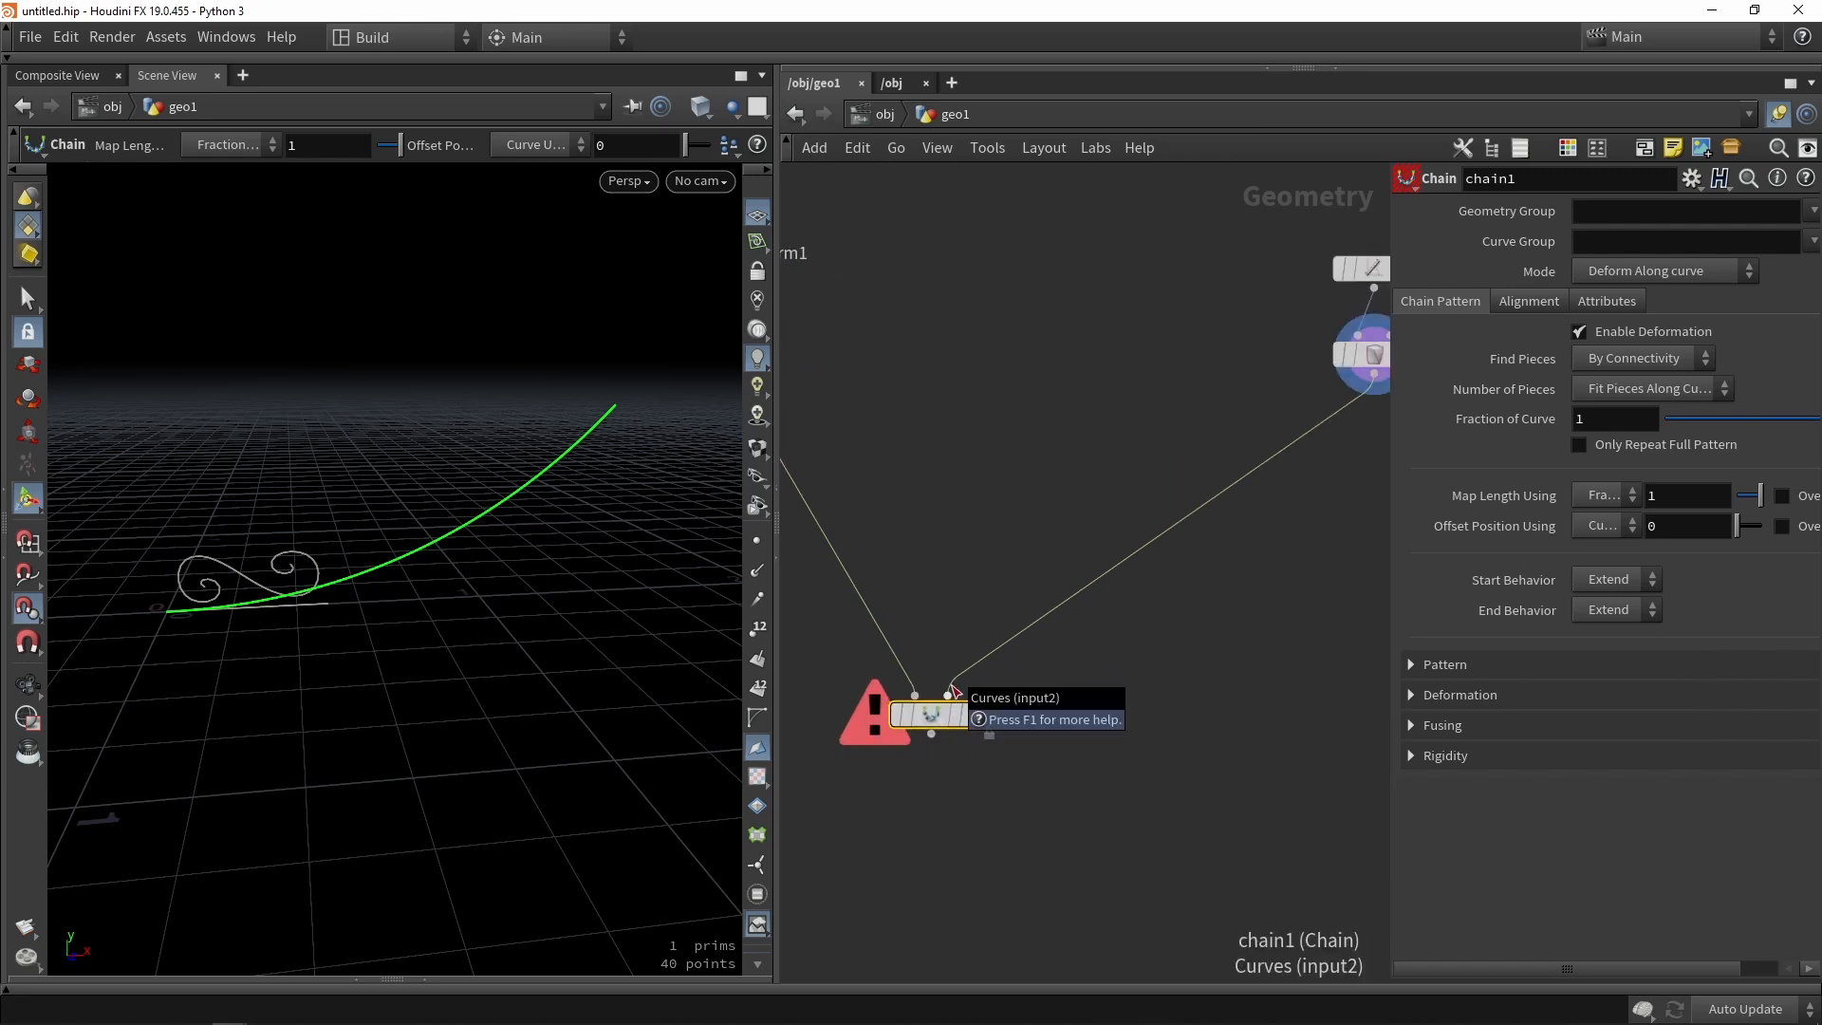
Check chain1's error information, set transform1's rotation to 0, 90, -90, and display chain1's result.
{"action": "key", "text": "ctrl+z"}
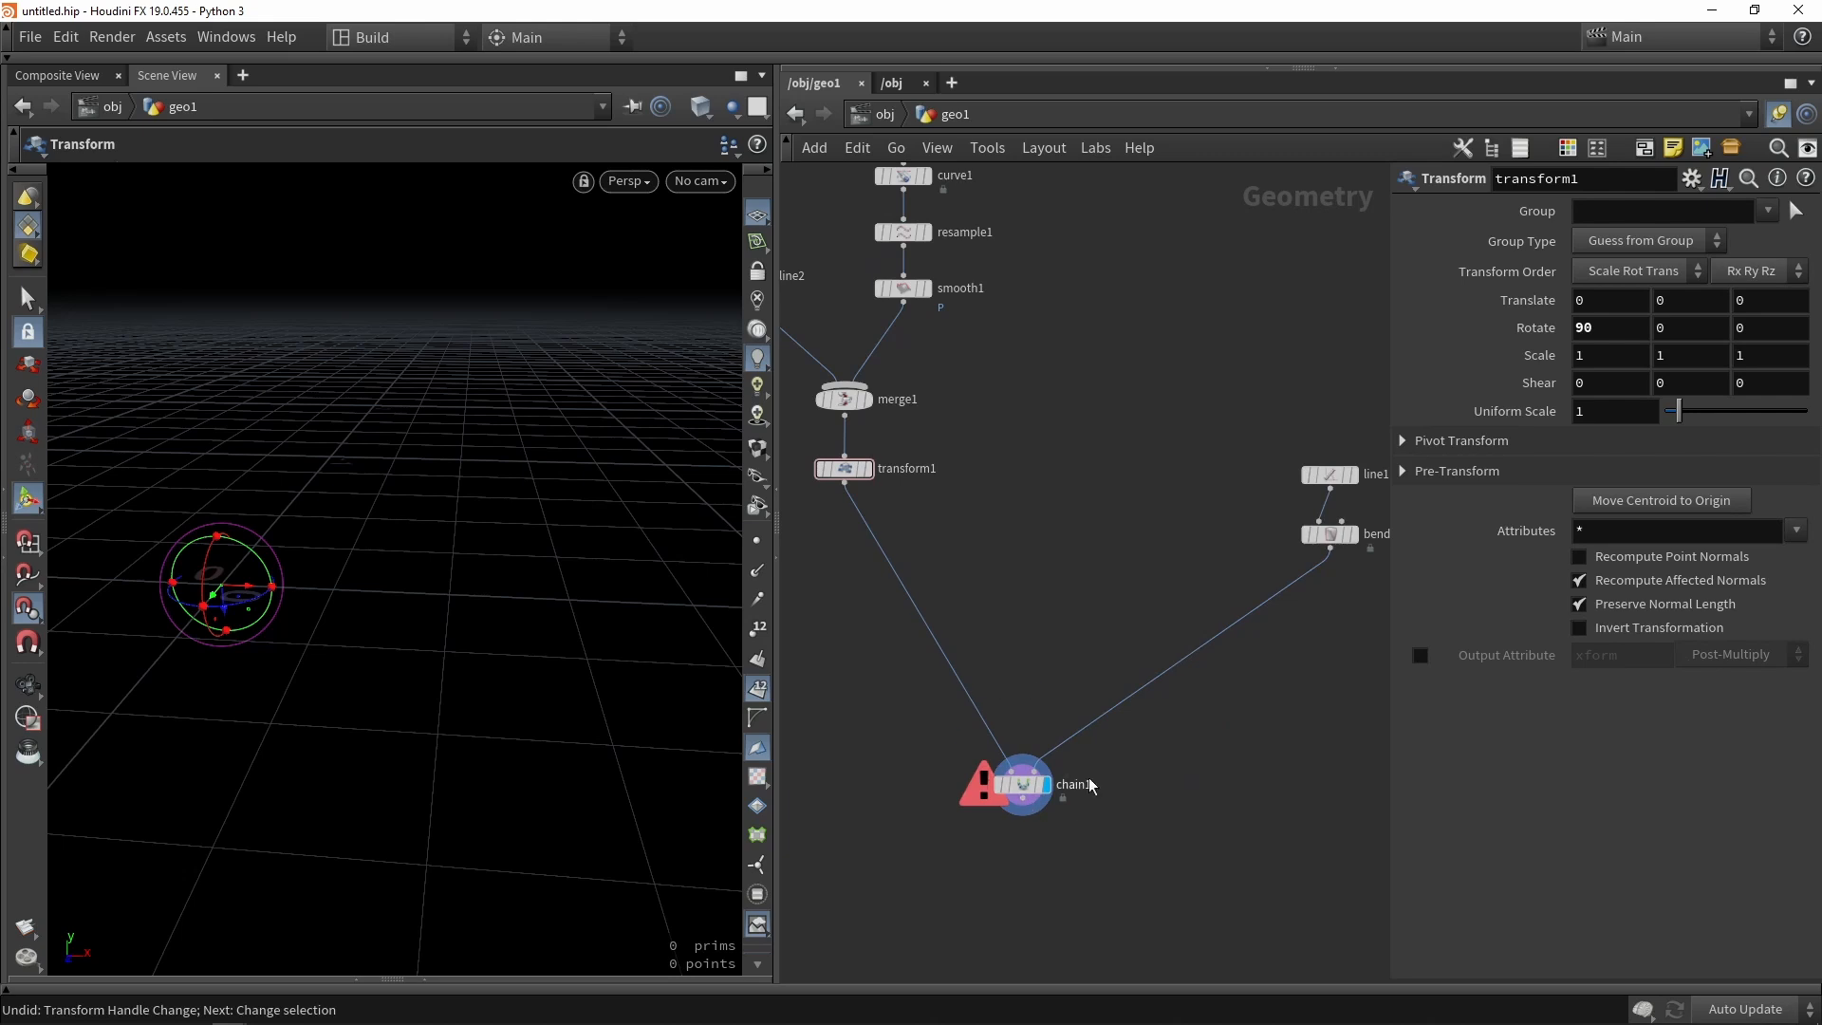
{"action": "left_click", "coordinate": [987, 802]}
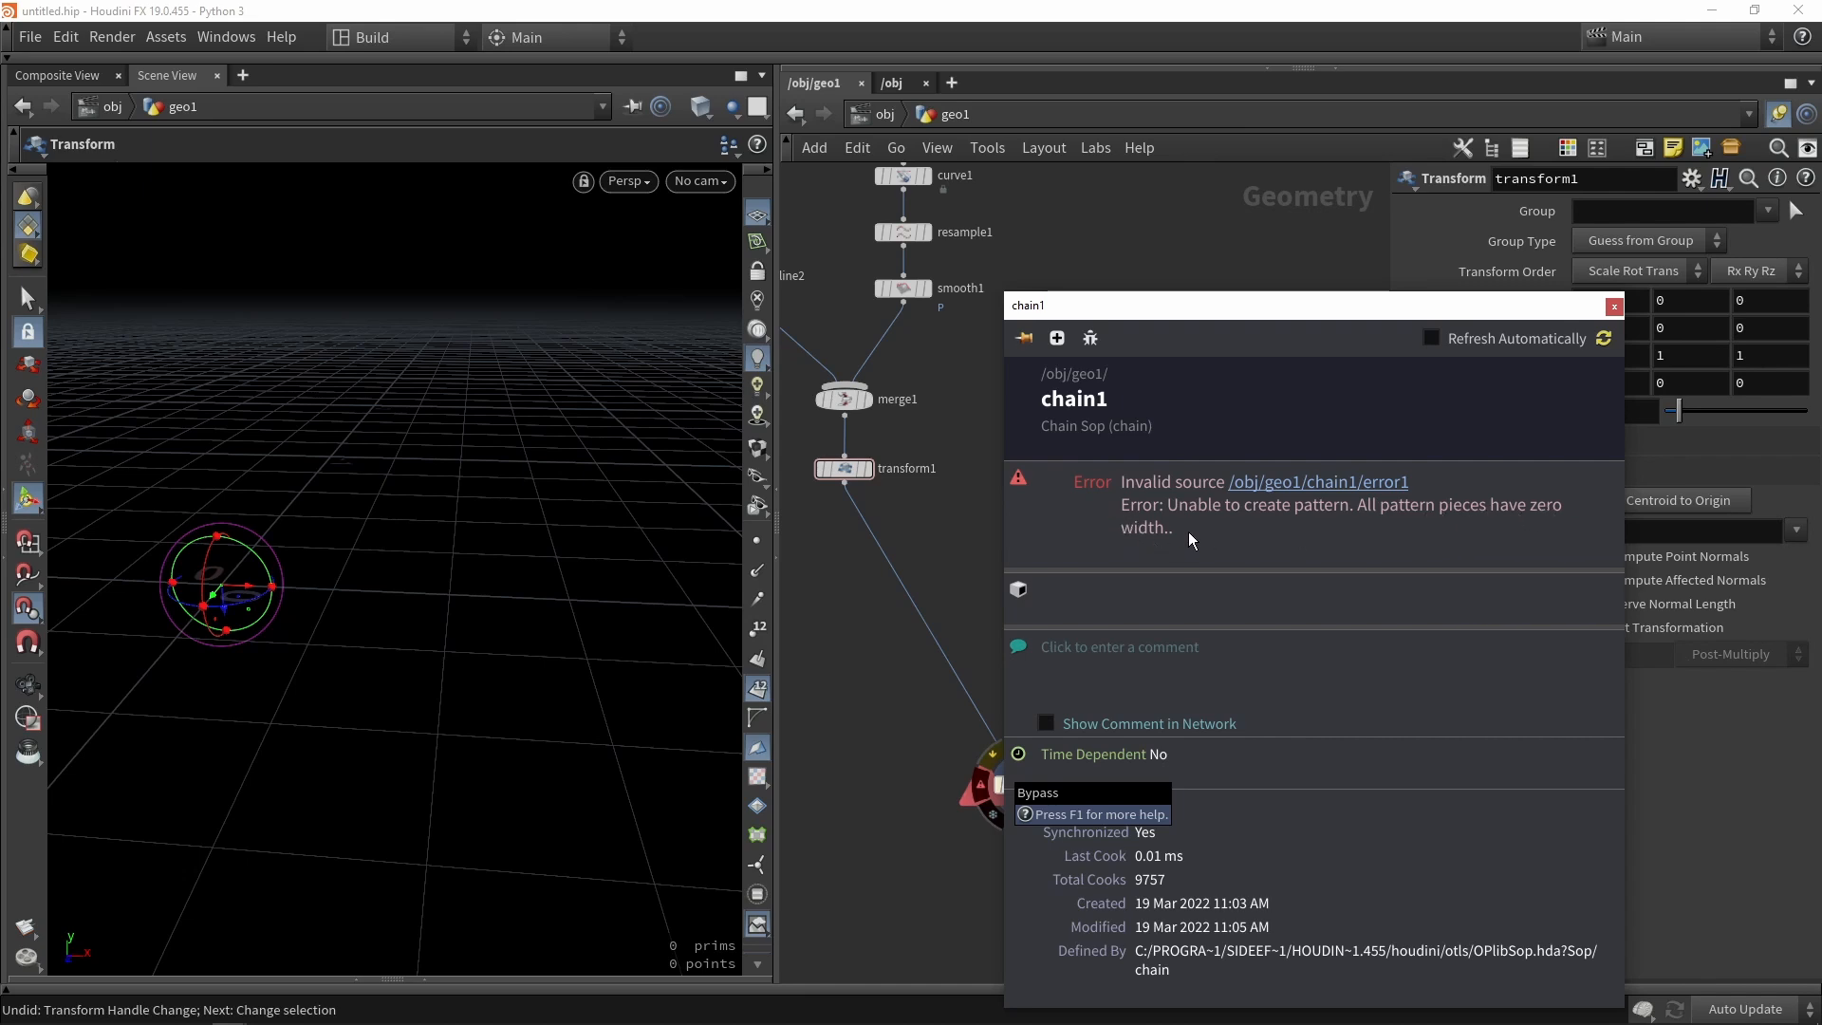
{"action": "left_click", "coordinate": [858, 471]}
{"action": "left_click_drag", "start_coordinate": [427, 607], "coordinate": [338, 581], "text": "alt"}
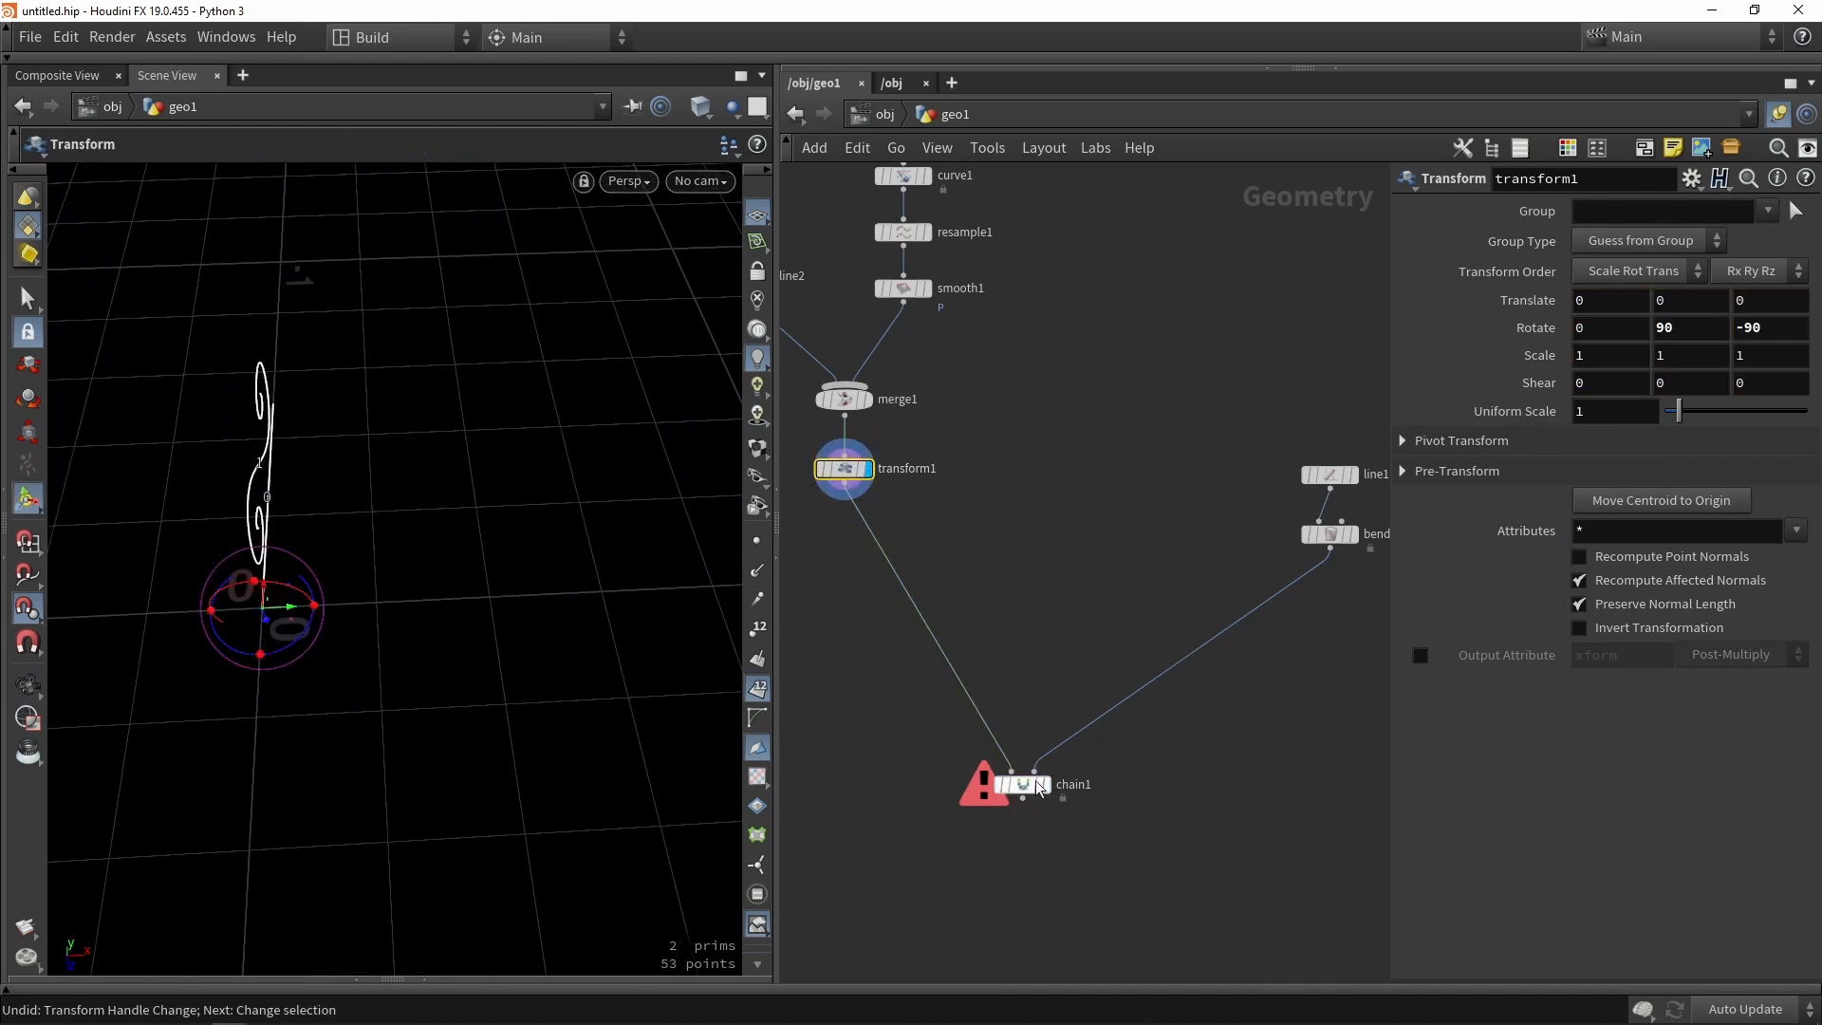
{"action": "left_click", "coordinate": [1036, 790]}
{"action": "left_click_drag", "start_coordinate": [598, 736], "coordinate": [569, 702], "text": "alt"}
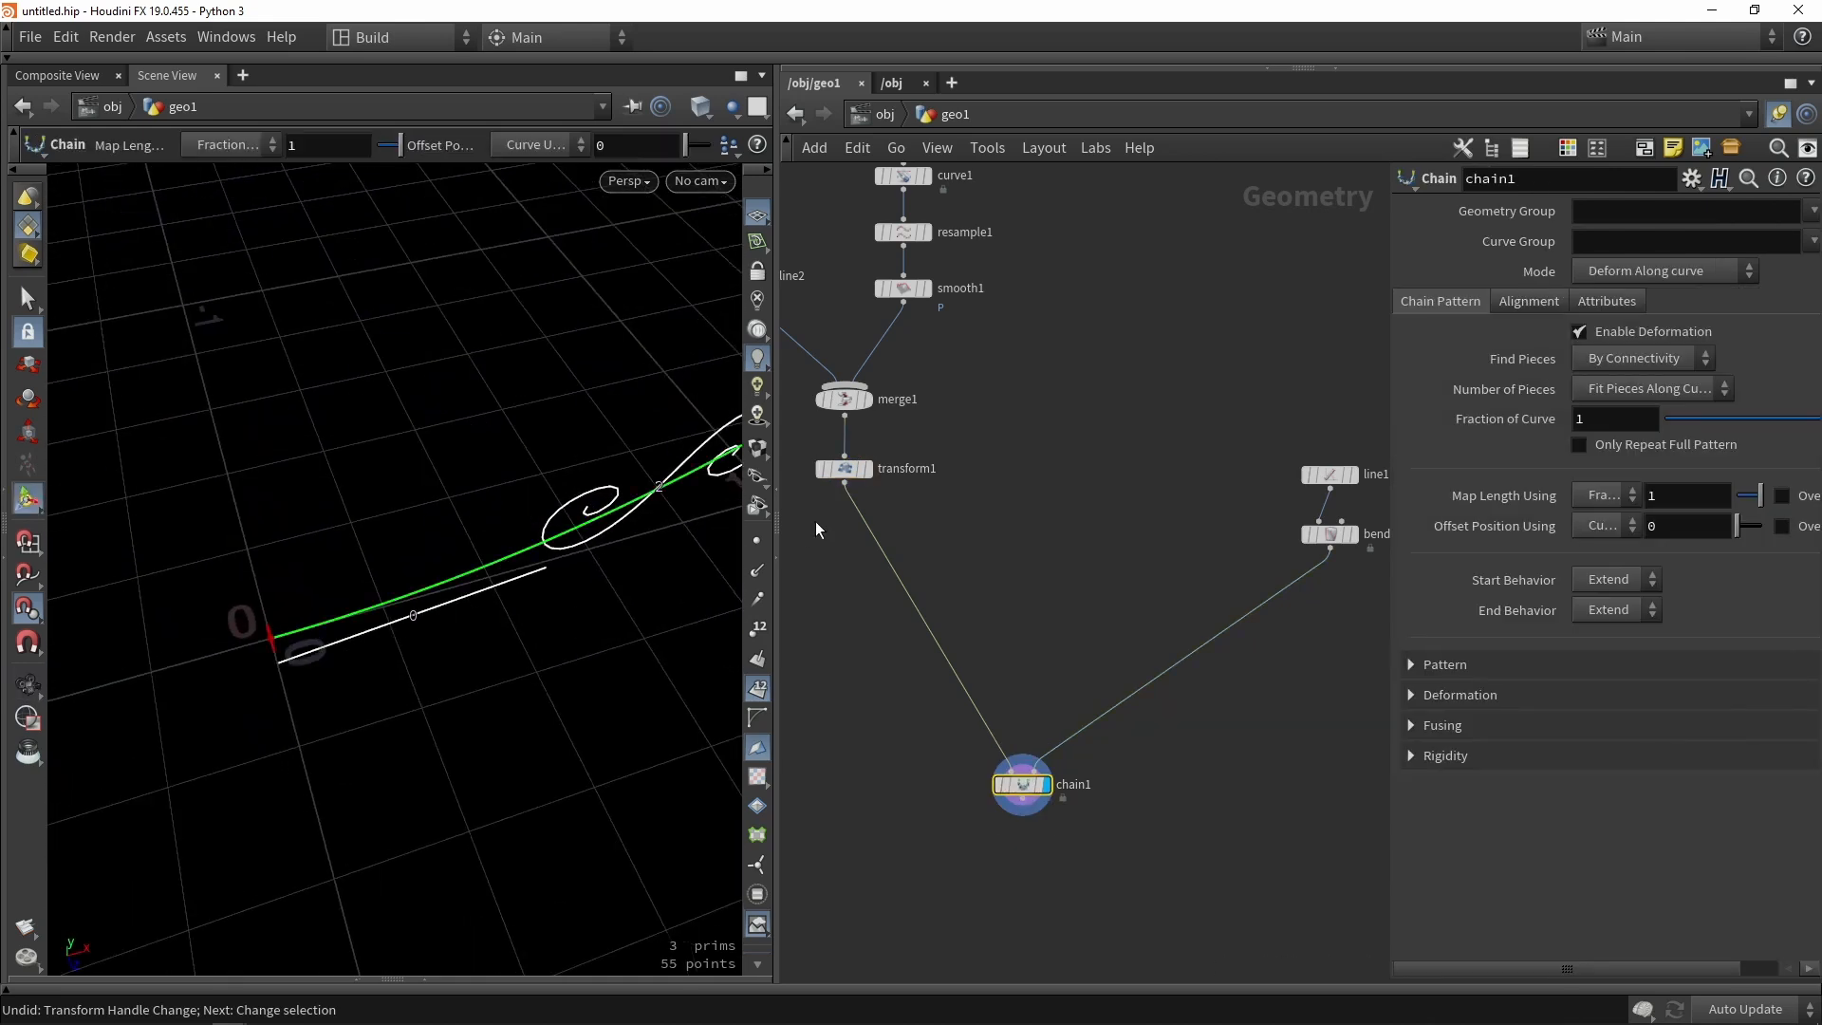
Display transform1 and inspect how the line and spiral are oriented relative to the origin.
{"action": "left_click", "coordinate": [871, 475]}
{"action": "left_click_drag", "start_coordinate": [345, 569], "coordinate": [361, 619], "text": "alt"}
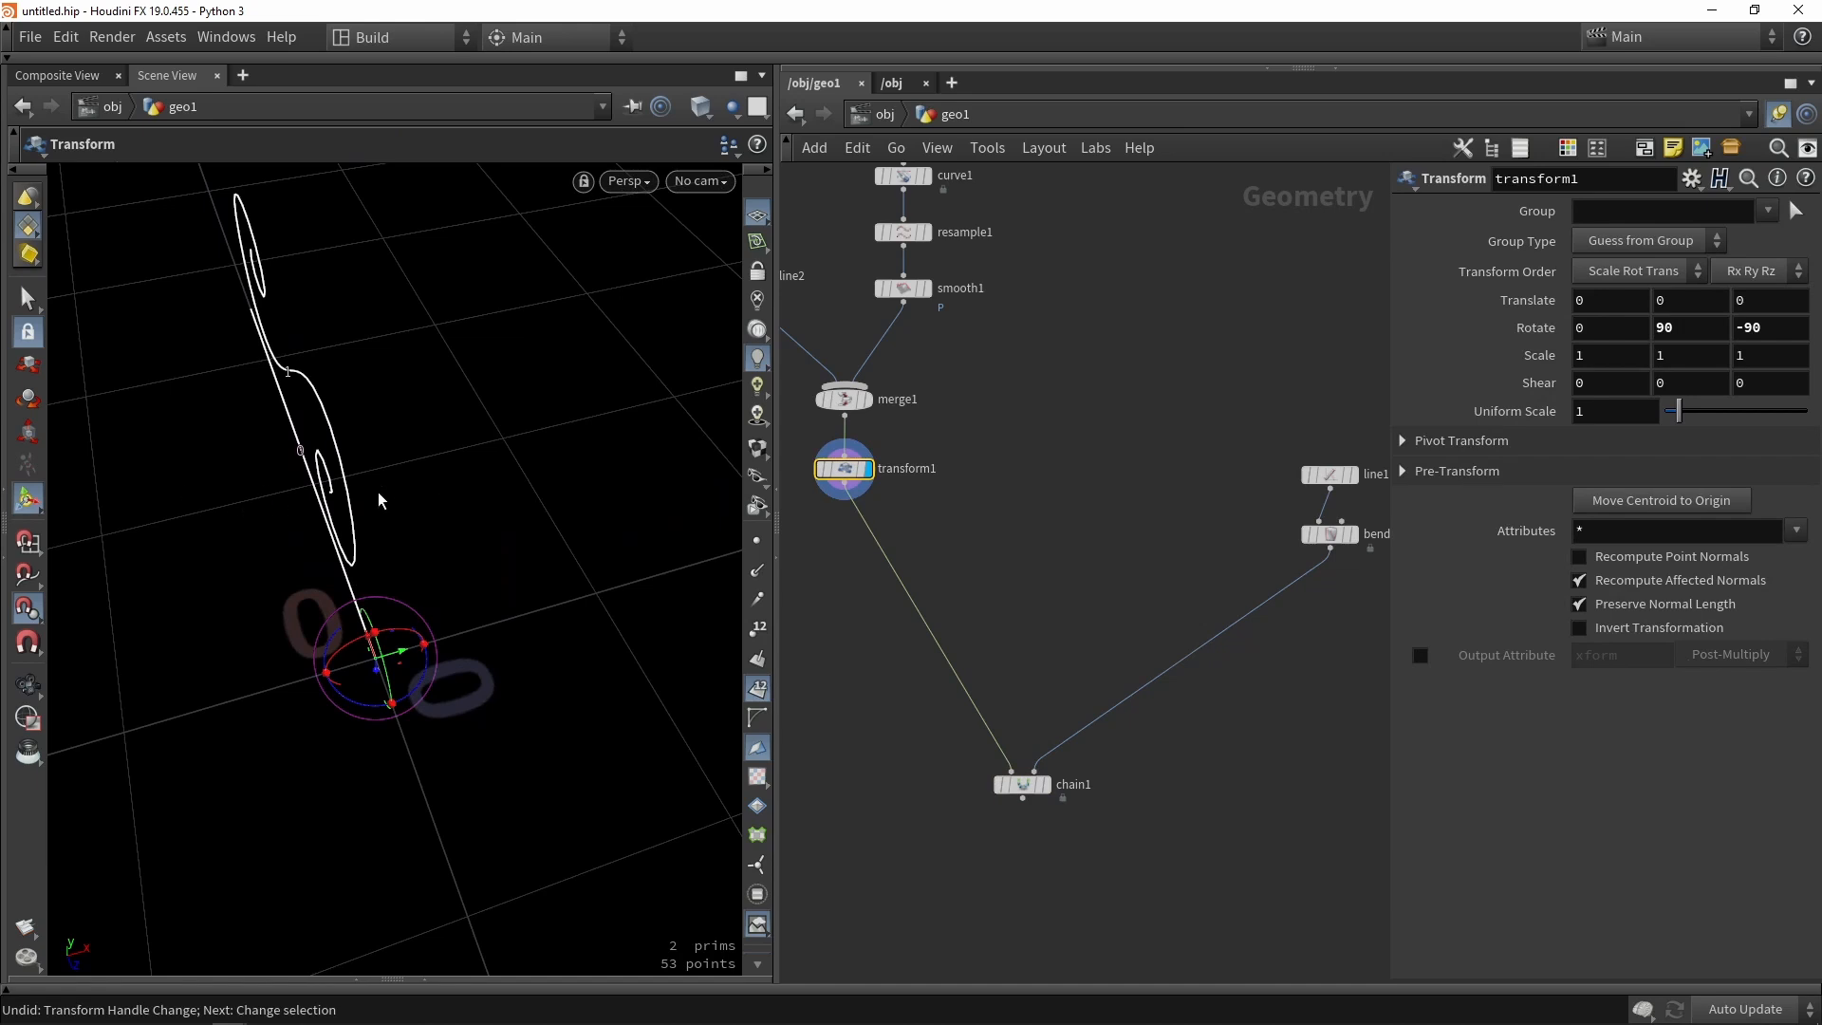
{"action": "left_click_drag", "start_coordinate": [450, 496], "coordinate": [520, 655], "text": "alt"}
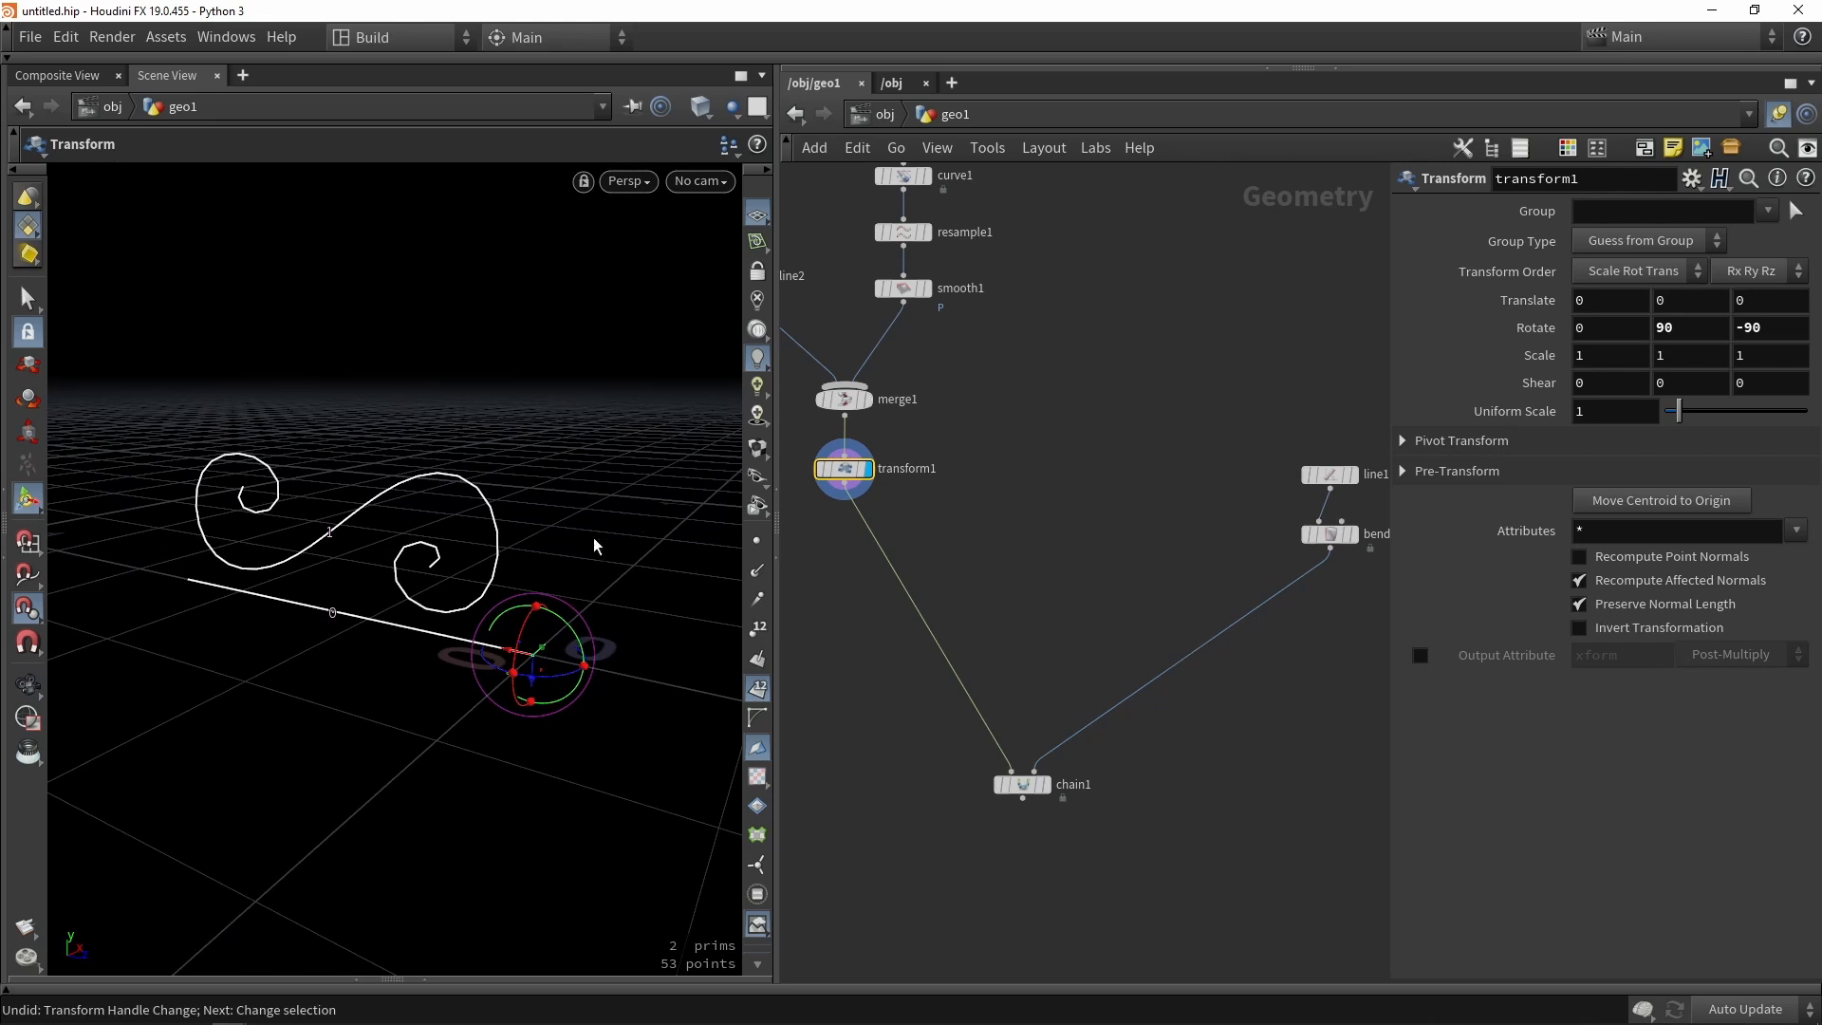
Display chain1 and set its Find Pieces option to By Piece Attribute so line and spiral repeat together.
{"action": "scroll", "coordinate": [1021, 784], "scroll_direction": "up", "scroll_amount": 3}
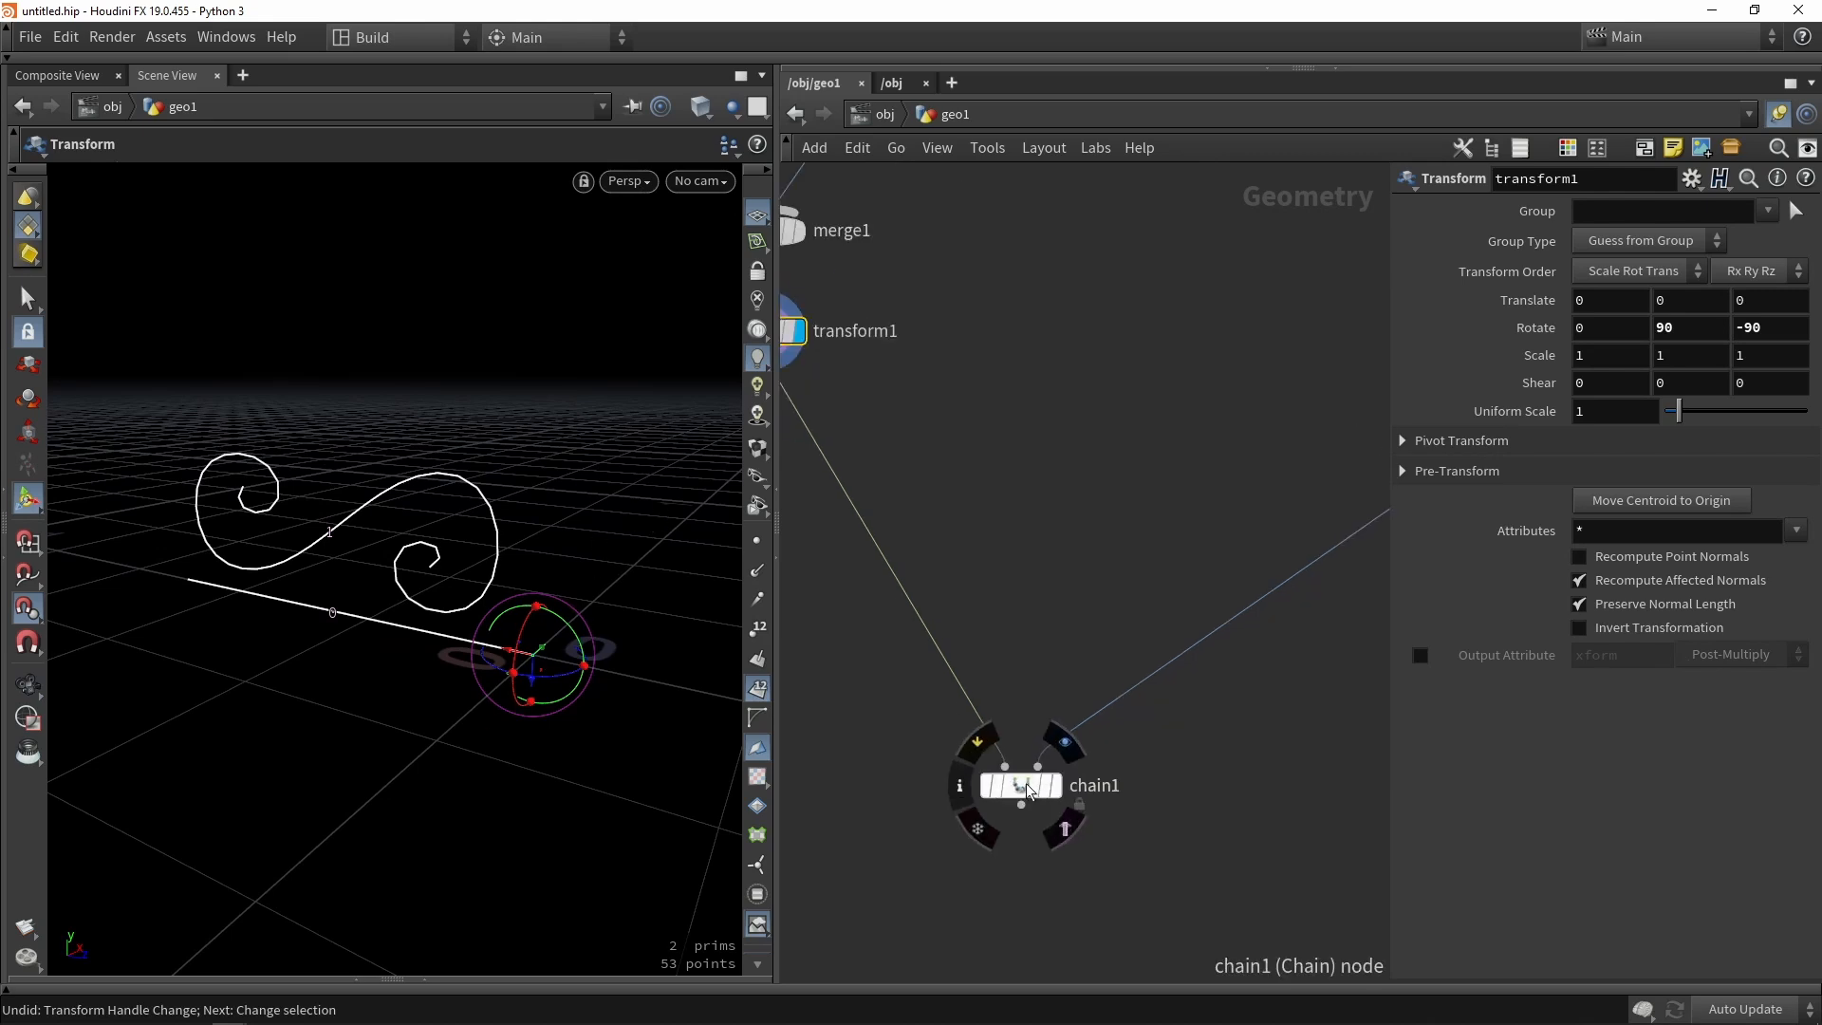
{"action": "left_click", "coordinate": [1053, 785]}
{"action": "left_click", "coordinate": [1010, 774]}
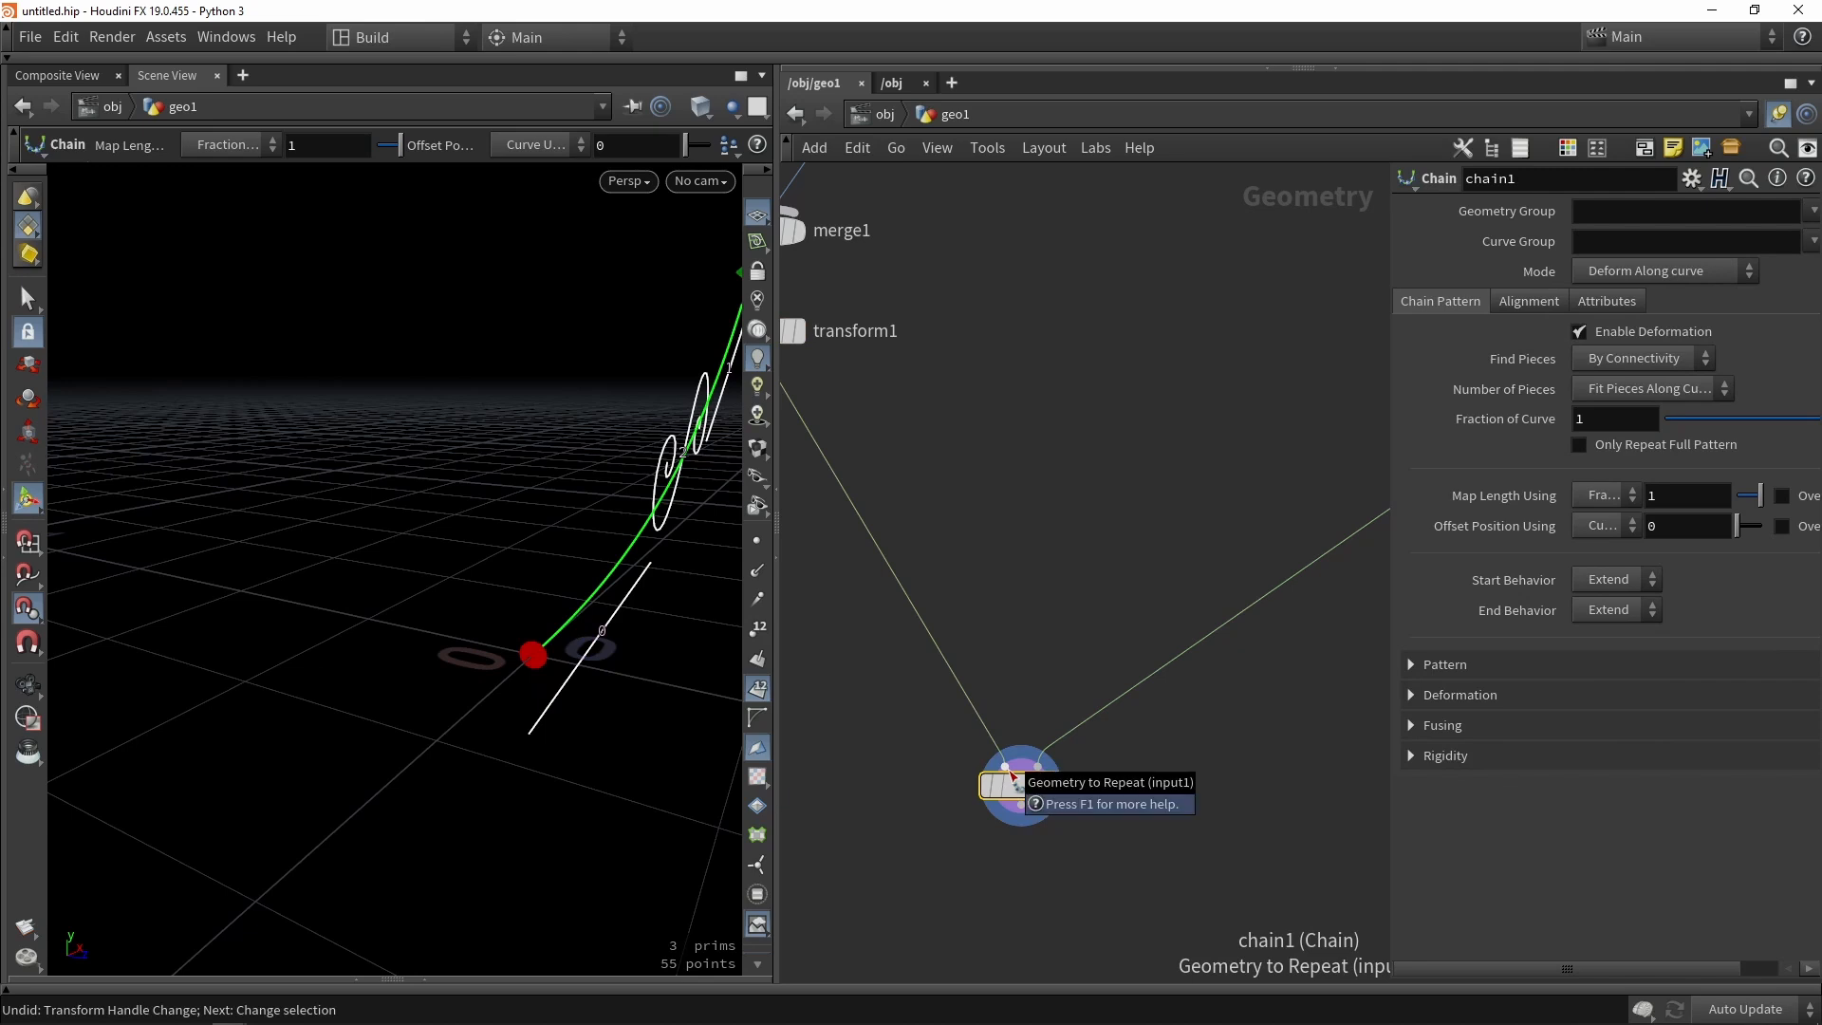
{"action": "left_click_drag", "start_coordinate": [688, 612], "coordinate": [549, 630], "text": "alt"}
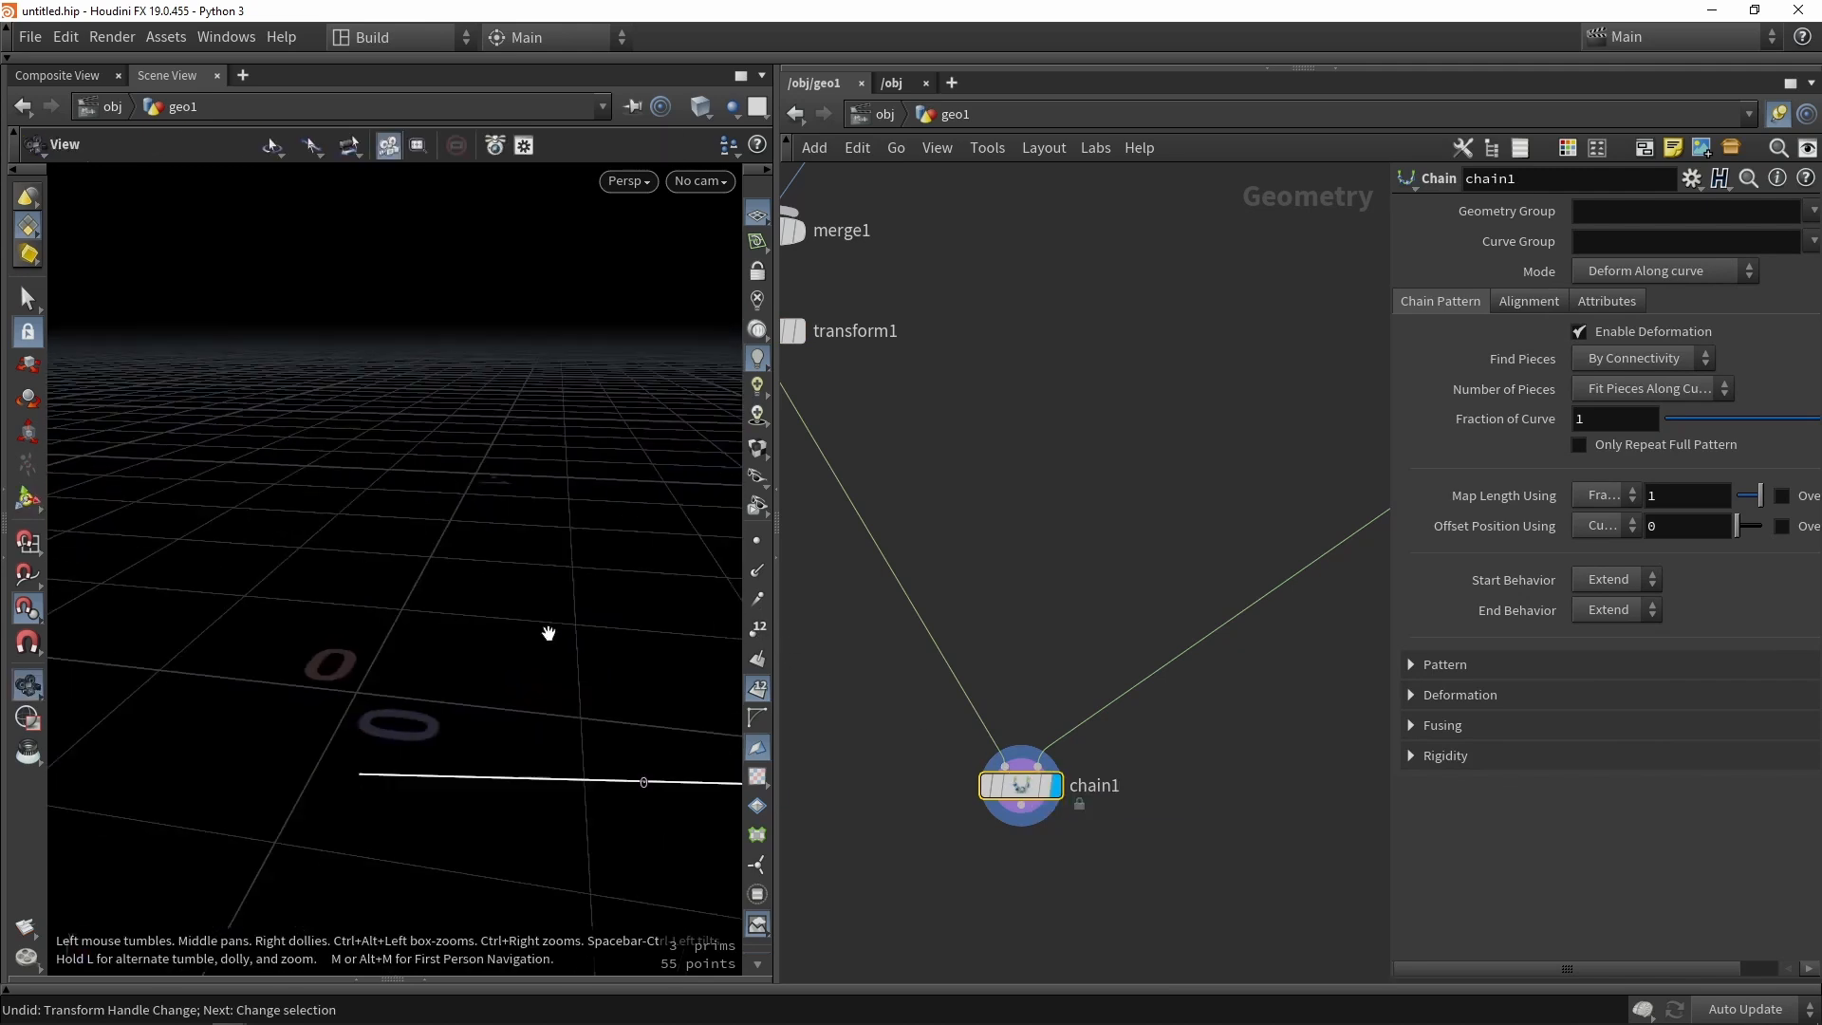
{"action": "middle_click_drag", "start_coordinate": [549, 630], "coordinate": [330, 602], "text": "alt"}
{"action": "right_click_drag", "start_coordinate": [330, 602], "coordinate": [552, 557], "text": "alt"}
{"action": "left_click_drag", "start_coordinate": [552, 557], "coordinate": [300, 635]}
{"action": "key", "text": "Return"}
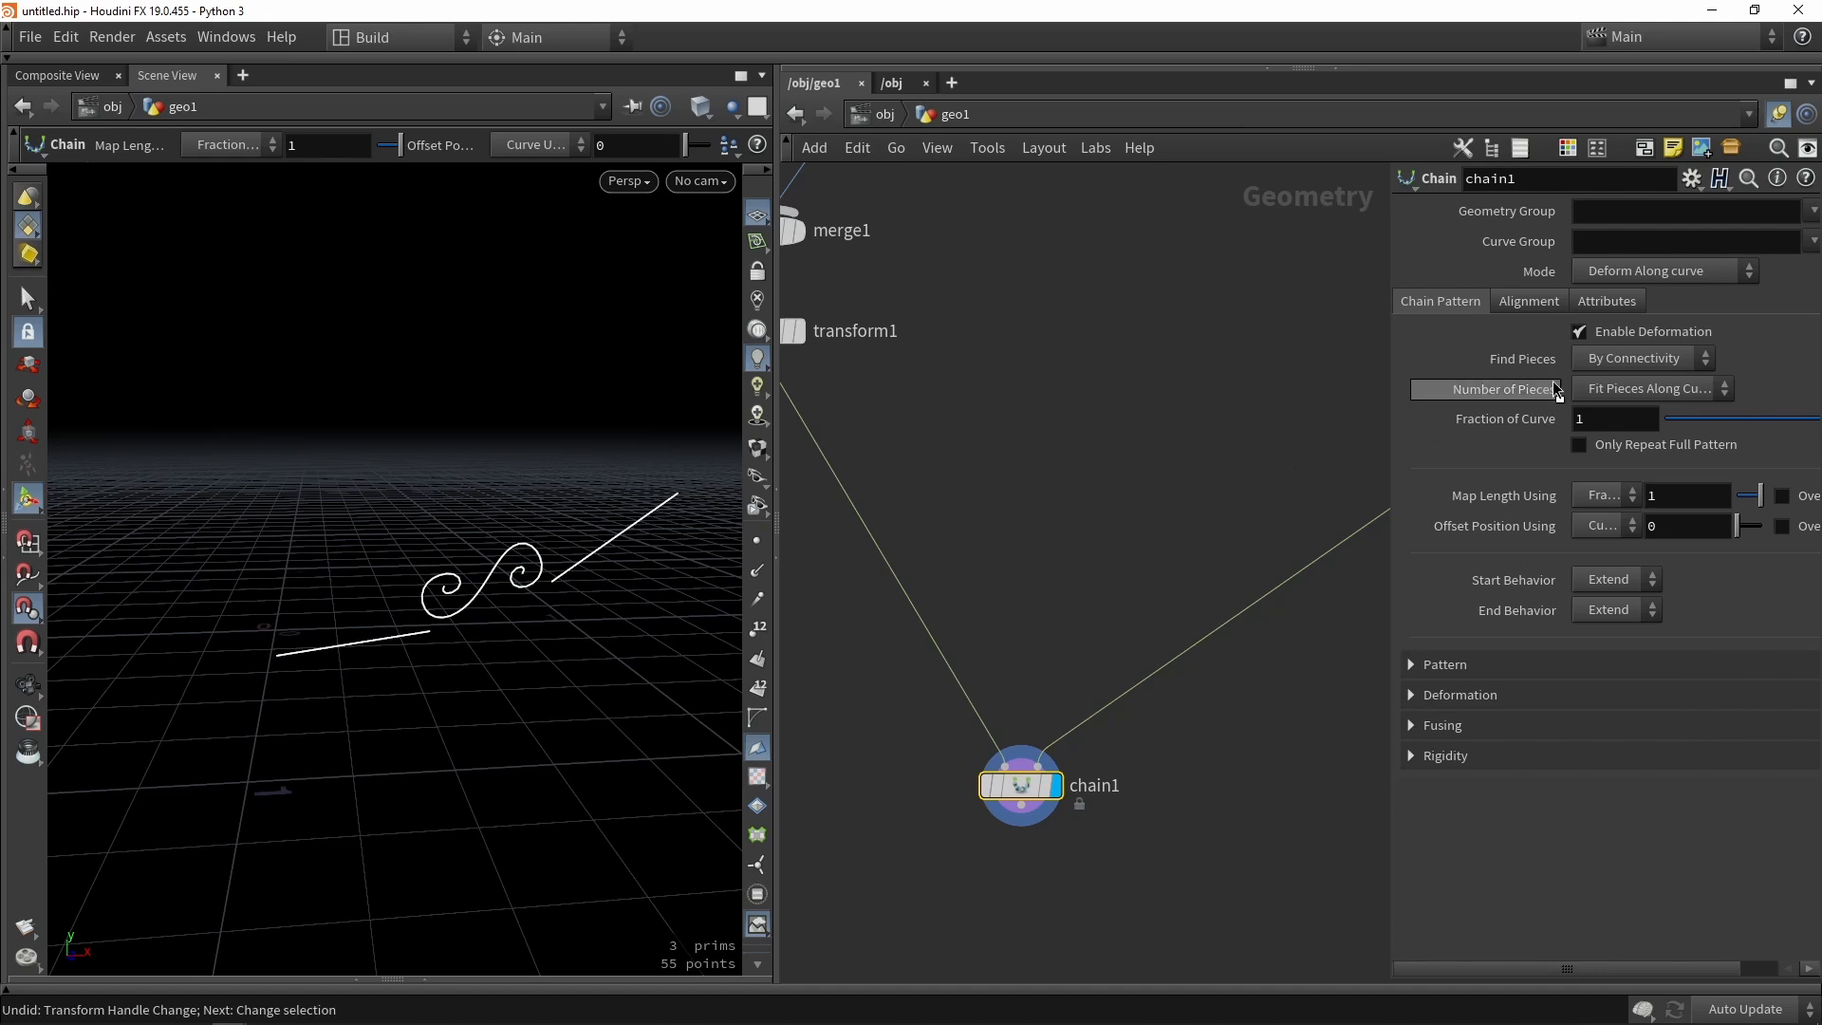
{"action": "left_click", "coordinate": [1608, 361]}
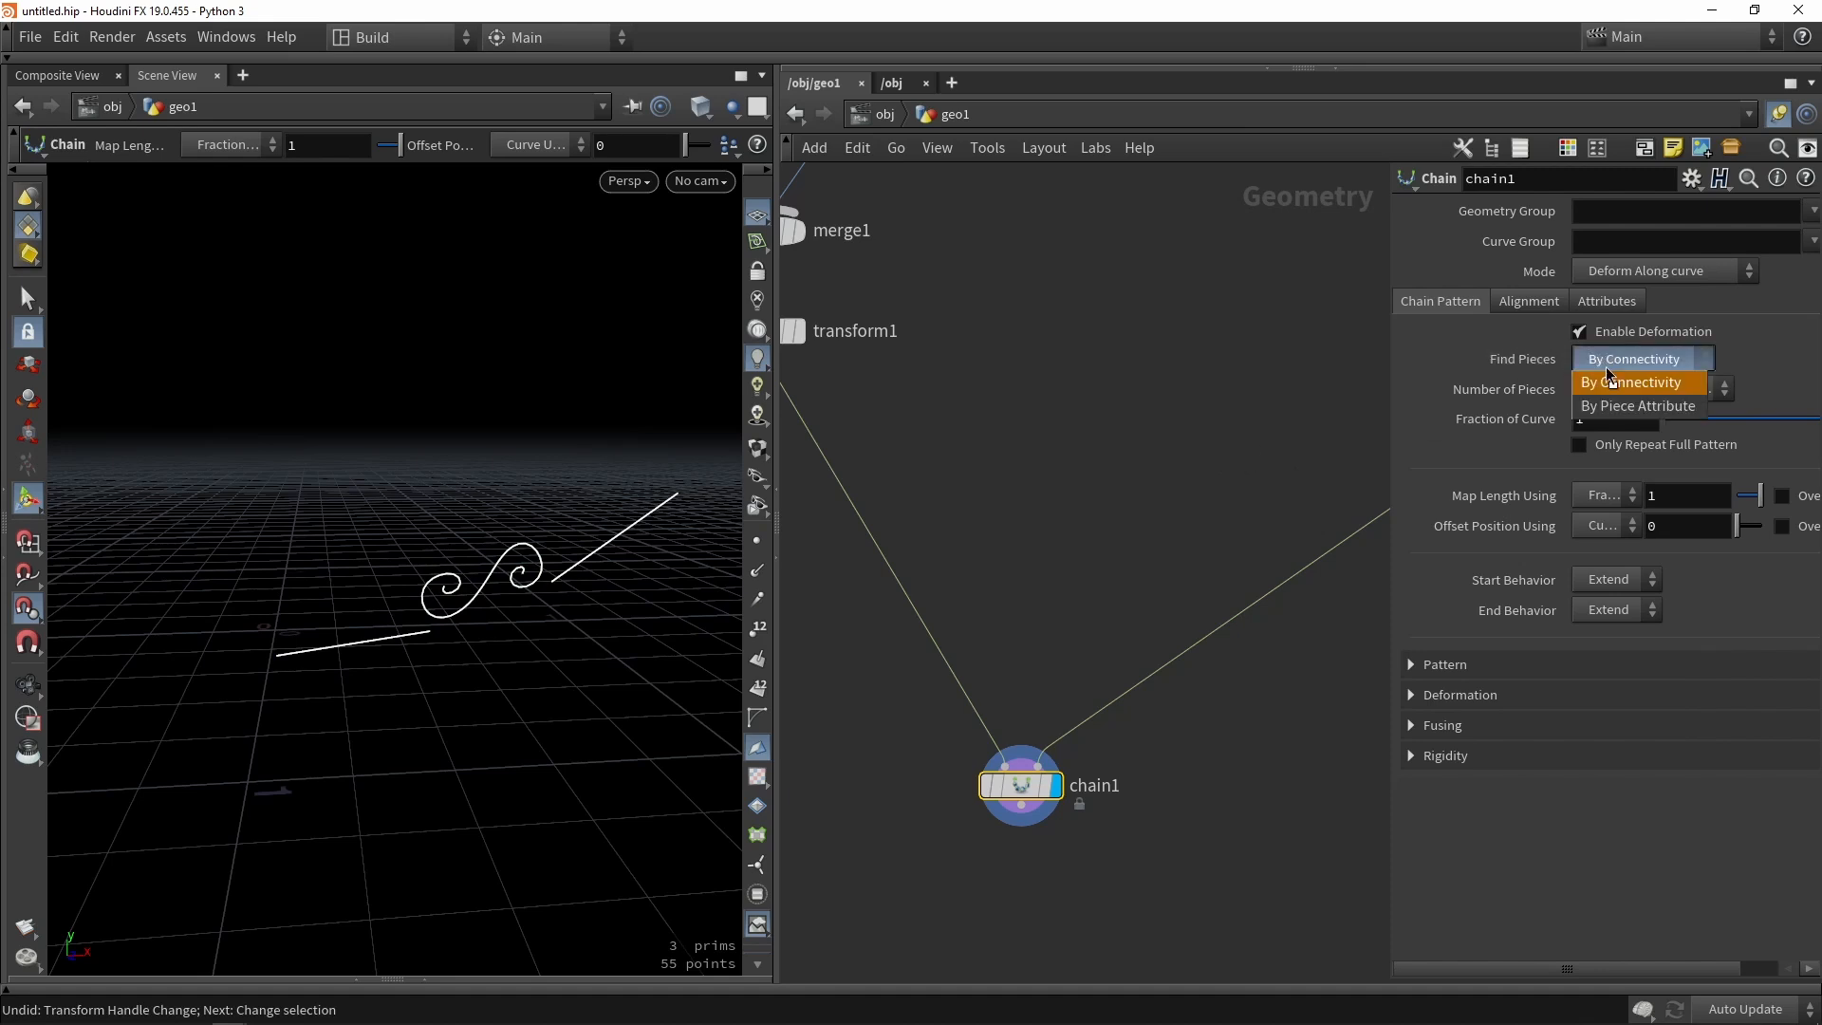
{"action": "left_click", "coordinate": [1619, 408]}
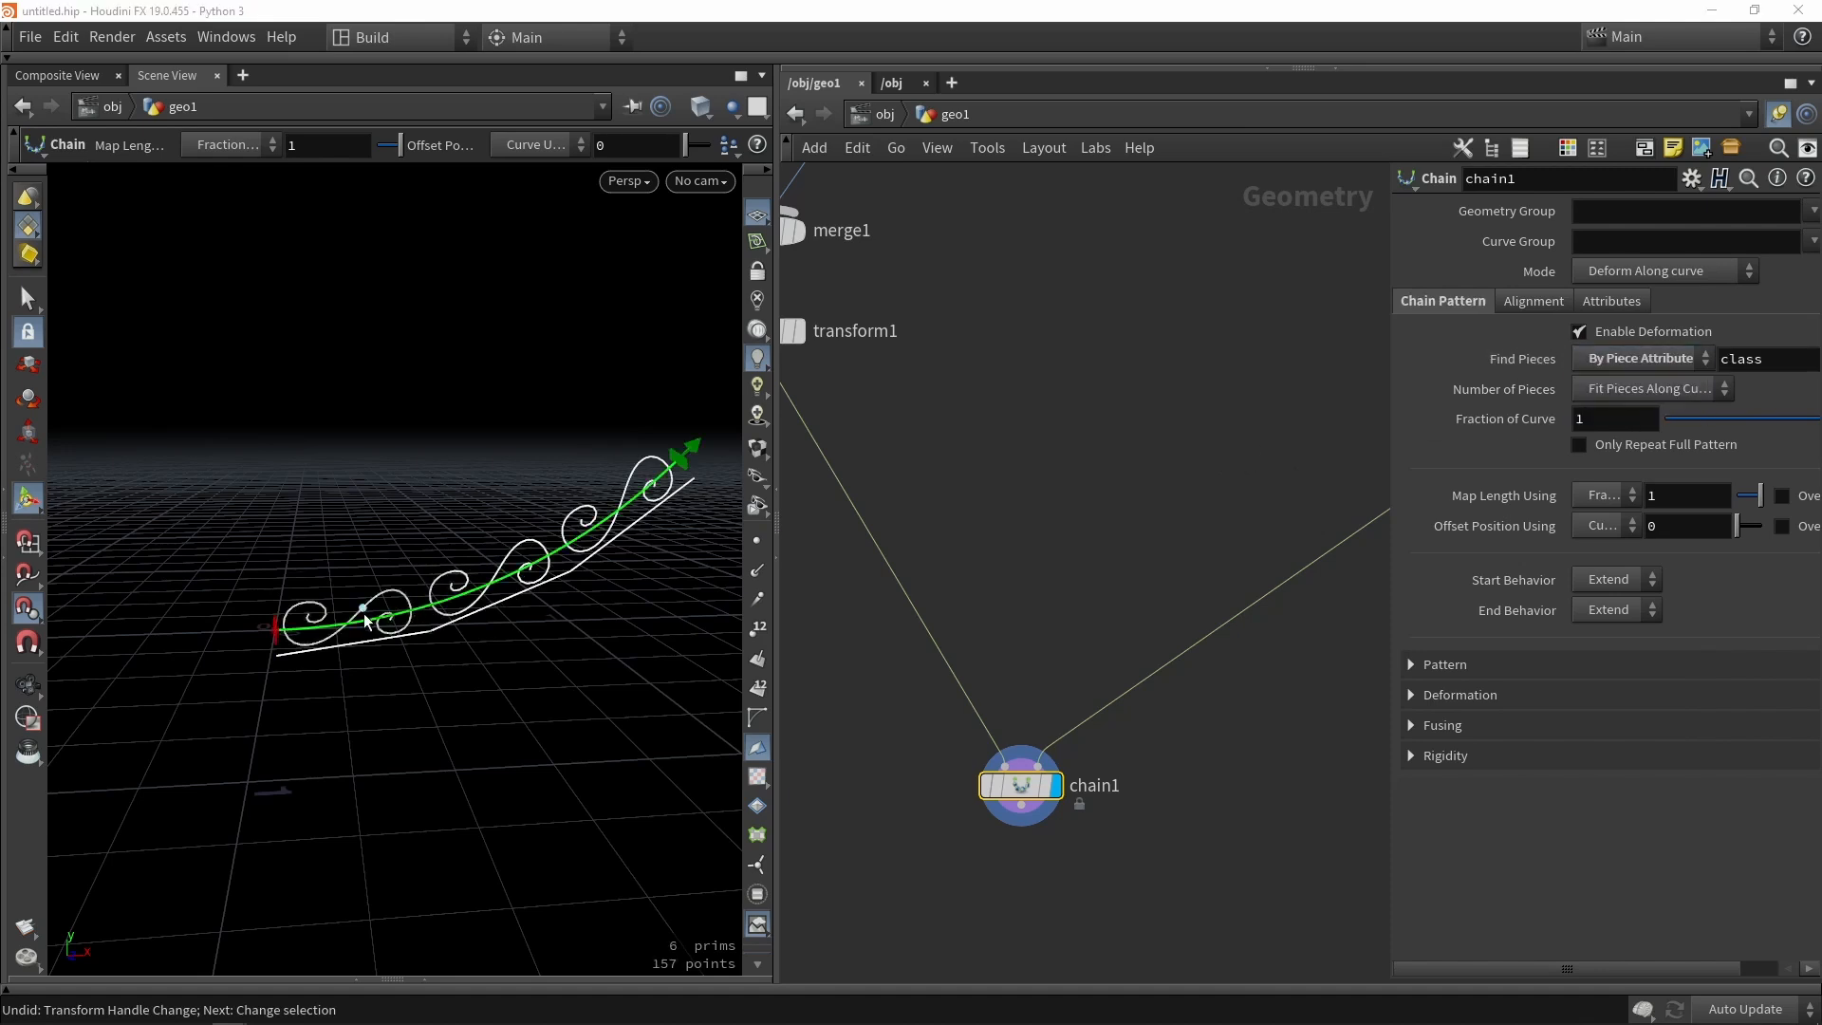
Set line2's point count to 5 so the straight segment can follow the bend.
{"action": "middle_click_drag", "start_coordinate": [946, 418], "coordinate": [1119, 664]}
{"action": "middle_click_drag", "start_coordinate": [958, 322], "coordinate": [1050, 478]}
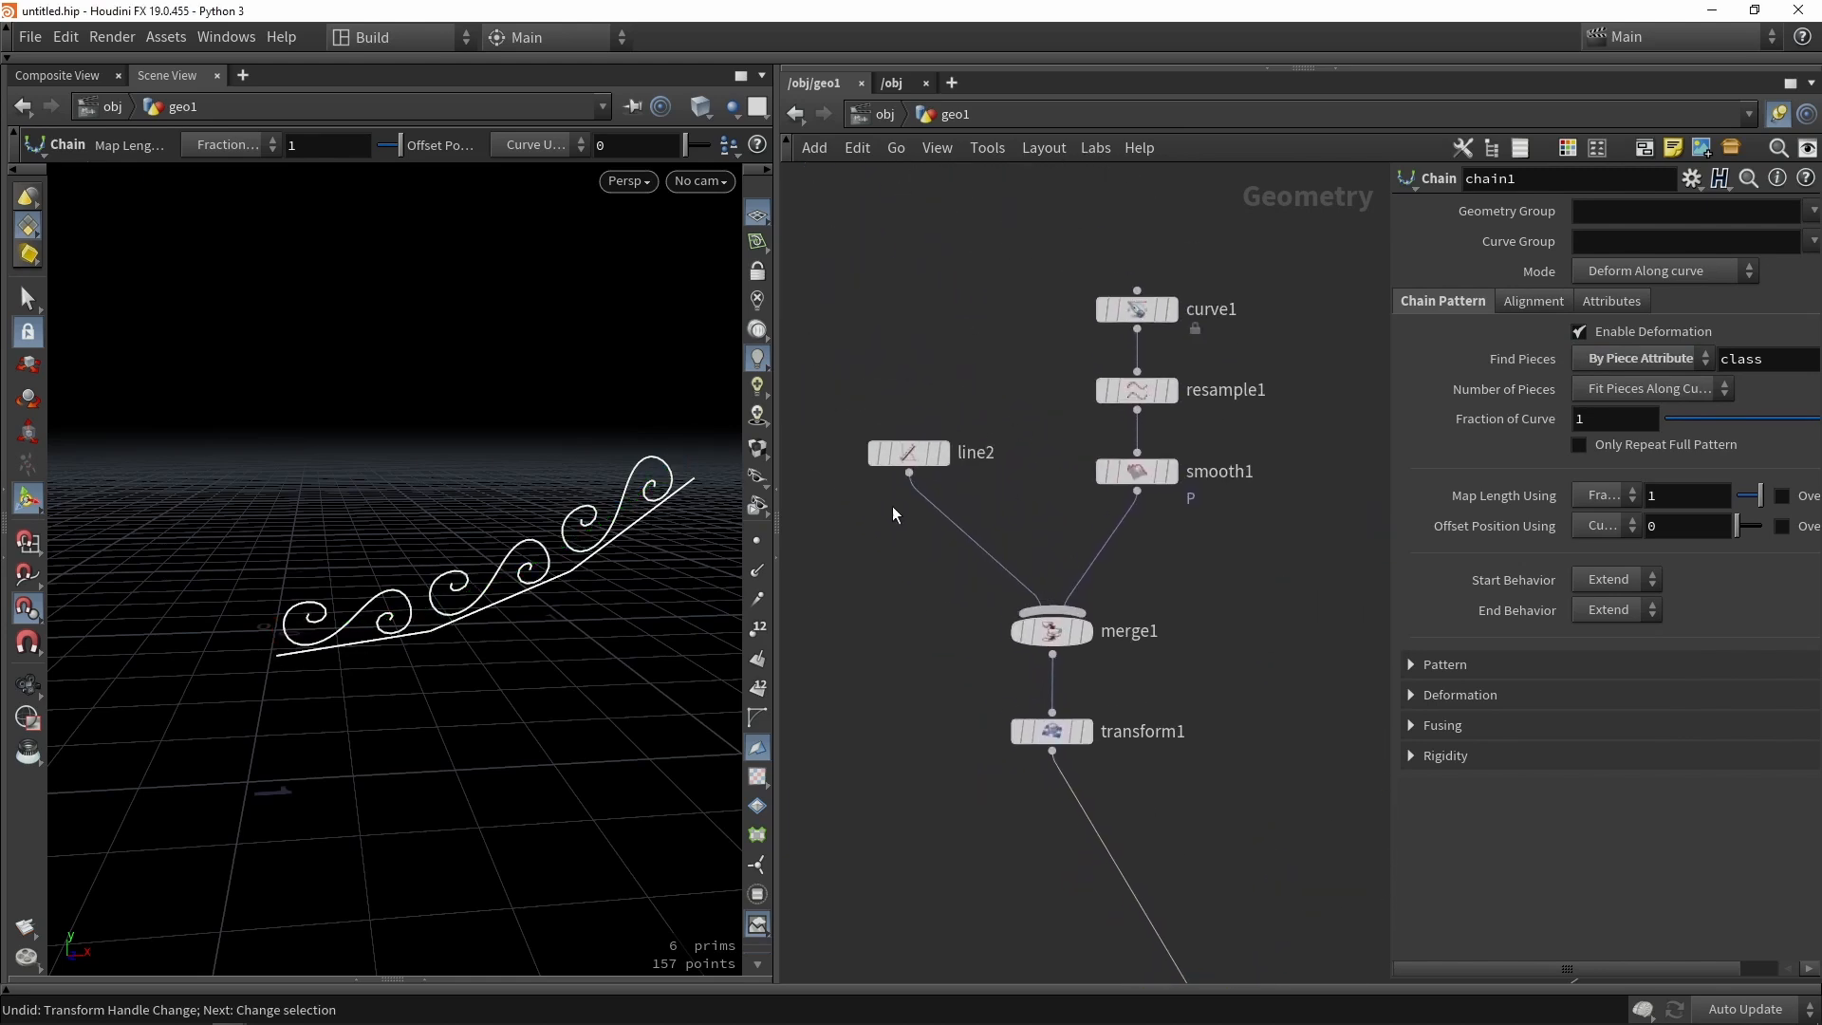
{"action": "left_click", "coordinate": [913, 457]}
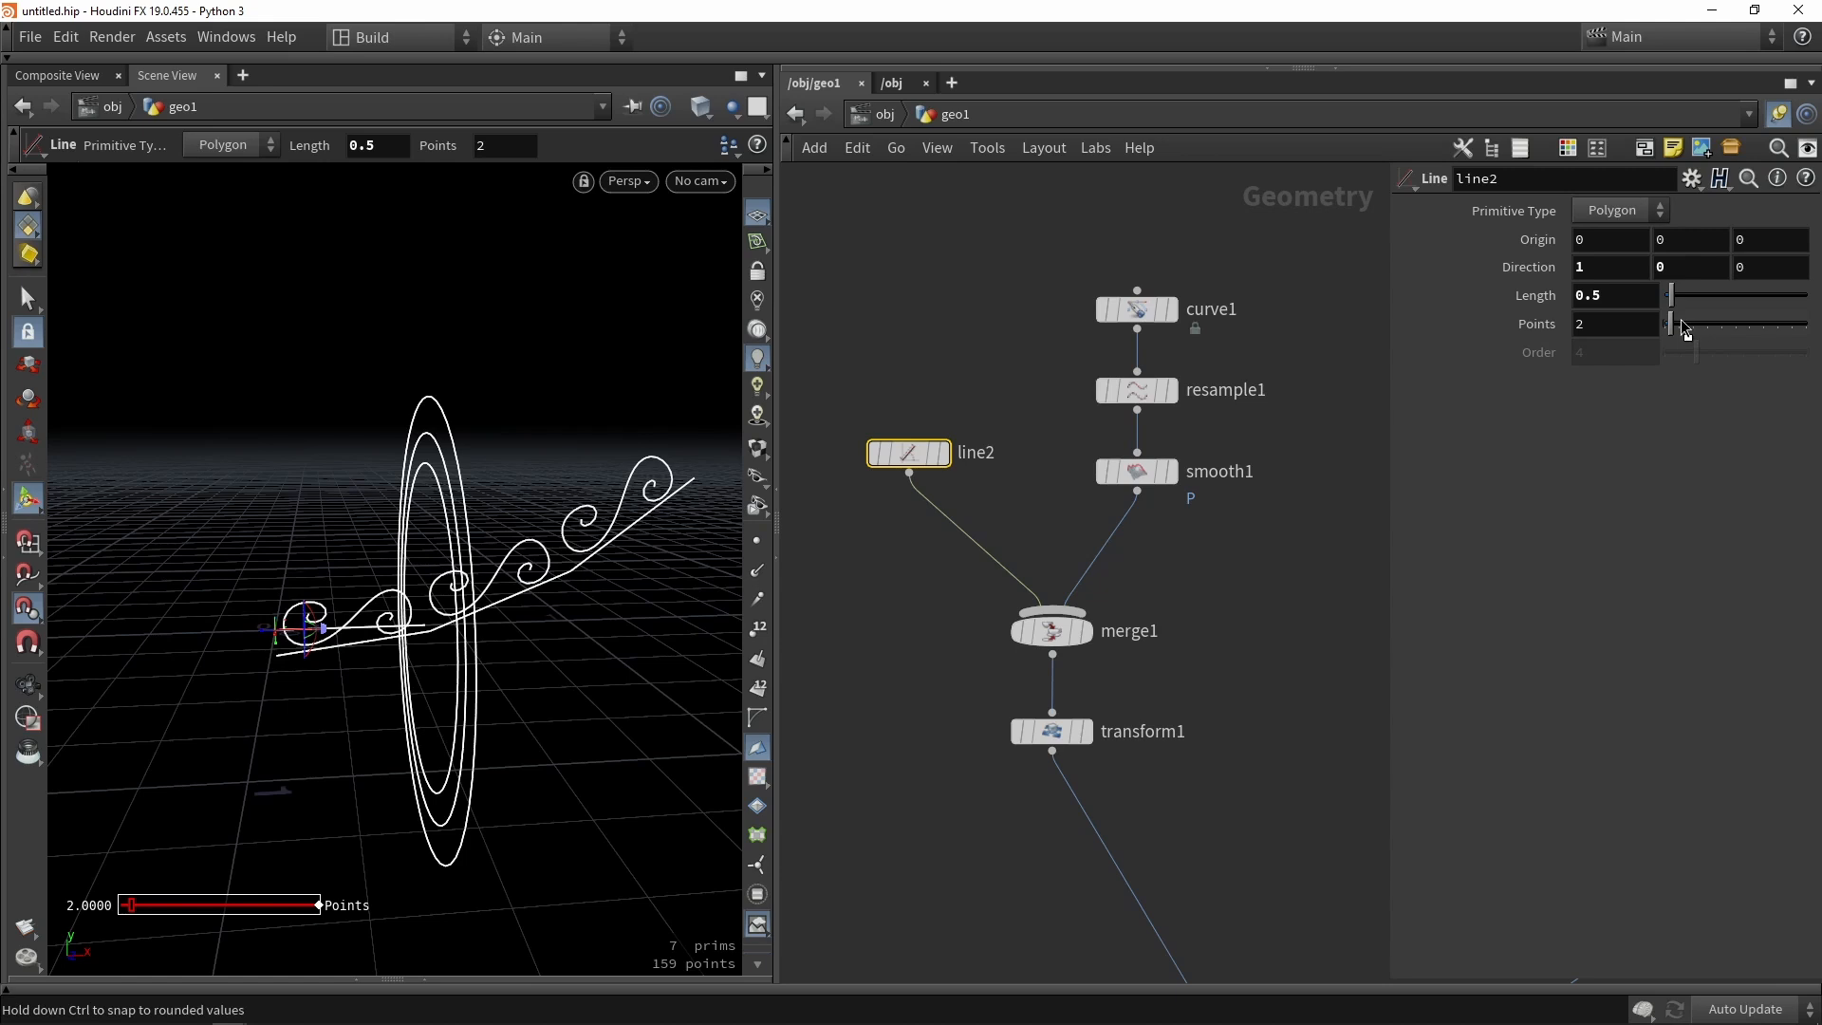
{"action": "left_click_drag", "start_coordinate": [1685, 330], "coordinate": [1406, 312]}
{"action": "key", "text": "Escape"}
{"action": "scroll", "coordinate": [592, 542], "scroll_direction": "up", "scroll_amount": 5, "text": "alt"}
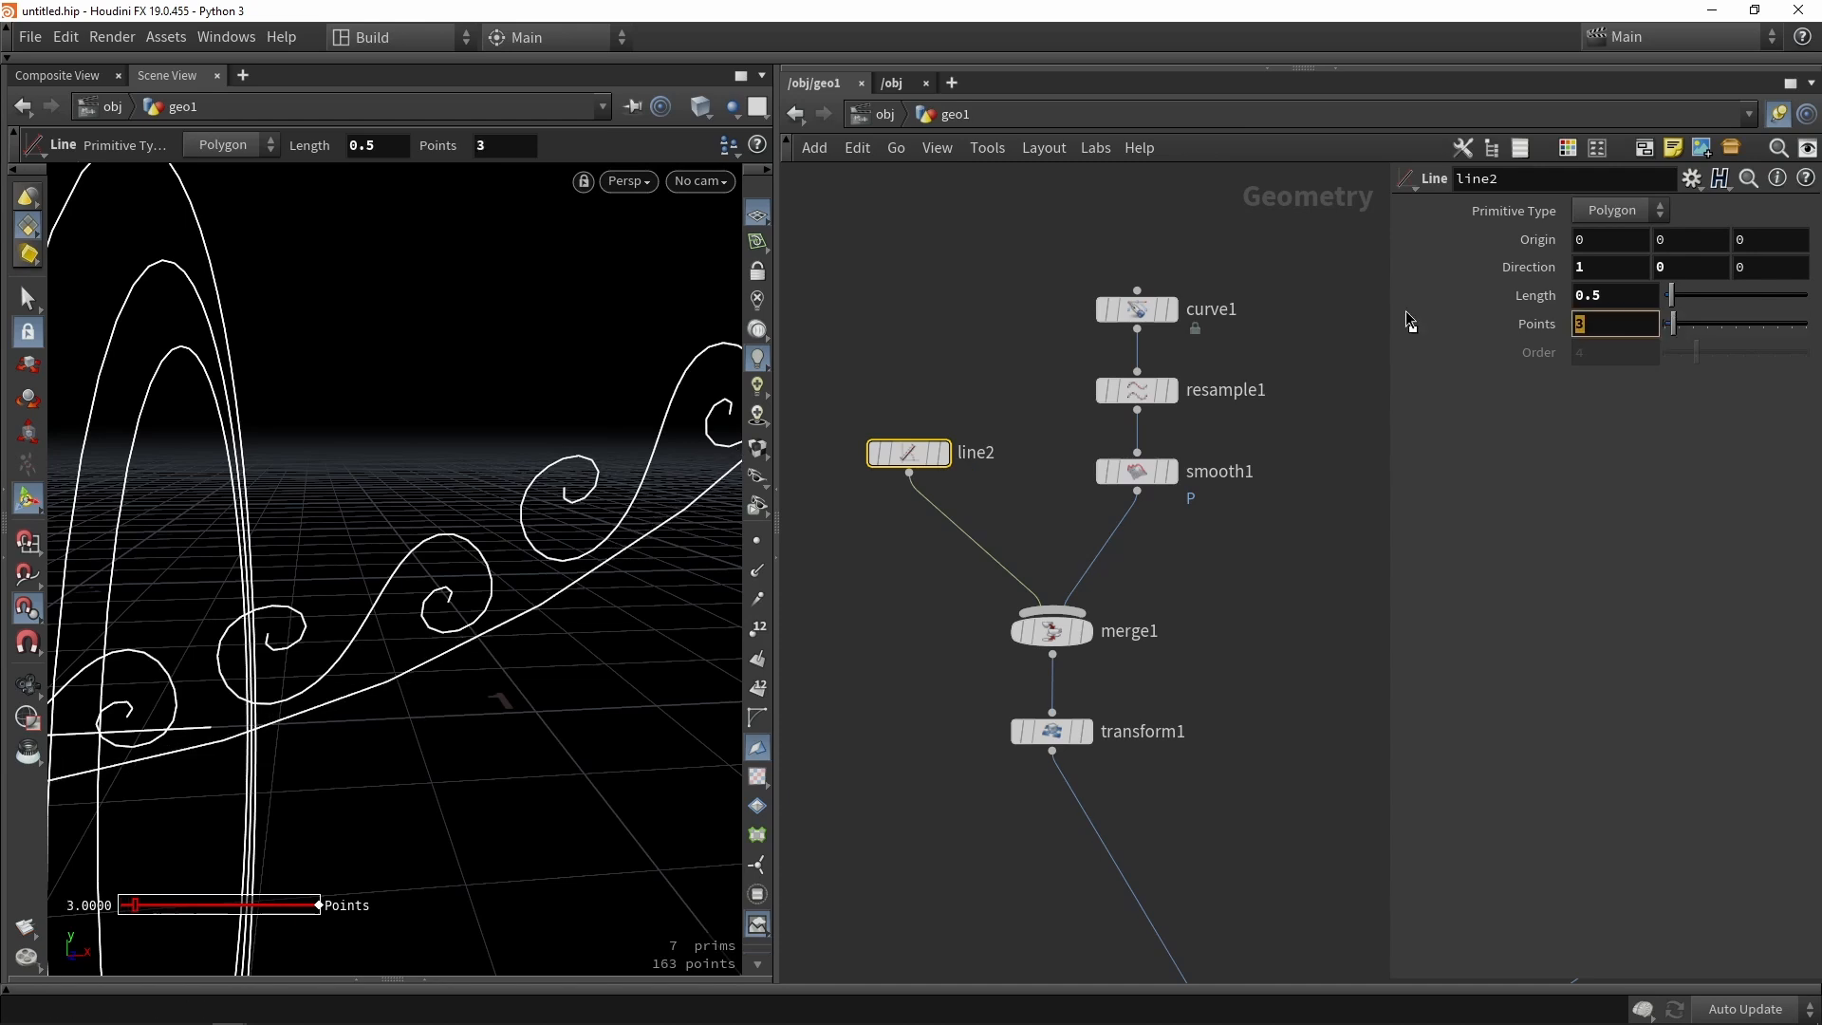
{"action": "type", "text": "5"}
{"action": "key", "text": "Return"}
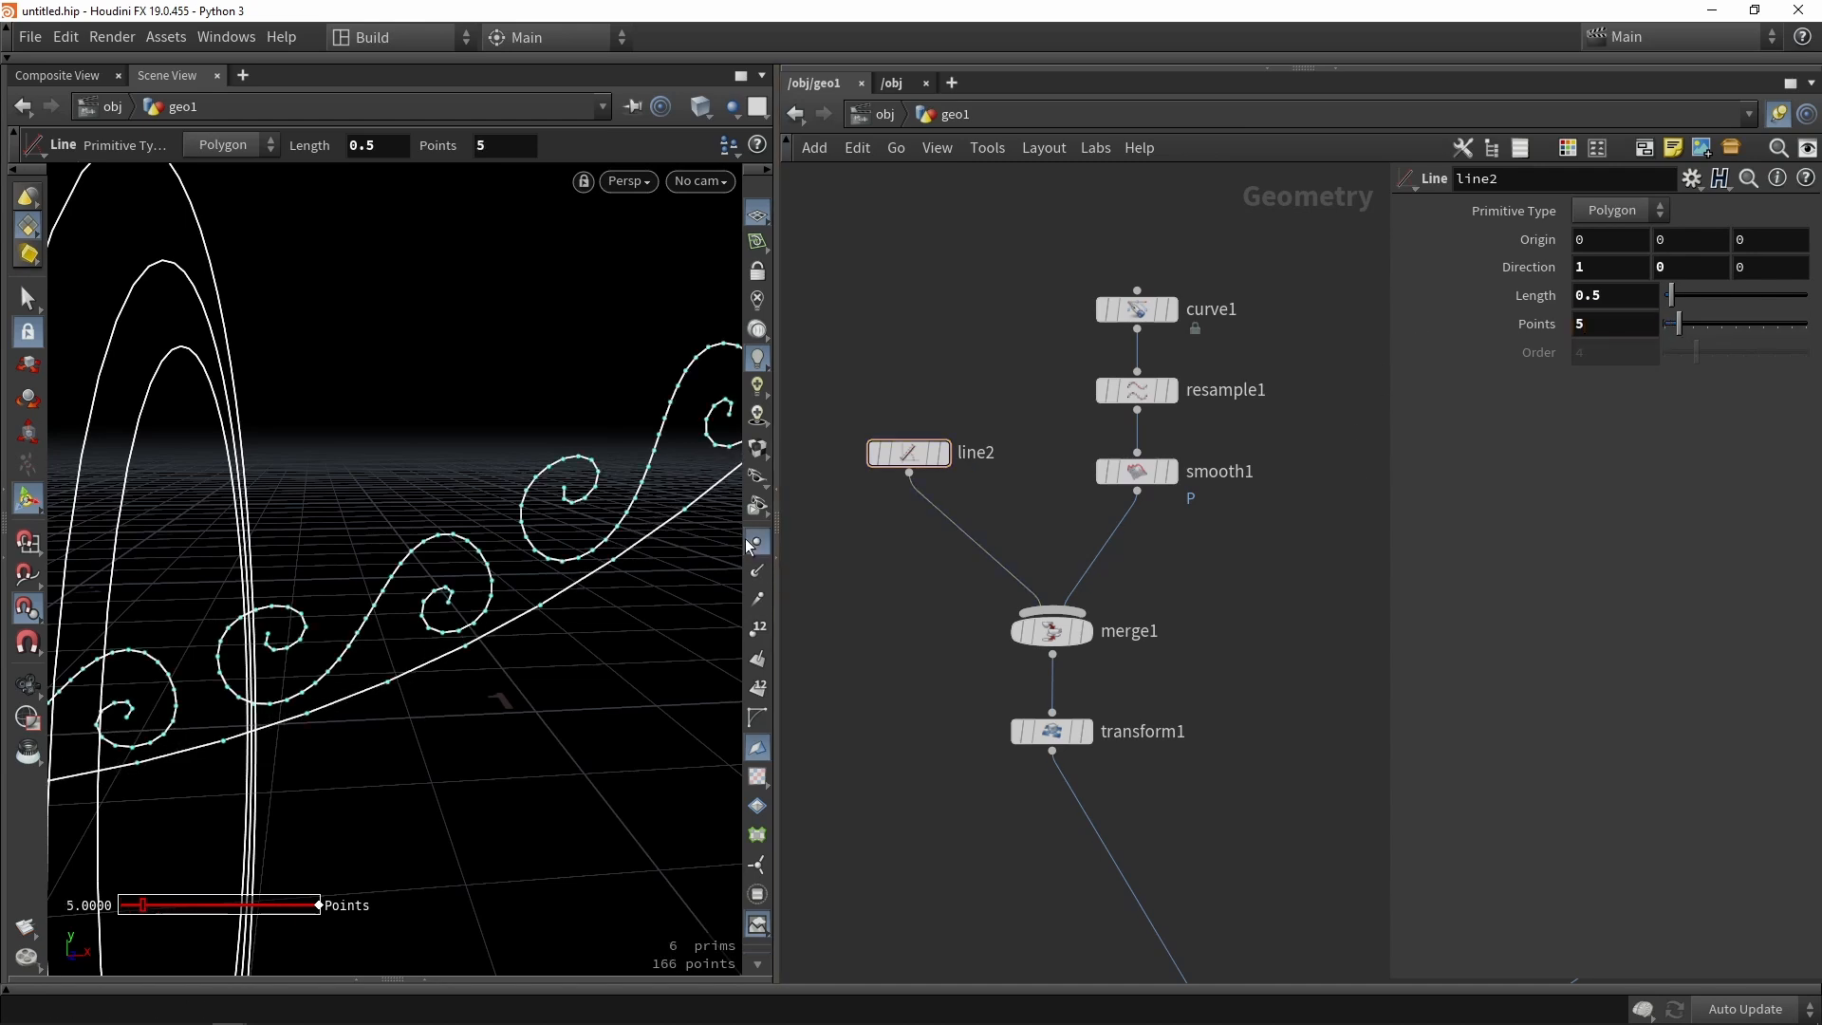
{"action": "left_click", "coordinate": [754, 544]}
Select chain1 and examine the repeated spirals and base line along the bend, including their far end.
{"action": "middle_click_drag", "start_coordinate": [1246, 619], "coordinate": [1096, 356]}
{"action": "scroll", "coordinate": [1098, 358], "scroll_direction": "down", "scroll_amount": 4}
{"action": "scroll", "coordinate": [1150, 653], "scroll_direction": "up", "scroll_amount": 4}
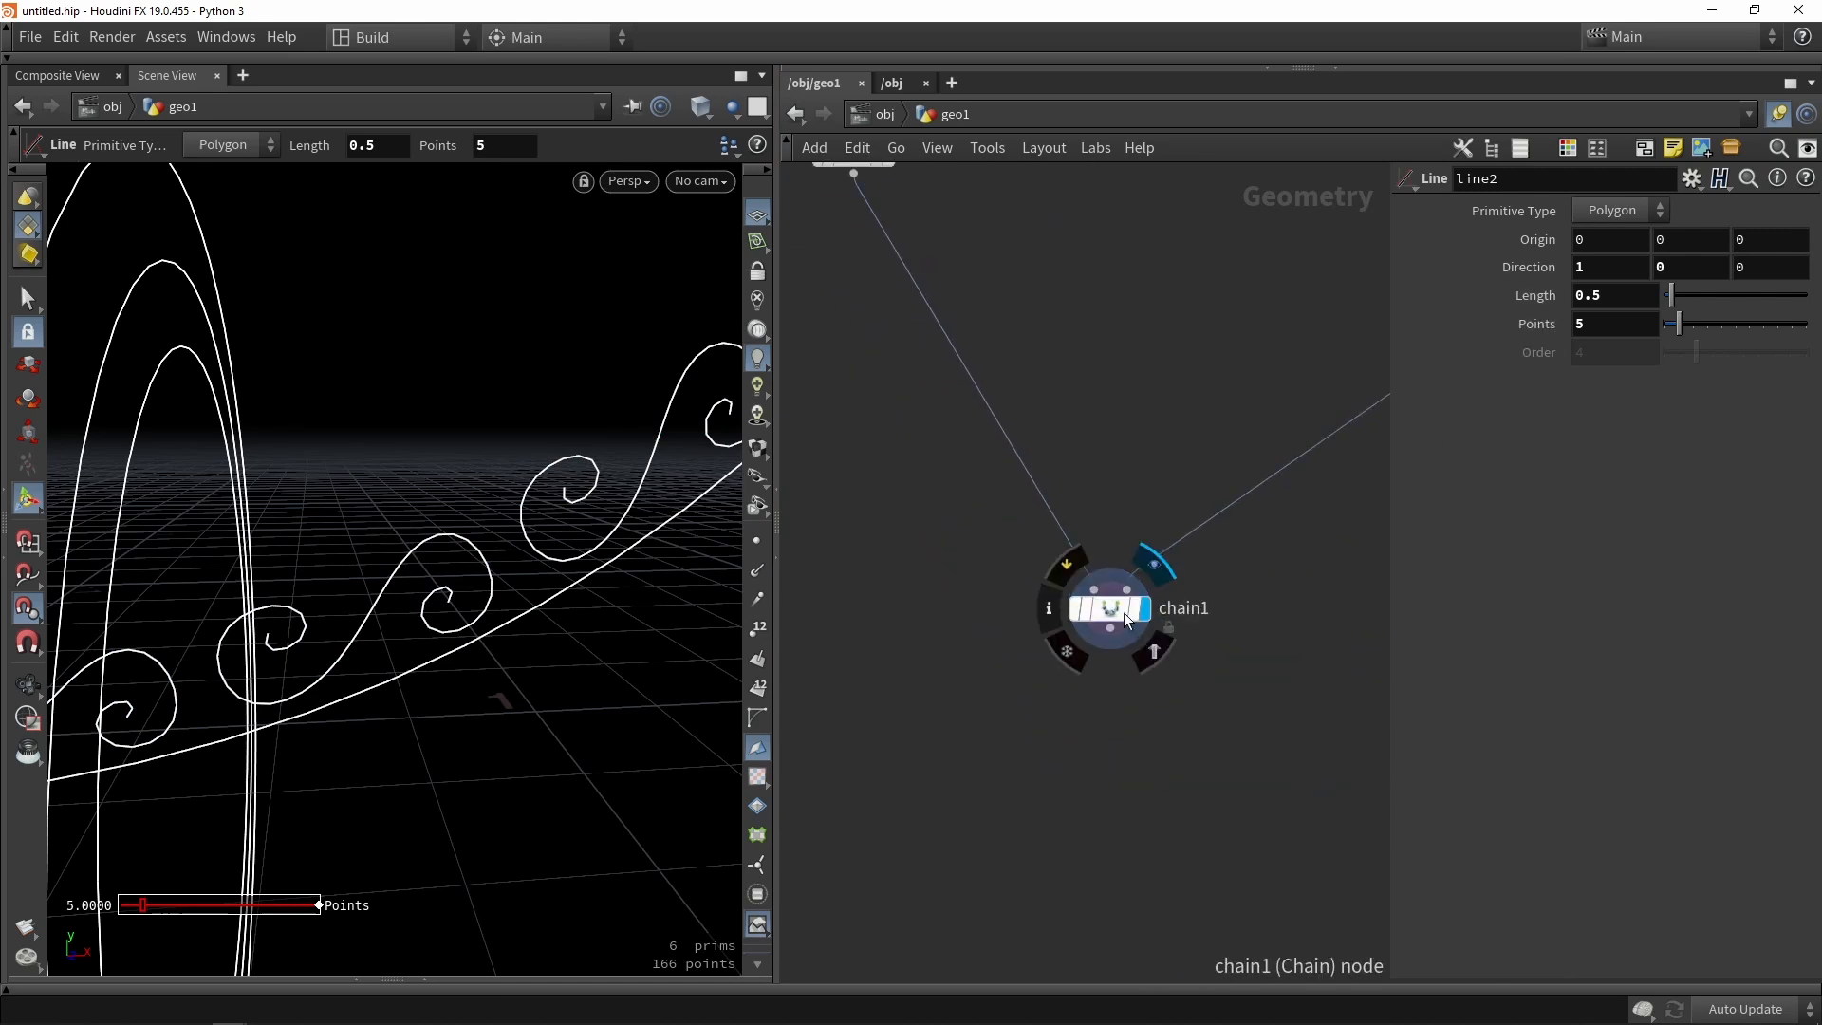
{"action": "left_click", "coordinate": [1123, 617]}
{"action": "right_click_drag", "start_coordinate": [326, 671], "coordinate": [386, 443], "text": "alt"}
{"action": "left_click_drag", "start_coordinate": [386, 444], "coordinate": [349, 579], "text": "alt"}
{"action": "key", "text": "Return"}
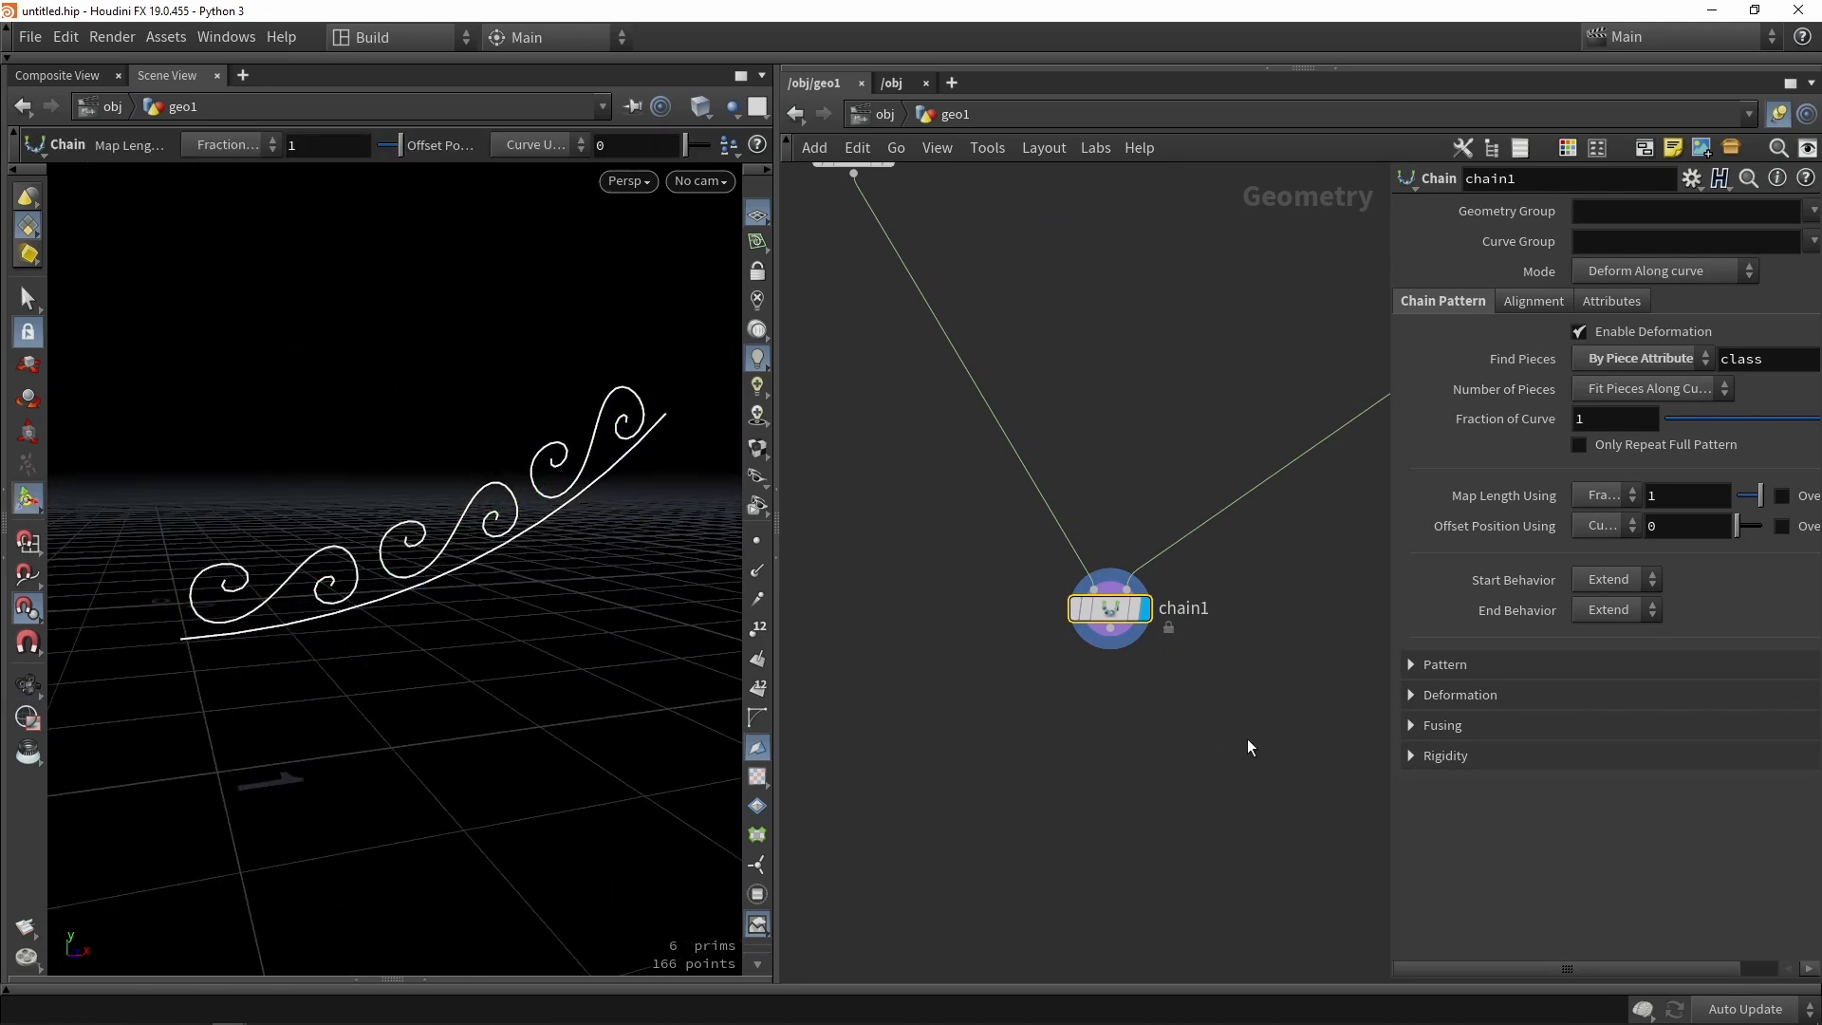
{"action": "left_click_drag", "start_coordinate": [573, 587], "coordinate": [632, 477], "text": "alt"}
{"action": "middle_click_drag", "start_coordinate": [633, 477], "coordinate": [408, 550], "text": "alt"}
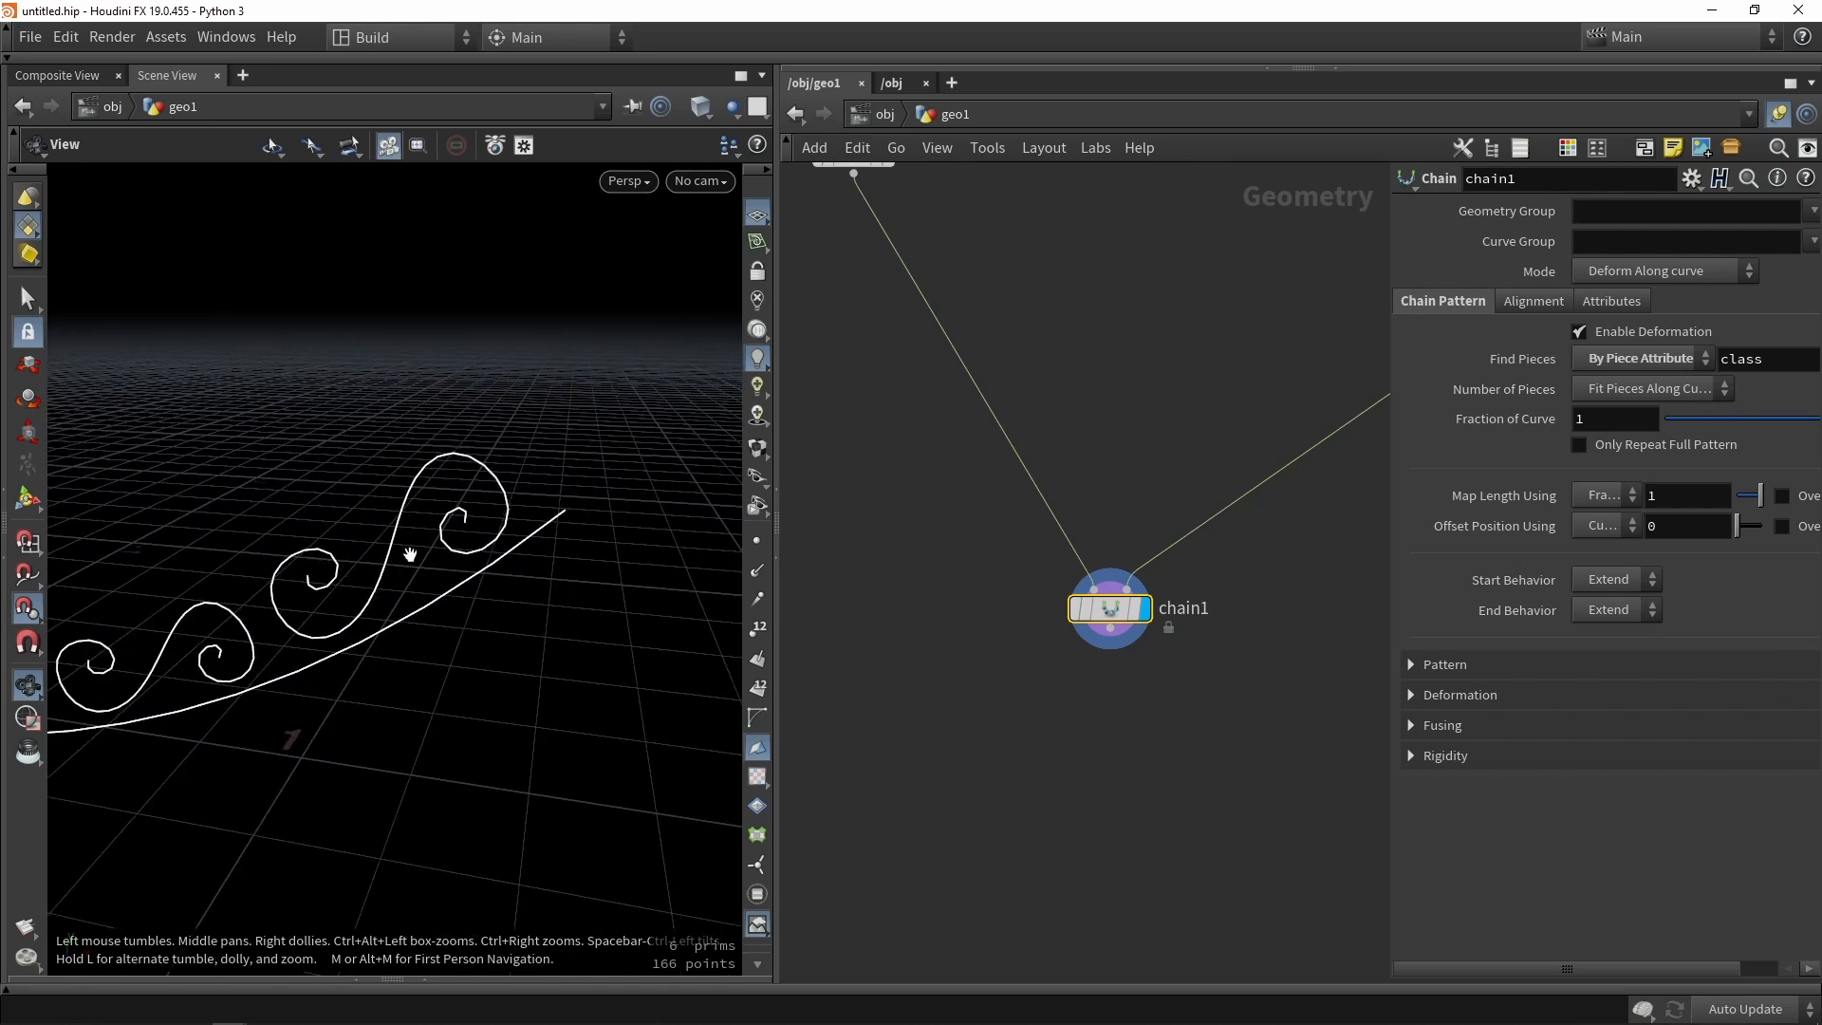
{"action": "right_click_drag", "start_coordinate": [407, 550], "coordinate": [543, 478], "text": "alt"}
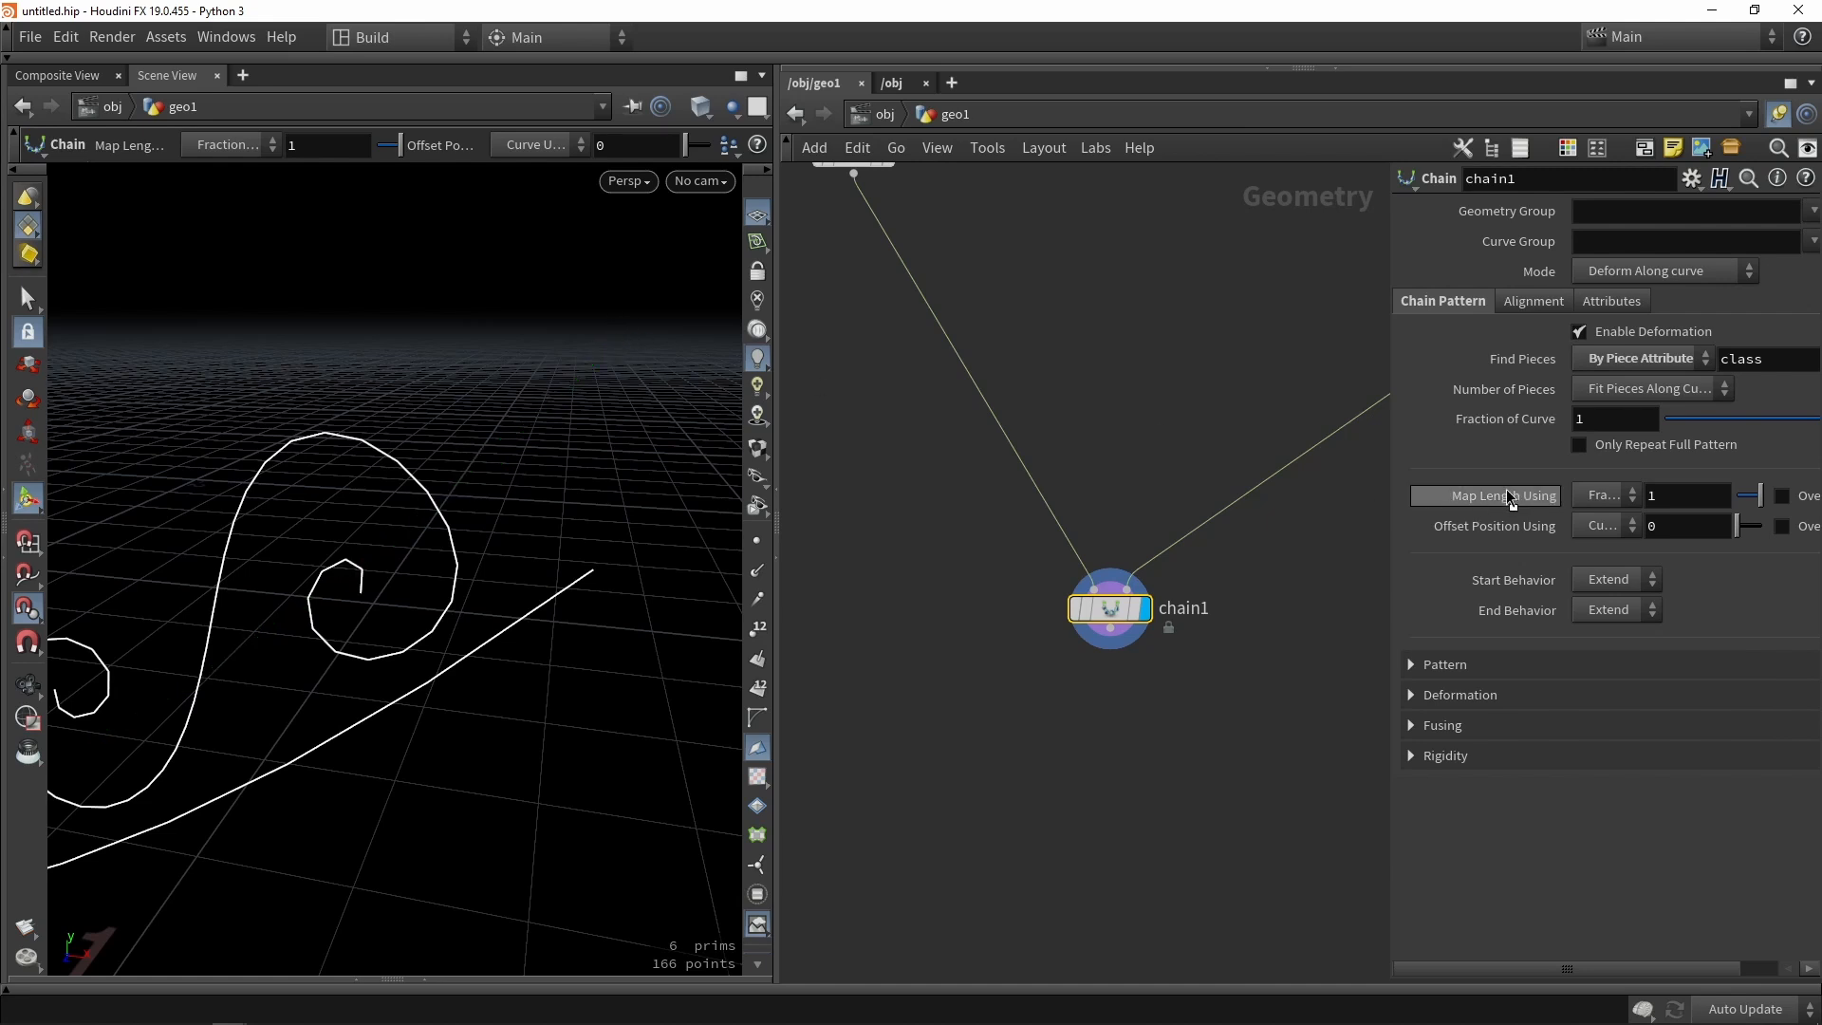
Set chain1's Map Length Using option to Fraction of Curve Length.
{"action": "left_click", "coordinate": [1618, 497]}
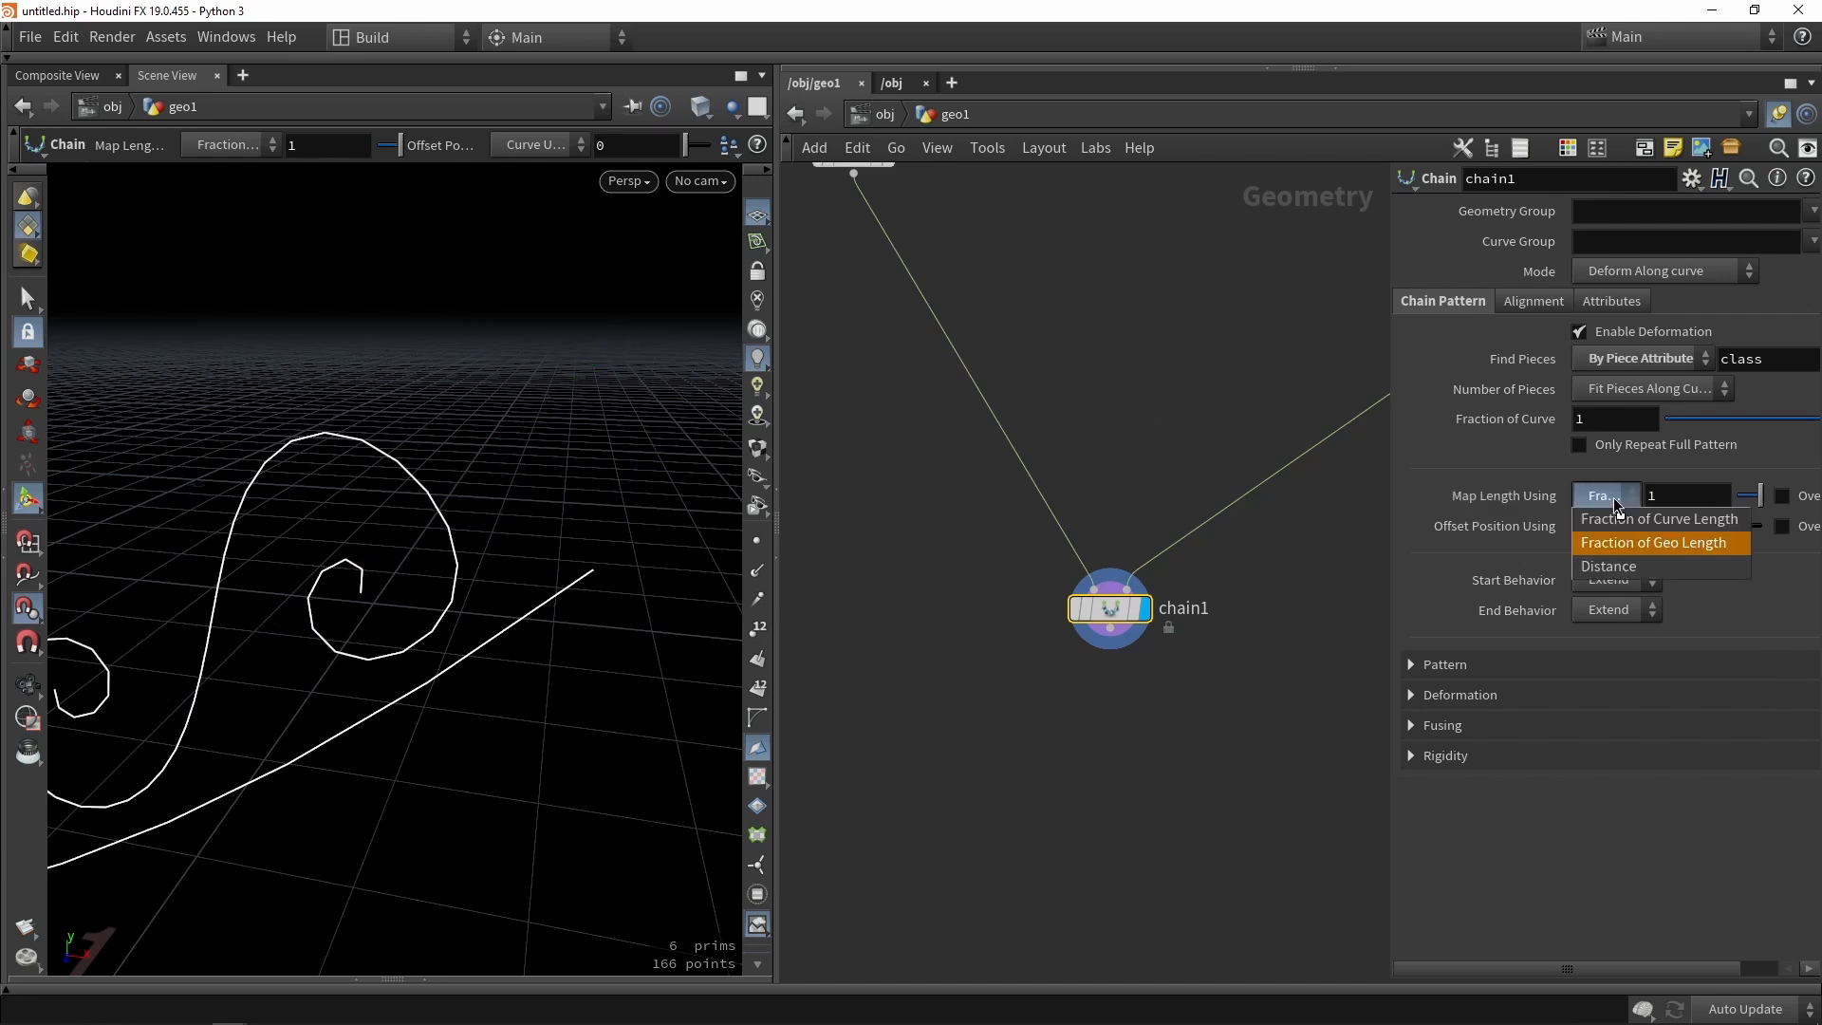
{"action": "left_click", "coordinate": [1619, 519]}
{"action": "right_click_drag", "start_coordinate": [386, 602], "coordinate": [454, 607], "text": "alt"}
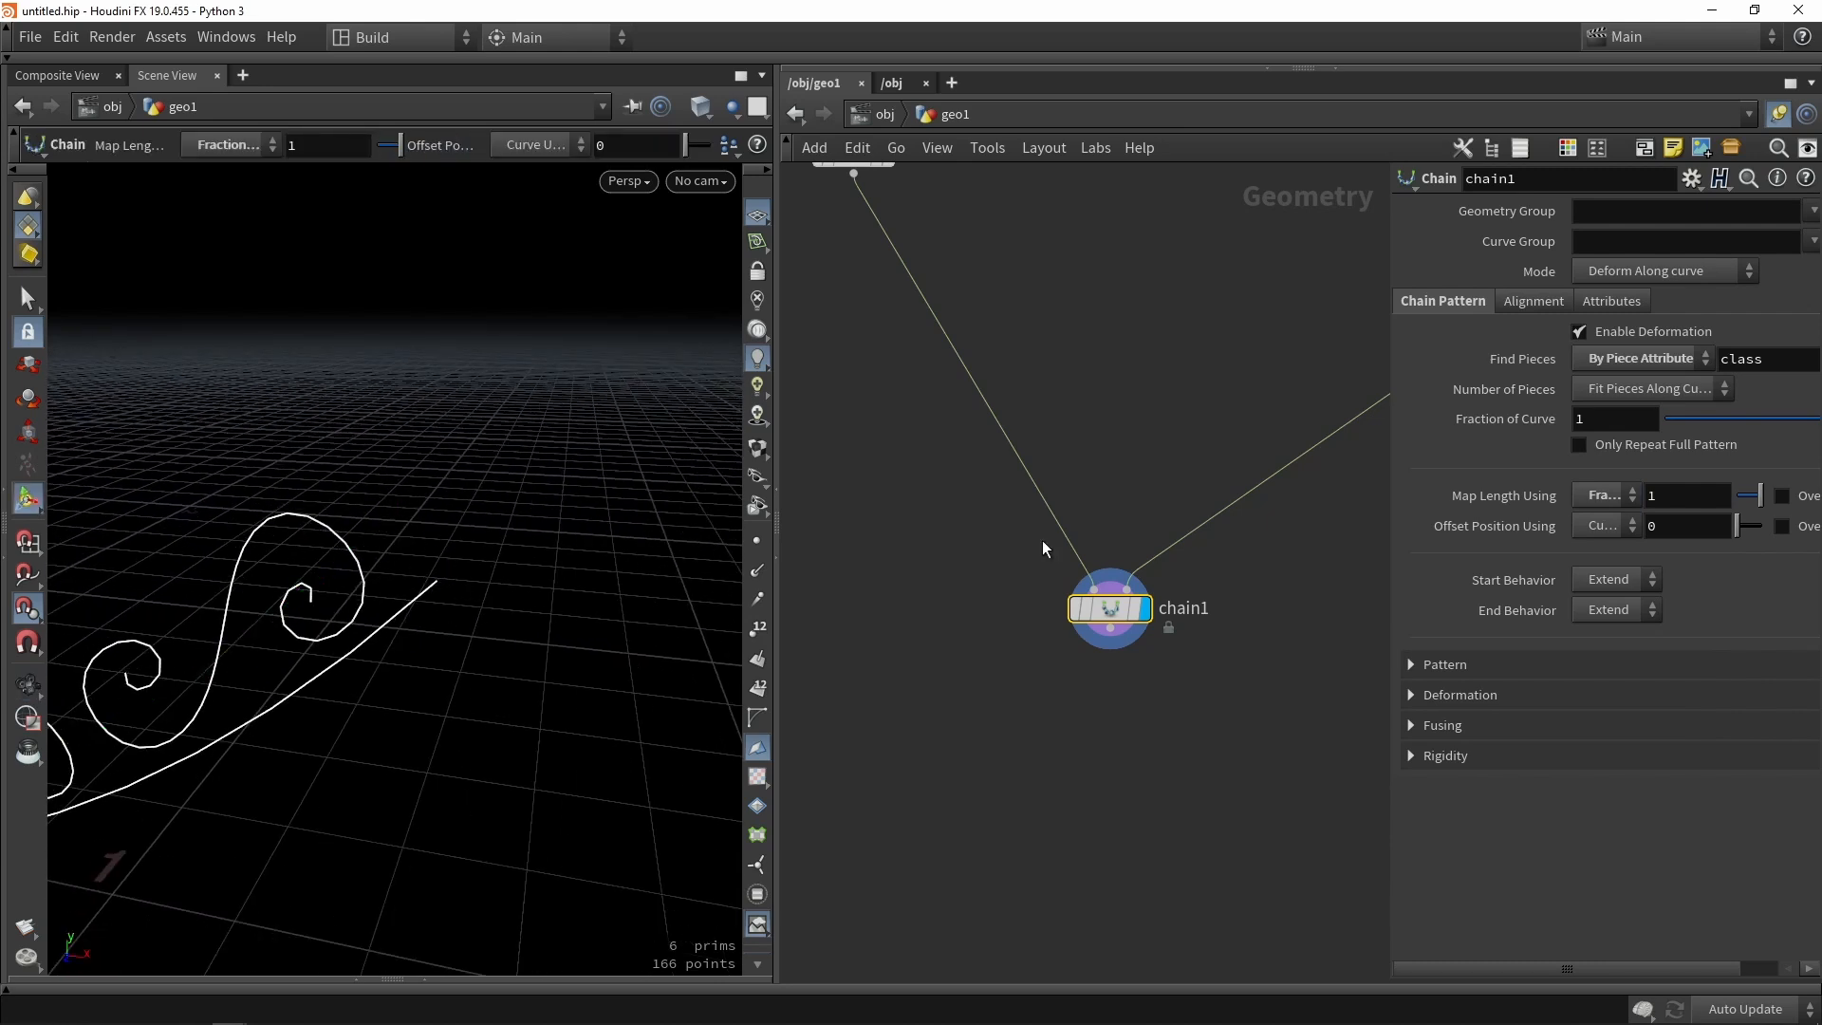
Turn off Center Geometry on Curve in chain1's alignment settings.
{"action": "left_click", "coordinate": [1516, 306]}
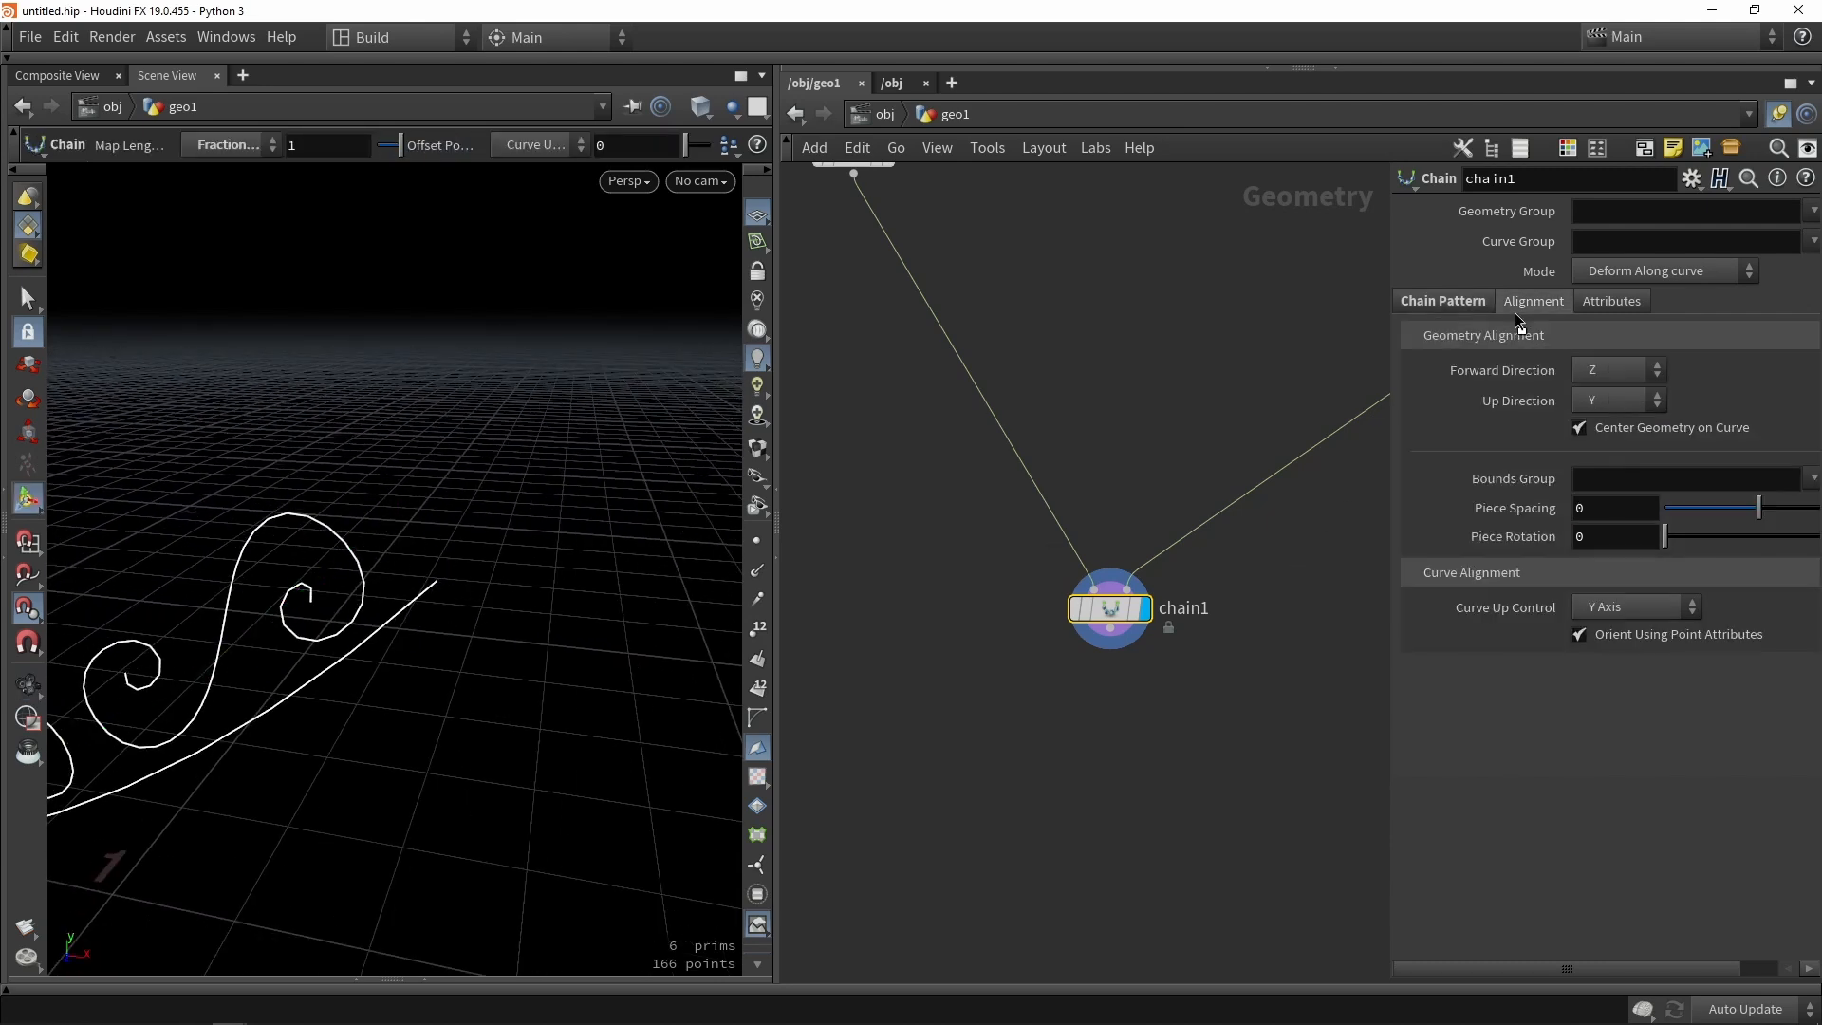
{"action": "left_click", "coordinate": [1611, 433]}
{"action": "left_click", "coordinate": [1611, 433]}
{"action": "left_click", "coordinate": [1611, 431]}
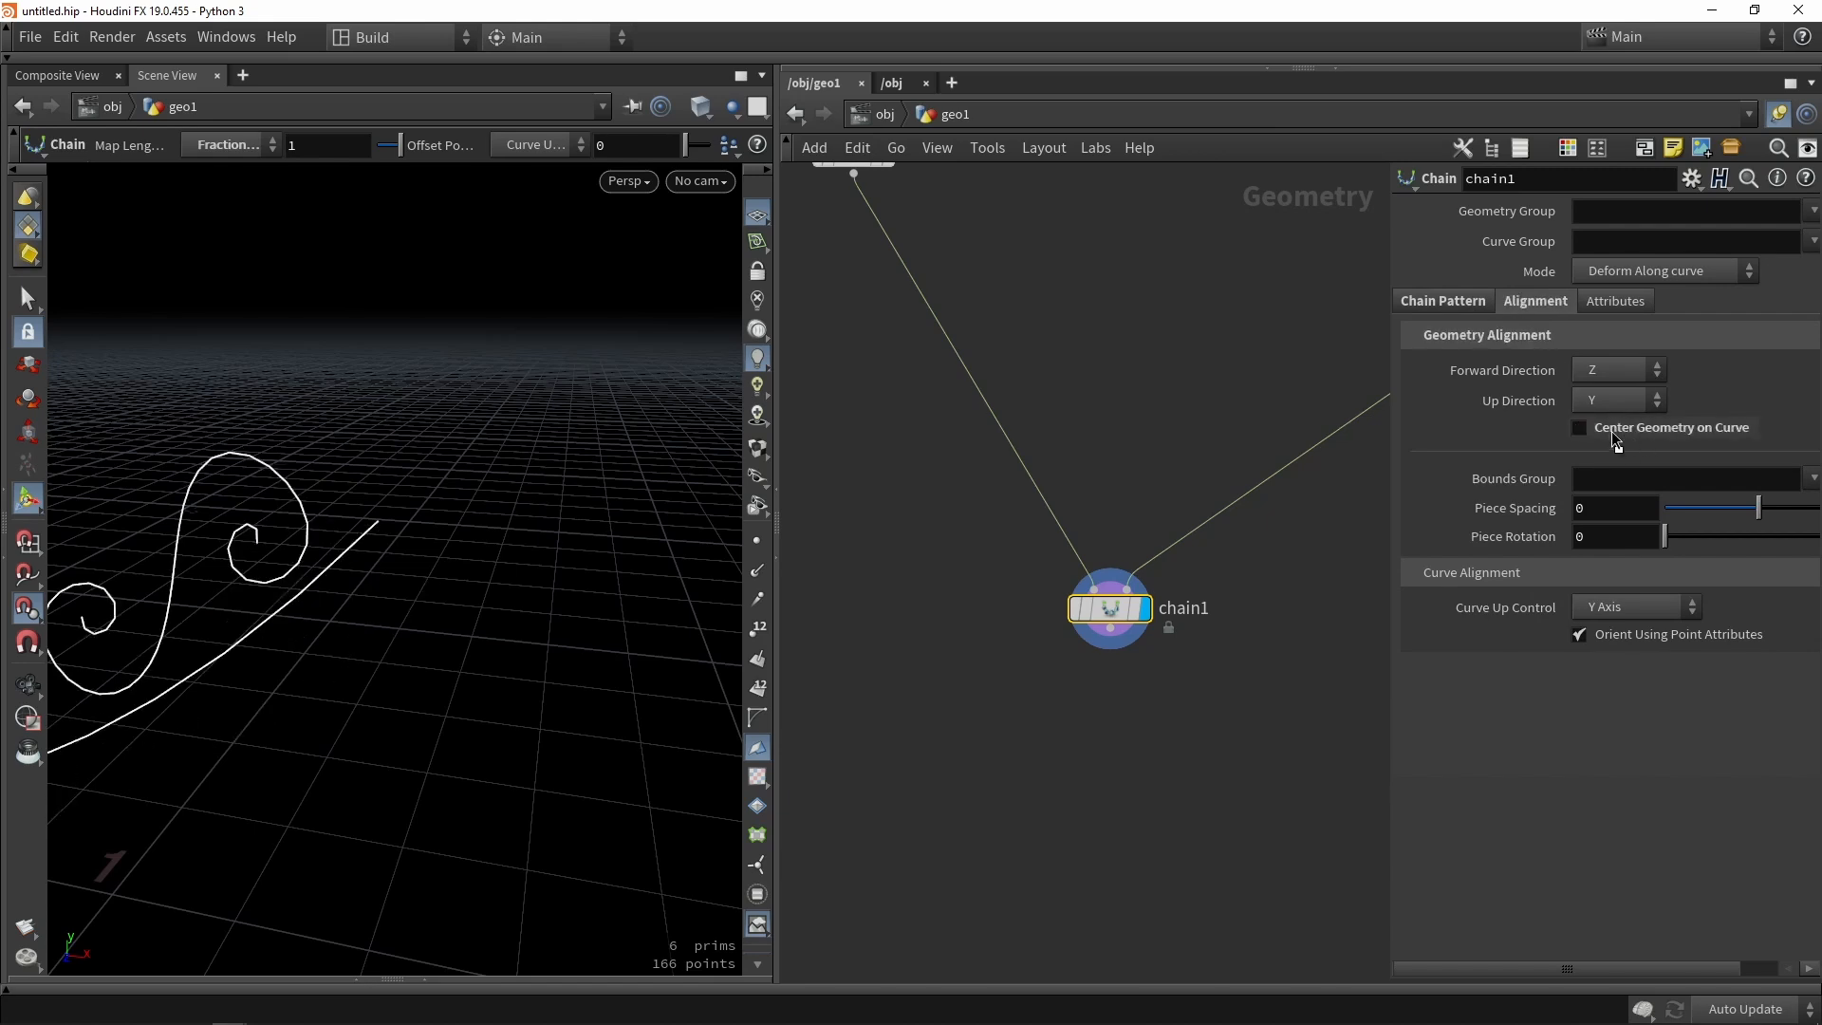
{"action": "left_click", "coordinate": [1612, 432]}
{"action": "left_click", "coordinate": [1611, 427]}
Enable Scale and its Scale Ramp in chain1's Deformation settings, keeping the Base Scale Factor at 1.
{"action": "middle_click_drag", "start_coordinate": [1106, 391], "coordinate": [1079, 590]}
{"action": "scroll", "coordinate": [1079, 590], "scroll_direction": "down", "scroll_amount": 3}
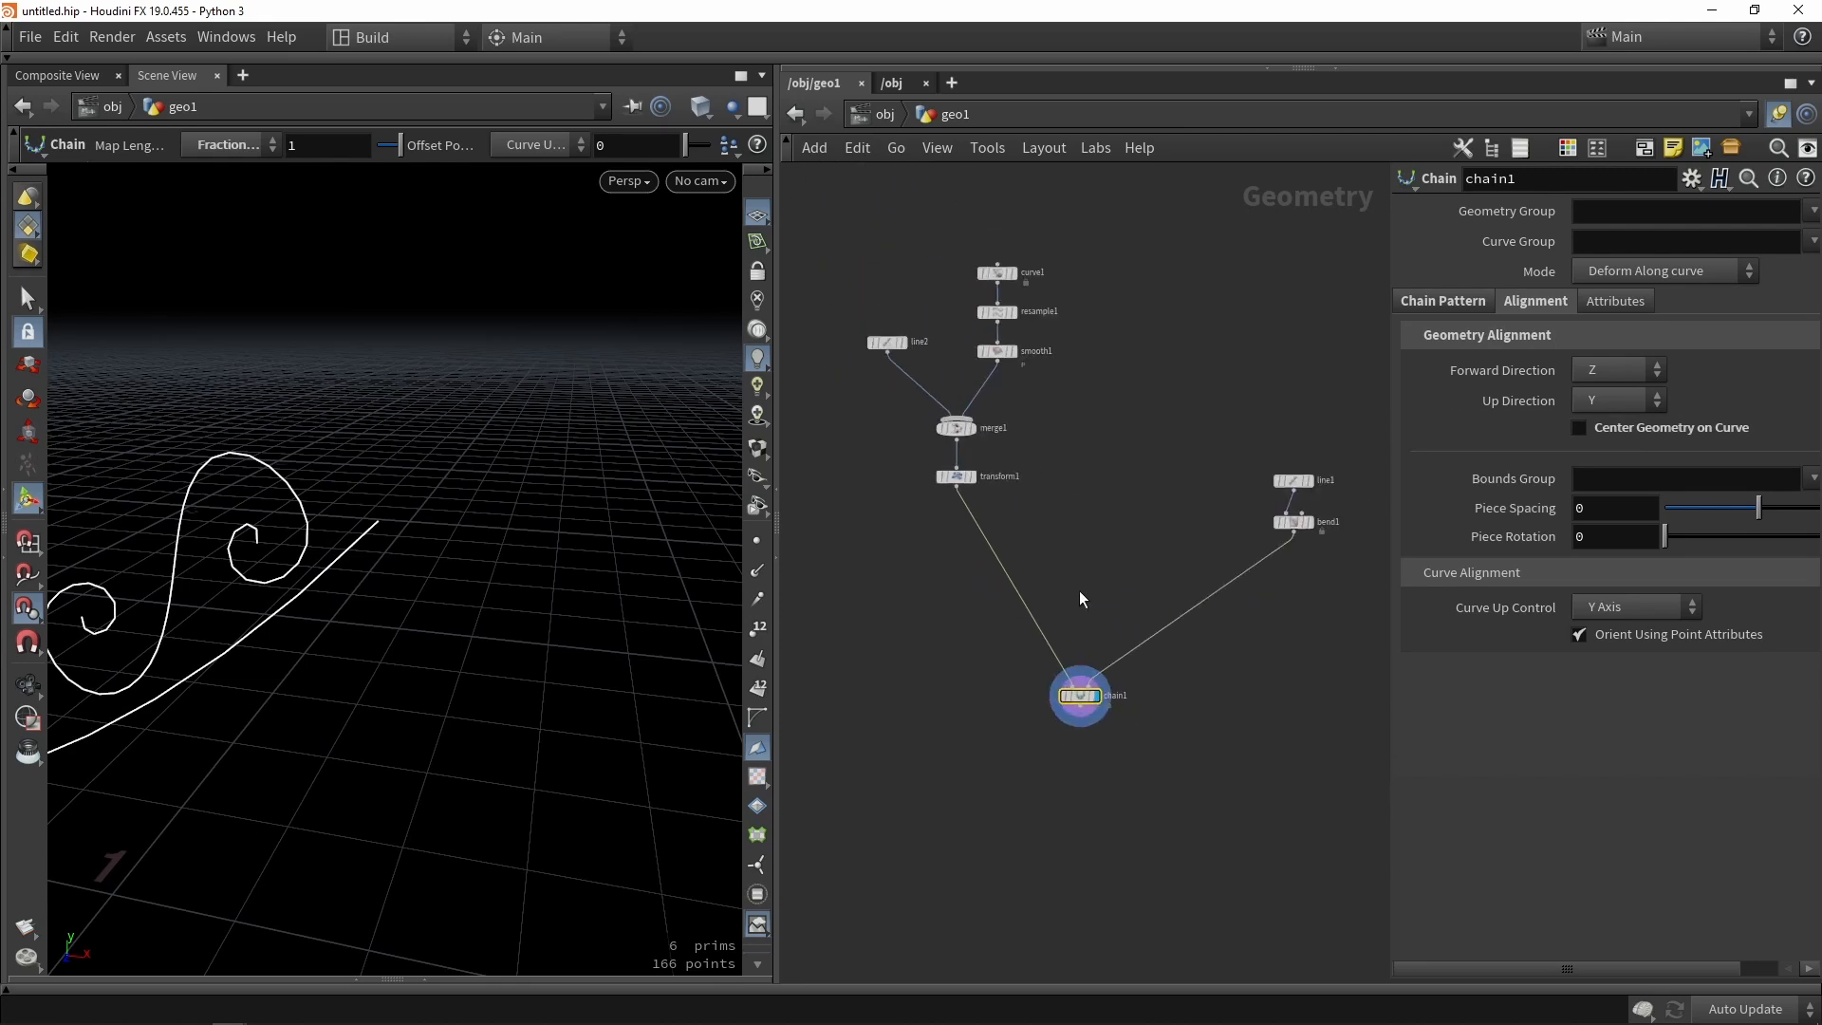
{"action": "left_click_drag", "start_coordinate": [399, 585], "coordinate": [477, 550], "text": "alt"}
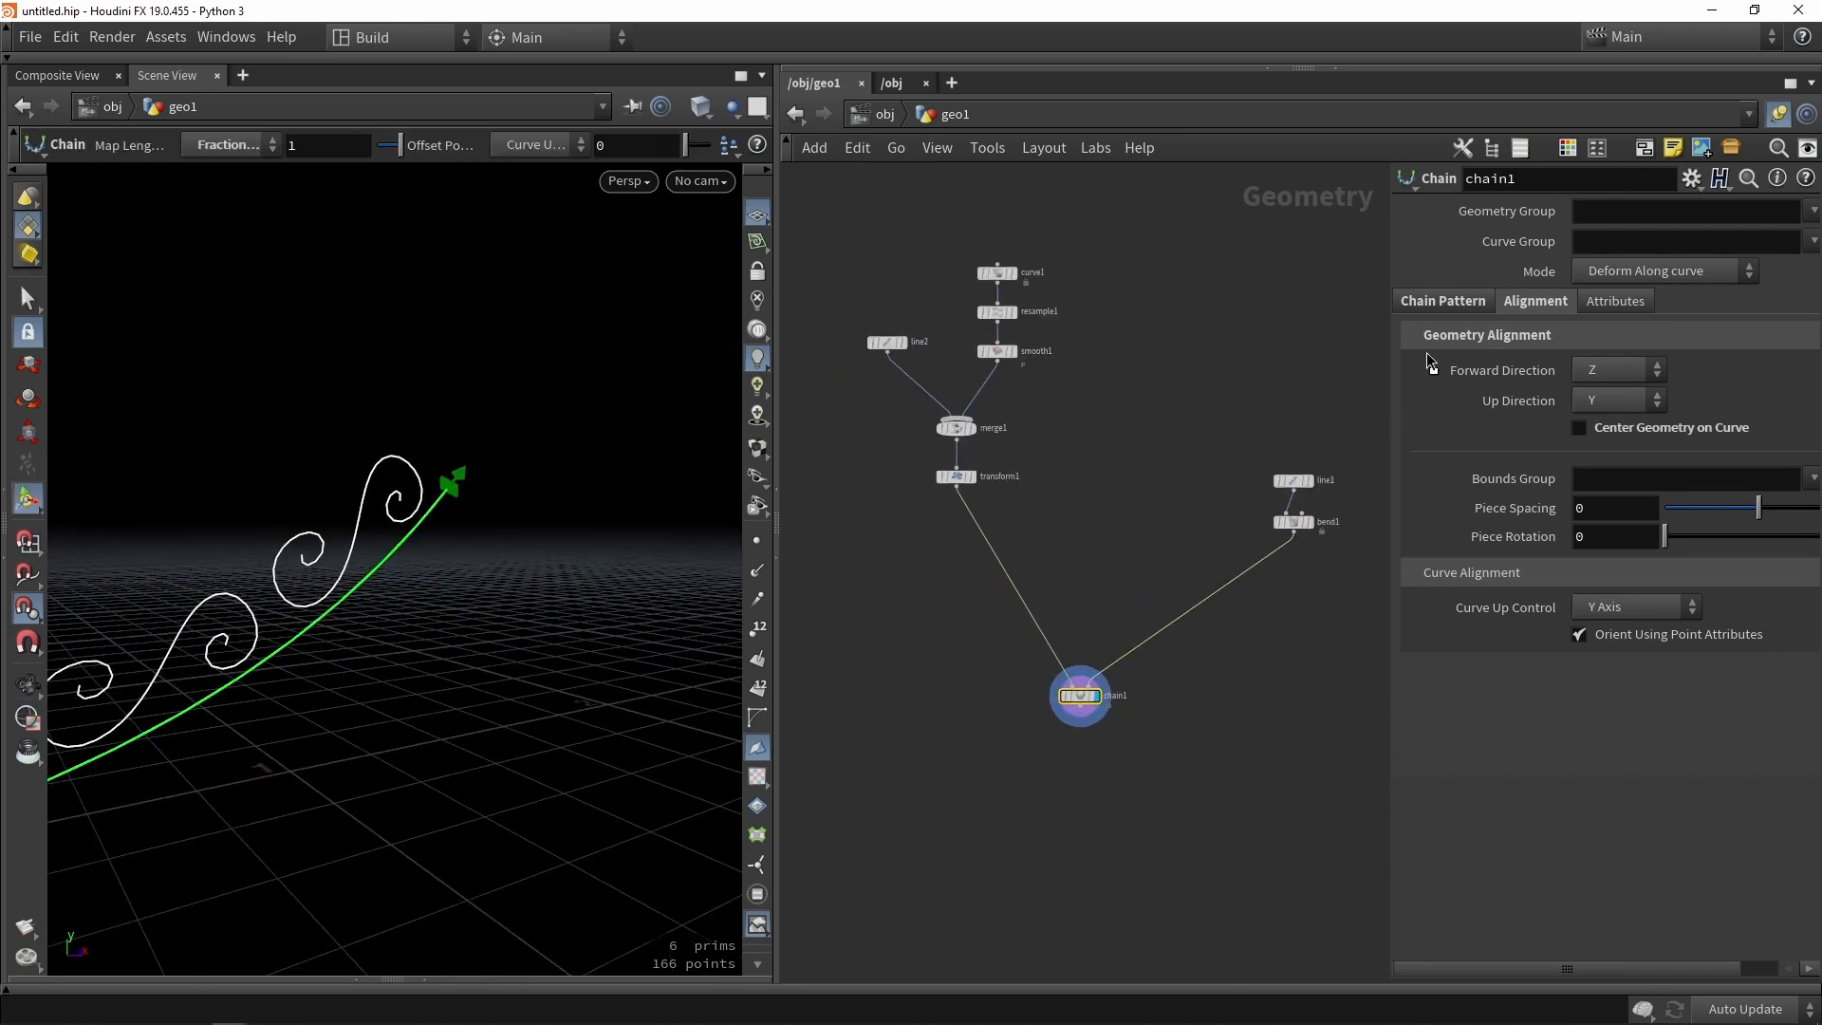
{"action": "left_click", "coordinate": [1442, 301]}
{"action": "left_click", "coordinate": [1439, 698]}
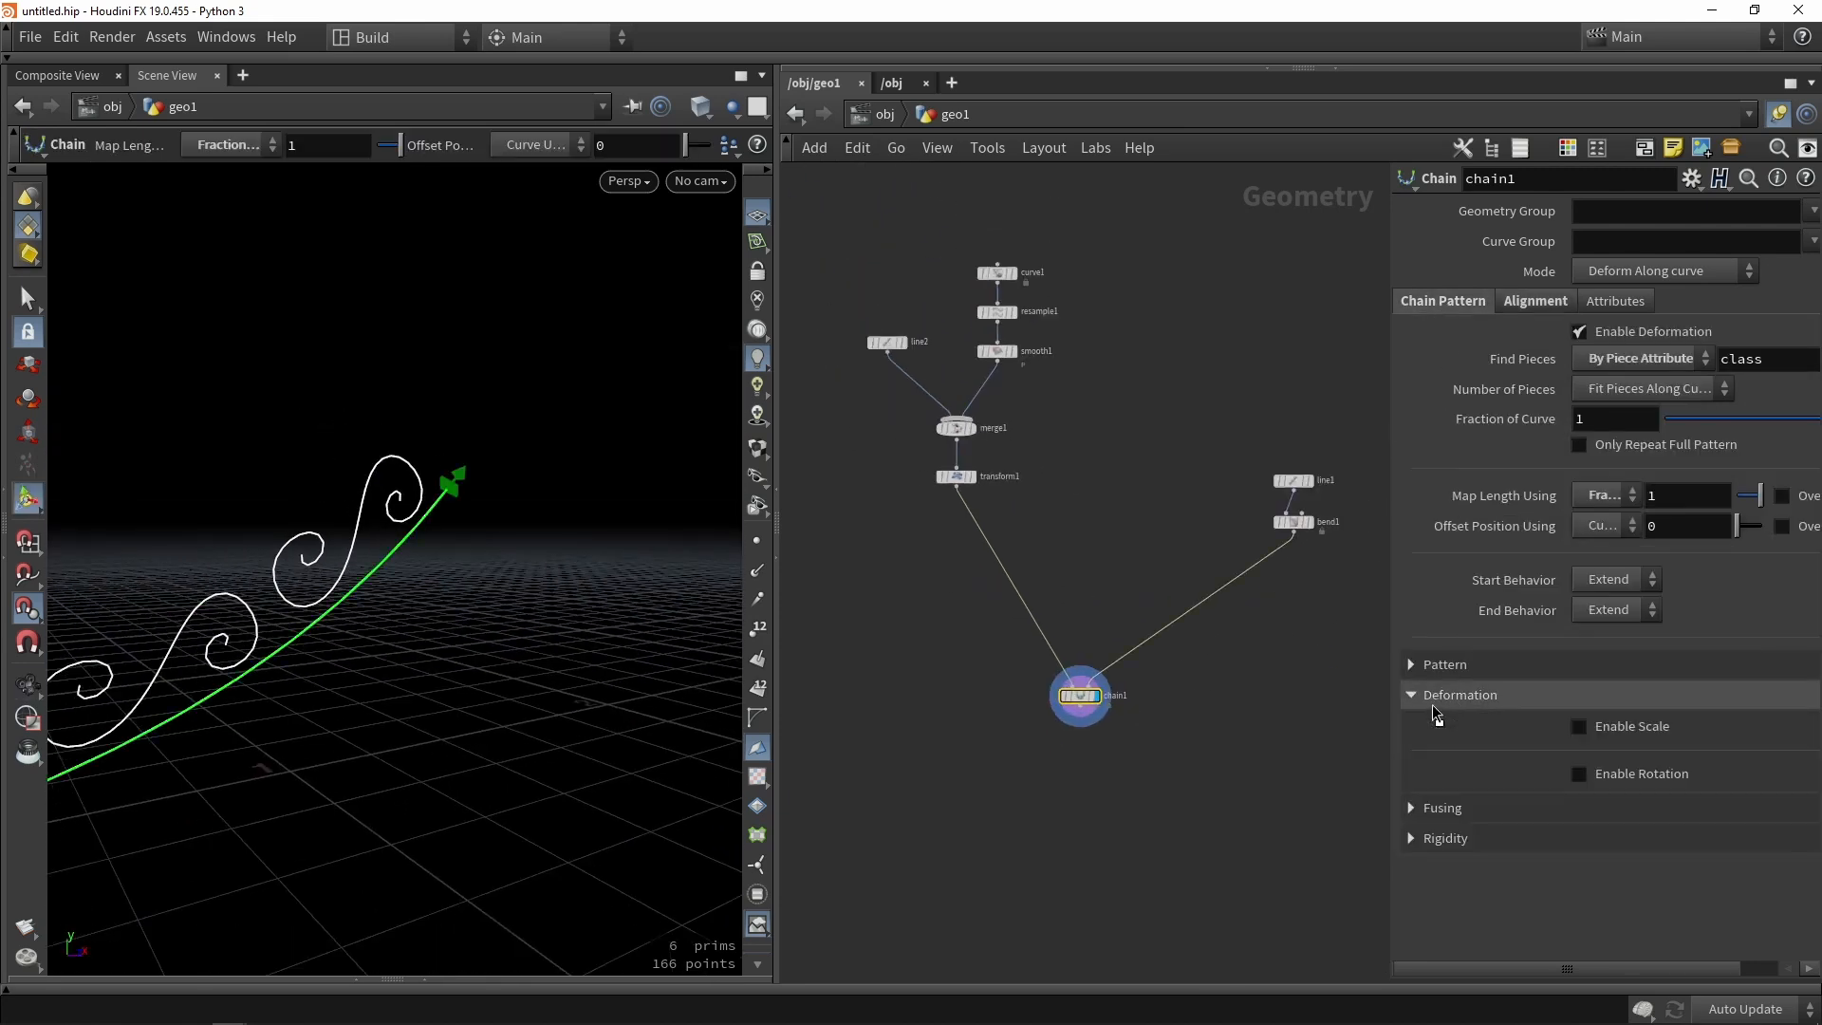
{"action": "left_click", "coordinate": [1650, 727]}
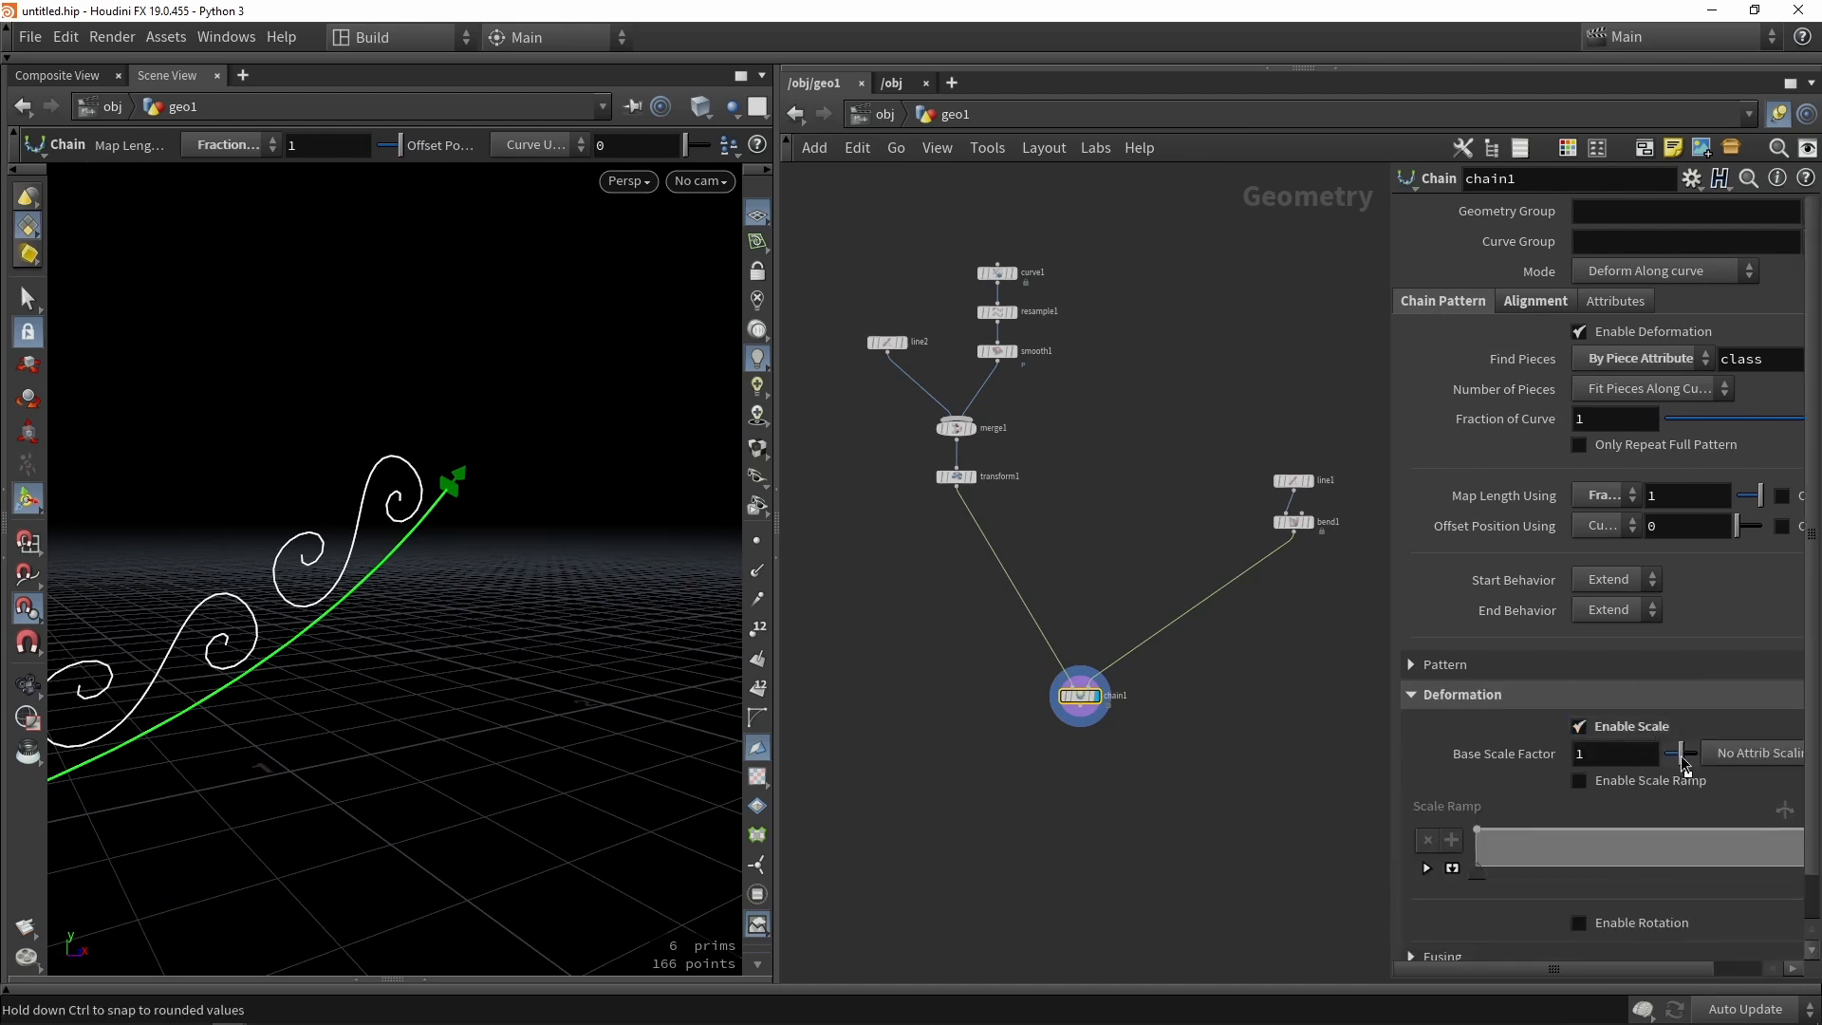
{"action": "left_click_drag", "start_coordinate": [1678, 755], "coordinate": [1679, 762]}
{"action": "middle_click", "coordinate": [1648, 757], "text": "ctrl"}
{"action": "left_click", "coordinate": [1652, 782]}
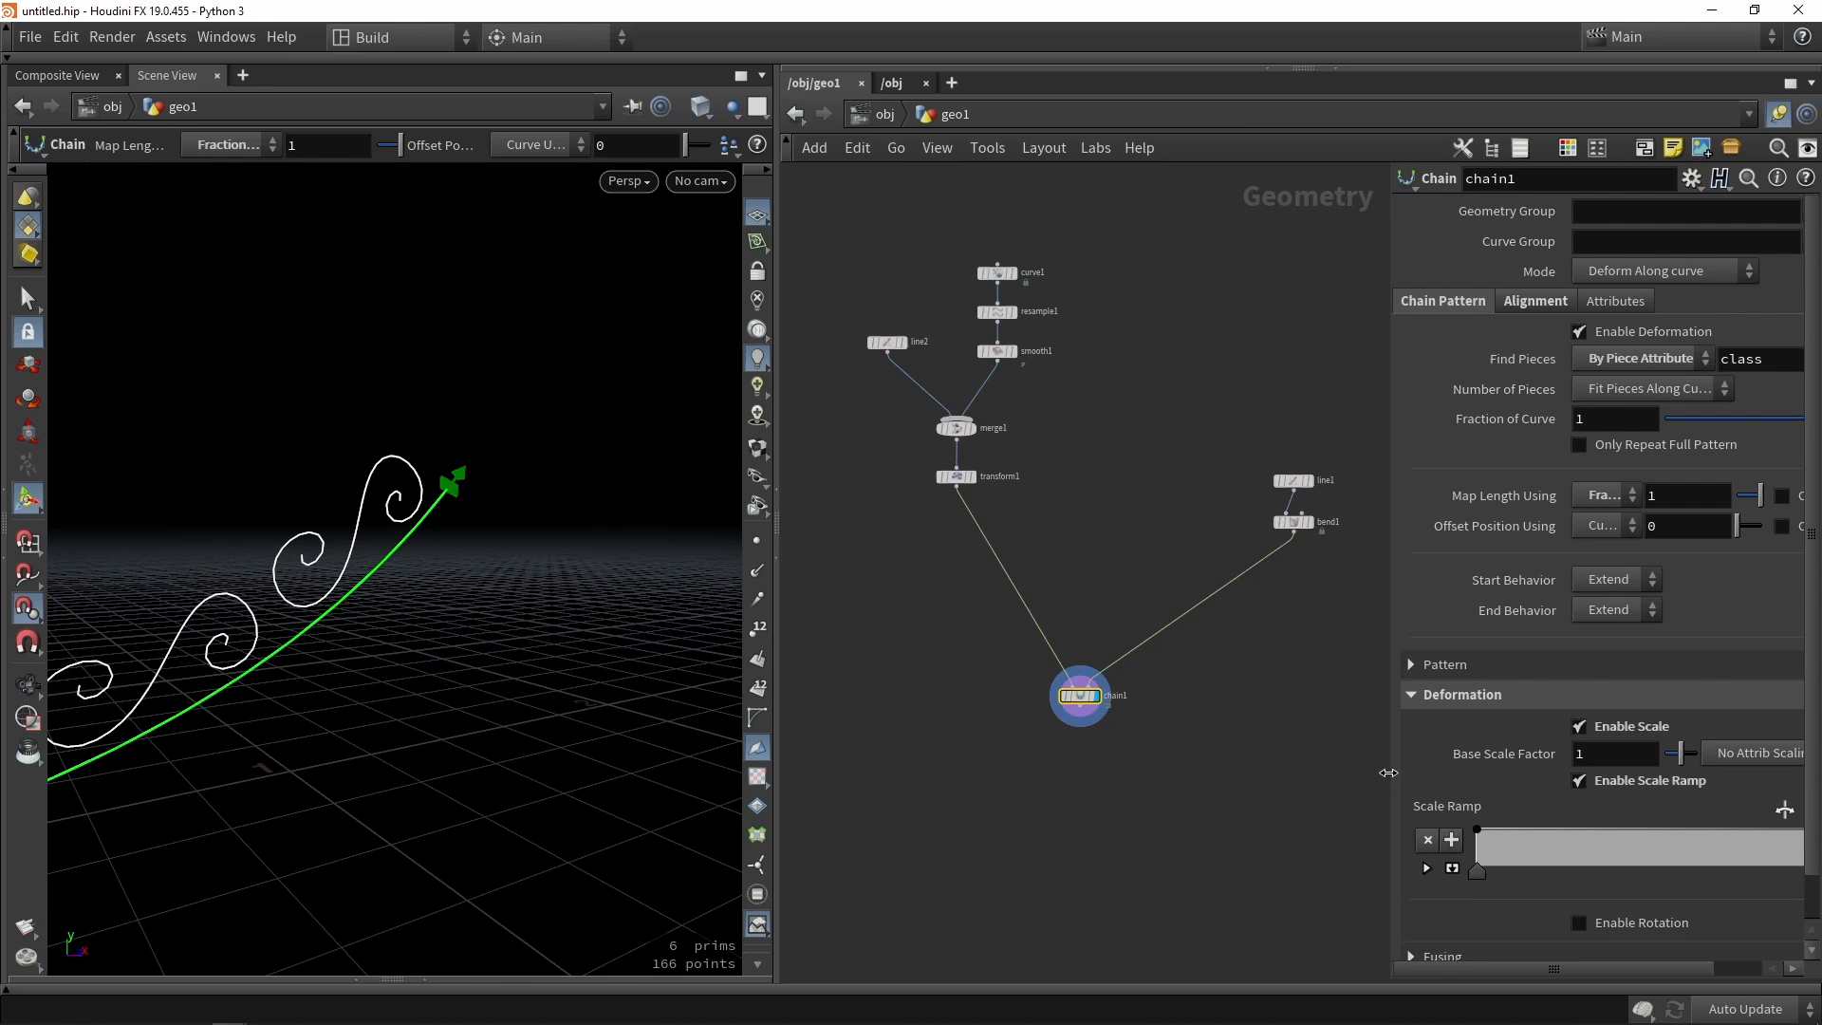
Lower the end point of chain1's Scale Ramp so the repeated spirals shrink toward the far end of the curve.
{"action": "left_click_drag", "start_coordinate": [1388, 773], "coordinate": [1183, 773]}
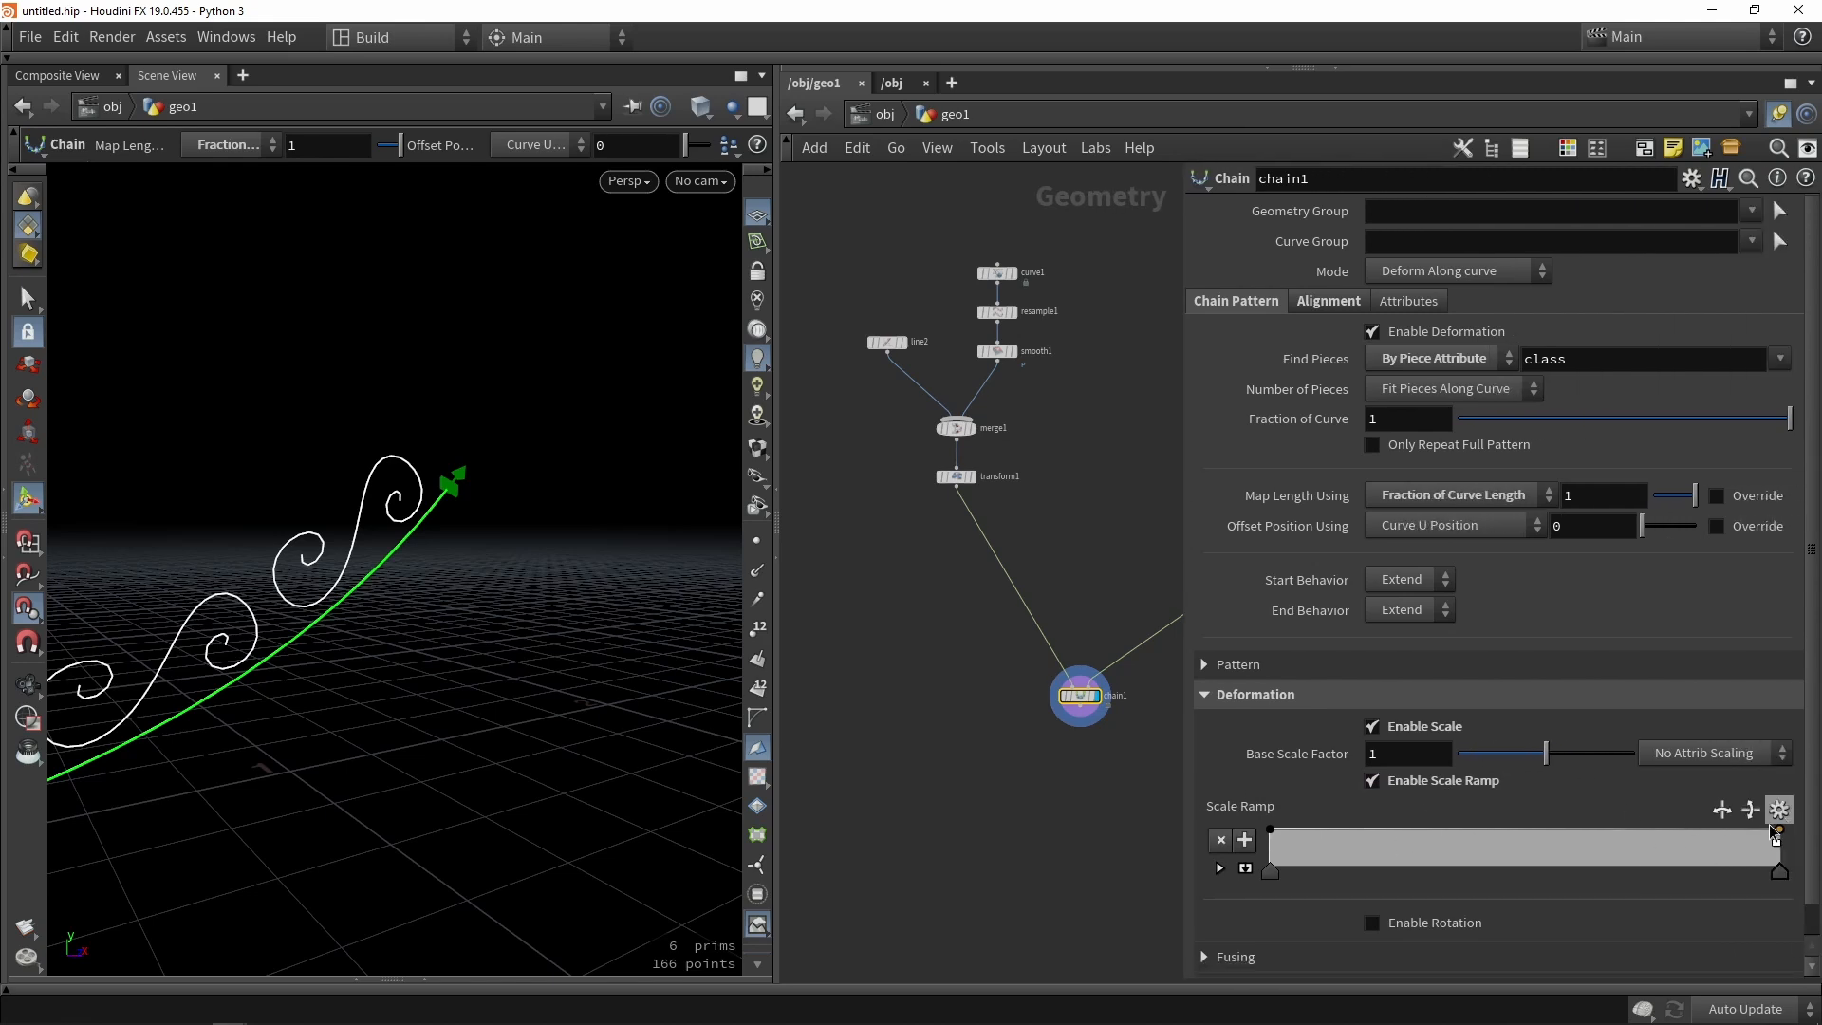
{"action": "left_click_drag", "start_coordinate": [1781, 837], "coordinate": [1783, 854]}
{"action": "middle_click_drag", "start_coordinate": [418, 594], "coordinate": [621, 529], "text": "alt"}
{"action": "left_click_drag", "start_coordinate": [621, 529], "coordinate": [529, 537], "text": "alt"}
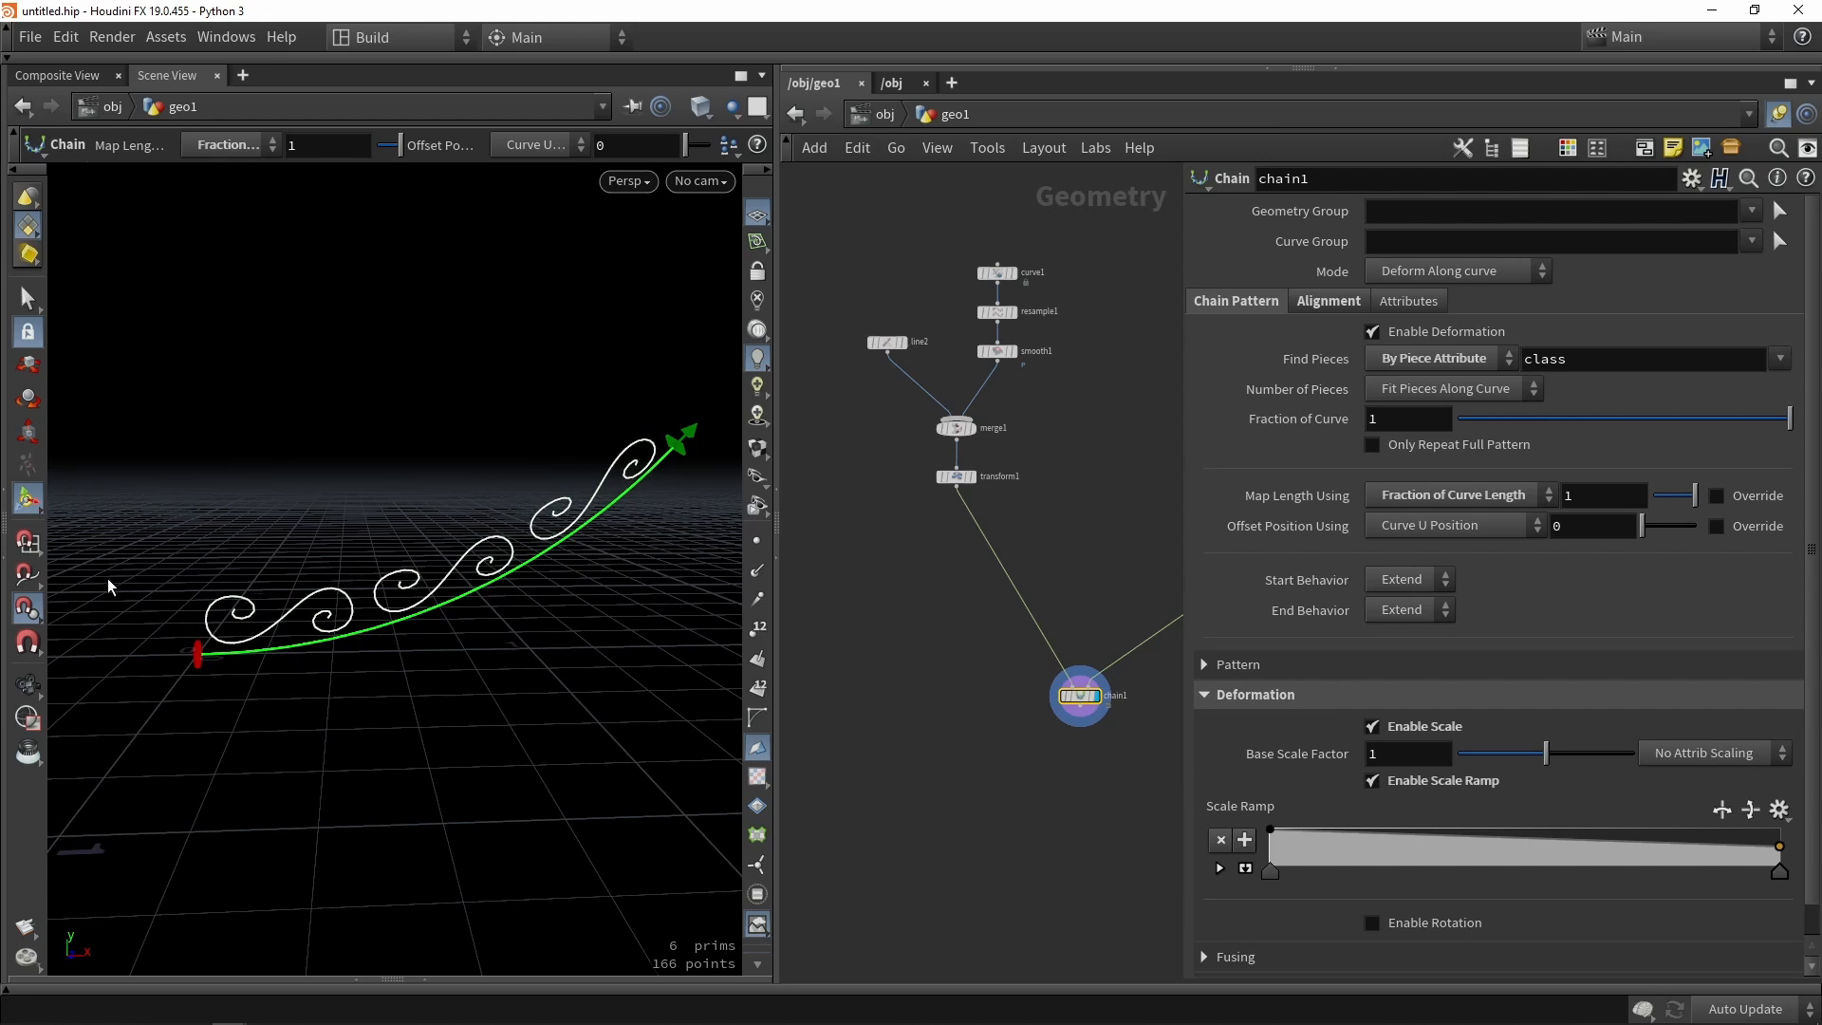
Add a Sweep node below chain1, feed chain1's output into its first input, and display it.
{"action": "key", "text": "Tab"}
{"action": "type", "text": "s"}
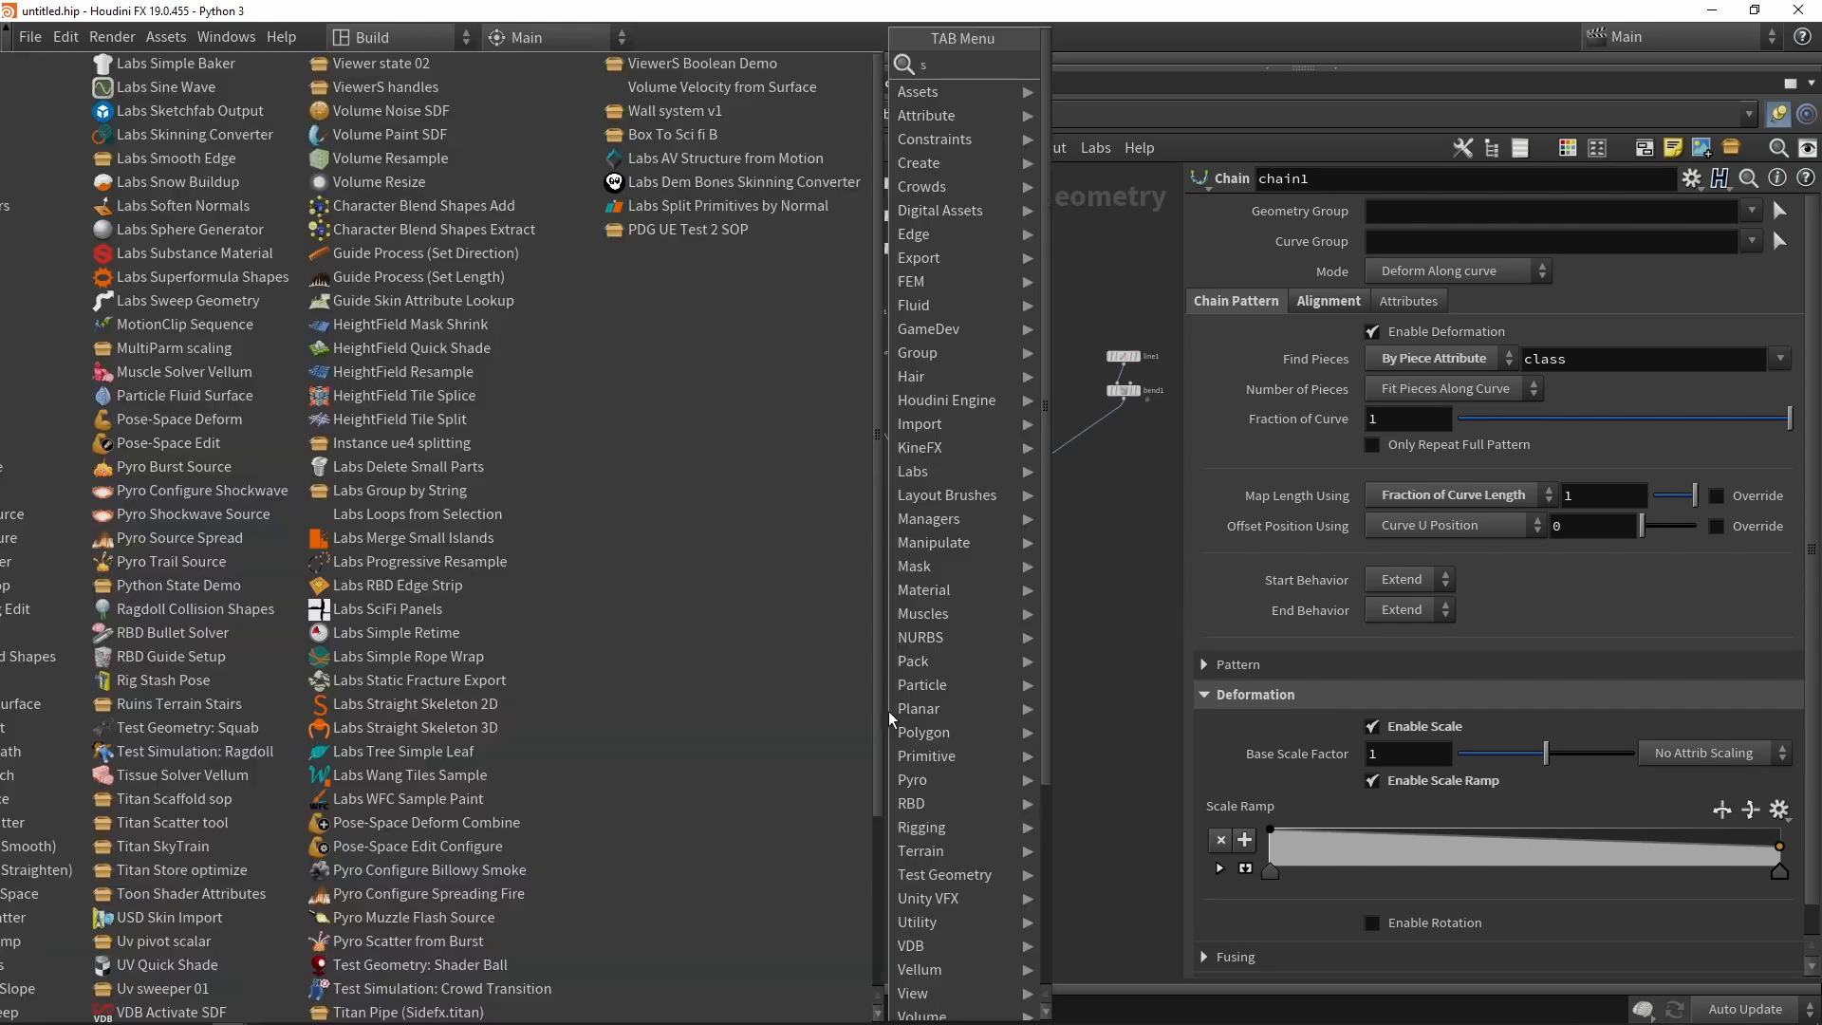
{"action": "type", "text": "we"}
{"action": "key", "text": "Return"}
{"action": "left_click", "coordinate": [935, 597]}
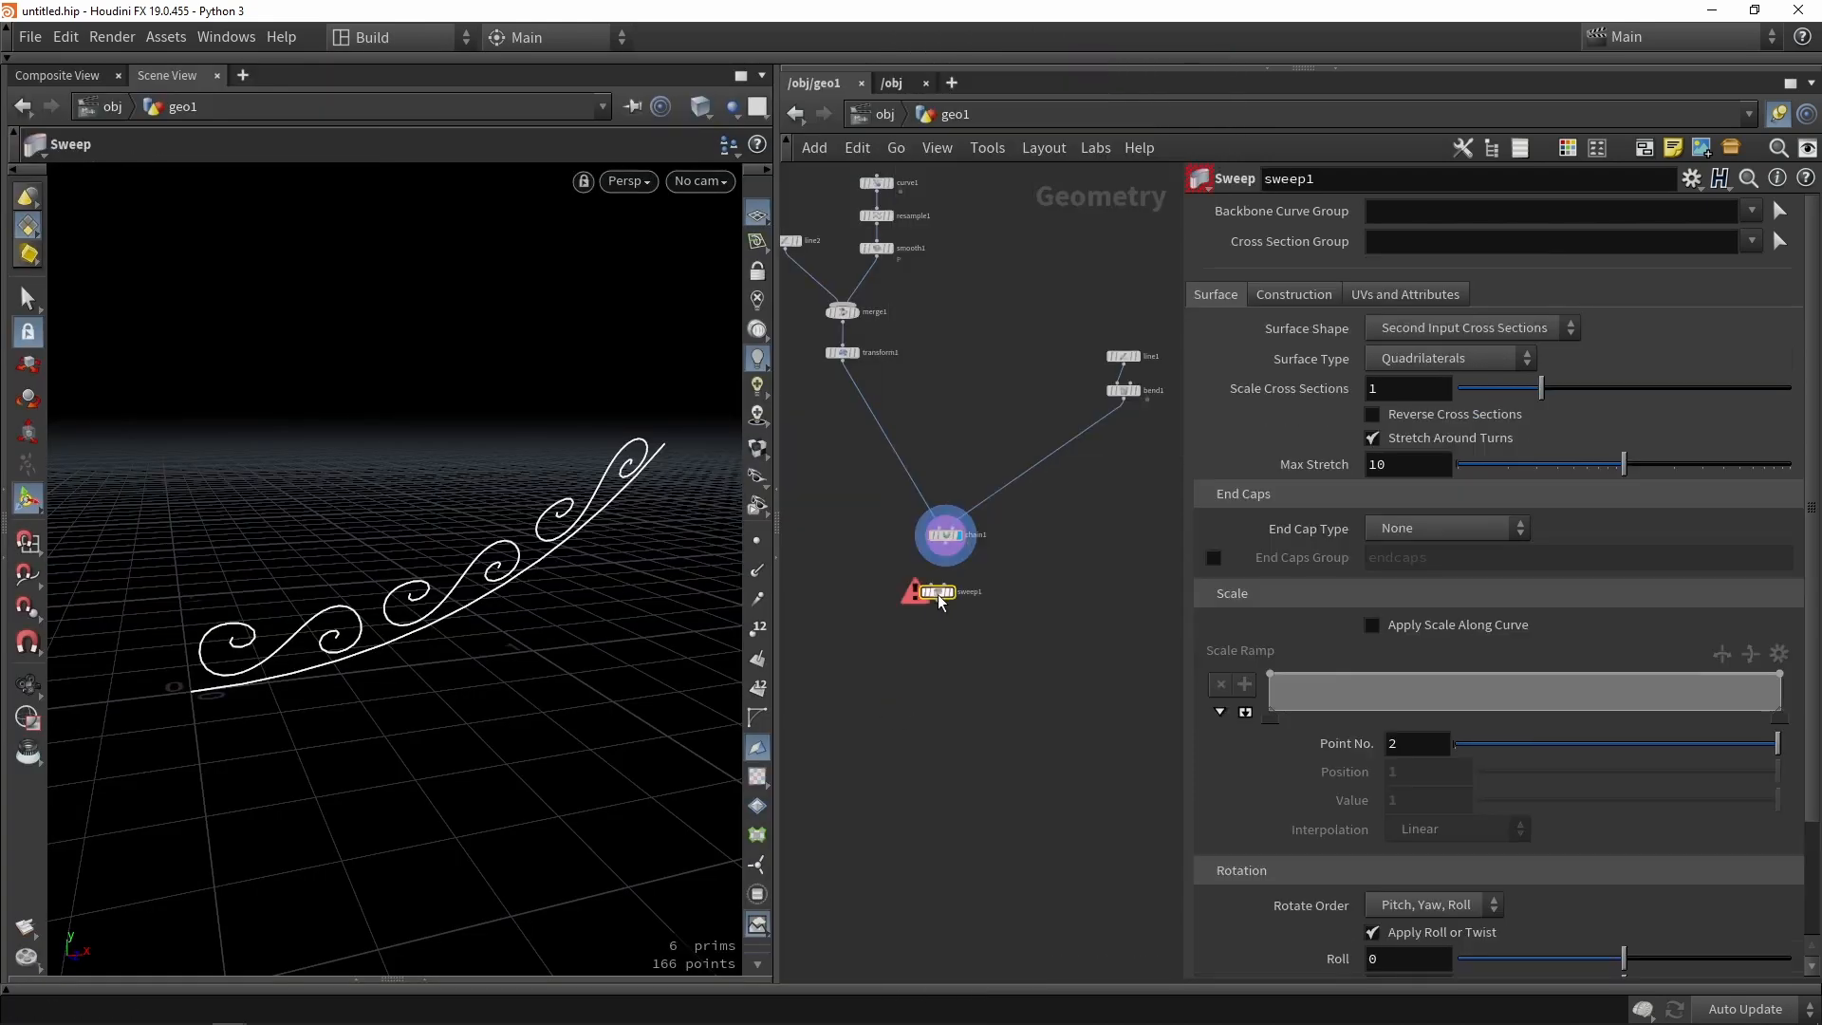
{"action": "scroll", "coordinate": [932, 593], "scroll_direction": "up", "scroll_amount": 4}
{"action": "left_click_drag", "start_coordinate": [962, 470], "coordinate": [963, 589]}
{"action": "left_click", "coordinate": [975, 609]}
Set sweep1's Surface Shape to Round Tube with a radius of 0.017.
{"action": "left_click", "coordinate": [1432, 332]}
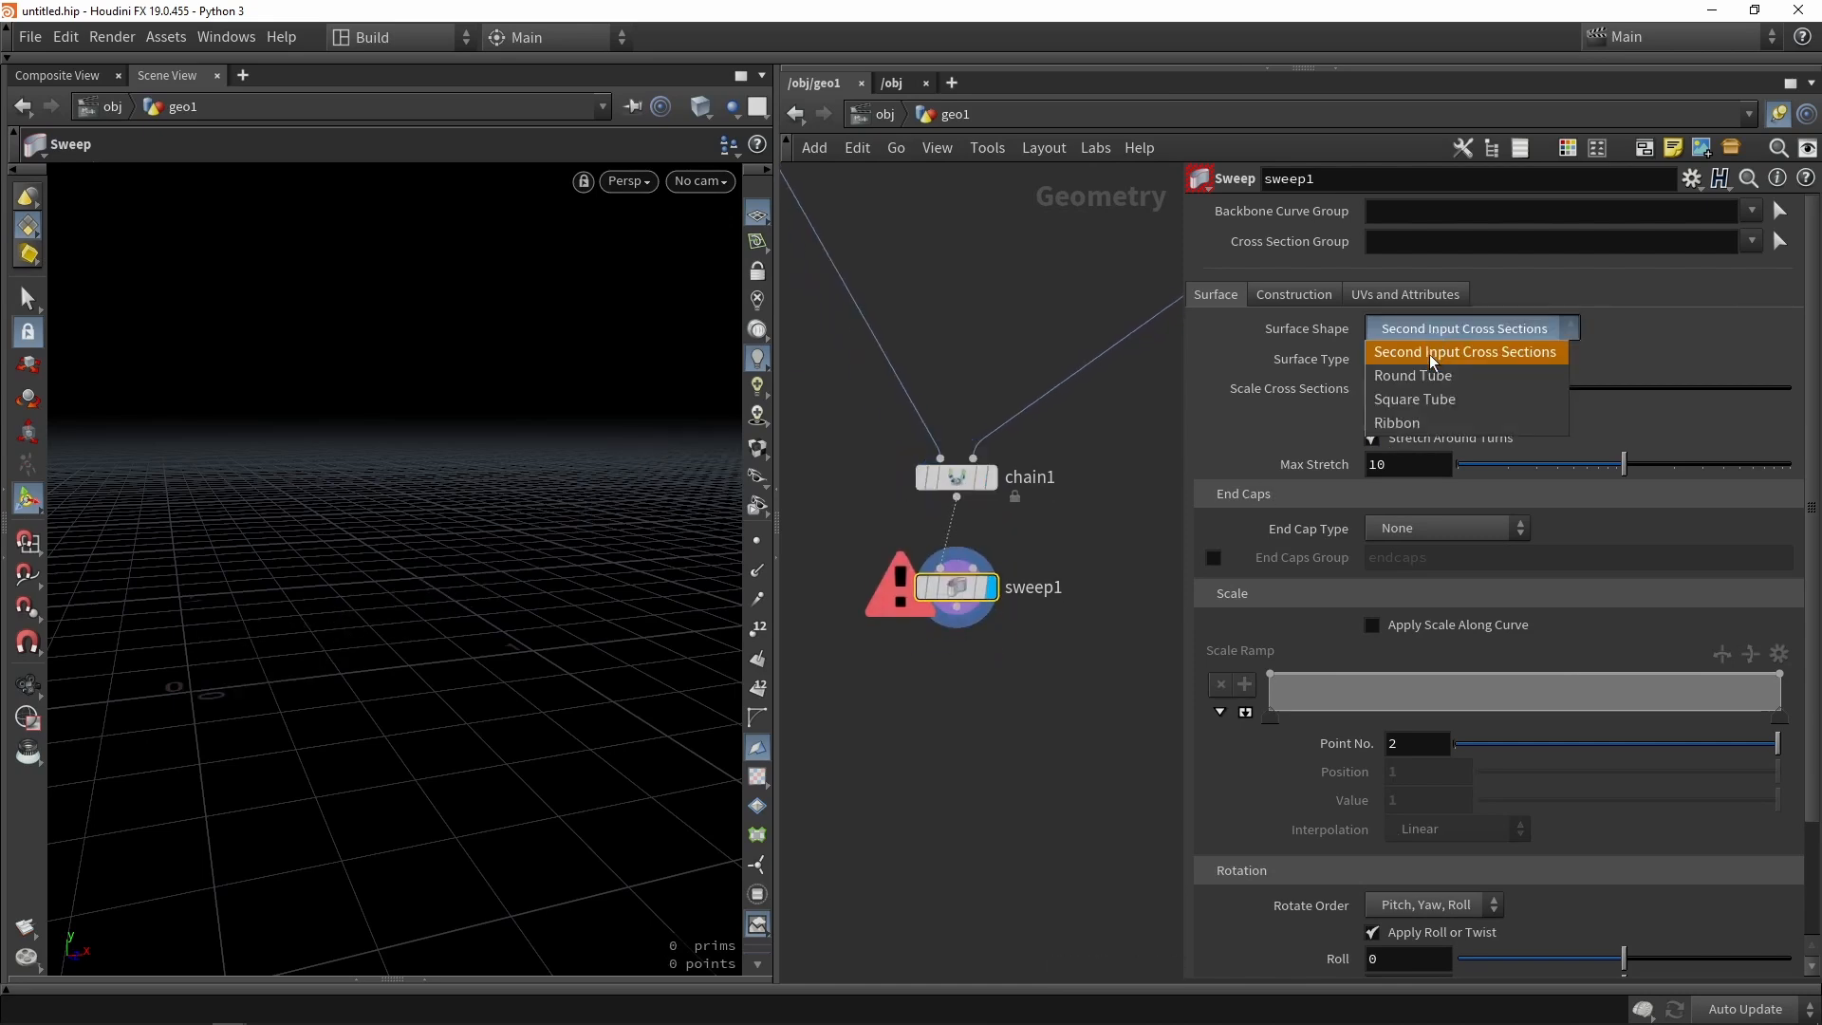
{"action": "left_click", "coordinate": [1424, 374]}
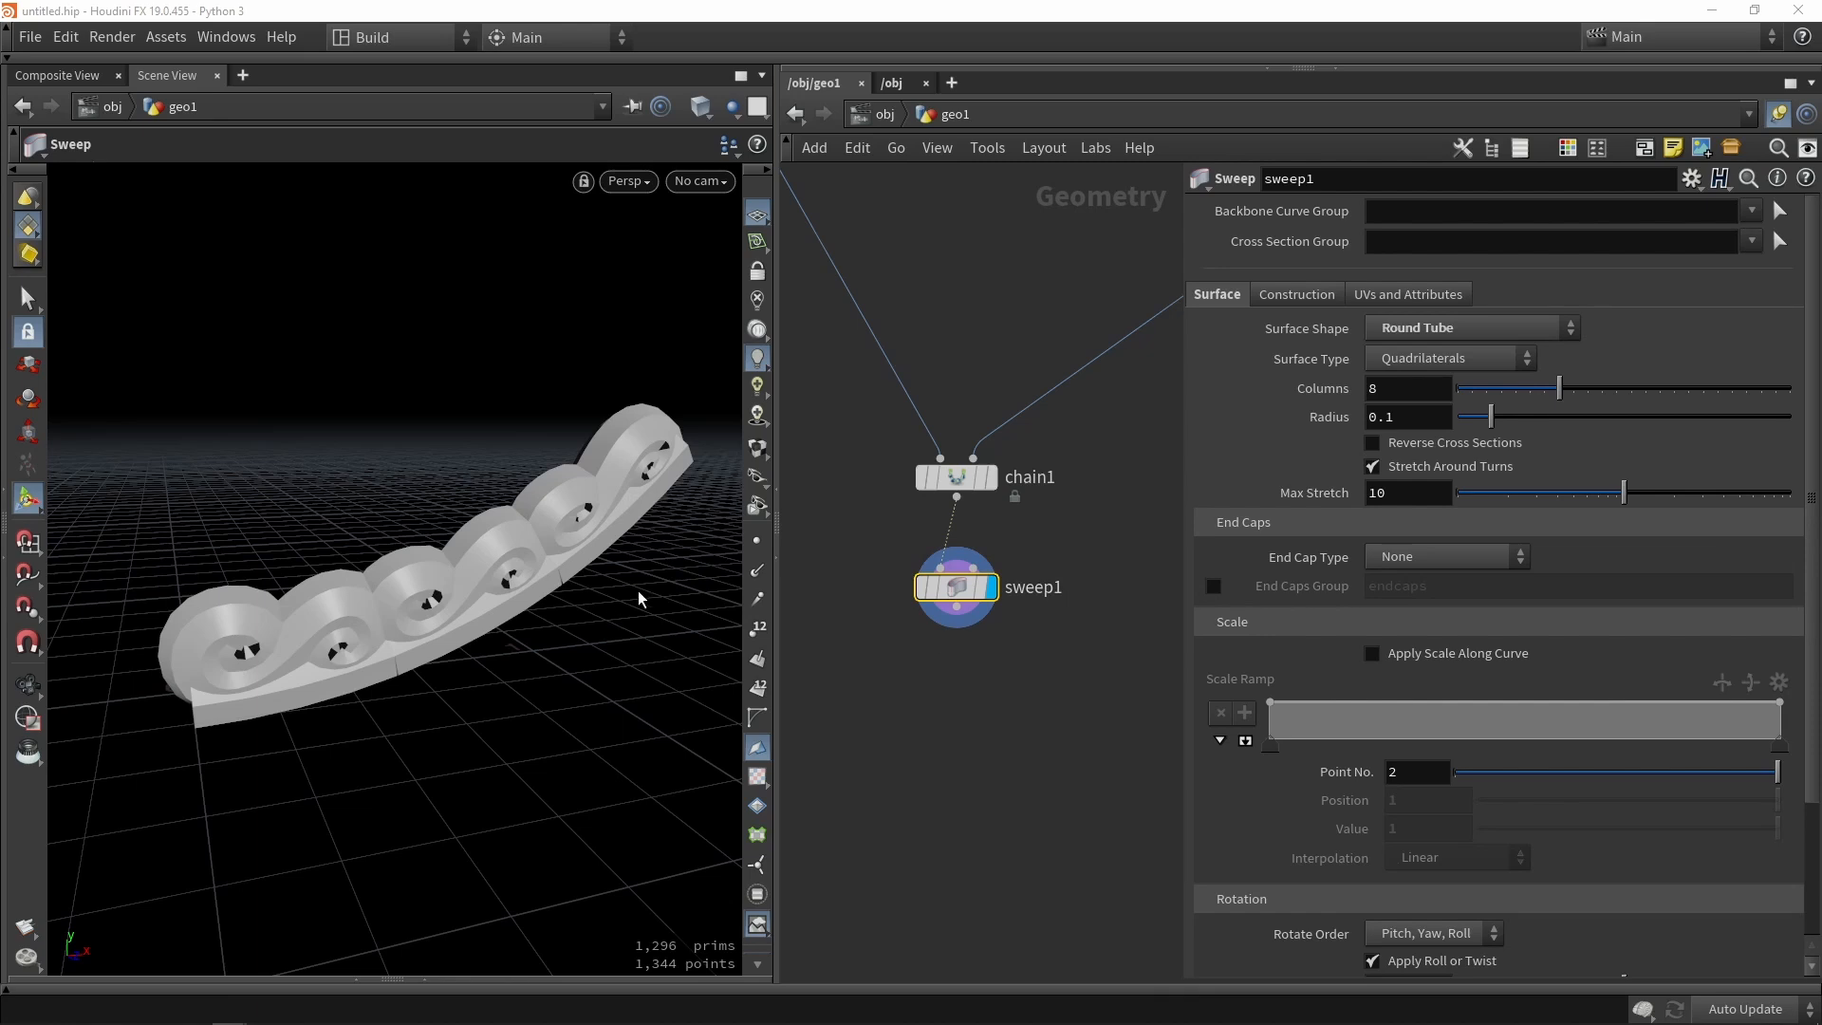
{"action": "left_click_drag", "start_coordinate": [1490, 417], "coordinate": [1465, 418]}
{"action": "mouse_move", "coordinate": [622, 603]}
{"action": "left_mouse_down", "text": "alt"}
{"action": "mouse_move", "coordinate": [464, 541]}
{"action": "mouse_move", "coordinate": [354, 541]}
{"action": "mouse_move", "coordinate": [630, 545]}
{"action": "mouse_move", "coordinate": [627, 593]}
{"action": "left_mouse_up", "text": "alt"}
Display smooth1 and move the curve1, resample1 and smooth1 nodes up to make room above merge1.
{"action": "scroll", "coordinate": [1108, 765], "scroll_direction": "down", "scroll_amount": 4}
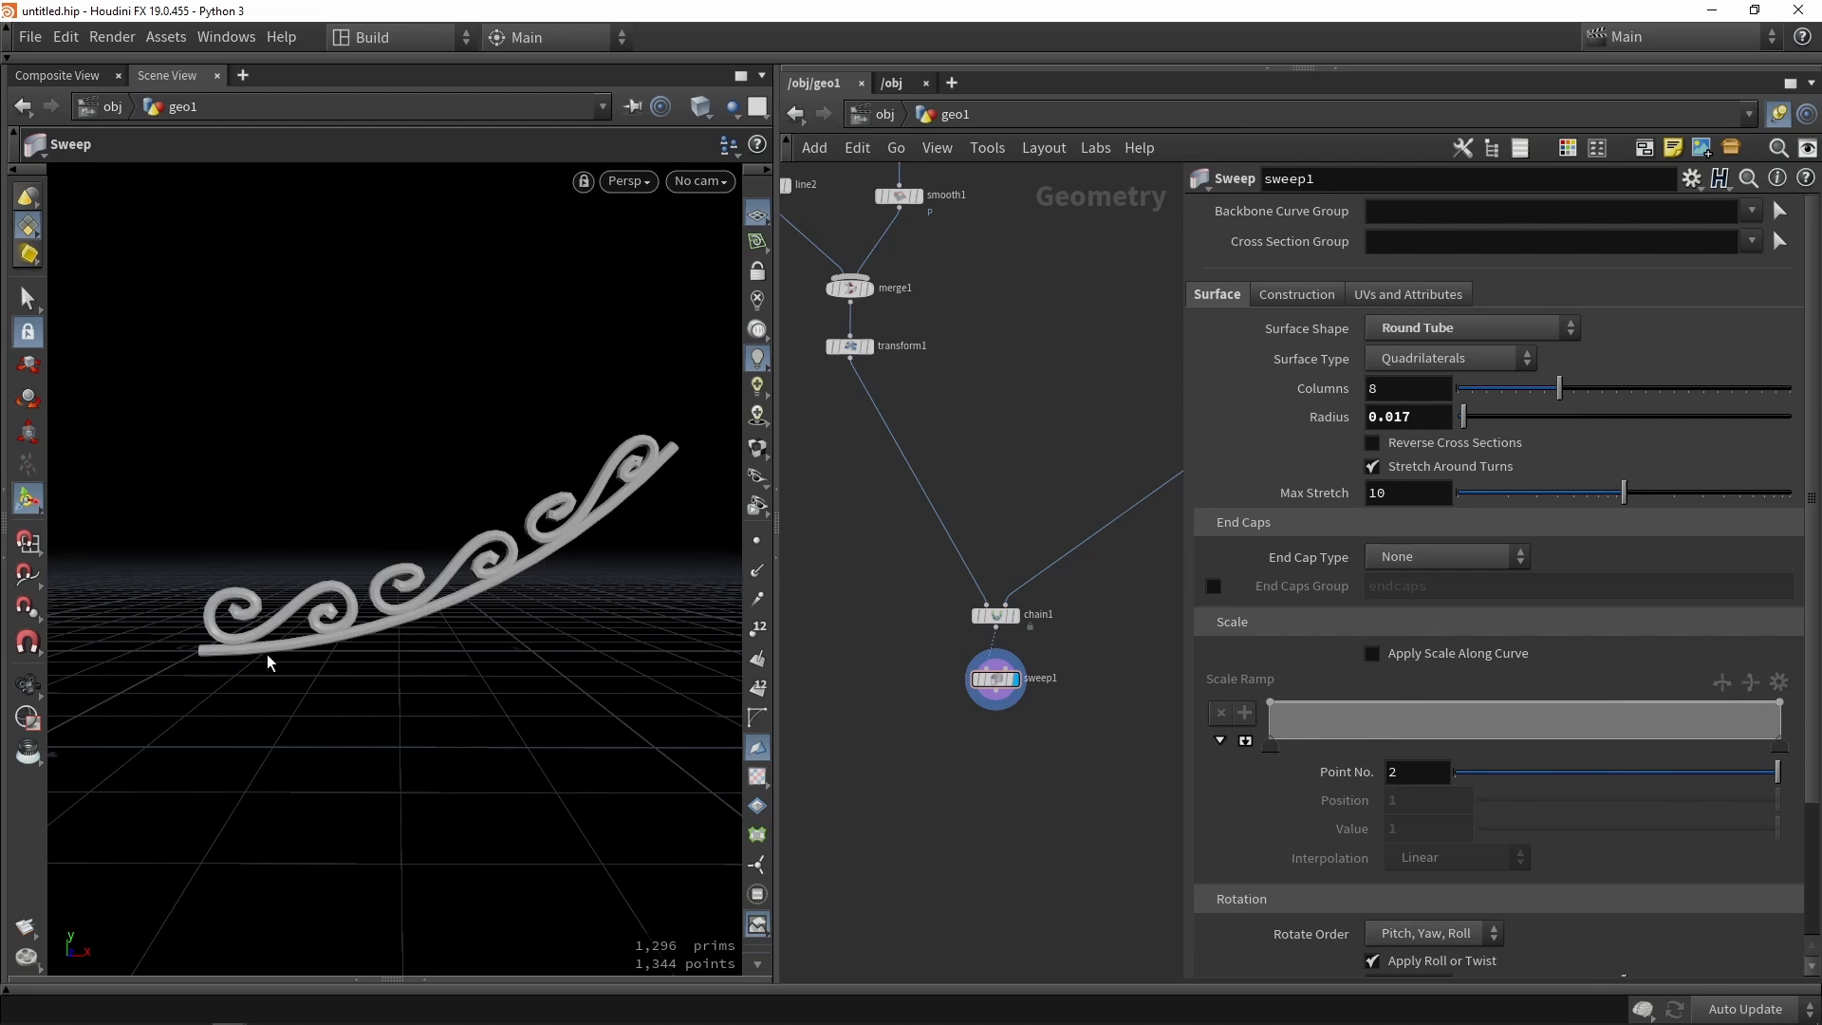
{"action": "middle_click_drag", "start_coordinate": [1032, 373], "coordinate": [1040, 619]}
{"action": "middle_click_drag", "start_coordinate": [914, 480], "coordinate": [991, 590]}
{"action": "scroll", "coordinate": [976, 547], "scroll_direction": "up", "scroll_amount": 2}
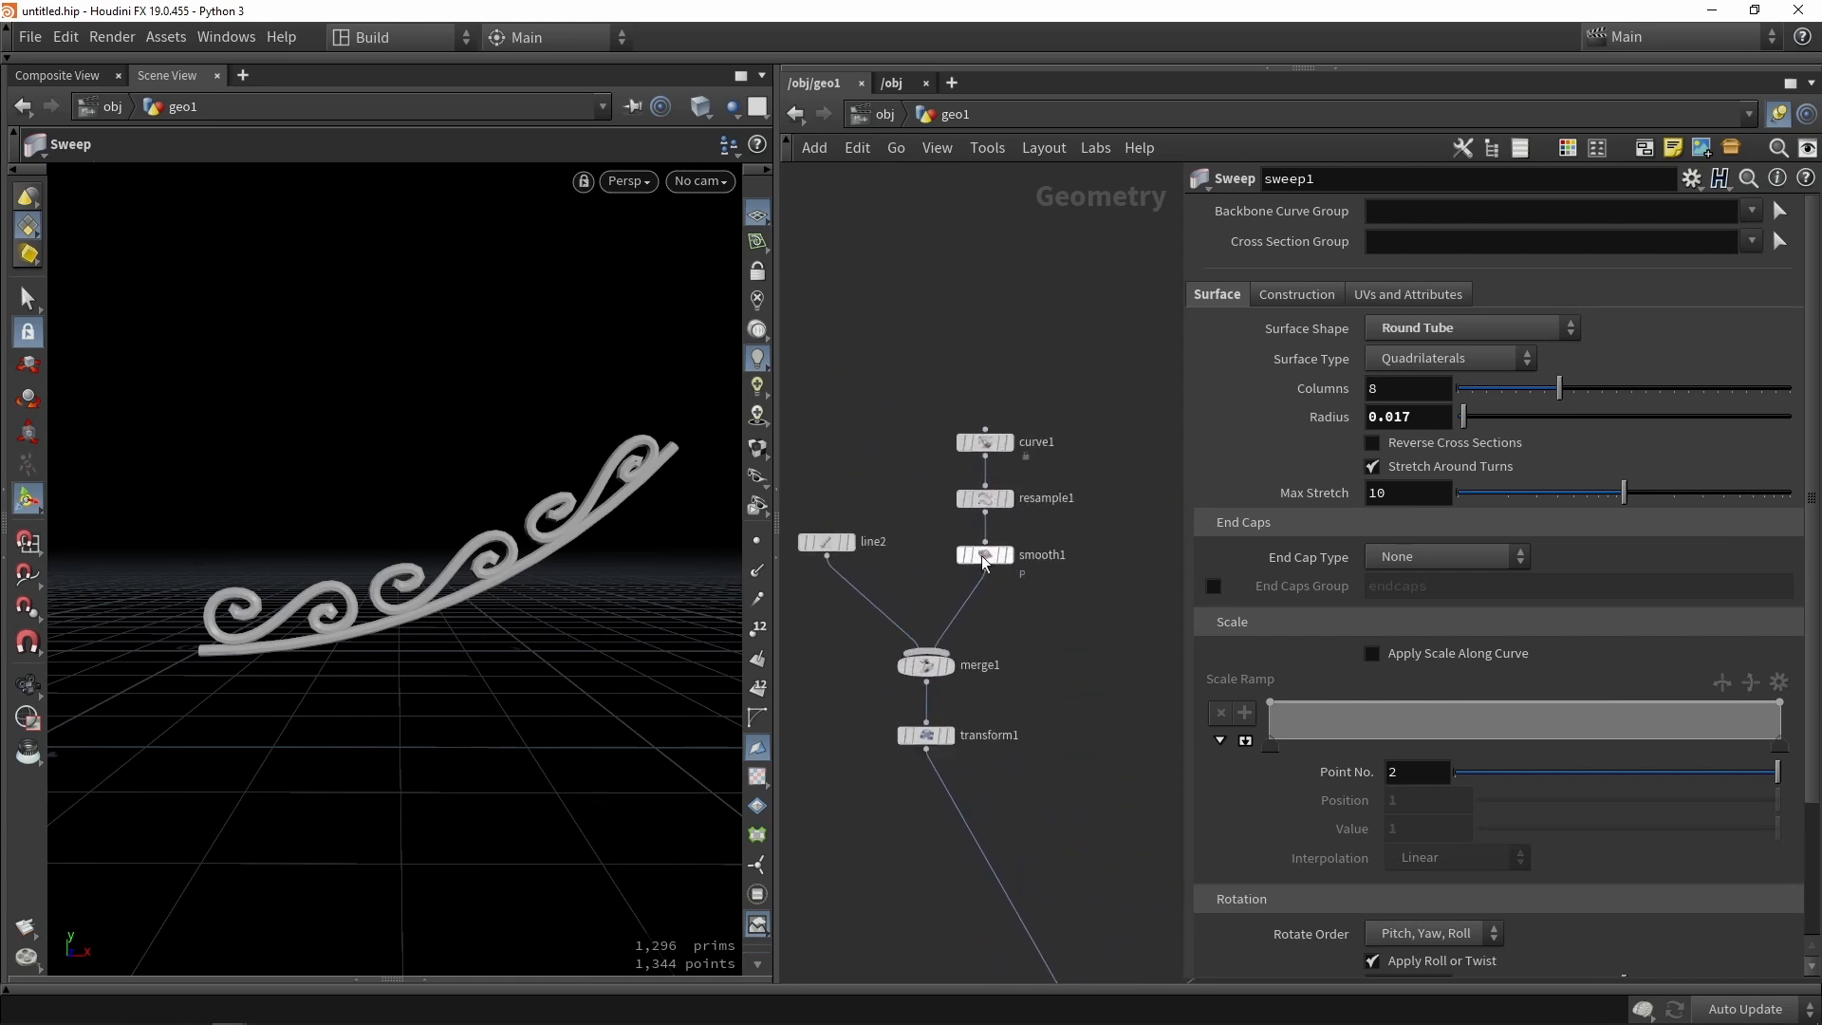
{"action": "left_click", "coordinate": [1016, 554]}
{"action": "left_click_drag", "start_coordinate": [1063, 650], "coordinate": [945, 405]}
{"action": "left_click_drag", "start_coordinate": [987, 554], "coordinate": [1004, 338]}
{"action": "left_click", "coordinate": [1004, 338]}
Insert a Group node on the connection between smooth1 and merge1.
{"action": "key", "text": "Tab"}
{"action": "type", "text": "group"}
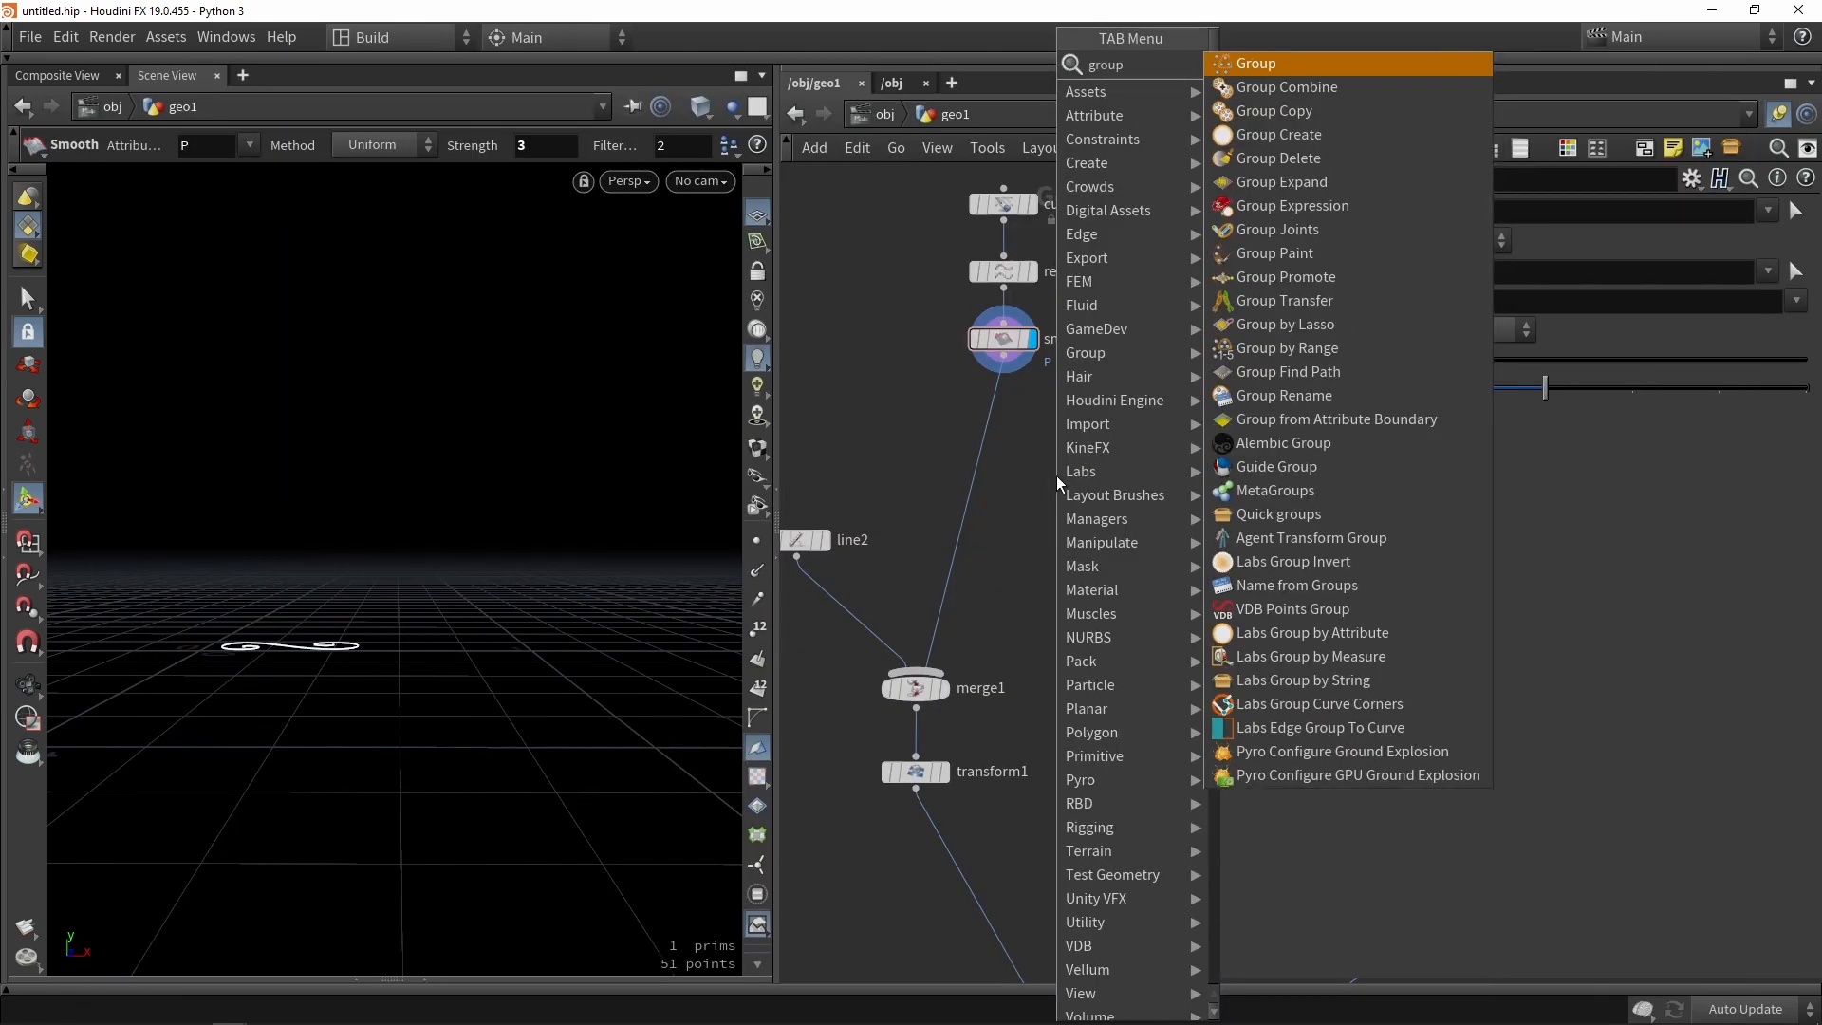
{"action": "key", "text": "Return"}
{"action": "left_click", "coordinate": [1056, 475]}
{"action": "scroll", "coordinate": [1053, 473], "scroll_direction": "up", "scroll_amount": 1}
{"action": "left_click_drag", "start_coordinate": [1054, 472], "coordinate": [1001, 440]}
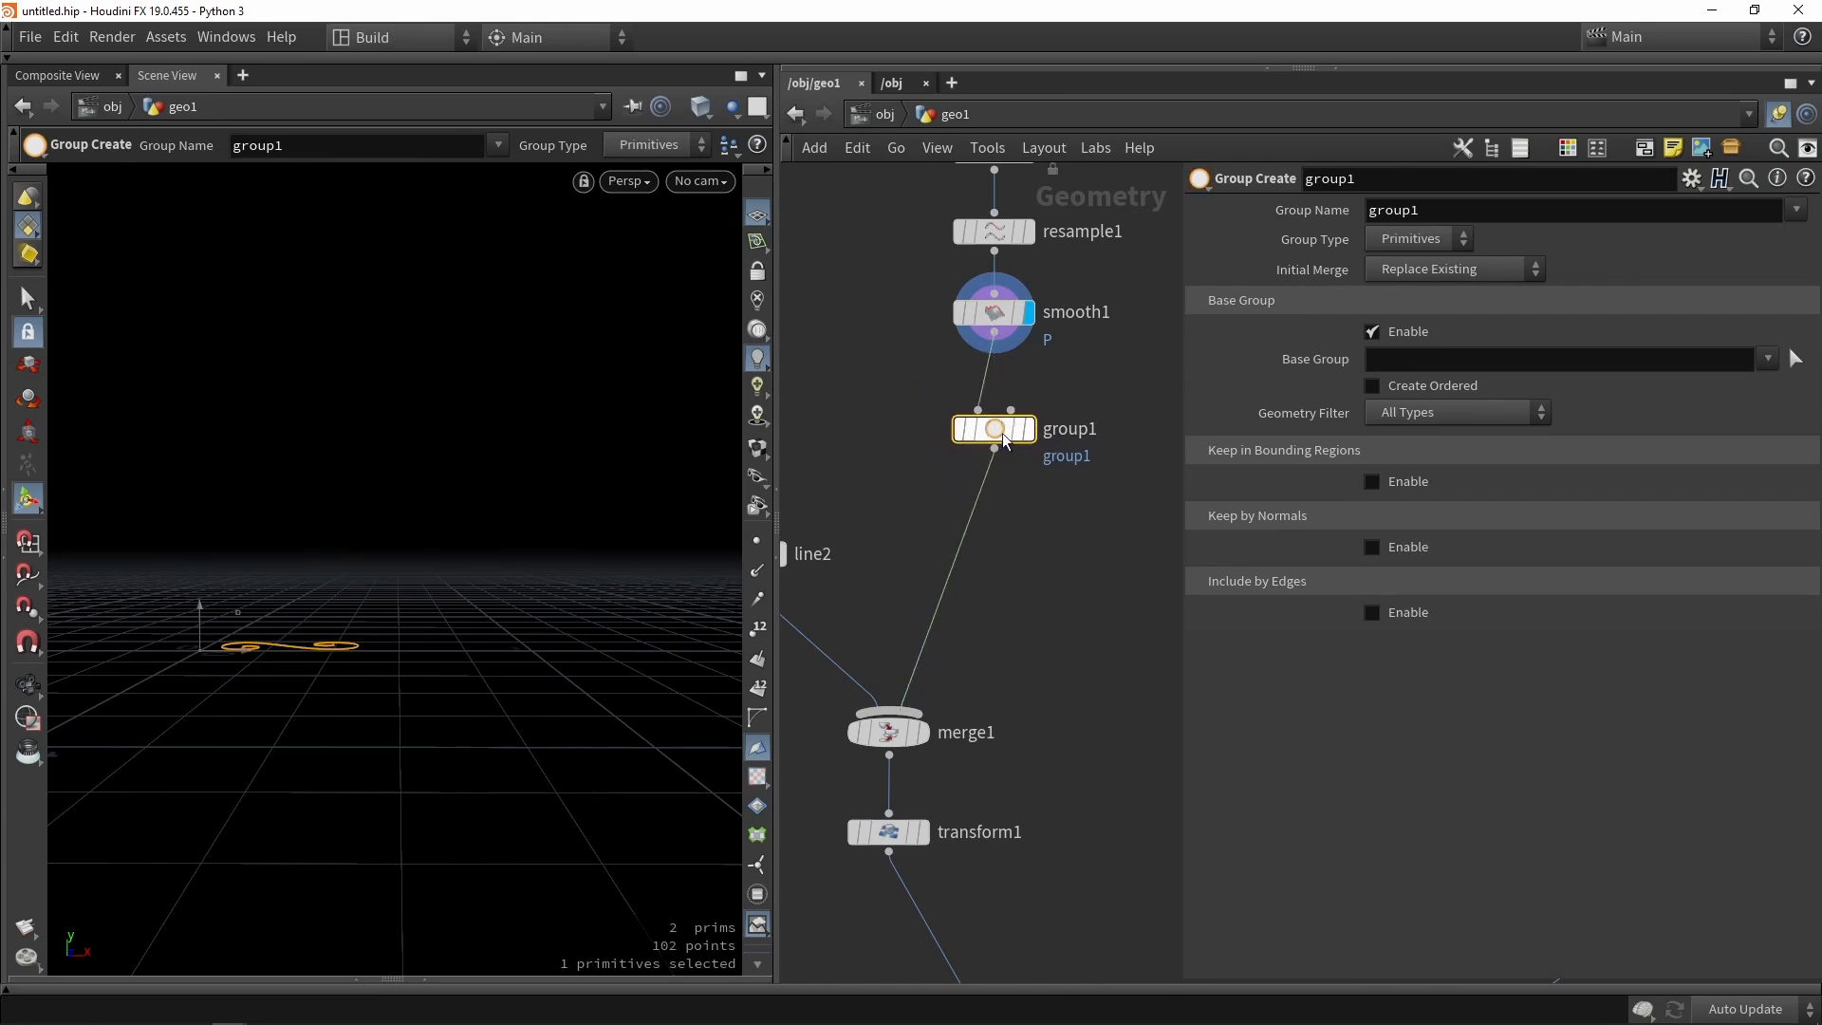
Name group1's primitive group spline and display the node.
{"action": "double_click", "coordinate": [1427, 212]}
{"action": "type", "text": "cplin"}
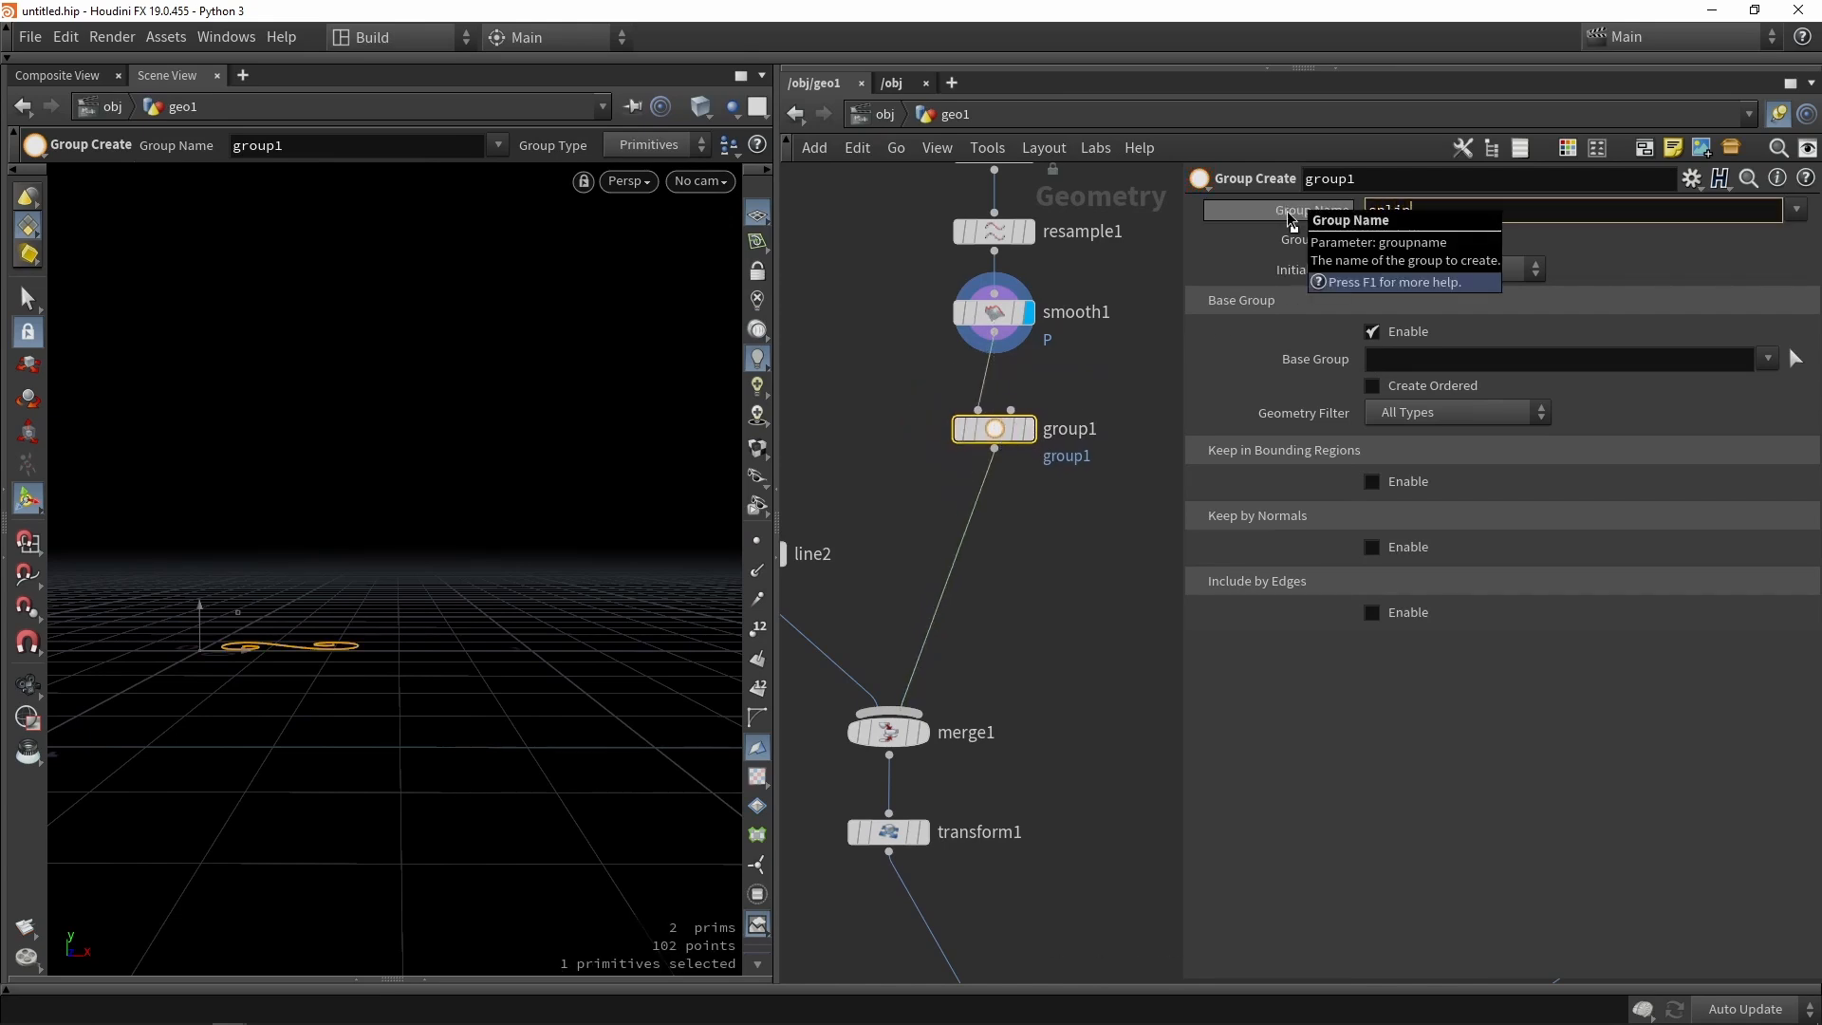
{"action": "type", "text": "e"}
{"action": "key", "text": "Return"}
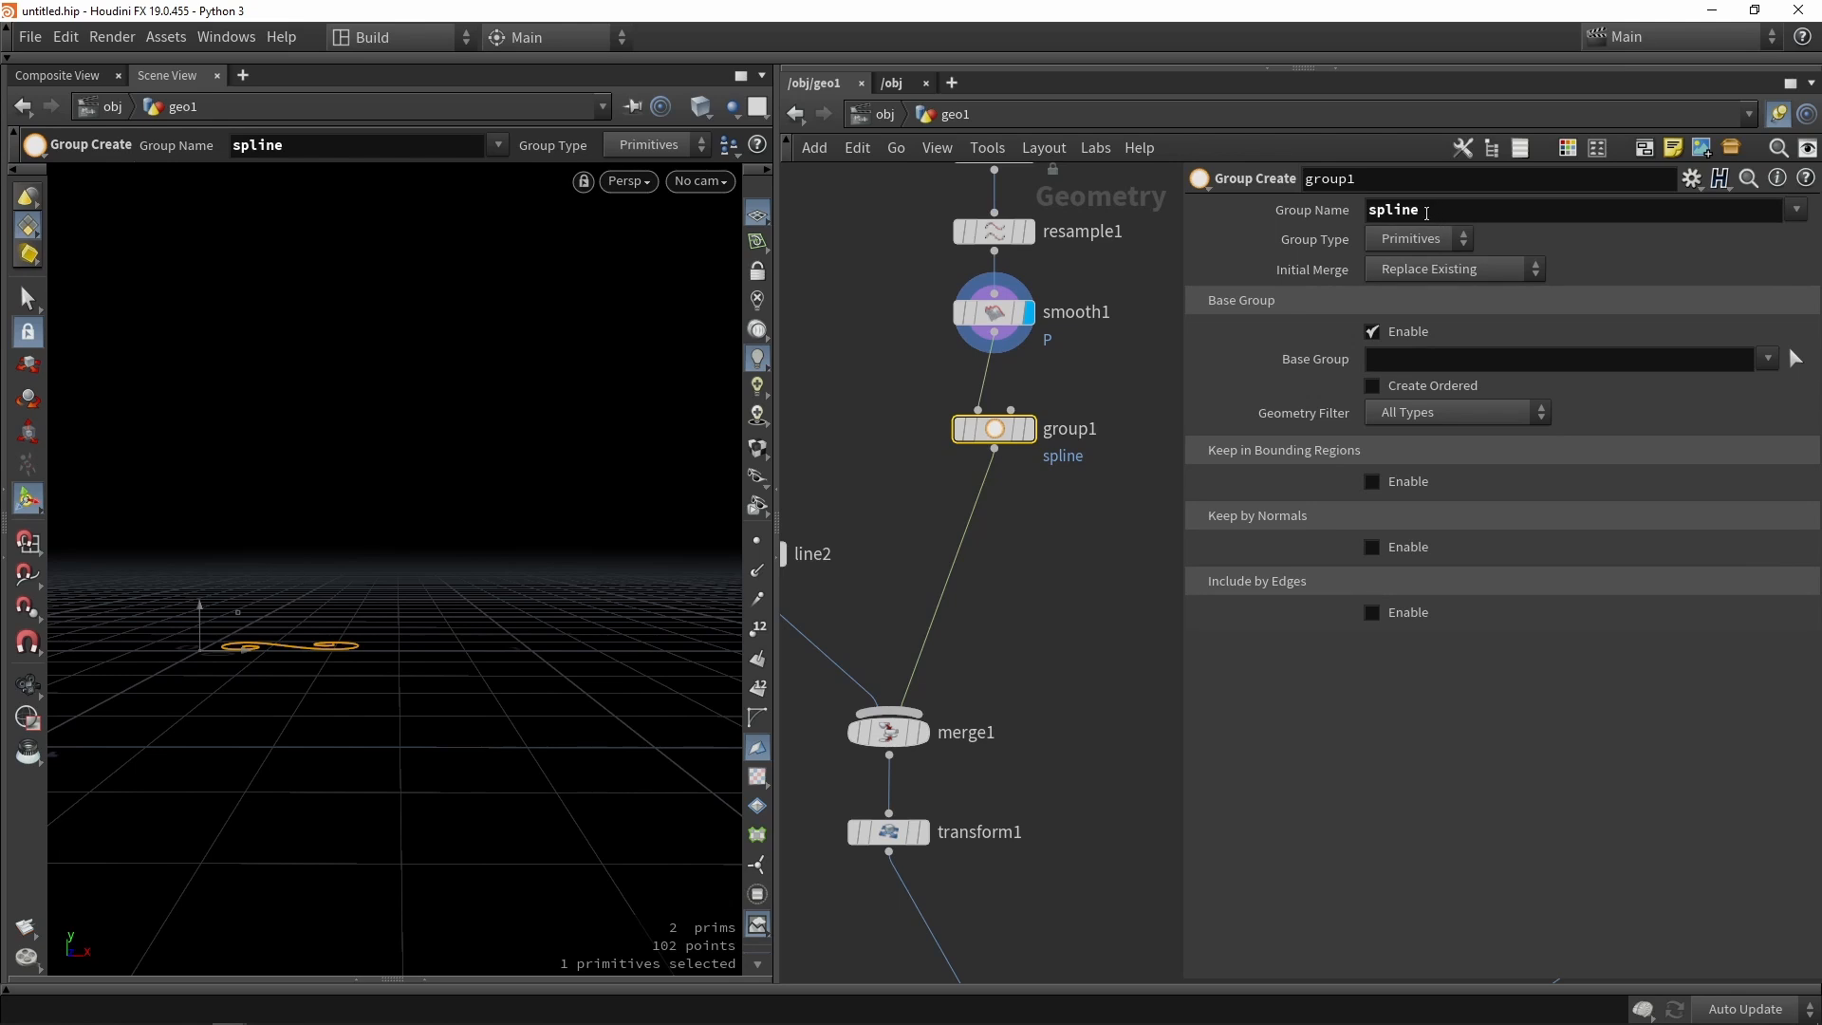
{"action": "middle_click_drag", "start_coordinate": [1028, 472], "coordinate": [1039, 308]}
{"action": "left_click", "coordinate": [1039, 267]}
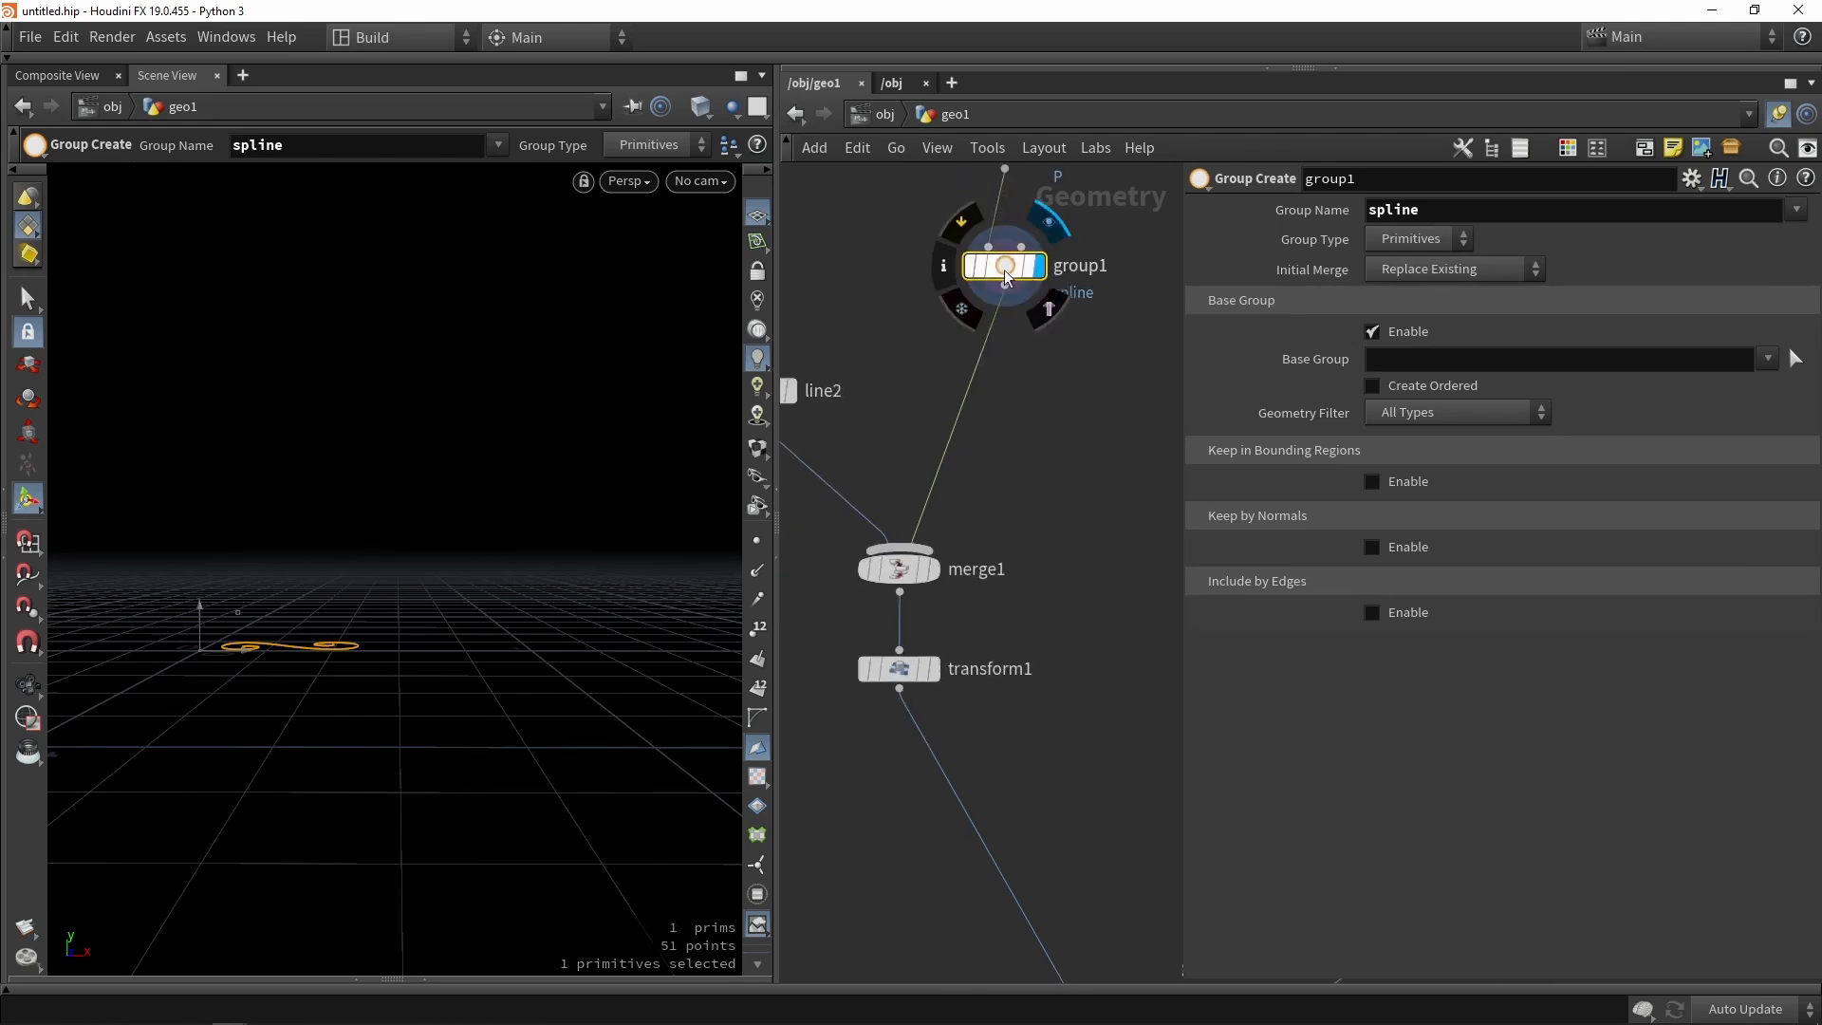
Display chain1, then add a Split node fed by chain1's output and display it.
{"action": "middle_click_drag", "start_coordinate": [1112, 479], "coordinate": [1024, 201]}
{"action": "scroll", "coordinate": [1024, 202], "scroll_direction": "down", "scroll_amount": 5}
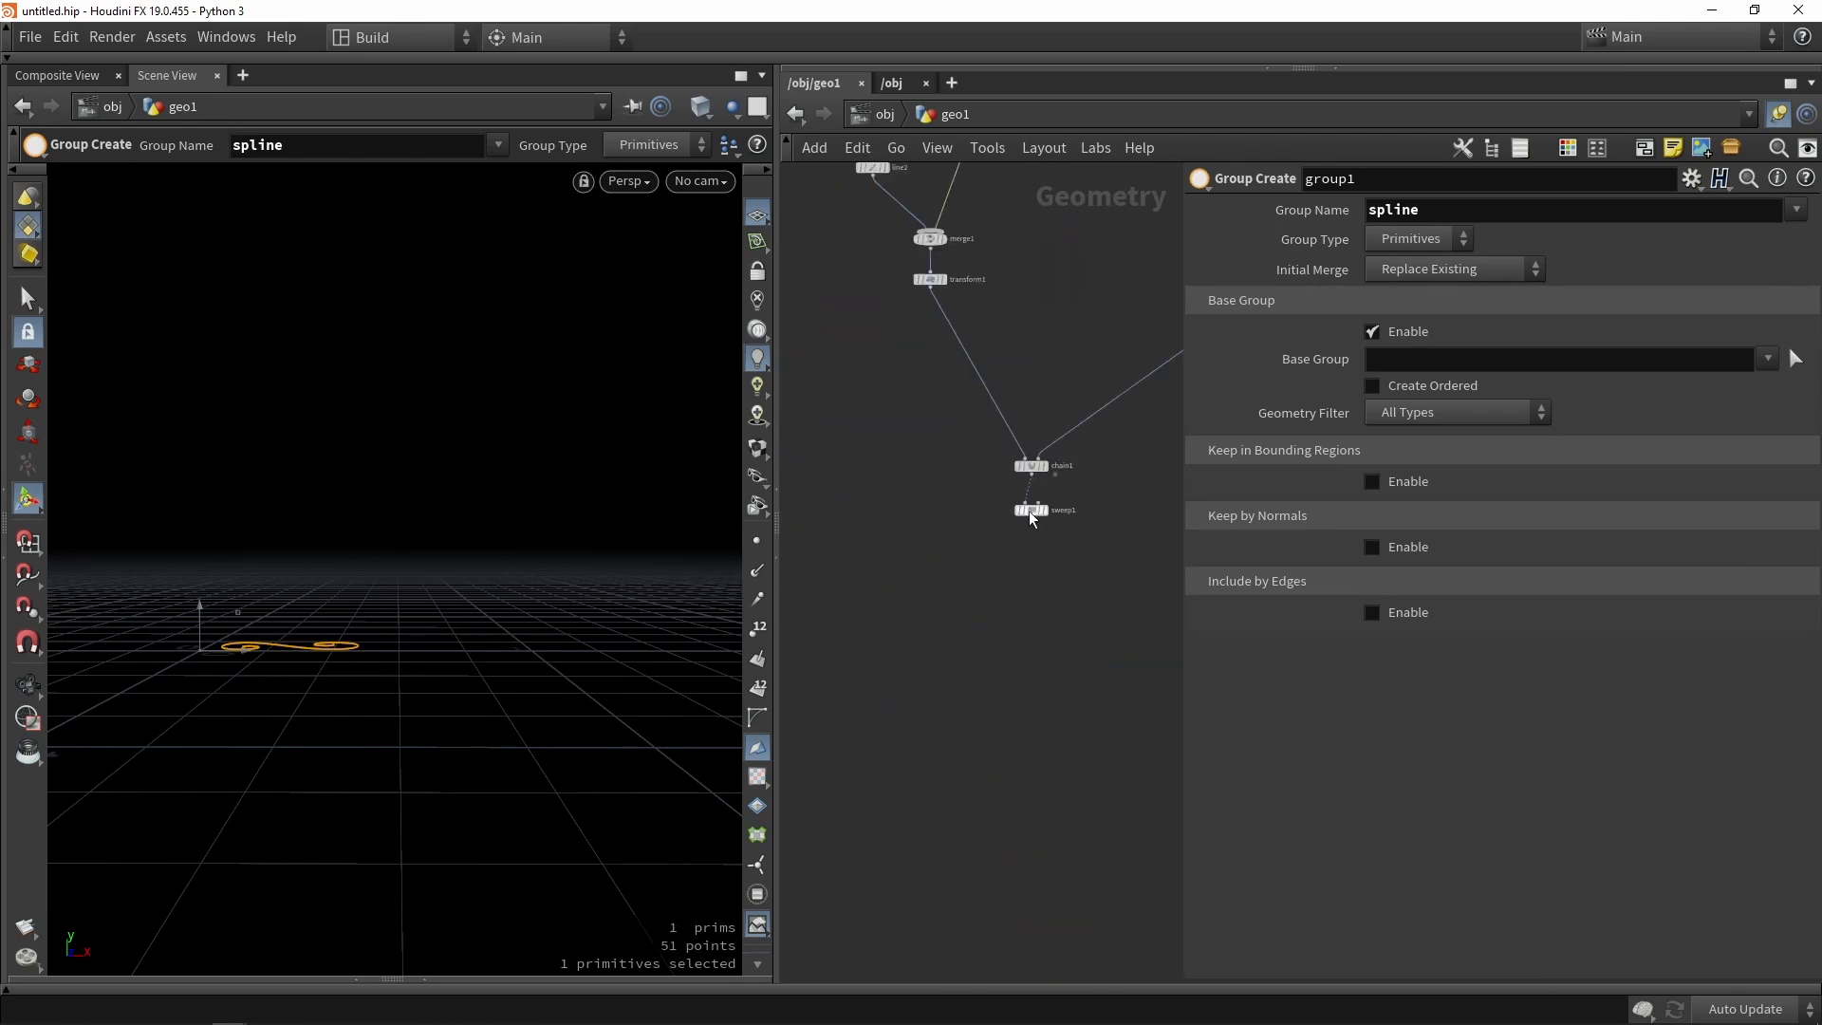
{"action": "scroll", "coordinate": [1047, 503], "scroll_direction": "up", "scroll_amount": 4}
{"action": "left_click", "coordinate": [1049, 429]}
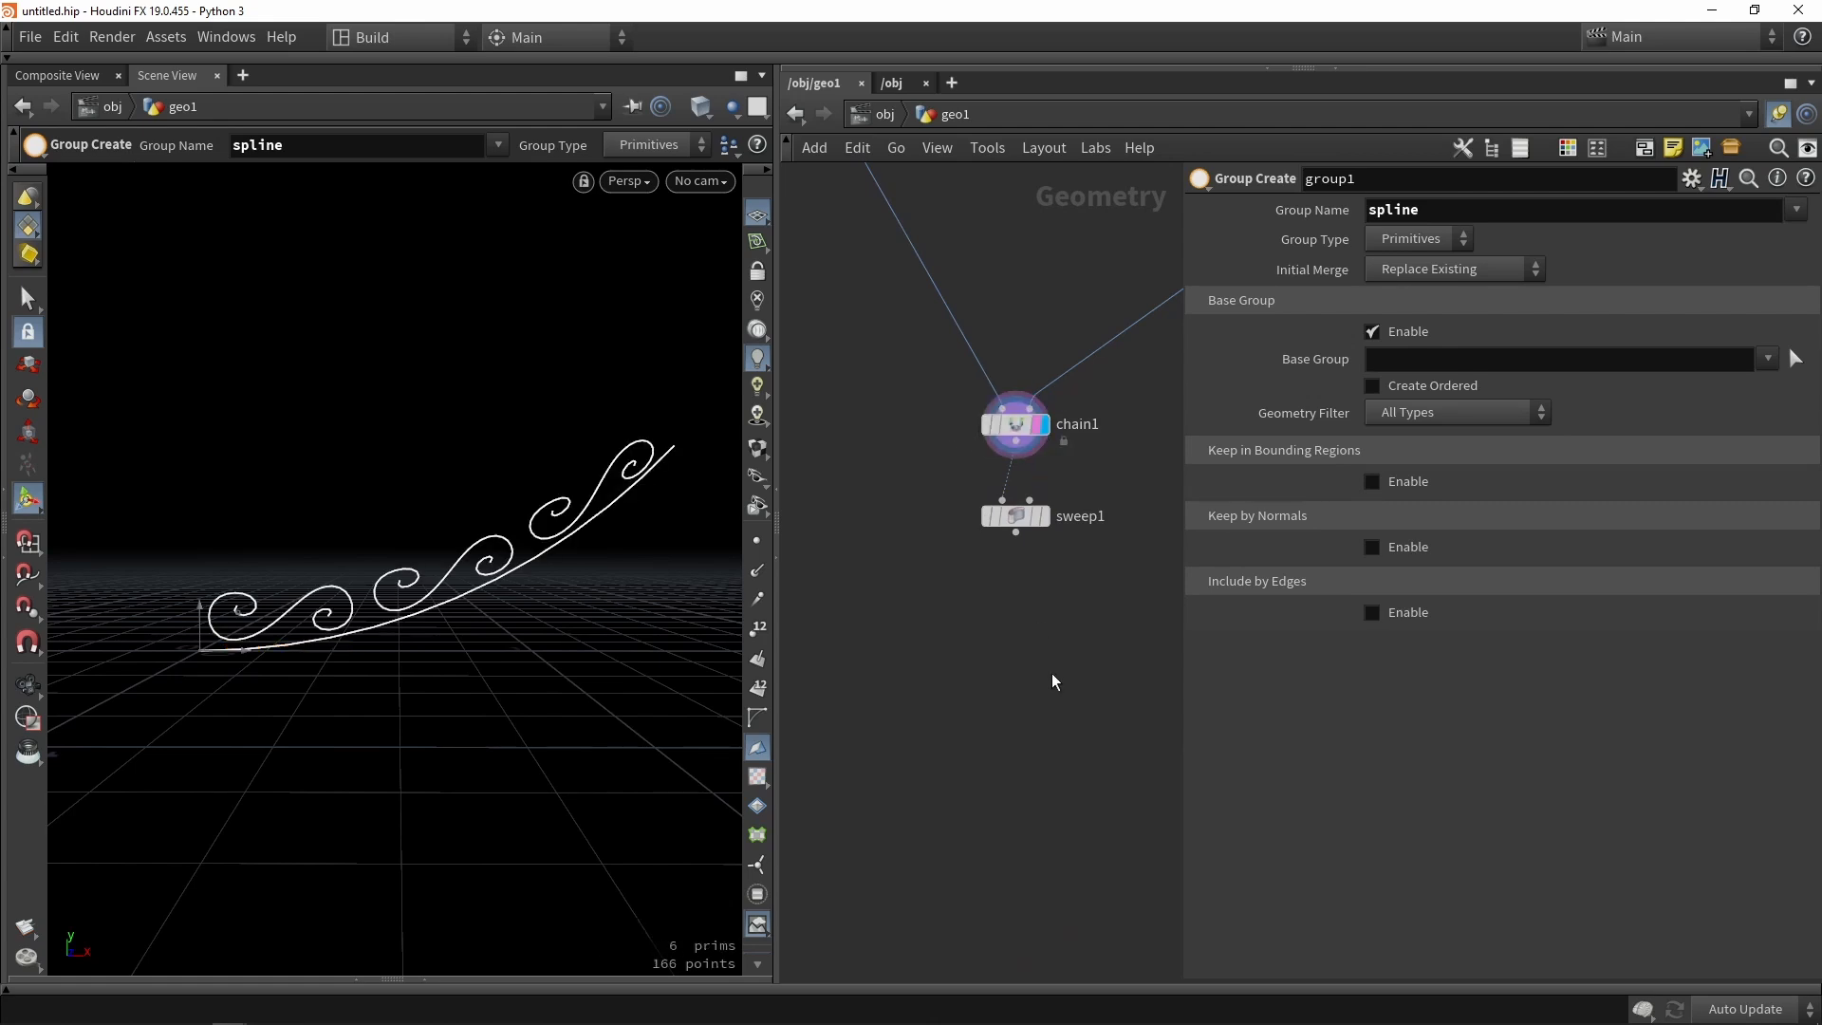
{"action": "key", "text": "Tab"}
{"action": "type", "text": "spl"}
{"action": "key", "text": "Return"}
{"action": "left_click", "coordinate": [1047, 646]}
{"action": "scroll", "coordinate": [1047, 646], "scroll_direction": "up", "scroll_amount": 3}
{"action": "left_click_drag", "start_coordinate": [996, 404], "coordinate": [1029, 685]}
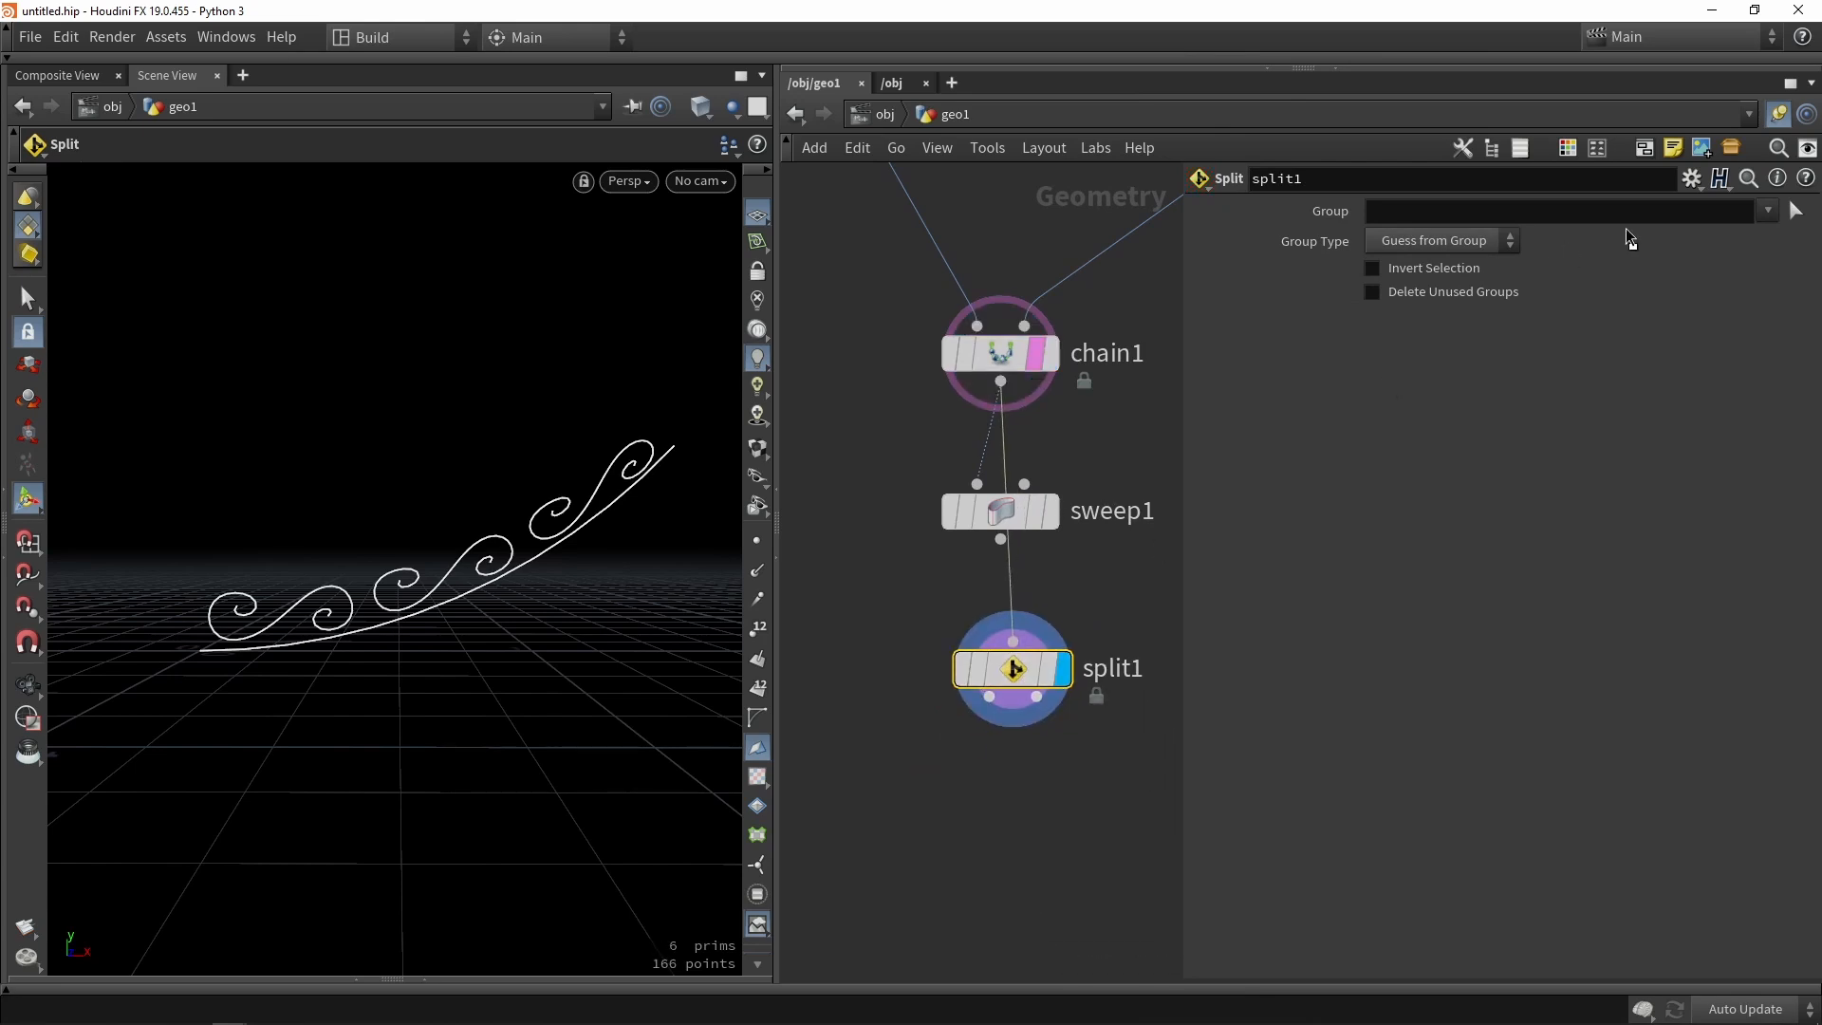
Set split1's Group to spline and move sweep1 aside so split1 sits directly beneath chain1.
{"action": "left_click", "coordinate": [1767, 210]}
{"action": "left_click", "coordinate": [1772, 245]}
{"action": "scroll", "coordinate": [1048, 576], "scroll_direction": "down", "scroll_amount": 3}
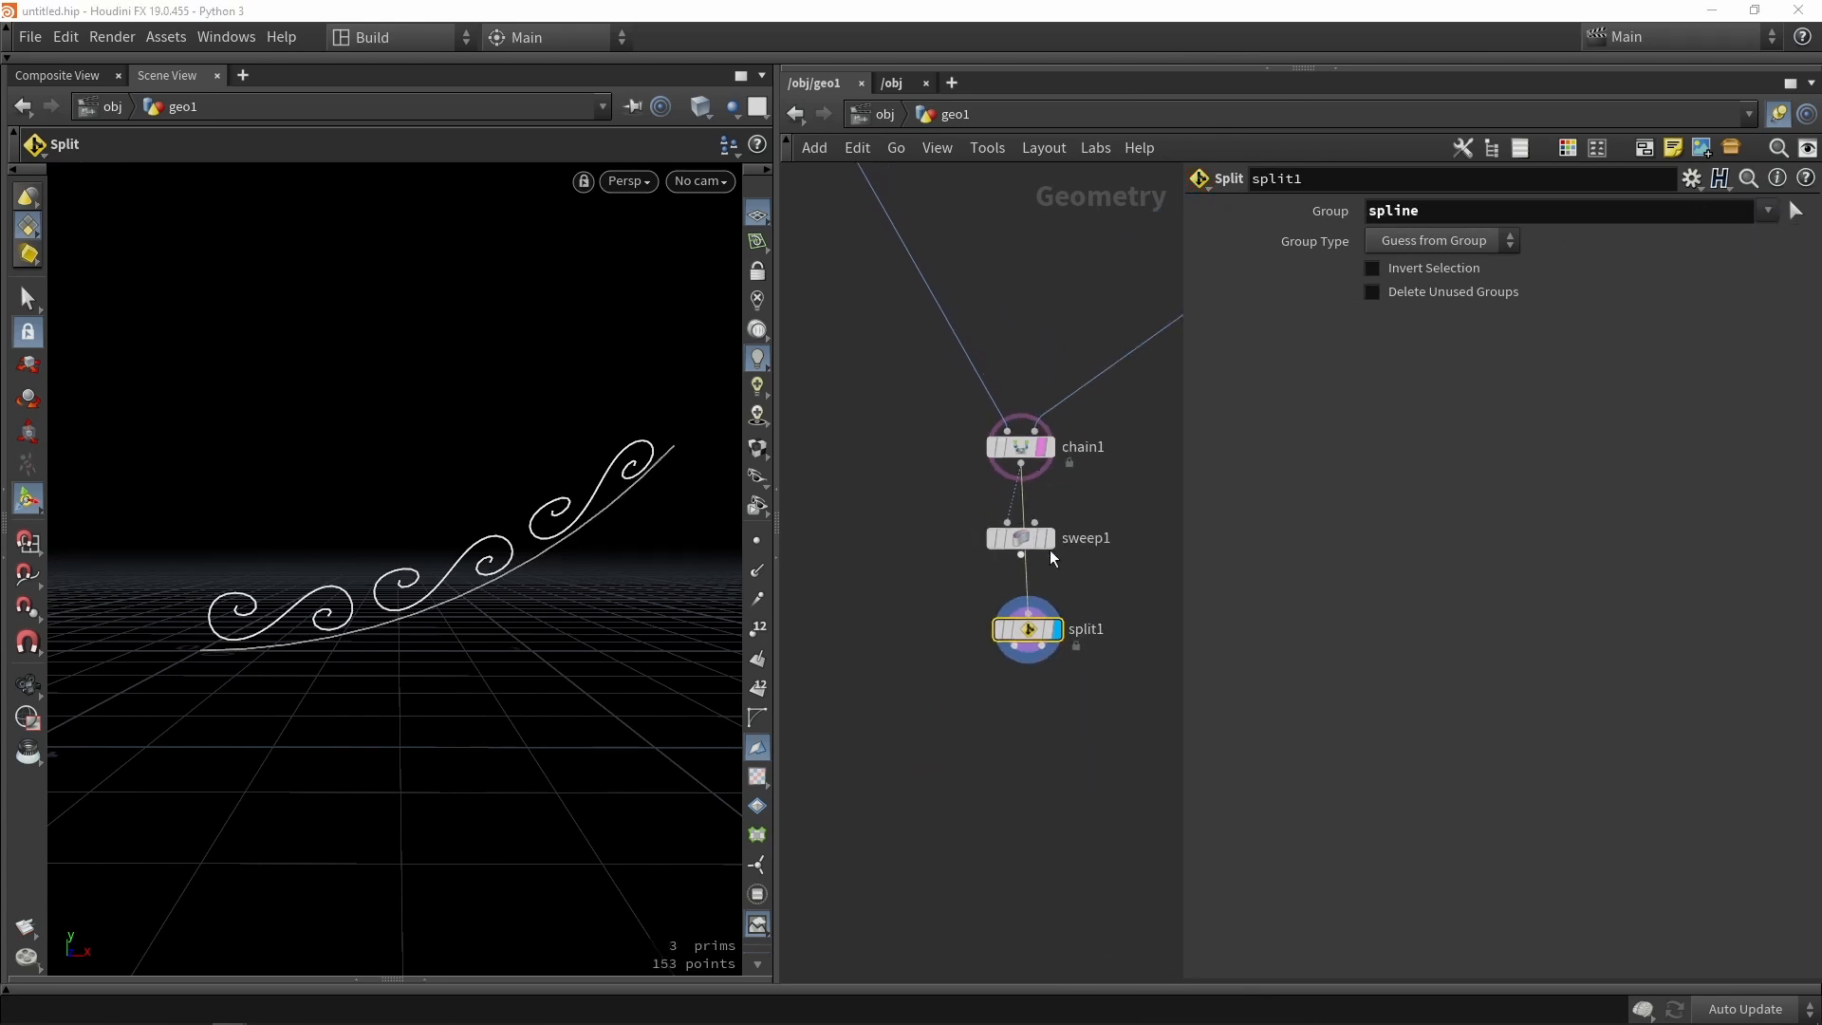
{"action": "mouse_move", "coordinate": [1034, 543]}
{"action": "left_click_drag", "start_coordinate": [1034, 542], "coordinate": [859, 634]}
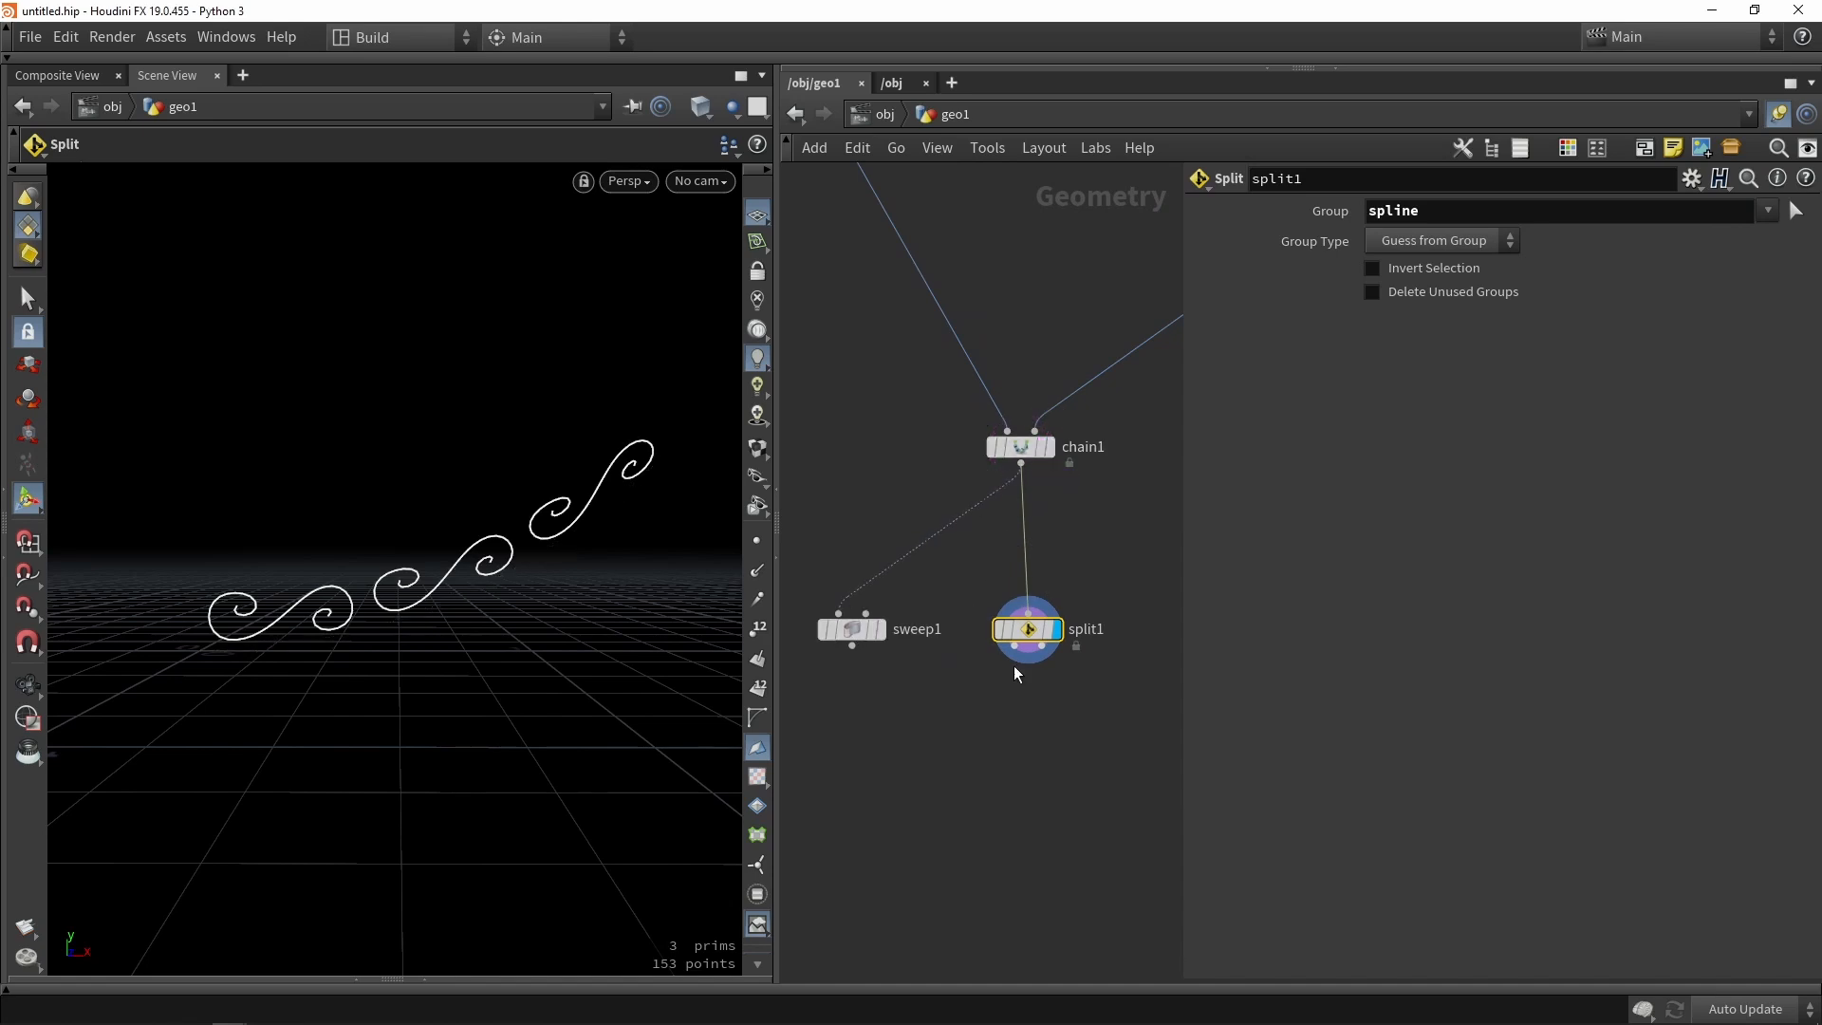
{"action": "scroll", "coordinate": [1039, 622], "scroll_direction": "up", "scroll_amount": 2}
{"action": "left_click_drag", "start_coordinate": [1040, 621], "coordinate": [1029, 532]}
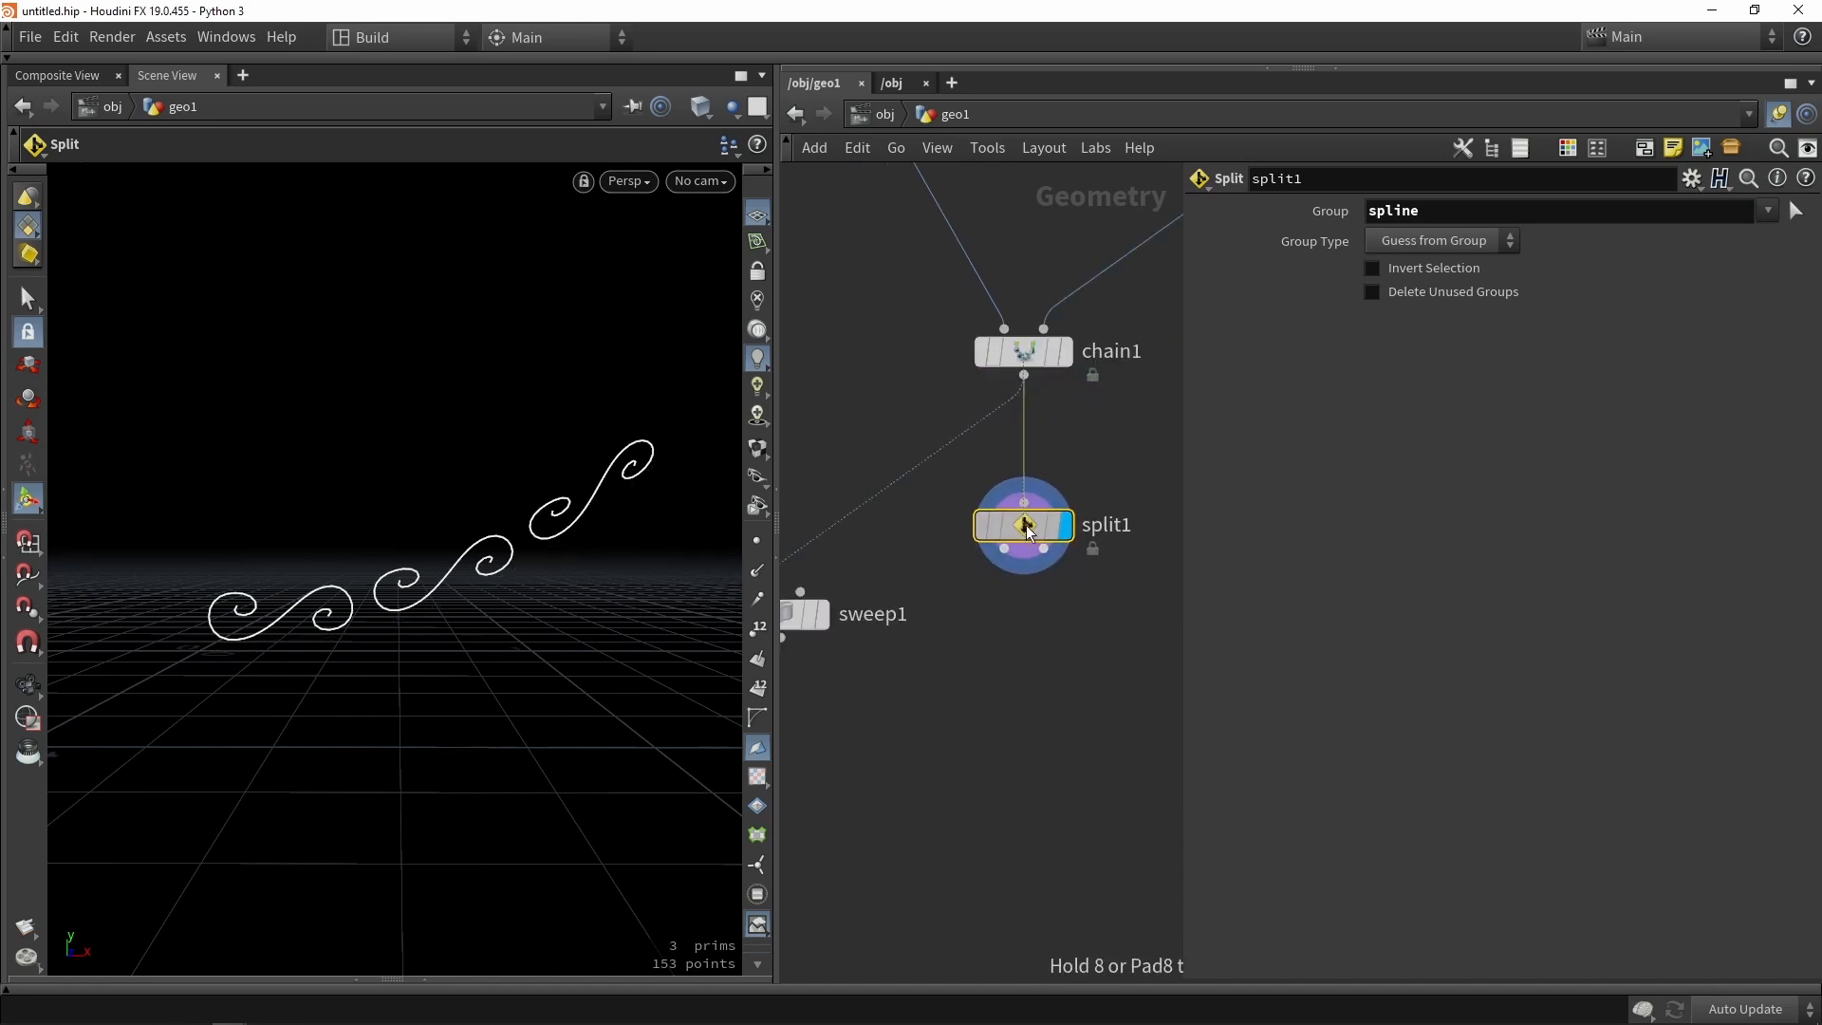
Toggle split1's Invert Selection repeatedly to compare the spirals with the base line, leaving it off.
{"action": "left_click", "coordinate": [1414, 275]}
{"action": "left_click", "coordinate": [1413, 274]}
{"action": "left_click", "coordinate": [1414, 274]}
{"action": "left_click", "coordinate": [1414, 274]}
{"action": "left_click", "coordinate": [1414, 274]}
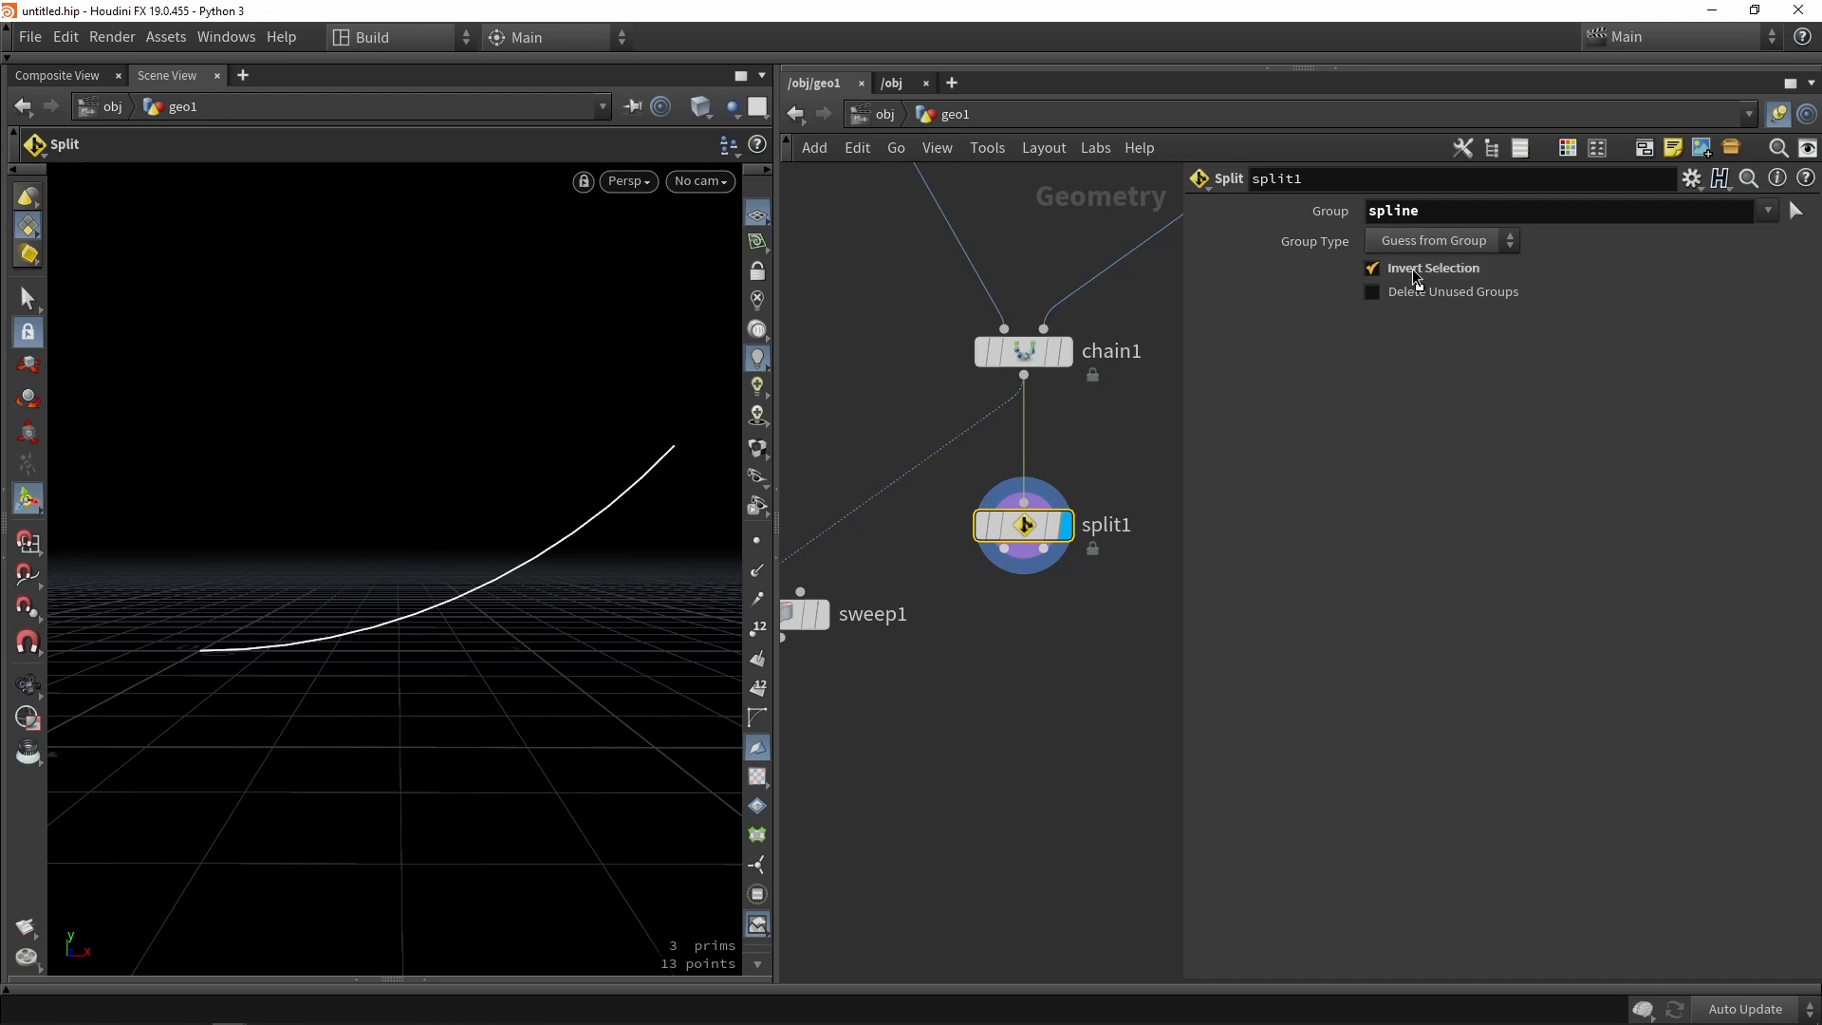
{"action": "left_click", "coordinate": [1413, 274]}
Connect split1's first output to sweep1, display the swept spirals, and place sweep1 below split1 to one side.
{"action": "middle_click_drag", "start_coordinate": [1065, 602], "coordinate": [1163, 489]}
{"action": "left_click_drag", "start_coordinate": [1100, 437], "coordinate": [958, 582]}
{"action": "left_click", "coordinate": [919, 502]}
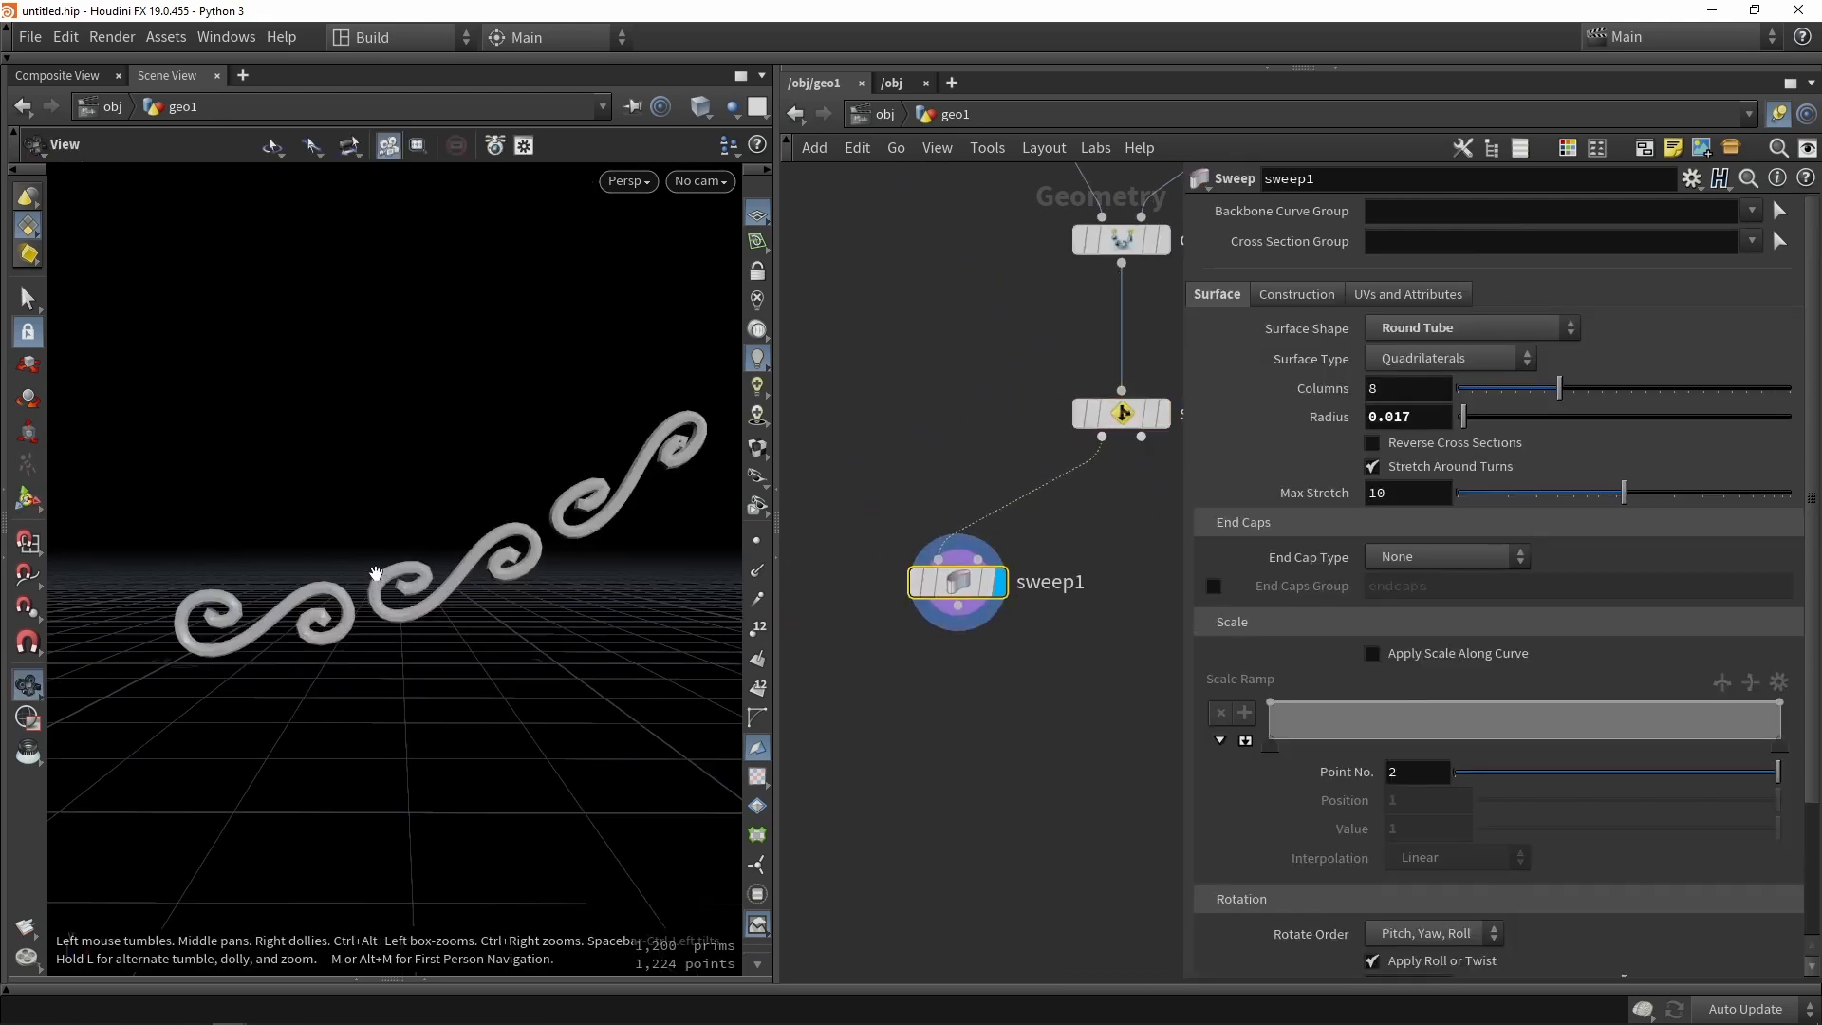
{"action": "right_click_drag", "start_coordinate": [376, 573], "coordinate": [610, 505], "text": "alt"}
{"action": "left_click_drag", "start_coordinate": [492, 575], "coordinate": [577, 548], "text": "alt"}
{"action": "right_click_drag", "start_coordinate": [576, 549], "coordinate": [555, 545], "text": "alt"}
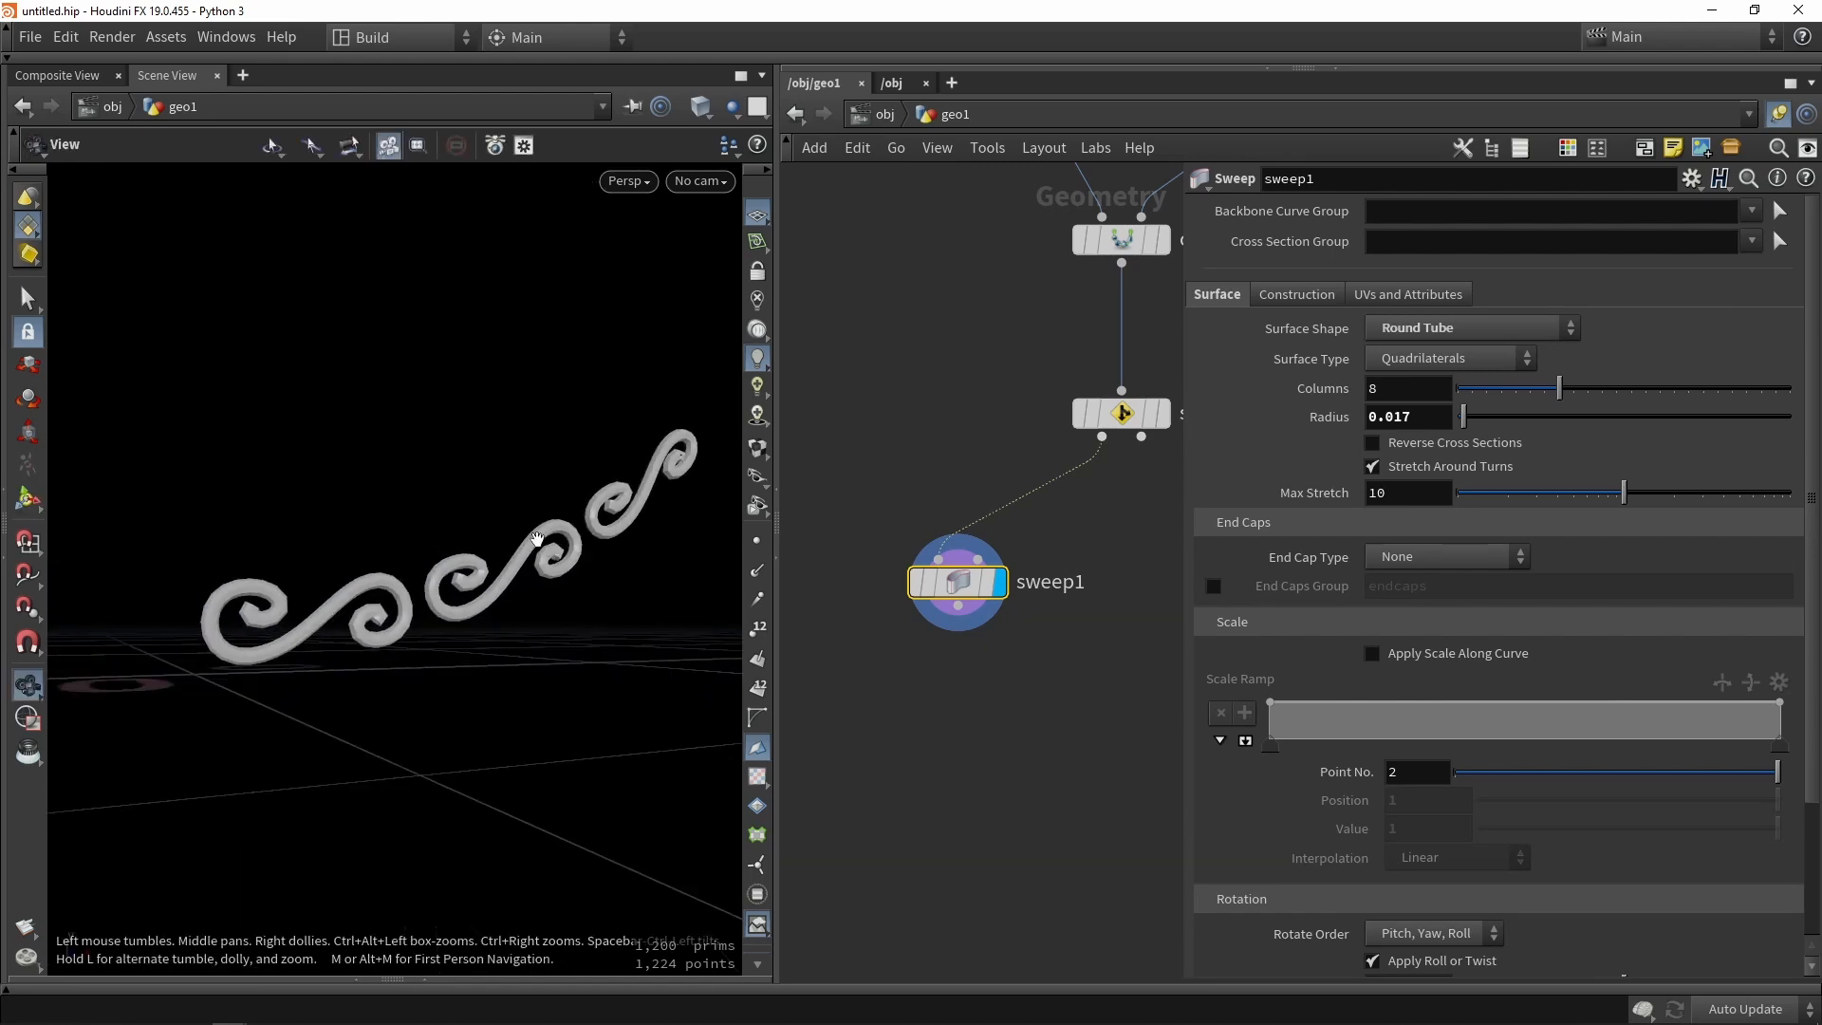
{"action": "left_click_drag", "start_coordinate": [975, 599], "coordinate": [926, 561]}
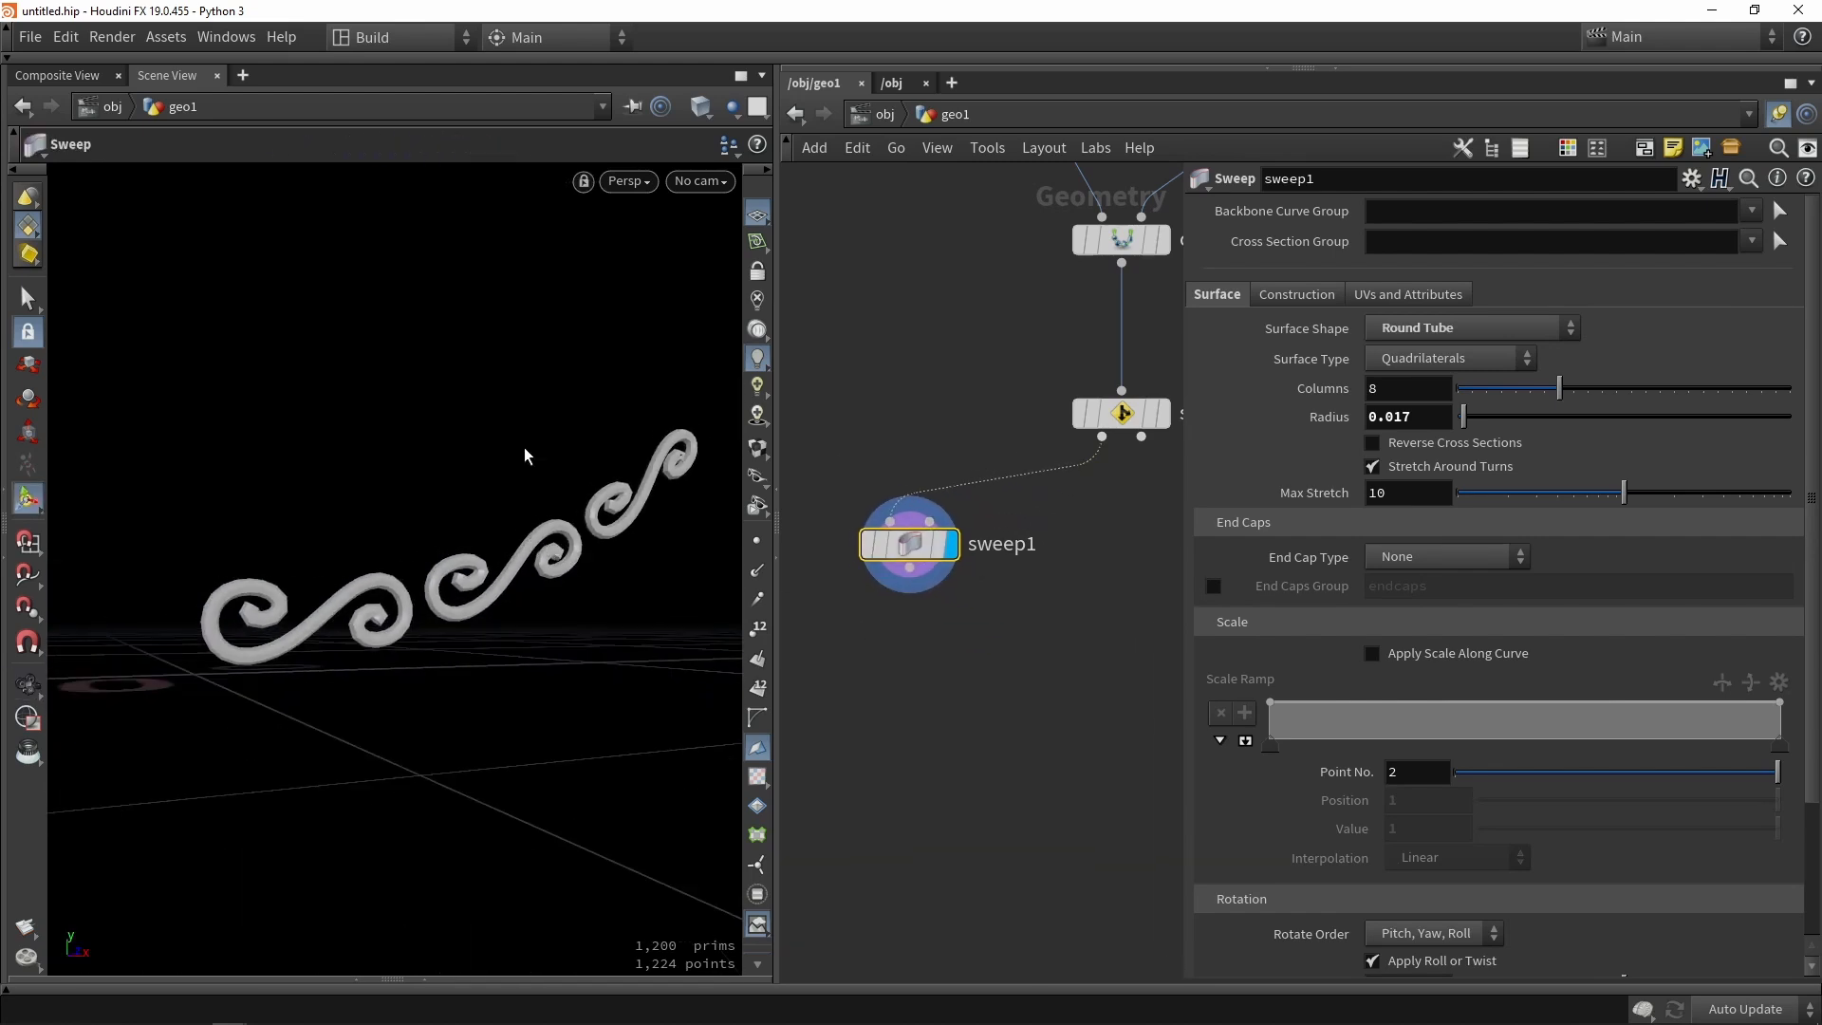
Enable Apply Scale Along Curve on sweep1 and taper both ramp ends, with value-1 points near 0.15 and 0.87 and an end value of about 0.05.
{"action": "left_click", "coordinate": [1419, 654]}
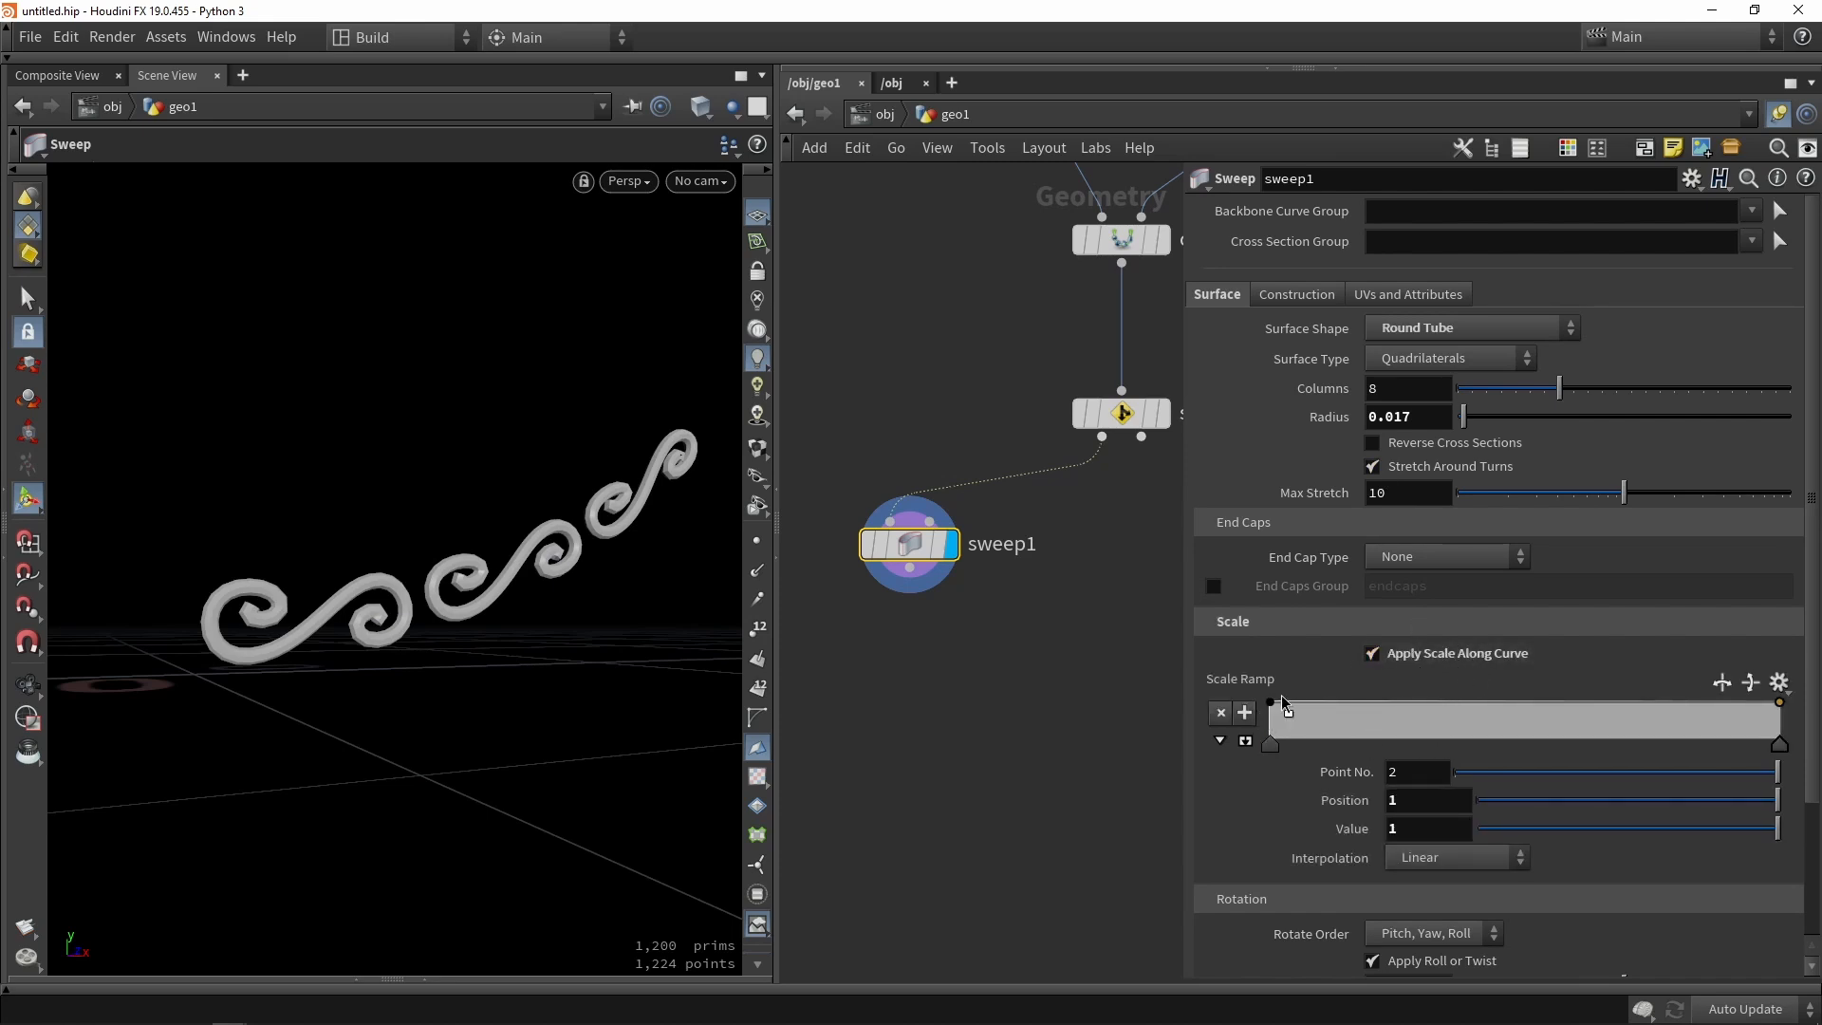
{"action": "left_click_drag", "start_coordinate": [1274, 714], "coordinate": [1352, 704]}
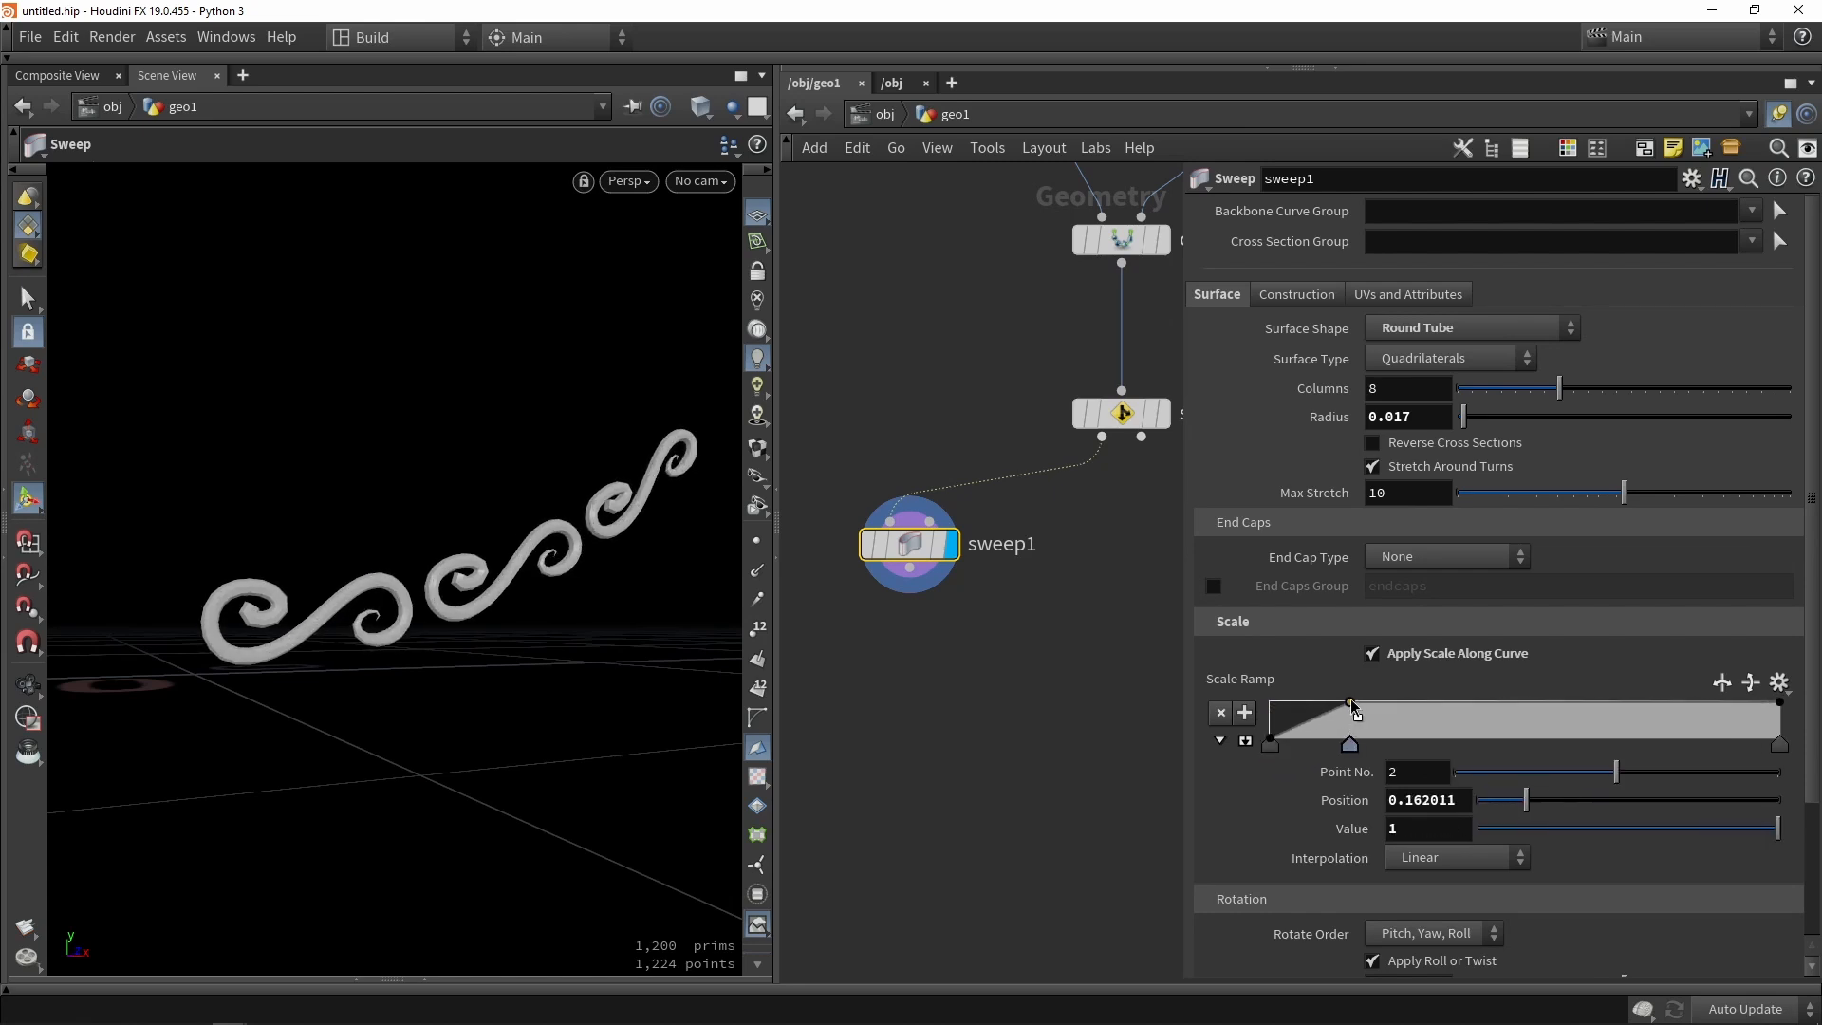
{"action": "left_click", "coordinate": [1712, 721]}
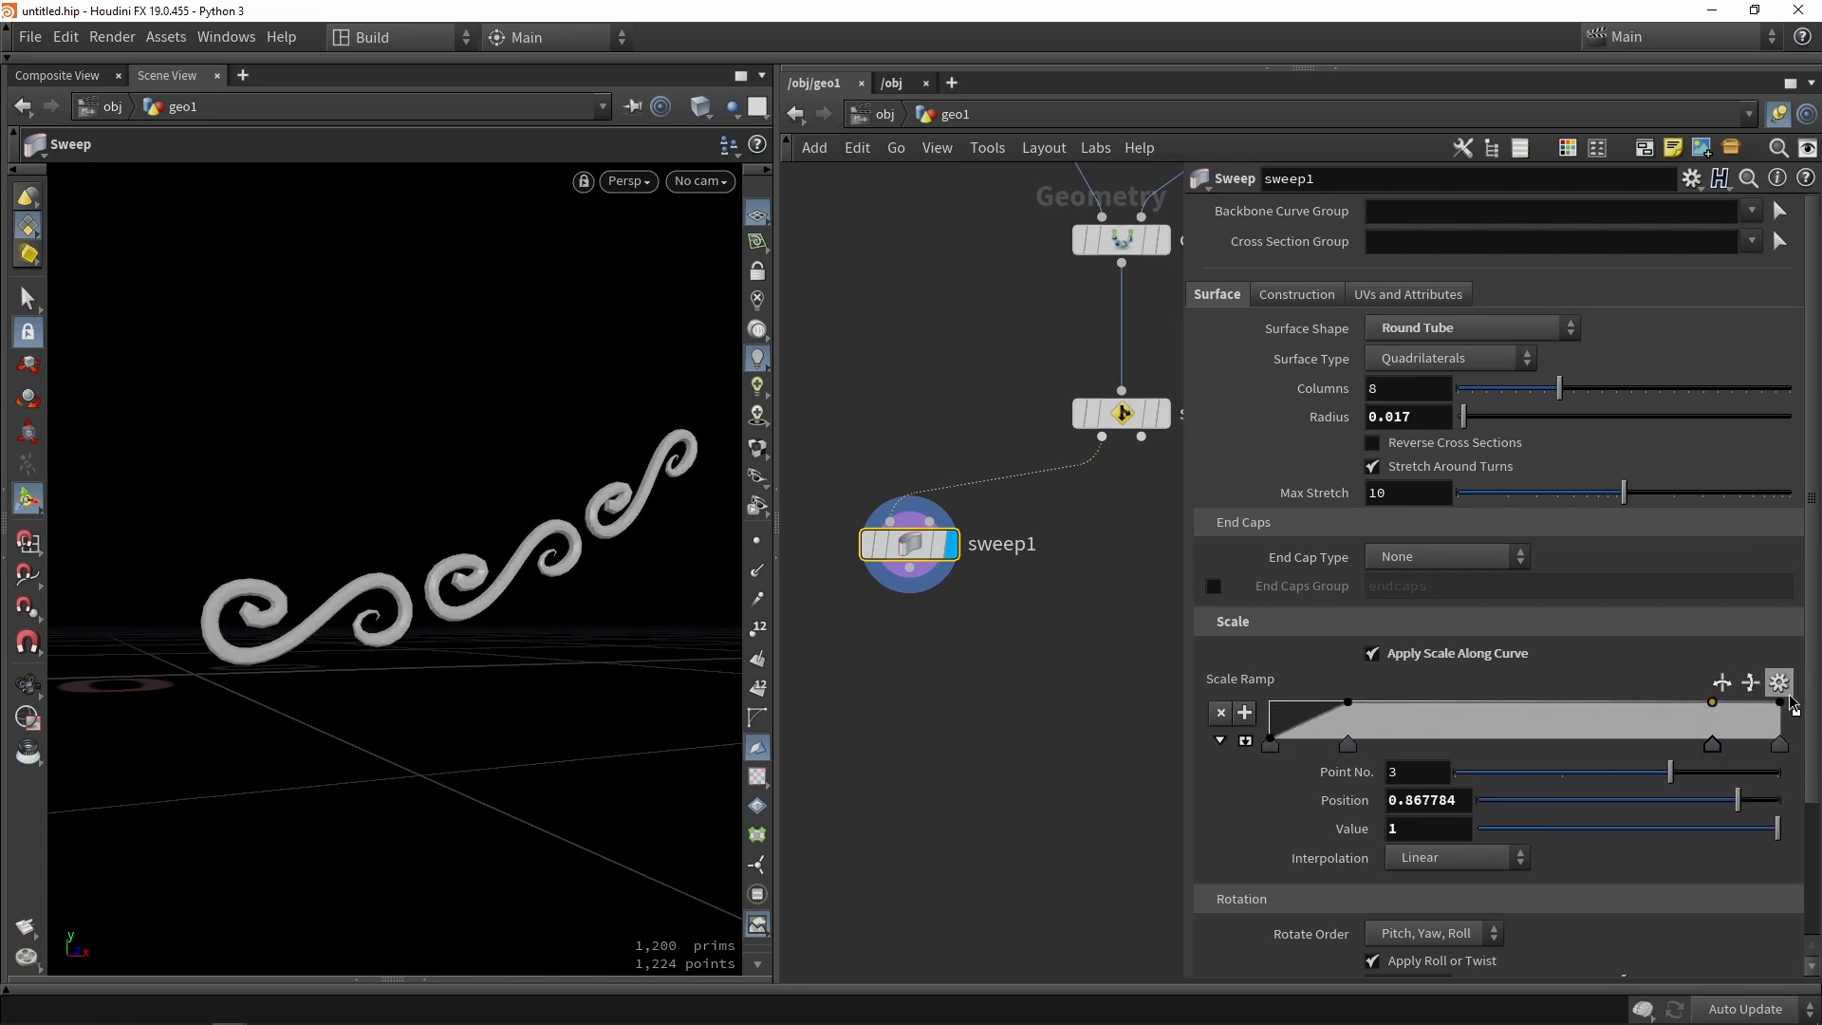
{"action": "left_click_drag", "start_coordinate": [1781, 709], "coordinate": [1788, 744]}
{"action": "key", "text": "Escape"}
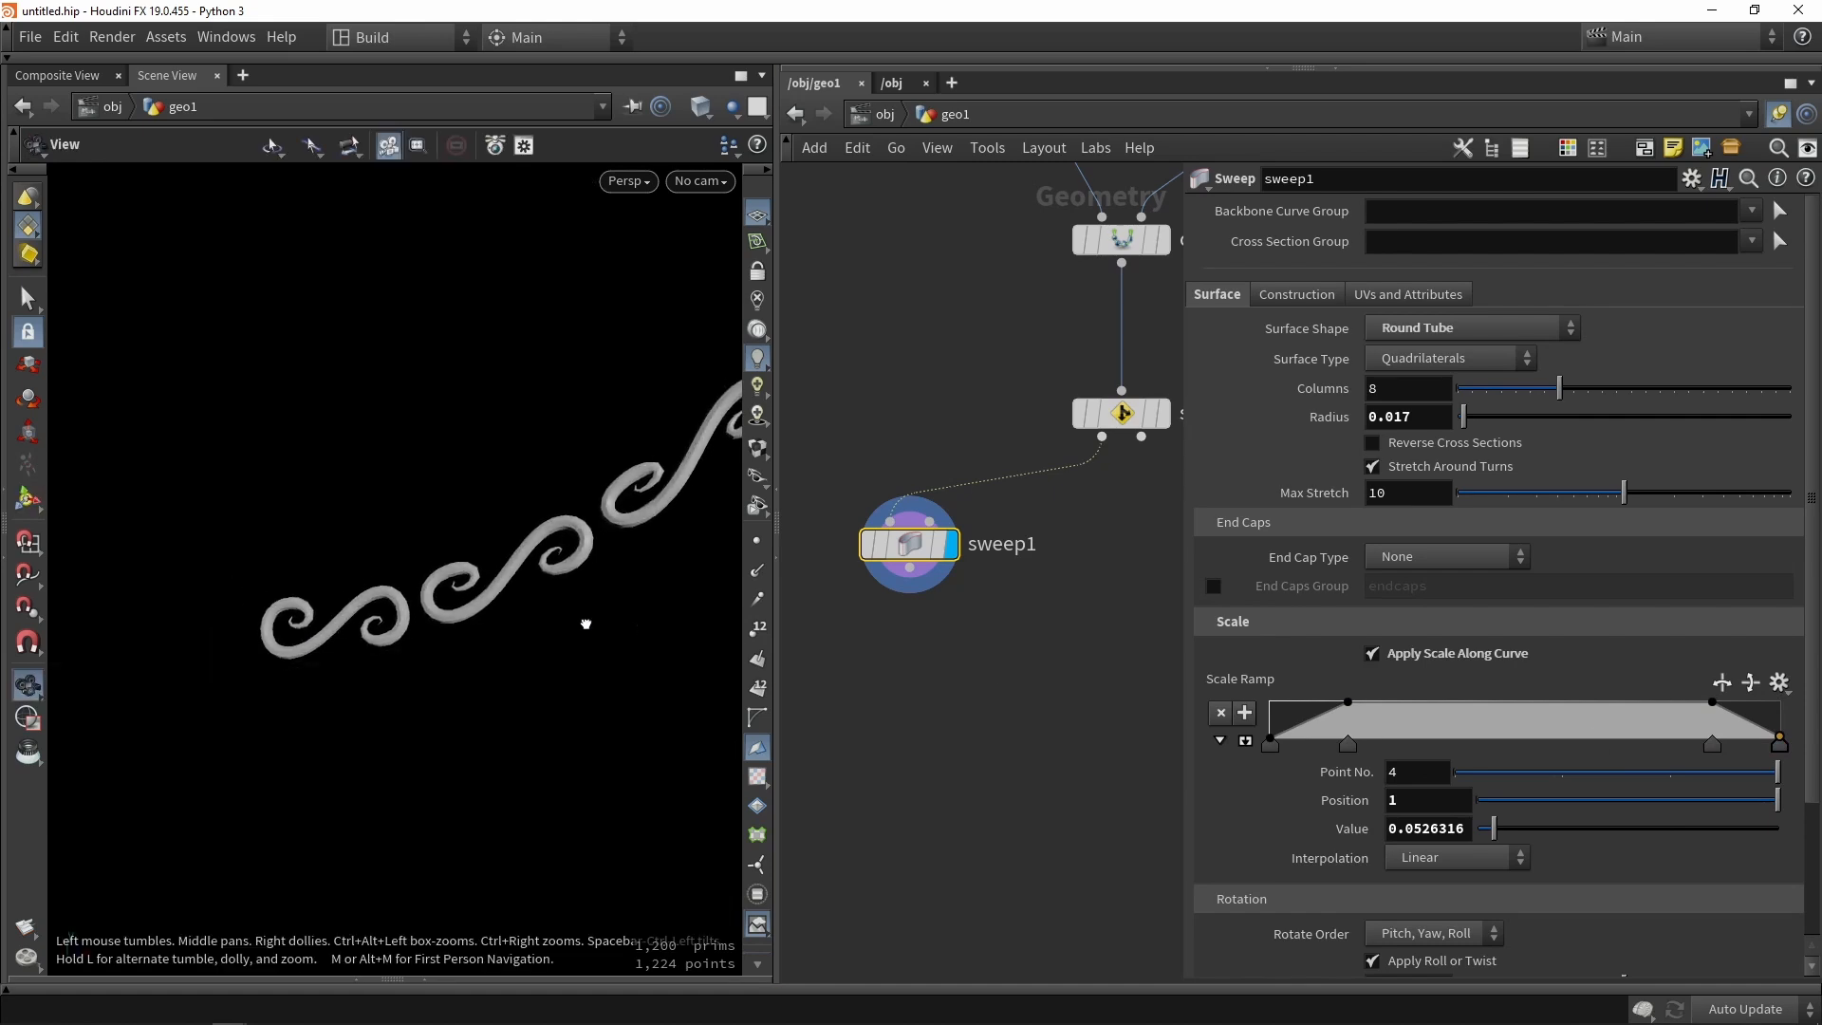
{"action": "left_click_drag", "start_coordinate": [586, 623], "coordinate": [446, 579]}
{"action": "key", "text": "Return"}
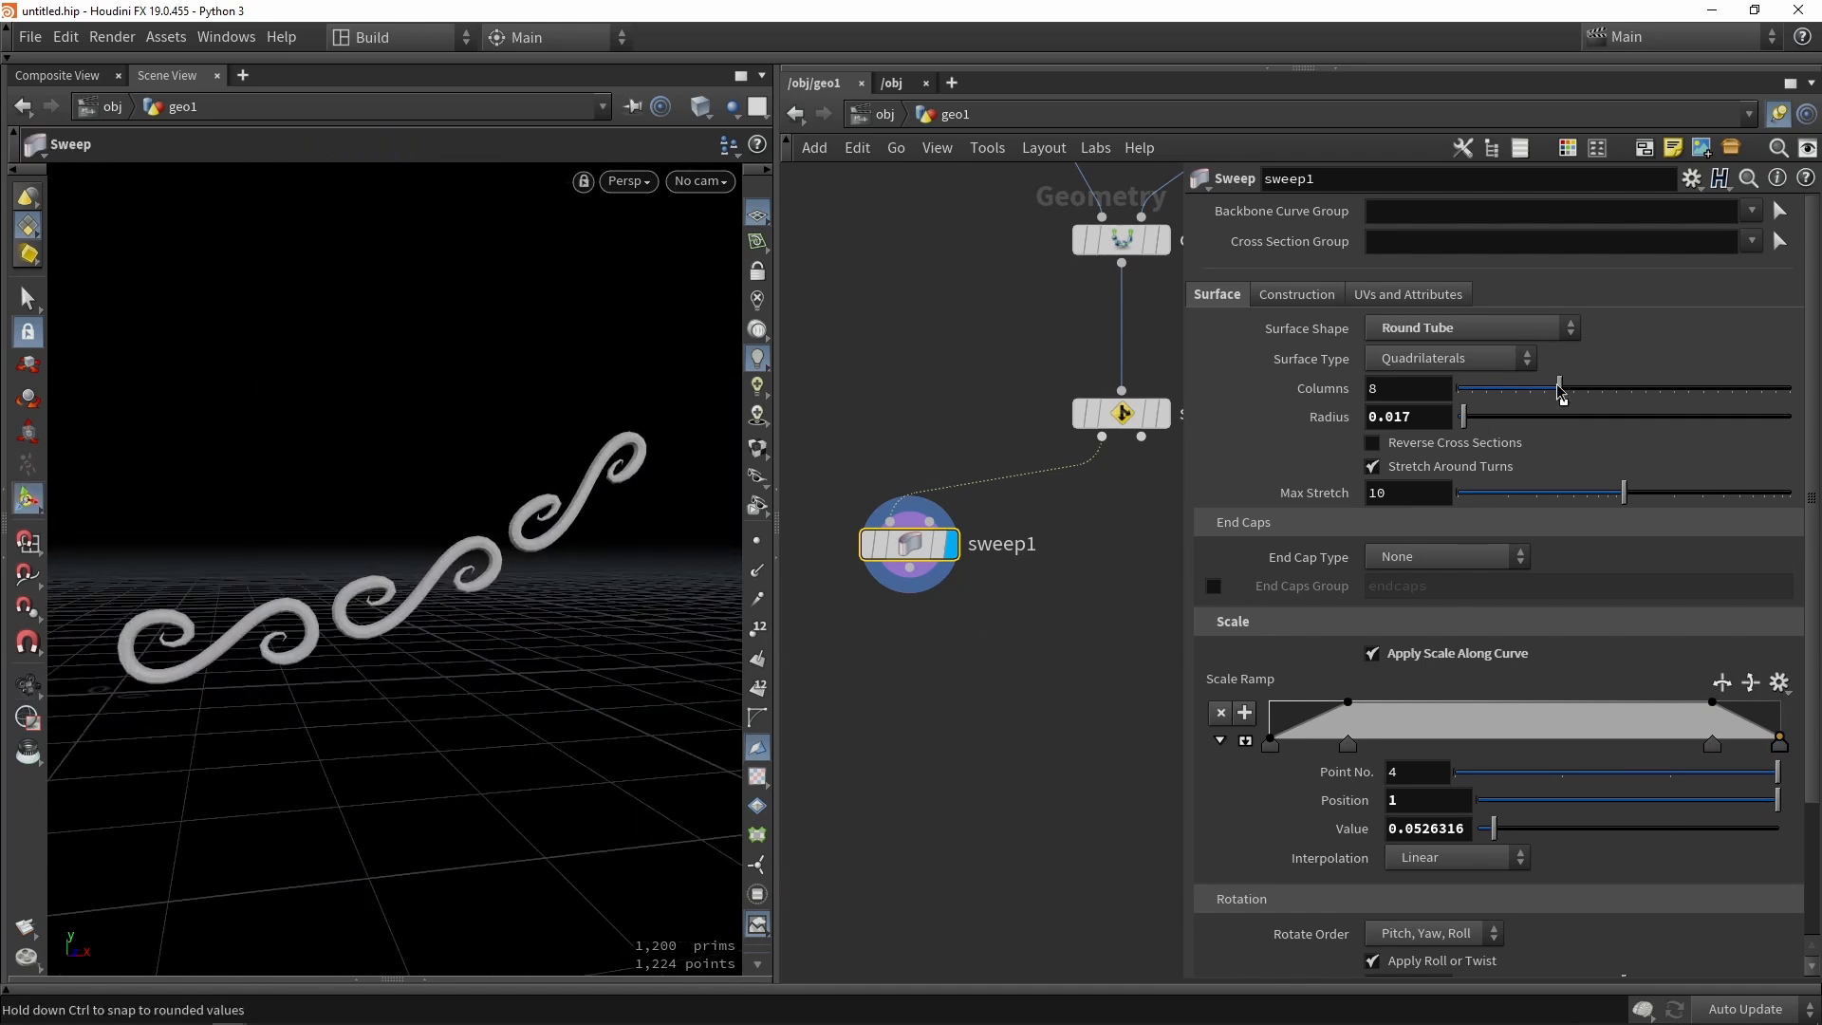
Reduce sweep1's Columns to 4 and inspect the tubes in wireframe display.
{"action": "left_click_drag", "start_coordinate": [1559, 389], "coordinate": [1502, 390]}
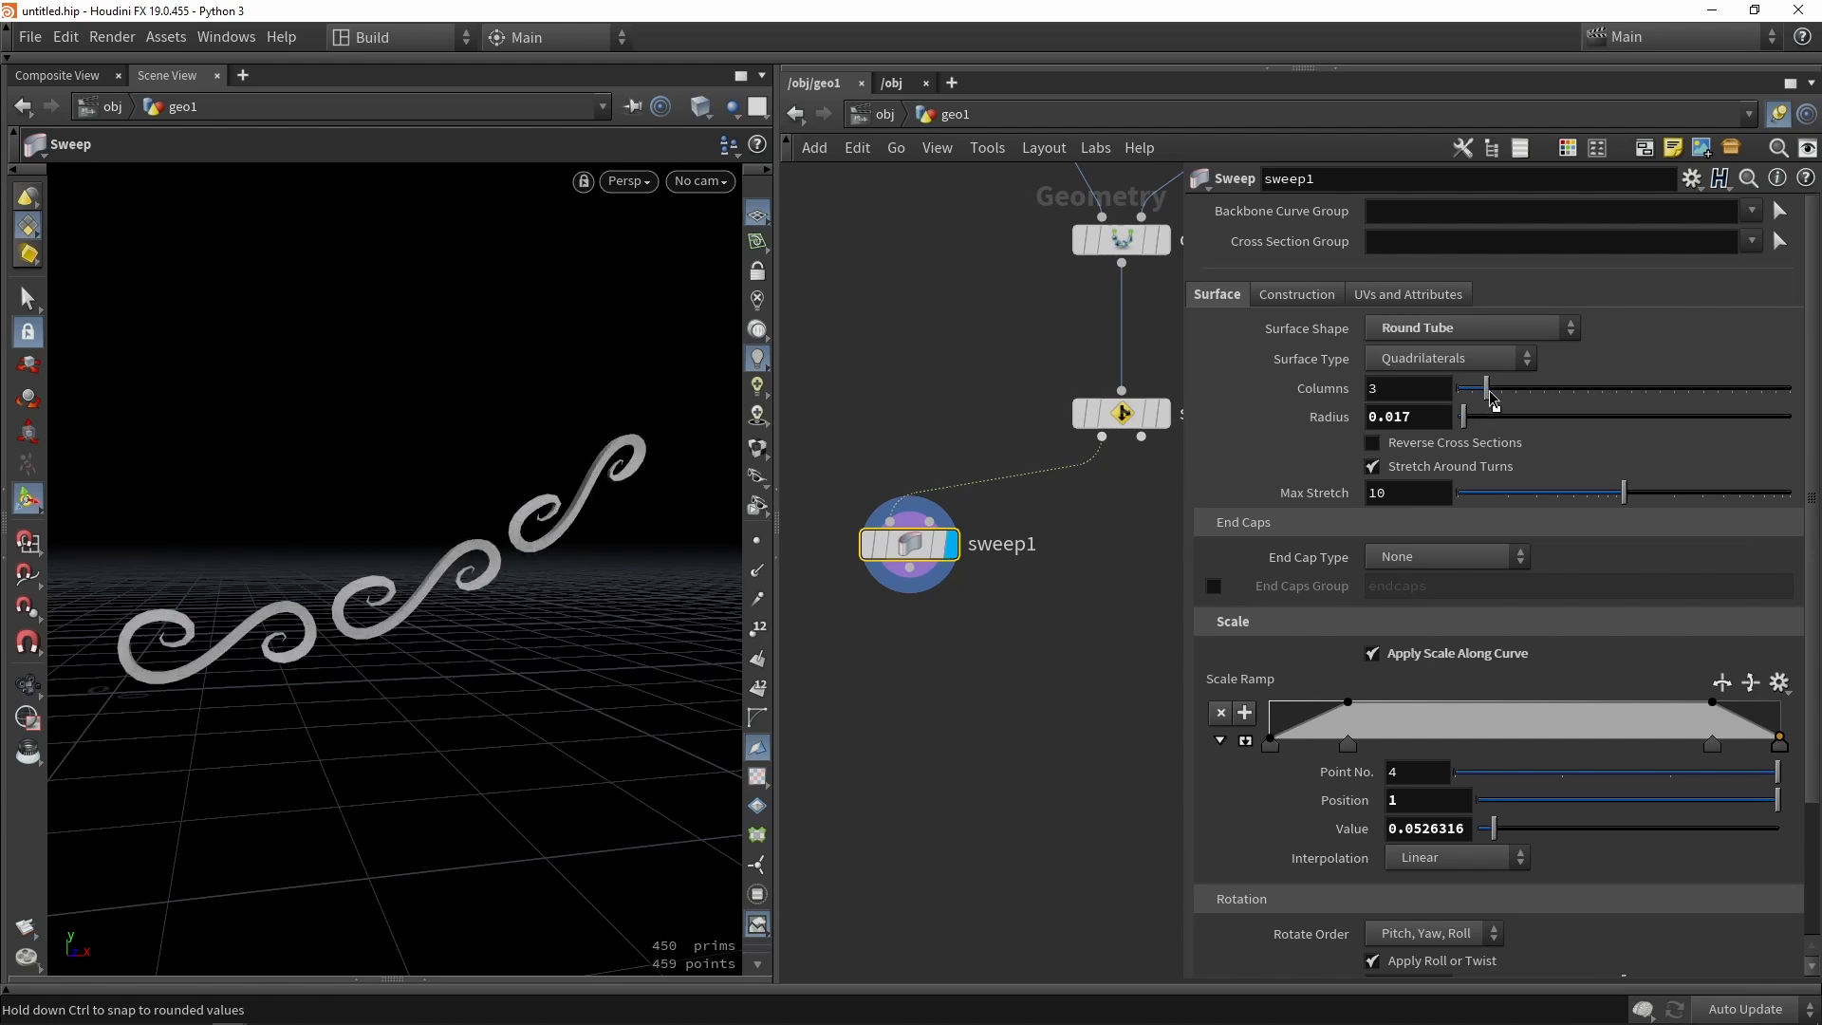
{"action": "key", "text": "Escape"}
{"action": "left_click_drag", "start_coordinate": [394, 509], "coordinate": [427, 601]}
{"action": "key", "text": "Return"}
{"action": "key", "text": "Escape"}
{"action": "key", "text": "Return"}
{"action": "key", "text": "w"}
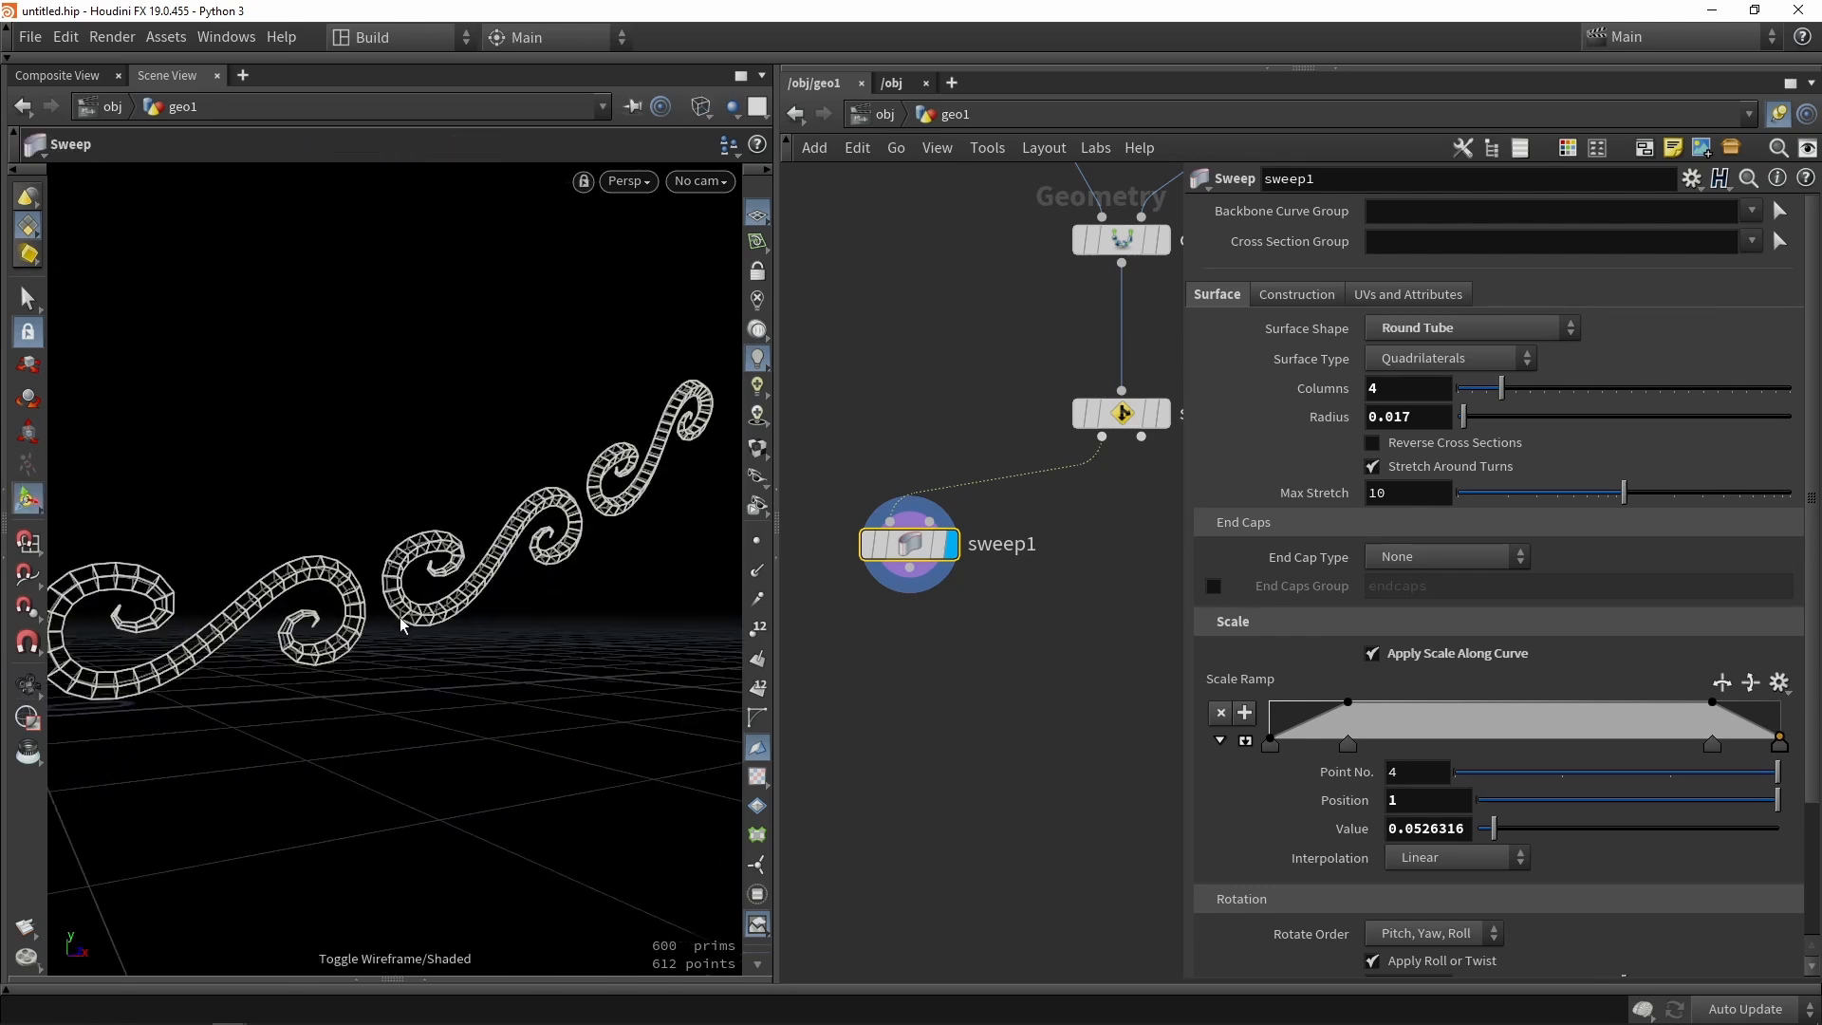
Return to shaded display, insert a Facet node between split1 and sweep1, and display its result.
{"action": "key", "text": "w"}
{"action": "key", "text": "Tab"}
{"action": "type", "text": "facet"}
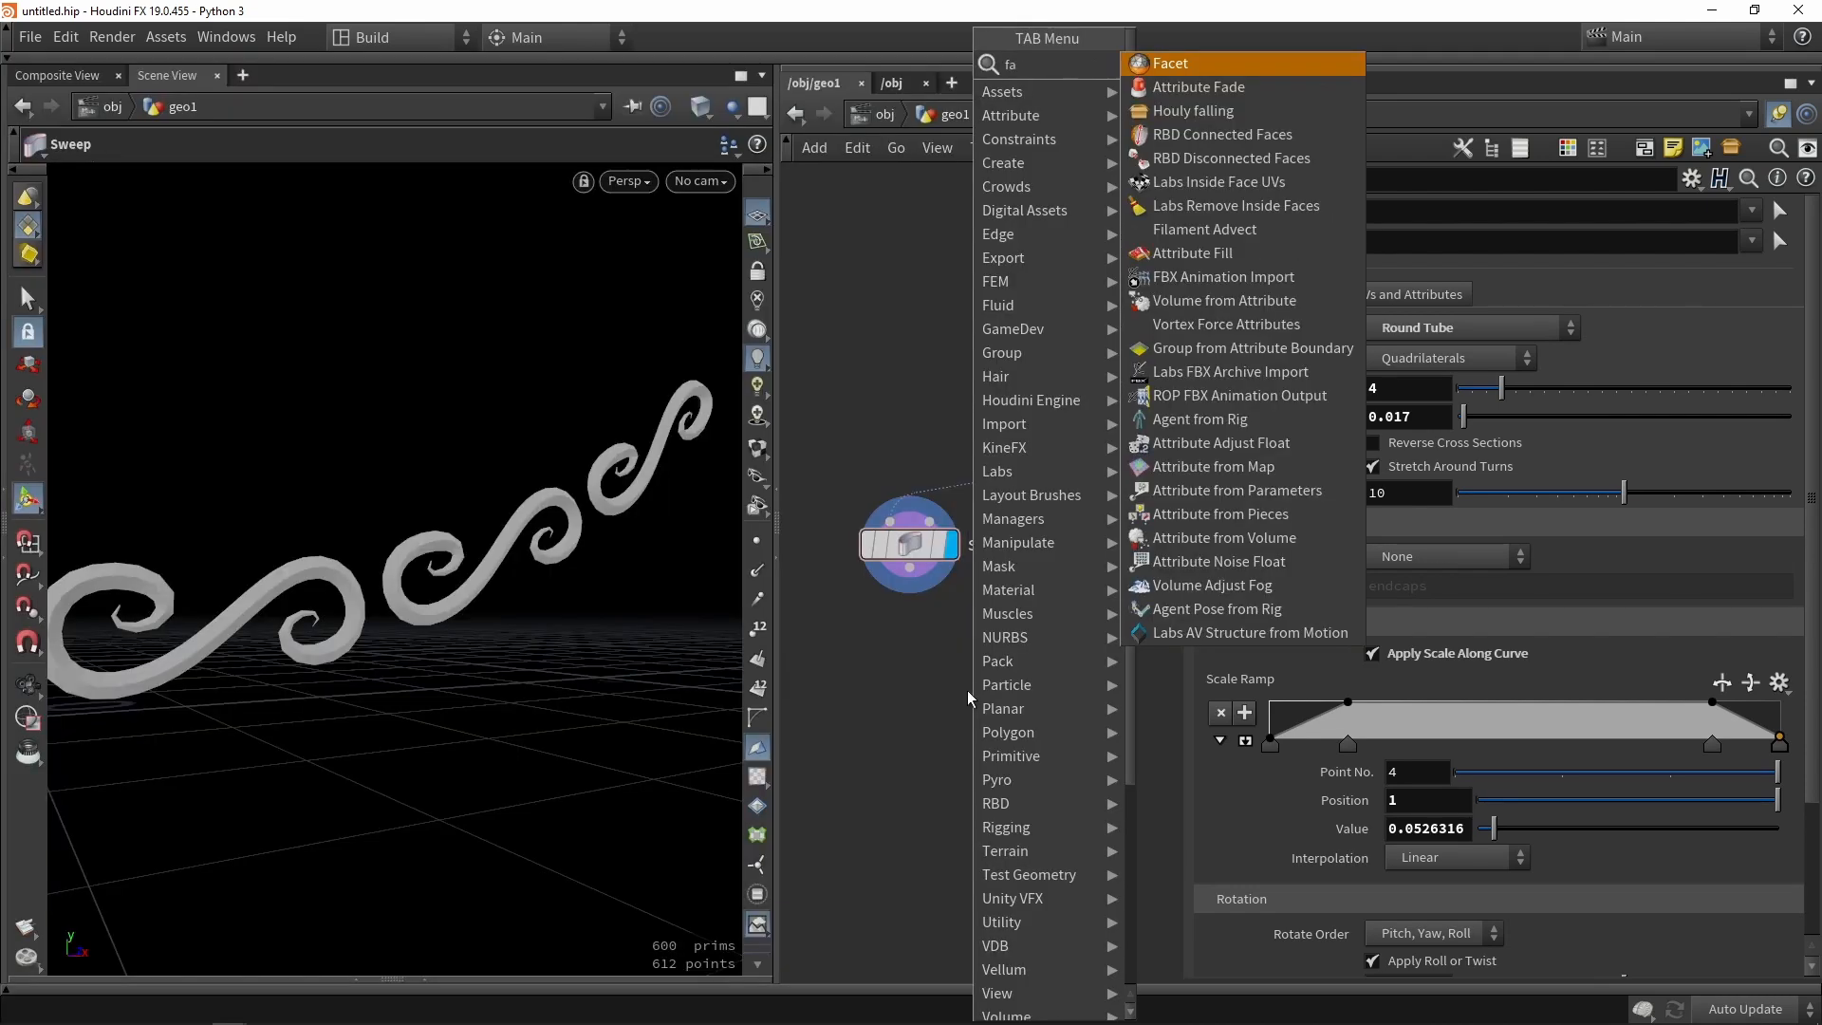
{"action": "left_click", "coordinate": [1170, 64]}
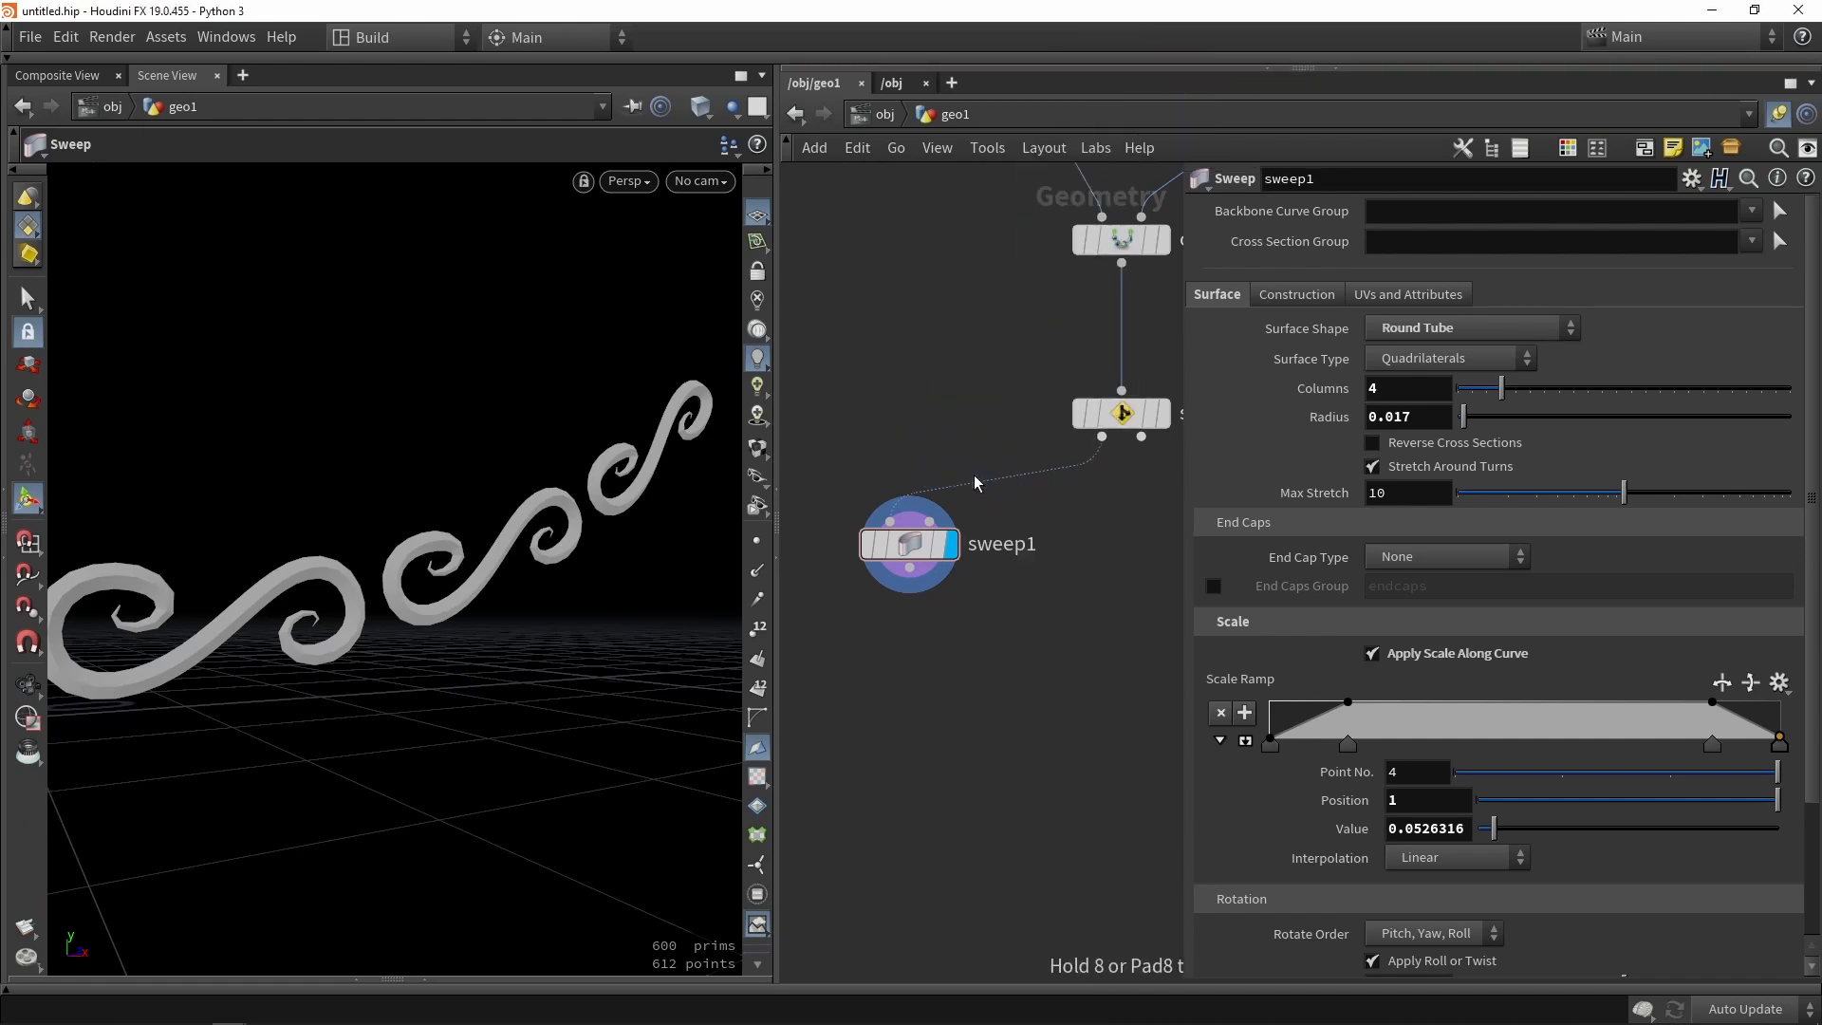
{"action": "left_click", "coordinate": [978, 518]}
{"action": "left_click_drag", "start_coordinate": [977, 517], "coordinate": [911, 519]}
{"action": "left_click", "coordinate": [950, 518]}
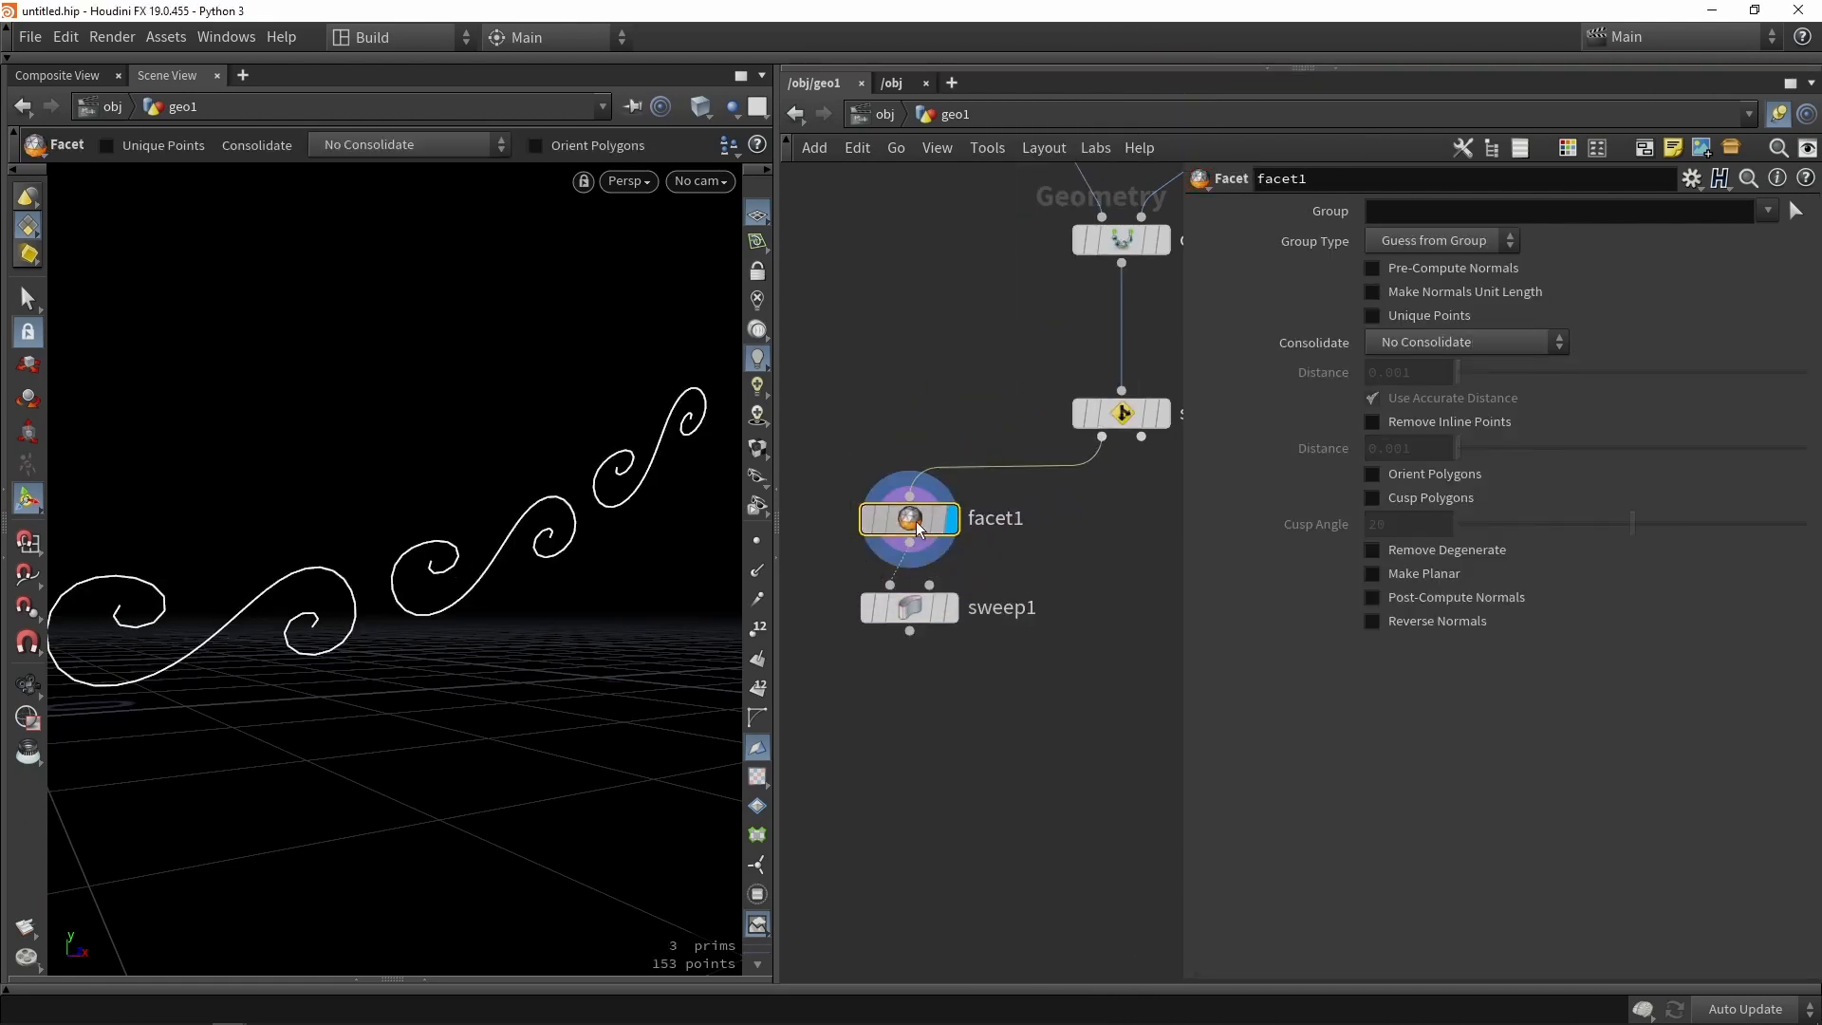
Enable Remove Inline Points on facet1 with a distance of 0.005, then display sweep1 with point markers hidden.
{"action": "left_click", "coordinate": [1434, 425]}
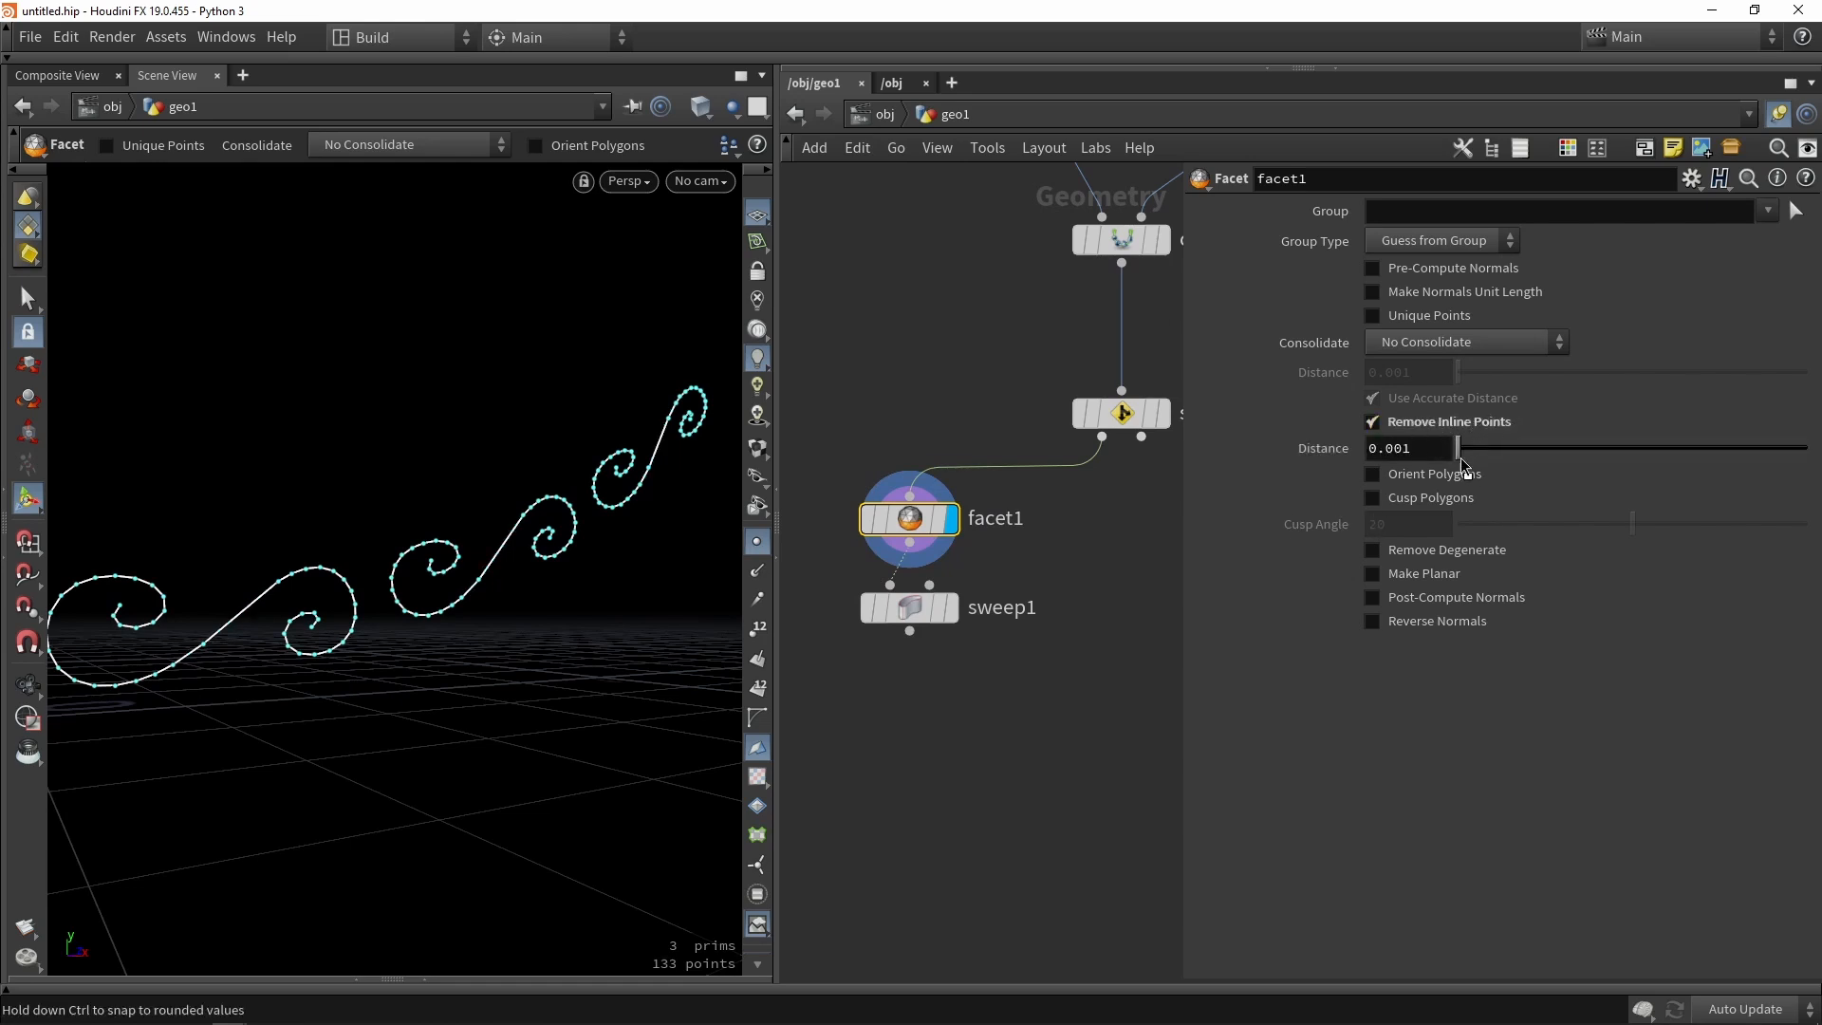
{"action": "left_click", "coordinate": [1425, 448]}
{"action": "type", "text": "5"}
{"action": "key", "text": "Return"}
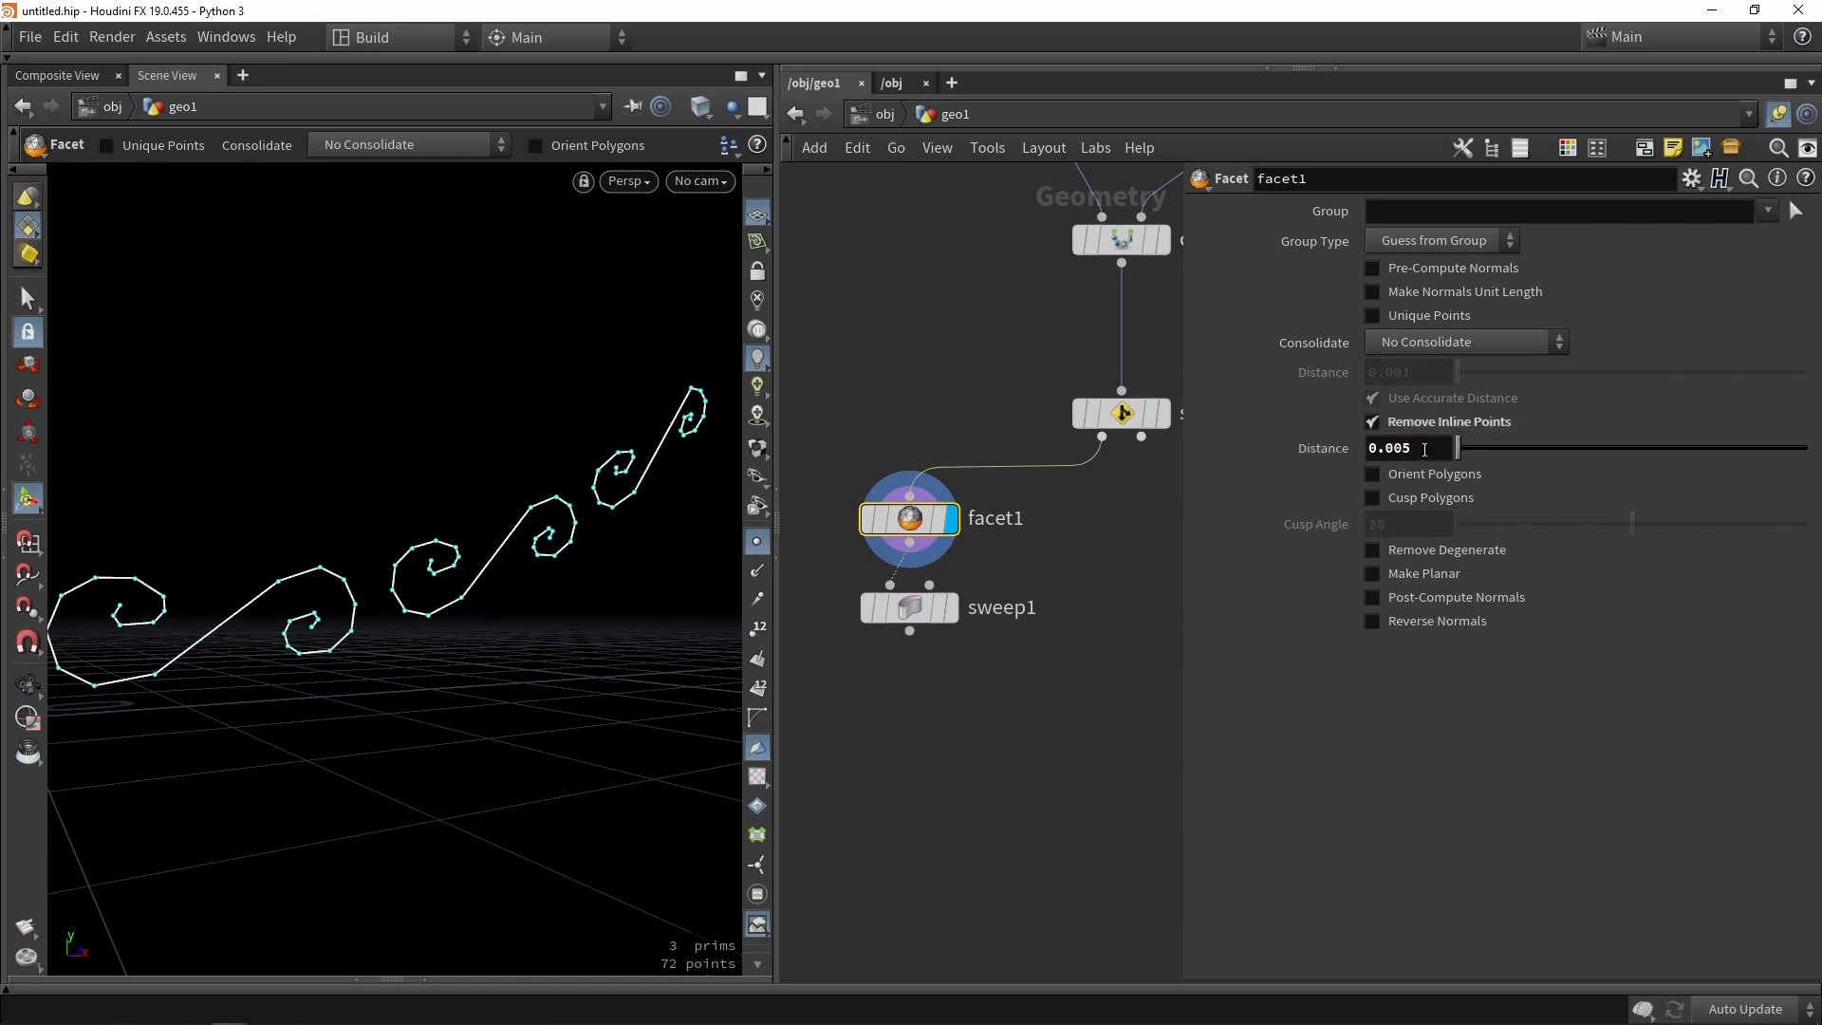
{"action": "left_click", "coordinate": [949, 609]}
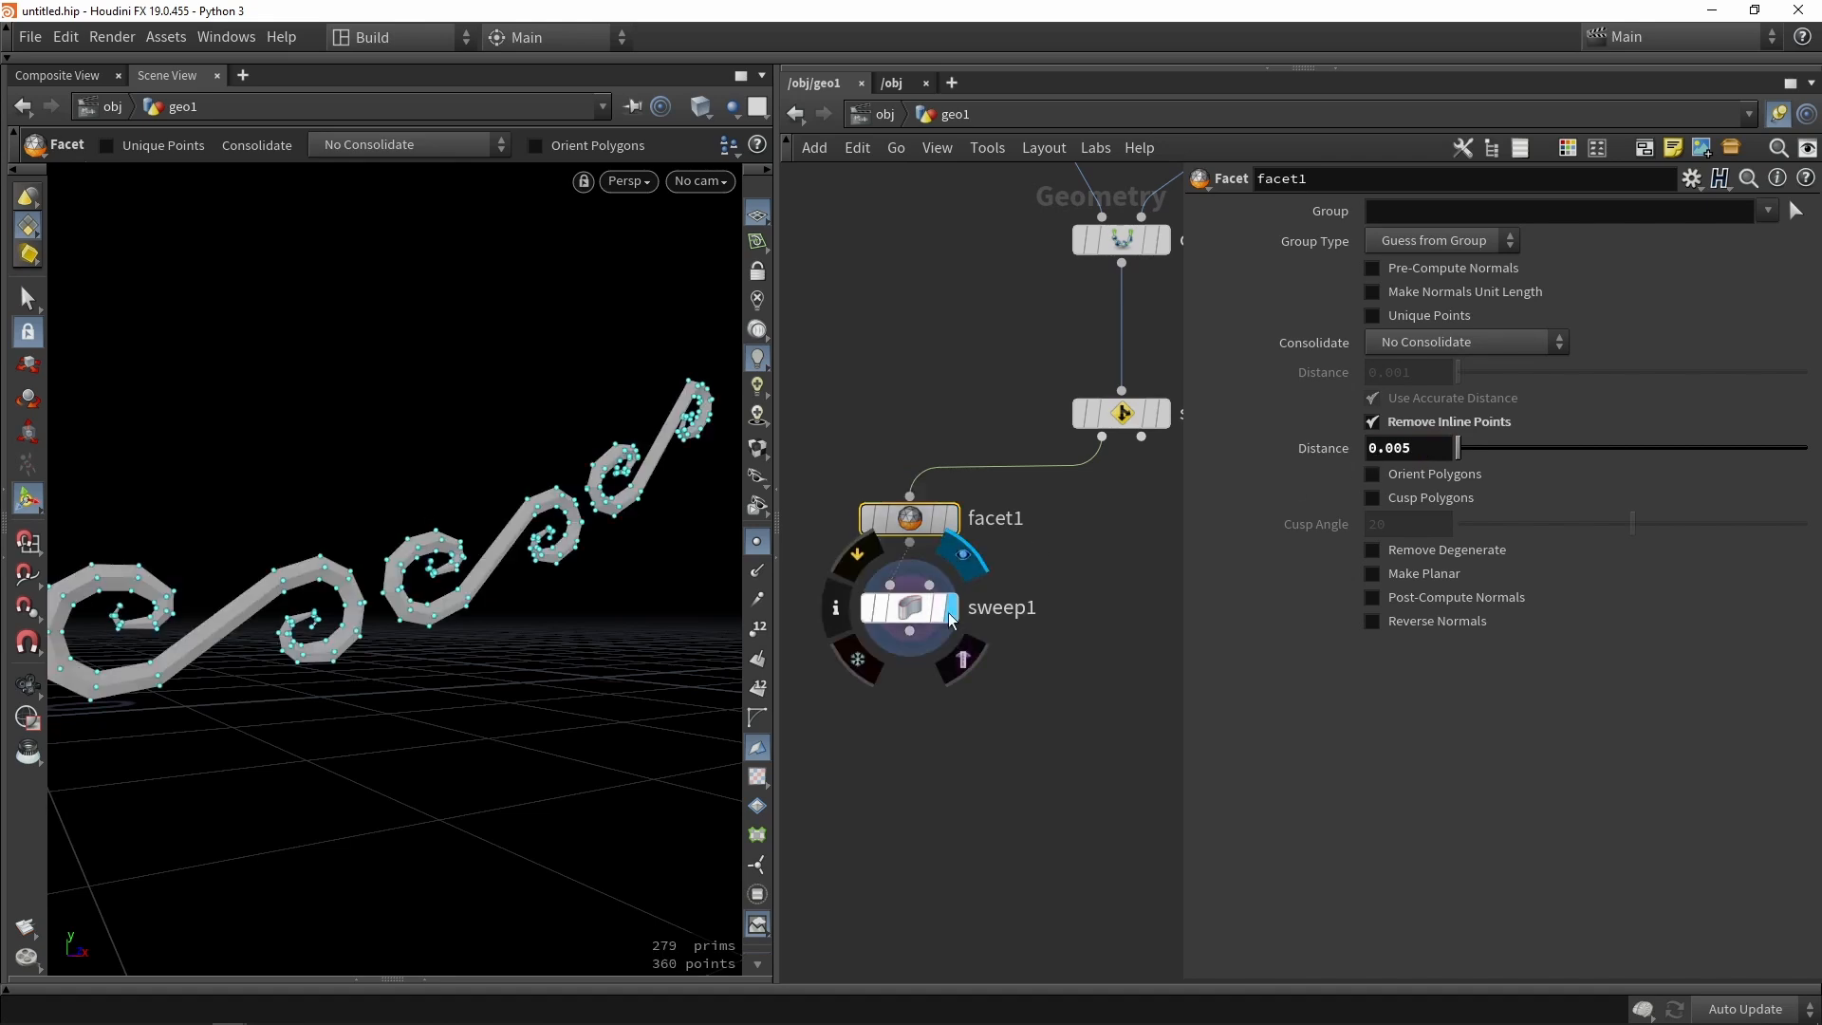
{"action": "left_click", "coordinate": [757, 541]}
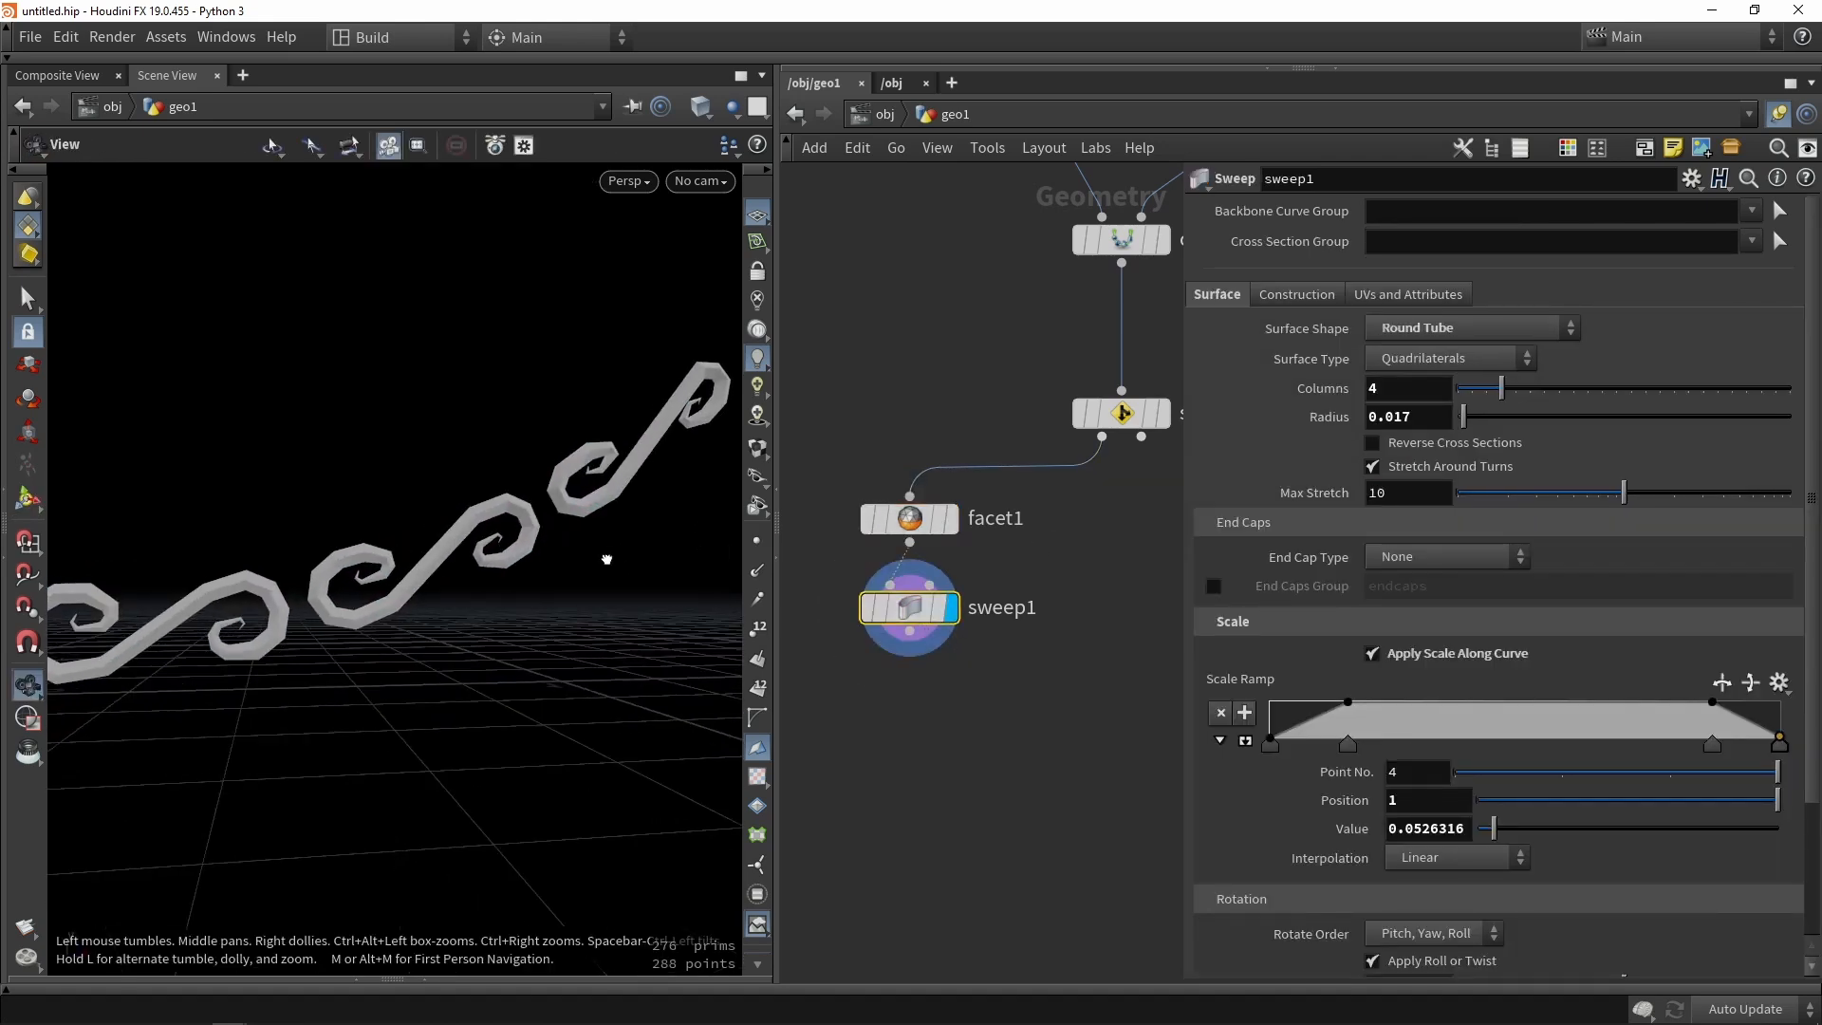
Set facet1's Remove Inline Points distance to 0.001 and inspect sweep1's tubes in wireframe display.
{"action": "left_click", "coordinate": [923, 529]}
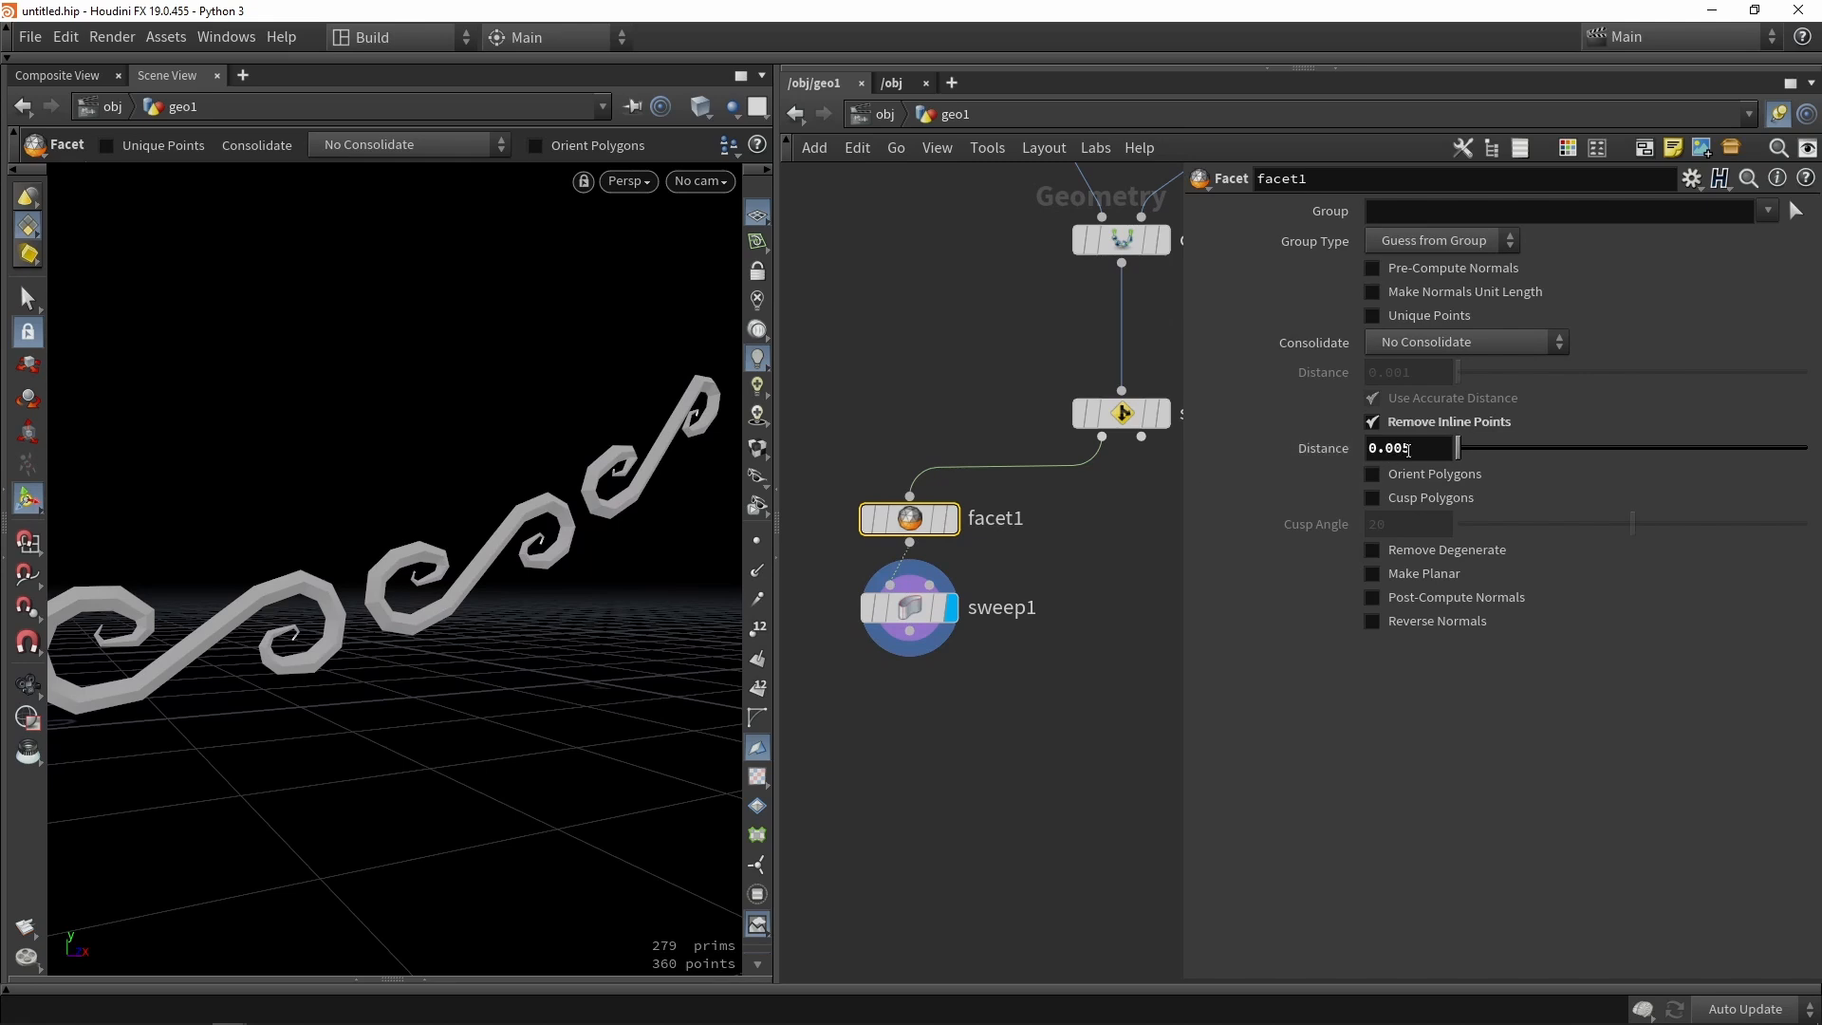
{"action": "left_click", "coordinate": [1422, 448]}
{"action": "type", "text": "0.001"}
{"action": "key", "text": "Return"}
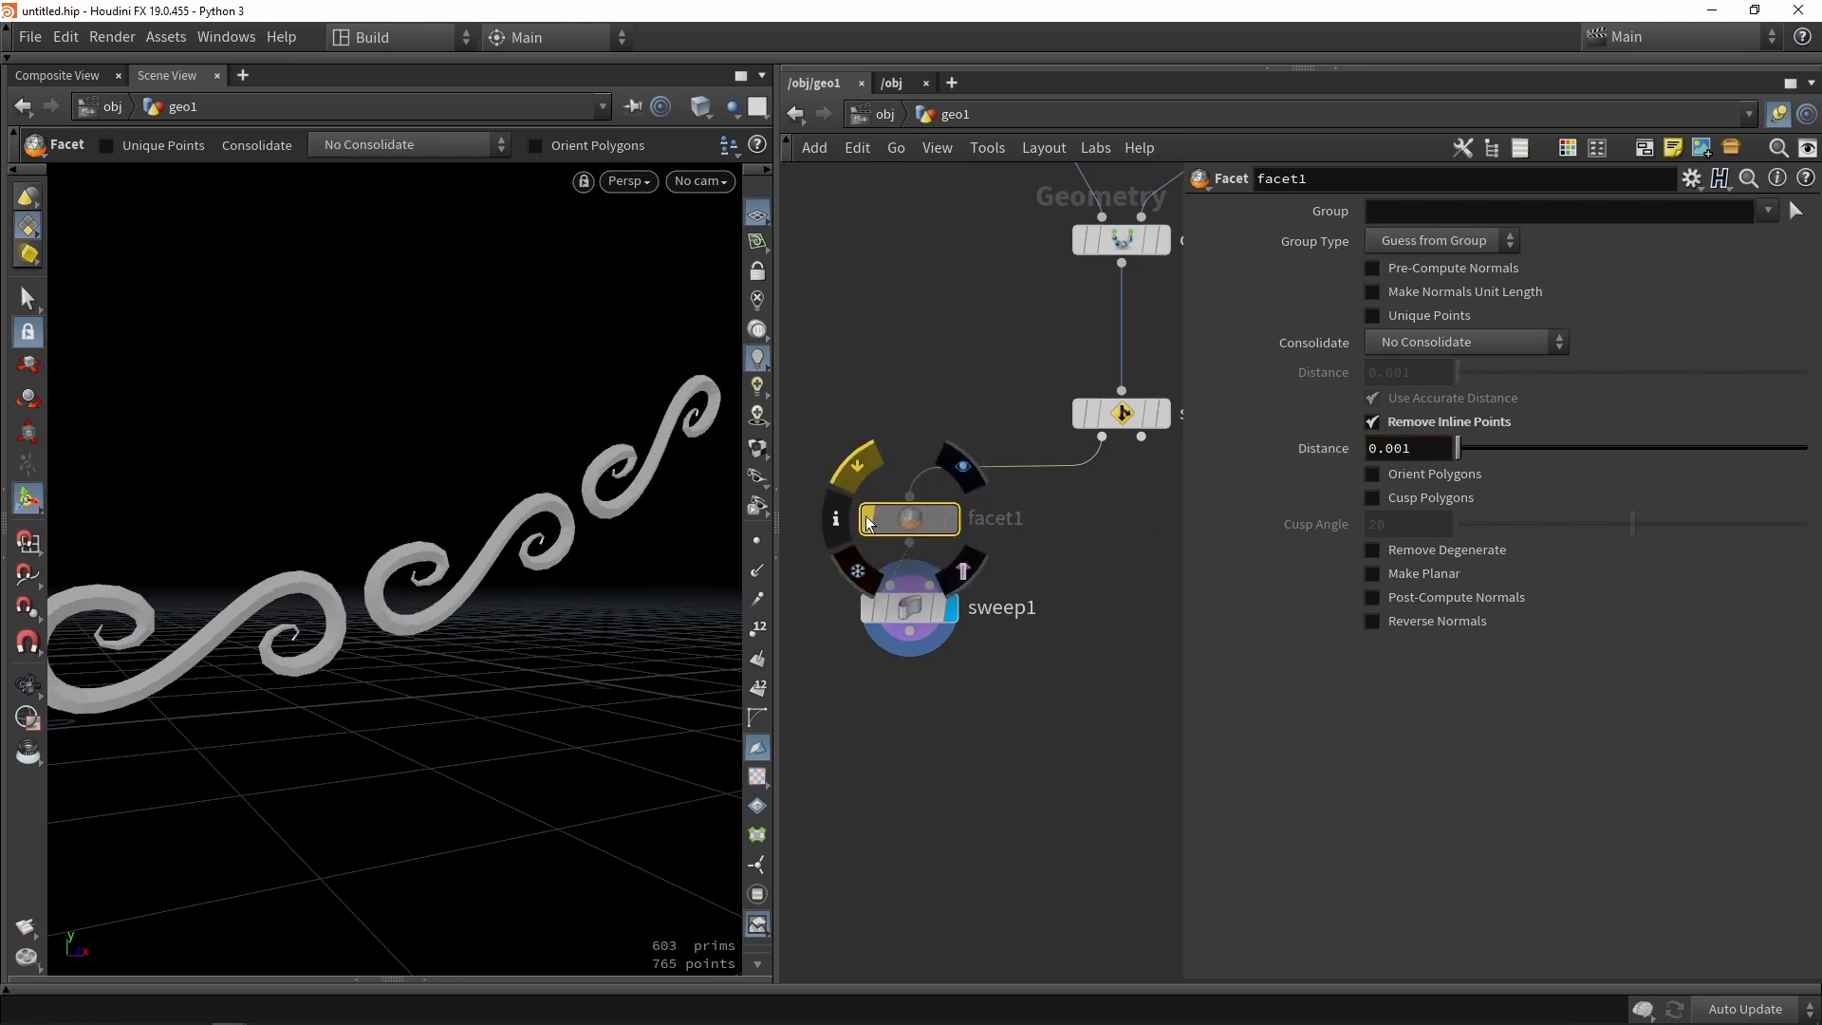
{"action": "left_click", "coordinate": [880, 618]}
{"action": "key", "text": "w"}
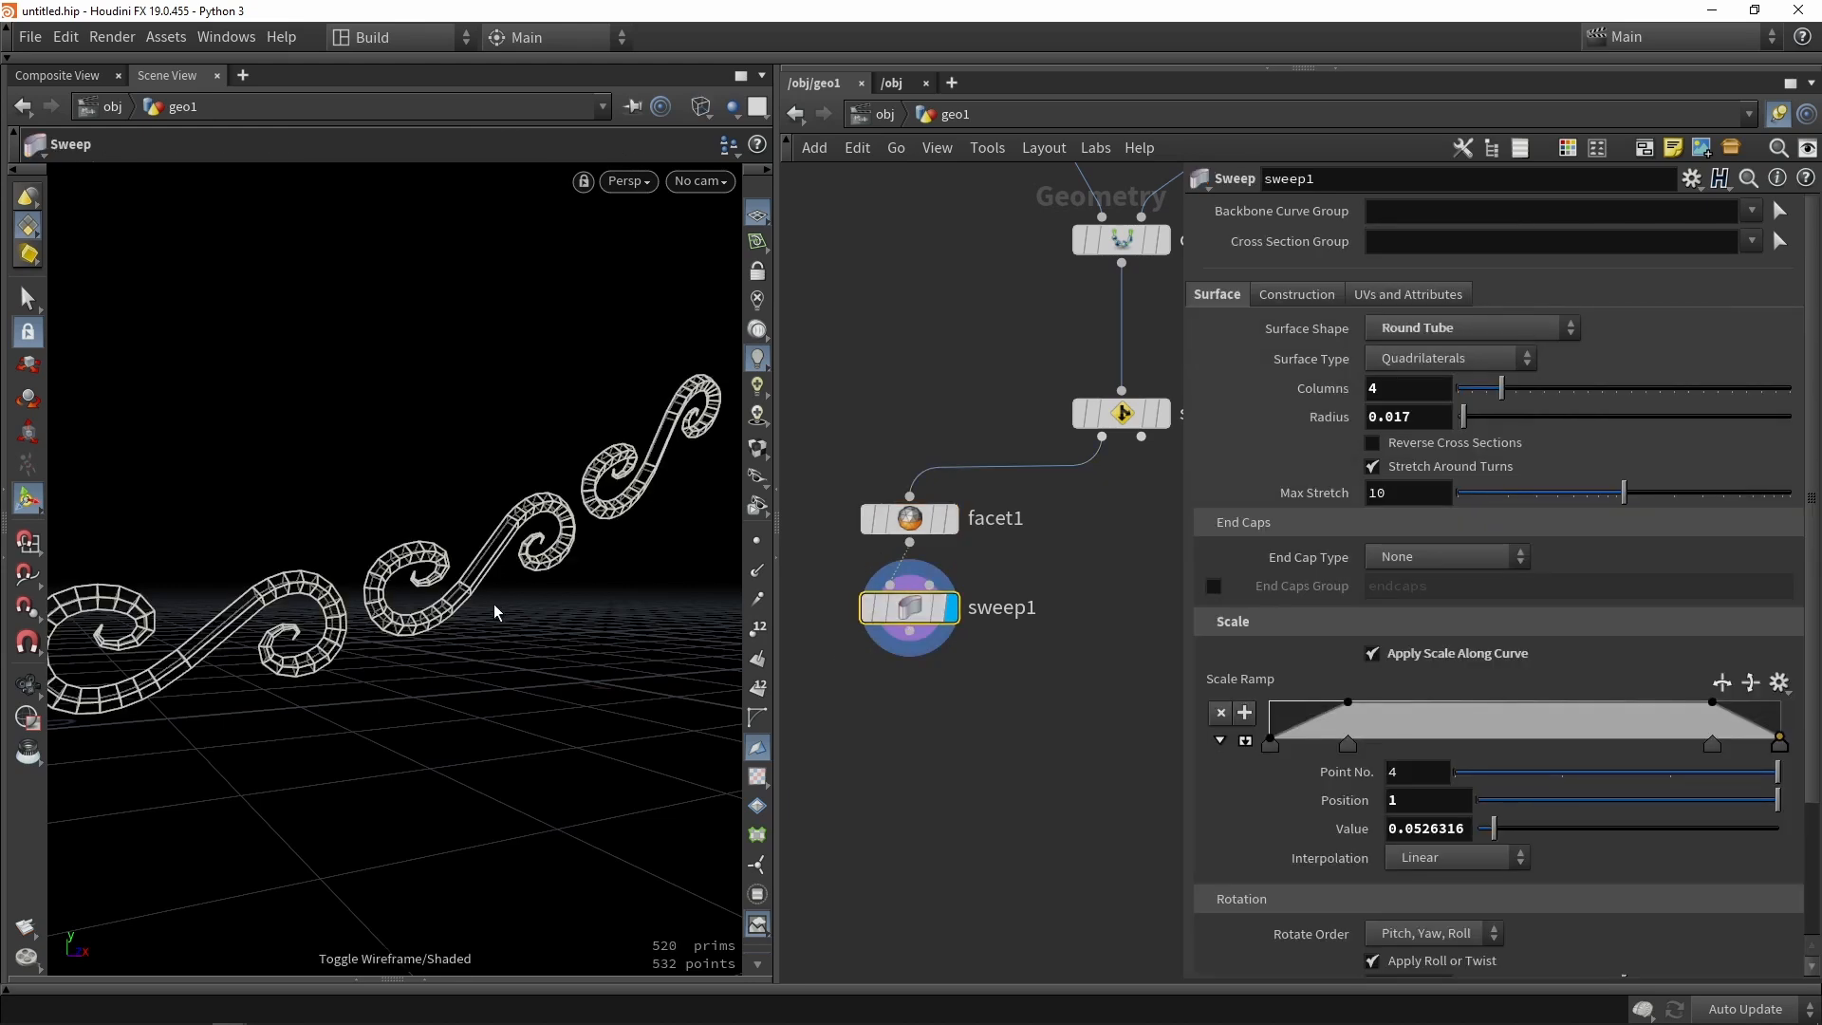
{"action": "mouse_move", "coordinate": [510, 575]}
{"action": "left_mouse_down", "text": "alt"}
{"action": "mouse_move", "coordinate": [416, 621]}
{"action": "mouse_move", "coordinate": [213, 617]}
{"action": "mouse_move", "coordinate": [446, 616]}
{"action": "left_mouse_up", "text": "alt"}
{"action": "key", "text": "w"}
{"action": "scroll", "coordinate": [944, 667], "scroll_direction": "down", "scroll_amount": 3}
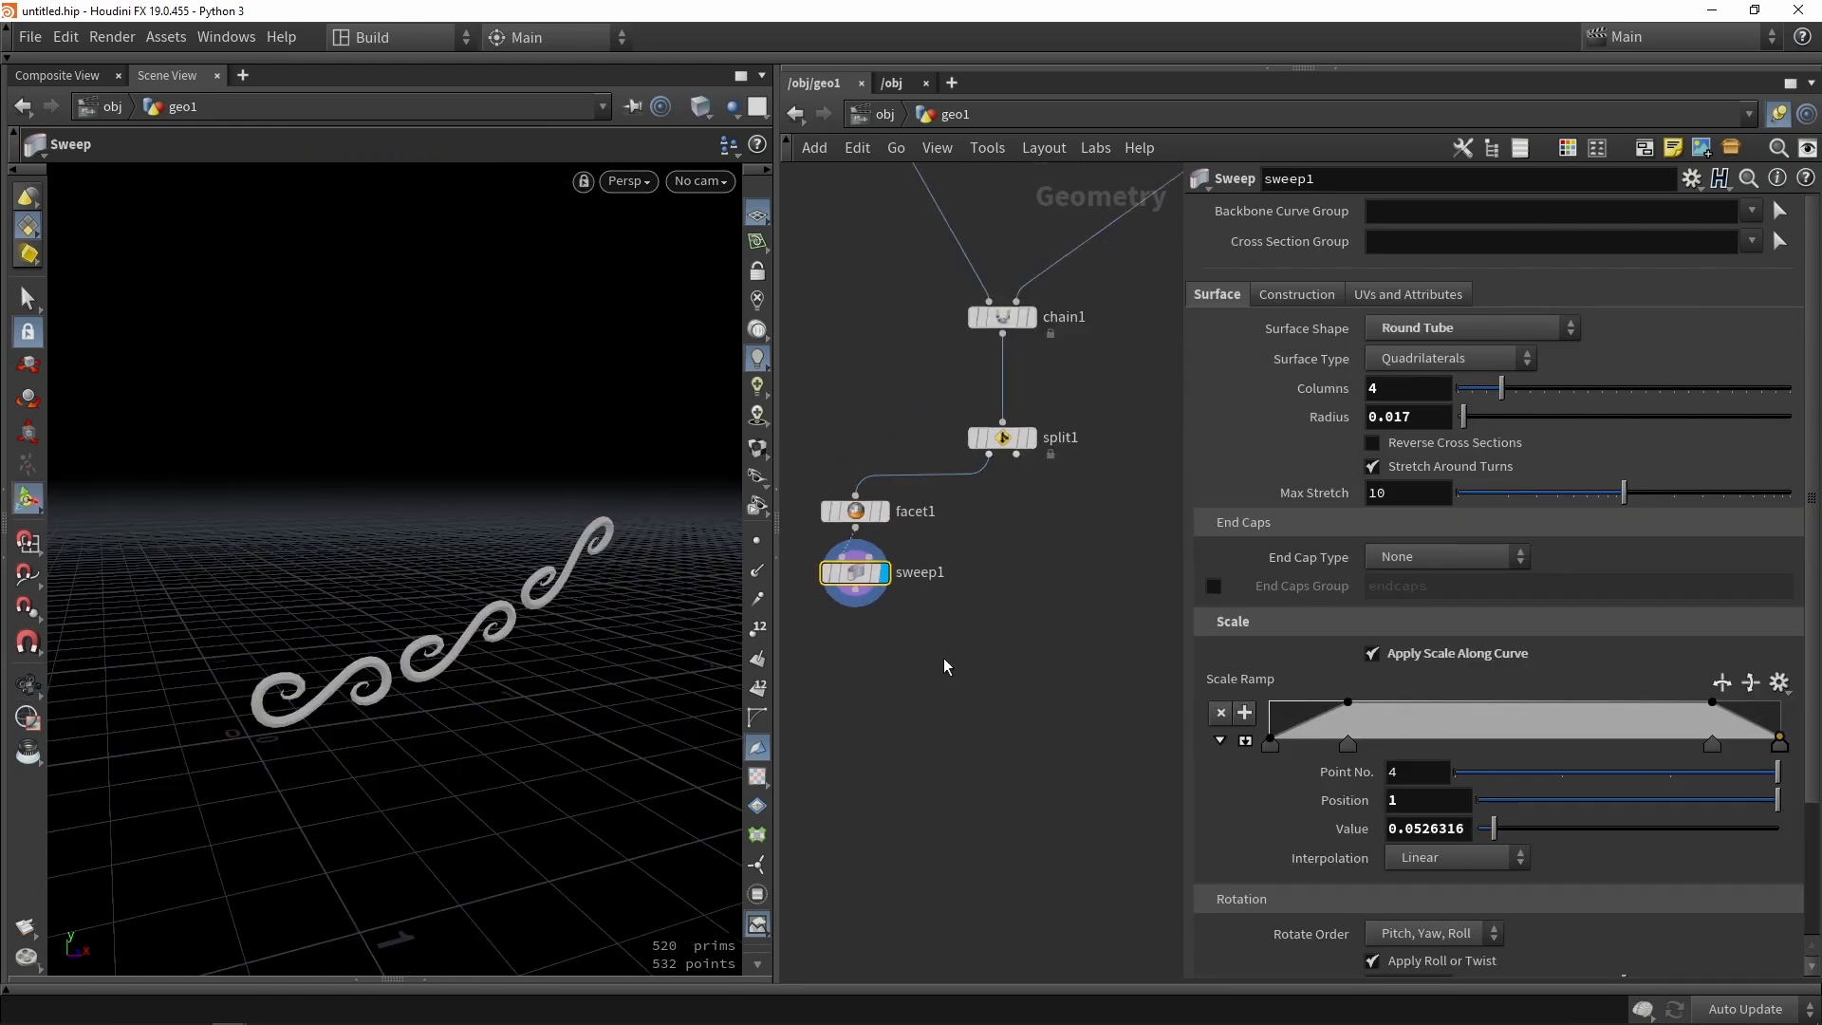
Attach a Null node to split1's second output and display the base line.
{"action": "left_click_drag", "start_coordinate": [945, 667], "coordinate": [920, 557]}
{"action": "left_click", "coordinate": [1094, 557]}
{"action": "middle_click_drag", "start_coordinate": [1095, 557], "coordinate": [1027, 471]}
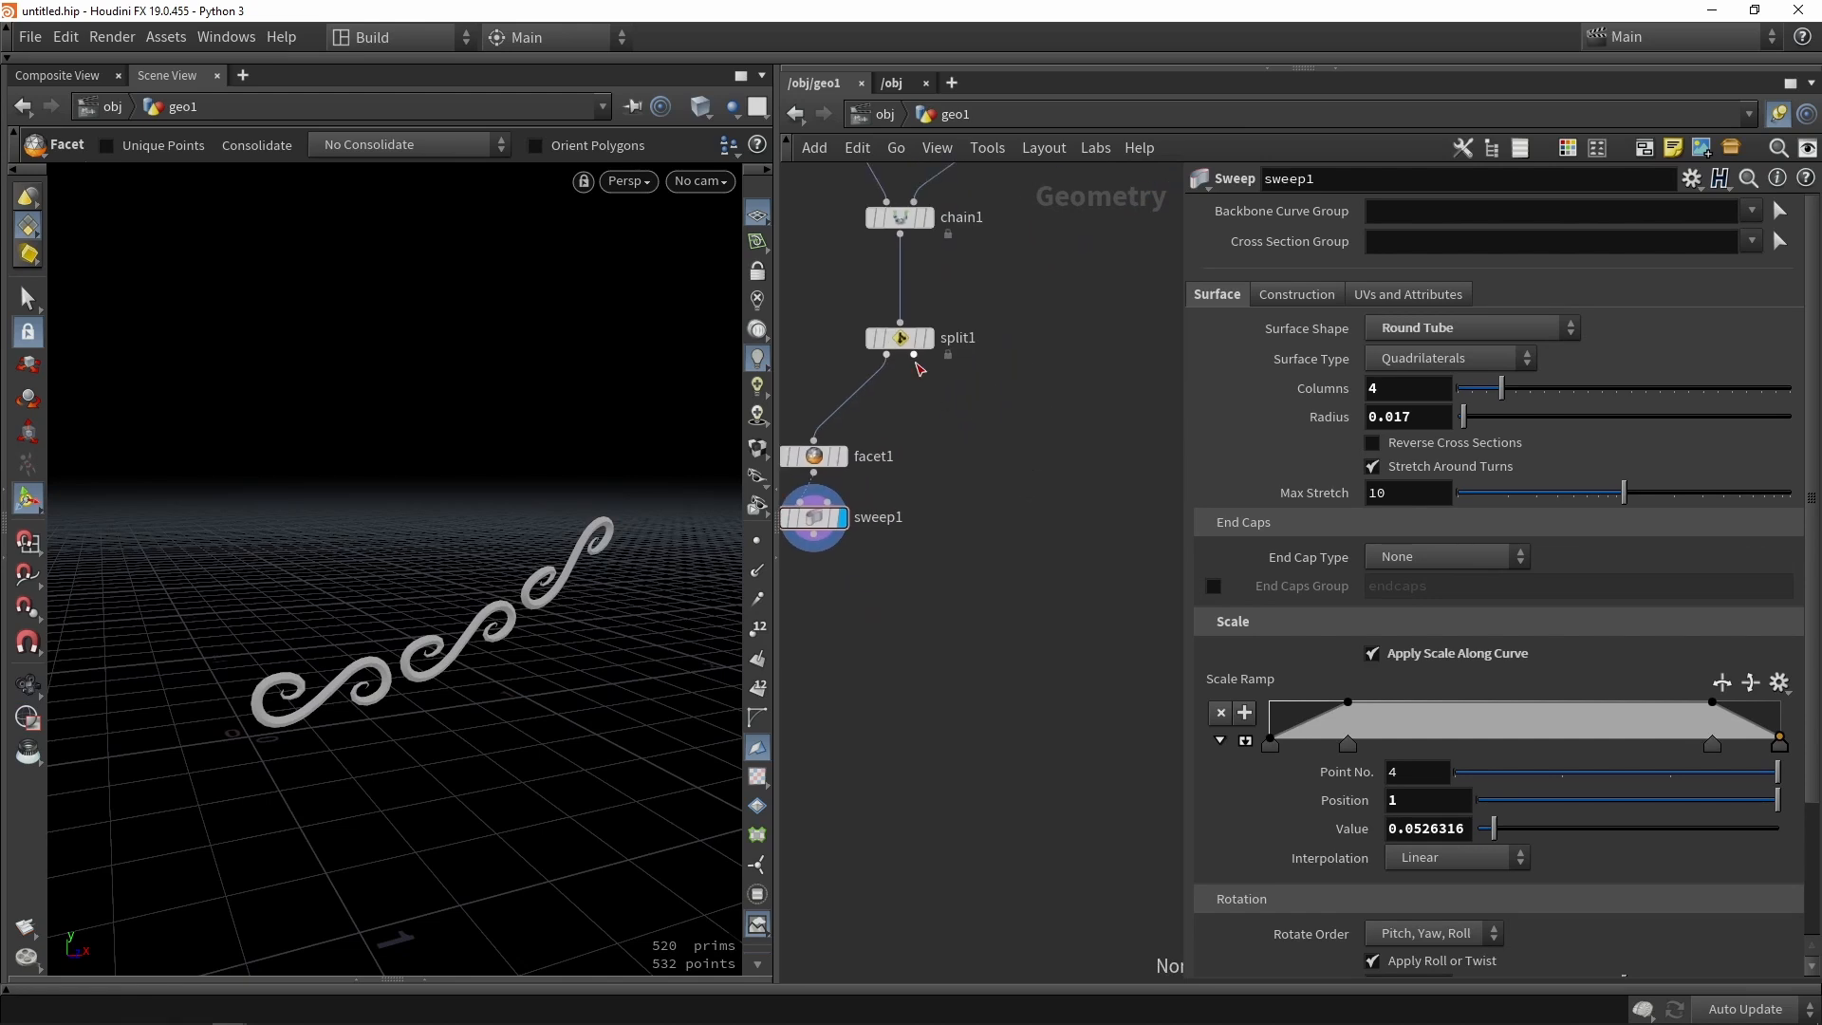
{"action": "left_click", "coordinate": [915, 356]}
{"action": "key", "text": "Tab"}
{"action": "type", "text": "nu"}
{"action": "key", "text": "Return"}
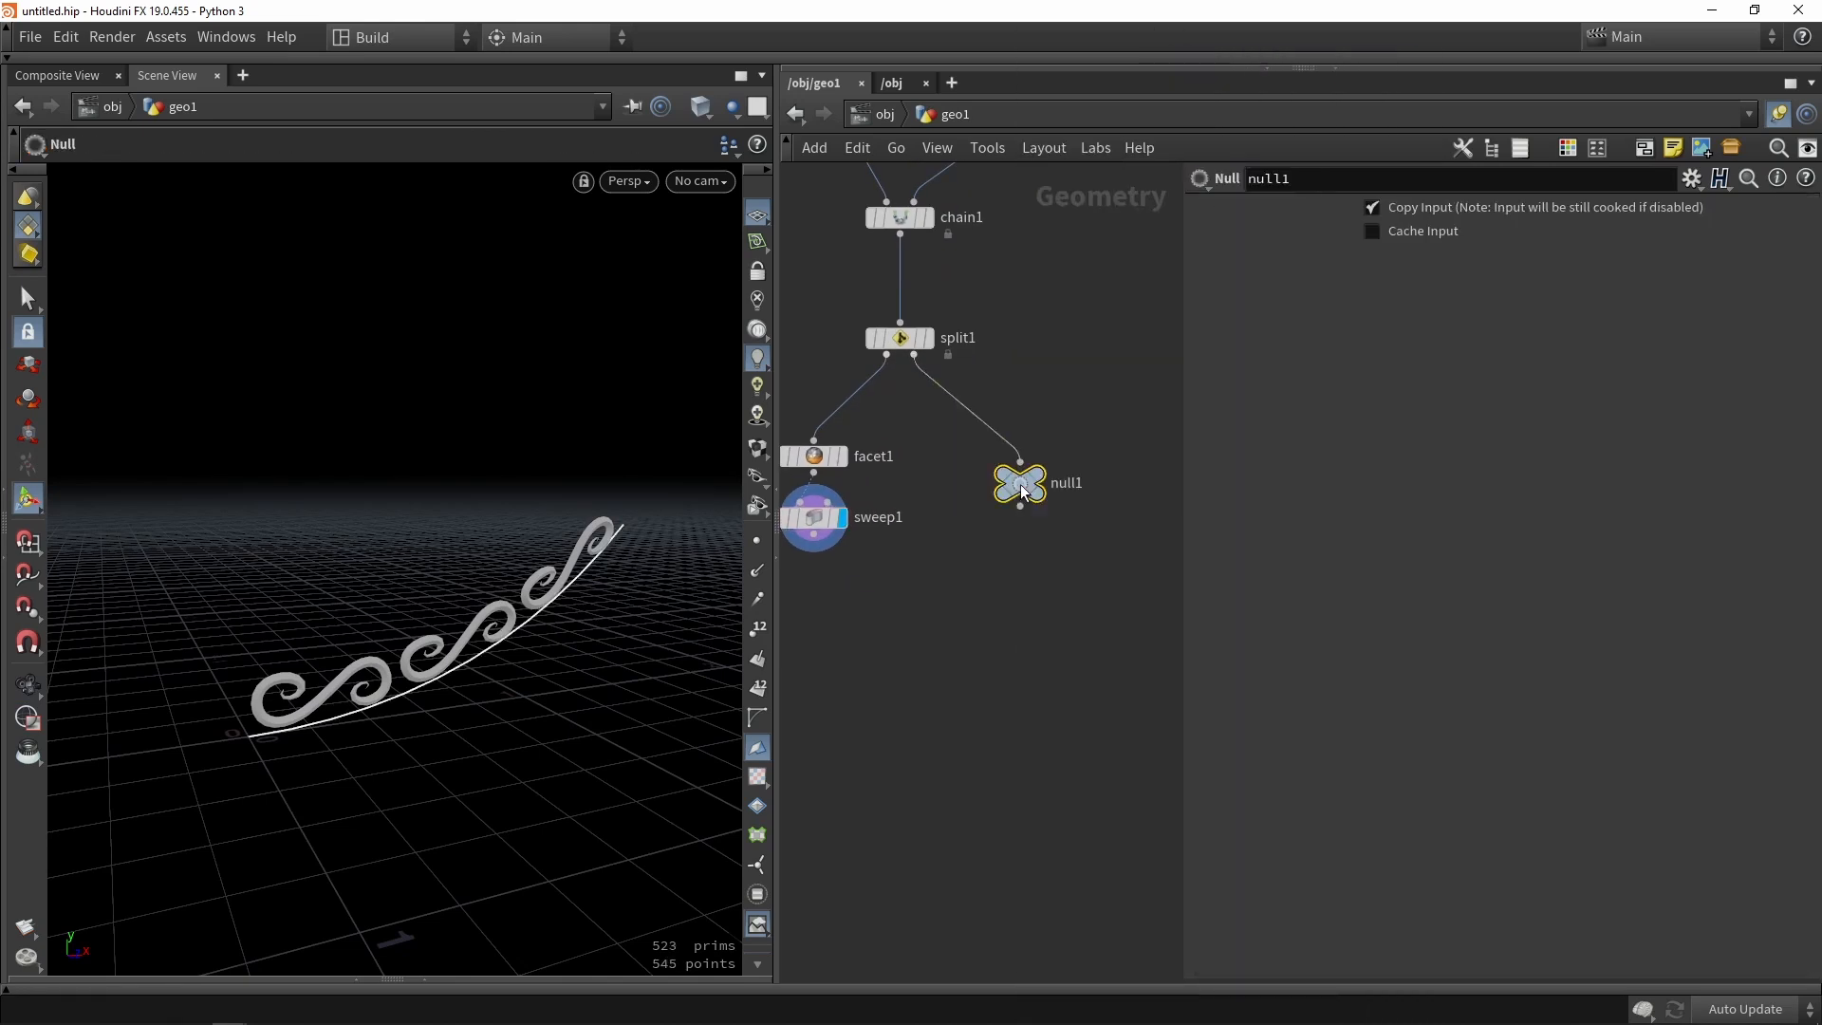
{"action": "left_click", "coordinate": [1035, 477]}
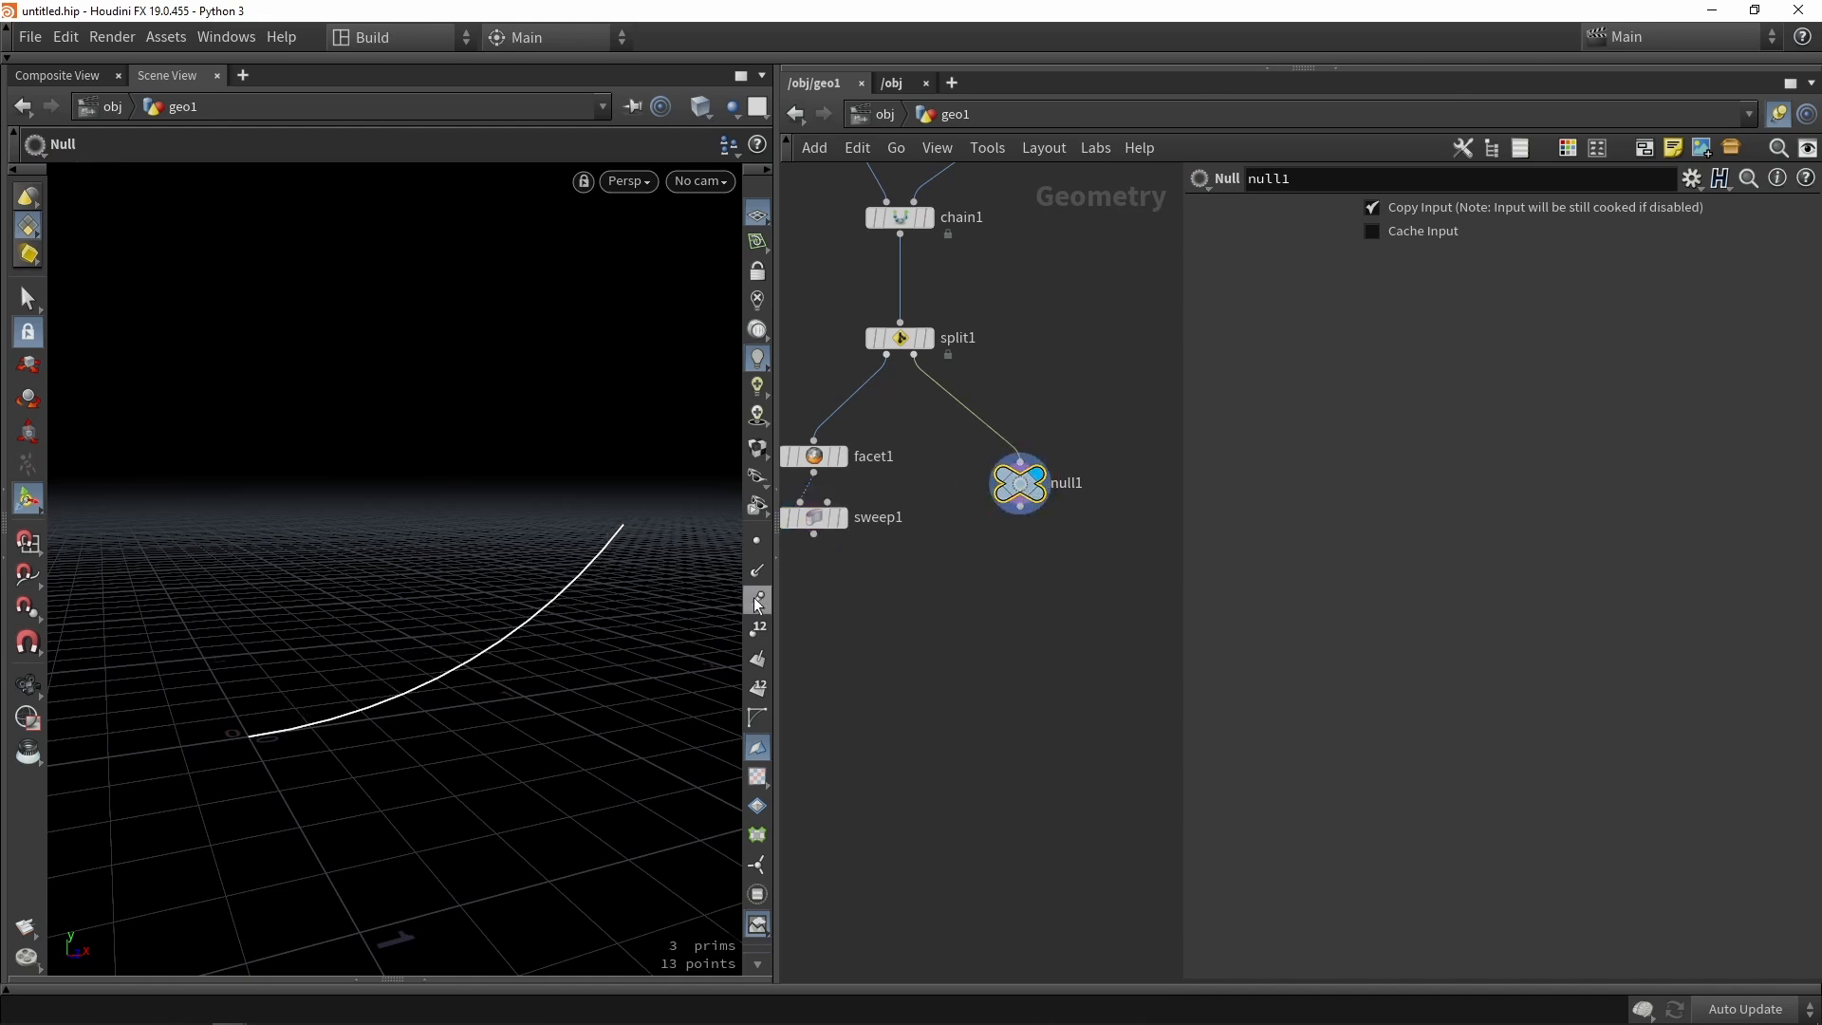
Show primitive numbers in the viewport, add a PolyPath node fed by null1, and display it.
{"action": "middle_click", "coordinate": [1023, 492]}
{"action": "left_click", "coordinate": [757, 691]}
{"action": "left_click", "coordinate": [949, 662]}
{"action": "key", "text": "Tab"}
{"action": "type", "text": "polyp"}
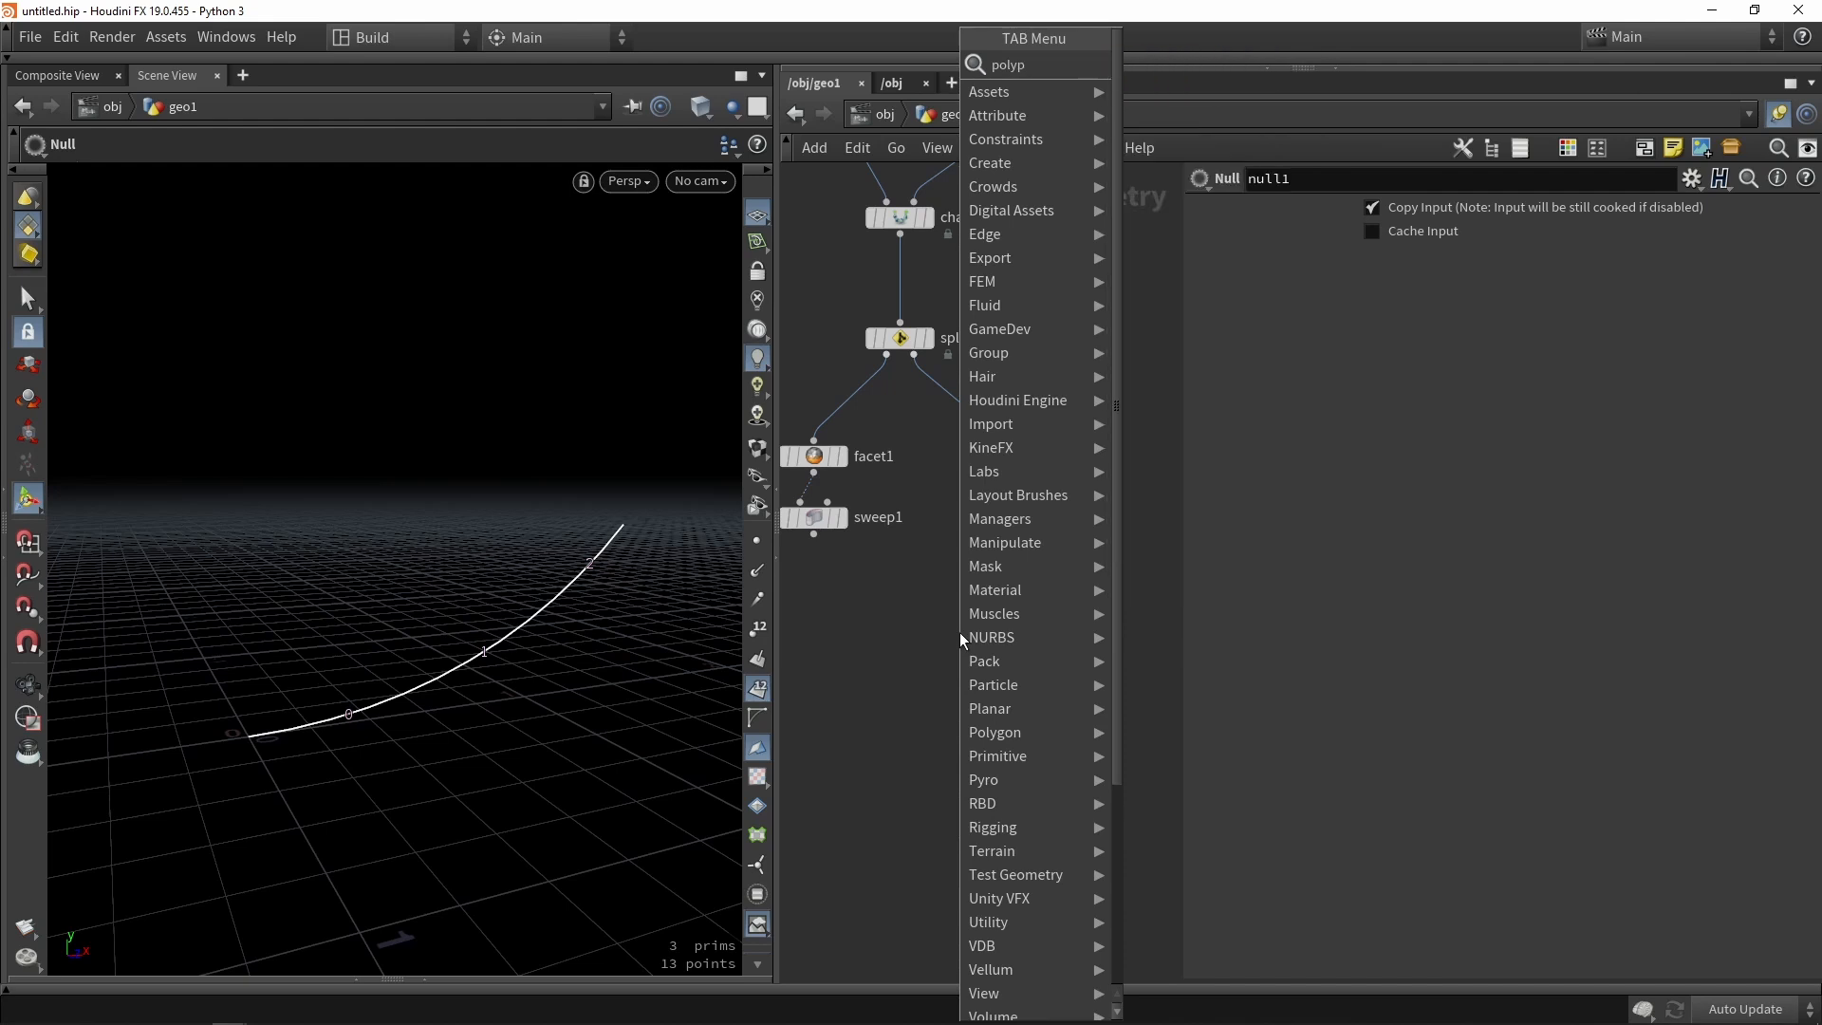
{"action": "key", "text": "Return"}
{"action": "left_click", "coordinate": [959, 629]}
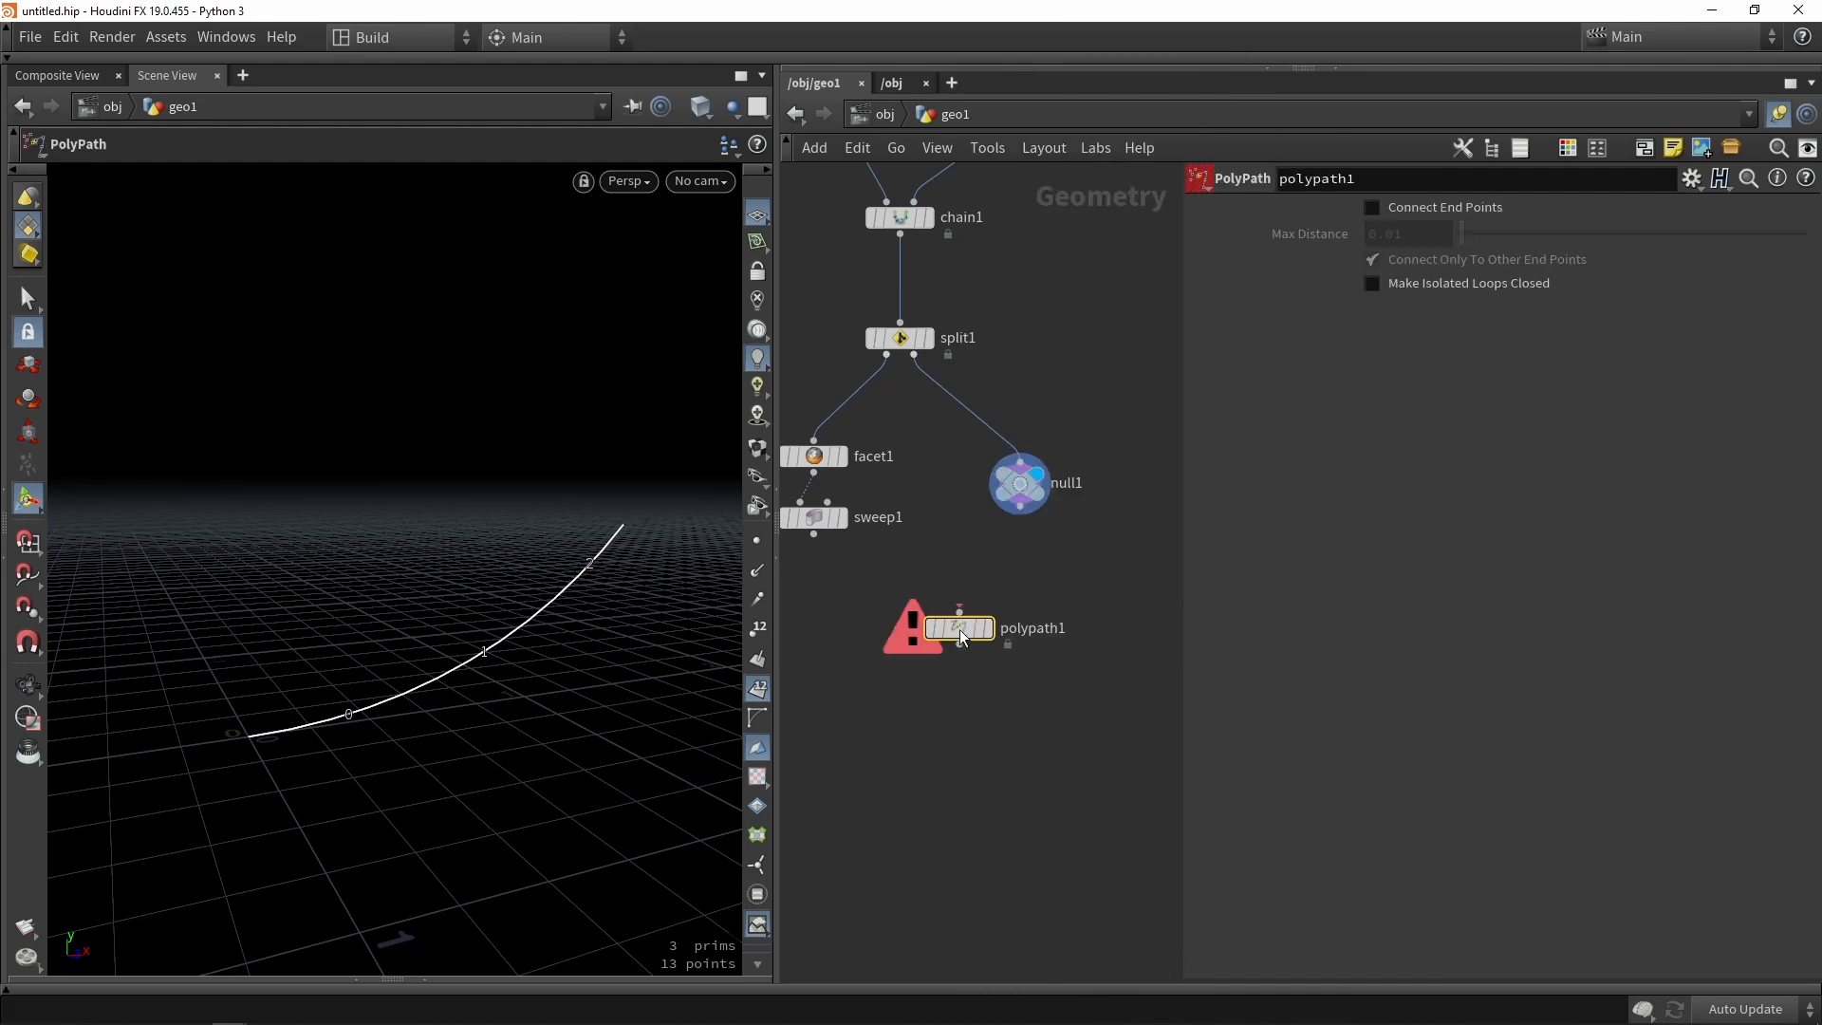
{"action": "scroll", "coordinate": [1045, 505], "scroll_direction": "up", "scroll_amount": 3}
{"action": "left_click_drag", "start_coordinate": [1003, 509], "coordinate": [1016, 658]}
{"action": "mouse_move", "coordinate": [915, 727]}
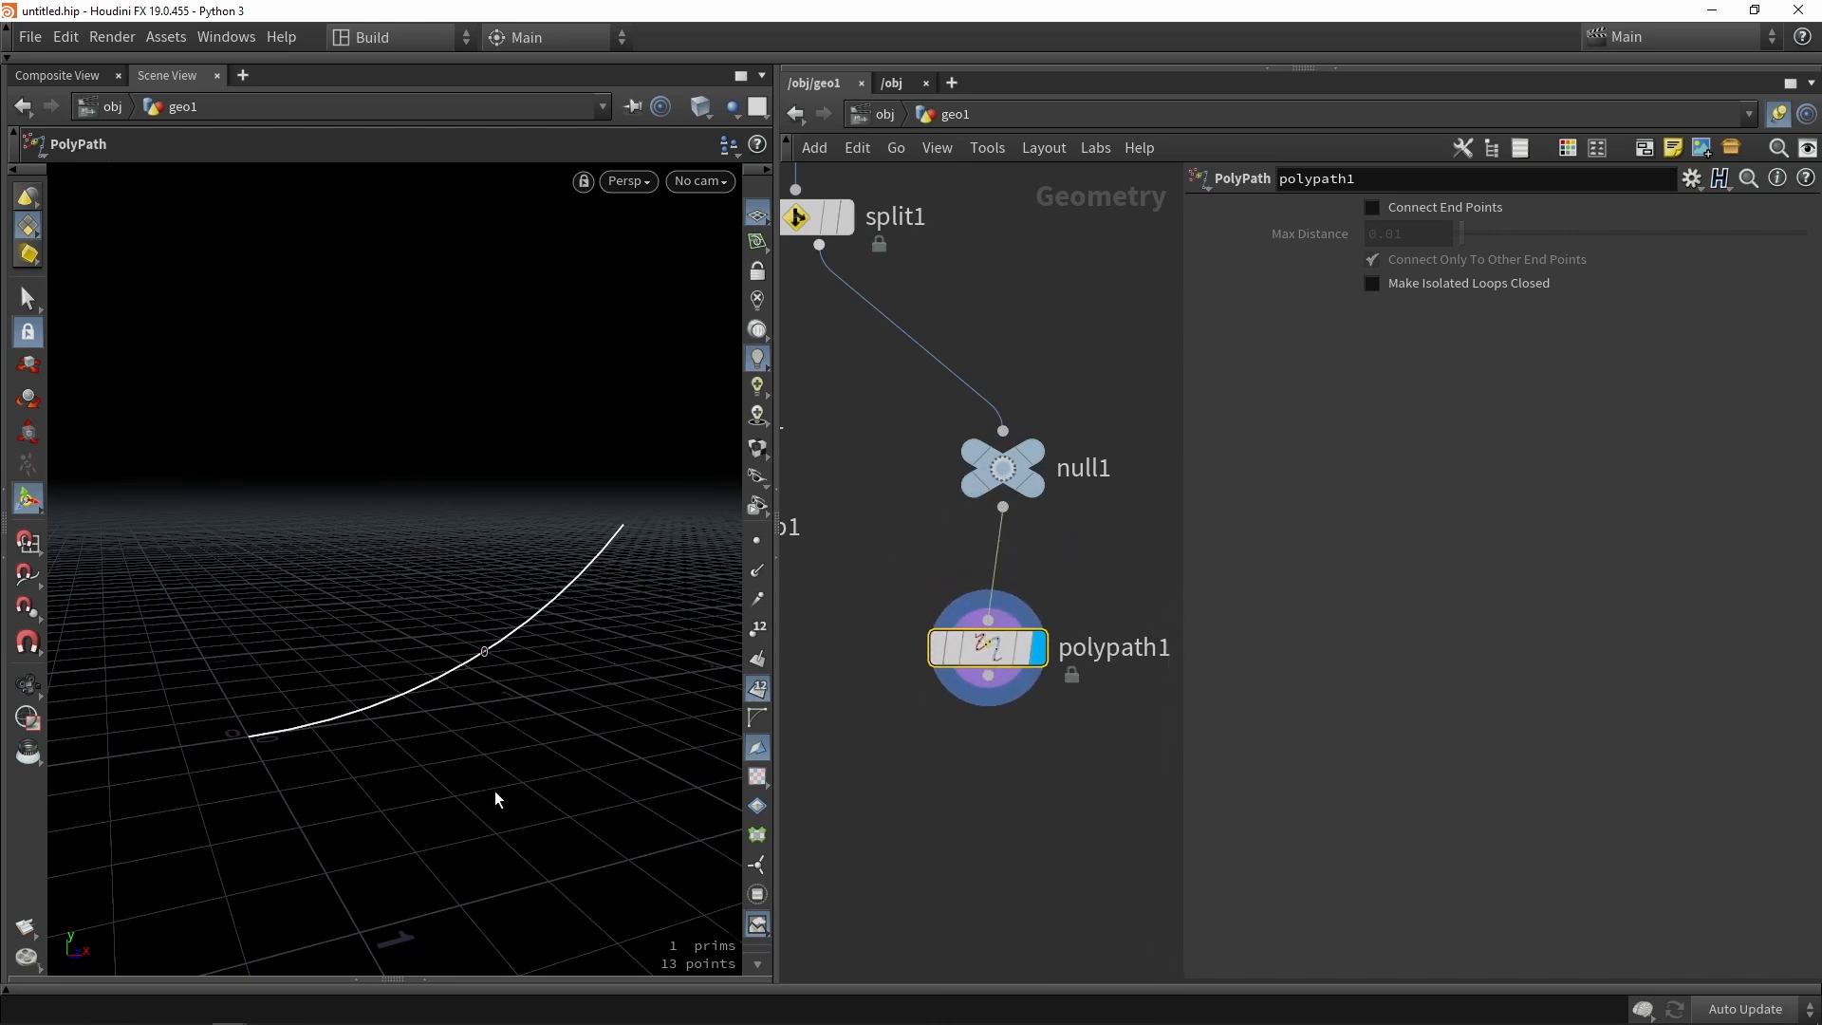
Enable Connect End Points on polypath1.
{"action": "left_click", "coordinate": [1459, 217]}
{"action": "left_click", "coordinate": [1403, 214]}
{"action": "left_click", "coordinate": [1433, 214]}
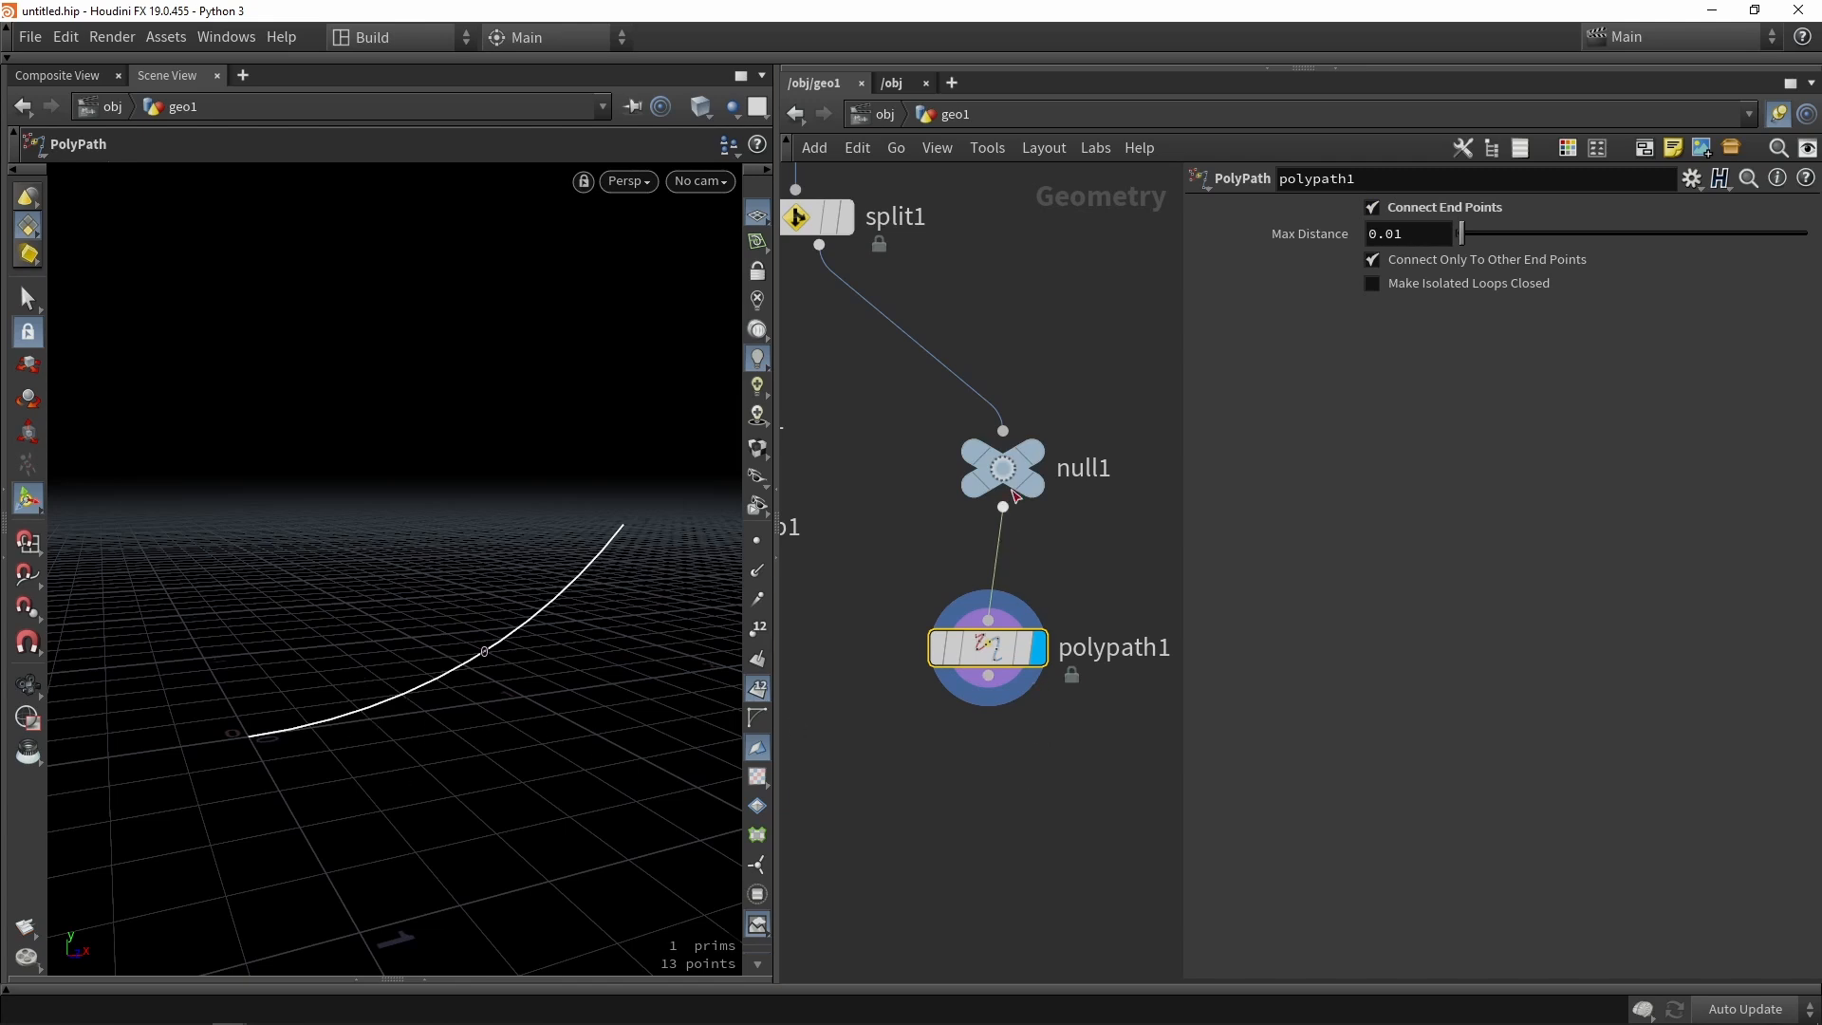
Delete null1 so split1 feeds polypath1 directly, and move polypath1 up closer to split1.
{"action": "left_click", "coordinate": [996, 453]}
{"action": "key", "text": "Delete"}
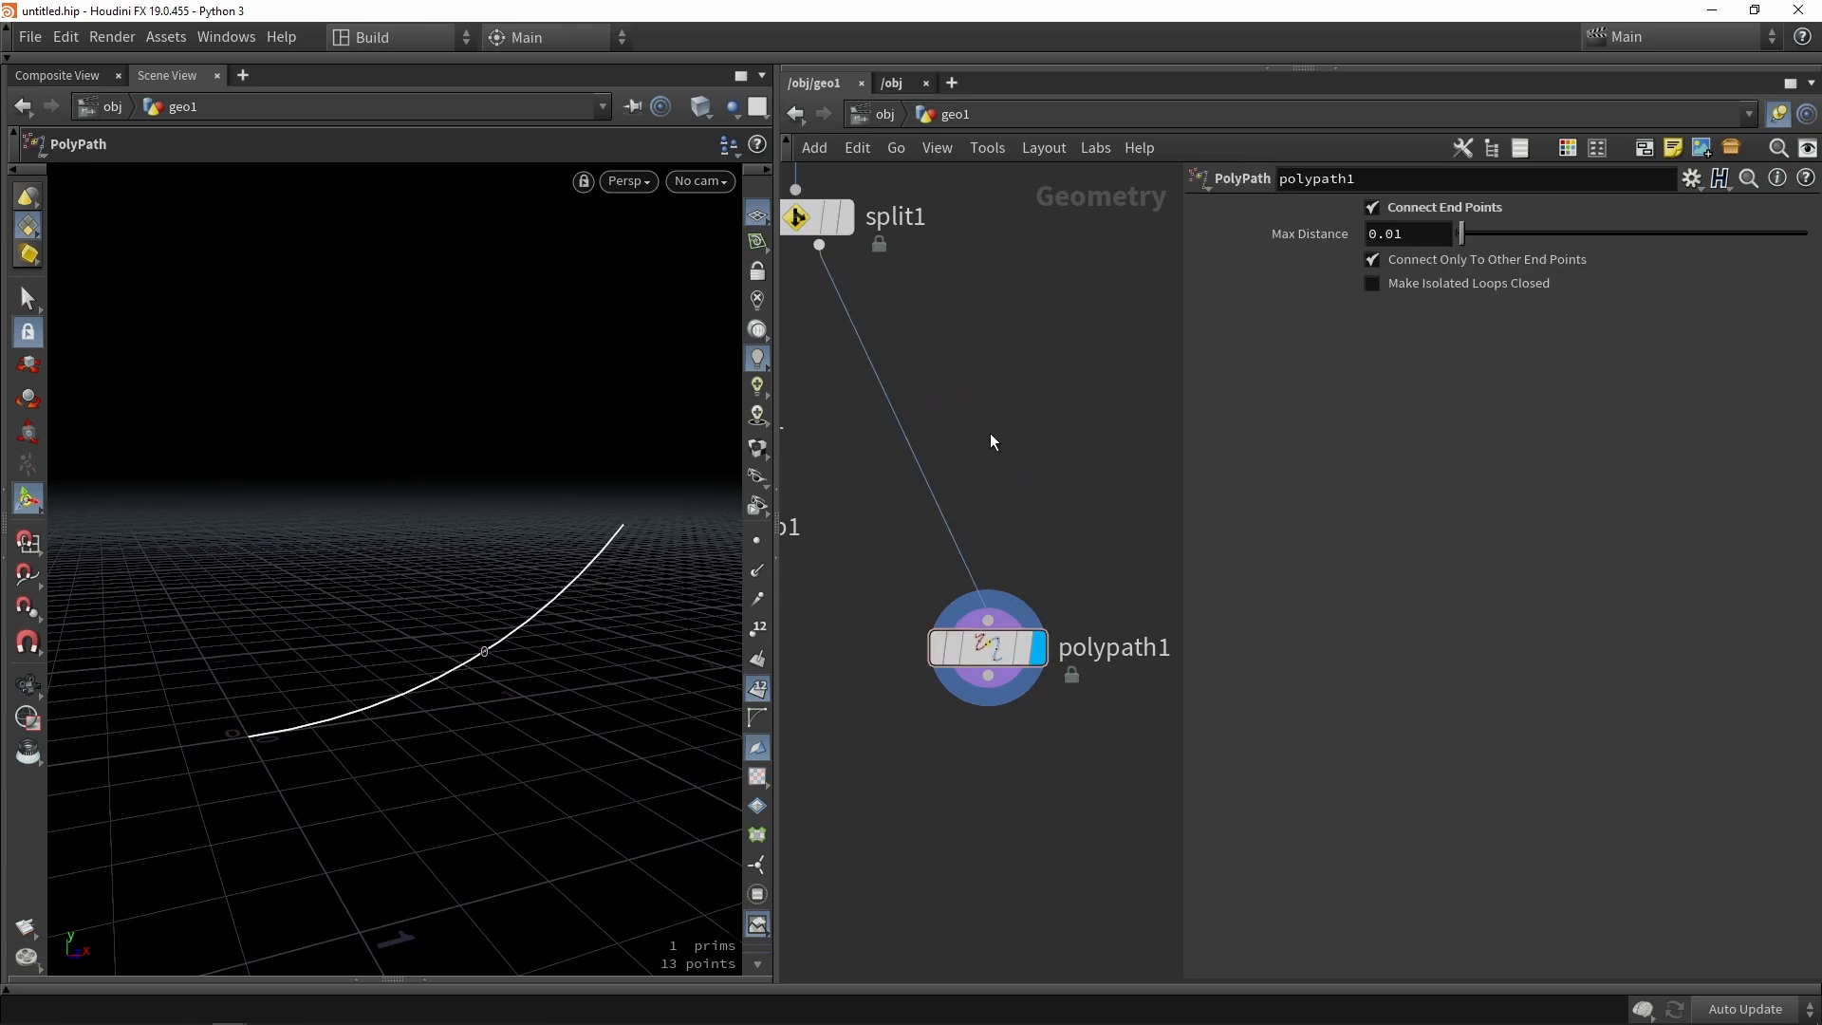
{"action": "left_click_drag", "start_coordinate": [996, 654], "coordinate": [1032, 427]}
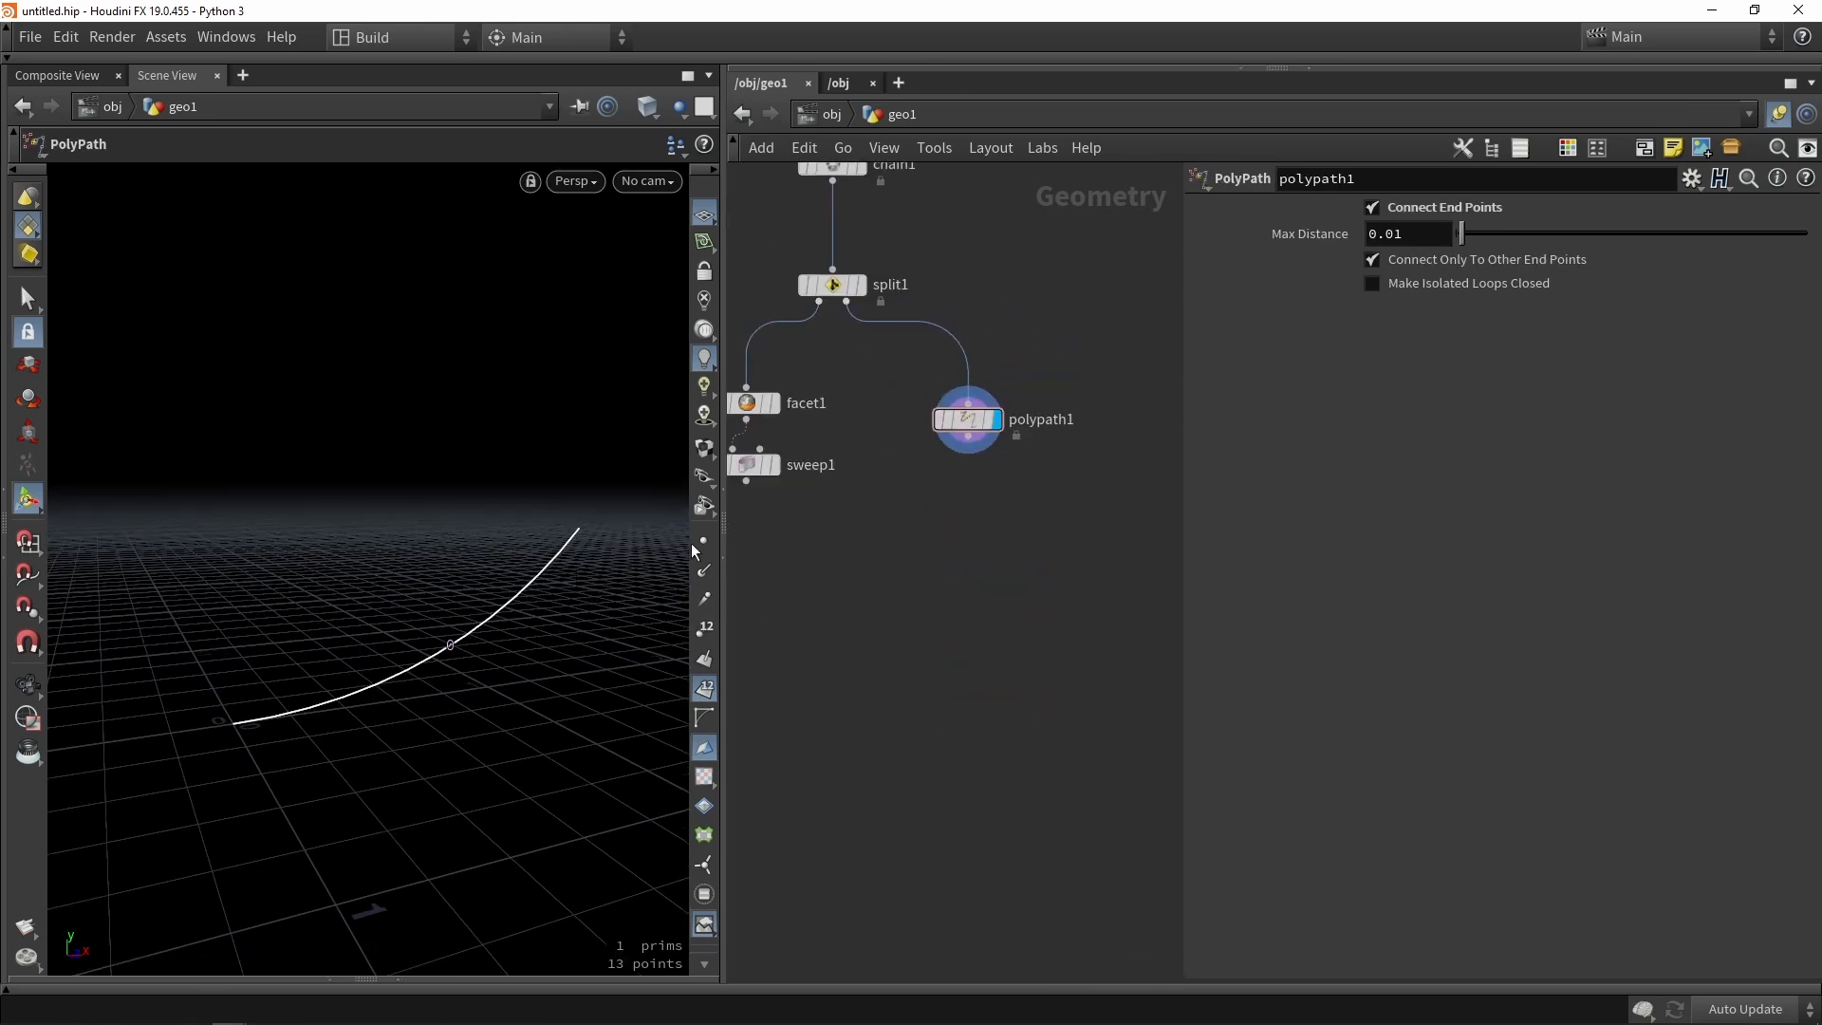
Show point markers and point numbers on polypath1's curve to examine its point order.
{"action": "left_click_drag", "start_coordinate": [517, 593], "coordinate": [452, 602], "text": "alt"}
{"action": "middle_click_drag", "start_coordinate": [452, 602], "coordinate": [326, 581], "text": "alt"}
{"action": "right_click_drag", "start_coordinate": [325, 581], "coordinate": [448, 548], "text": "alt"}
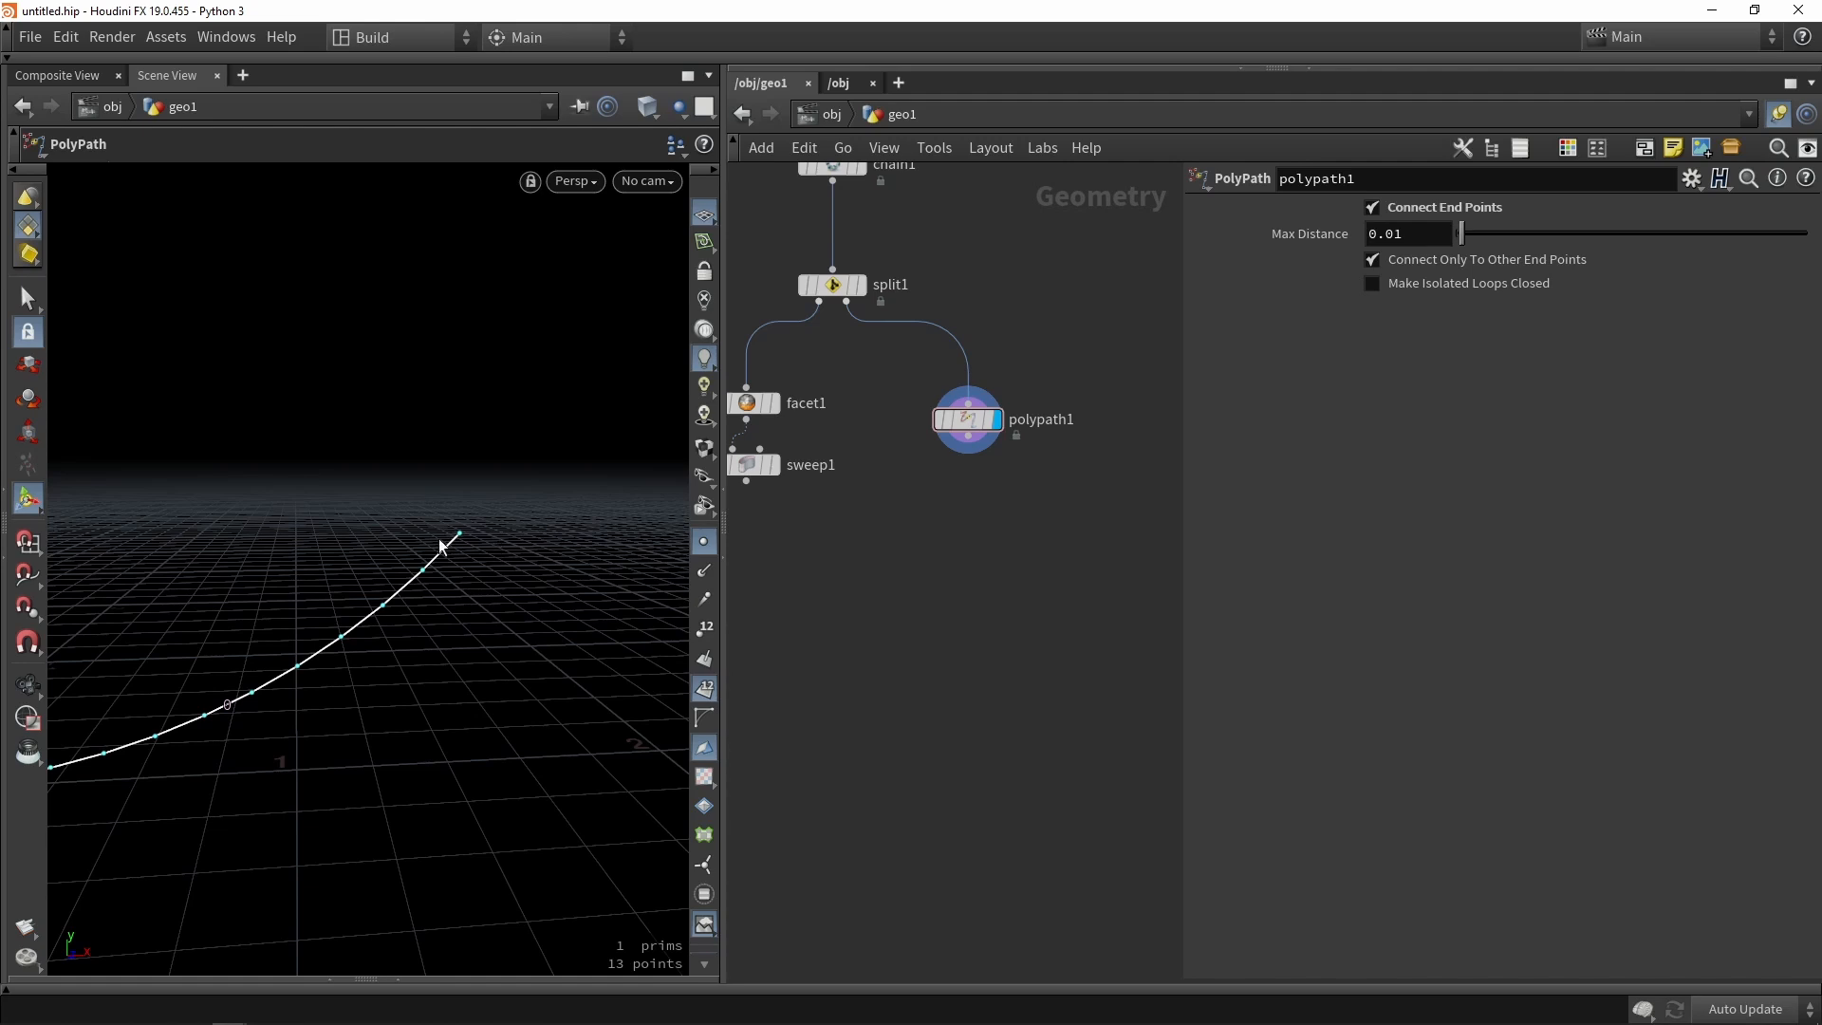
{"action": "scroll", "coordinate": [501, 522], "scroll_direction": "down", "scroll_amount": 3}
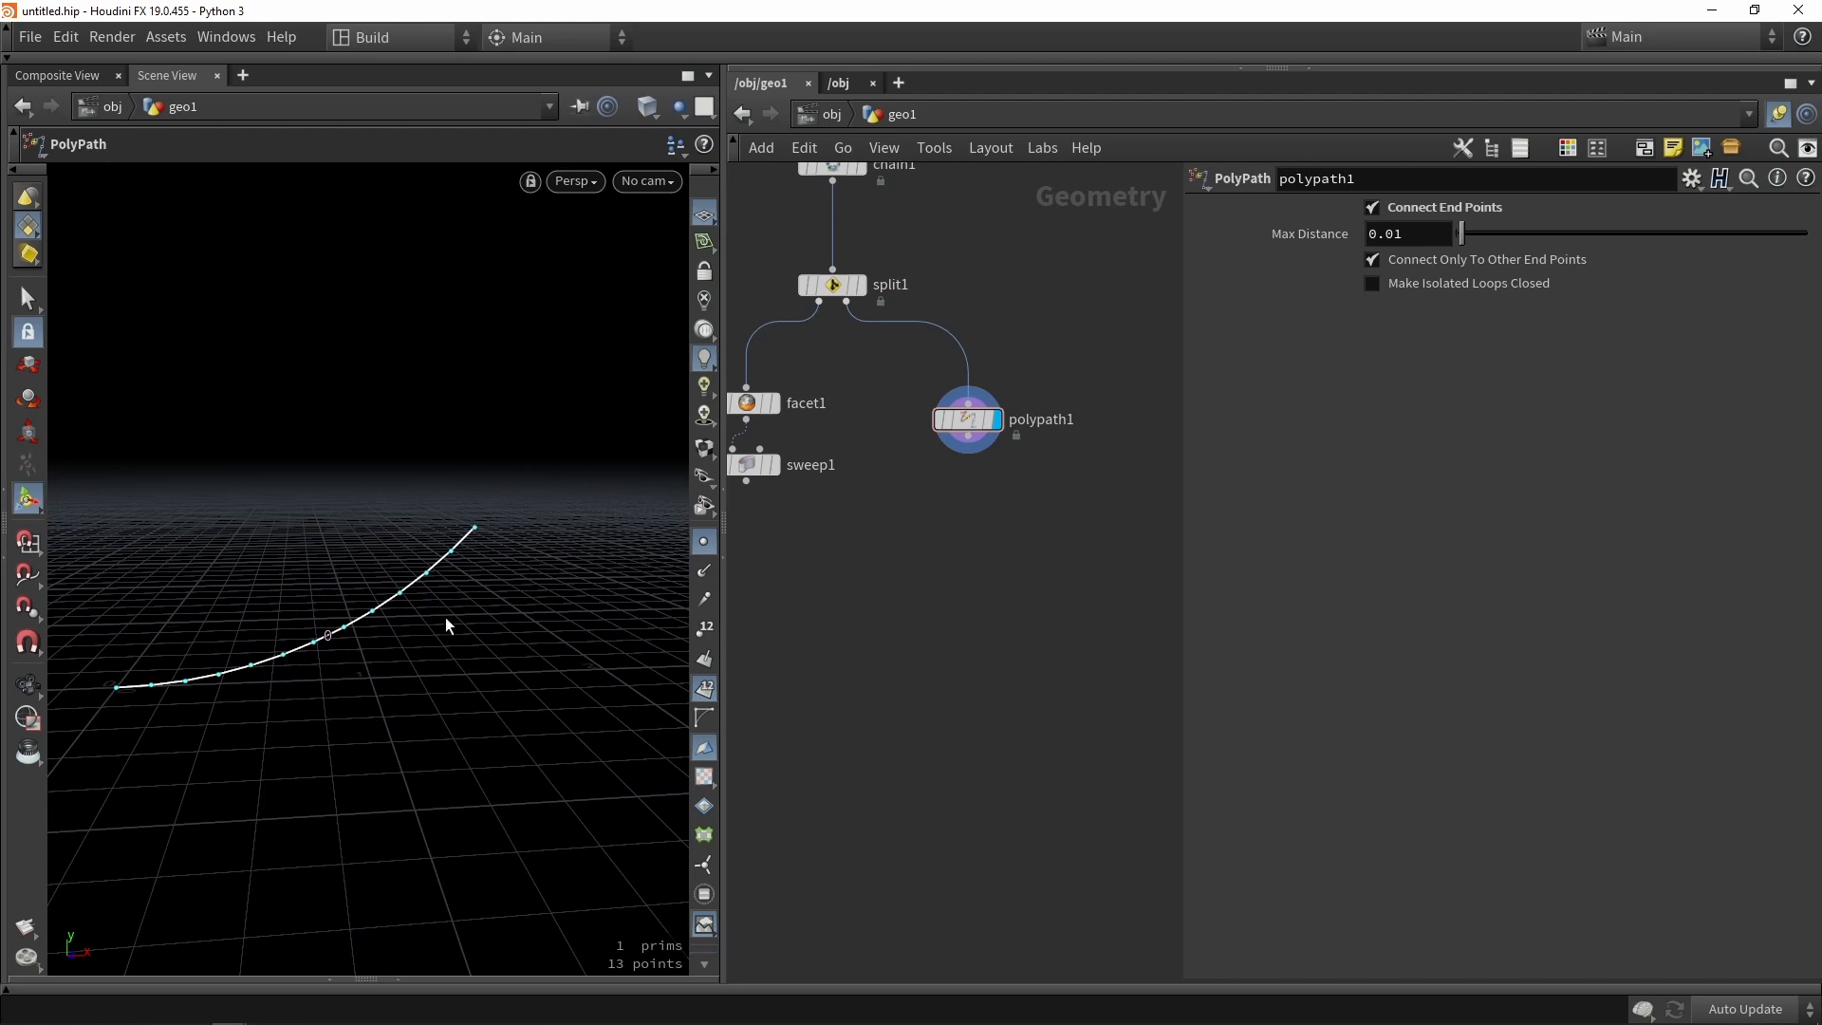
{"action": "middle_click_drag", "start_coordinate": [1040, 573], "coordinate": [913, 565]}
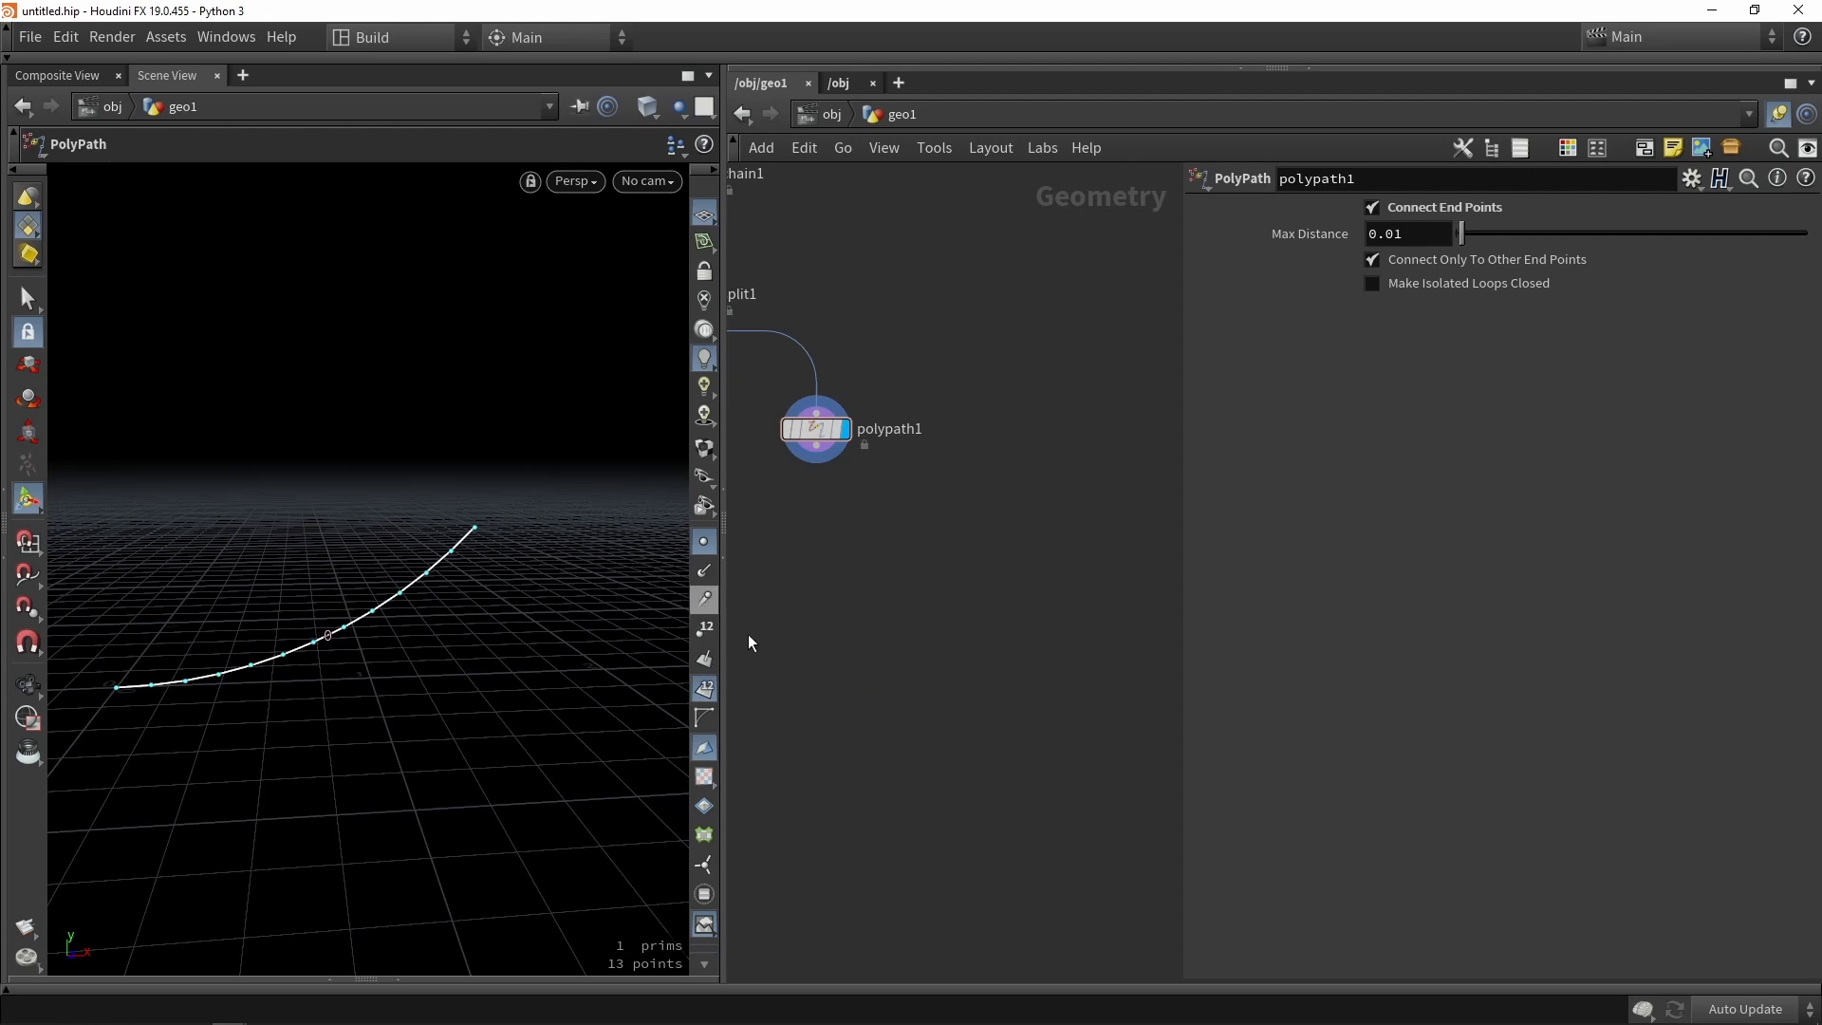
{"action": "left_click", "coordinate": [701, 631]}
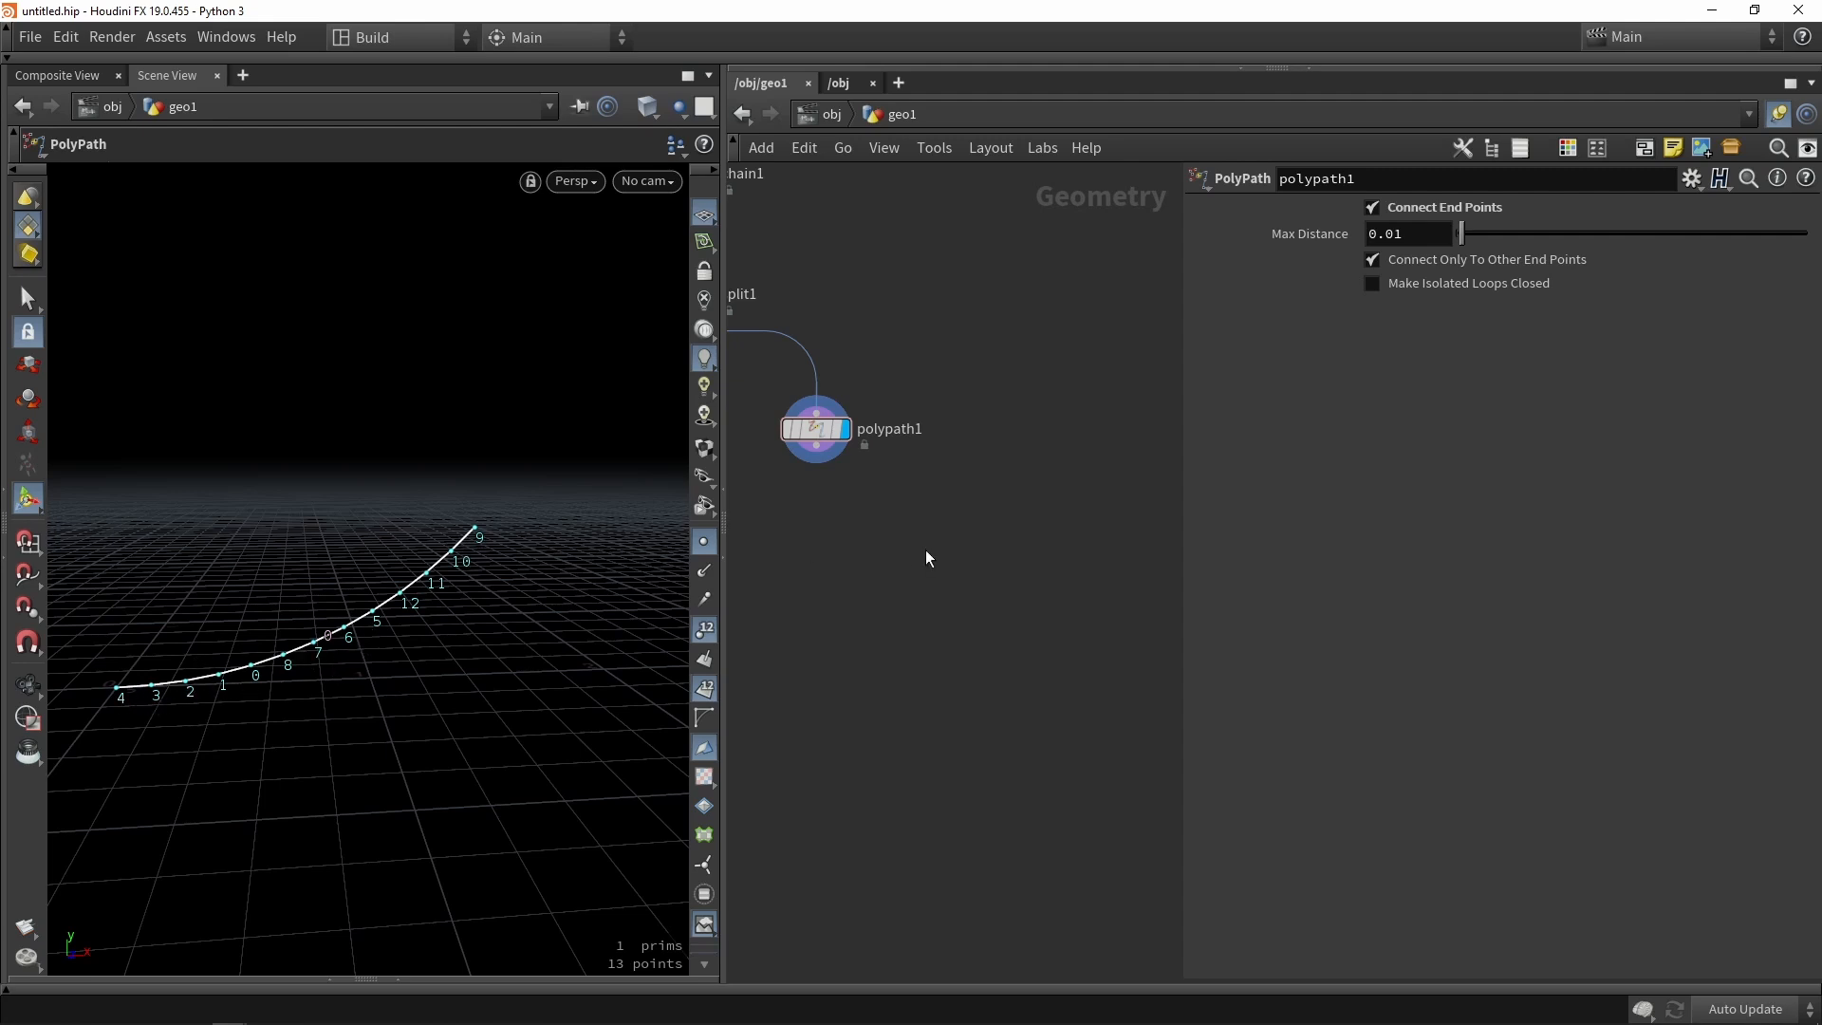
Add a Sort node after polypath1, display it, and set its Point Sort to By Vertex Order.
{"action": "key", "text": "Tab"}
{"action": "type", "text": "sort"}
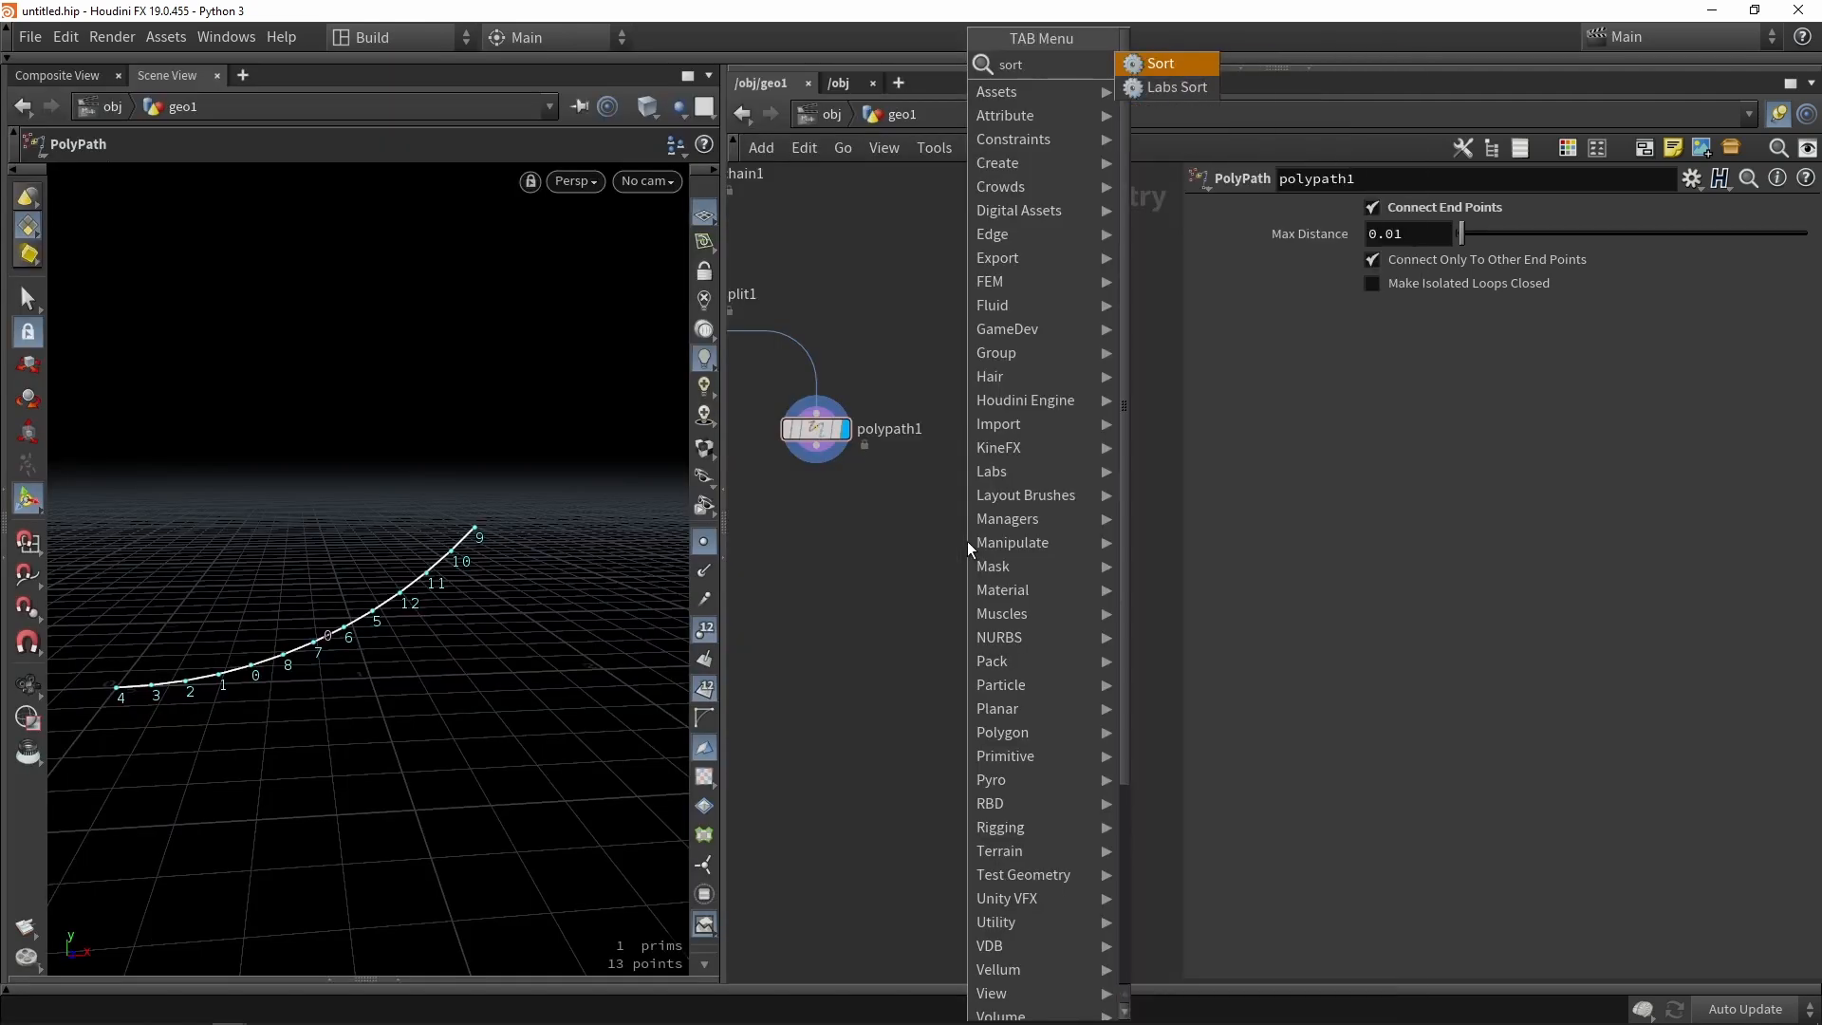
{"action": "key", "text": "Return"}
{"action": "left_click", "coordinate": [966, 541]}
{"action": "left_click", "coordinate": [1442, 275]}
{"action": "left_click", "coordinate": [1392, 287]}
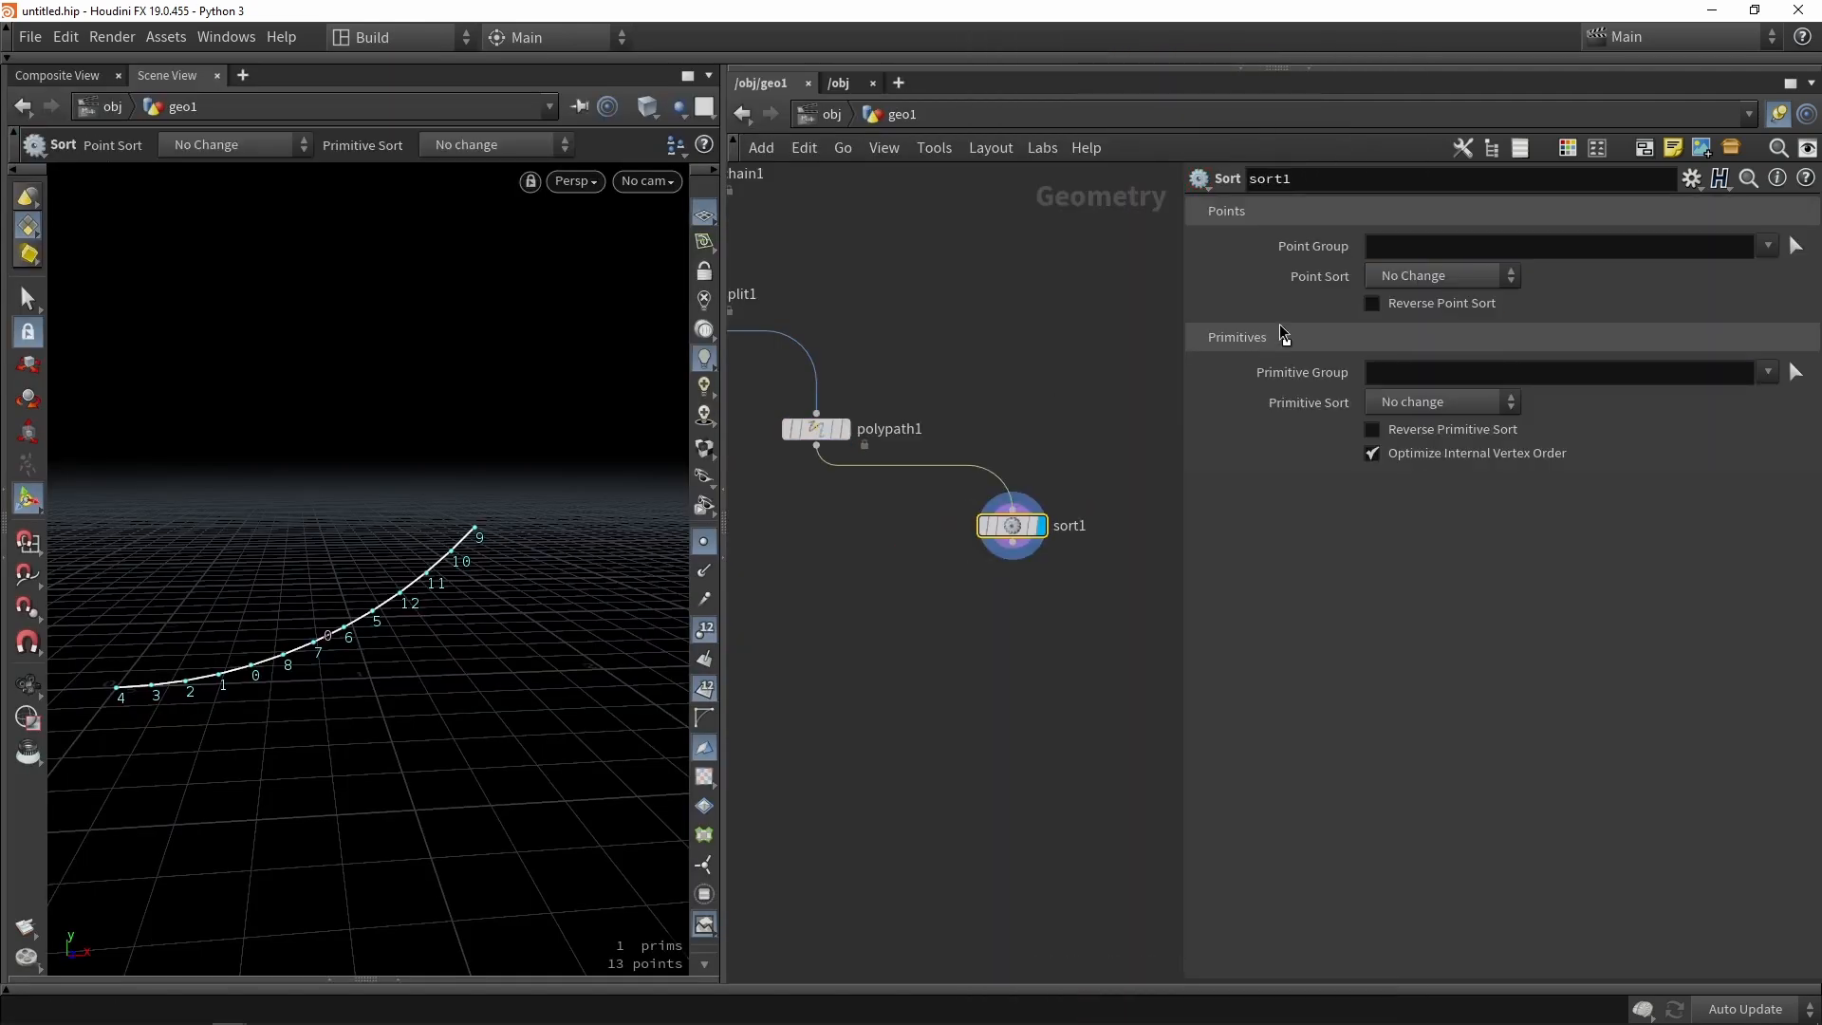
{"action": "left_click", "coordinate": [1391, 282]}
{"action": "left_click", "coordinate": [1413, 326]}
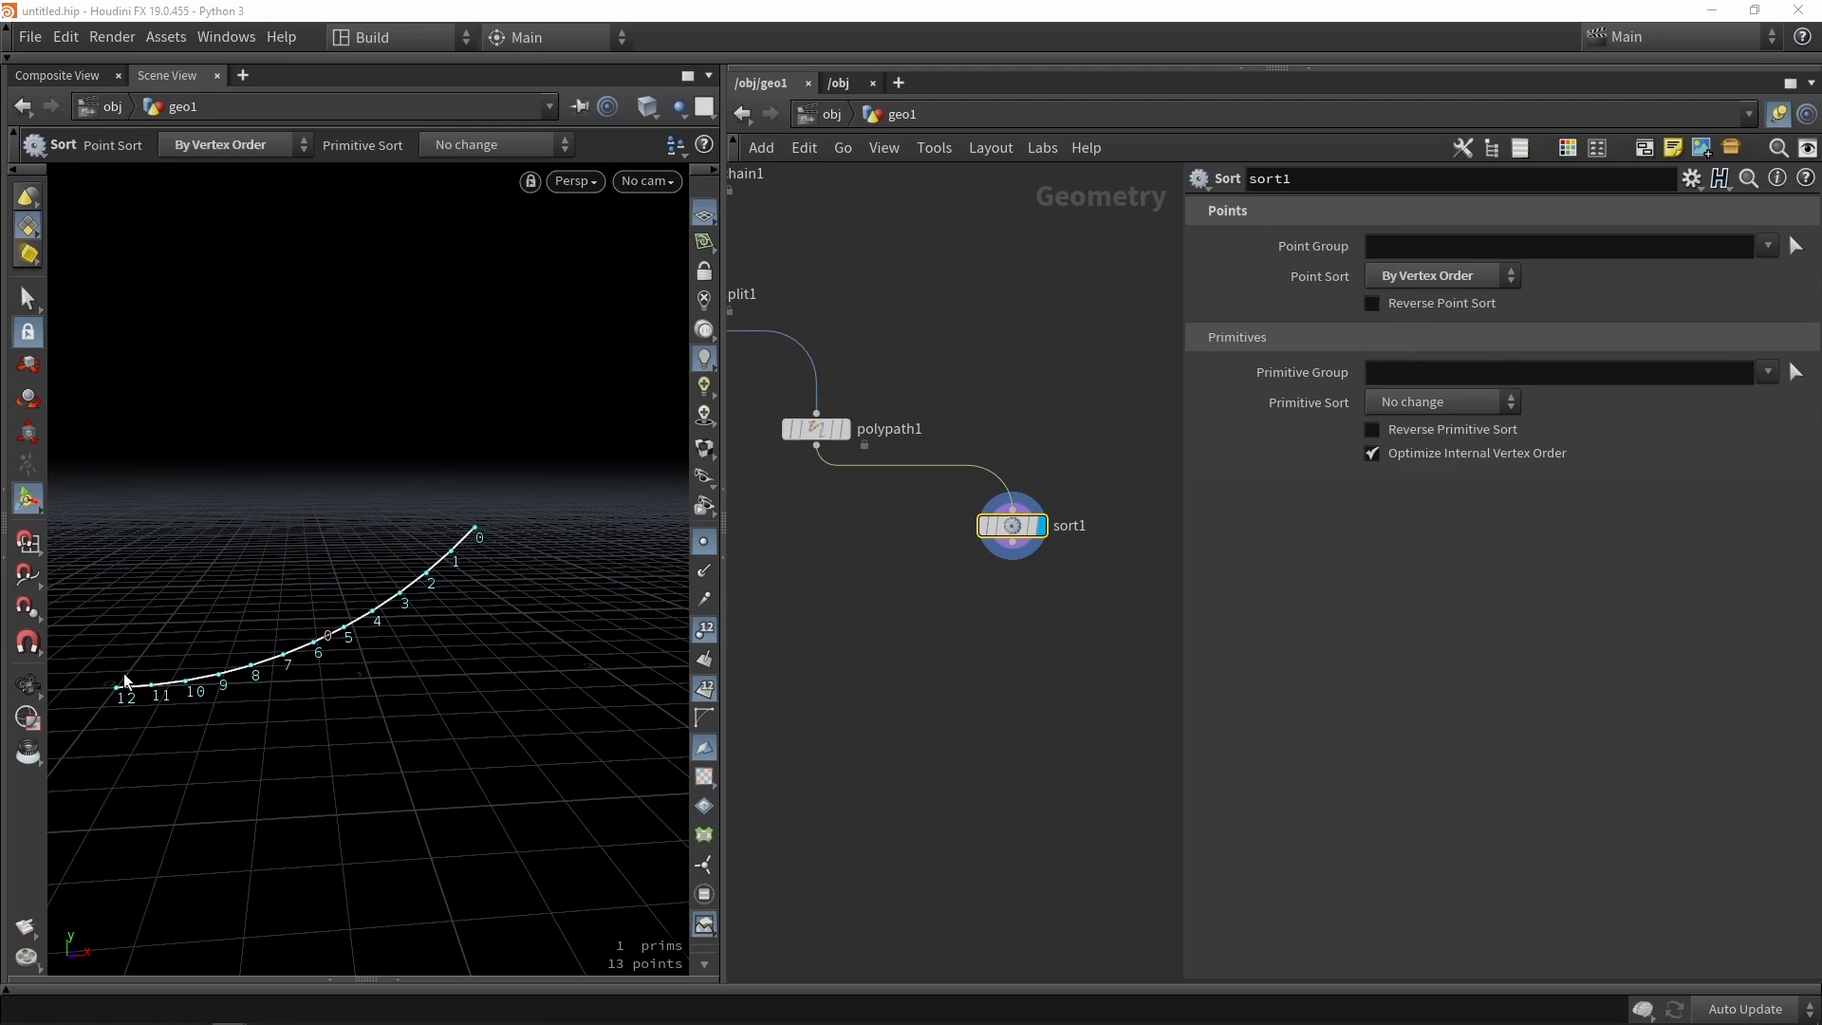
Try Point Sort By X on sort1, then return it to By Vertex Order.
{"action": "left_click", "coordinate": [980, 696]}
{"action": "left_click_drag", "start_coordinate": [1021, 623], "coordinate": [968, 494]}
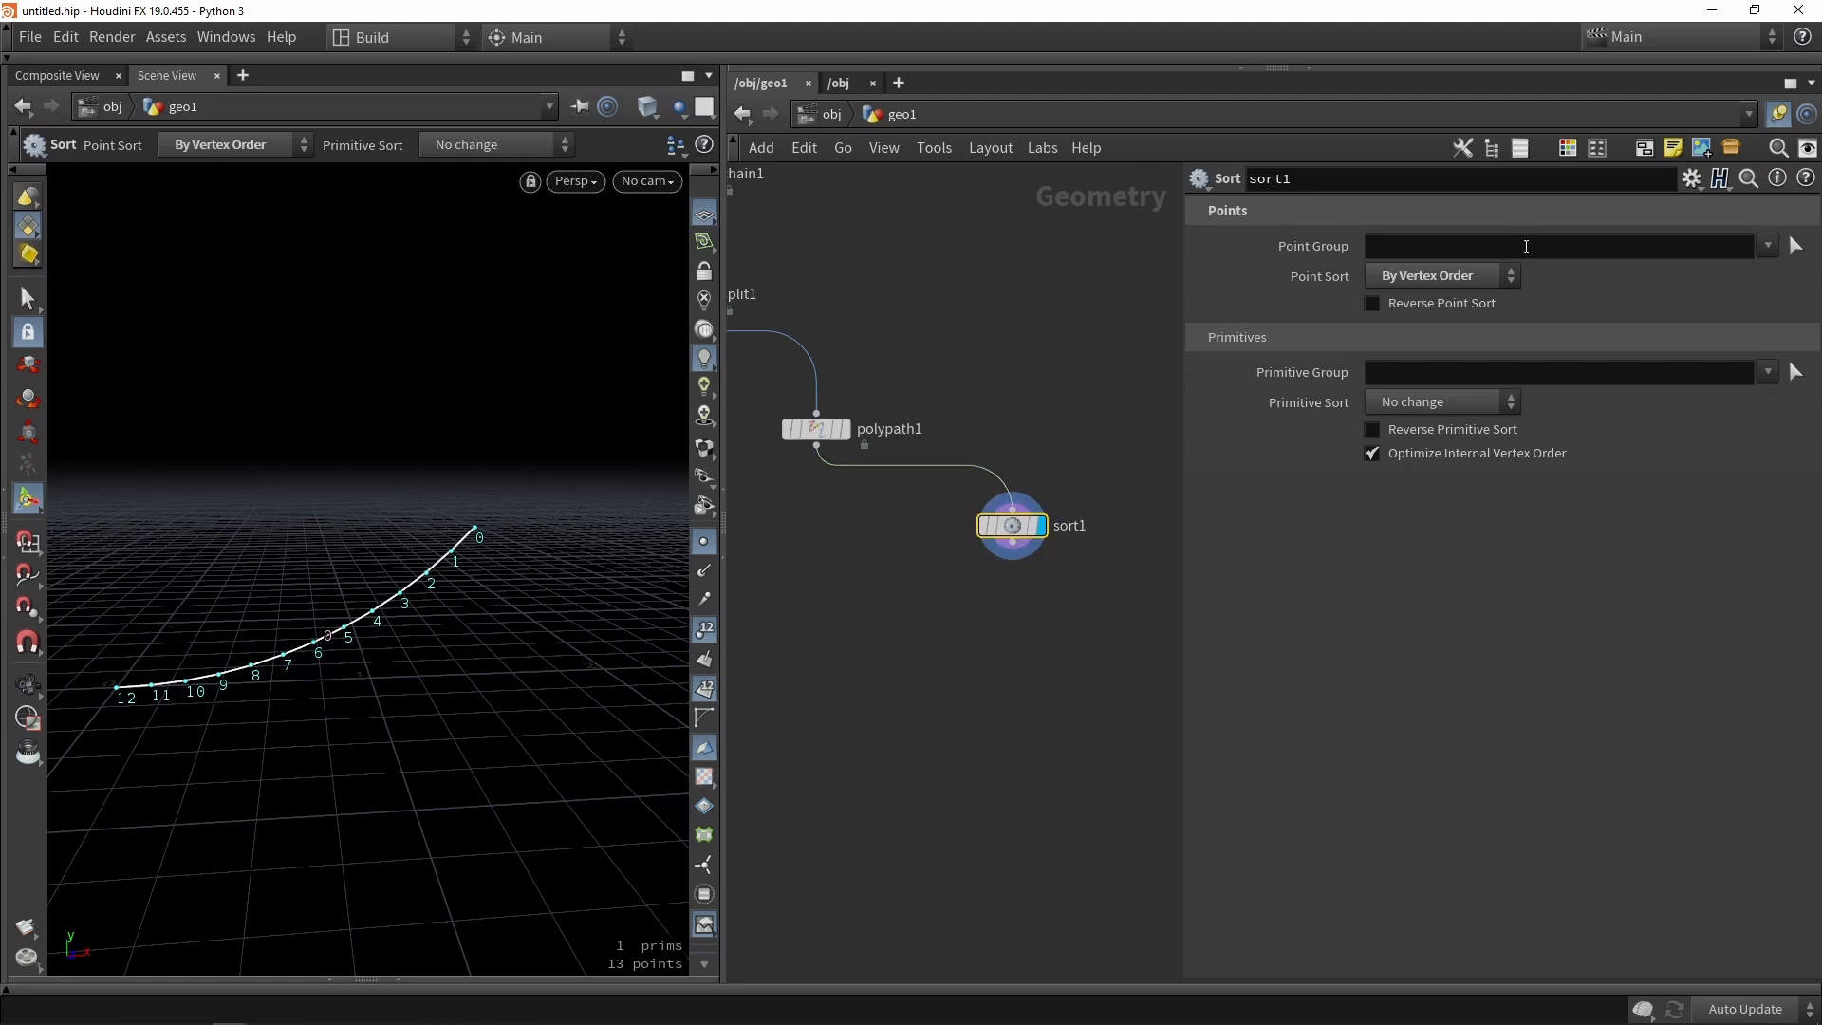
{"action": "left_click", "coordinate": [1467, 276]}
{"action": "left_click", "coordinate": [1421, 357]}
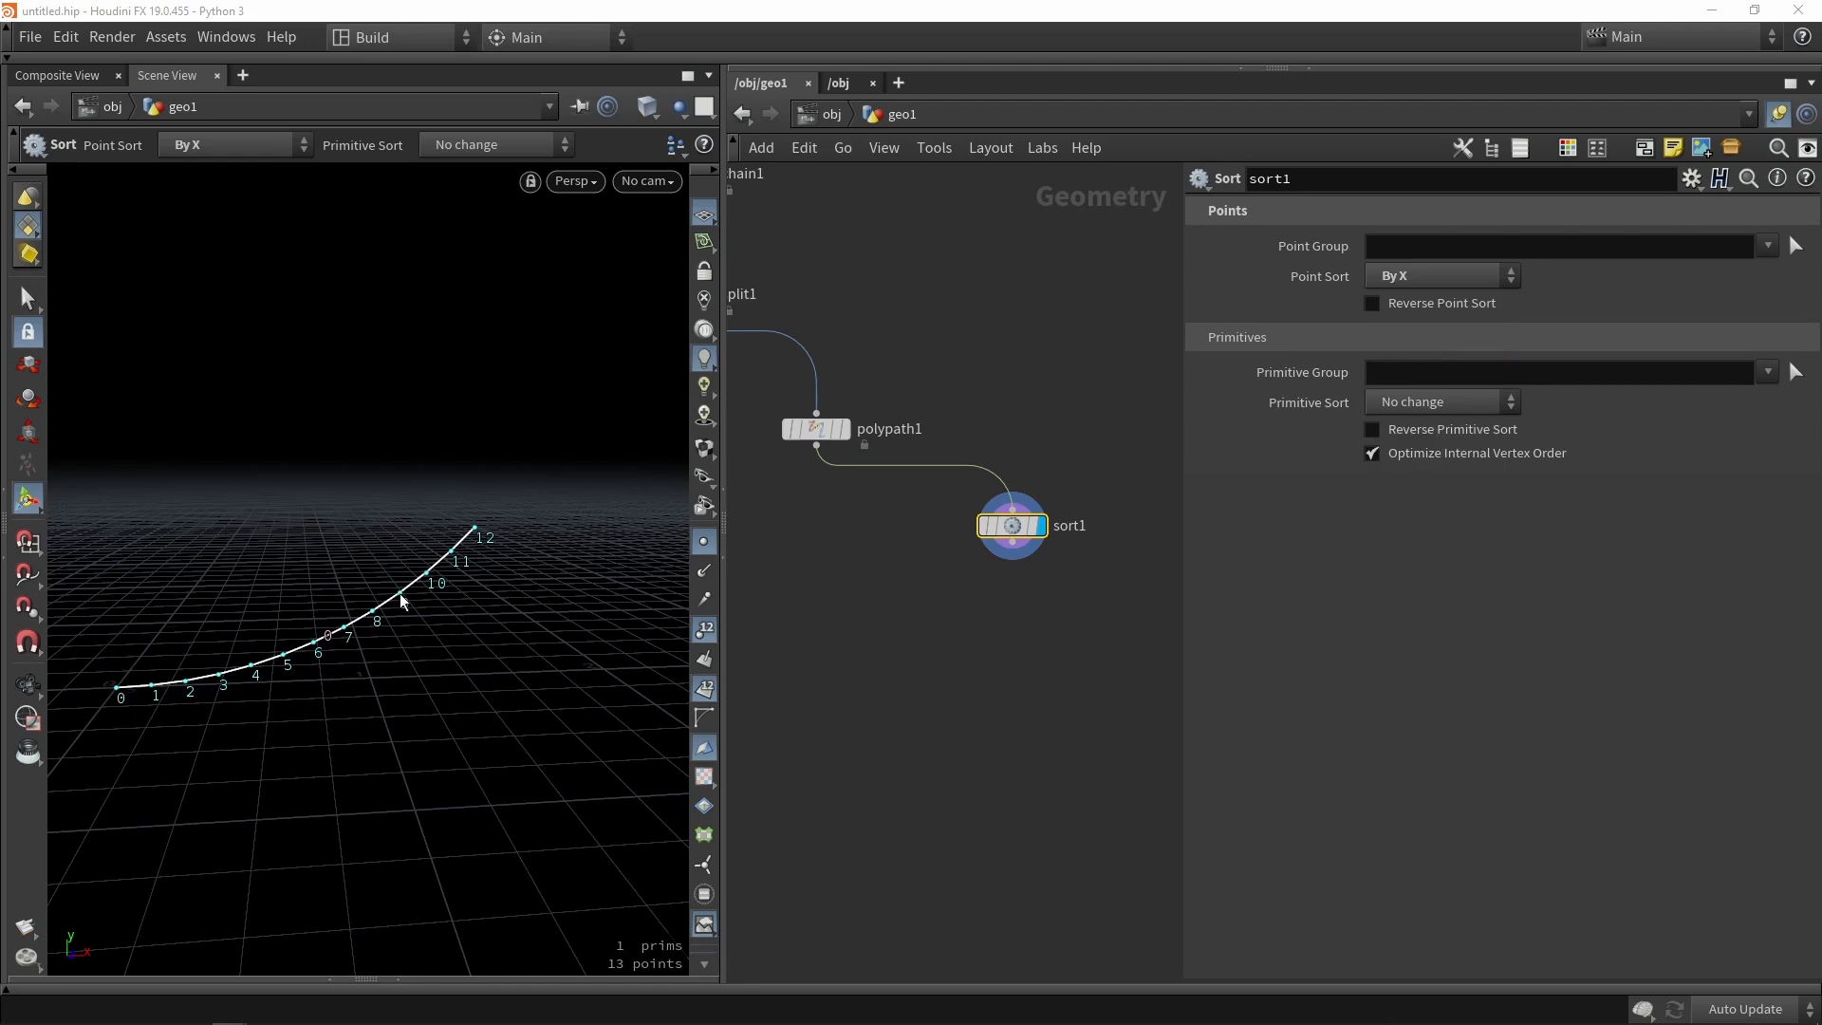
{"action": "left_click", "coordinate": [1404, 278]}
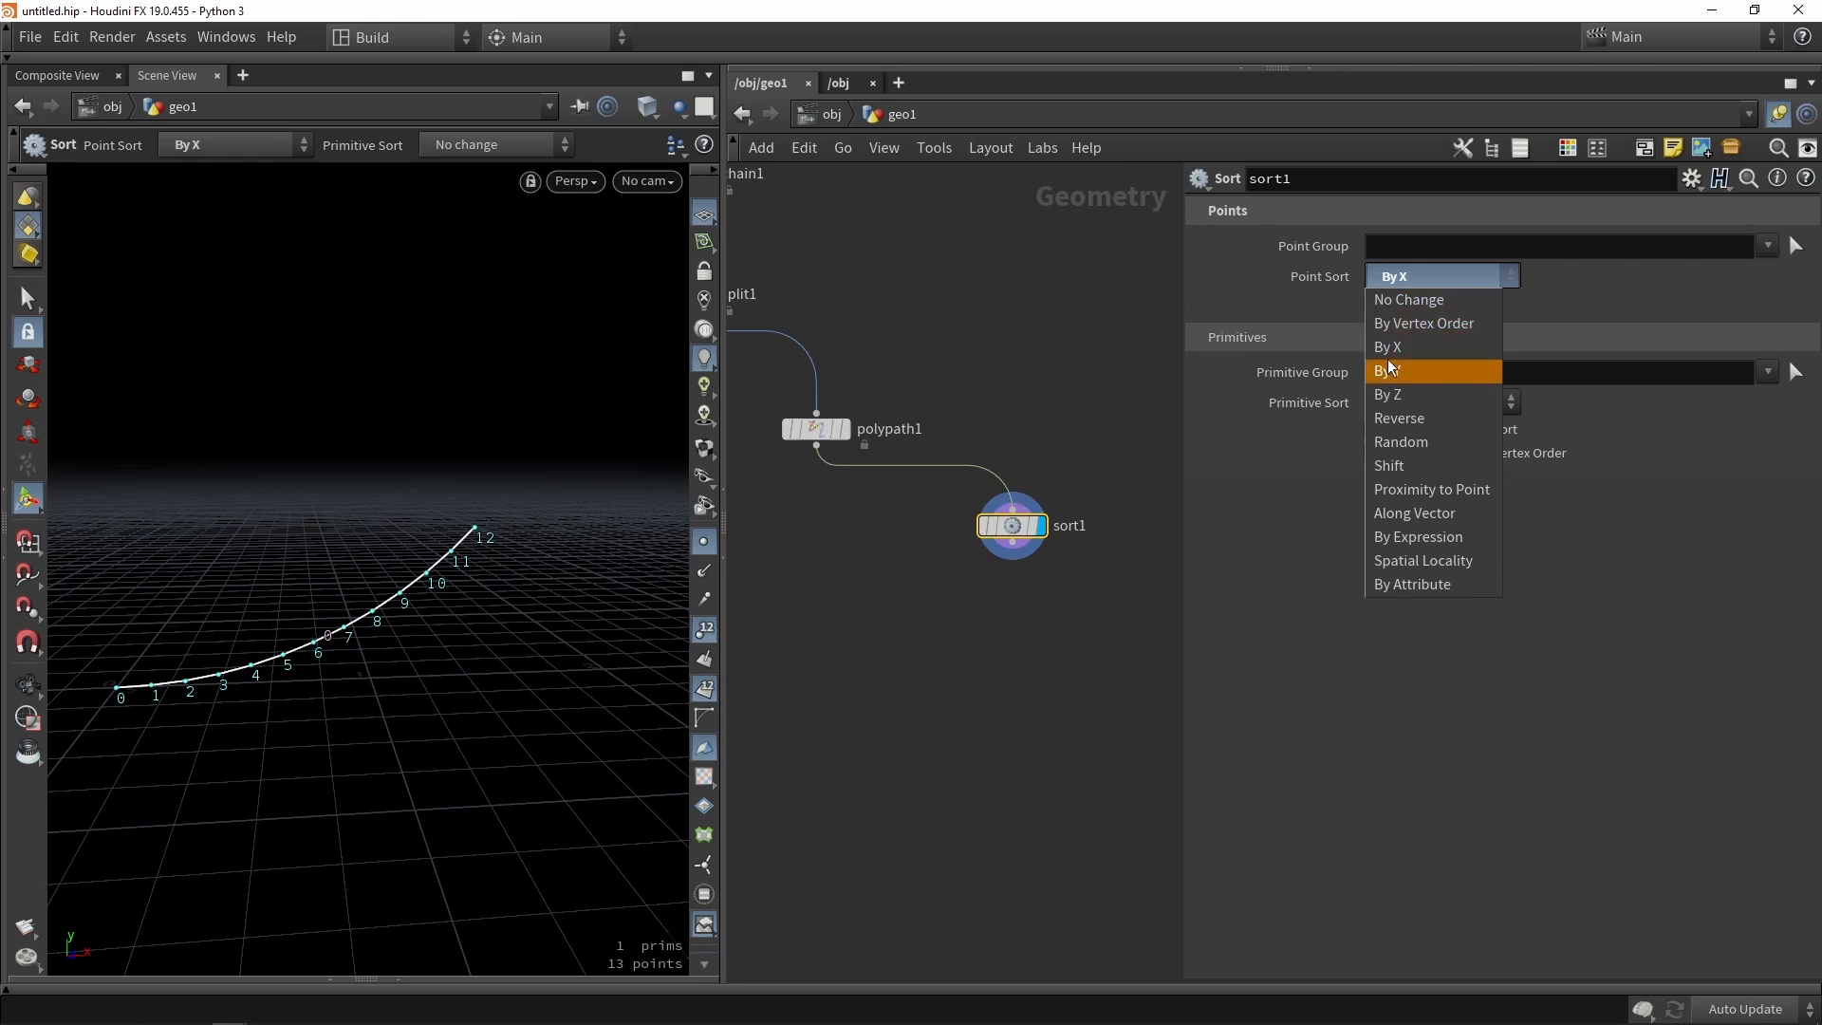
{"action": "left_click", "coordinate": [1388, 323]}
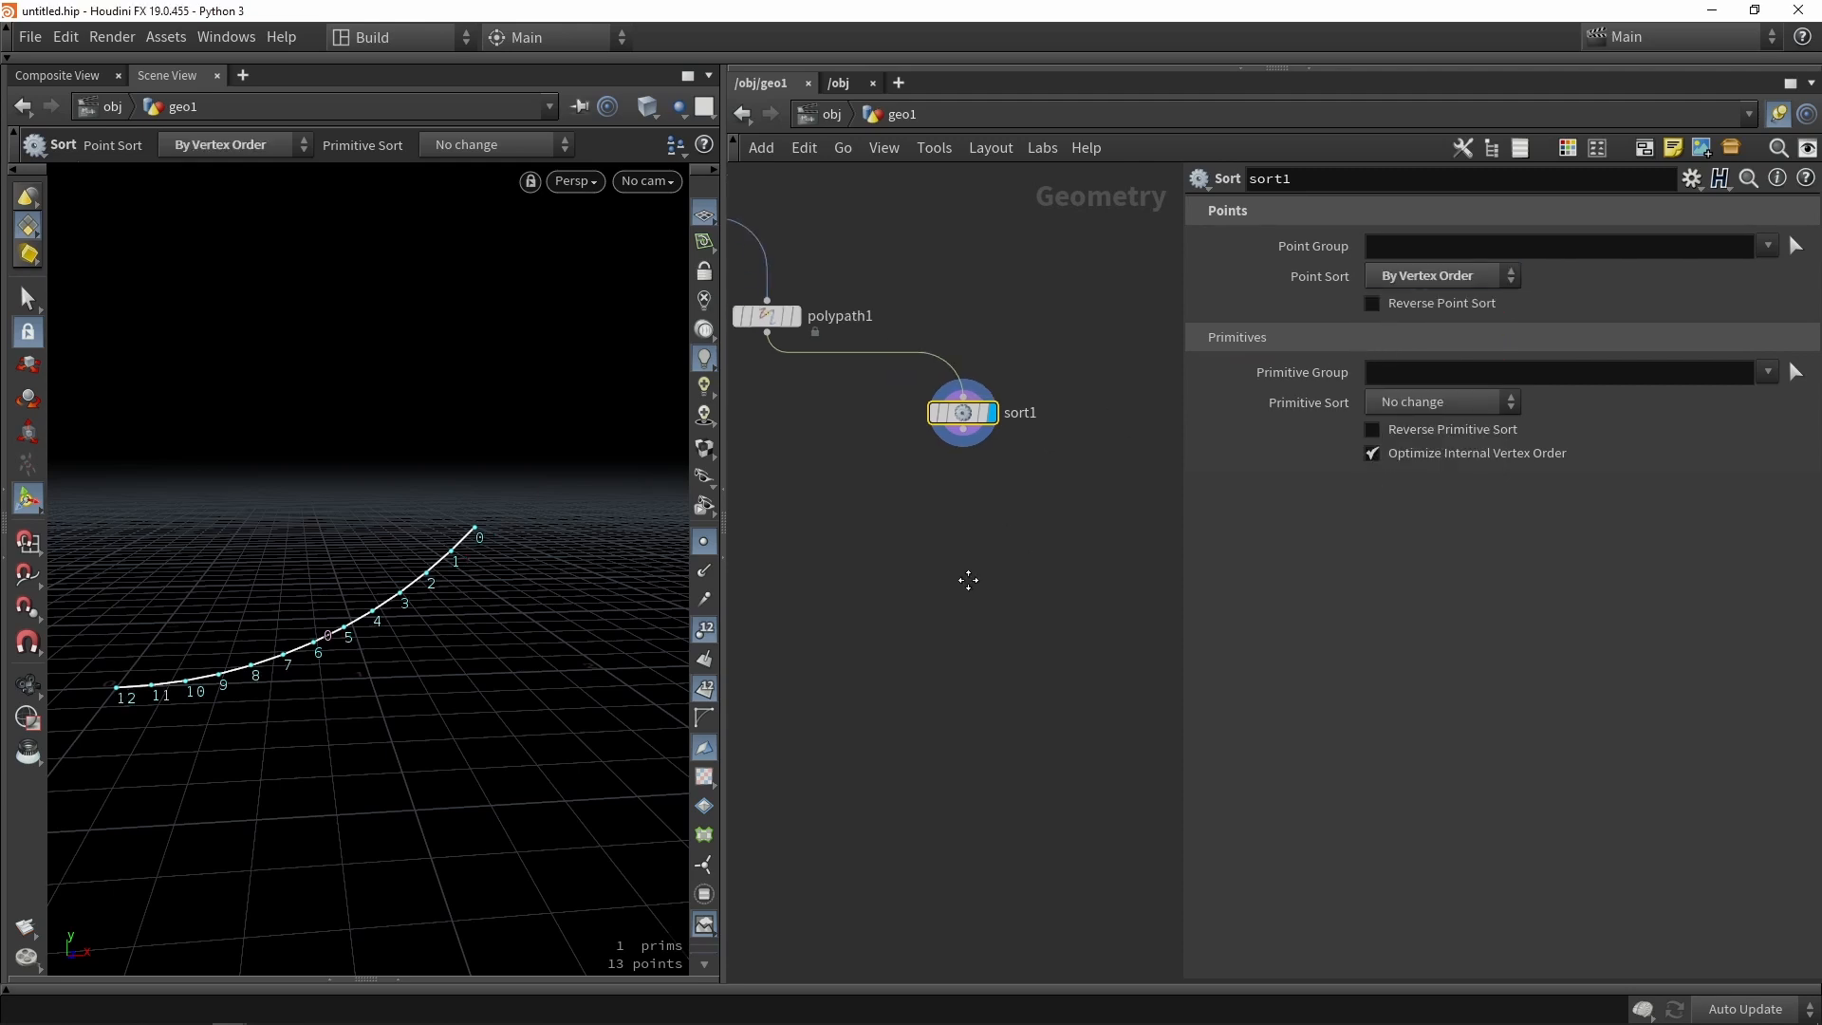
Add an Orientation Along Curve node below sort1, connect sort1 to its first input, and display it.
{"action": "key", "text": "Tab"}
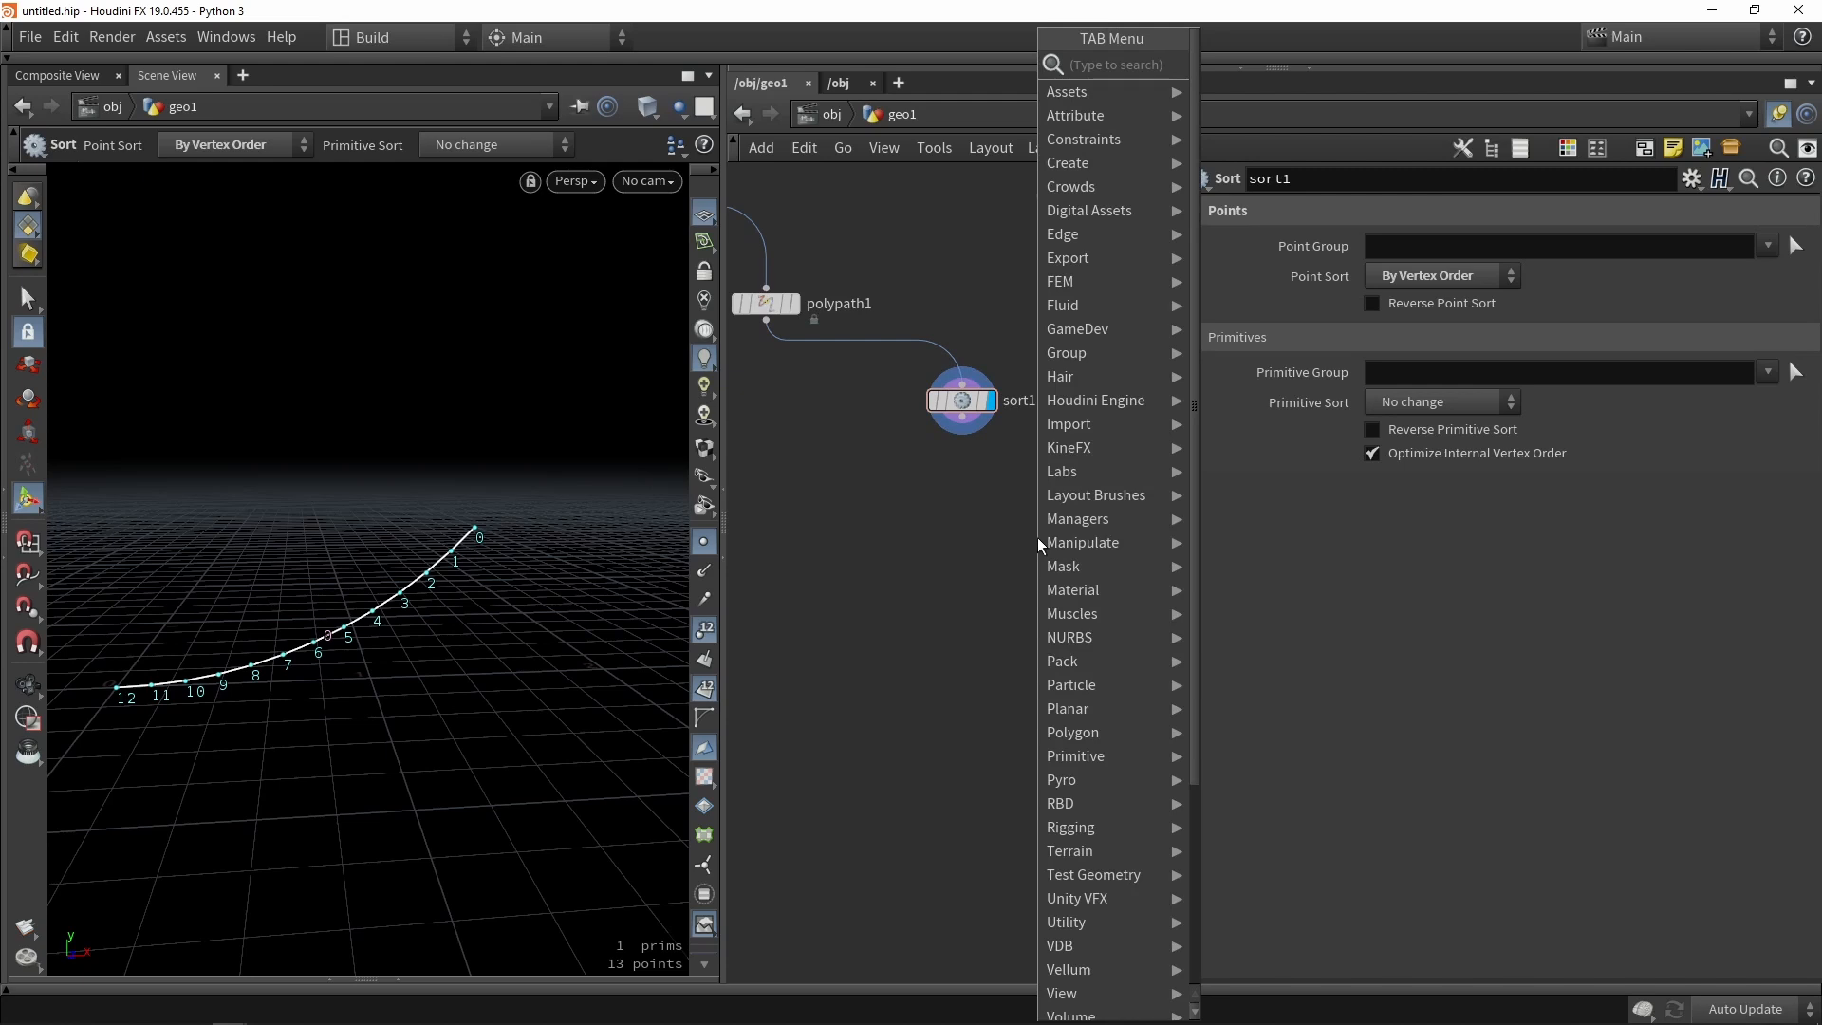
{"action": "type", "text": "or"}
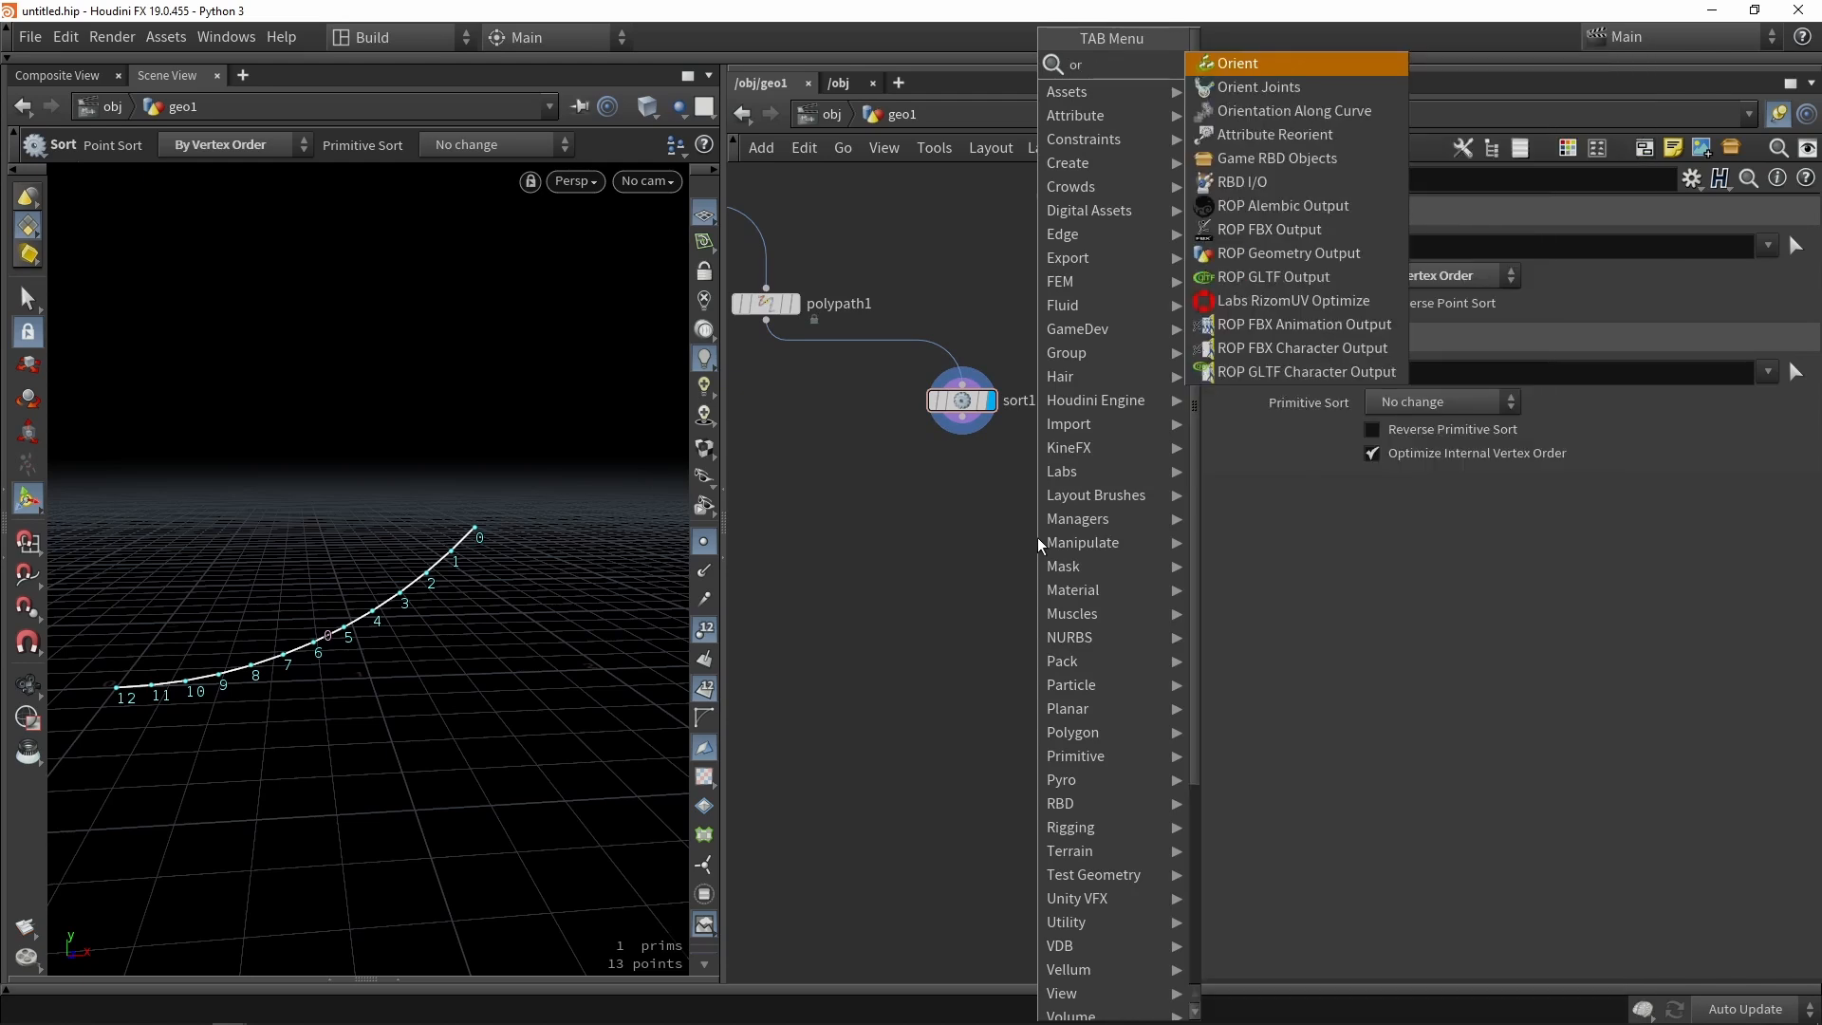
{"action": "key", "text": "Down"}
{"action": "key", "text": "Down"}
{"action": "key", "text": "Return"}
{"action": "left_click", "coordinate": [1004, 520]}
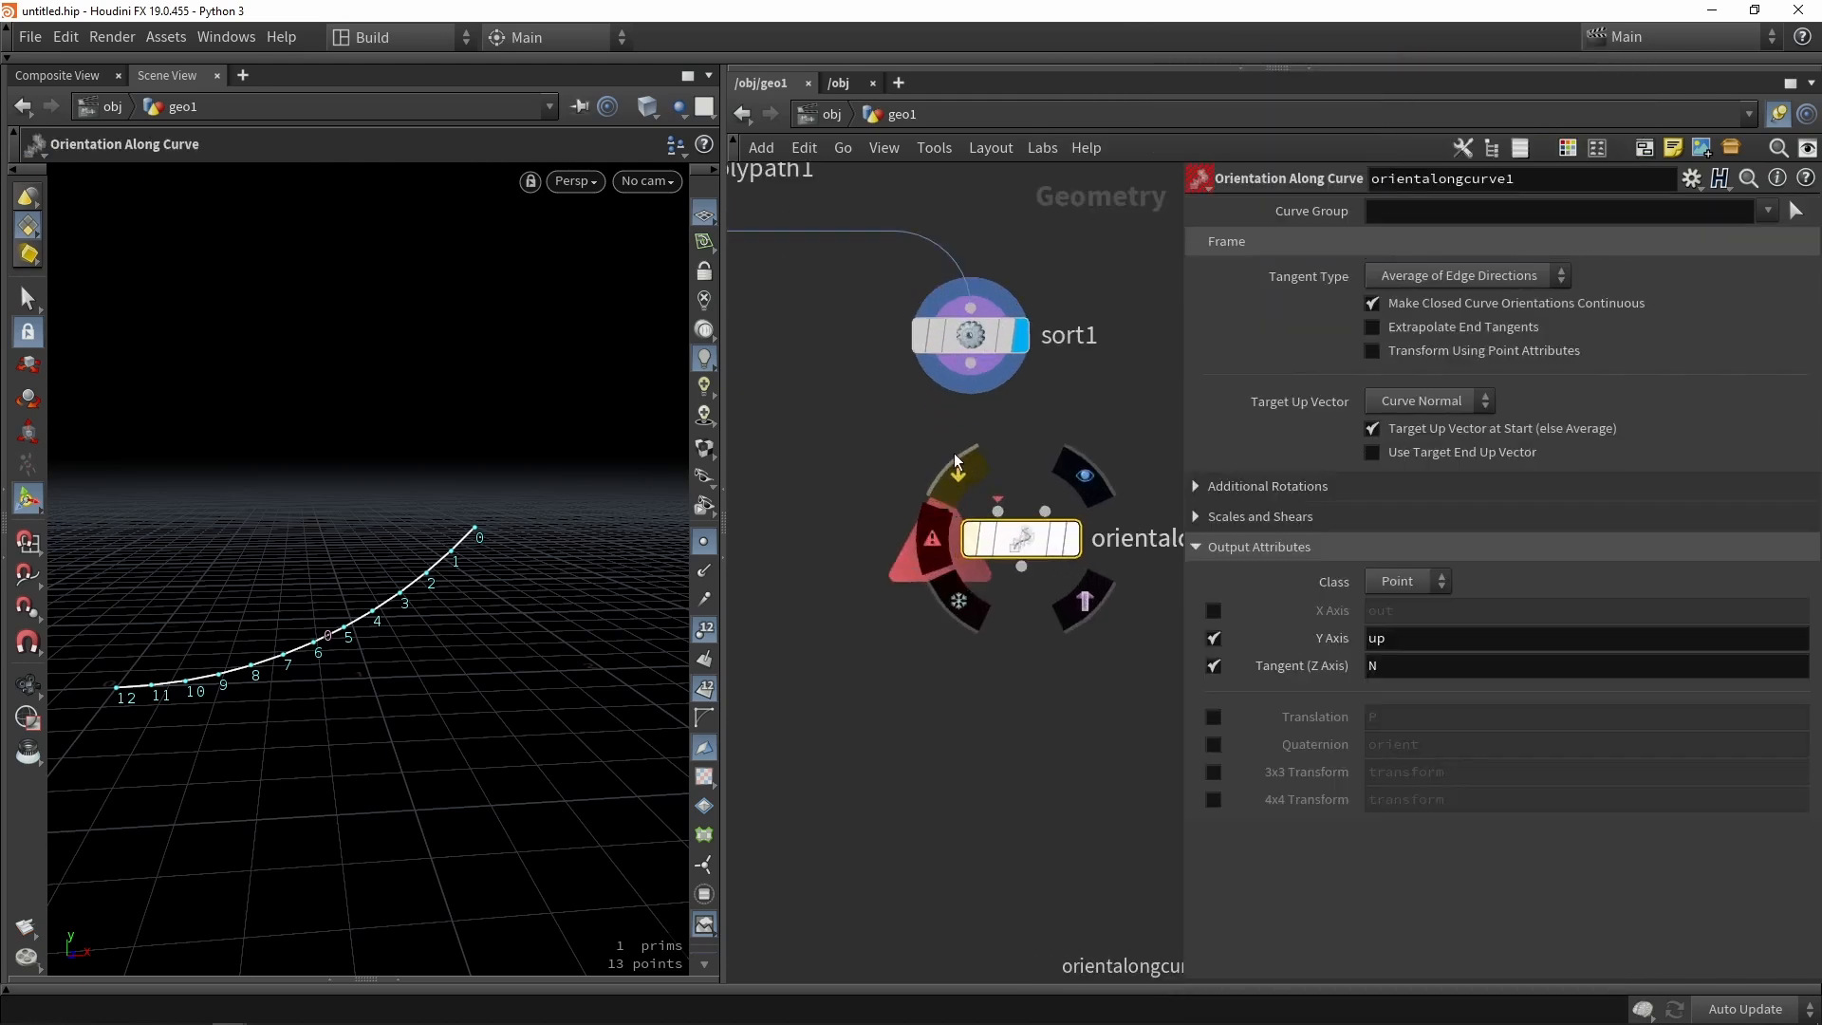
{"action": "left_click_drag", "start_coordinate": [970, 363], "coordinate": [994, 458]}
{"action": "left_click", "coordinate": [1072, 539]}
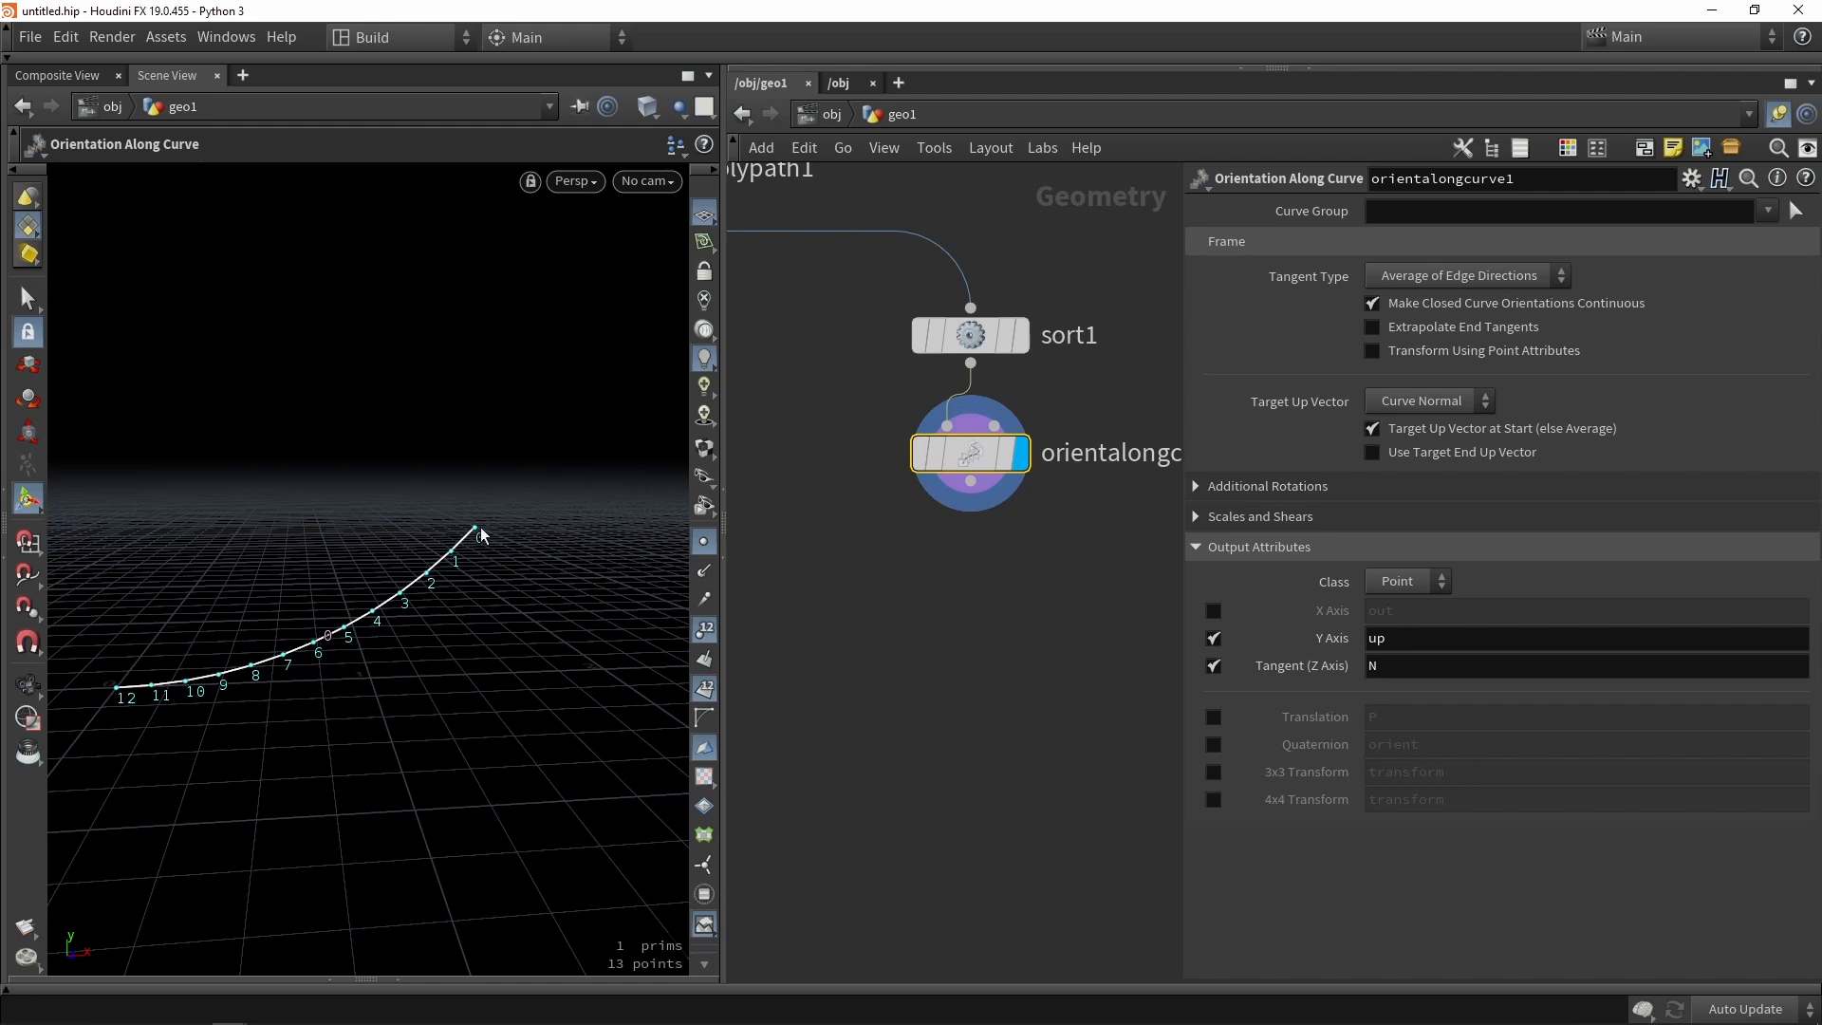
On orientalongcurve1, enable Extrapolate End Tangents, Transform Using Point Attributes and Use Target End Up Vector, with Target Up Vector set to Y Axis.
{"action": "left_click", "coordinate": [954, 596]}
{"action": "middle_click_drag", "start_coordinate": [1030, 588], "coordinate": [1006, 585]}
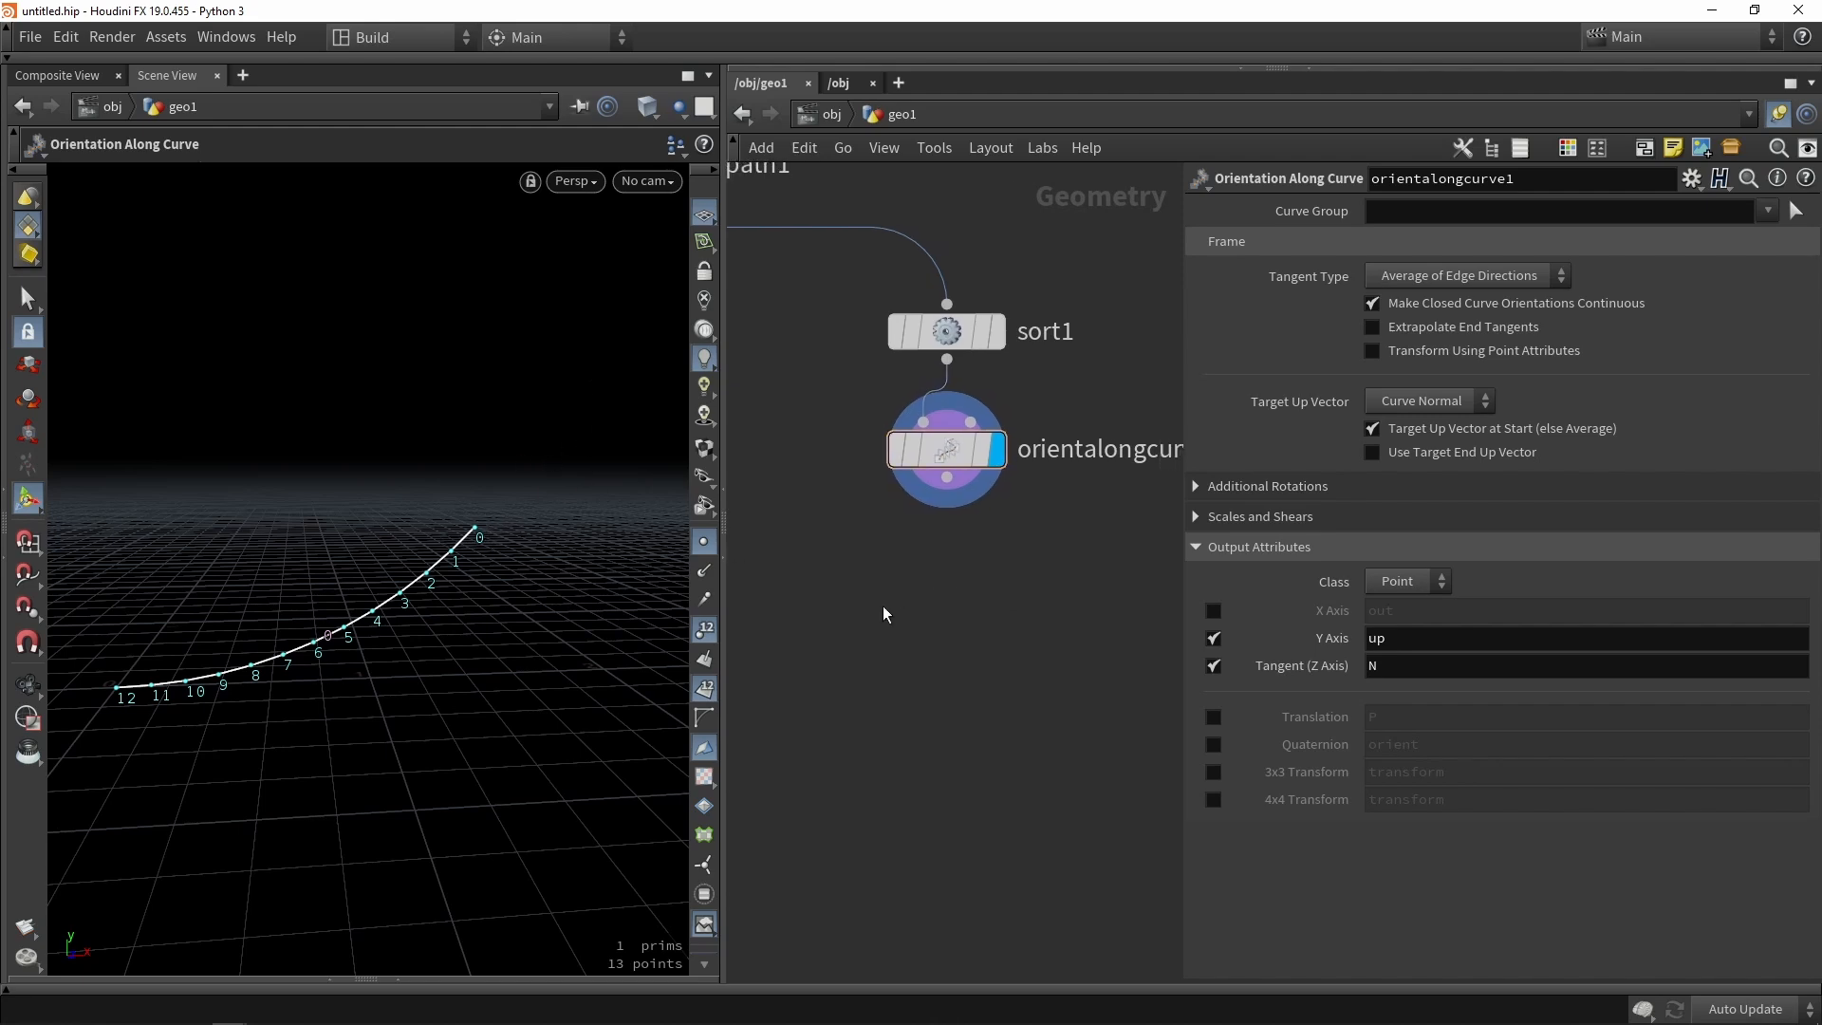
{"action": "left_click", "coordinate": [1418, 330]}
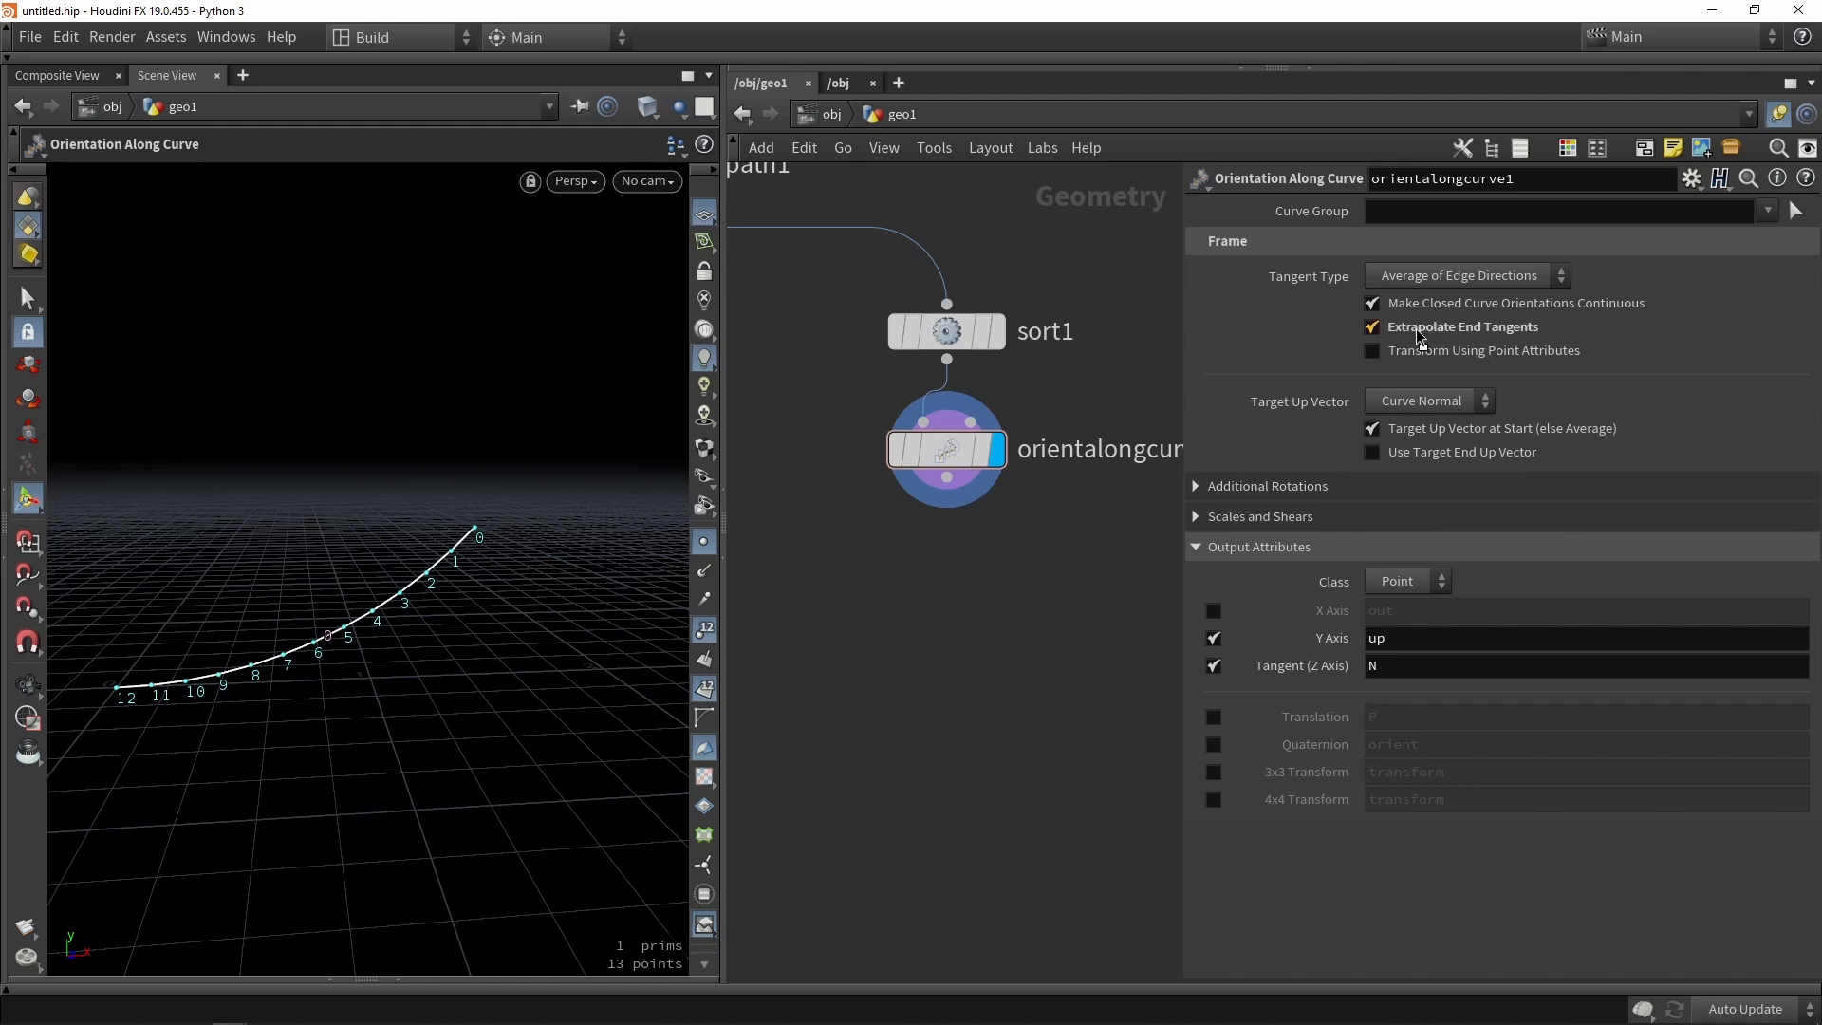
{"action": "left_click", "coordinate": [1472, 353]}
{"action": "left_click", "coordinate": [1423, 400]}
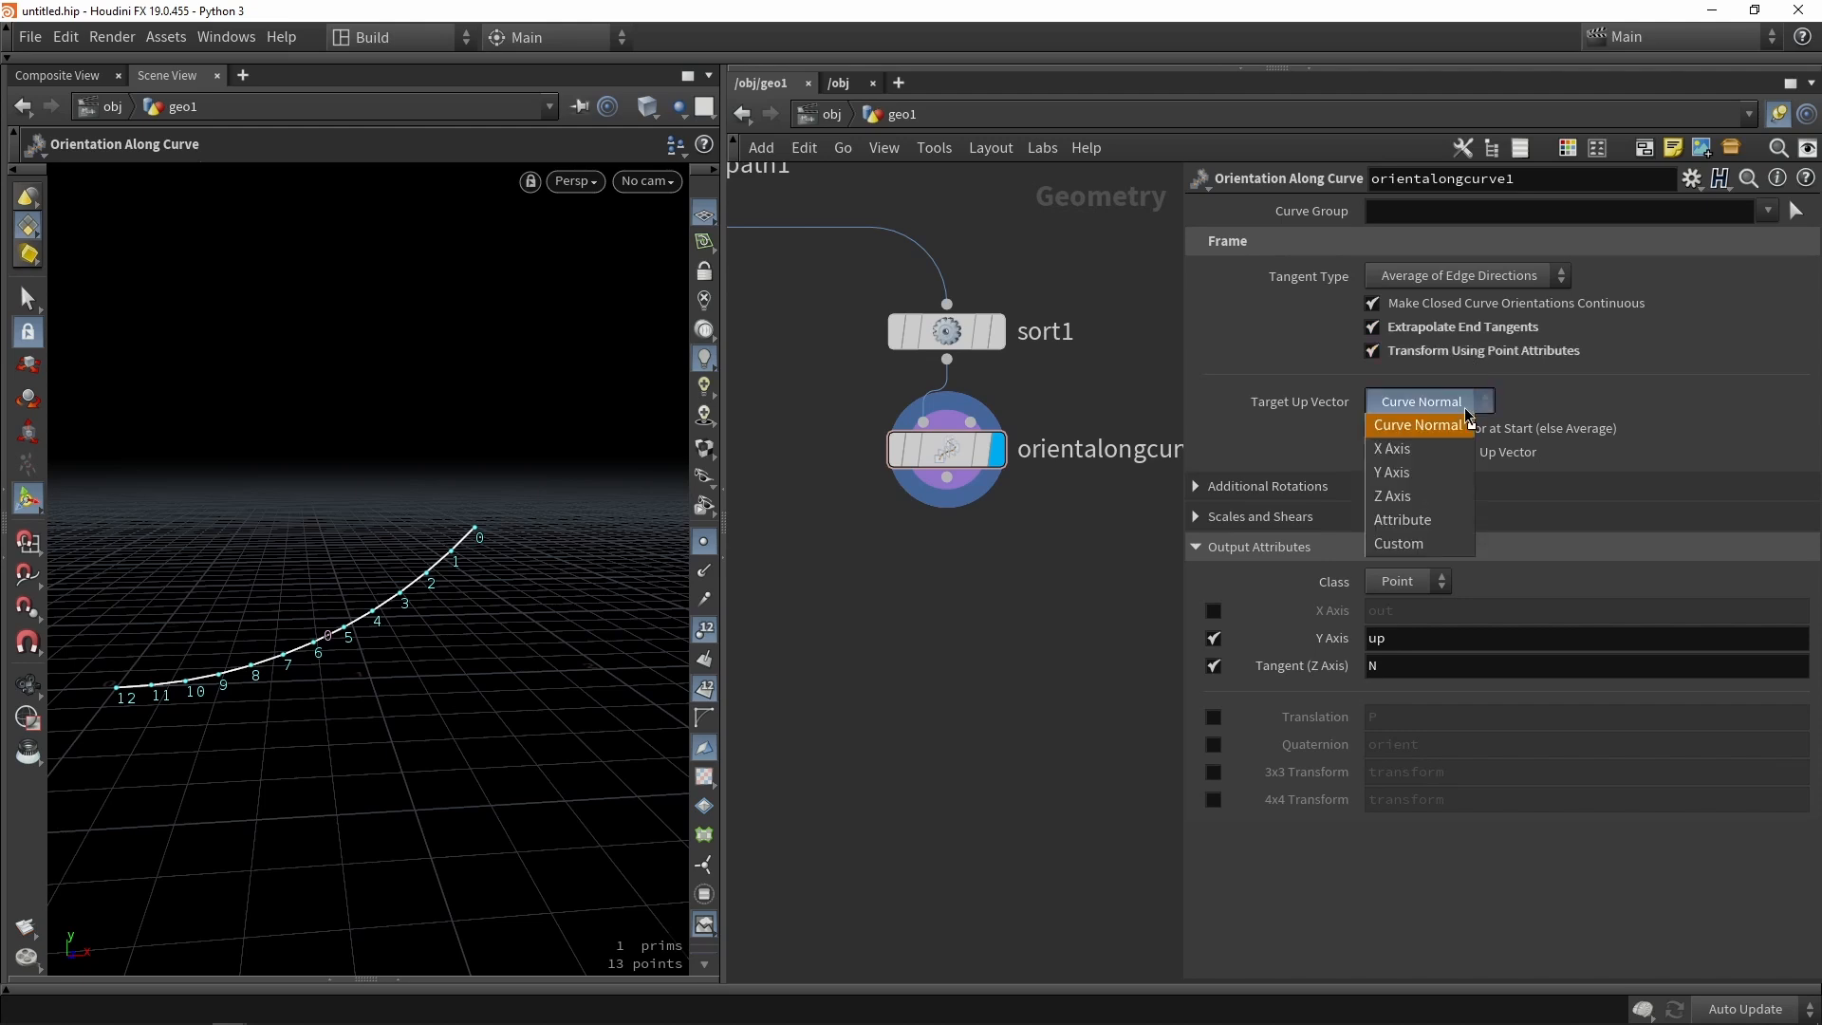
{"action": "left_click", "coordinate": [1438, 472]}
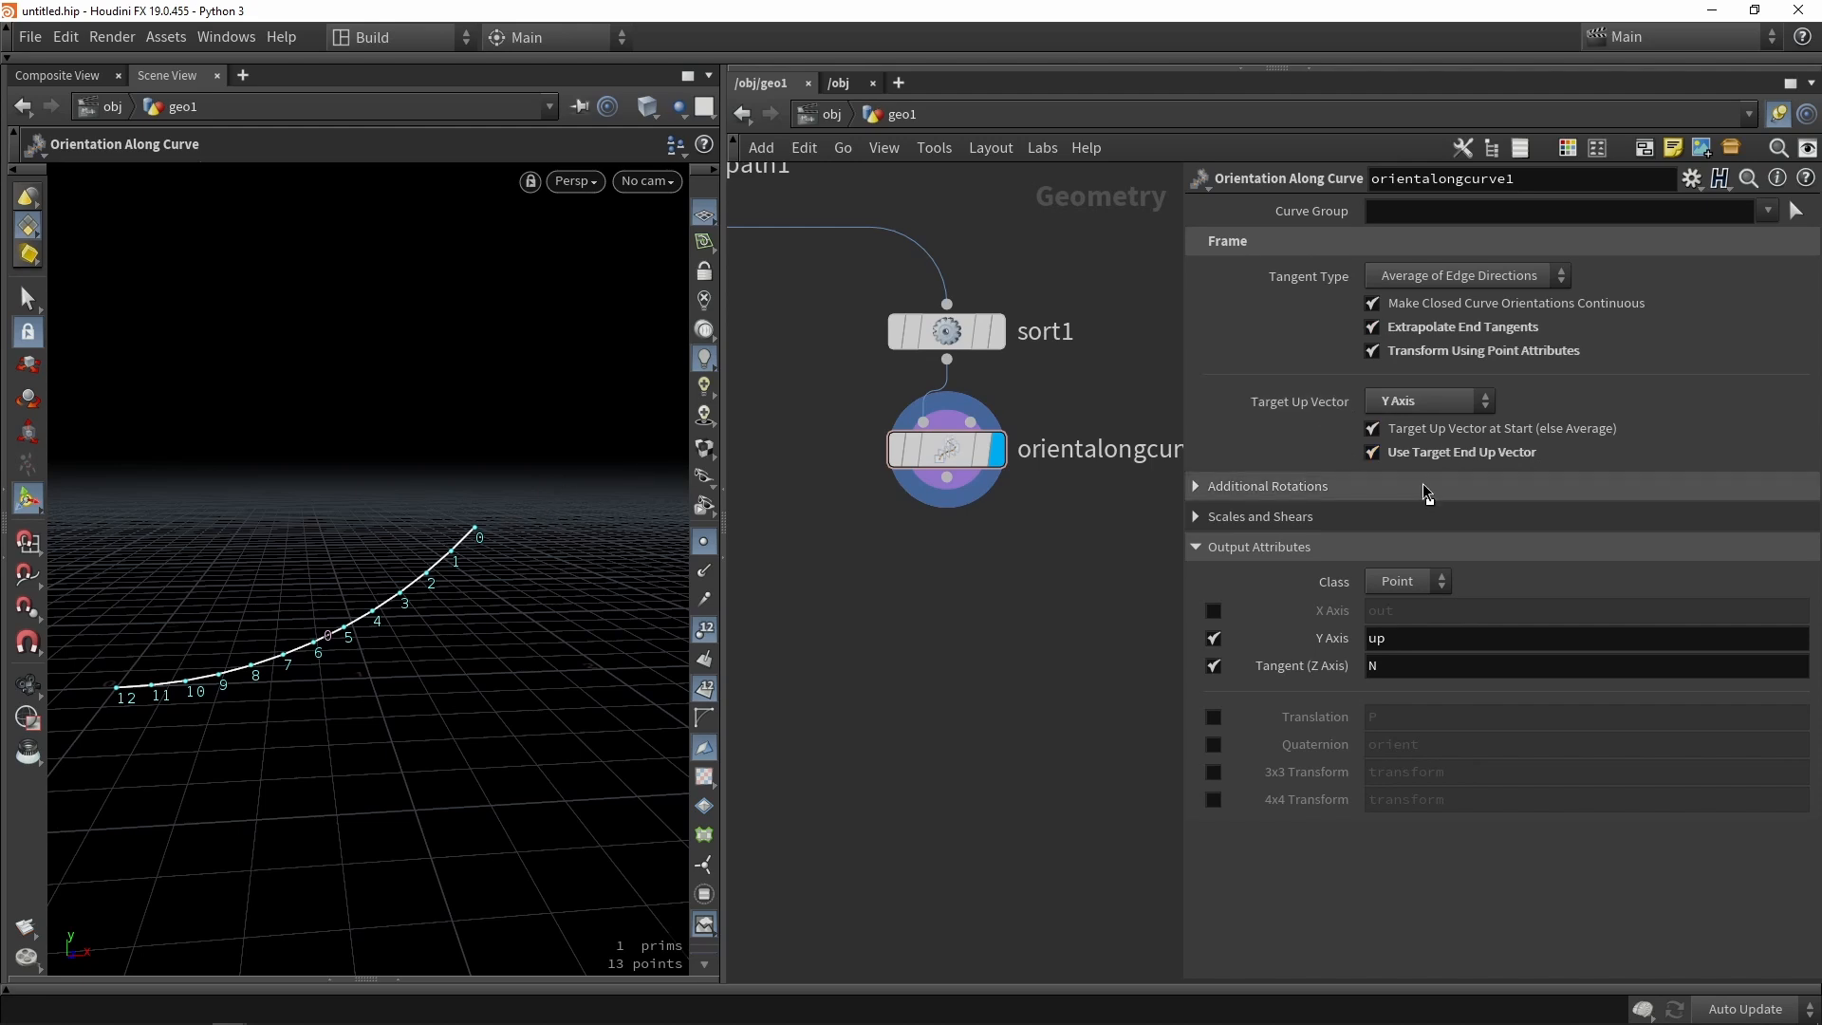
Enable Apply Roll or Twist, Apply Yaw and Apply Pitch in orientalongcurve1's additional rotations.
{"action": "left_click", "coordinate": [1271, 486]}
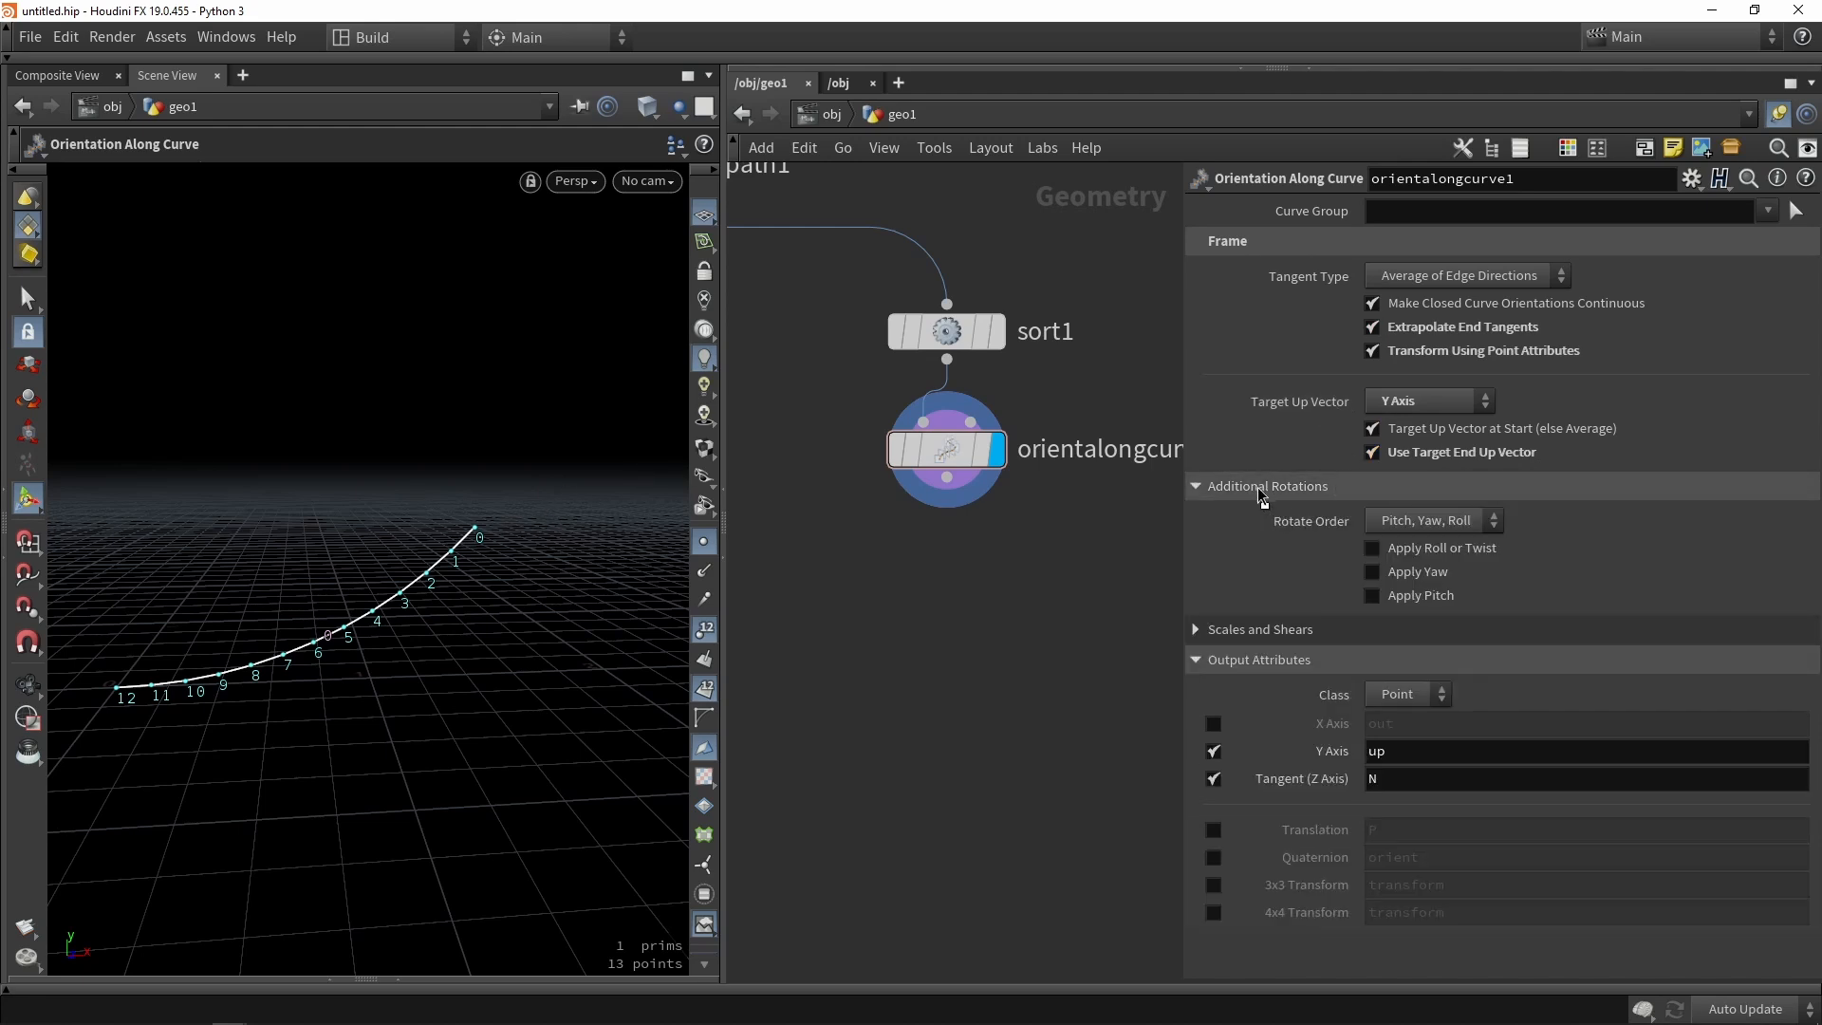
{"action": "left_click", "coordinate": [1439, 713]}
{"action": "scroll", "coordinate": [1440, 718], "scroll_direction": "down", "scroll_amount": 3}
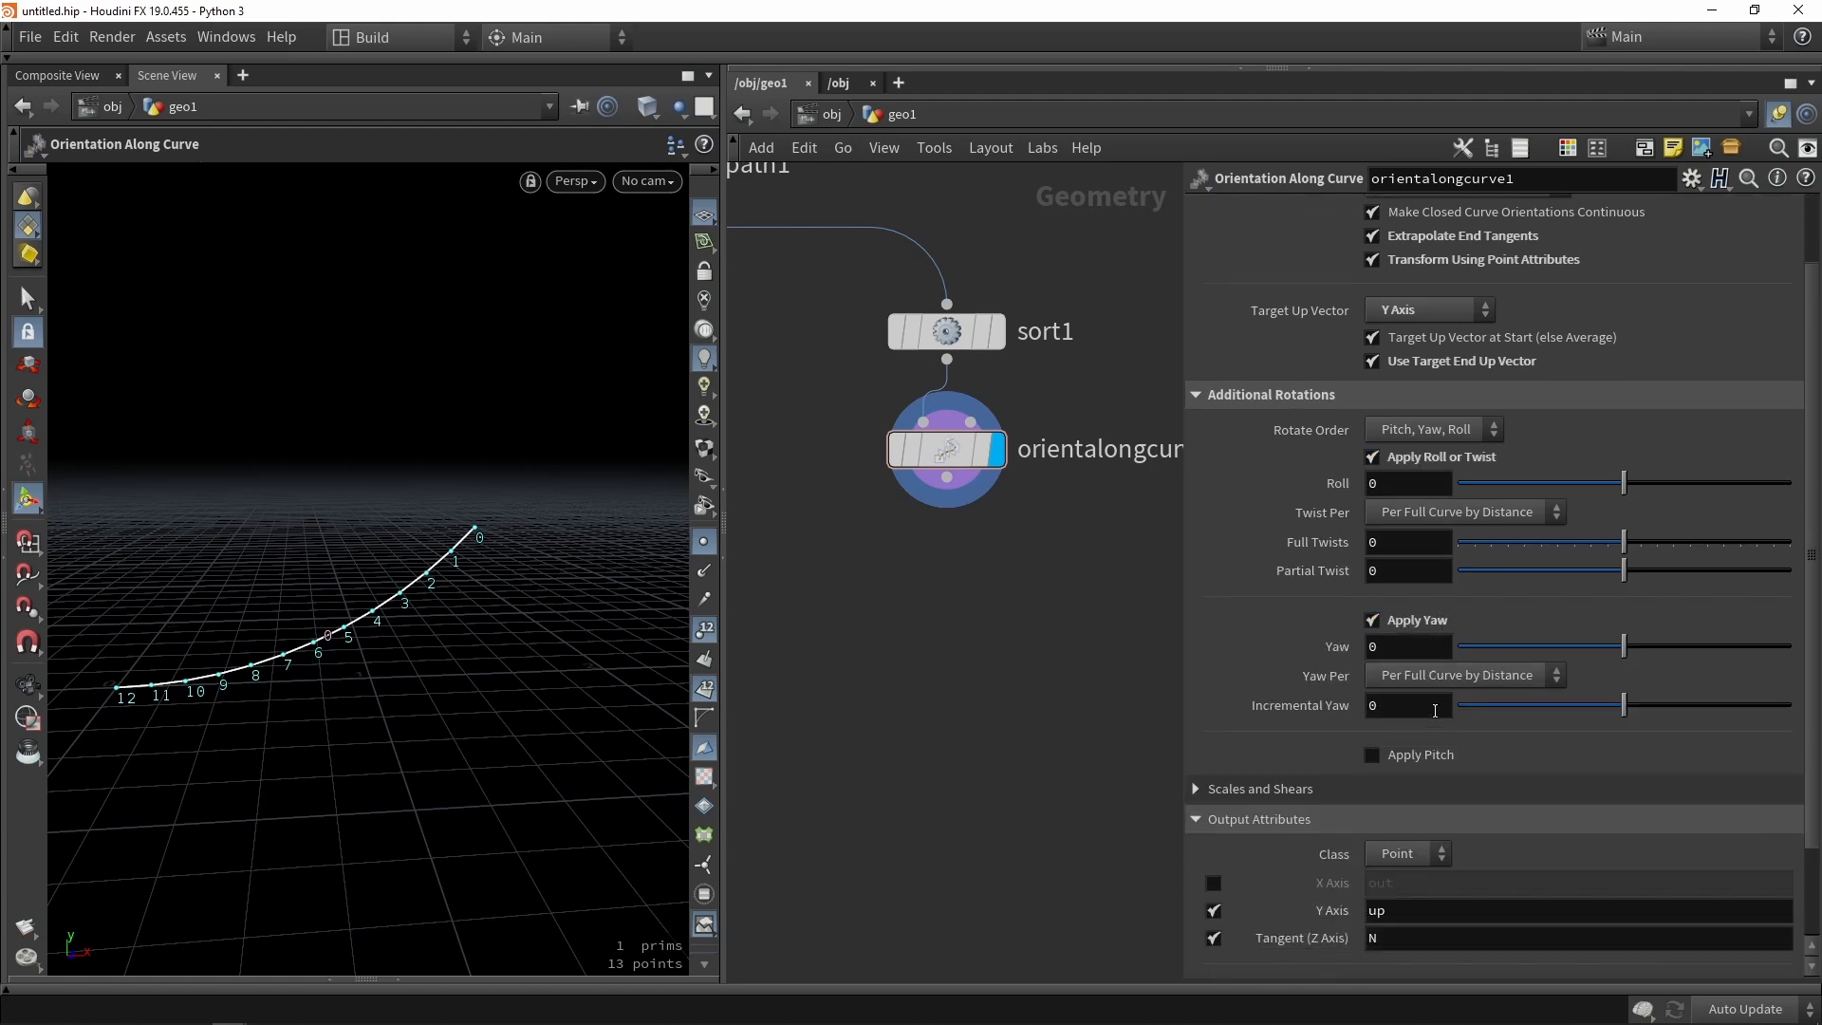
{"action": "left_click", "coordinate": [1444, 755]}
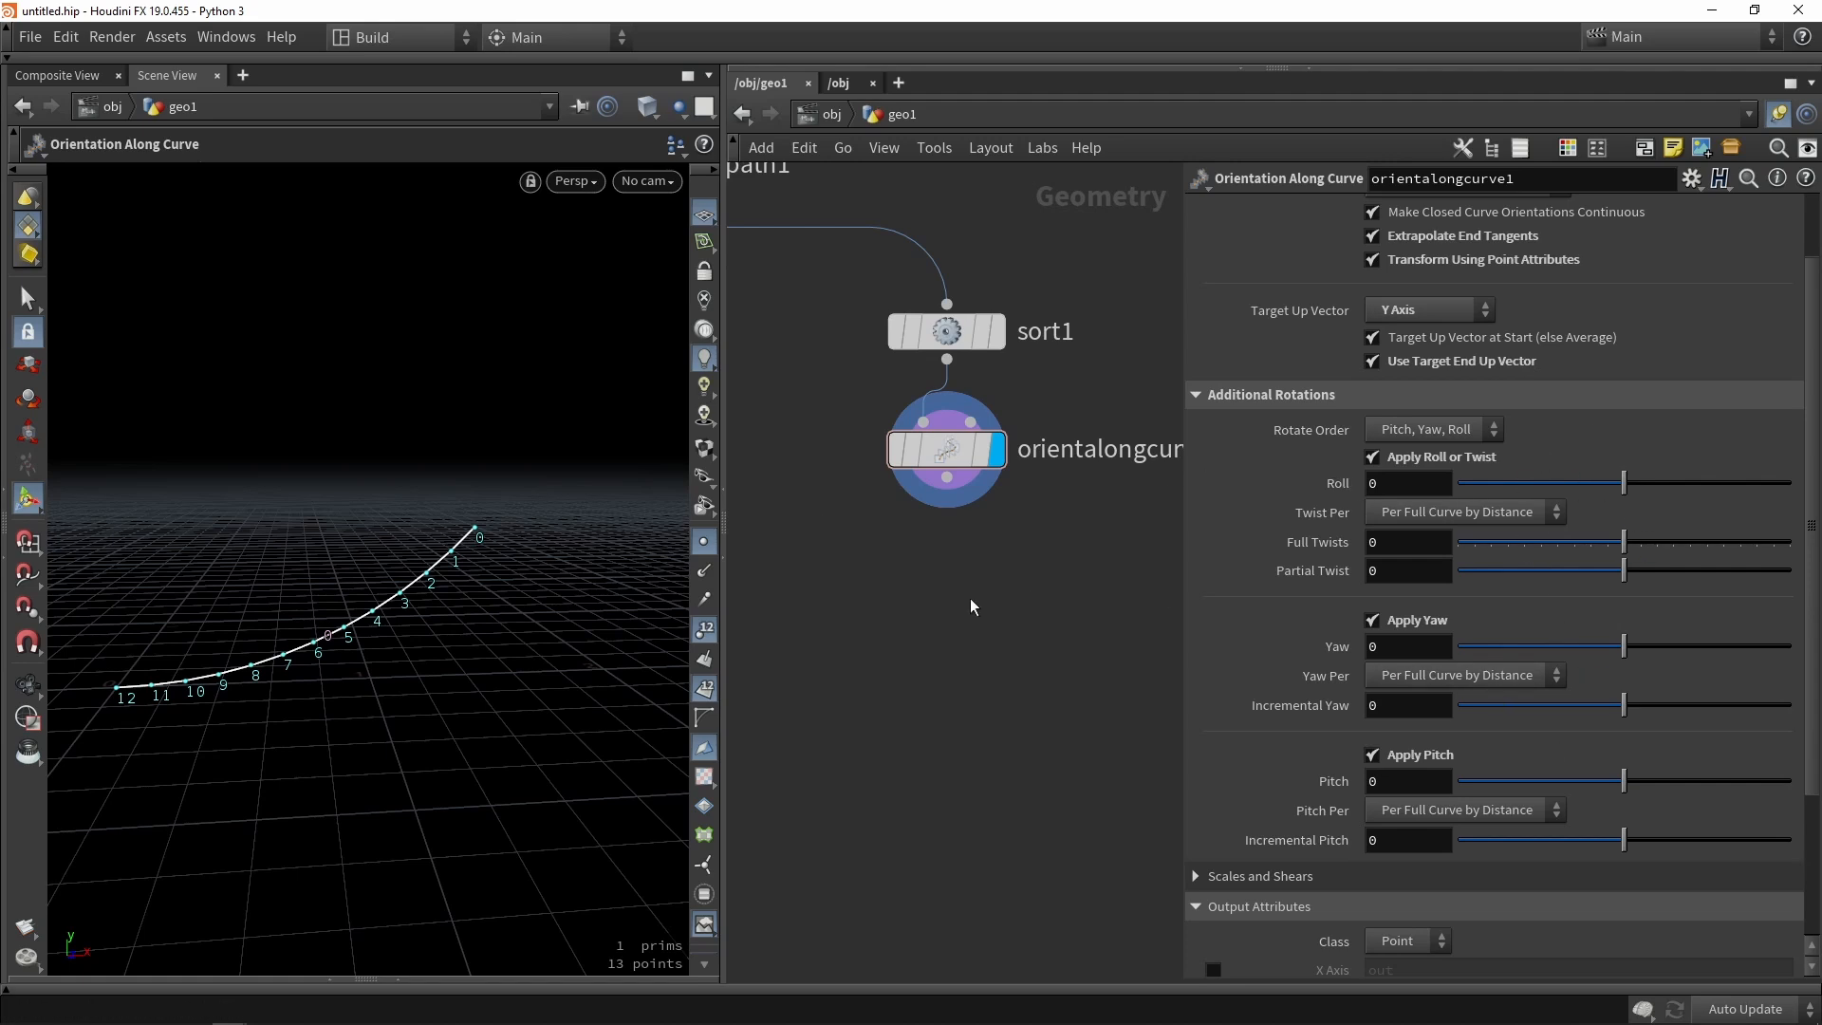
Add a Blast node below orientalongcurve1, connect it to that node's output, and display it.
{"action": "middle_click_drag", "start_coordinate": [937, 618], "coordinate": [985, 518]}
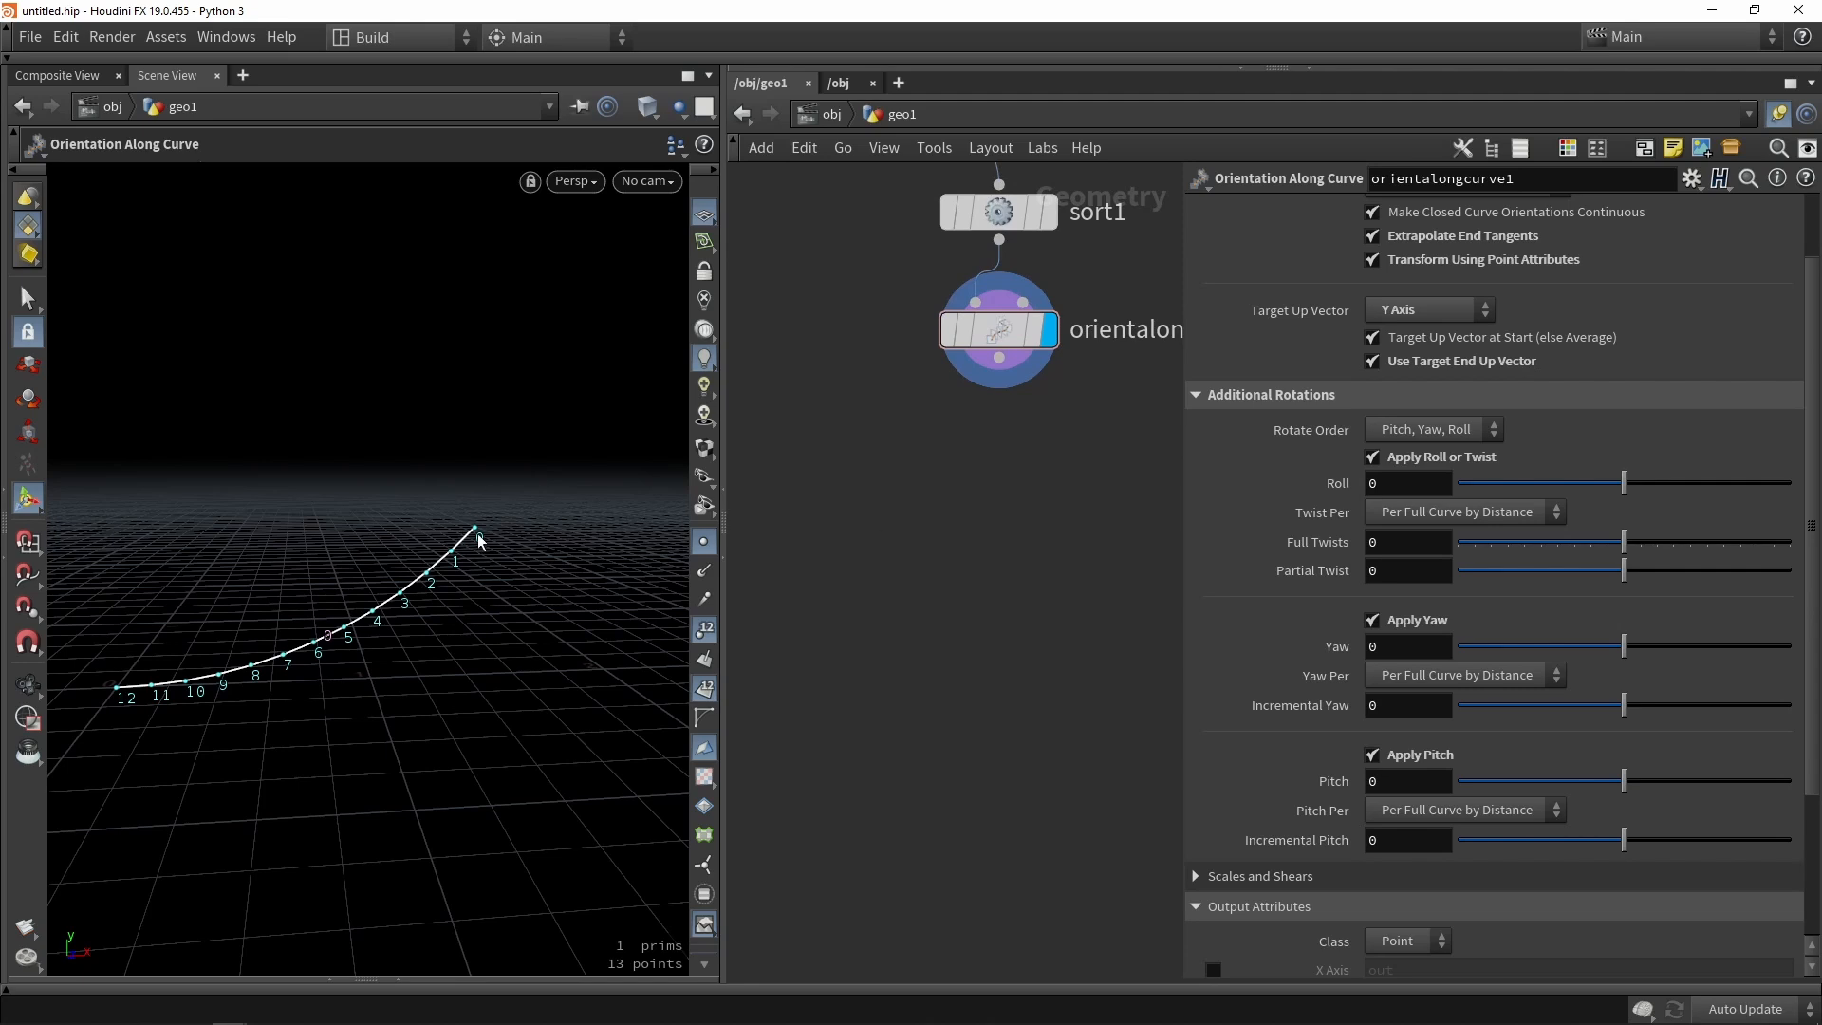
{"action": "key", "text": "Tab"}
{"action": "mouse_move", "coordinate": [1006, 470]}
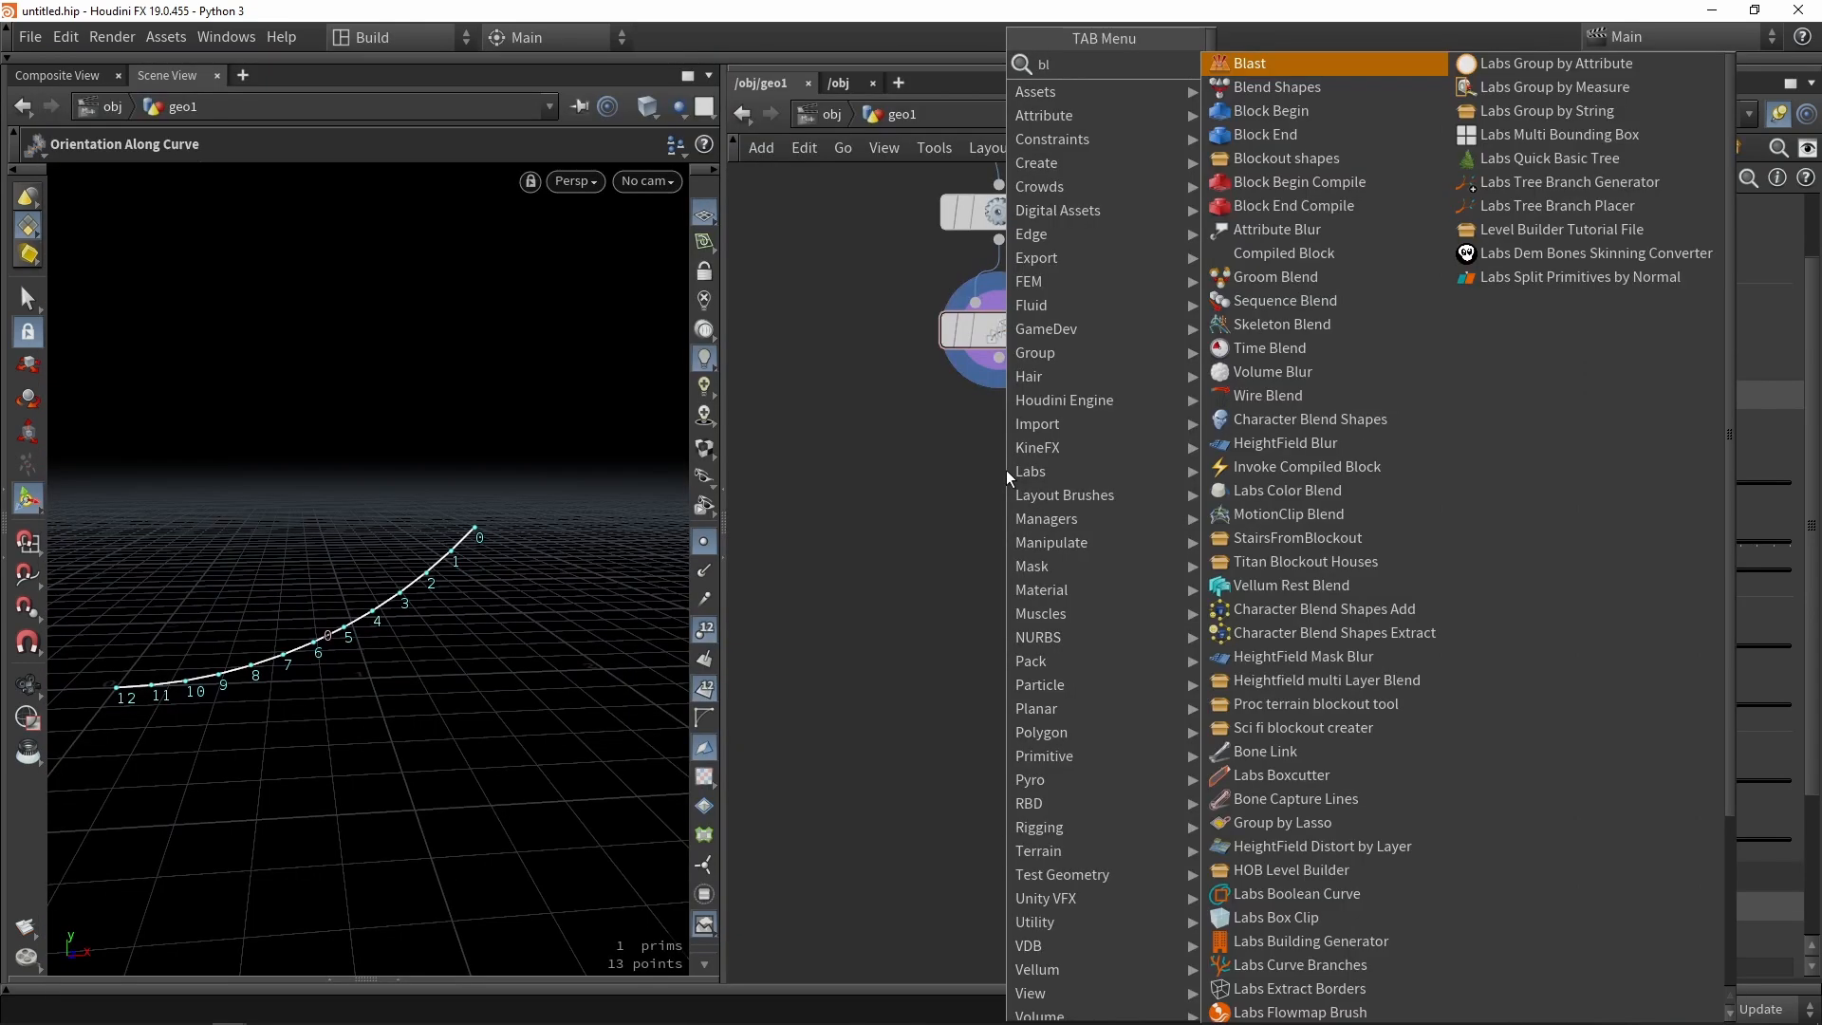
{"action": "key", "text": "Return"}
{"action": "left_click", "coordinate": [1004, 454]}
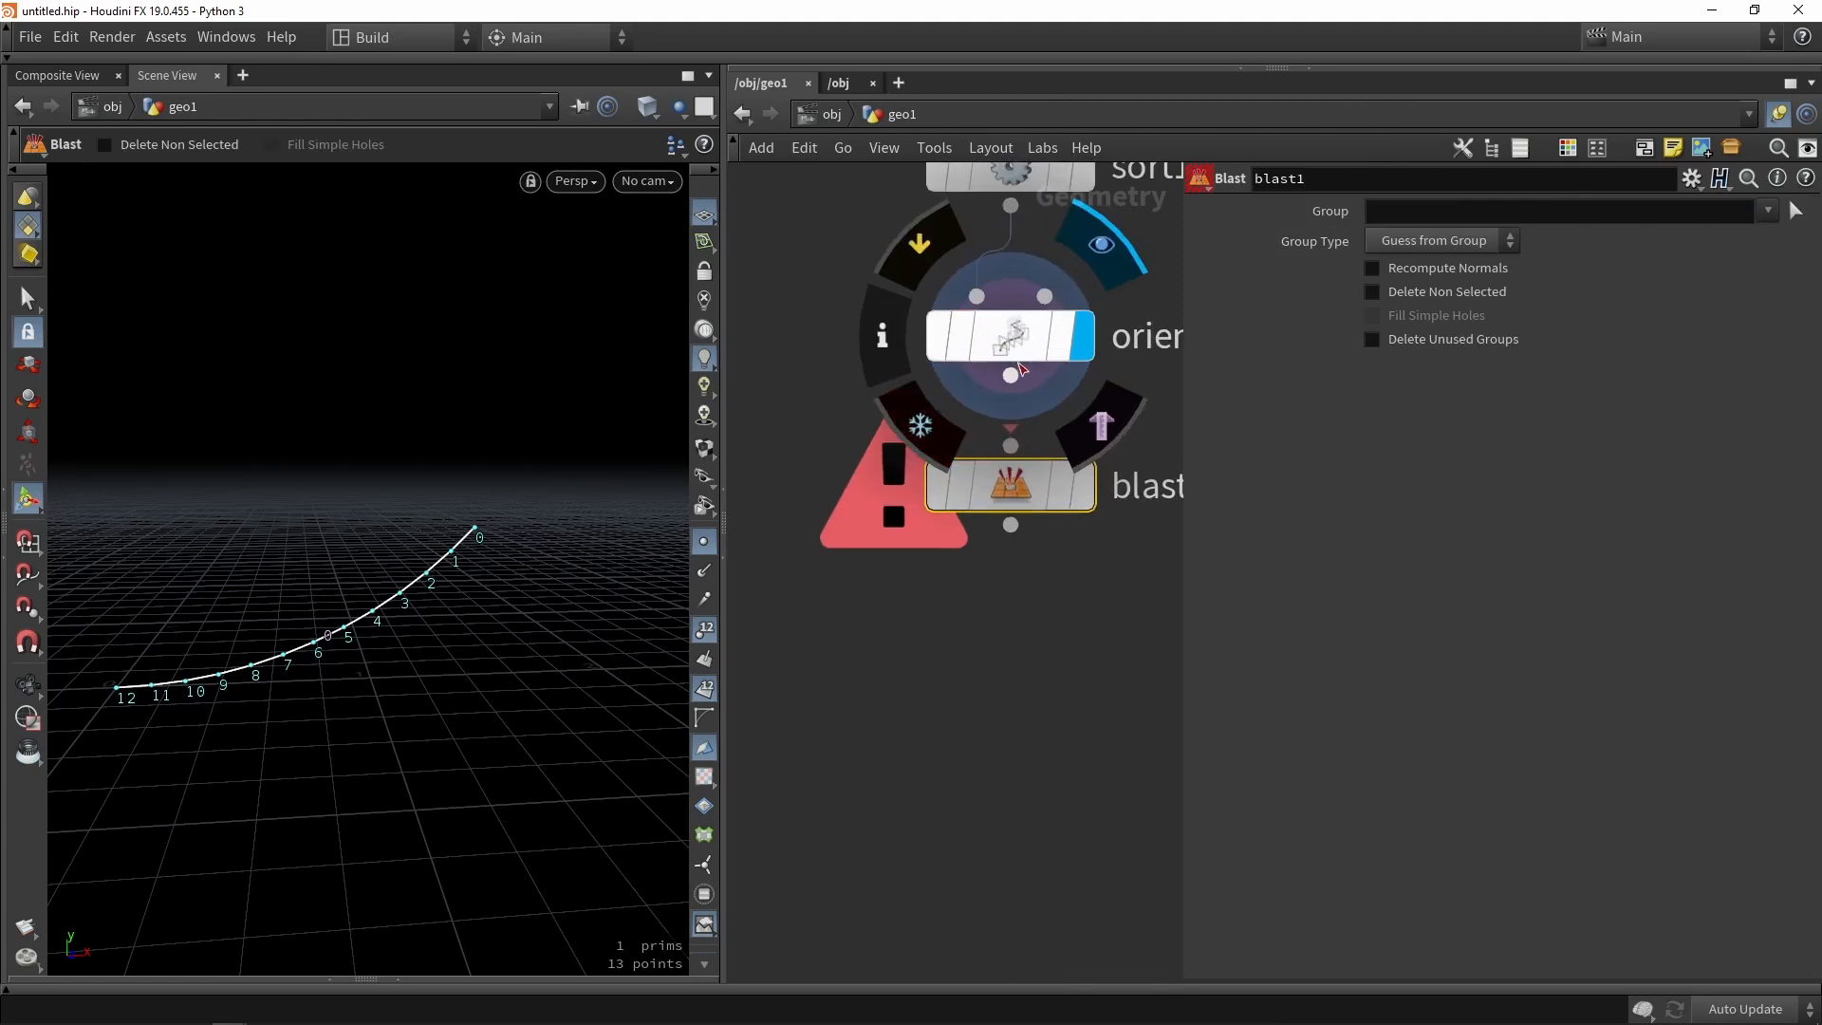
{"action": "left_click_drag", "start_coordinate": [1092, 503], "coordinate": [1091, 575]}
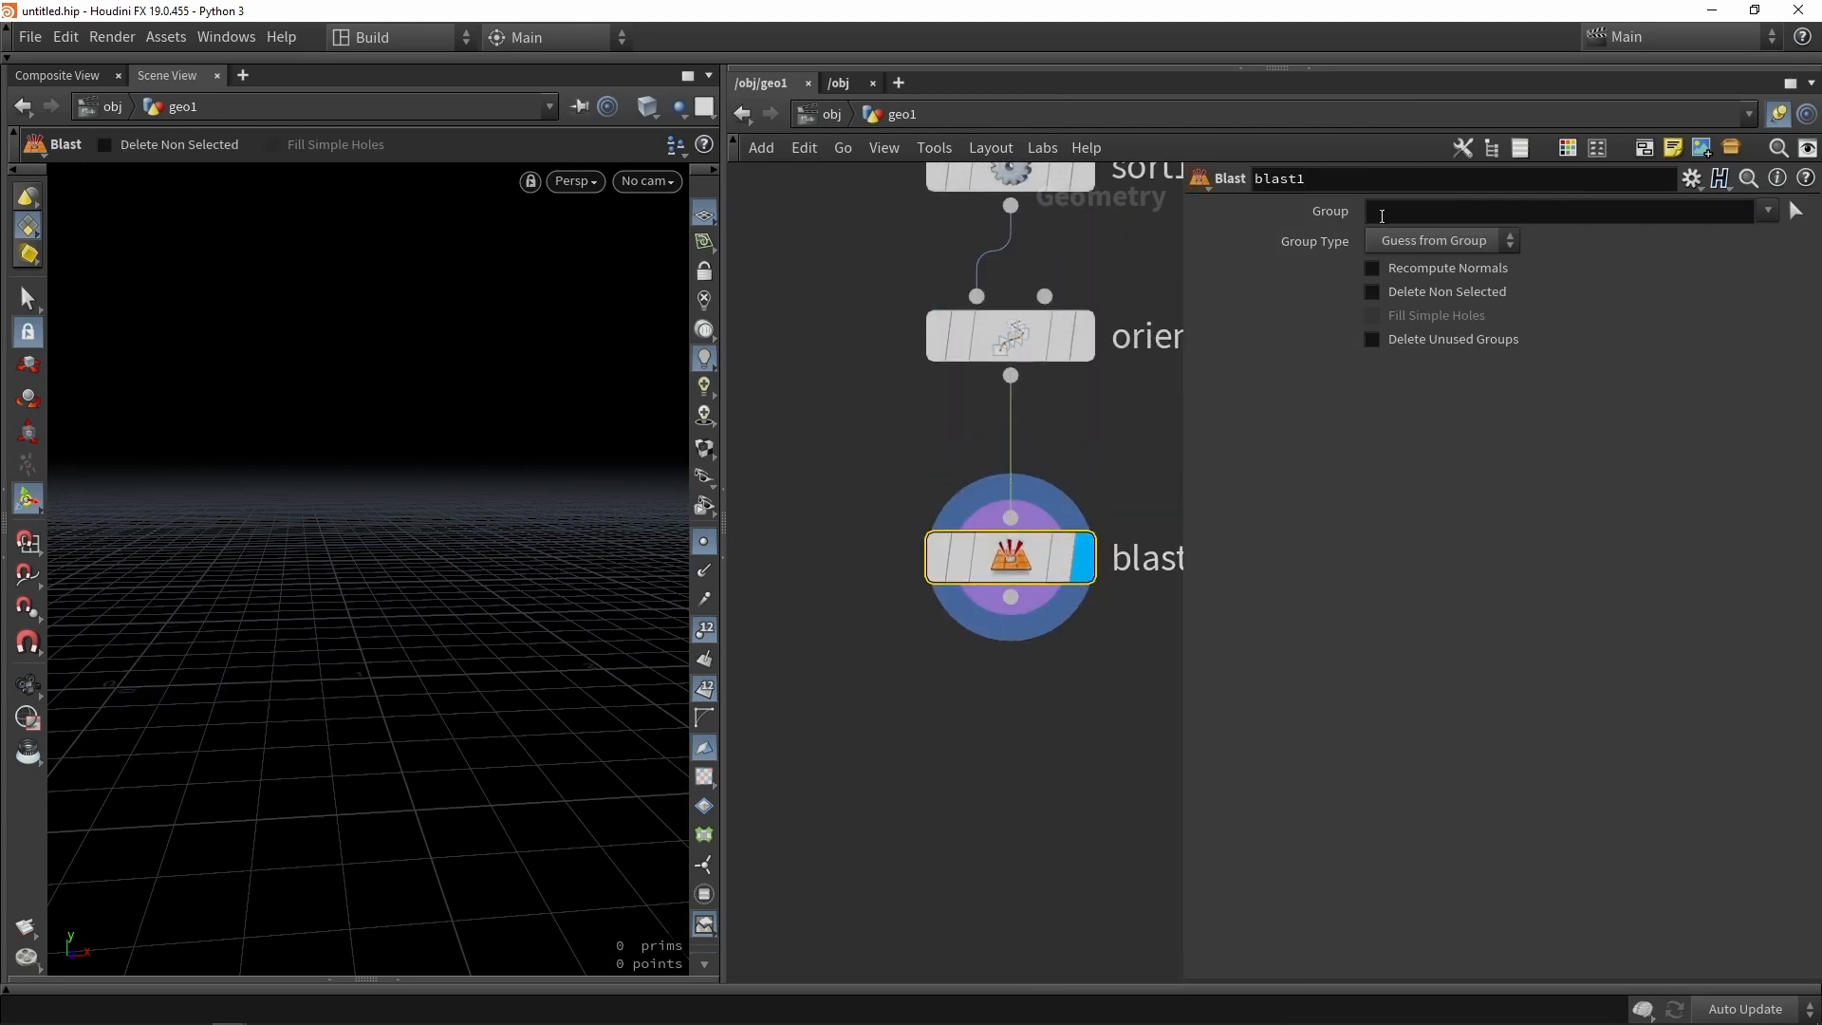
Set blast1 to keep only point 0, using Group 0, Group Type Points and Delete Non Selected.
{"action": "left_click", "coordinate": [1382, 215]}
{"action": "type", "text": "0"}
{"action": "key", "text": "Return"}
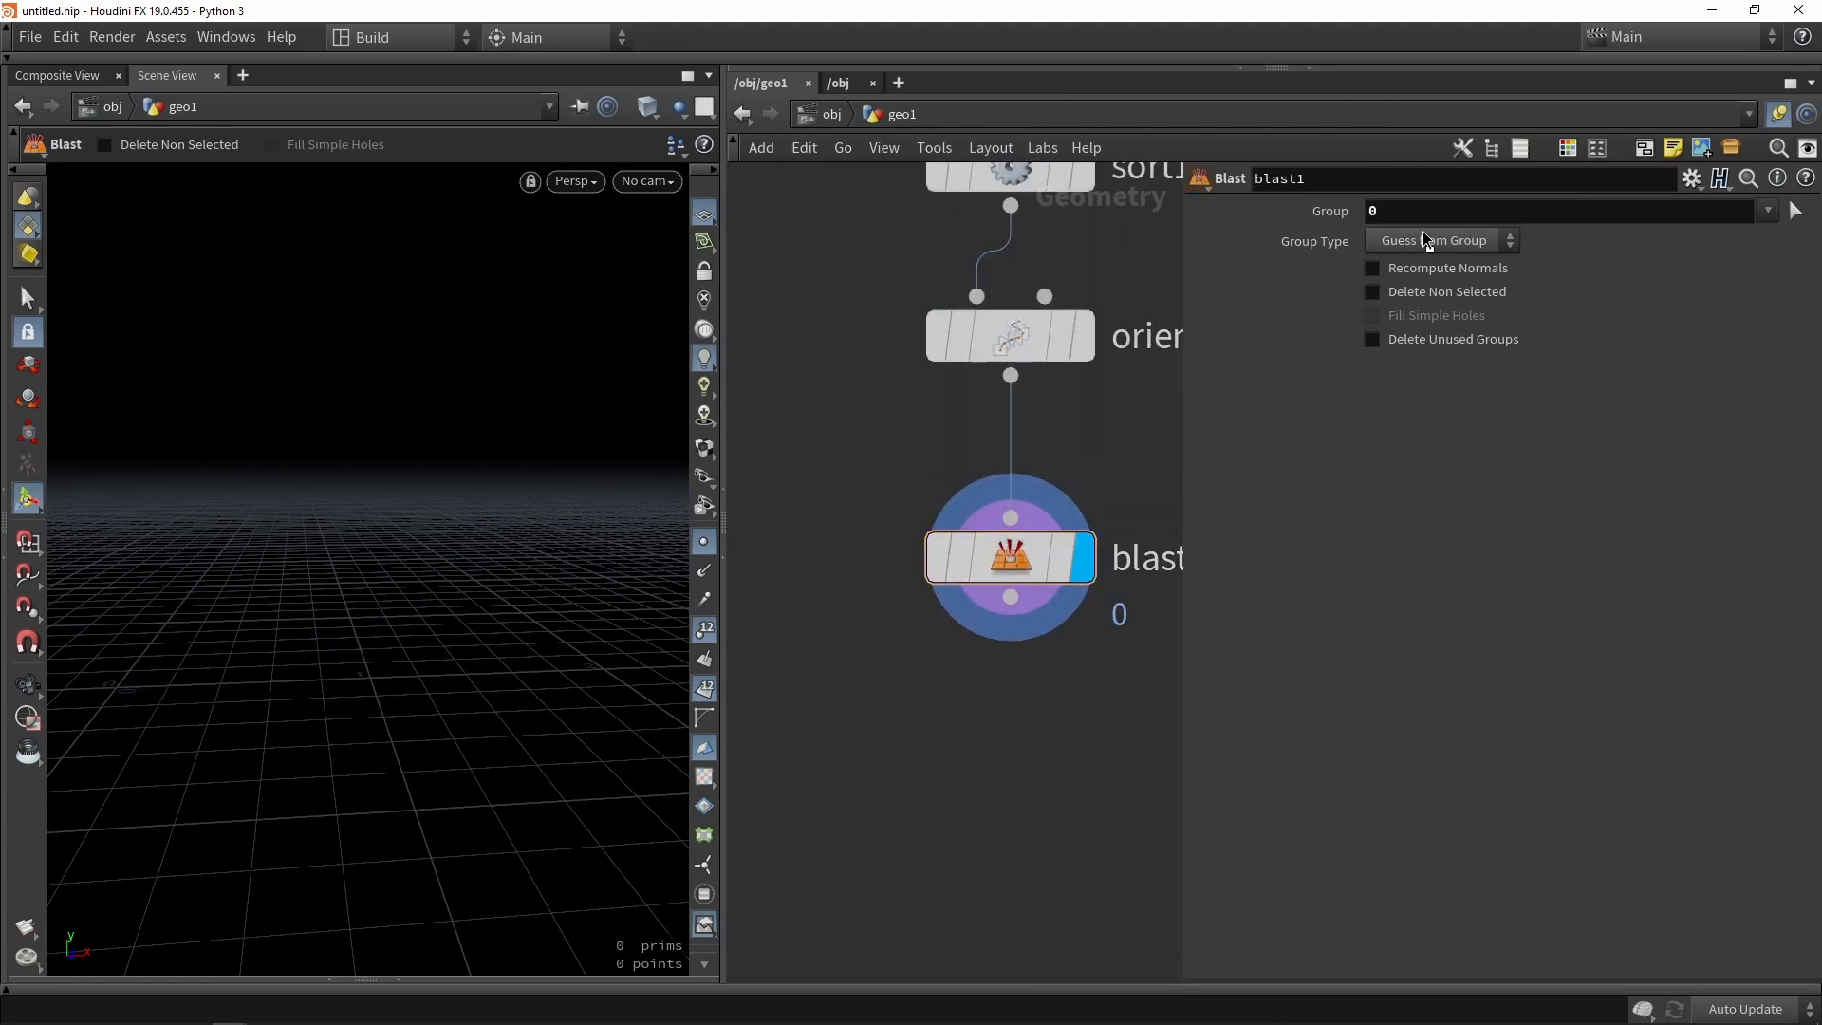
{"action": "left_click", "coordinate": [1426, 240]}
{"action": "left_click", "coordinate": [1409, 336]}
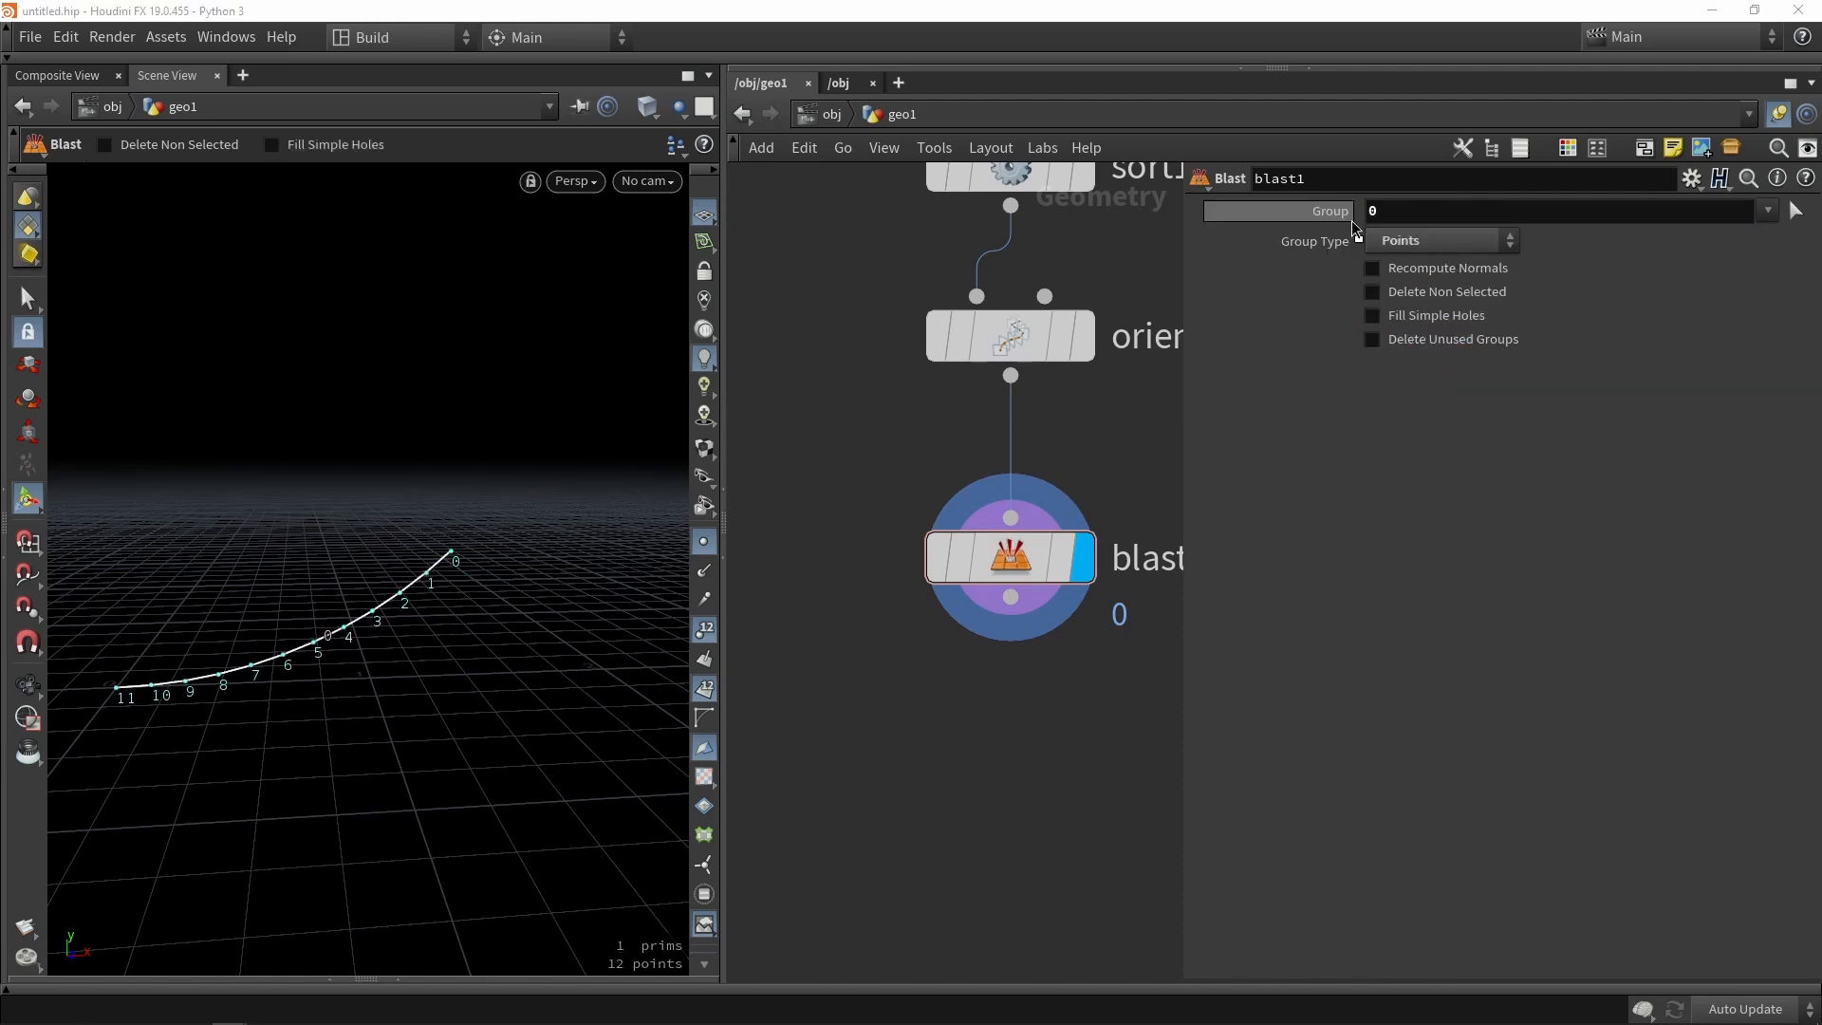
{"action": "left_click", "coordinate": [1424, 300]}
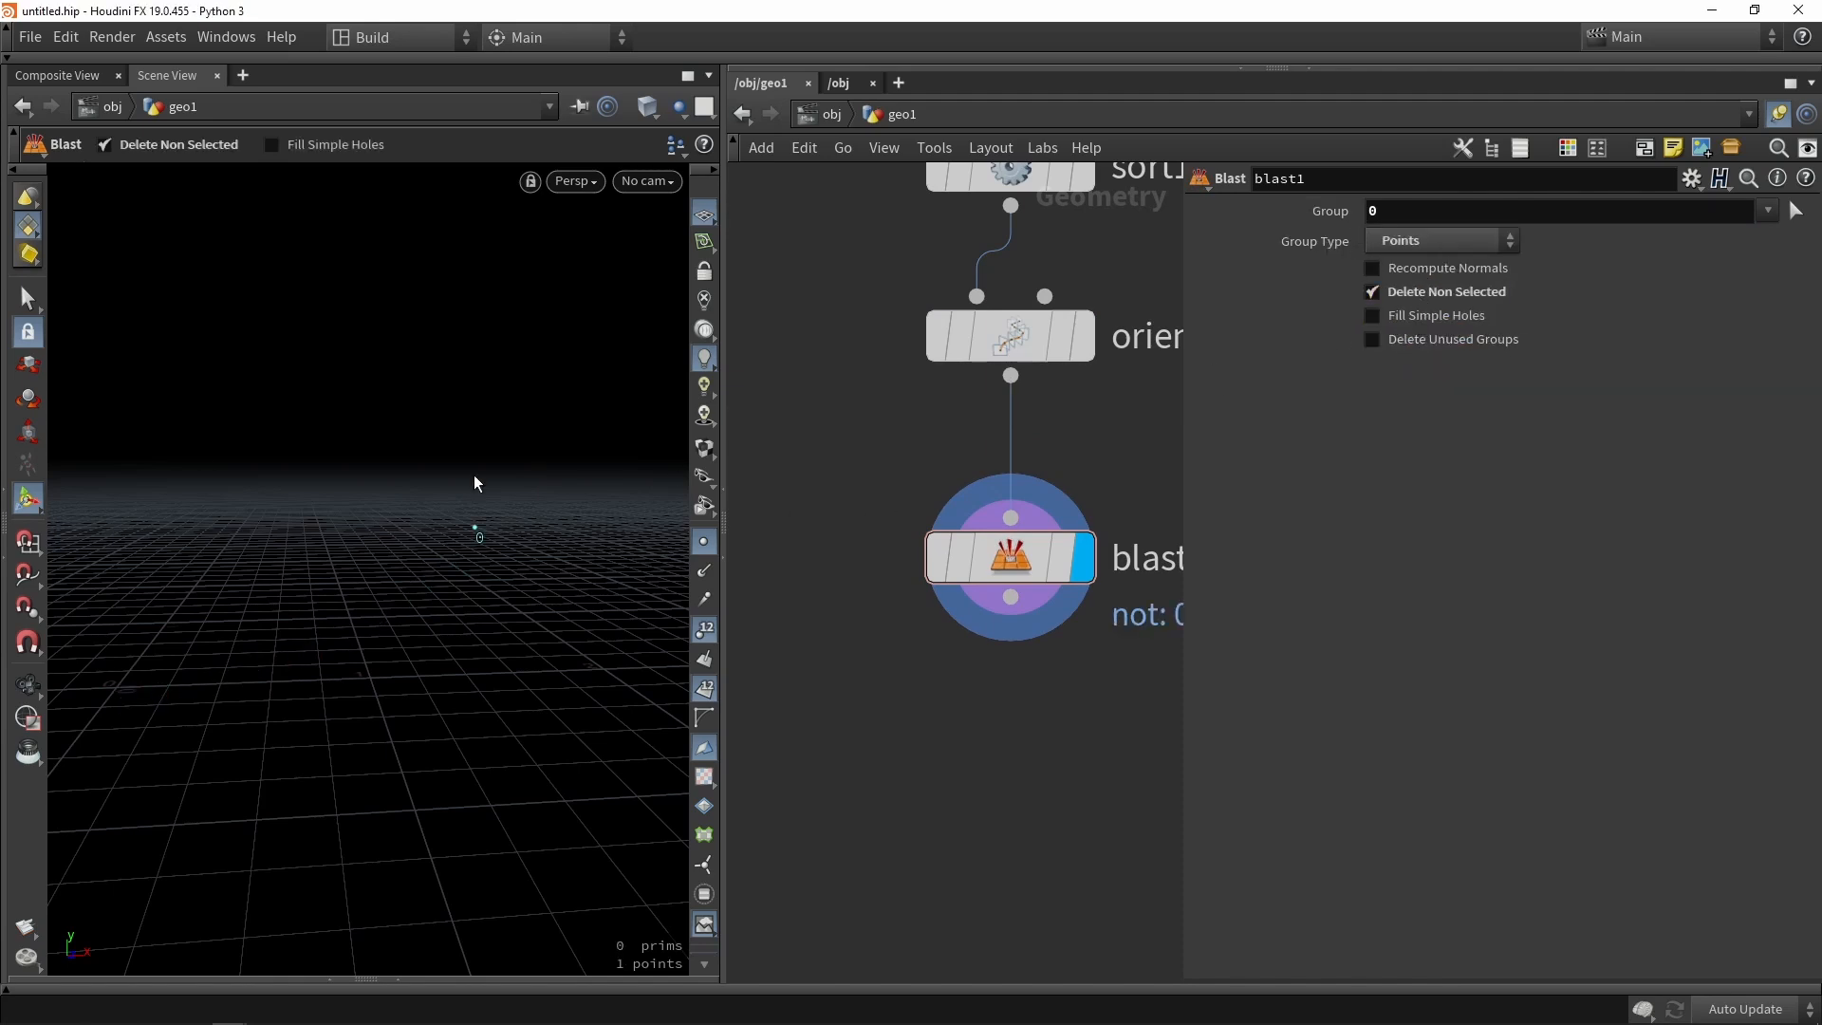
Copy the connected line1 and bend1 nodes from the upper part of the network.
{"action": "scroll", "coordinate": [899, 762], "scroll_direction": "down", "scroll_amount": 8}
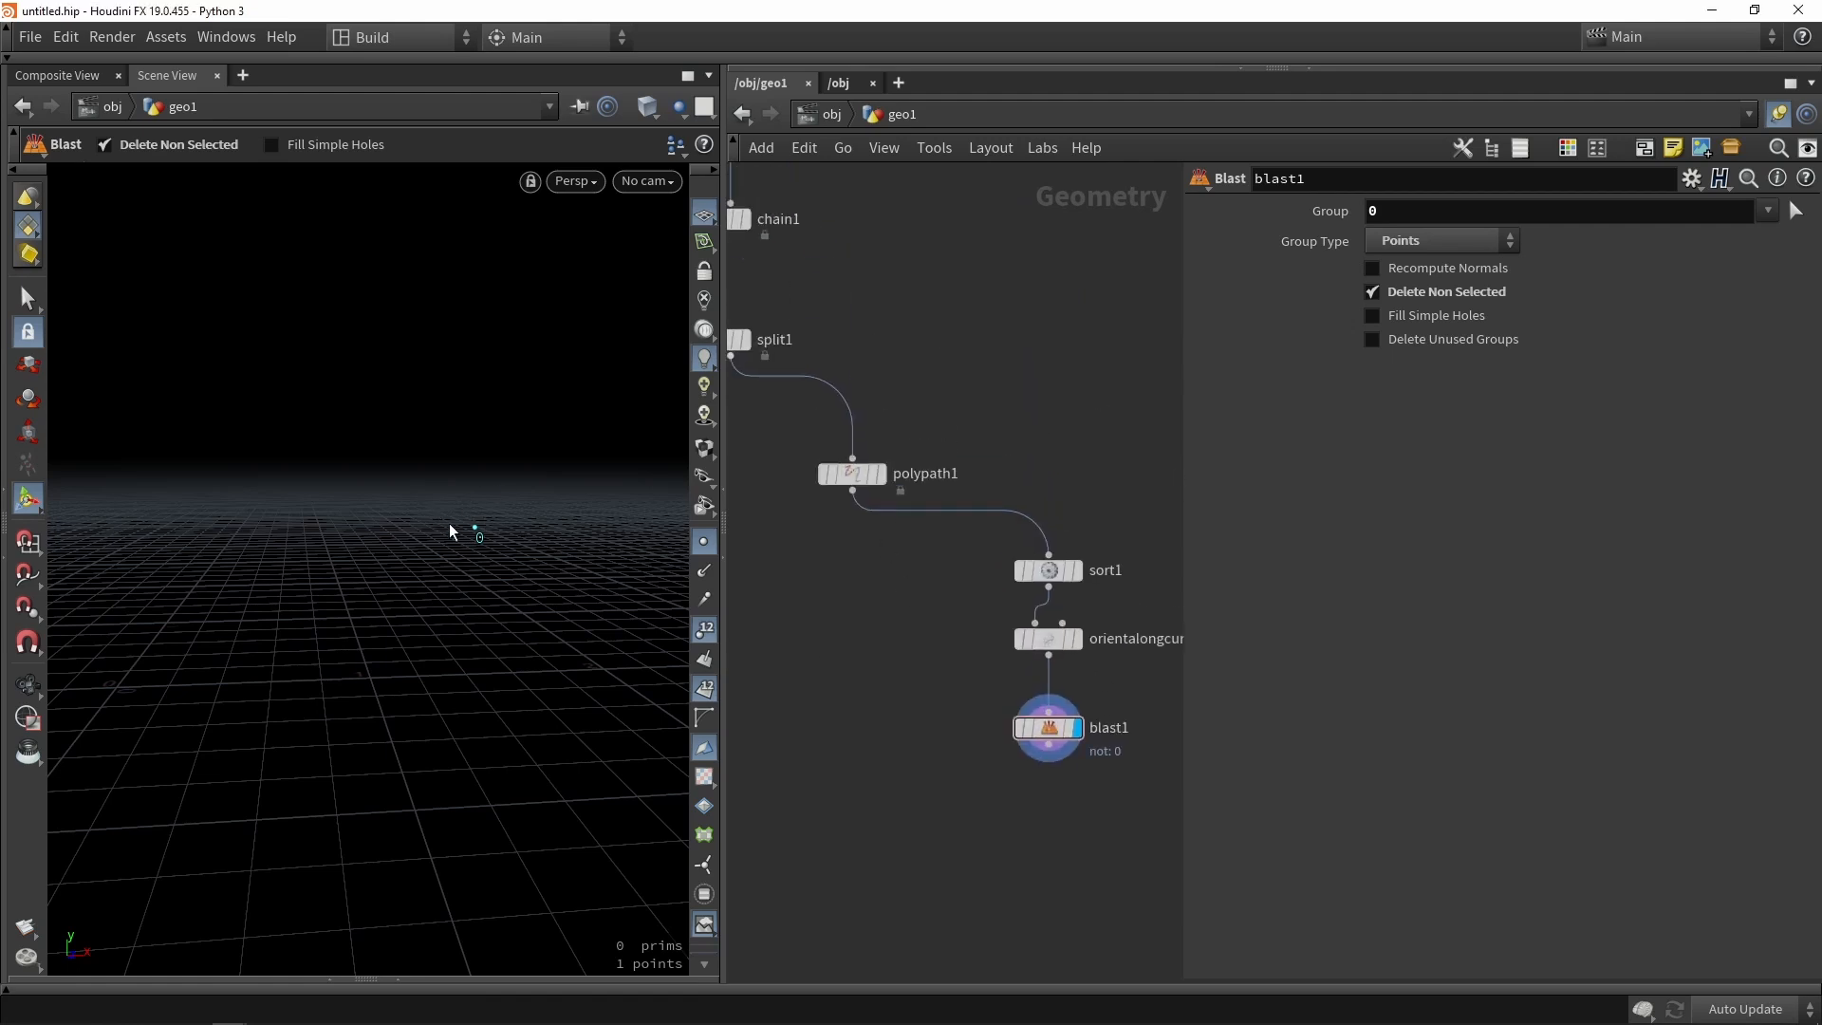
{"action": "middle_click_drag", "start_coordinate": [1035, 372], "coordinate": [1113, 694]}
{"action": "scroll", "coordinate": [1113, 694], "scroll_direction": "down", "scroll_amount": 4}
{"action": "middle_click_drag", "start_coordinate": [1067, 533], "coordinate": [1034, 718]}
{"action": "scroll", "coordinate": [866, 384], "scroll_direction": "up", "scroll_amount": 4}
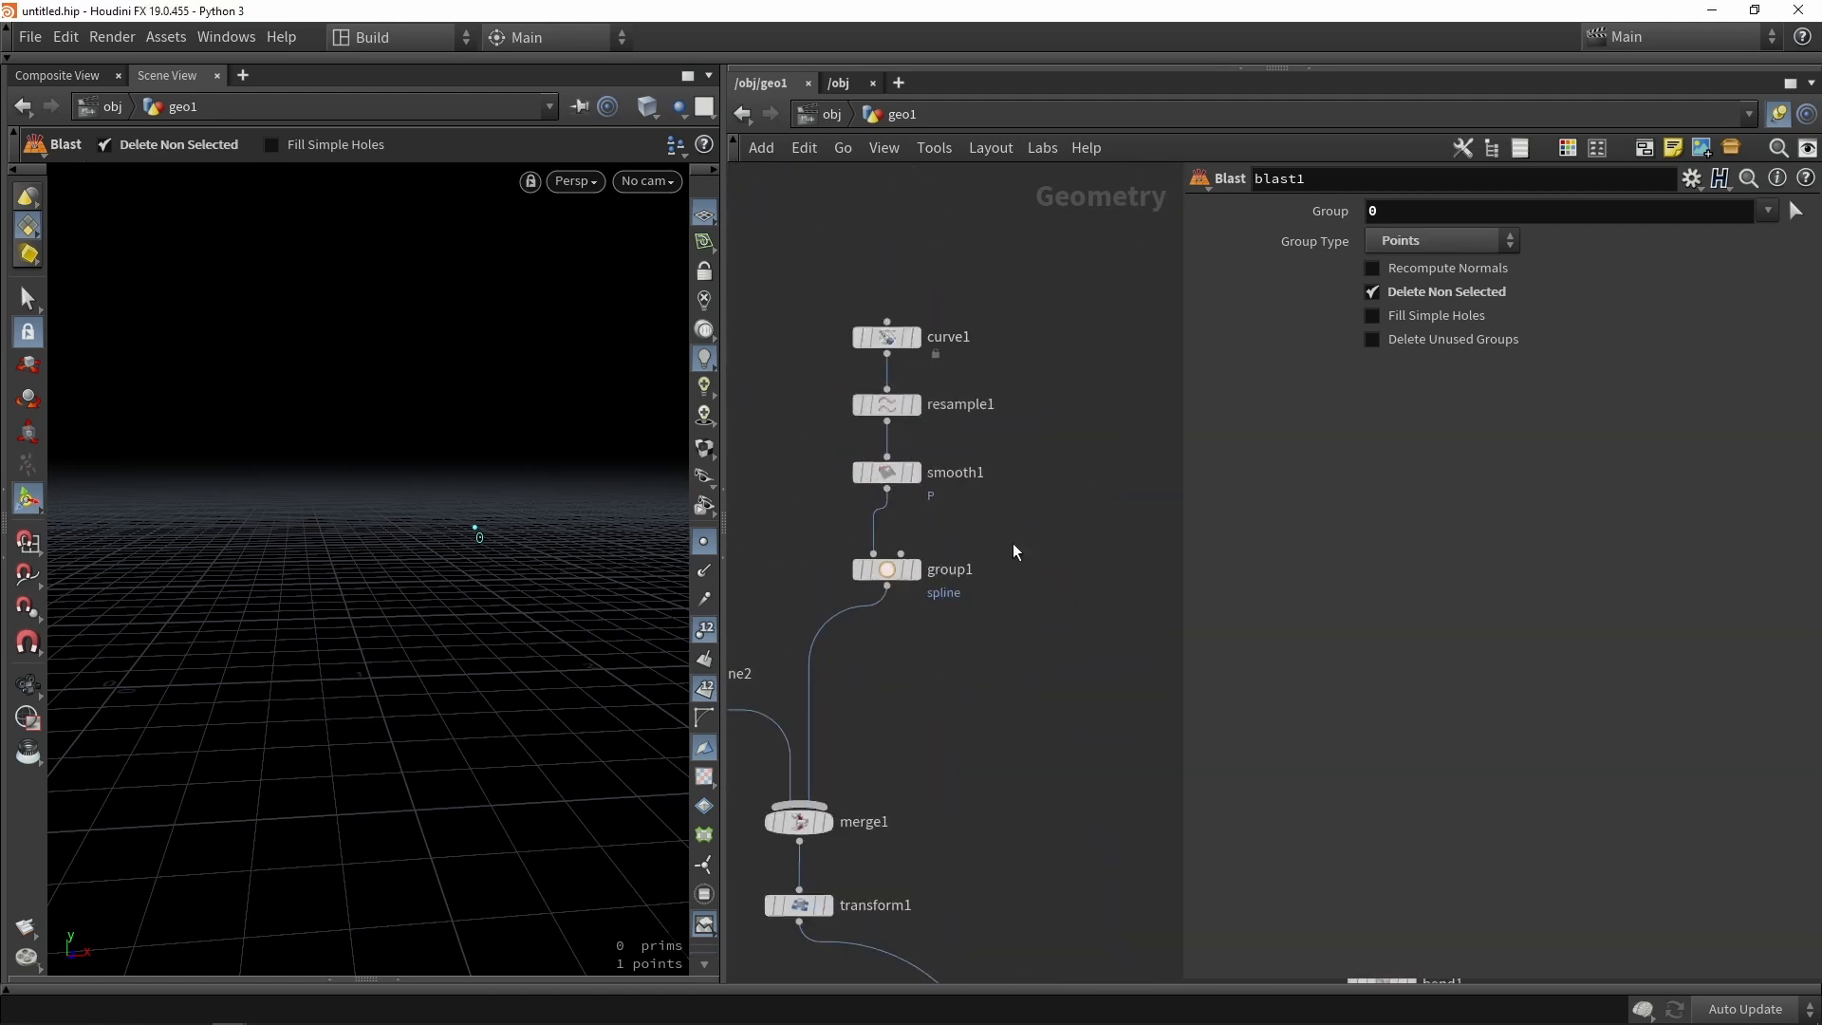
{"action": "middle_click_drag", "start_coordinate": [1012, 545], "coordinate": [862, 214]}
{"action": "middle_click_drag", "start_coordinate": [1006, 398], "coordinate": [768, 234]}
{"action": "scroll", "coordinate": [807, 266], "scroll_direction": "down", "scroll_amount": 1}
{"action": "left_click_drag", "start_coordinate": [850, 298], "coordinate": [1020, 493]}
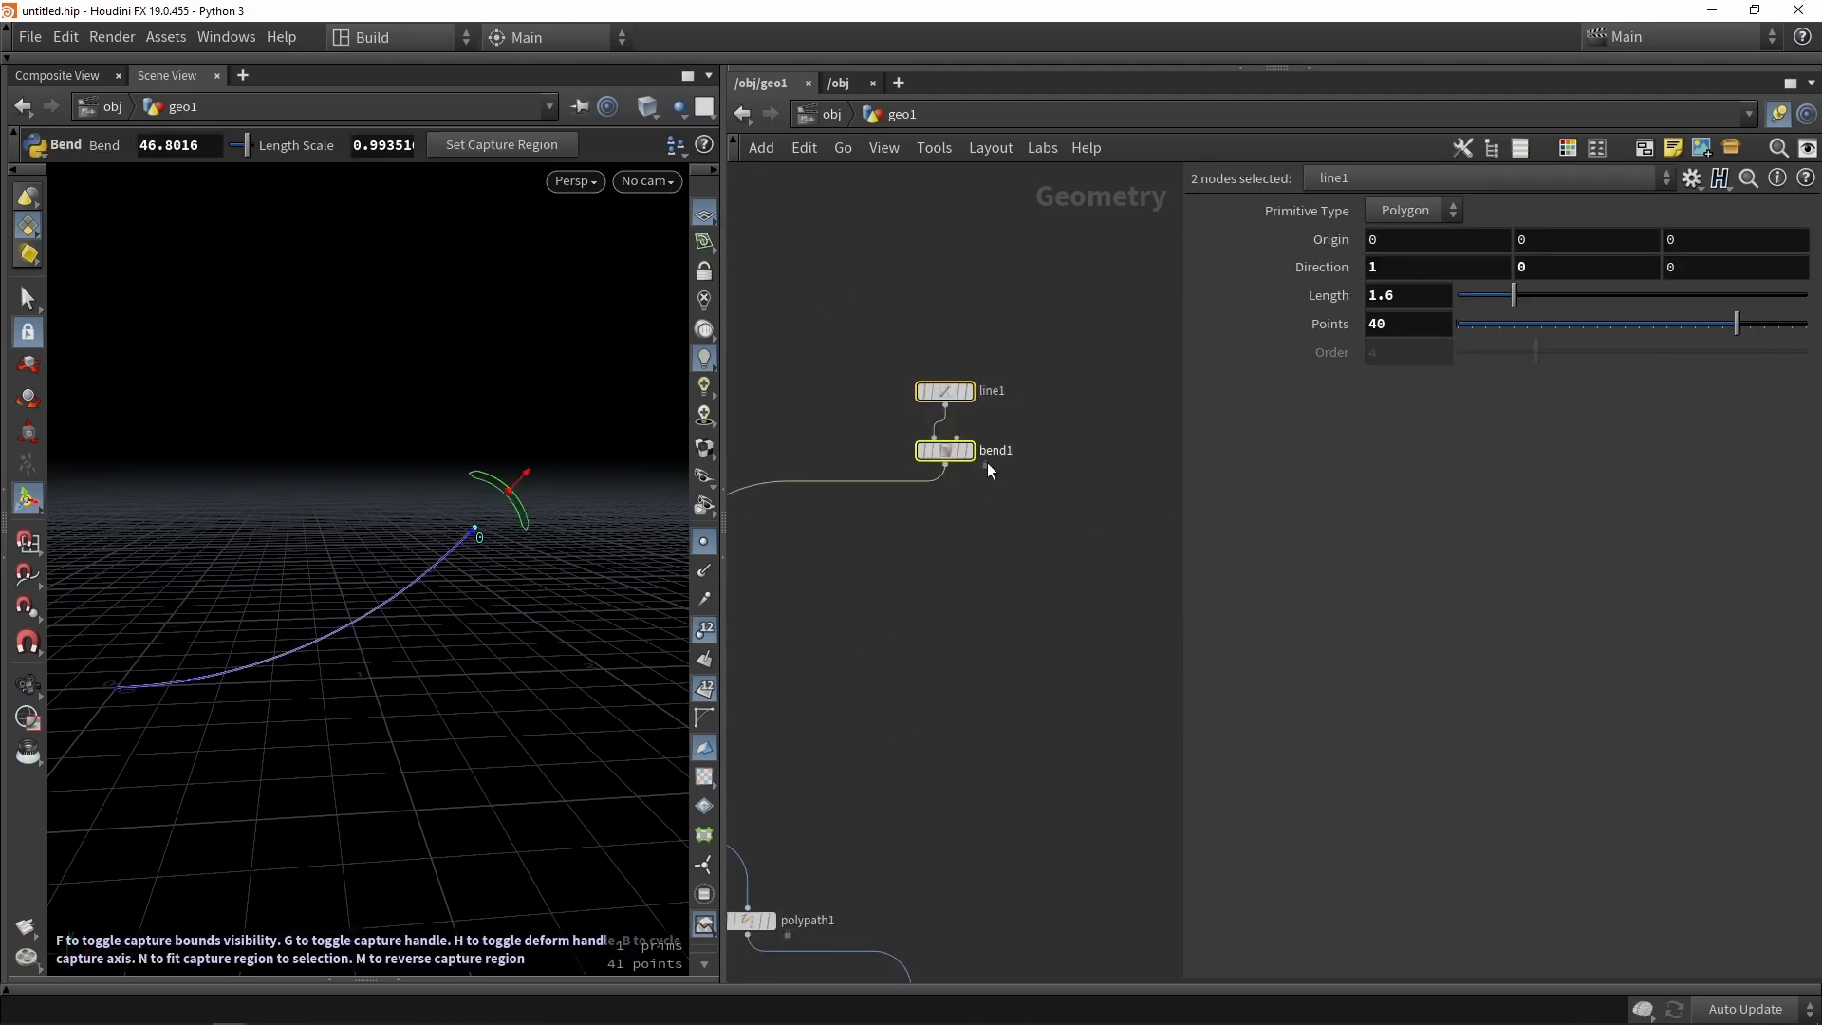
{"action": "key", "text": "ctrl+c"}
Paste the copied line and bend nodes into the empty space beside the sort1 and blast1 branch.
{"action": "middle_click_drag", "start_coordinate": [911, 692], "coordinate": [1013, 315]}
{"action": "scroll", "coordinate": [1013, 315], "scroll_direction": "down", "scroll_amount": 4}
{"action": "scroll", "coordinate": [992, 514], "scroll_direction": "up", "scroll_amount": 4}
{"action": "left_click", "coordinate": [880, 469]}
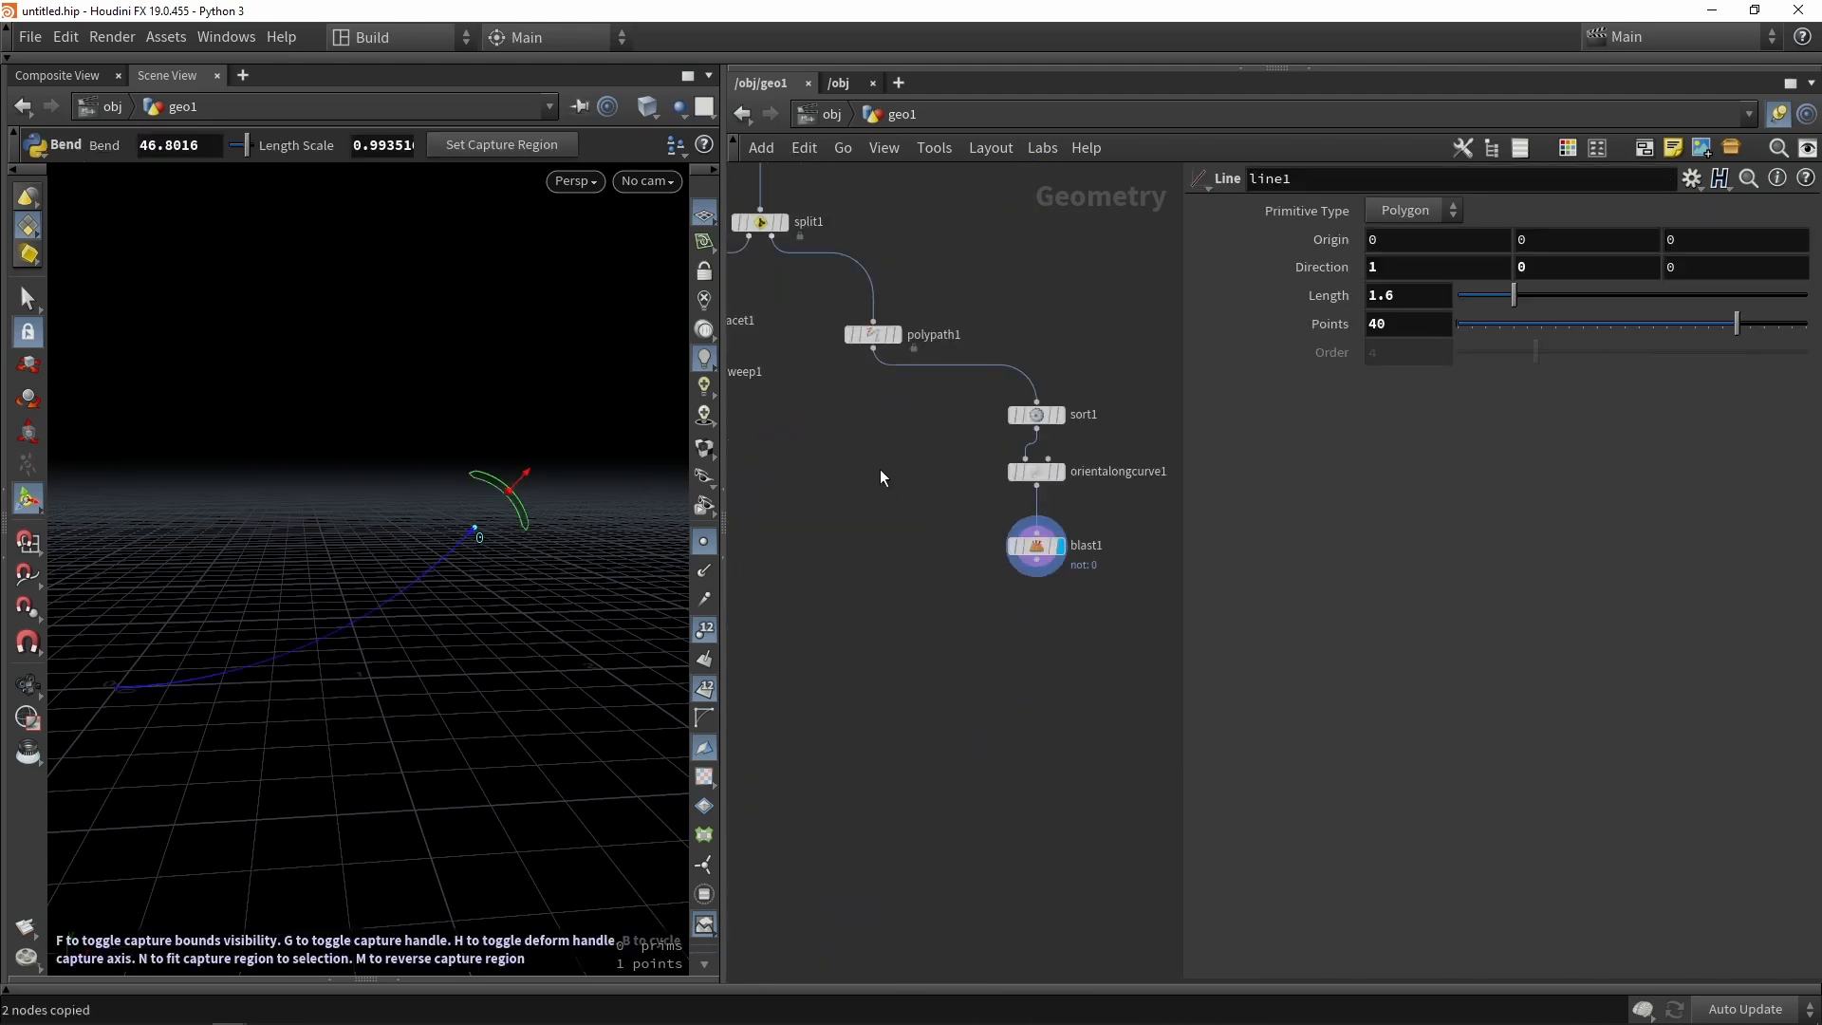
{"action": "key", "text": "ctrl+v"}
{"action": "scroll", "coordinate": [890, 466], "scroll_direction": "up", "scroll_amount": 3}
{"action": "left_click_drag", "start_coordinate": [873, 516], "coordinate": [942, 601]}
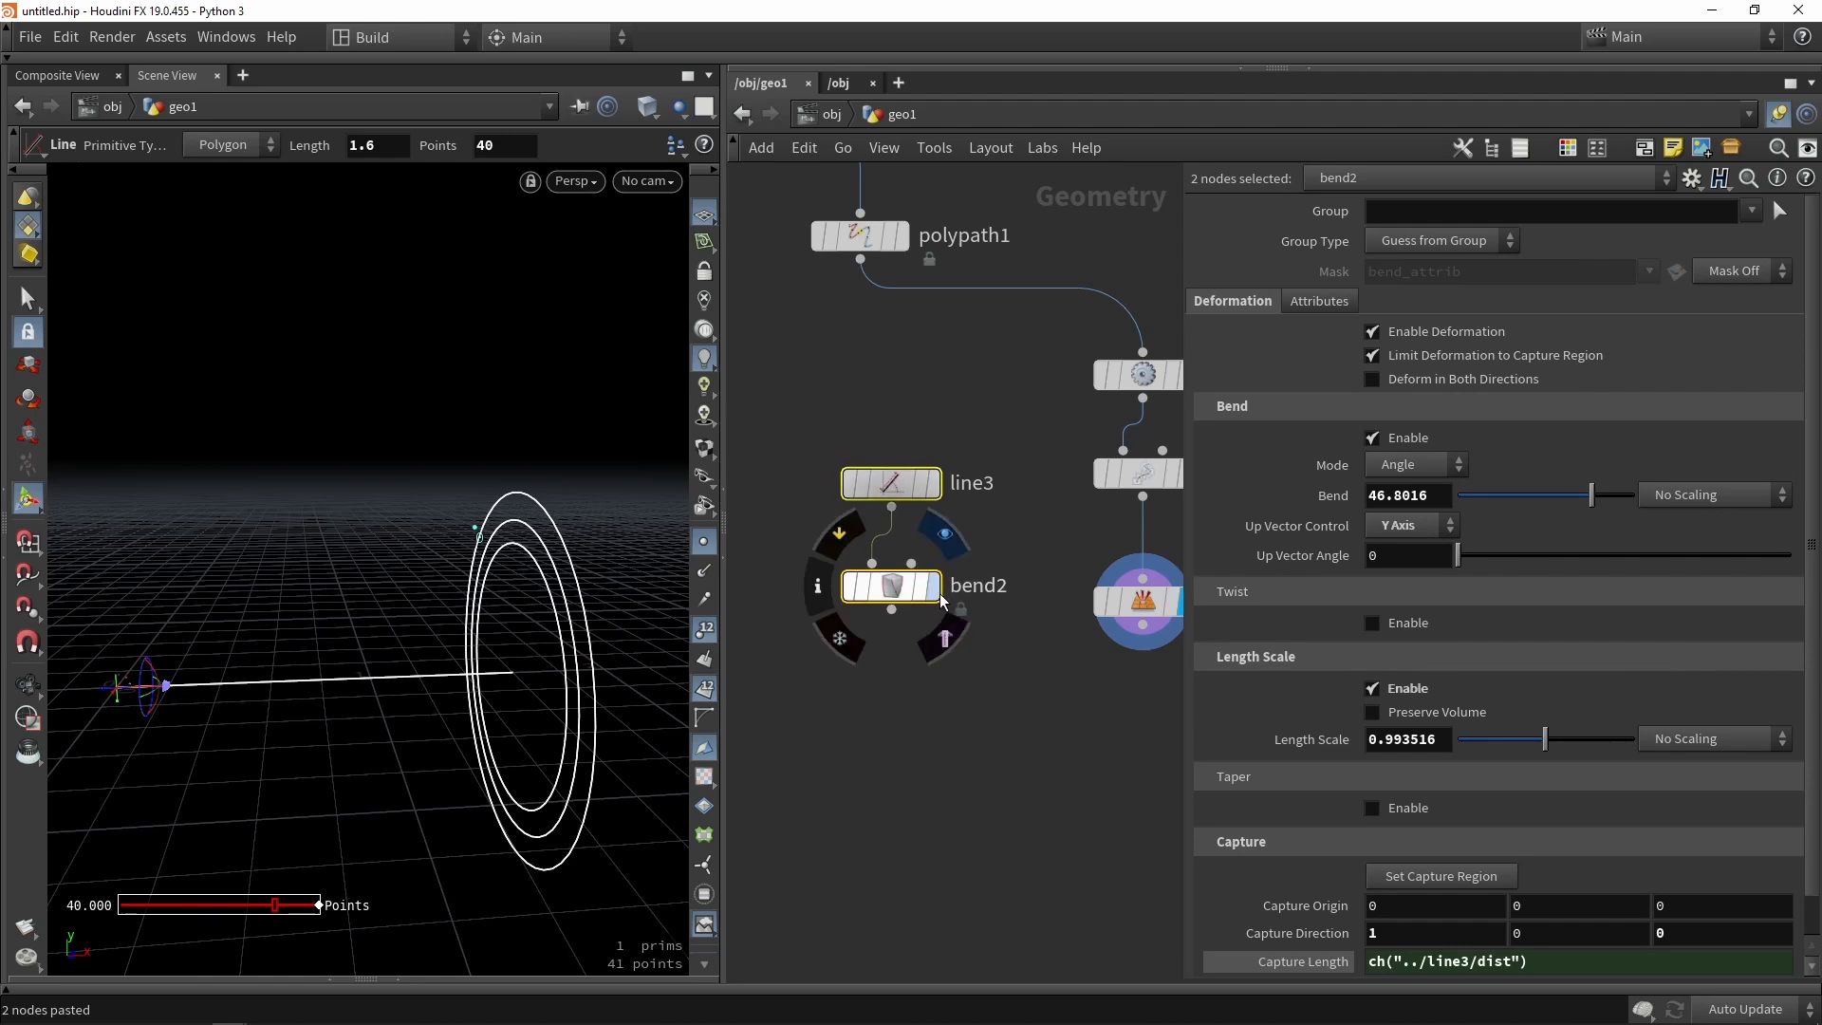
Display line3 and set its Length to 0.25 and its Points to 5.
{"action": "left_click", "coordinate": [943, 601]}
{"action": "left_click", "coordinate": [890, 592]}
{"action": "left_click", "coordinate": [928, 479]}
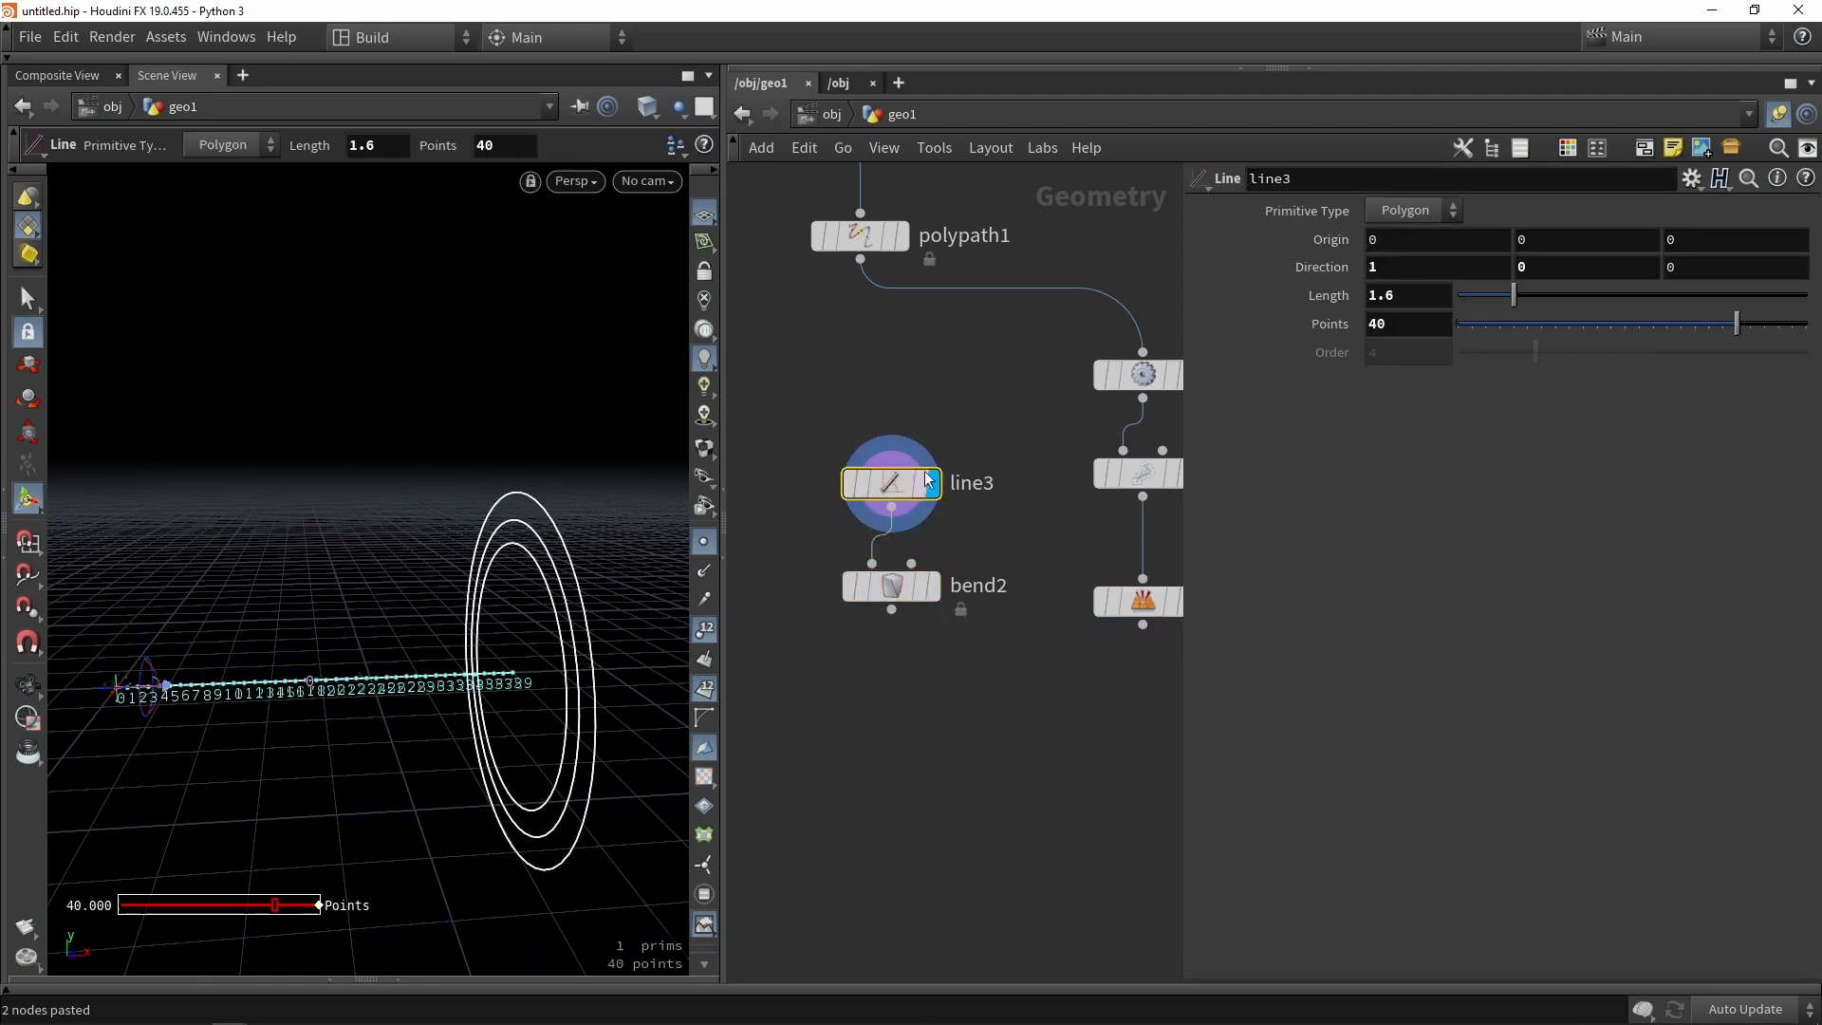
{"action": "left_click", "coordinate": [1417, 292]}
{"action": "key", "text": "BackSpace"}
{"action": "type", "text": "0.25"}
{"action": "key", "text": "Return"}
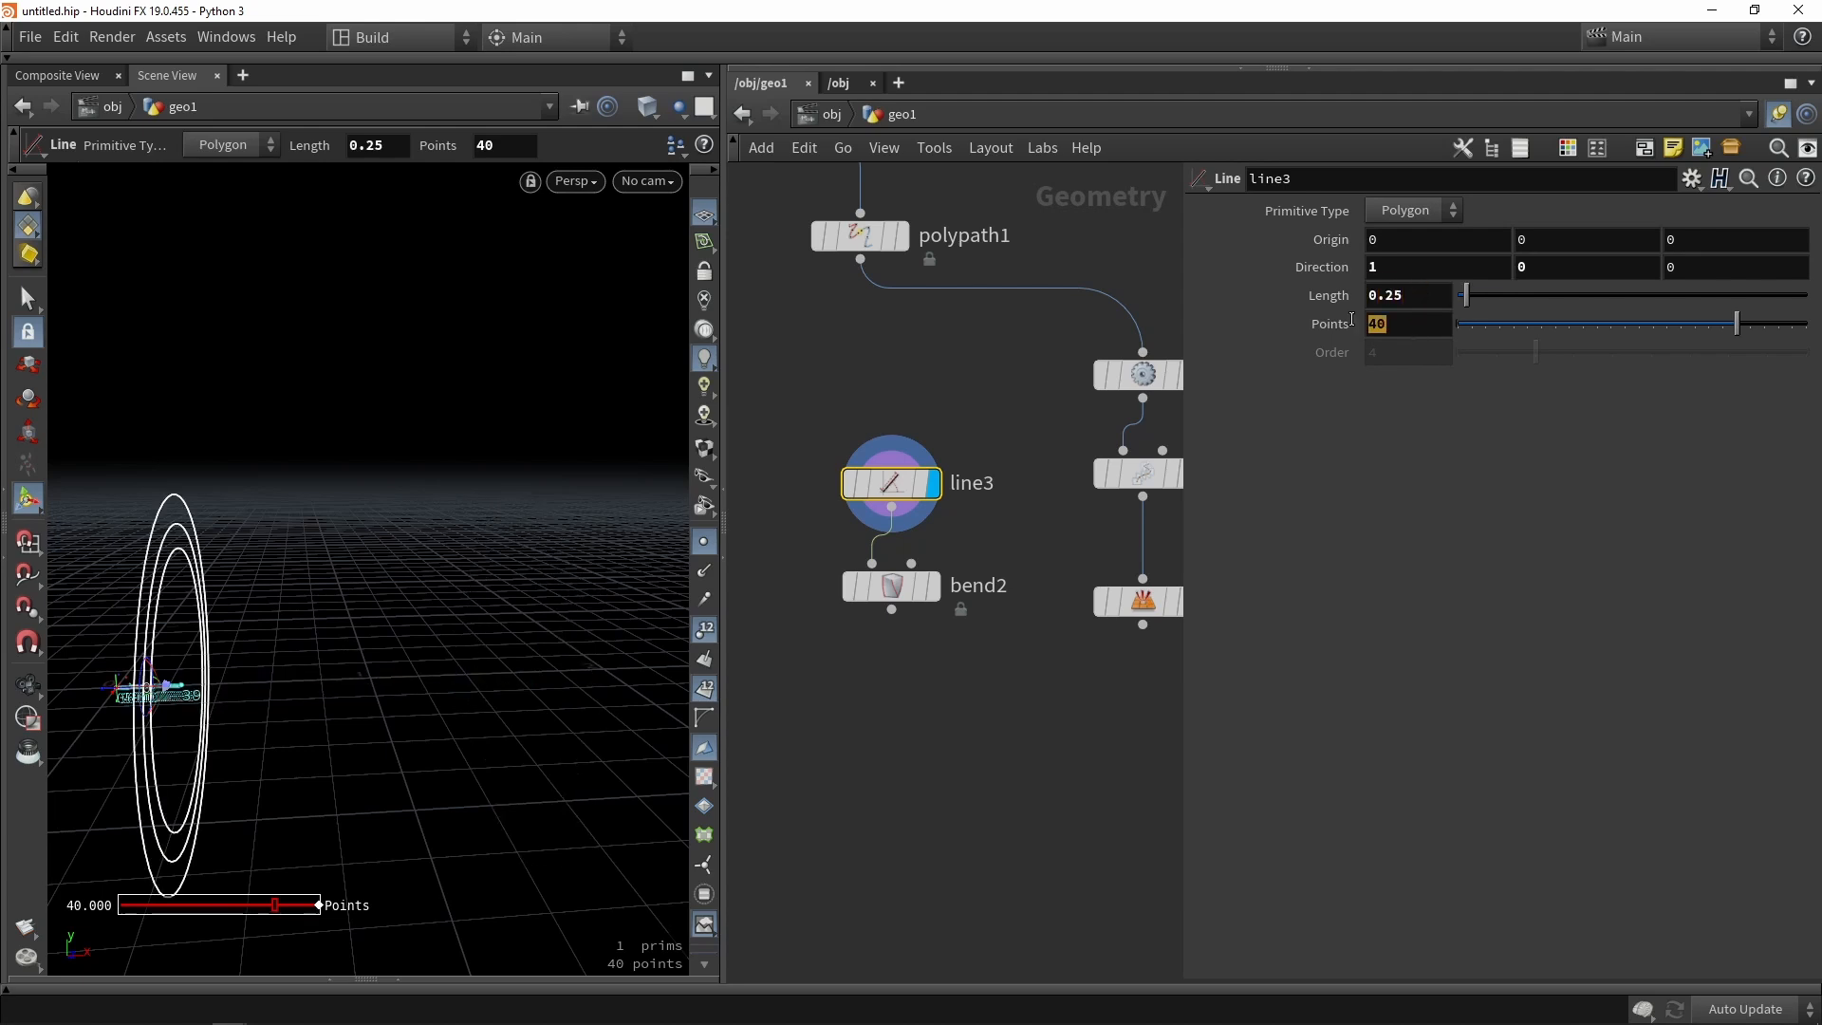
{"action": "double_click", "coordinate": [1395, 324]}
{"action": "type", "text": "5"}
{"action": "key", "text": "Return"}
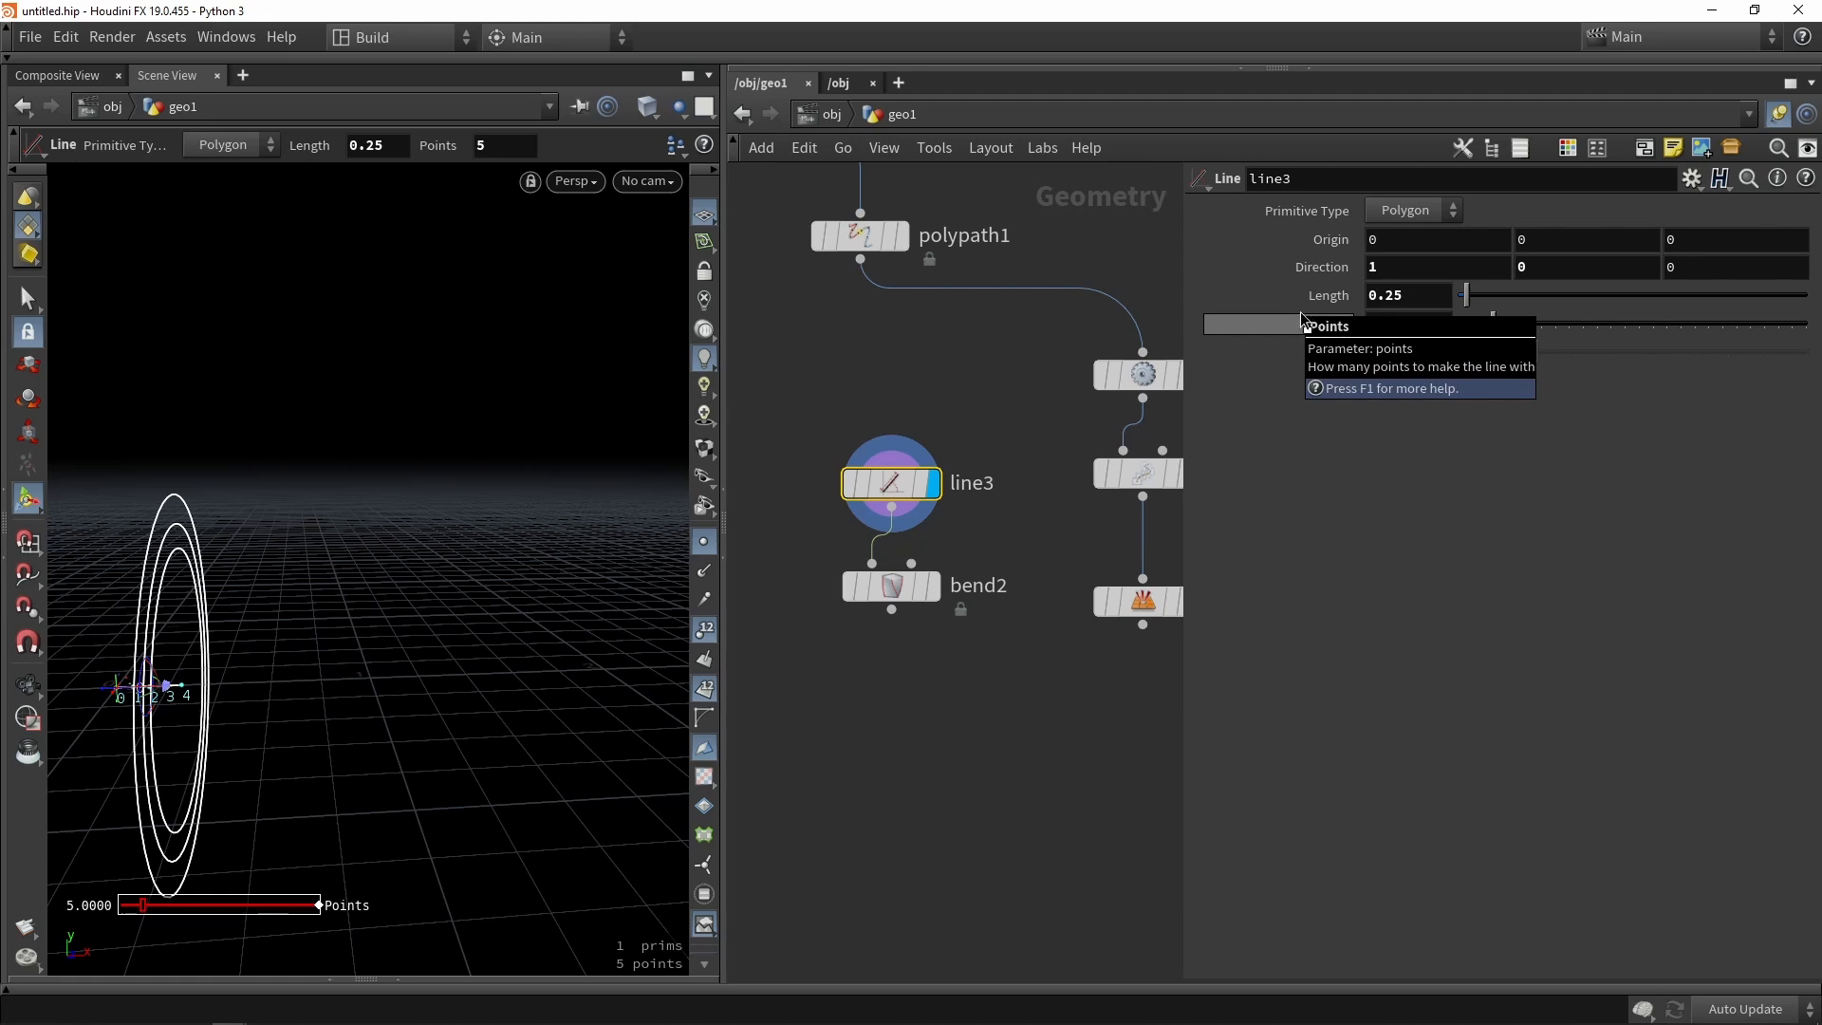
Display bend2 with point markers and numbers hidden, and increase its Bend angle to about 143.7.
{"action": "left_click", "coordinate": [934, 586]}
{"action": "left_click", "coordinate": [907, 594]}
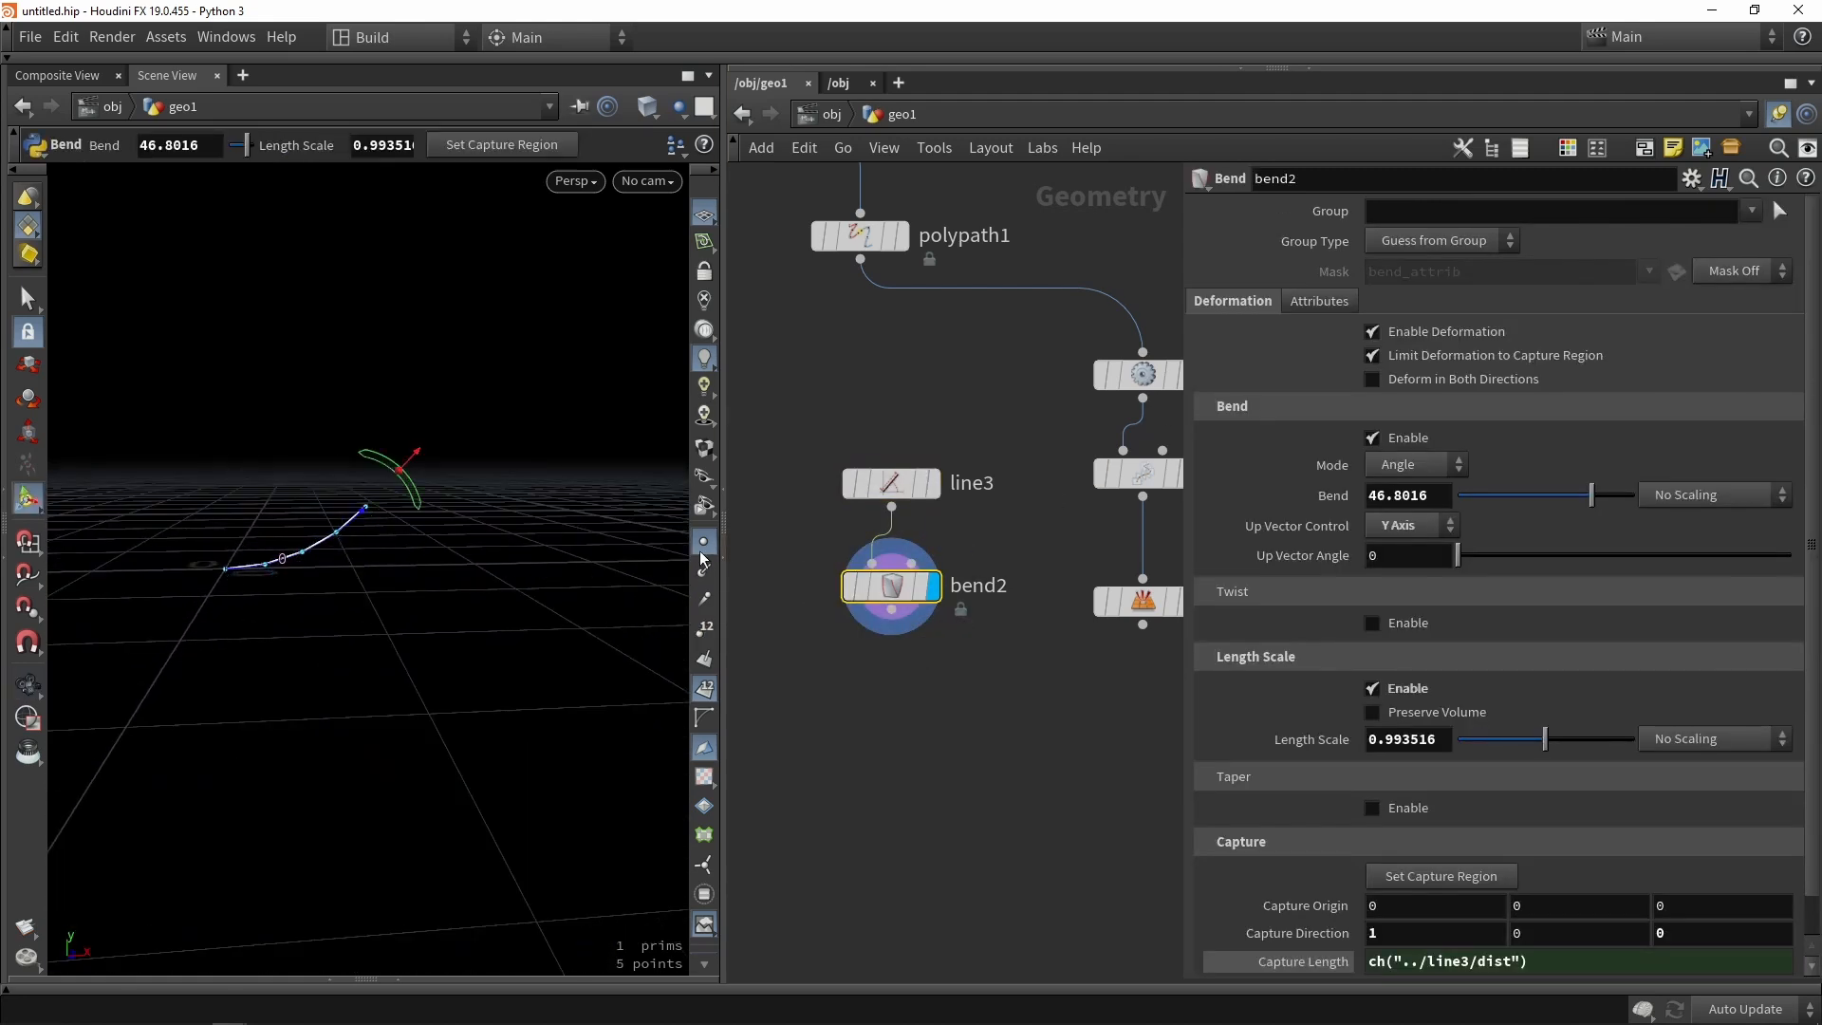
{"action": "left_click_drag", "start_coordinate": [406, 463], "coordinate": [138, 437]}
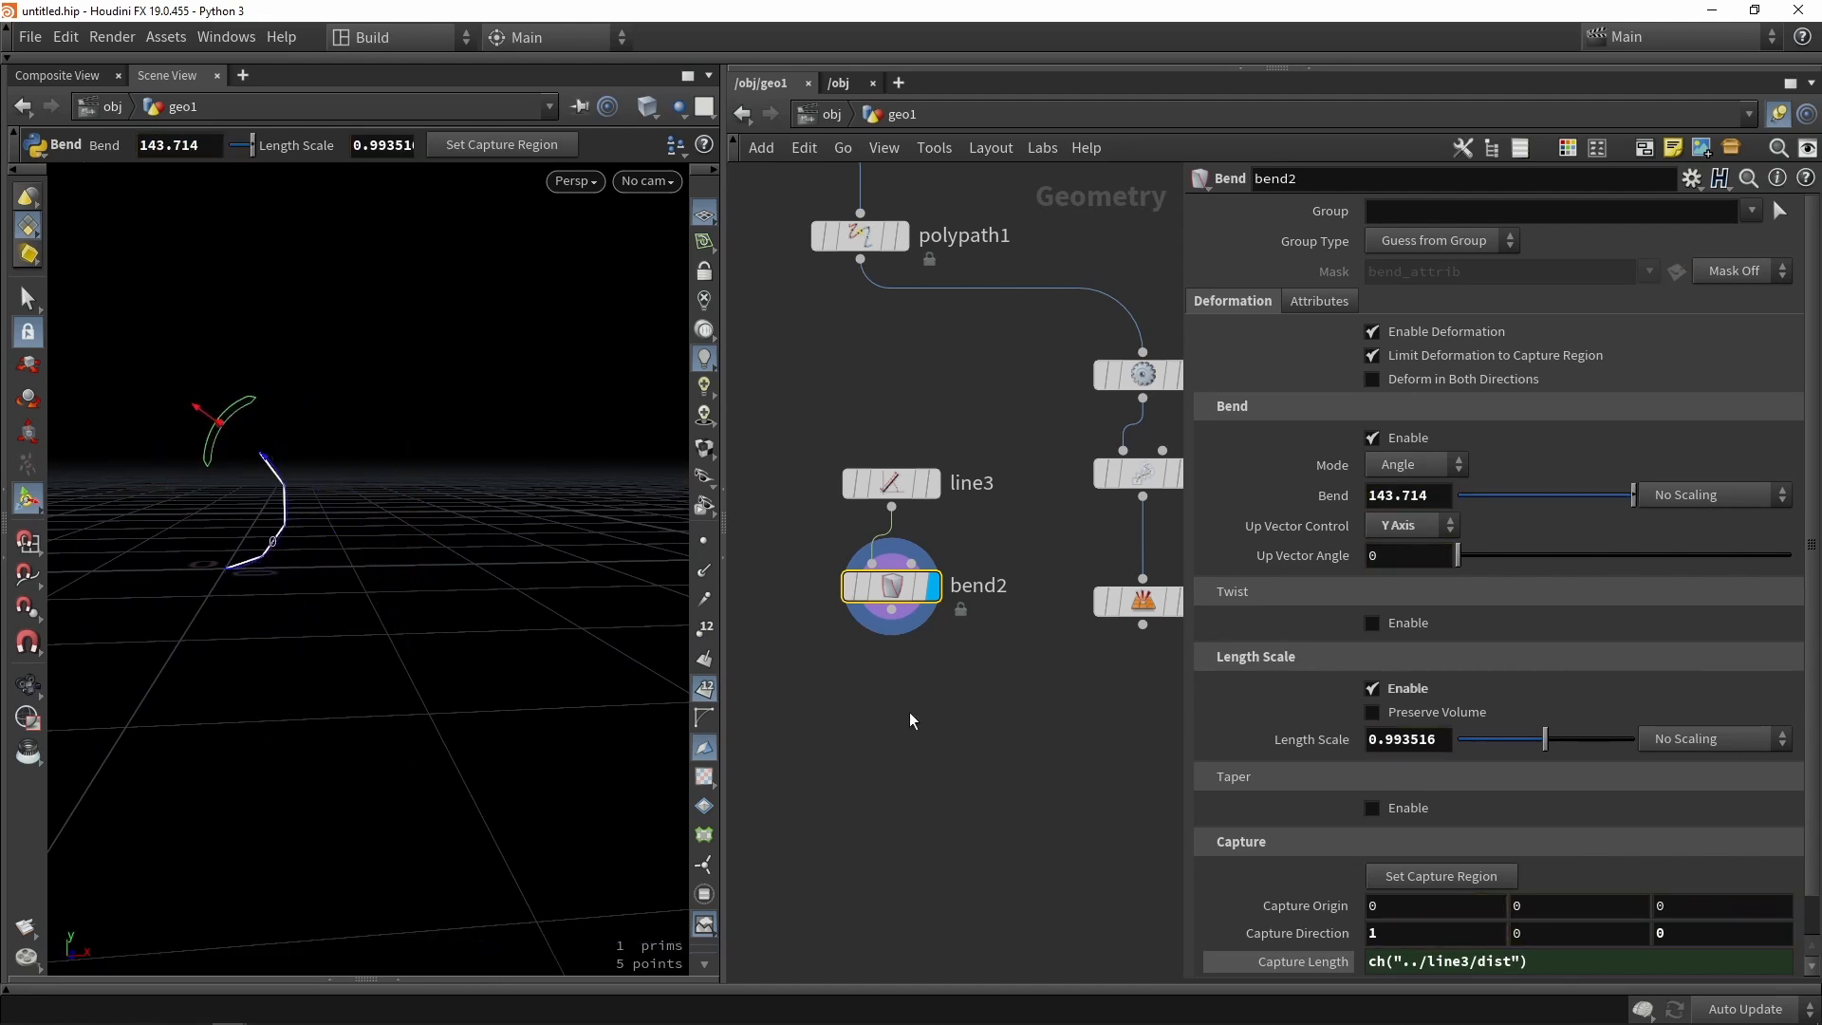
Add and display a Copy to Points node, with bend2 as its first input and blast1 as its second.
{"action": "middle_click_drag", "start_coordinate": [987, 768], "coordinate": [927, 632]}
{"action": "left_click", "coordinate": [976, 642]}
{"action": "key", "text": "Tab"}
{"action": "type", "text": "copy"}
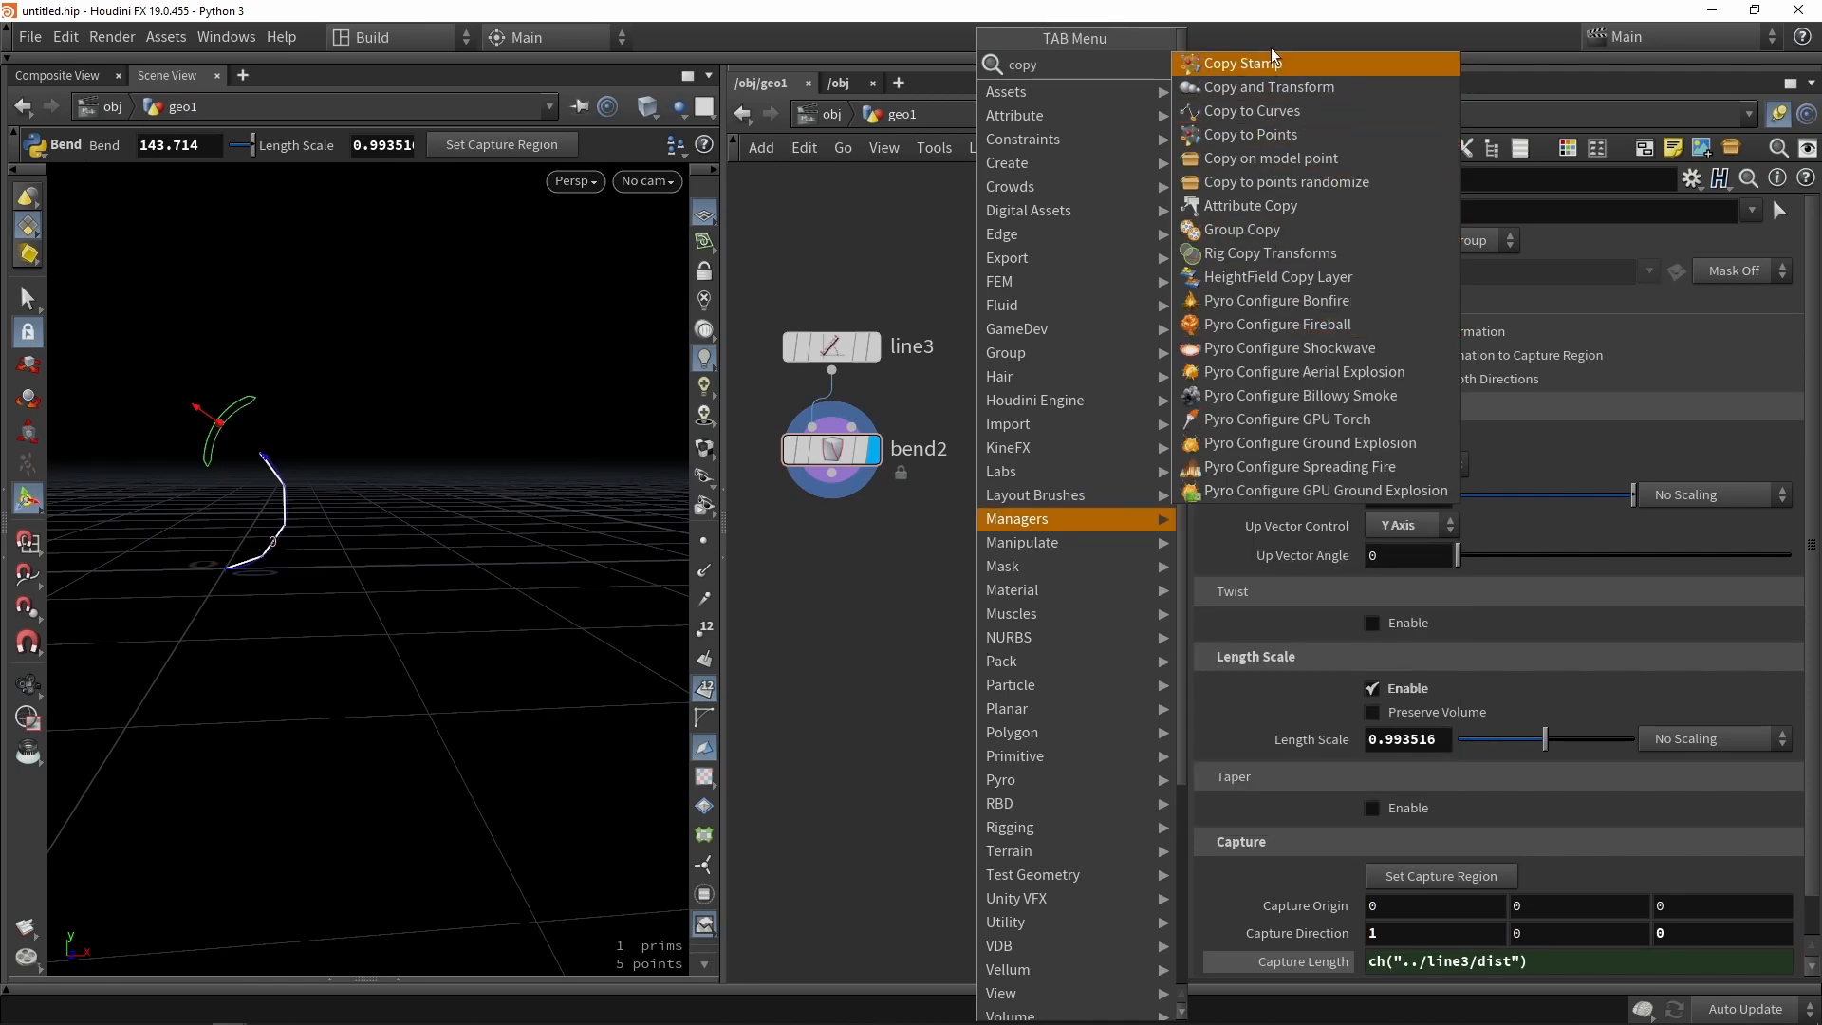
{"action": "left_click", "coordinate": [1251, 134]}
{"action": "left_click", "coordinate": [997, 596]}
{"action": "left_click_drag", "start_coordinate": [831, 474], "coordinate": [977, 575]}
{"action": "left_click_drag", "start_coordinate": [1083, 488], "coordinate": [1010, 654]}
{"action": "left_click", "coordinate": [1042, 599]}
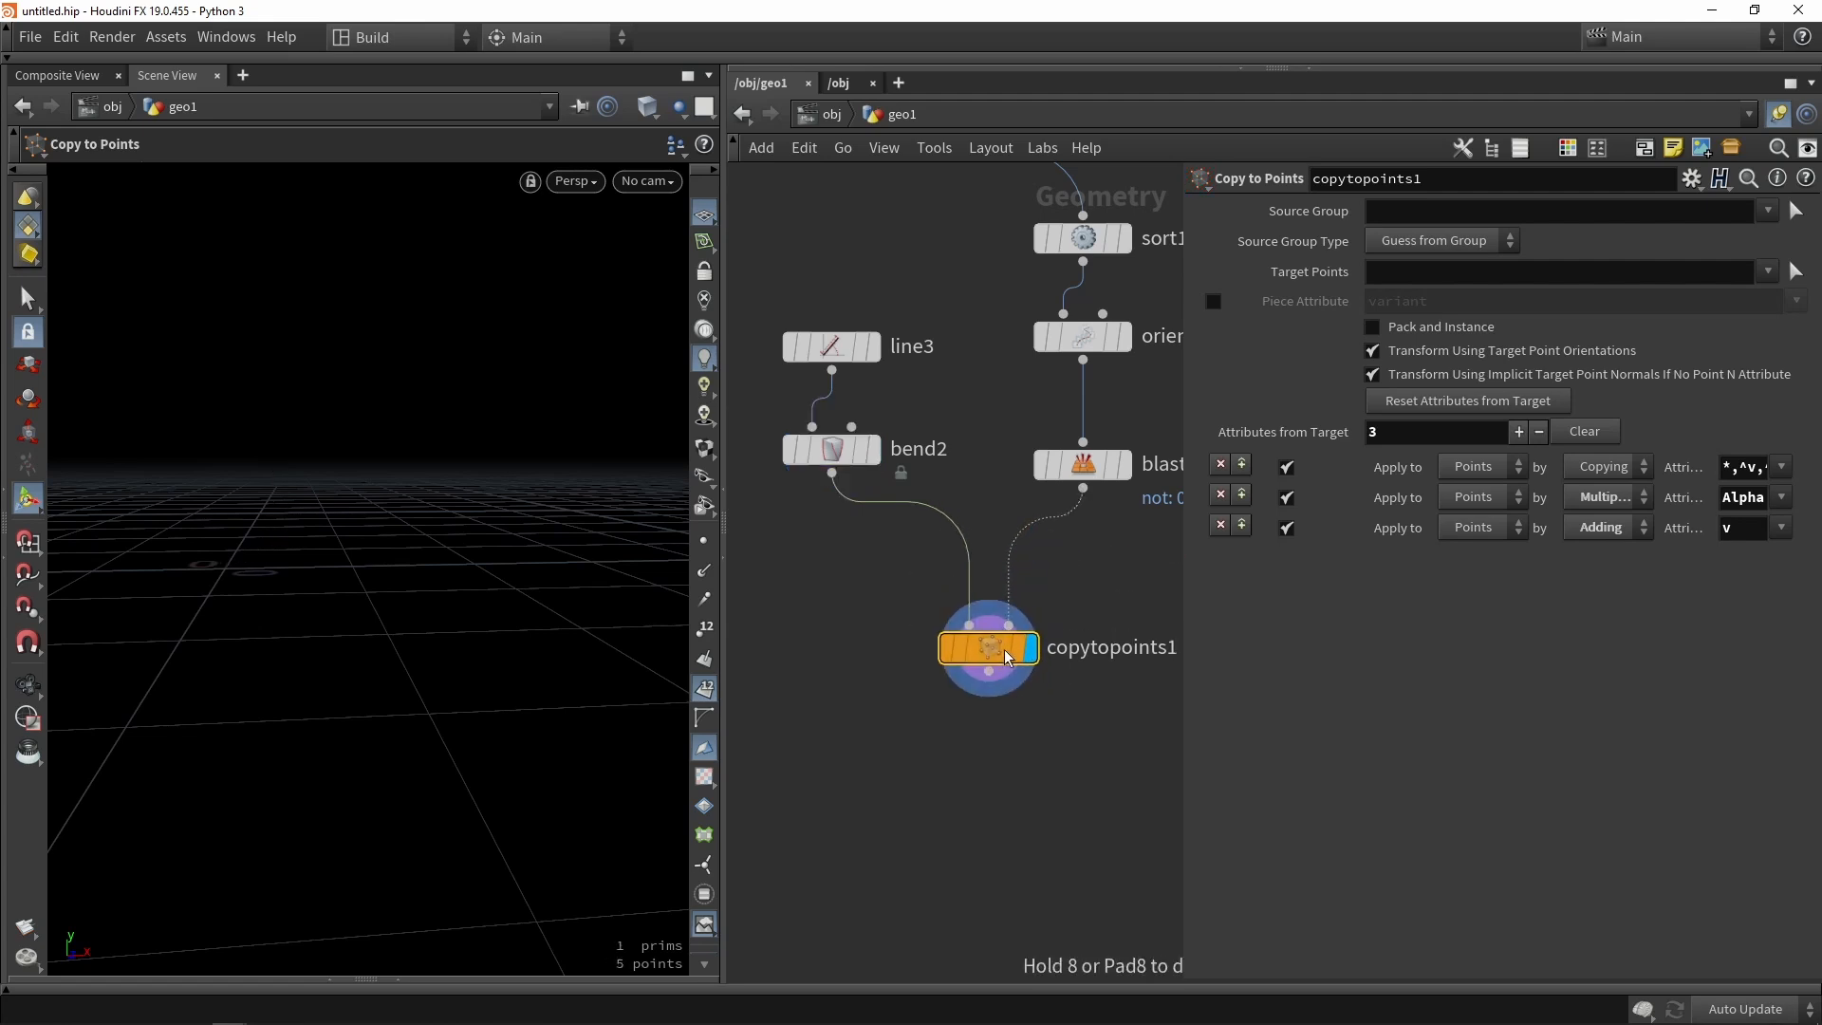
{"action": "key", "text": "space+g"}
{"action": "right_click_drag", "start_coordinate": [500, 496], "coordinate": [427, 521], "text": "alt"}
{"action": "scroll", "coordinate": [427, 521], "scroll_direction": "down", "scroll_amount": 4}
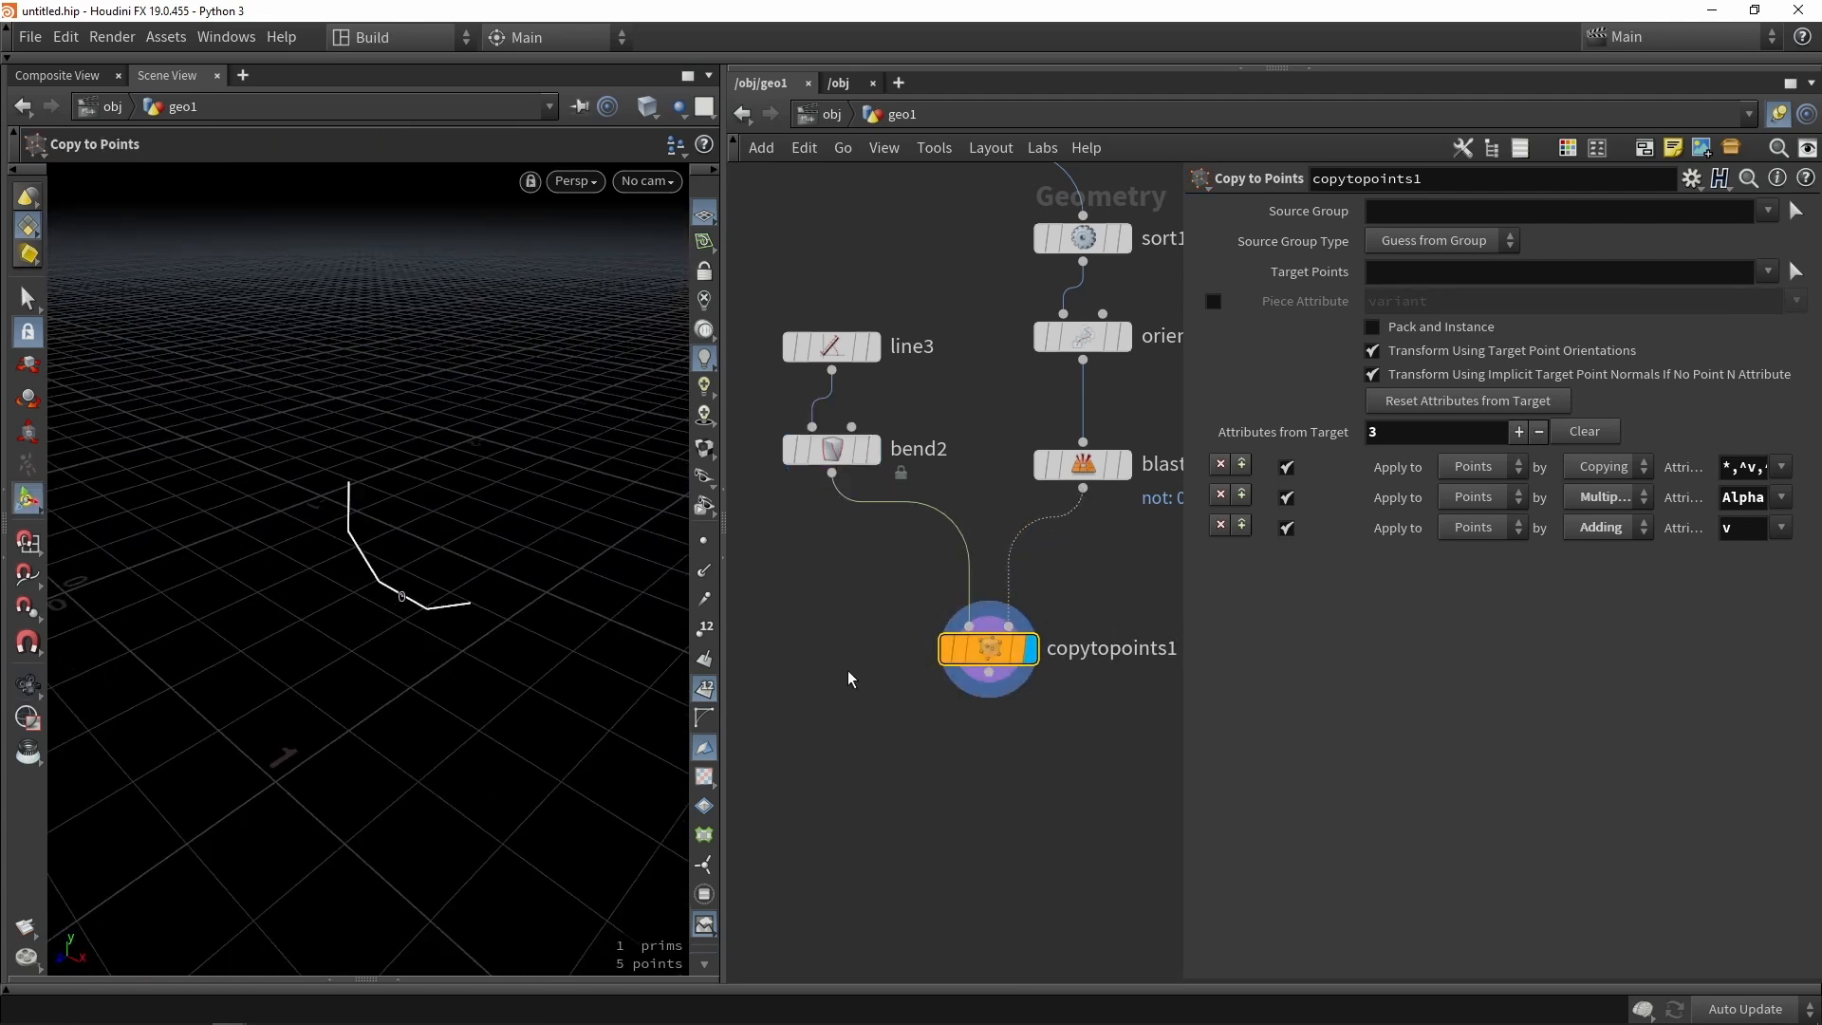
Add a Merge node, connect copytopoints1 and polypath1 to it, and display the merged curves.
{"action": "key", "text": "Tab"}
{"action": "type", "text": "r"}
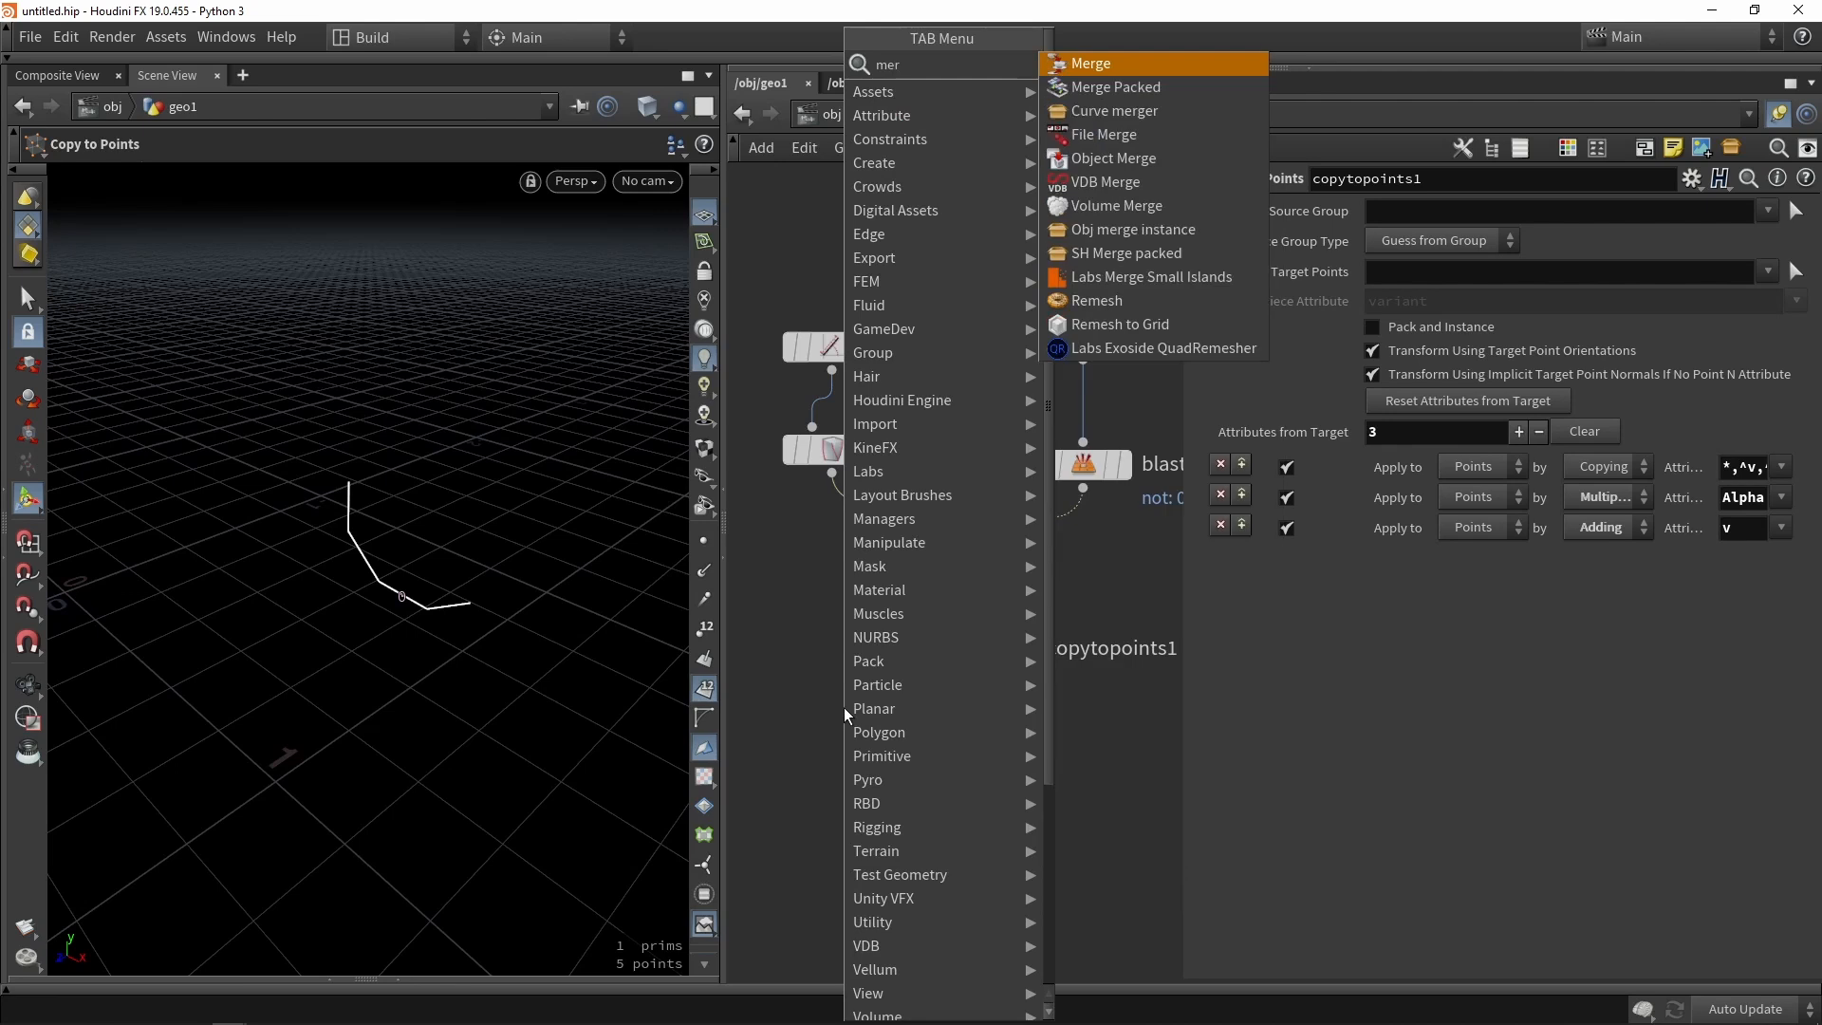
{"action": "key", "text": "Return"}
{"action": "left_click", "coordinate": [822, 744]}
{"action": "scroll", "coordinate": [770, 674], "scroll_direction": "up", "scroll_amount": 2}
{"action": "middle_click_drag", "start_coordinate": [770, 675], "coordinate": [744, 533]}
{"action": "left_click_drag", "start_coordinate": [822, 634], "coordinate": [915, 696]}
{"action": "left_click_drag", "start_coordinate": [889, 326], "coordinate": [918, 679]}
{"action": "left_click", "coordinate": [934, 698]}
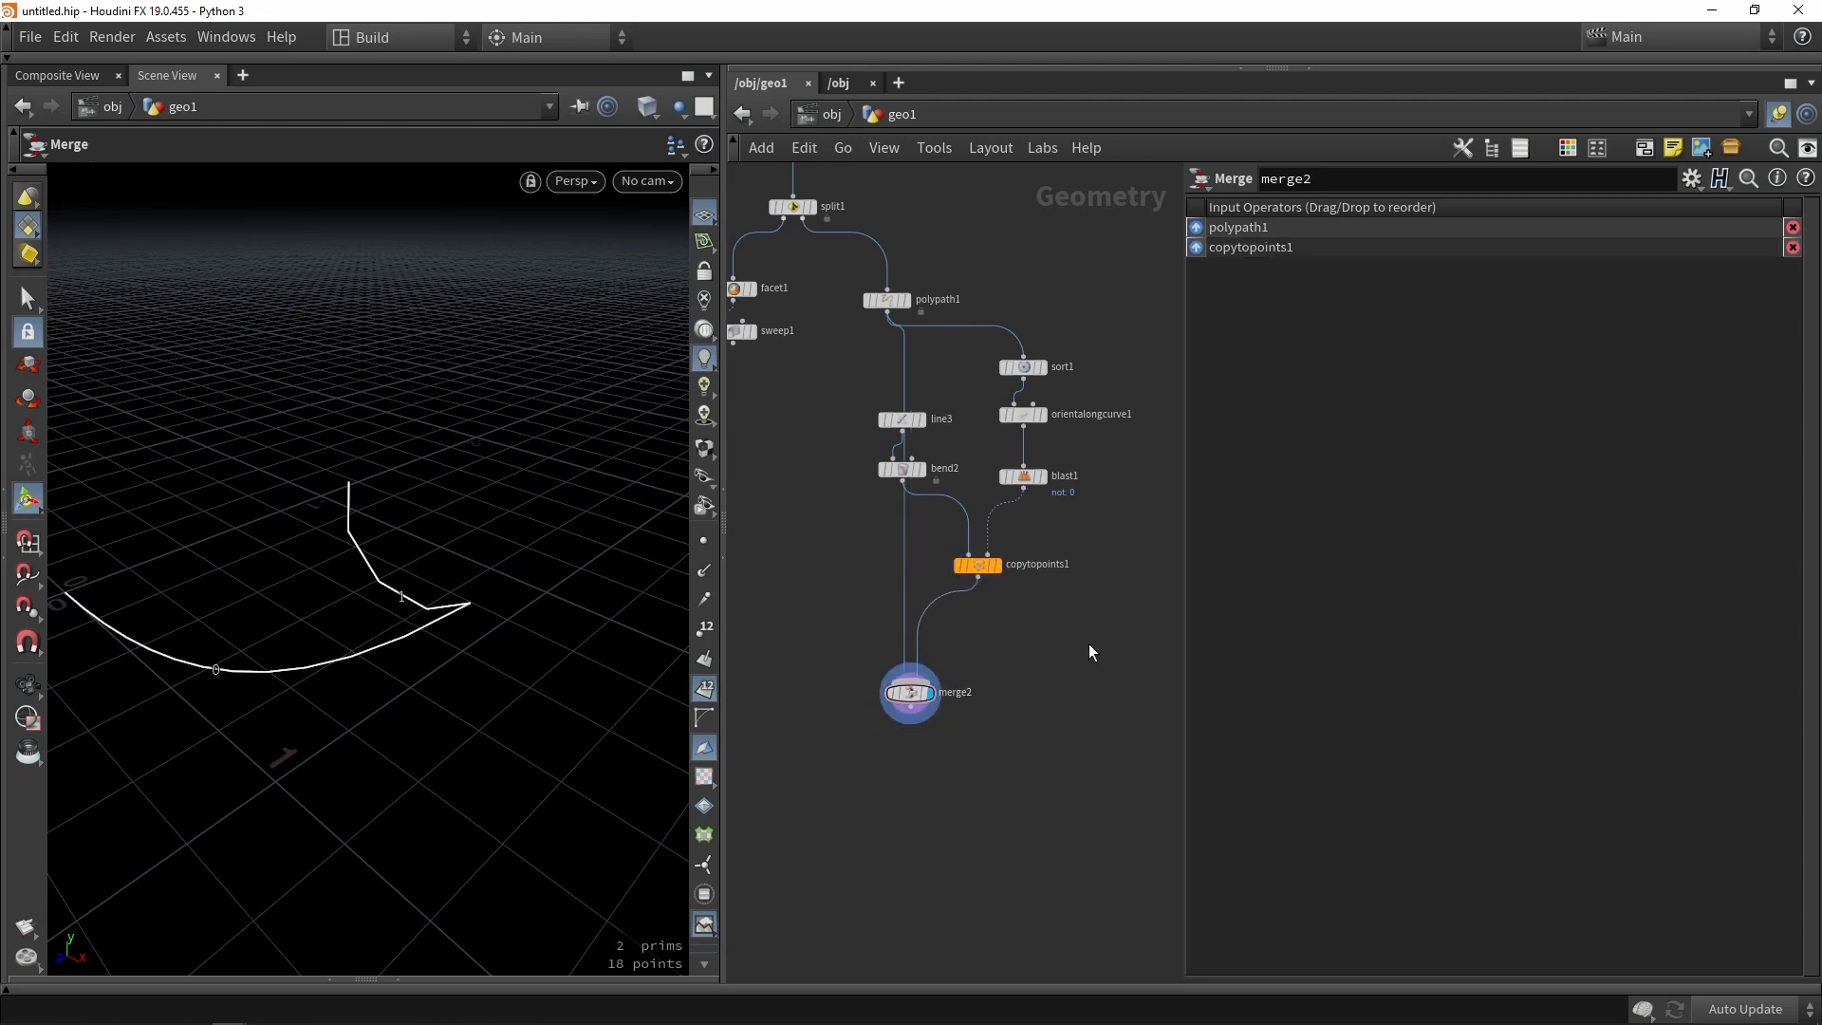
Move the line3, bend2, sort1, orientalongcurve1, blast1 and copytopoints1 nodes together away from the polypath1 to merge2 connection.
{"action": "left_click_drag", "start_coordinate": [1124, 620], "coordinate": [890, 368]}
{"action": "left_click_drag", "start_coordinate": [1032, 385], "coordinate": [1120, 419]}
{"action": "key", "text": "Escape"}
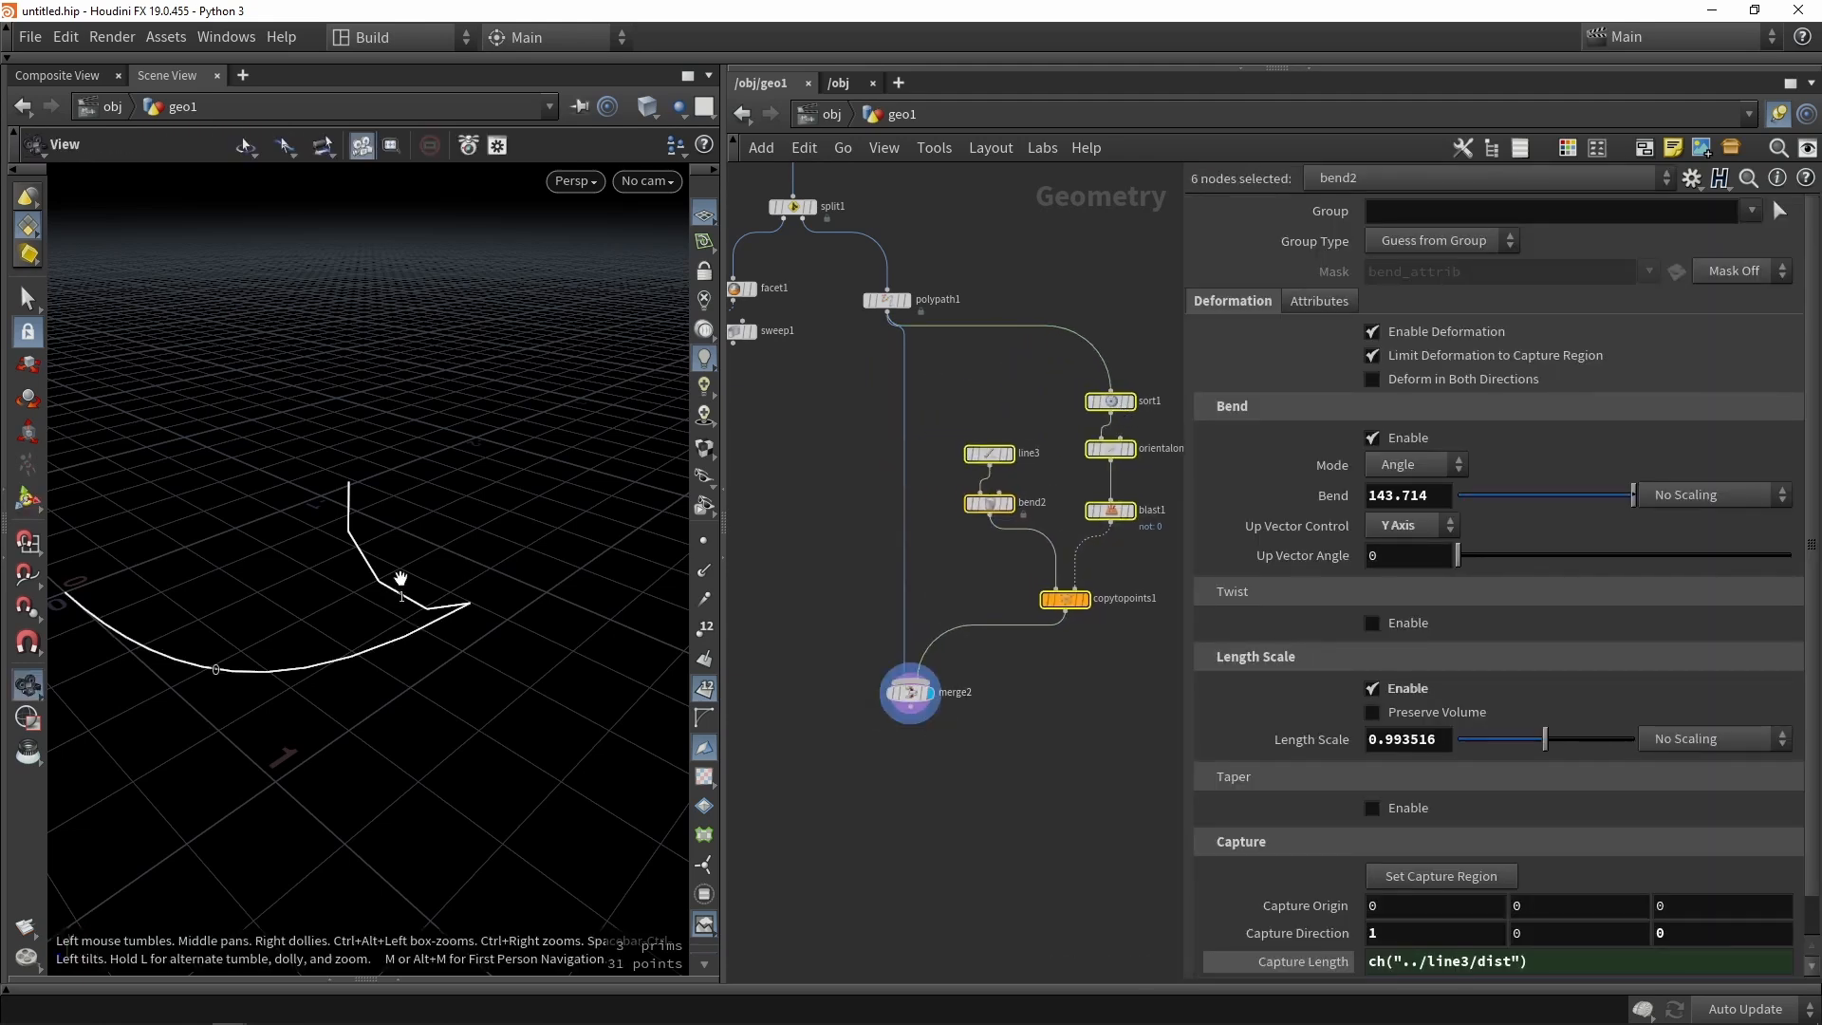
Set the Yaw of the orientalongcurve1 node to 90.
{"action": "left_click_drag", "start_coordinate": [399, 578], "coordinate": [382, 509]}
{"action": "middle_click_drag", "start_coordinate": [382, 509], "coordinate": [377, 419], "text": "alt"}
{"action": "left_click_drag", "start_coordinate": [444, 469], "coordinate": [399, 470], "text": "alt"}
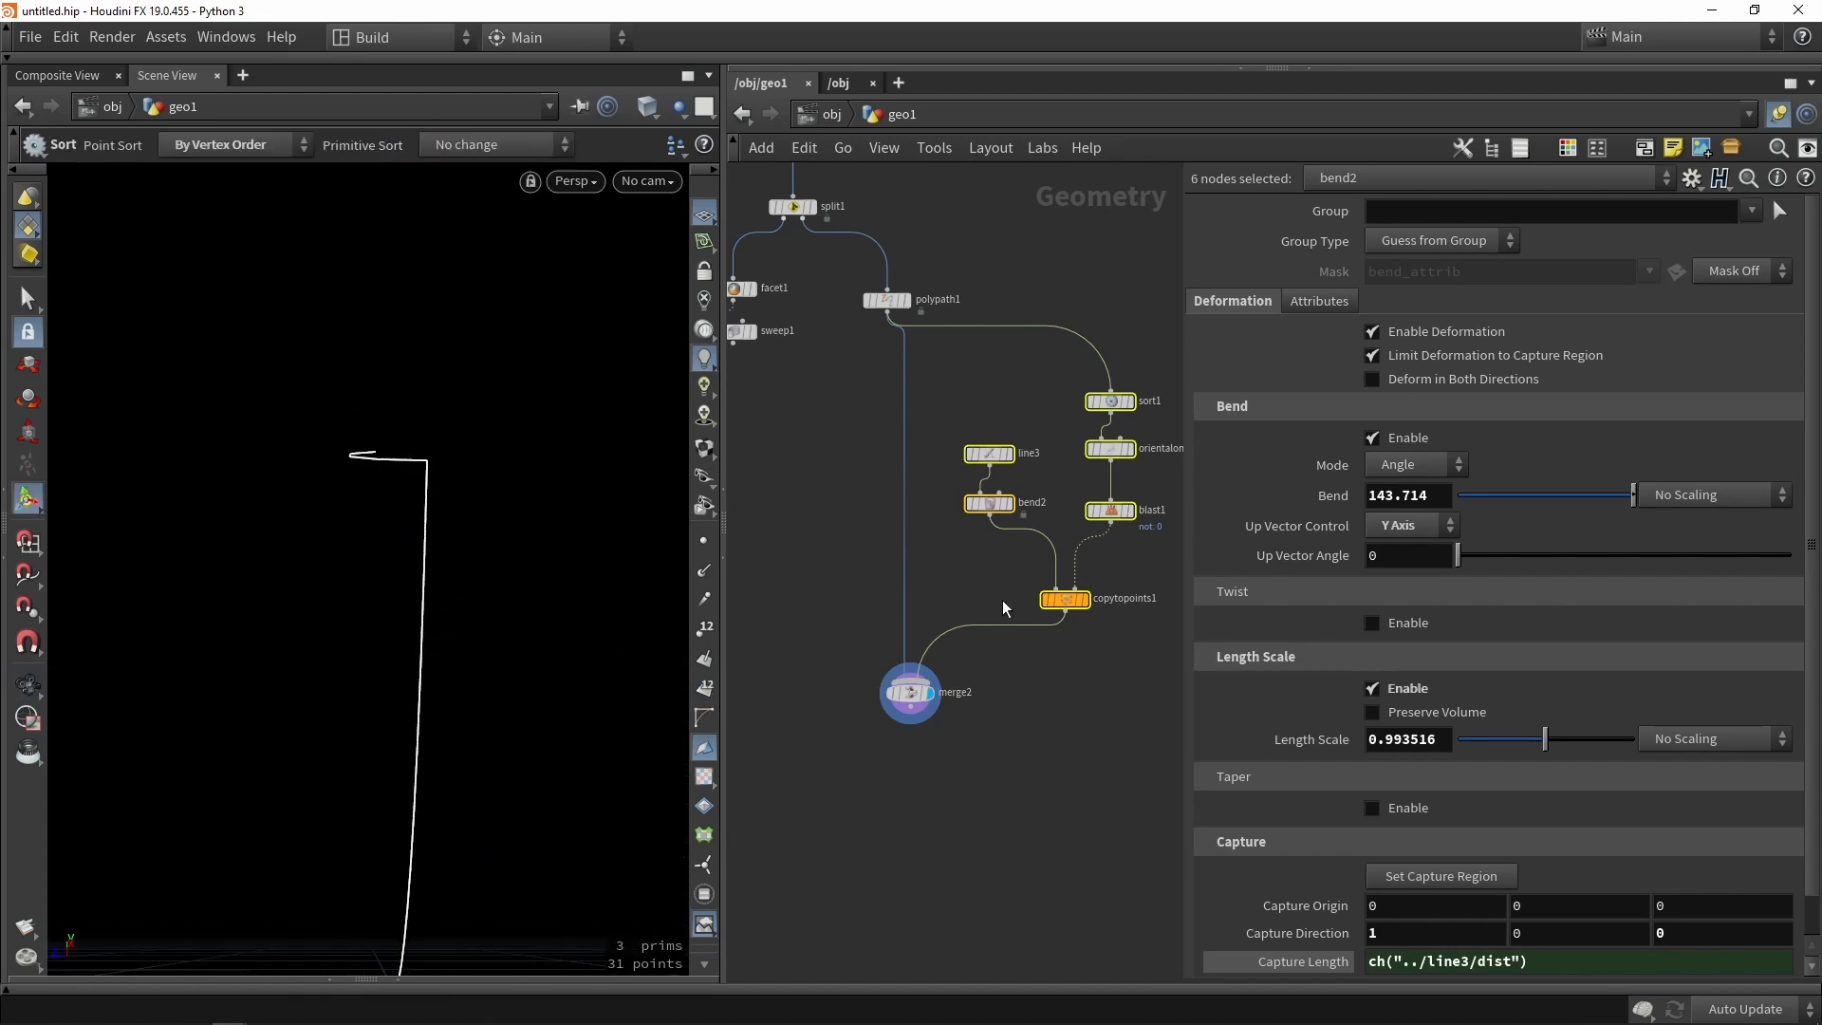
{"action": "middle_click_drag", "start_coordinate": [1004, 607], "coordinate": [890, 630]}
{"action": "left_click", "coordinate": [949, 551]}
{"action": "scroll", "coordinate": [1006, 478], "scroll_direction": "up", "scroll_amount": 3}
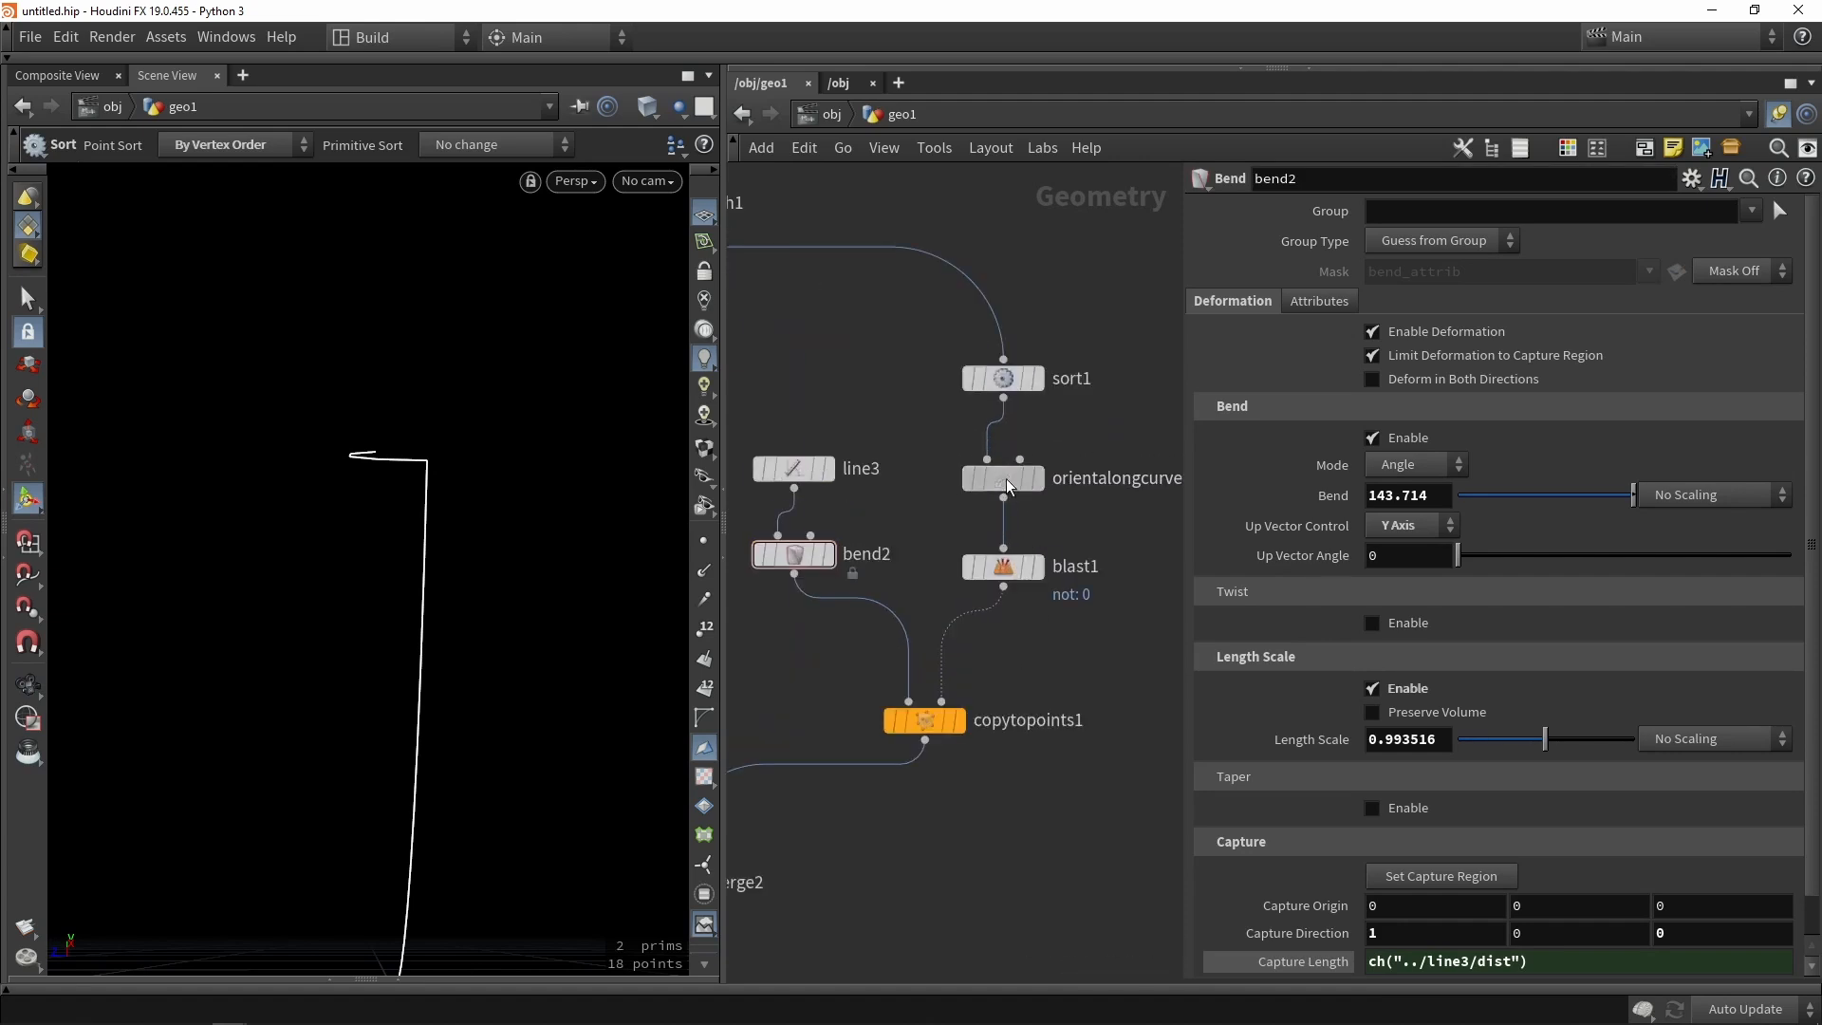
{"action": "left_click", "coordinate": [1005, 478]}
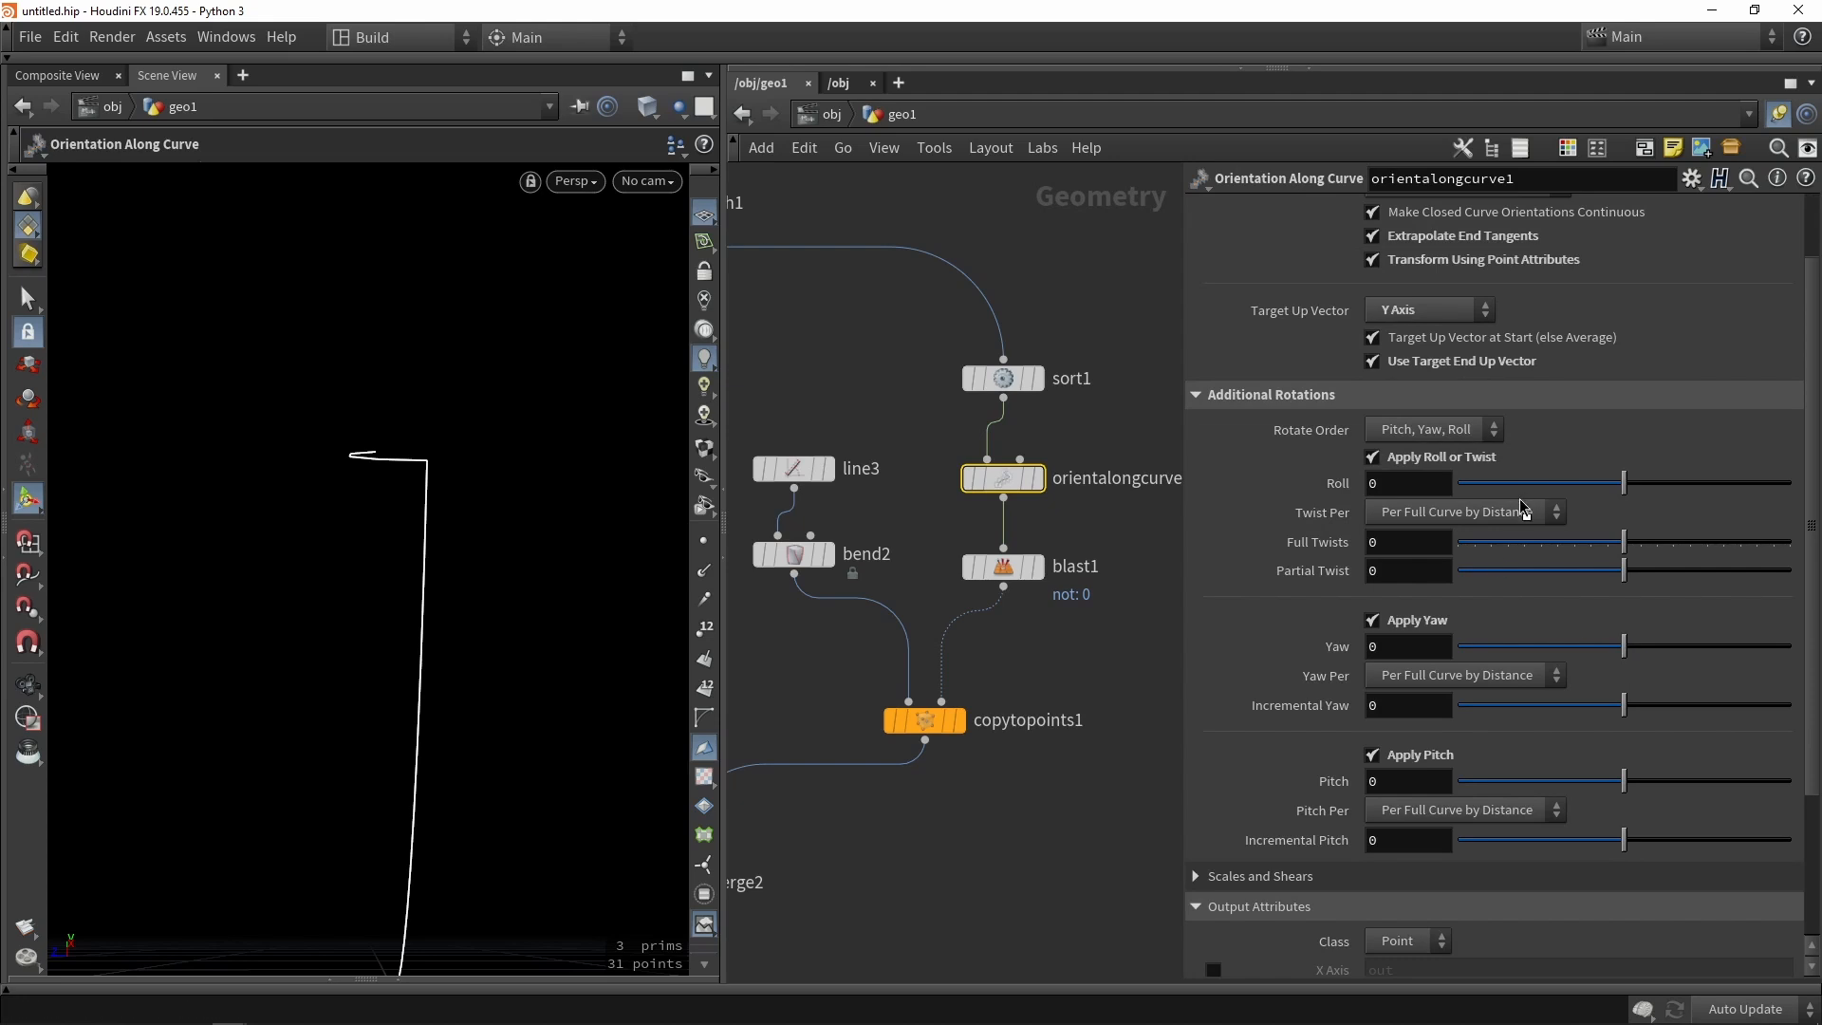
{"action": "left_click_drag", "start_coordinate": [1705, 472], "coordinate": [1634, 483]}
{"action": "left_click_drag", "start_coordinate": [1624, 647], "coordinate": [1733, 645]}
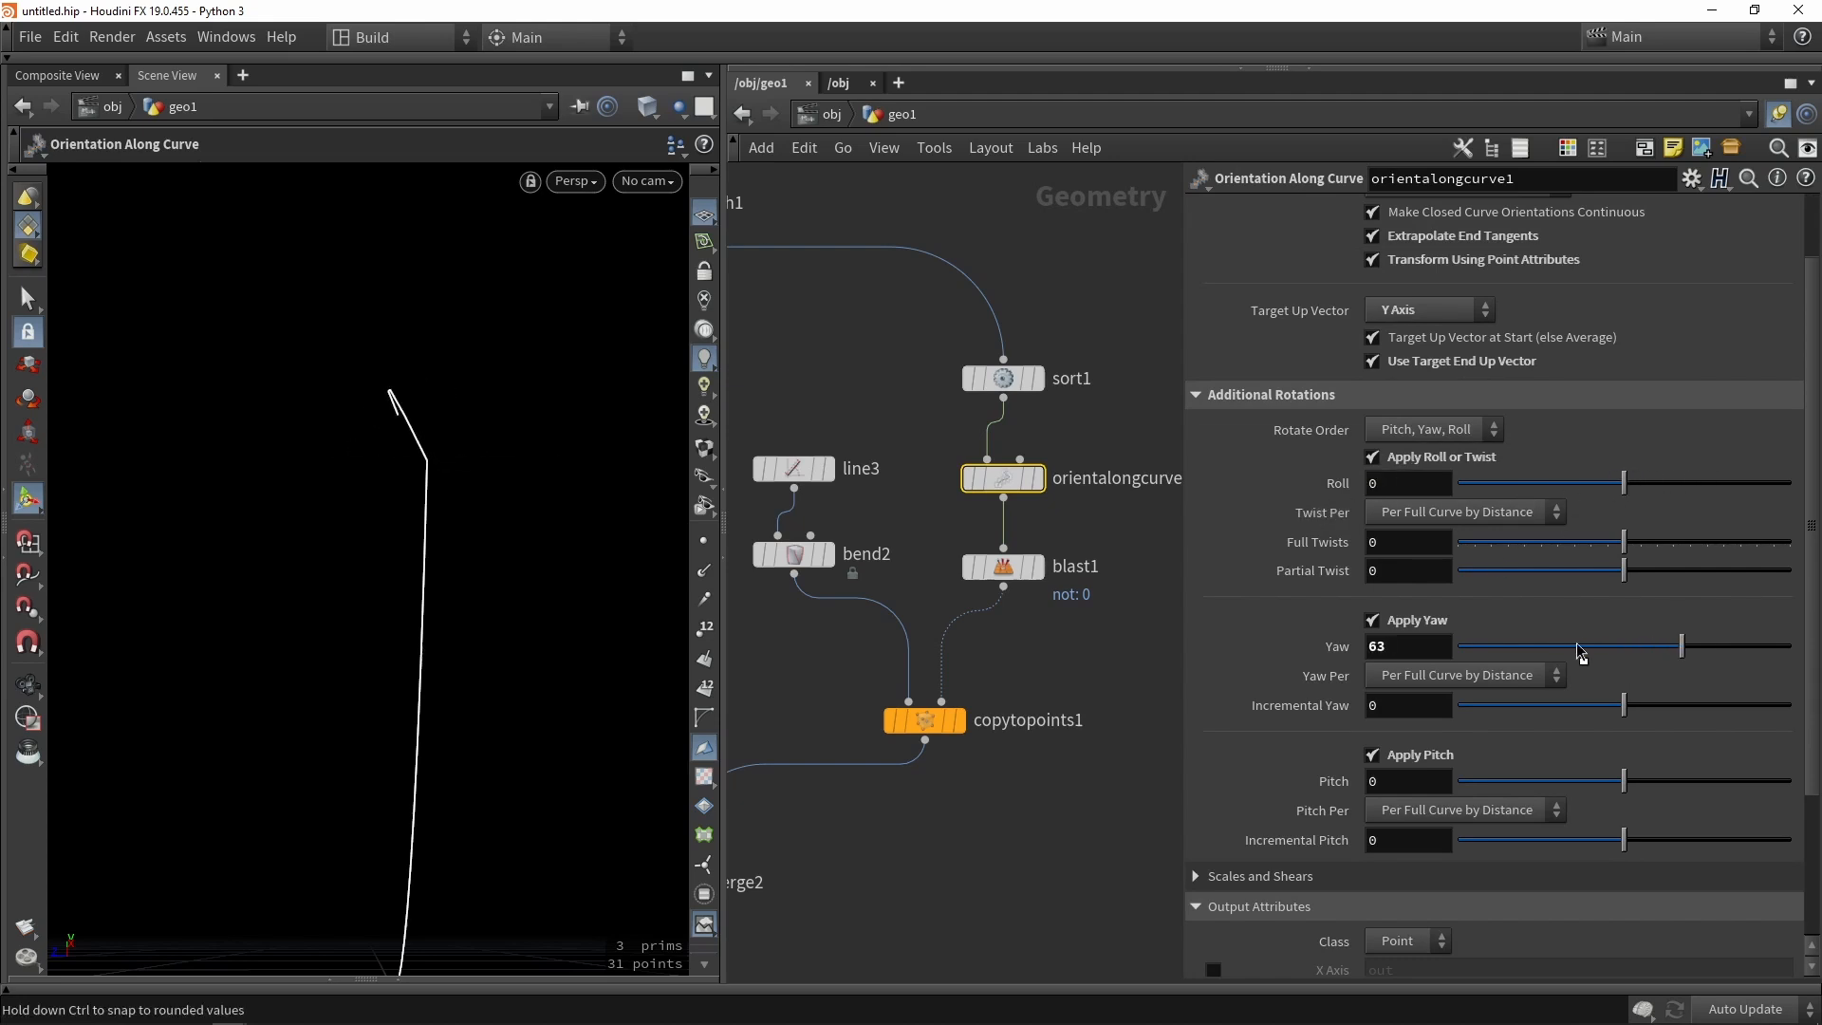
{"action": "type", "text": "90"}
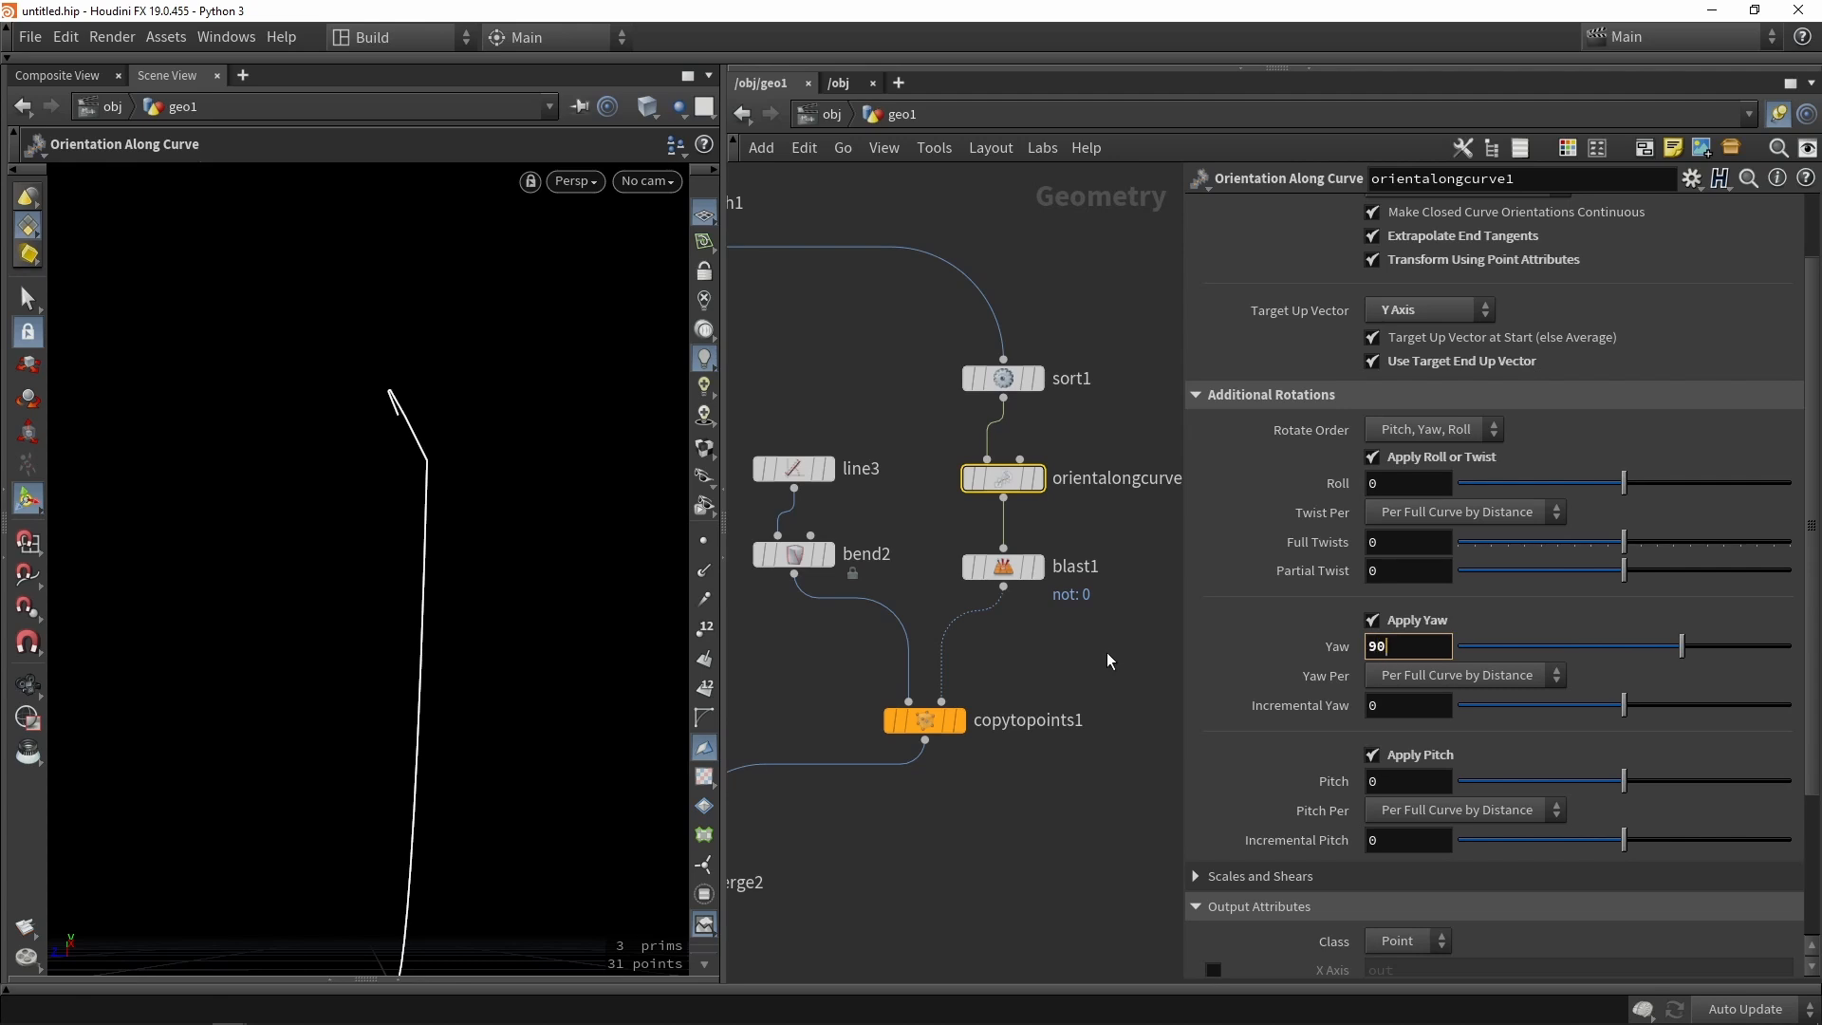
{"action": "key", "text": "Return"}
Set line3 to 7 points and reduce bend2's Bend angle to about 55.5.
{"action": "left_click_drag", "start_coordinate": [464, 598], "coordinate": [443, 500], "text": "alt"}
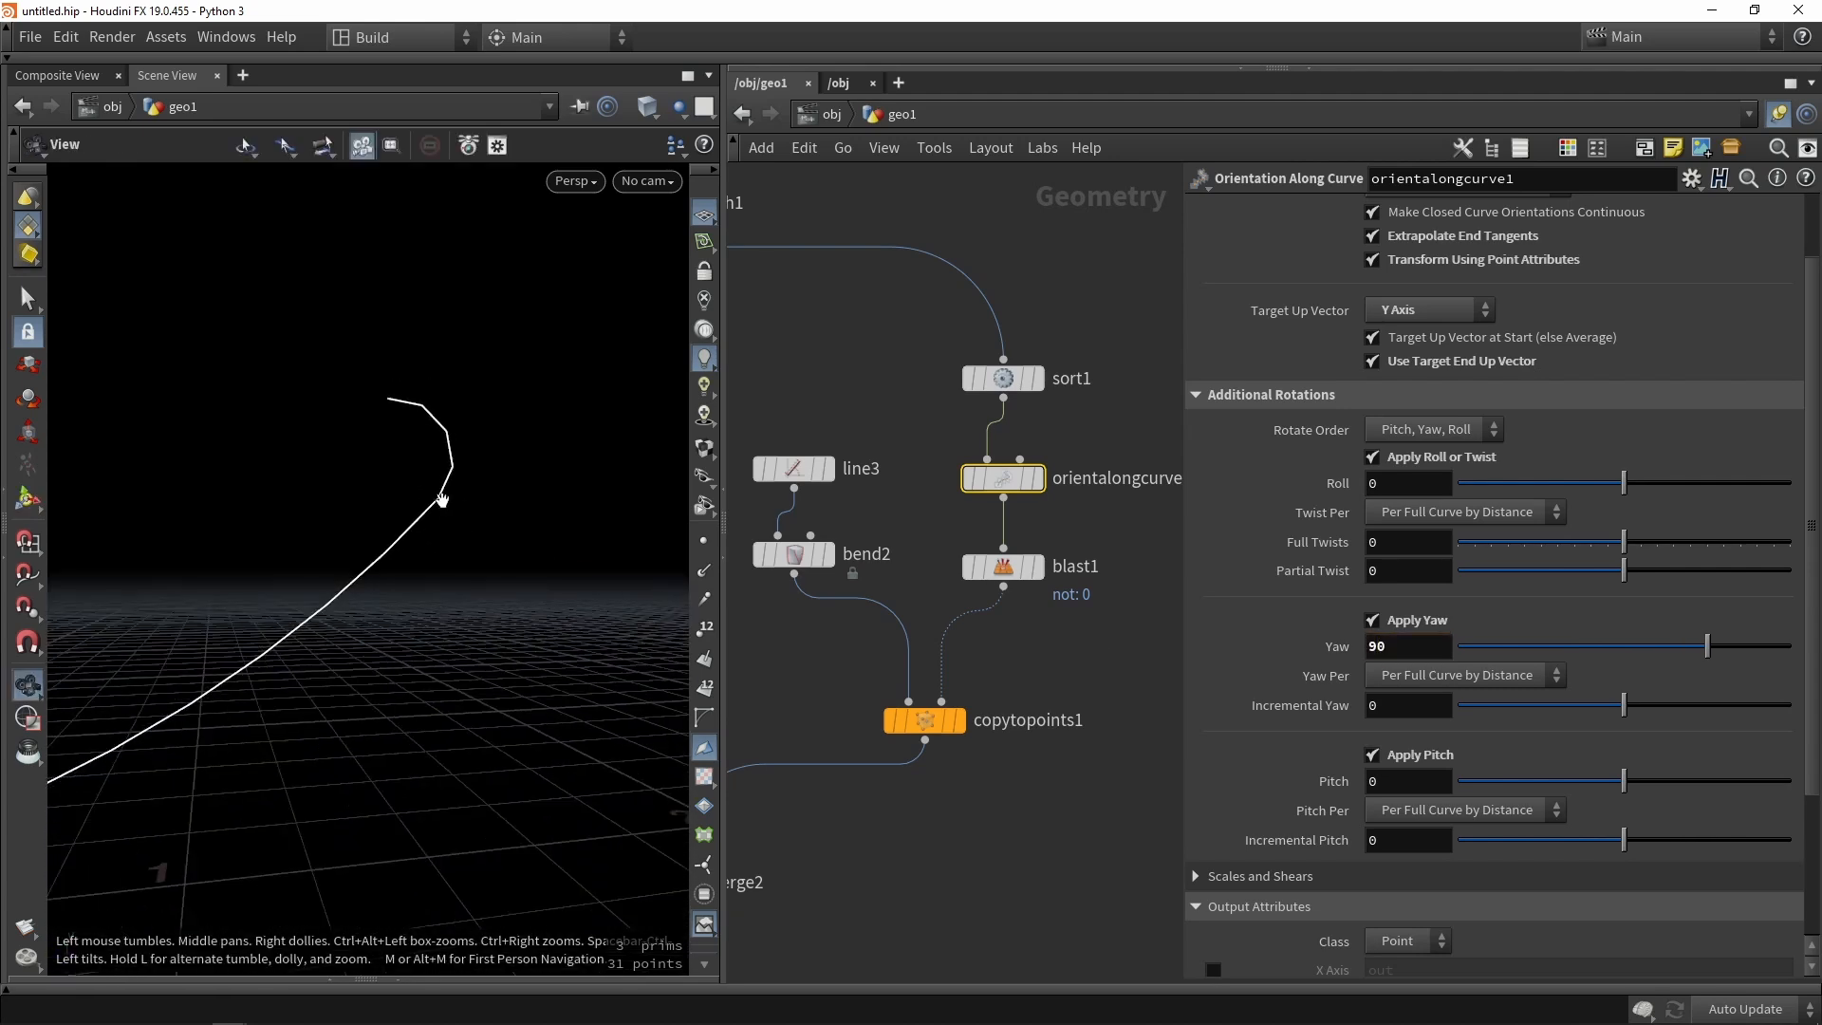
{"action": "right_click_drag", "start_coordinate": [443, 500], "coordinate": [340, 573], "text": "alt"}
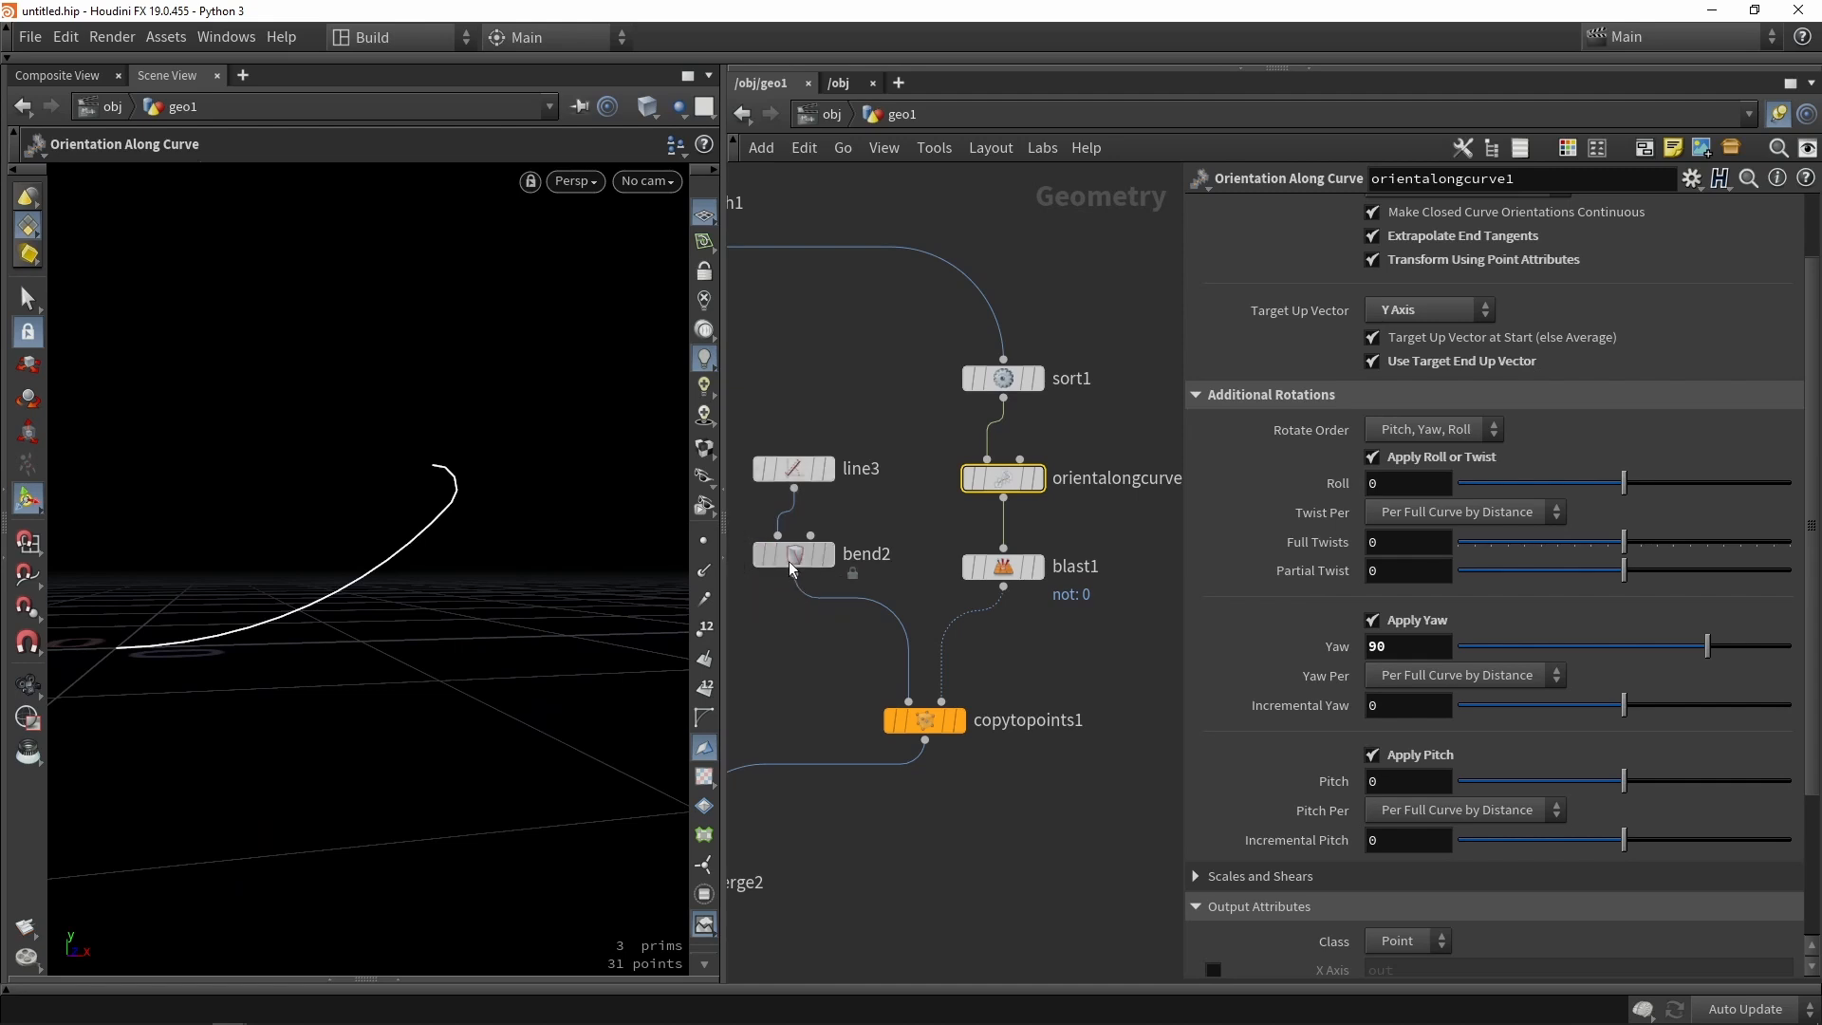
{"action": "left_click", "coordinate": [791, 558]}
{"action": "left_click_drag", "start_coordinate": [101, 575], "coordinate": [82, 667]}
{"action": "middle_click_drag", "start_coordinate": [249, 490], "coordinate": [366, 505], "text": "alt"}
{"action": "left_click", "coordinate": [791, 480]}
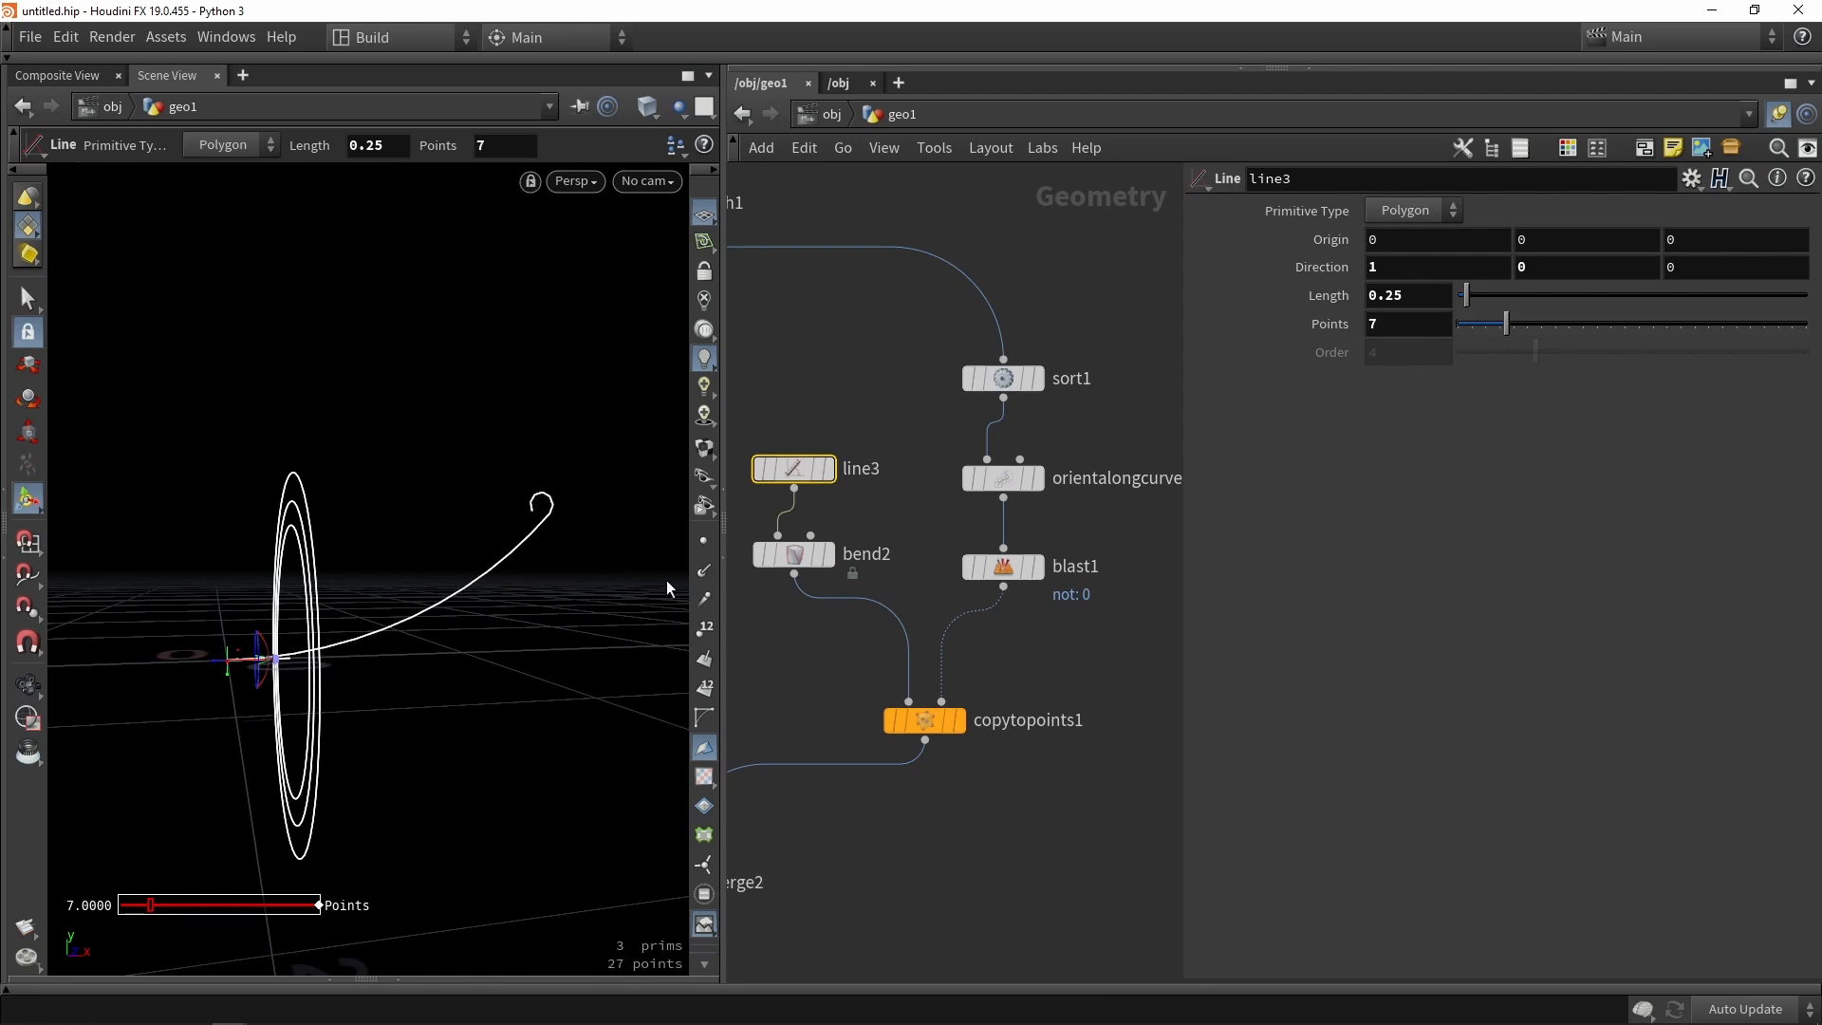
{"action": "left_click", "coordinate": [793, 554]}
{"action": "left_click_drag", "start_coordinate": [176, 700], "coordinate": [425, 647]}
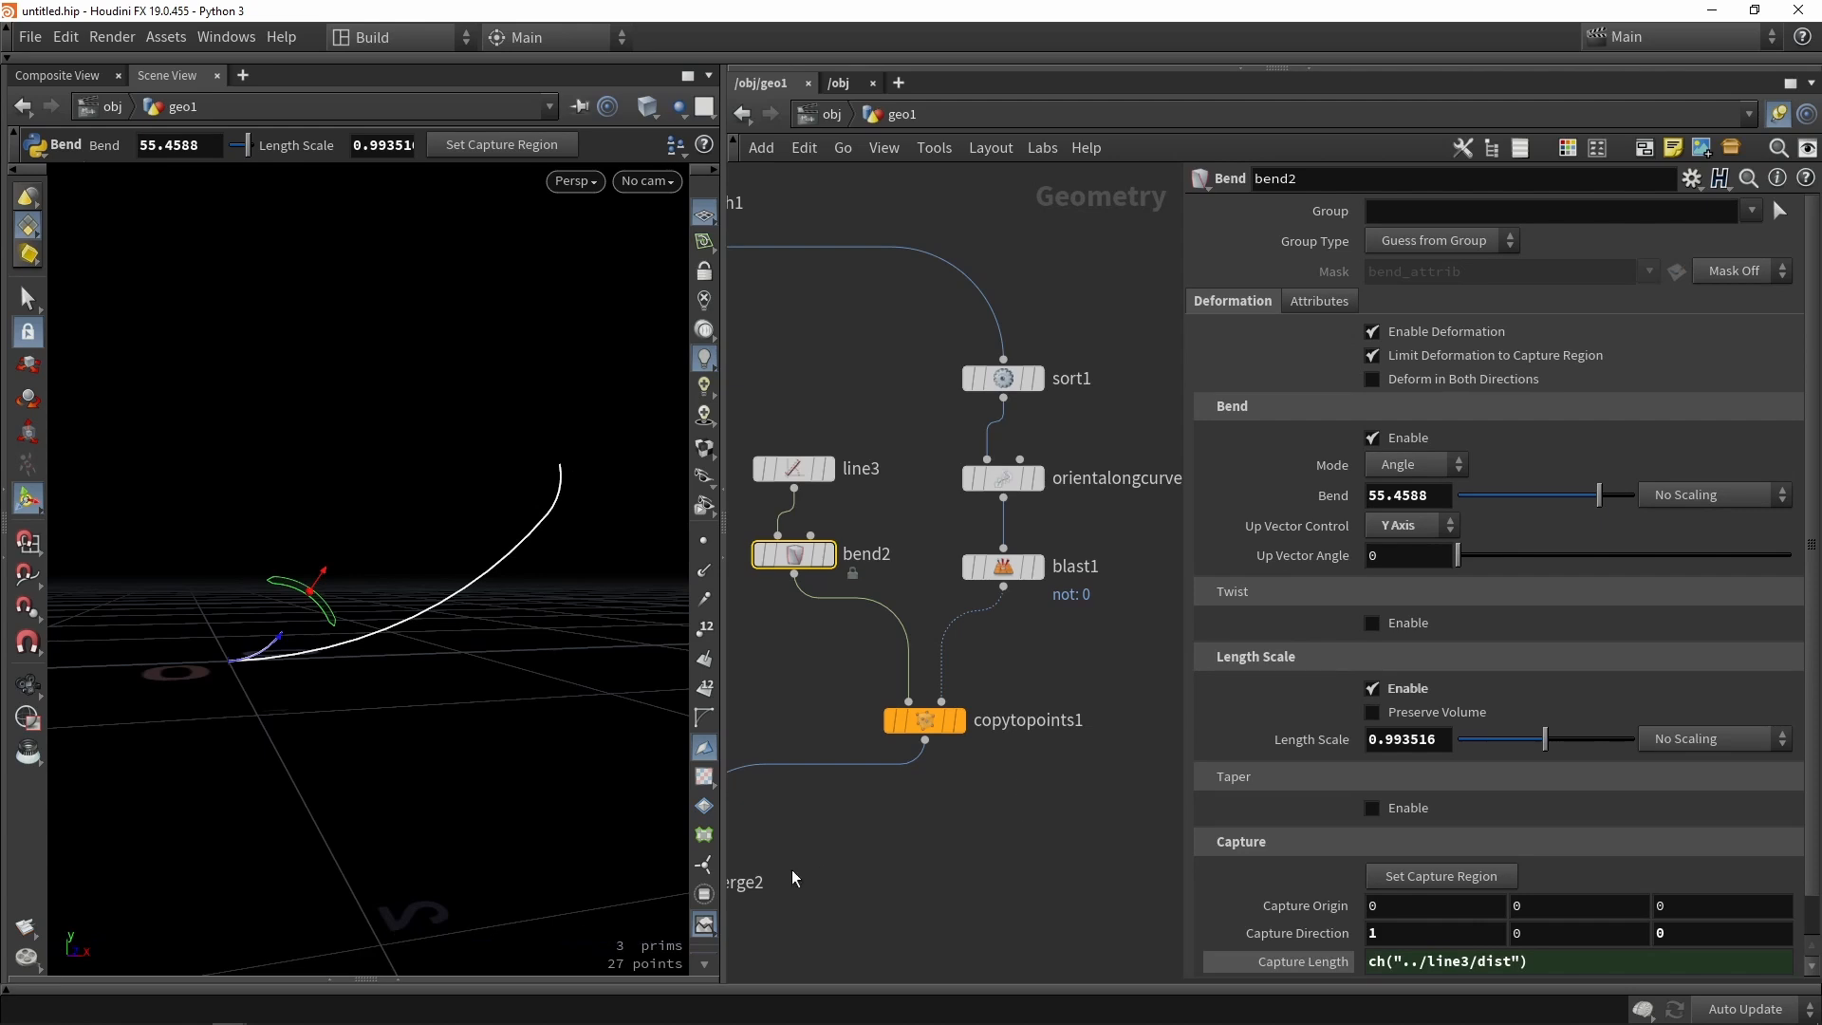
Select merge2 and show primitive numbers to check how many separate curves it contains.
{"action": "middle_click_drag", "start_coordinate": [795, 878], "coordinate": [901, 699]}
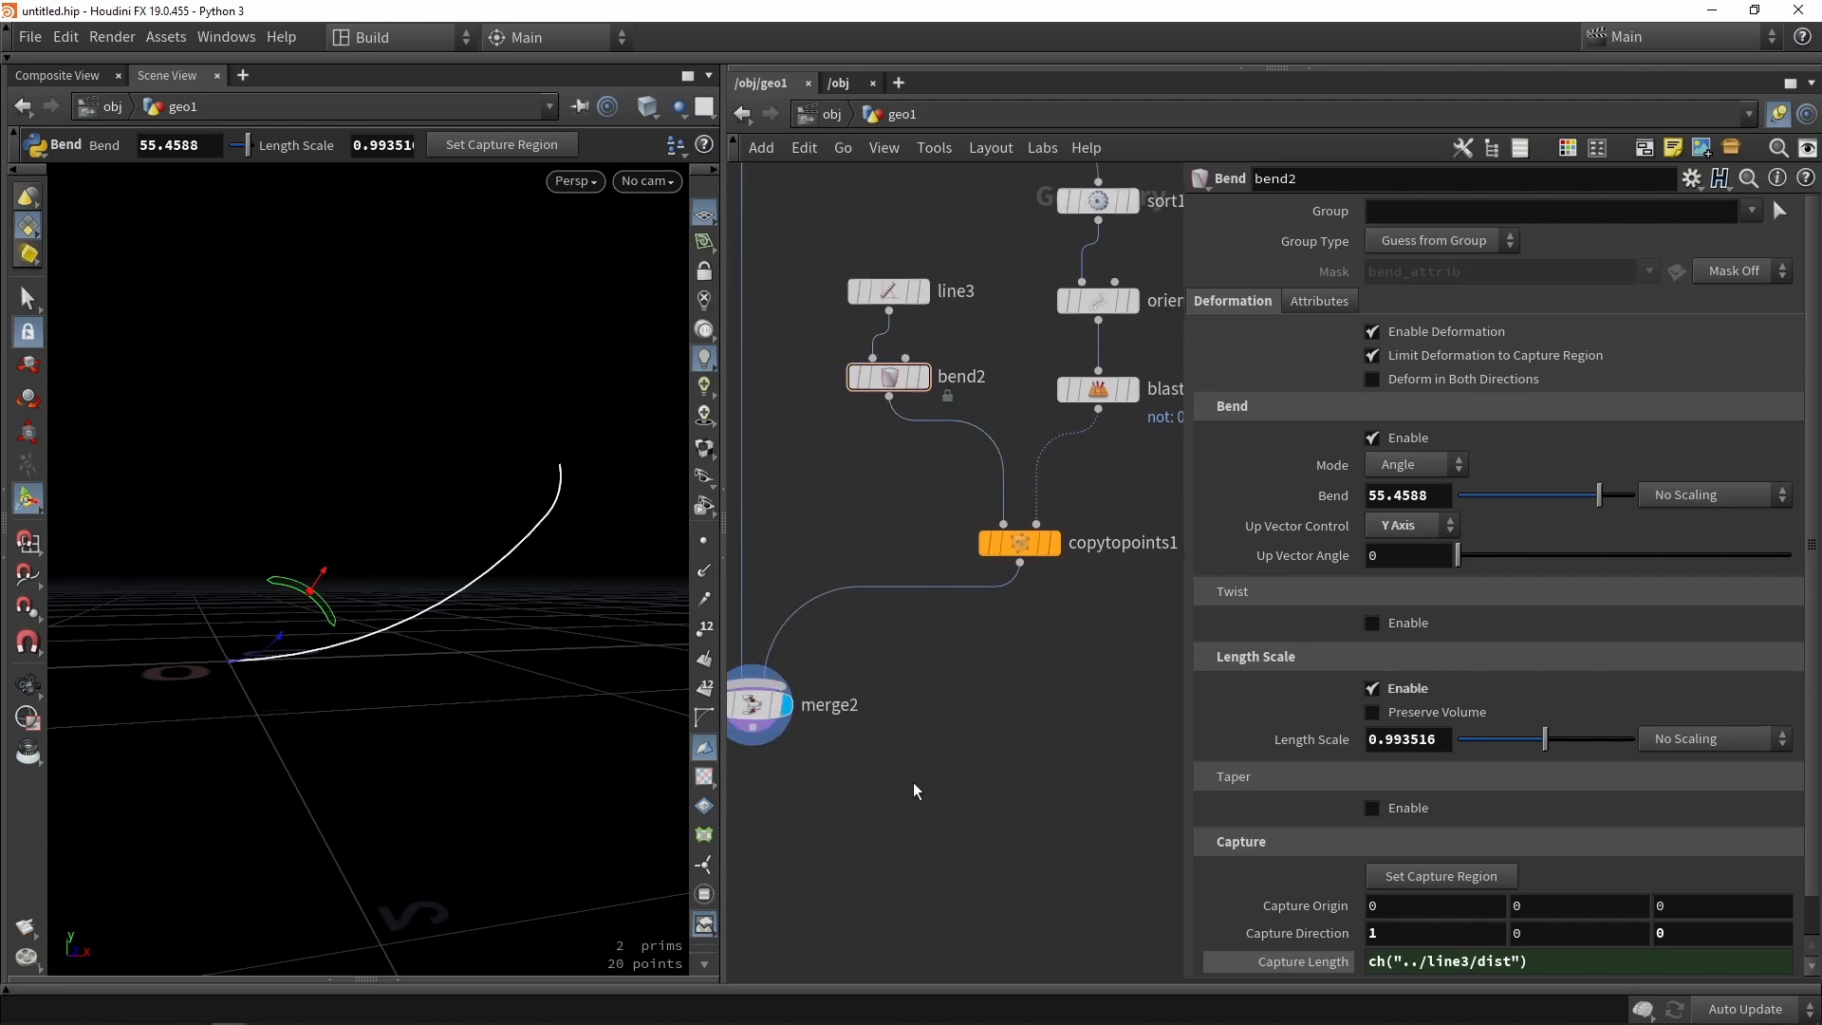
{"action": "middle_click_drag", "start_coordinate": [859, 813], "coordinate": [913, 612]}
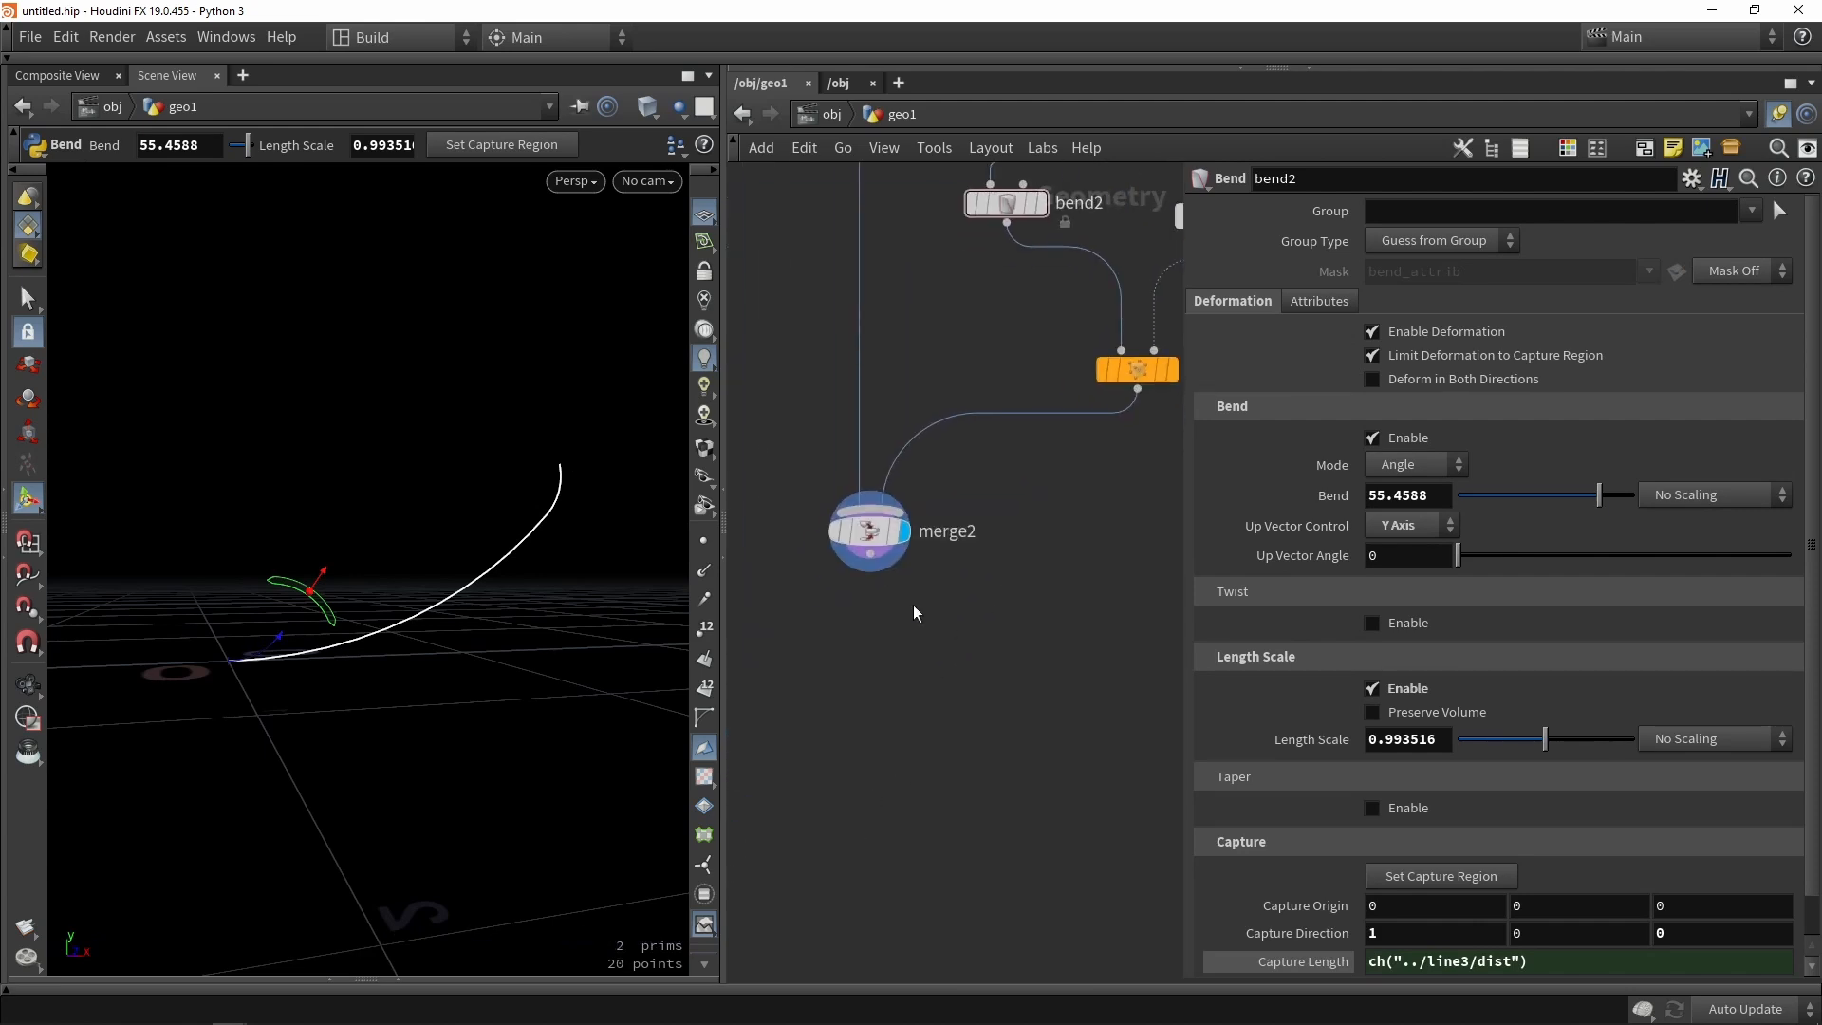
{"action": "left_click", "coordinate": [874, 532]}
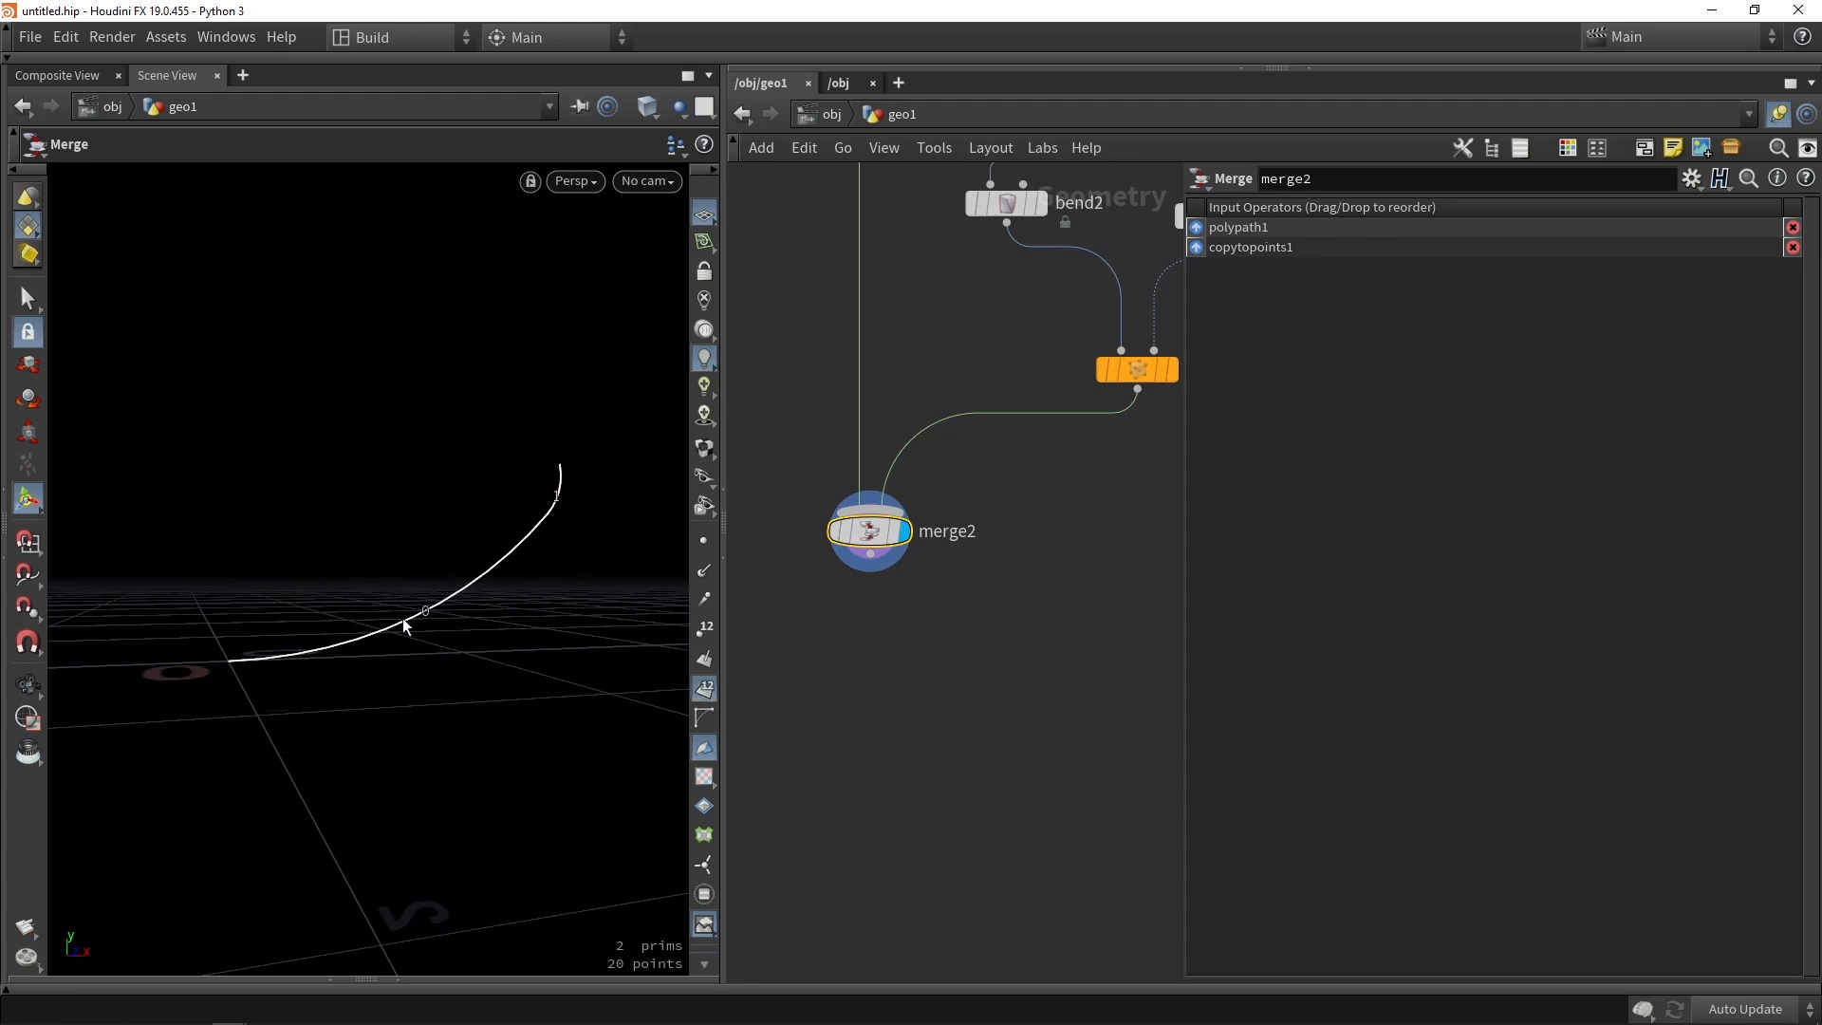
Duplicate polypath1, connect the copy below merge2 and display it.
{"action": "middle_click_drag", "start_coordinate": [1054, 706], "coordinate": [1016, 842]}
{"action": "scroll", "coordinate": [1016, 842], "scroll_direction": "down", "scroll_amount": 1}
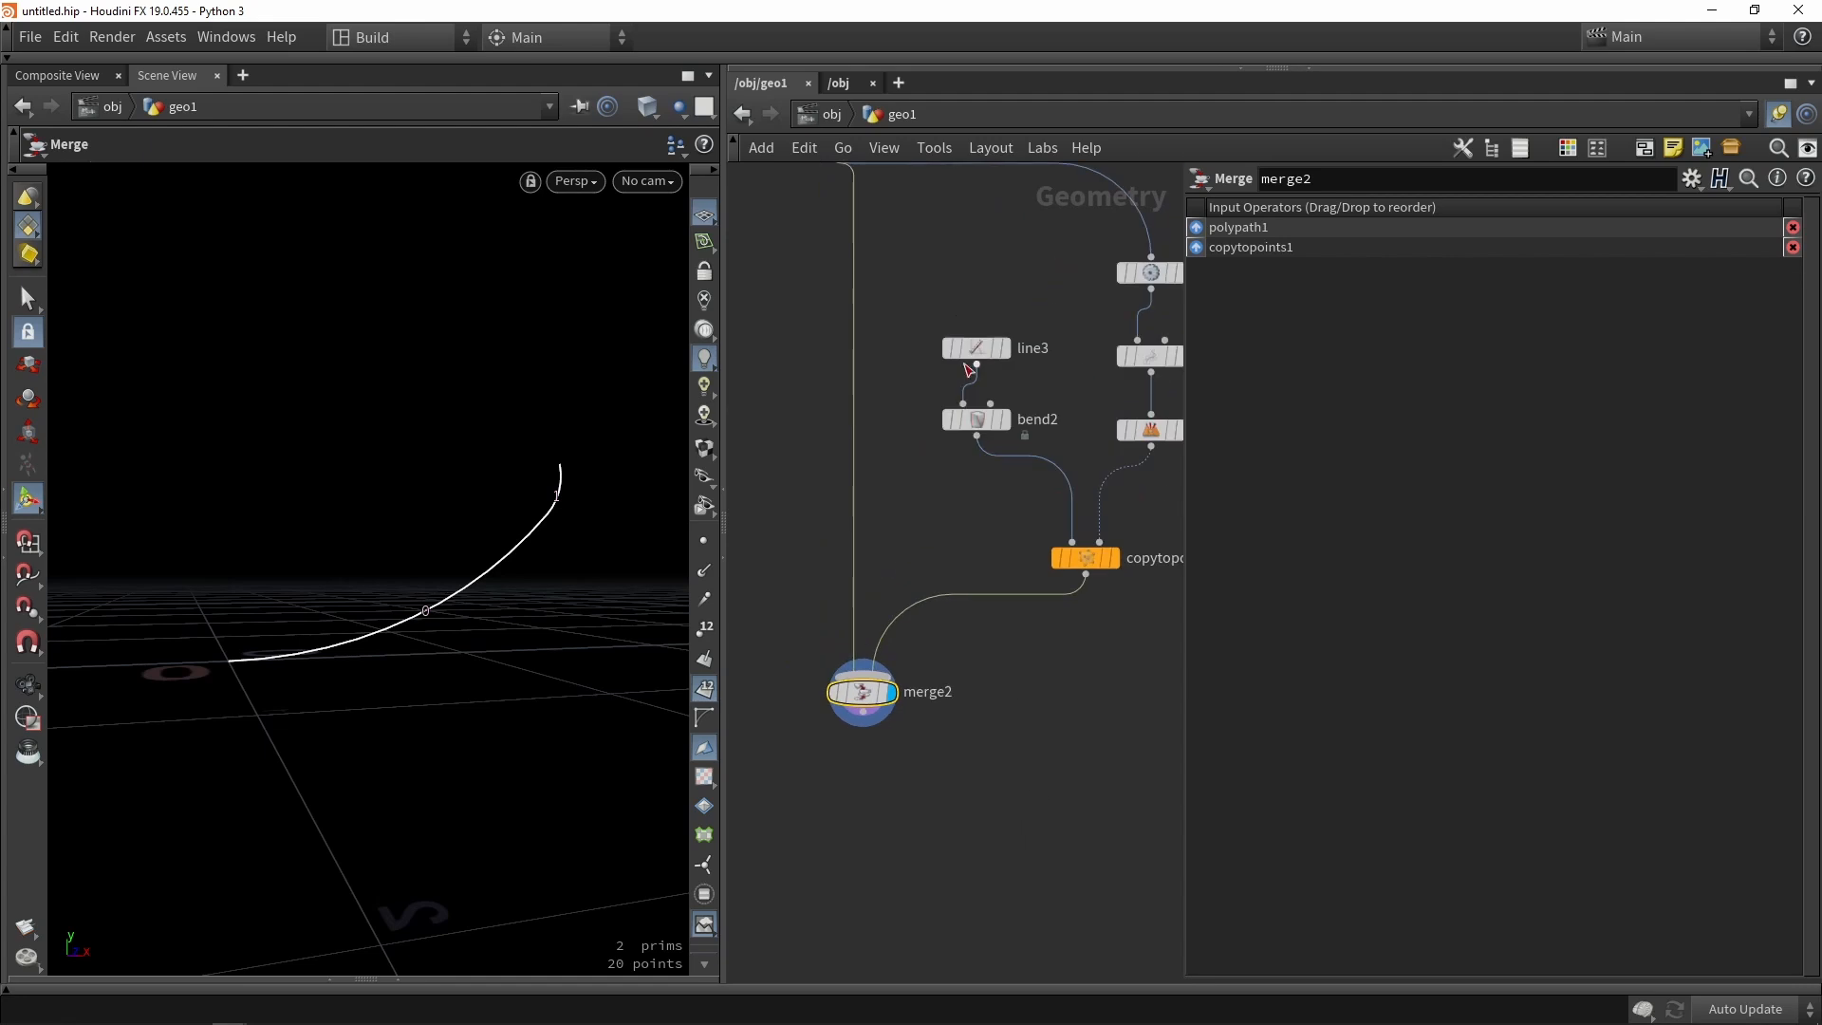
{"action": "middle_click_drag", "start_coordinate": [971, 368], "coordinate": [981, 501]}
{"action": "scroll", "coordinate": [981, 501], "scroll_direction": "down", "scroll_amount": 1}
{"action": "left_click", "coordinate": [866, 303]}
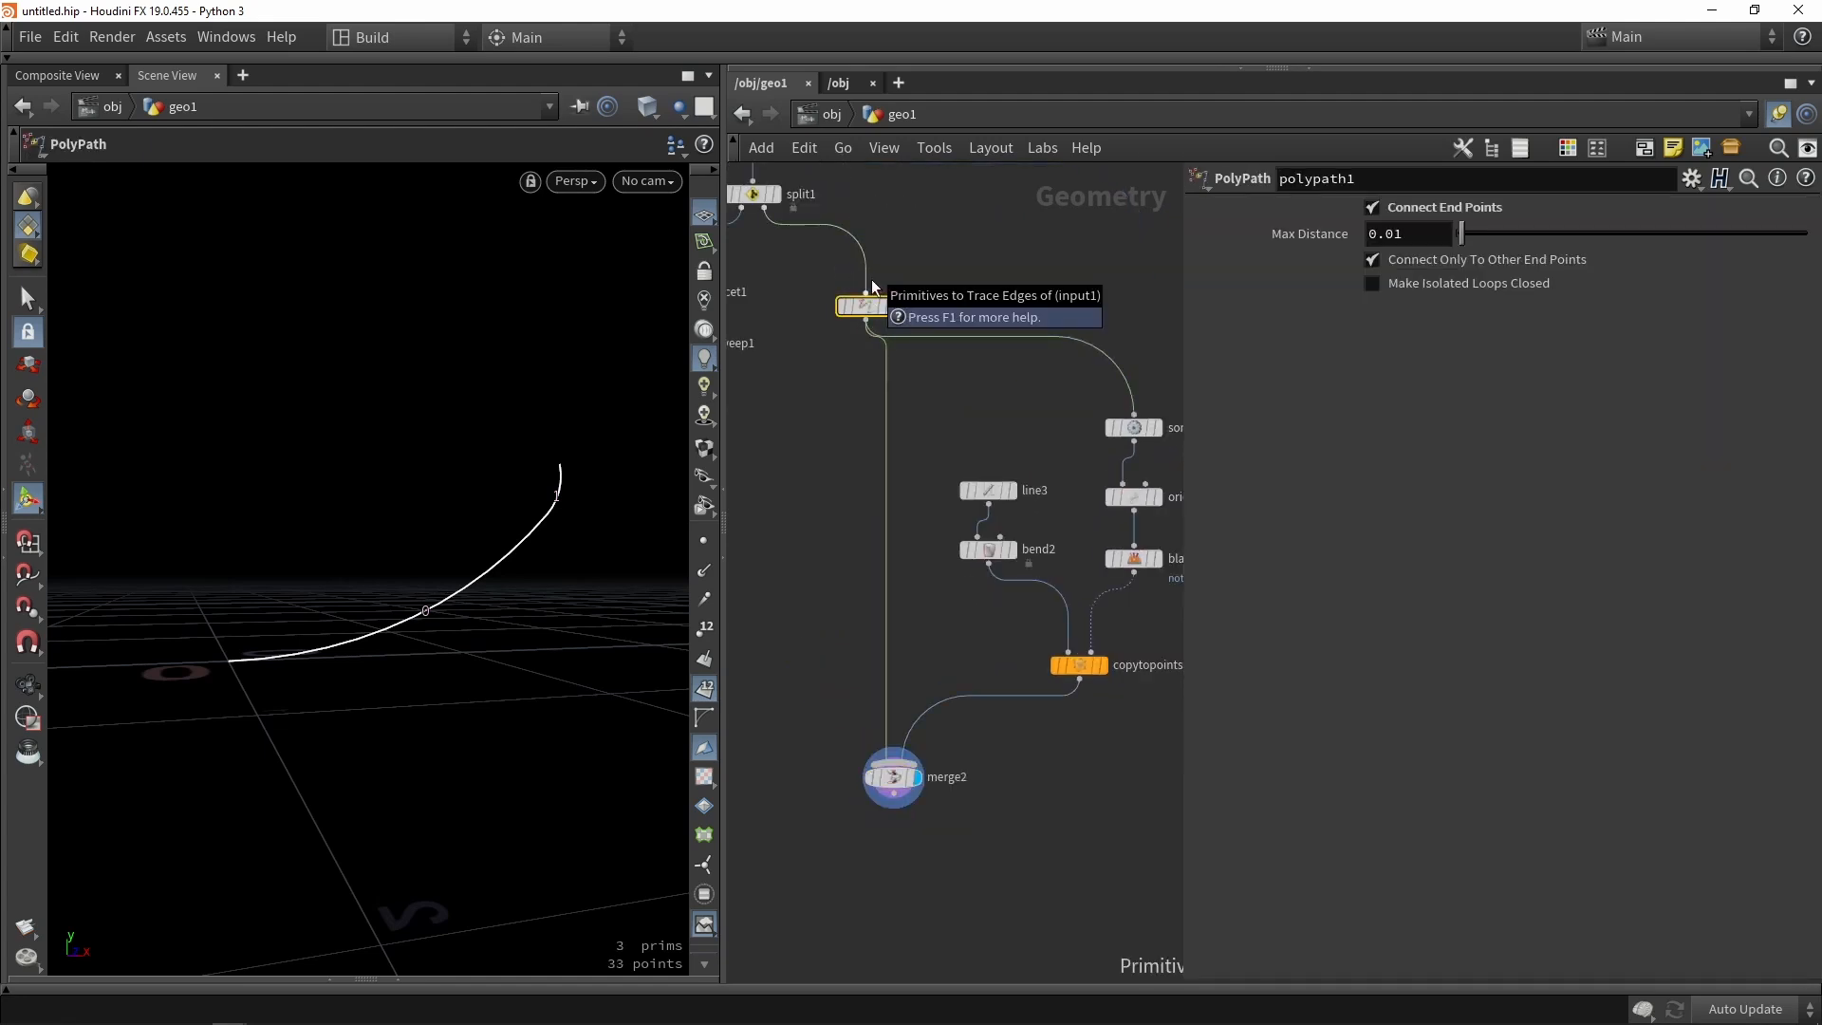
{"action": "key", "text": "ctrl+c"}
{"action": "middle_click_drag", "start_coordinate": [878, 851], "coordinate": [878, 543]}
{"action": "key", "text": "ctrl+v"}
{"action": "scroll", "coordinate": [892, 488], "scroll_direction": "up", "scroll_amount": 2}
{"action": "left_click_drag", "start_coordinate": [895, 488], "coordinate": [920, 582]}
{"action": "left_click", "coordinate": [929, 658]}
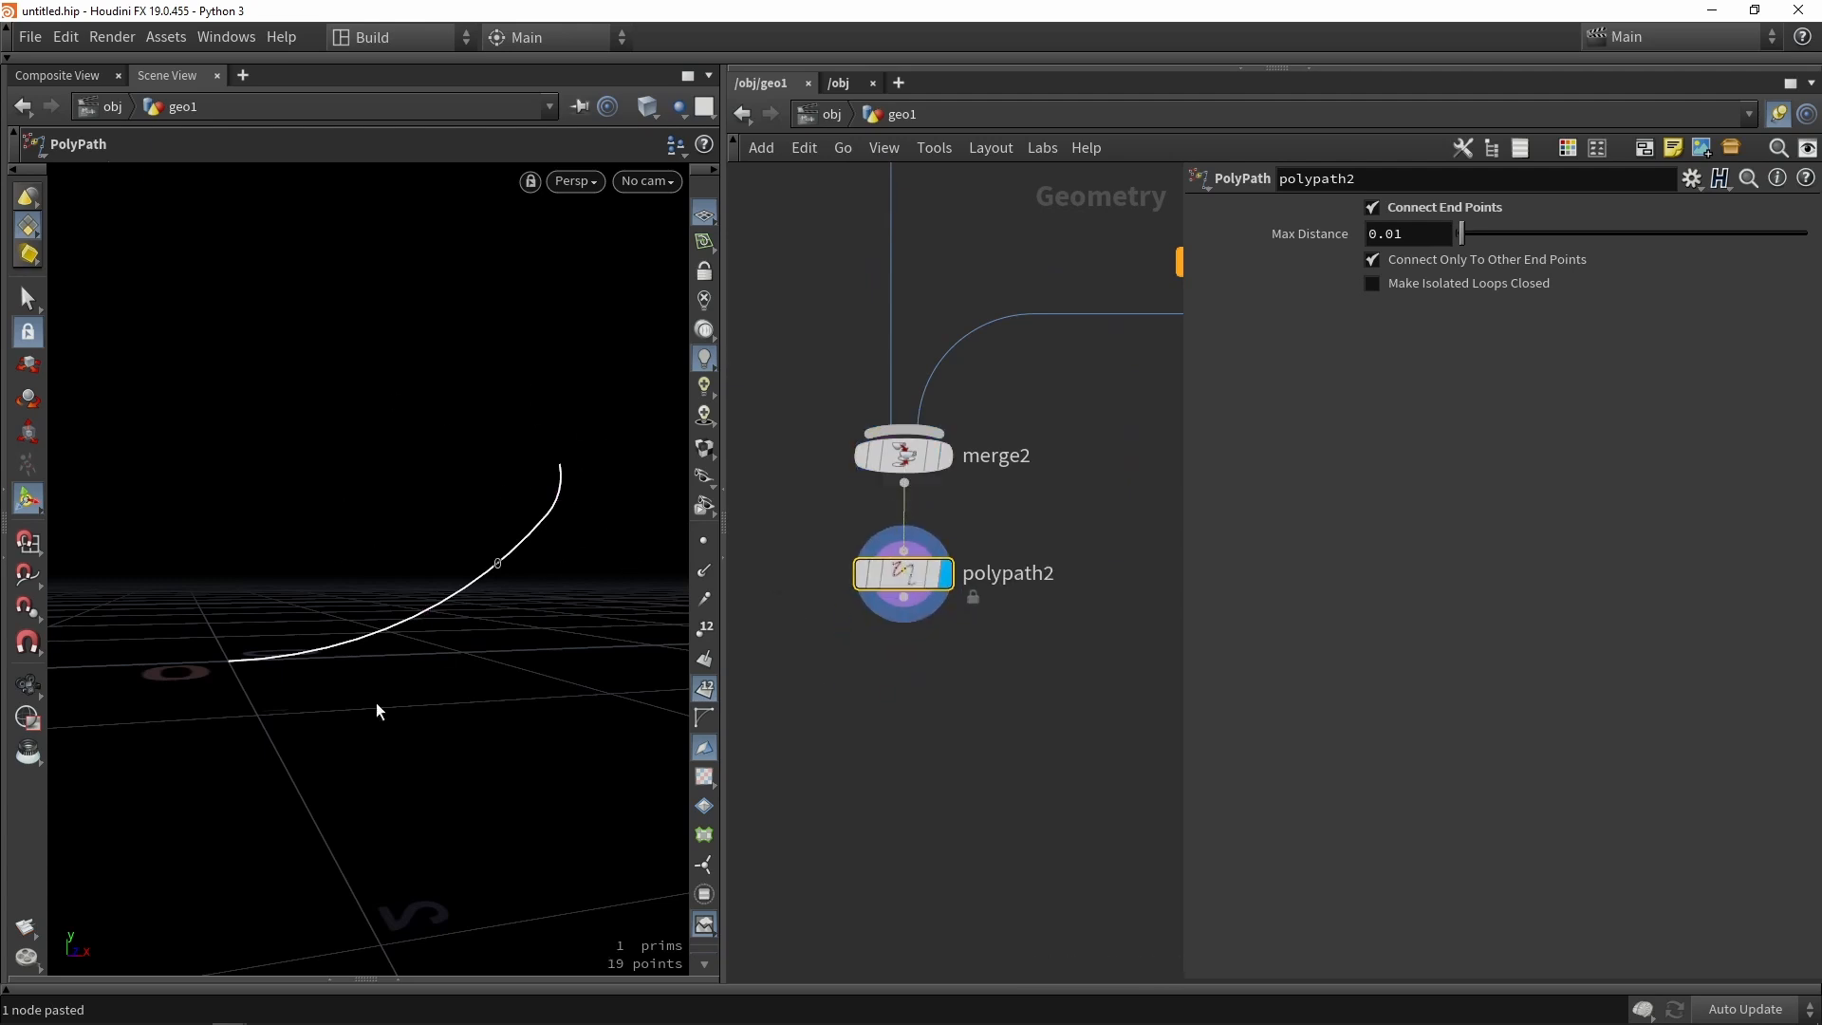
Add a Sweep node with polypath2 as its first input and display it.
{"action": "middle_click_drag", "start_coordinate": [879, 759], "coordinate": [966, 691]}
{"action": "scroll", "coordinate": [976, 692], "scroll_direction": "down", "scroll_amount": 2}
{"action": "key", "text": "Tab"}
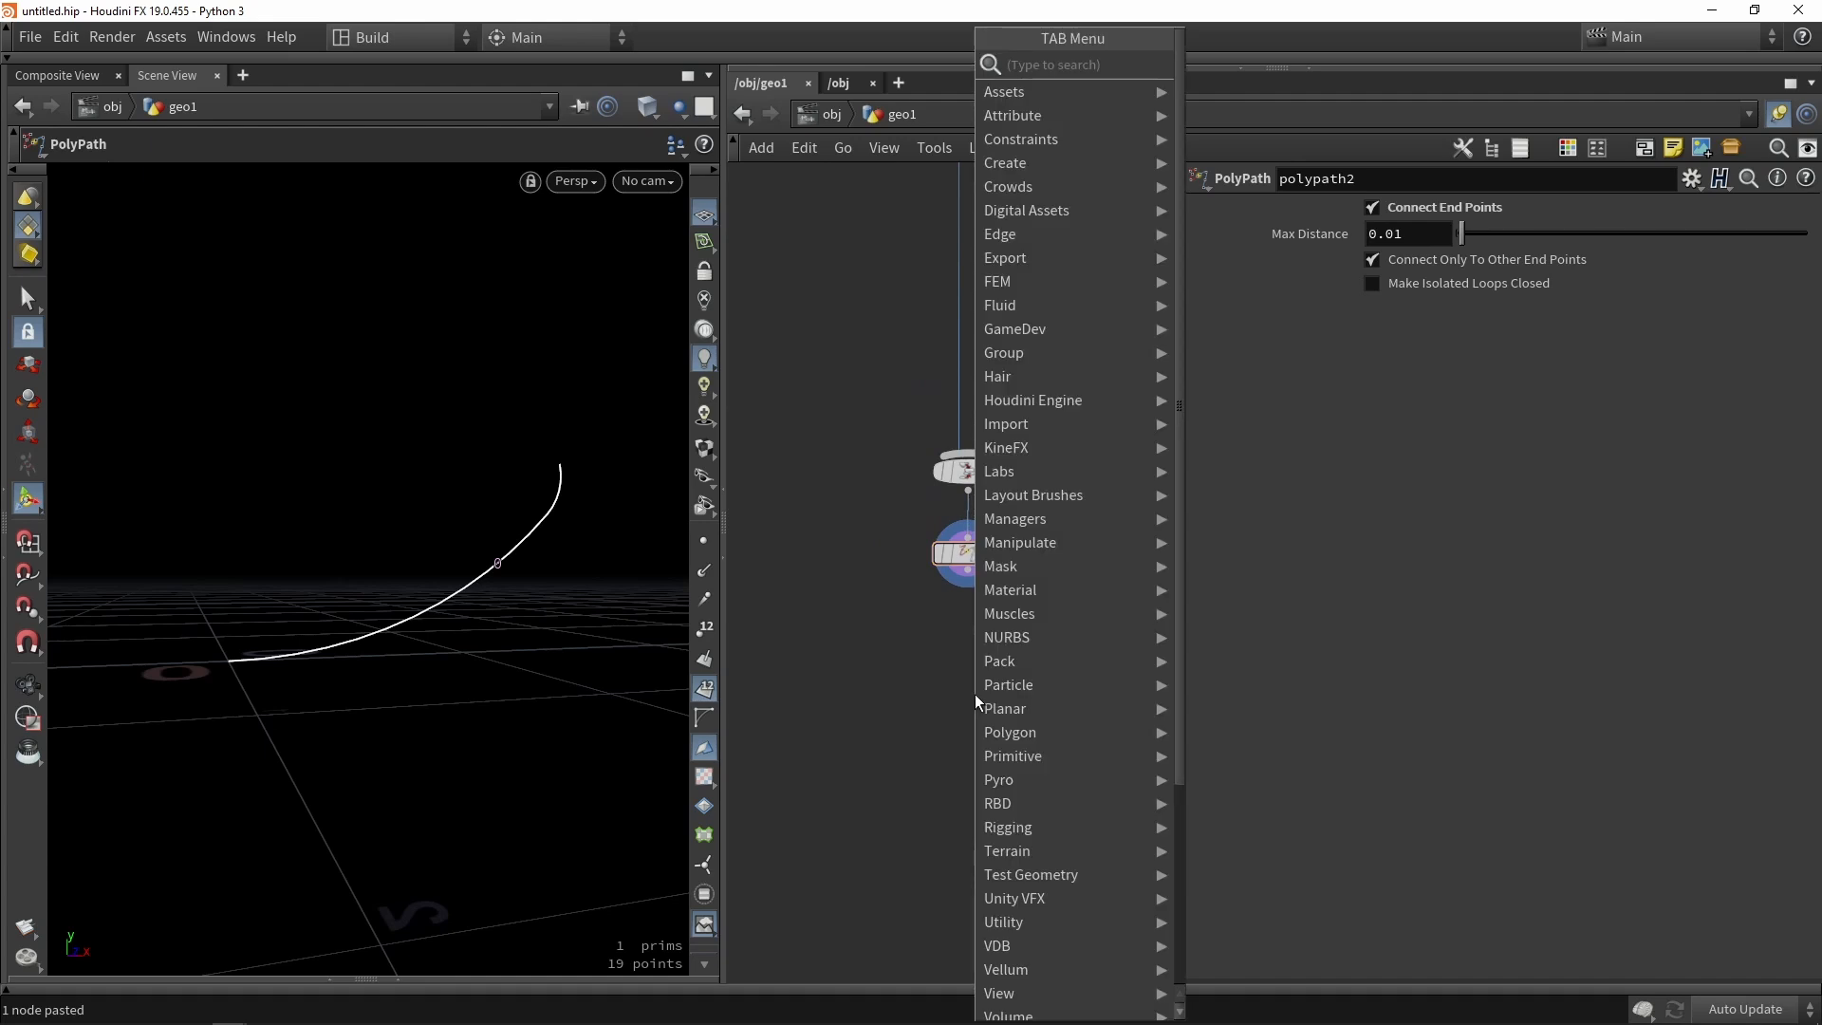
{"action": "type", "text": "swee"}
{"action": "key", "text": "Return"}
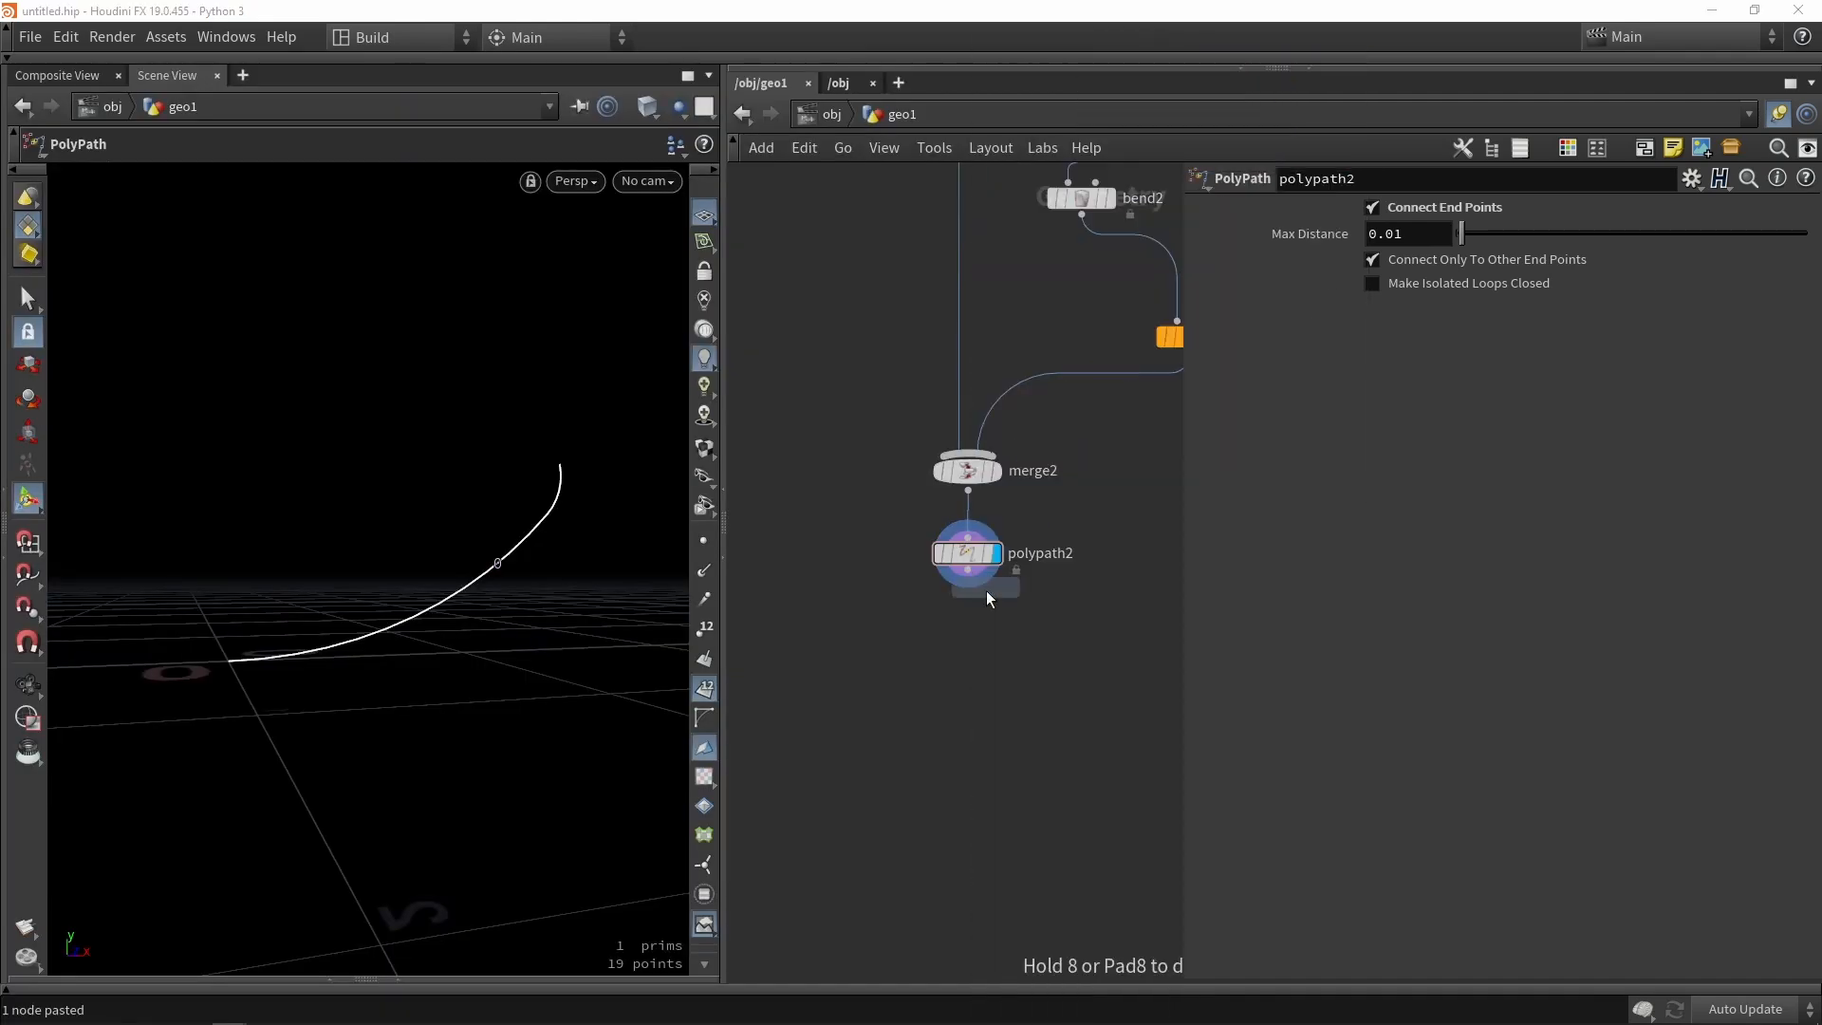
{"action": "left_click", "coordinate": [976, 607]}
{"action": "left_click_drag", "start_coordinate": [963, 546], "coordinate": [966, 670]}
{"action": "left_click", "coordinate": [1033, 709]}
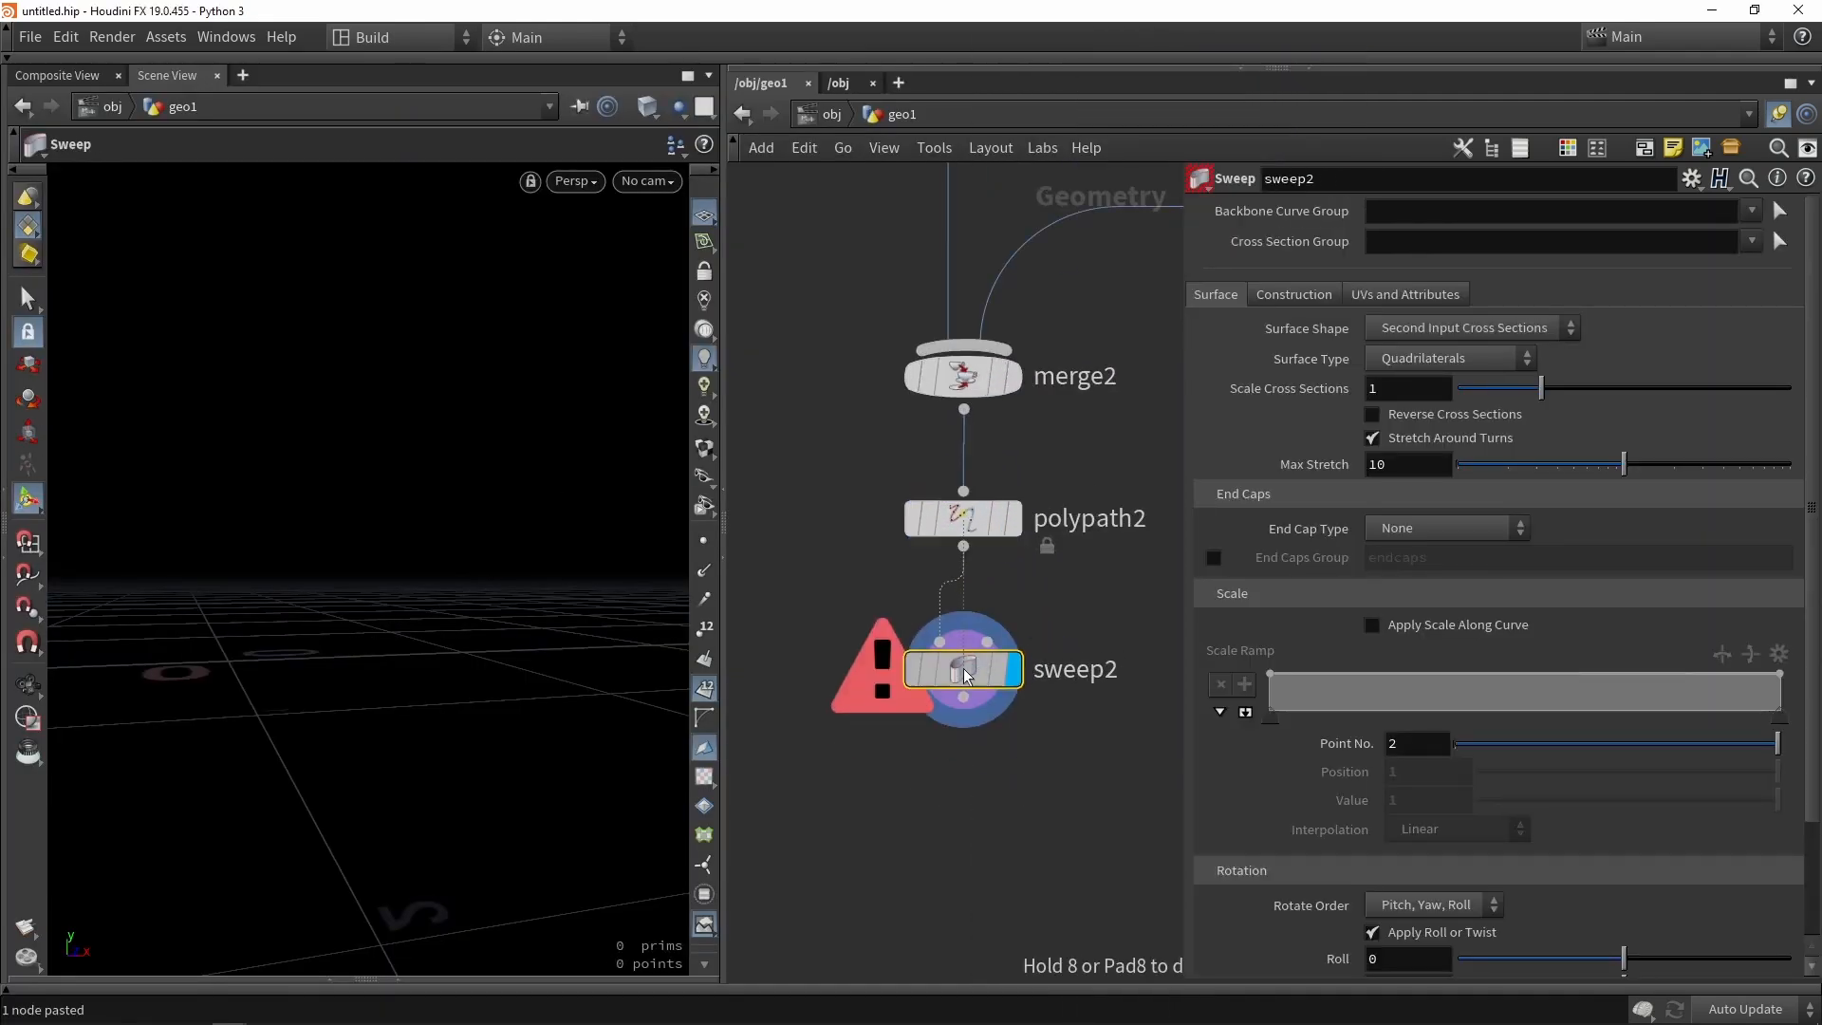
Set sweep2's Surface Shape to Round Tube with a Radius of 0.04, and hide the primitive numbers.
{"action": "left_click", "coordinate": [1466, 327]}
{"action": "left_click", "coordinate": [1427, 380]}
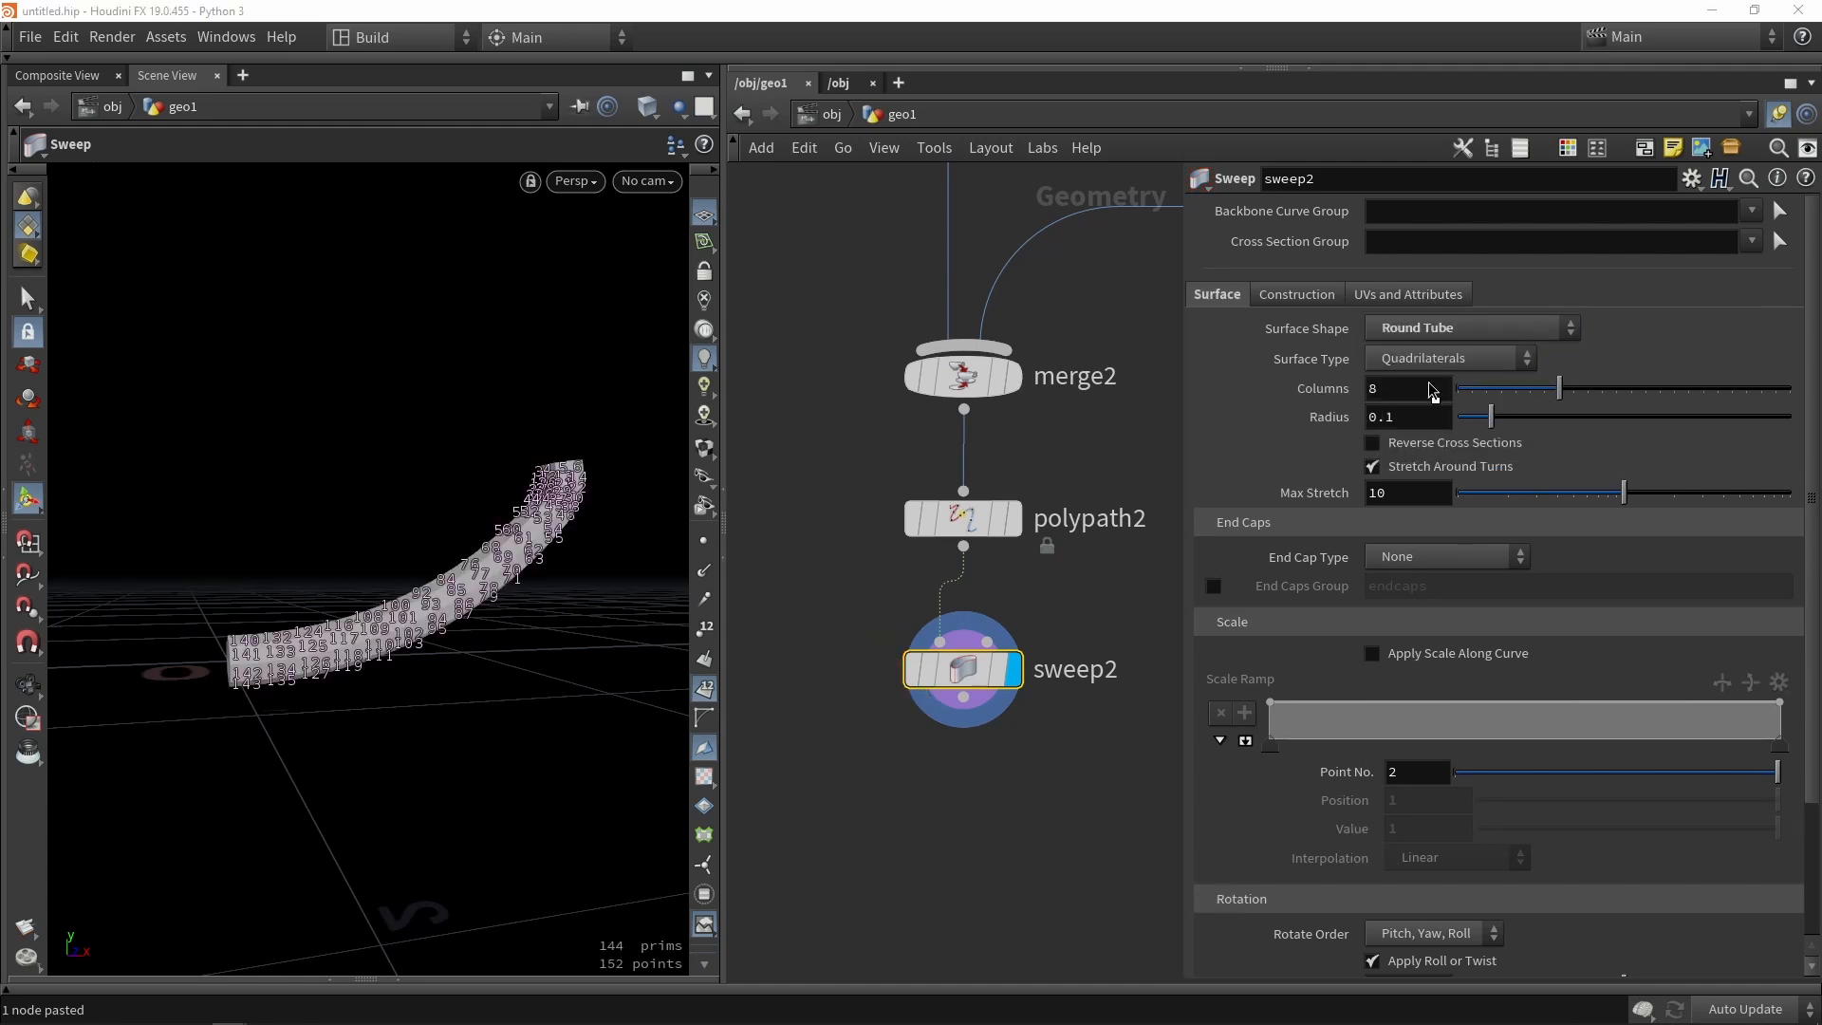
{"action": "left_click", "coordinate": [704, 687]}
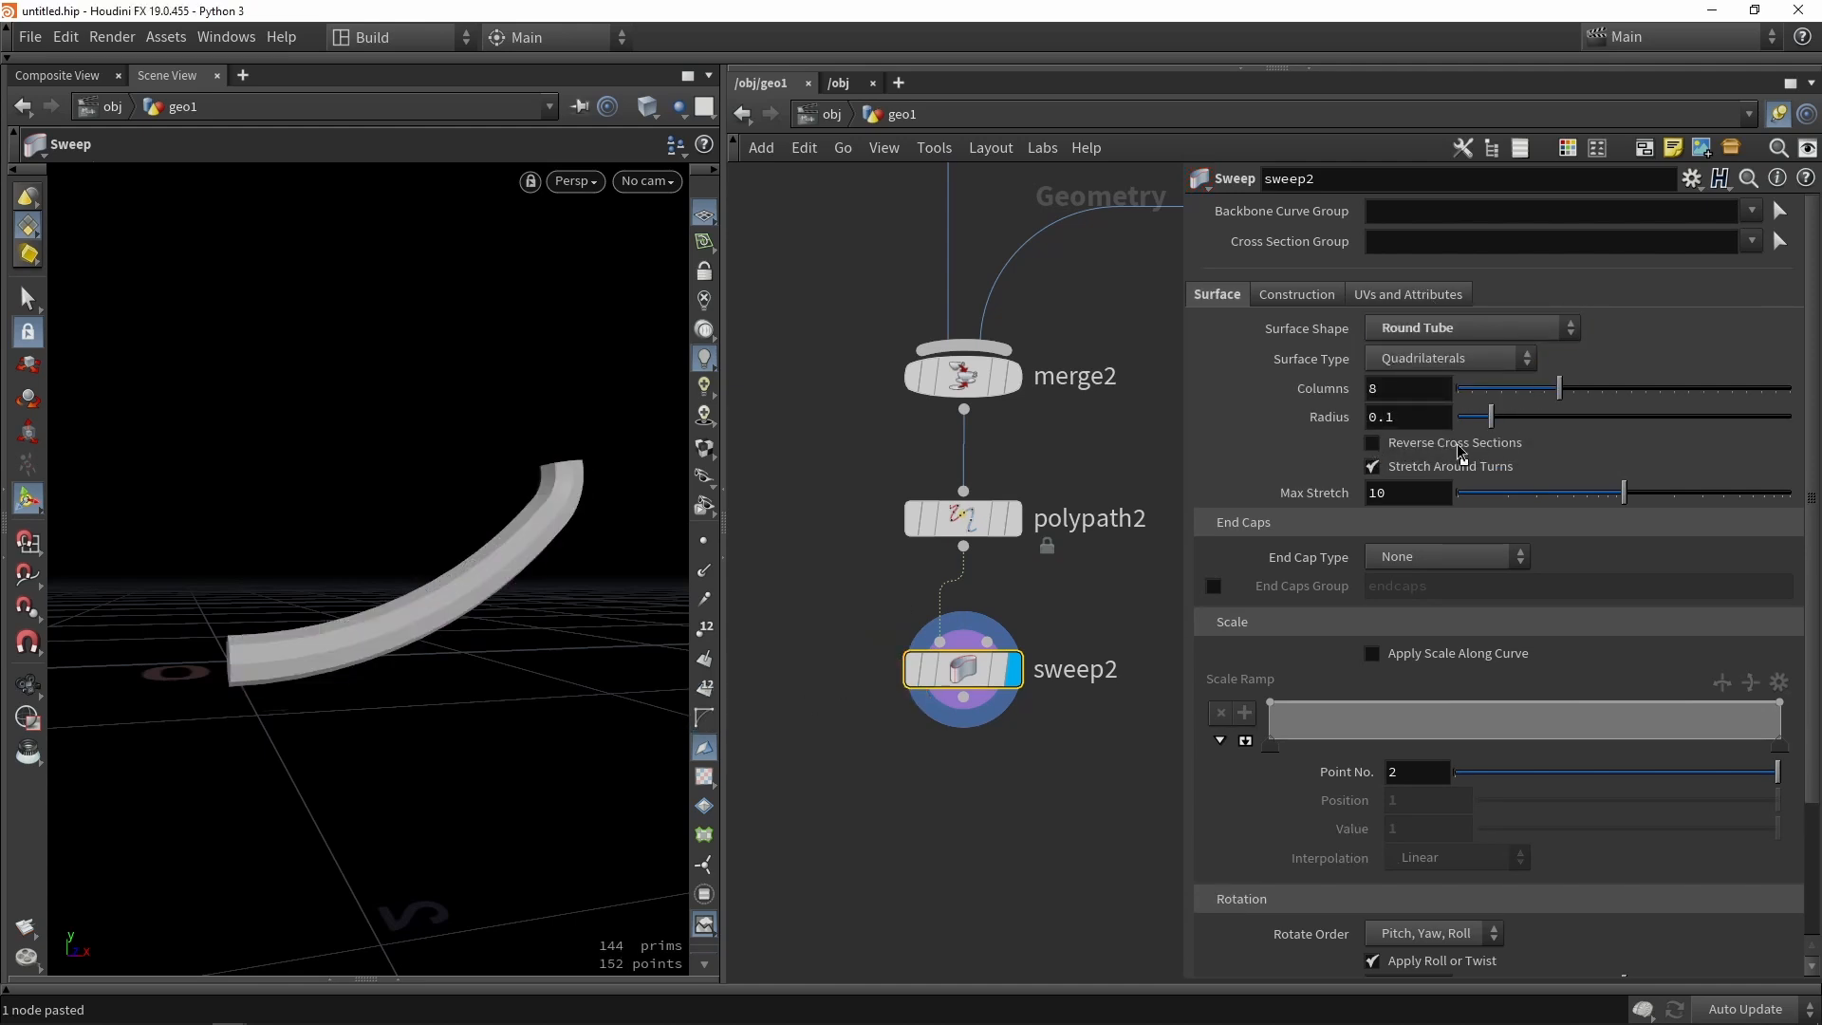
{"action": "left_click_drag", "start_coordinate": [1495, 424], "coordinate": [1474, 425]}
Enable Apply Scale Along Curve on sweep2 and add a scale ramp point at position about 0.045 with value about 0.34.
{"action": "left_click", "coordinate": [1446, 655]}
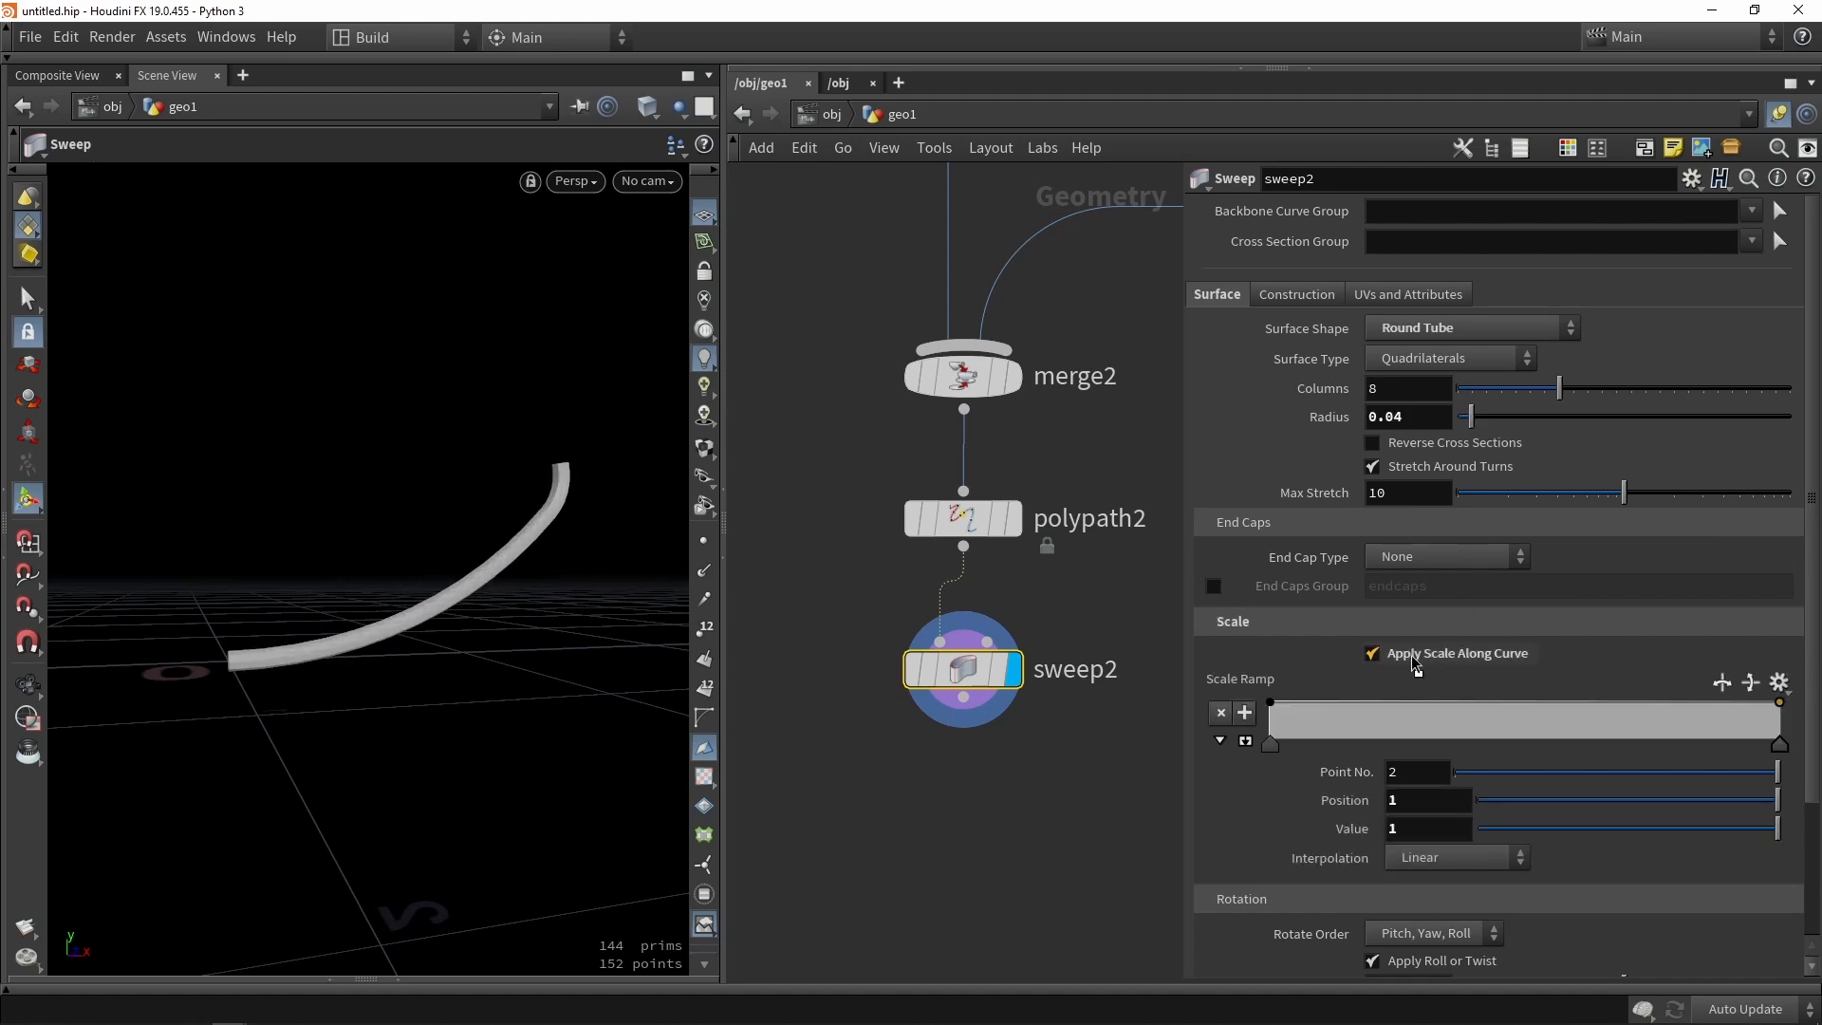
{"action": "mouse_move", "coordinate": [1781, 719]}
{"action": "left_mouse_down"}
{"action": "mouse_move", "coordinate": [1776, 749]}
{"action": "mouse_move", "coordinate": [1765, 712]}
{"action": "left_mouse_up"}
{"action": "mouse_move", "coordinate": [1270, 717]}
{"action": "left_mouse_down"}
{"action": "mouse_move", "coordinate": [1302, 711]}
{"action": "mouse_move", "coordinate": [1271, 706]}
{"action": "mouse_move", "coordinate": [1295, 730]}
{"action": "left_mouse_up"}
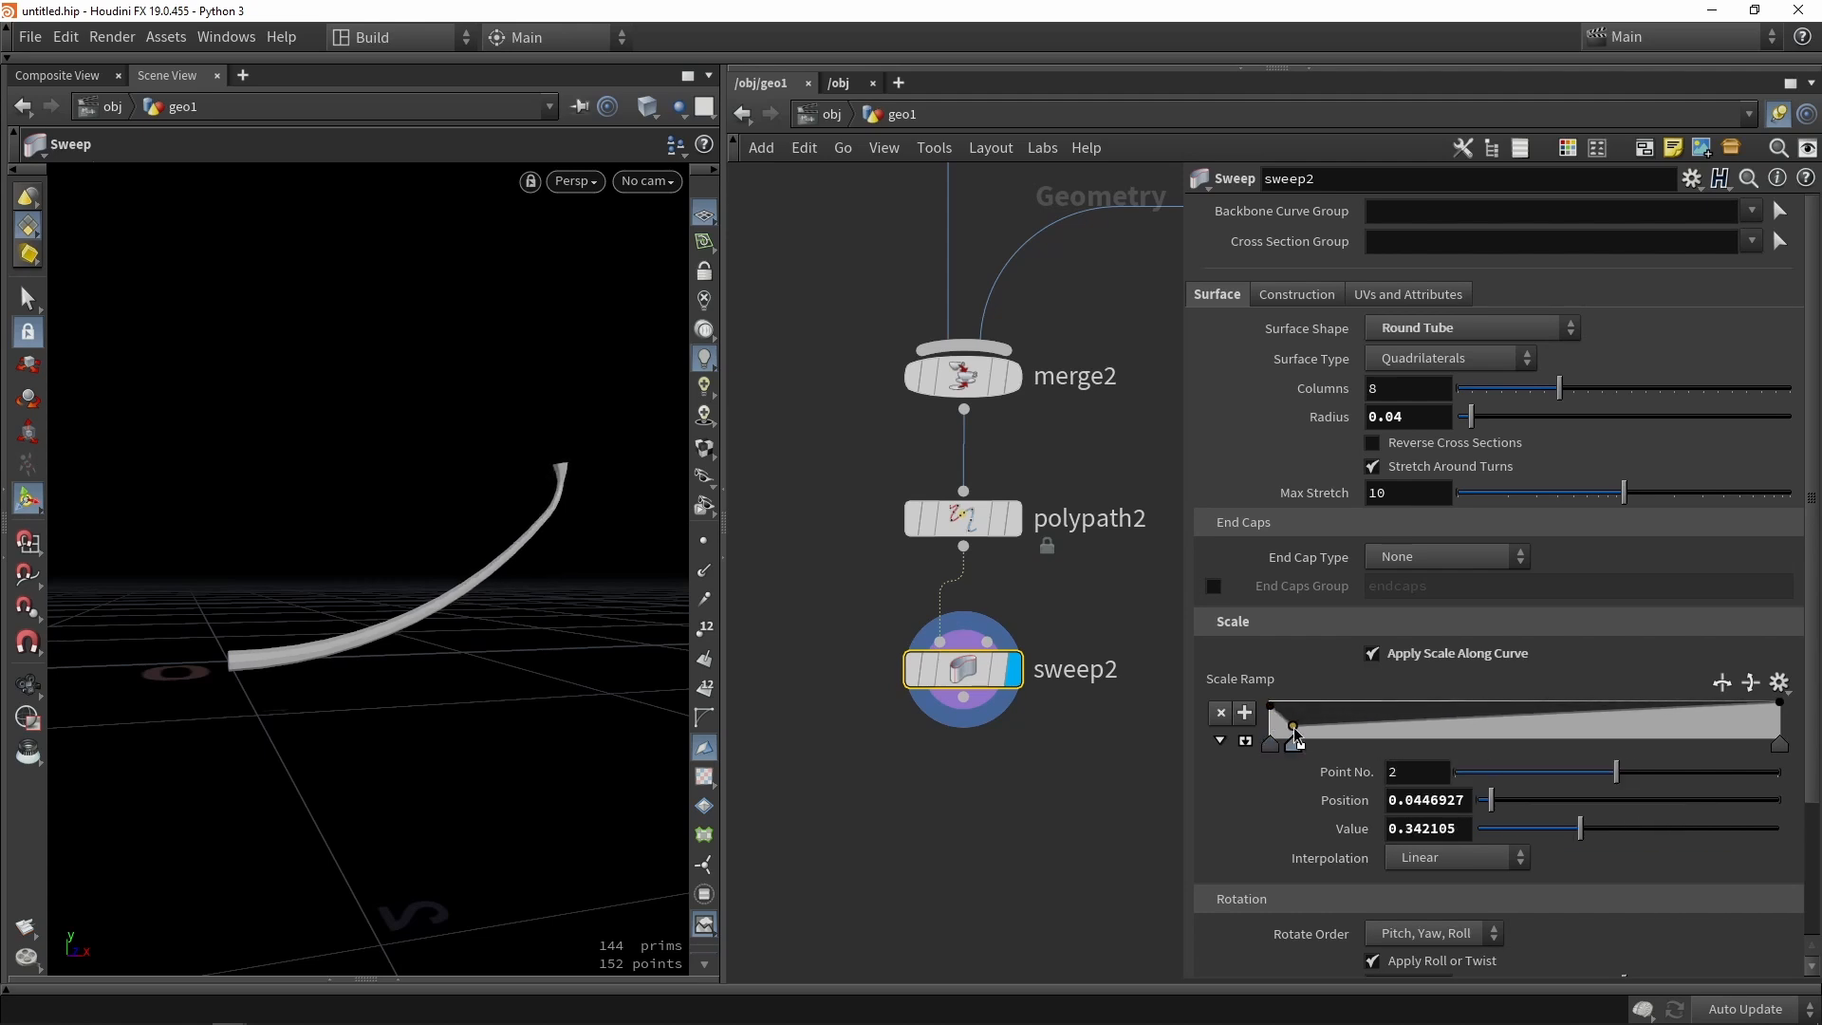
{"action": "mouse_move", "coordinate": [233, 619]}
{"action": "left_mouse_down", "text": "alt"}
{"action": "mouse_move", "coordinate": [171, 606]}
{"action": "mouse_move", "coordinate": [249, 634]}
{"action": "left_mouse_up", "text": "alt"}
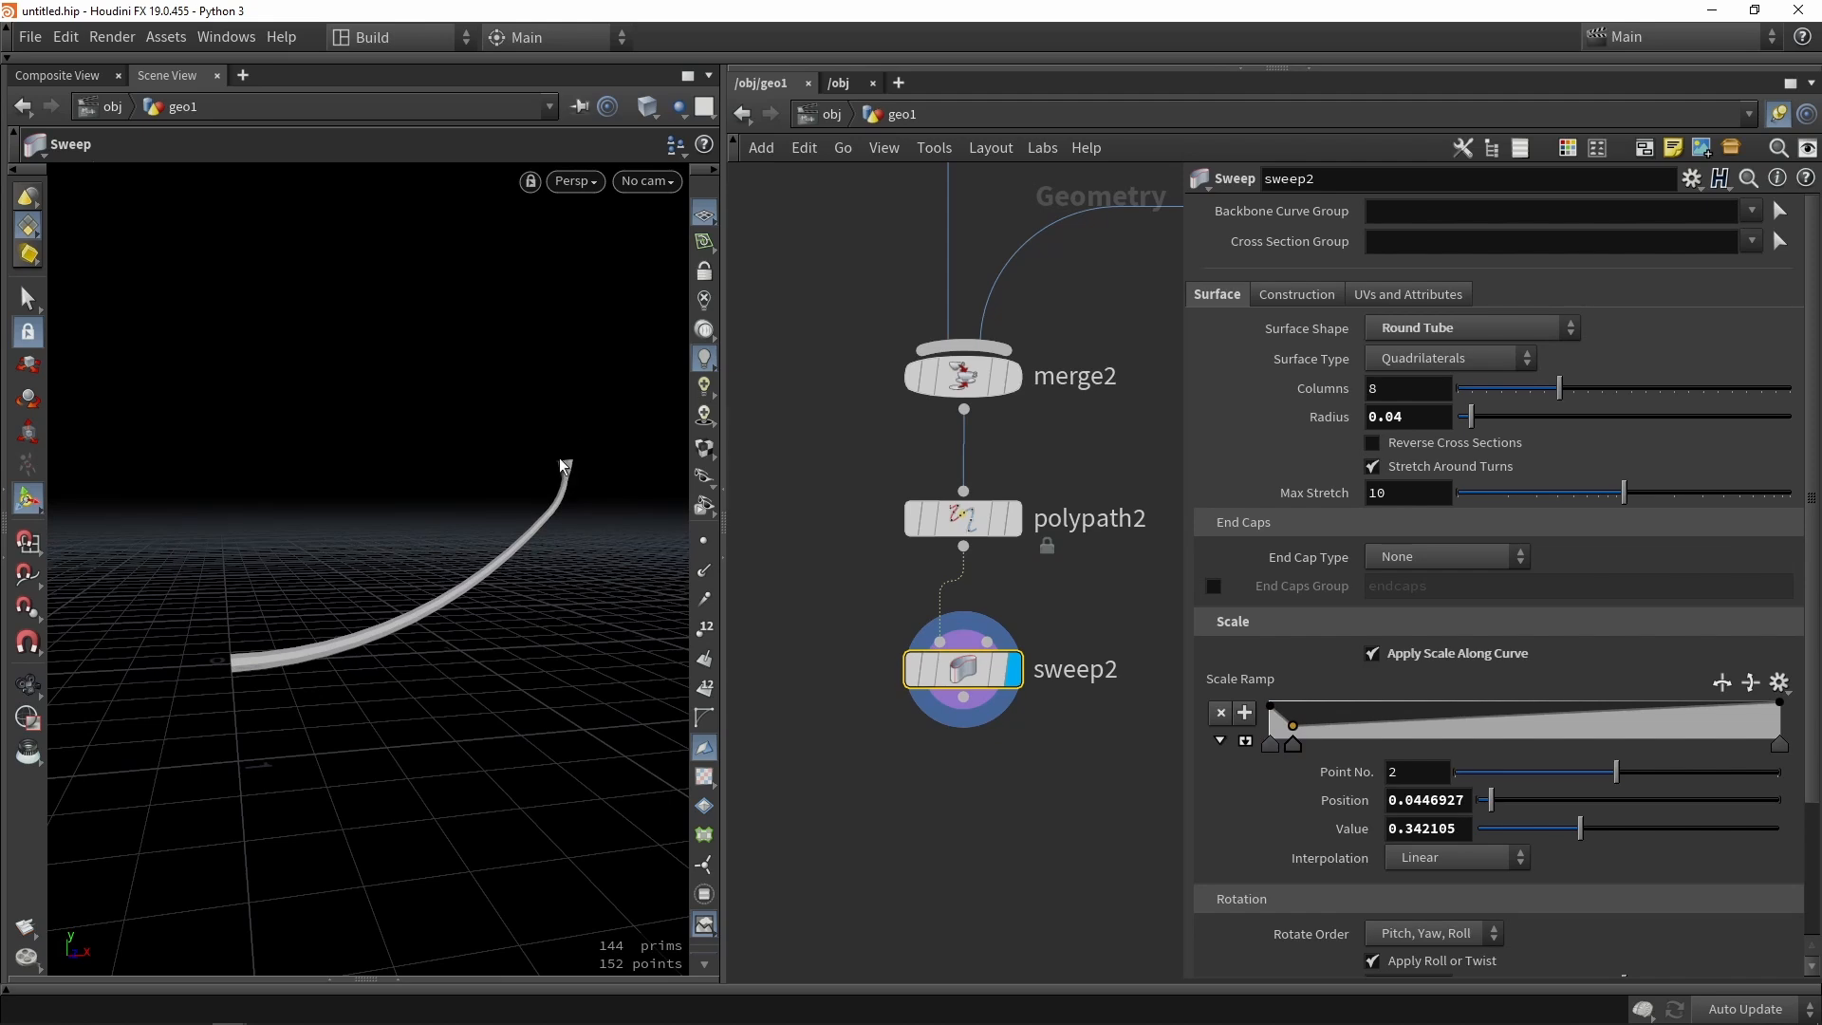
{"action": "left_click_drag", "start_coordinate": [565, 467], "coordinate": [626, 517], "text": "alt"}
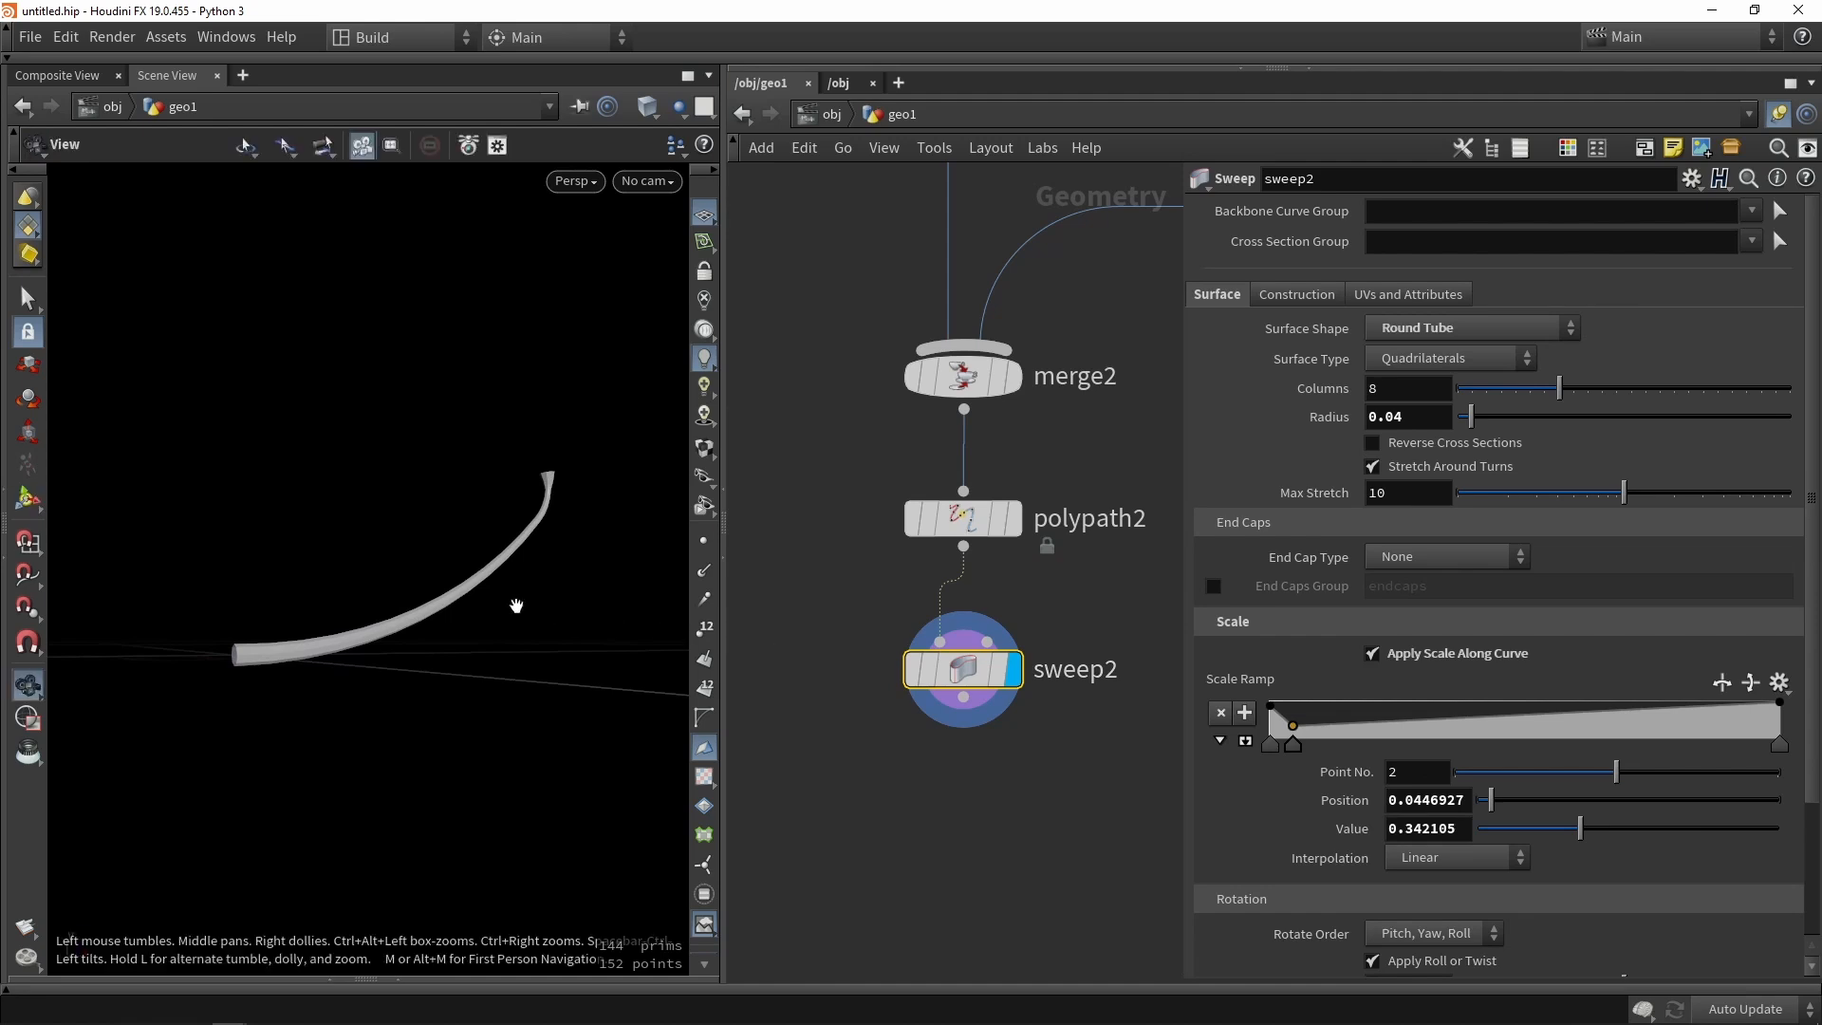
{"action": "left_click_drag", "start_coordinate": [516, 607], "coordinate": [472, 629], "text": "alt"}
Add a Merge node, connect sweep1 and sweep2 to it, and display the merged spirals and tube.
{"action": "scroll", "coordinate": [908, 709], "scroll_direction": "down", "scroll_amount": 4}
{"action": "key", "text": "Tab"}
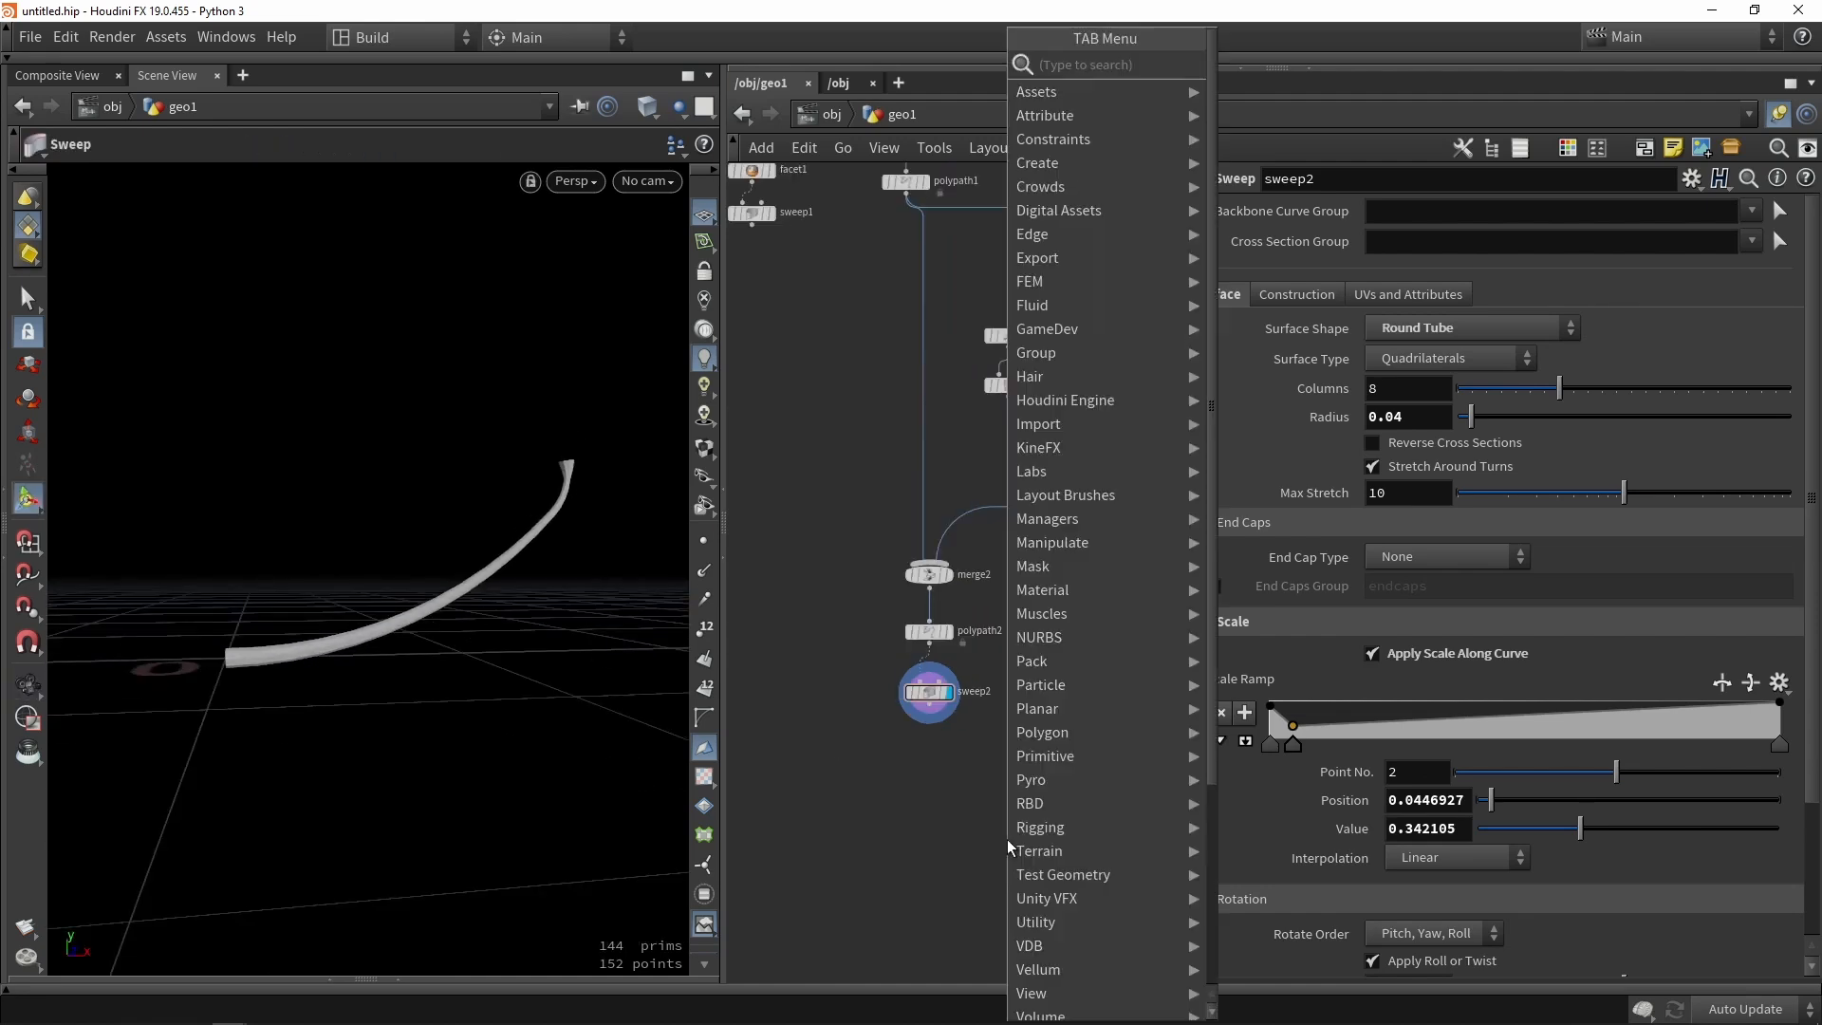
{"action": "type", "text": "merge"}
{"action": "key", "text": "Return"}
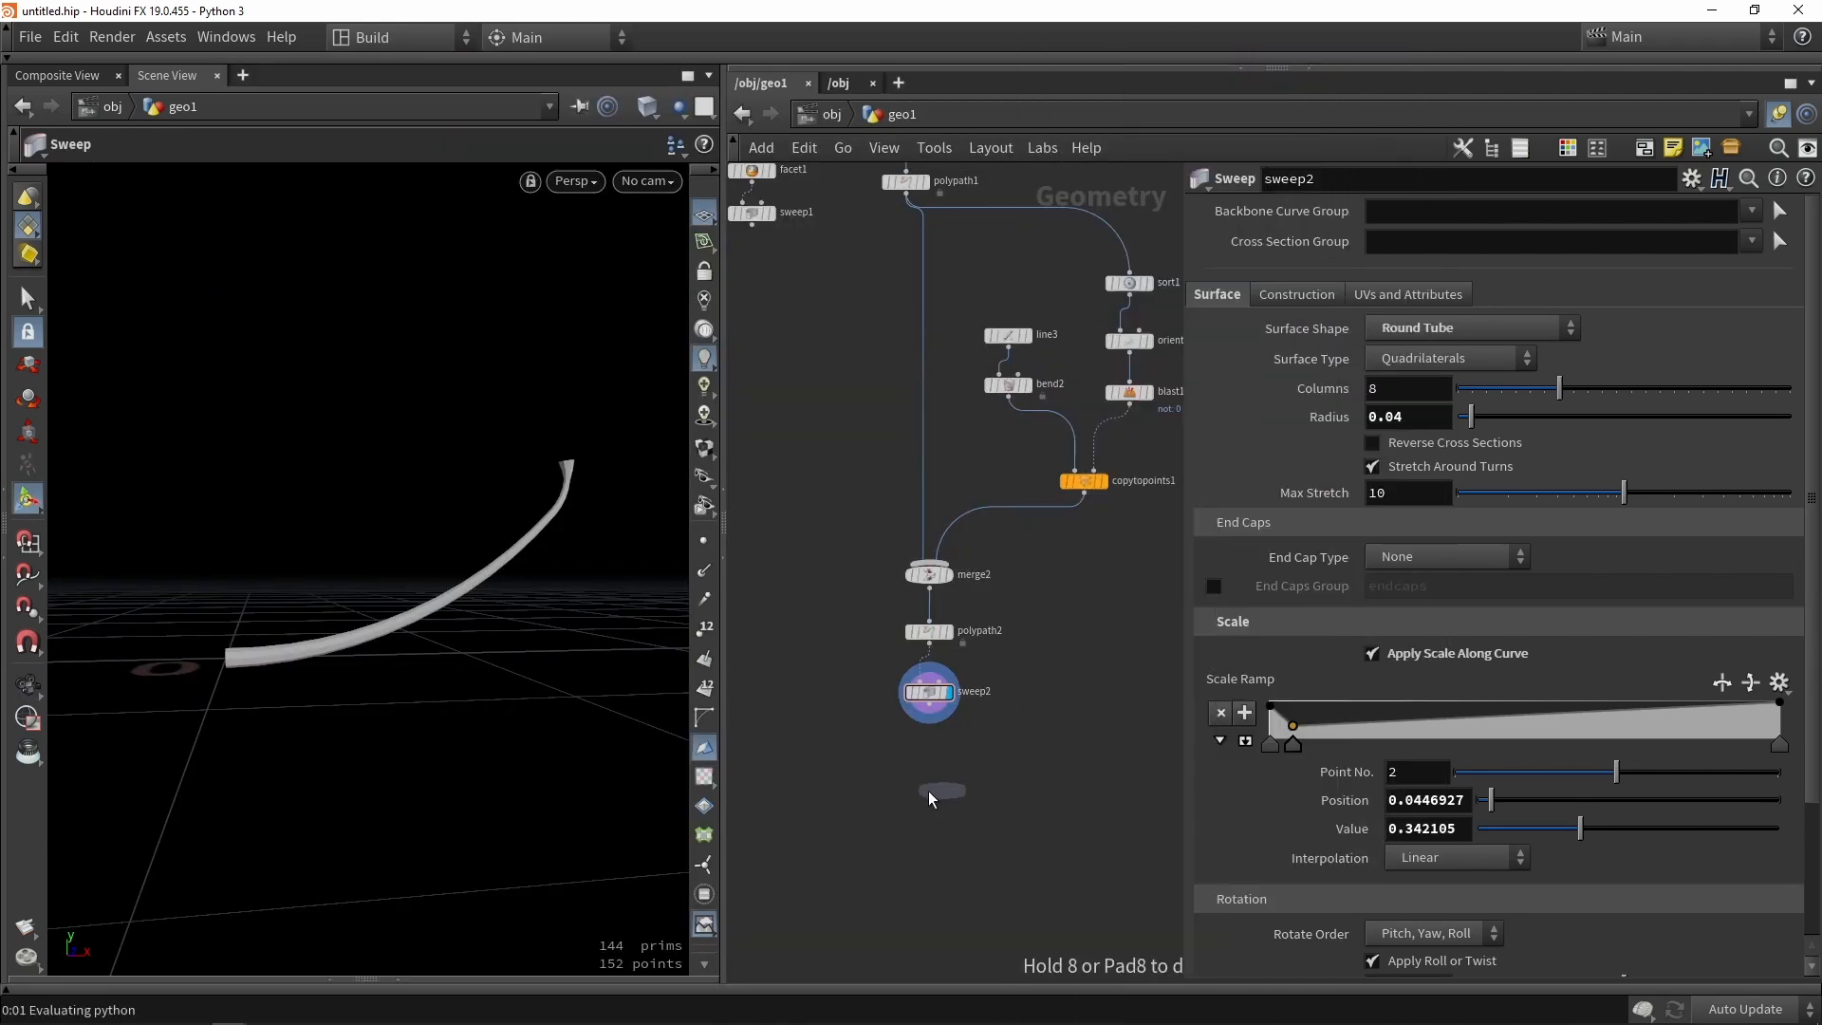
{"action": "left_click", "coordinate": [867, 808]}
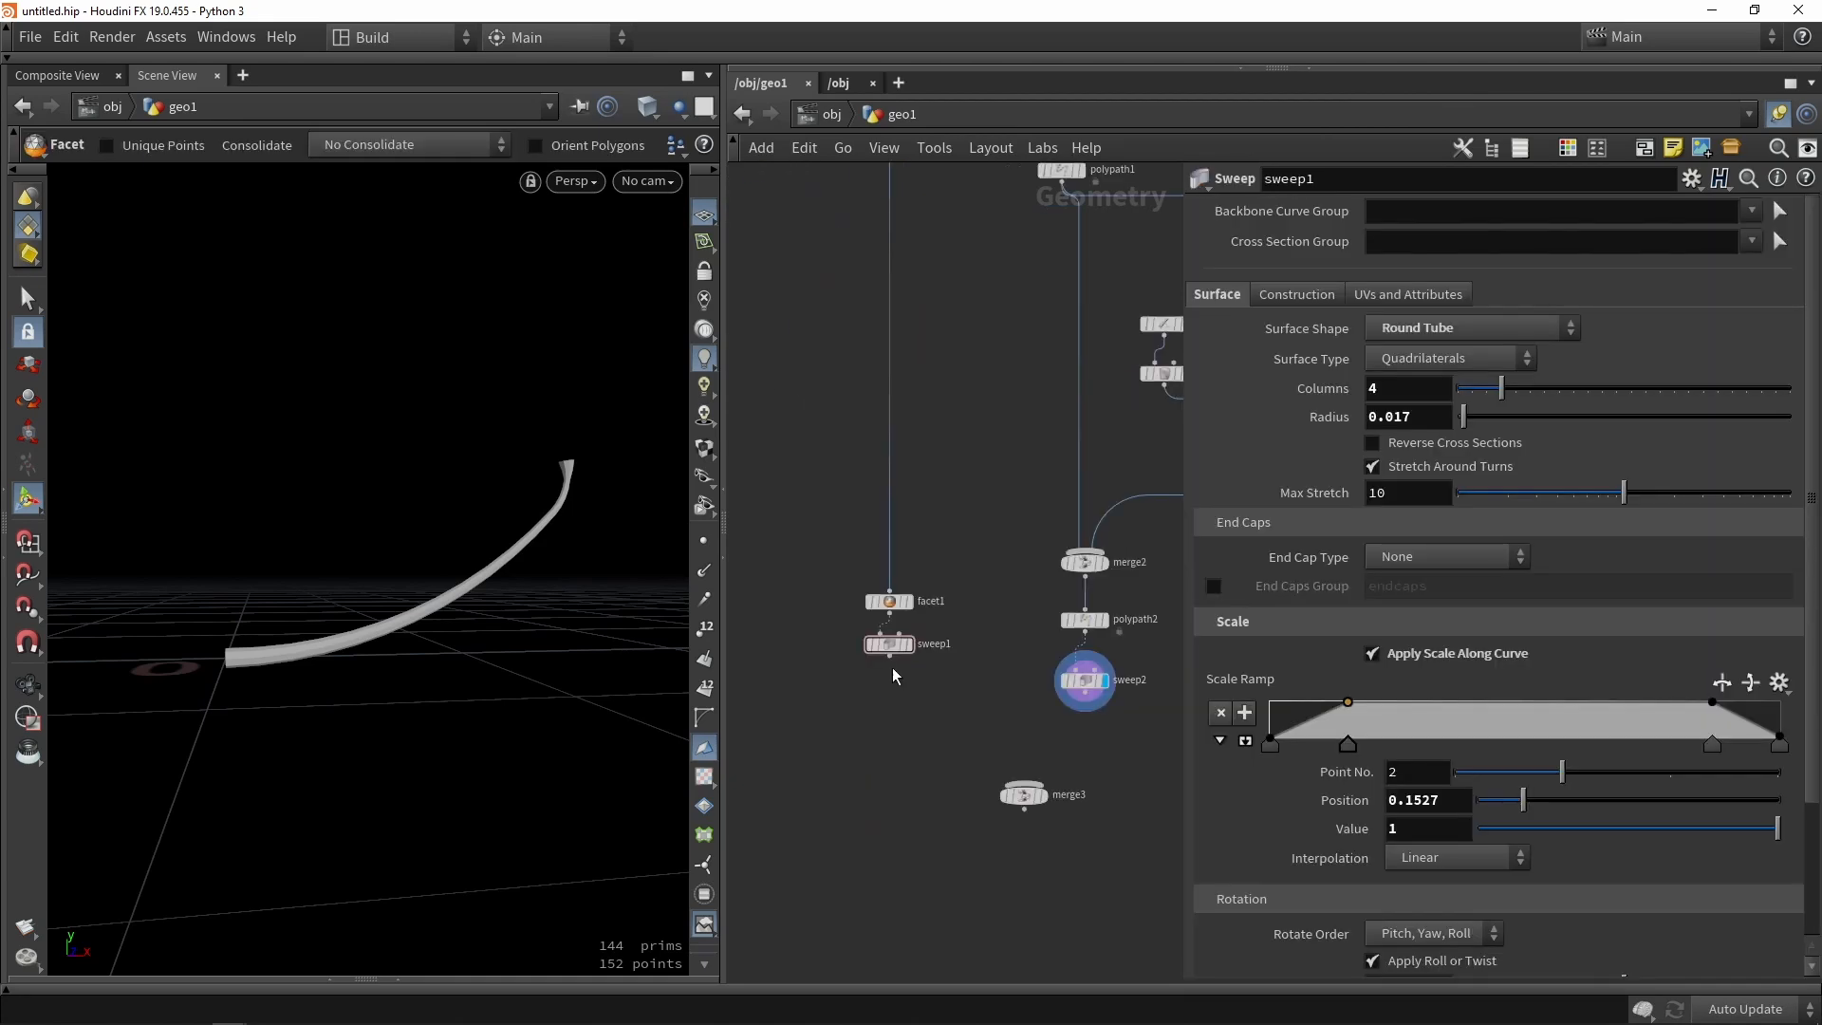
{"action": "left_click", "coordinate": [890, 655]}
{"action": "scroll", "coordinate": [1066, 753], "scroll_direction": "up", "scroll_amount": 3}
{"action": "left_click_drag", "start_coordinate": [1029, 761], "coordinate": [950, 862]}
{"action": "left_click", "coordinate": [1020, 832]}
{"action": "left_click_drag", "start_coordinate": [446, 735], "coordinate": [333, 602], "text": "alt"}
{"action": "scroll", "coordinate": [296, 580], "scroll_direction": "up", "scroll_amount": 5}
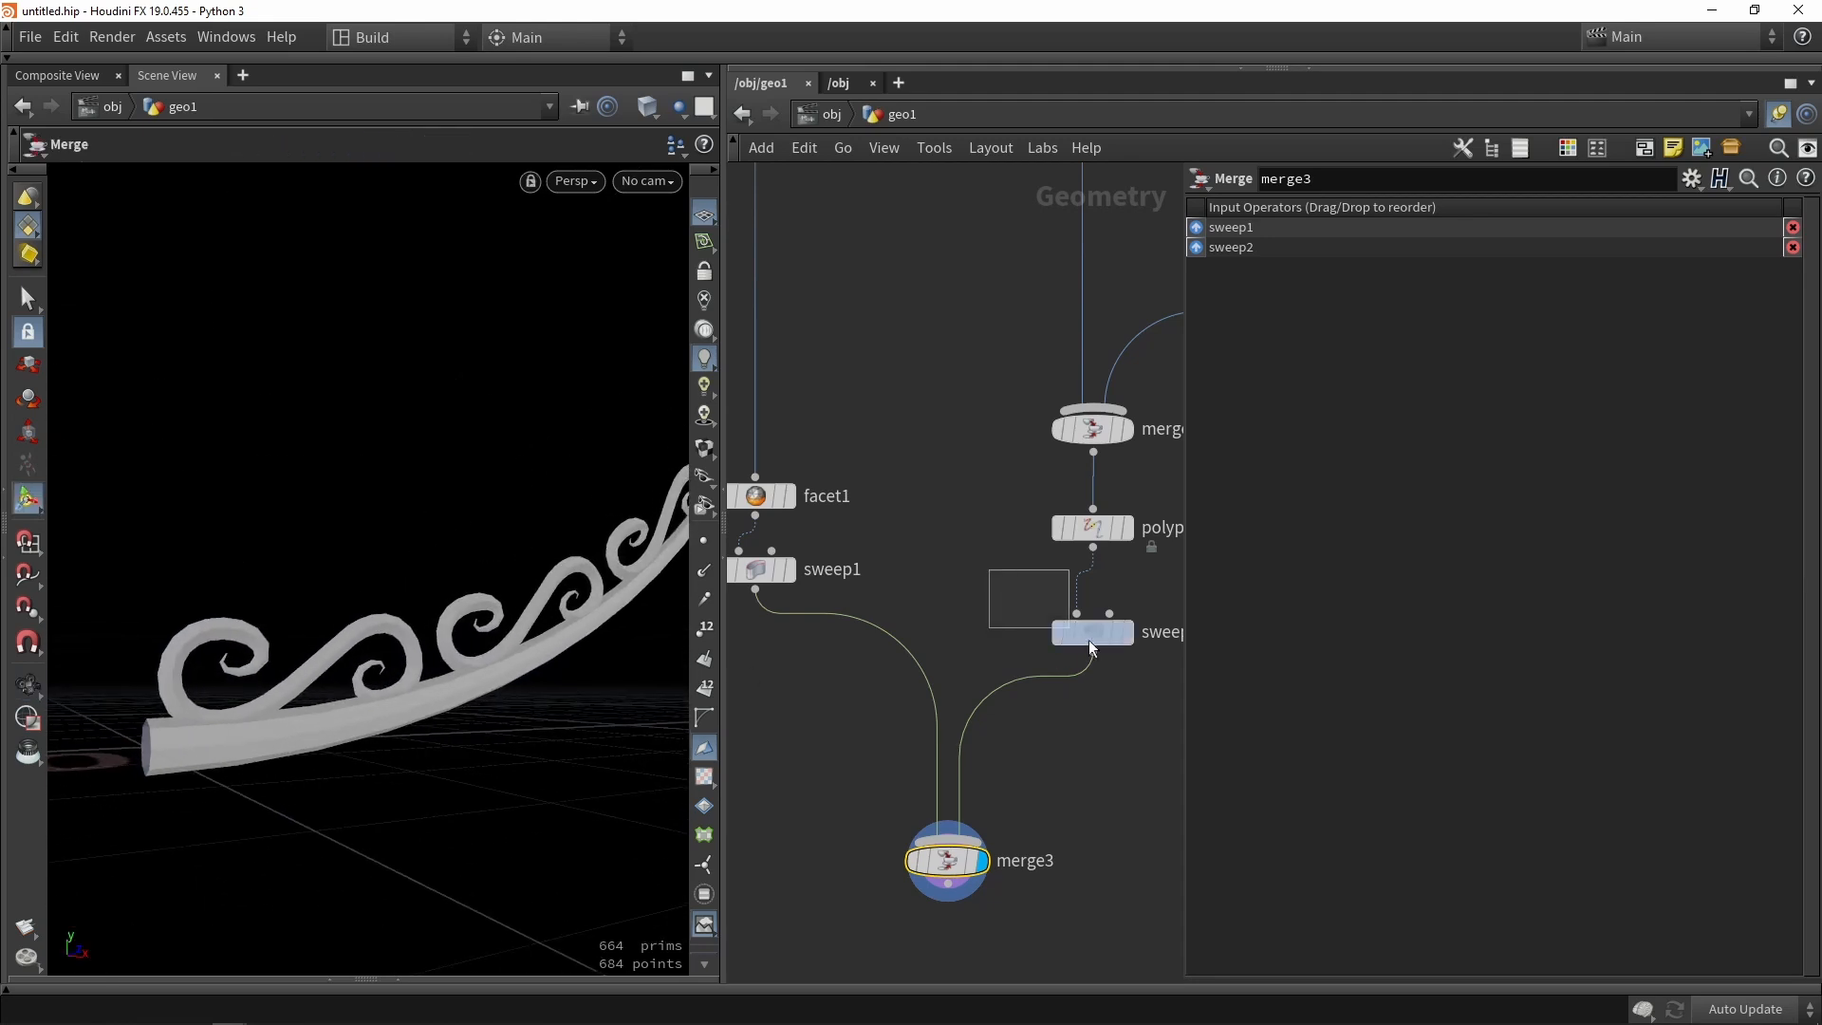
Set sweep2's Radius to 0.034 and its Columns to 13.
{"action": "left_click_drag", "start_coordinate": [1089, 646], "coordinate": [1091, 645]}
{"action": "left_click_drag", "start_coordinate": [1473, 429], "coordinate": [1470, 424]}
{"action": "left_click_drag", "start_coordinate": [1561, 388], "coordinate": [1636, 391]}
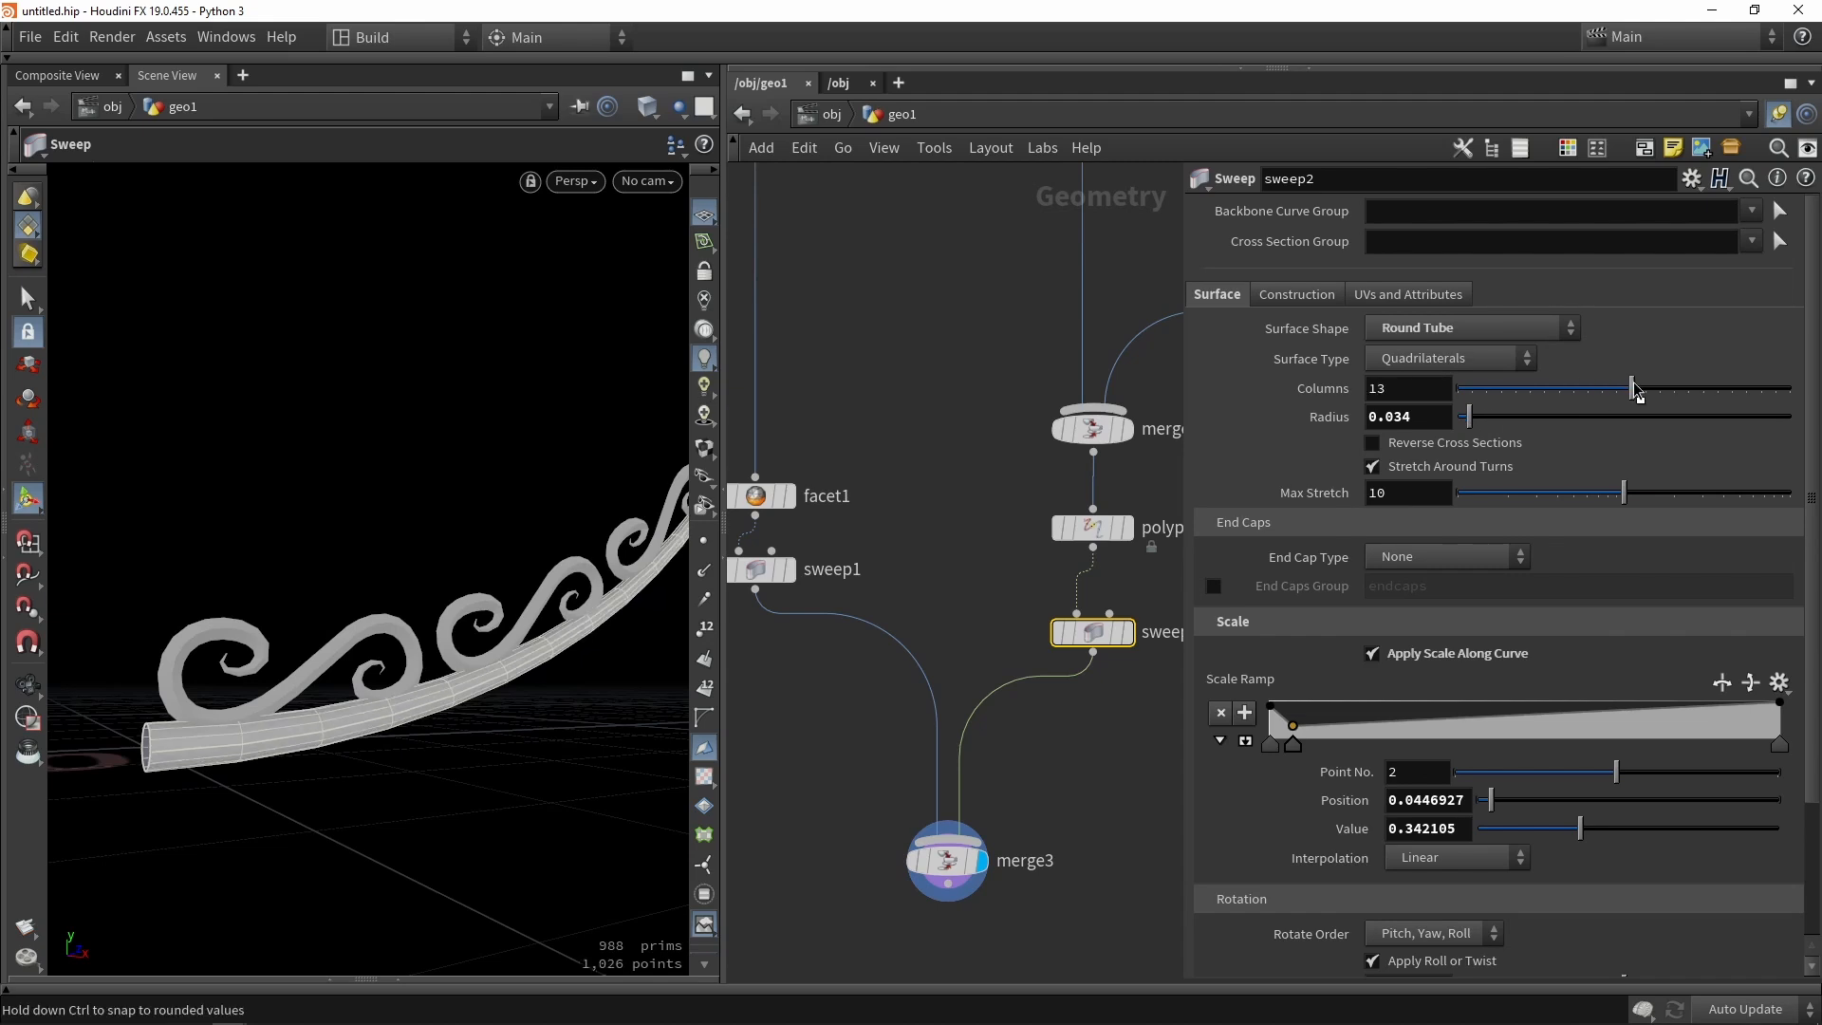
{"action": "left_click", "coordinate": [884, 548]}
{"action": "left_click_drag", "start_coordinate": [512, 563], "coordinate": [393, 574], "text": "alt"}
Add a Labs Symmetrize node below merge3 and display it.
{"action": "middle_click_drag", "start_coordinate": [940, 930], "coordinate": [964, 550]}
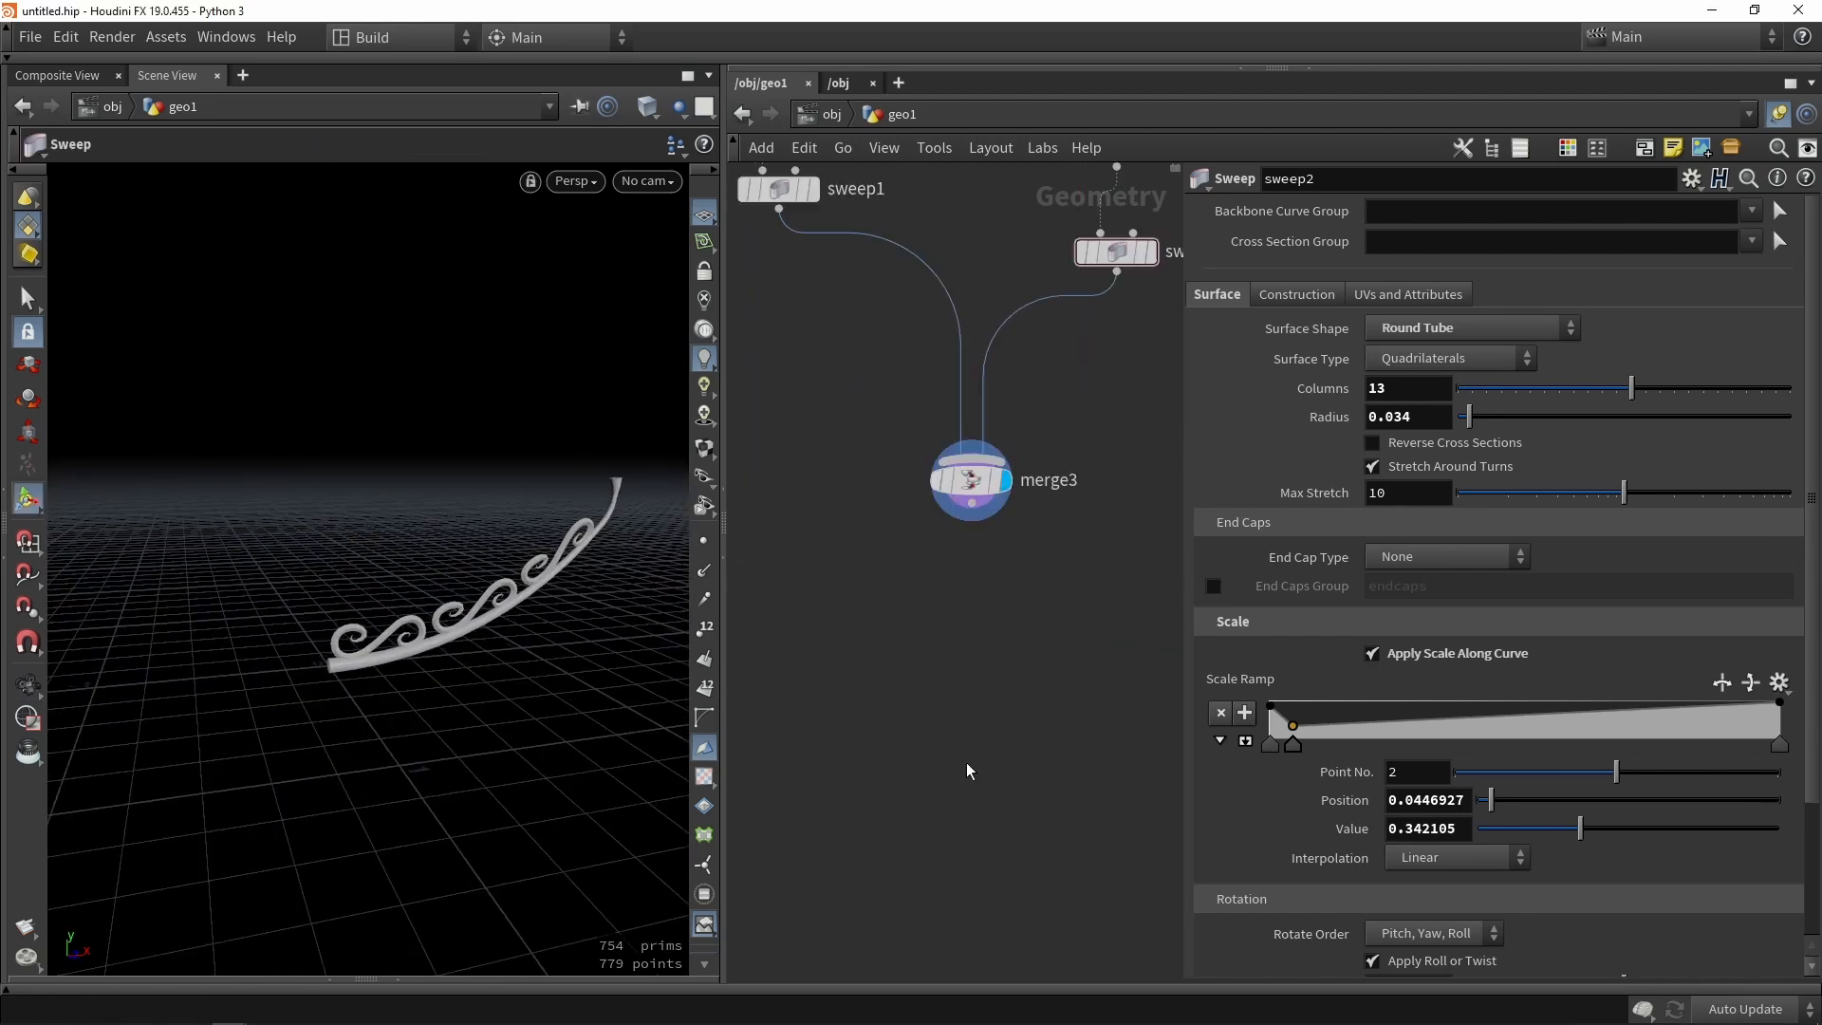
{"action": "key", "text": "Tab"}
{"action": "type", "text": "sy"}
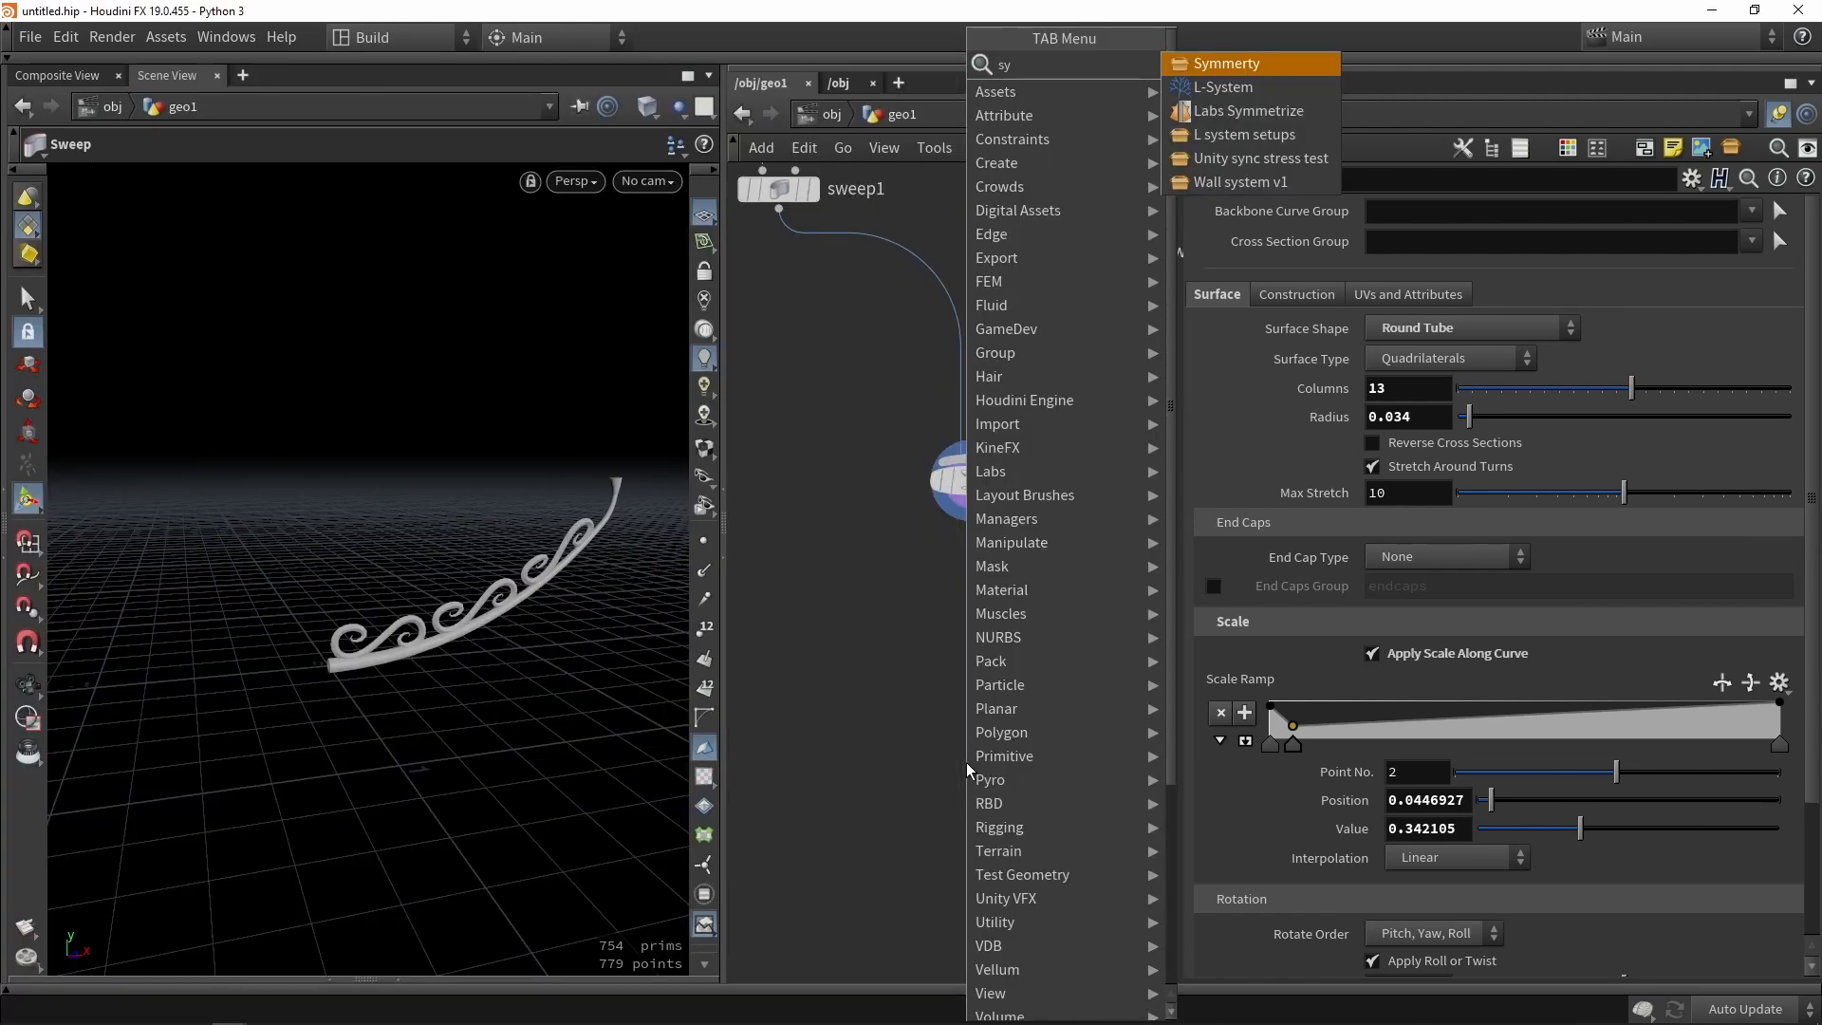
{"action": "left_click", "coordinate": [1248, 110]}
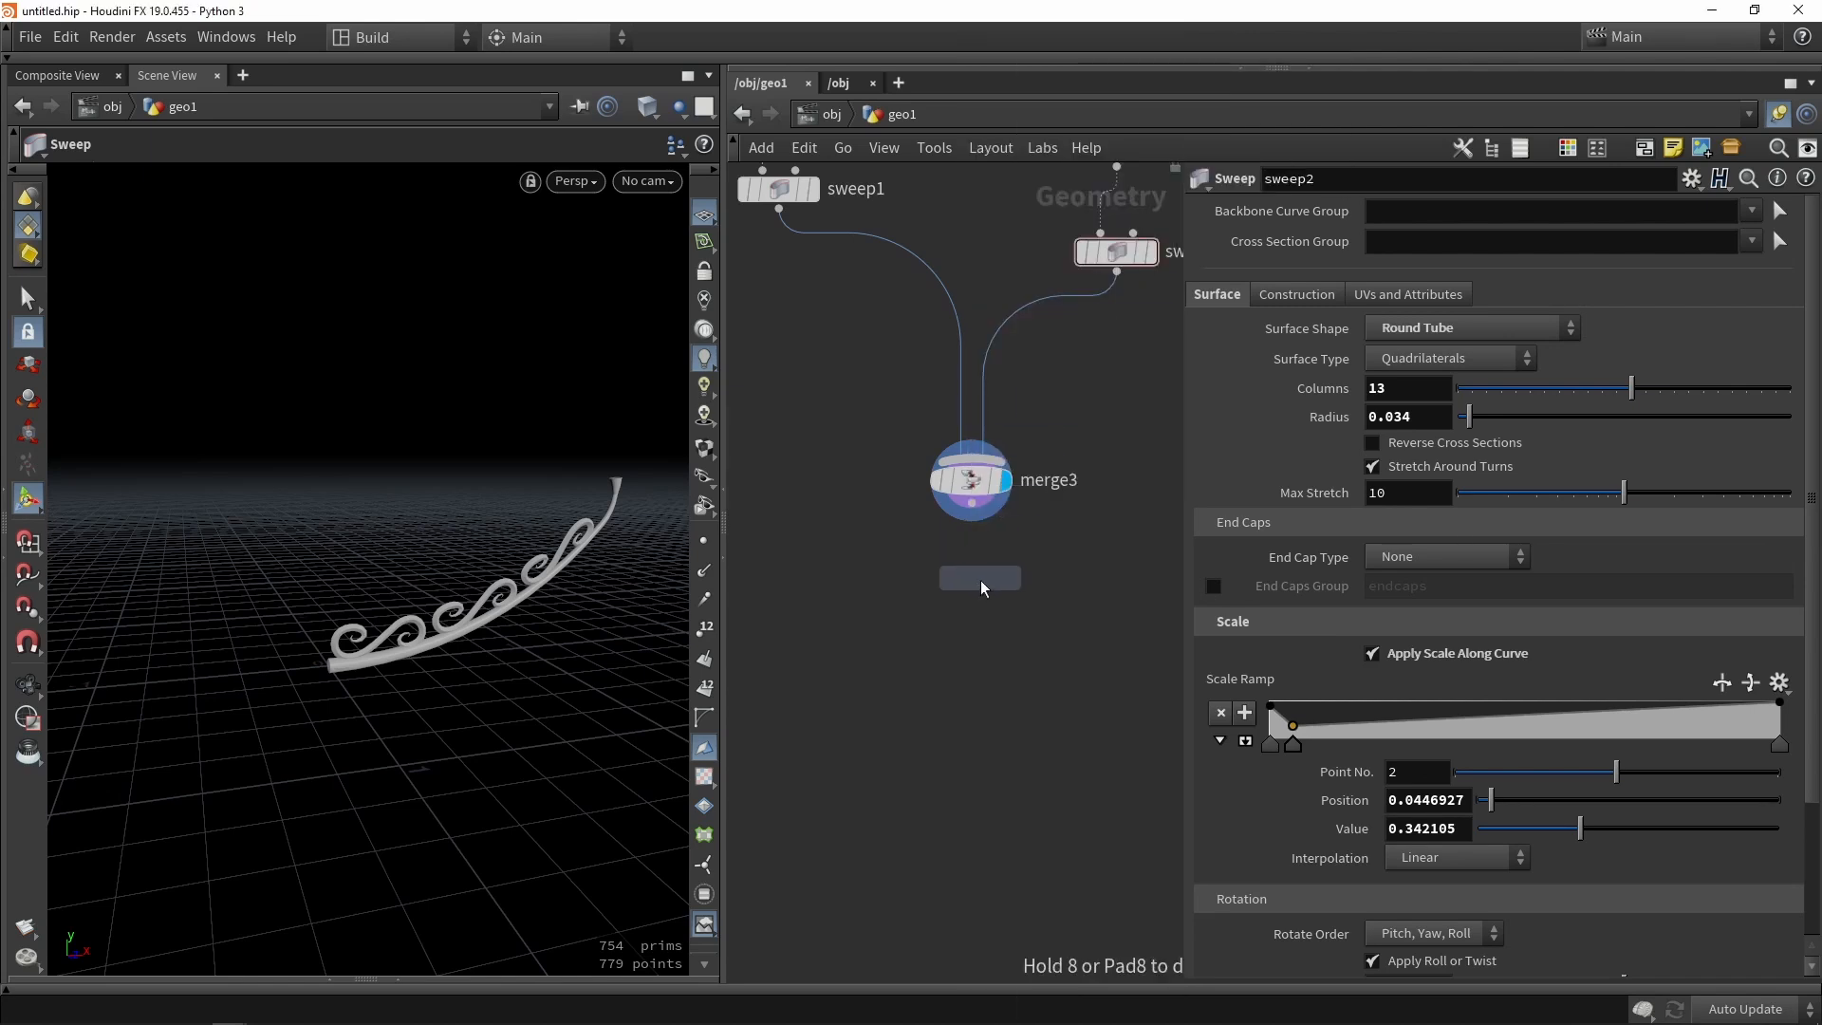
{"action": "left_click", "coordinate": [981, 579]}
{"action": "scroll", "coordinate": [972, 528], "scroll_direction": "up", "scroll_amount": 3}
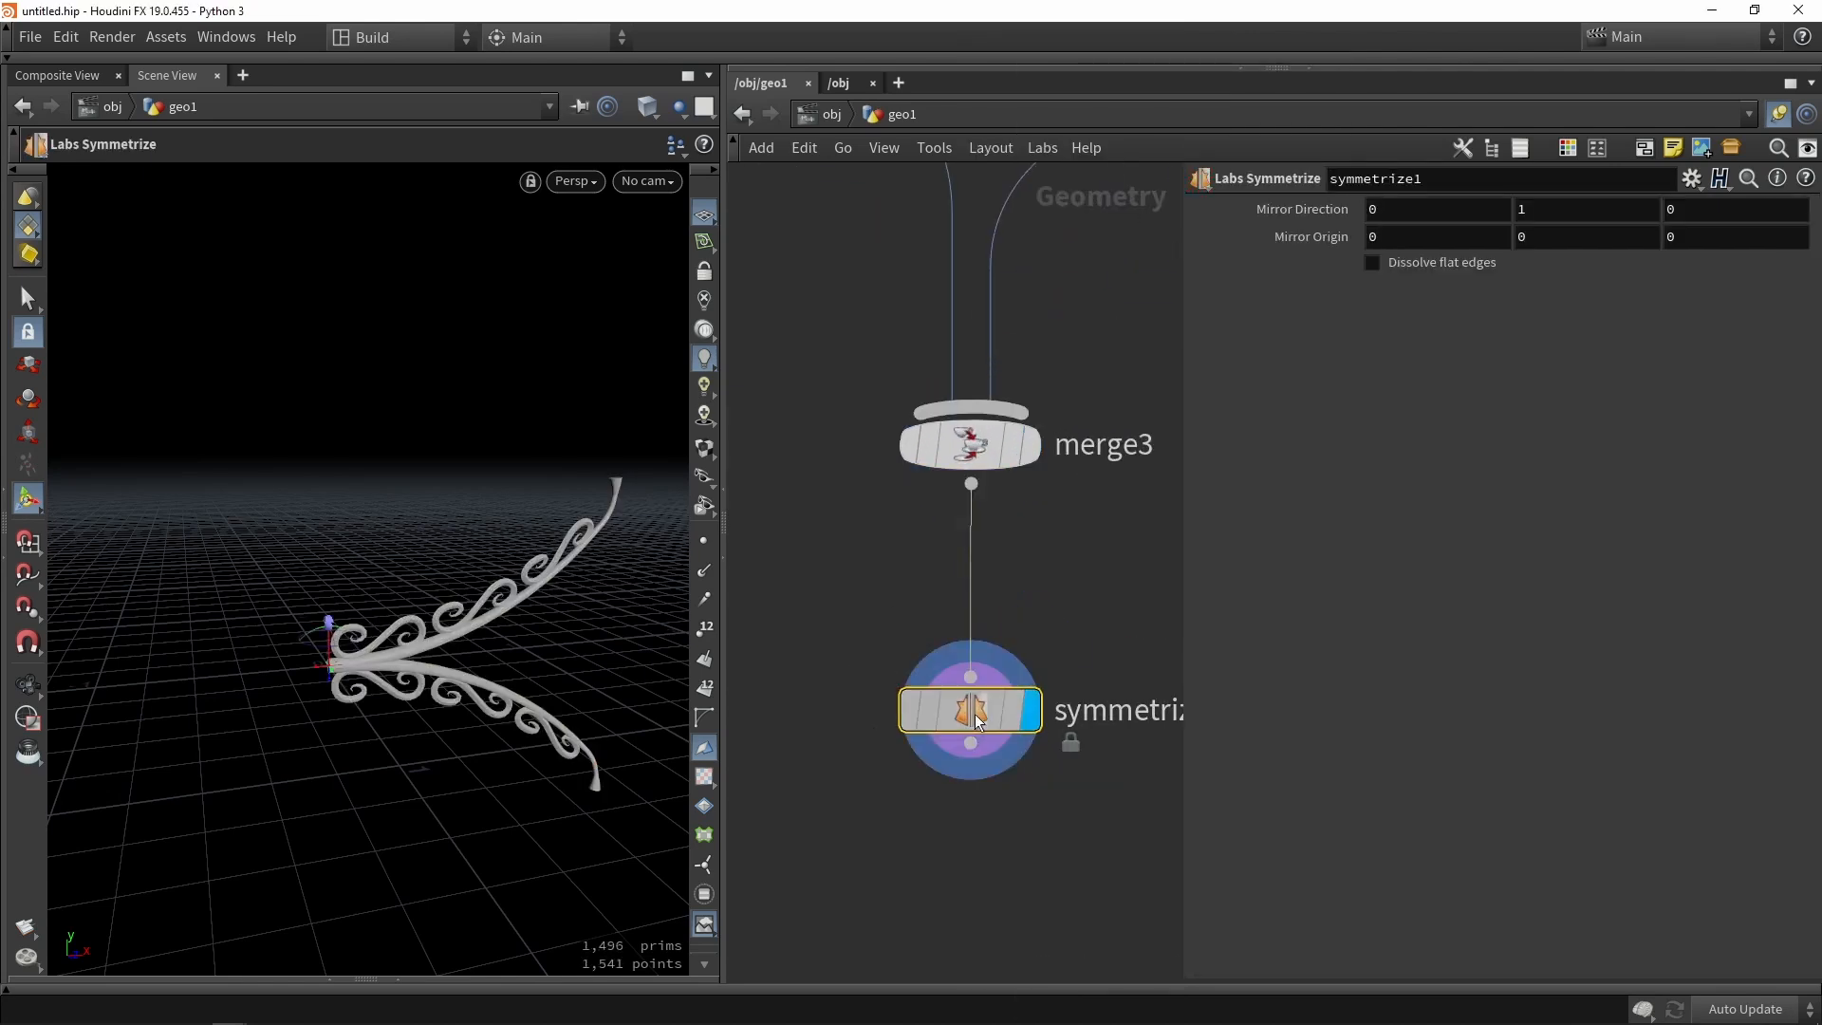
Set the Labs Symmetrize node's Mirror Direction to 1, 0, 0.
{"action": "left_click_drag", "start_coordinate": [455, 672], "coordinate": [562, 580], "text": "alt"}
{"action": "middle_click_drag", "start_coordinate": [901, 390], "coordinate": [909, 439]}
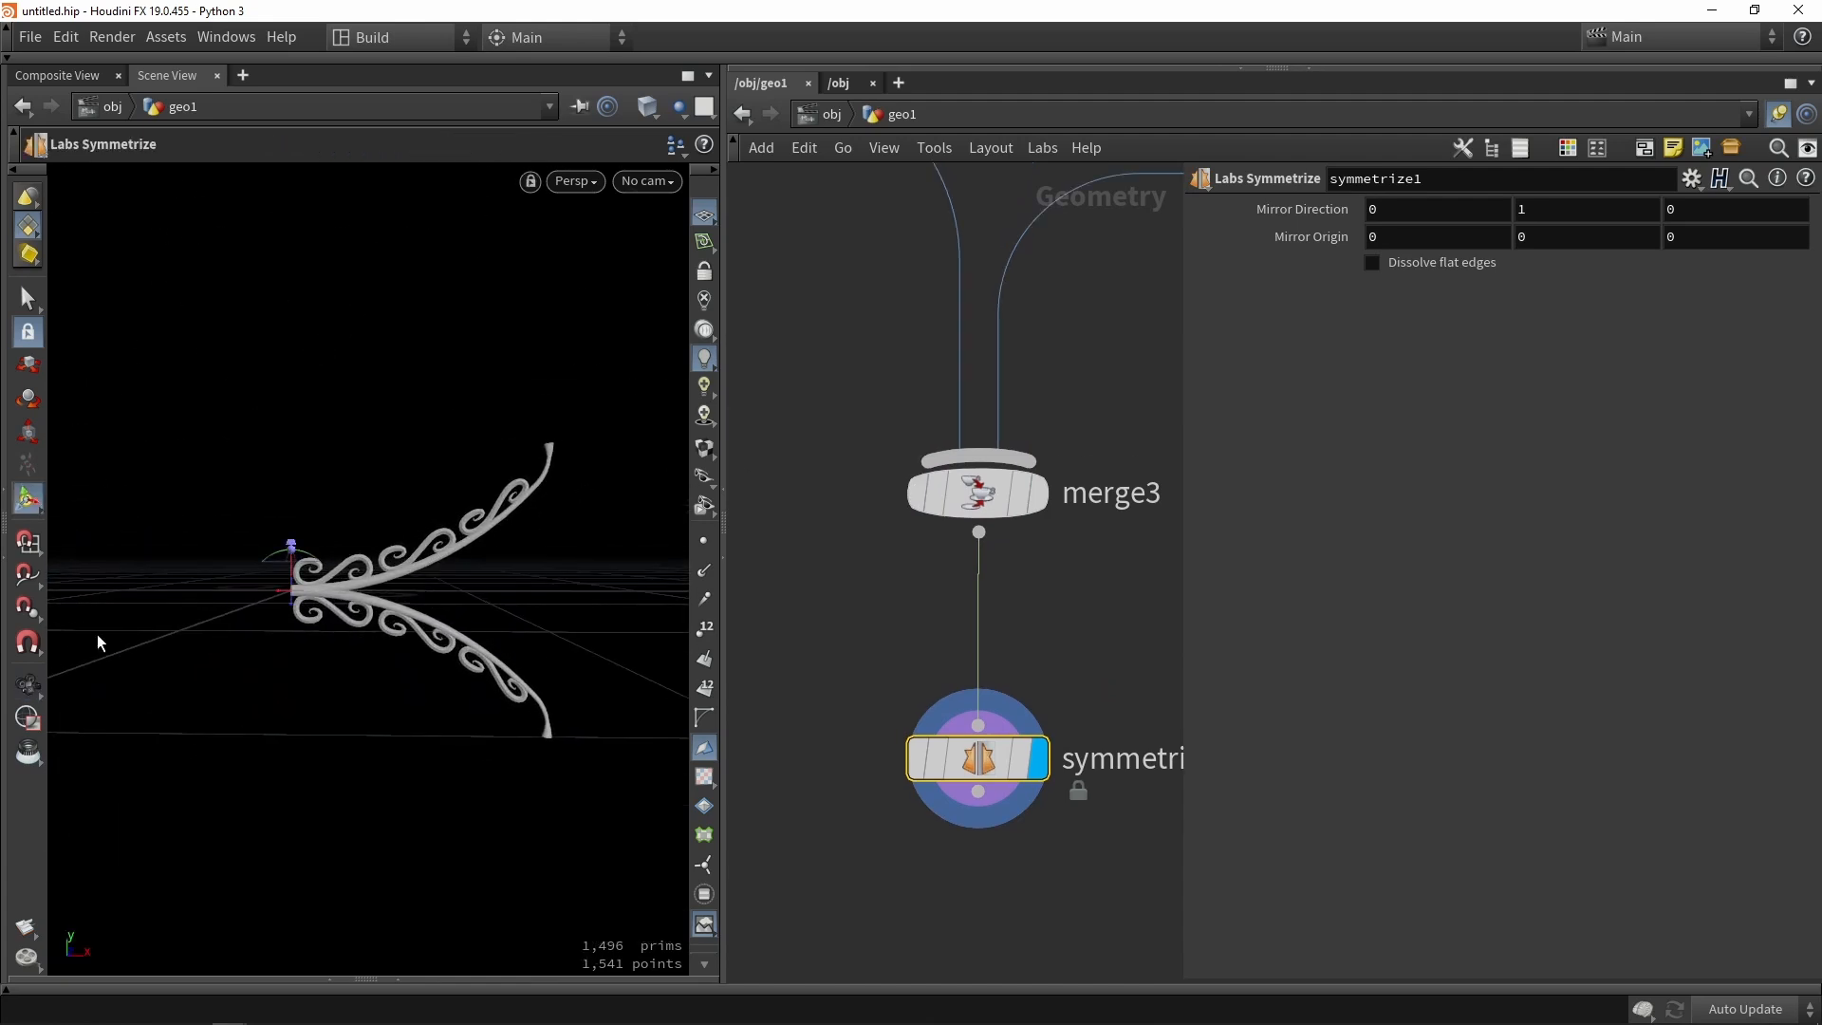
{"action": "left_click_drag", "start_coordinate": [318, 508], "coordinate": [476, 482], "text": "alt"}
{"action": "middle_click_drag", "start_coordinate": [1017, 361], "coordinate": [987, 558]}
{"action": "scroll", "coordinate": [986, 558], "scroll_direction": "down", "scroll_amount": 10}
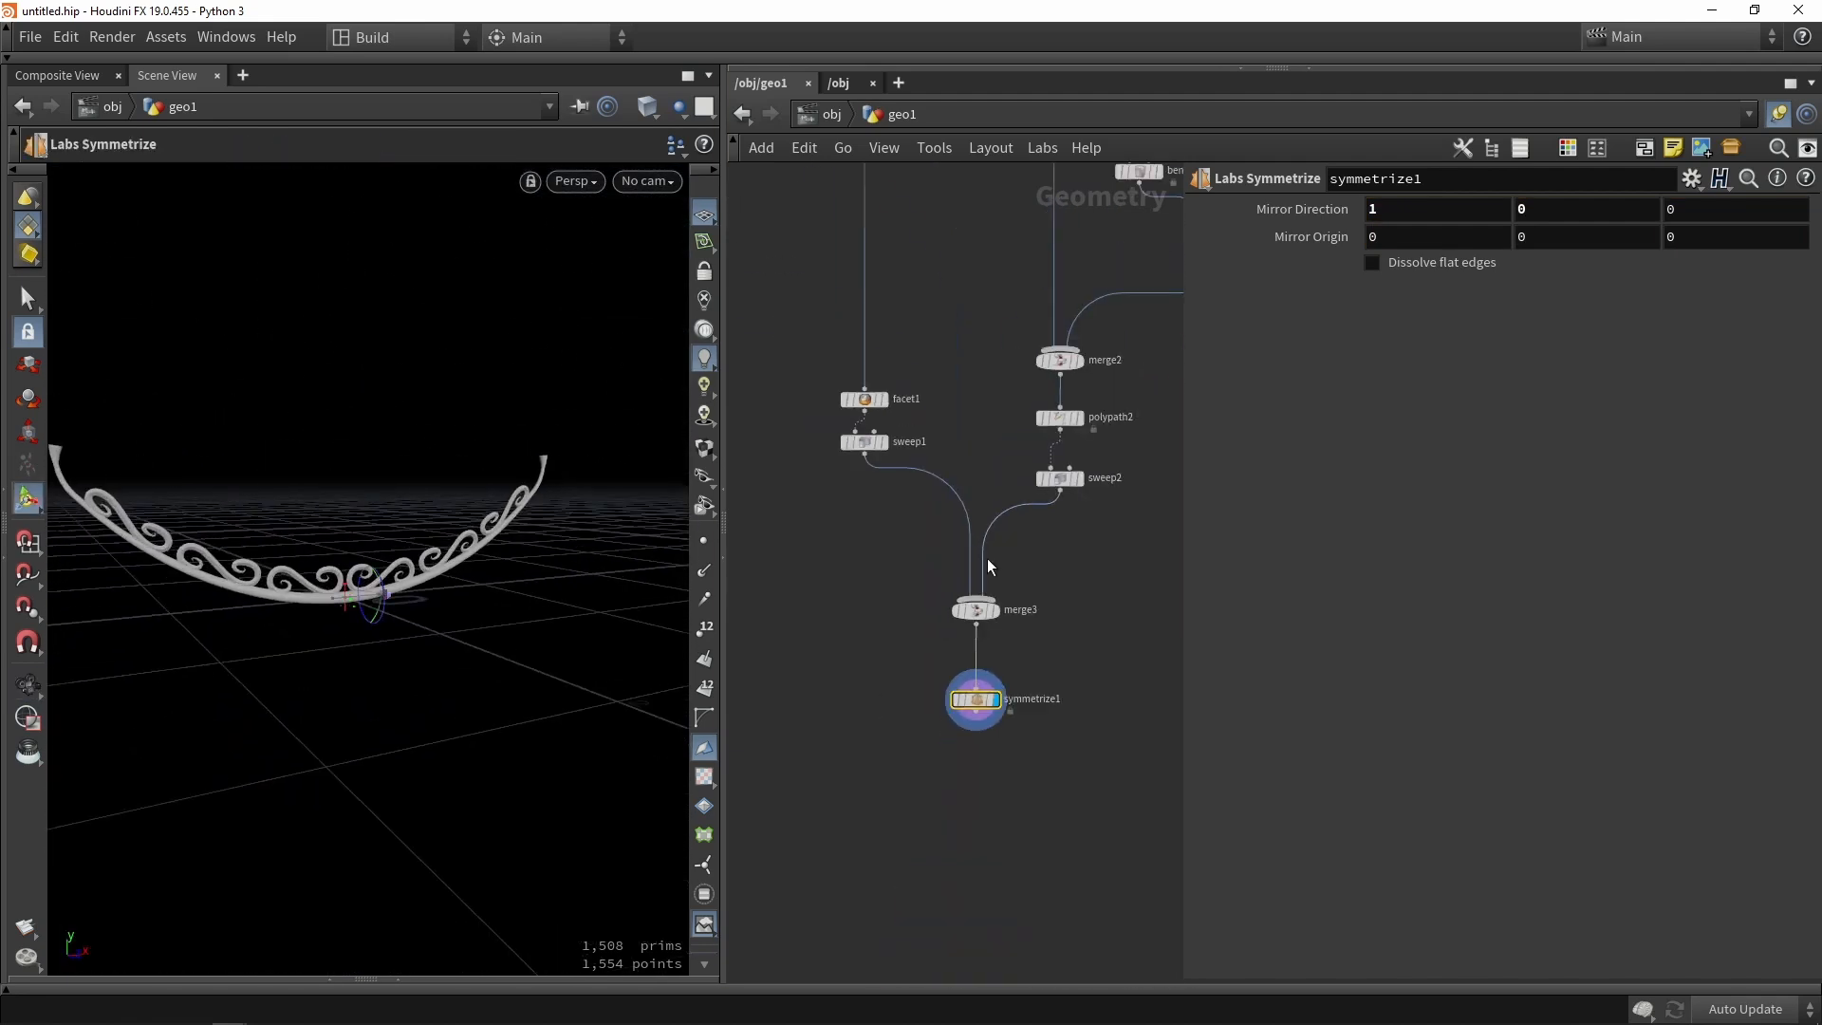
Try a tighter upward curve on bend1, with Bend about 114.6 and Length Scale about 1.2.
{"action": "middle_click_drag", "start_coordinate": [962, 476], "coordinate": [921, 669]}
{"action": "scroll", "coordinate": [947, 308], "scroll_direction": "up", "scroll_amount": 5}
{"action": "middle_click_drag", "start_coordinate": [1033, 333], "coordinate": [875, 327]}
{"action": "scroll", "coordinate": [875, 328], "scroll_direction": "up", "scroll_amount": 1}
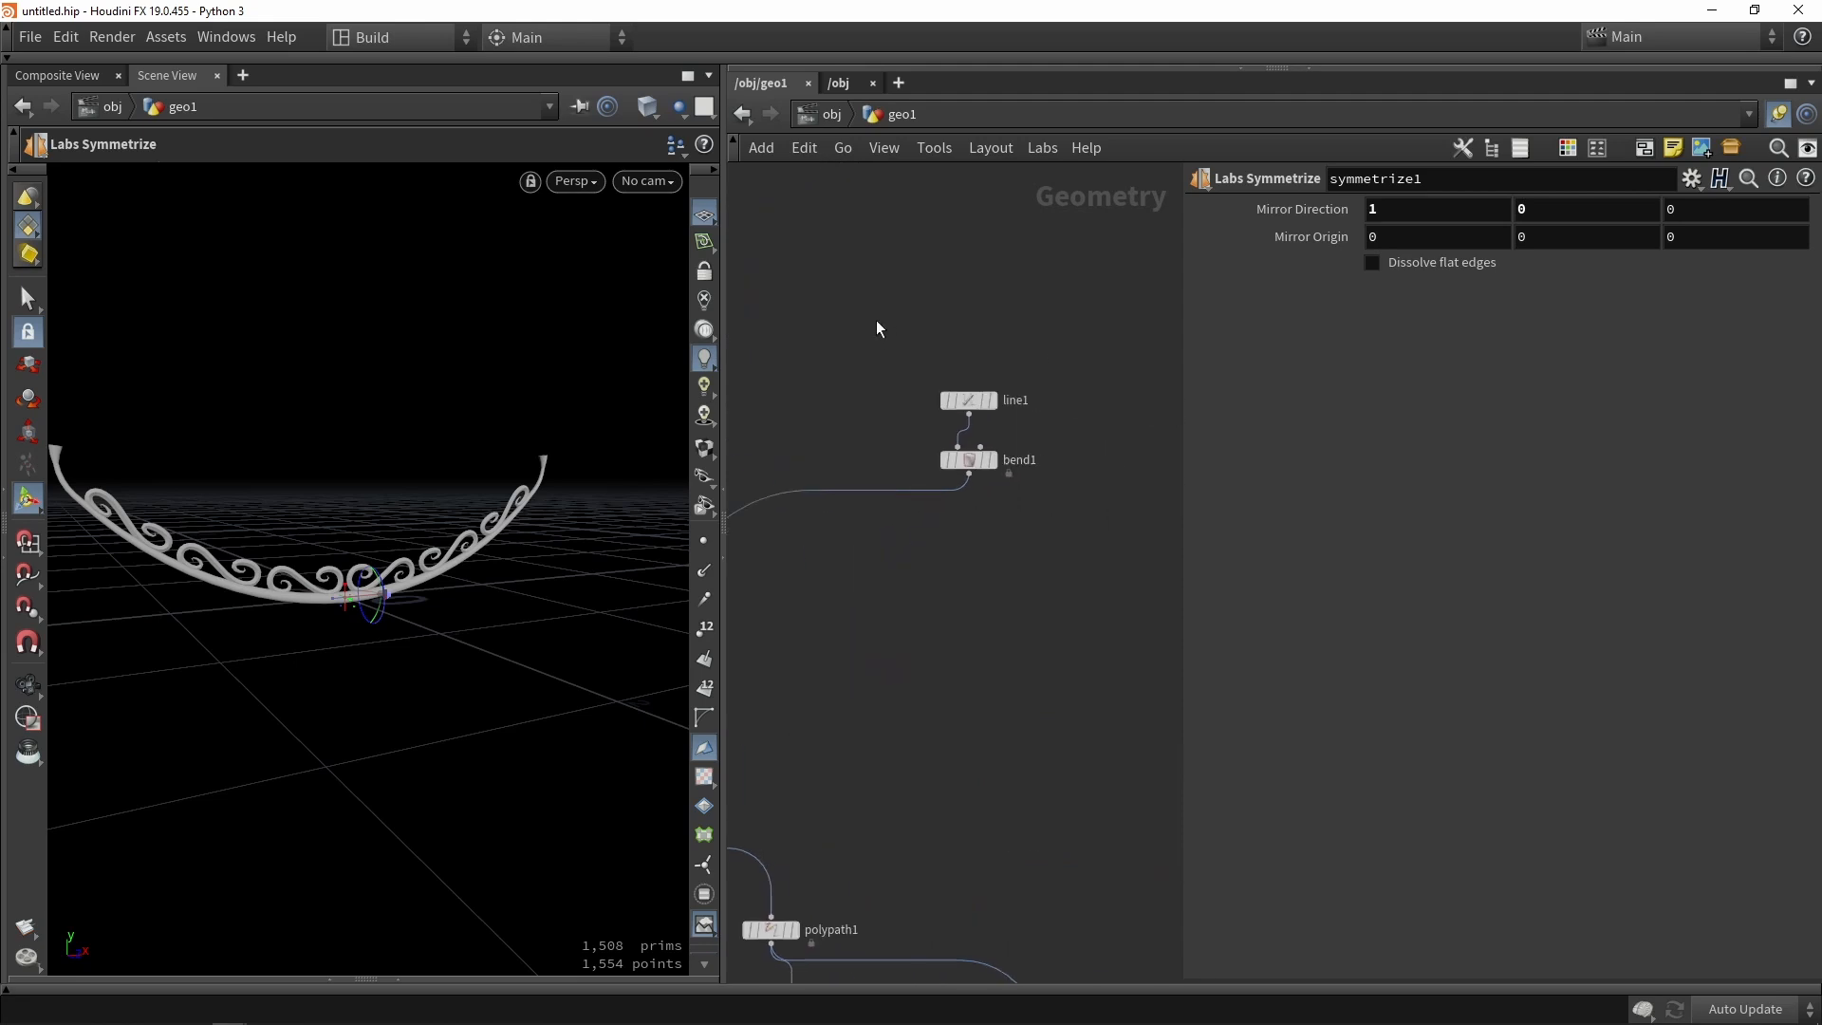
{"action": "left_click", "coordinate": [968, 399]}
{"action": "left_click", "coordinate": [972, 464]}
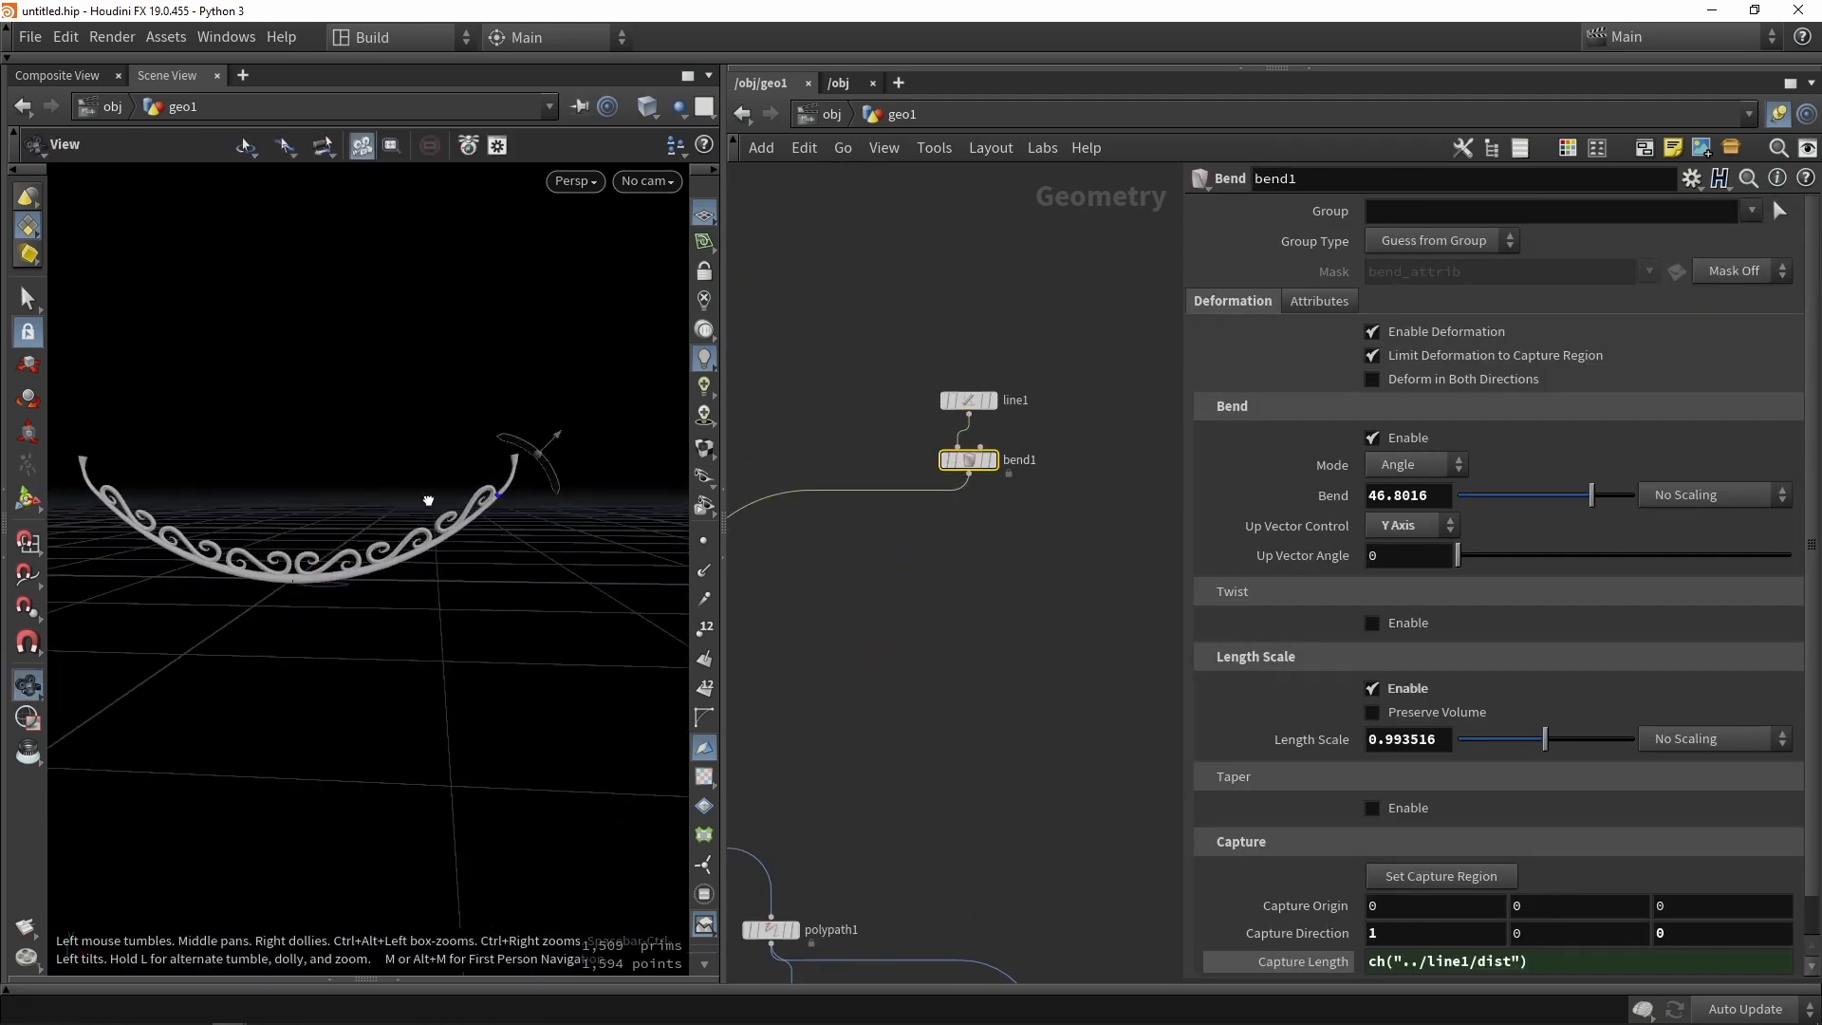
{"action": "left_click_drag", "start_coordinate": [554, 474], "coordinate": [411, 275]}
{"action": "left_click_drag", "start_coordinate": [265, 248], "coordinate": [418, 602]}
{"action": "key", "text": "Escape"}
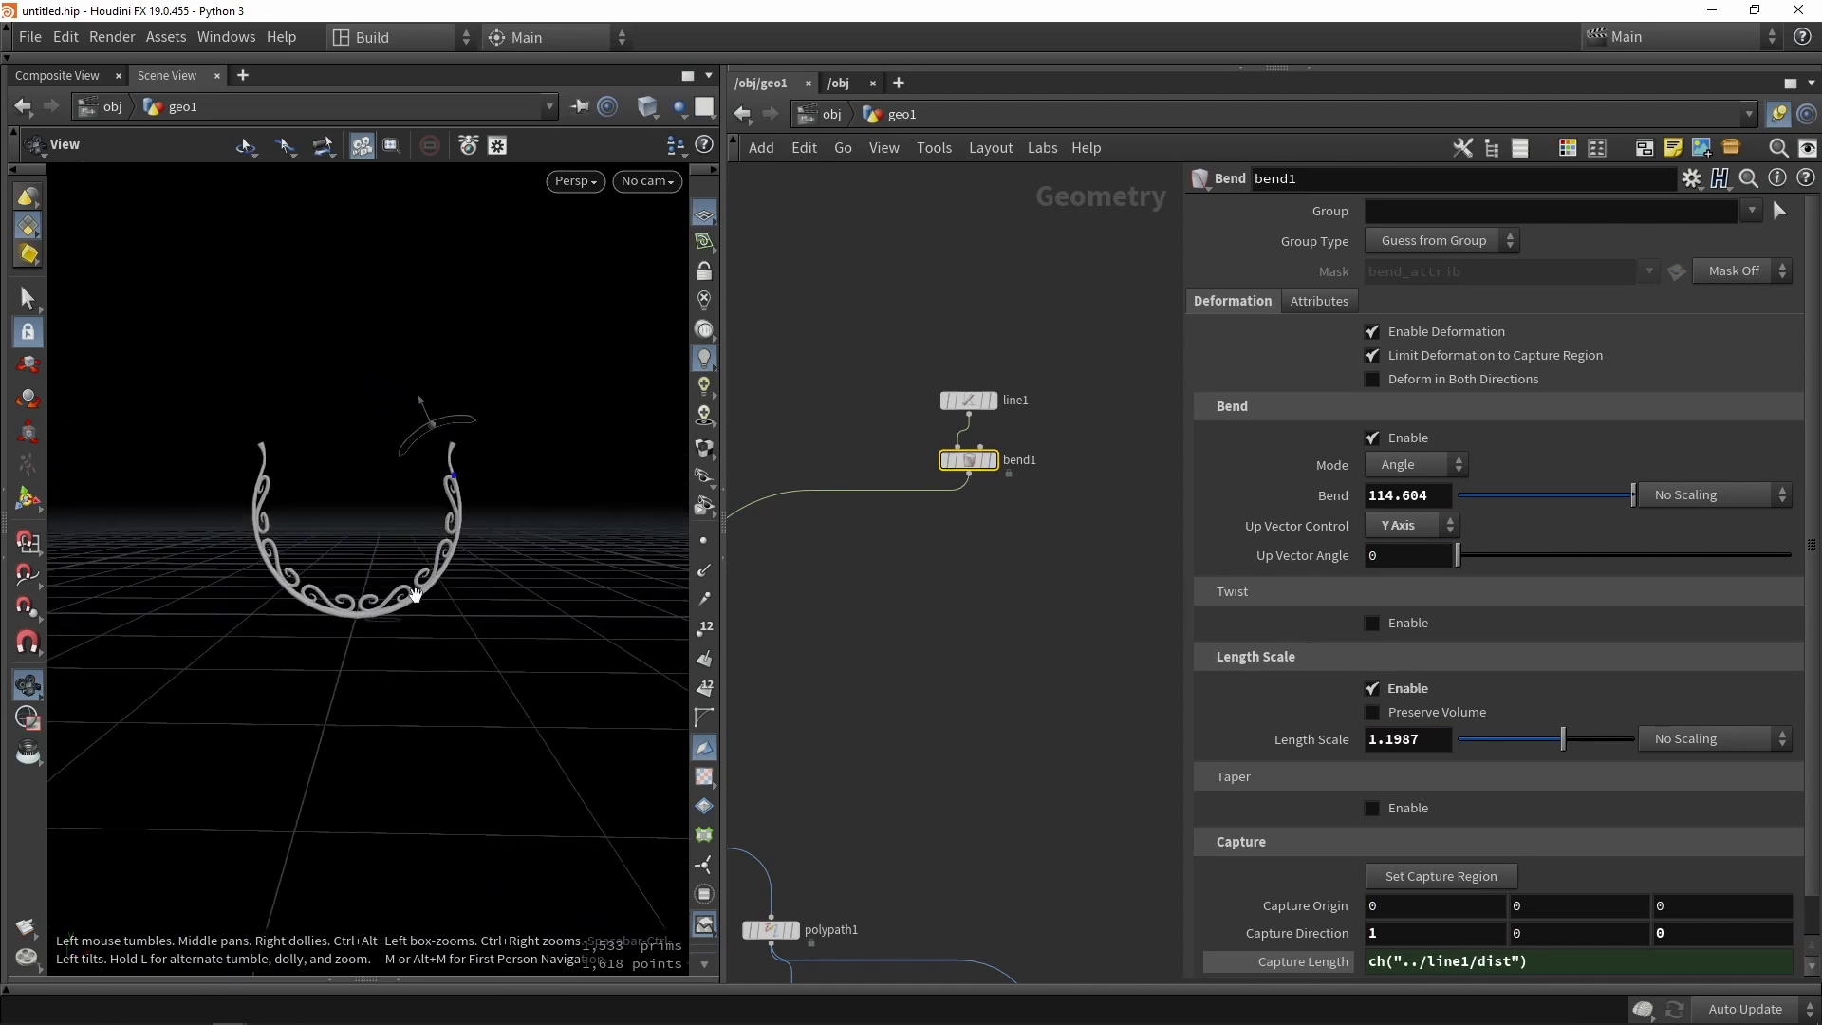
{"action": "key", "text": "Return"}
{"action": "key", "text": "Escape"}
Try negative Bend values on bend1, about -298 and about -209, curling the mirrored ornament downward into a ring.
{"action": "scroll", "coordinate": [414, 596], "scroll_direction": "up", "scroll_amount": 5}
{"action": "left_click_drag", "start_coordinate": [568, 300], "coordinate": [570, 560]}
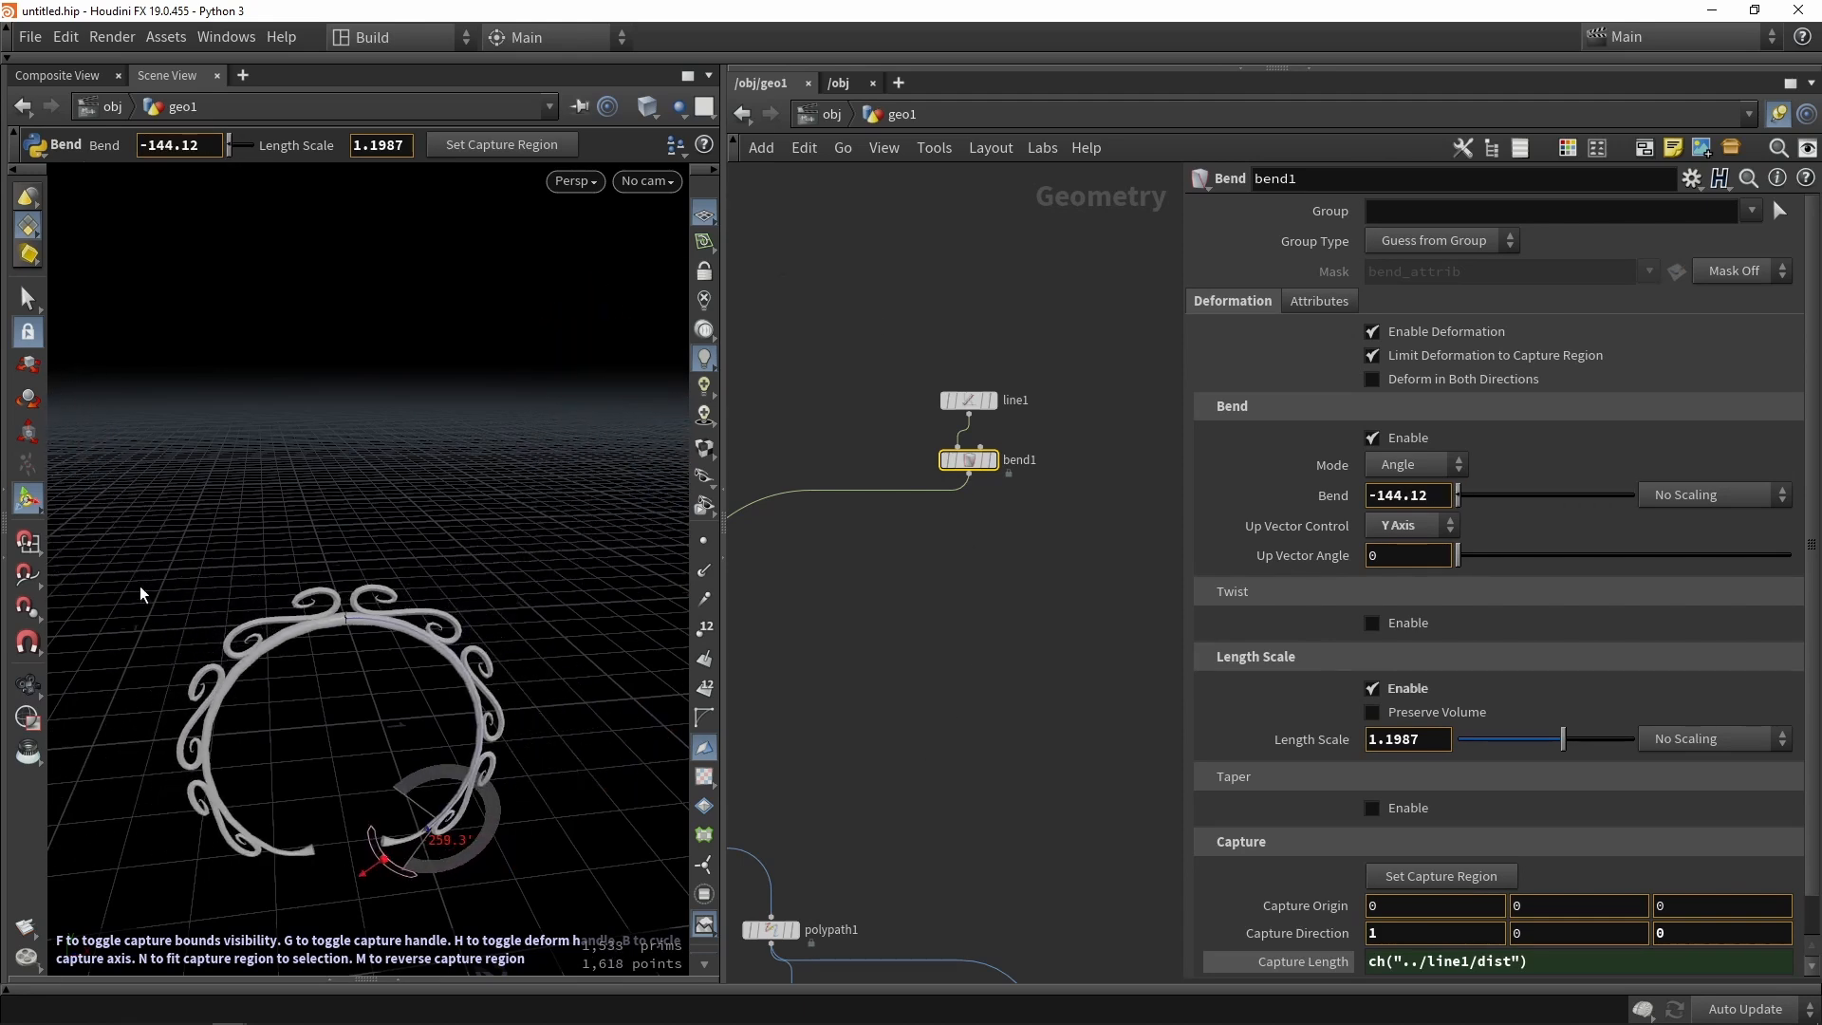
{"action": "key", "text": "Escape"}
{"action": "left_click_drag", "start_coordinate": [569, 560], "coordinate": [329, 617]}
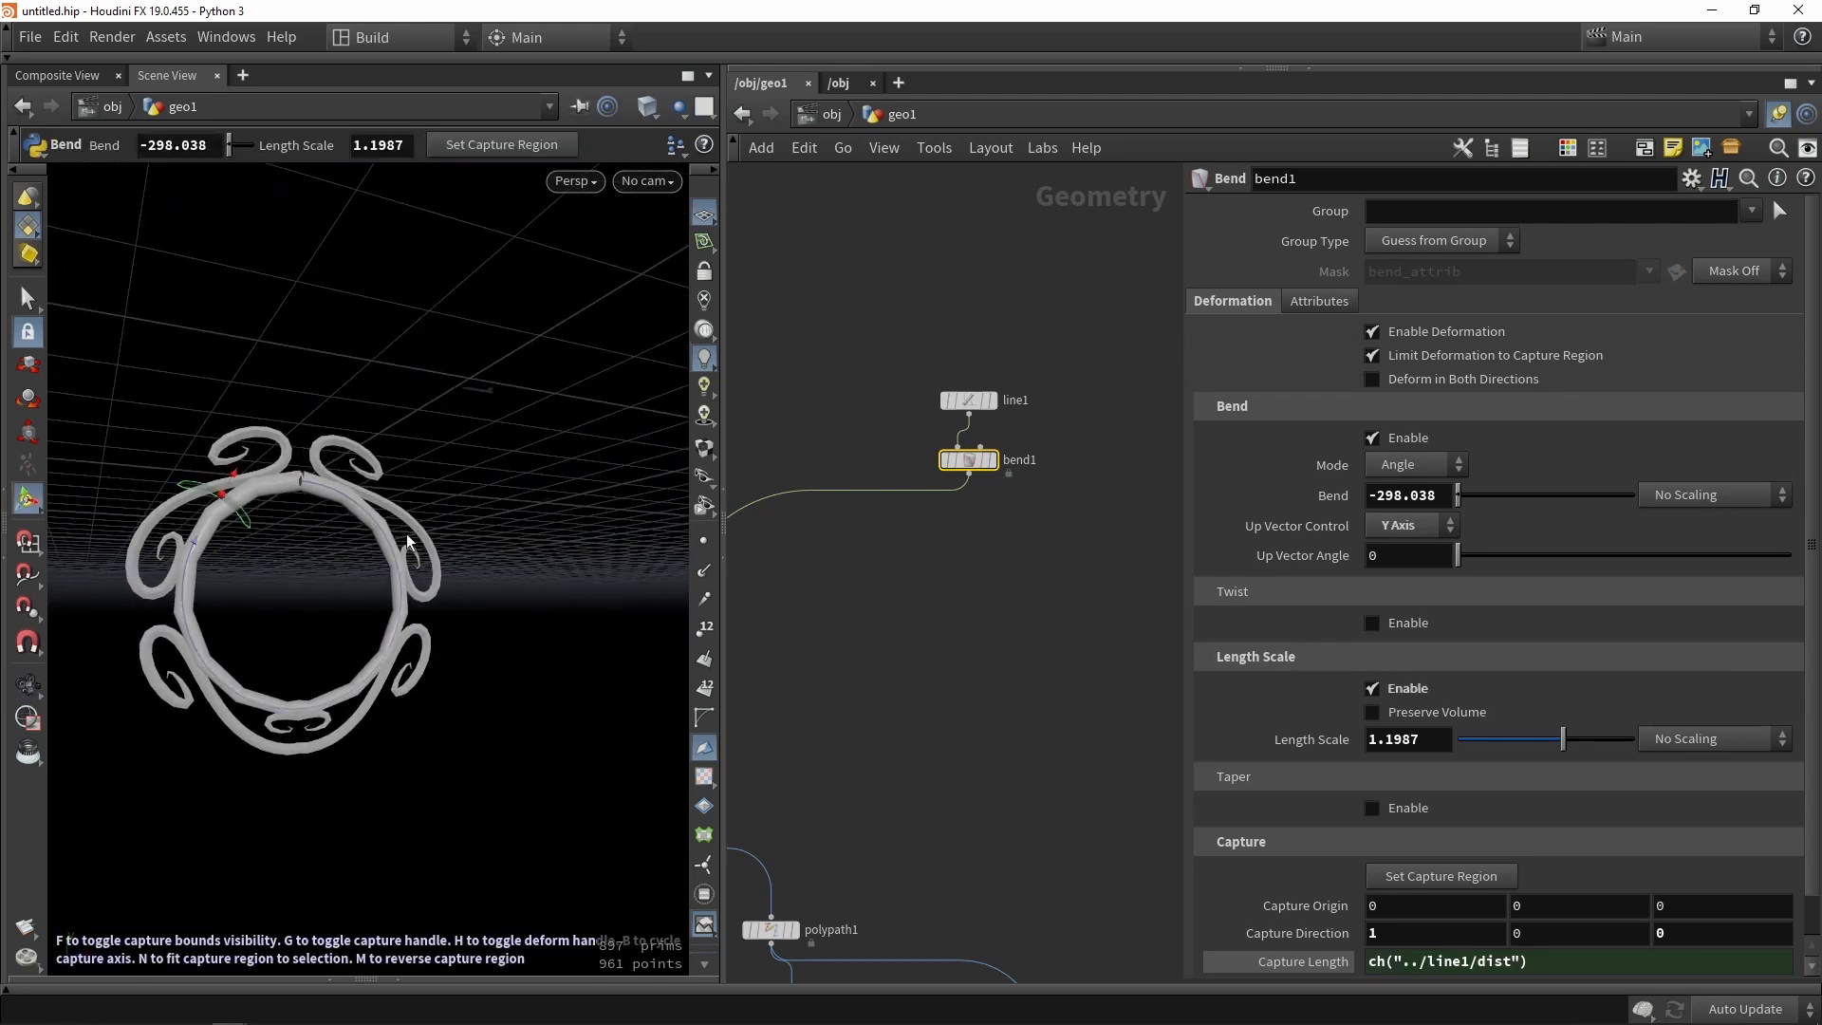
{"action": "key", "text": "Escape"}
{"action": "left_click_drag", "start_coordinate": [259, 543], "coordinate": [464, 607]}
{"action": "key", "text": "Return"}
{"action": "left_click_drag", "start_coordinate": [231, 523], "coordinate": [297, 740]}
{"action": "key", "text": "Escape"}
{"action": "key", "text": "Return"}
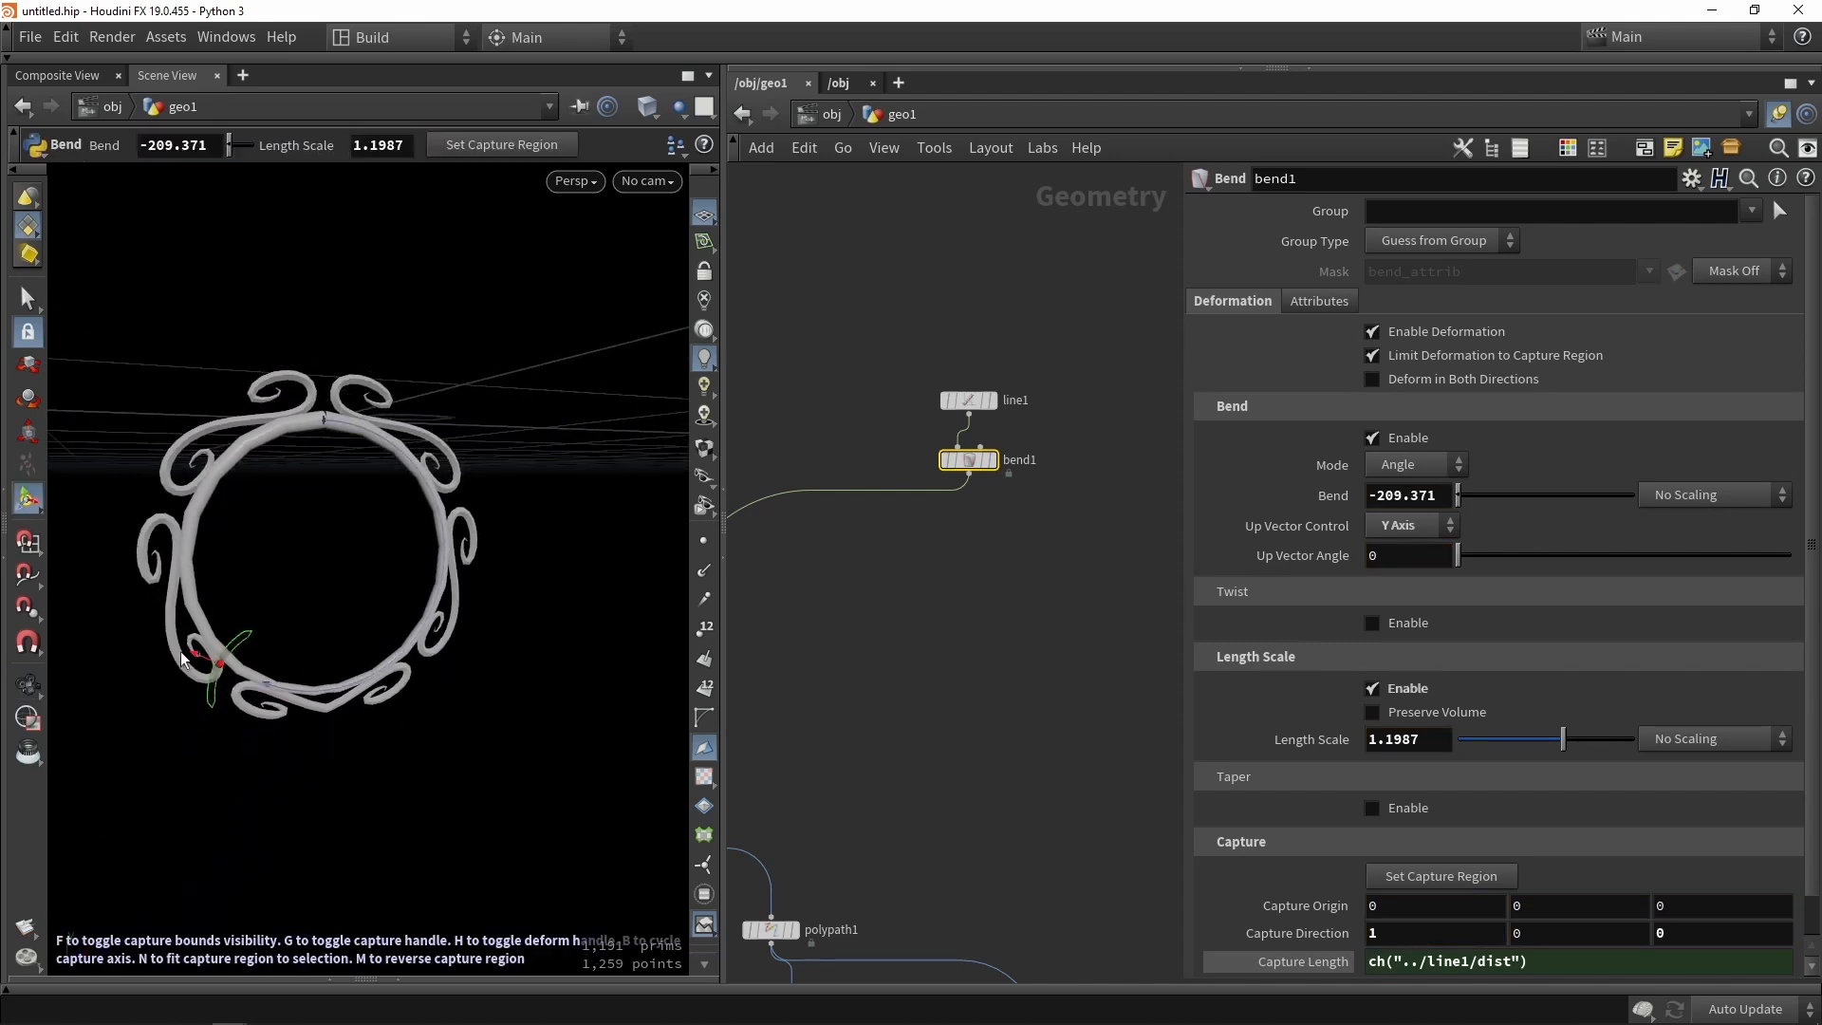
Reopen the ornament into a shallow upward arc, with bend1's Bend about 46.8 and Length Scale about 0.74.
{"action": "left_click_drag", "start_coordinate": [231, 639], "coordinate": [378, 487]}
{"action": "key", "text": "Escape"}
{"action": "key", "text": "Return"}
{"action": "left_click_drag", "start_coordinate": [265, 570], "coordinate": [480, 578]}
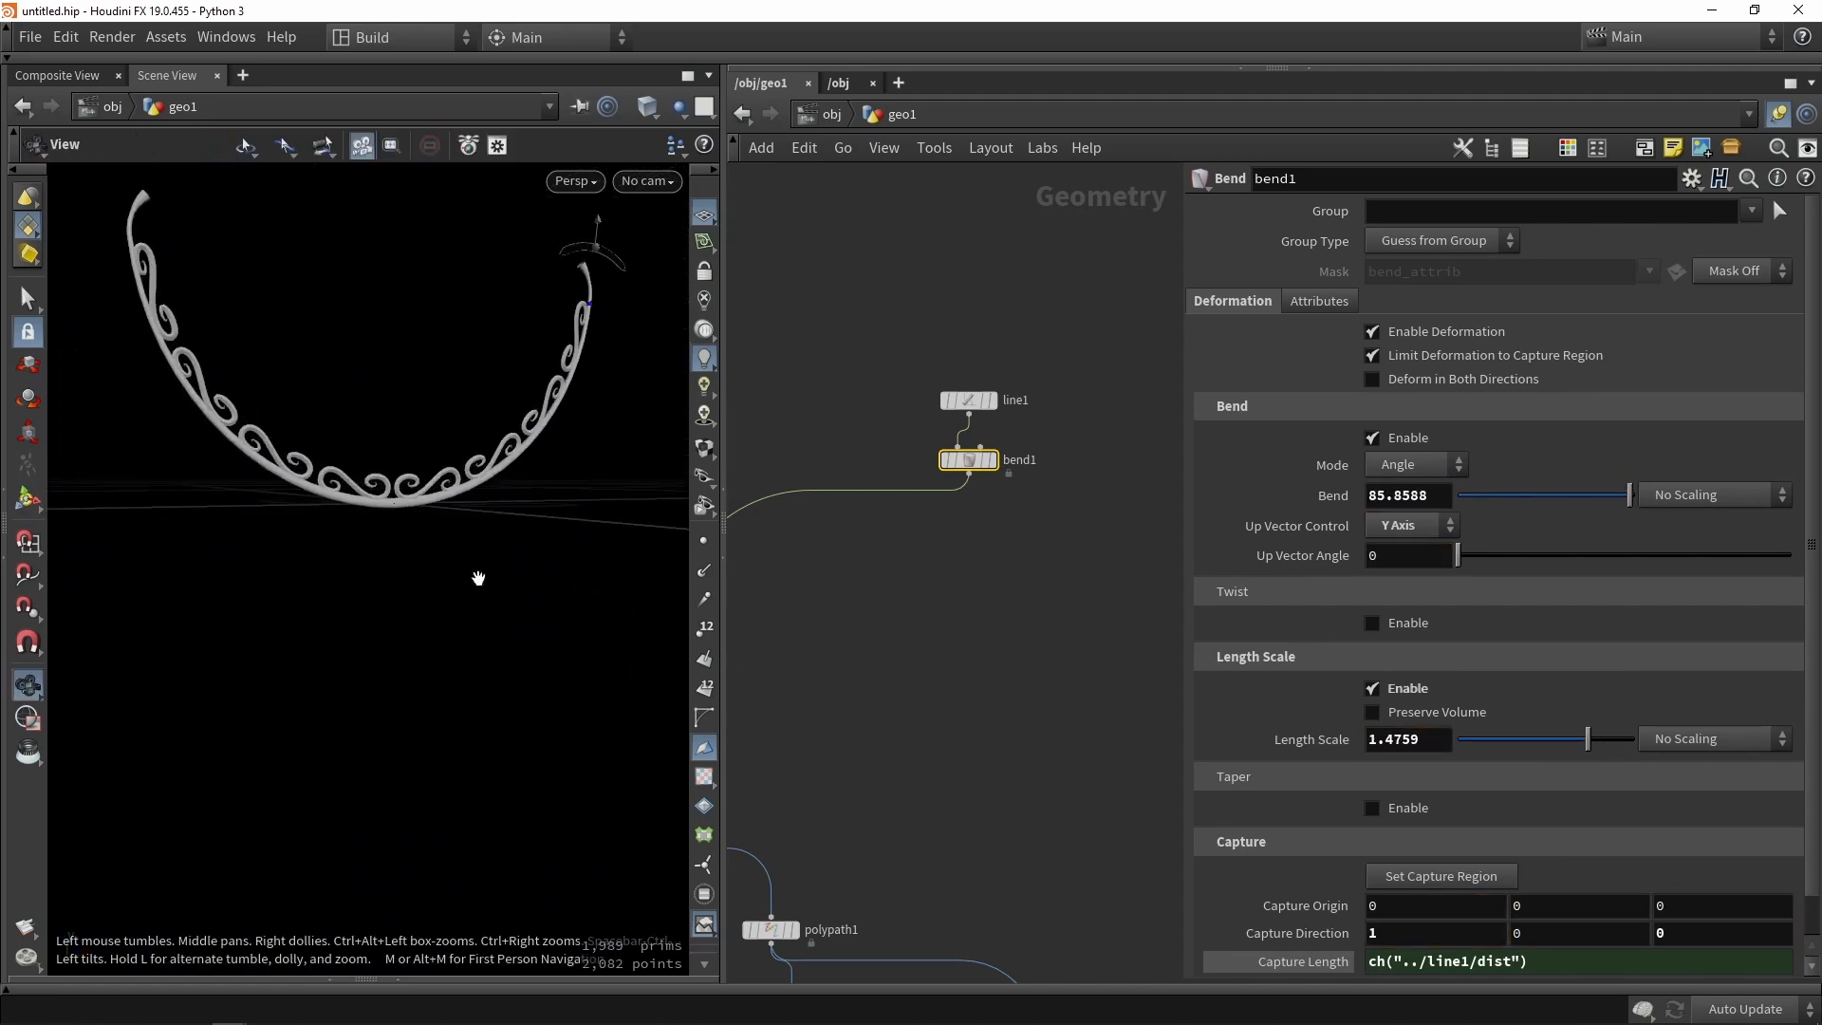
{"action": "right_click_drag", "start_coordinate": [480, 577], "coordinate": [544, 370], "text": "alt"}
{"action": "middle_click_drag", "start_coordinate": [545, 370], "coordinate": [527, 441], "text": "alt"}
{"action": "left_click_drag", "start_coordinate": [548, 341], "coordinate": [363, 439]}
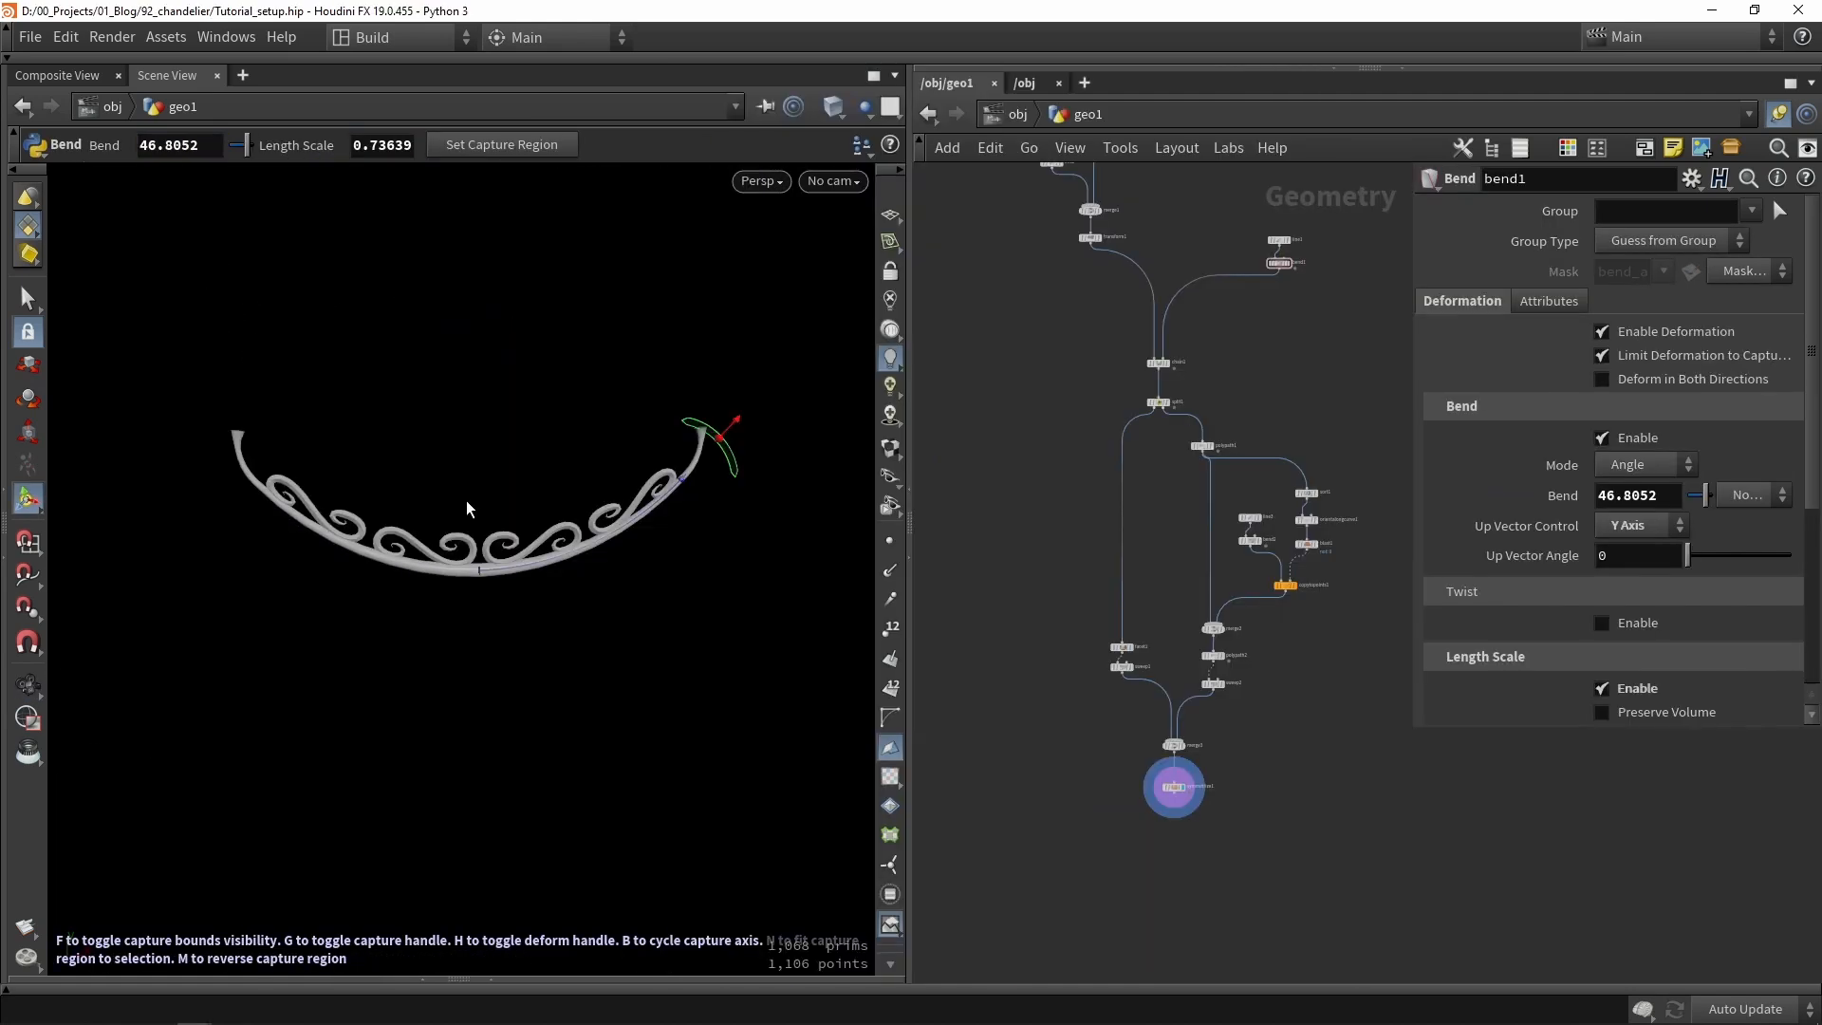
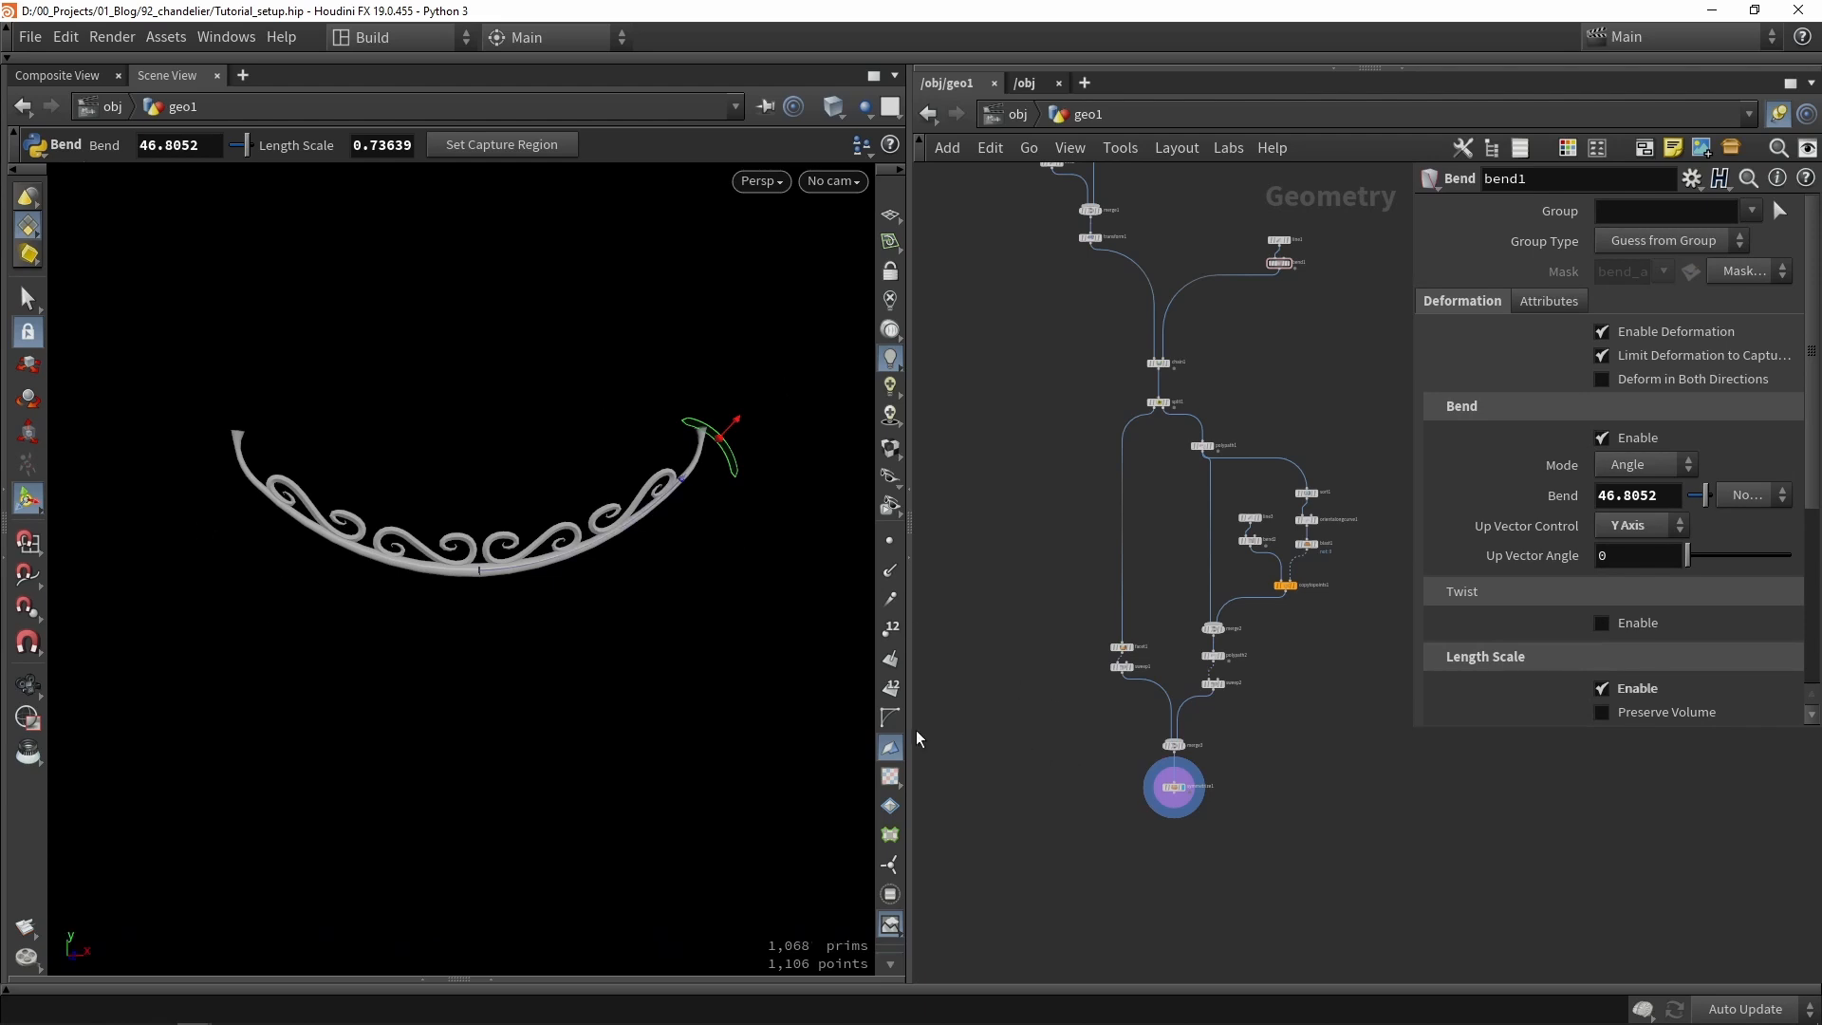
Enlarge the network area and add a Sphere node in empty space beside the ornament's node chain.
{"action": "left_click_drag", "start_coordinate": [911, 738], "coordinate": [653, 702]}
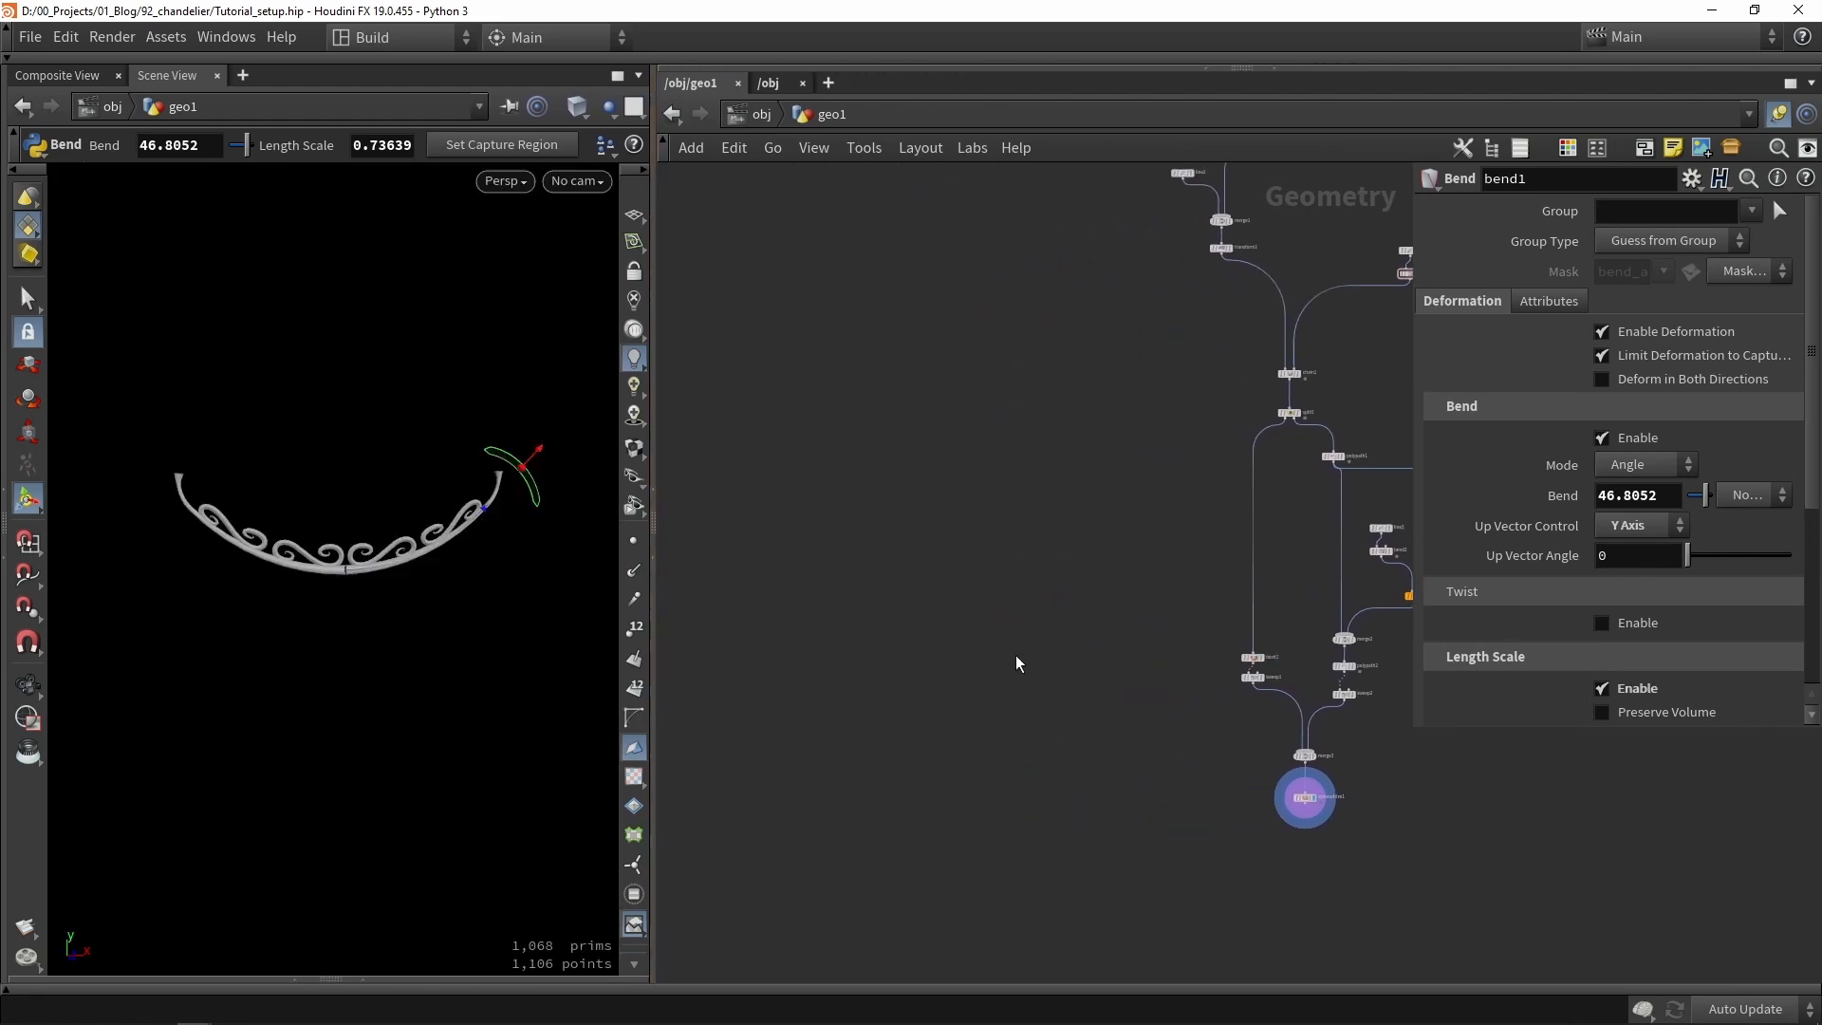
{"action": "scroll", "coordinate": [1016, 654], "scroll_direction": "down", "scroll_amount": 3}
{"action": "middle_click_drag", "start_coordinate": [909, 528], "coordinate": [985, 528]}
{"action": "scroll", "coordinate": [932, 554], "scroll_direction": "up", "scroll_amount": 2}
{"action": "key", "text": "Tab"}
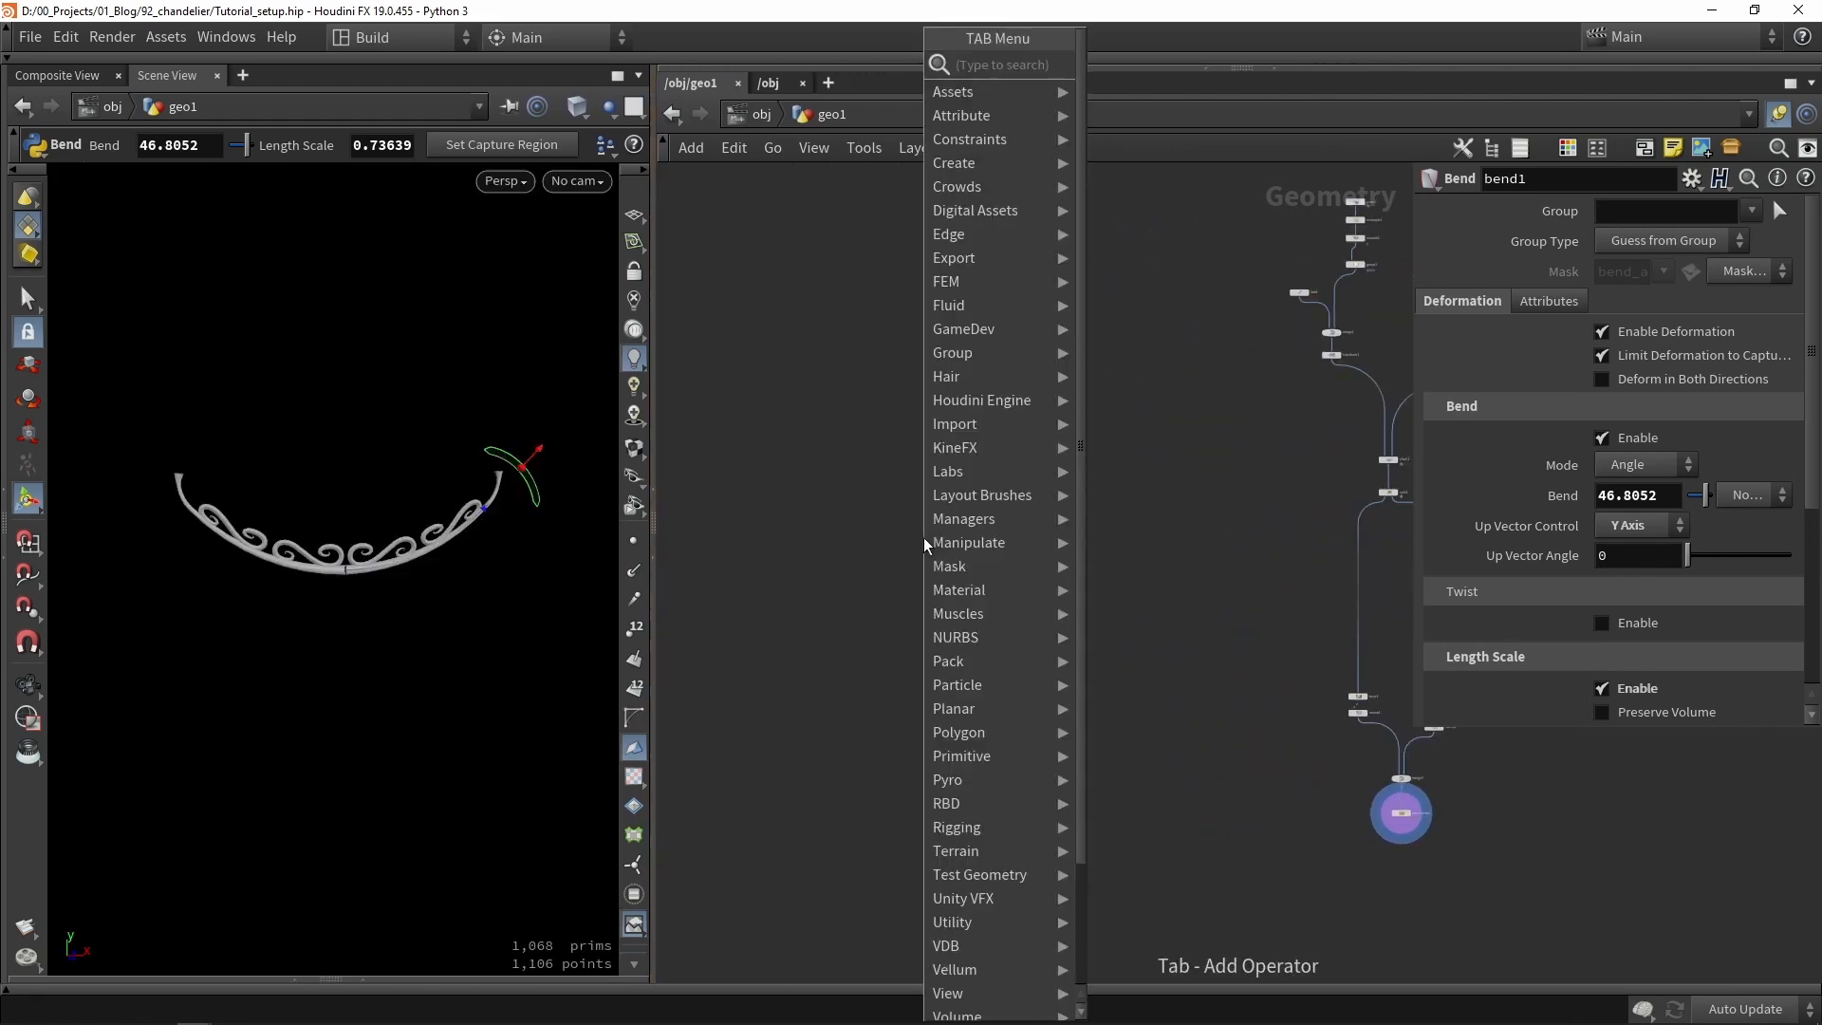
{"action": "type", "text": "sphere"}
{"action": "key", "text": "Return"}
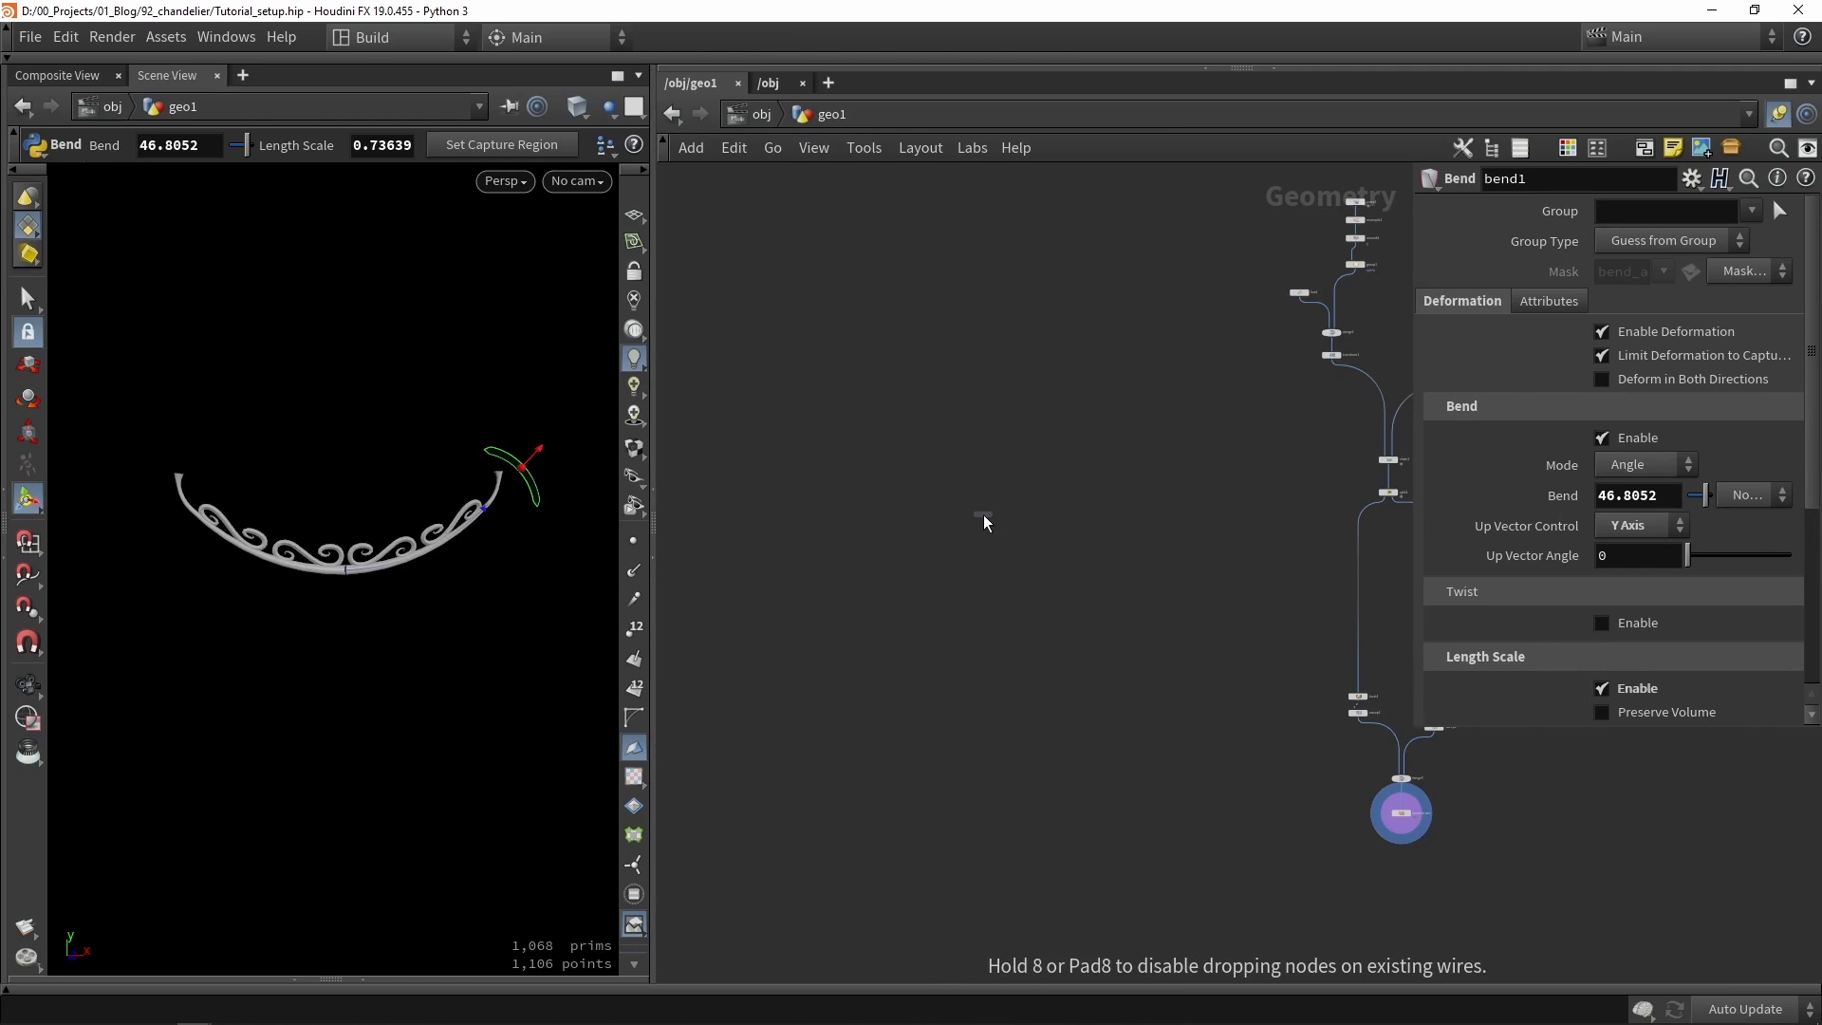
{"action": "left_click", "coordinate": [983, 516]}
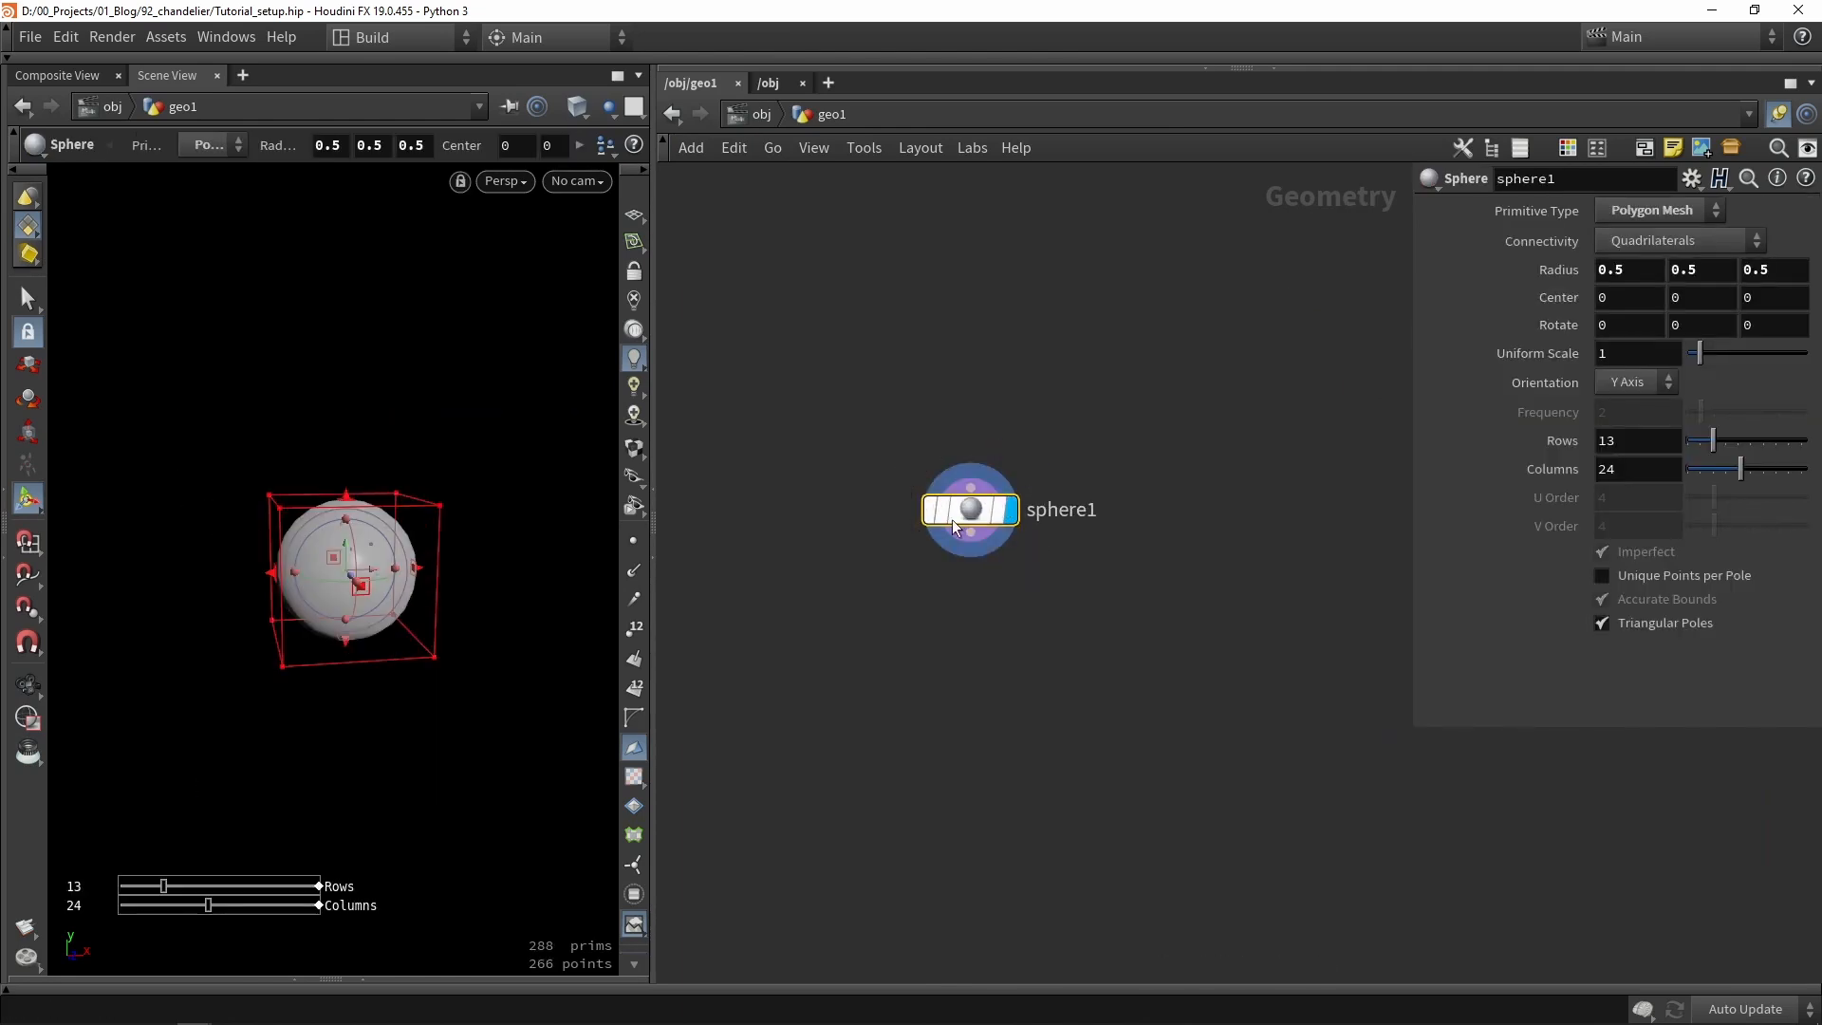
Frame the sphere and examine its polygon mesh in shaded and wireframe display.
{"action": "key", "text": "space+g"}
{"action": "left_click_drag", "start_coordinate": [344, 517], "coordinate": [388, 527], "text": "alt"}
{"action": "left_click_drag", "start_coordinate": [402, 372], "coordinate": [387, 295], "text": "alt"}
{"action": "scroll", "coordinate": [387, 295], "scroll_direction": "down", "scroll_amount": 2}
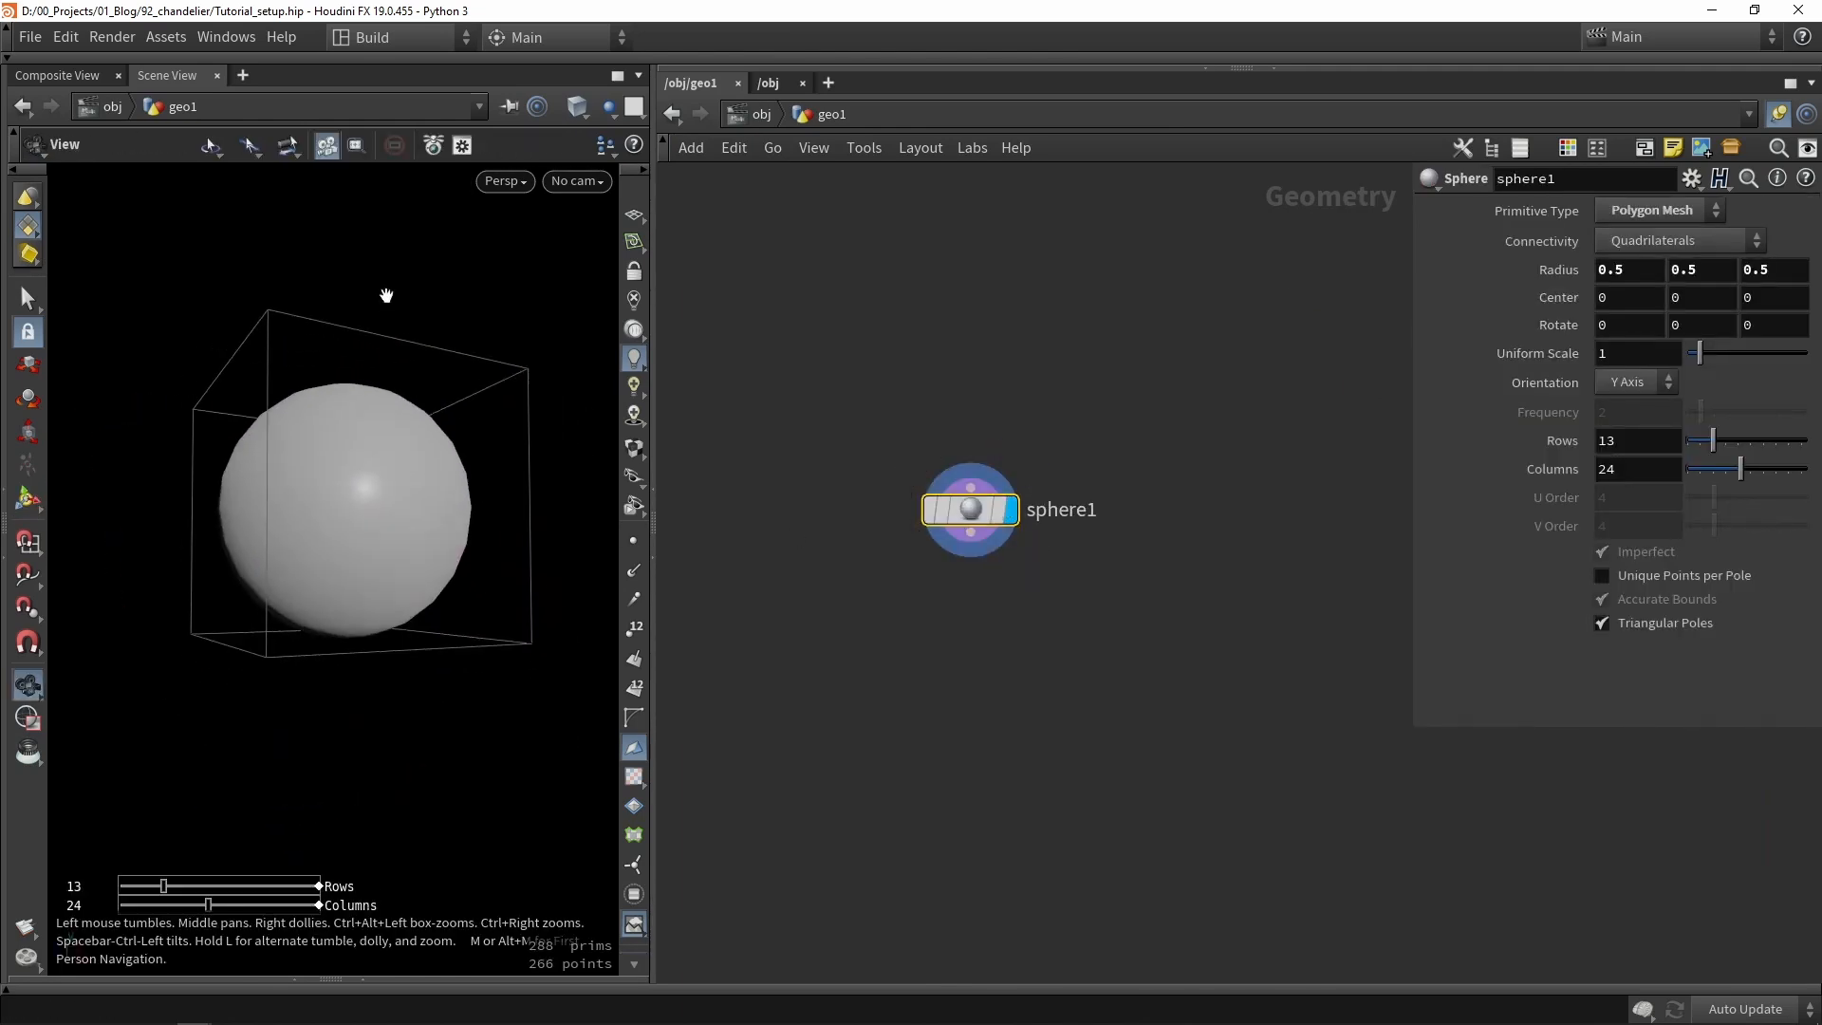
{"action": "key", "text": "Return"}
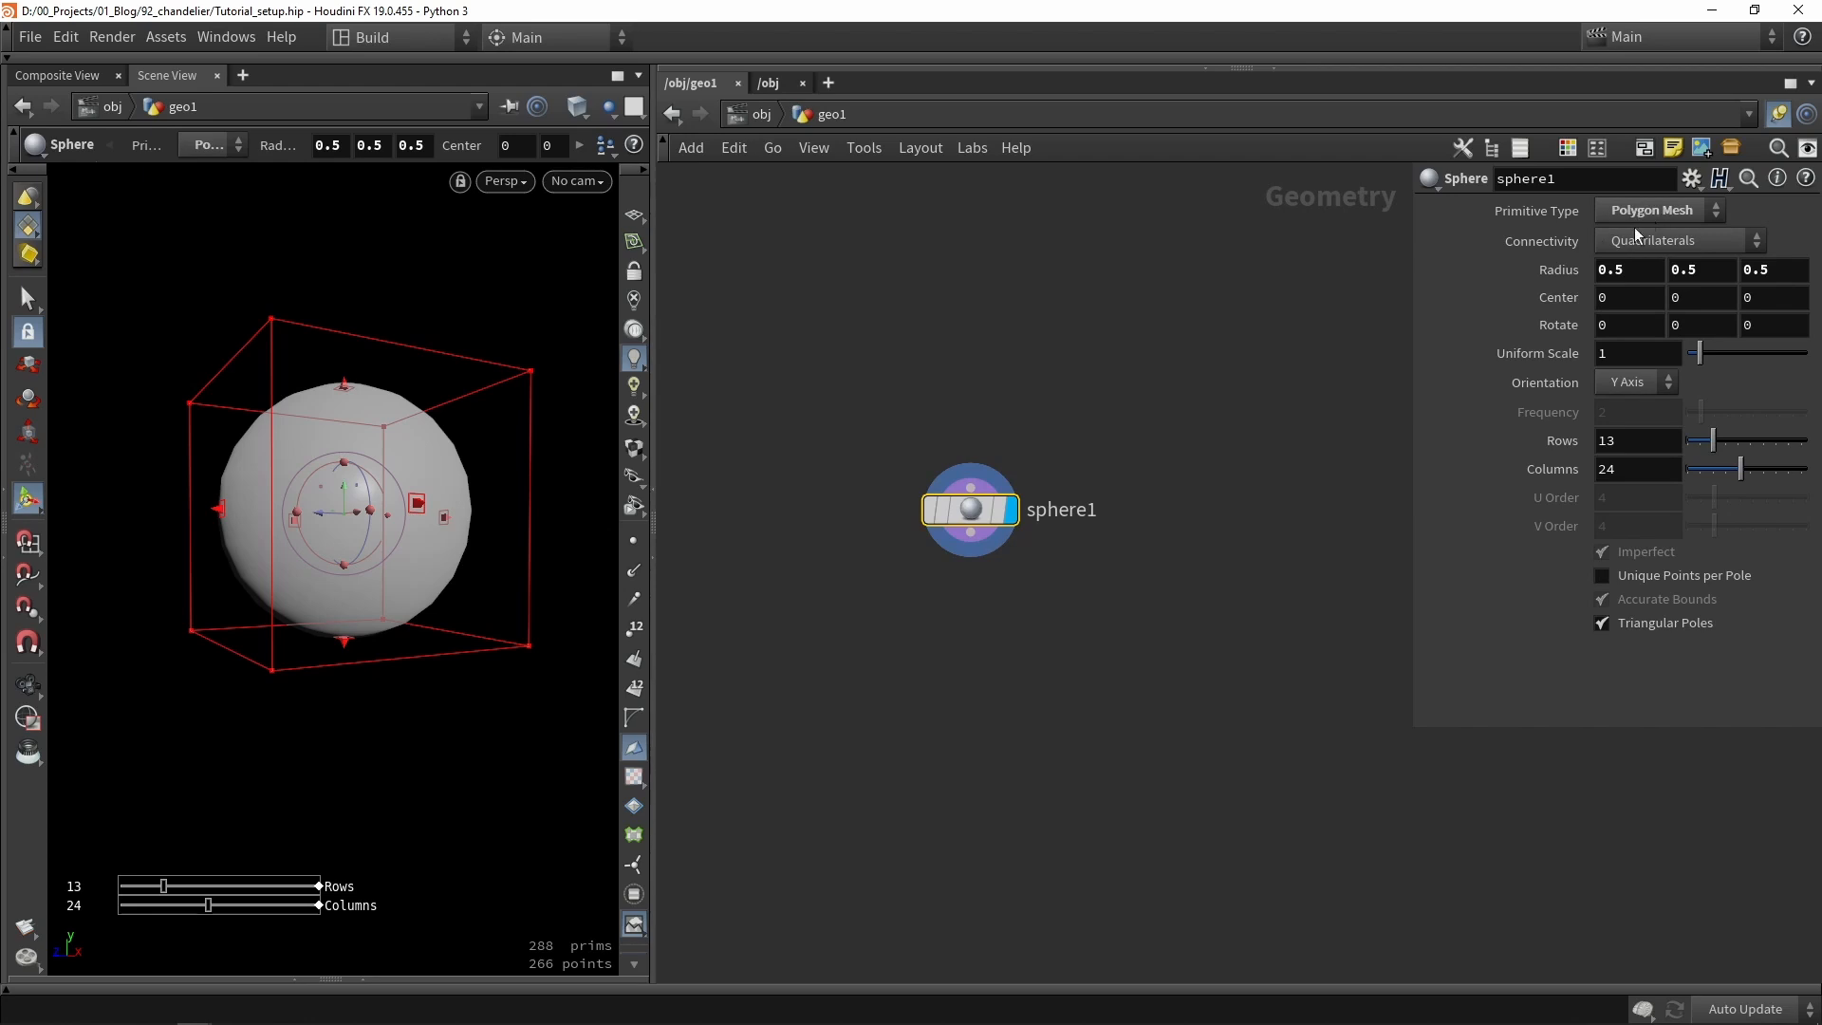
{"action": "key", "text": "shift+w"}
{"action": "mouse_move", "coordinate": [358, 403]}
{"action": "left_mouse_down", "text": "alt"}
{"action": "mouse_move", "coordinate": [355, 489]}
{"action": "mouse_move", "coordinate": [358, 370]}
{"action": "mouse_move", "coordinate": [350, 408]}
{"action": "left_mouse_up", "text": "alt"}
{"action": "key", "text": "shift+w"}
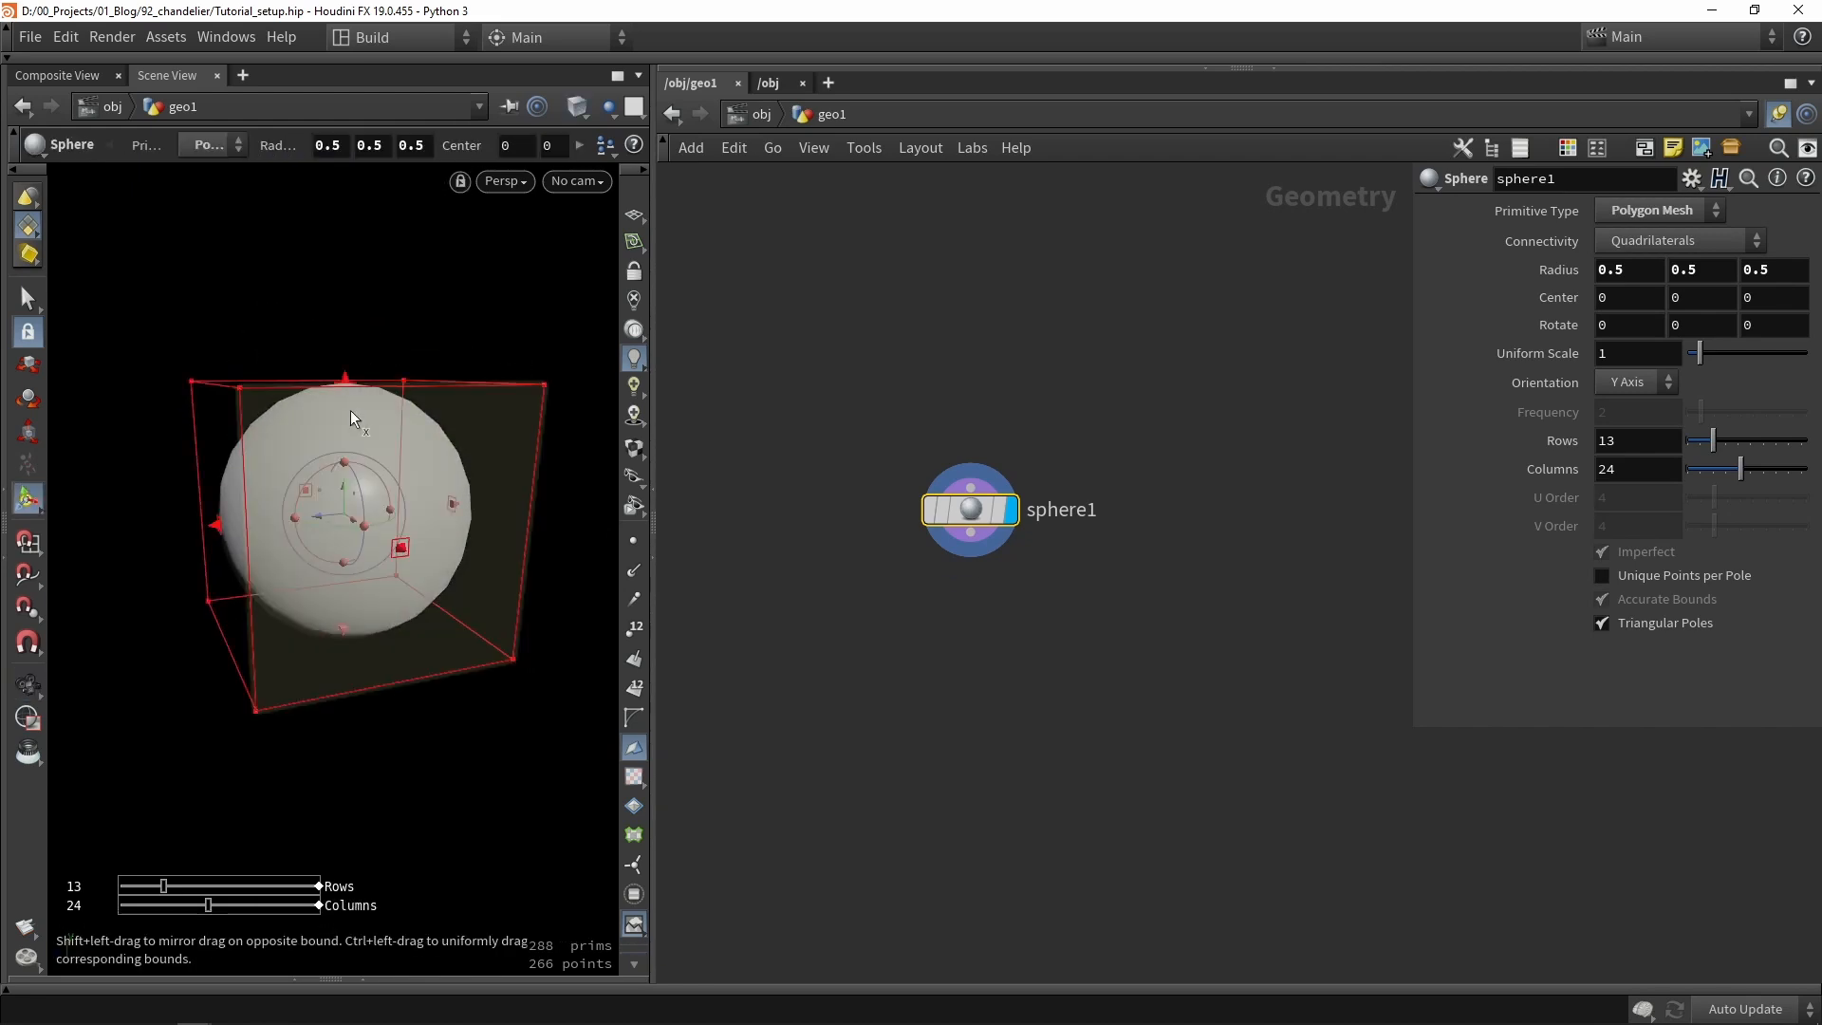
Add a PolyExtrude node below sphere1, connect the sphere to it, and display it.
{"action": "middle_click_drag", "start_coordinate": [969, 652], "coordinate": [1038, 525]}
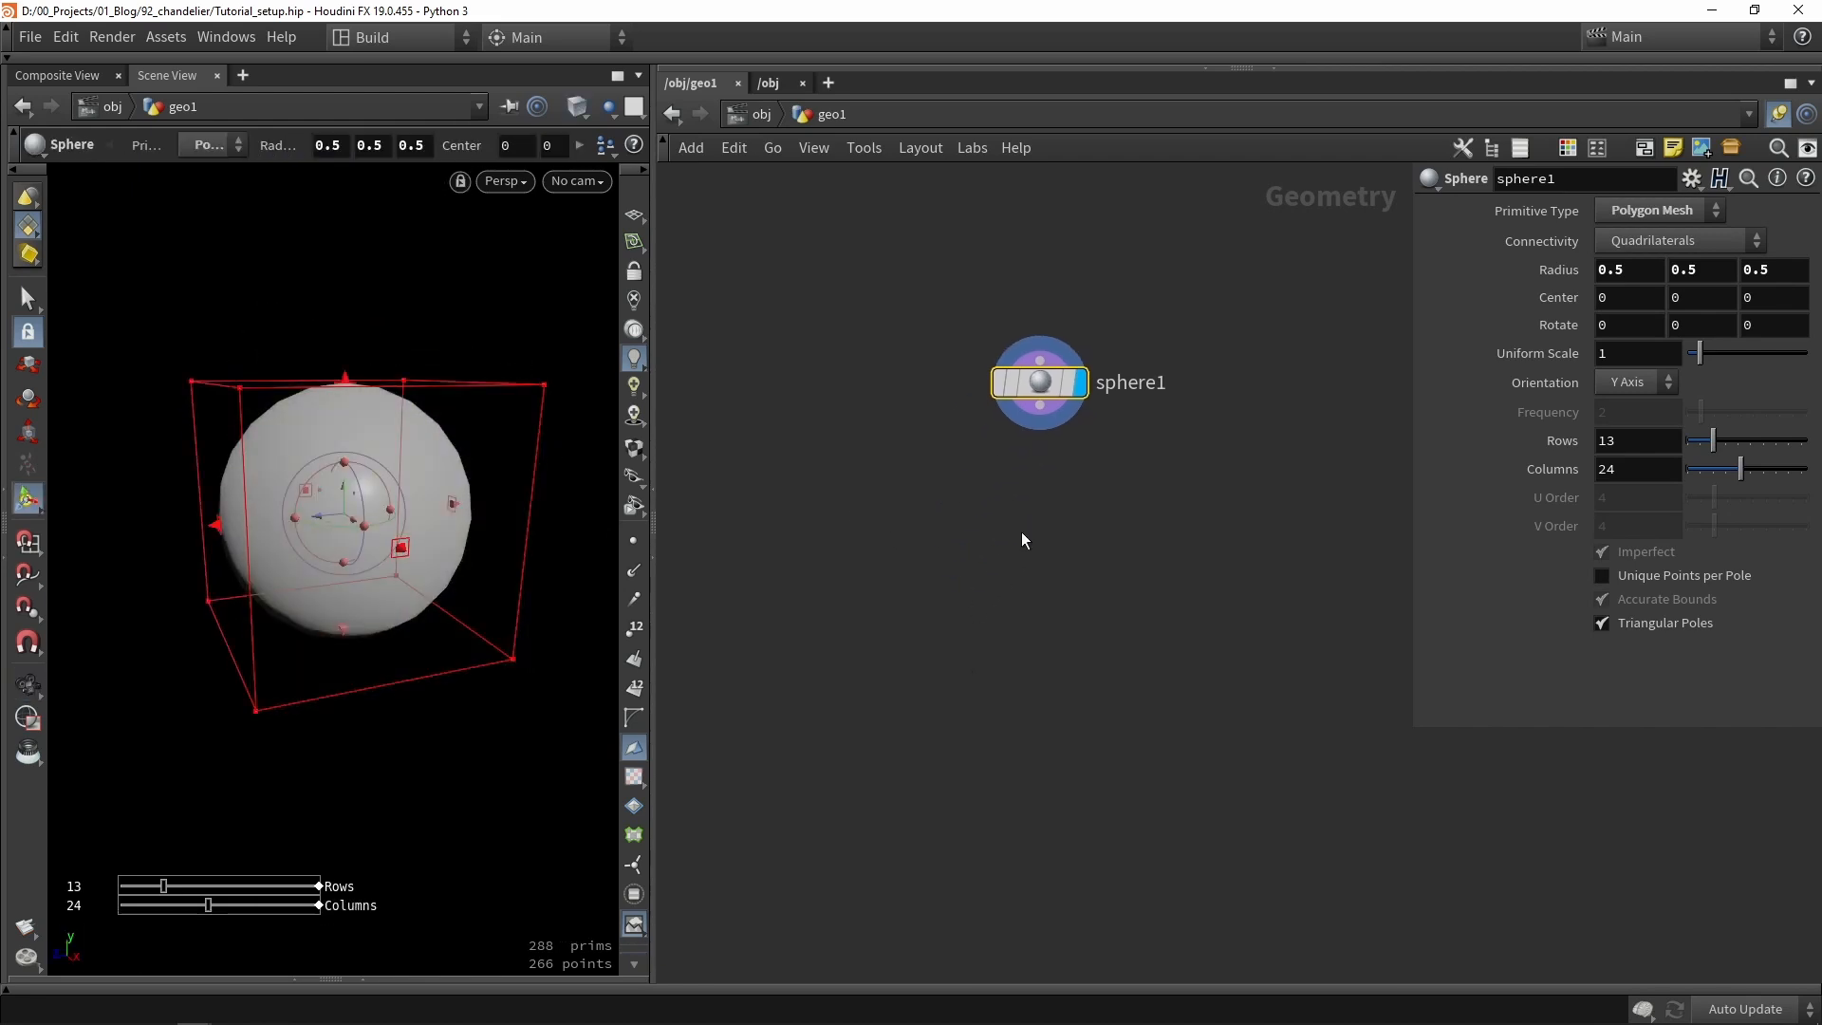
{"action": "left_click", "coordinate": [1020, 532]}
{"action": "key", "text": "Tab"}
{"action": "type", "text": "ext"}
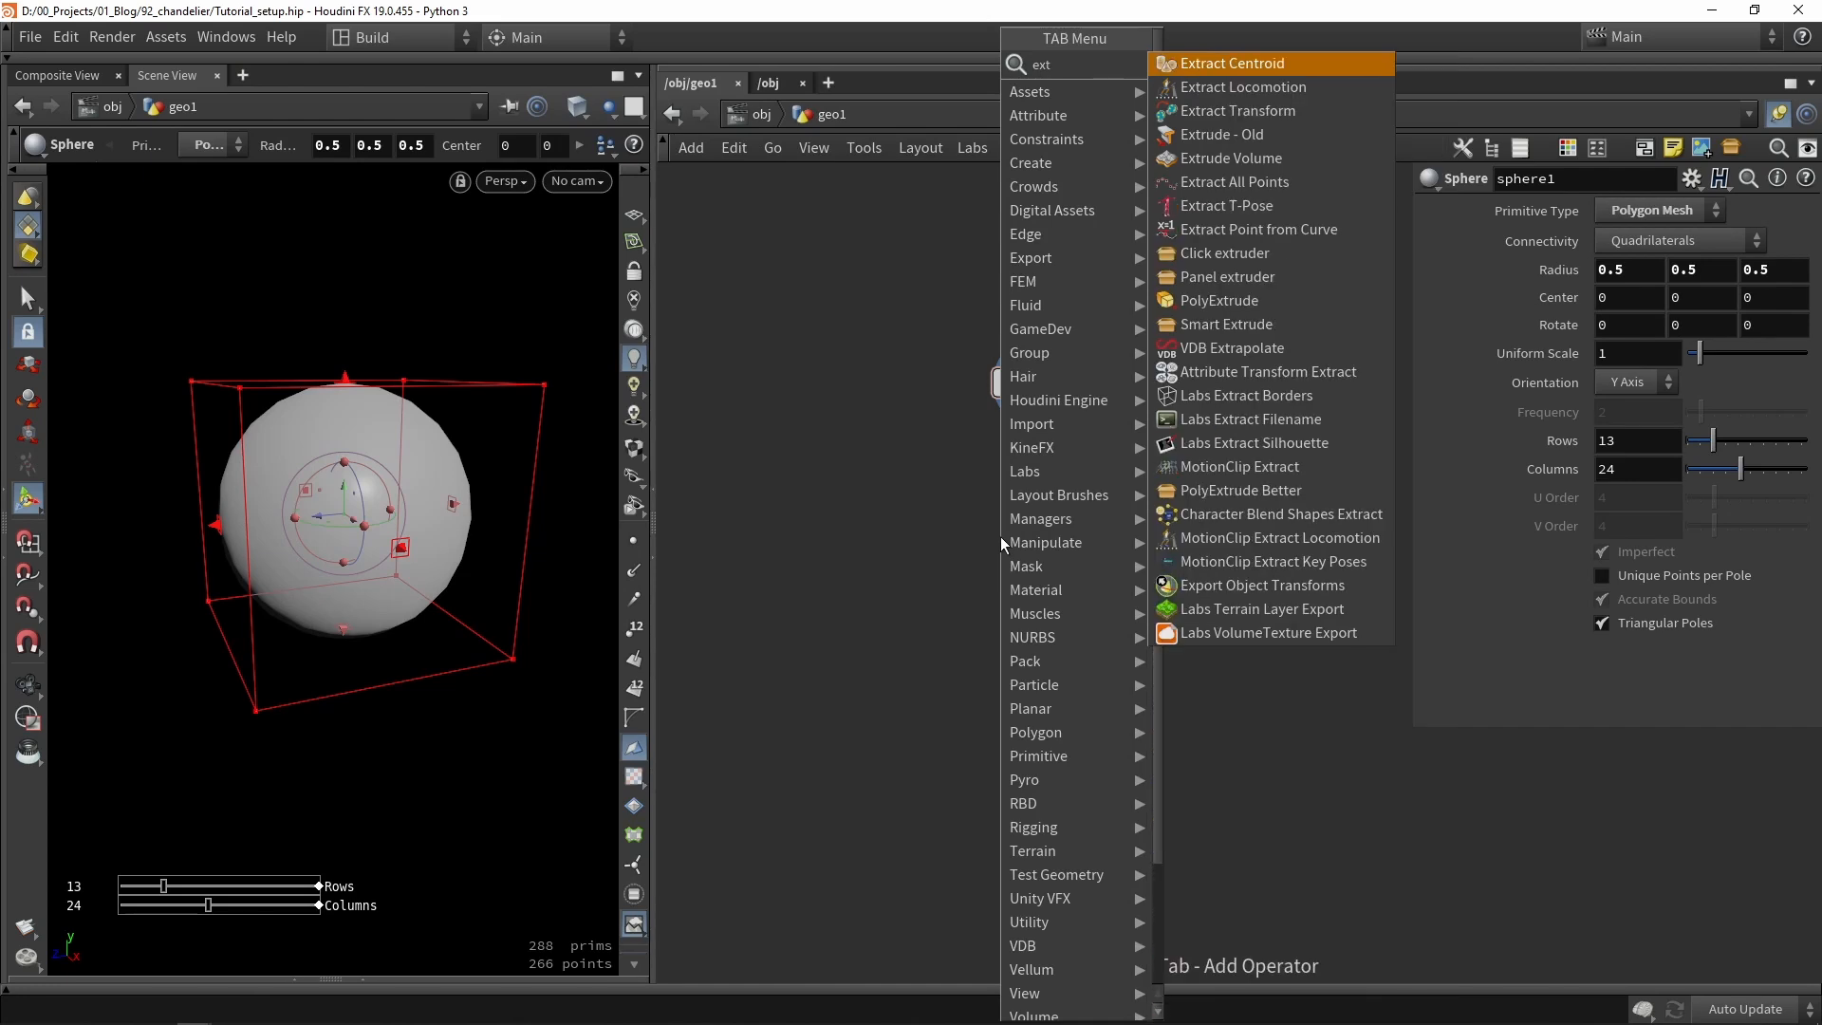
{"action": "left_click", "coordinate": [1224, 300]}
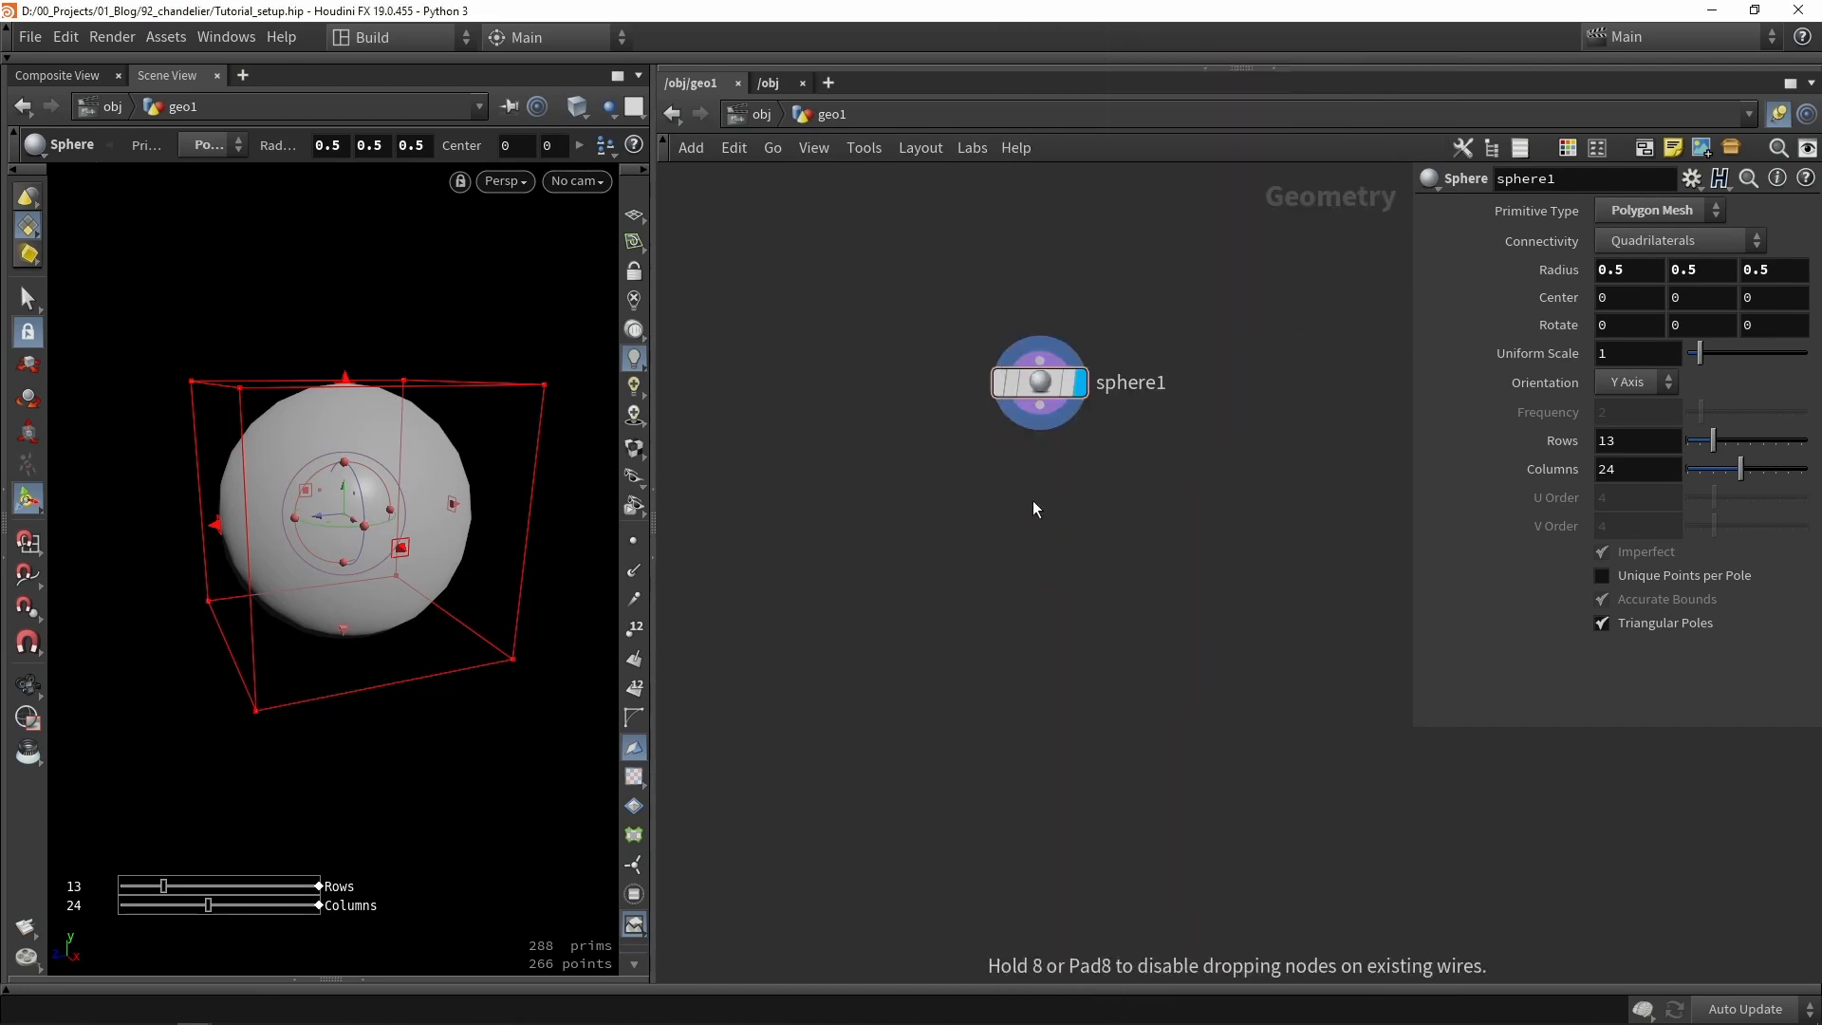
{"action": "left_click", "coordinate": [1016, 544]}
{"action": "left_click_drag", "start_coordinate": [1039, 406], "coordinate": [1016, 537]}
{"action": "left_click", "coordinate": [1033, 536]}
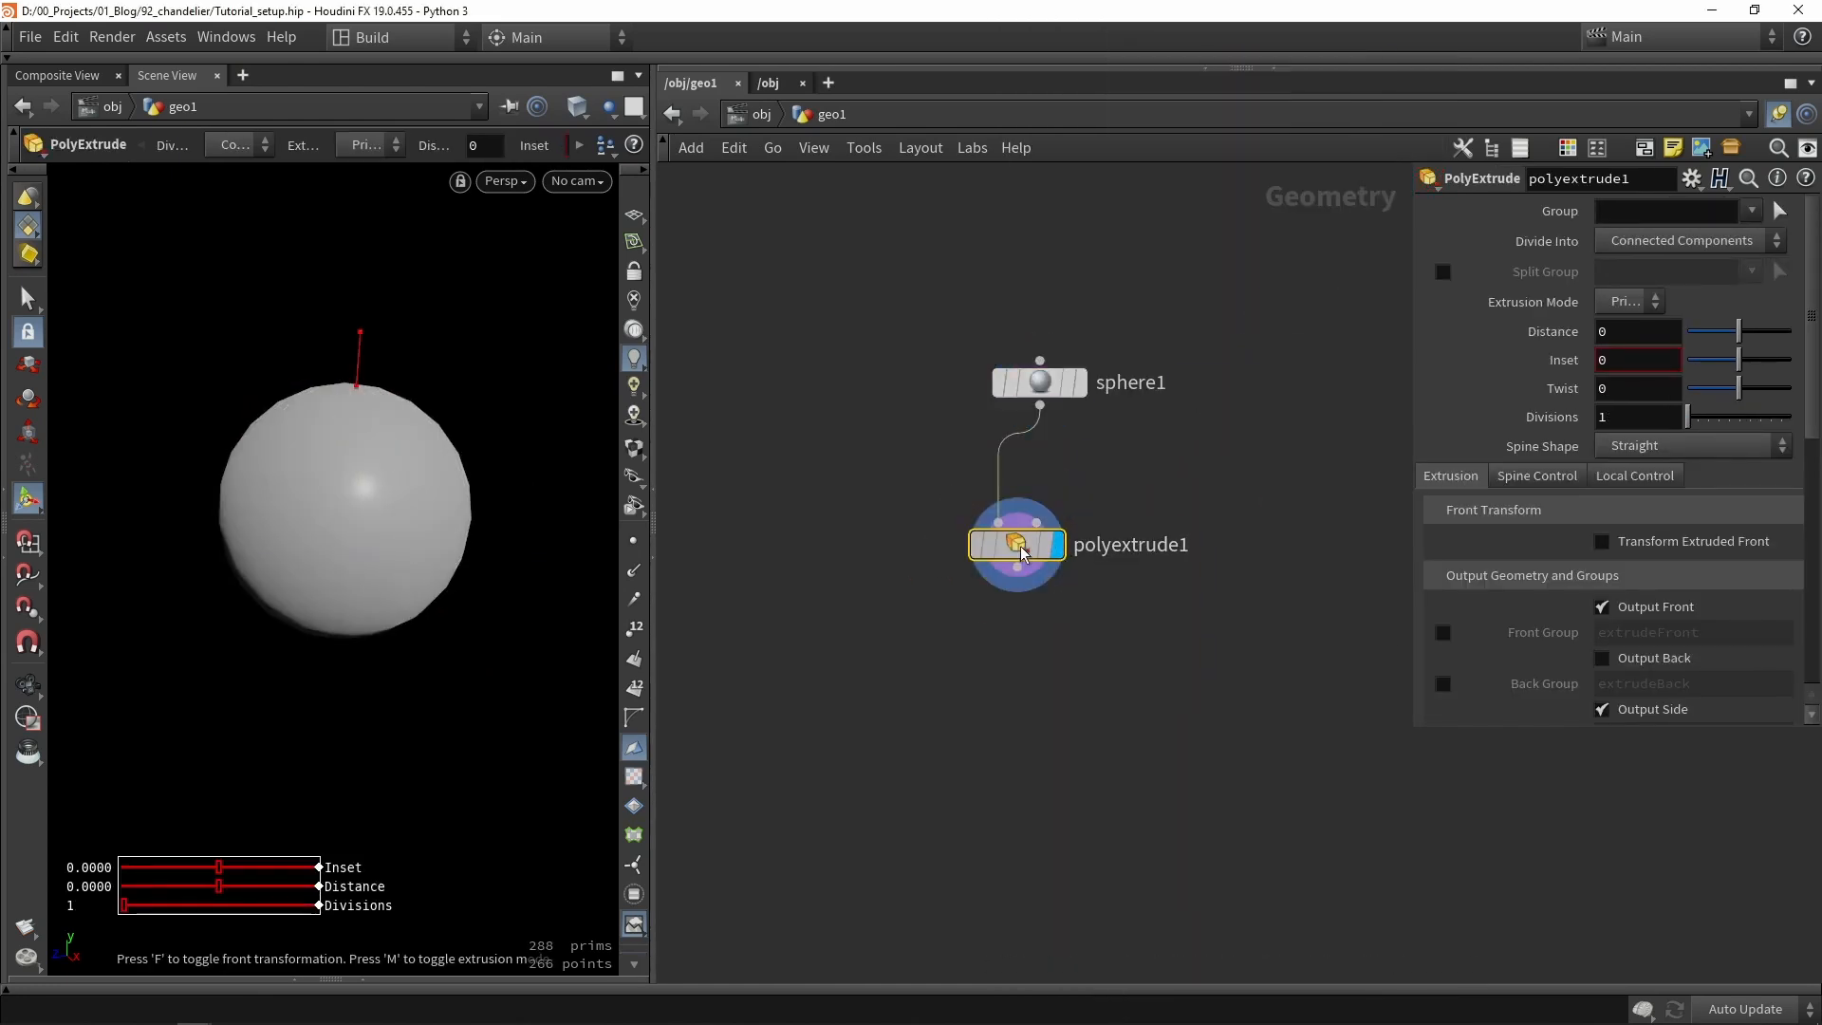
Thicken the sphere into a shell with a PolyExtrude Distance of about 0.057 and Output Back enabled.
{"action": "left_click_drag", "start_coordinate": [376, 359], "coordinate": [378, 325]}
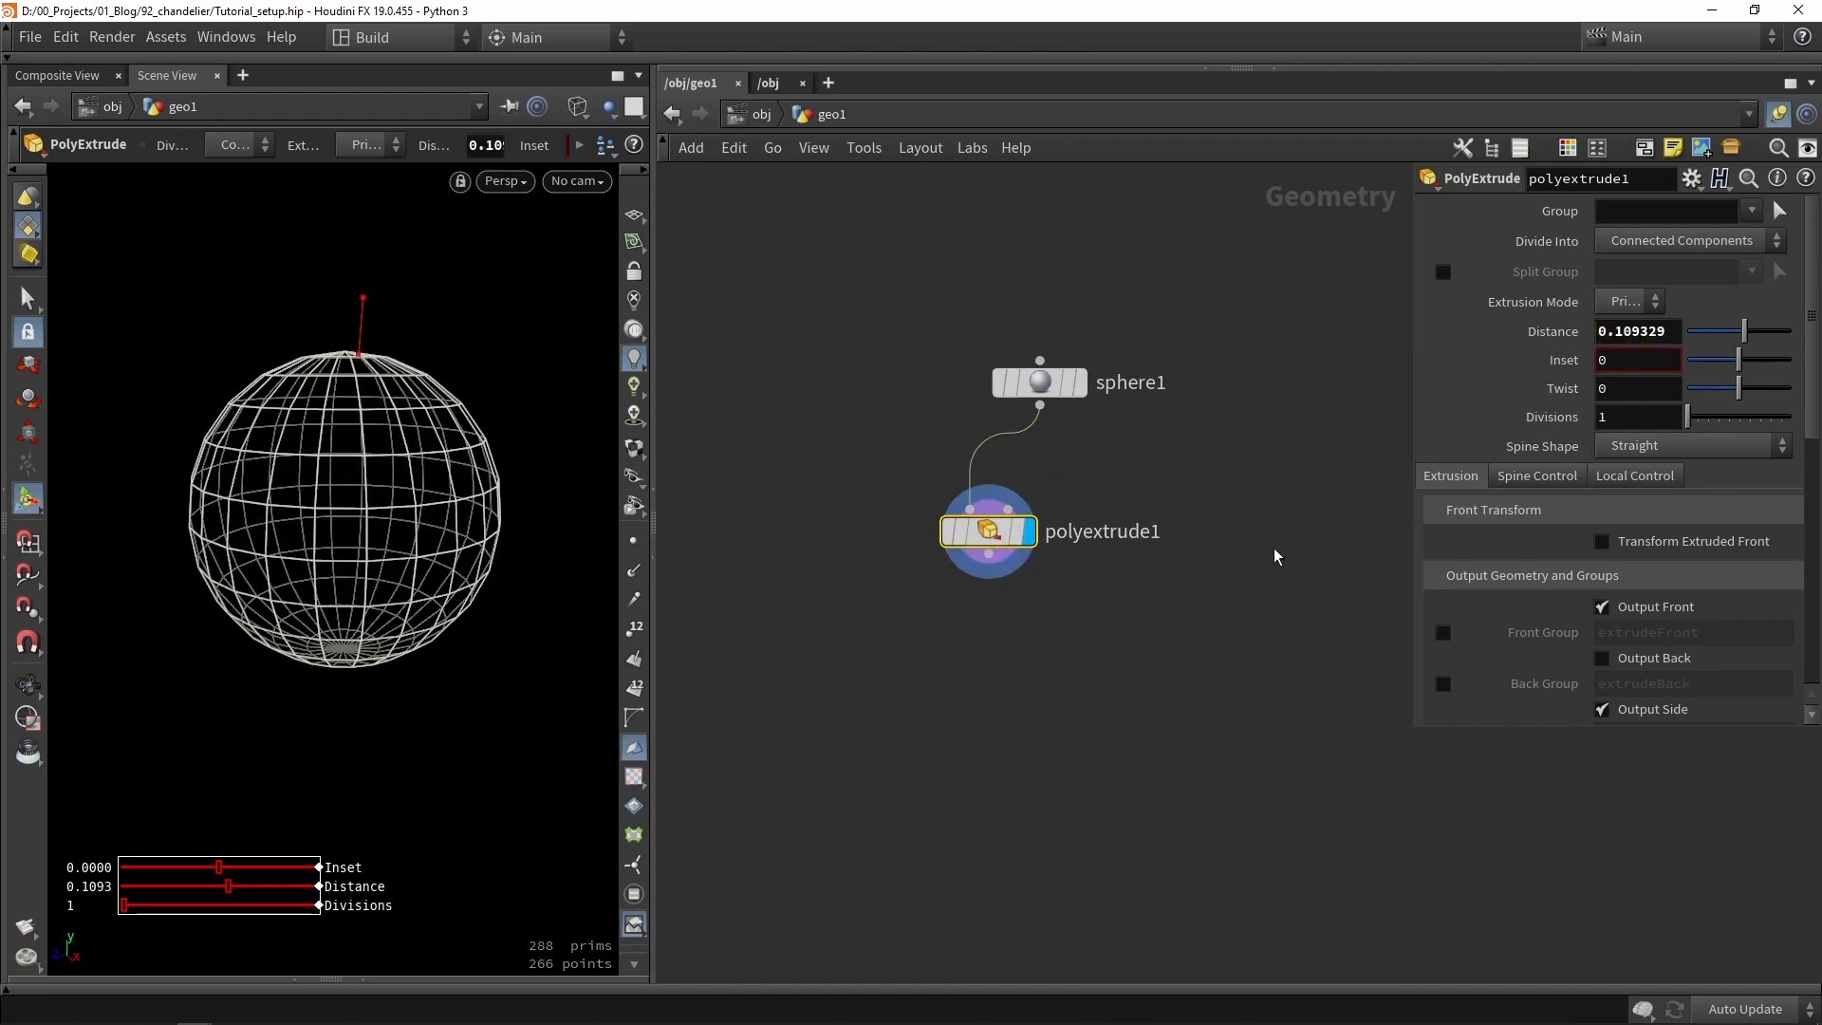
{"action": "left_click", "coordinate": [1648, 661]}
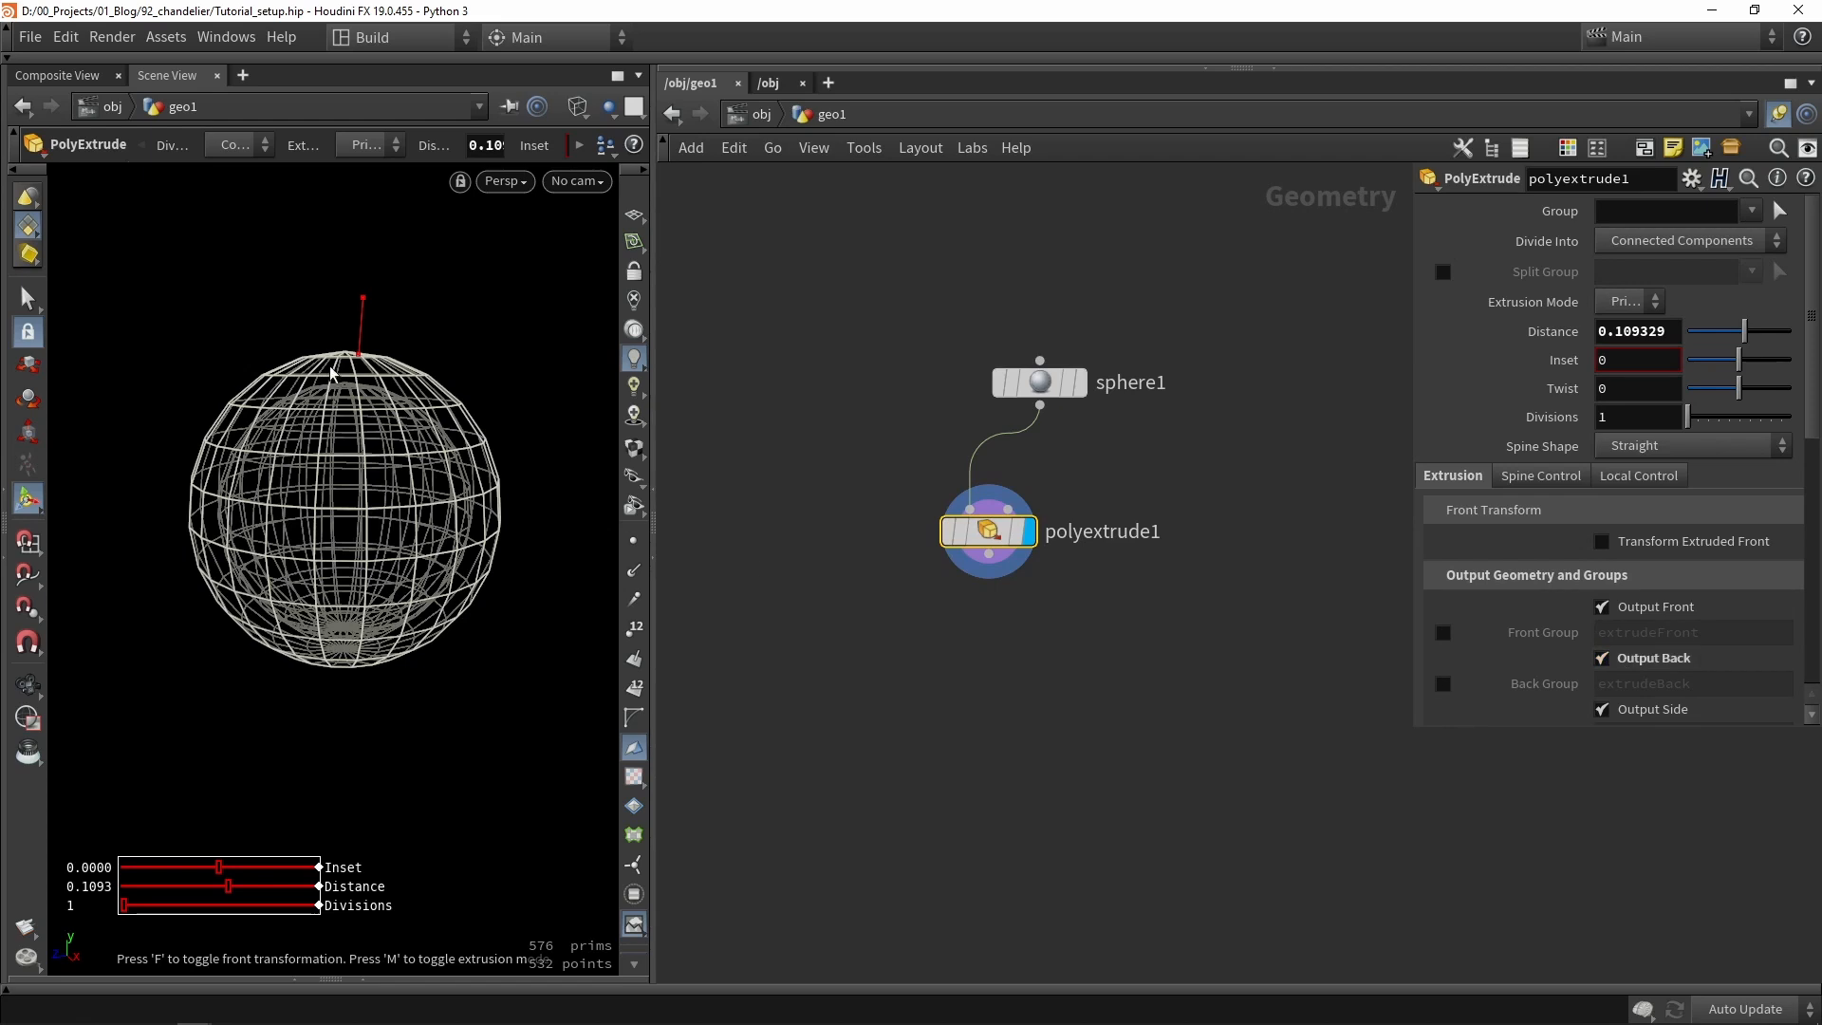
{"action": "left_click_drag", "start_coordinate": [359, 326], "coordinate": [358, 342]}
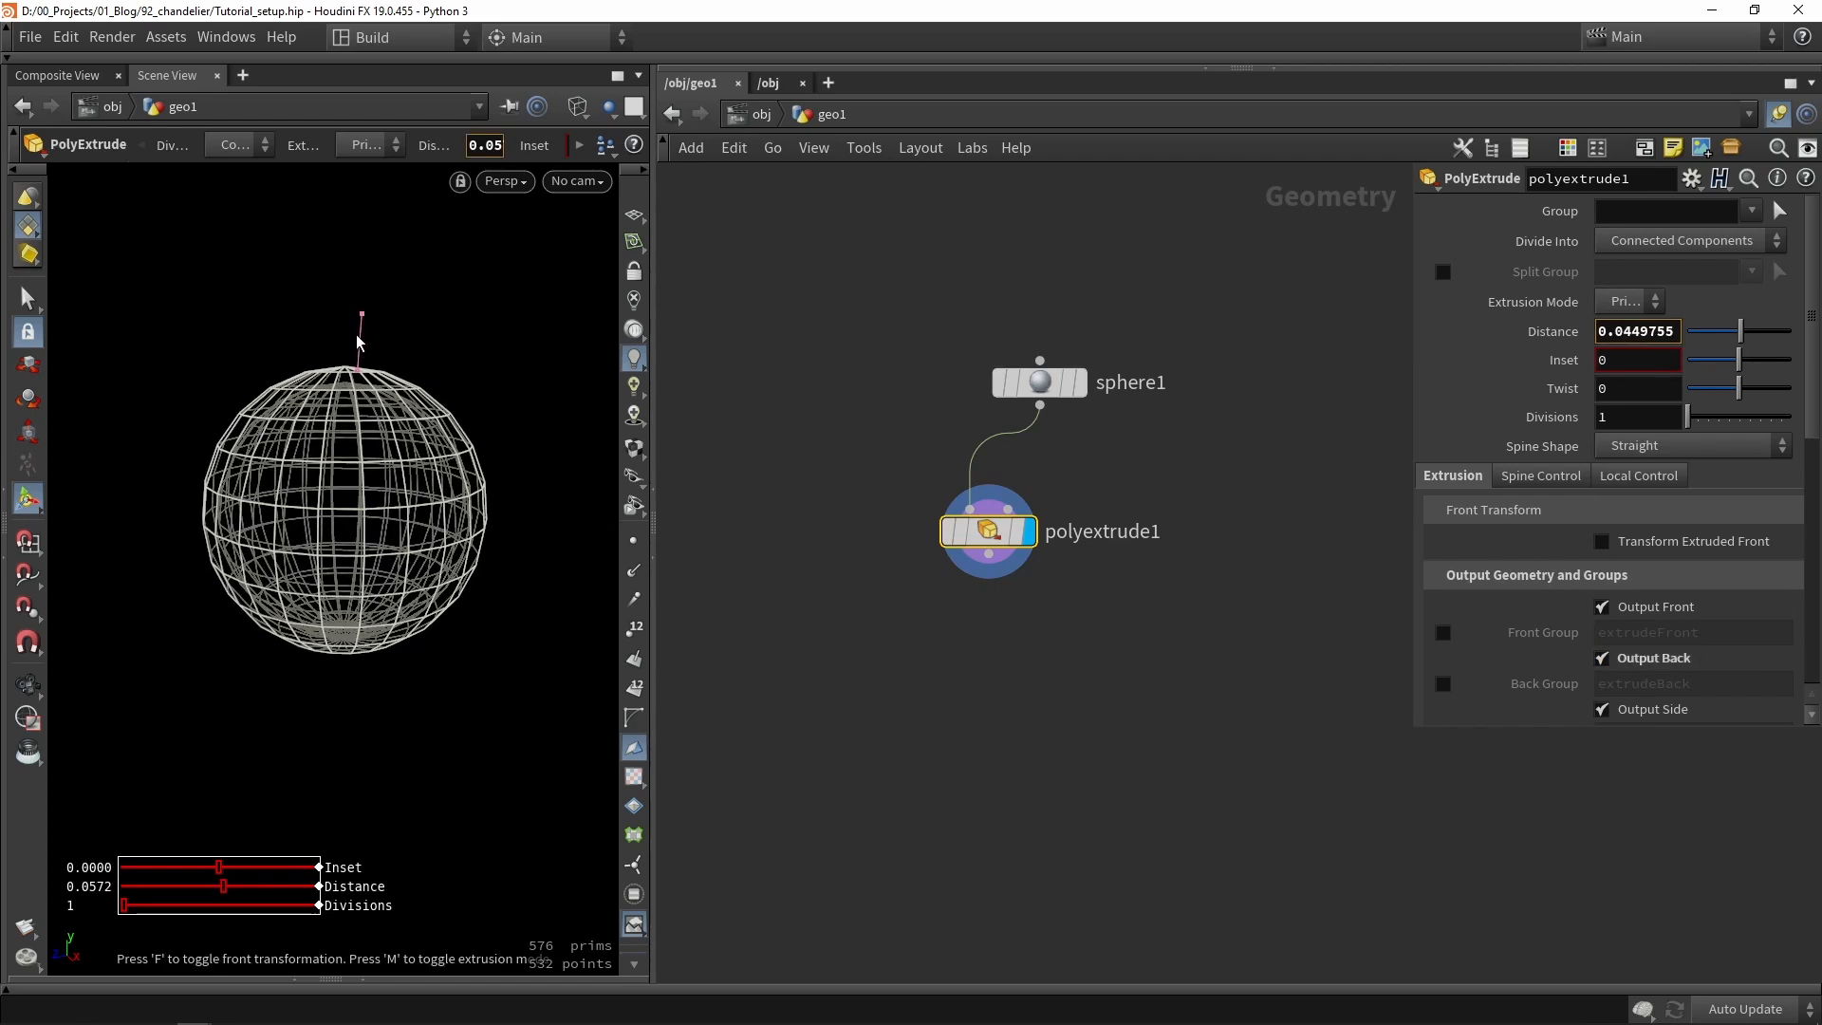
{"action": "key", "text": "shift+w"}
{"action": "left_click_drag", "start_coordinate": [338, 437], "coordinate": [346, 505], "text": "alt"}
Add a Boolean node below polyextrude1.
{"action": "left_click", "coordinate": [1055, 777]}
{"action": "key", "text": "Tab"}
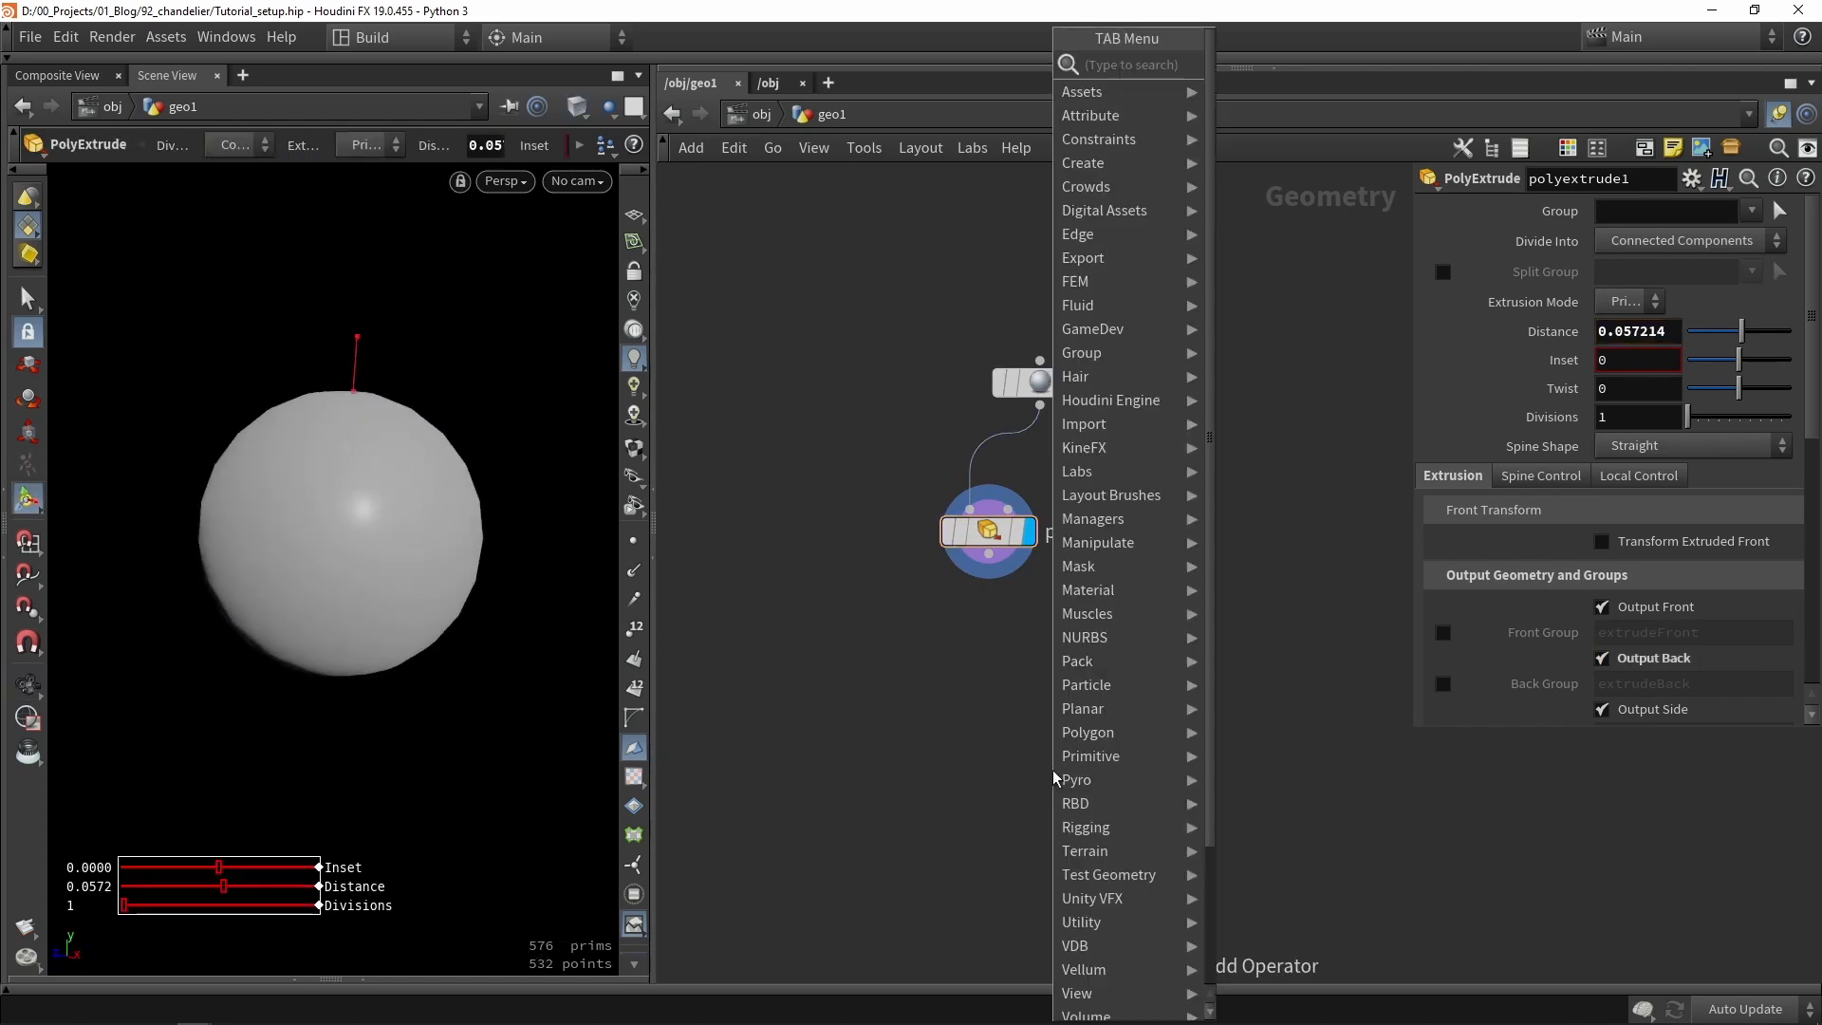
{"action": "type", "text": "bool"}
{"action": "key", "text": "Return"}
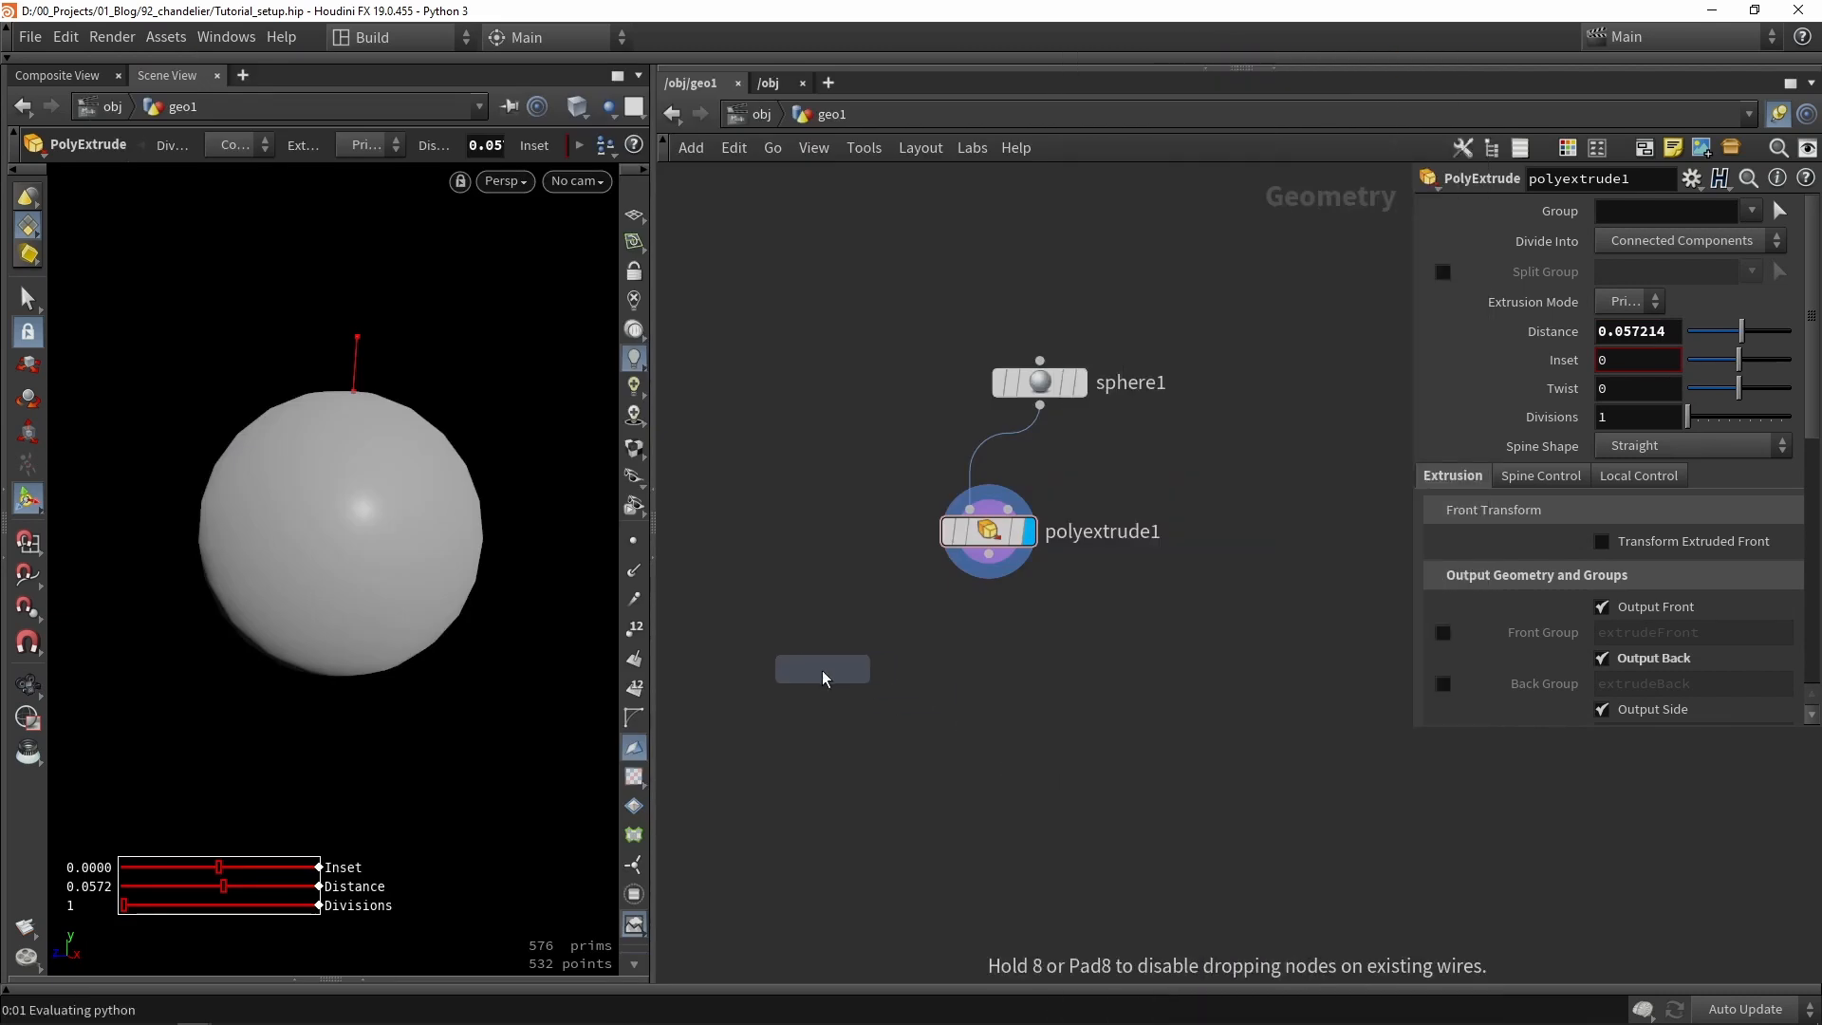
{"action": "left_click", "coordinate": [824, 678]}
Add a Box node and connect it to boolean1's first input.
{"action": "key", "text": "Tab"}
{"action": "type", "text": "bo"}
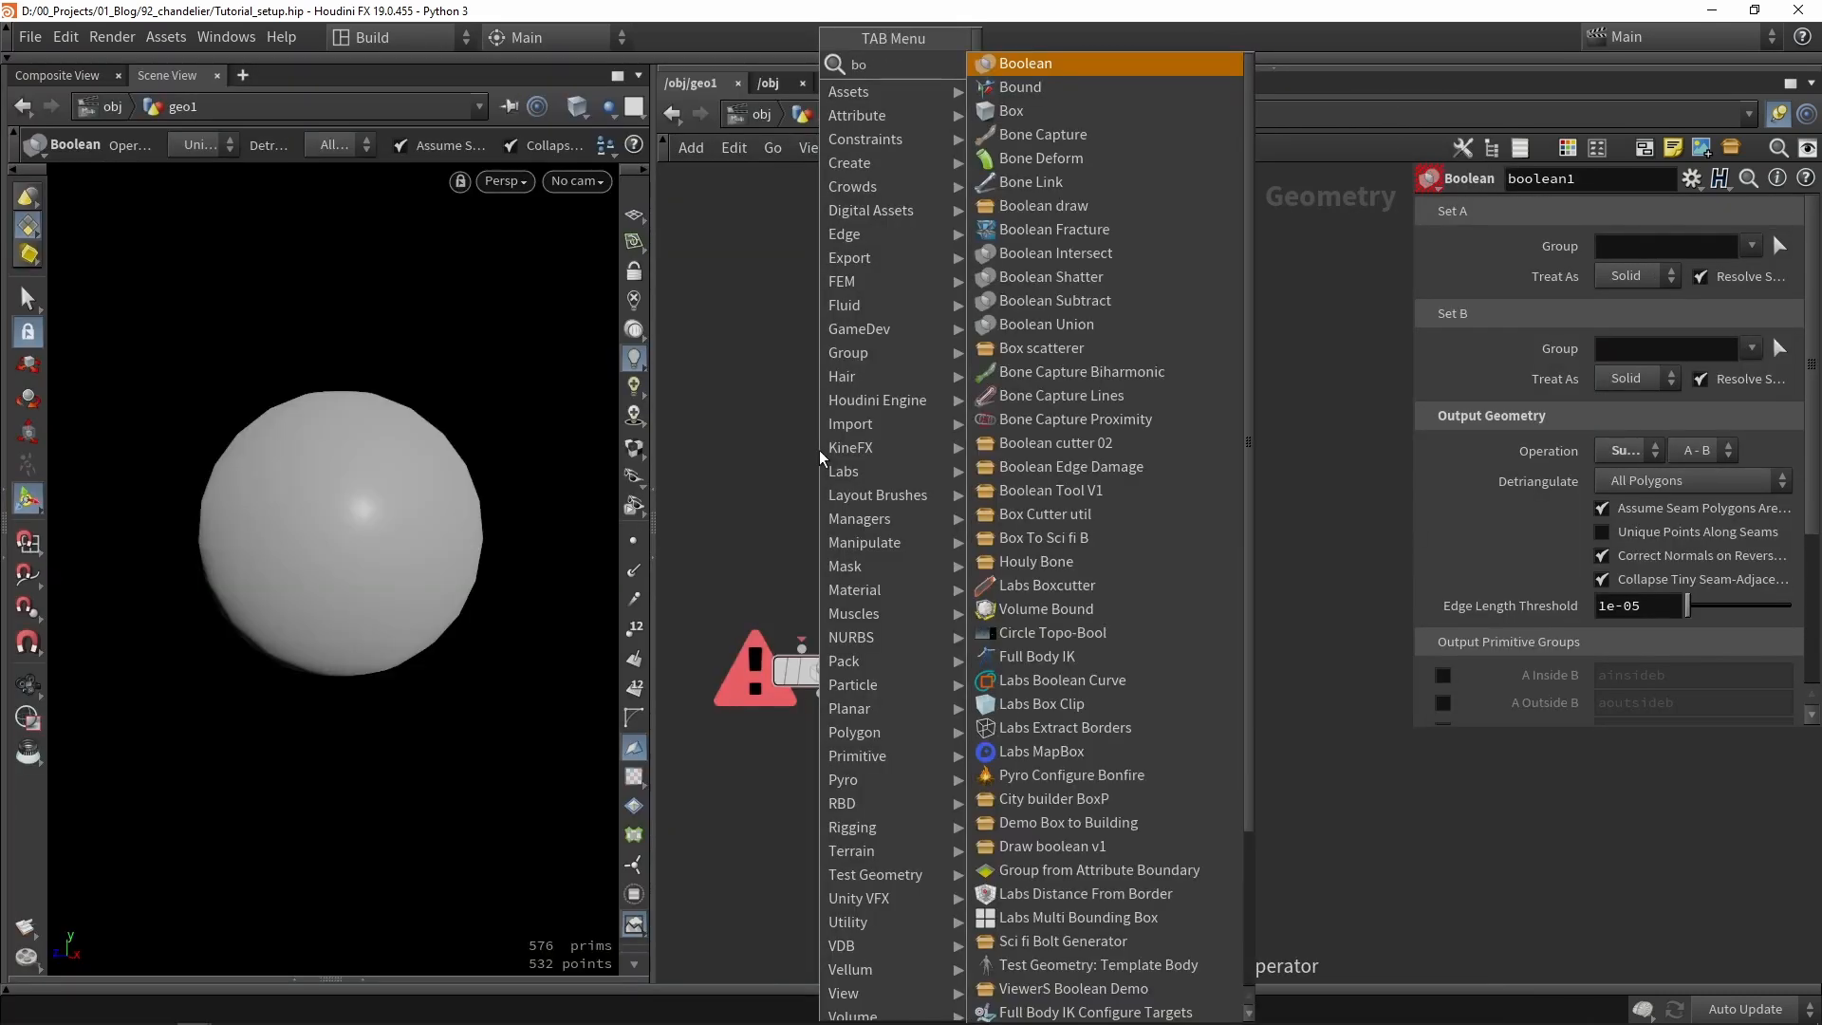
{"action": "type", "text": "x"}
{"action": "key", "text": "Return"}
{"action": "left_click", "coordinate": [818, 450]}
{"action": "left_click_drag", "start_coordinate": [821, 472], "coordinate": [802, 649]}
Resize box1 to about 1 × 0.308 × 1.741, raise its centre to about 0.495 in Y, and display it.
{"action": "left_click_drag", "start_coordinate": [343, 657], "coordinate": [353, 580]}
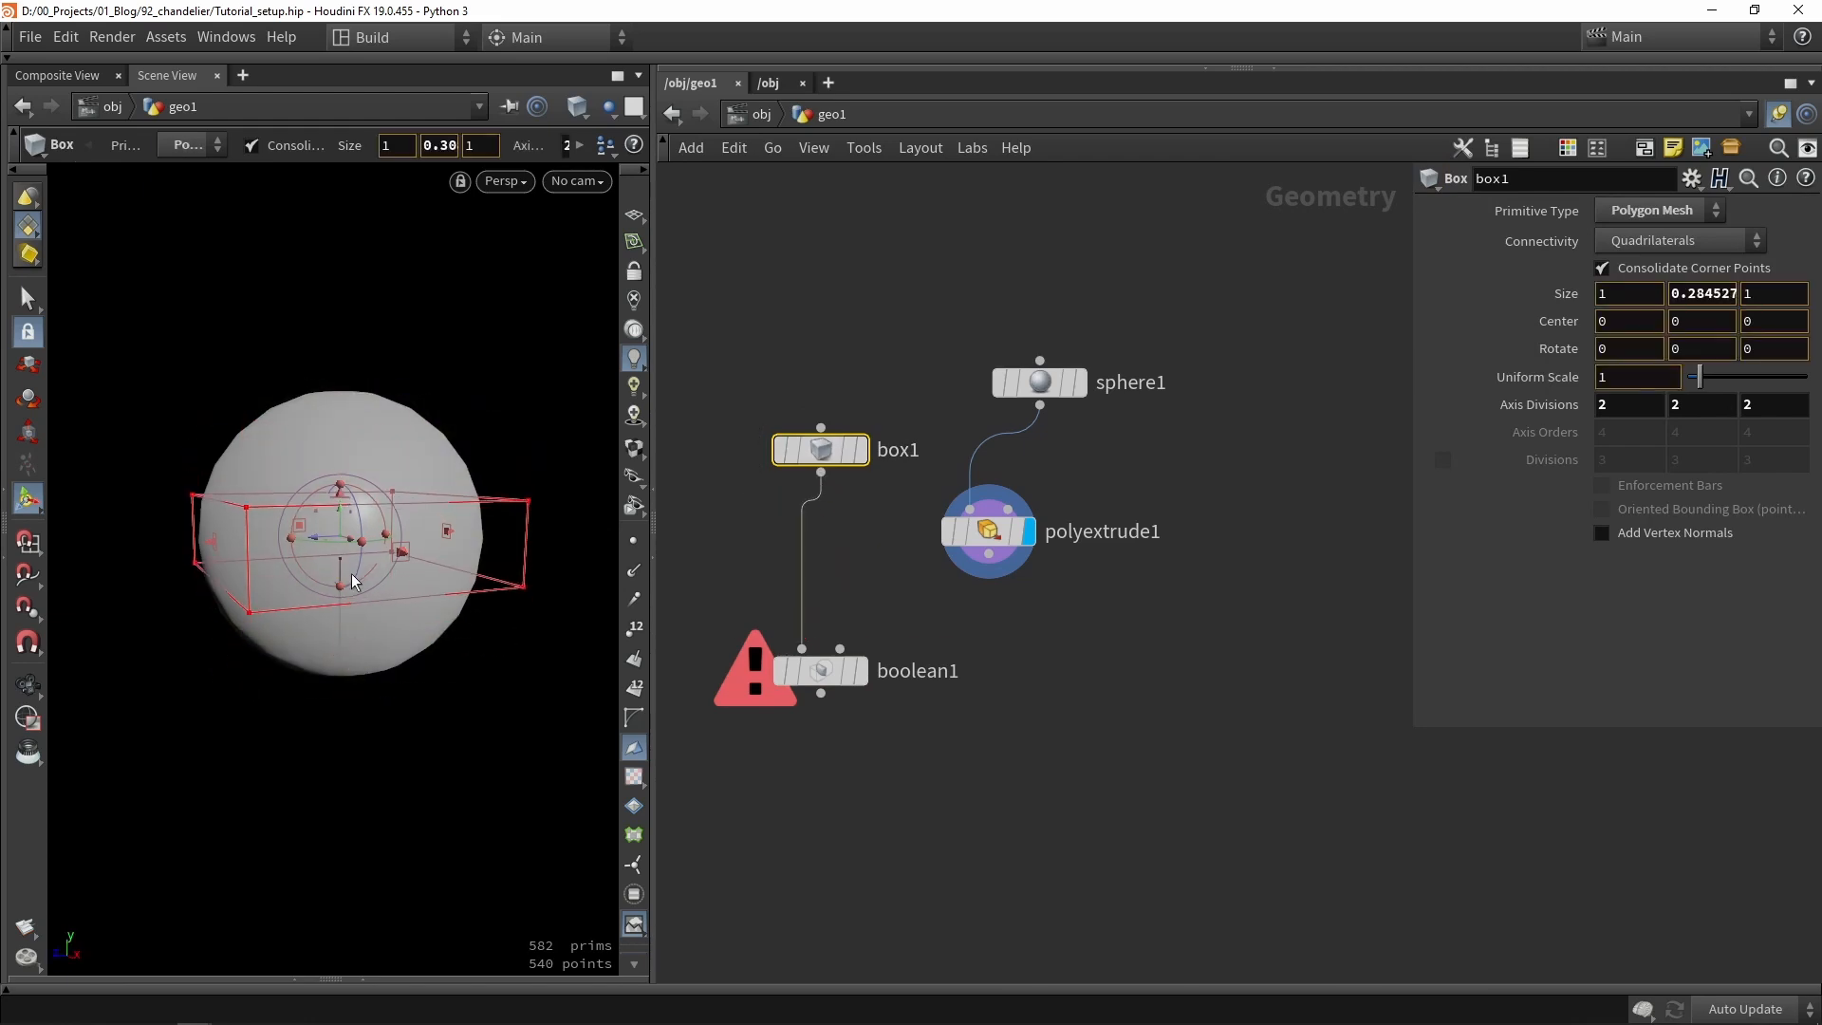
{"action": "left_click_drag", "start_coordinate": [212, 540], "coordinate": [151, 542]}
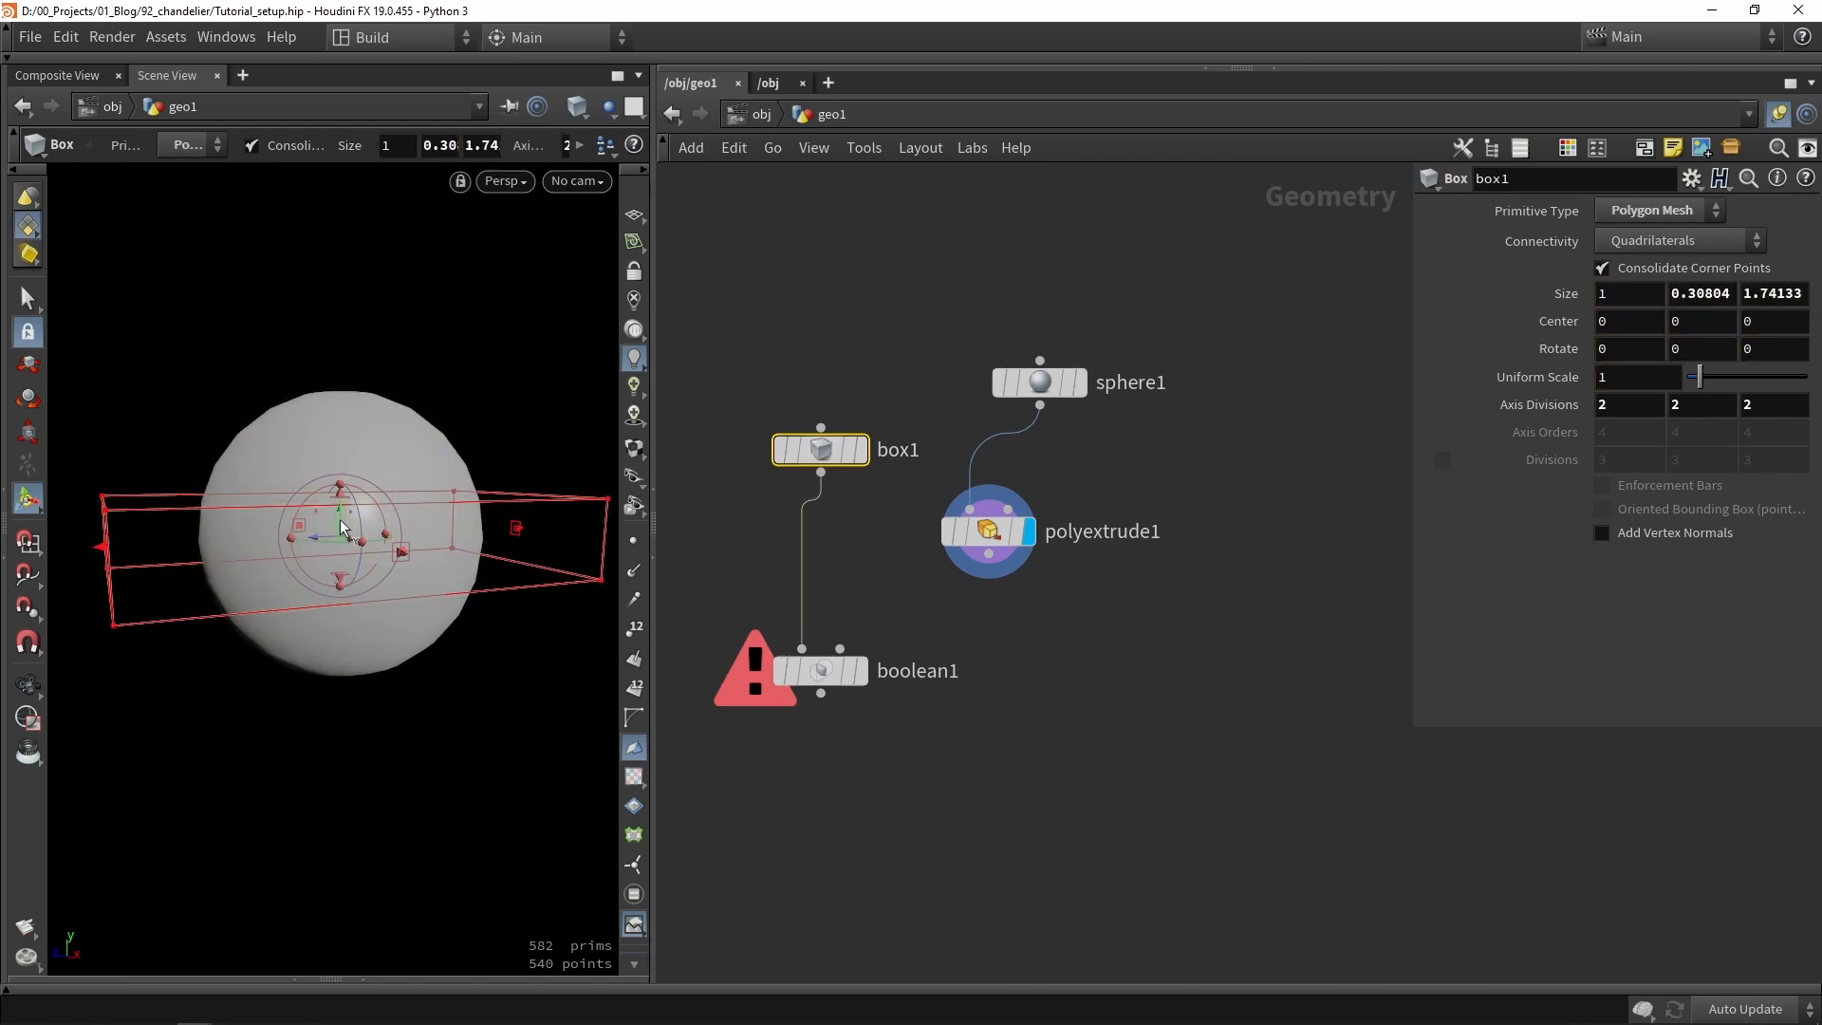
{"action": "left_click_drag", "start_coordinate": [343, 529], "coordinate": [344, 403]}
{"action": "left_click", "coordinate": [846, 452]}
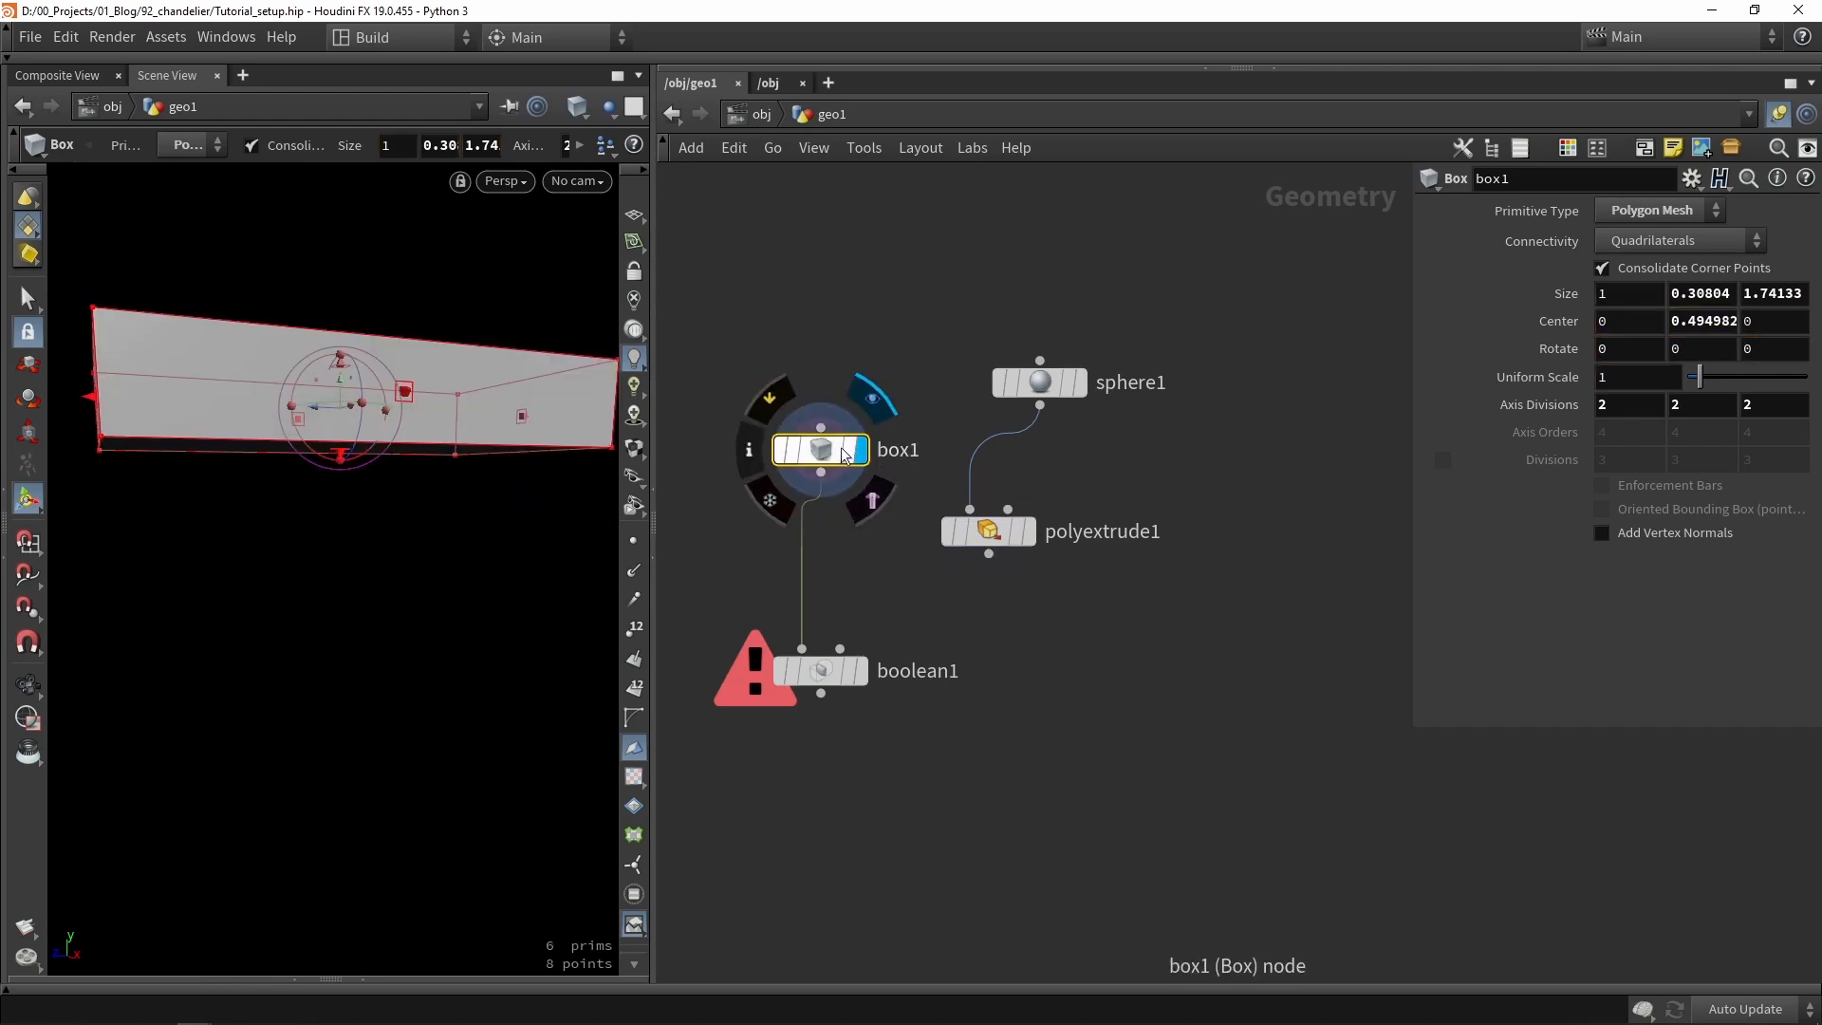
Connect polyextrude1 to boolean1's second input and display the Boolean result.
{"action": "mouse_move", "coordinate": [989, 553]}
{"action": "left_mouse_down"}
{"action": "mouse_move", "coordinate": [844, 630]}
{"action": "mouse_move", "coordinate": [839, 650]}
{"action": "mouse_move", "coordinate": [933, 733]}
{"action": "left_mouse_up"}
{"action": "left_click", "coordinate": [853, 679]}
{"action": "left_click", "coordinate": [933, 733]}
{"action": "left_click_drag", "start_coordinate": [323, 580], "coordinate": [319, 487], "text": "alt"}
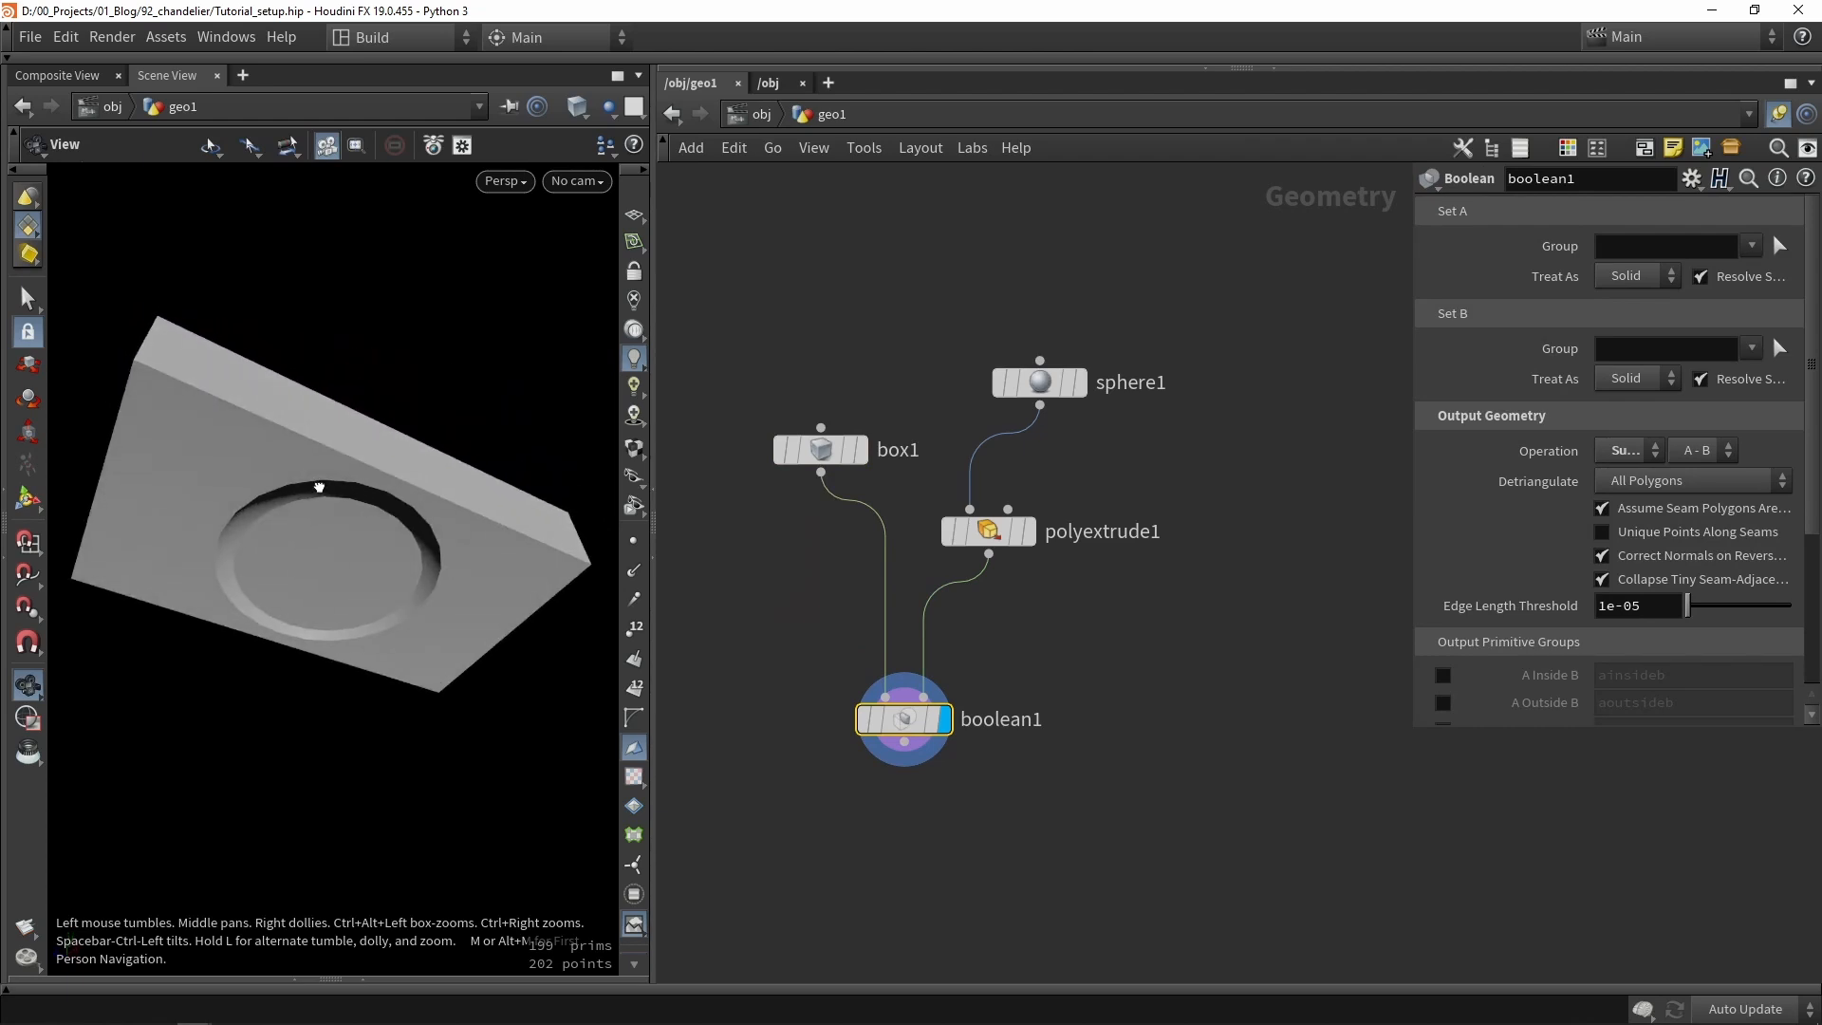
{"action": "key", "text": "Return"}
Set boolean1's Operation to Intersect and compare the cut piece with polyextrude1 bypassed and re-enabled.
{"action": "left_click", "coordinate": [1625, 450]}
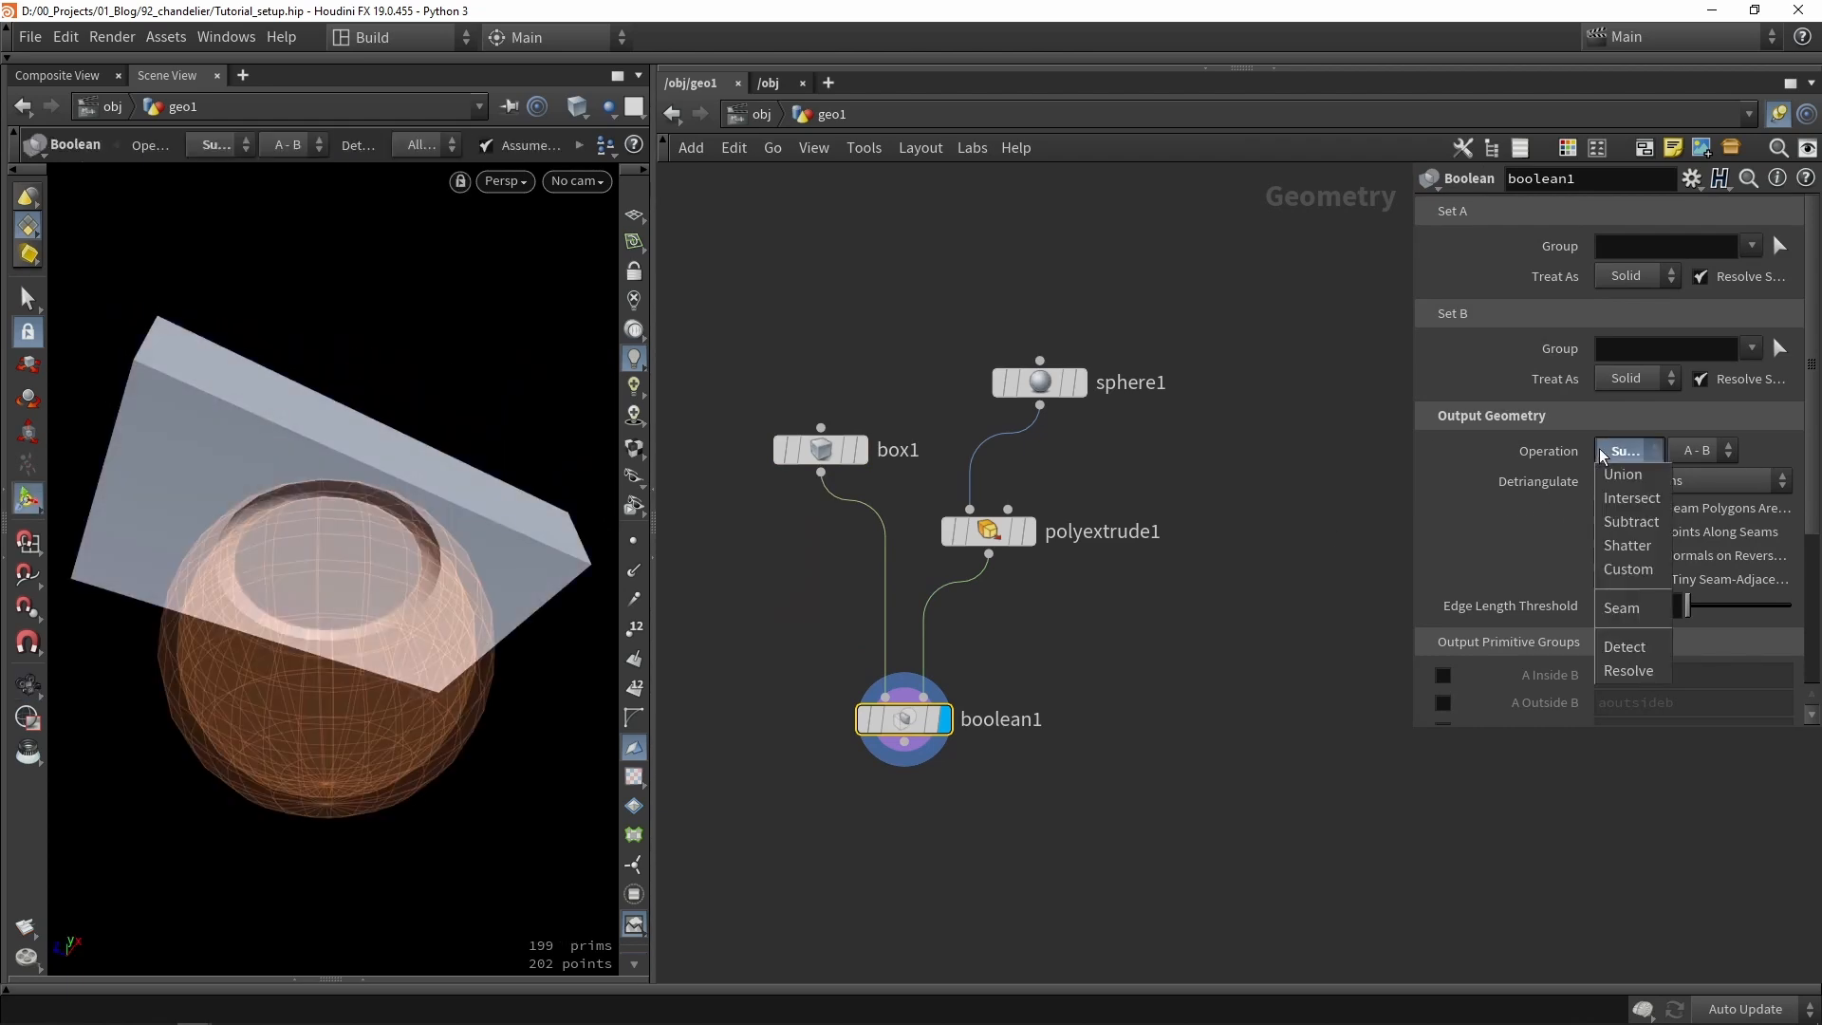
{"action": "left_click", "coordinate": [1631, 499]}
{"action": "key", "text": "Escape"}
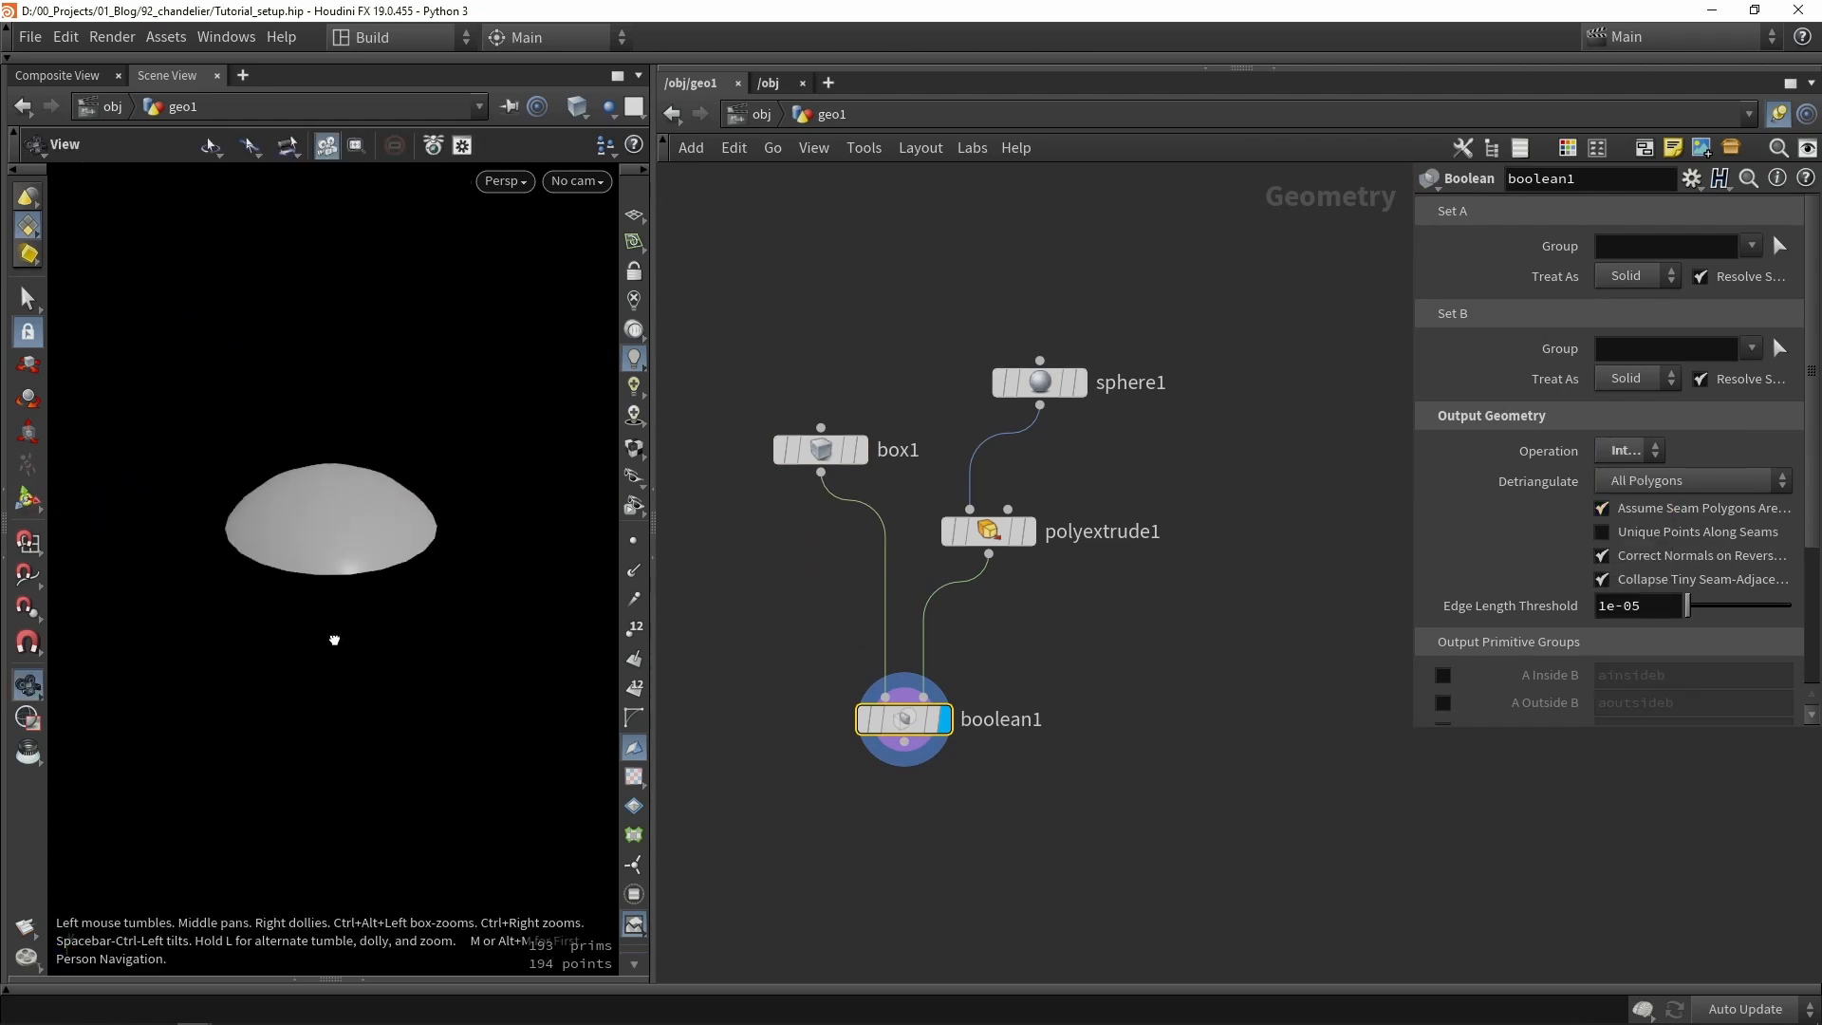
{"action": "left_click_drag", "start_coordinate": [334, 638], "coordinate": [293, 550]}
{"action": "key", "text": "Return"}
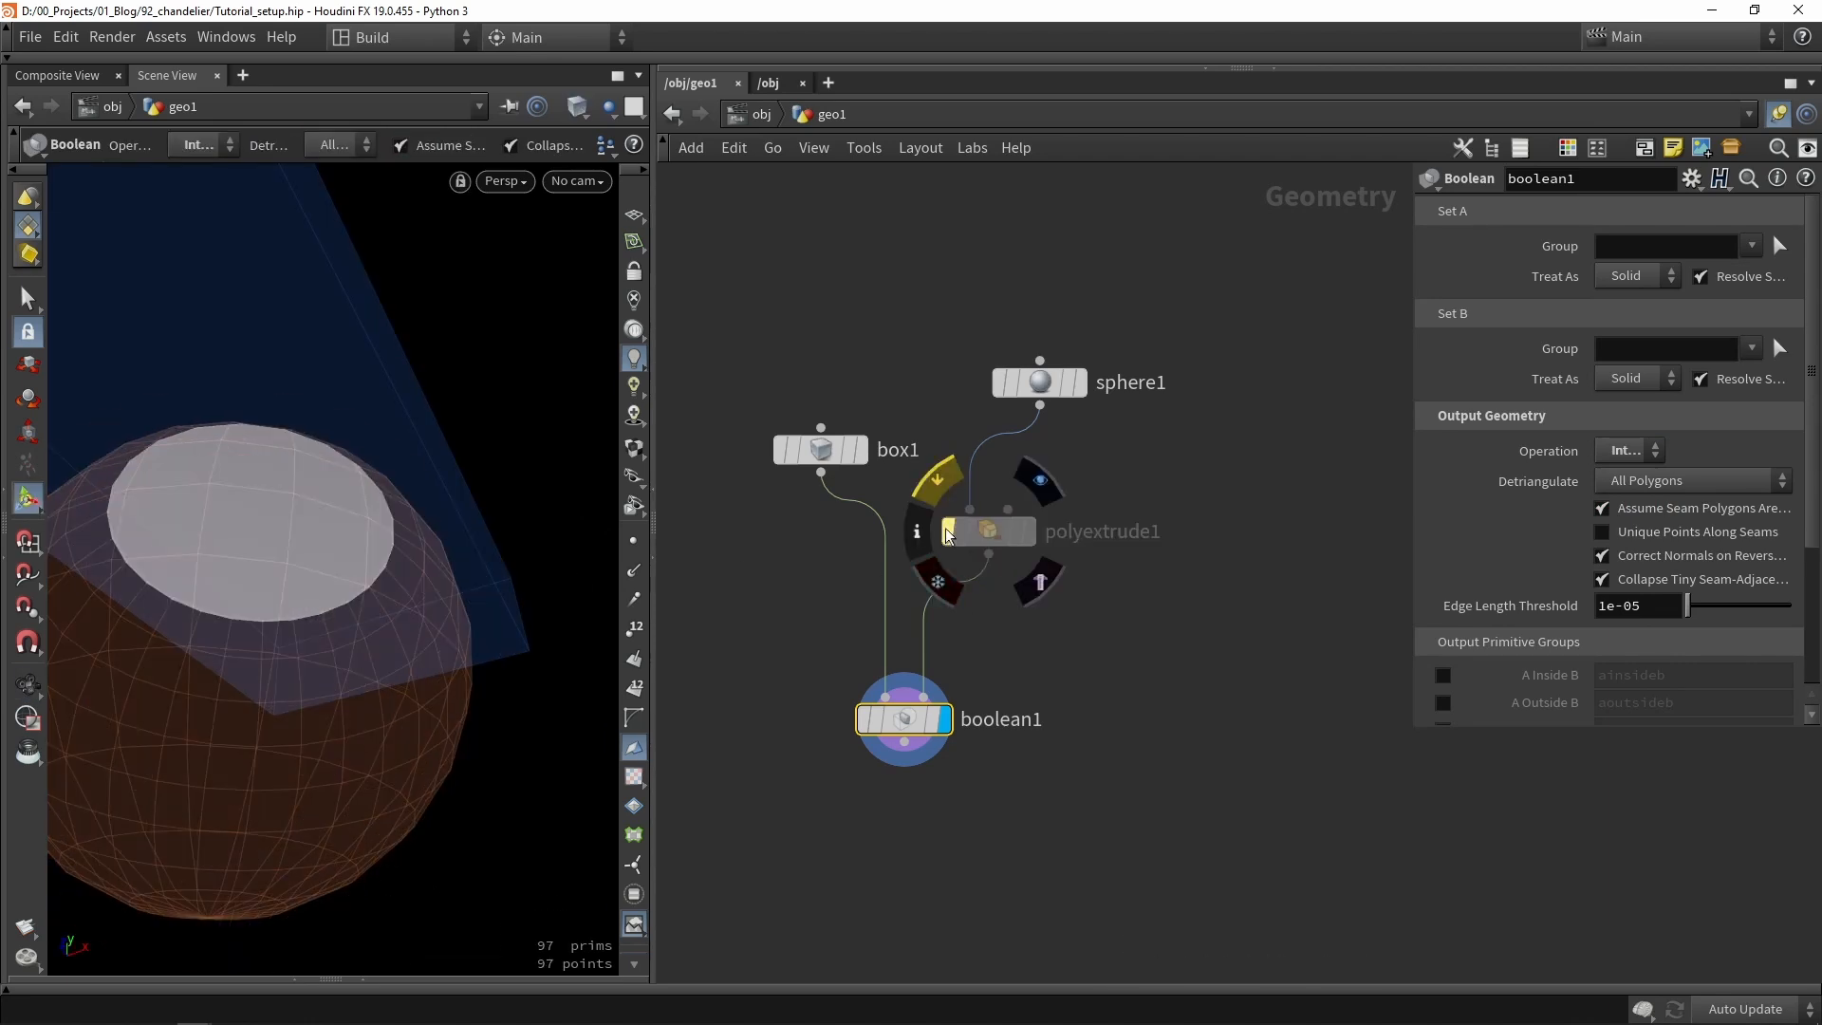
{"action": "left_click", "coordinate": [945, 527]}
{"action": "left_click", "coordinate": [945, 528]}
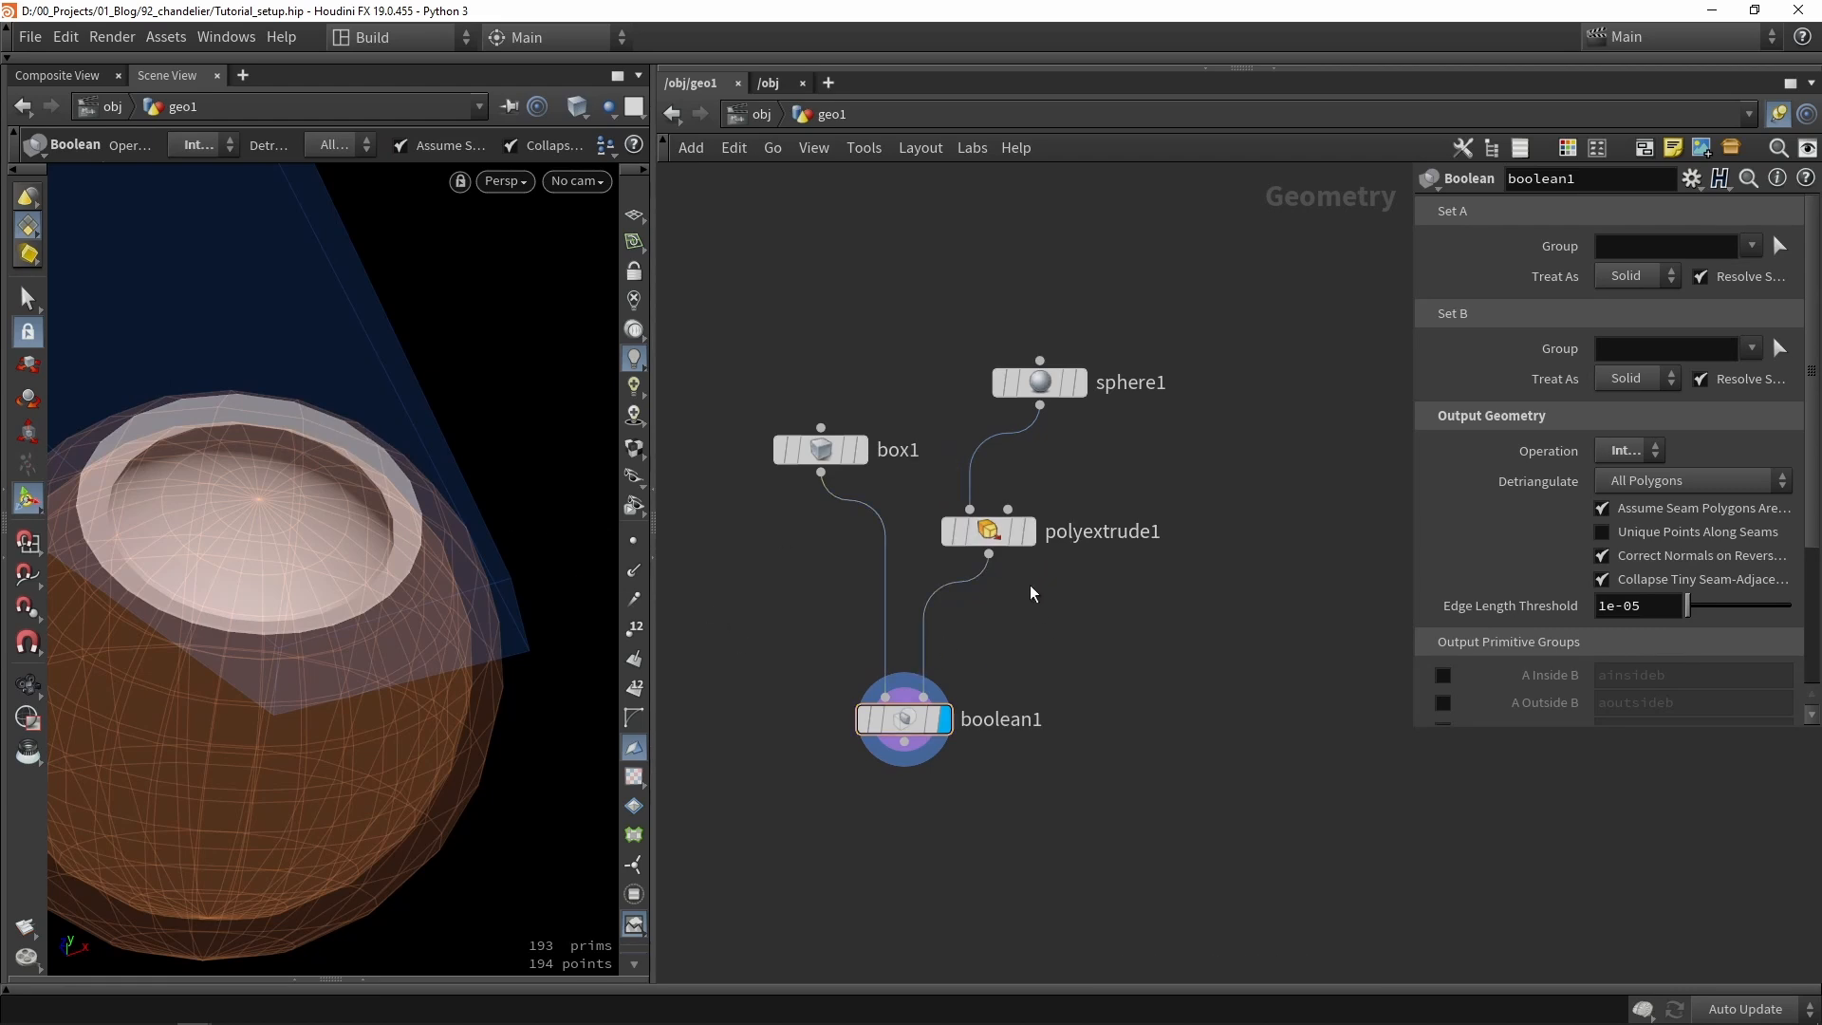
Swap boolean1's inputs so that polyextrude1 feeds the first and box1 the second.
{"action": "left_click_drag", "start_coordinate": [989, 554], "coordinate": [885, 698]}
{"action": "left_click_drag", "start_coordinate": [821, 473], "coordinate": [923, 697]}
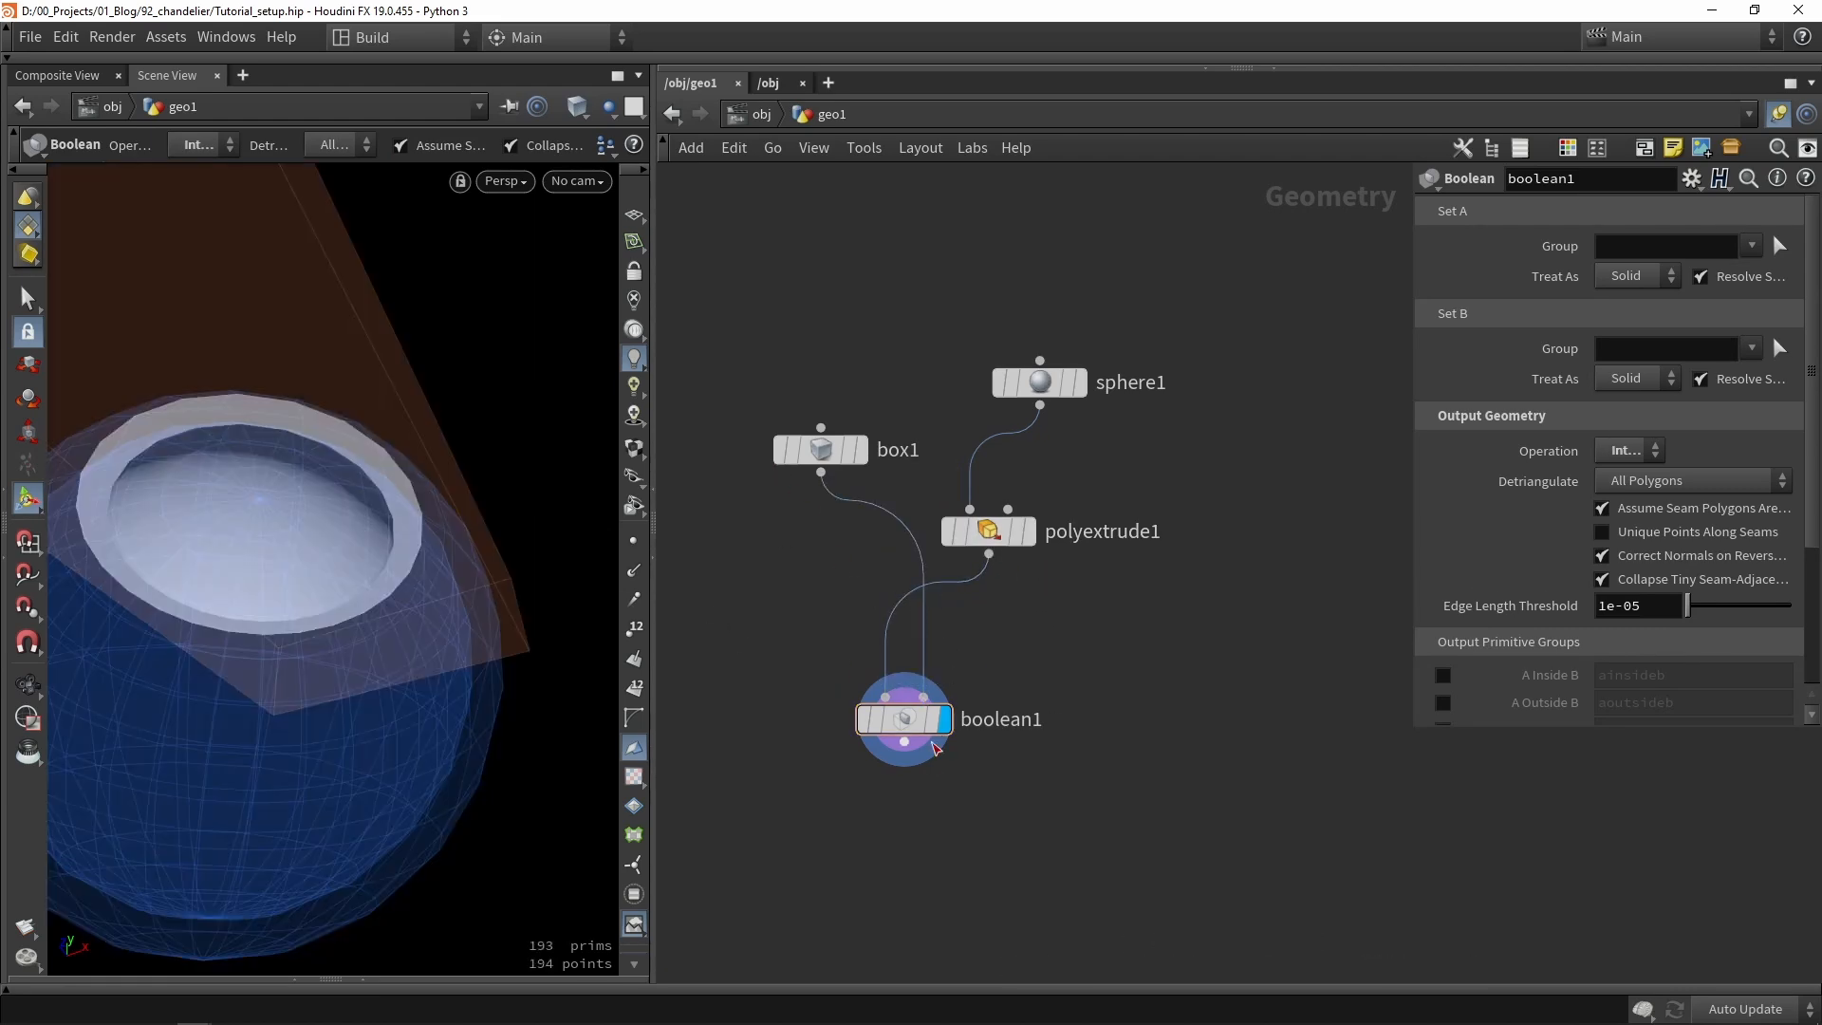
Set boolean1's Operation to Subtract with A - B and inspect the hollow bowl.
{"action": "left_click", "coordinate": [1626, 450]}
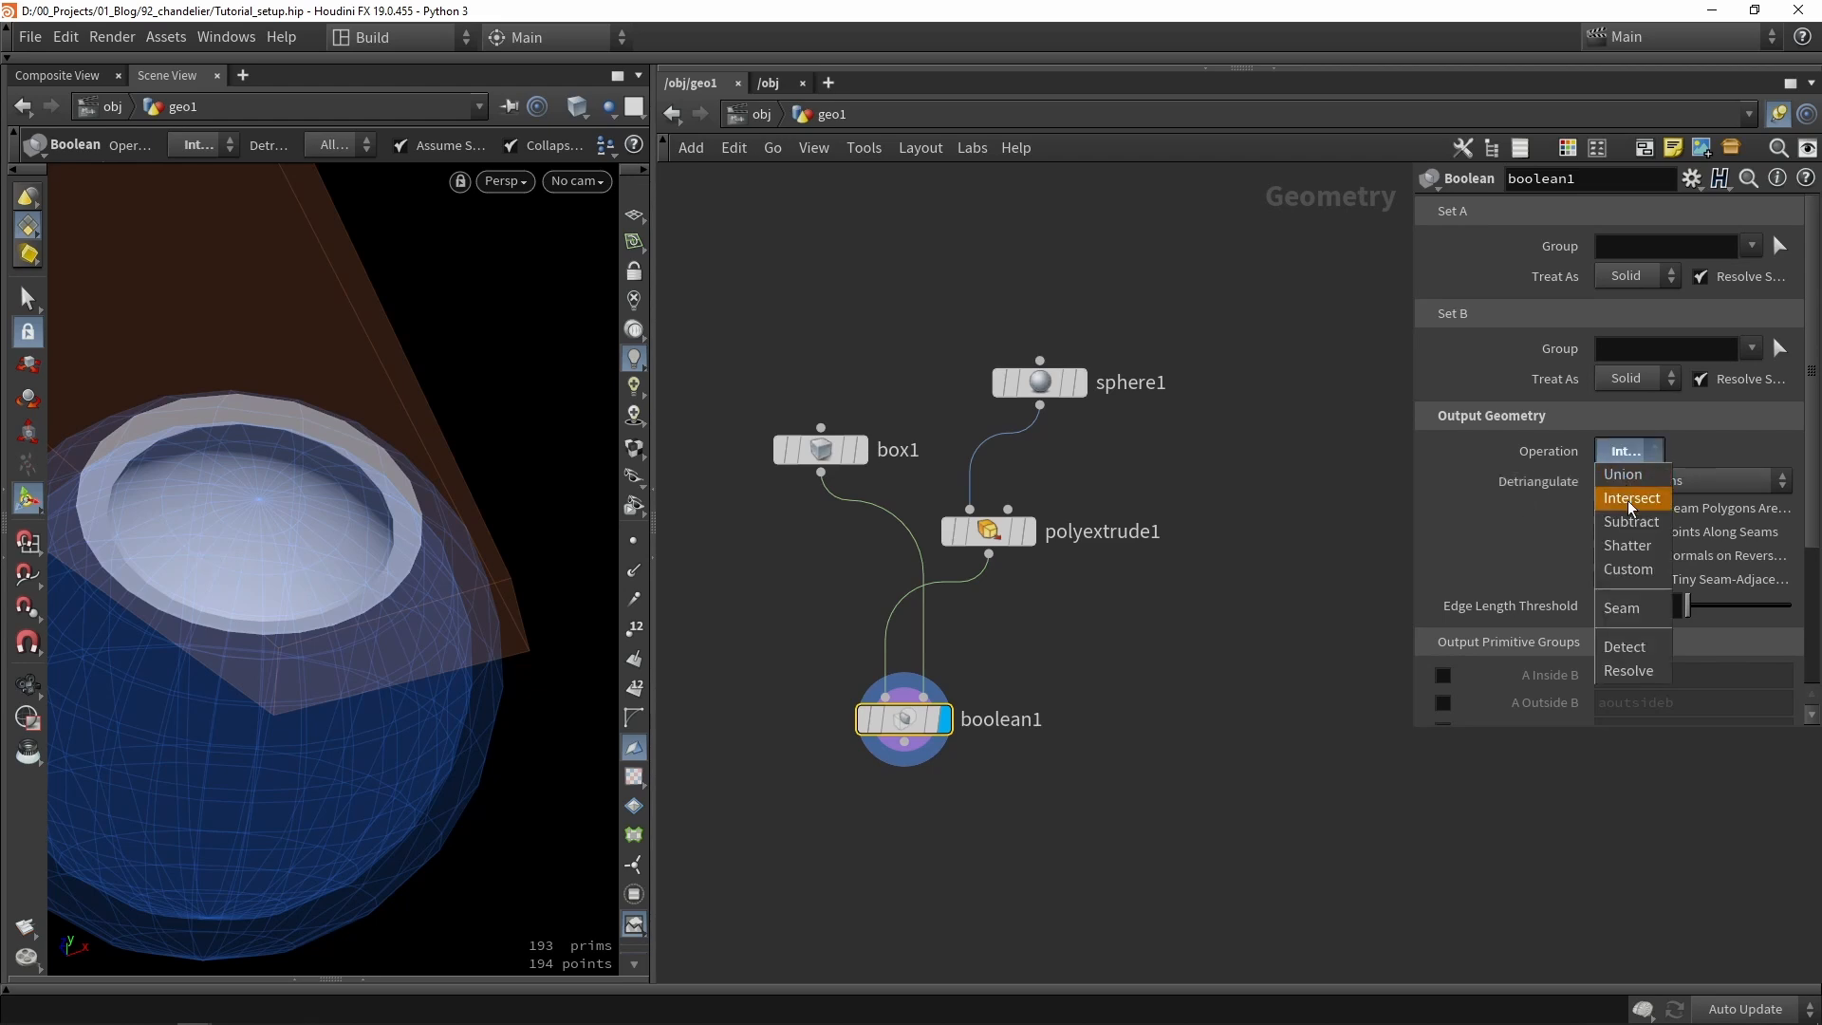
{"action": "left_click", "coordinate": [1635, 527]}
{"action": "left_click_drag", "start_coordinate": [385, 464], "coordinate": [407, 383], "text": "alt"}
{"action": "right_click_drag", "start_coordinate": [407, 383], "coordinate": [402, 460], "text": "alt"}
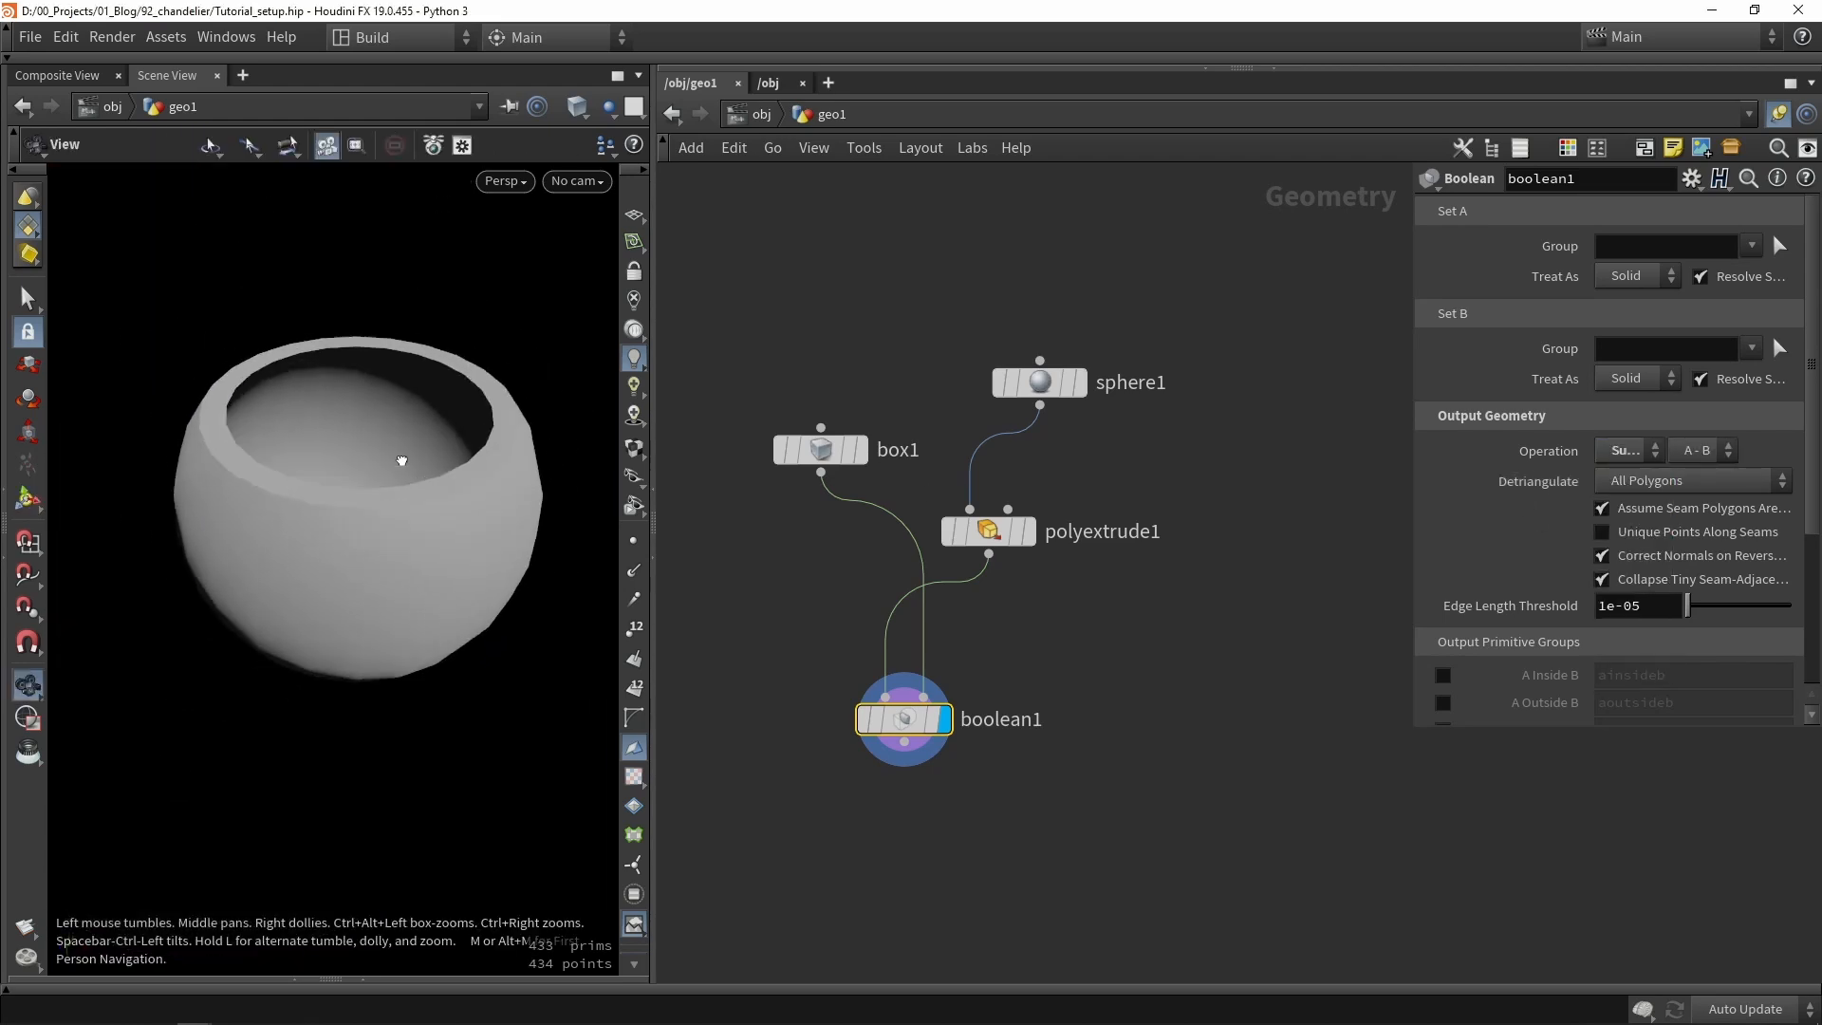
{"action": "left_click_drag", "start_coordinate": [402, 460], "coordinate": [363, 510], "text": "alt"}
Resize box1 to about 1.266 × 0.582 × 1.741 with its centre at about 0.358 in Y to cut the sphere lower.
{"action": "left_click", "coordinate": [816, 451]}
{"action": "mouse_move", "coordinate": [363, 510]}
{"action": "left_mouse_down", "text": "alt"}
{"action": "mouse_move", "coordinate": [432, 532]}
{"action": "mouse_move", "coordinate": [427, 557]}
{"action": "mouse_move", "coordinate": [474, 560]}
{"action": "mouse_move", "coordinate": [452, 561]}
{"action": "left_mouse_up", "text": "alt"}
{"action": "mouse_move", "coordinate": [452, 560]}
{"action": "left_mouse_down", "text": "alt"}
{"action": "mouse_move", "coordinate": [402, 505]}
{"action": "mouse_move", "coordinate": [395, 521]}
{"action": "mouse_move", "coordinate": [417, 523]}
{"action": "left_mouse_up", "text": "alt"}
Delete box1 from the network, and line up sphere1 and polyextrude1 vertically, clear of boolean1.
{"action": "left_click_drag", "start_coordinate": [823, 558], "coordinate": [758, 327]}
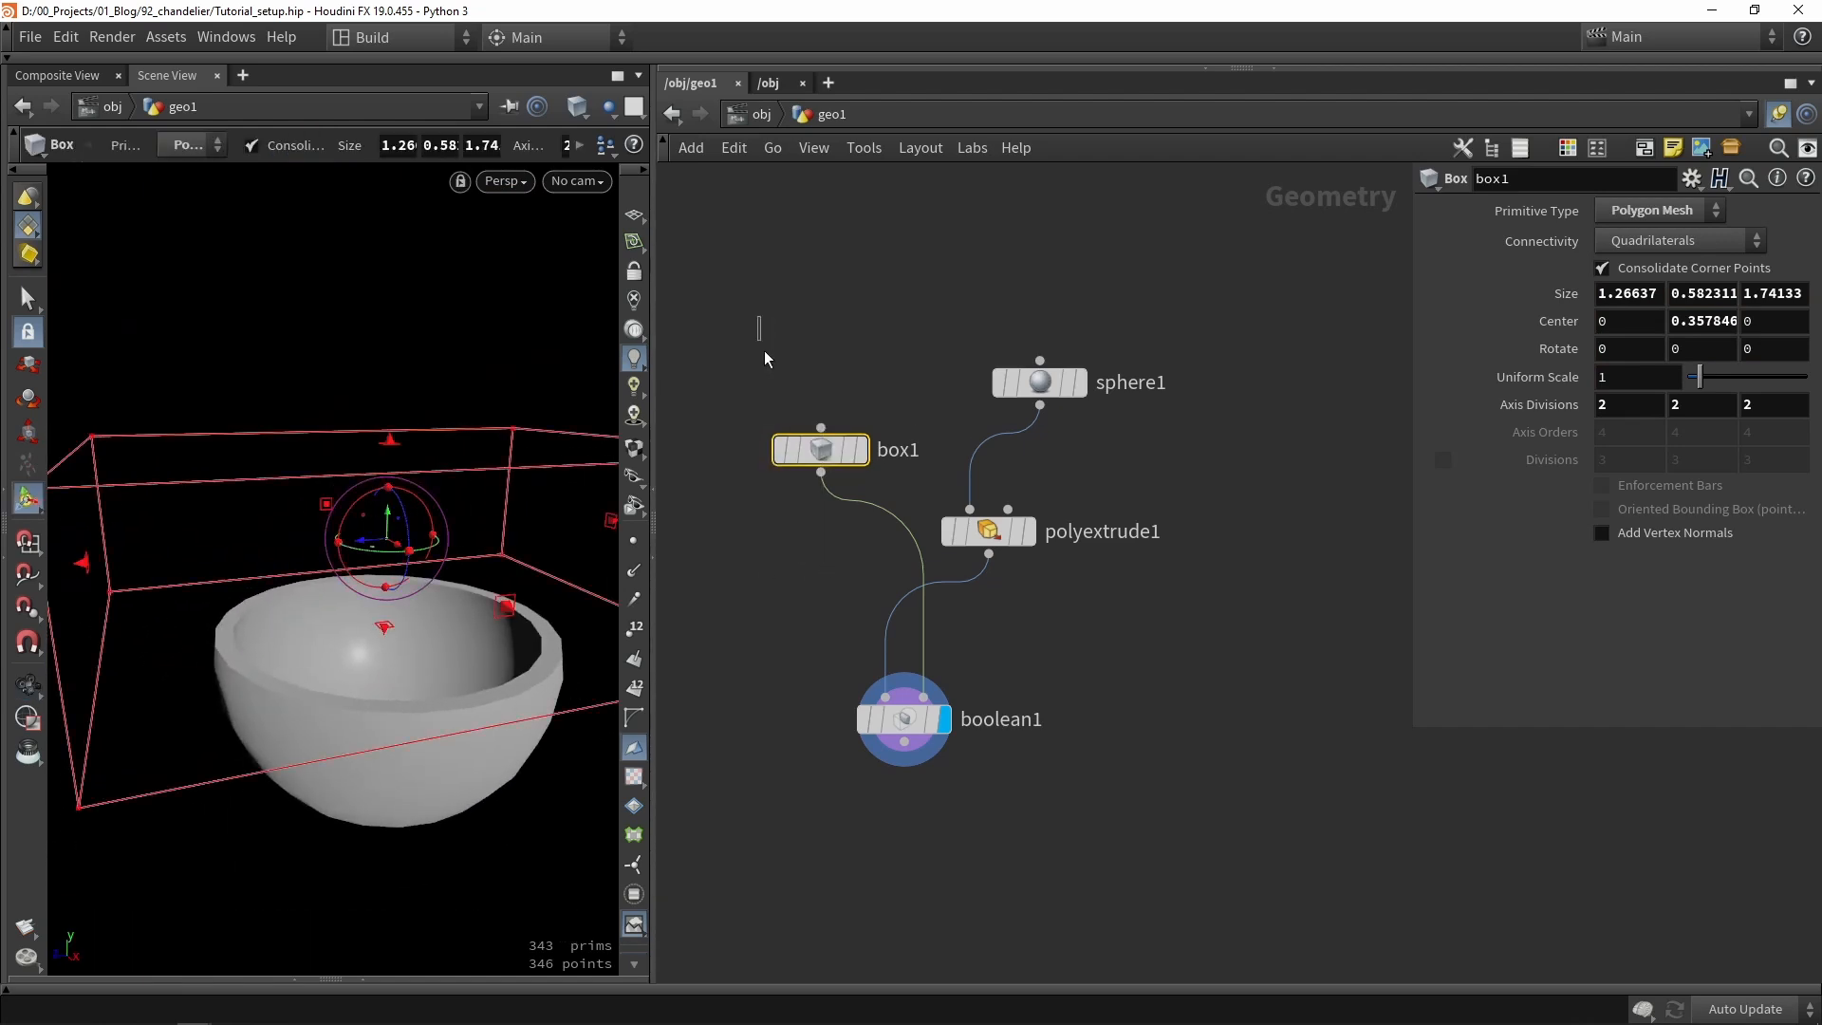
{"action": "key", "text": "Delete"}
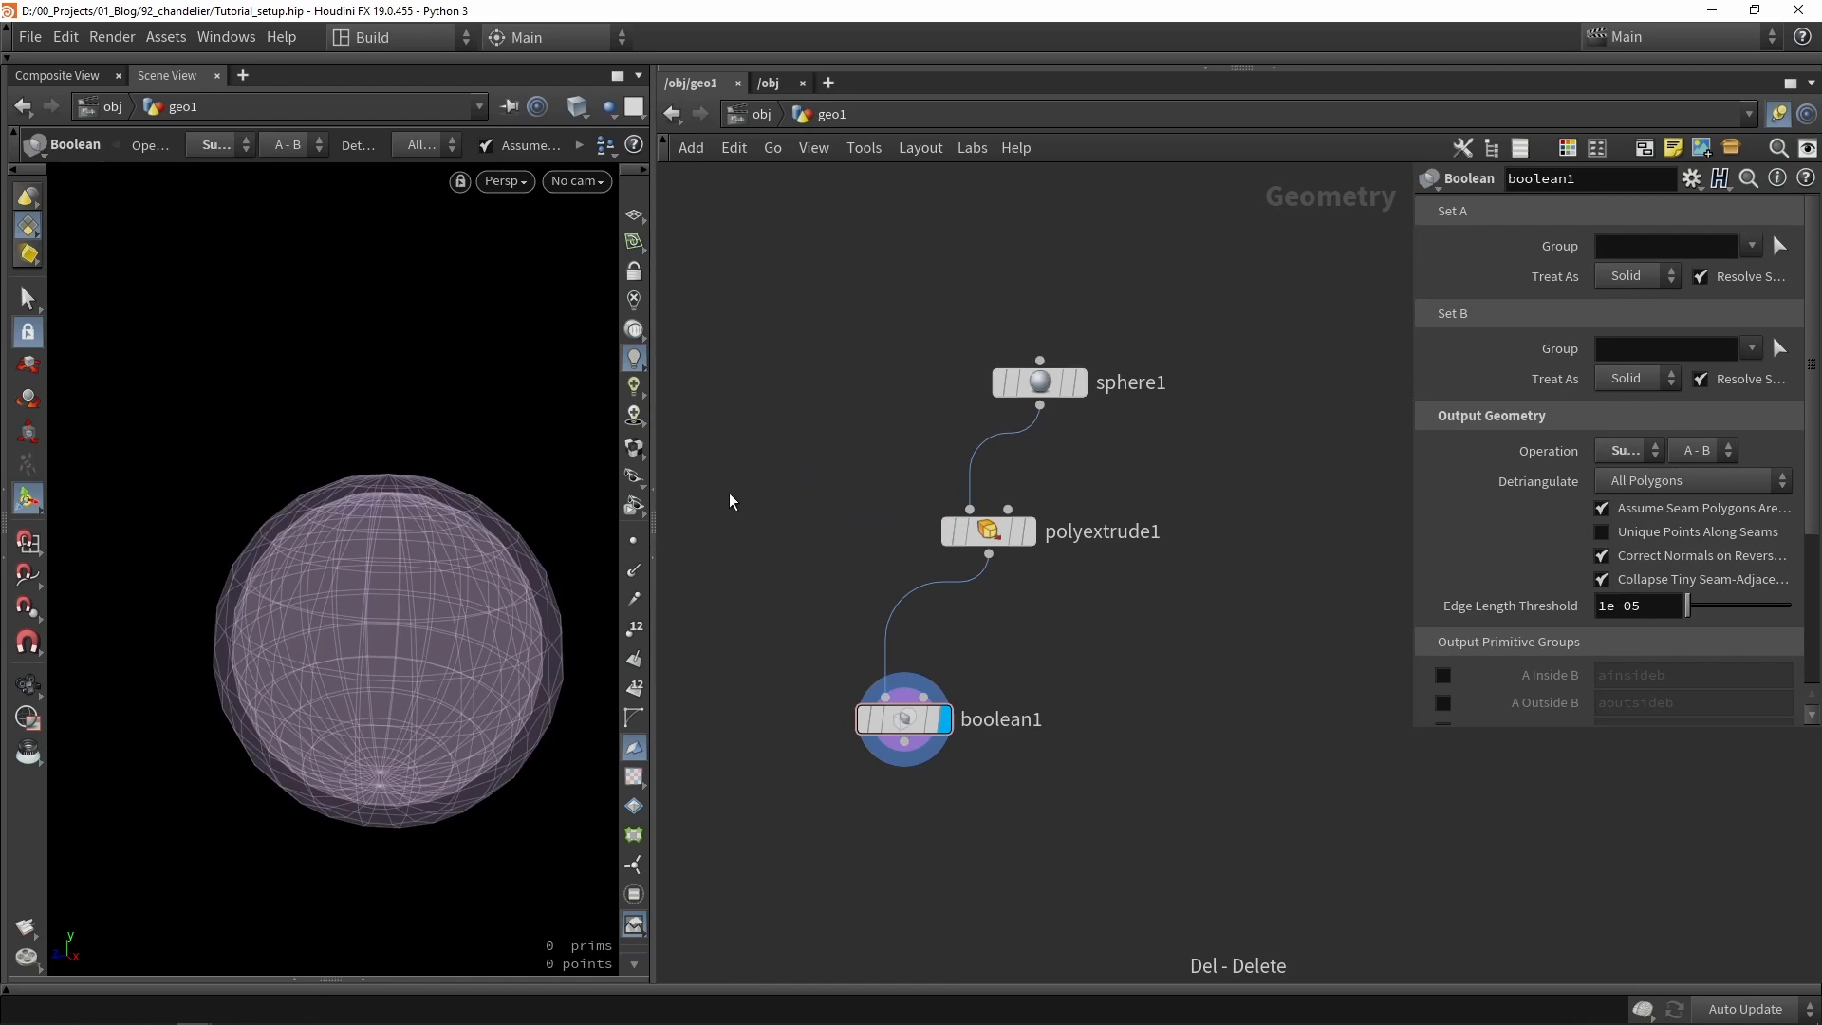
{"action": "left_click_drag", "start_coordinate": [798, 312], "coordinate": [863, 362]}
{"action": "scroll", "coordinate": [1028, 579], "scroll_direction": "down", "scroll_amount": 3}
{"action": "key", "text": "a"}
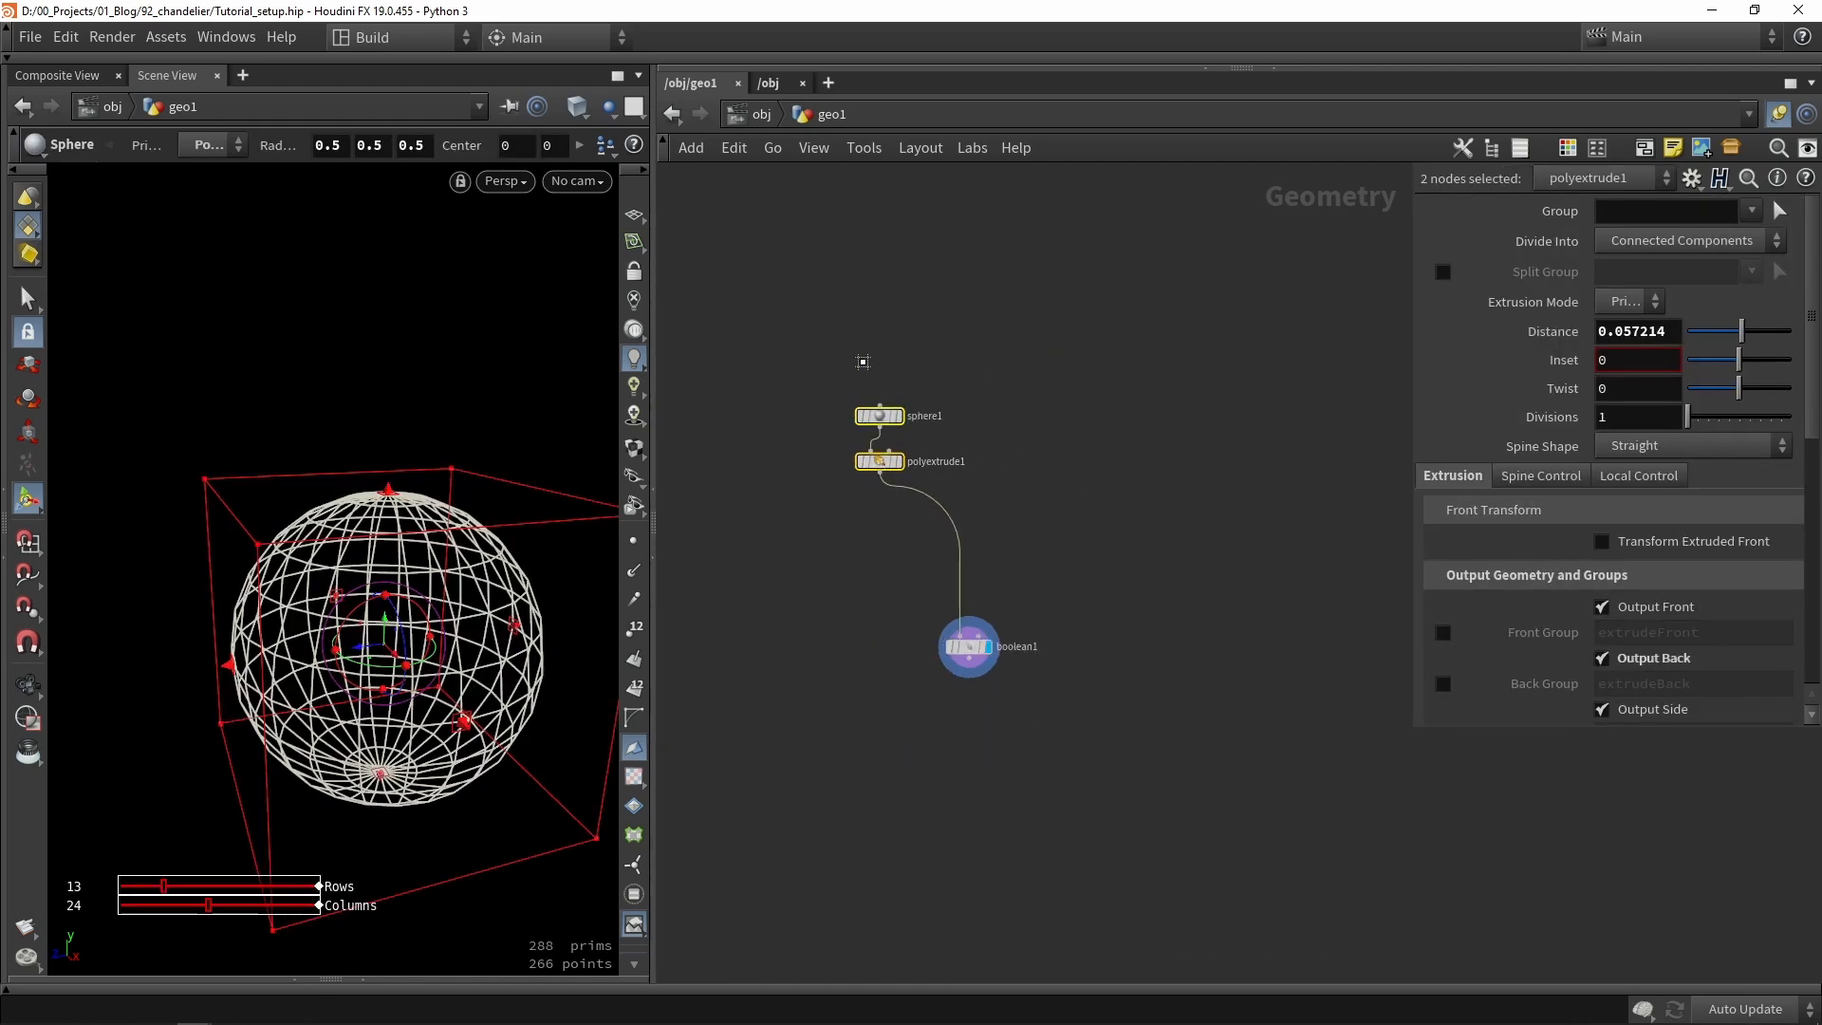
{"action": "left_click", "coordinate": [1084, 477]}
{"action": "middle_click_drag", "start_coordinate": [1117, 474], "coordinate": [1082, 467]}
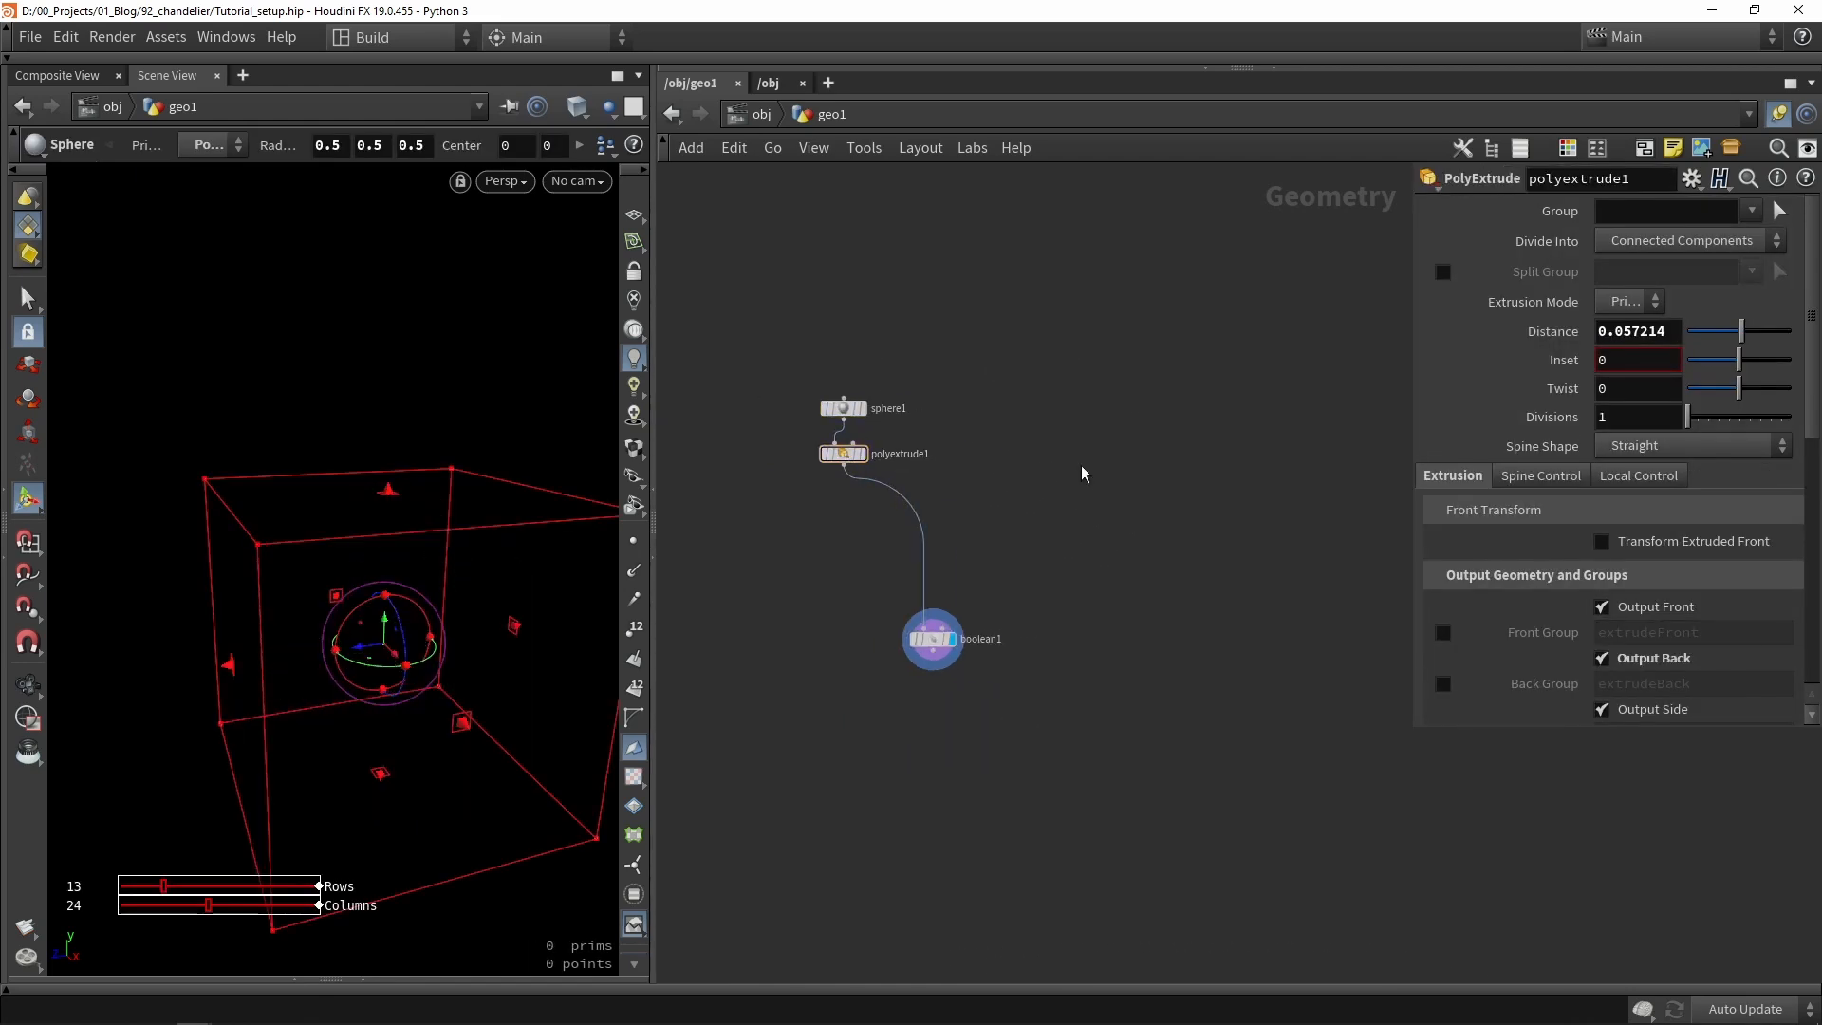
Add a Curve node in free space beside the sphere chain, display it, and widen the viewport.
{"action": "key", "text": "Tab"}
{"action": "type", "text": "curve"}
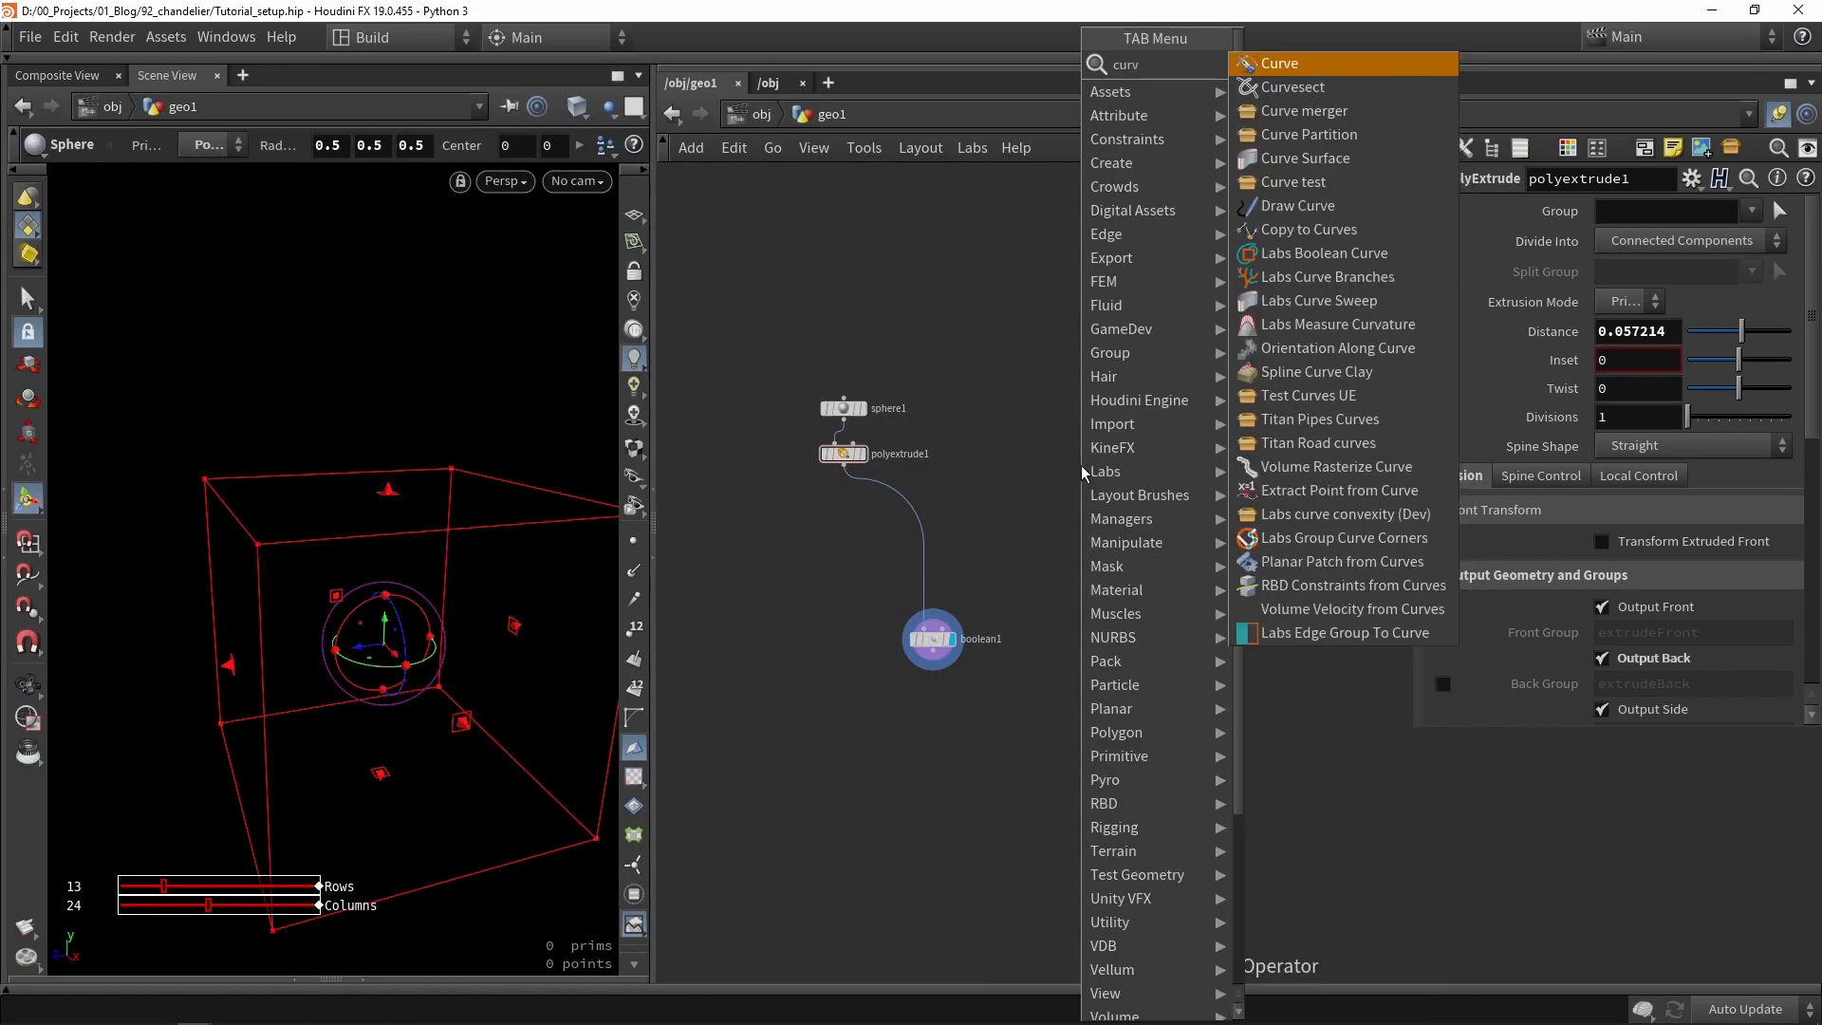
{"action": "key", "text": "Return"}
{"action": "left_click", "coordinate": [1040, 401]}
{"action": "scroll", "coordinate": [1038, 400], "scroll_direction": "up", "scroll_amount": 3}
{"action": "left_click_drag", "start_coordinate": [1040, 402], "coordinate": [1072, 367]}
{"action": "key", "text": "r"}
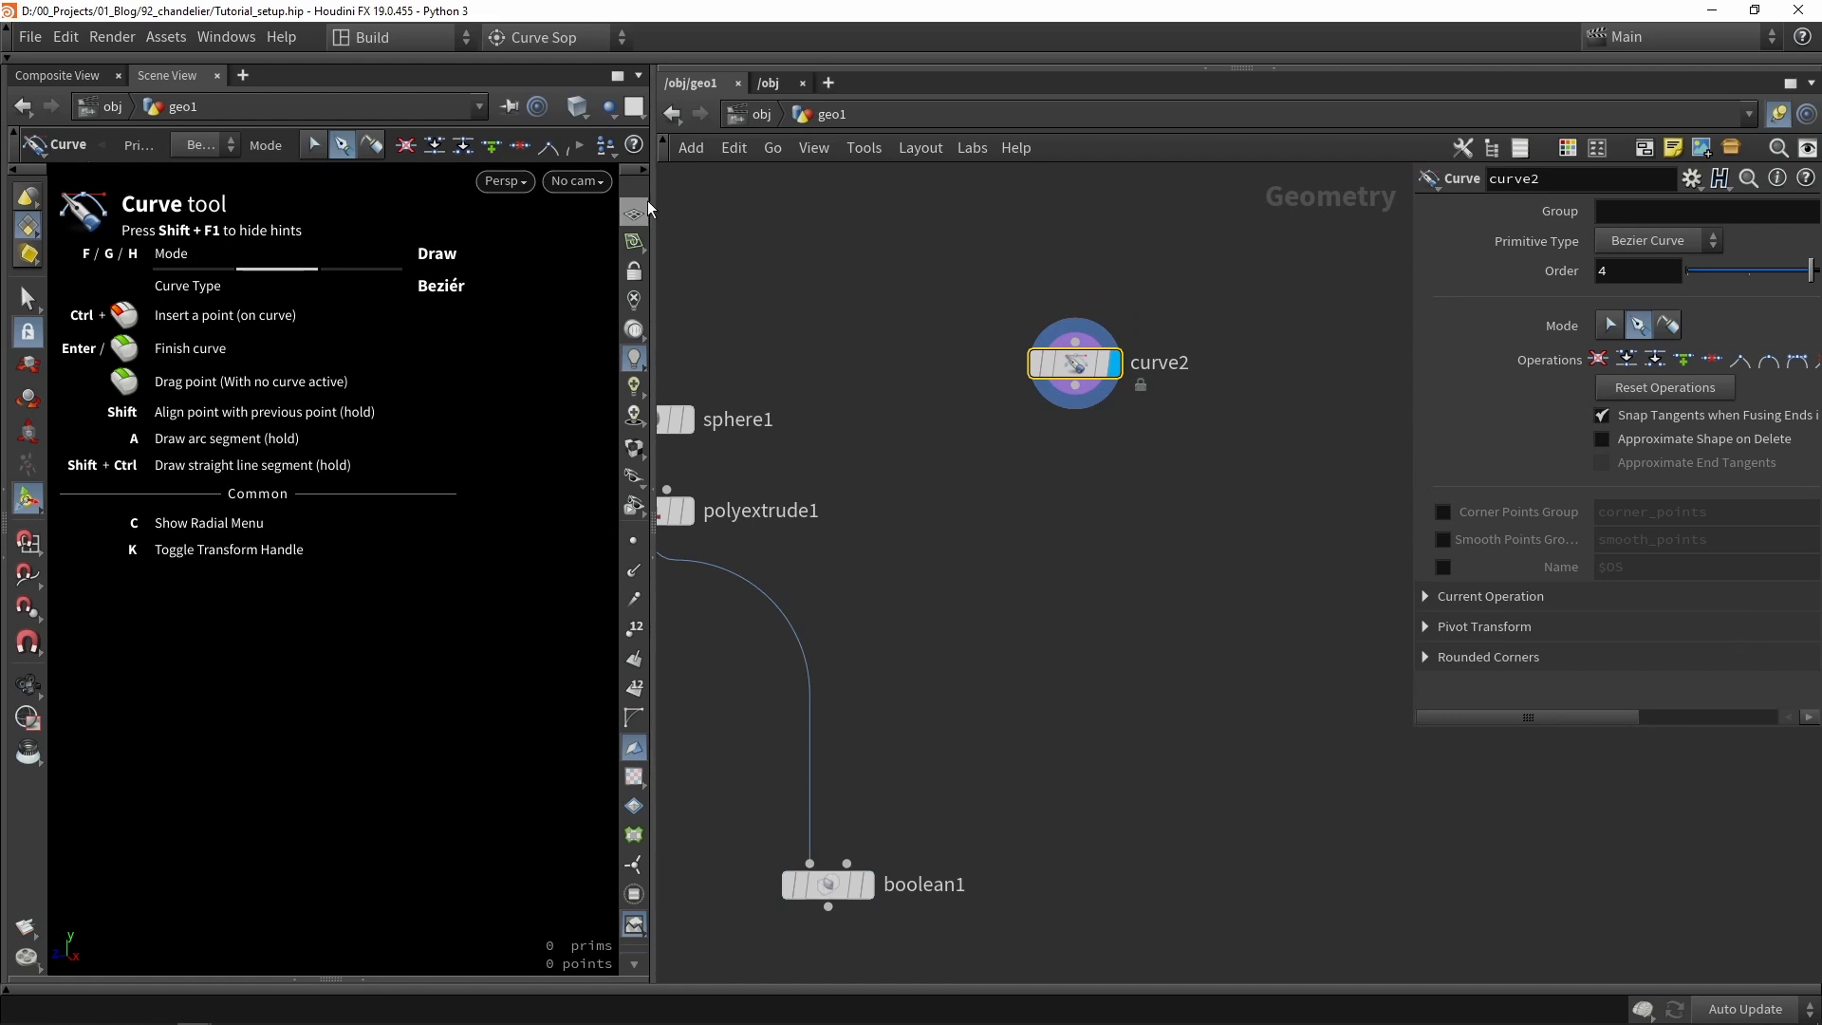
{"action": "left_click_drag", "start_coordinate": [649, 201], "coordinate": [959, 201]}
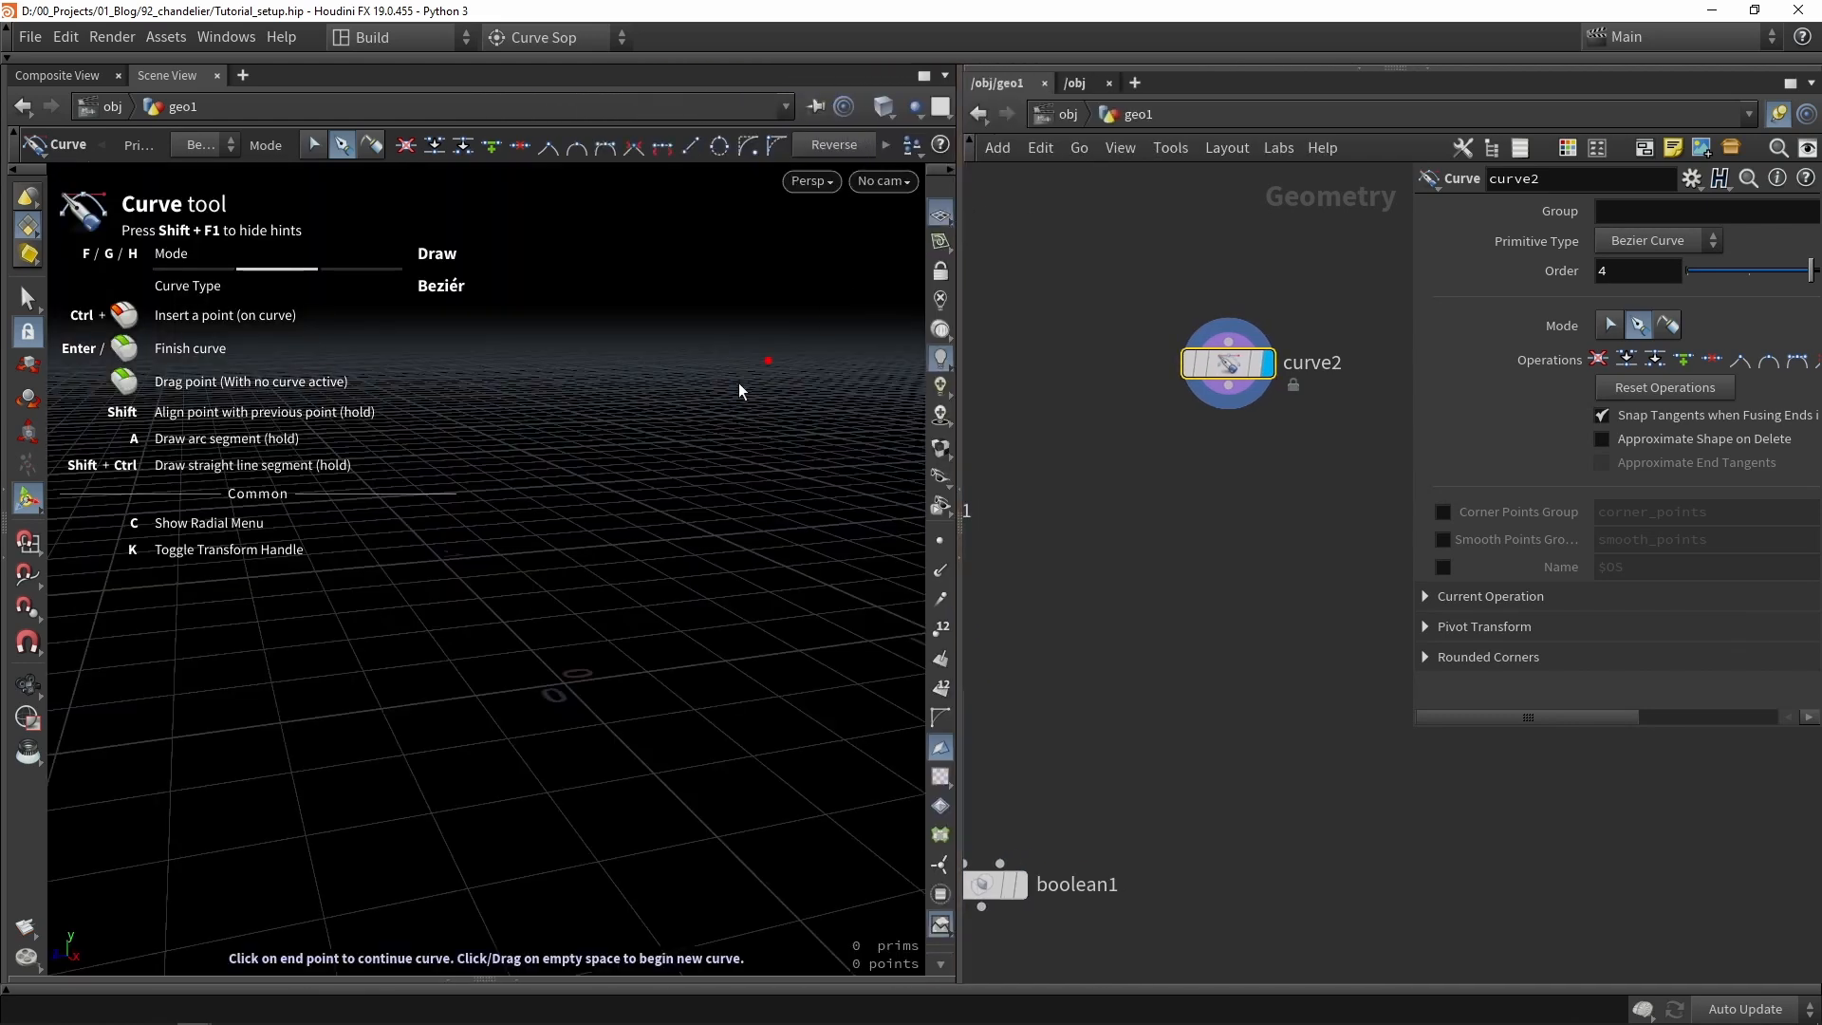
Set curve2's primitive type to Polygon.
{"action": "left_click_drag", "start_coordinate": [598, 537], "coordinate": [679, 606], "text": "alt"}
{"action": "middle_click_drag", "start_coordinate": [589, 561], "coordinate": [765, 680], "text": "alt"}
{"action": "left_click_drag", "start_coordinate": [500, 603], "coordinate": [462, 575], "text": "alt"}
{"action": "left_click", "coordinate": [200, 145]}
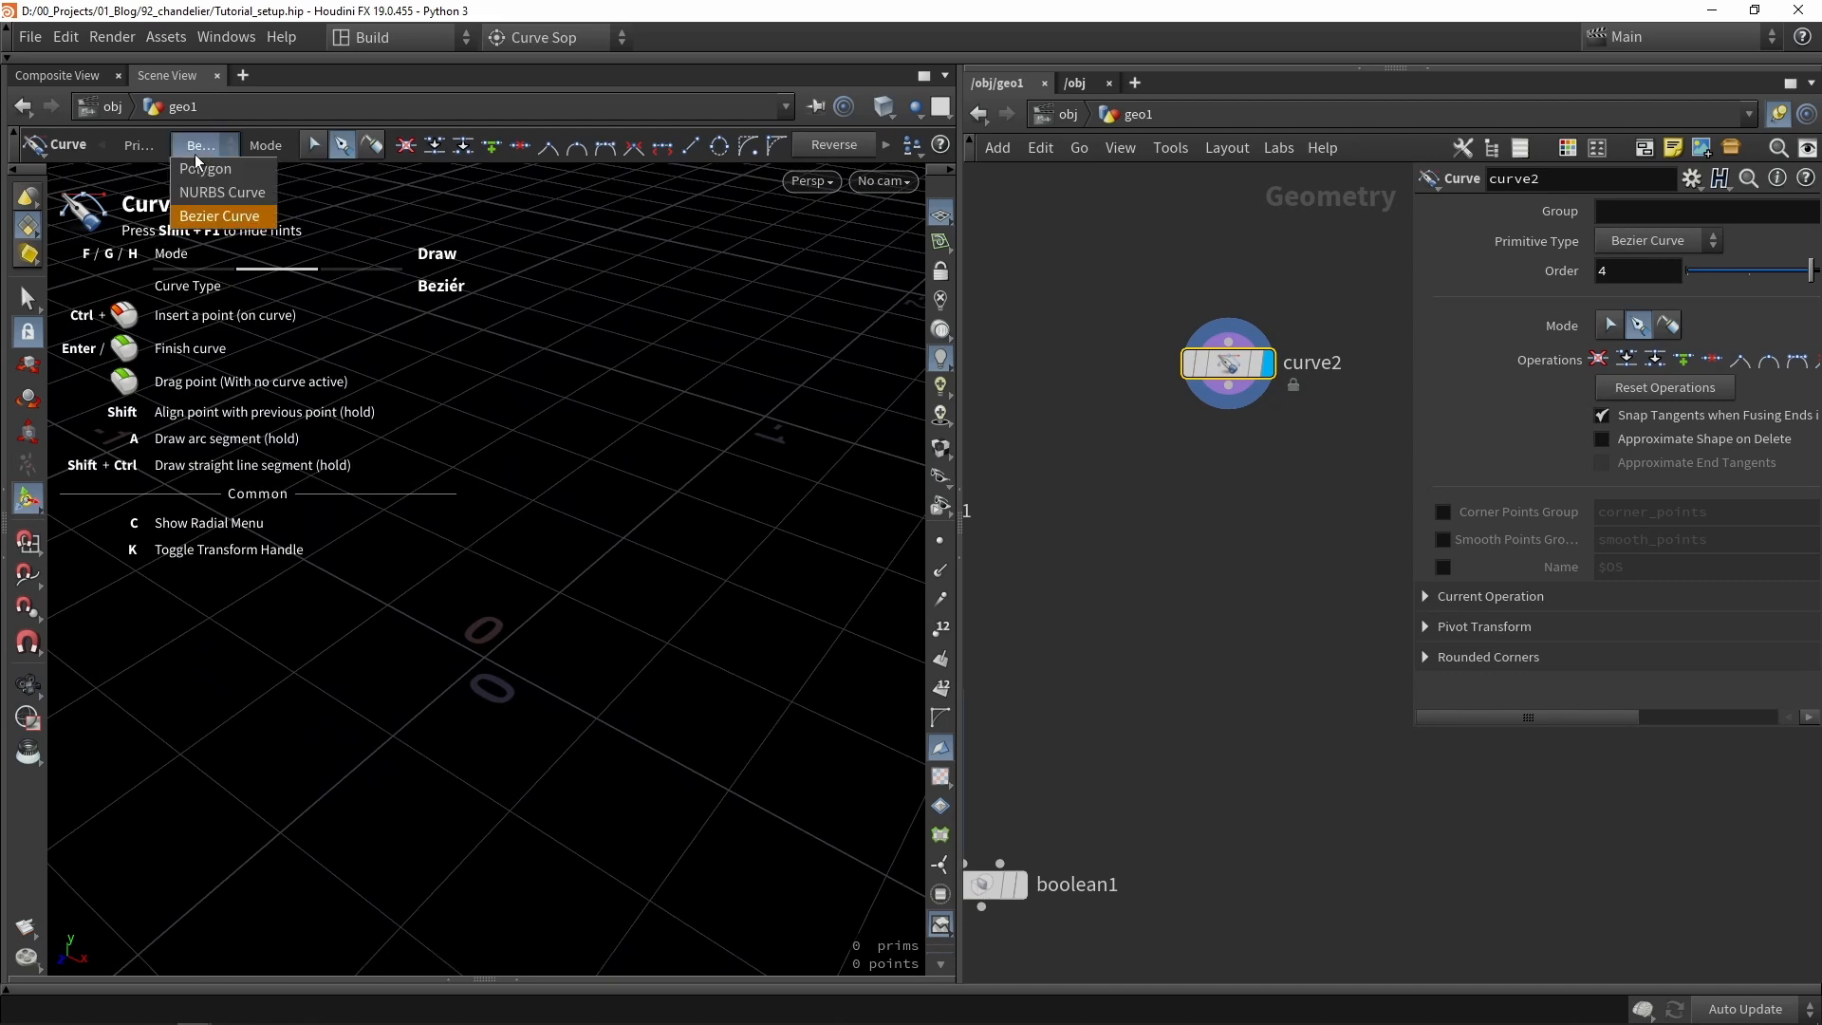
{"action": "left_click", "coordinate": [202, 169]}
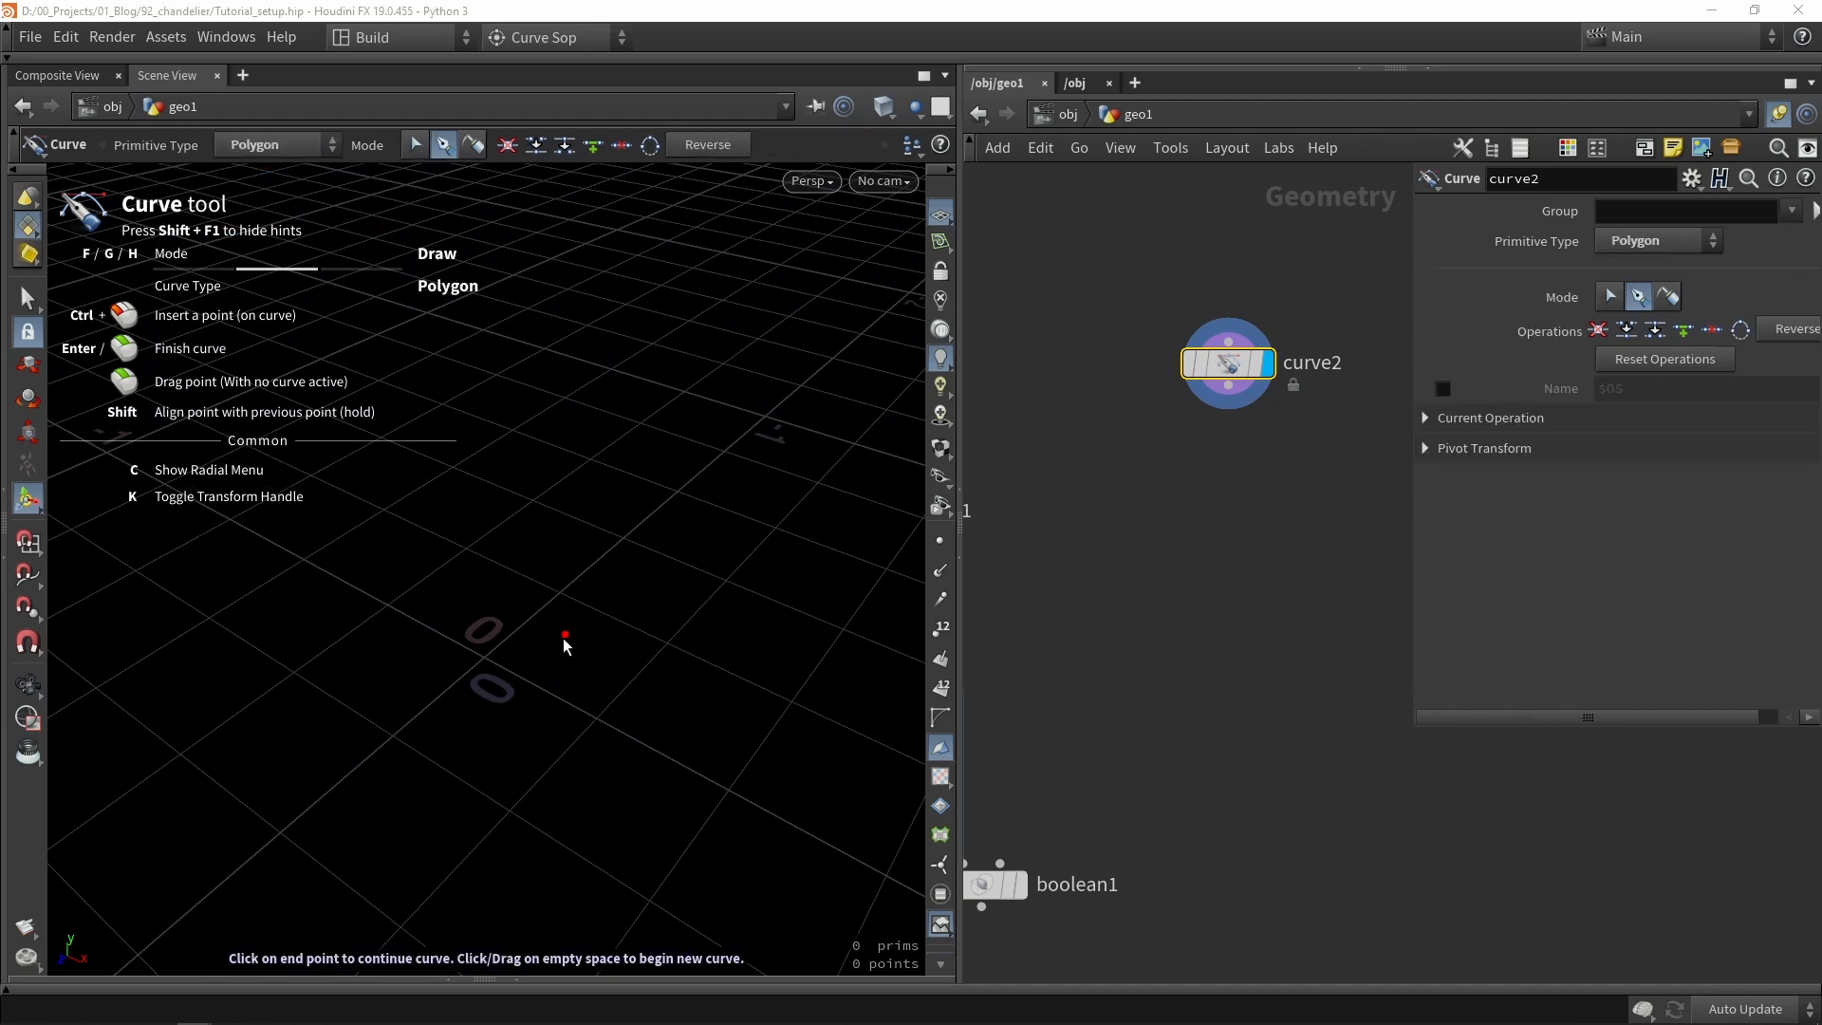
Draw an open six-point half outline of a spearhead in top view, from near the origin out and up to a tip near the centre axis.
{"action": "left_click_drag", "start_coordinate": [560, 638], "coordinate": [602, 692], "text": "alt"}
{"action": "key", "text": "space+2"}
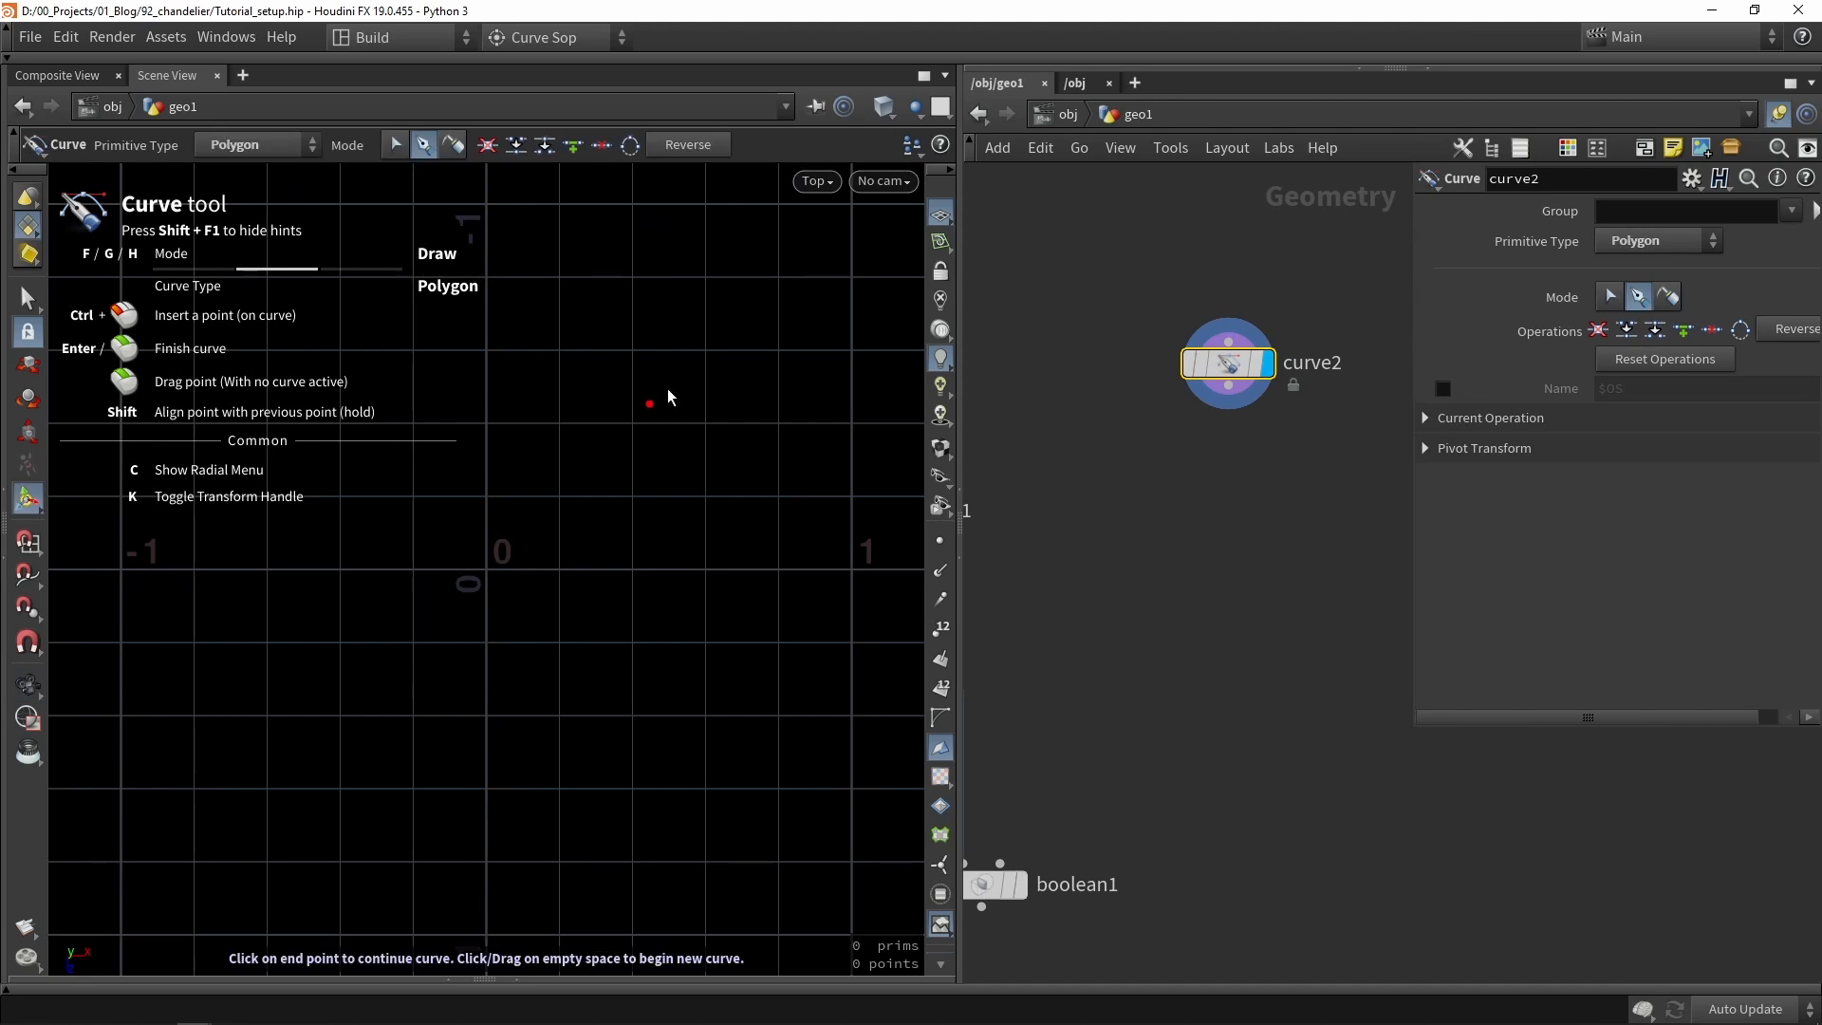
{"action": "left_click", "coordinate": [822, 182]}
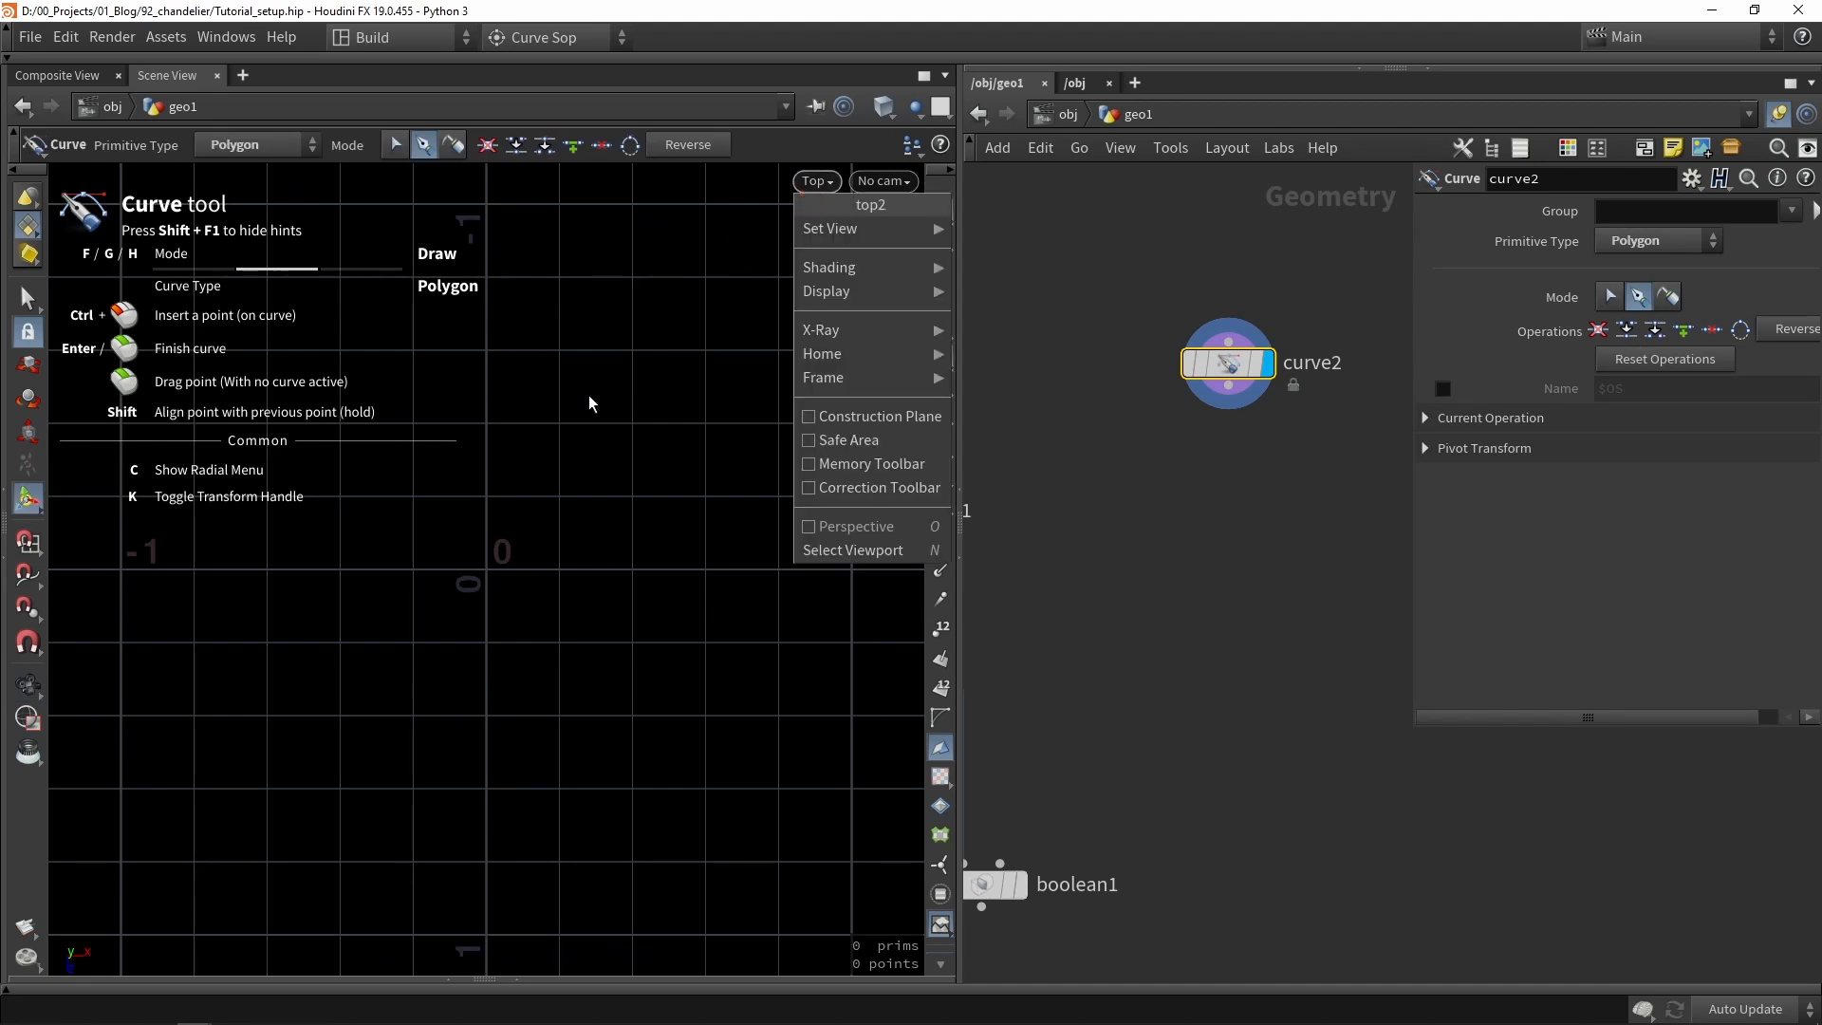
{"action": "middle_click_drag", "start_coordinate": [577, 526], "coordinate": [699, 488], "text": "alt"}
{"action": "scroll", "coordinate": [613, 523], "scroll_direction": "up", "scroll_amount": 8, "text": "alt"}
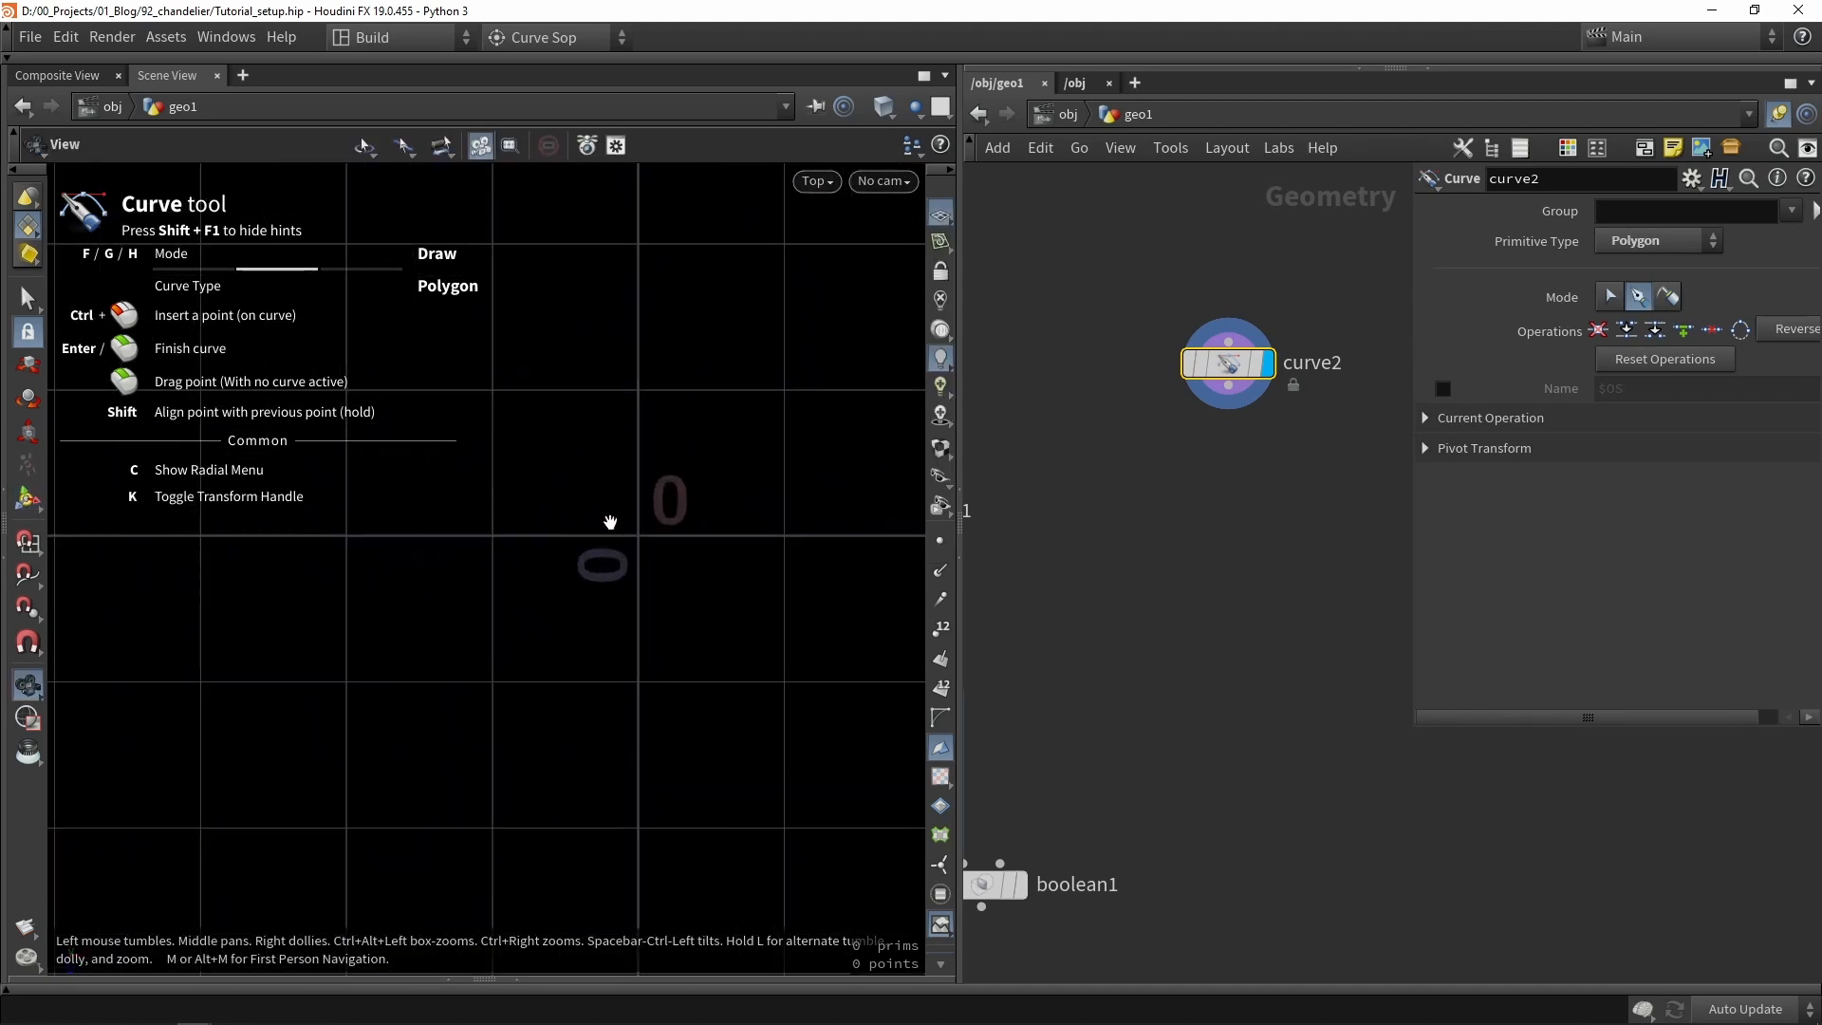
{"action": "scroll", "coordinate": [613, 519], "scroll_direction": "up", "scroll_amount": 6, "text": "alt"}
{"action": "middle_click_drag", "start_coordinate": [627, 492], "coordinate": [652, 663], "text": "alt"}
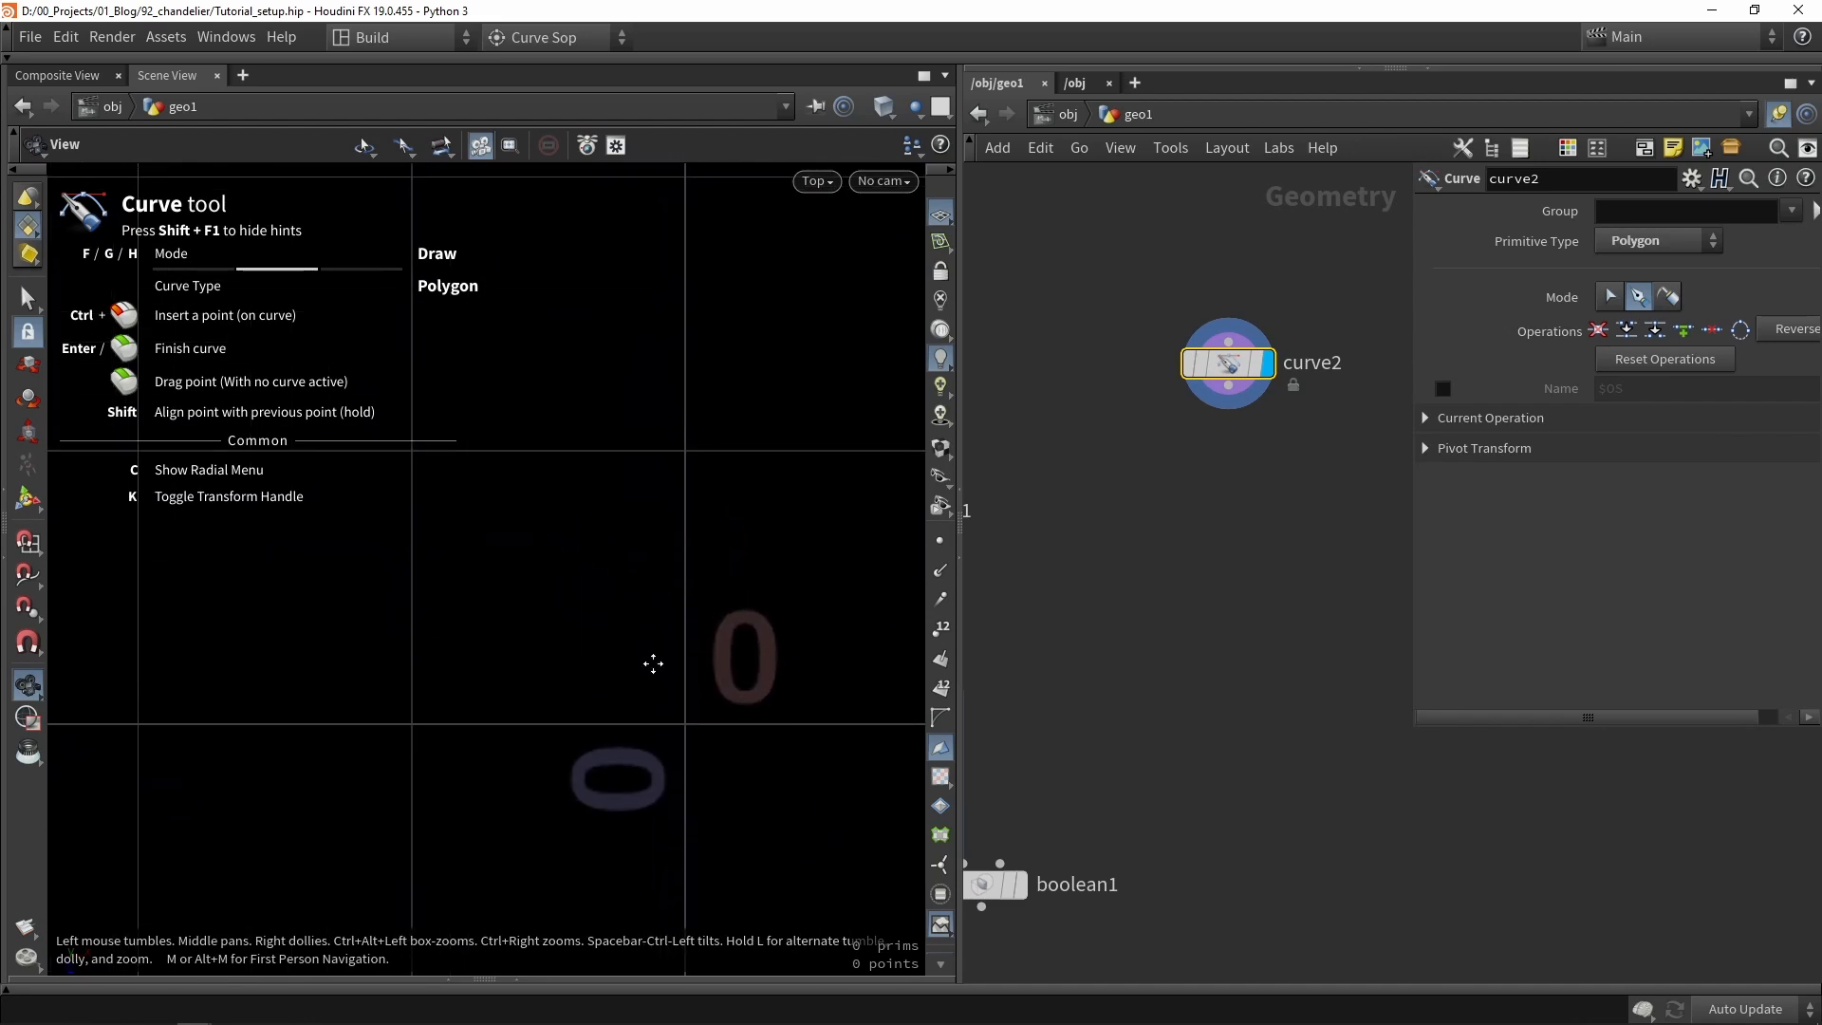
{"action": "left_click", "coordinate": [699, 726]}
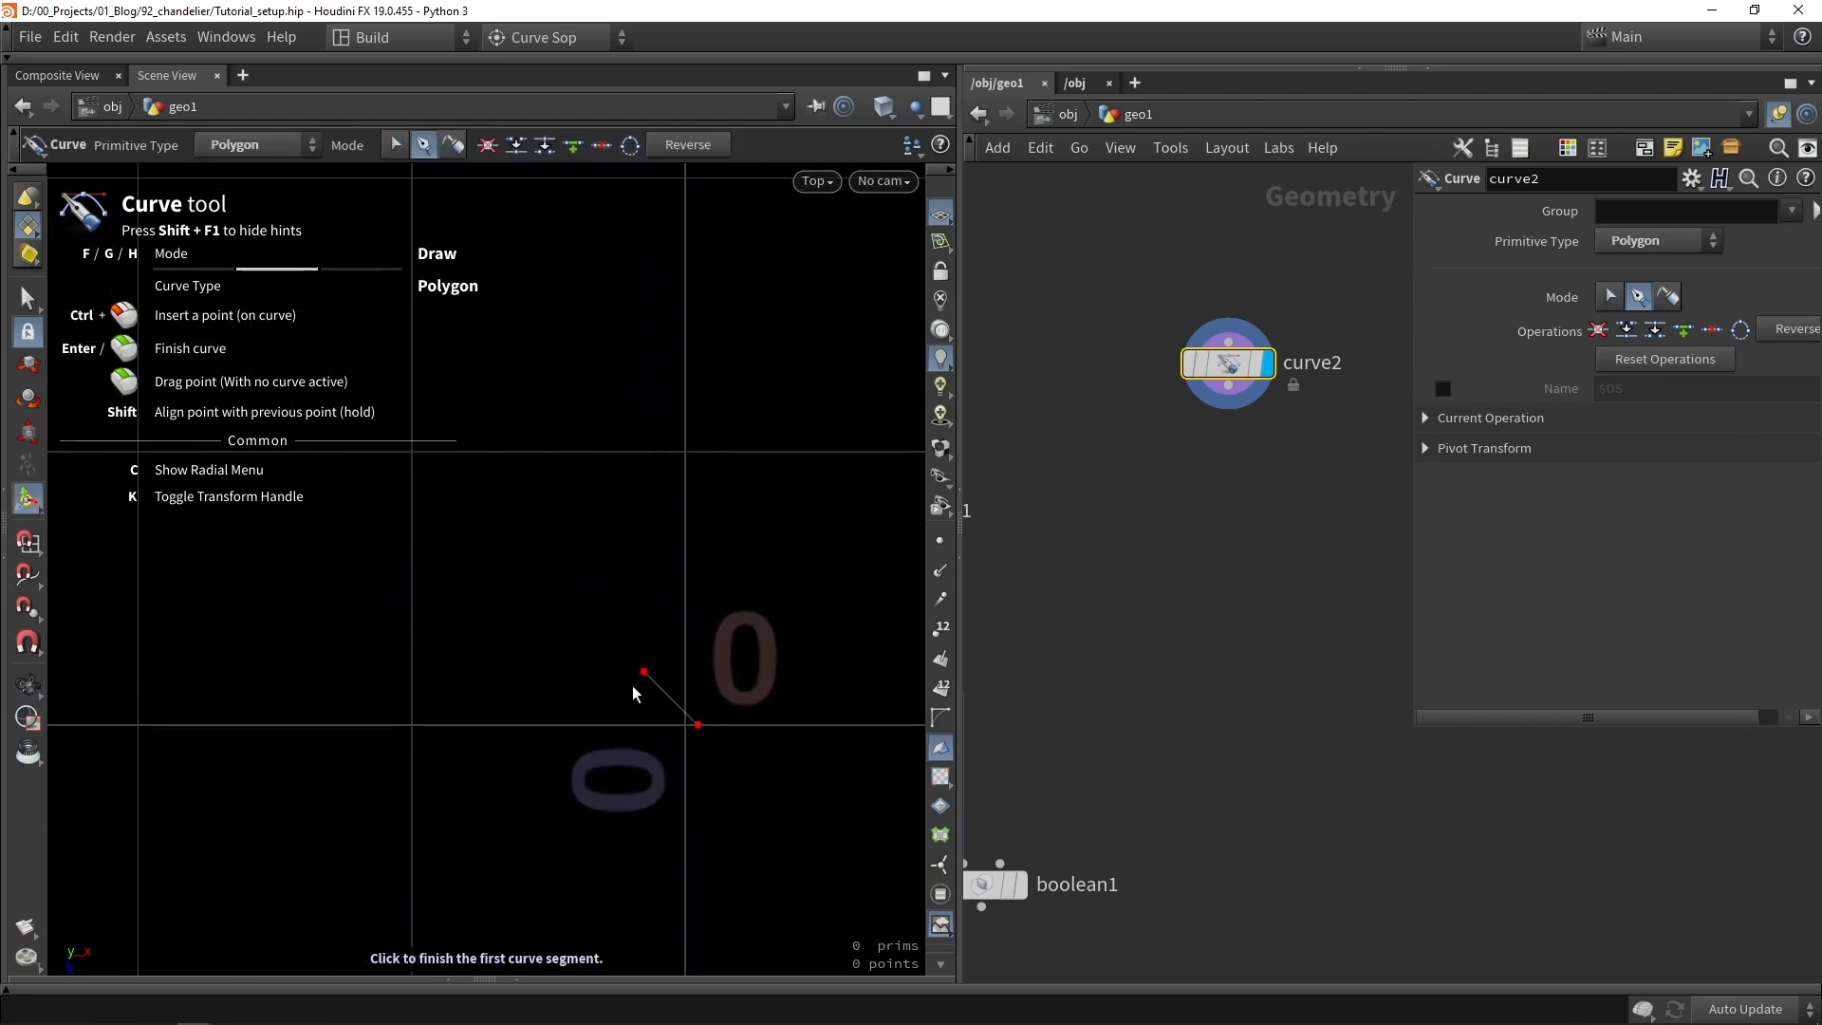
{"action": "left_click", "coordinate": [593, 726]}
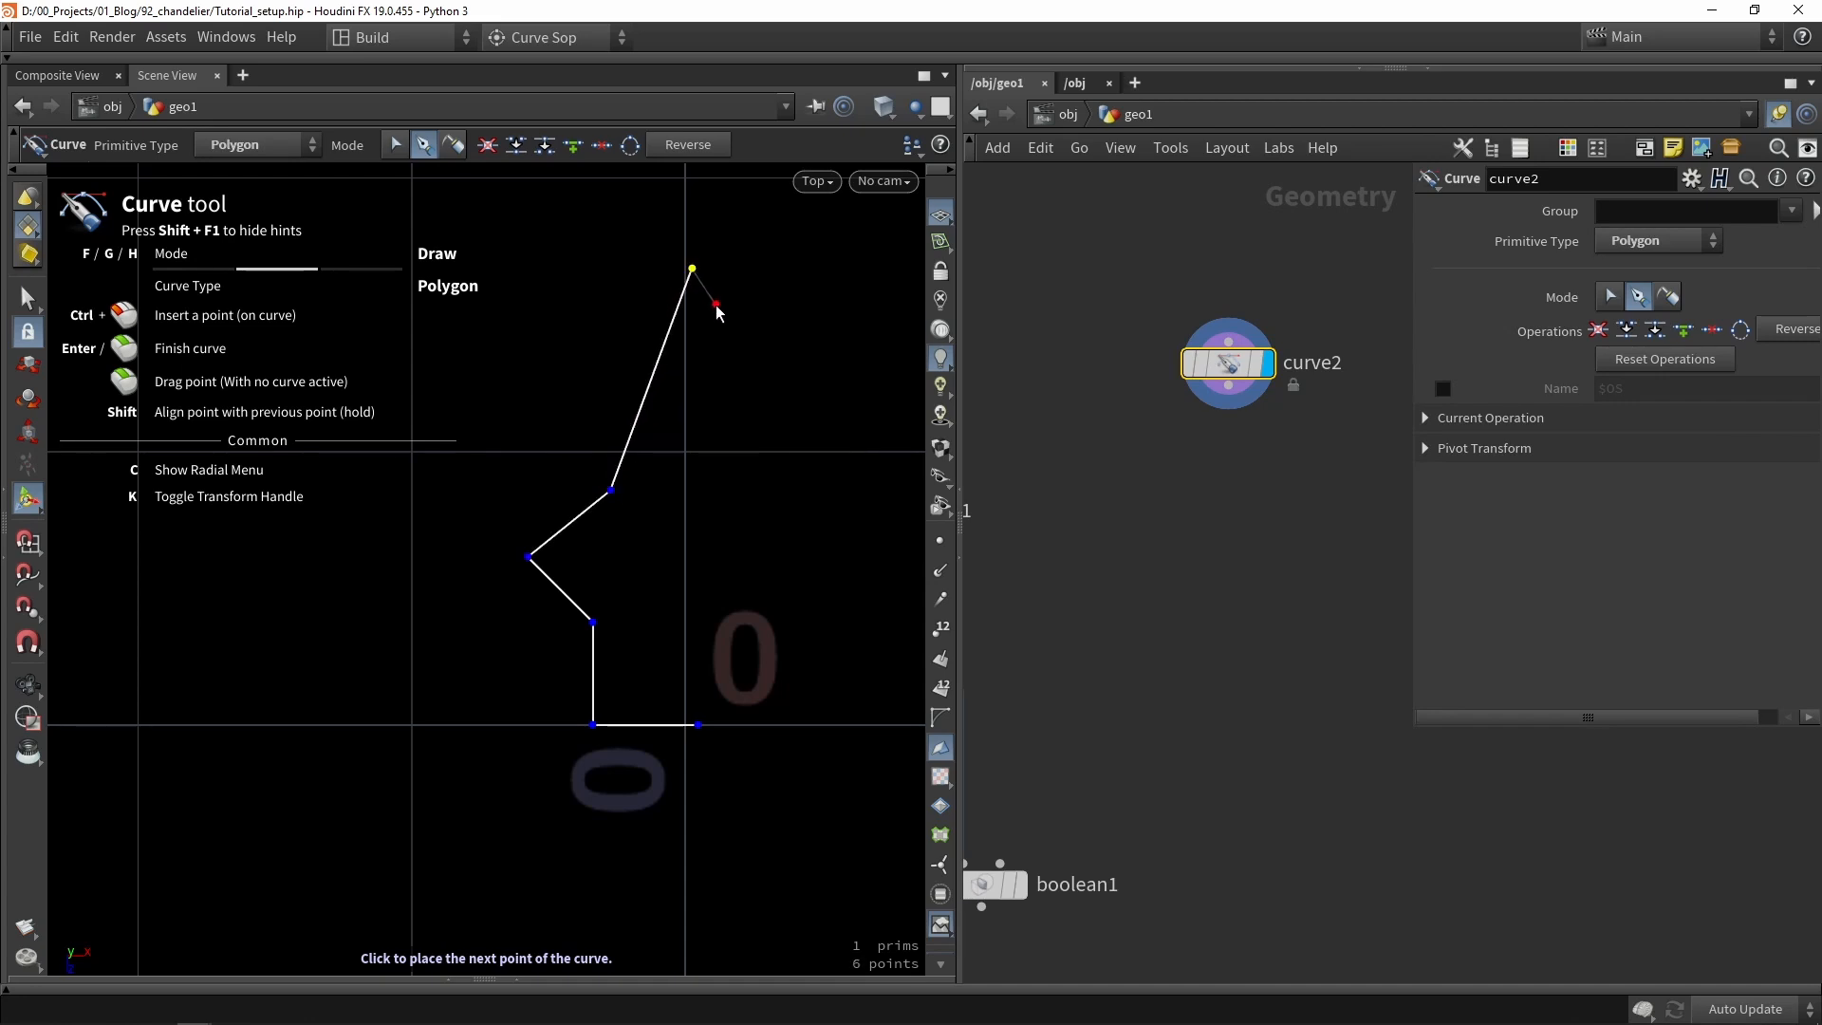
{"action": "key", "text": "Return"}
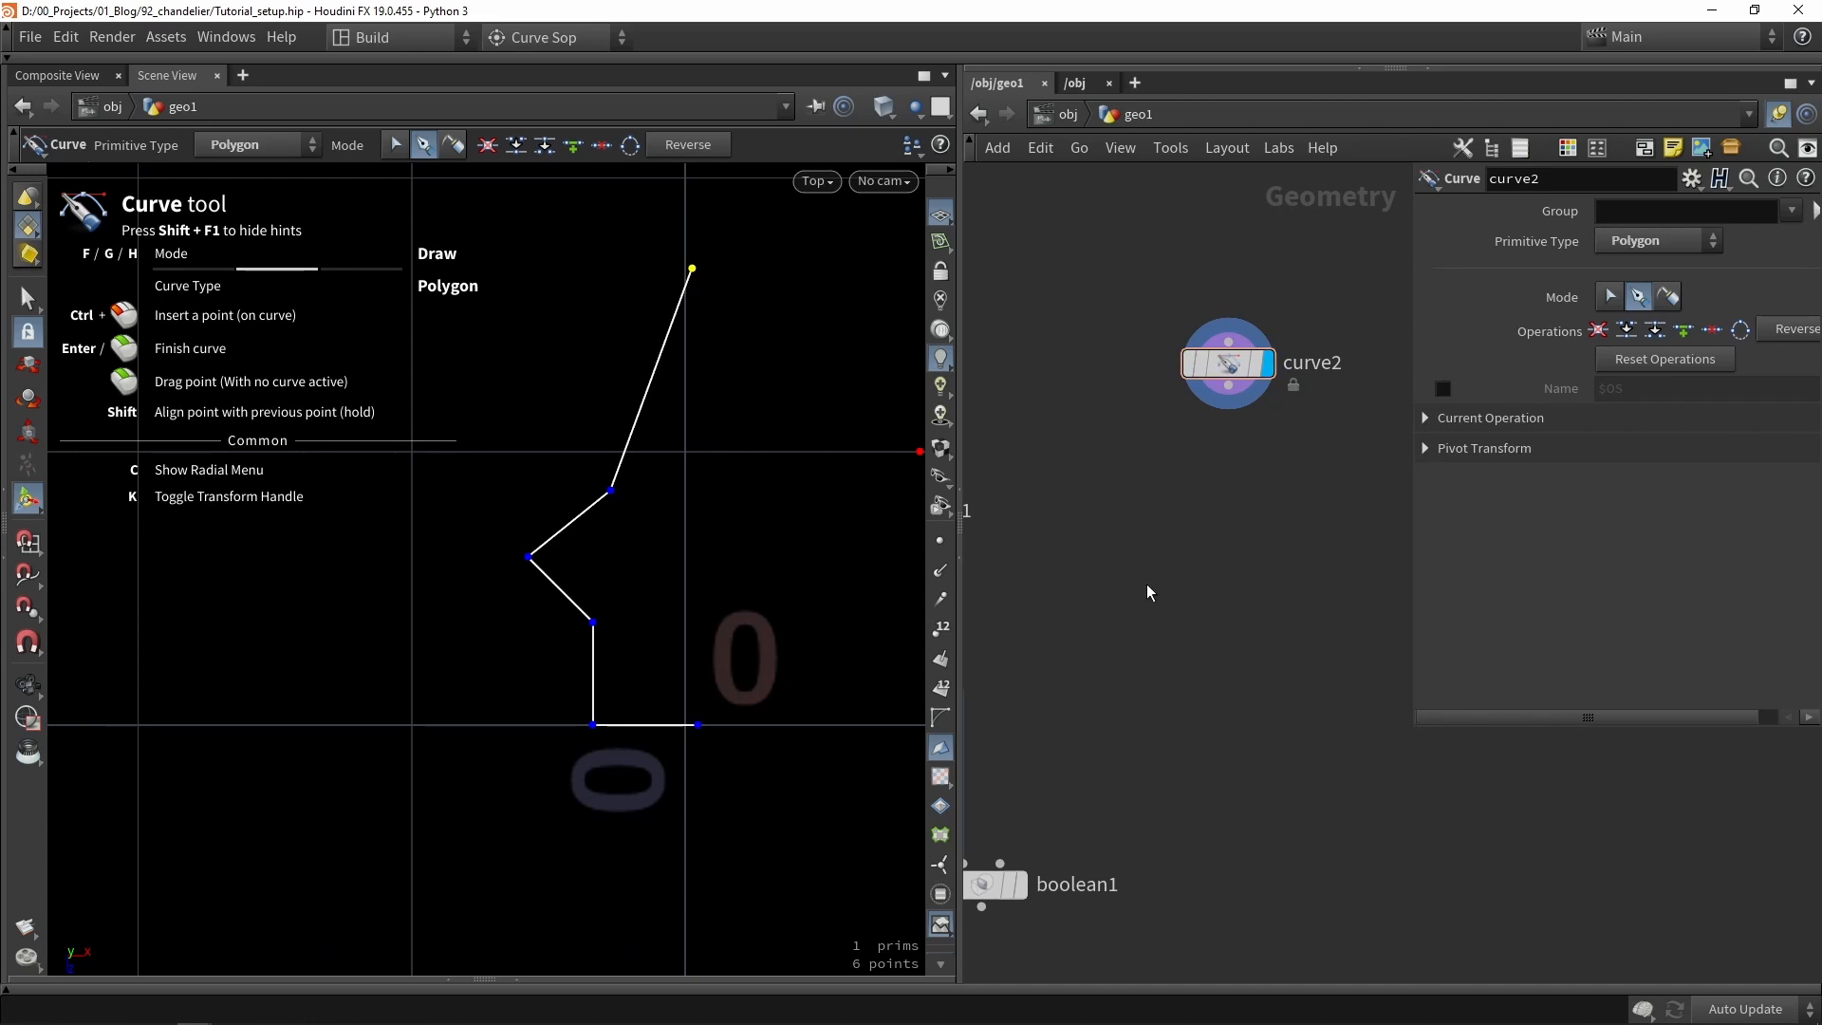
Add a Labs Symmetrize node after curve2 and display it.
{"action": "key", "text": "Tab"}
{"action": "type", "text": "sy"}
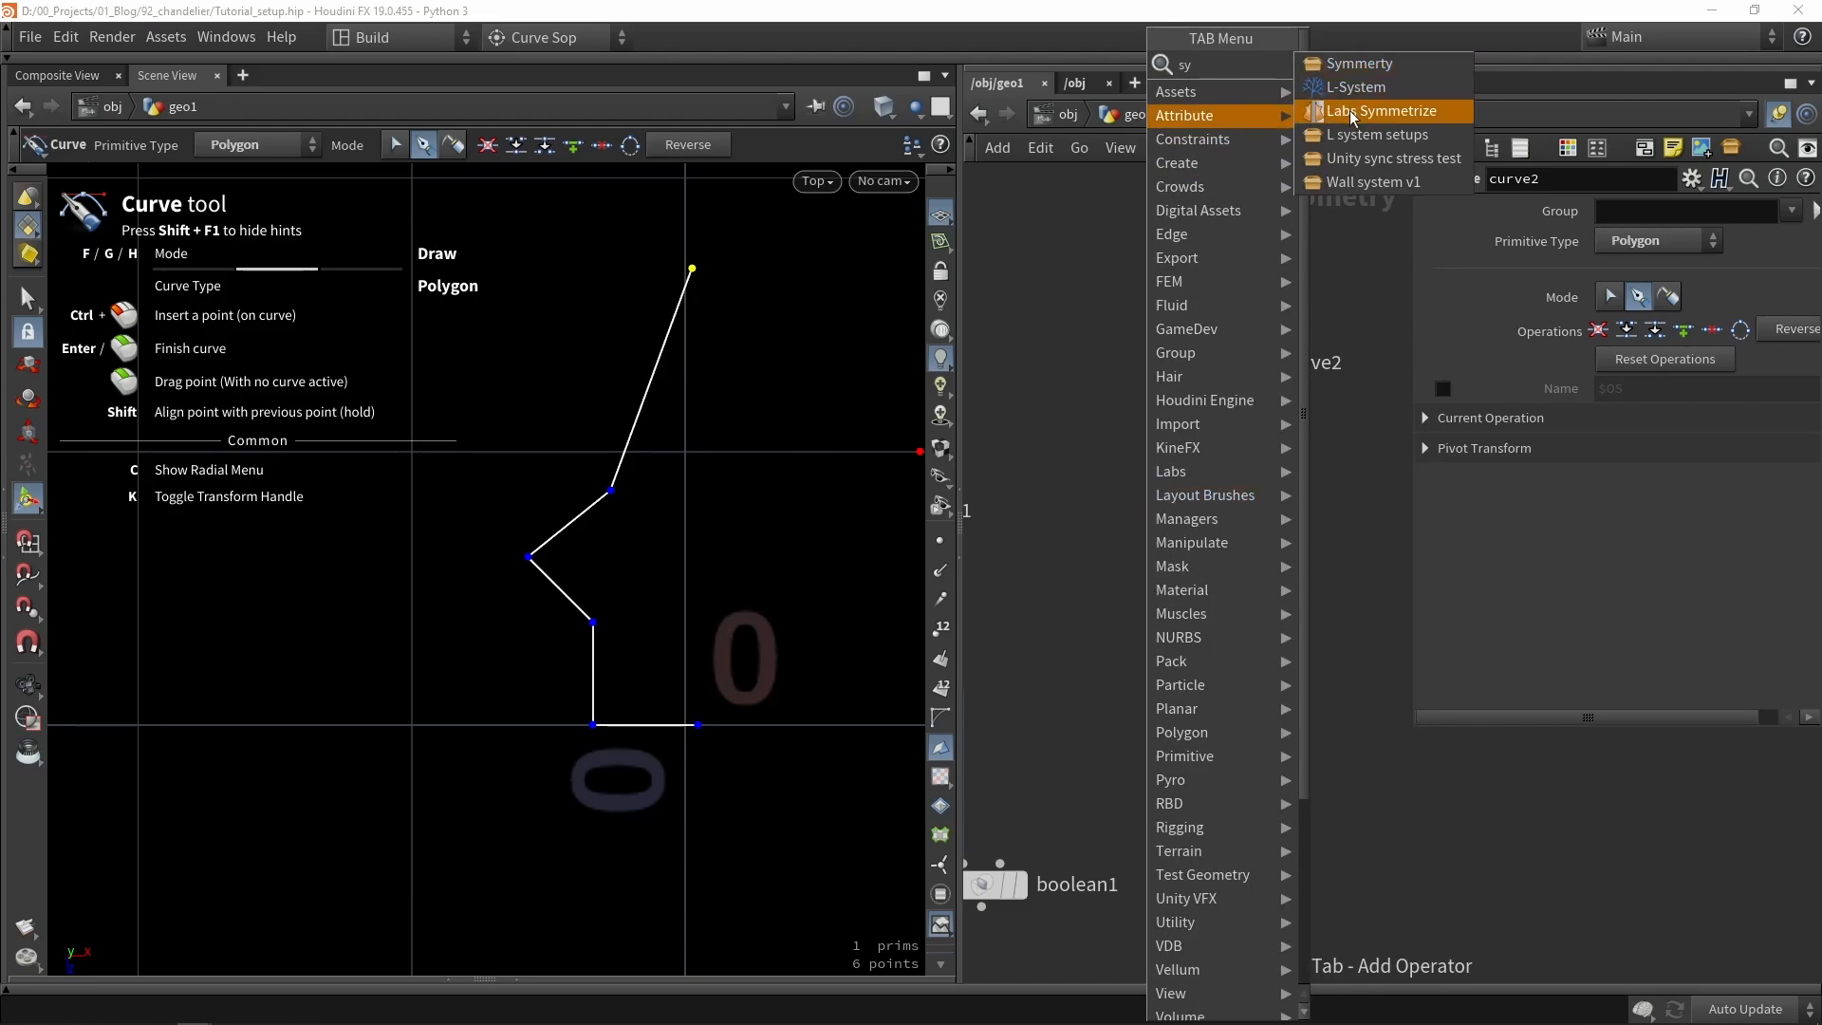
{"action": "left_click", "coordinate": [1380, 110]}
{"action": "left_click", "coordinate": [1246, 510]}
{"action": "left_click_drag", "start_coordinate": [1249, 524], "coordinate": [1221, 454]}
Set symmetrize2's Mirror Direction to -1, 0, 0 in the perspective view to mirror the half outline across X.
{"action": "key", "text": "space+1"}
{"action": "middle_click_drag", "start_coordinate": [626, 412], "coordinate": [614, 459], "text": "alt"}
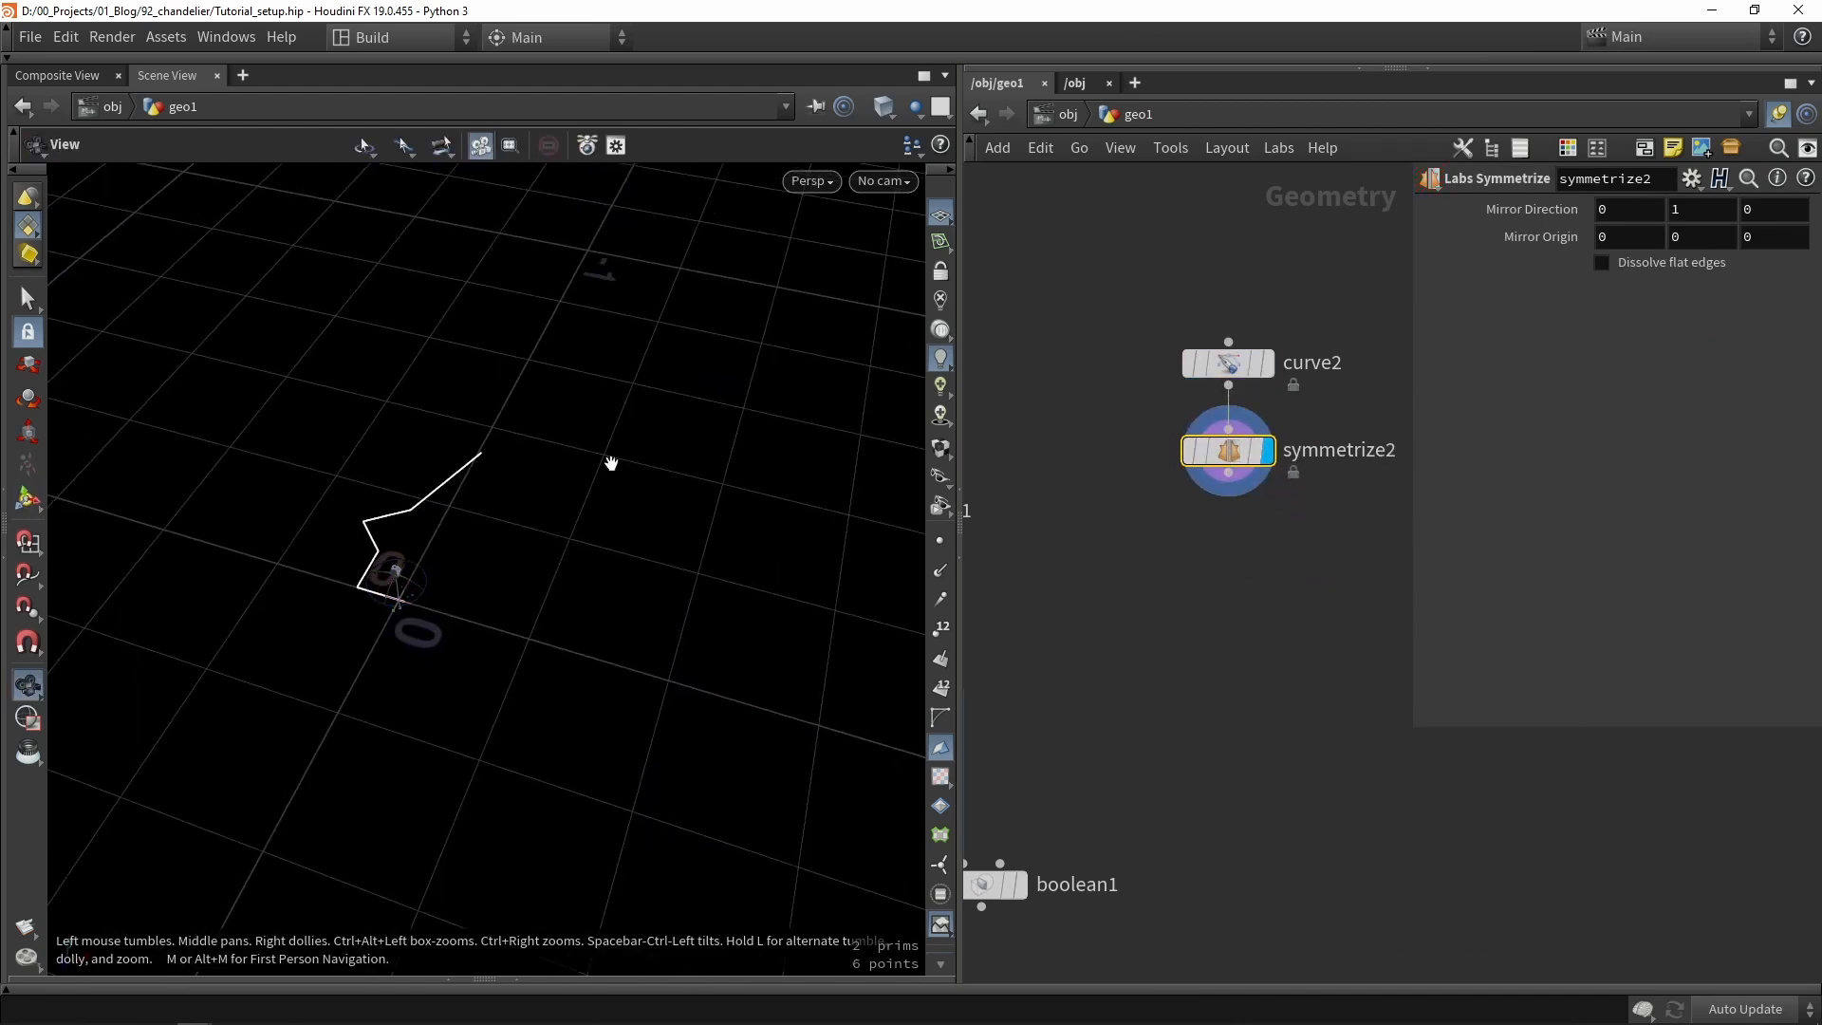
{"action": "right_click_drag", "start_coordinate": [614, 460], "coordinate": [395, 630], "text": "alt"}
{"action": "left_click_drag", "start_coordinate": [397, 601], "coordinate": [329, 596]}
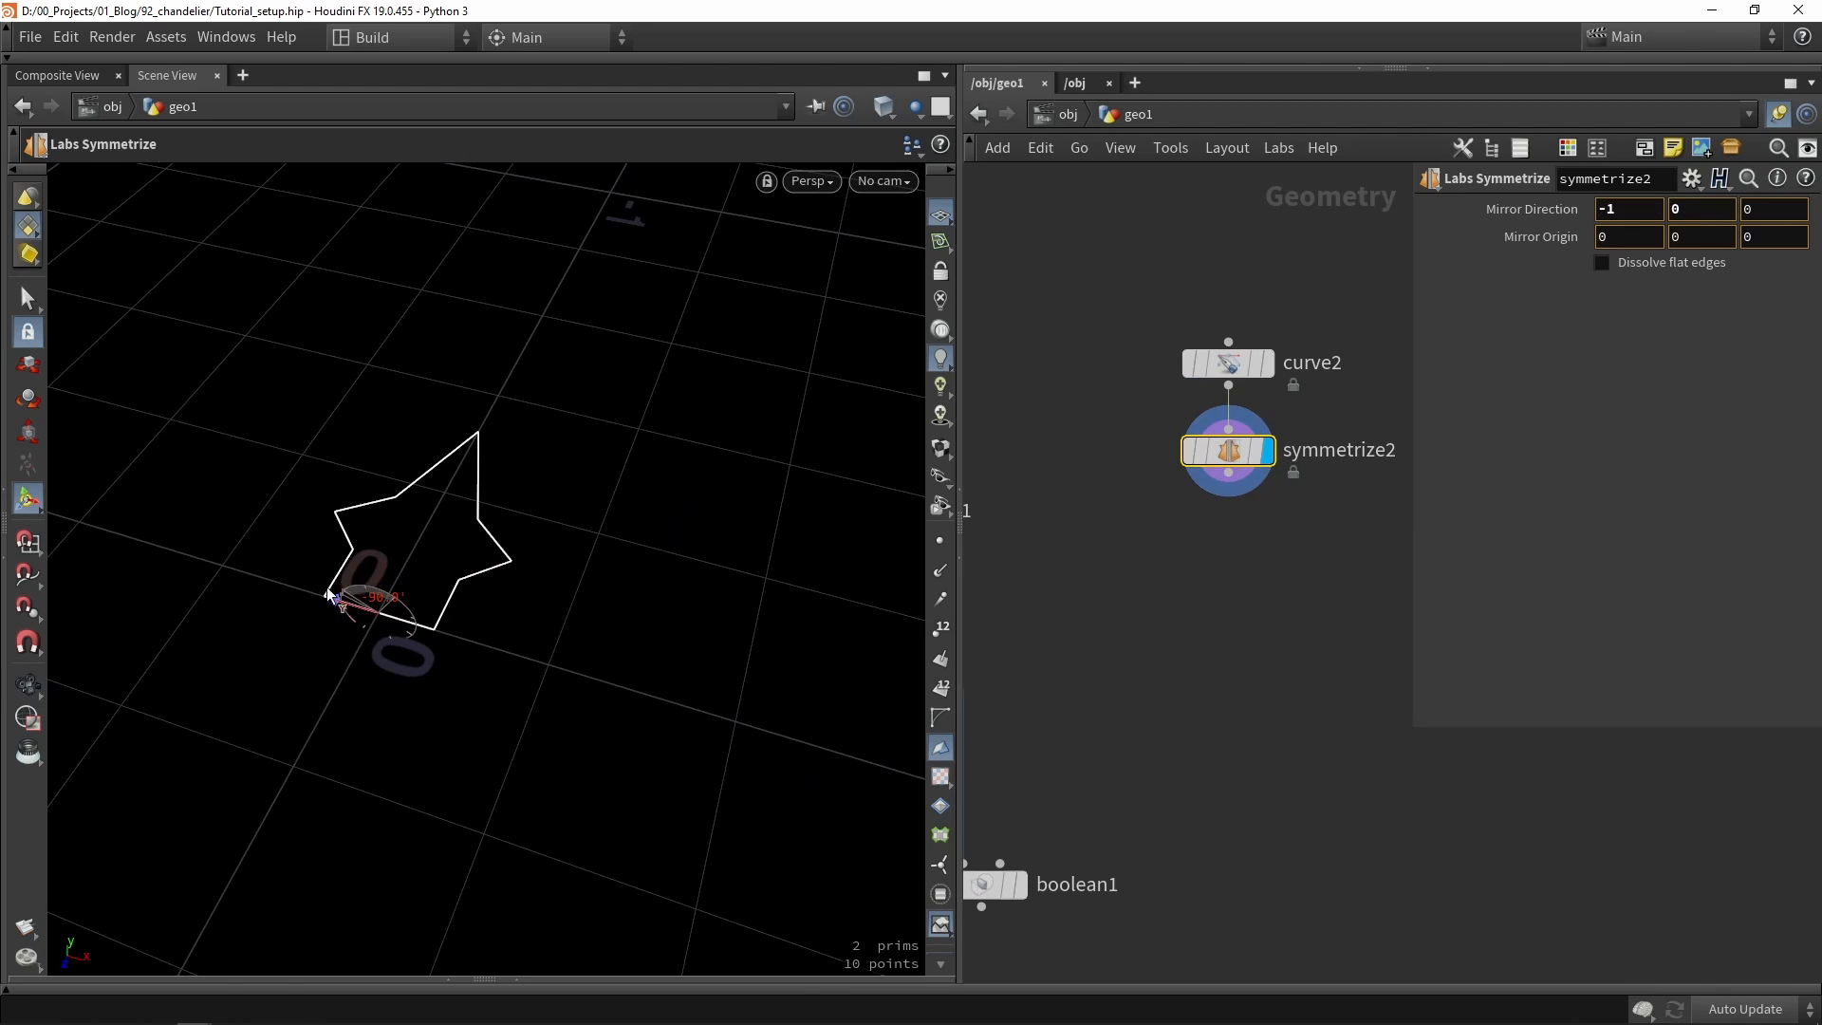
{"action": "key", "text": "Escape"}
{"action": "left_click_drag", "start_coordinate": [387, 508], "coordinate": [521, 573]}
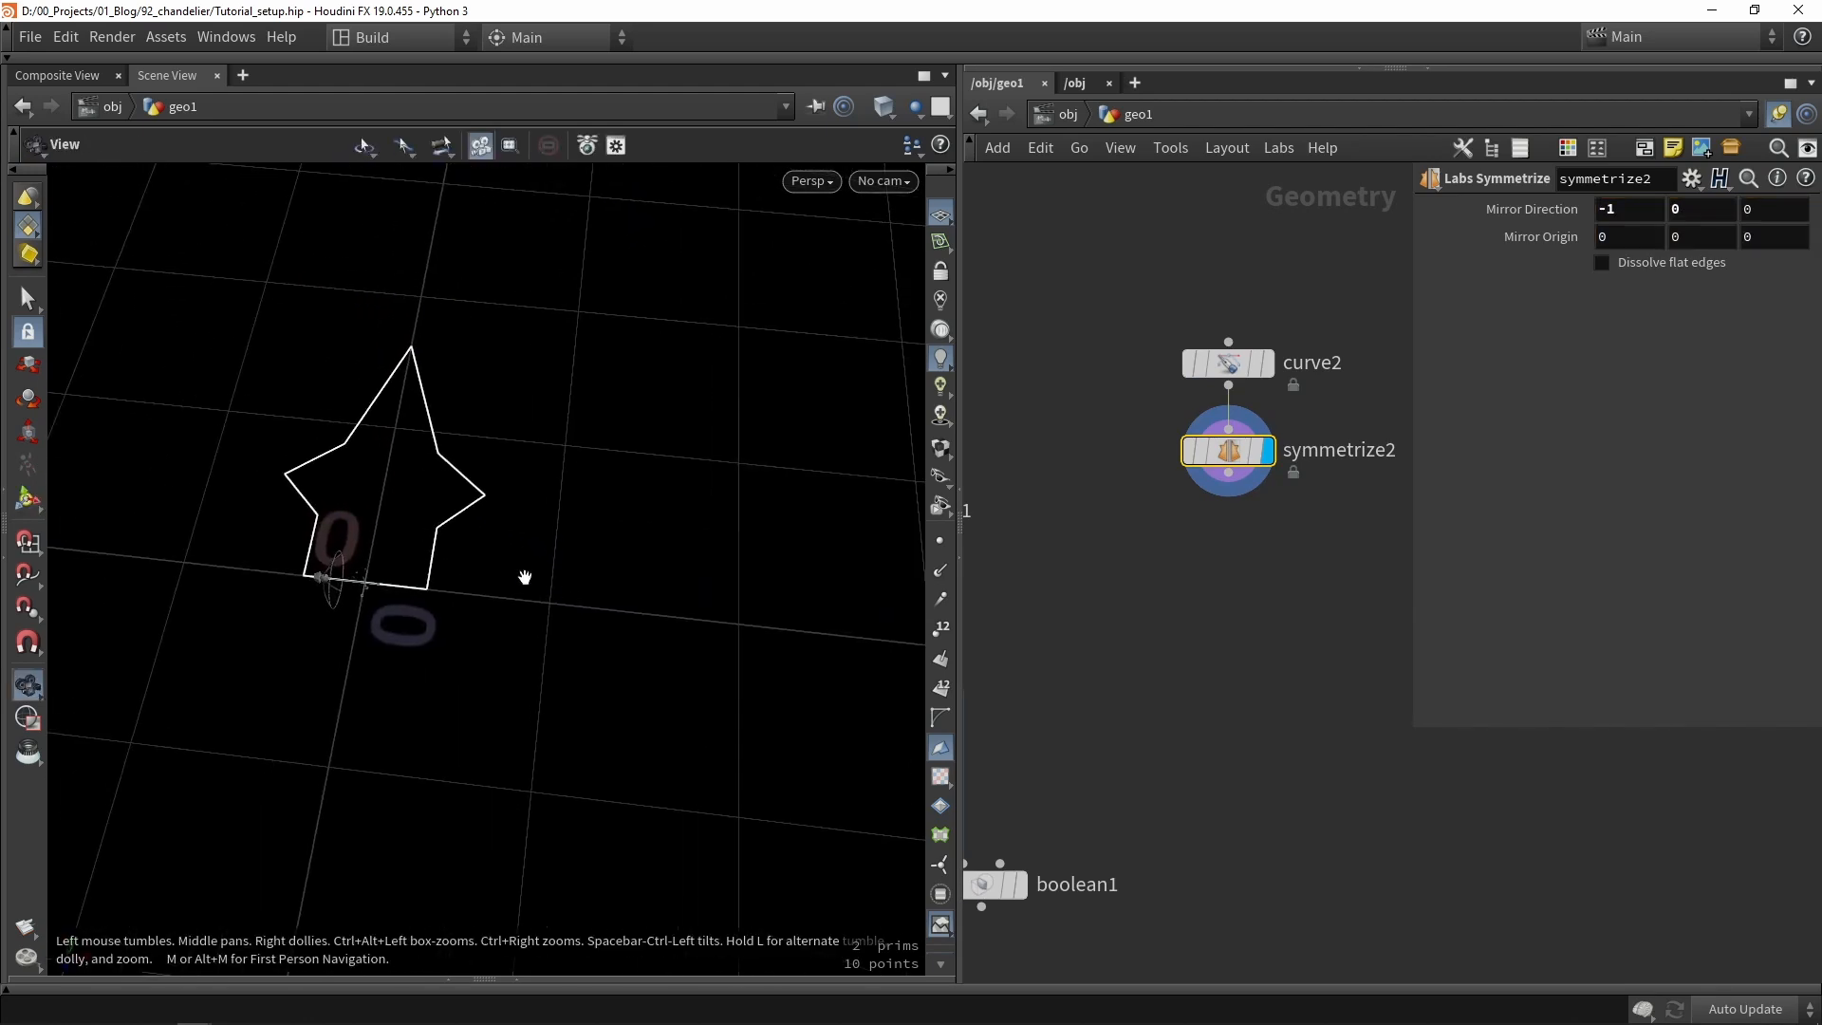
{"action": "scroll", "coordinate": [323, 441], "scroll_direction": "up", "scroll_amount": 3}
{"action": "key", "text": "Return"}
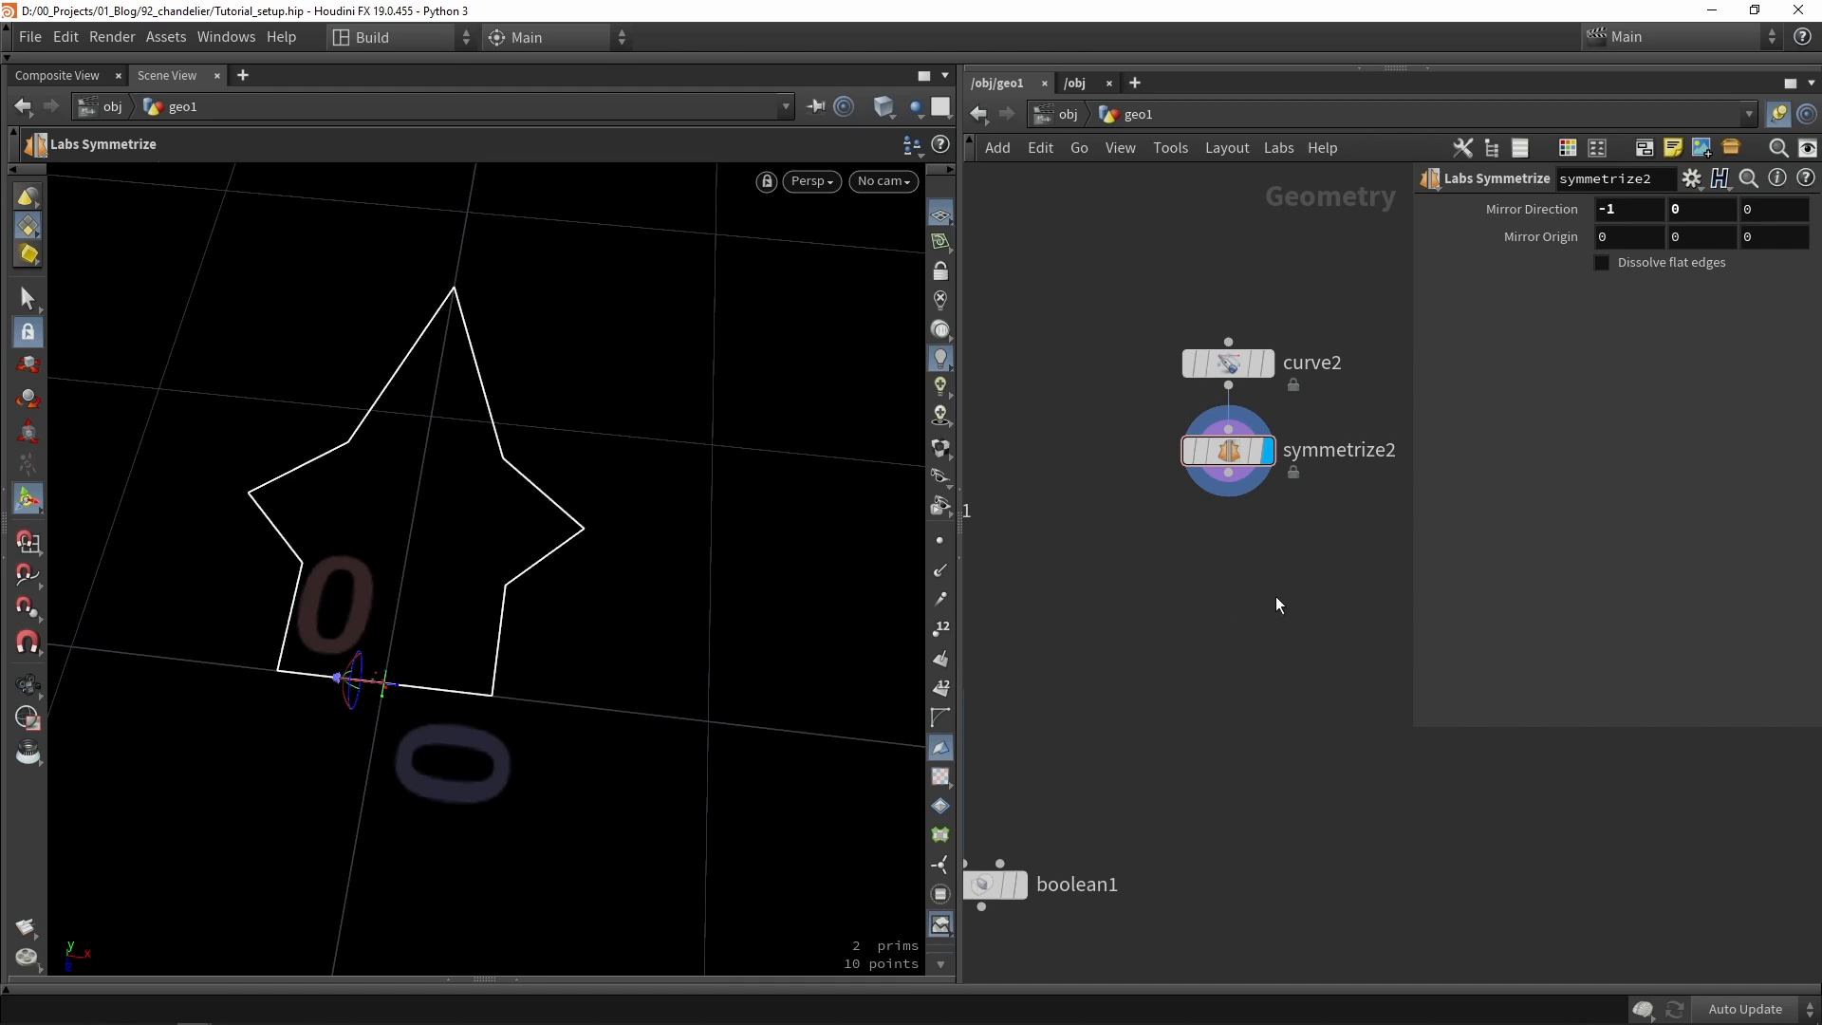
Add a PolyPath node after symmetrize2 and display it.
{"action": "key", "text": "Tab"}
{"action": "type", "text": "poly"}
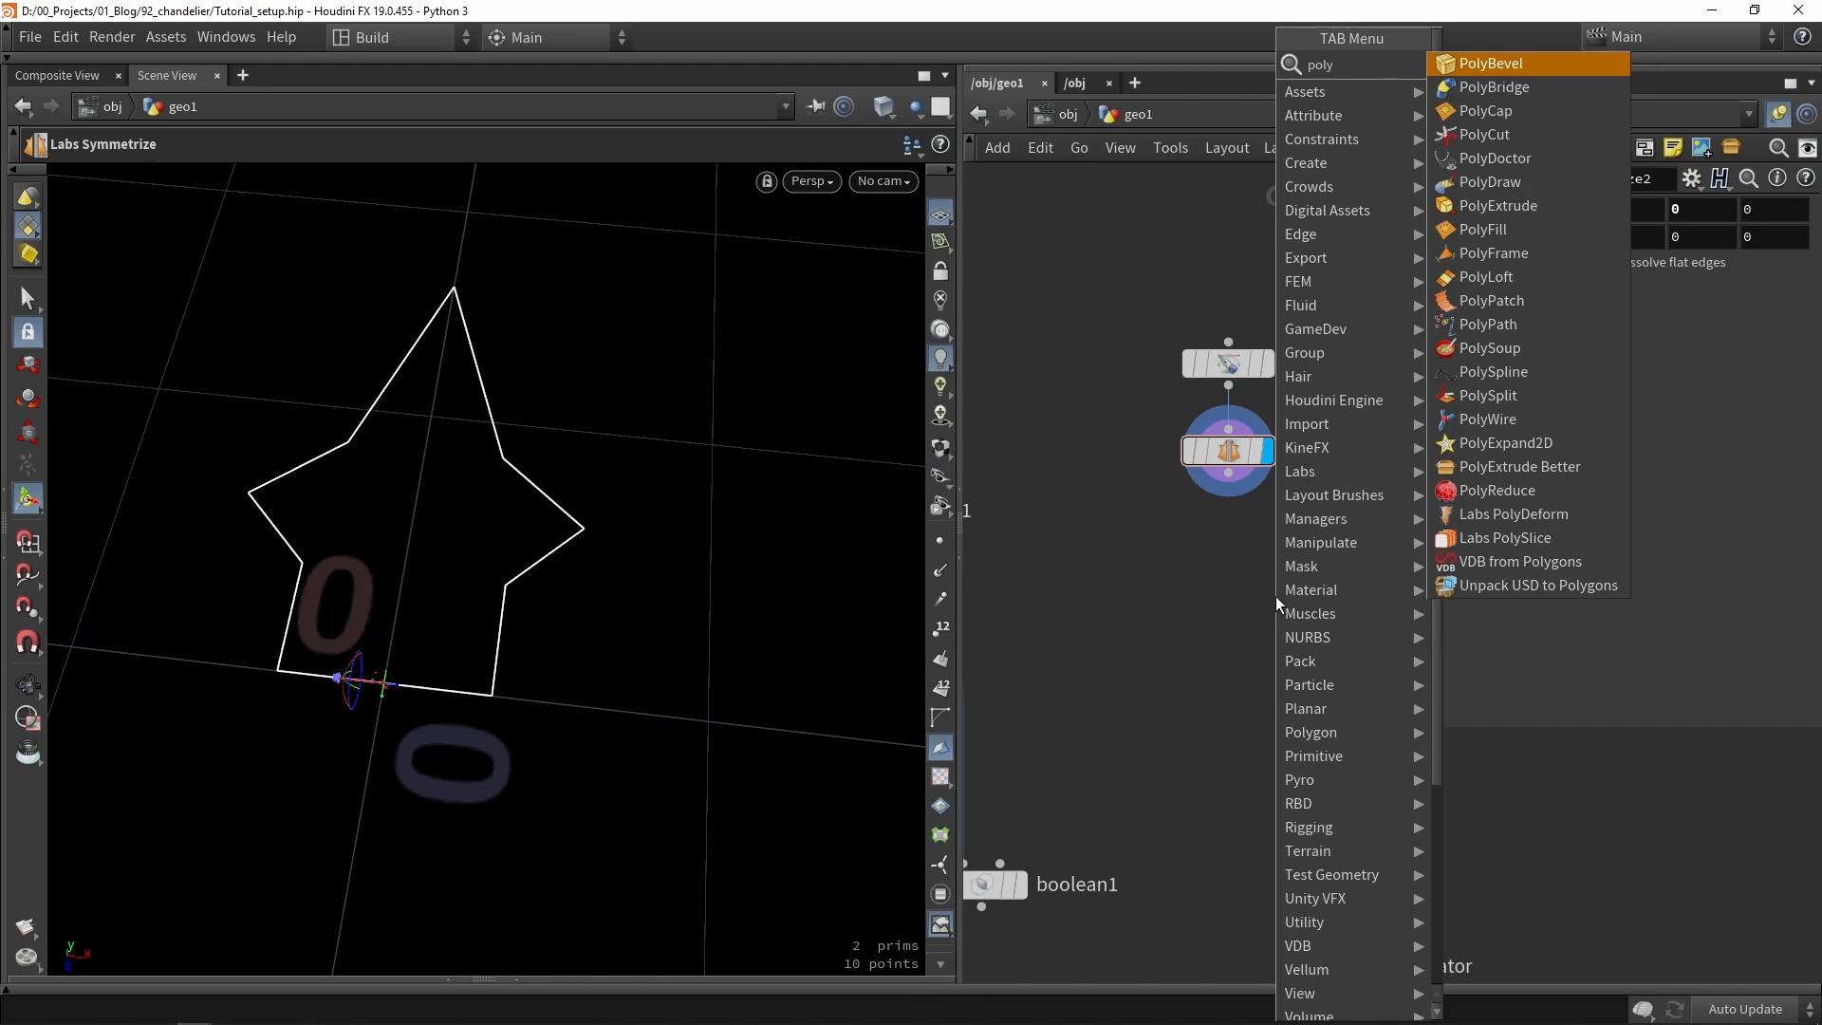
{"action": "type", "text": "pat"}
{"action": "key", "text": "Down"}
{"action": "key", "text": "Return"}
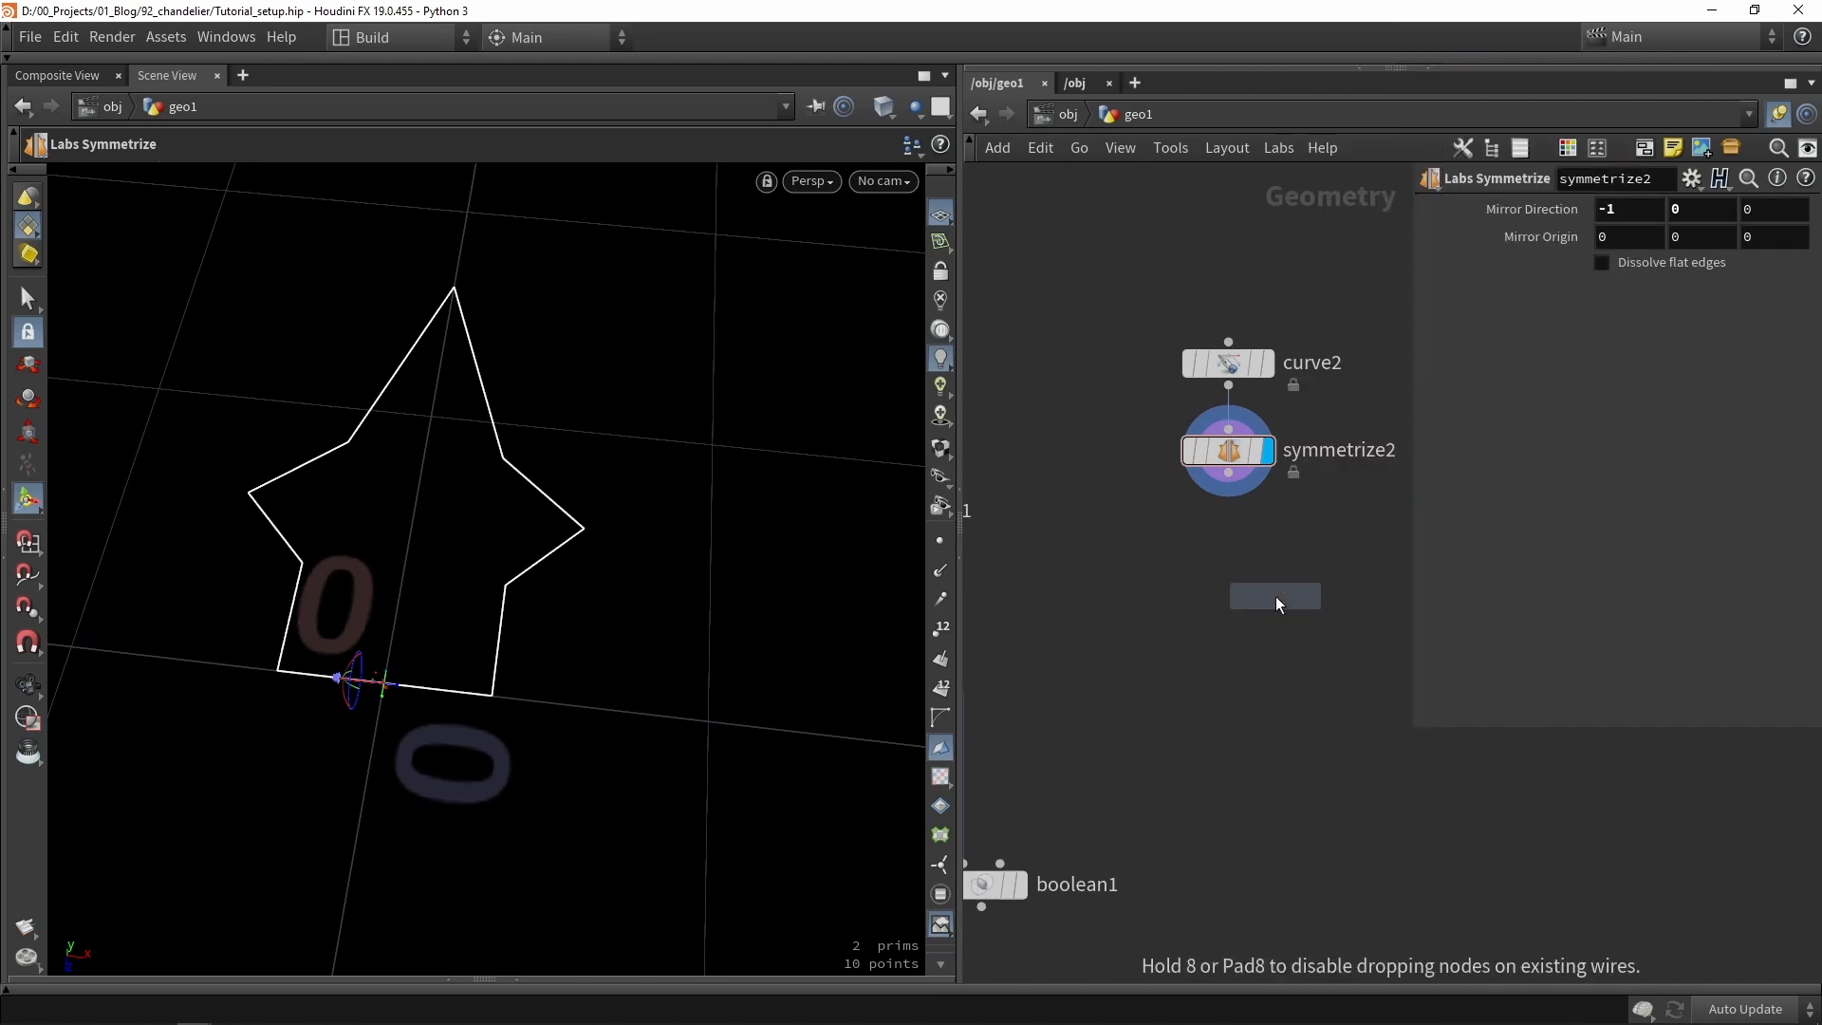
{"action": "left_click", "coordinate": [1222, 589]}
{"action": "scroll", "coordinate": [1227, 460], "scroll_direction": "up", "scroll_amount": 4}
{"action": "left_click_drag", "start_coordinate": [1221, 660], "coordinate": [1222, 570]}
{"action": "middle_click_drag", "start_coordinate": [603, 513], "coordinate": [668, 517]}
Enable Connect End Points and Make Isolated Loops Closed on polypath3 to fill the spearhead outline.
{"action": "left_click", "coordinate": [1666, 208]}
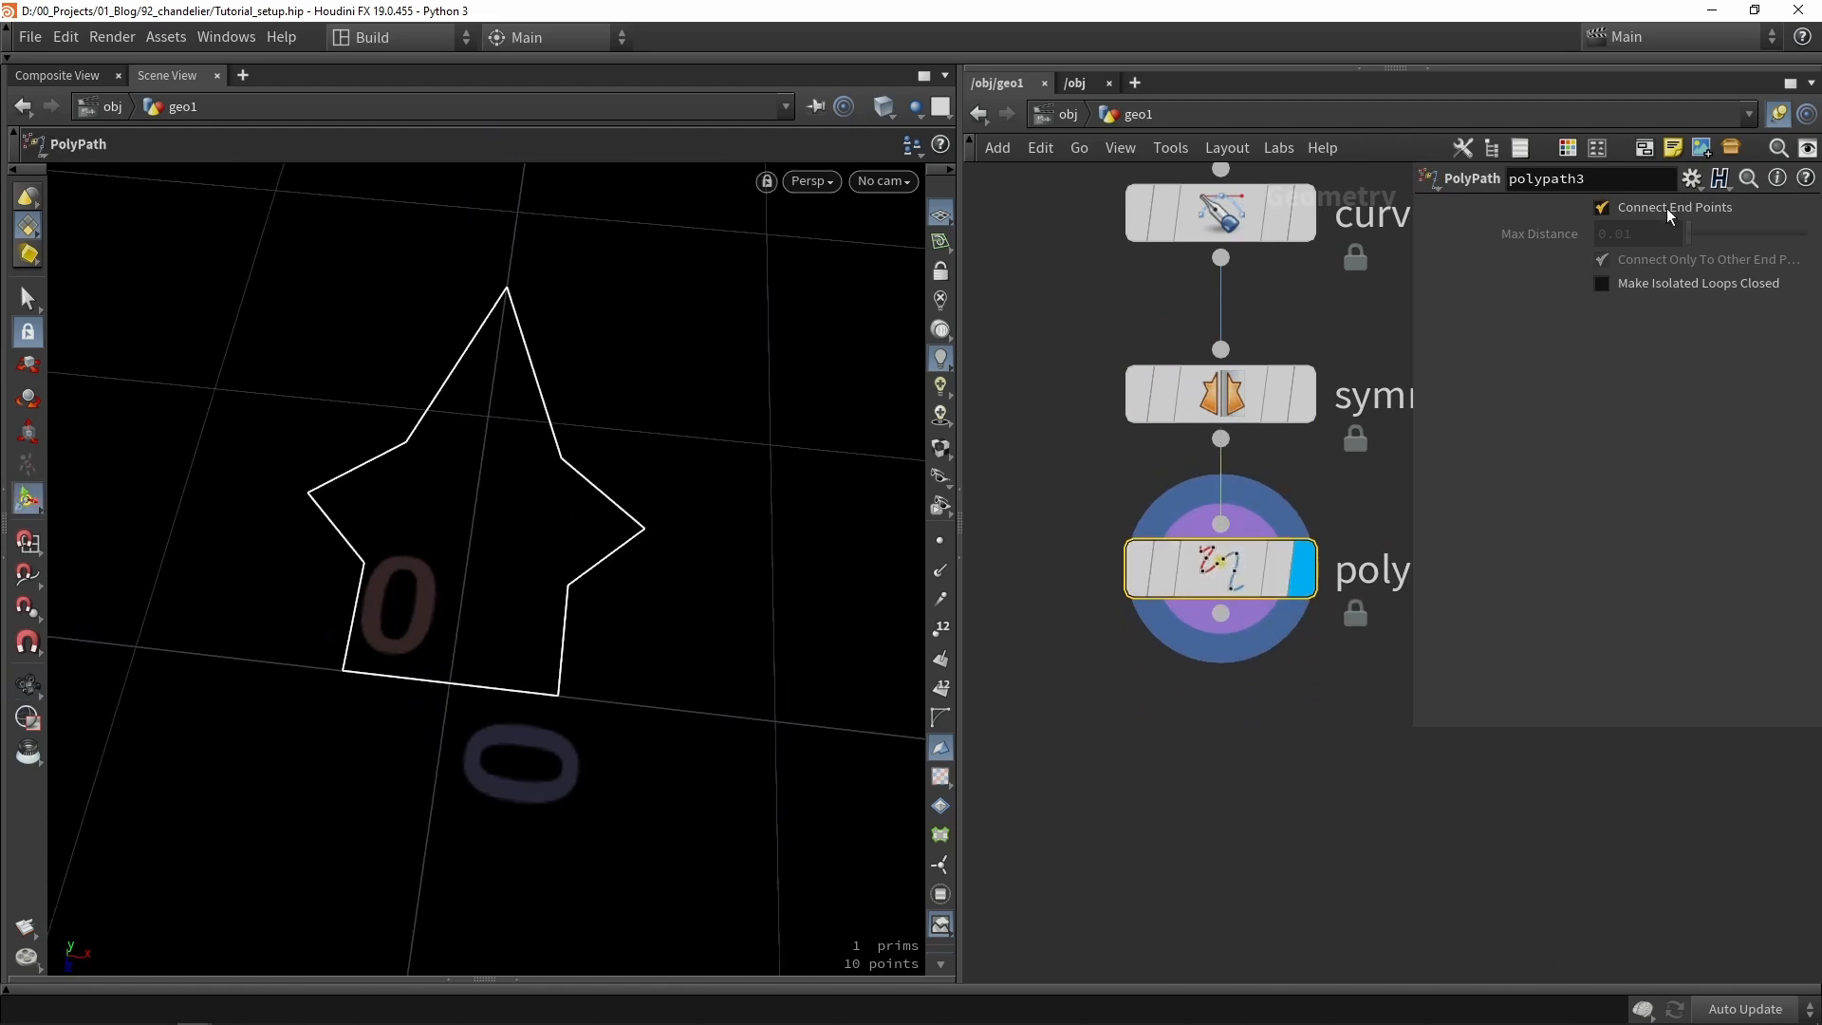
{"action": "left_click", "coordinate": [1666, 283]}
{"action": "key", "text": "Escape"}
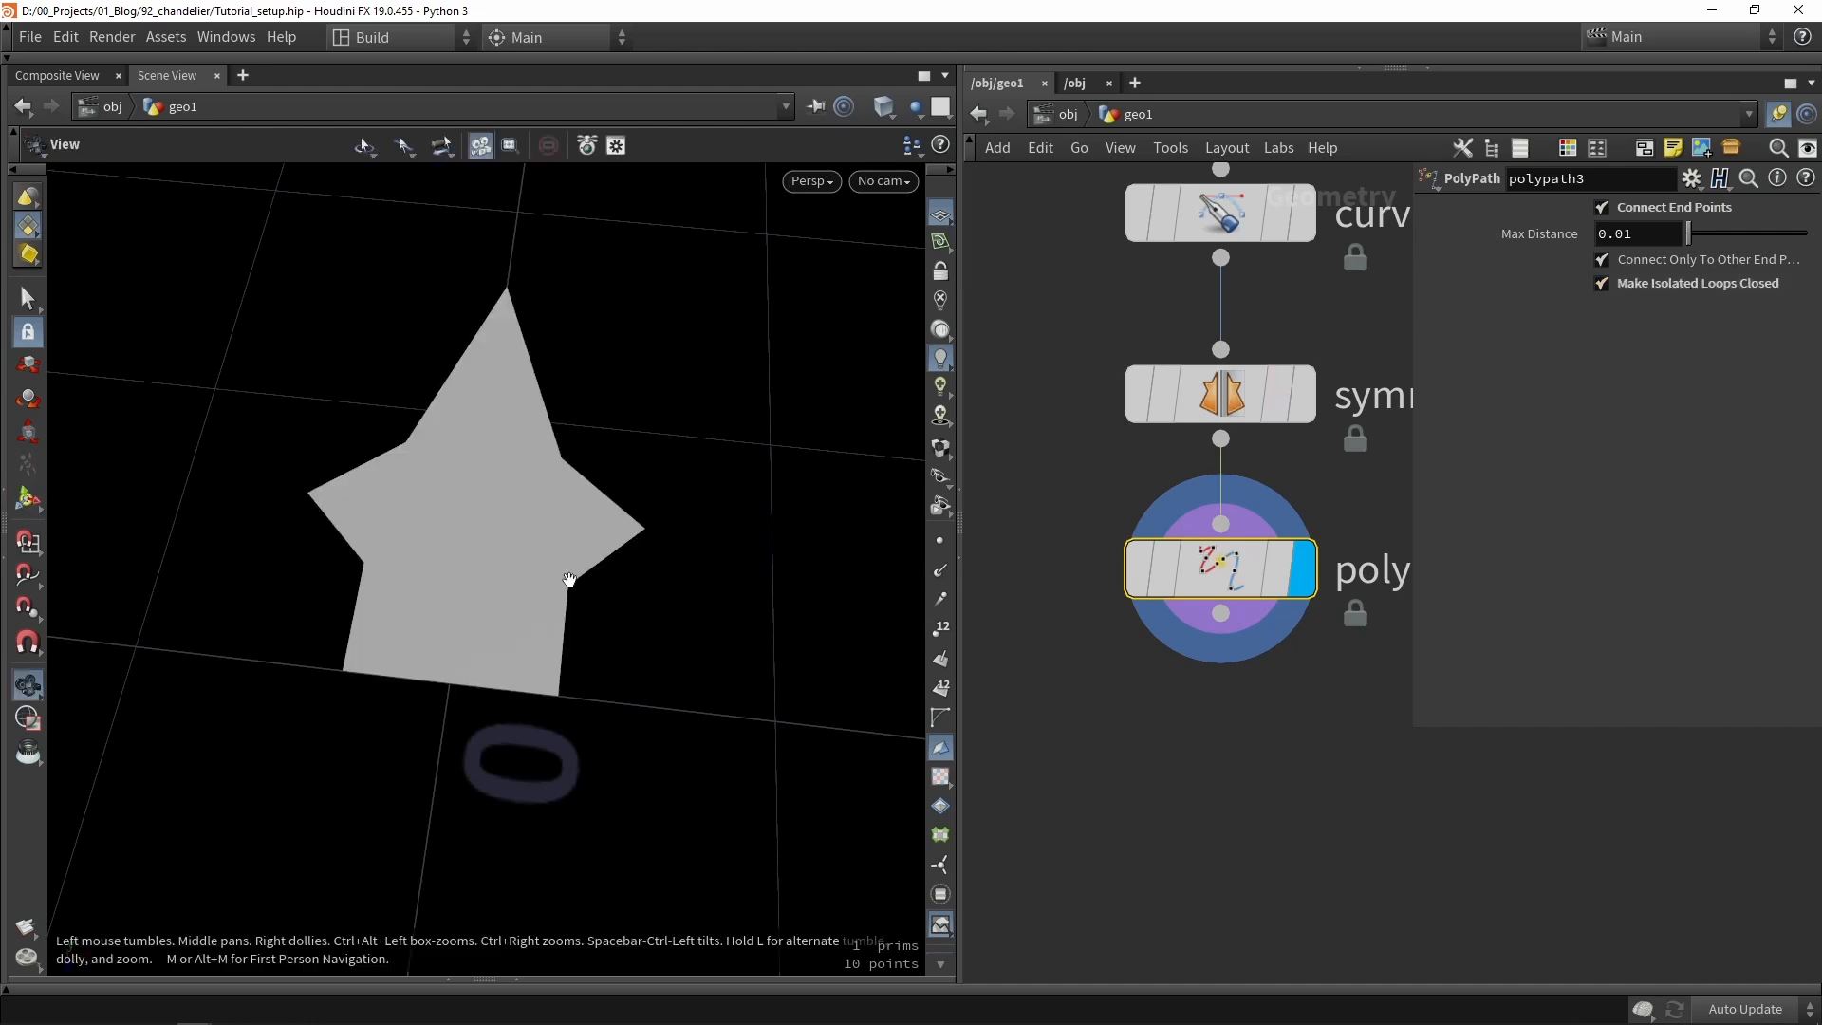
{"action": "left_click_drag", "start_coordinate": [569, 577], "coordinate": [582, 484]}
{"action": "scroll", "coordinate": [501, 459], "scroll_direction": "up", "scroll_amount": 3}
{"action": "key", "text": "Return"}
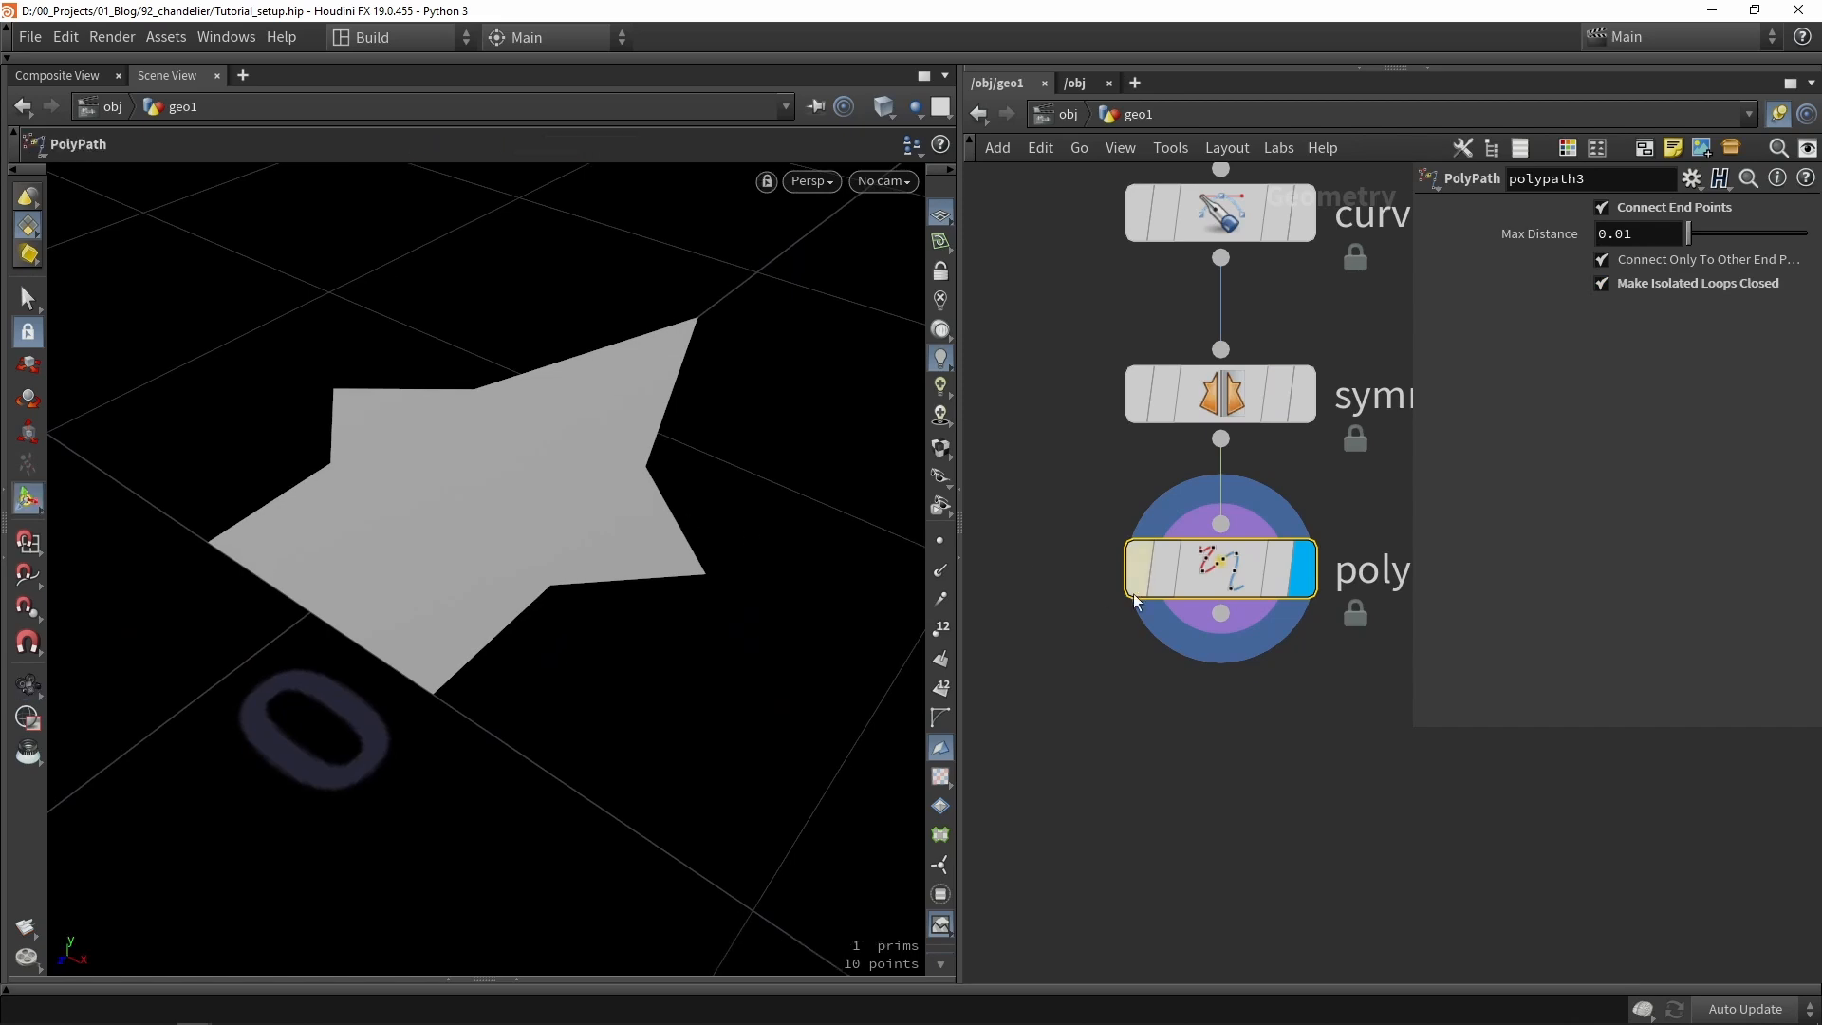
Add a Transform node after polypath3 and rotate the spearhead 90 degrees about X to stand it upright.
{"action": "scroll", "coordinate": [1181, 600], "scroll_direction": "down", "scroll_amount": 5}
{"action": "key", "text": "Tab"}
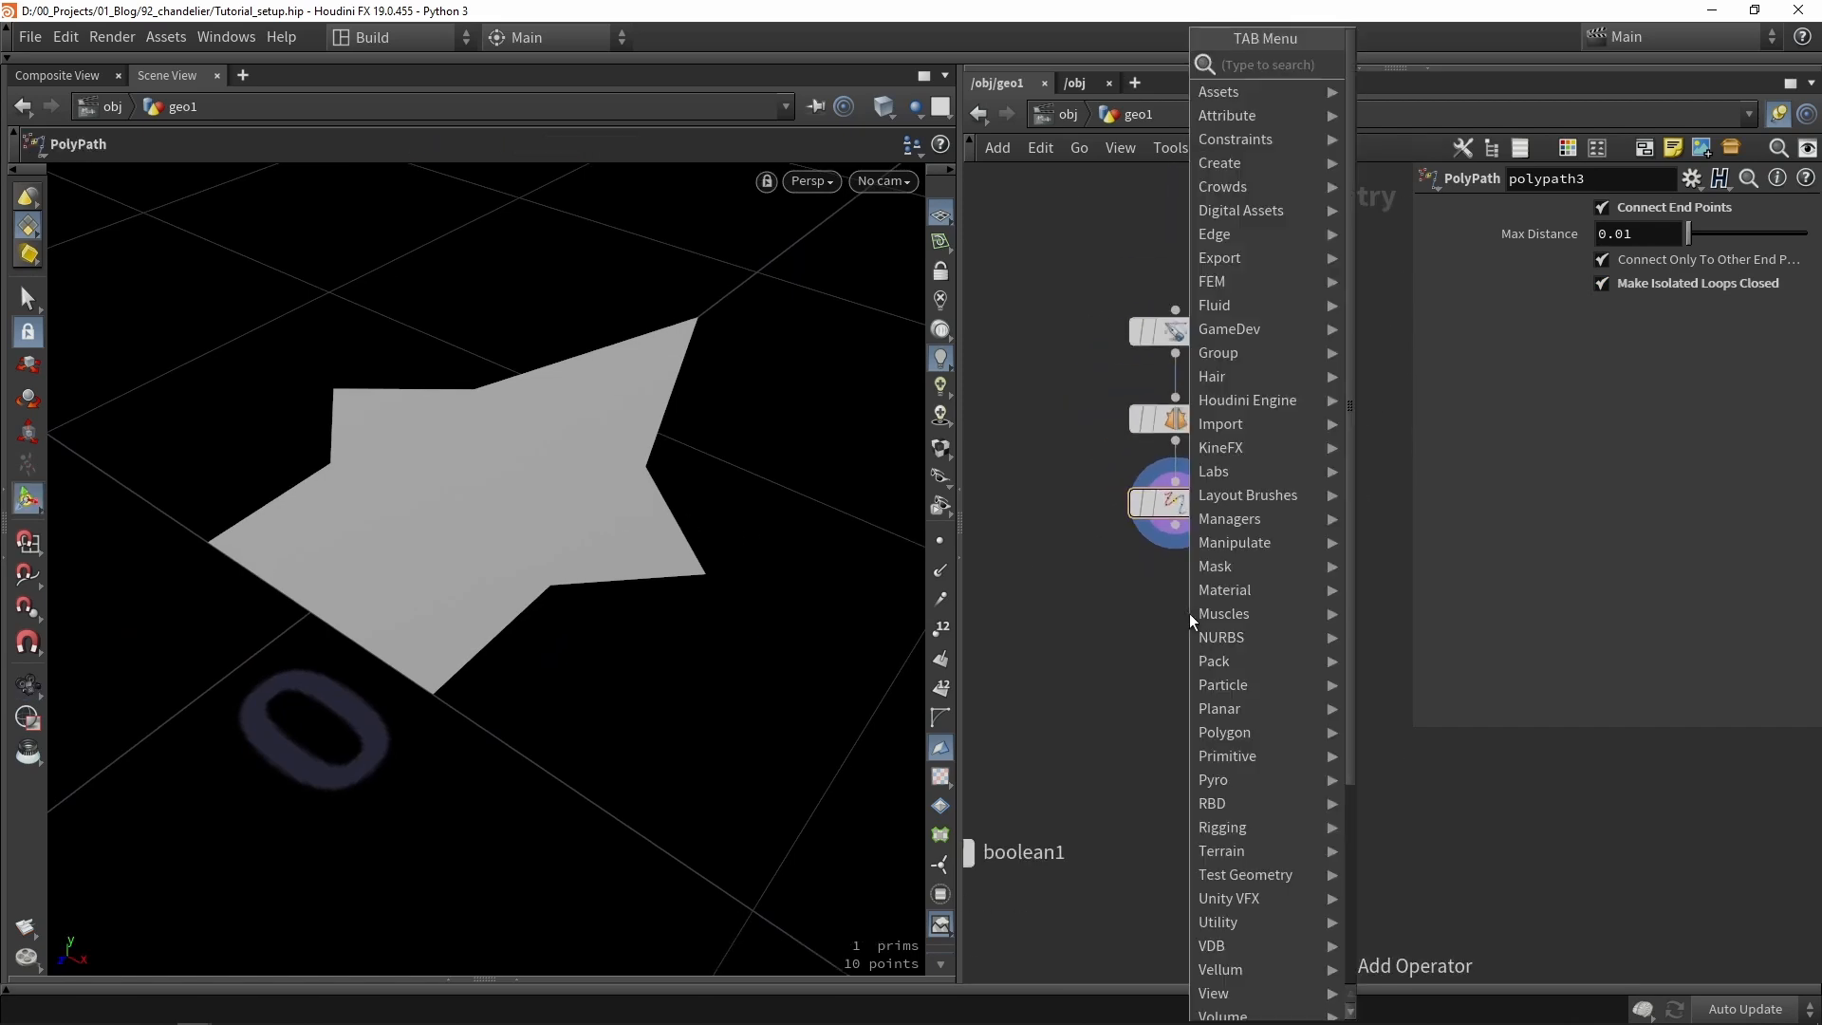
{"action": "type", "text": "tra"}
{"action": "left_click", "coordinate": [749, 110]}
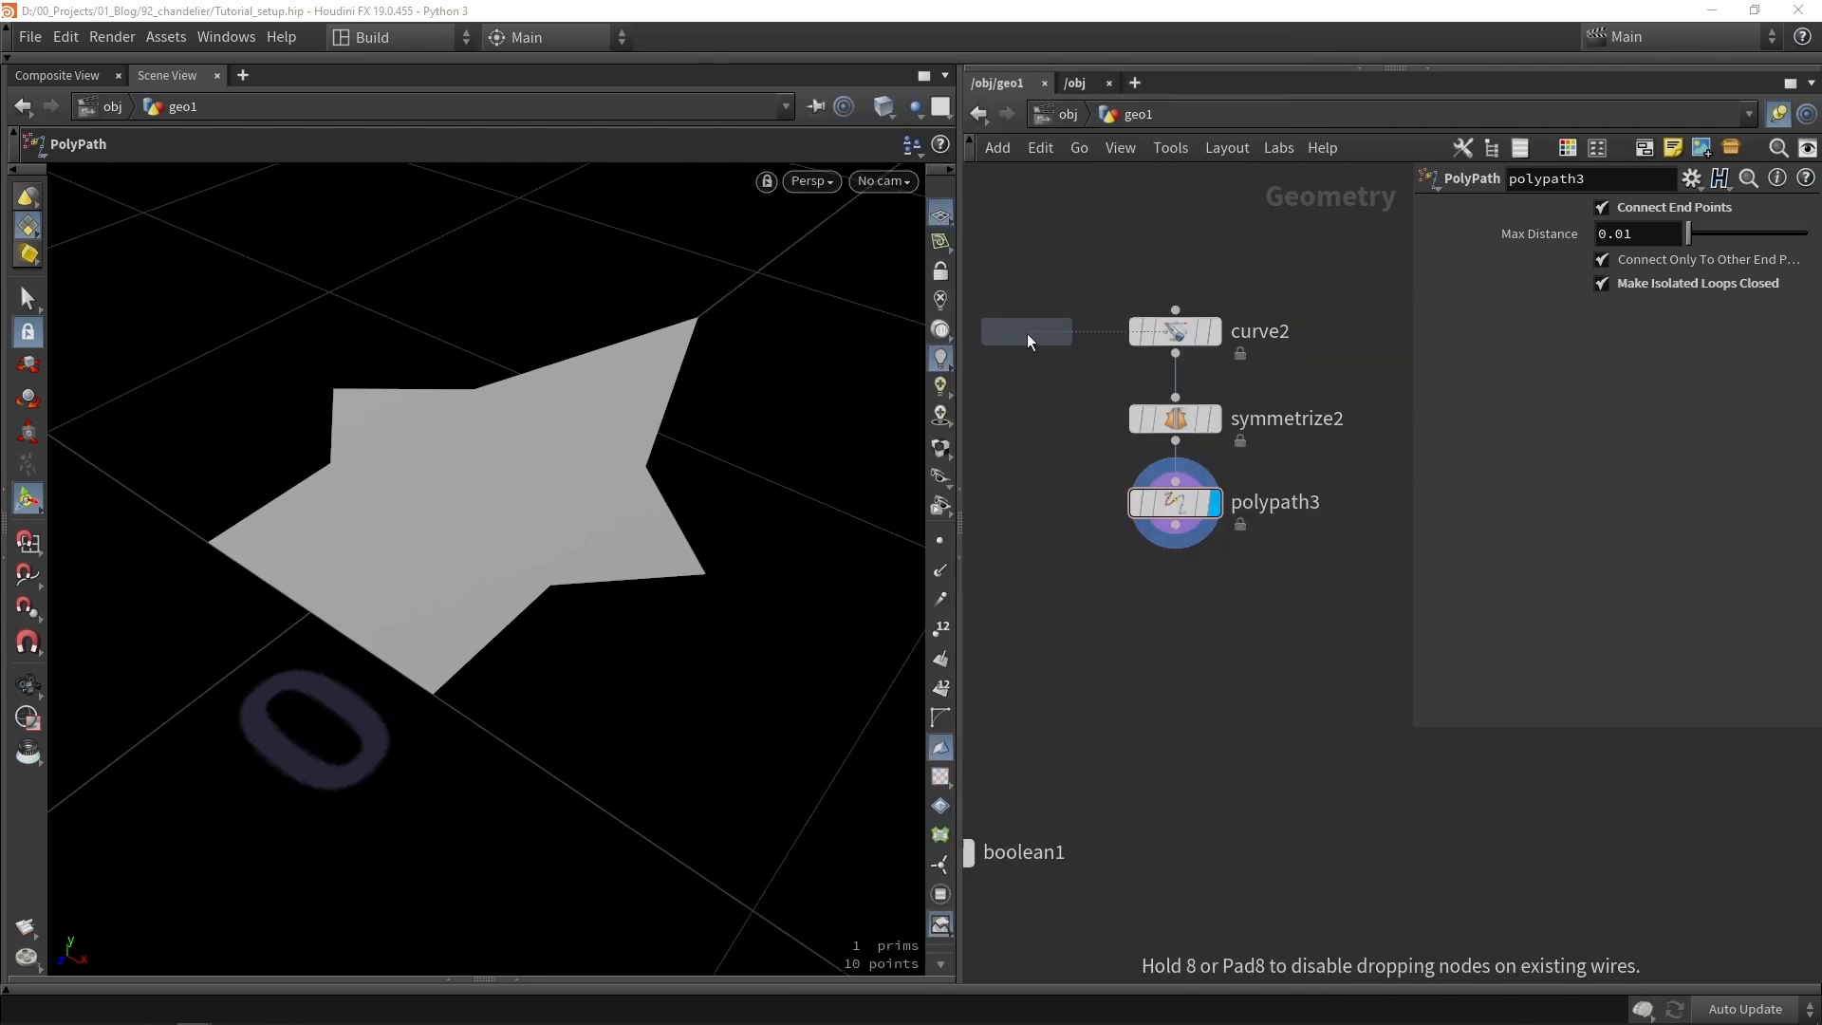
{"action": "left_click", "coordinate": [1147, 665]}
{"action": "left_click_drag", "start_coordinate": [1175, 525], "coordinate": [1196, 603]}
{"action": "left_click_drag", "start_coordinate": [282, 600], "coordinate": [279, 661]}
{"action": "middle_click_drag", "start_coordinate": [365, 573], "coordinate": [504, 584], "text": "alt"}
{"action": "left_click_drag", "start_coordinate": [504, 583], "coordinate": [460, 580], "text": "alt"}
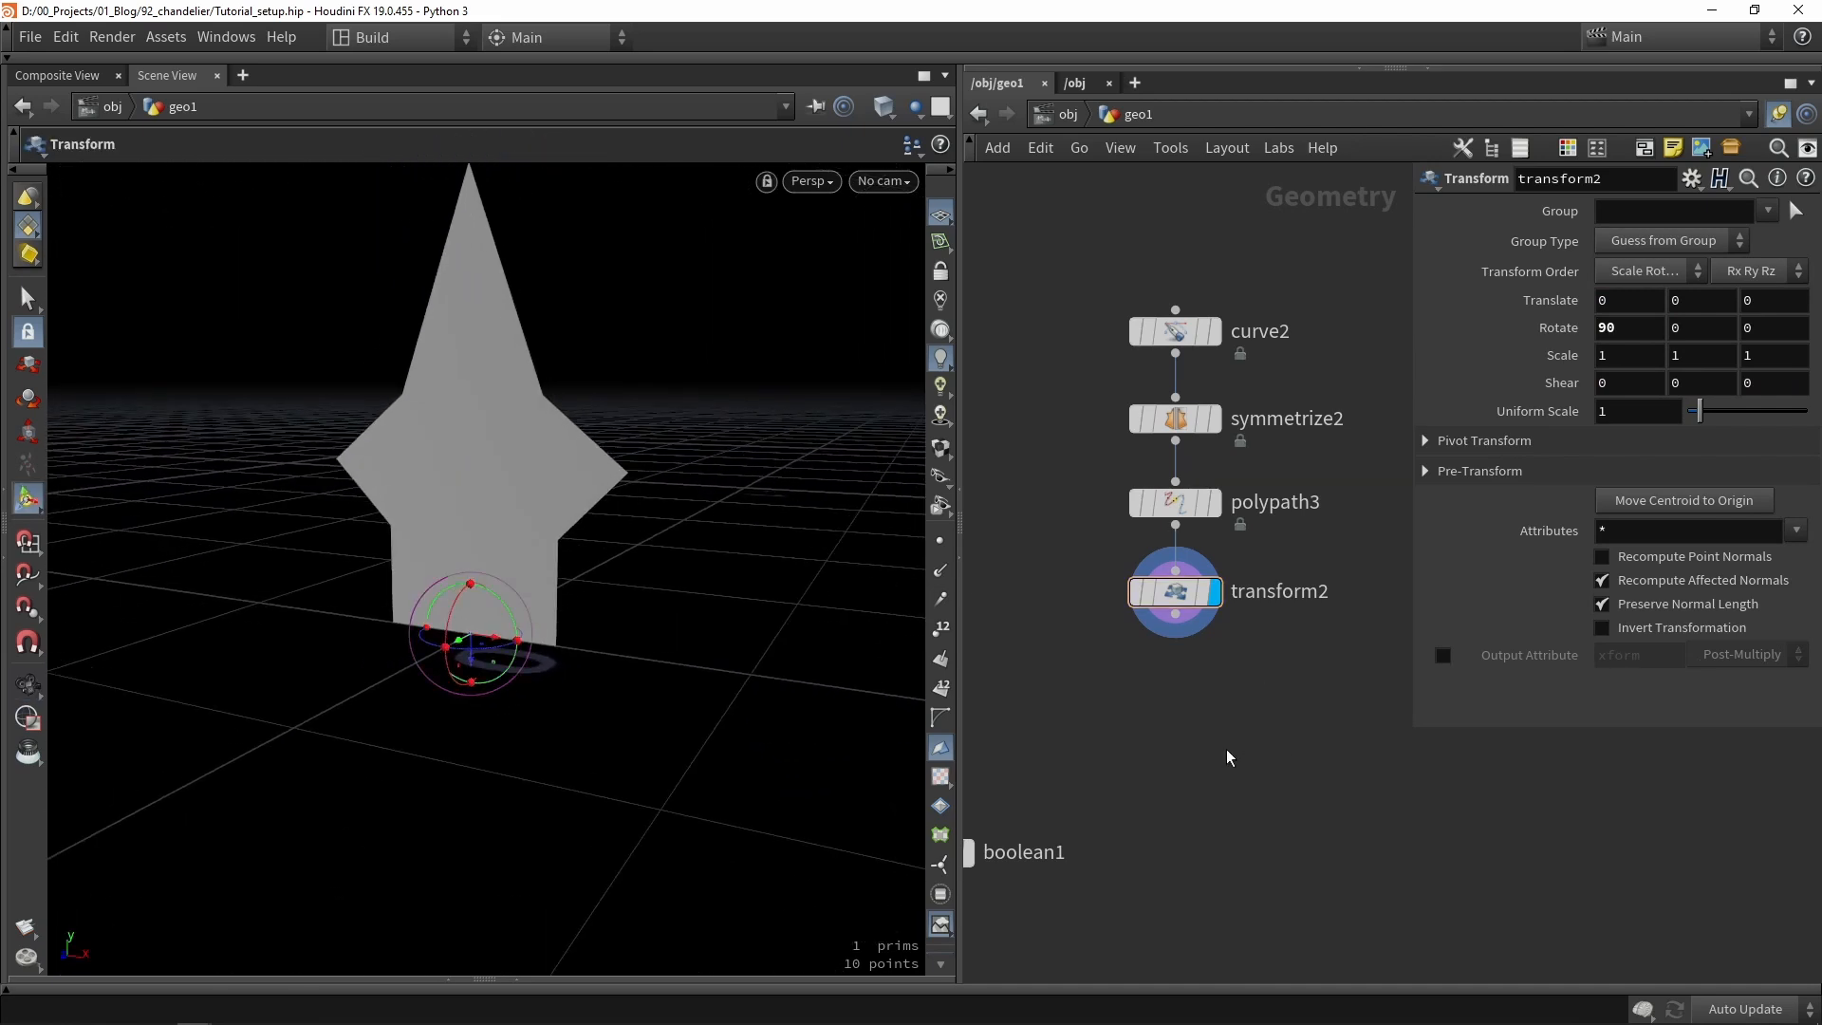
Connect a Labs Thicken node after transform2, display it, and enable Both Directions.
{"action": "key", "text": "Tab"}
{"action": "type", "text": "thi"}
{"action": "key", "text": "Return"}
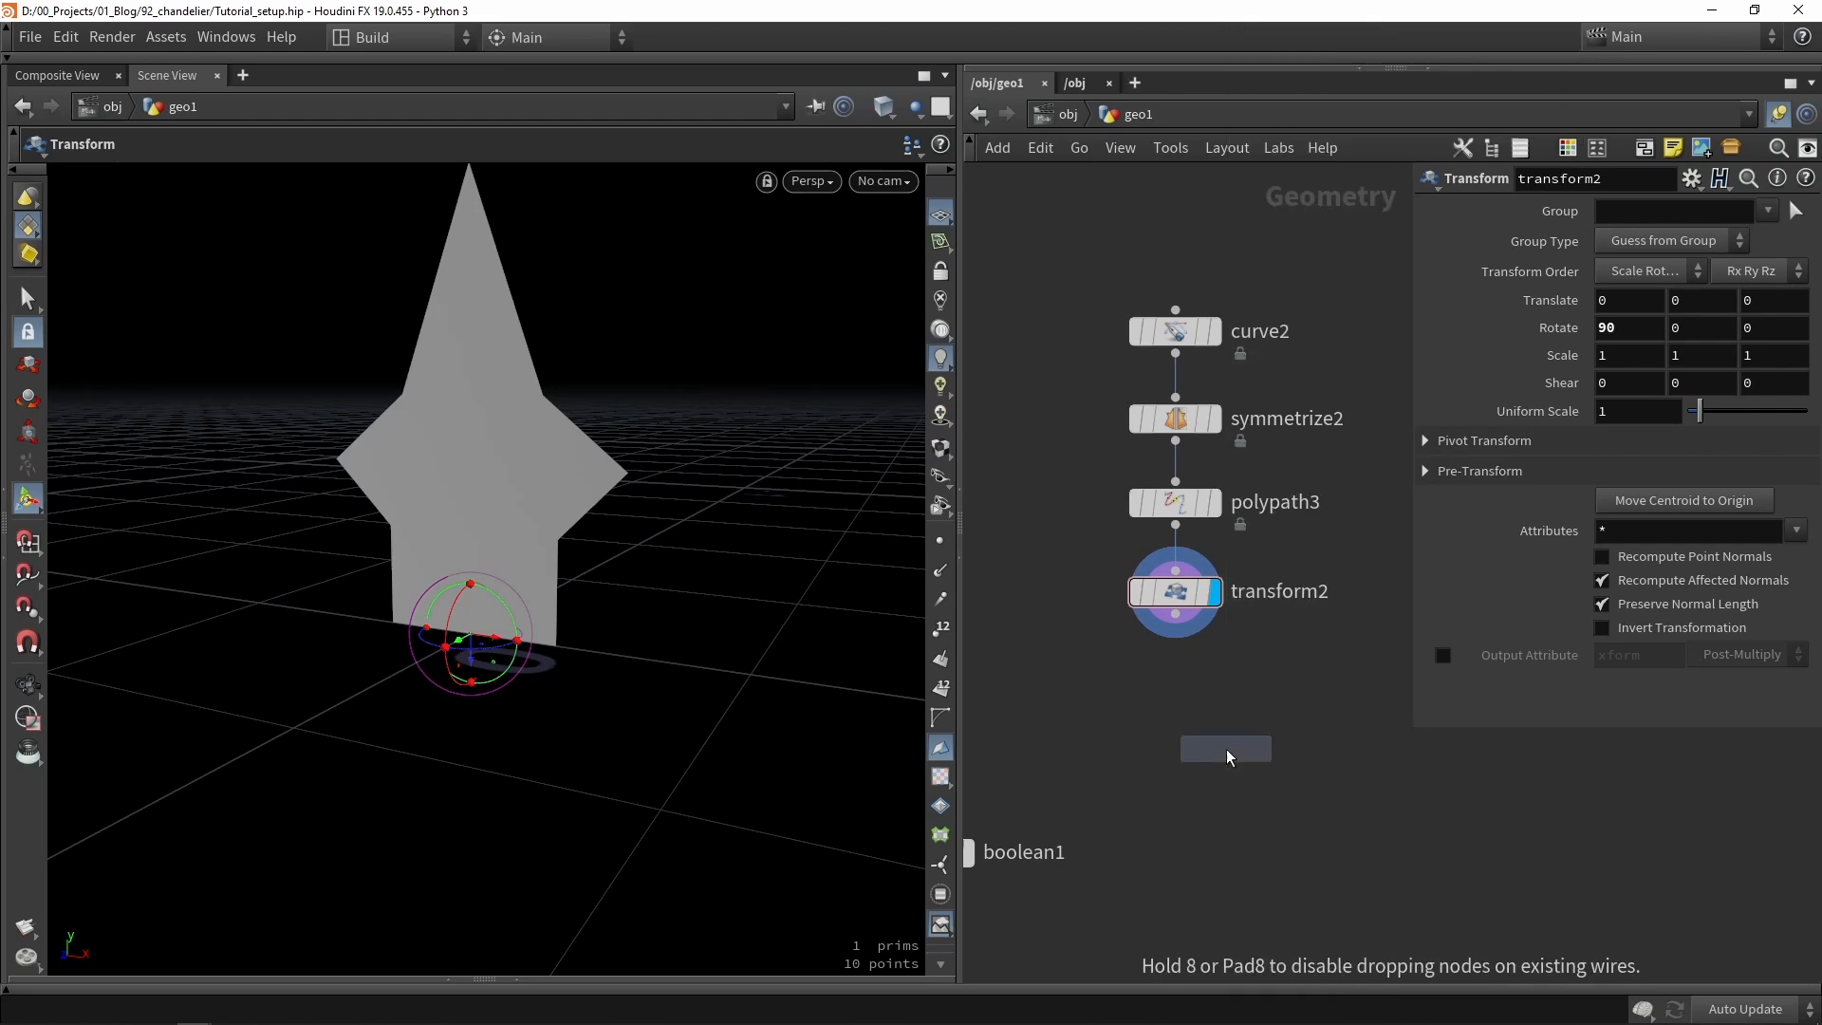
{"action": "left_click", "coordinate": [1227, 756]}
{"action": "scroll", "coordinate": [1233, 769], "scroll_direction": "up", "scroll_amount": 3}
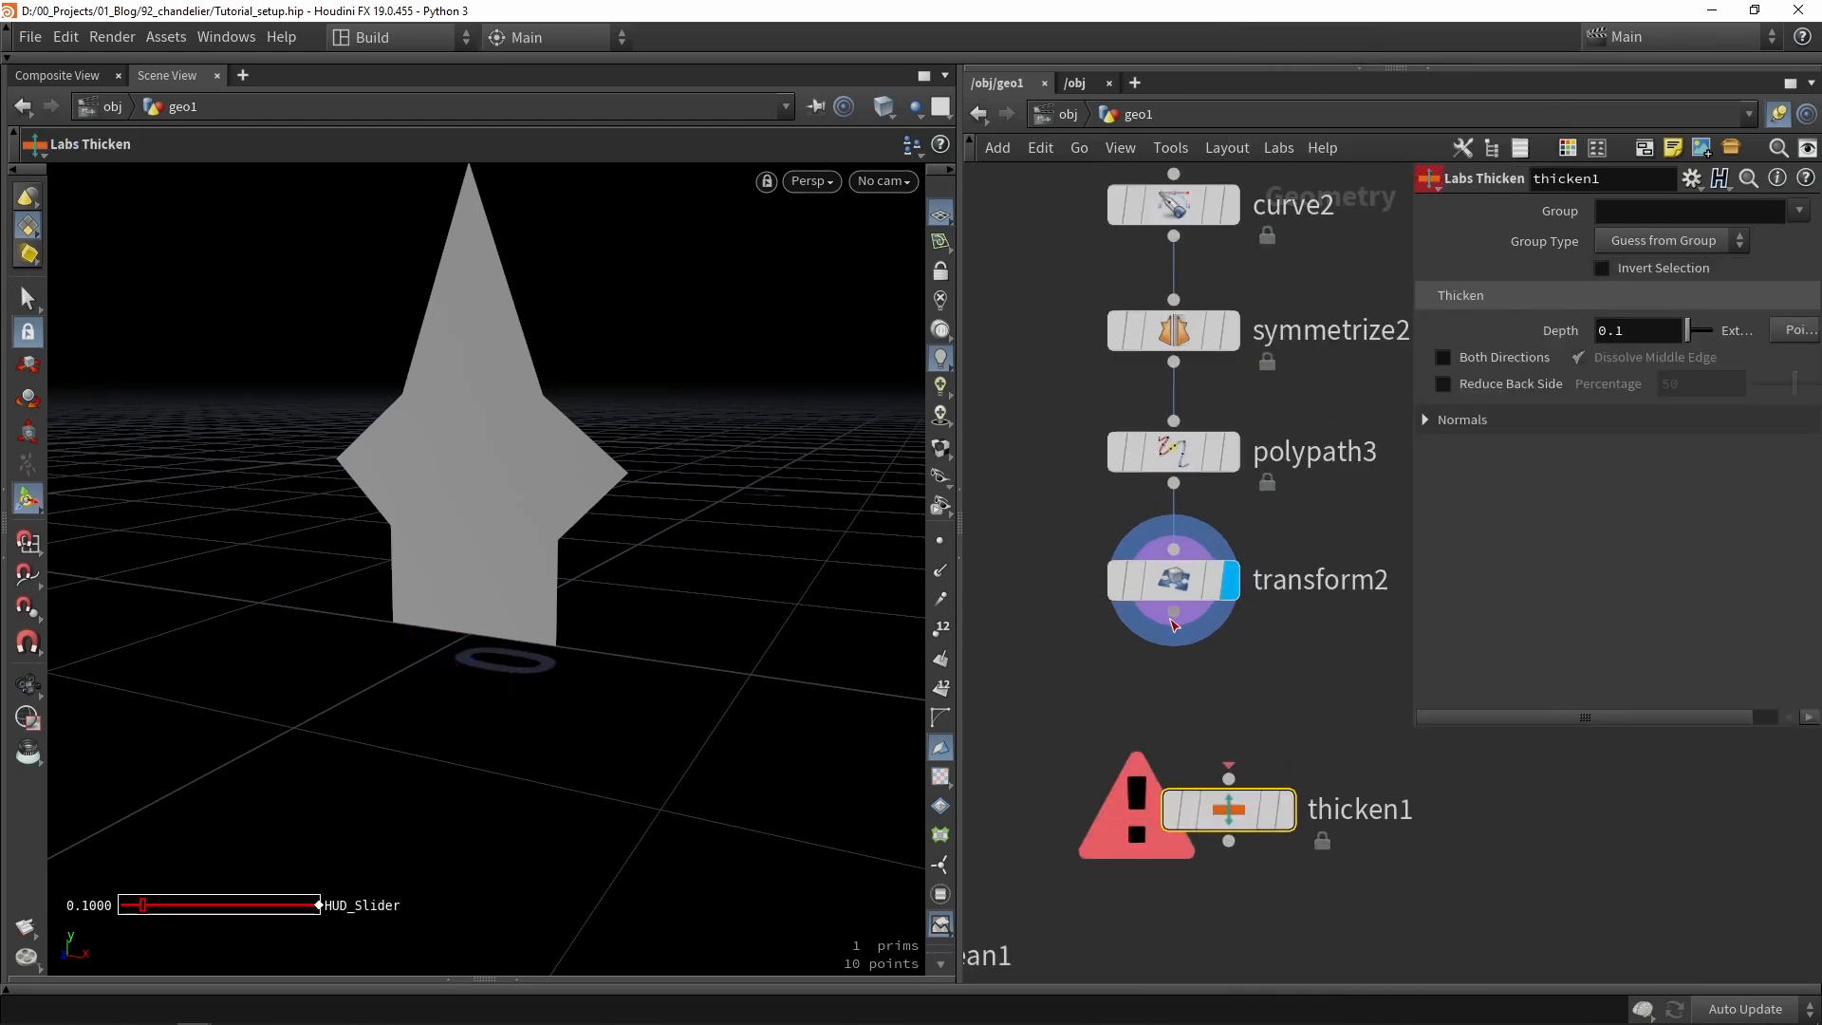
{"action": "left_click", "coordinate": [1288, 811]}
{"action": "left_click_drag", "start_coordinate": [1226, 814], "coordinate": [1171, 738]}
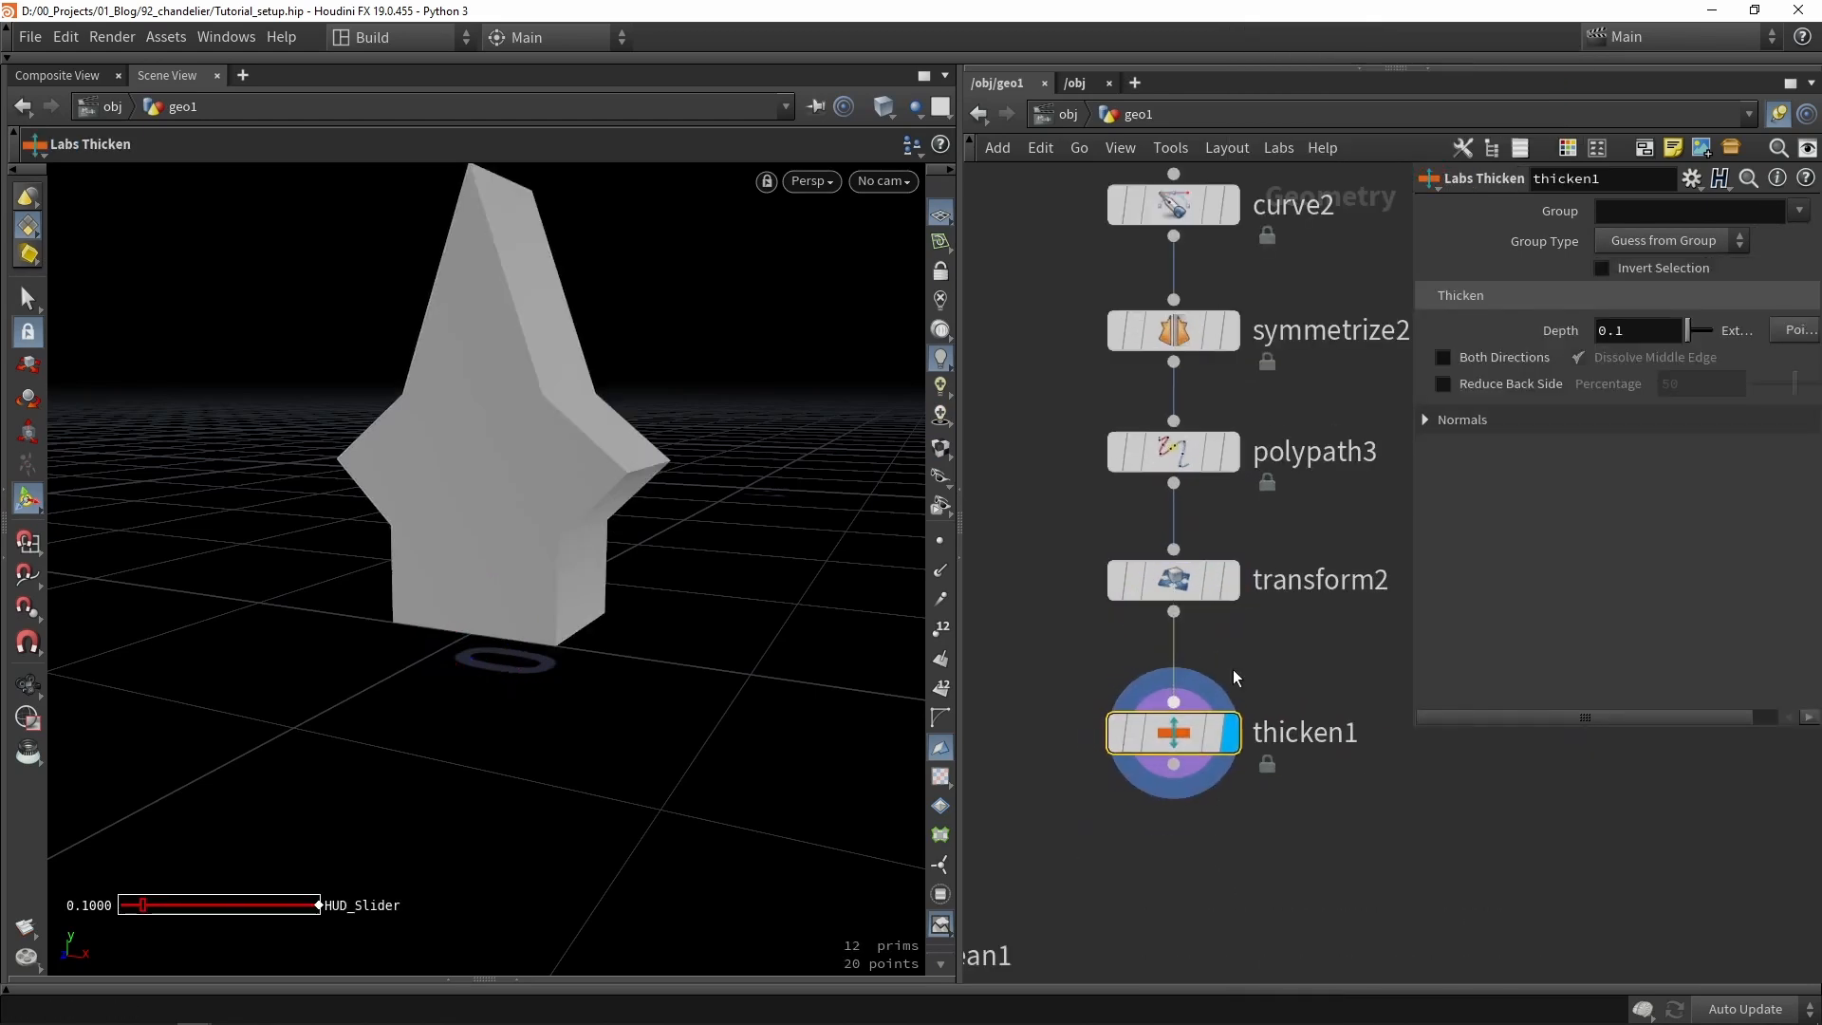
{"action": "left_click", "coordinate": [1444, 359]}
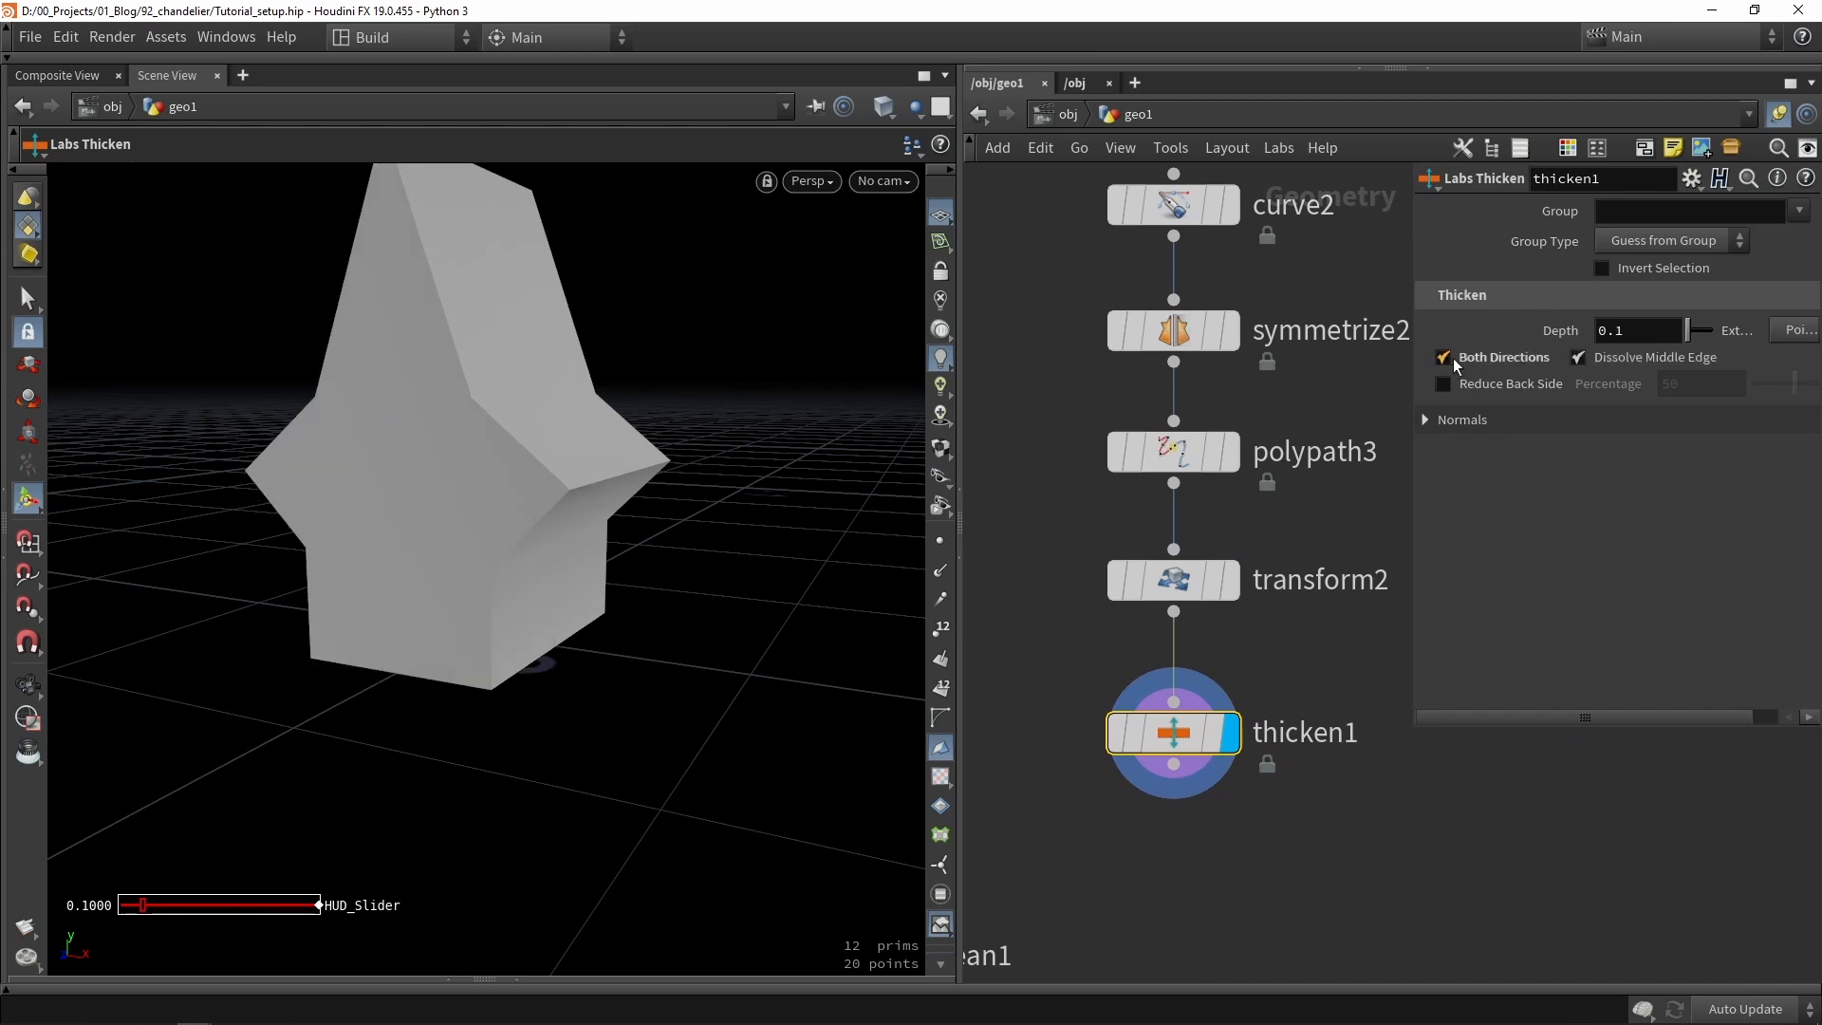
Set the Depth on thicken1 to 1 to extend the spearhead extrusion into a long bar.
{"action": "left_click_drag", "start_coordinate": [662, 472], "coordinate": [565, 468], "text": "alt"}
{"action": "key", "text": "shift+w"}
{"action": "middle_click_drag", "start_coordinate": [565, 467], "coordinate": [566, 585], "text": "alt"}
{"action": "right_click_drag", "start_coordinate": [566, 586], "coordinate": [604, 555], "text": "alt"}
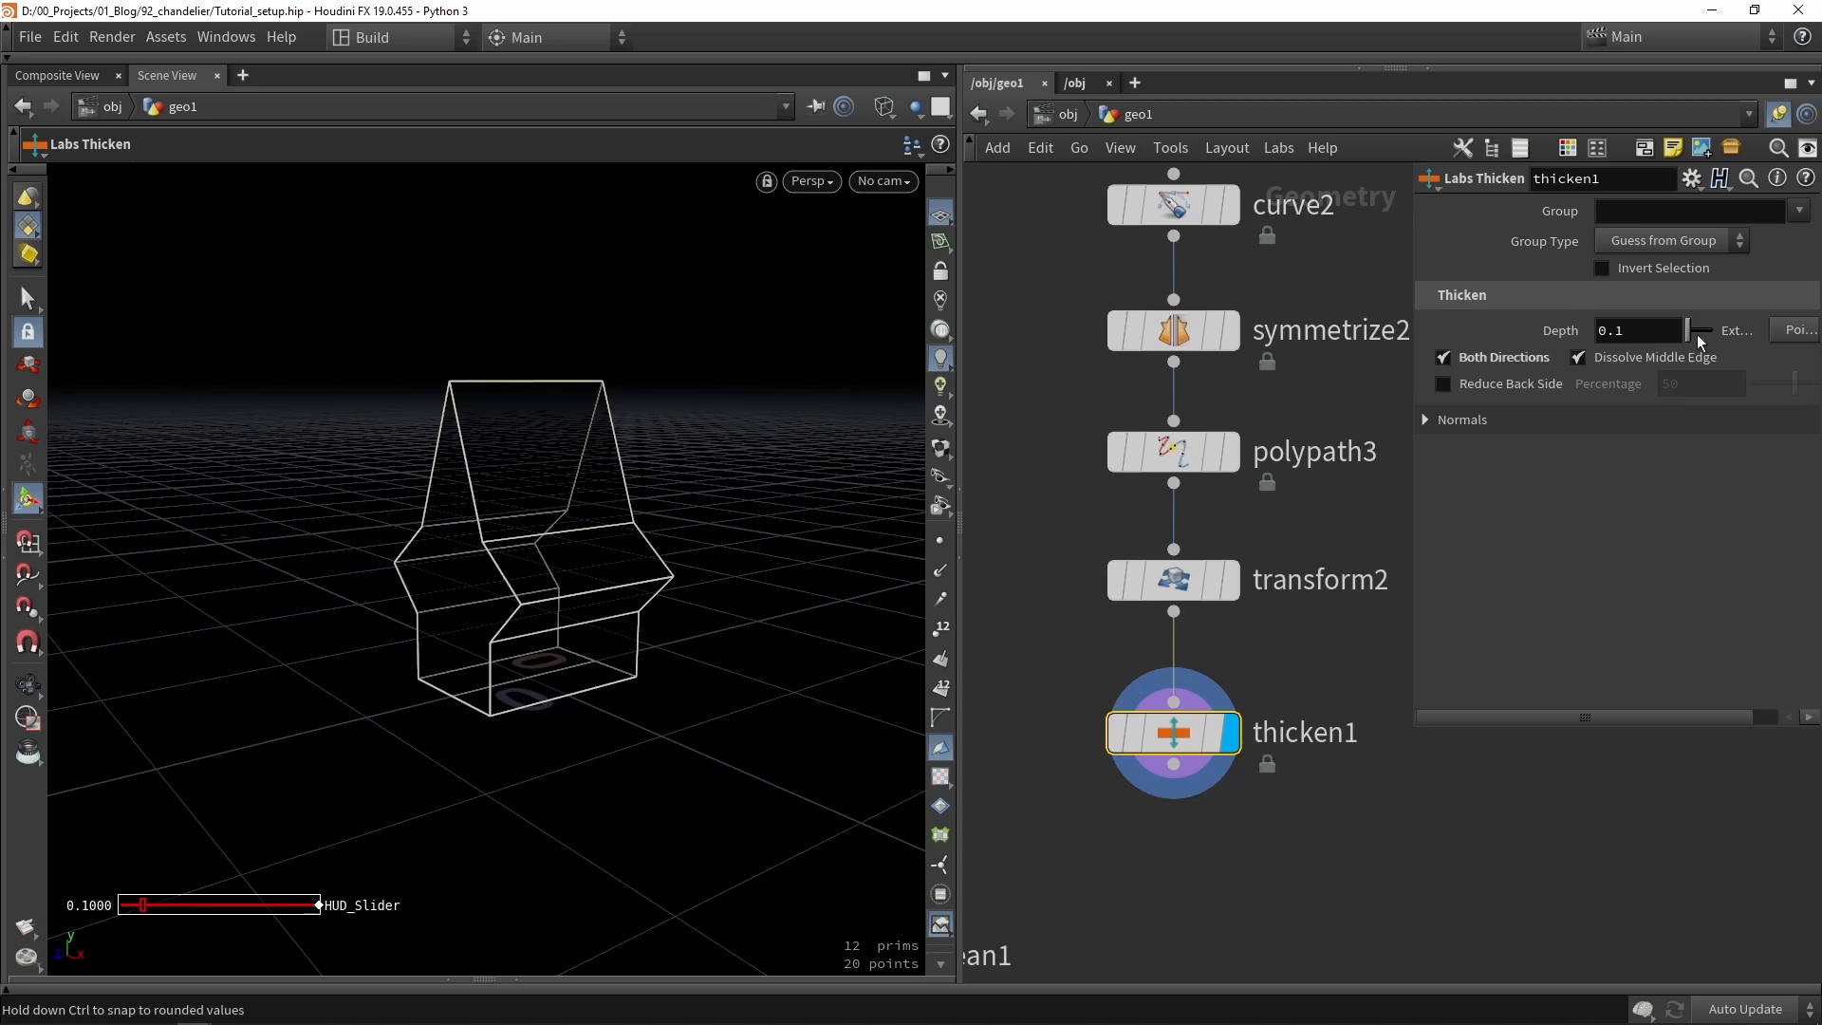
{"action": "left_click_drag", "start_coordinate": [1699, 341], "coordinate": [1693, 335]}
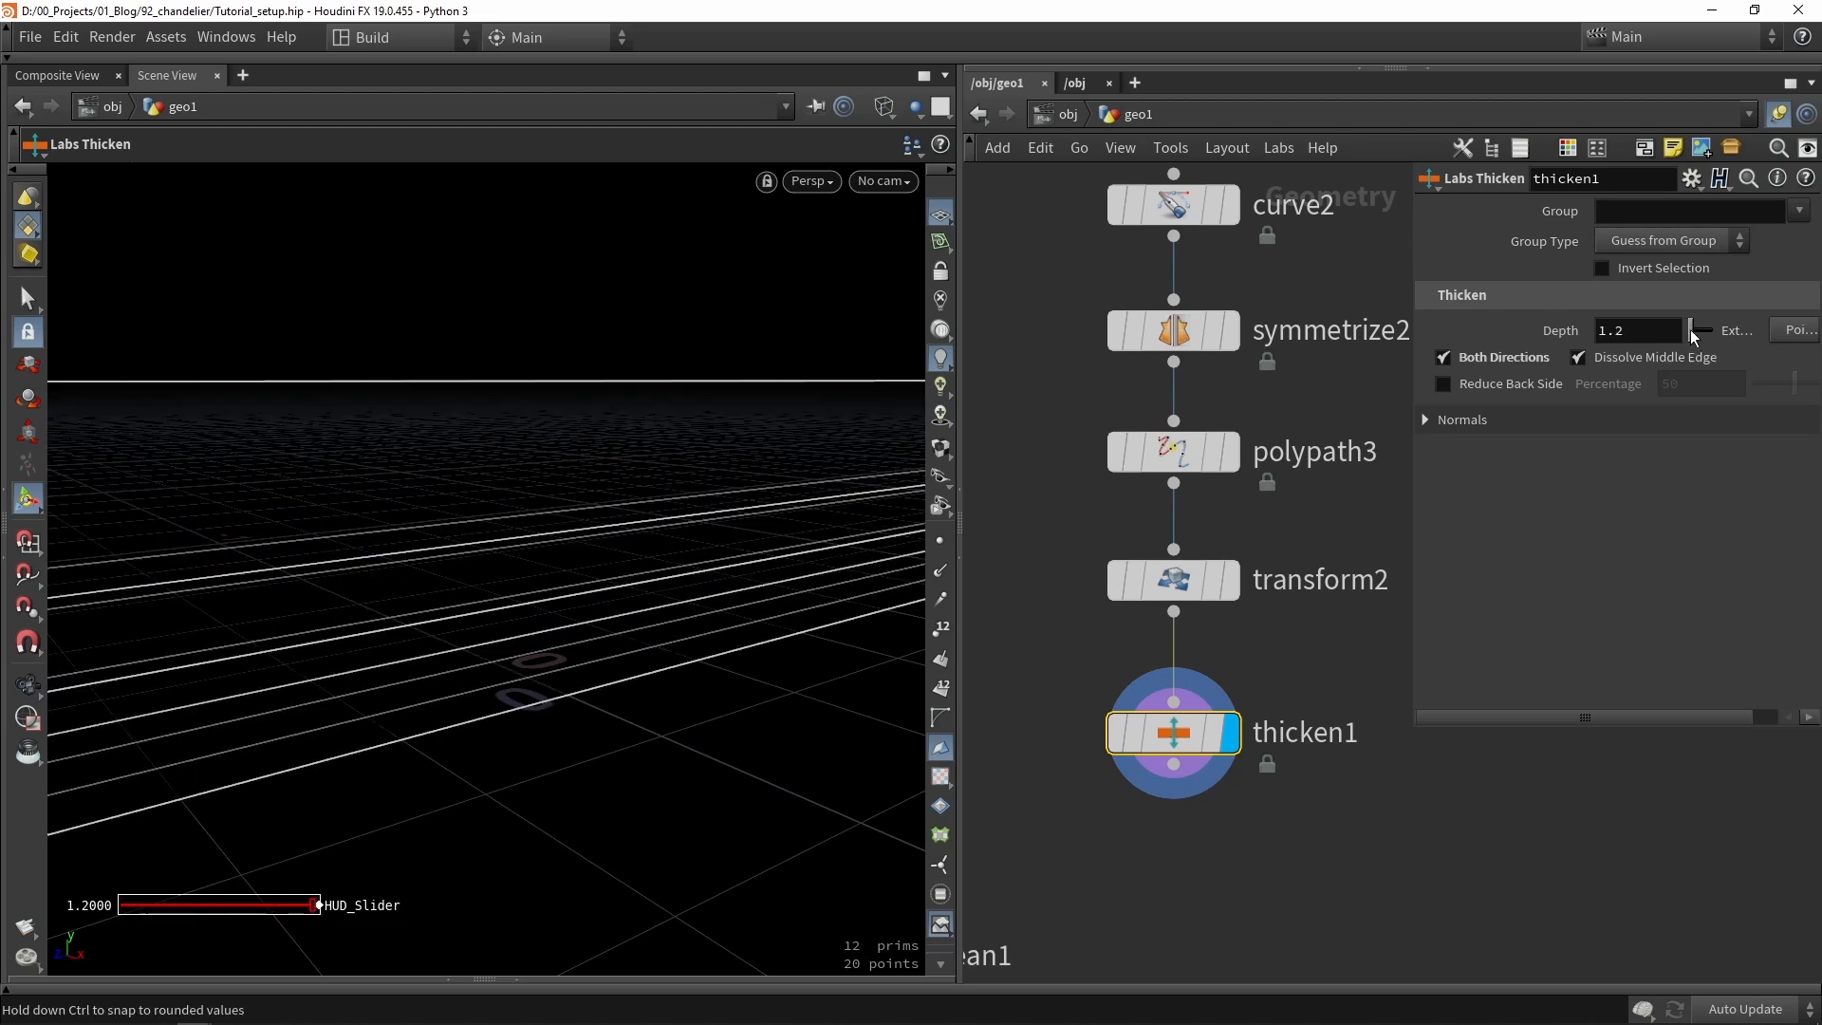
{"action": "key", "text": "shift+w"}
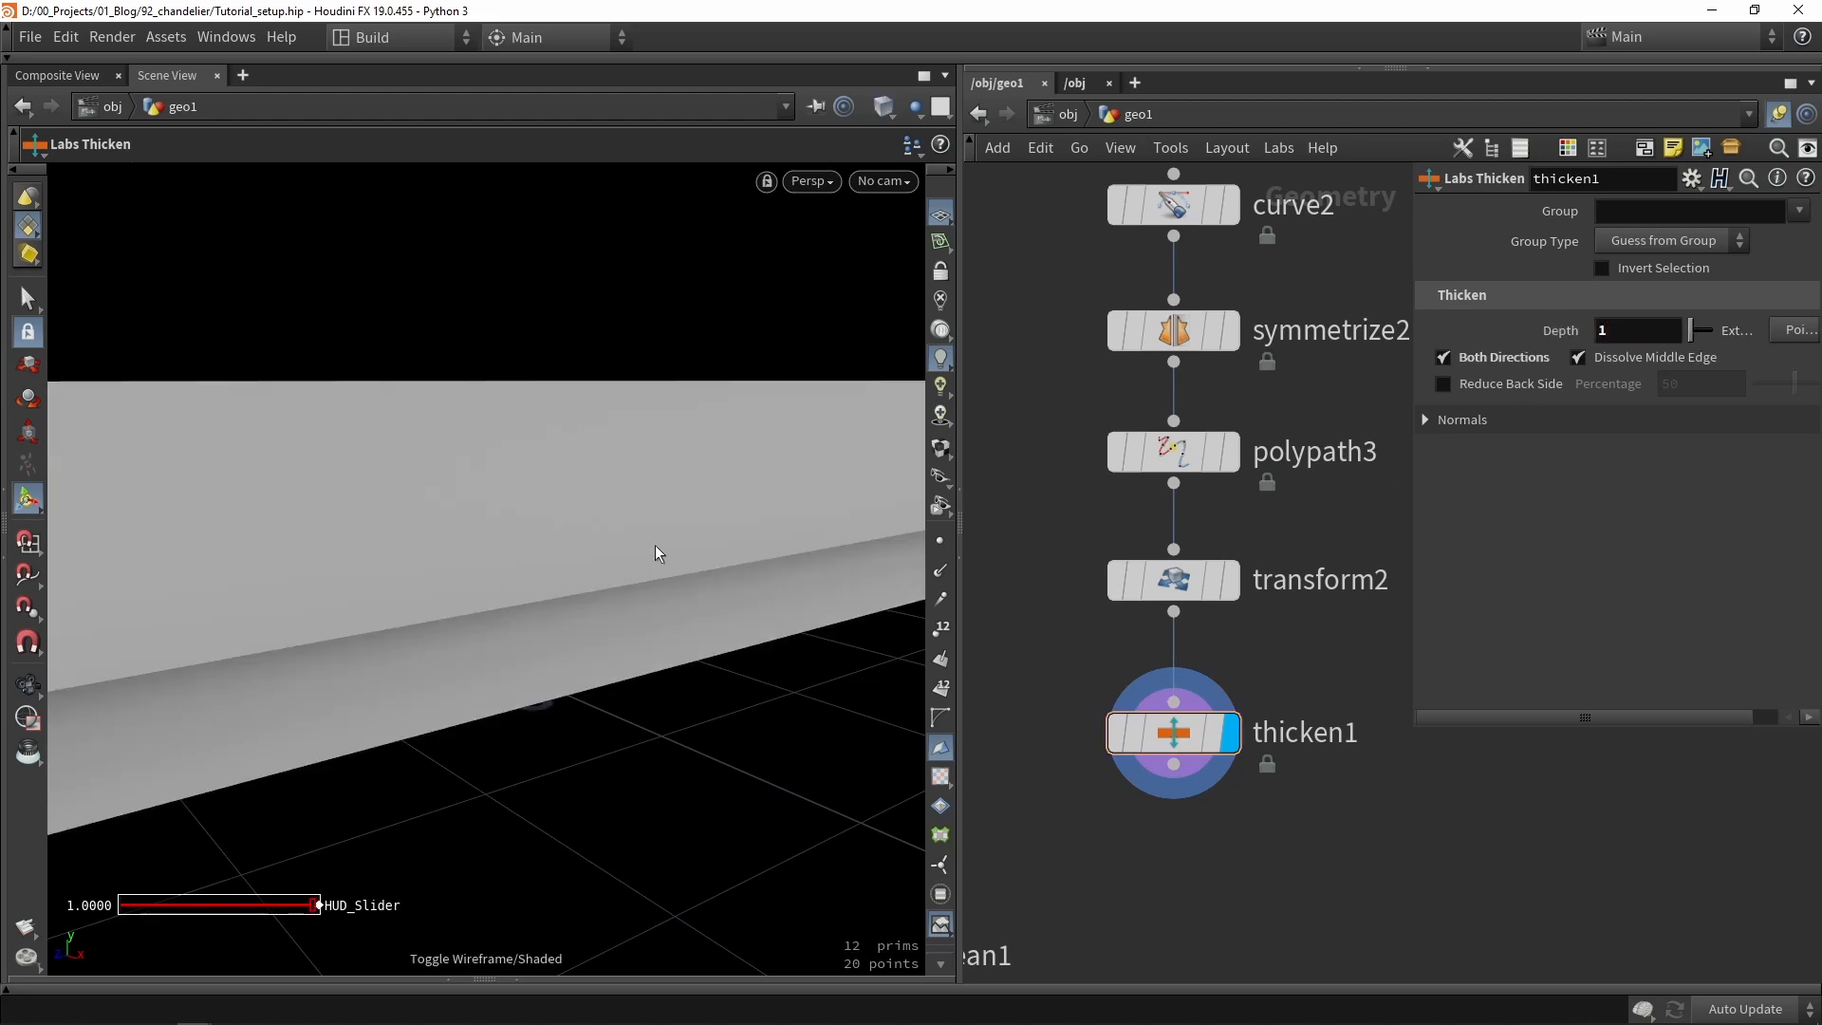
{"action": "scroll", "coordinate": [627, 553], "scroll_direction": "down", "scroll_amount": 8}
{"action": "mouse_move", "coordinate": [658, 556]}
{"action": "left_mouse_down", "text": "alt"}
{"action": "mouse_move", "coordinate": [626, 553]}
{"action": "mouse_move", "coordinate": [707, 569]}
{"action": "left_mouse_up", "text": "alt"}
Add a Copy and Transform node below thicken1, and wire thicken1 into the second input of boolean1.
{"action": "middle_click_drag", "start_coordinate": [1310, 899], "coordinate": [1326, 658]}
{"action": "scroll", "coordinate": [1283, 745], "scroll_direction": "down", "scroll_amount": 2}
{"action": "key", "text": "Tab"}
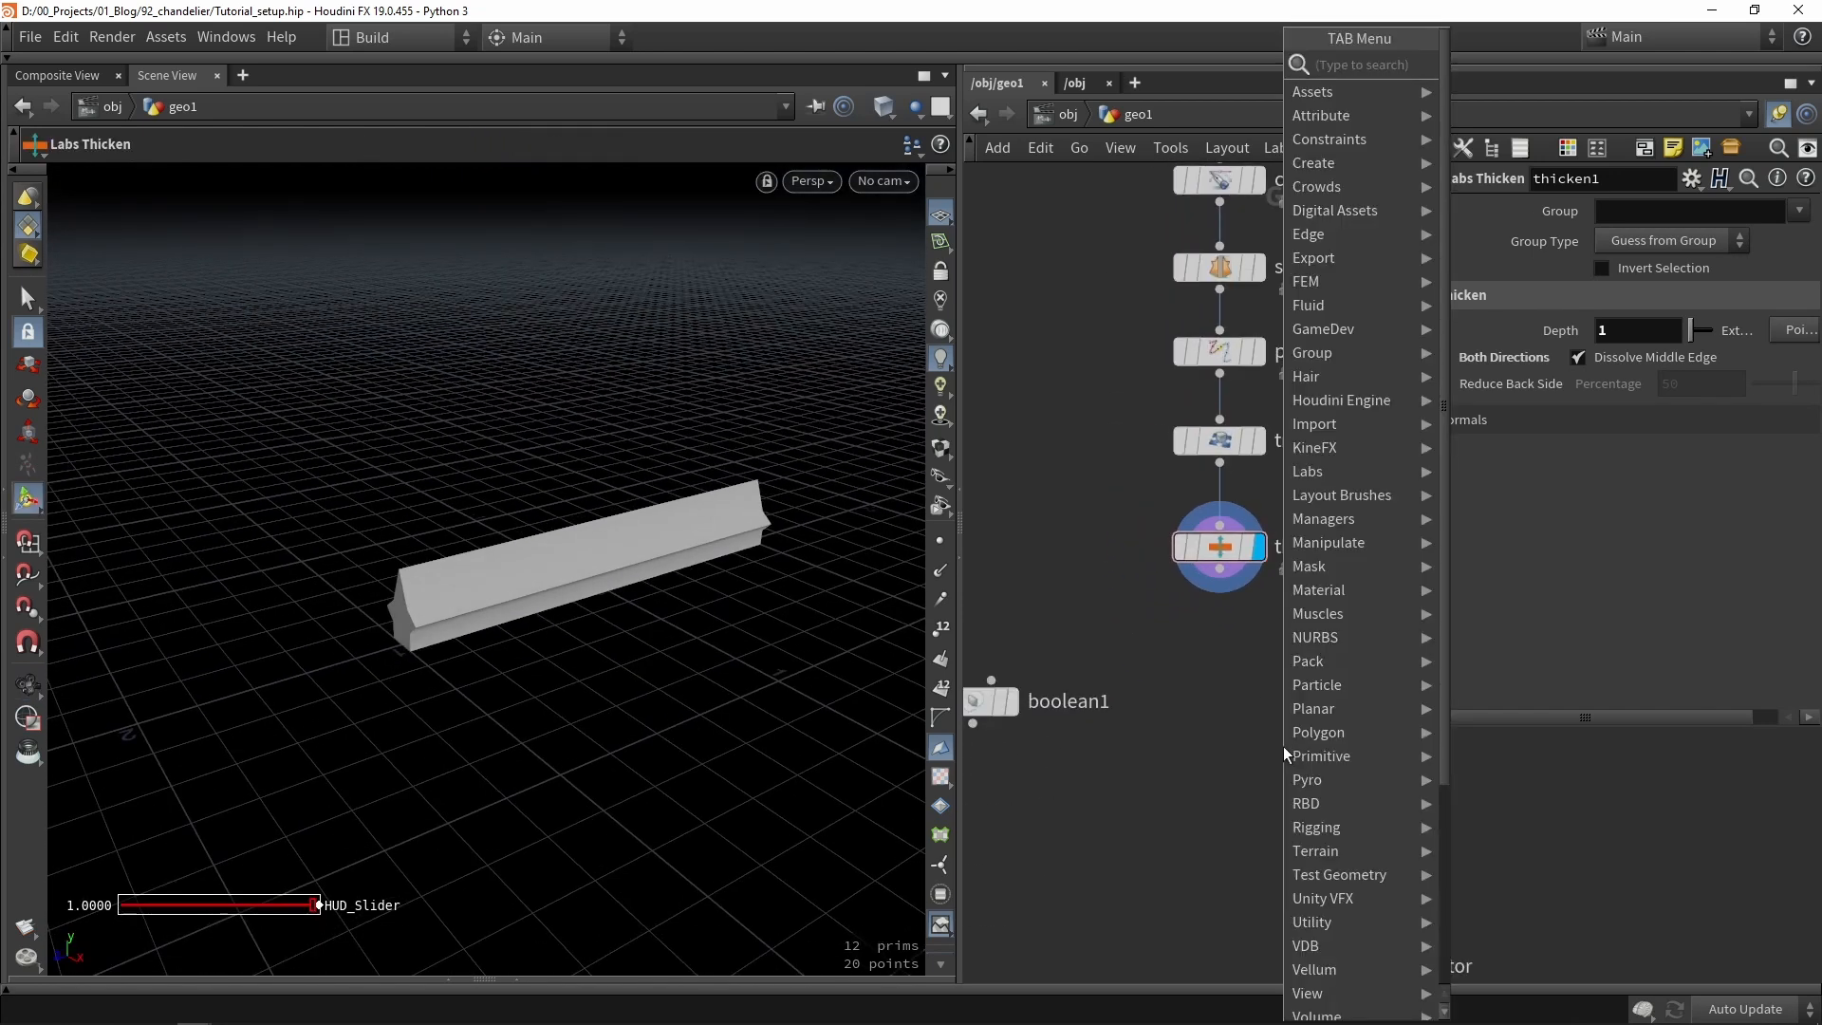
{"action": "type", "text": "dup"}
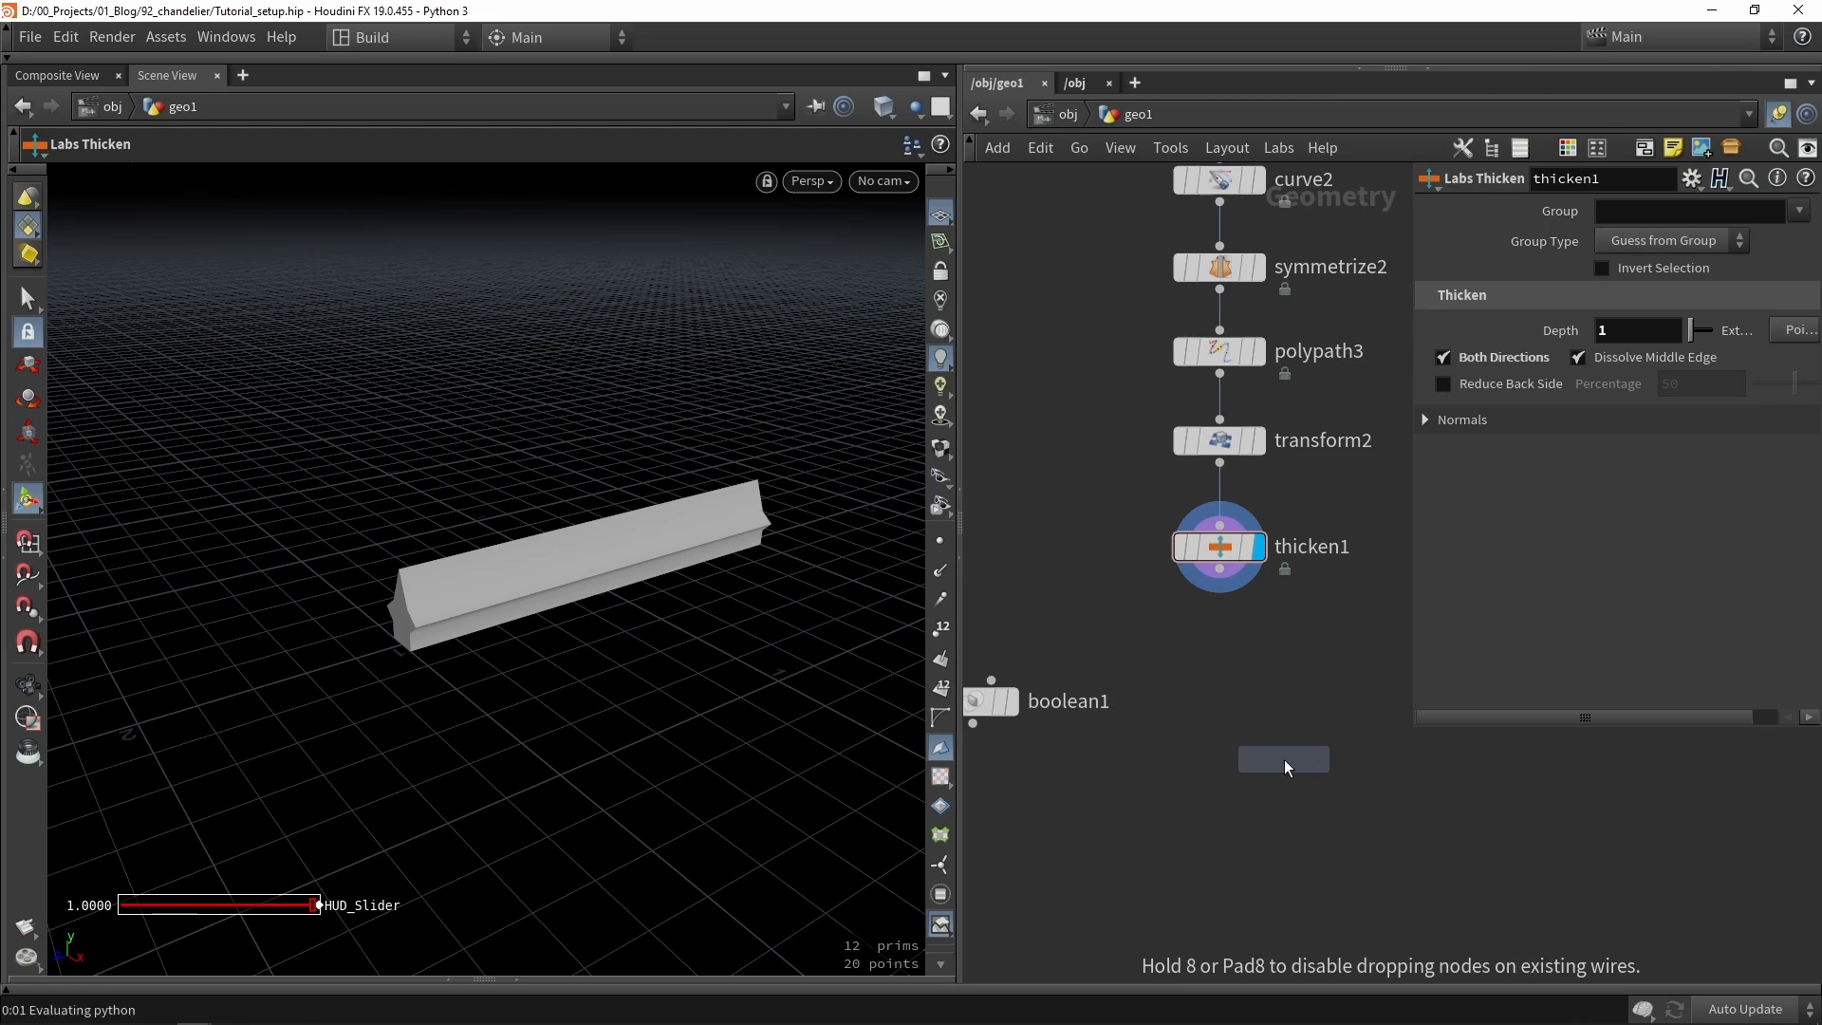
{"action": "left_click", "coordinate": [1283, 748]}
{"action": "key", "text": "h"}
{"action": "left_click", "coordinate": [1189, 693]}
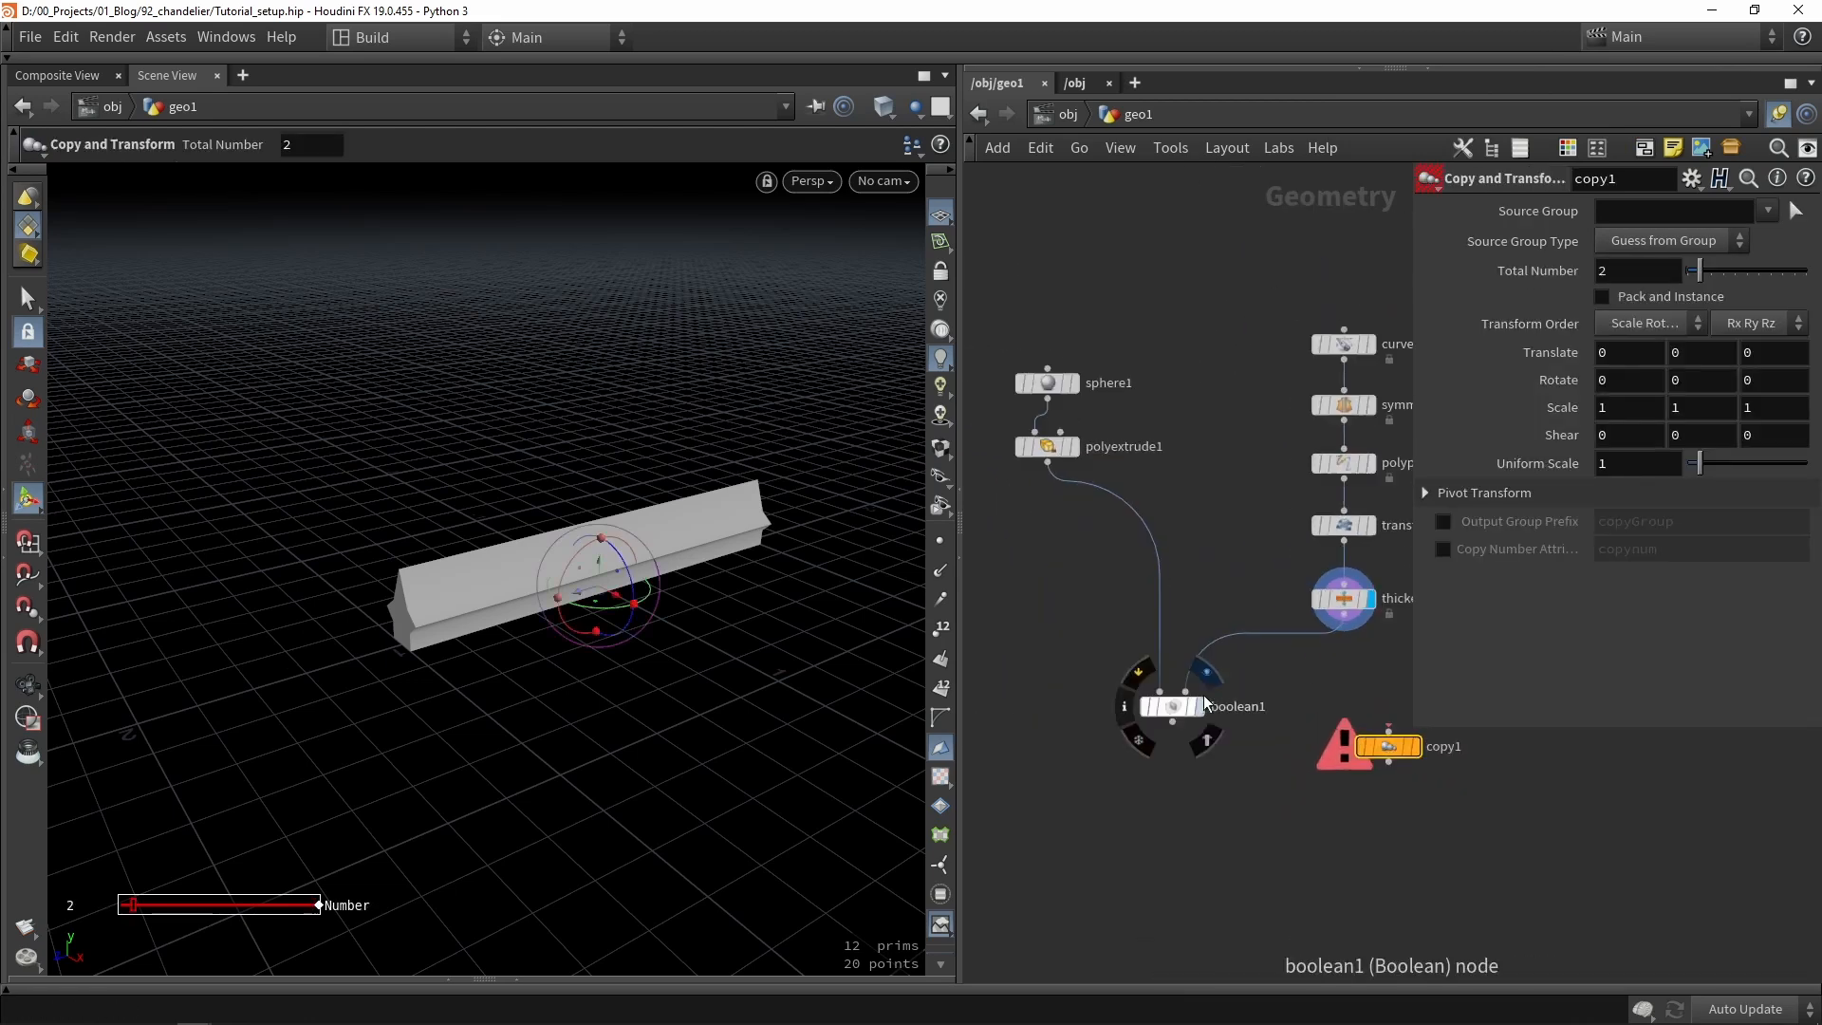
Display the boolean1 result and examine the star-shaped cut through the sphere from several angles.
{"action": "scroll", "coordinate": [1203, 704], "scroll_direction": "up", "scroll_amount": 3}
{"action": "left_click", "coordinate": [1203, 704]}
{"action": "left_click", "coordinate": [1171, 720]}
{"action": "key", "text": "Escape"}
{"action": "left_click_drag", "start_coordinate": [760, 622], "coordinate": [858, 566]}
{"action": "scroll", "coordinate": [653, 562], "scroll_direction": "up", "scroll_amount": 5}
{"action": "left_click_drag", "start_coordinate": [651, 561], "coordinate": [612, 584]}
{"action": "middle_click_drag", "start_coordinate": [1384, 617], "coordinate": [1157, 514]}
{"action": "scroll", "coordinate": [1158, 515], "scroll_direction": "down", "scroll_amount": 3}
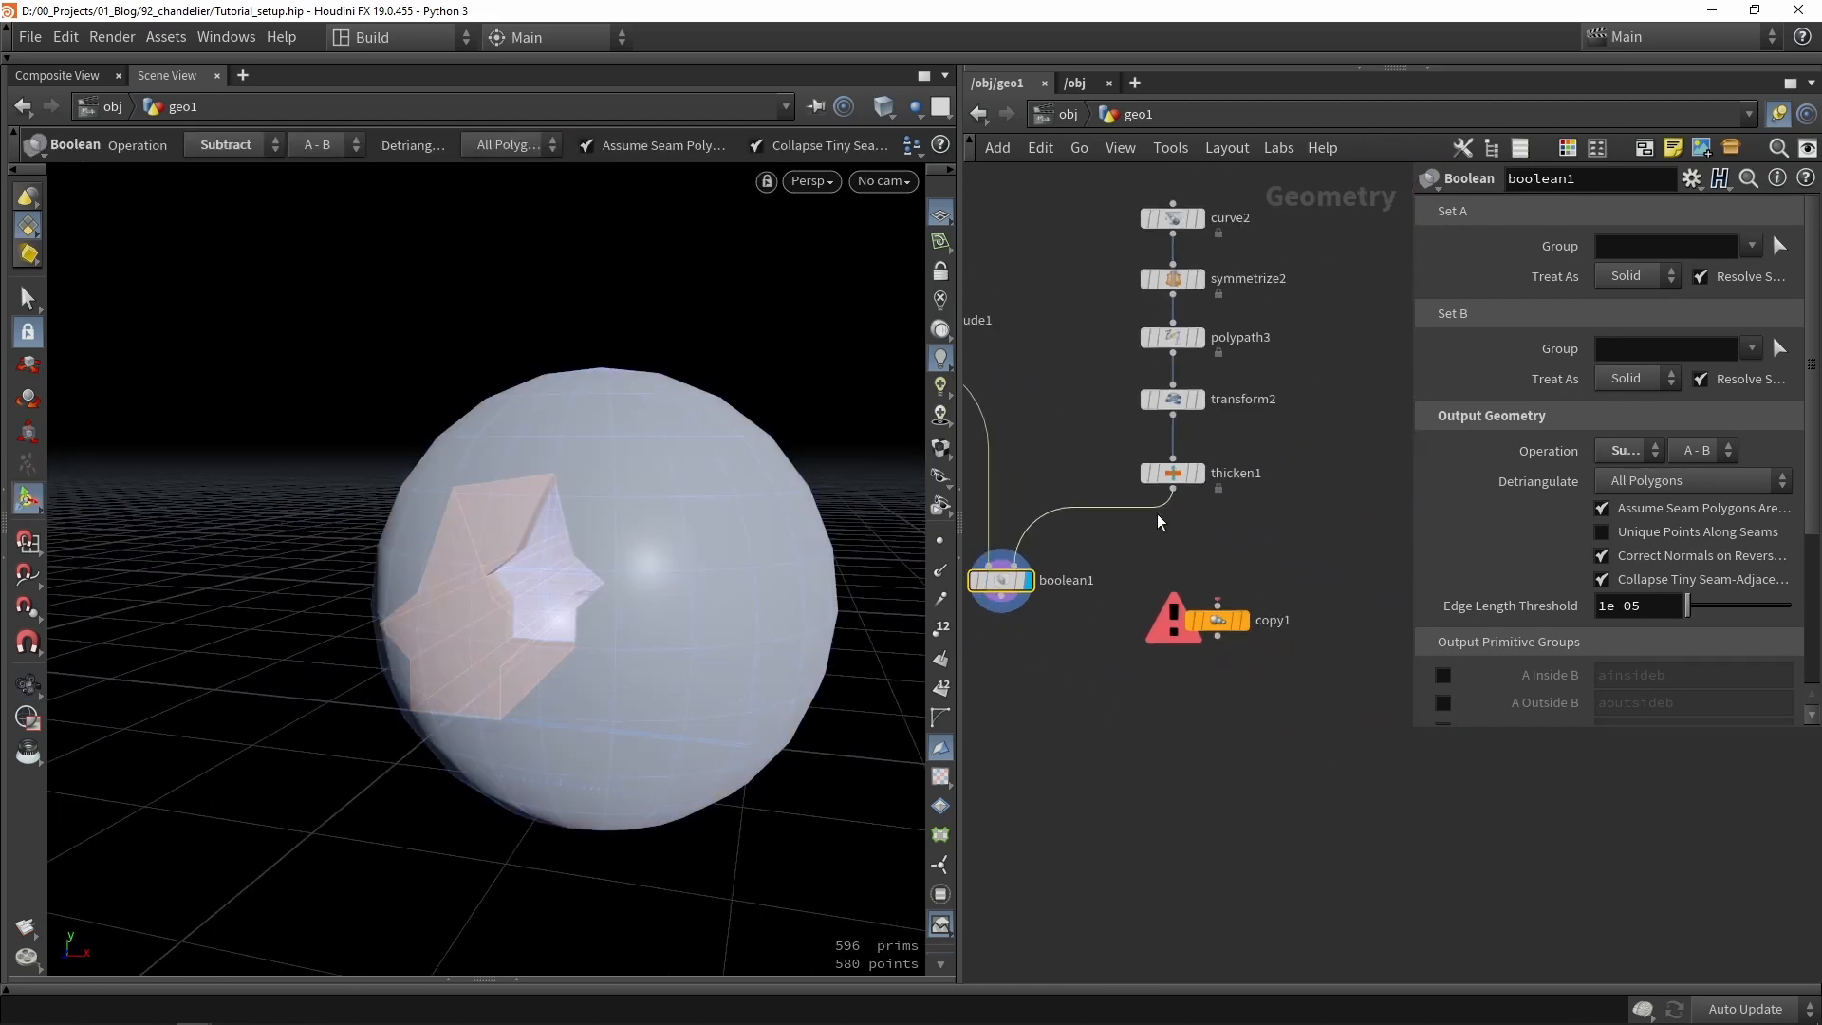
Wire thicken1's output into copy1, display it and rotate the copy about 22.9 degrees around Y.
{"action": "left_click_drag", "start_coordinate": [1174, 502], "coordinate": [1203, 593]}
{"action": "left_click", "coordinate": [1248, 623]}
{"action": "left_click", "coordinate": [1204, 592]}
{"action": "mouse_move", "coordinate": [718, 559]}
{"action": "left_mouse_down", "text": "alt"}
{"action": "mouse_move", "coordinate": [698, 607]}
{"action": "mouse_move", "coordinate": [719, 554]}
{"action": "mouse_move", "coordinate": [698, 554]}
{"action": "left_mouse_up", "text": "alt"}
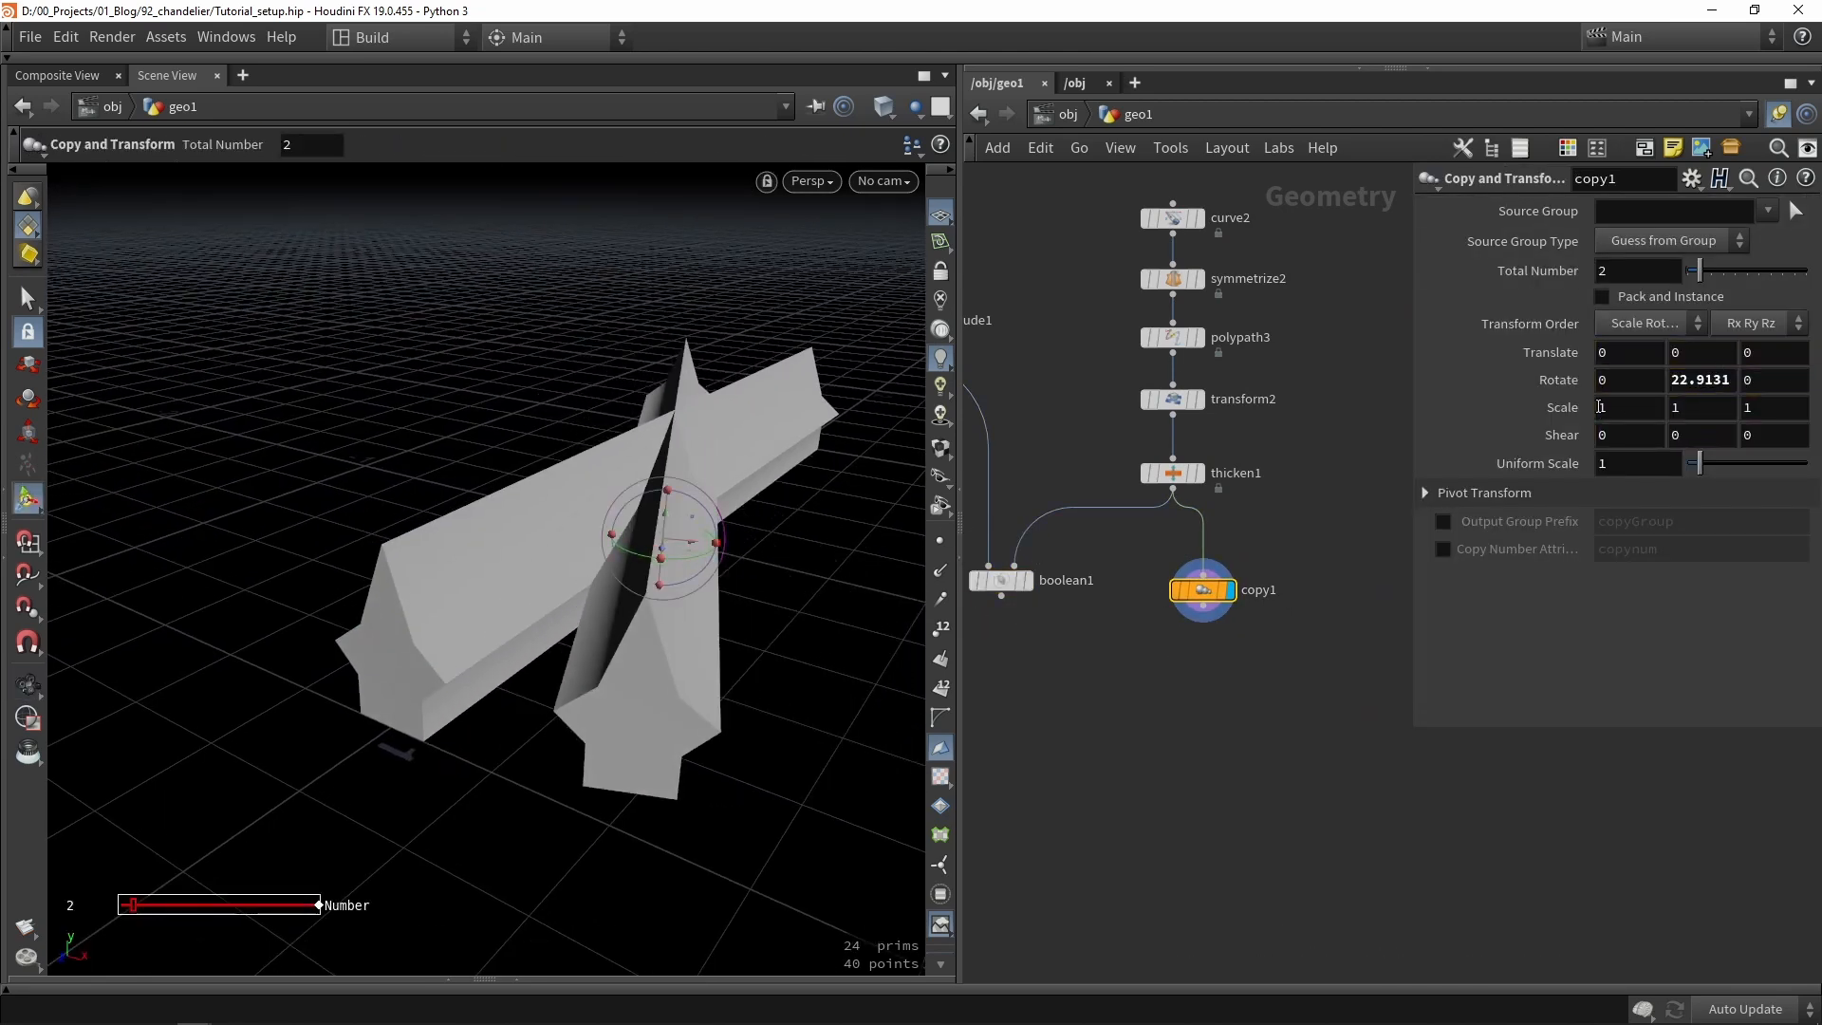
Make copy1's Y rotation depend on its total number with a relative channel reference, using the expression 180/ch("ncy").
{"action": "left_click_drag", "start_coordinate": [1414, 389], "coordinate": [1255, 389]}
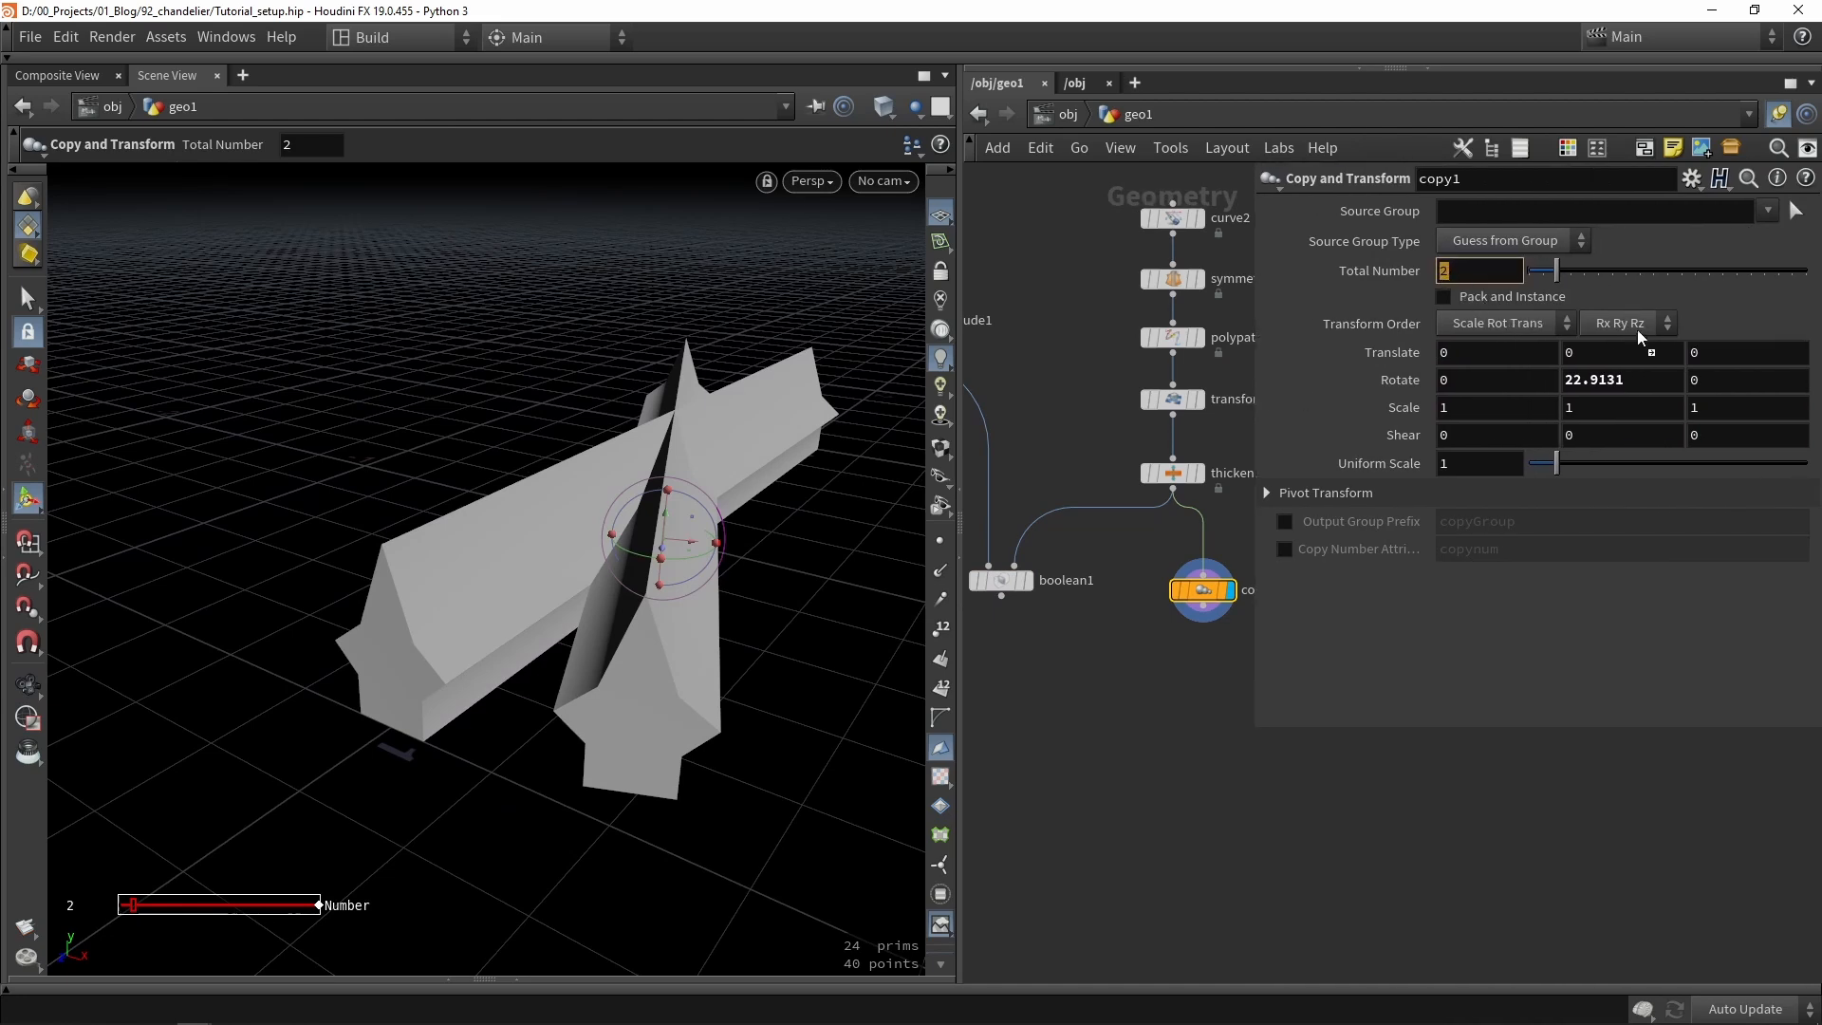
{"action": "left_click_drag", "start_coordinate": [1629, 379], "coordinate": [1631, 381]}
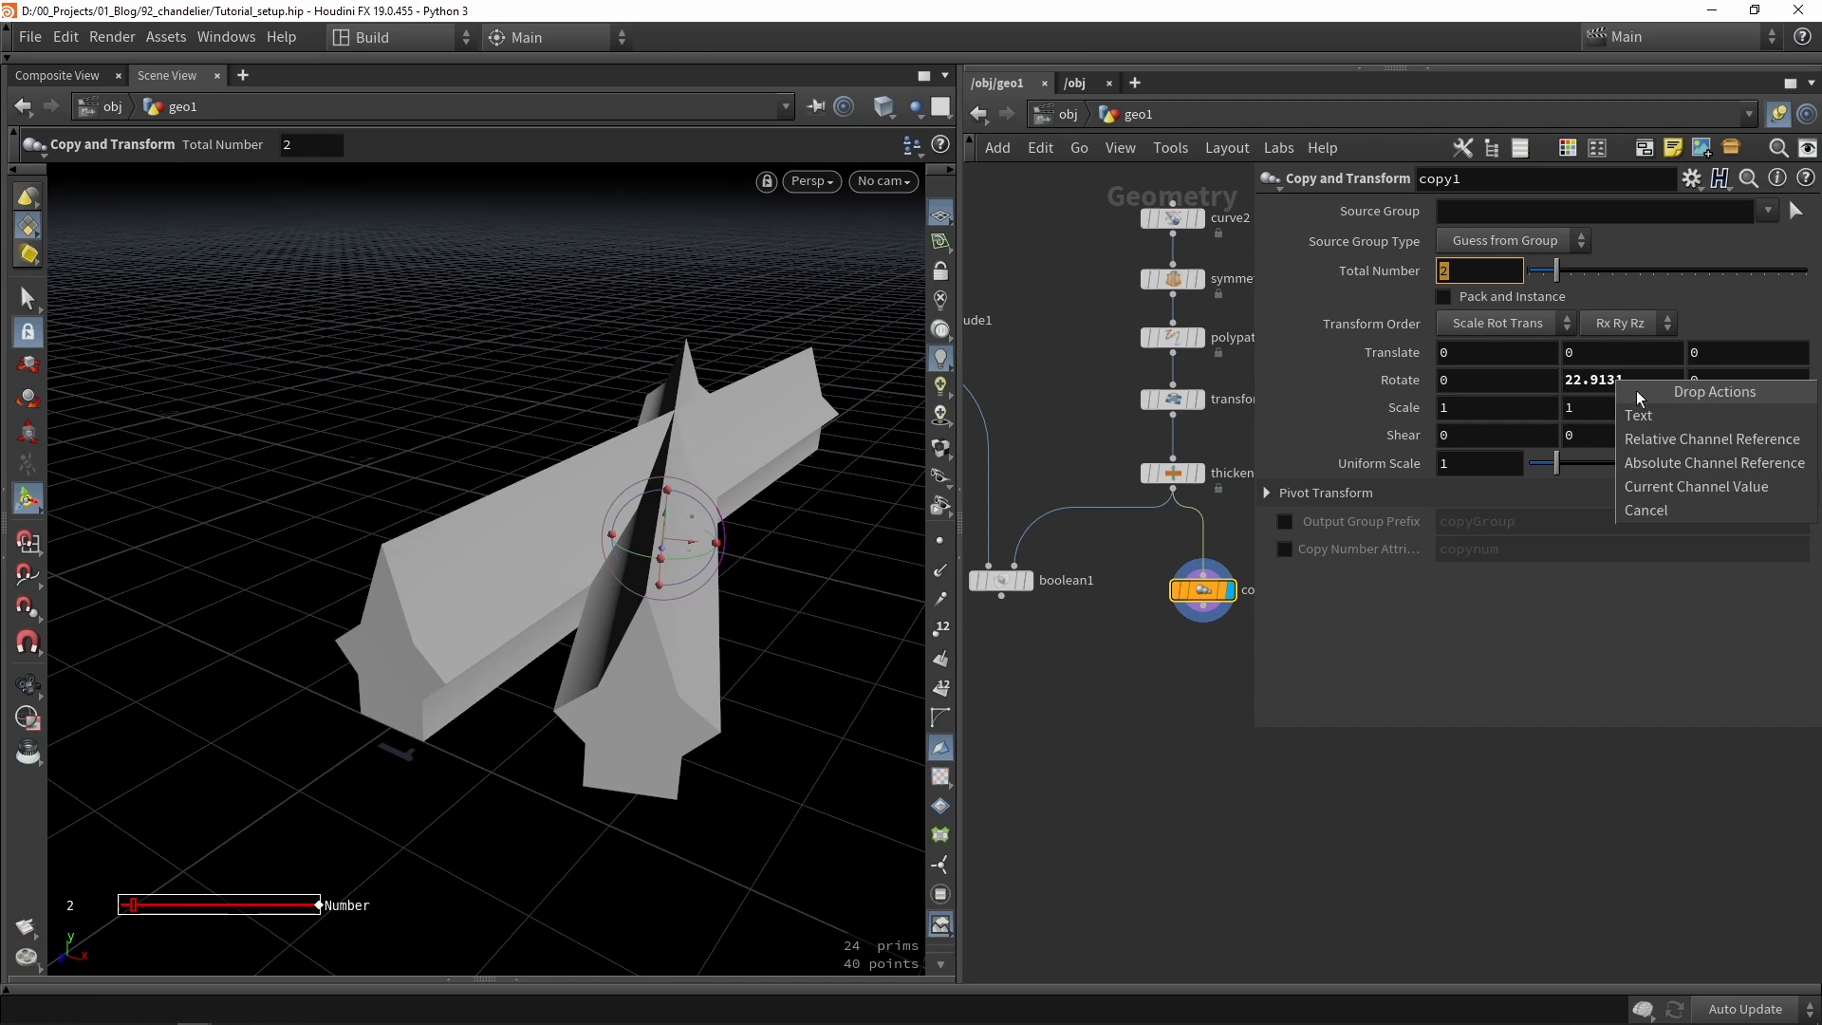
{"action": "left_click", "coordinate": [1645, 440]}
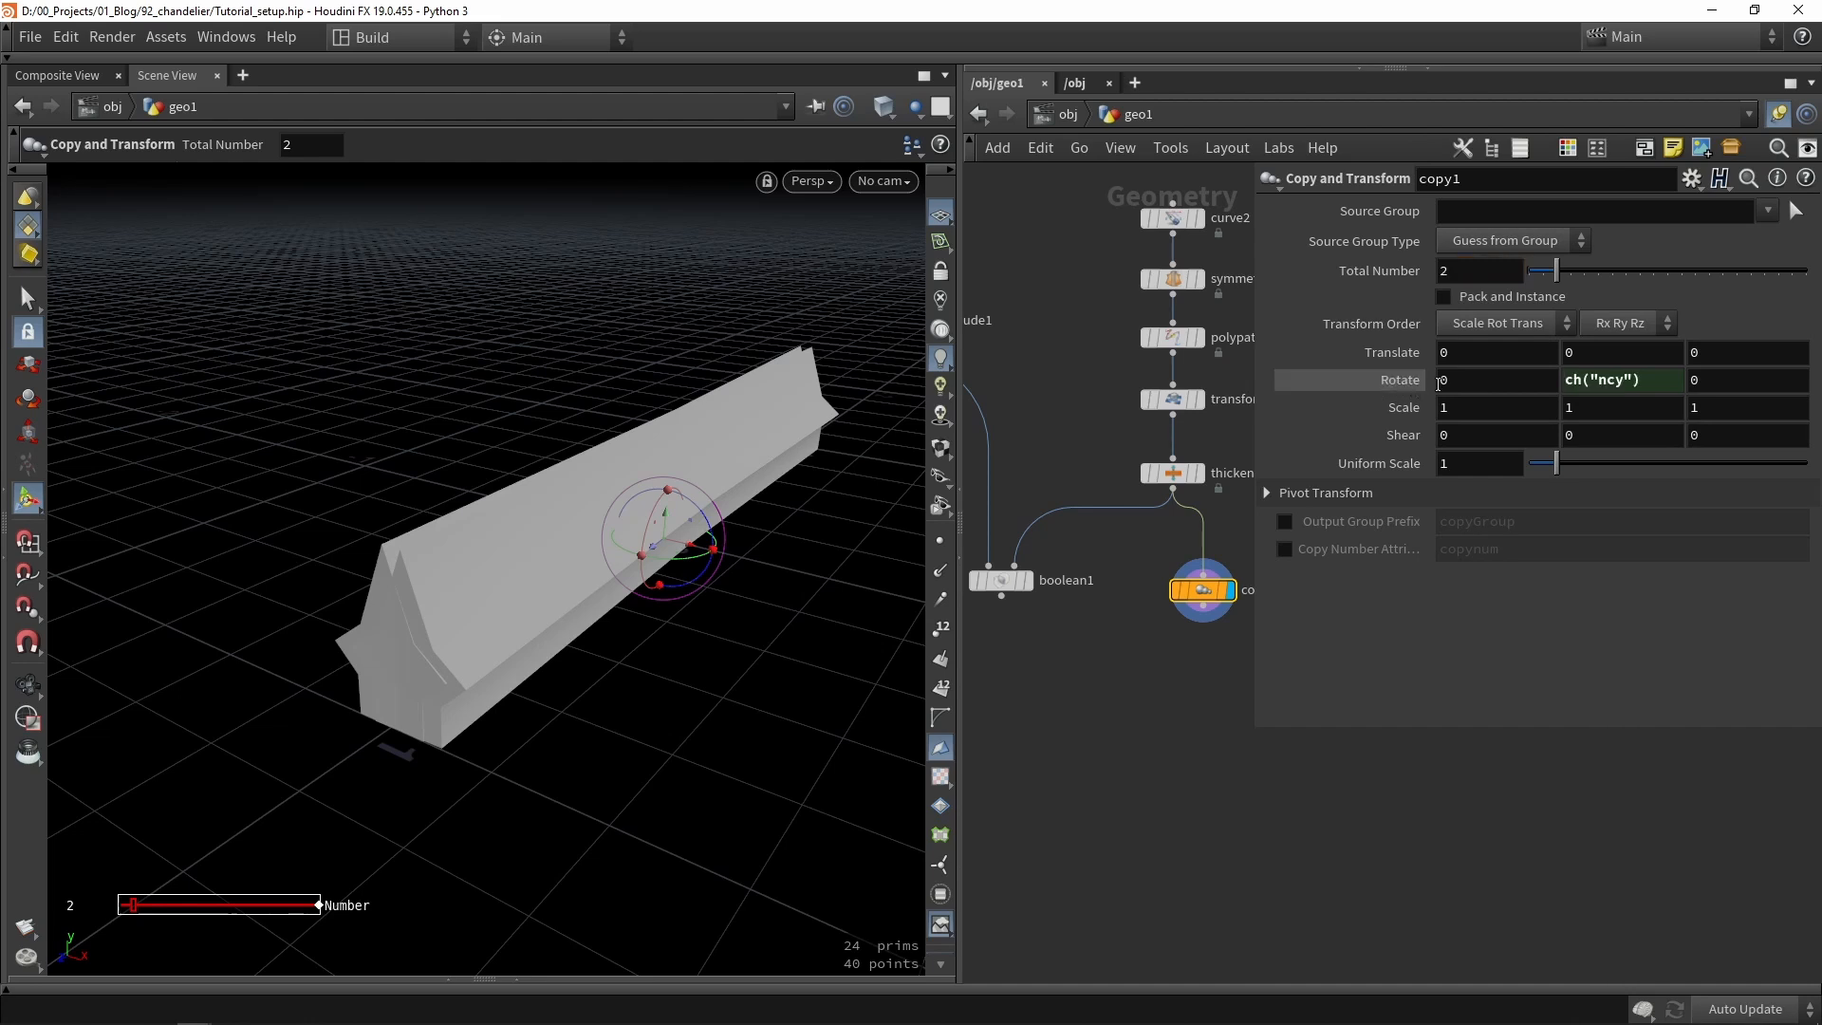
{"action": "left_click", "coordinate": [1568, 380]}
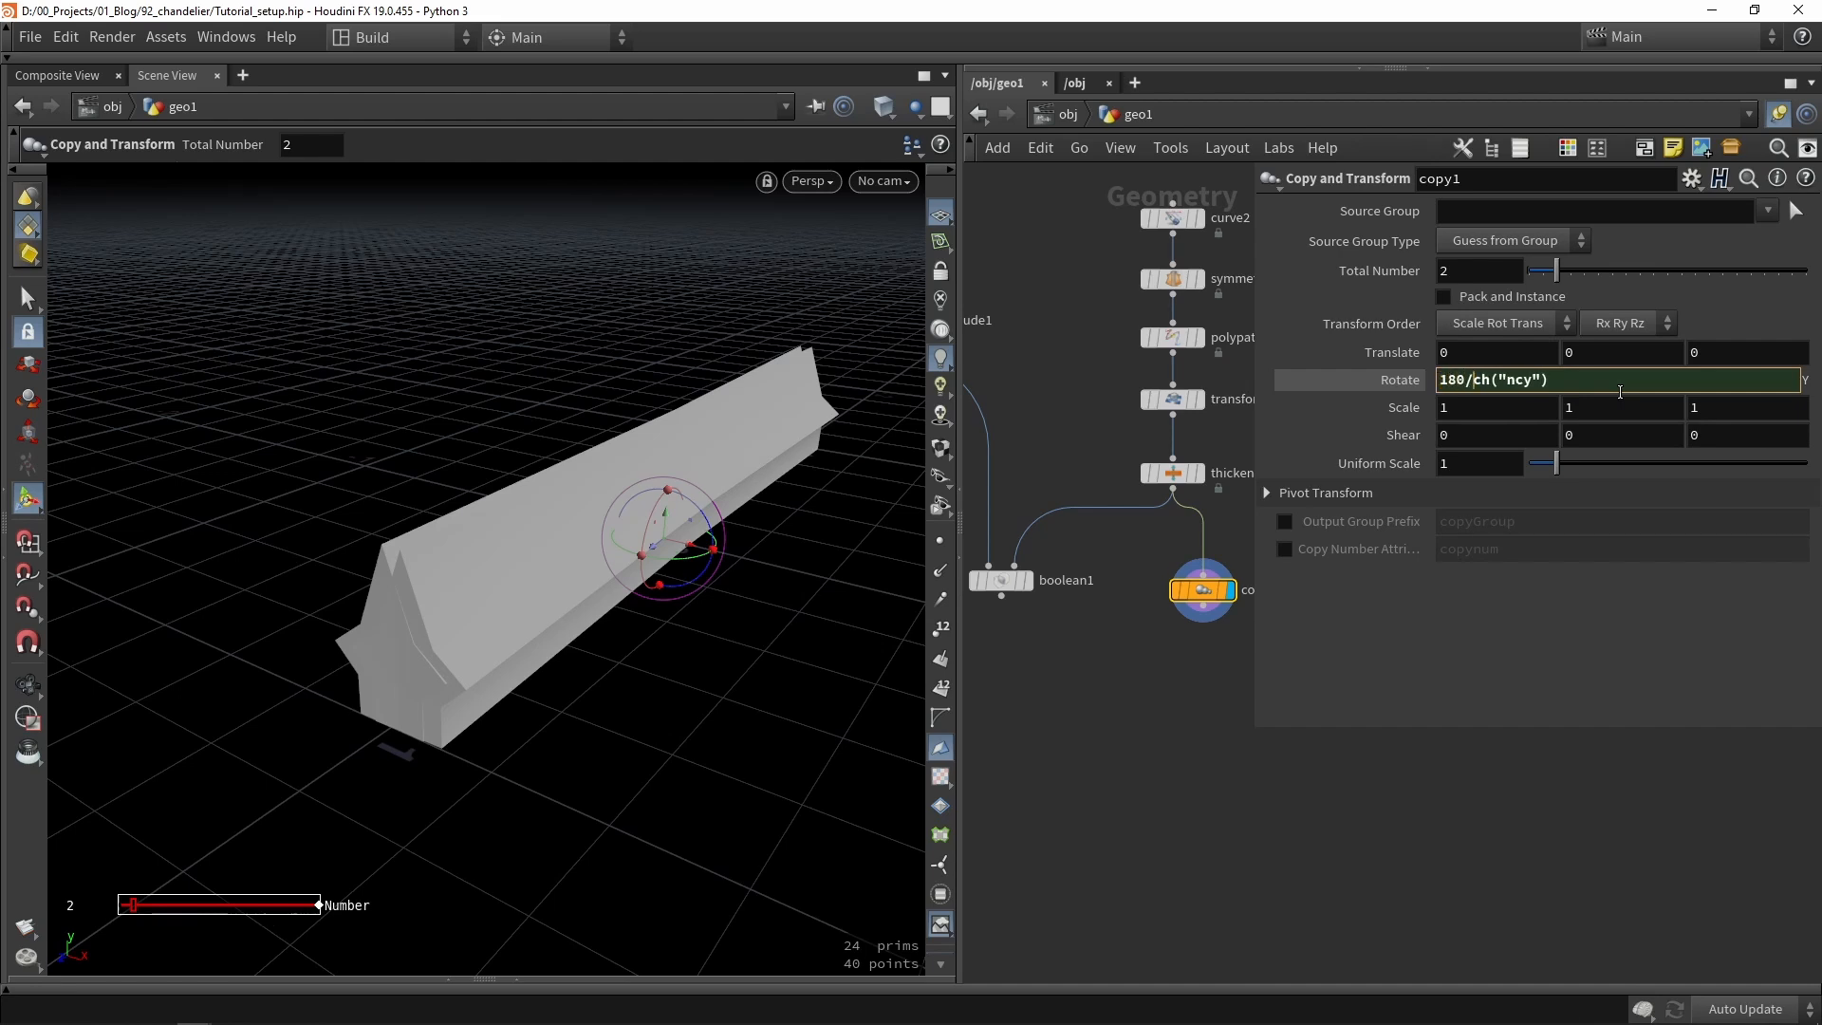
{"action": "type", "text": "180/"}
{"action": "key", "text": "Return"}
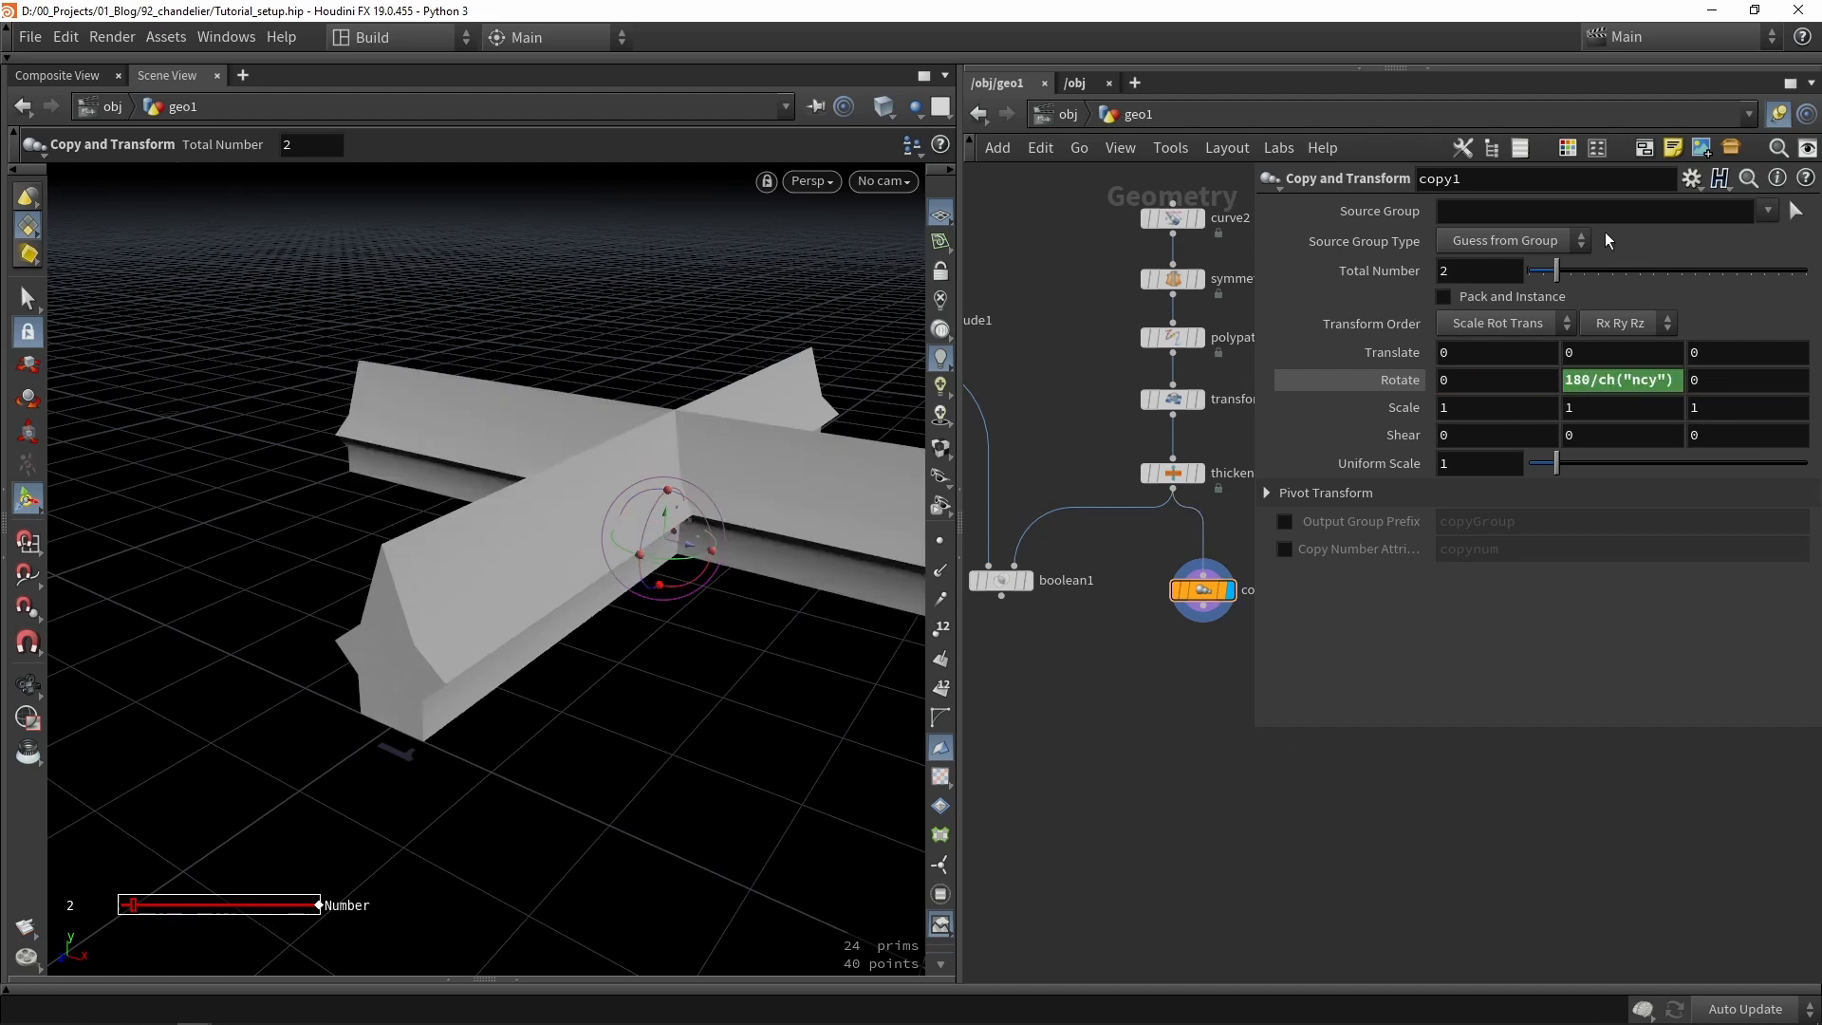
Raise copy1's total number to 7 so the star-shaped bars fan out around the centre.
{"action": "left_click_drag", "start_coordinate": [1556, 270], "coordinate": [1611, 277]}
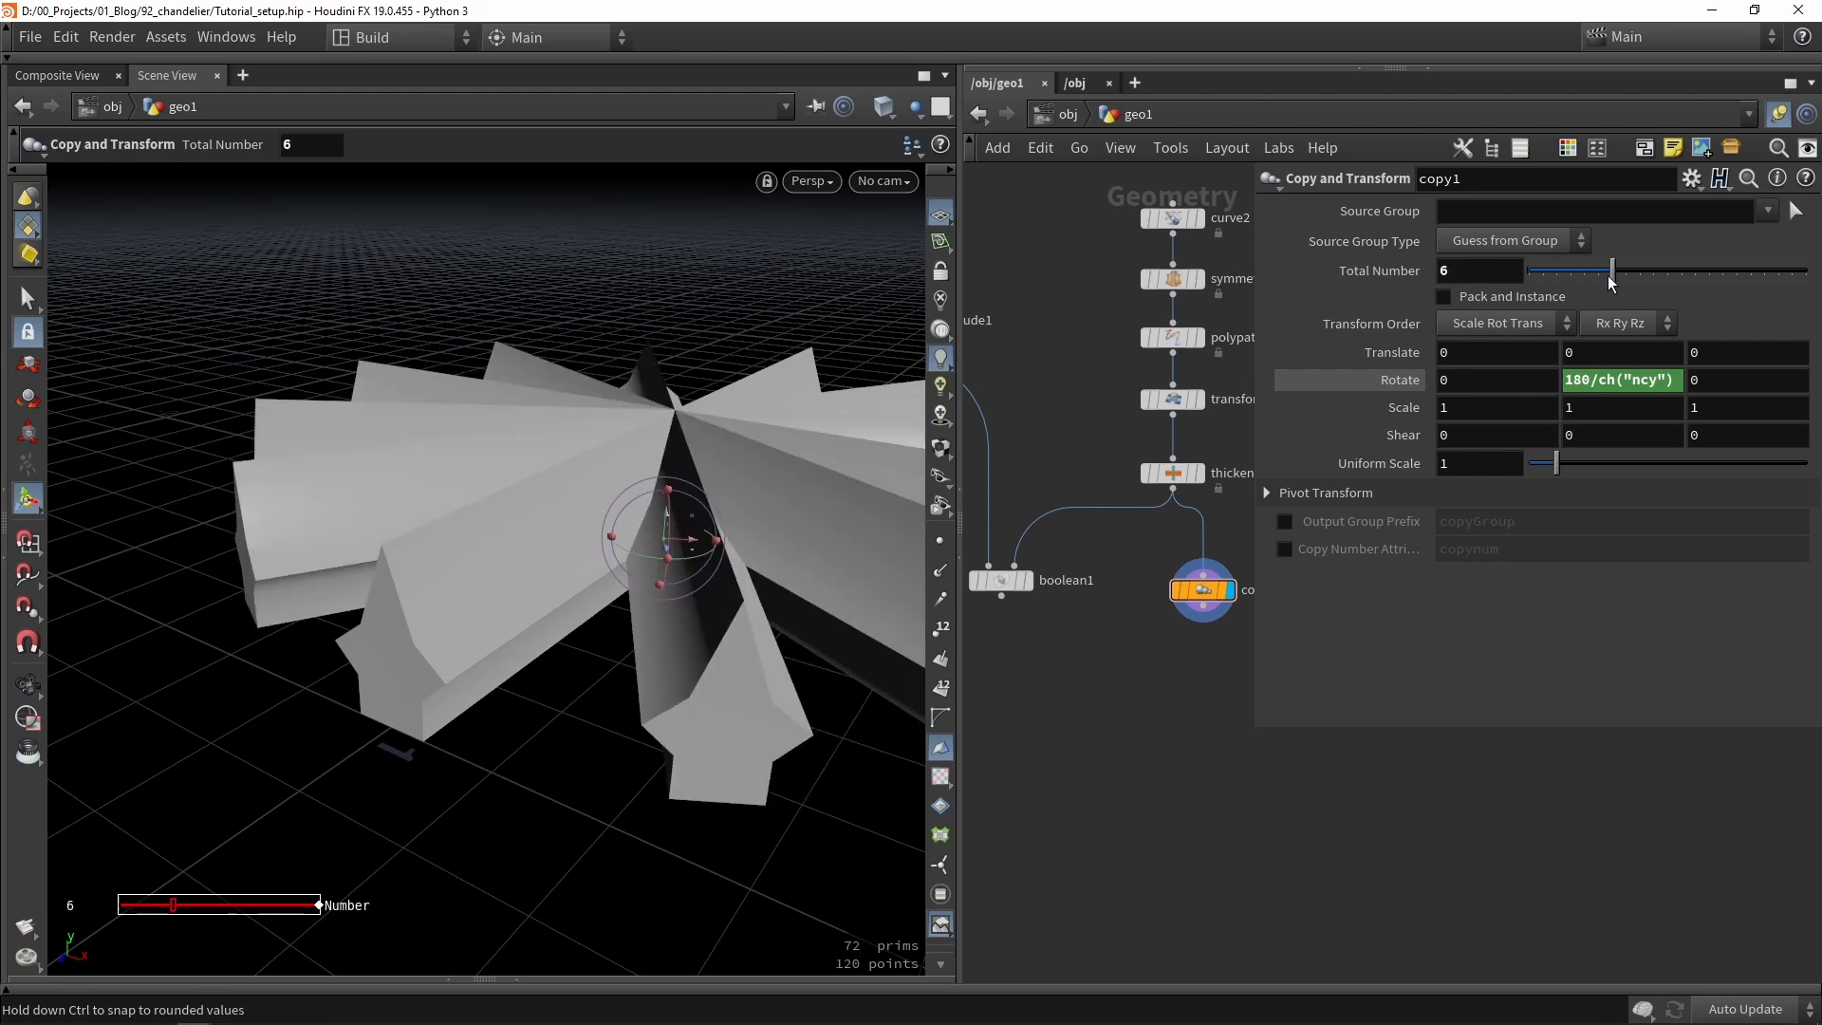
{"action": "left_click_drag", "start_coordinate": [691, 348], "coordinate": [638, 492], "text": "alt"}
{"action": "right_click_drag", "start_coordinate": [637, 492], "coordinate": [703, 462], "text": "alt"}
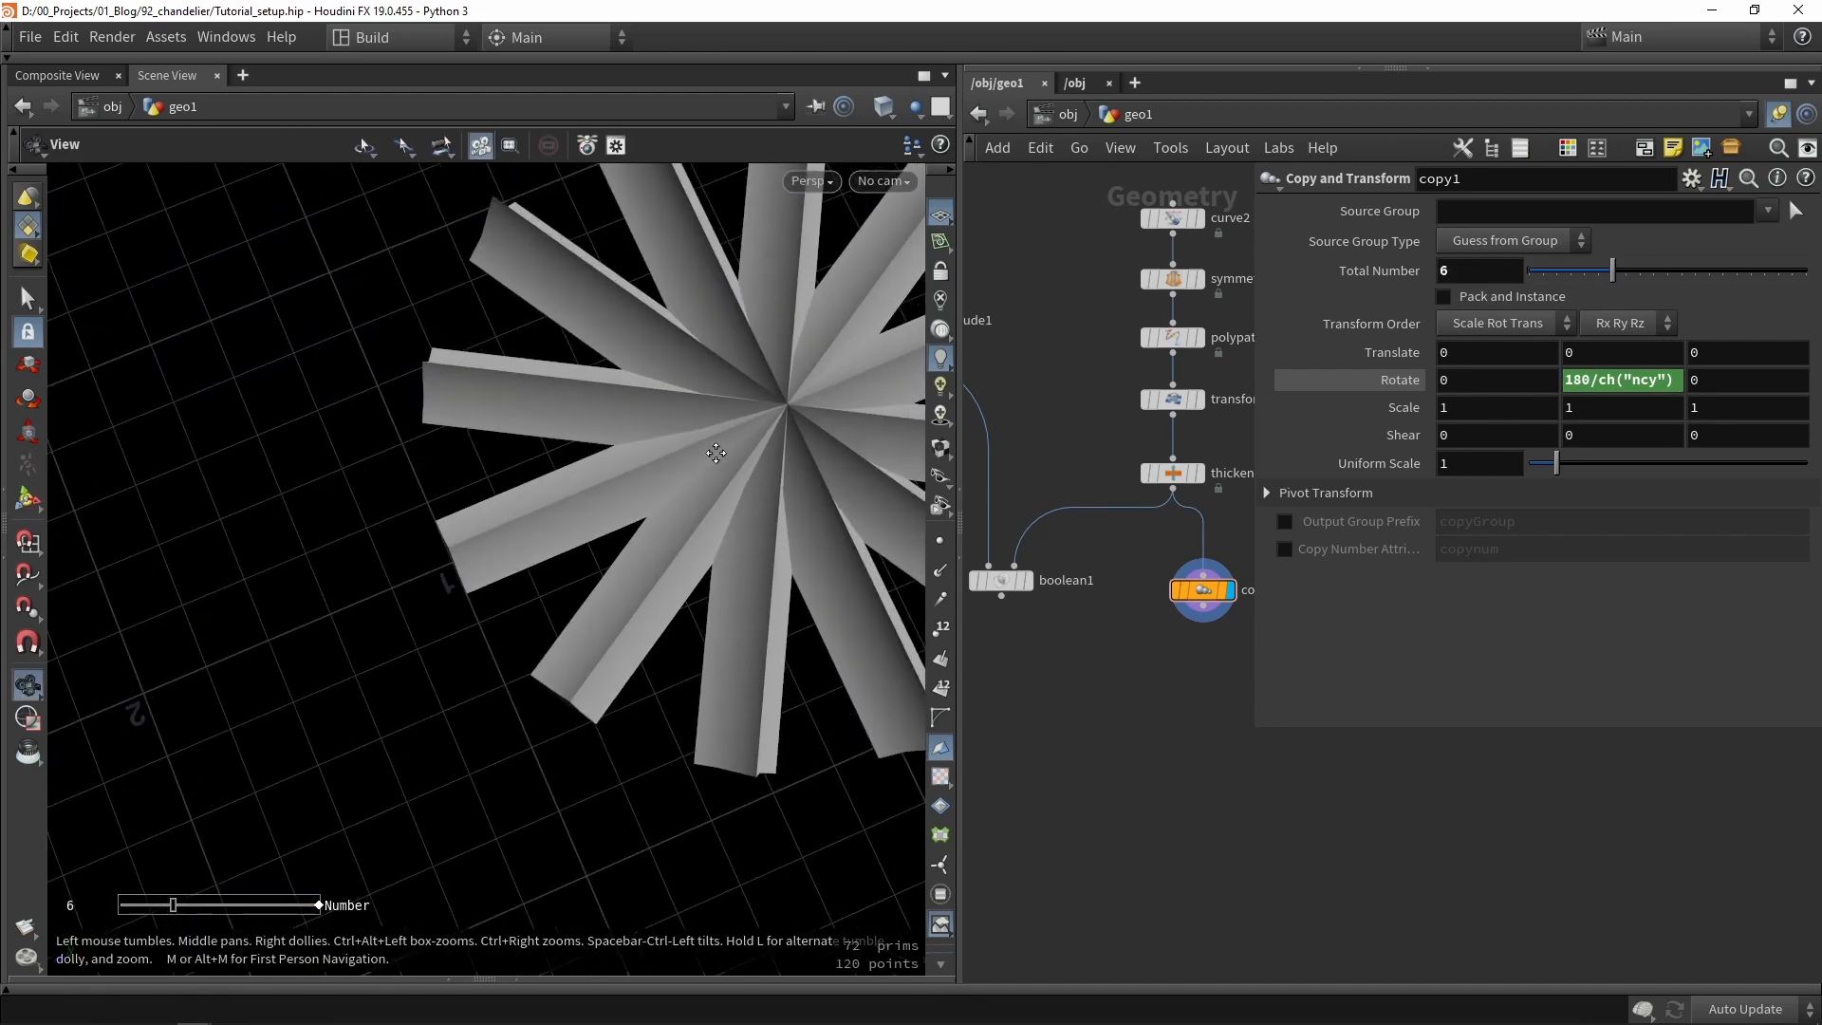
{"action": "middle_click_drag", "start_coordinate": [702, 462], "coordinate": [594, 485], "text": "alt"}
{"action": "mouse_move", "coordinate": [1623, 273]}
{"action": "left_mouse_down"}
{"action": "mouse_move", "coordinate": [1765, 274]}
{"action": "mouse_move", "coordinate": [1556, 275]}
{"action": "mouse_move", "coordinate": [1765, 275]}
{"action": "mouse_move", "coordinate": [1594, 302]}
{"action": "mouse_move", "coordinate": [1746, 298]}
{"action": "mouse_move", "coordinate": [1585, 300]}
{"action": "mouse_move", "coordinate": [1625, 299]}
{"action": "left_mouse_up"}
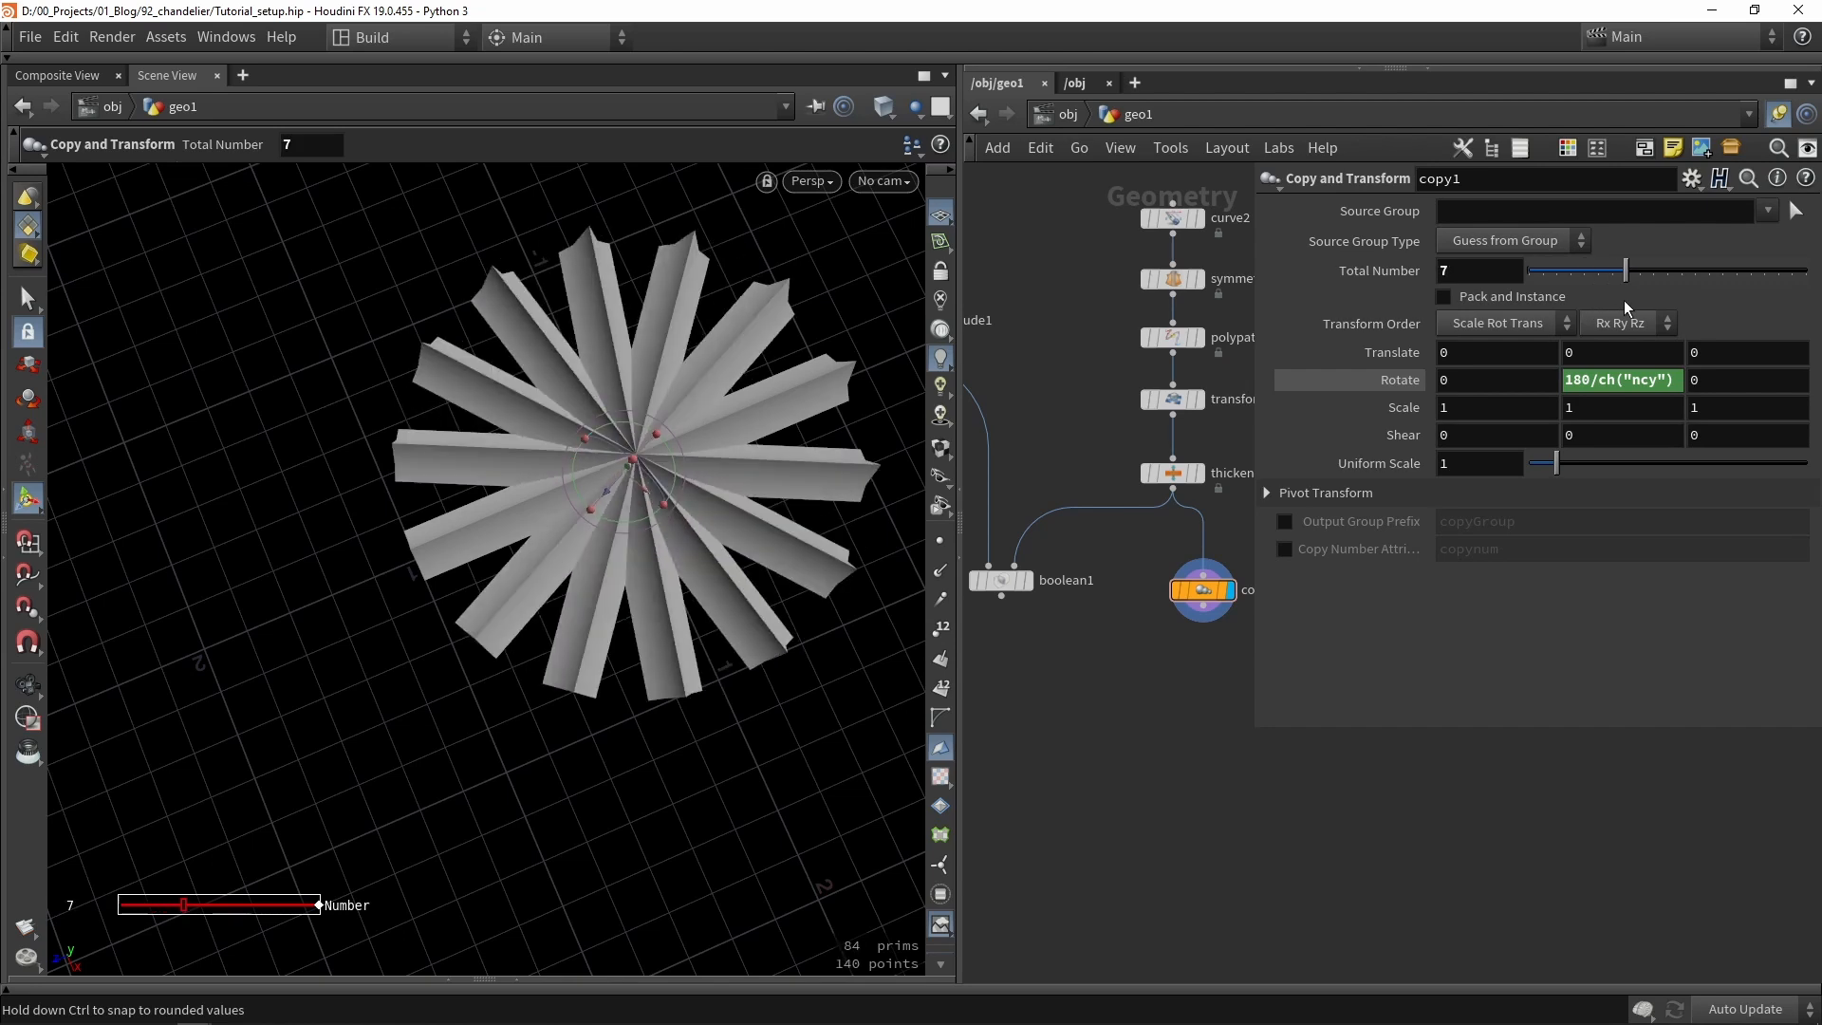
{"action": "left_click_drag", "start_coordinate": [712, 479], "coordinate": [662, 500]}
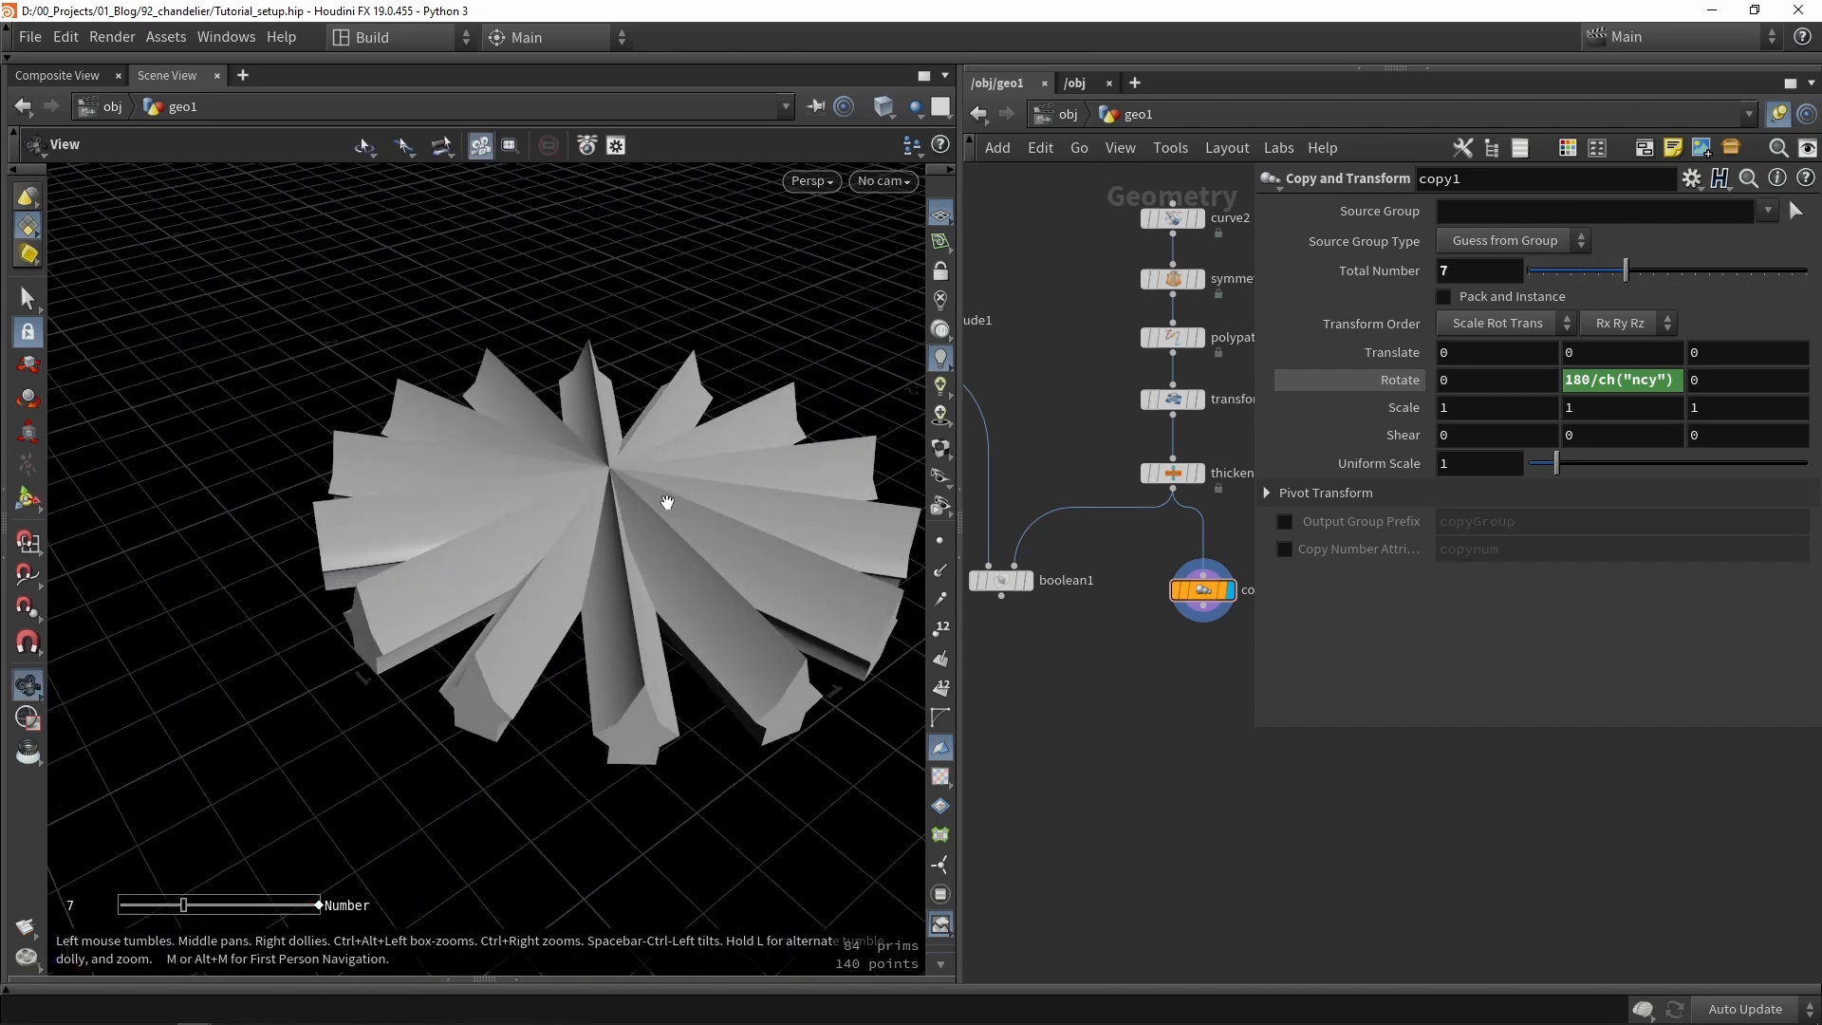
Insert copy1 between thicken1 and boolean1's second input, and display the boolean1 result.
{"action": "scroll", "coordinate": [1013, 566], "scroll_direction": "down", "scroll_amount": 4}
{"action": "middle_click_drag", "start_coordinate": [1014, 566], "coordinate": [1150, 480]}
{"action": "middle_click_drag", "start_coordinate": [1103, 562], "coordinate": [1103, 481]}
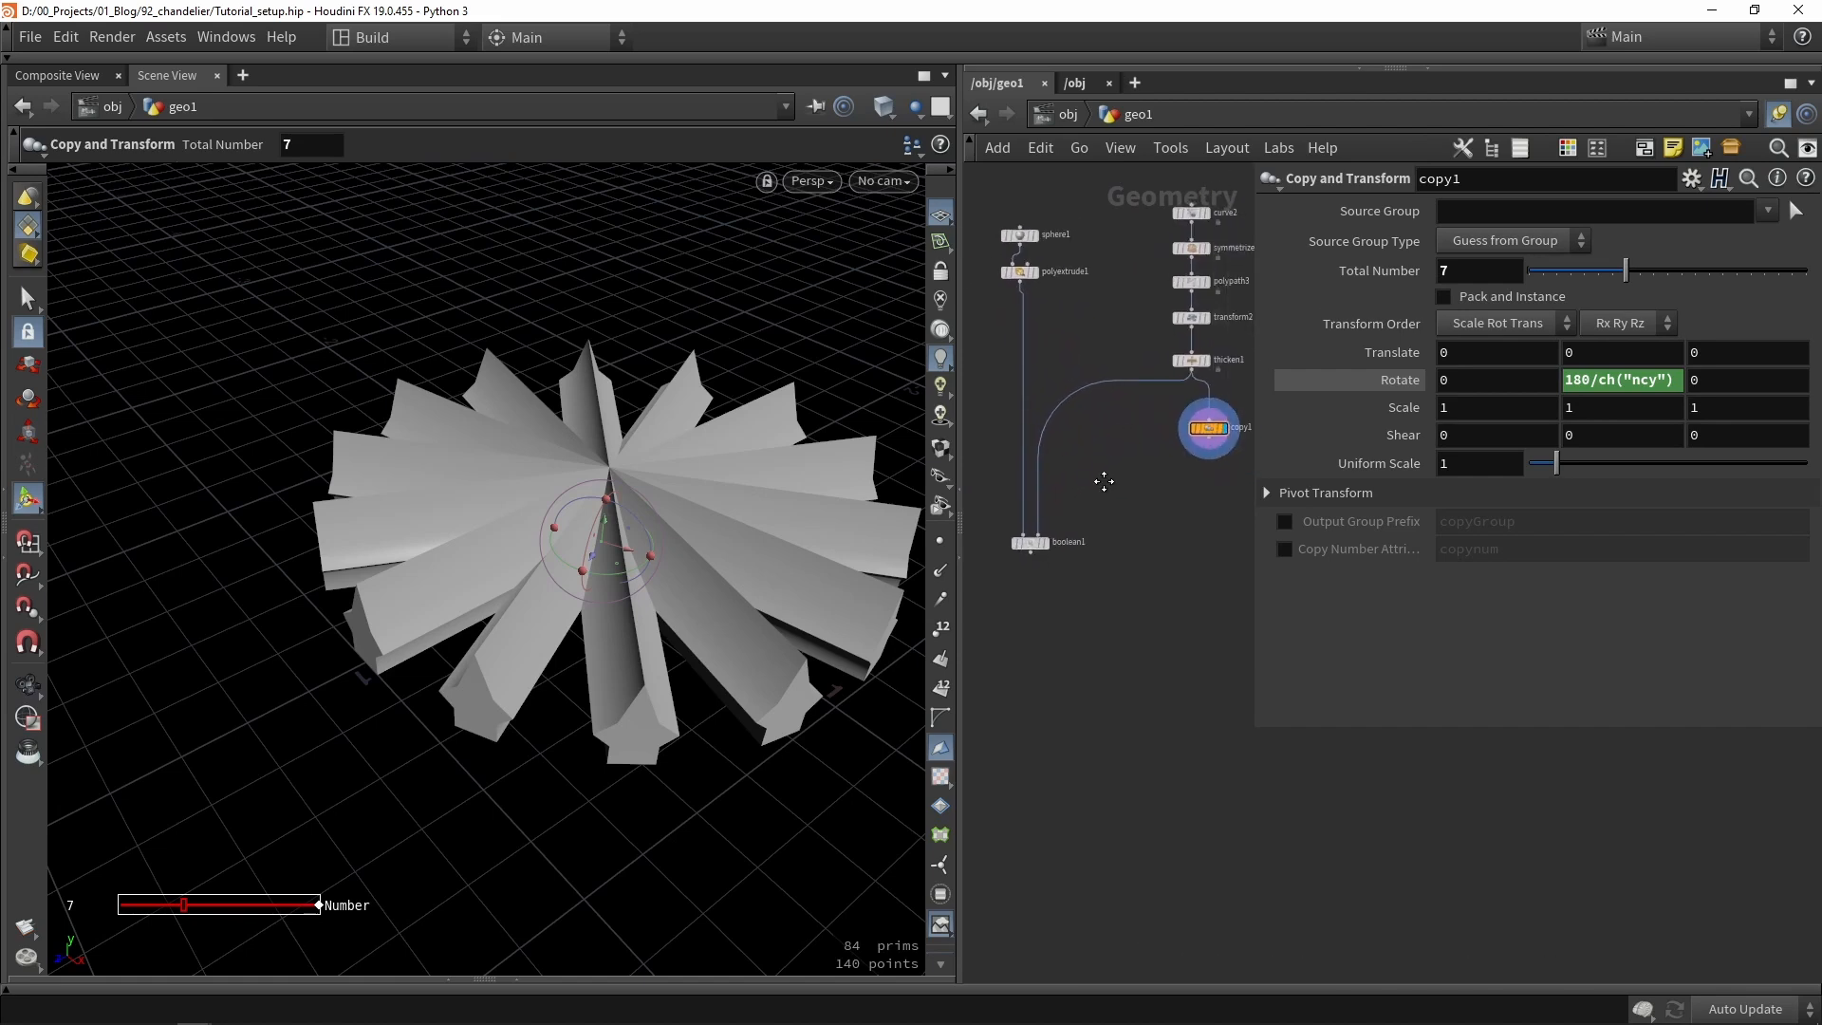
{"action": "left_click_drag", "start_coordinate": [1136, 477], "coordinate": [1039, 538]}
{"action": "scroll", "coordinate": [1041, 550], "scroll_direction": "up", "scroll_amount": 3}
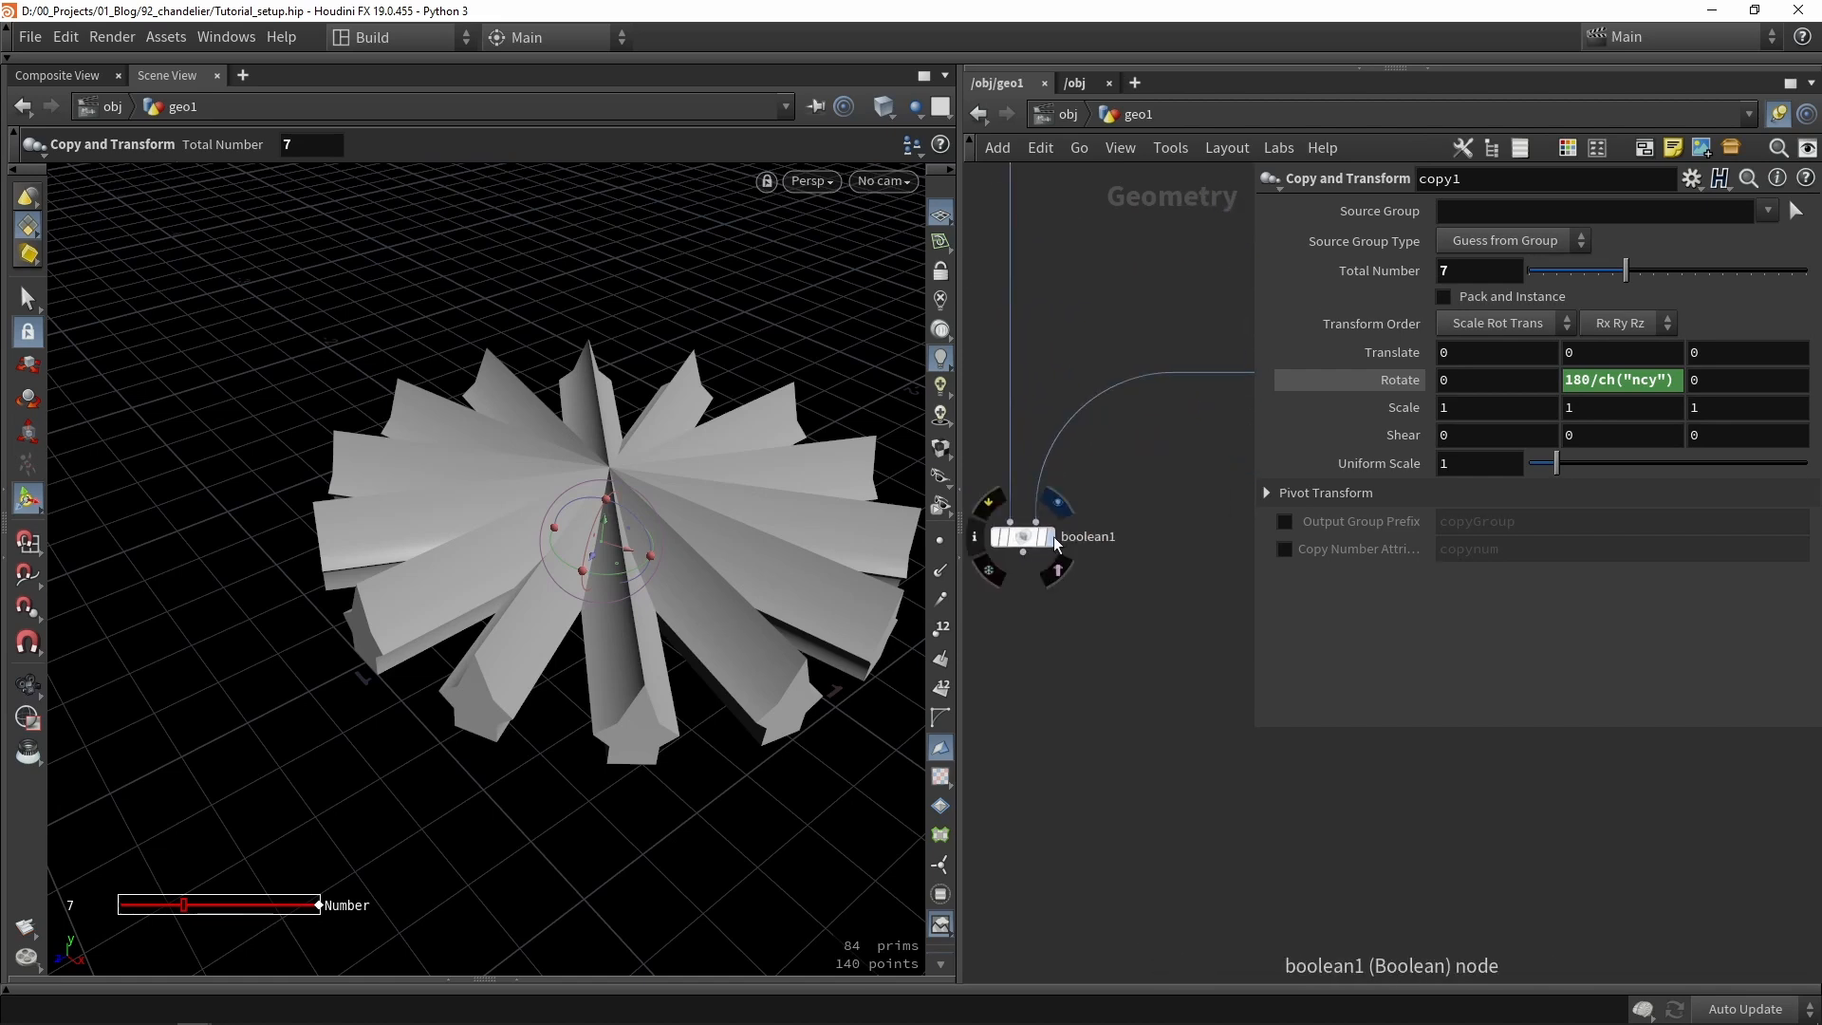
{"action": "left_click", "coordinate": [1056, 517]}
{"action": "key", "text": "Escape"}
{"action": "left_click_drag", "start_coordinate": [709, 596], "coordinate": [693, 490]}
{"action": "scroll", "coordinate": [627, 481], "scroll_direction": "up", "scroll_amount": 5}
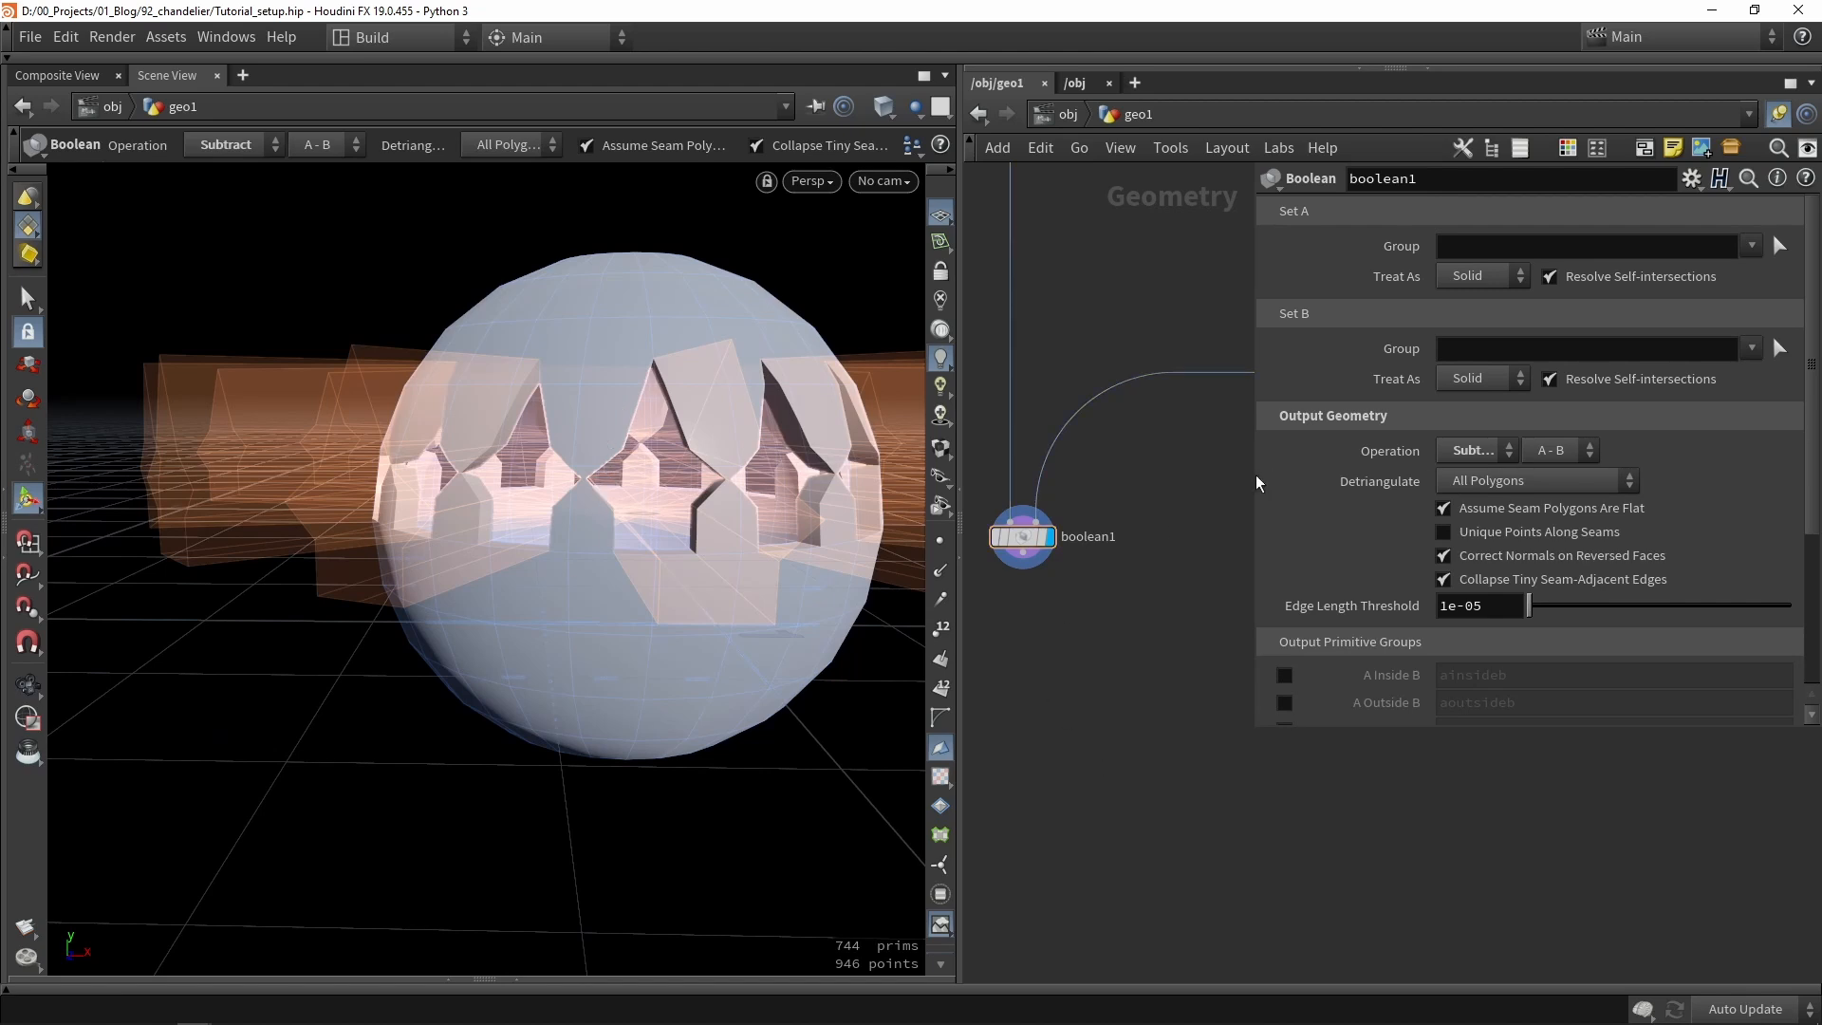
Change boolean1's operation to Intersect and check the remaining crown-shaped ring.
{"action": "left_click", "coordinate": [1456, 452]}
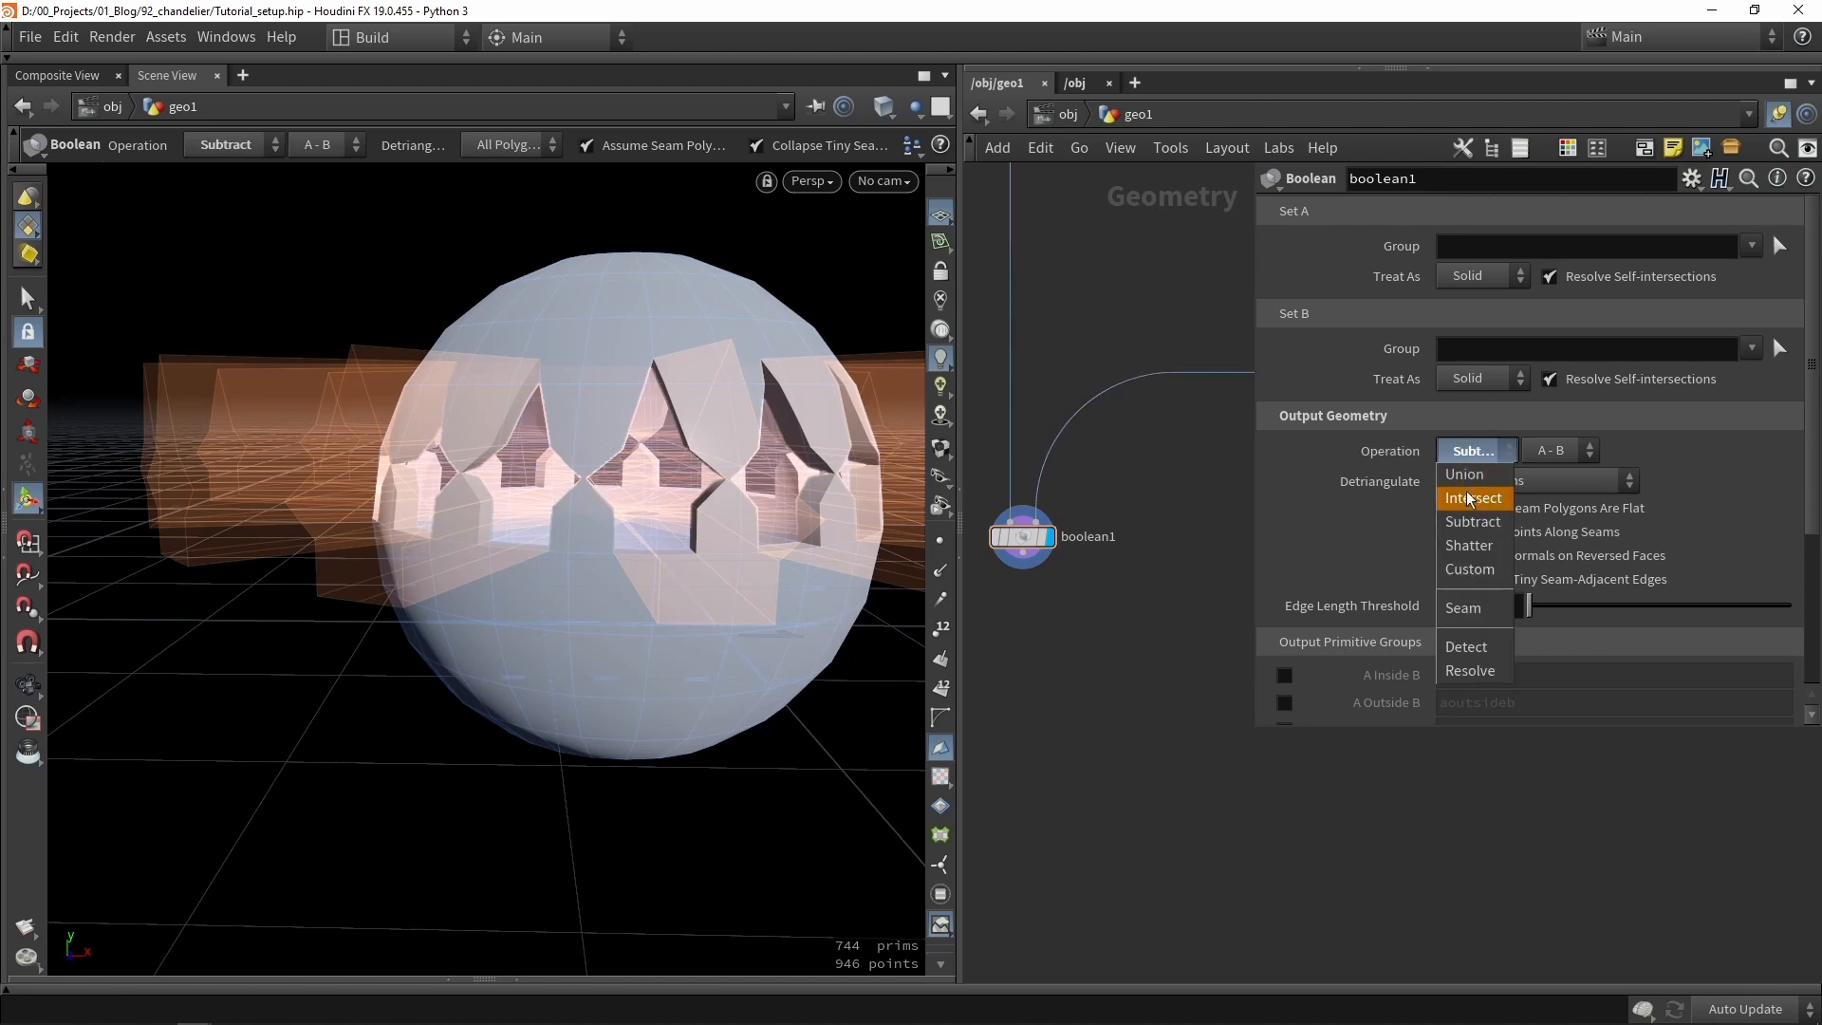
{"action": "left_click", "coordinate": [1466, 505]}
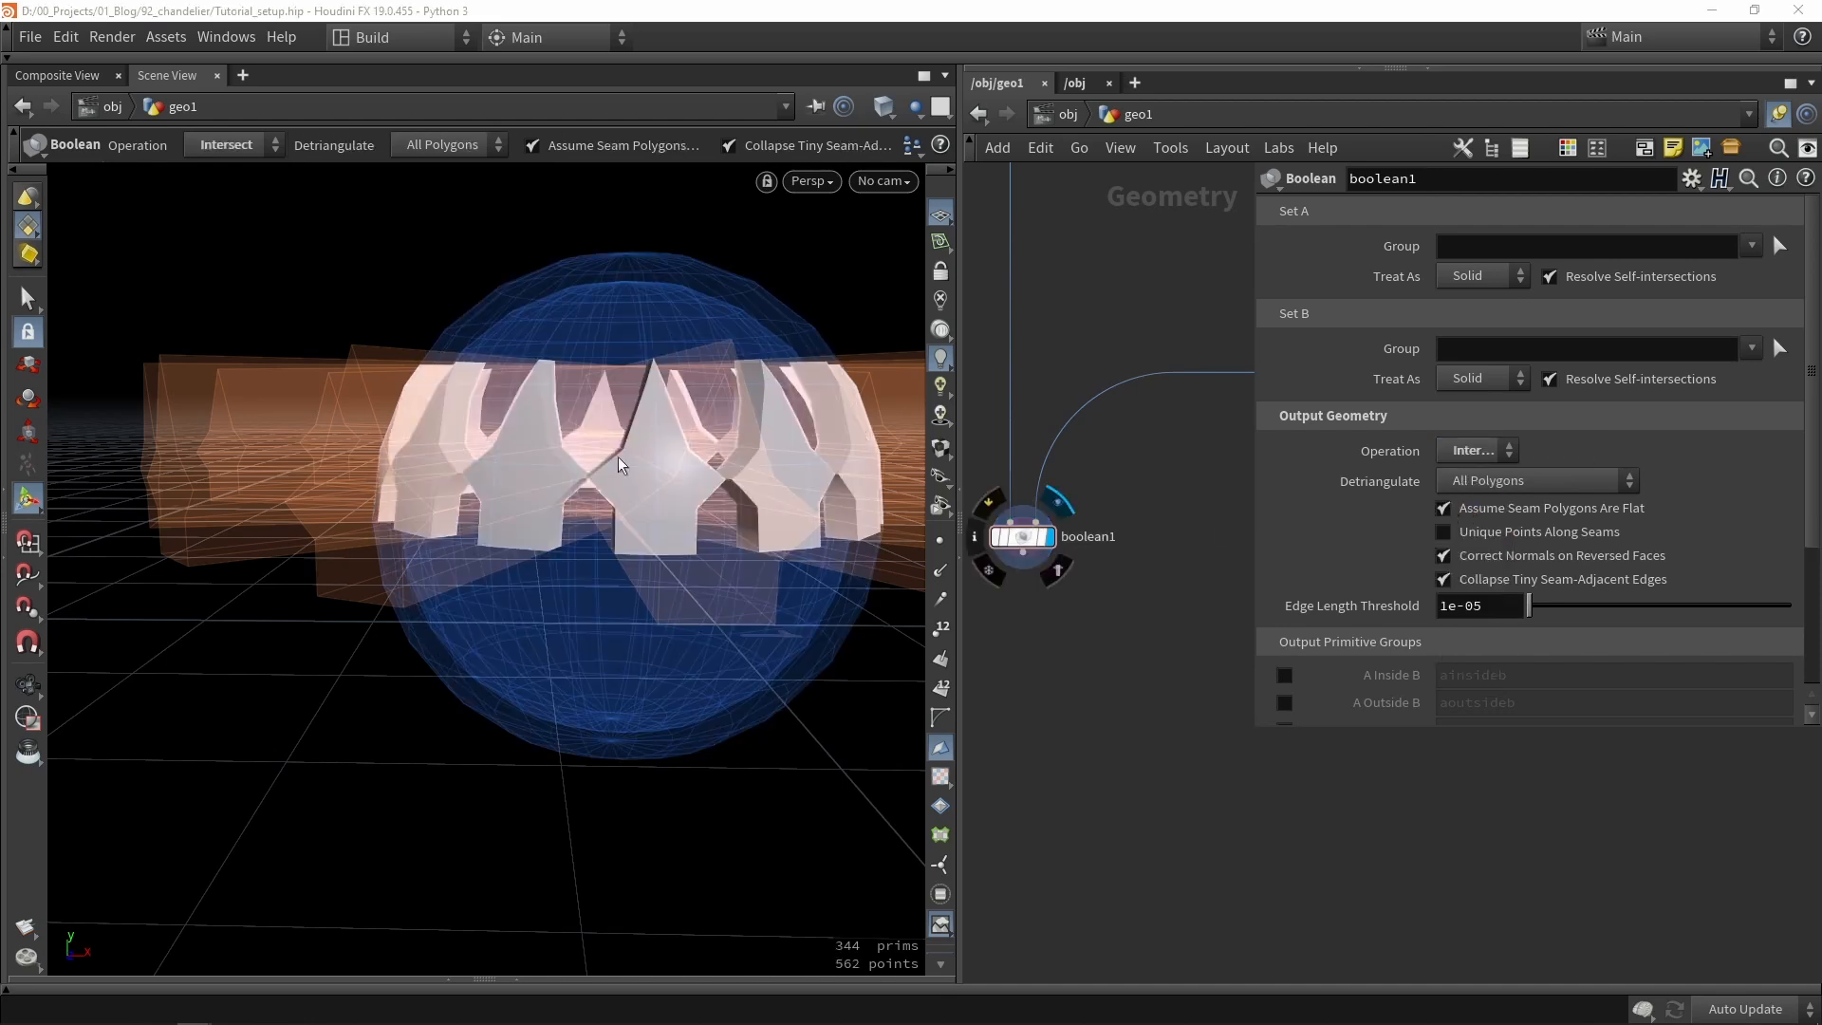
{"action": "left_click_drag", "start_coordinate": [618, 458], "coordinate": [626, 531], "text": "alt"}
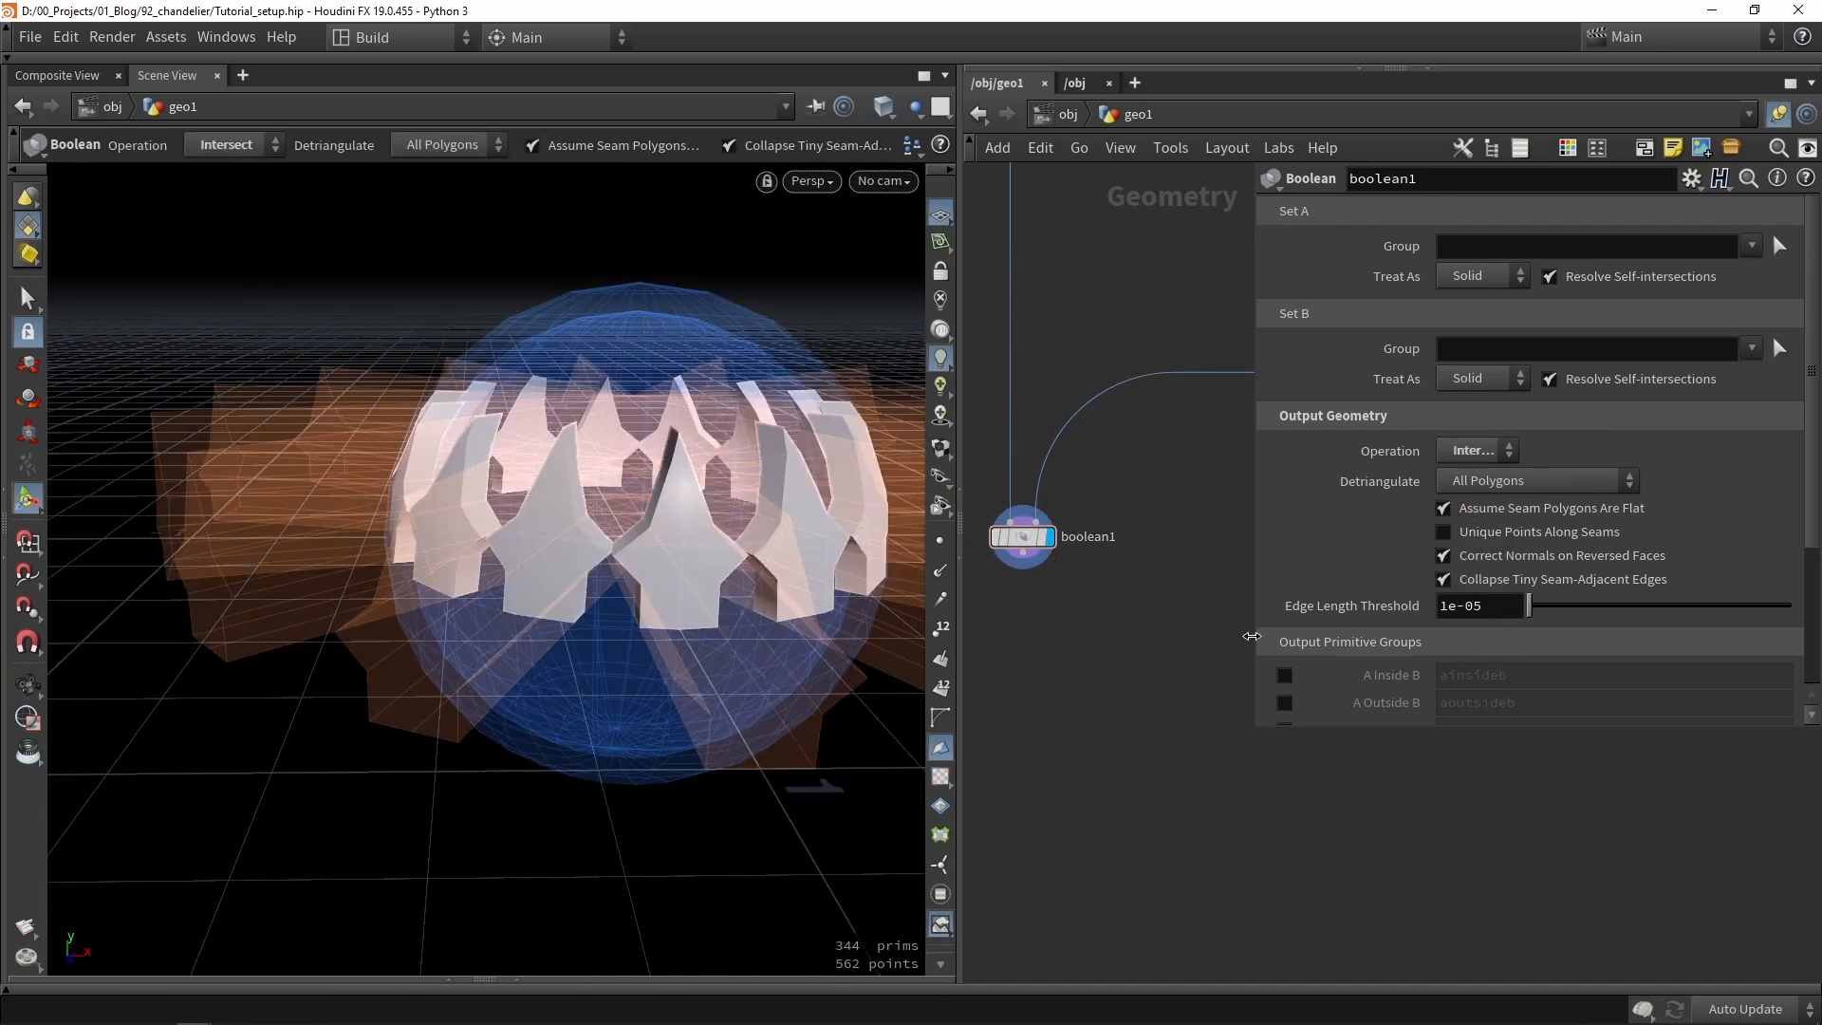
{"action": "left_click_drag", "start_coordinate": [1250, 636], "coordinate": [1507, 634]}
{"action": "left_click_drag", "start_coordinate": [332, 721], "coordinate": [328, 664], "text": "alt"}
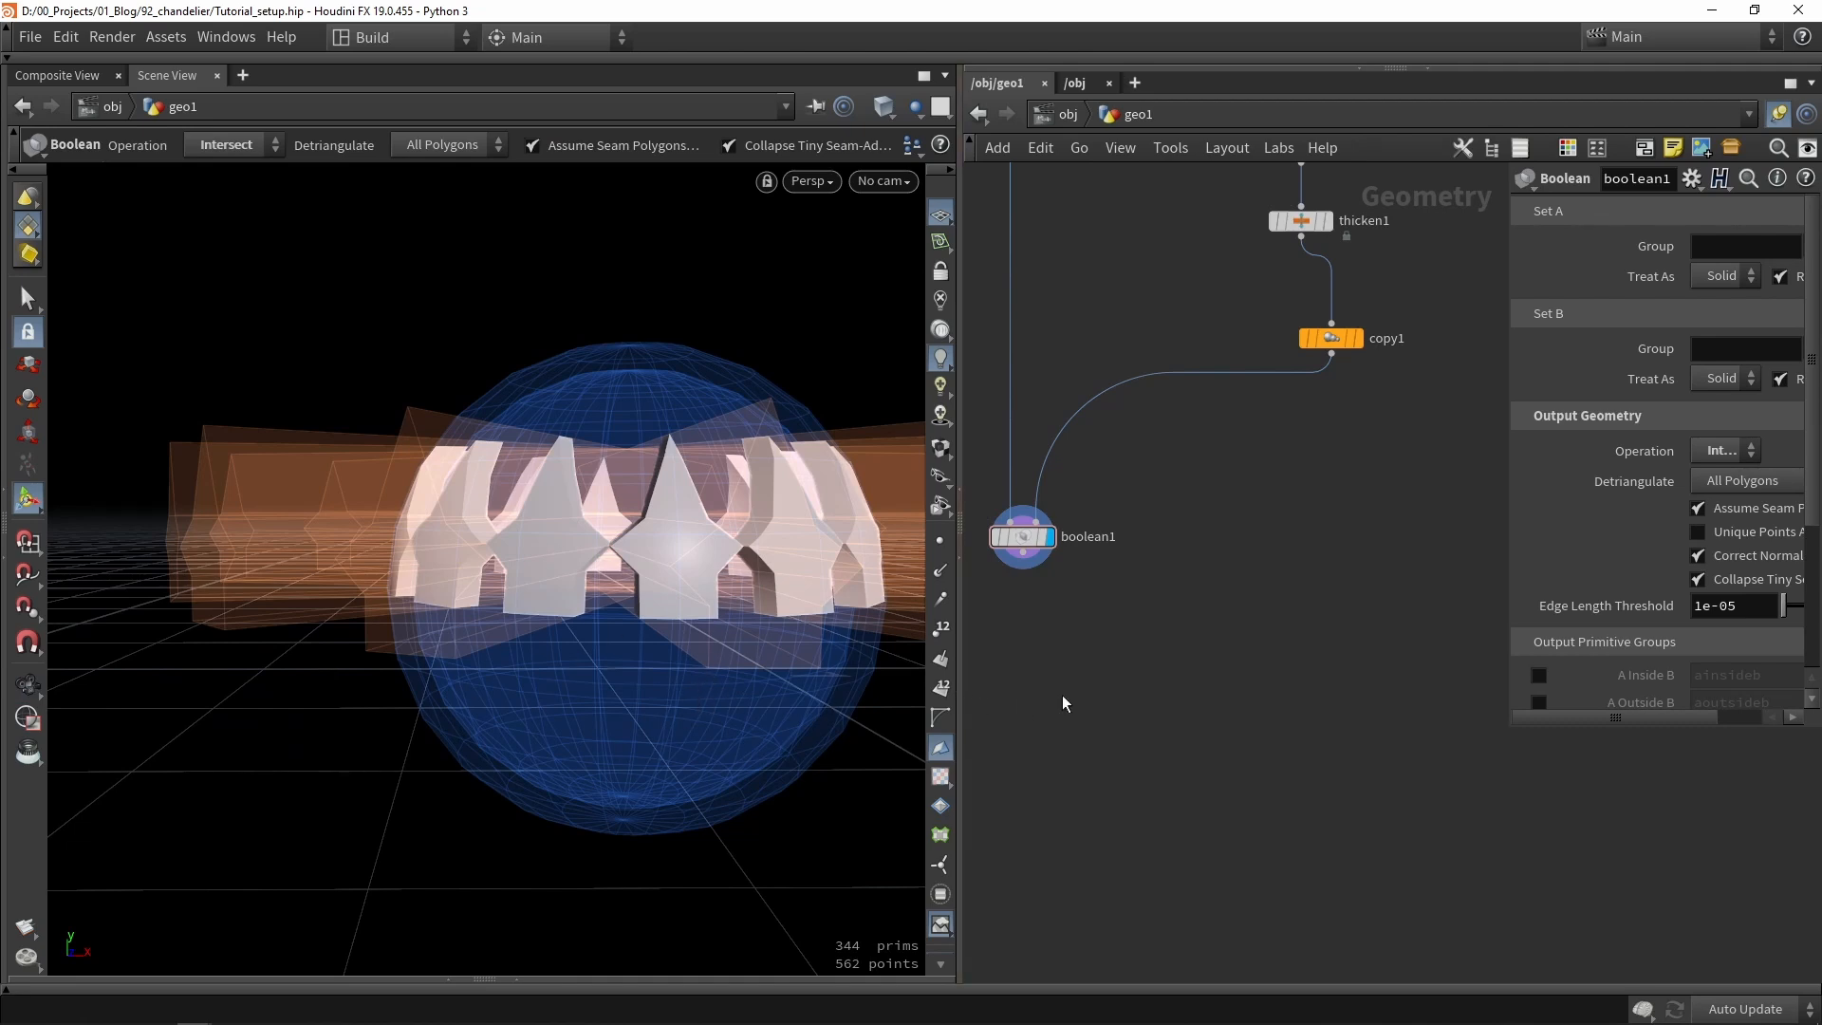
Add a Tube node beside copy1 in the network.
{"action": "scroll", "coordinate": [1254, 604], "scroll_direction": "down", "scroll_amount": 3}
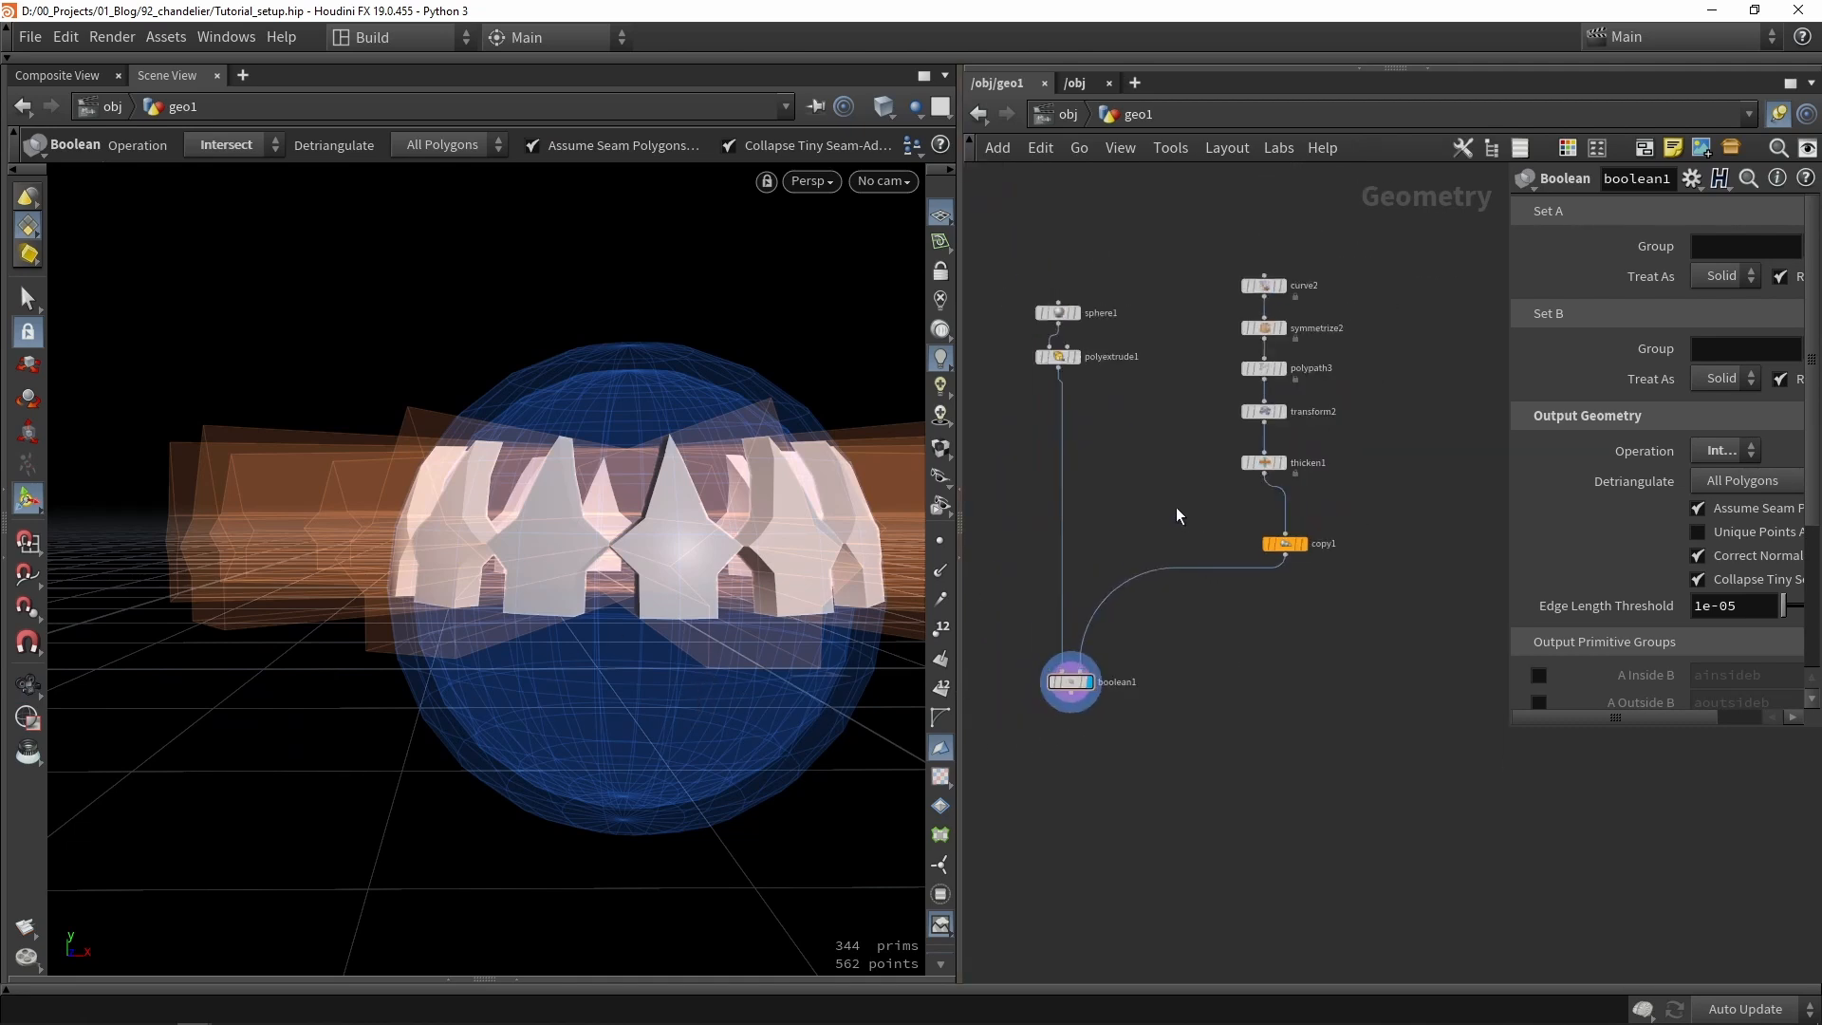
{"action": "key", "text": "Tab"}
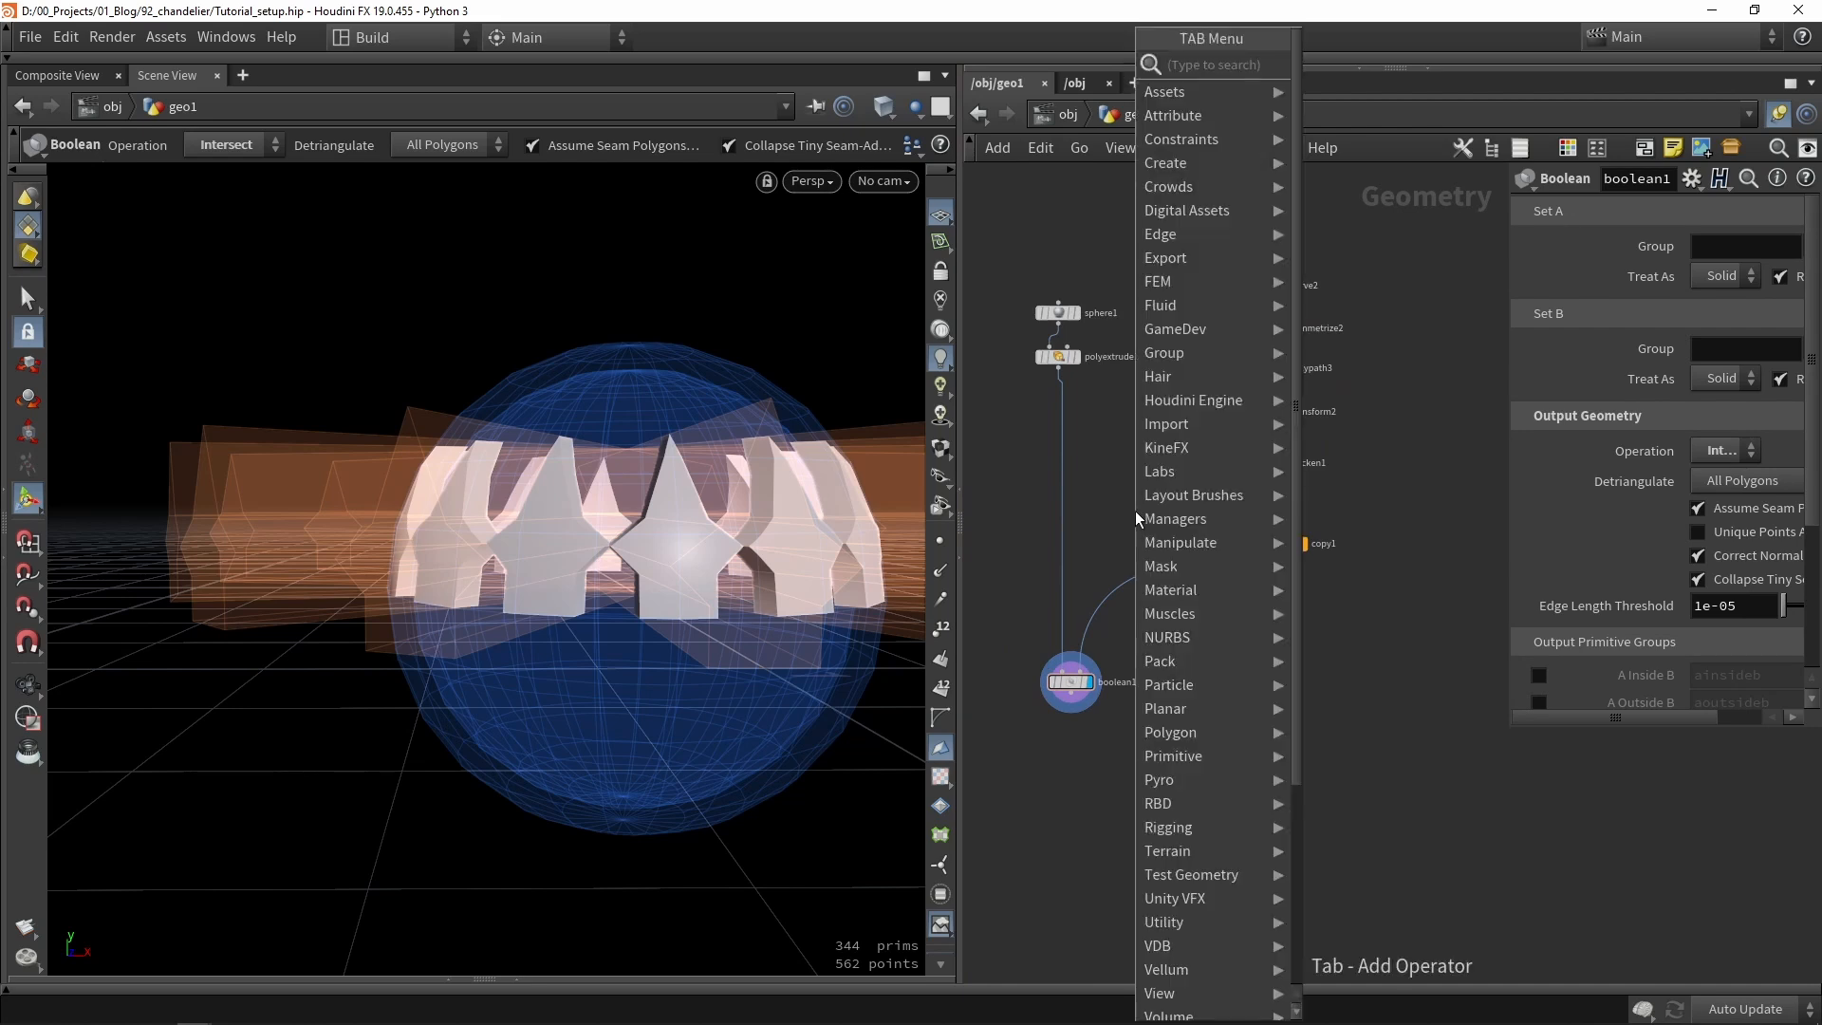
{"action": "type", "text": "tube"}
{"action": "key", "text": "Return"}
{"action": "left_click", "coordinate": [1378, 547]}
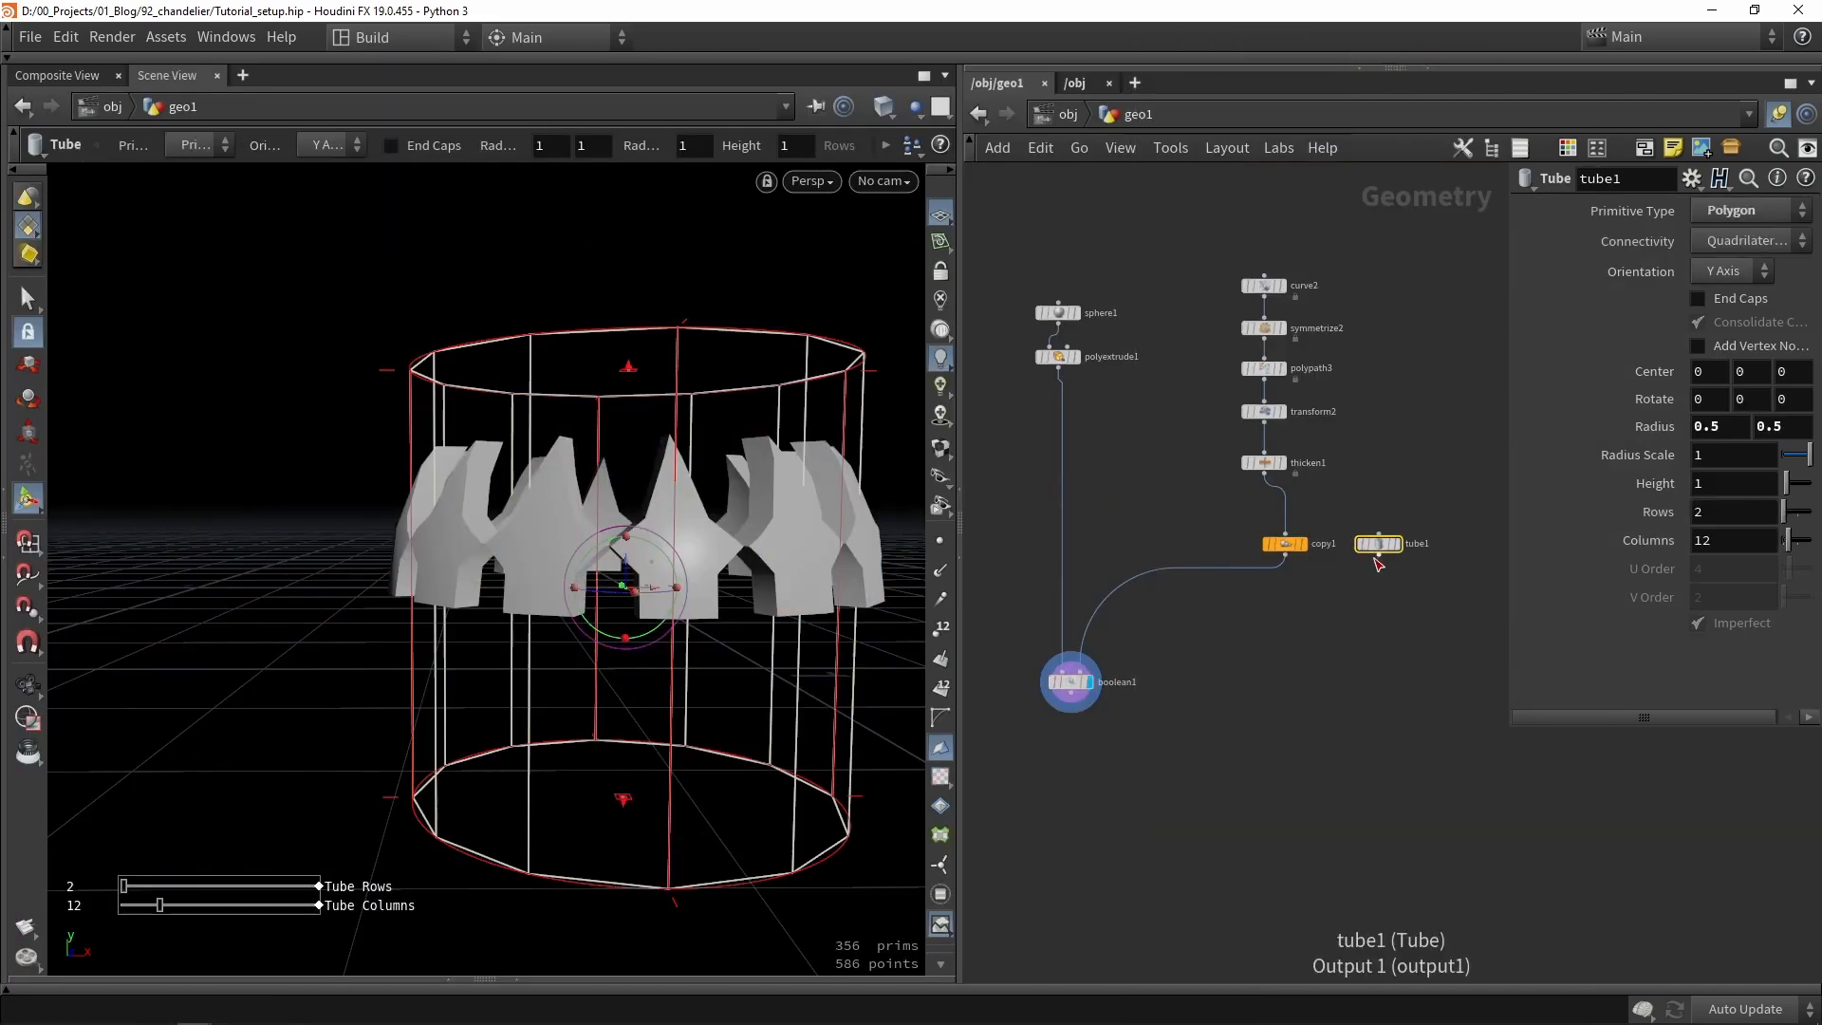
Shorten the tube from its upper end to a height of about 0.74 and widen its radius to about 0.945.
{"action": "scroll", "coordinate": [1383, 537], "scroll_direction": "up", "scroll_amount": 3}
{"action": "left_click_drag", "start_coordinate": [625, 369], "coordinate": [618, 479]}
{"action": "left_click_drag", "start_coordinate": [618, 478], "coordinate": [633, 667], "text": "alt"}
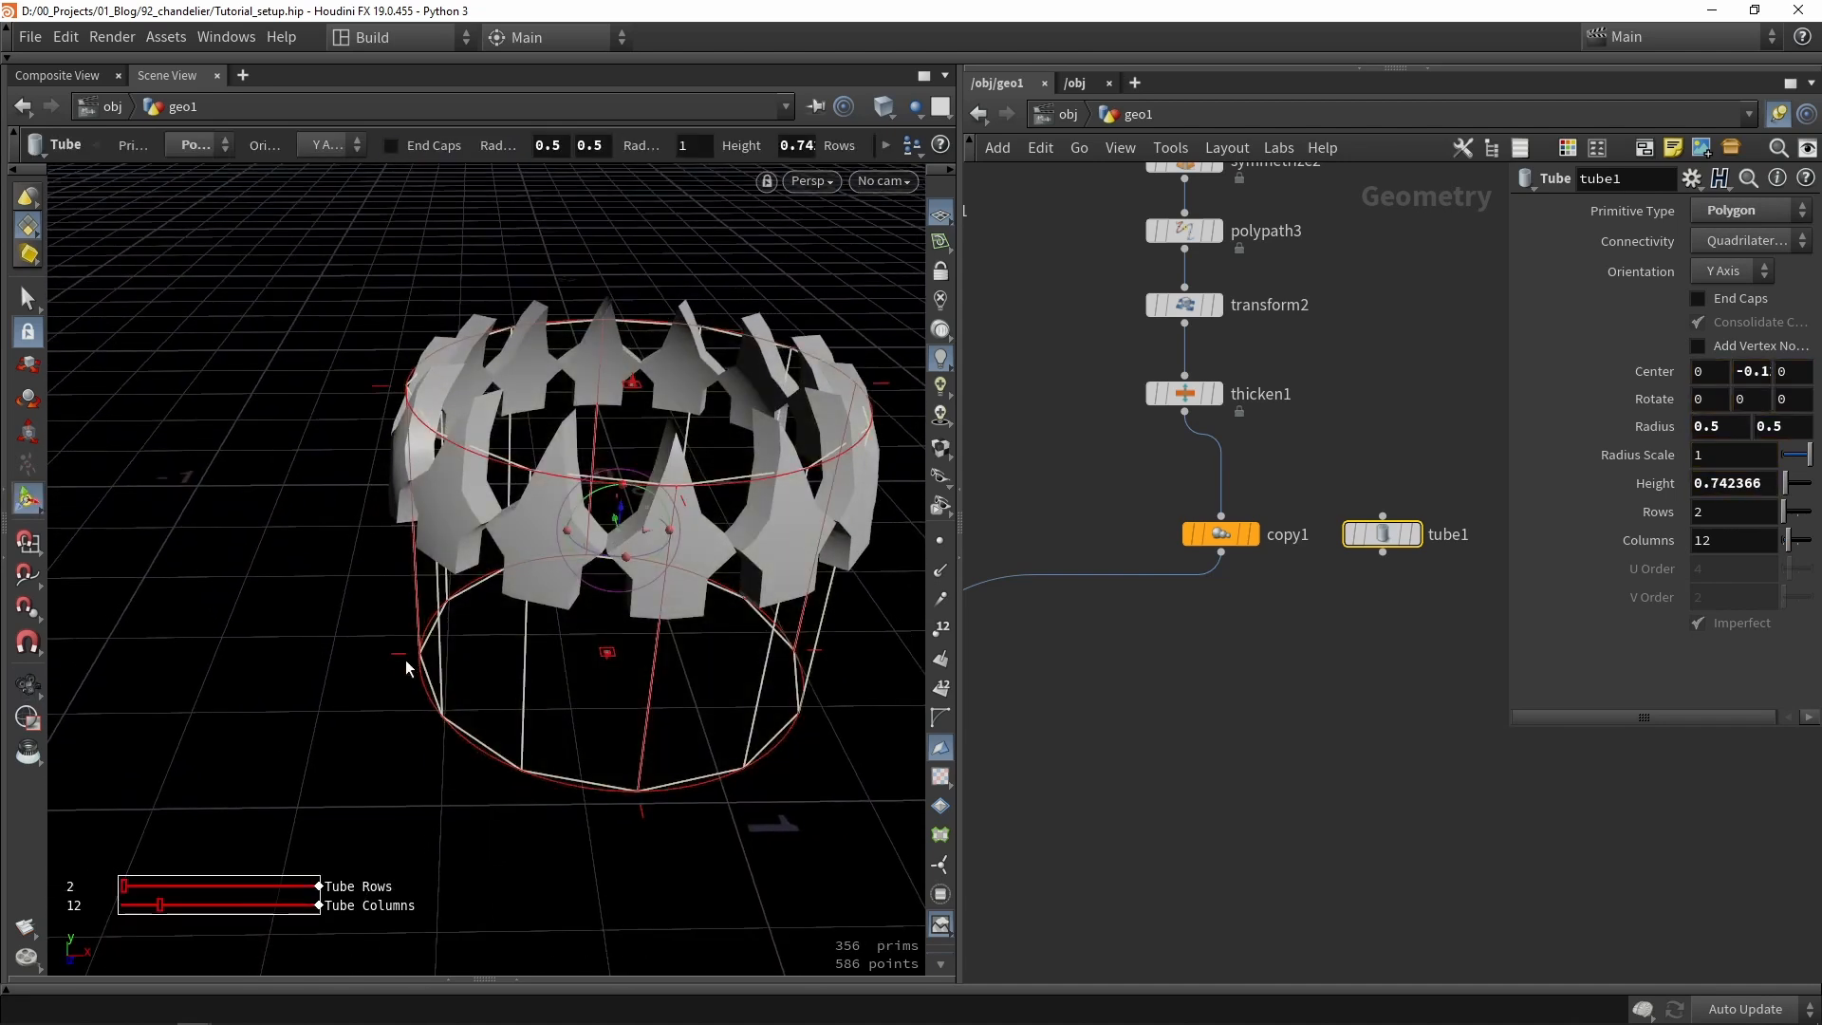
{"action": "left_click_drag", "start_coordinate": [397, 653], "coordinate": [234, 663]}
{"action": "left_click_drag", "start_coordinate": [569, 588], "coordinate": [583, 442]}
Add a Merge node below copy1 and tube1, wire both nodes into it and display the merged geometry.
{"action": "left_click", "coordinate": [1214, 623]}
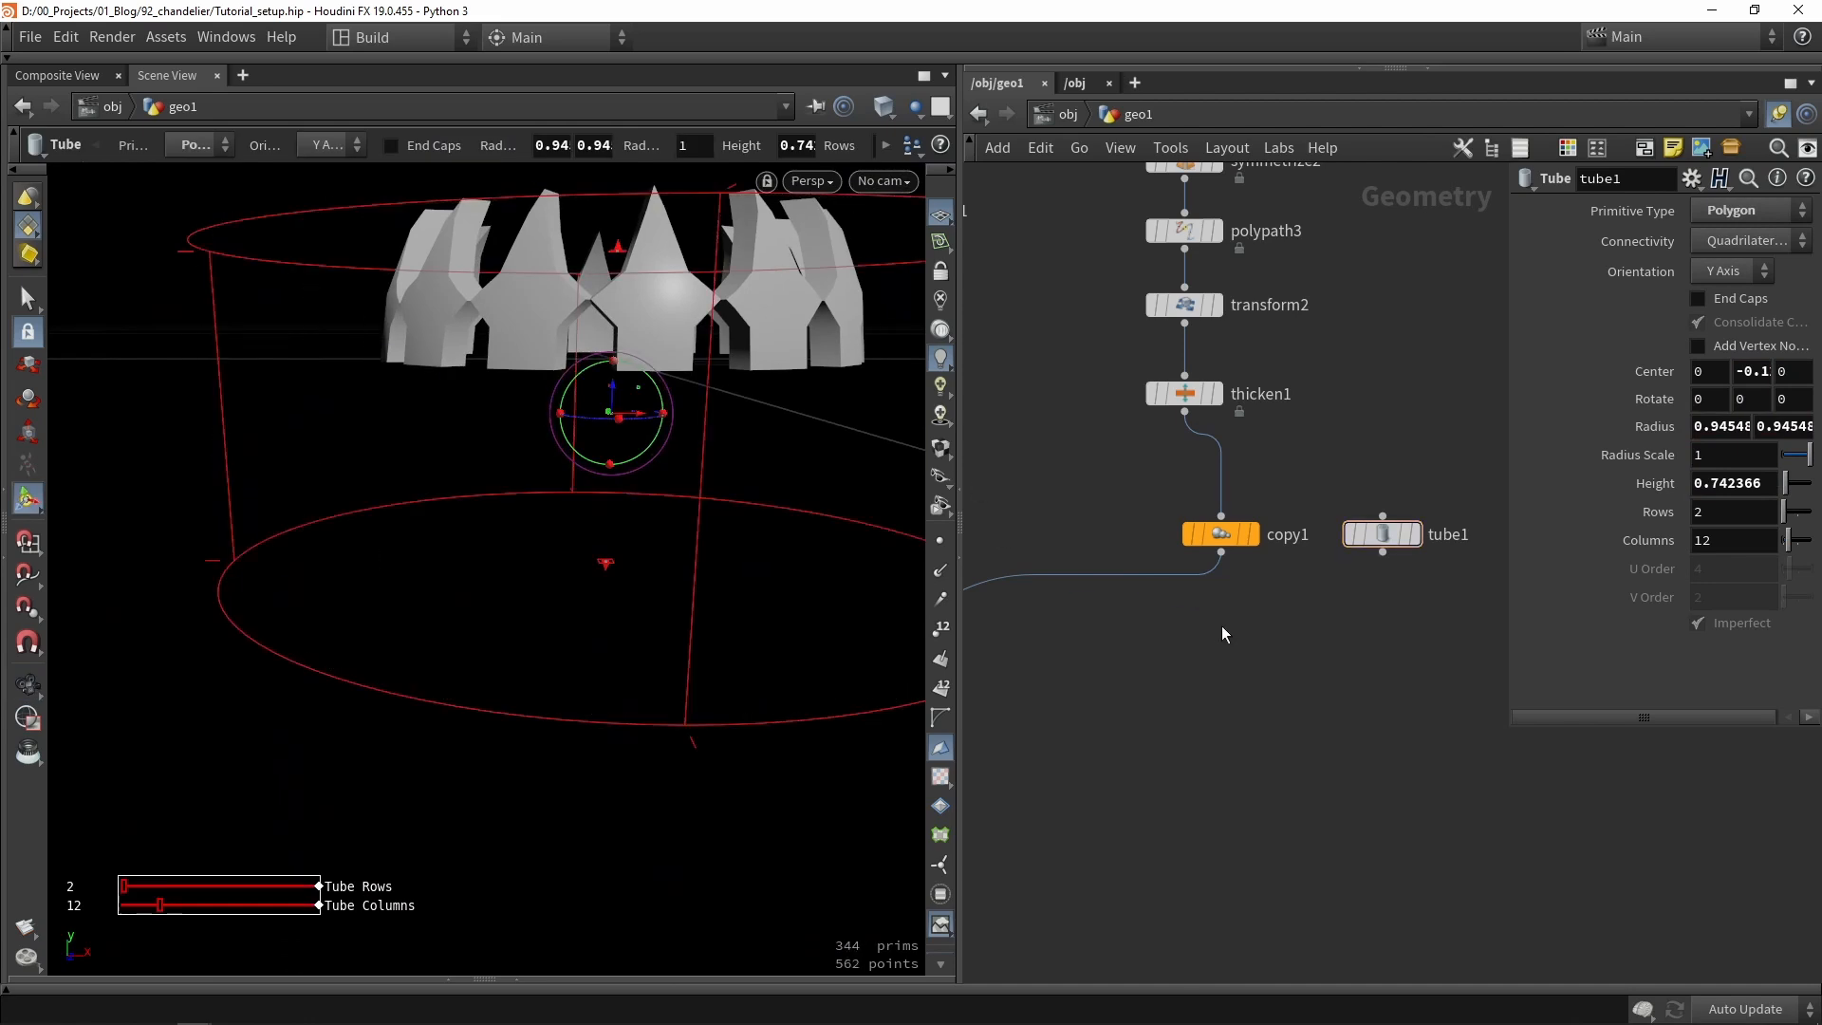
{"action": "key", "text": "Tab"}
{"action": "type", "text": "merge"}
{"action": "key", "text": "Return"}
{"action": "left_click", "coordinate": [1292, 626]}
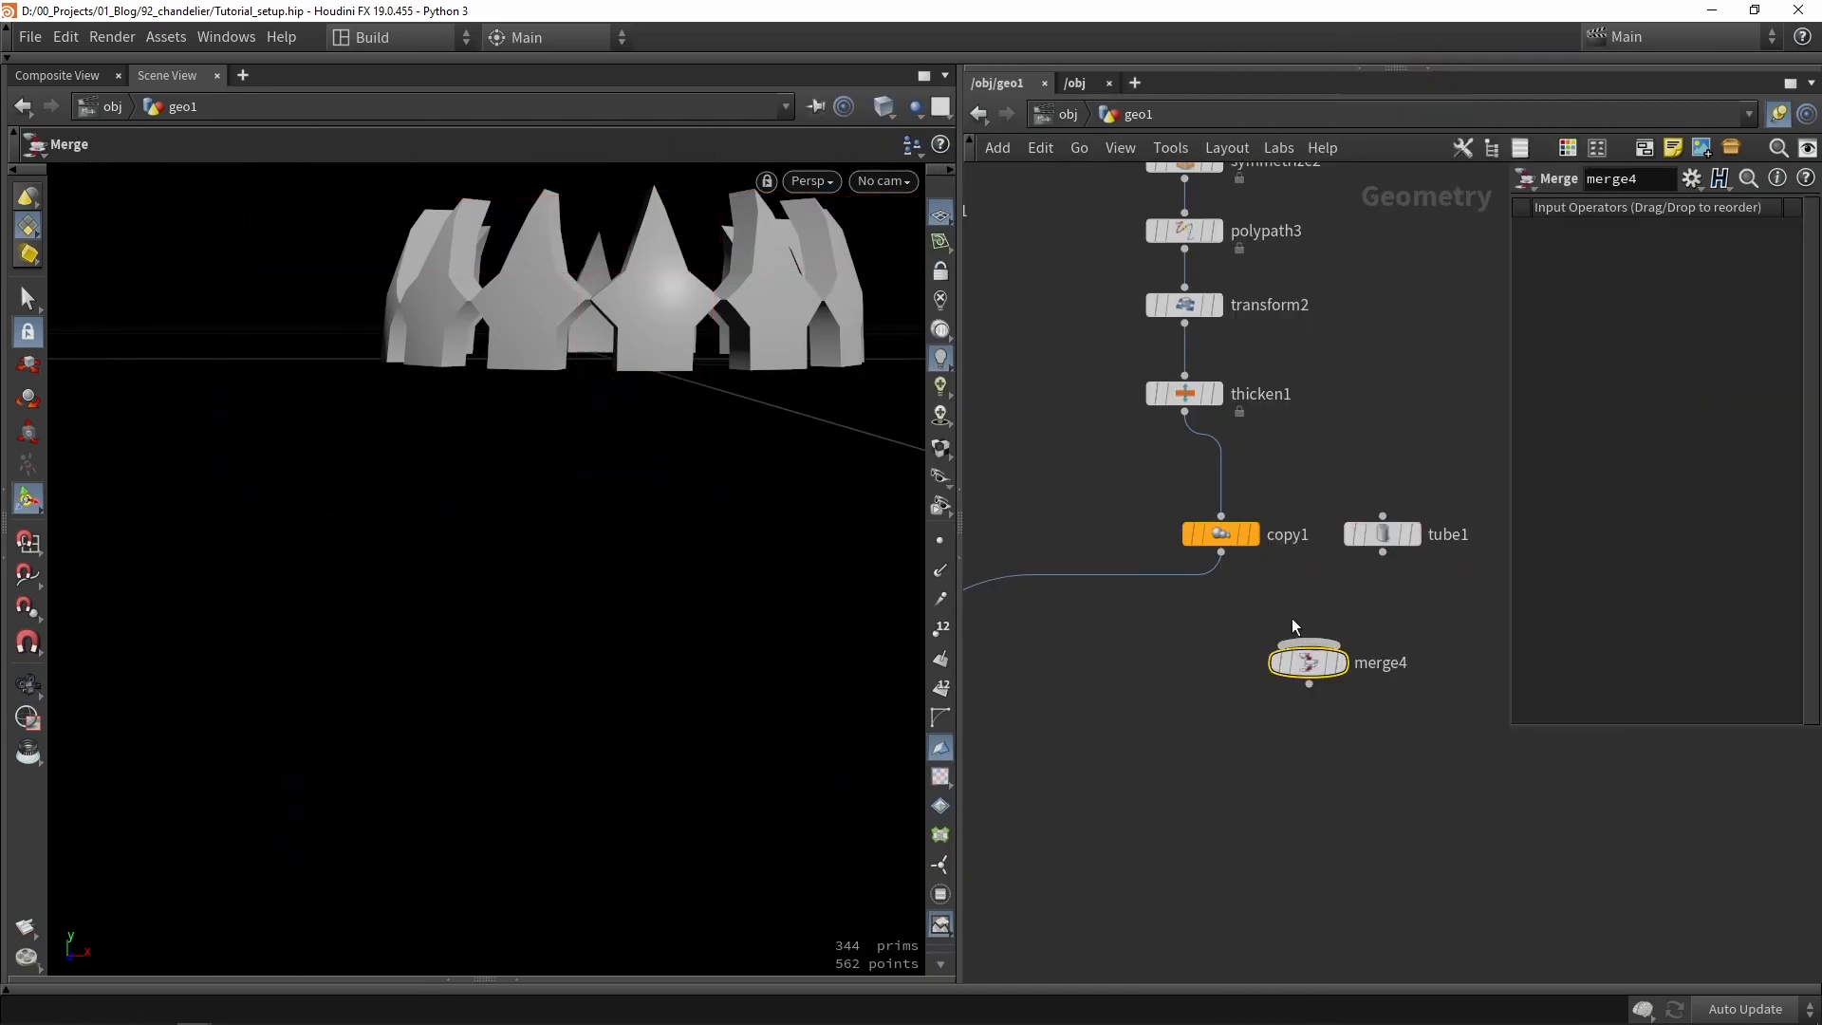
{"action": "left_click_drag", "start_coordinate": [1223, 558], "coordinate": [1309, 645]}
{"action": "left_click_drag", "start_coordinate": [1382, 554], "coordinate": [1324, 668]}
{"action": "left_click", "coordinate": [1340, 662]}
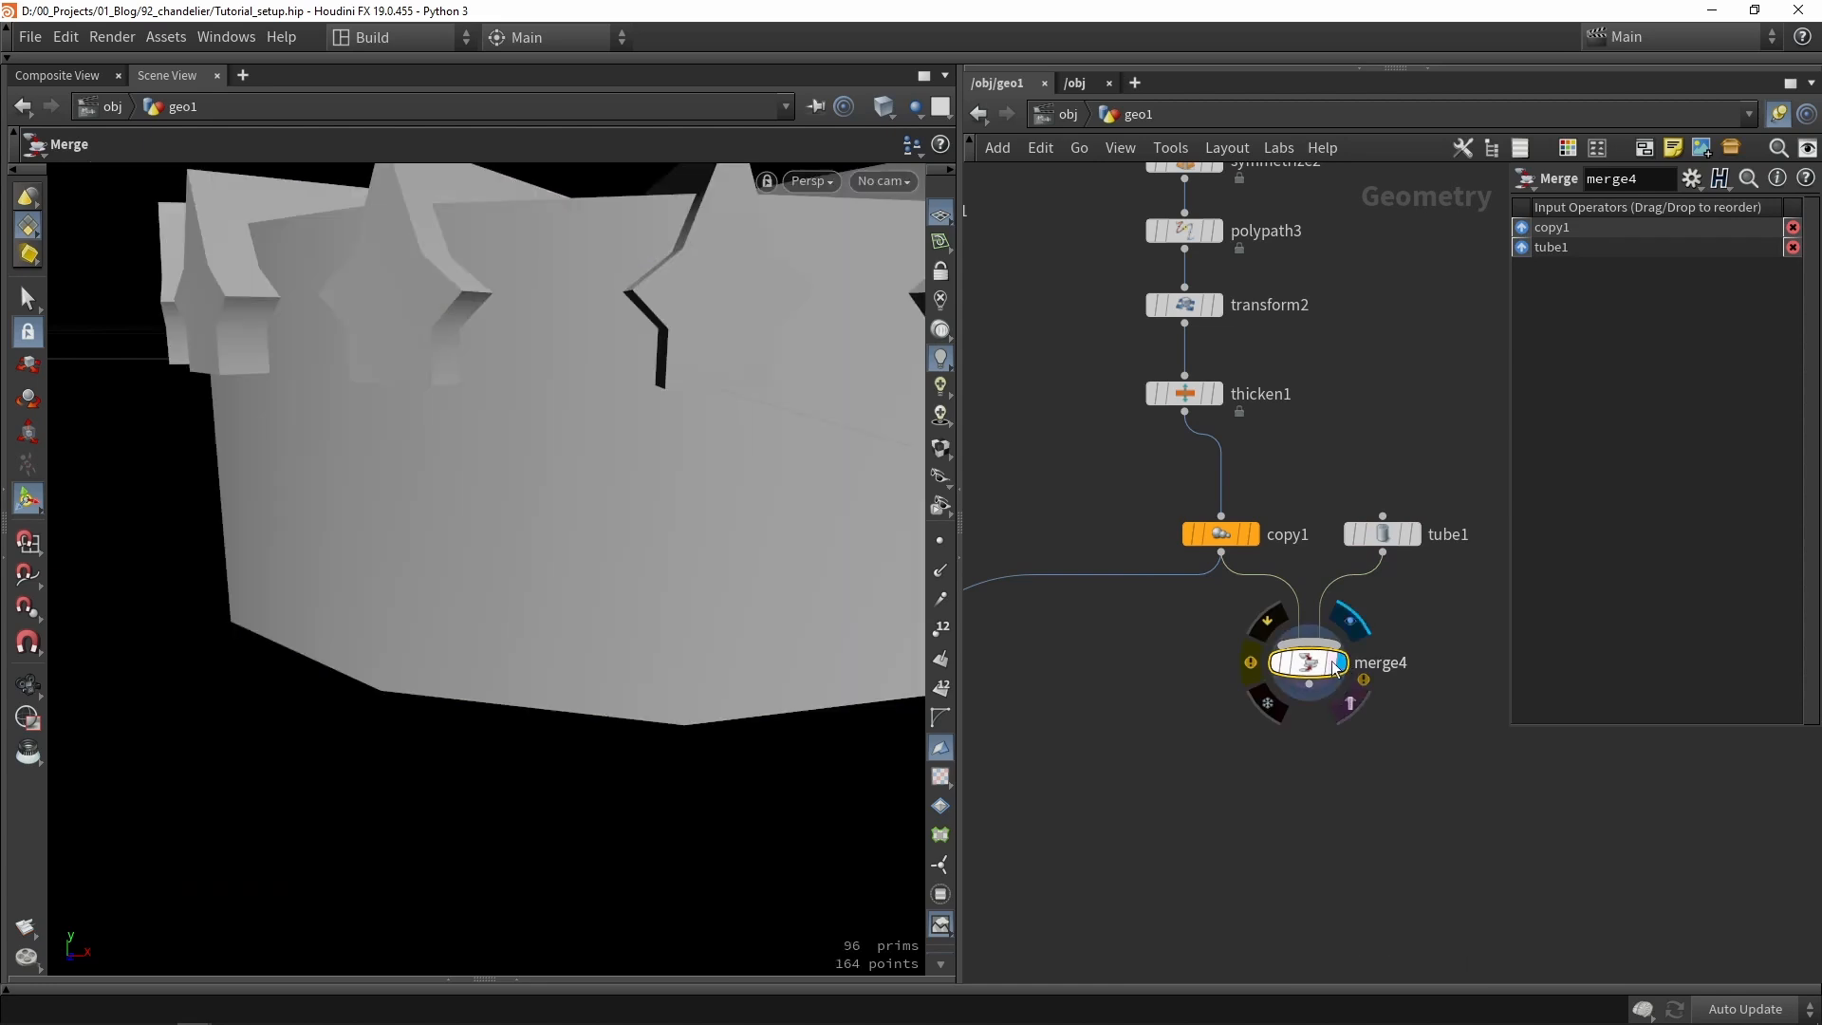
Turn on end caps for tube1 to close it at both ends.
{"action": "scroll", "coordinate": [699, 484], "scroll_direction": "down", "scroll_amount": 3}
{"action": "left_click_drag", "start_coordinate": [699, 484], "coordinate": [807, 398], "text": "alt"}
{"action": "left_click", "coordinate": [1383, 533]}
{"action": "left_click", "coordinate": [1697, 299]}
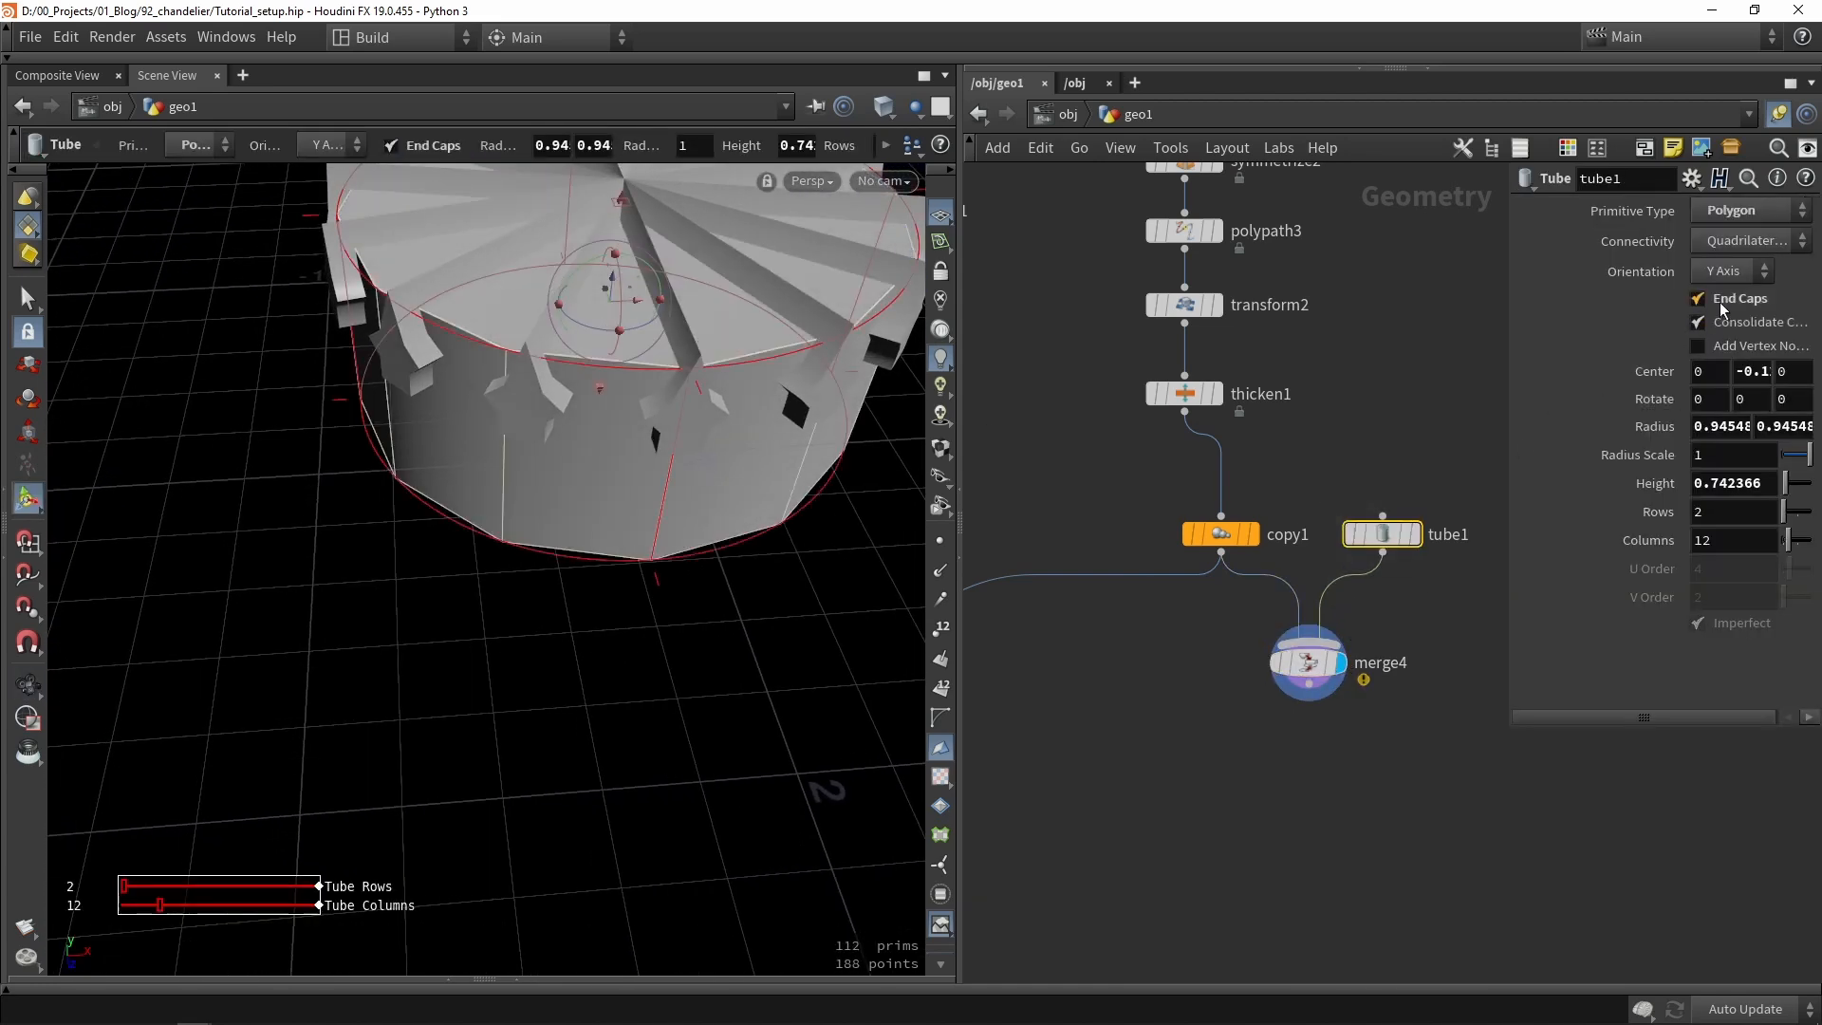
{"action": "left_click_drag", "start_coordinate": [578, 370], "coordinate": [619, 321], "text": "alt"}
{"action": "middle_click_drag", "start_coordinate": [1195, 752], "coordinate": [1257, 619]}
{"action": "scroll", "coordinate": [1257, 619], "scroll_direction": "down", "scroll_amount": 2}
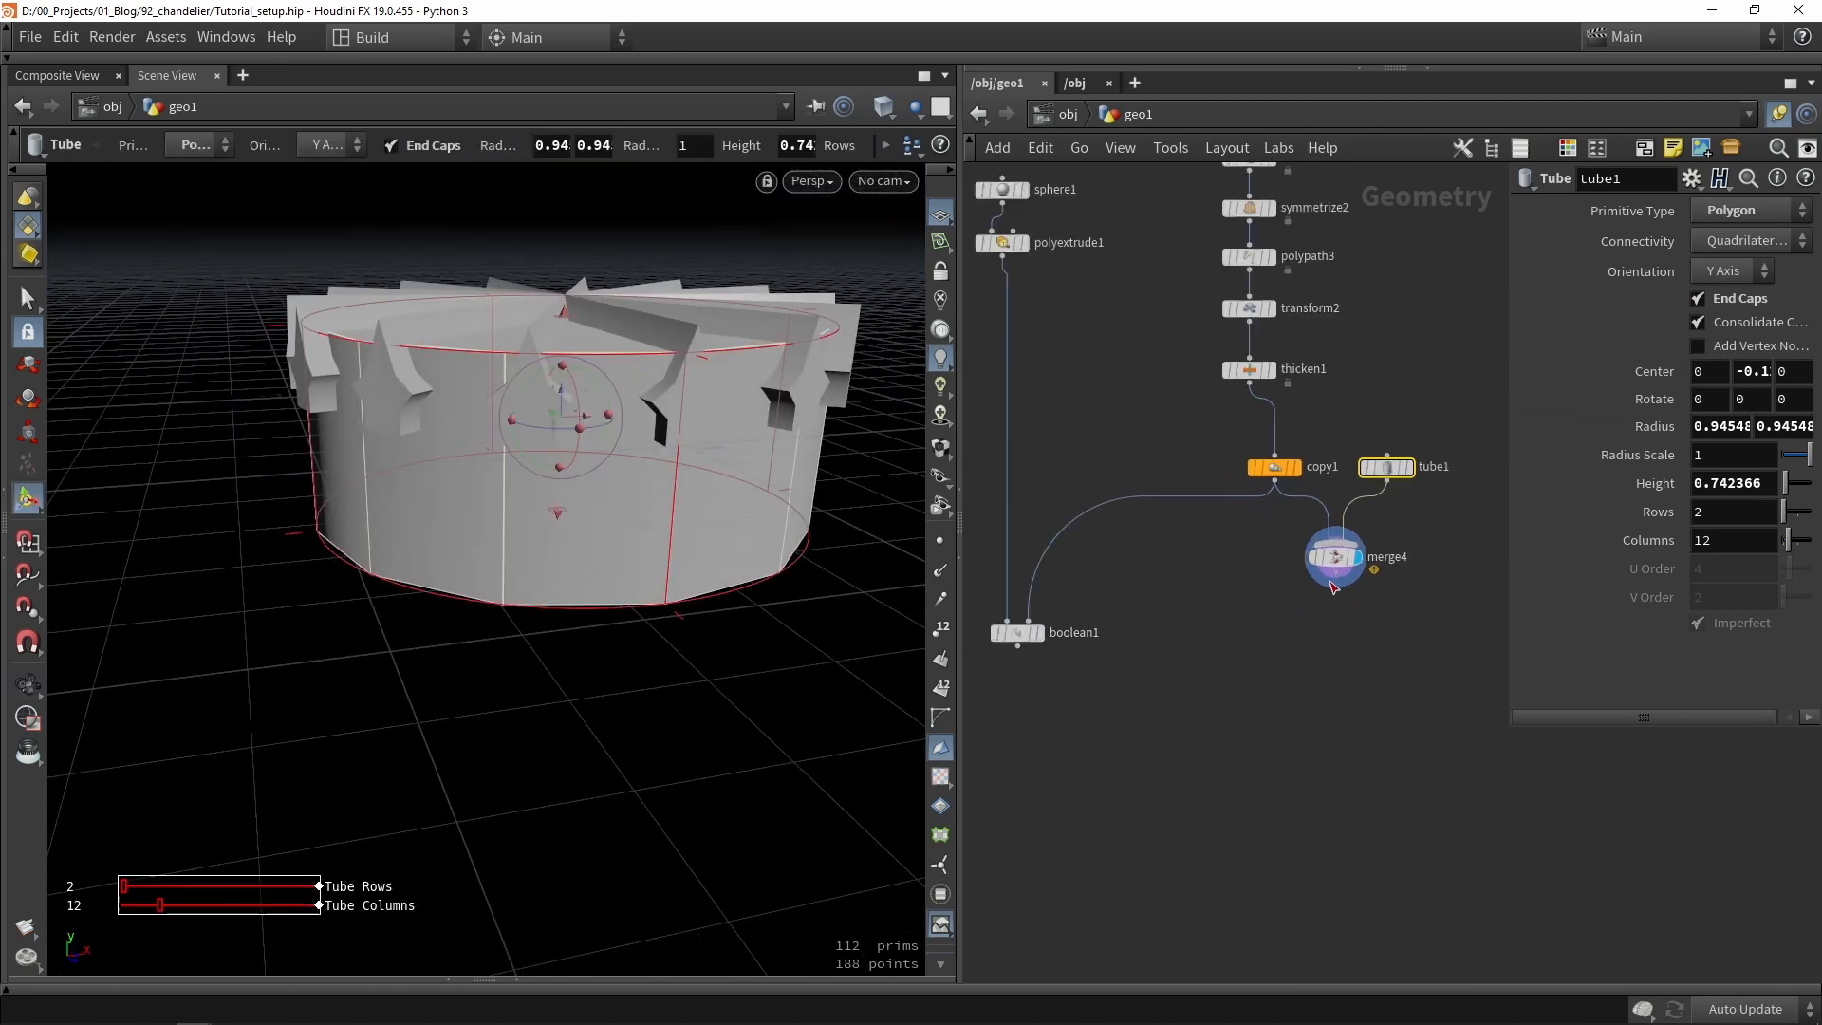
Wire merge4 into boolean1's second input, display boolean1 and lower the tube to a centre Y of about -0.3.
{"action": "left_click_drag", "start_coordinate": [1333, 588], "coordinate": [1030, 710]}
{"action": "left_click_drag", "start_coordinate": [598, 389], "coordinate": [606, 480], "text": "alt"}
{"action": "middle_click_drag", "start_coordinate": [598, 313], "coordinate": [622, 478], "text": "alt"}
{"action": "scroll", "coordinate": [605, 415], "scroll_direction": "up", "scroll_amount": 4}
{"action": "left_click_drag", "start_coordinate": [606, 522], "coordinate": [569, 427], "text": "alt"}
{"action": "key", "text": "Return"}
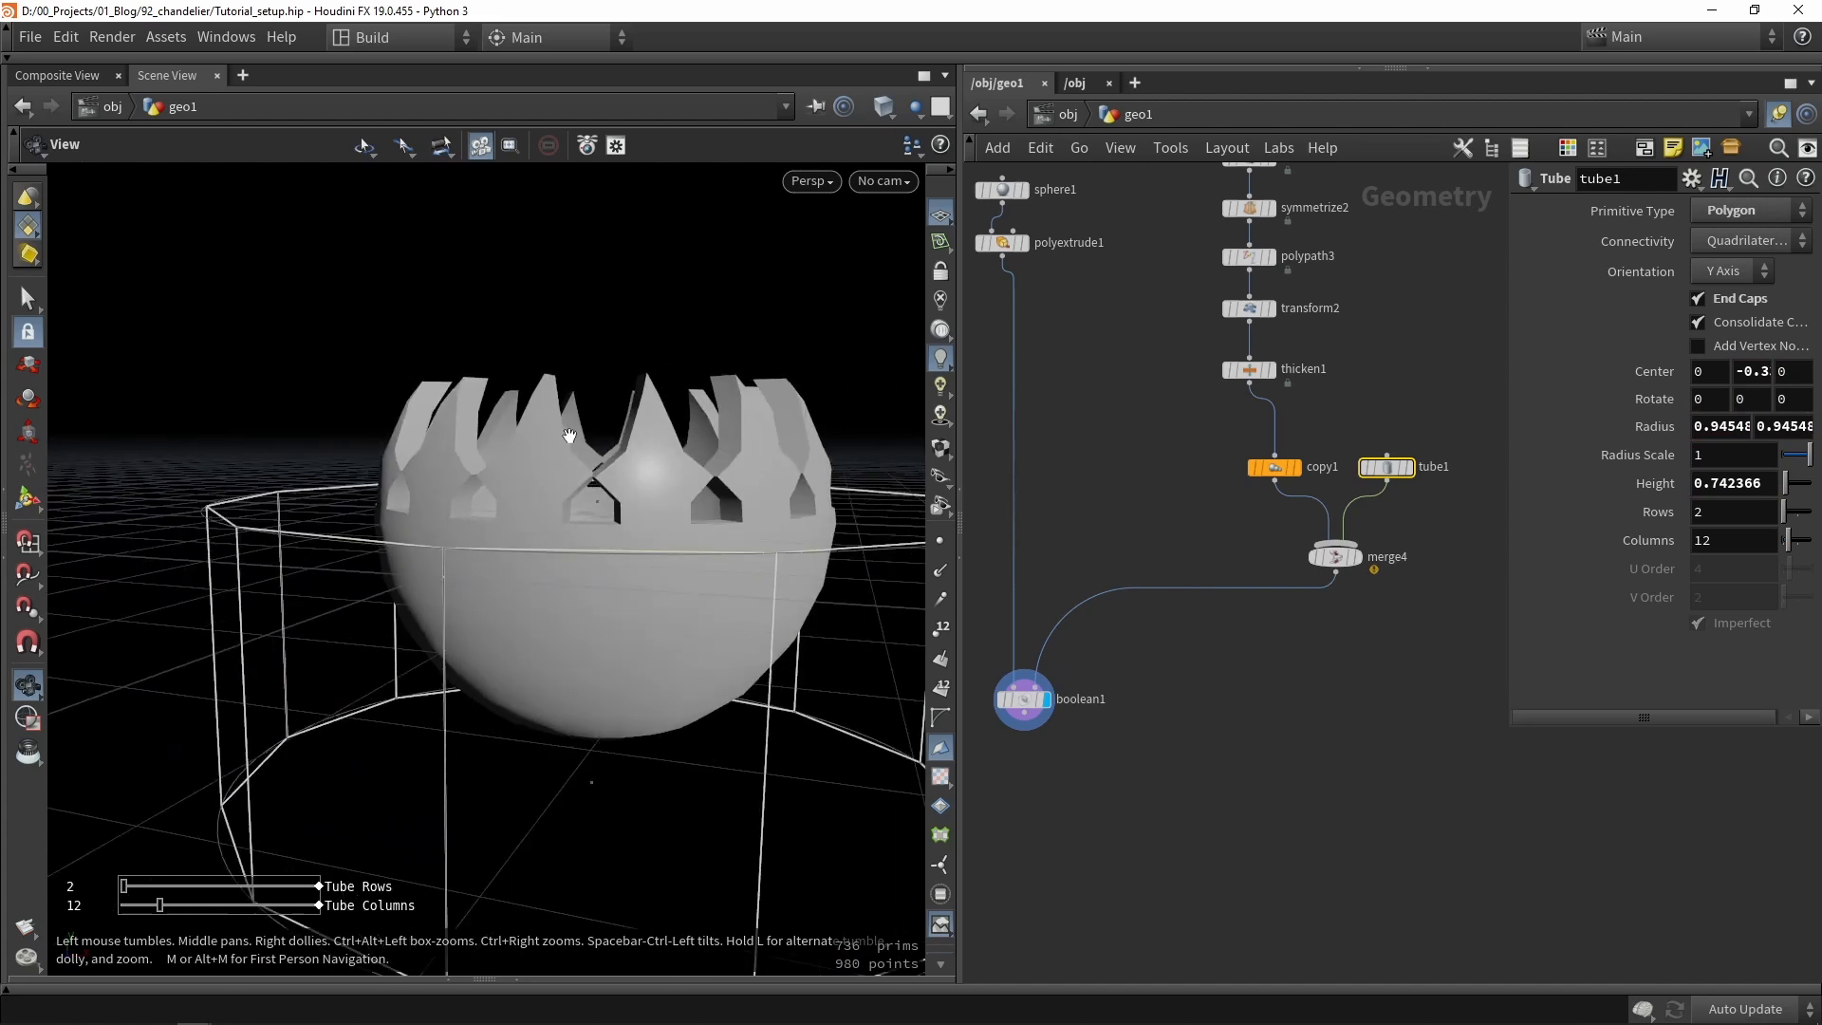
Align copy1 beneath thicken1 and reduce its total number to 6.
{"action": "left_click_drag", "start_coordinate": [1274, 467], "coordinate": [1249, 440]}
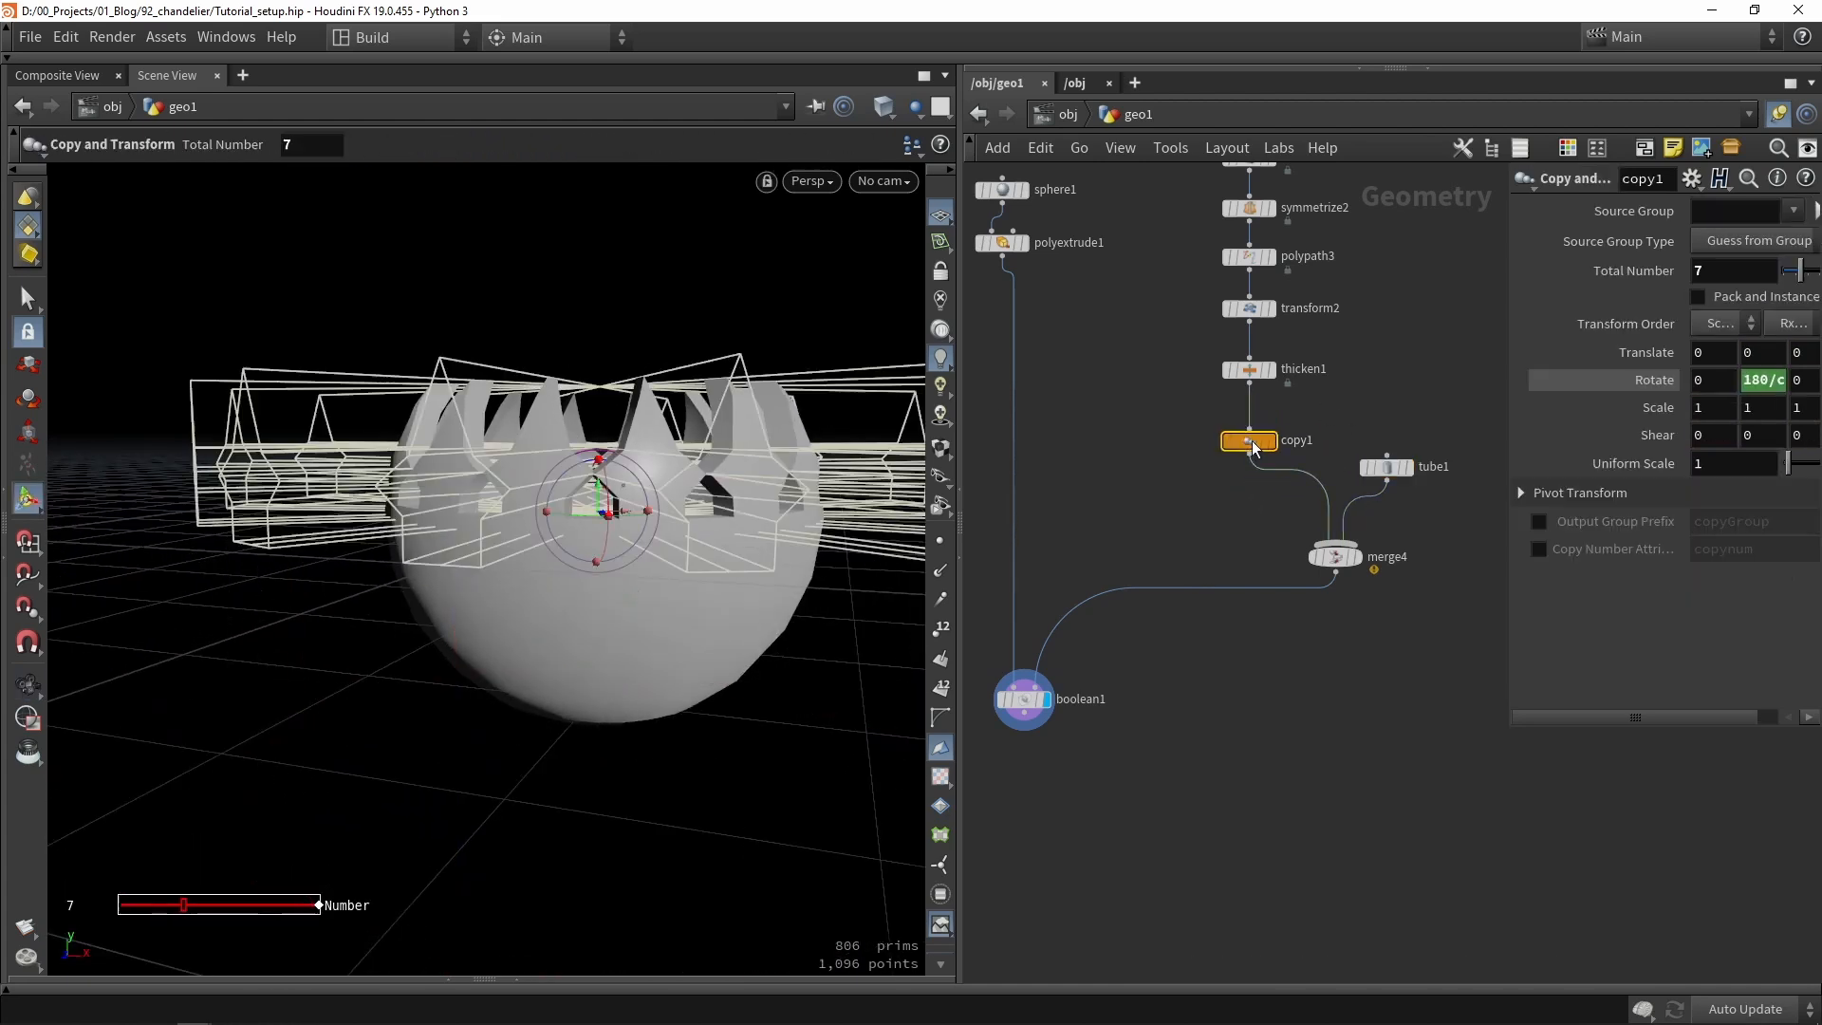
{"action": "left_click_drag", "start_coordinate": [591, 460], "coordinate": [605, 481], "text": "alt"}
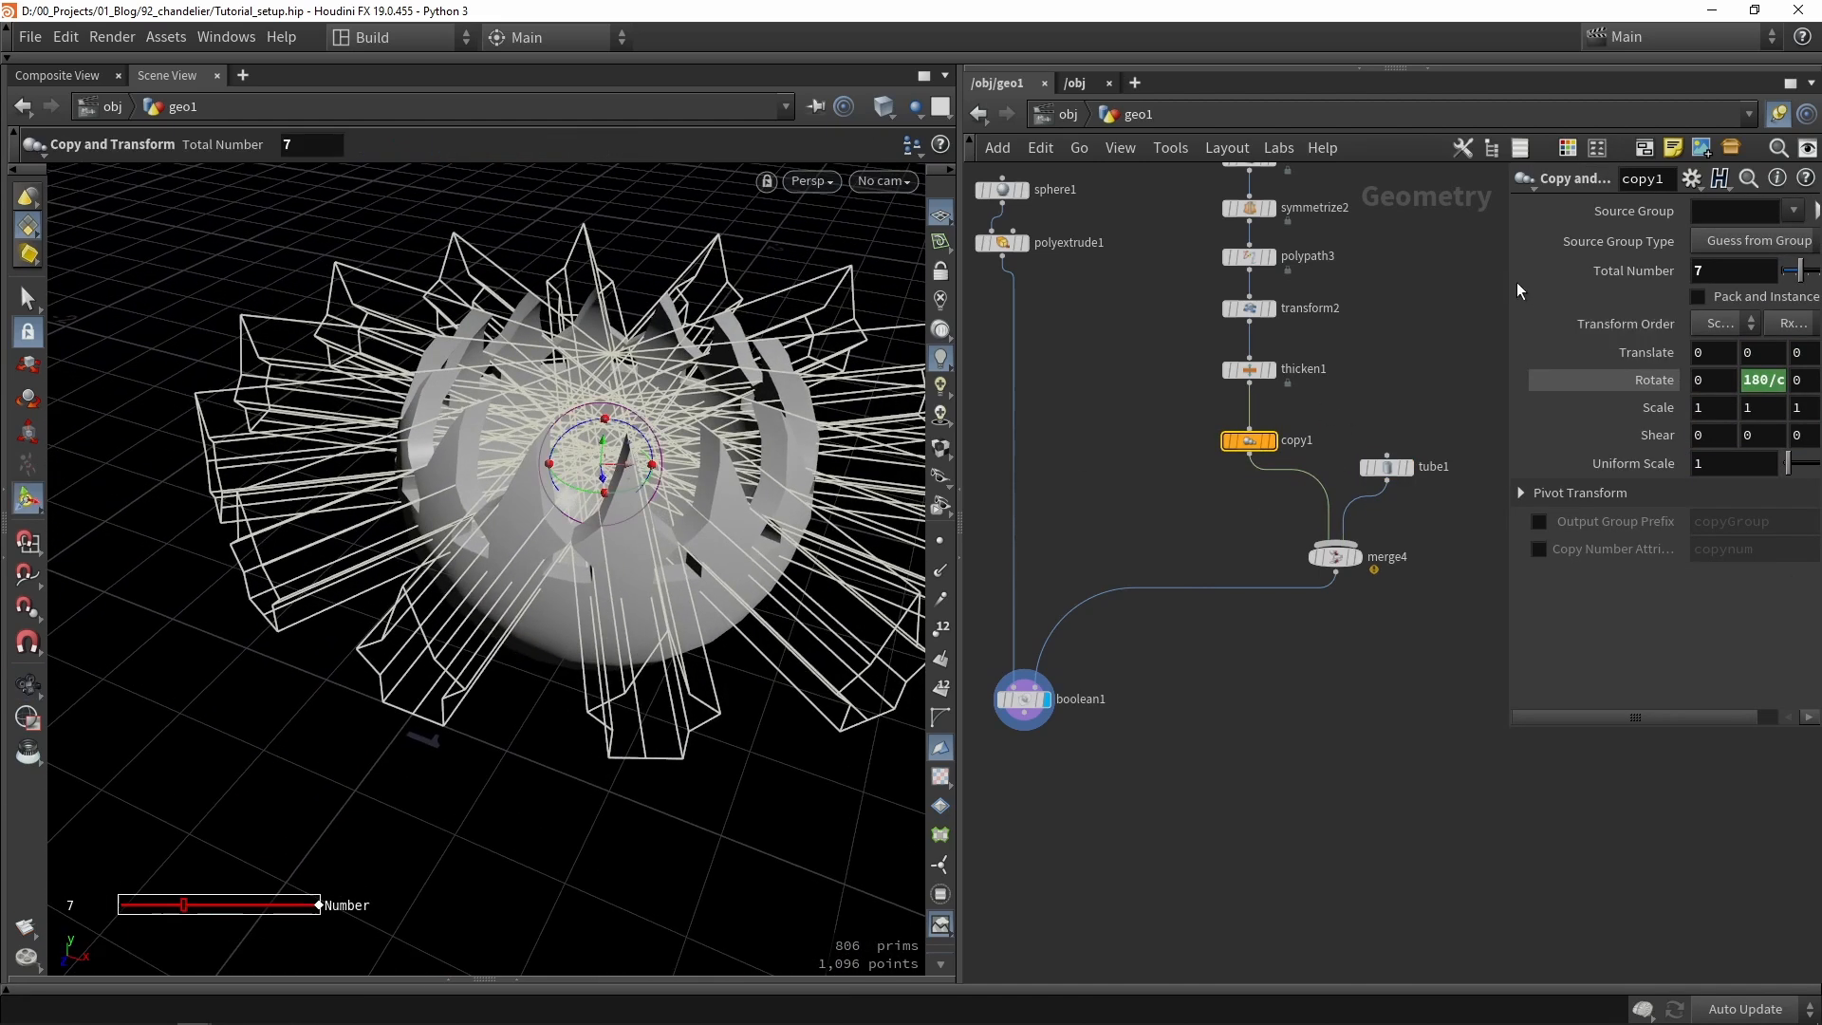
{"action": "left_click_drag", "start_coordinate": [1514, 292], "coordinate": [1443, 290]}
{"action": "left_click_drag", "start_coordinate": [1750, 282], "coordinate": [1744, 277]}
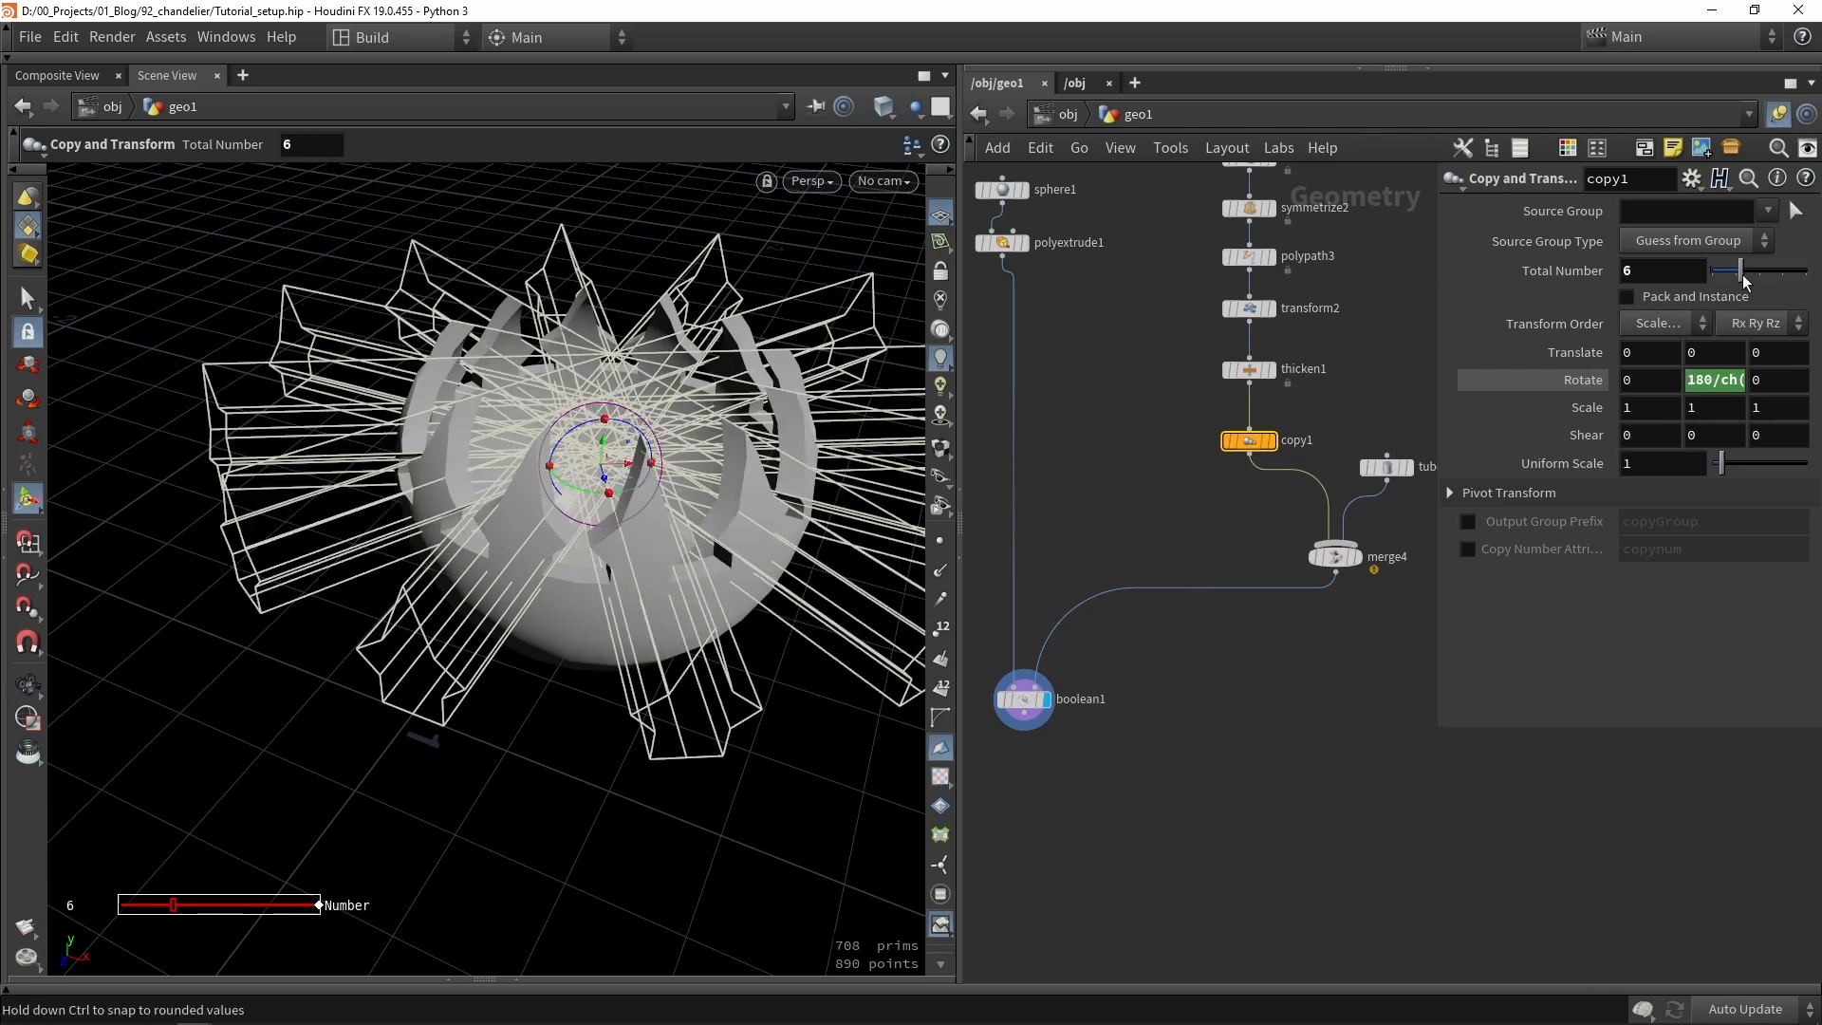
{"action": "left_click_drag", "start_coordinate": [580, 529], "coordinate": [693, 502], "text": "alt"}
{"action": "scroll", "coordinate": [1159, 418], "scroll_direction": "down", "scroll_amount": 6}
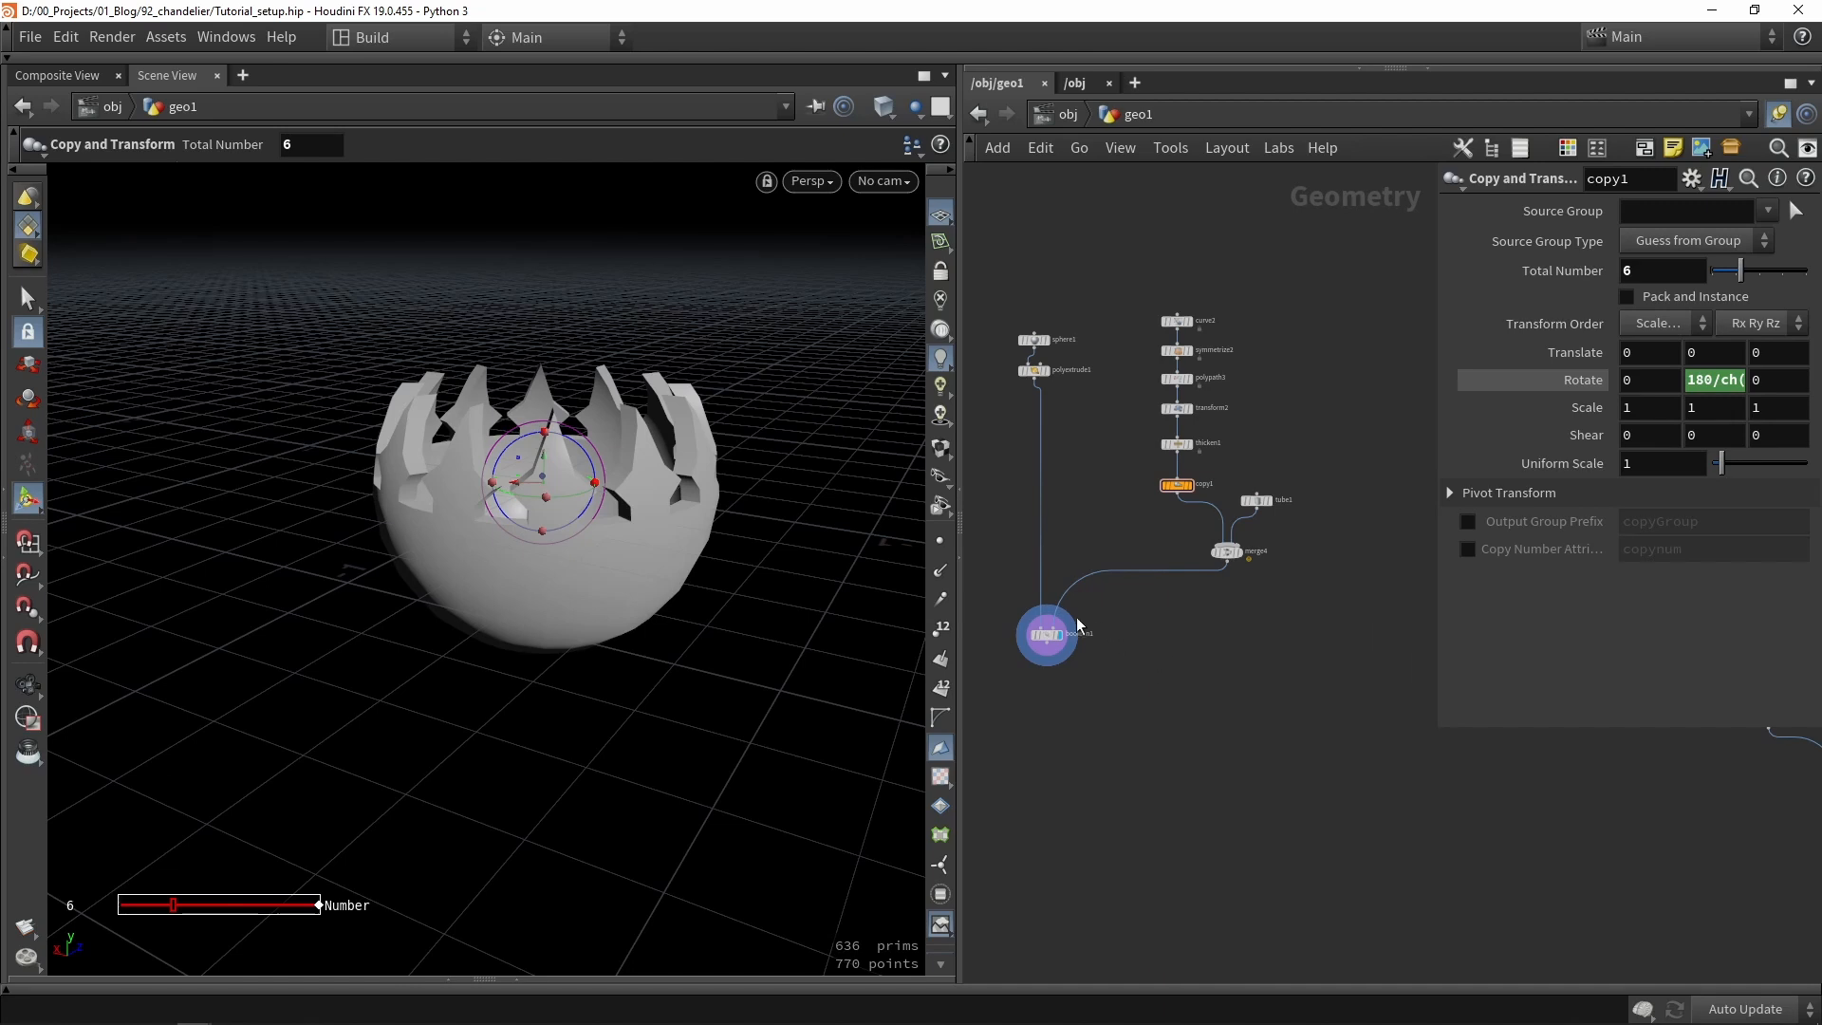
Display the thickened sphere from polyextrude1 instead of the boolean result.
{"action": "left_click_drag", "start_coordinate": [1047, 634], "coordinate": [1061, 600]}
{"action": "scroll", "coordinate": [1108, 520], "scroll_direction": "up", "scroll_amount": 3}
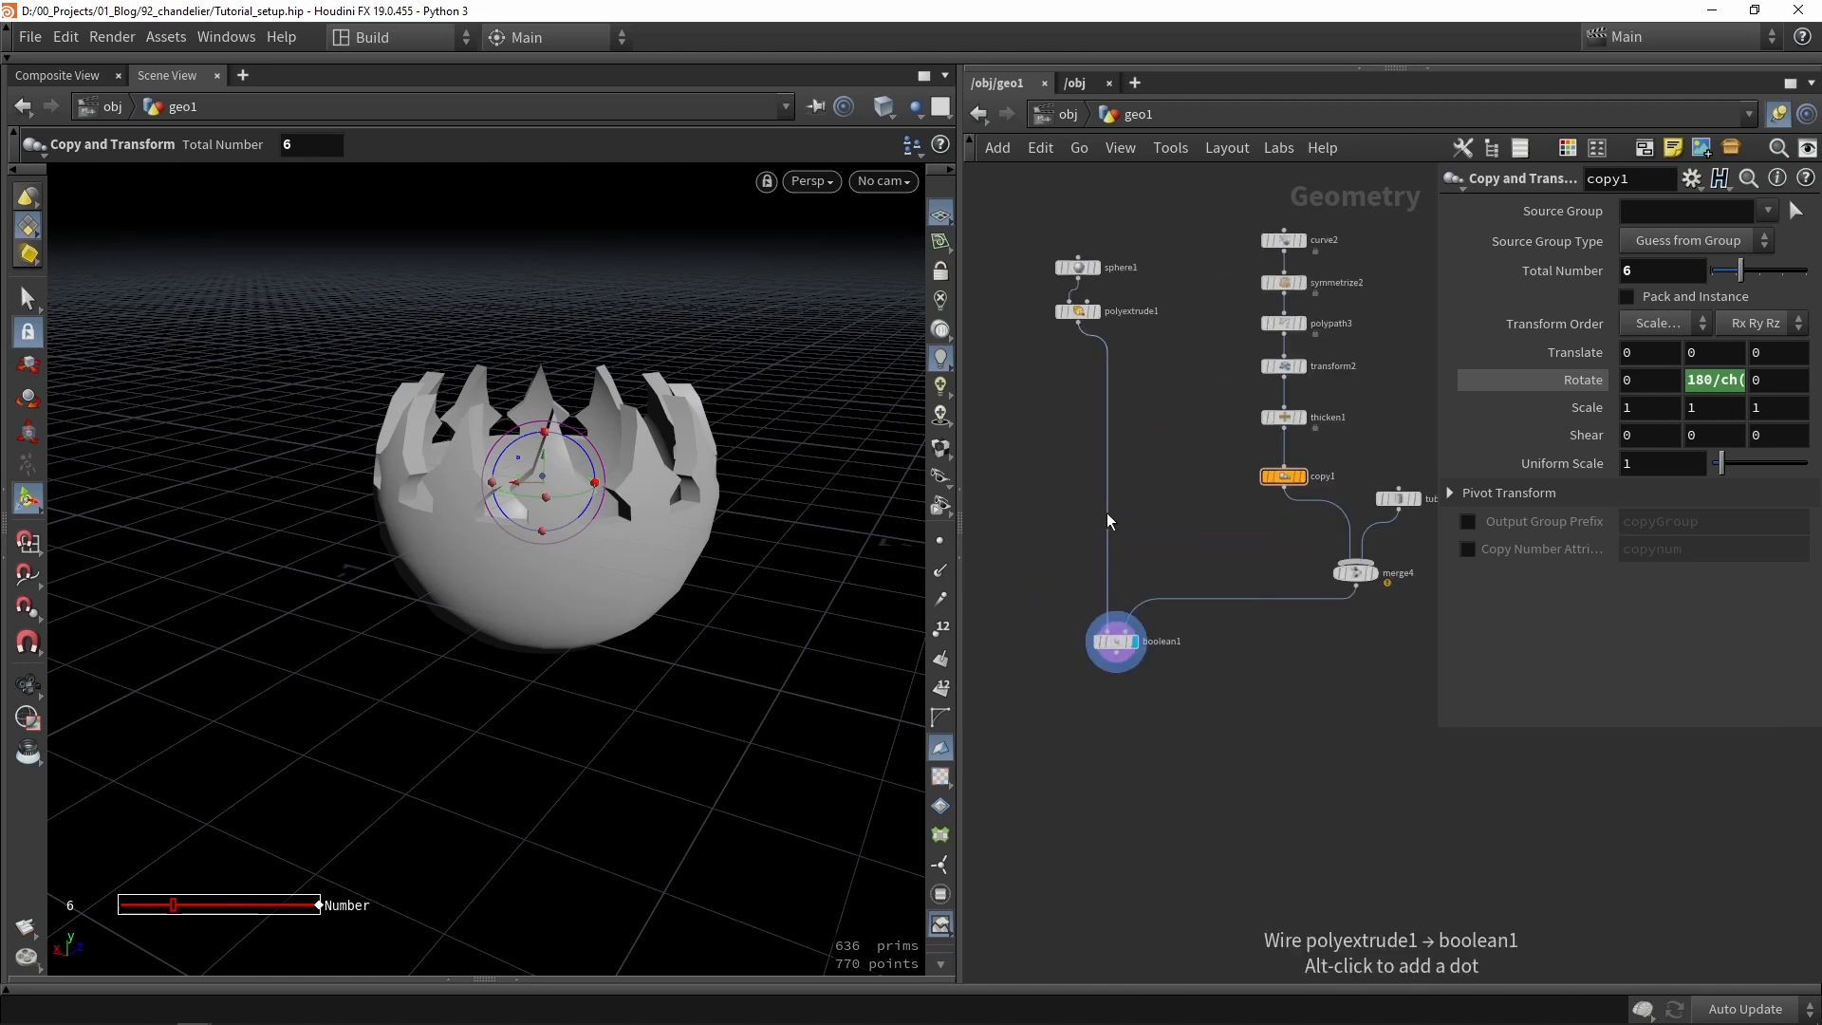
{"action": "scroll", "coordinate": [1082, 332], "scroll_direction": "up", "scroll_amount": 4}
{"action": "left_click", "coordinate": [1075, 294]}
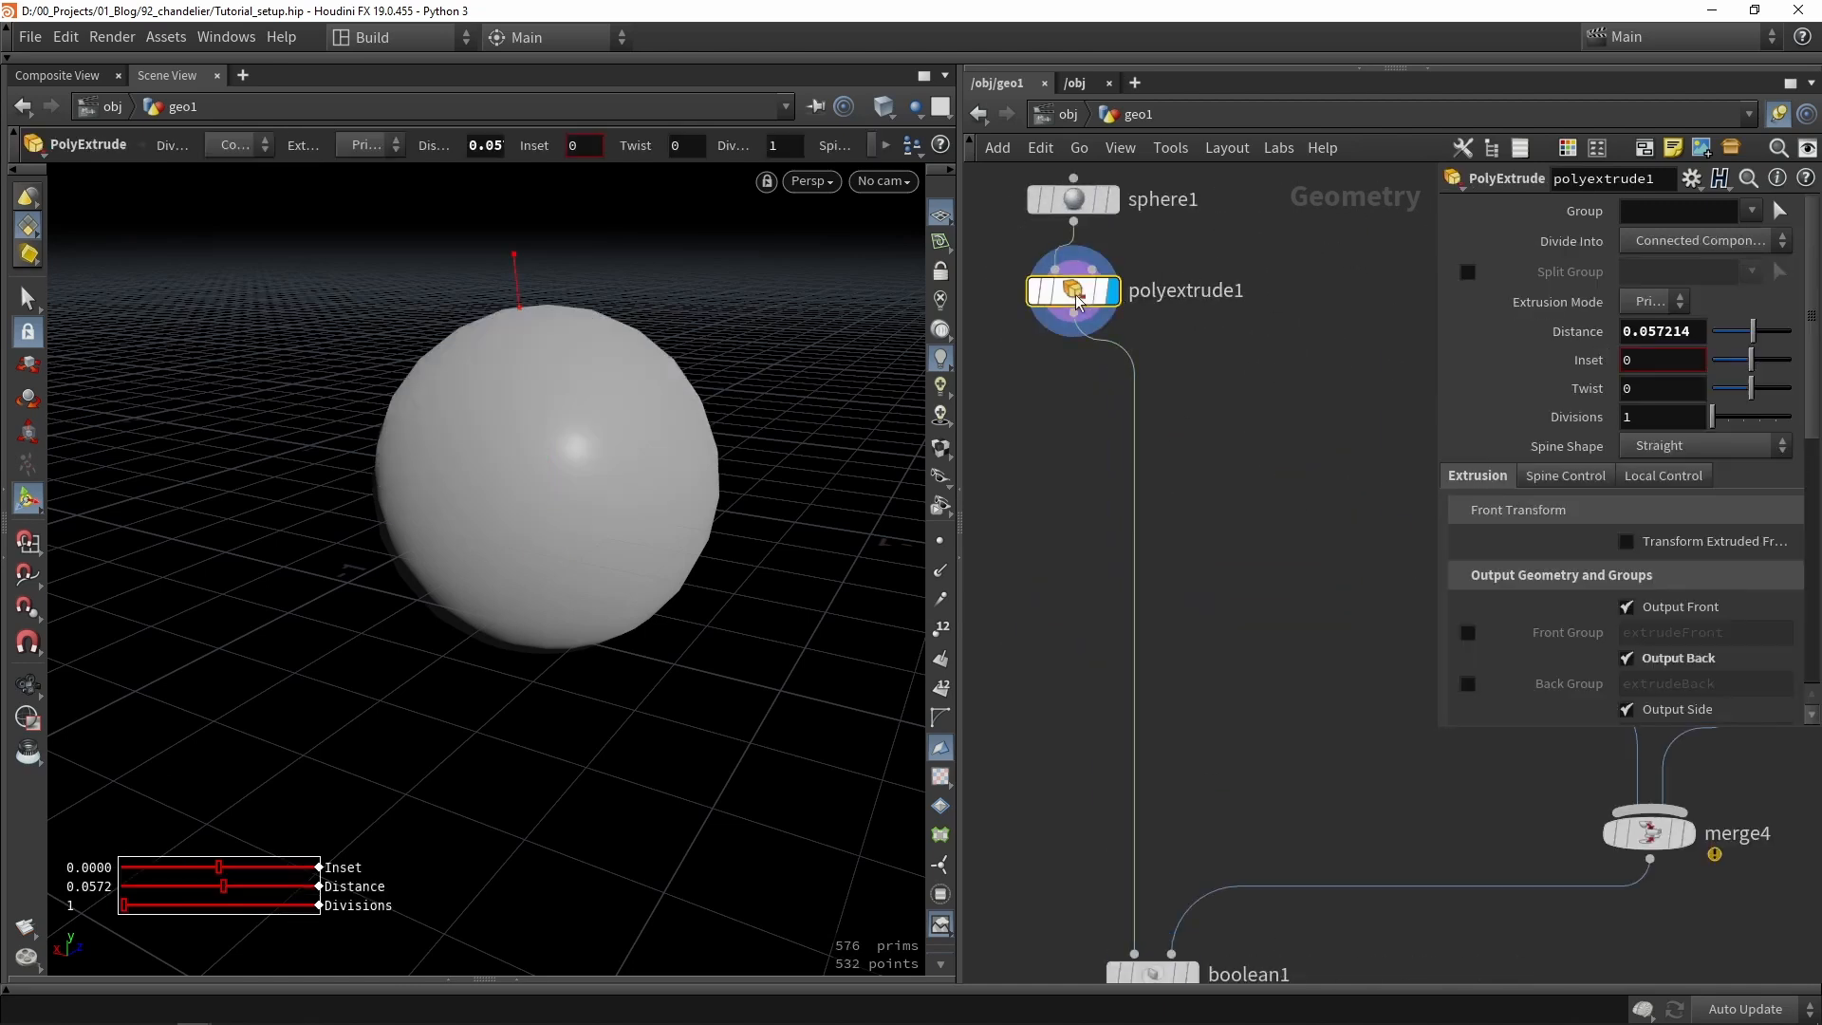
{"action": "middle_click_drag", "start_coordinate": [1241, 351], "coordinate": [1301, 462]}
{"action": "left_click_drag", "start_coordinate": [1312, 486], "coordinate": [1123, 259]}
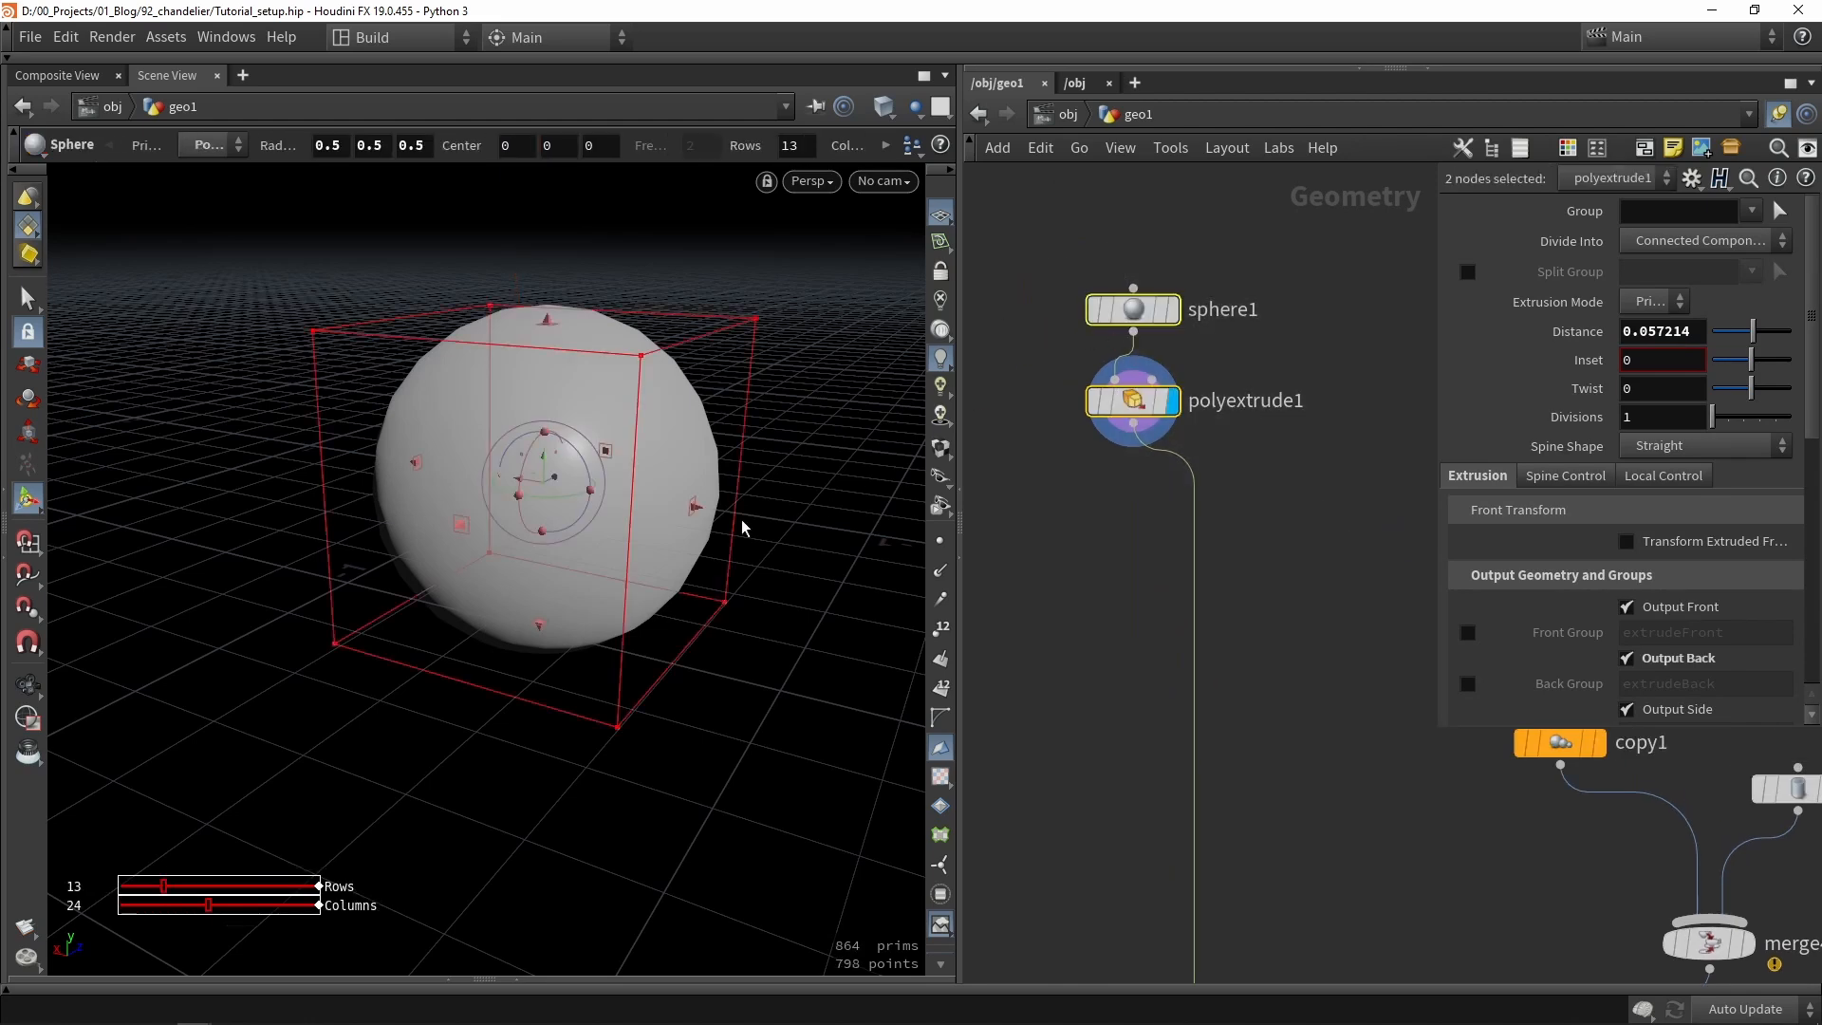
Select the complete horizontal ring of faces around the sphere's middle on polyextrude1.
{"action": "key", "text": "shift+w"}
{"action": "mouse_move", "coordinate": [560, 542]}
{"action": "left_mouse_down", "text": "alt"}
{"action": "mouse_move", "coordinate": [533, 540]}
{"action": "mouse_move", "coordinate": [534, 575]}
{"action": "left_mouse_up", "text": "alt"}
{"action": "scroll", "coordinate": [533, 543], "scroll_direction": "up", "scroll_amount": 3}
{"action": "key", "text": "s"}
{"action": "left_click", "coordinate": [526, 571]}
{"action": "key", "text": "shift+w"}
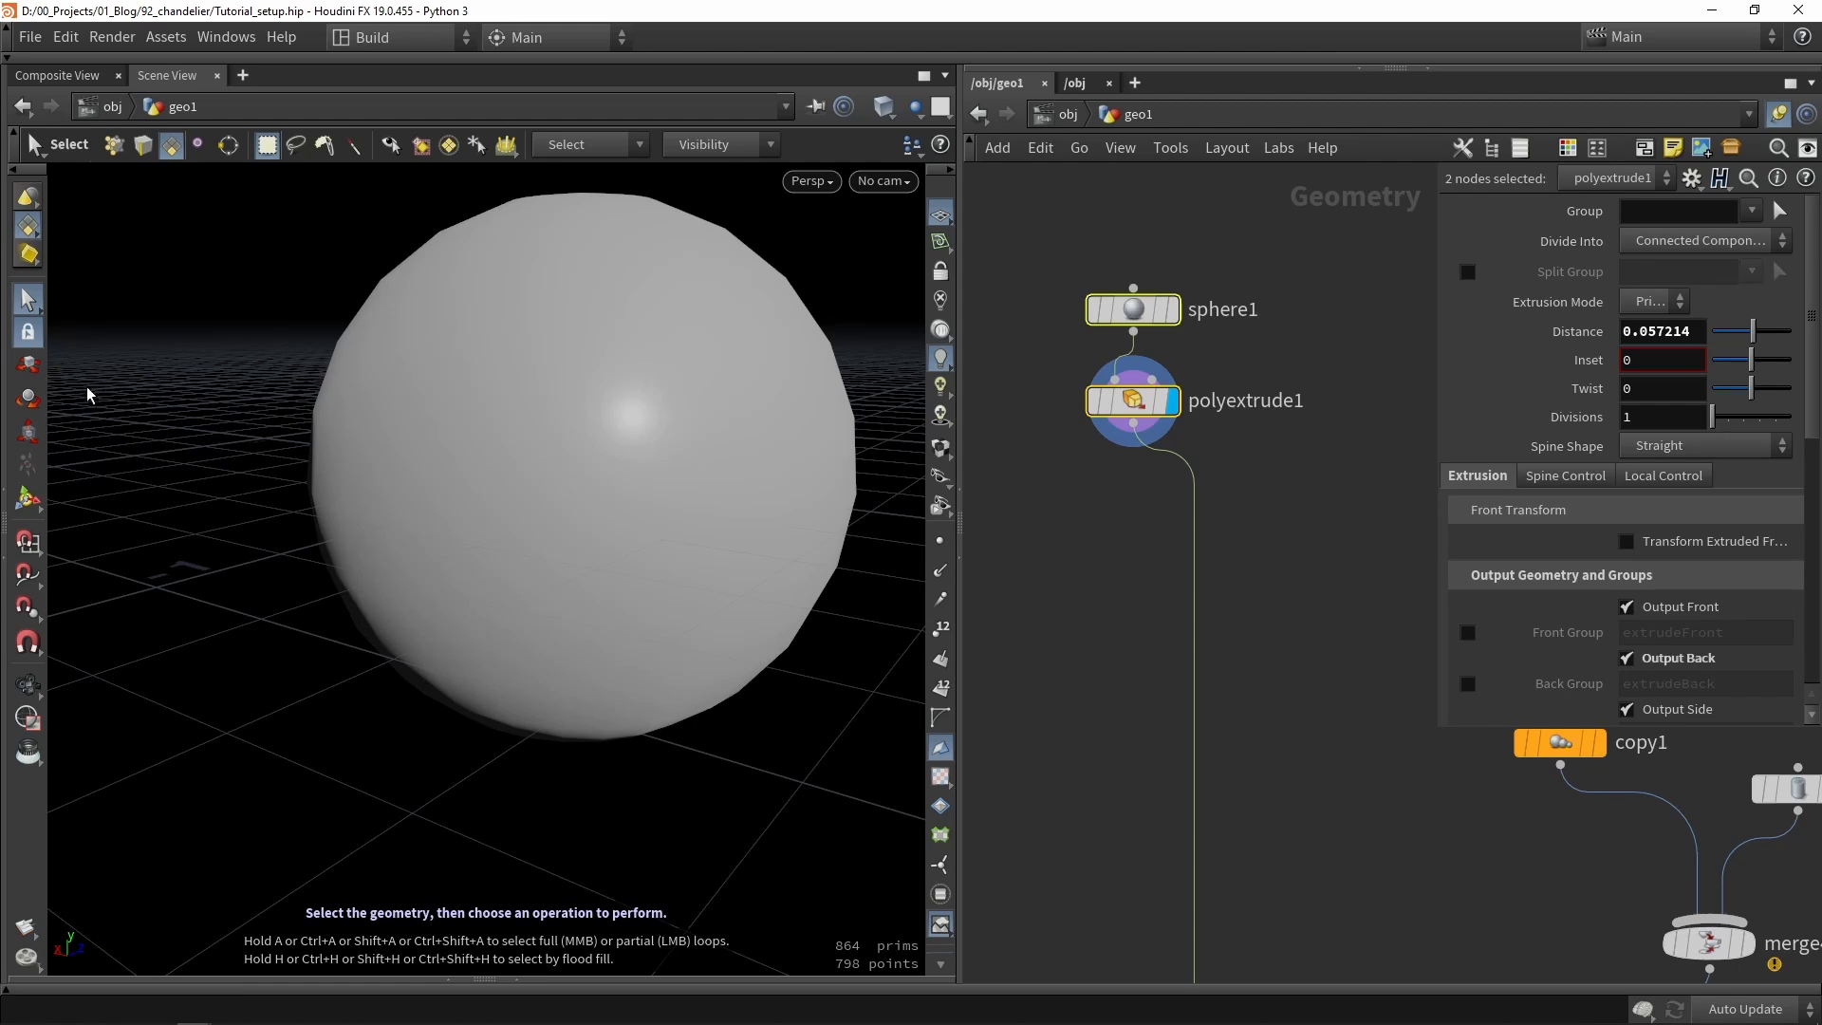
{"action": "left_click_drag", "start_coordinate": [490, 597], "coordinate": [543, 567]}
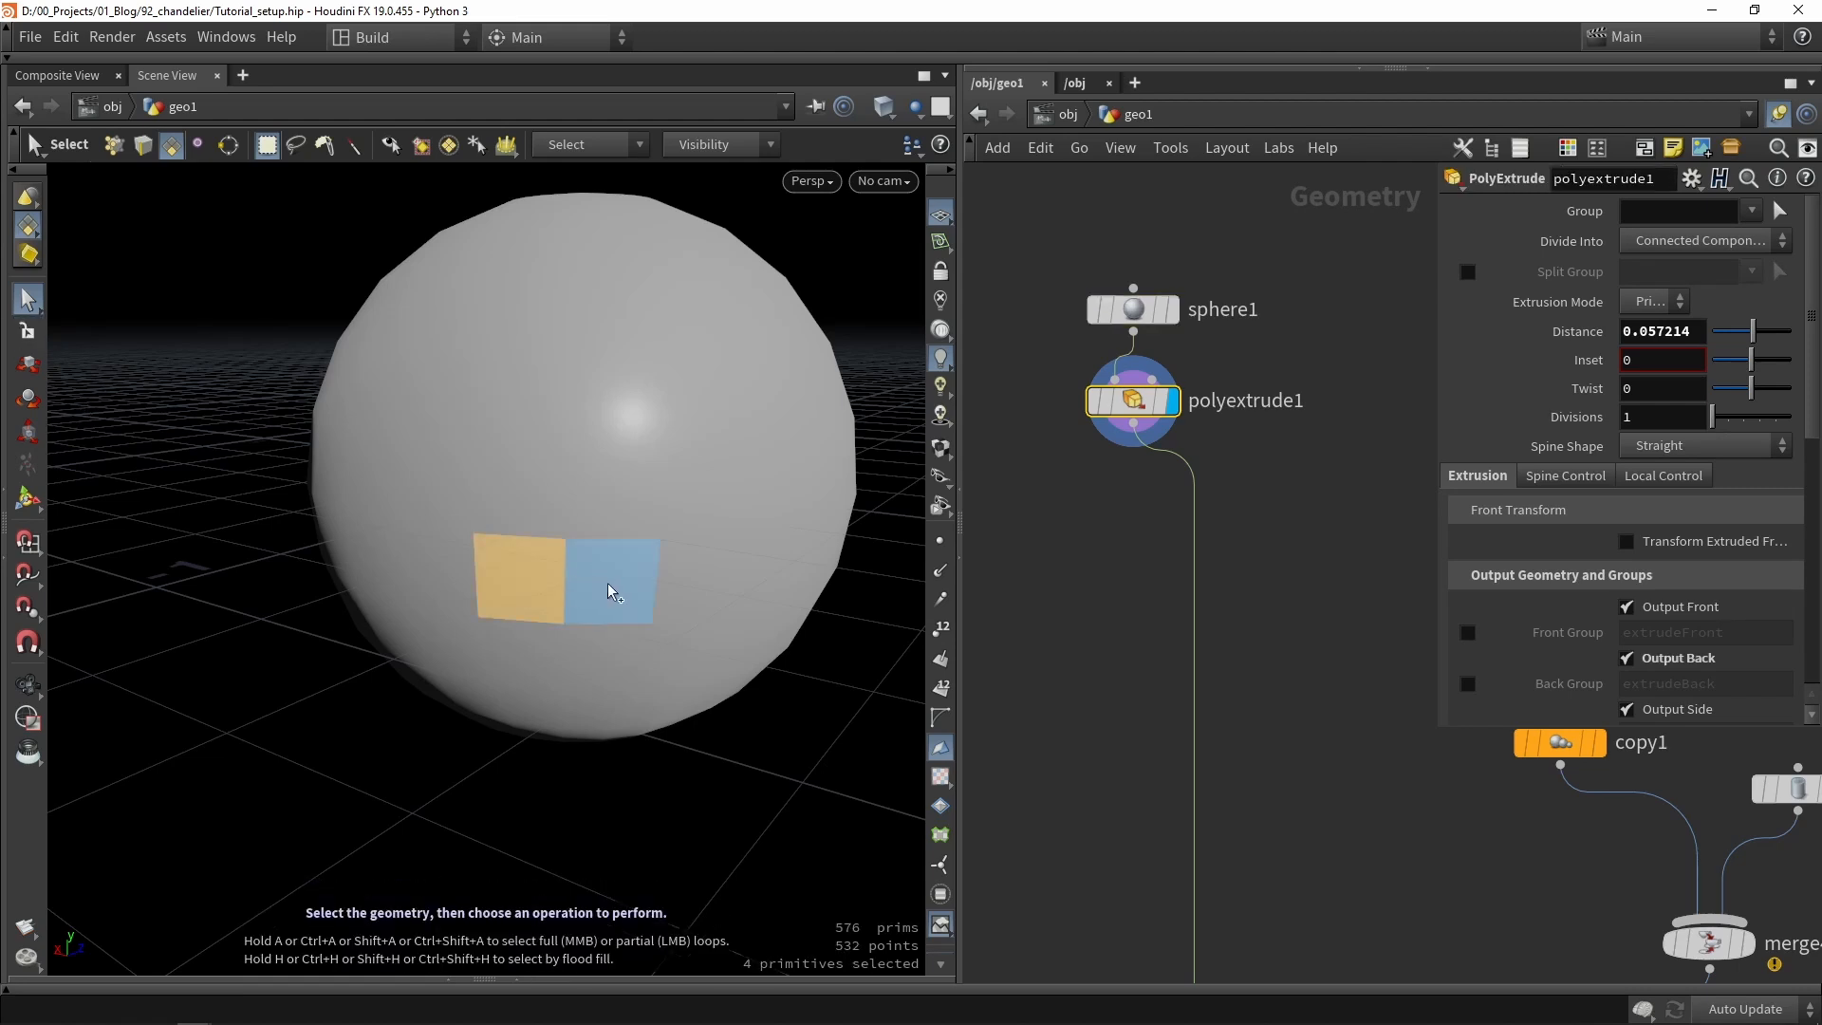
{"action": "left_click_drag", "start_coordinate": [676, 590], "coordinate": [704, 595], "text": "shift"}
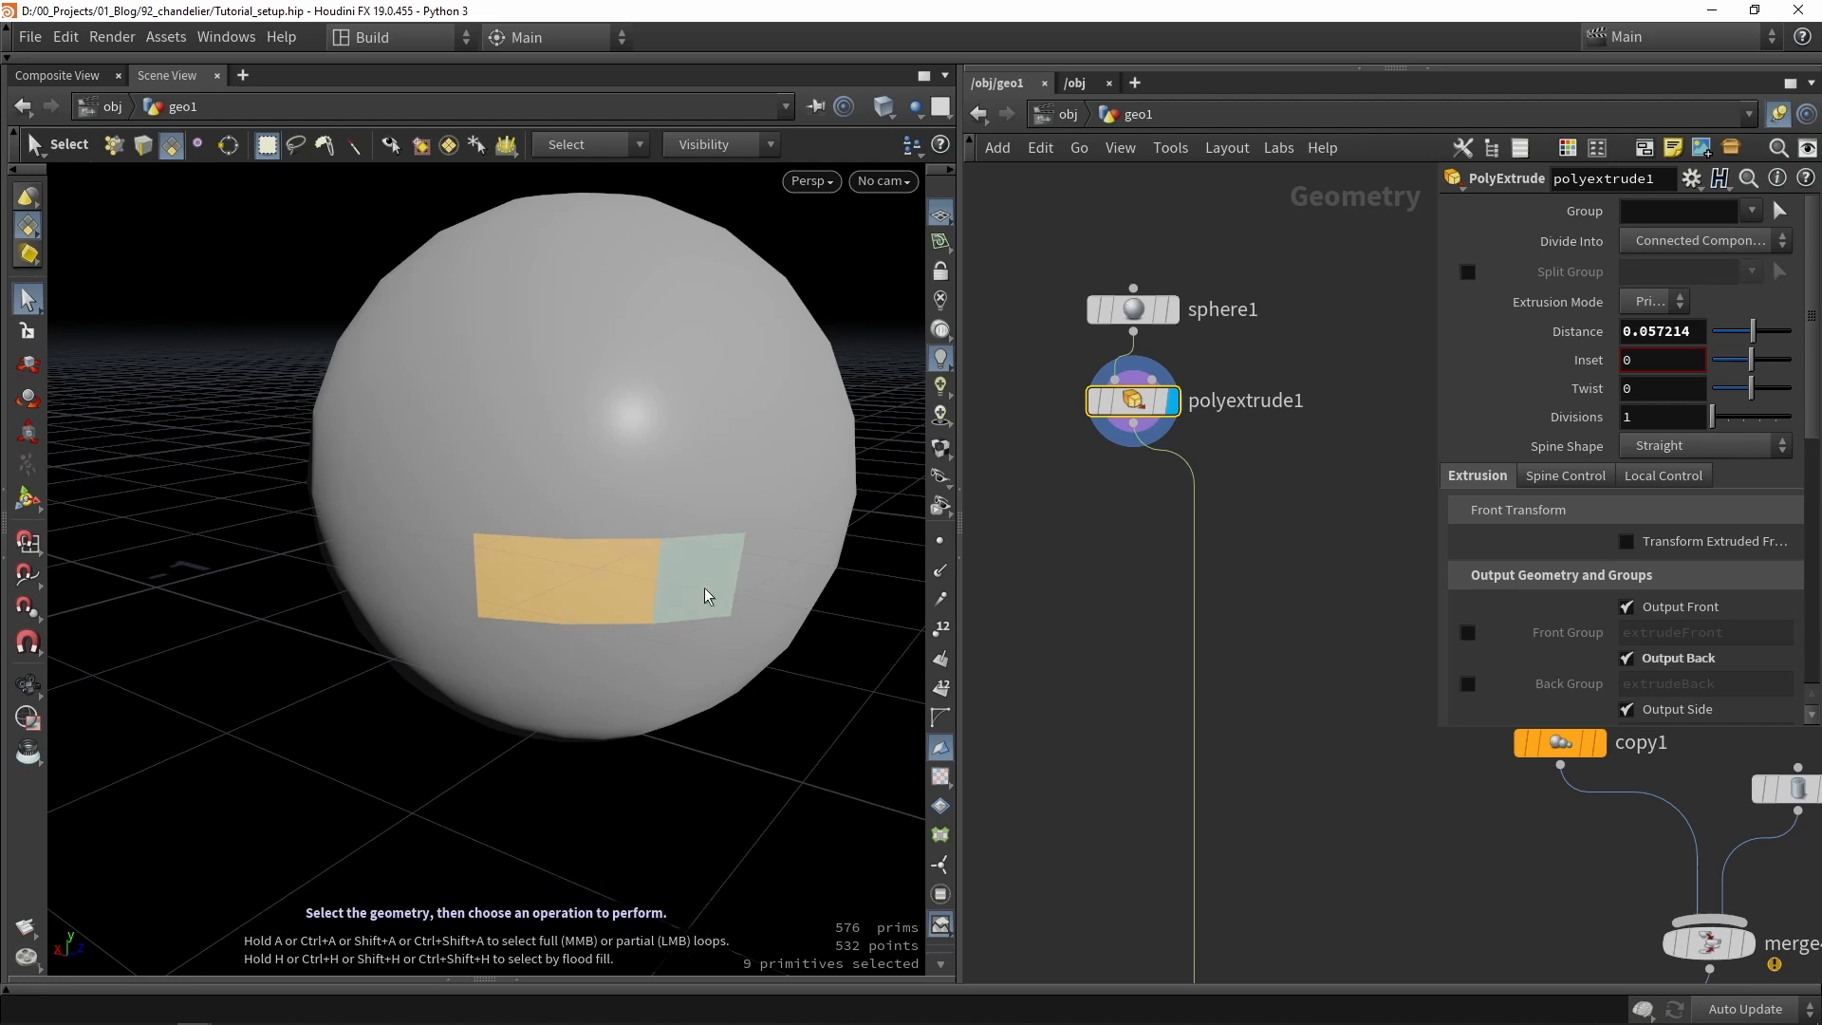
{"action": "left_click", "coordinate": [759, 575], "text": "shift"}
{"action": "middle_click", "coordinate": [475, 578], "text": "shift"}
{"action": "left_click_drag", "start_coordinate": [478, 590], "coordinate": [603, 524], "text": "alt"}
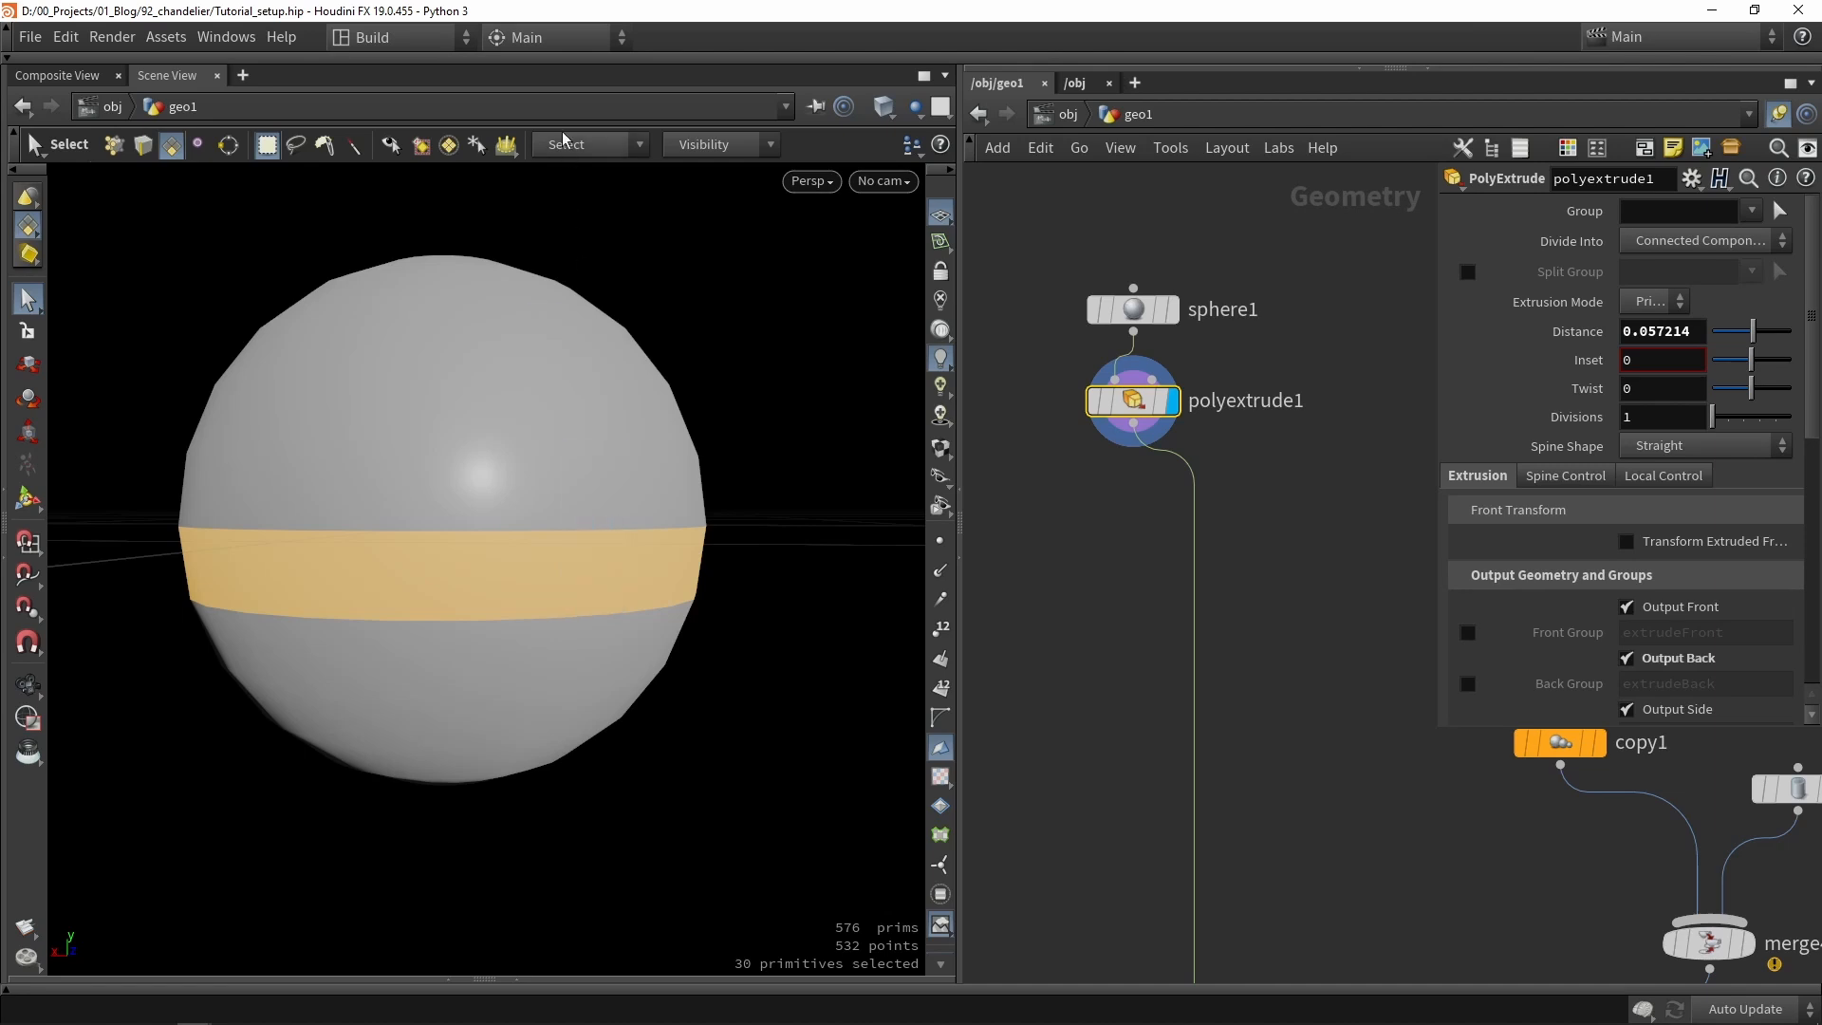
Switch to the Poly Modeling radial menu and PolyExtrude the selected face ring with distance about 0.042 and inset 0.04.
{"action": "left_click", "coordinate": [538, 36]}
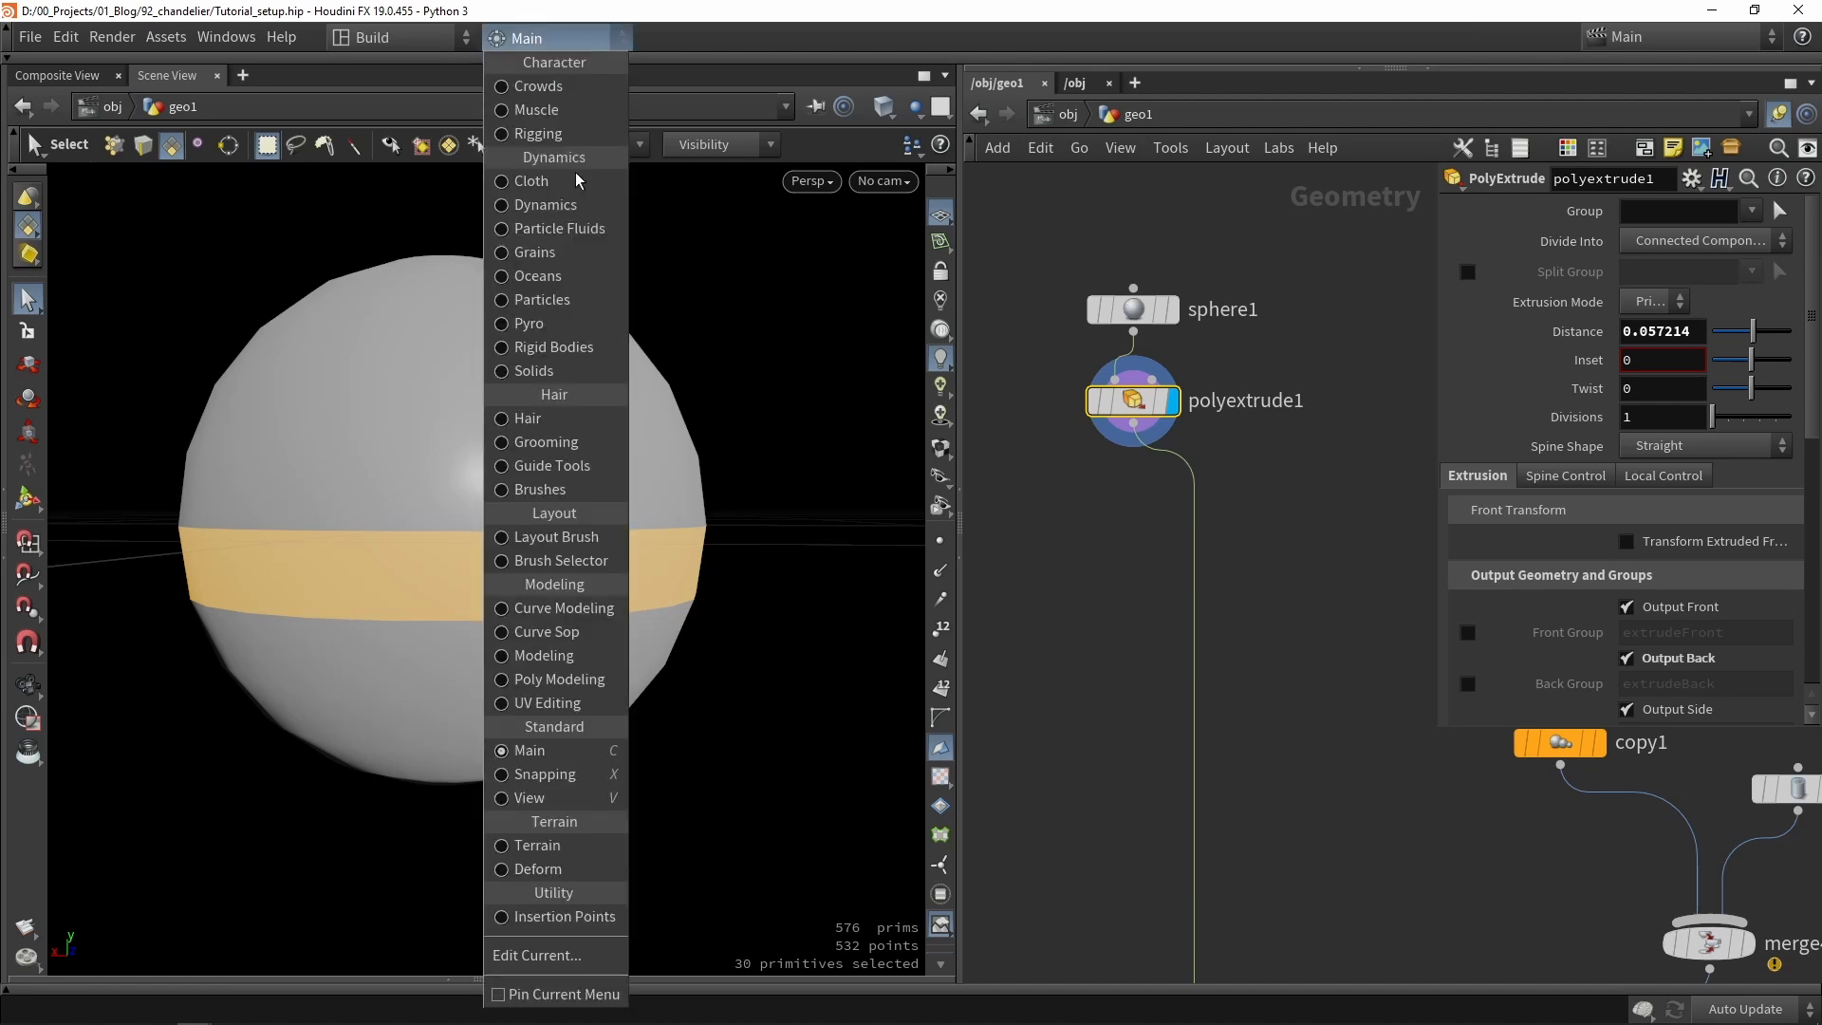
{"action": "left_click", "coordinate": [561, 679]}
{"action": "key", "text": "c"}
{"action": "left_click", "coordinate": [717, 574]}
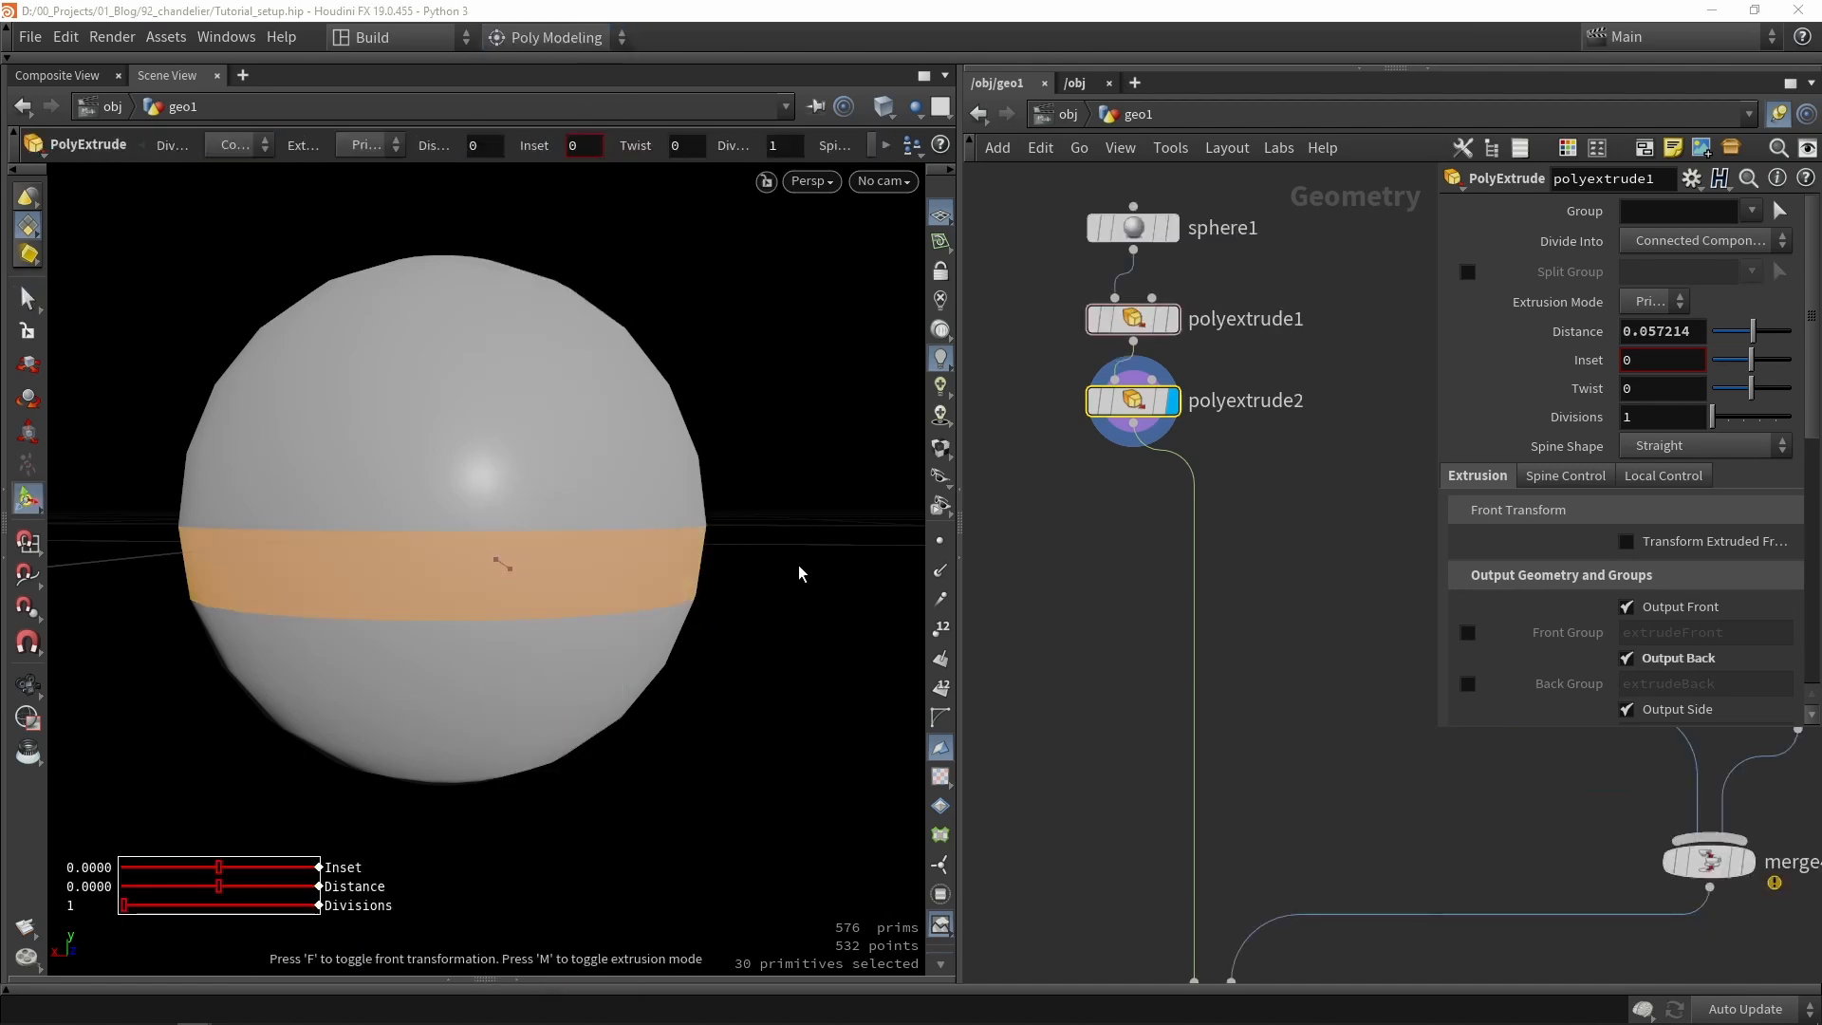
{"action": "left_click_drag", "start_coordinate": [510, 565], "coordinate": [494, 566]}
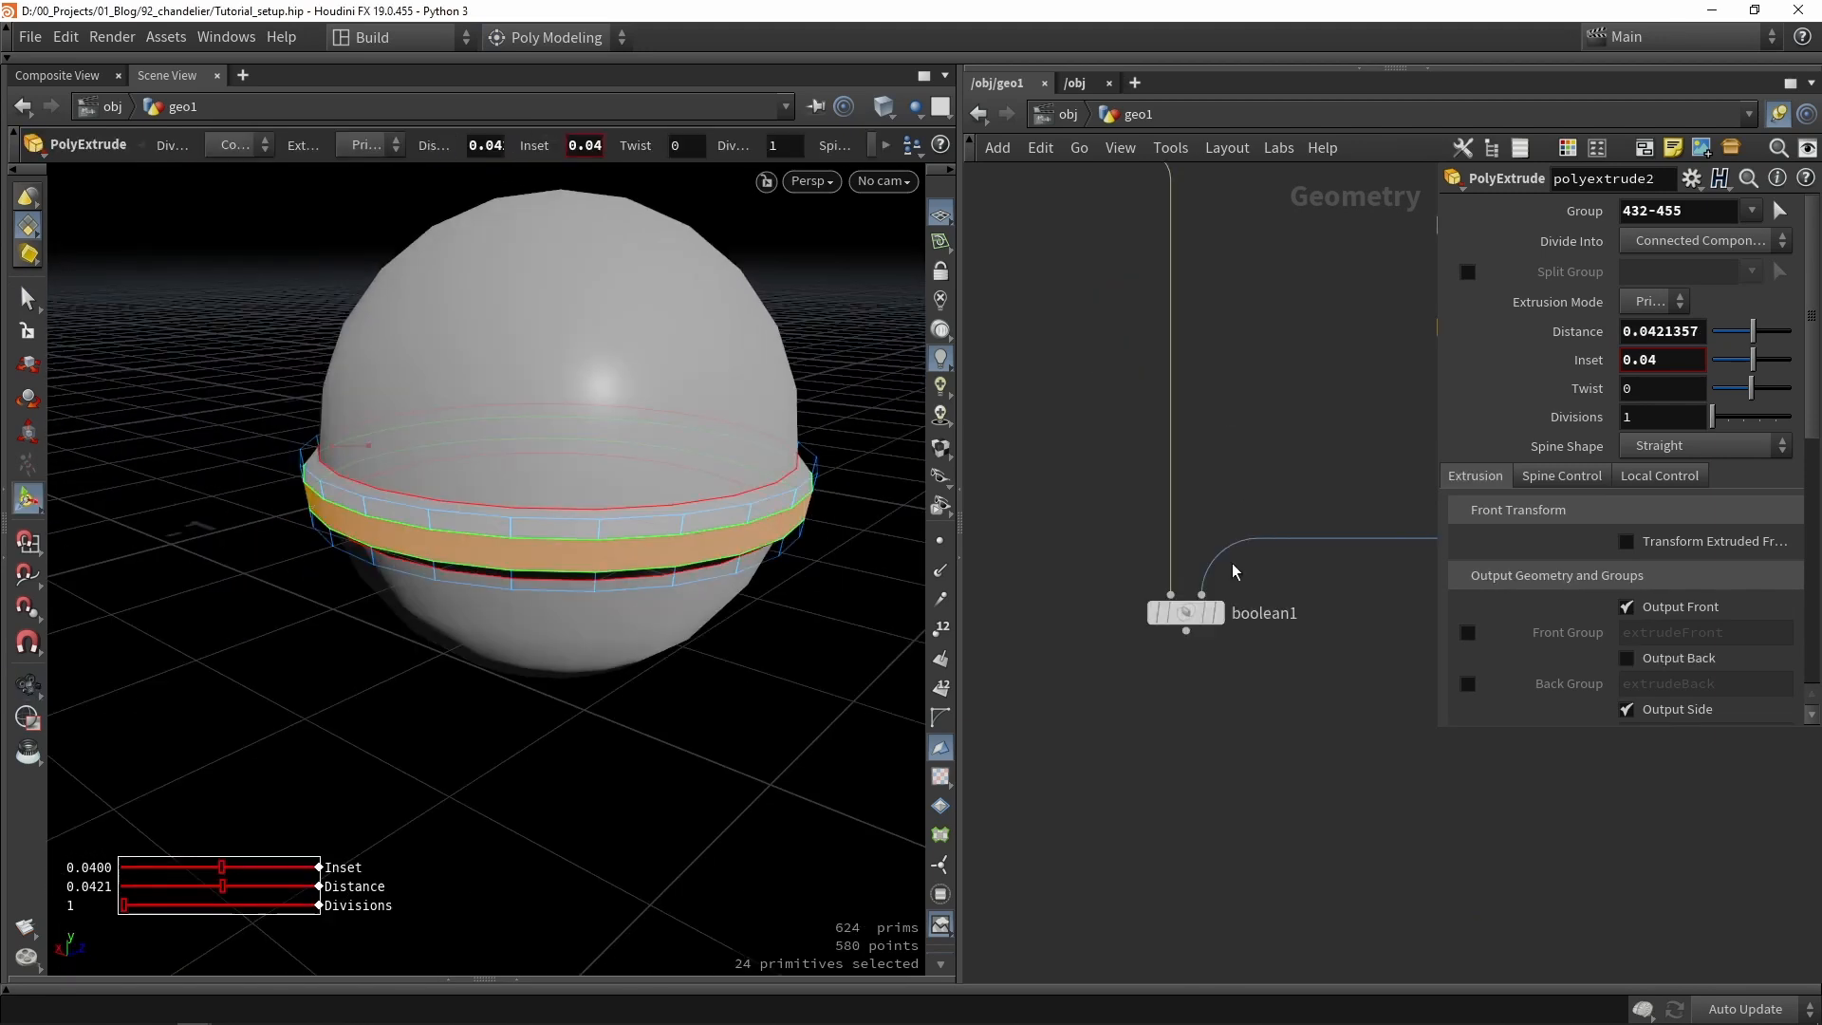
Display boolean1 with the extruded band included and reposition its node beneath polyextrude2.
{"action": "left_click", "coordinate": [1219, 613]}
{"action": "key", "text": "Escape"}
{"action": "left_click_drag", "start_coordinate": [570, 446], "coordinate": [765, 476]}
{"action": "key", "text": "Return"}
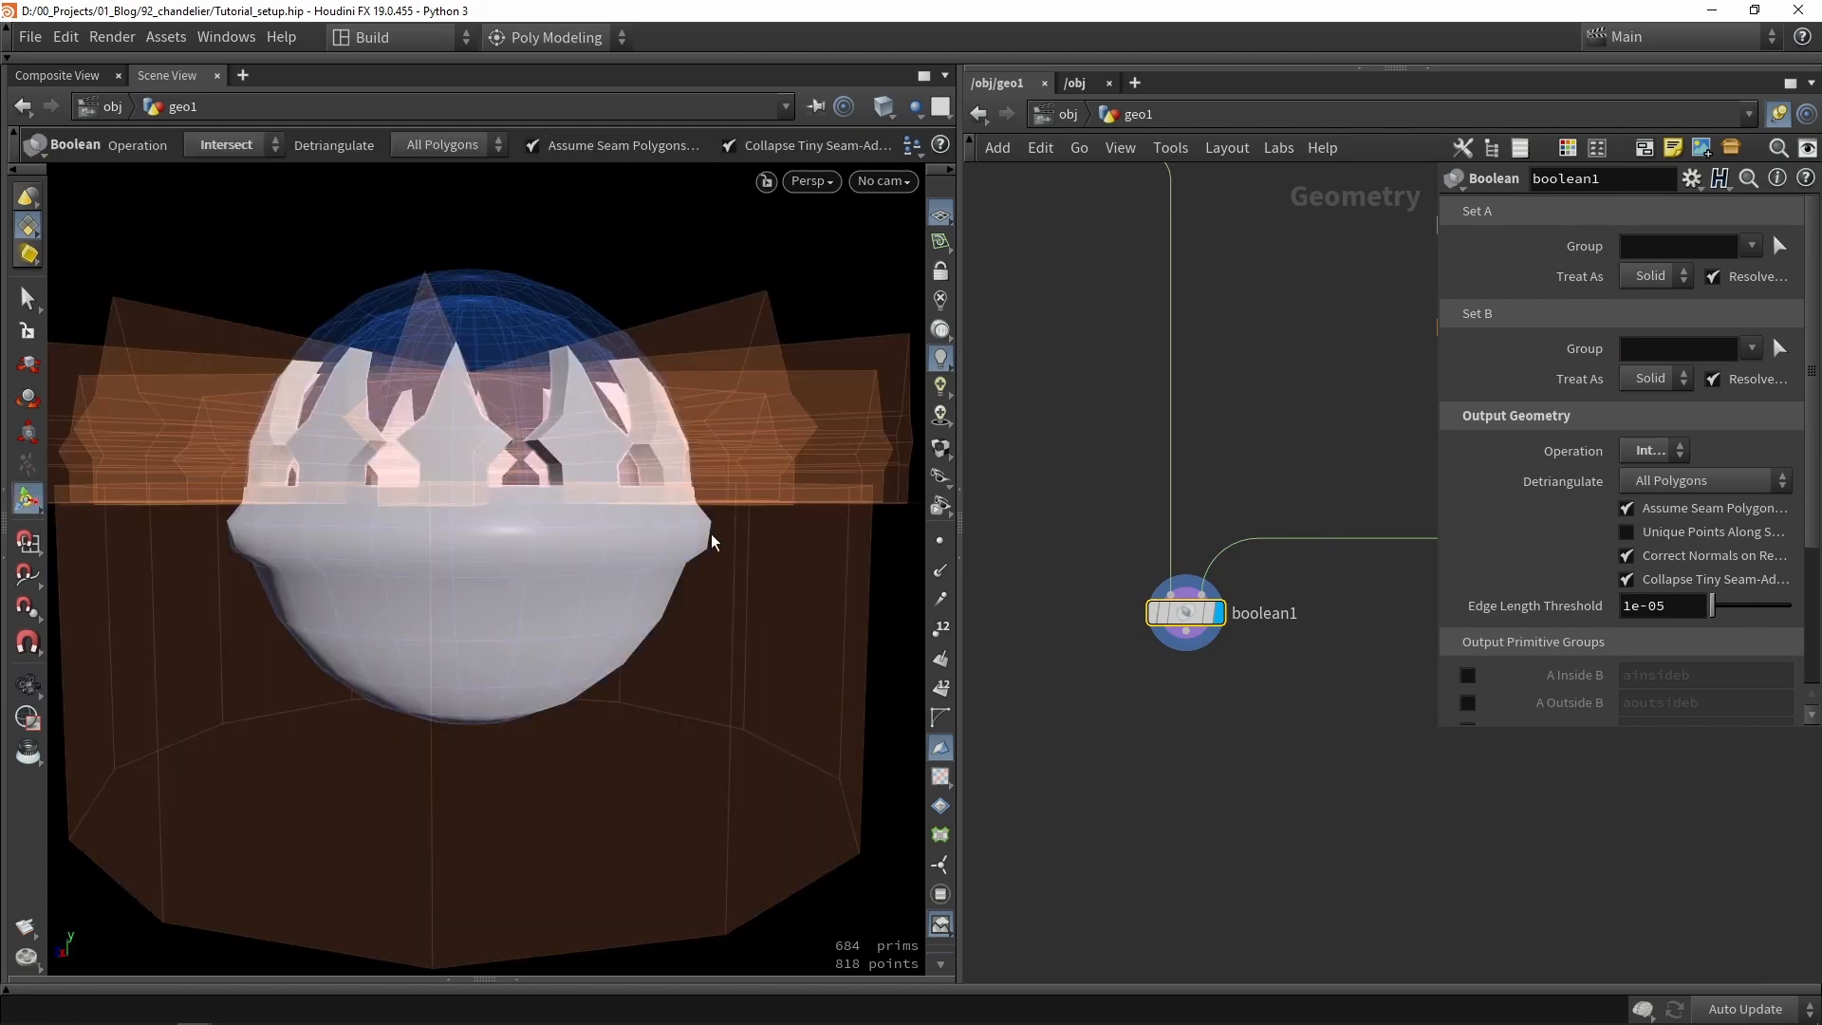
{"action": "key", "text": "h"}
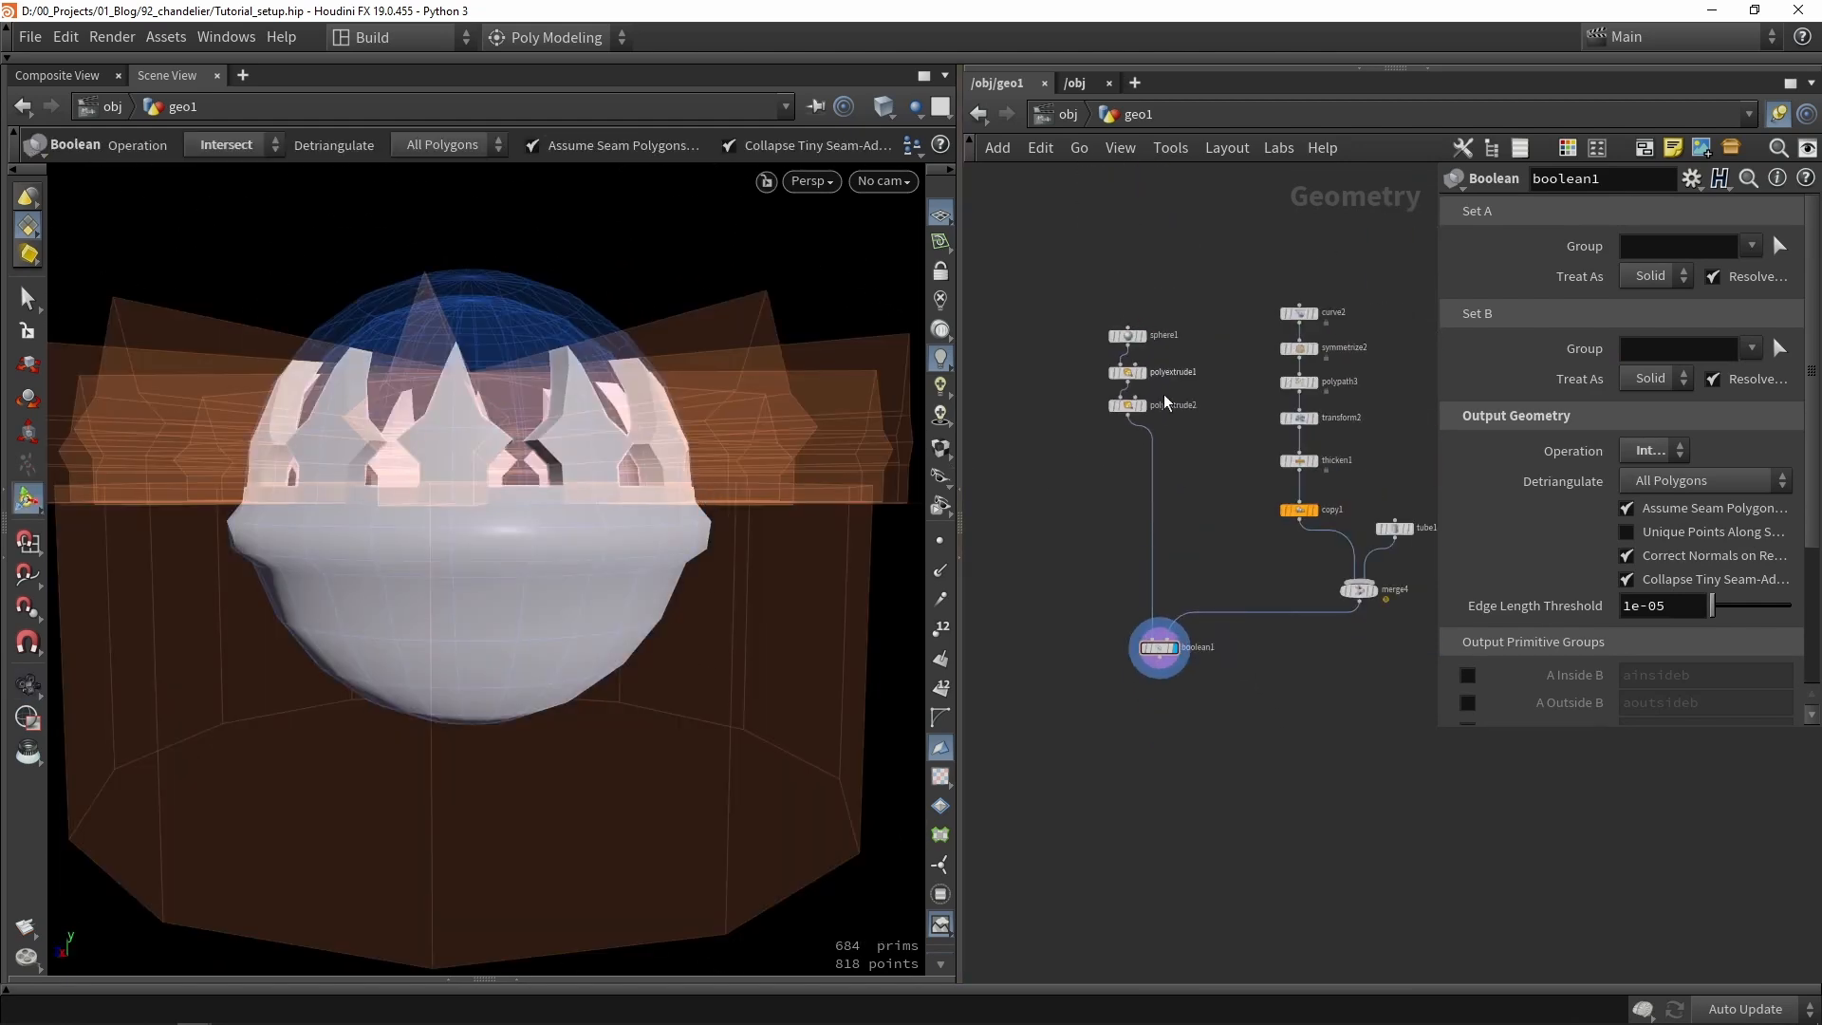
{"action": "left_click_drag", "start_coordinate": [1158, 648], "coordinate": [1174, 671]}
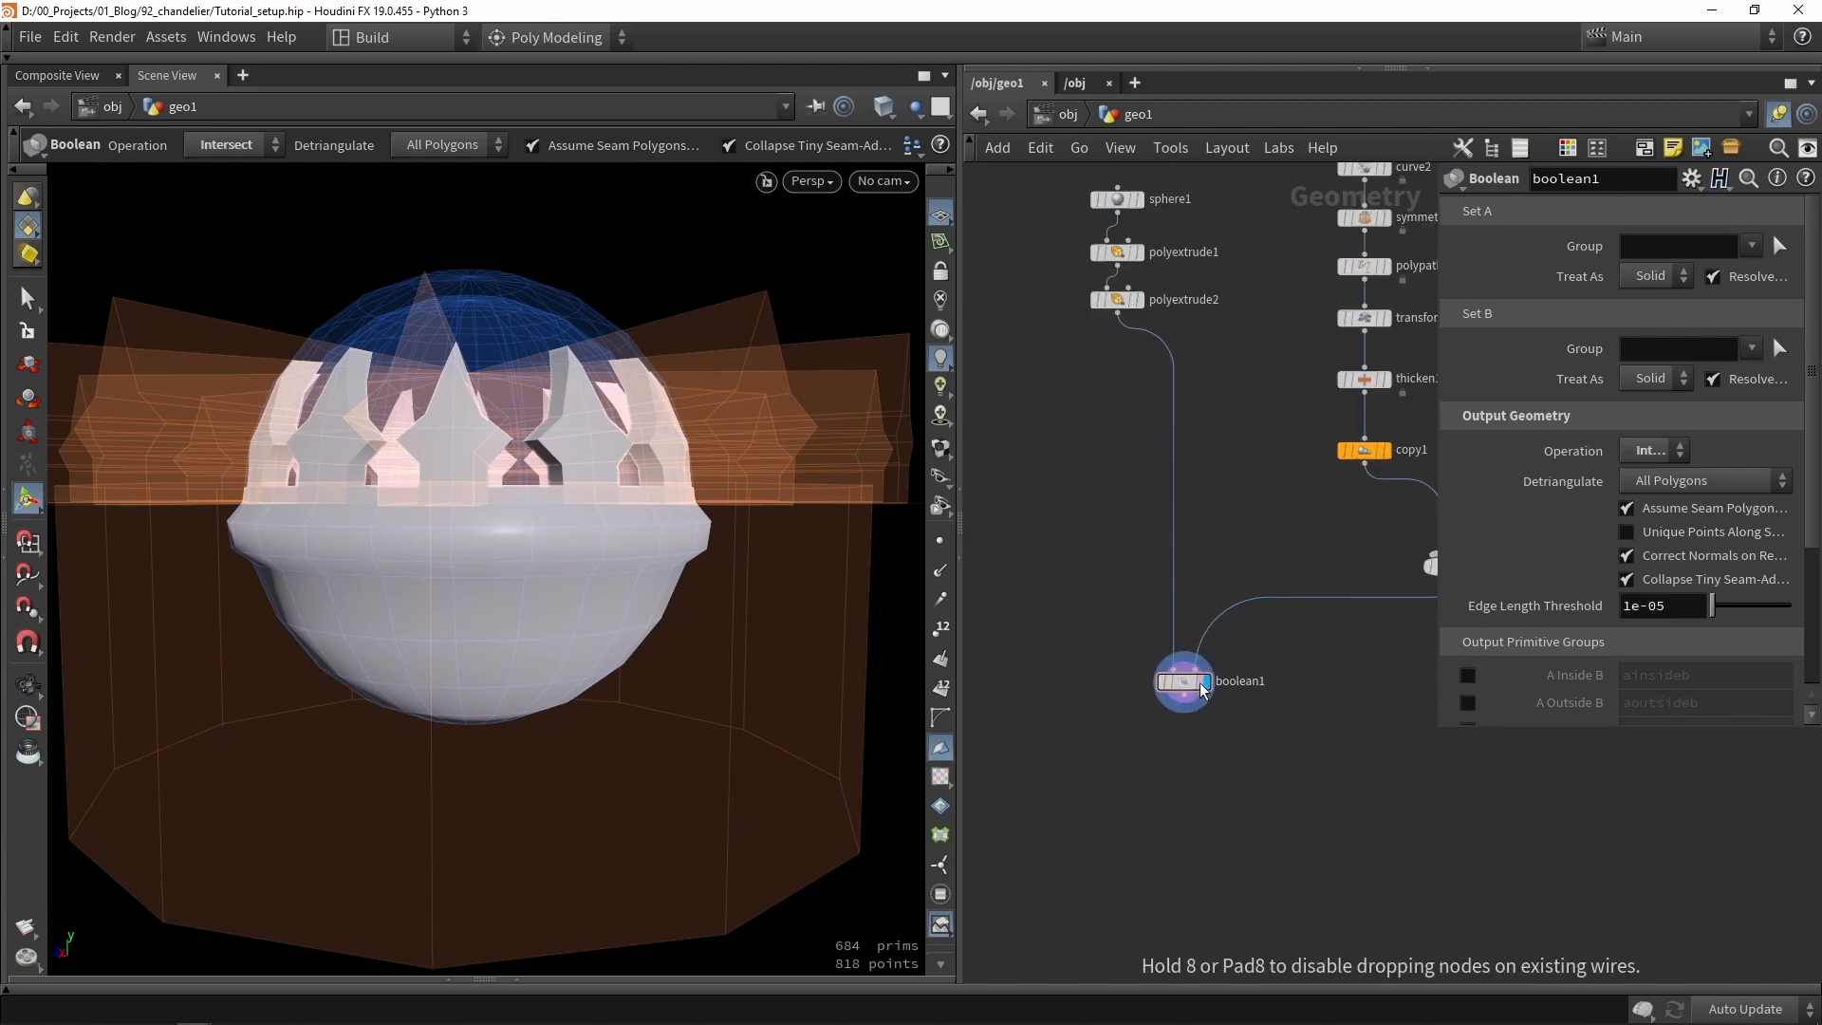
{"action": "key", "text": "h"}
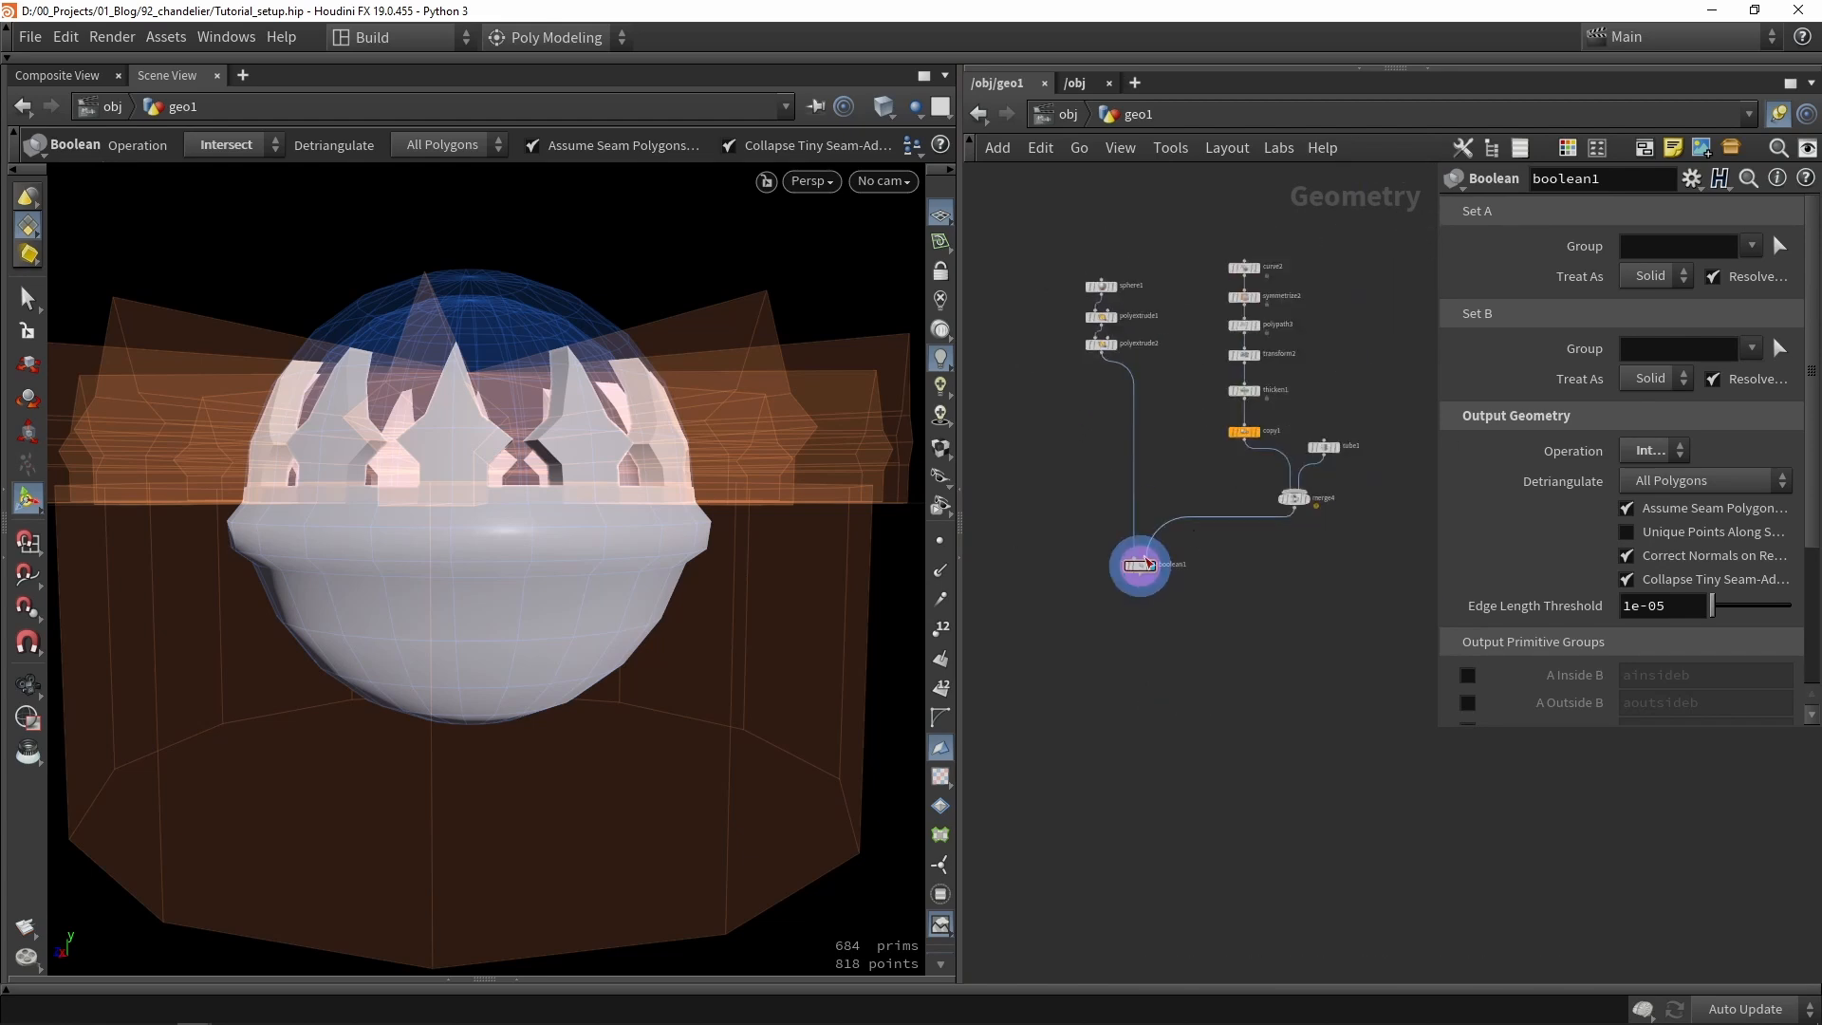
{"action": "scroll", "coordinate": [1138, 563], "scroll_direction": "up", "scroll_amount": 2}
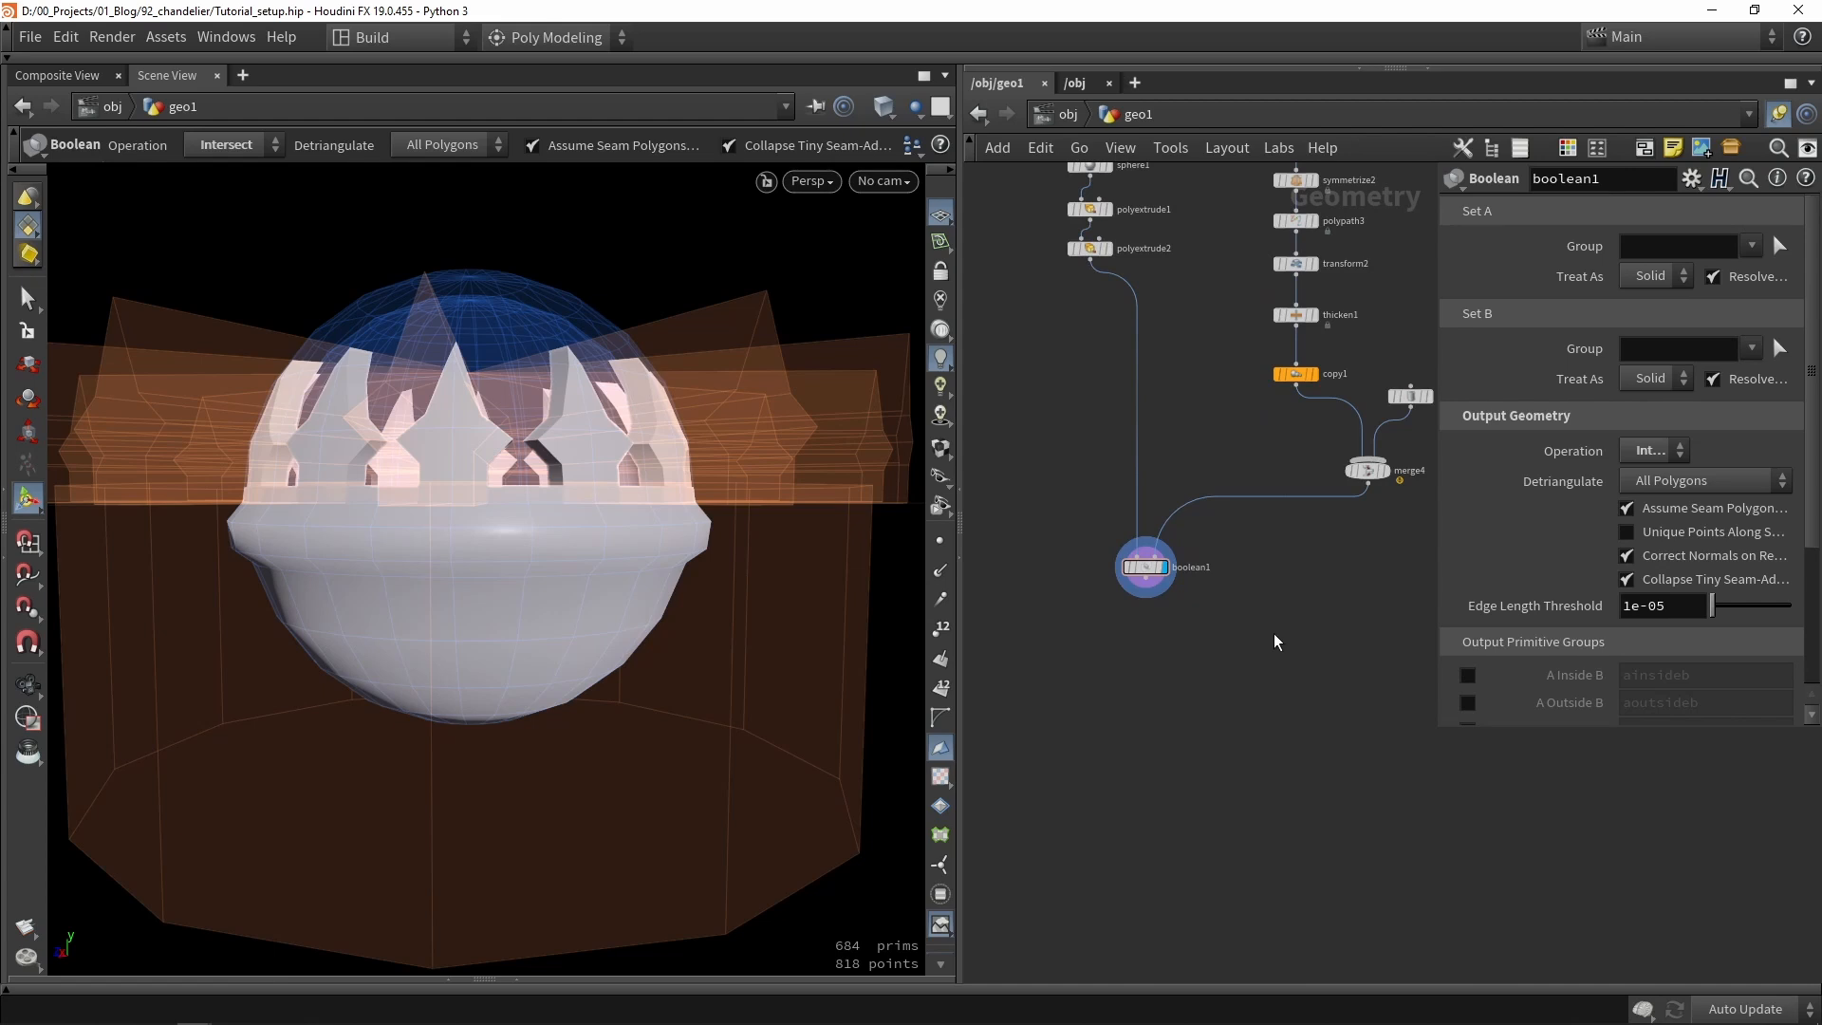
Add a Merge node below boolean1.
{"action": "middle_click_drag", "start_coordinate": [1211, 692], "coordinate": [1273, 582]}
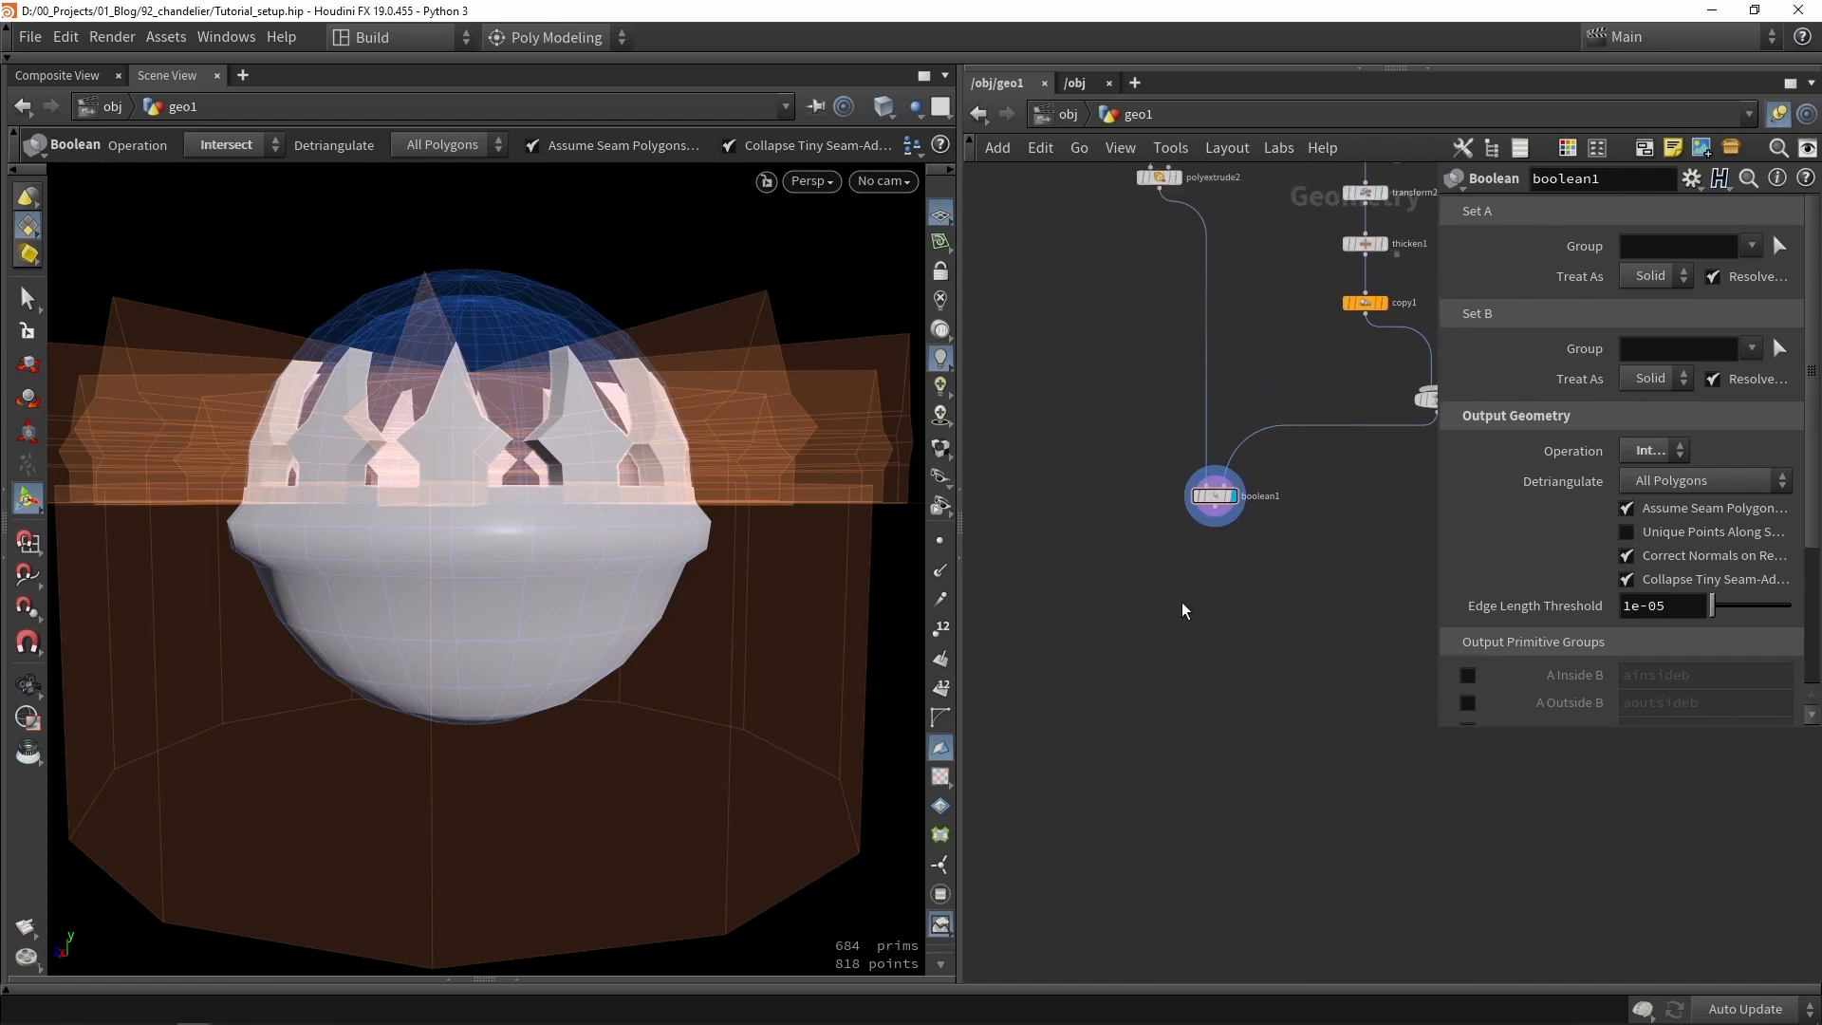
{"action": "key", "text": "Tab"}
{"action": "type", "text": "merge"}
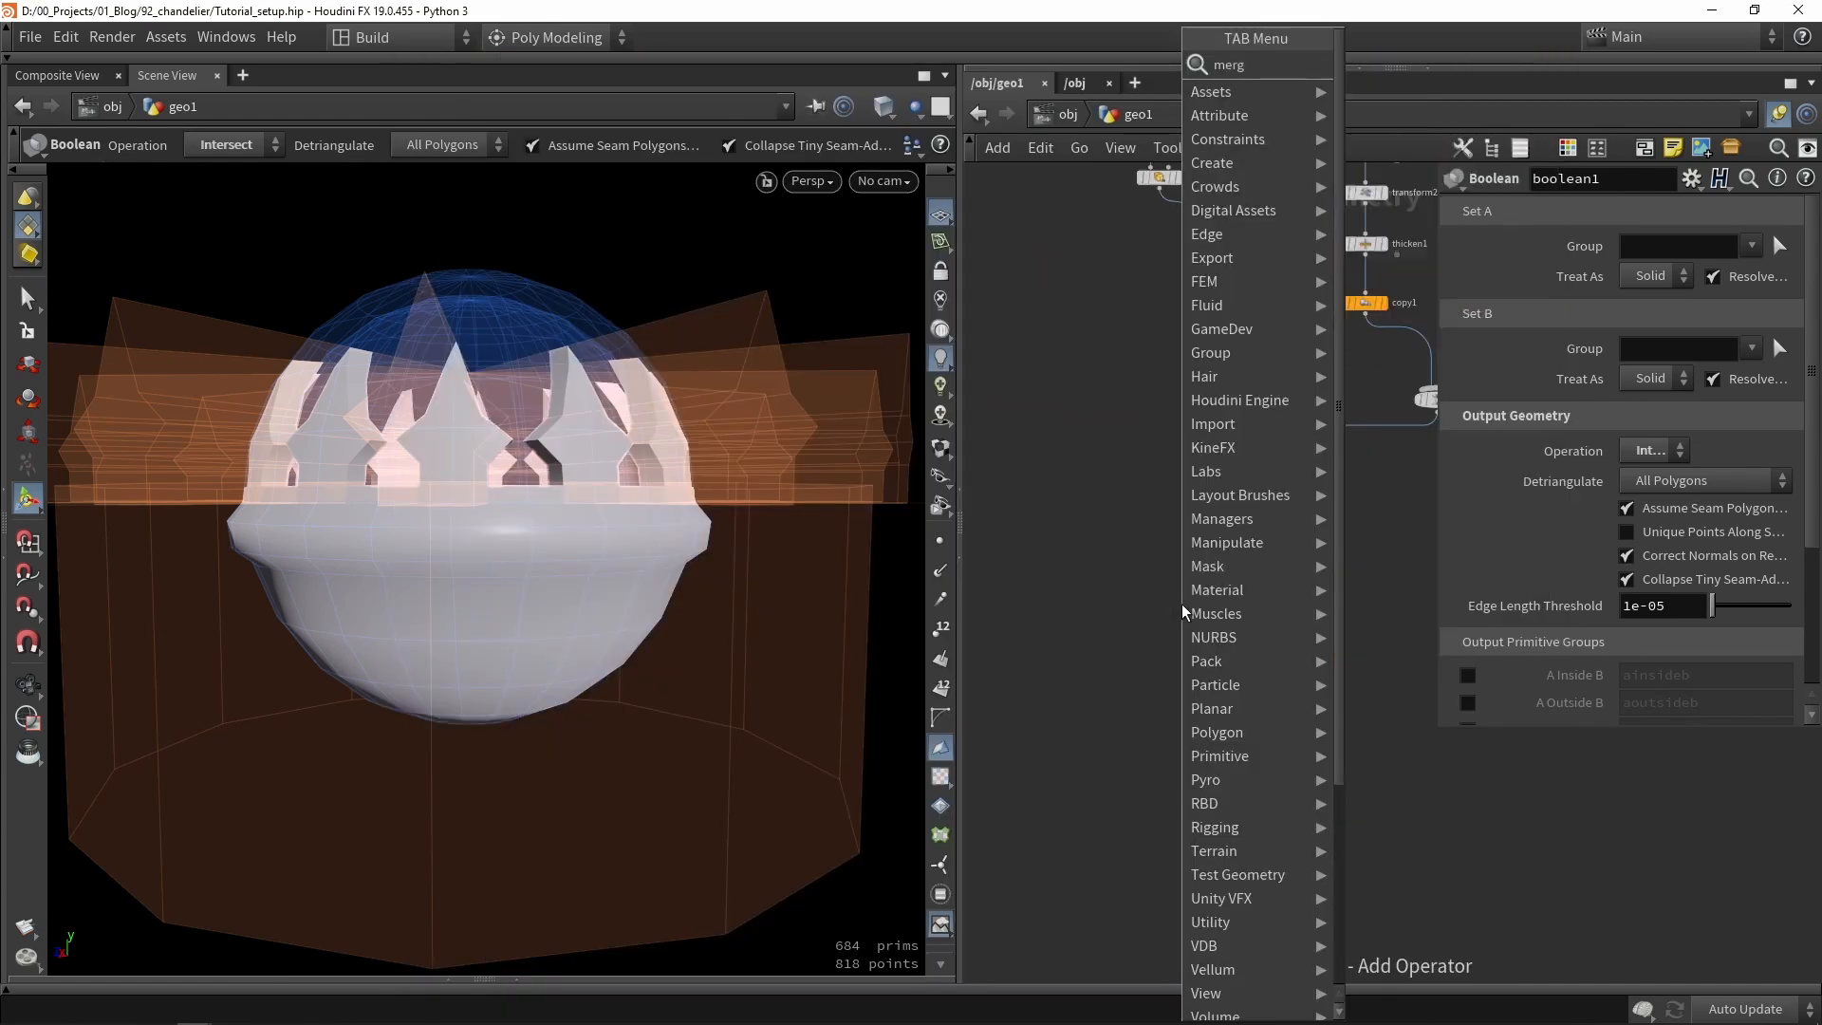
{"action": "key", "text": "Return"}
{"action": "left_click", "coordinate": [1182, 604]}
Add a polygon mesh sphere of radius 0.5 beside boolean1, wire both into merge5 and display the merged geometry.
{"action": "key", "text": "Tab"}
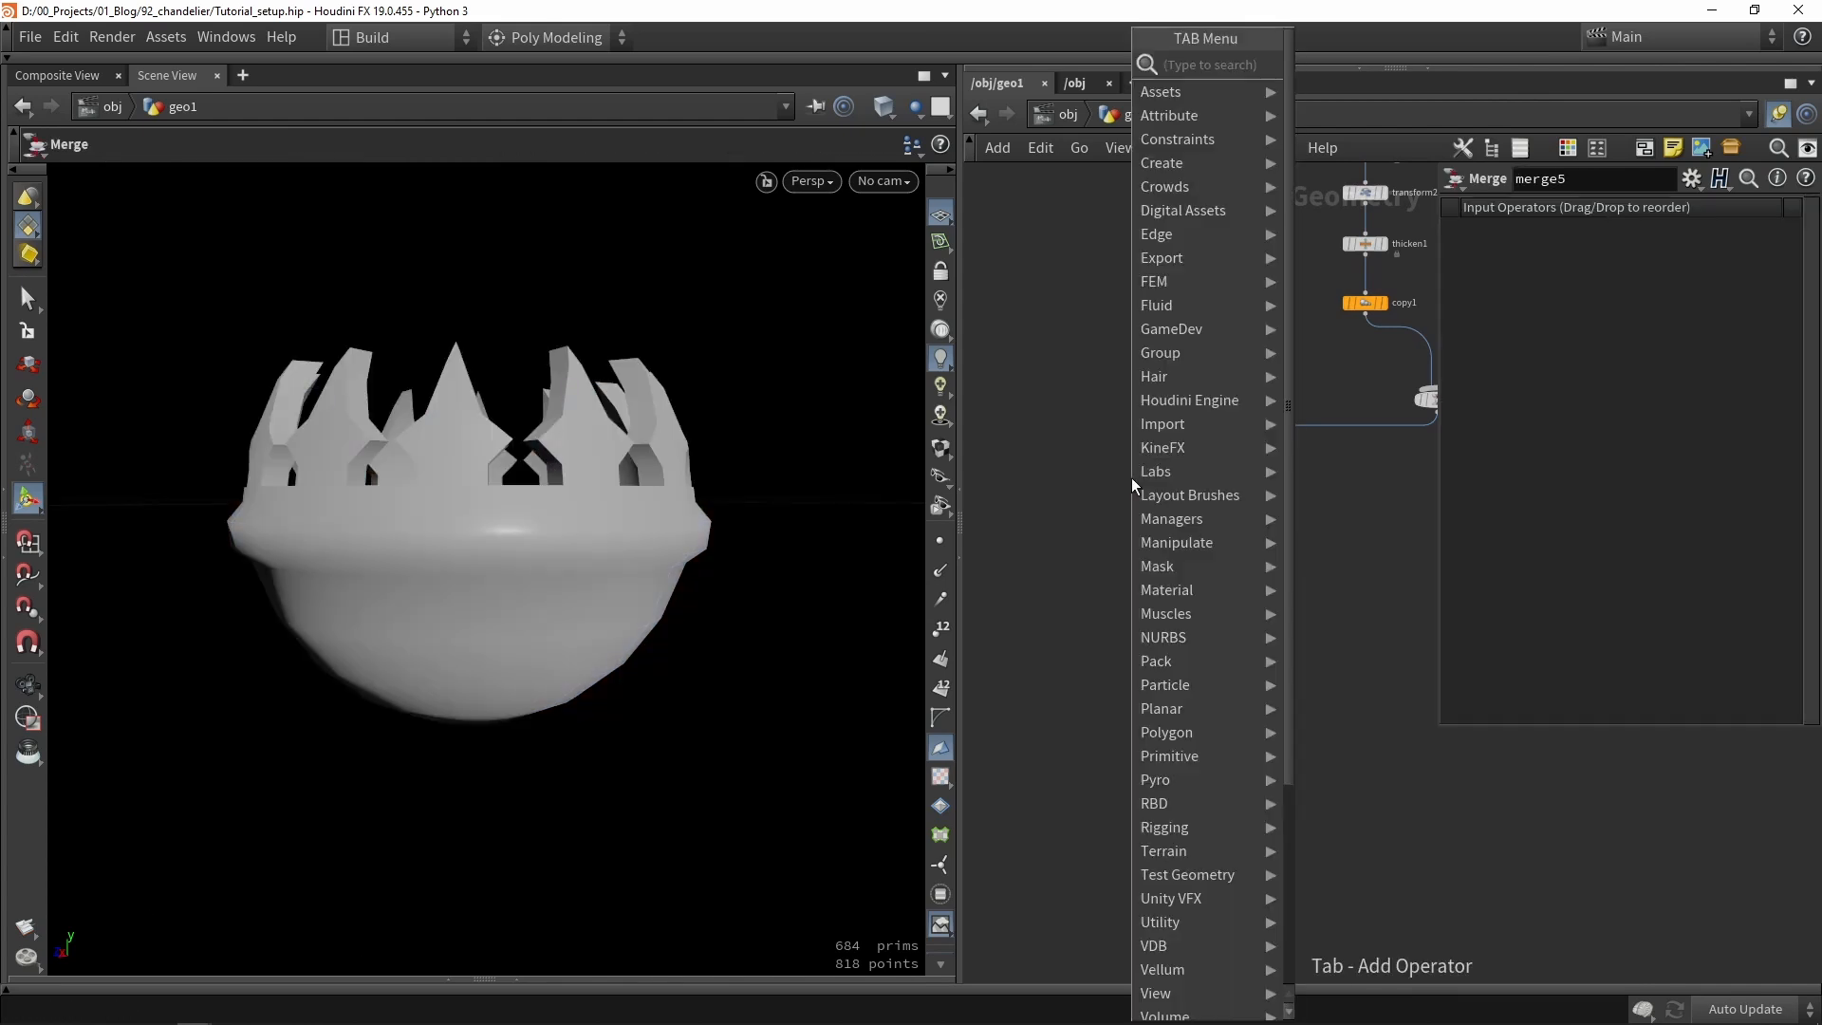
{"action": "type", "text": "sphere"}
{"action": "key", "text": "Return"}
{"action": "left_click", "coordinate": [1137, 486]}
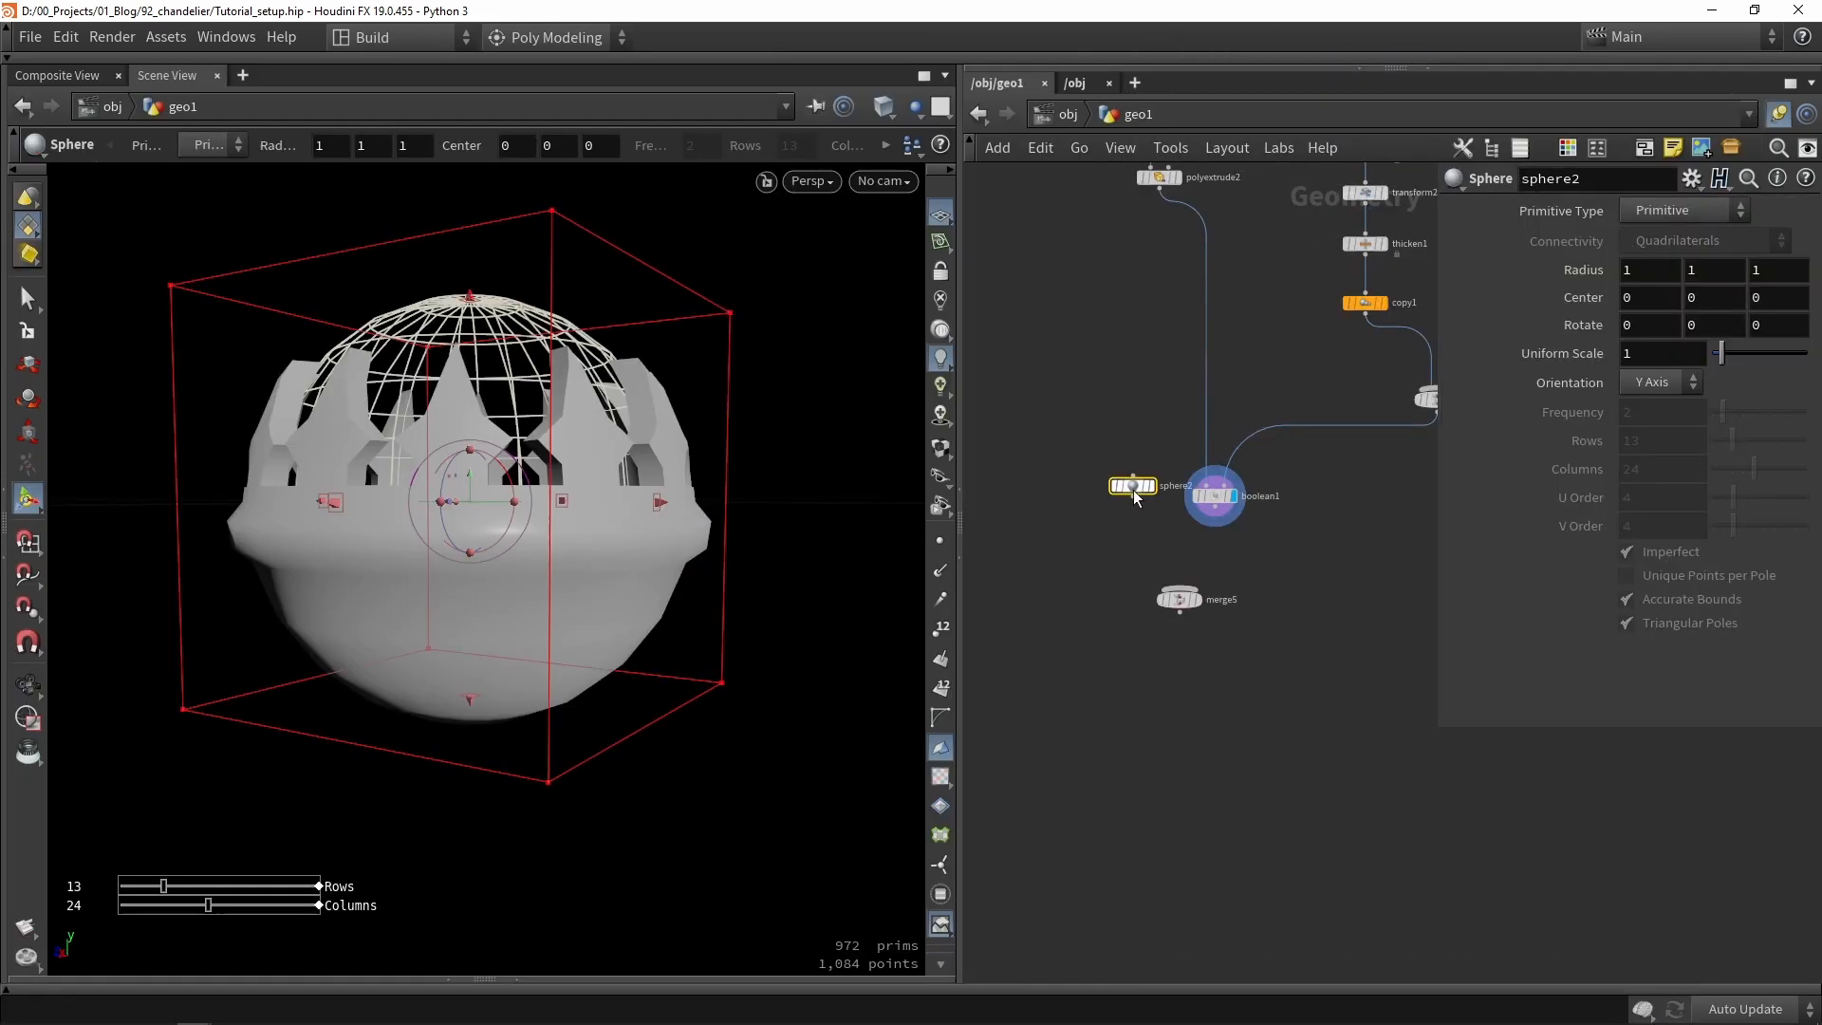
{"action": "mouse_move", "coordinate": [1142, 497]}
{"action": "left_mouse_down"}
{"action": "mouse_move", "coordinate": [1126, 518]}
{"action": "mouse_move", "coordinate": [1230, 700]}
{"action": "left_mouse_up"}
{"action": "left_click_drag", "start_coordinate": [1302, 527], "coordinate": [1272, 723]}
{"action": "left_click", "coordinate": [1272, 723]}
{"action": "left_click", "coordinate": [1230, 719]}
Move sphere2 below the bowl to a centre Y of about -0.64 and set its uniform scale to 0.2.
{"action": "left_click", "coordinate": [1117, 502]}
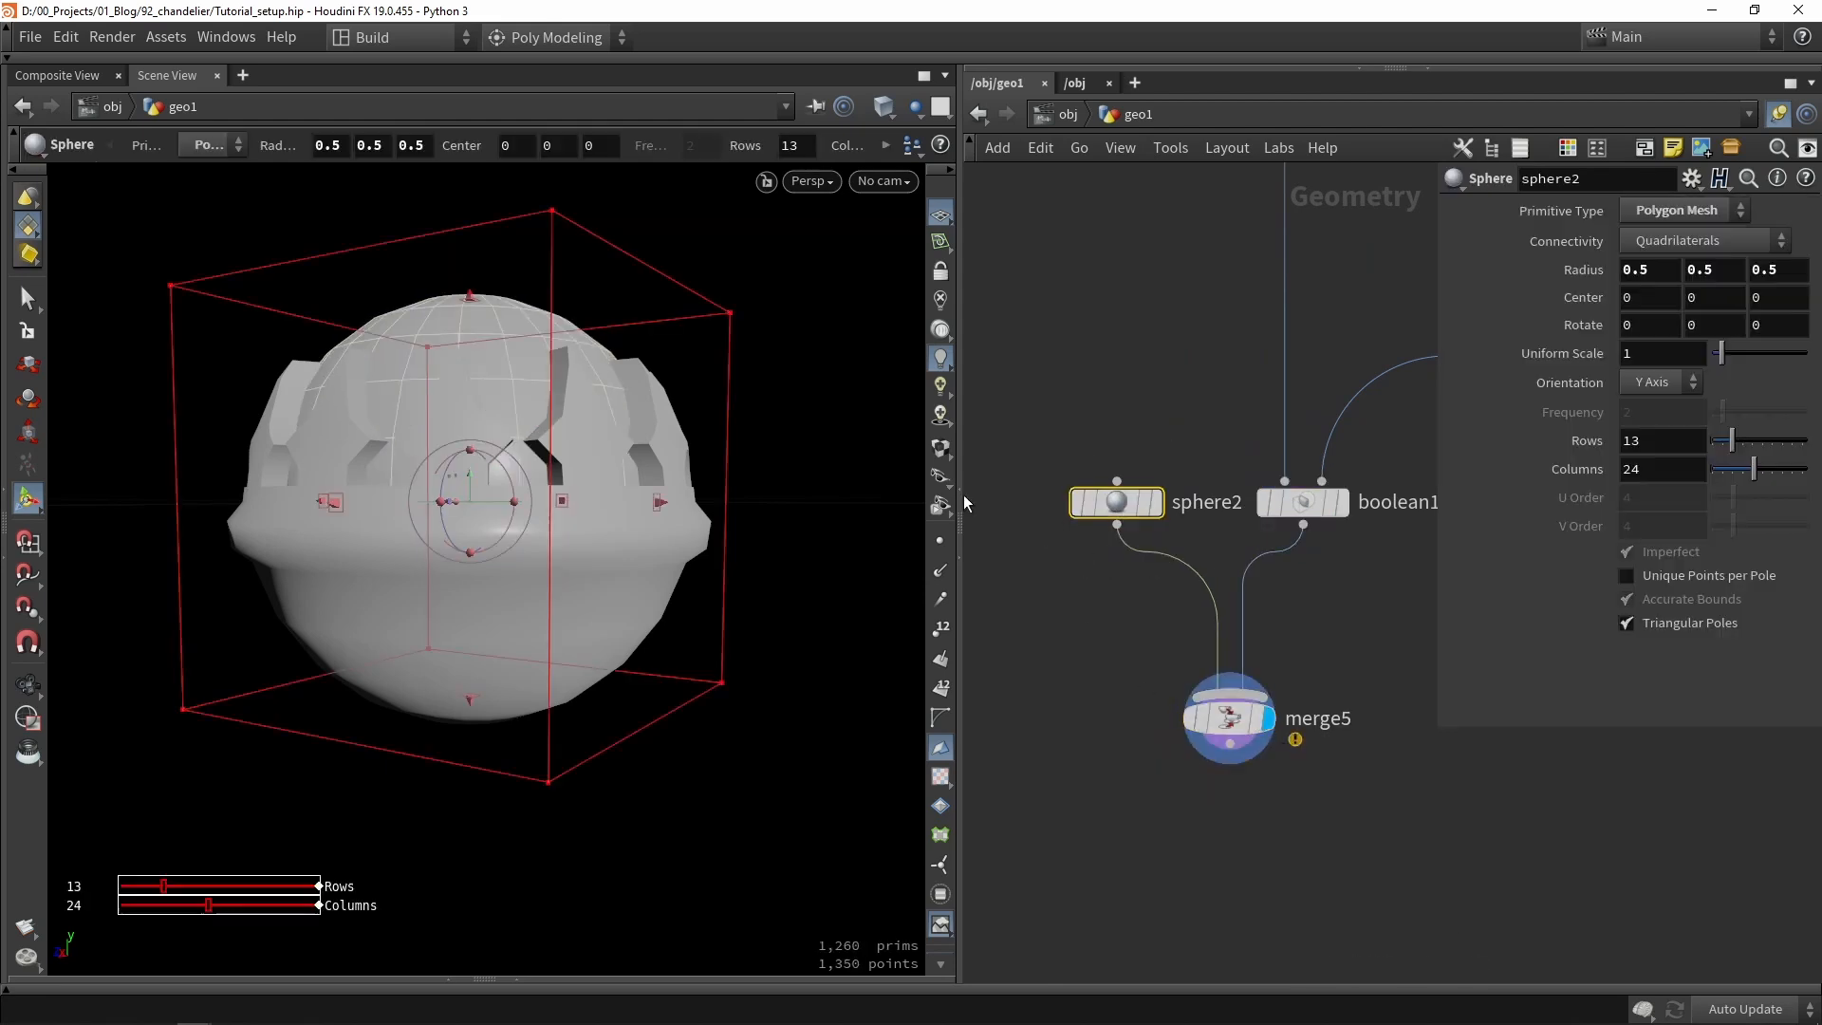
{"action": "left_click_drag", "start_coordinate": [471, 484], "coordinate": [473, 729]}
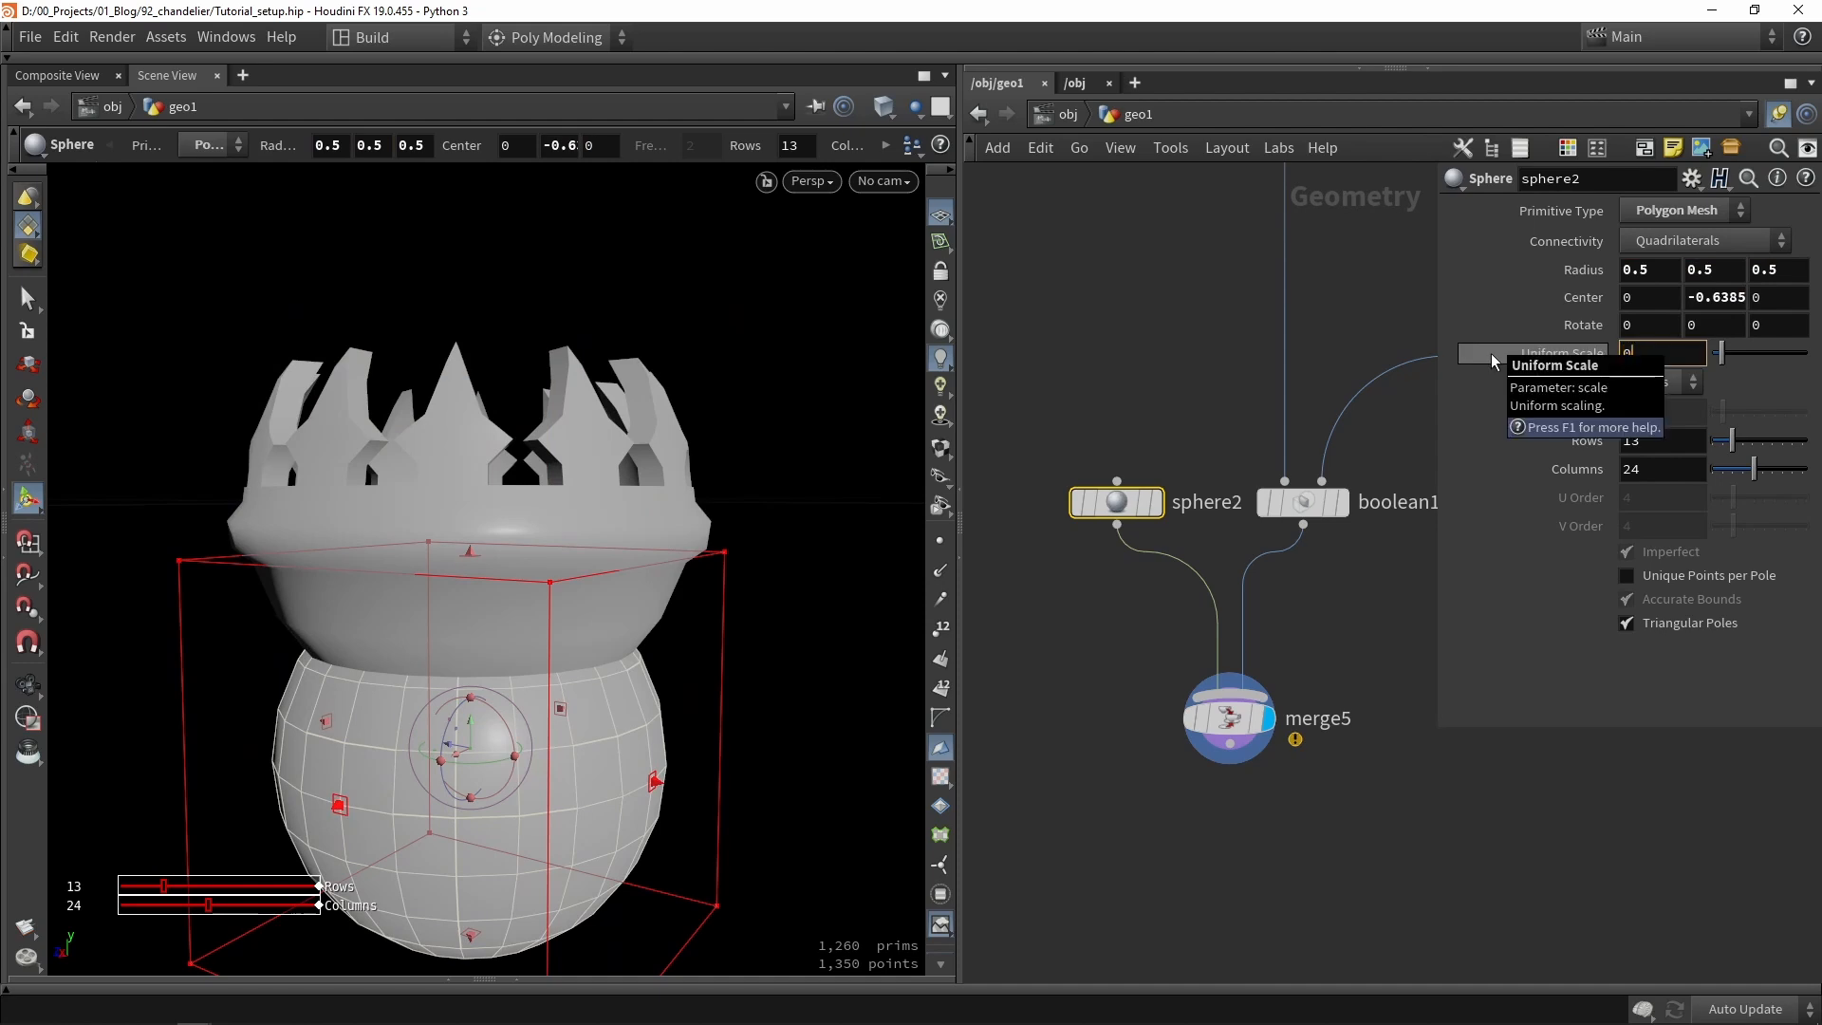
{"action": "type", "text": ".2"}
{"action": "key", "text": "Return"}
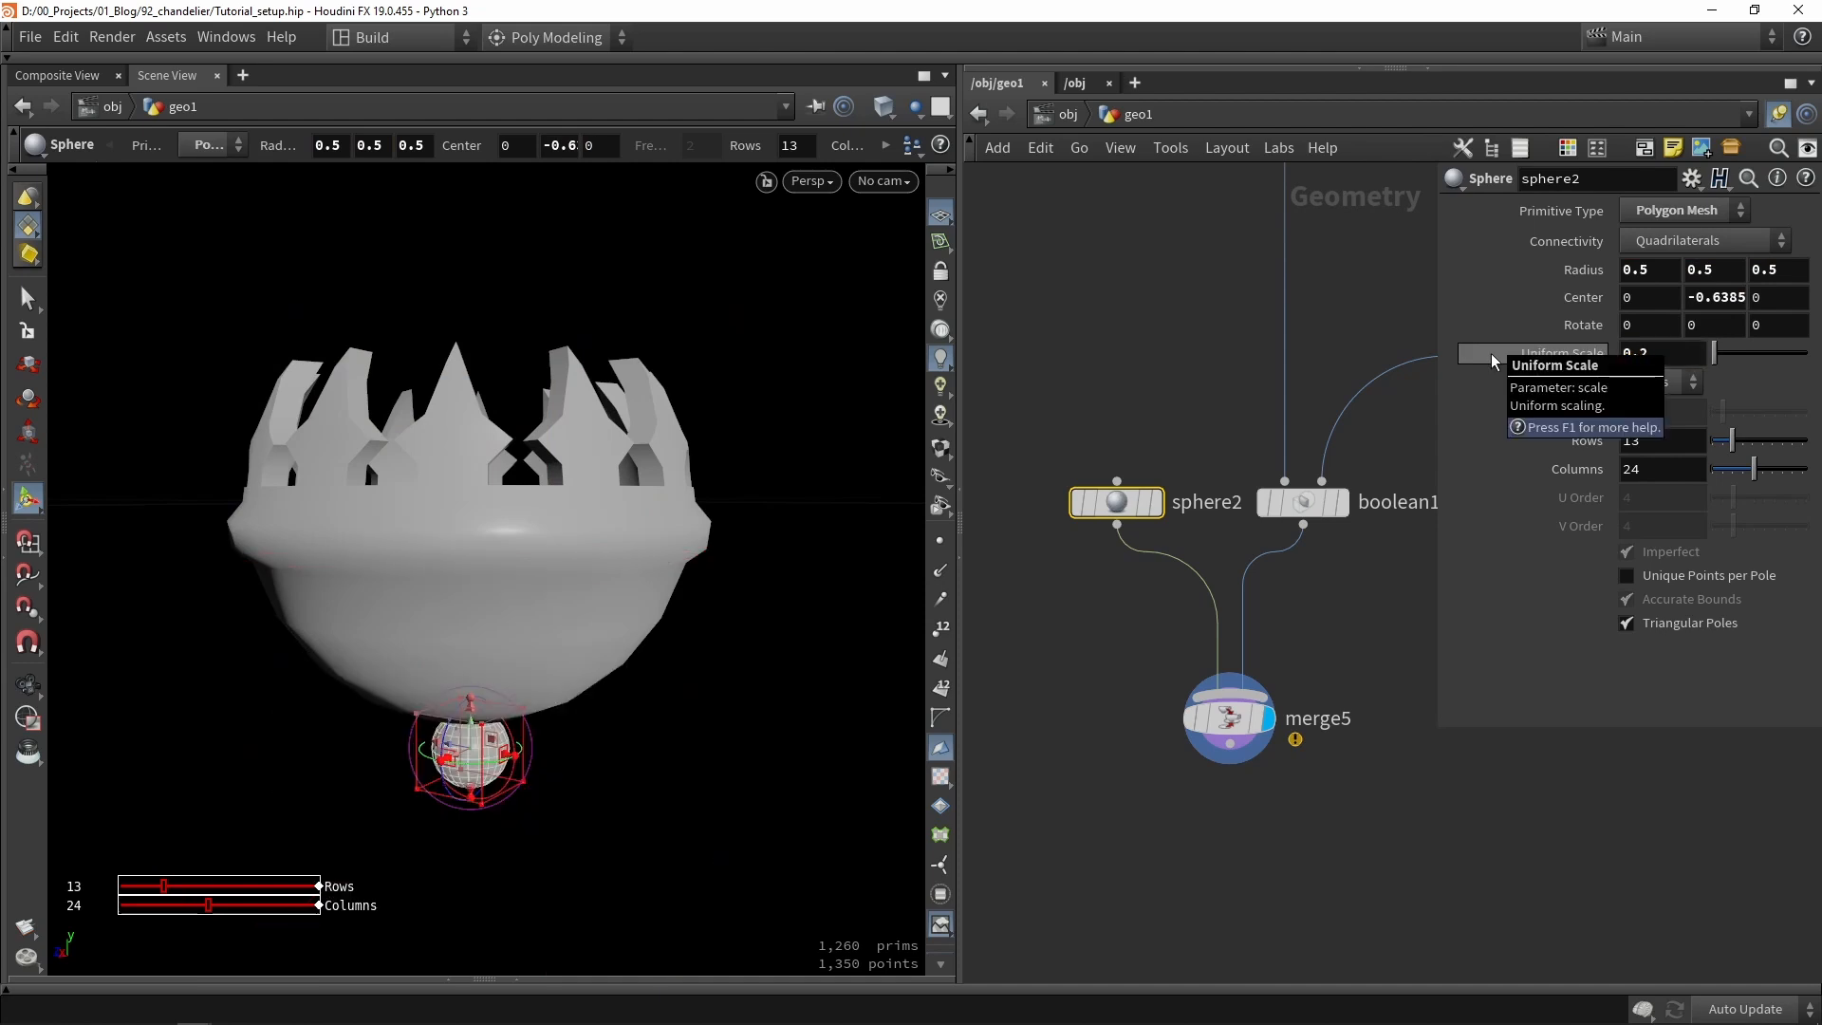
Change sphere2's primitive type to Polygon and raise it to a centre Y of about -0.6.
{"action": "left_click", "coordinate": [1729, 213]}
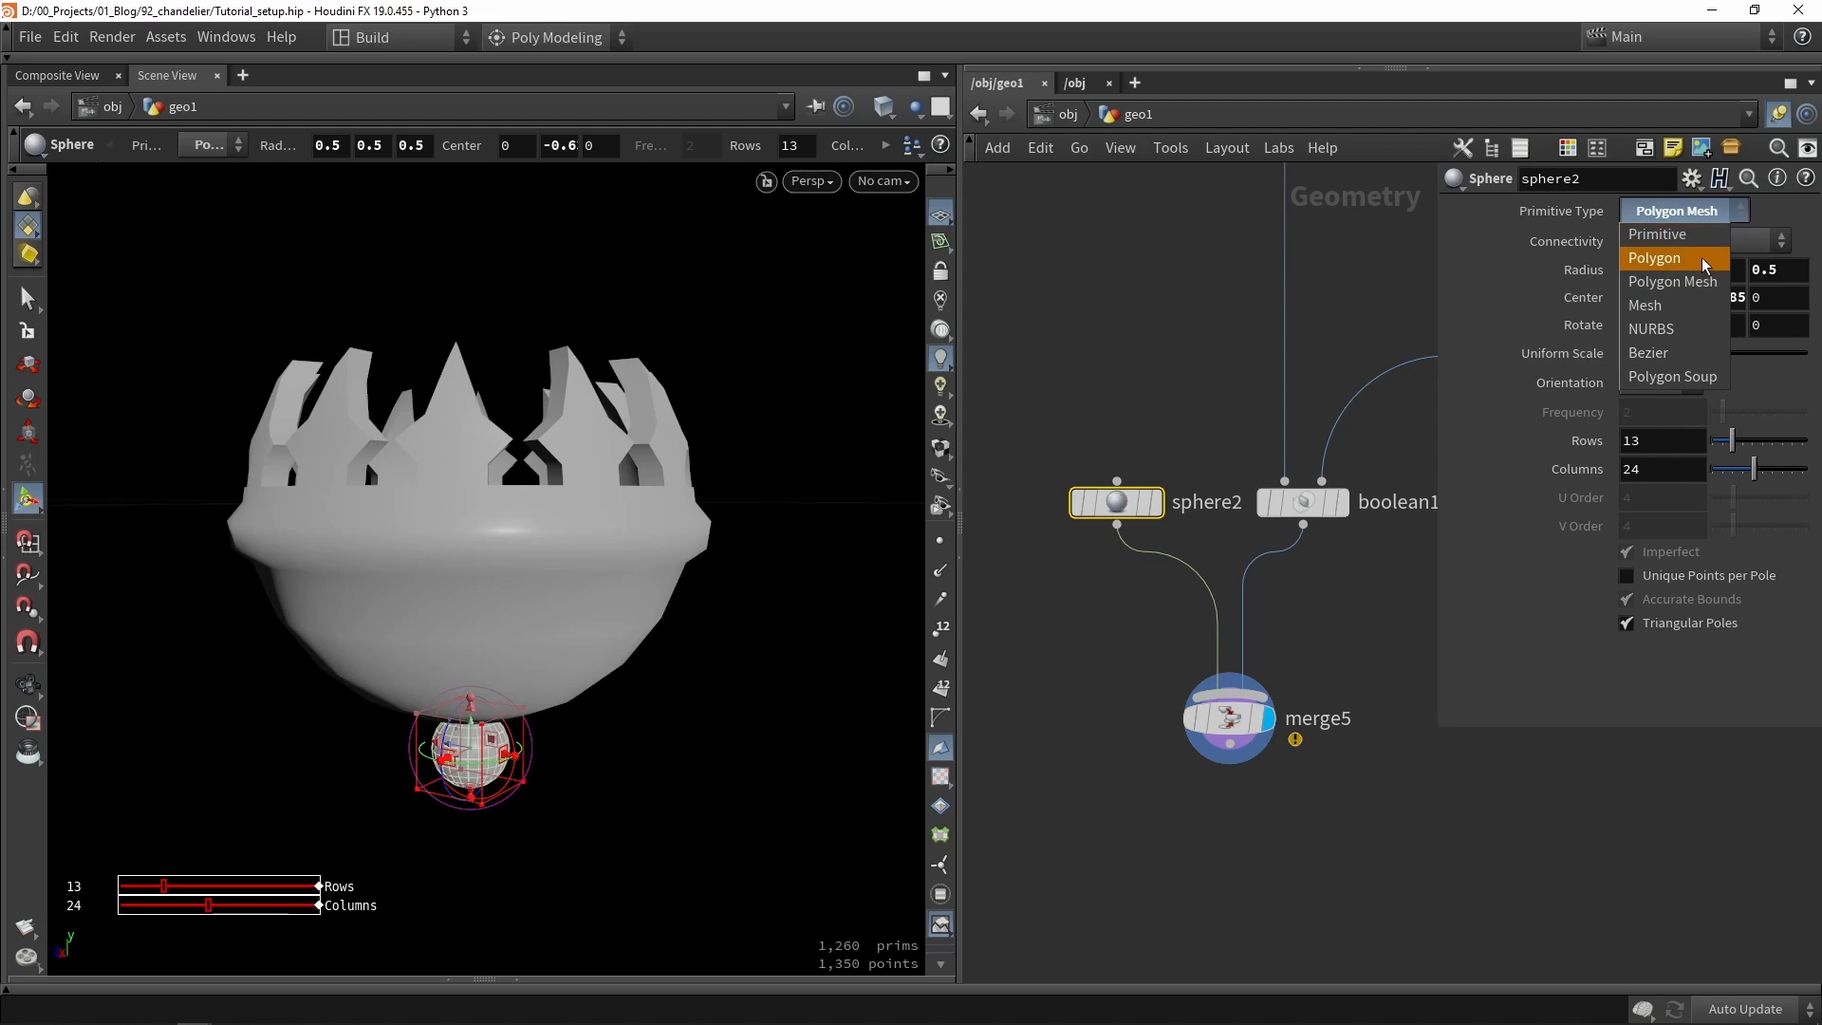
{"action": "left_click", "coordinate": [1704, 261]}
{"action": "key", "text": "f"}
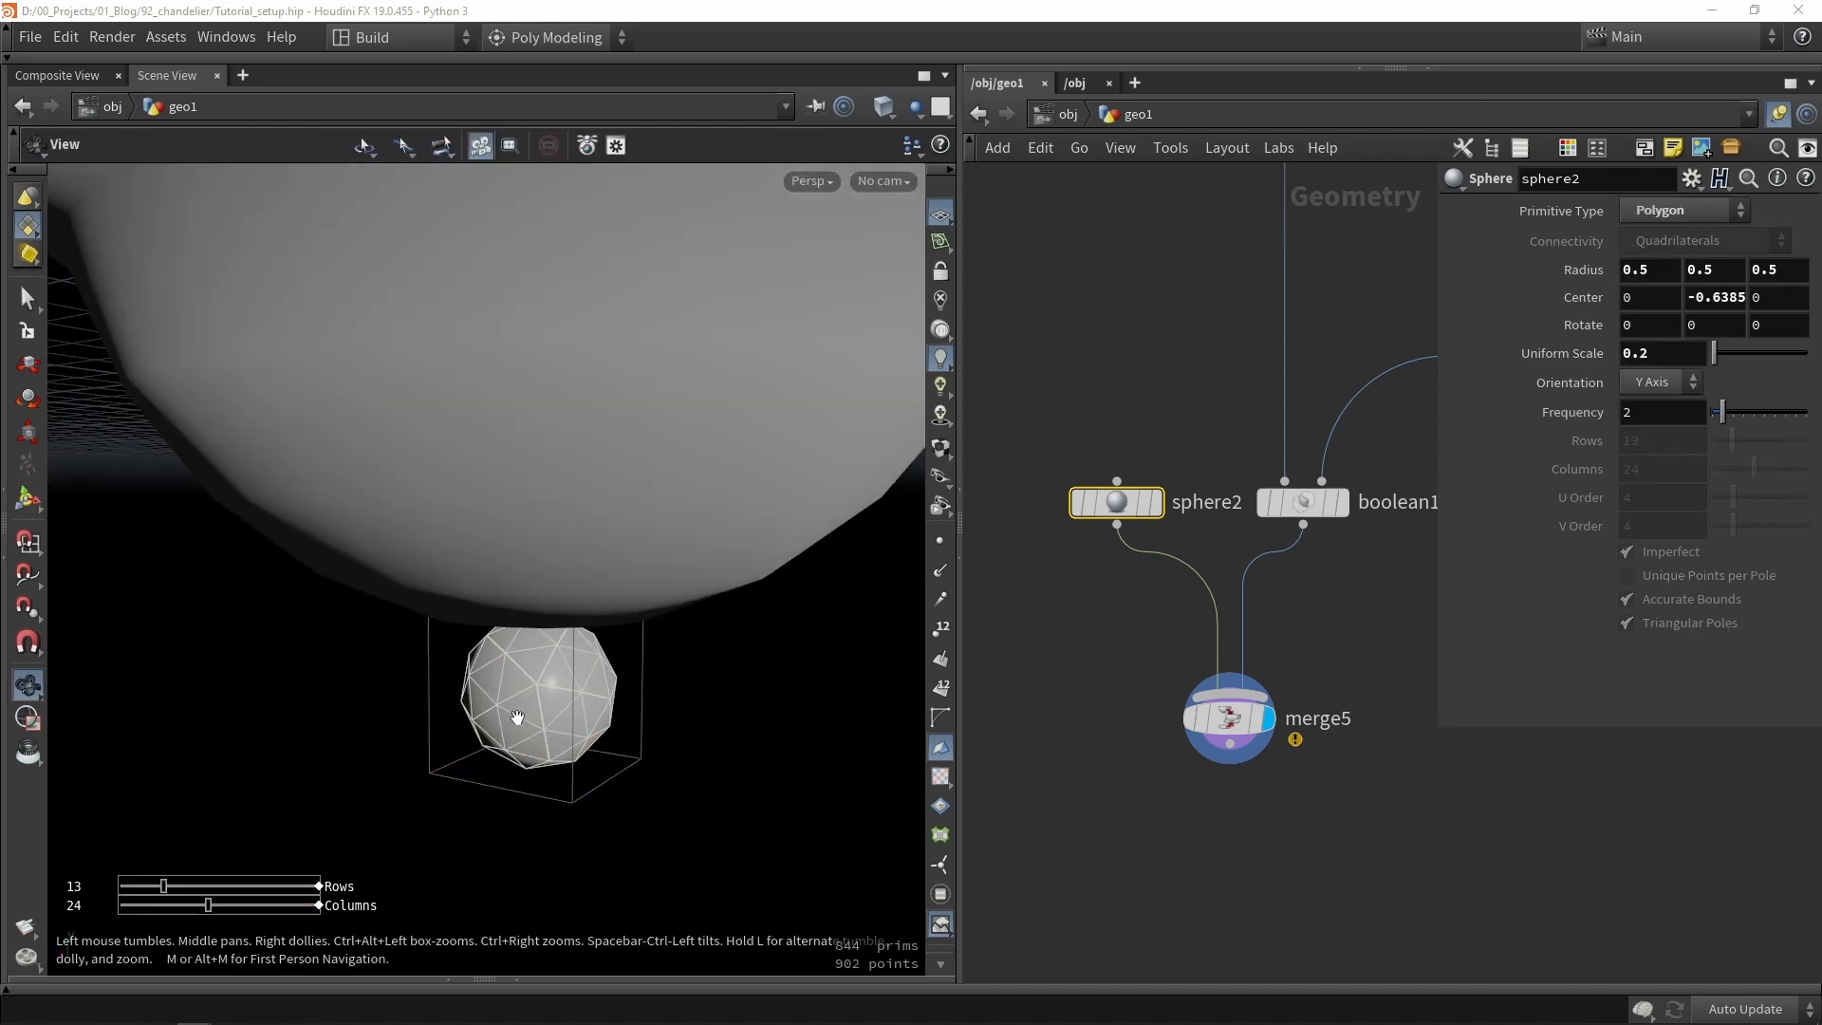
{"action": "left_click", "coordinate": [541, 655]}
{"action": "left_click_drag", "start_coordinate": [541, 654], "coordinate": [548, 645]}
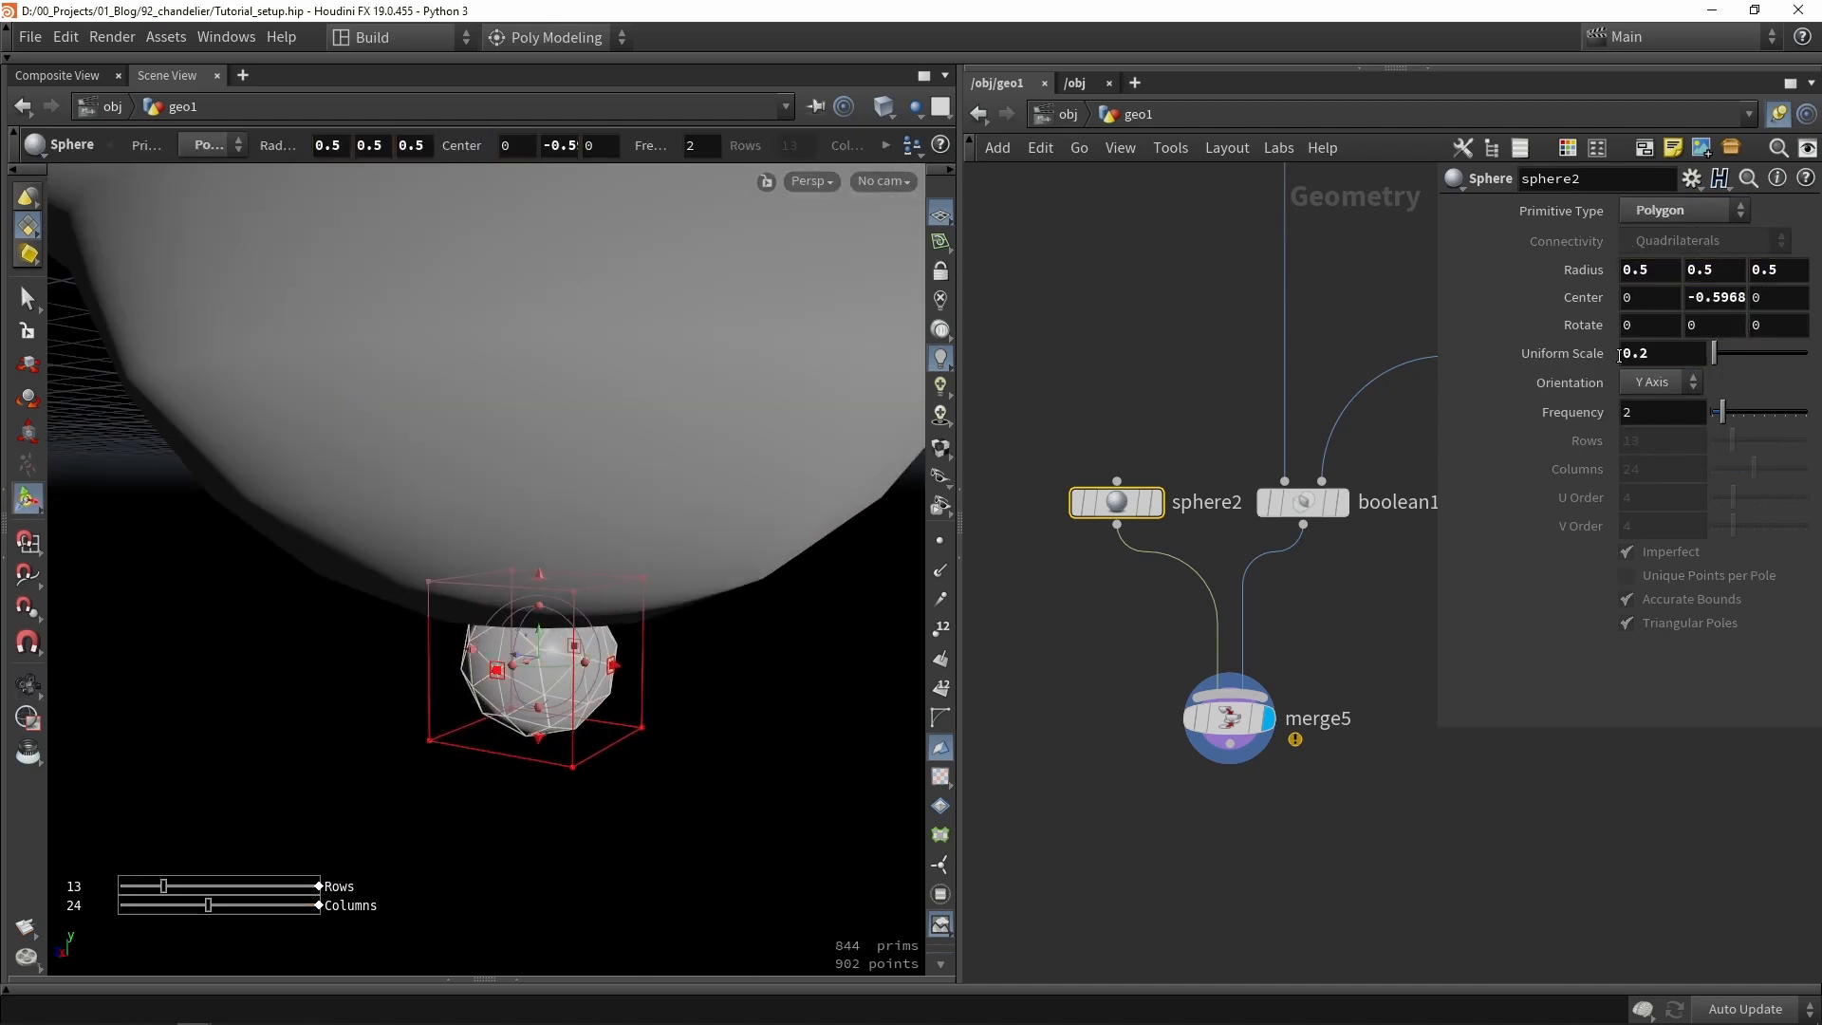
Set sphere2's uniform scale to 0.4 and raise it into the bowl's base at a centre Y of about -0.52.
{"action": "middle_click_drag", "start_coordinate": [1663, 353], "coordinate": [1801, 399]}
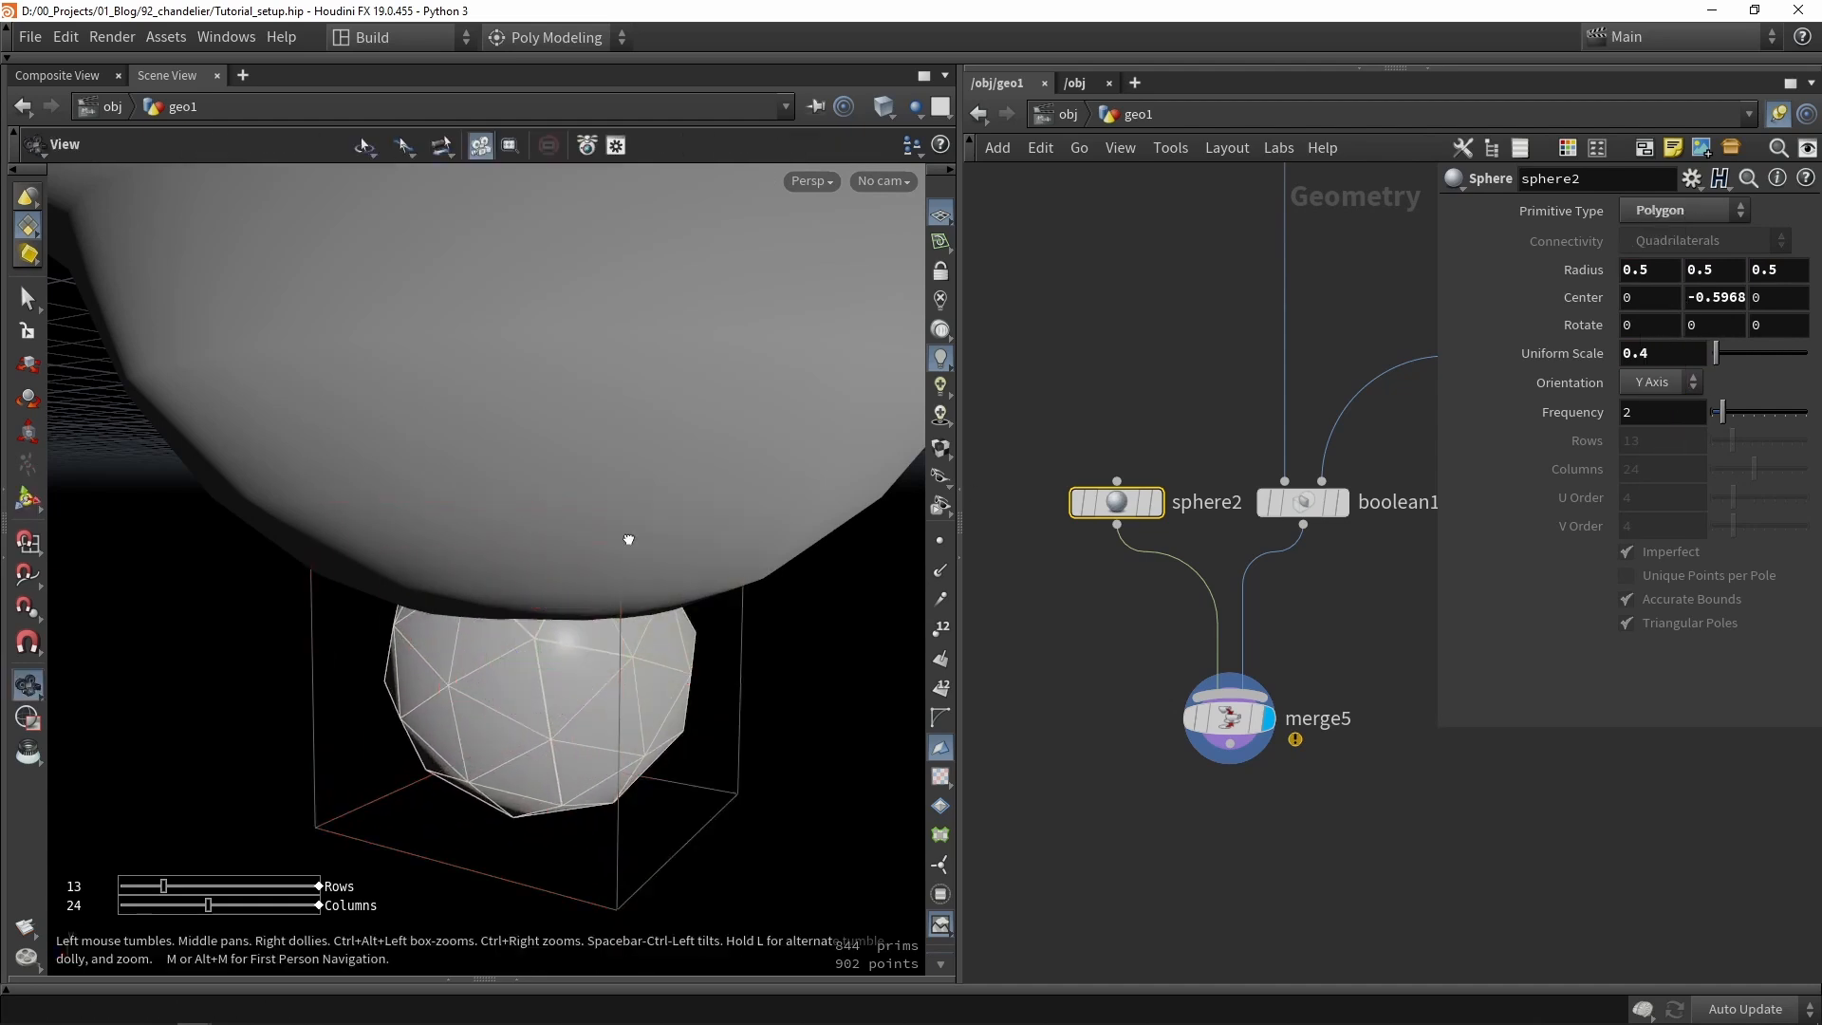
{"action": "left_click_drag", "start_coordinate": [628, 539], "coordinate": [618, 500], "text": "alt"}
{"action": "scroll", "coordinate": [618, 500], "scroll_direction": "down", "scroll_amount": 5}
{"action": "left_click_drag", "start_coordinate": [595, 590], "coordinate": [598, 571]}
{"action": "key", "text": "Escape"}
{"action": "left_click", "coordinate": [1233, 721]}
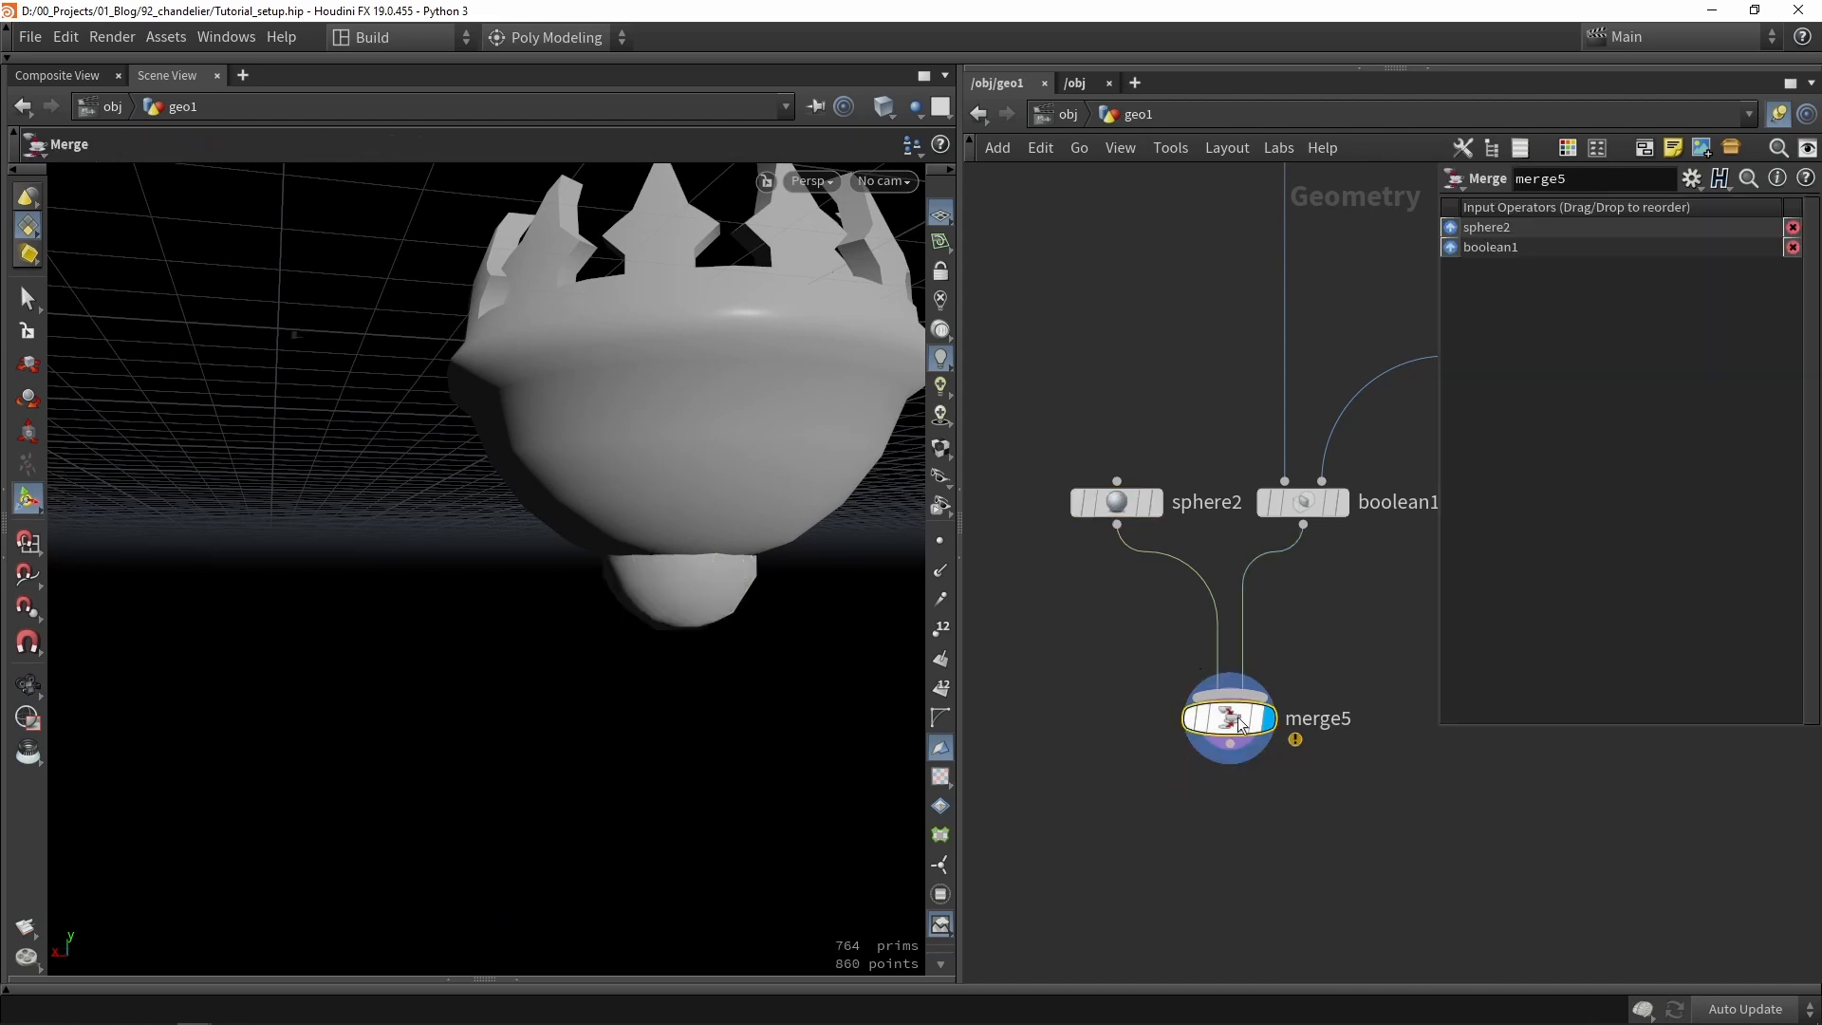
{"action": "scroll", "coordinate": [651, 517], "scroll_direction": "down", "scroll_amount": 6}
{"action": "left_click_drag", "start_coordinate": [623, 504], "coordinate": [667, 562], "text": "alt"}
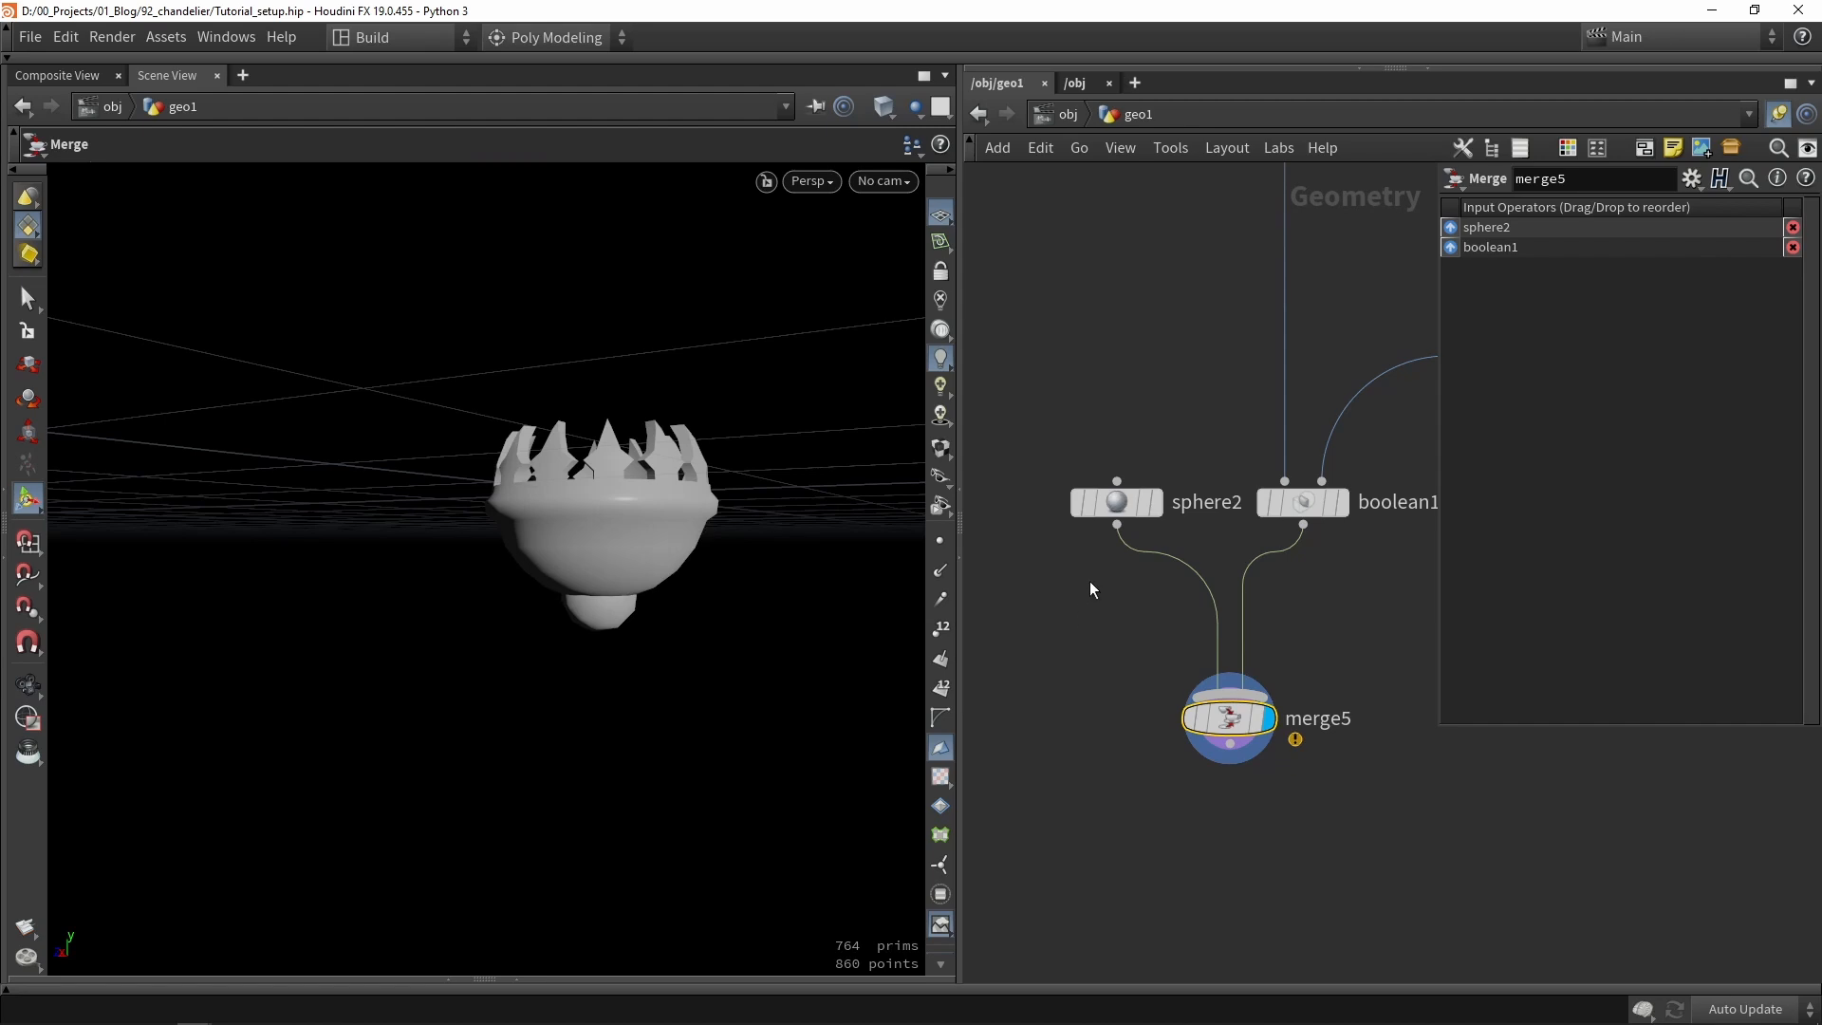
Widen the network pane, enclose all the bowl's nodes in a network box and move the box aside.
{"action": "left_click_drag", "start_coordinate": [959, 607], "coordinate": [745, 636]}
{"action": "scroll", "coordinate": [1139, 678], "scroll_direction": "down", "scroll_amount": 2}
{"action": "scroll", "coordinate": [1131, 710], "scroll_direction": "down", "scroll_amount": 3}
{"action": "left_click_drag", "start_coordinate": [1335, 752], "coordinate": [1004, 237]}
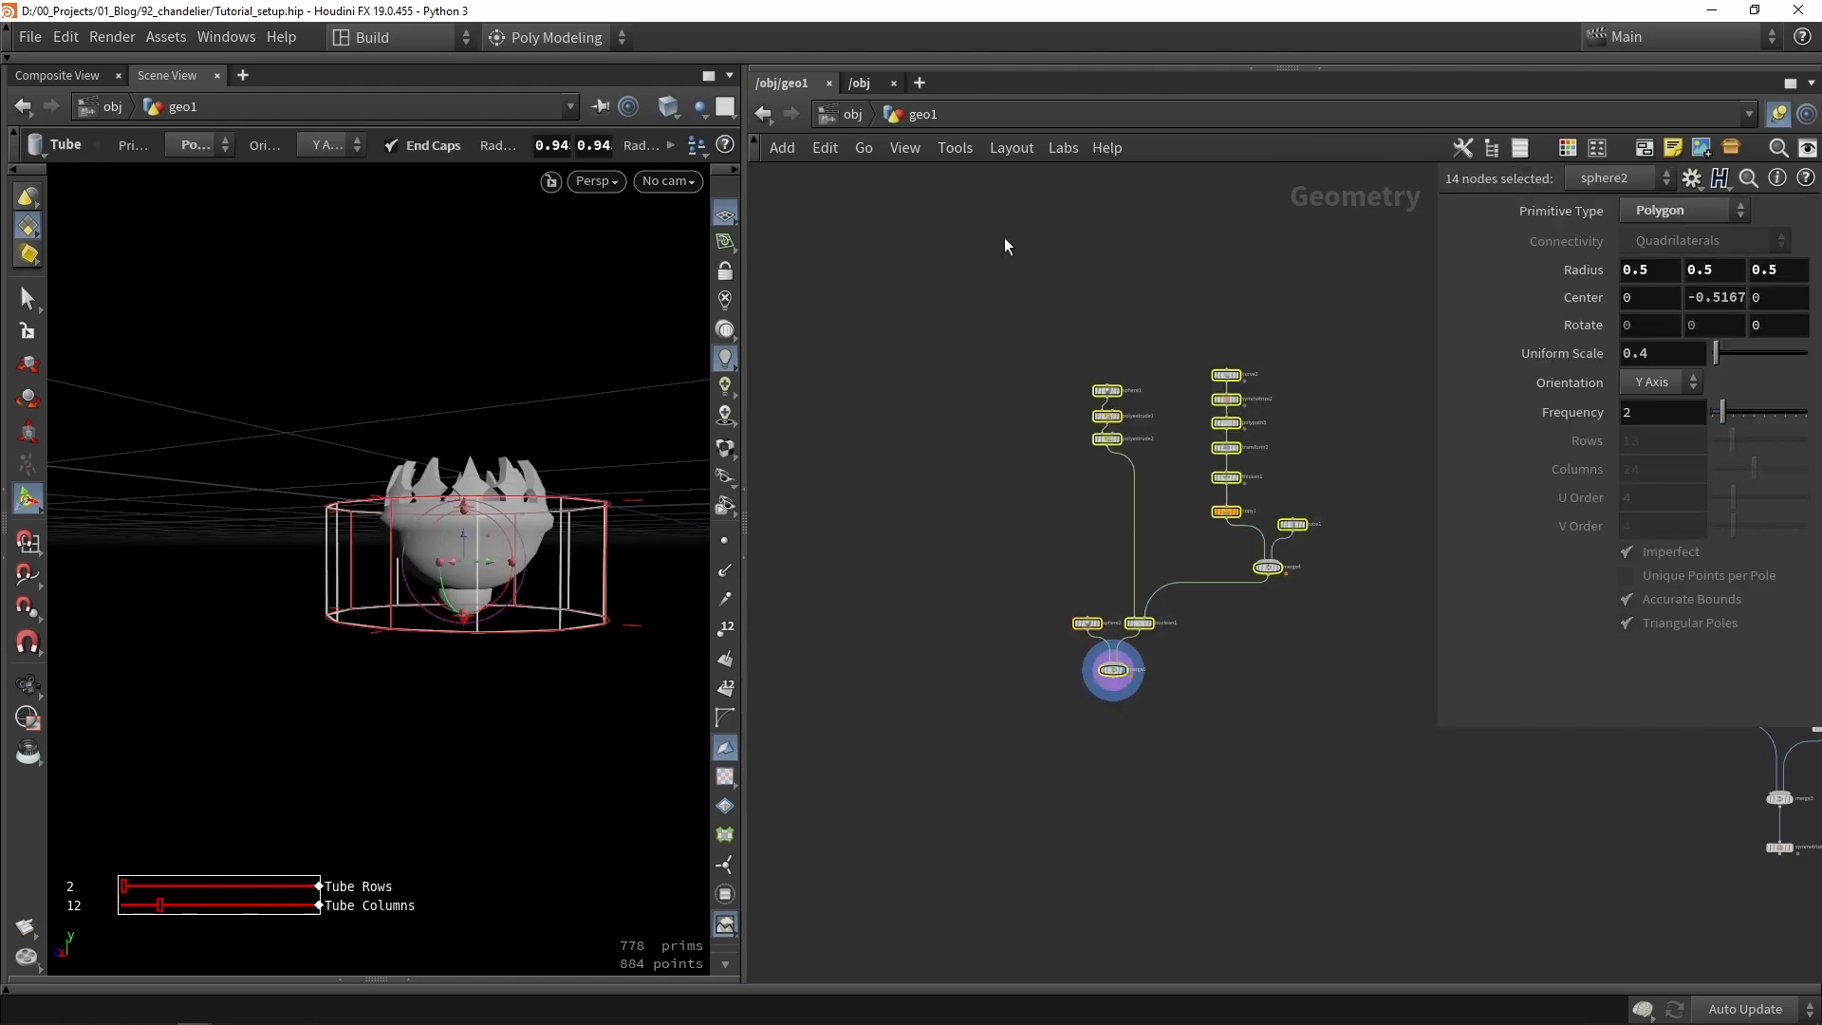
{"action": "left_click", "coordinate": [1653, 149]}
{"action": "left_click_drag", "start_coordinate": [1292, 368], "coordinate": [1118, 314]}
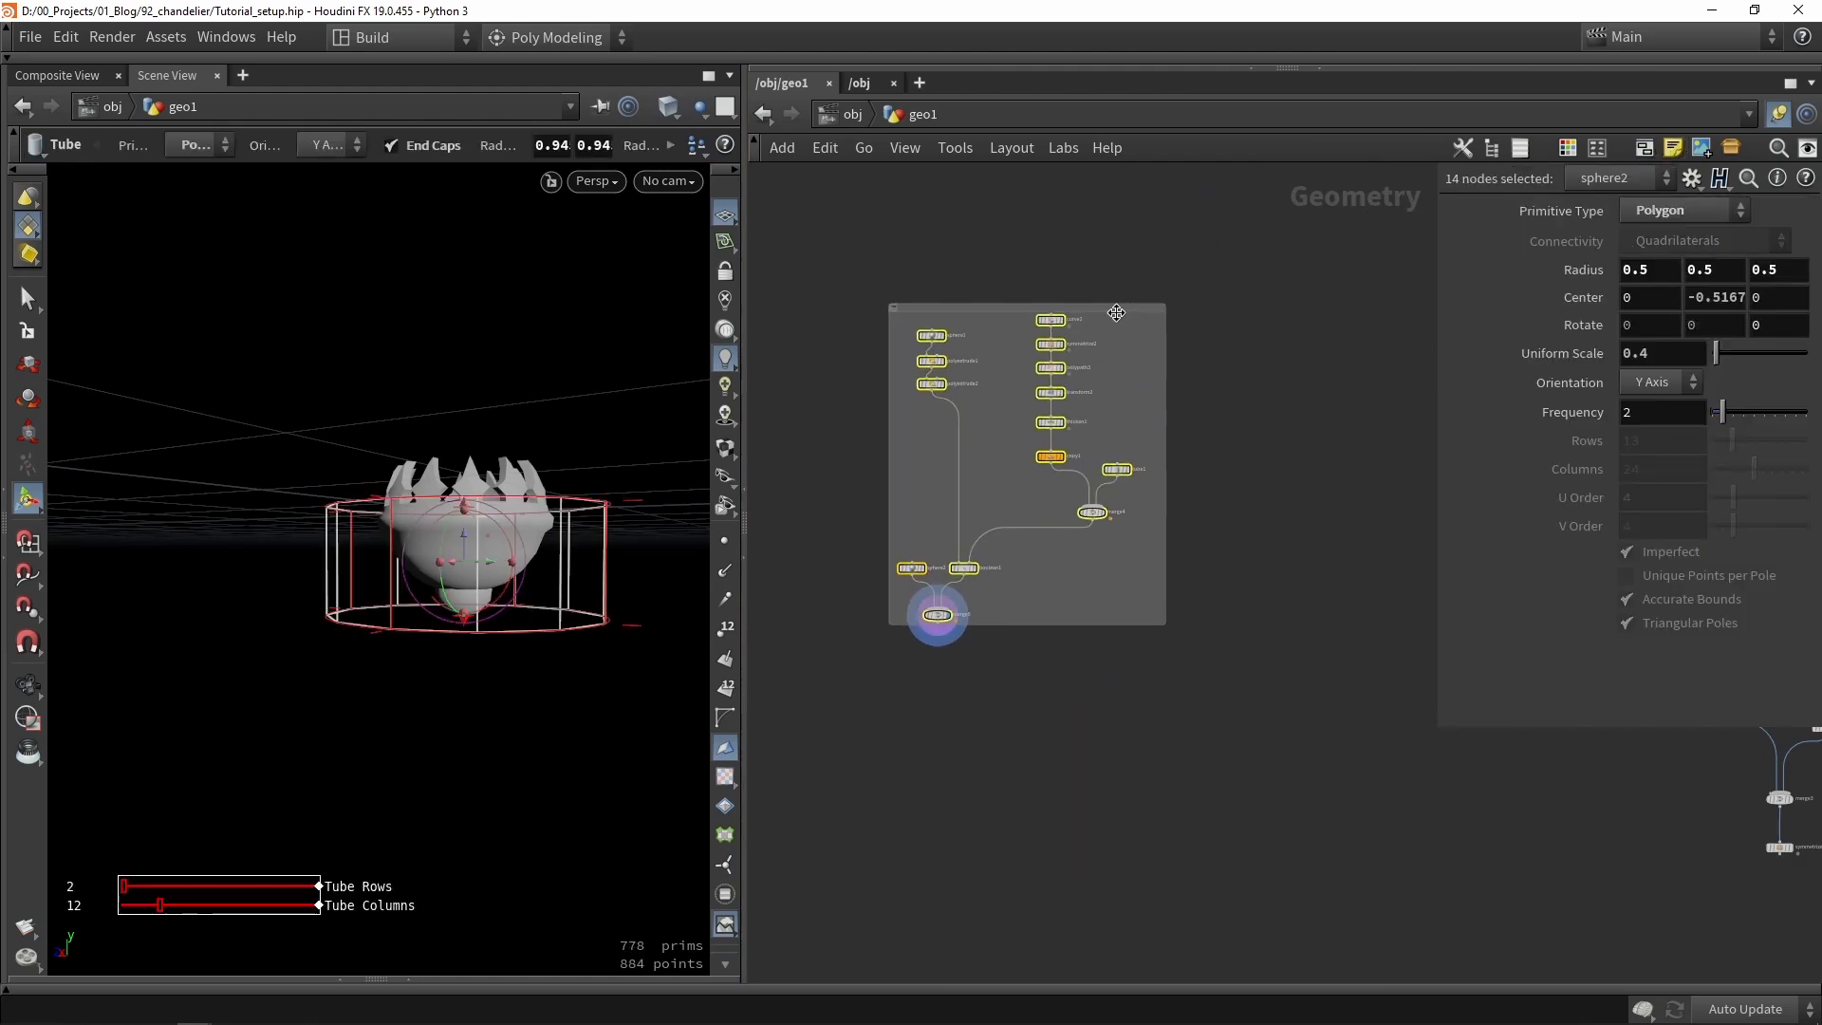
{"action": "left_click", "coordinate": [1286, 557]}
Add a Transform node wired below merge5 inside the extended network box, display it and set its uniform scale to 2.
{"action": "middle_click_drag", "start_coordinate": [1293, 586], "coordinate": [1197, 443]}
{"action": "middle_click_drag", "start_coordinate": [1050, 230], "coordinate": [1209, 249]}
{"action": "scroll", "coordinate": [890, 455], "scroll_direction": "up", "scroll_amount": 3}
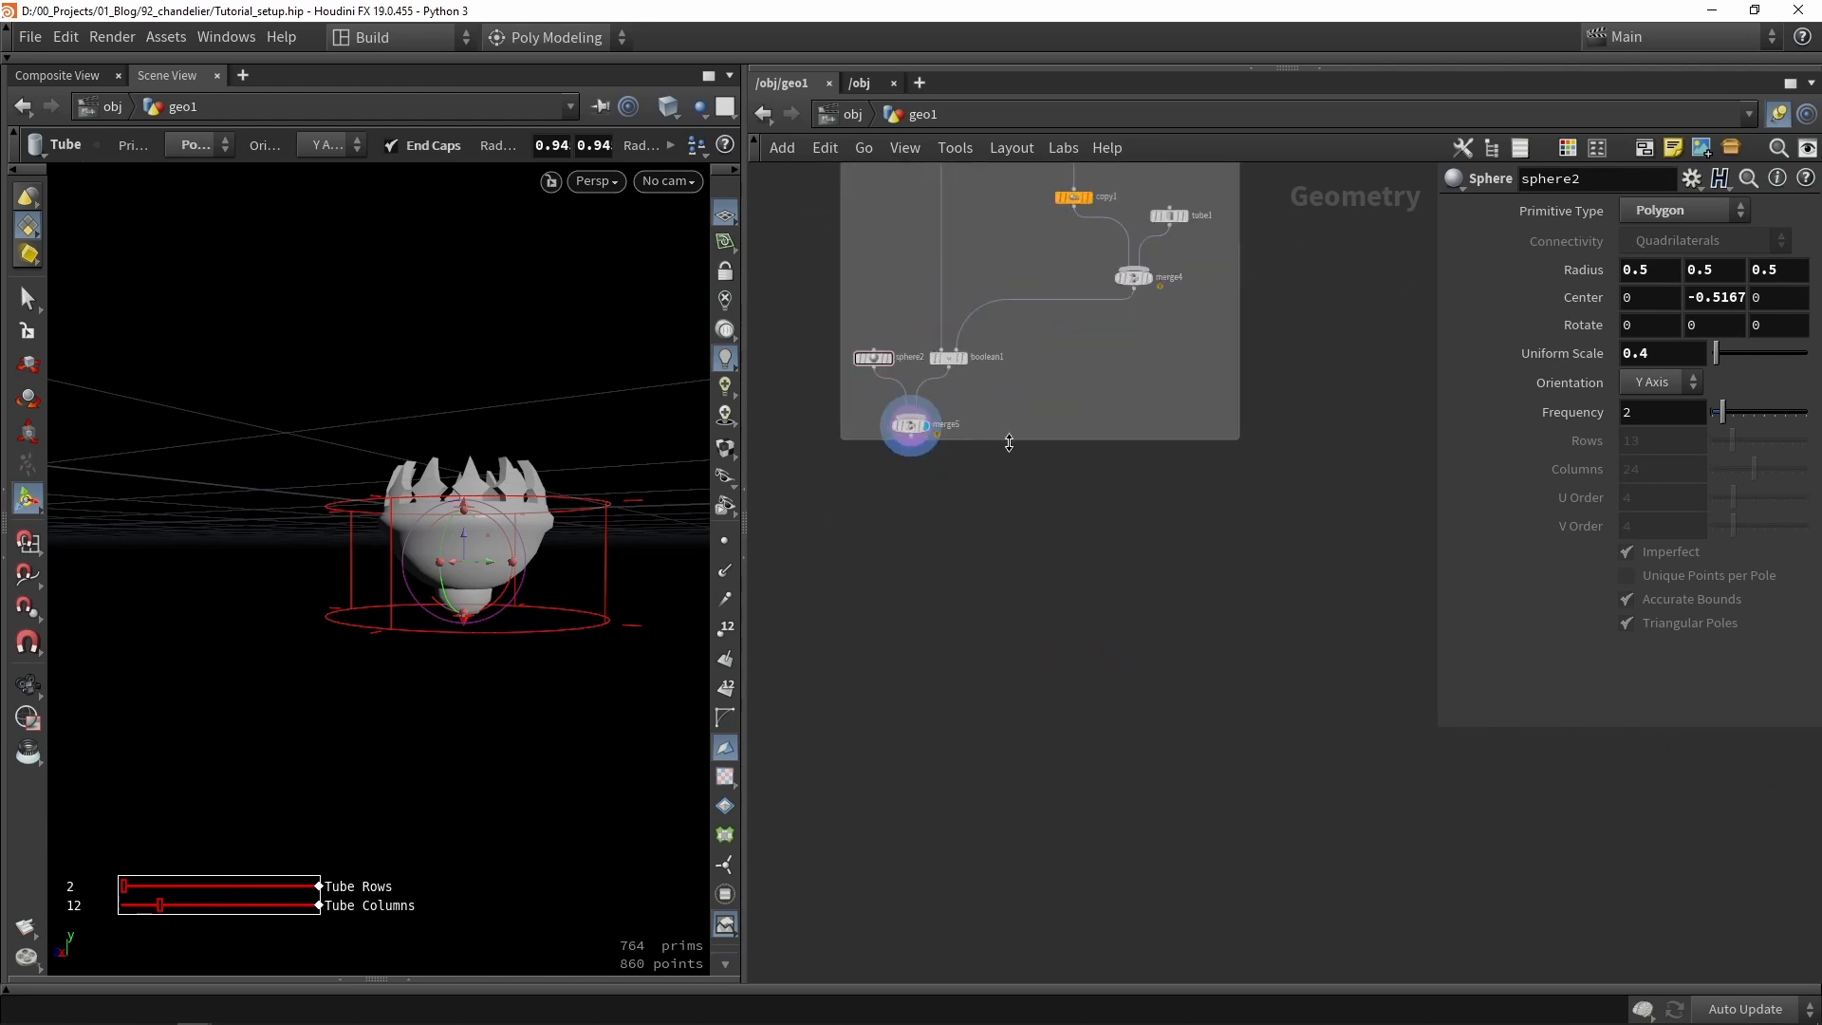
{"action": "key", "text": "Tab"}
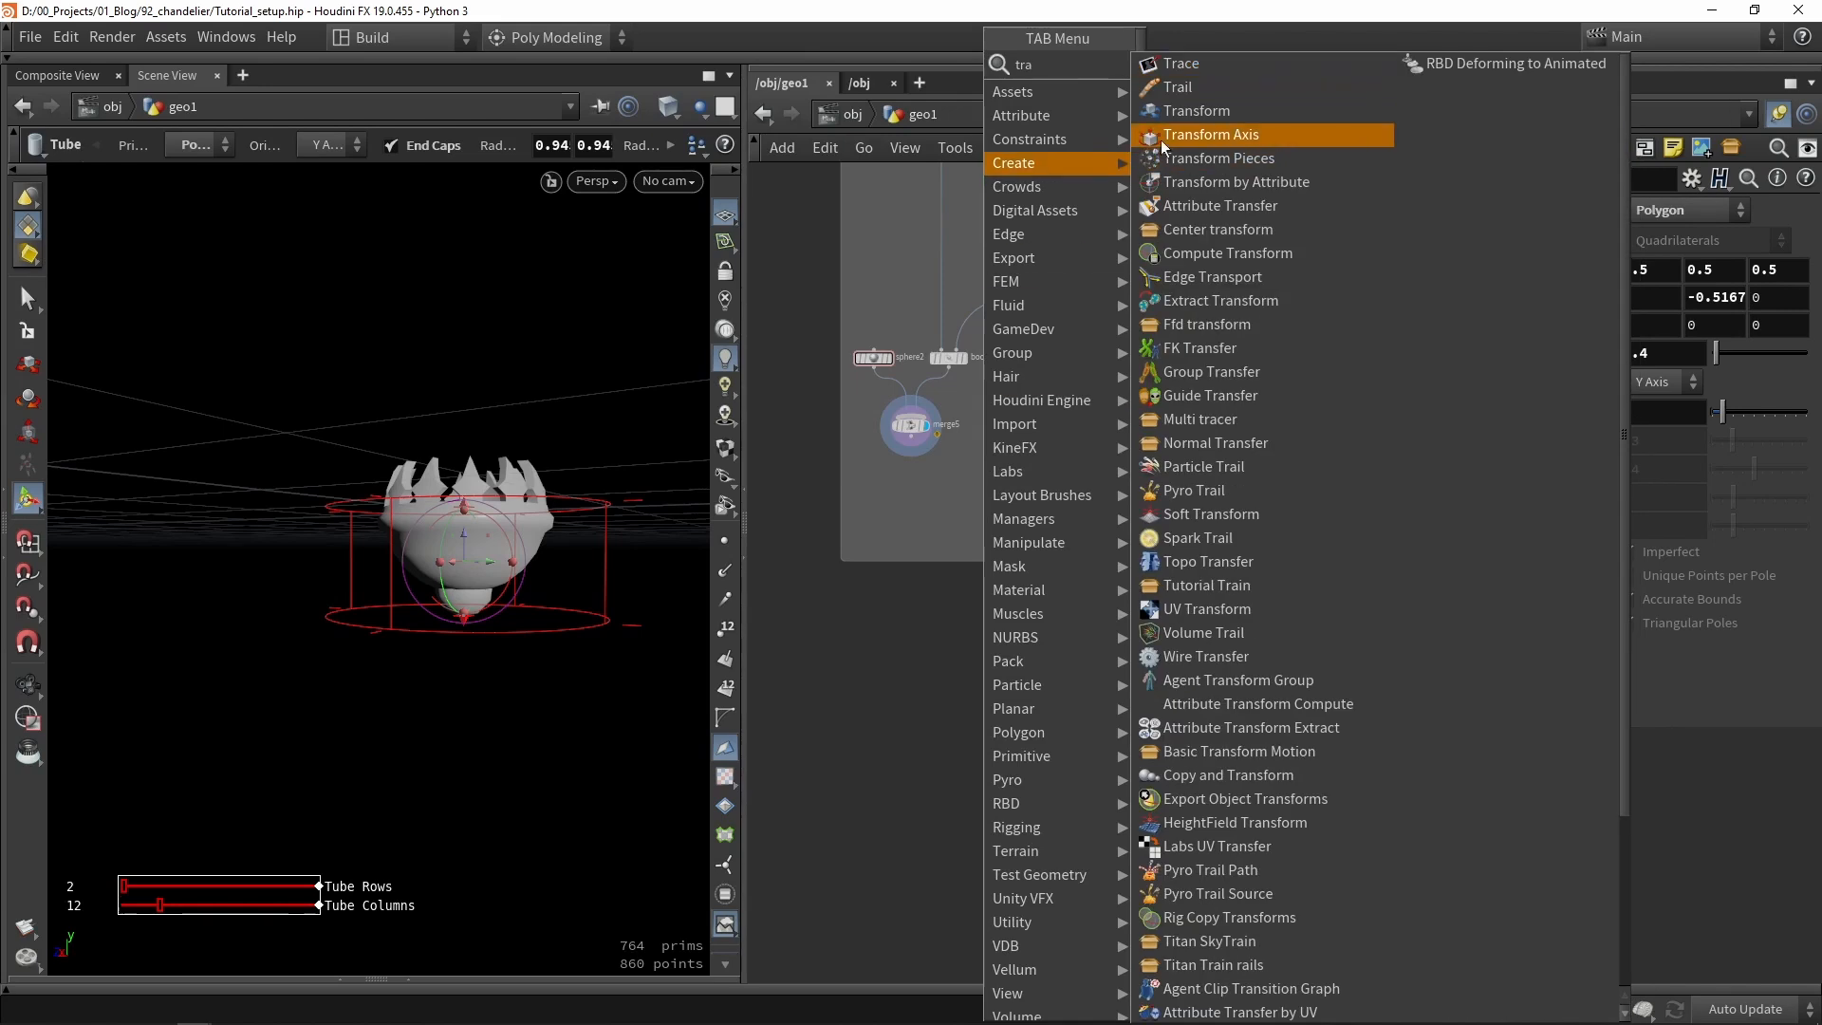
{"action": "left_click", "coordinate": [1179, 108]}
{"action": "left_click", "coordinate": [909, 494]}
{"action": "scroll", "coordinate": [909, 470], "scroll_direction": "up", "scroll_amount": 3}
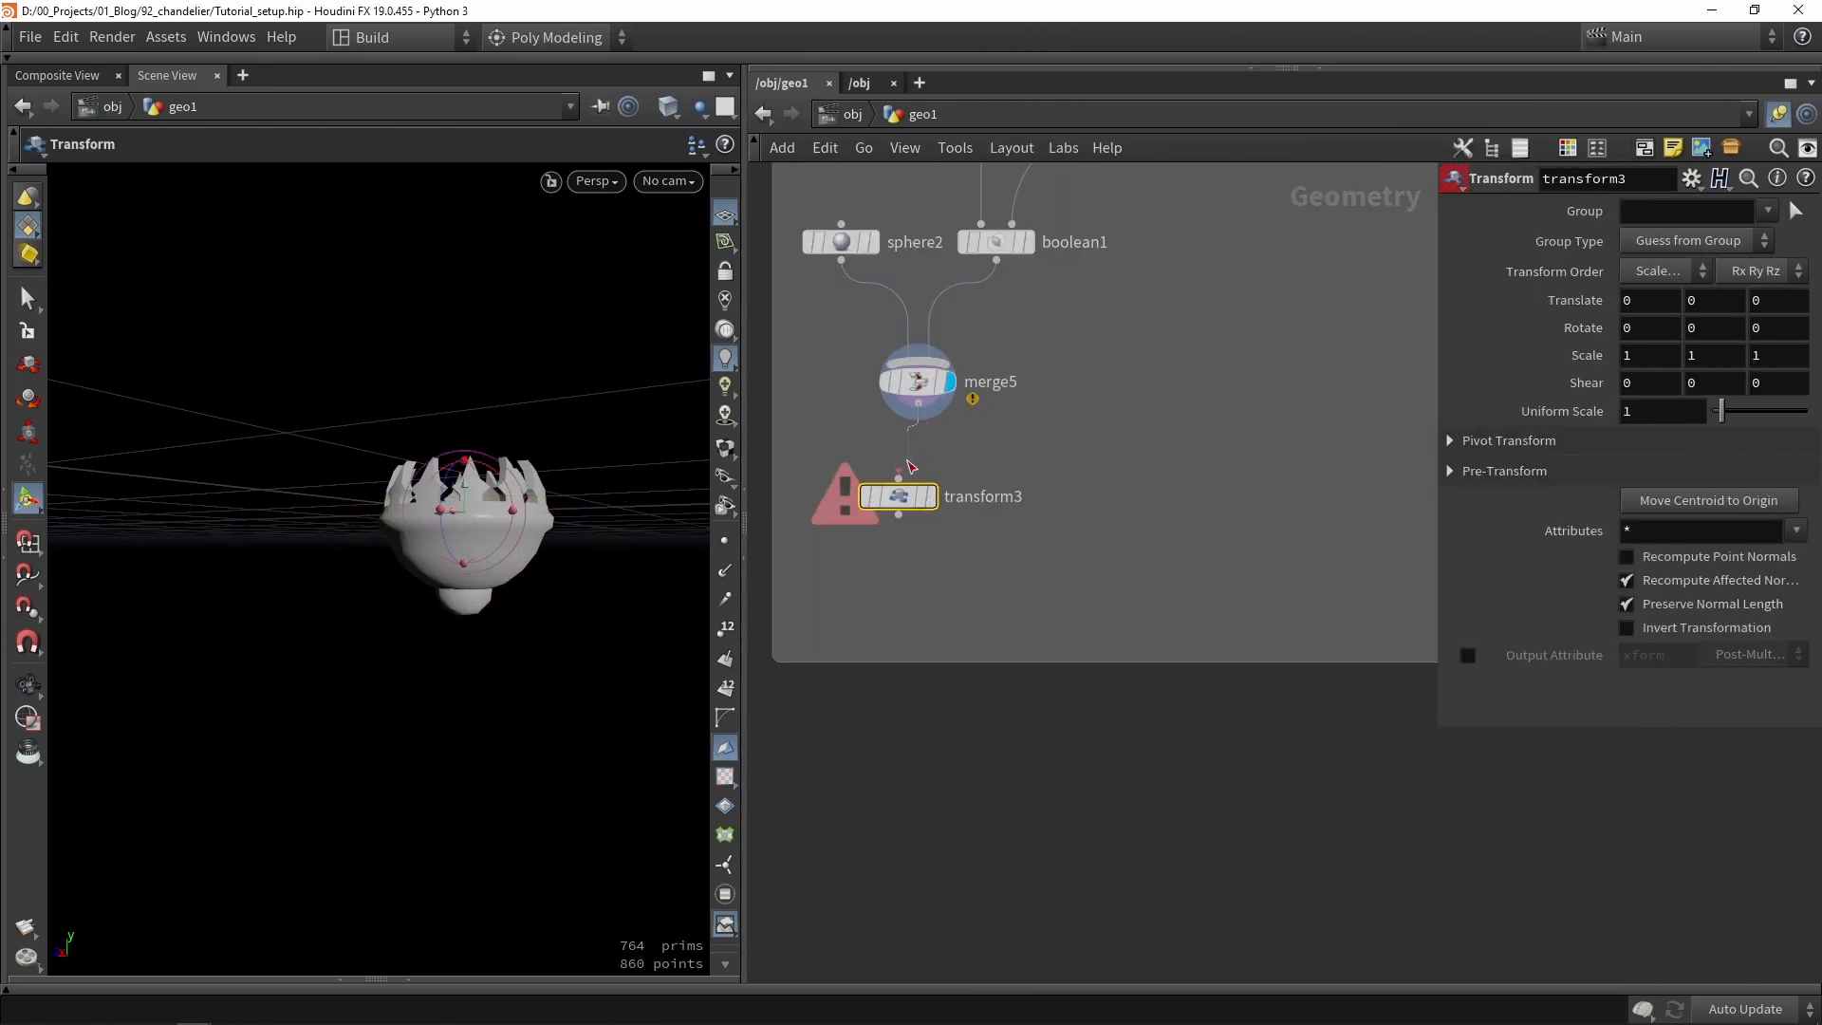
{"action": "left_click_drag", "start_coordinate": [910, 465], "coordinate": [919, 541]}
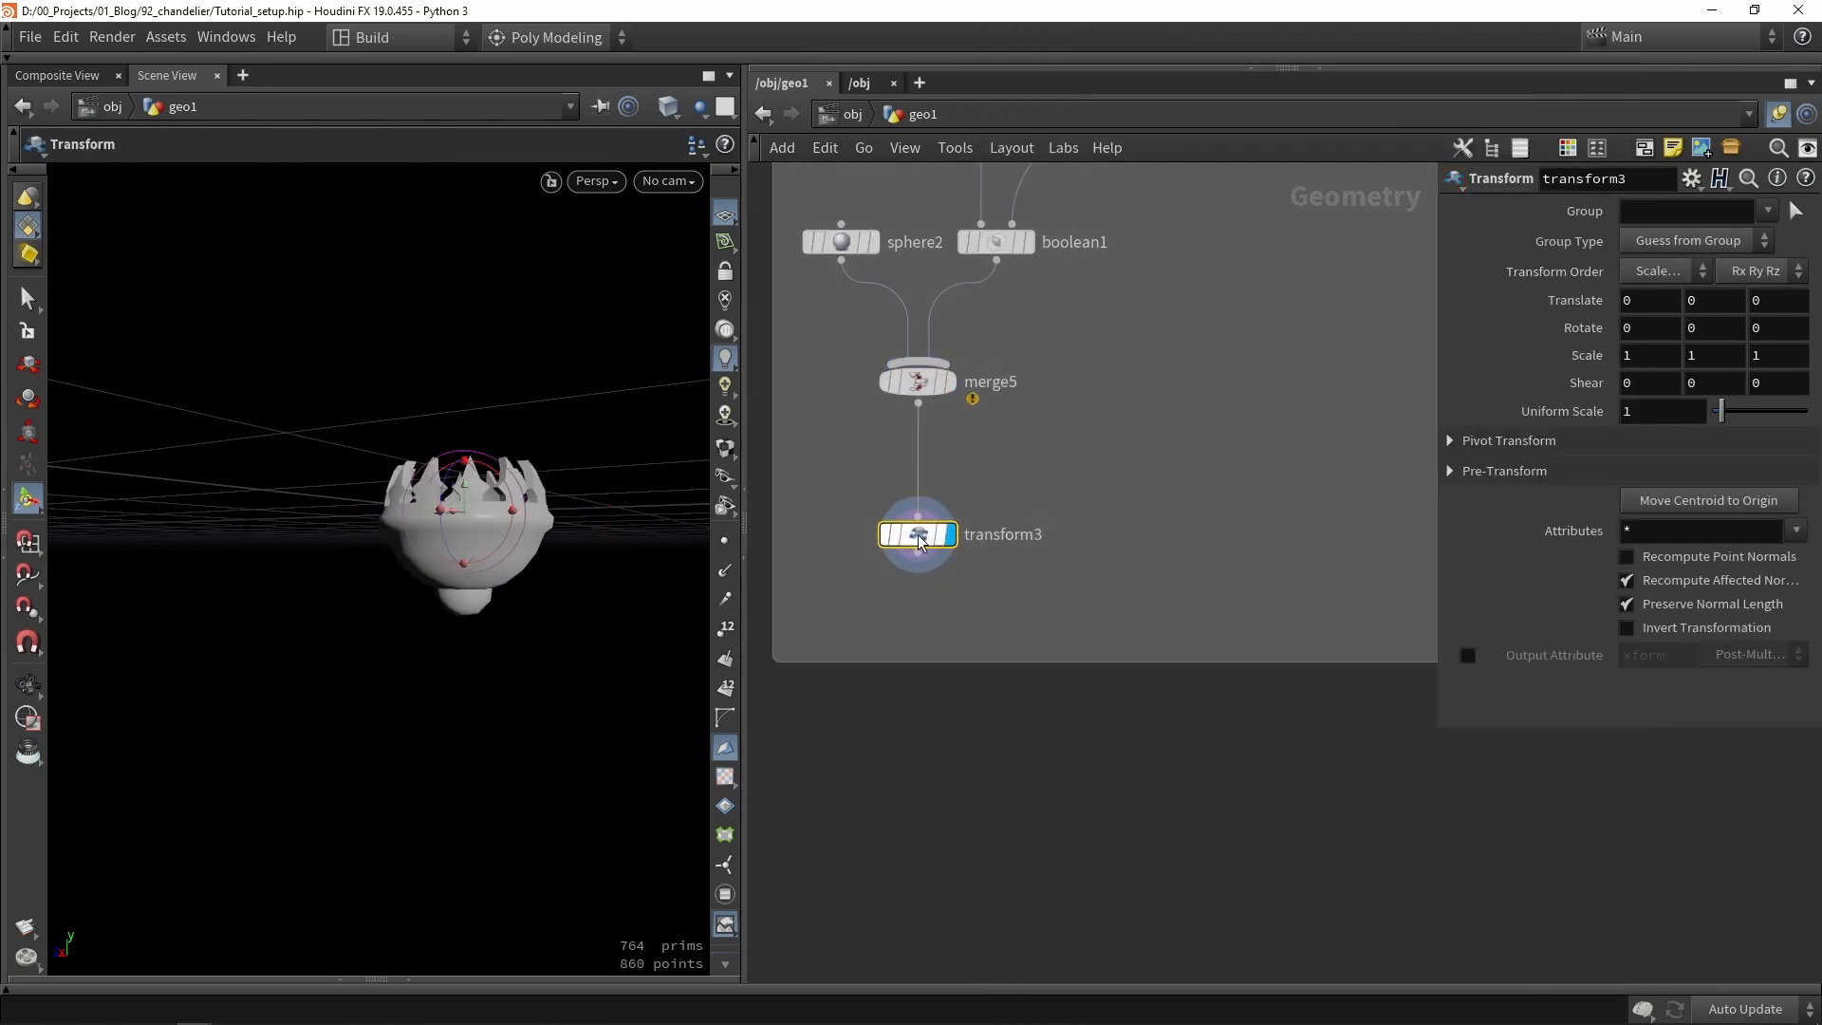
{"action": "left_click_drag", "start_coordinate": [1723, 418], "coordinate": [1731, 415]}
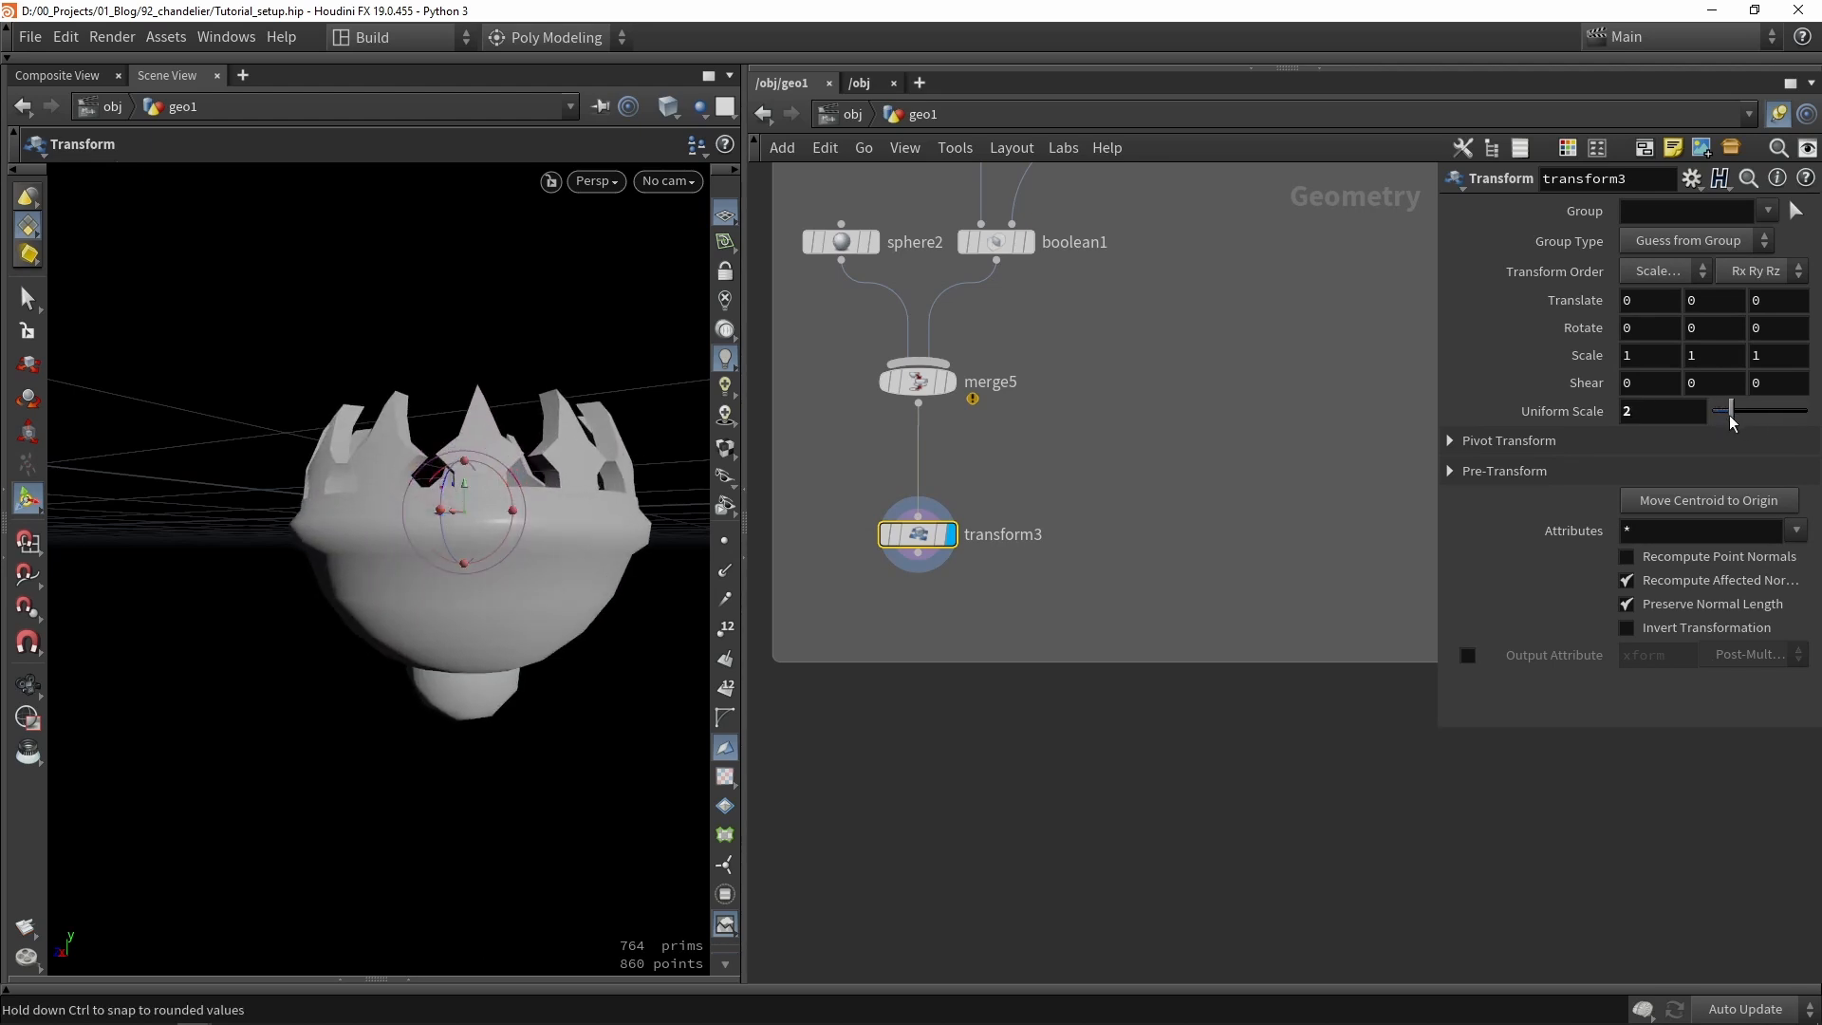
Undo the uniform scale change on transform3.
{"action": "key", "text": "ctrl+z"}
{"action": "scroll", "coordinate": [1106, 659], "scroll_direction": "down", "scroll_amount": 3}
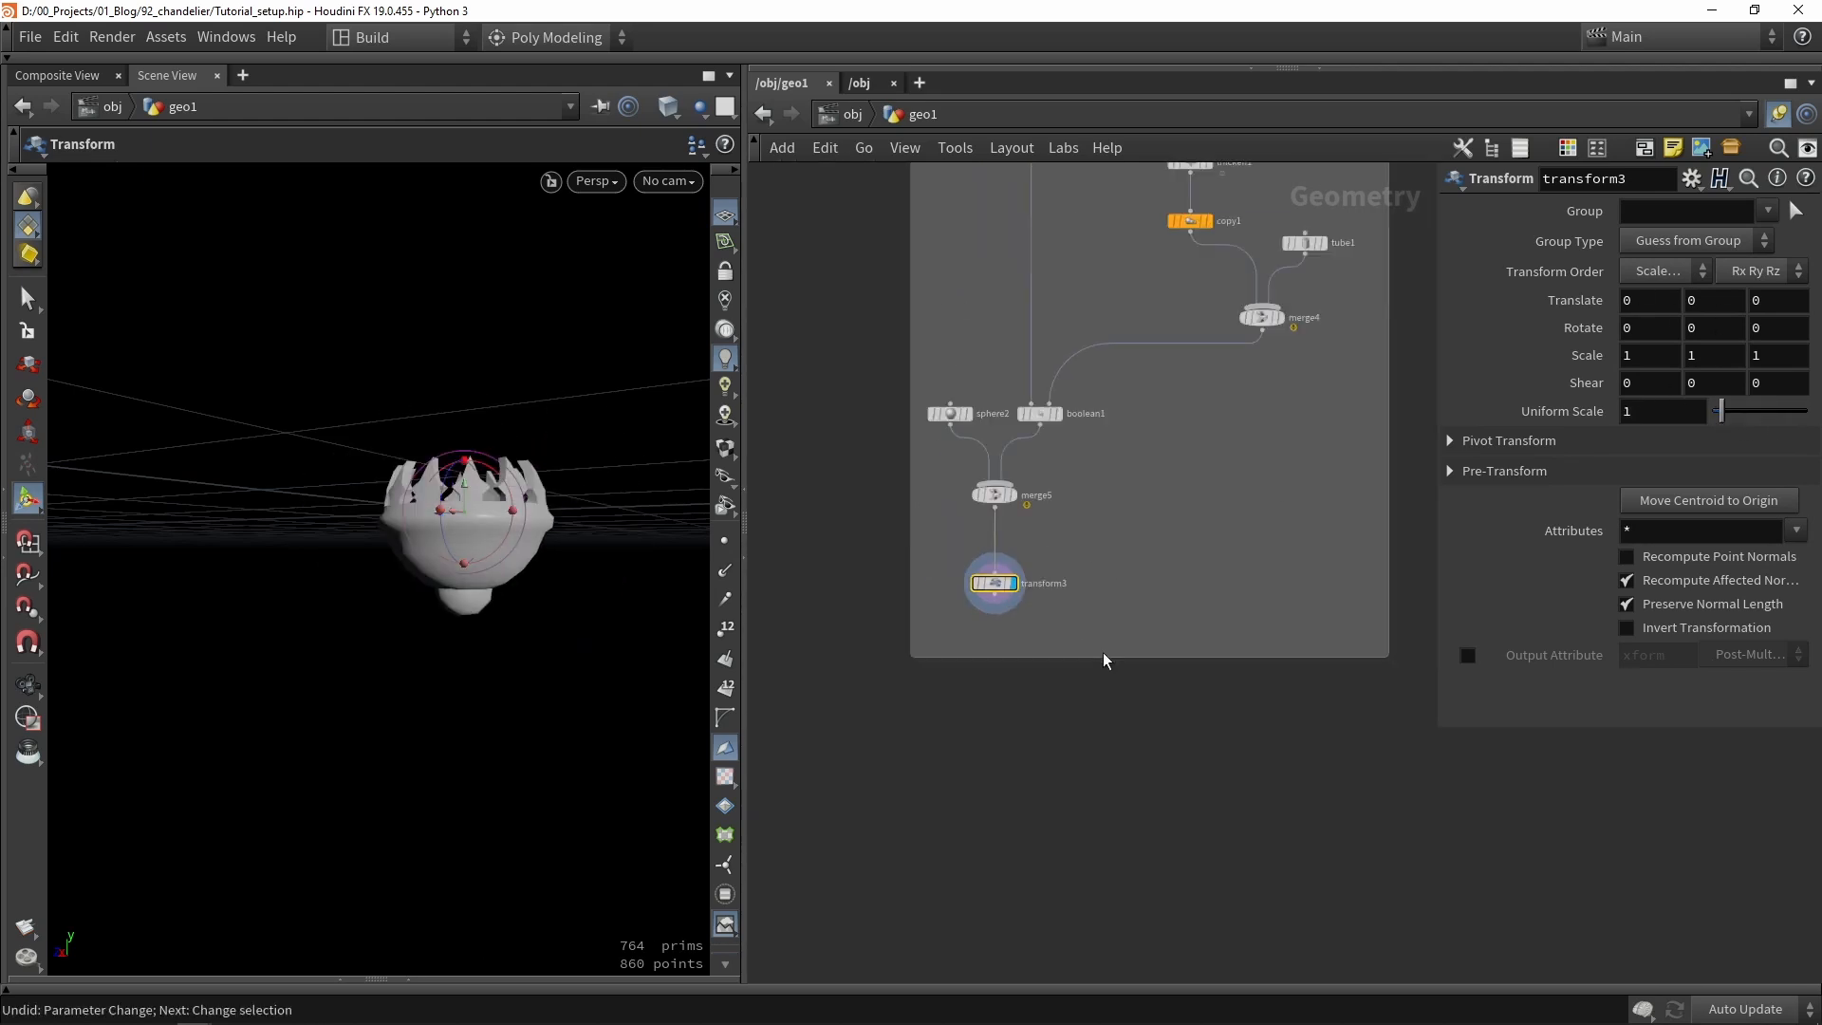
{"action": "scroll", "coordinate": [1272, 731], "scroll_direction": "down", "scroll_amount": 3}
{"action": "scroll", "coordinate": [1142, 639], "scroll_direction": "down", "scroll_amount": 2}
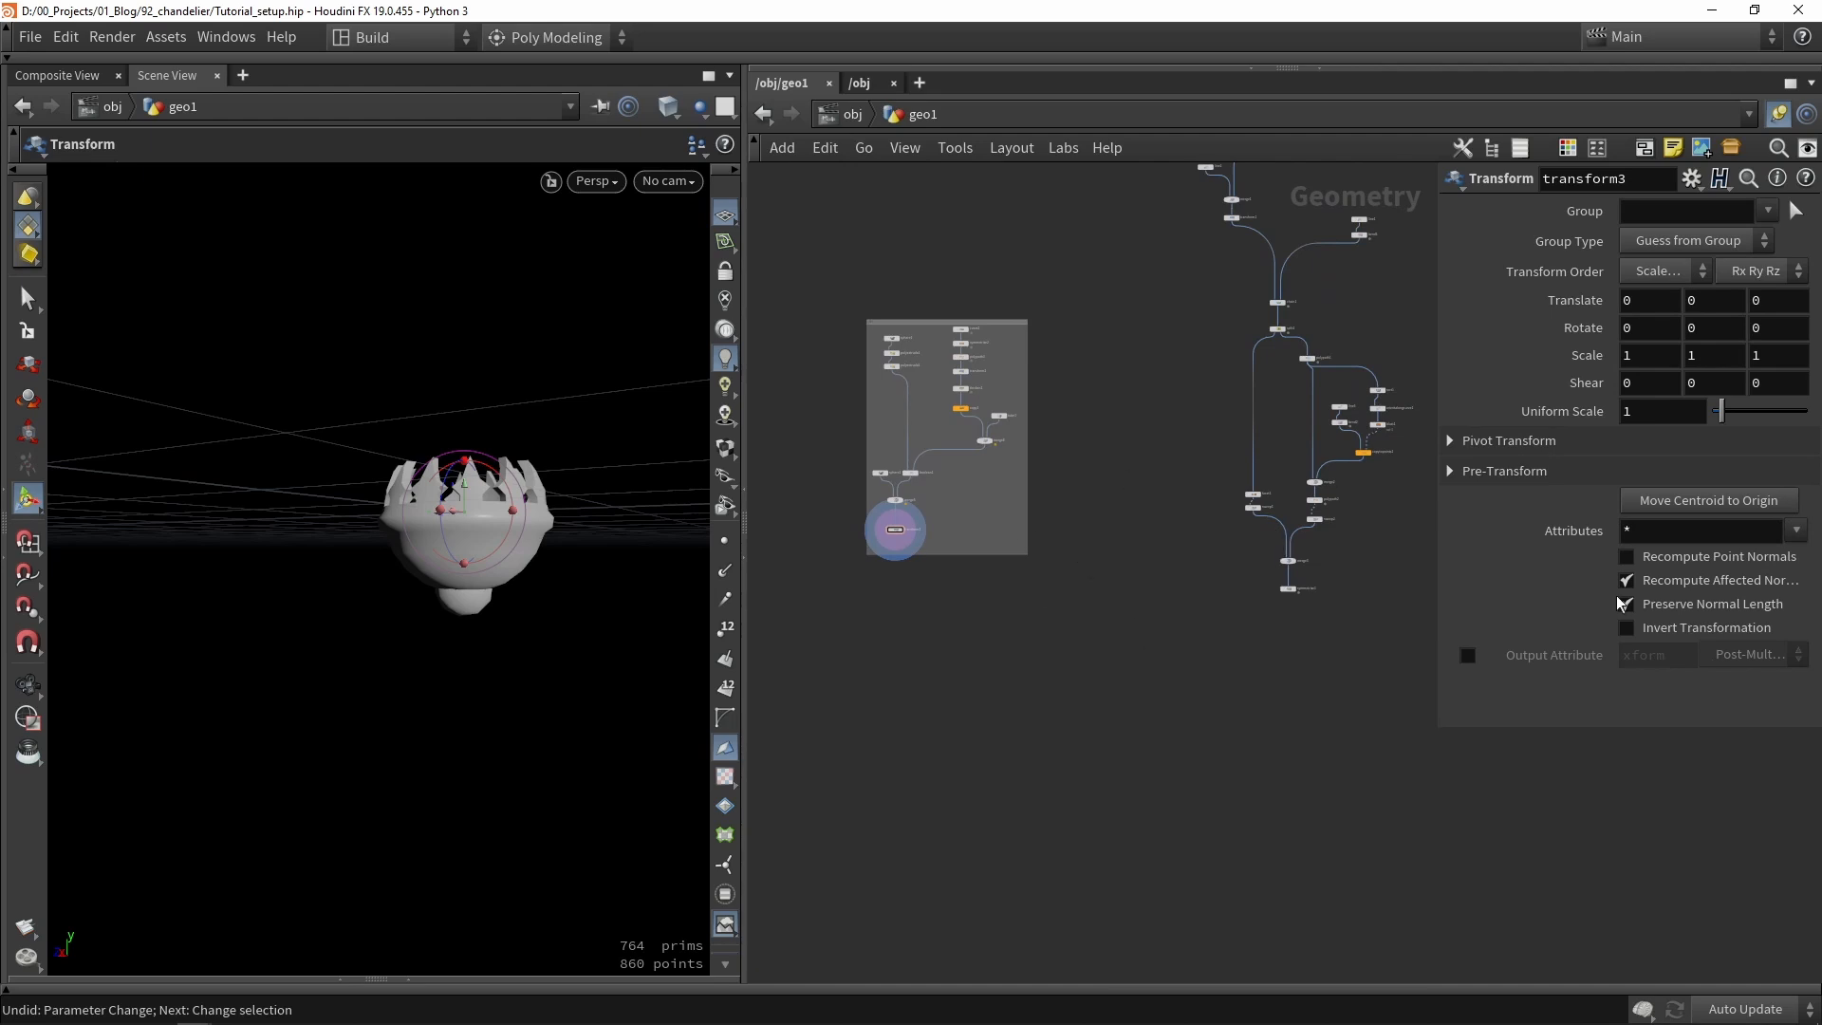
Select and display the chain1 node in the main network to examine the scrolls deformed along the curve.
{"action": "middle_click_drag", "start_coordinate": [1227, 356], "coordinate": [1166, 589]}
{"action": "scroll", "coordinate": [1220, 560], "scroll_direction": "up", "scroll_amount": 5}
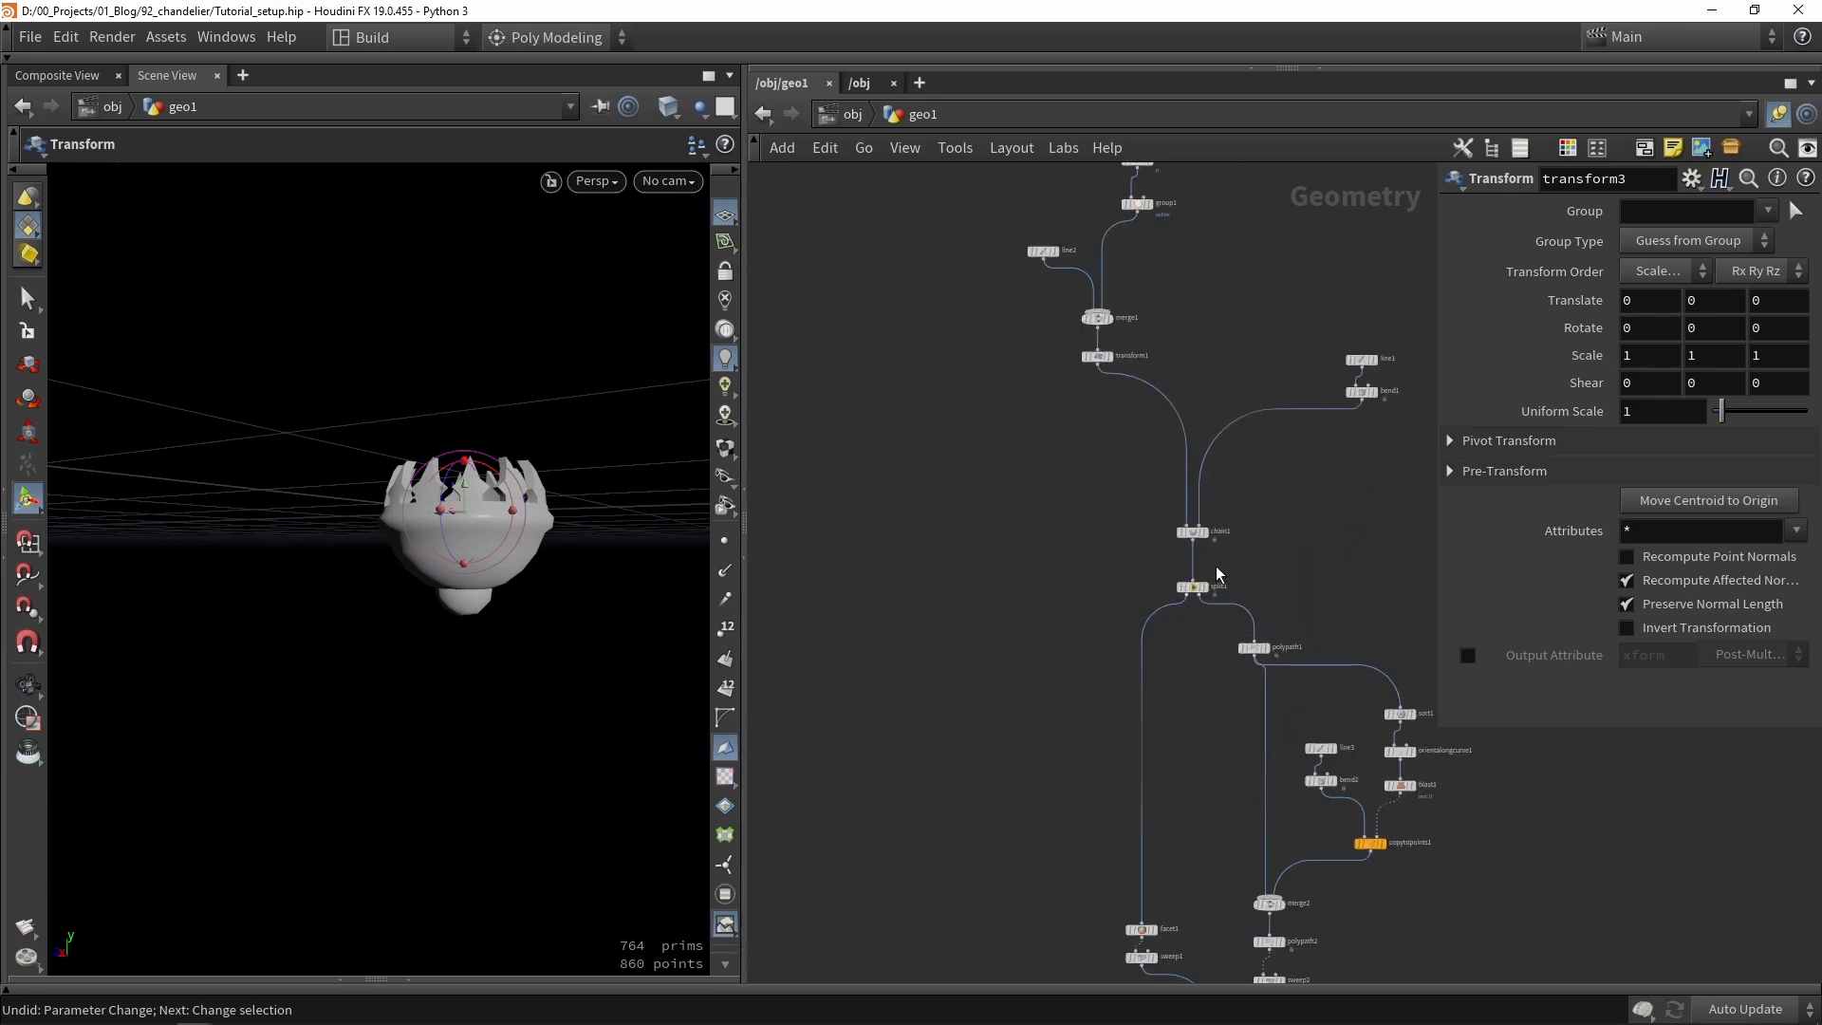
{"action": "left_click", "coordinate": [1205, 515]}
{"action": "left_click", "coordinate": [1191, 522]}
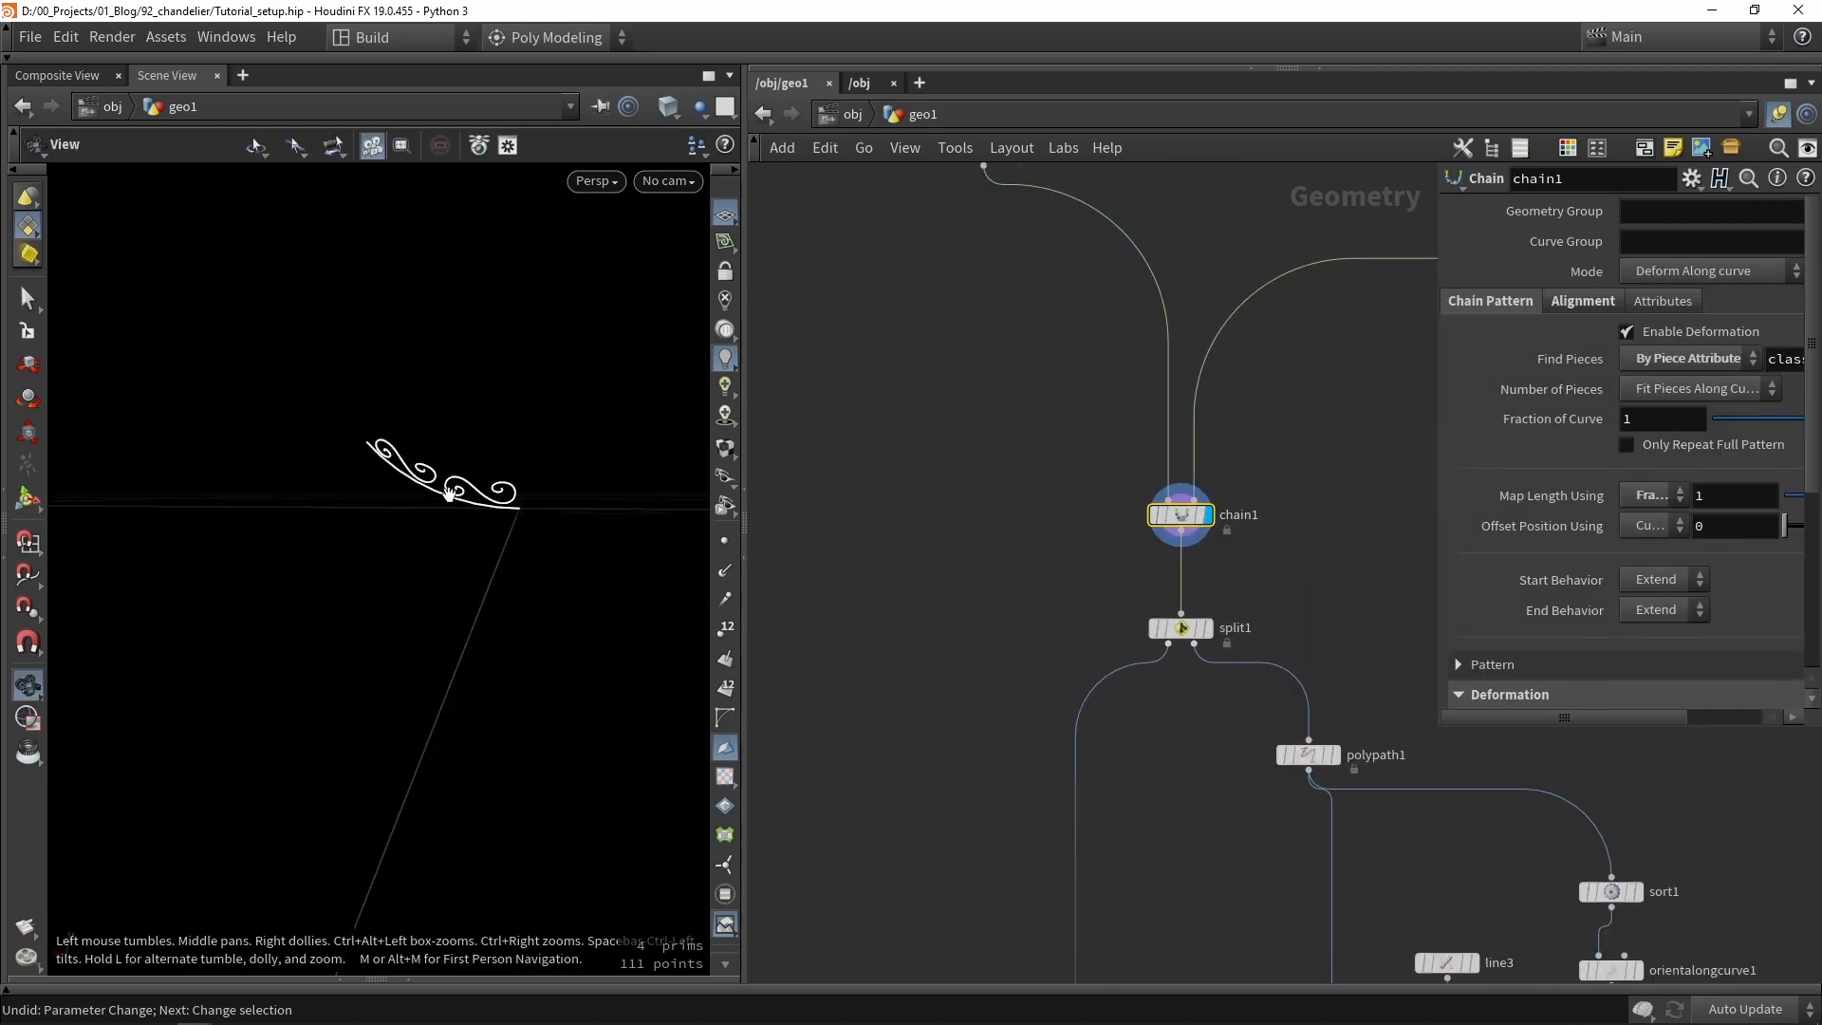
{"action": "middle_click_drag", "start_coordinate": [1049, 340], "coordinate": [1201, 669]}
{"action": "scroll", "coordinate": [1200, 669], "scroll_direction": "down", "scroll_amount": 2}
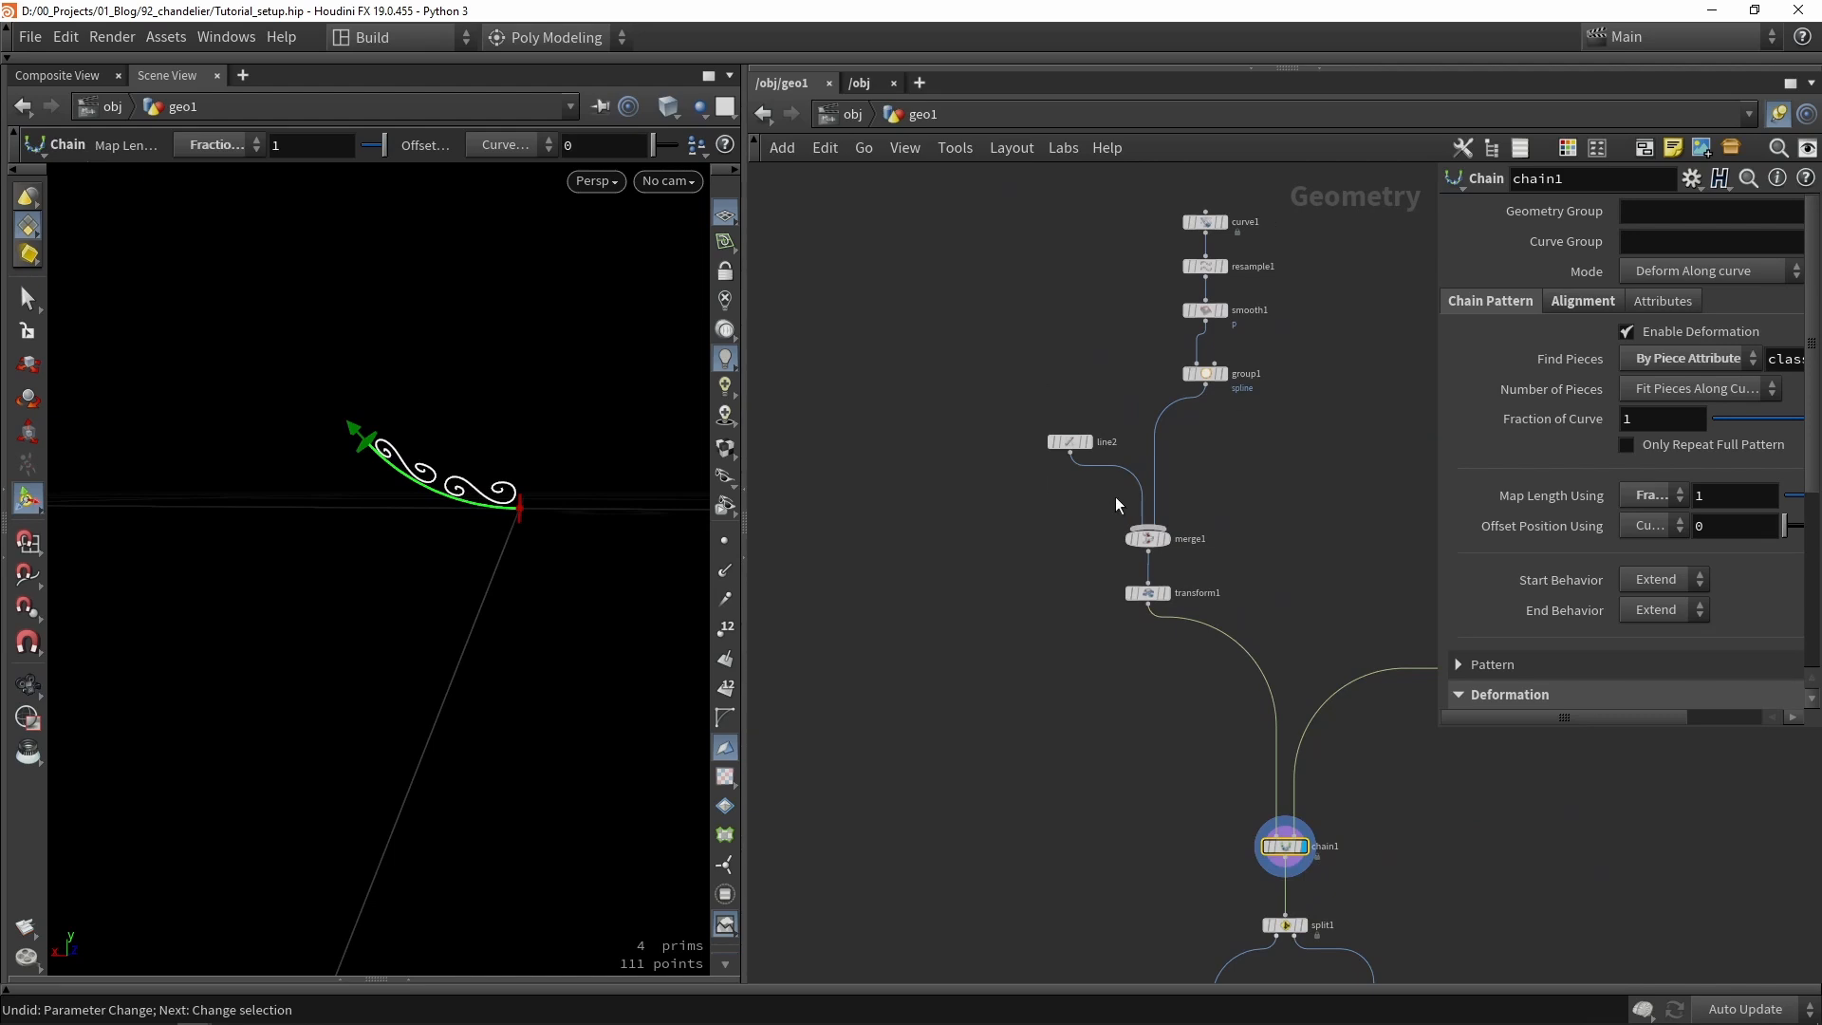
{"action": "scroll", "coordinate": [1210, 375], "scroll_direction": "up", "scroll_amount": 4}
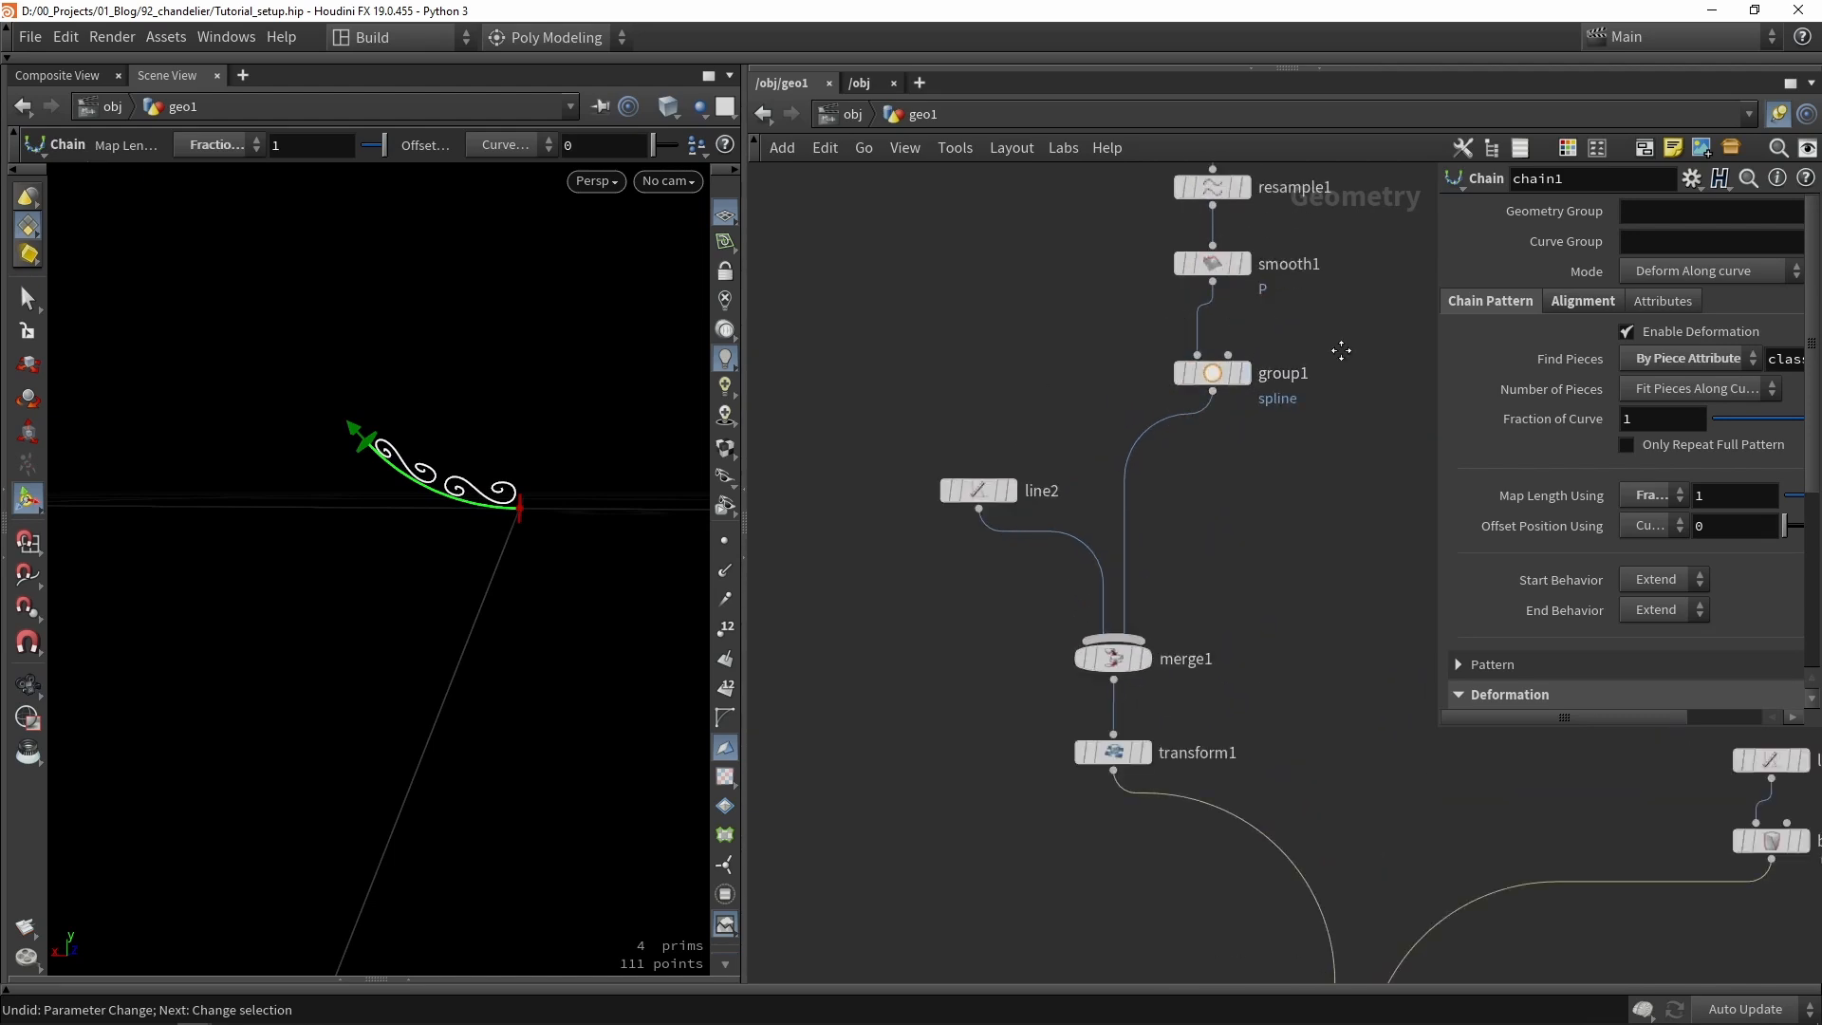
{"action": "middle_click_drag", "start_coordinate": [1119, 433], "coordinate": [1124, 562]}
Select and display the group1 node and view its S-shaped spline from above.
{"action": "left_click", "coordinate": [1244, 500]}
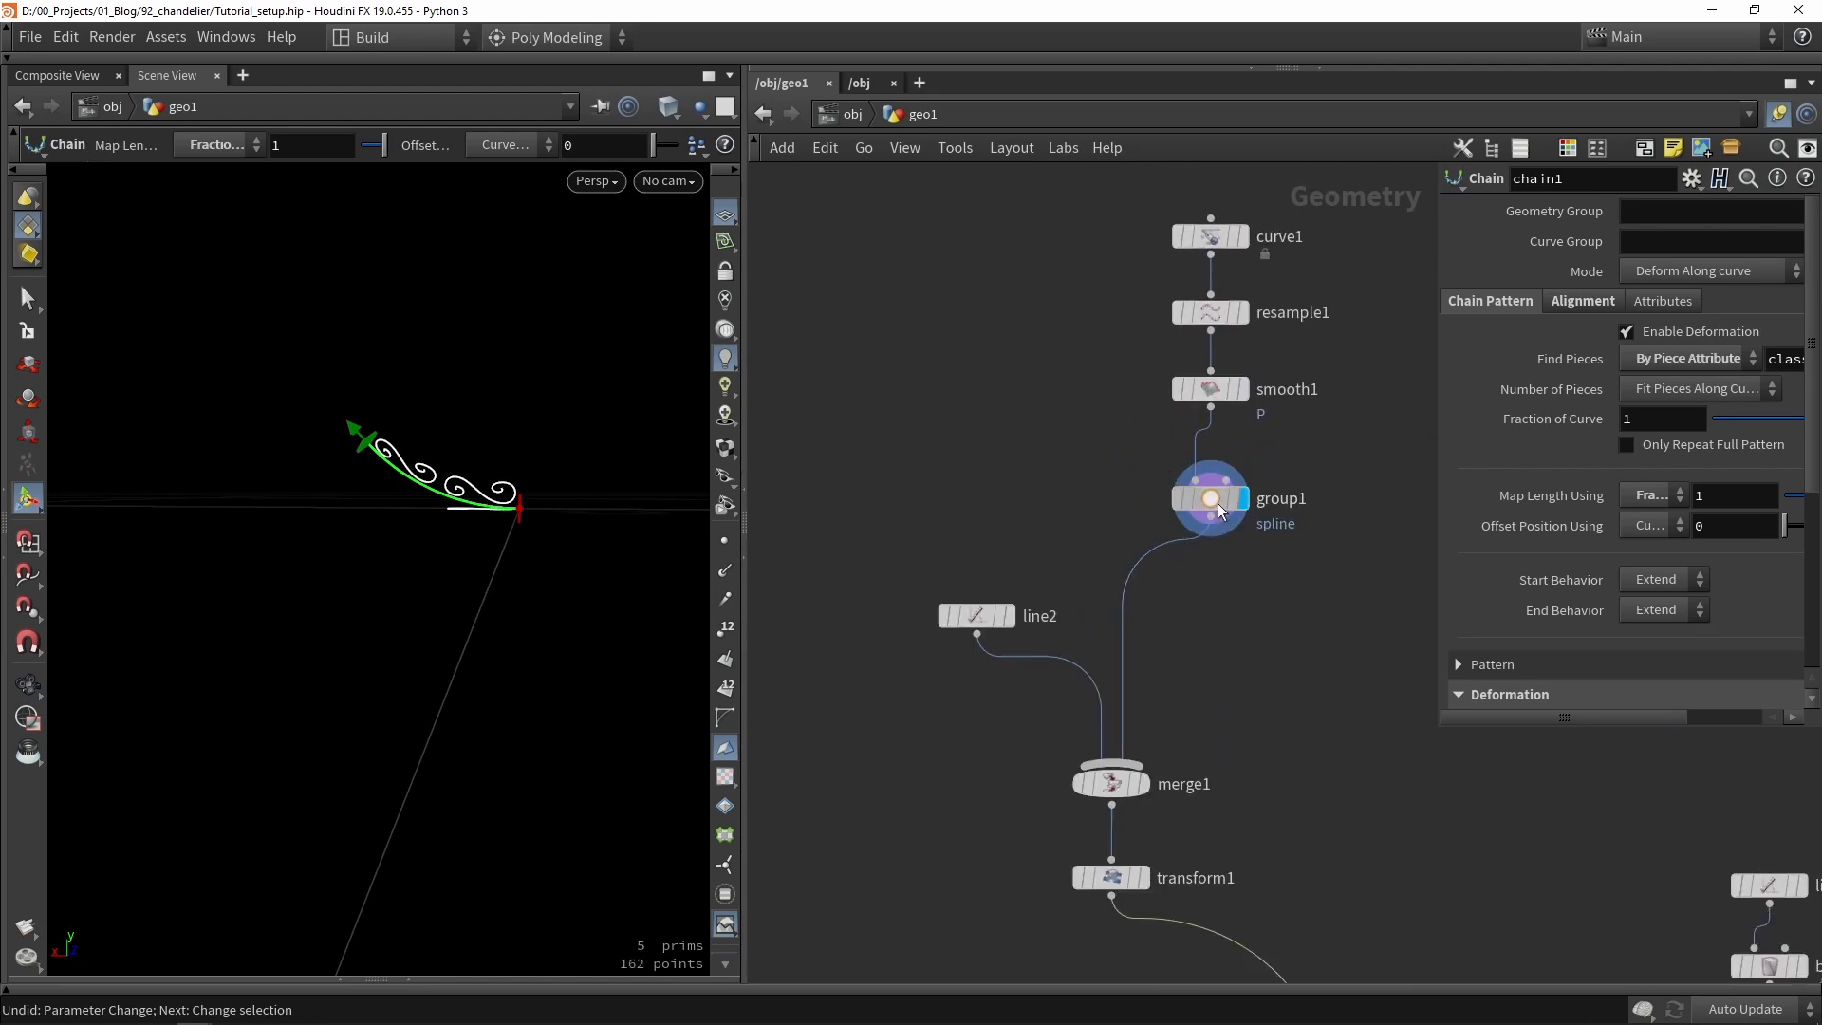
{"action": "left_click", "coordinate": [1212, 499]}
{"action": "left_click_drag", "start_coordinate": [546, 486], "coordinate": [539, 656], "text": "alt"}
{"action": "scroll", "coordinate": [474, 500], "scroll_direction": "up", "scroll_amount": 7, "text": "alt"}
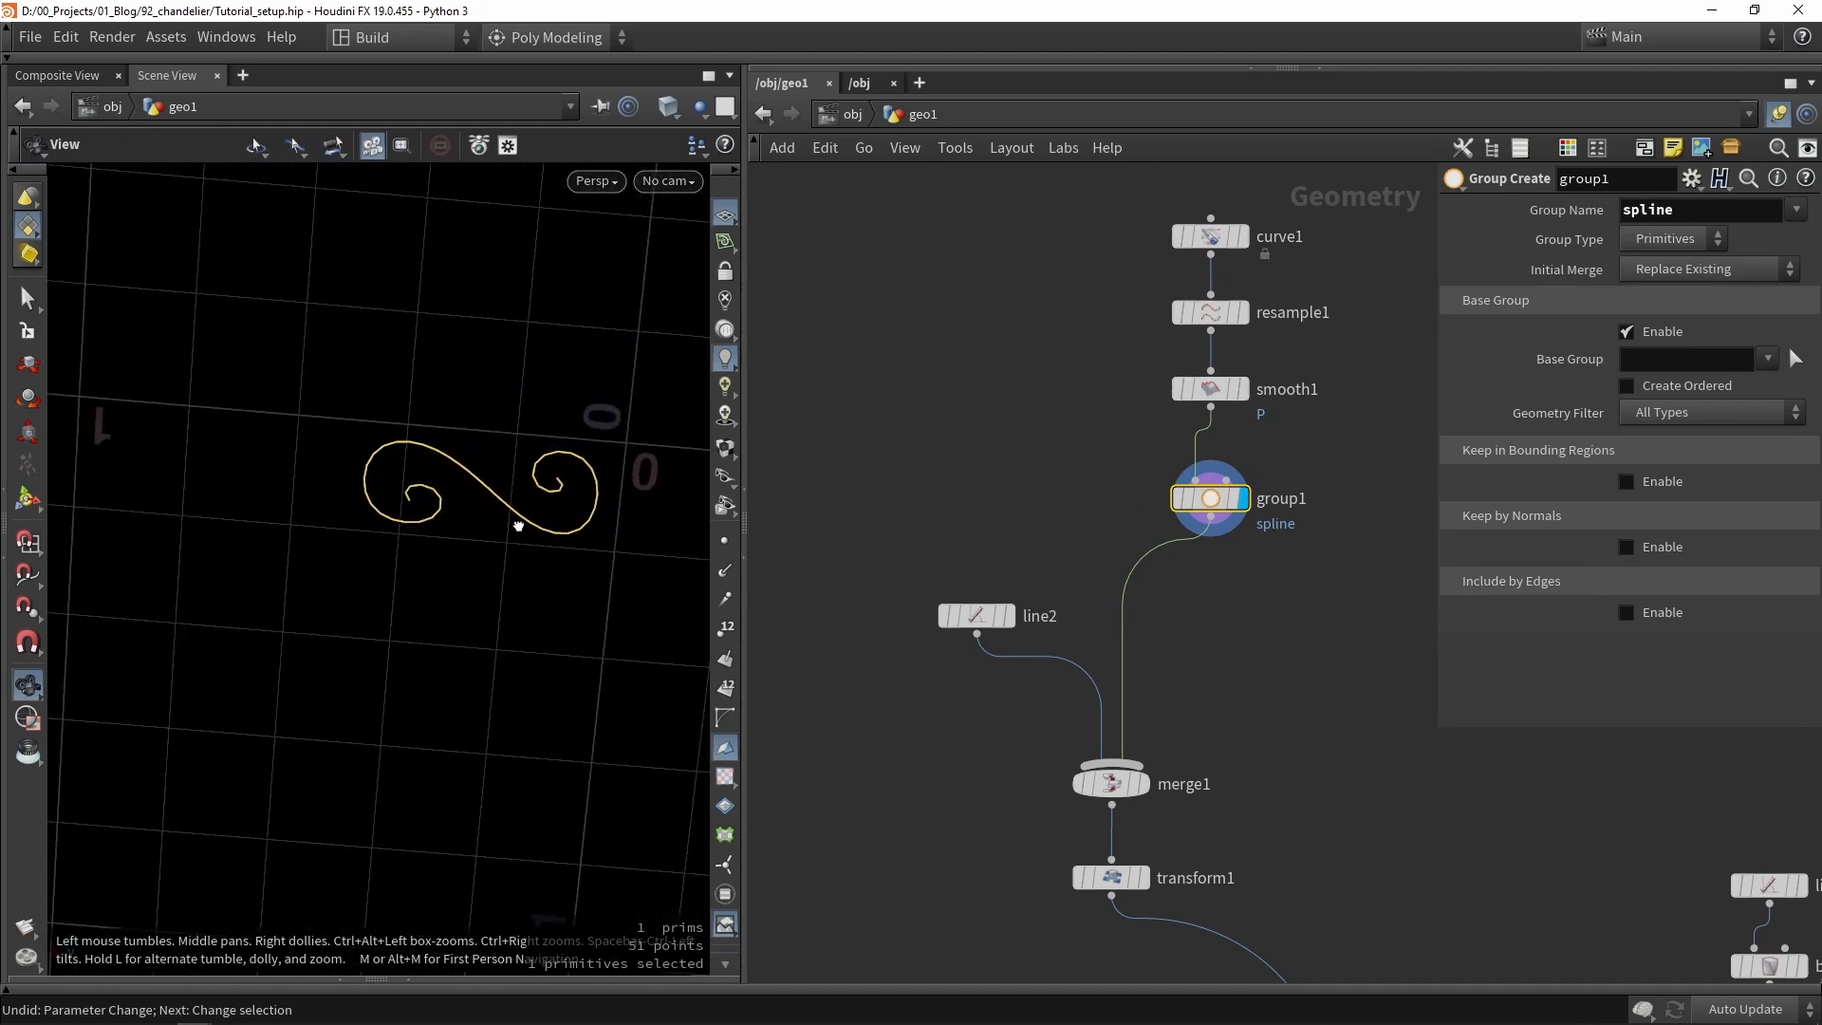
{"action": "left_click_drag", "start_coordinate": [517, 525], "coordinate": [521, 493], "text": "alt"}
Display transform1 and examine how the spiral curve sits above the straight line.
{"action": "left_click", "coordinate": [1142, 878]}
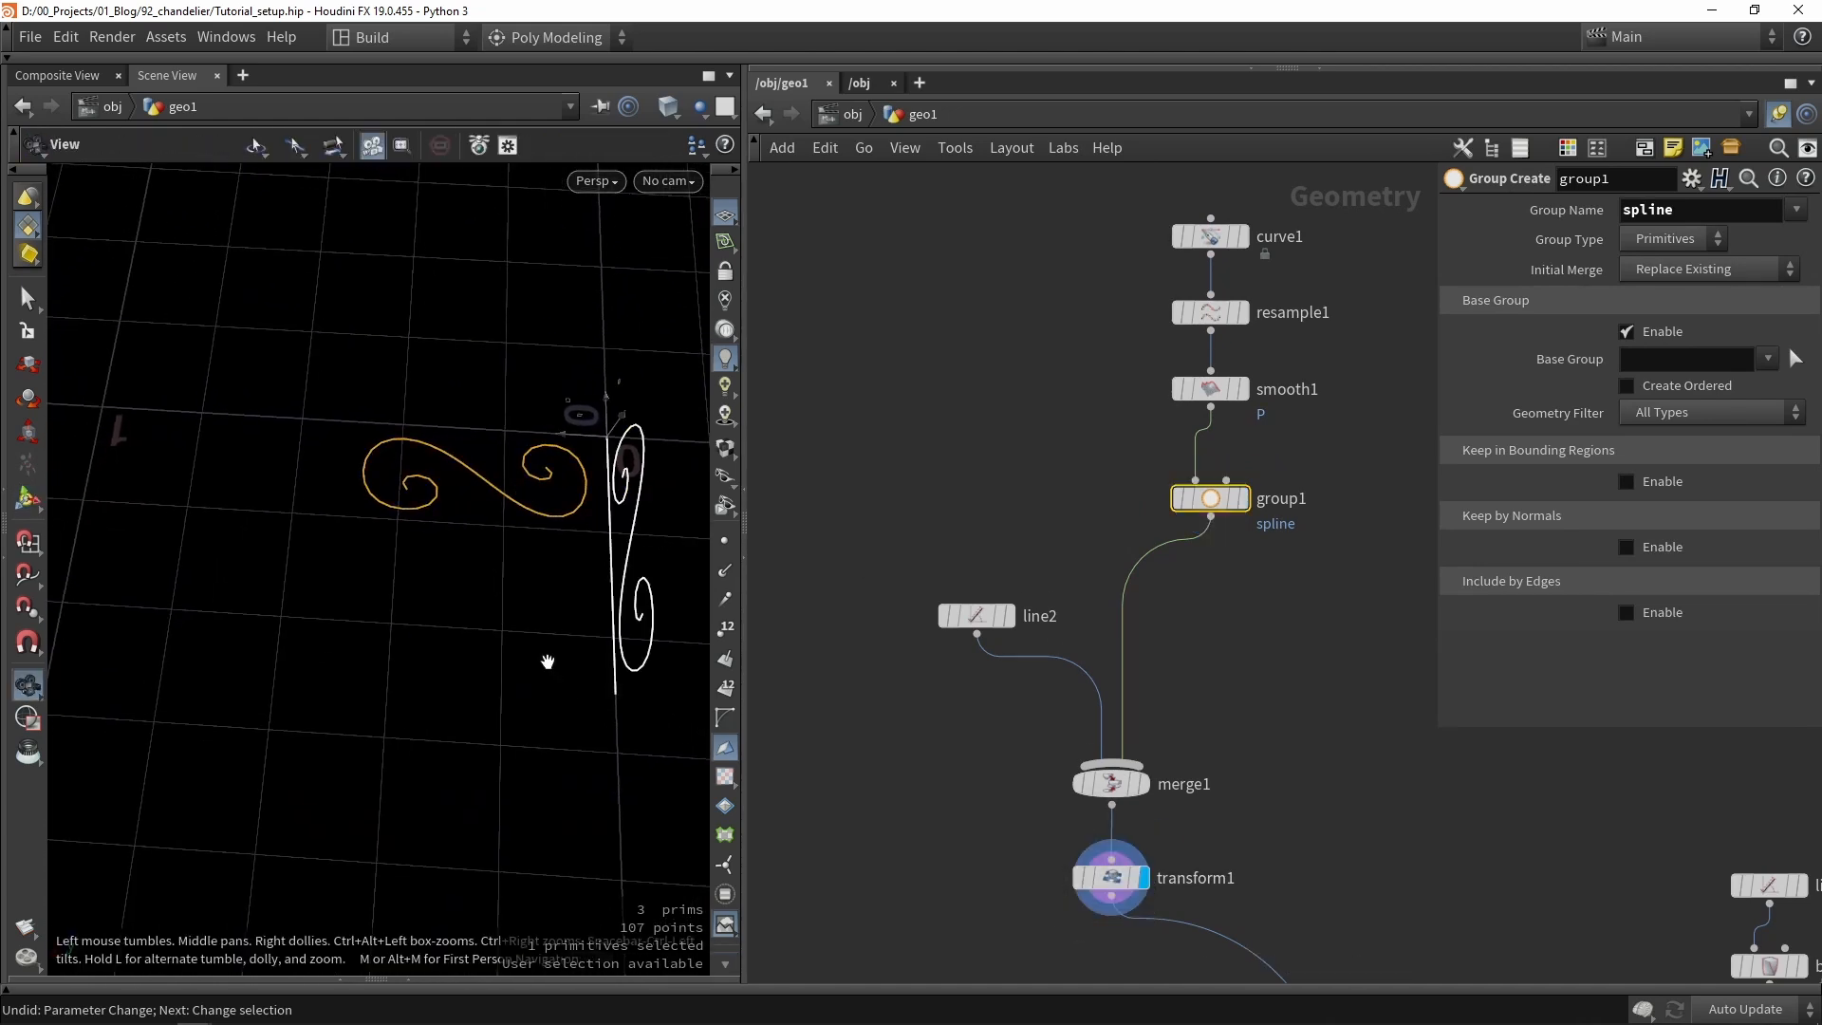
{"action": "left_click_drag", "start_coordinate": [541, 651], "coordinate": [702, 557]}
{"action": "scroll", "coordinate": [589, 422], "scroll_direction": "up", "scroll_amount": 5}
{"action": "key", "text": "Return"}
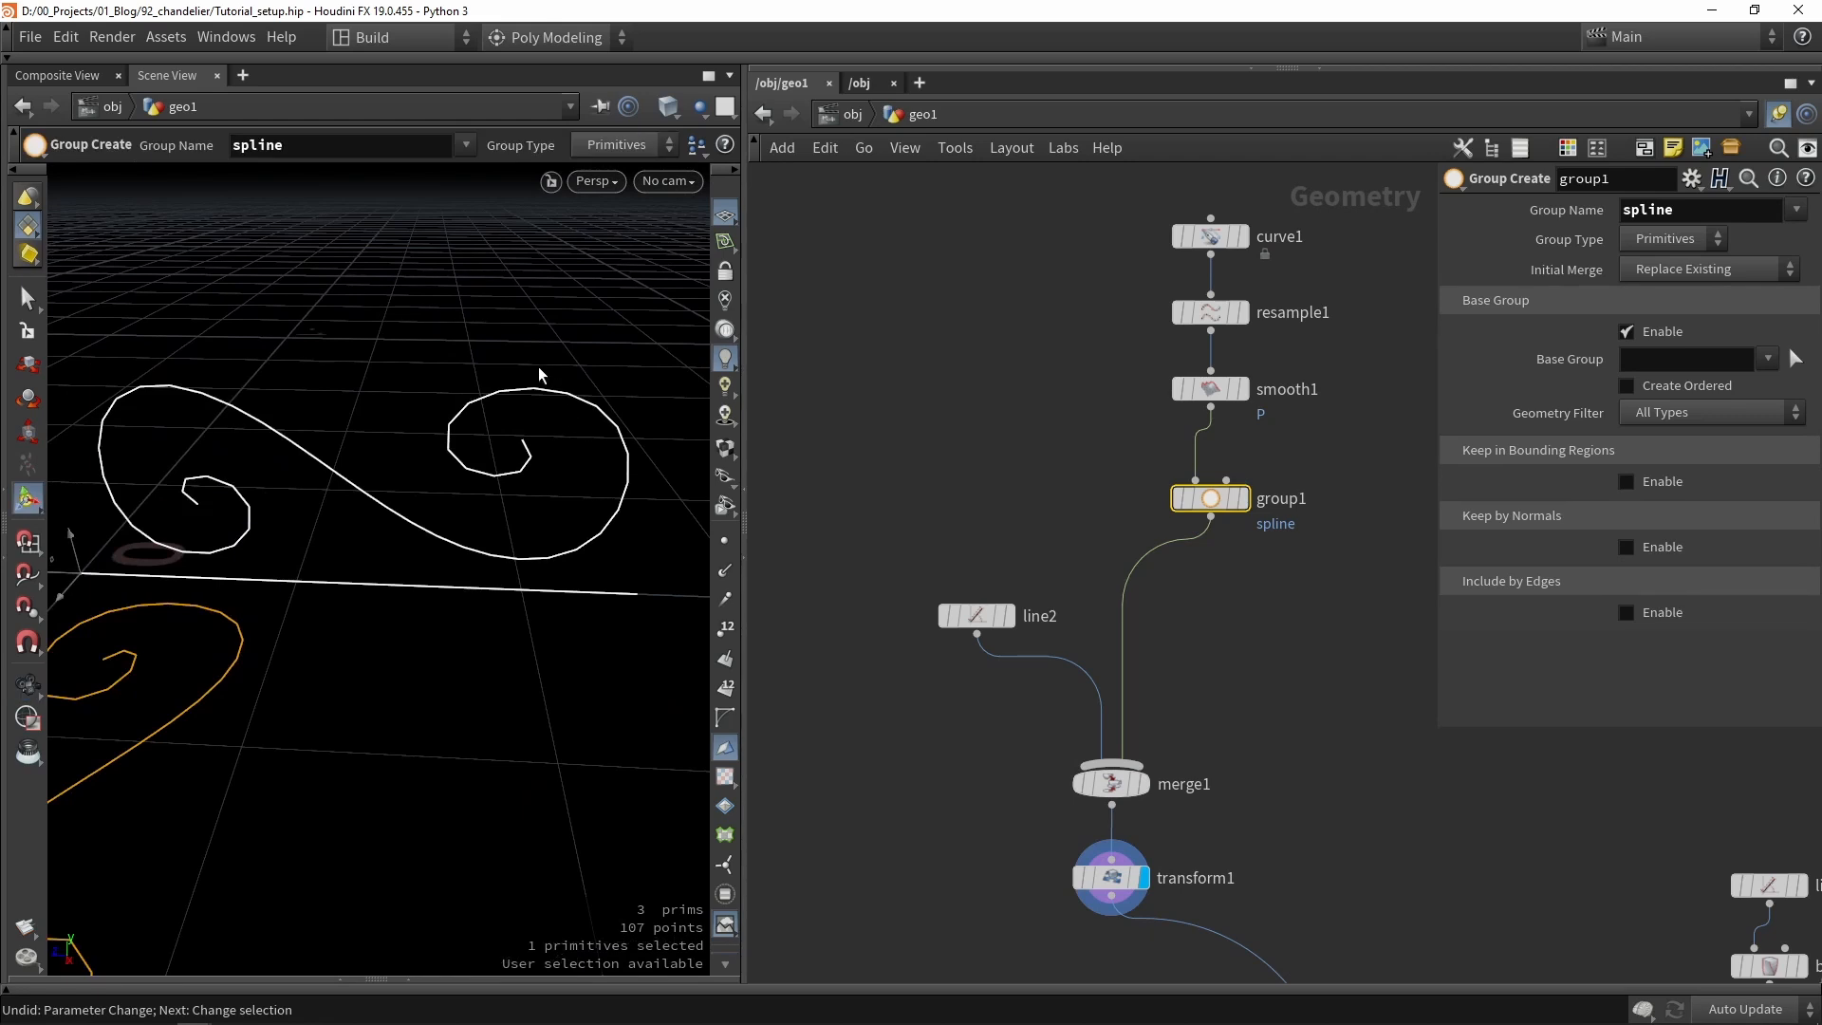
{"action": "left_click_drag", "start_coordinate": [532, 386], "coordinate": [548, 391], "text": "alt"}
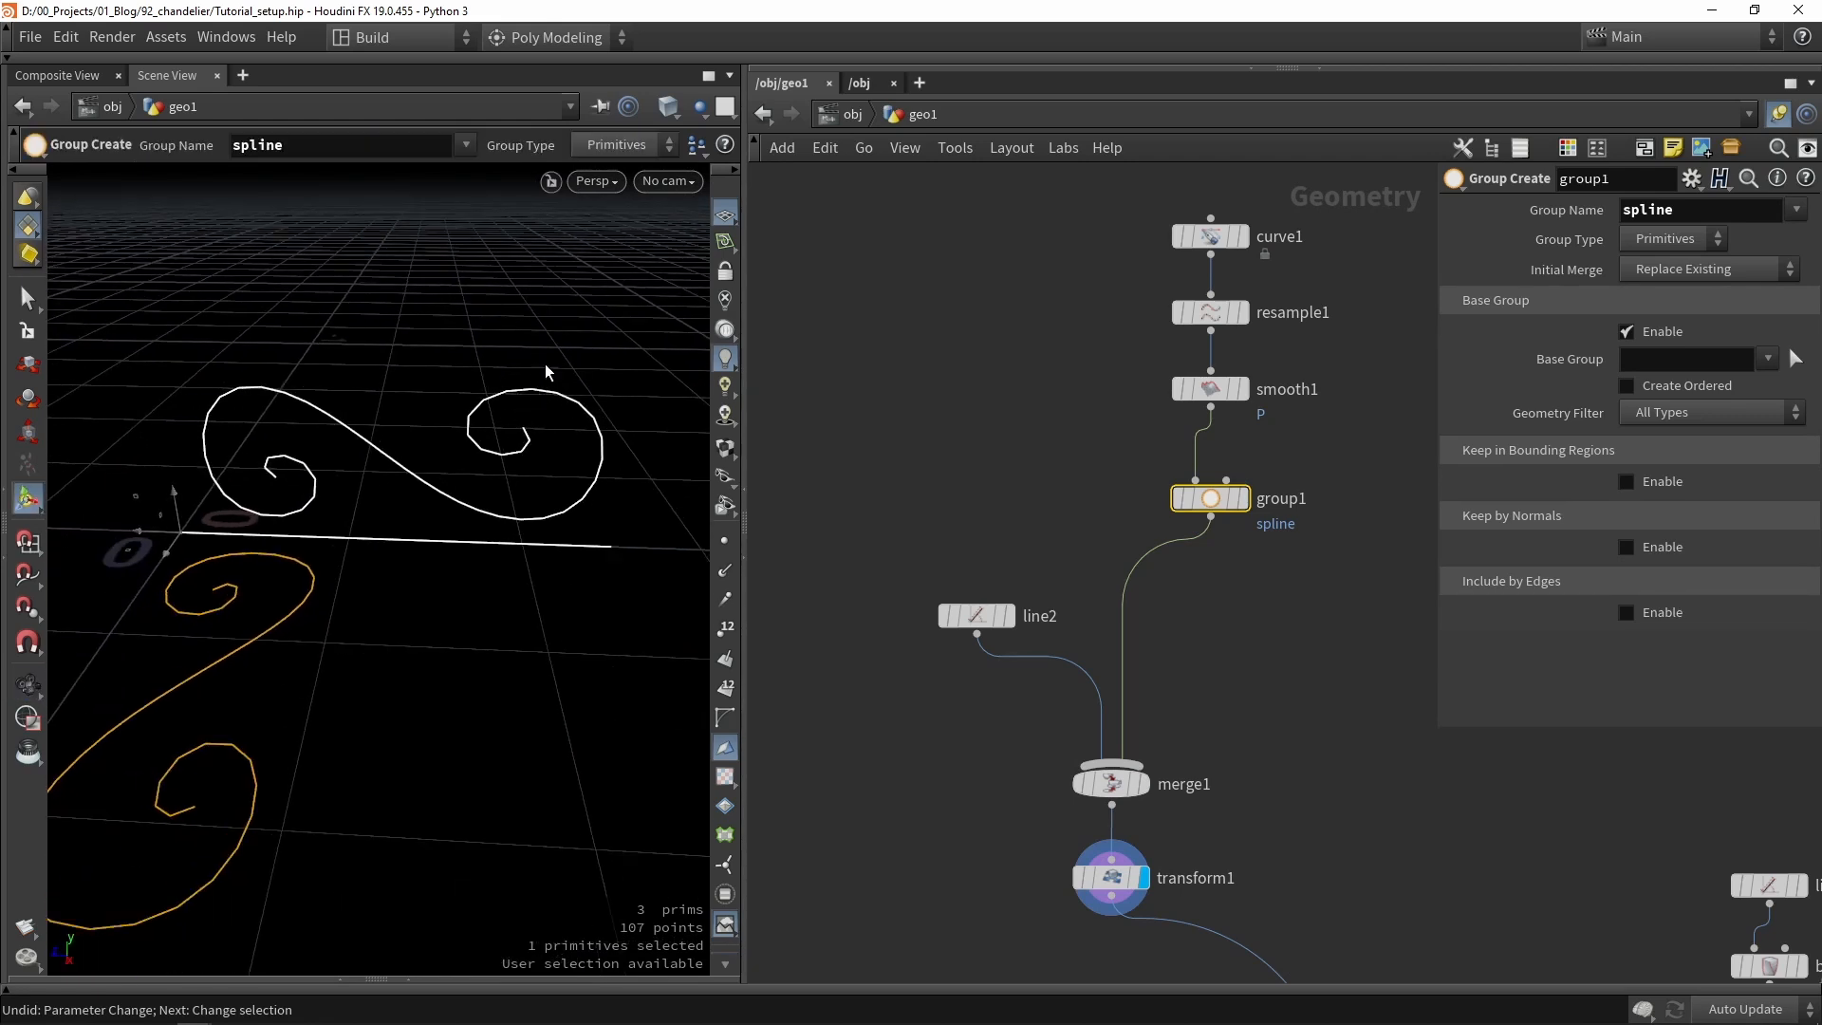
Display group1 again, insert a Group Create node between group1 and merge1, and display the new node.
{"action": "left_click", "coordinate": [1243, 498]}
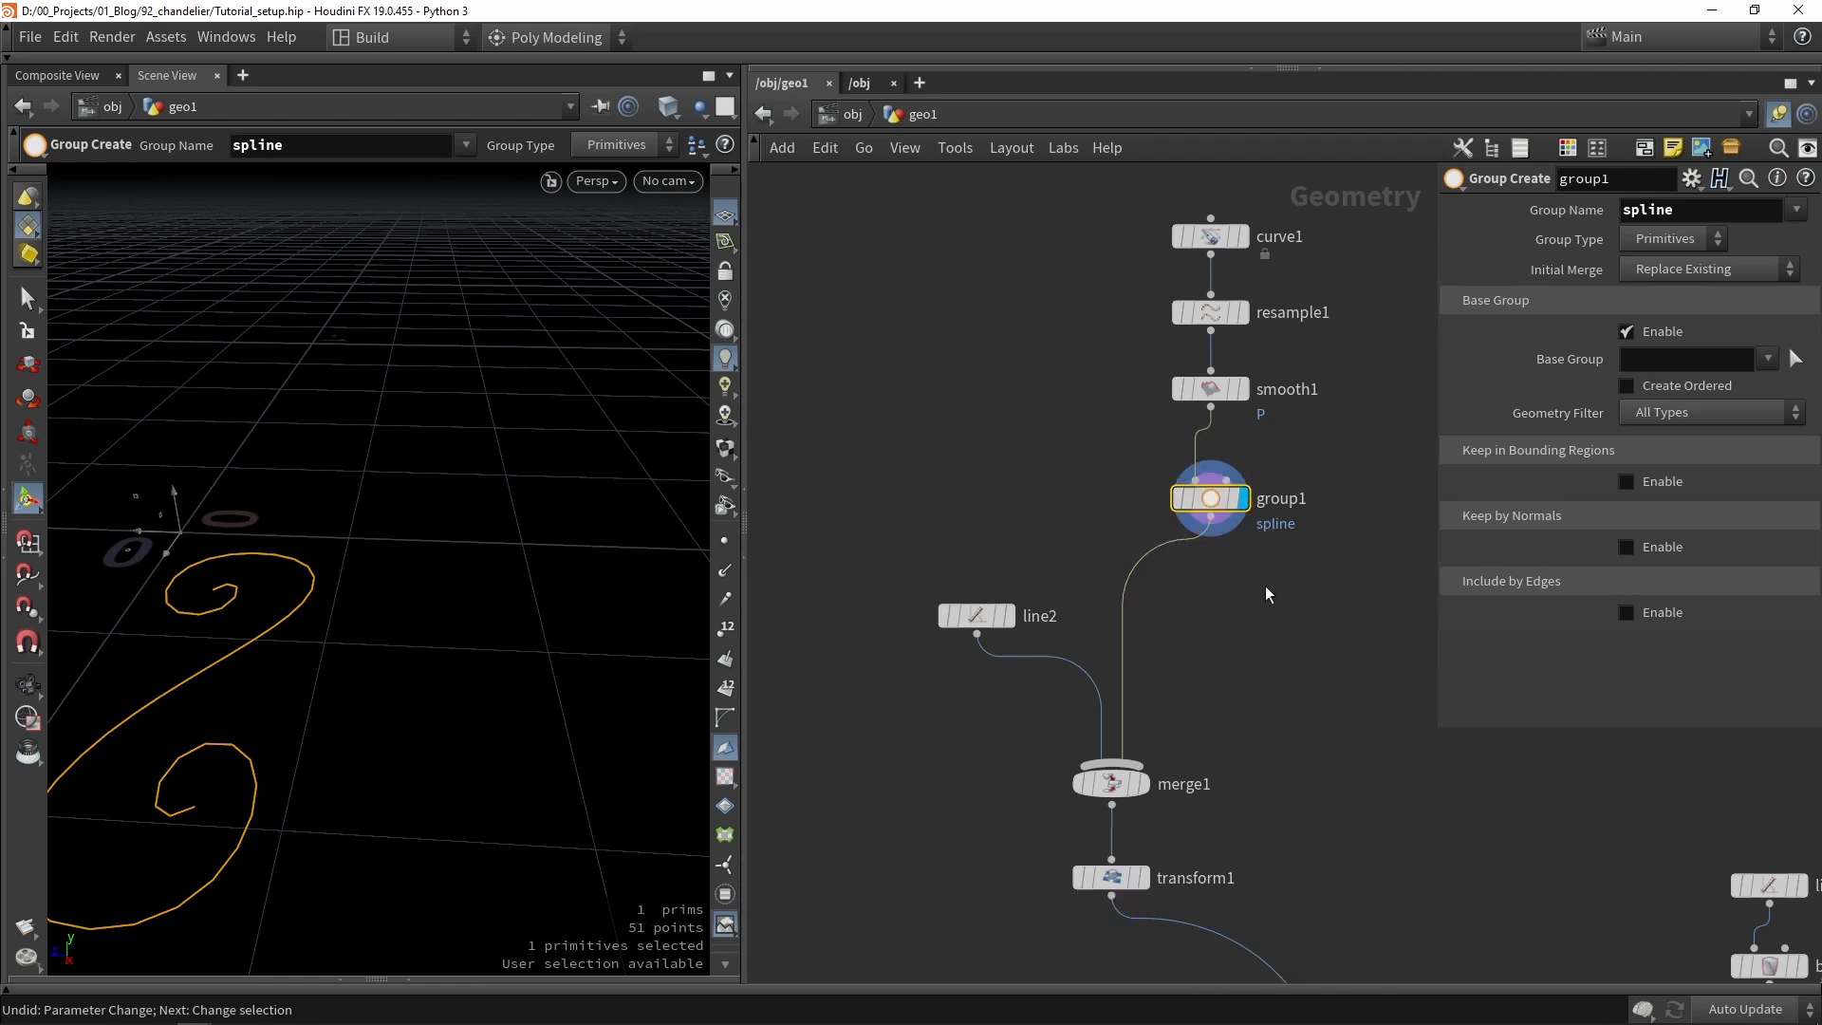
{"action": "key", "text": "Tab"}
{"action": "type", "text": "group"}
{"action": "key", "text": "Return"}
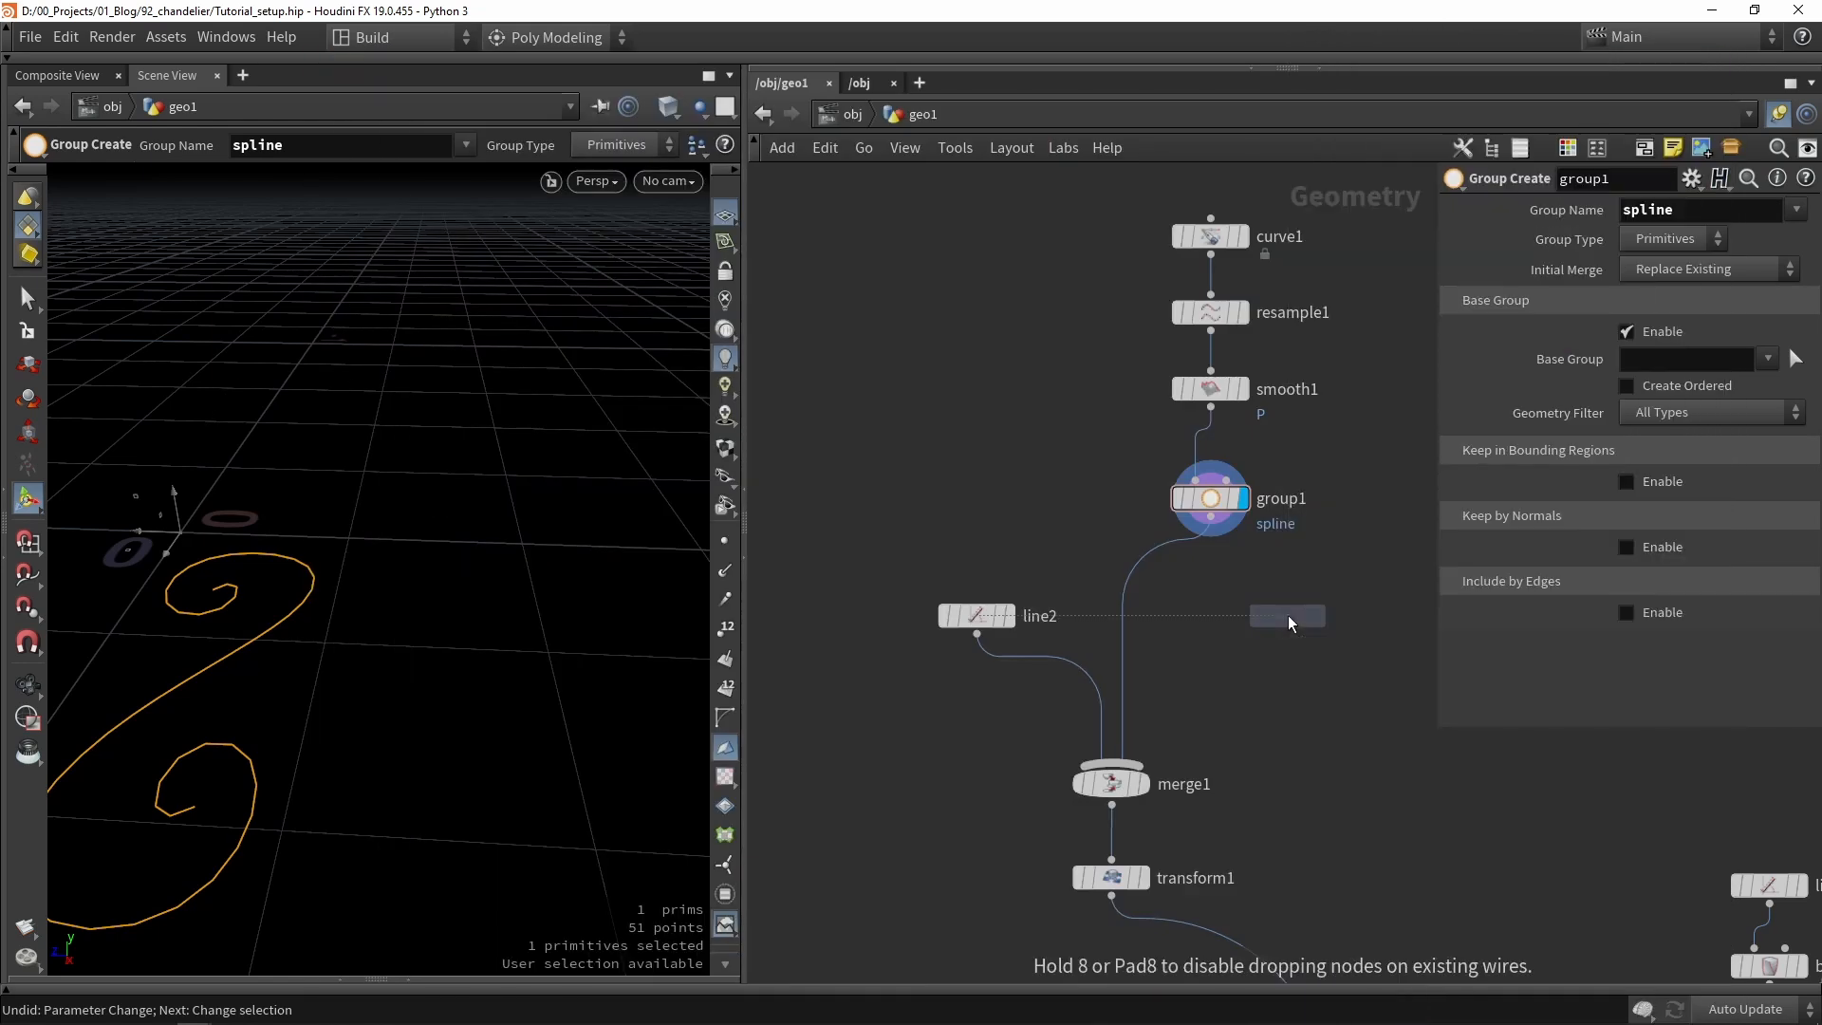
{"action": "left_click", "coordinate": [1289, 615]}
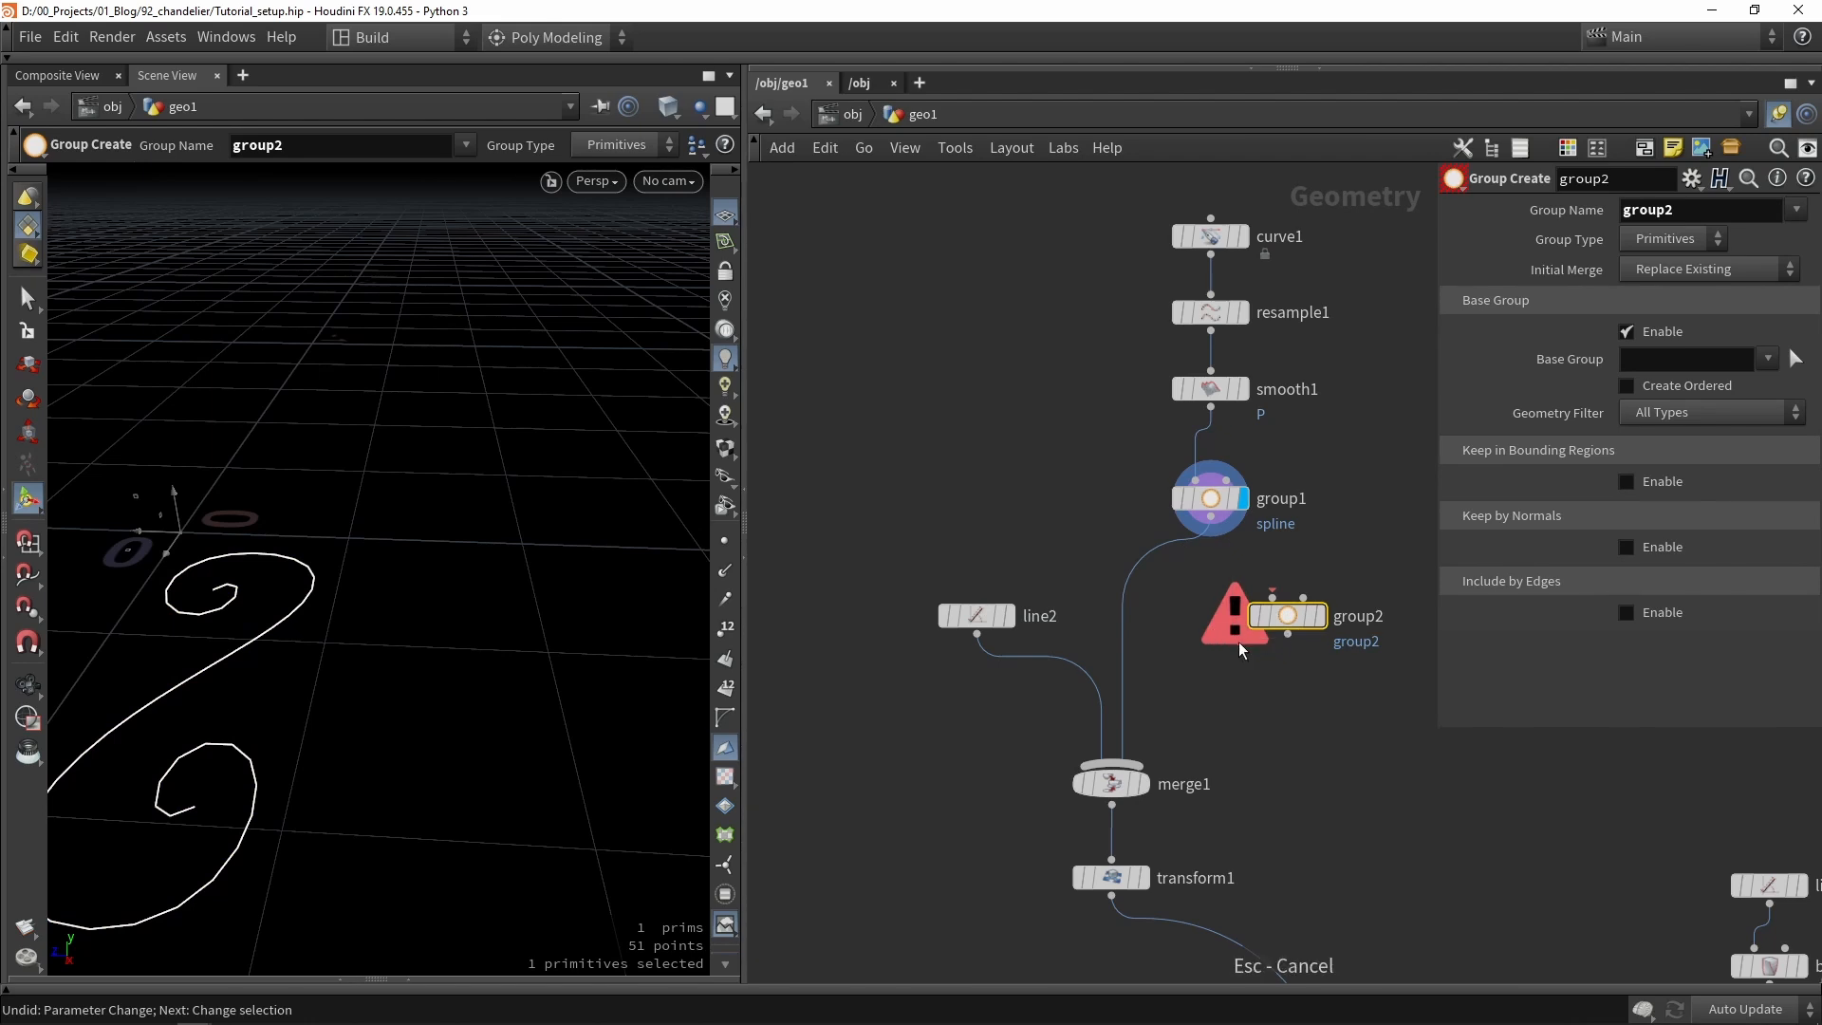
{"action": "left_click_drag", "start_coordinate": [1287, 615], "coordinate": [1226, 604]}
{"action": "left_click", "coordinate": [1245, 609]}
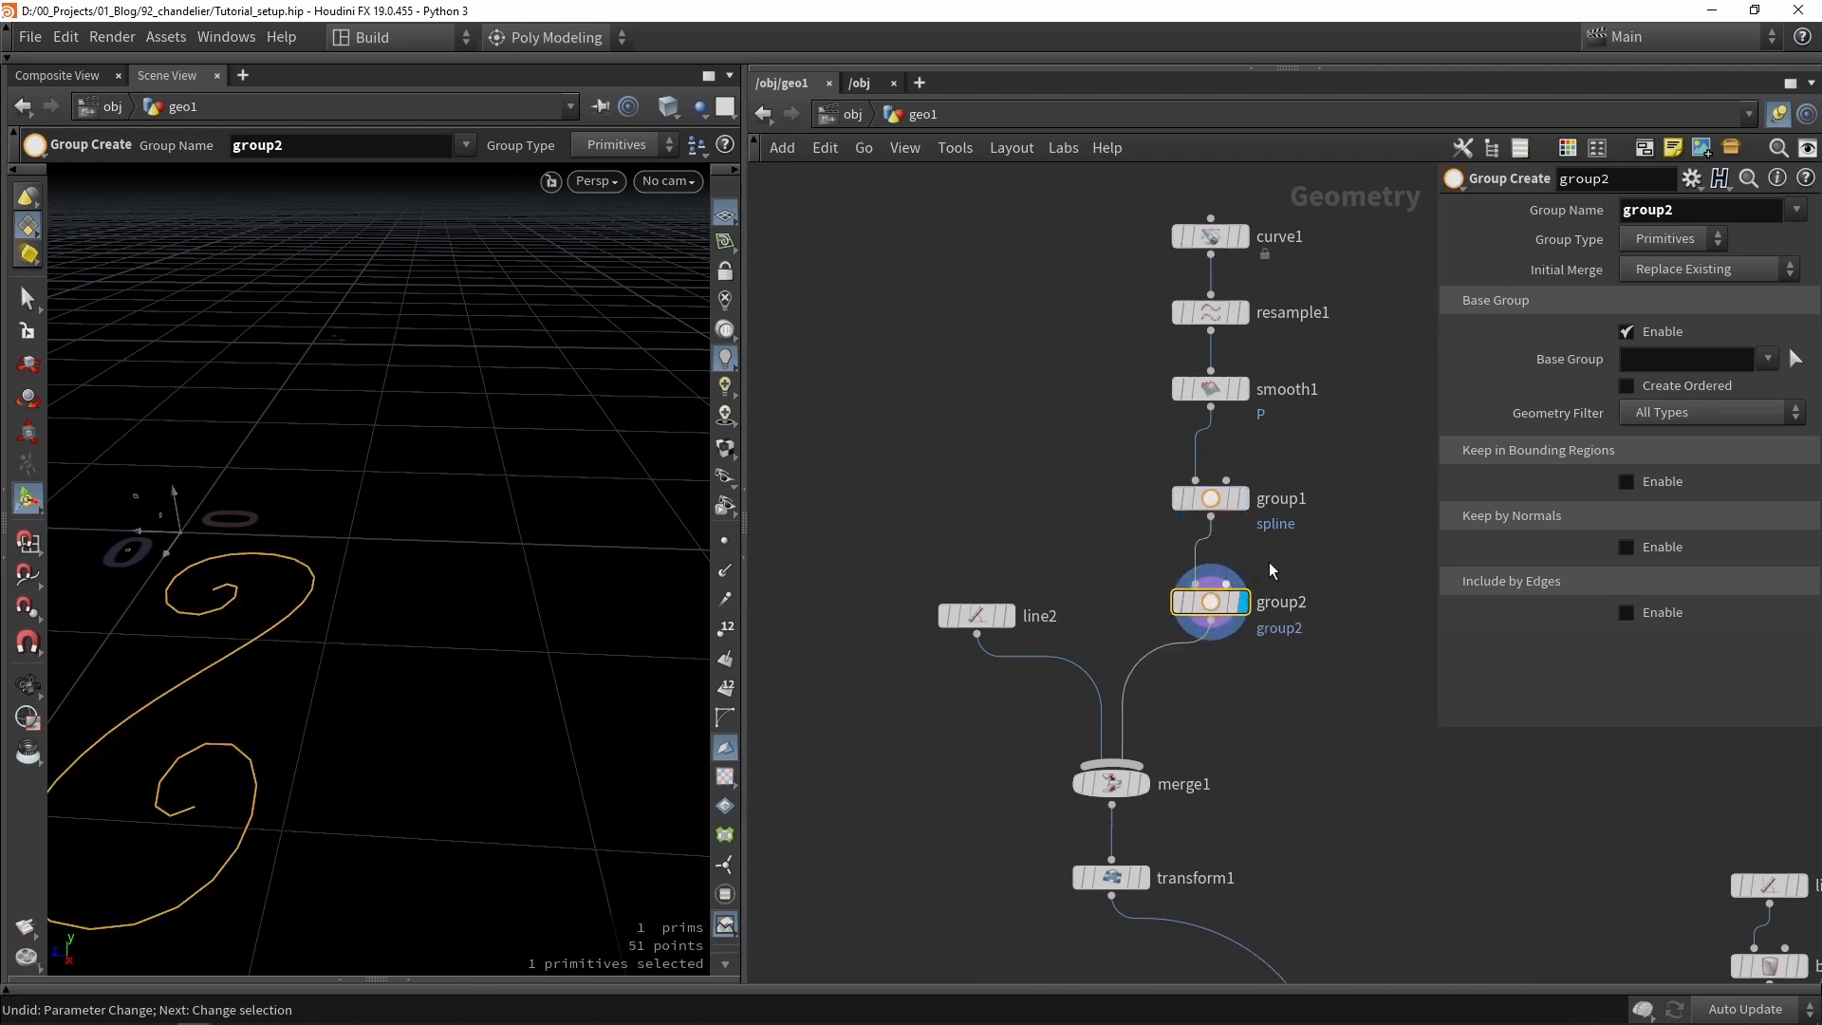
Set group2's group type to Points and name the group instance.
{"action": "left_click", "coordinate": [1657, 250]}
{"action": "left_click", "coordinate": [1659, 294]}
{"action": "double_click", "coordinate": [1651, 210]}
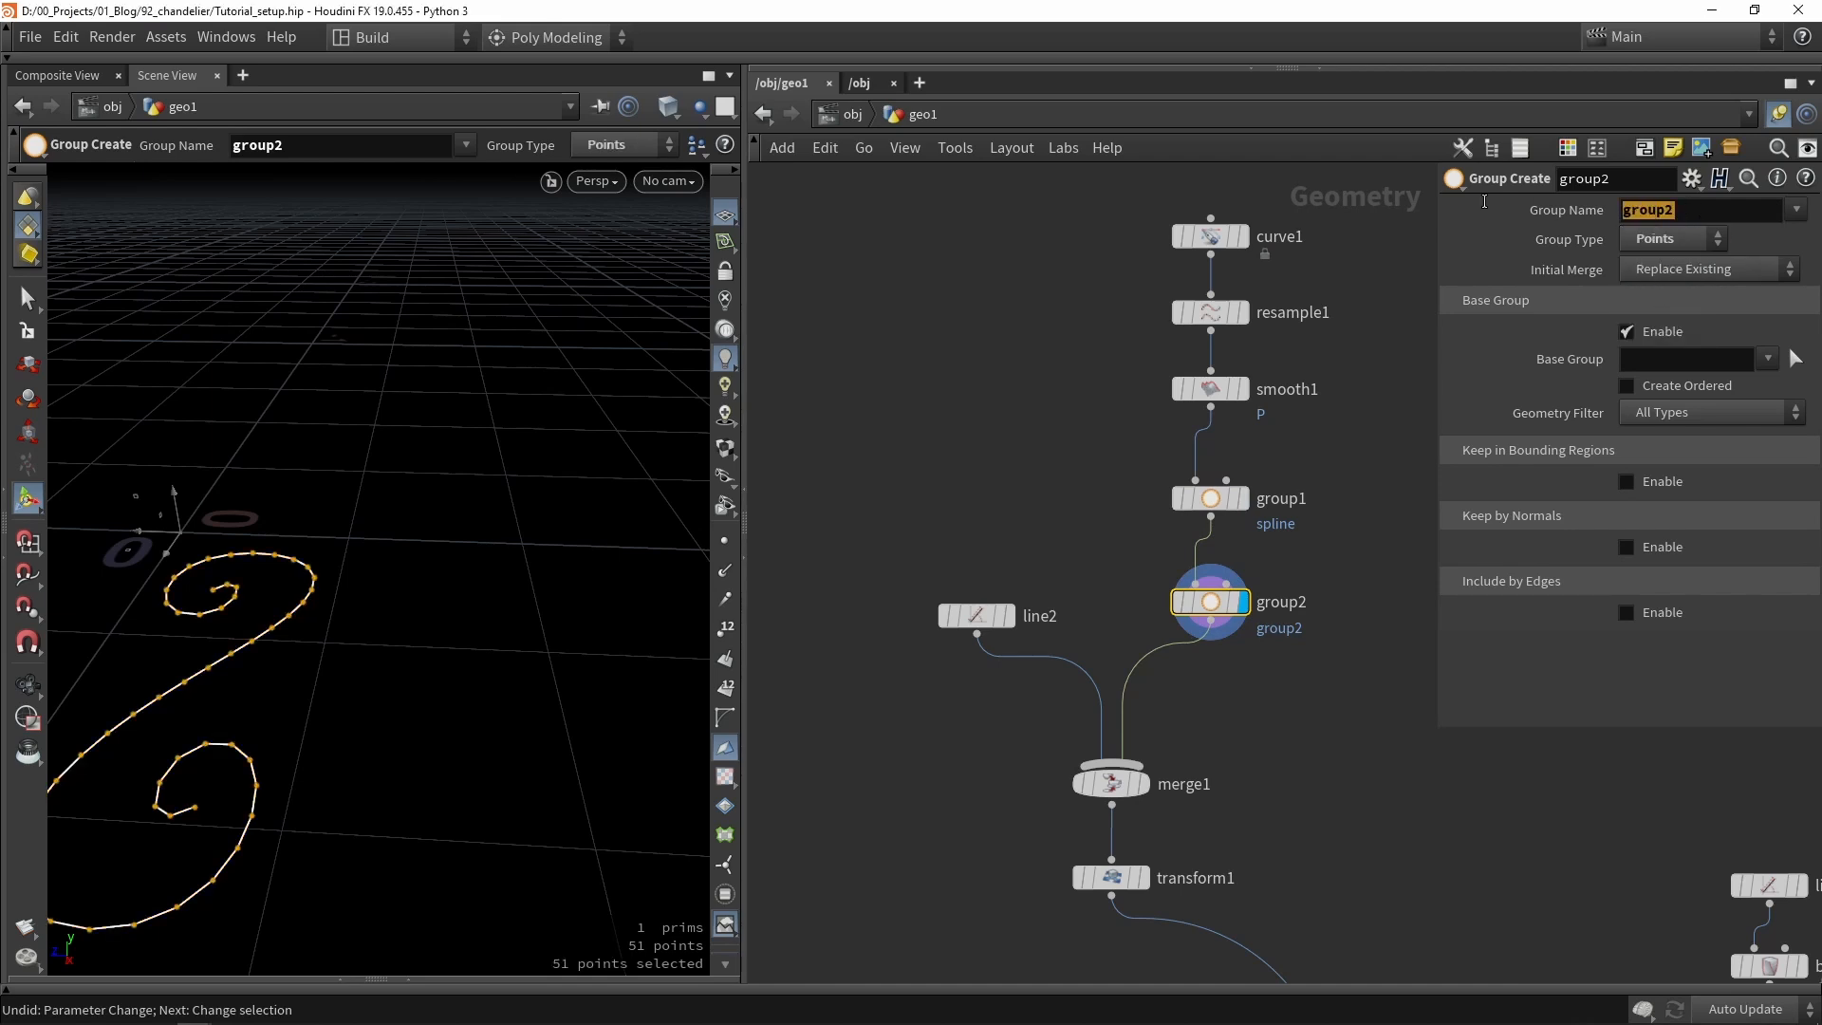
{"action": "type", "text": "instance"}
{"action": "key", "text": "Return"}
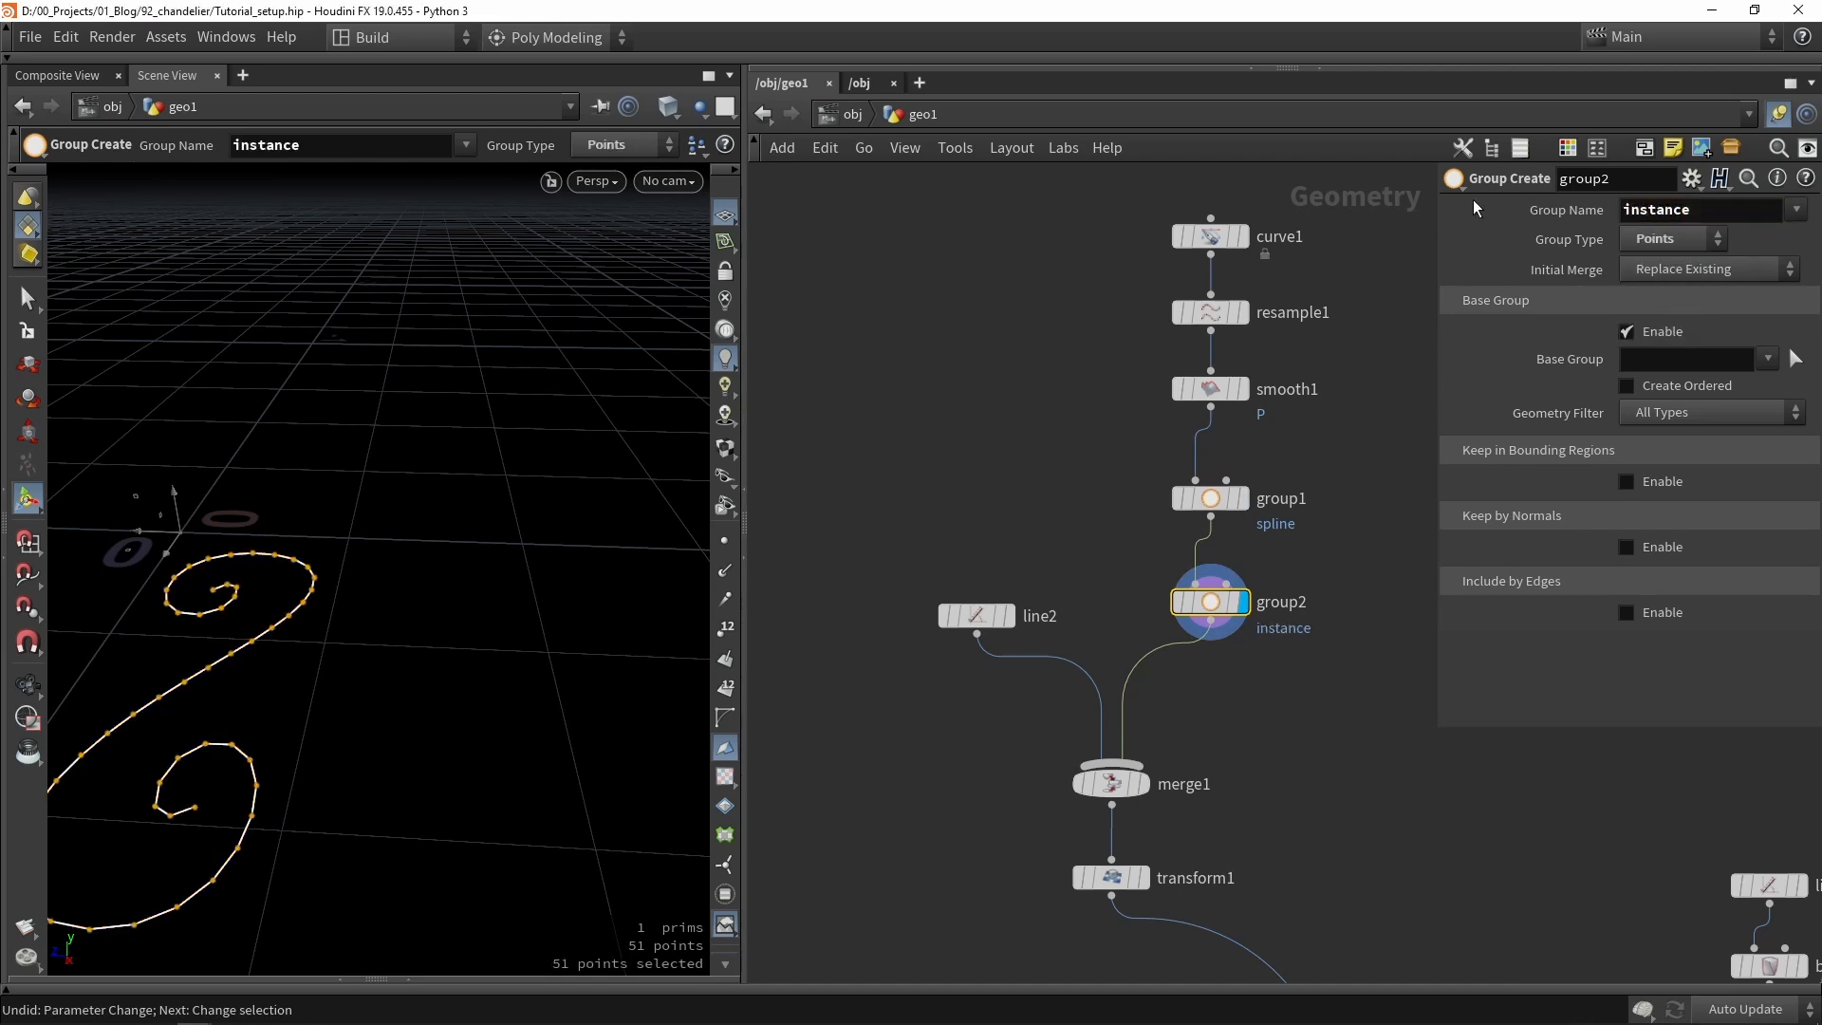
Pick point 41, on the crest of the spline's far curl, as the base group of the instance group.
{"action": "key", "text": "Escape"}
{"action": "left_click_drag", "start_coordinate": [615, 644], "coordinate": [362, 540]}
{"action": "key", "text": "Return"}
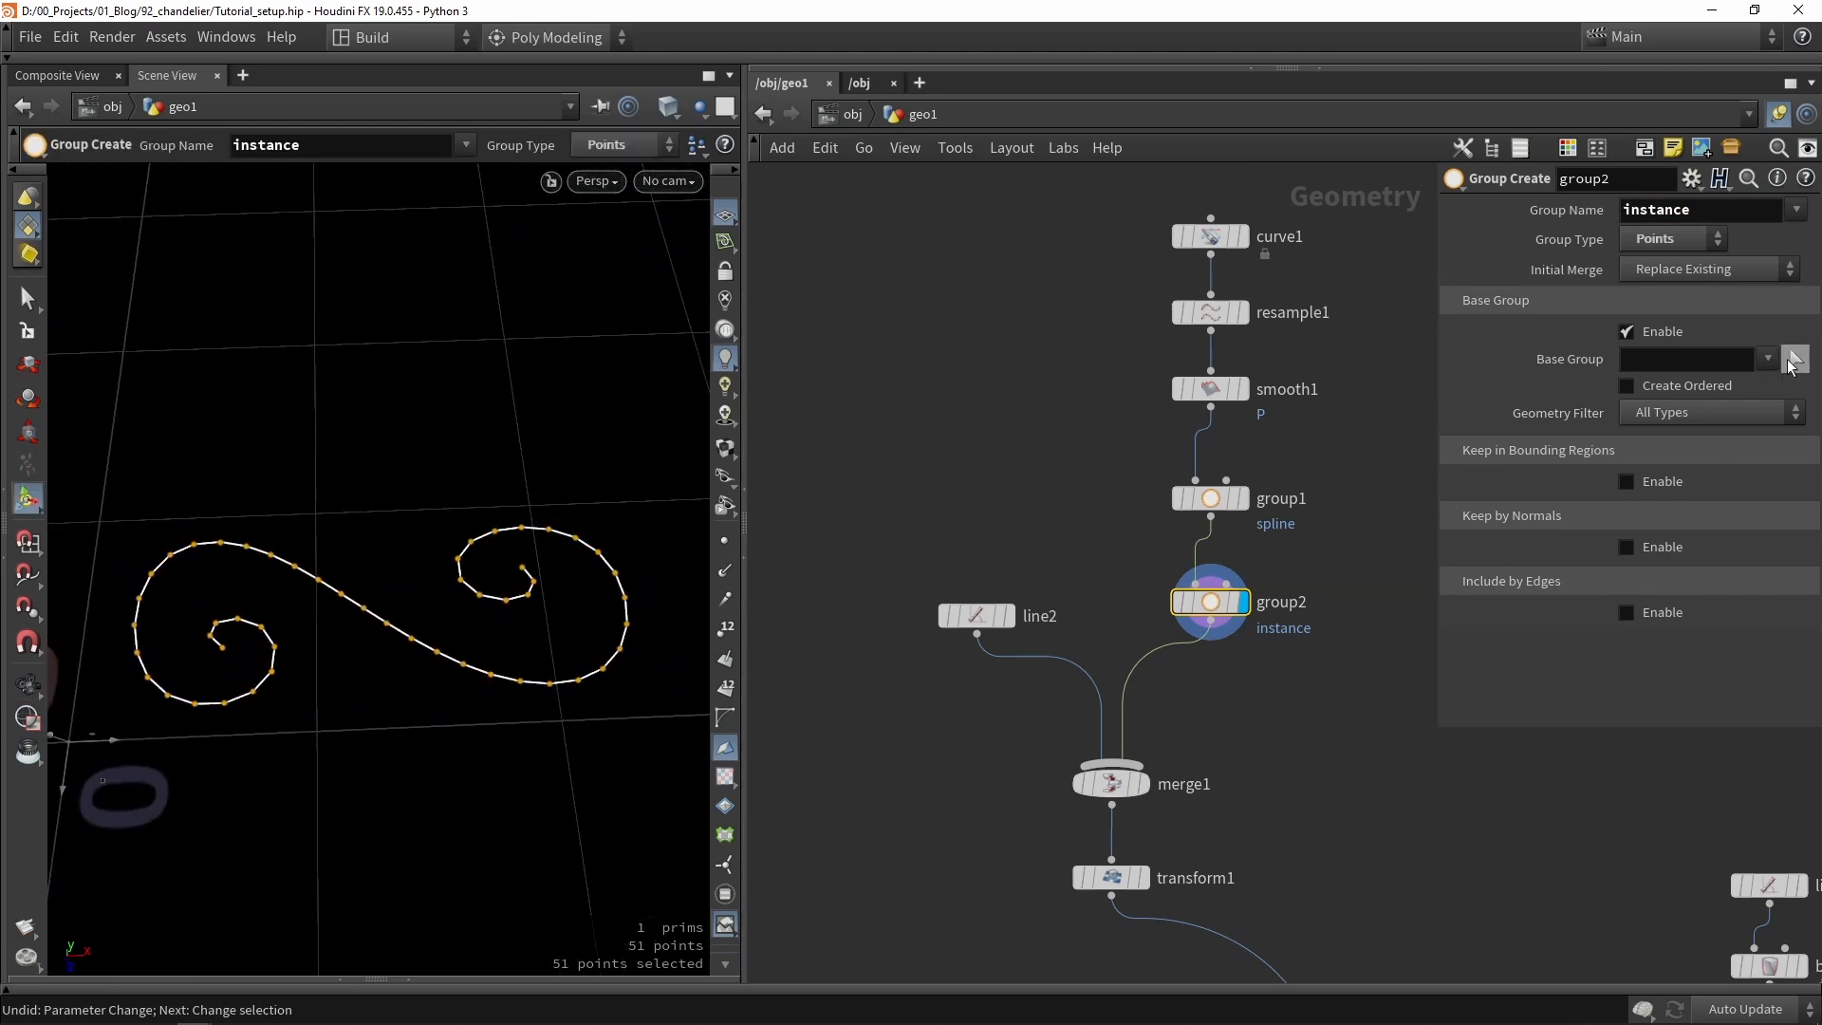
{"action": "left_click", "coordinate": [1793, 361]}
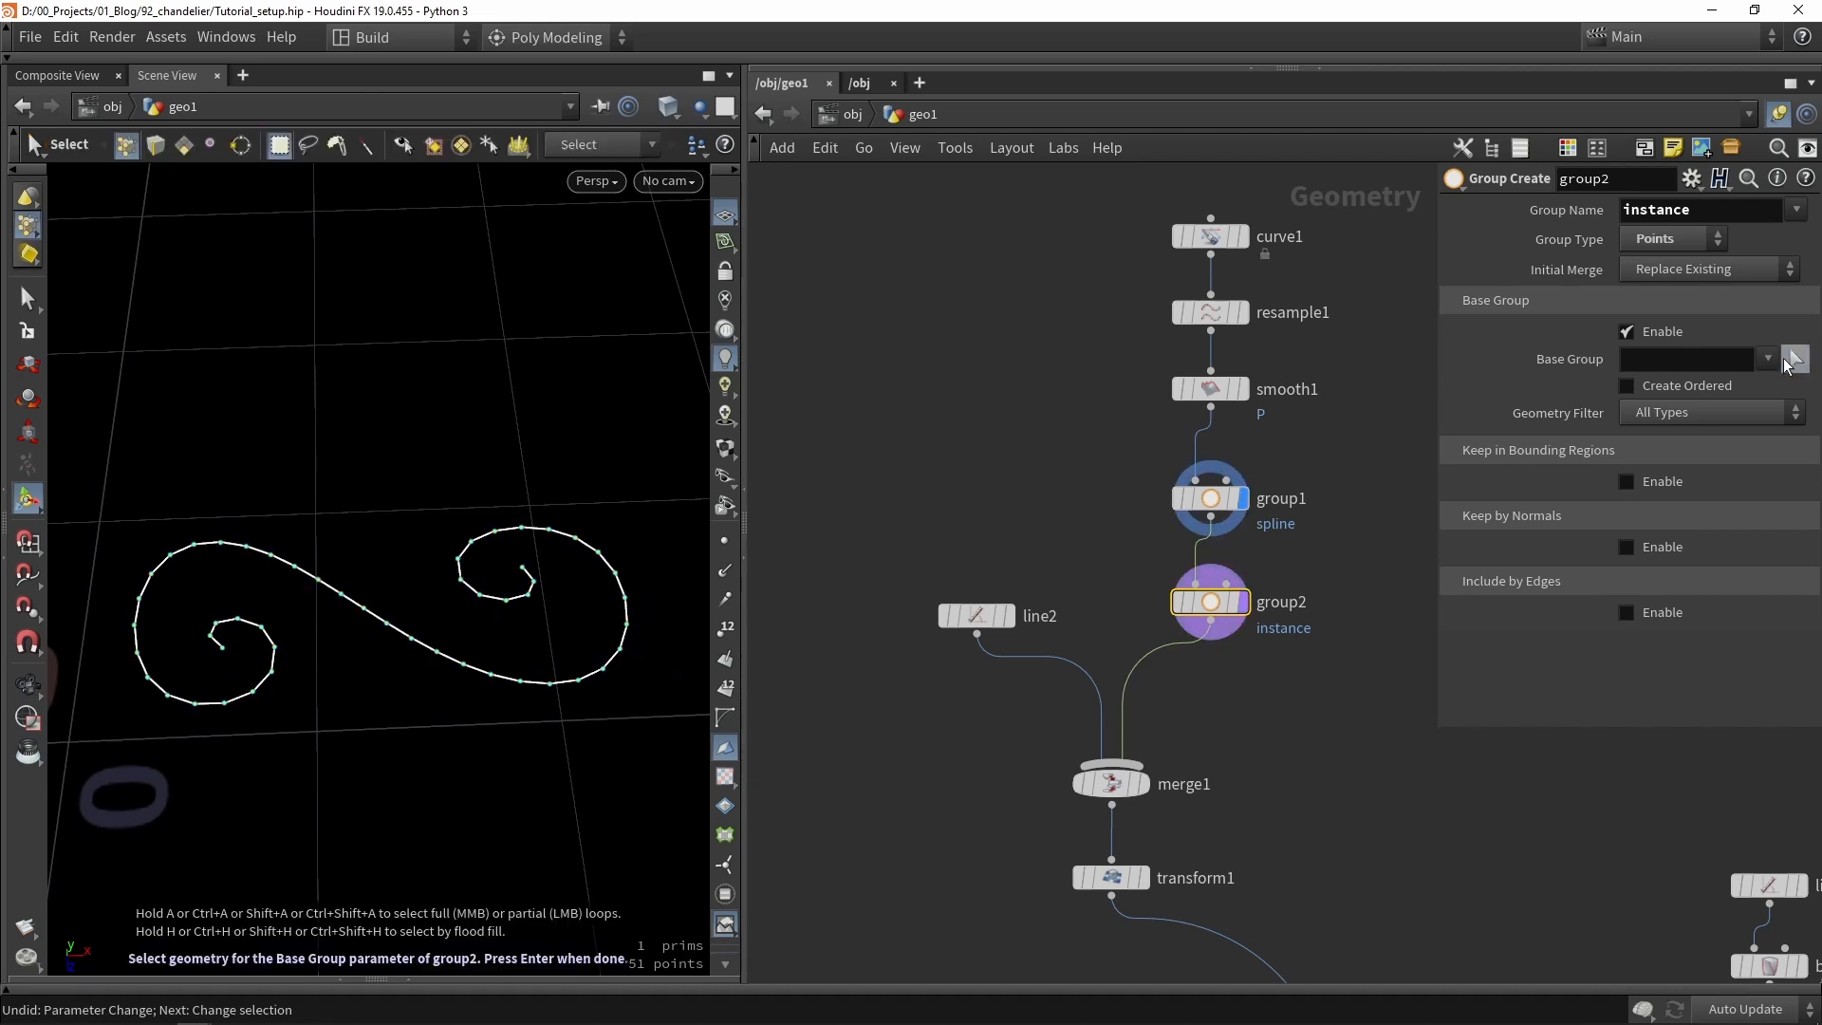
{"action": "left_click", "coordinate": [524, 526]}
{"action": "key", "text": "Return"}
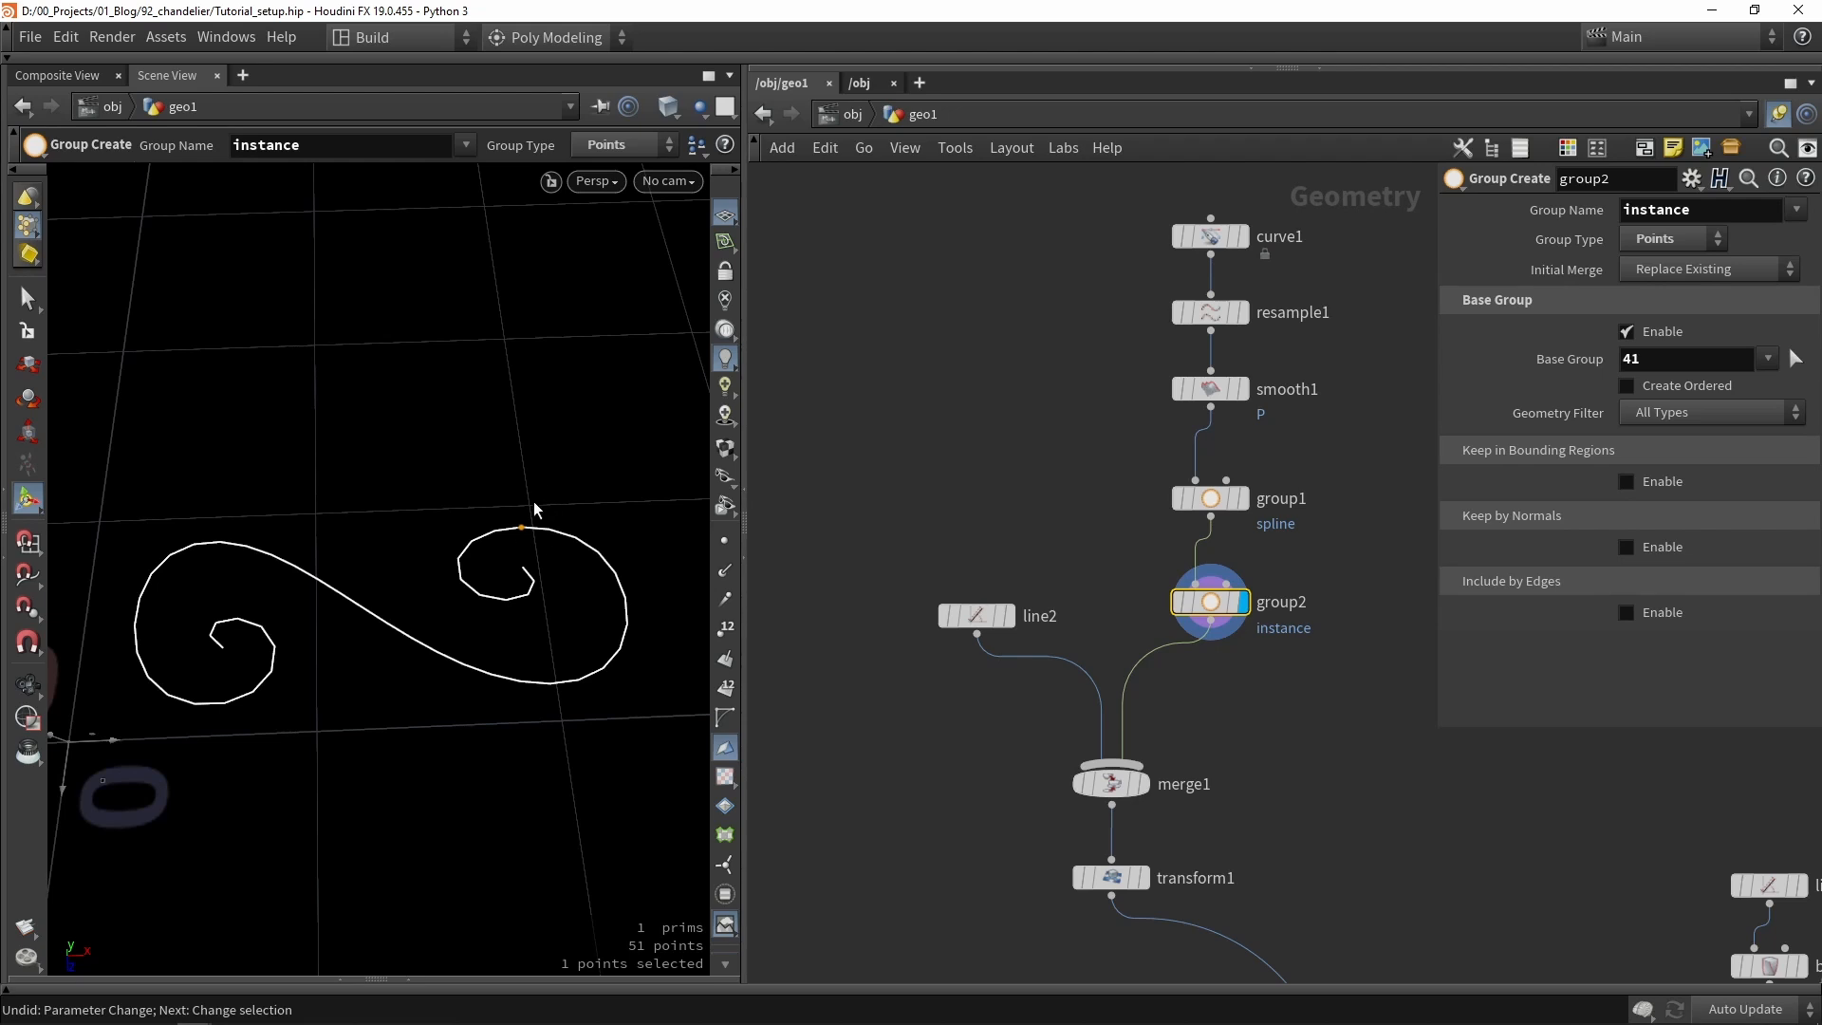
Add a Blast node beside split1, wire split1's first output into it and display it.
{"action": "scroll", "coordinate": [1267, 739], "scroll_direction": "down", "scroll_amount": 5}
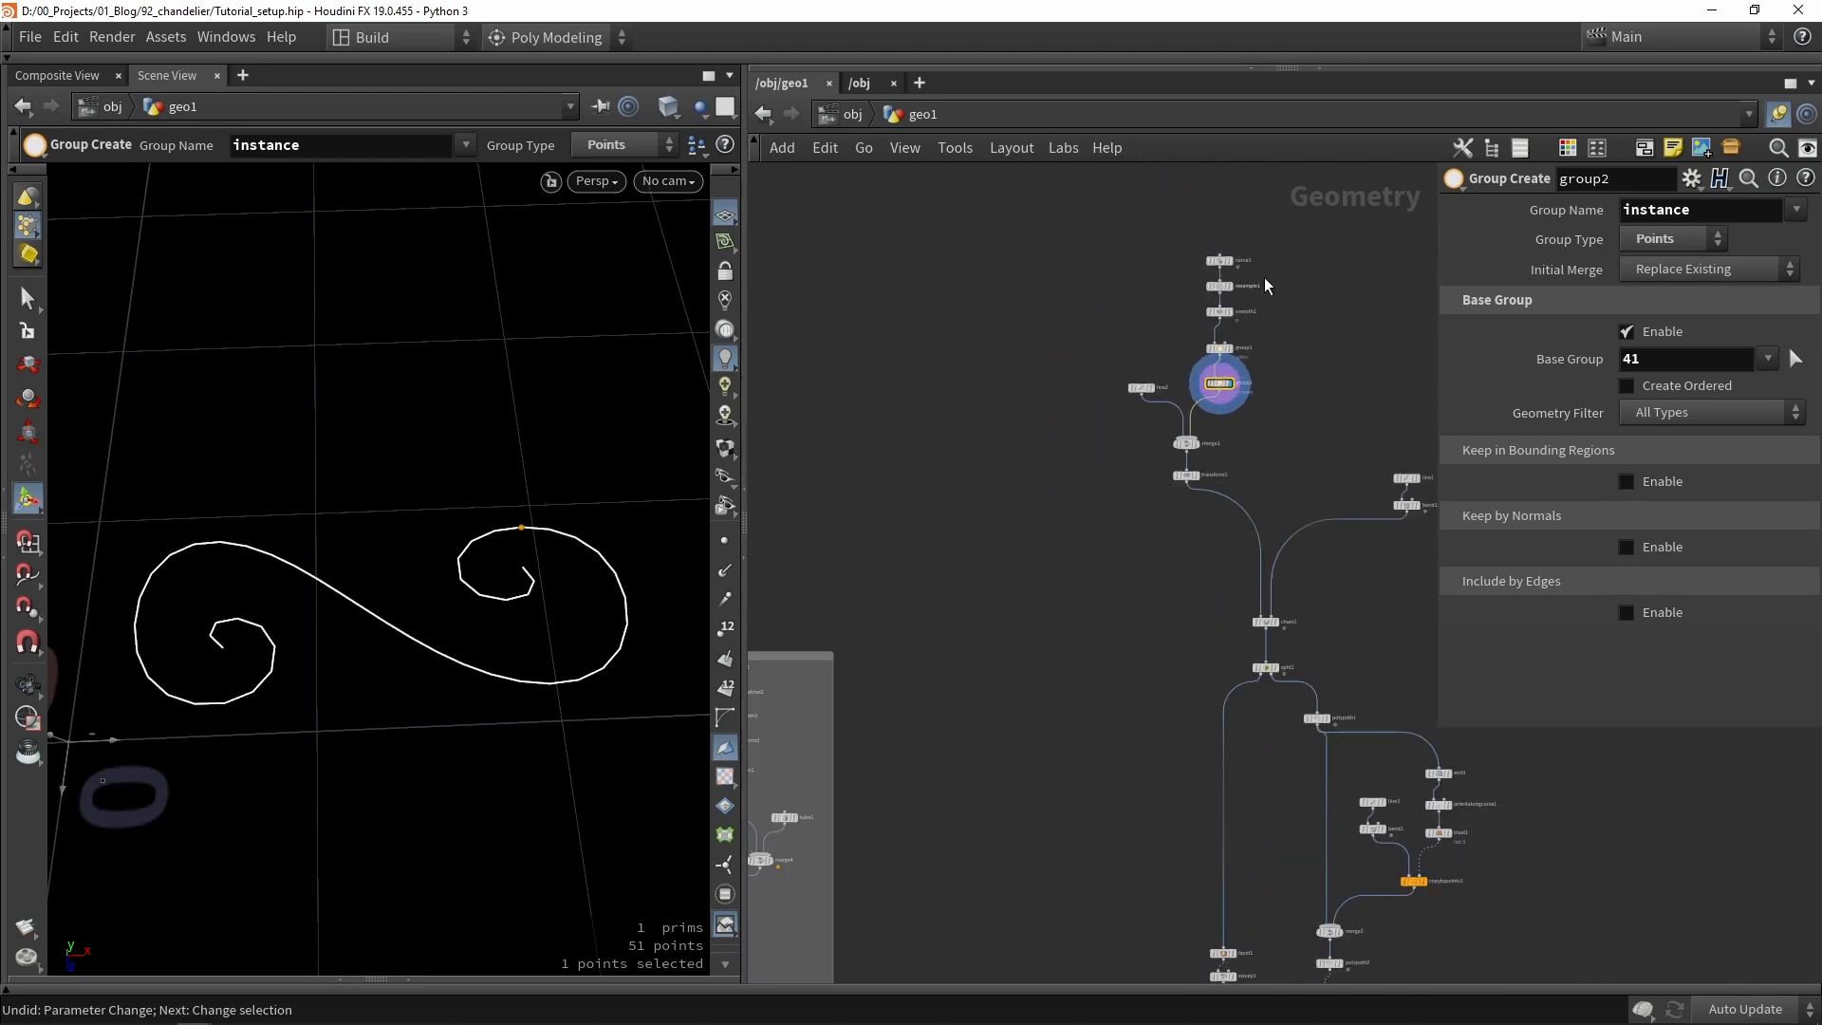
{"action": "scroll", "coordinate": [1275, 633], "scroll_direction": "up", "scroll_amount": 1}
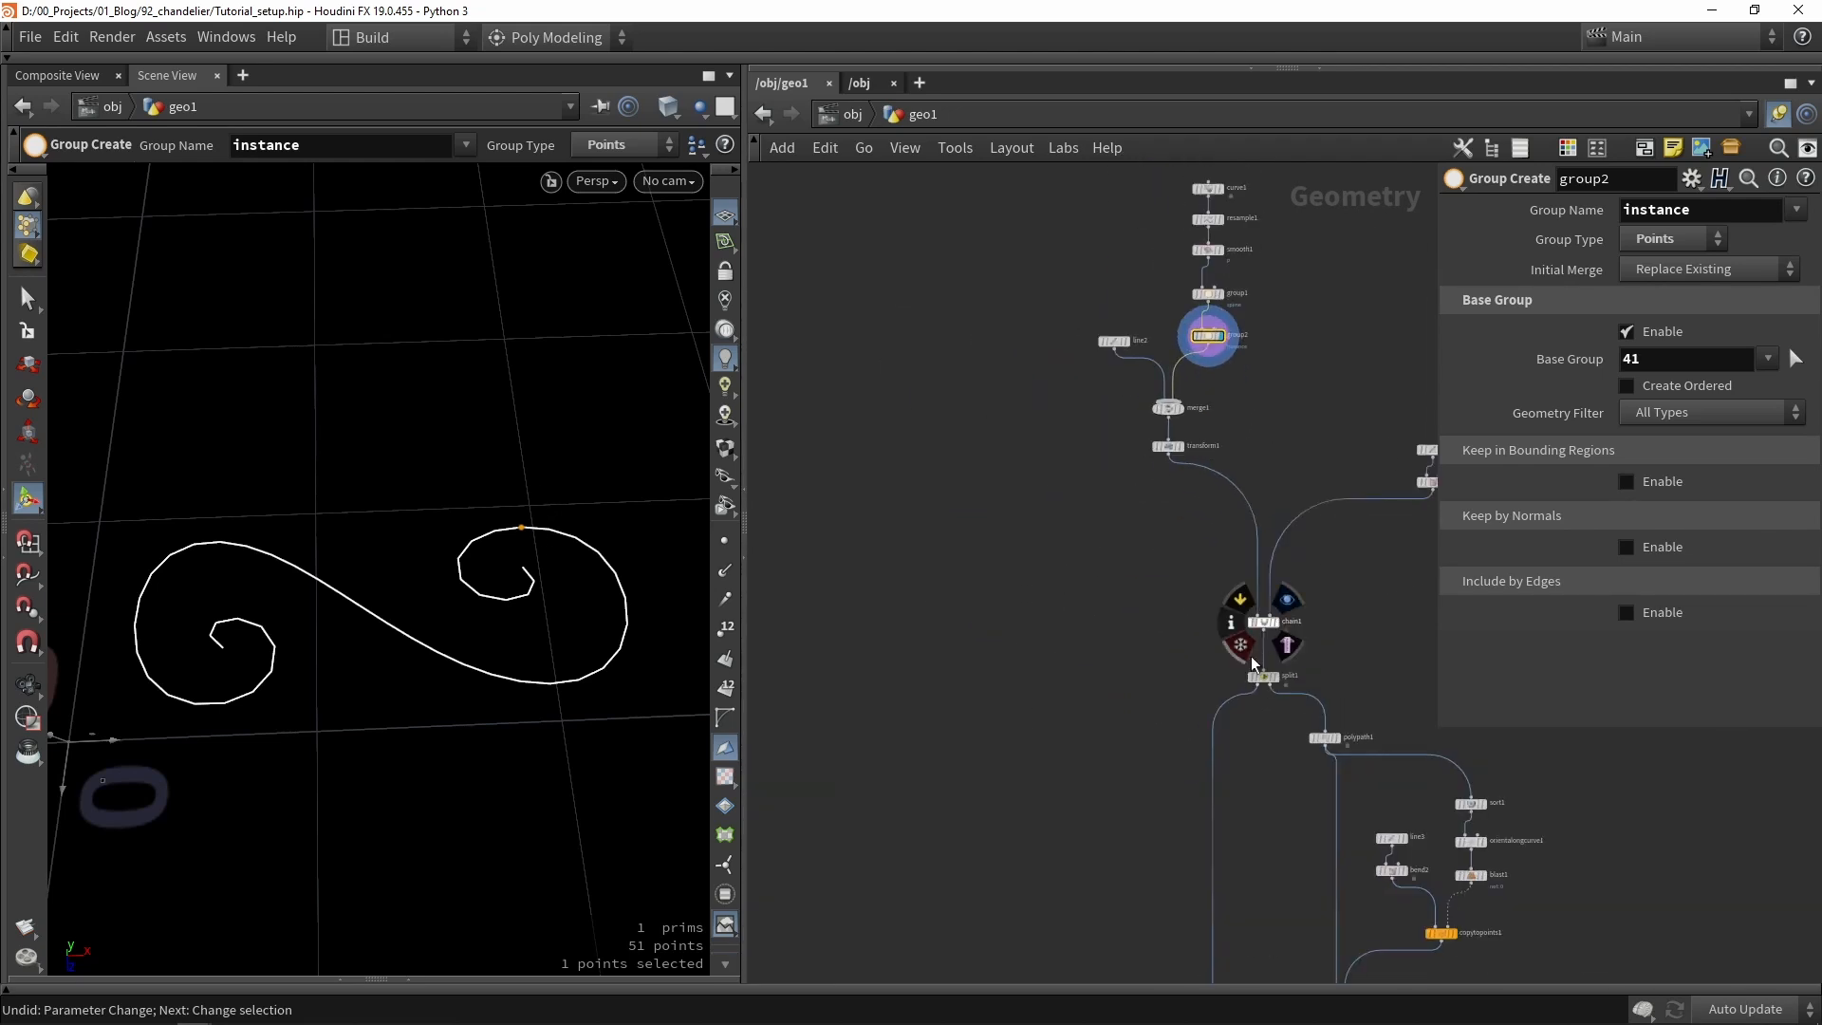
{"action": "middle_click_drag", "start_coordinate": [1119, 651], "coordinate": [1152, 403]}
{"action": "scroll", "coordinate": [1121, 568], "scroll_direction": "up", "scroll_amount": 1}
{"action": "key", "text": "Tab"}
{"action": "type", "text": "blast"}
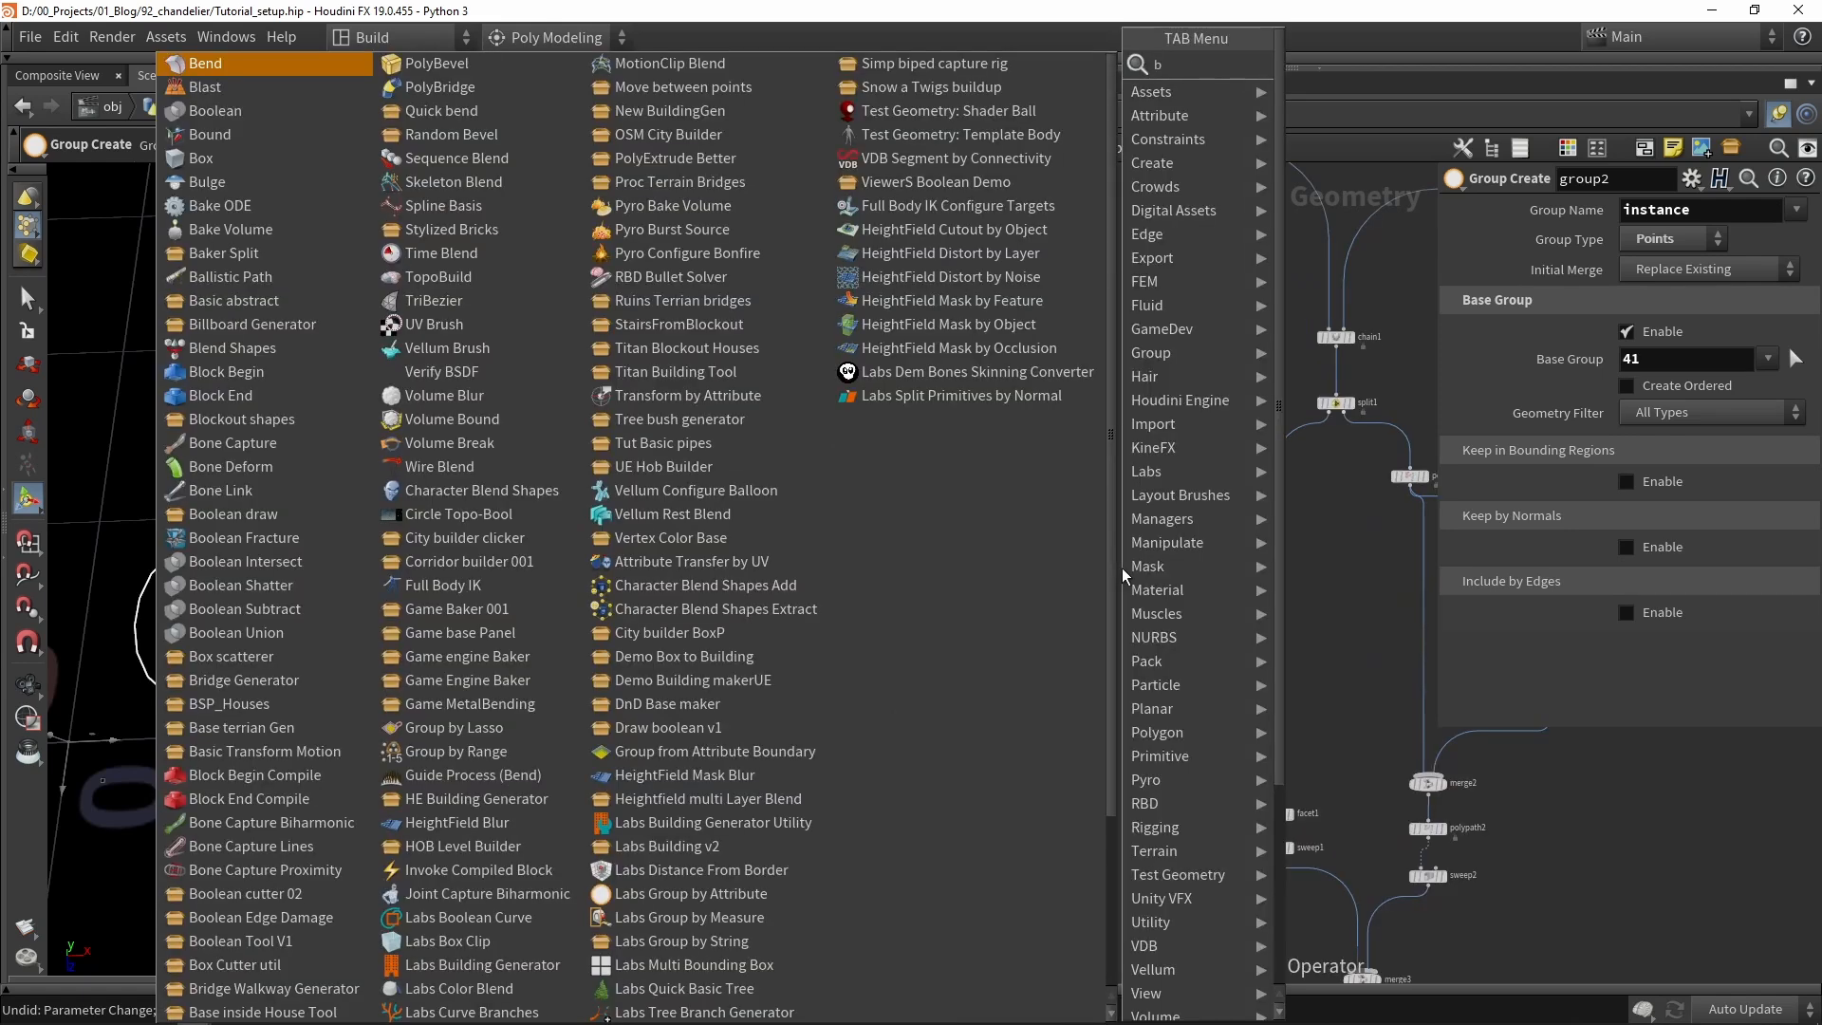
{"action": "key", "text": "Return"}
{"action": "left_click", "coordinate": [1194, 476]}
{"action": "scroll", "coordinate": [1274, 455], "scroll_direction": "up", "scroll_amount": 2}
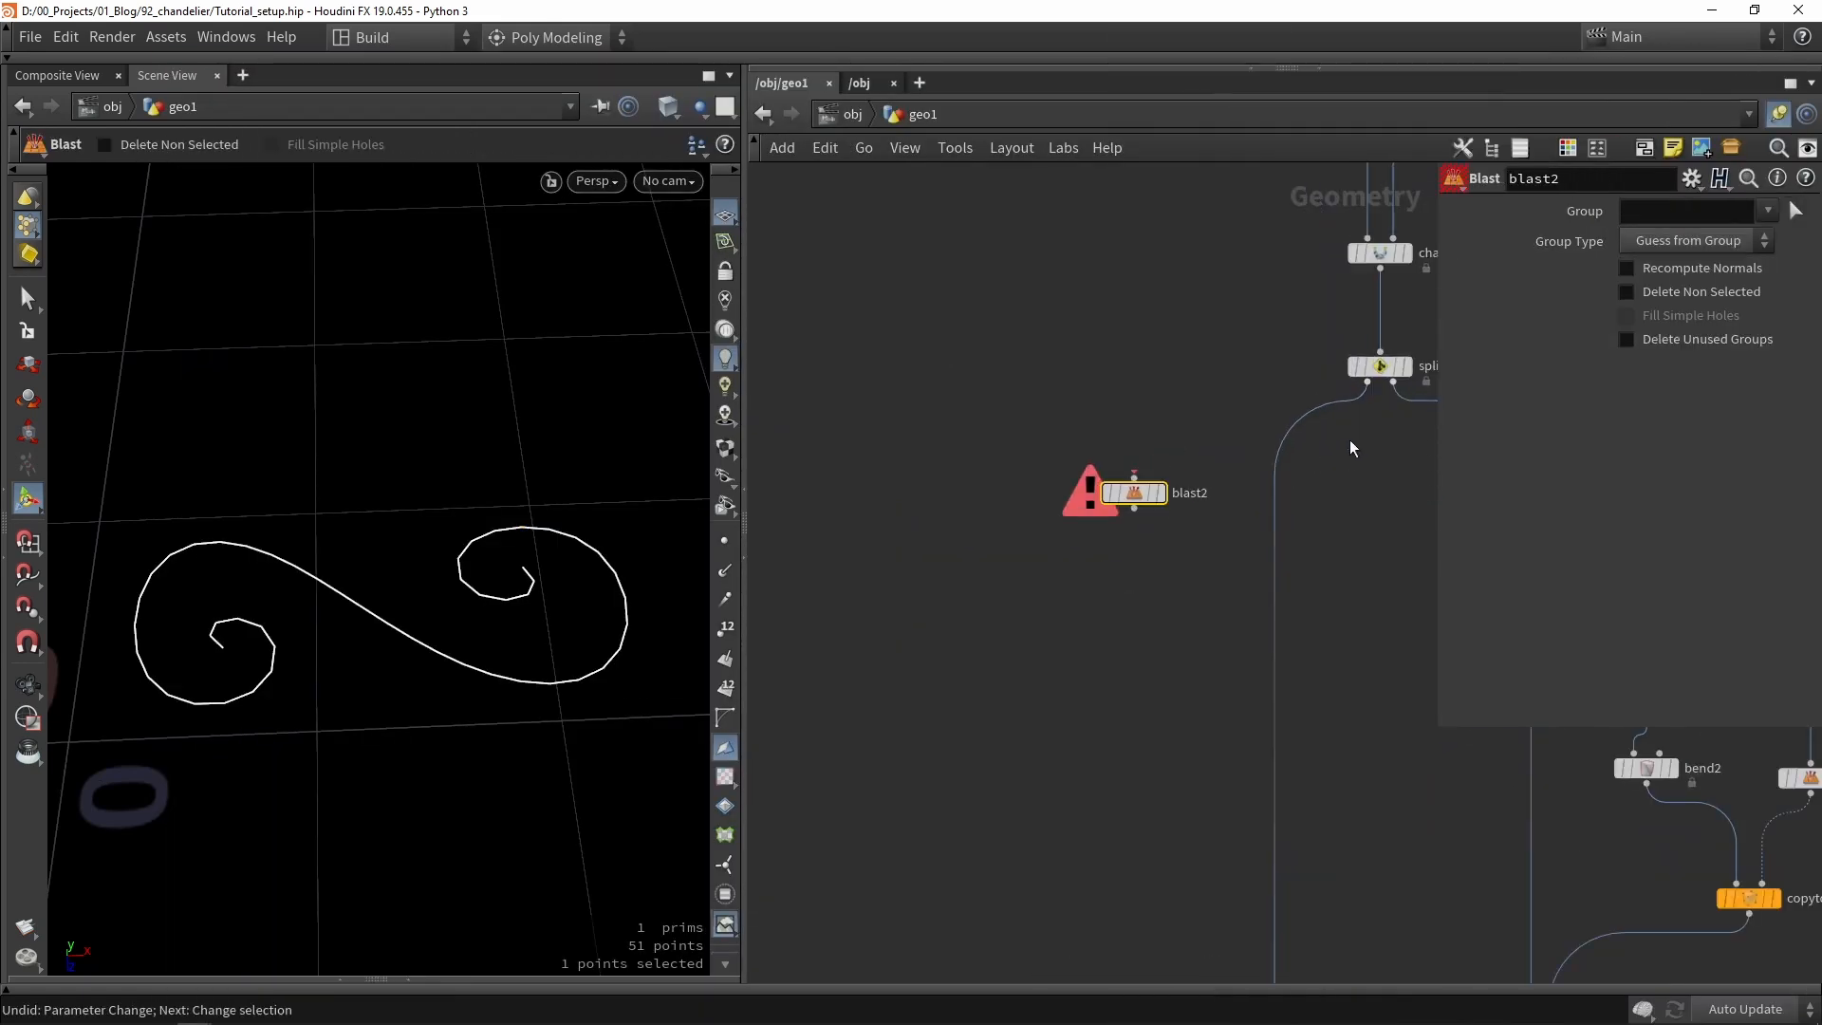
{"action": "left_click_drag", "start_coordinate": [1368, 383], "coordinate": [1134, 476]}
{"action": "left_click", "coordinate": [1161, 494]}
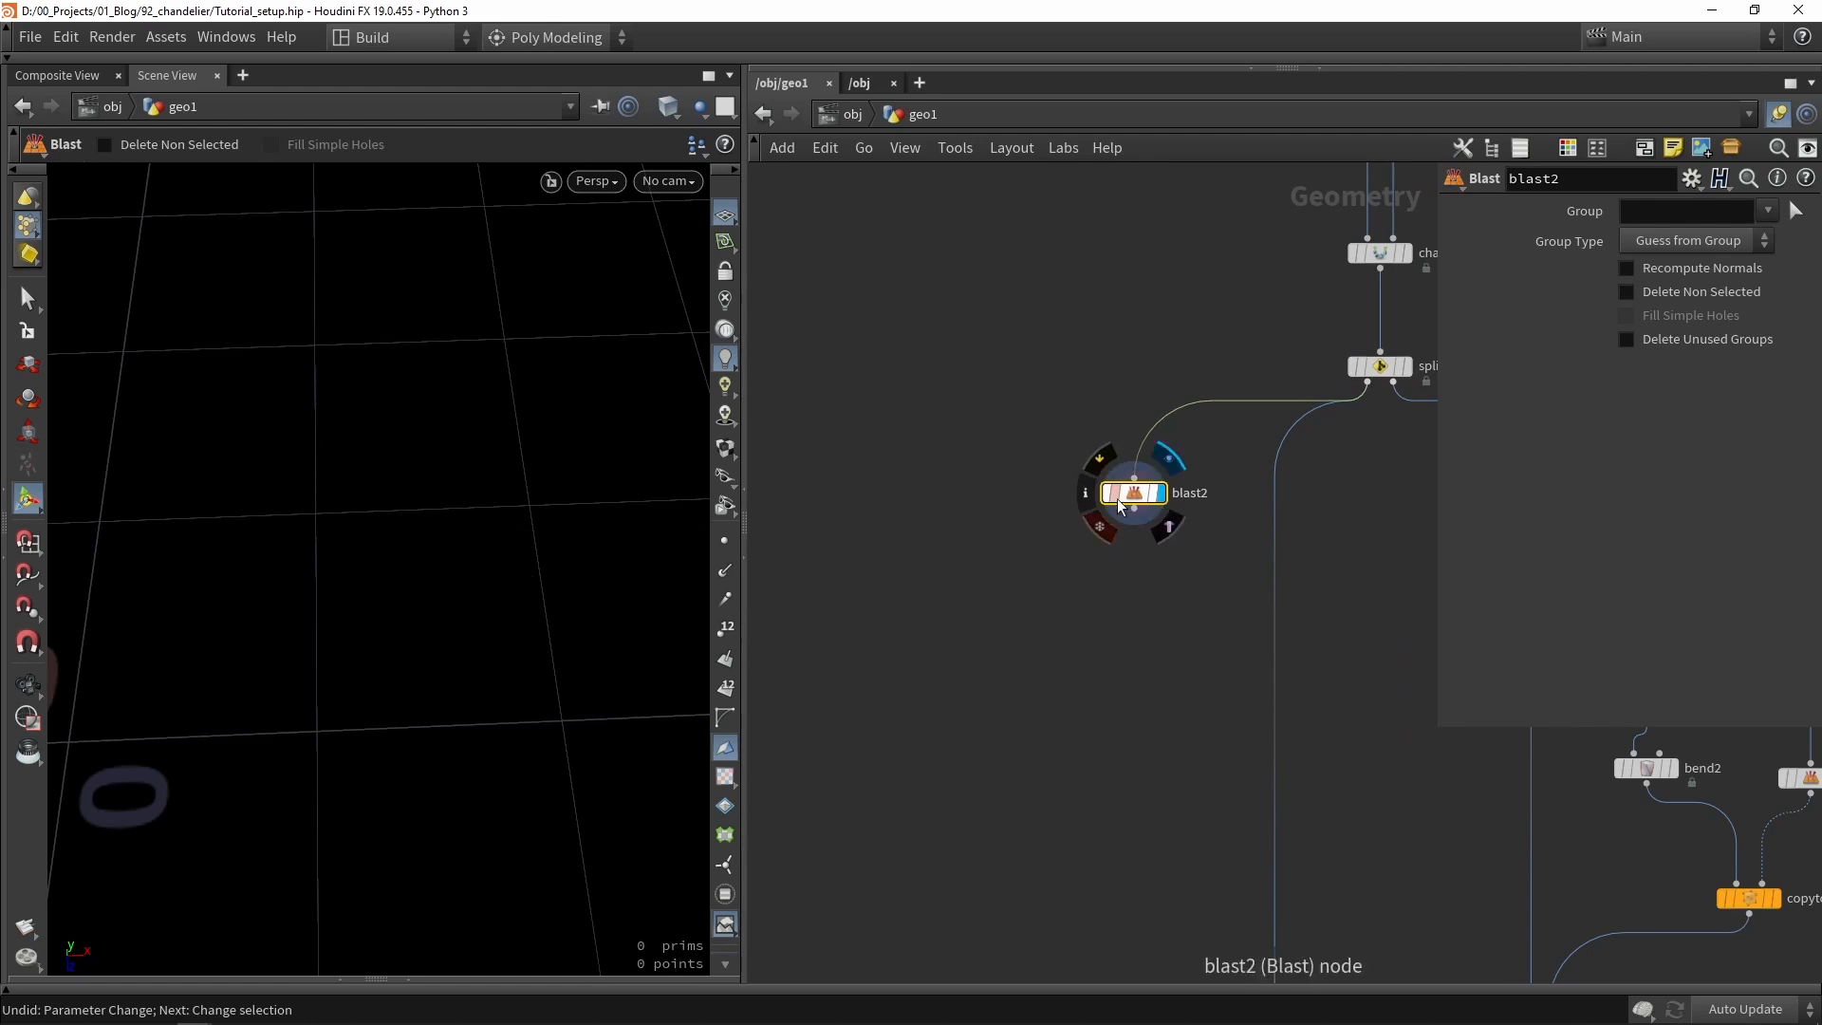
Temporarily bypass blast2 to view the two incoming scroll curves up close, and re-enable it.
{"action": "key", "text": "space"}
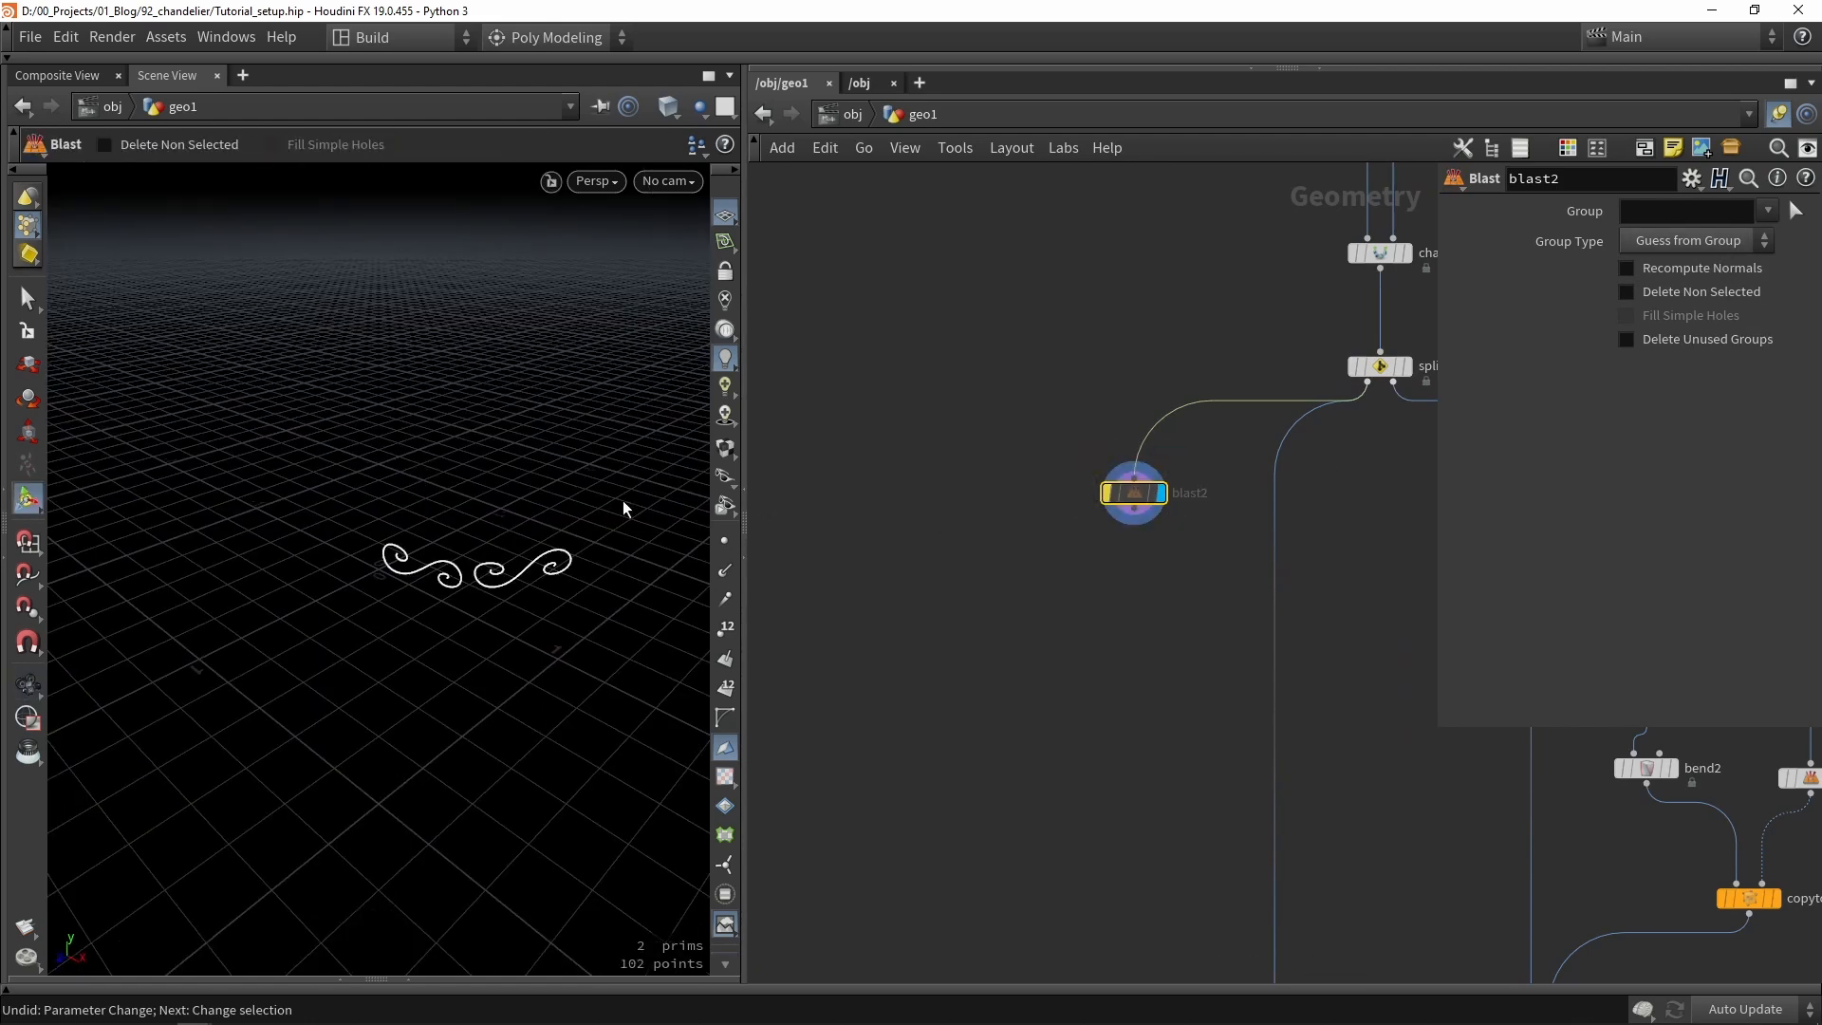
{"action": "scroll", "coordinate": [511, 562], "scroll_direction": "up", "scroll_amount": 4}
{"action": "left_click_drag", "start_coordinate": [444, 579], "coordinate": [547, 537], "text": "alt"}
{"action": "scroll", "coordinate": [548, 537], "scroll_direction": "down", "scroll_amount": 1}
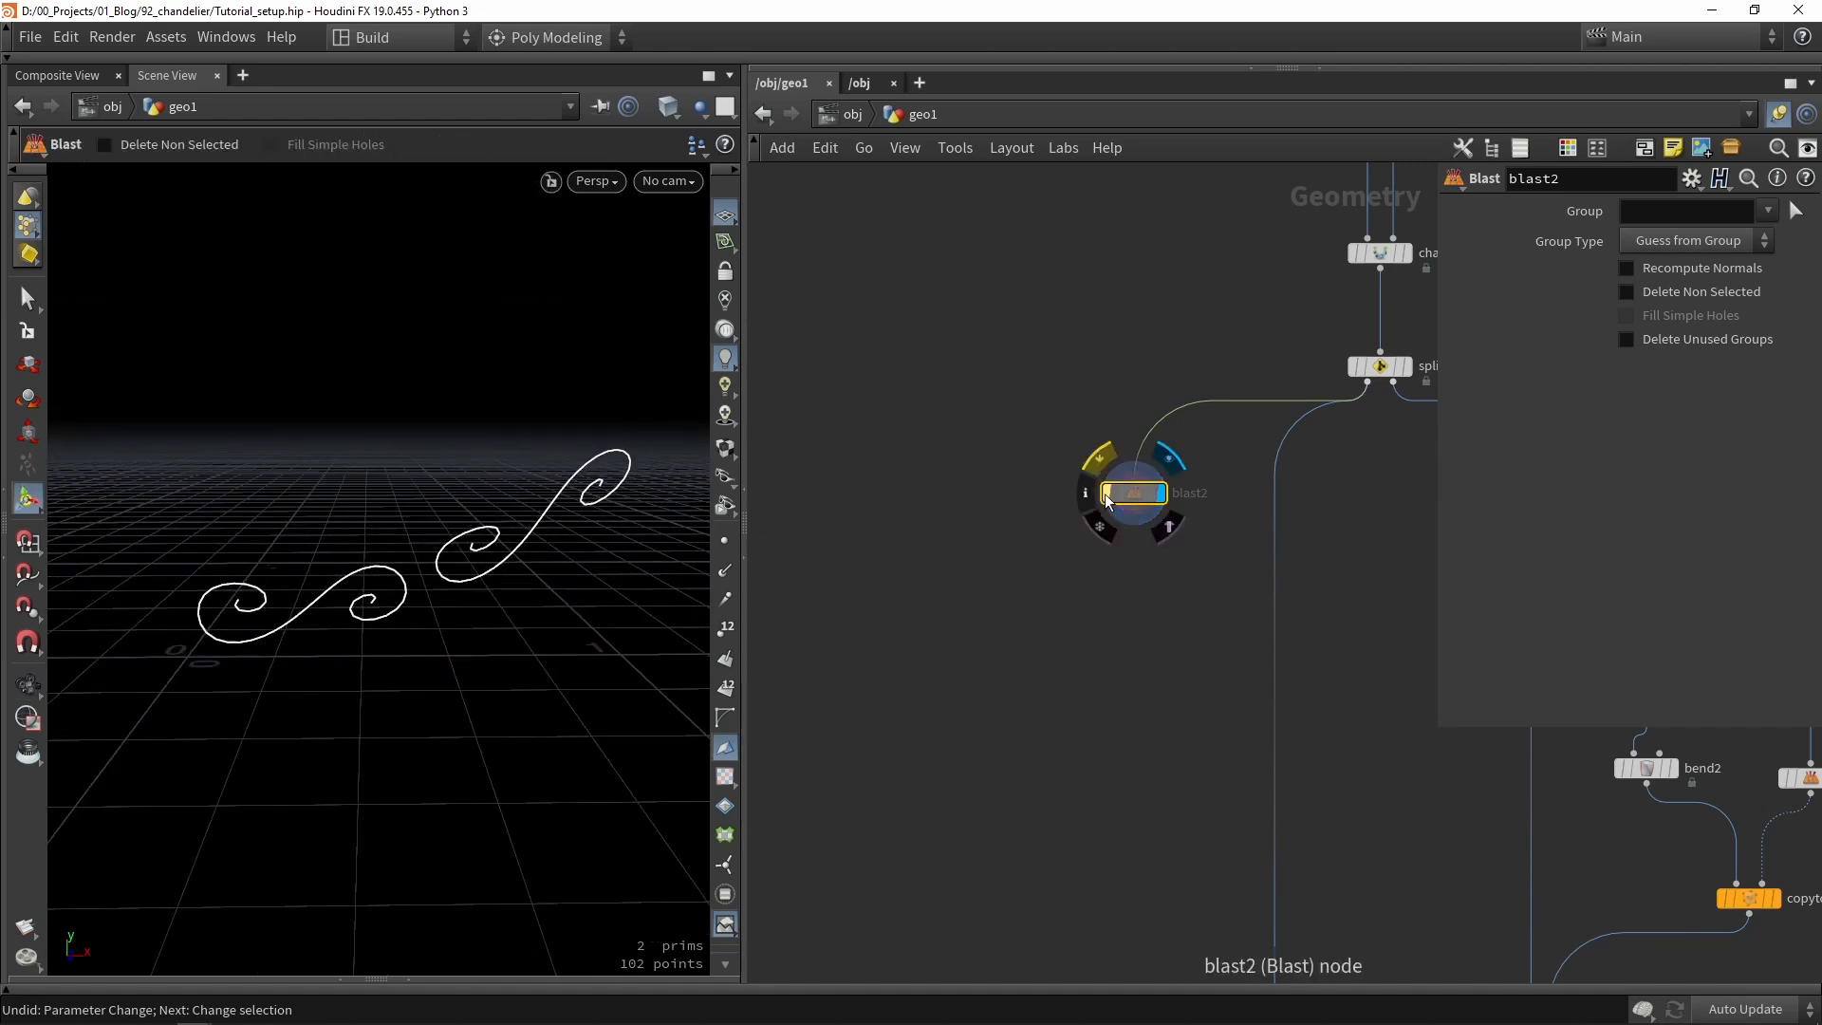
{"action": "left_click", "coordinate": [1105, 493]}
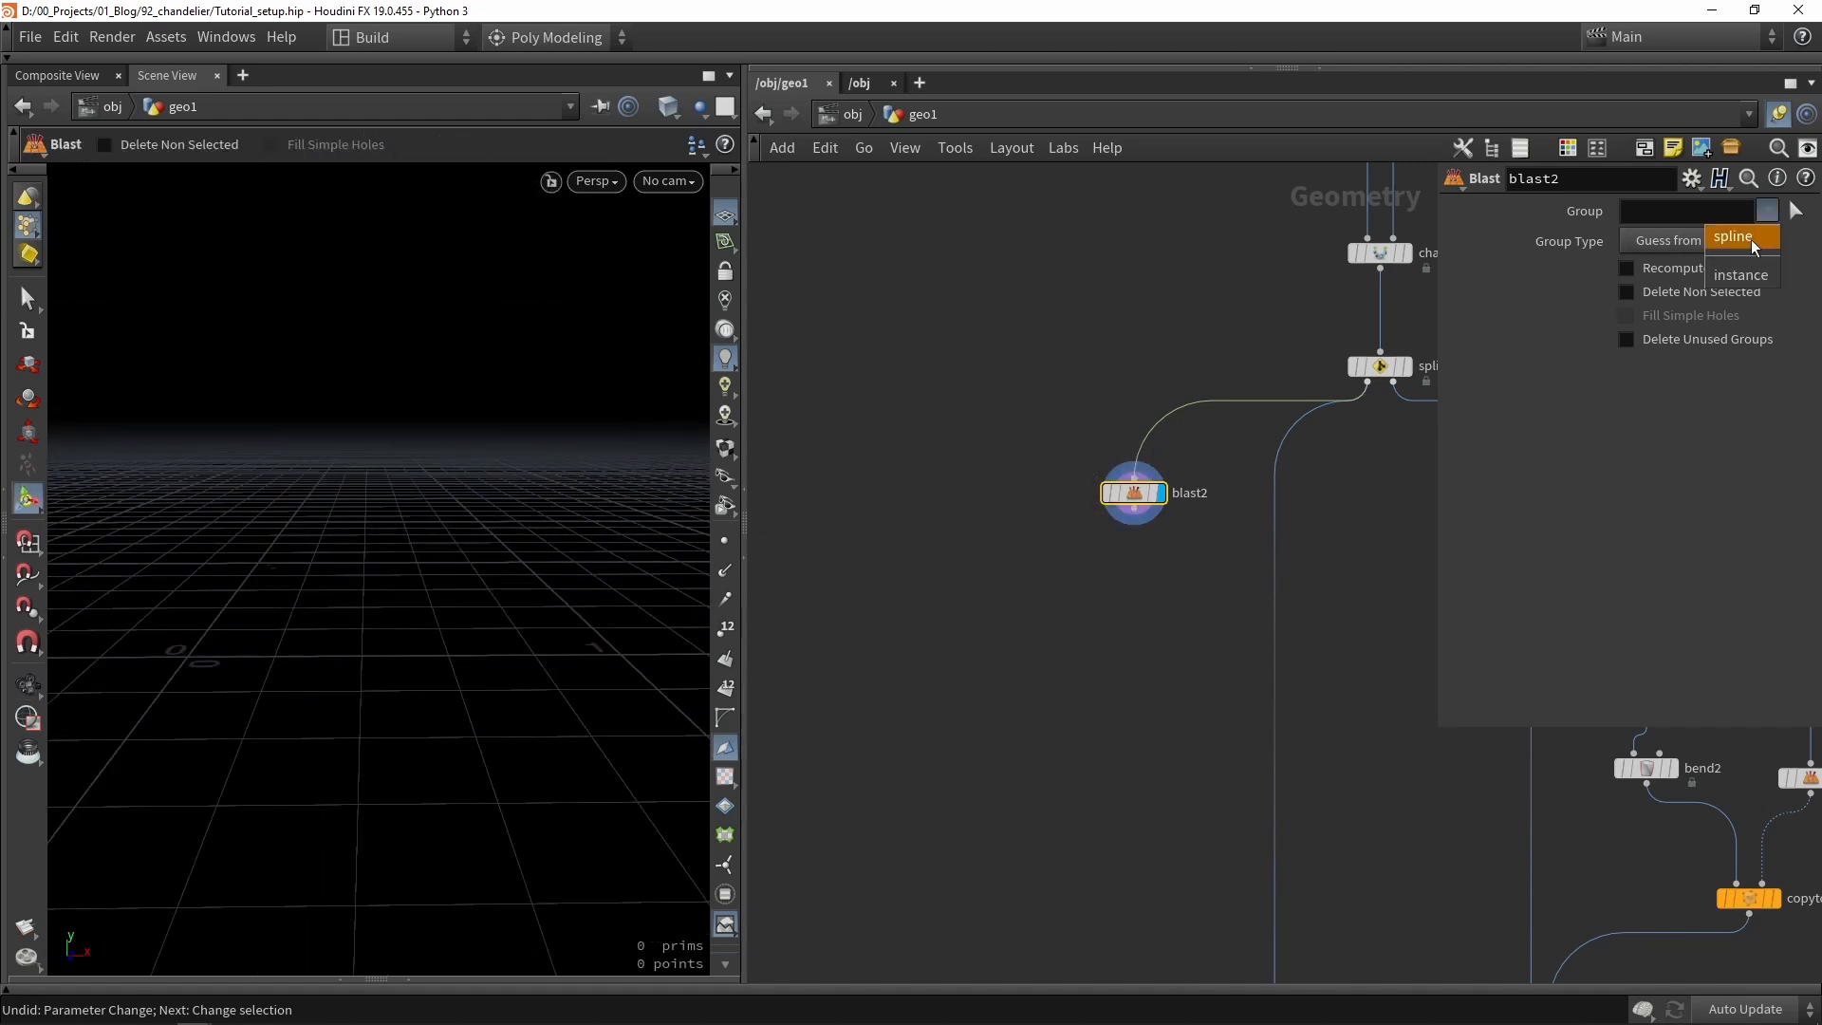
Set blast2's group to instance with Delete Non Selected enabled, and template split1's curves in the viewport.
{"action": "left_click", "coordinate": [1741, 274]}
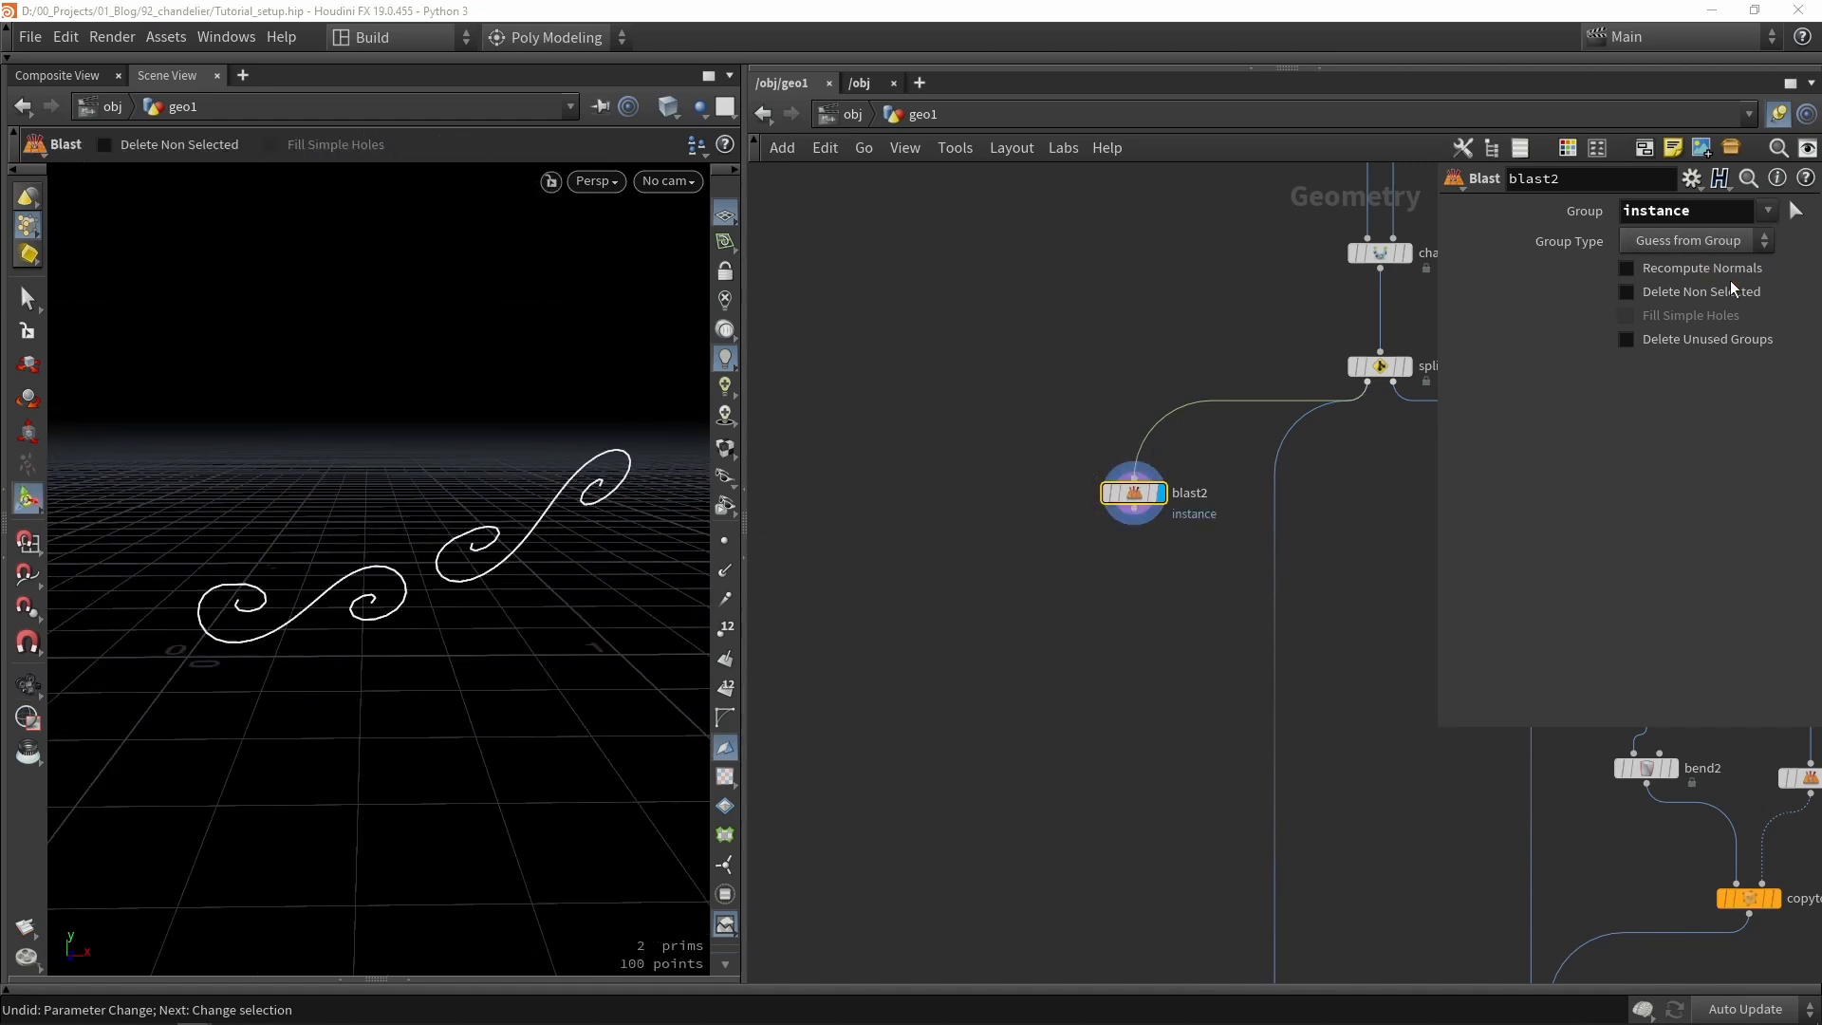
{"action": "left_click", "coordinate": [1665, 294]}
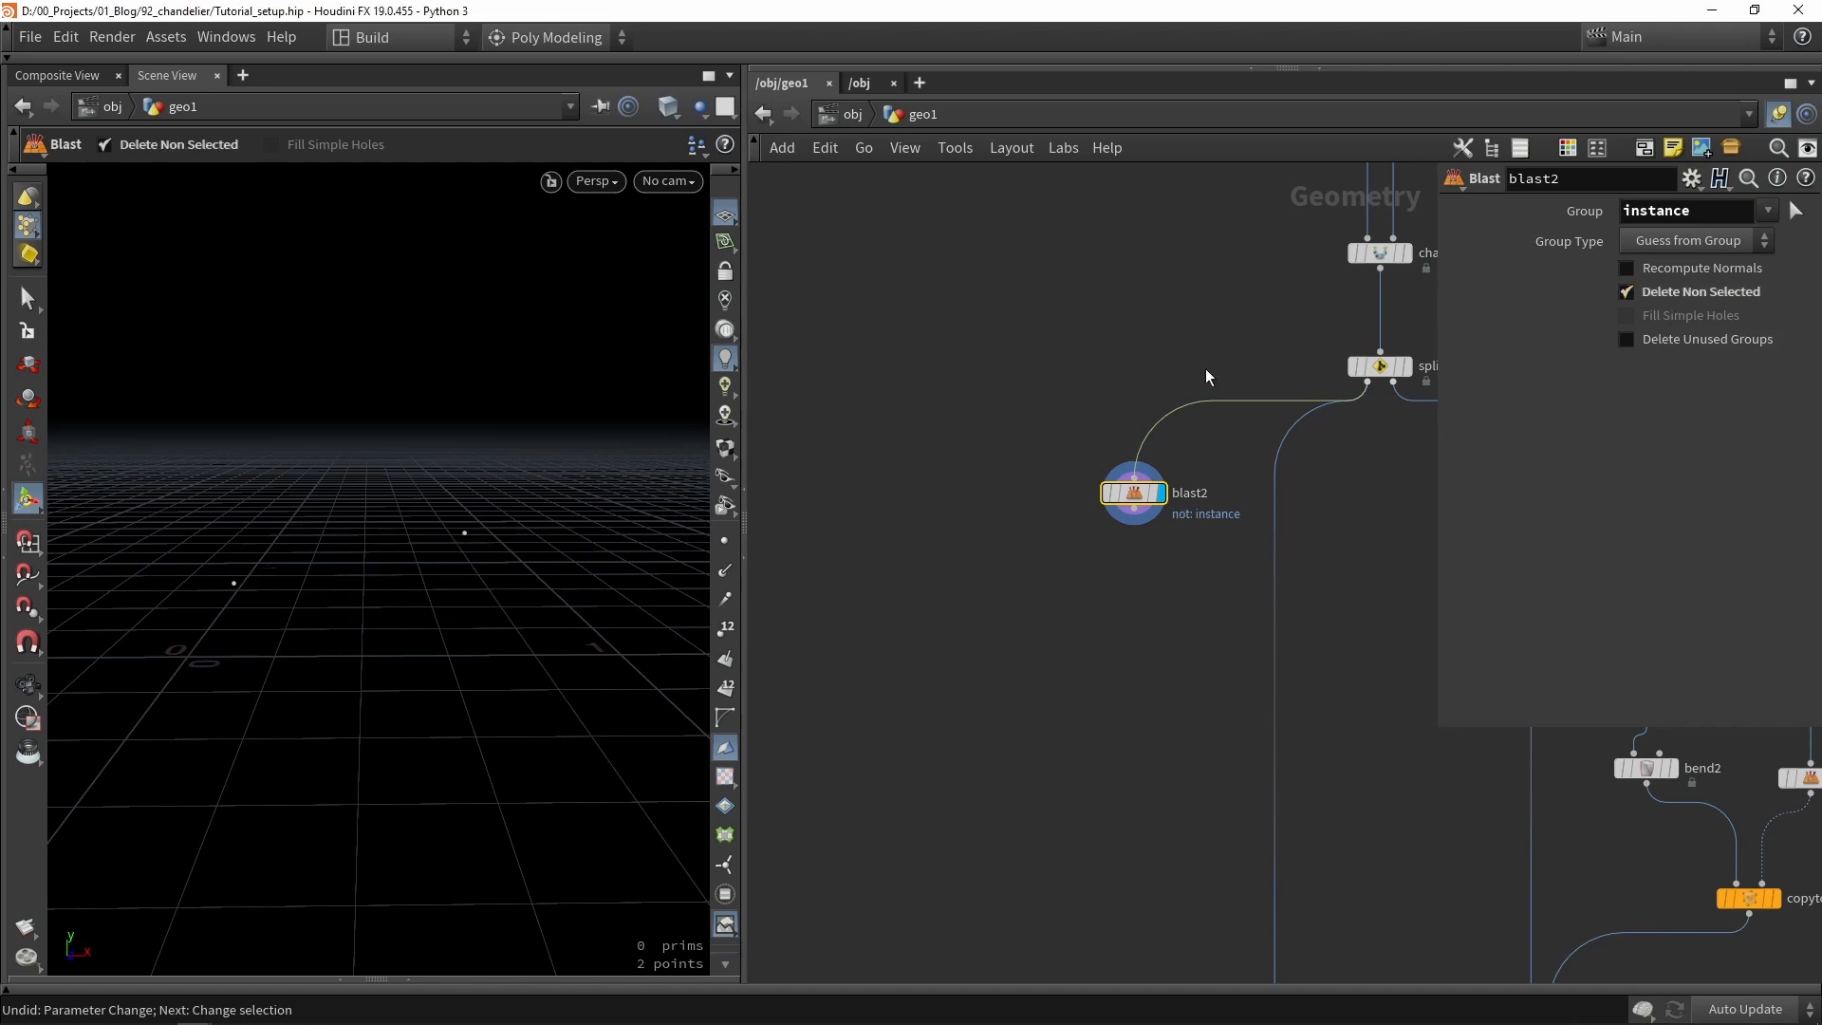
{"action": "left_click", "coordinate": [1400, 369]}
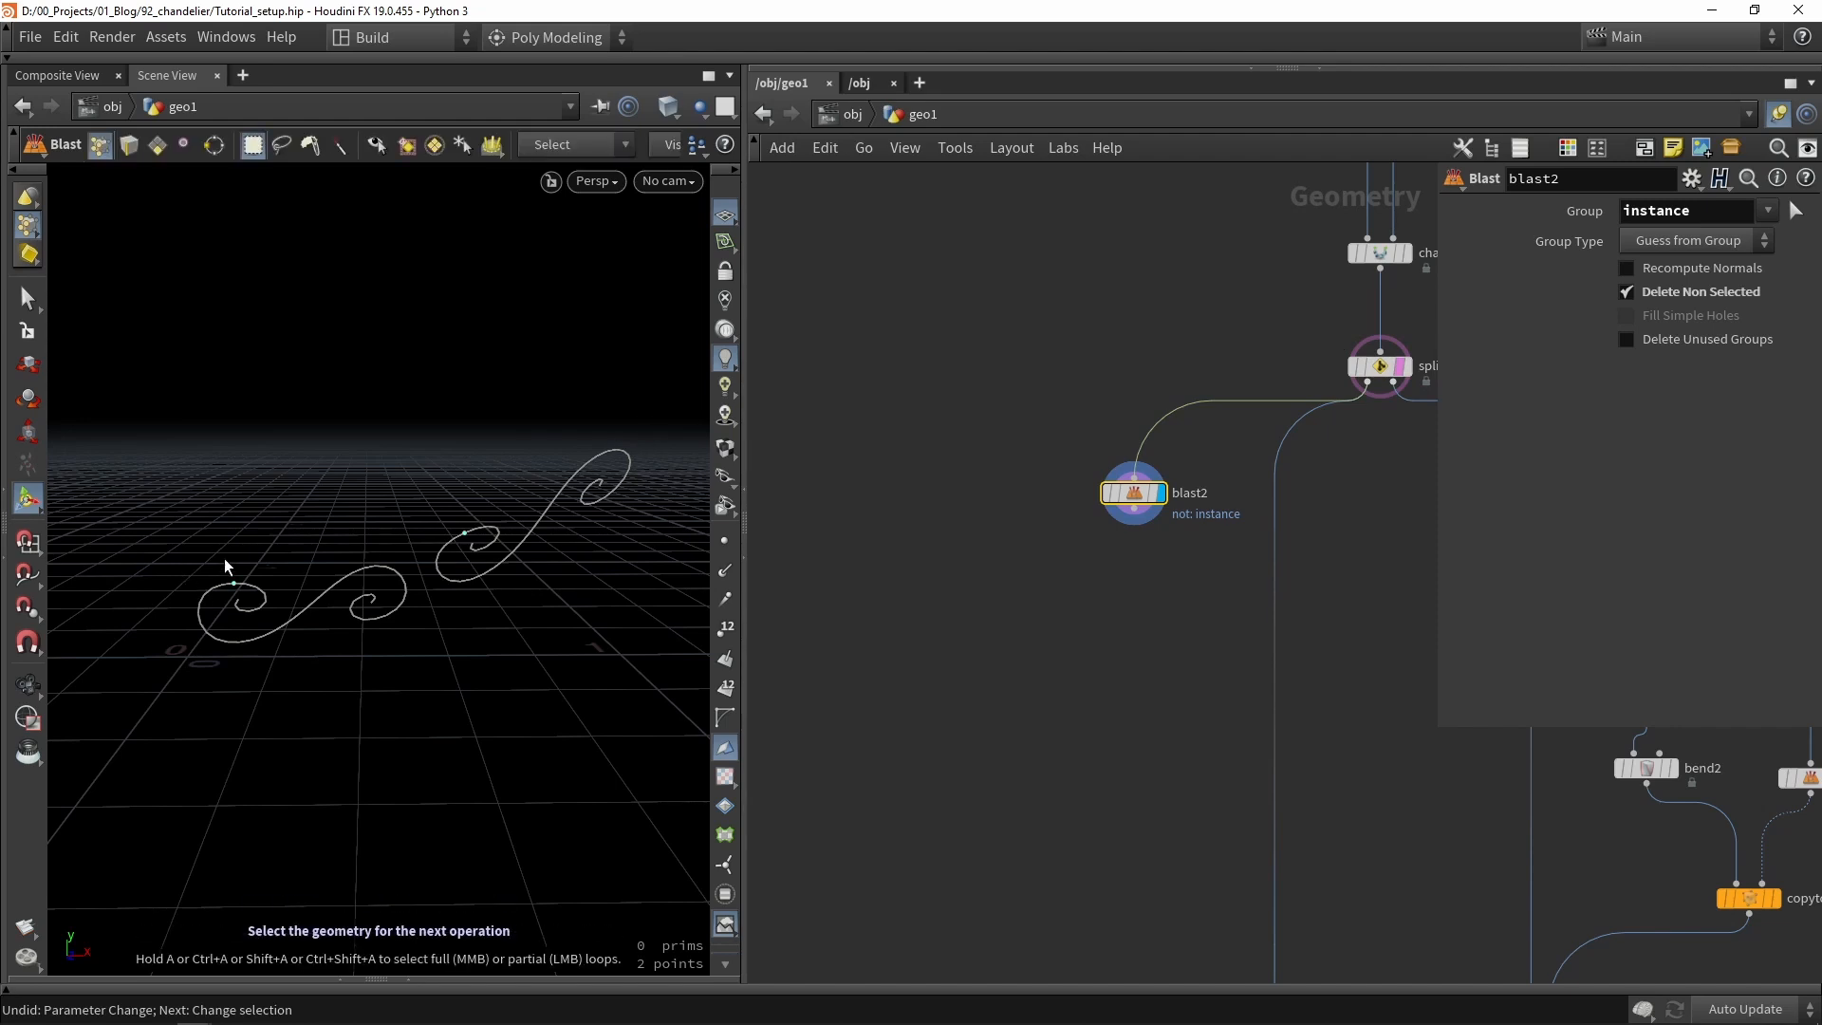
Add a Copy to Points node below blast2 and wire blast2 into its target points input.
{"action": "scroll", "coordinate": [1078, 460], "scroll_direction": "down", "scroll_amount": 4}
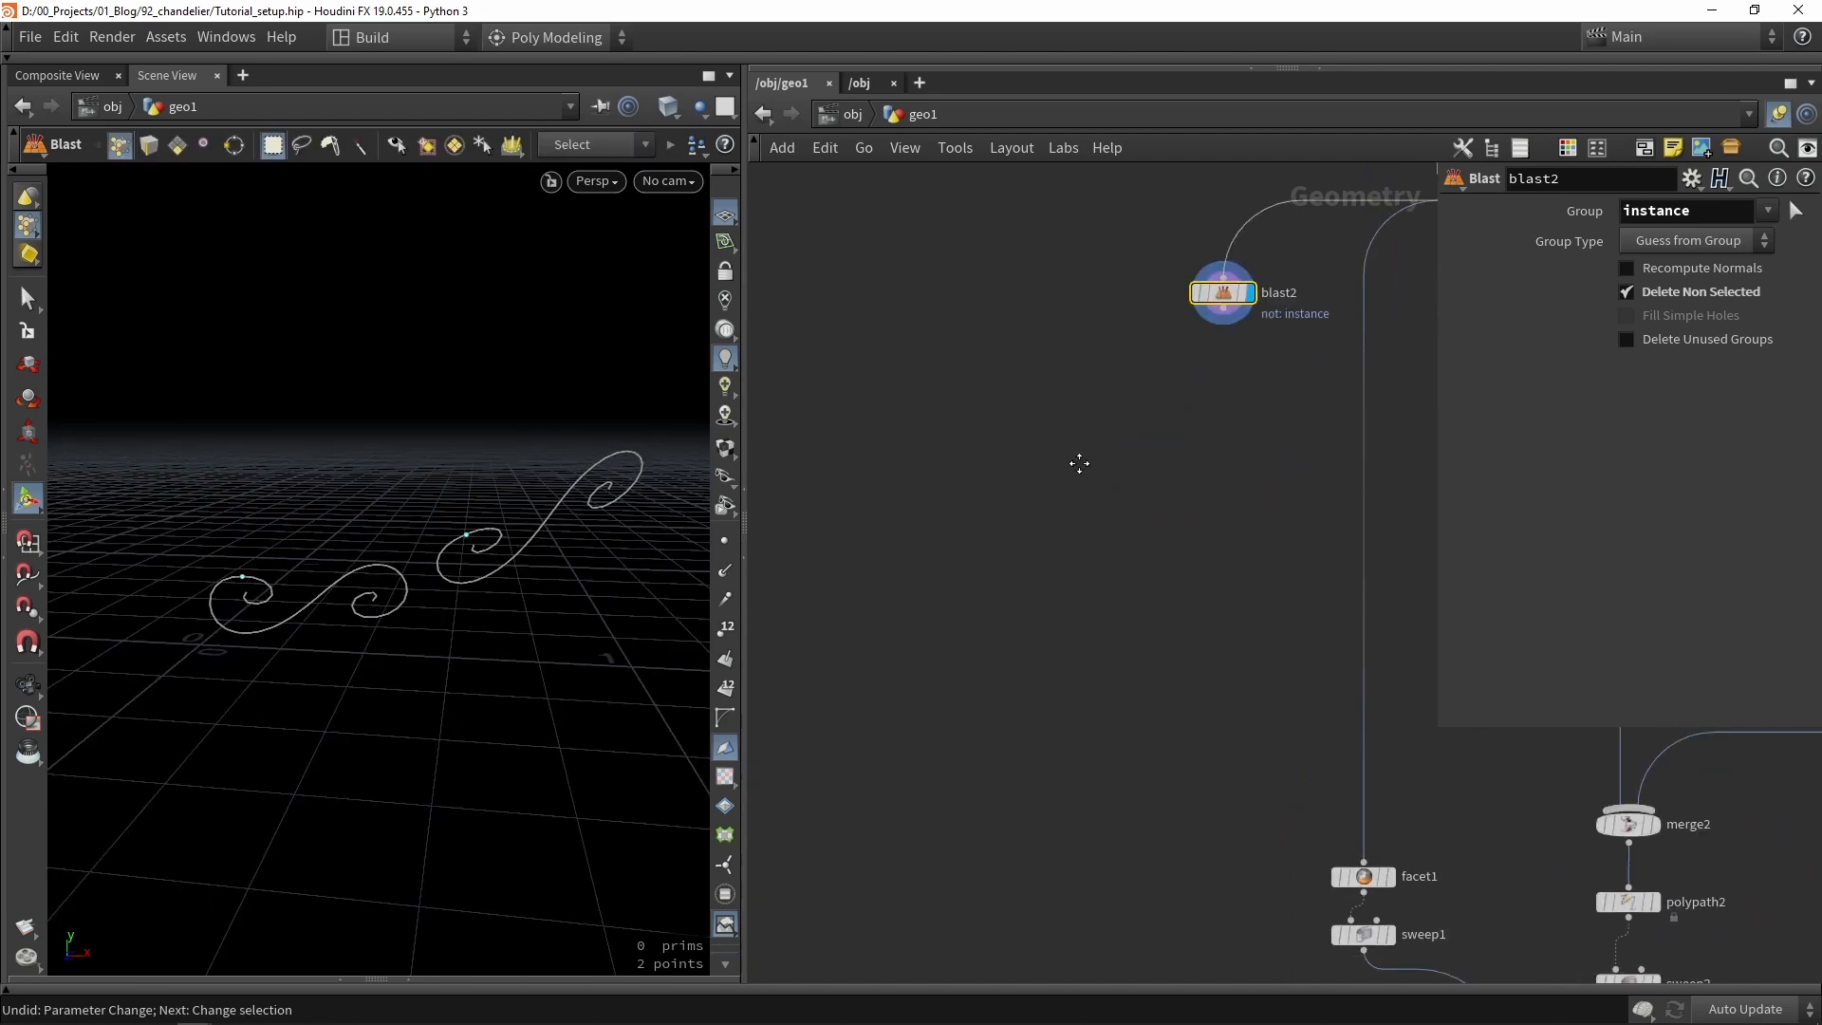
{"action": "key", "text": "Tab"}
{"action": "type", "text": "copy"}
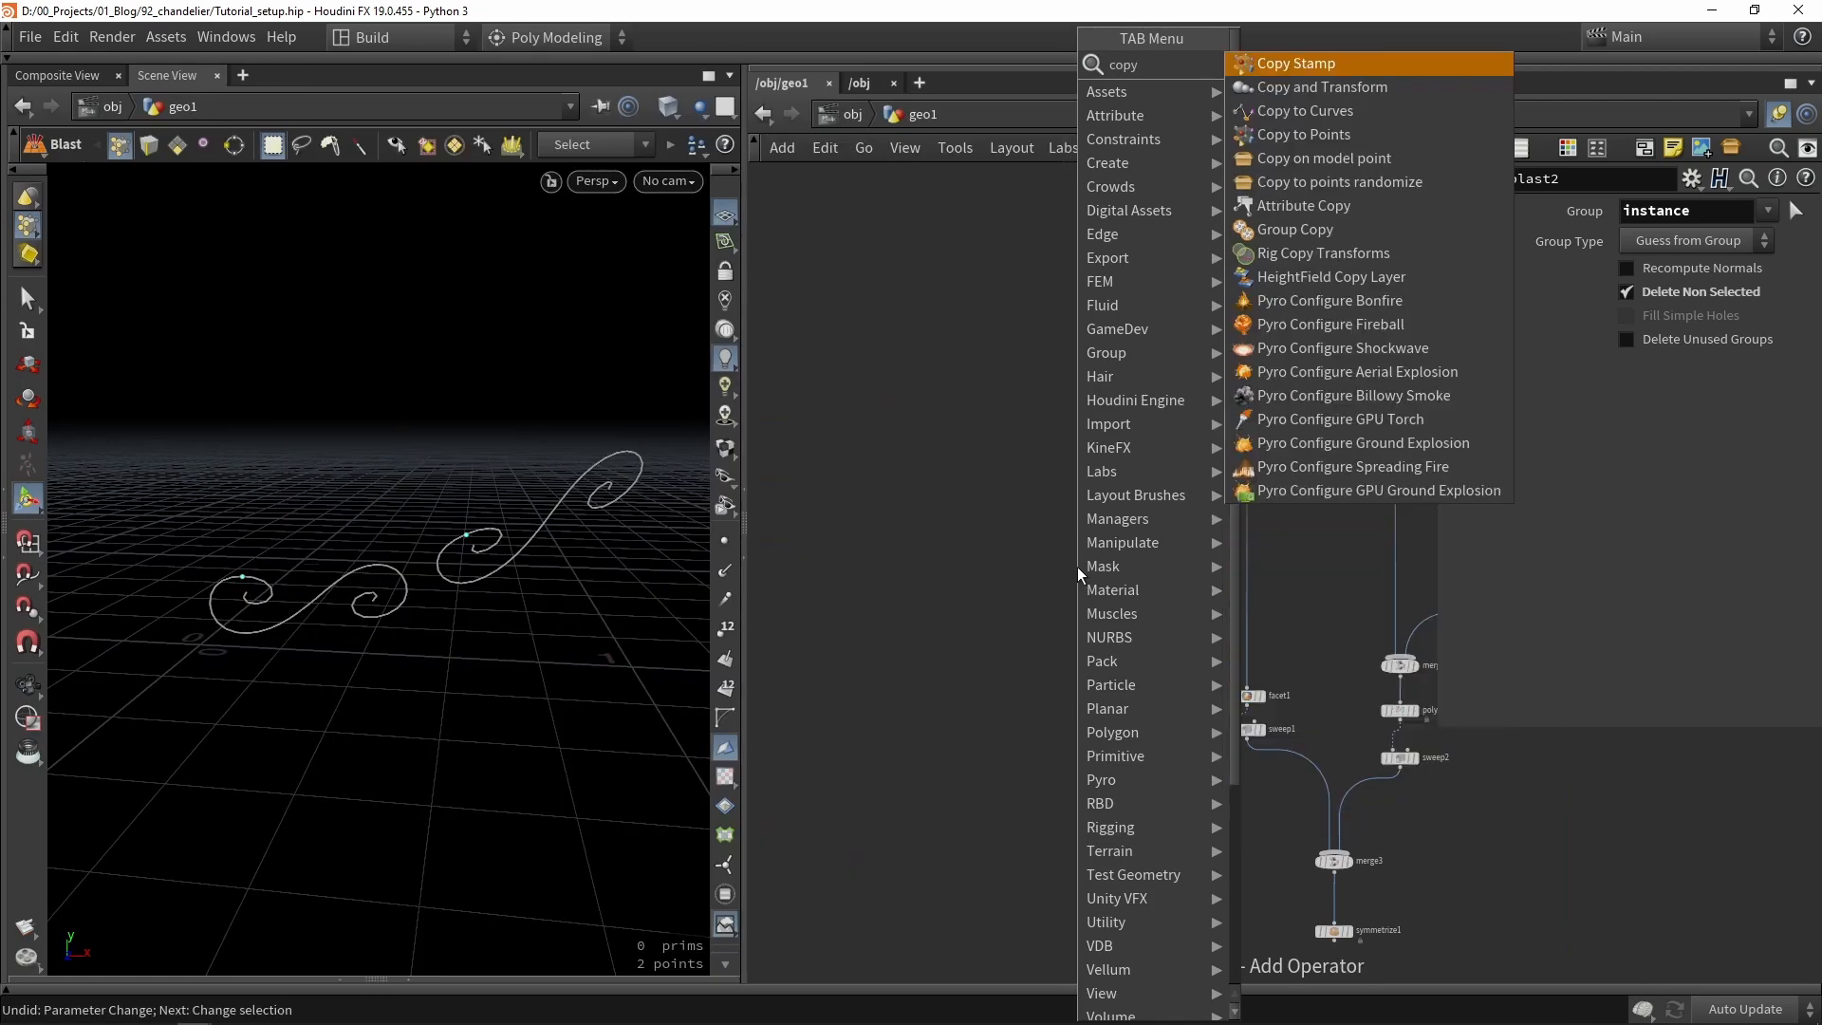
{"action": "left_click", "coordinate": [1300, 140]}
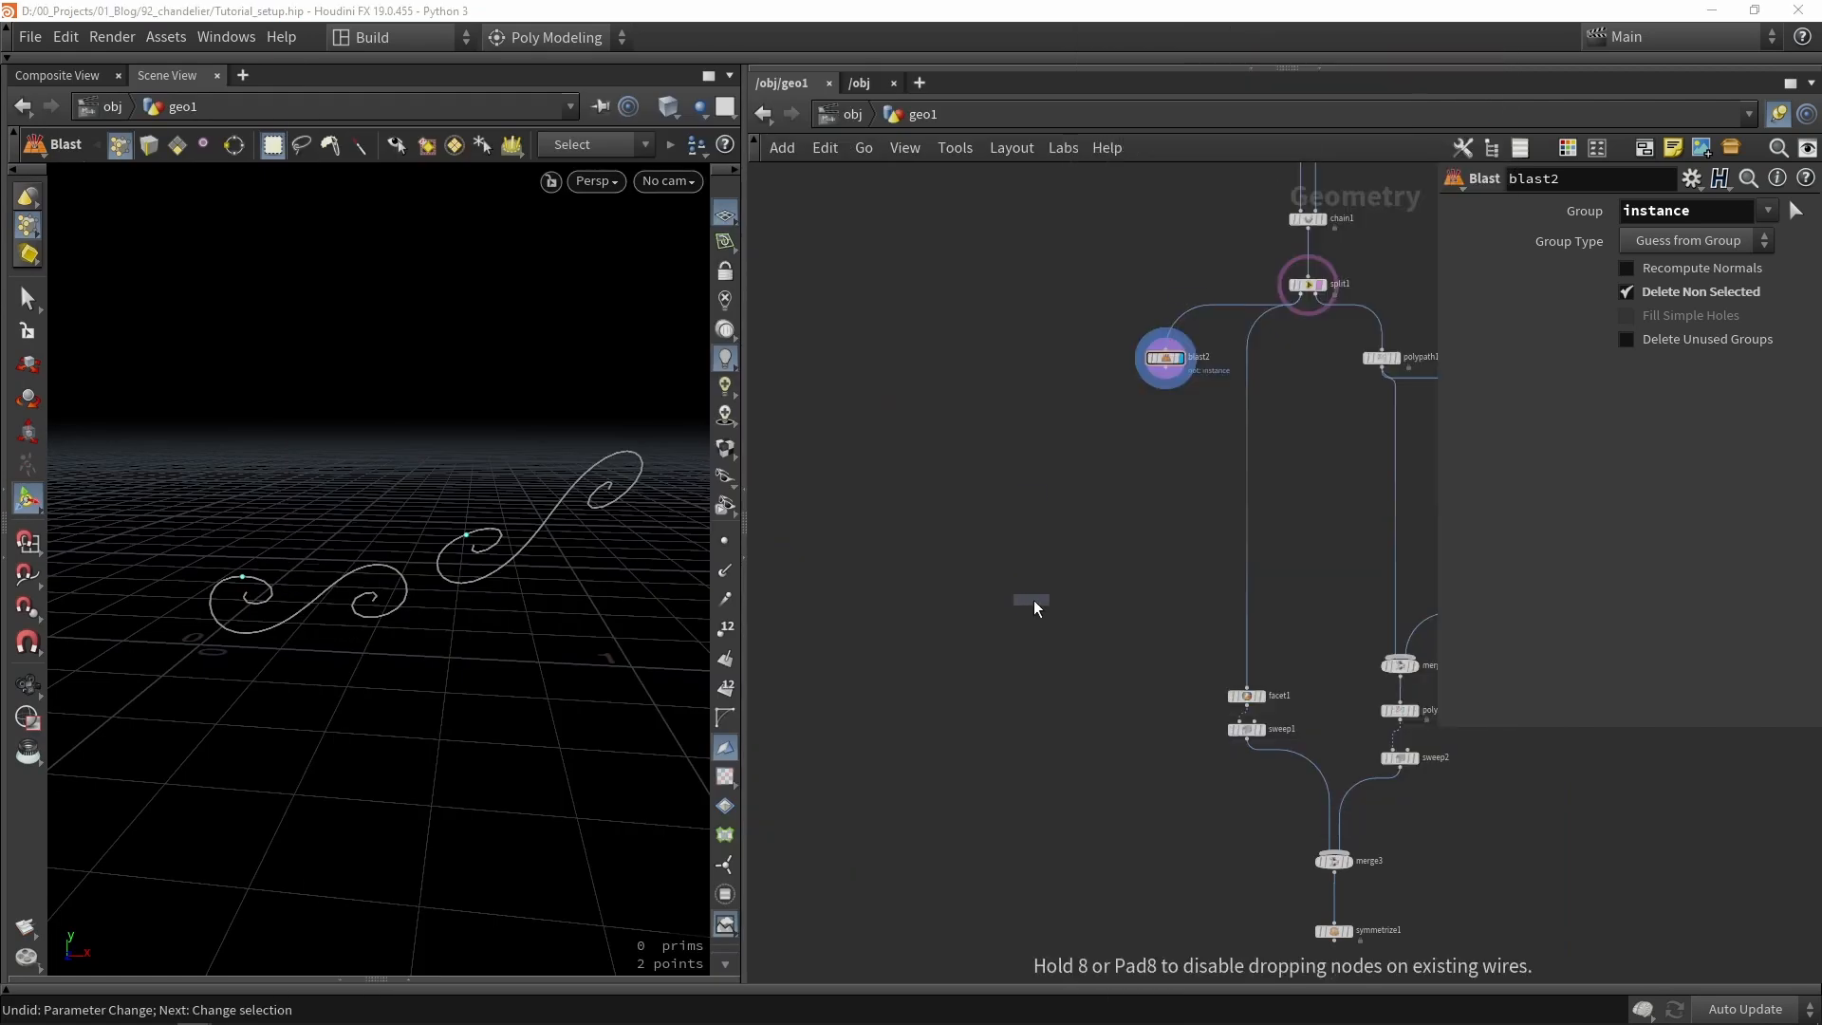
{"action": "left_click", "coordinate": [1082, 558]}
{"action": "left_click_drag", "start_coordinate": [1165, 373], "coordinate": [1076, 557]}
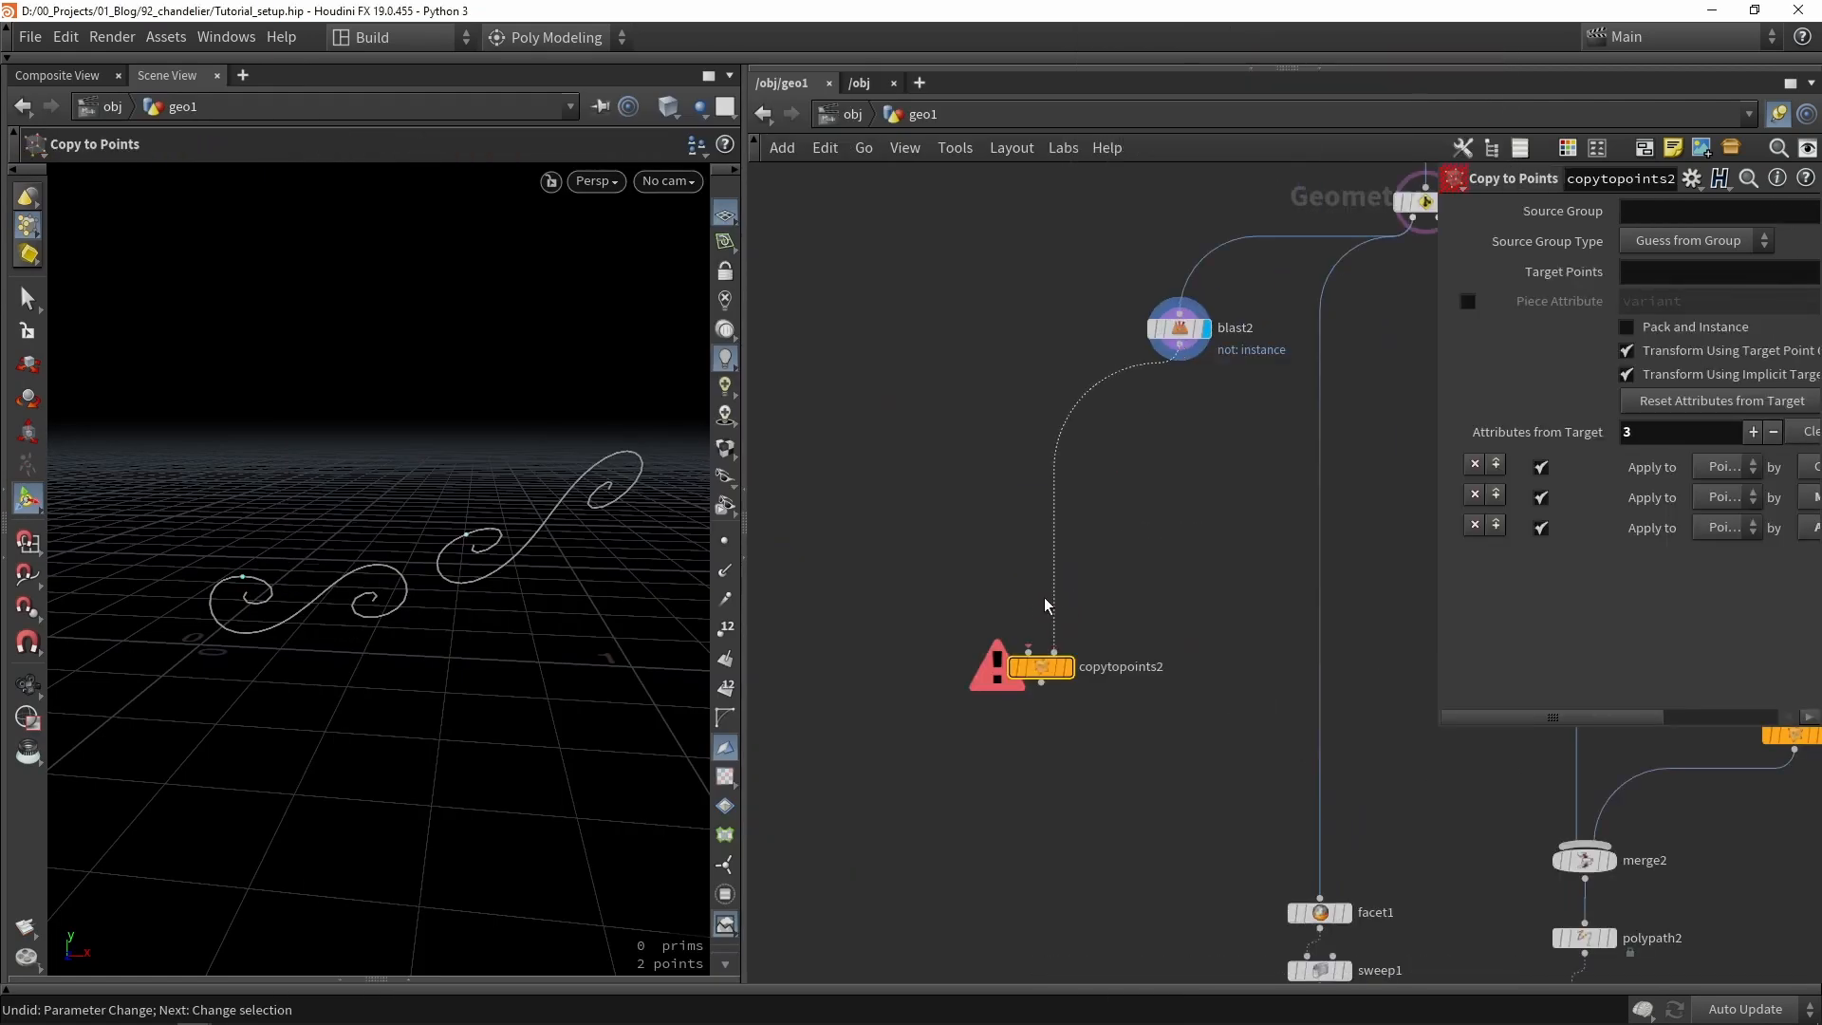
Wire the finished bowl's transform3 output into copytopoints2's geometry input and display copytopoints2.
{"action": "middle_click_drag", "start_coordinate": [1076, 557], "coordinate": [1226, 377]}
{"action": "left_click_drag", "start_coordinate": [1225, 371], "coordinate": [1166, 903]}
{"action": "middle_click_drag", "start_coordinate": [1013, 694], "coordinate": [1286, 323]}
{"action": "scroll", "coordinate": [955, 356], "scroll_direction": "down", "scroll_amount": 2}
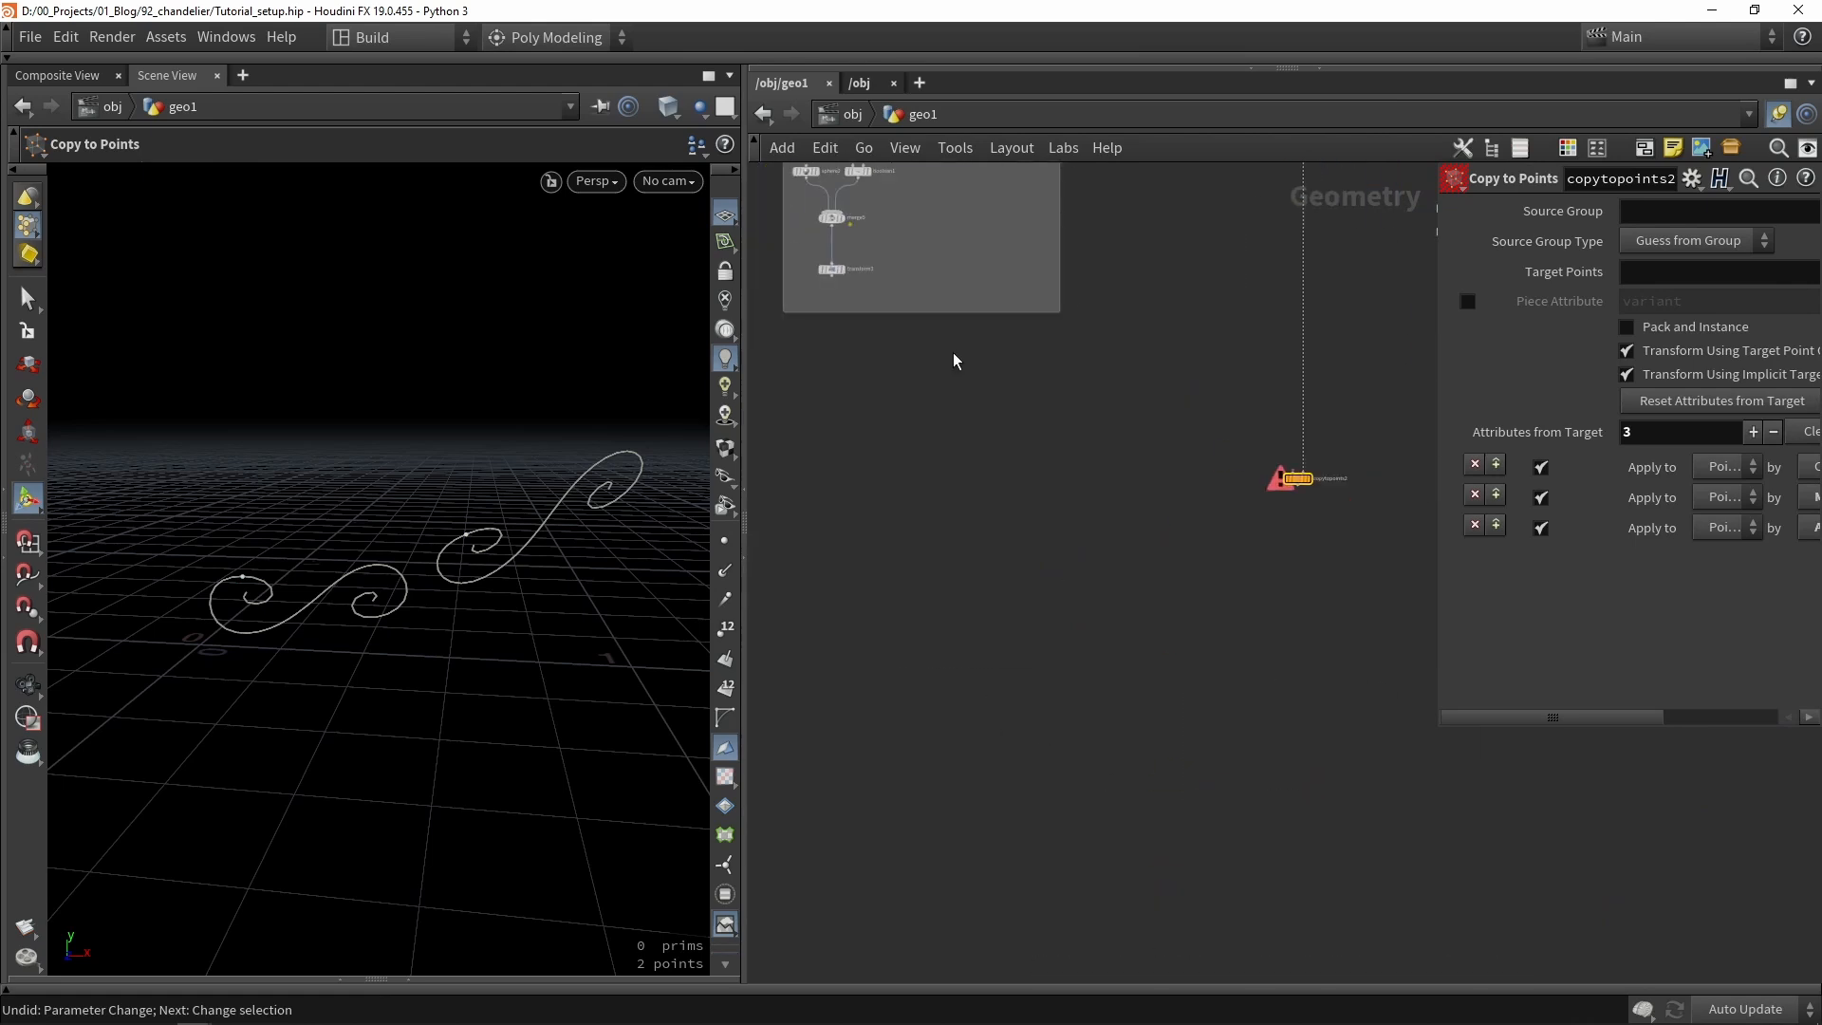
{"action": "scroll", "coordinate": [859, 296], "scroll_direction": "up", "scroll_amount": 3}
{"action": "left_click", "coordinate": [811, 262]}
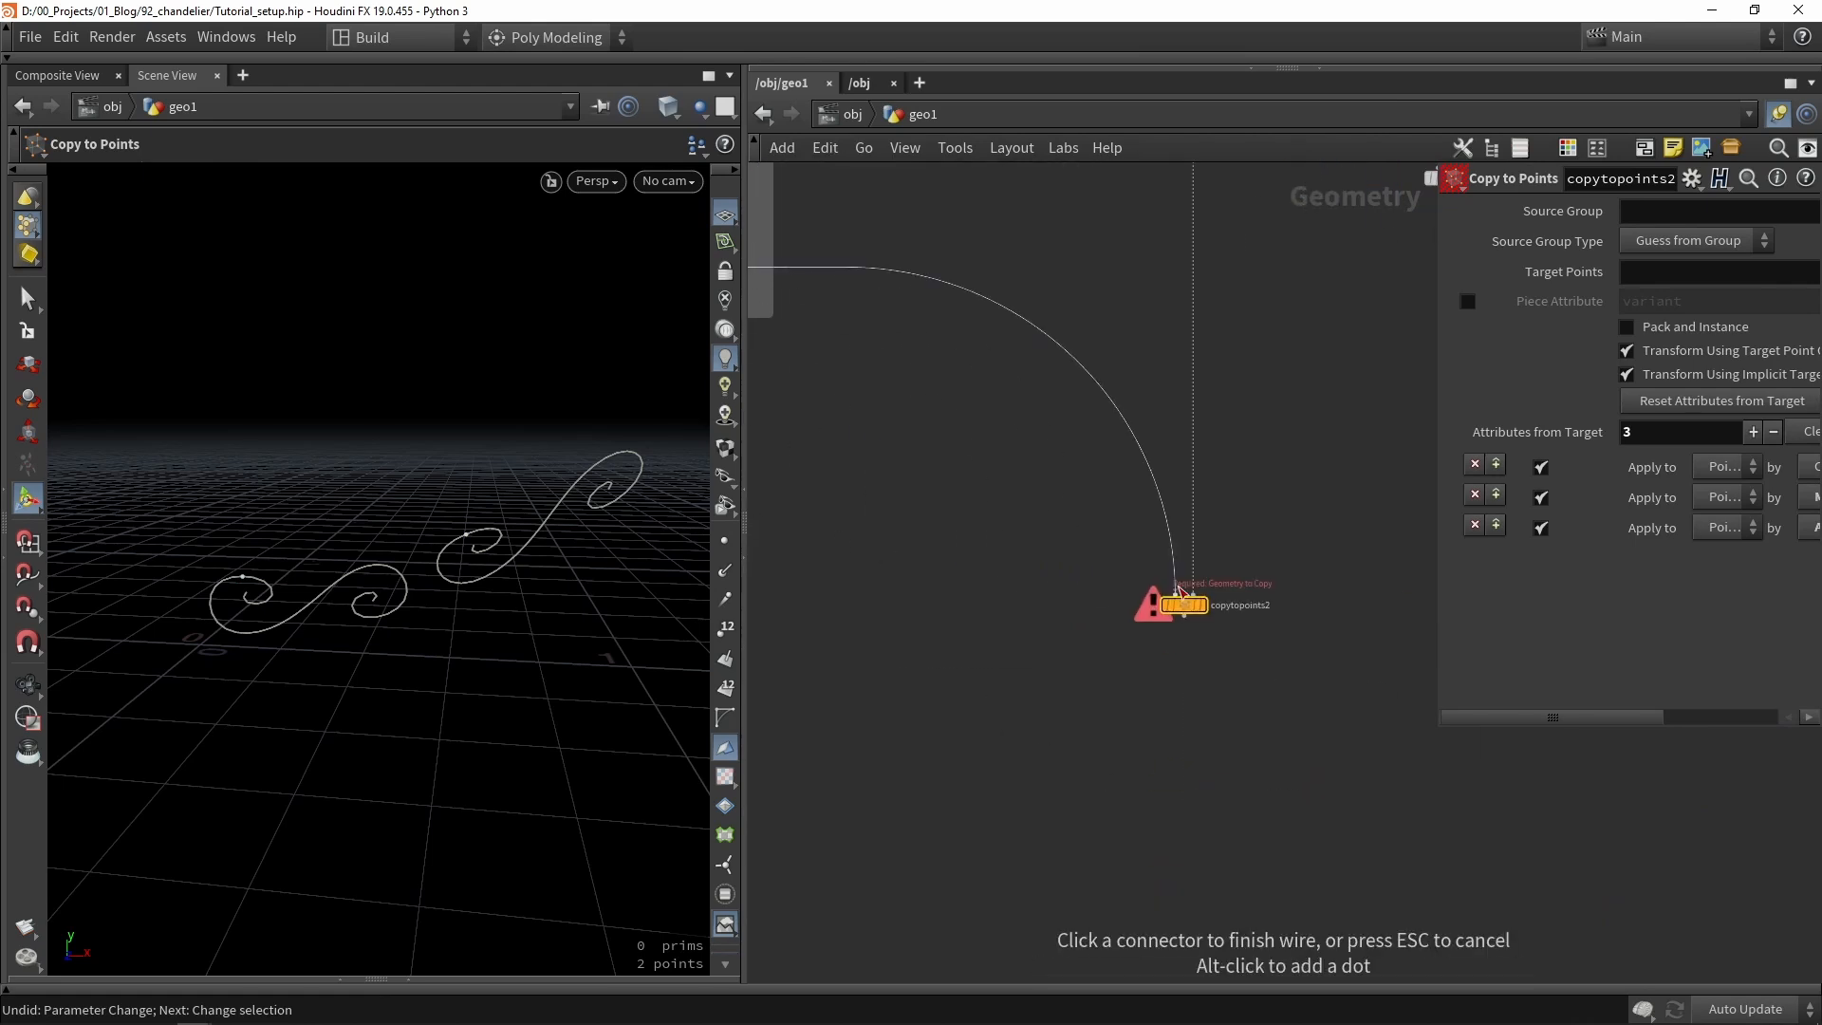
{"action": "left_click", "coordinate": [1177, 602]}
{"action": "left_click_drag", "start_coordinate": [1198, 614], "coordinate": [1159, 457]}
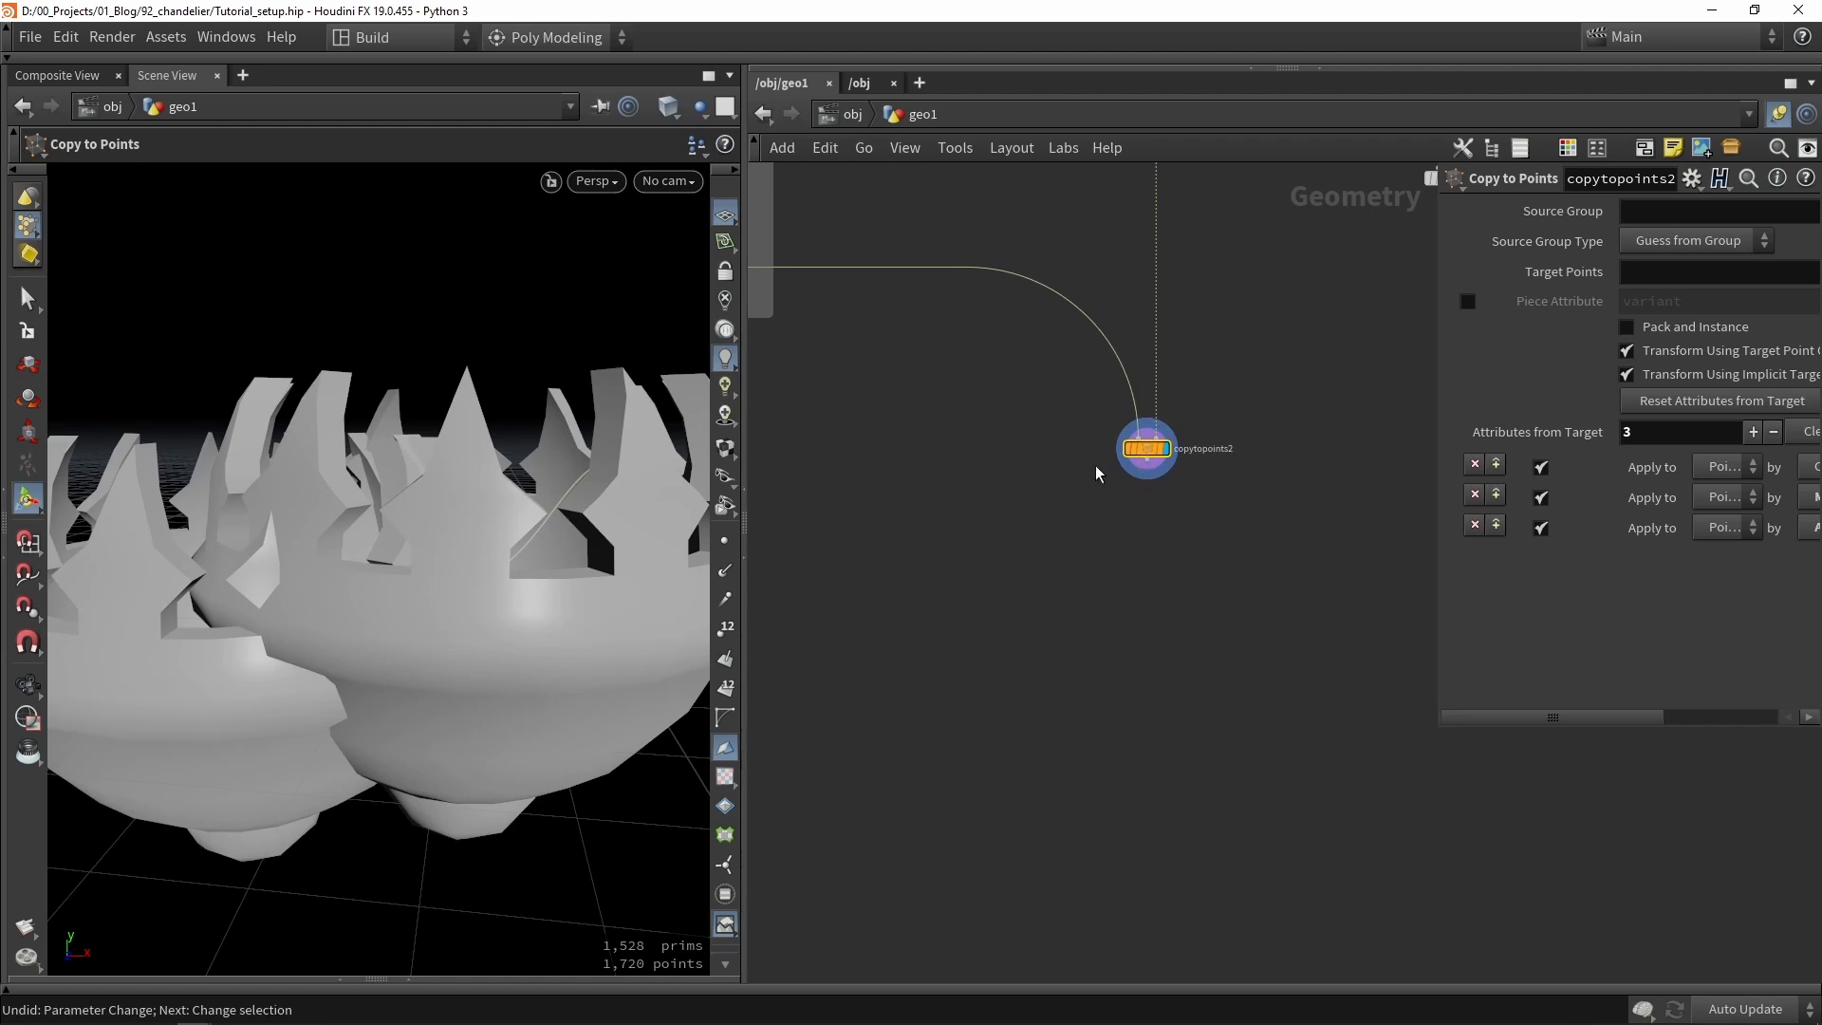
Scale the bowl in transform3 to a uniform scale of 0.156 and raise it about 0.095 in Y so it sits on the scrolls.
{"action": "scroll", "coordinate": [1082, 475], "scroll_direction": "down", "scroll_amount": 3}
{"action": "middle_click_drag", "start_coordinate": [968, 503], "coordinate": [1416, 606]}
{"action": "scroll", "coordinate": [1214, 442], "scroll_direction": "up", "scroll_amount": 1}
{"action": "scroll", "coordinate": [1215, 442], "scroll_direction": "up", "scroll_amount": 3}
{"action": "left_click", "coordinate": [1214, 463]}
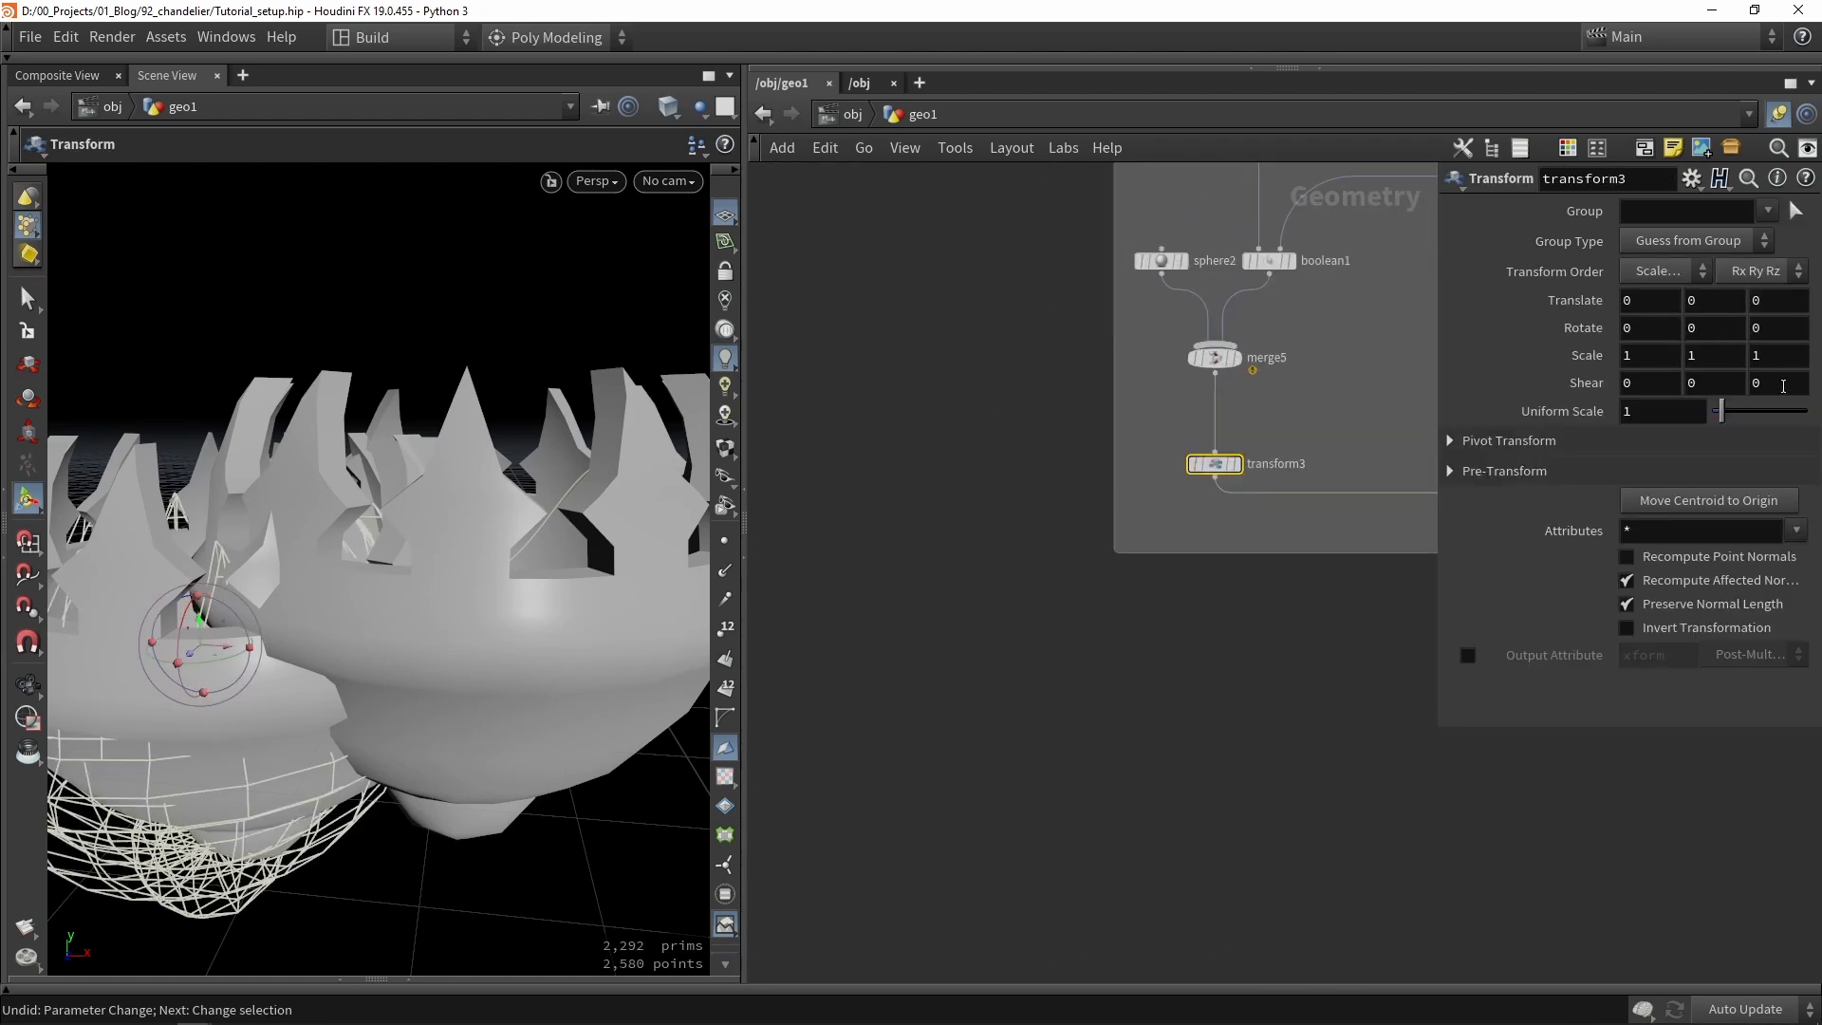
{"action": "left_click_drag", "start_coordinate": [1733, 424], "coordinate": [1717, 419]}
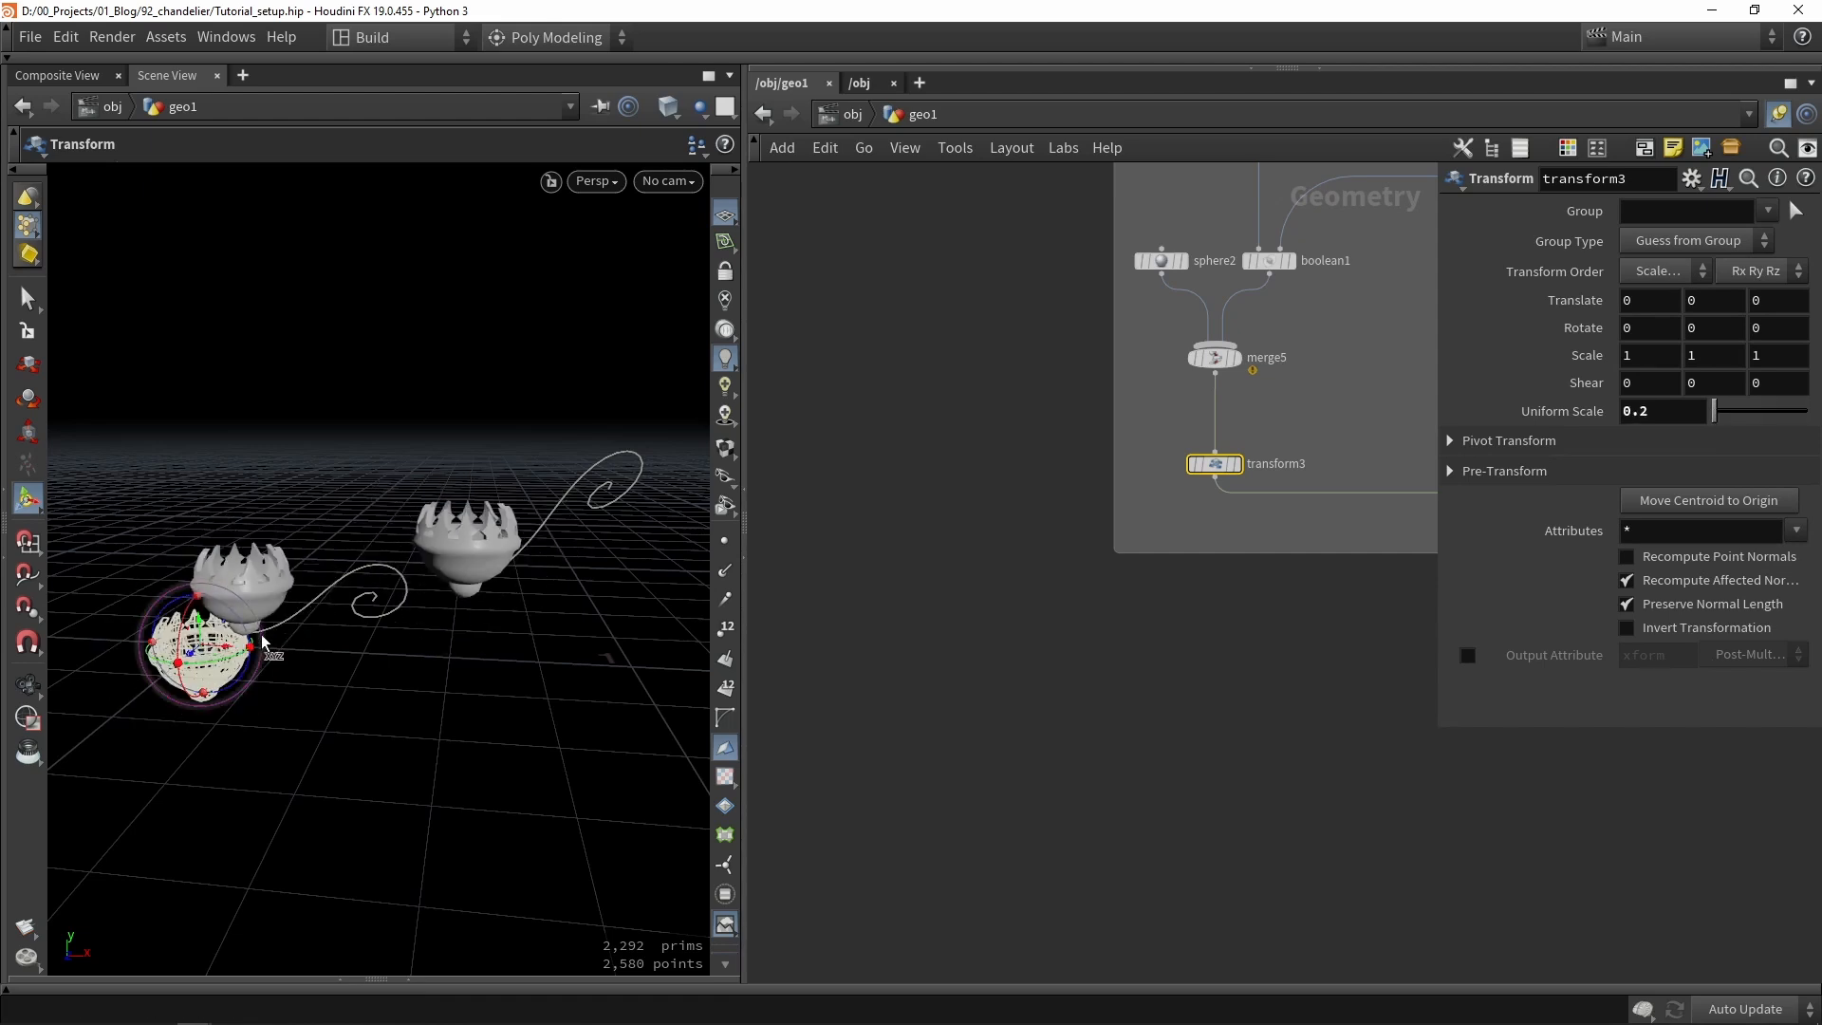
{"action": "left_click_drag", "start_coordinate": [202, 630], "coordinate": [201, 582]}
{"action": "middle_click_drag", "start_coordinate": [1675, 416], "coordinate": [966, 558]}
{"action": "left_click_drag", "start_coordinate": [168, 588], "coordinate": [169, 611]}
{"action": "key", "text": "Escape"}
{"action": "mouse_move", "coordinate": [366, 528]}
{"action": "left_mouse_down"}
{"action": "mouse_move", "coordinate": [146, 521]}
{"action": "mouse_move", "coordinate": [455, 509]}
{"action": "mouse_move", "coordinate": [390, 502]}
{"action": "left_mouse_up"}
{"action": "key", "text": "Return"}
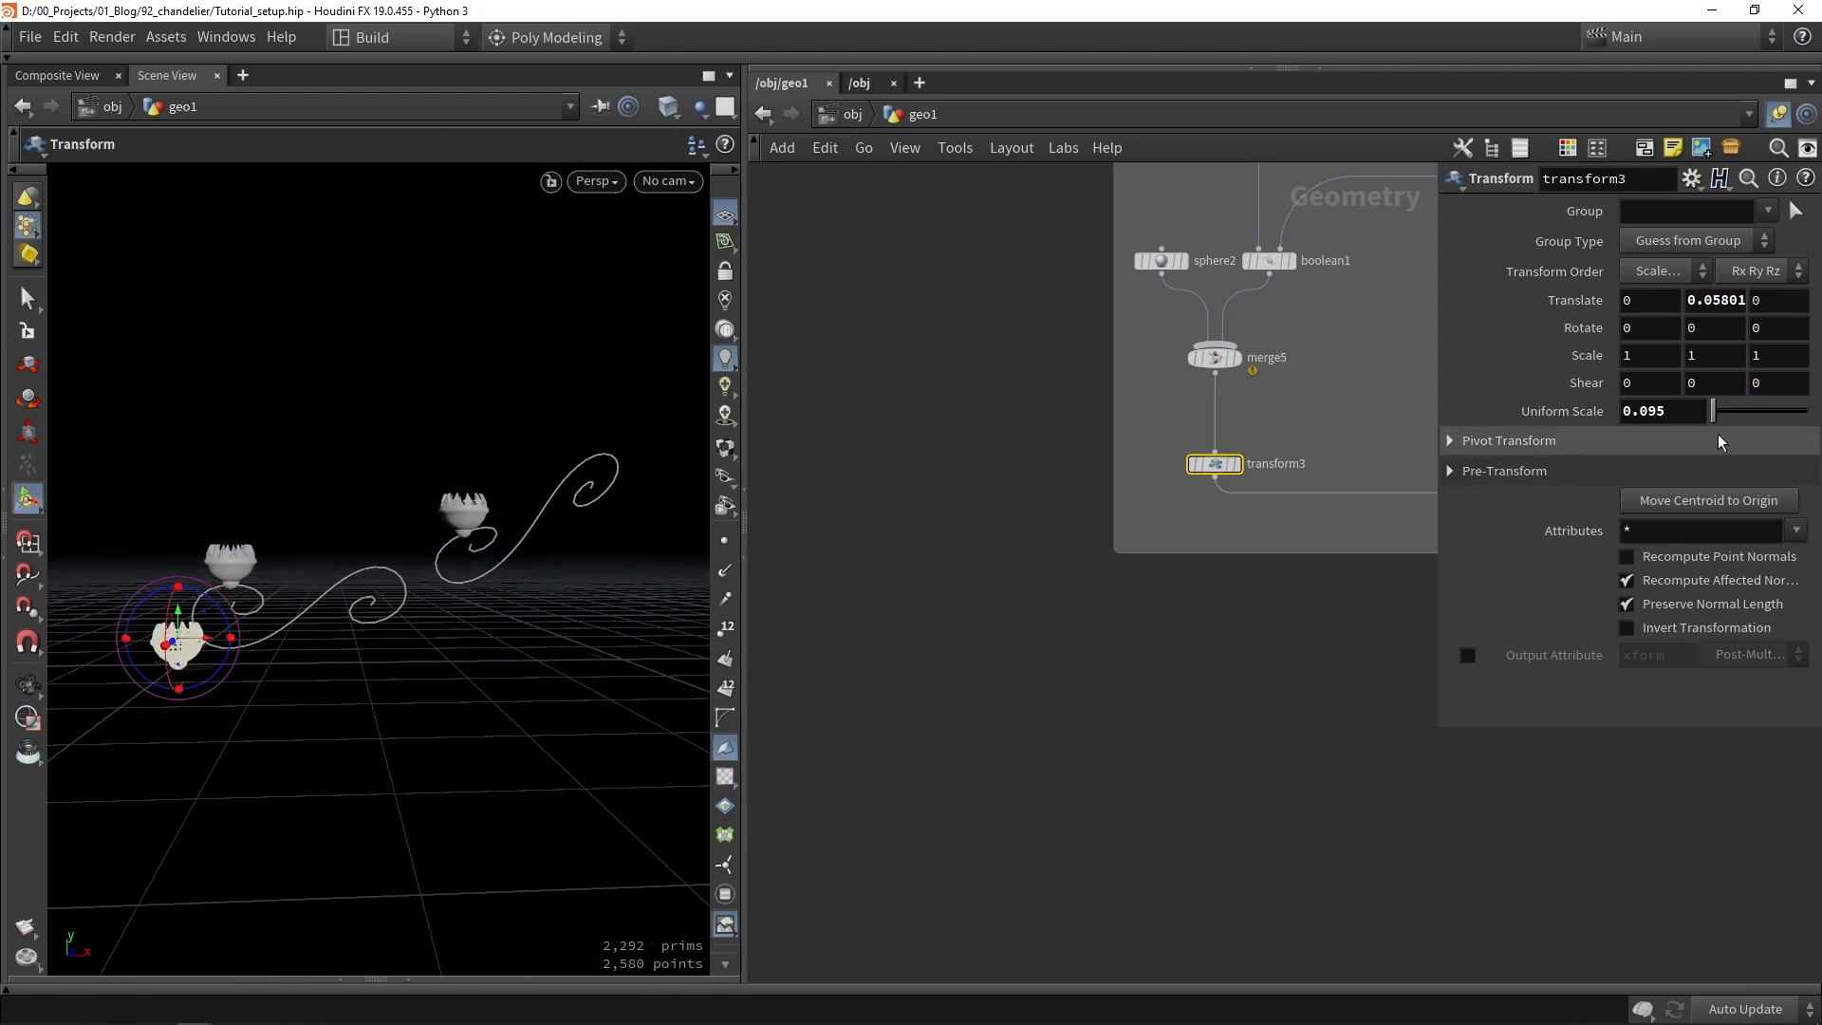
{"action": "middle_click_drag", "start_coordinate": [1667, 411], "coordinate": [1784, 486]}
{"action": "left_click_drag", "start_coordinate": [180, 617], "coordinate": [180, 597]}
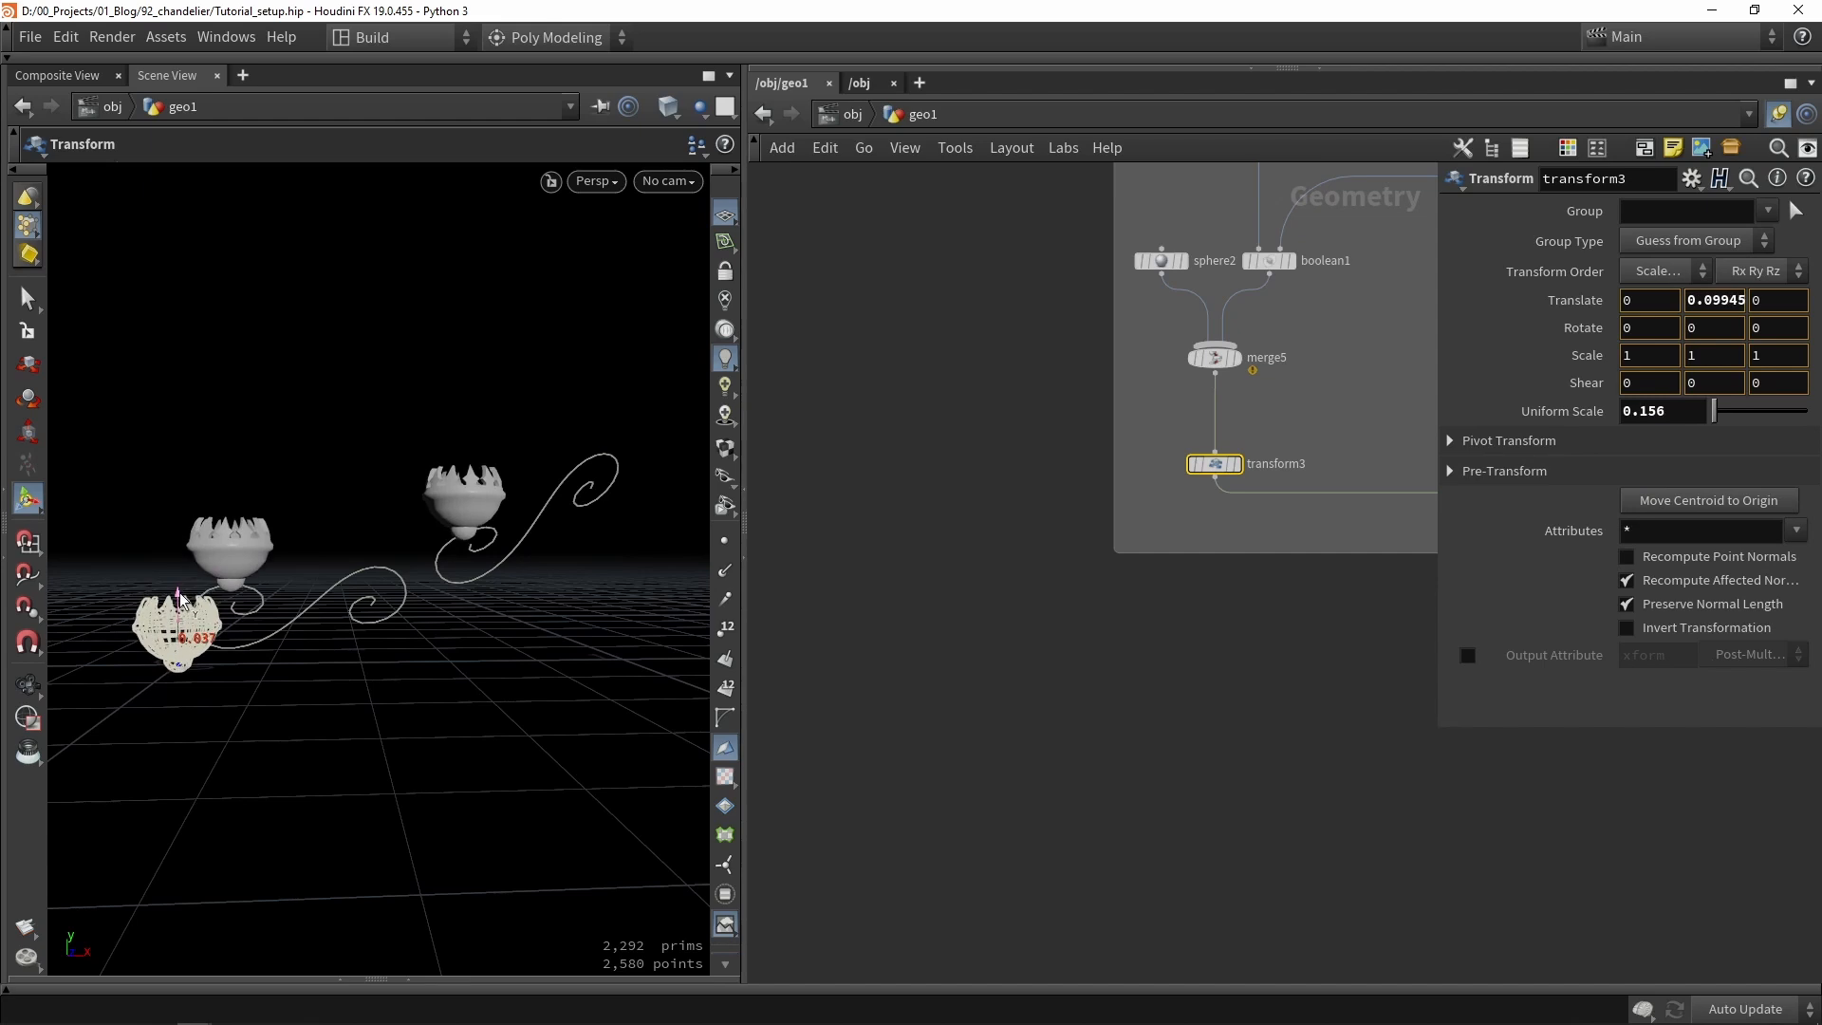
{"action": "middle_click_drag", "start_coordinate": [1160, 655], "coordinate": [832, 597]}
{"action": "scroll", "coordinate": [845, 598], "scroll_direction": "down", "scroll_amount": 6}
{"action": "scroll", "coordinate": [1224, 619], "scroll_direction": "up", "scroll_amount": 3}
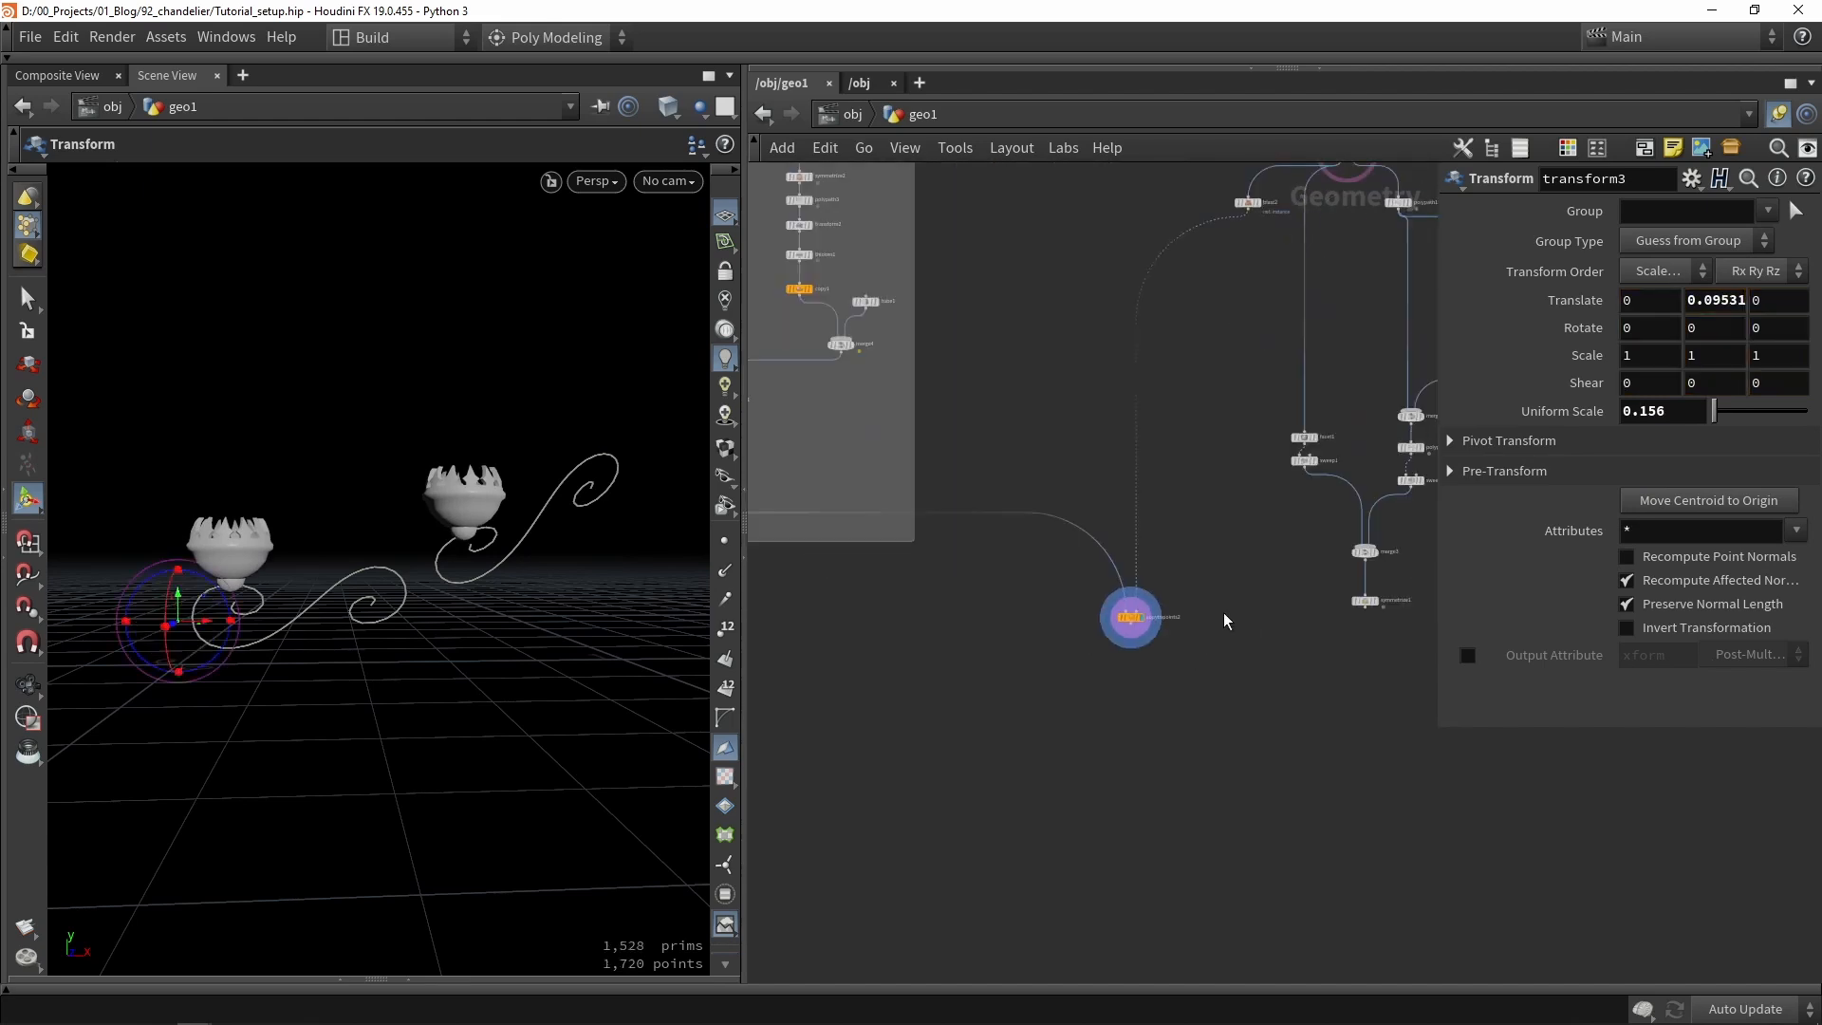
{"action": "scroll", "coordinate": [1184, 657], "scroll_direction": "up", "scroll_amount": 1}
{"action": "middle_click_drag", "start_coordinate": [1184, 657], "coordinate": [992, 634]}
{"action": "key", "text": "Tab"}
{"action": "type", "text": "merge"}
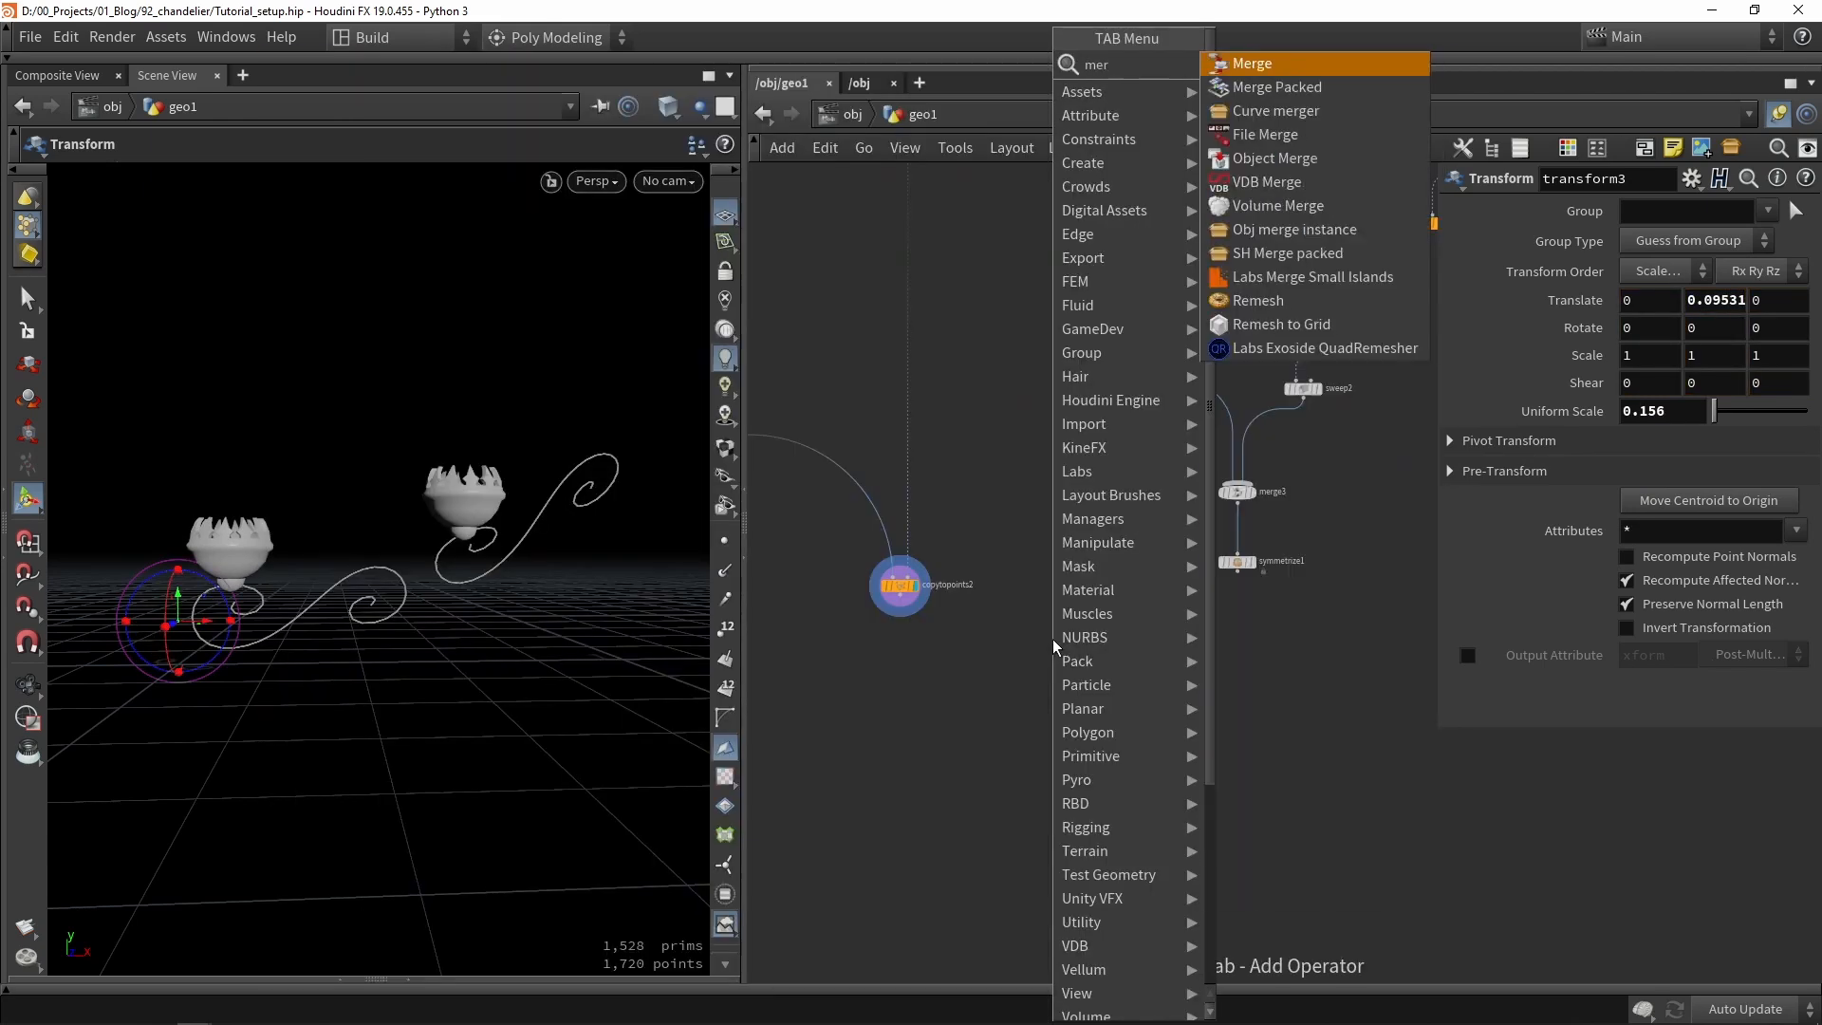
{"action": "key", "text": "Return"}
{"action": "key", "text": "Escape"}
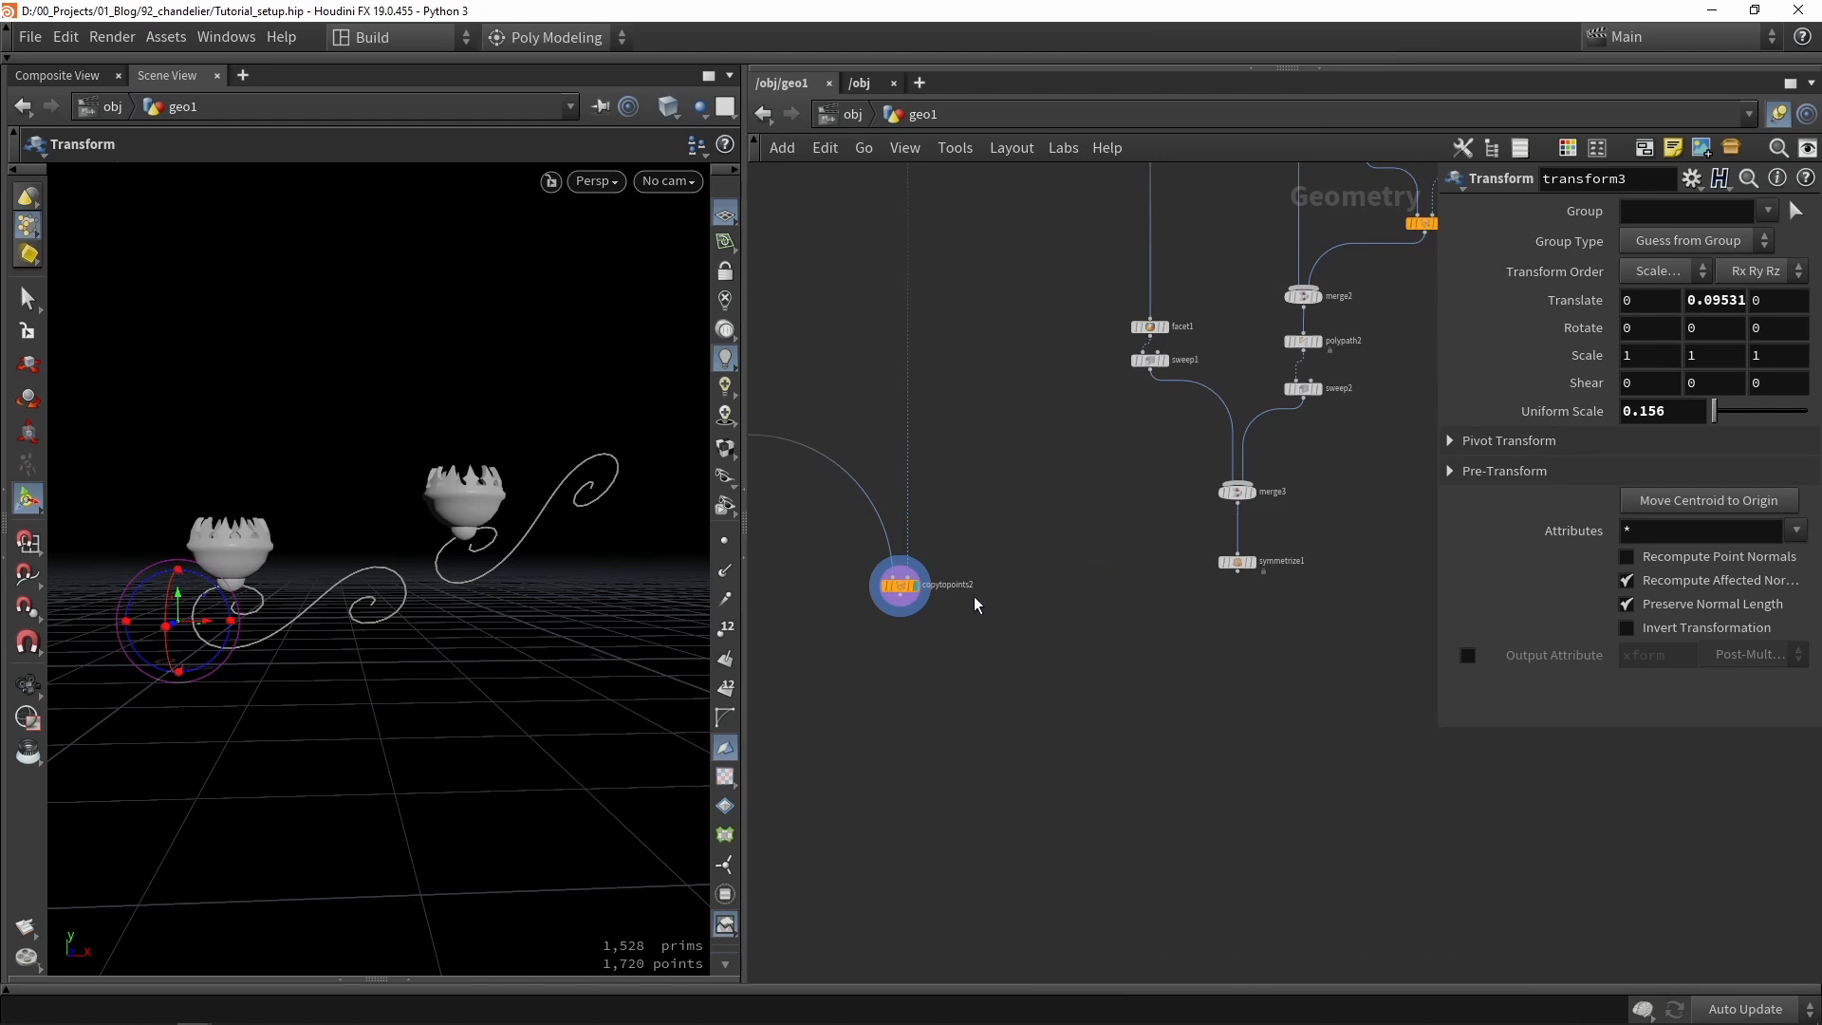
Wire copytopoints2 into merge3 as an additional input and display the mirrored result at symmetrize1.
{"action": "left_click_drag", "start_coordinate": [907, 592], "coordinate": [986, 474]}
{"action": "left_click_drag", "start_coordinate": [1236, 492], "coordinate": [1213, 672]}
{"action": "left_click", "coordinate": [978, 492]}
{"action": "left_click", "coordinate": [1196, 676]}
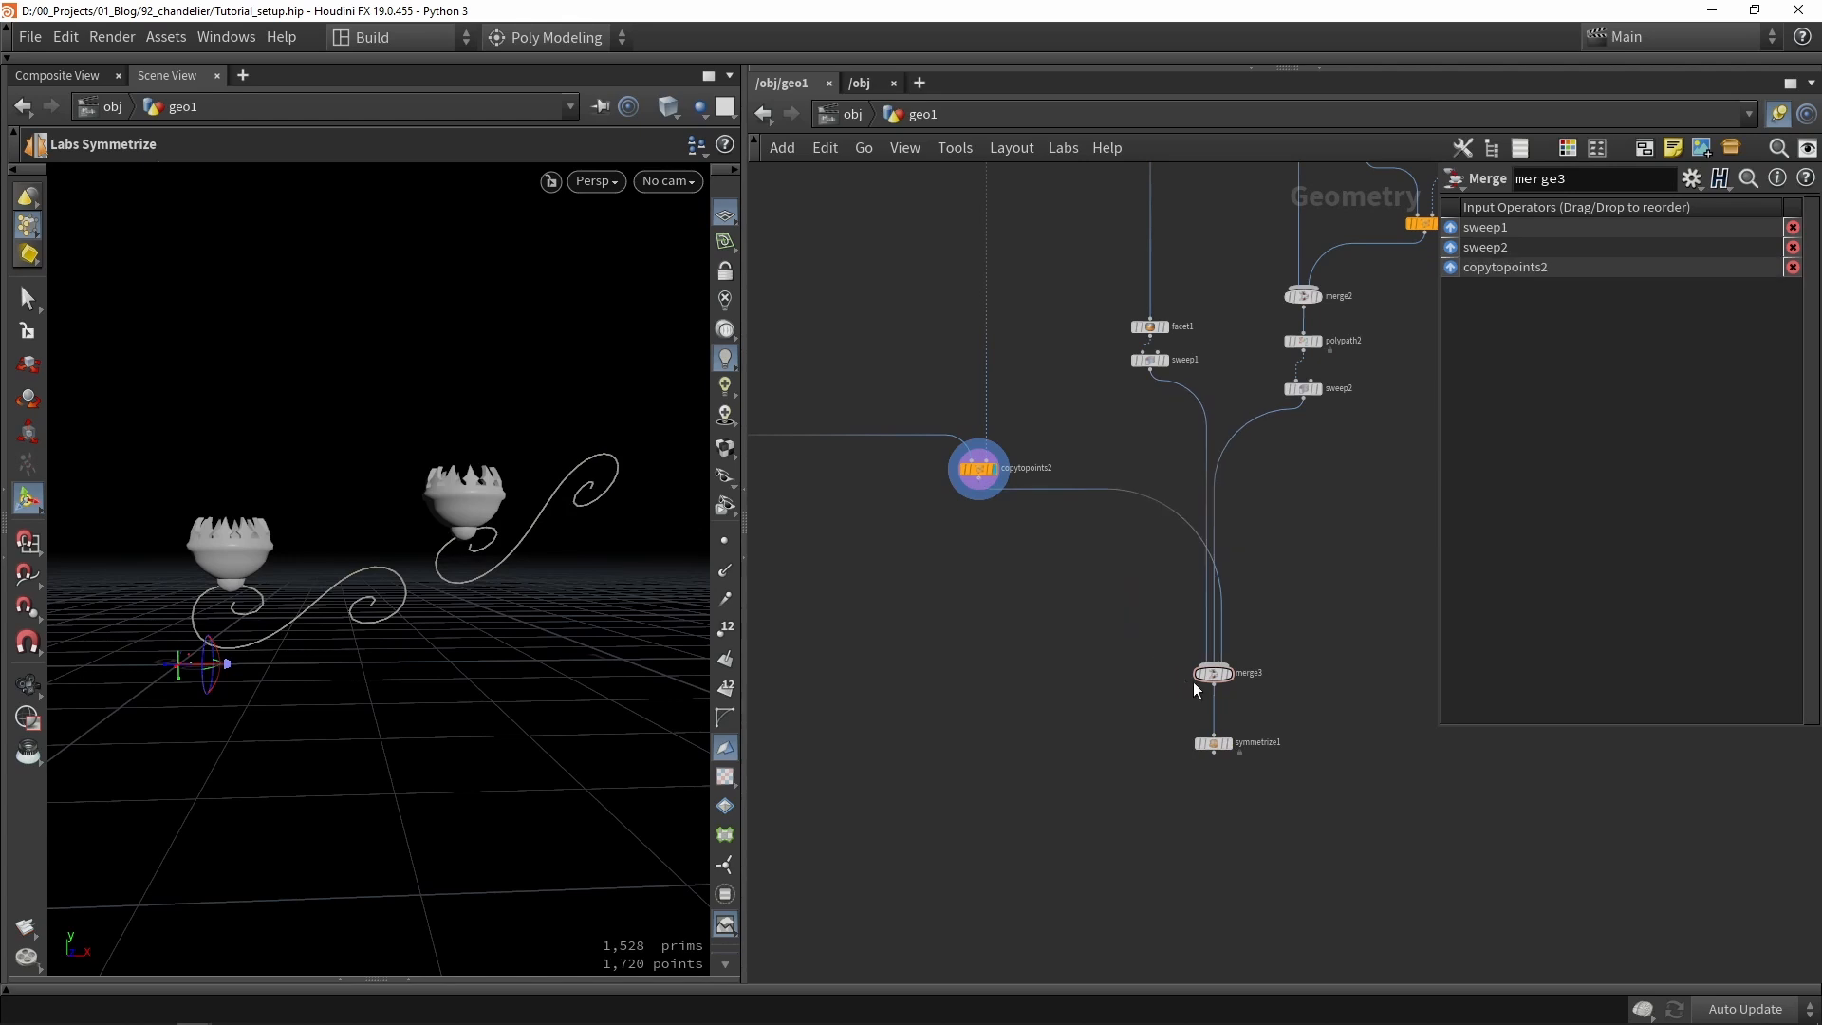
{"action": "left_click", "coordinate": [1214, 745]}
{"action": "key", "text": "Escape"}
{"action": "left_click_drag", "start_coordinate": [341, 489], "coordinate": [531, 522]}
{"action": "key", "text": "Return"}
Move copytopoints2 aside in the network and display the group2 node that marks the instance point.
{"action": "scroll", "coordinate": [1086, 826], "scroll_direction": "down", "scroll_amount": 3}
{"action": "scroll", "coordinate": [1003, 626], "scroll_direction": "up", "scroll_amount": 5}
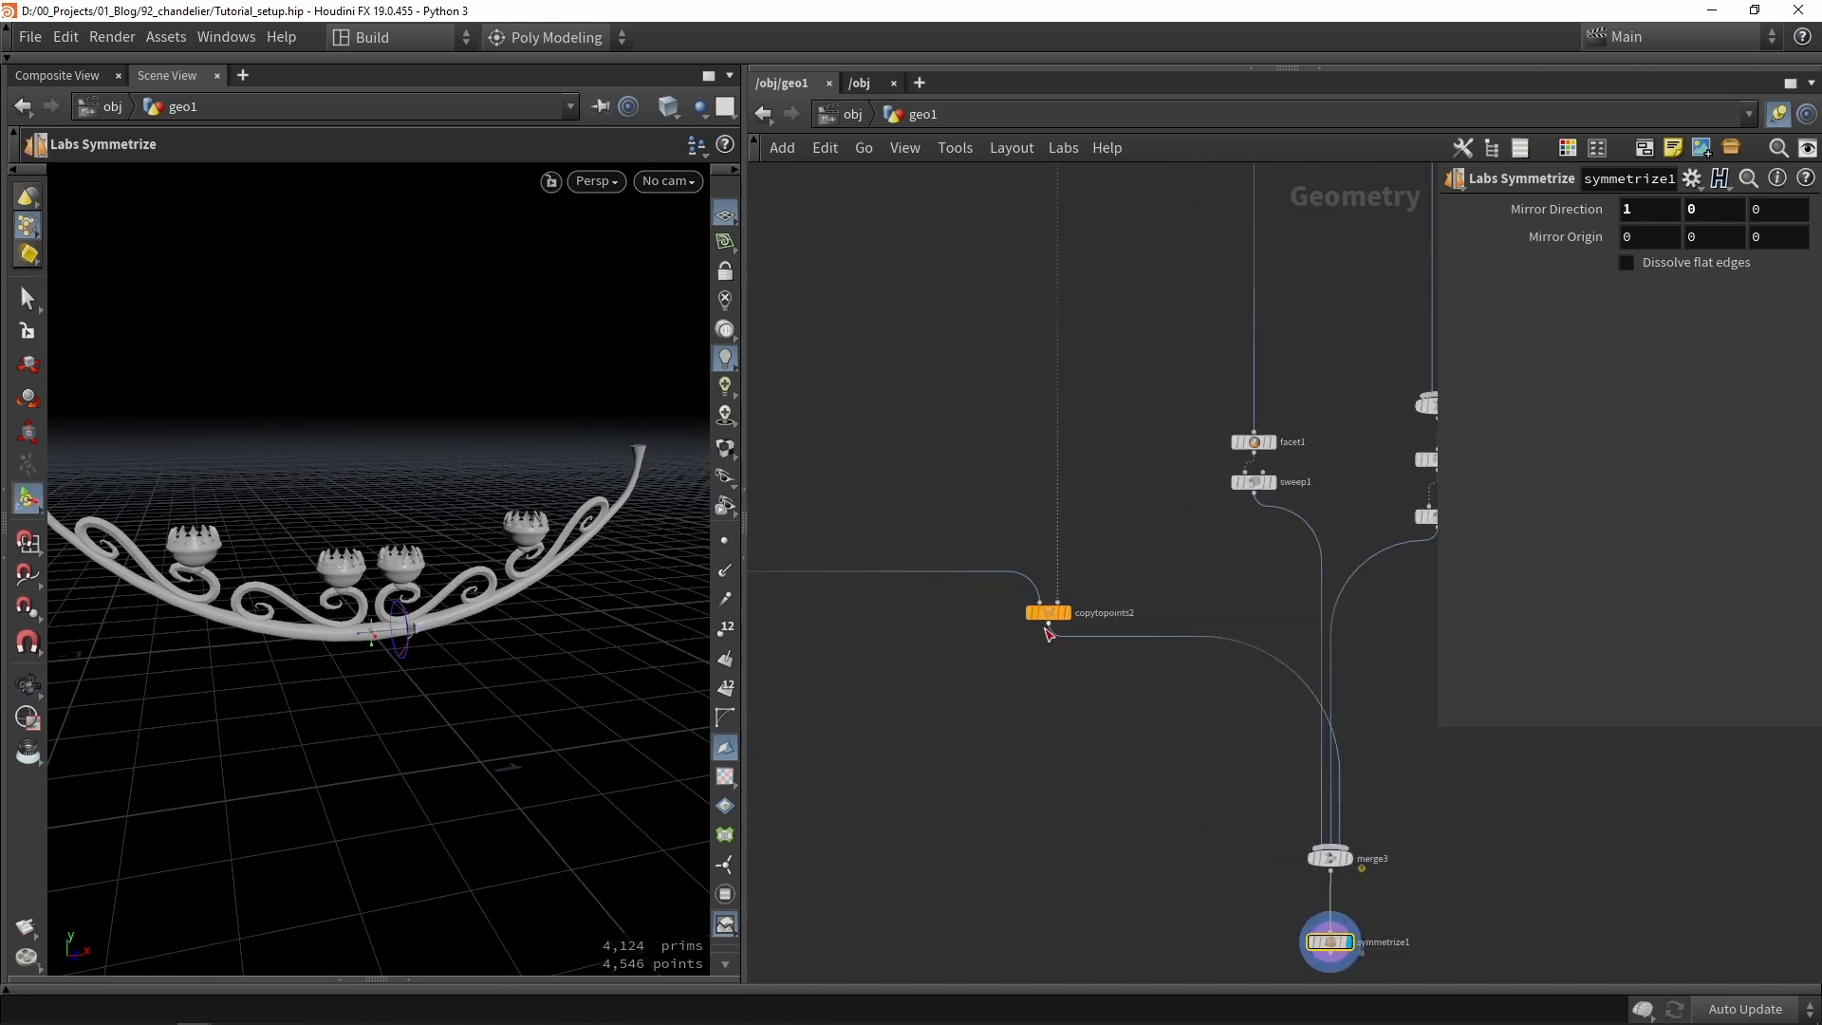
{"action": "left_click_drag", "start_coordinate": [1048, 617], "coordinate": [939, 738]}
{"action": "scroll", "coordinate": [1074, 471], "scroll_direction": "down", "scroll_amount": 5}
{"action": "middle_click_drag", "start_coordinate": [1080, 424], "coordinate": [1094, 760]}
{"action": "scroll", "coordinate": [1139, 469], "scroll_direction": "up", "scroll_amount": 9}
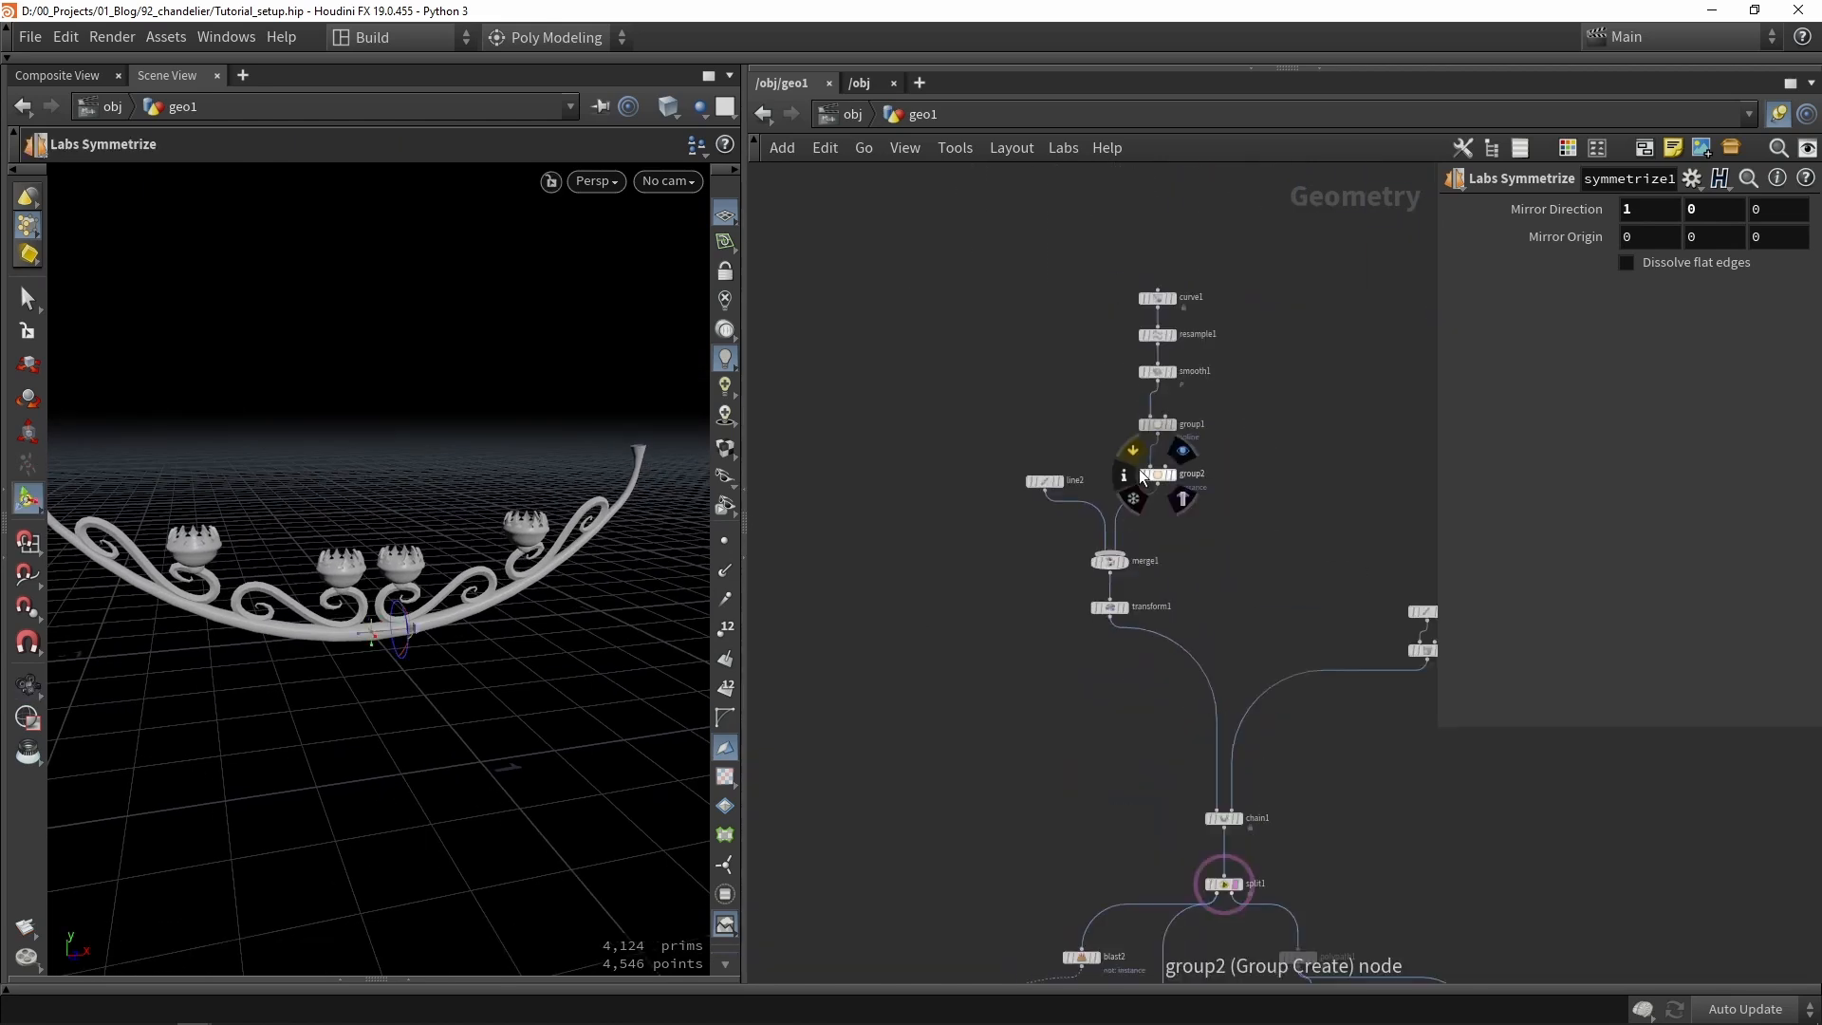
{"action": "left_click", "coordinate": [1184, 456]}
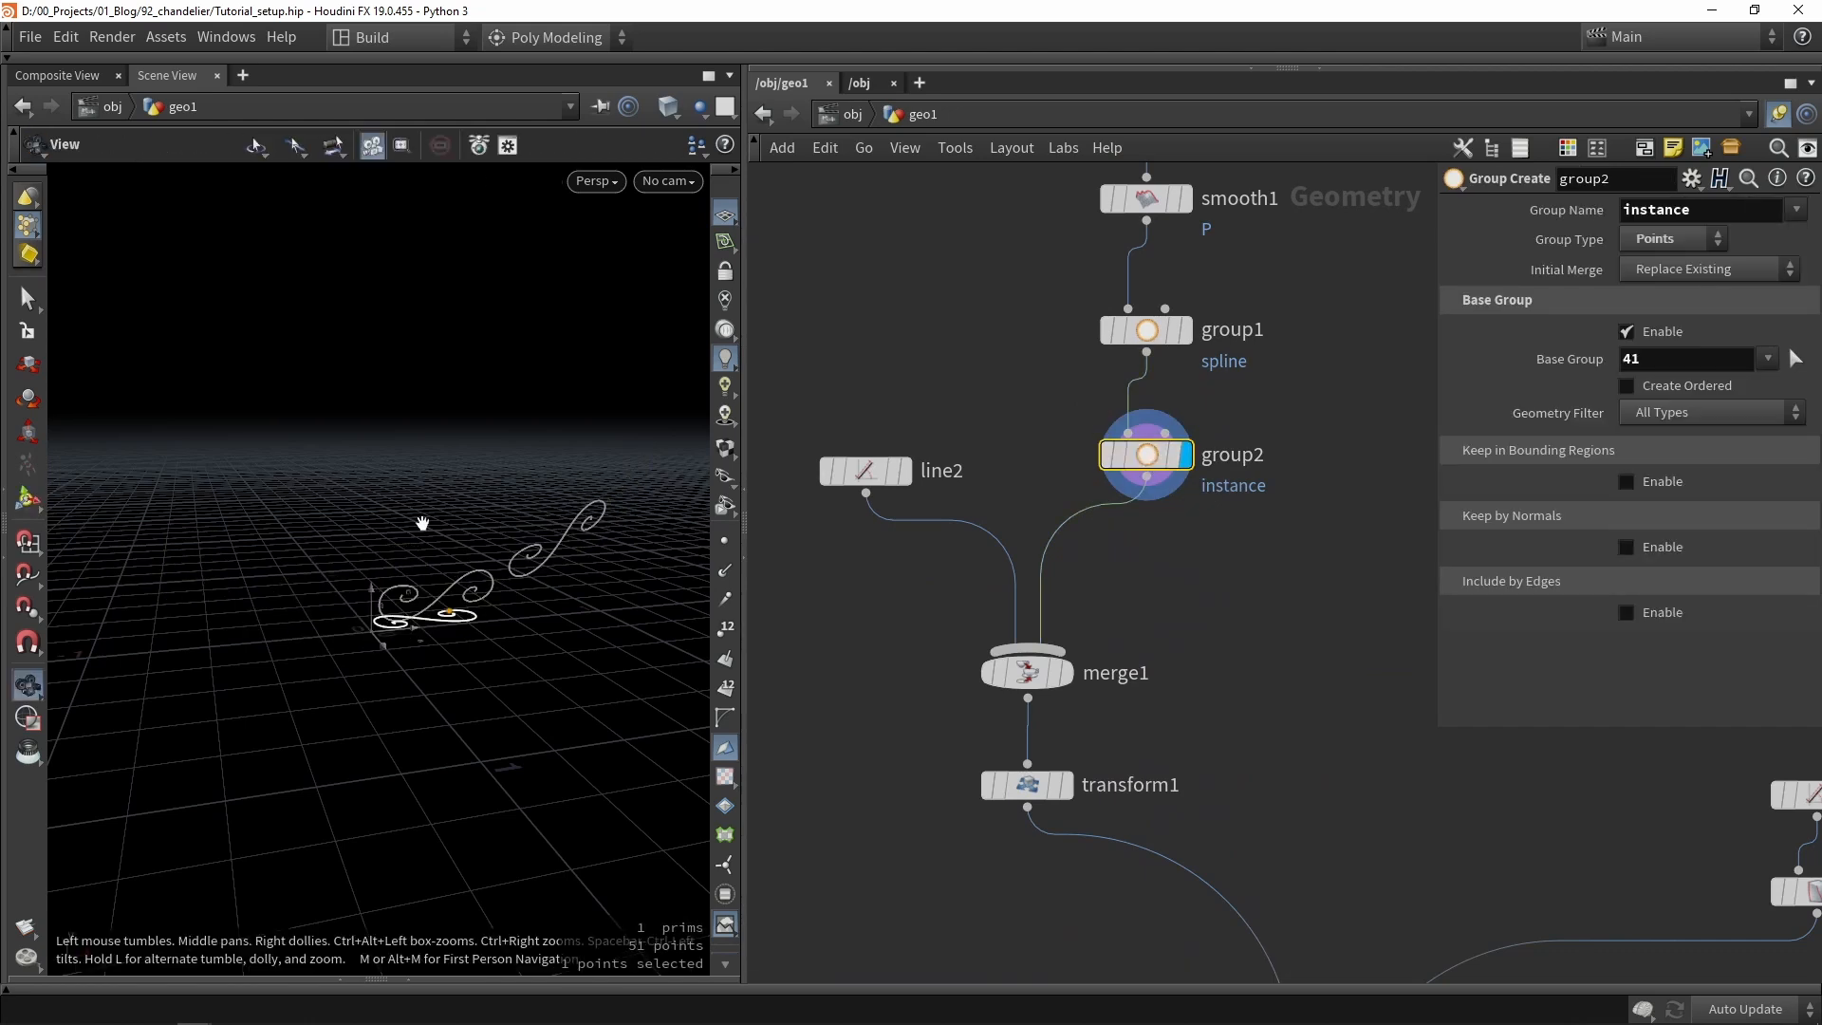
Re-pick group2's base group as point 18, on top of the scroll's other curl.
{"action": "scroll", "coordinate": [420, 523], "scroll_direction": "up", "scroll_amount": 10}
{"action": "left_click_drag", "start_coordinate": [420, 525], "coordinate": [491, 530]}
{"action": "scroll", "coordinate": [516, 424], "scroll_direction": "down", "scroll_amount": 10}
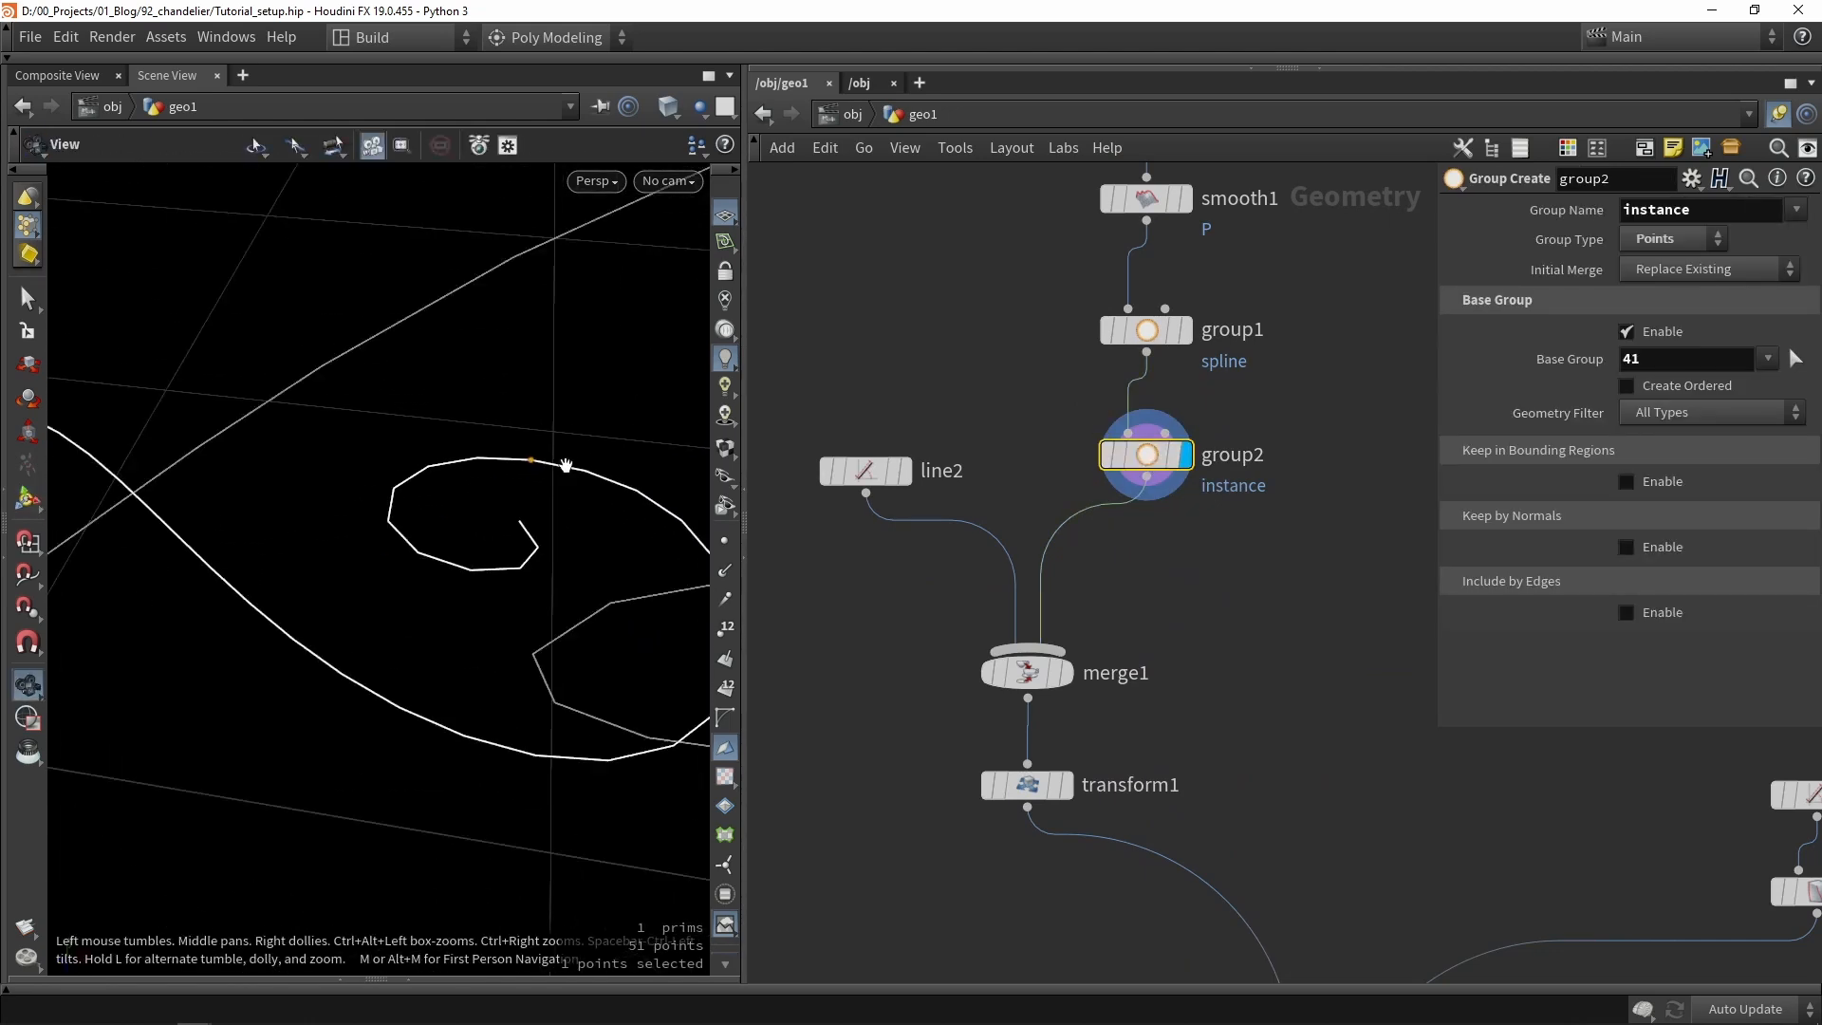
{"action": "key", "text": "Return"}
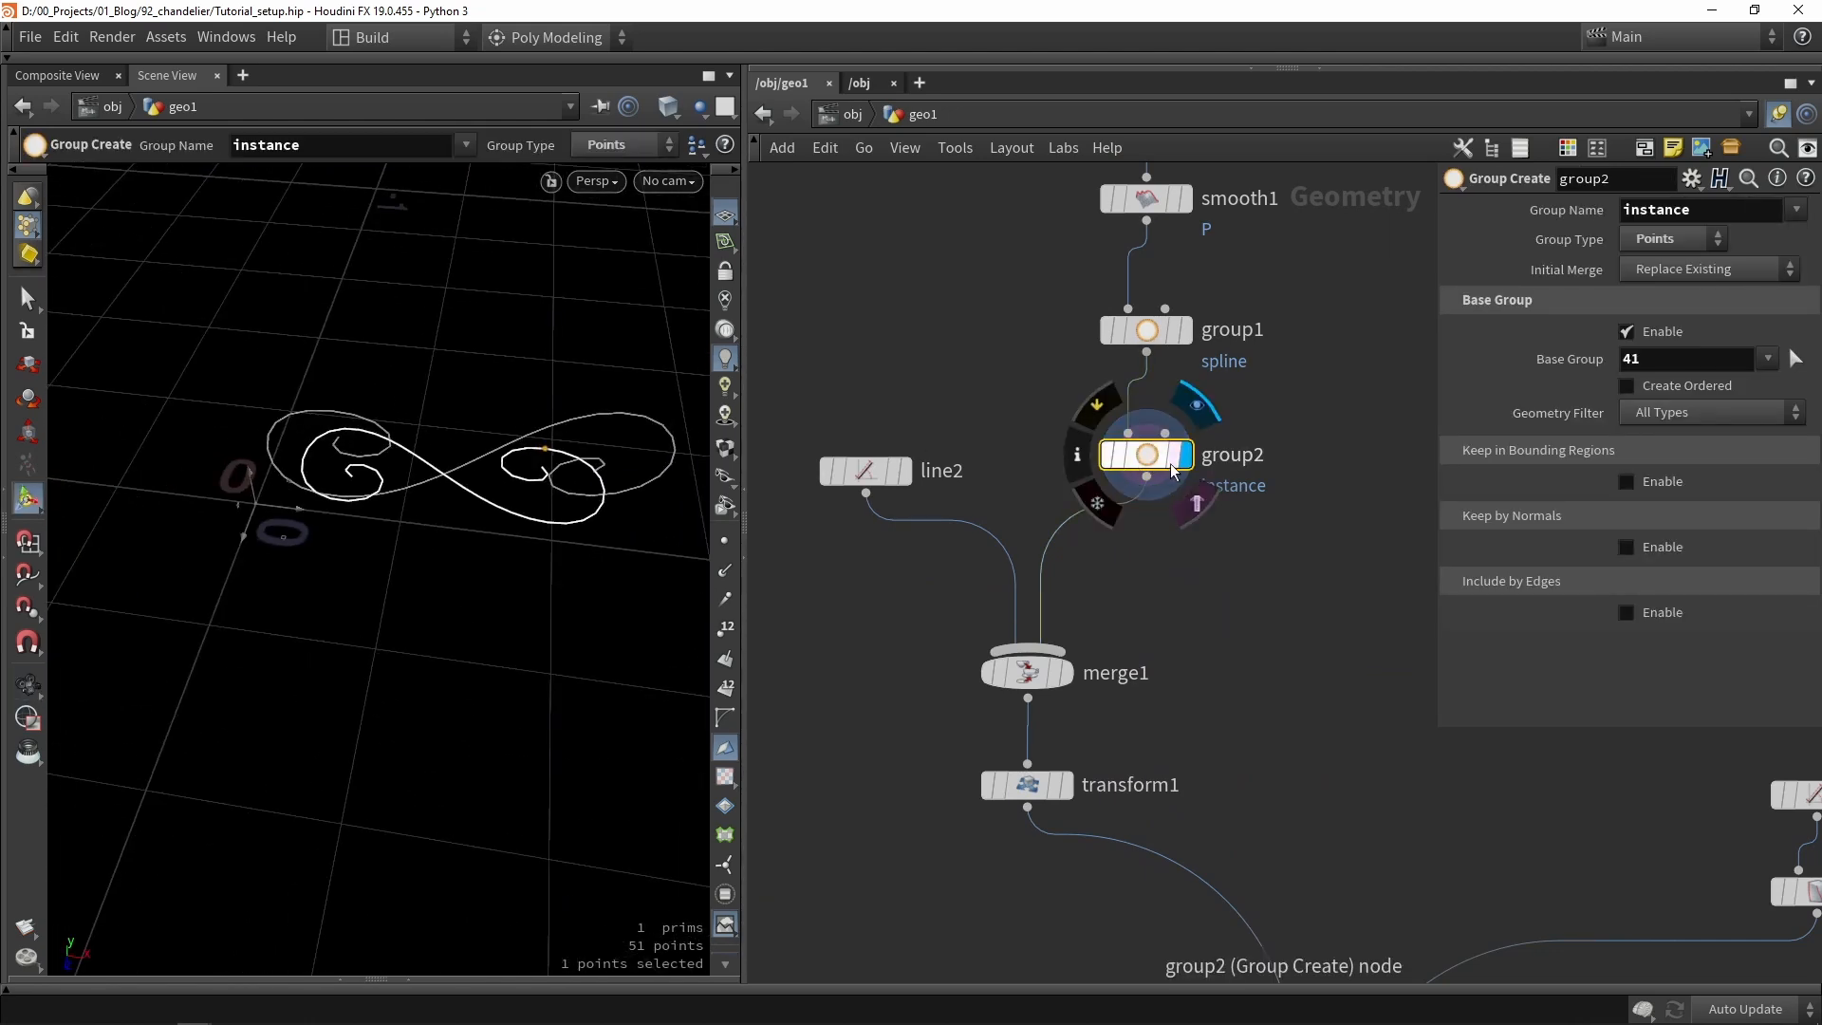
{"action": "left_click", "coordinate": [1794, 360]}
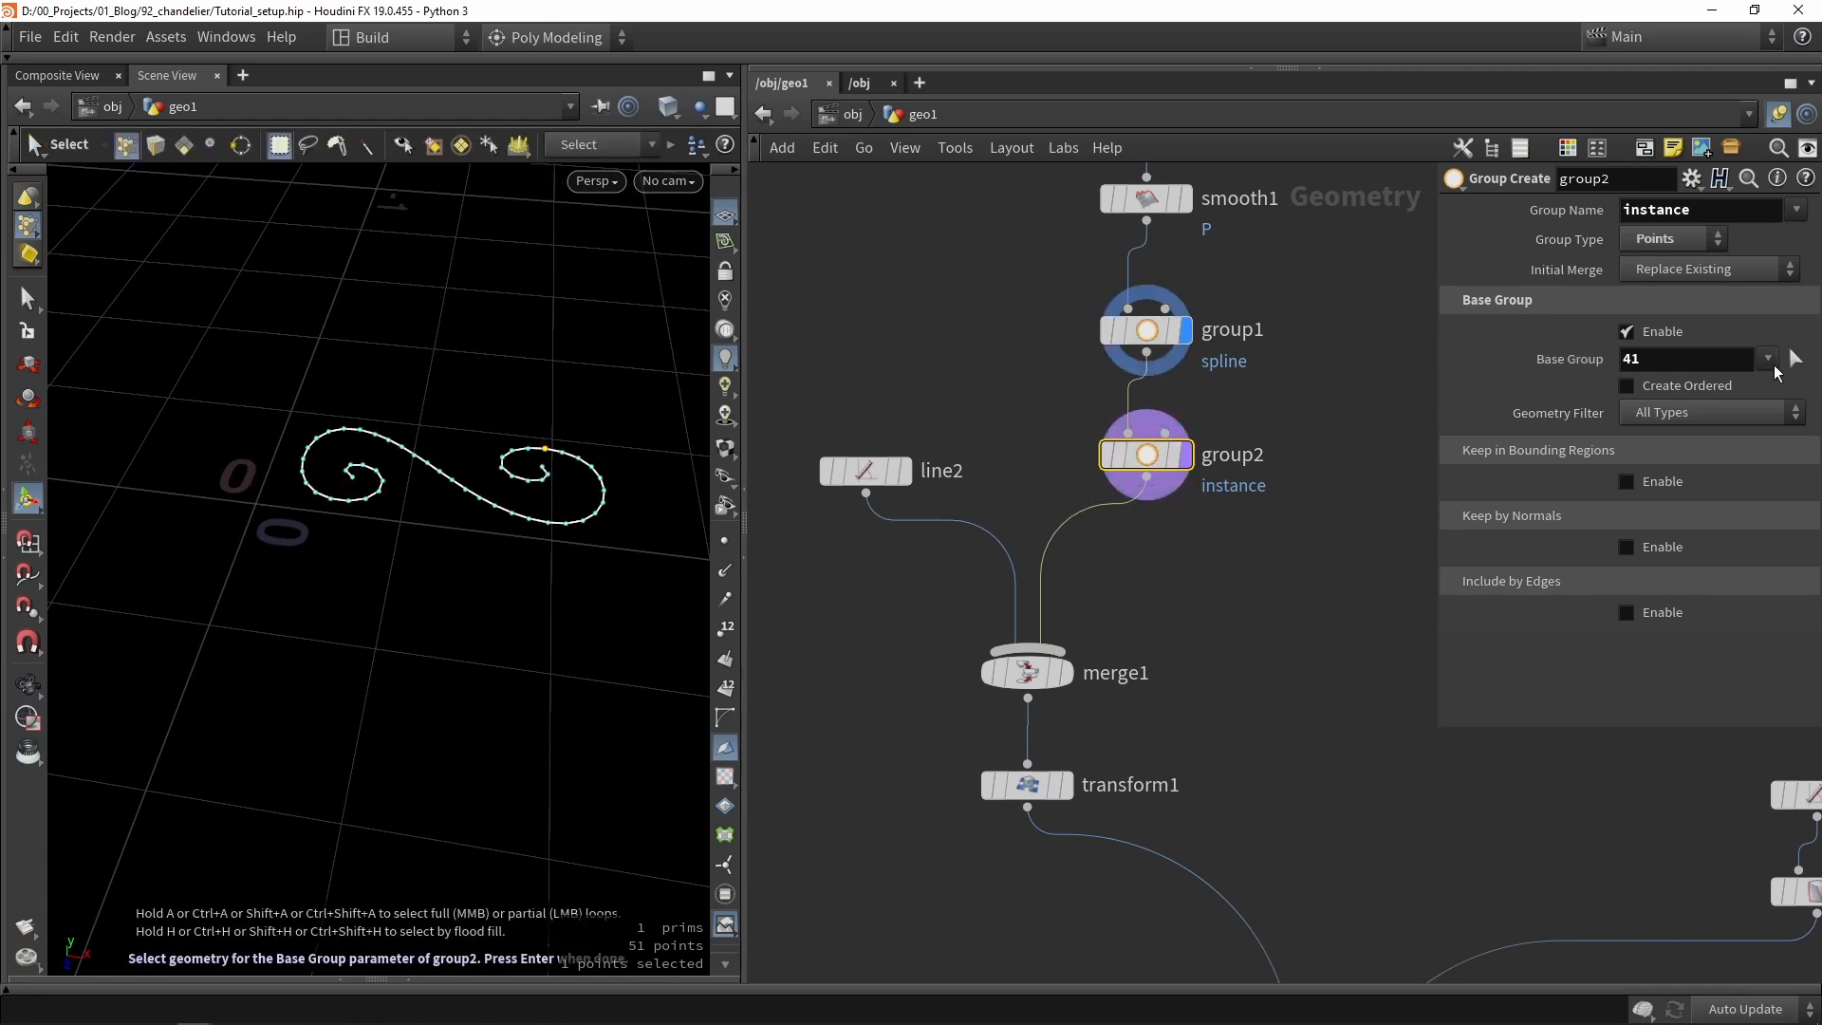
{"action": "left_click", "coordinate": [359, 425]}
{"action": "key", "text": "Return"}
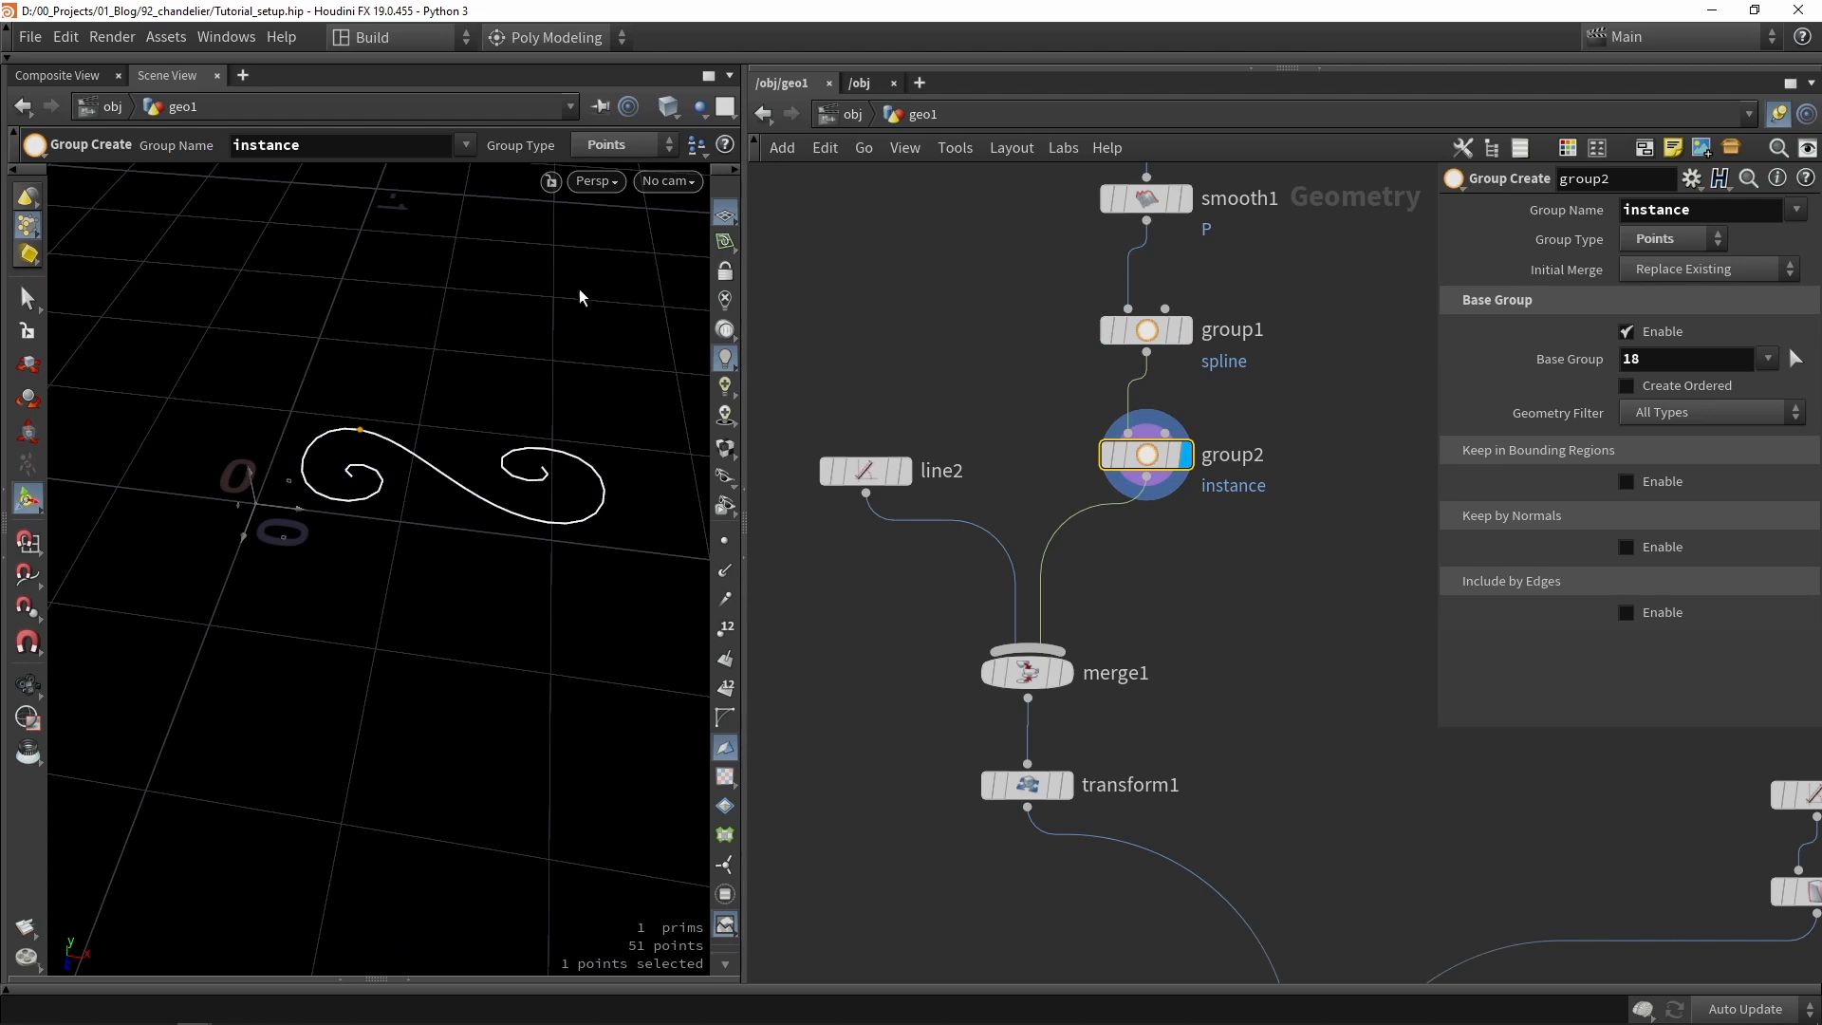
Display symmetrize1 and examine the bowl placement on the mirrored scroll arms from several angles.
{"action": "key", "text": "h"}
{"action": "scroll", "coordinate": [1063, 634], "scroll_direction": "up", "scroll_amount": 5}
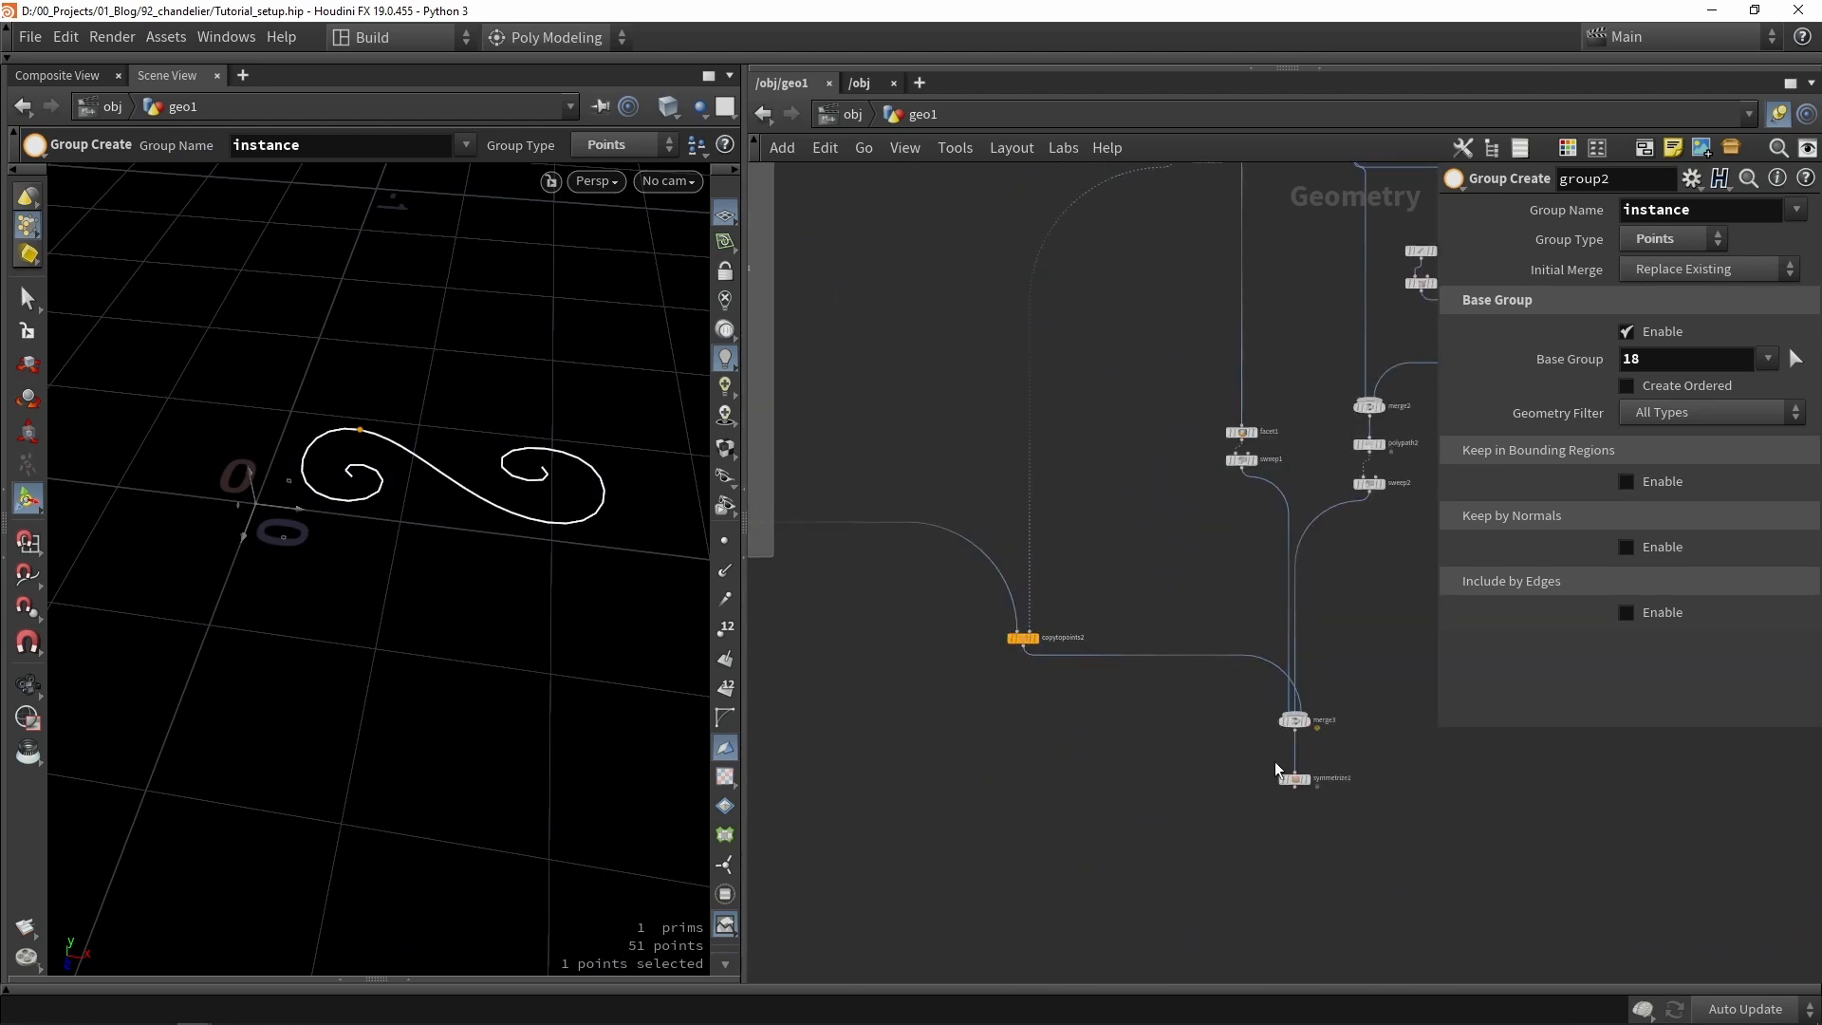
{"action": "left_click", "coordinate": [1313, 782]}
{"action": "left_click", "coordinate": [1294, 778]}
{"action": "scroll", "coordinate": [503, 410], "scroll_direction": "up", "scroll_amount": 3}
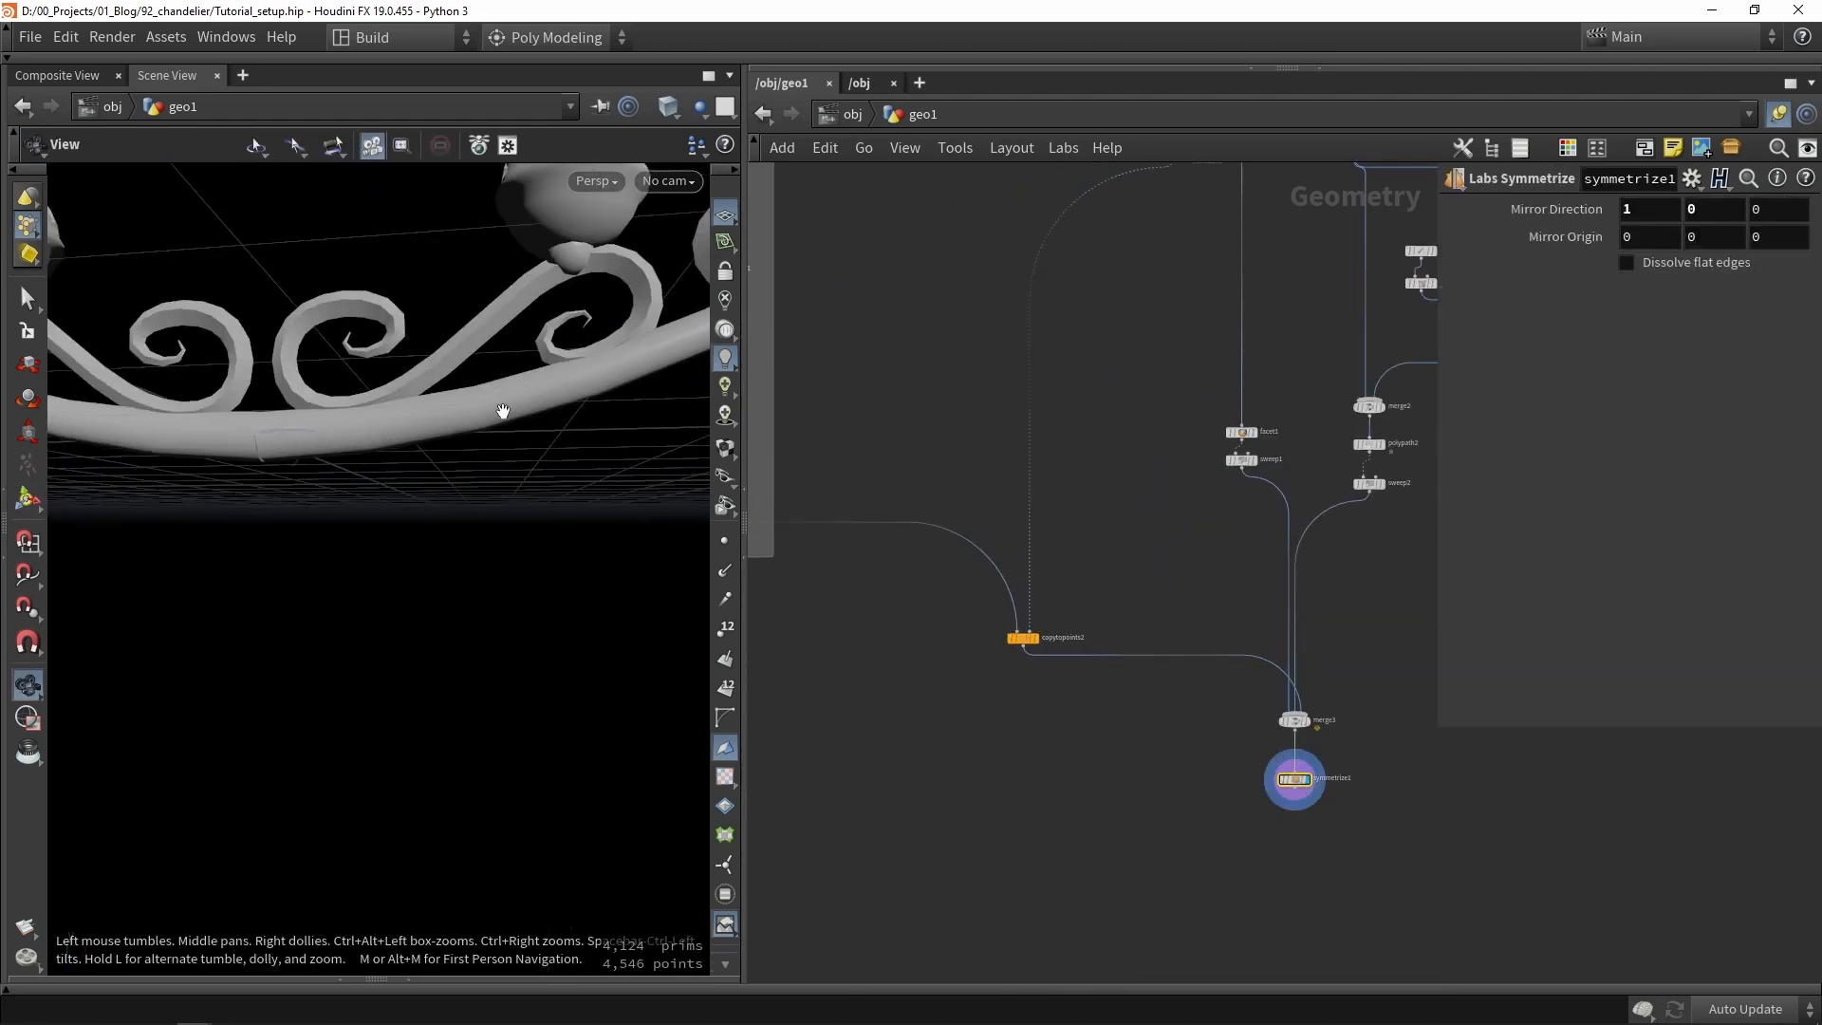
{"action": "scroll", "coordinate": [503, 410], "scroll_direction": "down", "scroll_amount": 5}
{"action": "left_click_drag", "start_coordinate": [508, 403], "coordinate": [454, 525]}
{"action": "scroll", "coordinate": [593, 487], "scroll_direction": "up", "scroll_amount": 4}
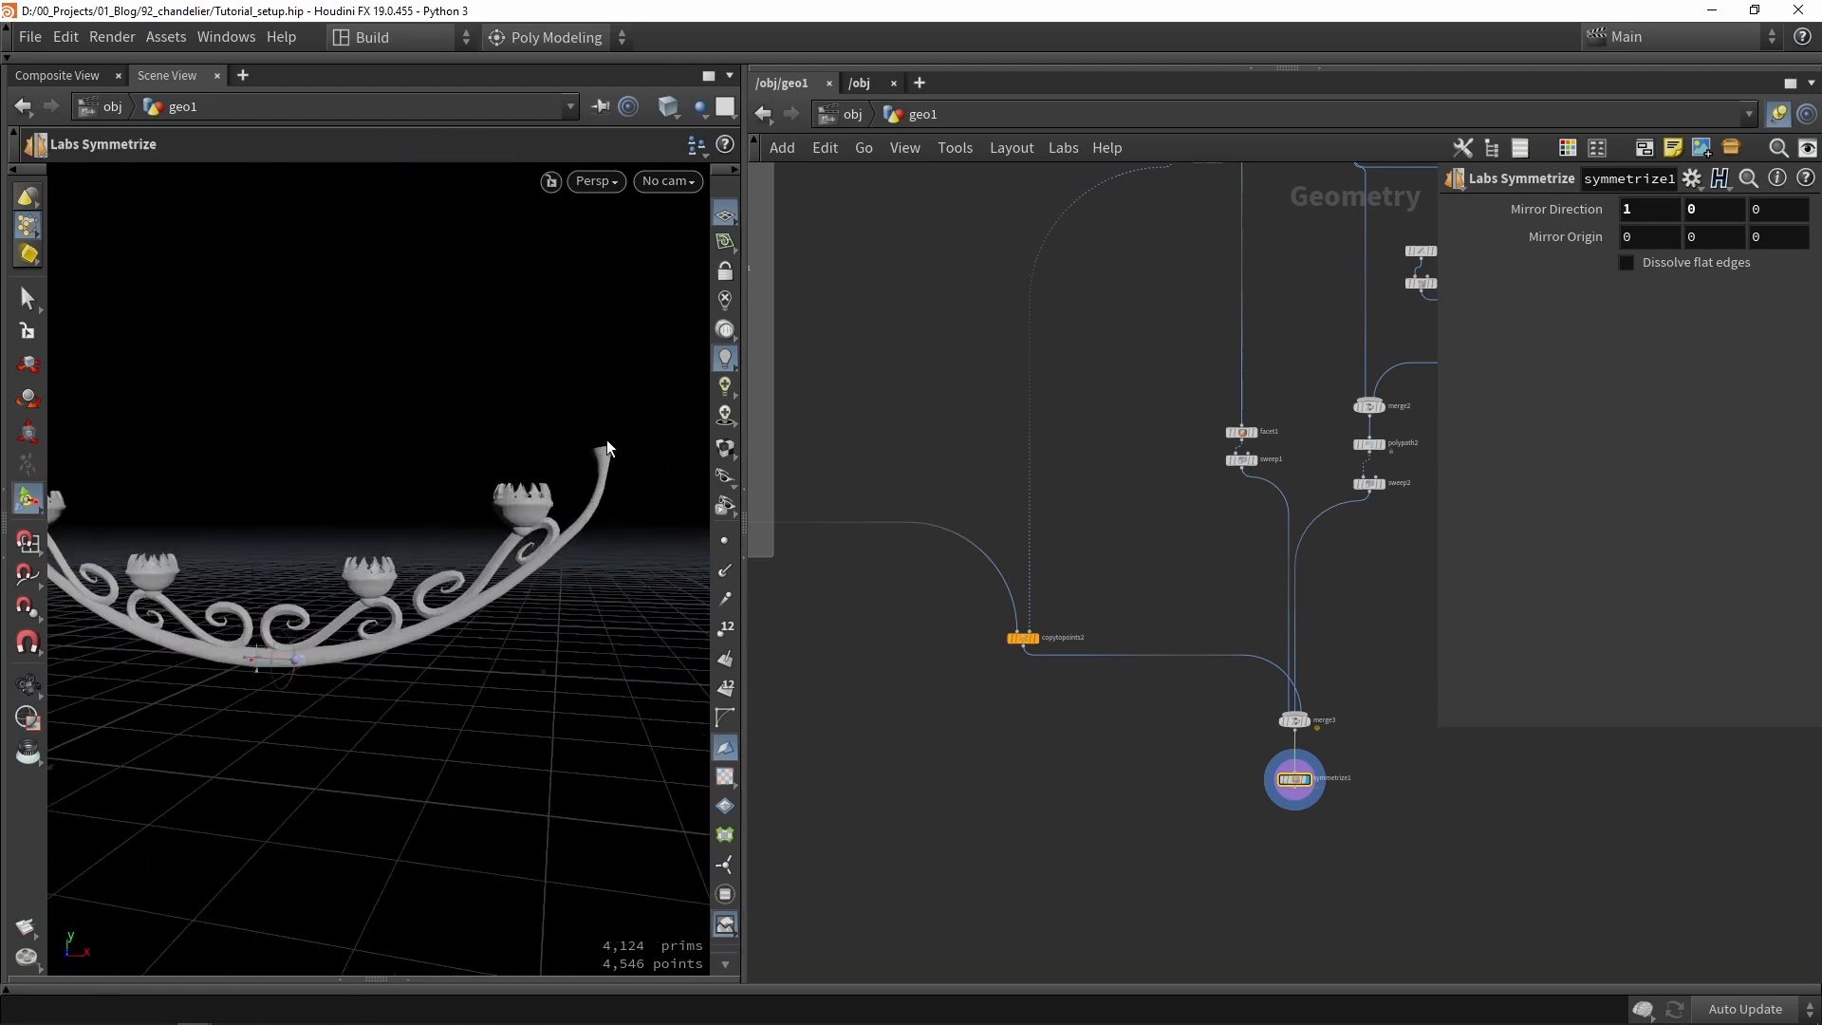
Display copytopoints1 with point numbers on and view the short end curve up close.
{"action": "middle_click_drag", "start_coordinate": [1212, 506], "coordinate": [895, 544]}
{"action": "scroll", "coordinate": [1146, 433], "scroll_direction": "up", "scroll_amount": 2}
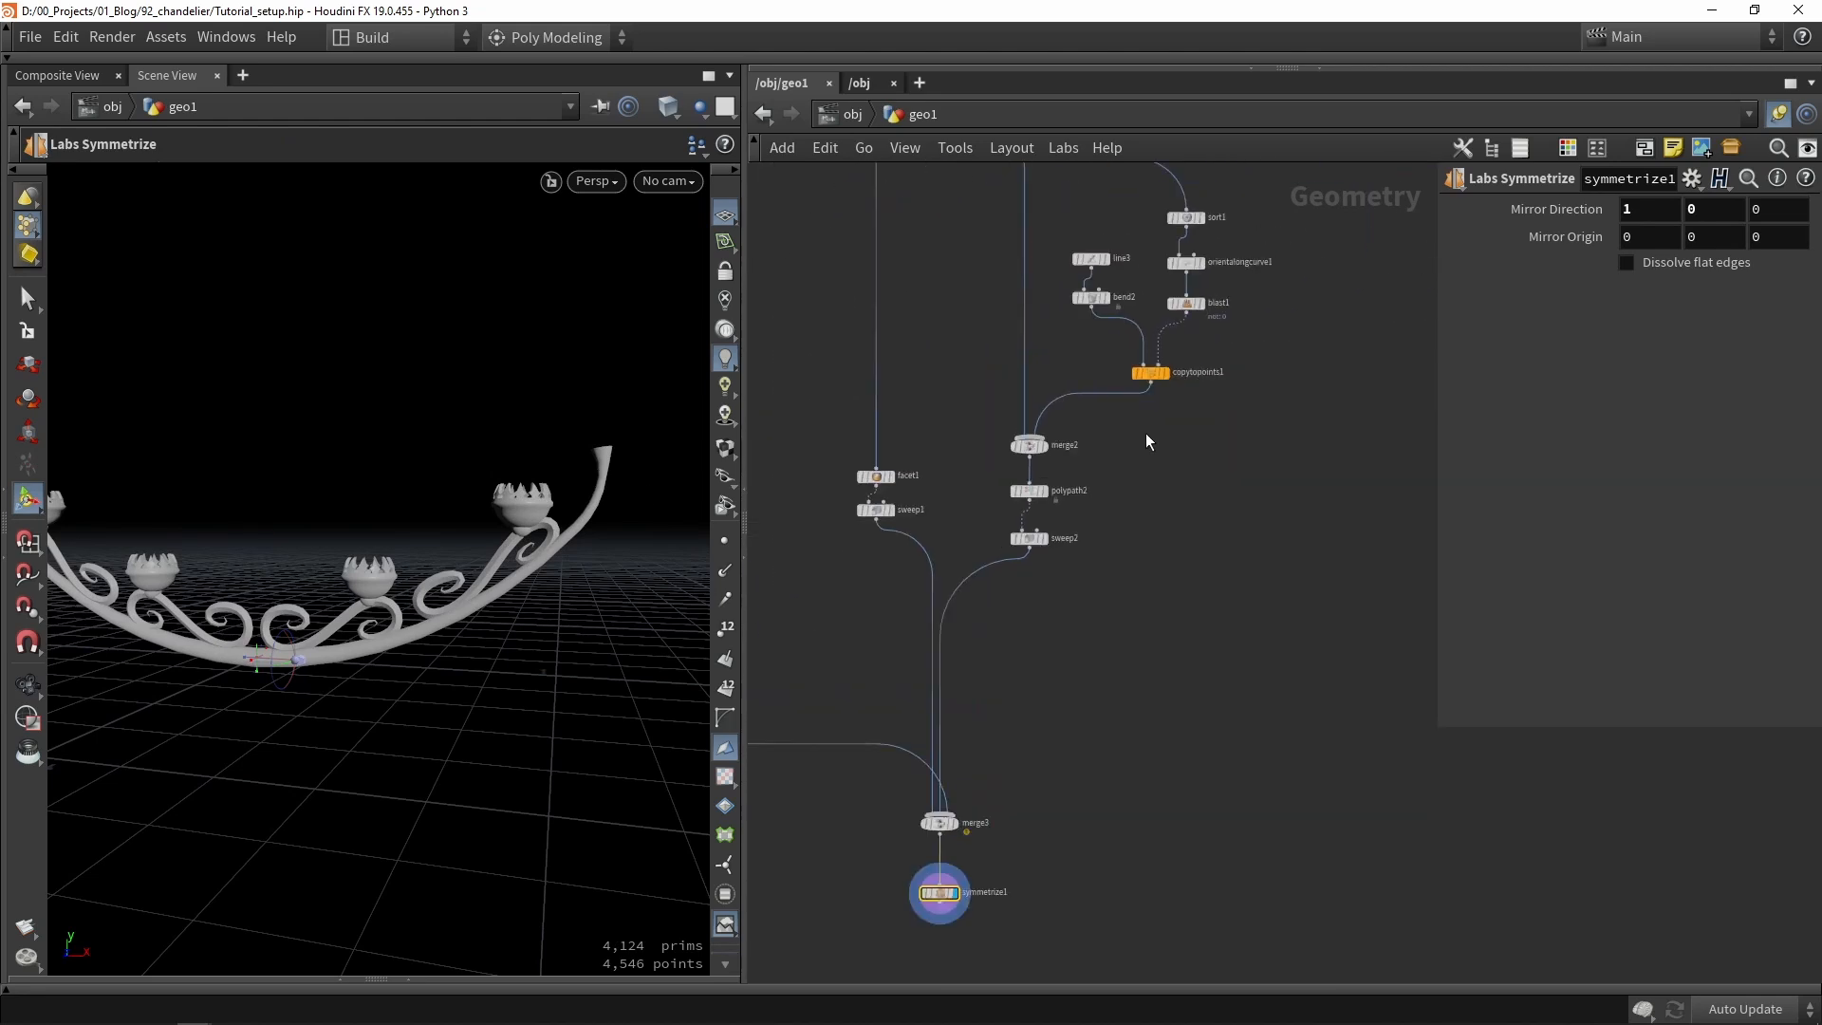
{"action": "scroll", "coordinate": [1140, 435], "scroll_direction": "up", "scroll_amount": 4}
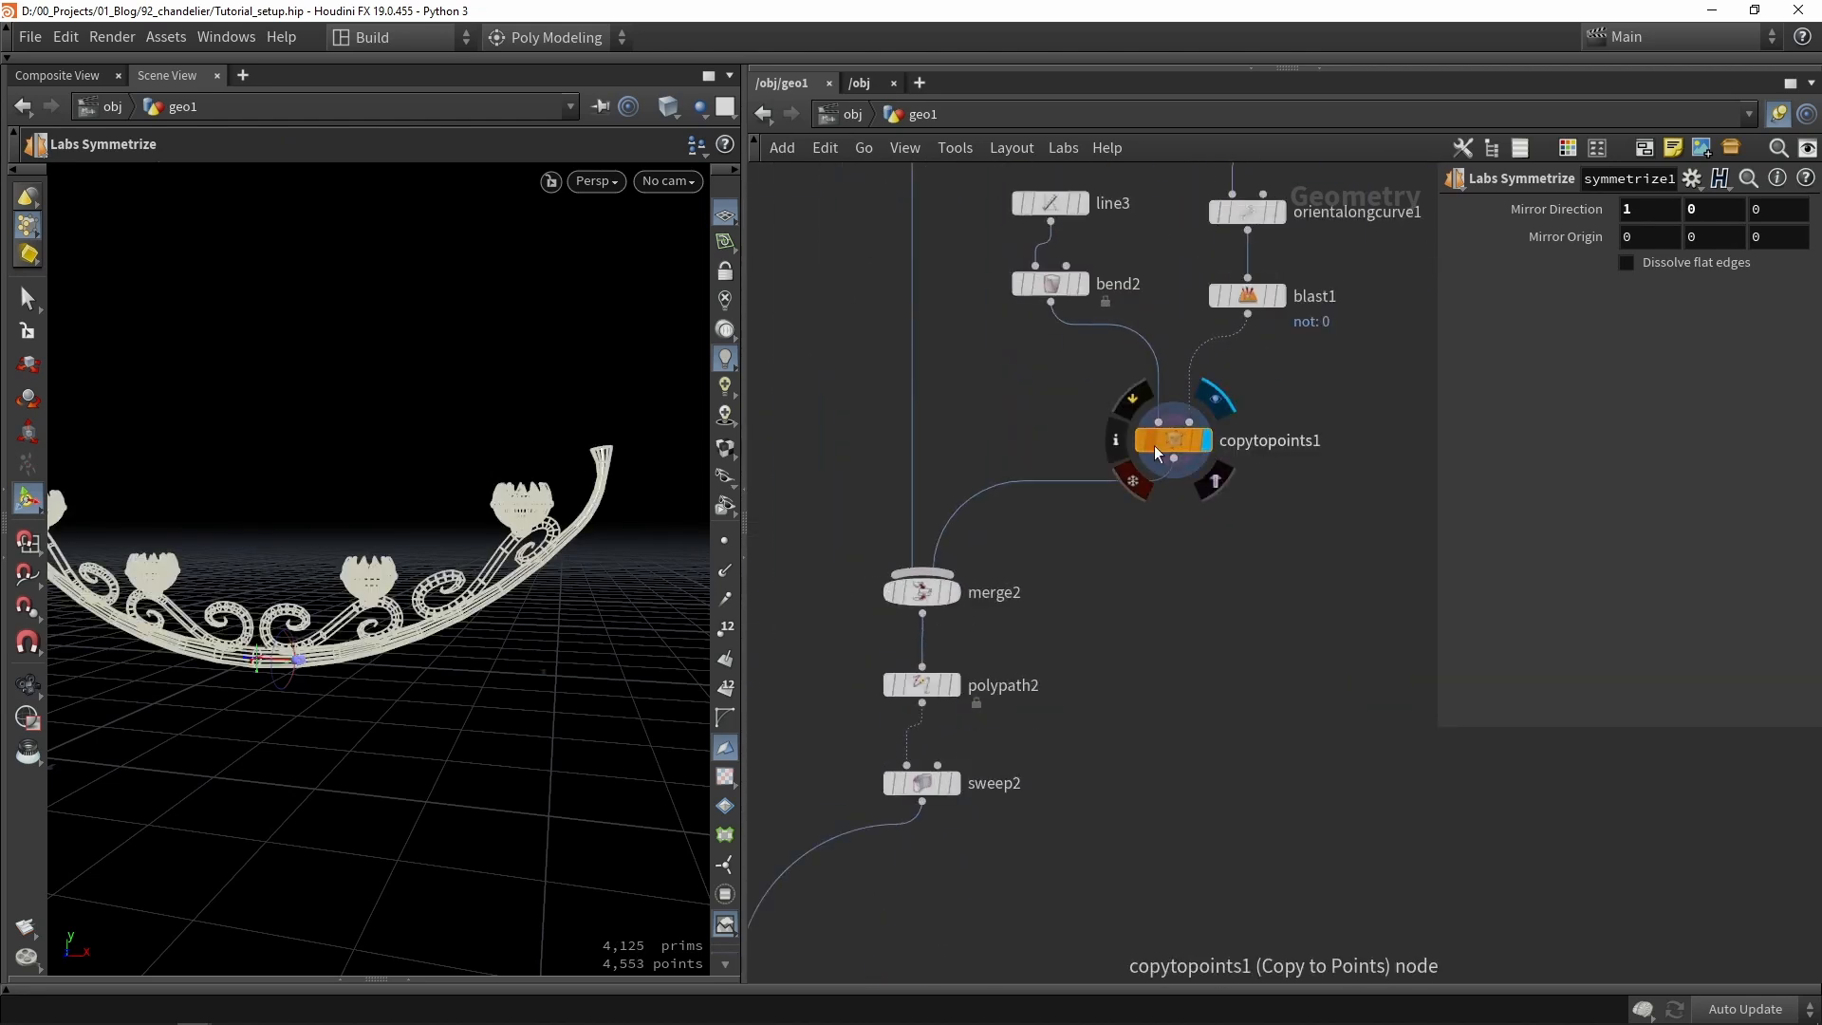
{"action": "left_click", "coordinate": [1186, 451]}
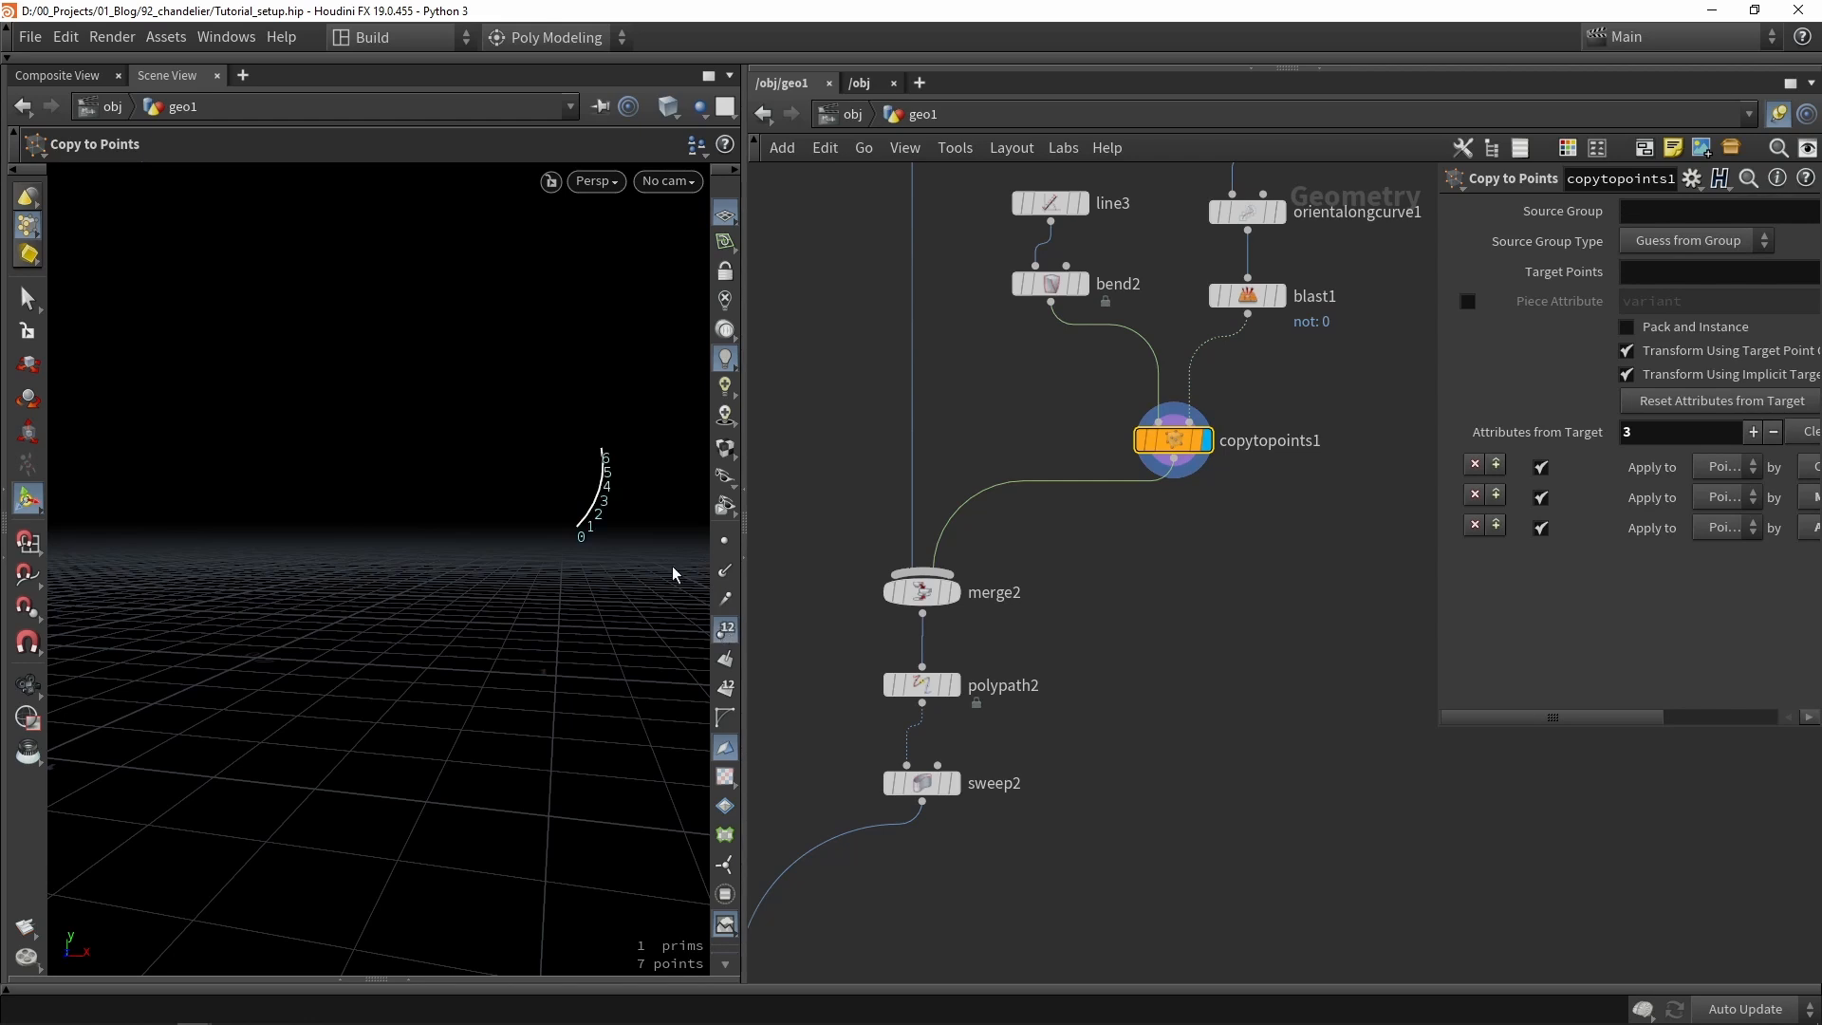
{"action": "right_click_drag", "start_coordinate": [674, 573], "coordinate": [582, 426], "text": "alt"}
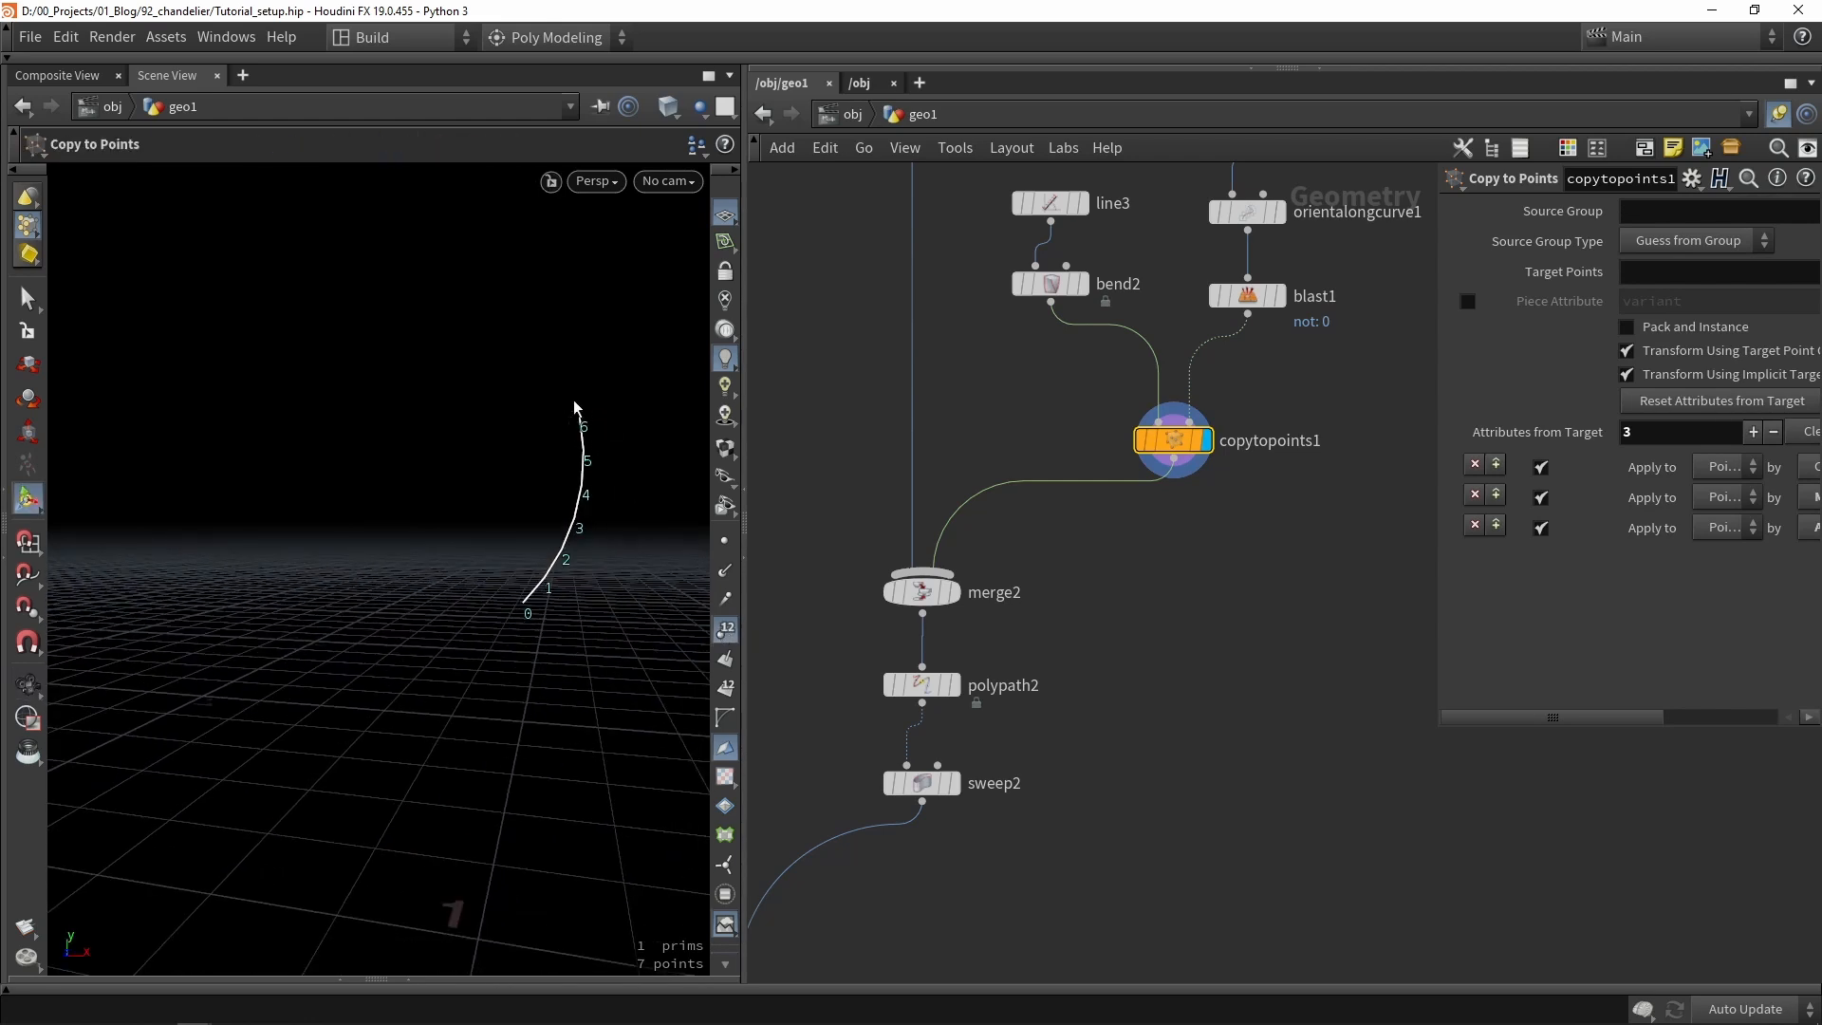
Add a Group by Range node below copytopoints1, wire copytopoints1 into it and display it.
{"action": "key", "text": "Tab"}
{"action": "type", "text": "range"}
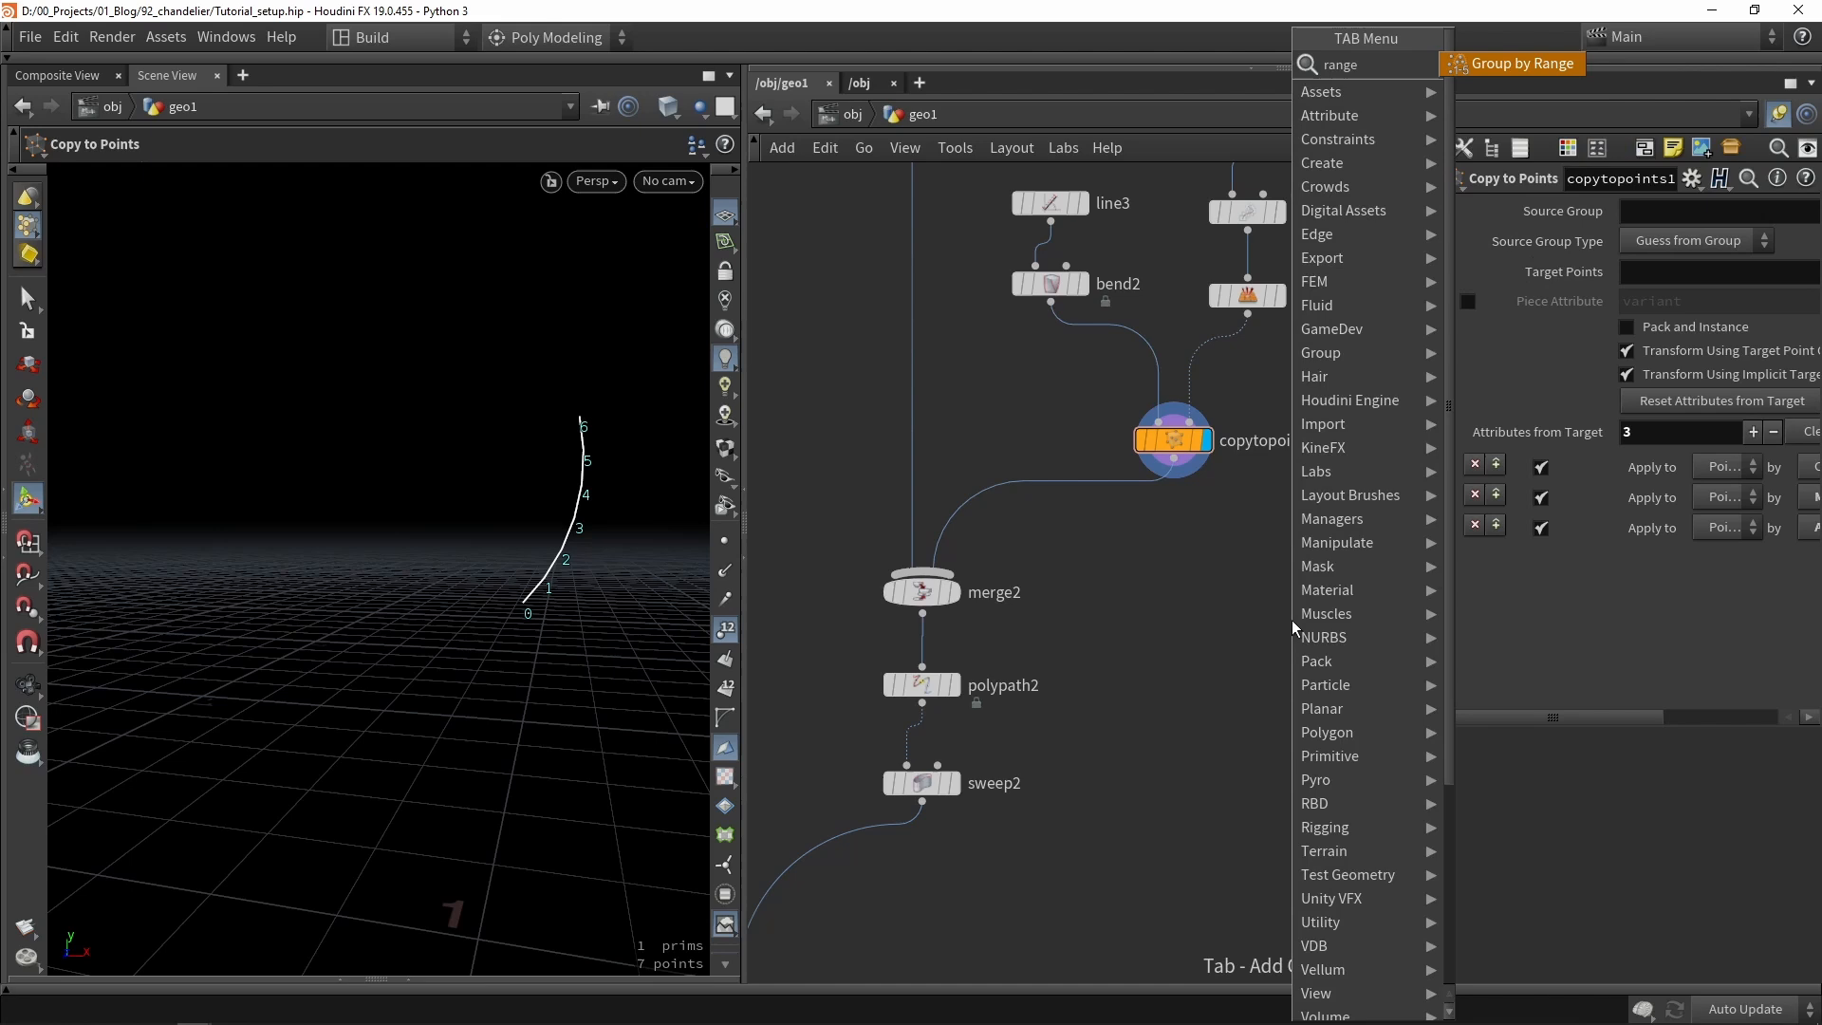
{"action": "key", "text": "Return"}
{"action": "left_click", "coordinate": [1283, 611]}
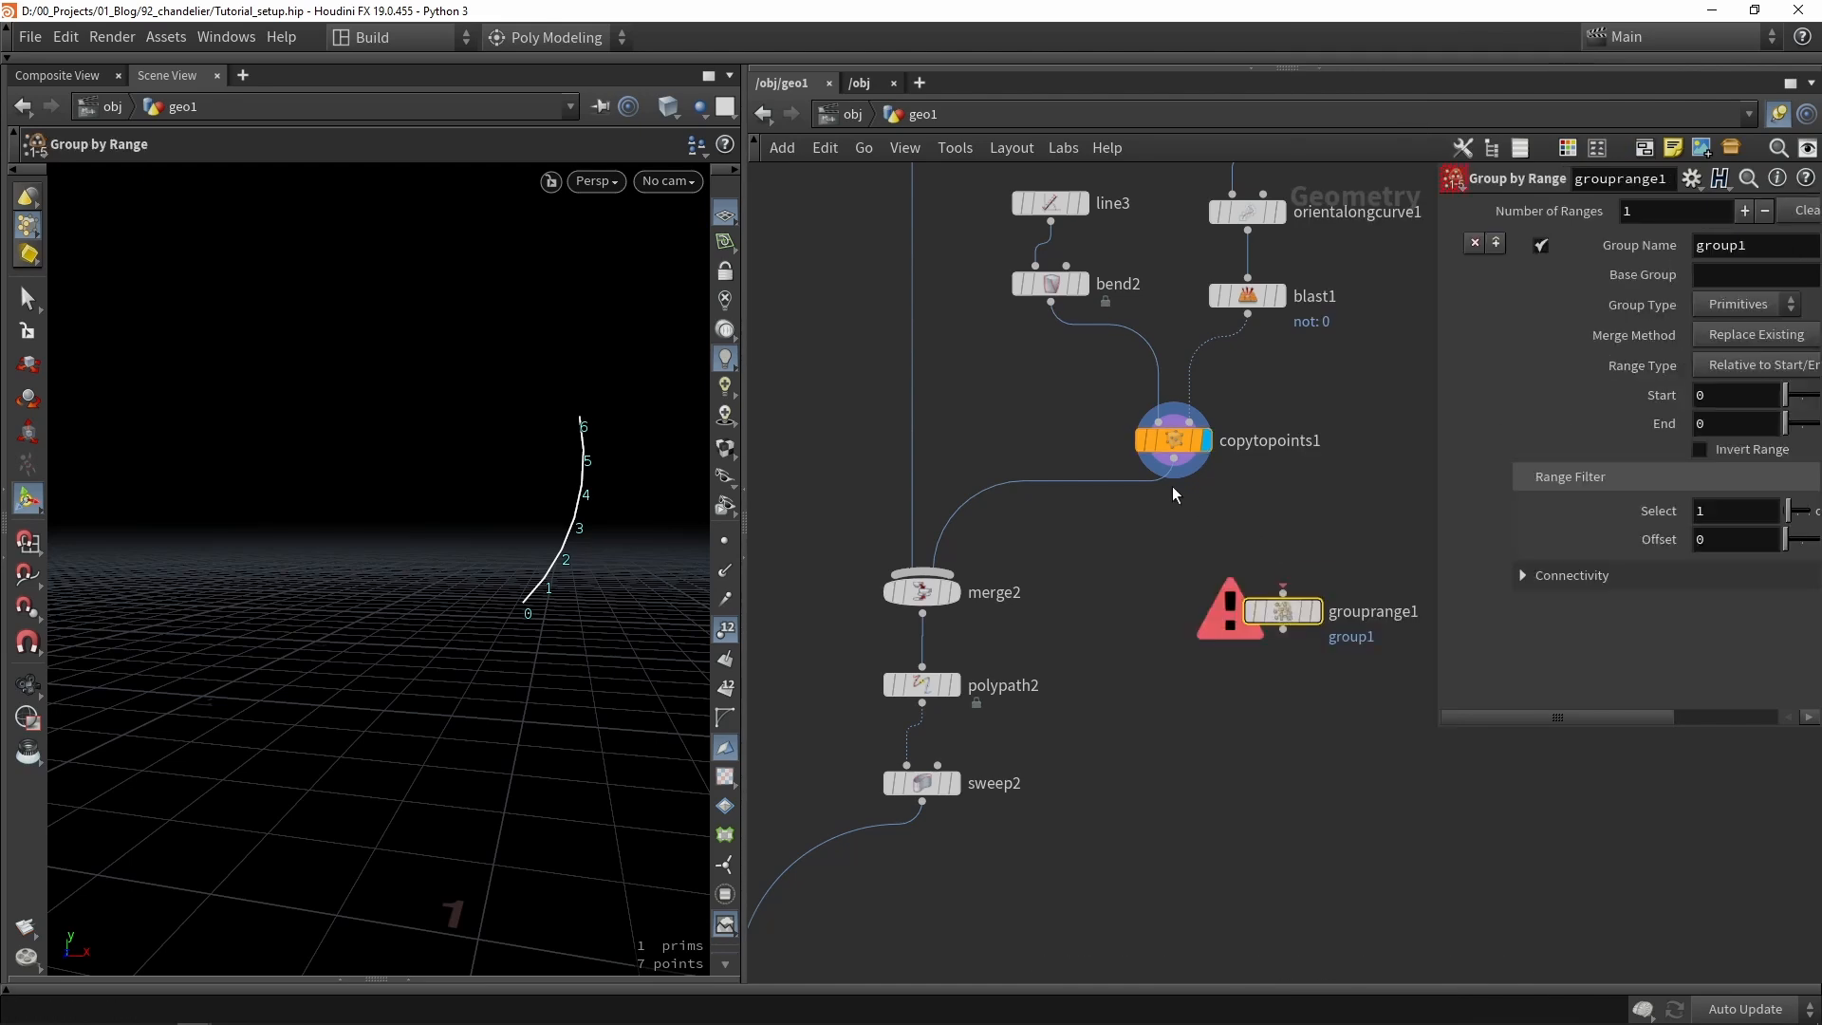
{"action": "left_click_drag", "start_coordinate": [1173, 472], "coordinate": [1236, 617]}
{"action": "left_click", "coordinate": [1315, 617]}
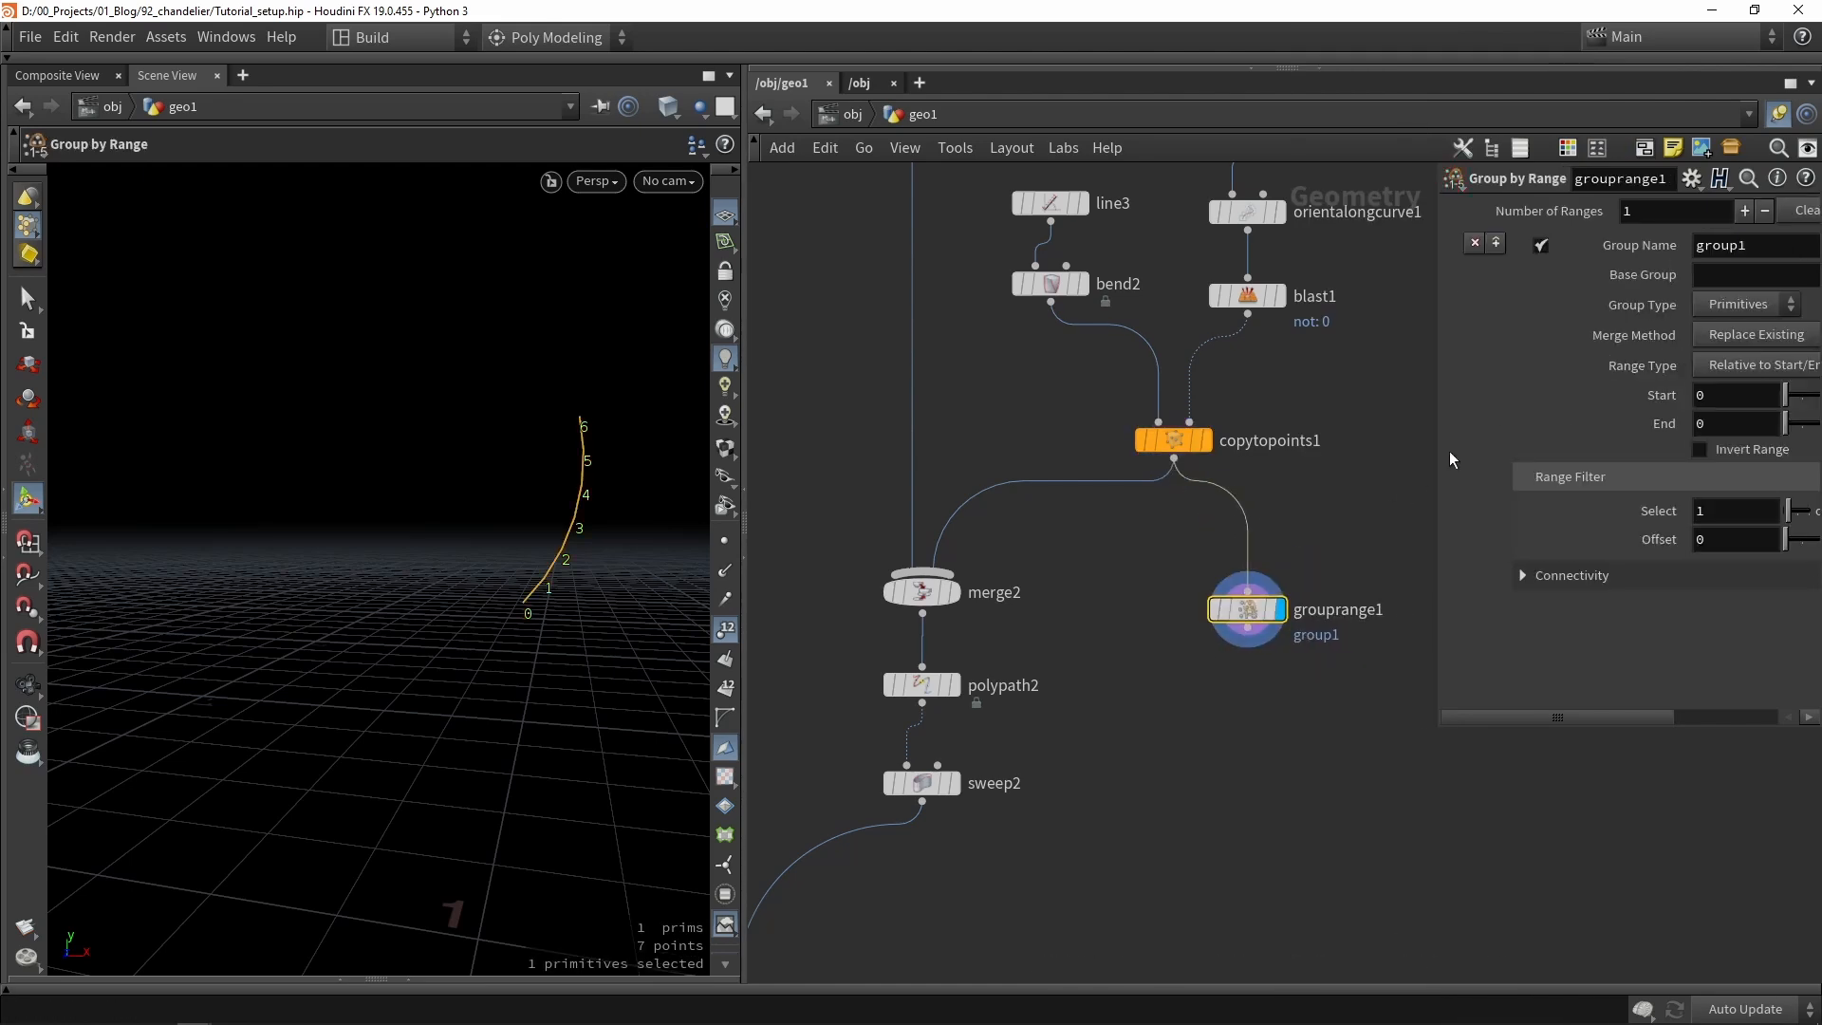
Set grouprange1 to a point group named instance, with End at 1 and Invert Range enabled.
{"action": "left_click_drag", "start_coordinate": [1436, 446], "coordinate": [1310, 453]}
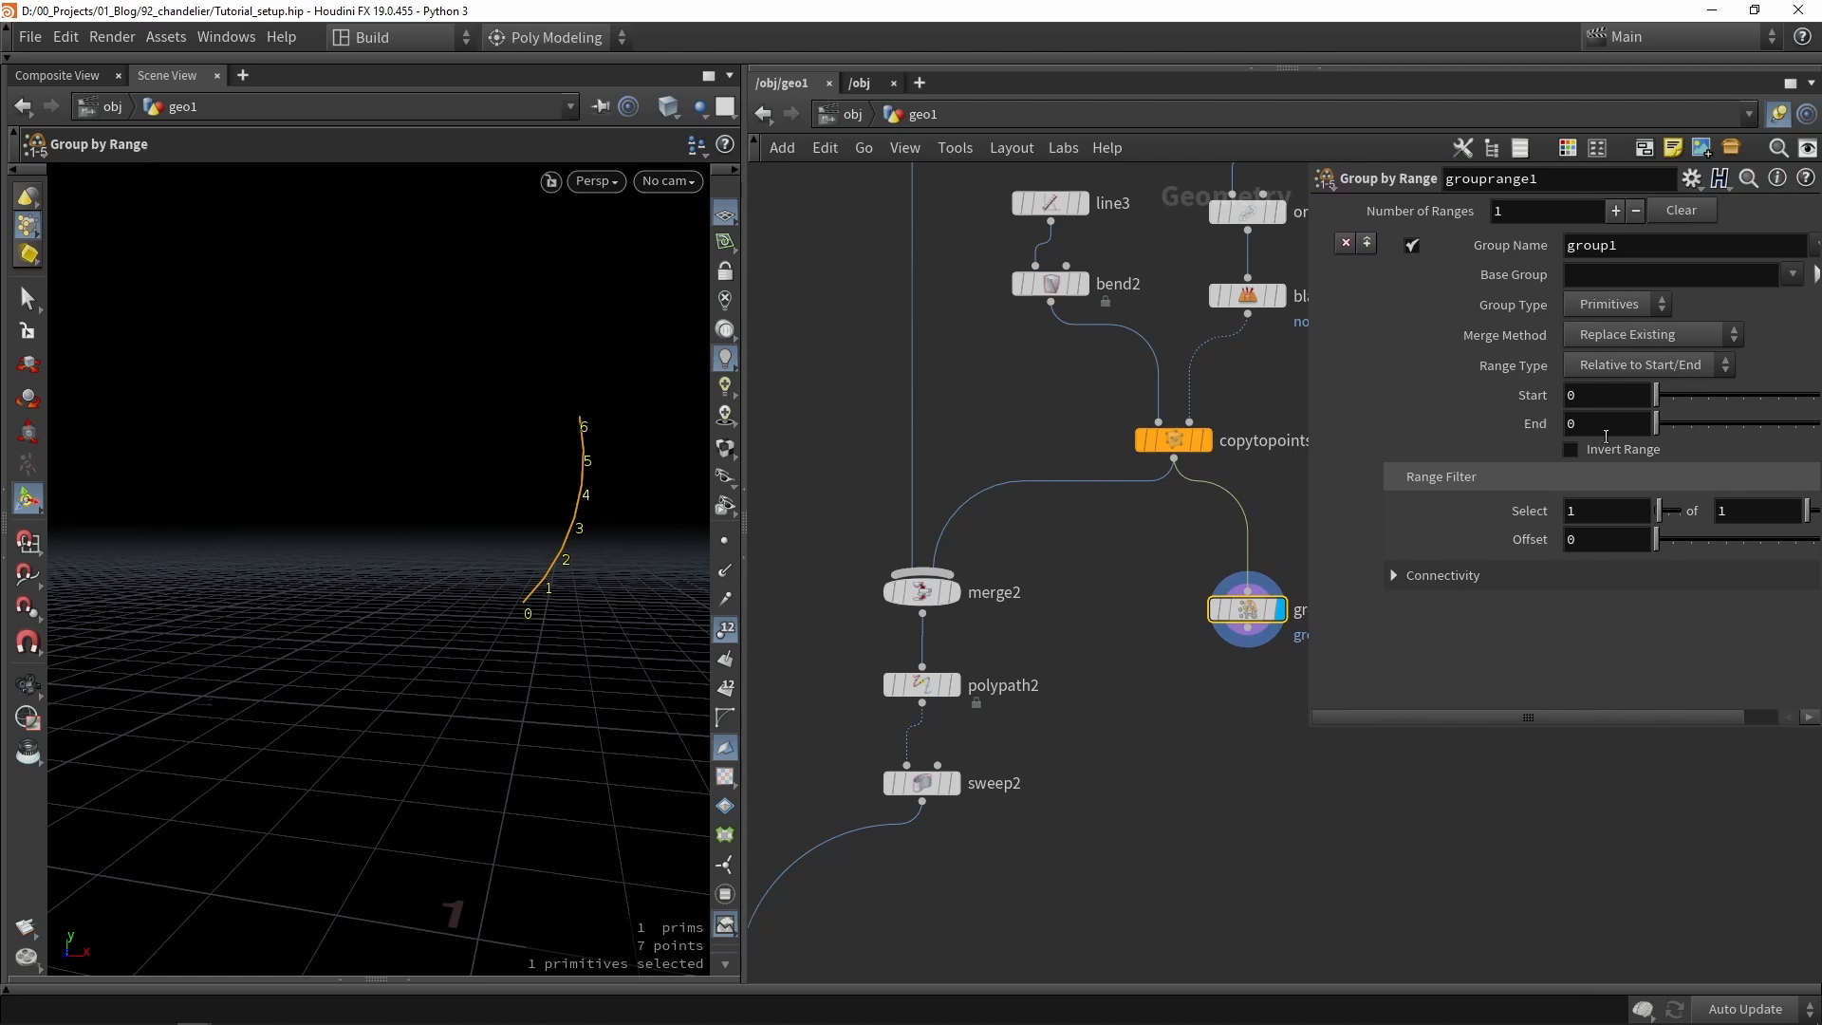
{"action": "left_click", "coordinate": [1599, 308]}
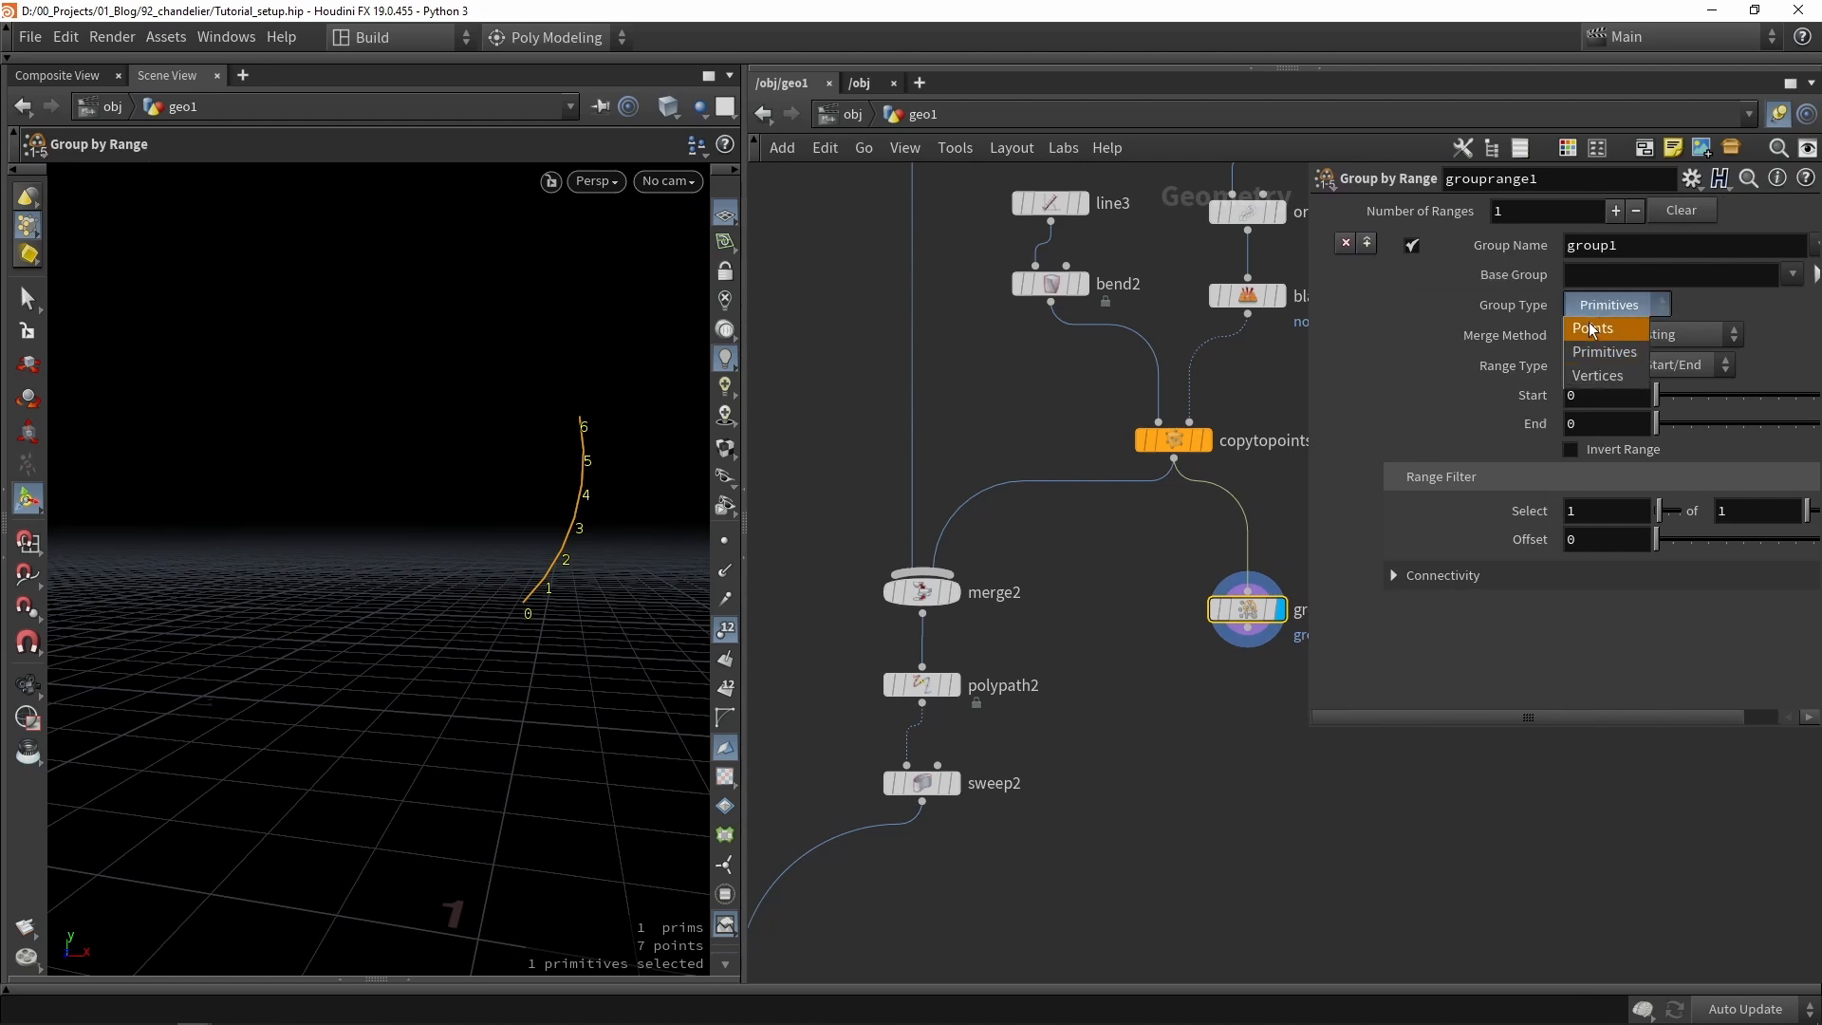
{"action": "left_click", "coordinate": [1594, 327]}
{"action": "left_click_drag", "start_coordinate": [1619, 245], "coordinate": [1543, 246]}
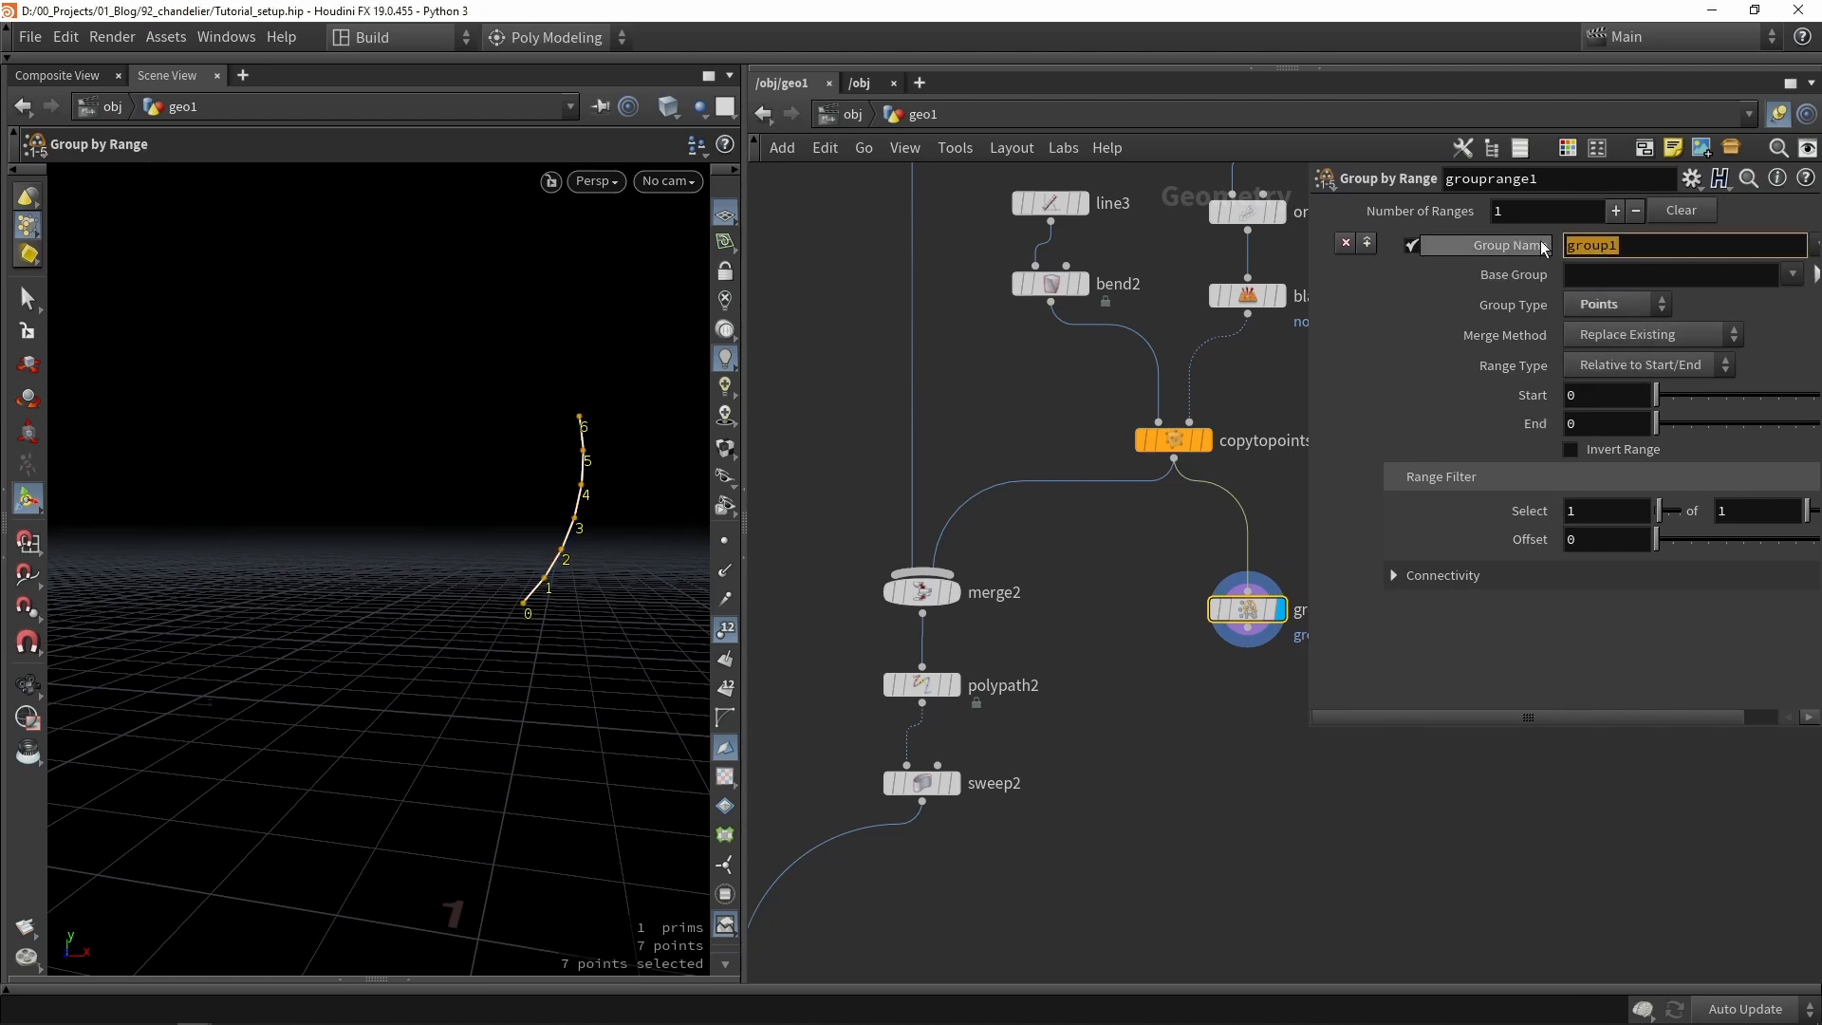
{"action": "type", "text": "last_nce"}
{"action": "key", "text": "Return"}
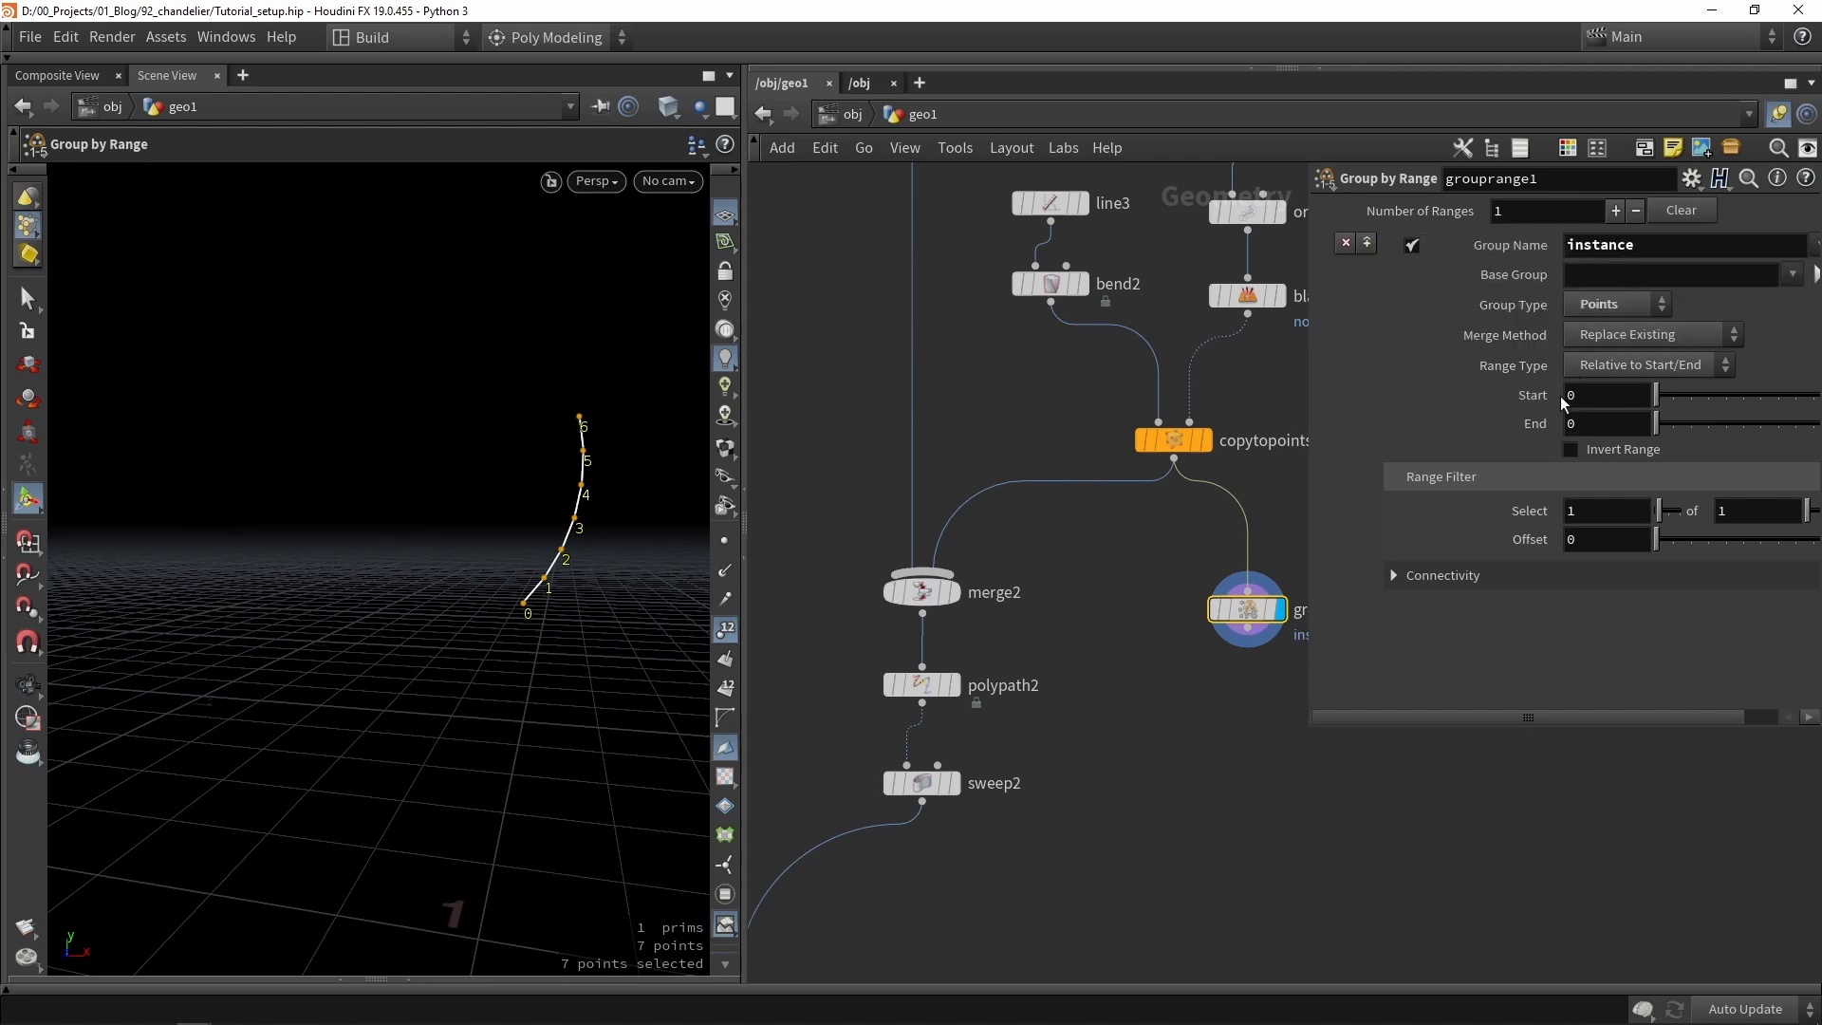
{"action": "left_click_drag", "start_coordinate": [1657, 423], "coordinate": [1670, 432]}
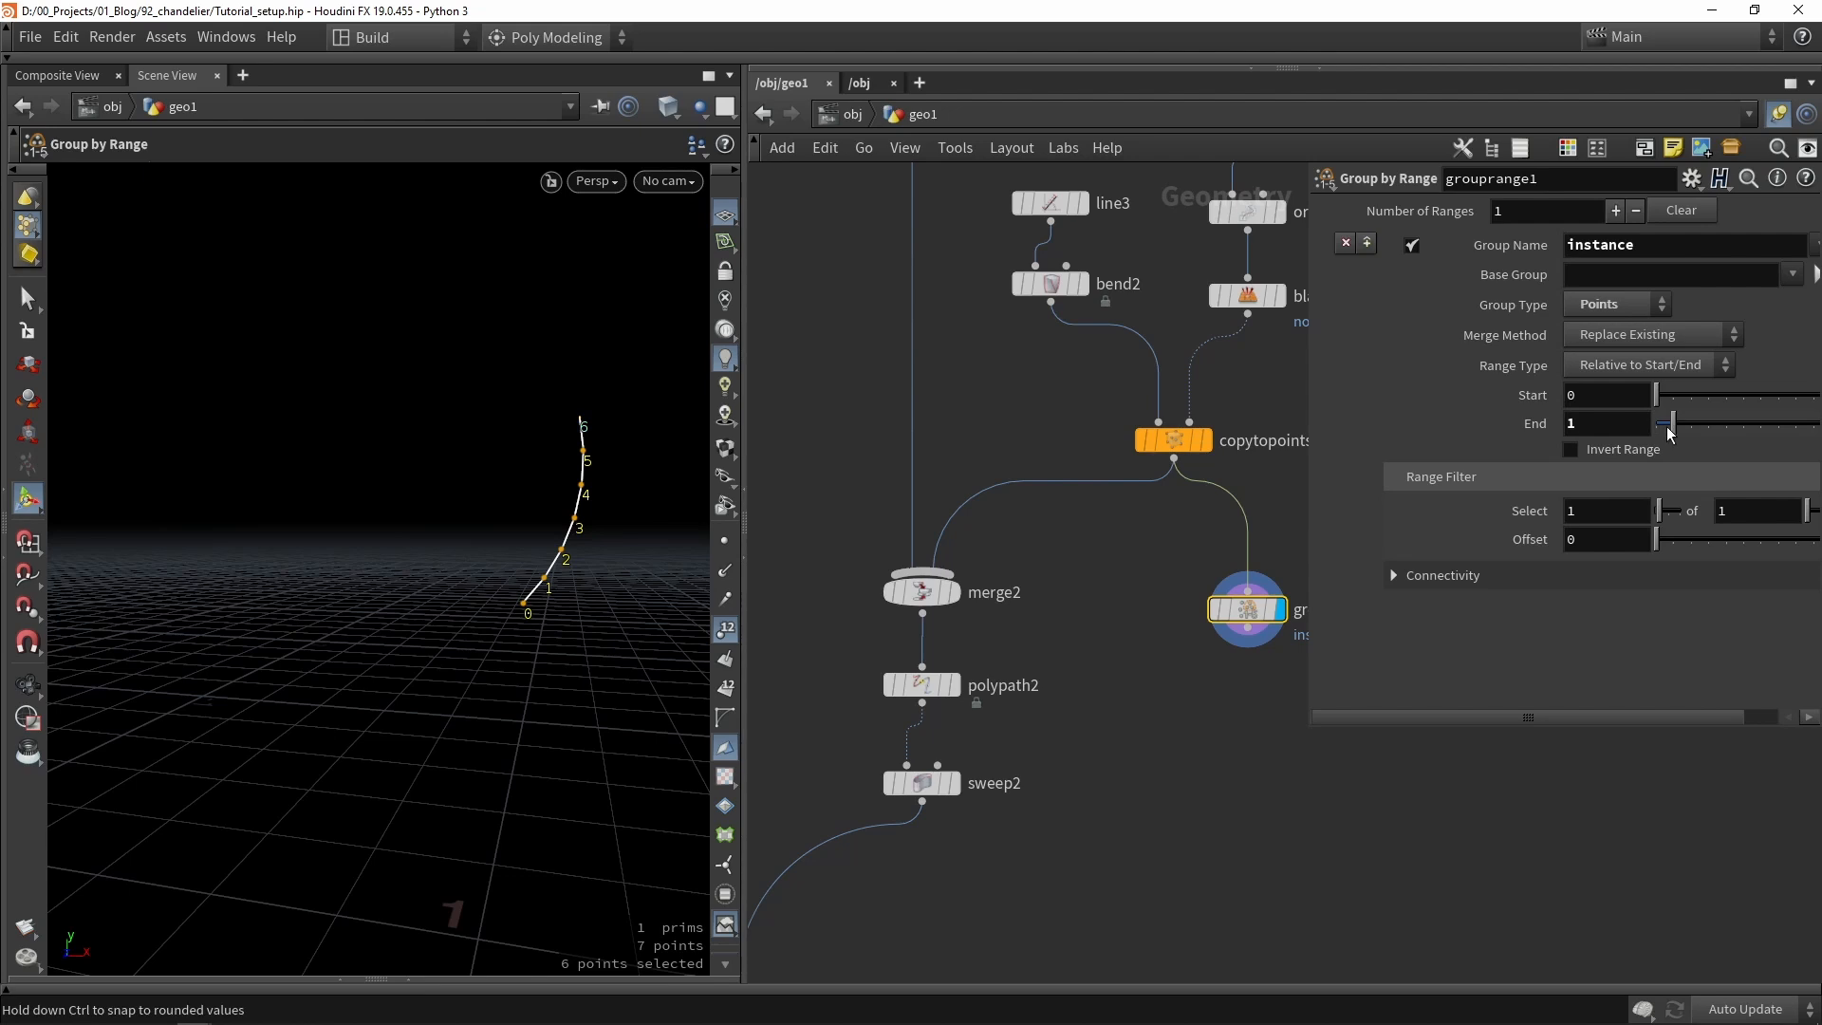
{"action": "left_click", "coordinate": [1570, 449]}
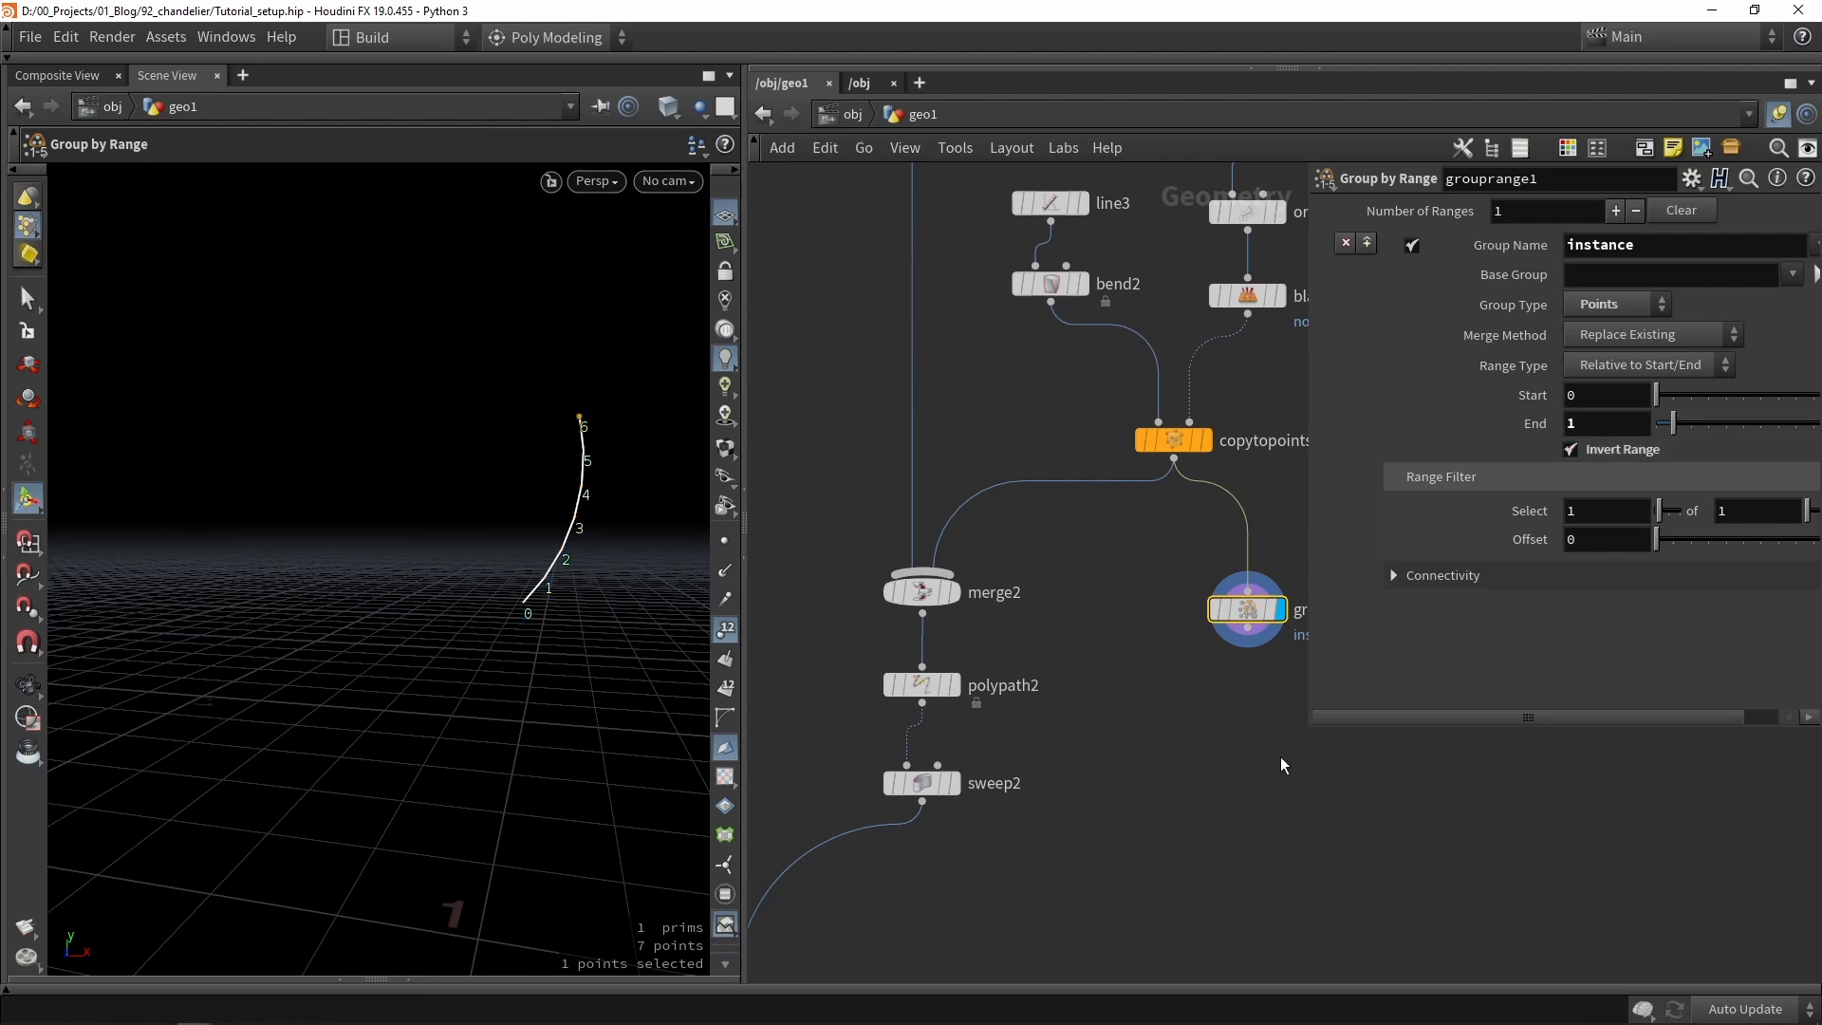
Add a Blast node below grouprange1, wired to its output, and display it.
{"action": "middle_click_drag", "start_coordinate": [1281, 765], "coordinate": [1085, 695]}
{"action": "key", "text": "Tab"}
{"action": "type", "text": "blas"}
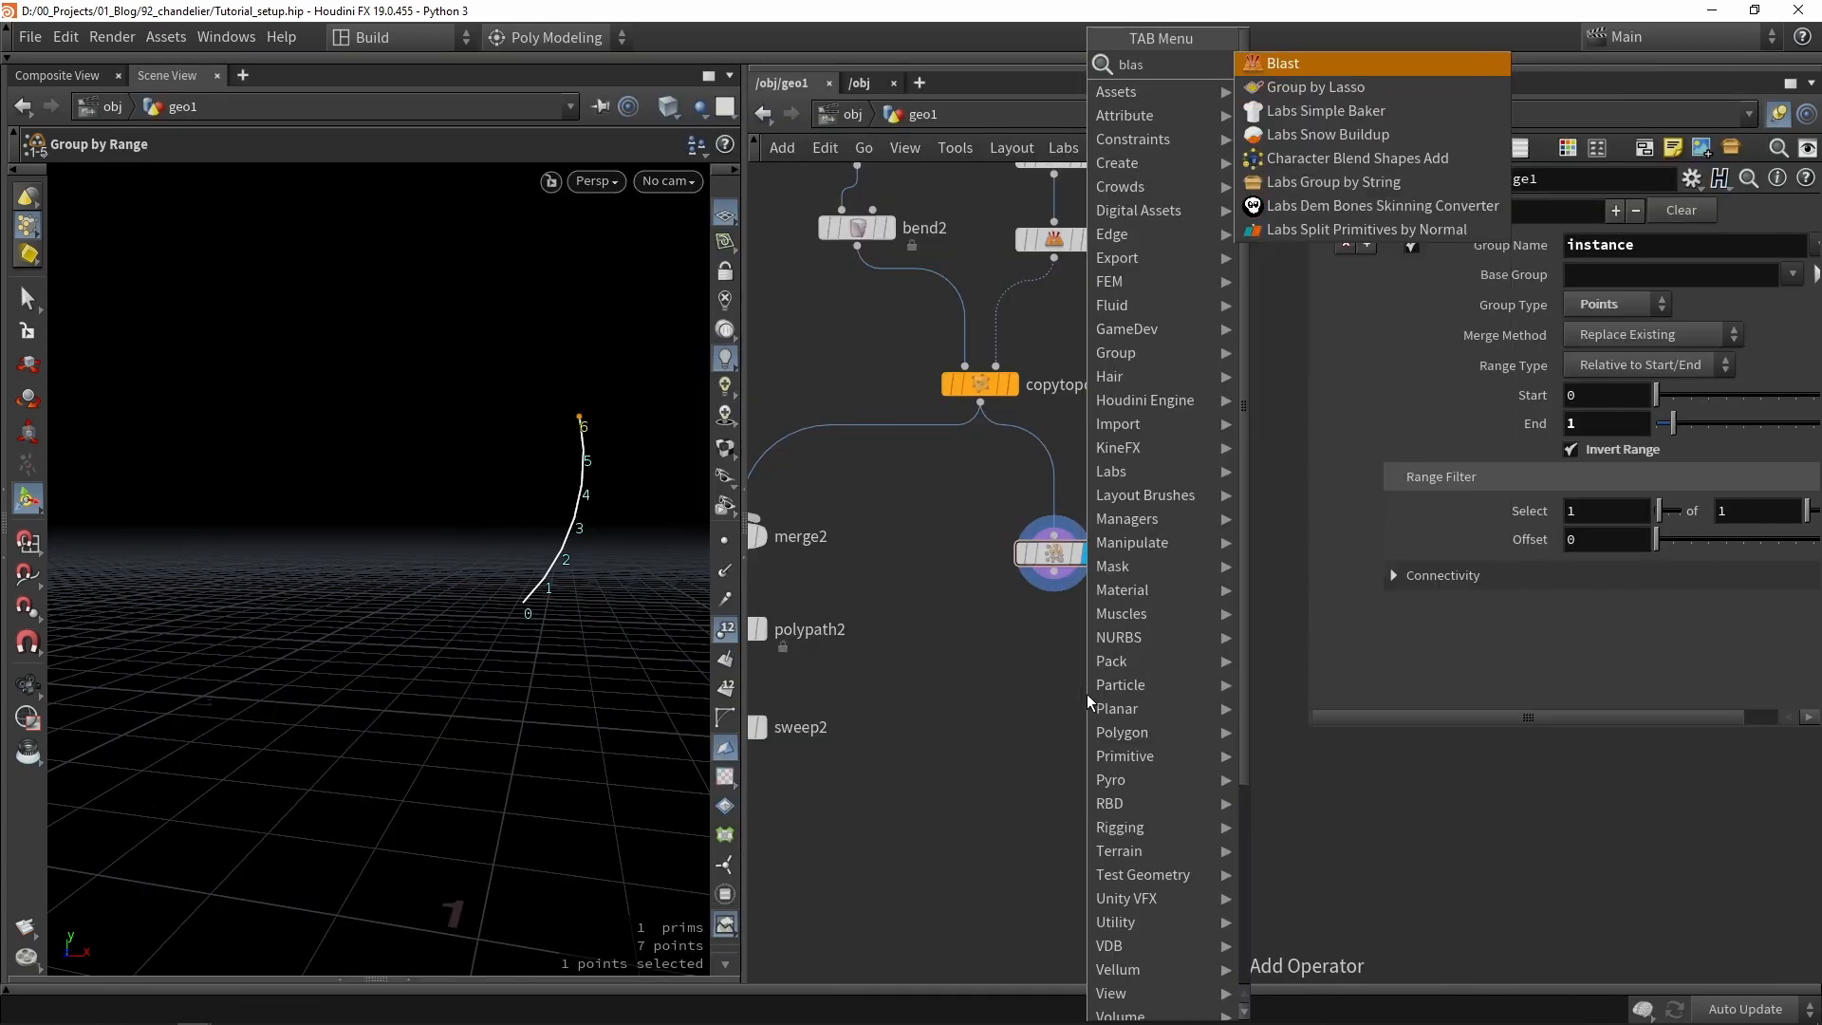
{"action": "key", "text": "Return"}
{"action": "left_click", "coordinate": [1061, 652]}
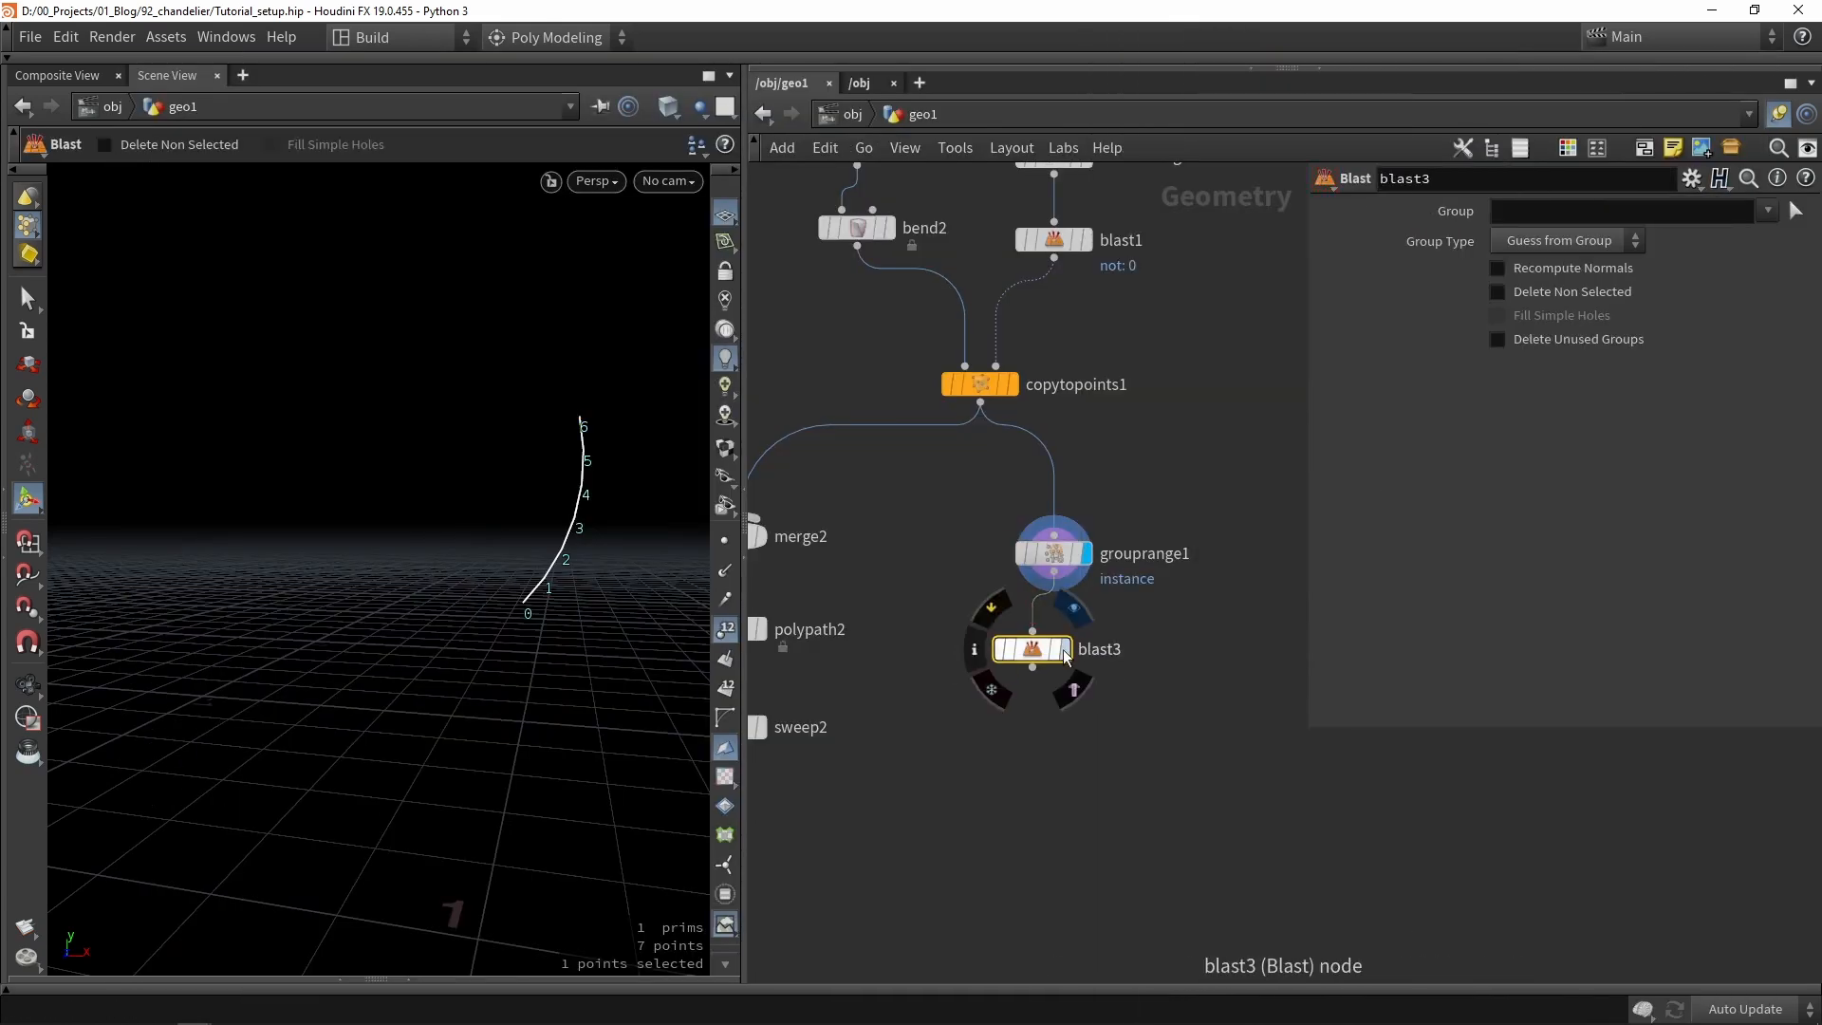
{"action": "left_click", "coordinate": [1064, 655]}
{"action": "left_click_drag", "start_coordinate": [1036, 651], "coordinate": [1046, 631]}
Set the blast3 group to instance with Delete Non Selected enabled, and align the node under grouprange1.
{"action": "left_click", "coordinate": [1765, 216]}
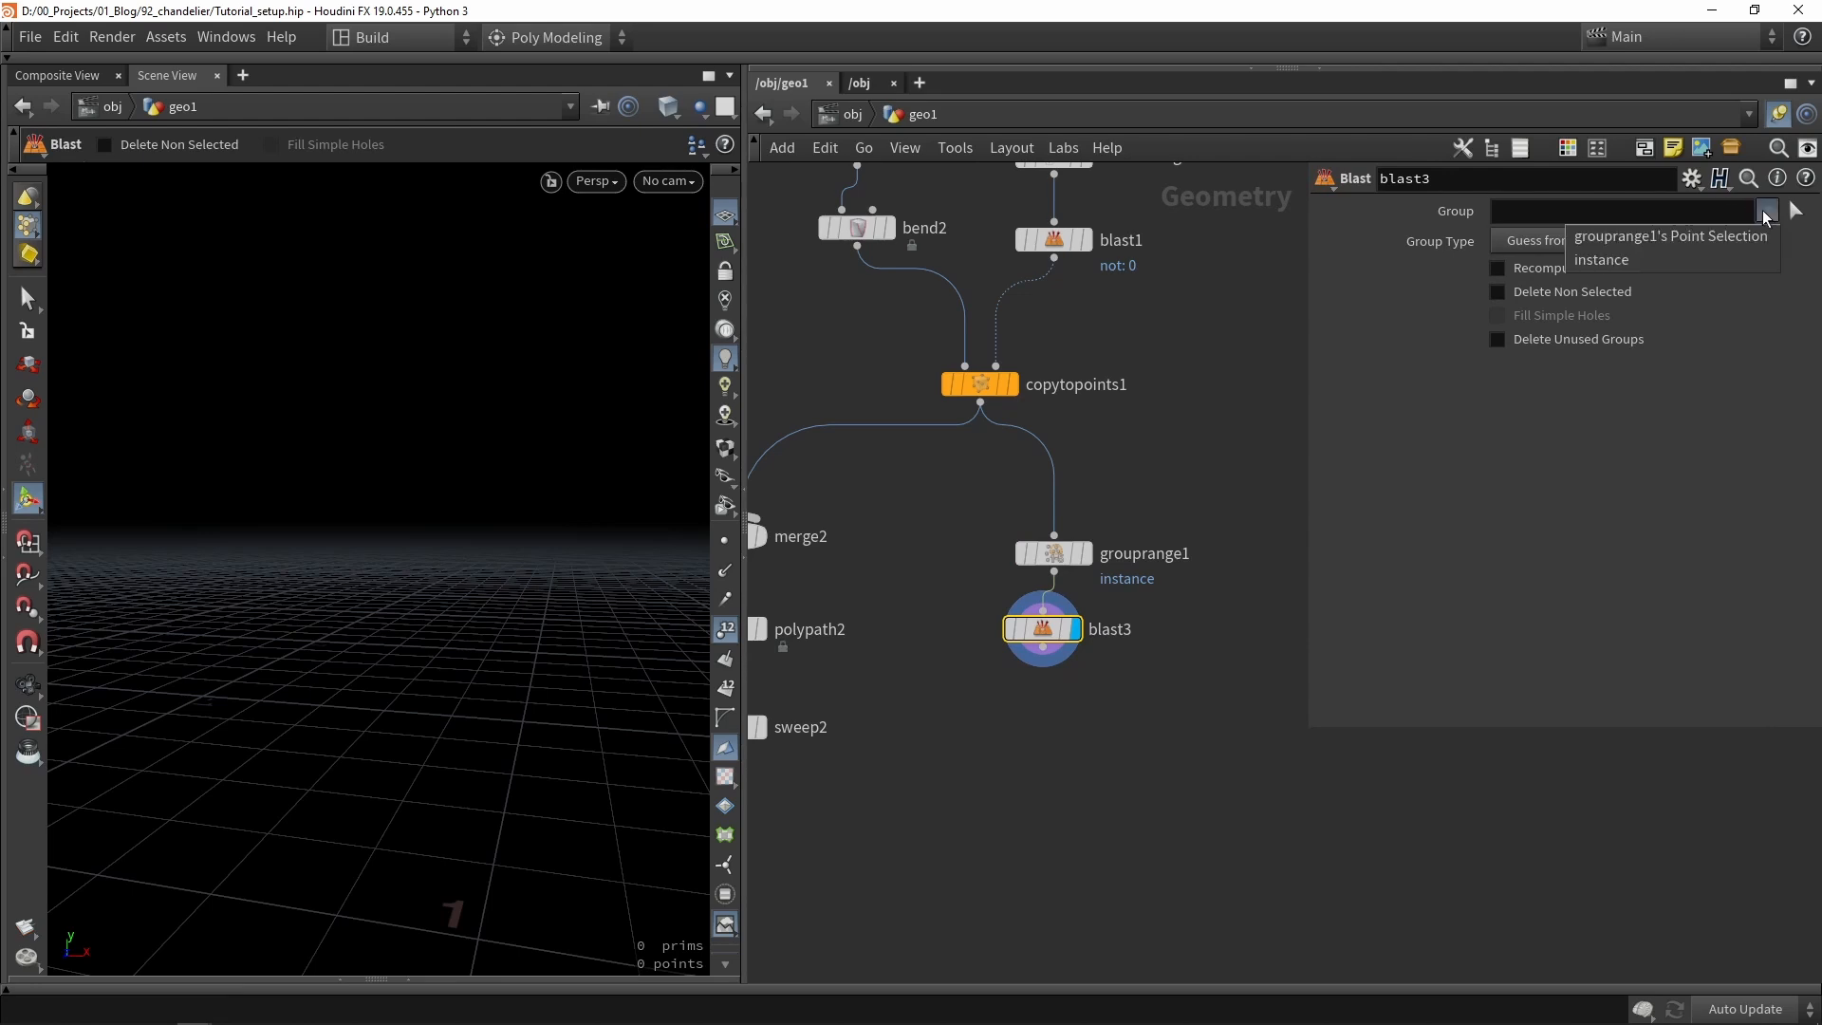
{"action": "left_click", "coordinate": [1725, 258]}
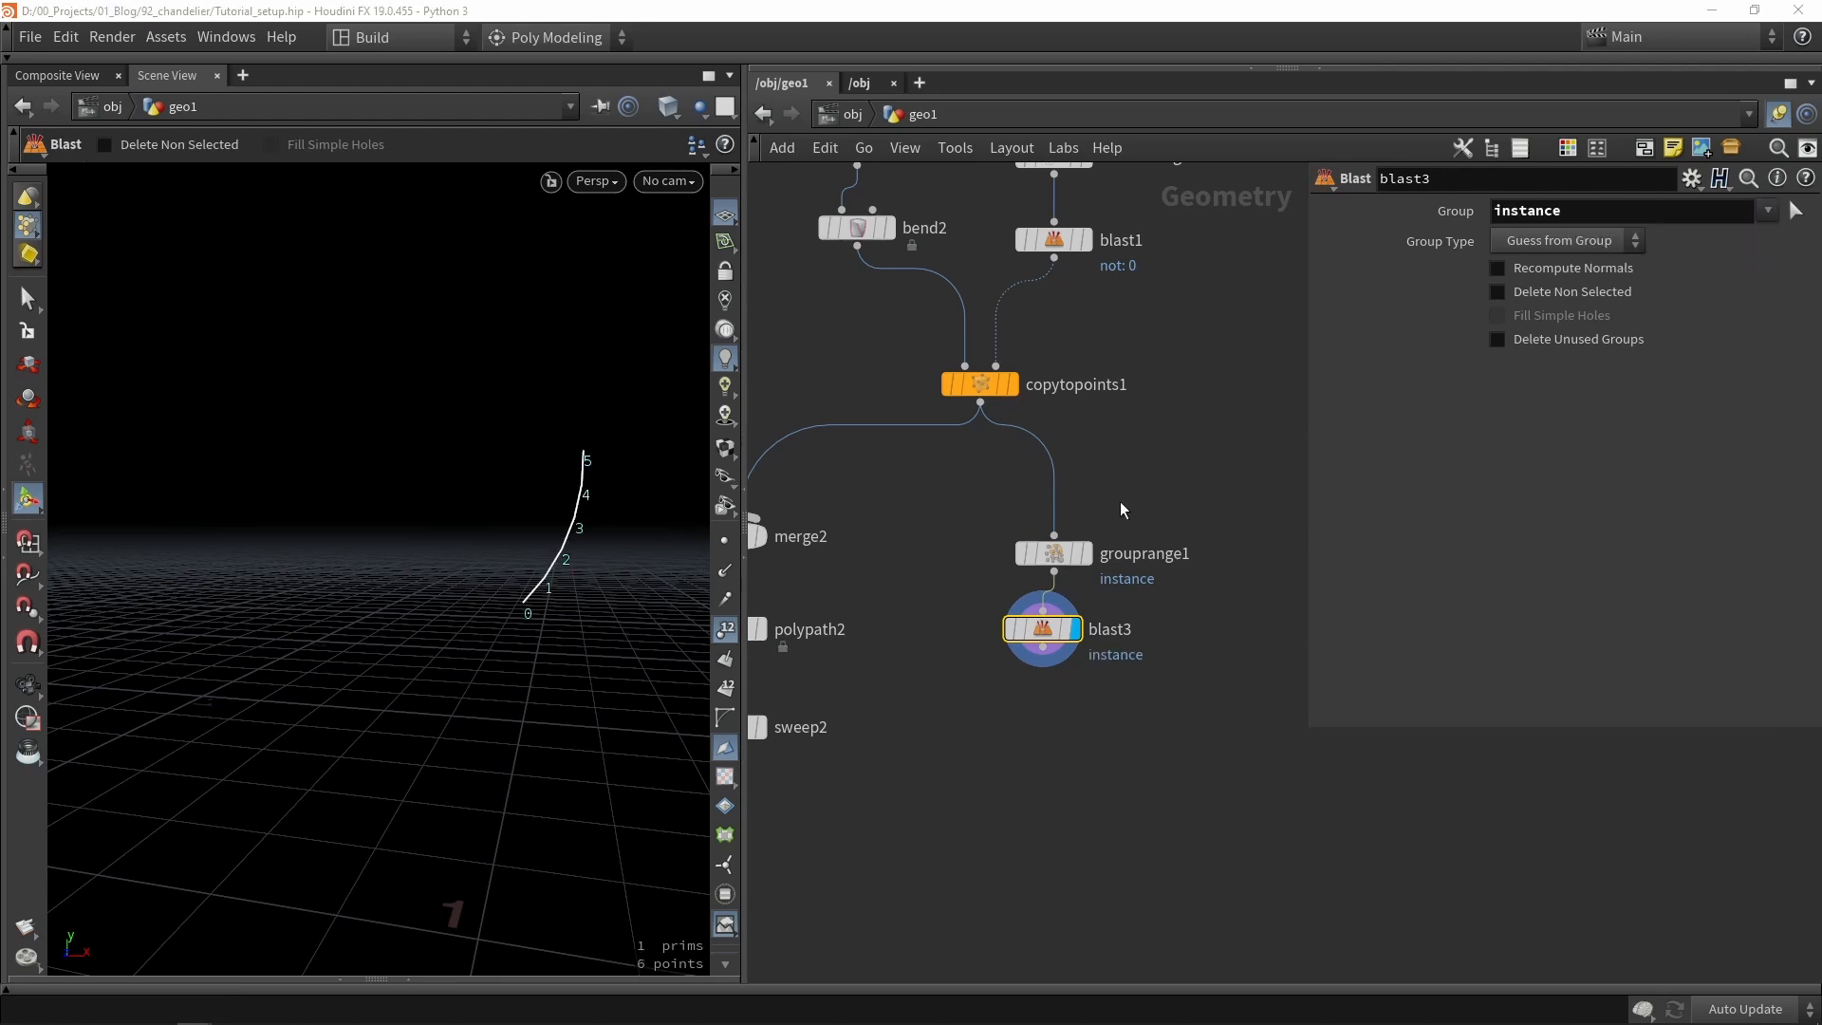
{"action": "left_click", "coordinate": [1575, 299]}
{"action": "left_click_drag", "start_coordinate": [1041, 632], "coordinate": [1053, 632]}
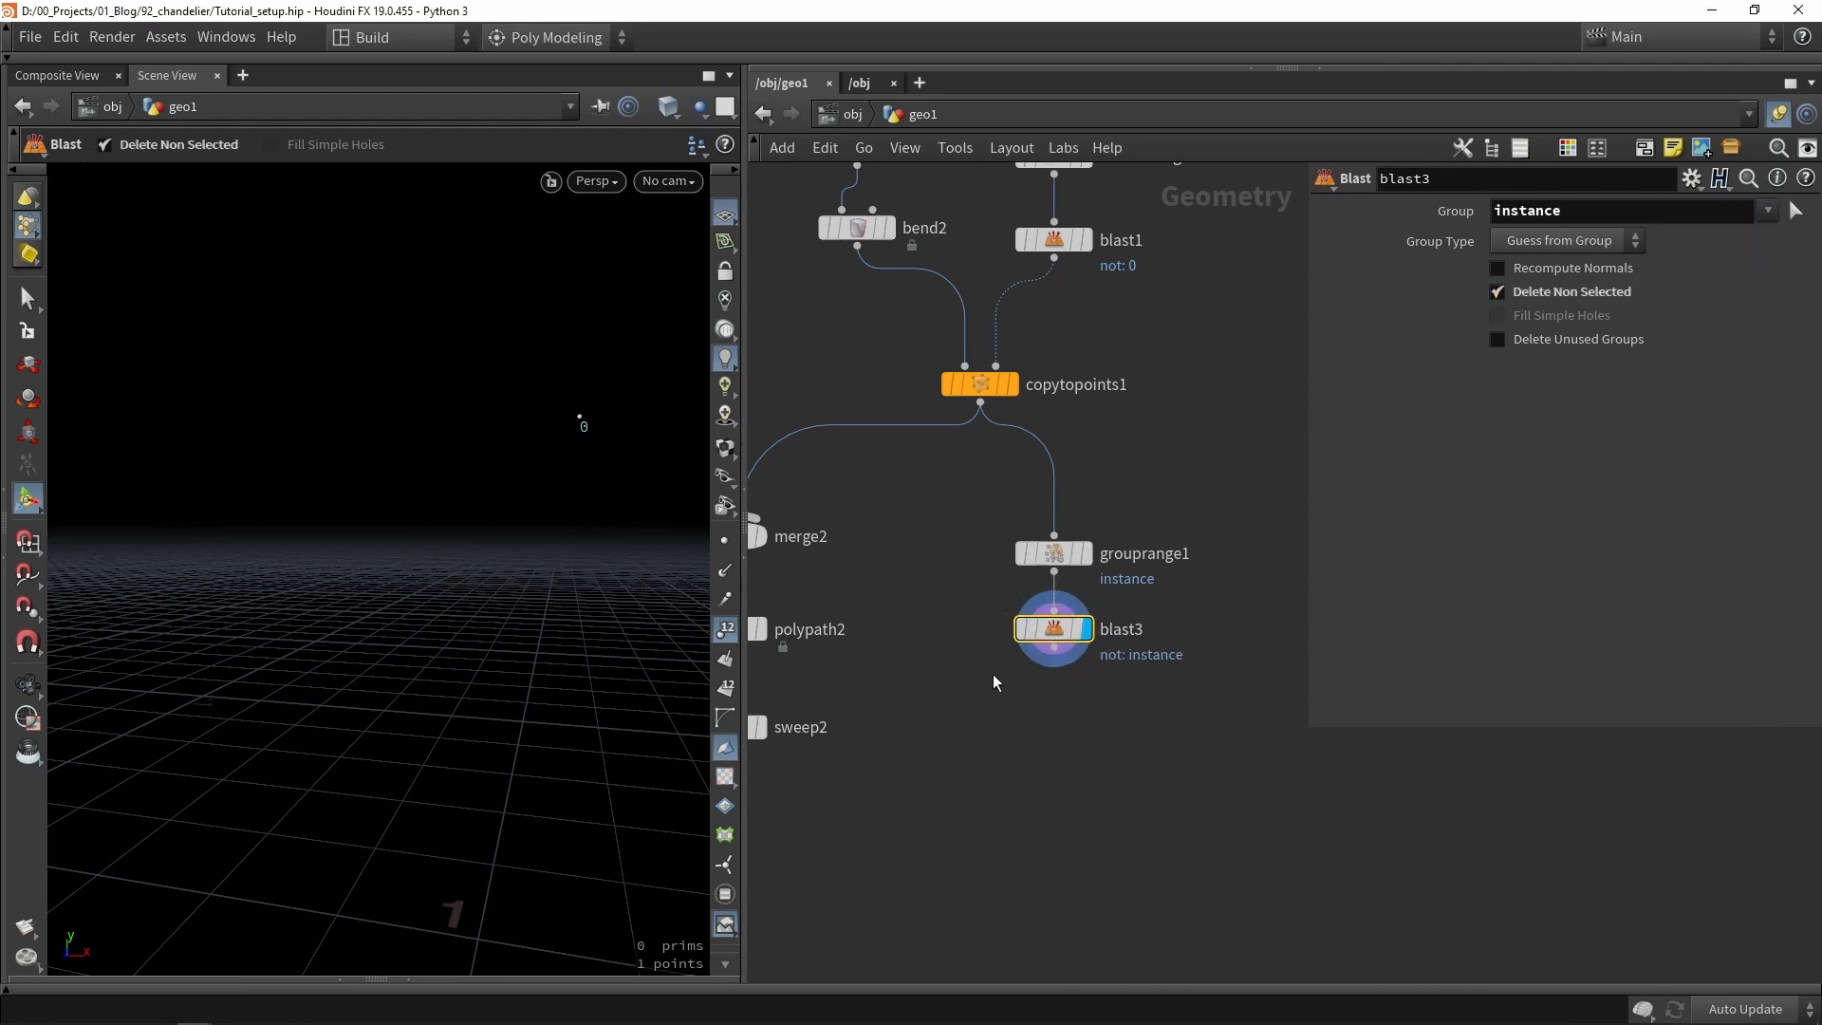
Insert a Merge node into the wire between blast2 and copytopoints2.
{"action": "scroll", "coordinate": [1097, 573], "scroll_direction": "down", "scroll_amount": 5}
{"action": "key", "text": "Tab"}
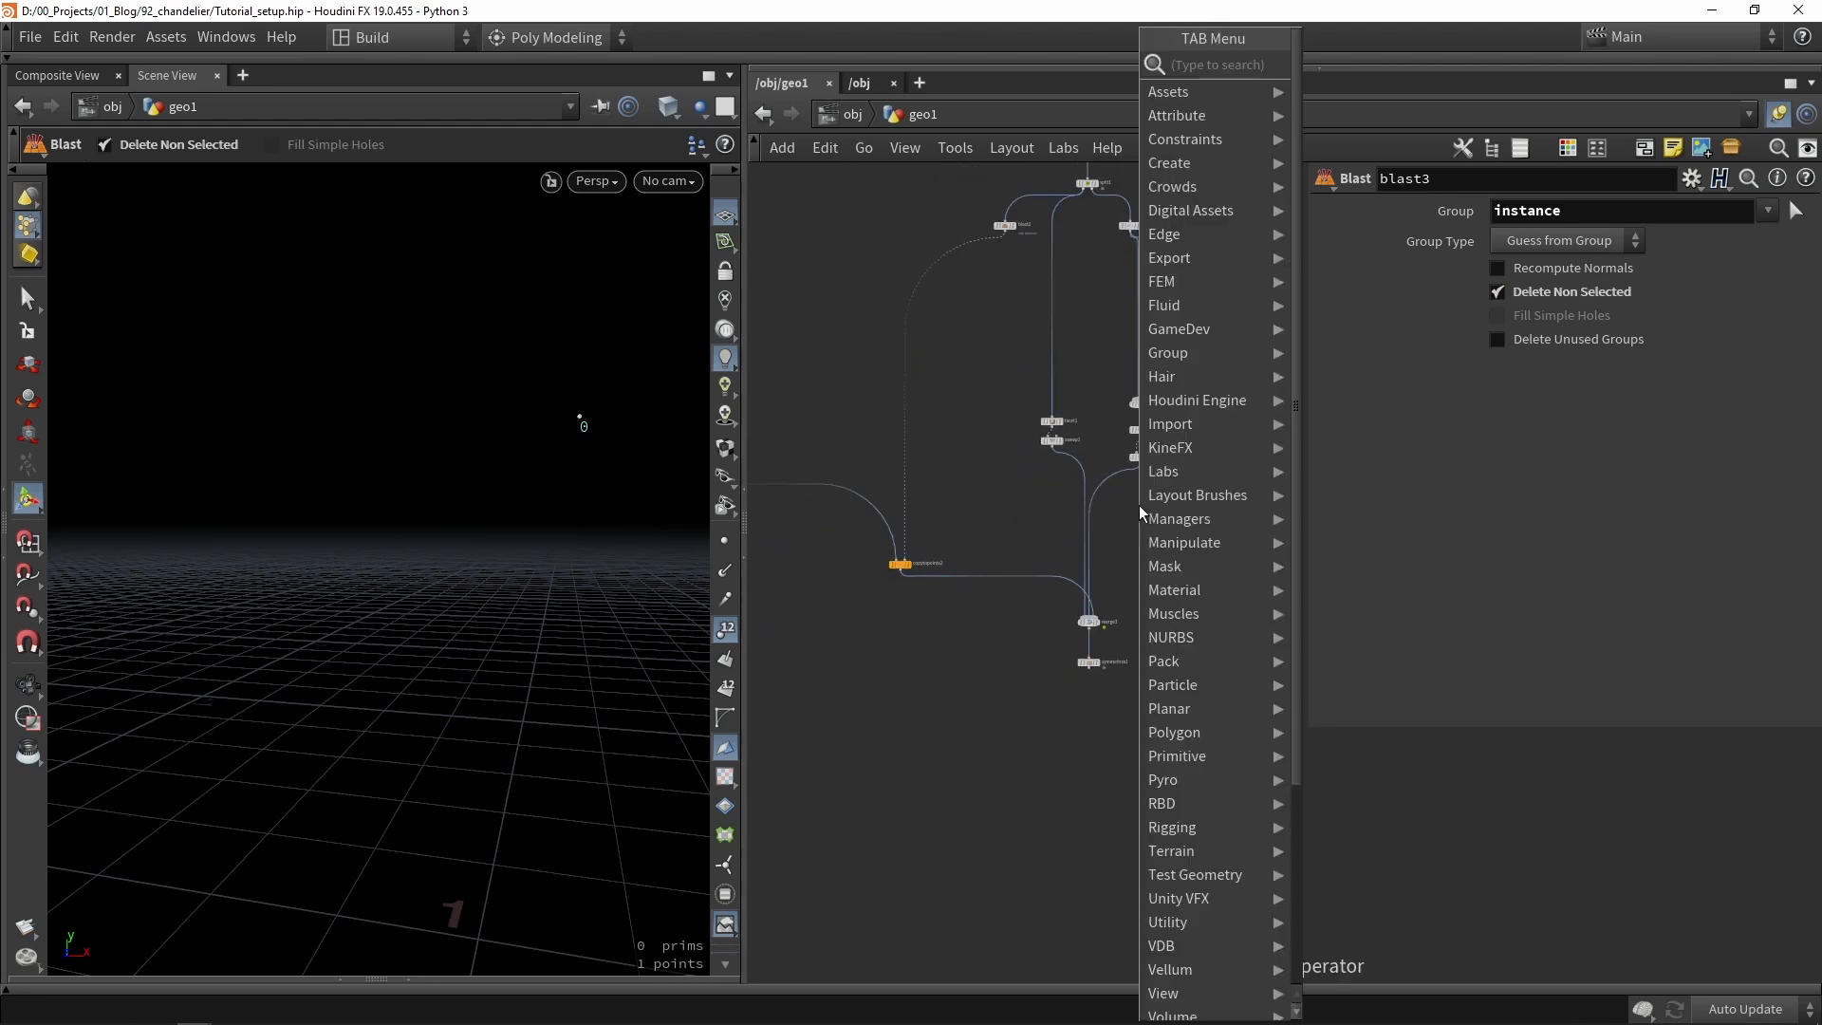
{"action": "type", "text": "merge"}
{"action": "key", "text": "Return"}
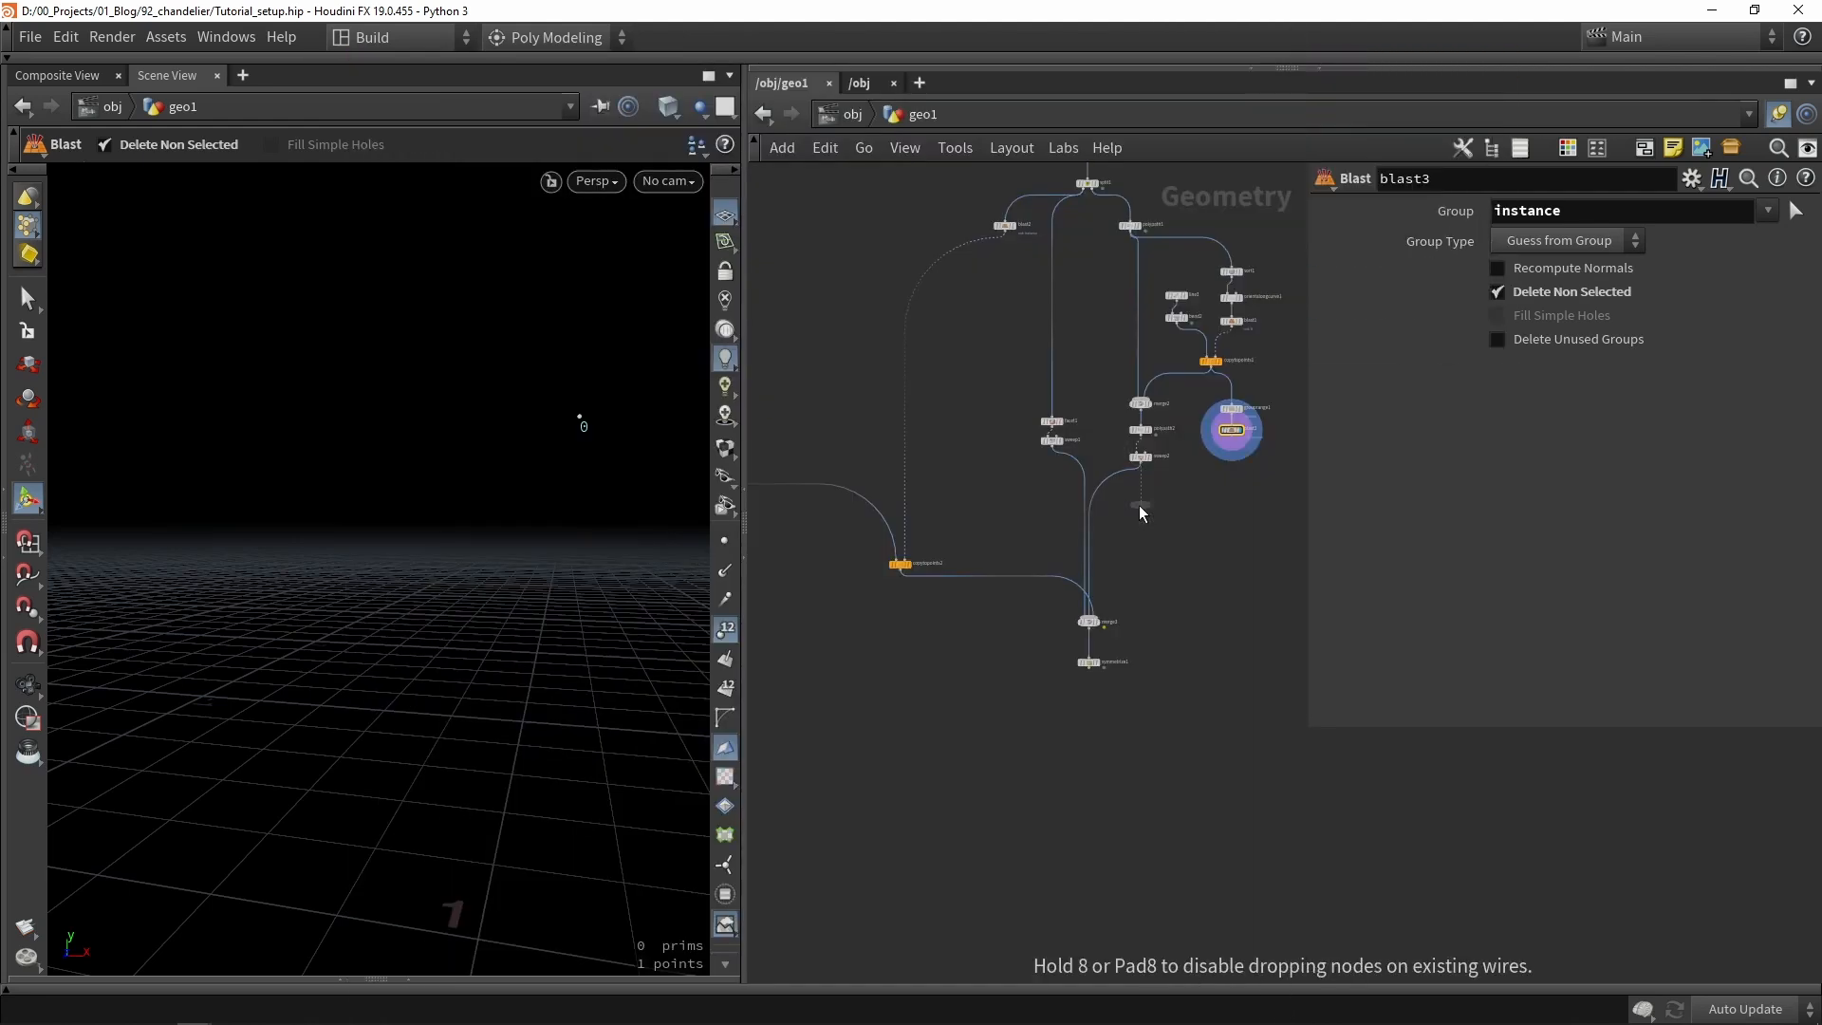
{"action": "left_click", "coordinate": [914, 491]}
{"action": "scroll", "coordinate": [913, 495], "scroll_direction": "up", "scroll_amount": 4}
{"action": "left_click_drag", "start_coordinate": [909, 497], "coordinate": [982, 569]}
Wire blast3 into the new merge node as a second input and display copytopoints2.
{"action": "middle_click_drag", "start_coordinate": [1230, 509], "coordinate": [977, 504]}
{"action": "scroll", "coordinate": [977, 504], "scroll_direction": "down", "scroll_amount": 3}
{"action": "left_click_drag", "start_coordinate": [1150, 433], "coordinate": [809, 539]}
{"action": "scroll", "coordinate": [938, 582], "scroll_direction": "up", "scroll_amount": 3}
{"action": "left_click", "coordinate": [935, 598]}
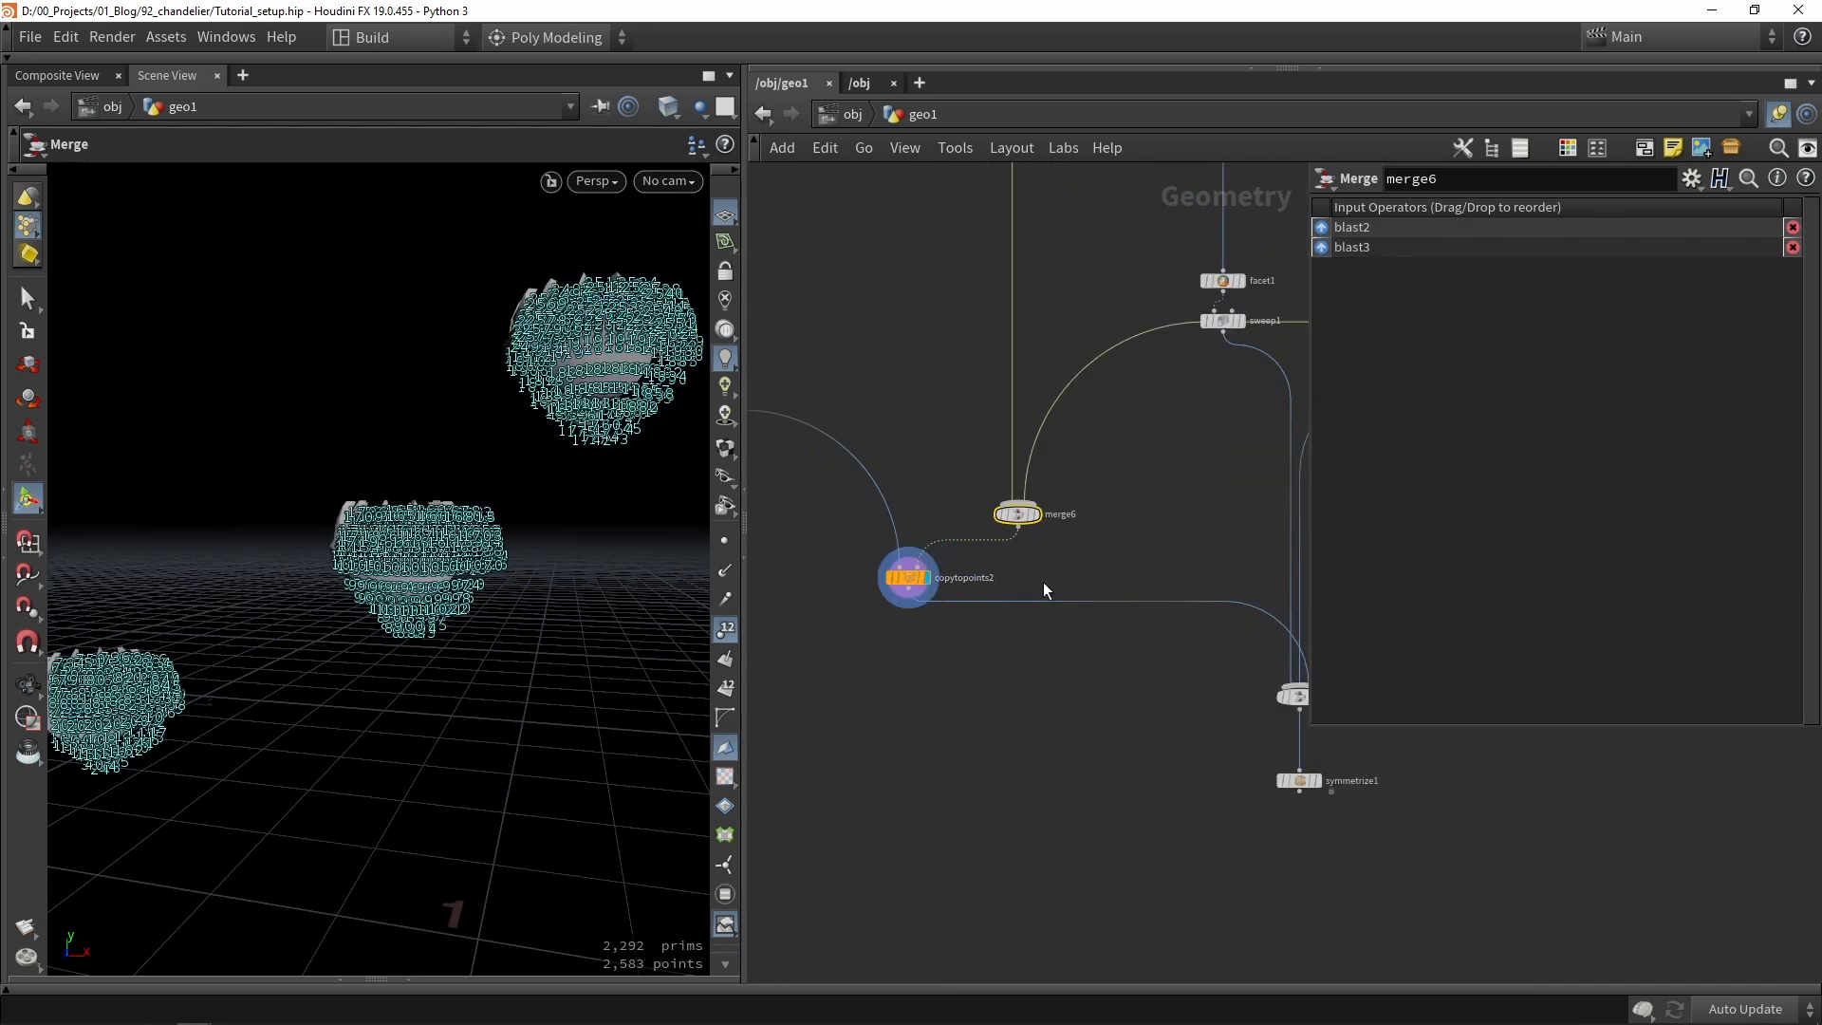
Turn off point numbers, display symmetrize1 and examine the bowls on the mirrored arms from several angles.
{"action": "left_click", "coordinate": [725, 630]}
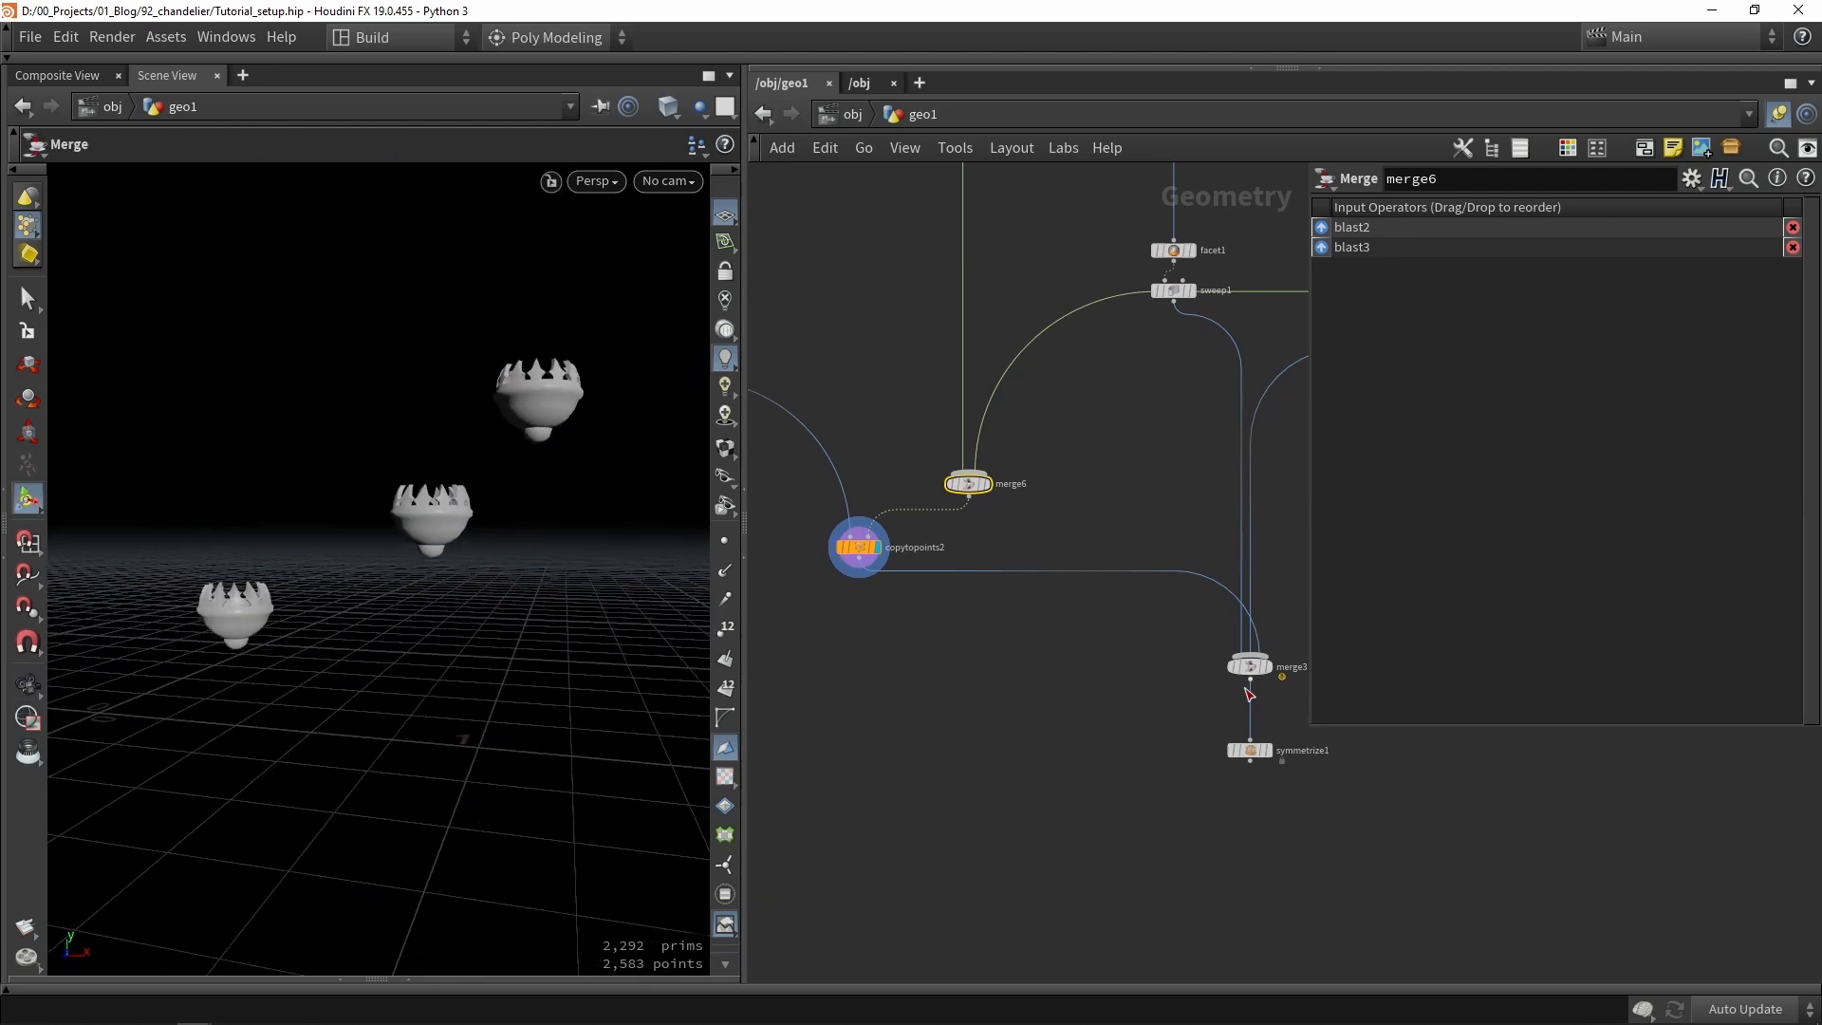
{"action": "left_click", "coordinate": [1270, 749]}
{"action": "left_click_drag", "start_coordinate": [561, 579], "coordinate": [453, 570], "text": "alt"}
{"action": "scroll", "coordinate": [539, 535], "scroll_direction": "down", "scroll_amount": 4}
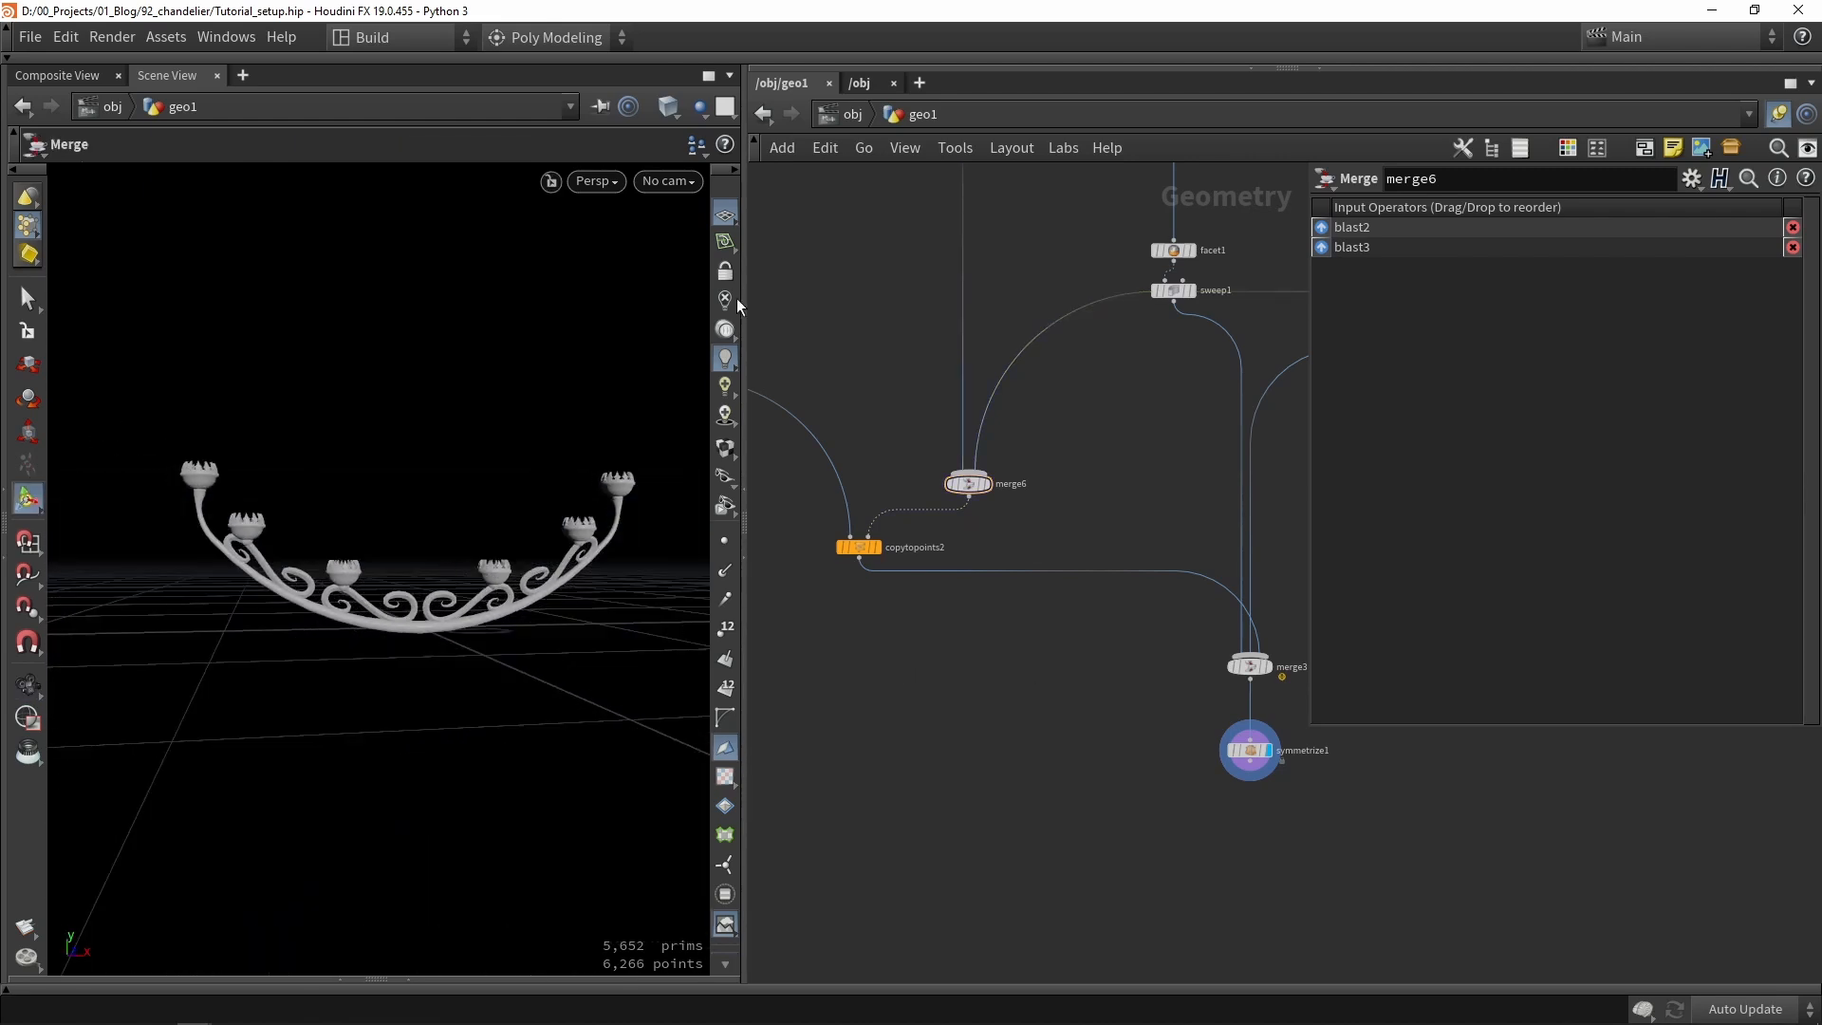
{"action": "left_click_drag", "start_coordinate": [538, 491], "coordinate": [594, 464], "text": "alt"}
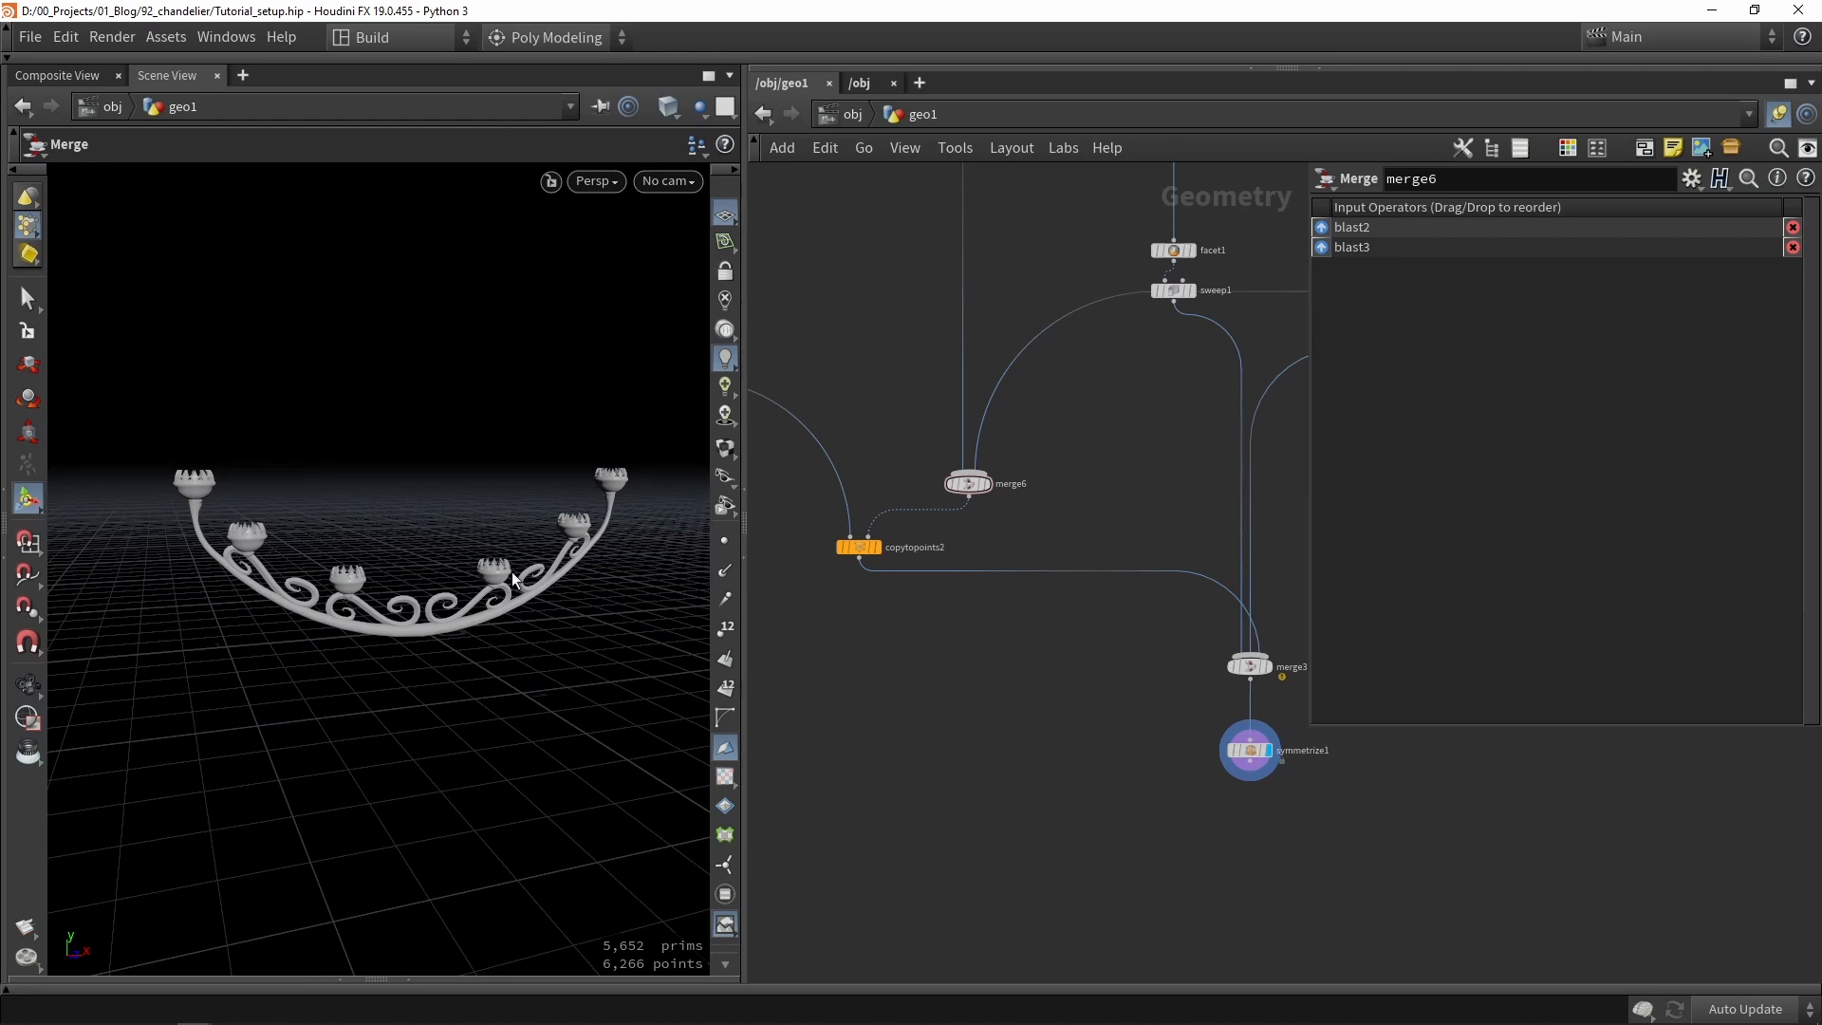
{"action": "left_click_drag", "start_coordinate": [473, 520], "coordinate": [408, 524], "text": "alt"}
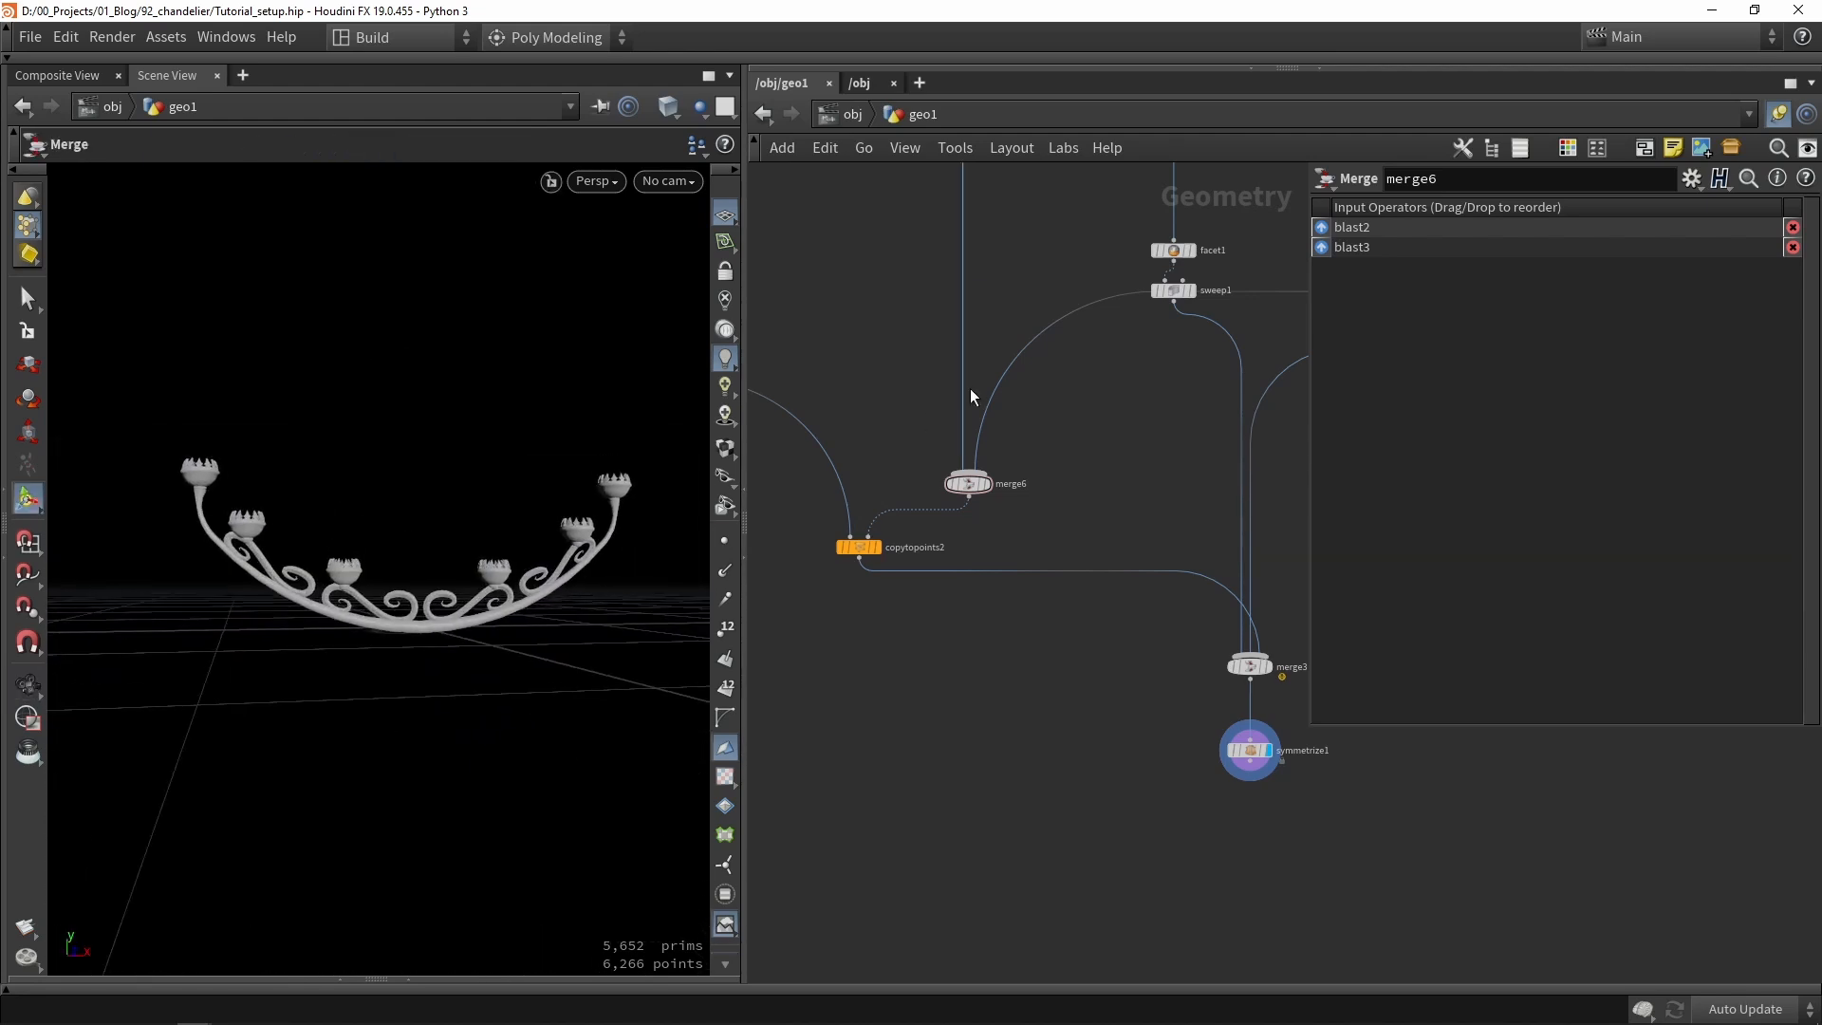
Select and display the group2 node near the start of the network and frame its whole scroll curve.
{"action": "middle_click_drag", "start_coordinate": [977, 365], "coordinate": [984, 550]}
{"action": "scroll", "coordinate": [984, 550], "scroll_direction": "down", "scroll_amount": 5}
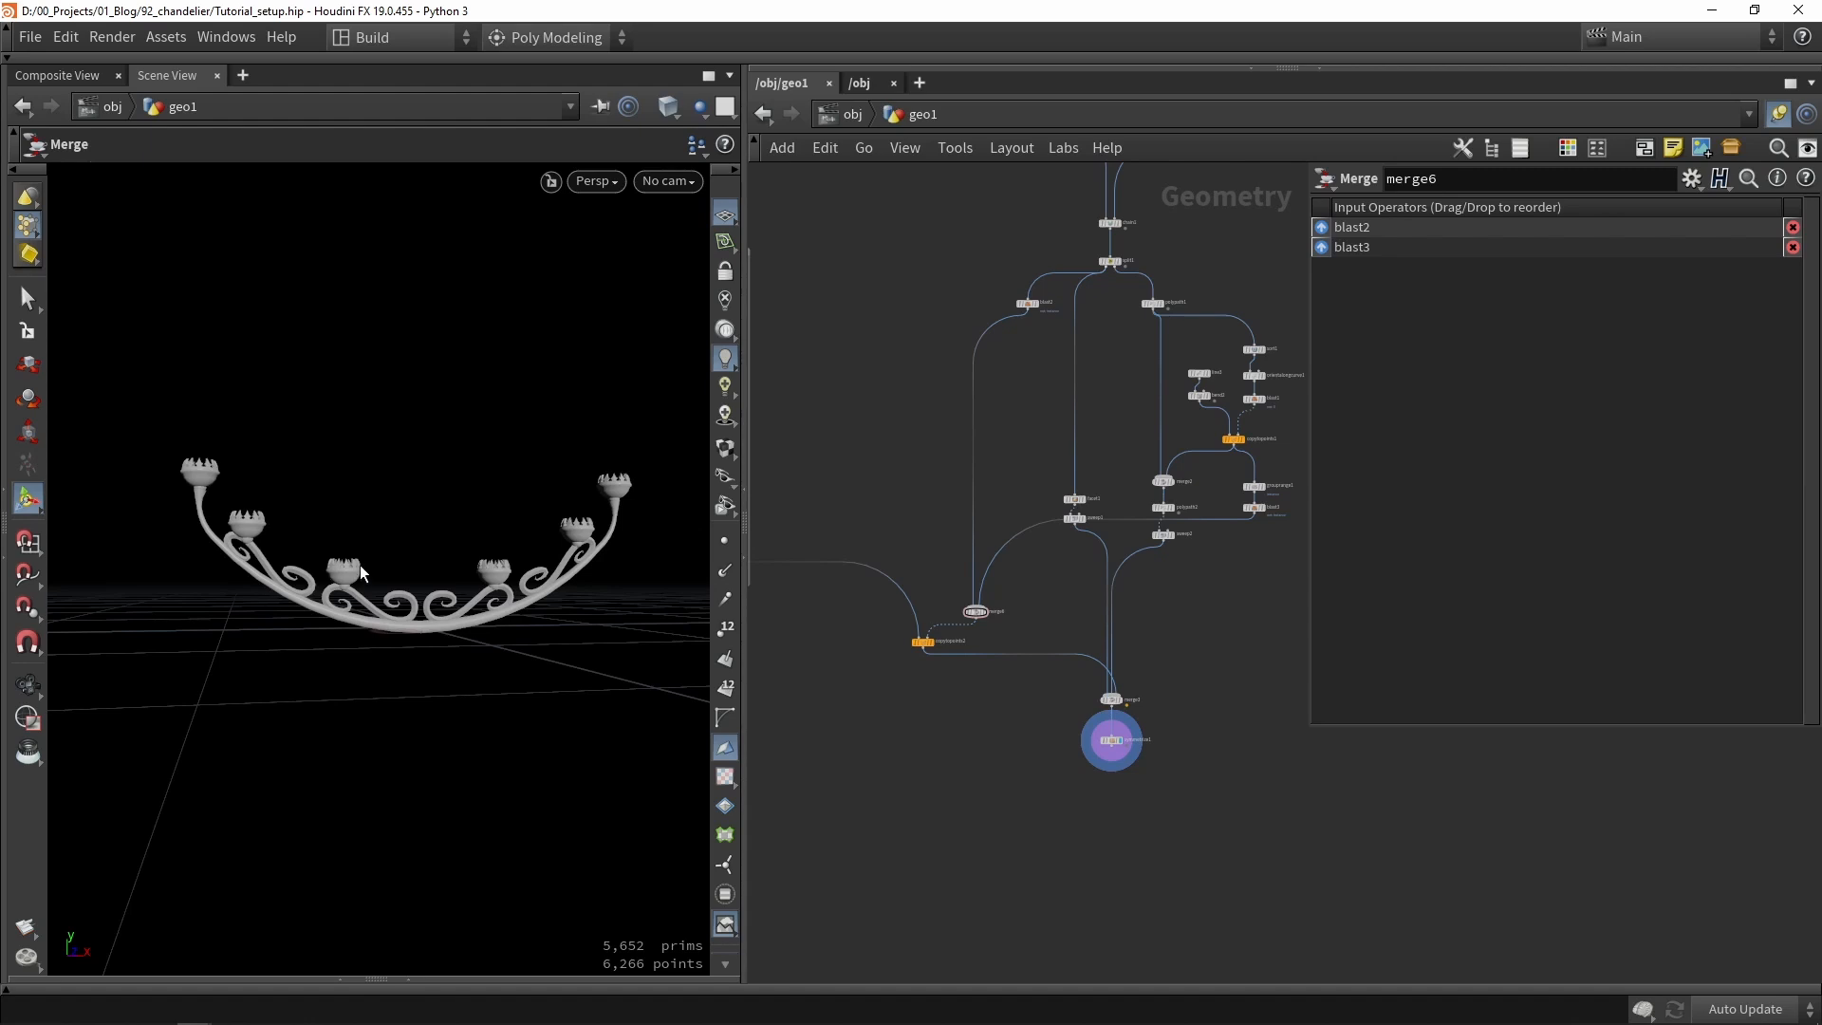
{"action": "middle_click_drag", "start_coordinate": [1185, 608], "coordinate": [1032, 714]}
{"action": "scroll", "coordinate": [1032, 713], "scroll_direction": "down", "scroll_amount": 2}
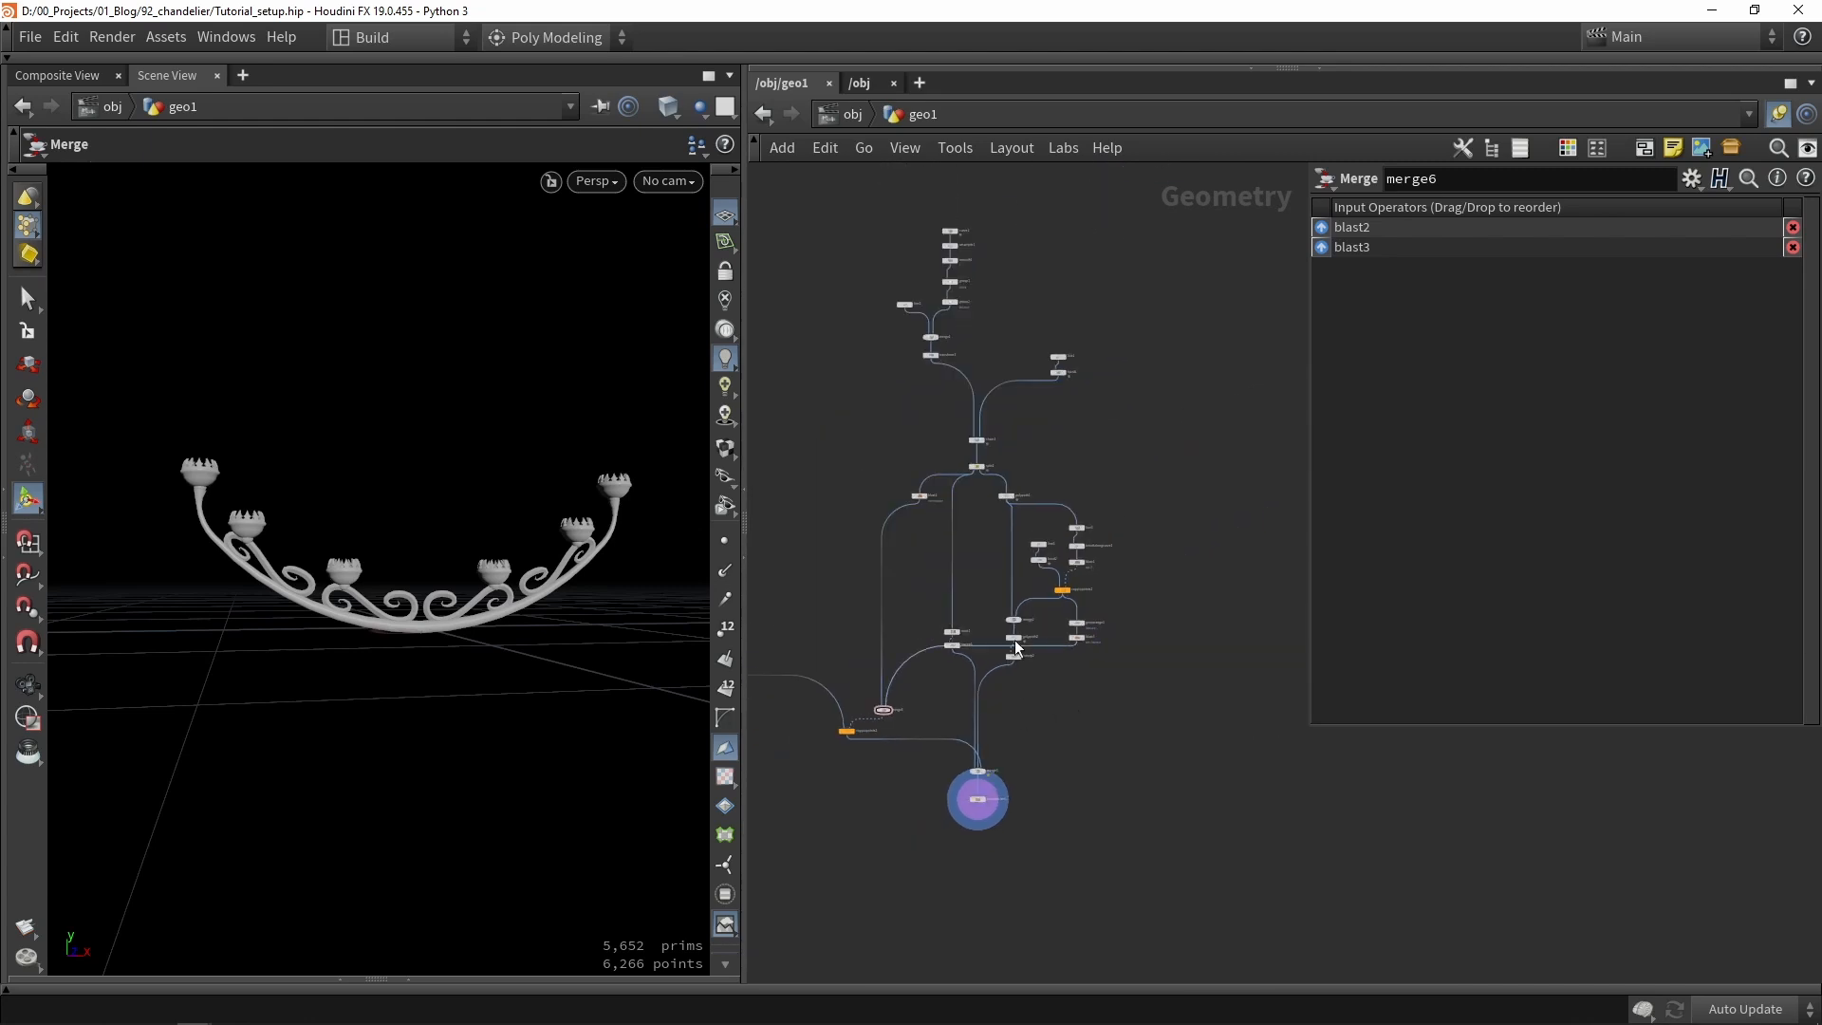
{"action": "scroll", "coordinate": [968, 322], "scroll_direction": "up", "scroll_amount": 5}
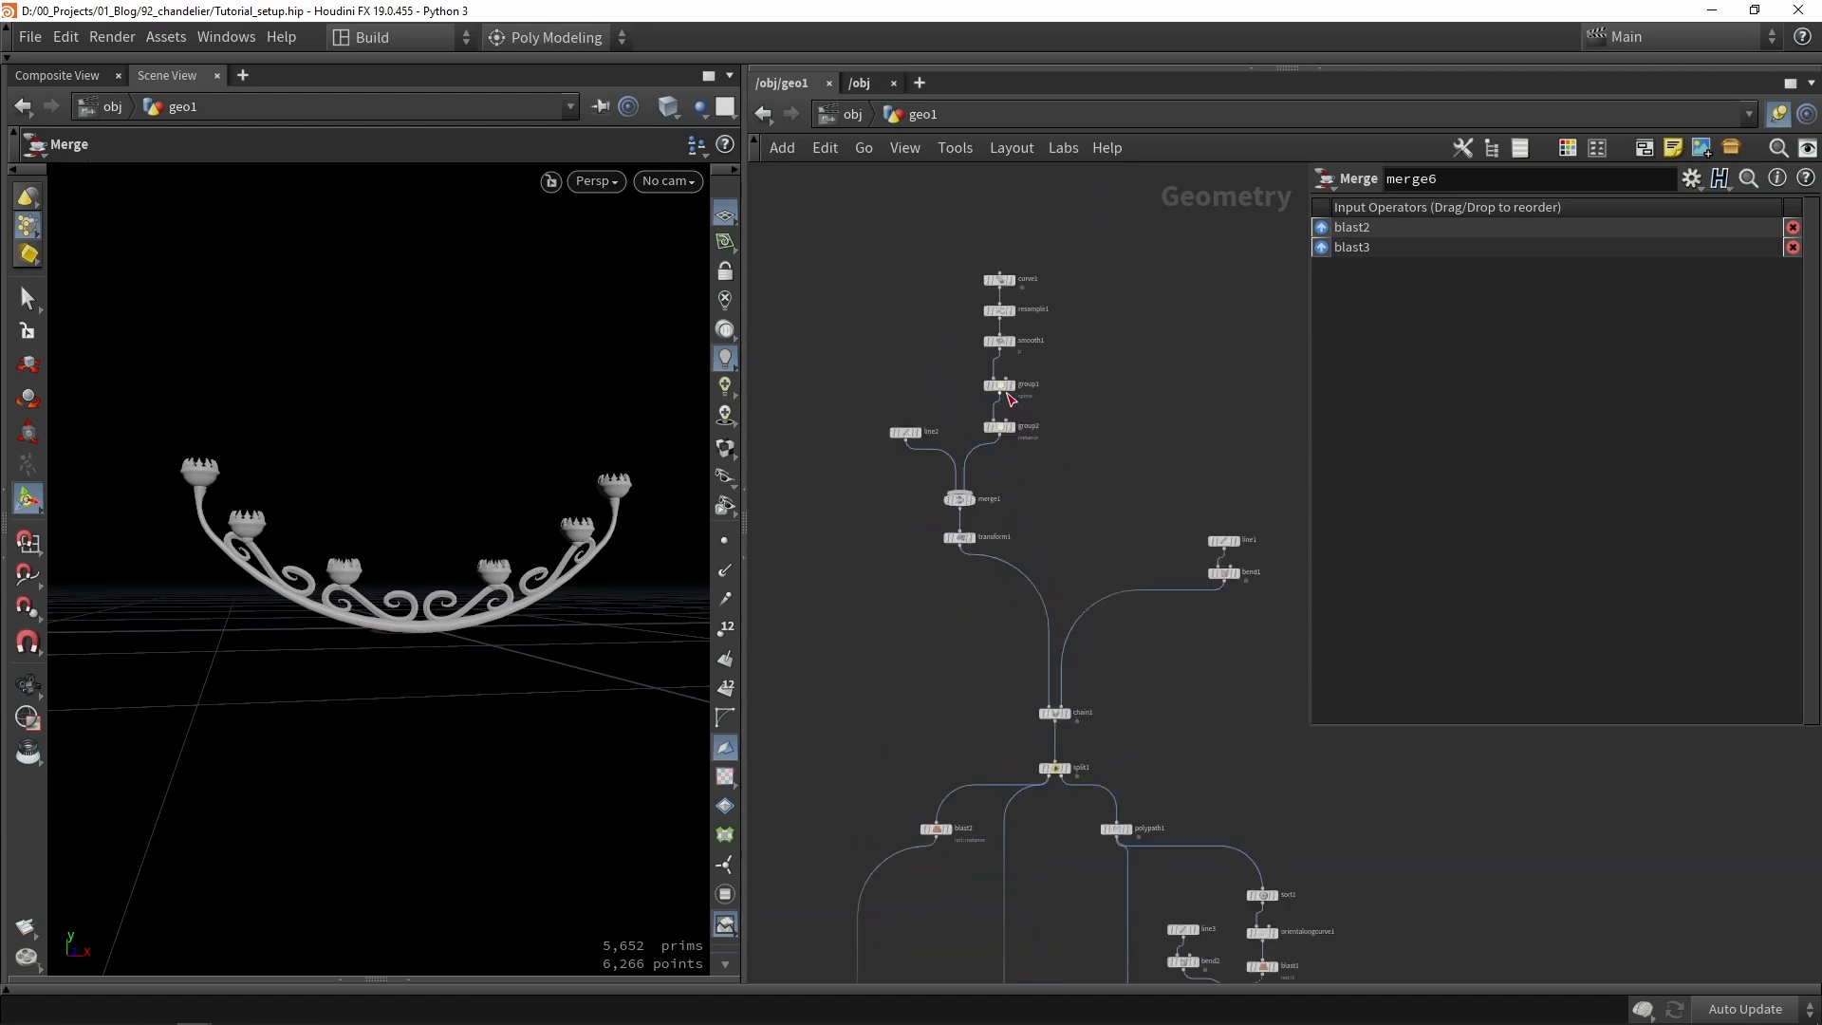
{"action": "left_click", "coordinate": [1032, 482]}
{"action": "left_click", "coordinate": [988, 477]}
{"action": "key", "text": "space+g"}
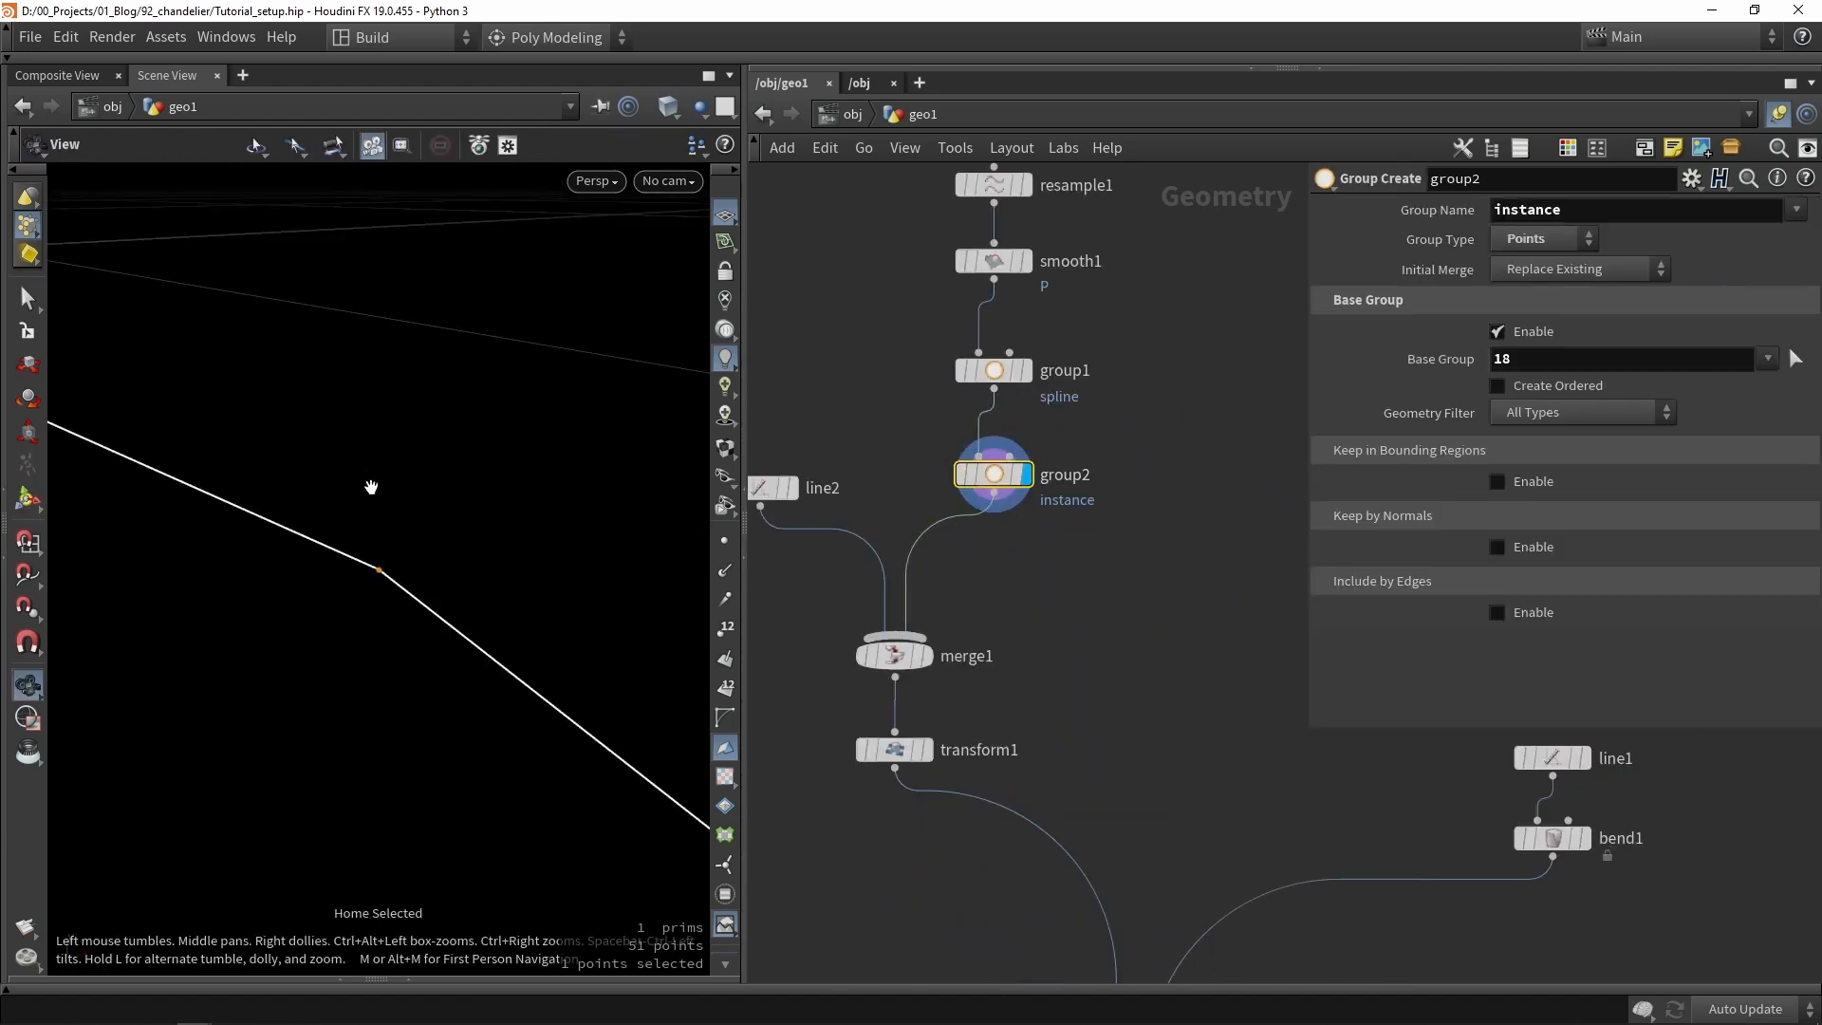
{"action": "scroll", "coordinate": [476, 535], "scroll_direction": "down", "scroll_amount": 5}
{"action": "scroll", "coordinate": [476, 534], "scroll_direction": "down", "scroll_amount": 10}
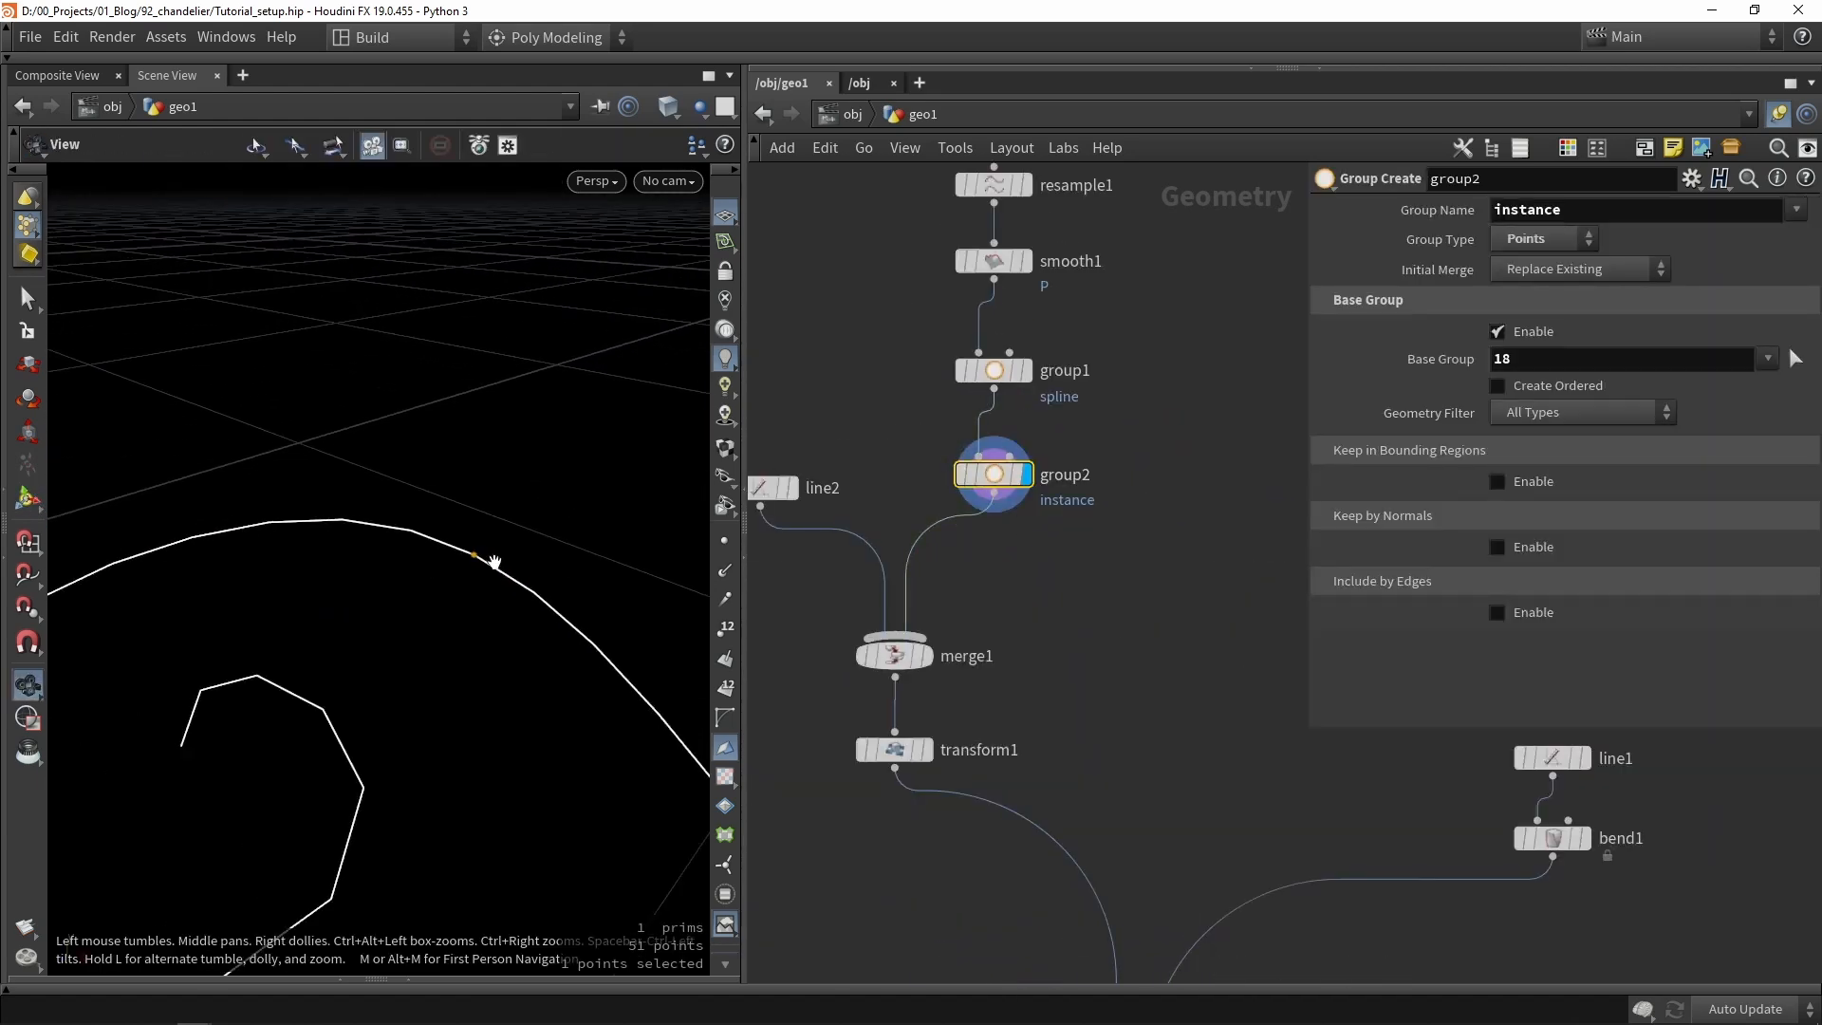
{"action": "middle_click_drag", "start_coordinate": [523, 665], "coordinate": [262, 539]}
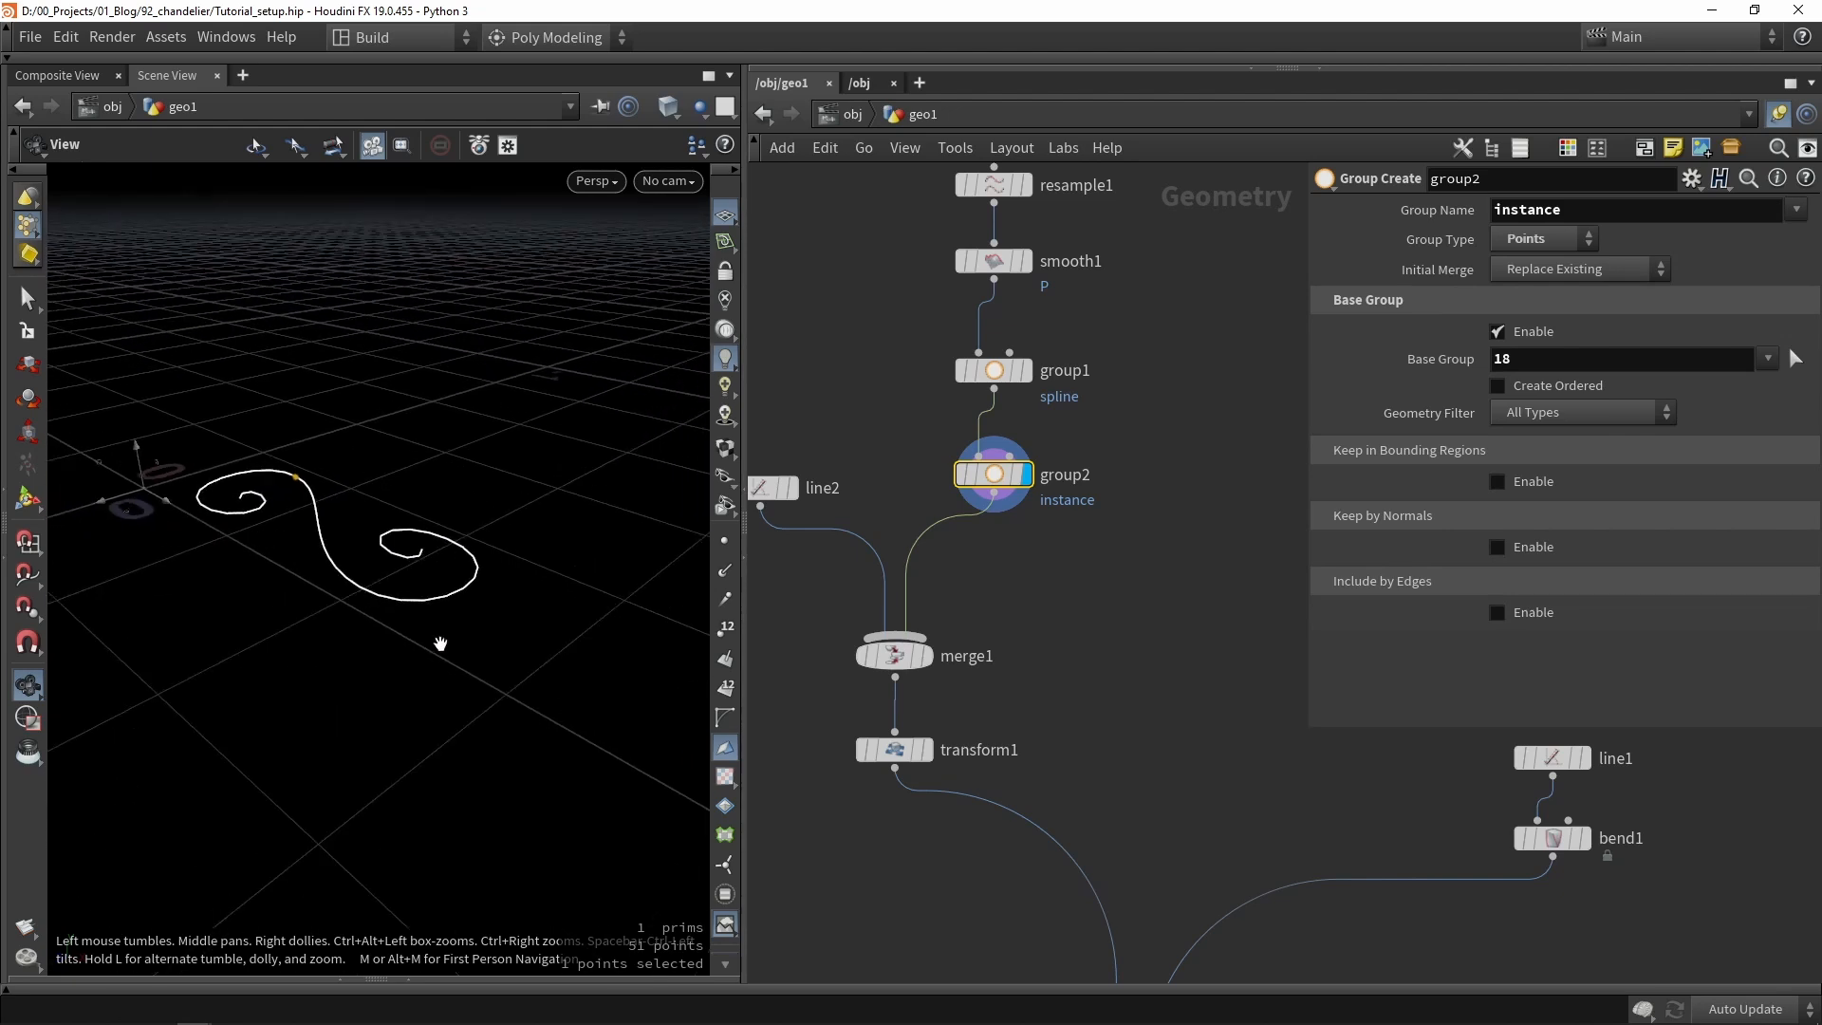
{"action": "scroll", "coordinate": [441, 640], "scroll_direction": "down", "scroll_amount": 3}
Insert a Group node between group2 and merge1.
{"action": "key", "text": "Return"}
{"action": "key", "text": "Tab"}
{"action": "type", "text": "group"}
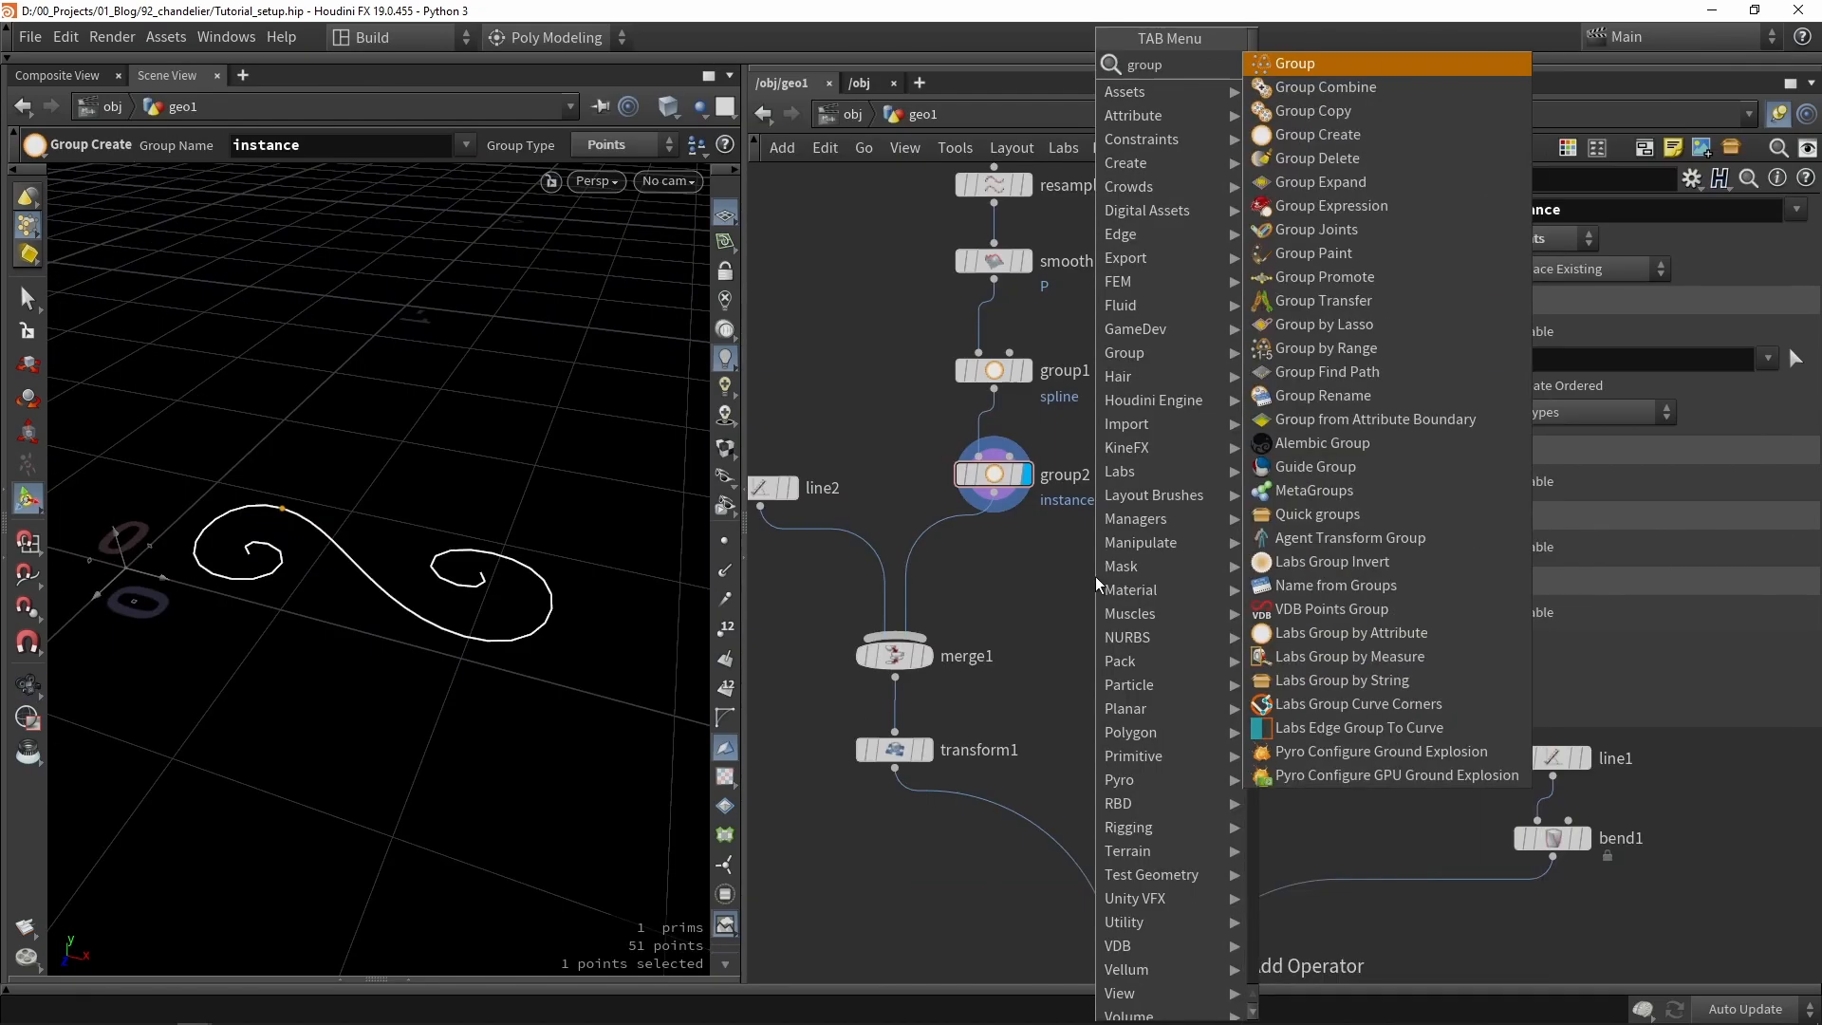
{"action": "key", "text": "Return"}
{"action": "left_click", "coordinate": [1070, 567]}
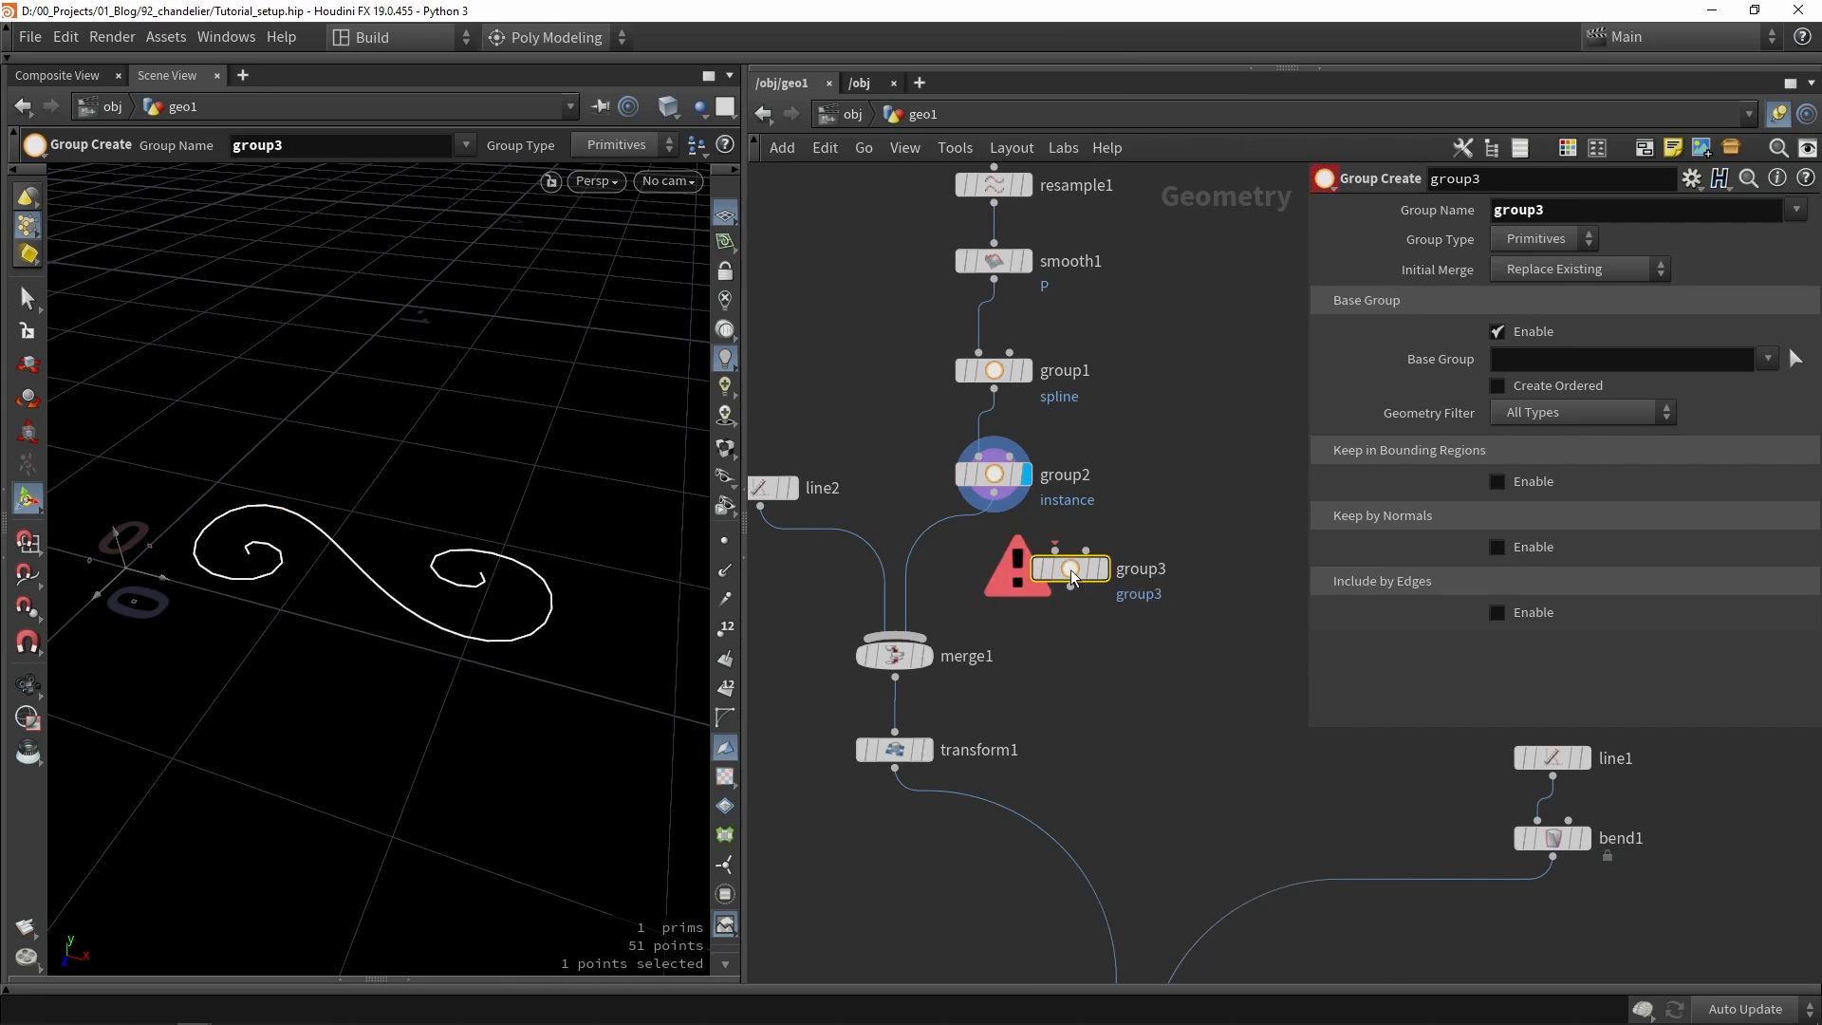
{"action": "mouse_move", "coordinate": [996, 567]}
{"action": "left_mouse_down"}
{"action": "mouse_move", "coordinate": [919, 548]}
{"action": "mouse_move", "coordinate": [998, 561]}
{"action": "left_mouse_up"}
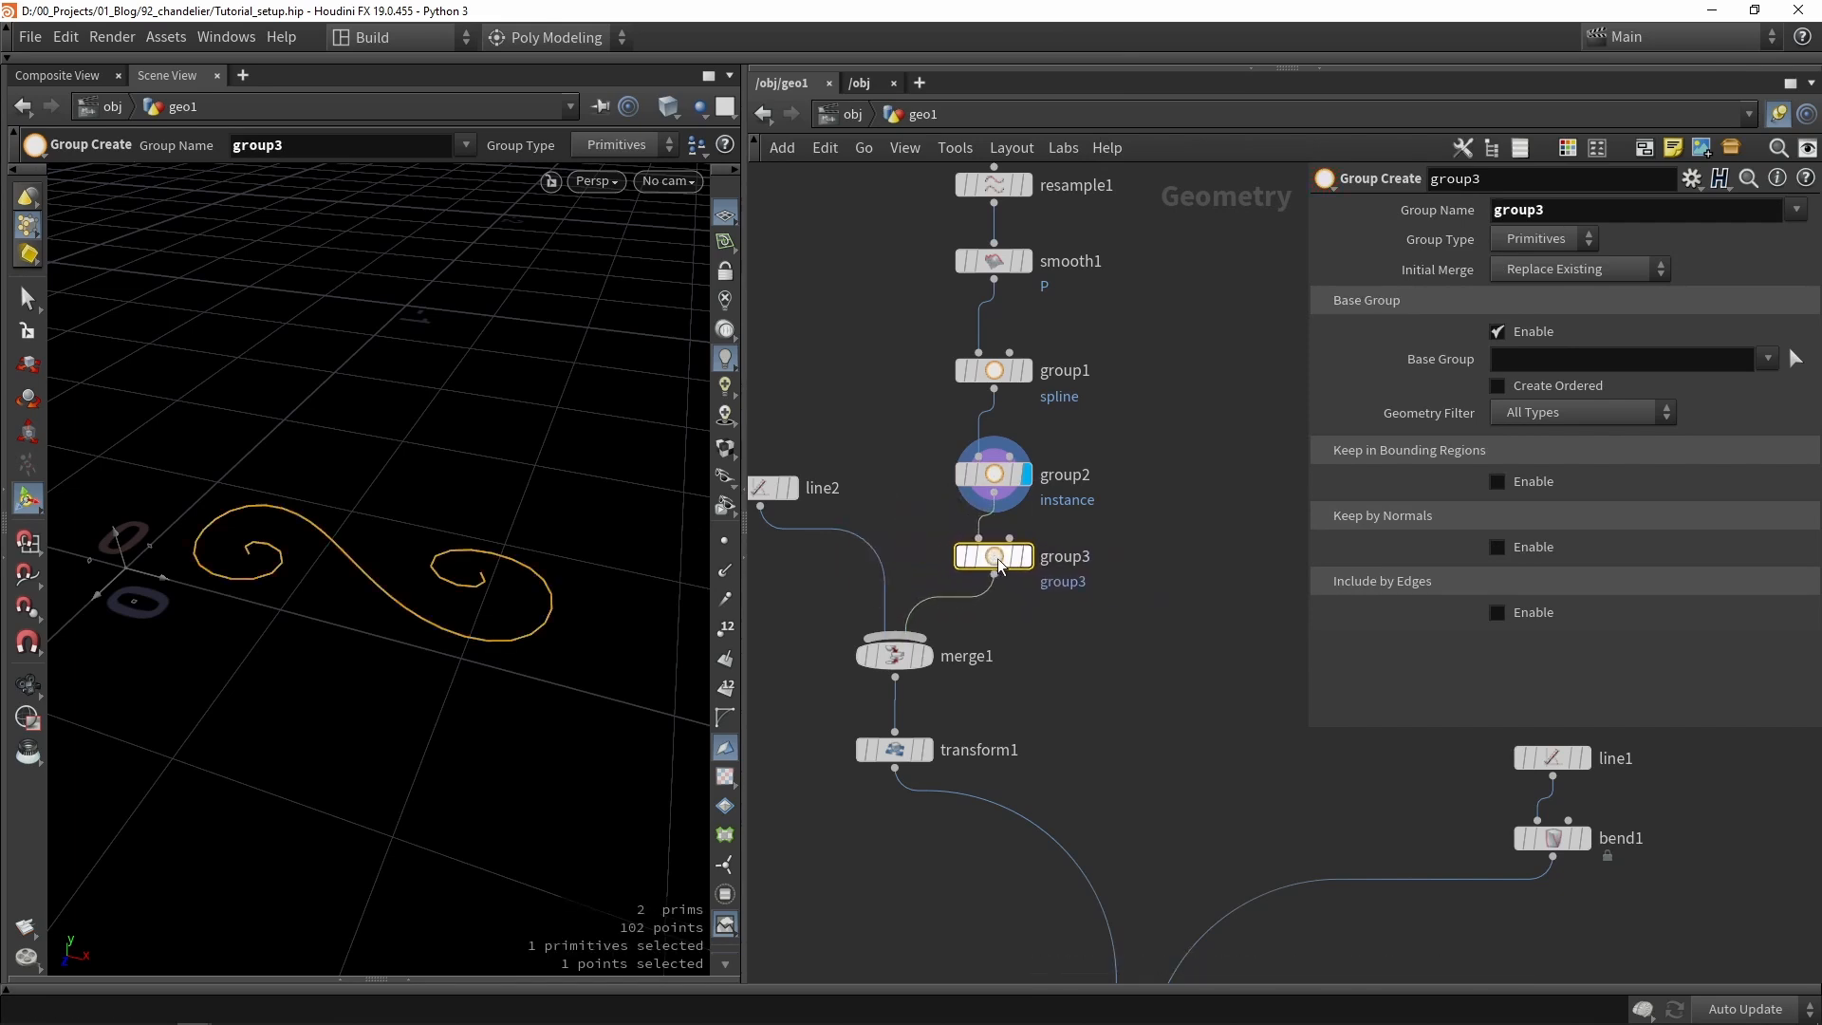
Name the group3 group Chain and set its type to Points.
{"action": "double_click", "coordinate": [1561, 211]}
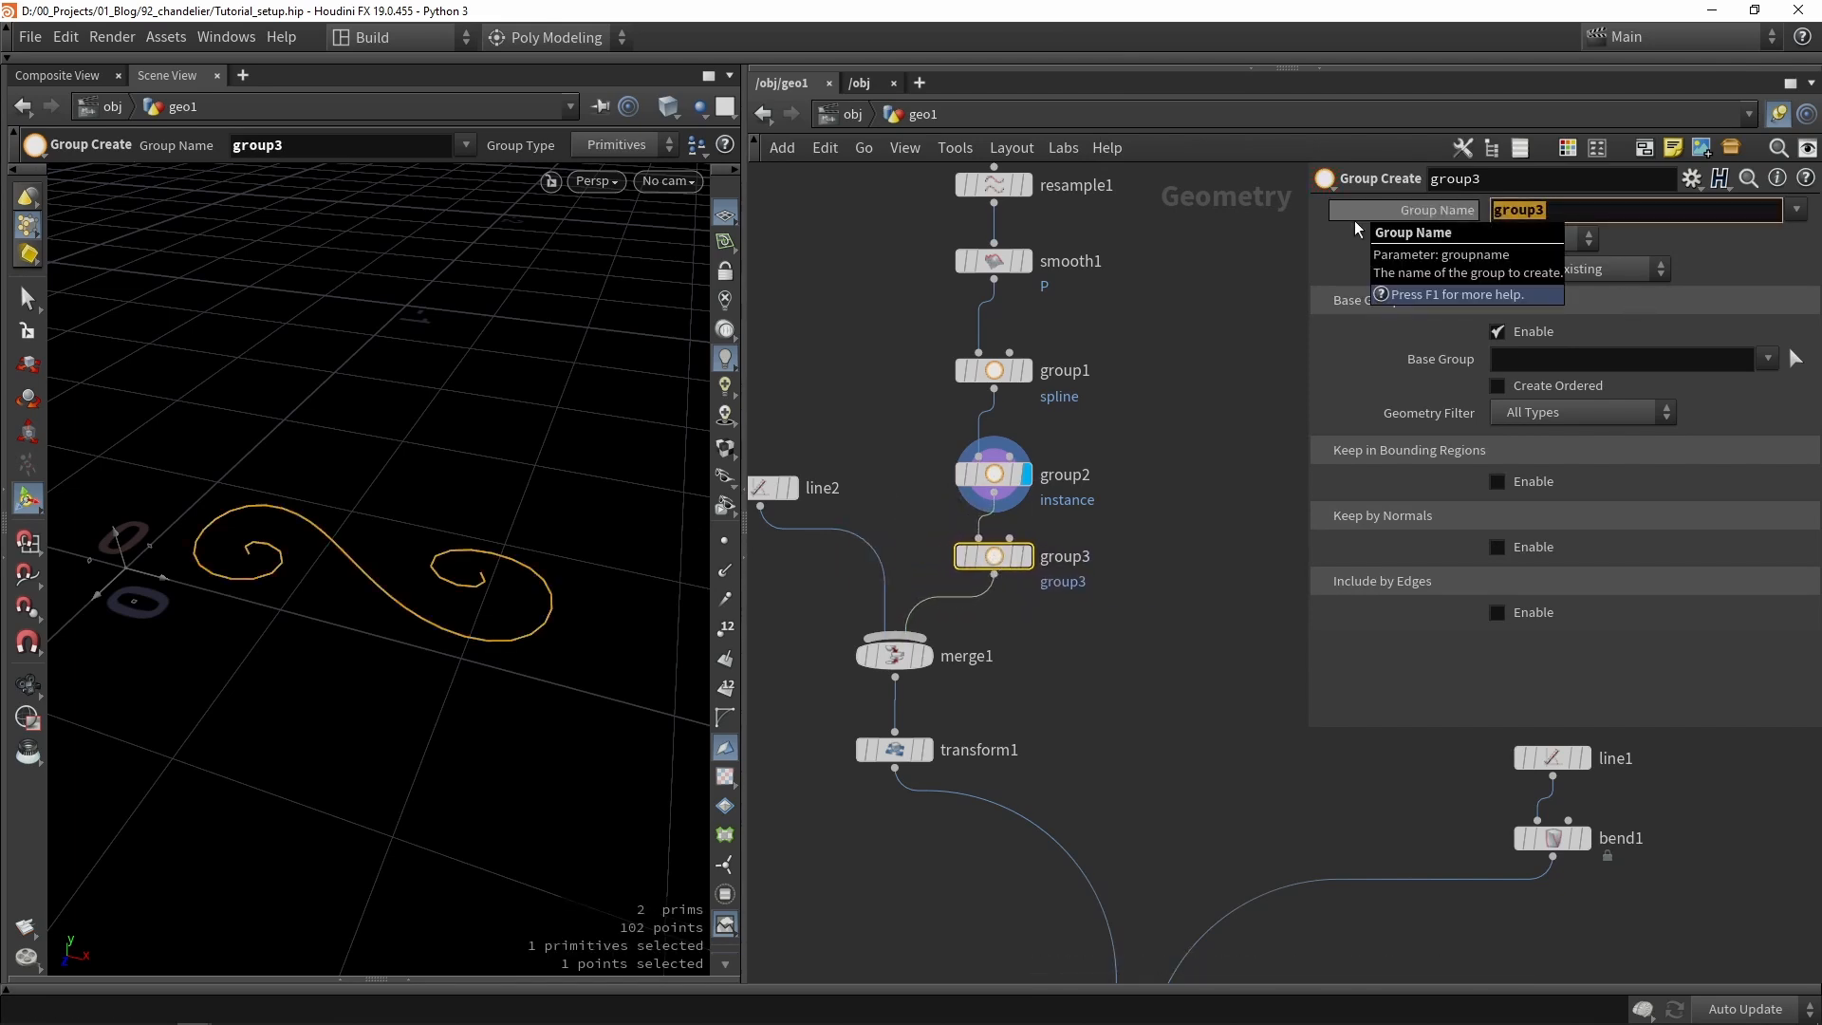
{"action": "type", "text": "Chain"}
{"action": "key", "text": "Return"}
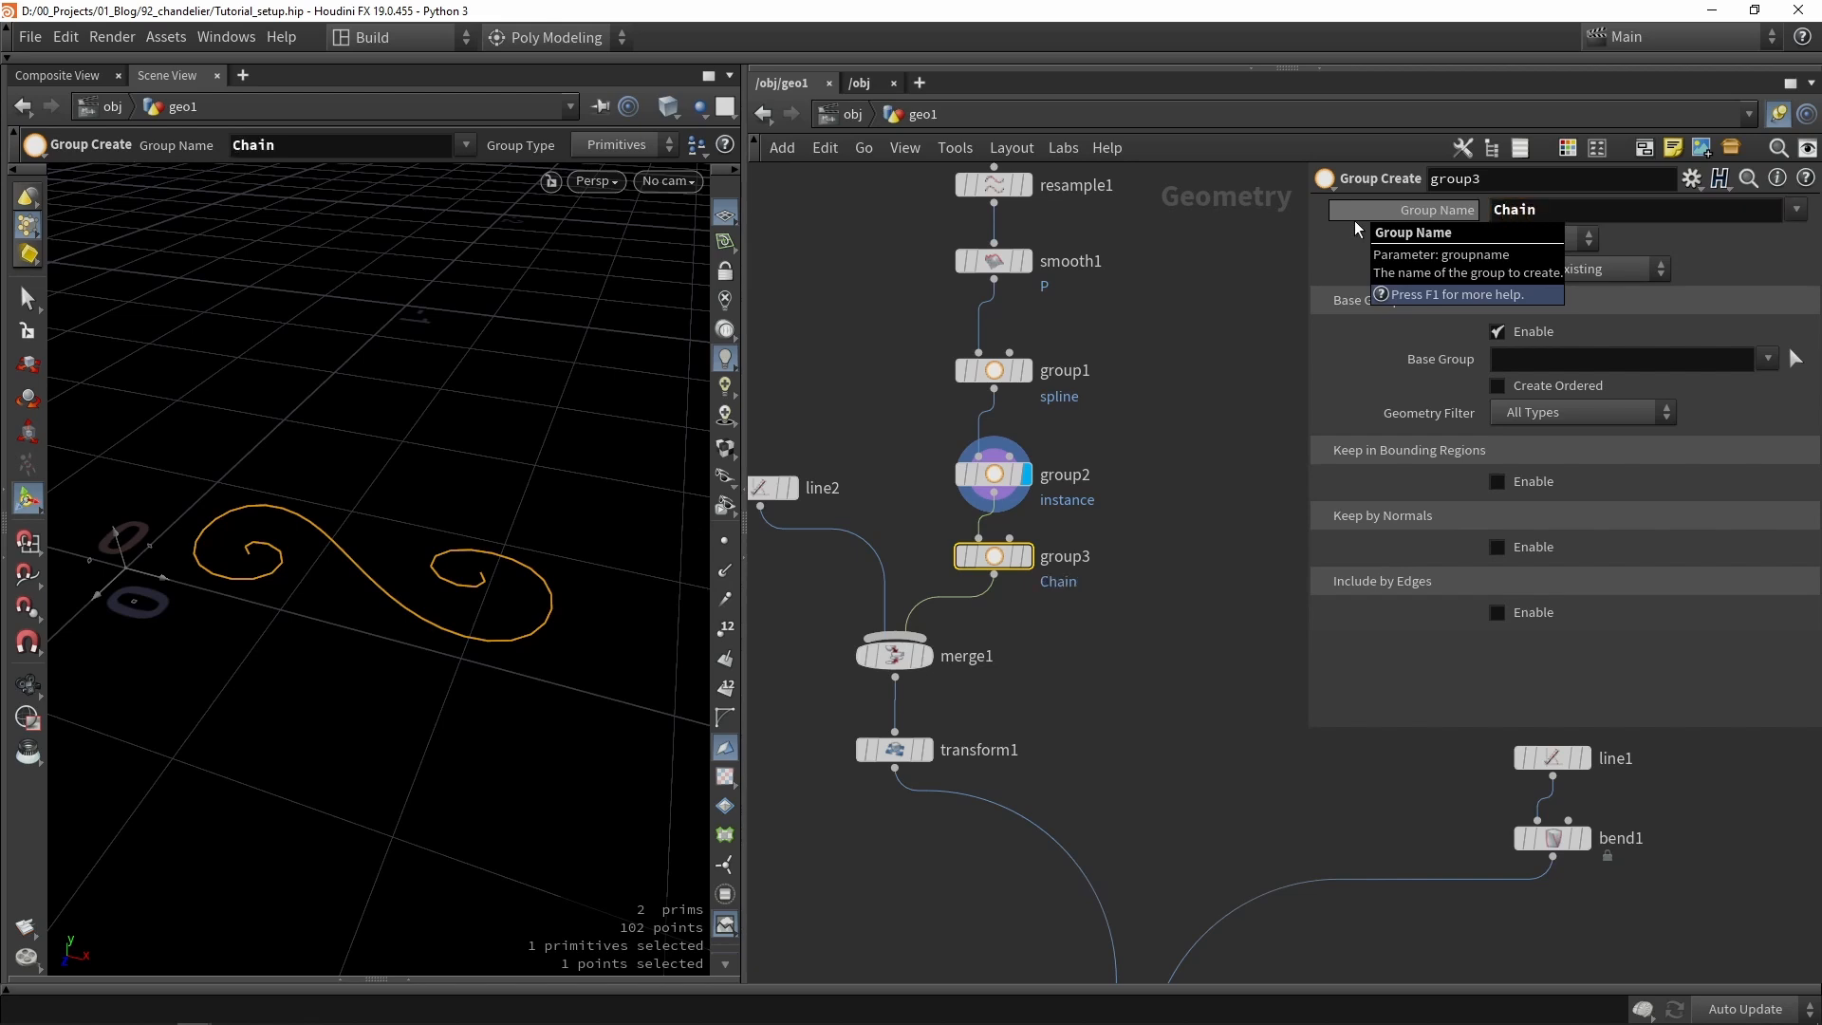
{"action": "left_click", "coordinate": [1562, 243]}
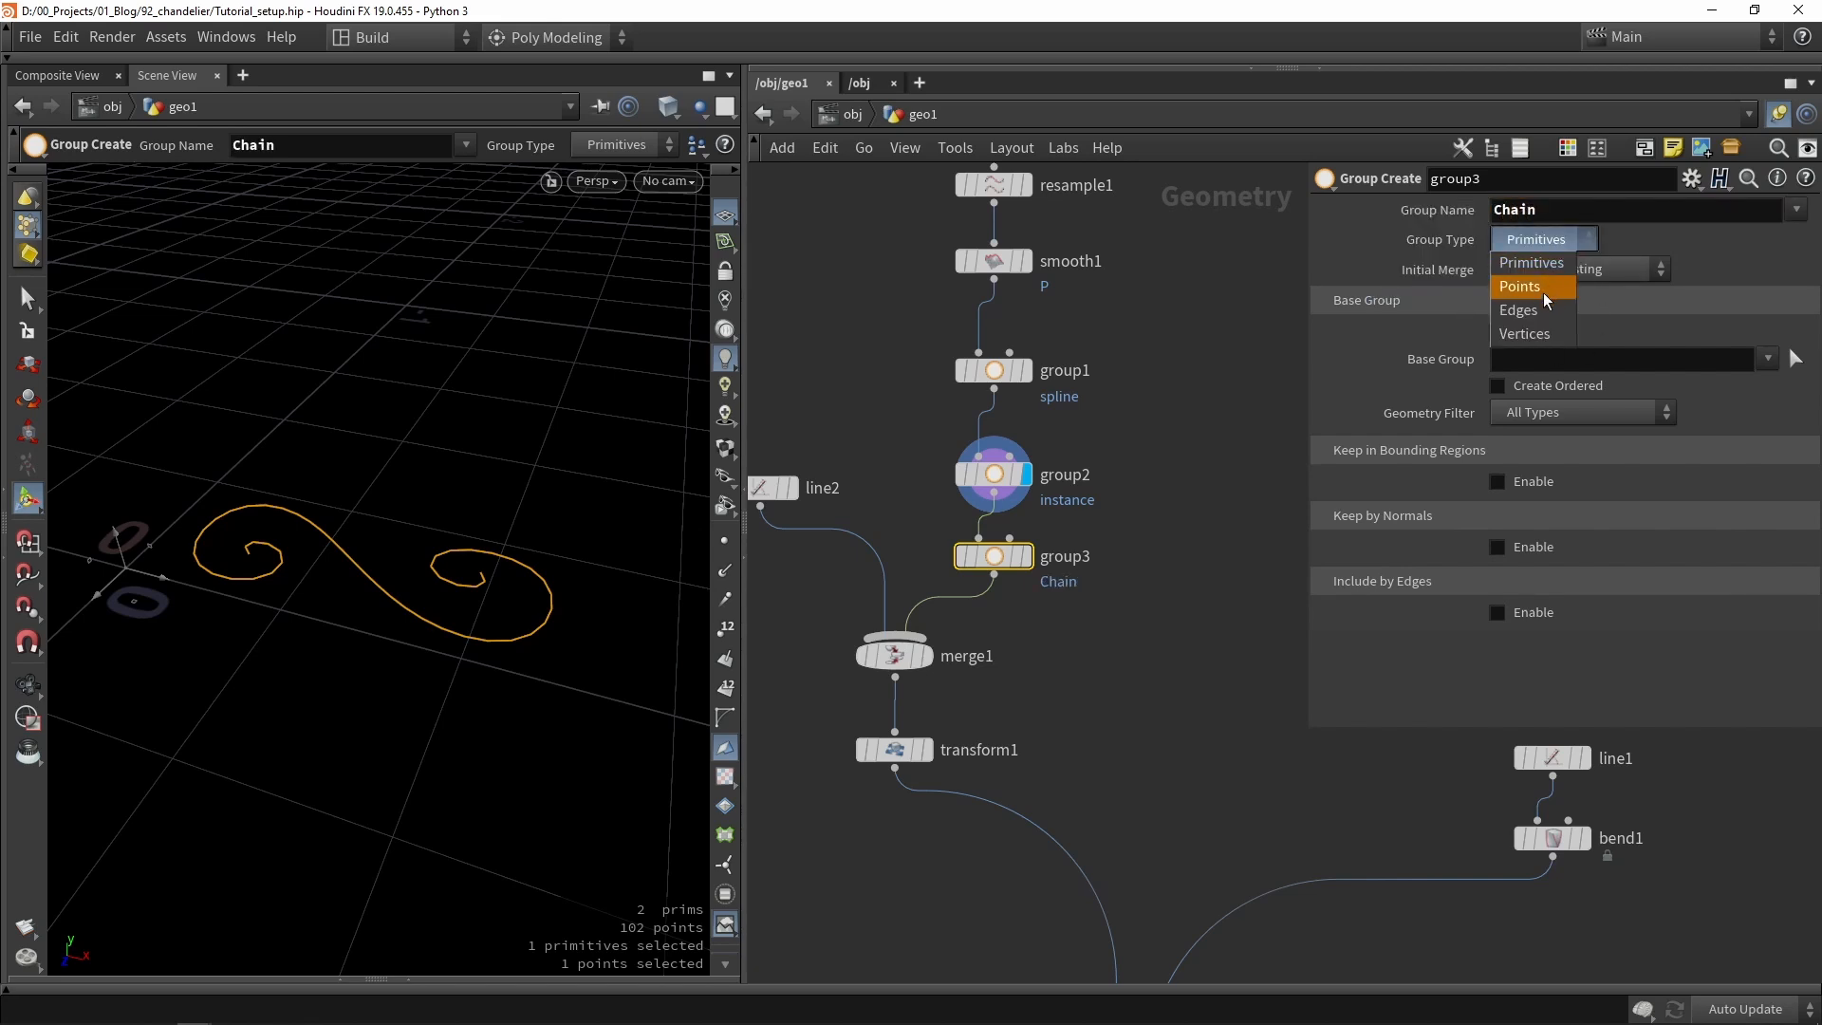
{"action": "left_click", "coordinate": [1543, 292]}
Pick point 42 on the larger scroll's inner curl as the base group of group3.
{"action": "left_click", "coordinate": [1795, 361]}
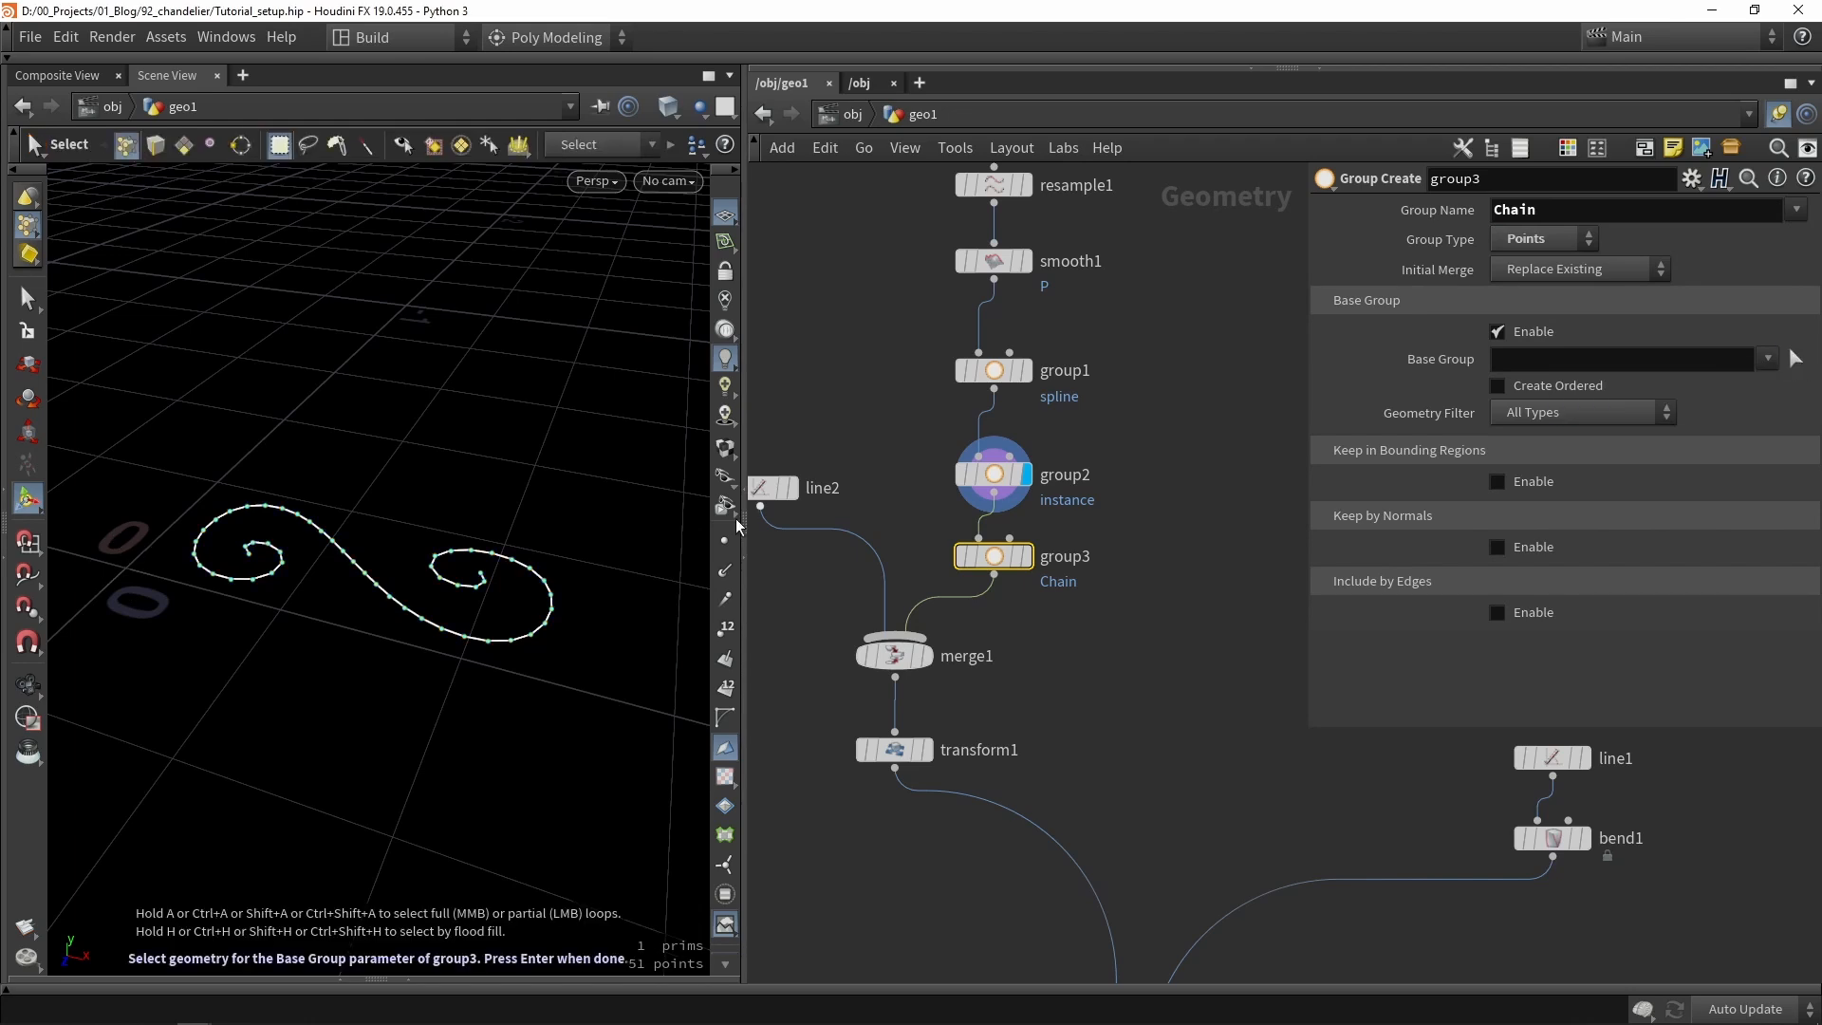
{"action": "left_click", "coordinate": [493, 554]}
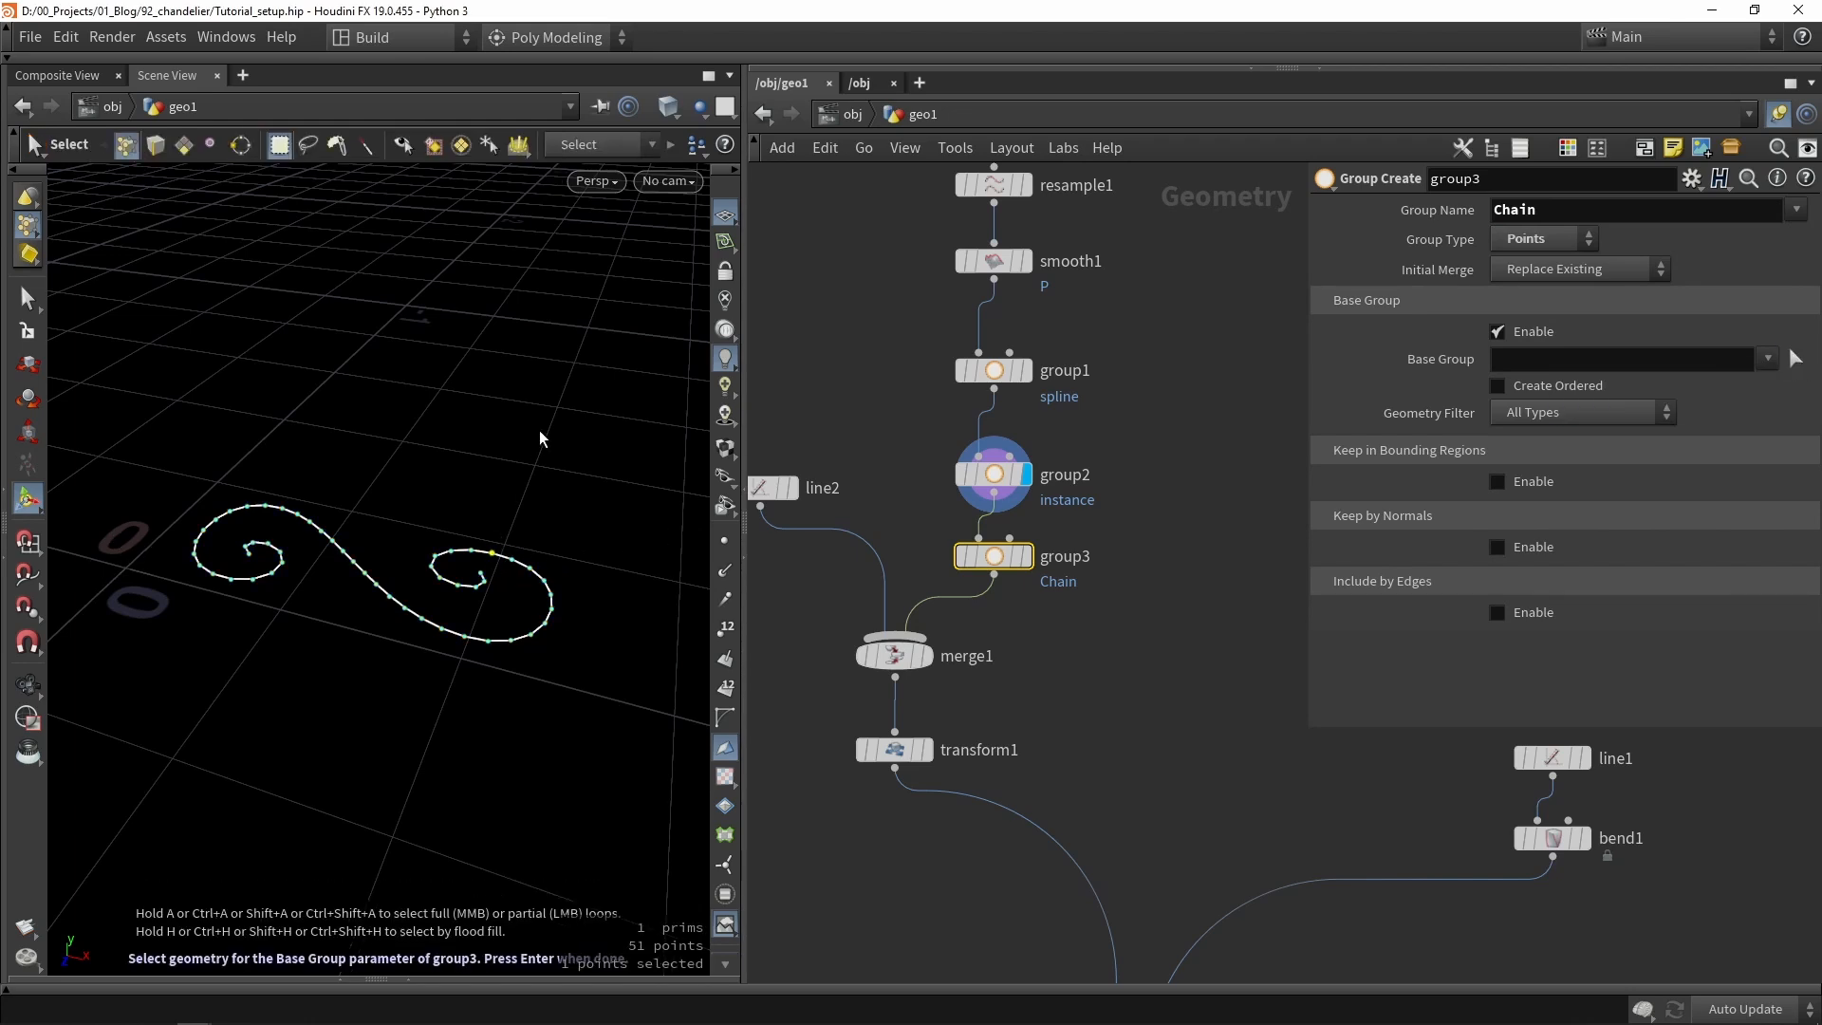
{"action": "left_click", "coordinate": [470, 550]}
{"action": "key", "text": "Return"}
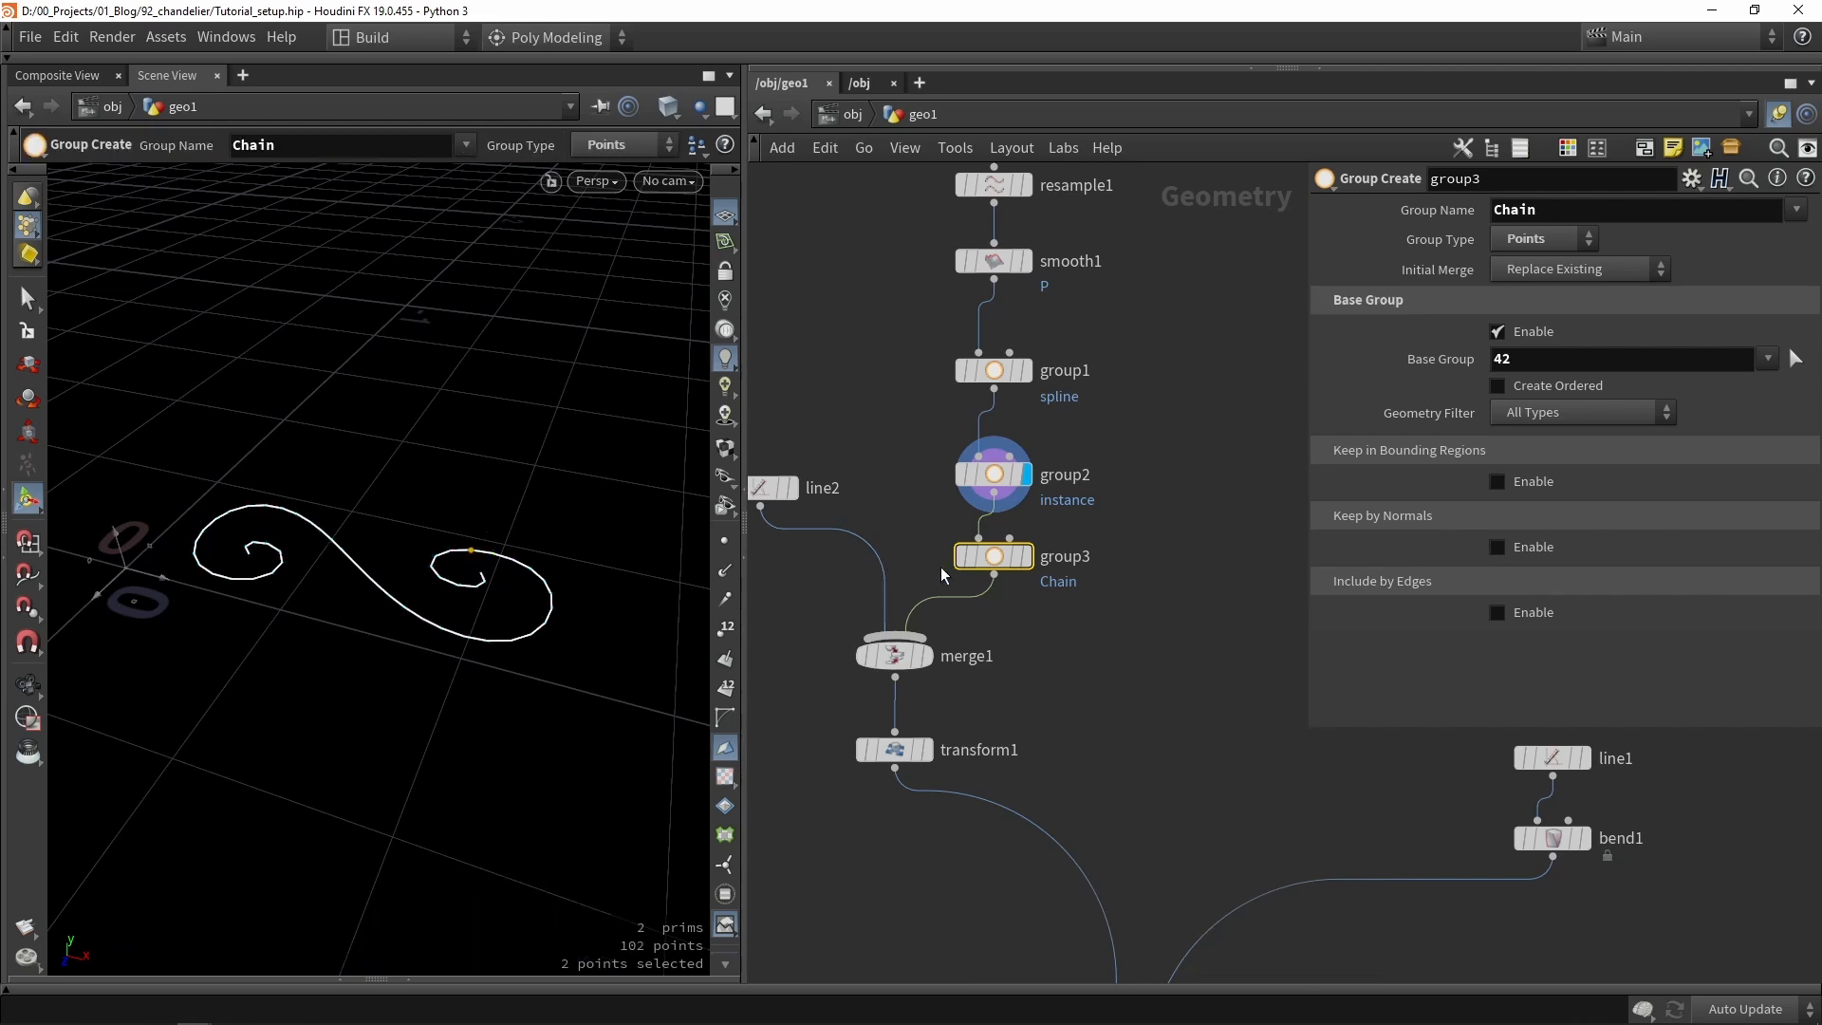
Duplicate the blast2 node with its input wire, place the copy apart from the network and display it.
{"action": "middle_click_drag", "start_coordinate": [1123, 742], "coordinate": [1073, 352]}
{"action": "scroll", "coordinate": [1073, 352], "scroll_direction": "down", "scroll_amount": 7}
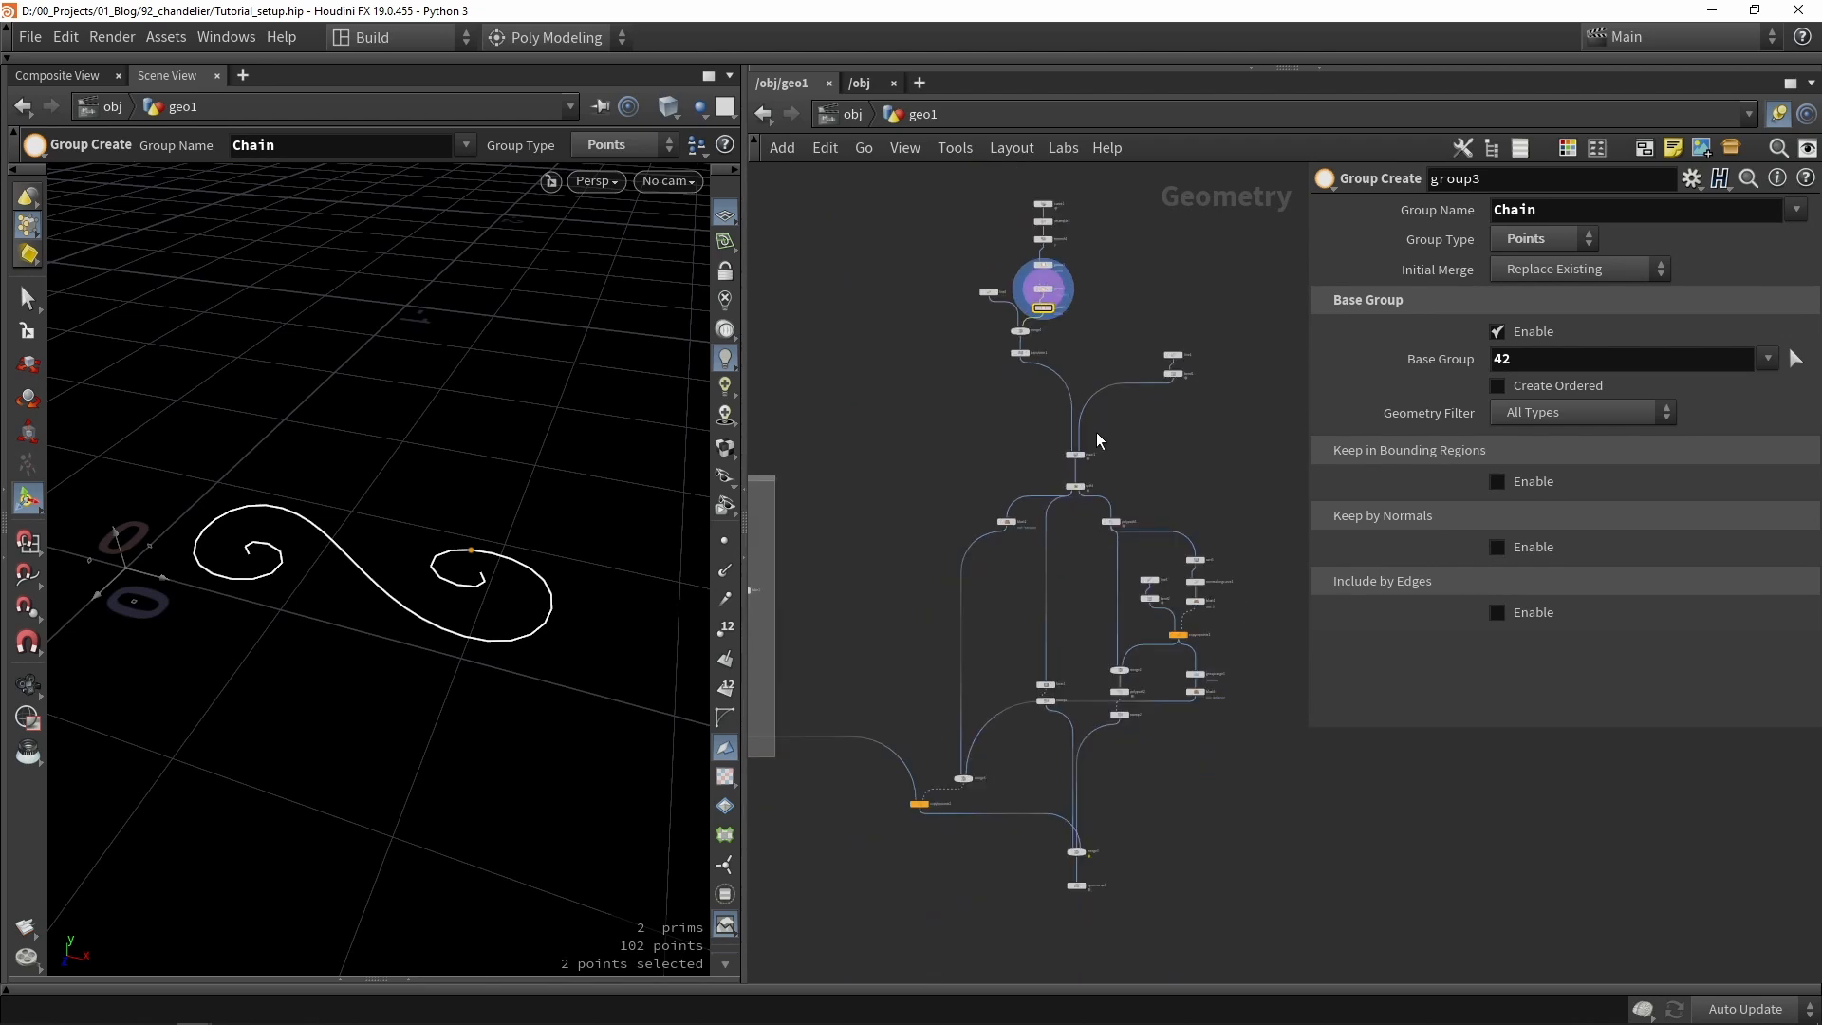
{"action": "scroll", "coordinate": [1105, 503], "scroll_direction": "up", "scroll_amount": 5}
{"action": "scroll", "coordinate": [1003, 498], "scroll_direction": "up", "scroll_amount": 4}
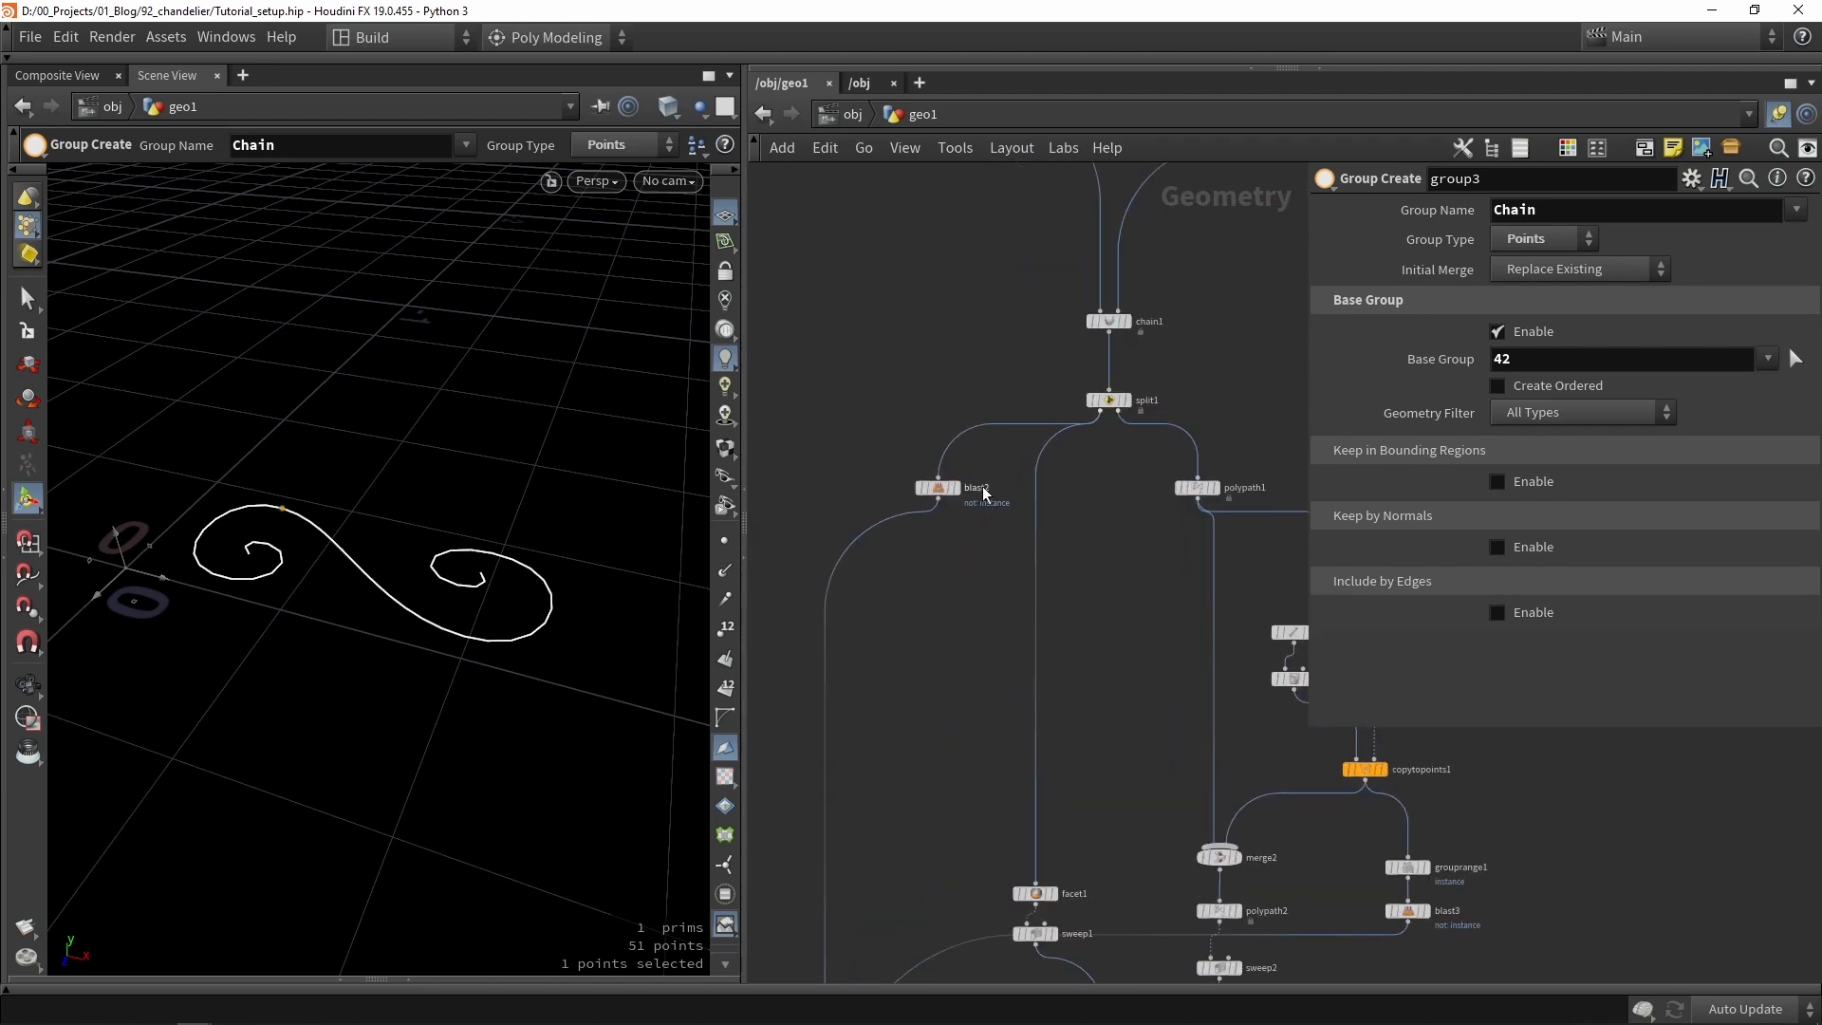
{"action": "scroll", "coordinate": [985, 491], "scroll_direction": "down", "scroll_amount": 5}
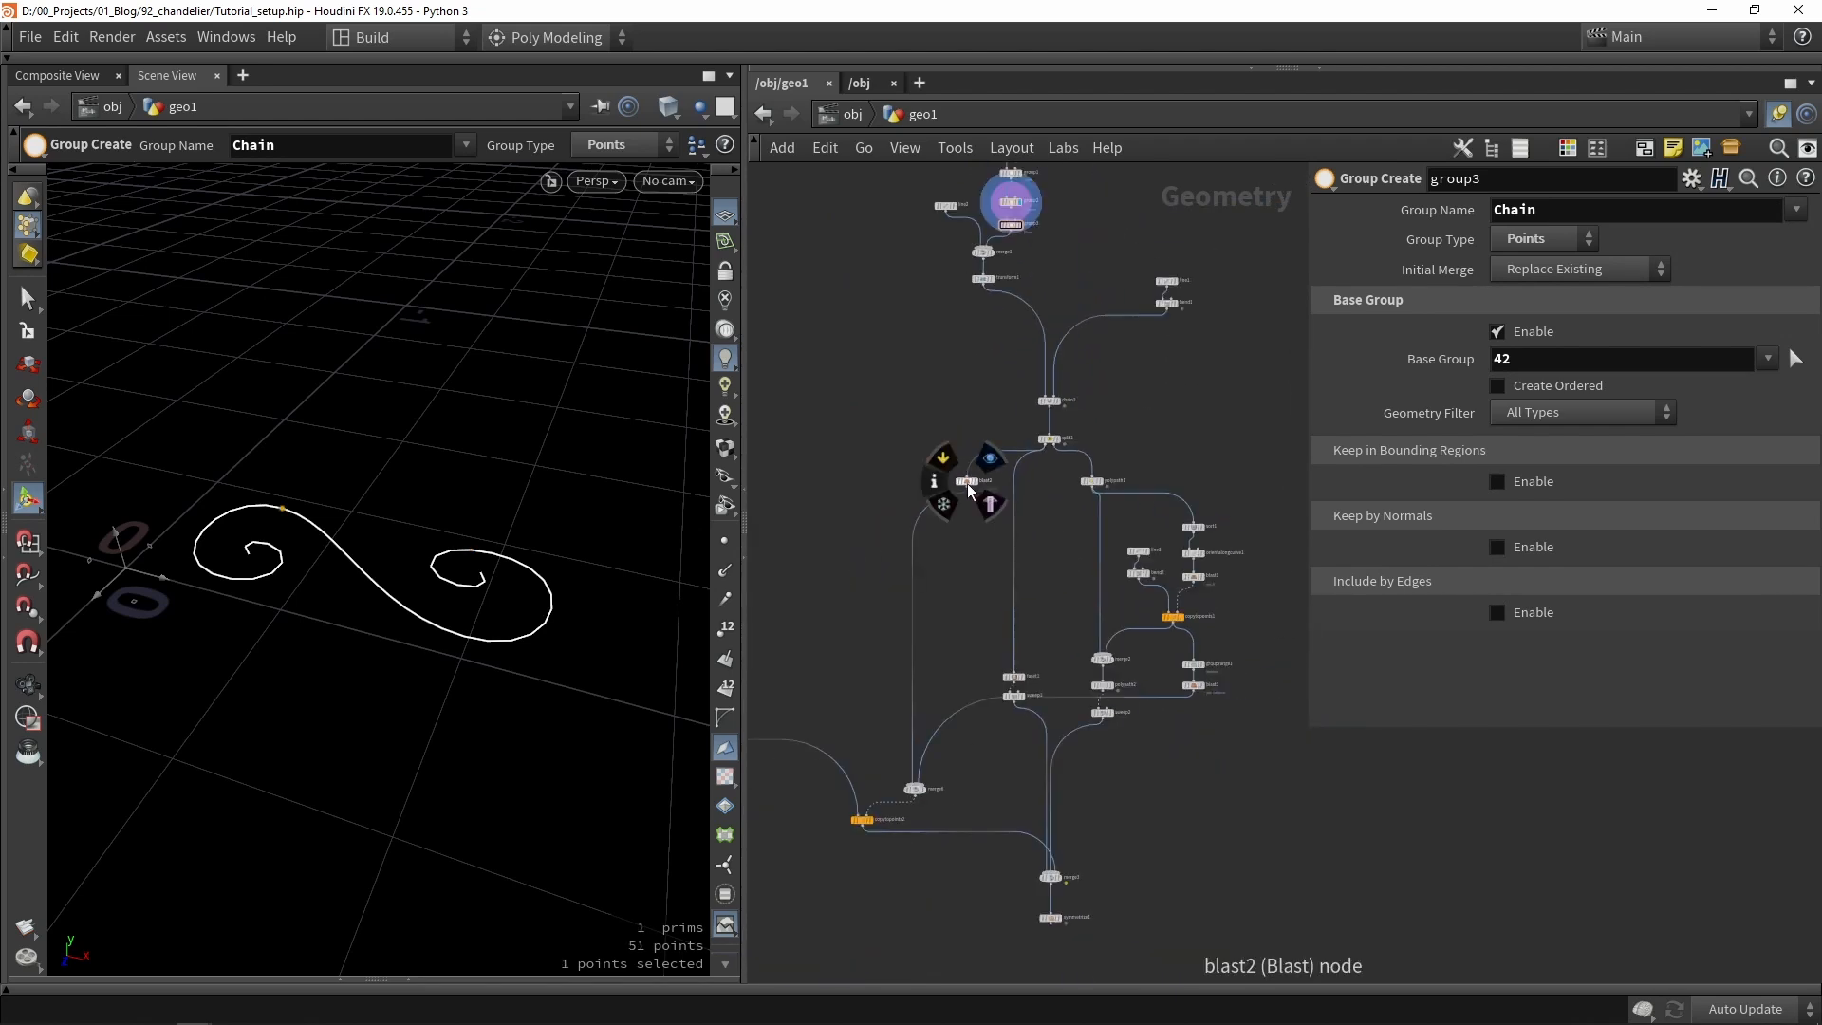
{"action": "left_click_drag", "start_coordinate": [966, 482], "coordinate": [1249, 482], "text": "alt"}
{"action": "middle_click_drag", "start_coordinate": [1219, 503], "coordinate": [877, 471]}
{"action": "left_click_drag", "start_coordinate": [917, 450], "coordinate": [1228, 445]}
{"action": "scroll", "coordinate": [1232, 448], "scroll_direction": "up", "scroll_amount": 4}
{"action": "left_click", "coordinate": [1225, 440]}
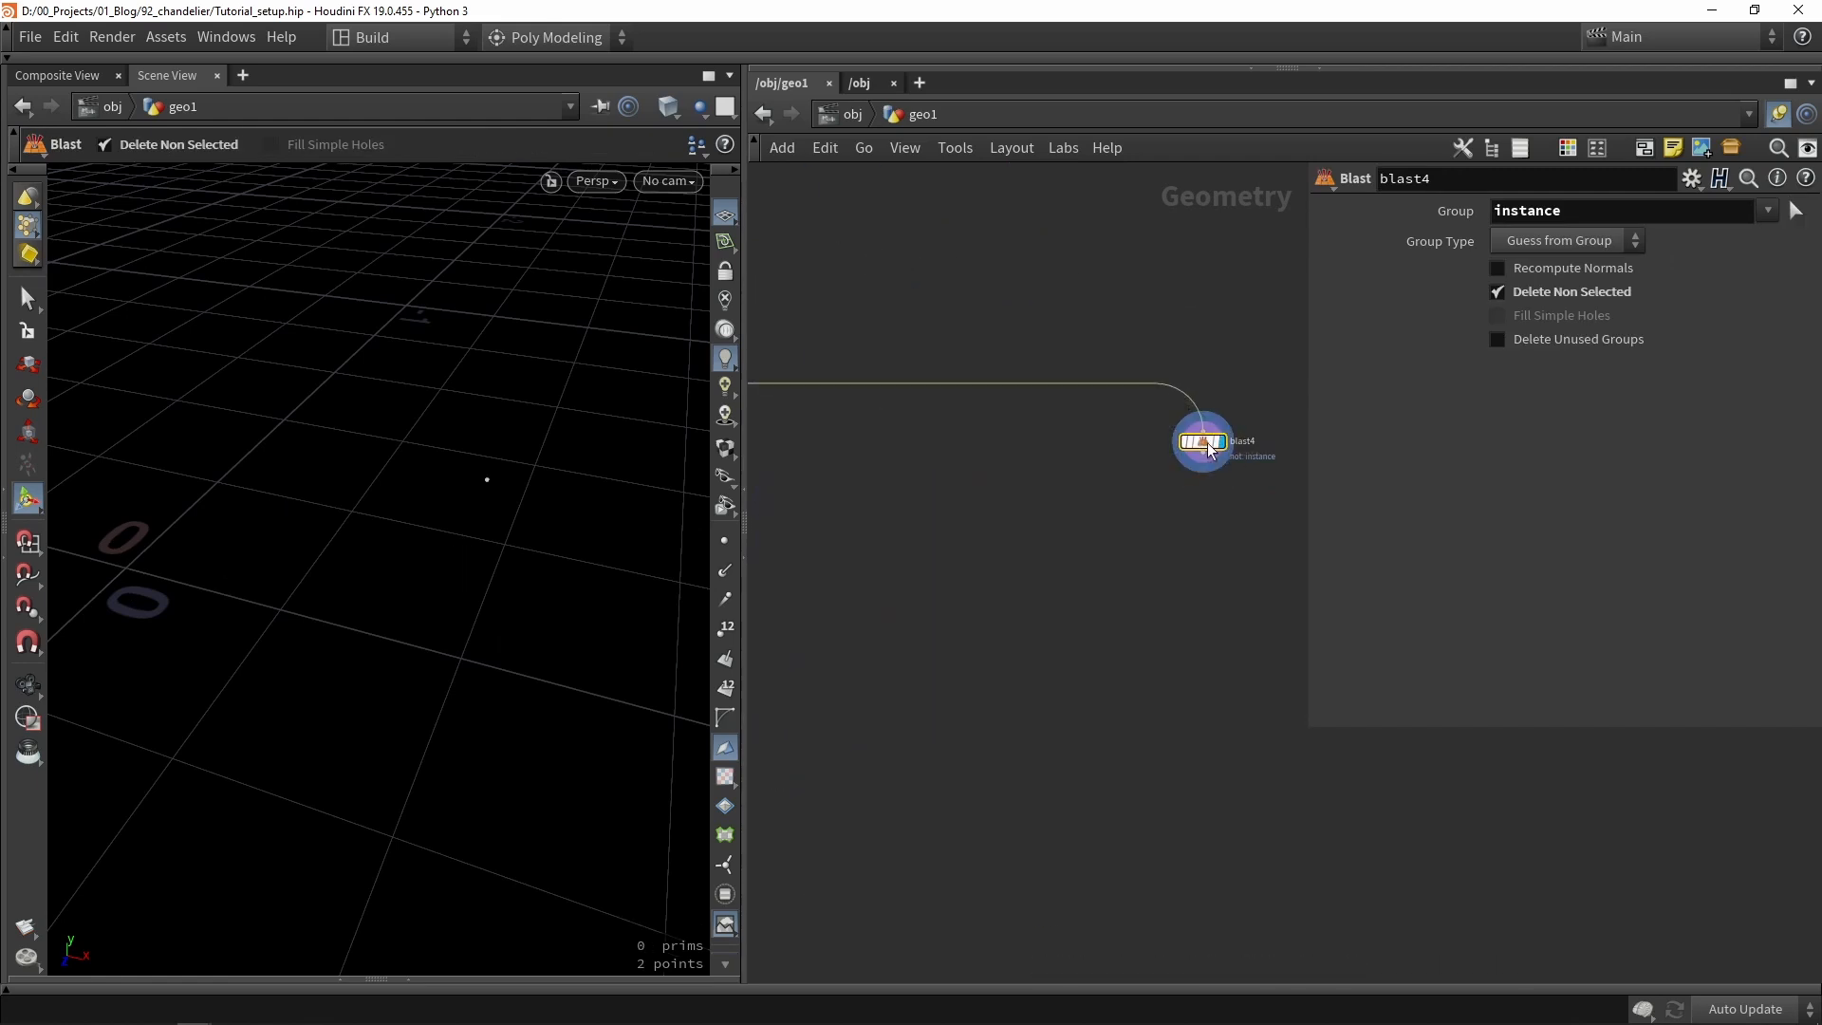
Replace the group of the copied blast node with Chain and view the remaining points at a low angle.
{"action": "left_click_drag", "start_coordinate": [1596, 215], "coordinate": [1124, 173]}
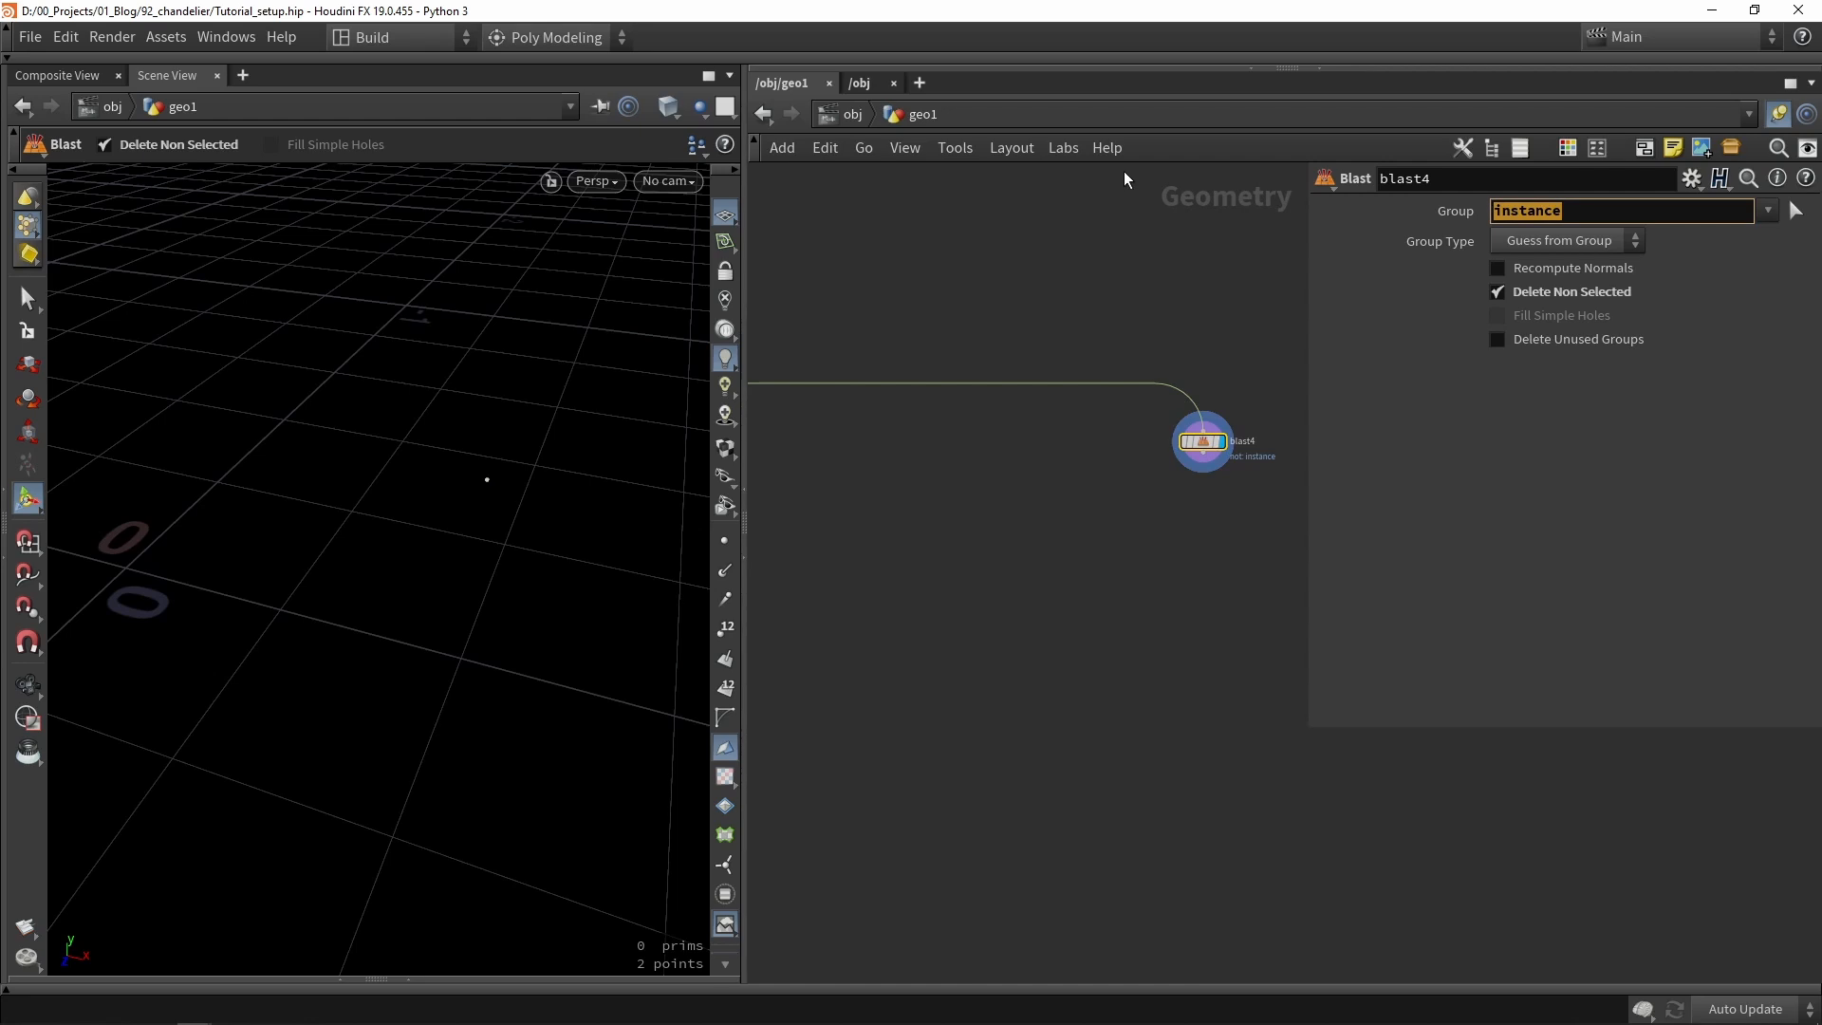
{"action": "key", "text": "BackSpace"}
{"action": "left_click", "coordinate": [1764, 211]}
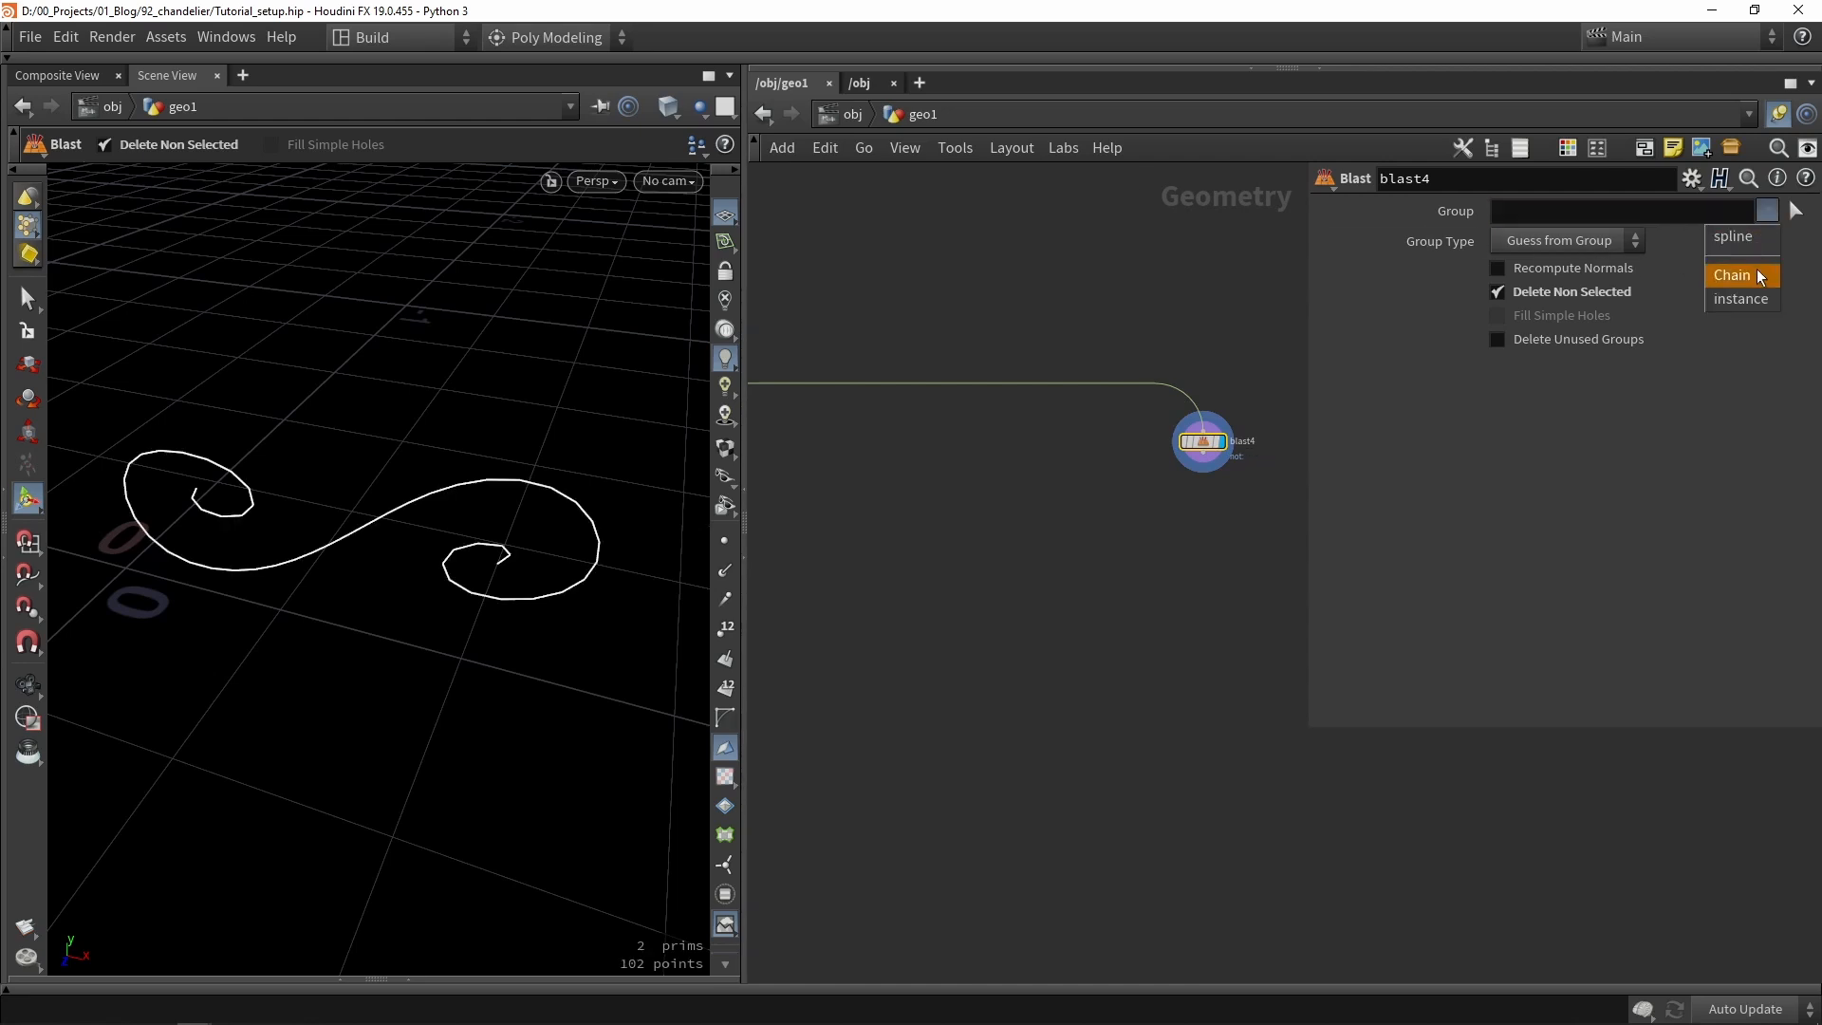
{"action": "left_click", "coordinate": [1756, 275]}
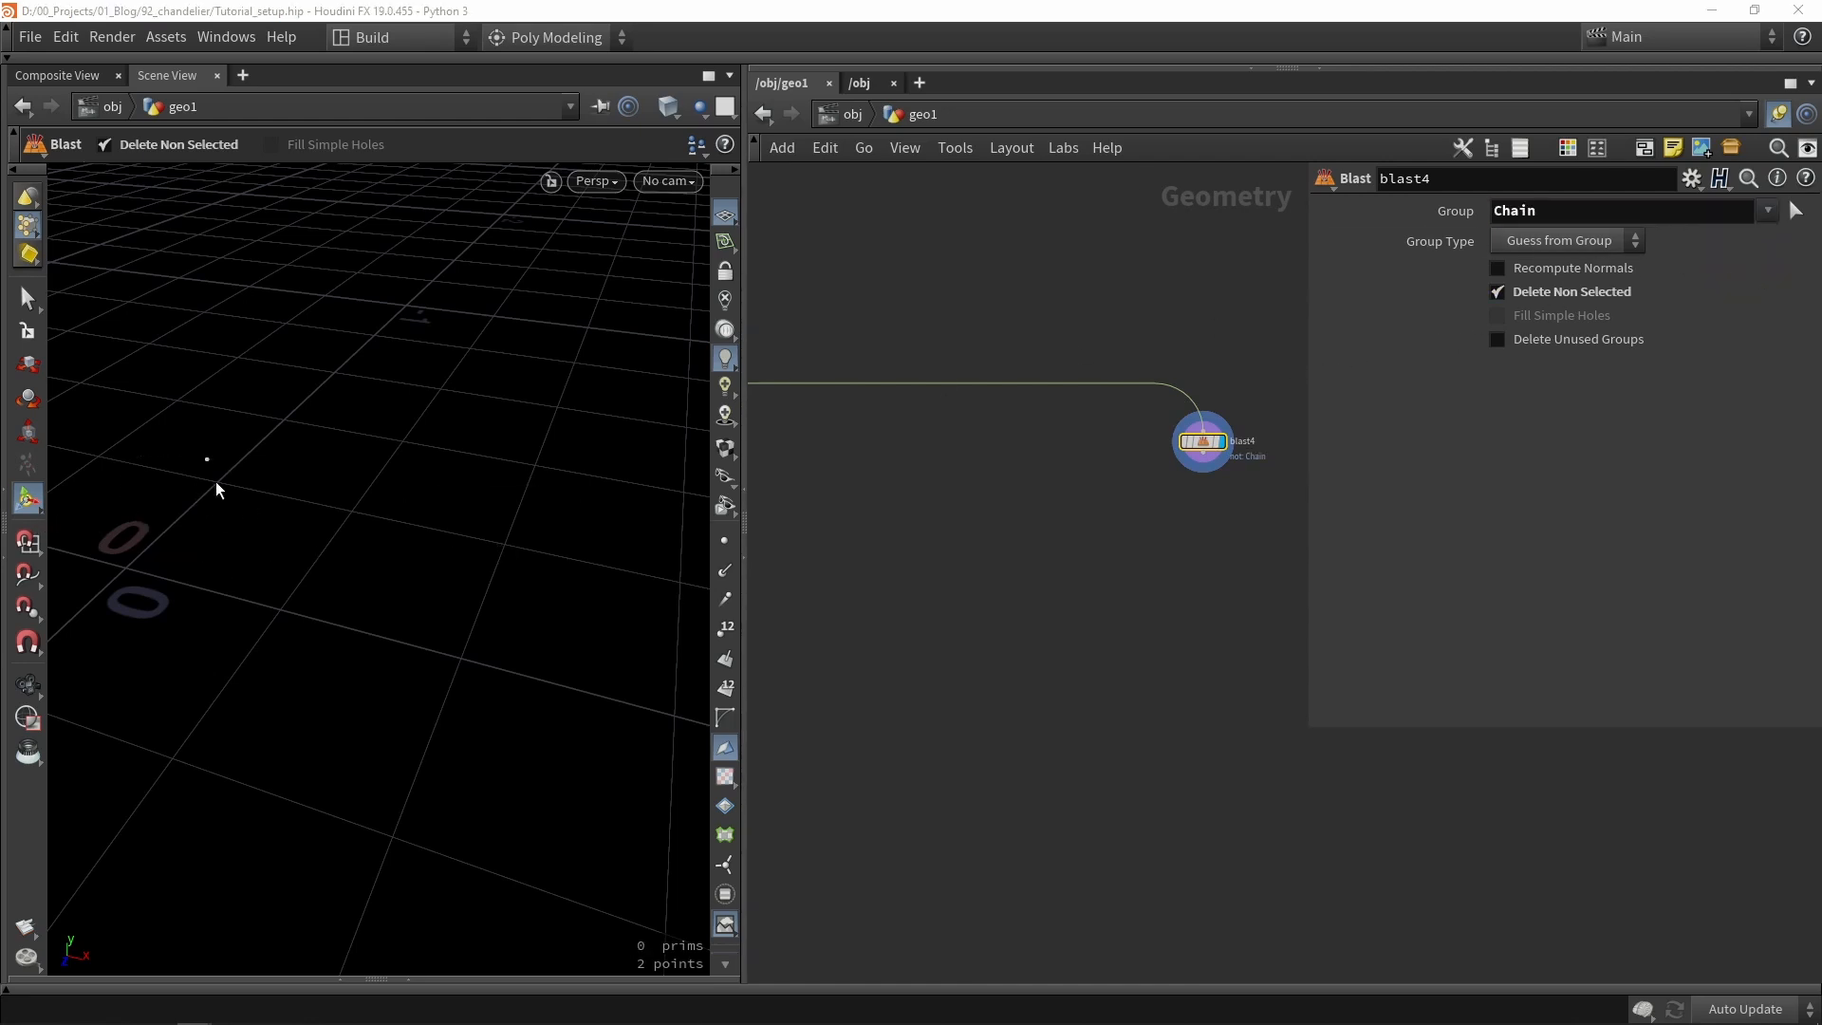
{"action": "key", "text": "Escape"}
{"action": "left_click_drag", "start_coordinate": [215, 481], "coordinate": [342, 427]}
{"action": "key", "text": "Return"}
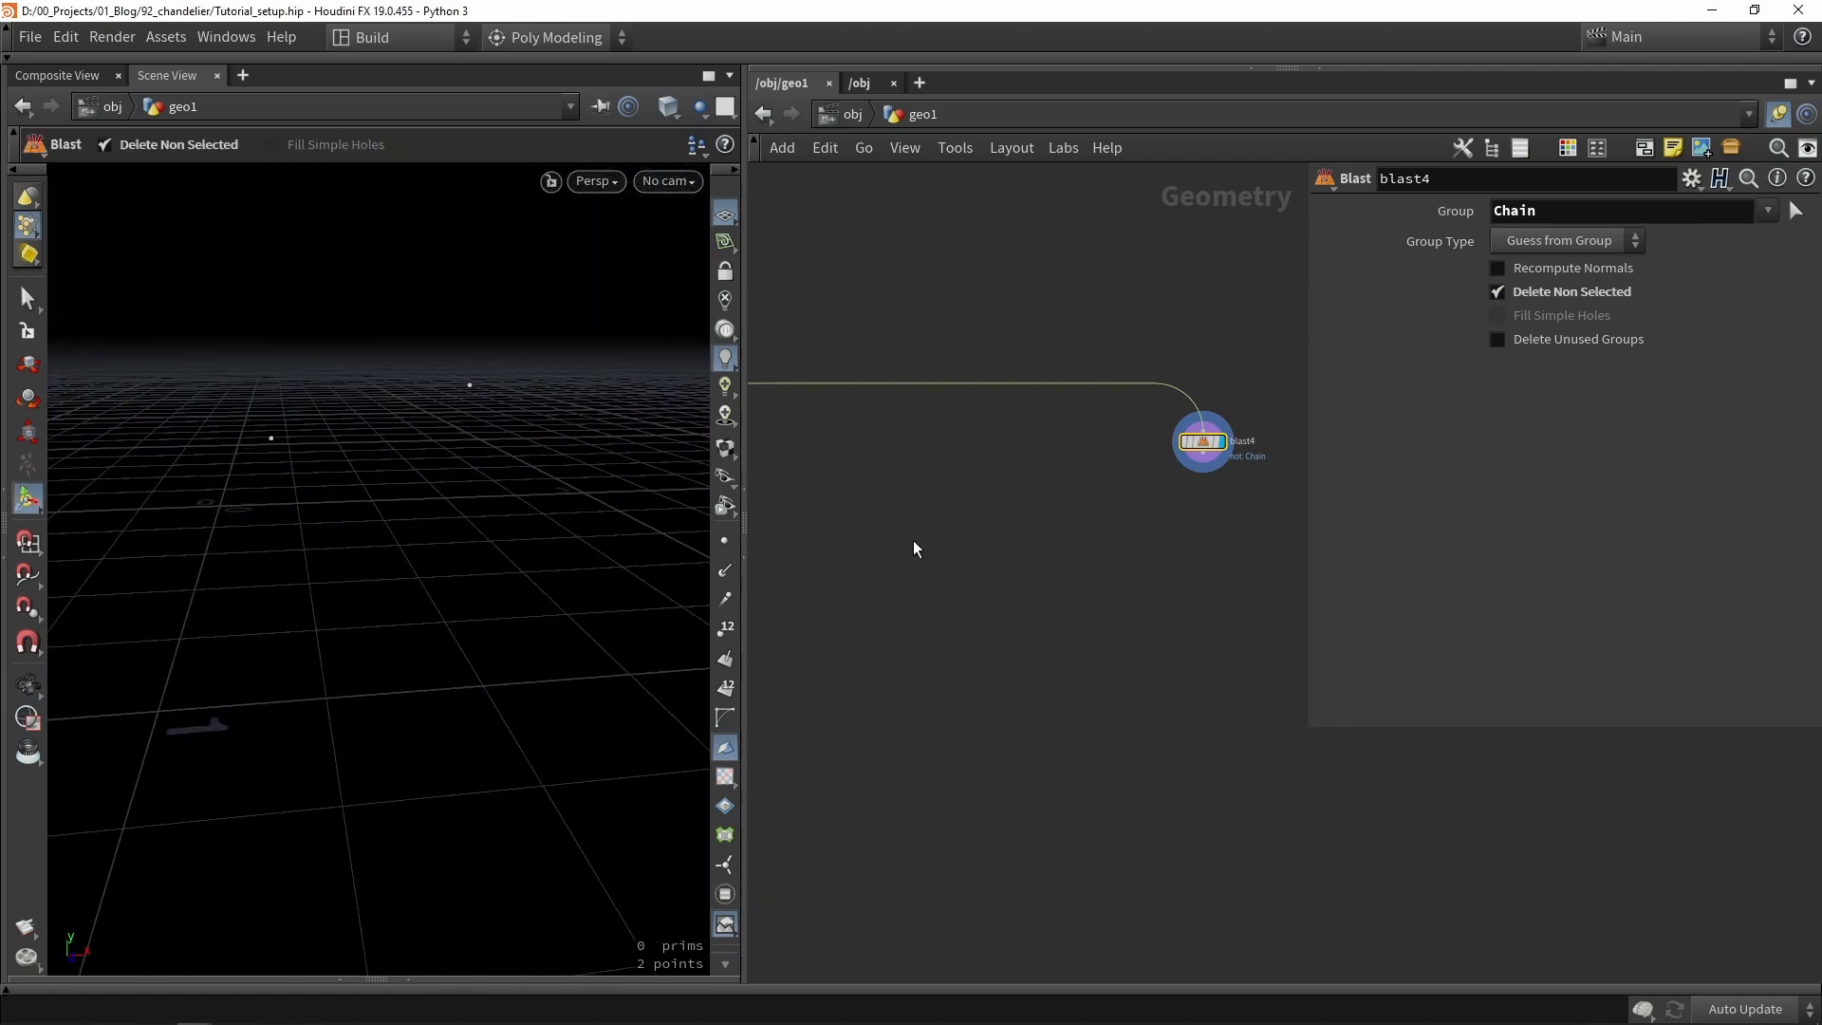
Place an Add node beside the Chain blast node.
{"action": "left_click_drag", "start_coordinate": [1309, 726], "coordinate": [1321, 475]}
{"action": "middle_click_drag", "start_coordinate": [1252, 601], "coordinate": [1200, 604]}
{"action": "key", "text": "Tab"}
{"action": "mouse_move", "coordinate": [1238, 565]}
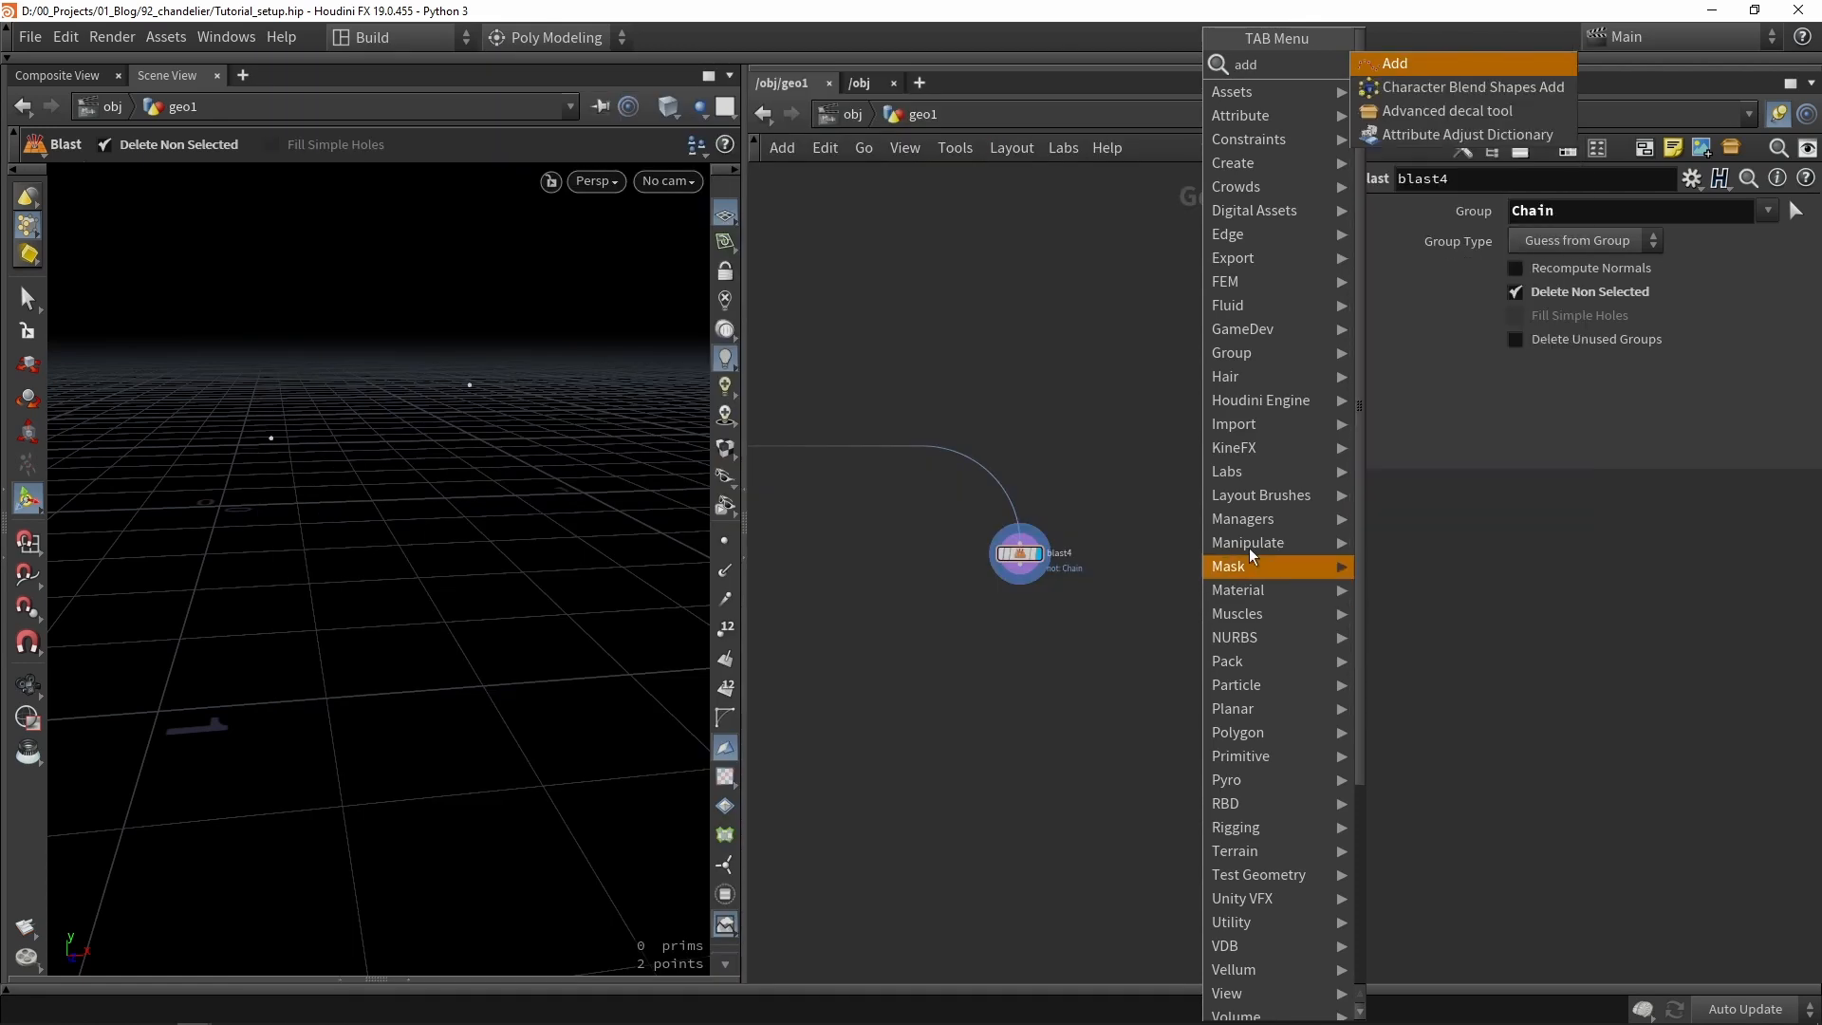
{"action": "left_click", "coordinate": [1424, 81]}
{"action": "left_click", "coordinate": [1233, 579]}
{"action": "key", "text": "h"}
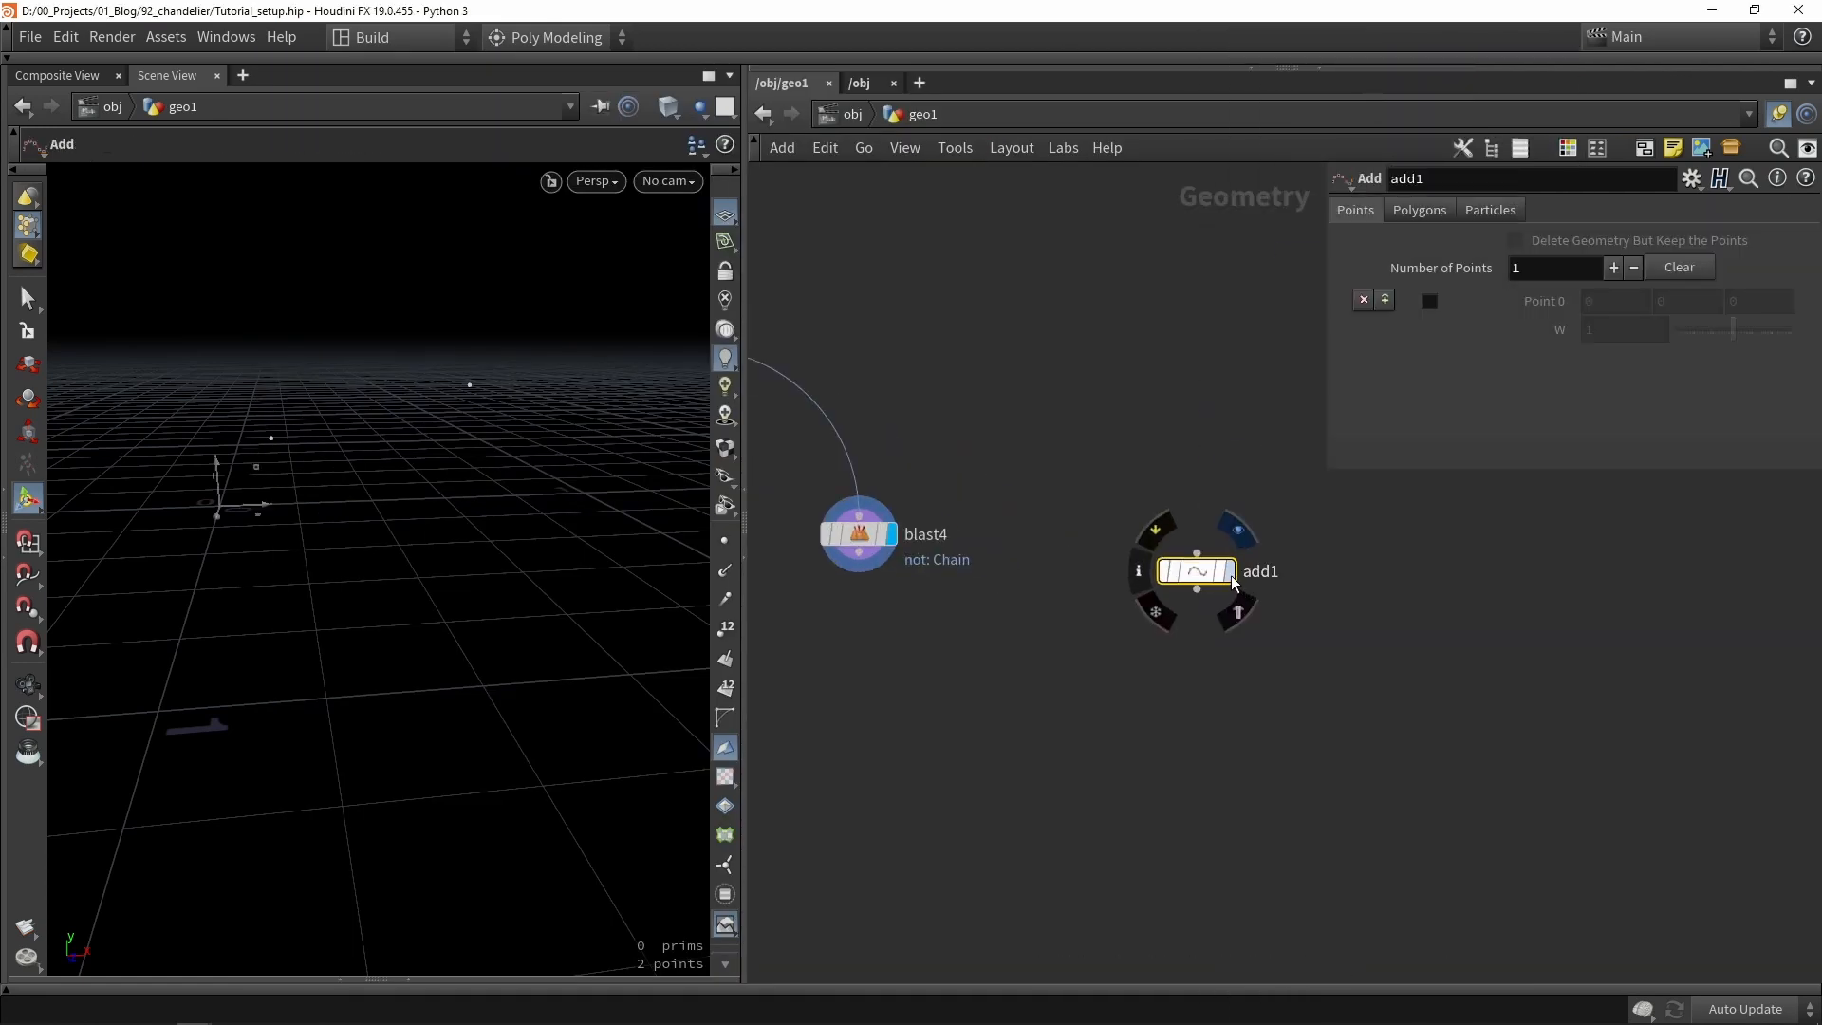
Enable point 0 of the Add node and raise it above the grid to a Y of about 0.94.
{"action": "left_click", "coordinate": [1429, 301]}
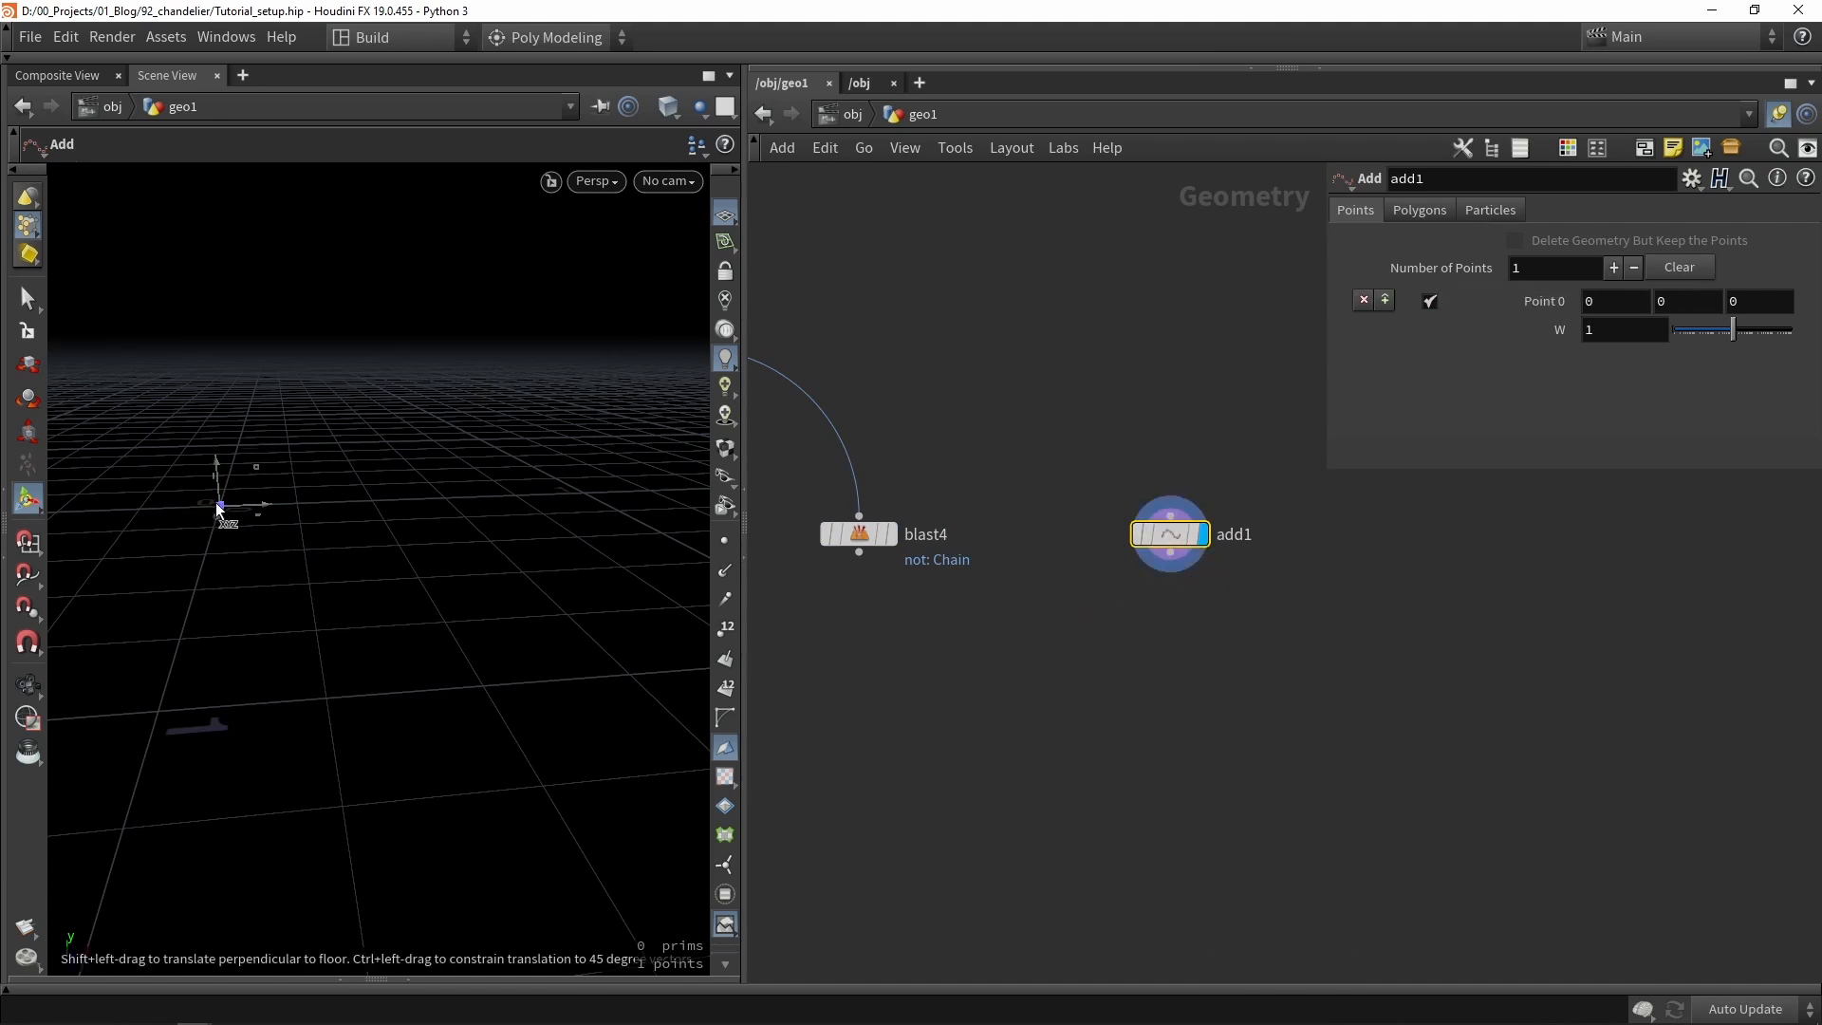
{"action": "key", "text": "space"}
{"action": "left_click_drag", "start_coordinate": [219, 541], "coordinate": [345, 700]}
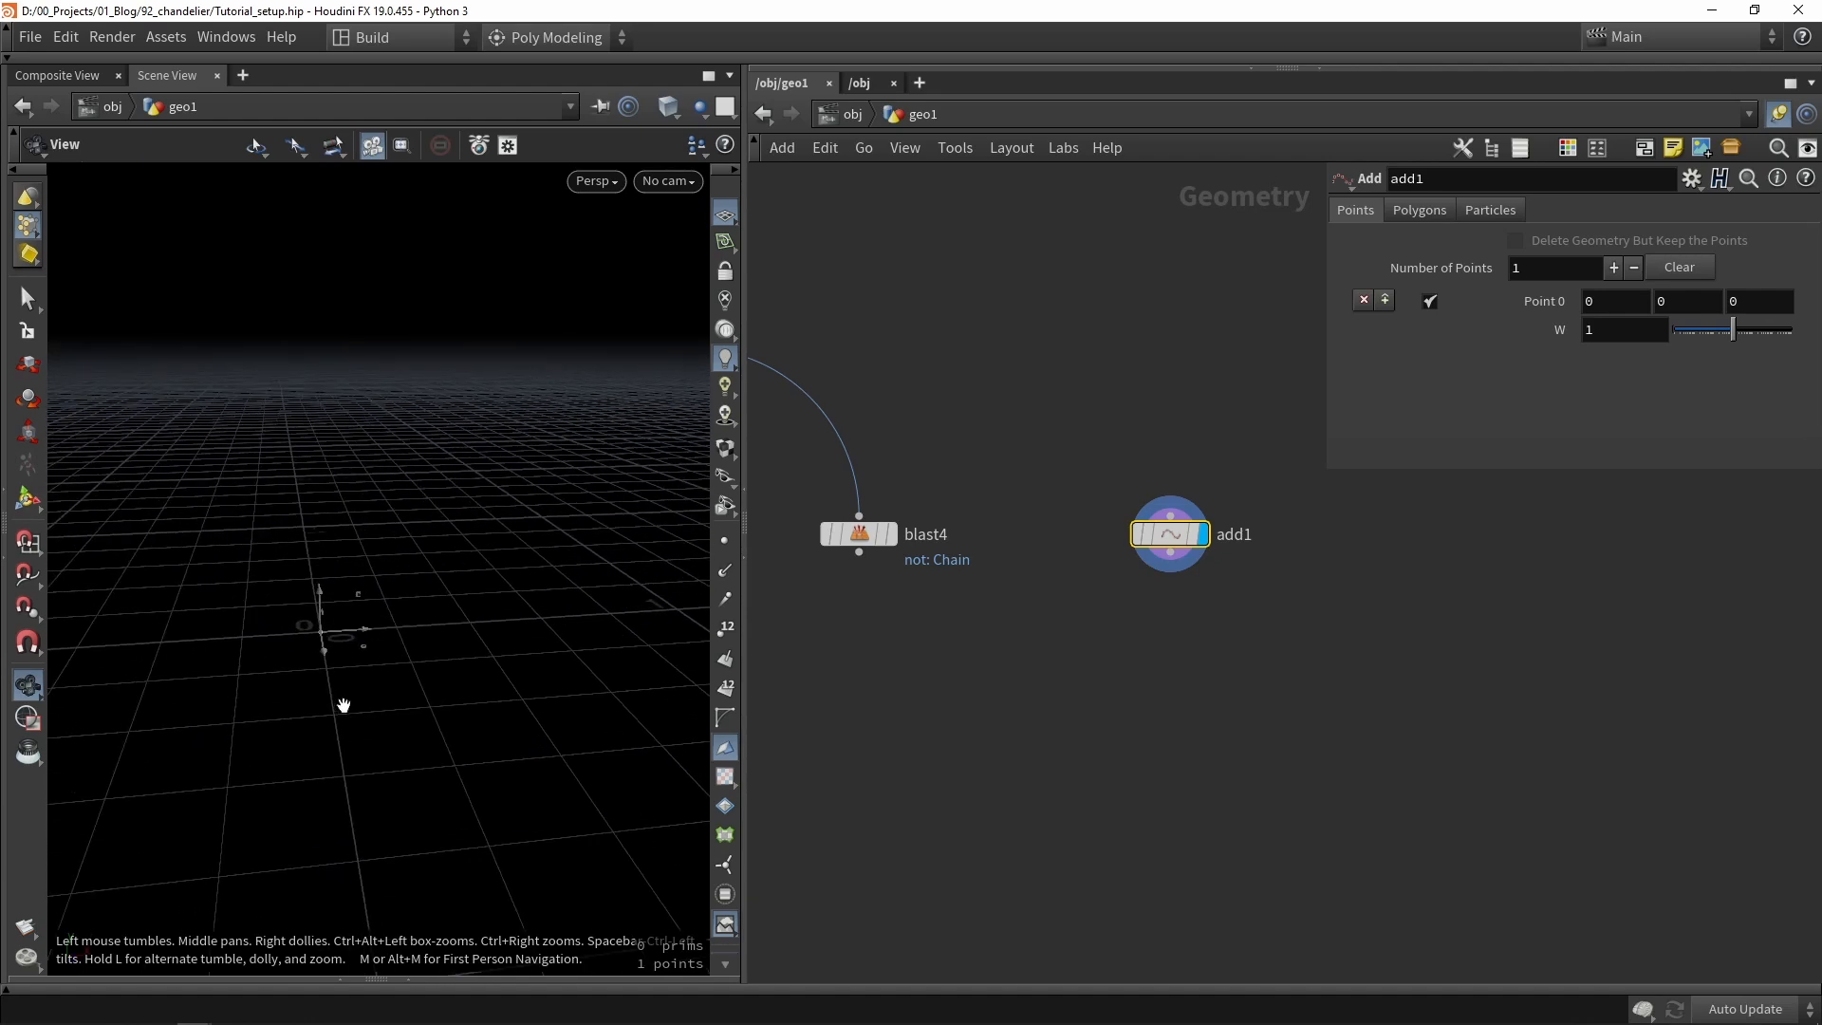
{"action": "left_click_drag", "start_coordinate": [317, 595], "coordinate": [314, 176]}
Create a Merge node below blast4 and add1, connect both to it and display the merged points.
{"action": "key", "text": "Tab"}
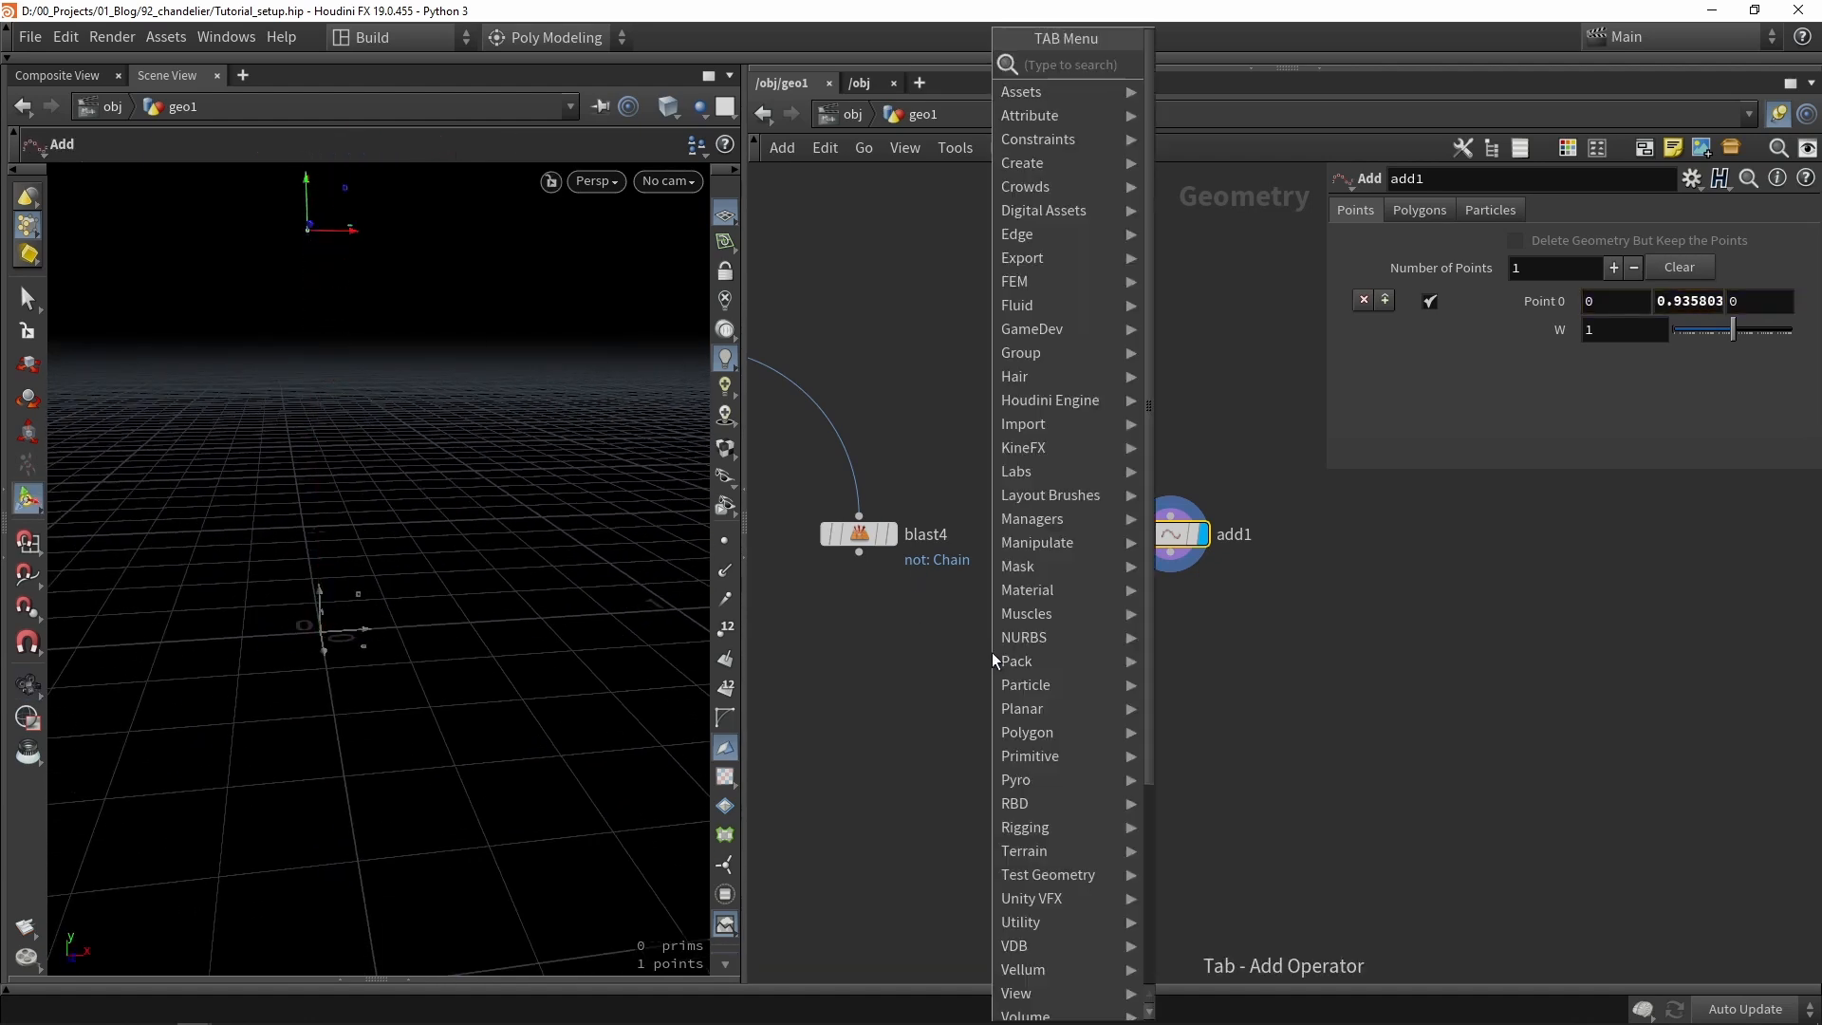
{"action": "type", "text": "merge"}
{"action": "key", "text": "Return"}
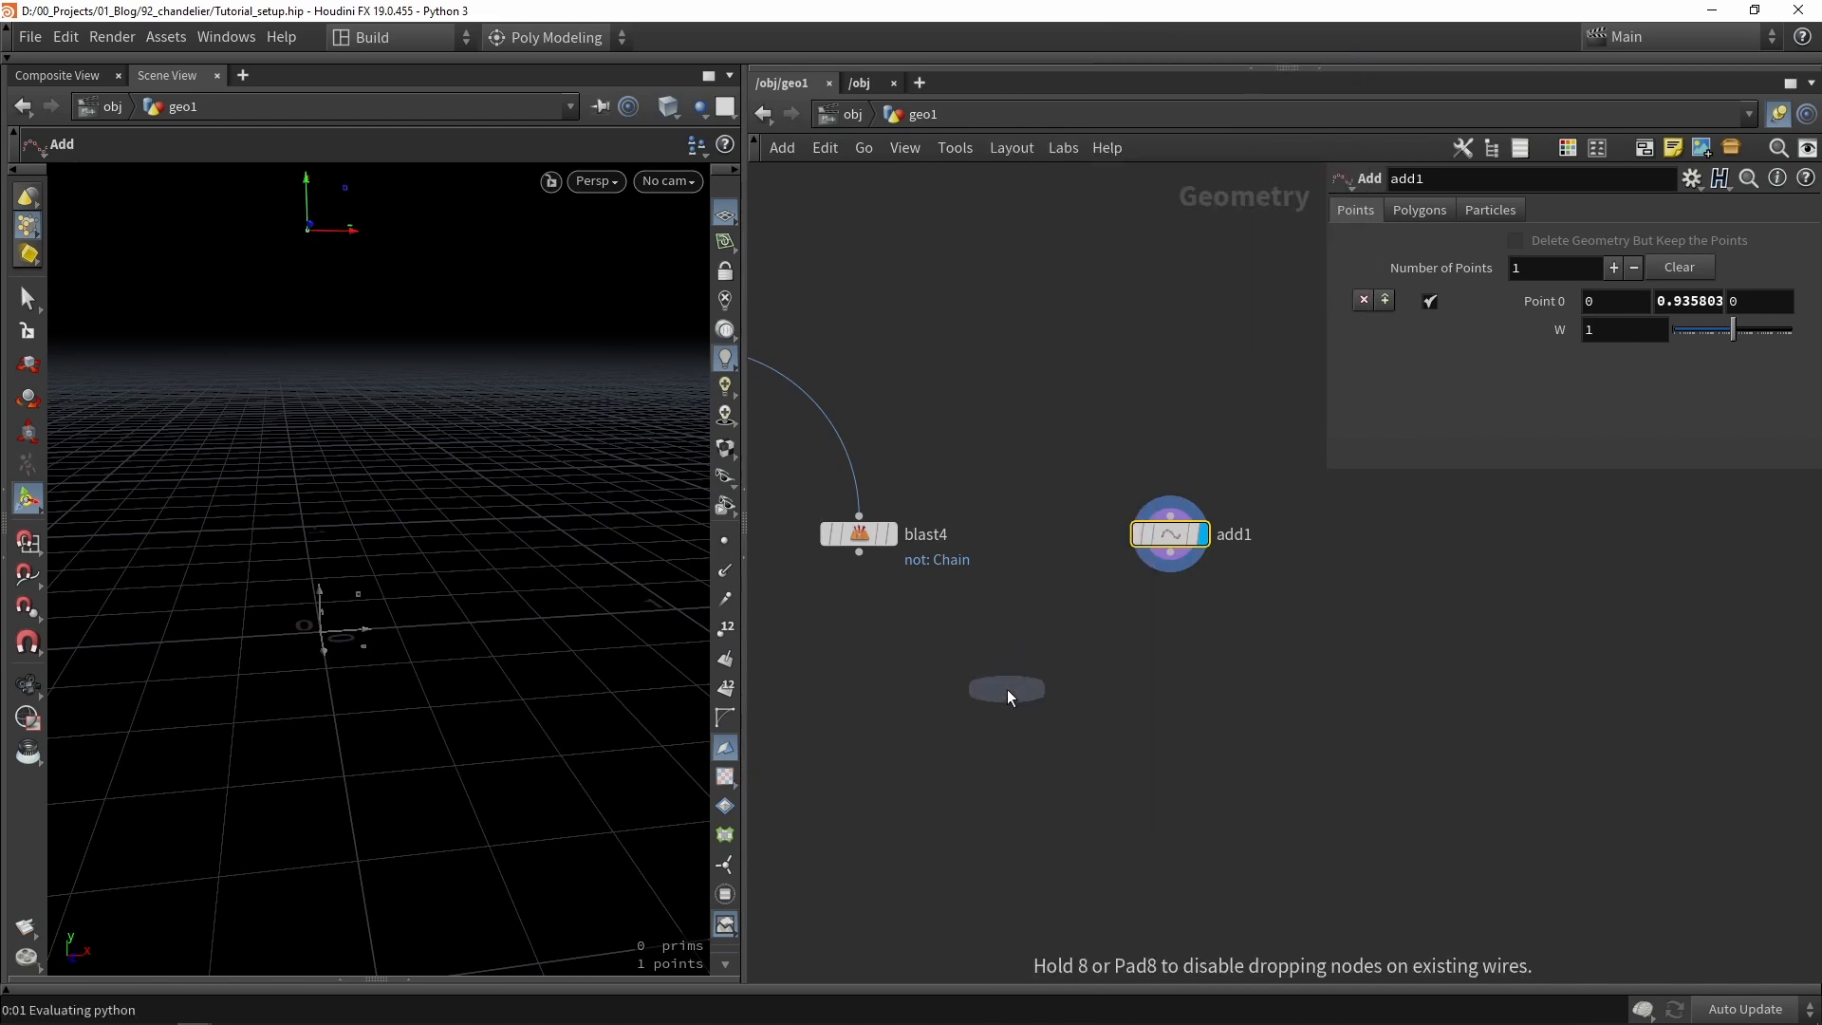
{"action": "left_click", "coordinate": [1006, 689]}
{"action": "left_click", "coordinate": [858, 553]}
{"action": "left_click", "coordinate": [1007, 670]}
{"action": "left_click", "coordinate": [1168, 554]}
{"action": "left_click", "coordinate": [1028, 670]}
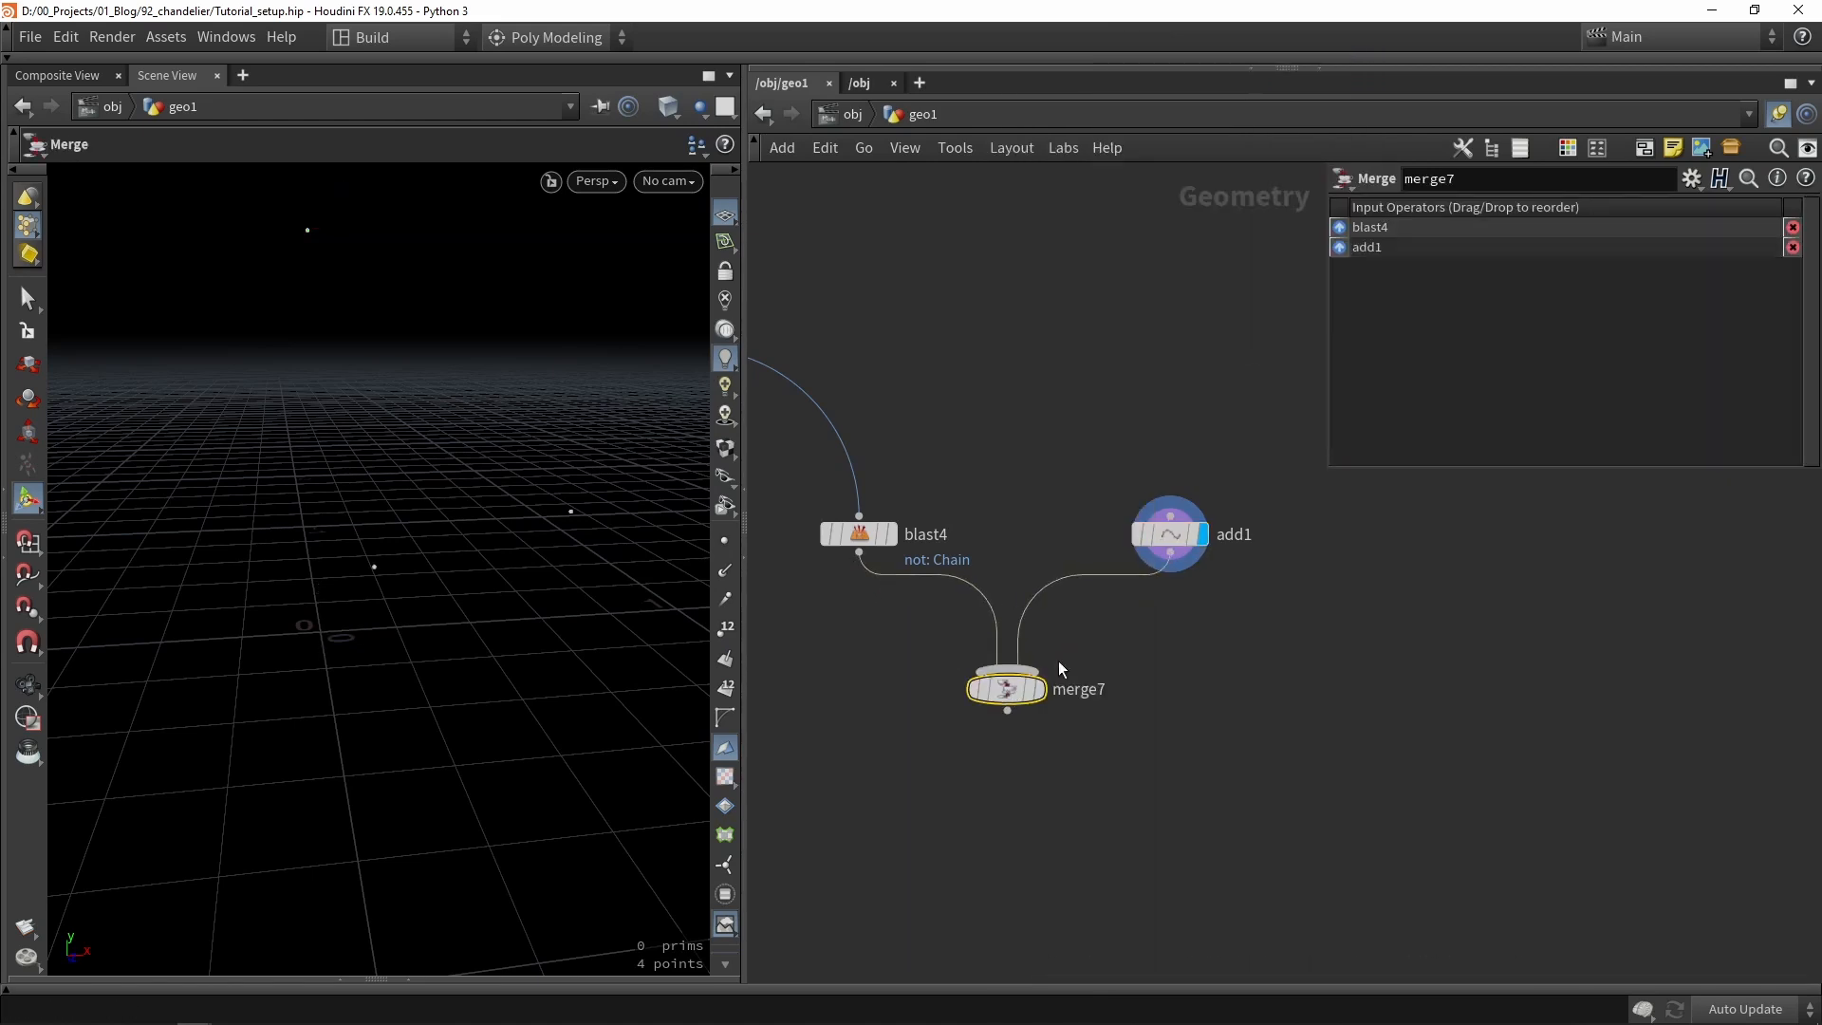
{"action": "left_click", "coordinate": [1041, 690]}
{"action": "left_click_drag", "start_coordinate": [429, 499], "coordinate": [386, 541], "text": "alt"}
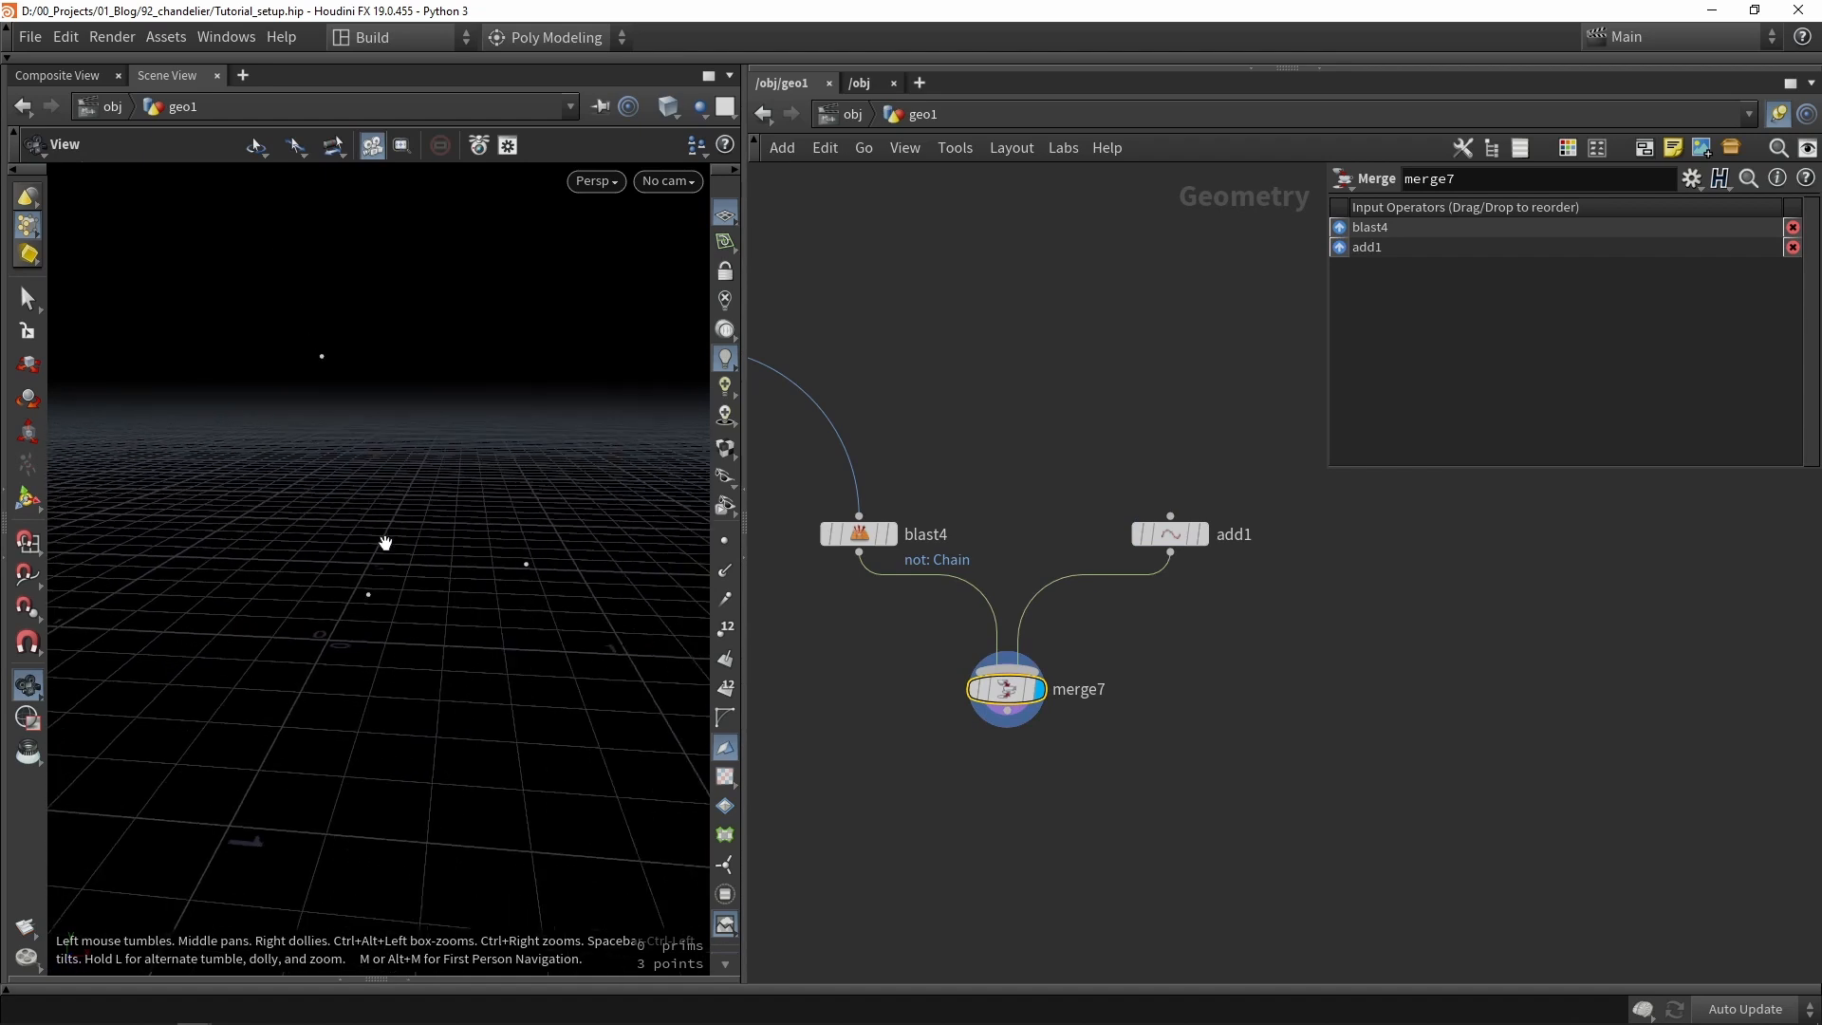
{"action": "key", "text": "Escape"}
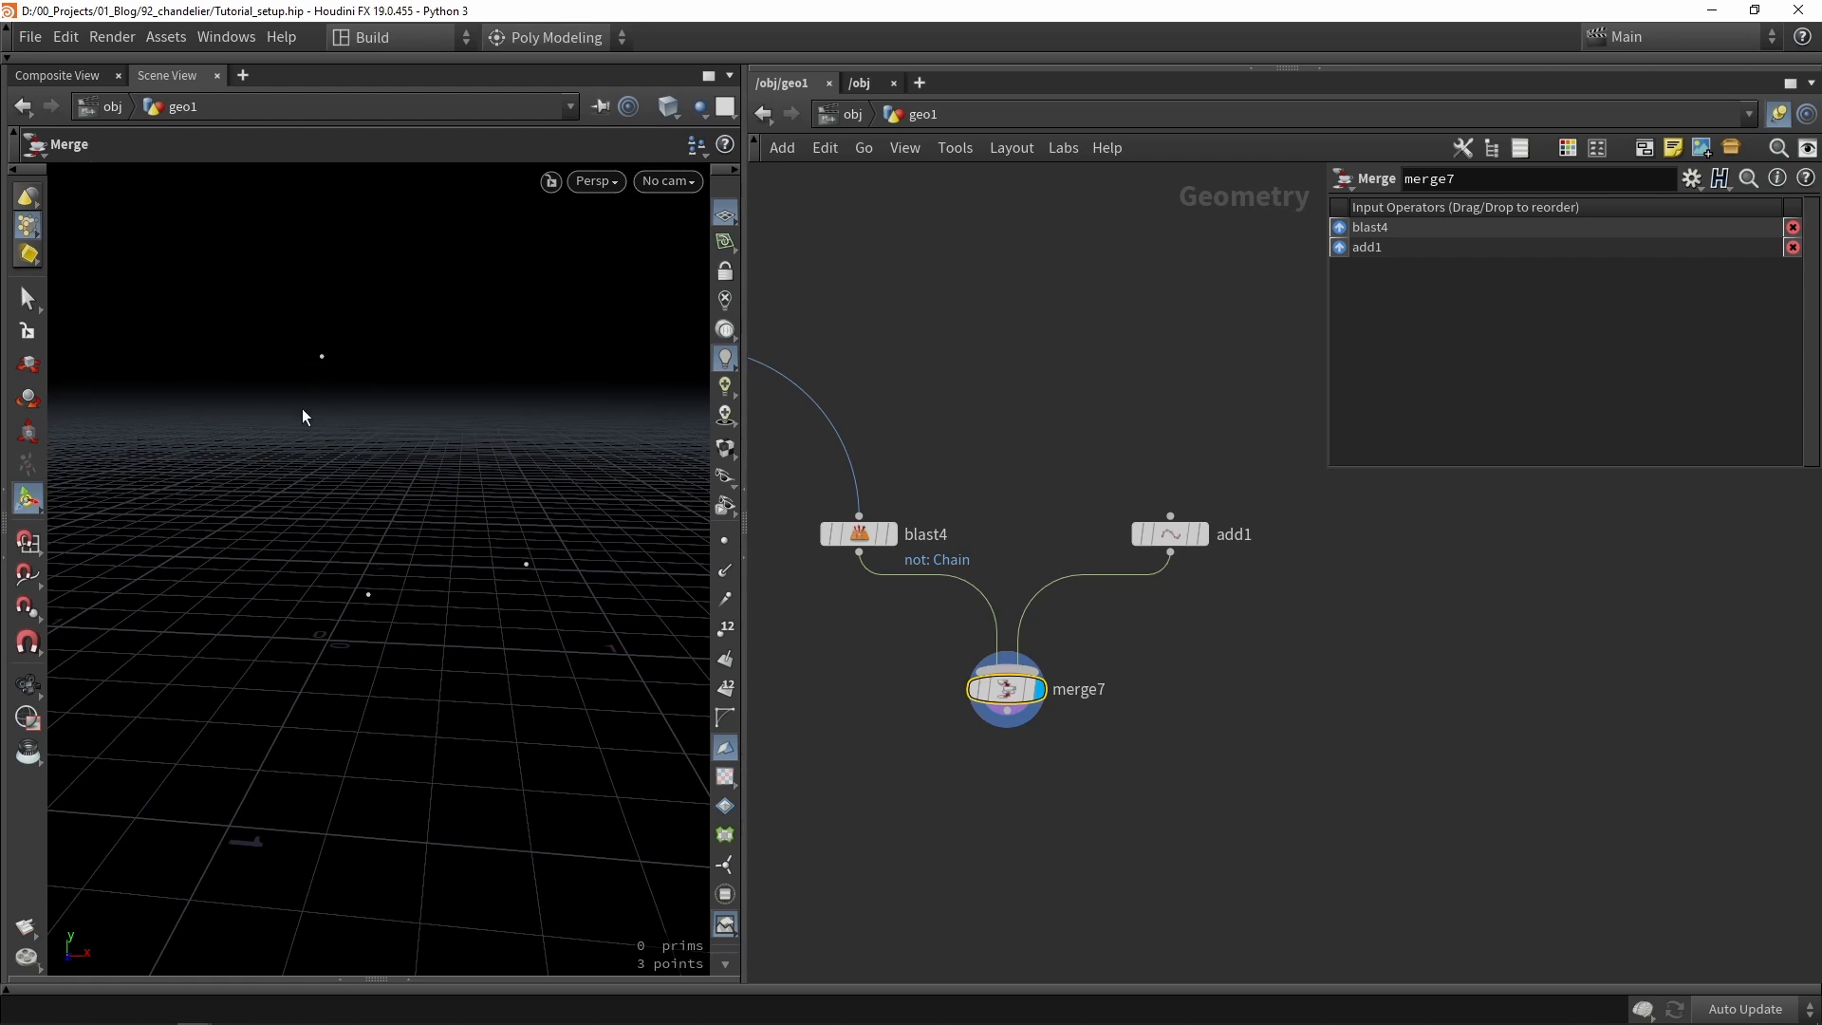
Show the point numbers and move add1 ahead of blast4 in the merge node's input order.
{"action": "left_click_drag", "start_coordinate": [1006, 688], "coordinate": [1006, 716]}
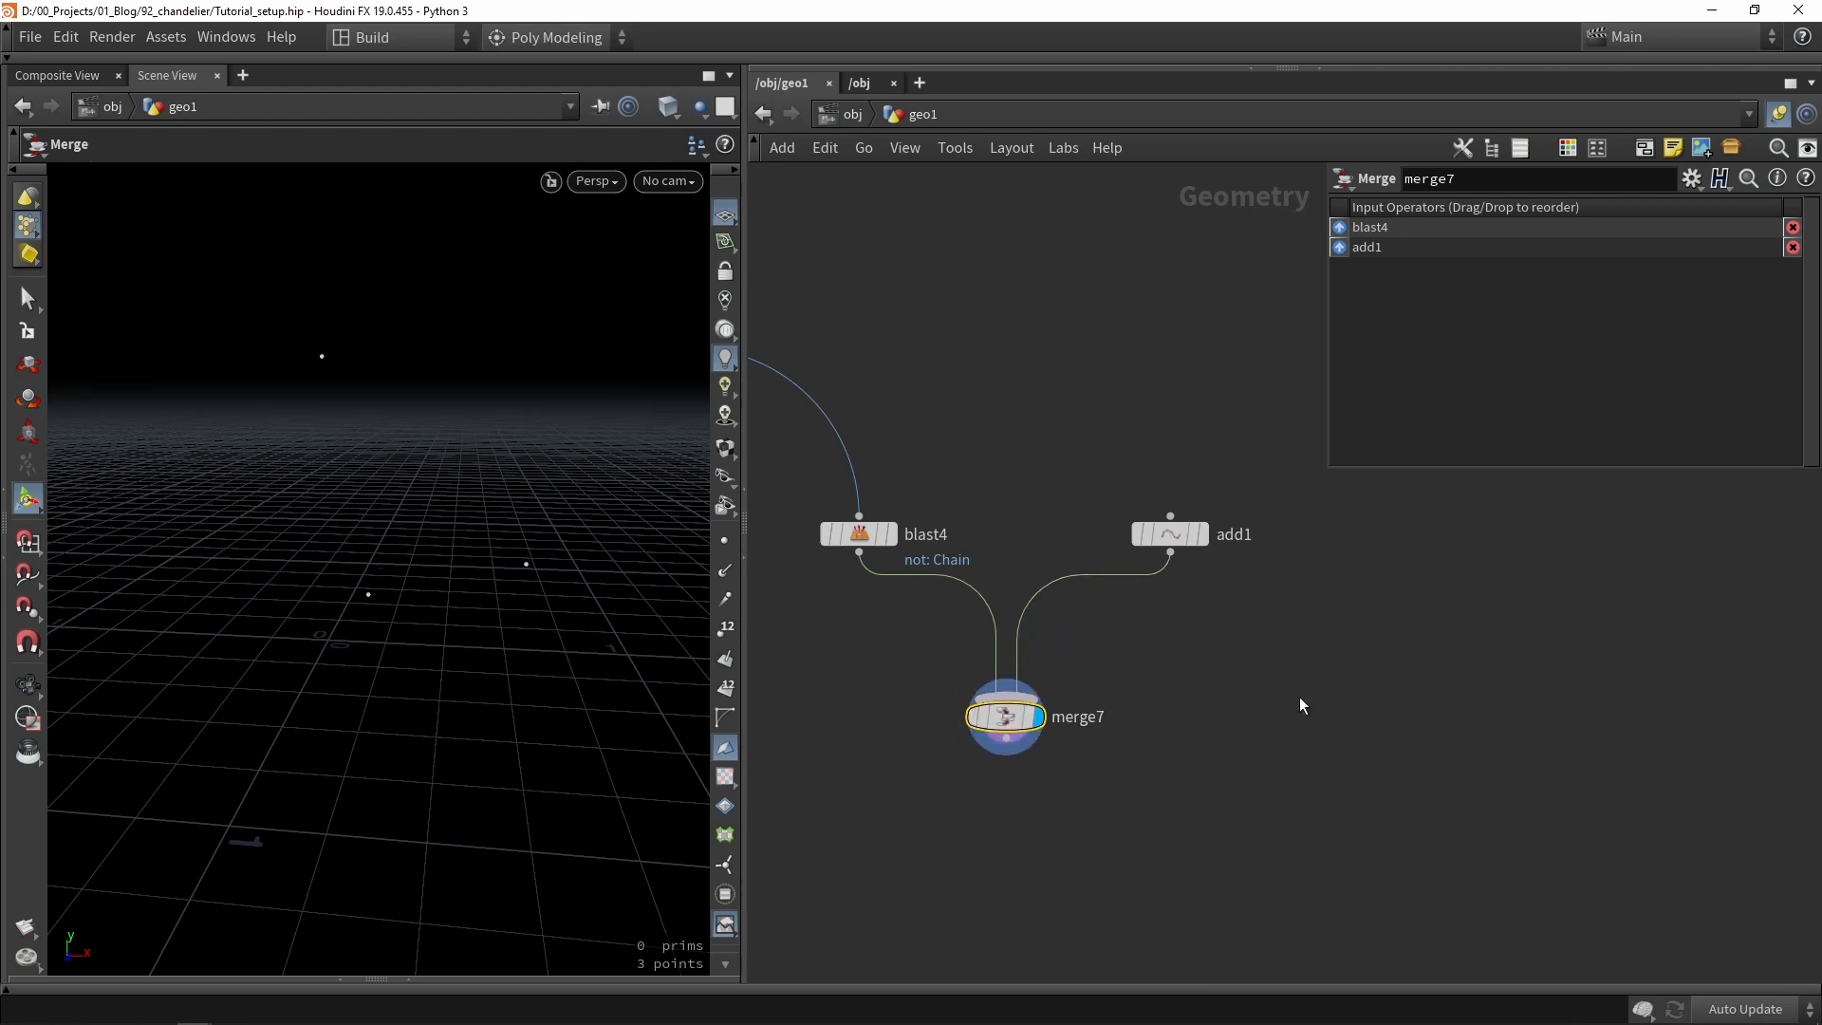
{"action": "left_click", "coordinate": [1336, 727]}
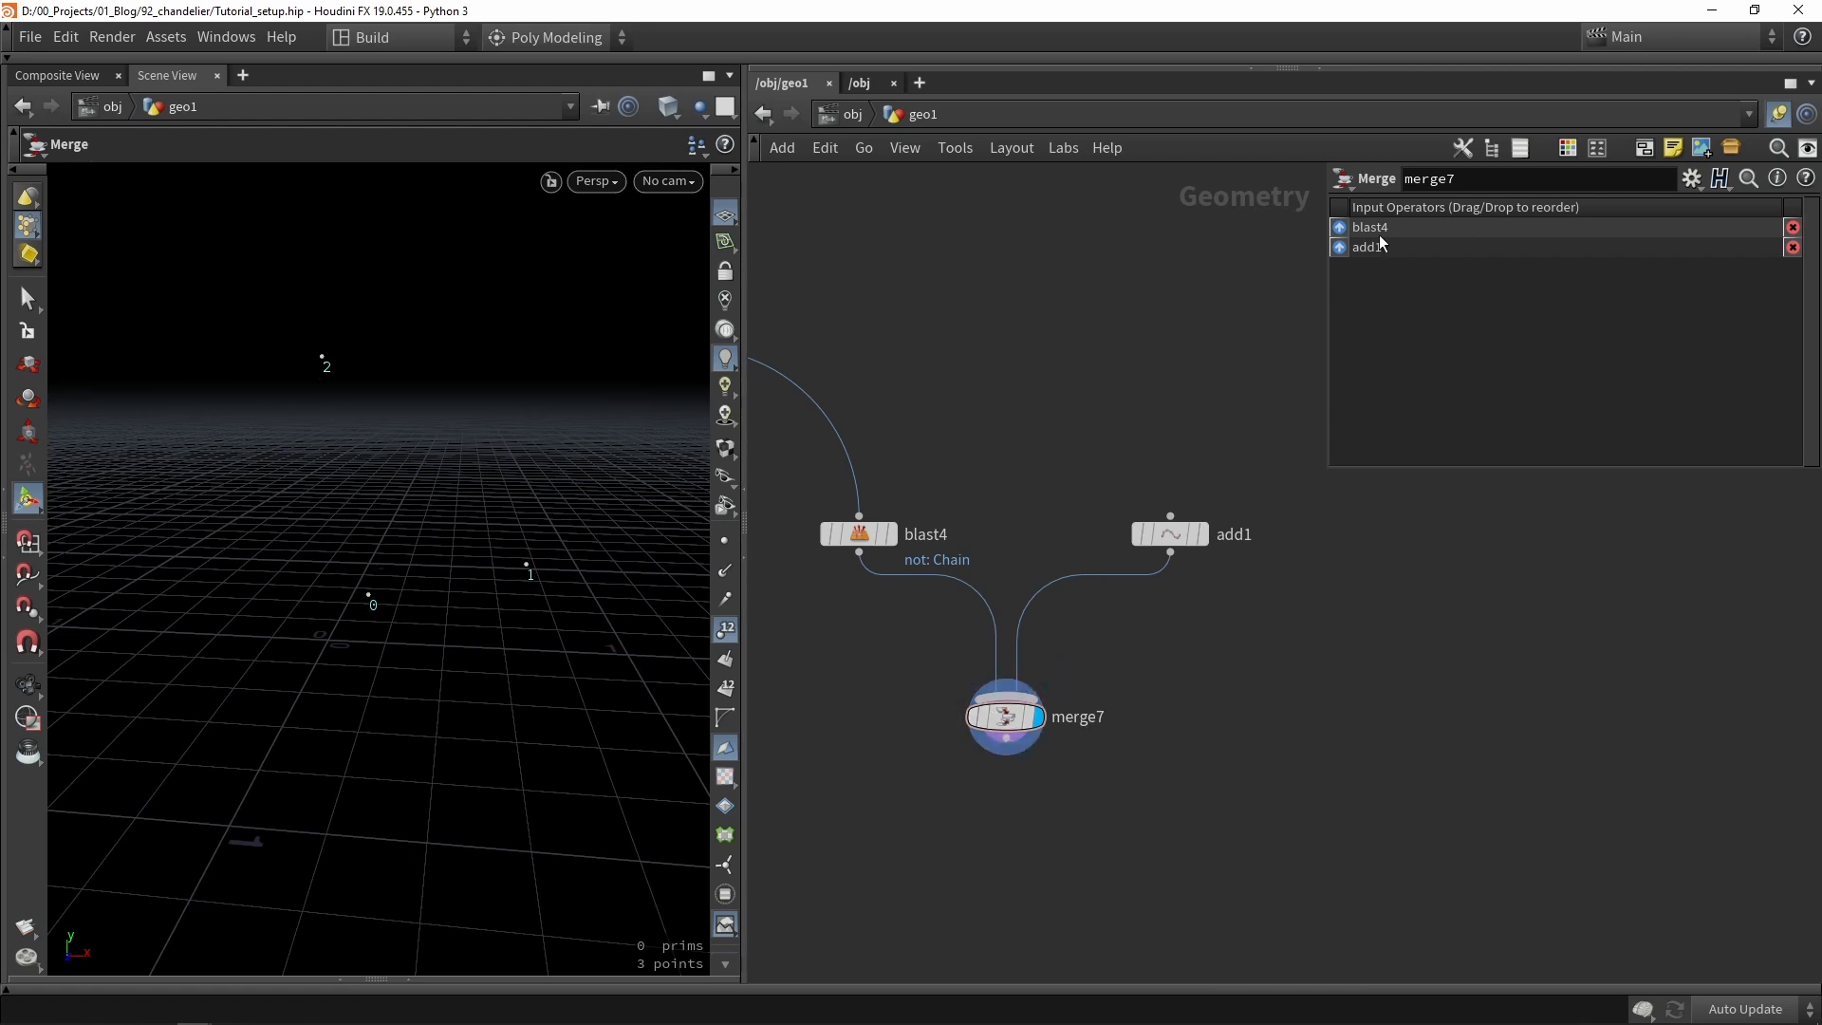
{"action": "left_click", "coordinate": [1339, 248]}
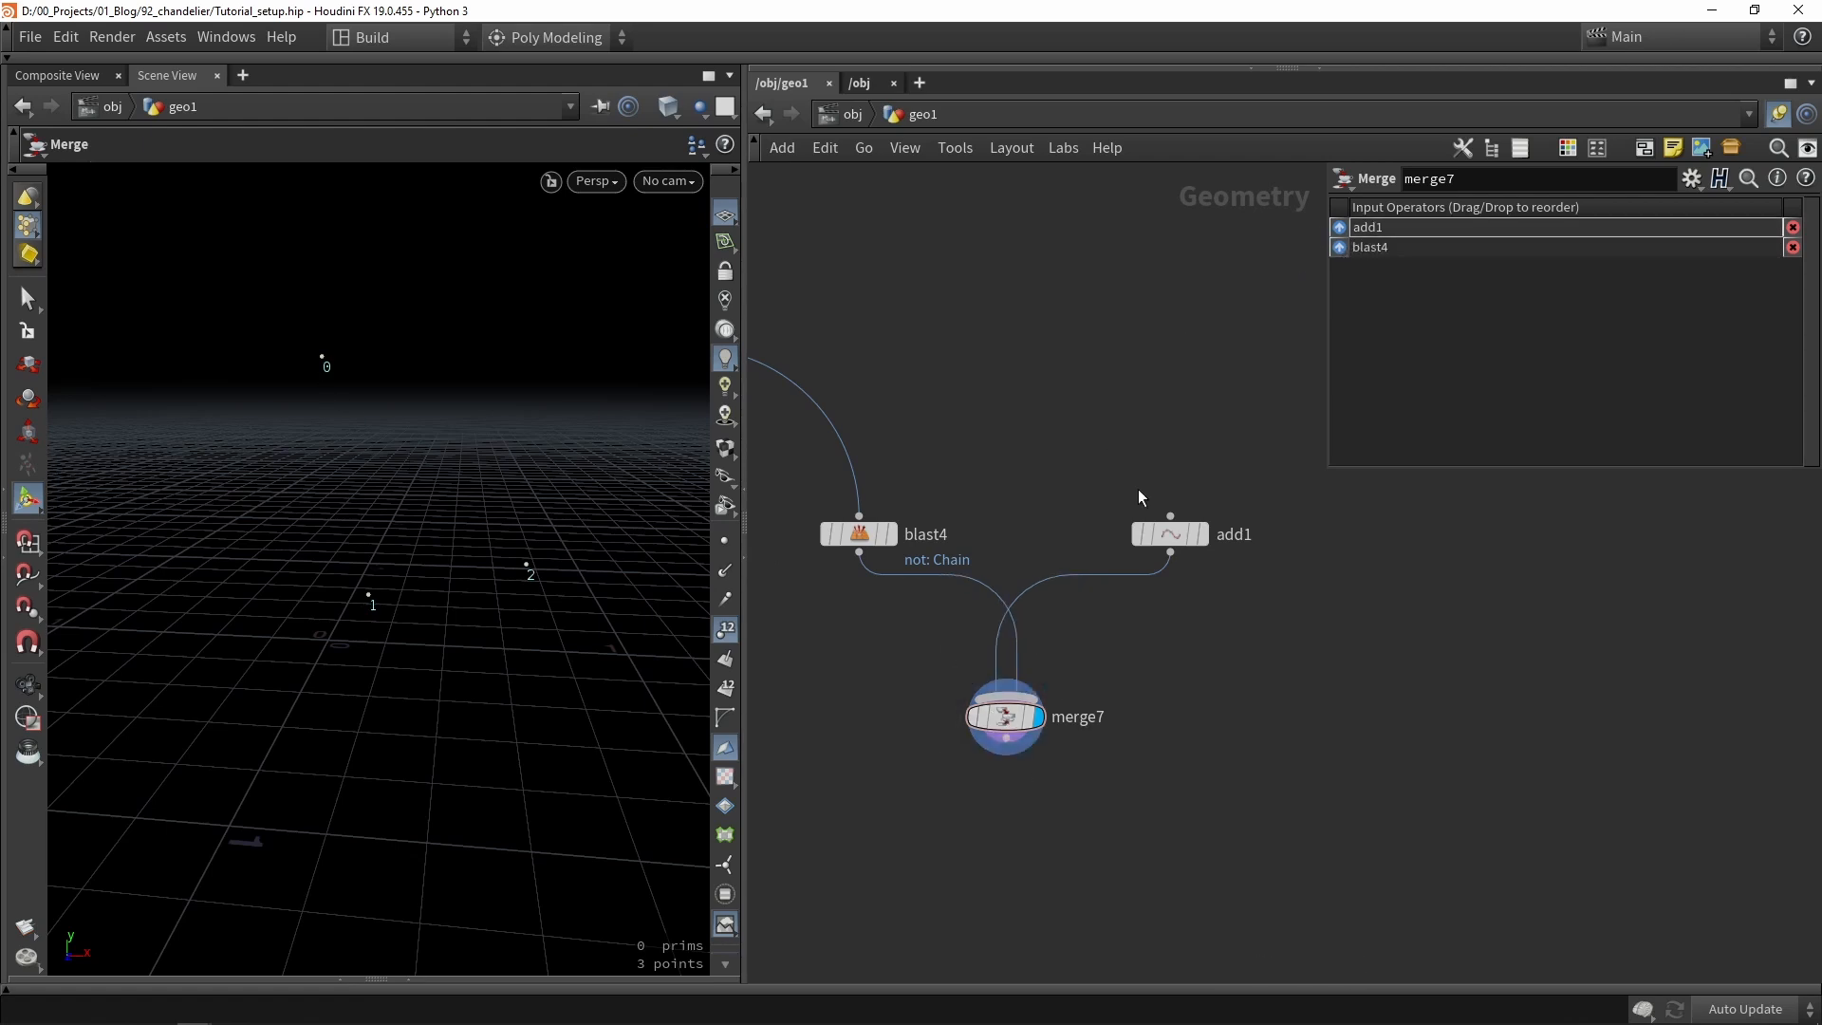
{"action": "mouse_move", "coordinate": [1163, 534]}
{"action": "left_mouse_down"}
{"action": "mouse_move", "coordinate": [1163, 344]}
{"action": "mouse_move", "coordinate": [1177, 537]}
{"action": "left_mouse_up"}
Add an Attribute Wrangle below merge7, connect the merge output to its first input and display it.
{"action": "middle_click_drag", "start_coordinate": [1291, 790], "coordinate": [1328, 641]}
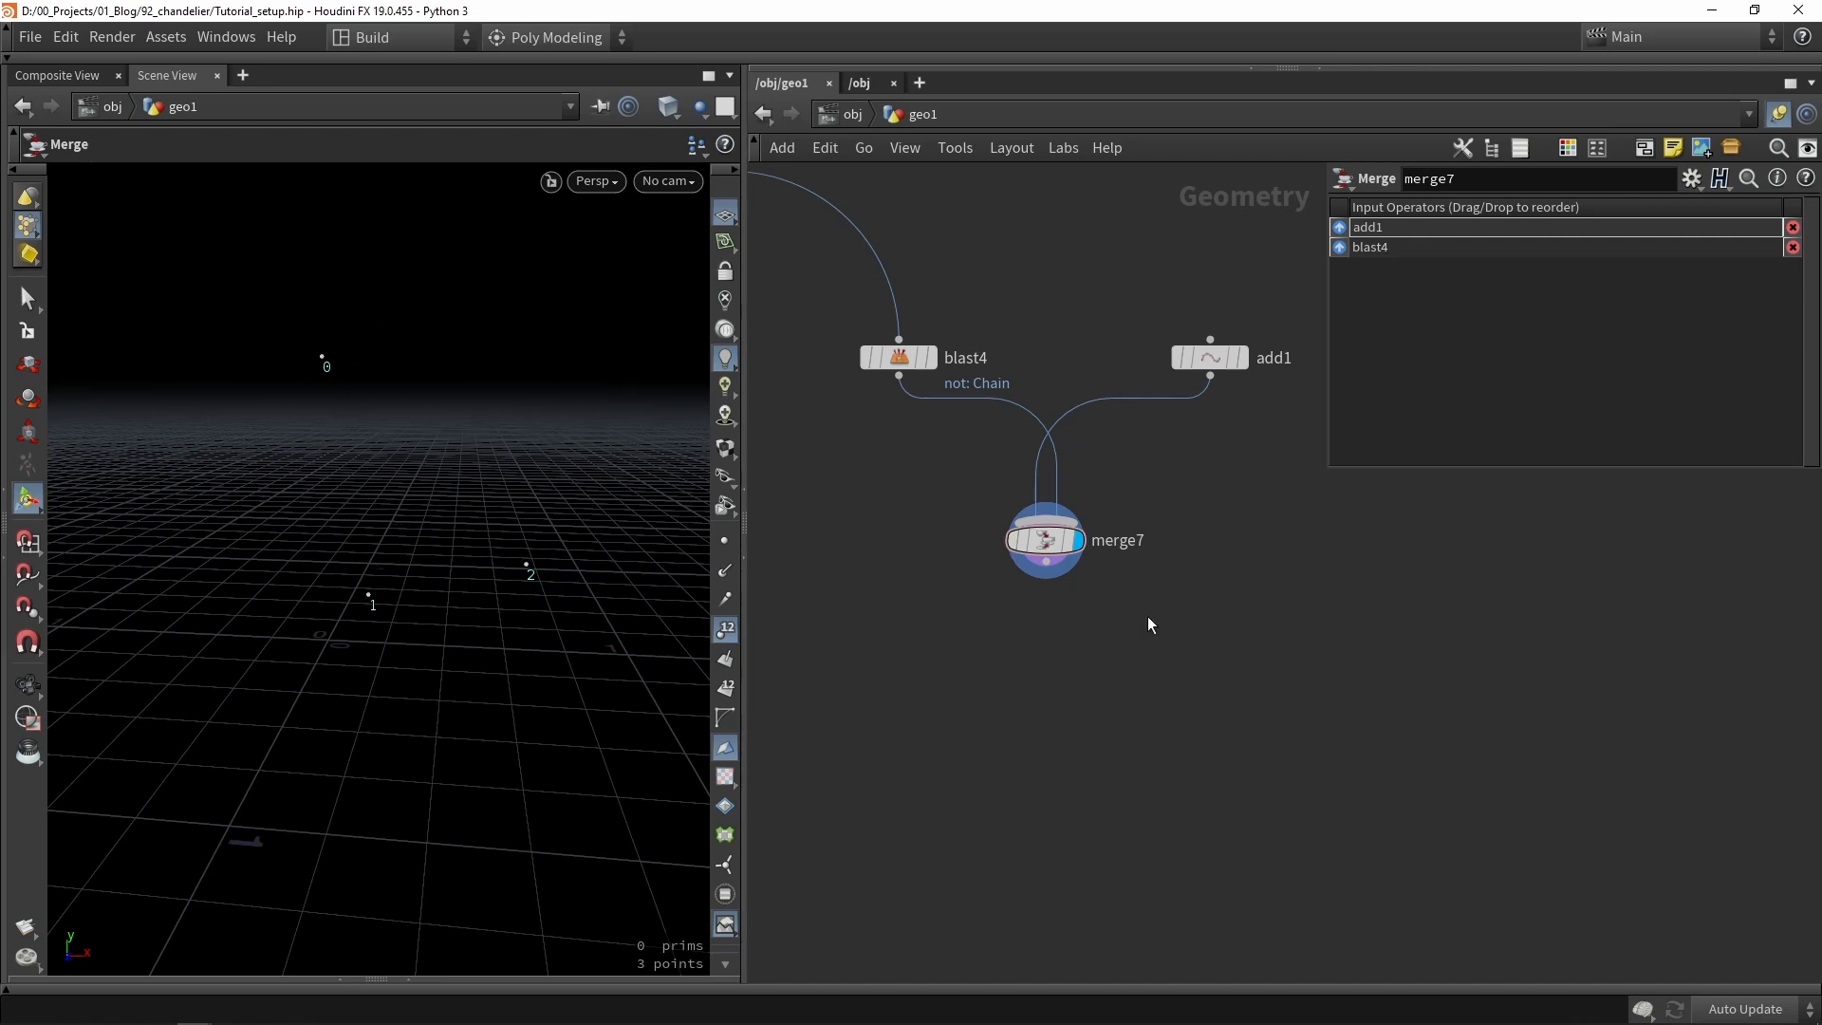
{"action": "key", "text": "Tab"}
{"action": "type", "text": "wra"}
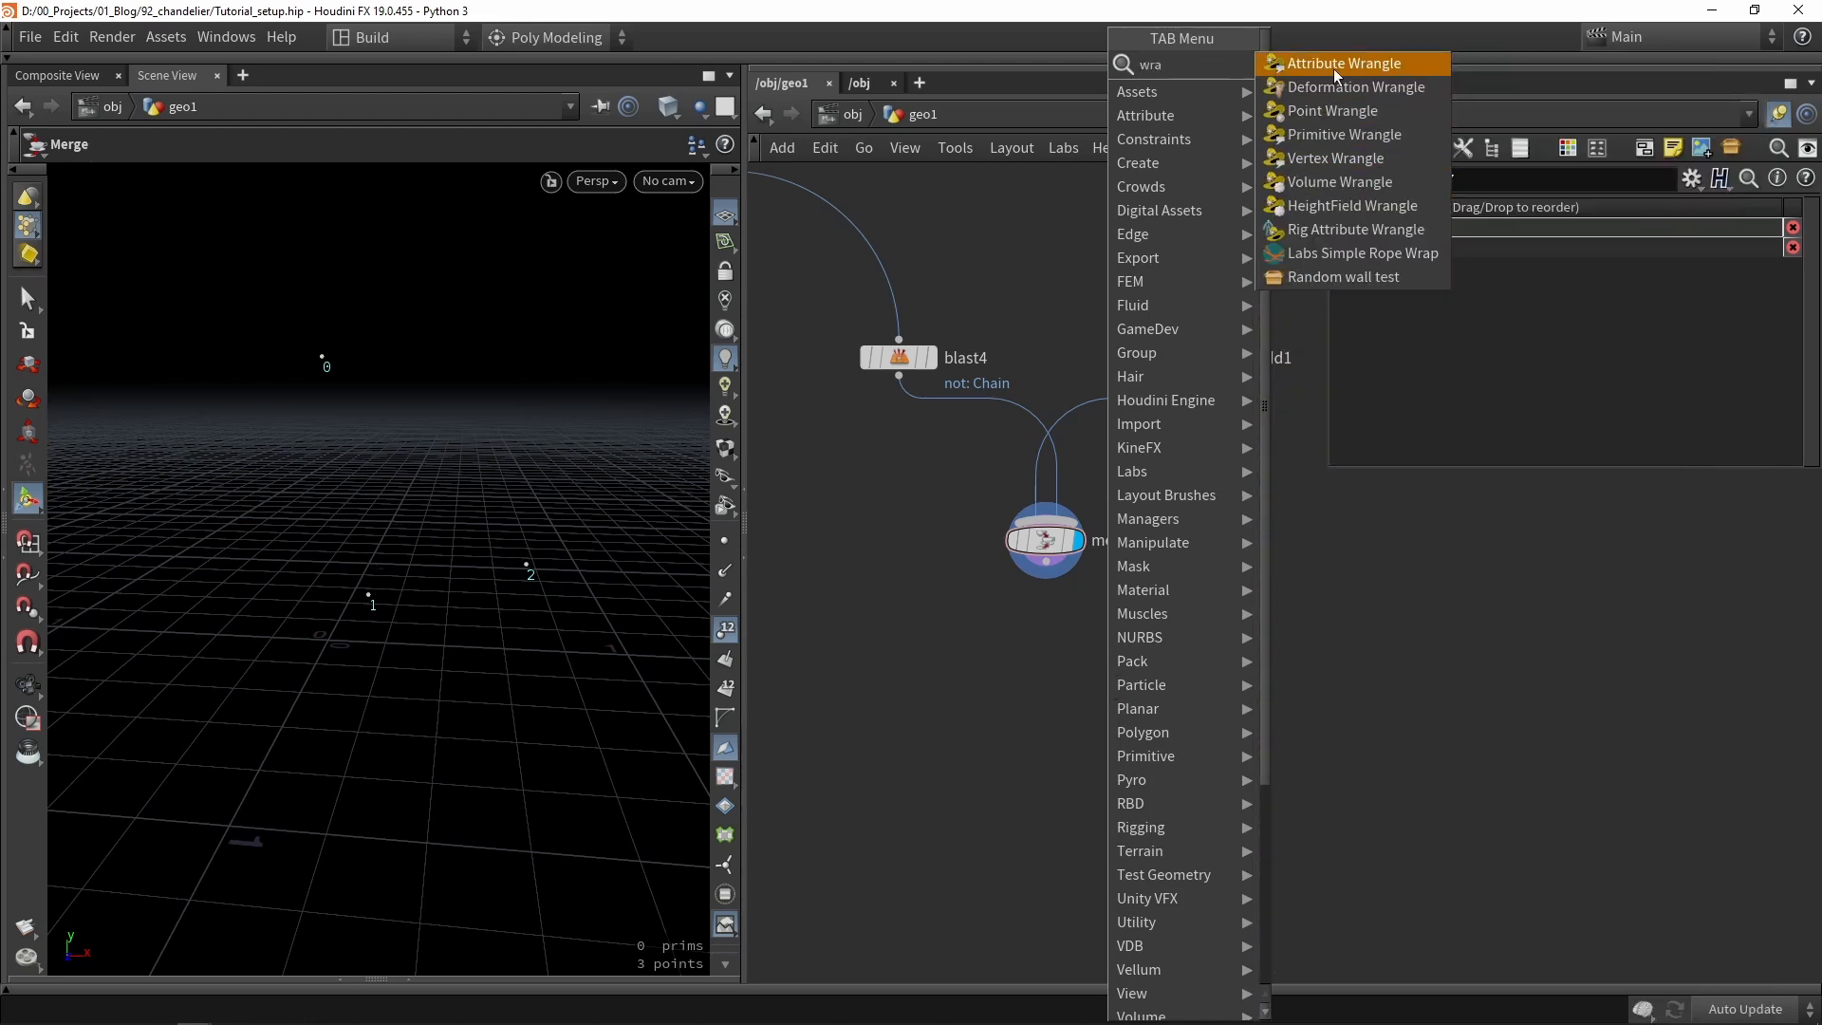
{"action": "left_click", "coordinate": [1335, 71]}
{"action": "left_click", "coordinate": [1047, 675]}
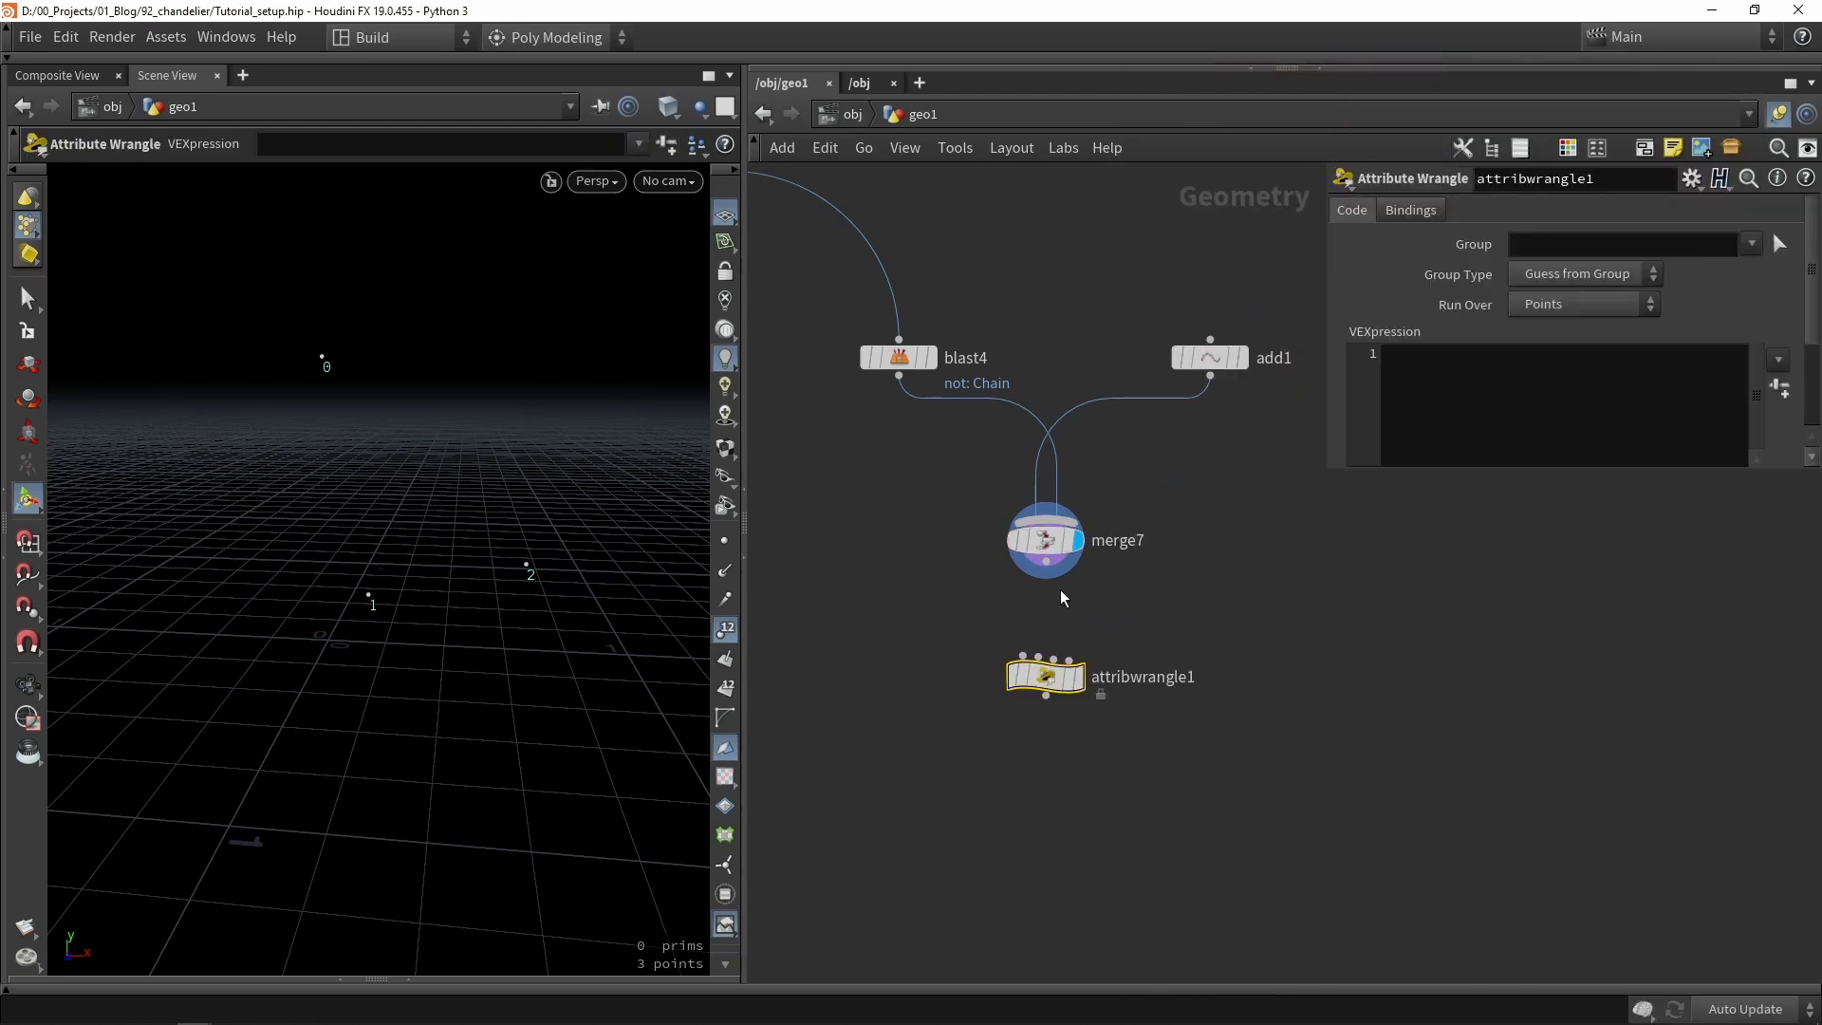
{"action": "scroll", "coordinate": [1039, 544], "scroll_direction": "up", "scroll_amount": 3}
{"action": "left_click_drag", "start_coordinate": [1038, 560], "coordinate": [1060, 687]}
{"action": "mouse_move", "coordinate": [1060, 733]}
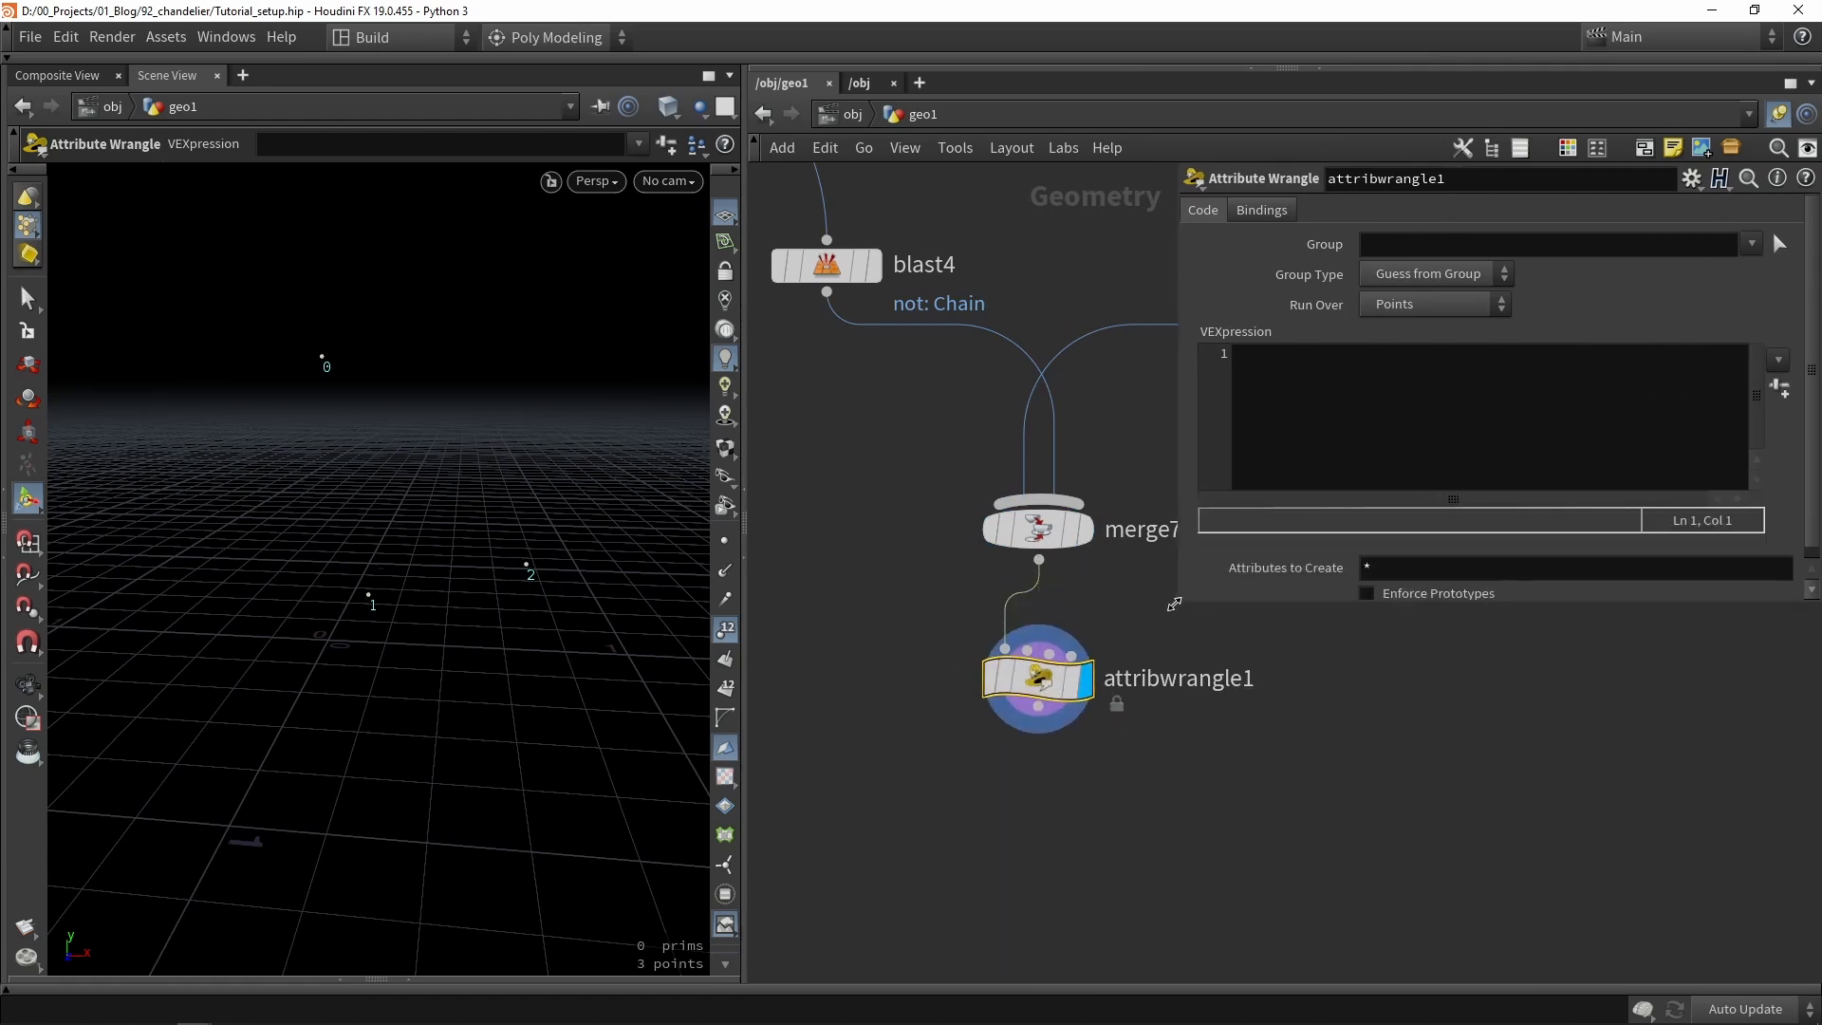
{"action": "left_click", "coordinate": [1352, 391]}
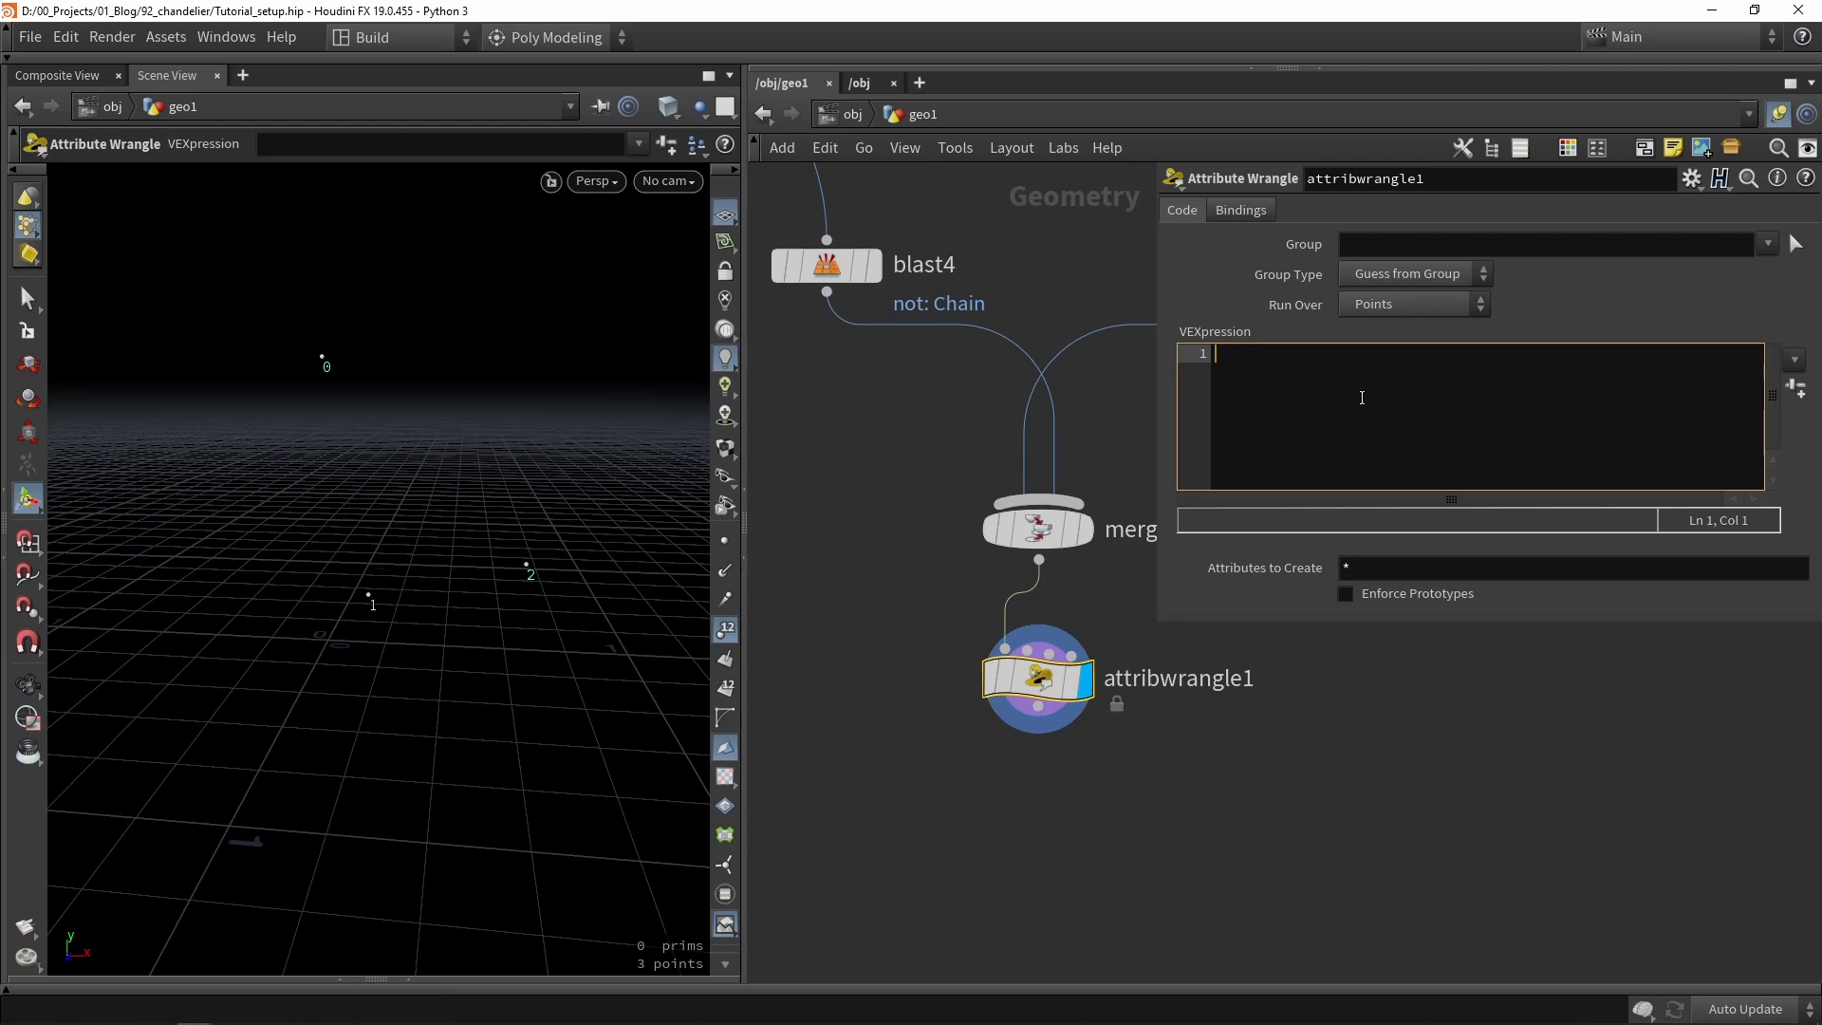
{"action": "type", "text": "add"}
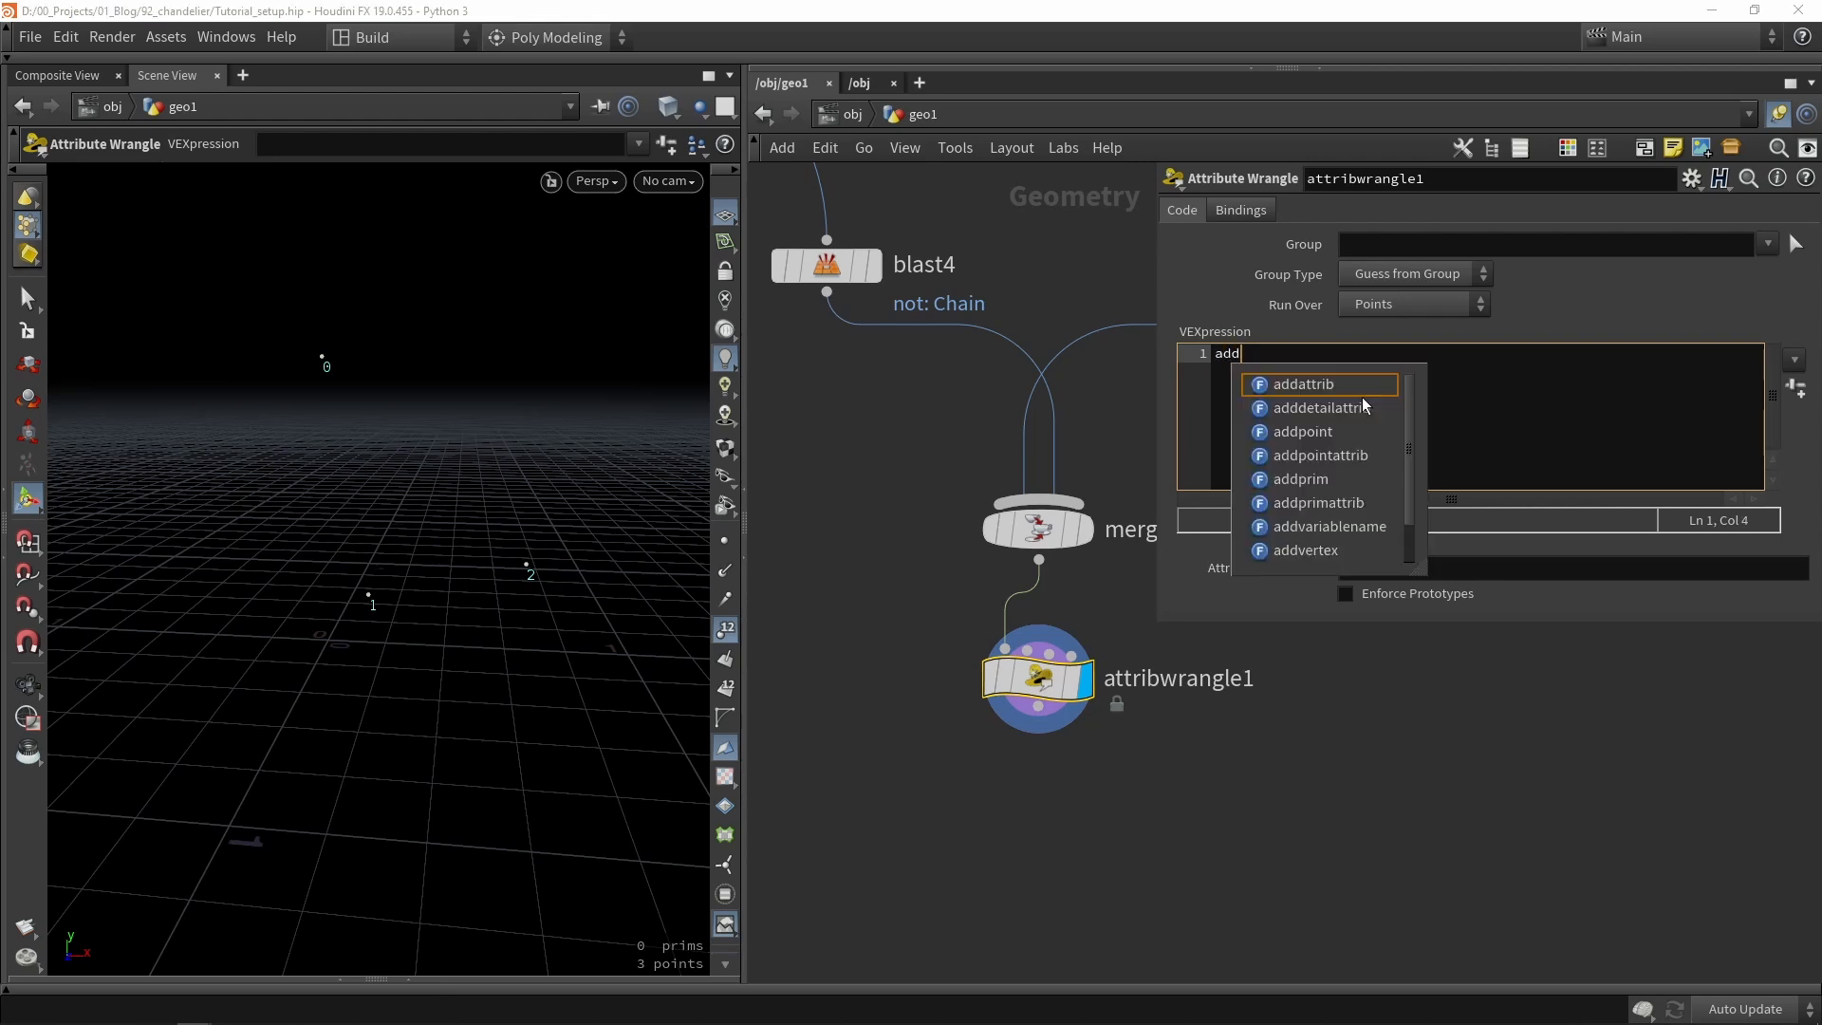
{"action": "type", "text": "prim"}
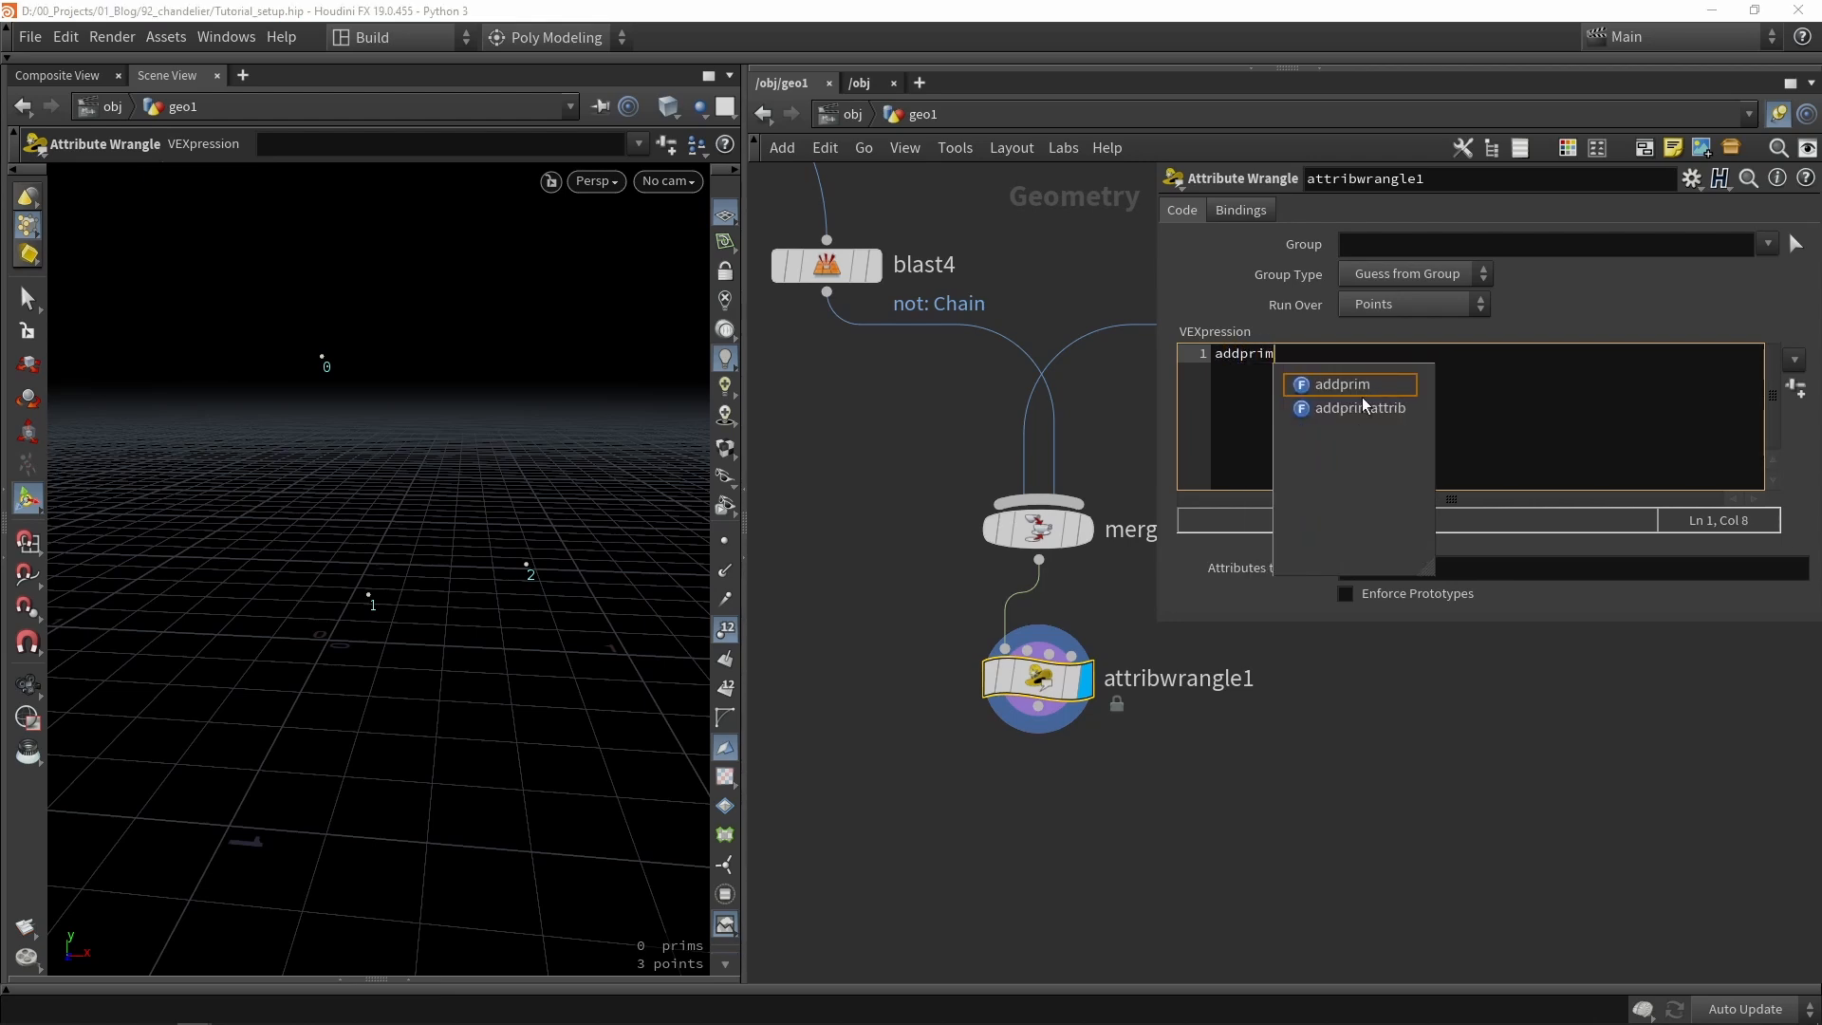
{"action": "type", "text": "("}
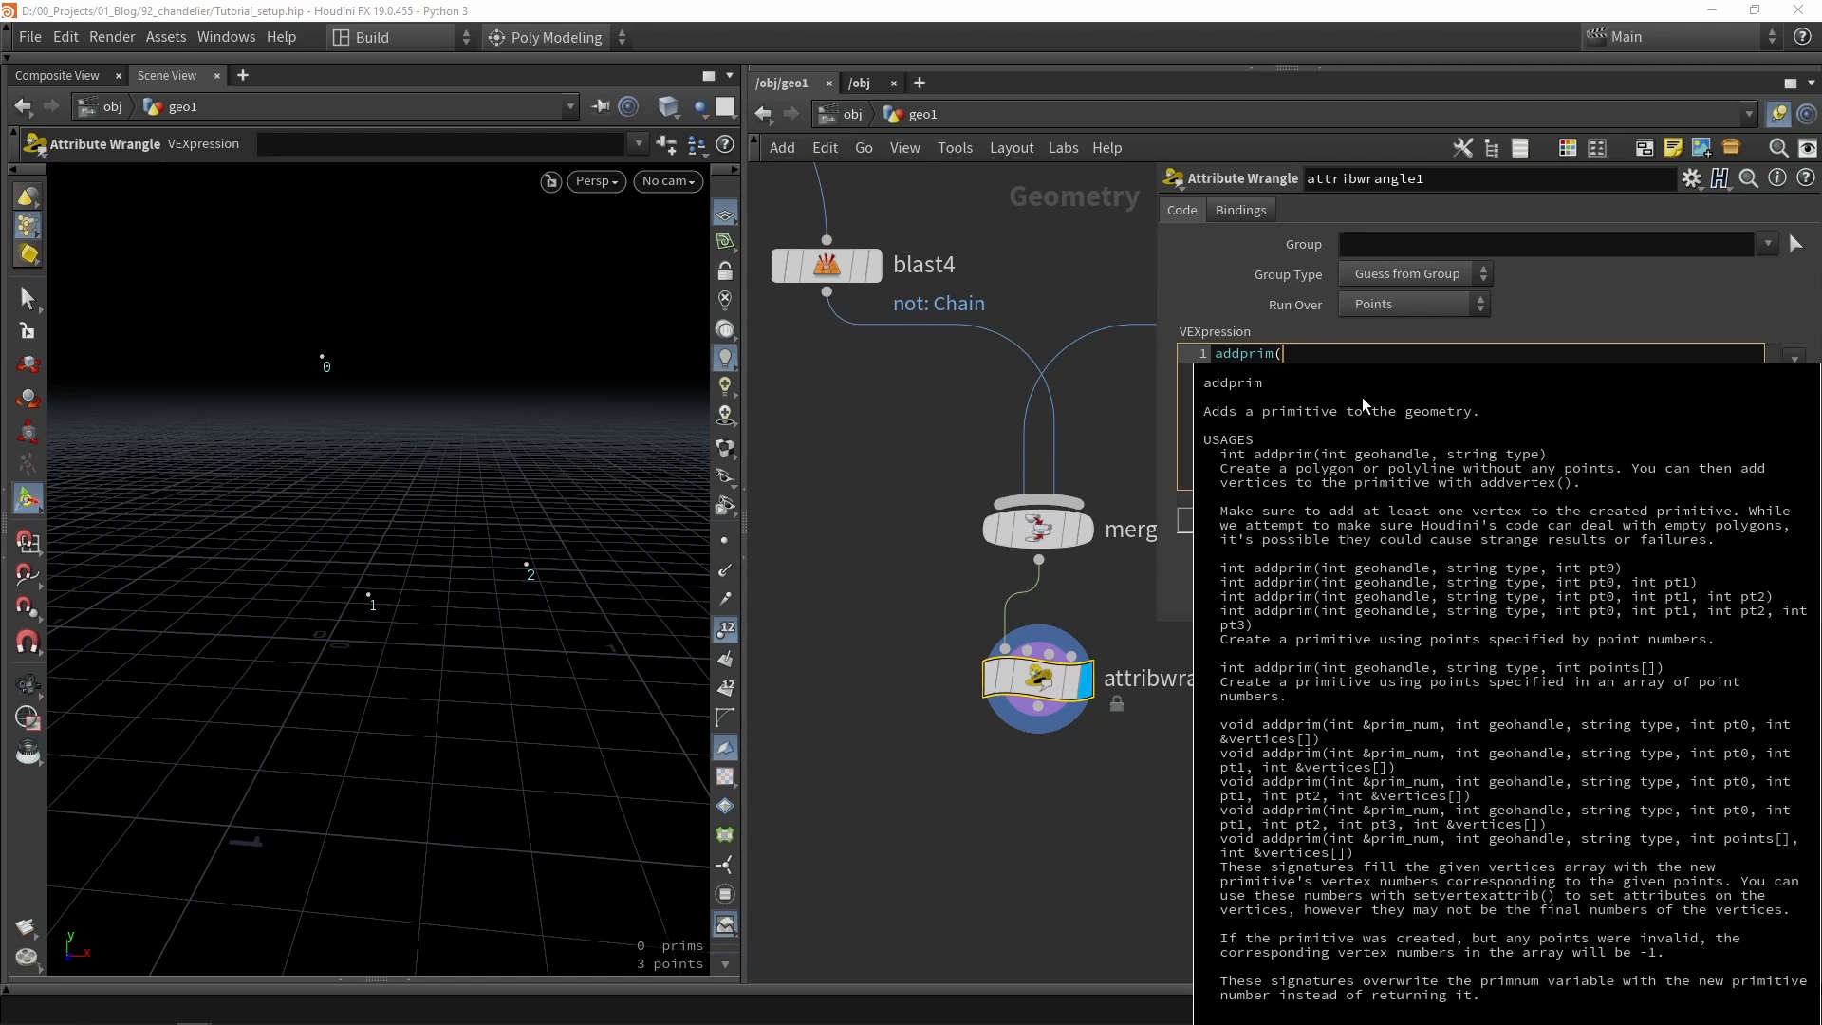
{"action": "type", "text": "0,"}
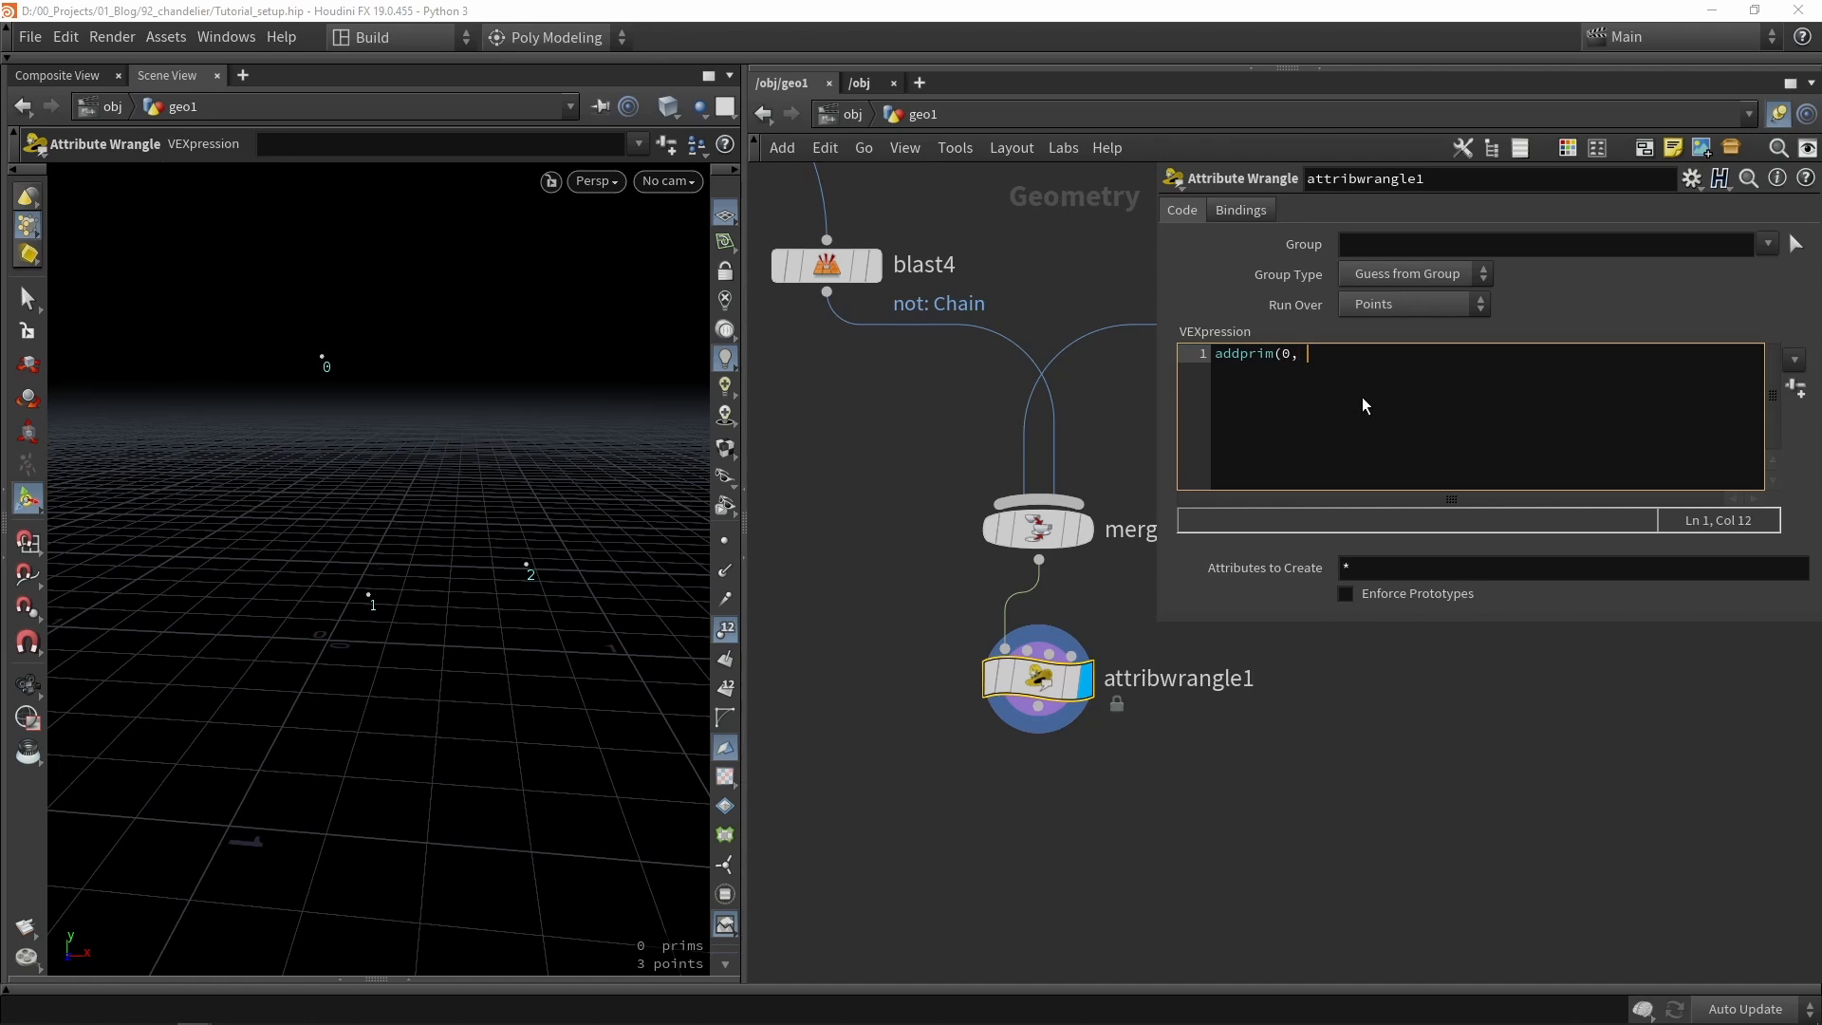
{"action": "type", "text": " \"polyline\" , 0, @ptnum);"}
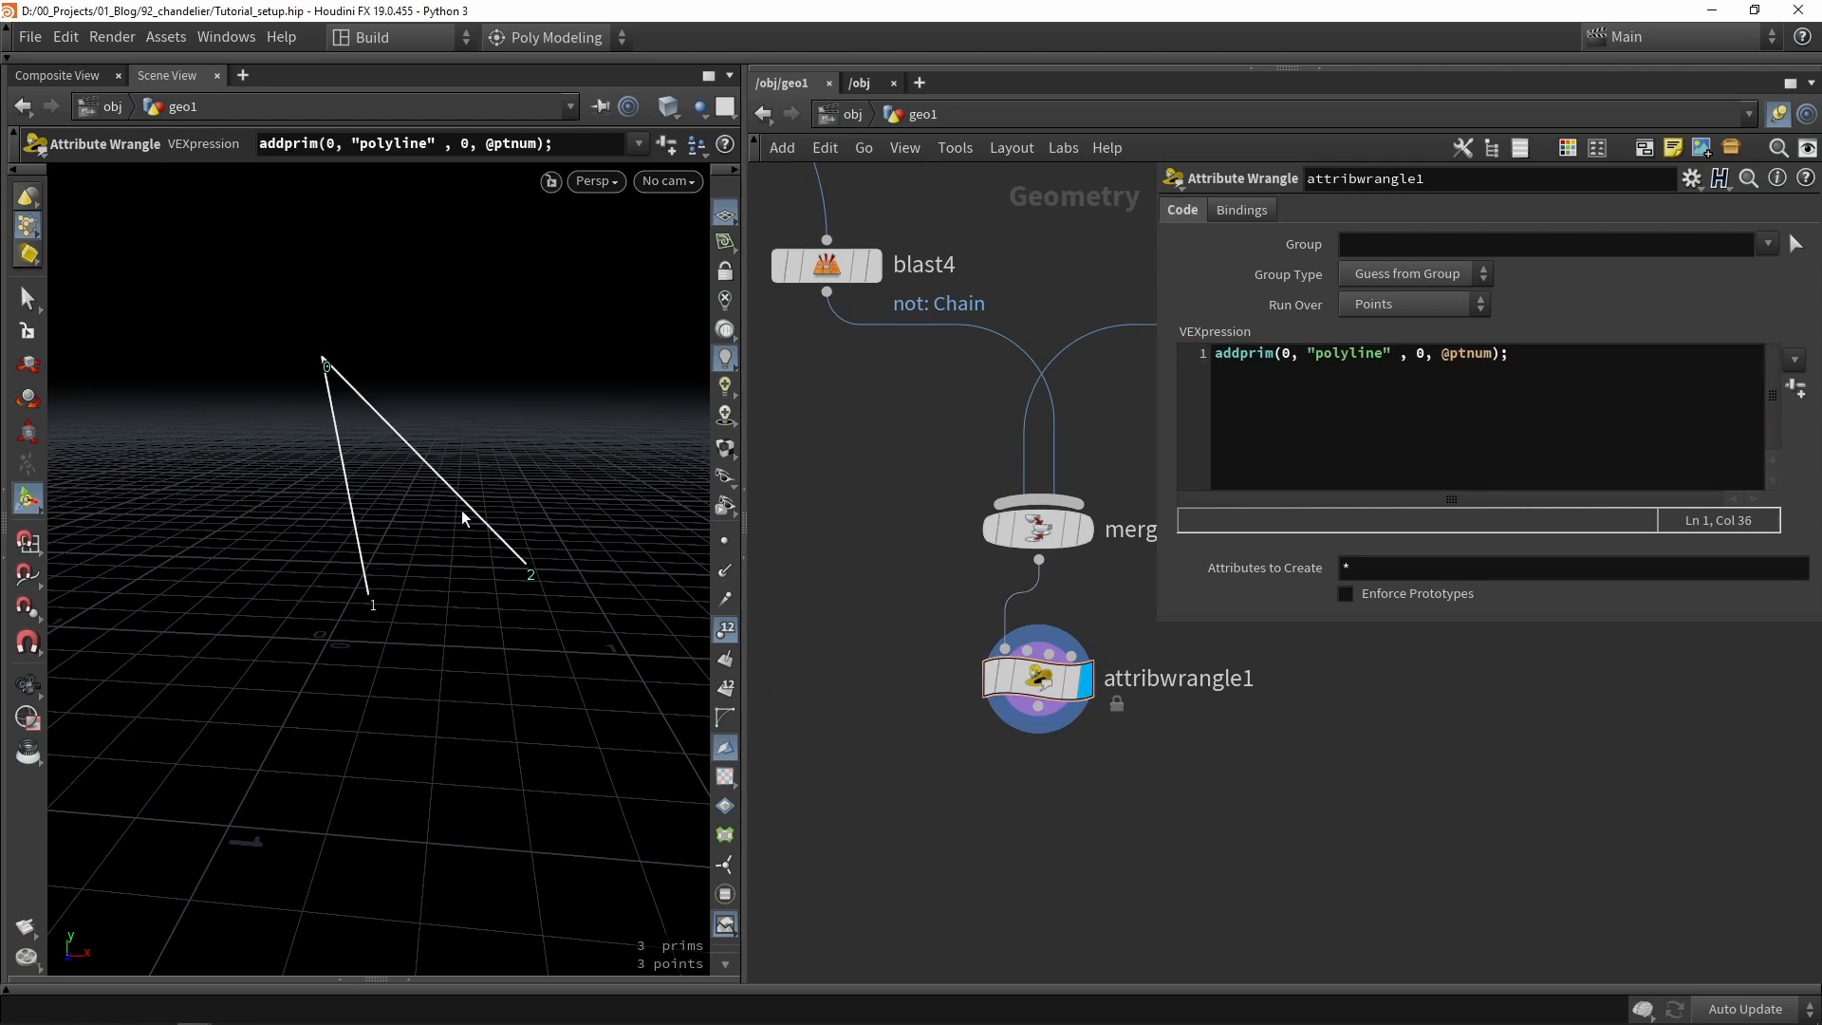
{"action": "double_click", "coordinate": [1348, 353]}
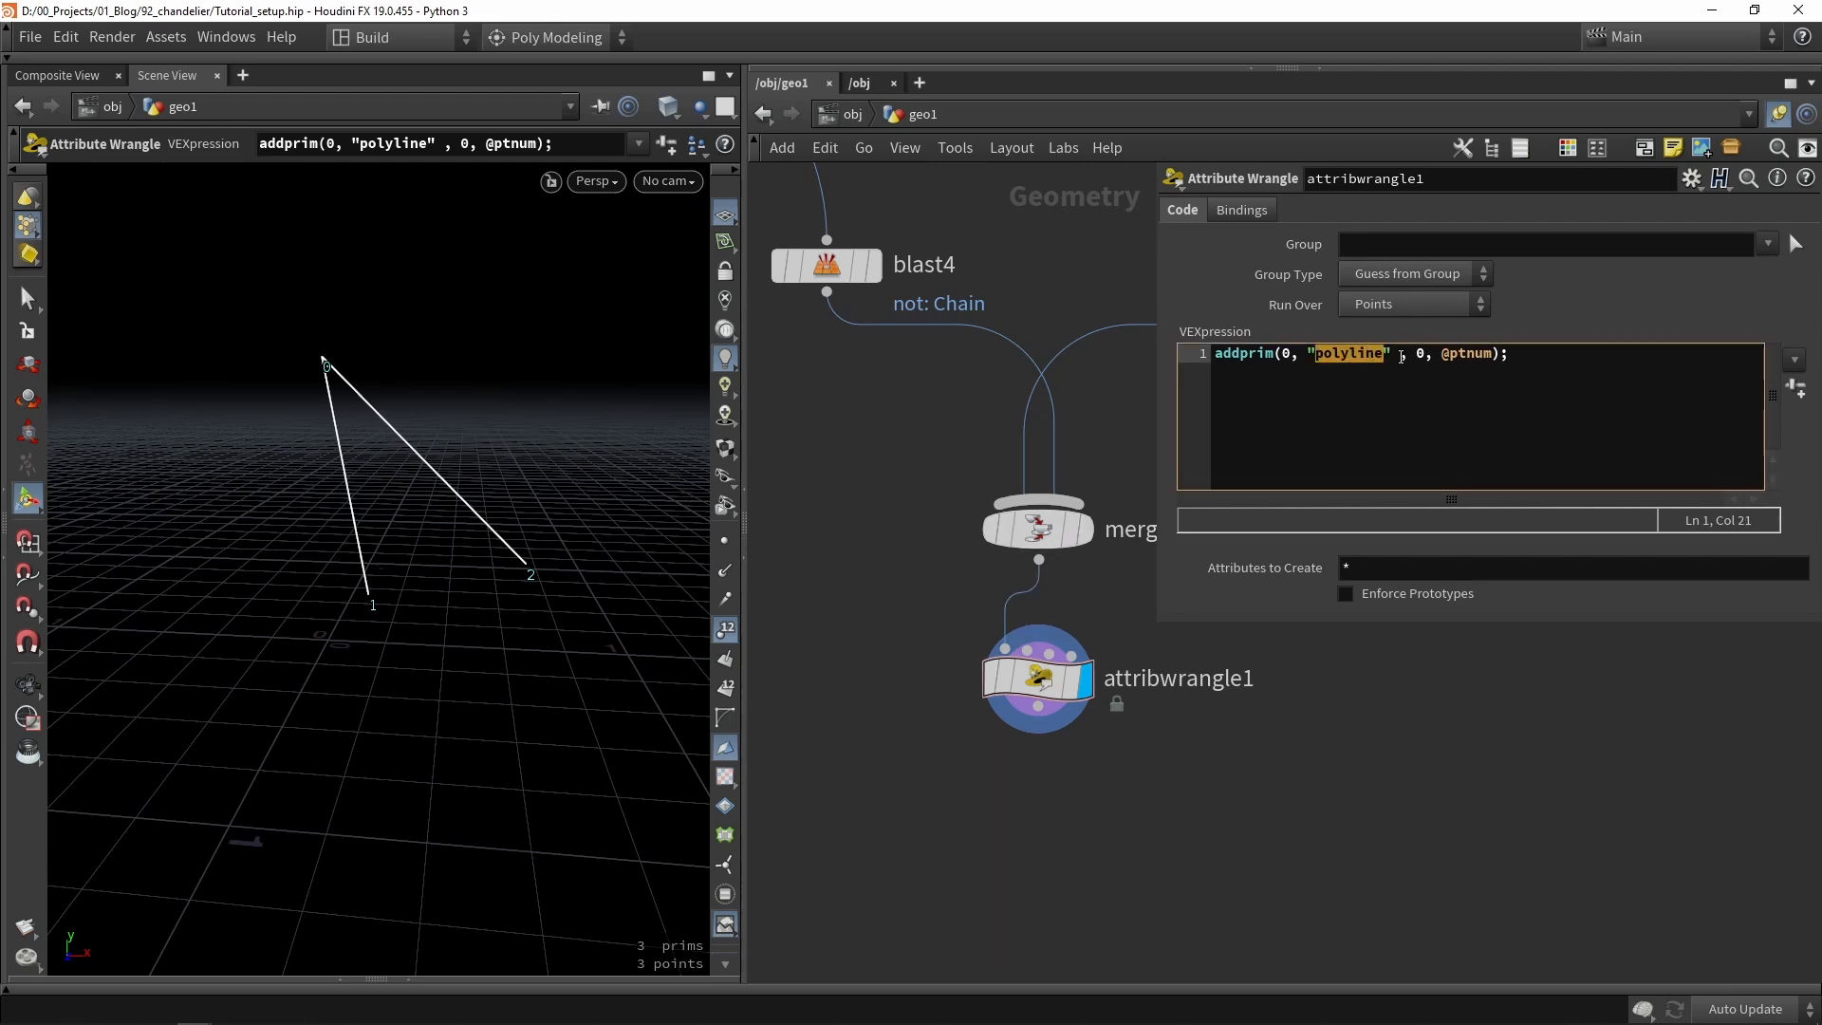
{"action": "double_click", "coordinate": [1422, 353]}
{"action": "left_click_drag", "start_coordinate": [1441, 353], "coordinate": [1490, 356]}
{"action": "left_click", "coordinate": [1486, 357]}
{"action": "left_click", "coordinate": [1031, 849]}
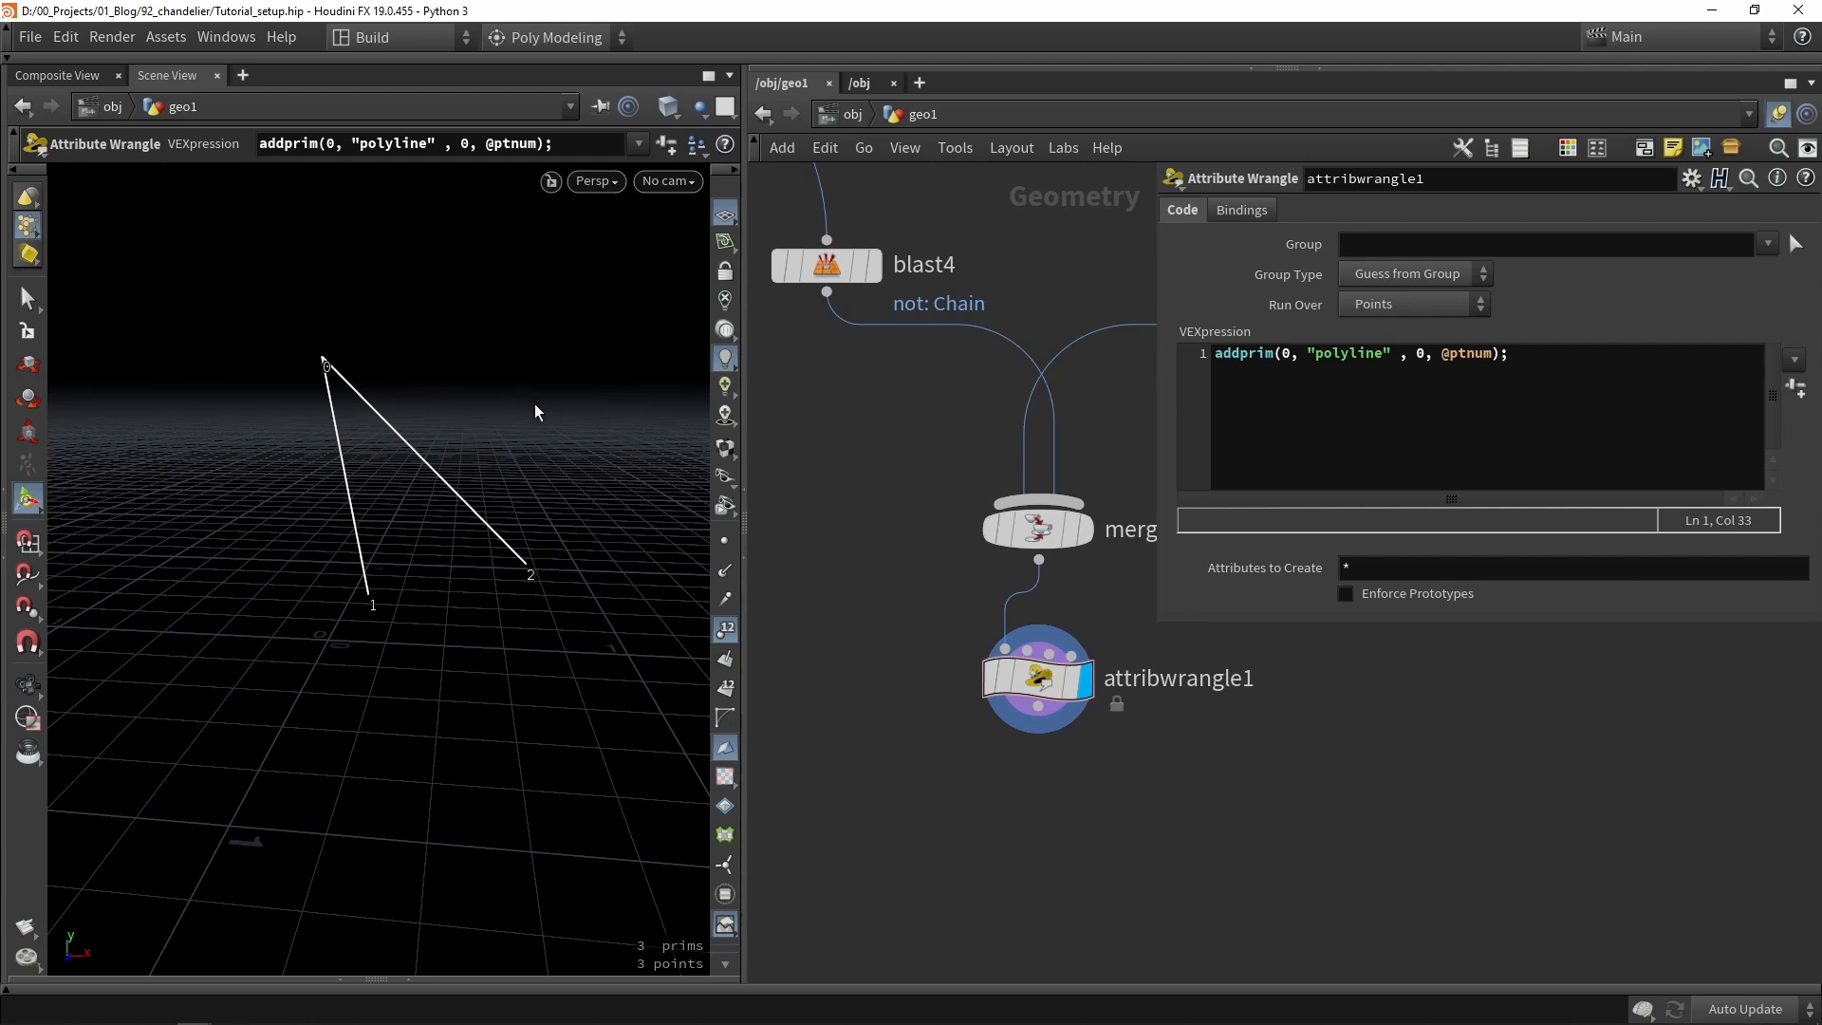
{"action": "double_click", "coordinate": [1420, 354]}
{"action": "double_click", "coordinate": [1456, 354]}
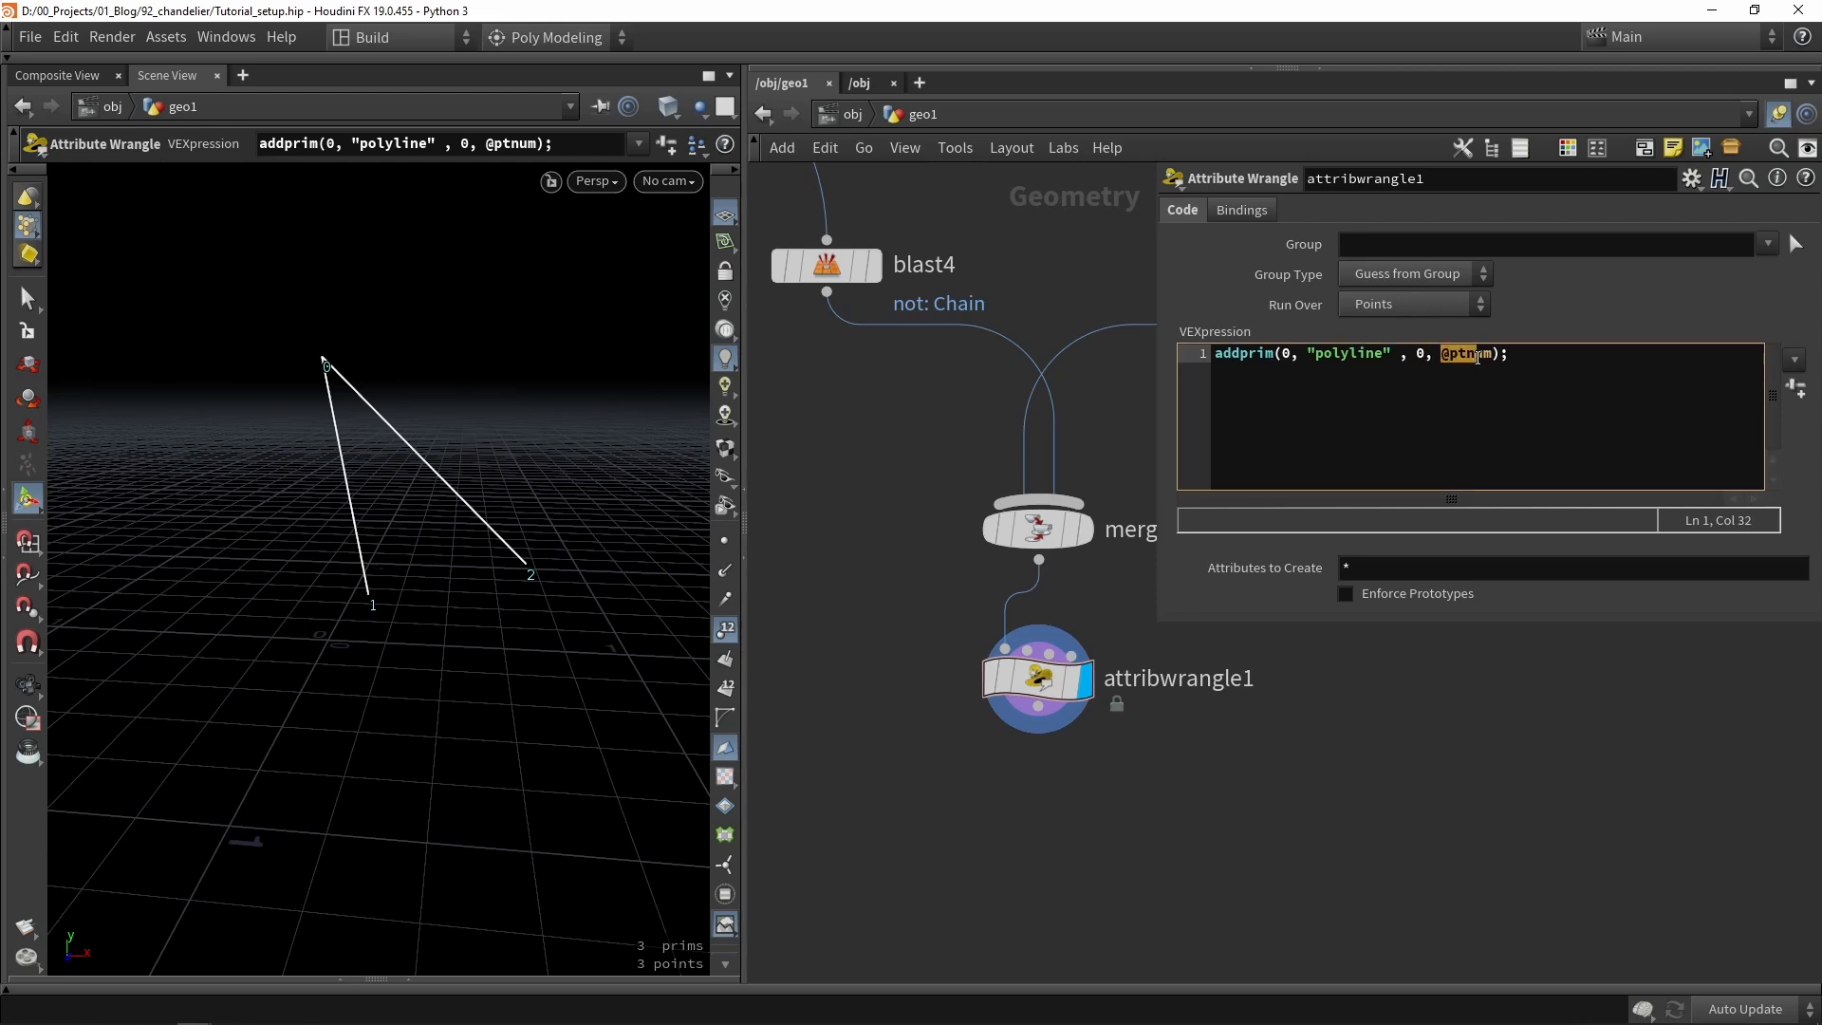
{"action": "left_click", "coordinate": [1477, 354]}
Set the wrangle's group to !0 to exclude point 0.
{"action": "left_click", "coordinate": [1352, 245]}
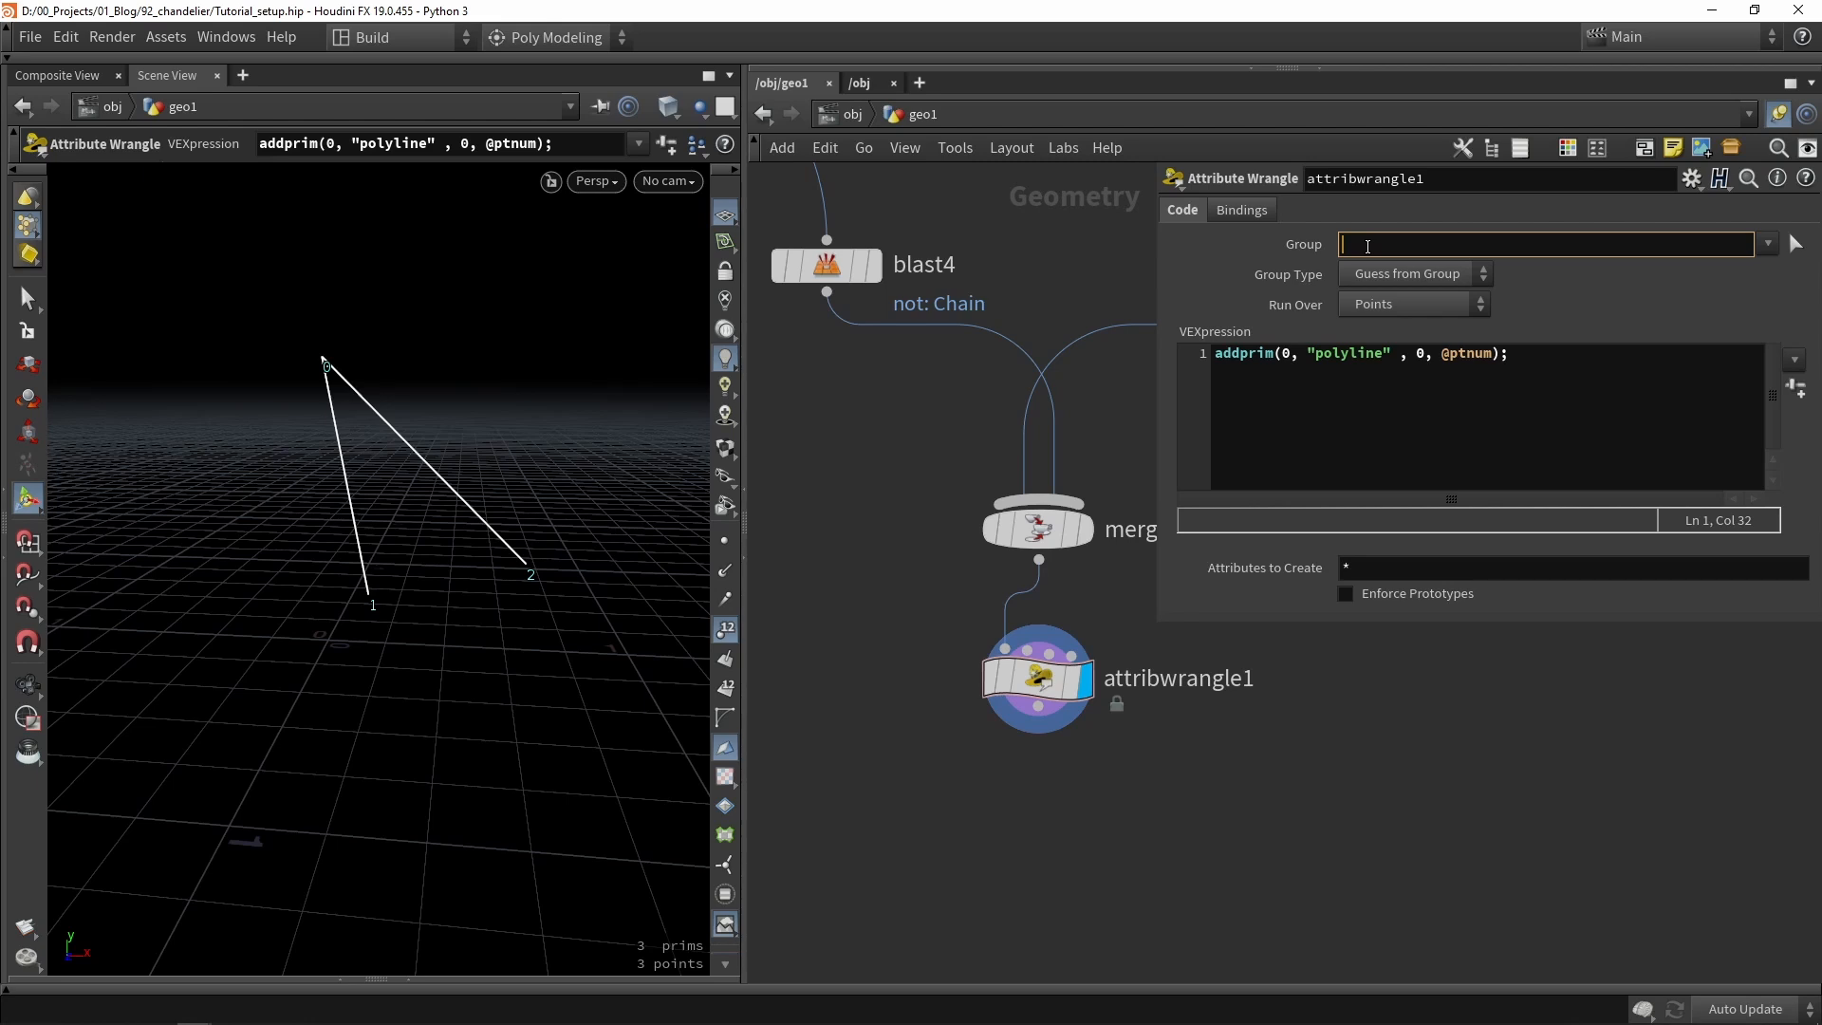
{"action": "type", "text": "!0"}
{"action": "left_click_drag", "start_coordinate": [1352, 243], "coordinate": [1338, 244]}
{"action": "left_click", "coordinate": [1367, 246]}
{"action": "left_click", "coordinate": [960, 434]}
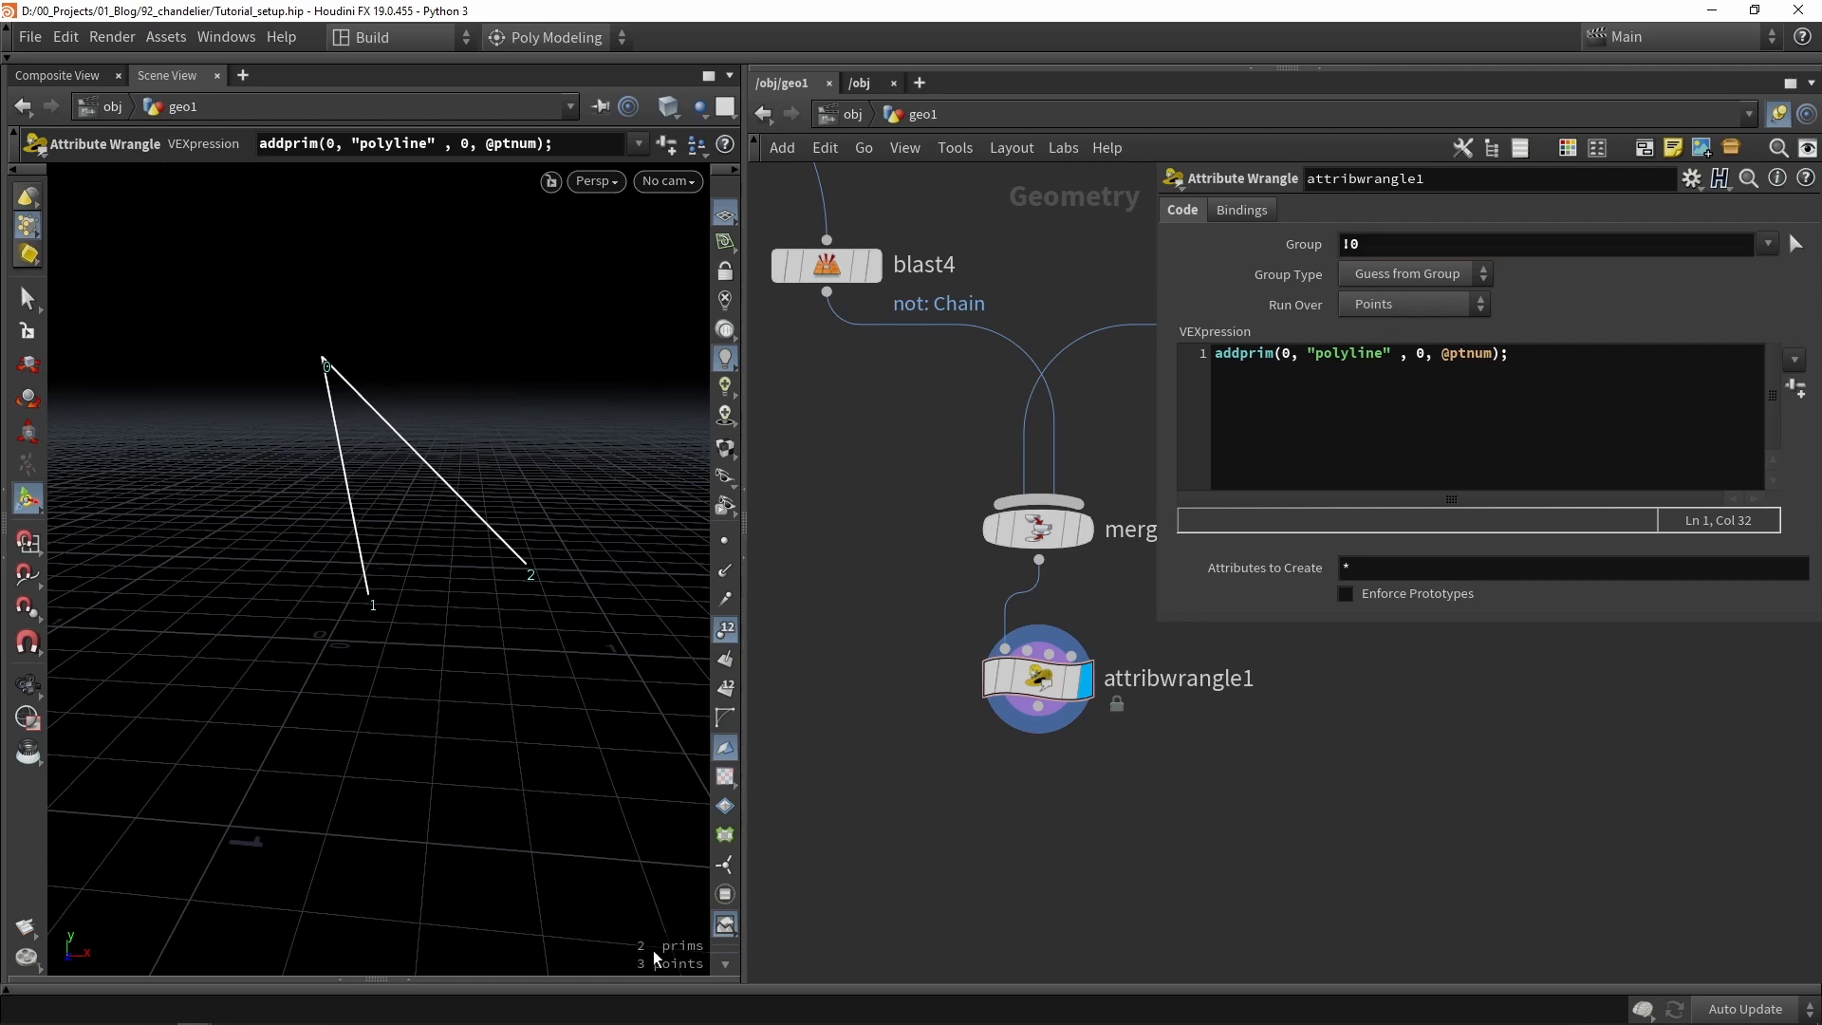
Try limiting the wrangle's group to point 1 and to point 2, and restore it to !0.
{"action": "middle_click", "coordinate": [1053, 683]}
{"action": "left_click_drag", "start_coordinate": [1380, 244], "coordinate": [1257, 243]}
{"action": "type", "text": "1"}
{"action": "key", "text": "Return"}
{"action": "left_click_drag", "start_coordinate": [1367, 244], "coordinate": [1258, 244]}
{"action": "type", "text": "2"}
{"action": "key", "text": "Return"}
{"action": "left_click_drag", "start_coordinate": [1352, 245], "coordinate": [1296, 253]}
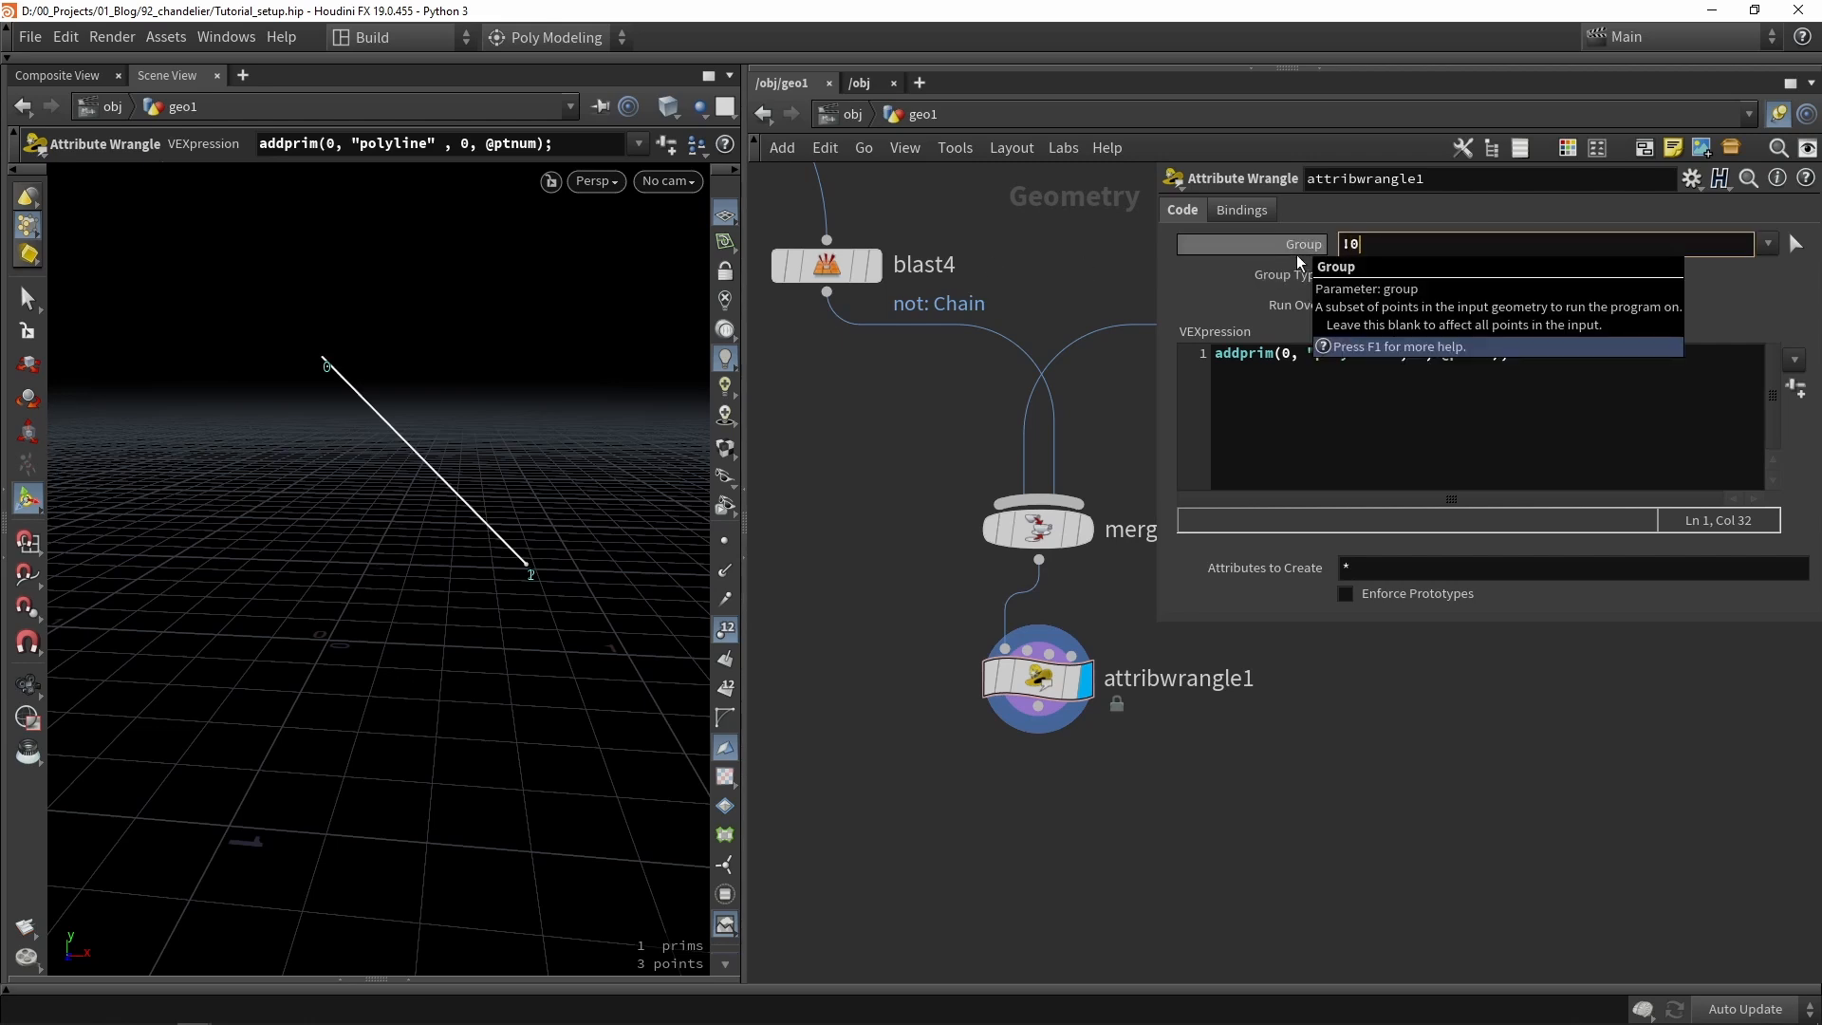
{"action": "type", "text": "10"}
{"action": "key", "text": "Return"}
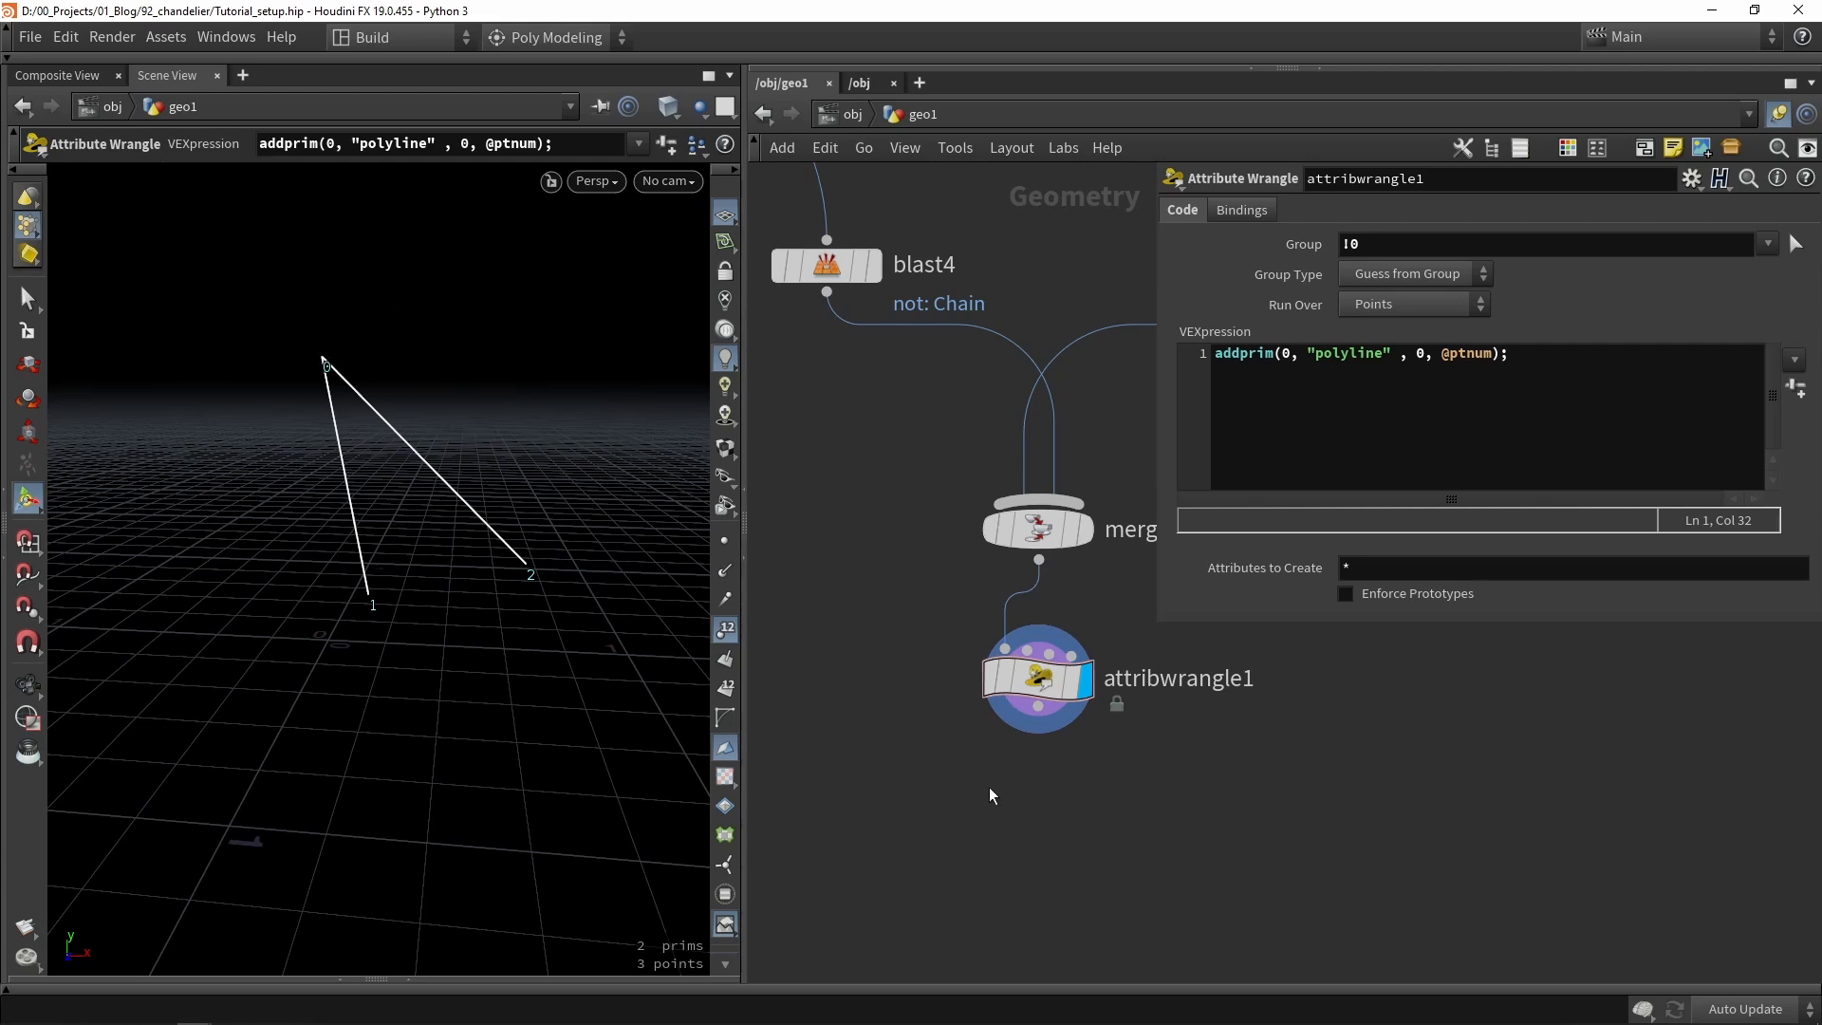
Rename the attribute wrangle node lines_connecting.
{"action": "double_click", "coordinate": [1175, 679]}
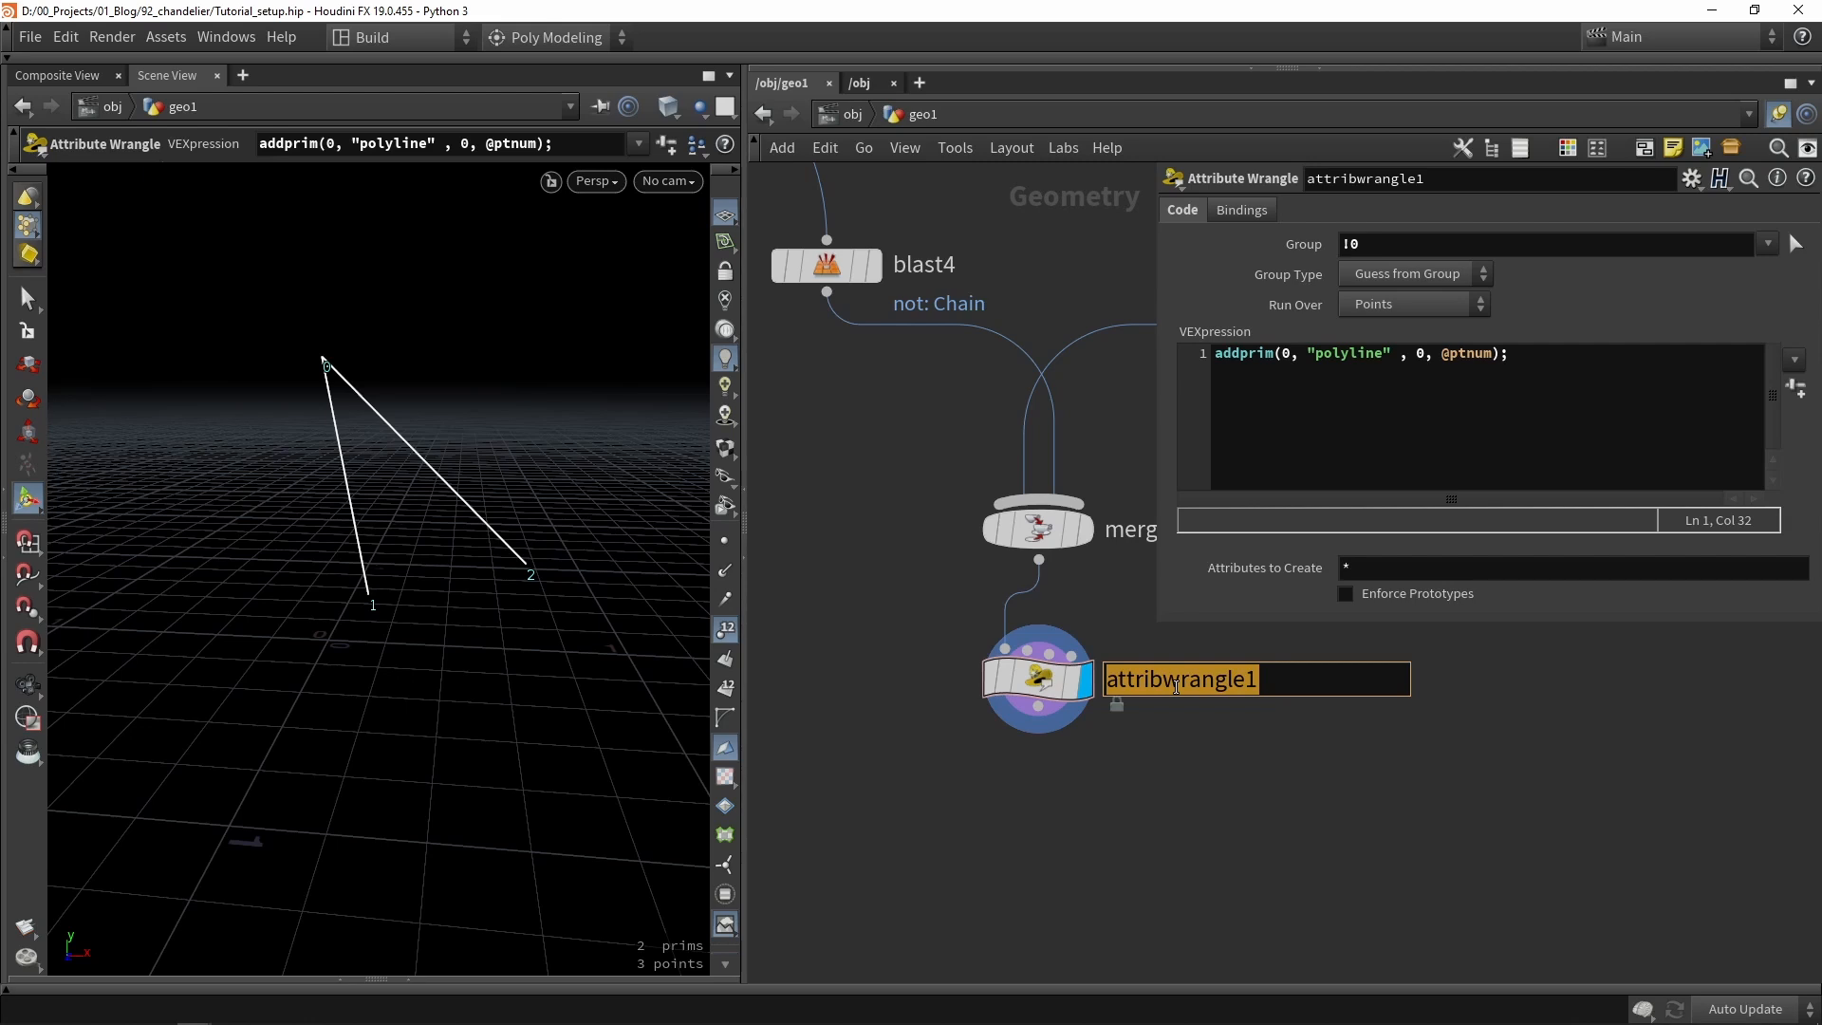
{"action": "type", "text": "lines_"}
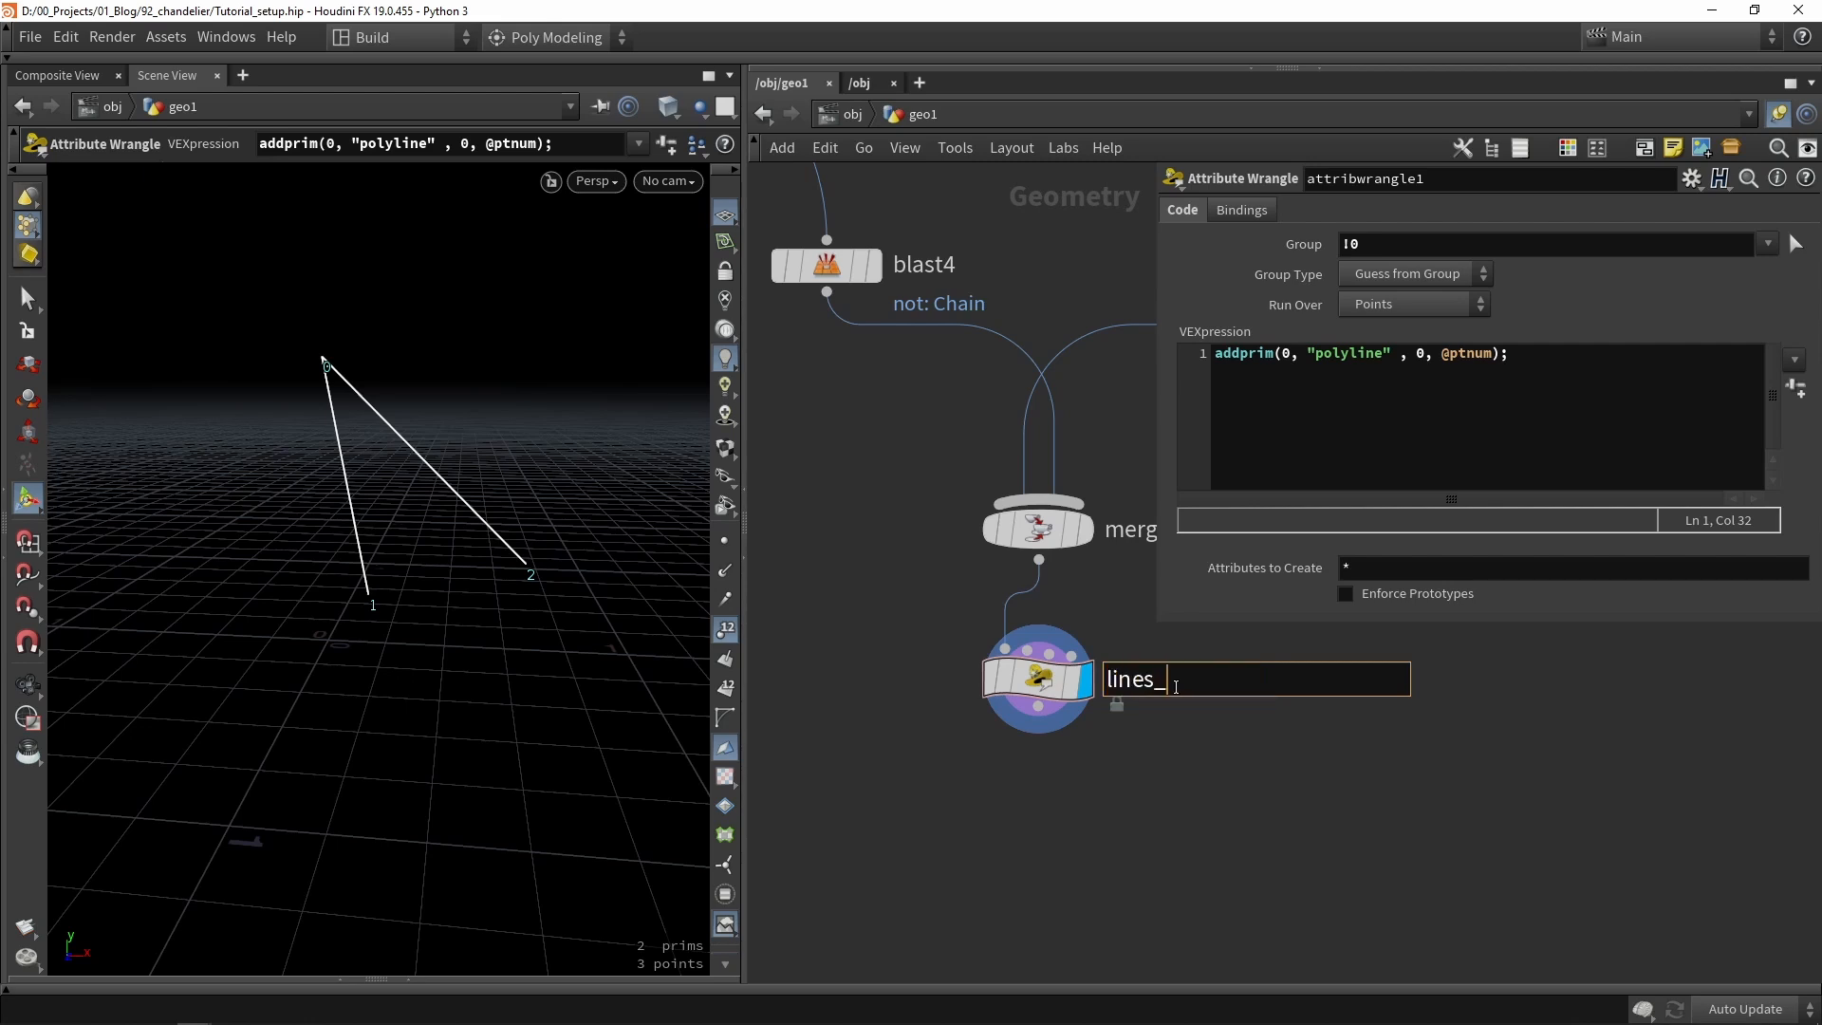
{"action": "type", "text": "connecting"}
{"action": "key", "text": "Return"}
Add a Resample node after lines_connecting, display its output, and show points without point numbers.
{"action": "middle_click_drag", "start_coordinate": [1151, 817], "coordinate": [1138, 639]}
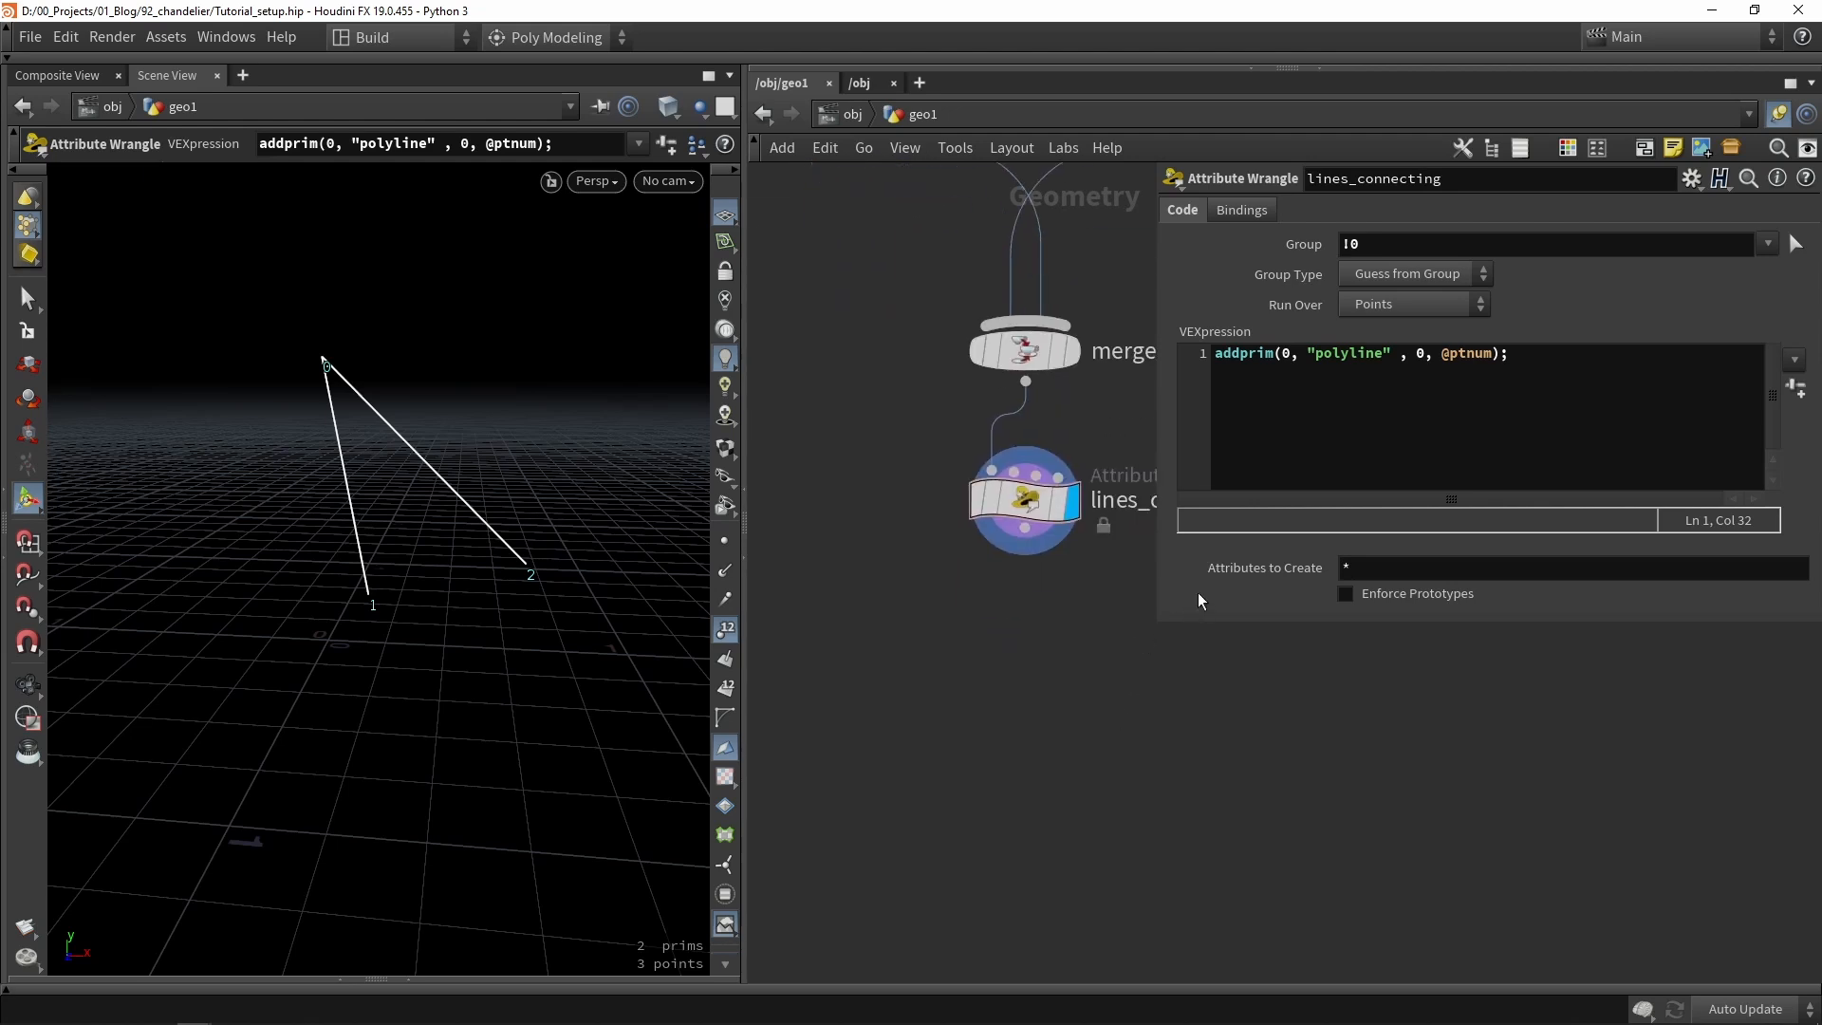
{"action": "left_click_drag", "start_coordinate": [1157, 623], "coordinate": [1316, 569]}
{"action": "middle_click_drag", "start_coordinate": [1249, 691], "coordinate": [1273, 558]}
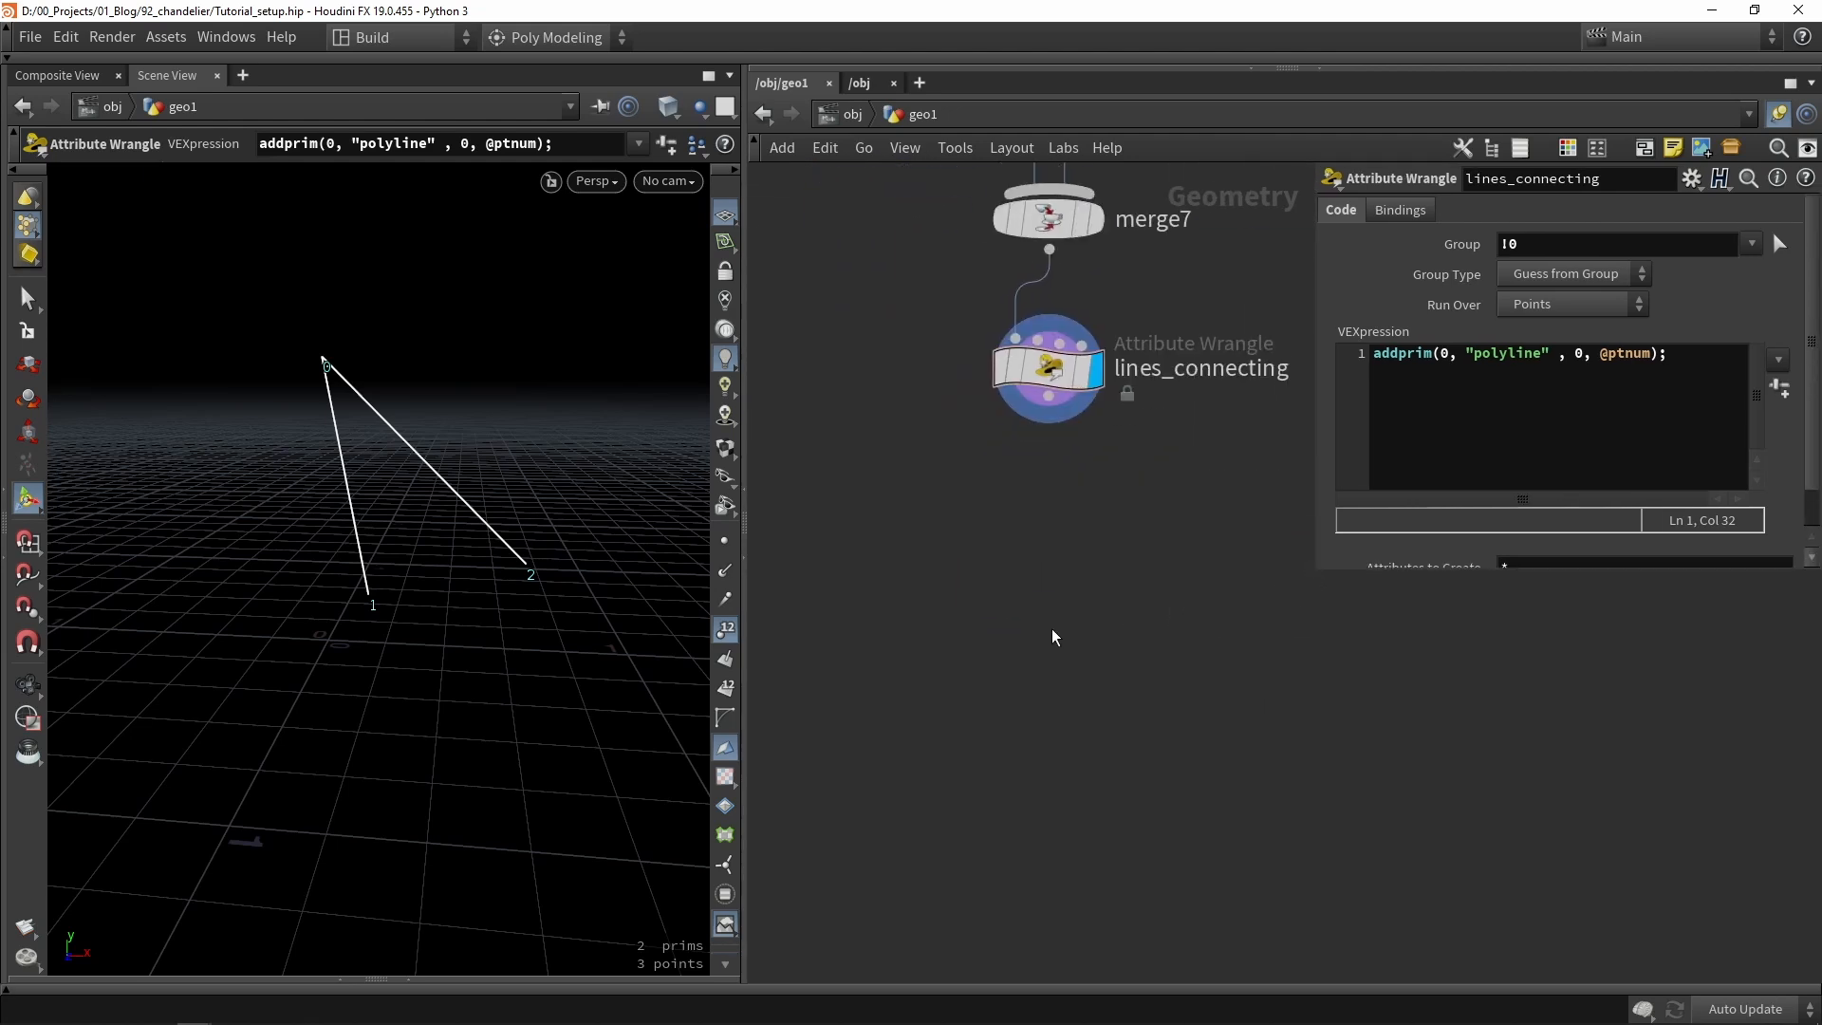
{"action": "key", "text": "Tab"}
{"action": "type", "text": "res"}
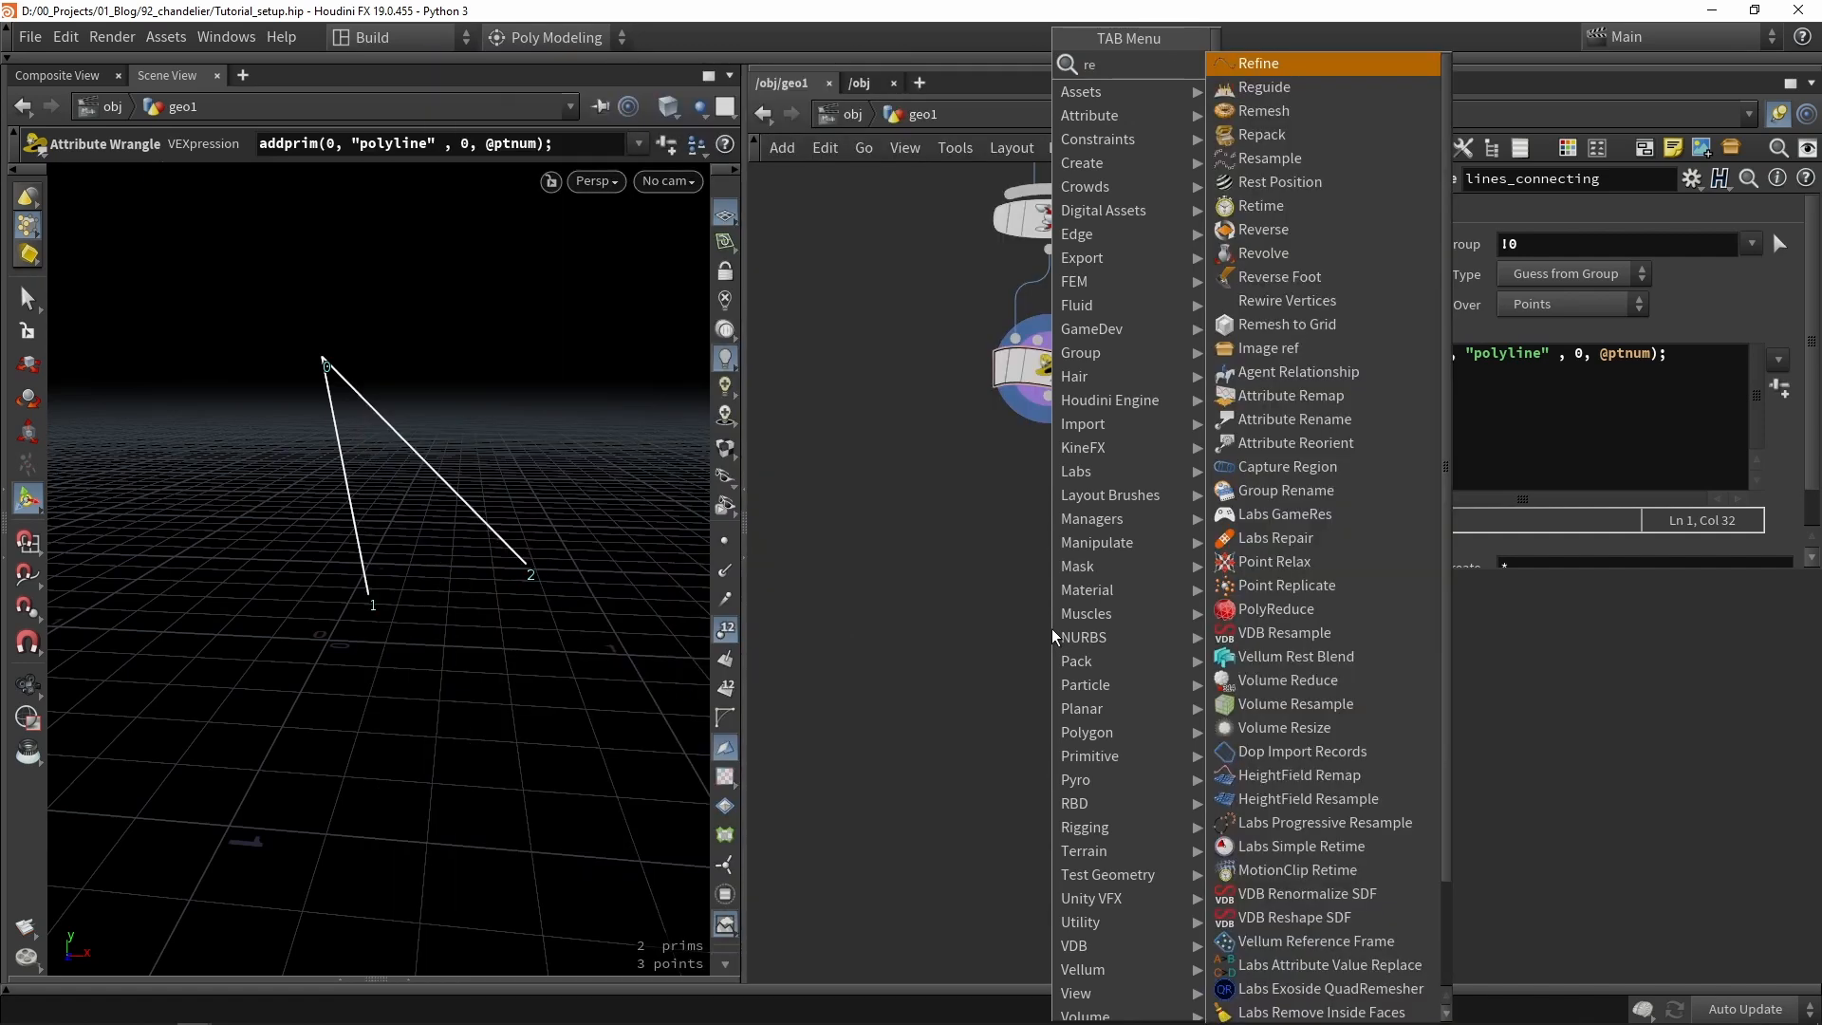
{"action": "key", "text": "Return"}
{"action": "left_click", "coordinate": [1177, 503]}
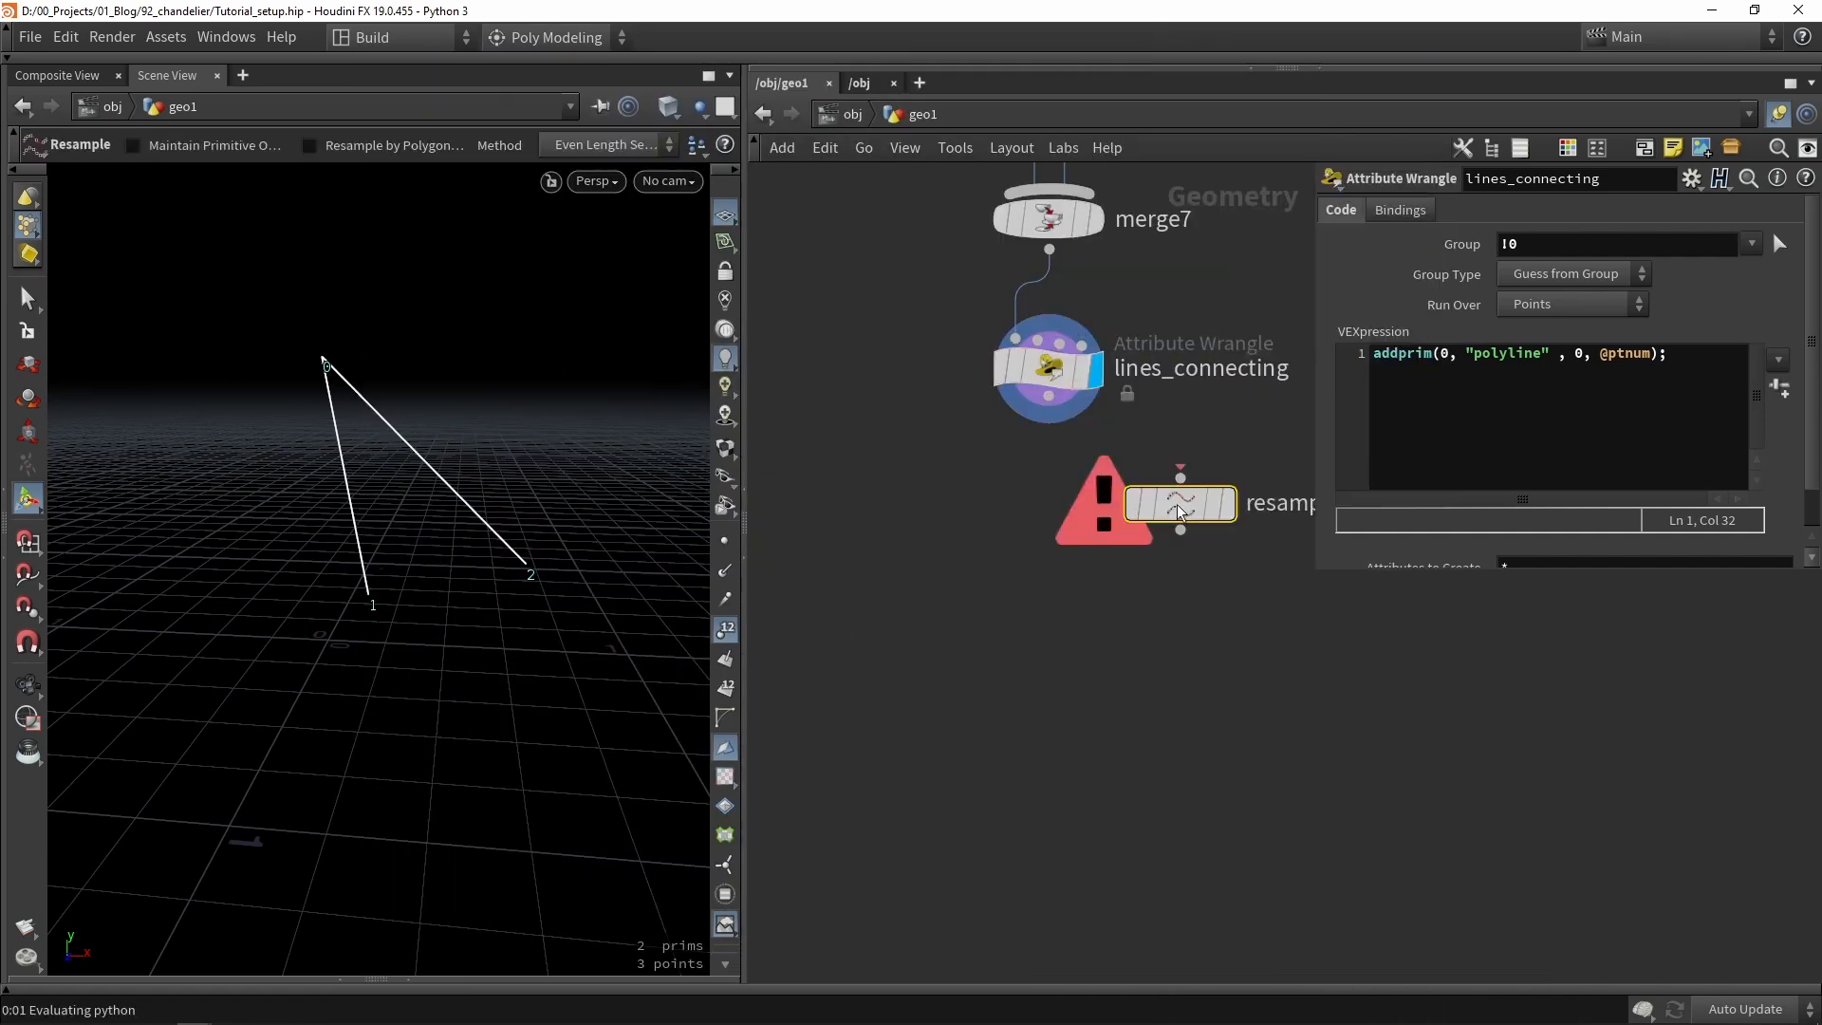
{"action": "left_click_drag", "start_coordinate": [1173, 507], "coordinate": [1040, 509]}
{"action": "left_click", "coordinate": [725, 628]}
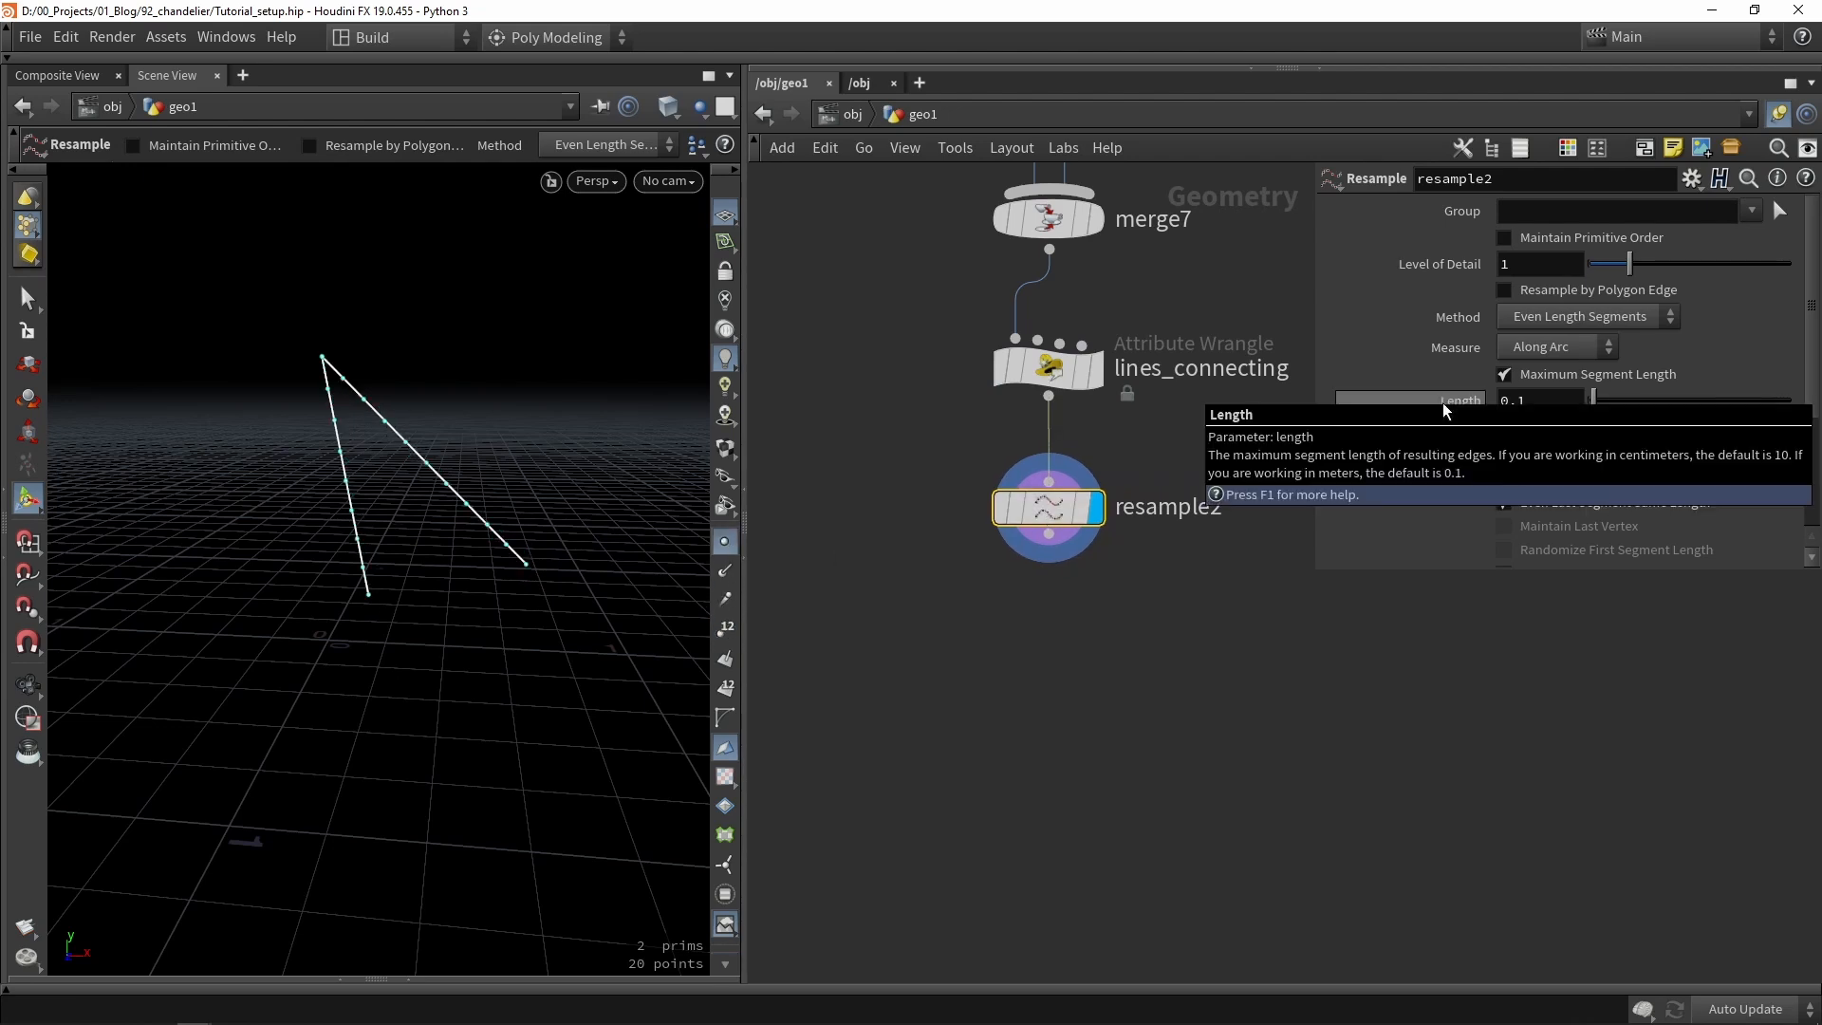
Set the Resample node's maximum segment length to 0.05.
{"action": "left_click", "coordinate": [1547, 400]}
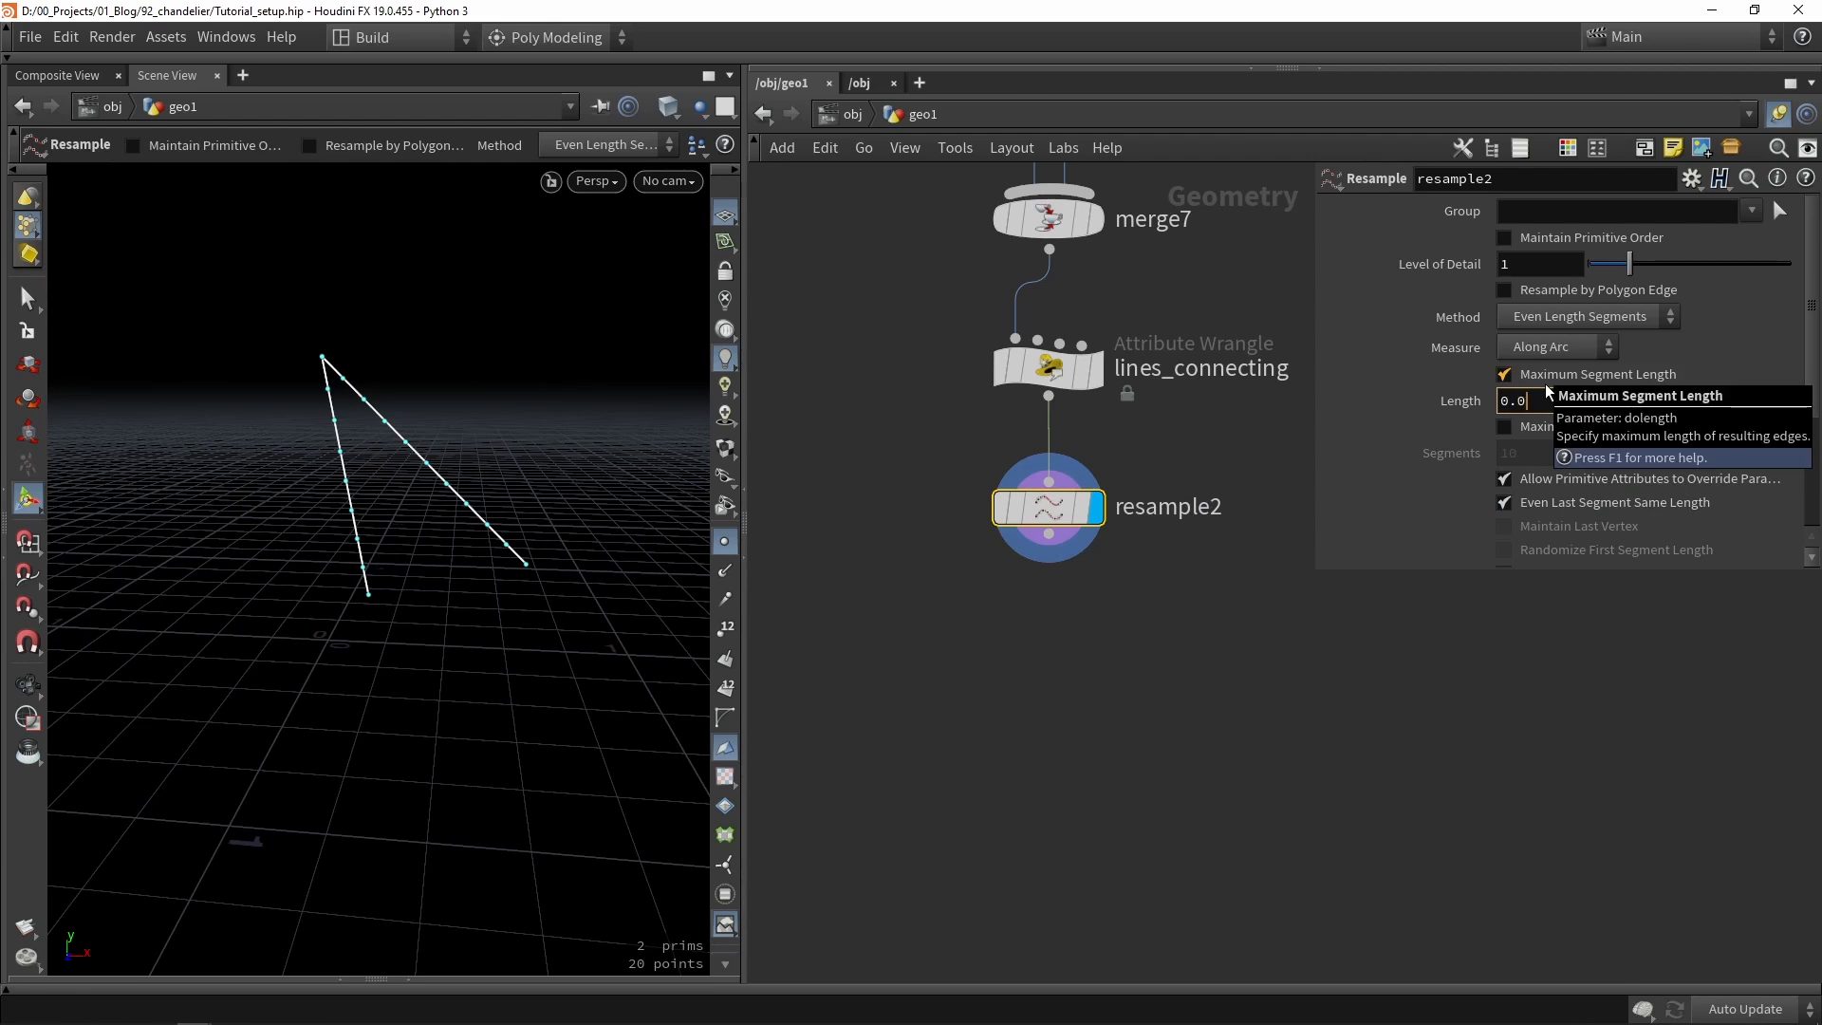
{"action": "key", "text": "BackSpace"}
{"action": "type", "text": "05"}
{"action": "left_click", "coordinate": [1155, 726]}
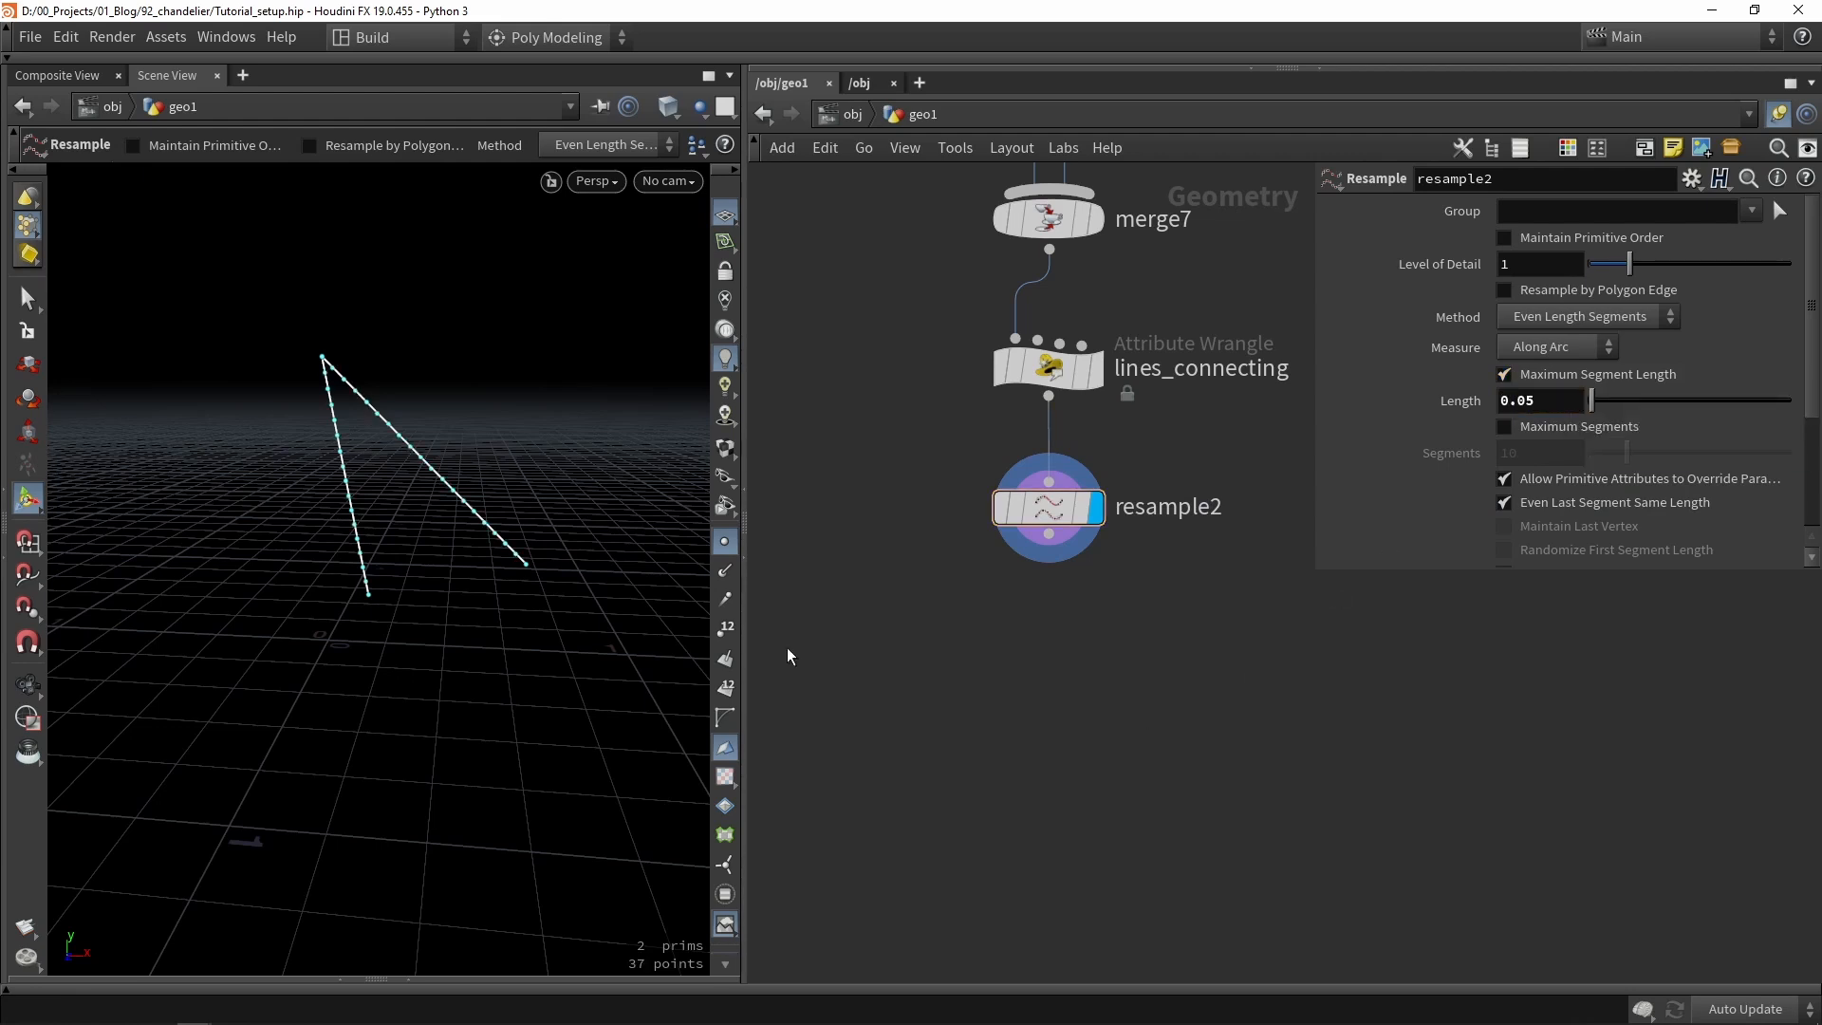
Add a Labs Random Selection node after resample2.
{"action": "middle_click_drag", "start_coordinate": [1088, 647], "coordinate": [1124, 612]}
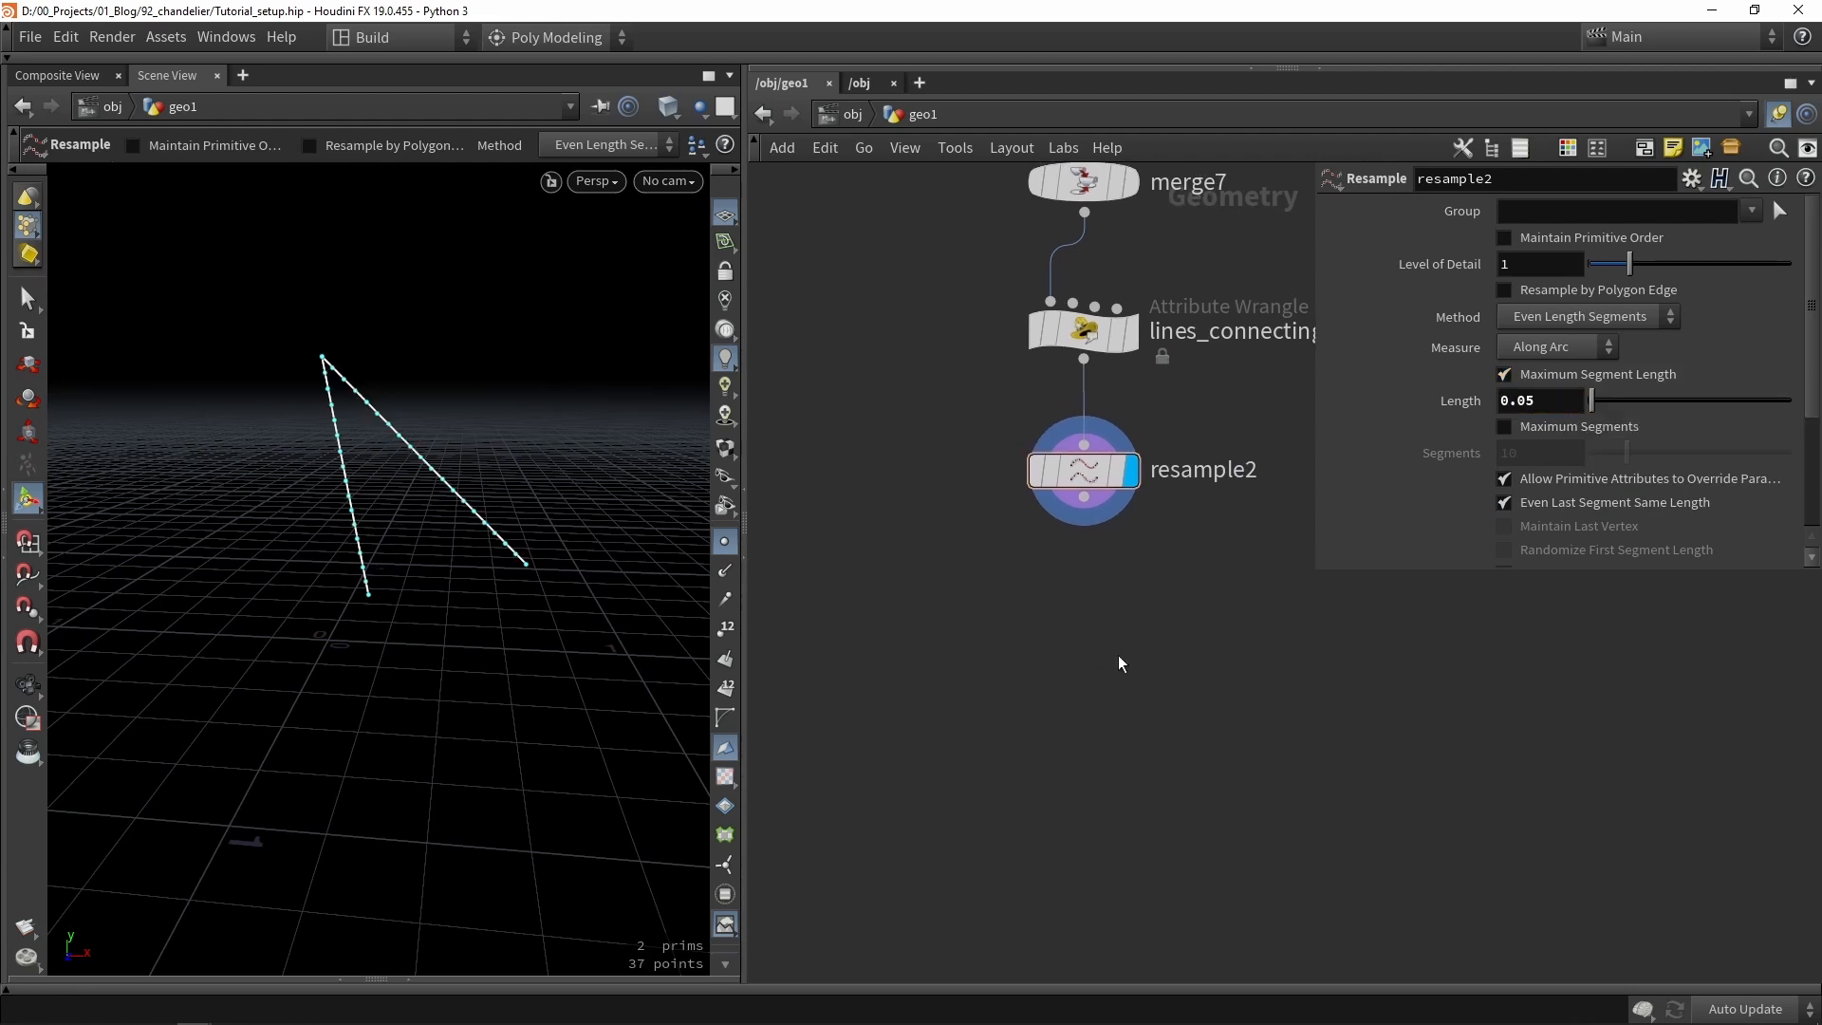
{"action": "key", "text": "Tab"}
{"action": "type", "text": "rand"}
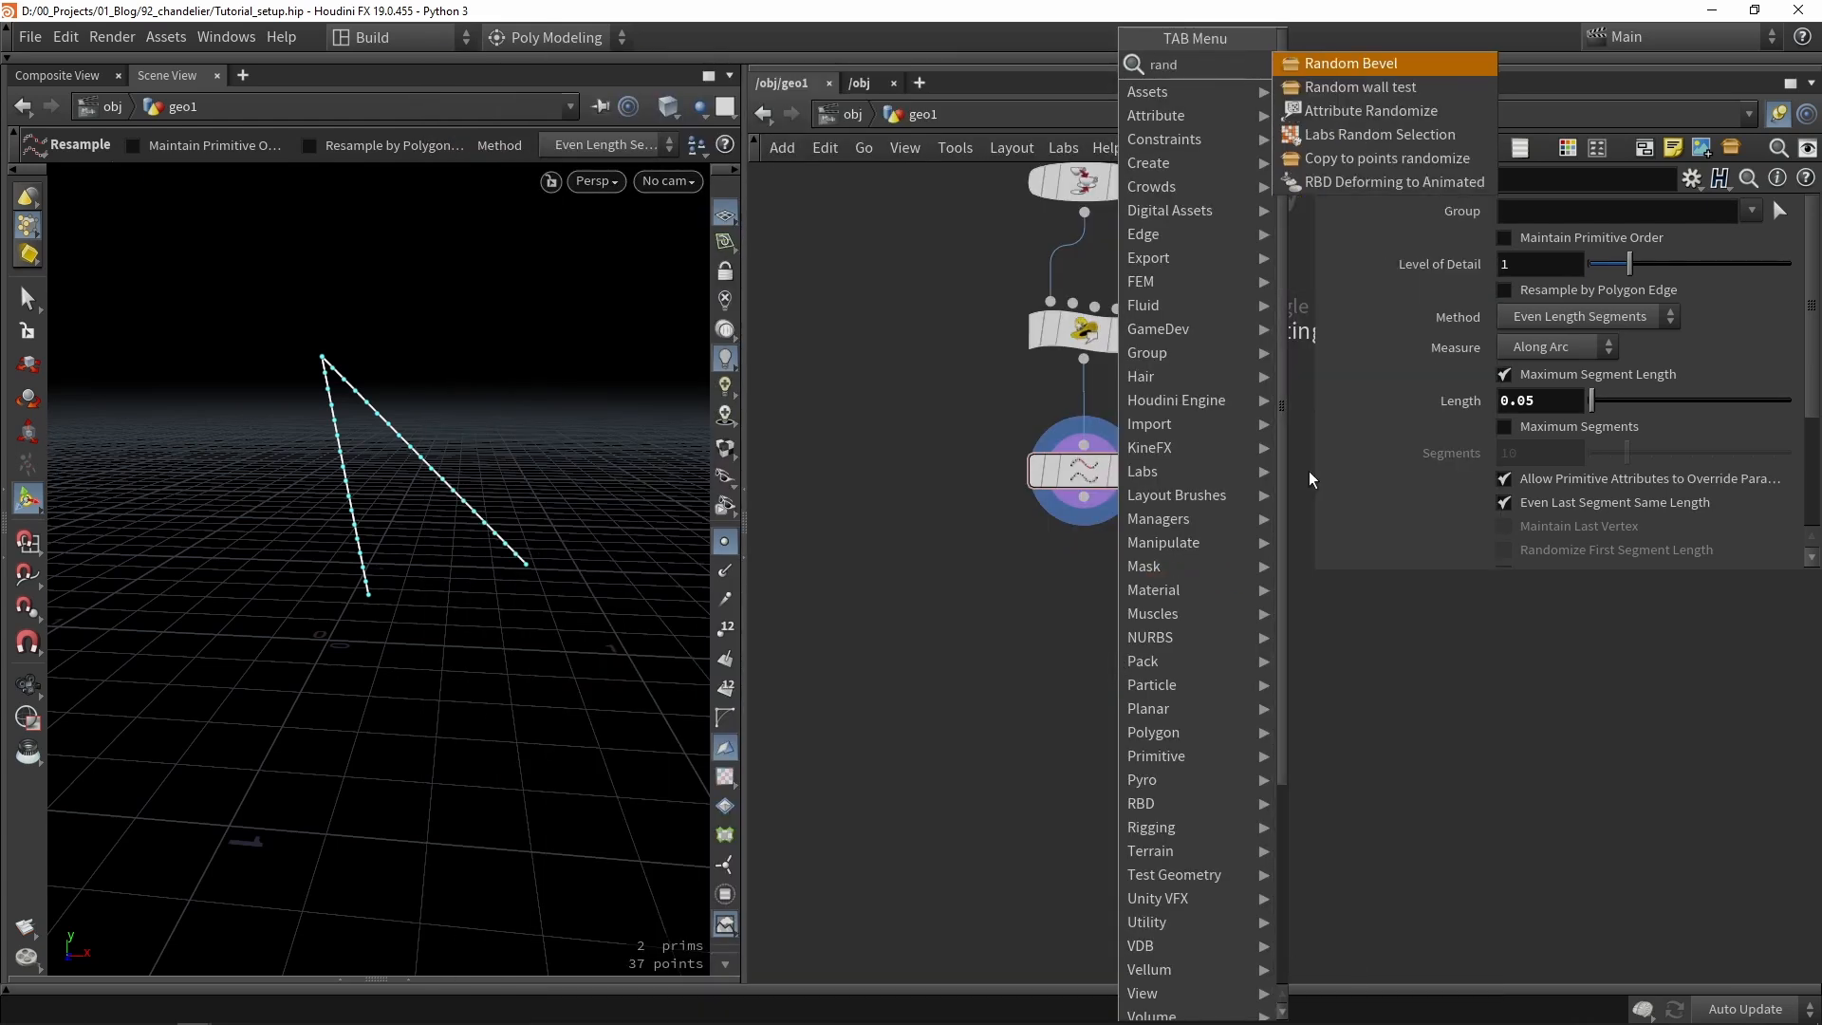
{"action": "left_click", "coordinate": [1368, 136]}
{"action": "left_click", "coordinate": [1098, 600]}
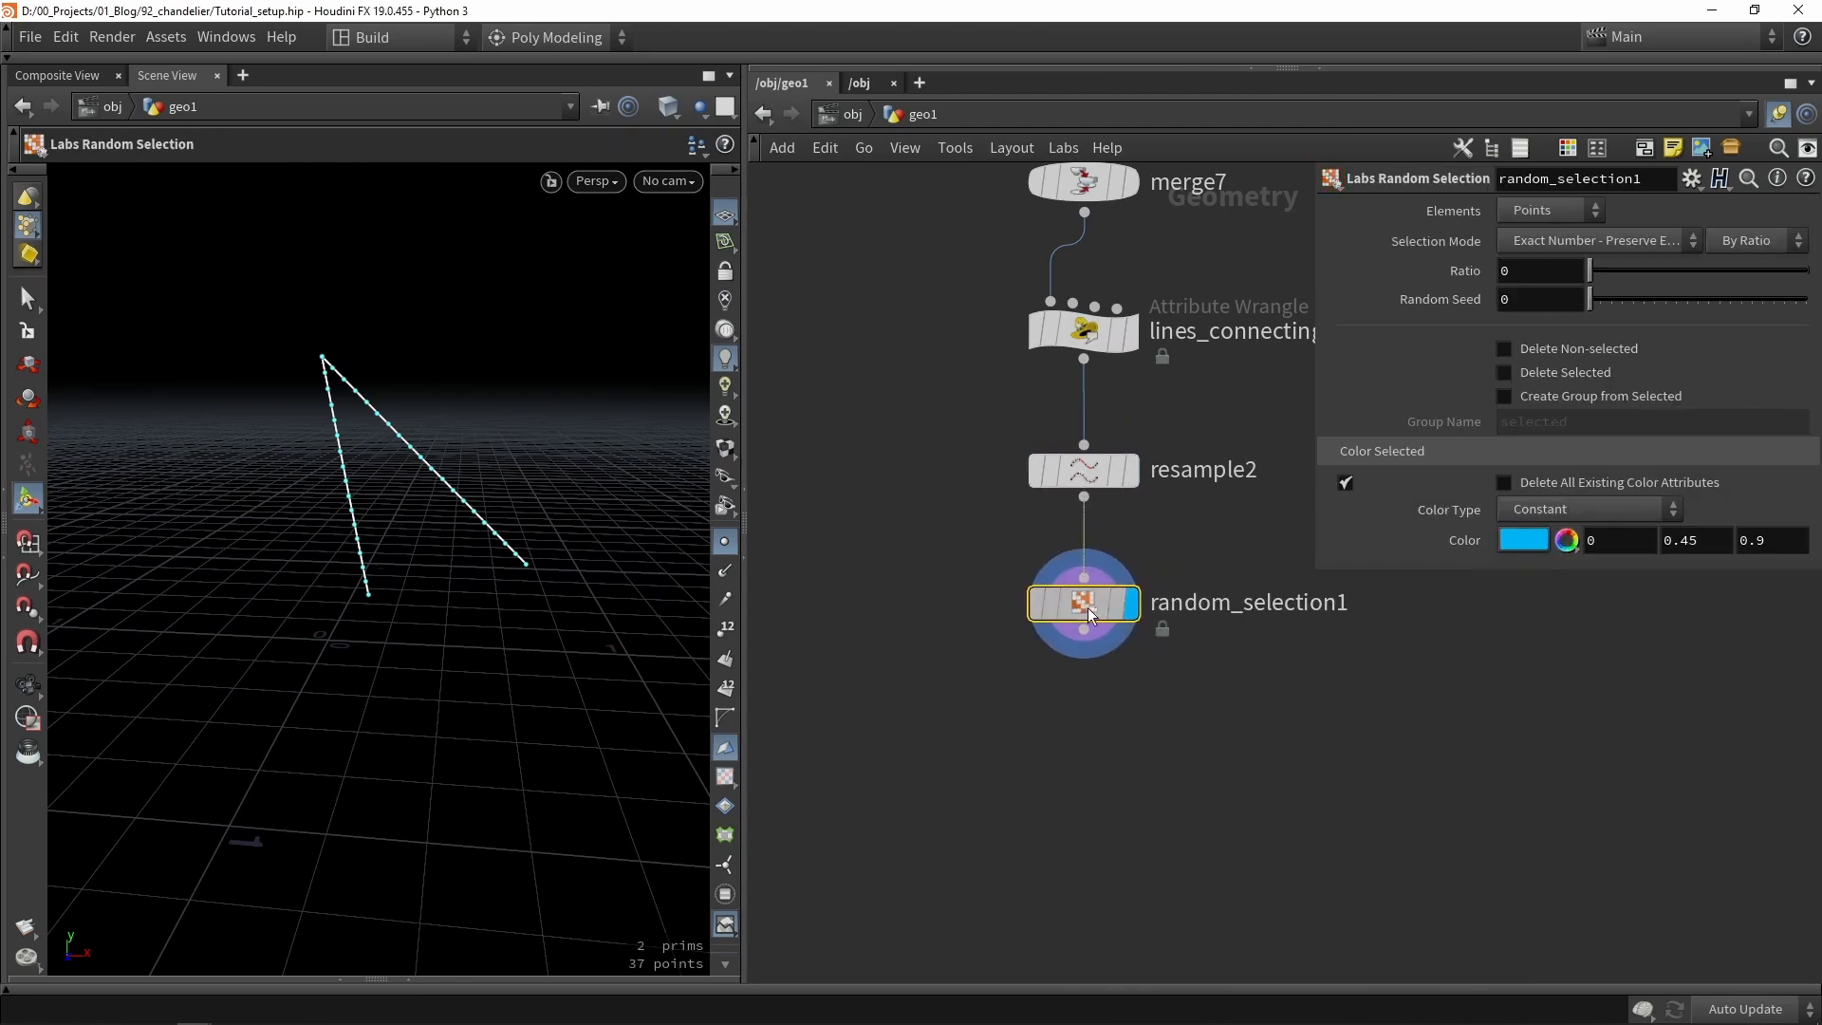
Set the random selection to pick primitives by count, with a count of 1.
{"action": "left_click", "coordinate": [1549, 214]}
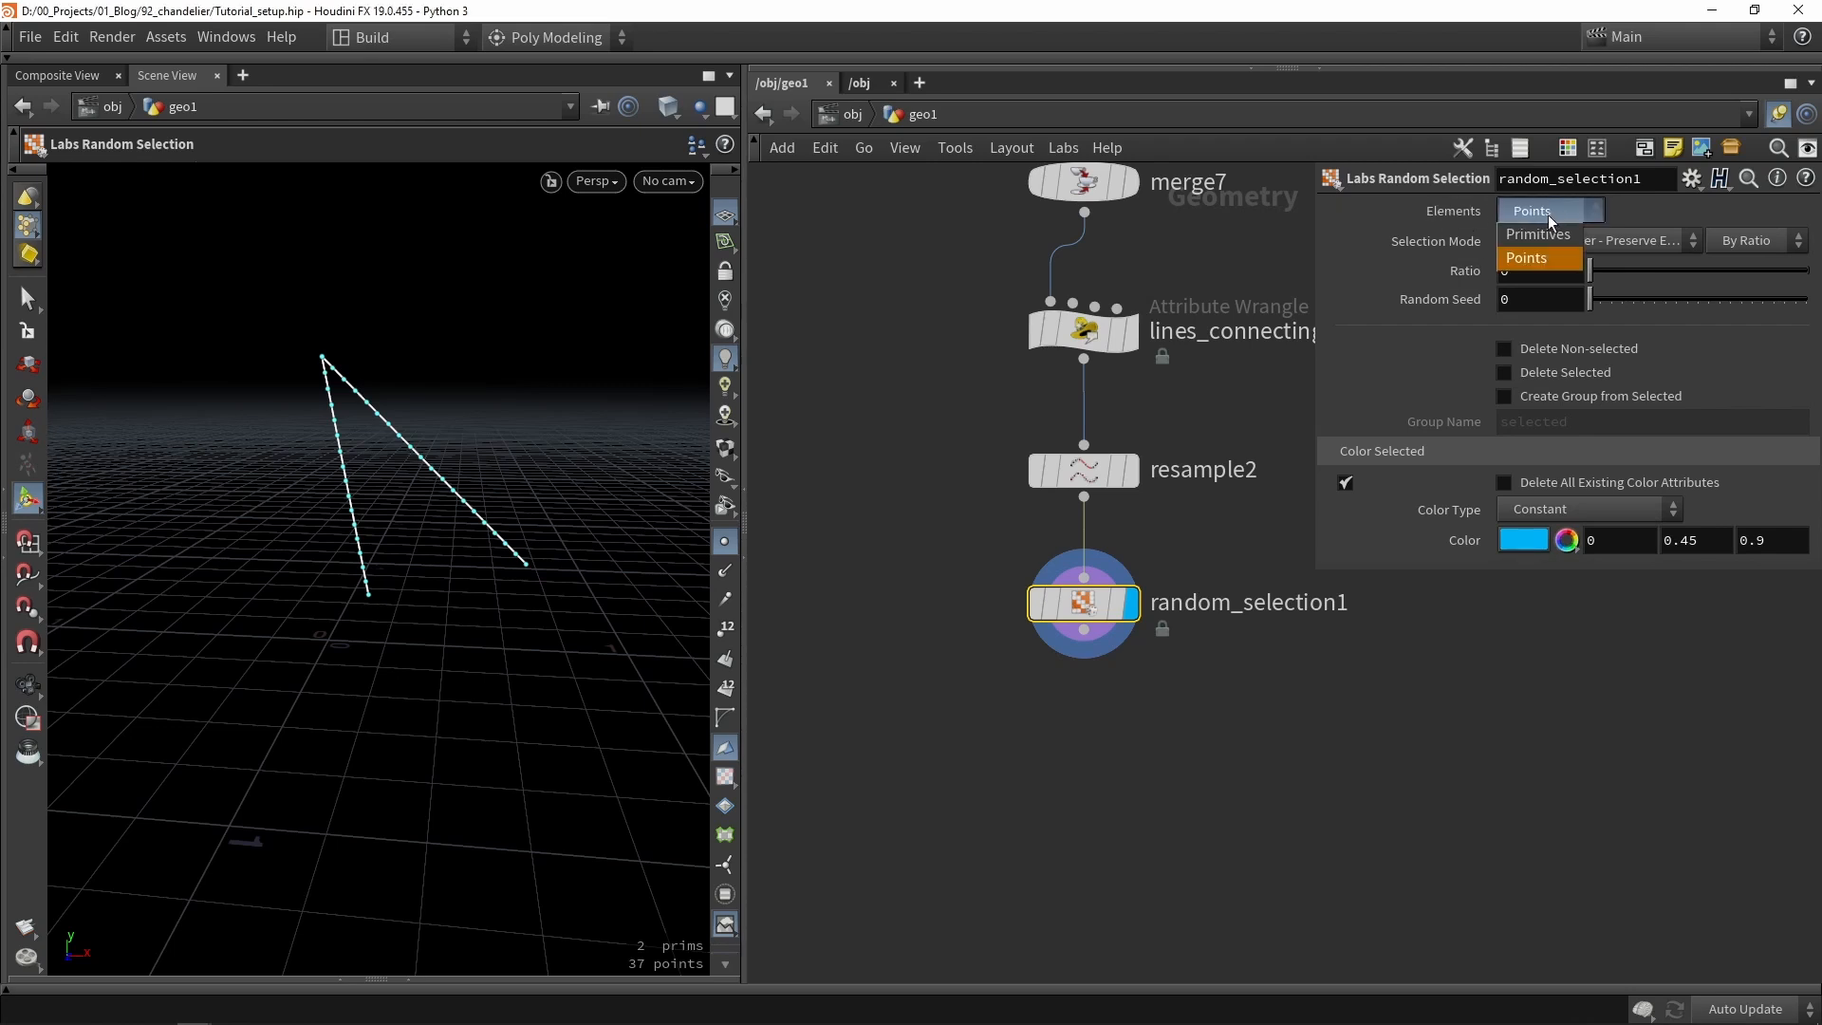
{"action": "left_click", "coordinate": [1545, 234]}
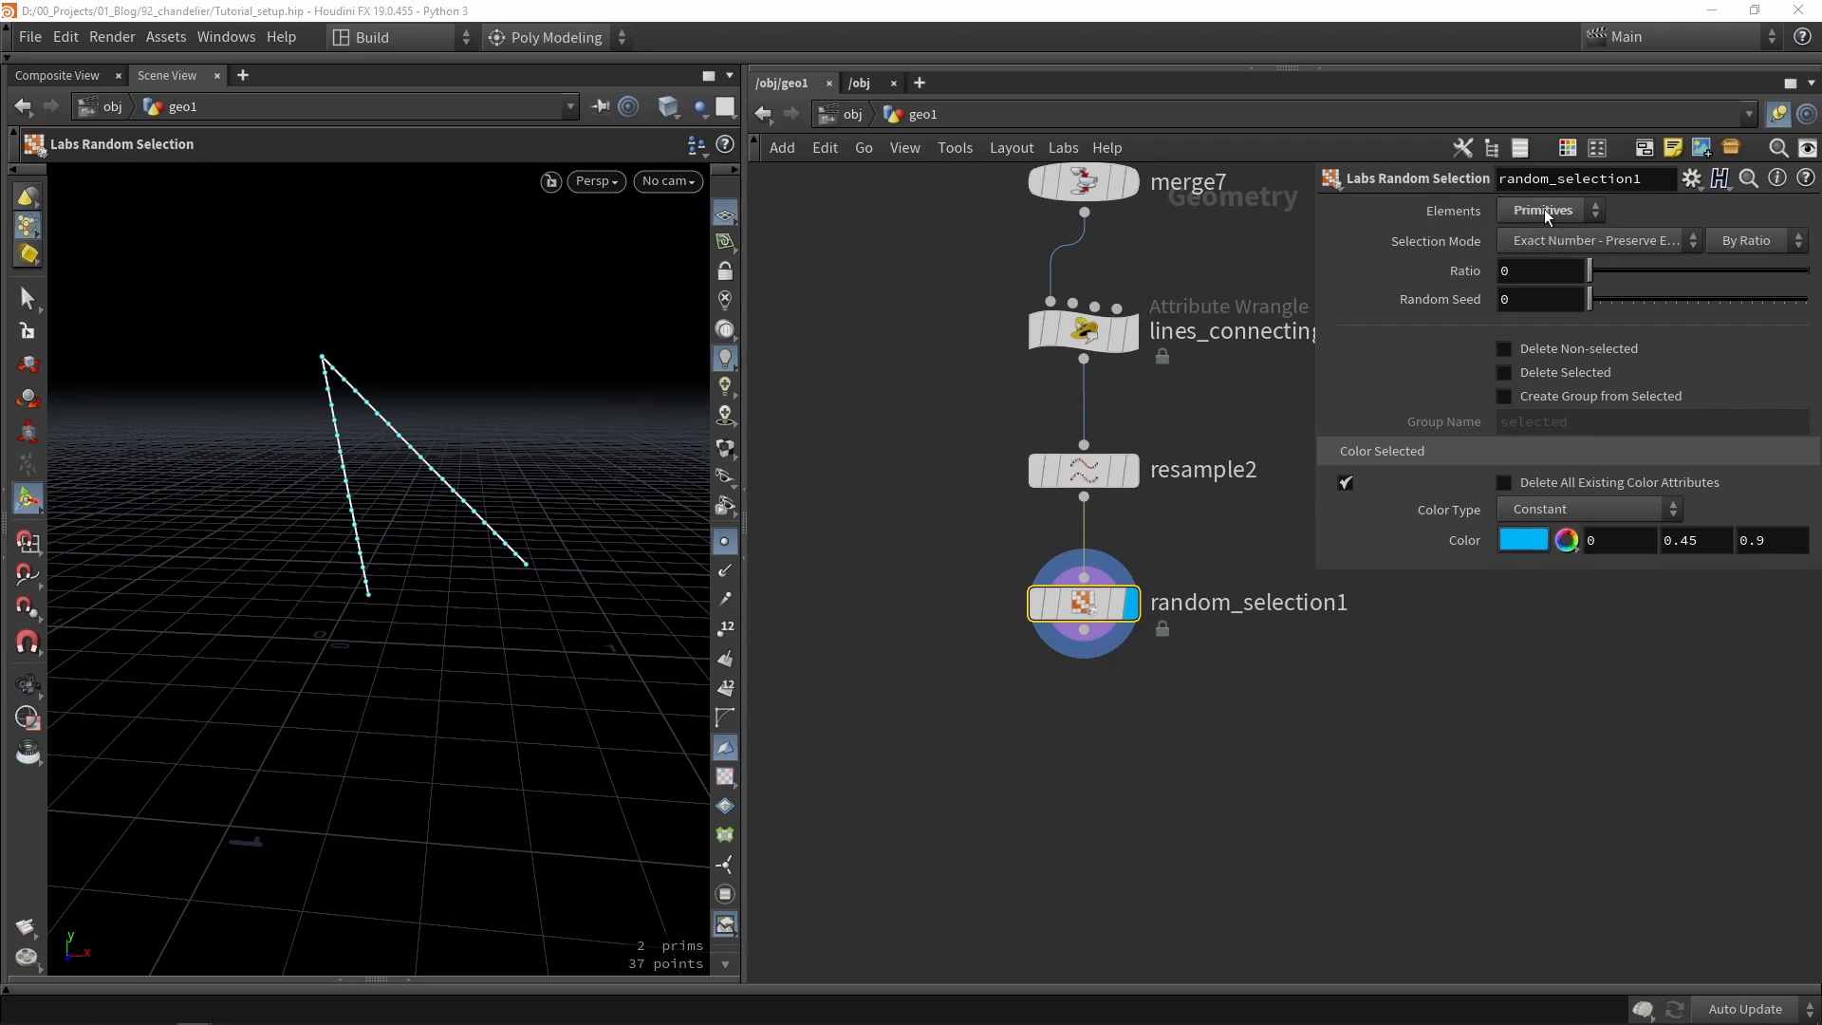
{"action": "left_click", "coordinate": [1740, 237]}
{"action": "left_click", "coordinate": [1749, 273]}
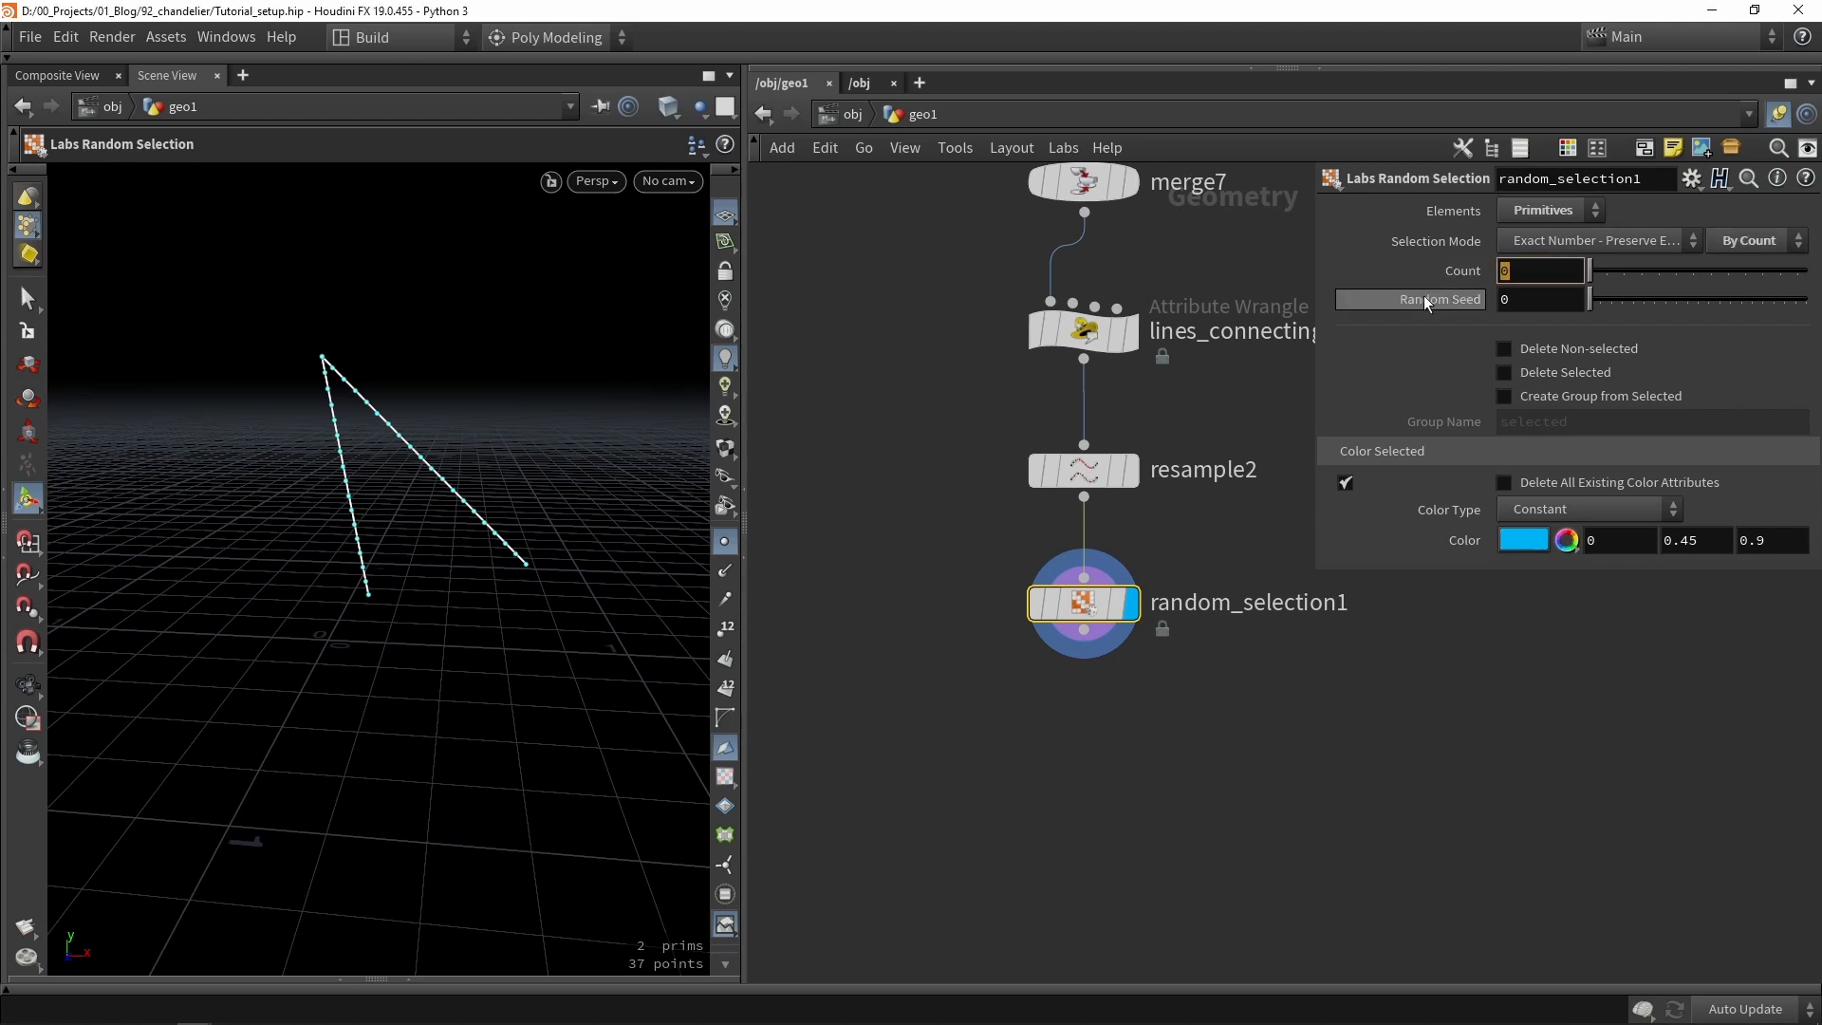
{"action": "type", "text": "1"}
{"action": "key", "text": "Return"}
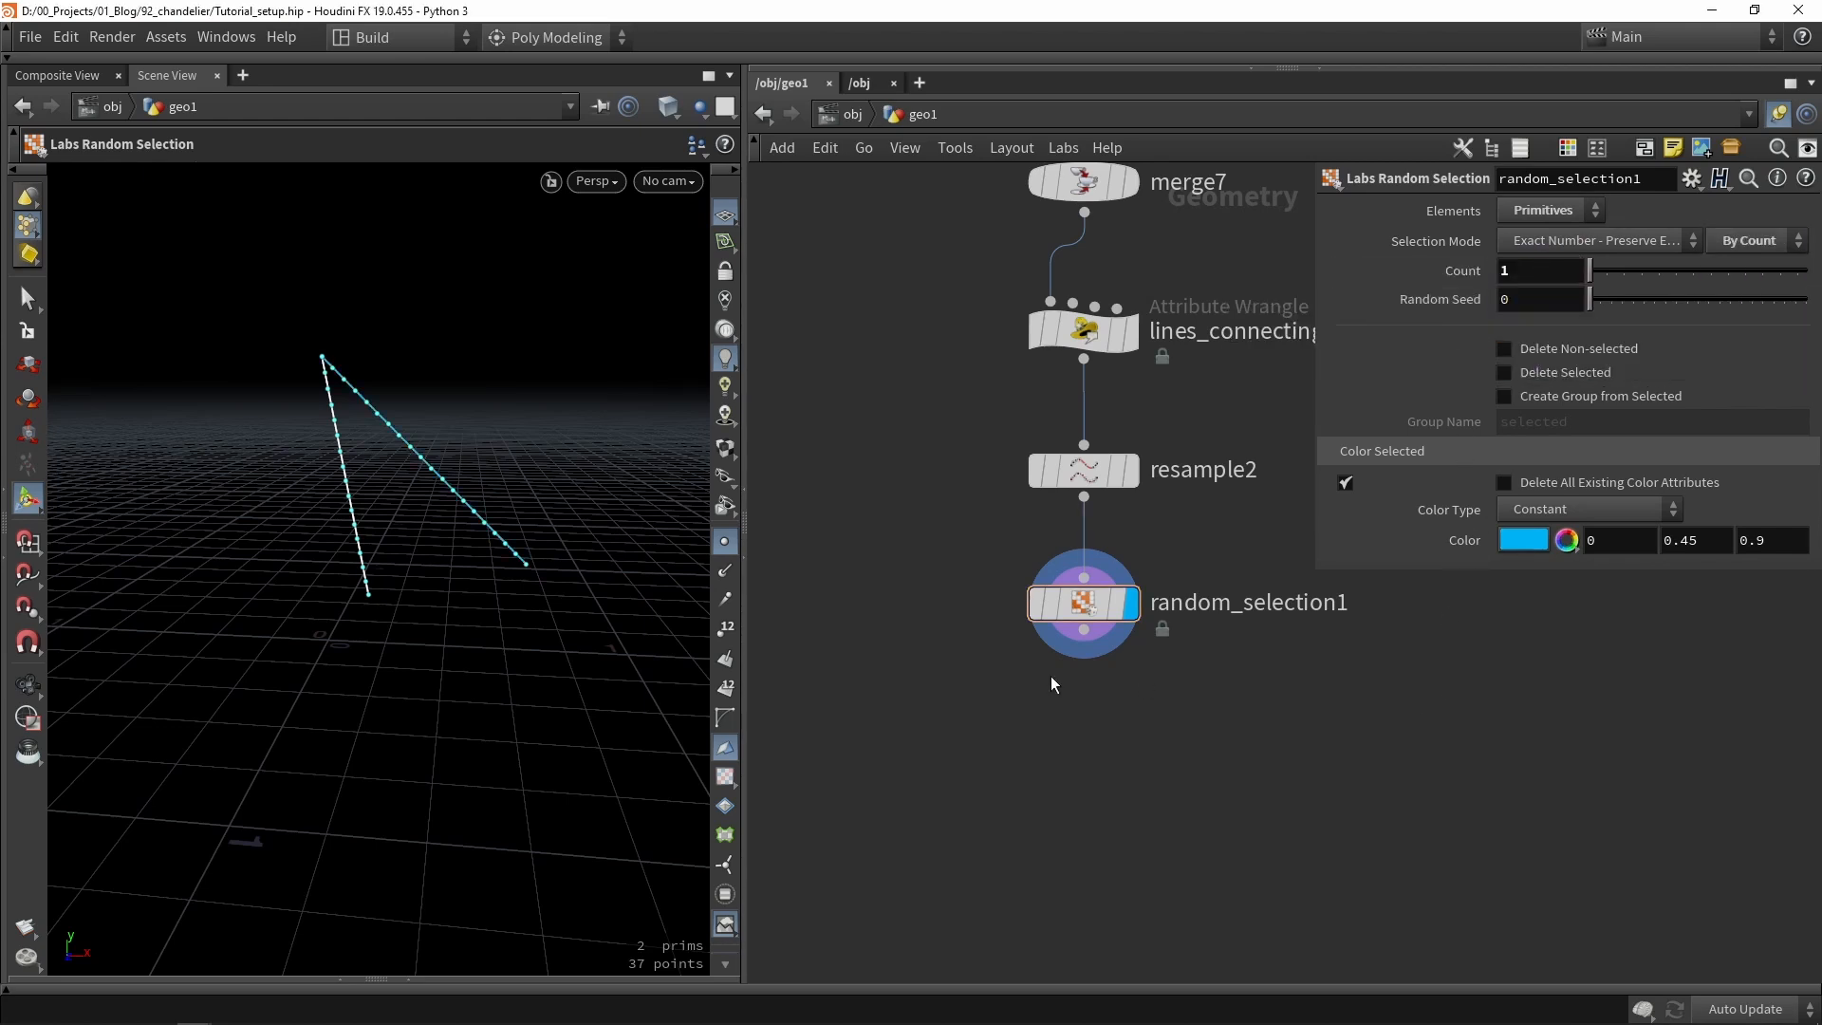
Hide the point display, delete the non-selected primitives and turn off colouring of the selection.
{"action": "left_click", "coordinate": [724, 541]}
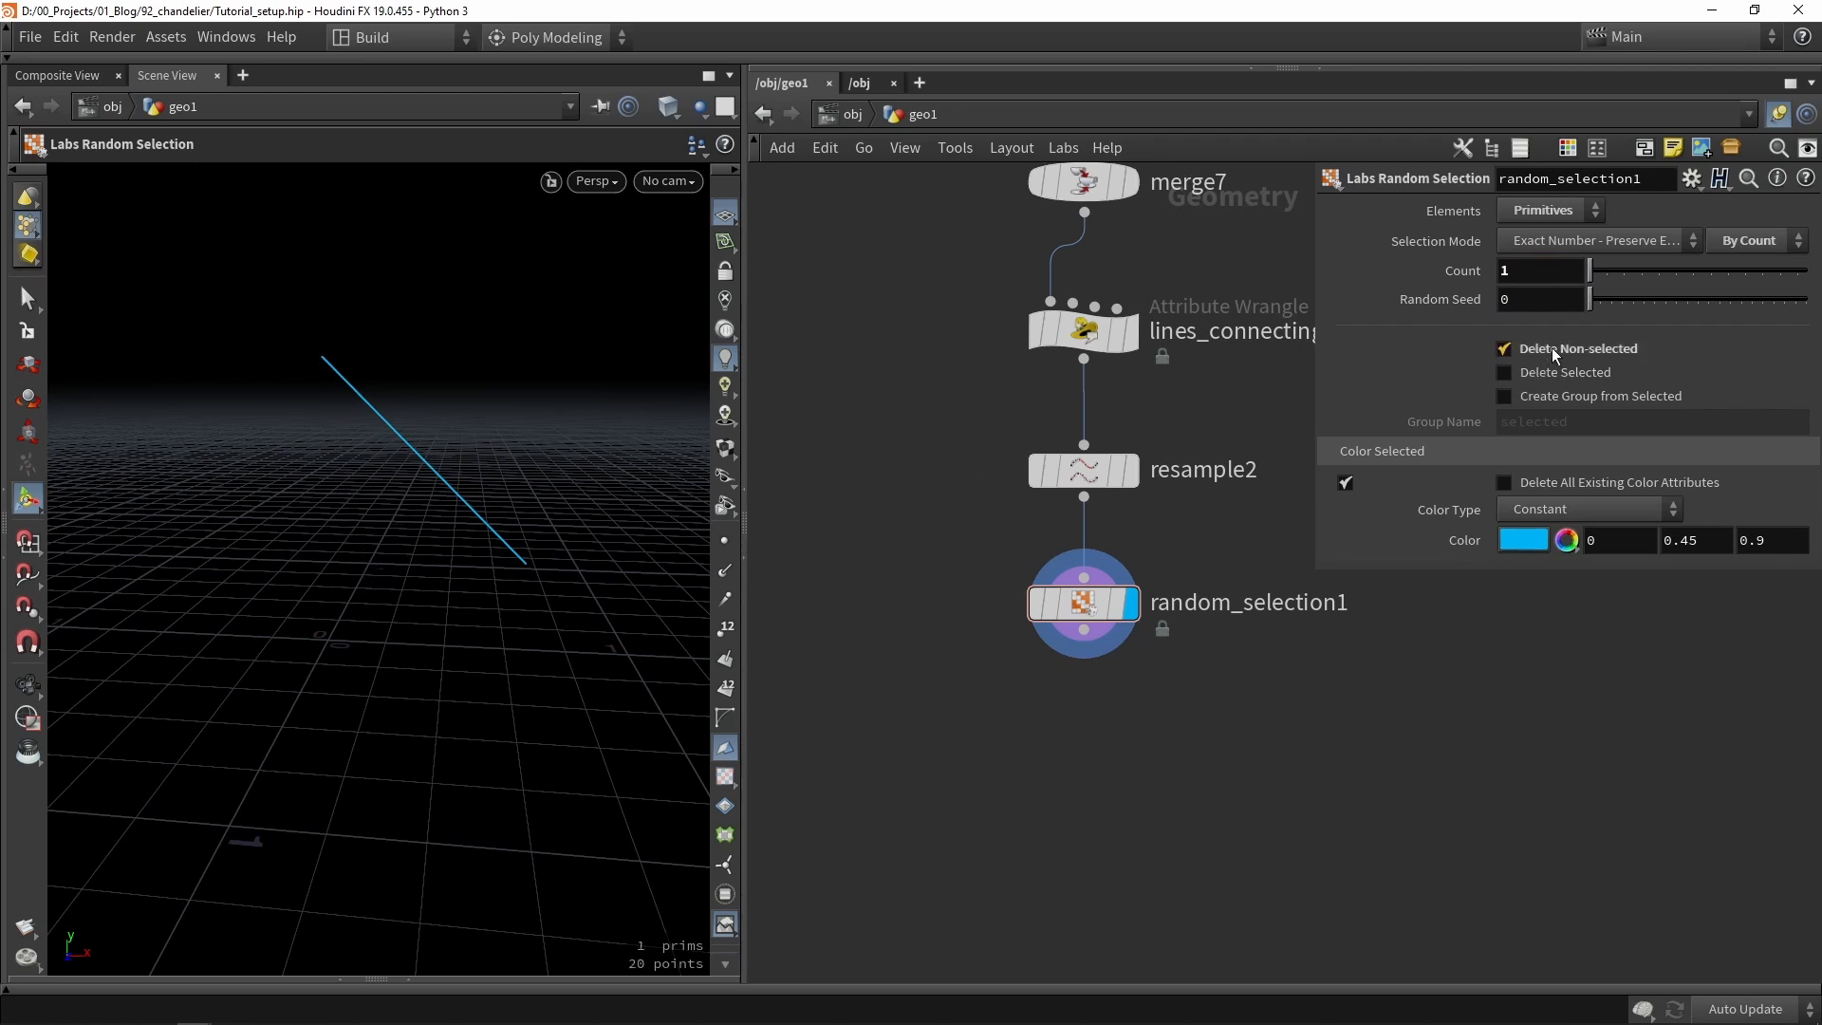
{"action": "left_click", "coordinate": [1345, 482]}
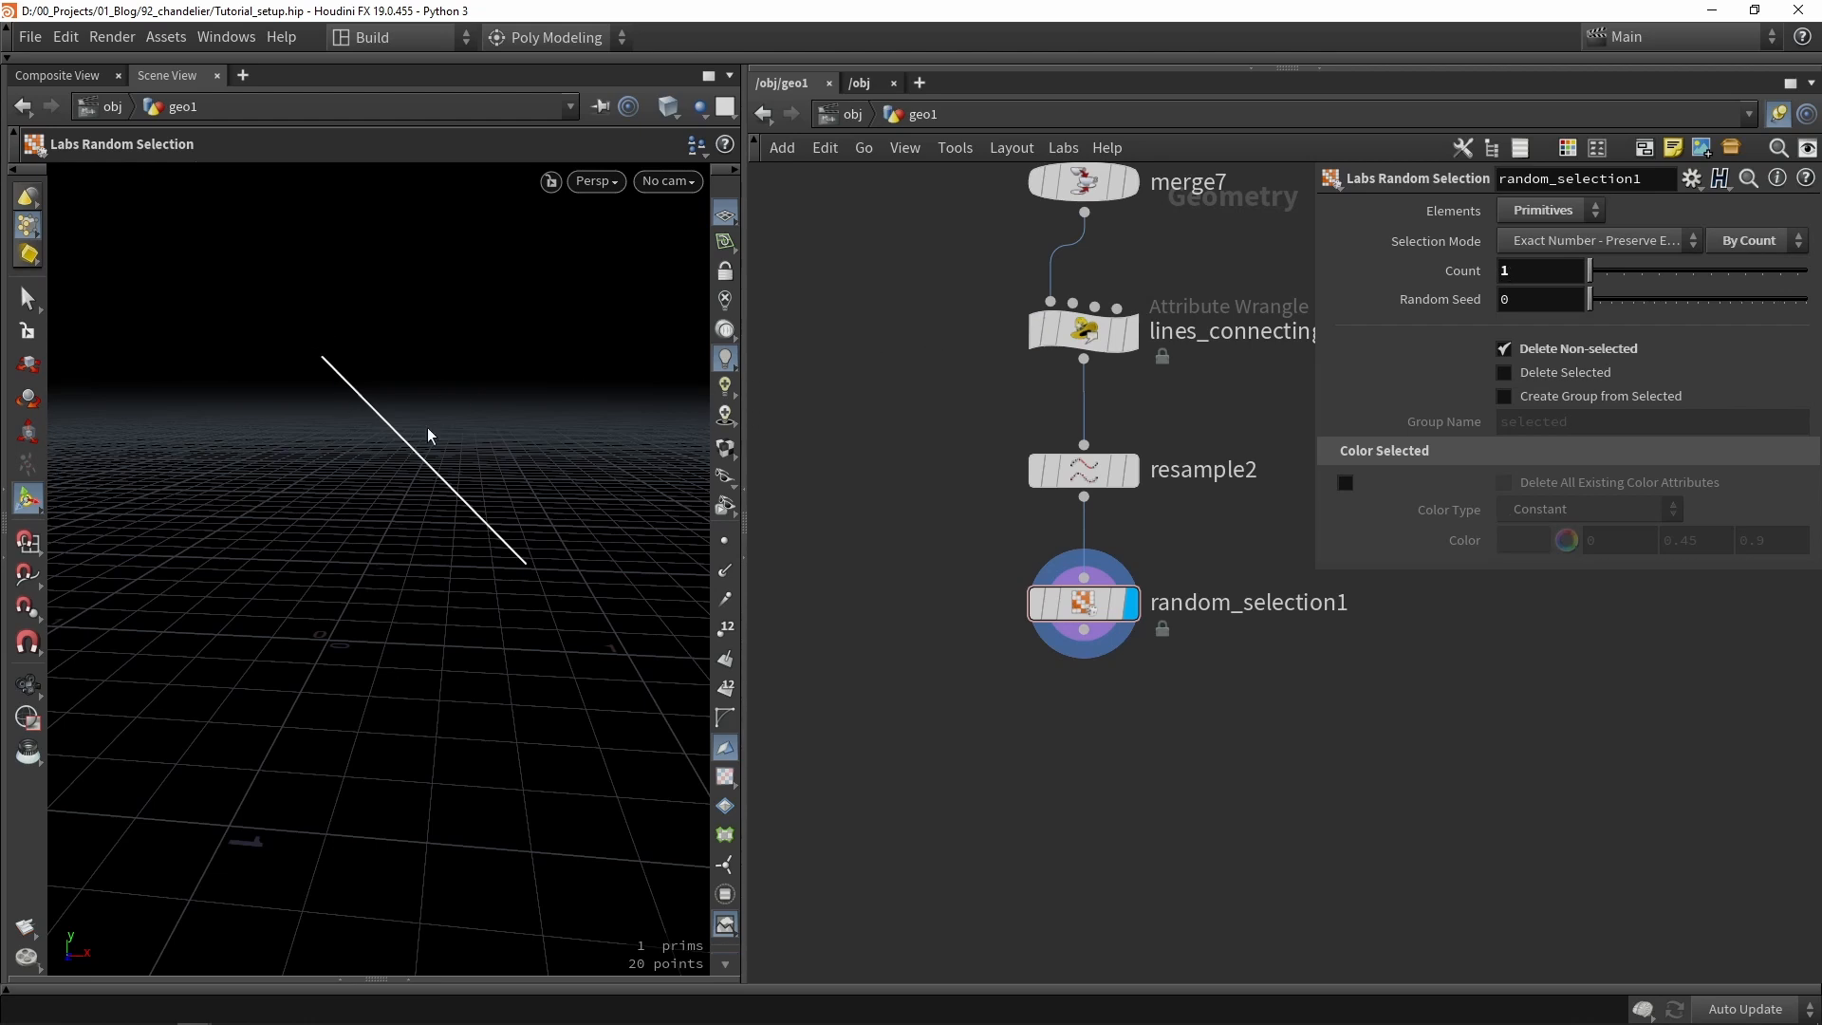
Try a random selection count of 2 and restore it to 1.
{"action": "double_click", "coordinate": [1507, 271]}
{"action": "type", "text": "2"}
{"action": "key", "text": "Return"}
{"action": "double_click", "coordinate": [1525, 271]}
{"action": "type", "text": "1"}
{"action": "key", "text": "Return"}
Try stretching the bent line with a bend1 length scale of about 1.81.
{"action": "scroll", "coordinate": [1338, 703], "scroll_direction": "down", "scroll_amount": 3}
{"action": "middle_click_drag", "start_coordinate": [1100, 593], "coordinate": [1156, 637]}
{"action": "left_click", "coordinate": [1152, 637]}
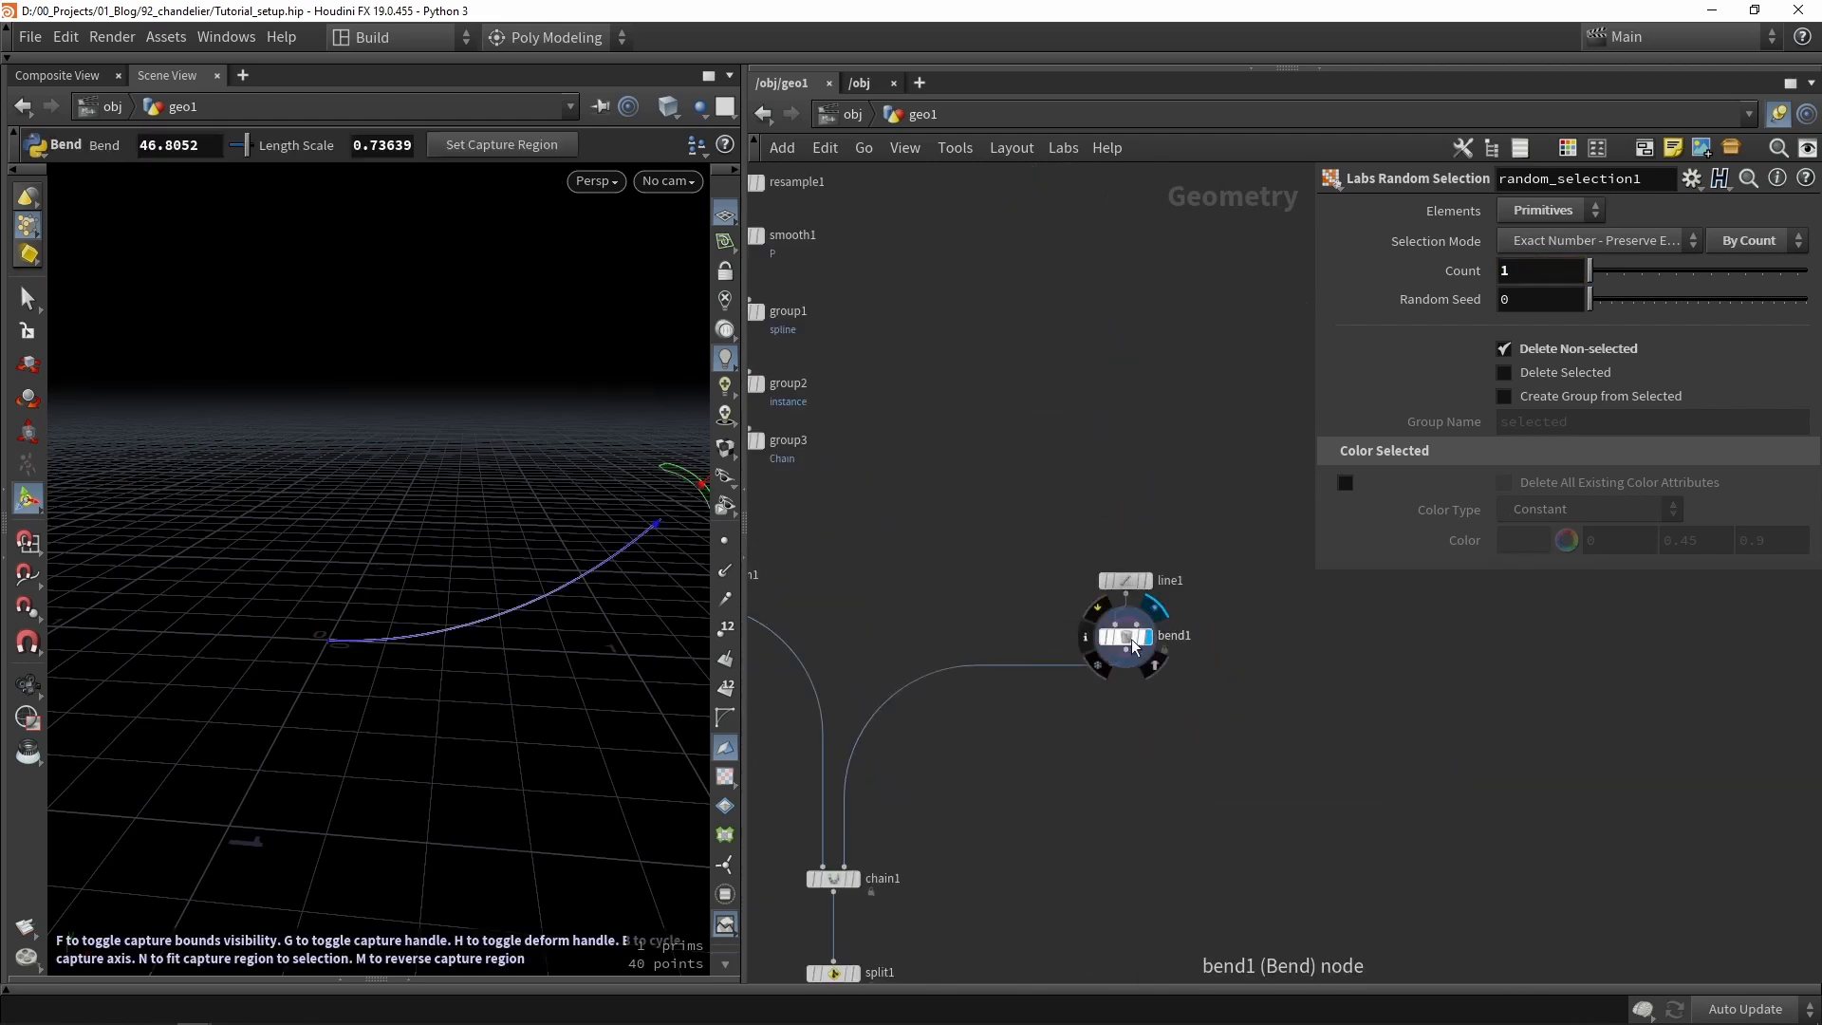
{"action": "left_click", "coordinate": [1130, 636]}
{"action": "middle_click_drag", "start_coordinate": [553, 599], "coordinate": [292, 604], "text": "alt"}
{"action": "scroll", "coordinate": [292, 604], "scroll_direction": "down", "scroll_amount": 2}
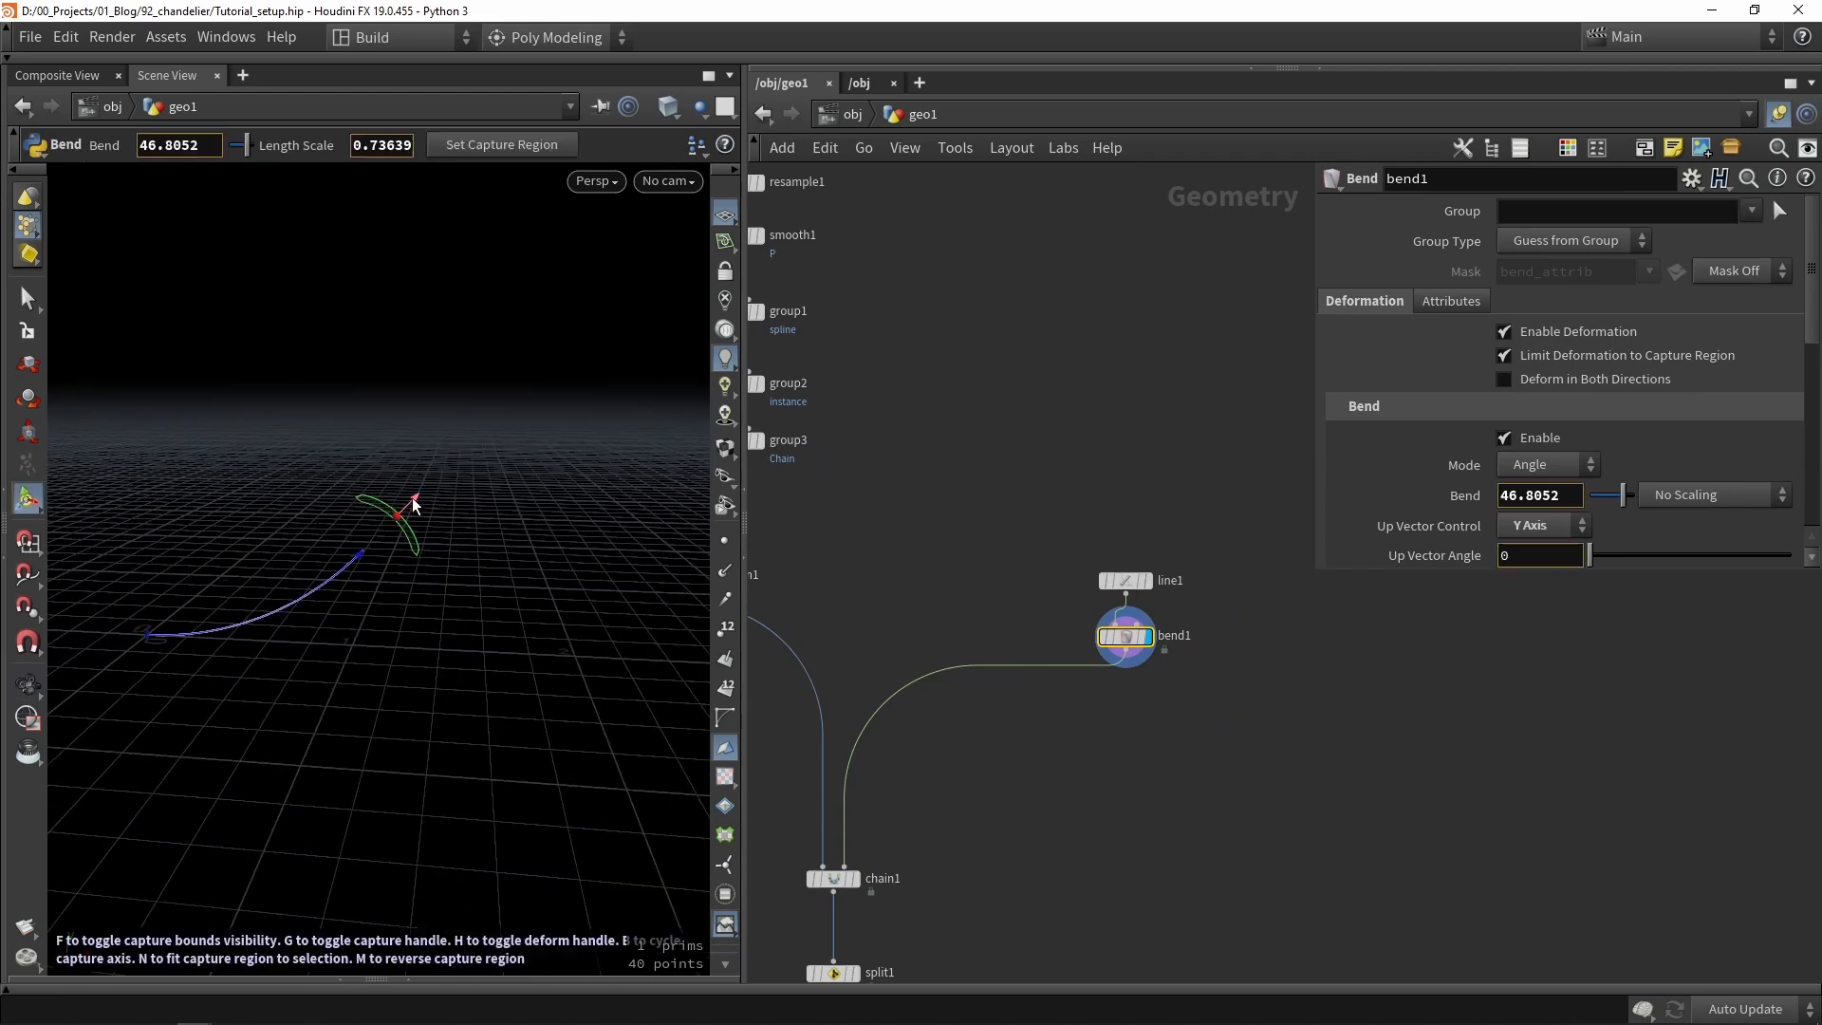
{"action": "left_click_drag", "start_coordinate": [415, 503], "coordinate": [721, 213]}
Compare the randomly selected line with the full set of lines from lines_connecting.
{"action": "scroll", "coordinate": [1008, 392], "scroll_direction": "down", "scroll_amount": 3}
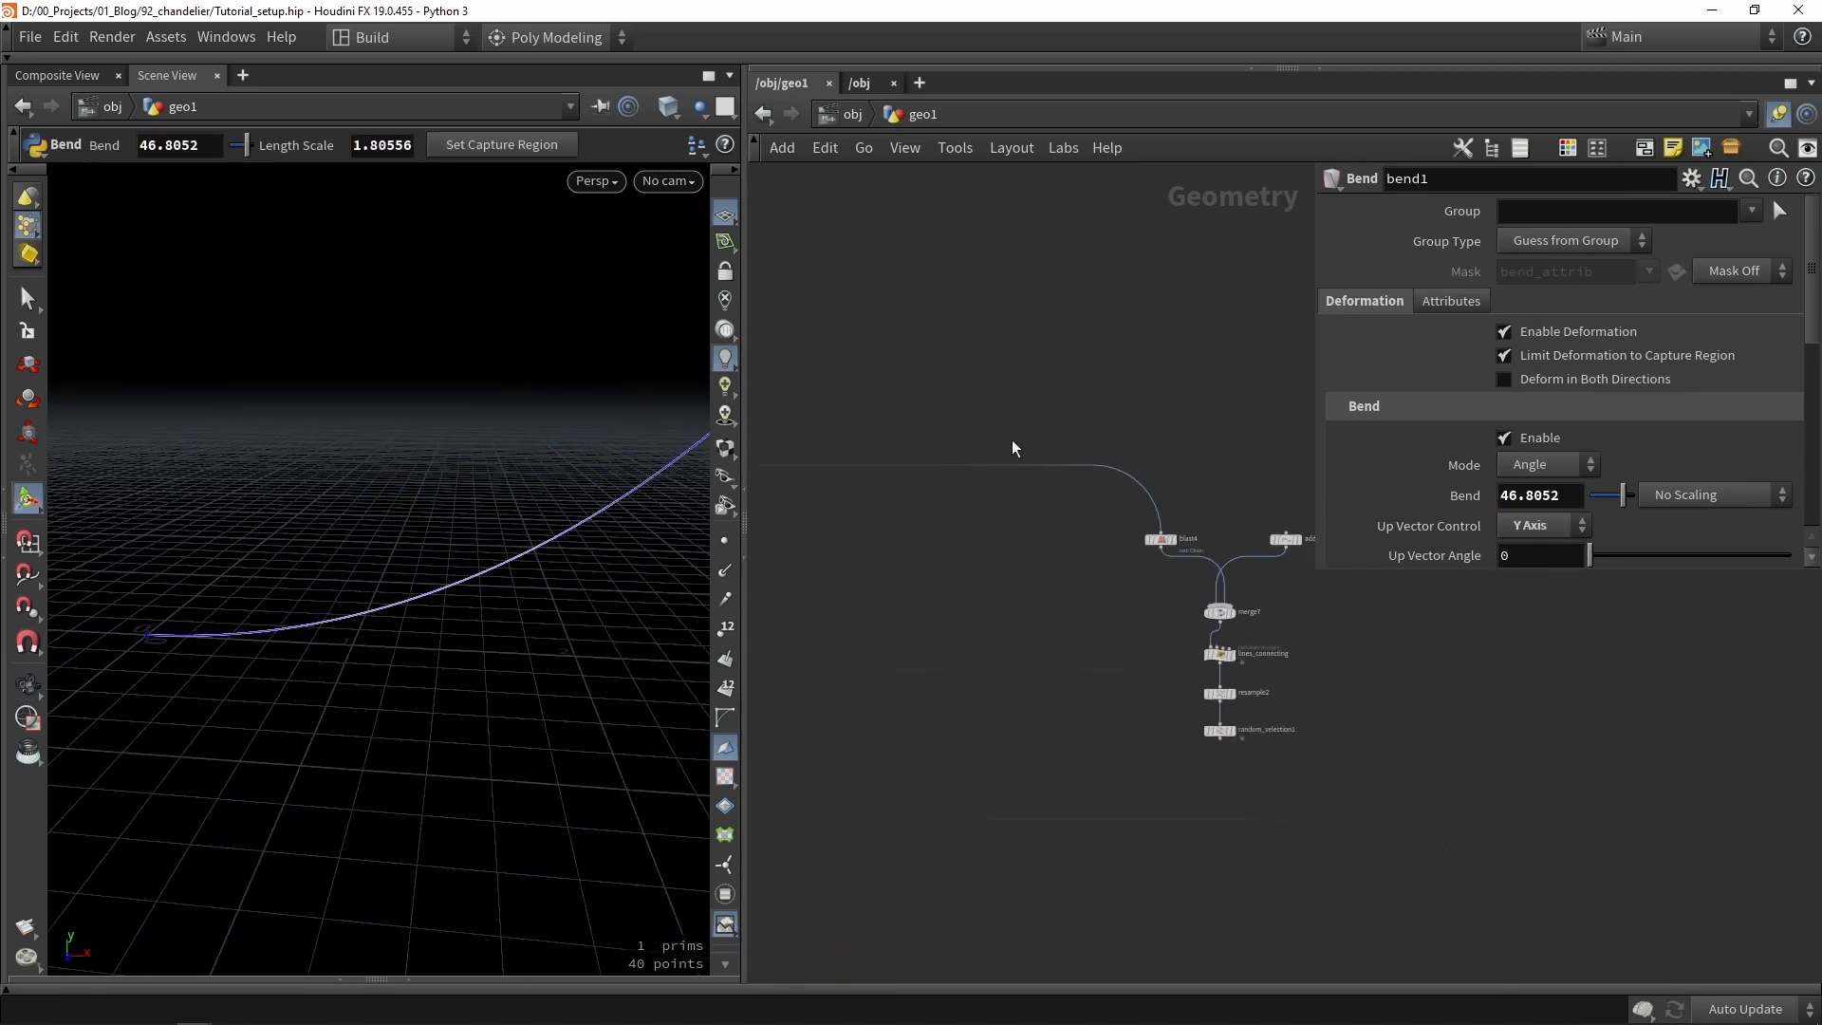
{"action": "scroll", "coordinate": [1224, 736], "scroll_direction": "up", "scroll_amount": 4}
{"action": "left_click", "coordinate": [1245, 731]}
{"action": "left_click", "coordinate": [1211, 727]}
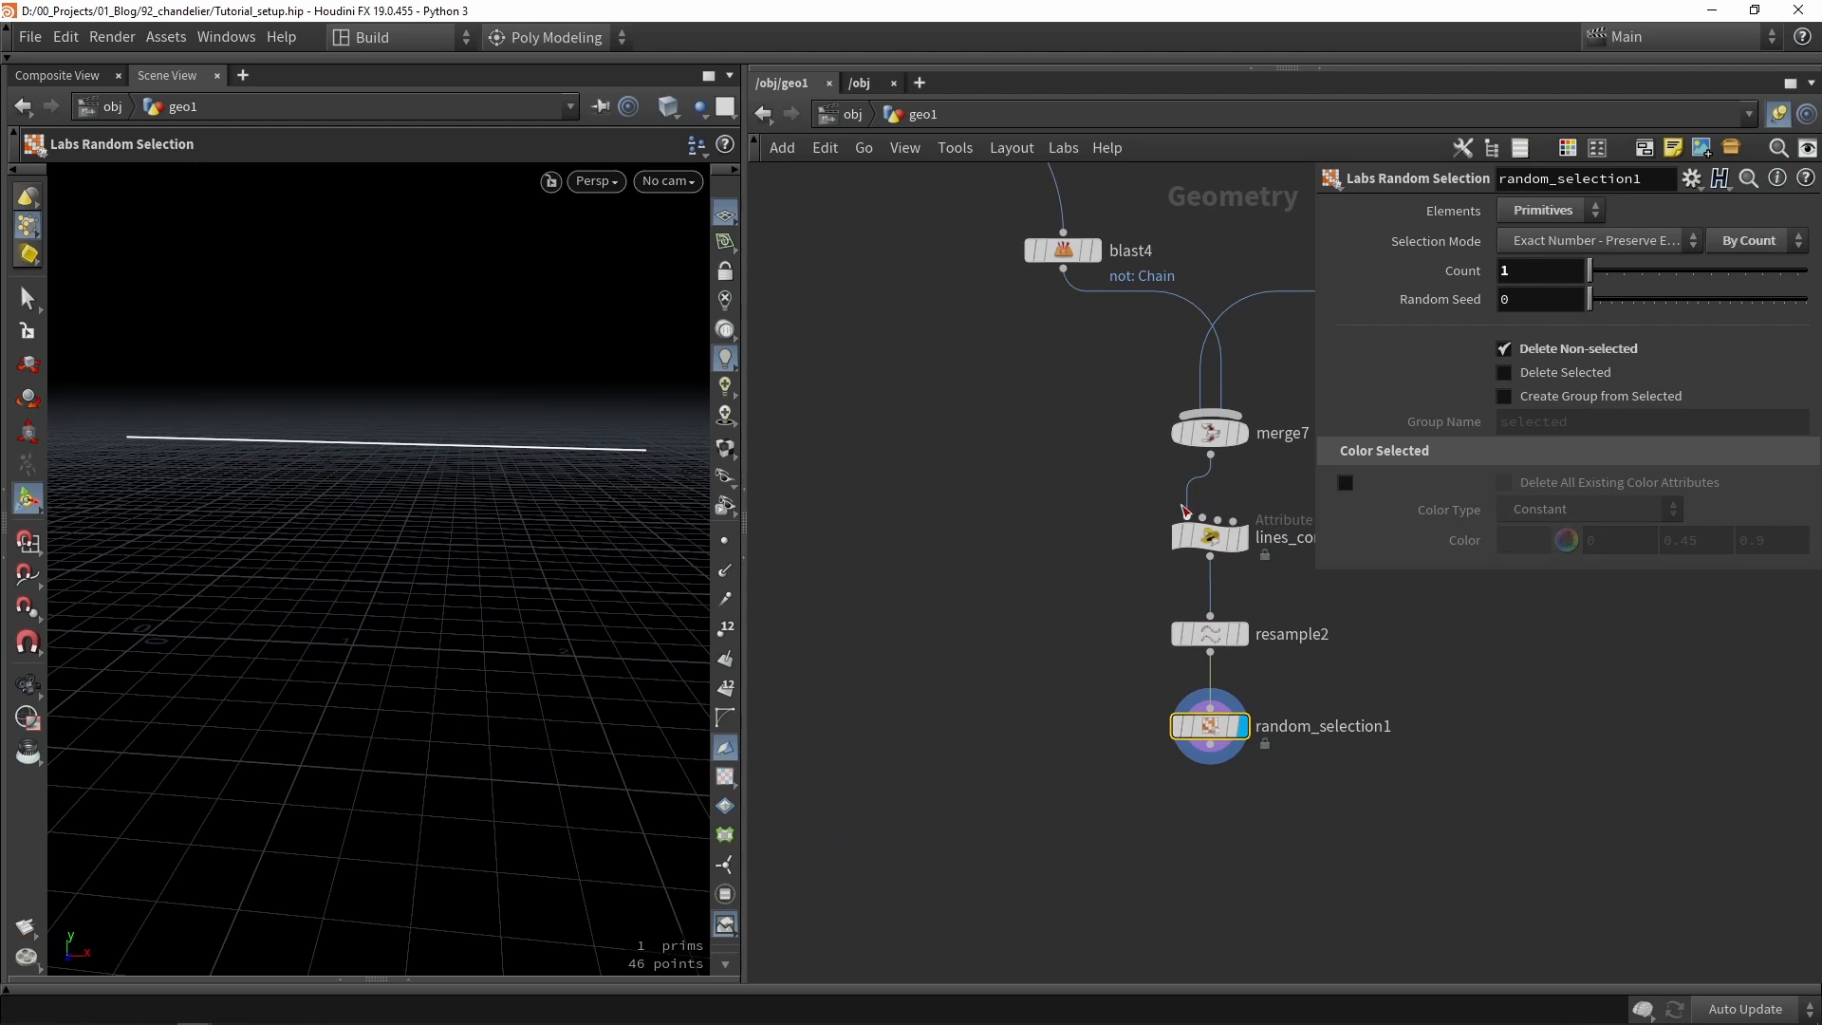
{"action": "left_click", "coordinate": [1242, 538]}
{"action": "left_click", "coordinate": [1213, 548]}
{"action": "left_click_drag", "start_coordinate": [560, 548], "coordinate": [566, 493], "text": "alt"}
{"action": "scroll", "coordinate": [550, 488], "scroll_direction": "down", "scroll_amount": 2}
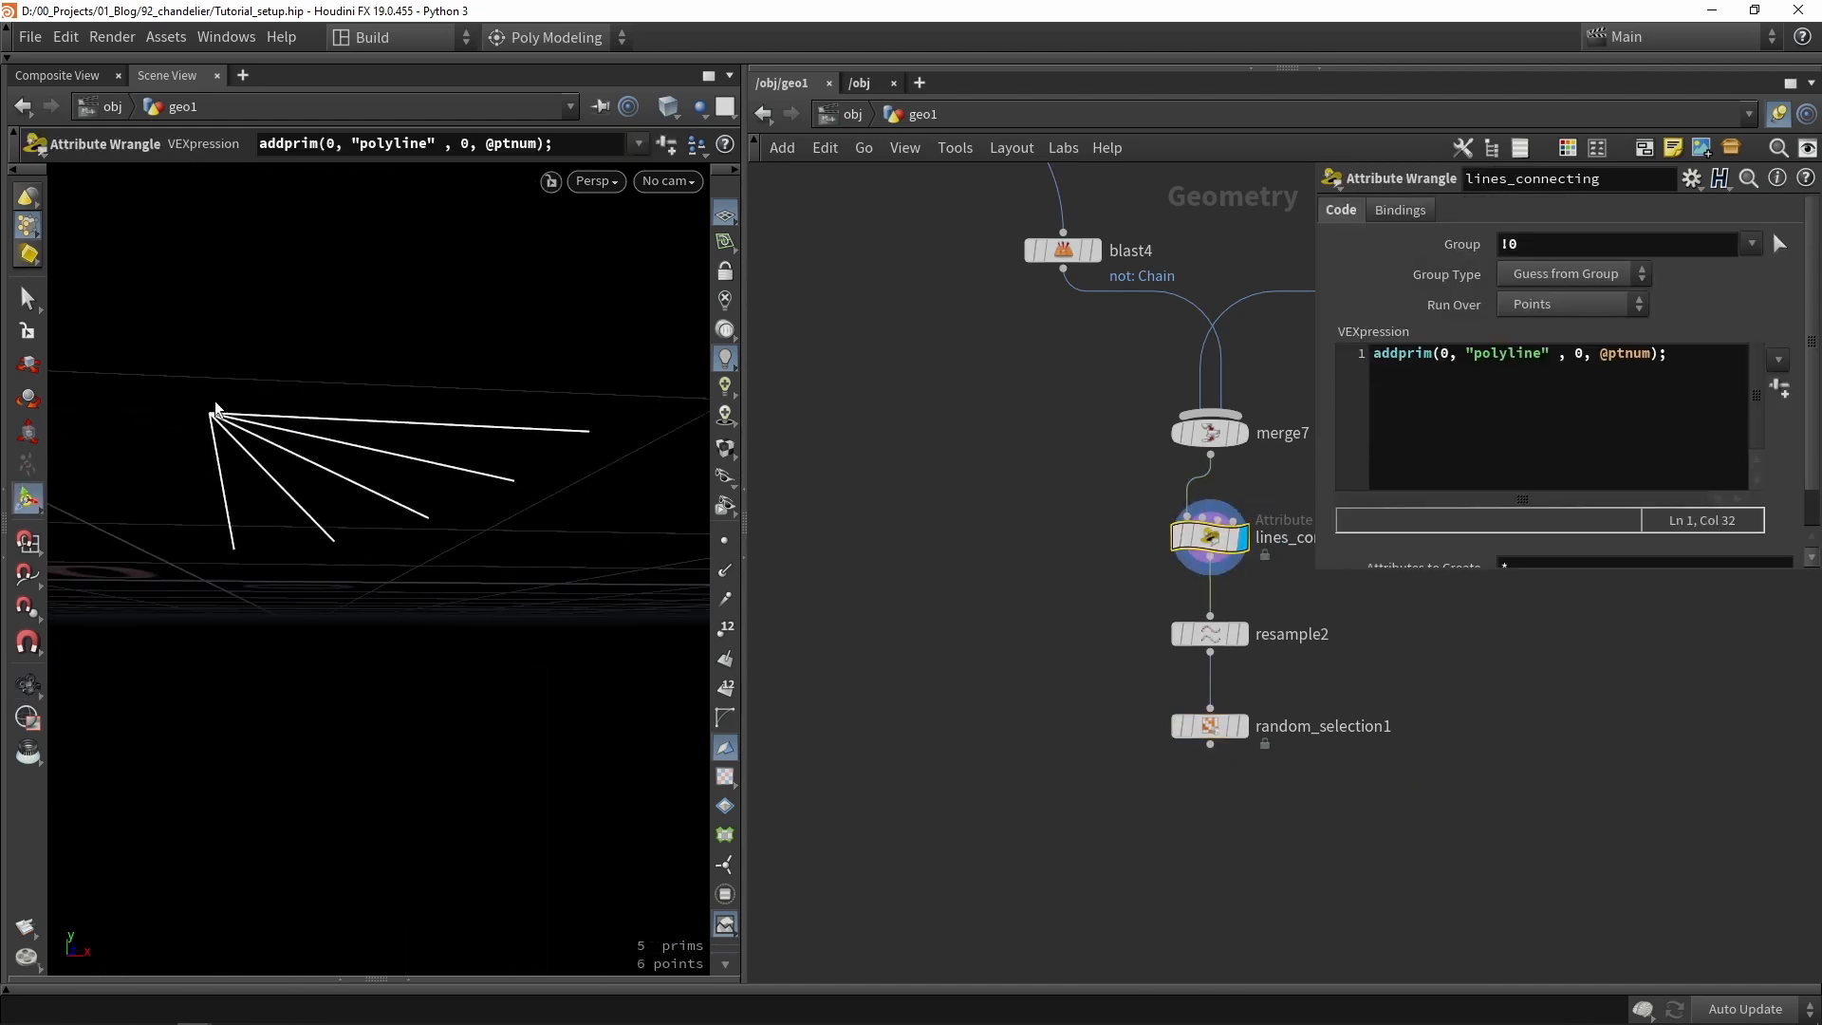
Raise the add1 node's point to a Y position of about 2.06.
{"action": "middle_click_drag", "start_coordinate": [1068, 327], "coordinate": [1036, 523]}
{"action": "scroll", "coordinate": [1044, 524], "scroll_direction": "down", "scroll_amount": 3}
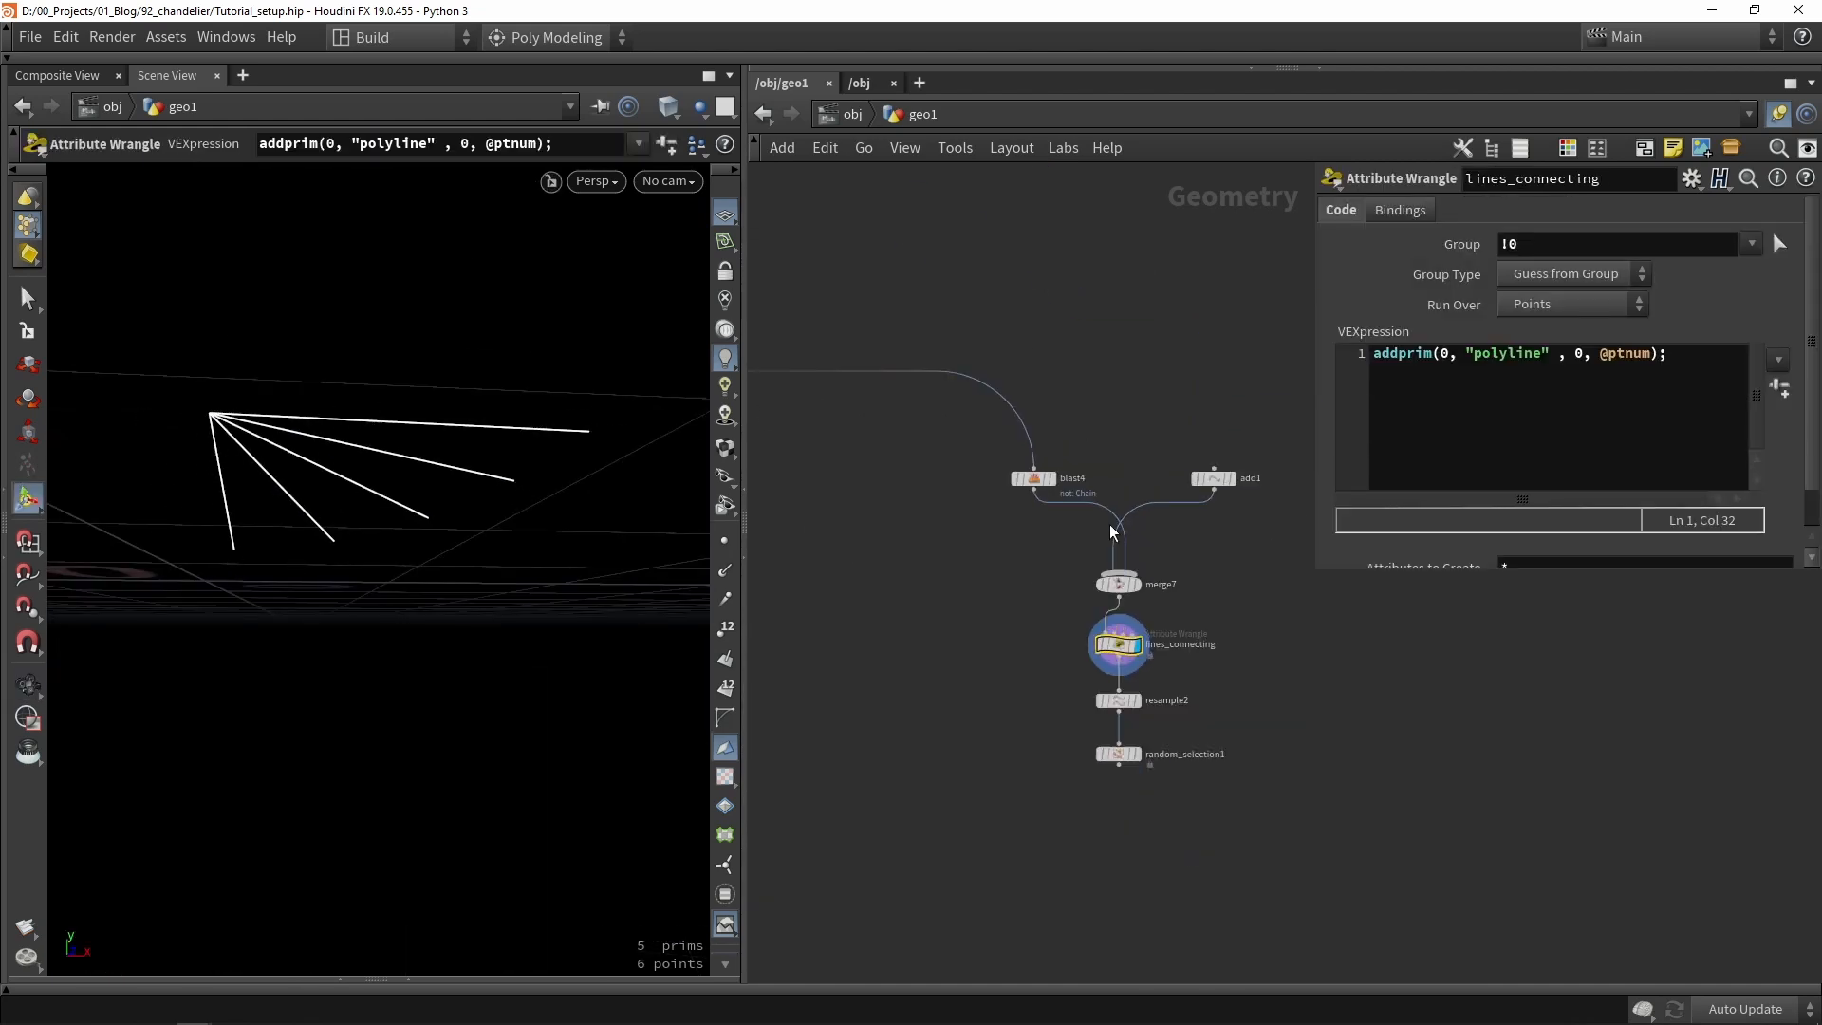
{"action": "left_click", "coordinate": [1215, 482]}
{"action": "left_click_drag", "start_coordinate": [217, 391], "coordinate": [248, 267]}
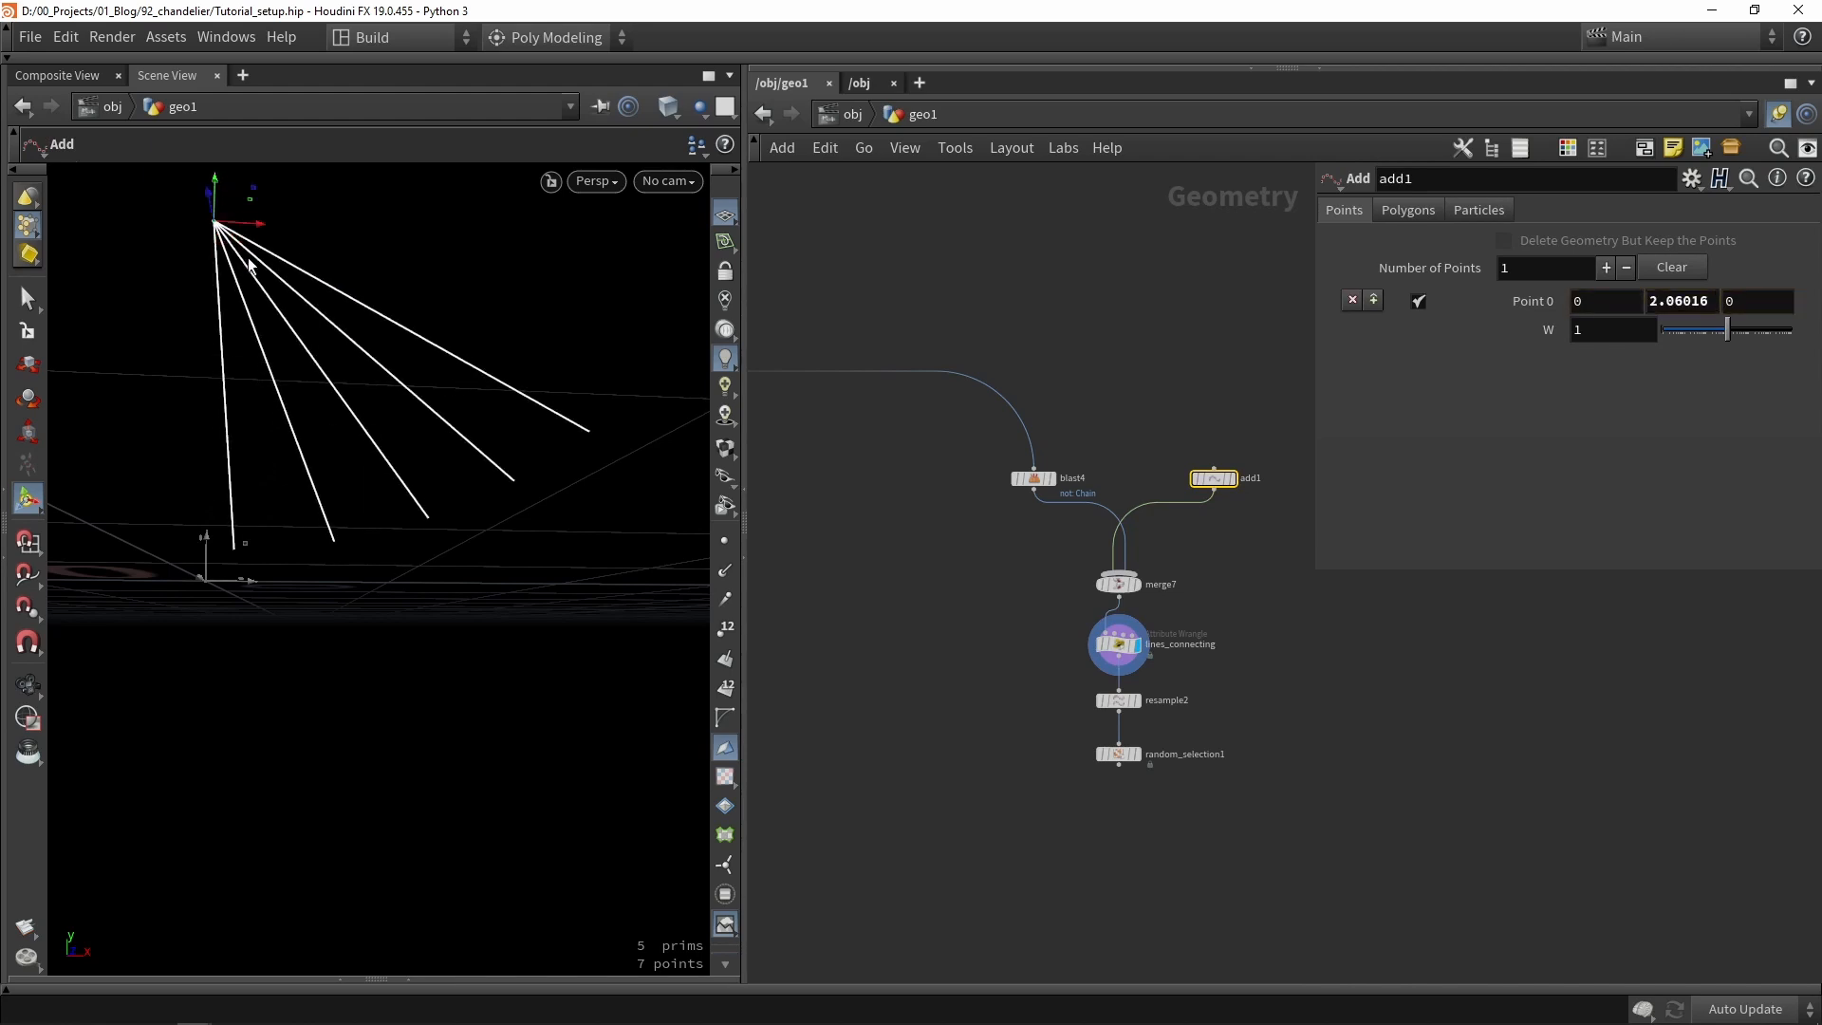
Display random_selection1 and set its random seed to 40.
{"action": "scroll", "coordinate": [1147, 744], "scroll_direction": "up", "scroll_amount": 3}
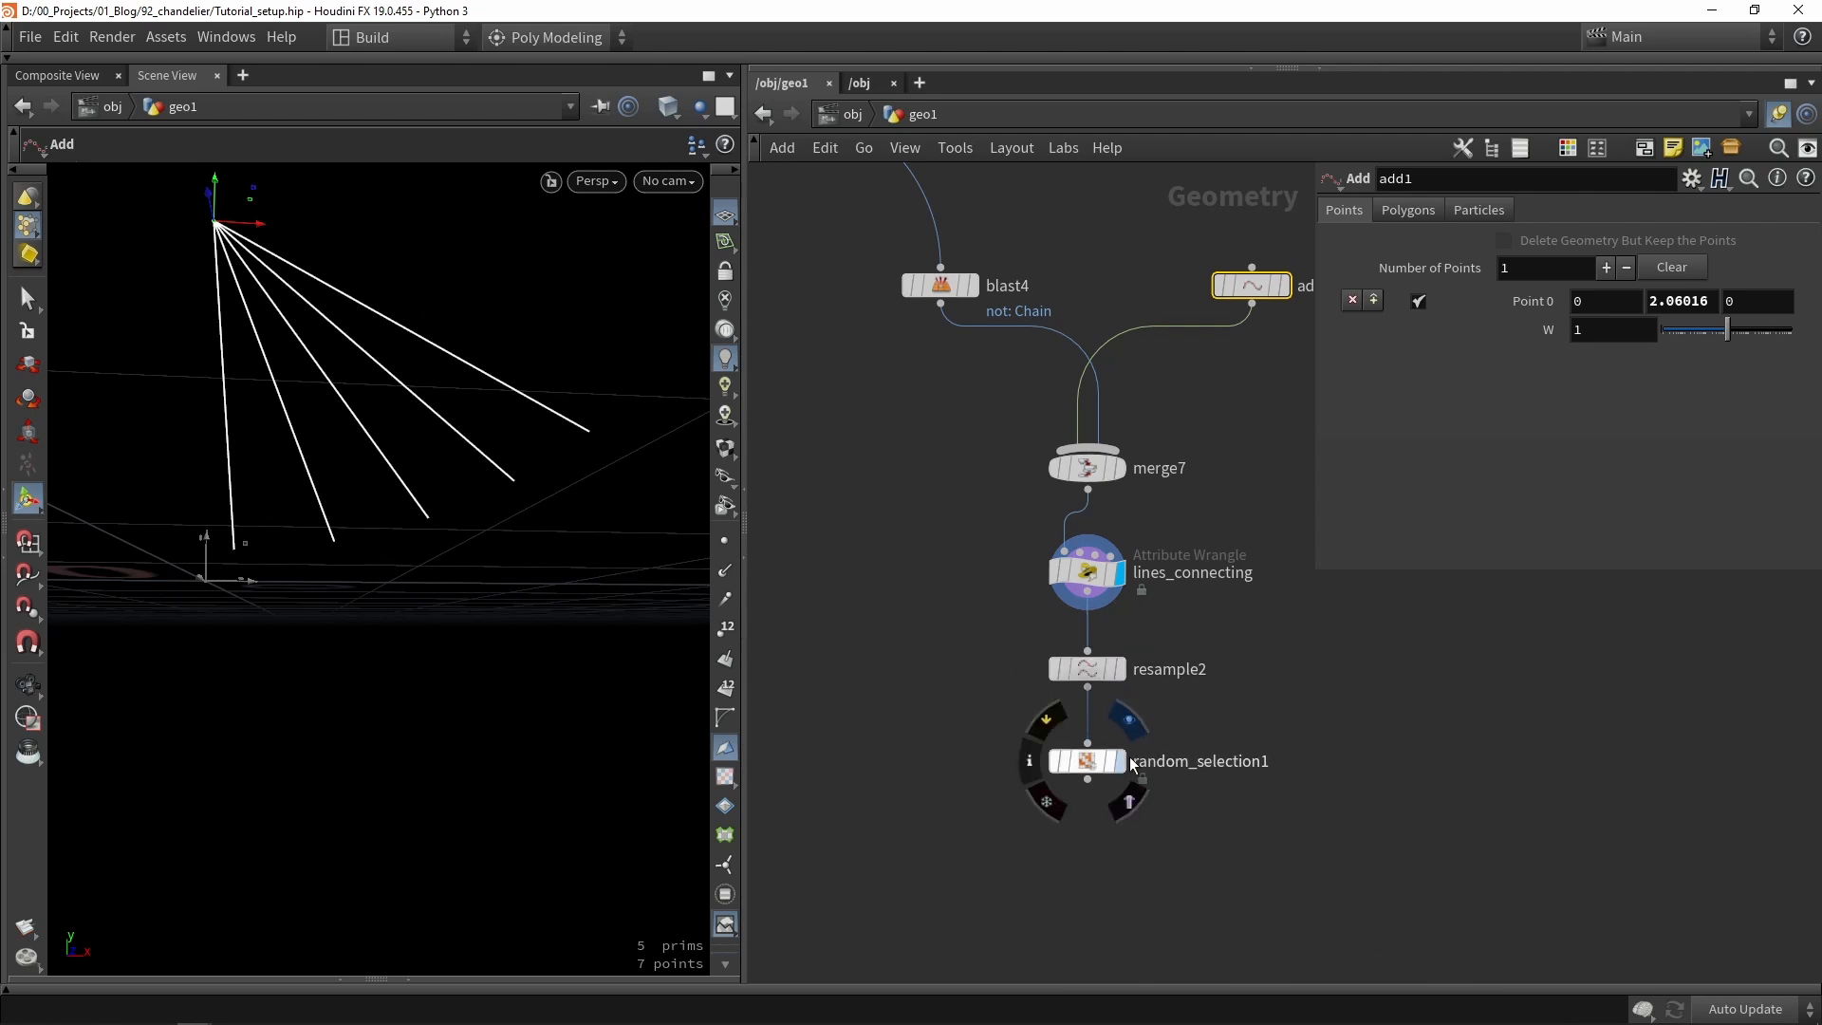
{"action": "left_click", "coordinate": [1118, 761]}
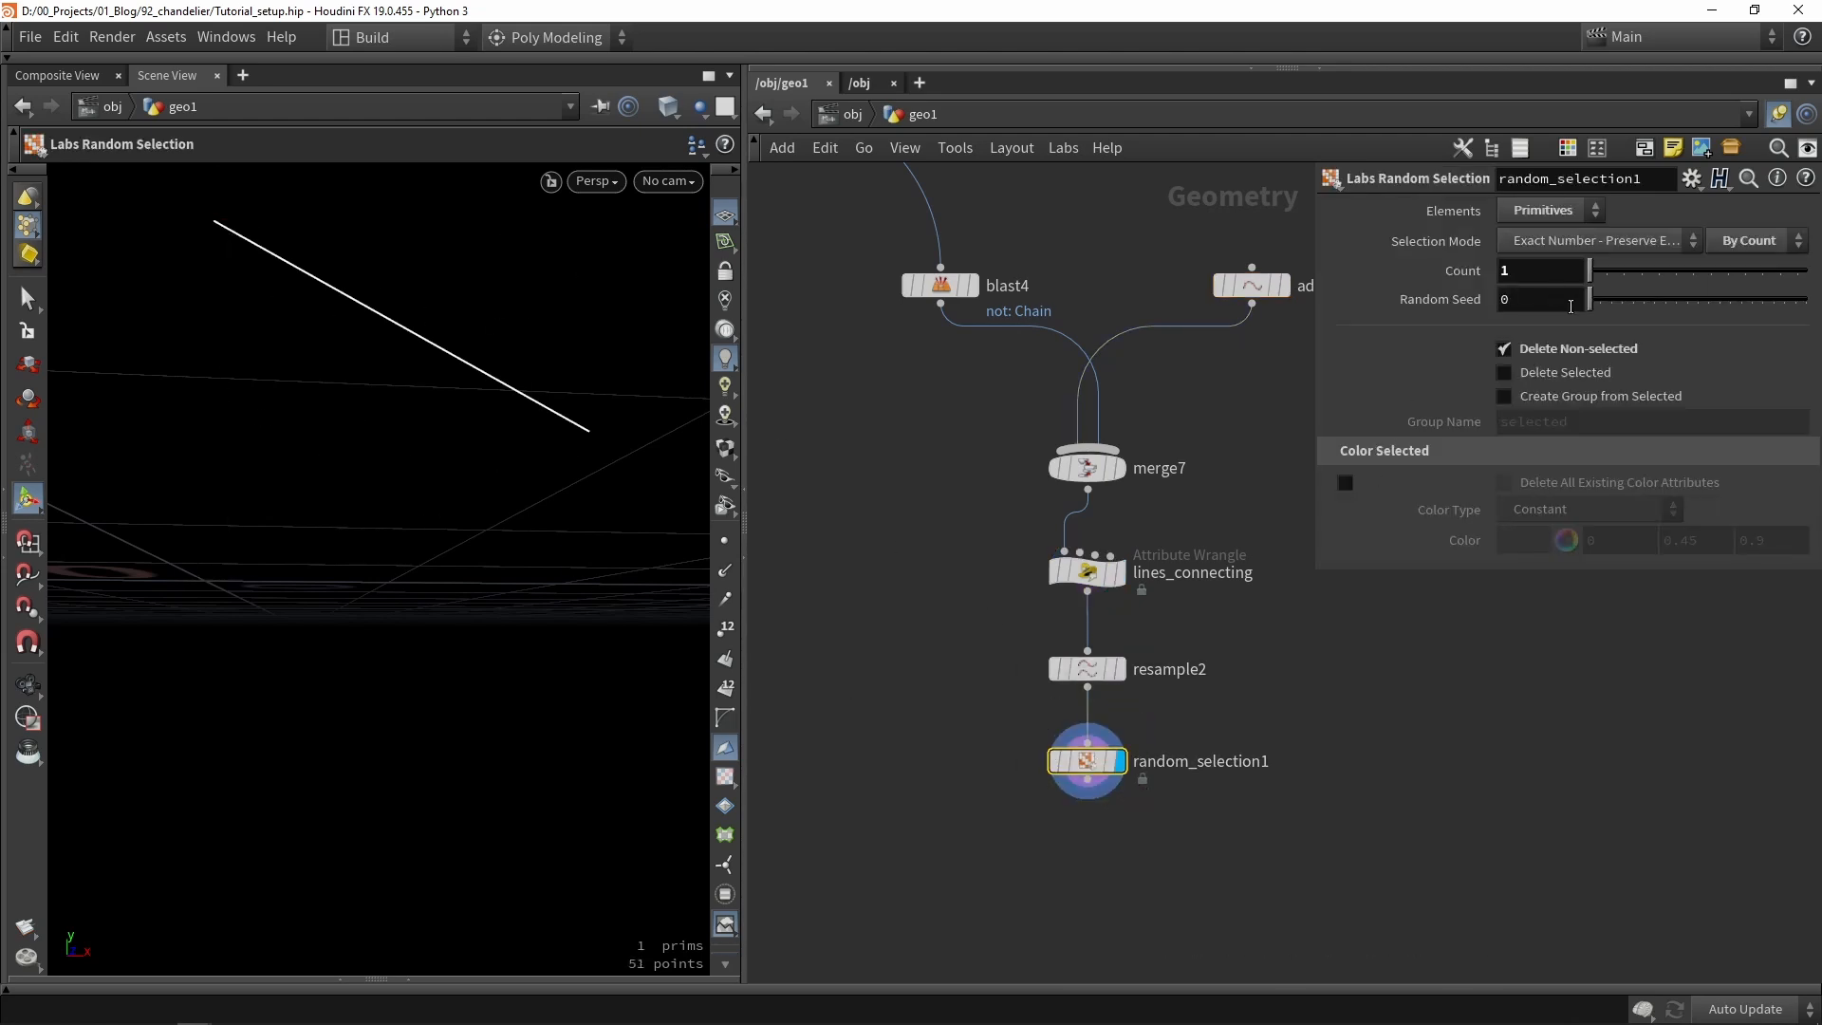
{"action": "left_click_drag", "start_coordinate": [1791, 312], "coordinate": [1632, 302]}
Reduce bend1's length scale to about 0.77 and reselect the random_selection1 node.
{"action": "scroll", "coordinate": [814, 607], "scroll_direction": "down", "scroll_amount": 6}
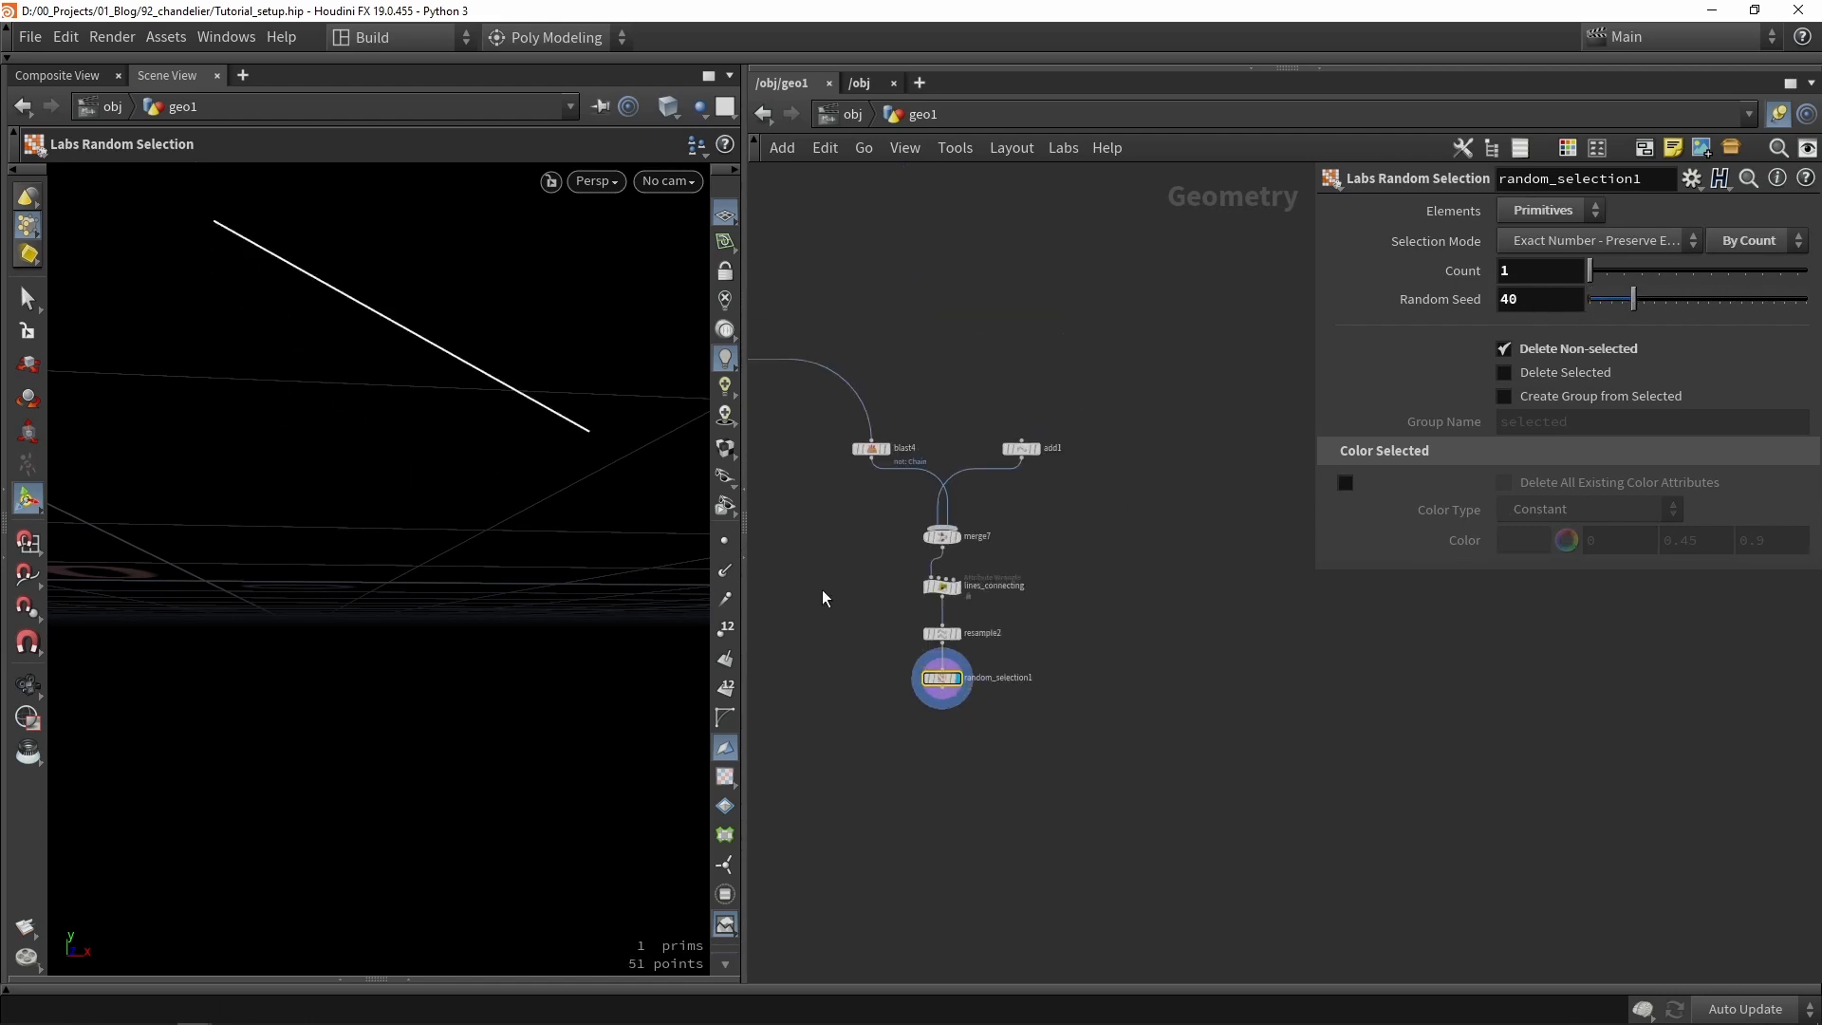
{"action": "scroll", "coordinate": [1101, 584], "scroll_direction": "up", "scroll_amount": 3}
{"action": "scroll", "coordinate": [919, 570], "scroll_direction": "down", "scroll_amount": 5}
{"action": "middle_click_drag", "start_coordinate": [834, 544], "coordinate": [1155, 687]}
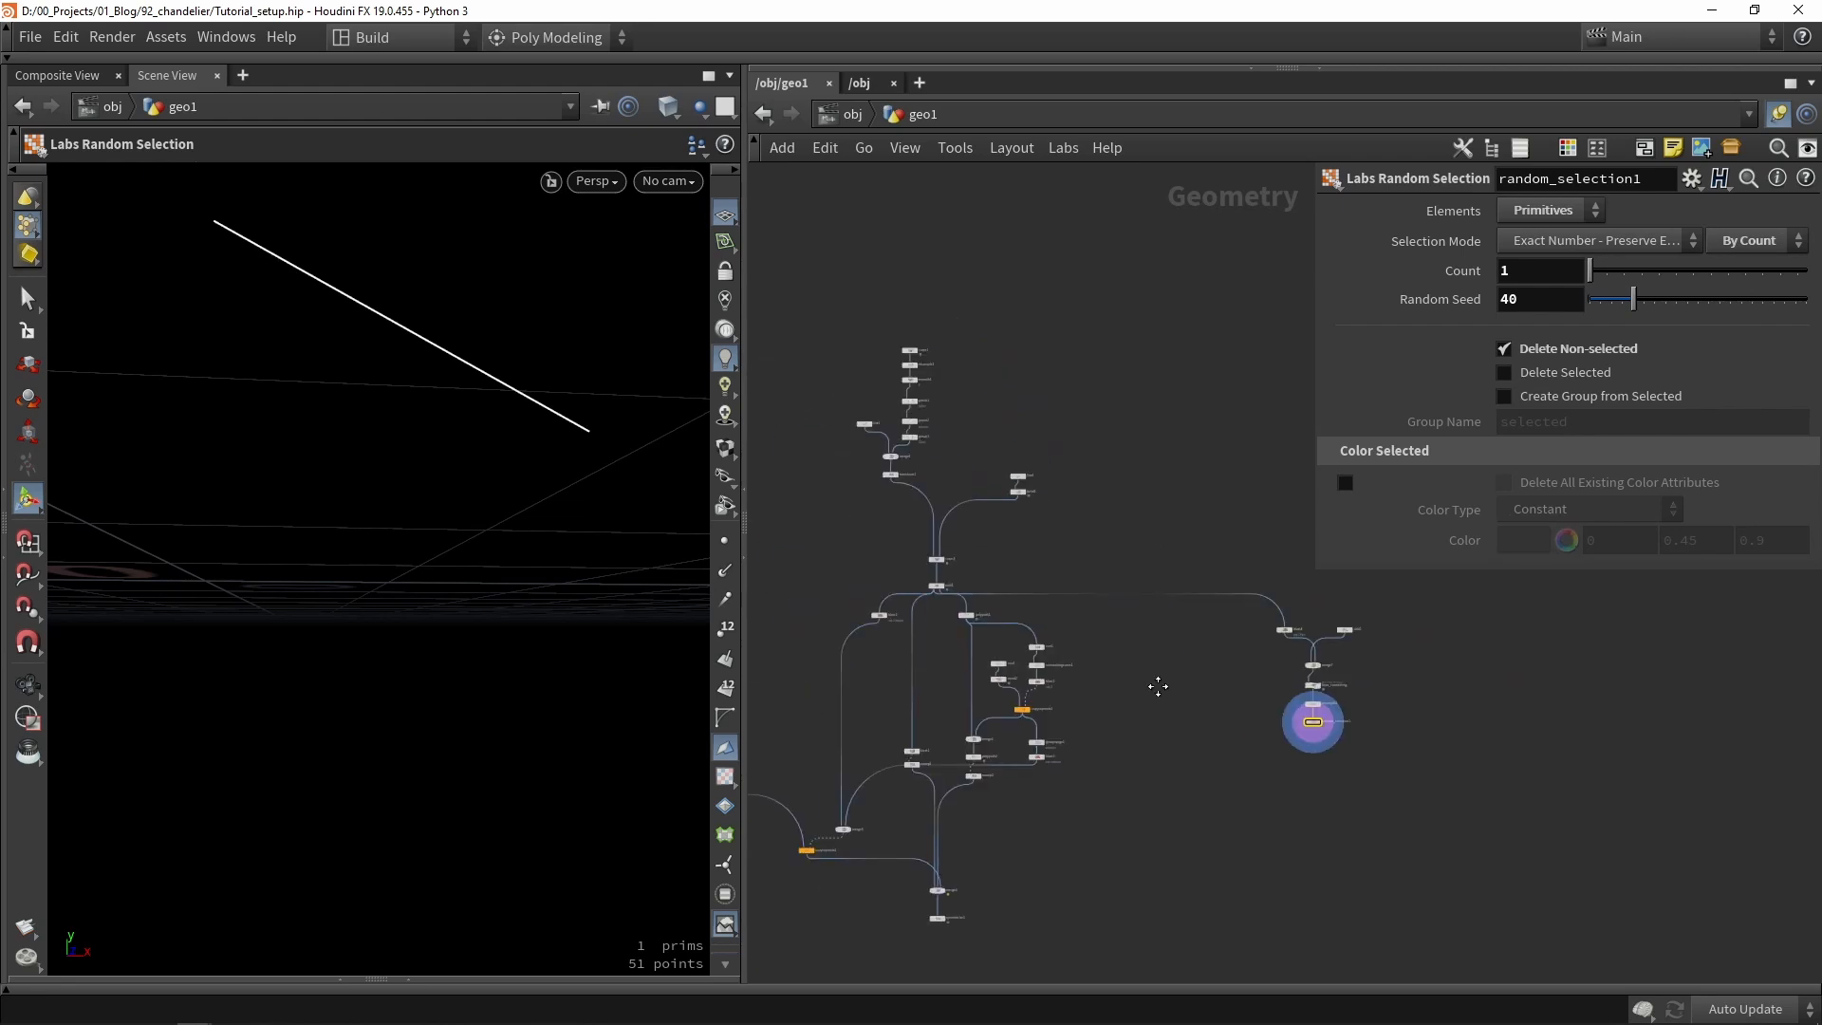
{"action": "scroll", "coordinate": [1011, 497], "scroll_direction": "up", "scroll_amount": 4}
{"action": "left_click", "coordinate": [1043, 503]}
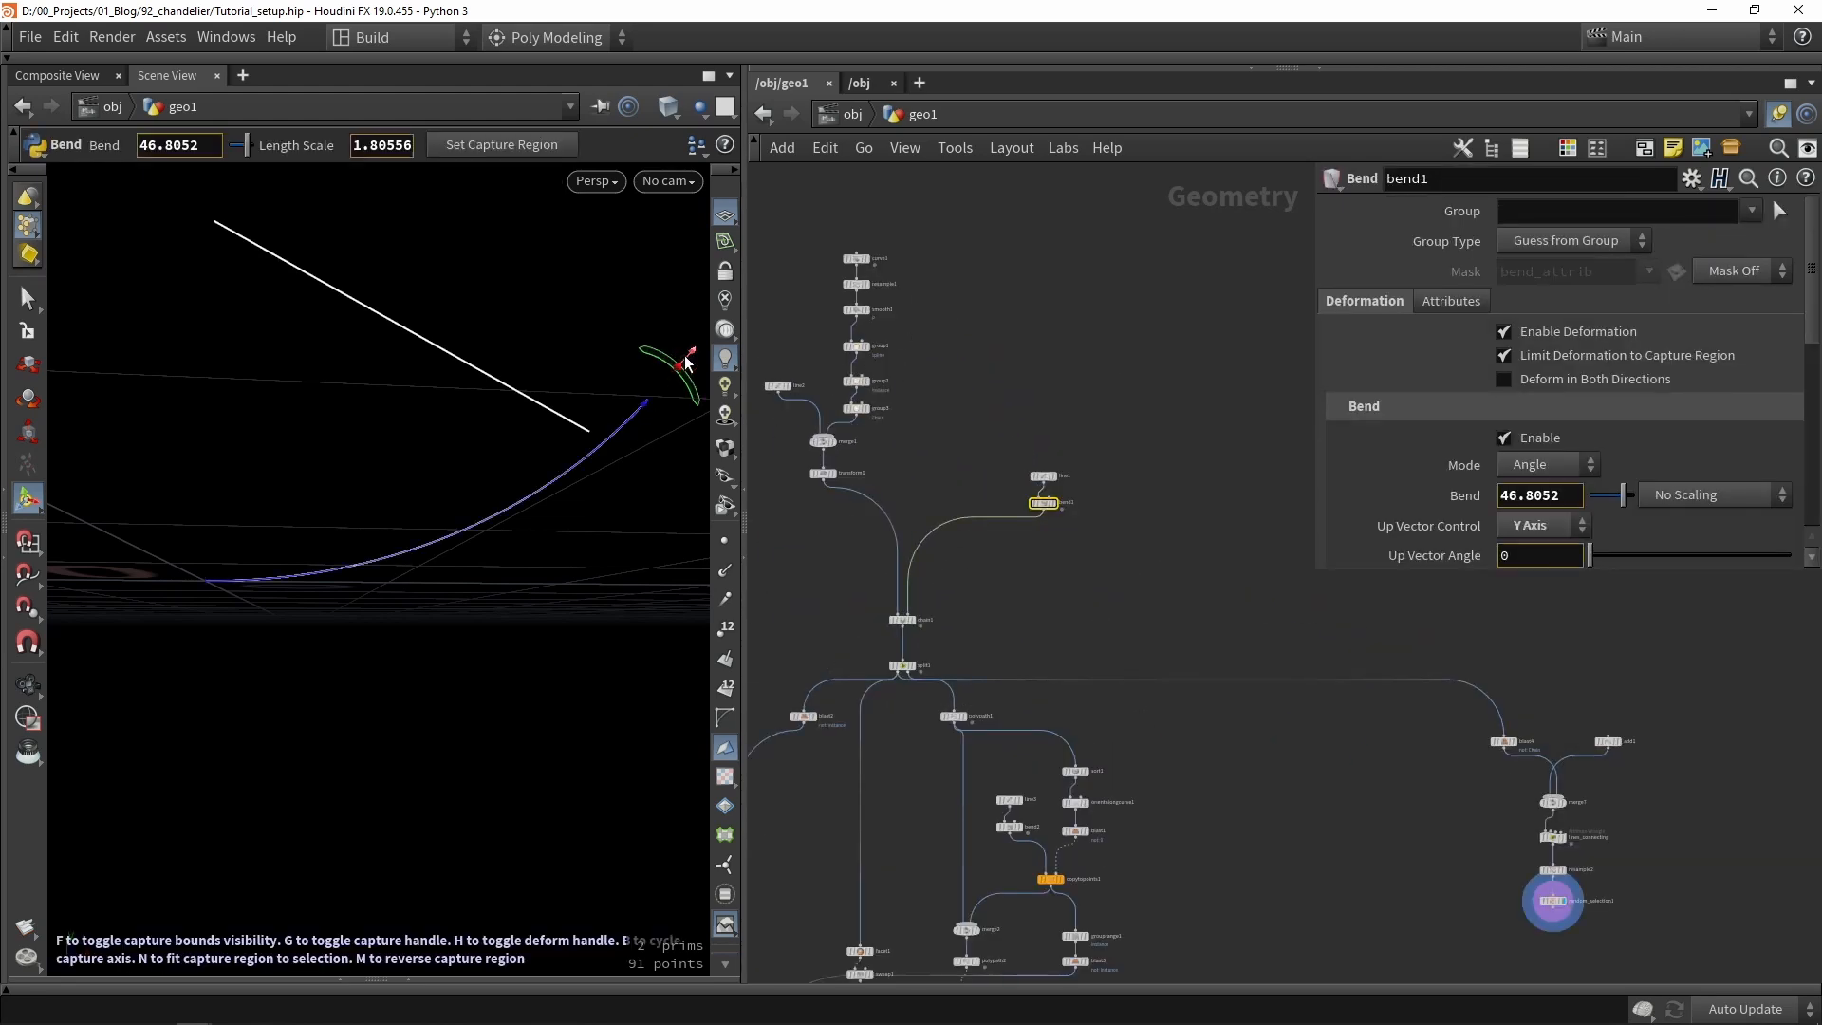
{"action": "left_click_drag", "start_coordinate": [688, 363], "coordinate": [473, 515]}
{"action": "middle_click_drag", "start_coordinate": [1554, 911], "coordinate": [1255, 598]}
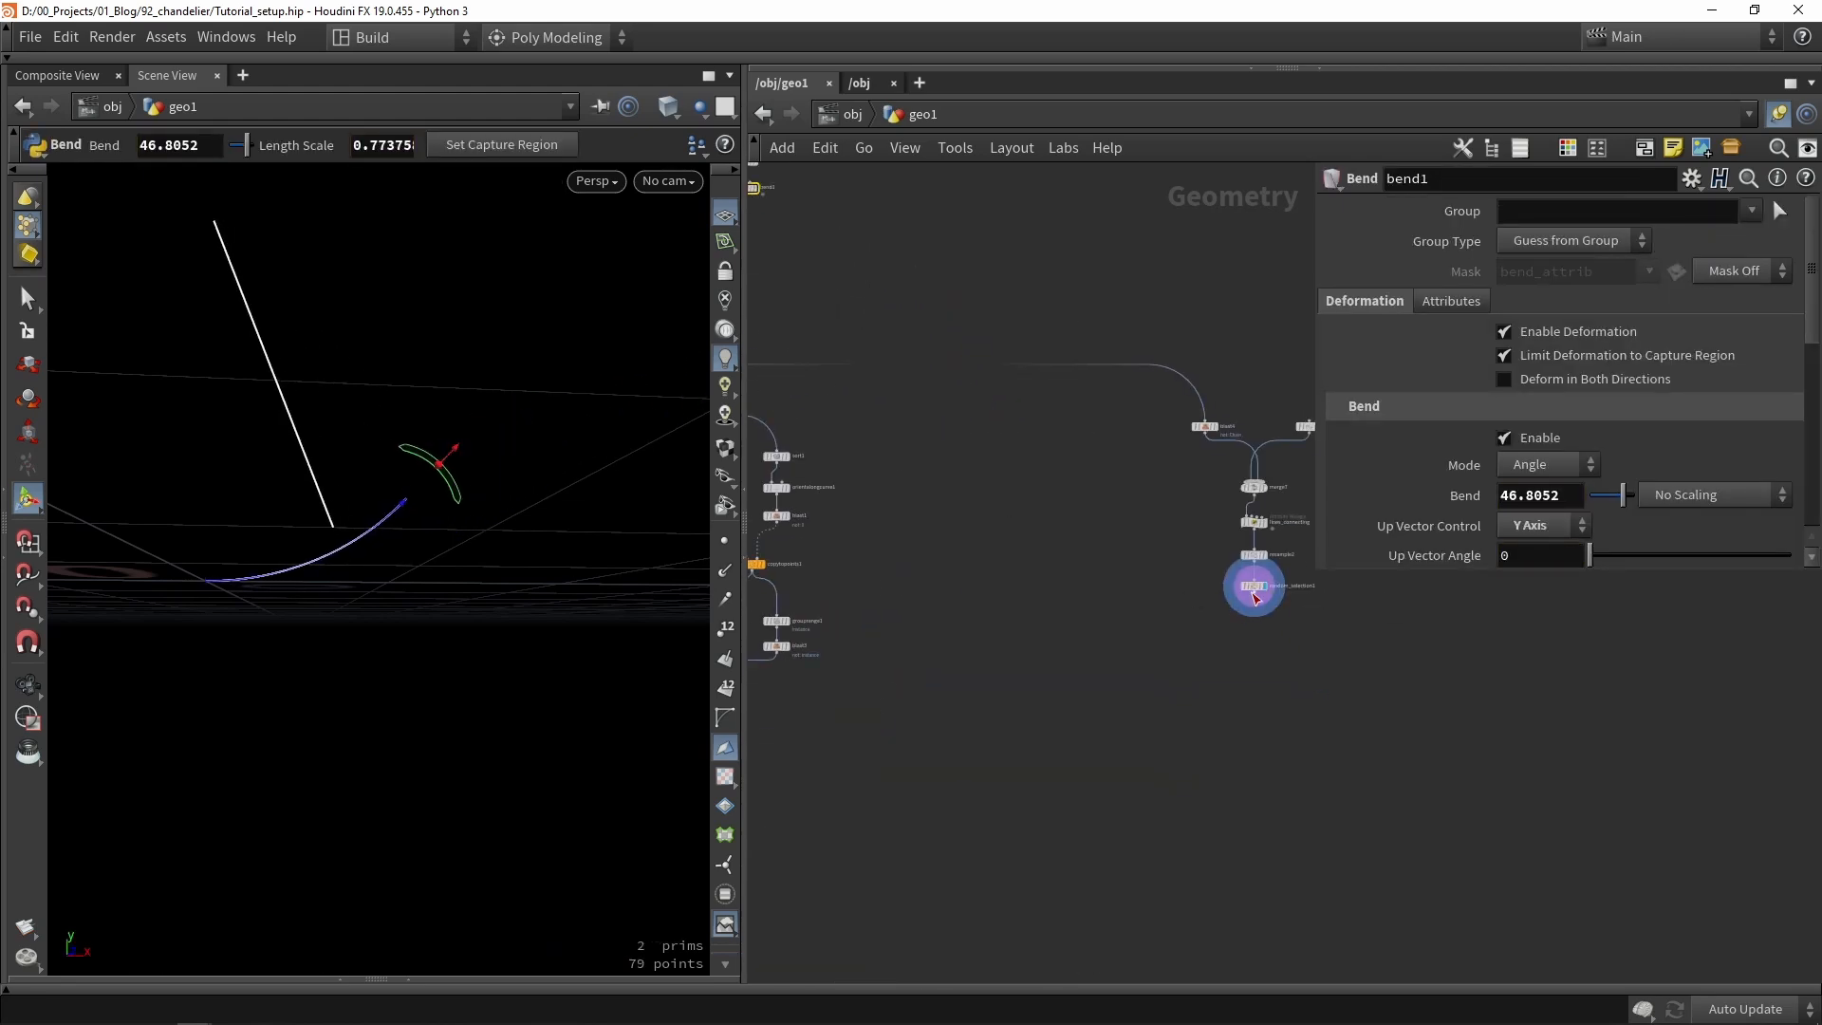
{"action": "left_click", "coordinate": [1254, 595]}
{"action": "scroll", "coordinate": [1113, 613], "scroll_direction": "up", "scroll_amount": 5}
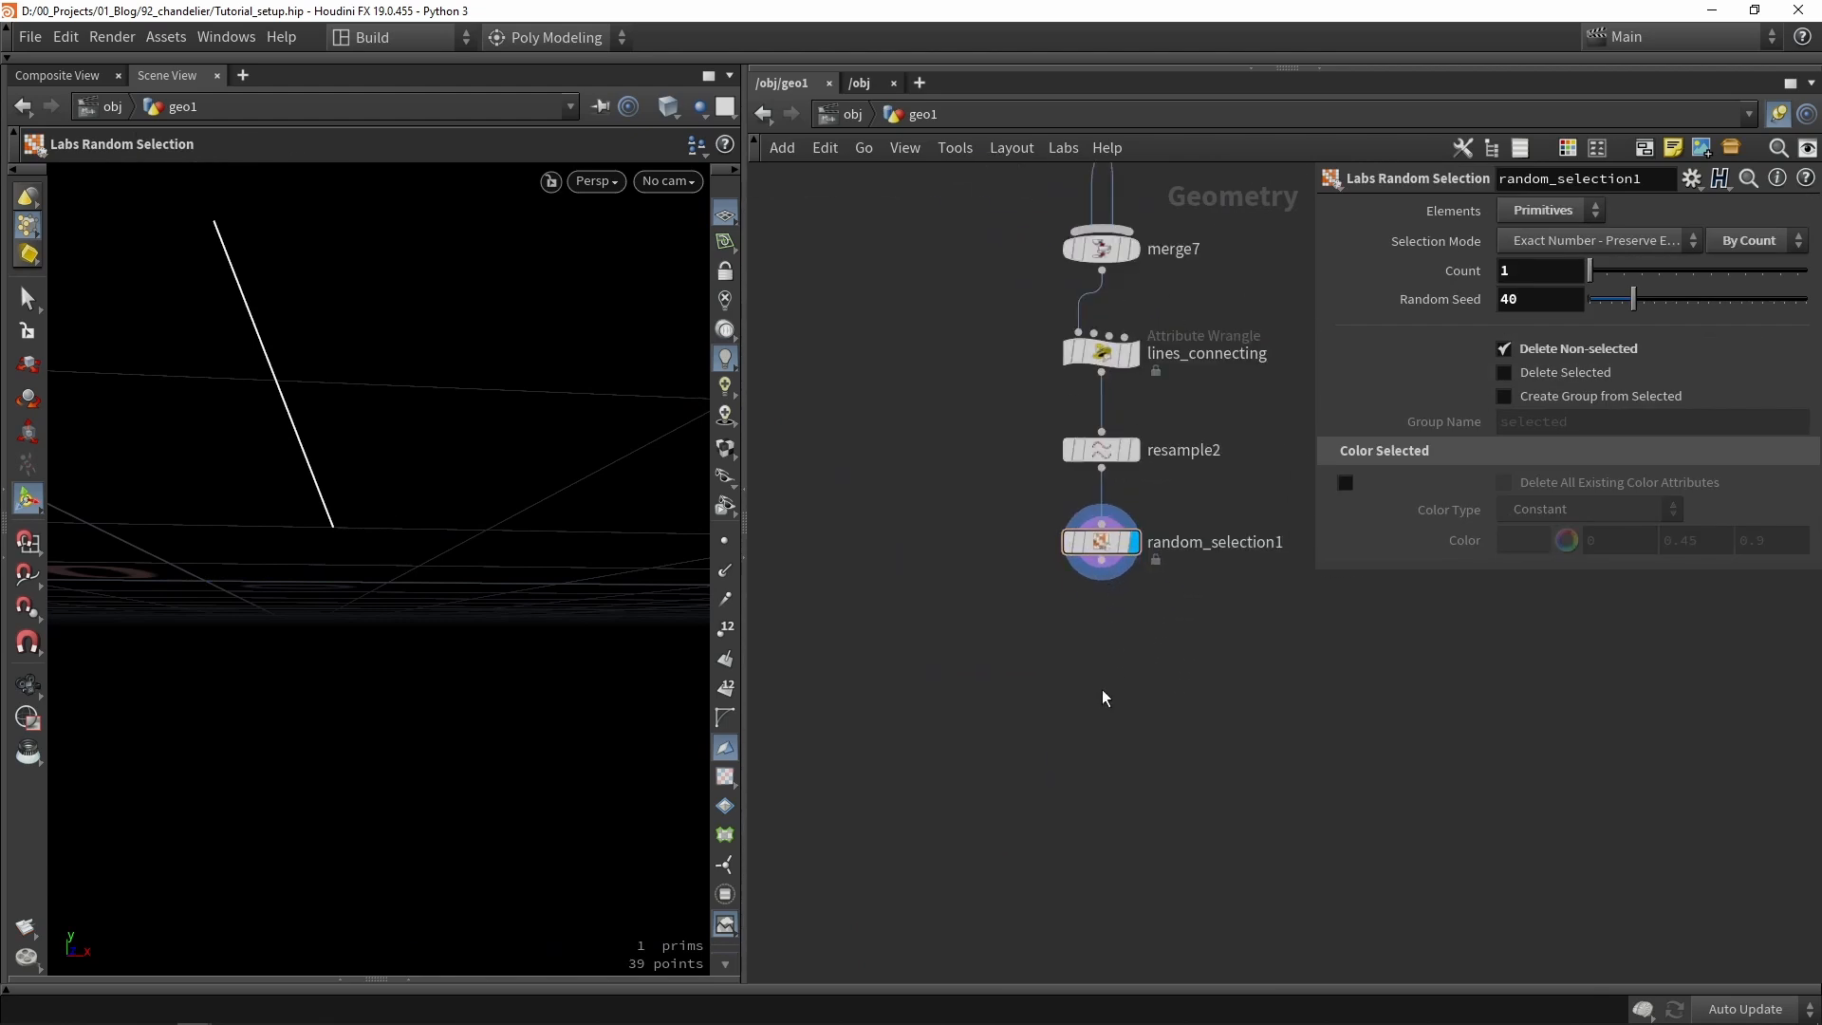
Add a Torus node beside the random_selection1 branch and display it from above.
{"action": "middle_click_drag", "start_coordinate": [1102, 690], "coordinate": [1123, 664]}
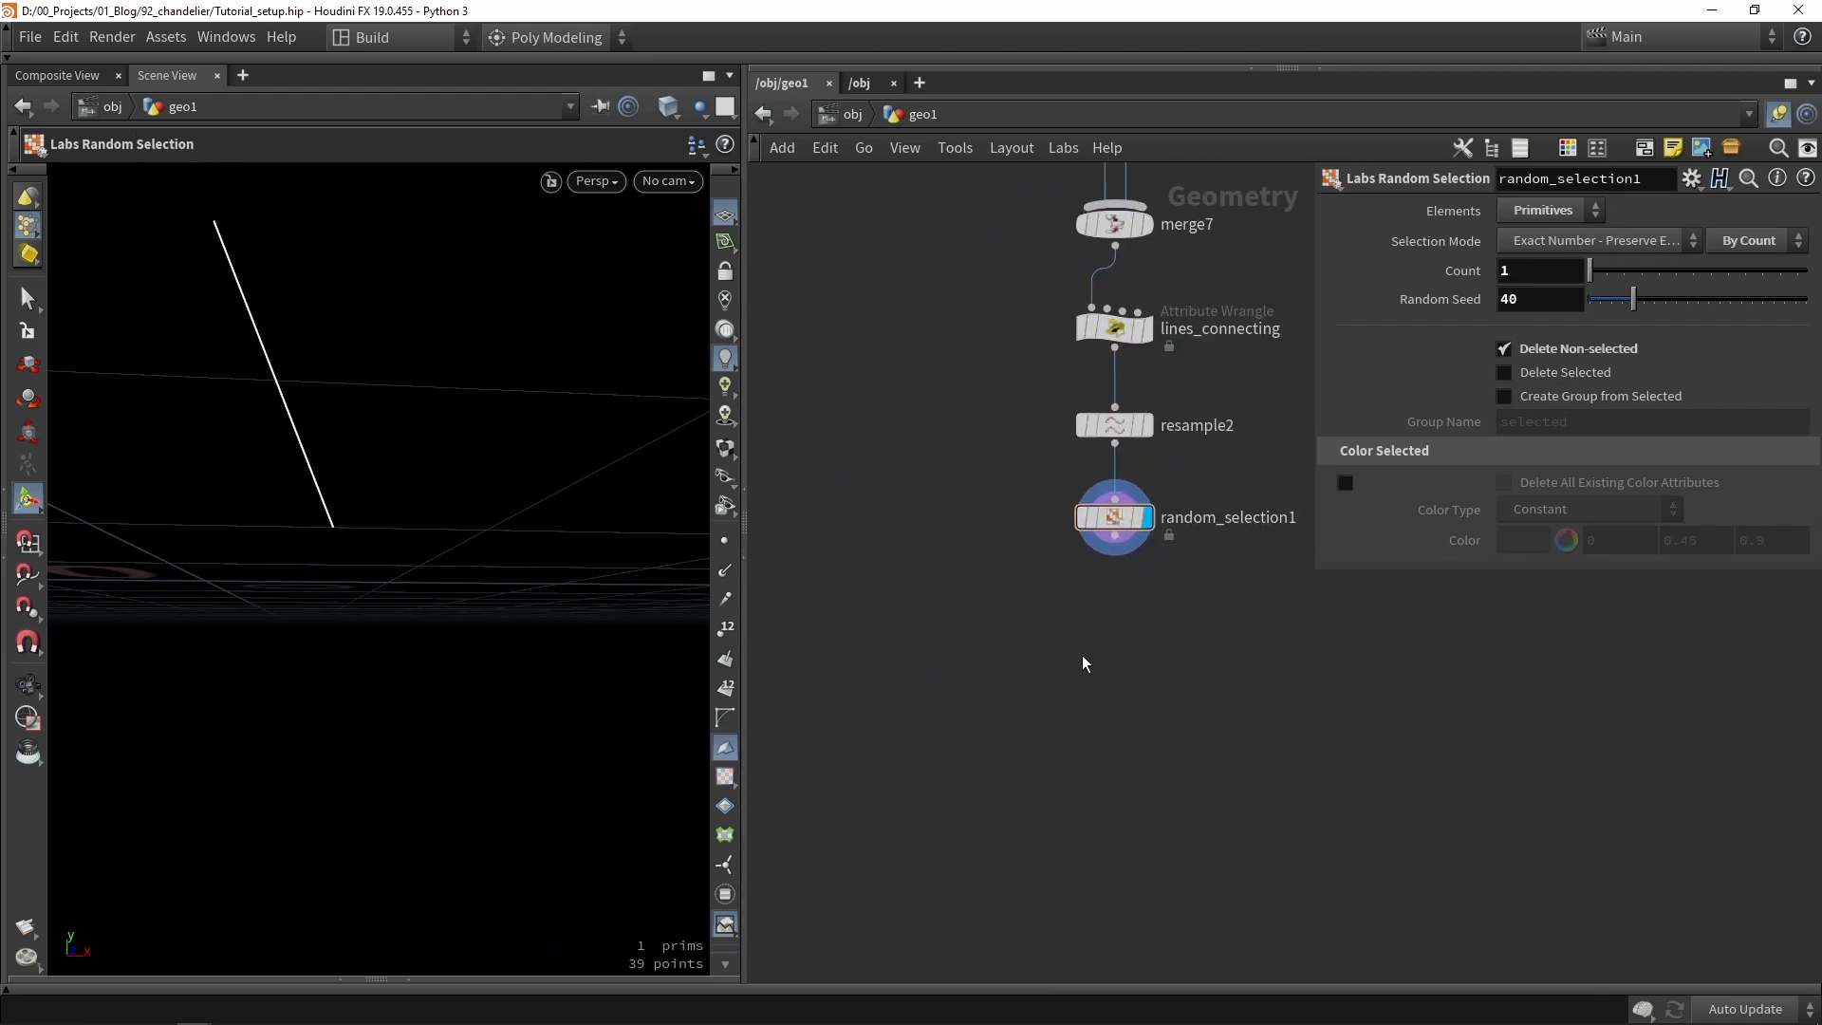
{"action": "middle_click_drag", "start_coordinate": [939, 529], "coordinate": [1009, 582]}
{"action": "key", "text": "Tab"}
{"action": "type", "text": "t"}
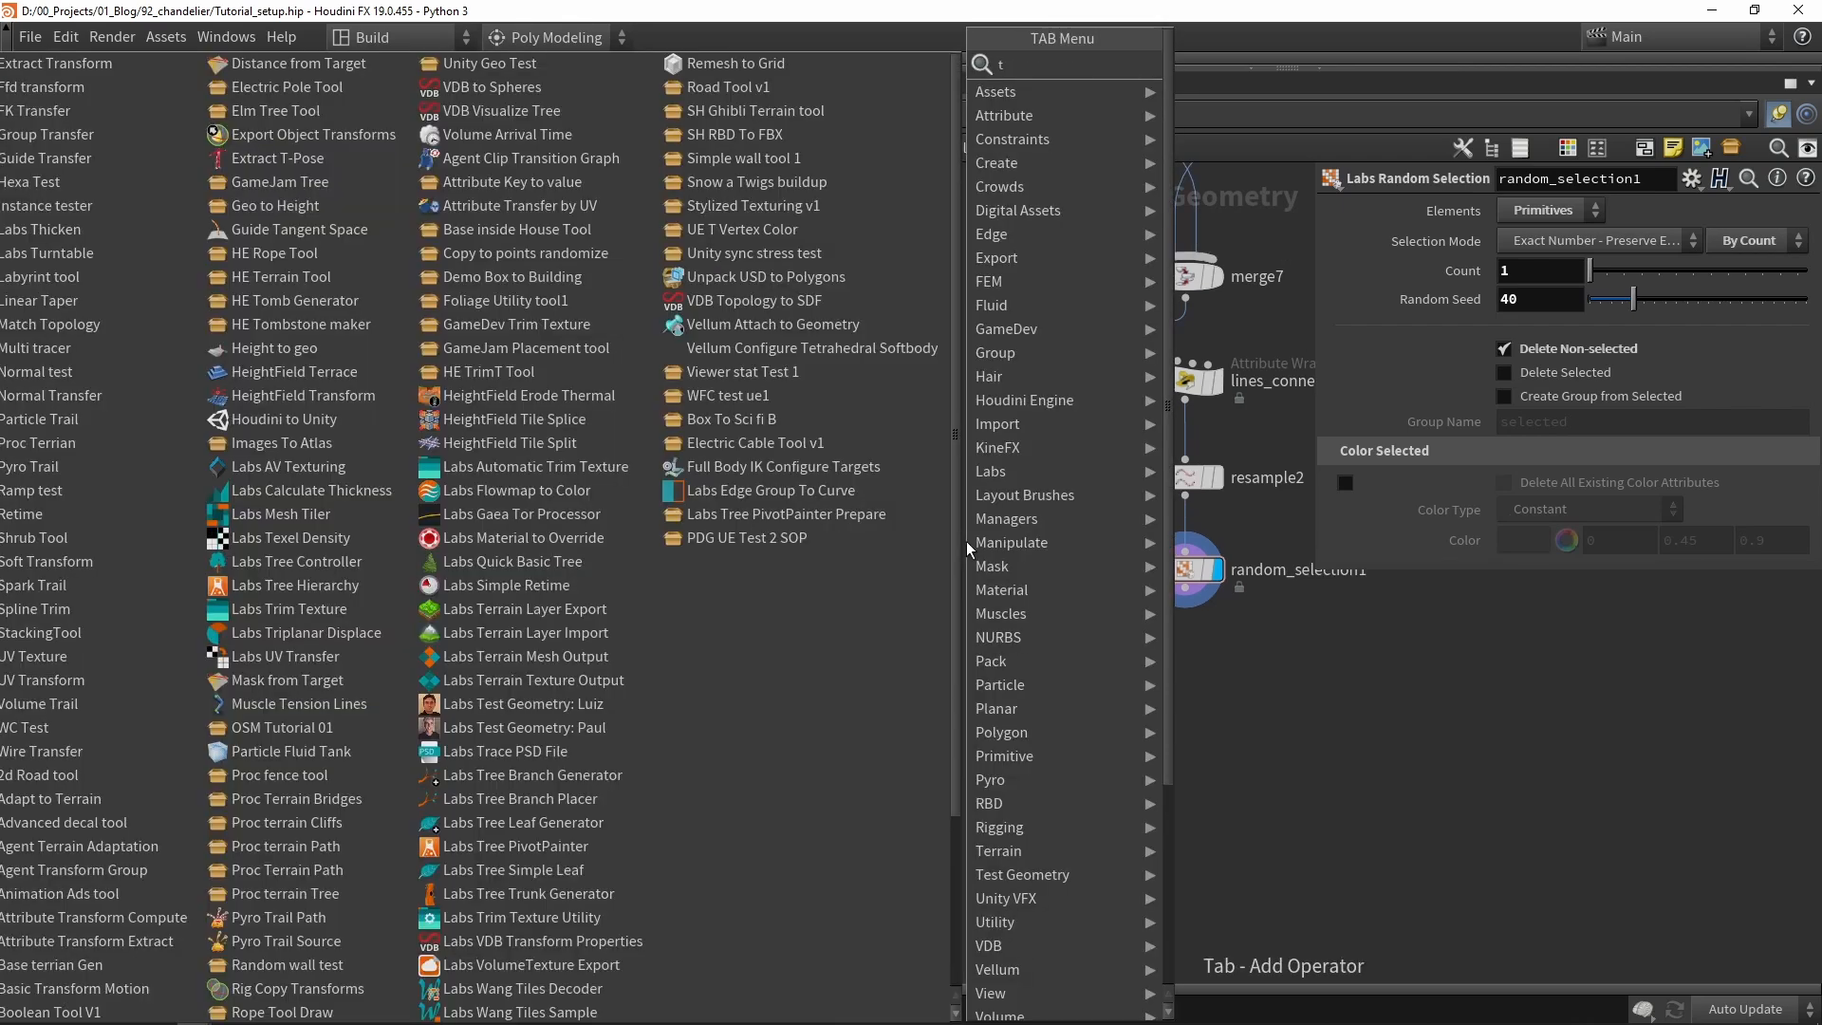
{"action": "type", "text": "or"}
{"action": "key", "text": "Return"}
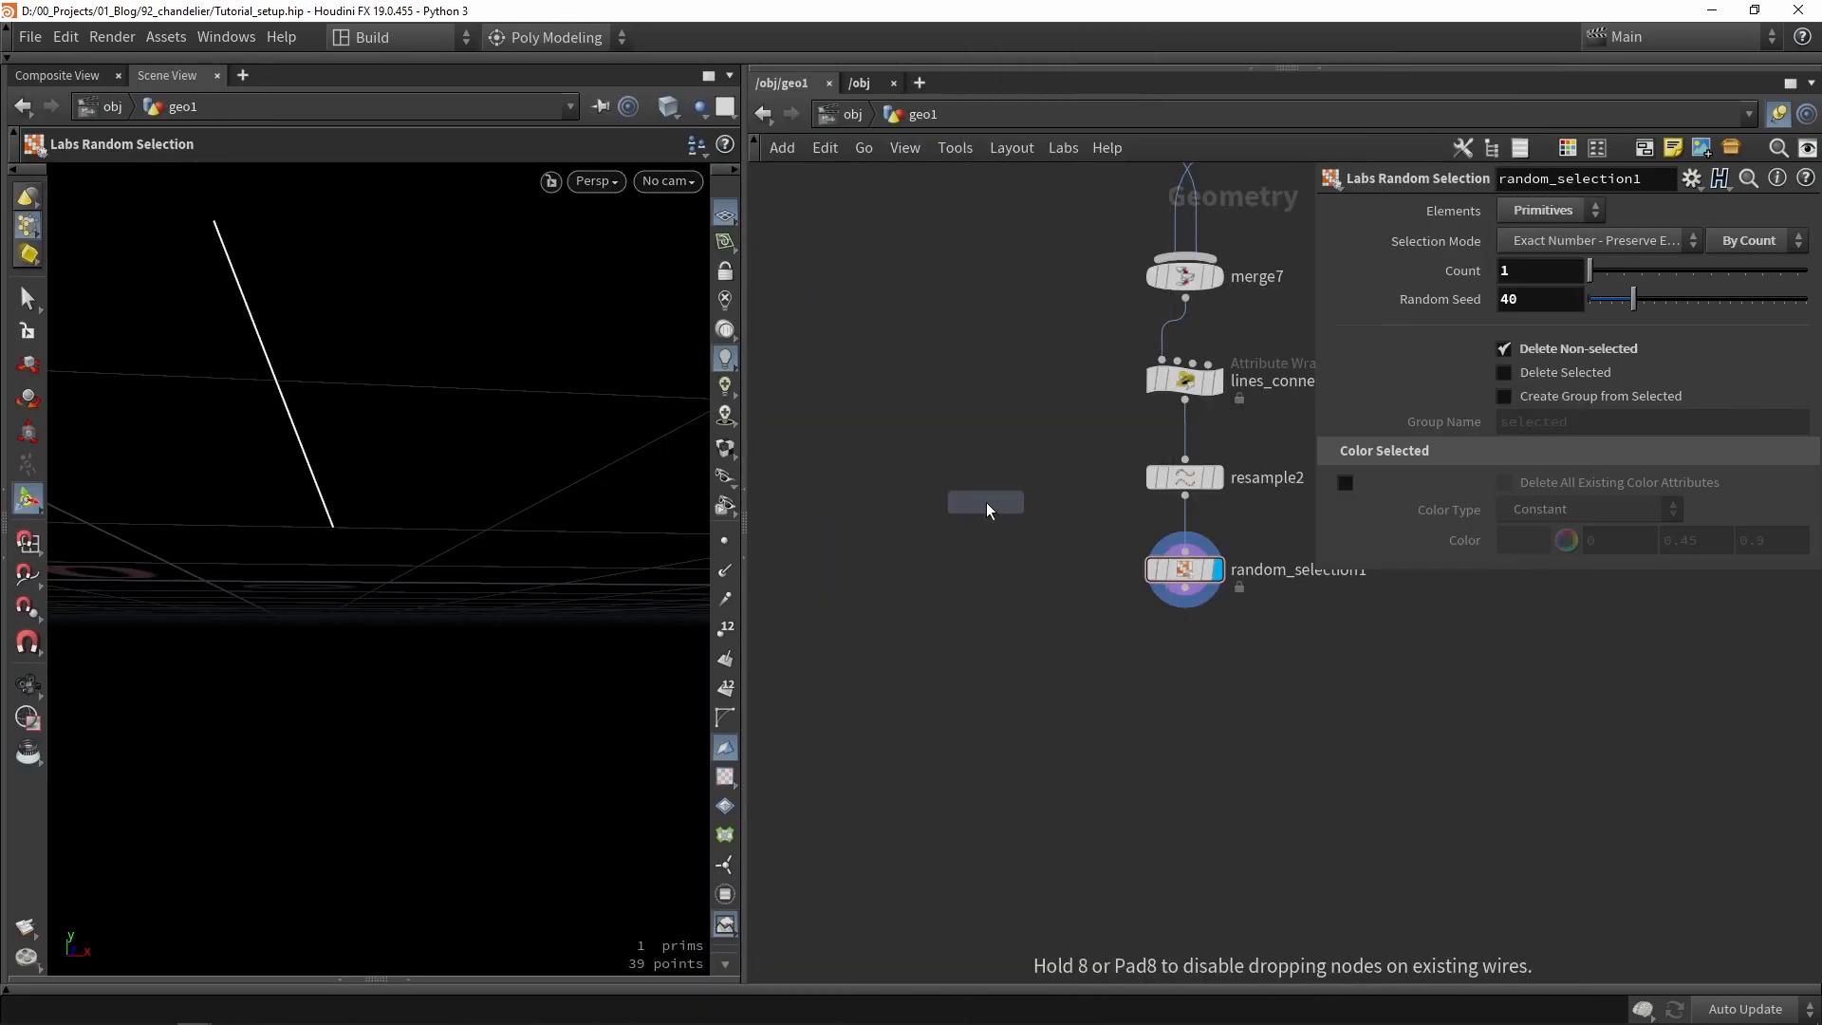
{"action": "left_click", "coordinate": [986, 503]}
{"action": "scroll", "coordinate": [987, 503], "scroll_direction": "up", "scroll_amount": 2}
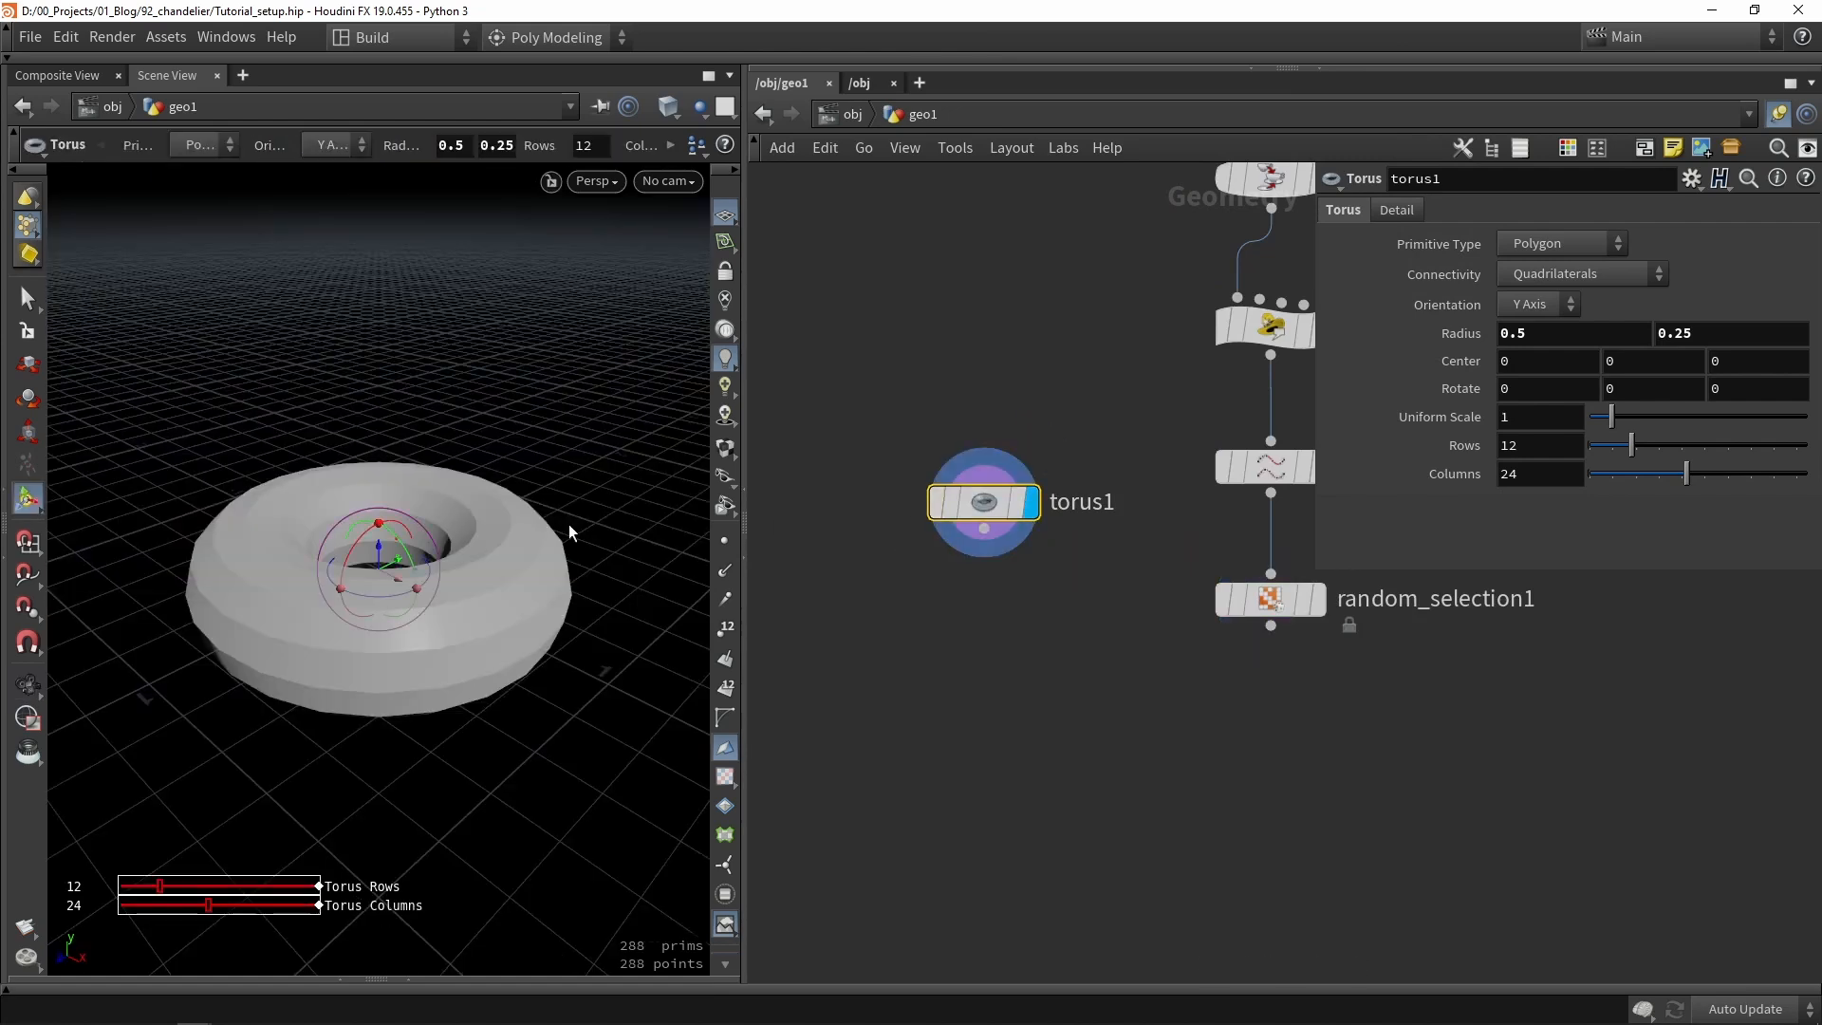
{"action": "left_click_drag", "start_coordinate": [569, 533], "coordinate": [389, 664], "text": "alt"}
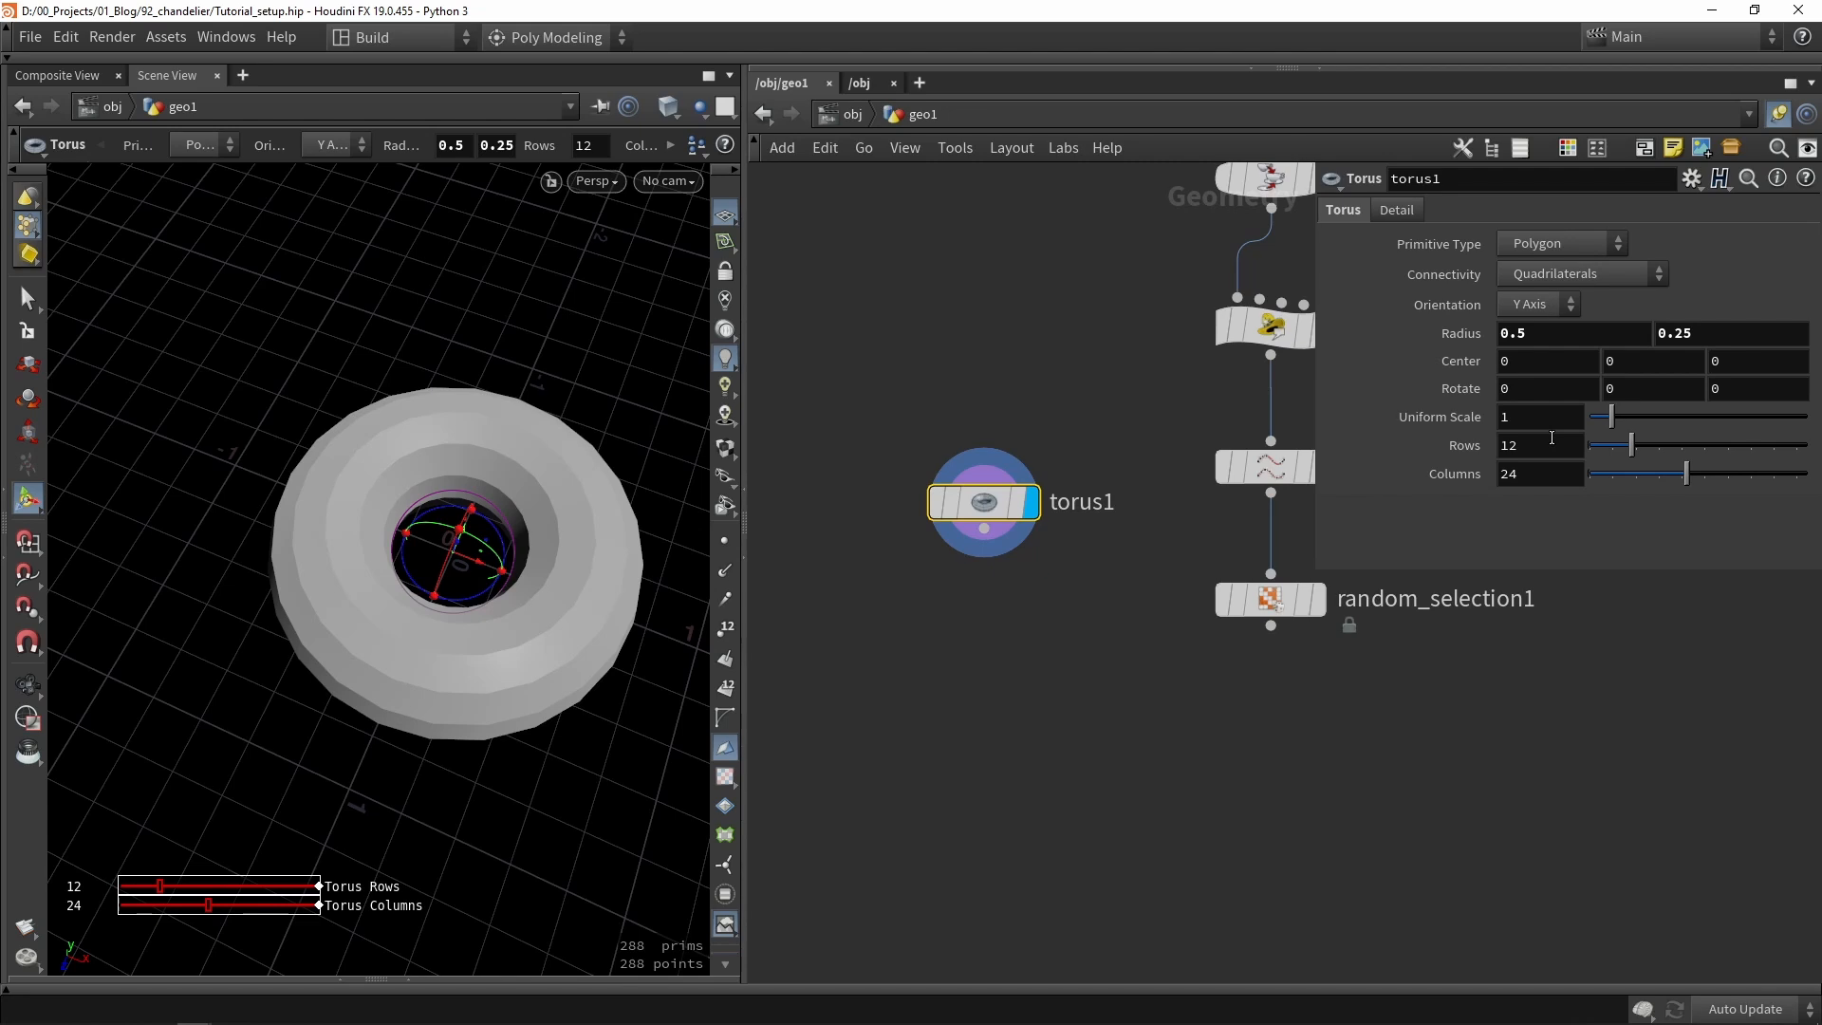
Set the torus to 3 rows and 8 columns.
{"action": "key", "text": "Tab"}
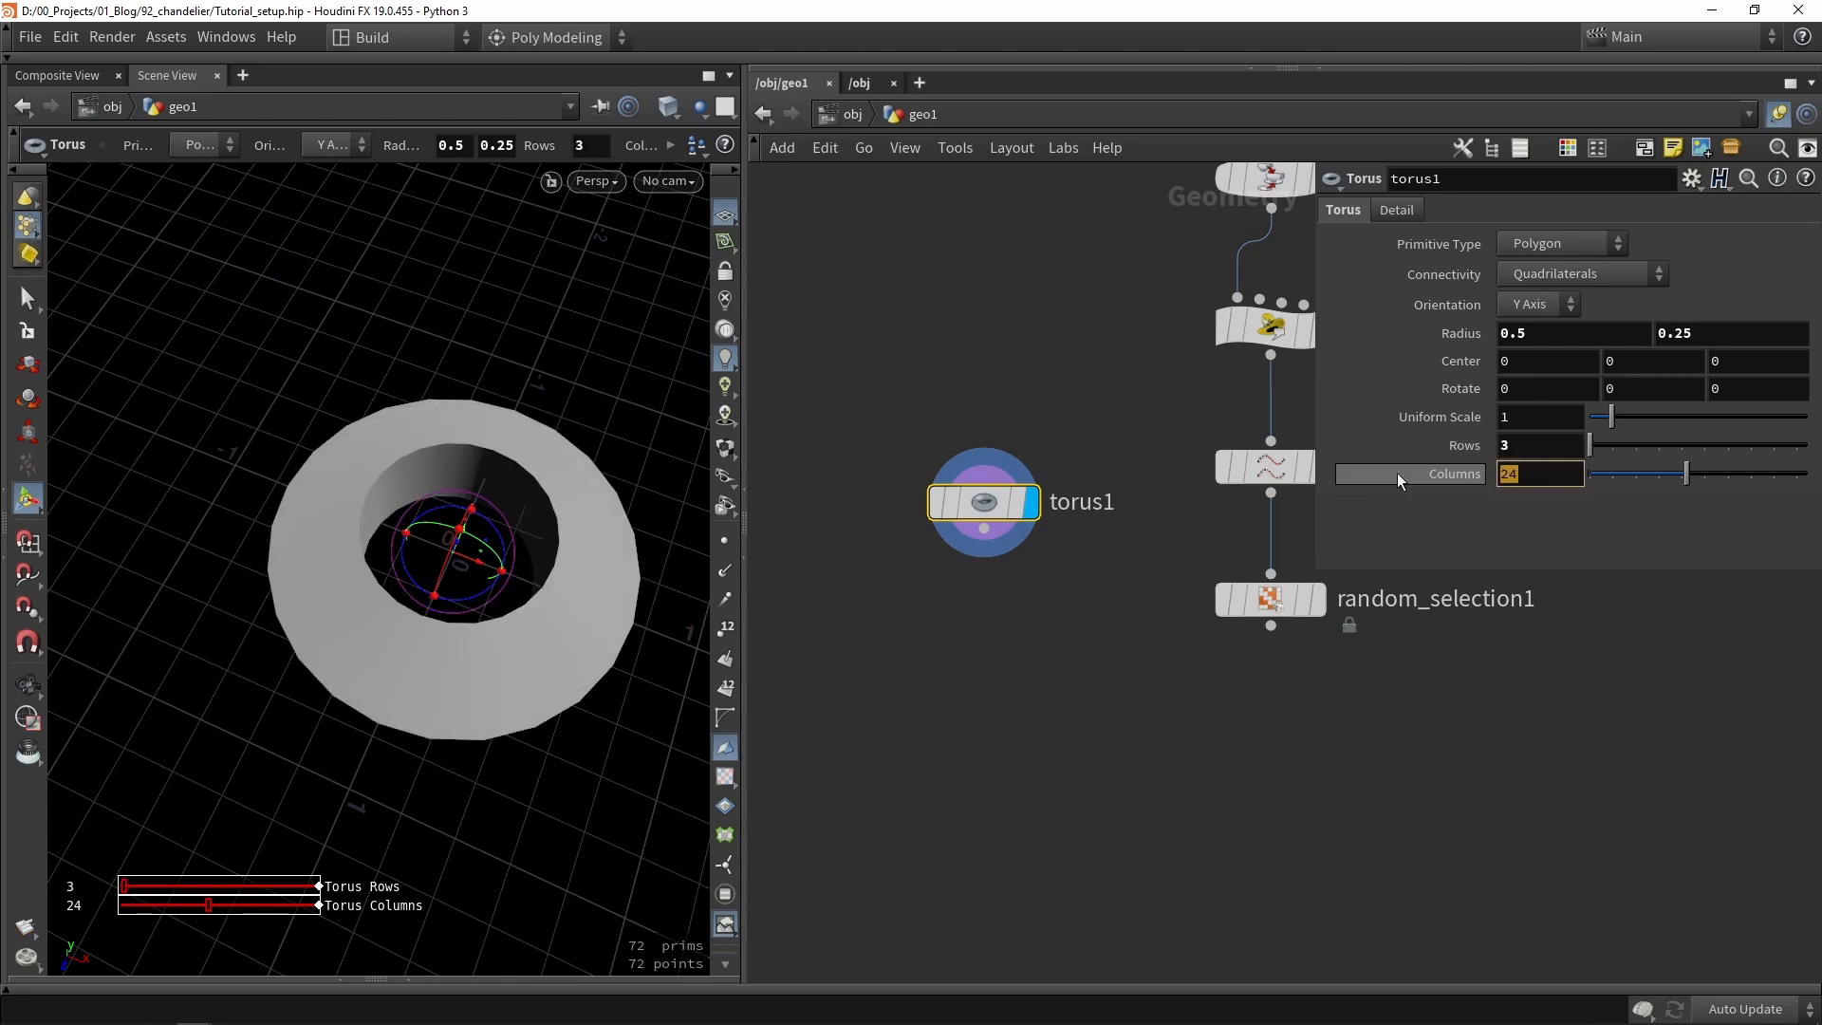
{"action": "type", "text": "8"}
{"action": "key", "text": "Return"}
Rotate the torus to about -22.13 degrees around Y in the wireframe top view, so its flat sides line up with the grid.
{"action": "mouse_move", "coordinate": [700, 629]}
{"action": "left_mouse_down", "text": "alt"}
{"action": "mouse_move", "coordinate": [532, 579]}
{"action": "mouse_move", "coordinate": [512, 648]}
{"action": "mouse_move", "coordinate": [454, 660]}
{"action": "mouse_move", "coordinate": [504, 589]}
{"action": "mouse_move", "coordinate": [501, 635]}
{"action": "left_mouse_up", "text": "alt"}
{"action": "key", "text": "w"}
{"action": "key", "text": "space+2"}
{"action": "scroll", "coordinate": [502, 635], "scroll_direction": "down", "scroll_amount": 2}
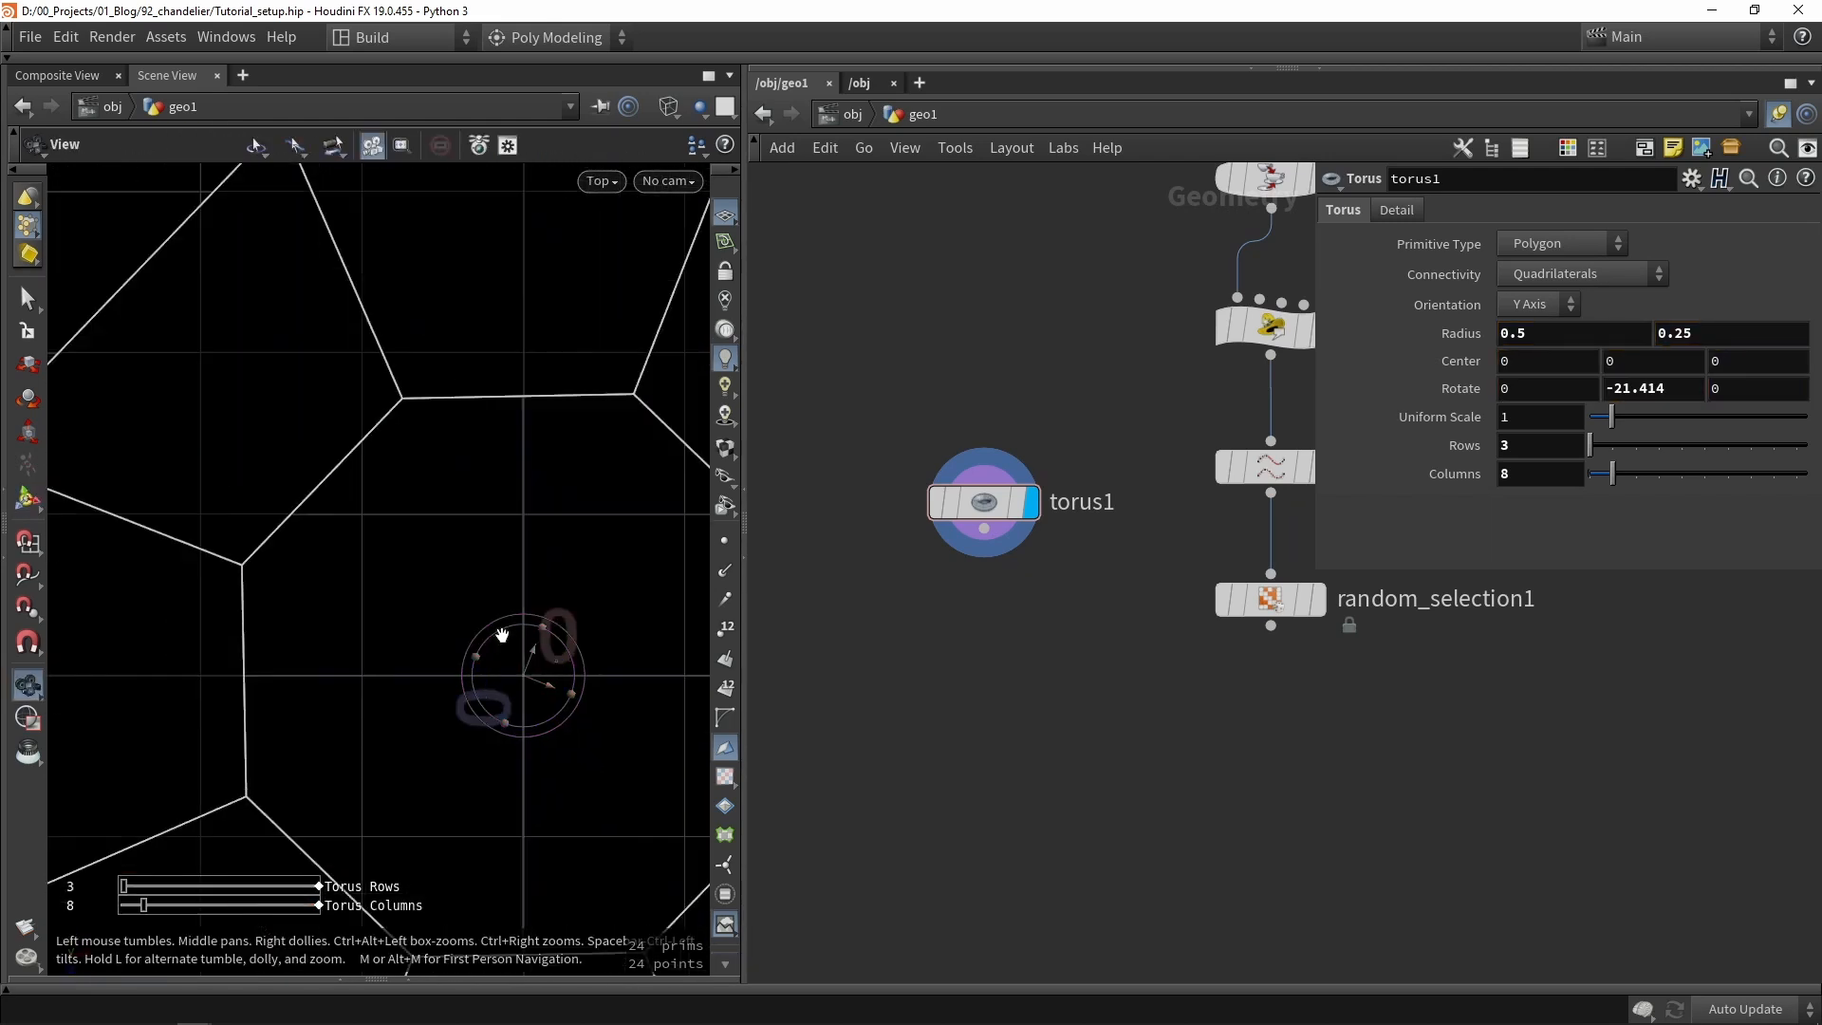
{"action": "scroll", "coordinate": [508, 622], "scroll_direction": "down", "scroll_amount": 6}
{"action": "scroll", "coordinate": [533, 671], "scroll_direction": "up", "scroll_amount": 2}
{"action": "left_click_drag", "start_coordinate": [537, 664], "coordinate": [531, 665]}
{"action": "scroll", "coordinate": [532, 666], "scroll_direction": "down", "scroll_amount": 2}
{"action": "middle_click_drag", "start_coordinate": [520, 655], "coordinate": [447, 583], "text": "alt"}
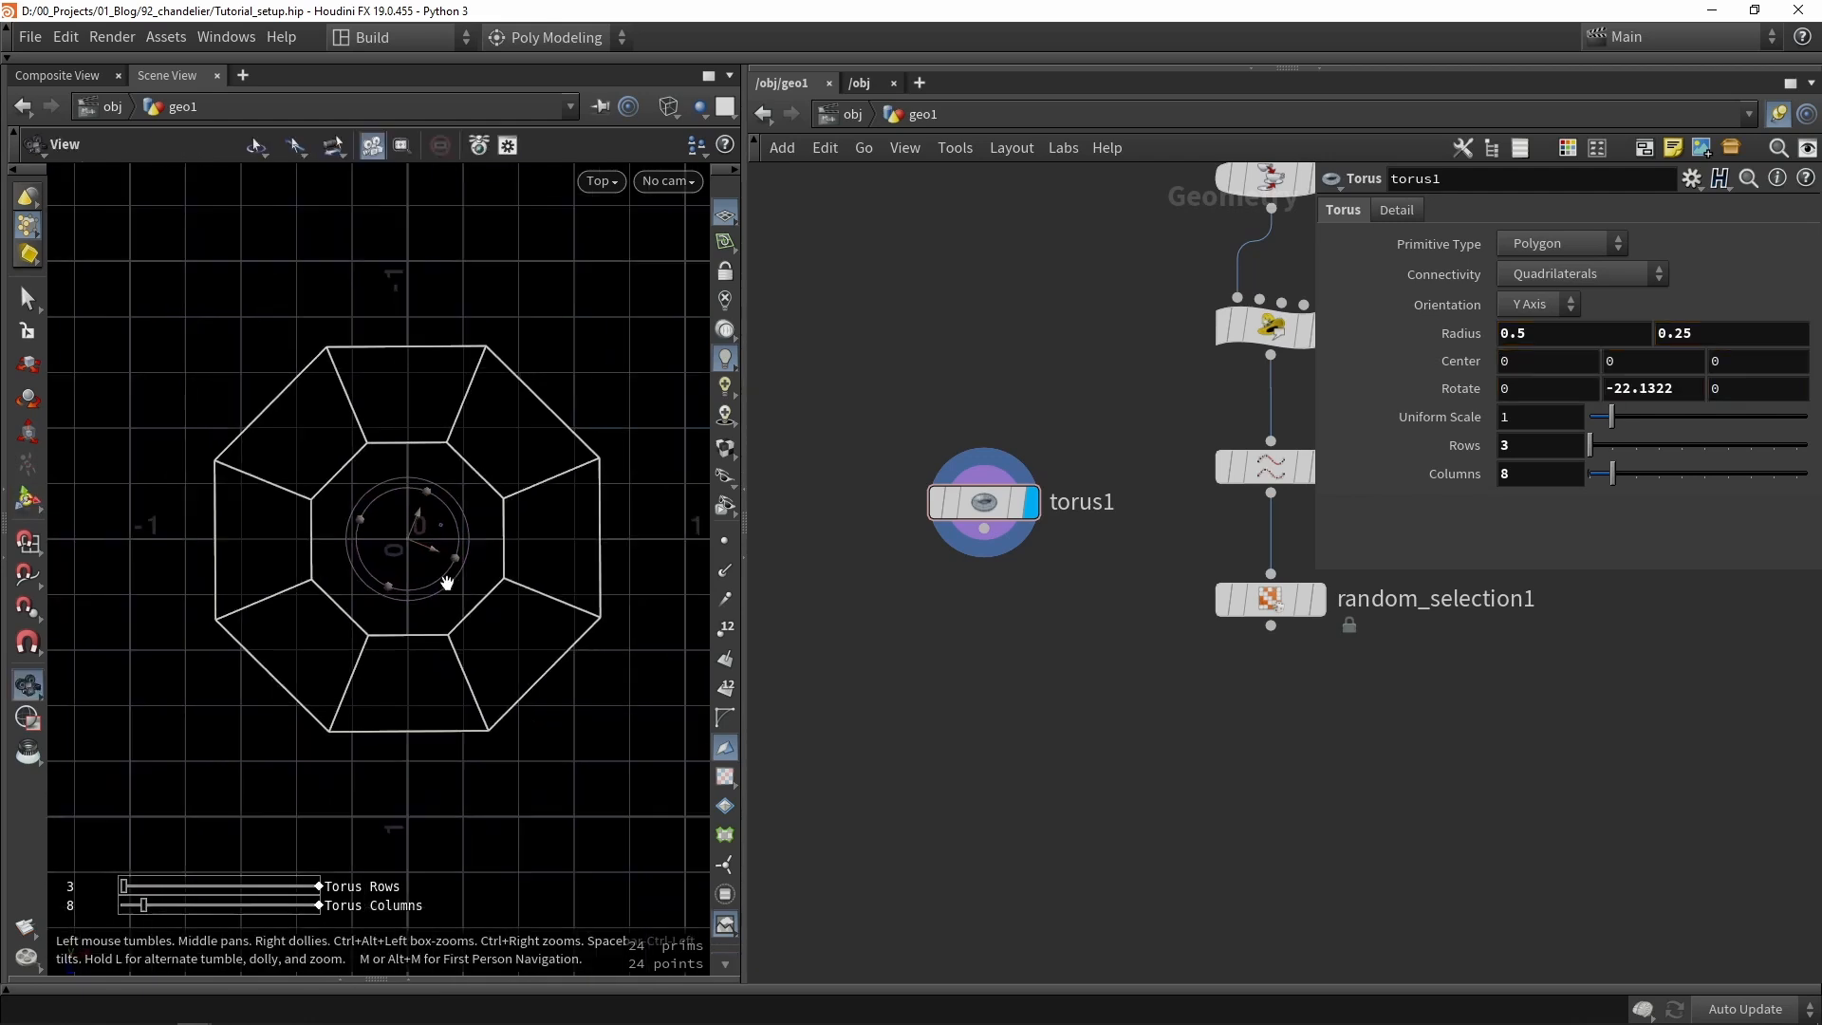
{"action": "scroll", "coordinate": [447, 583], "scroll_direction": "down", "scroll_amount": 1}
Select half of the torus's points and move them outward to stretch it into a chain link about 2 units long.
{"action": "key", "text": "s"}
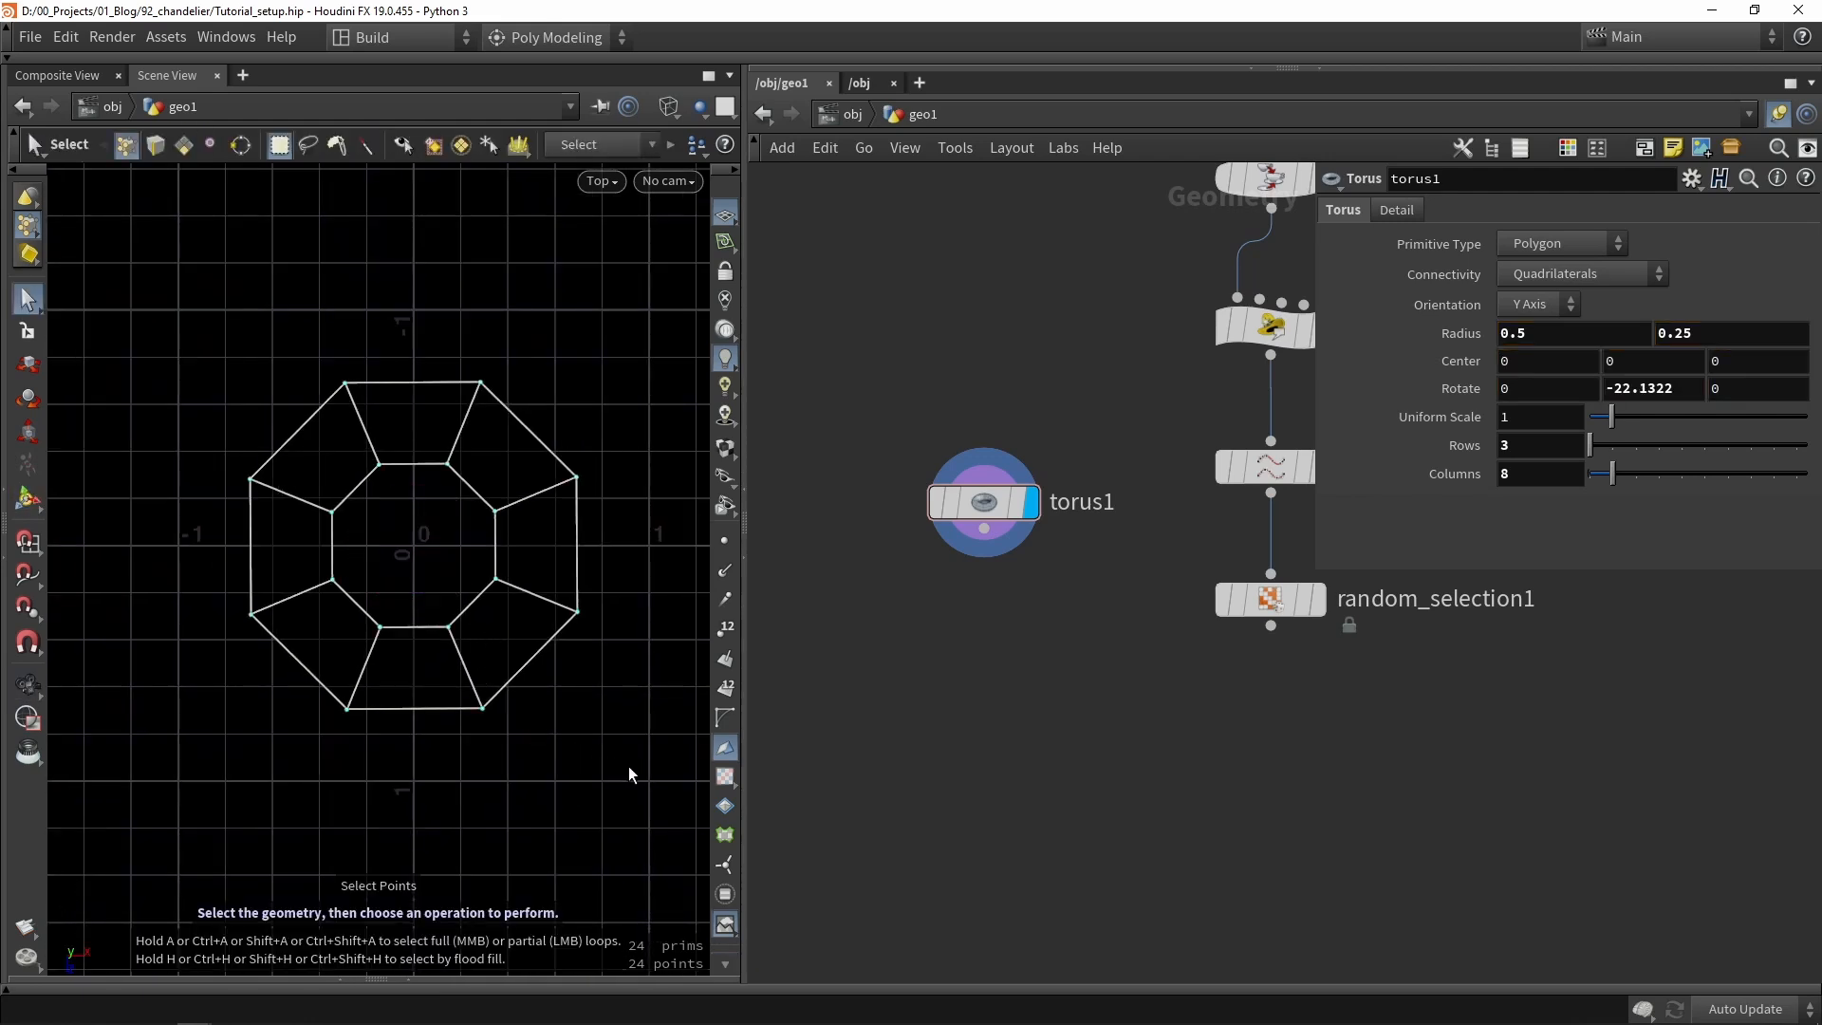
{"action": "left_click_drag", "start_coordinate": [640, 767], "coordinate": [425, 307]}
{"action": "middle_click_drag", "start_coordinate": [461, 435], "coordinate": [383, 389], "text": "alt"}
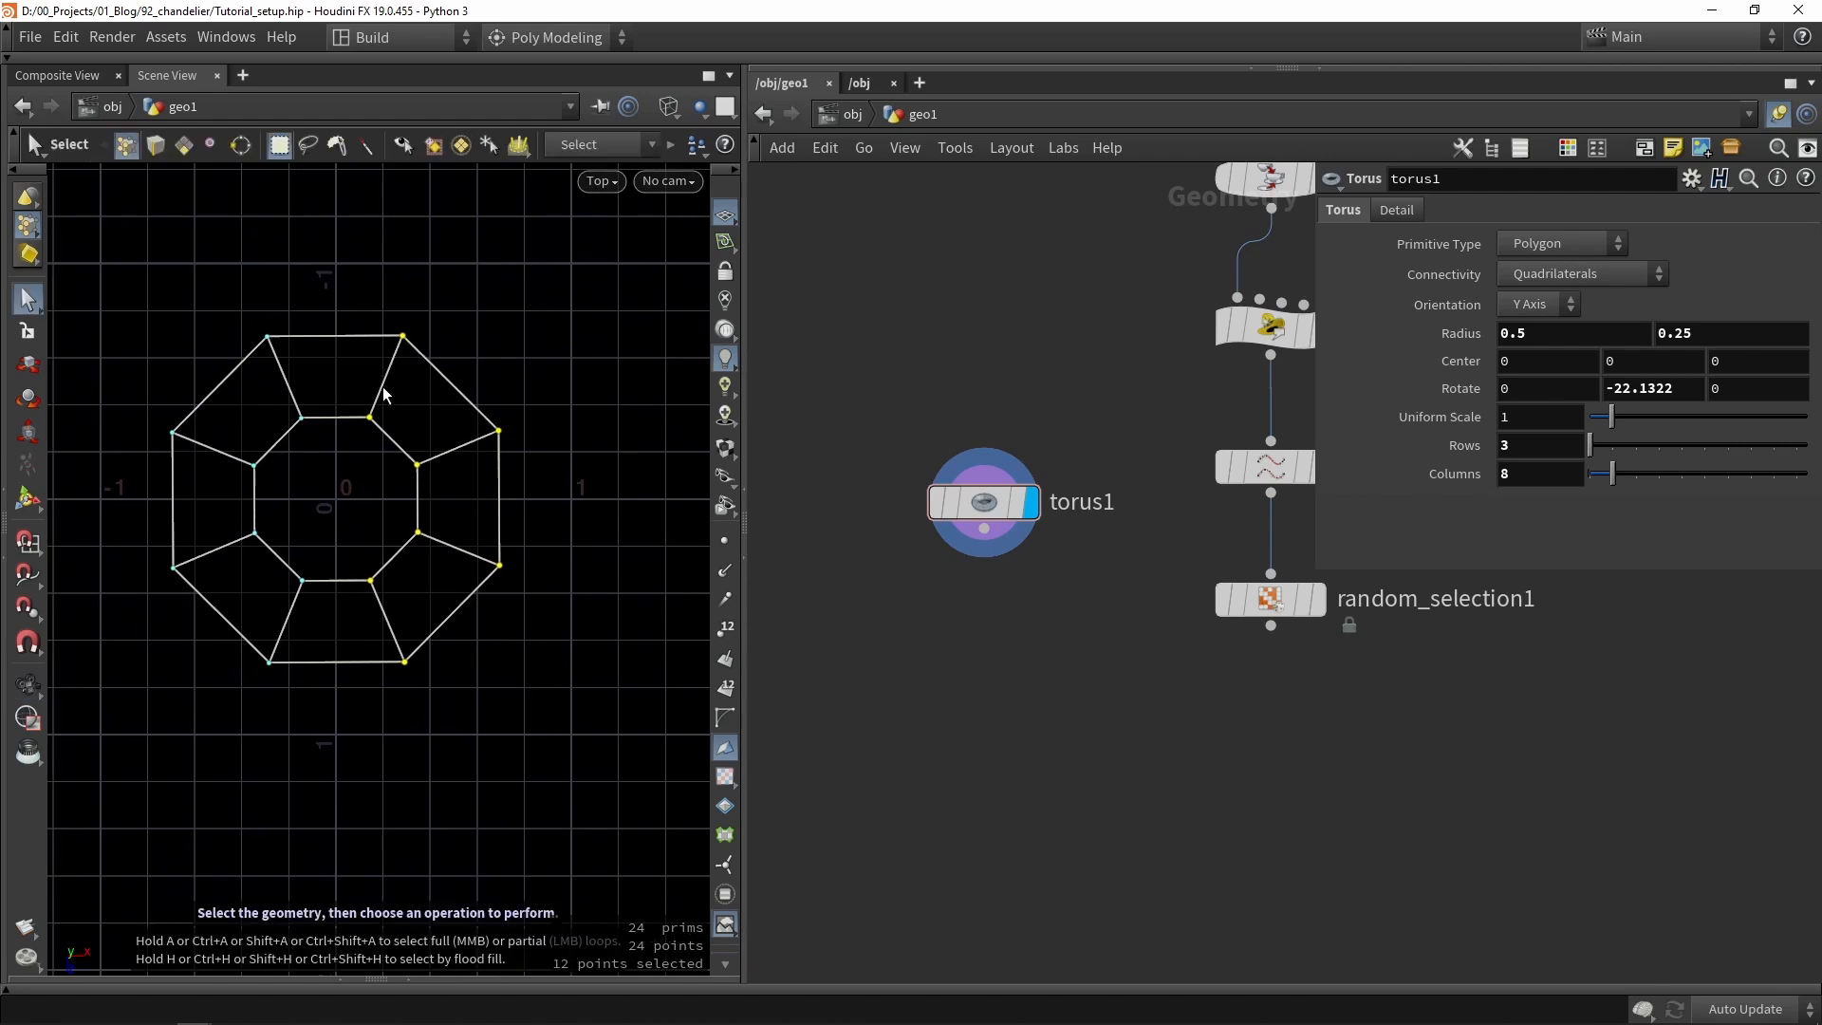
{"action": "key", "text": "t"}
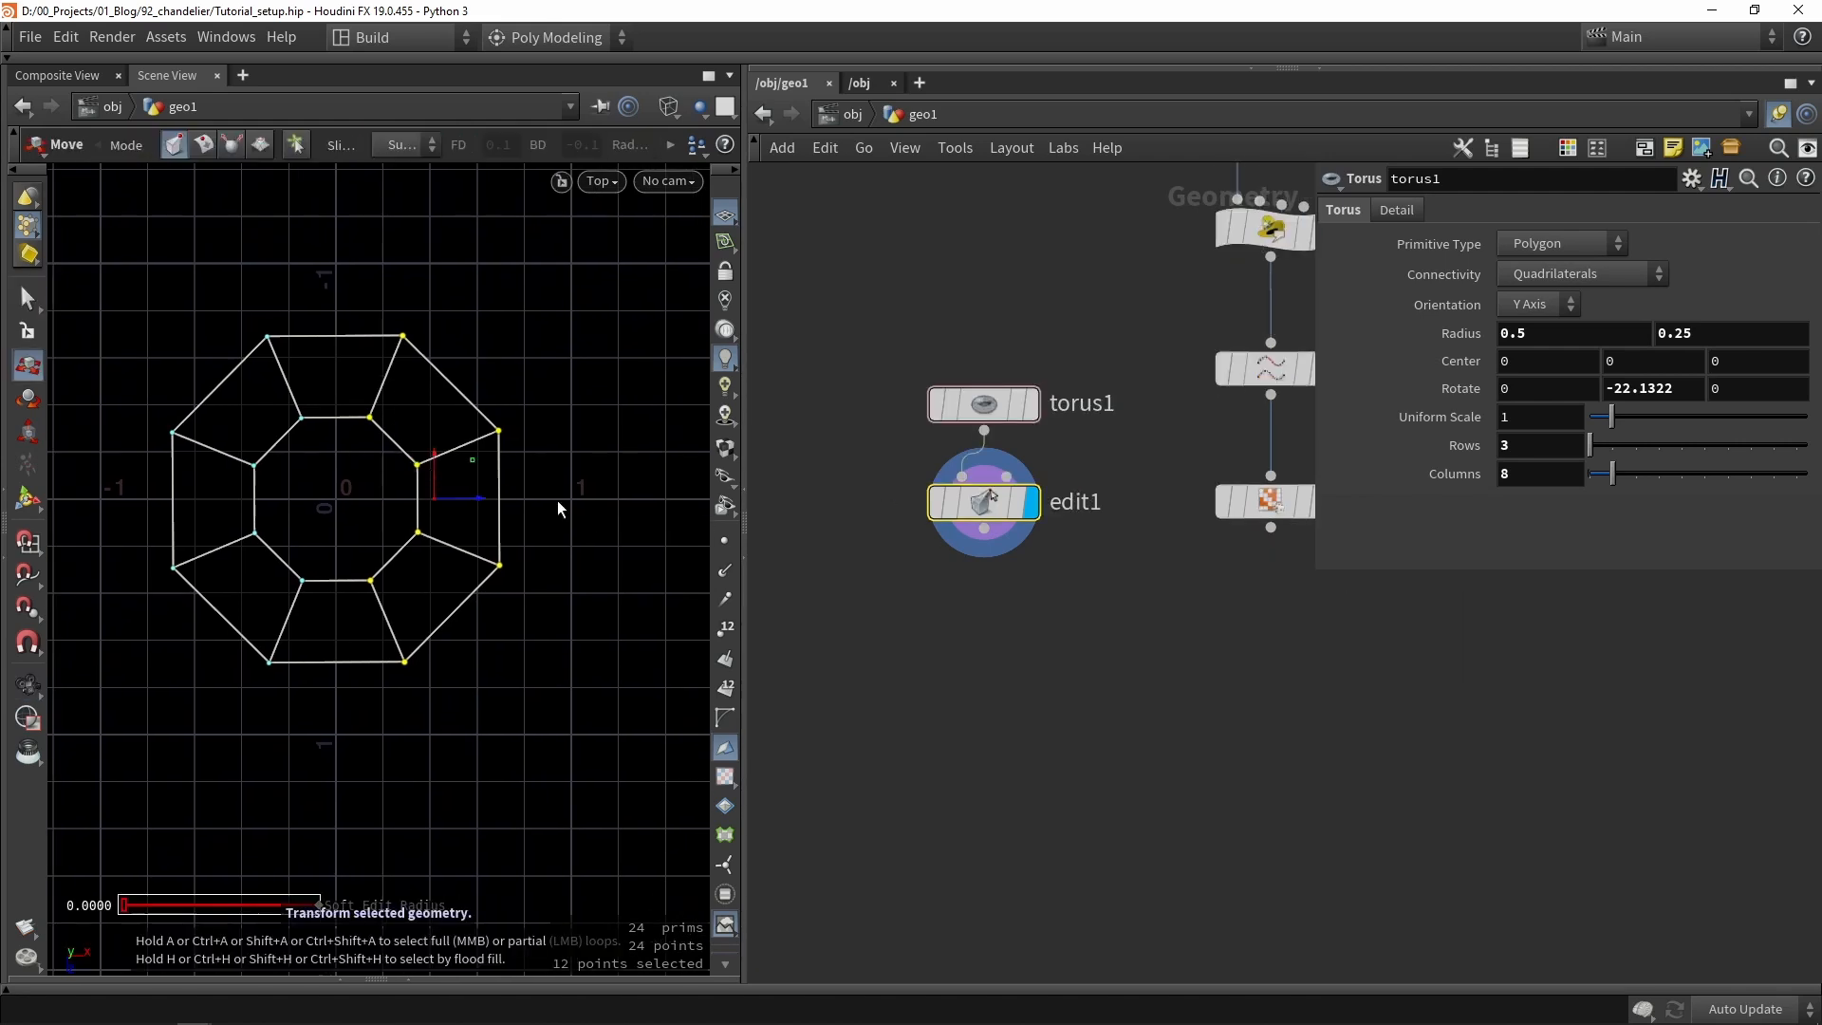
{"action": "left_click_drag", "start_coordinate": [477, 497], "coordinate": [604, 488]}
{"action": "scroll", "coordinate": [604, 488], "scroll_direction": "down", "scroll_amount": 3}
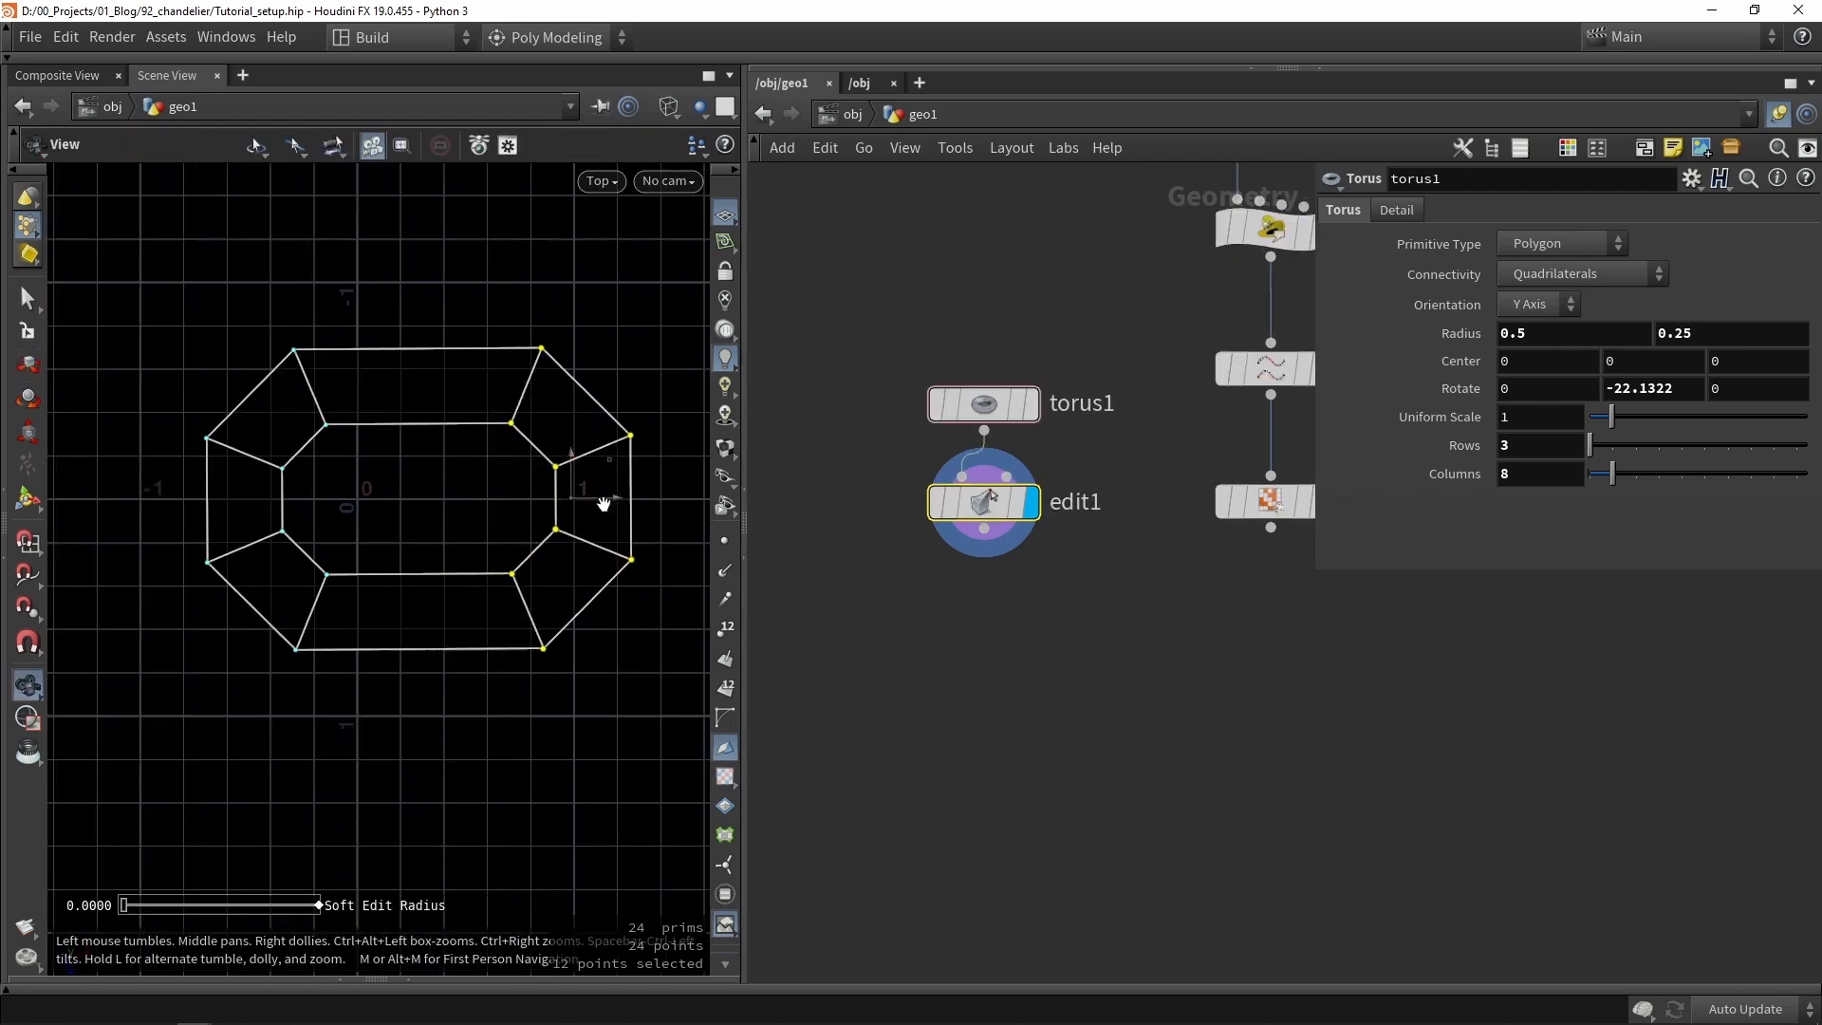
{"action": "left_click_drag", "start_coordinate": [676, 651], "coordinate": [306, 382]}
{"action": "left_click_drag", "start_coordinate": [517, 507], "coordinate": [472, 506]}
{"action": "left_click", "coordinate": [611, 609]}
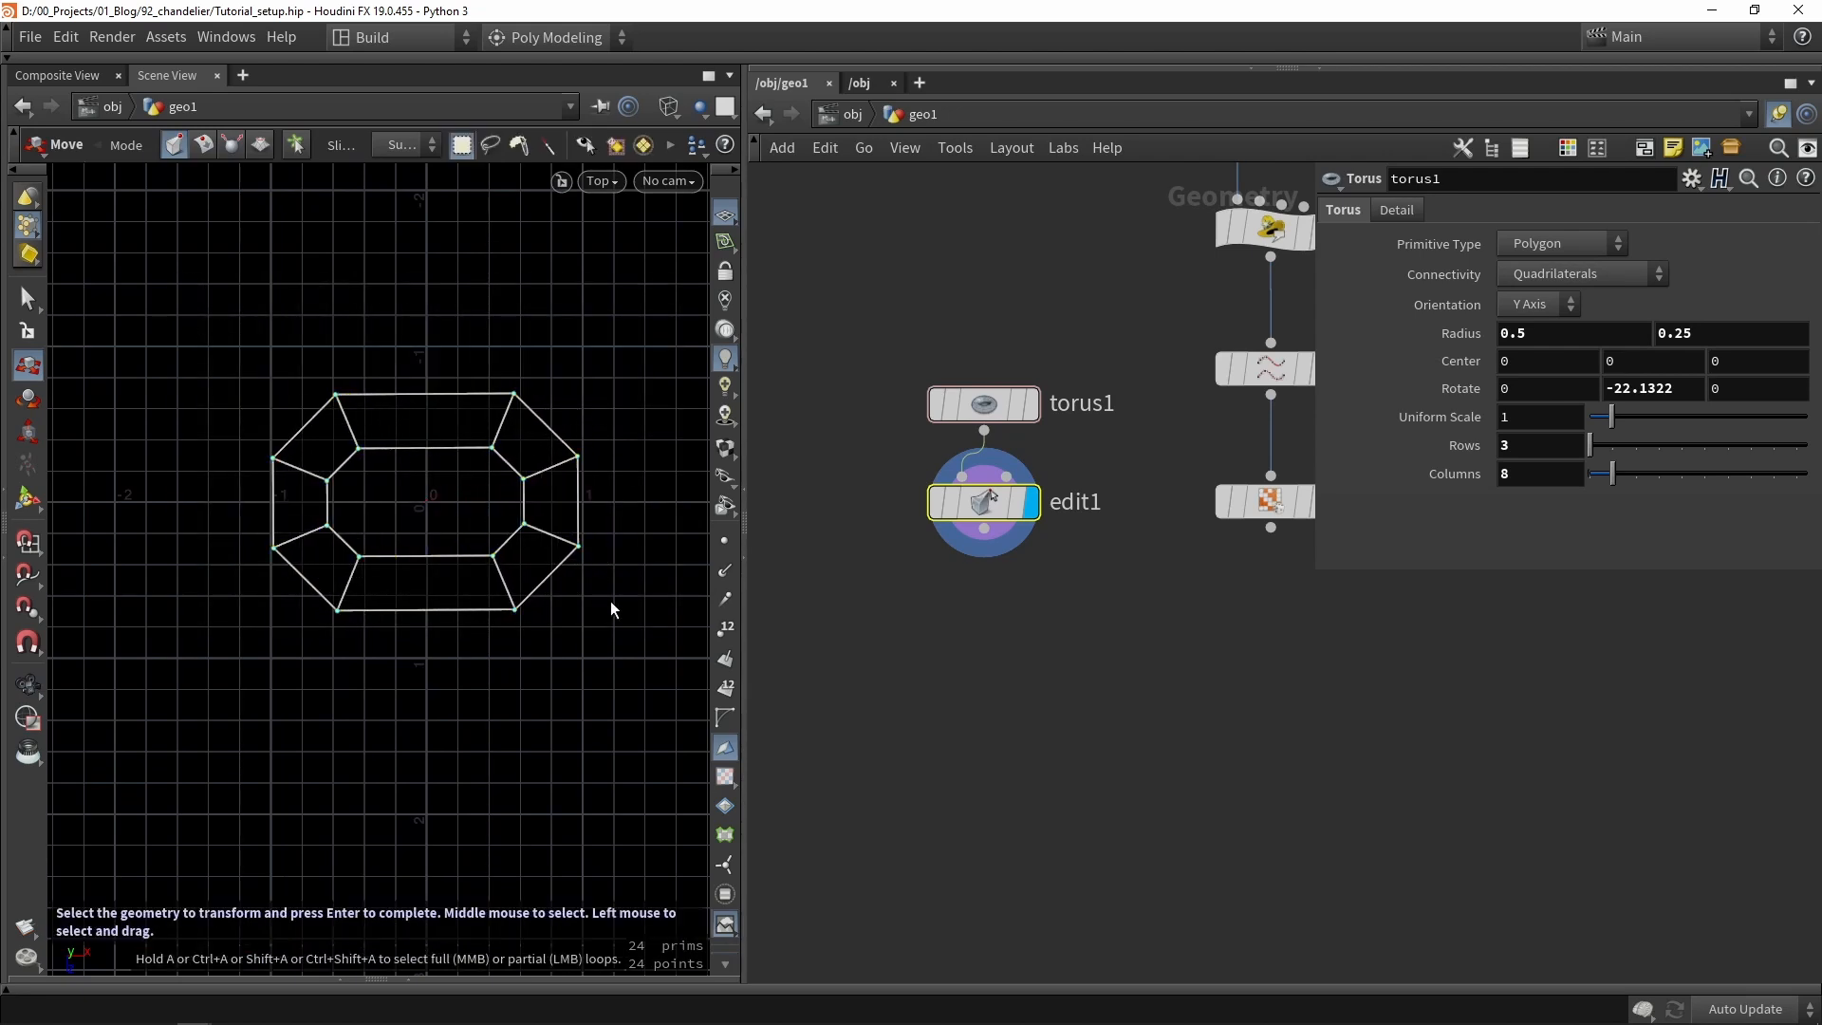
Add a Match Size node after edit1 to center the stretched link, and display it.
{"action": "key", "text": "Tab"}
{"action": "type", "text": "match"}
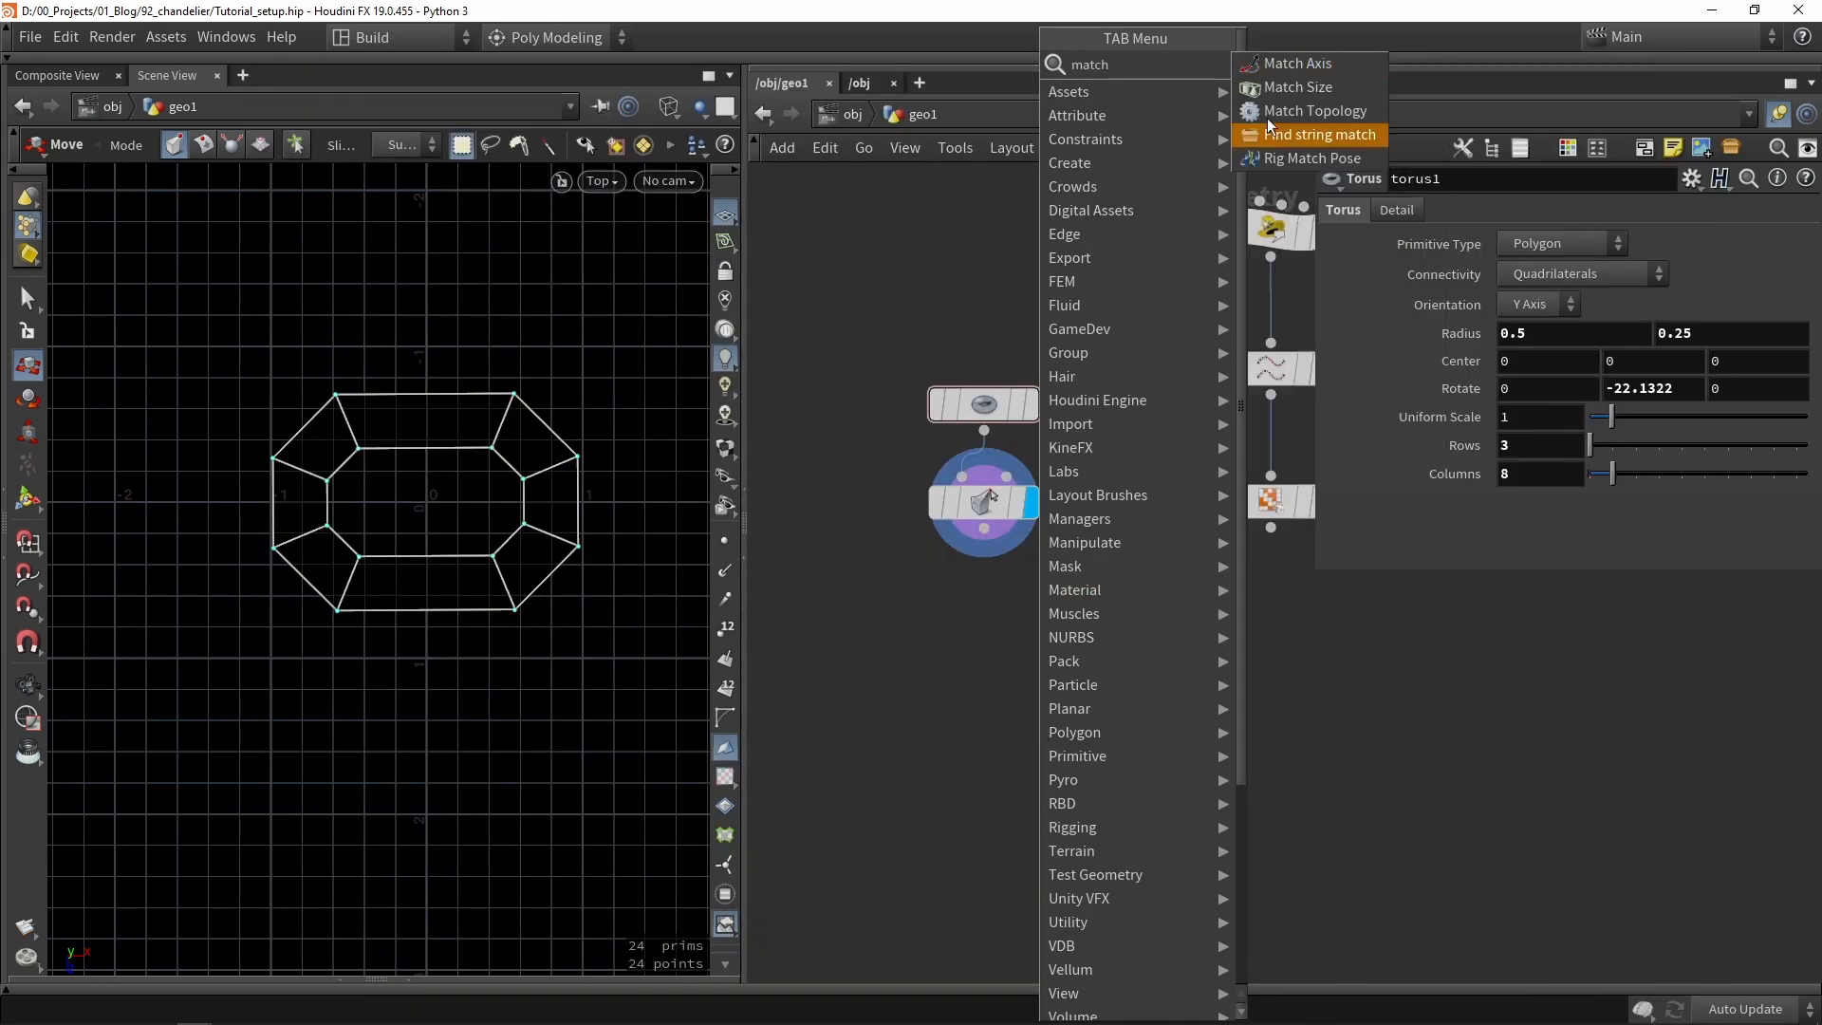
{"action": "left_click", "coordinate": [1298, 87]}
{"action": "left_click", "coordinate": [1013, 589]}
{"action": "mouse_move", "coordinate": [984, 528]}
{"action": "left_mouse_down"}
{"action": "mouse_move", "coordinate": [1007, 573]}
{"action": "mouse_move", "coordinate": [994, 606]}
{"action": "left_mouse_up"}
{"action": "left_click", "coordinate": [1079, 633]}
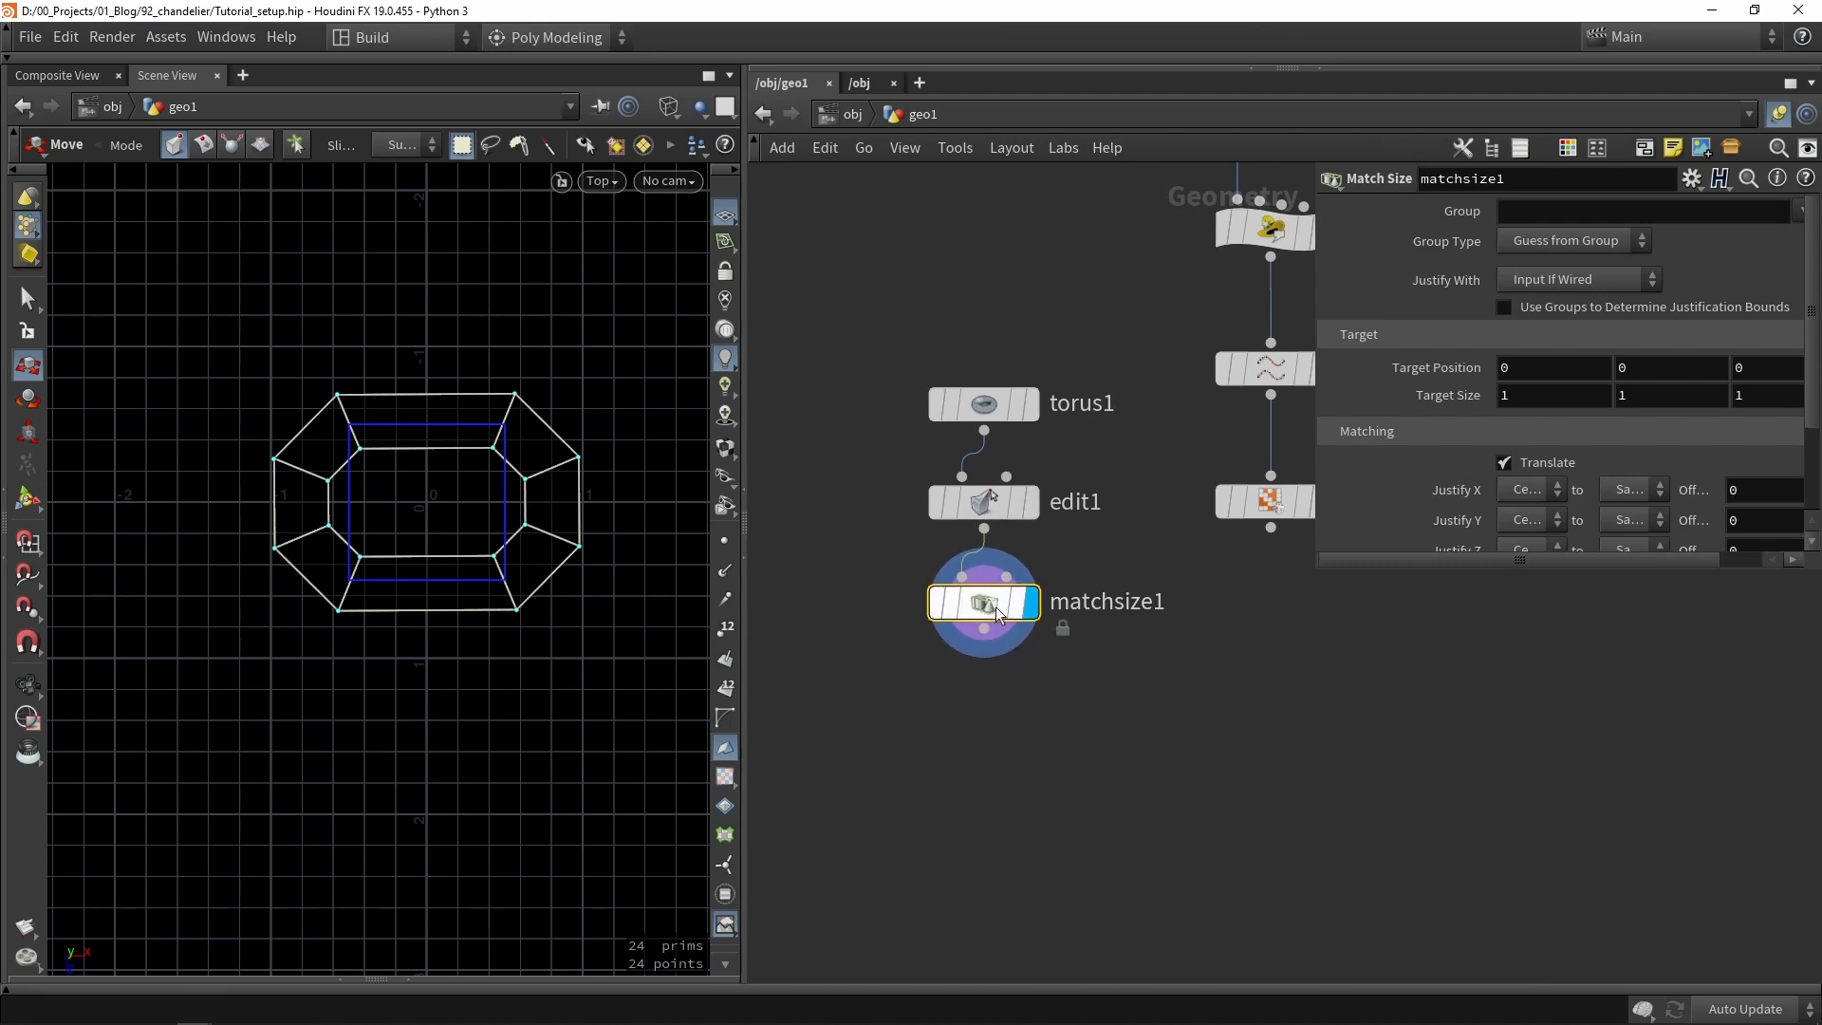
Add a Copy to Curves node with matchsize1 as the source and random_selection1 as the curve, and display it in shaded perspective.
{"action": "key", "text": "space+1"}
{"action": "key", "text": "w"}
{"action": "left_click_drag", "start_coordinate": [494, 541], "coordinate": [525, 630], "text": "alt"}
{"action": "middle_click_drag", "start_coordinate": [1119, 760], "coordinate": [1033, 643]}
{"action": "left_click", "coordinate": [1078, 661]}
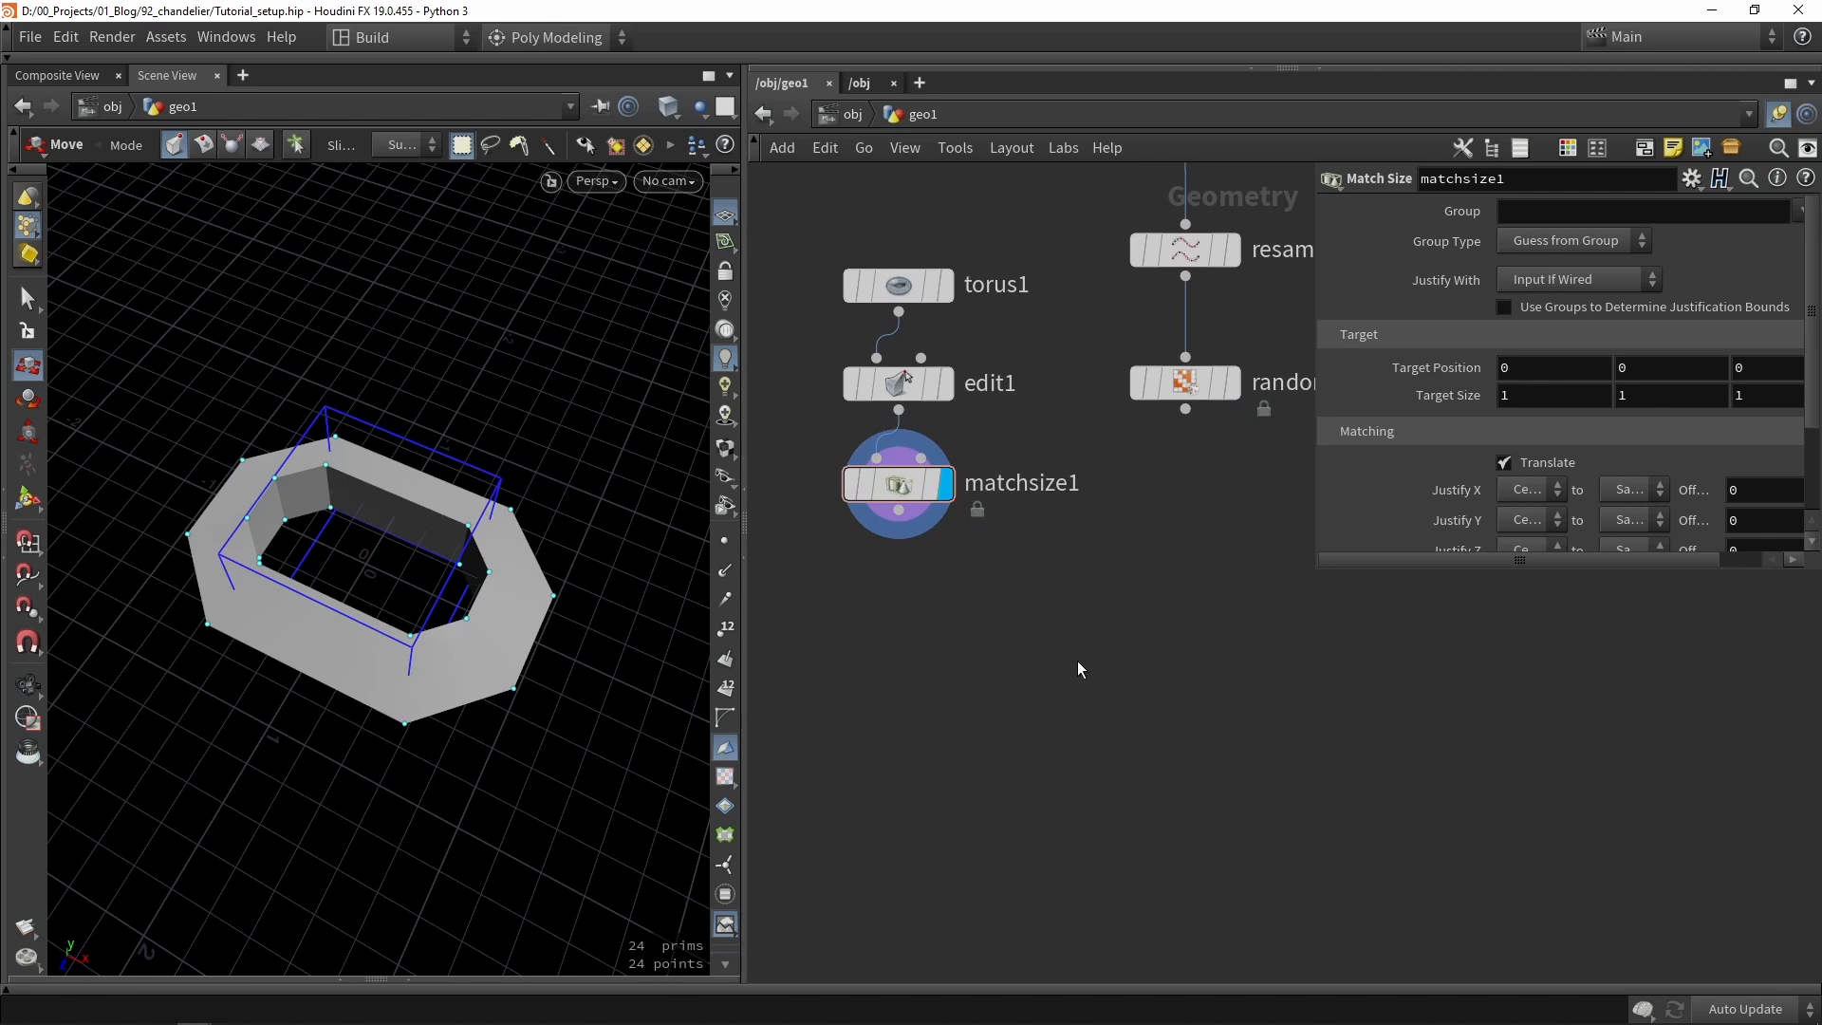
{"action": "key", "text": "Tab"}
{"action": "type", "text": "copyt"}
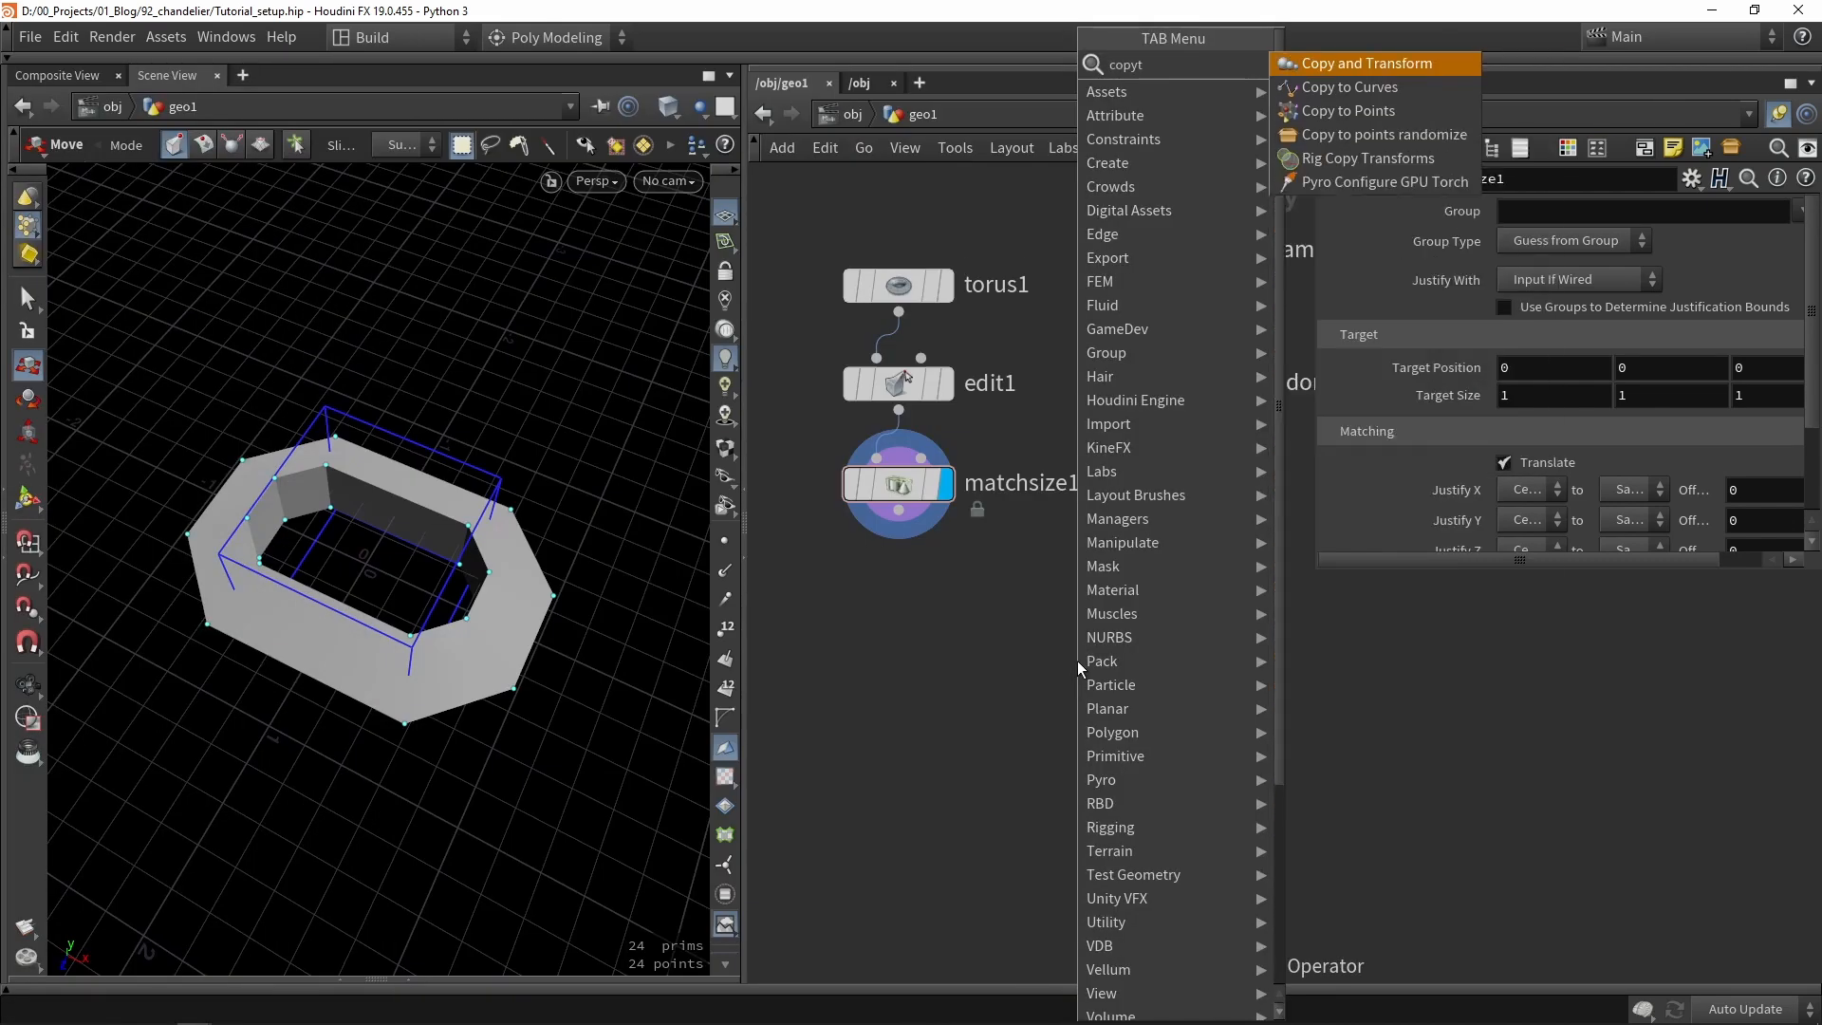
{"action": "left_click", "coordinate": [1340, 87]}
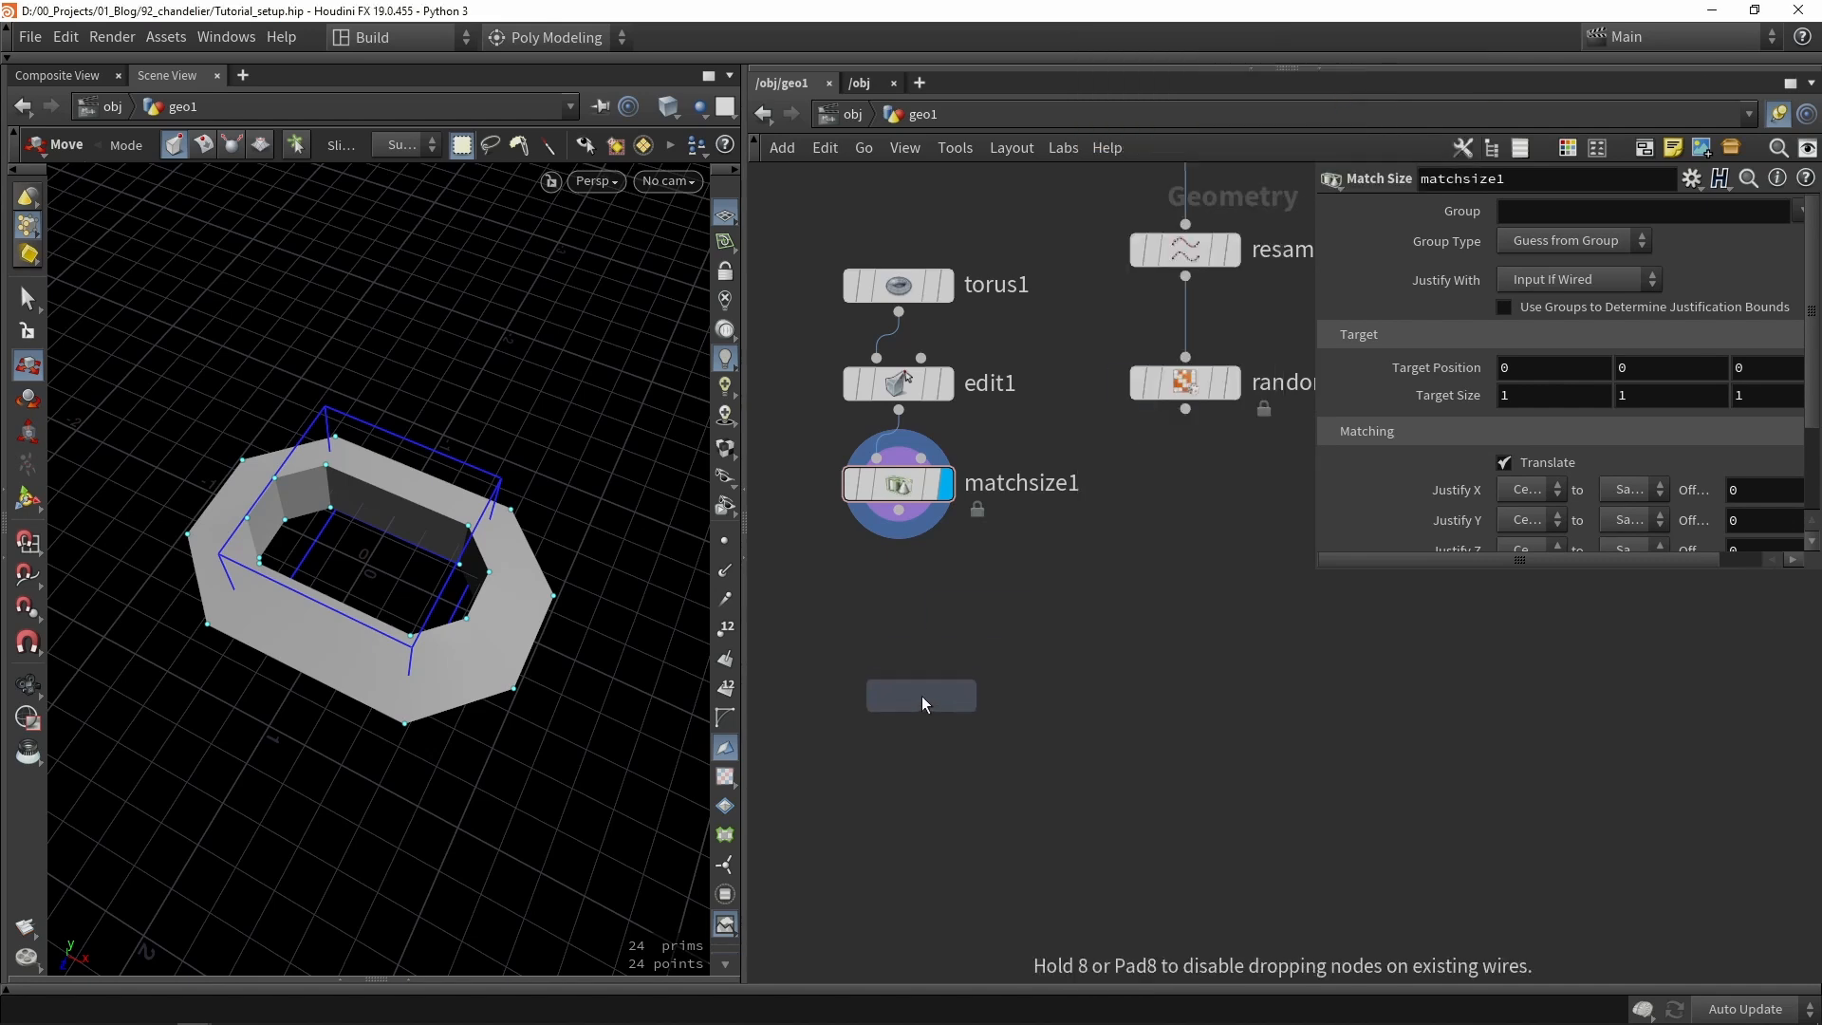
{"action": "left_click", "coordinate": [923, 697]}
{"action": "left_click", "coordinate": [943, 670]}
{"action": "left_click", "coordinate": [1185, 409]}
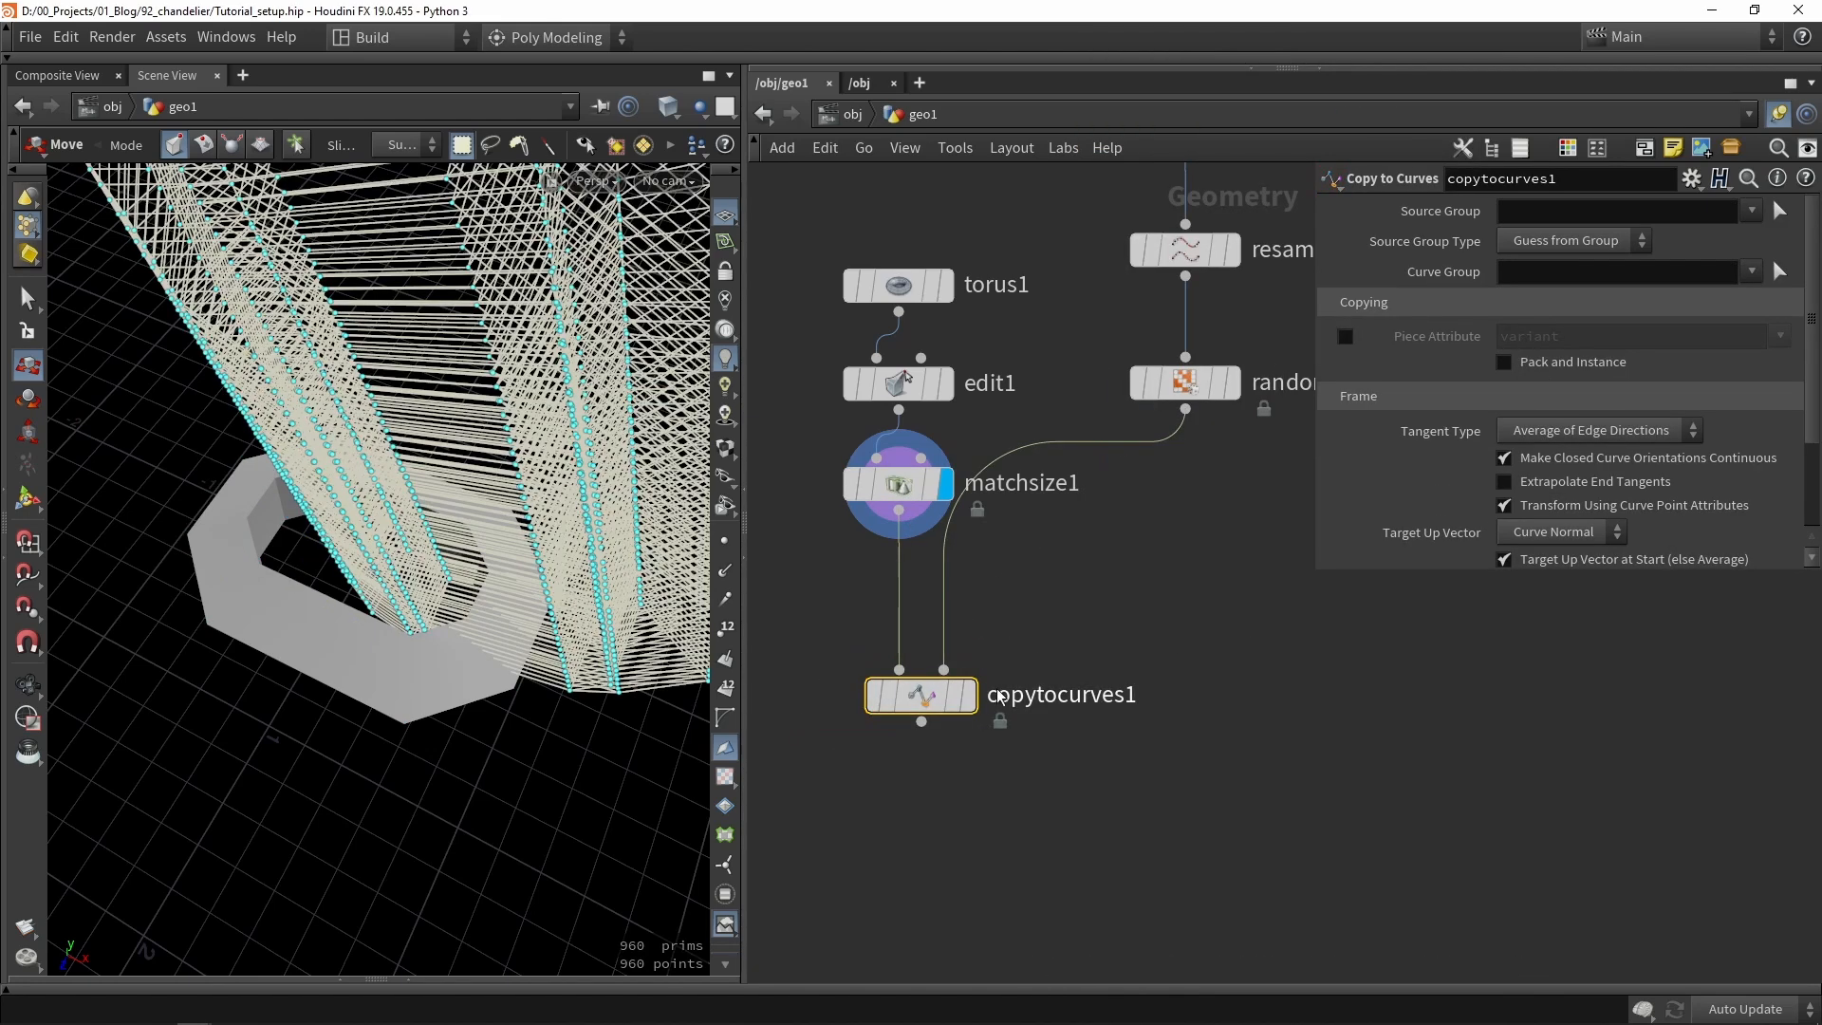
{"action": "left_click_drag", "start_coordinate": [941, 710], "coordinate": [1150, 664]}
{"action": "scroll", "coordinate": [700, 632], "scroll_direction": "down", "scroll_amount": 5}
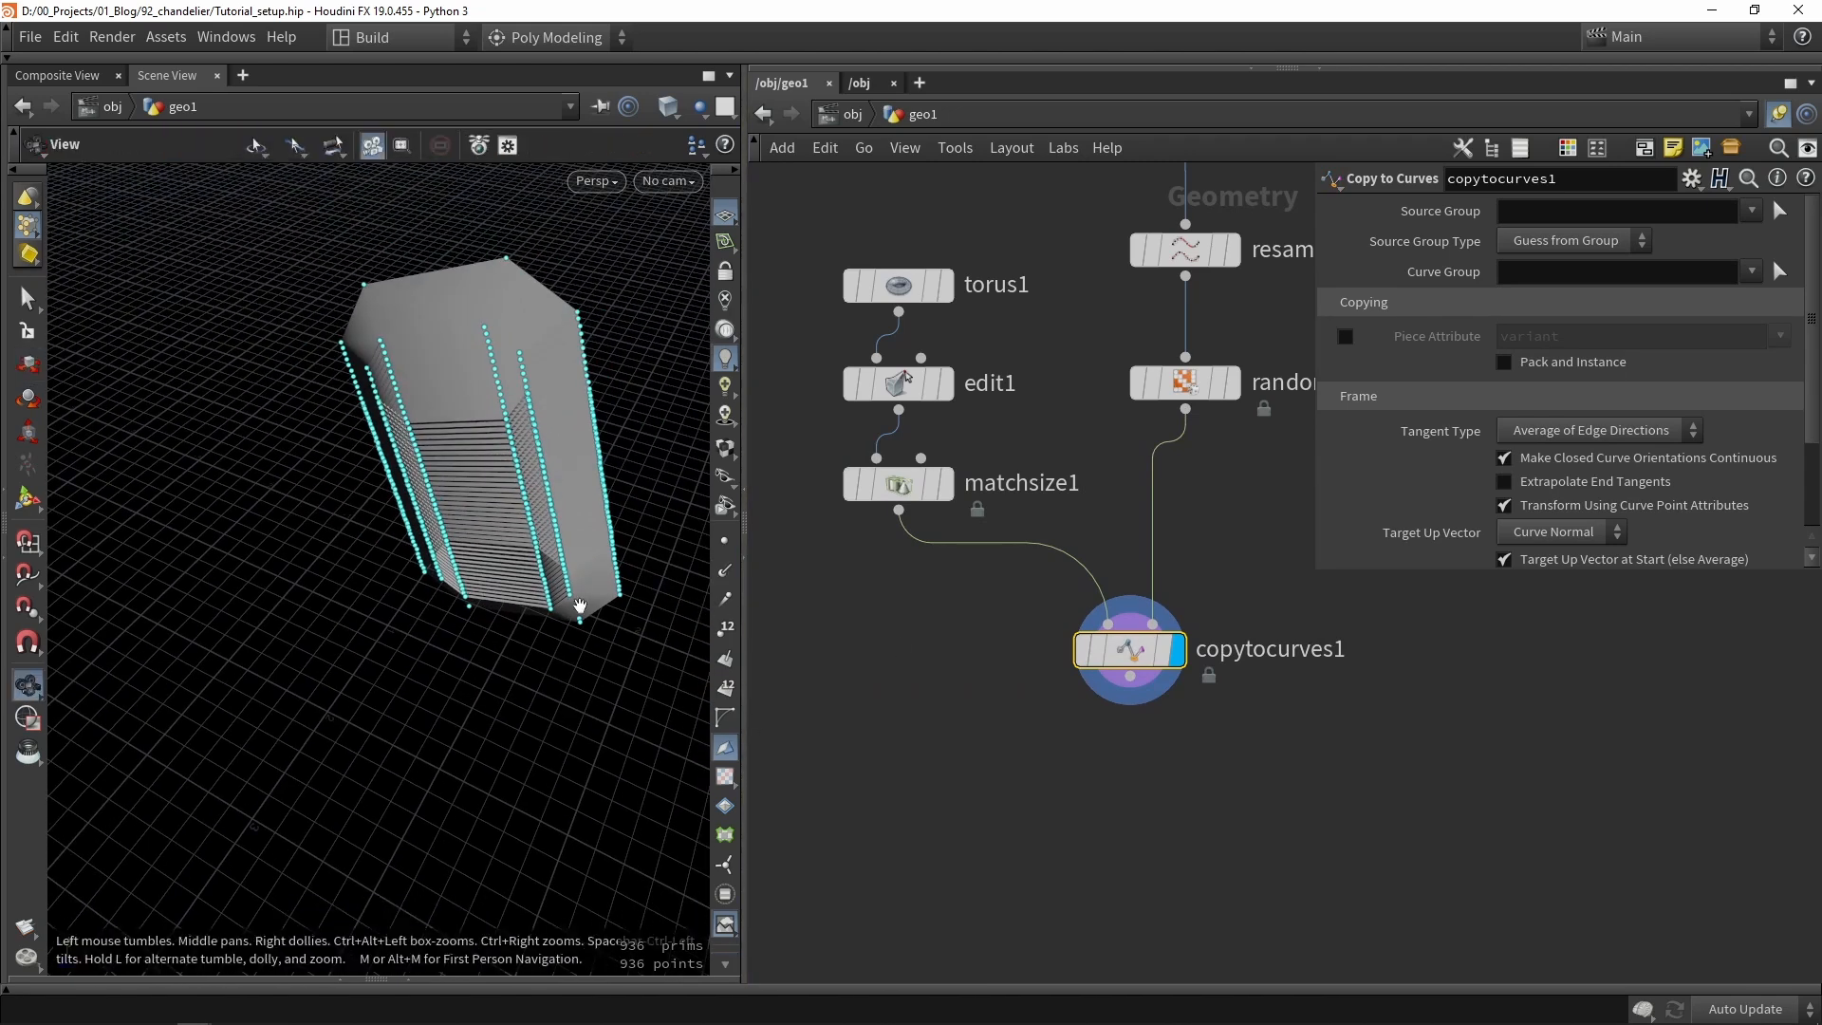
{"action": "left_click_drag", "start_coordinate": [577, 604], "coordinate": [561, 541], "text": "alt"}
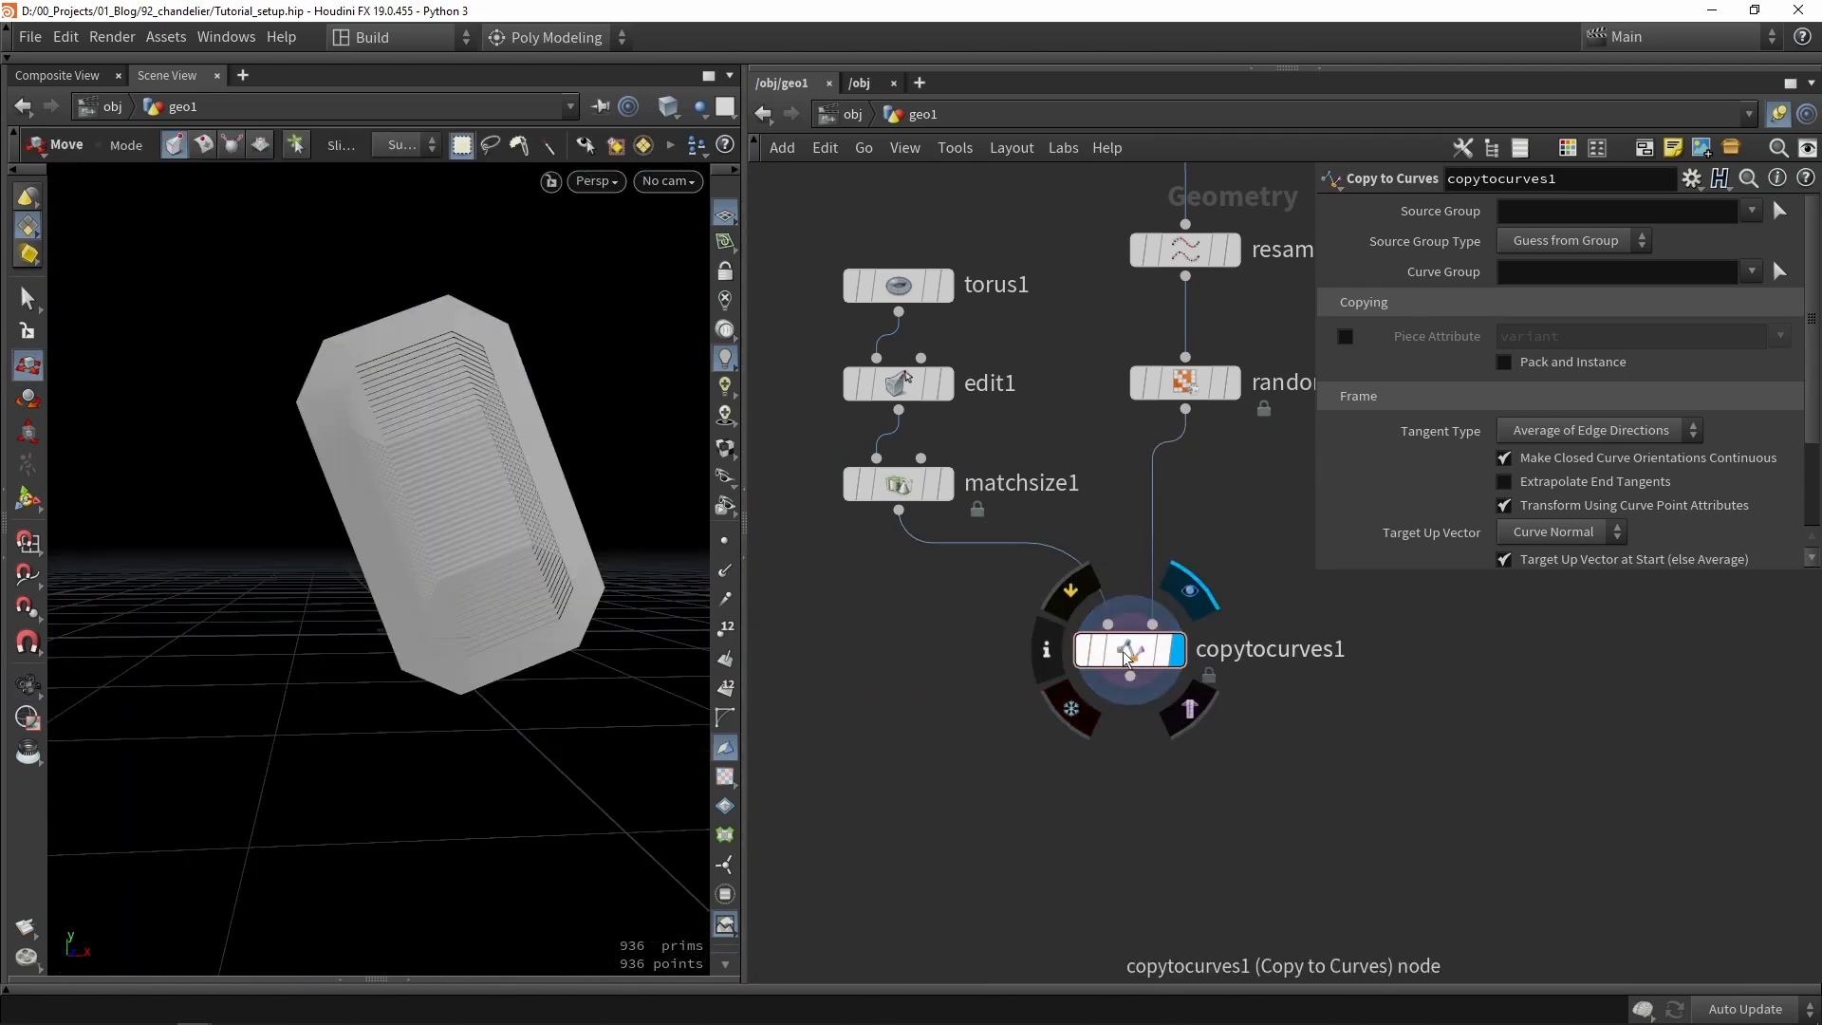
Reveal copytocurves1's rotation and scale settings and reduce the uniform scale to 0.08.
{"action": "left_click_drag", "start_coordinate": [1314, 572], "coordinate": [1265, 873]}
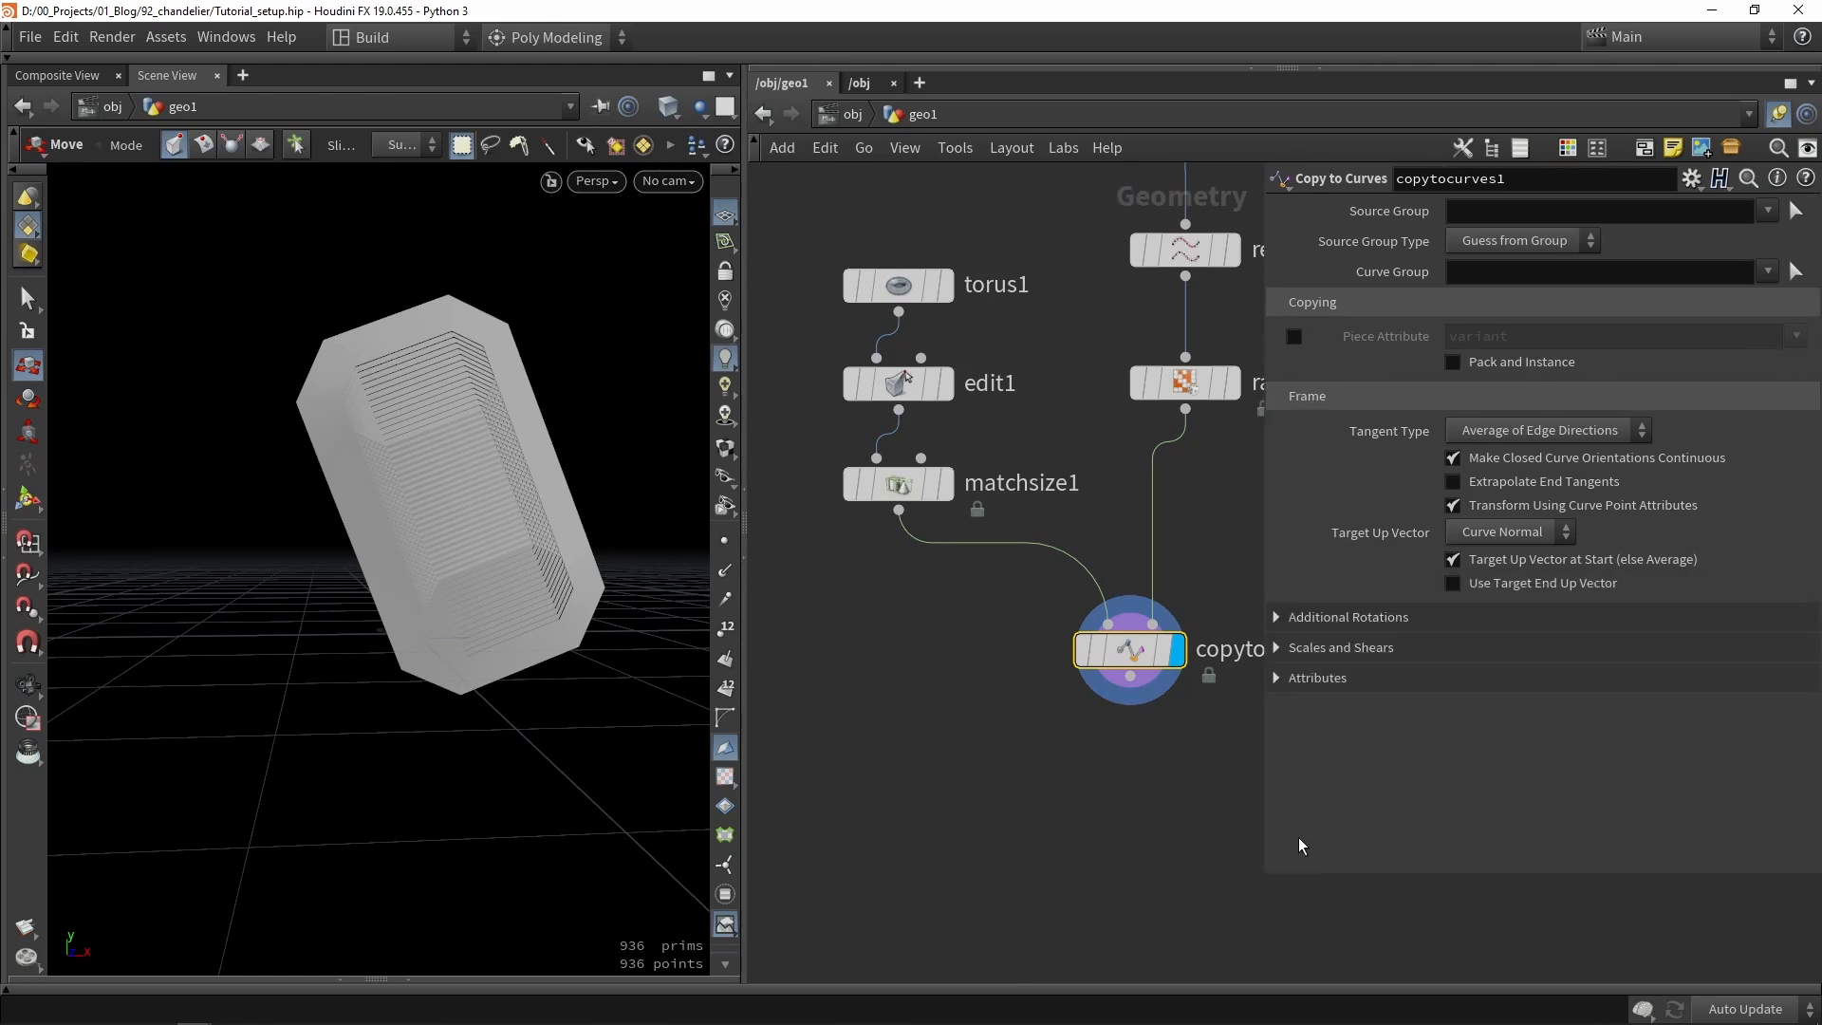
{"action": "left_click", "coordinate": [1274, 617]}
{"action": "left_click", "coordinate": [1276, 760]}
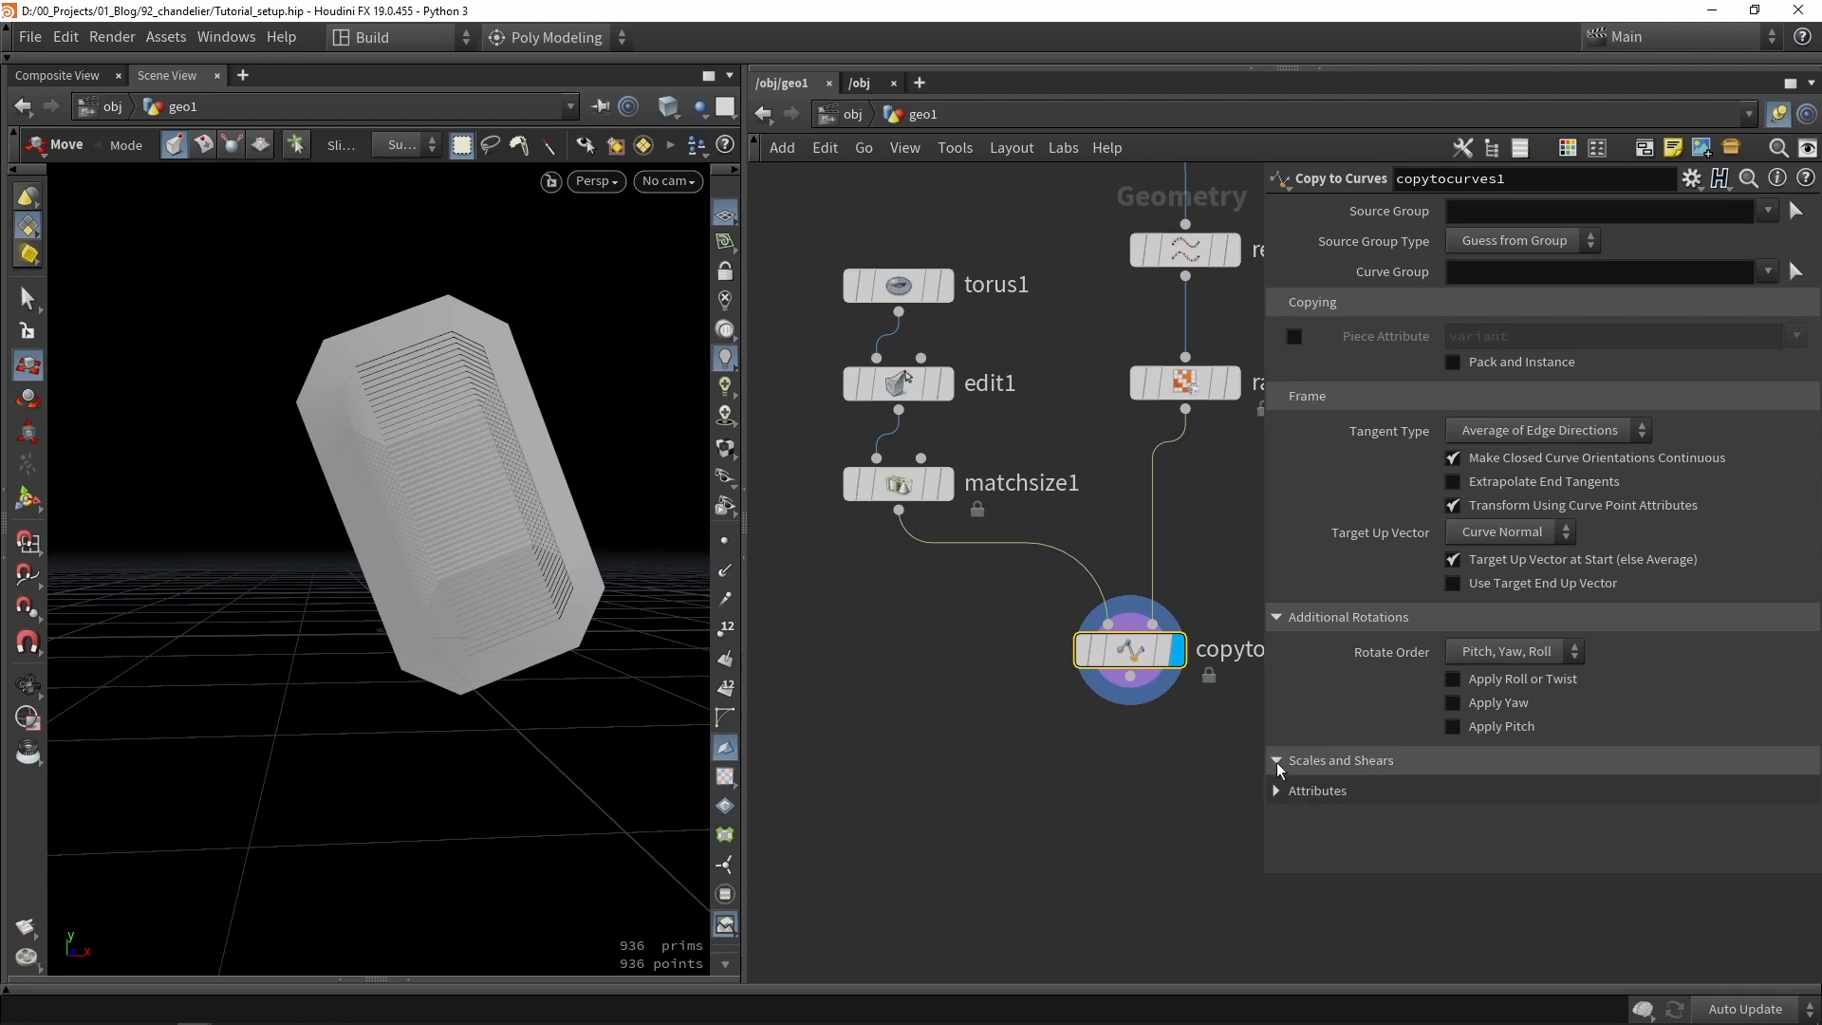
{"action": "scroll", "coordinate": [1328, 722], "scroll_direction": "down", "scroll_amount": 1}
{"action": "left_click_drag", "start_coordinate": [1611, 768], "coordinate": [1547, 783]}
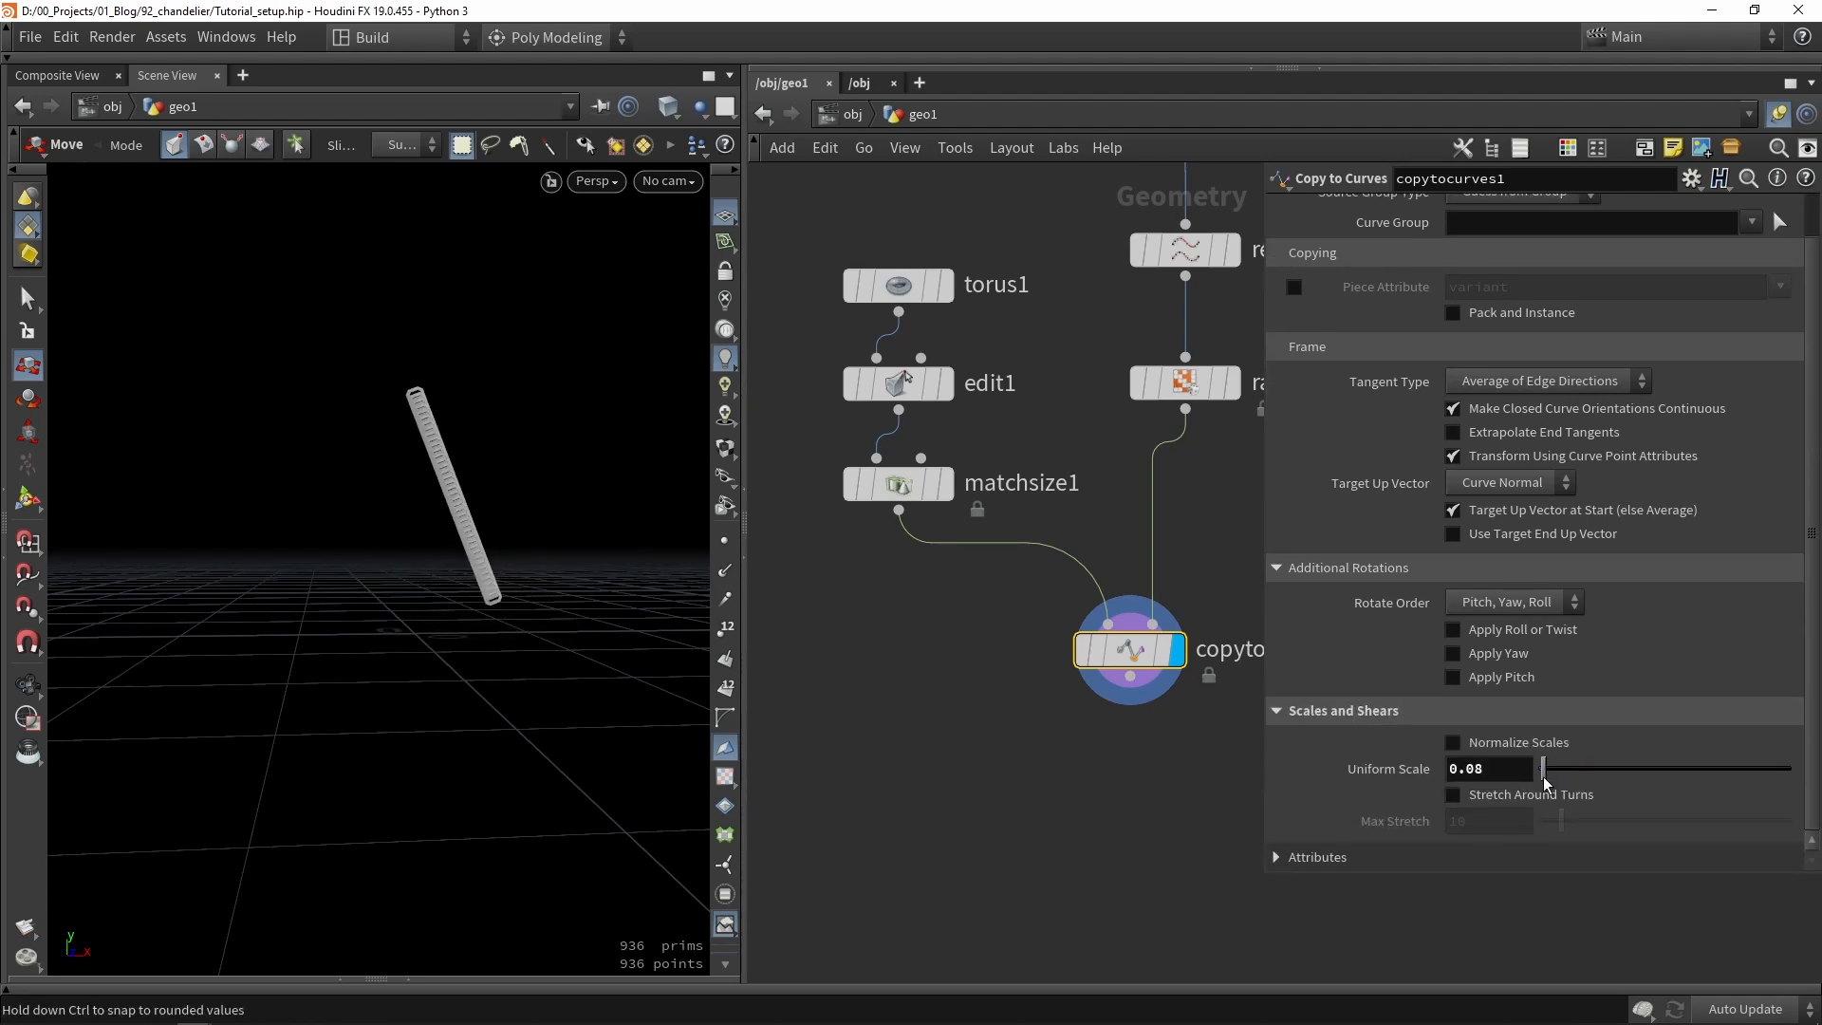
Enable roll and yaw on the copied links, with a roll of 58 and a yaw of -93.
{"action": "left_click", "coordinate": [1489, 631]}
{"action": "mouse_move", "coordinate": [1668, 665]}
{"action": "left_mouse_down"}
{"action": "mouse_move", "coordinate": [1756, 664]}
{"action": "mouse_move", "coordinate": [1705, 664]}
{"action": "left_mouse_up"}
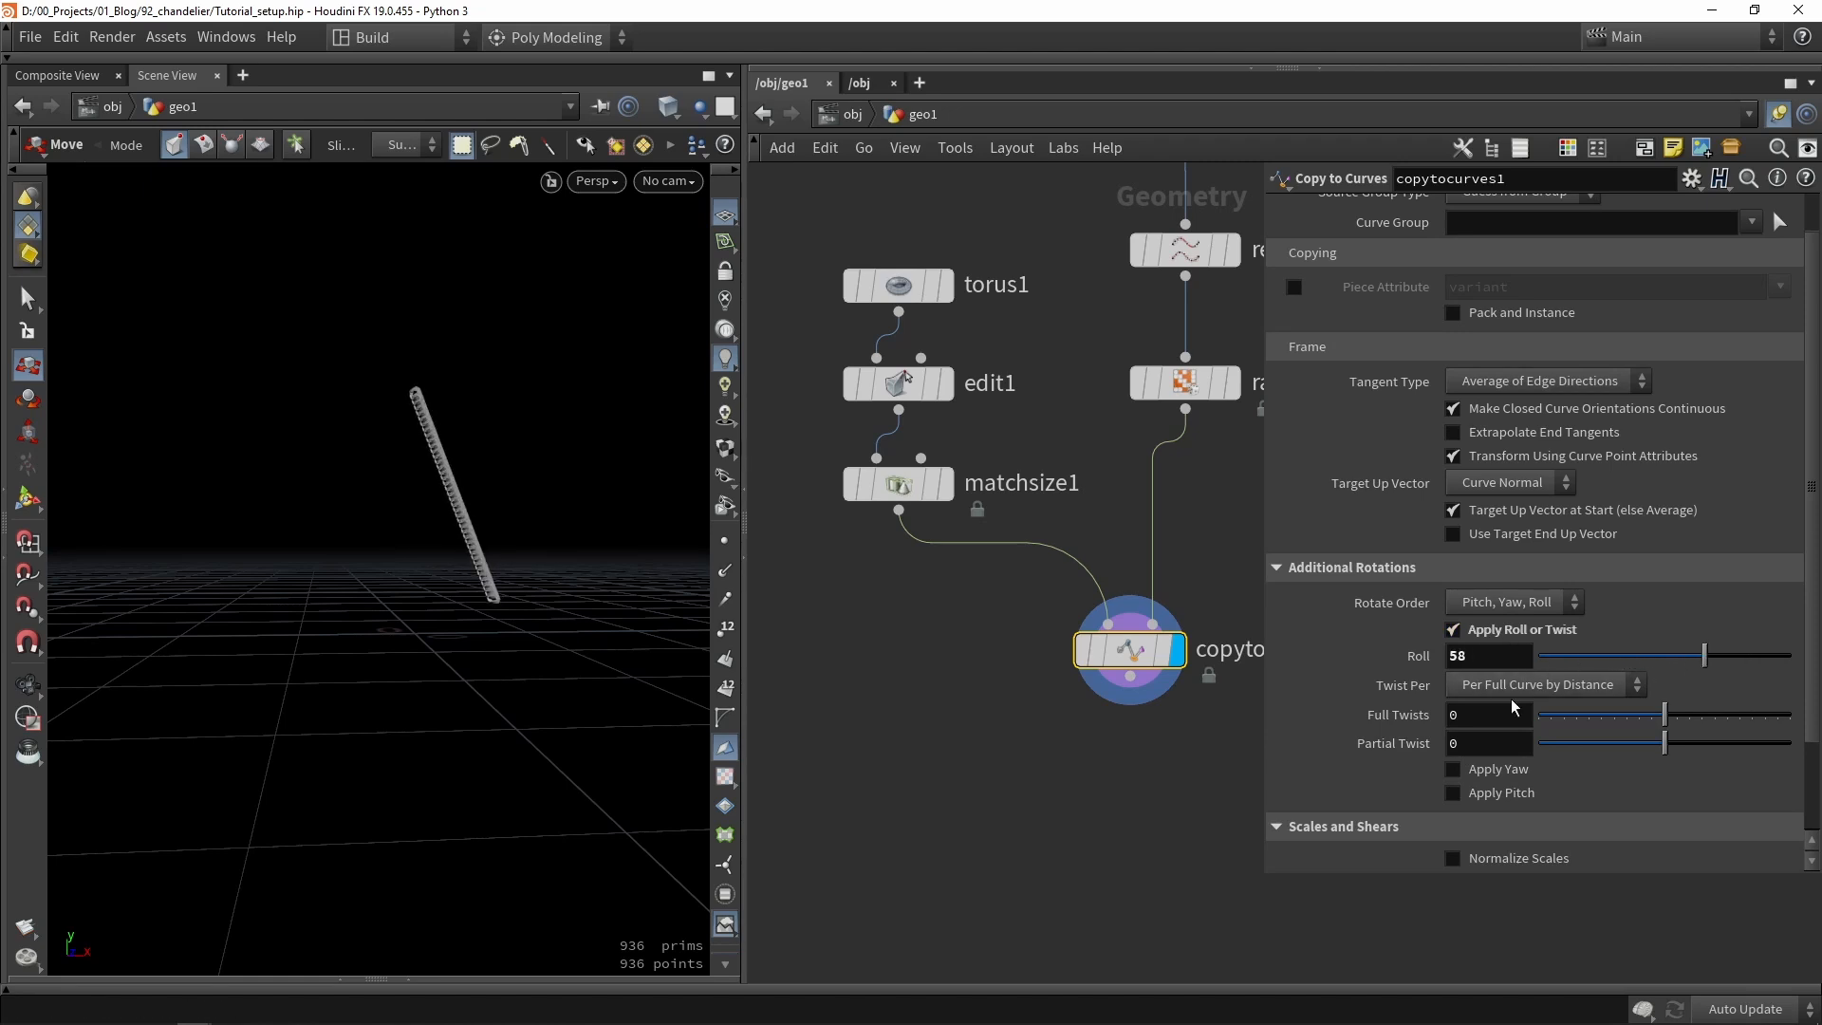
{"action": "left_click", "coordinate": [1509, 770]}
{"action": "scroll", "coordinate": [1634, 713], "scroll_direction": "down", "scroll_amount": 1}
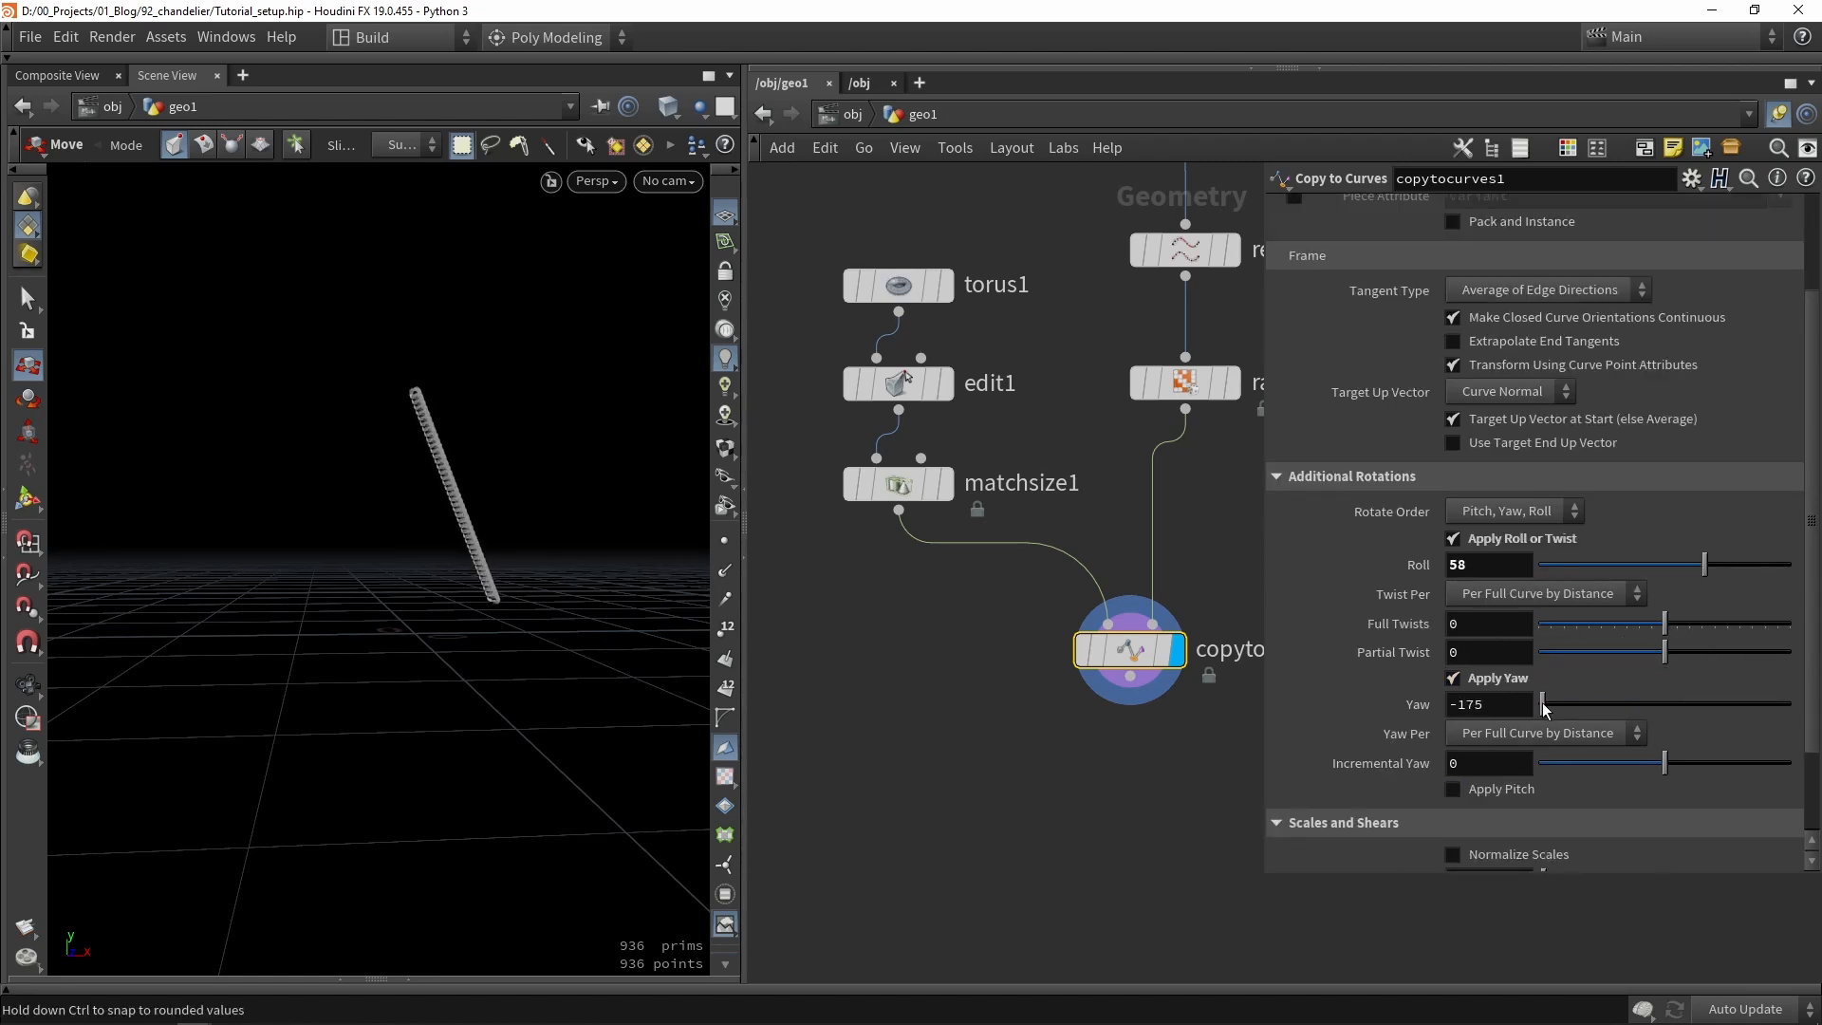
{"action": "left_click_drag", "start_coordinate": [1630, 704], "coordinate": [1599, 704]}
{"action": "scroll", "coordinate": [431, 512], "scroll_direction": "up", "scroll_amount": 5}
{"action": "left_click_drag", "start_coordinate": [413, 541], "coordinate": [446, 512], "text": "alt"}
Set the copied links' yaw to 90, reset their roll to 0 and set the uniform scale to 0.043.
{"action": "scroll", "coordinate": [1555, 839], "scroll_direction": "down", "scroll_amount": 1}
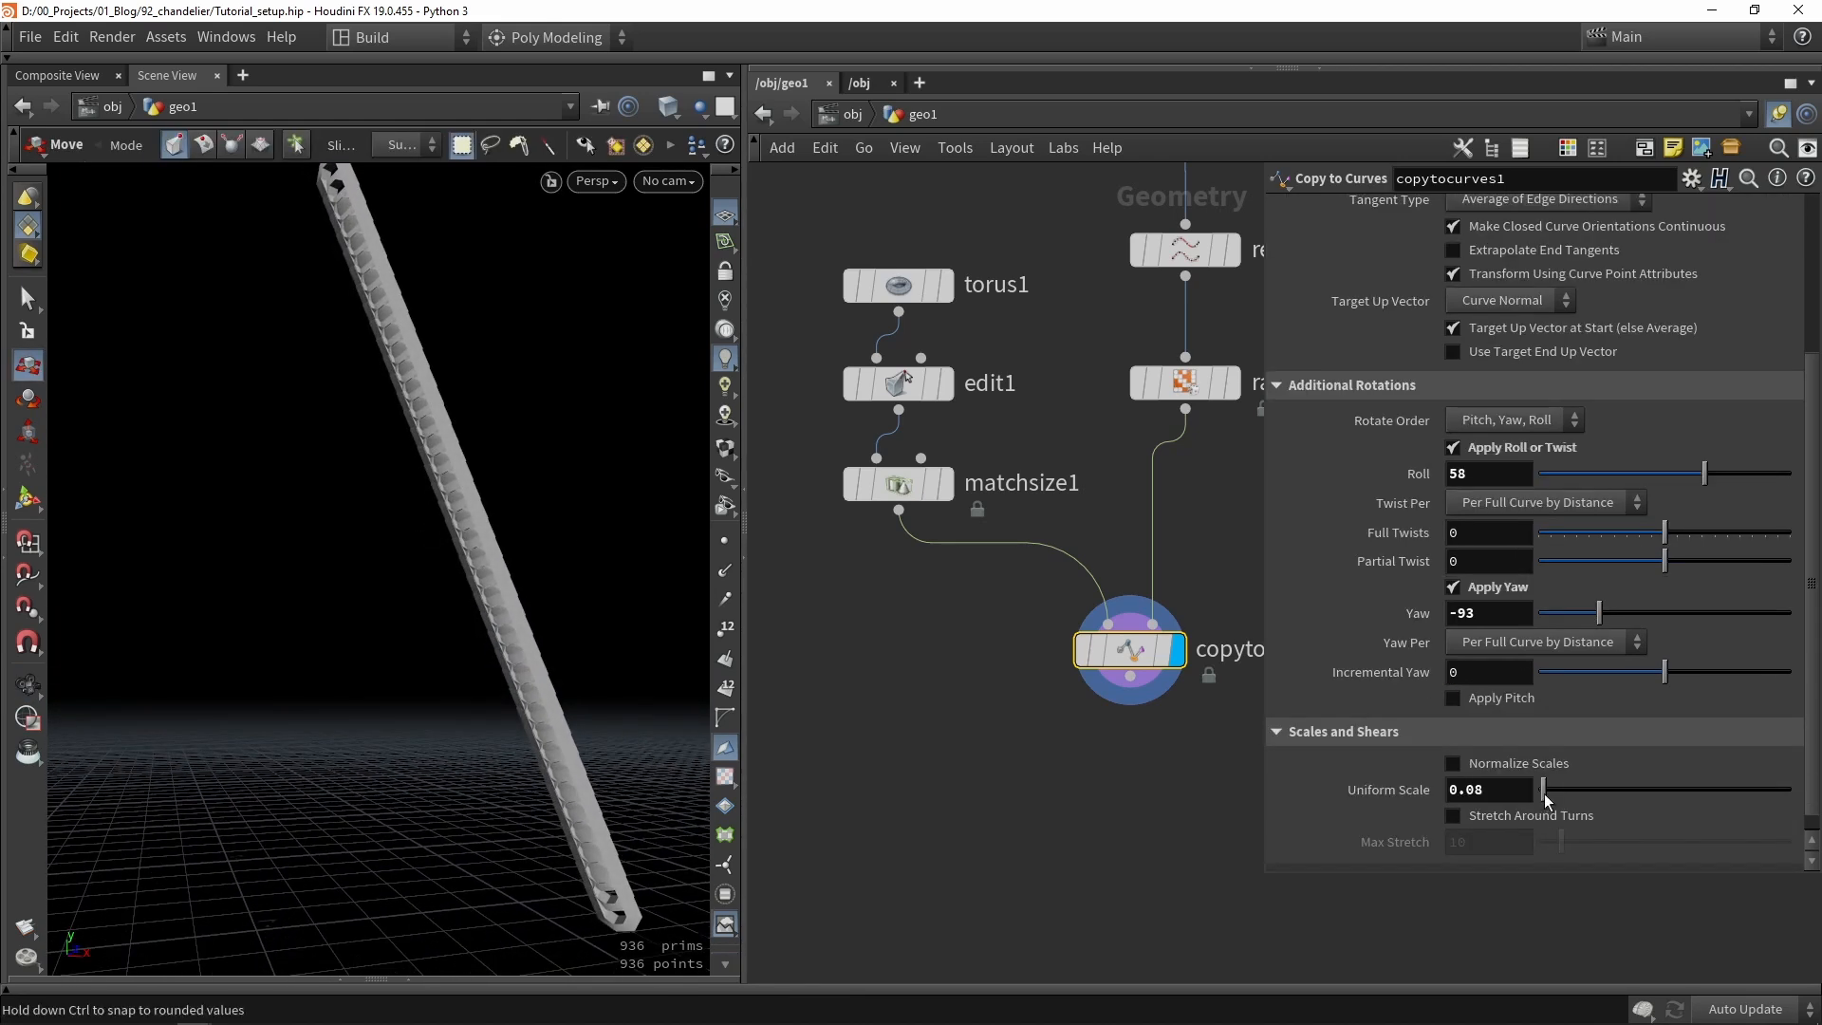
{"action": "left_click_drag", "start_coordinate": [1545, 795], "coordinate": [1541, 795]}
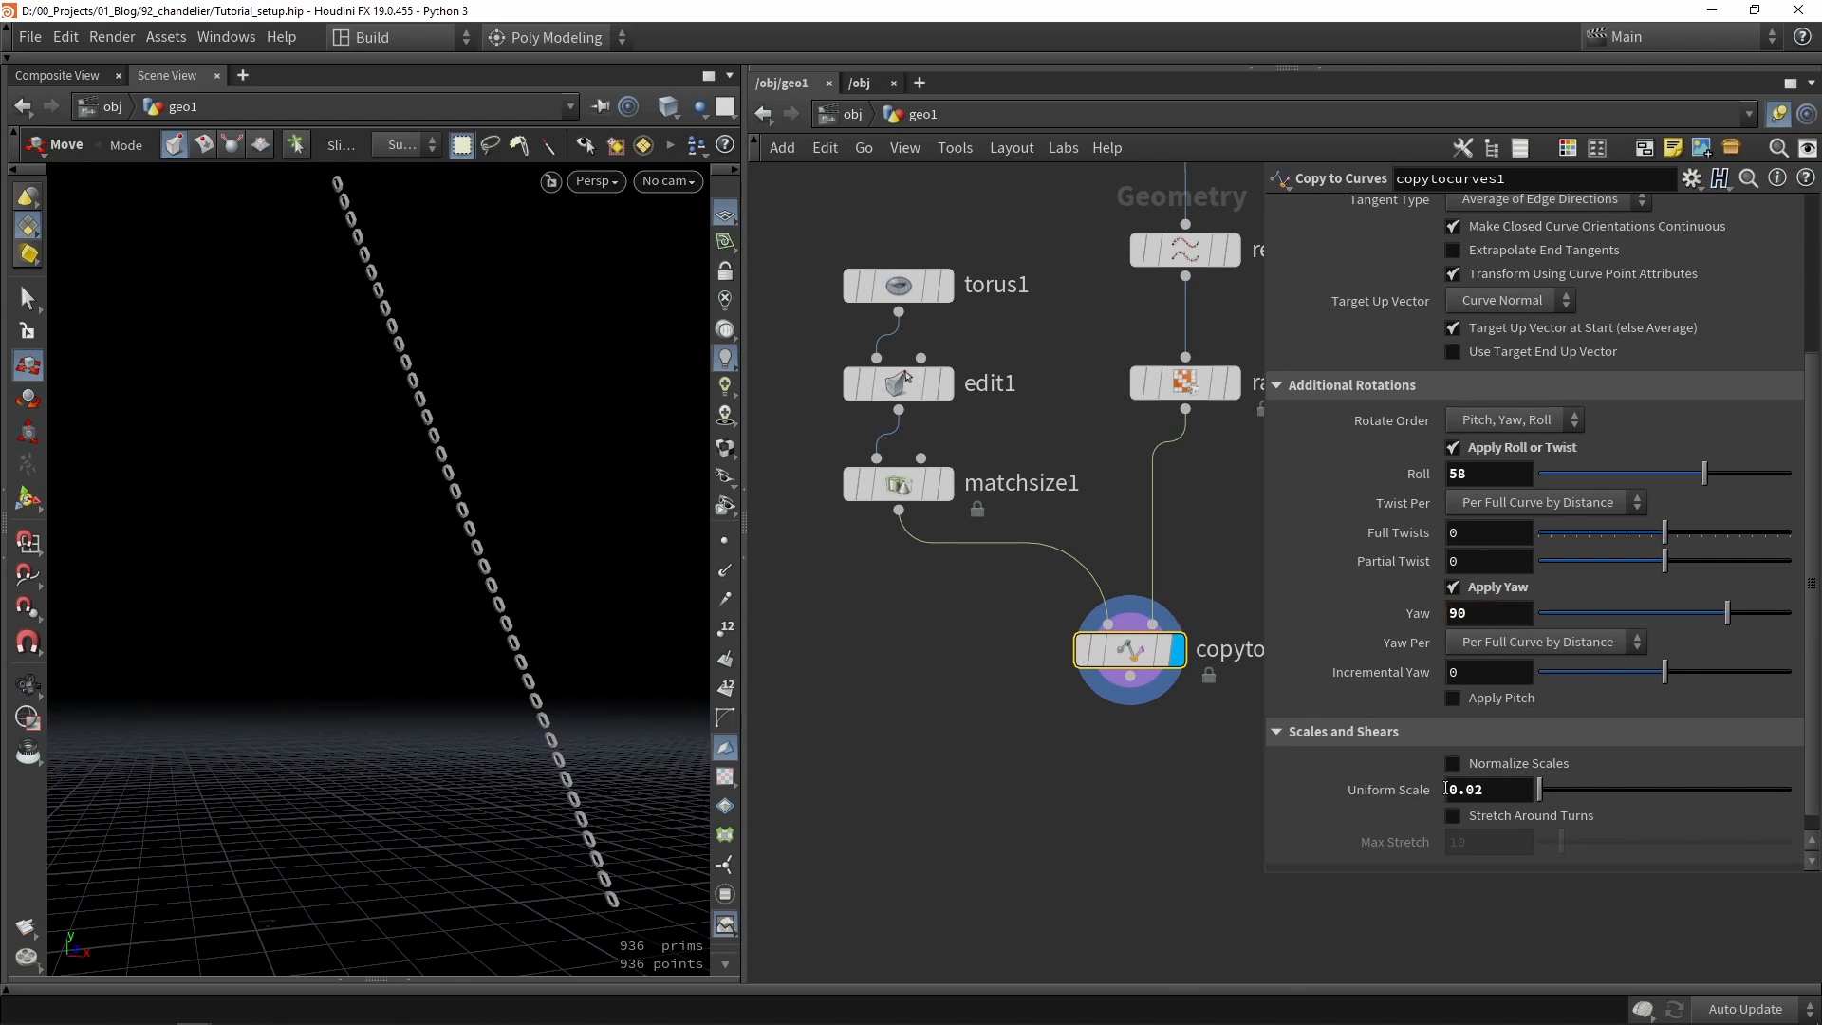
{"action": "middle_click_drag", "start_coordinate": [1445, 788], "coordinate": [1576, 865]}
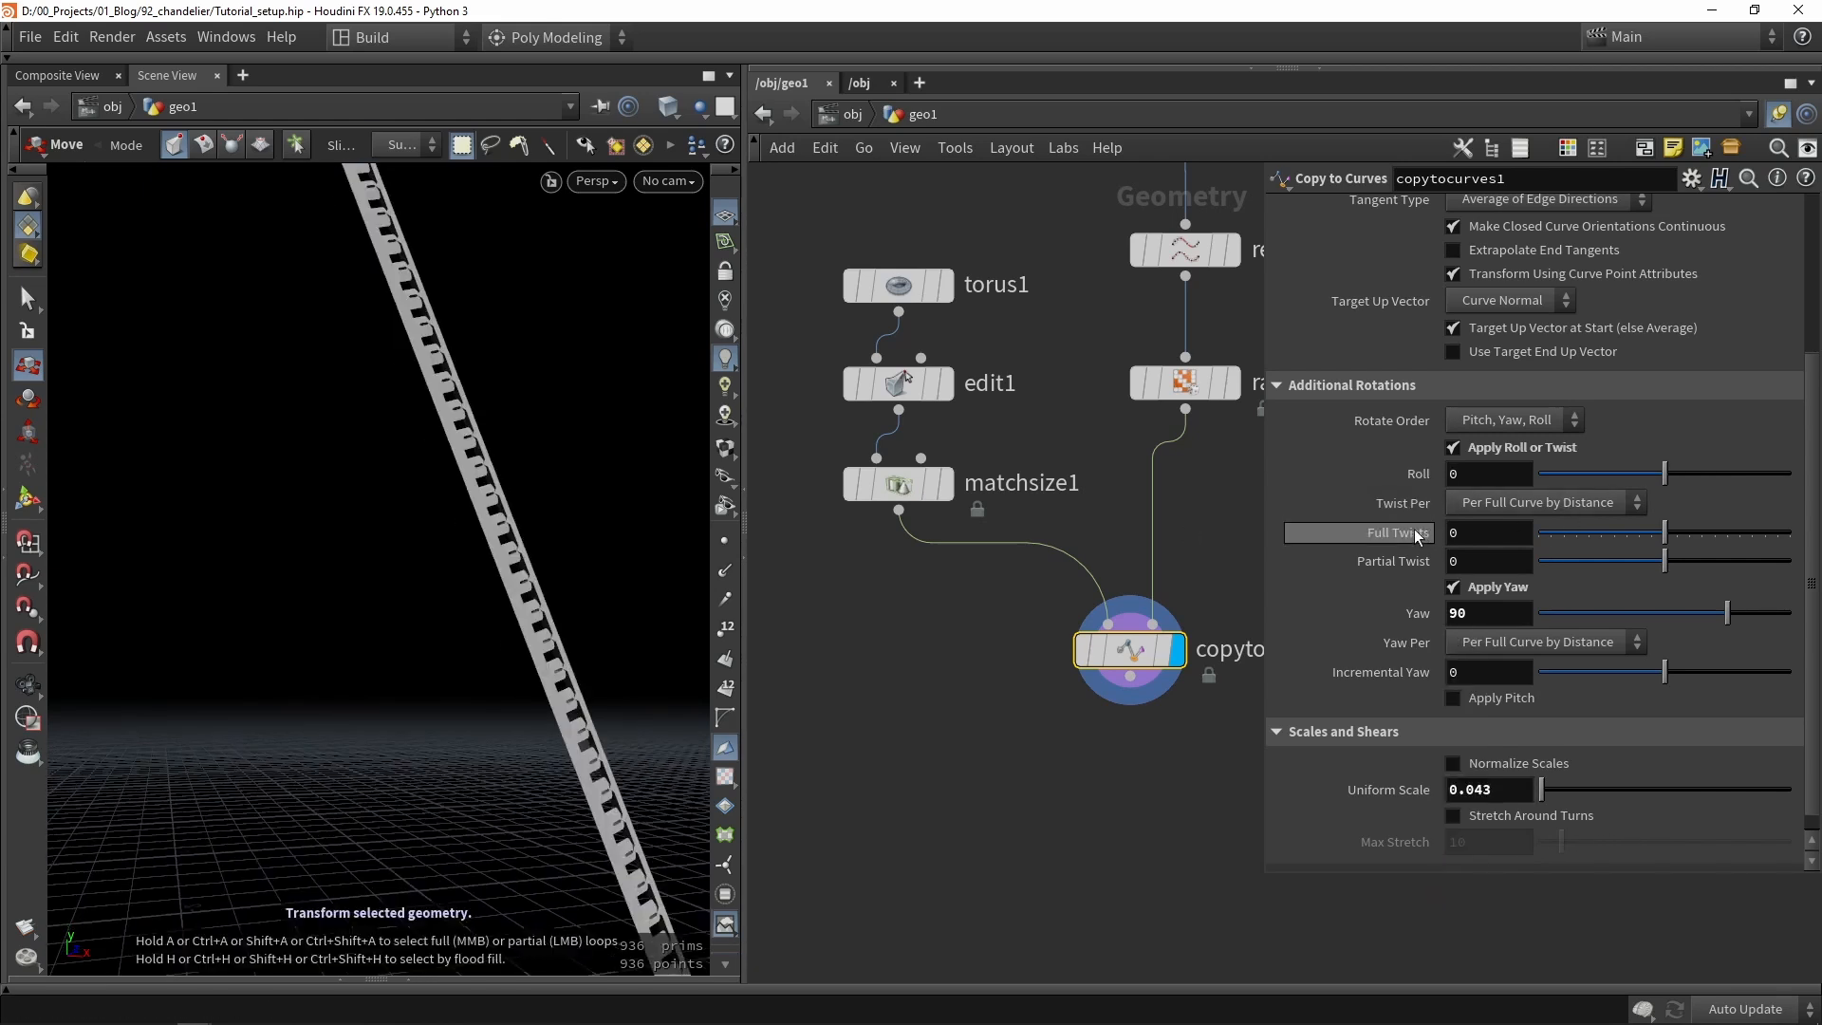
Twist the links into an interlocking chain with 5 full twists and a roll of 40.
{"action": "left_click_drag", "start_coordinate": [1675, 536], "coordinate": [1734, 545]}
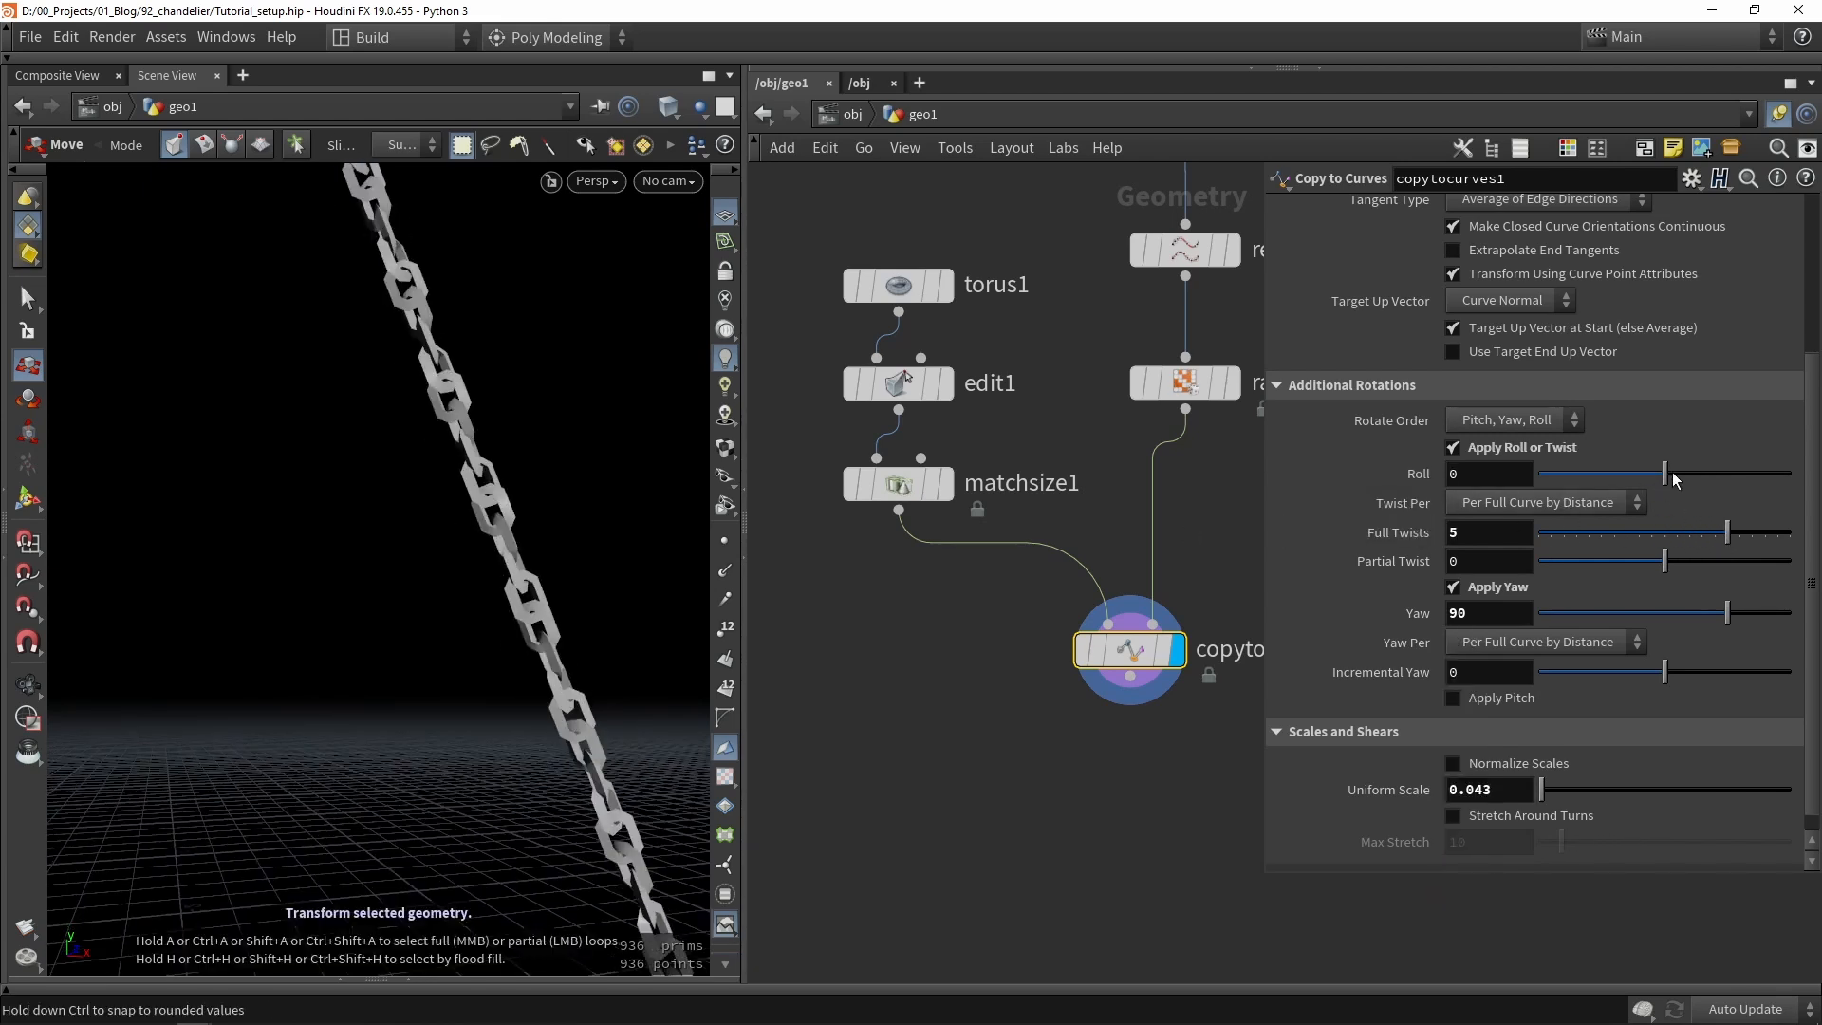
{"action": "mouse_move", "coordinate": [1675, 479]}
{"action": "left_mouse_down"}
{"action": "mouse_move", "coordinate": [1765, 480]}
{"action": "mouse_move", "coordinate": [1622, 479]}
{"action": "mouse_move", "coordinate": [1702, 479]}
{"action": "left_mouse_up"}
{"action": "key", "text": "Escape"}
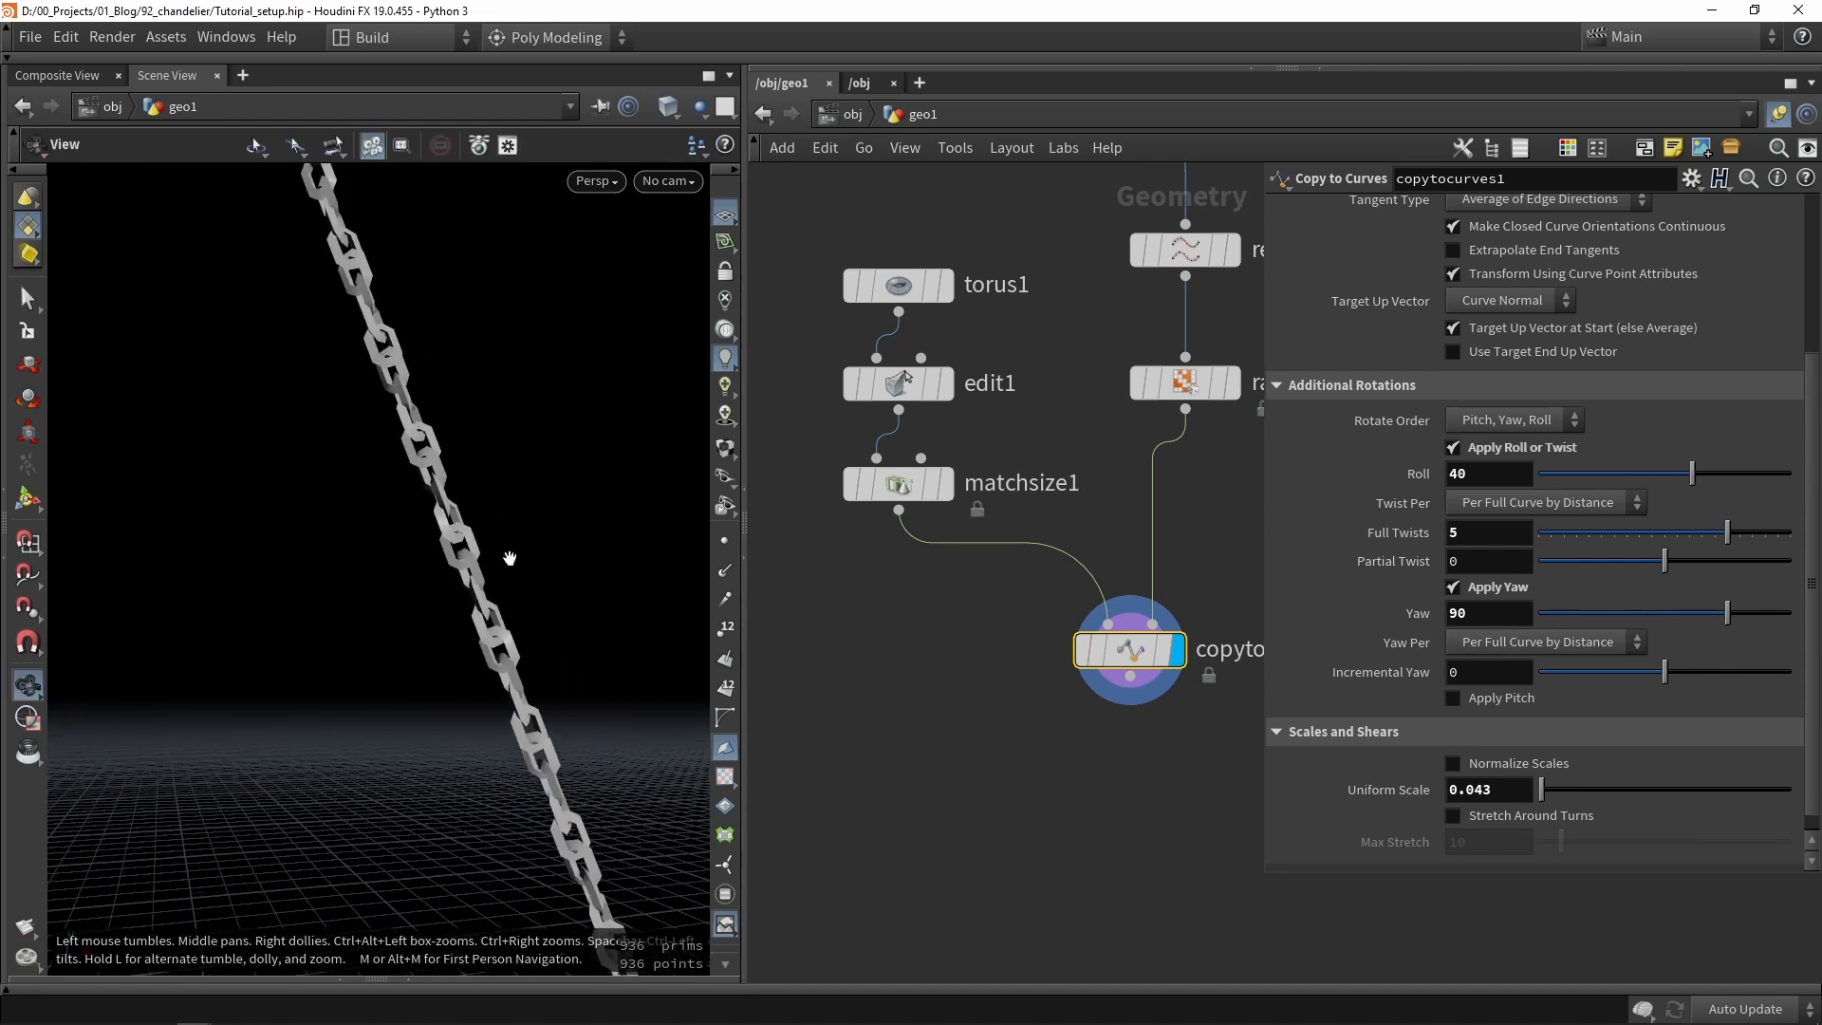
{"action": "scroll", "coordinate": [510, 559], "scroll_direction": "down", "scroll_amount": 5}
{"action": "left_click_drag", "start_coordinate": [443, 550], "coordinate": [495, 658]}
{"action": "scroll", "coordinate": [529, 705], "scroll_direction": "up", "scroll_amount": 5}
Wire the copytocurves1 output into the merge3 node.
{"action": "scroll", "coordinate": [527, 704], "scroll_direction": "down", "scroll_amount": 4}
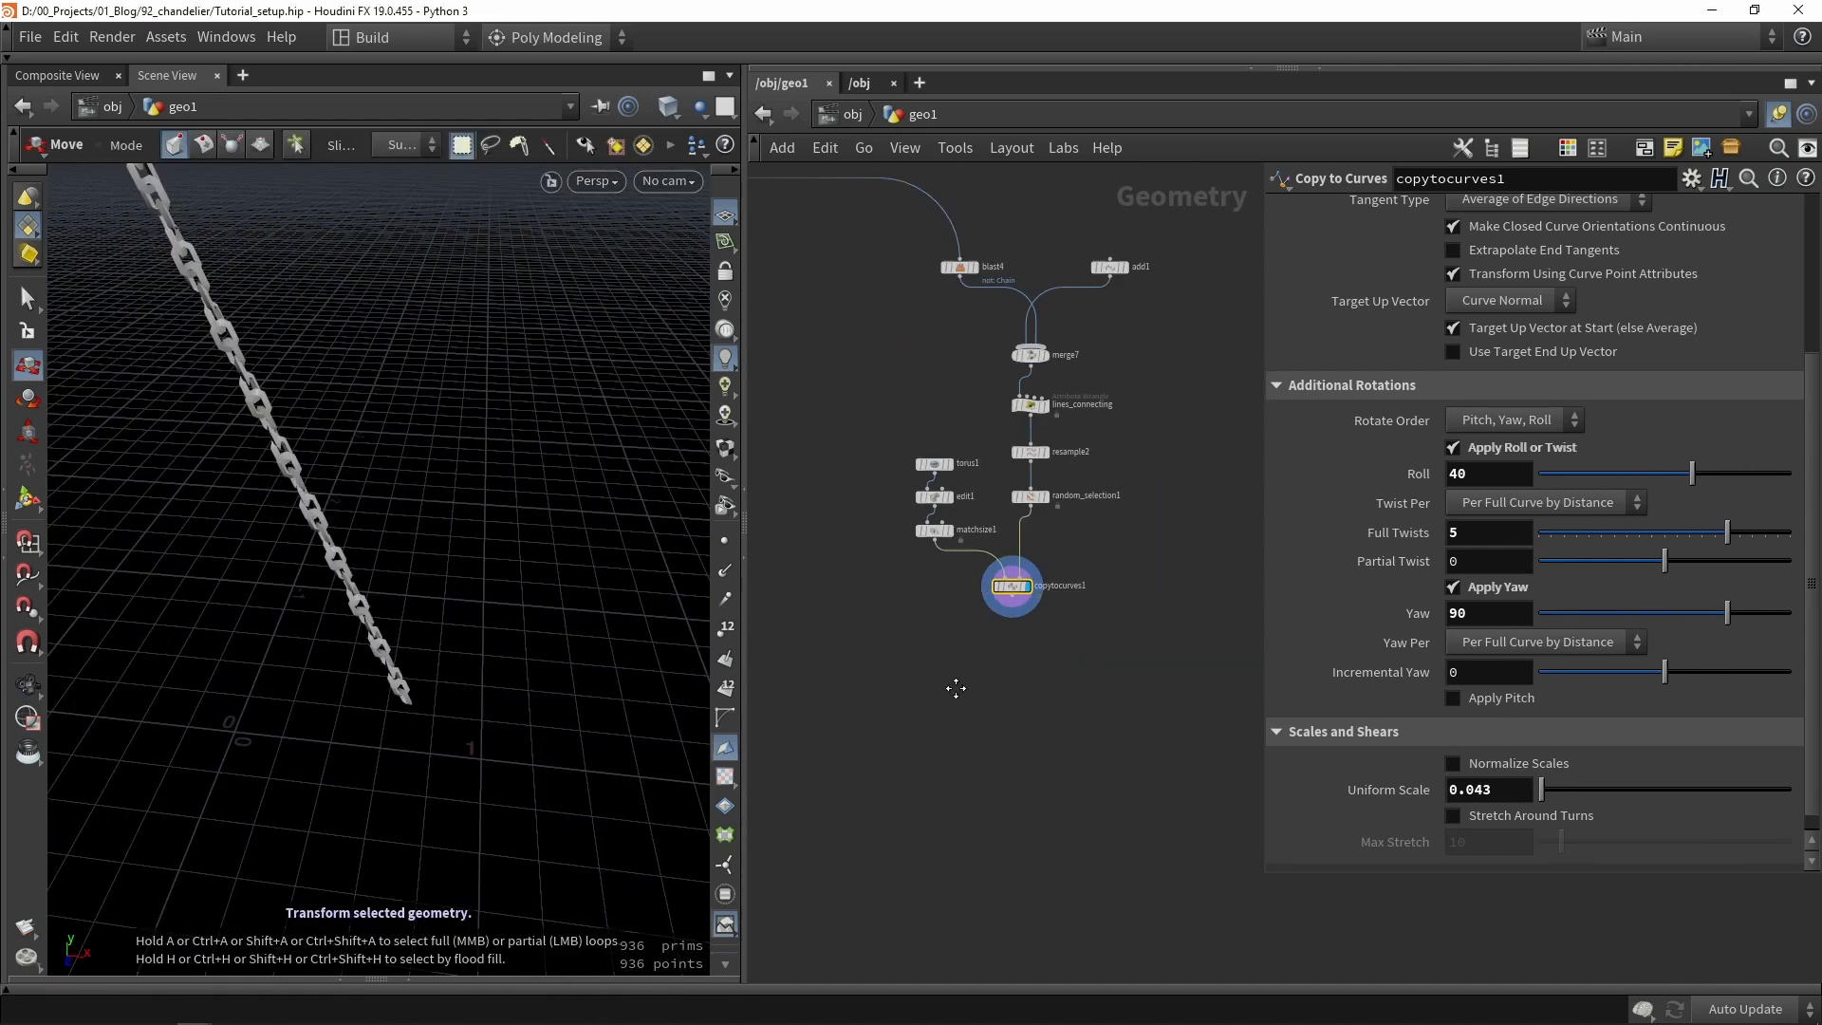
{"action": "middle_click_drag", "start_coordinate": [955, 689], "coordinate": [1126, 563]}
{"action": "scroll", "coordinate": [1120, 564], "scroll_direction": "down", "scroll_amount": 5}
{"action": "scroll", "coordinate": [1109, 558], "scroll_direction": "up", "scroll_amount": 4}
{"action": "left_click", "coordinate": [1196, 498]}
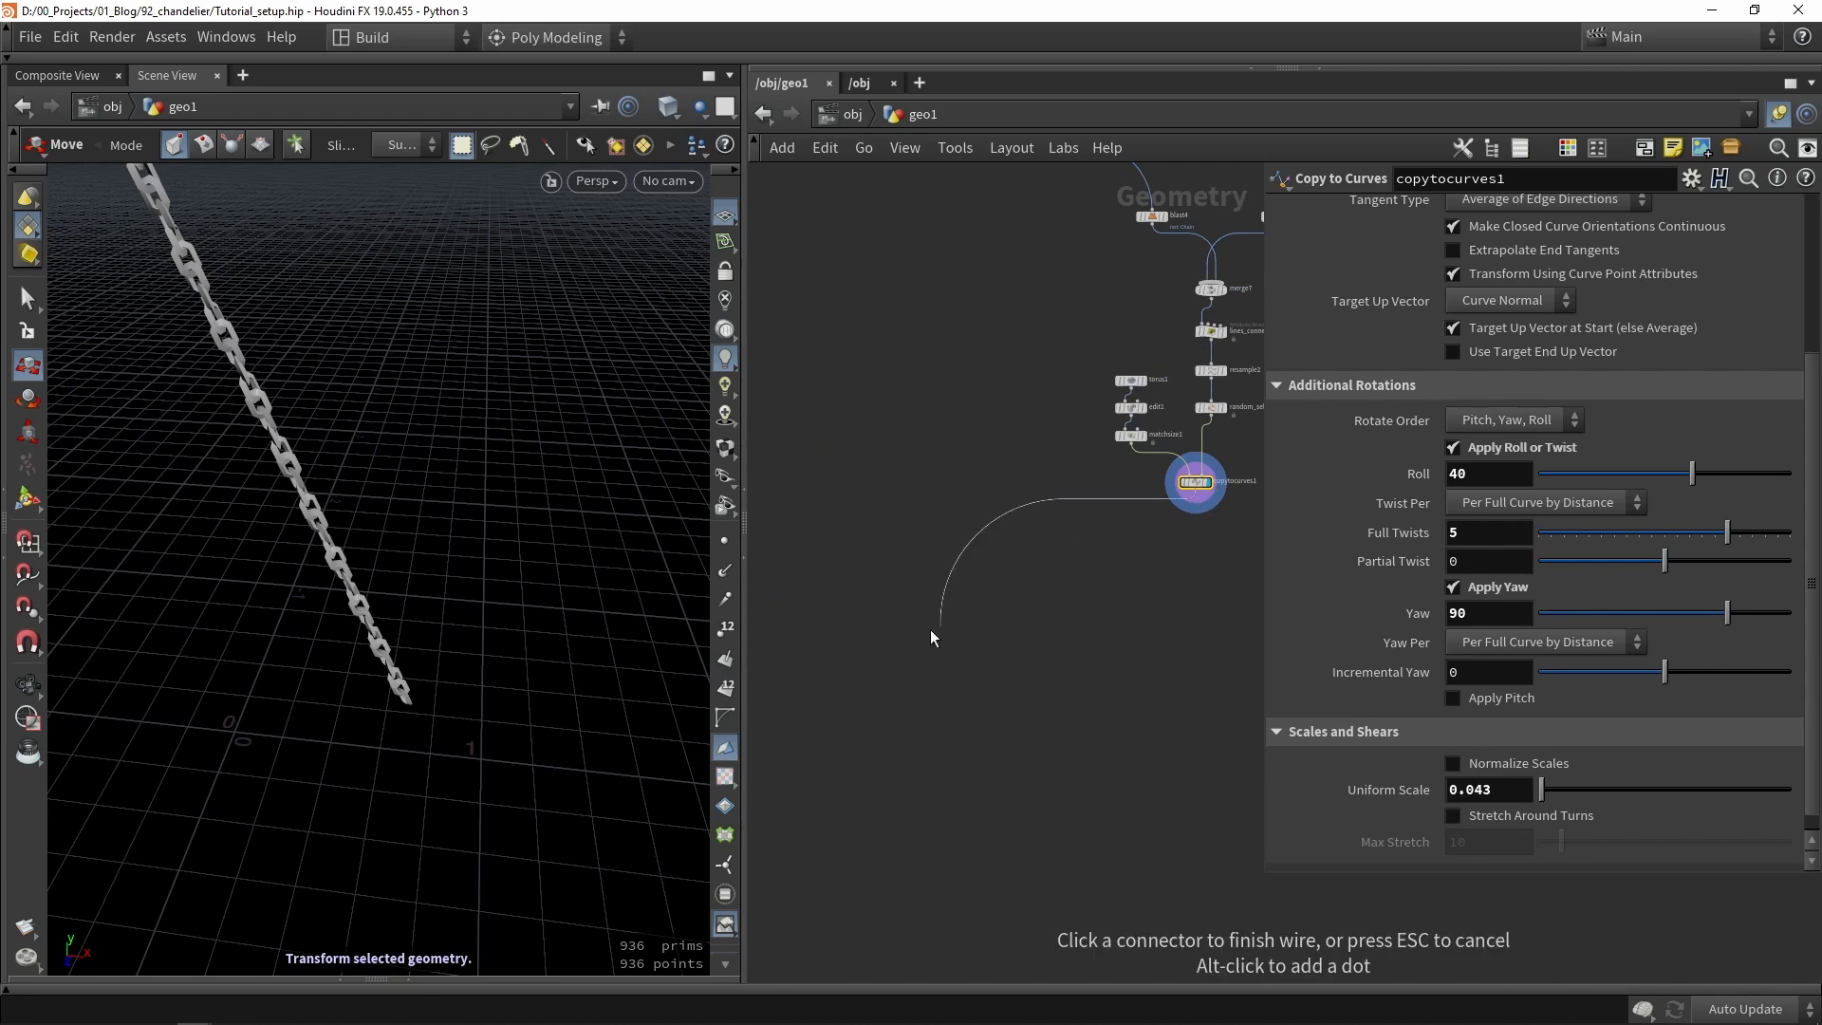
{"action": "scroll", "coordinate": [920, 637], "scroll_direction": "down", "scroll_amount": 4}
{"action": "middle_click_drag", "start_coordinate": [768, 638], "coordinate": [879, 534]}
{"action": "scroll", "coordinate": [882, 533], "scroll_direction": "up", "scroll_amount": 5}
{"action": "left_click", "coordinate": [962, 604]}
{"action": "scroll", "coordinate": [968, 617], "scroll_direction": "up", "scroll_amount": 3}
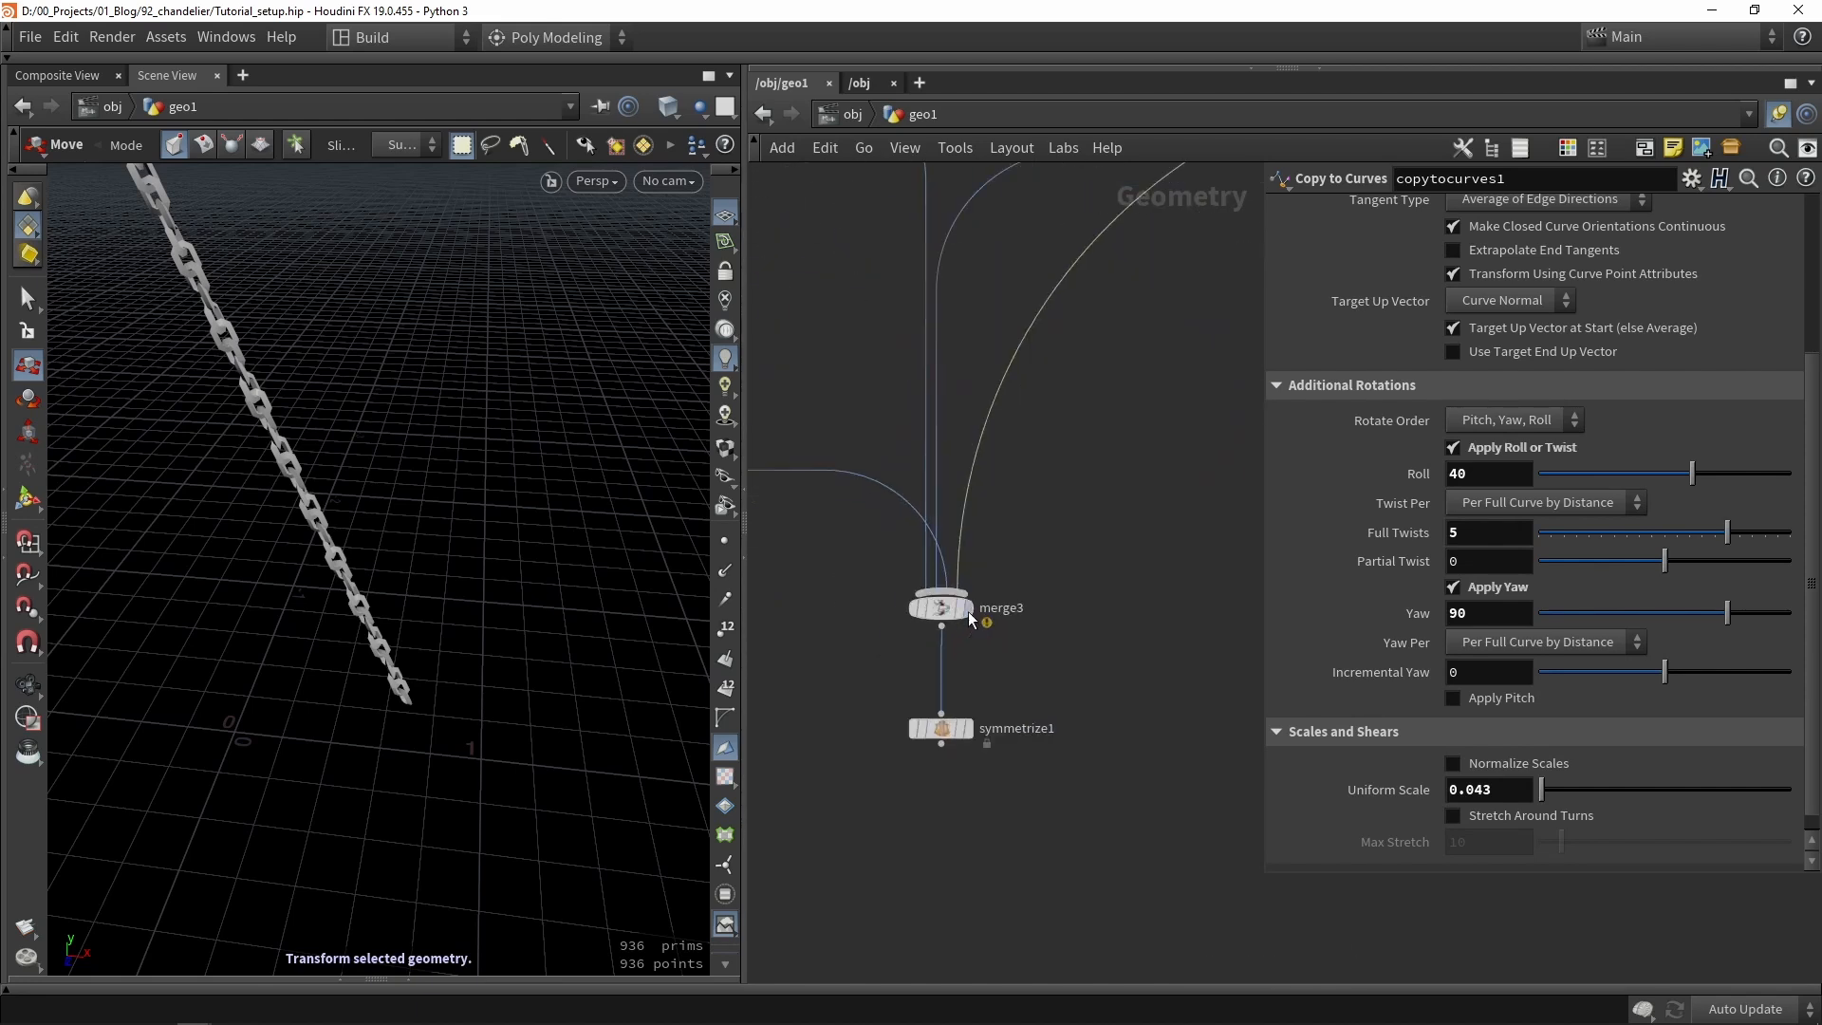
Display symmetrize1 to view the whole chandelier with the chains mirrored.
{"action": "left_click", "coordinate": [967, 608]}
{"action": "left_click", "coordinate": [942, 611]}
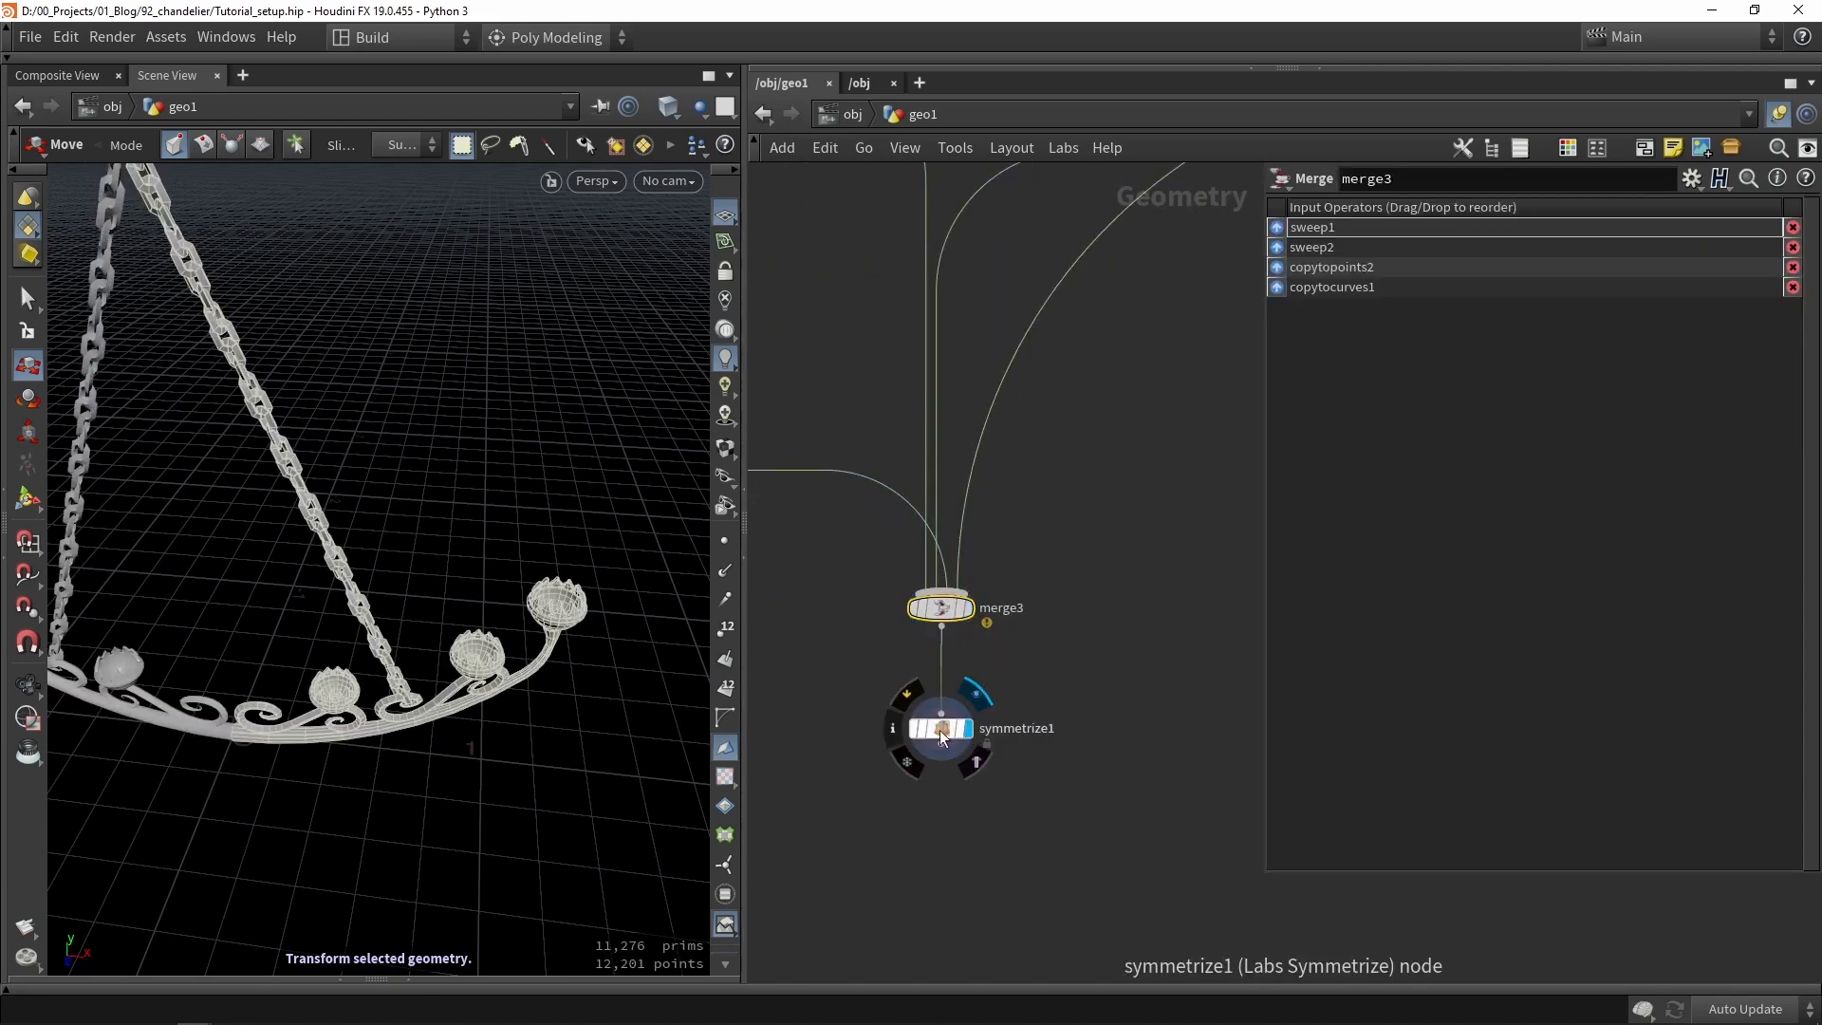
{"action": "left_click", "coordinate": [940, 738]}
{"action": "scroll", "coordinate": [354, 610], "scroll_direction": "down", "scroll_amount": 3}
{"action": "left_click_drag", "start_coordinate": [354, 610], "coordinate": [416, 541], "text": "alt"}
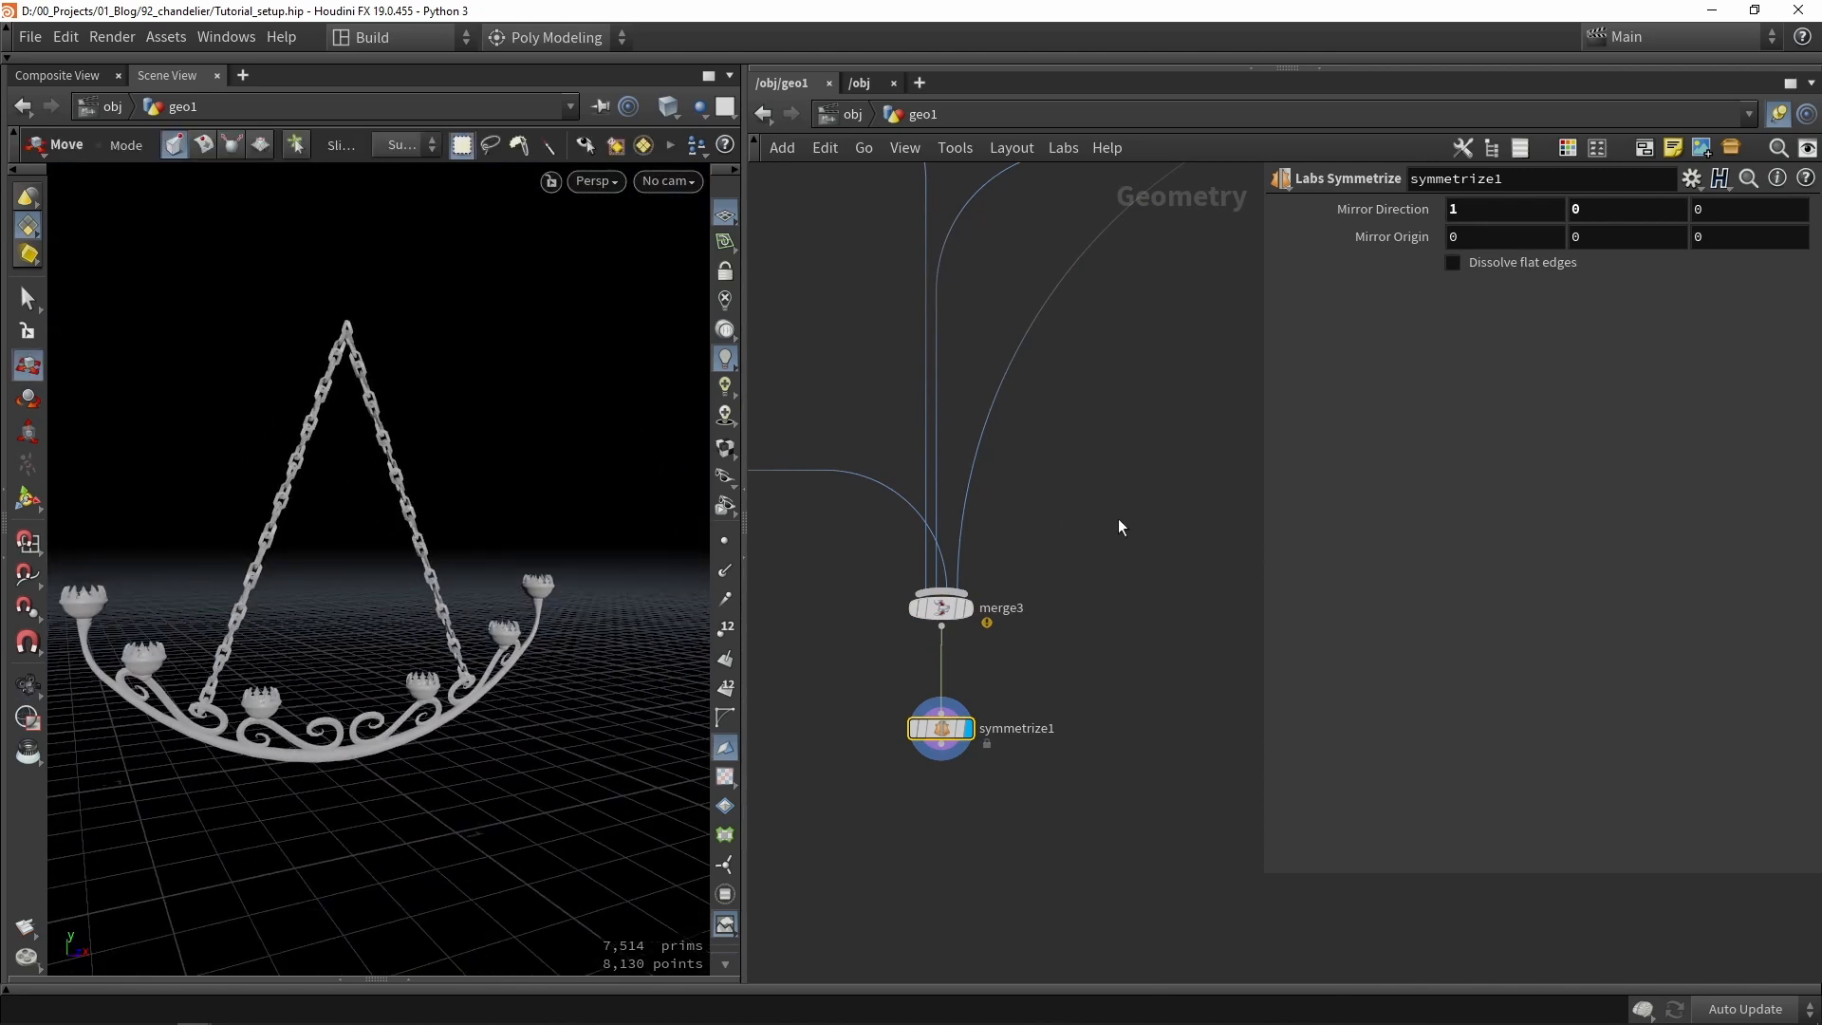
Move the add1 node slightly aside in the network and display its point.
{"action": "middle_click_drag", "start_coordinate": [1120, 526], "coordinate": [1048, 551]}
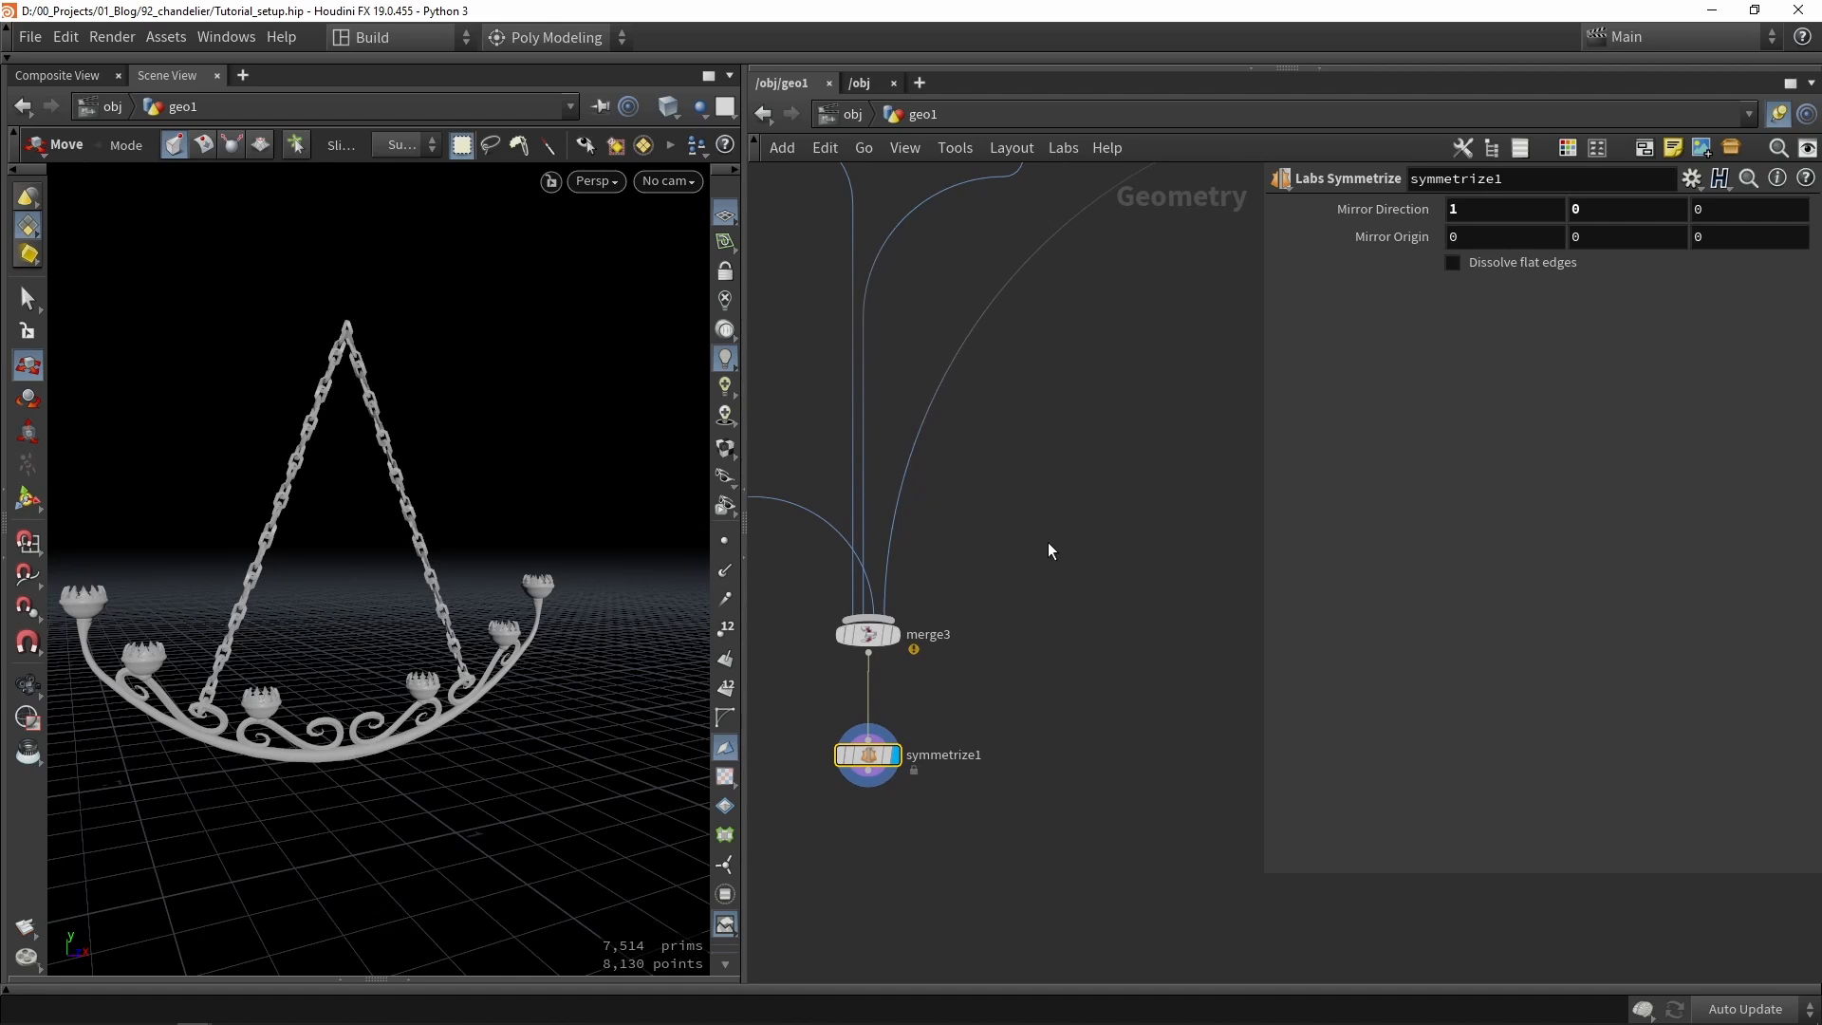
{"action": "scroll", "coordinate": [1036, 550], "scroll_direction": "down", "scroll_amount": 3}
{"action": "middle_click_drag", "start_coordinate": [1163, 607], "coordinate": [1028, 651]}
{"action": "scroll", "coordinate": [1028, 651], "scroll_direction": "down", "scroll_amount": 3}
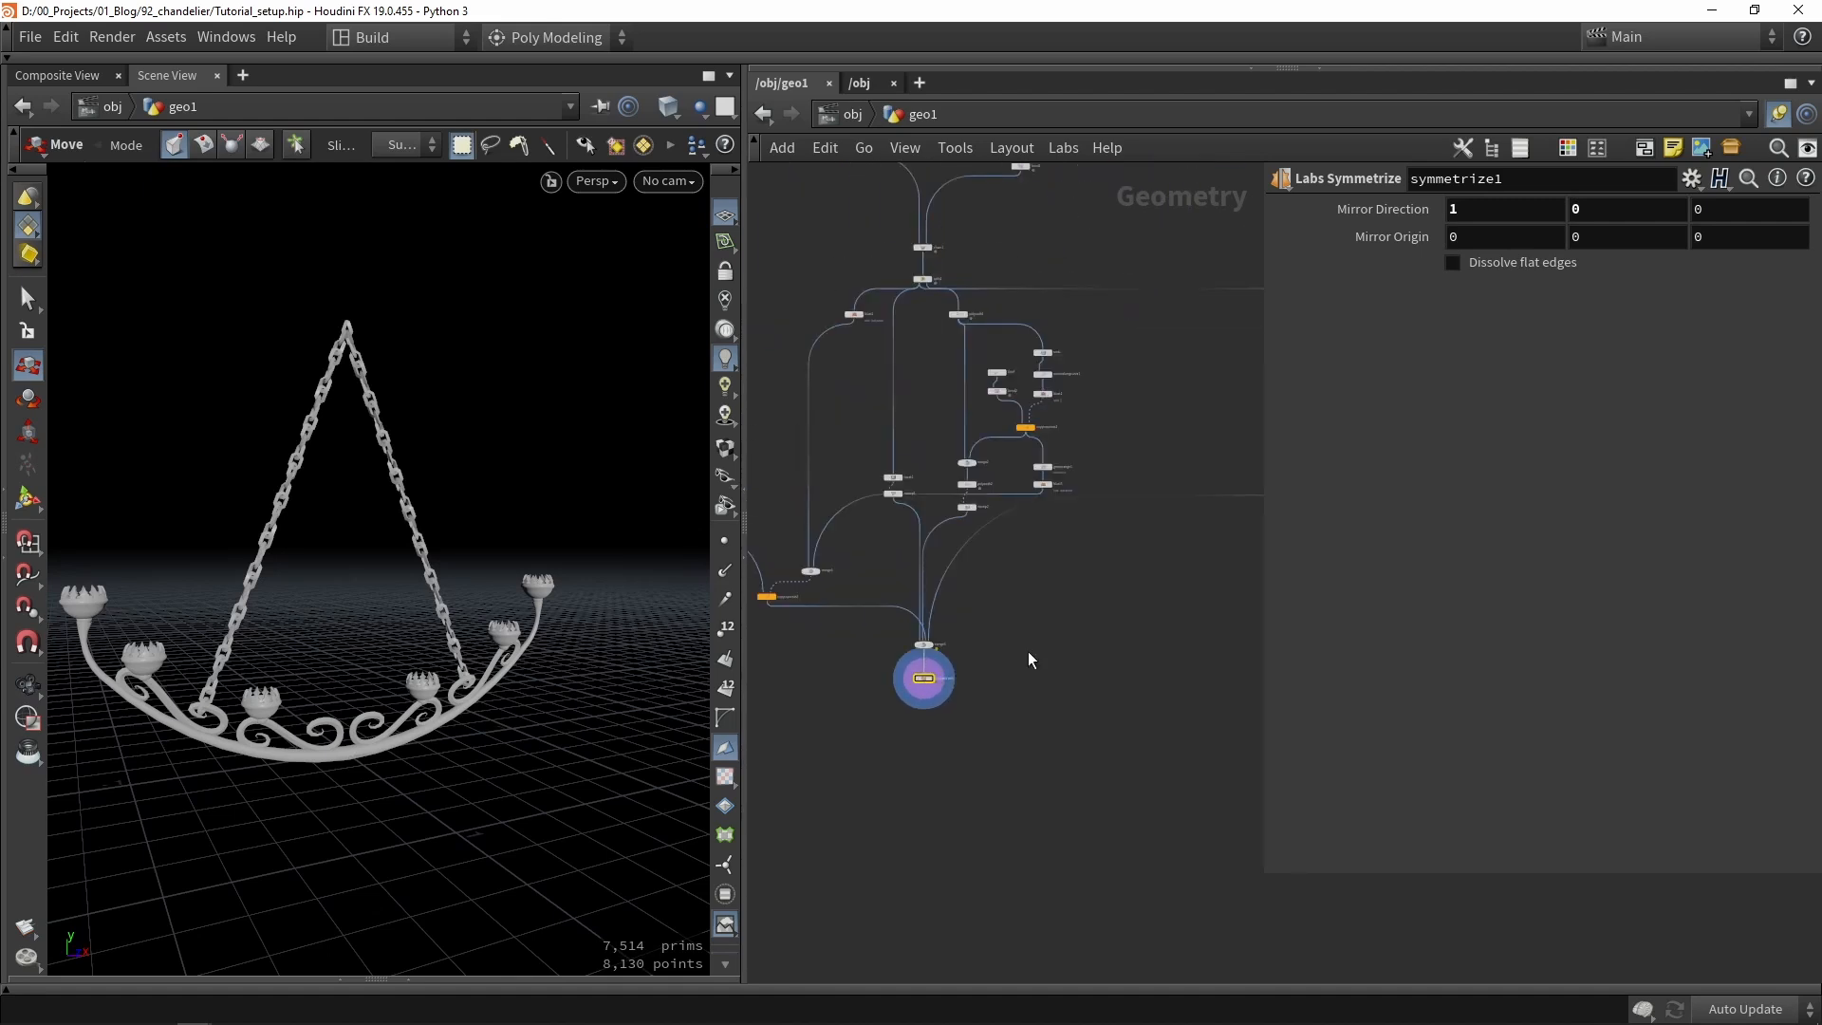
{"action": "left_click", "coordinate": [883, 389]}
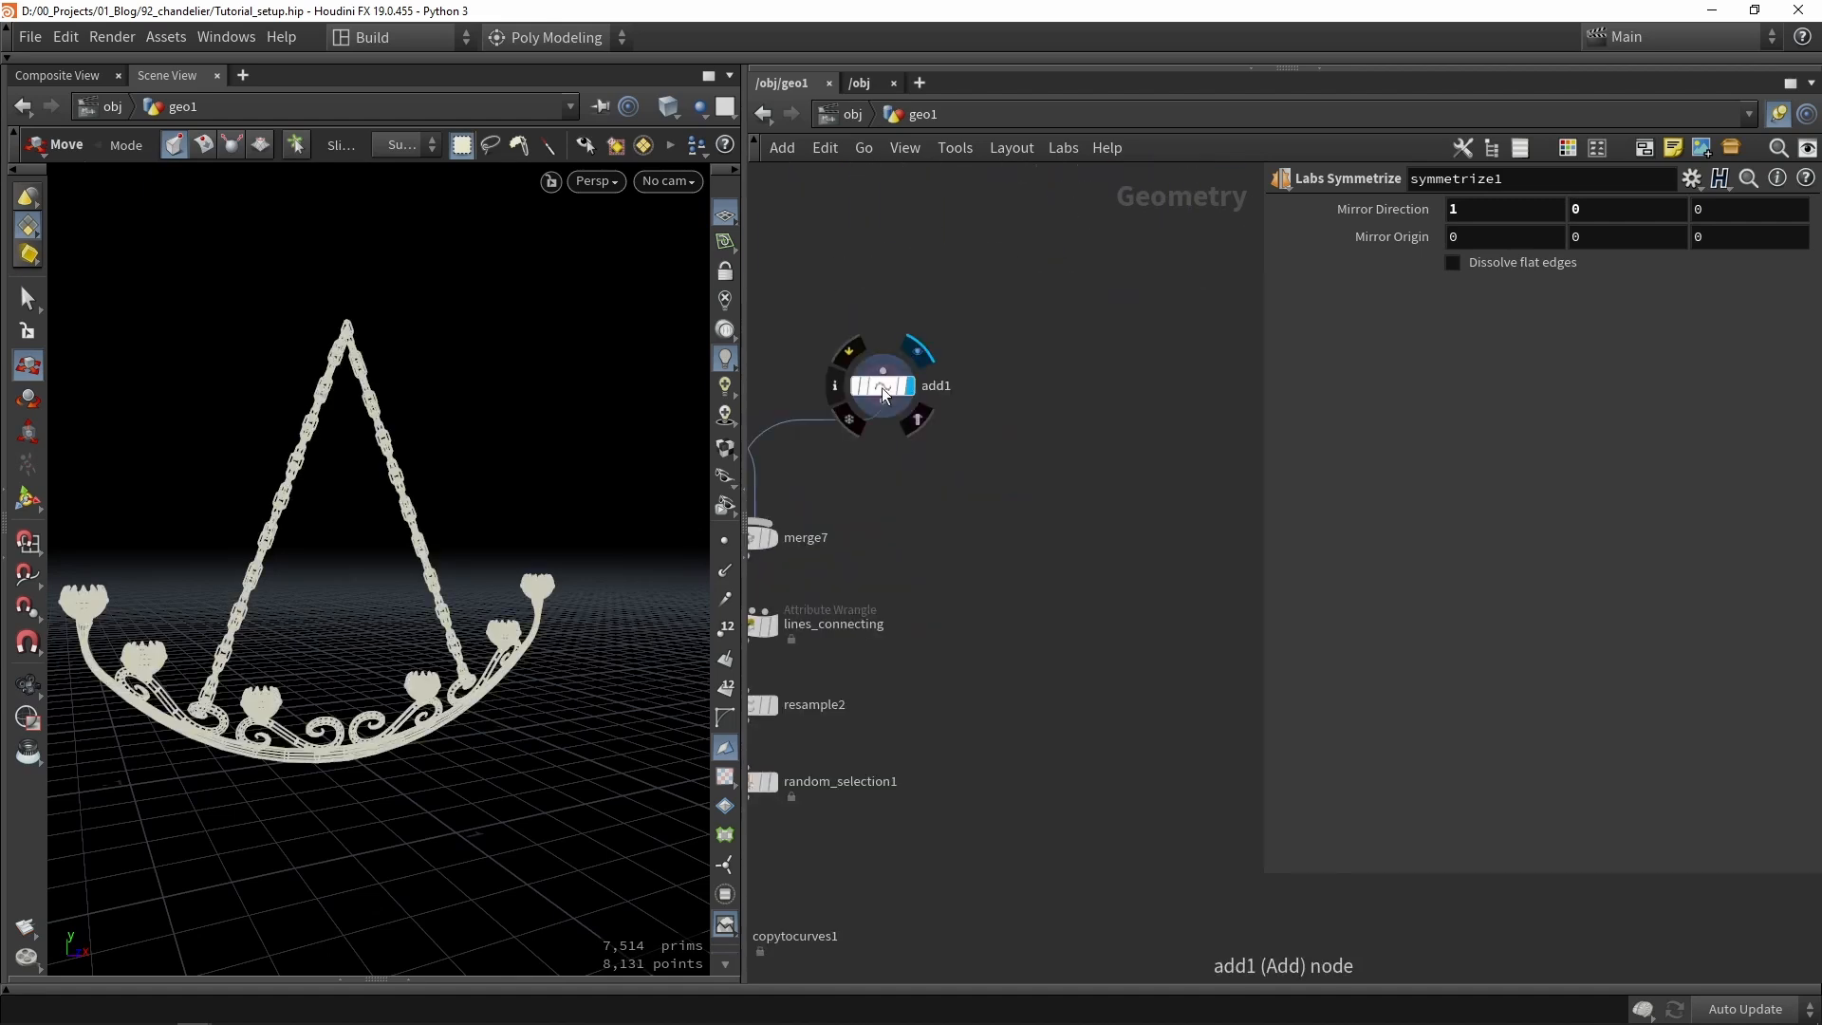
{"action": "left_click_drag", "start_coordinate": [882, 394], "coordinate": [953, 389]}
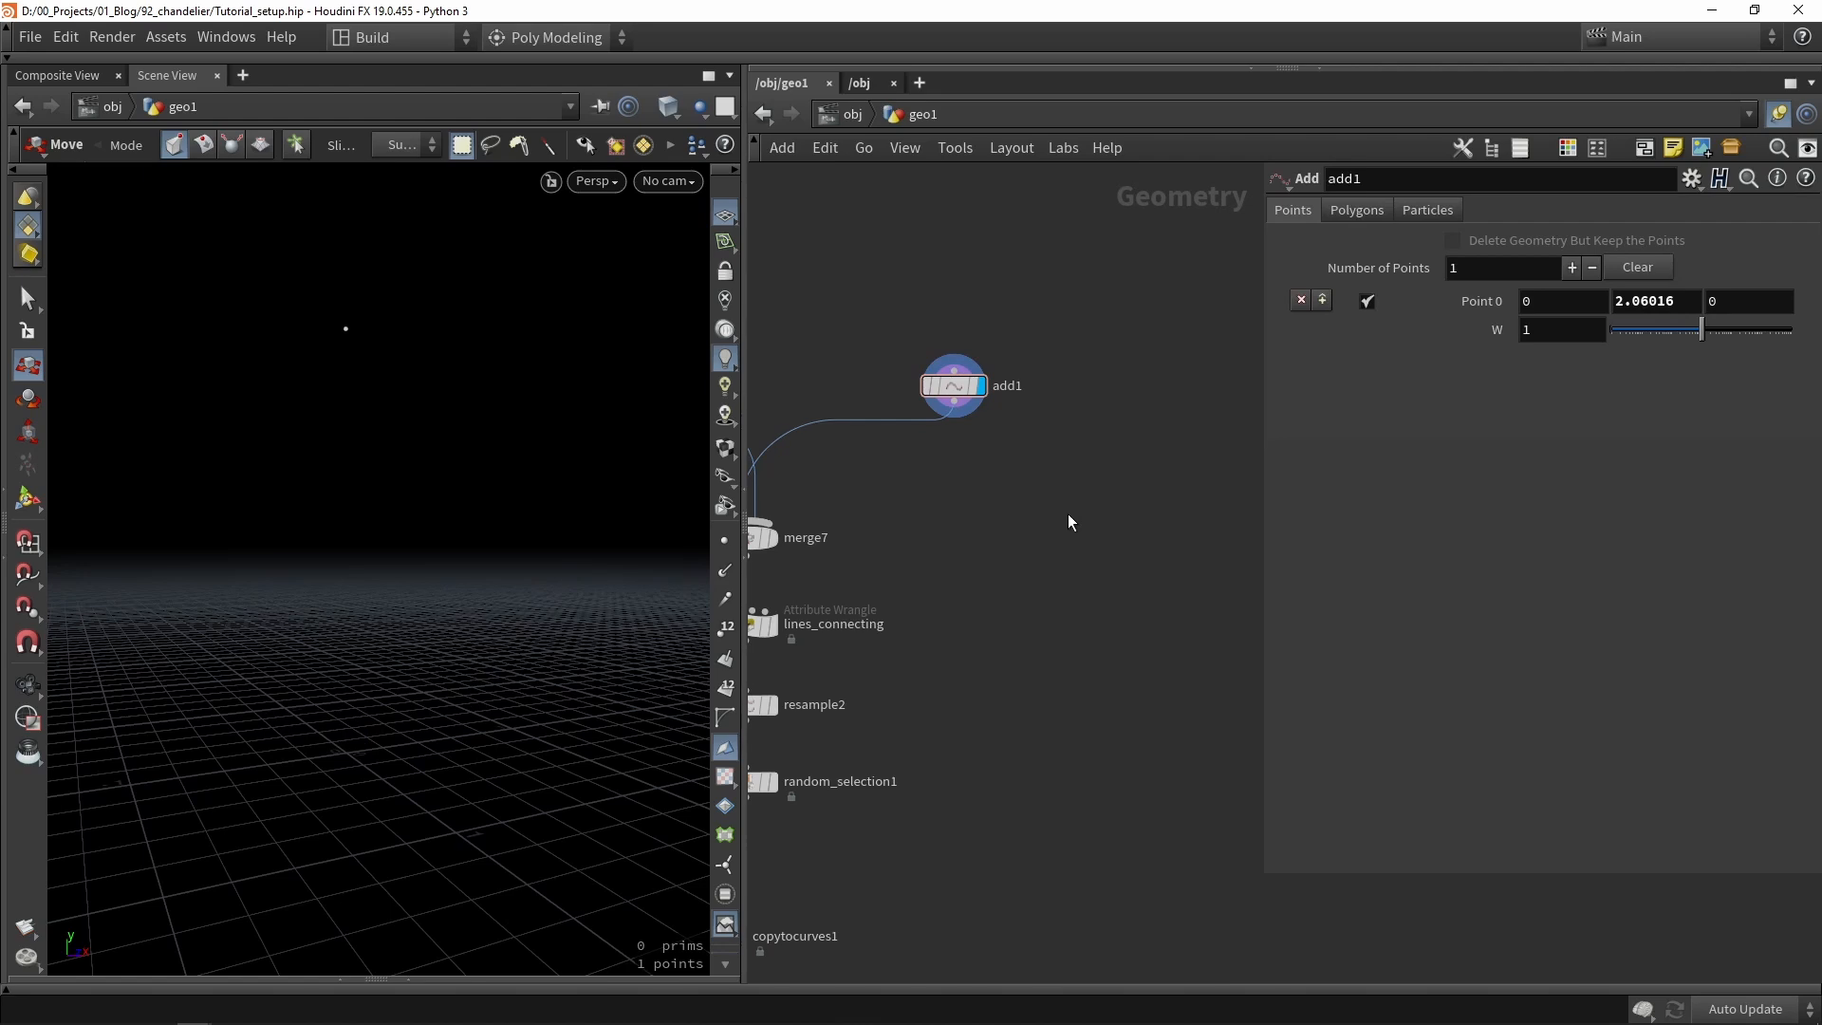
Add a Transform node fed by add1 and move its point up by about 2.2 along Y.
{"action": "key", "text": "Tab"}
{"action": "type", "text": "tra"}
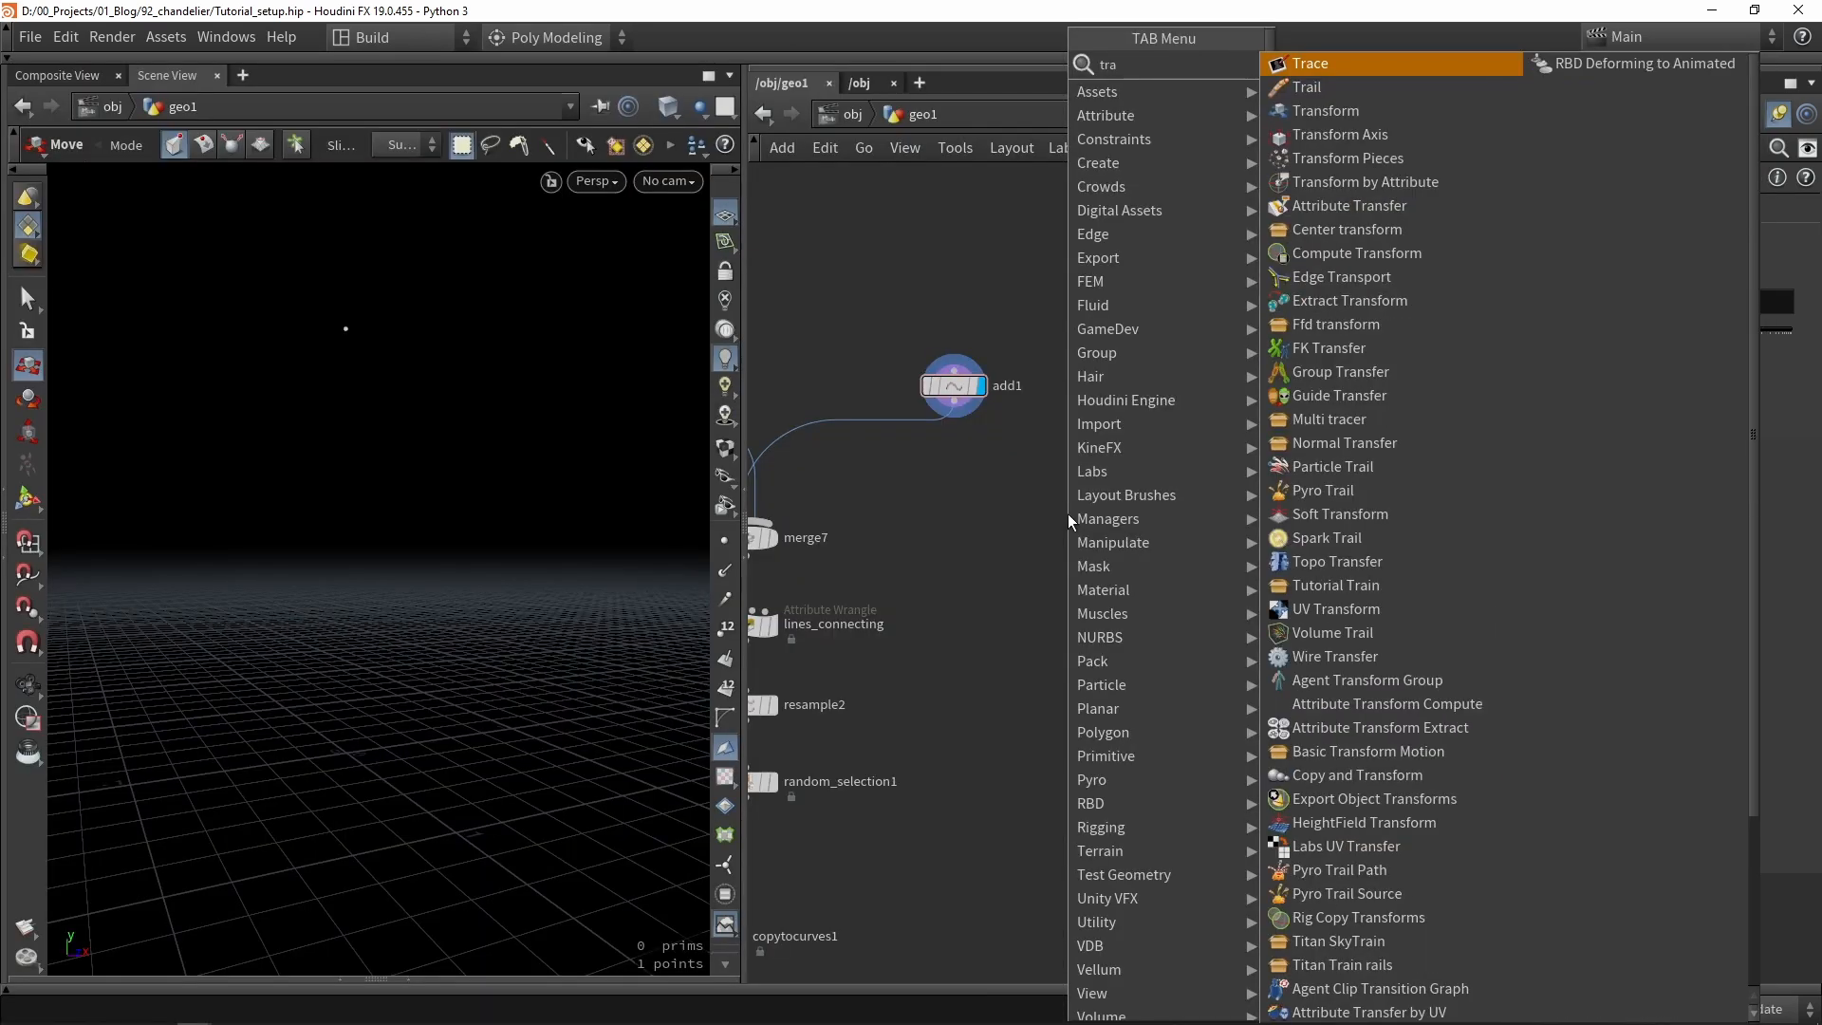
{"action": "left_click", "coordinate": [1330, 112]}
{"action": "left_click", "coordinate": [1140, 429]}
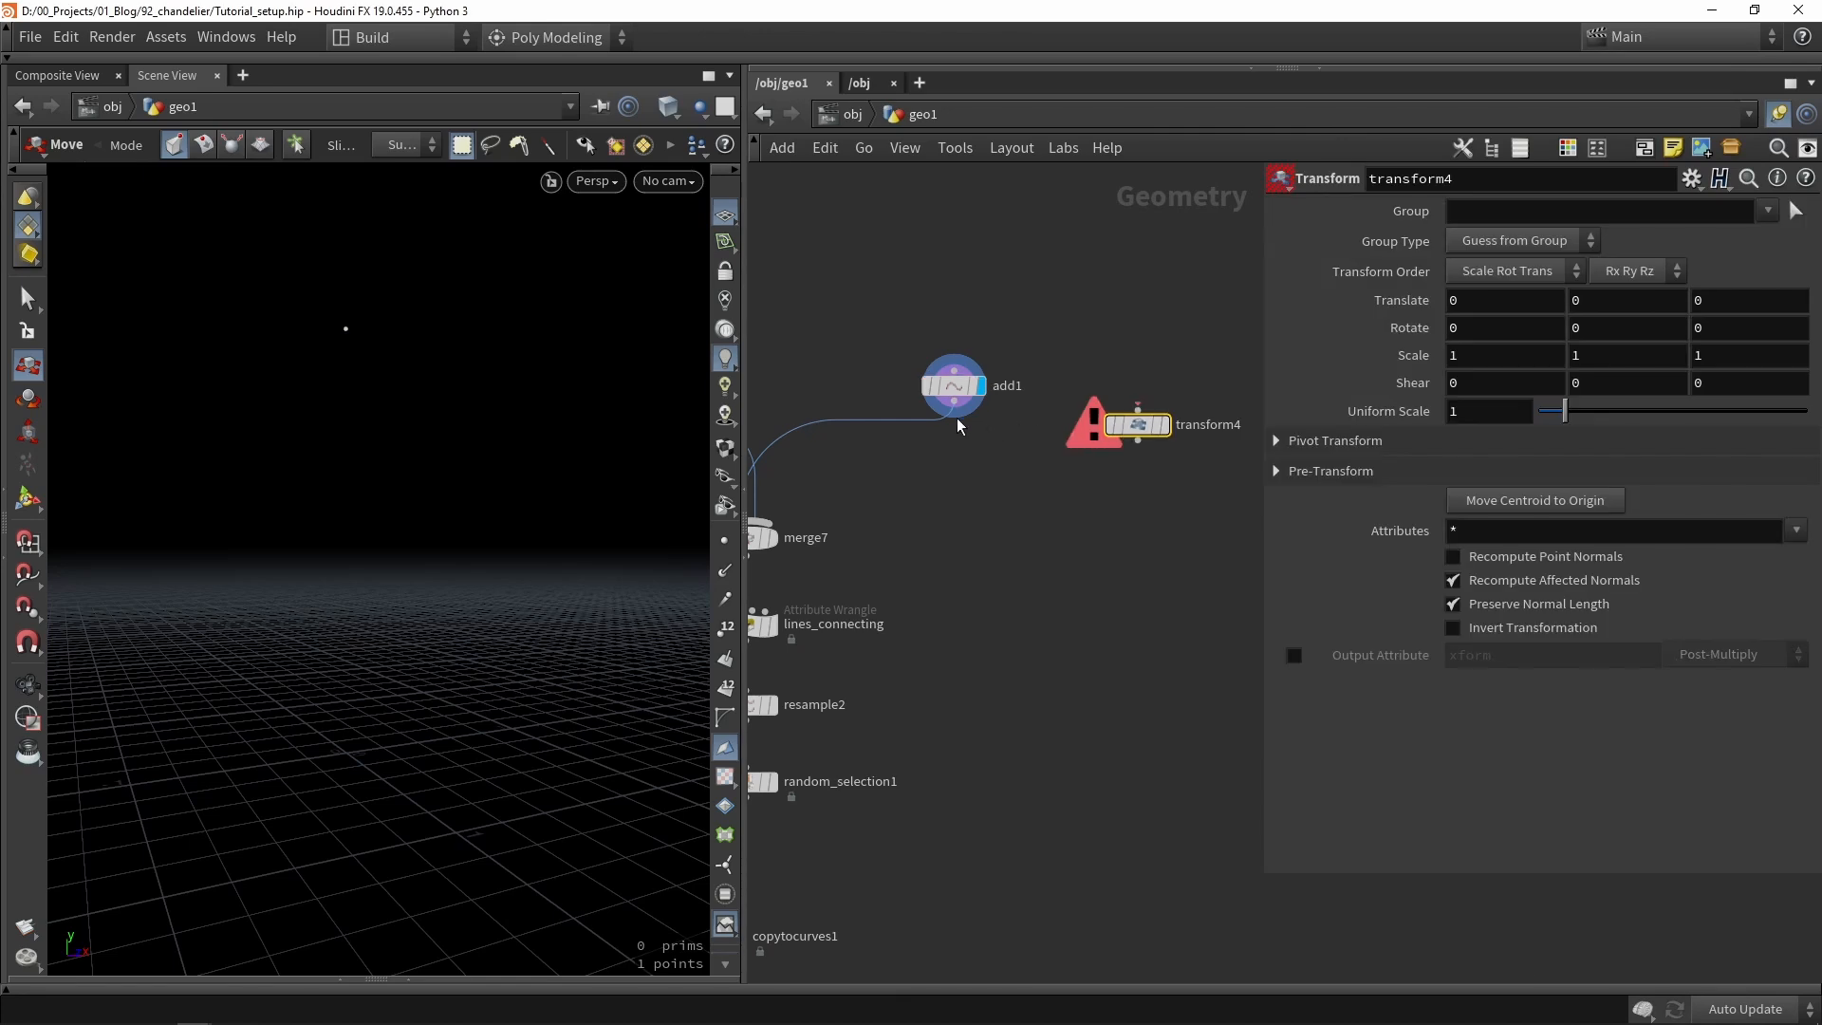
{"action": "left_click_drag", "start_coordinate": [1002, 409], "coordinate": [1163, 516]}
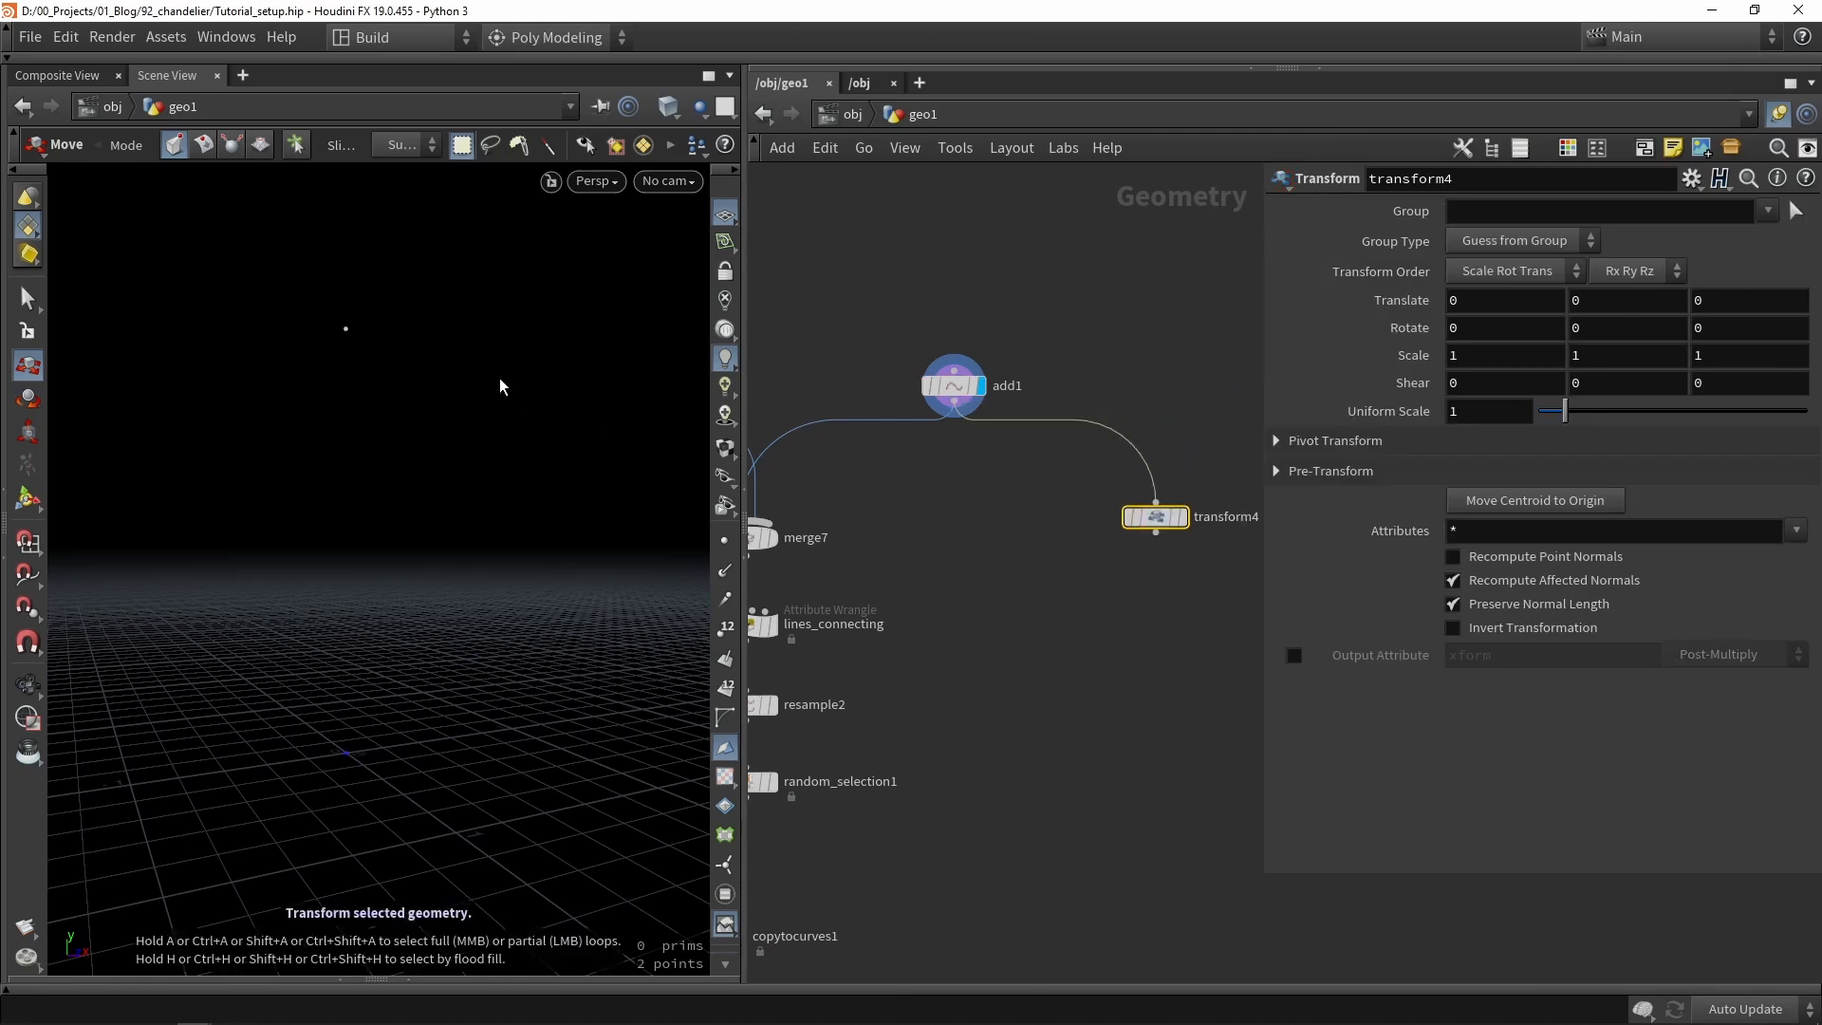
{"action": "left_click", "coordinate": [29, 506]}
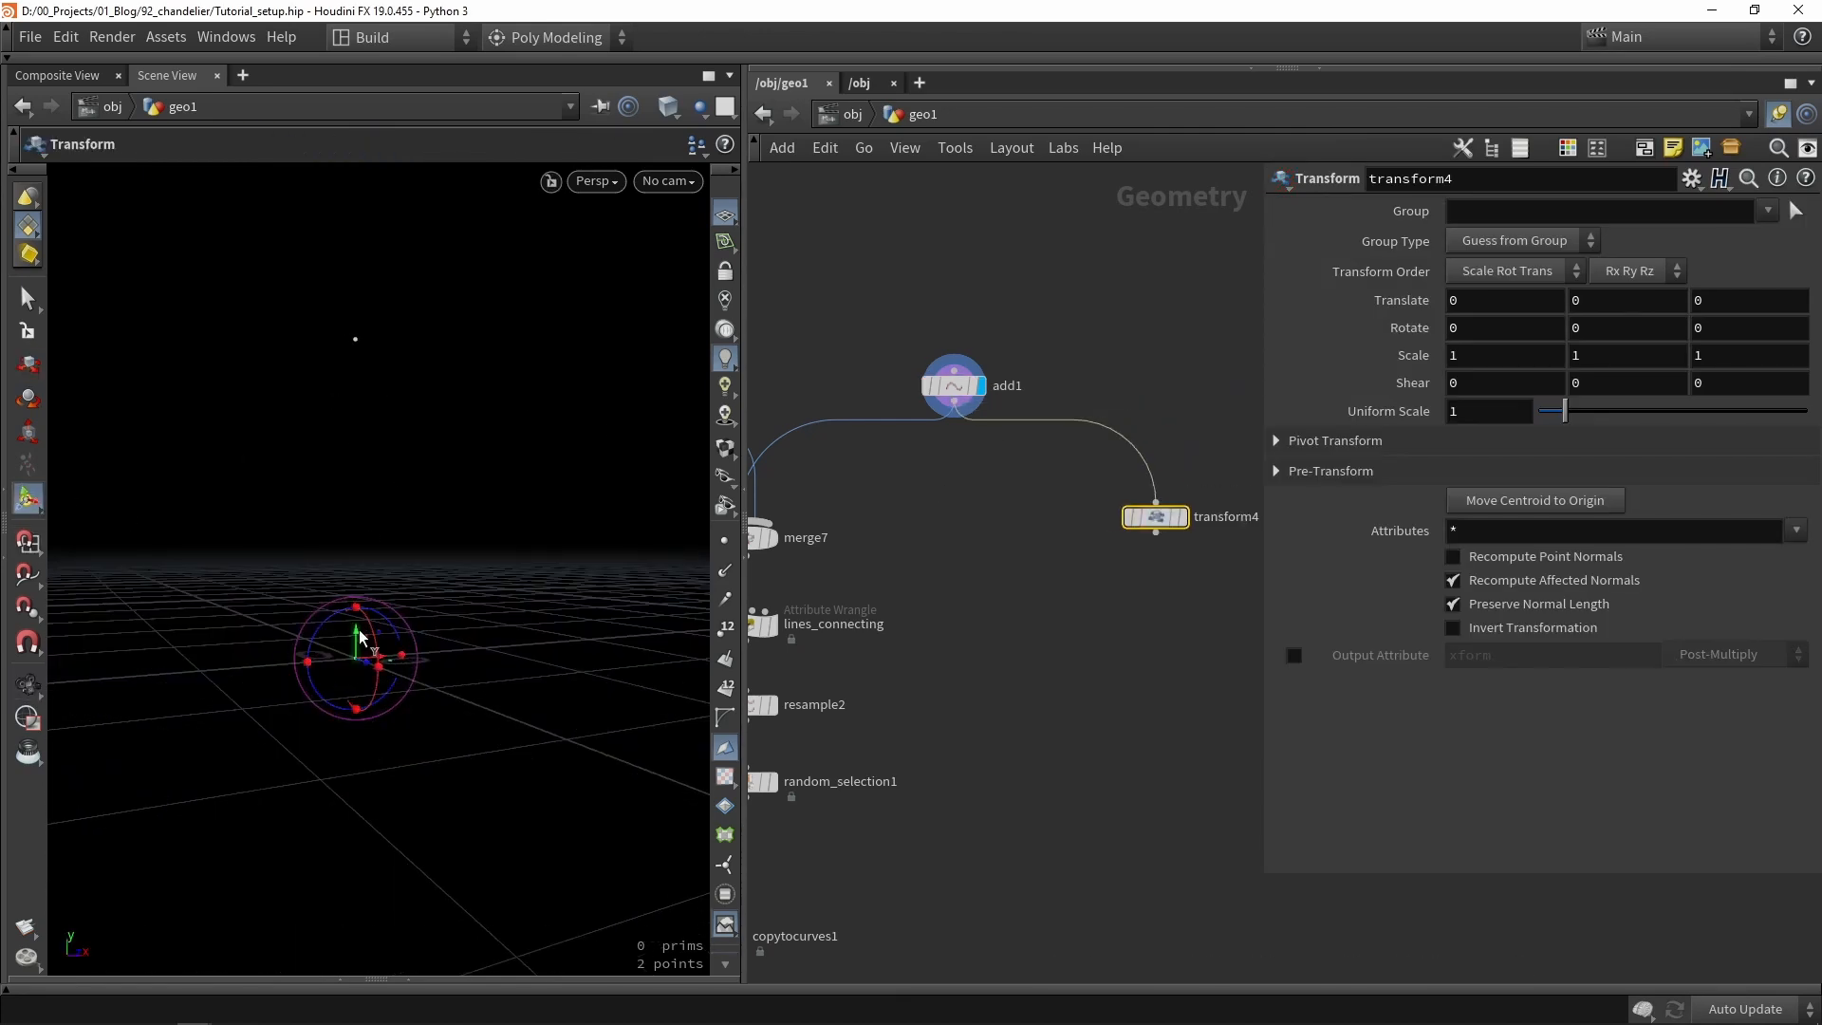
{"action": "left_click_drag", "start_coordinate": [362, 637], "coordinate": [362, 296]}
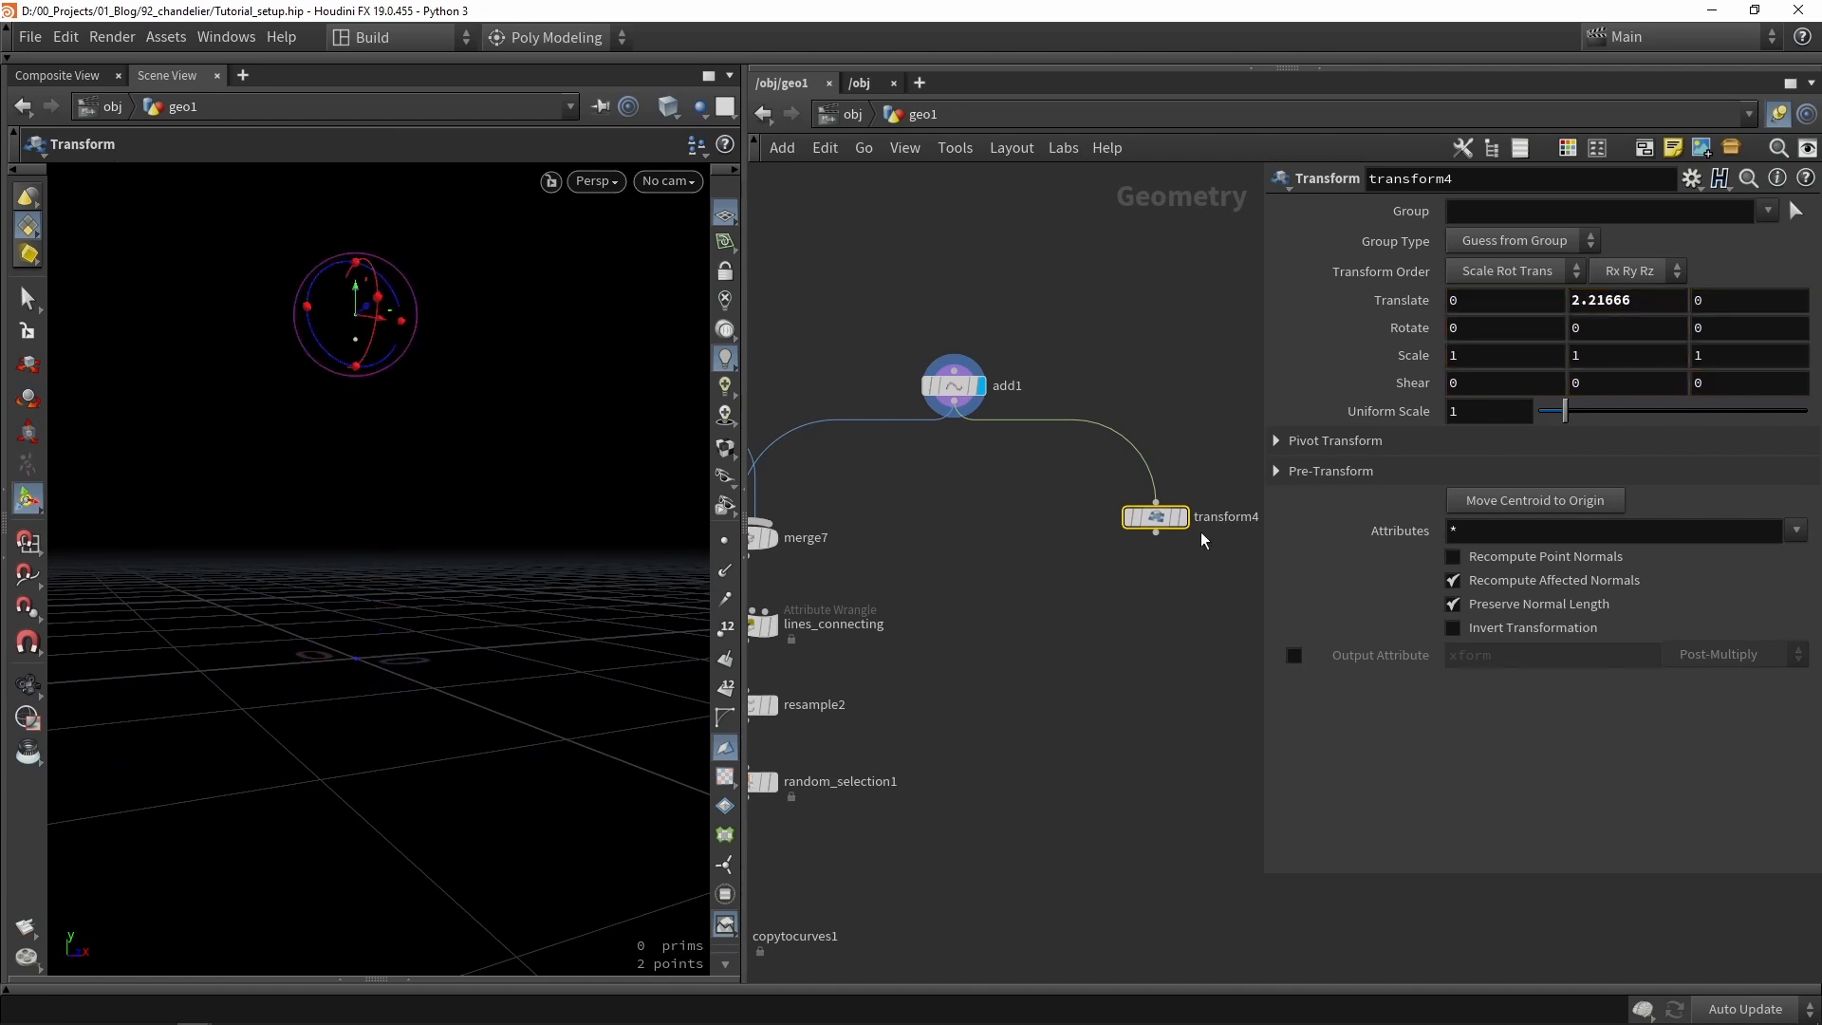
Merge the outputs of add1 and transform4 in a new Merge node and display the result.
{"action": "key", "text": "Tab"}
{"action": "type", "text": "merge"}
{"action": "key", "text": "Return"}
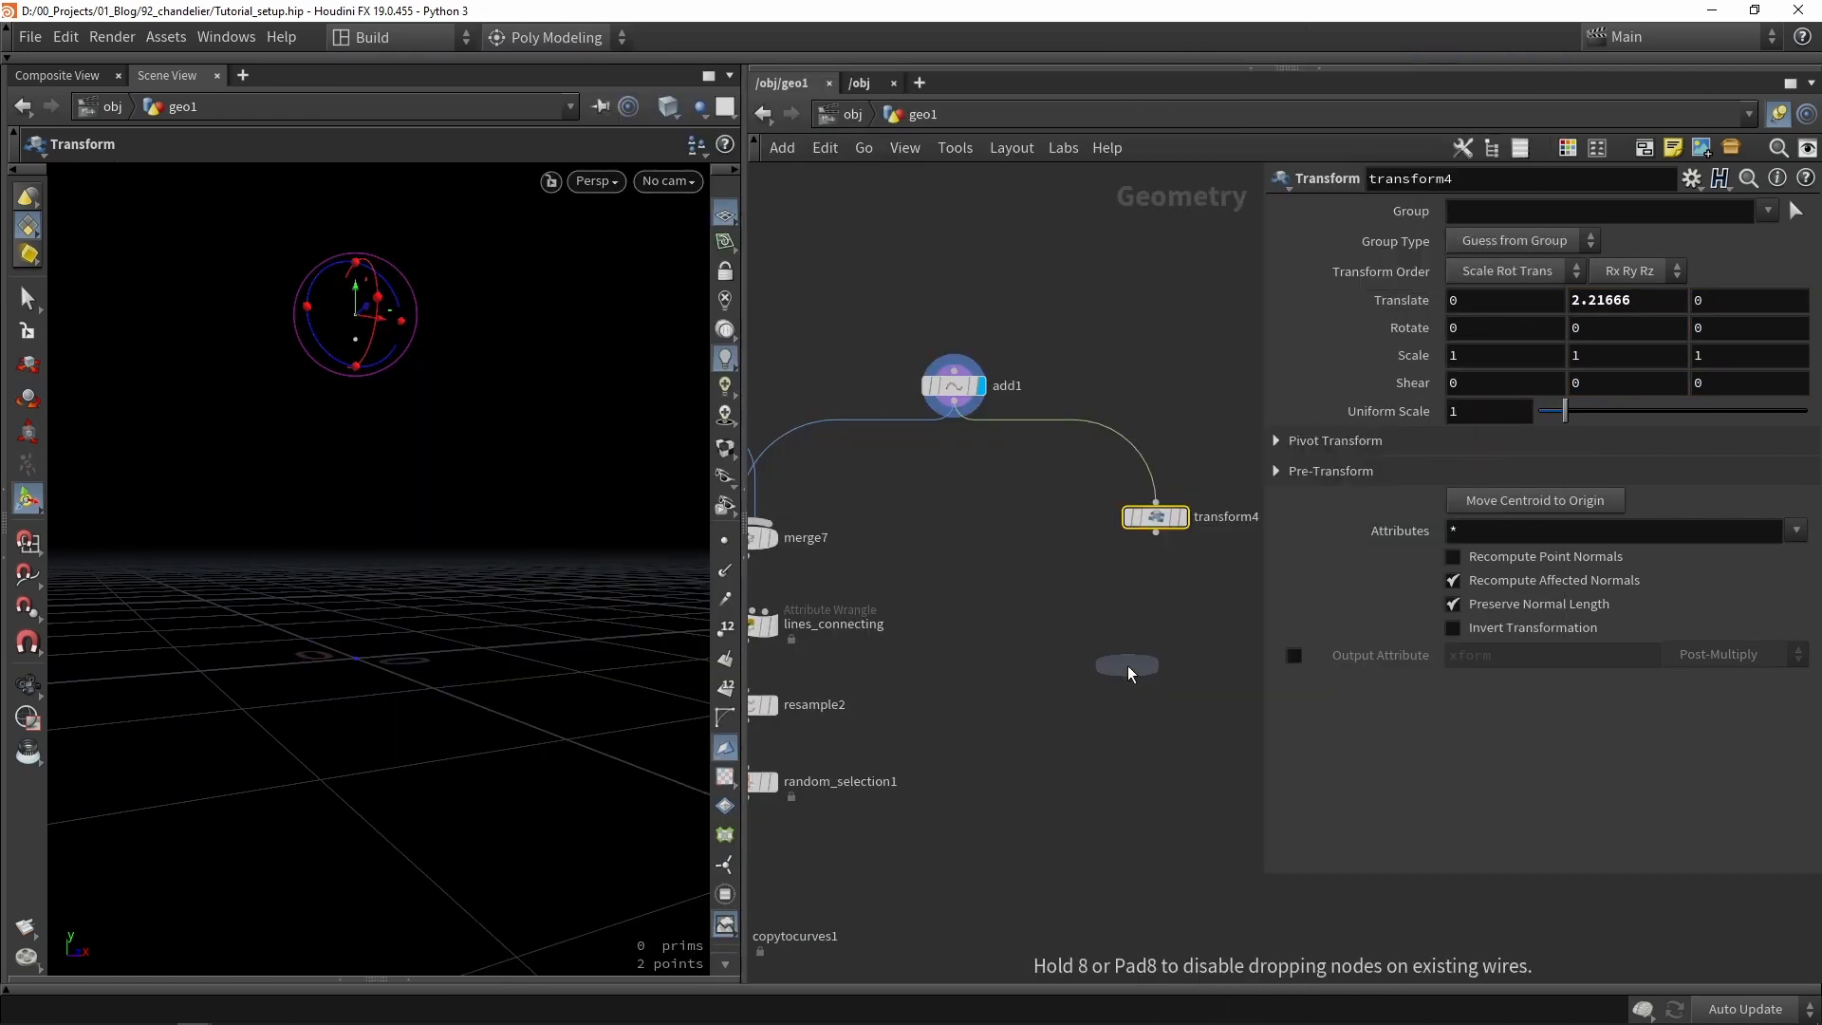
{"action": "left_click", "coordinate": [1120, 641]}
{"action": "left_click_drag", "start_coordinate": [966, 415], "coordinate": [1120, 622]}
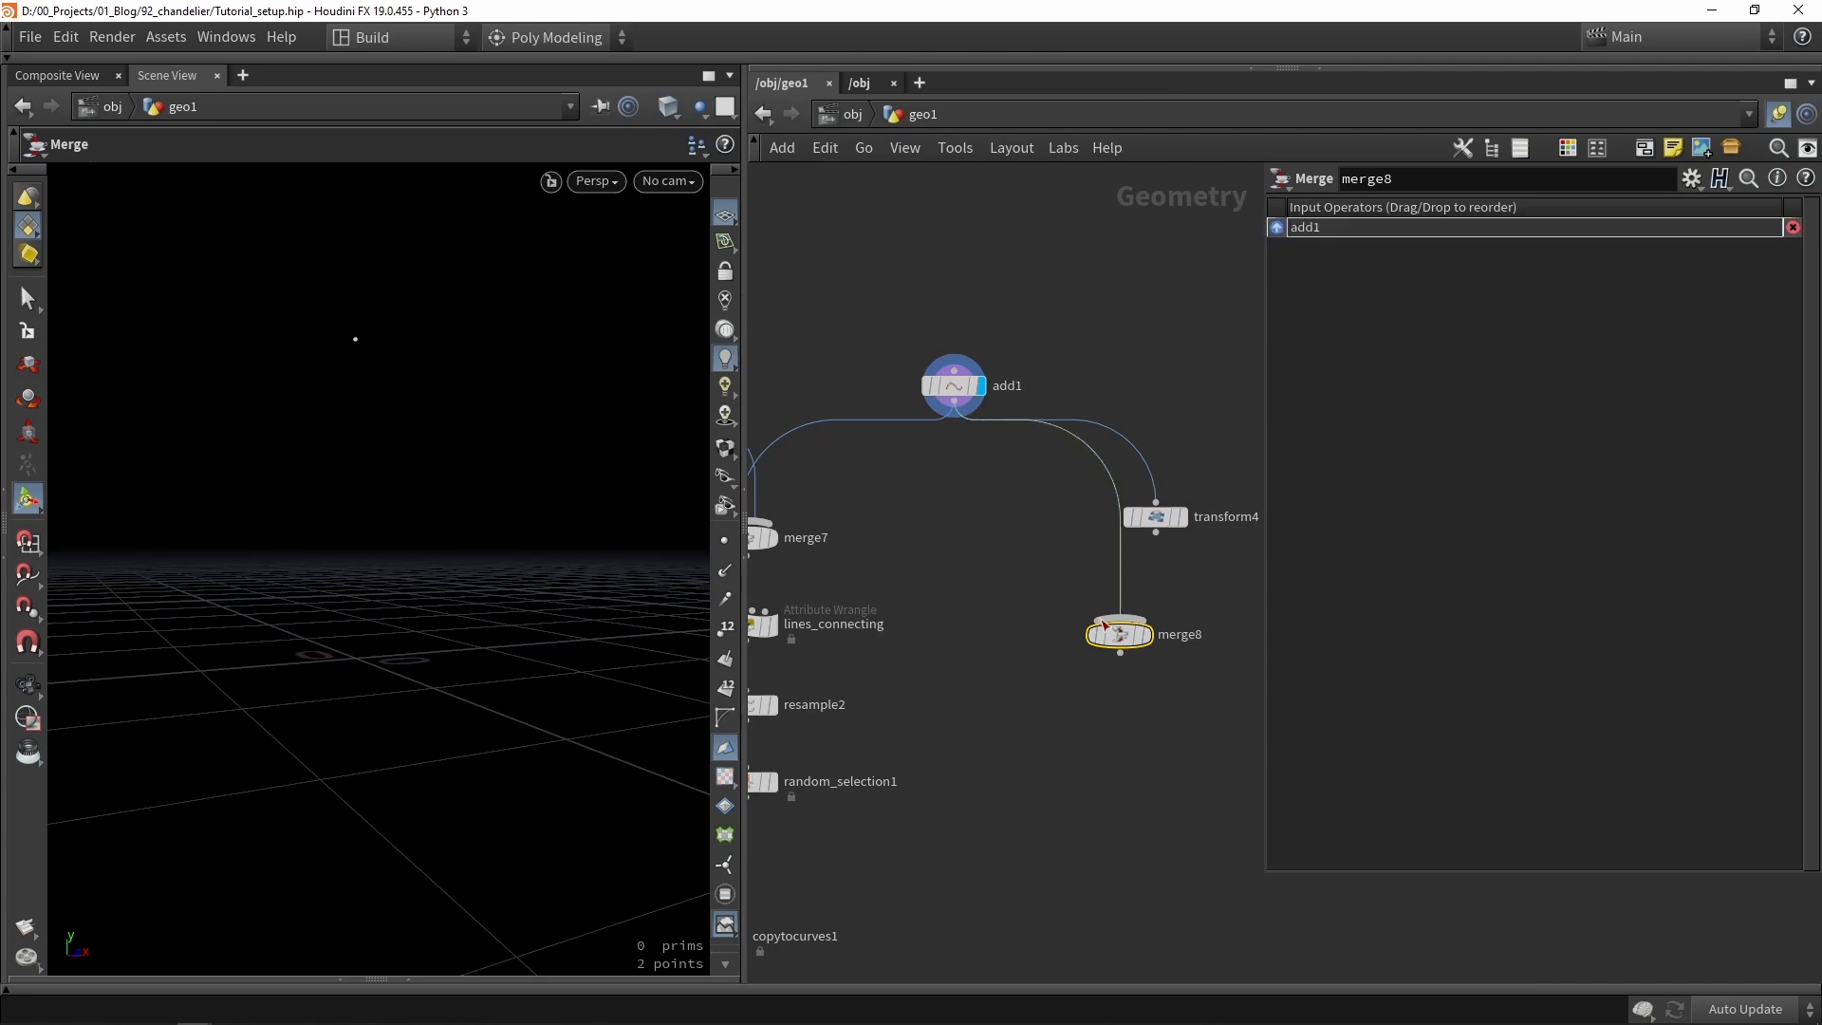
{"action": "left_click_drag", "start_coordinate": [1153, 545], "coordinate": [1080, 645]}
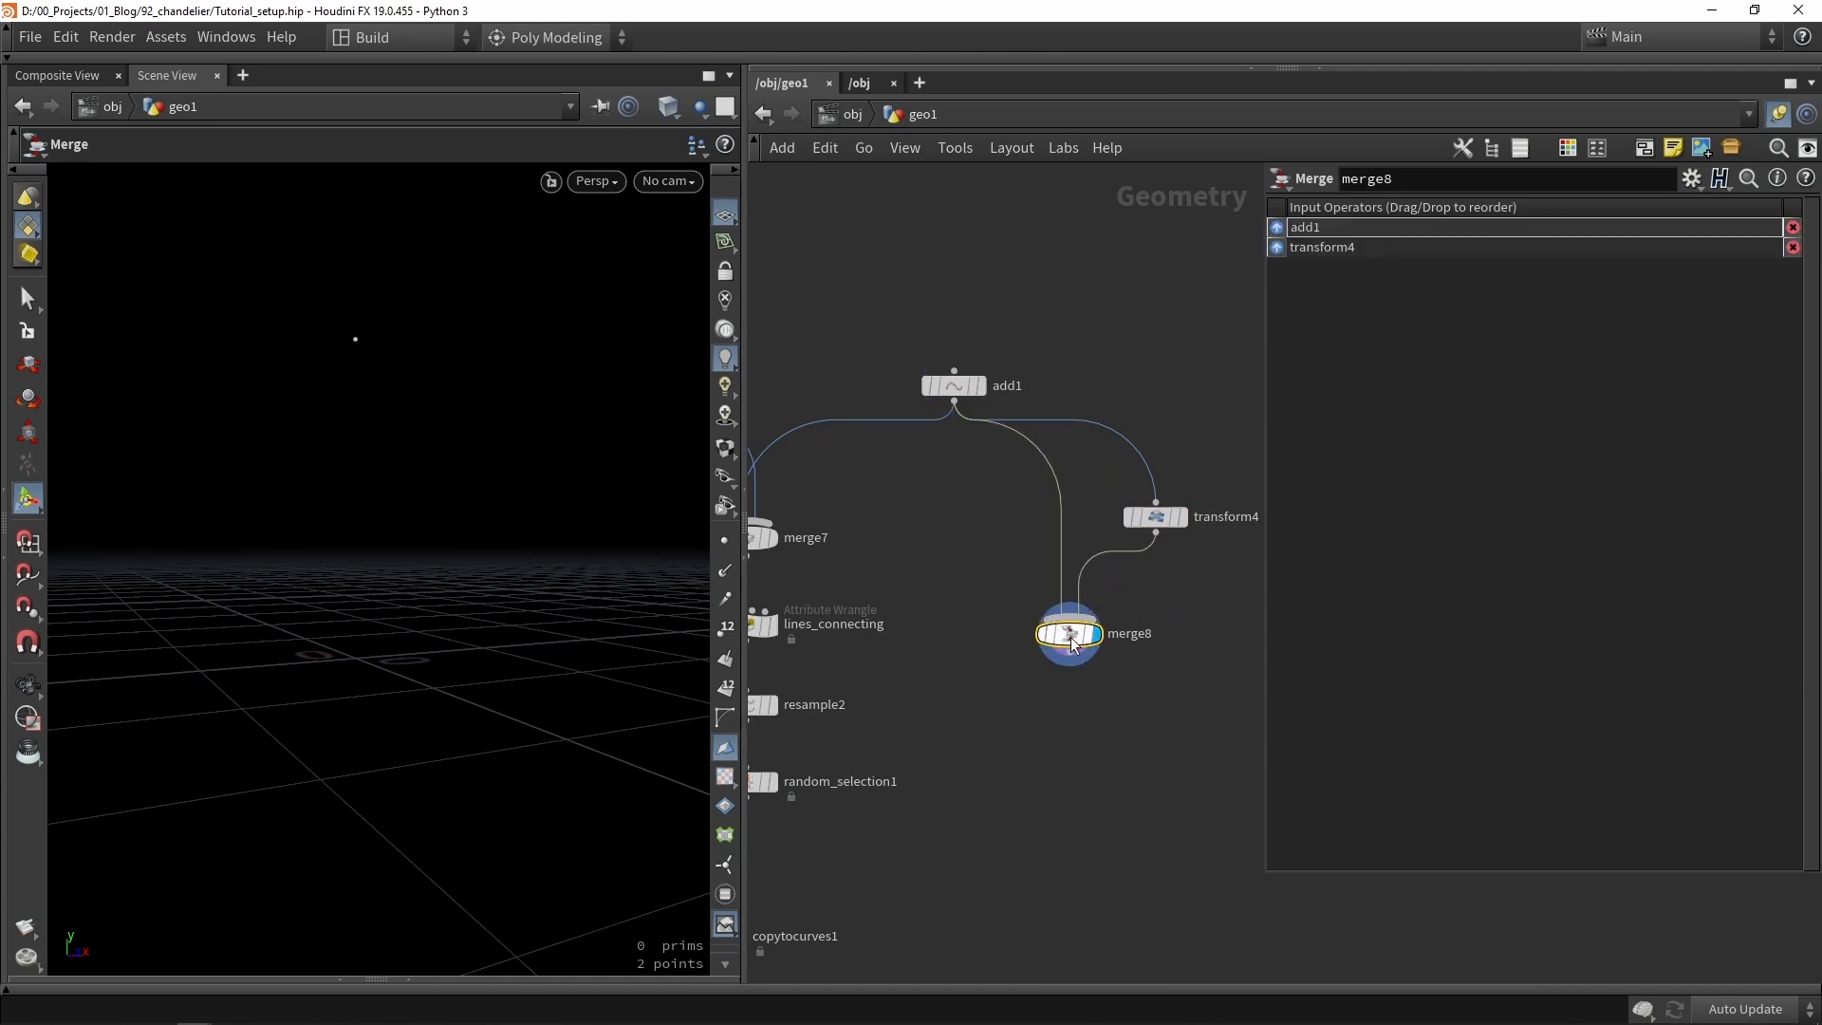
Attach an Add node to merge8 and connect all points into one line with polygons by group.
{"action": "left_click_drag", "start_coordinate": [418, 569], "coordinate": [475, 529]}
{"action": "key", "text": "Tab"}
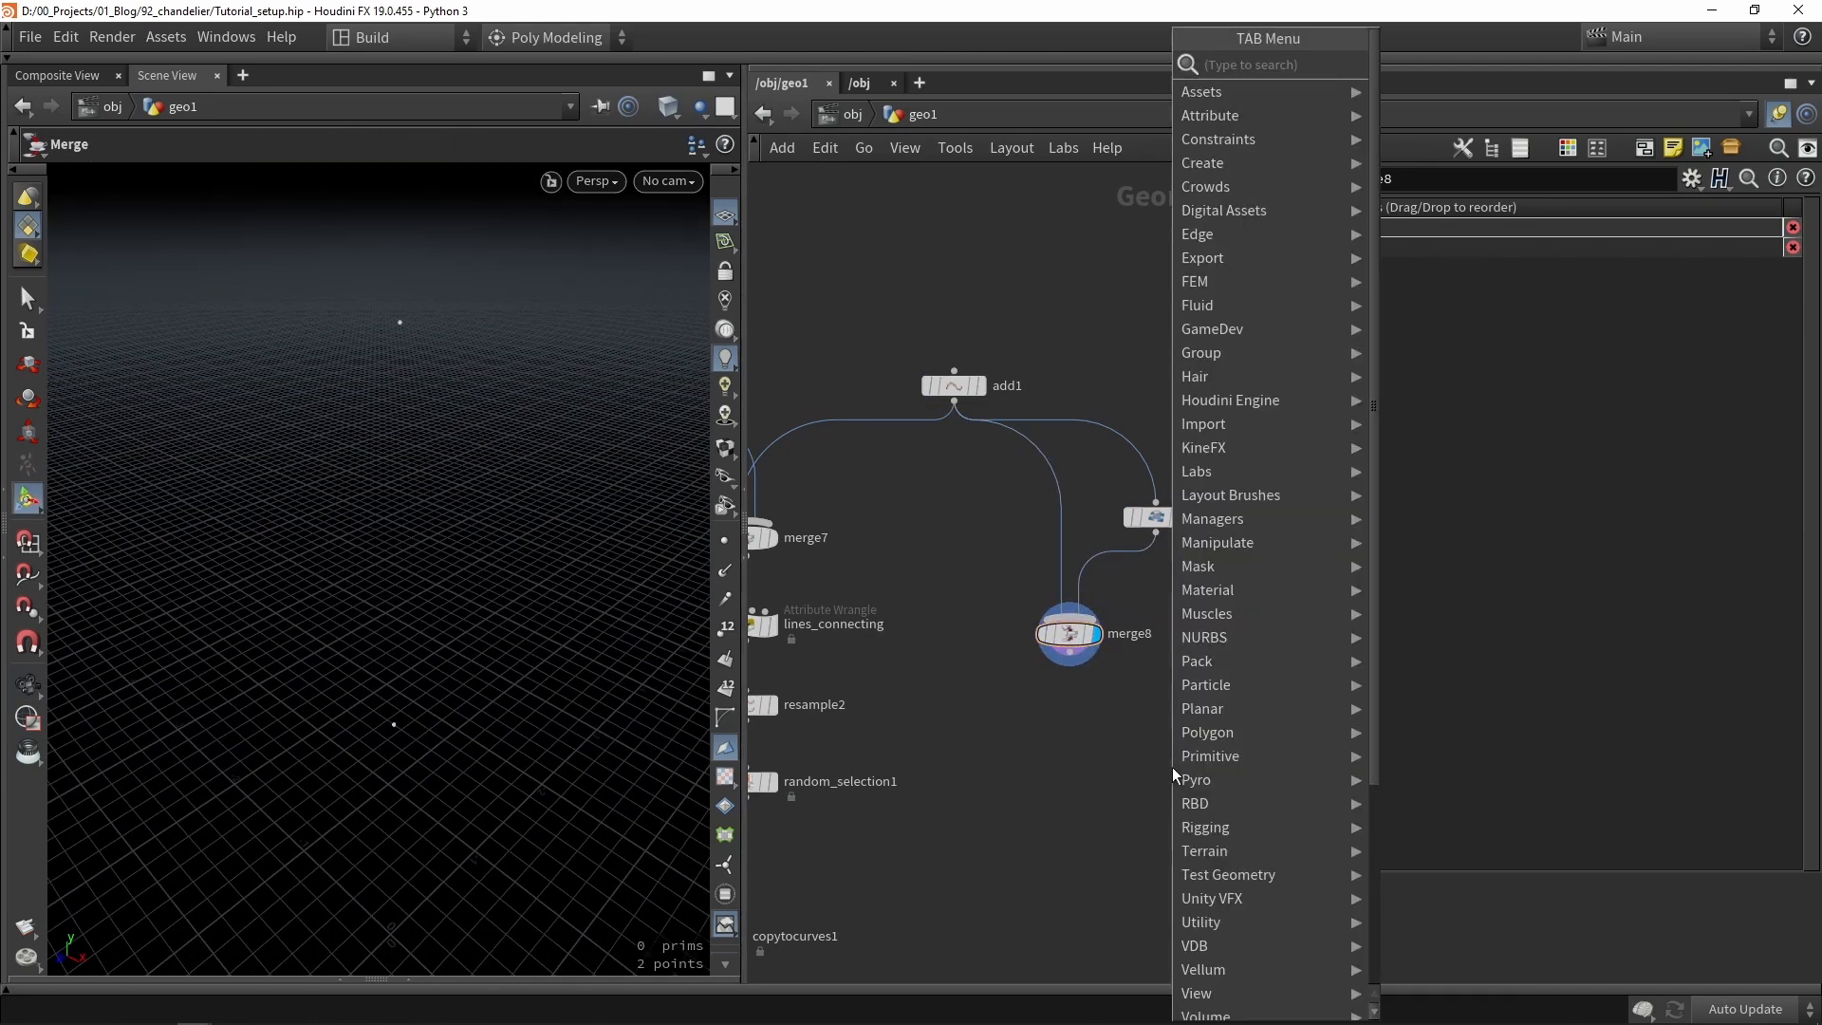
{"action": "type", "text": "null"}
{"action": "left_click", "coordinate": [1444, 68]}
{"action": "left_click", "coordinate": [1093, 735]}
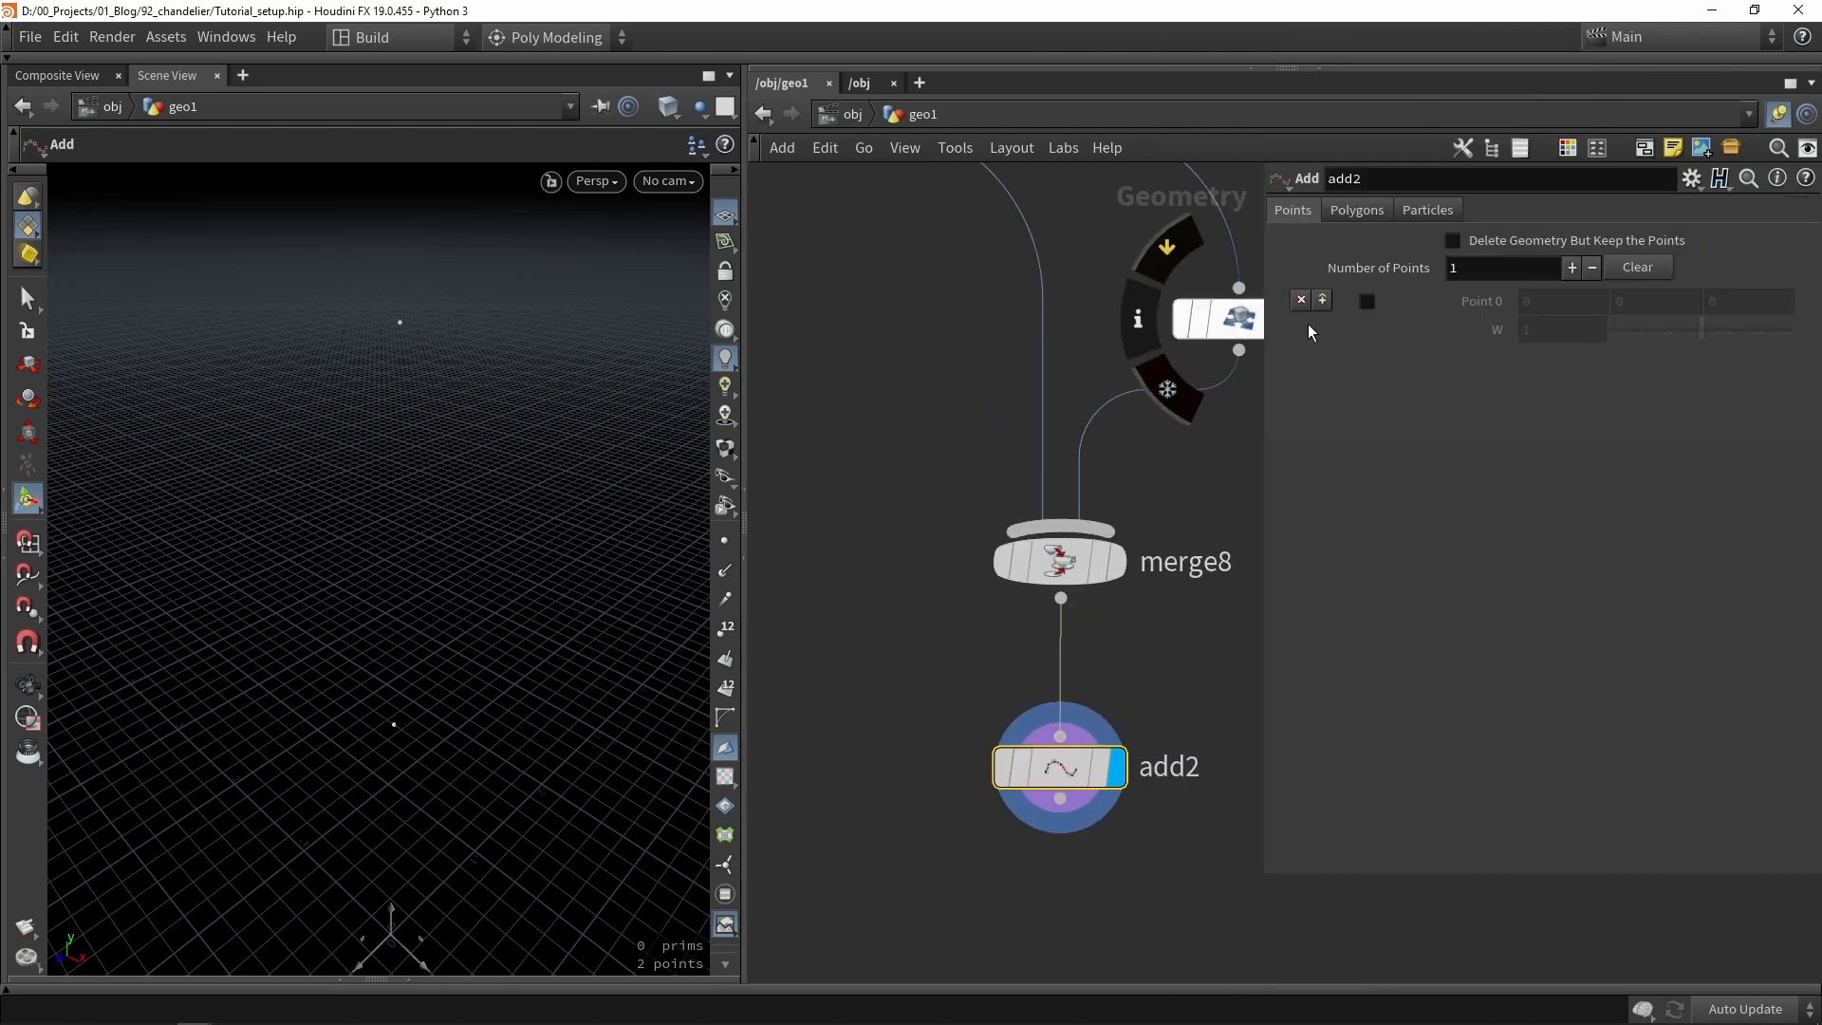
{"action": "left_click", "coordinate": [1354, 211]}
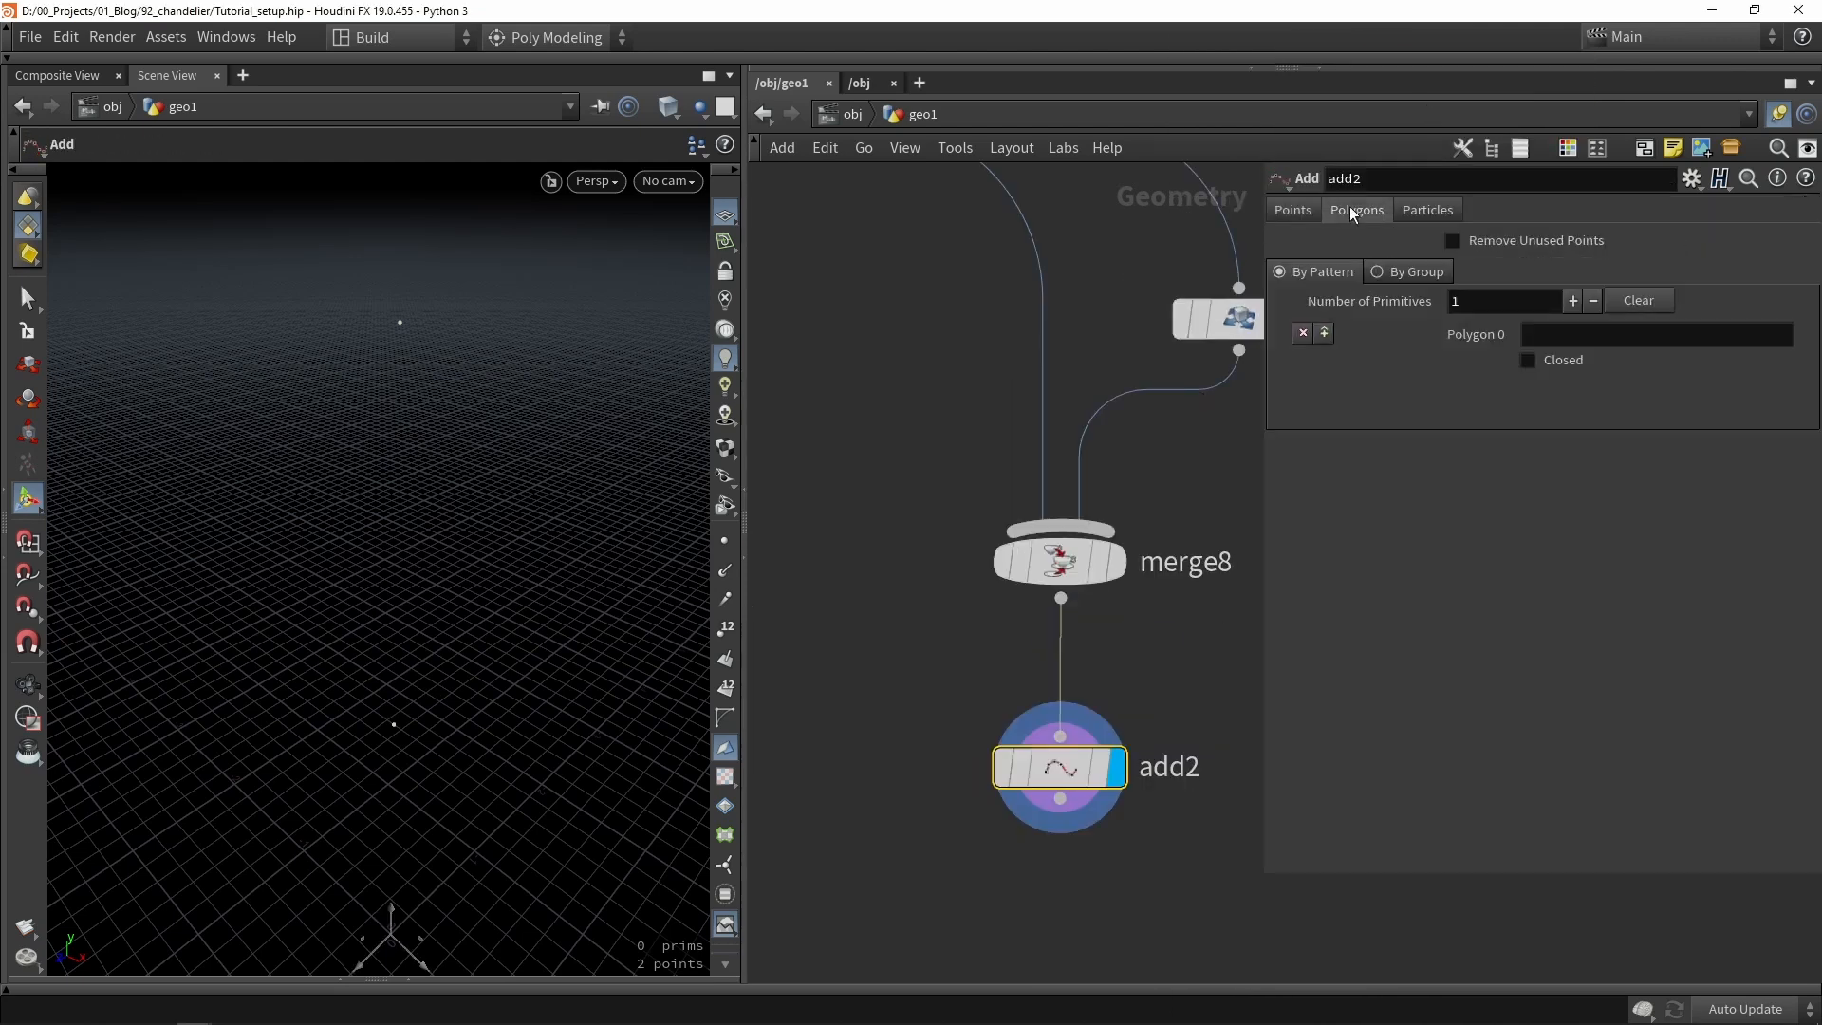
{"action": "left_click", "coordinate": [1422, 271]}
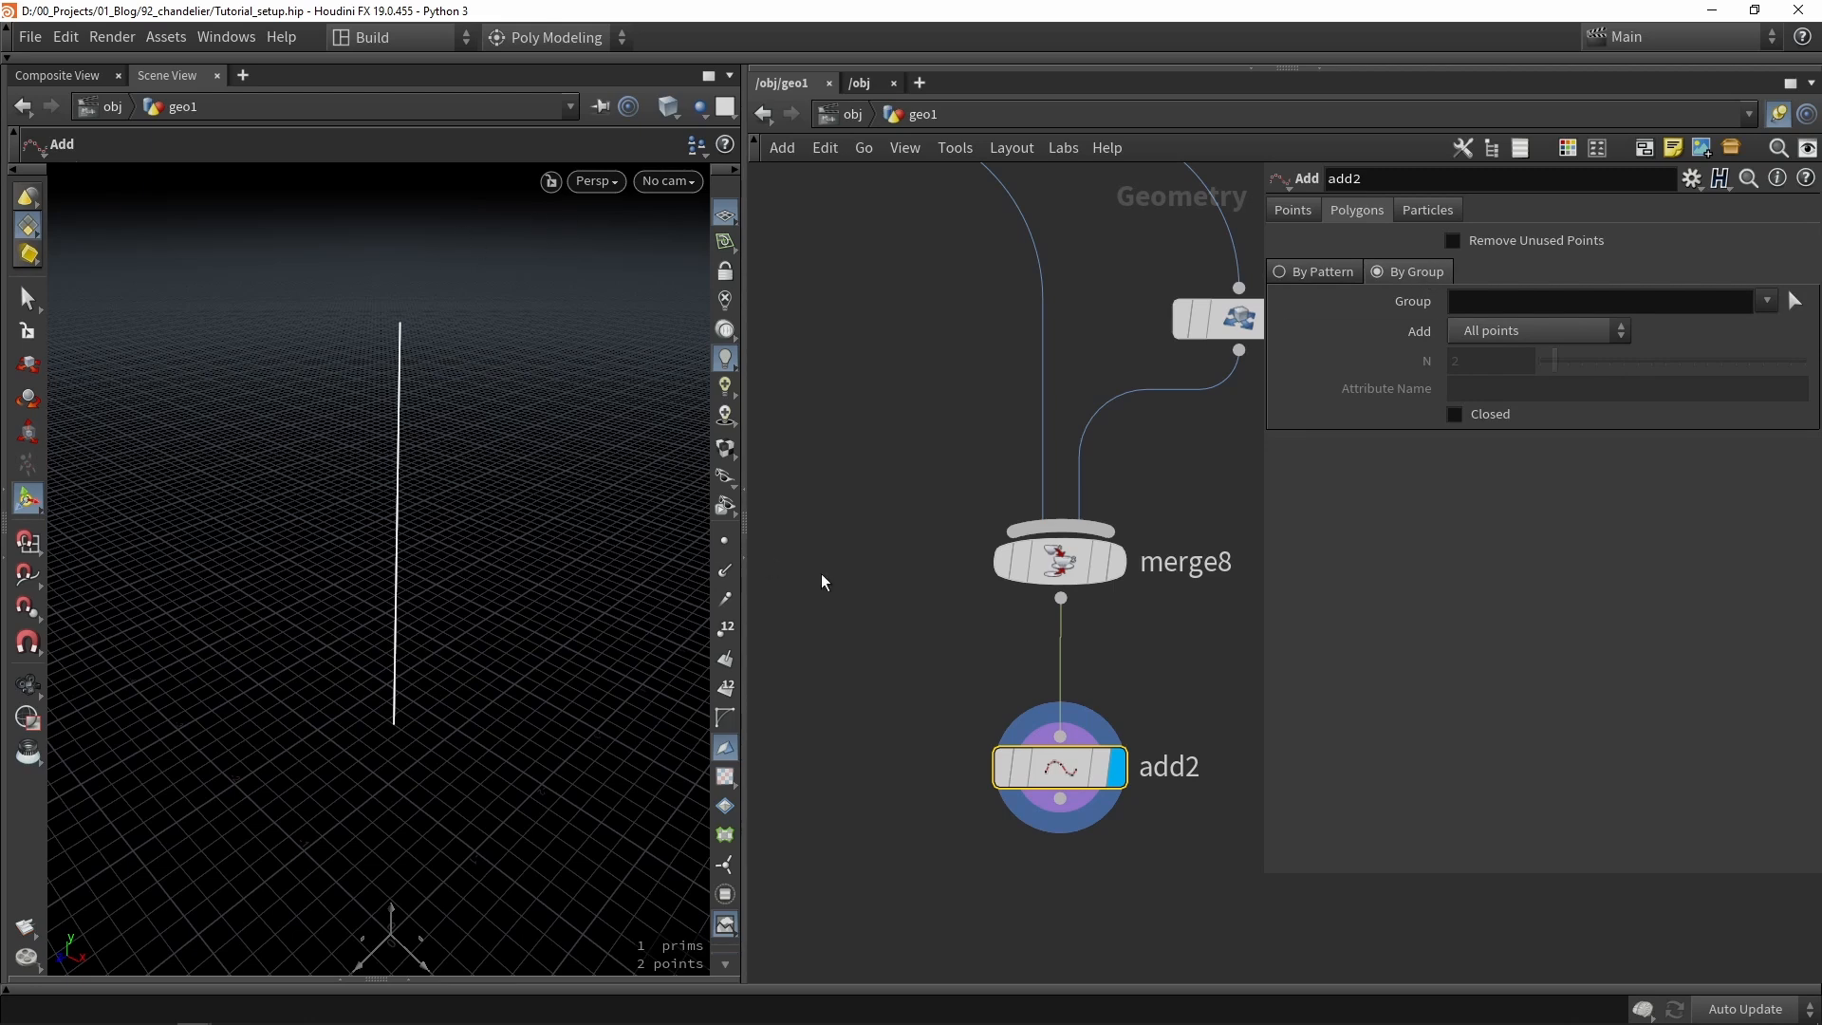
Duplicate the resample2 node and wire the copy beneath add2.
{"action": "scroll", "coordinate": [972, 390], "scroll_direction": "down", "scroll_amount": 6}
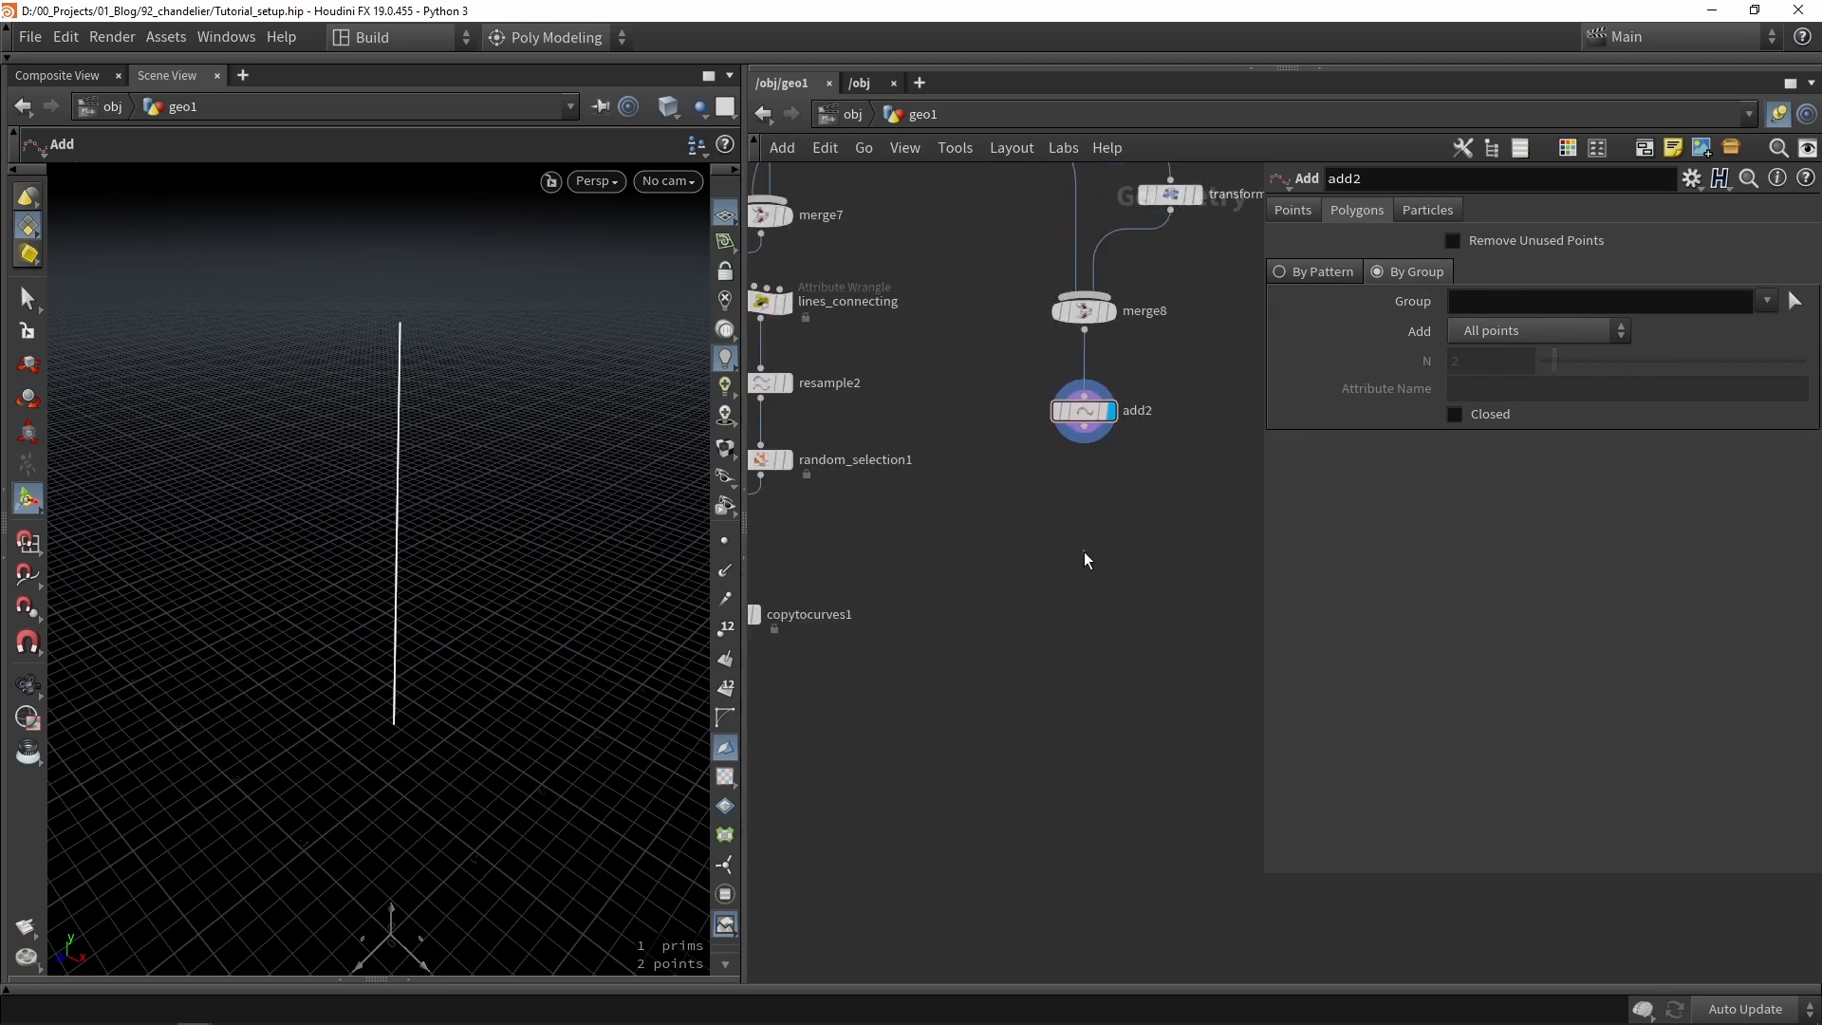
{"action": "middle_click_drag", "start_coordinate": [962, 589], "coordinate": [1045, 480]}
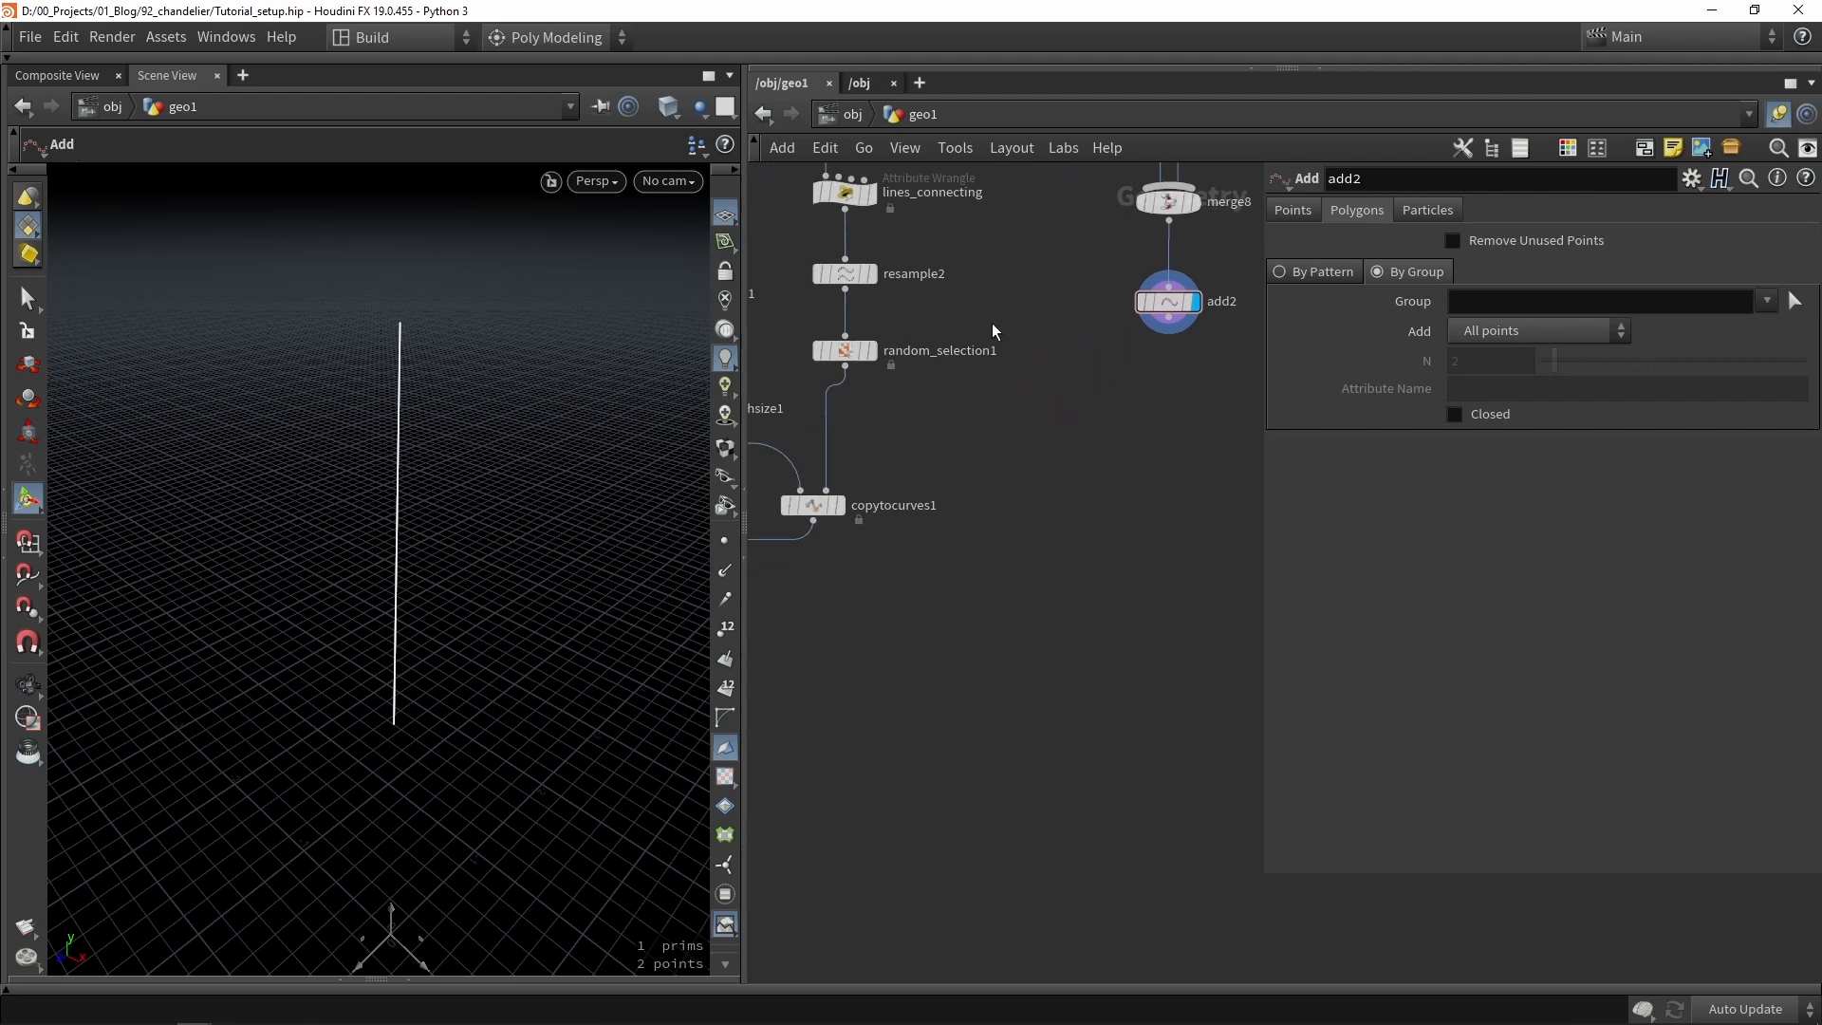
{"action": "left_click", "coordinate": [844, 273]}
{"action": "key", "text": "ctrl+c"}
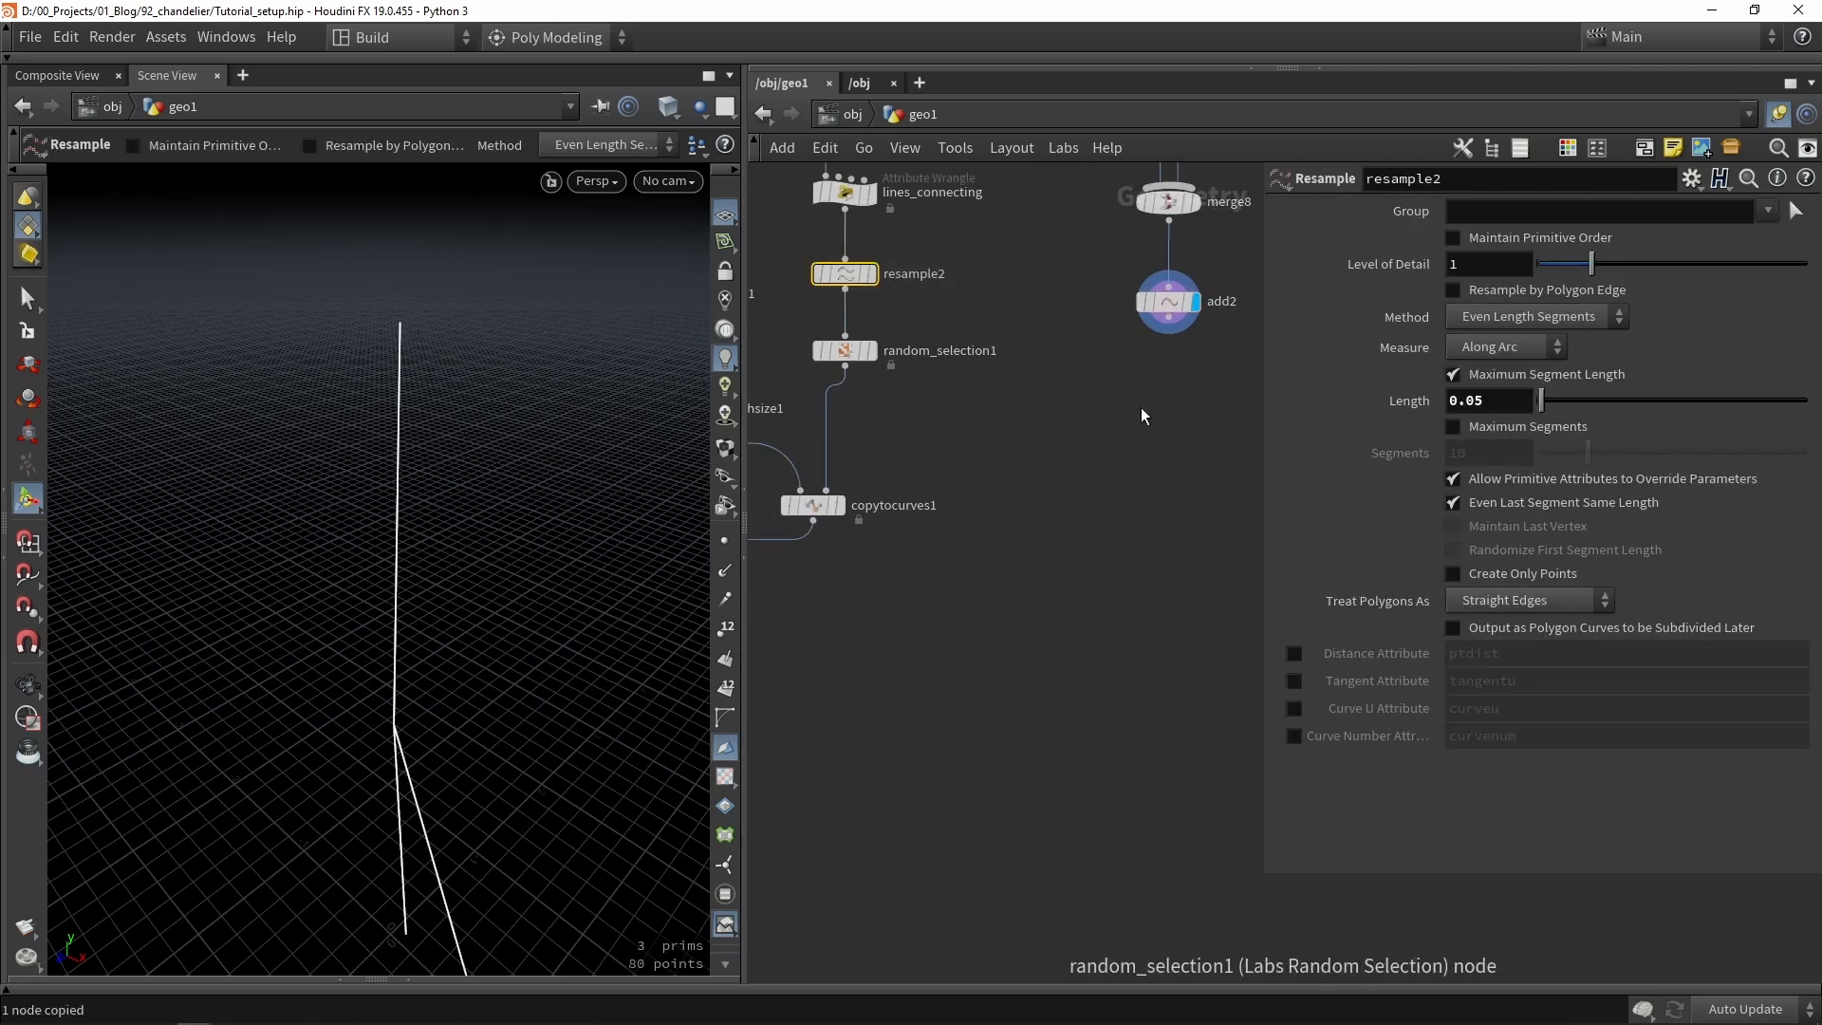
{"action": "key", "text": "ctrl+v"}
{"action": "left_click_drag", "start_coordinate": [1139, 388], "coordinate": [1168, 317]}
{"action": "left_click_drag", "start_coordinate": [1144, 406], "coordinate": [1174, 397]}
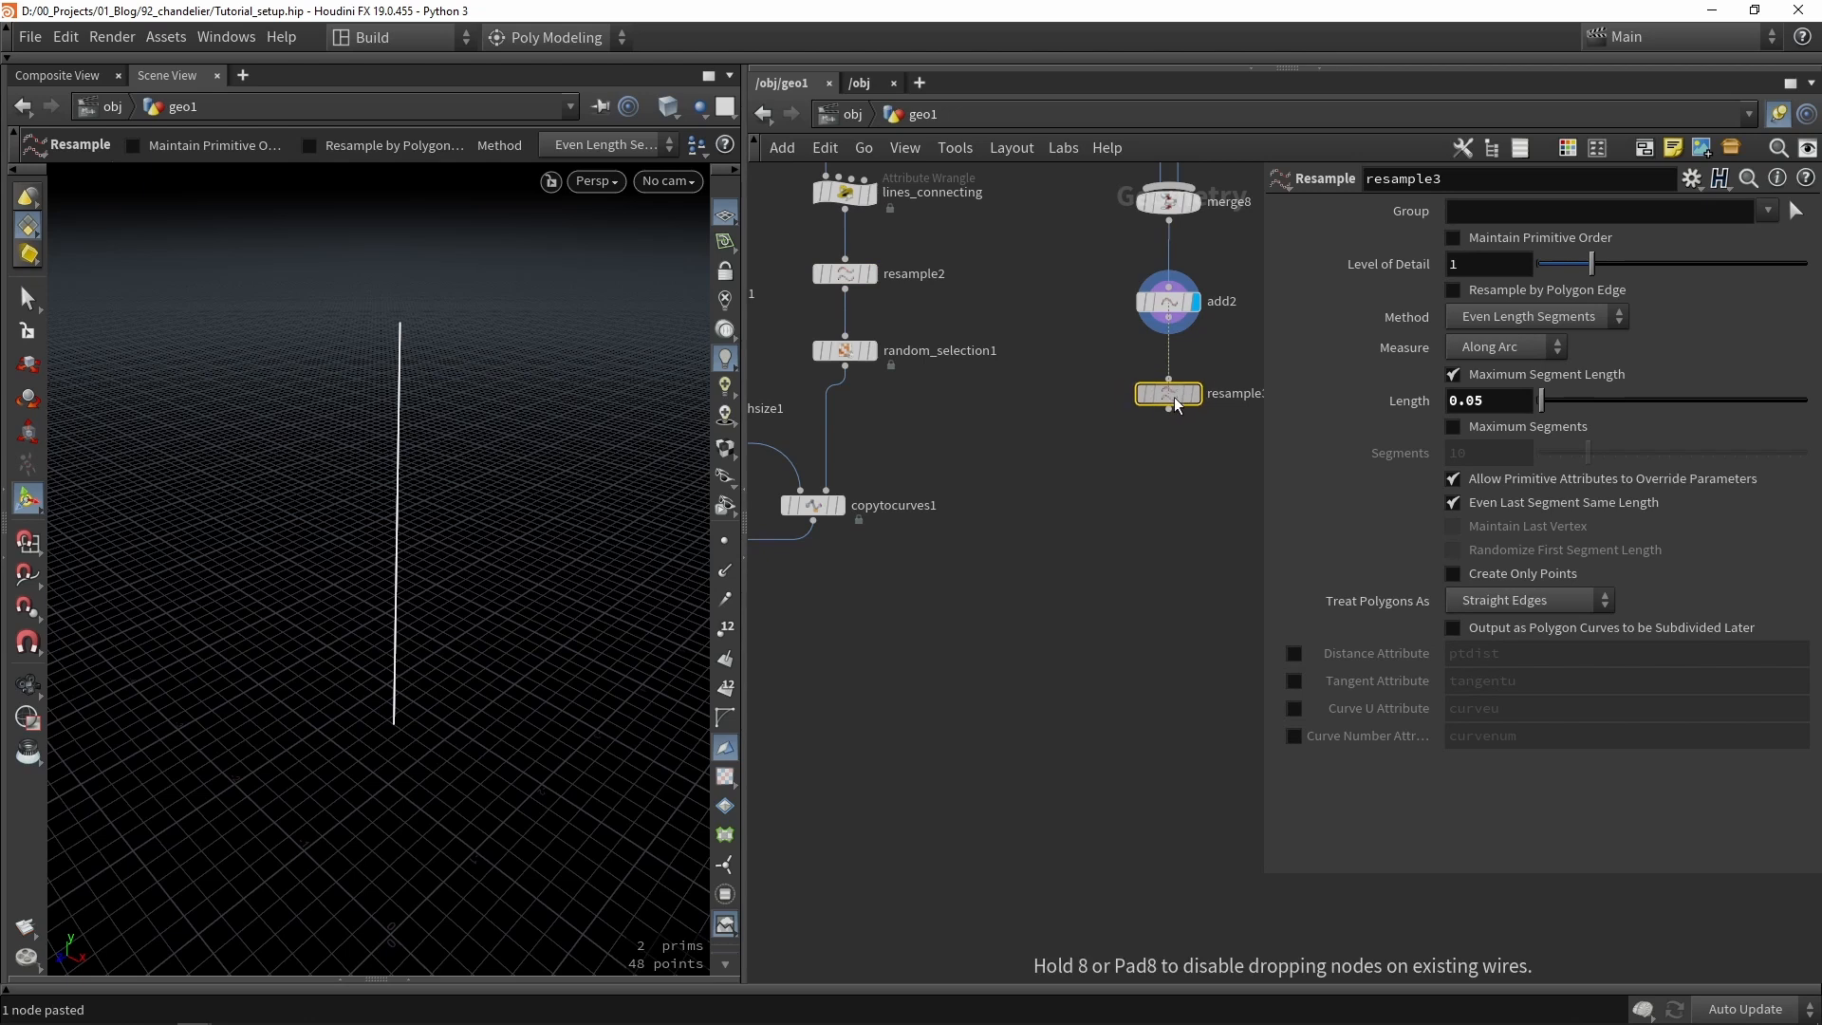
Duplicate copytocurves1, feed the resampled vertical line into the copy as its curve, and display the resulting chain.
{"action": "left_click_drag", "start_coordinate": [813, 505], "coordinate": [1054, 594], "text": "alt"}
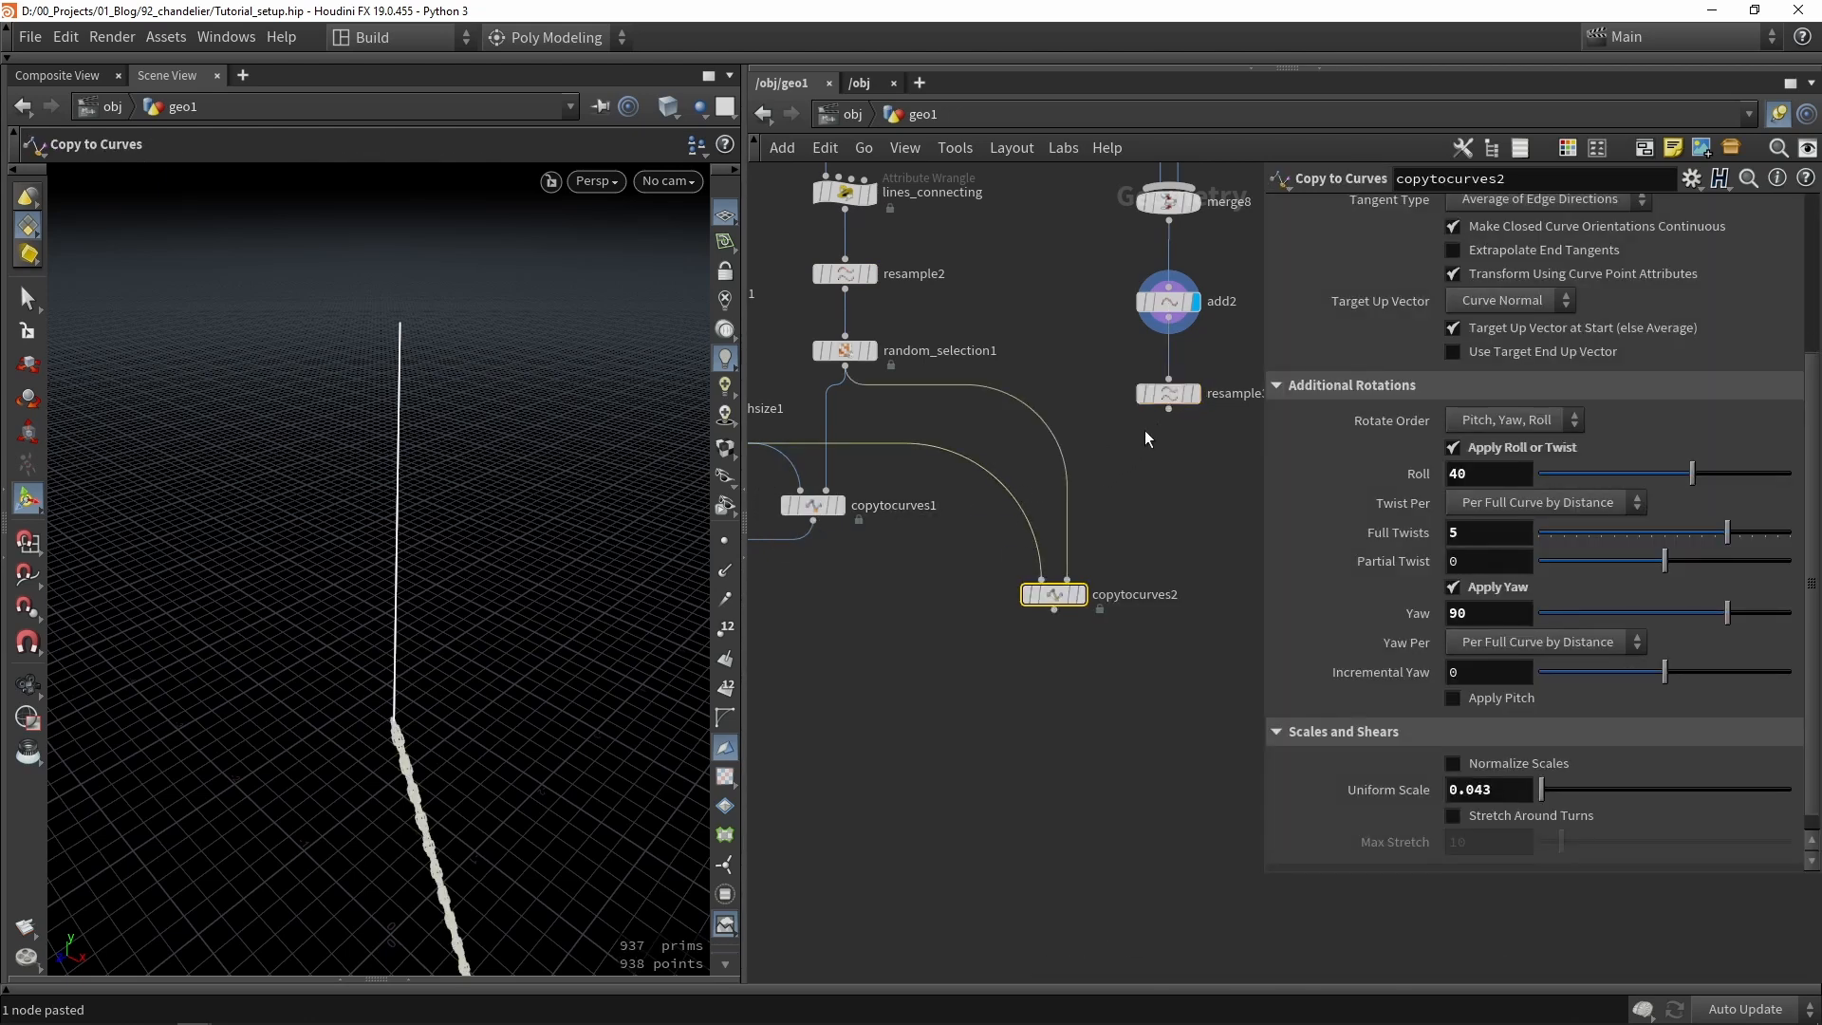
{"action": "left_click_drag", "start_coordinate": [1163, 438], "coordinate": [1111, 543]}
{"action": "left_click", "coordinate": [1080, 594]}
{"action": "key", "text": "Escape"}
{"action": "left_click_drag", "start_coordinate": [501, 486], "coordinate": [501, 408]}
{"action": "key", "text": "Return"}
{"action": "scroll", "coordinate": [1114, 480], "scroll_direction": "down", "scroll_amount": 3}
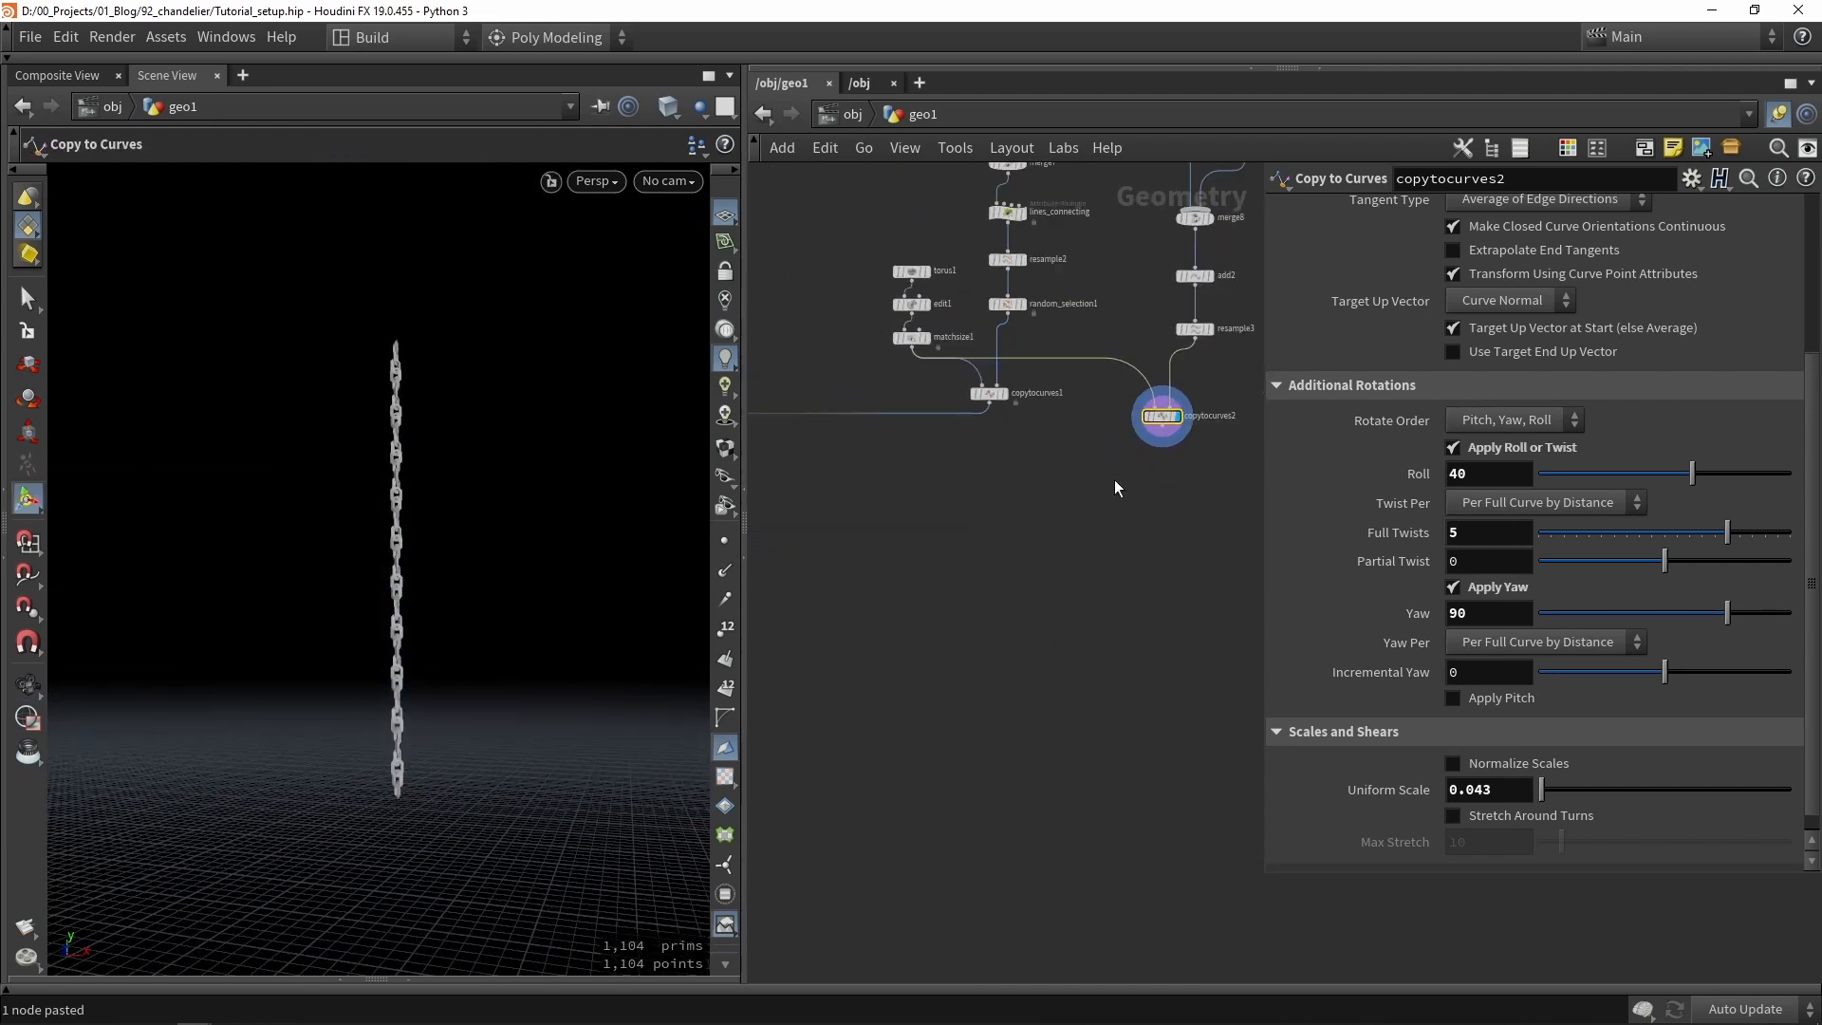
Insert a Merge node after copytocurves1, wire copytocurves2 into it, and display the combined chains.
{"action": "key", "text": "Tab"}
{"action": "type", "text": "merge"}
{"action": "key", "text": "Return"}
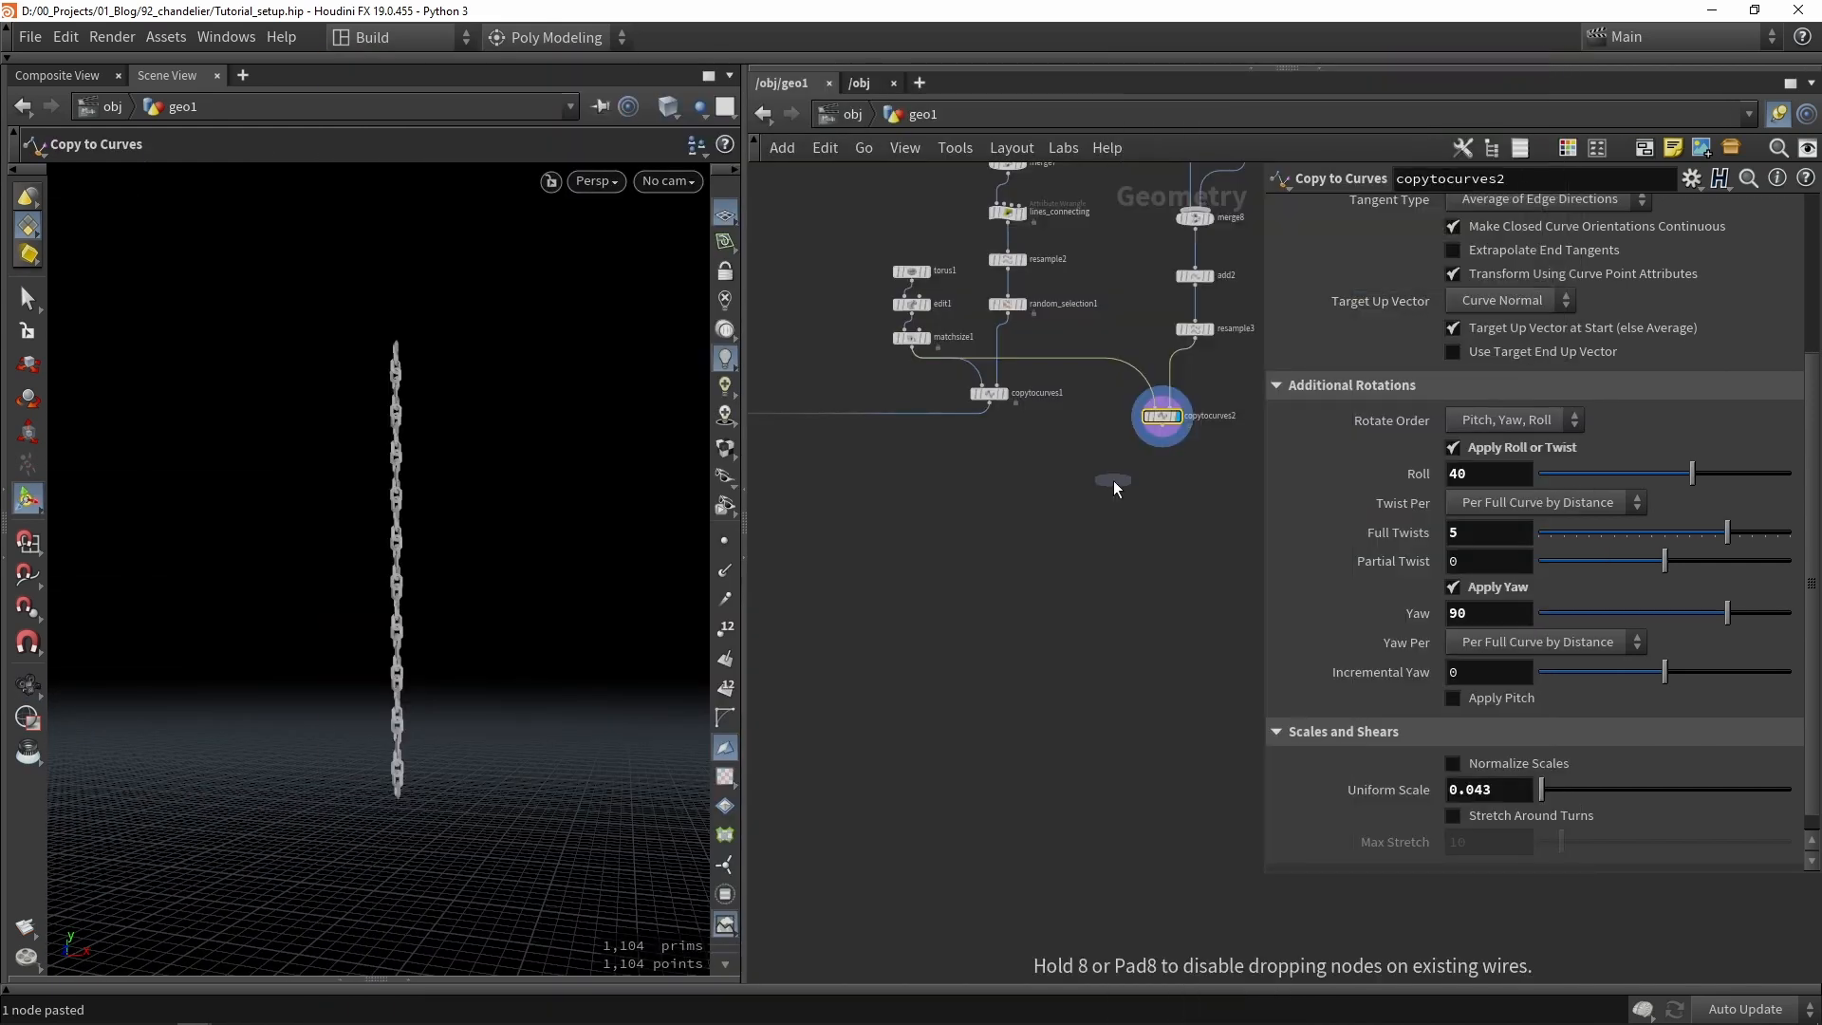
{"action": "left_click", "coordinate": [1061, 484]}
{"action": "left_click_drag", "start_coordinate": [1061, 484], "coordinate": [1109, 520]}
{"action": "scroll", "coordinate": [1059, 479], "scroll_direction": "up", "scroll_amount": 1}
{"action": "left_click_drag", "start_coordinate": [1193, 421], "coordinate": [1102, 542]}
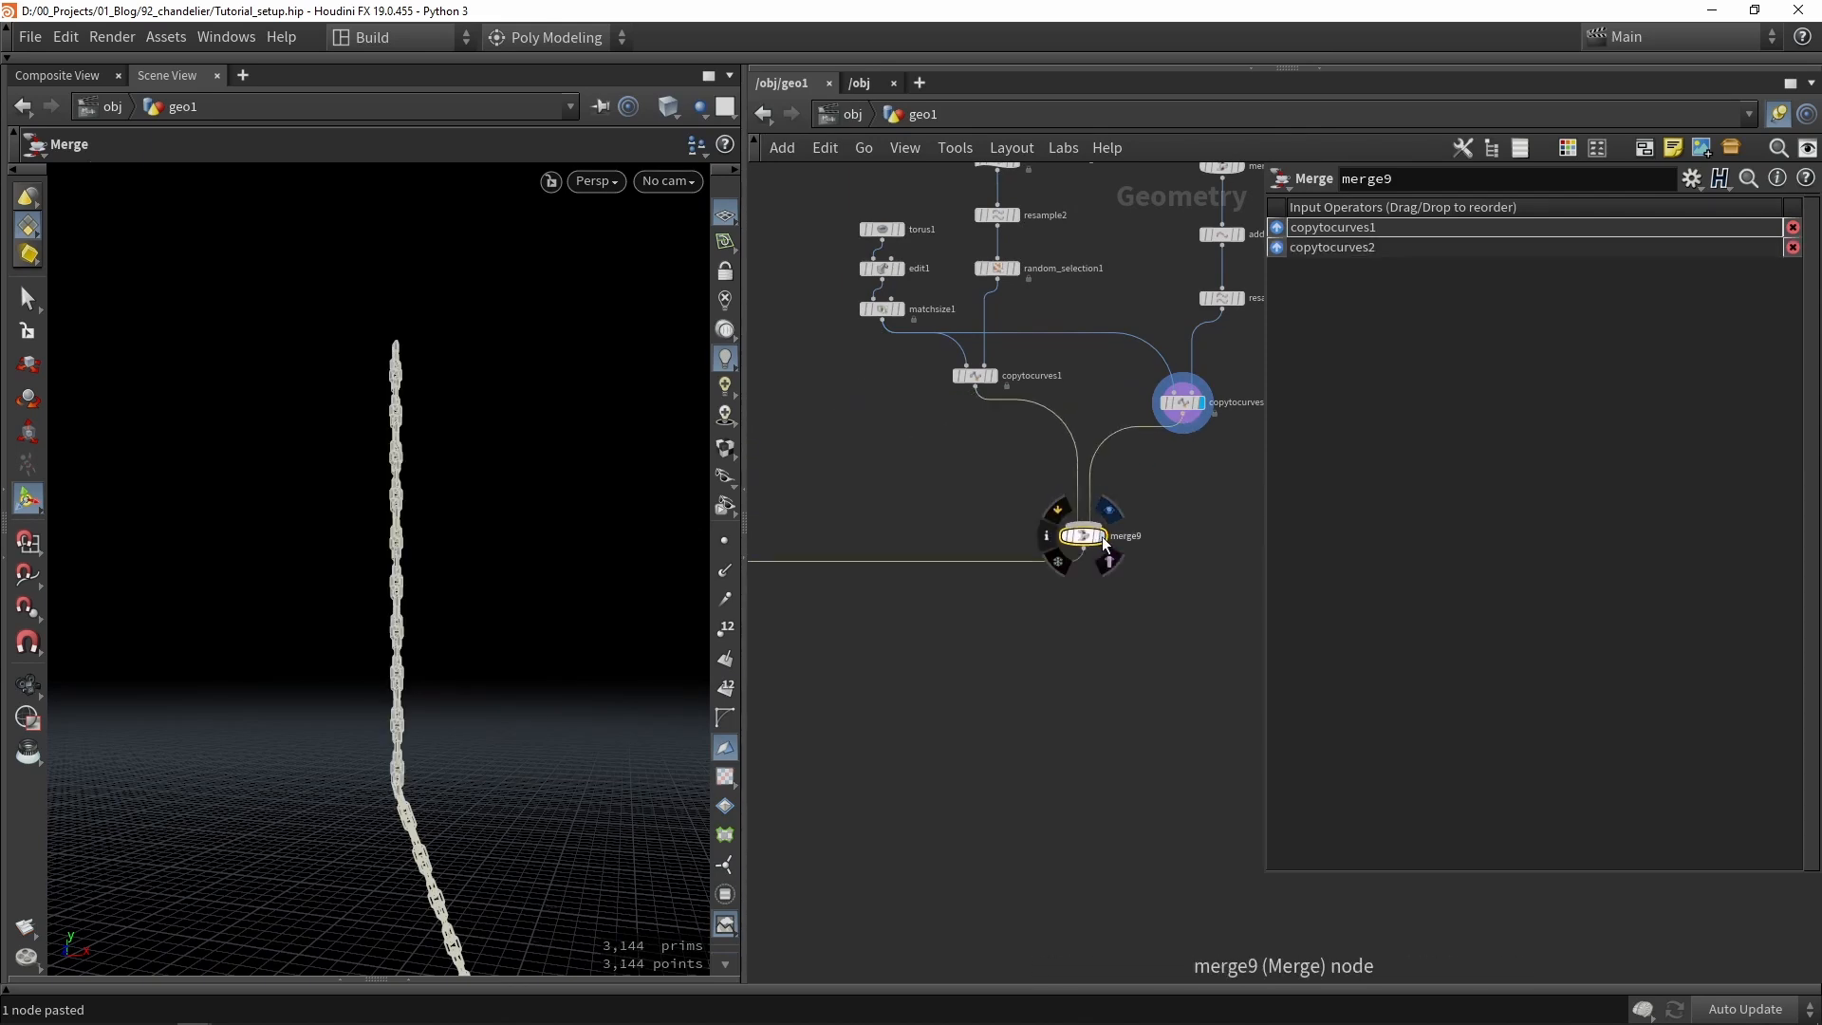
{"action": "left_click", "coordinate": [1103, 539]}
Set the maximum segment length to 0.06 on both resample3 and resample2.
{"action": "middle_click_drag", "start_coordinate": [430, 617], "coordinate": [427, 537], "text": "alt"}
{"action": "left_click_drag", "start_coordinate": [427, 537], "coordinate": [436, 483], "text": "alt"}
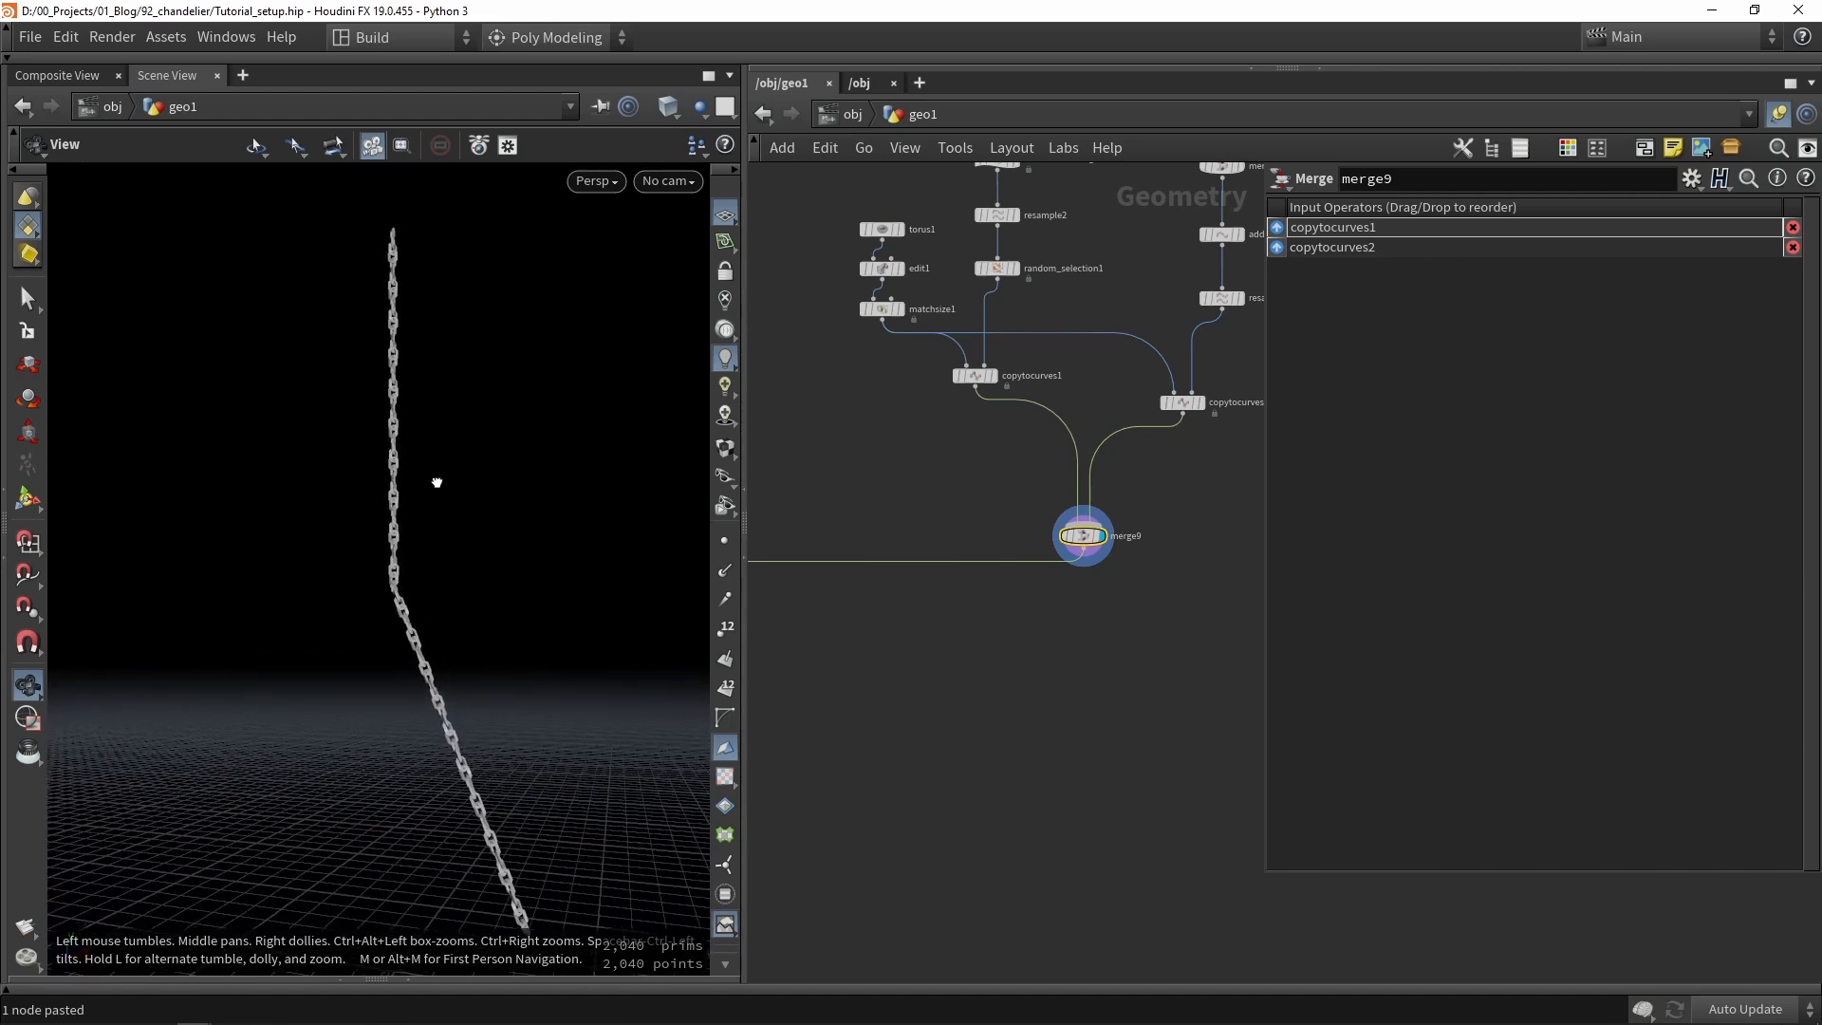
{"action": "key", "text": "Escape"}
{"action": "scroll", "coordinate": [958, 522], "scroll_direction": "down", "scroll_amount": 2}
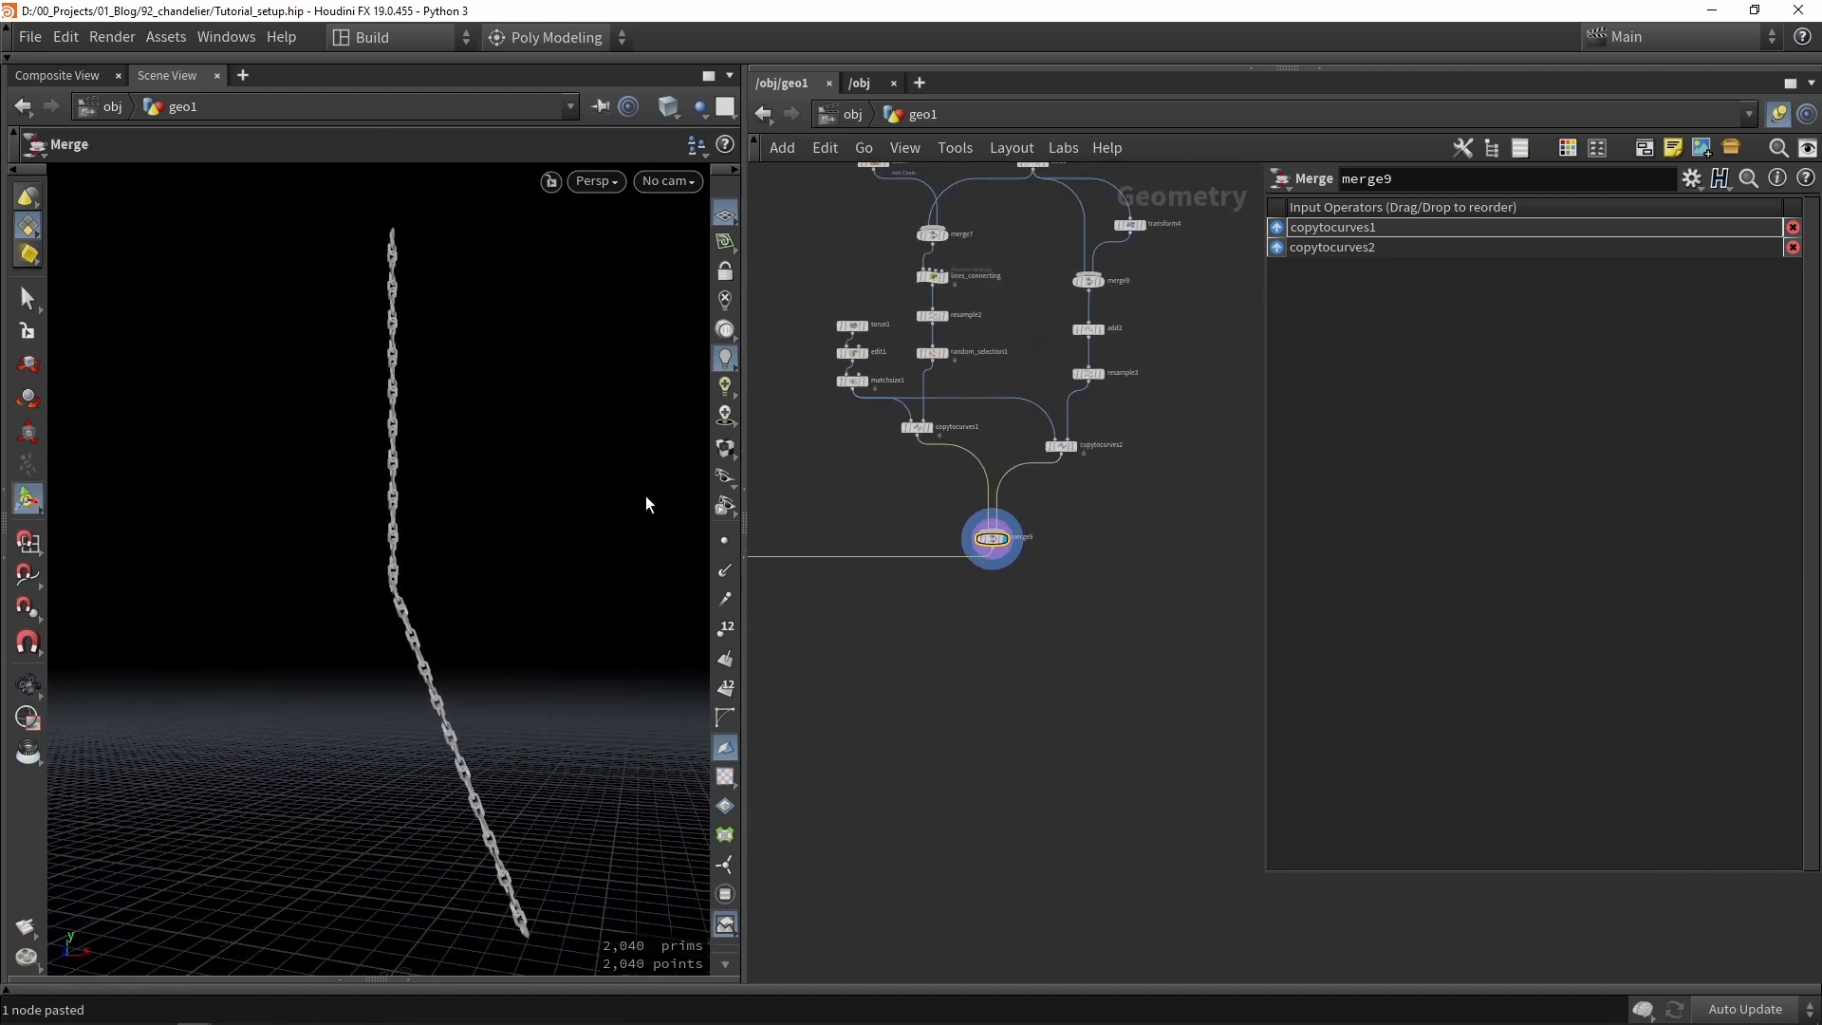
{"action": "scroll", "coordinate": [413, 579], "scroll_direction": "up", "scroll_amount": 6}
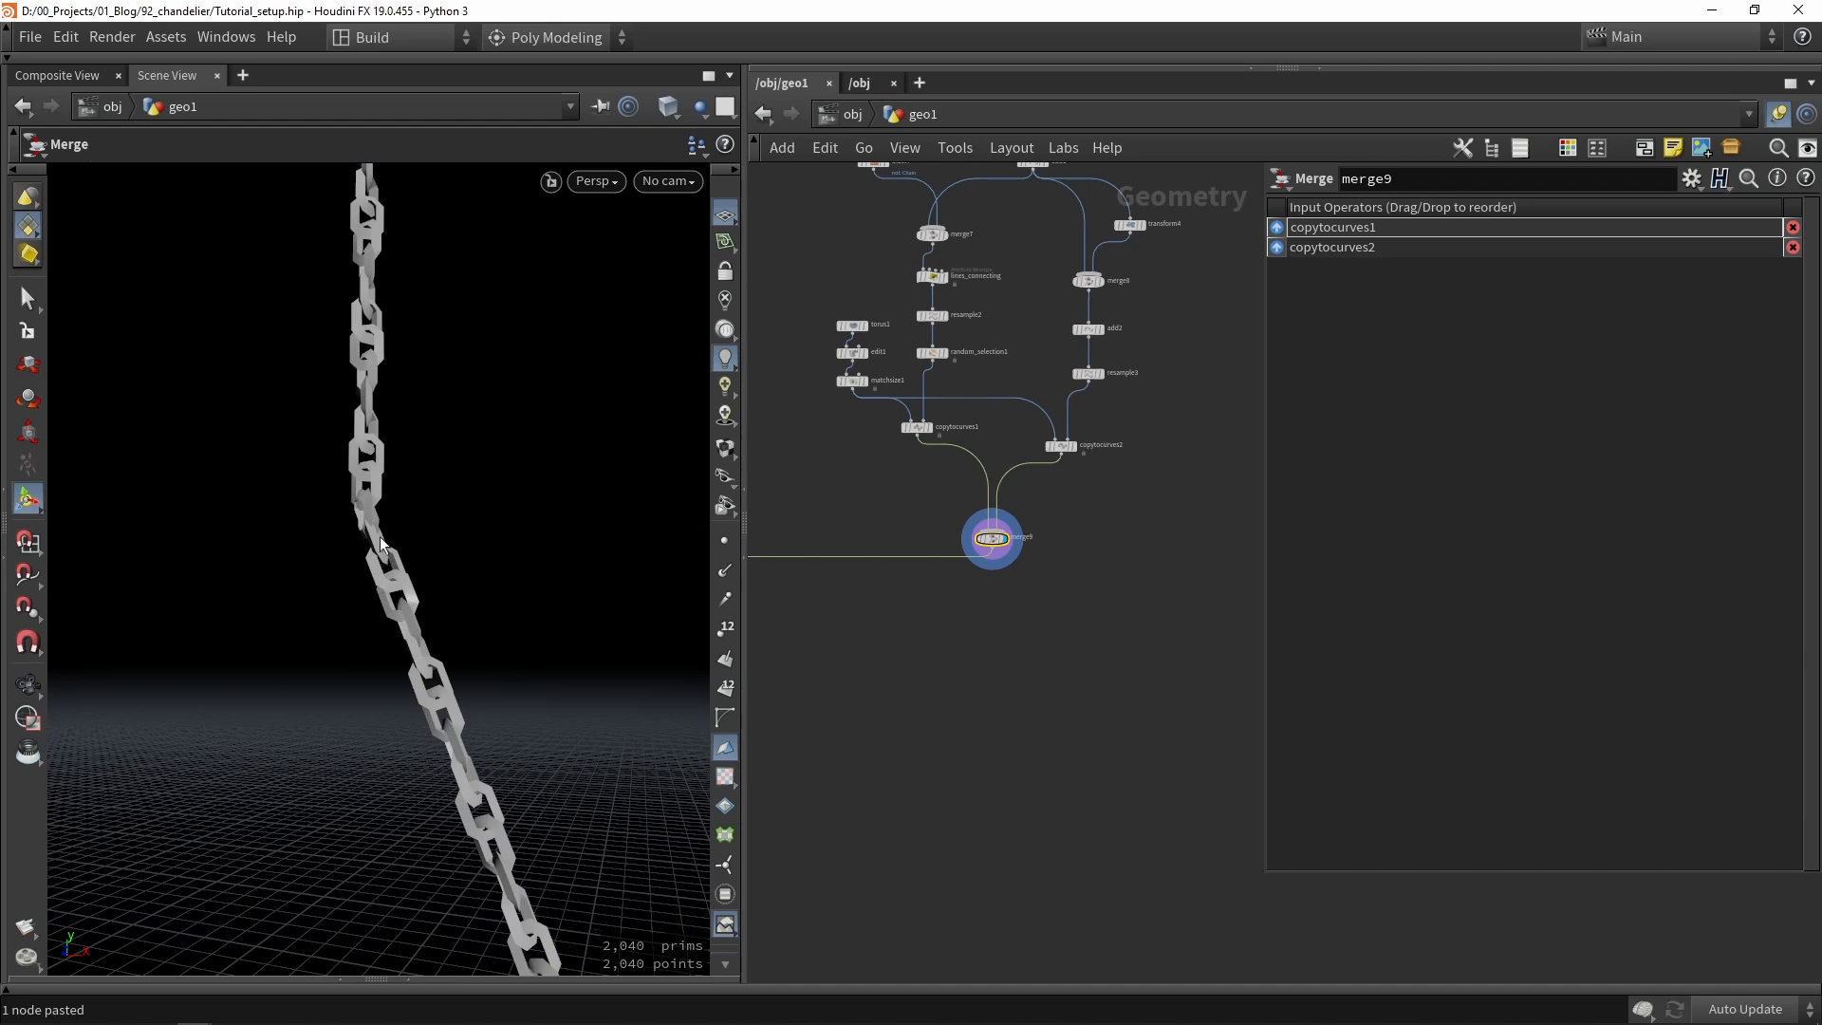
{"action": "scroll", "coordinate": [1036, 353], "scroll_direction": "up", "scroll_amount": 2}
{"action": "left_click", "coordinate": [1112, 395]}
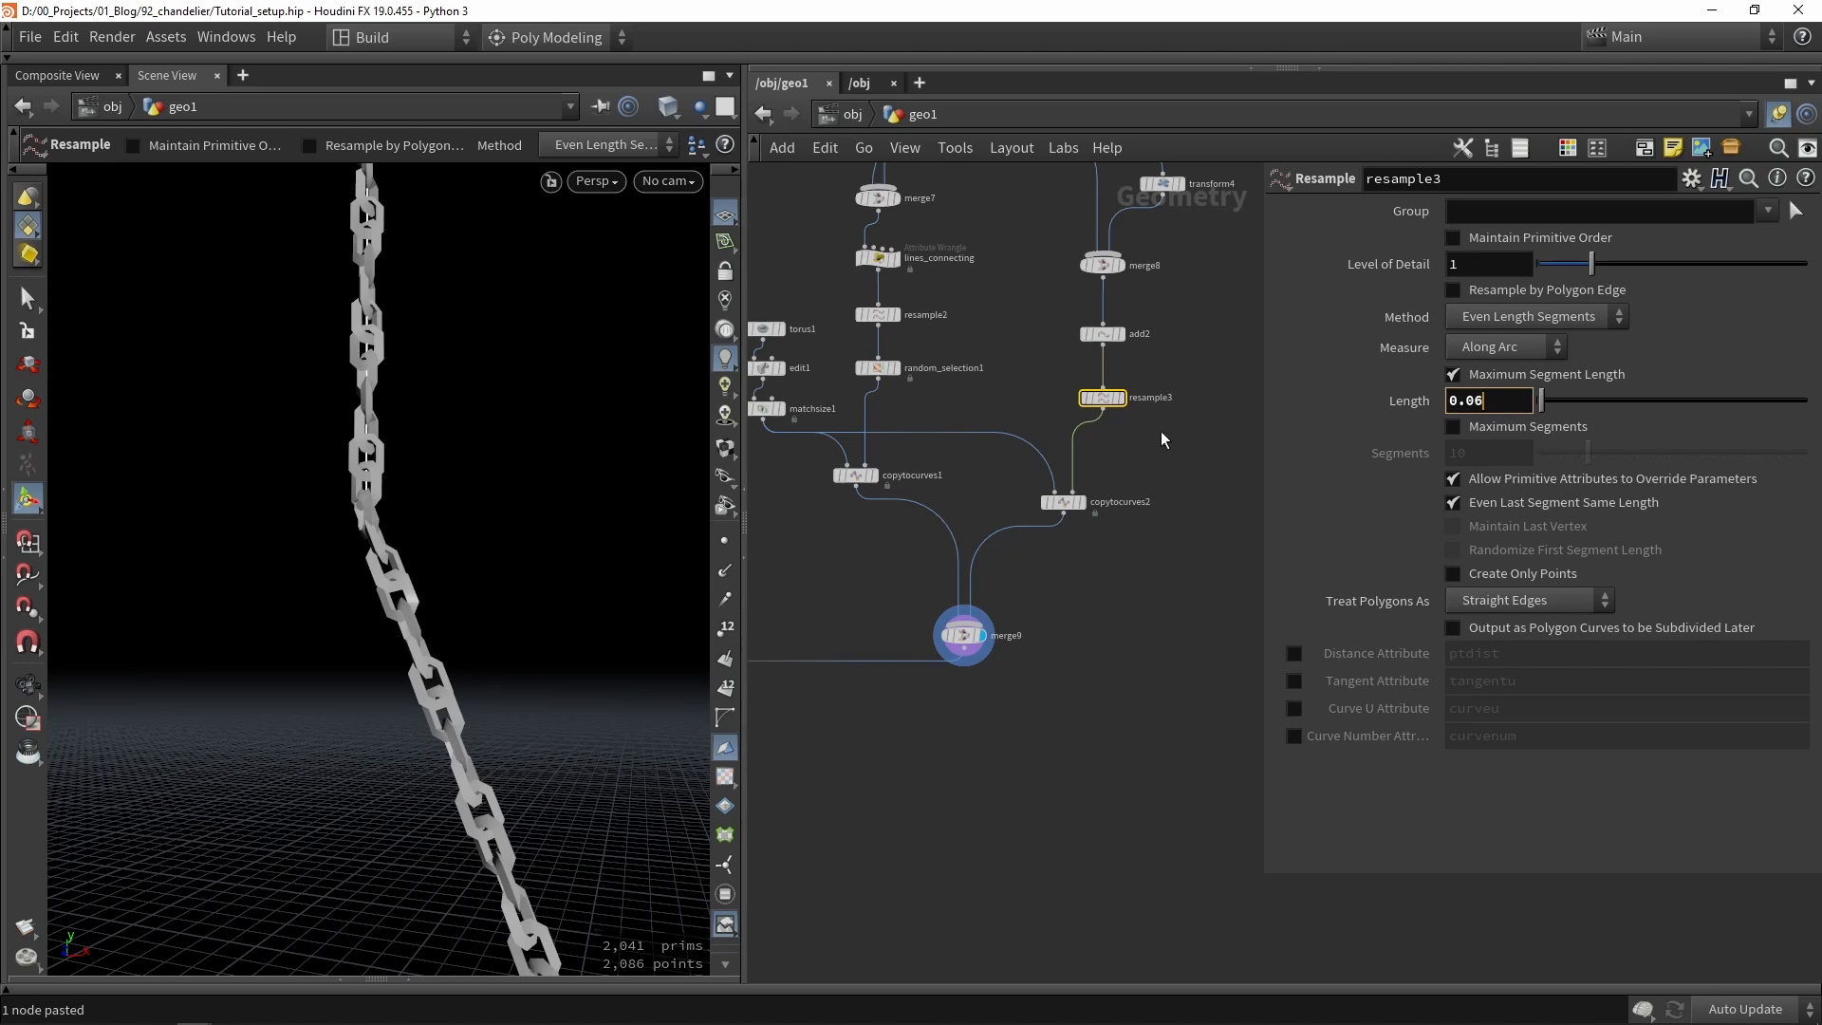
{"action": "type", "text": "0.06"}
{"action": "key", "text": "Return"}
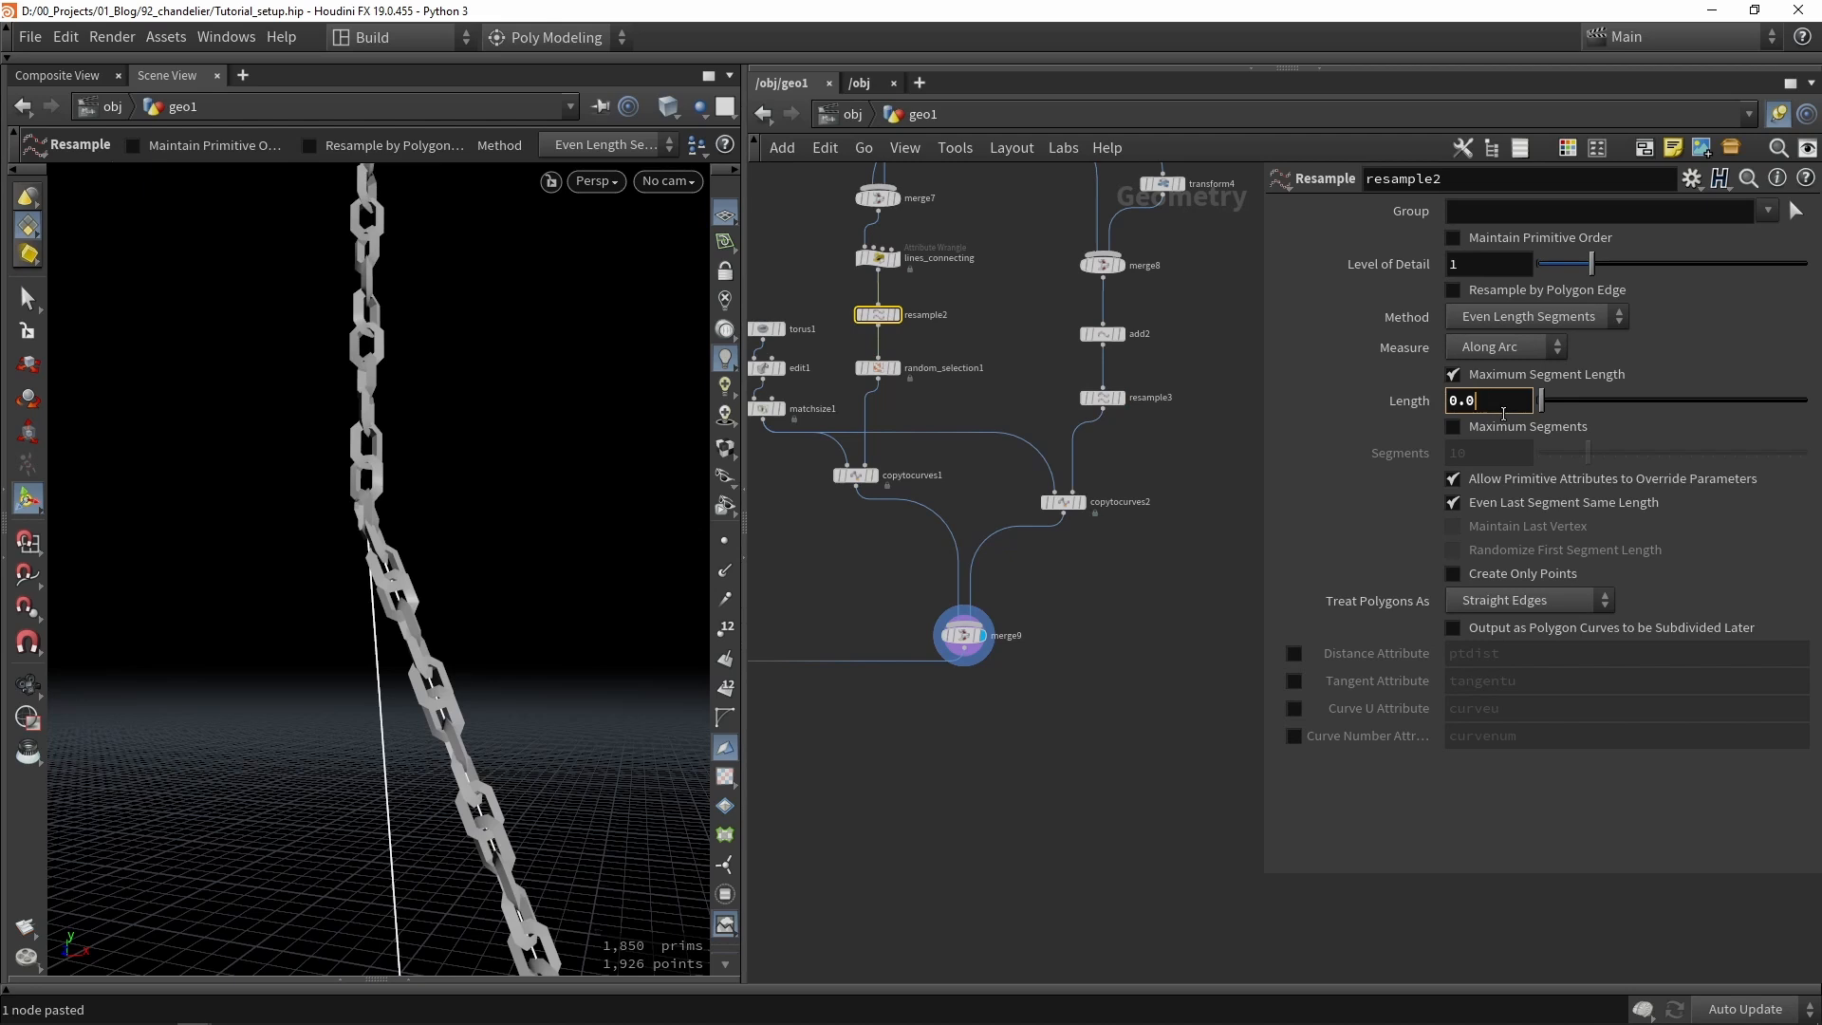
{"action": "type", "text": "6"}
{"action": "key", "text": "Return"}
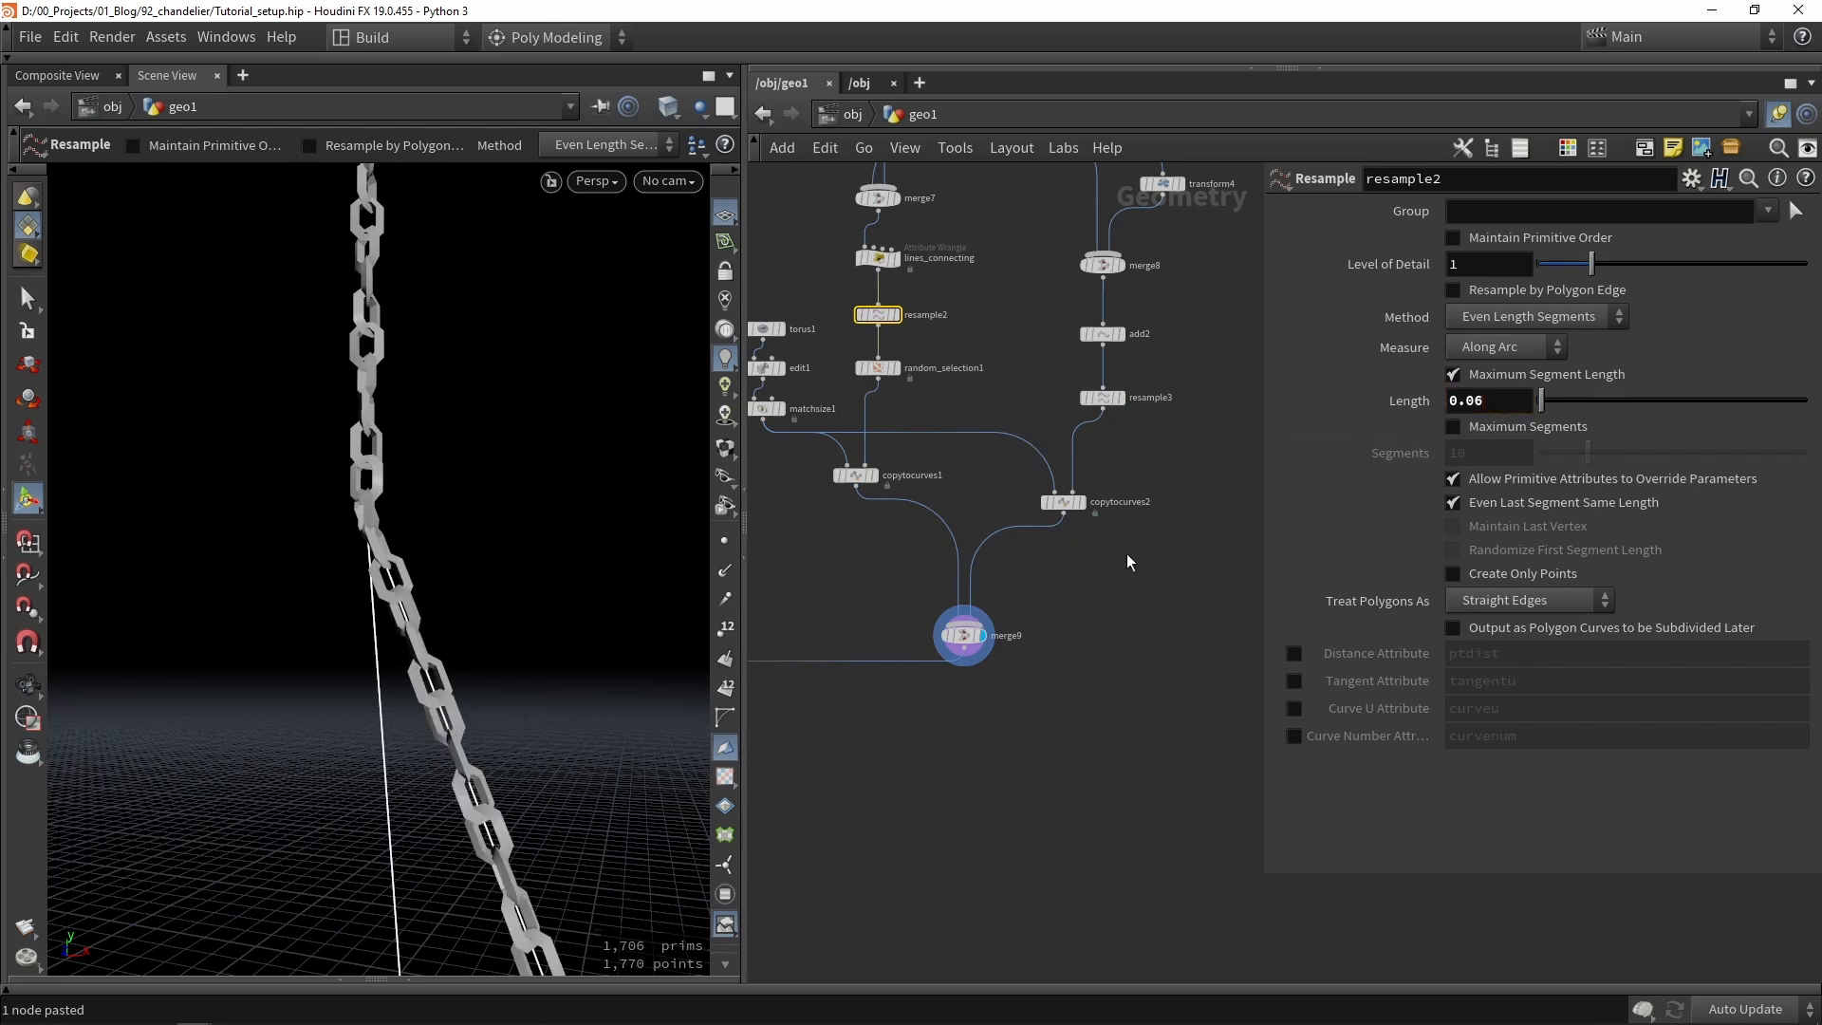
{"action": "left_click", "coordinate": [1063, 502]}
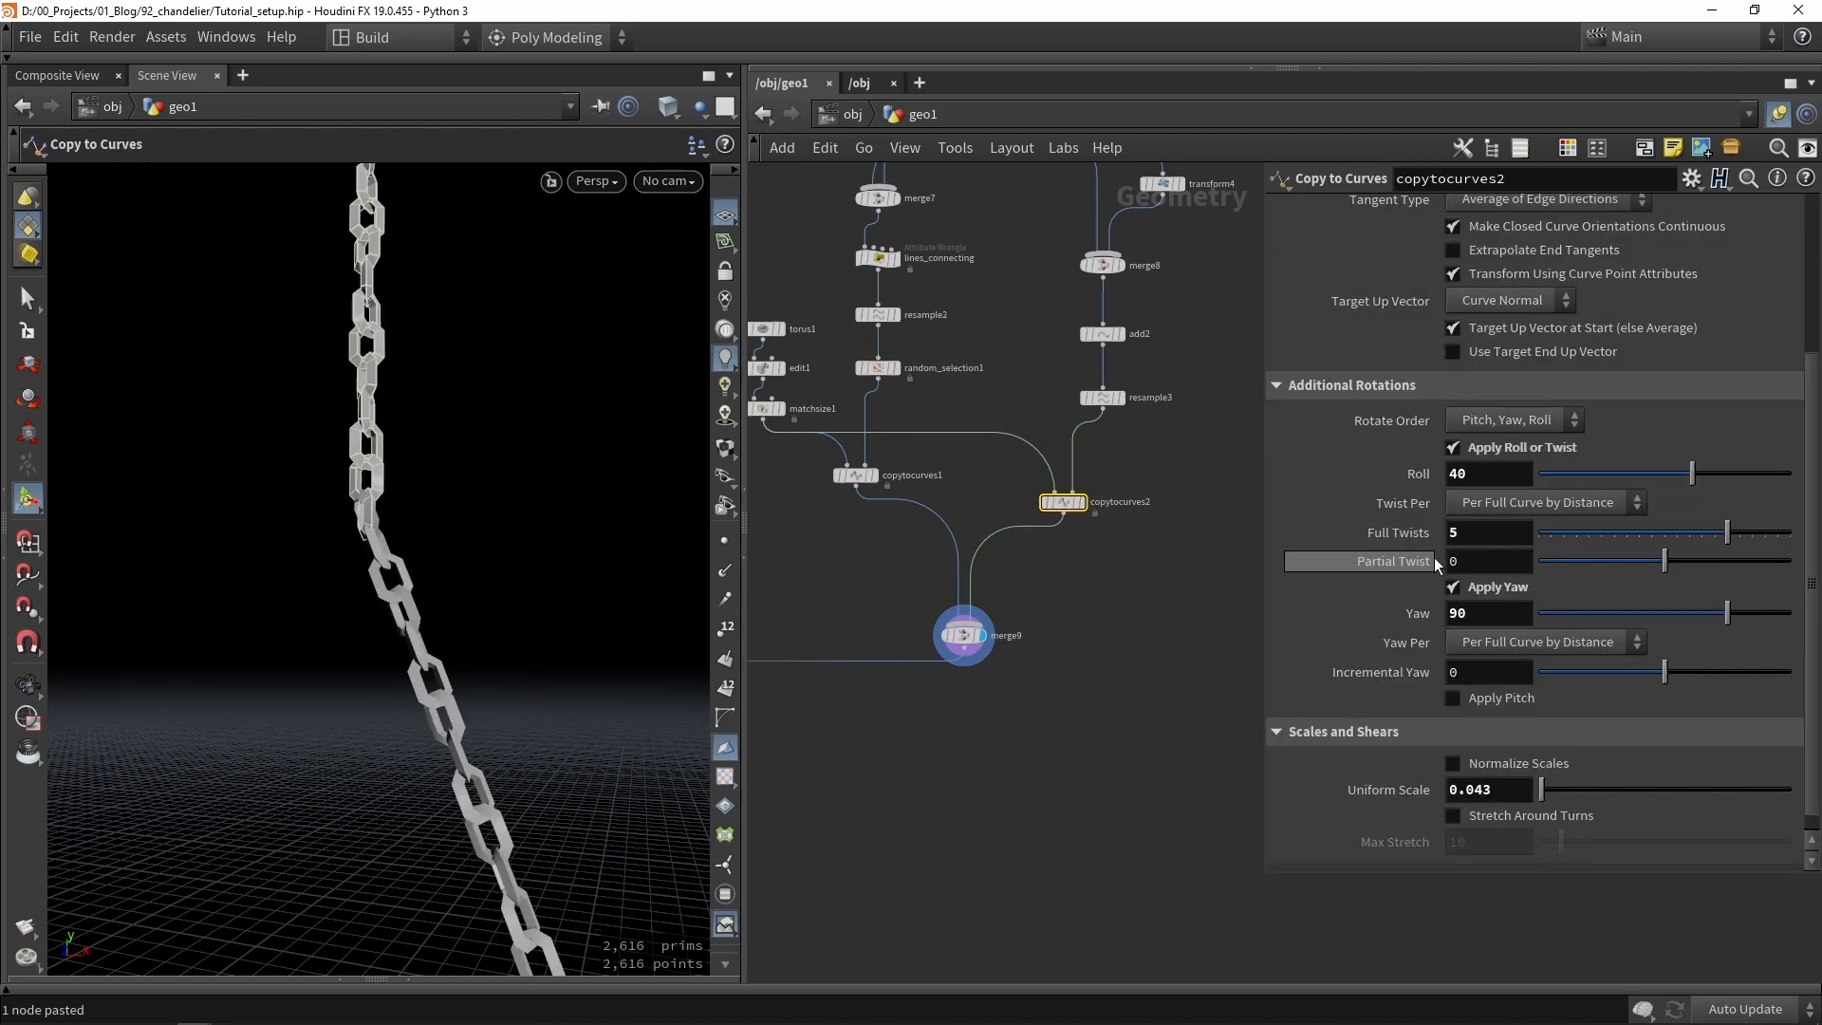
{"action": "left_click", "coordinate": [1118, 822]}
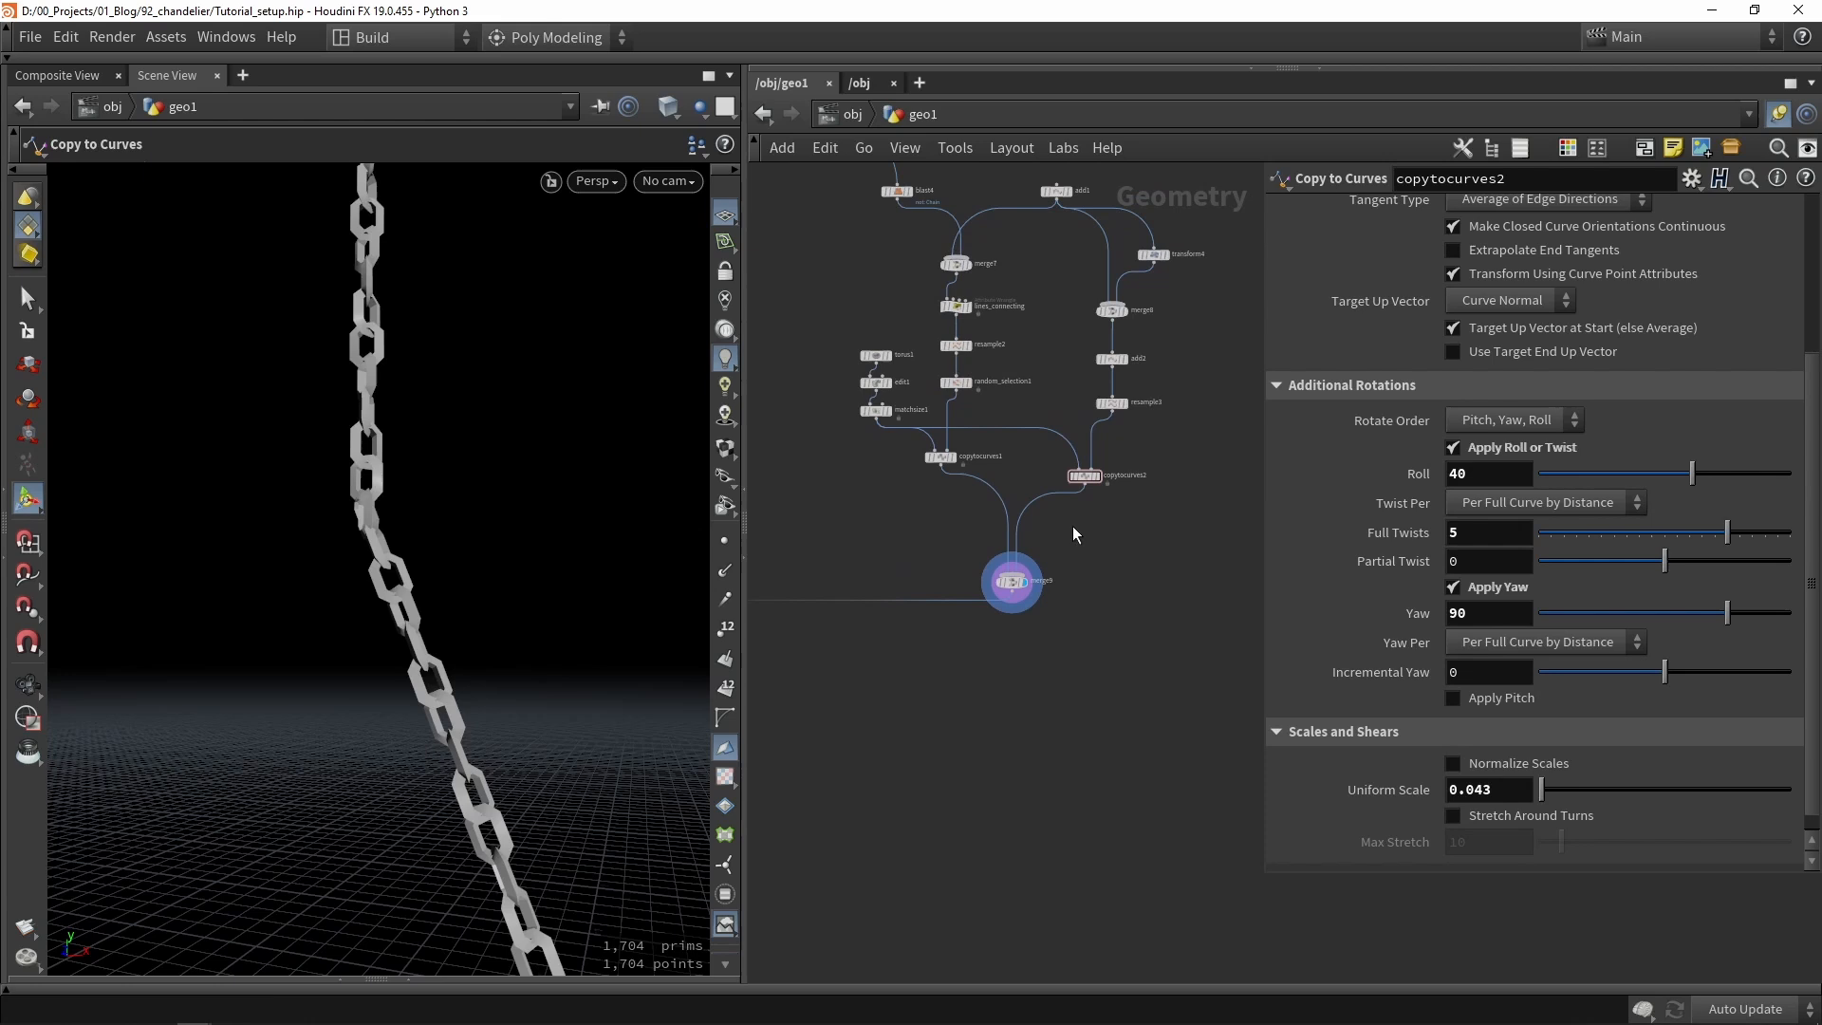
Add a Torus node and place it in the network between copytocurves2 and merge9.
{"action": "scroll", "coordinate": [1072, 526], "scroll_direction": "up", "scroll_amount": 3}
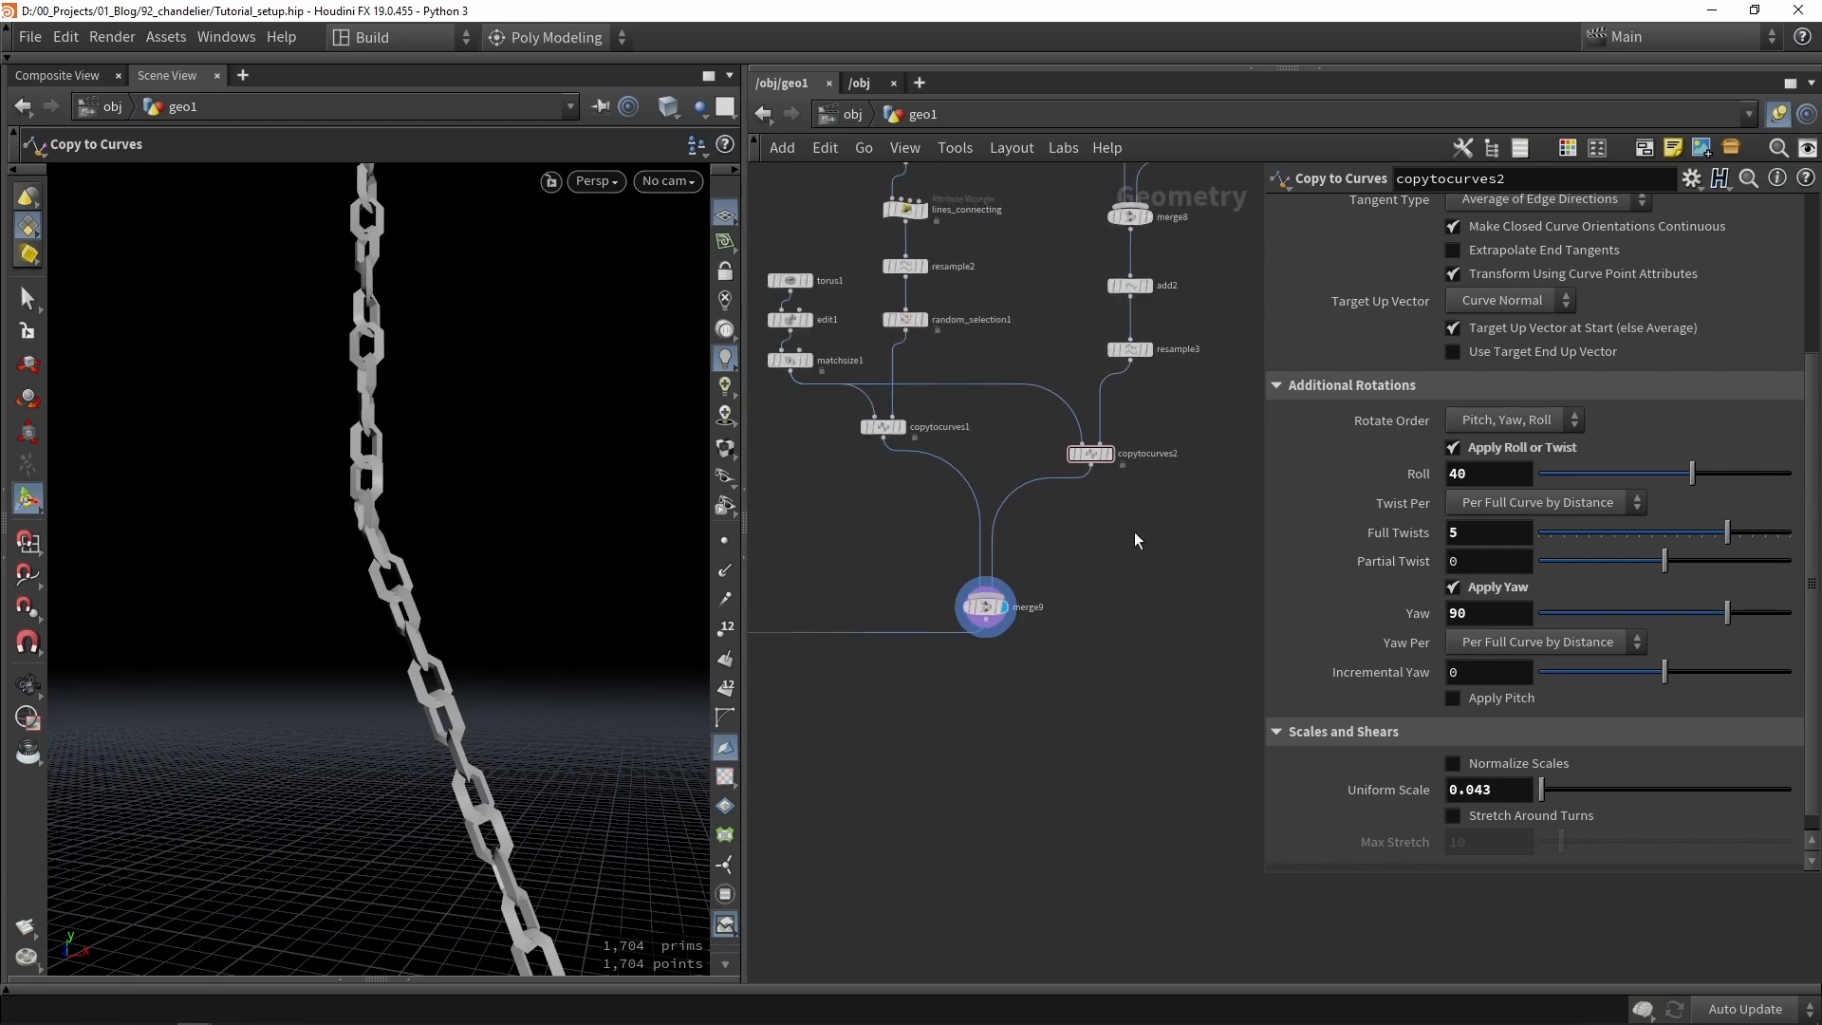
{"action": "key", "text": "Tab"}
{"action": "type", "text": "tor"}
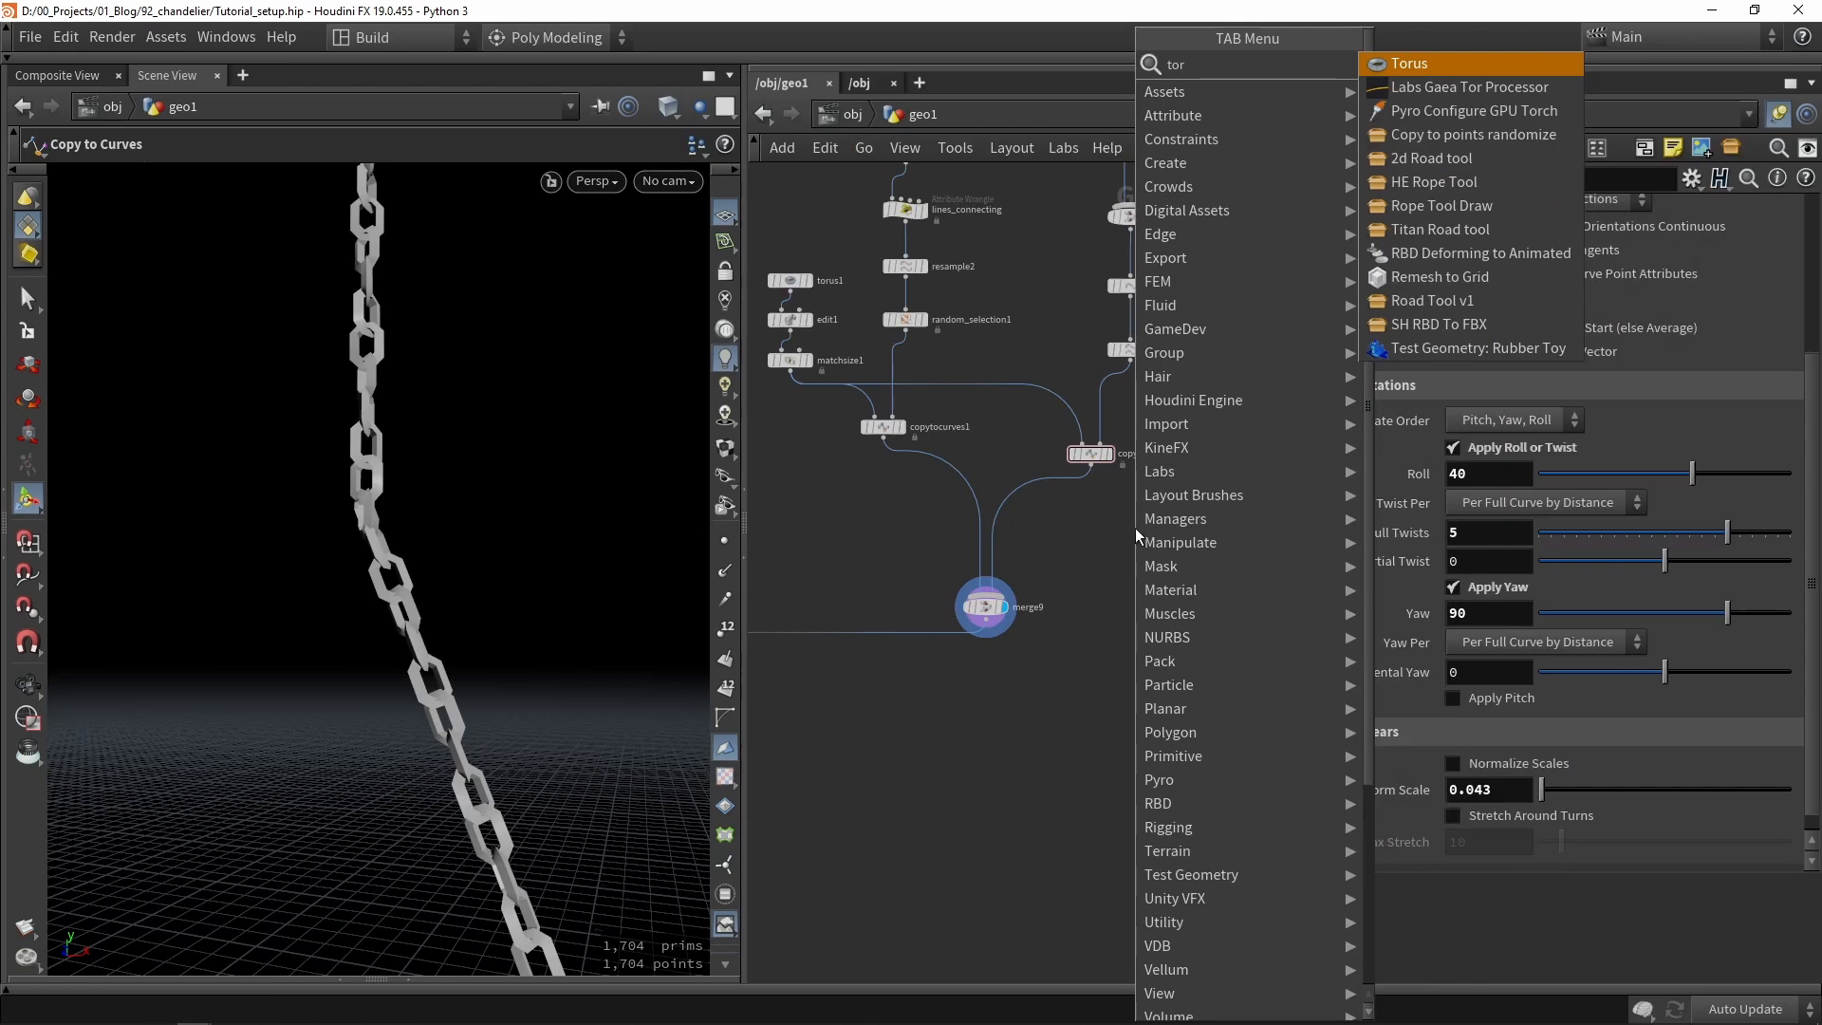
{"action": "key", "text": "Return"}
{"action": "left_click", "coordinate": [1105, 526]}
{"action": "scroll", "coordinate": [1101, 528], "scroll_direction": "up", "scroll_amount": 2}
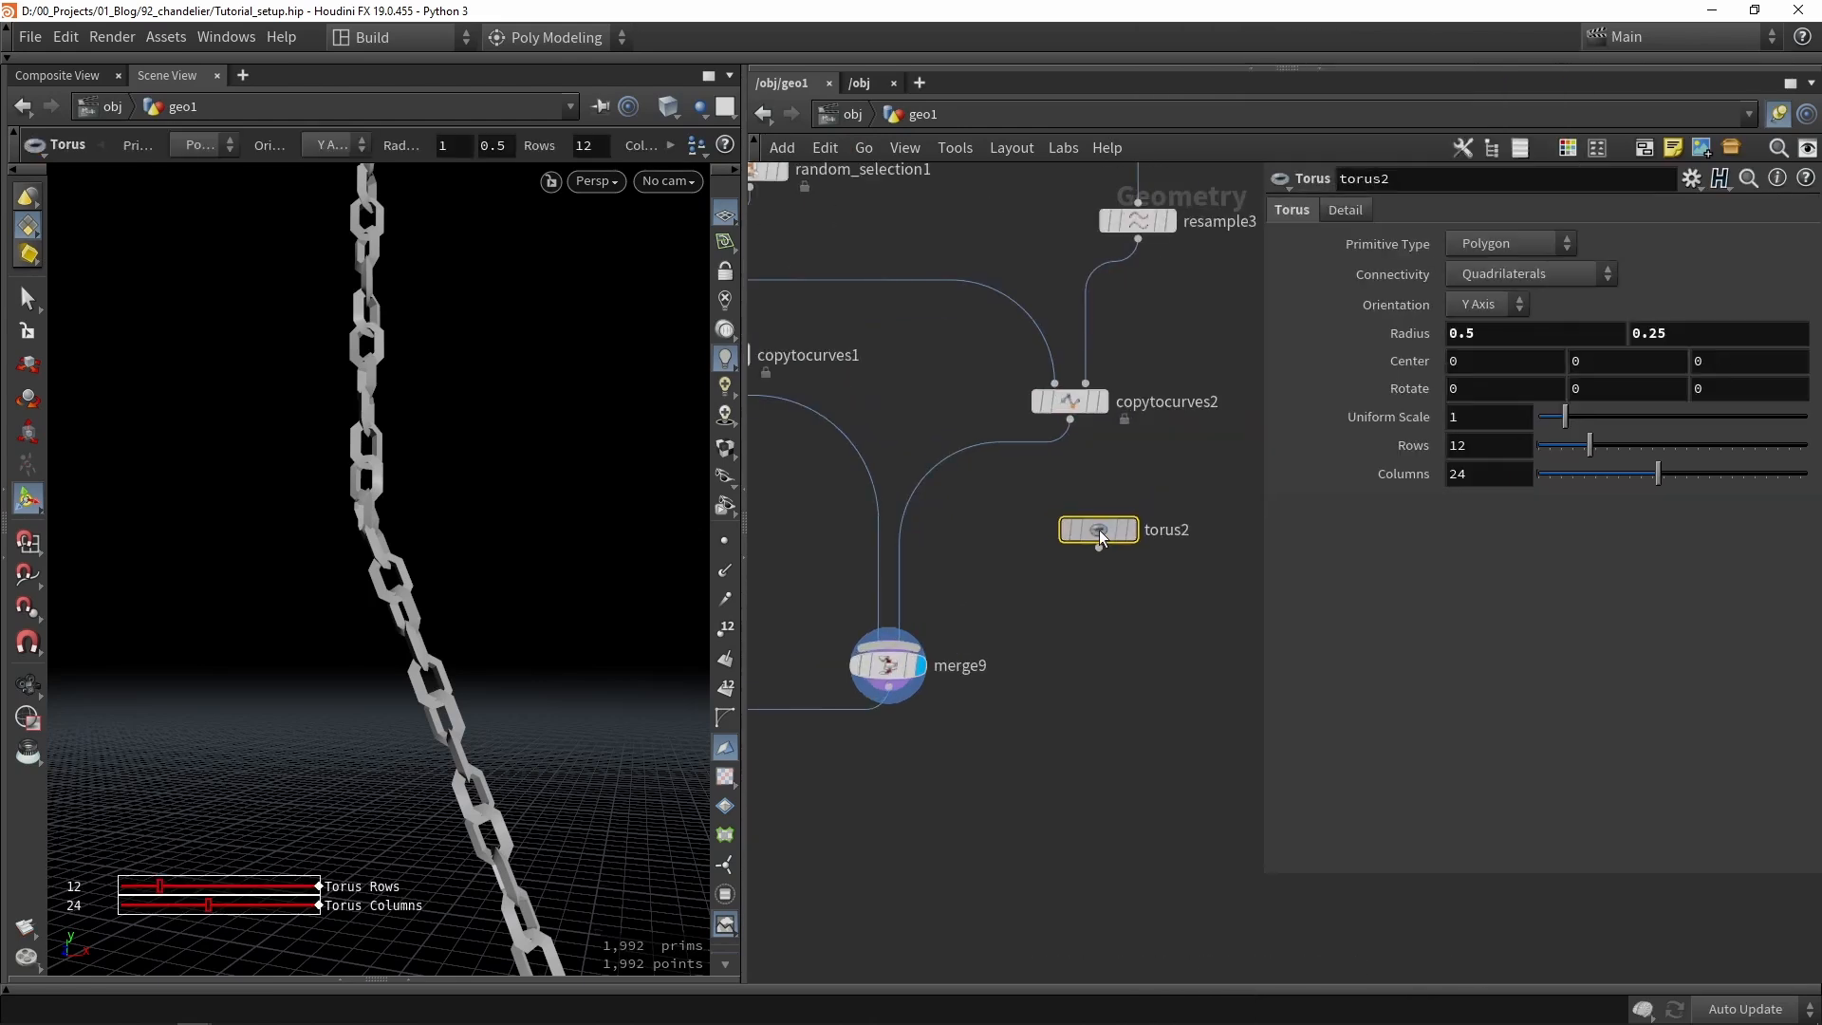
{"action": "left_click_drag", "start_coordinate": [1099, 529], "coordinate": [1026, 532]}
Add a Copy to Points node with torus2 as the source geometry and the add1 point as the target.
{"action": "key", "text": "Tab"}
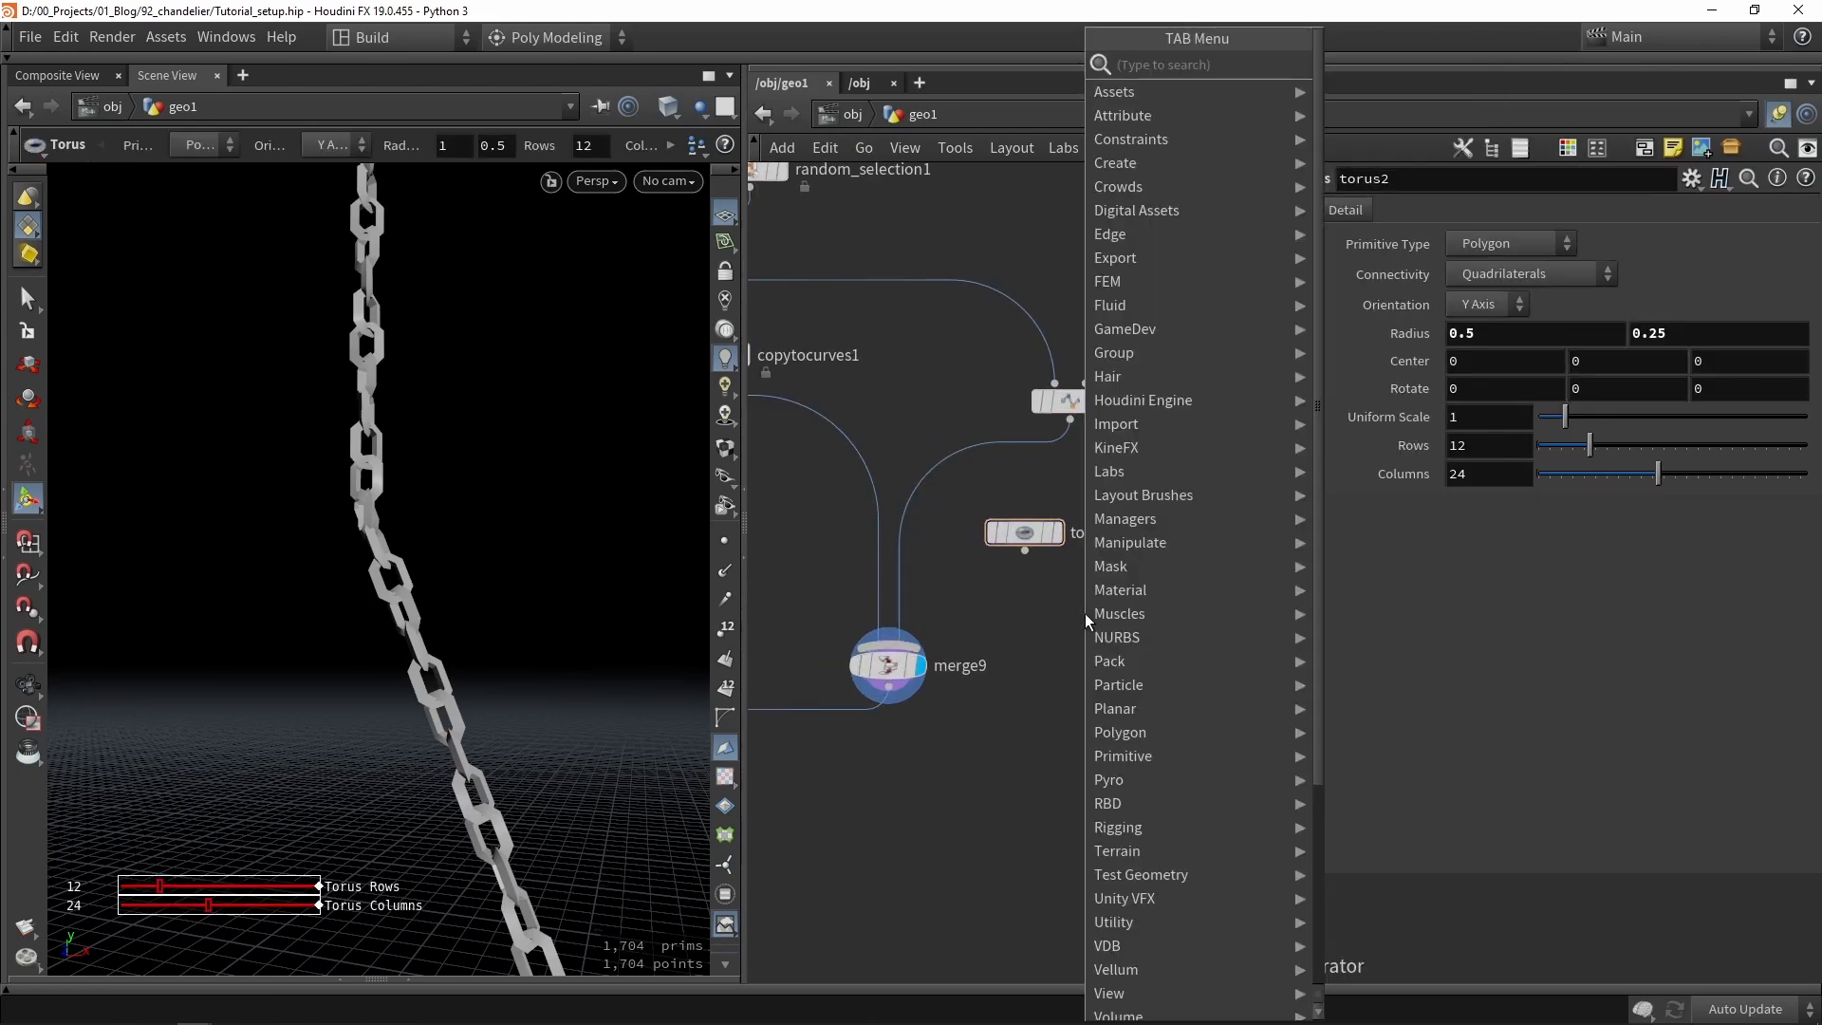
{"action": "type", "text": "copy"}
{"action": "left_click_drag", "start_coordinate": [990, 532], "coordinate": [1054, 582]}
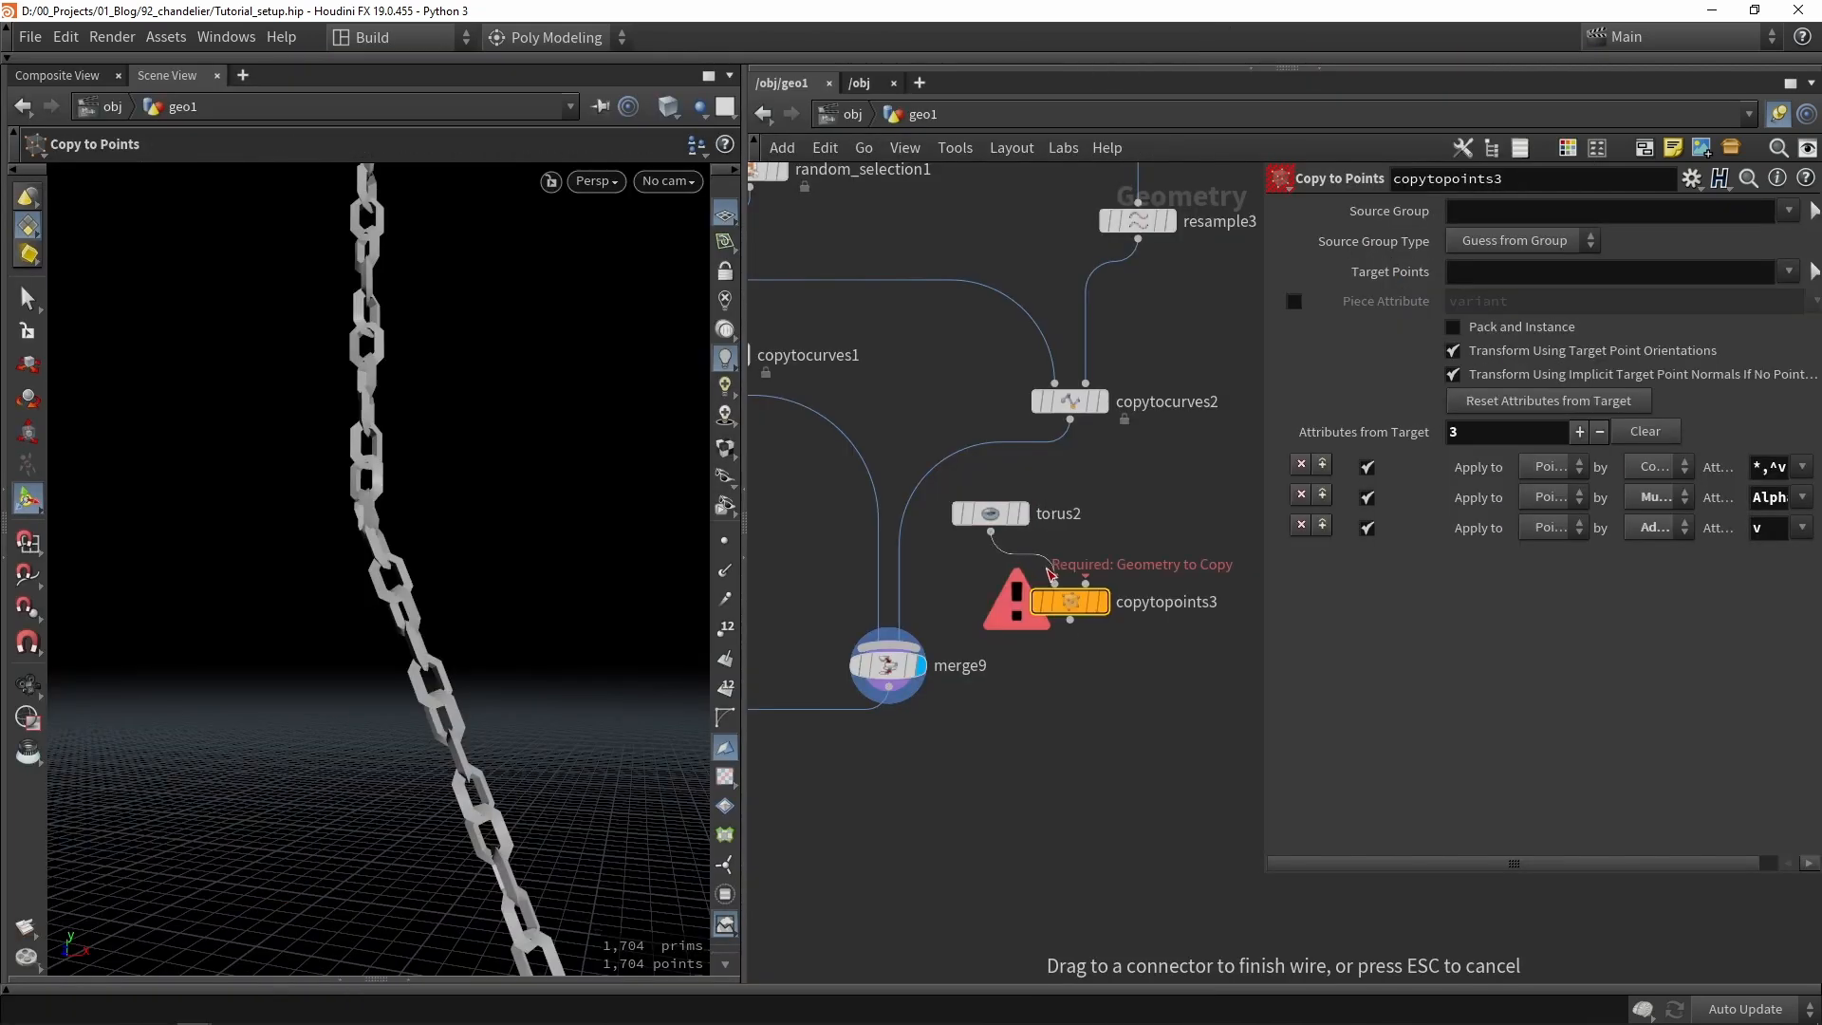
{"action": "scroll", "coordinate": [1063, 430], "scroll_direction": "down", "scroll_amount": 4}
{"action": "left_click_drag", "start_coordinate": [1066, 236], "coordinate": [1024, 206]}
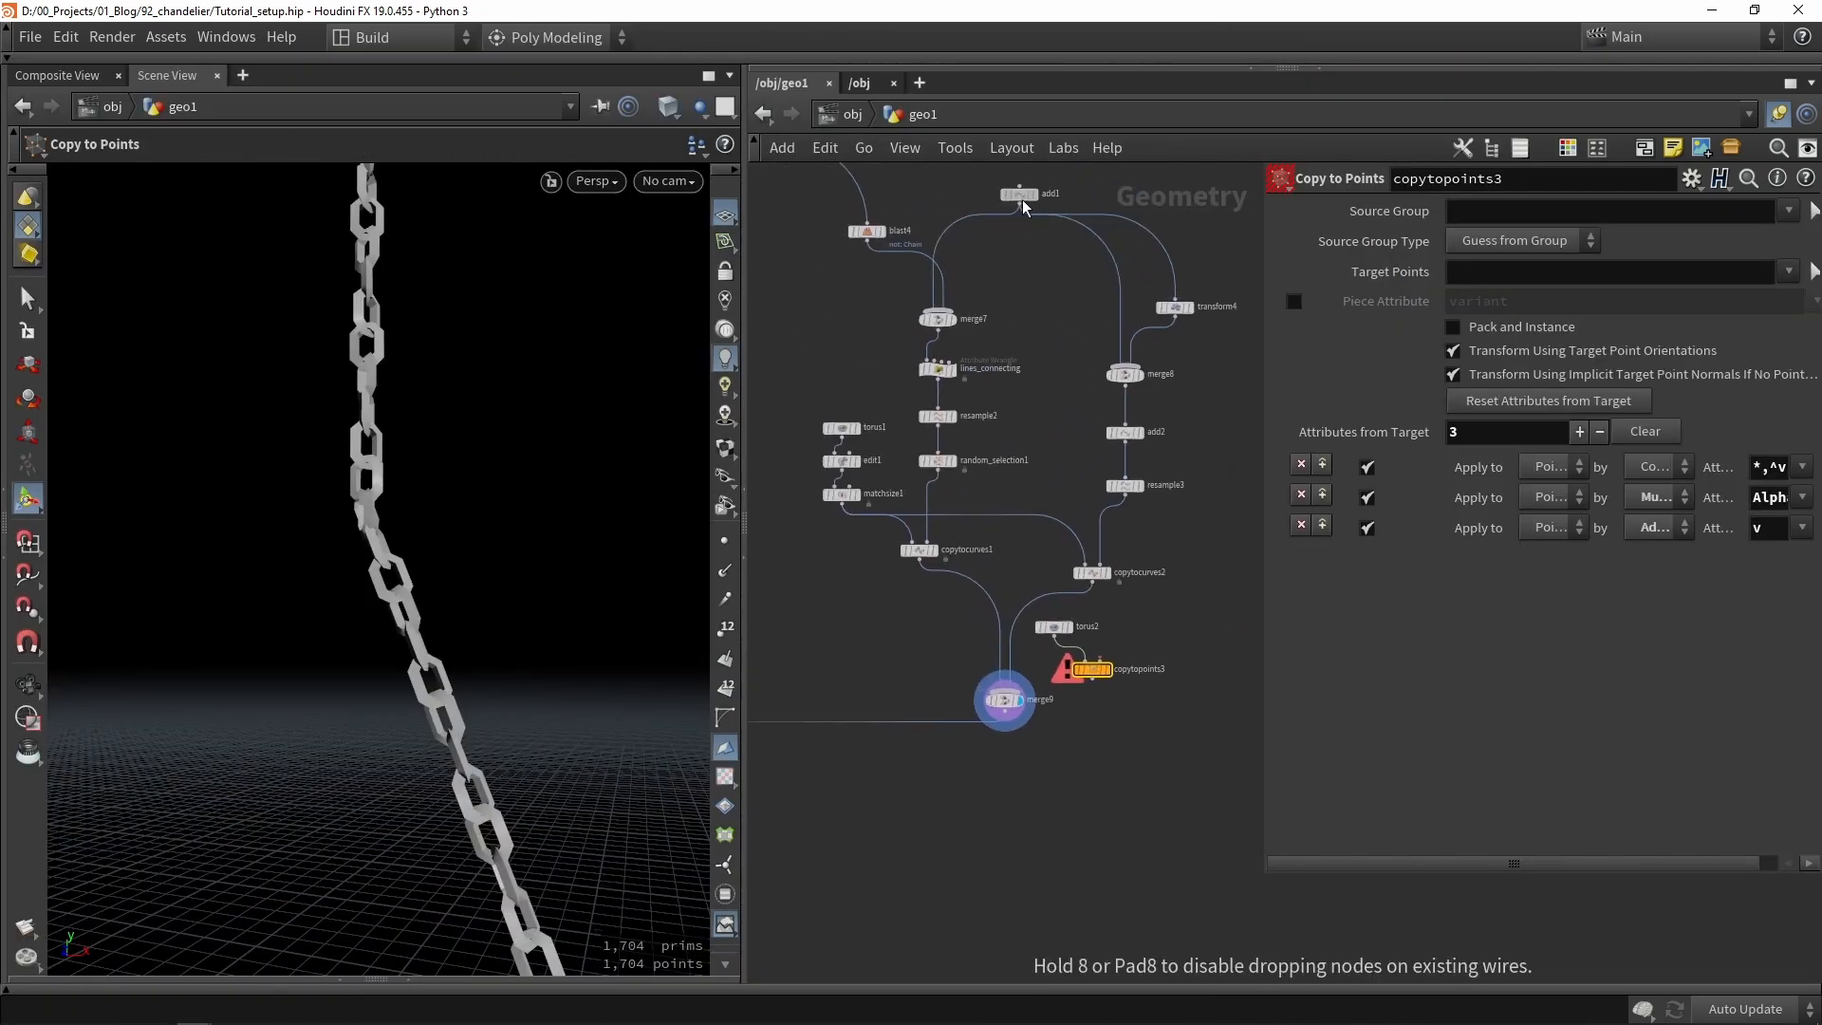
{"action": "left_click_drag", "start_coordinate": [1098, 604], "coordinate": [1093, 581]}
{"action": "scroll", "coordinate": [1044, 204], "scroll_direction": "up", "scroll_amount": 3}
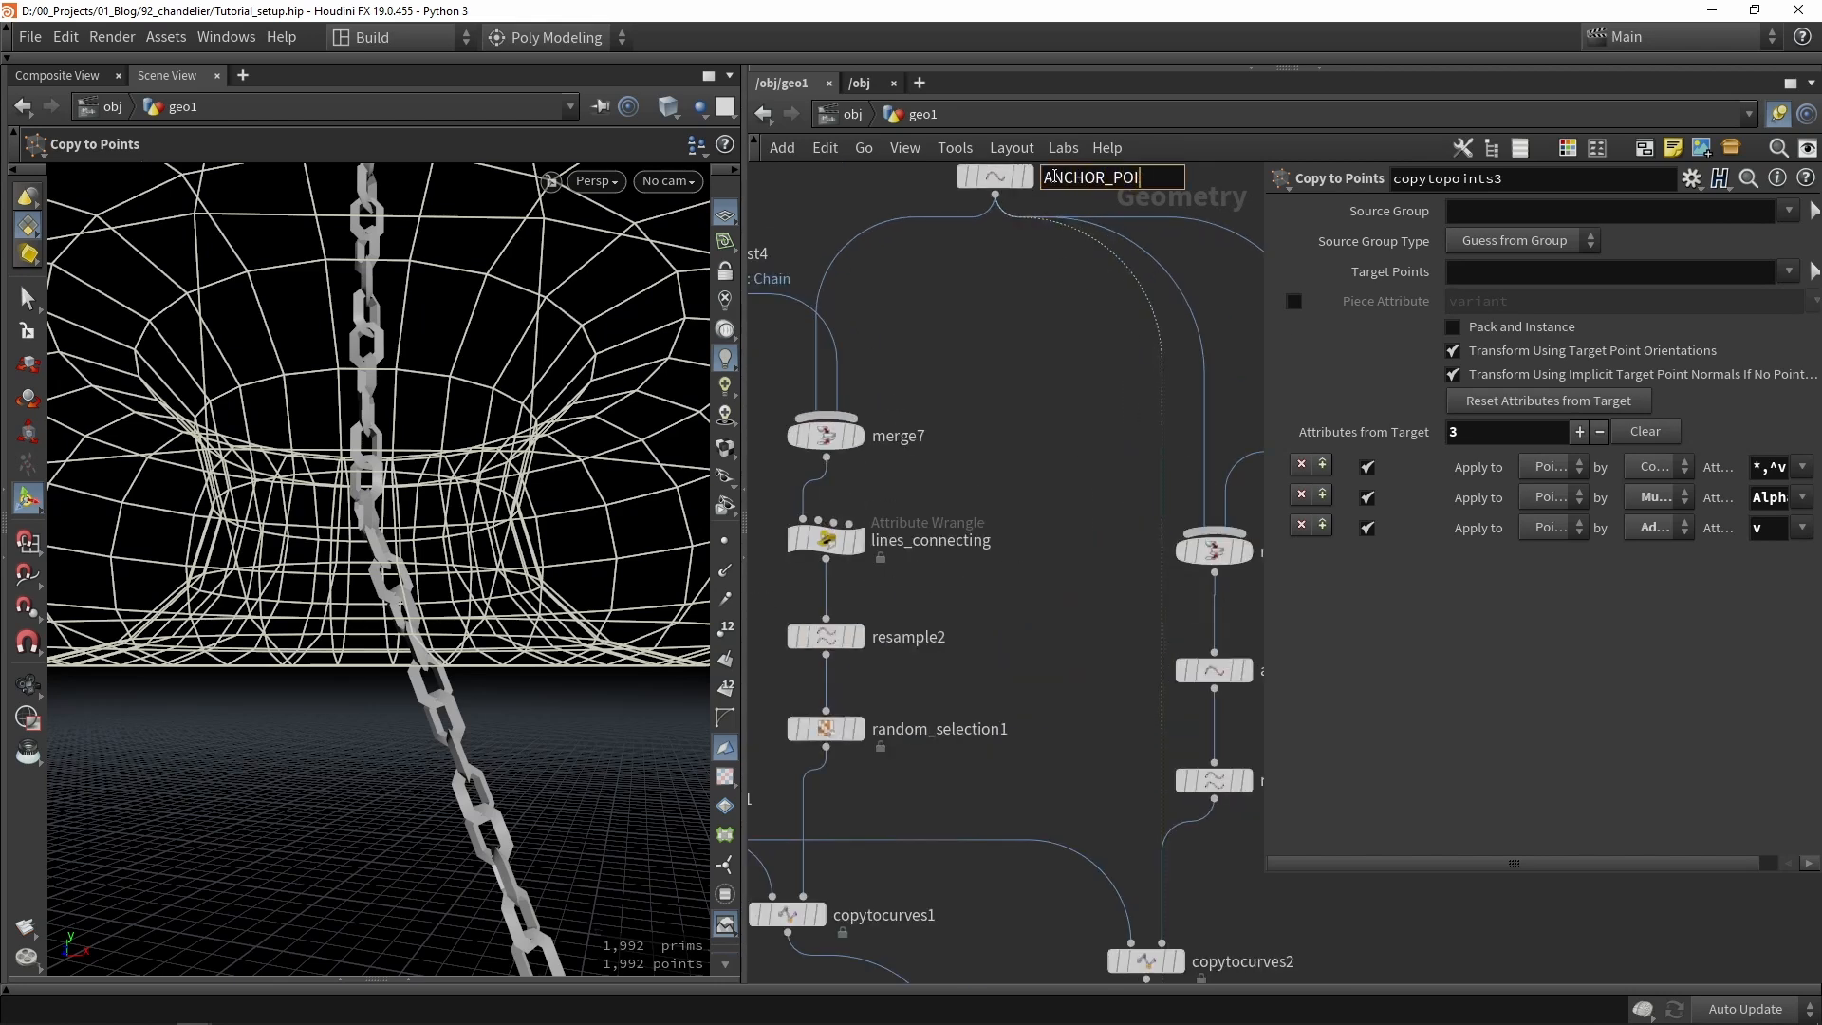
Preview copytopoints3, wire it into merge9, and display the merged chains and torus.
{"action": "scroll", "coordinate": [1077, 408], "scroll_direction": "down", "scroll_amount": 3}
{"action": "scroll", "coordinate": [1137, 761], "scroll_direction": "up", "scroll_amount": 3}
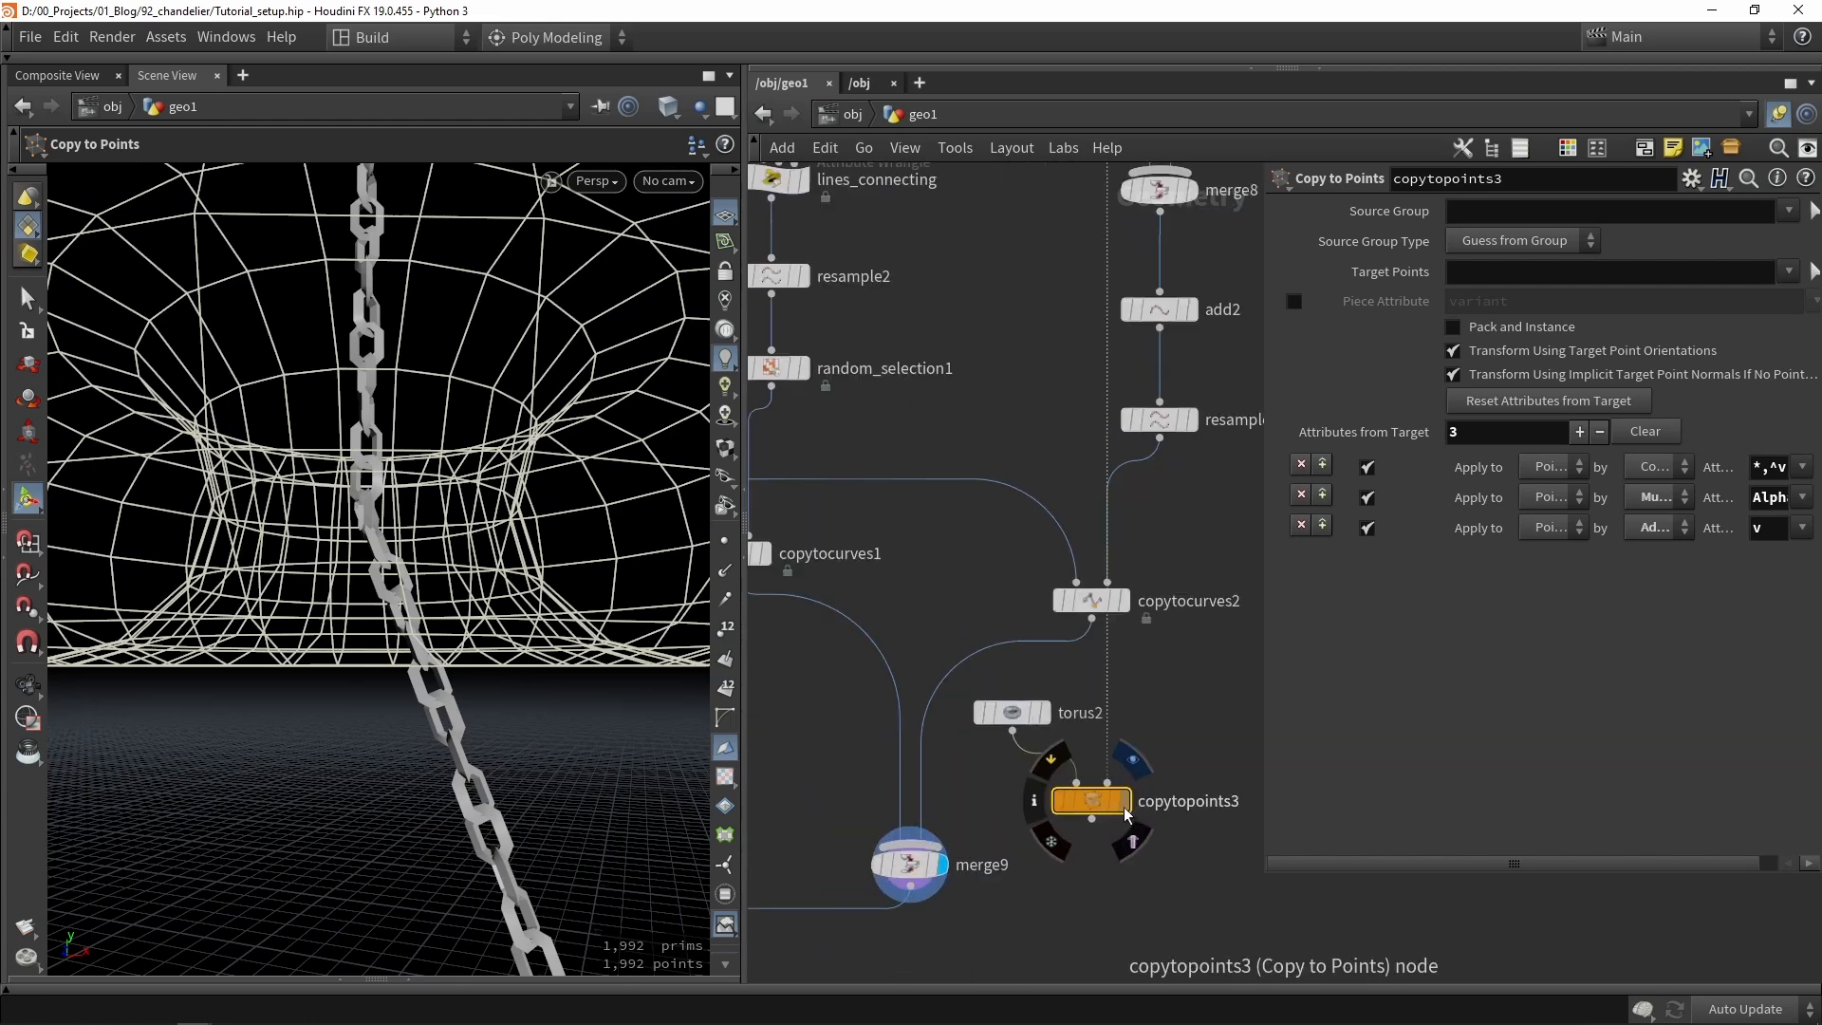
{"action": "left_click", "coordinate": [1125, 802]}
{"action": "scroll", "coordinate": [364, 546], "scroll_direction": "down", "scroll_amount": 5}
{"action": "scroll", "coordinate": [364, 545], "scroll_direction": "down", "scroll_amount": 4}
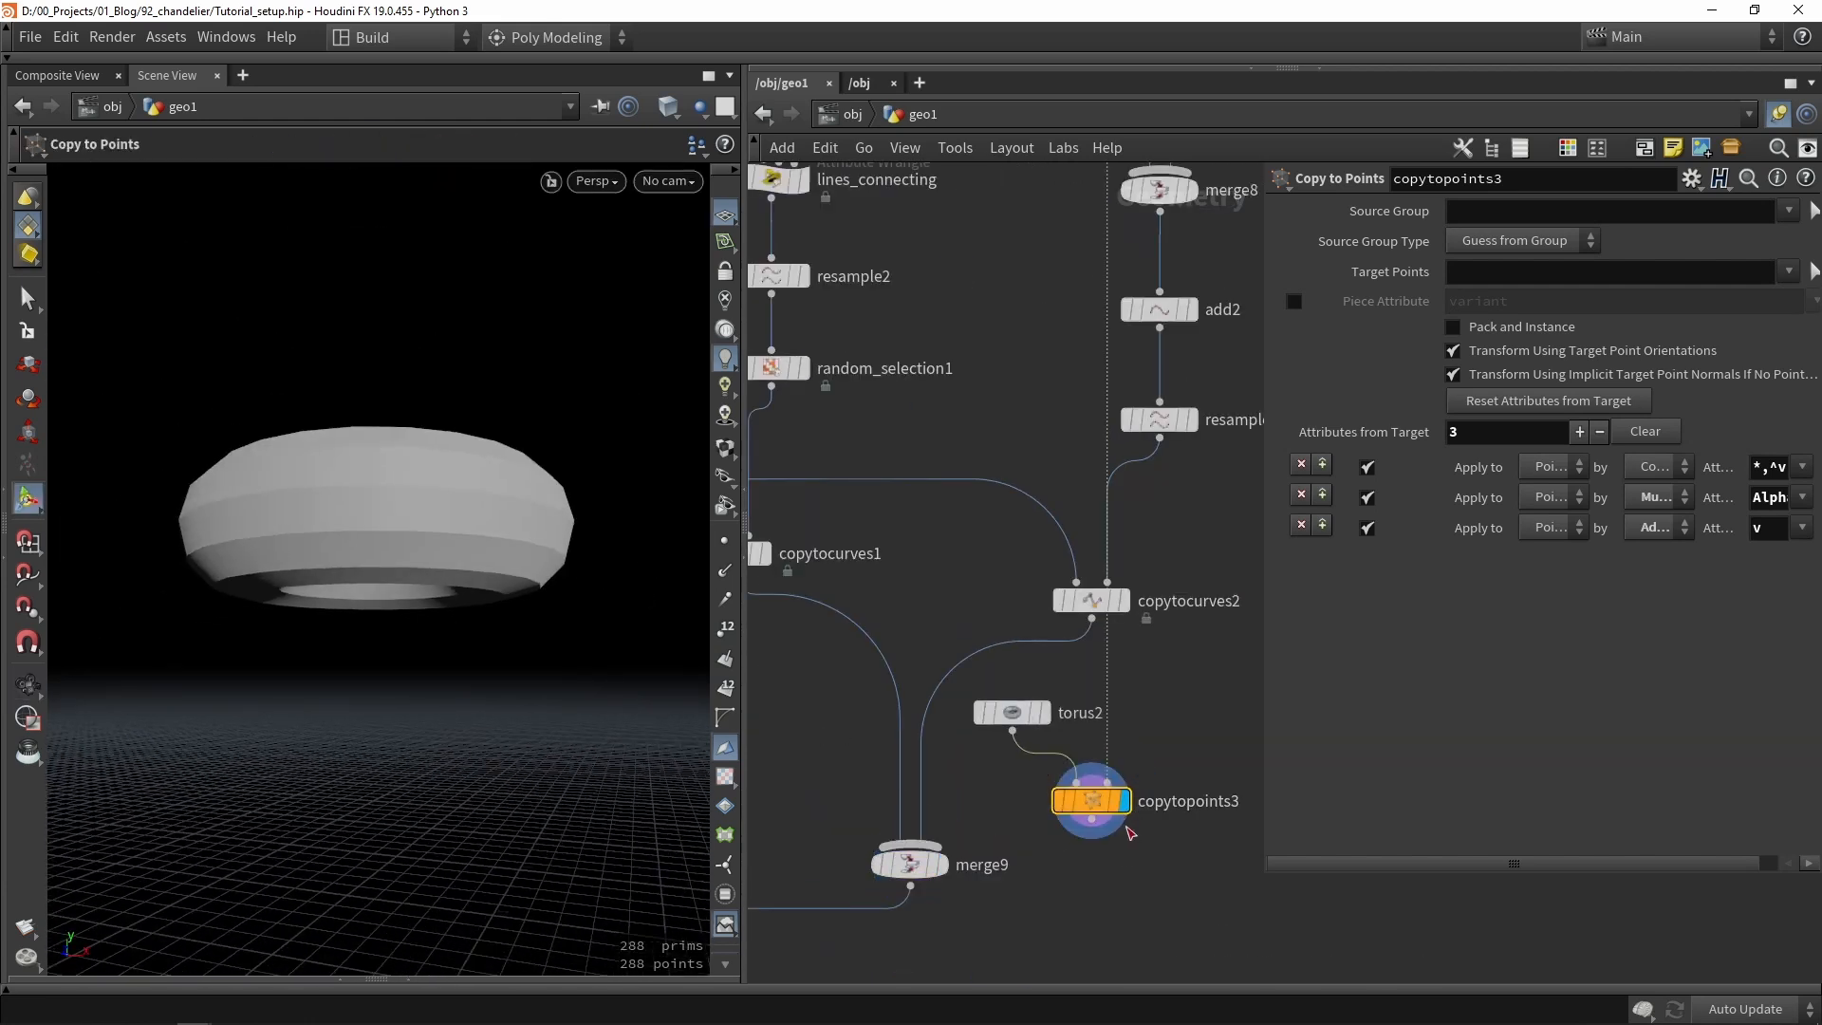
{"action": "left_click", "coordinate": [909, 843]}
{"action": "left_click", "coordinate": [939, 864]}
{"action": "left_click", "coordinate": [909, 863]}
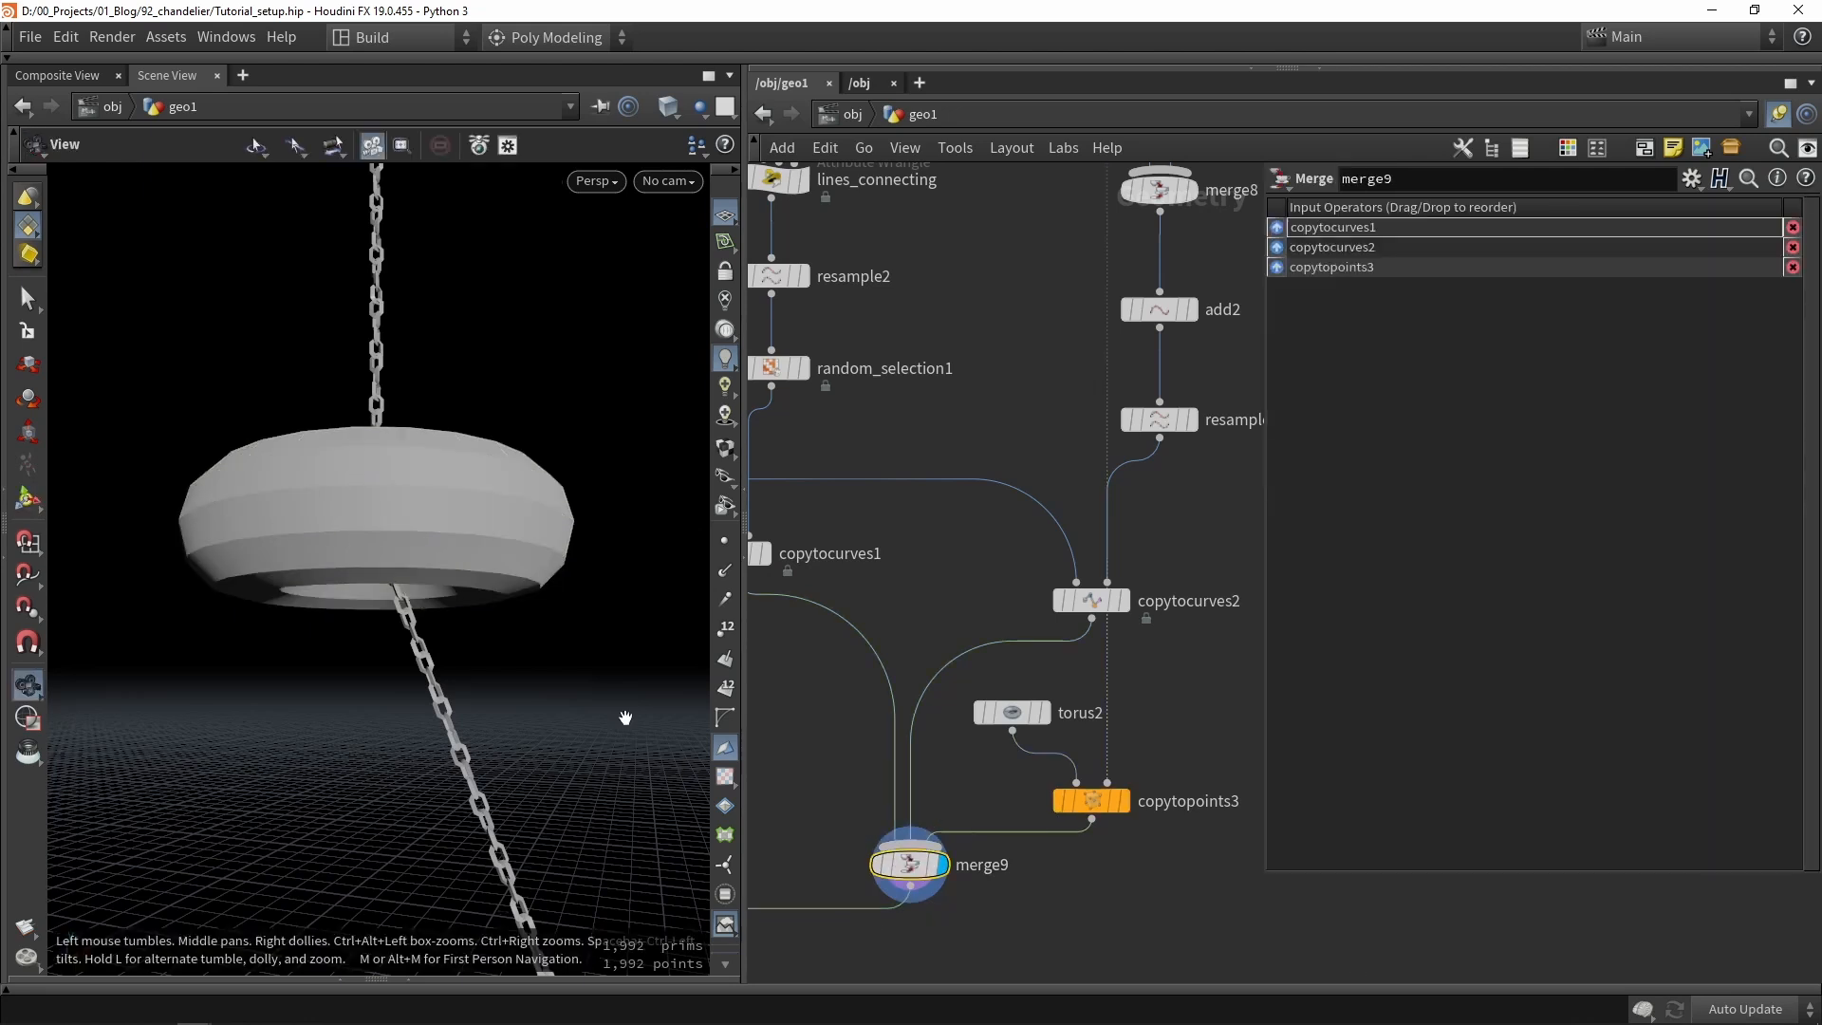
Rotate torus2 90 degrees around X, set its uniform scale to 0.5 and reduce its rows to 6.
{"action": "left_click", "coordinate": [1010, 712]}
{"action": "left_click_drag", "start_coordinate": [588, 531], "coordinate": [516, 573], "text": "alt"}
{"action": "middle_click_drag", "start_coordinate": [516, 573], "coordinate": [663, 382], "text": "alt"}
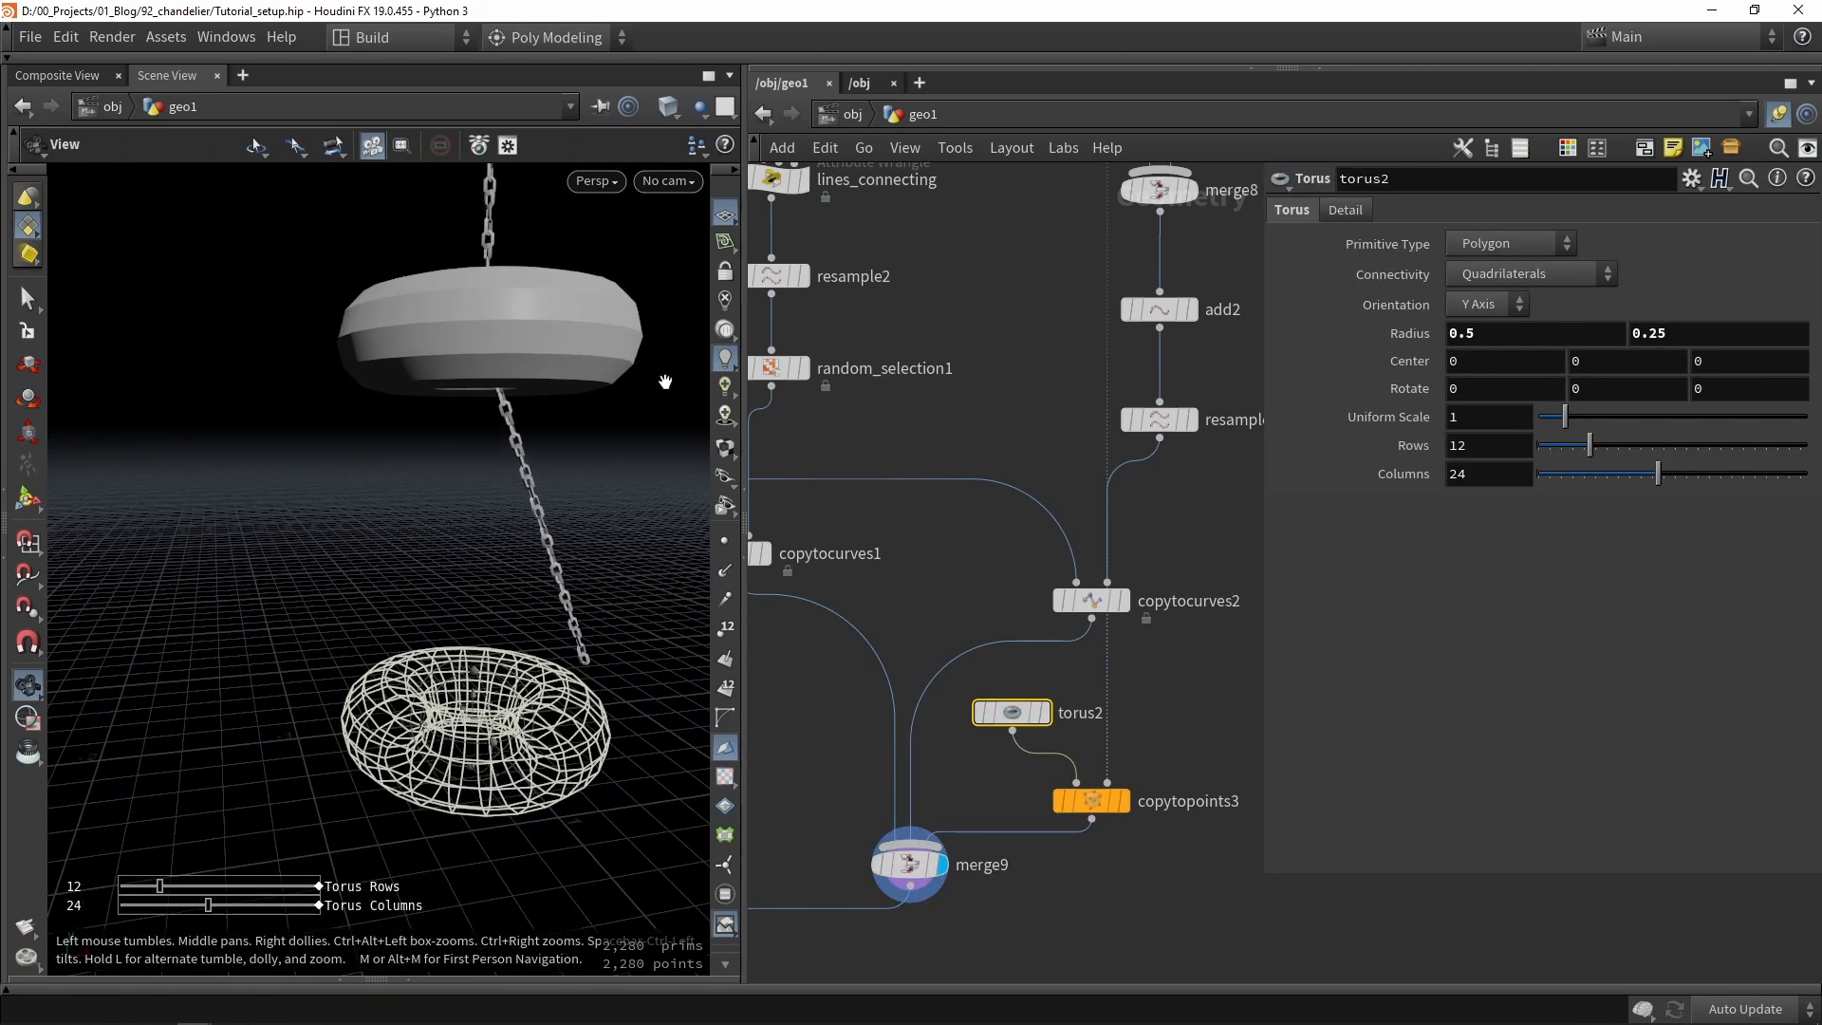
{"action": "left_click_drag", "start_coordinate": [663, 382], "coordinate": [617, 427], "text": "alt"}
{"action": "left_click_drag", "start_coordinate": [491, 681], "coordinate": [506, 768], "text": "shift"}
{"action": "left_click_drag", "start_coordinate": [1565, 425], "coordinate": [1557, 445]}
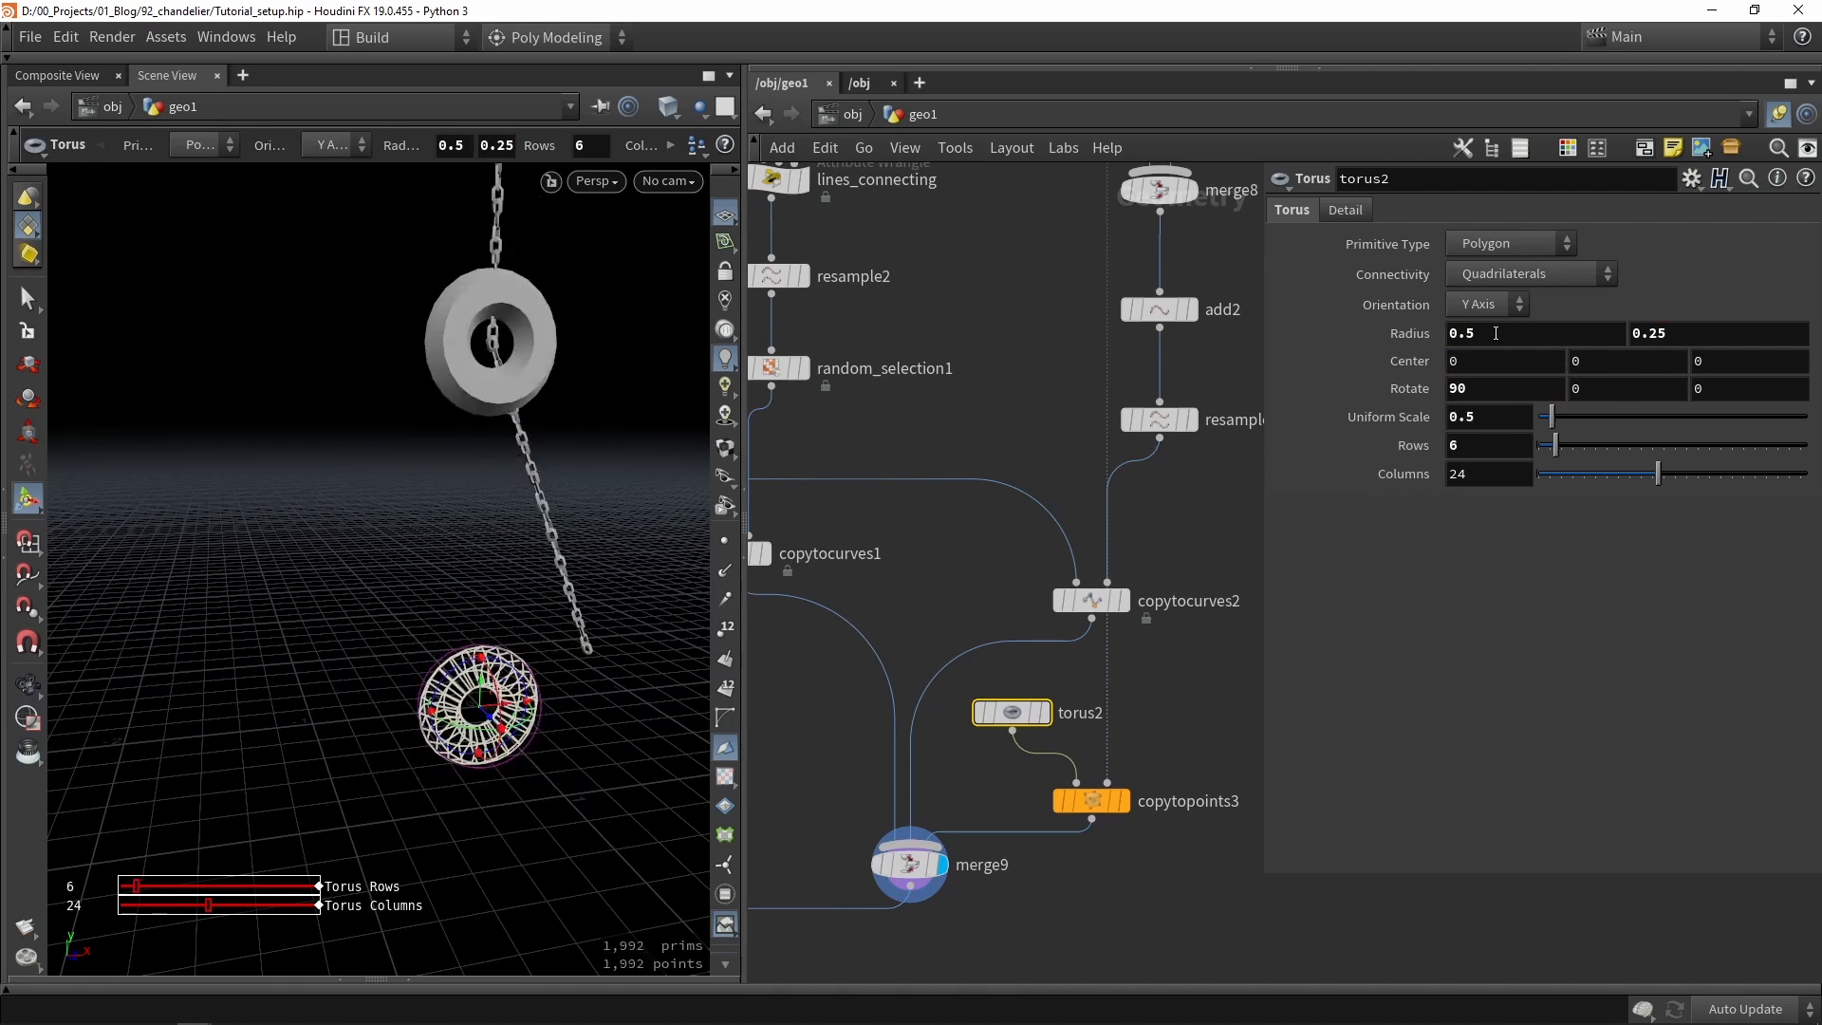
Slim torus2 into a thin ring with a second radius of 0.068 and a uniform scale of 0.305.
{"action": "middle_click_drag", "start_coordinate": [1487, 333], "coordinate": [1486, 334]}
{"action": "middle_click_drag", "start_coordinate": [1676, 333], "coordinate": [1310, 503]}
{"action": "right_click_drag", "start_coordinate": [451, 357], "coordinate": [489, 309], "text": "alt"}
{"action": "left_click_drag", "start_coordinate": [489, 309], "coordinate": [503, 290], "text": "alt"}
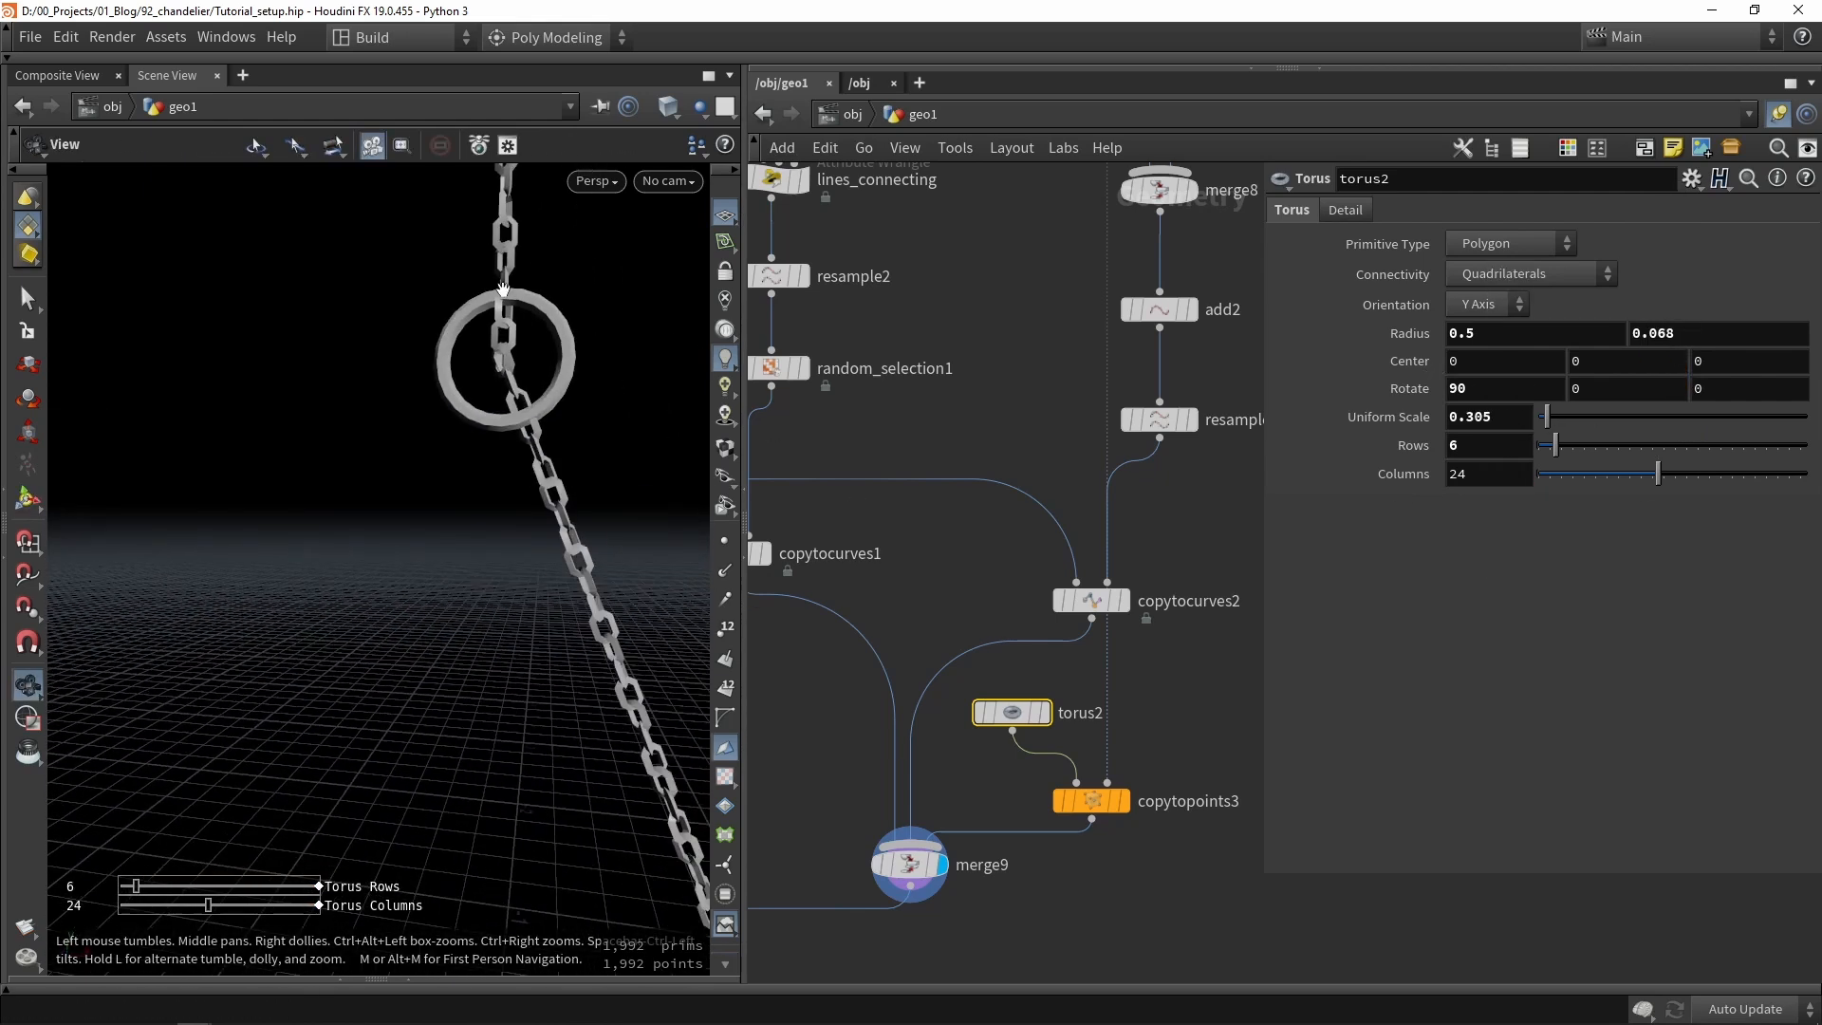
Insert a Transform node between ANCHOR_POINT and merge8, and raise the top chain's start by about 0.166 in Y.
{"action": "scroll", "coordinate": [503, 290], "scroll_direction": "down", "scroll_amount": 3}
{"action": "middle_click_drag", "start_coordinate": [922, 854], "coordinate": [896, 626]}
{"action": "left_click_drag", "start_coordinate": [884, 636], "coordinate": [874, 711]}
{"action": "scroll", "coordinate": [1085, 740], "scroll_direction": "down", "scroll_amount": 4}
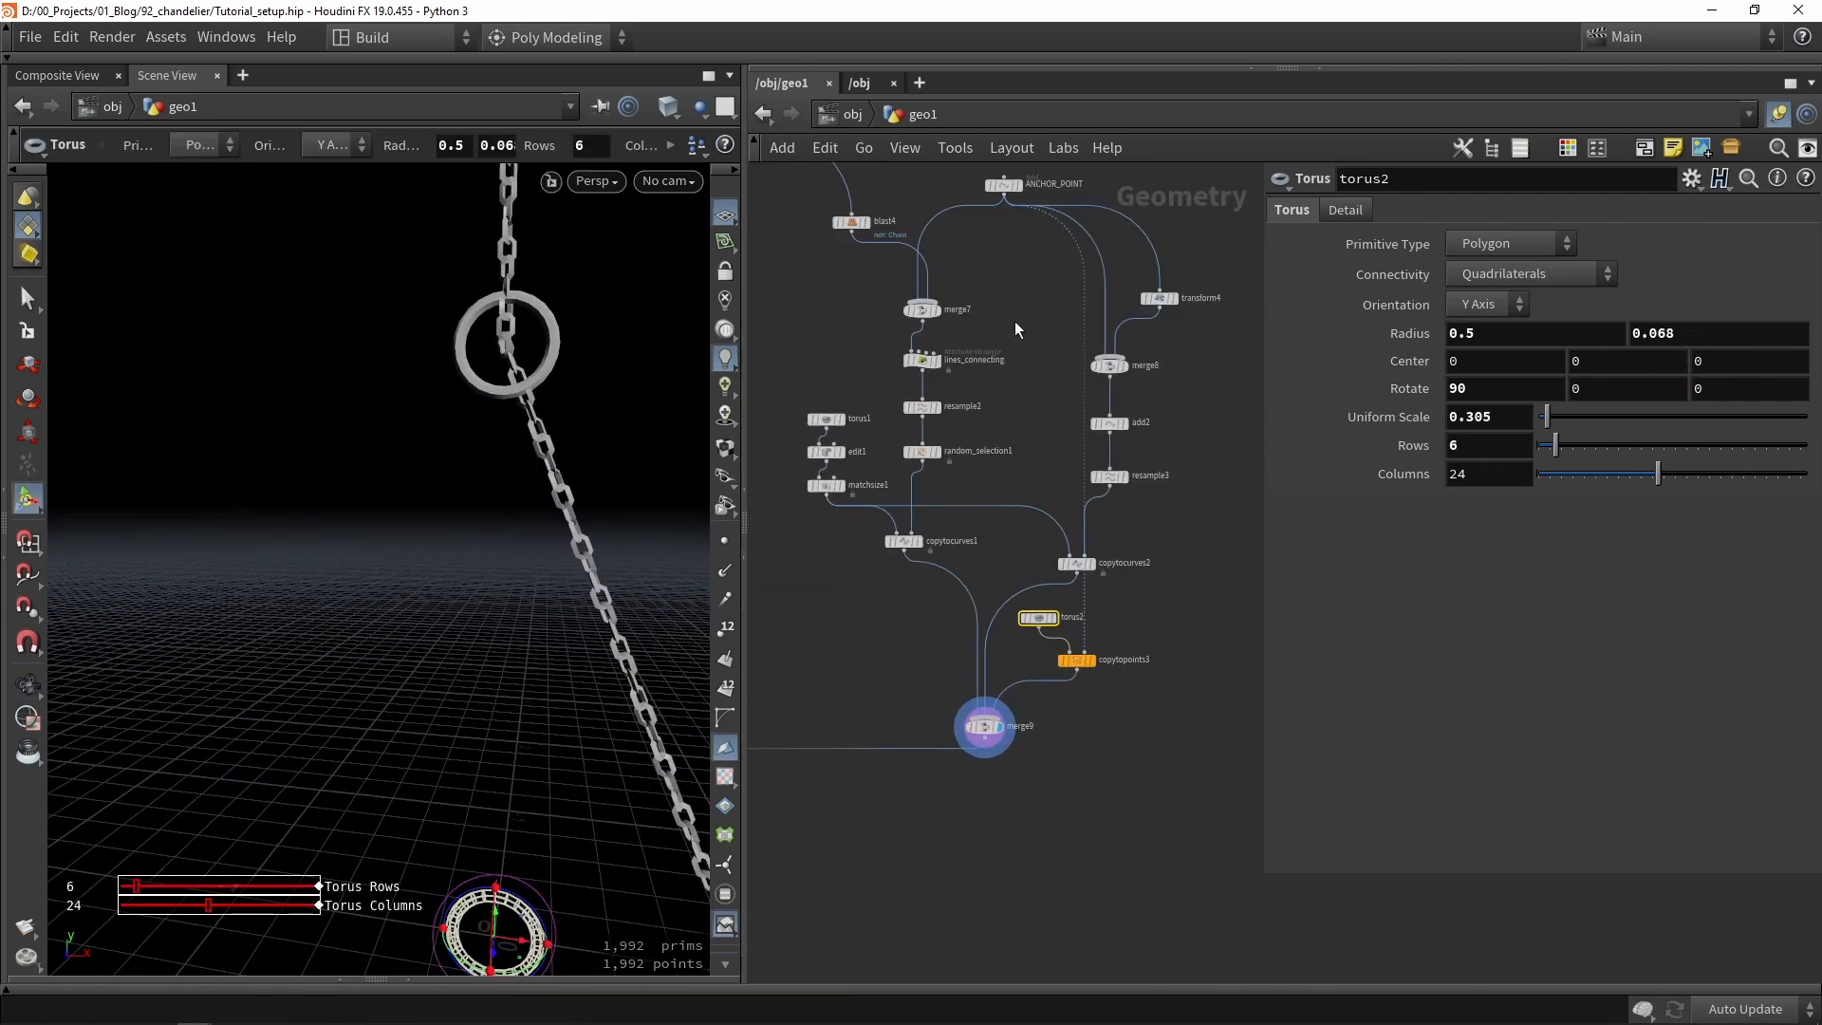
{"action": "middle_click_drag", "start_coordinate": [1016, 329], "coordinate": [1011, 442]}
{"action": "key", "text": "Tab"}
{"action": "type", "text": "tra"}
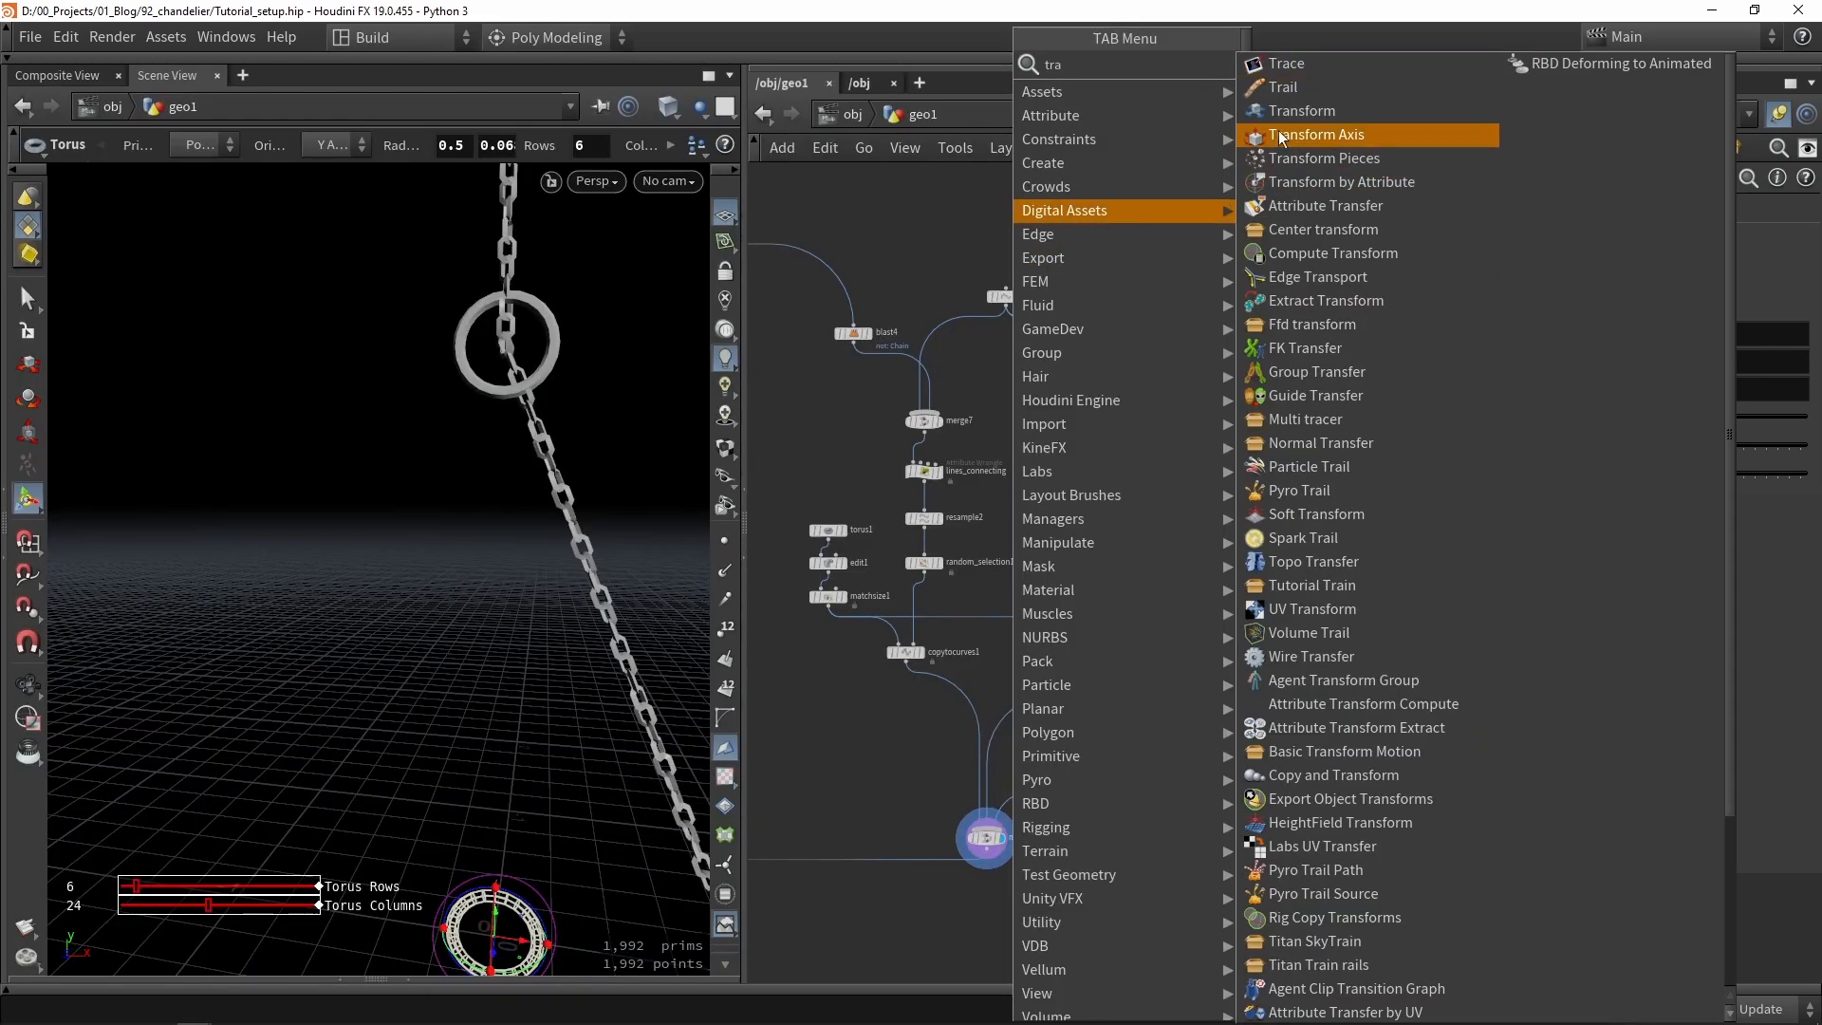
{"action": "left_click", "coordinate": [1300, 111]}
{"action": "scroll", "coordinate": [1117, 378], "scroll_direction": "up", "scroll_amount": 4}
{"action": "left_click", "coordinate": [1119, 384]}
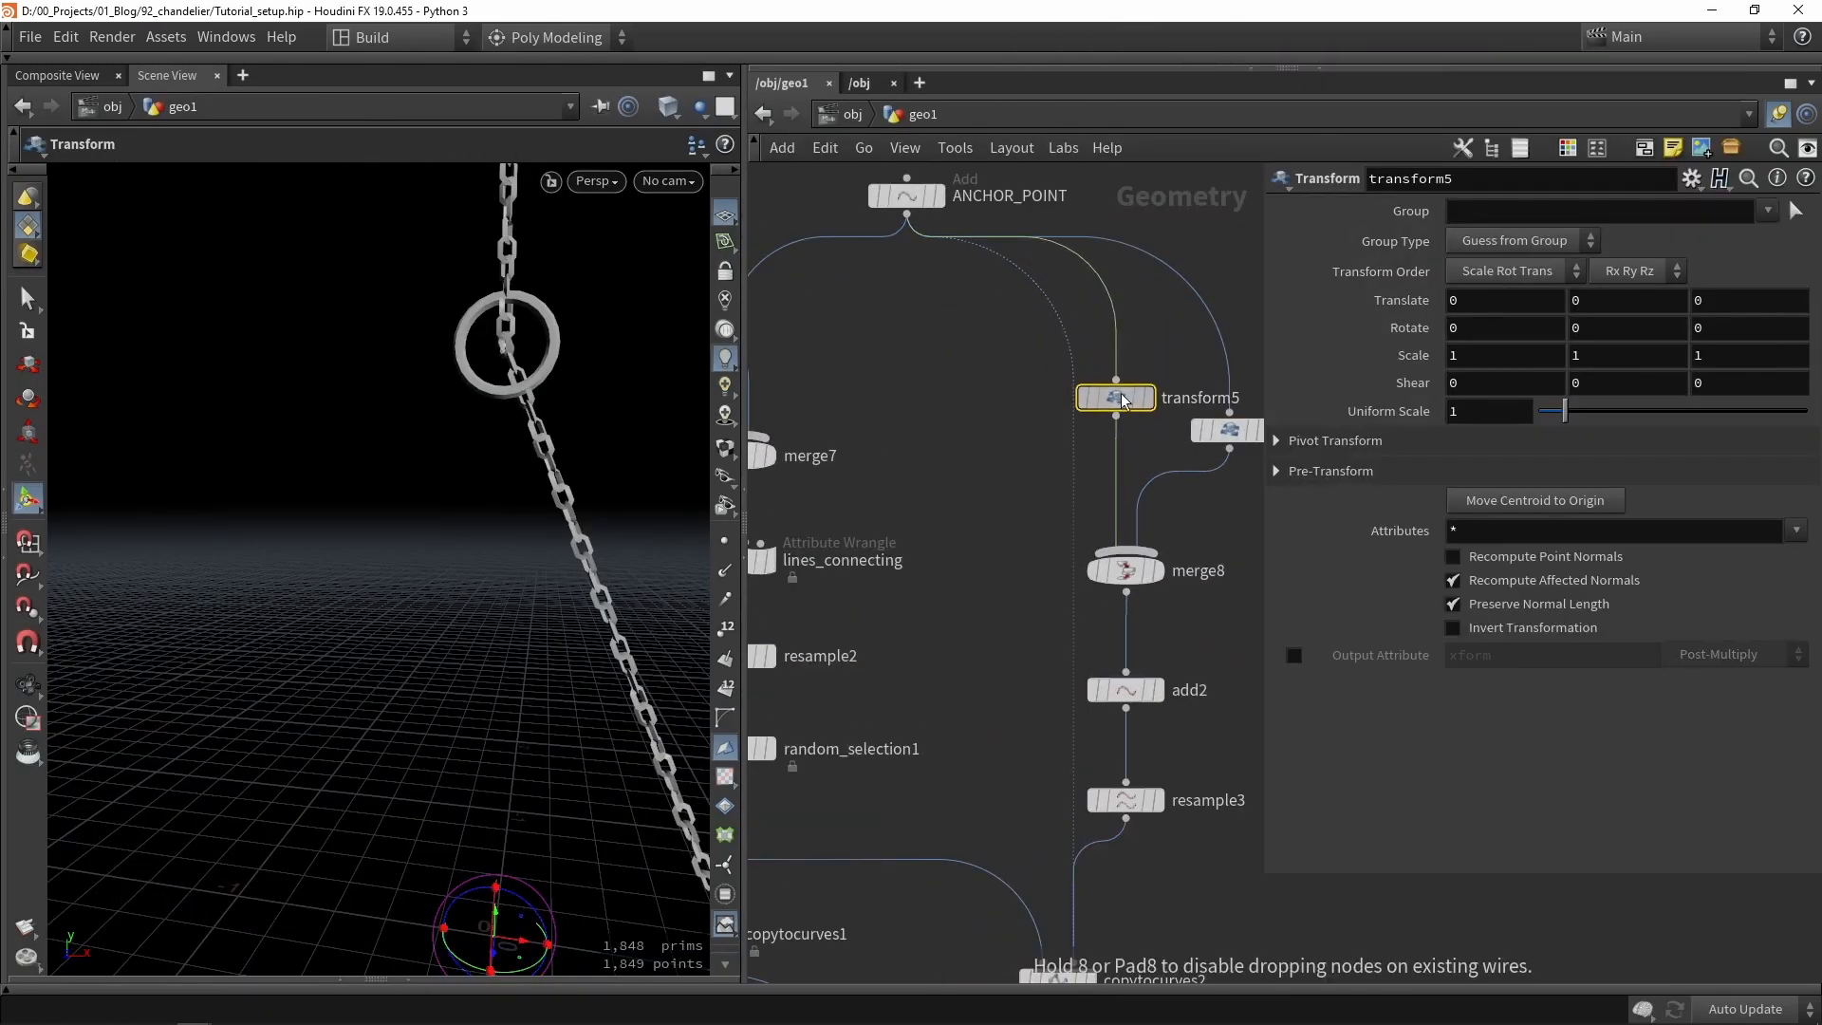
{"action": "mouse_move", "coordinate": [529, 865]}
{"action": "left_mouse_down", "text": "alt"}
{"action": "mouse_move", "coordinate": [487, 834]}
{"action": "mouse_move", "coordinate": [496, 874]}
{"action": "left_mouse_up", "text": "alt"}
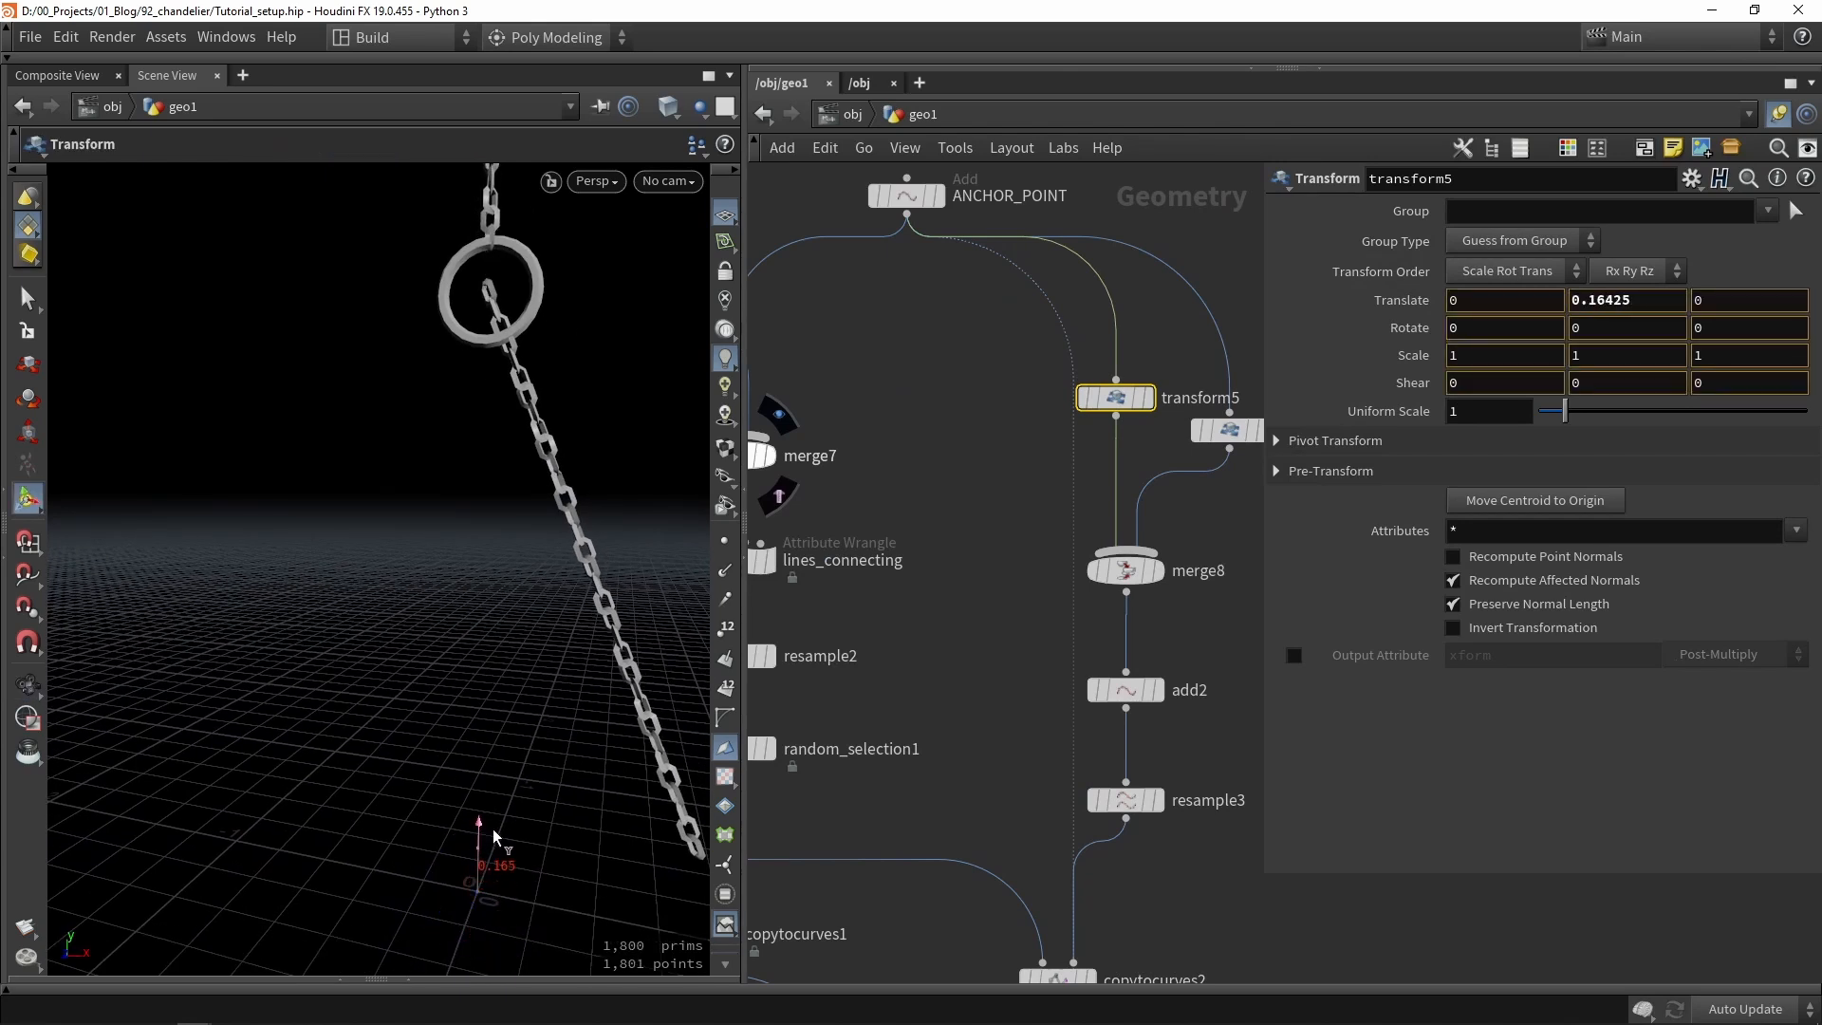
{"action": "left_click_drag", "start_coordinate": [477, 499], "coordinate": [587, 528], "text": "alt"}
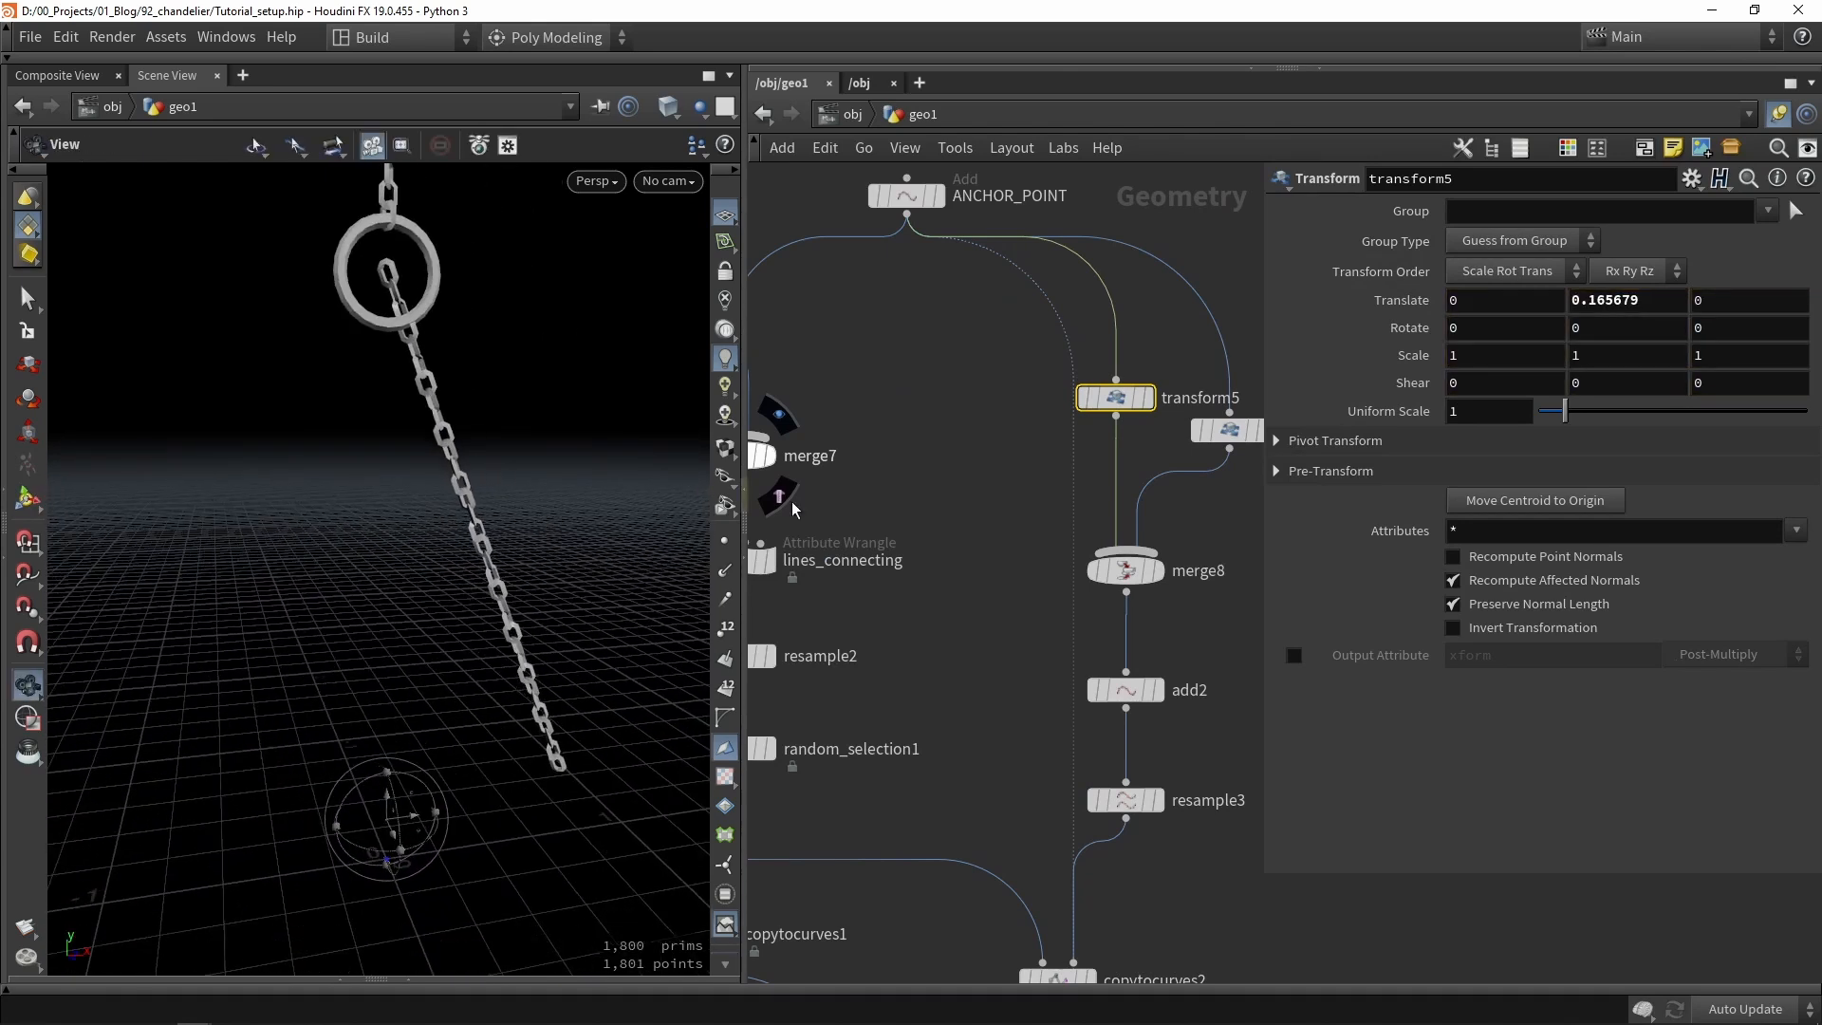
Insert a Carve node between lines_connecting and resample2.
{"action": "middle_click_drag", "start_coordinate": [869, 501], "coordinate": [1071, 520]}
{"action": "key", "text": "Tab"}
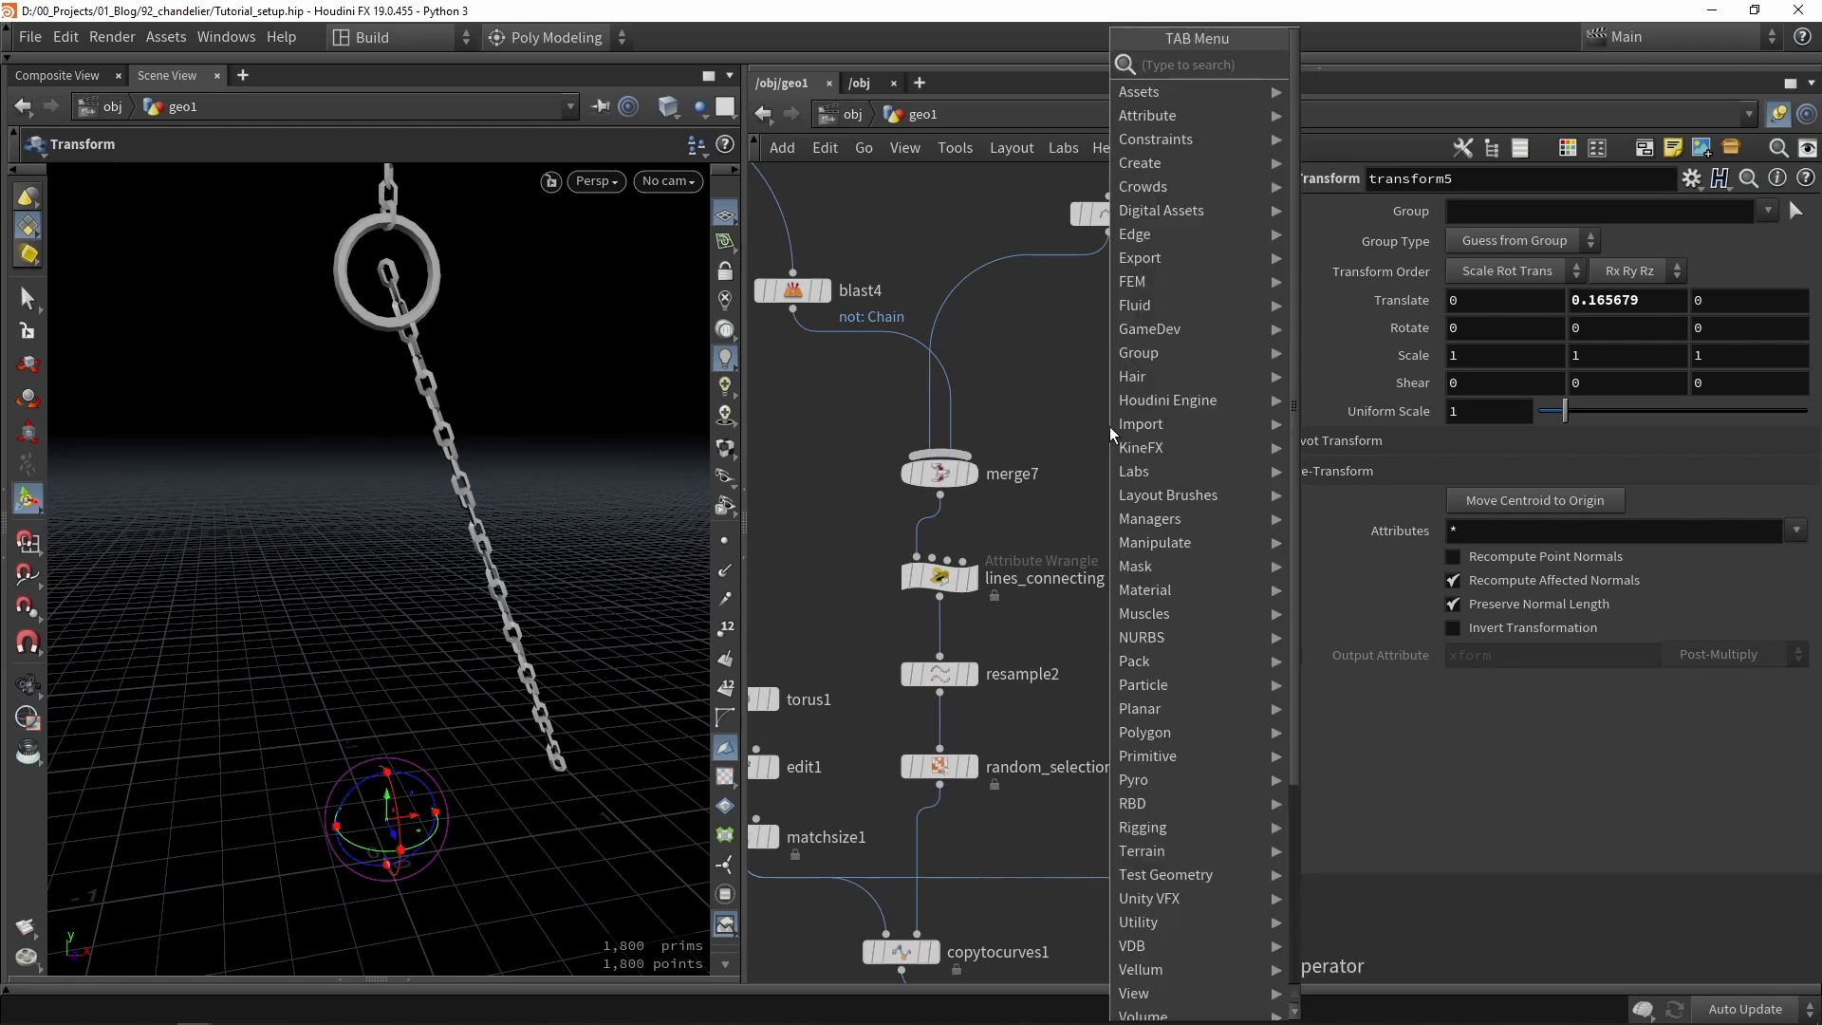
{"action": "type", "text": "car"}
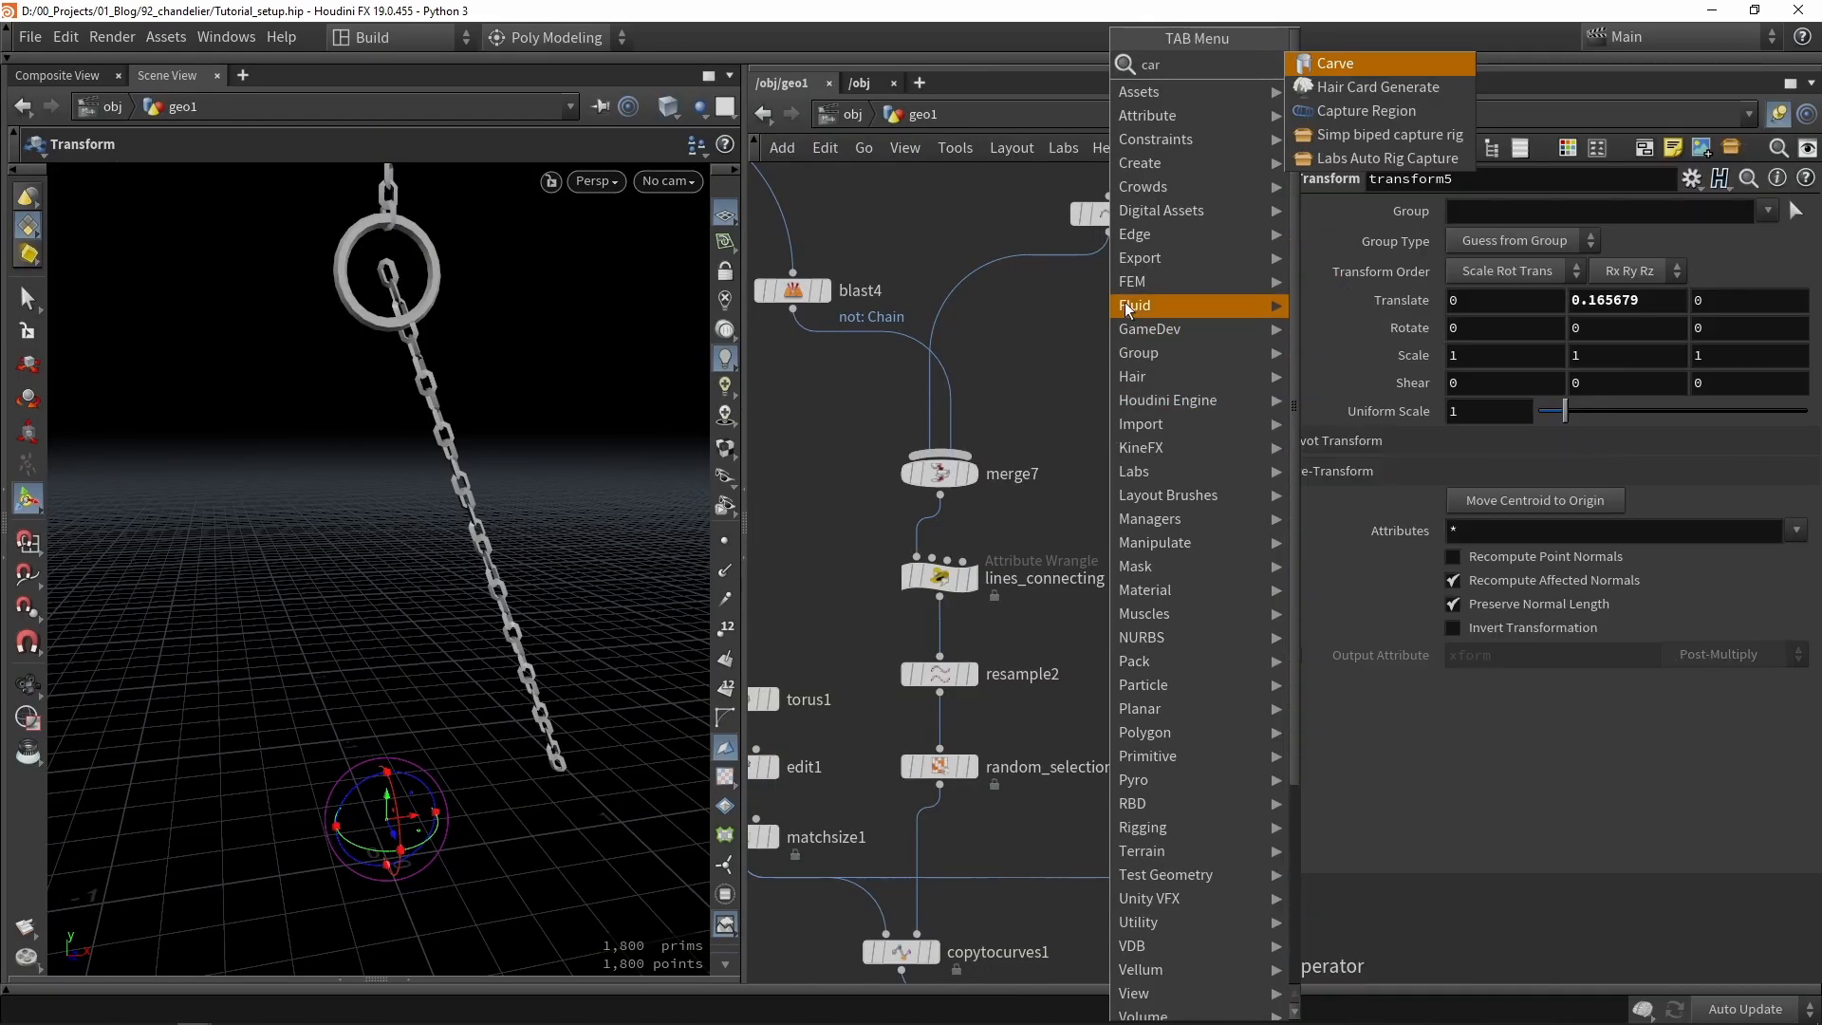
{"action": "left_click", "coordinate": [1338, 66]}
{"action": "scroll", "coordinate": [1139, 643], "scroll_direction": "down", "scroll_amount": 2}
{"action": "scroll", "coordinate": [1138, 643], "scroll_direction": "up", "scroll_amount": 3}
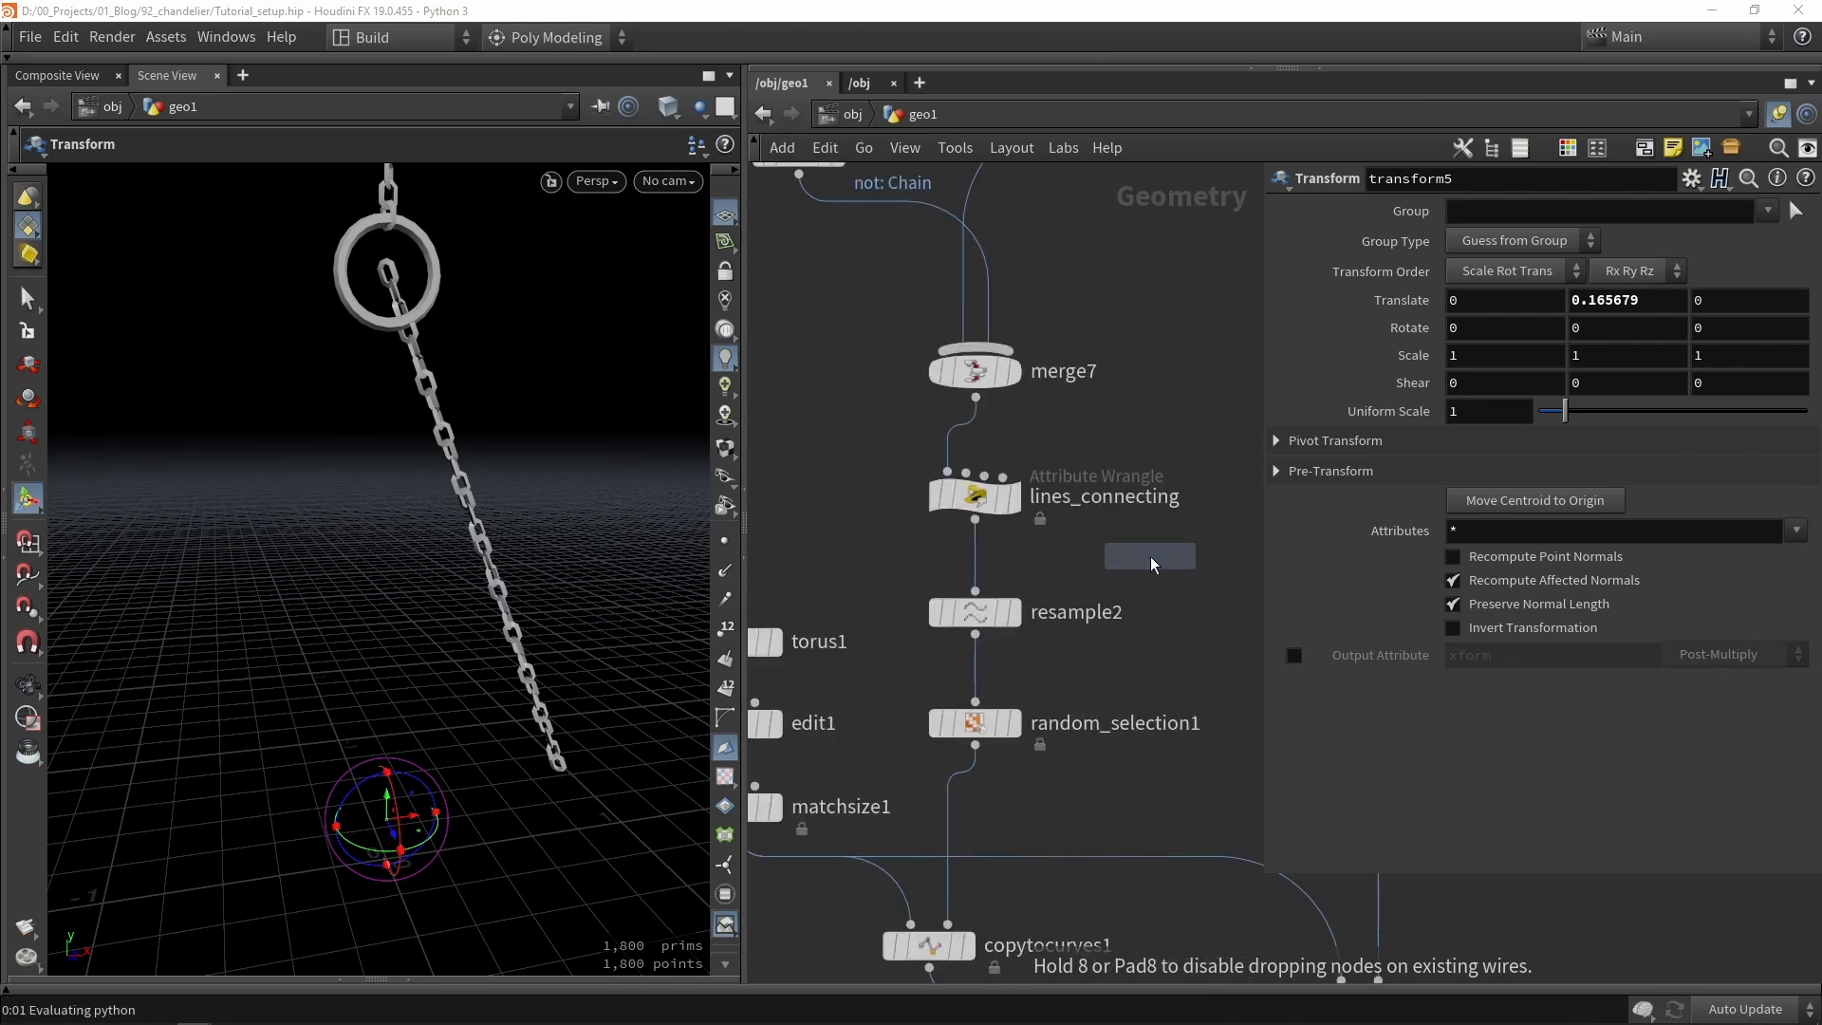
{"action": "left_click", "coordinate": [981, 547]}
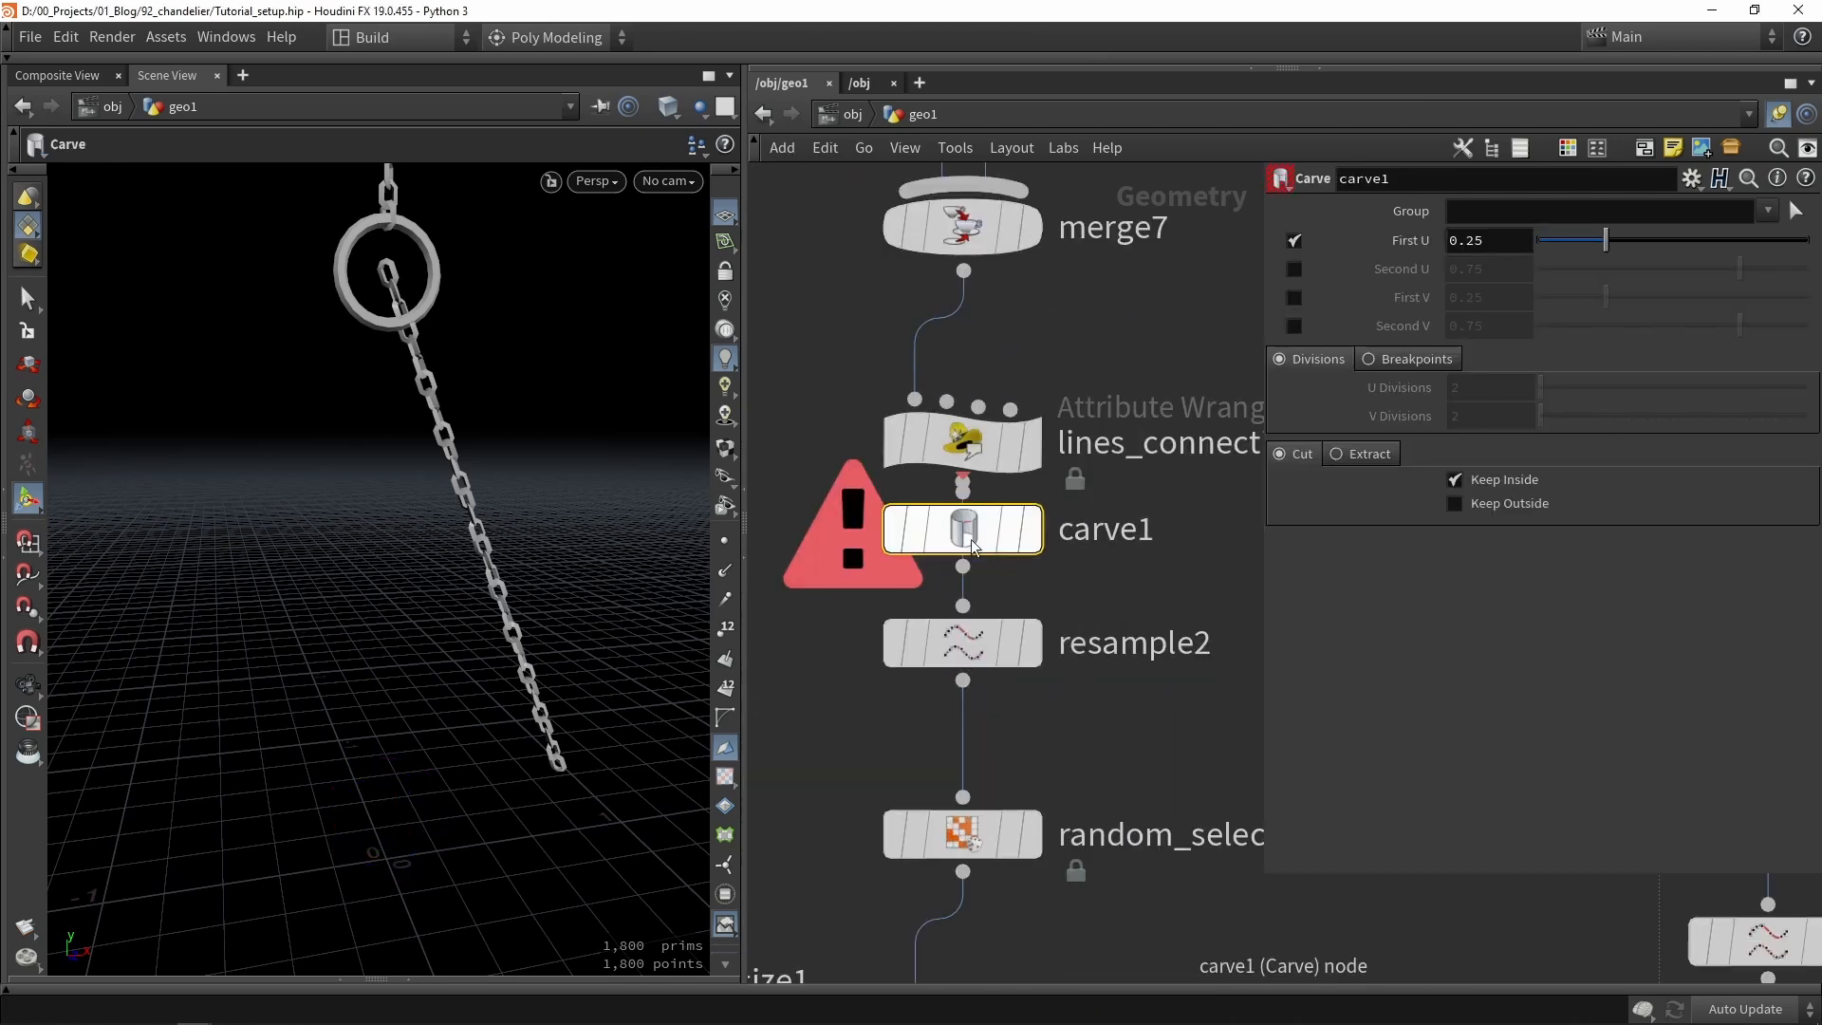
{"action": "scroll", "coordinate": [963, 546], "scroll_direction": "up", "scroll_amount": 2}
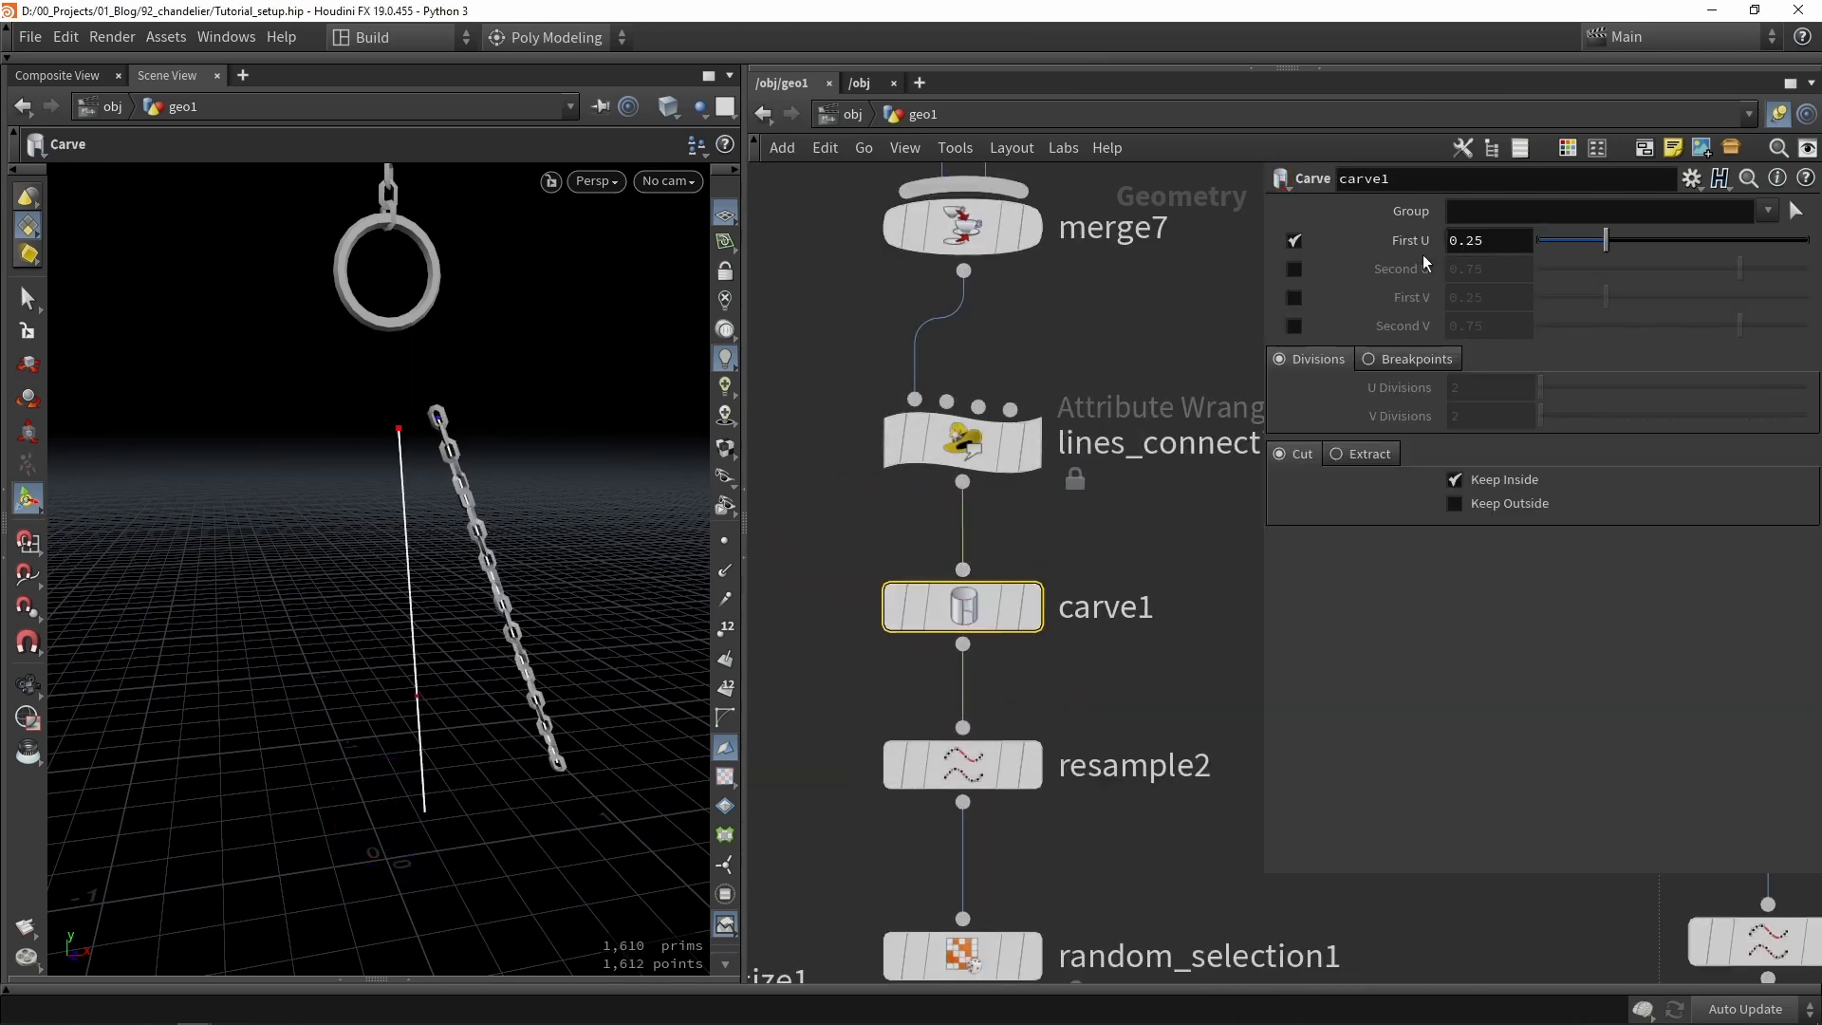
Set carve1's First U to 0.085, and enable Second U with a value of 1.
{"action": "left_click_drag", "start_coordinate": [1605, 245], "coordinate": [1560, 222]}
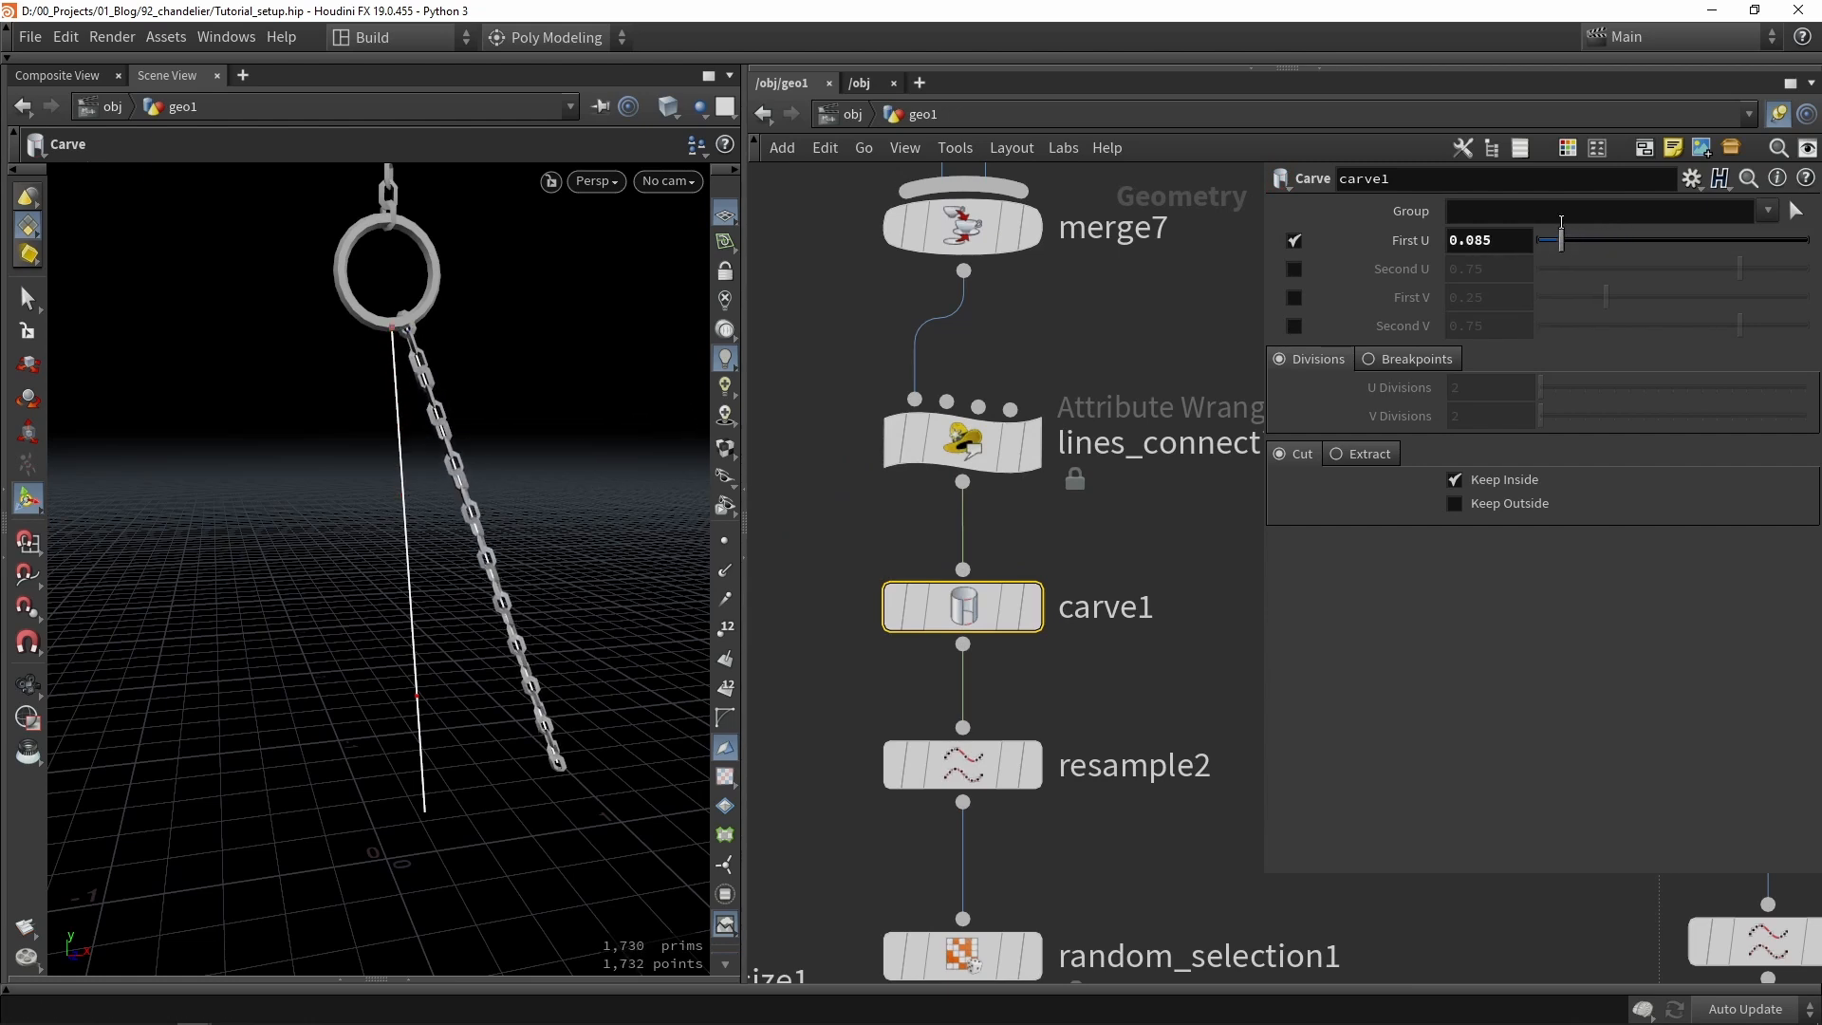
{"action": "middle_click_drag", "start_coordinate": [1187, 690], "coordinate": [1150, 430]}
{"action": "scroll", "coordinate": [1156, 421], "scroll_direction": "down", "scroll_amount": 4}
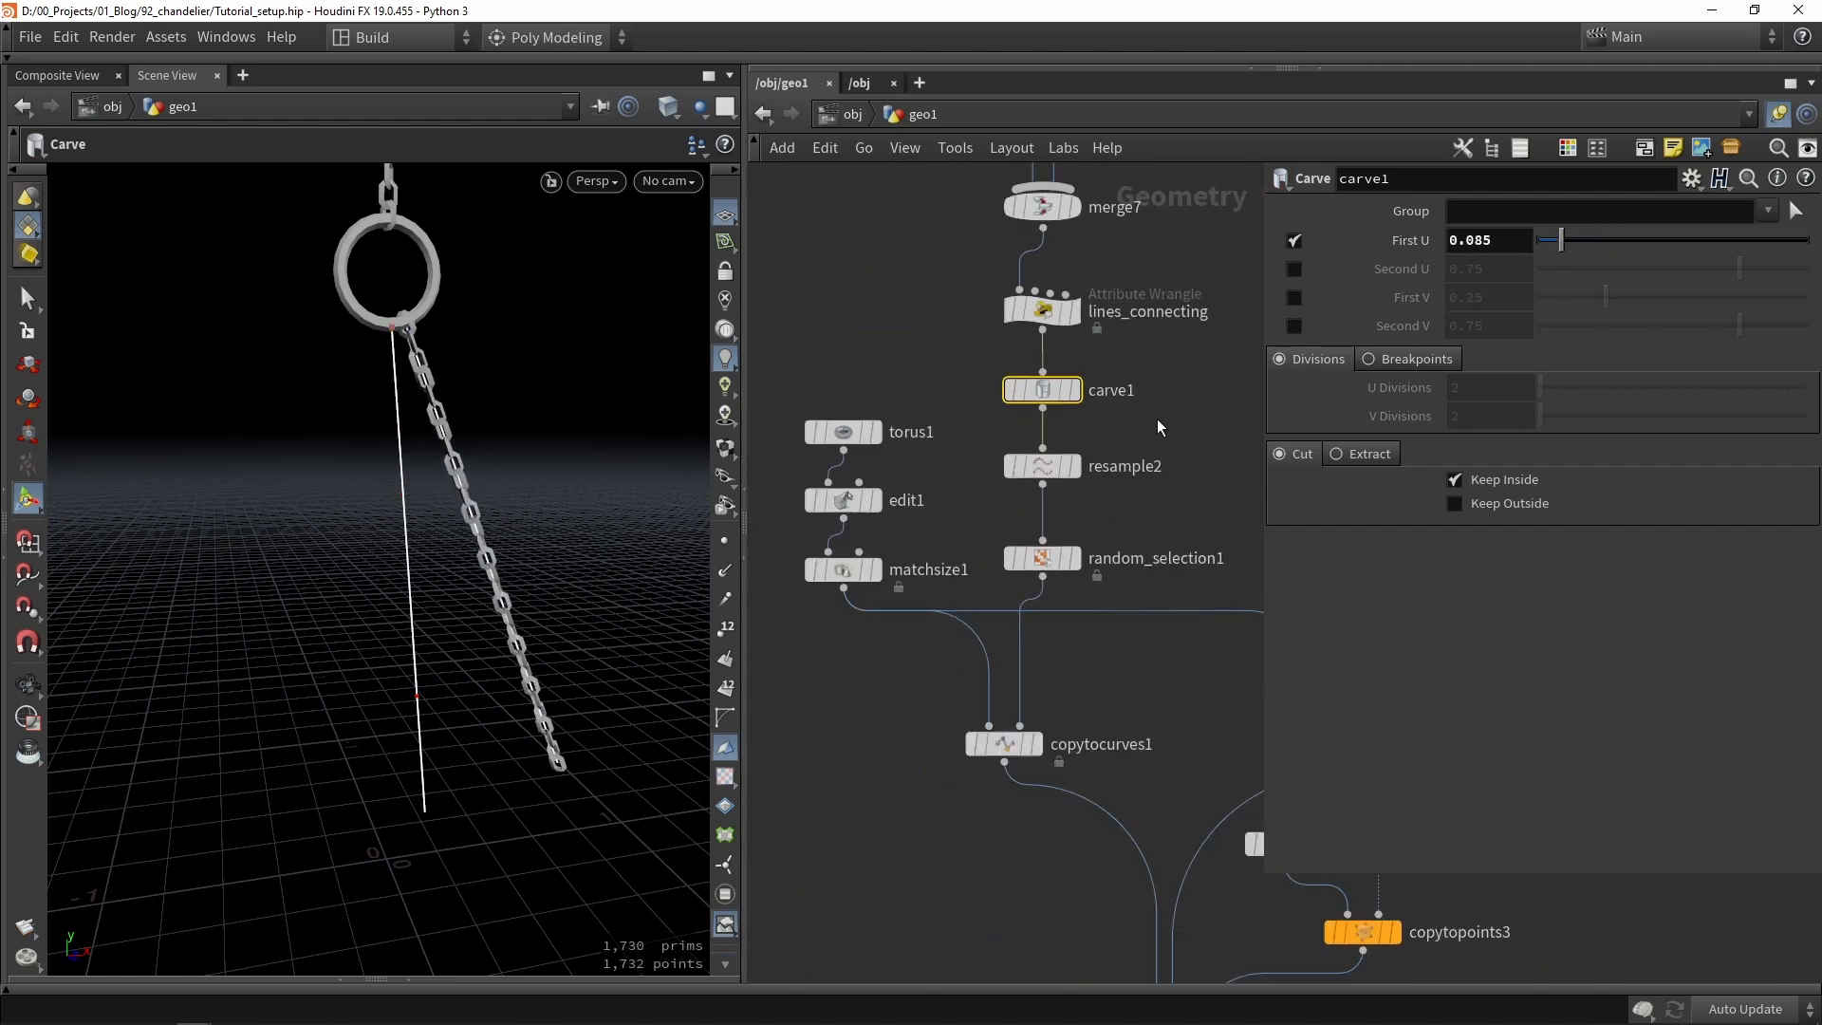
{"action": "left_click", "coordinate": [1295, 269]}
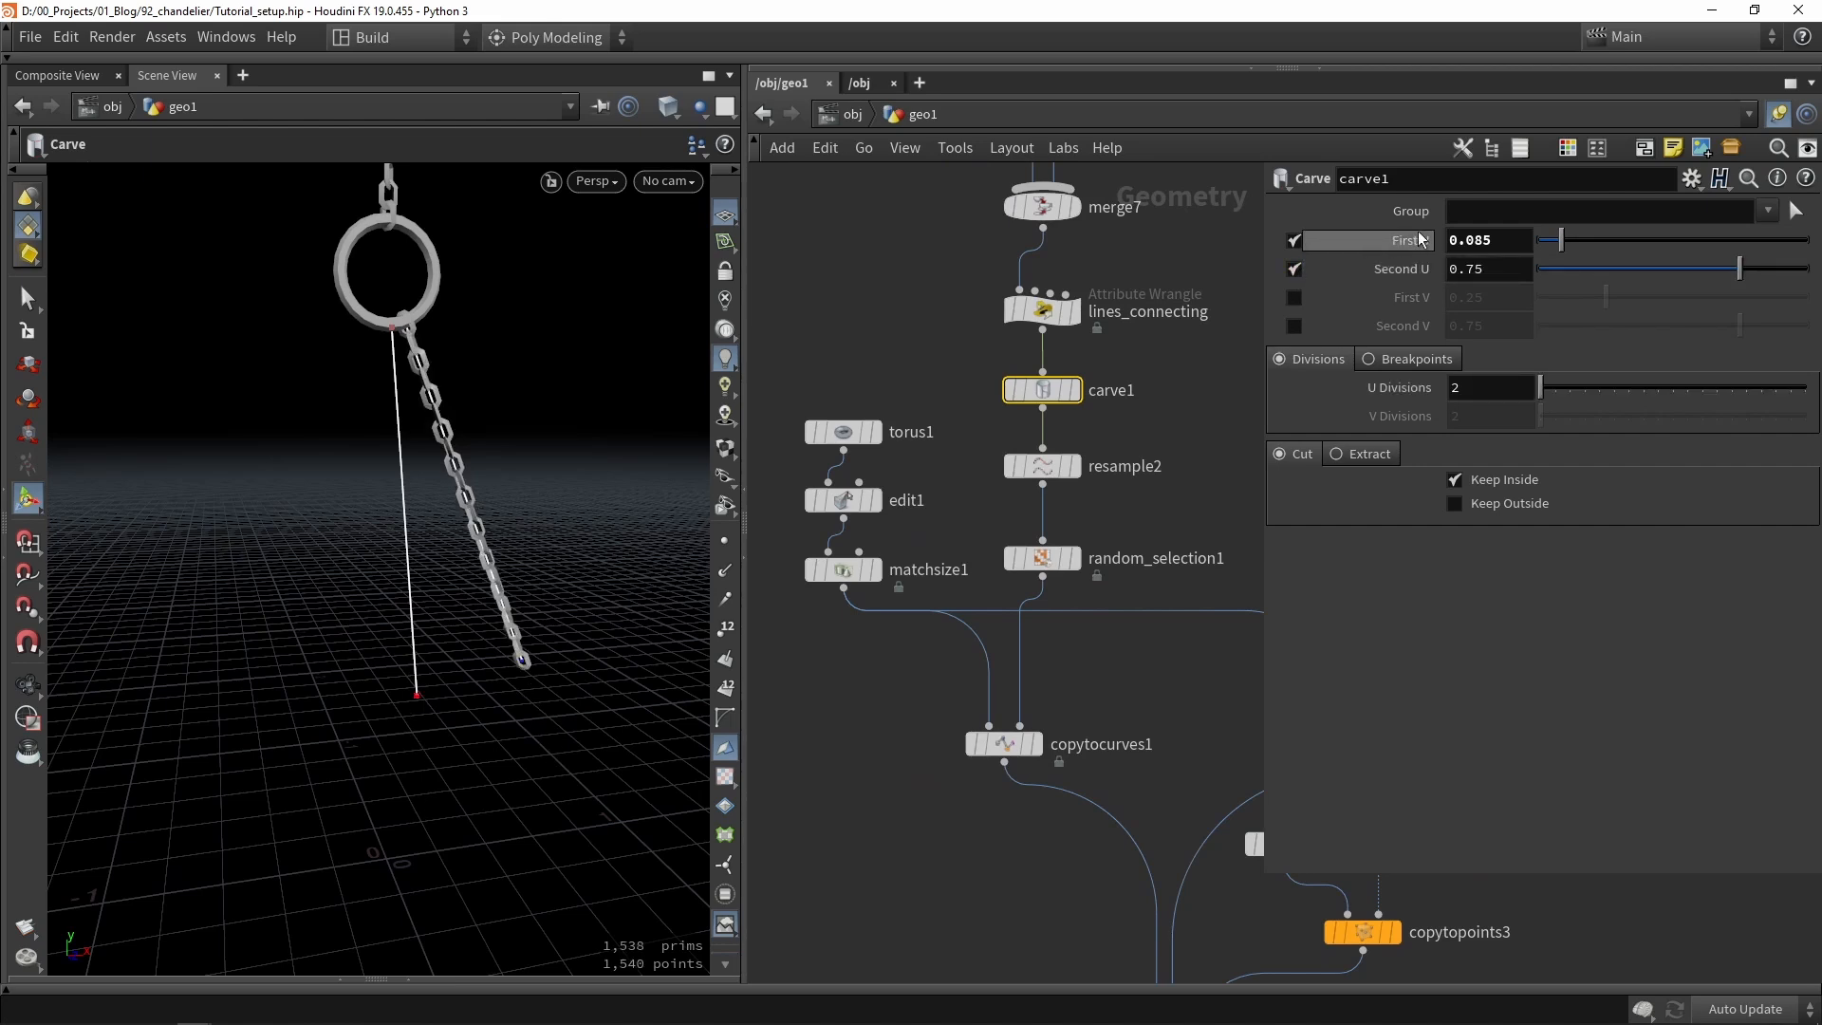
{"action": "left_click_drag", "start_coordinate": [1753, 275], "coordinate": [1808, 269]}
{"action": "scroll", "coordinate": [1089, 429], "scroll_direction": "down", "scroll_amount": 6}
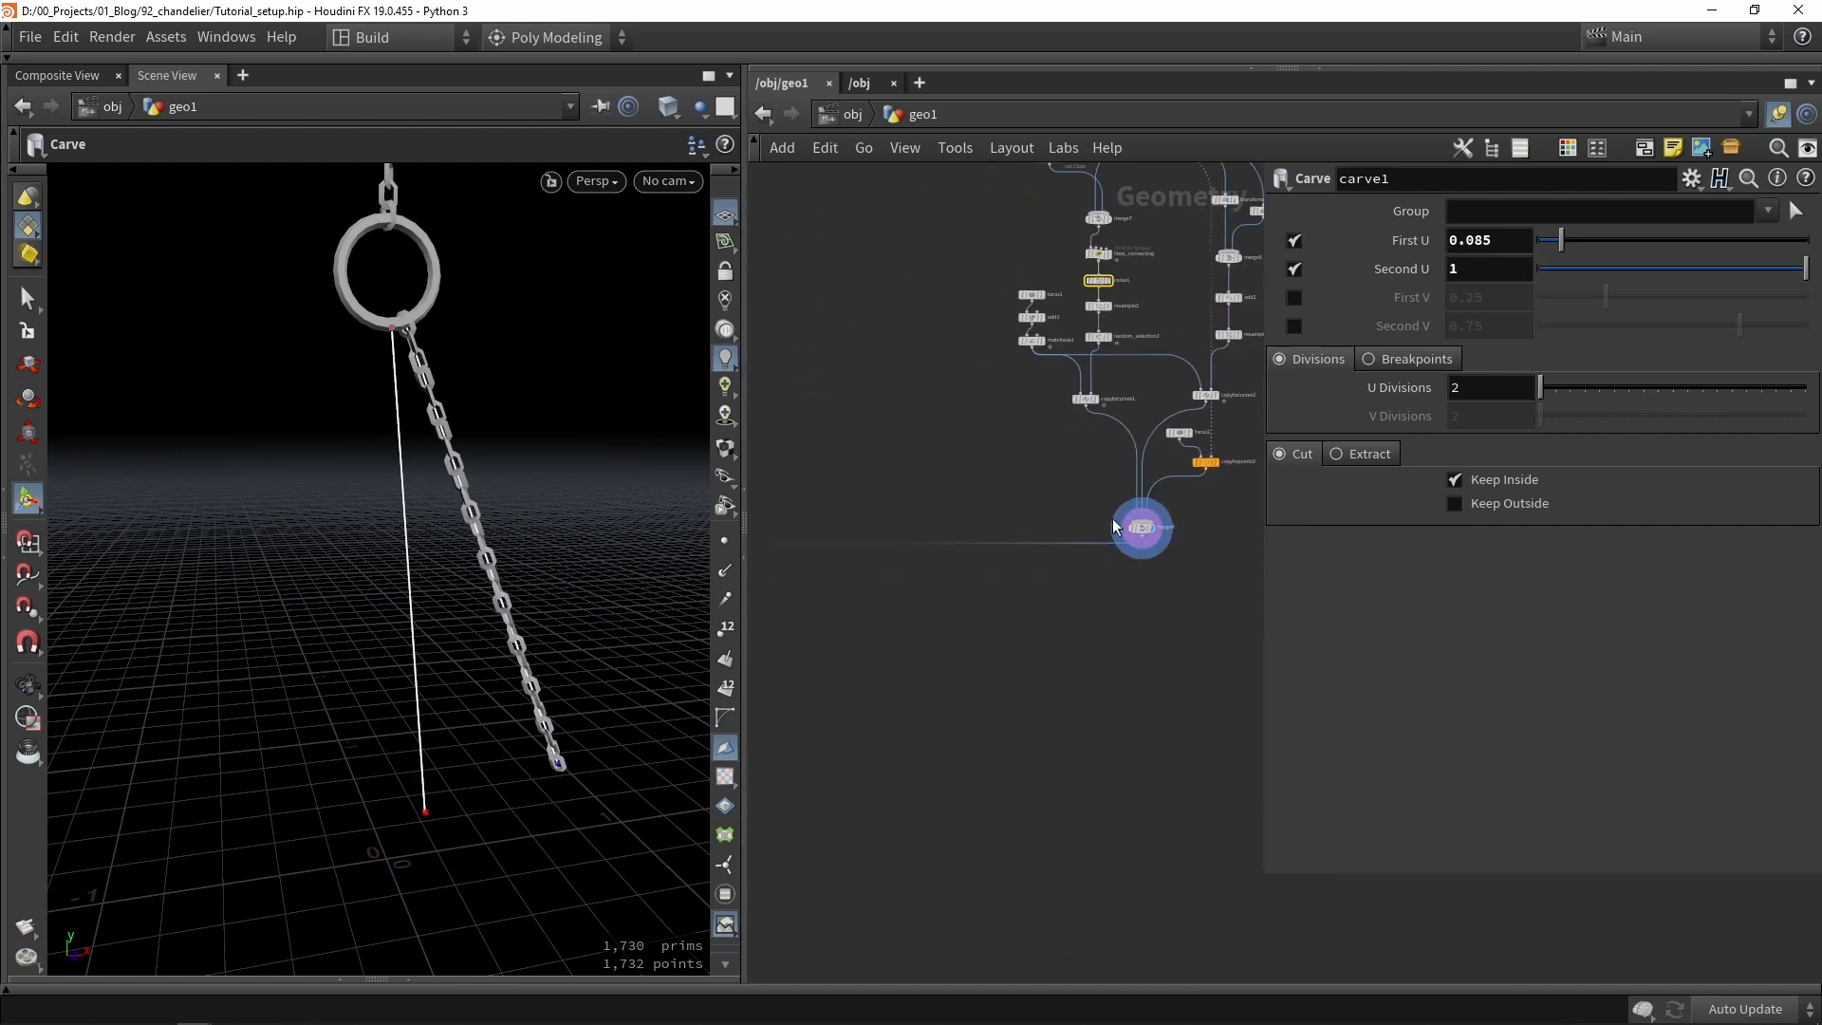
Display symmetrize1 and examine closely where the side chain meets the scroll ornament.
{"action": "scroll", "coordinate": [938, 456], "scroll_direction": "up", "scroll_amount": 8}
{"action": "left_click", "coordinate": [905, 472]}
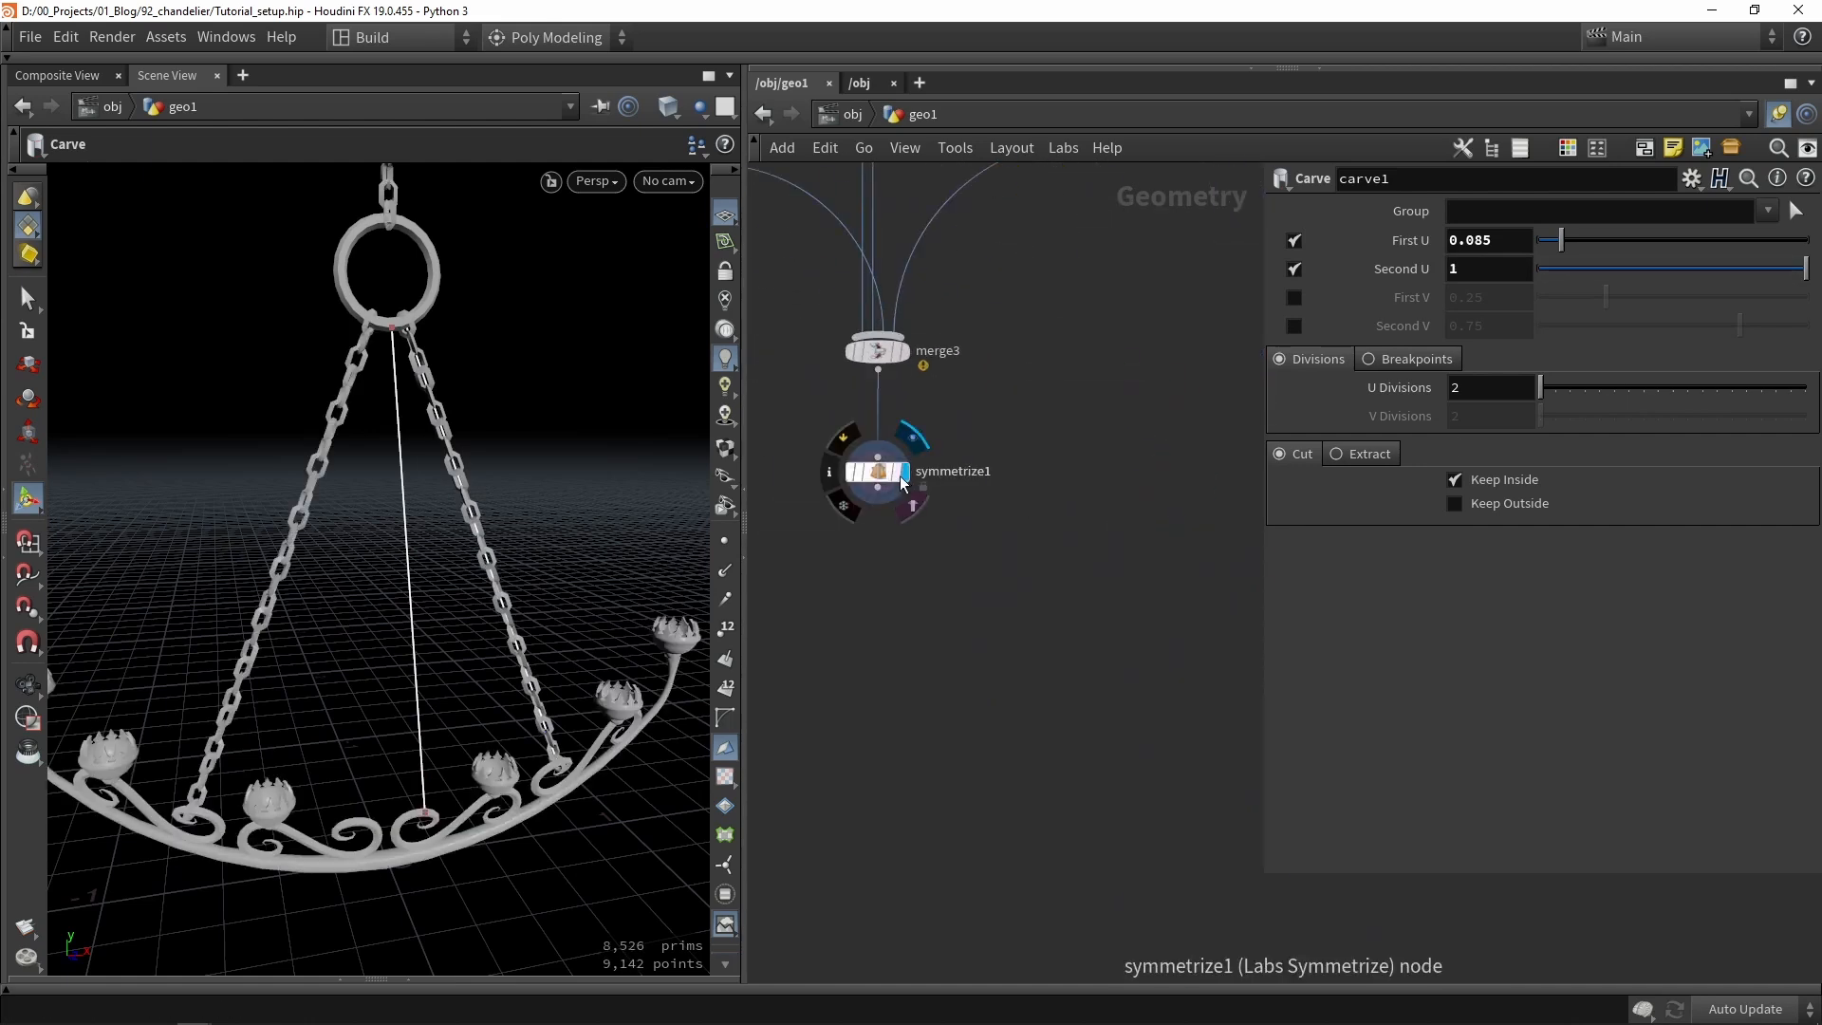
{"action": "key", "text": "Escape"}
{"action": "left_click_drag", "start_coordinate": [464, 468], "coordinate": [476, 473], "text": "alt"}
{"action": "left_click", "coordinate": [985, 654]}
{"action": "left_click_drag", "start_coordinate": [408, 561], "coordinate": [211, 488], "text": "alt"}
{"action": "right_click_drag", "start_coordinate": [211, 488], "coordinate": [455, 719], "text": "alt"}
{"action": "left_click_drag", "start_coordinate": [430, 674], "coordinate": [468, 647]}
{"action": "middle_click_drag", "start_coordinate": [468, 646], "coordinate": [313, 446]}
{"action": "right_click_drag", "start_coordinate": [313, 446], "coordinate": [588, 645]}
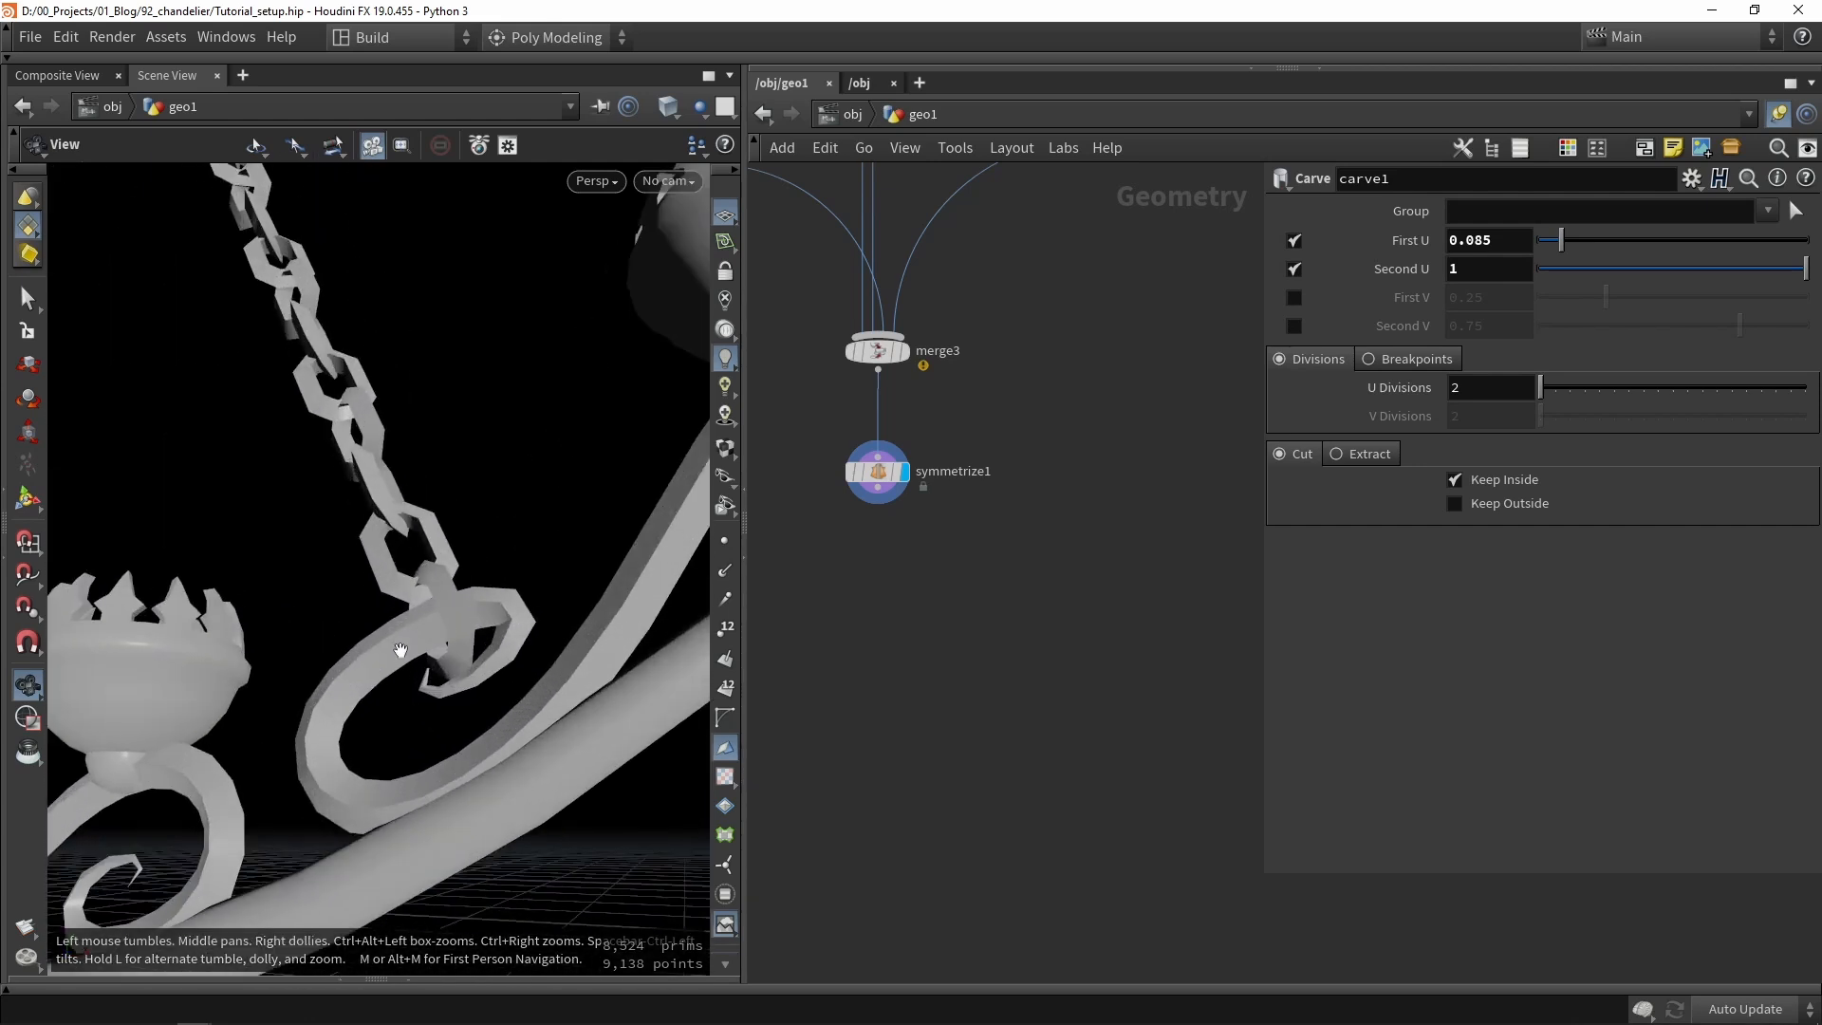
{"action": "left_click_drag", "start_coordinate": [588, 646], "coordinate": [721, 670]}
Set carve1's Second U to 0.993 to shorten the lower end of the side chains.
{"action": "scroll", "coordinate": [839, 669], "scroll_direction": "down", "scroll_amount": 10}
{"action": "scroll", "coordinate": [994, 546], "scroll_direction": "up", "scroll_amount": 12}
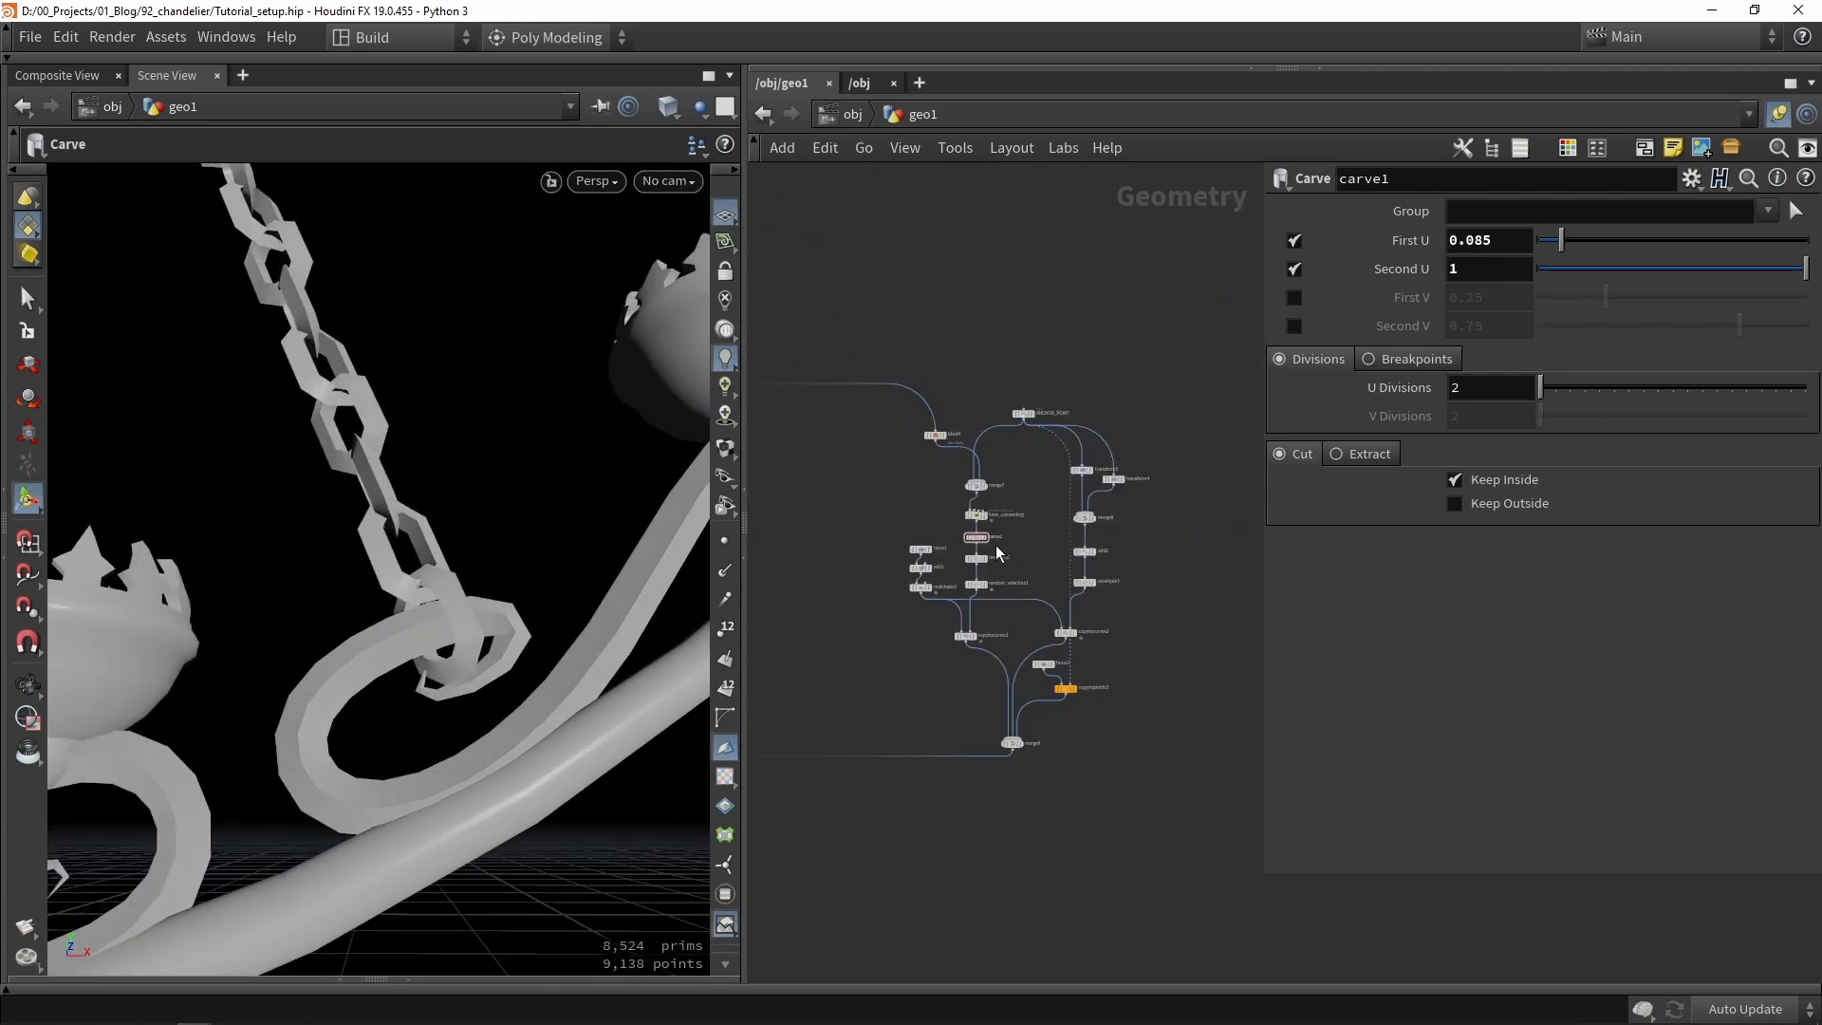
{"action": "left_click_drag", "start_coordinate": [1806, 268], "coordinate": [1806, 272]}
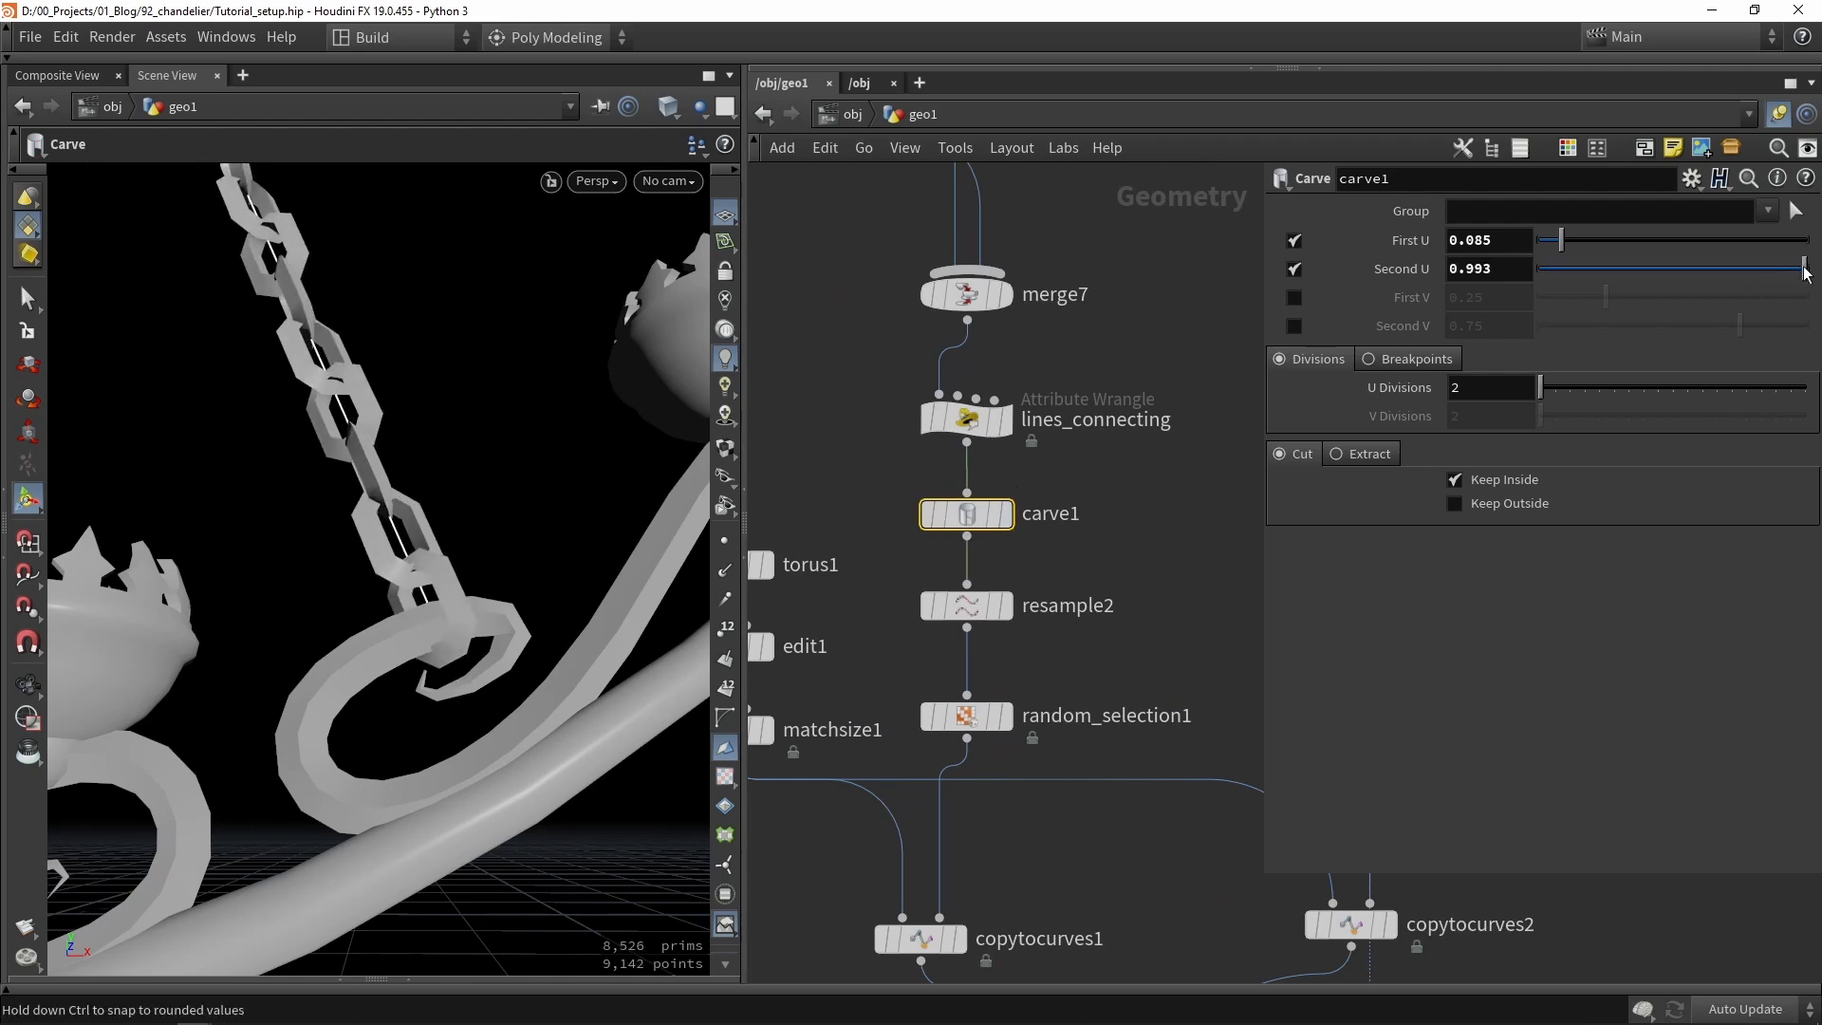
{"action": "key", "text": "s"}
{"action": "scroll", "coordinate": [578, 564], "scroll_direction": "down", "scroll_amount": 12}
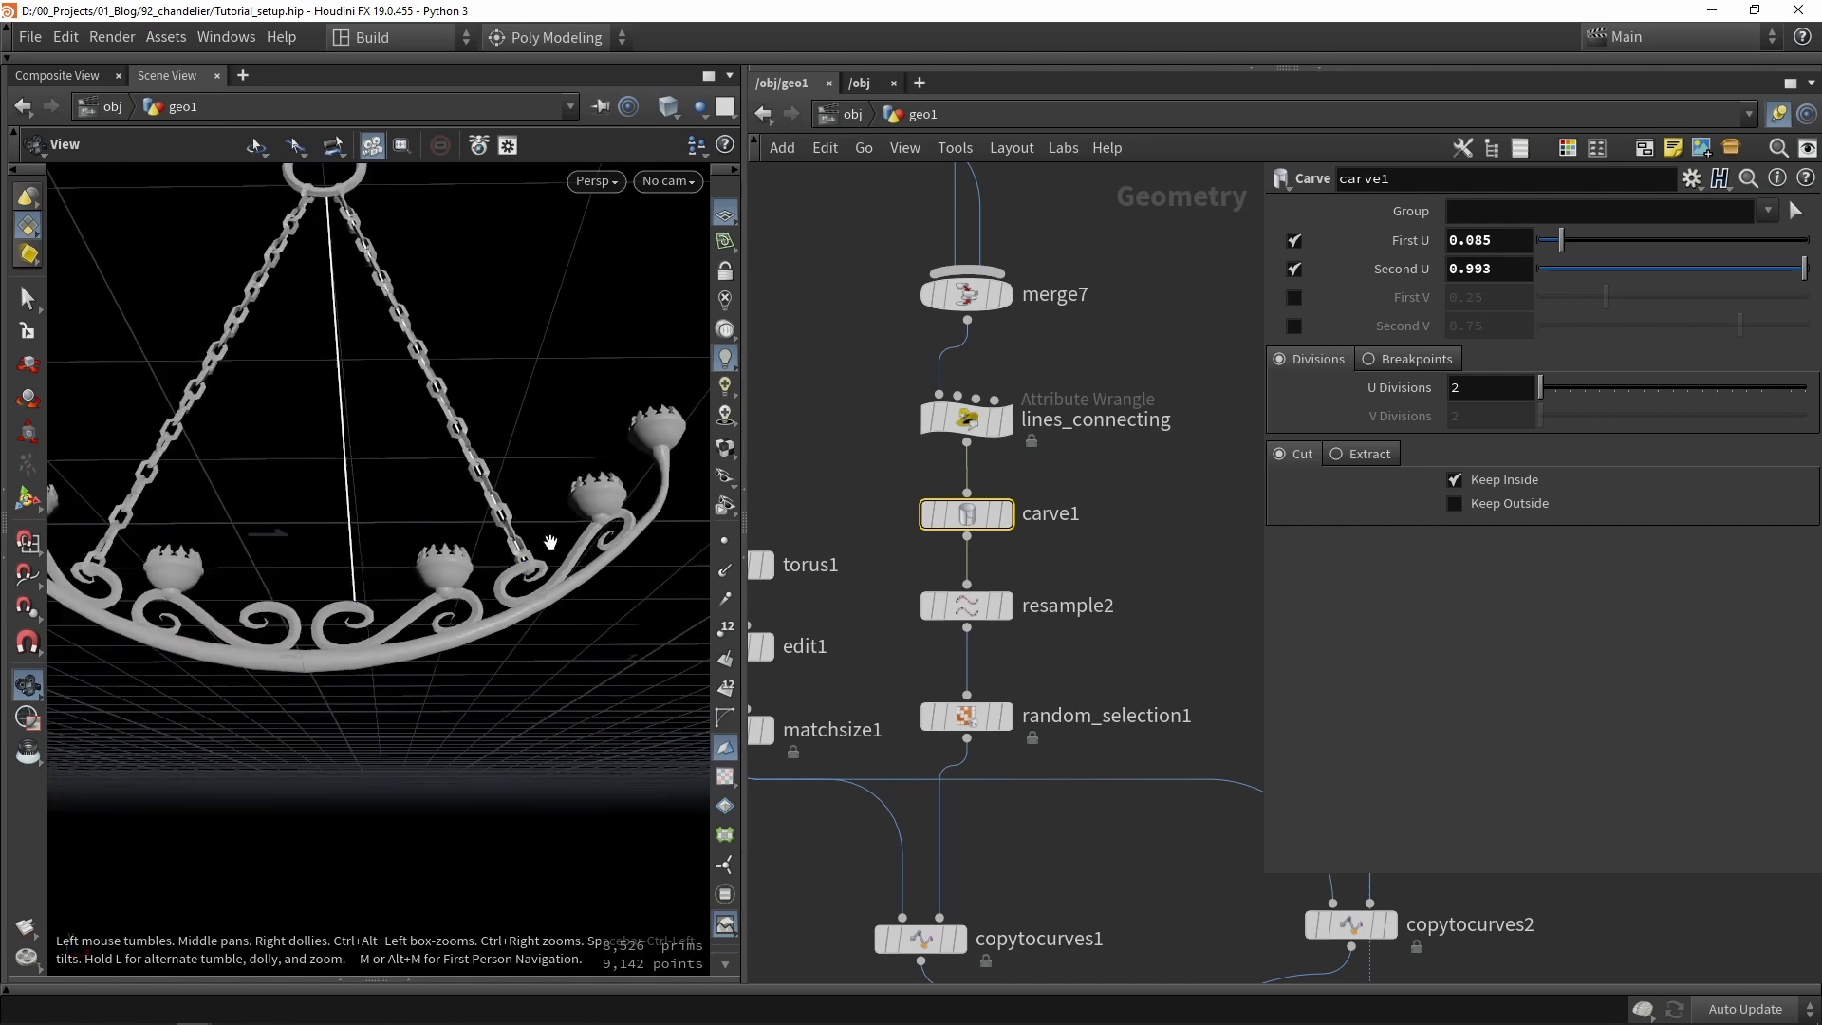
{"action": "scroll", "coordinate": [550, 542], "scroll_direction": "down", "scroll_amount": 8}
{"action": "left_click_drag", "start_coordinate": [551, 542], "coordinate": [522, 635]}
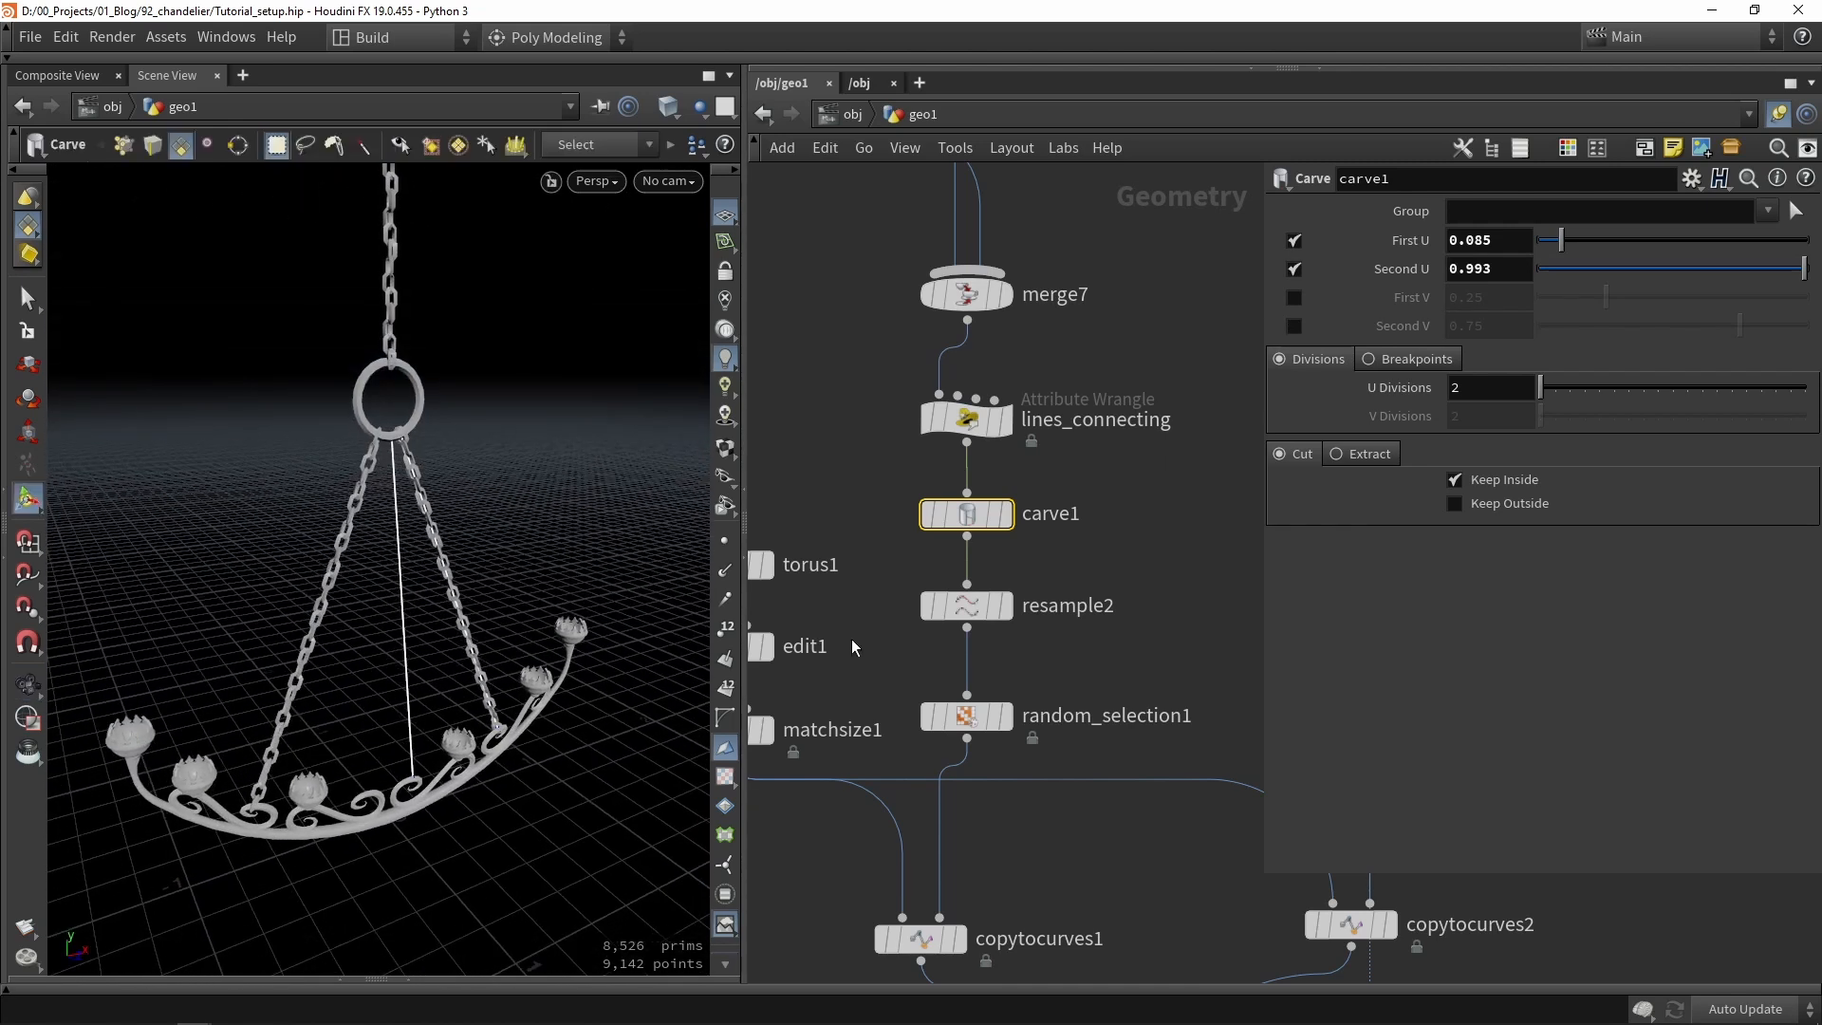
Reshape the chandelier arm with bend1, using a bend of about 110.84 and a length scale of about 1.477.
{"action": "scroll", "coordinate": [1139, 522], "scroll_direction": "down", "scroll_amount": 5}
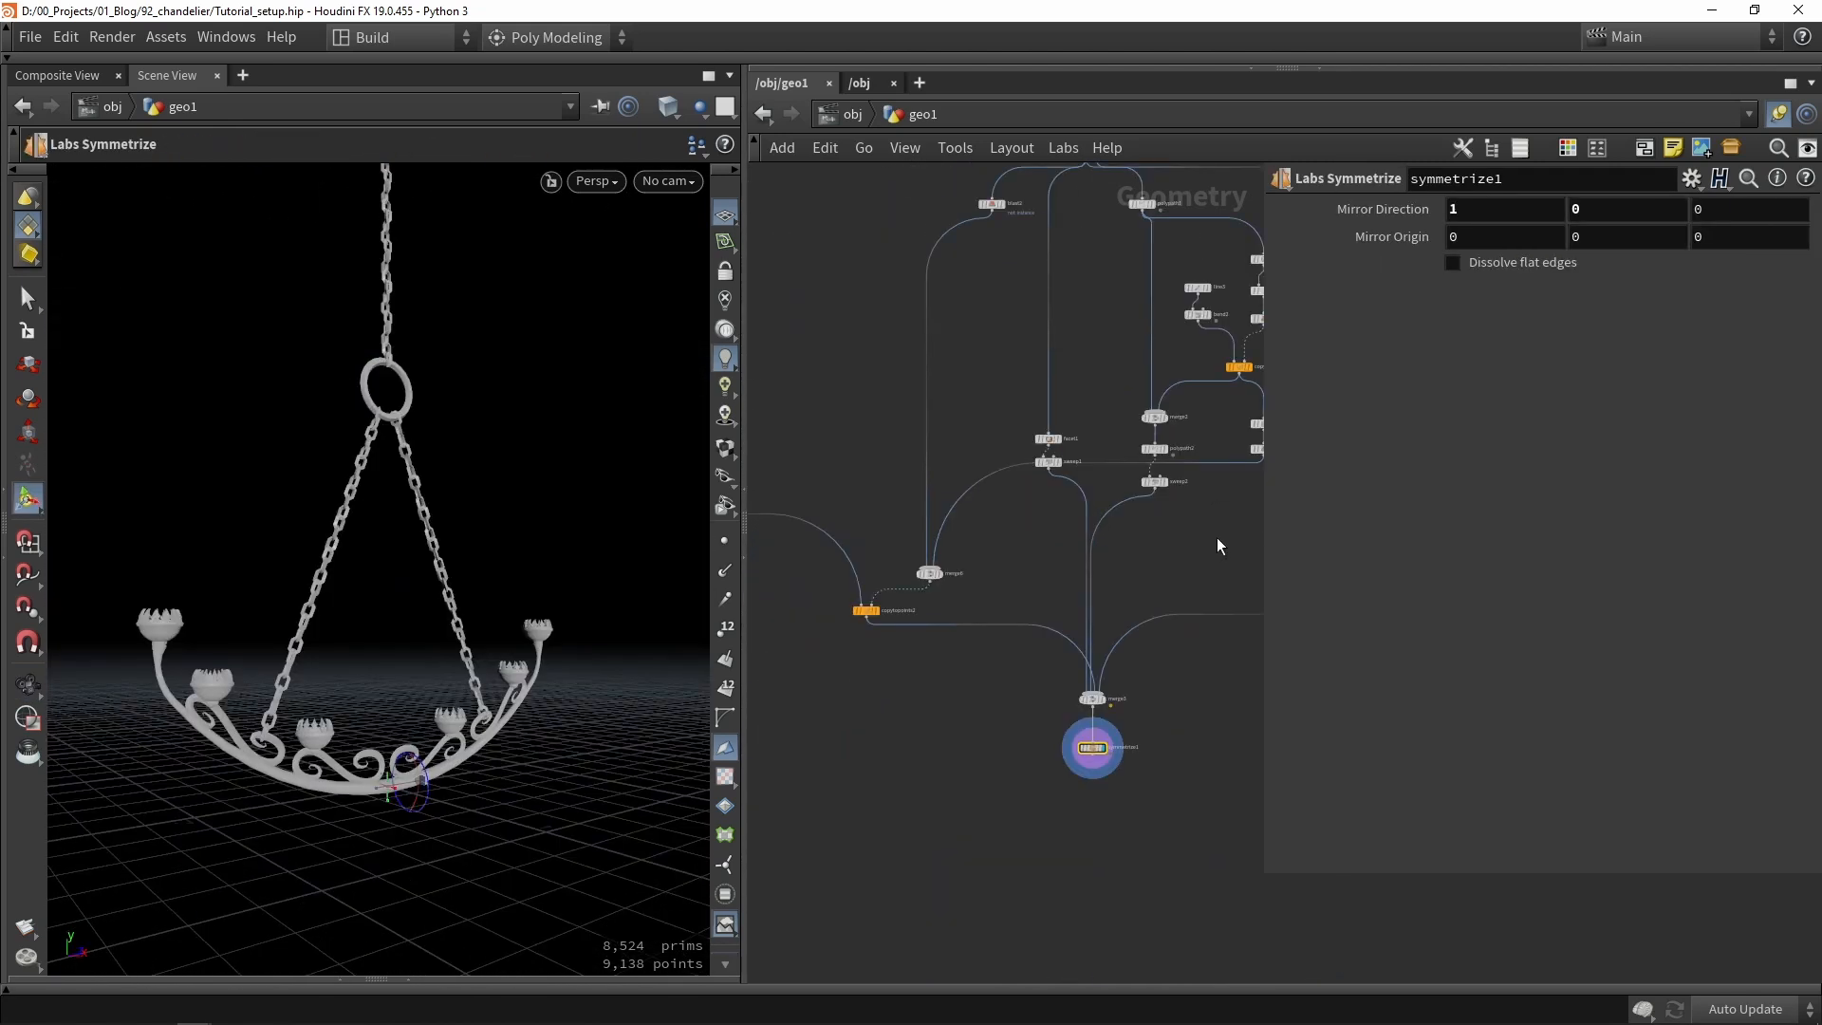
{"action": "scroll", "coordinate": [1007, 506], "scroll_direction": "up", "scroll_amount": 3}
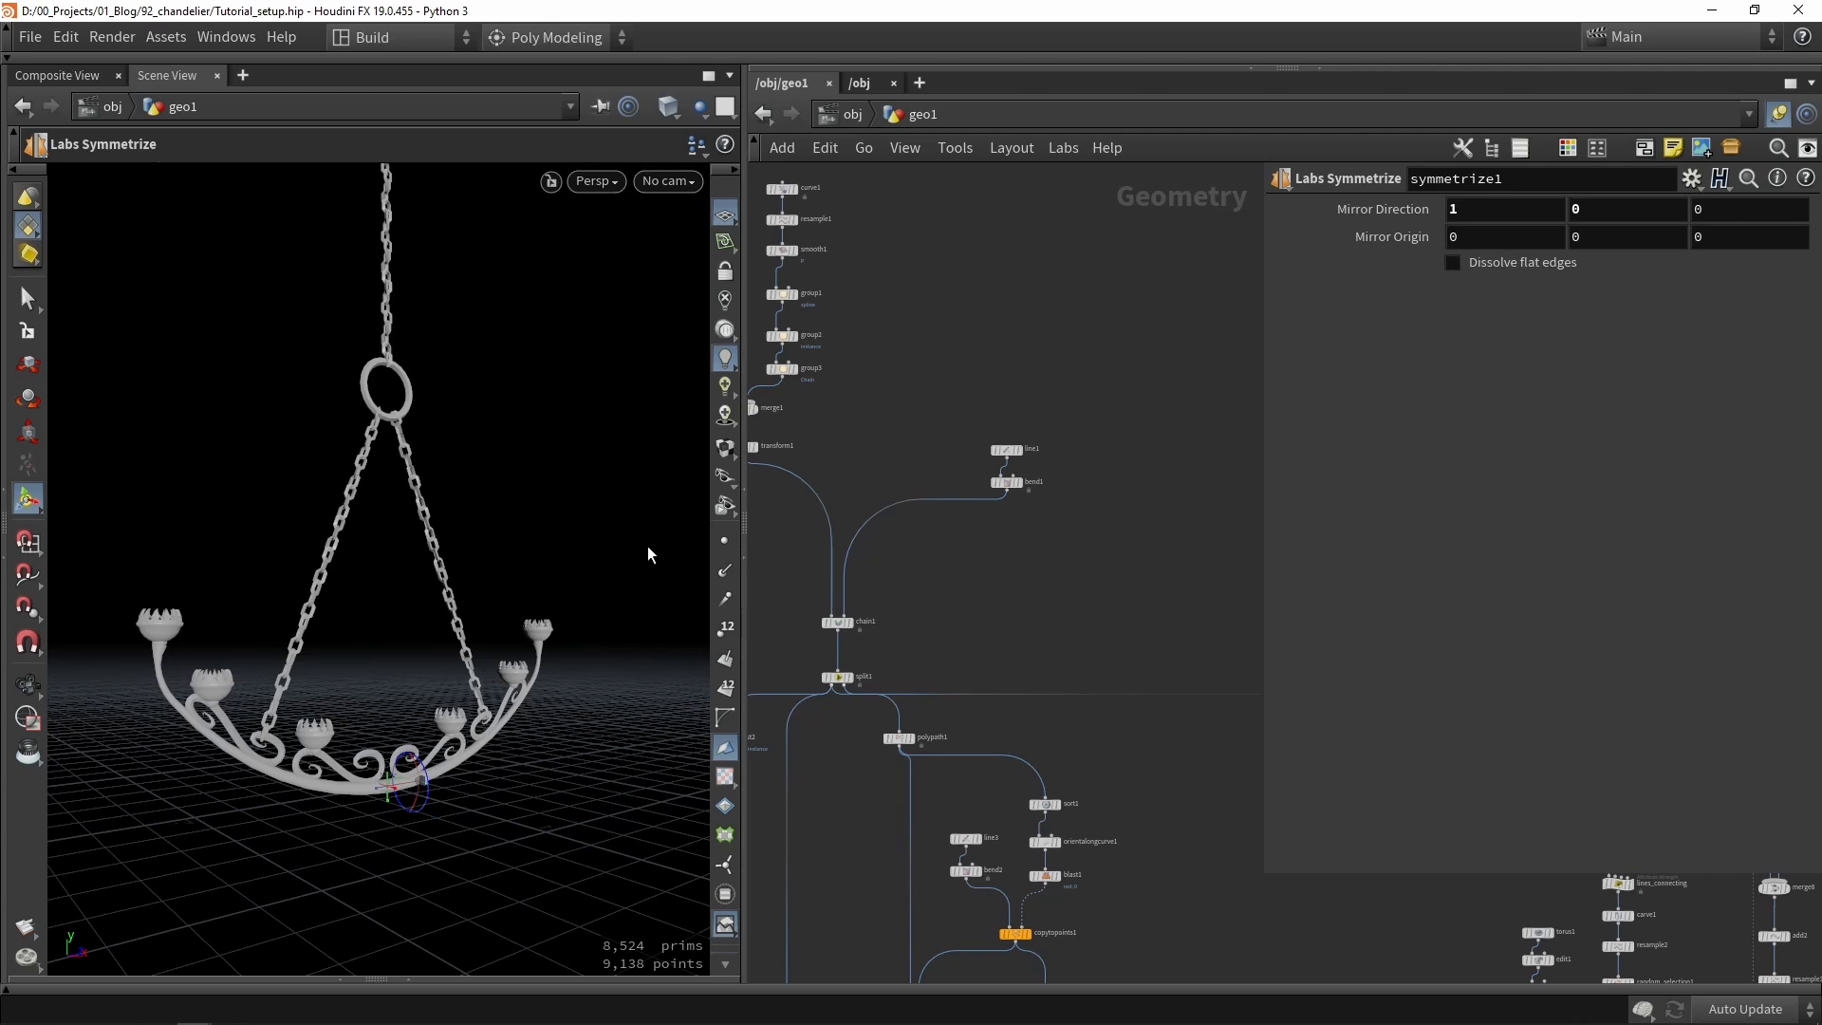
{"action": "scroll", "coordinate": [1073, 492], "scroll_direction": "up", "scroll_amount": 2}
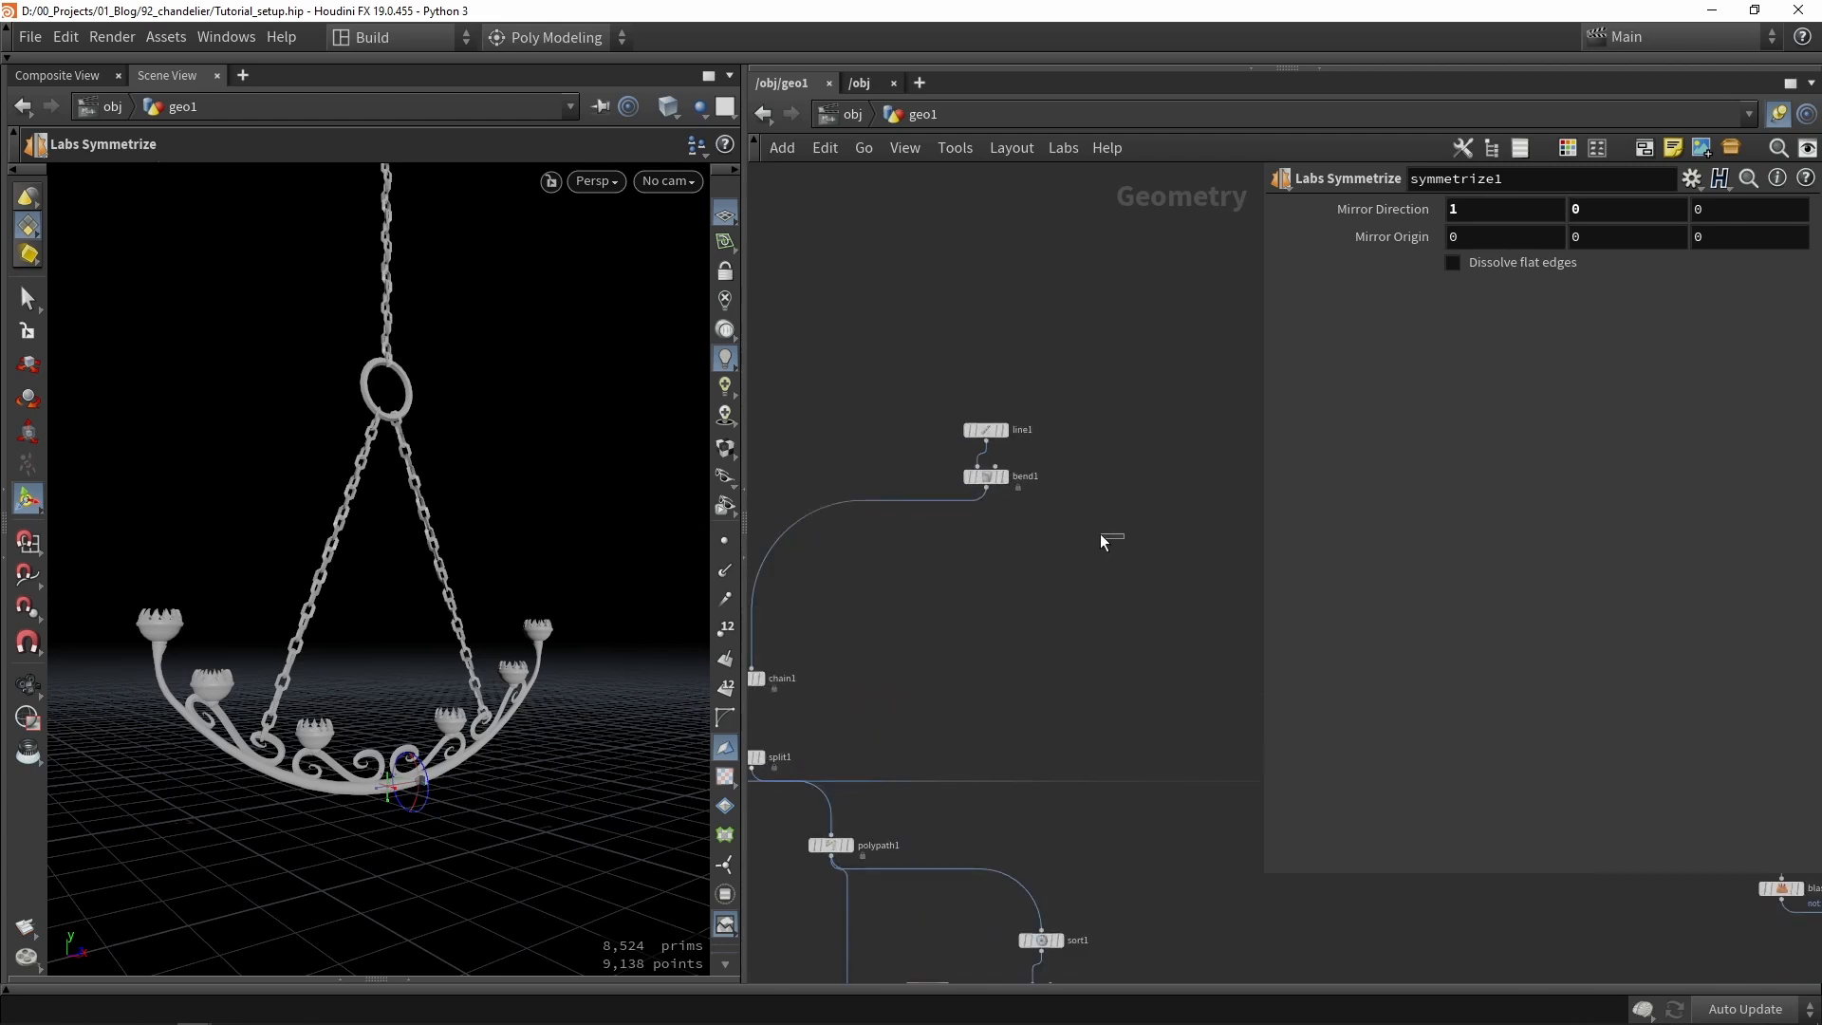
{"action": "left_click_drag", "start_coordinate": [1040, 527], "coordinate": [856, 452]}
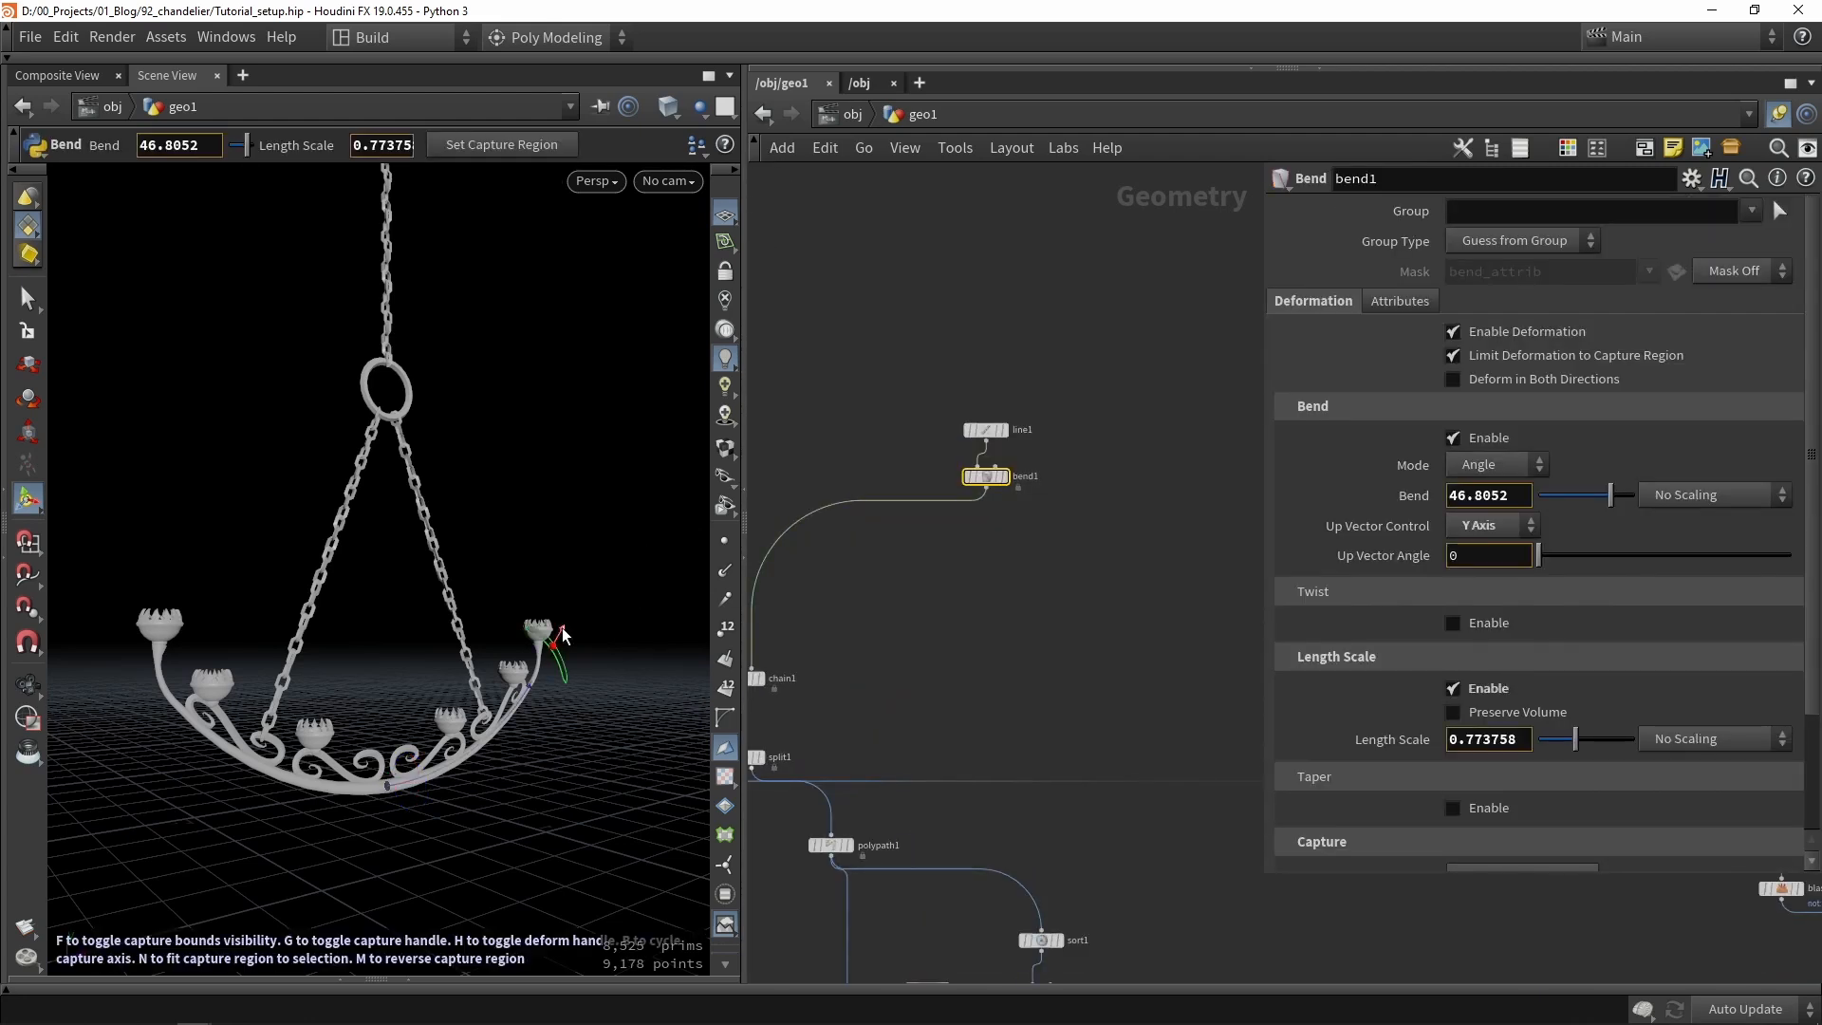
{"action": "left_click_drag", "start_coordinate": [562, 635], "coordinate": [617, 493]}
{"action": "key", "text": "Escape"}
{"action": "left_click_drag", "start_coordinate": [541, 566], "coordinate": [399, 446]}
{"action": "key", "text": "Return"}
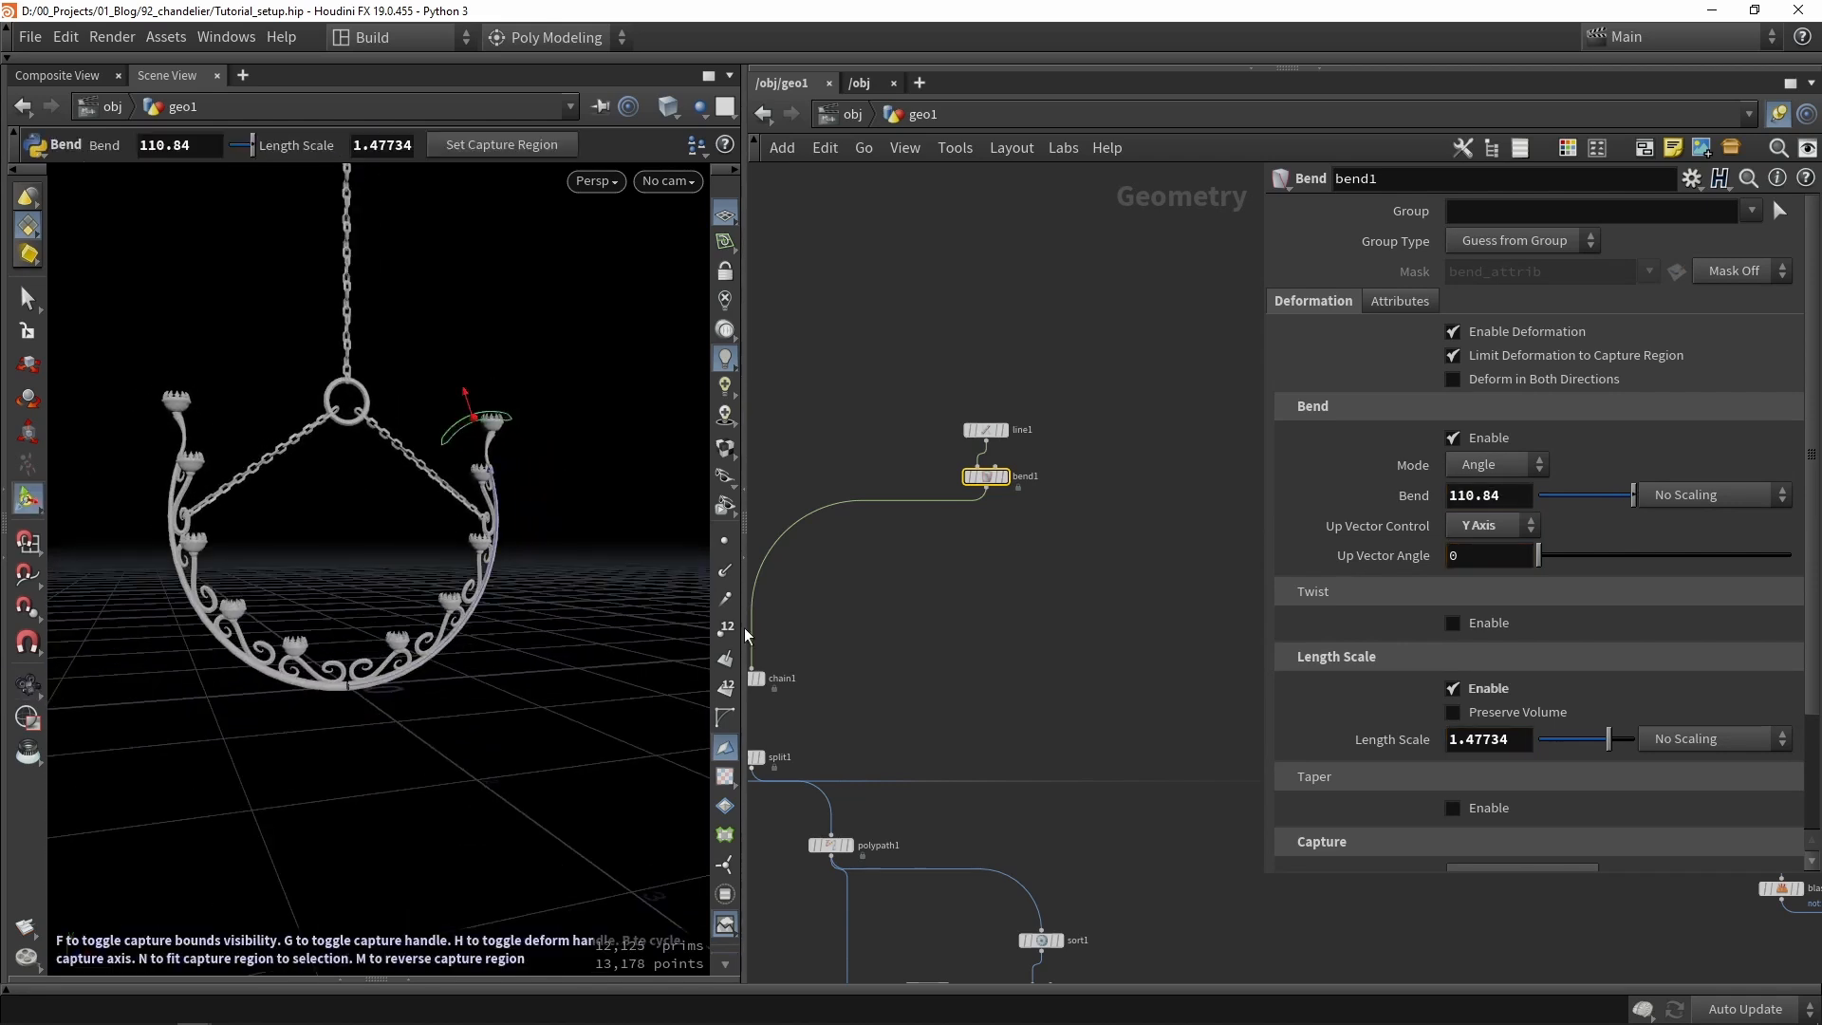
Try a much higher count on random_selection1, raising it to 284.
{"action": "scroll", "coordinate": [1105, 597], "scroll_direction": "down", "scroll_amount": 6}
{"action": "scroll", "coordinate": [911, 579], "scroll_direction": "up", "scroll_amount": 8}
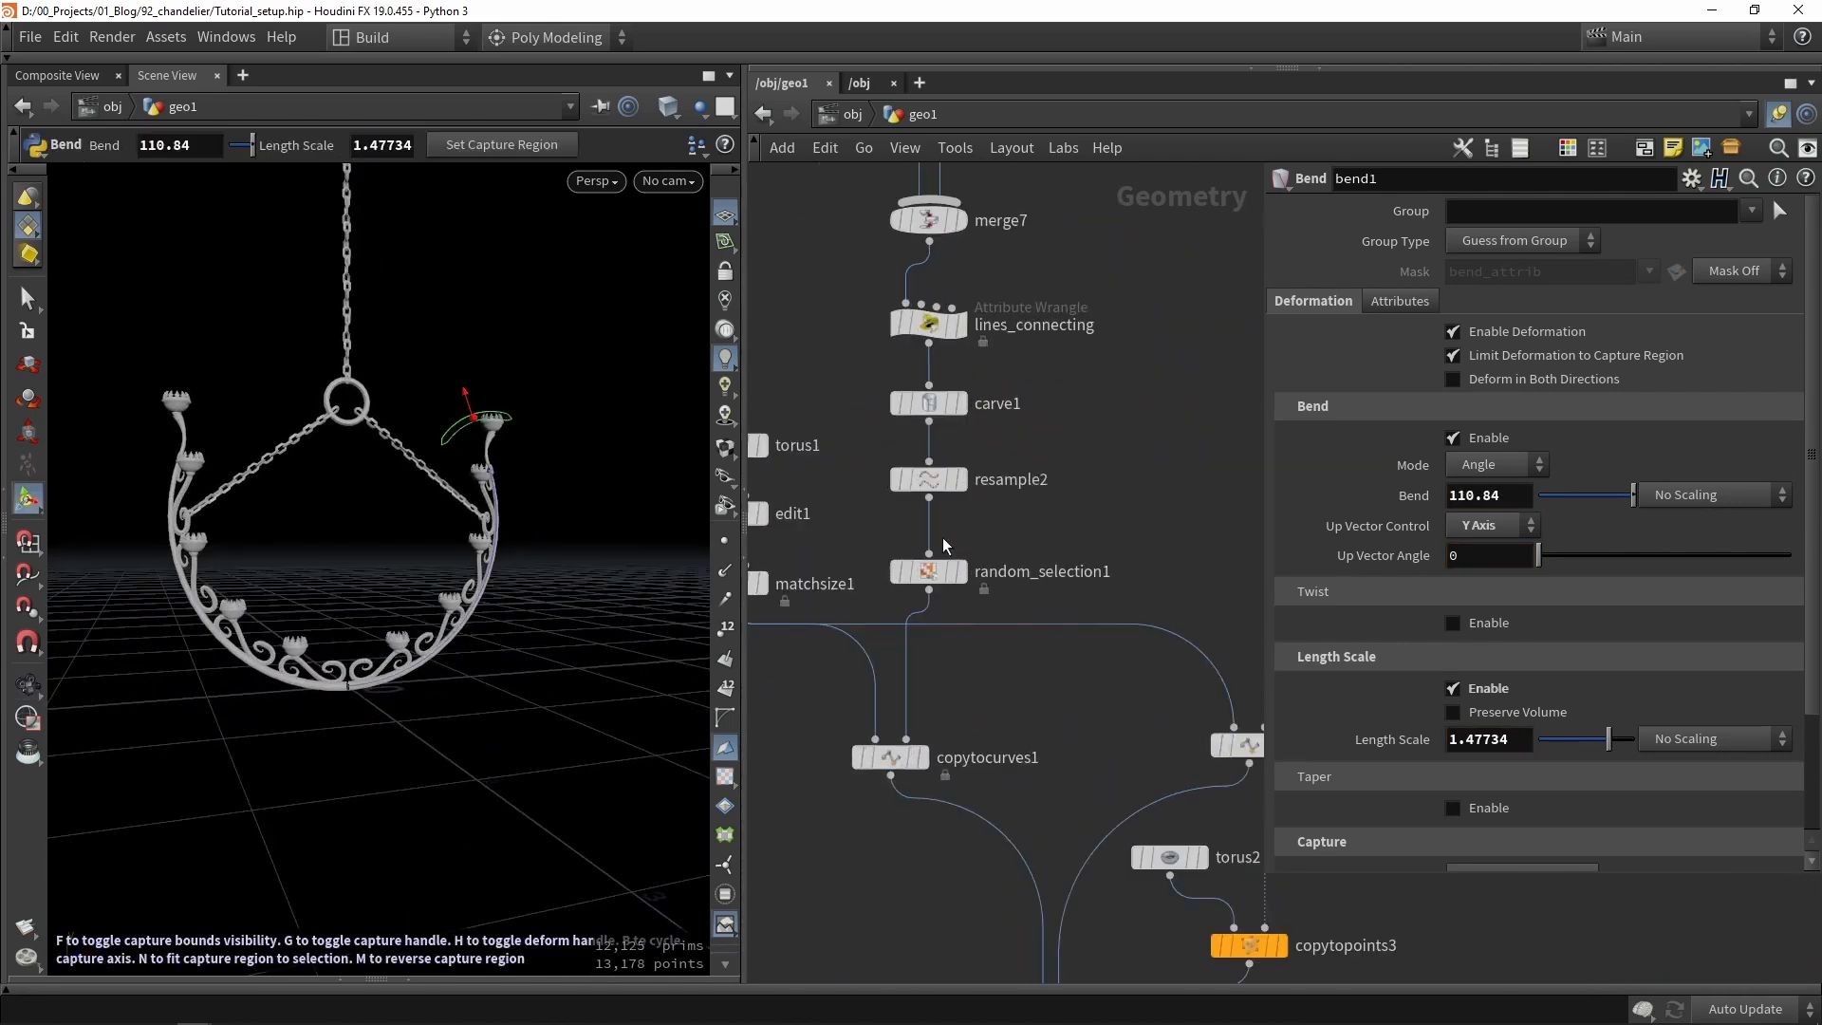
{"action": "left_click", "coordinate": [928, 571]}
{"action": "left_click_drag", "start_coordinate": [1543, 276], "coordinate": [1547, 277]}
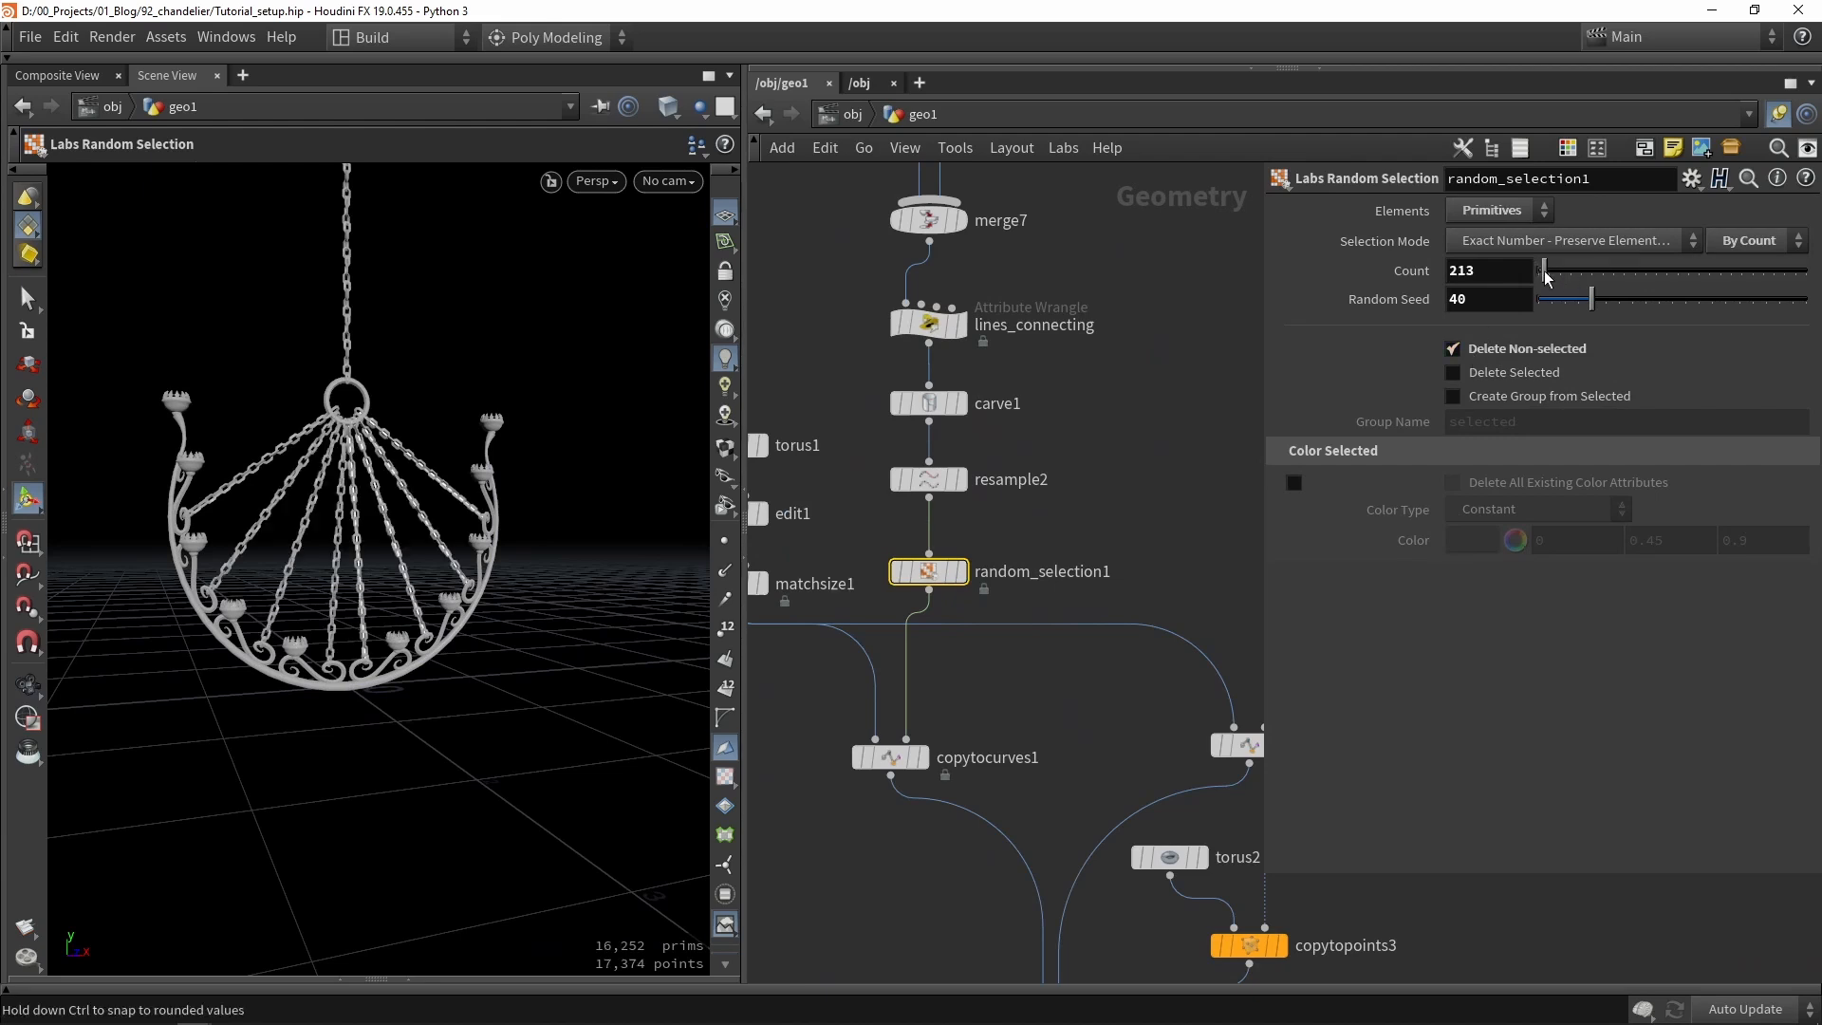
{"action": "left_click_drag", "start_coordinate": [472, 529], "coordinate": [702, 598]}
{"action": "key", "text": "Escape"}
{"action": "left_click_drag", "start_coordinate": [494, 645], "coordinate": [427, 638]}
{"action": "key", "text": "Return"}
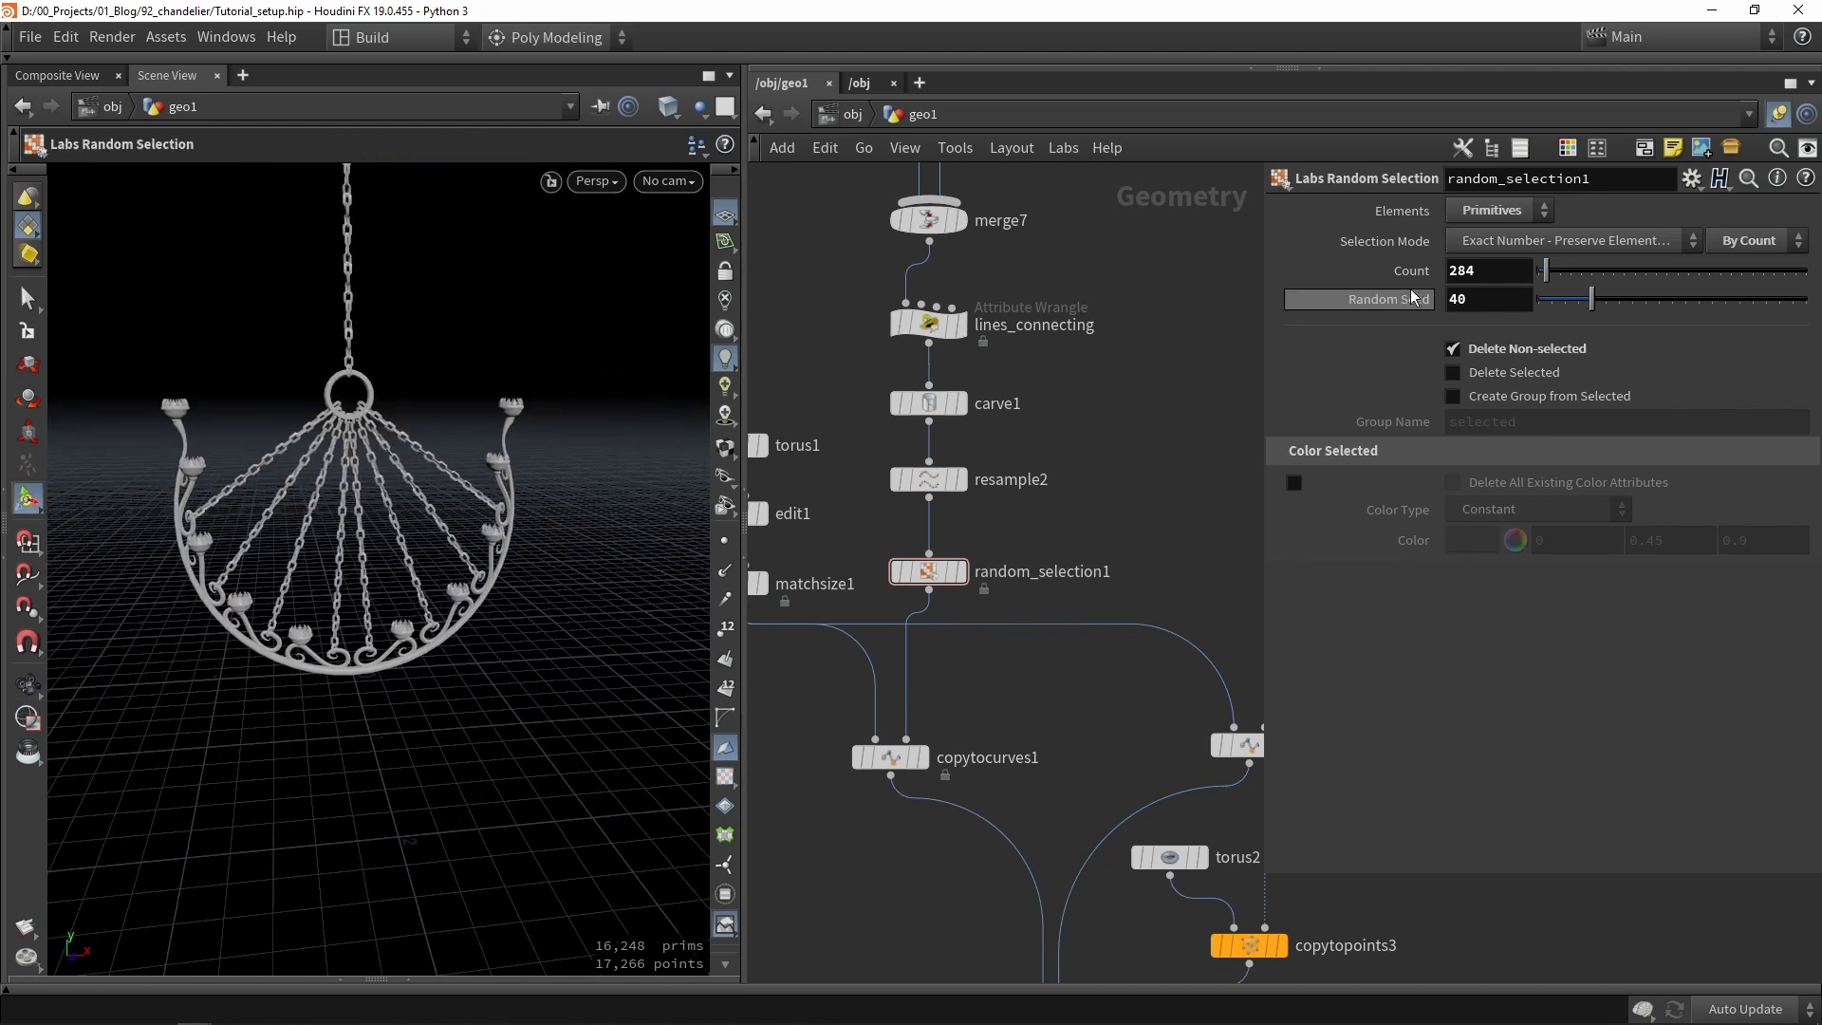
Set random_selection1's count to 2 and its random seed to 52.
{"action": "type", "text": "2"}
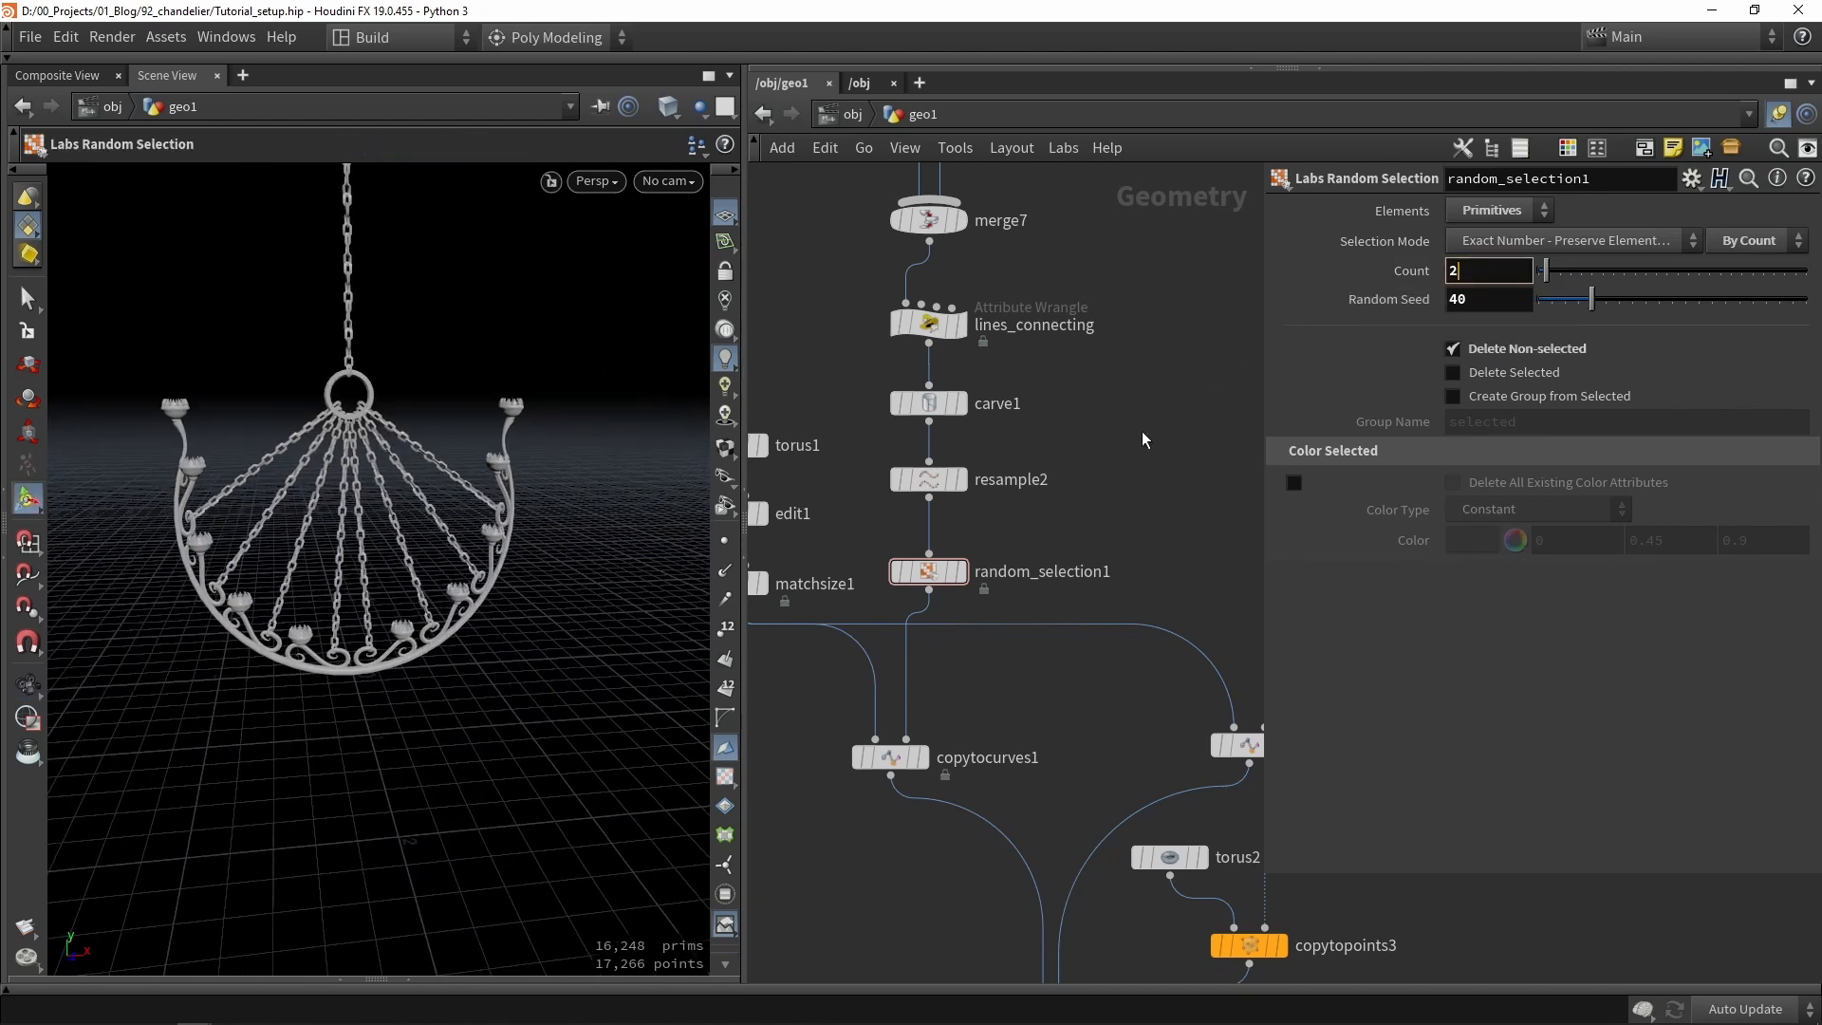
{"action": "key", "text": "Return"}
{"action": "mouse_move", "coordinate": [1591, 300]}
{"action": "left_mouse_down"}
{"action": "mouse_move", "coordinate": [1517, 296]}
{"action": "mouse_move", "coordinate": [1639, 307]}
{"action": "mouse_move", "coordinate": [1611, 312]}
{"action": "left_mouse_up"}
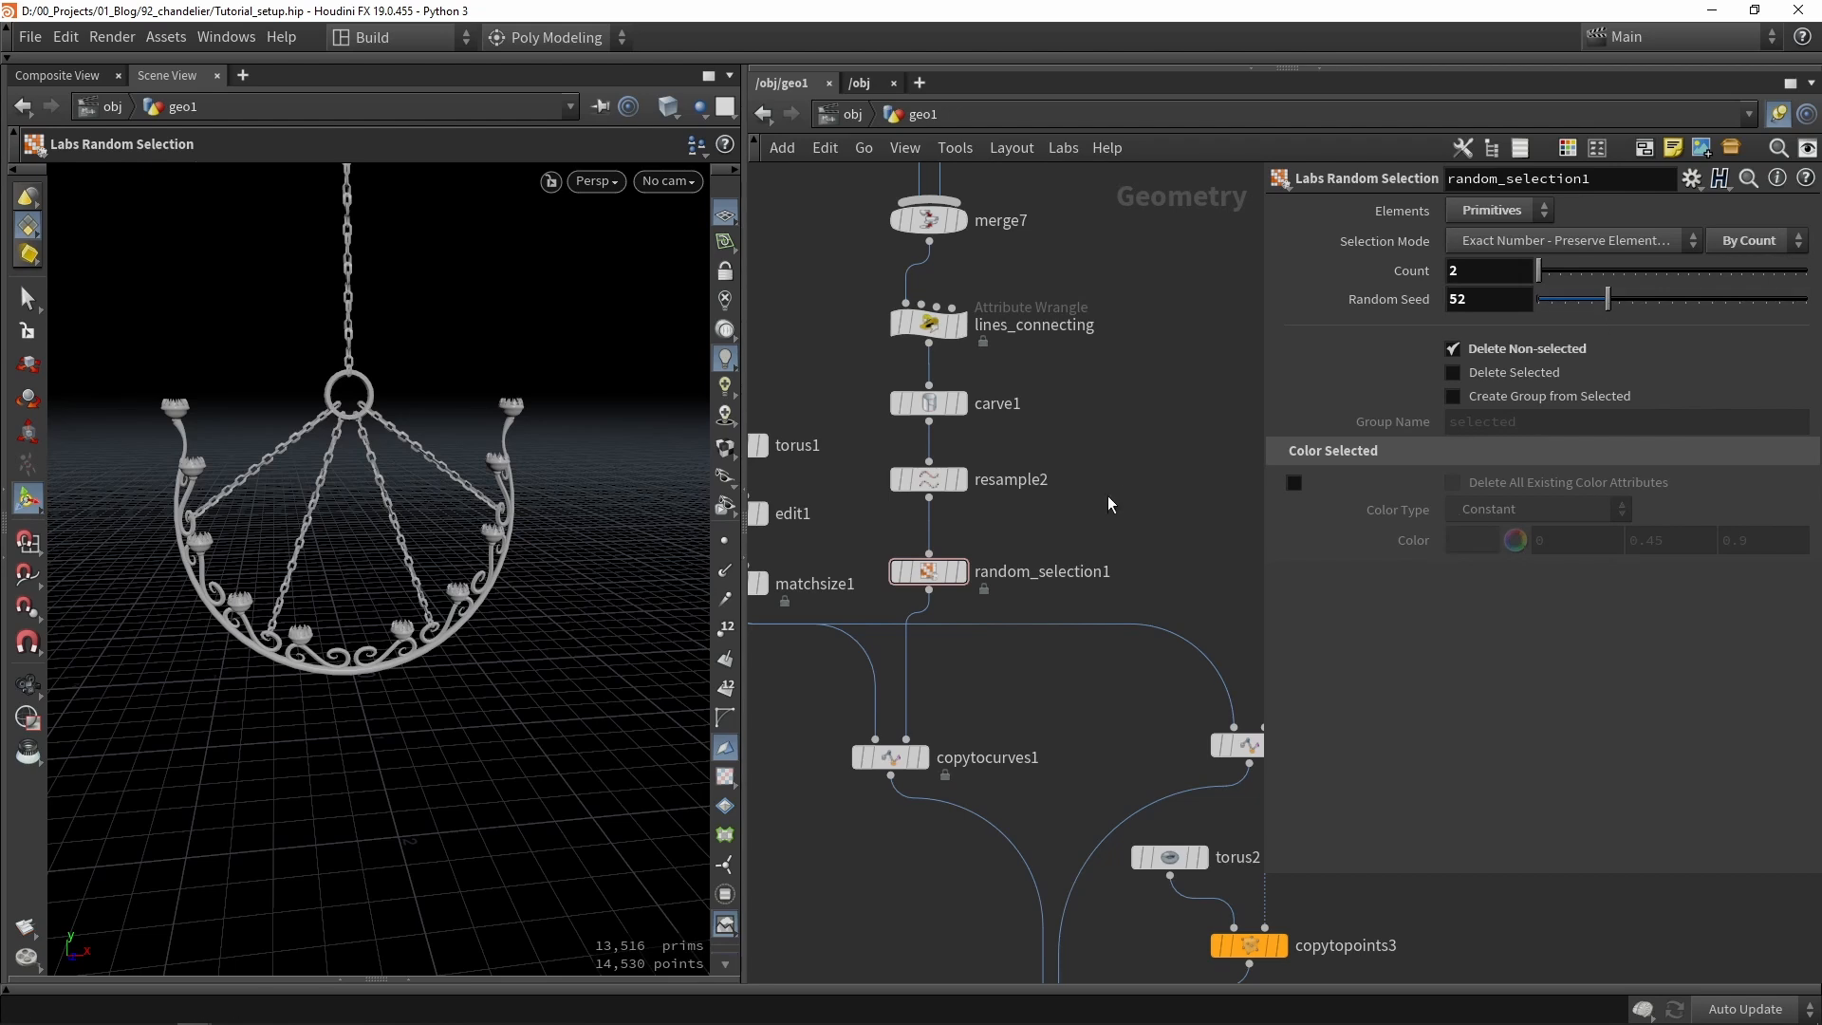
Select symmetrize1 and examine the whole chandelier with its chains and ring.
{"action": "scroll", "coordinate": [1118, 503], "scroll_direction": "down", "scroll_amount": 10}
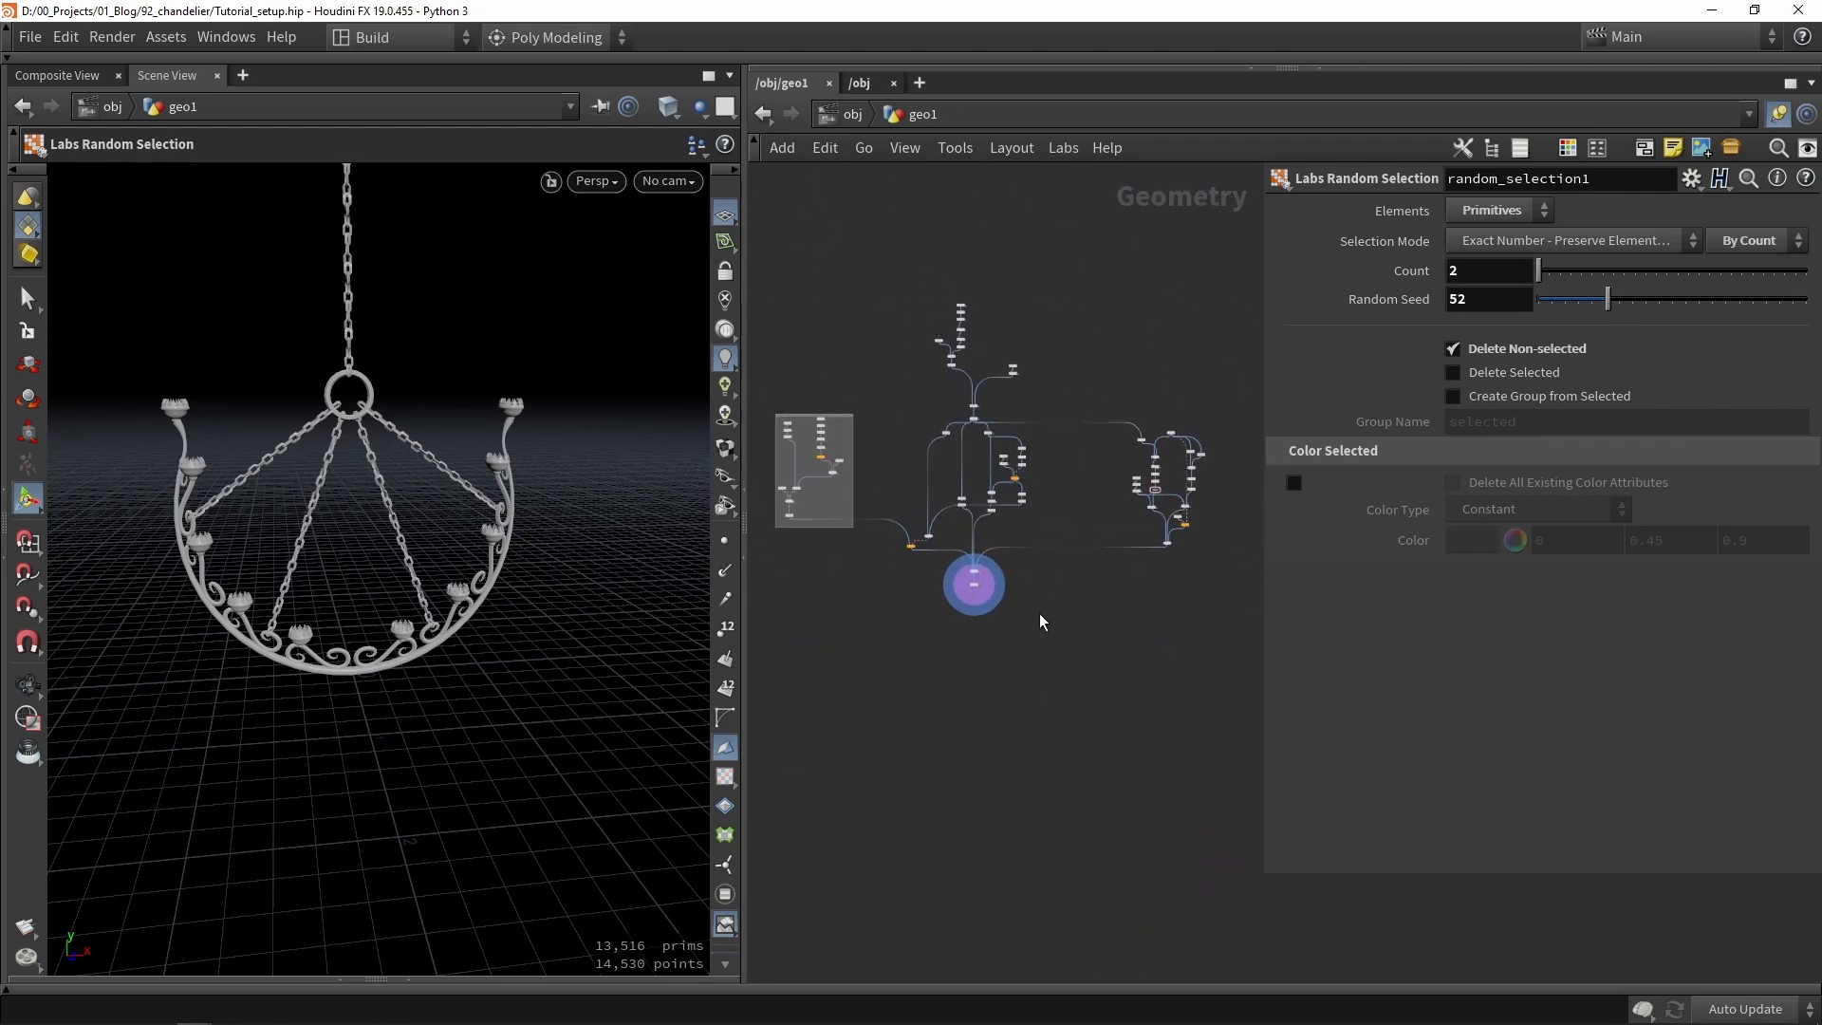
{"action": "left_click_drag", "start_coordinate": [1238, 693], "coordinate": [782, 224]}
{"action": "left_click", "coordinate": [1112, 832]}
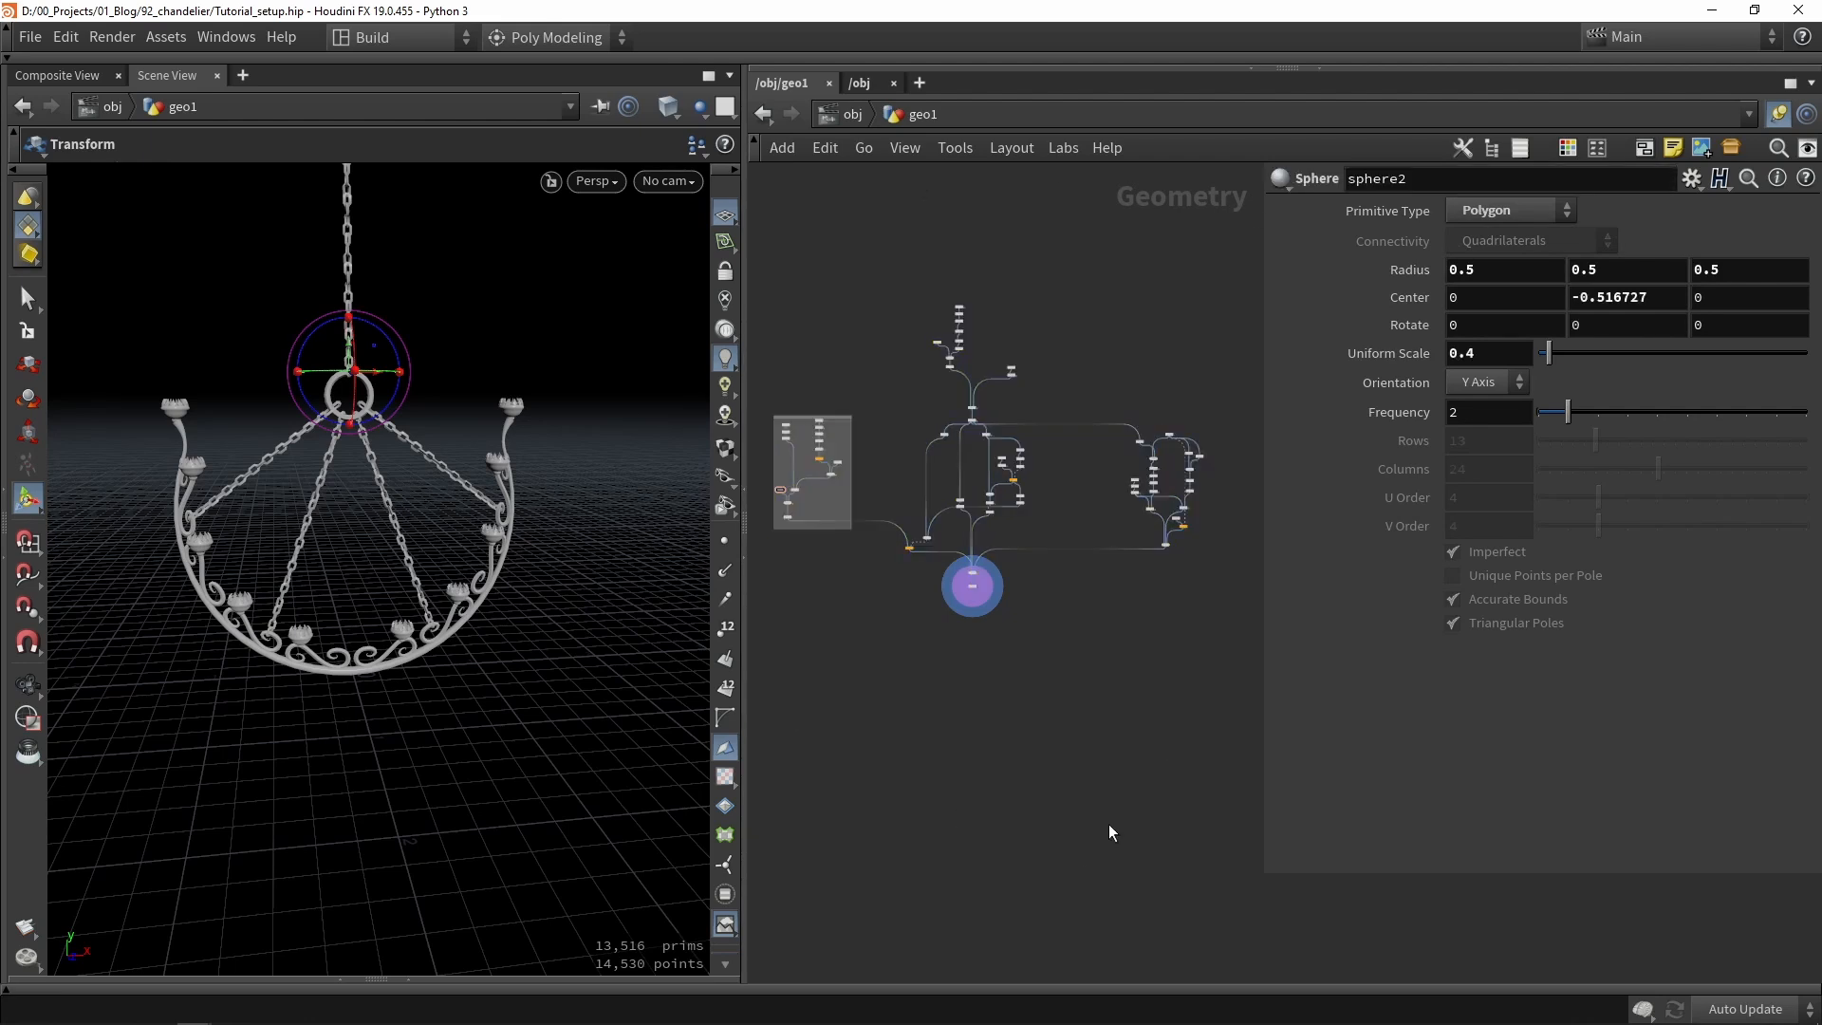
{"action": "scroll", "coordinate": [986, 589], "scroll_direction": "up", "scroll_amount": 10}
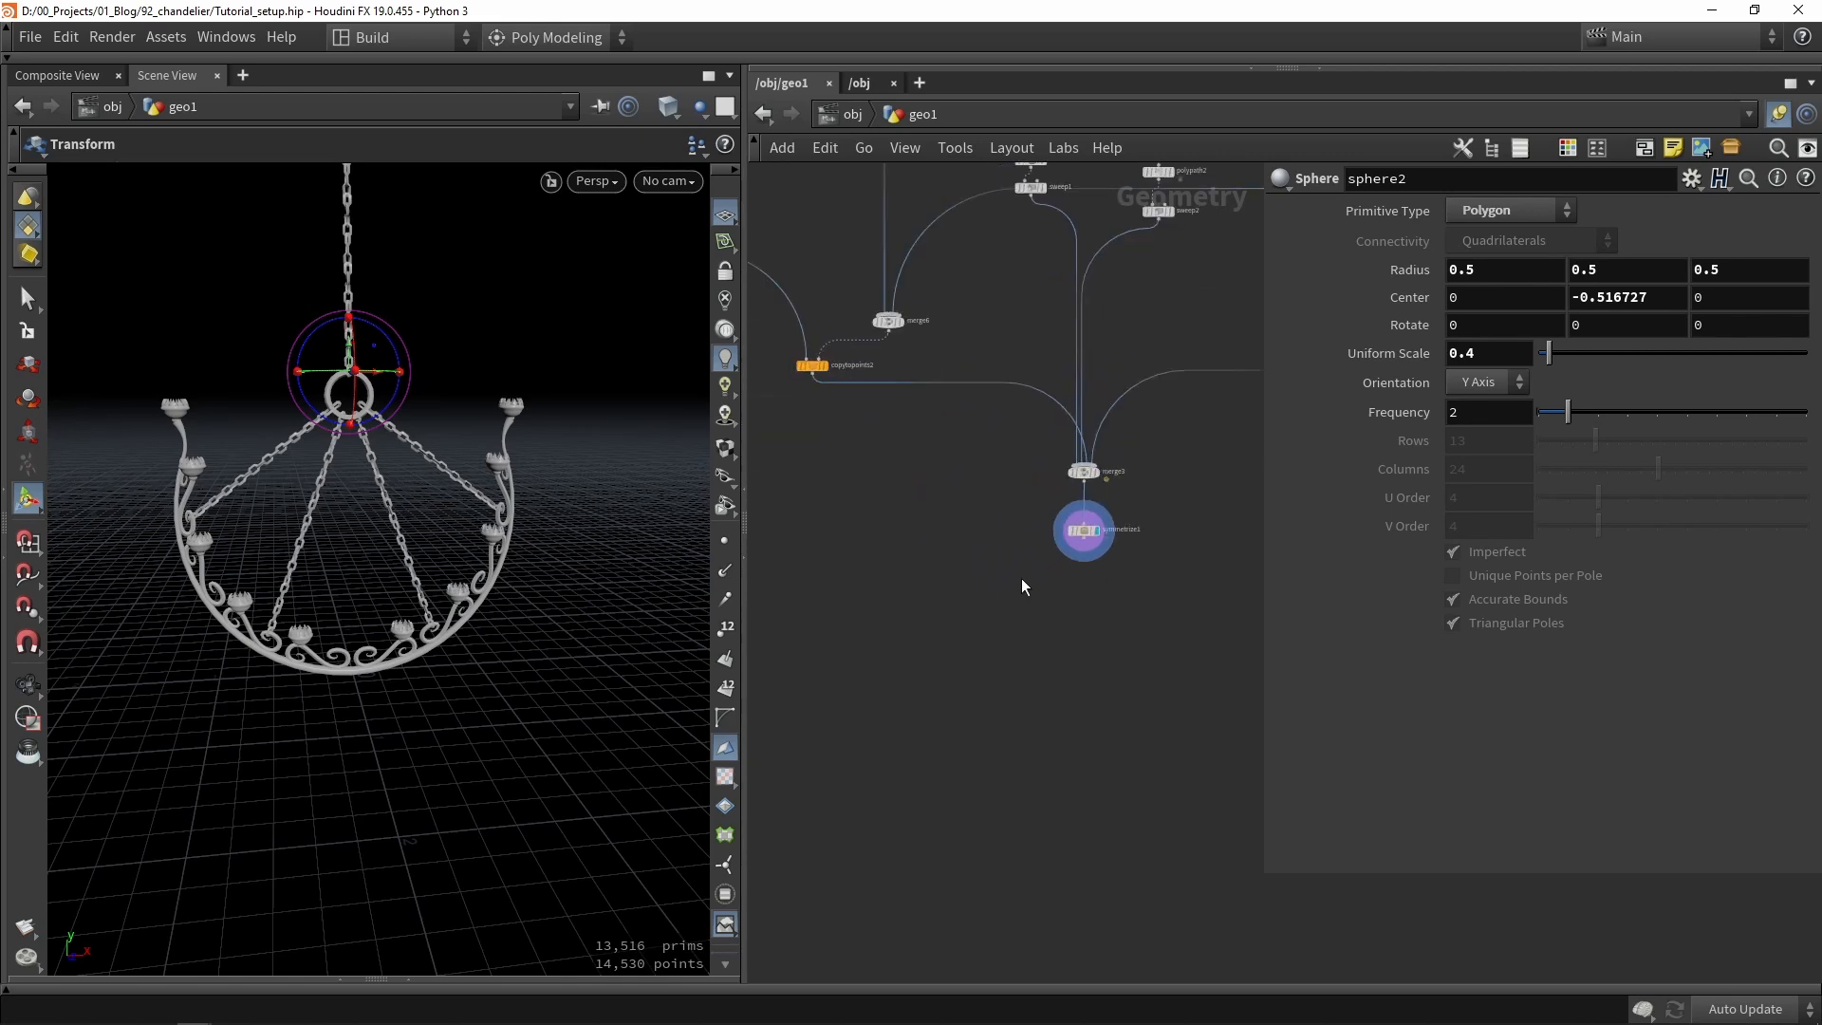
{"action": "left_click", "coordinate": [1073, 529]}
{"action": "key", "text": "Return"}
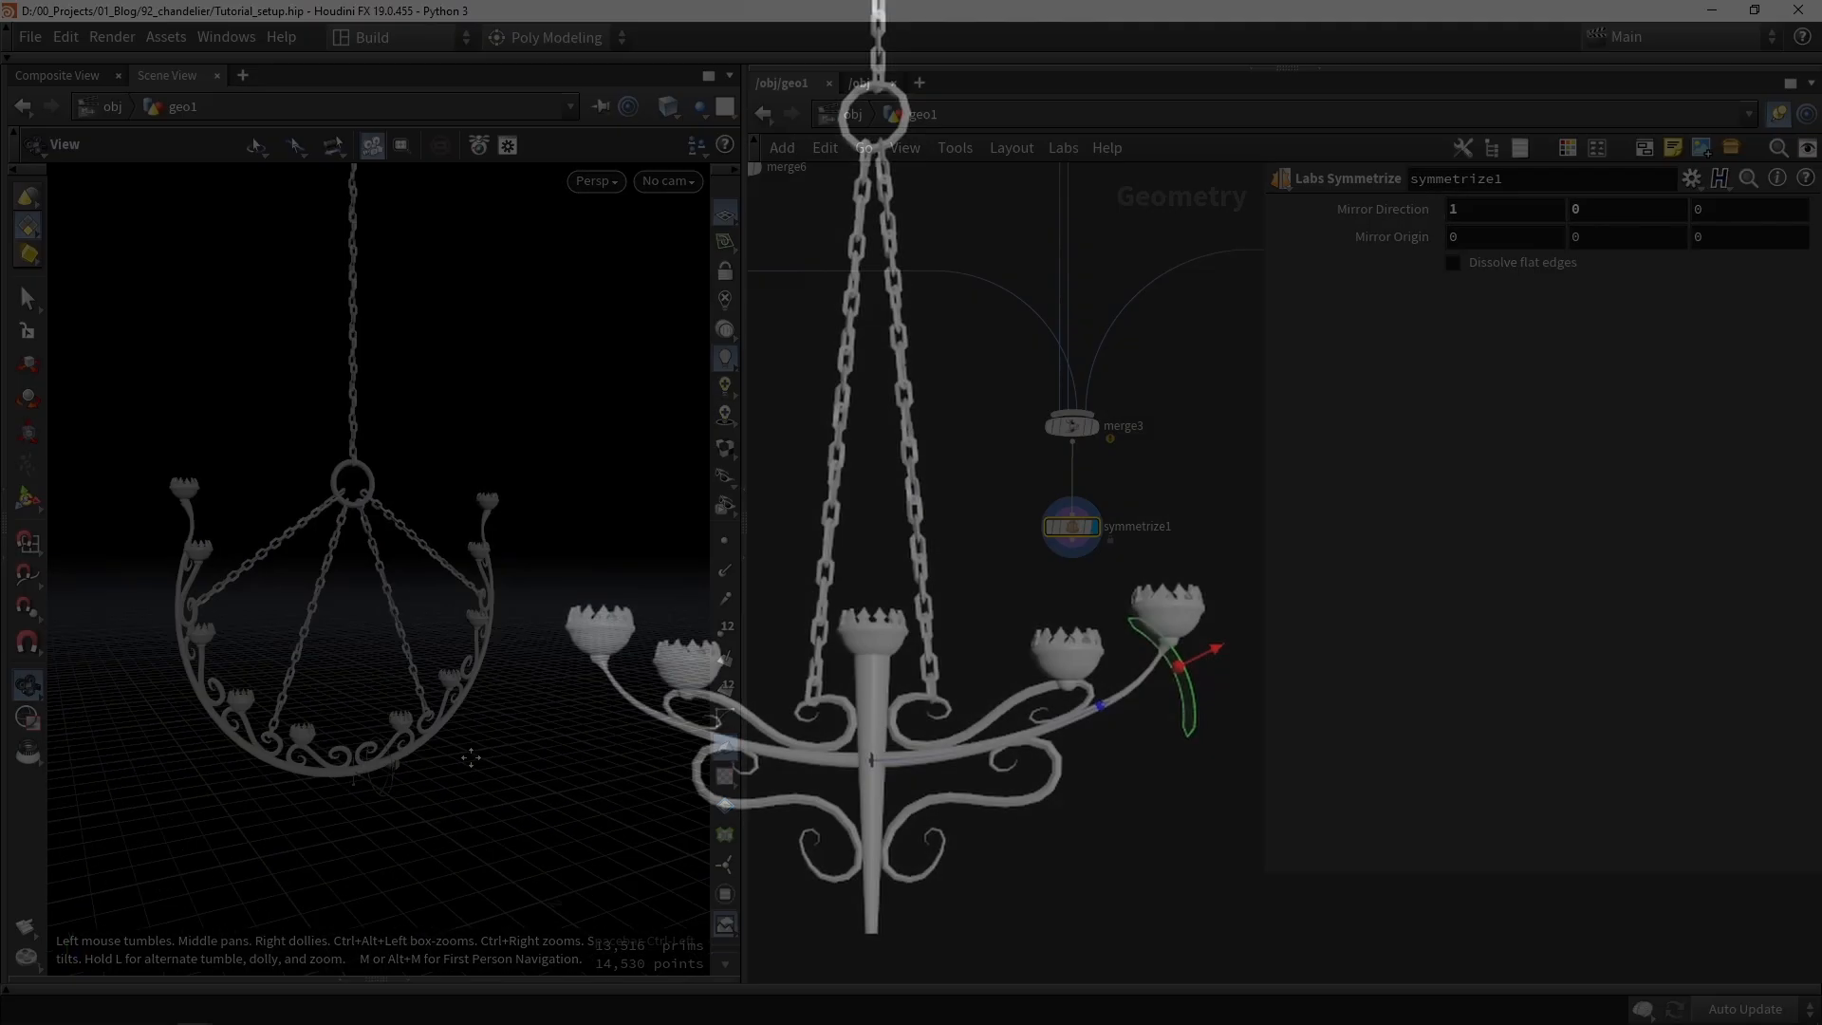